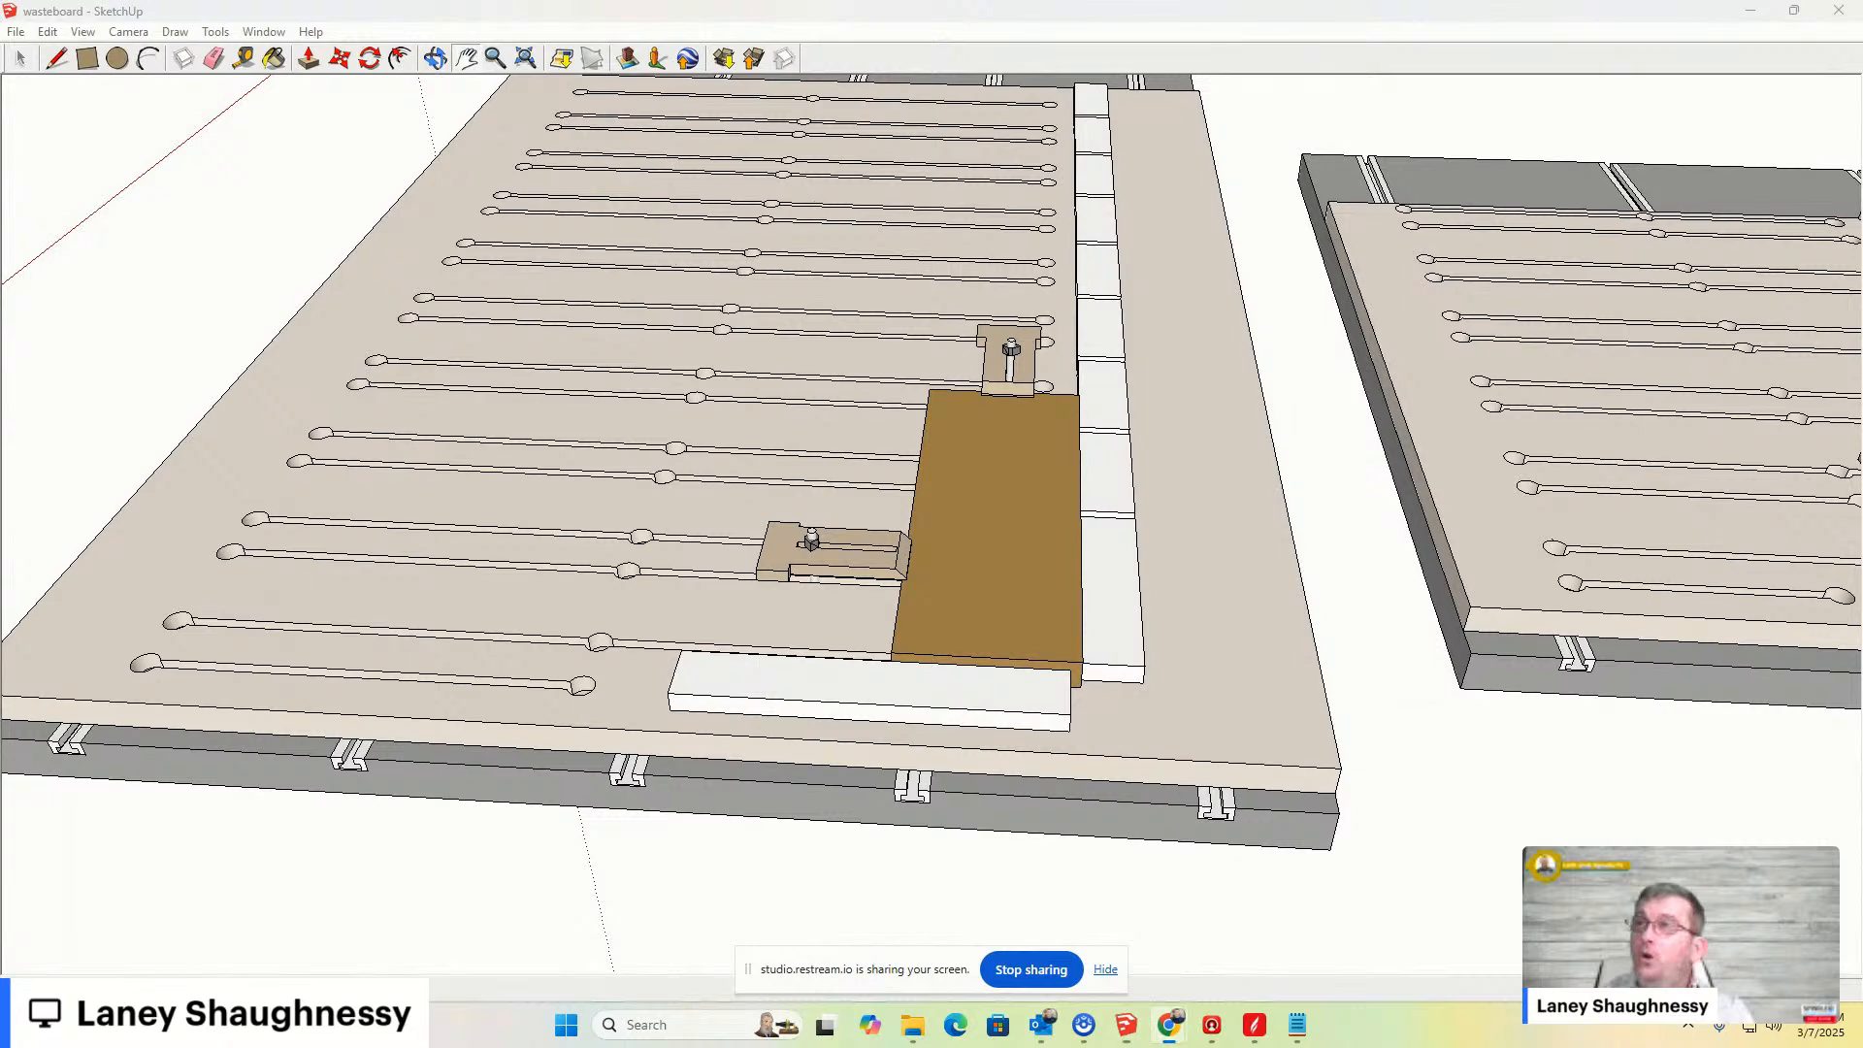
pyautogui.moveTo(1189, 606); pyautogui.dragTo(1240, 628)
pyautogui.moveTo(1240, 629)
pyautogui.mouseDown(button='middle')
pyautogui.moveTo(973, 469)
pyautogui.moveTo(1007, 788)
pyautogui.moveTo(1244, 653)
pyautogui.mouseUp(button='middle')
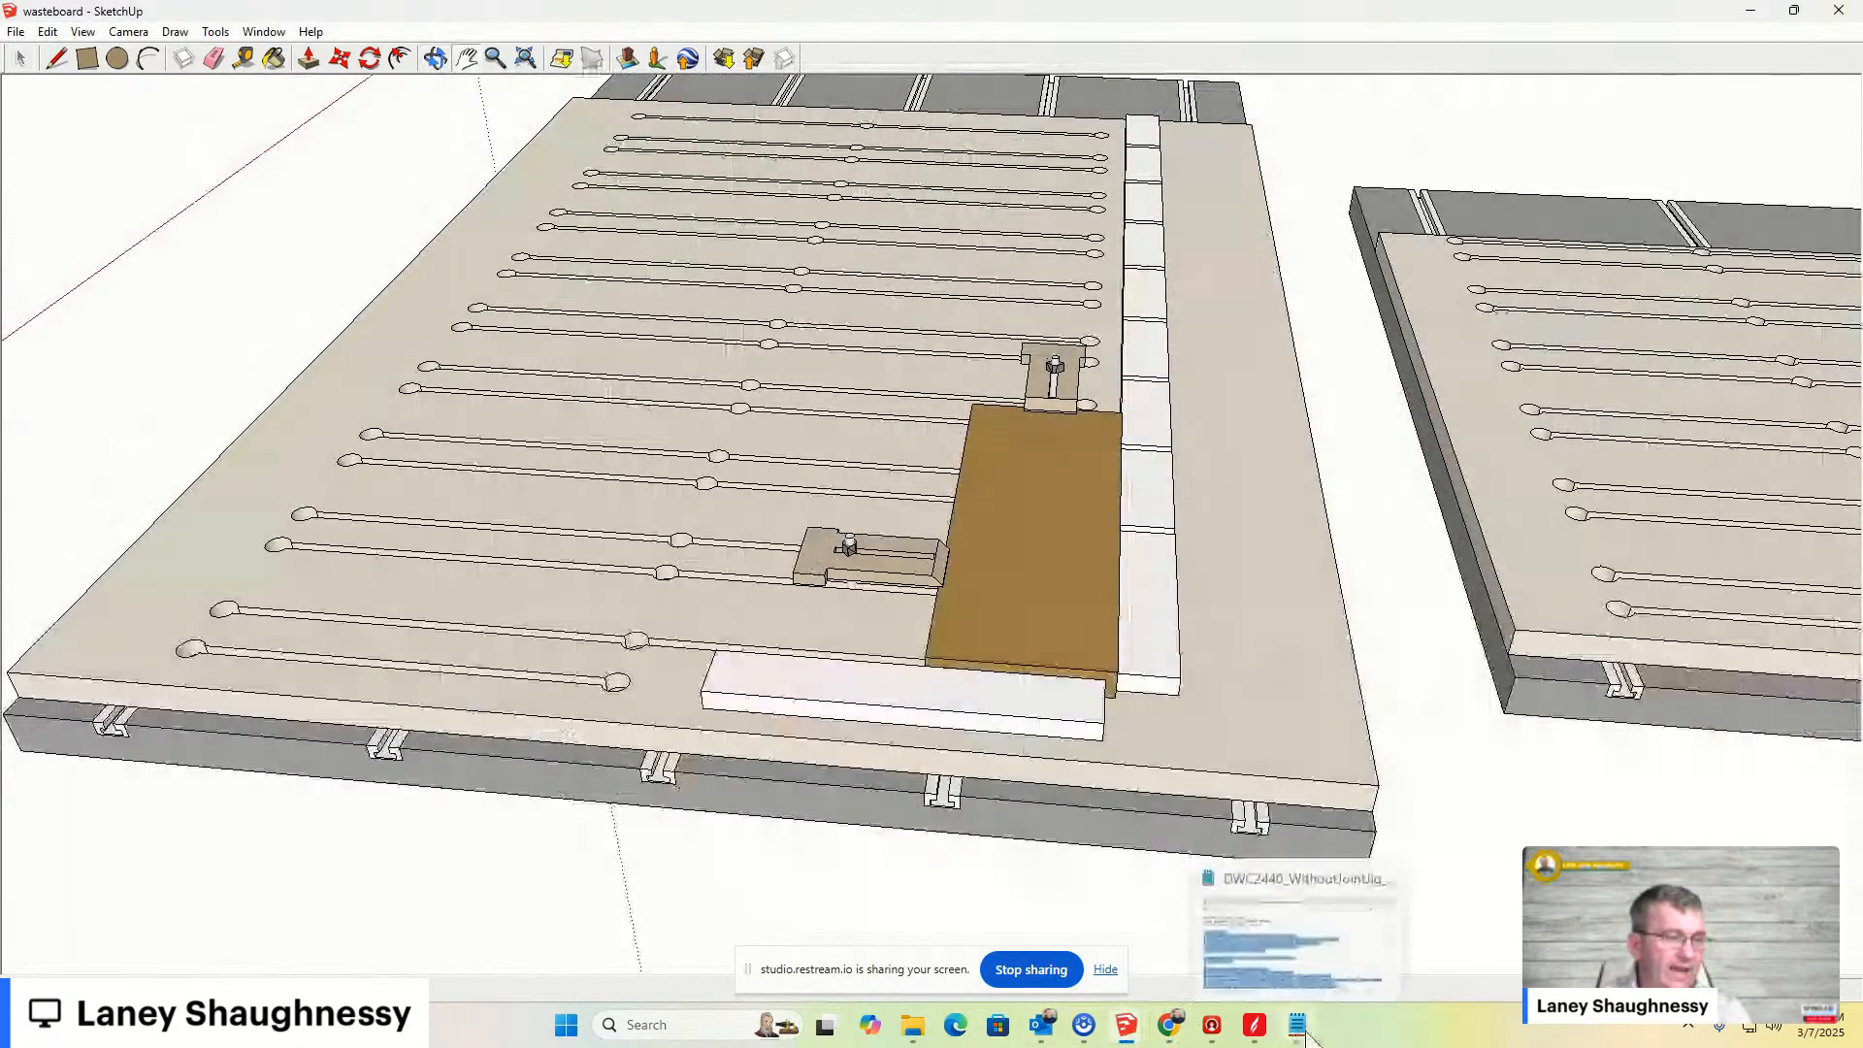
# - Open the DWC2440 waste board notes text file full-screen and read the router bit, screw and zeroing instructions
pyautogui.moveTo(1117, 1036)
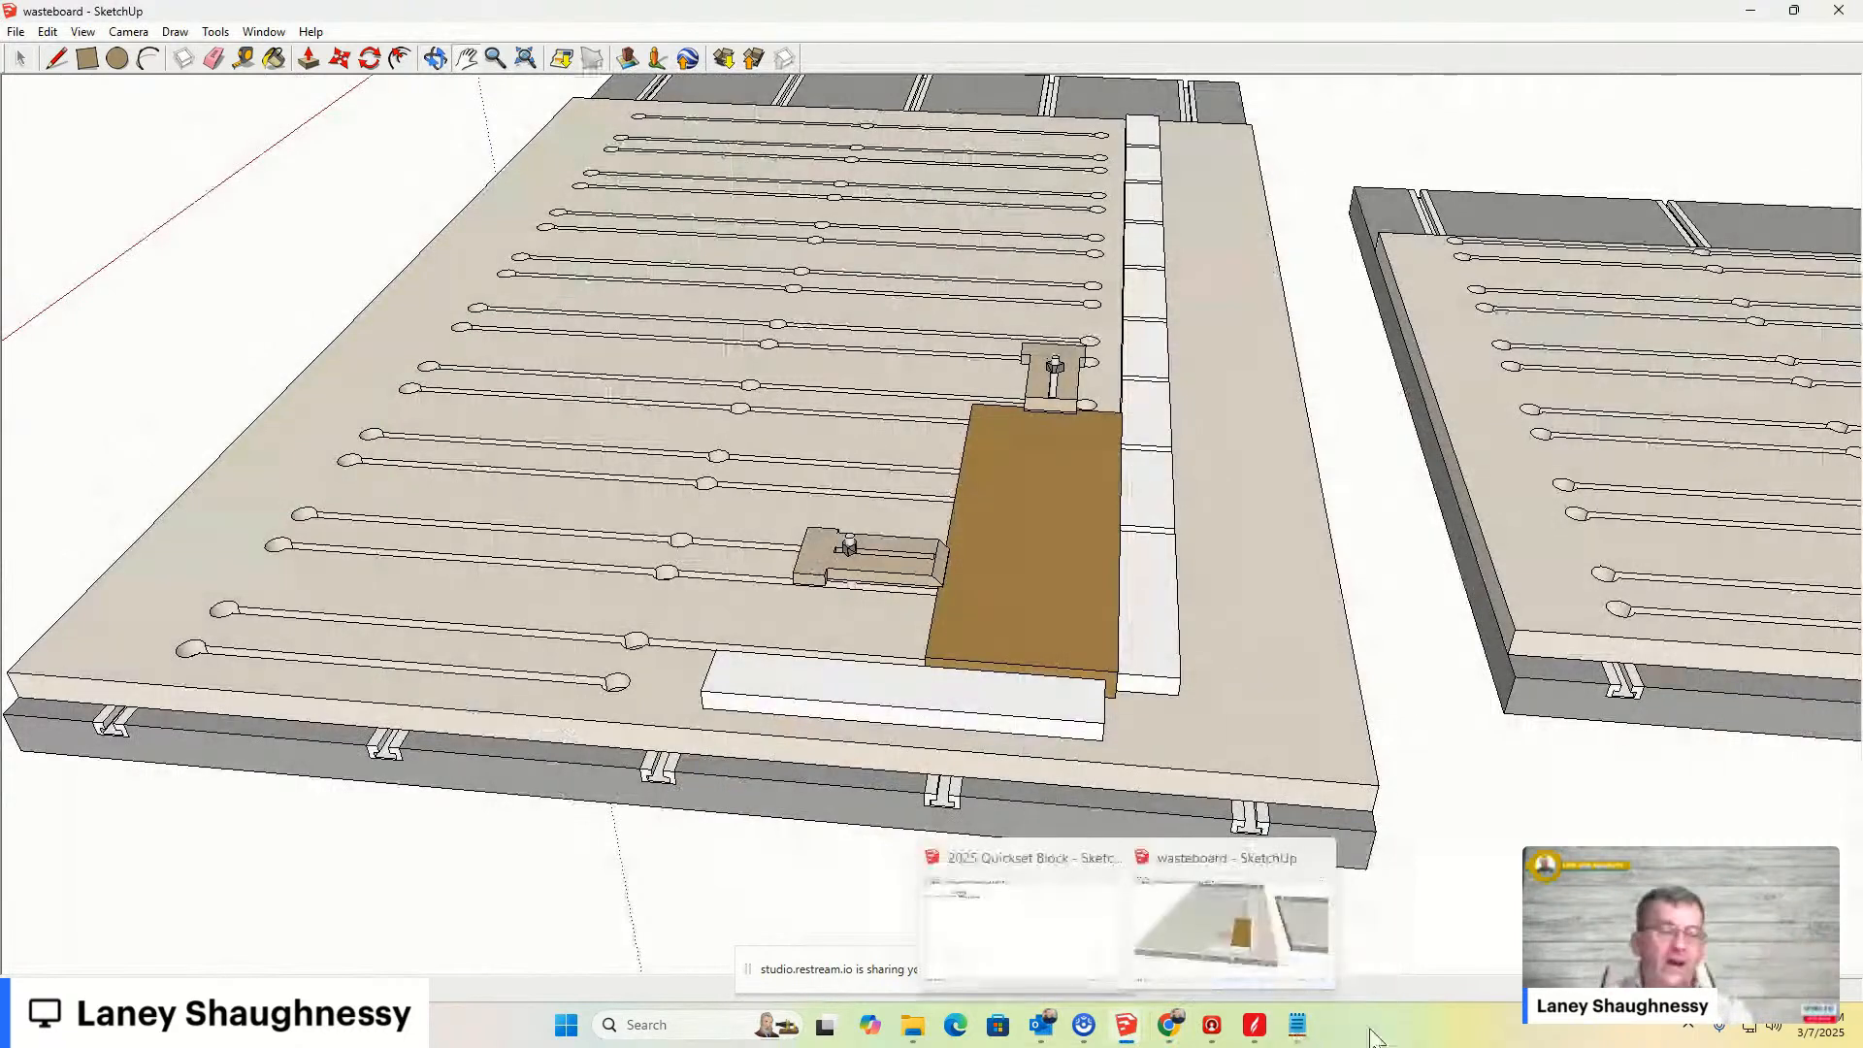
pyautogui.click(1297, 1025)
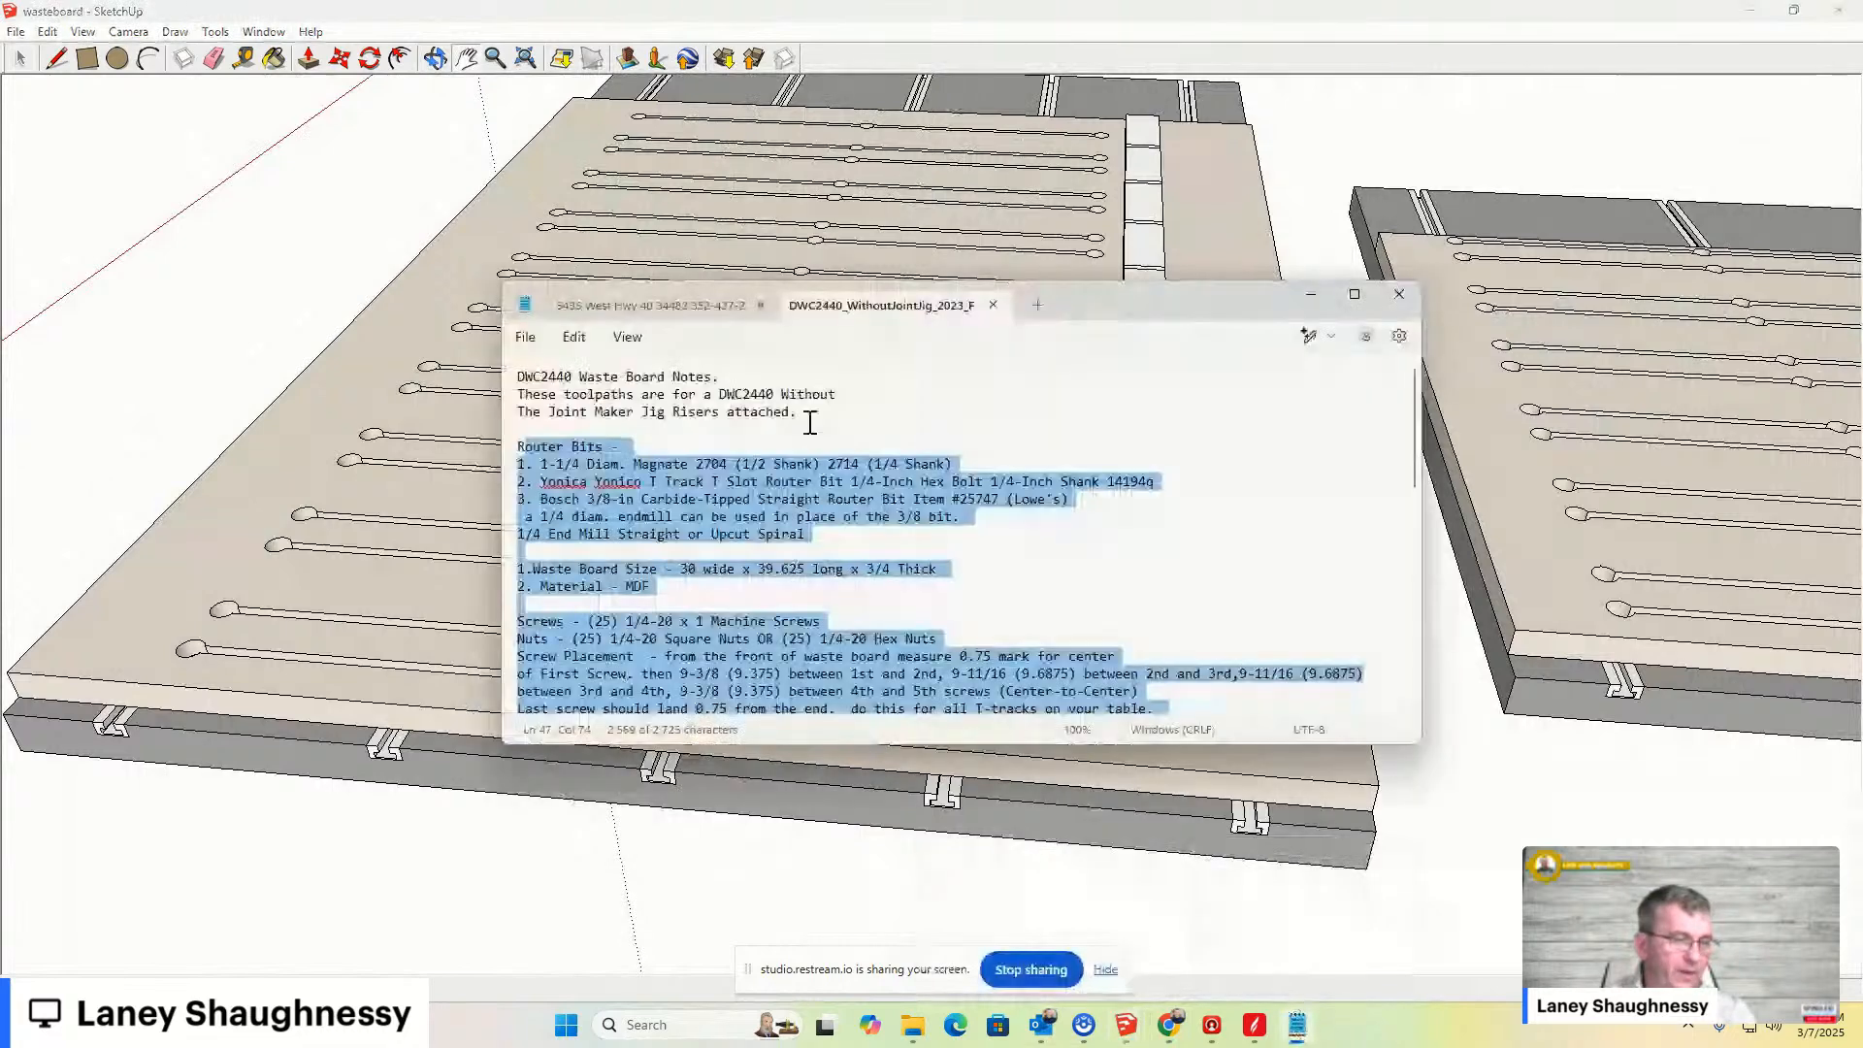
pyautogui.click(1355, 296)
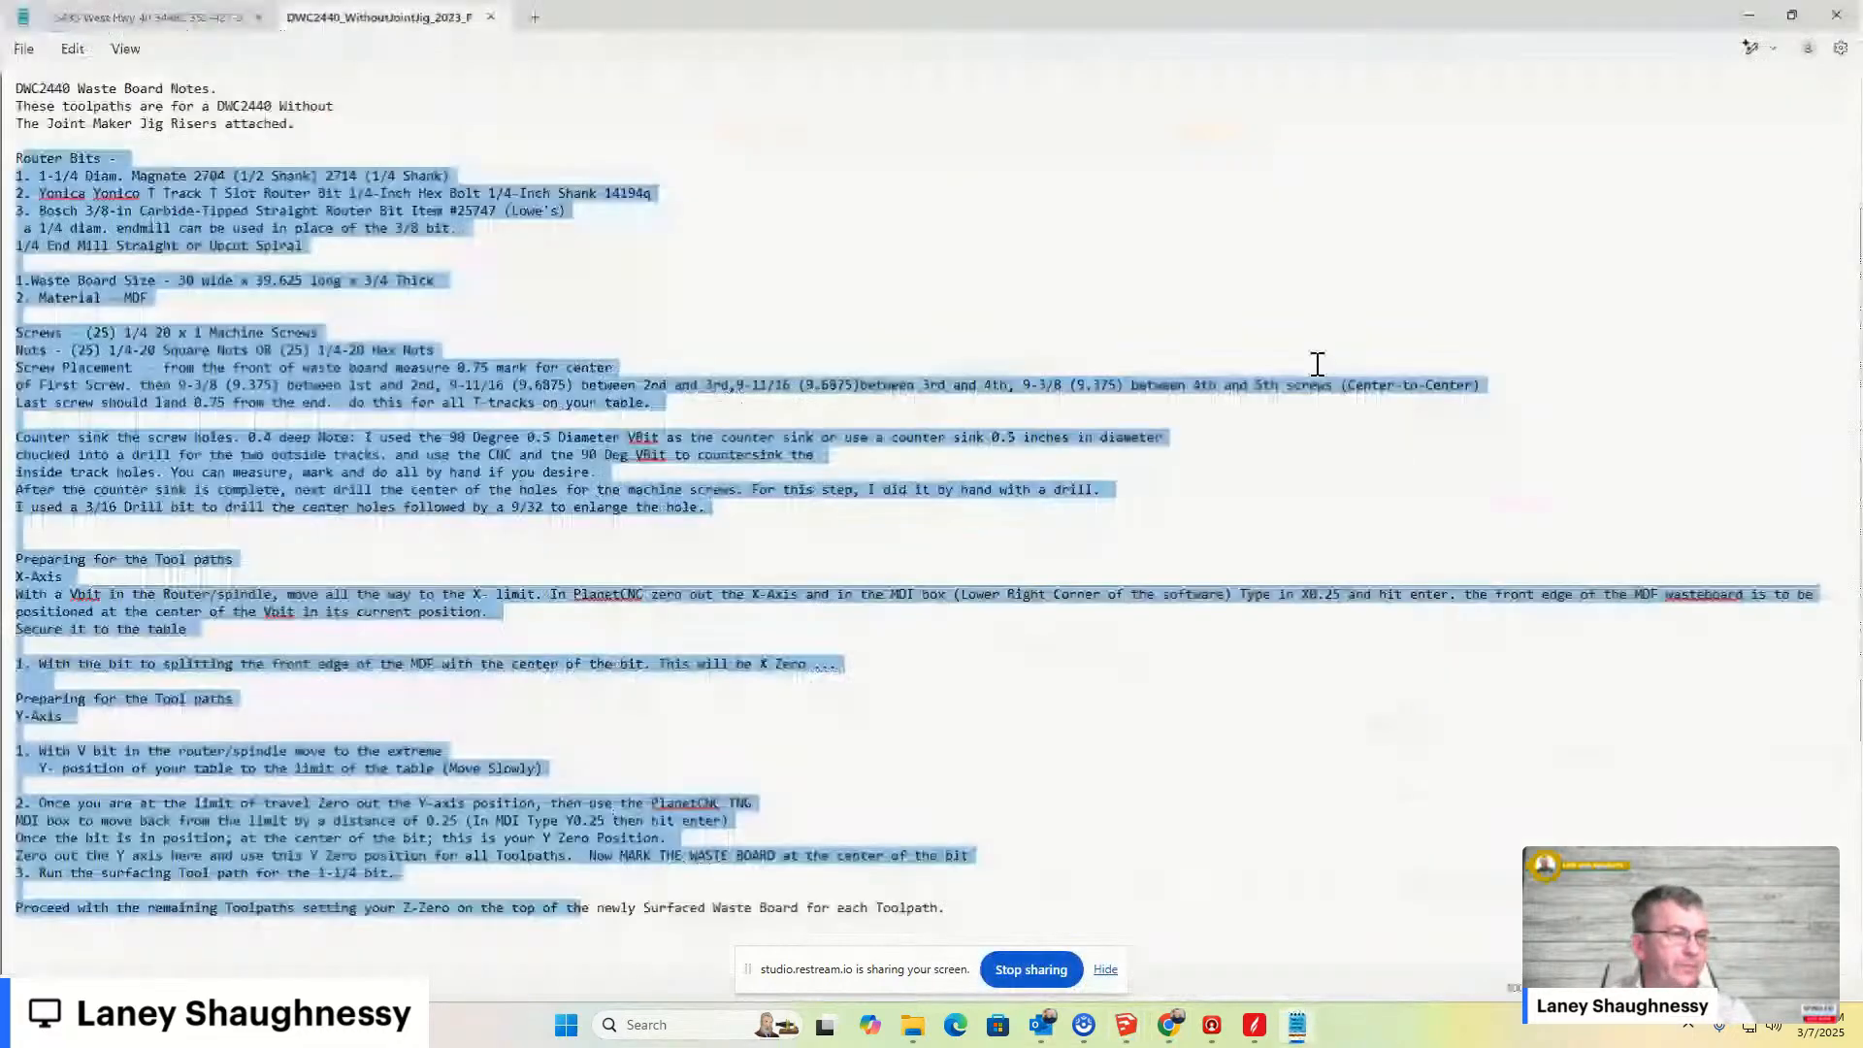
pyautogui.click(1125, 229)
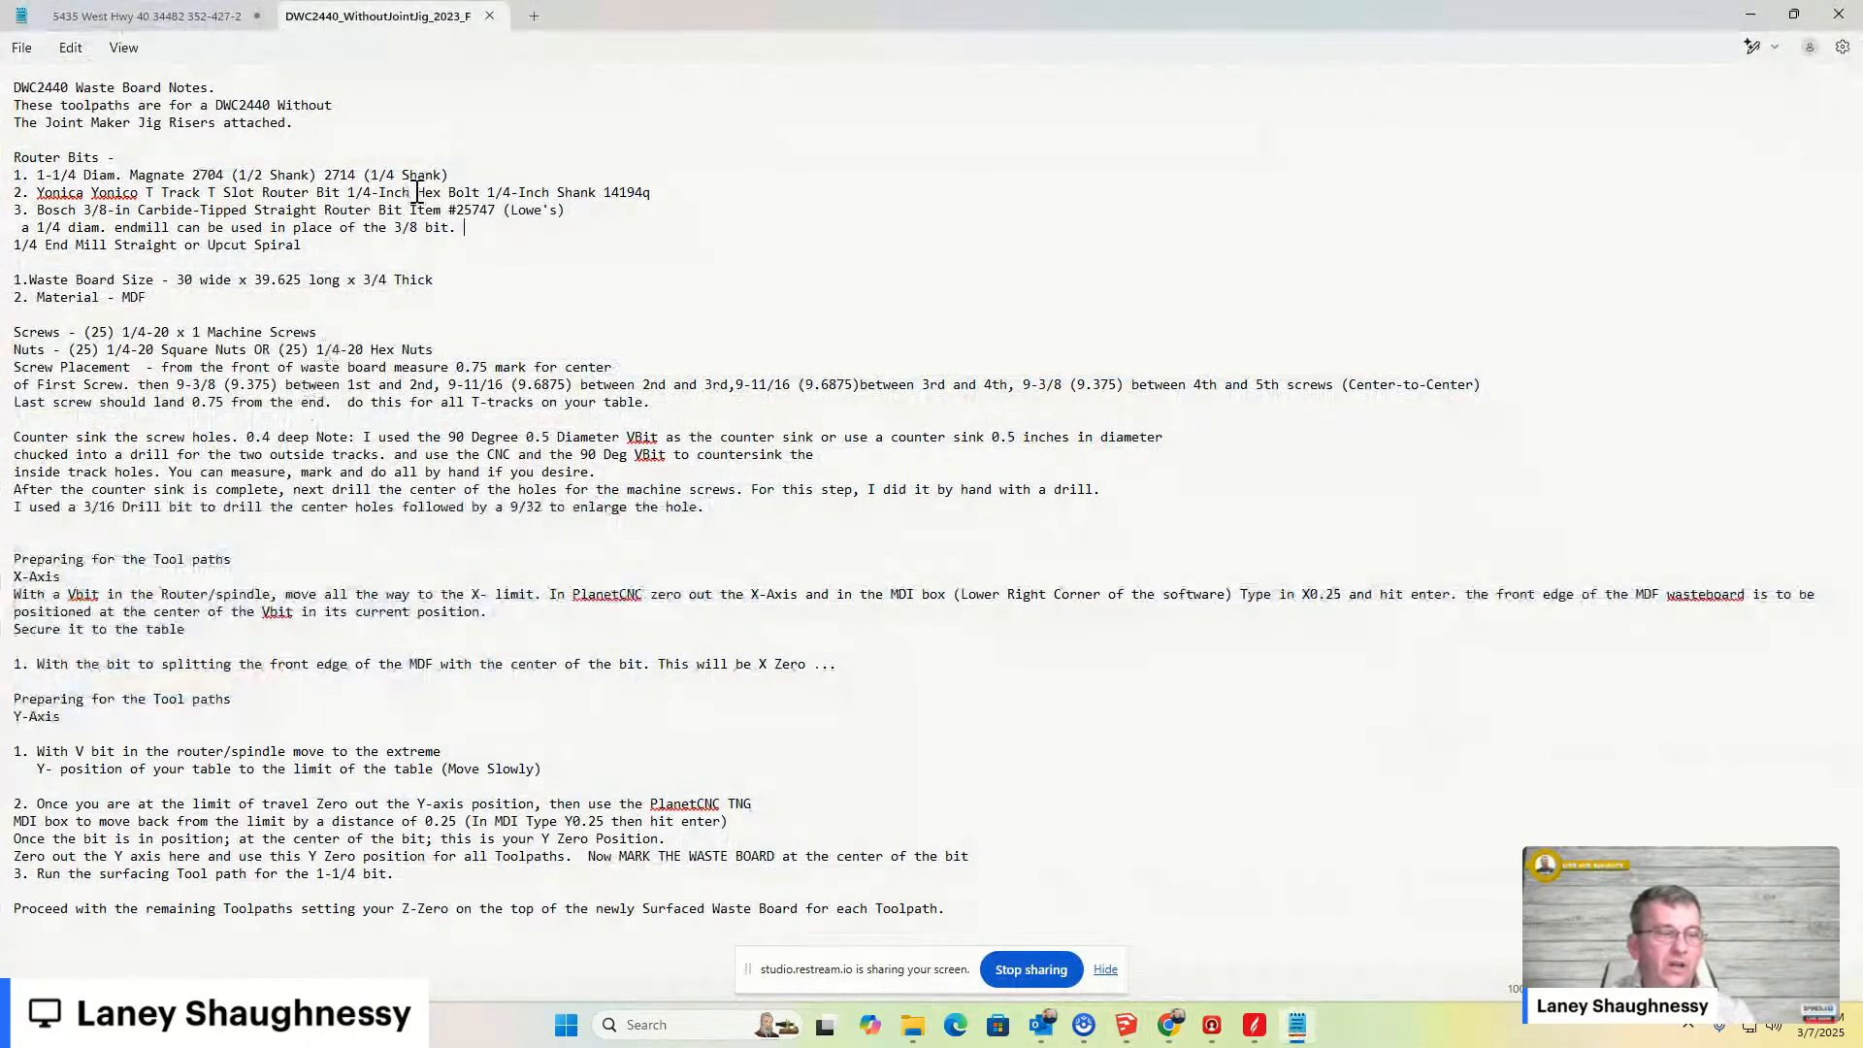
pyautogui.click(1747, 17)
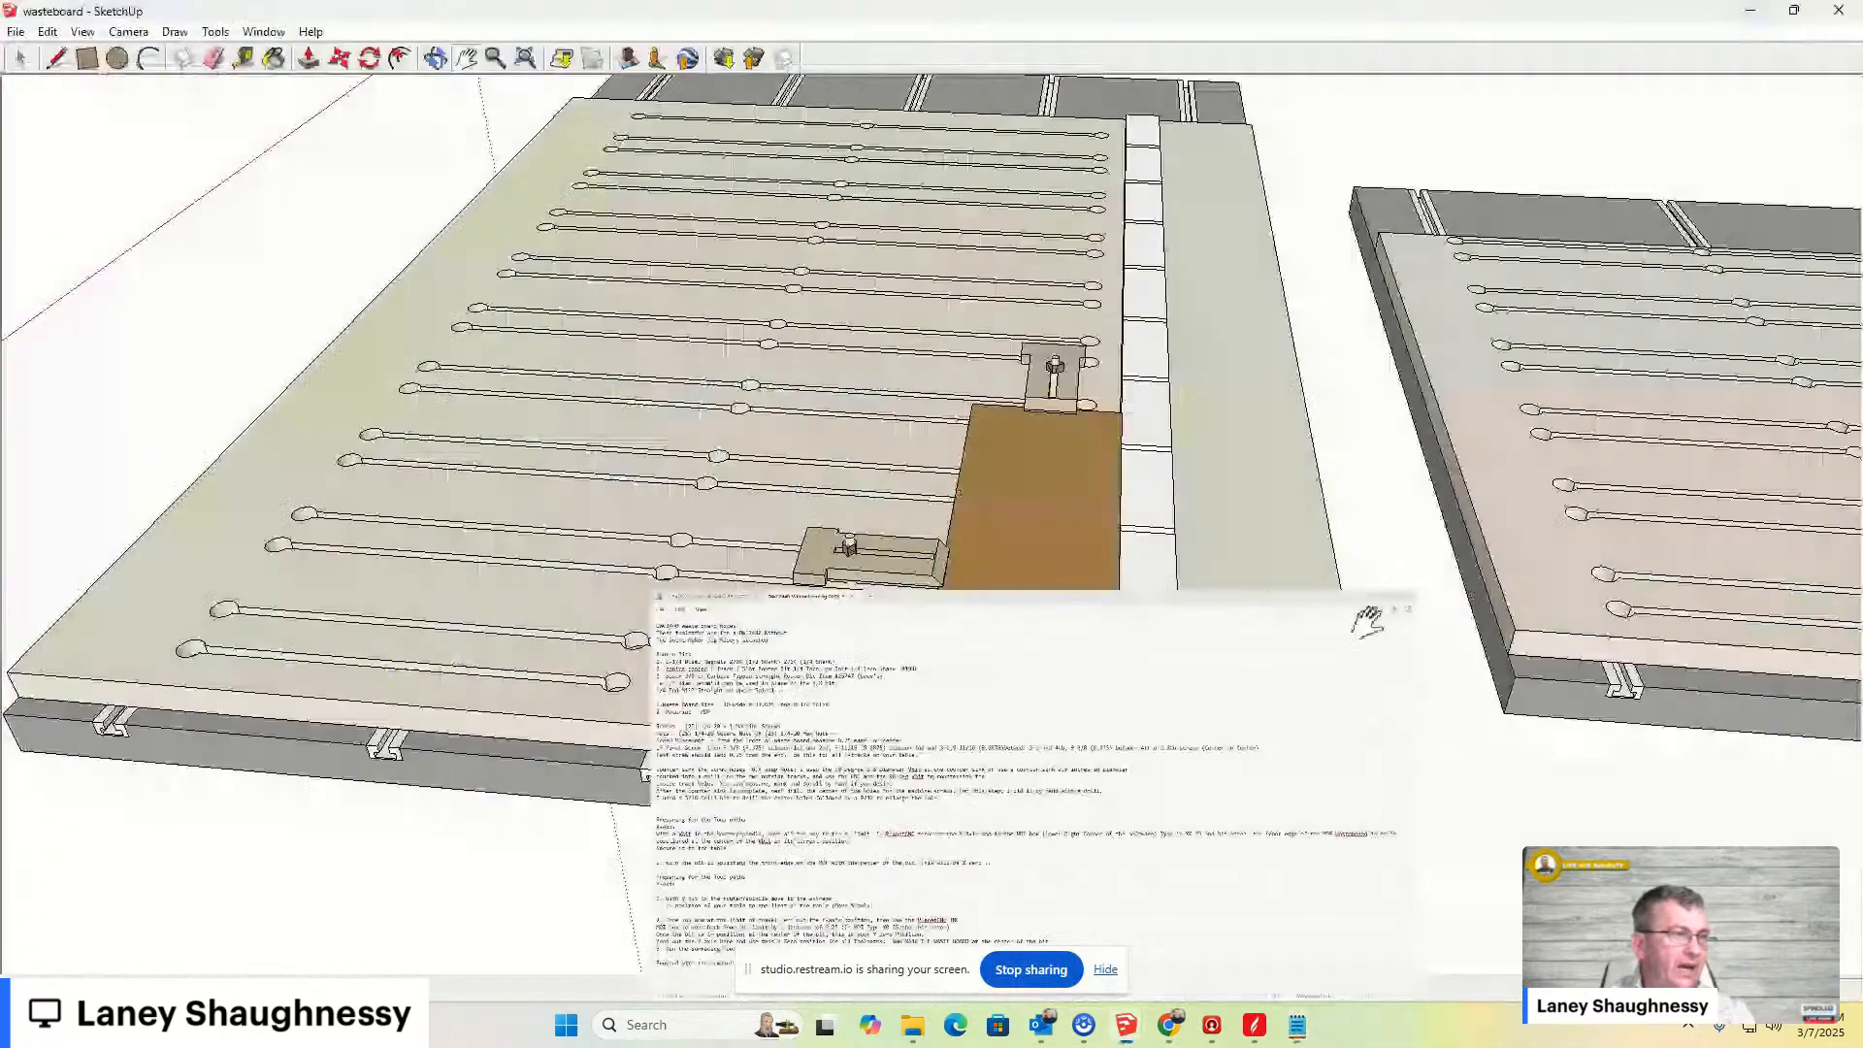
# - Open the 2440 Without Joint Maker Jig folder to review the project's CRV, G-code and DXF files
pyautogui.click(912, 1026)
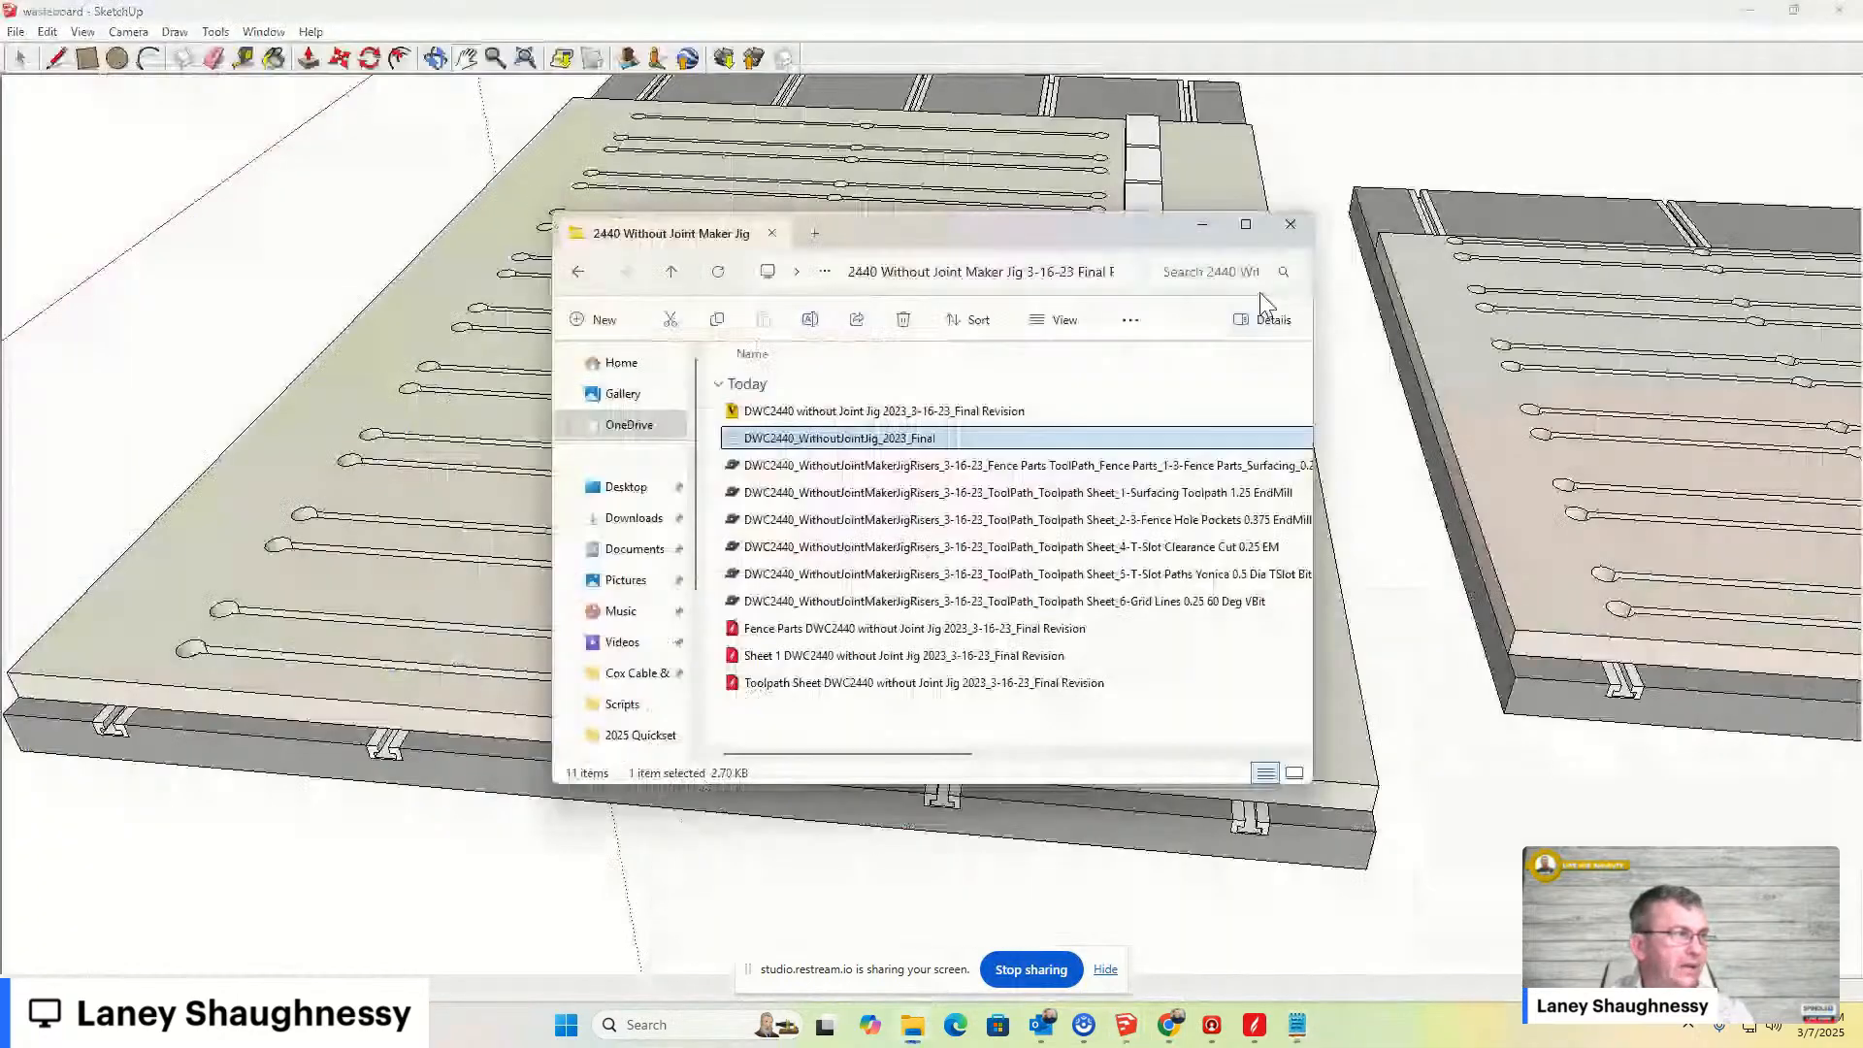
pyautogui.click(1246, 224)
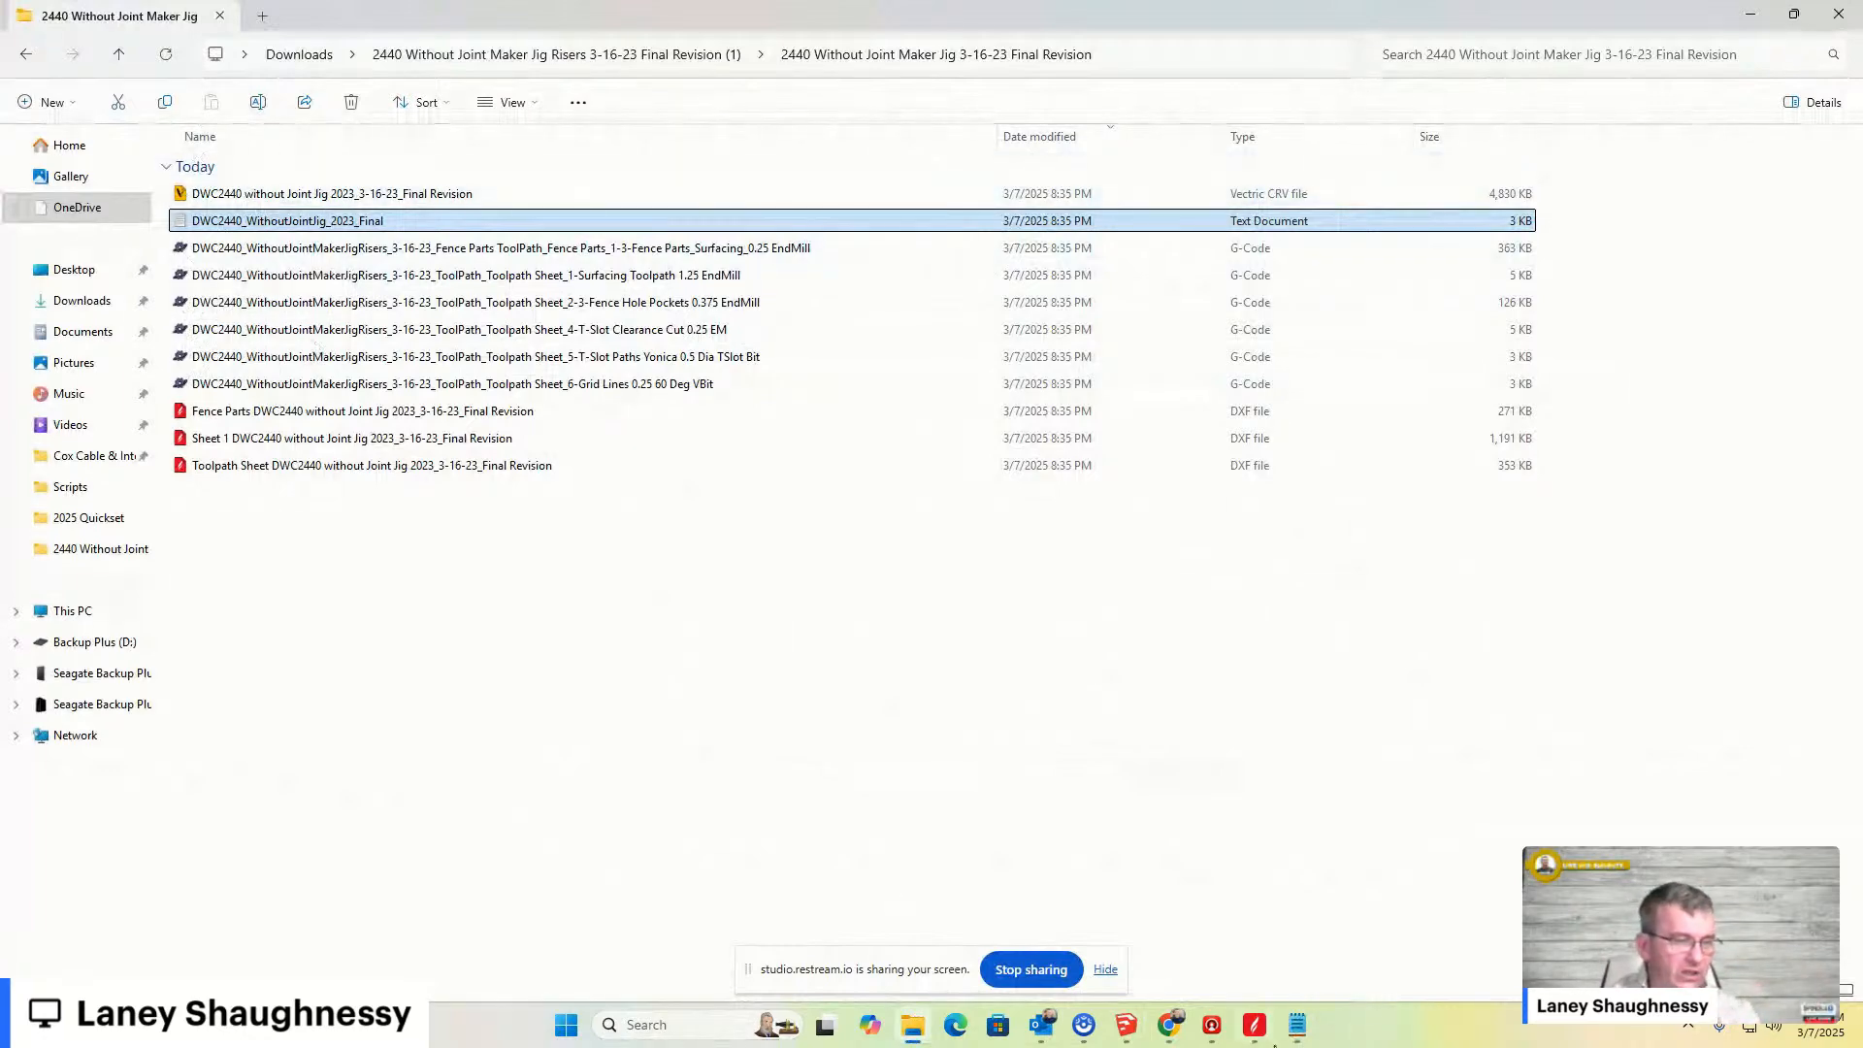
# - Switch to the Aspire project and examine the wasteboard layout drawing and its notes sheet
pyautogui.click(1255, 1026)
pyautogui.scroll(4, 615, 603)
pyautogui.moveTo(615, 604); pyautogui.dragTo(1320, 611, button='middle')
pyautogui.scroll(-1, 966, 596)
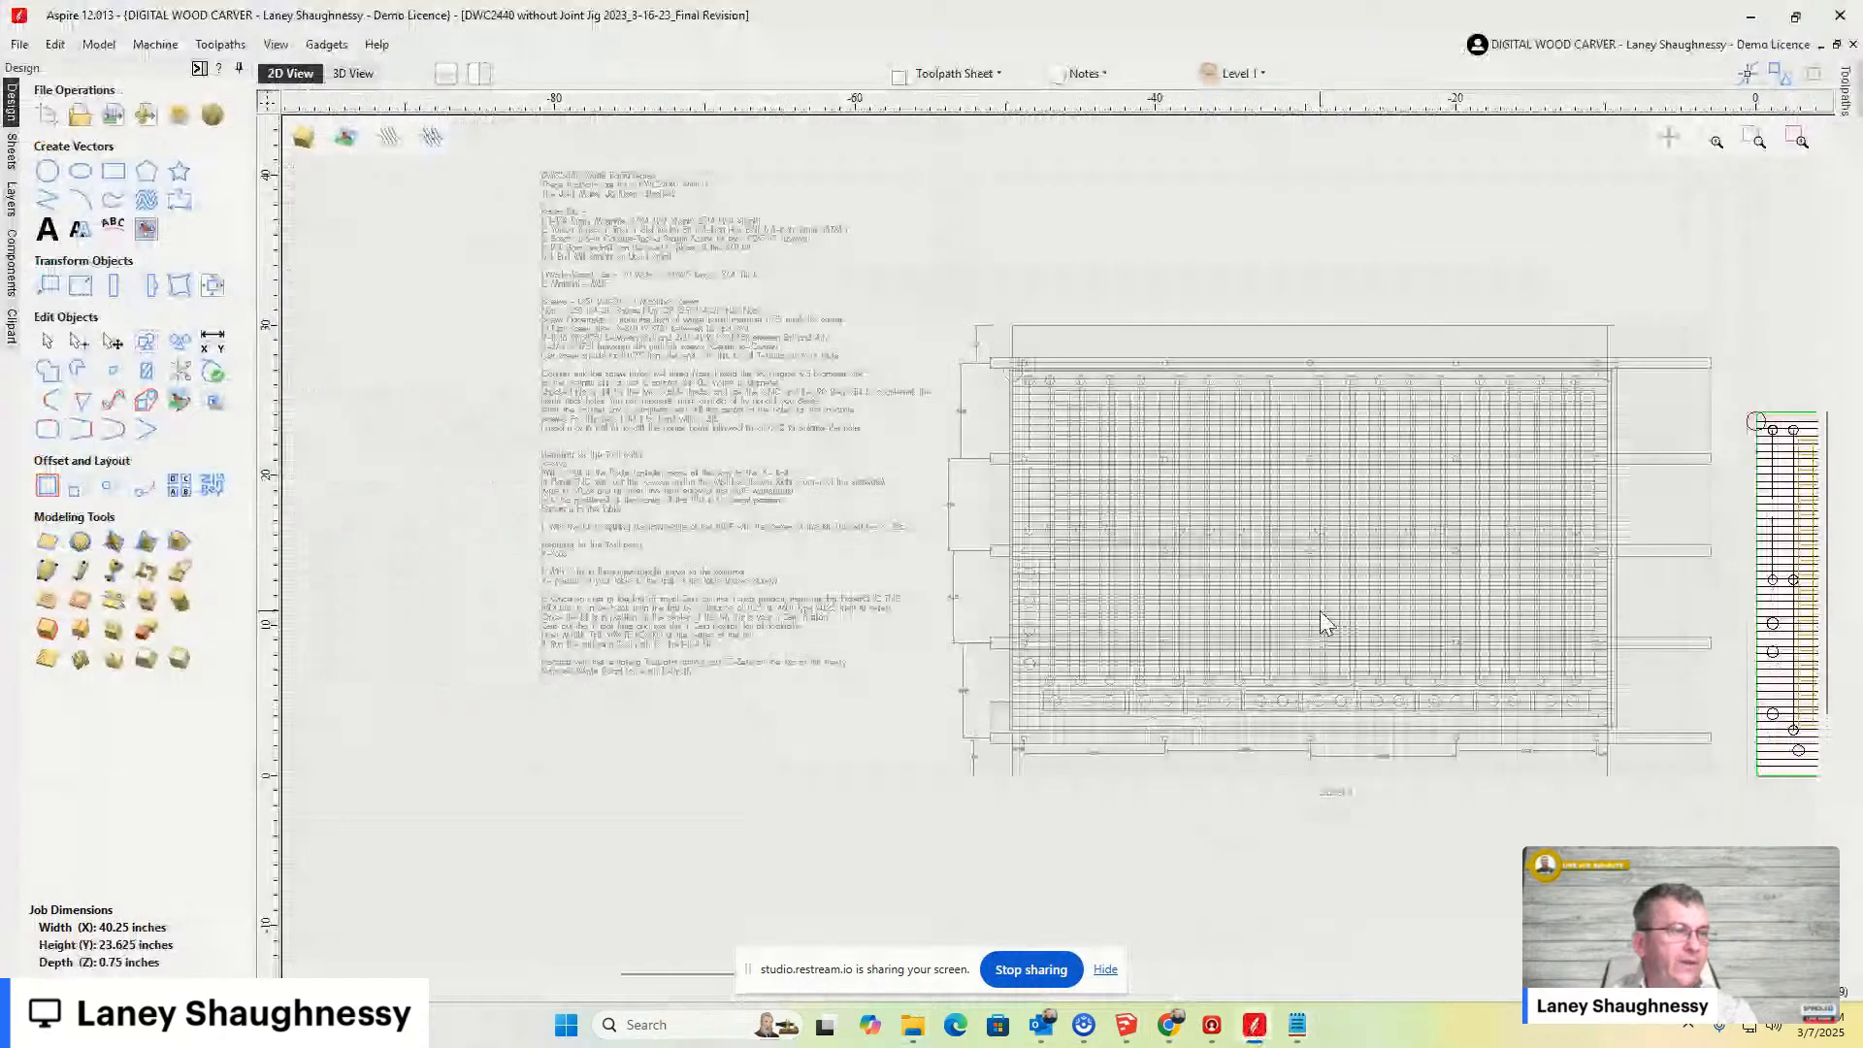
pyautogui.scroll(5, 592, 375)
pyautogui.moveTo(592, 376); pyautogui.dragTo(740, 428, button='middle')
pyautogui.scroll(-3, 741, 428)
pyautogui.moveTo(961, 236)
pyautogui.mouseDown(button='middle')
pyautogui.moveTo(966, 352)
pyautogui.moveTo(472, 287)
pyautogui.mouseUp(button='middle')
pyautogui.scroll(-2, 971, 361)
pyautogui.scroll(3, 1052, 479)
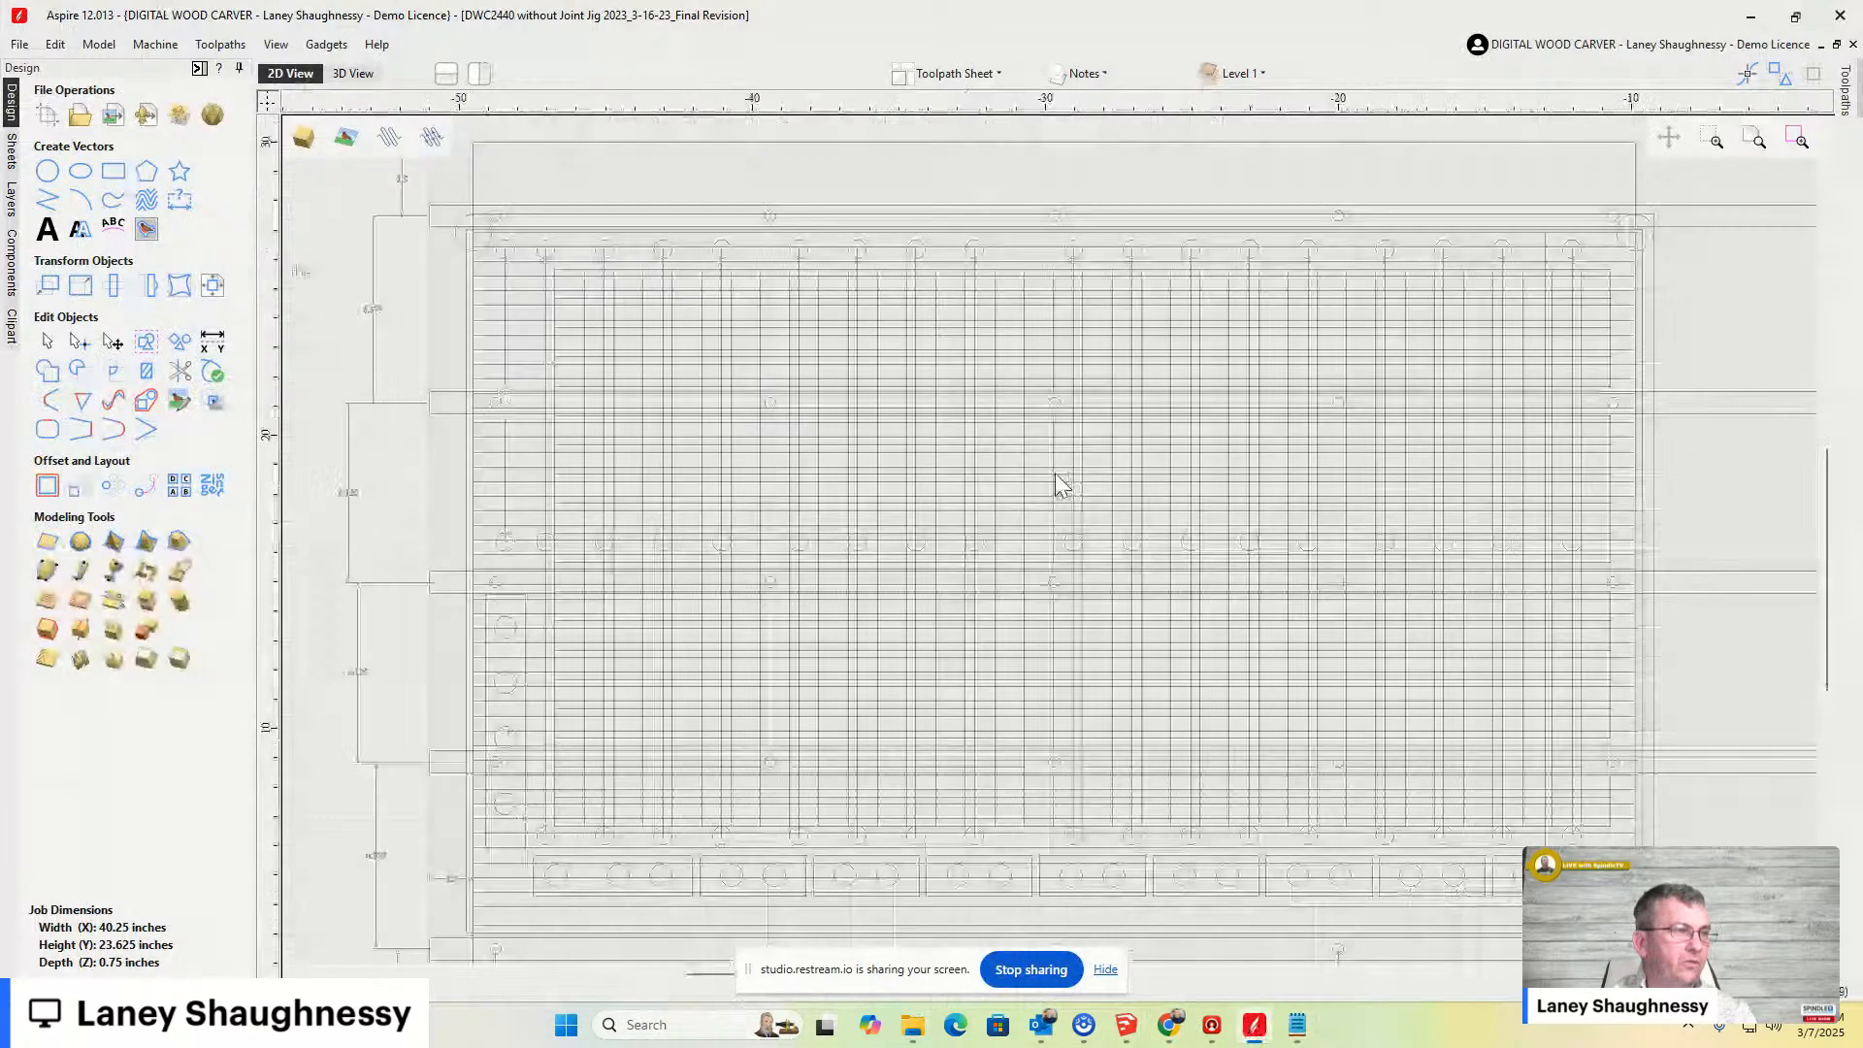
pyautogui.scroll(-2, 1052, 478)
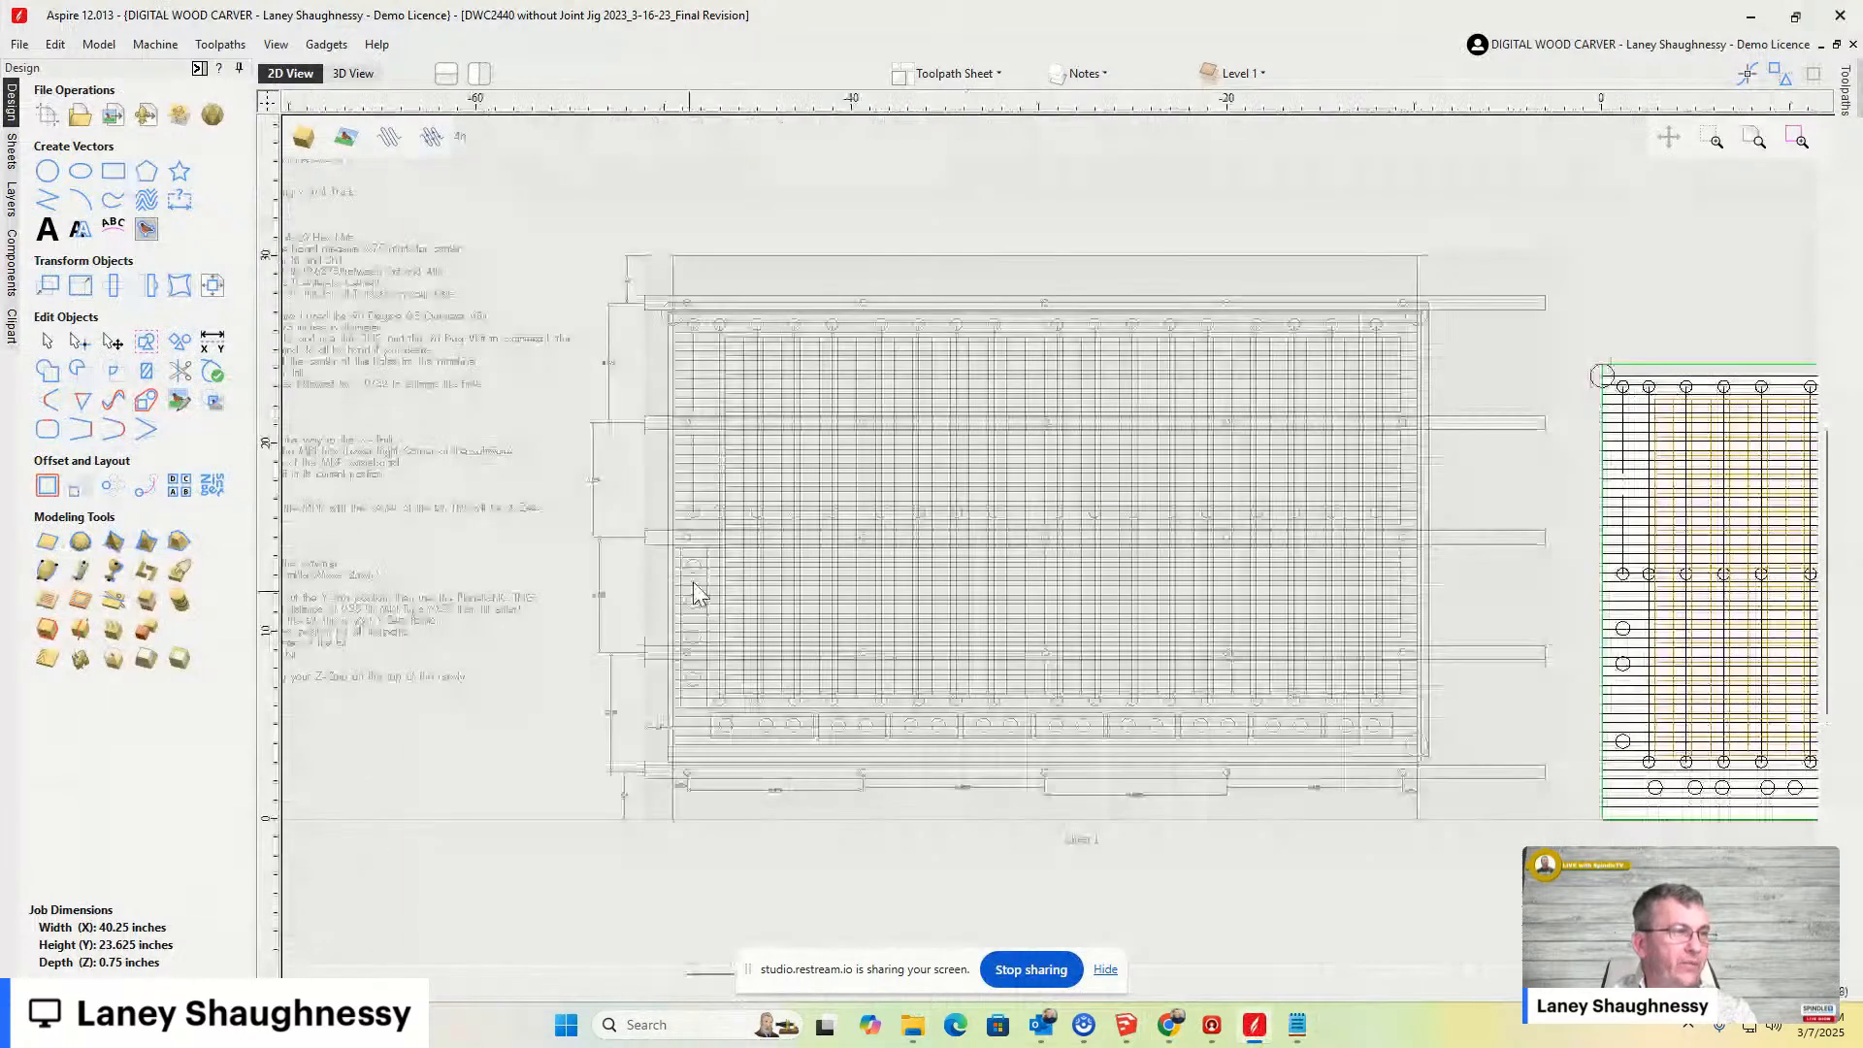
pyautogui.click(692, 580)
pyautogui.scroll(1, 1409, 648)
pyautogui.moveTo(1409, 648); pyautogui.dragTo(1145, 557, button='middle')
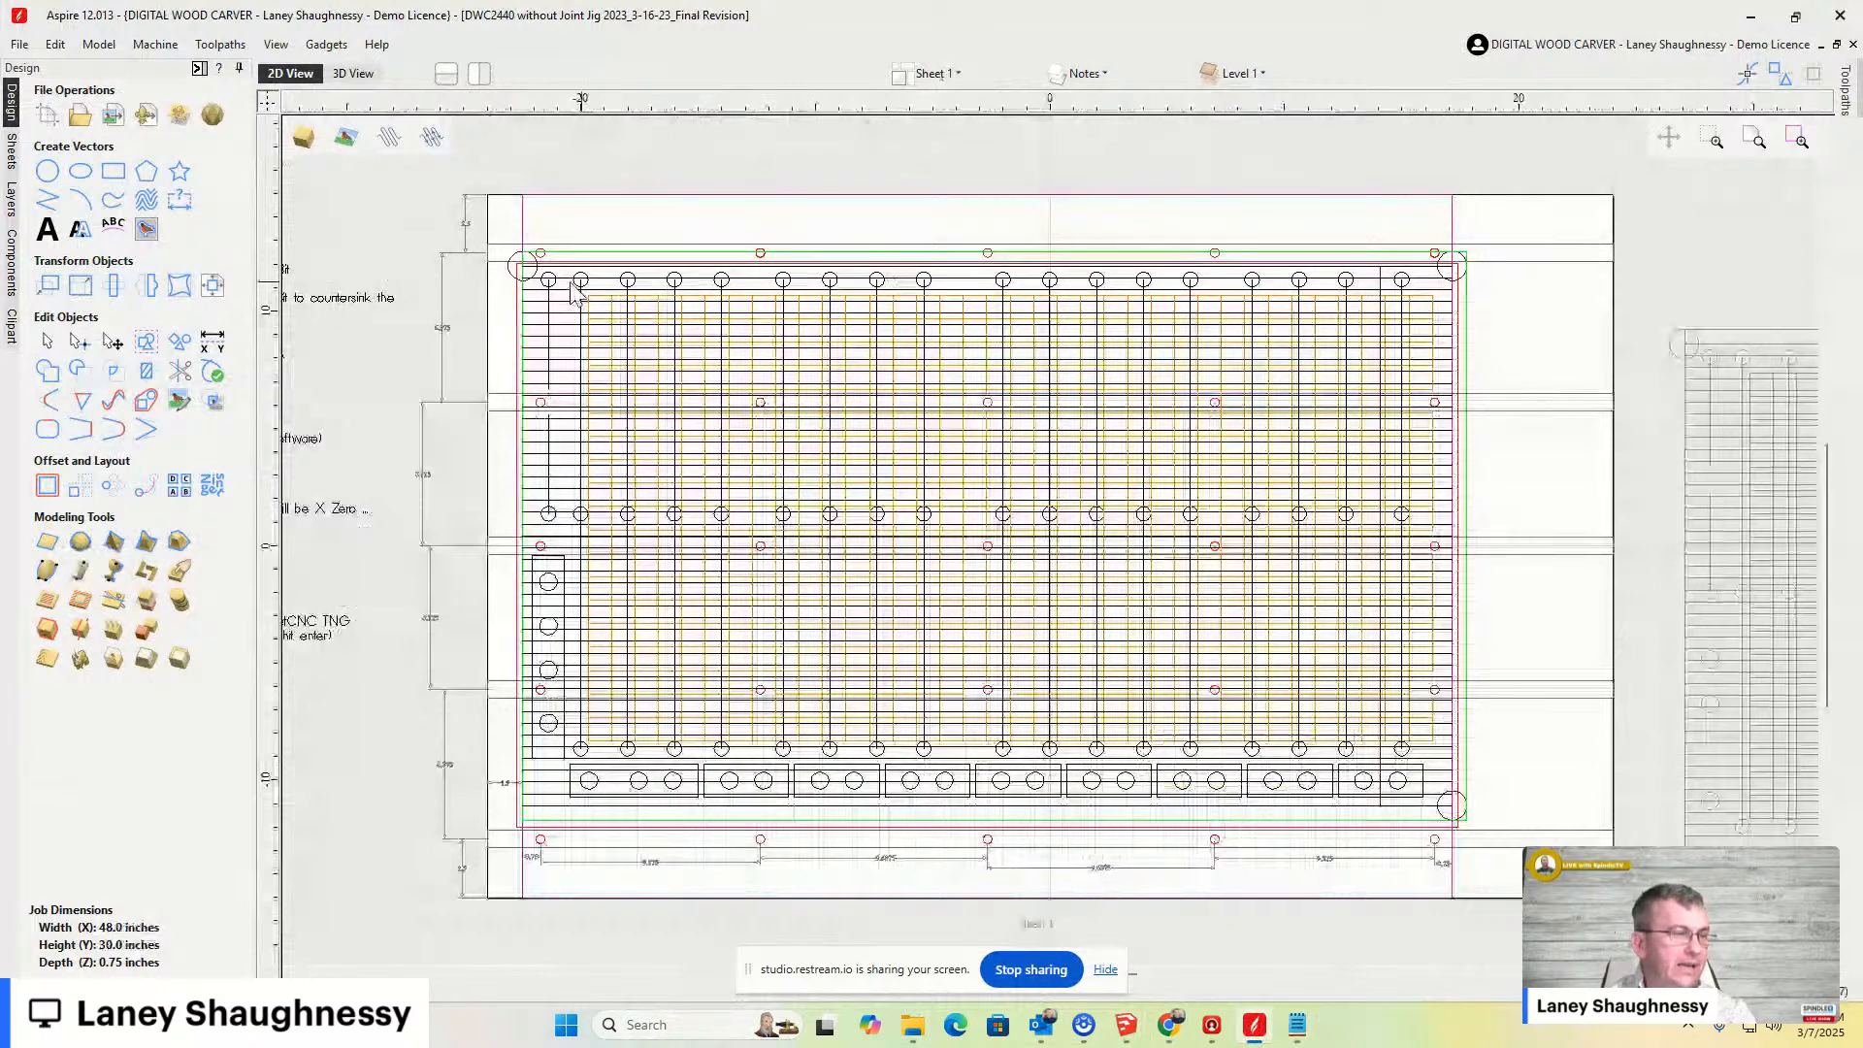
# - Open the layers list, hide each layer in turn to examine its contents, and show all layers again
pyautogui.click(10, 199)
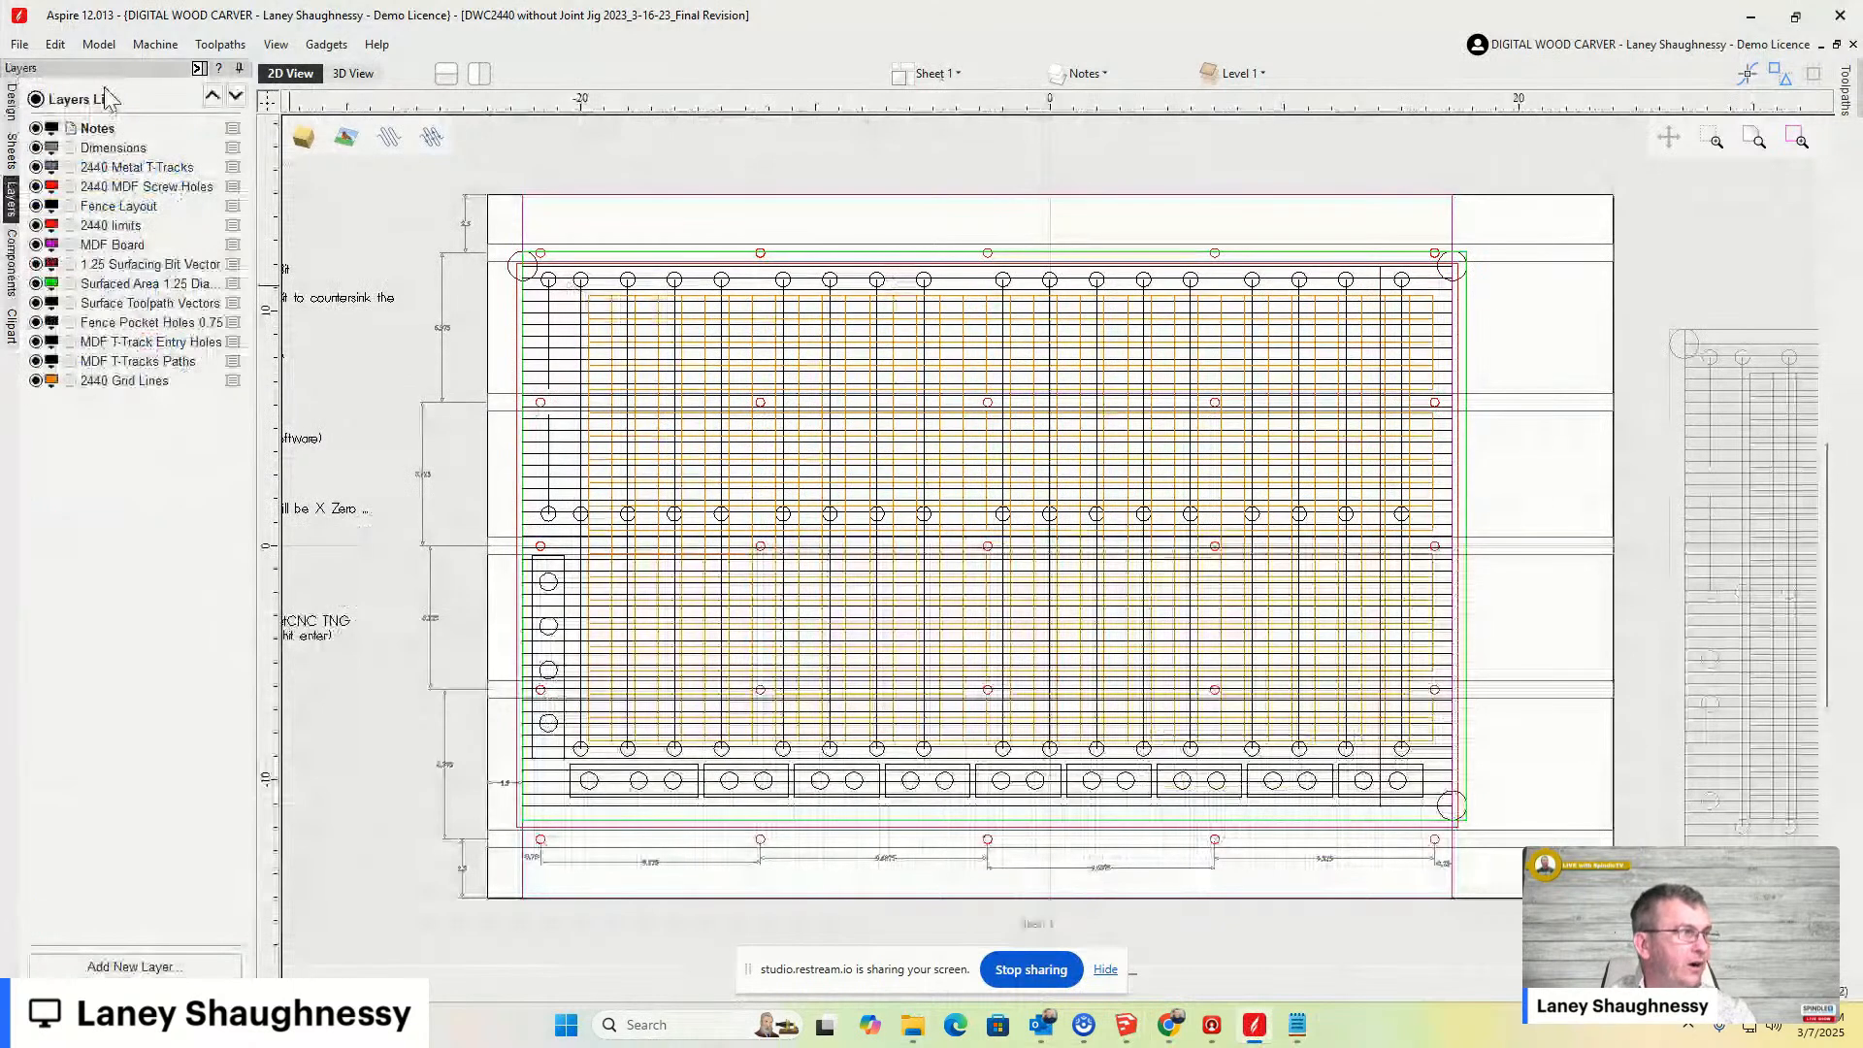
pyautogui.click(36, 128)
pyautogui.click(35, 148)
pyautogui.click(36, 381)
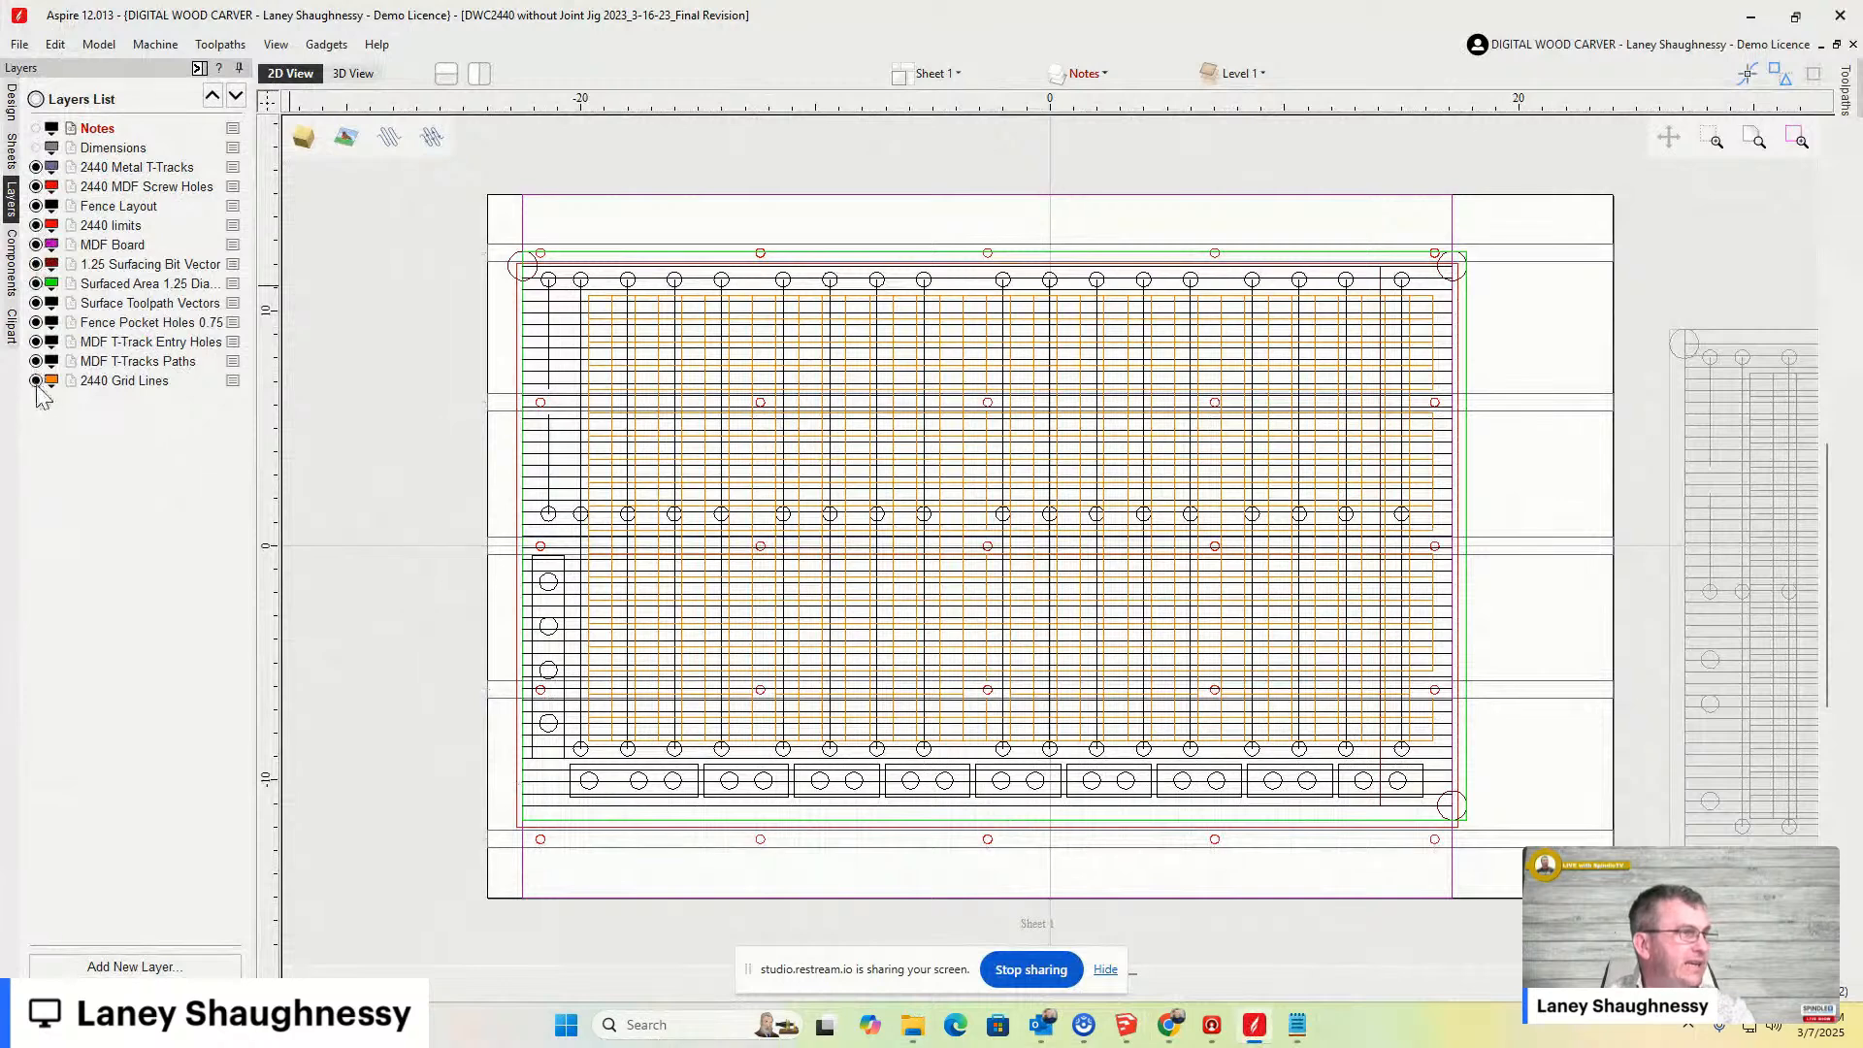
pyautogui.click(36, 361)
pyautogui.click(36, 341)
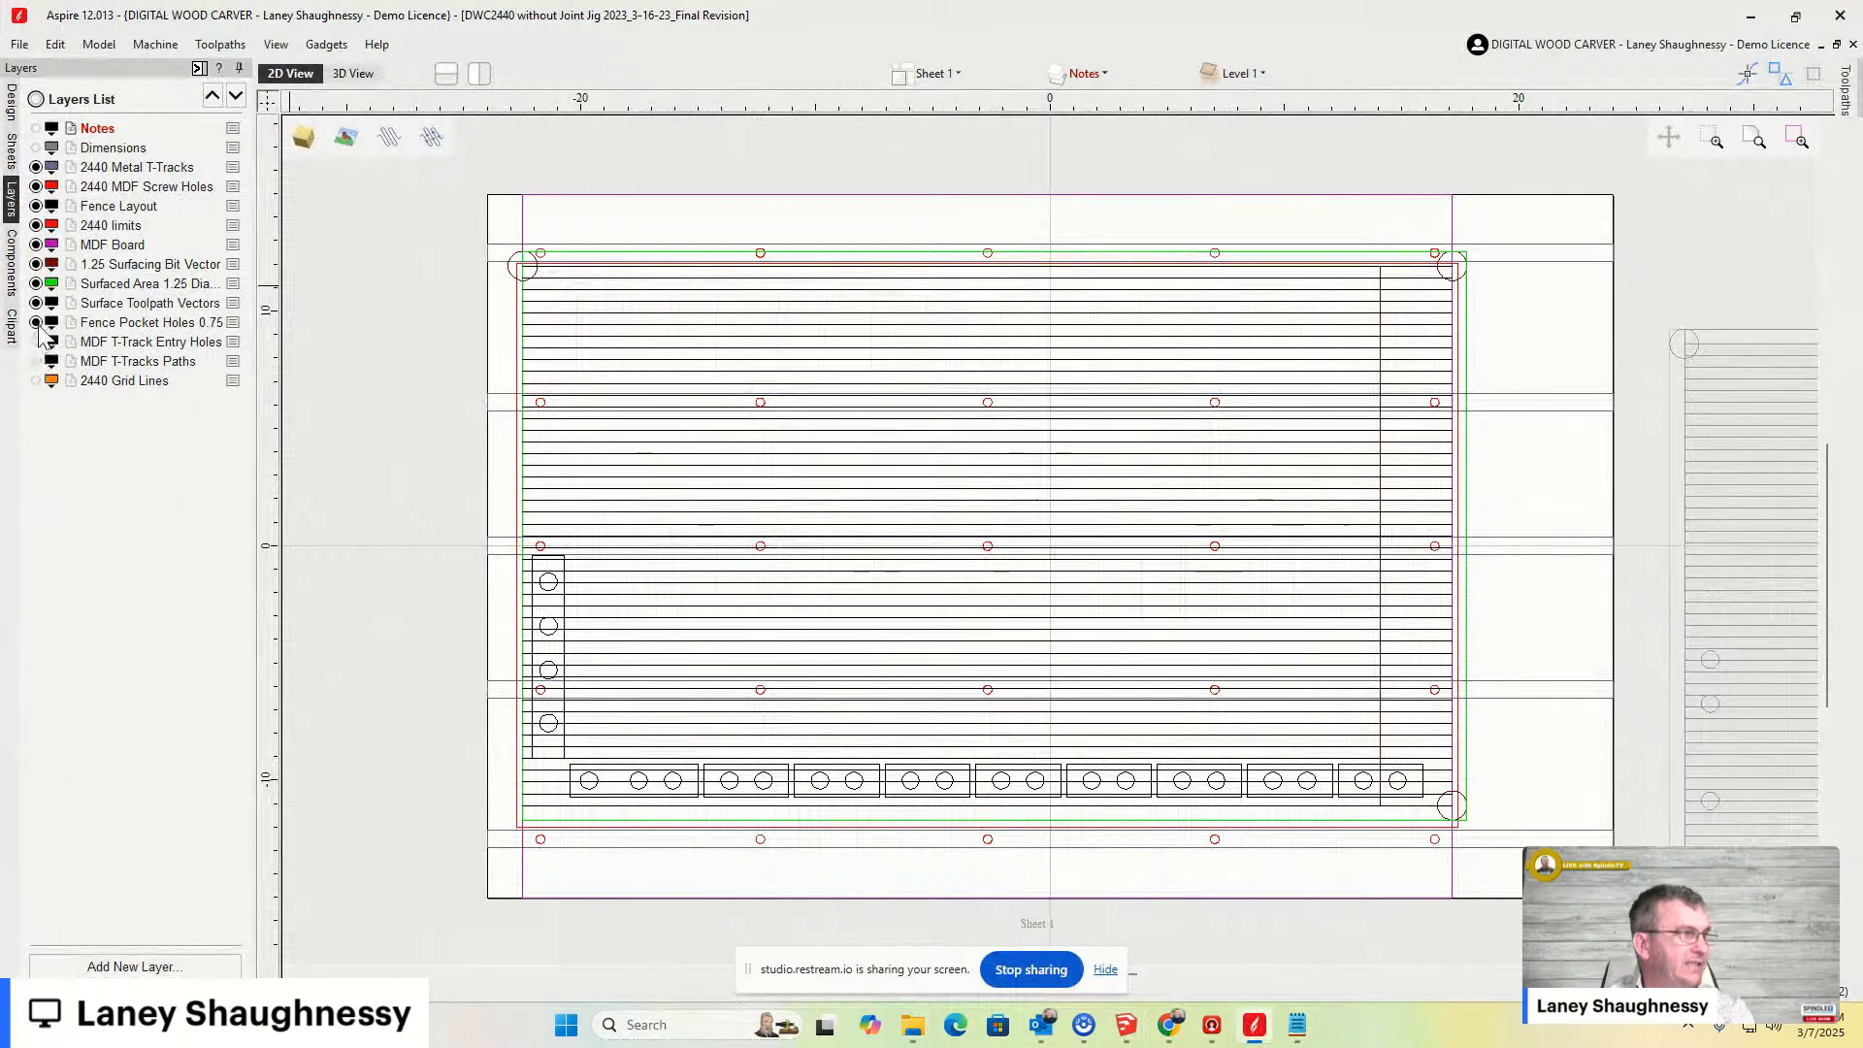
pyautogui.click(36, 323)
pyautogui.click(36, 304)
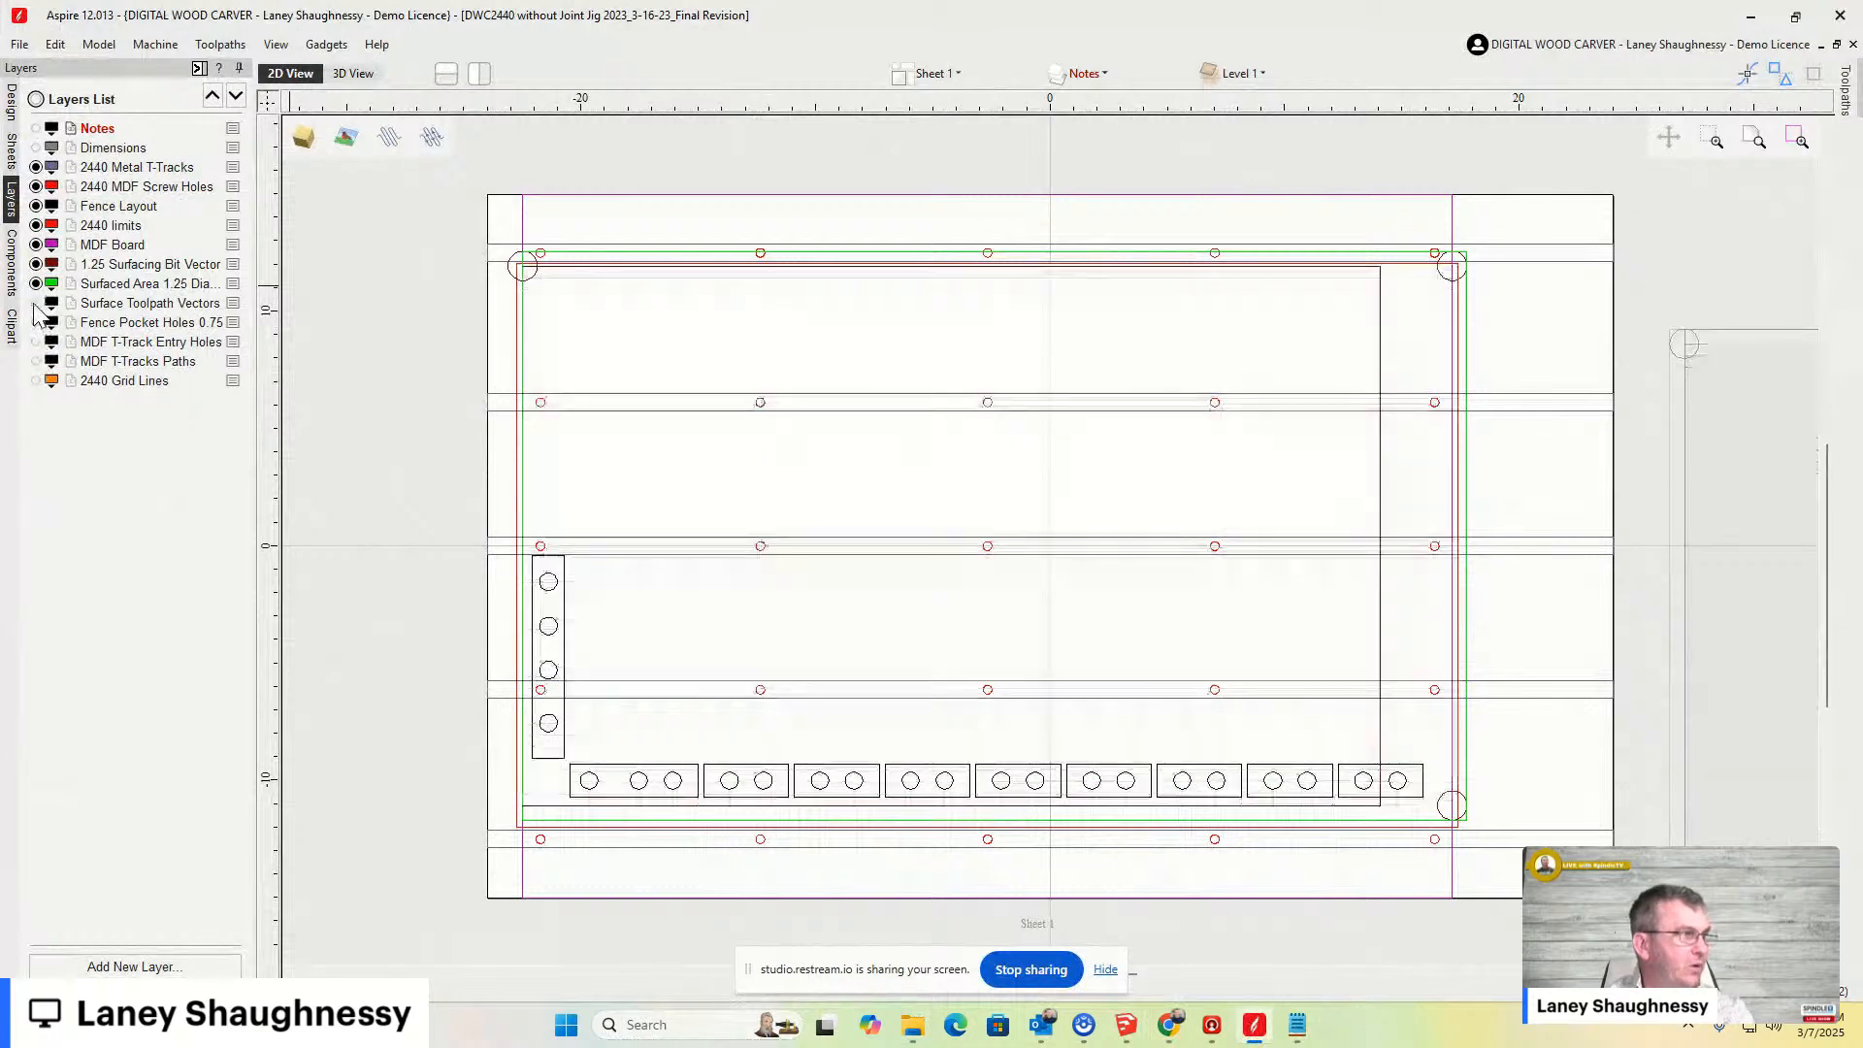
pyautogui.click(36, 284)
pyautogui.click(36, 264)
pyautogui.click(35, 244)
pyautogui.click(36, 225)
pyautogui.click(36, 205)
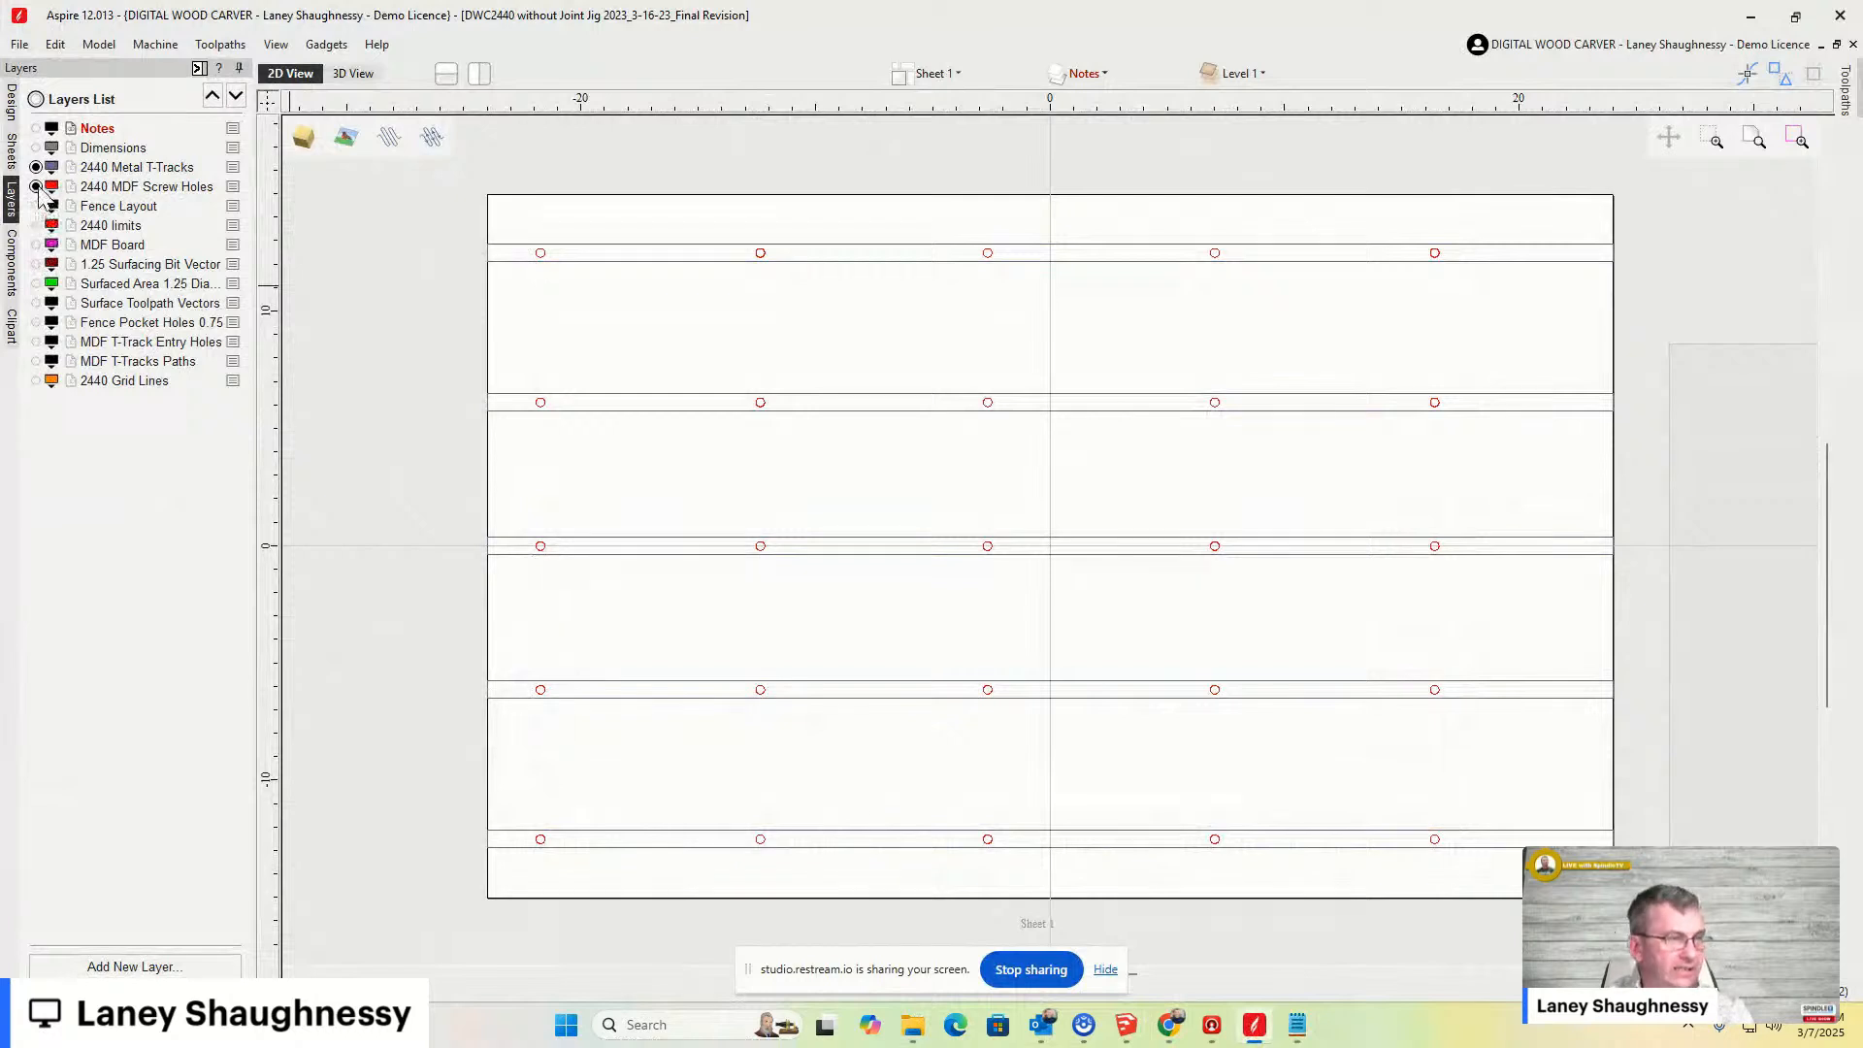
pyautogui.click(36, 186)
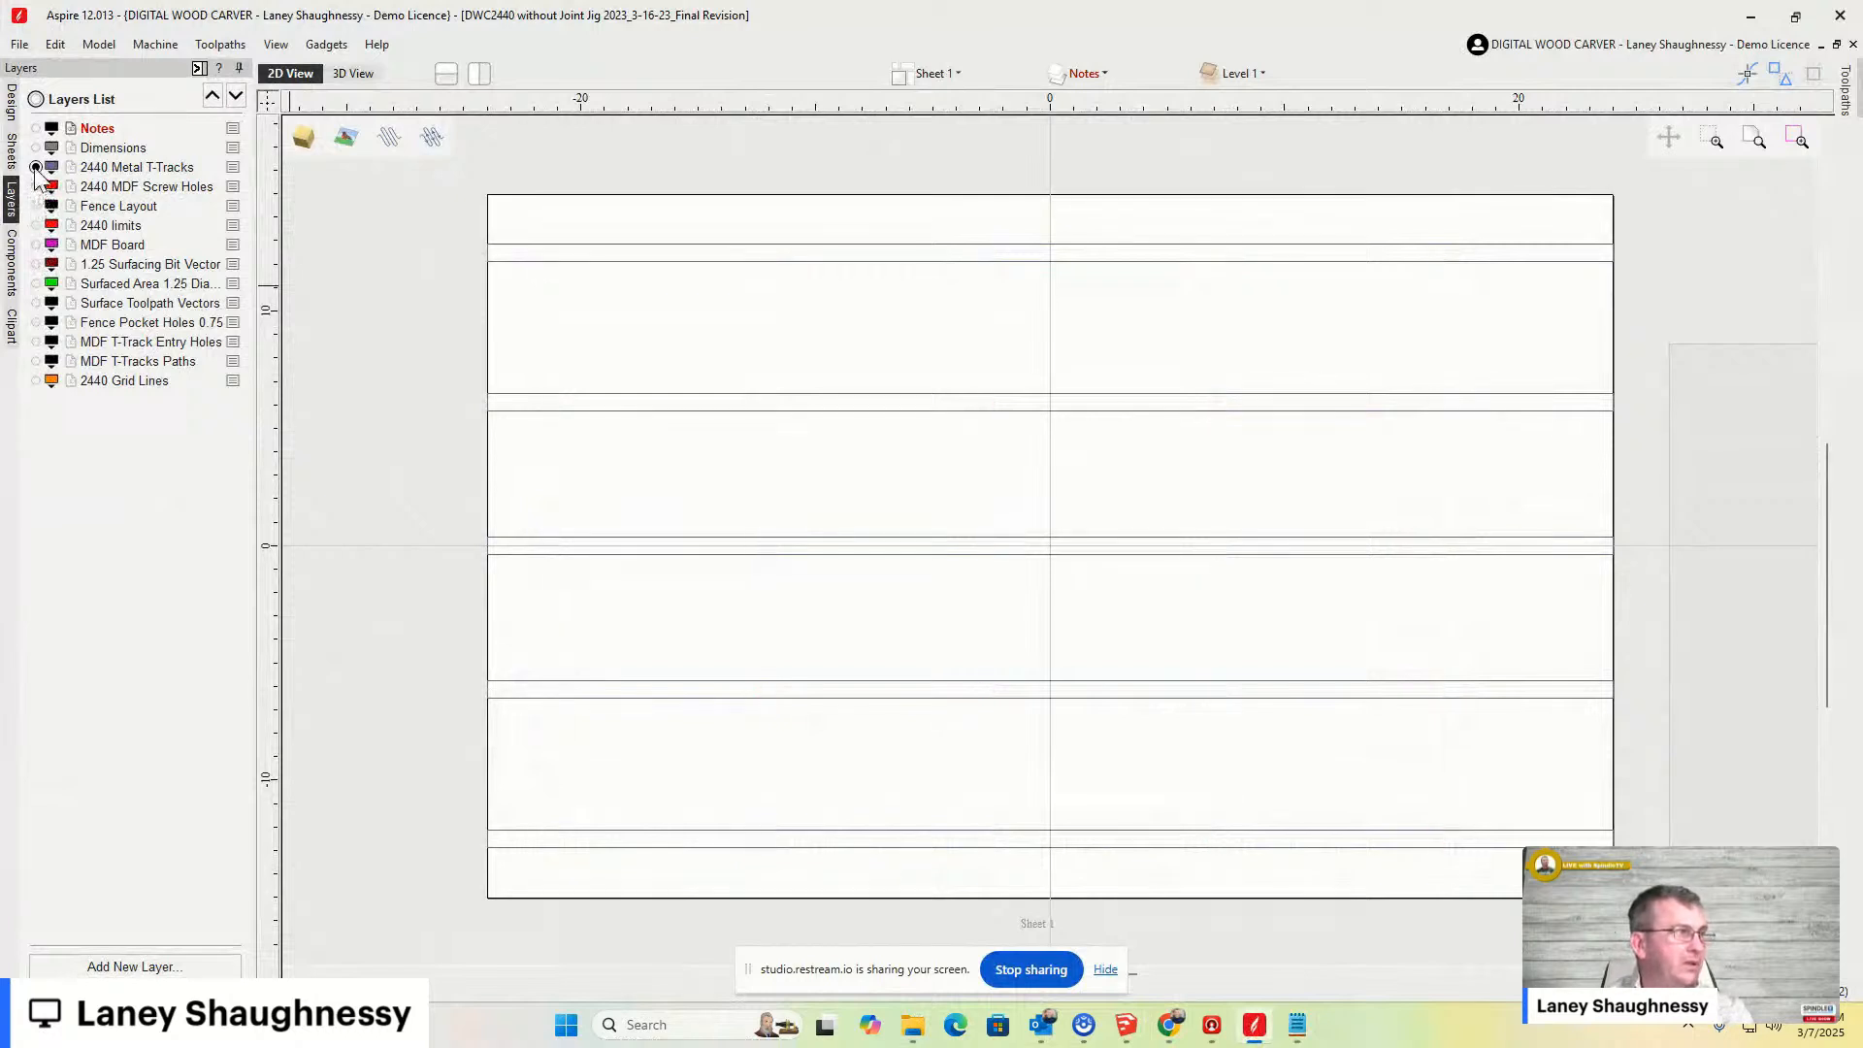
pyautogui.click(35, 167)
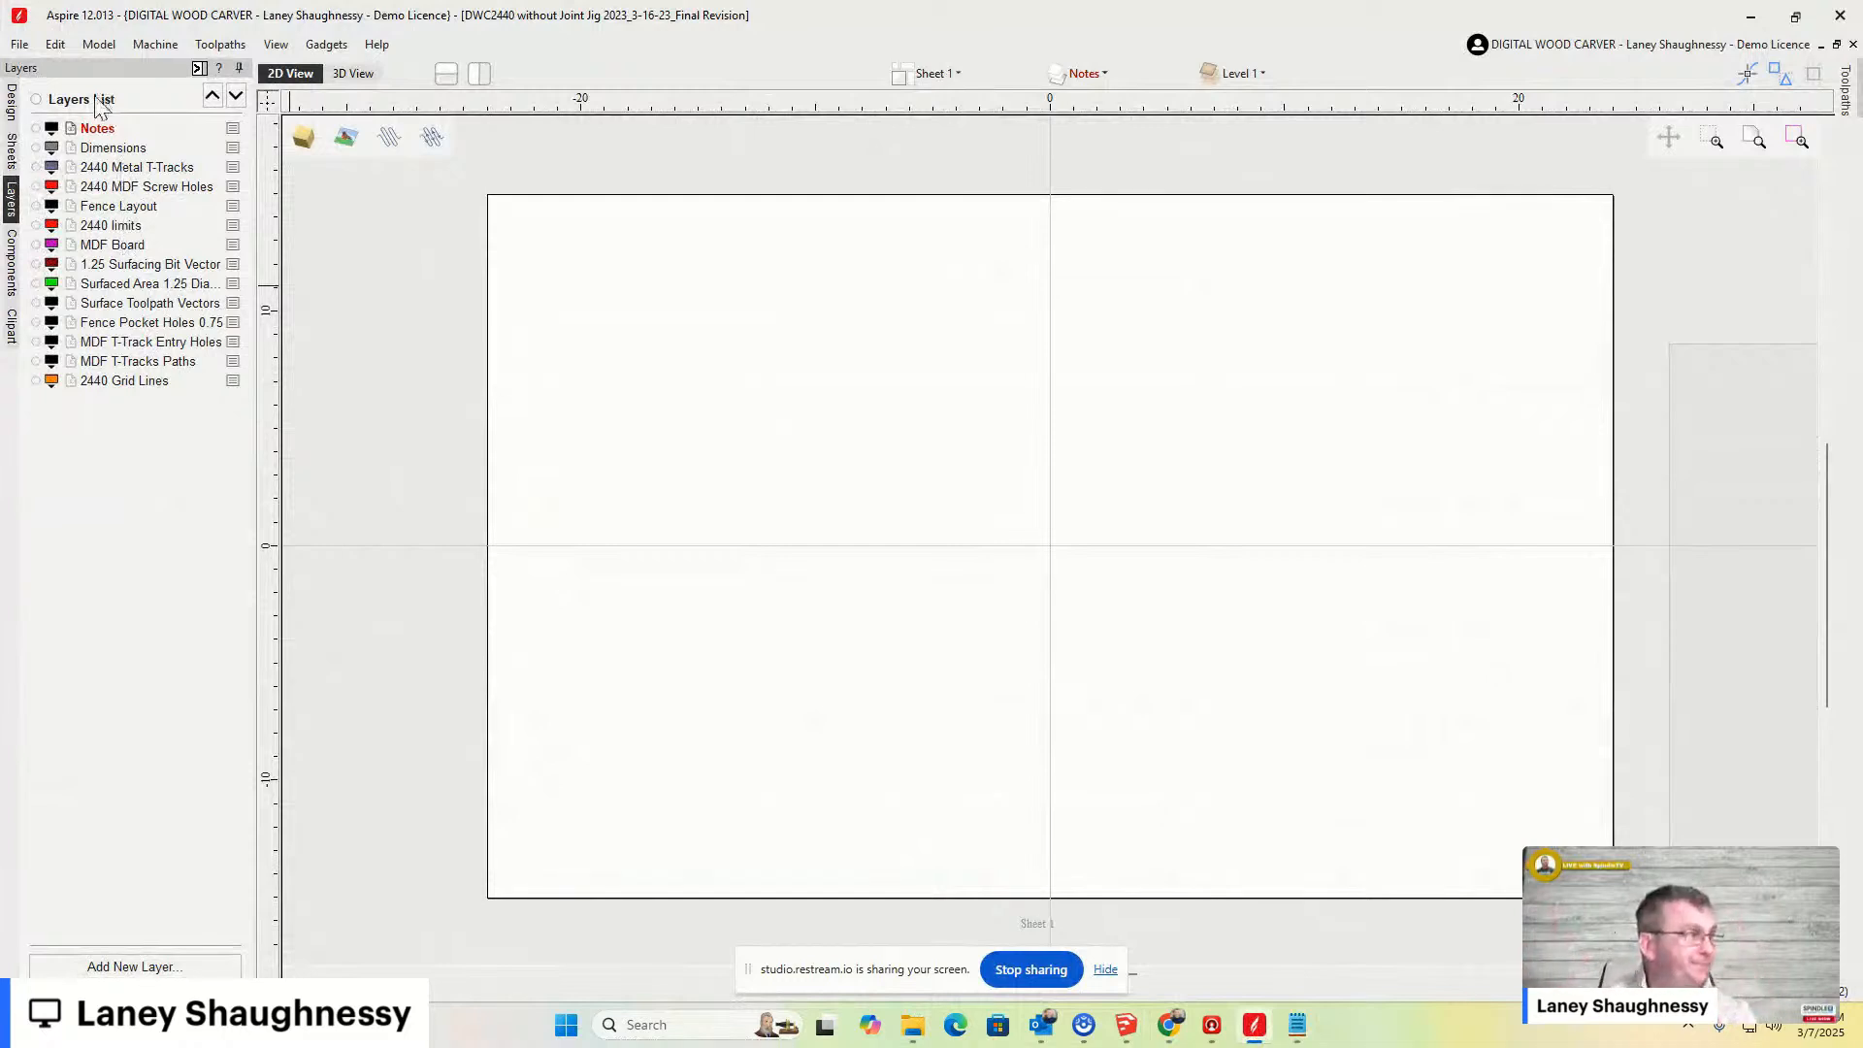
pyautogui.click(36, 99)
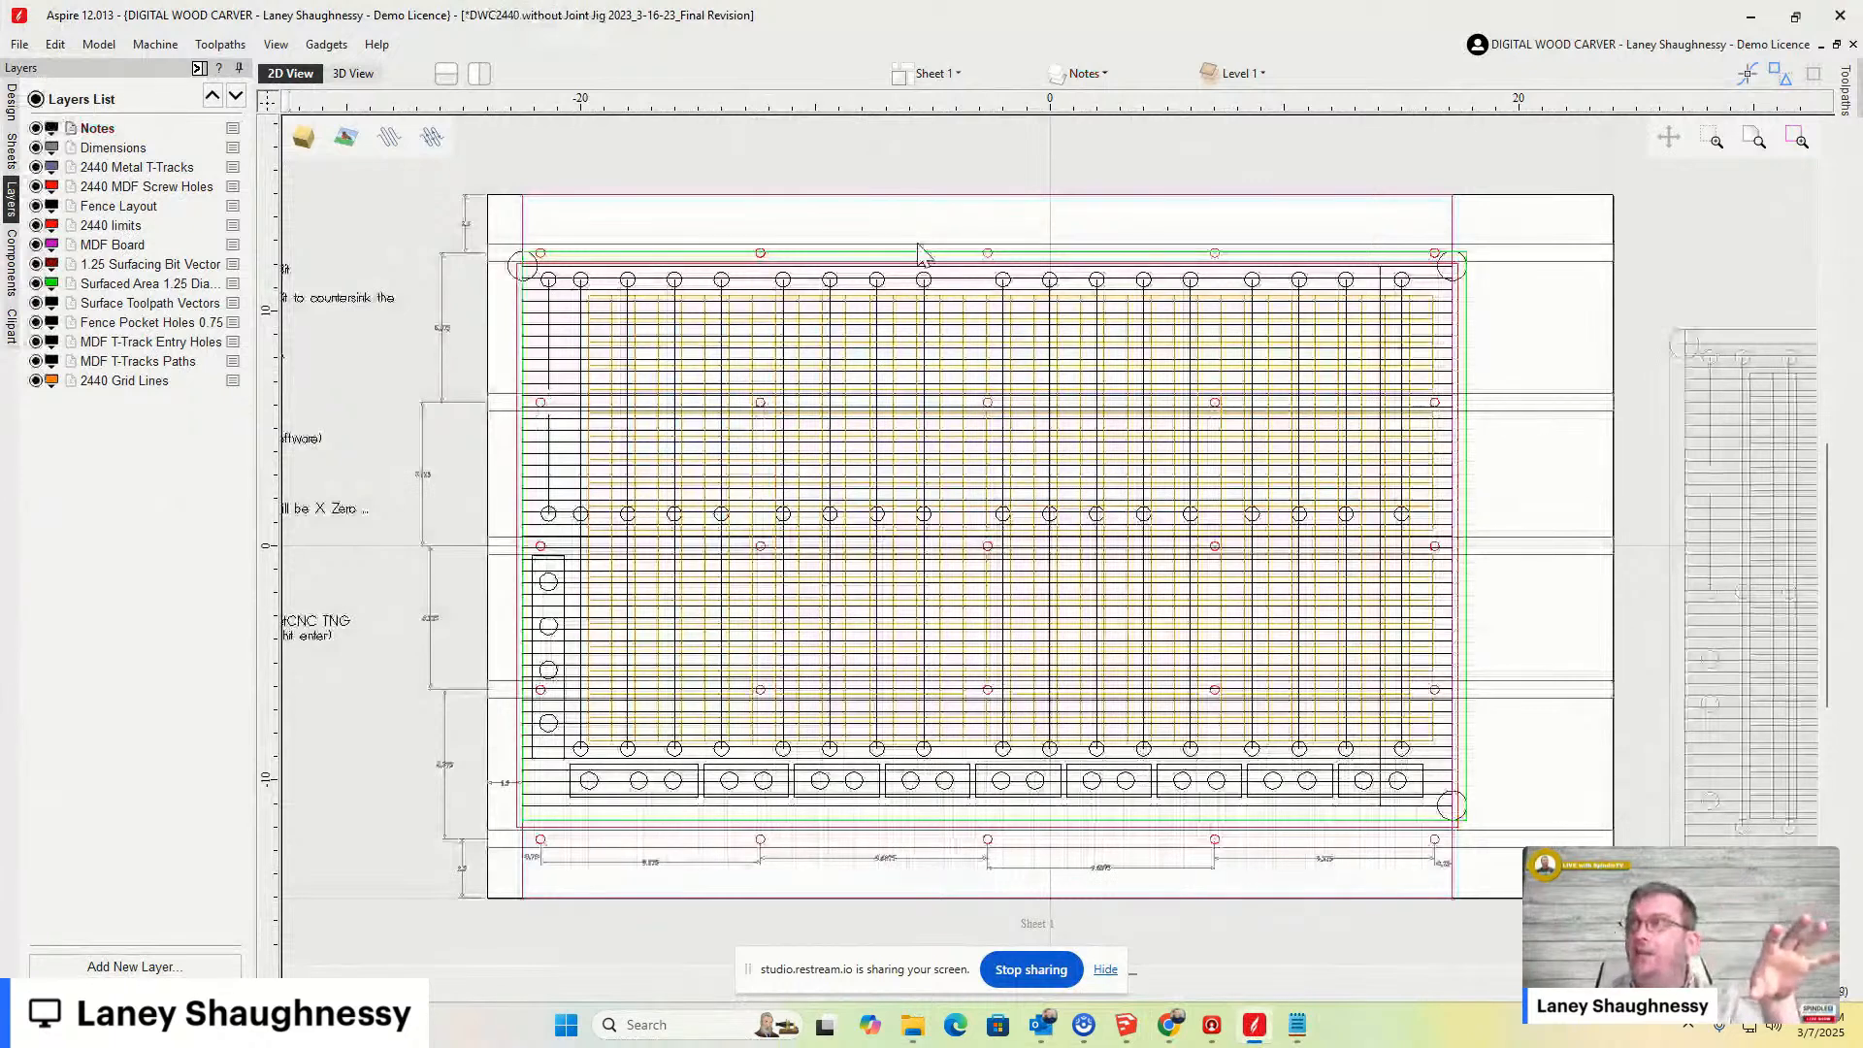
# - Examine the Toolpath Sheet and Fence Parts sheets of the drawing
pyautogui.scroll(-6, 923, 543)
pyautogui.scroll(3, 1272, 604)
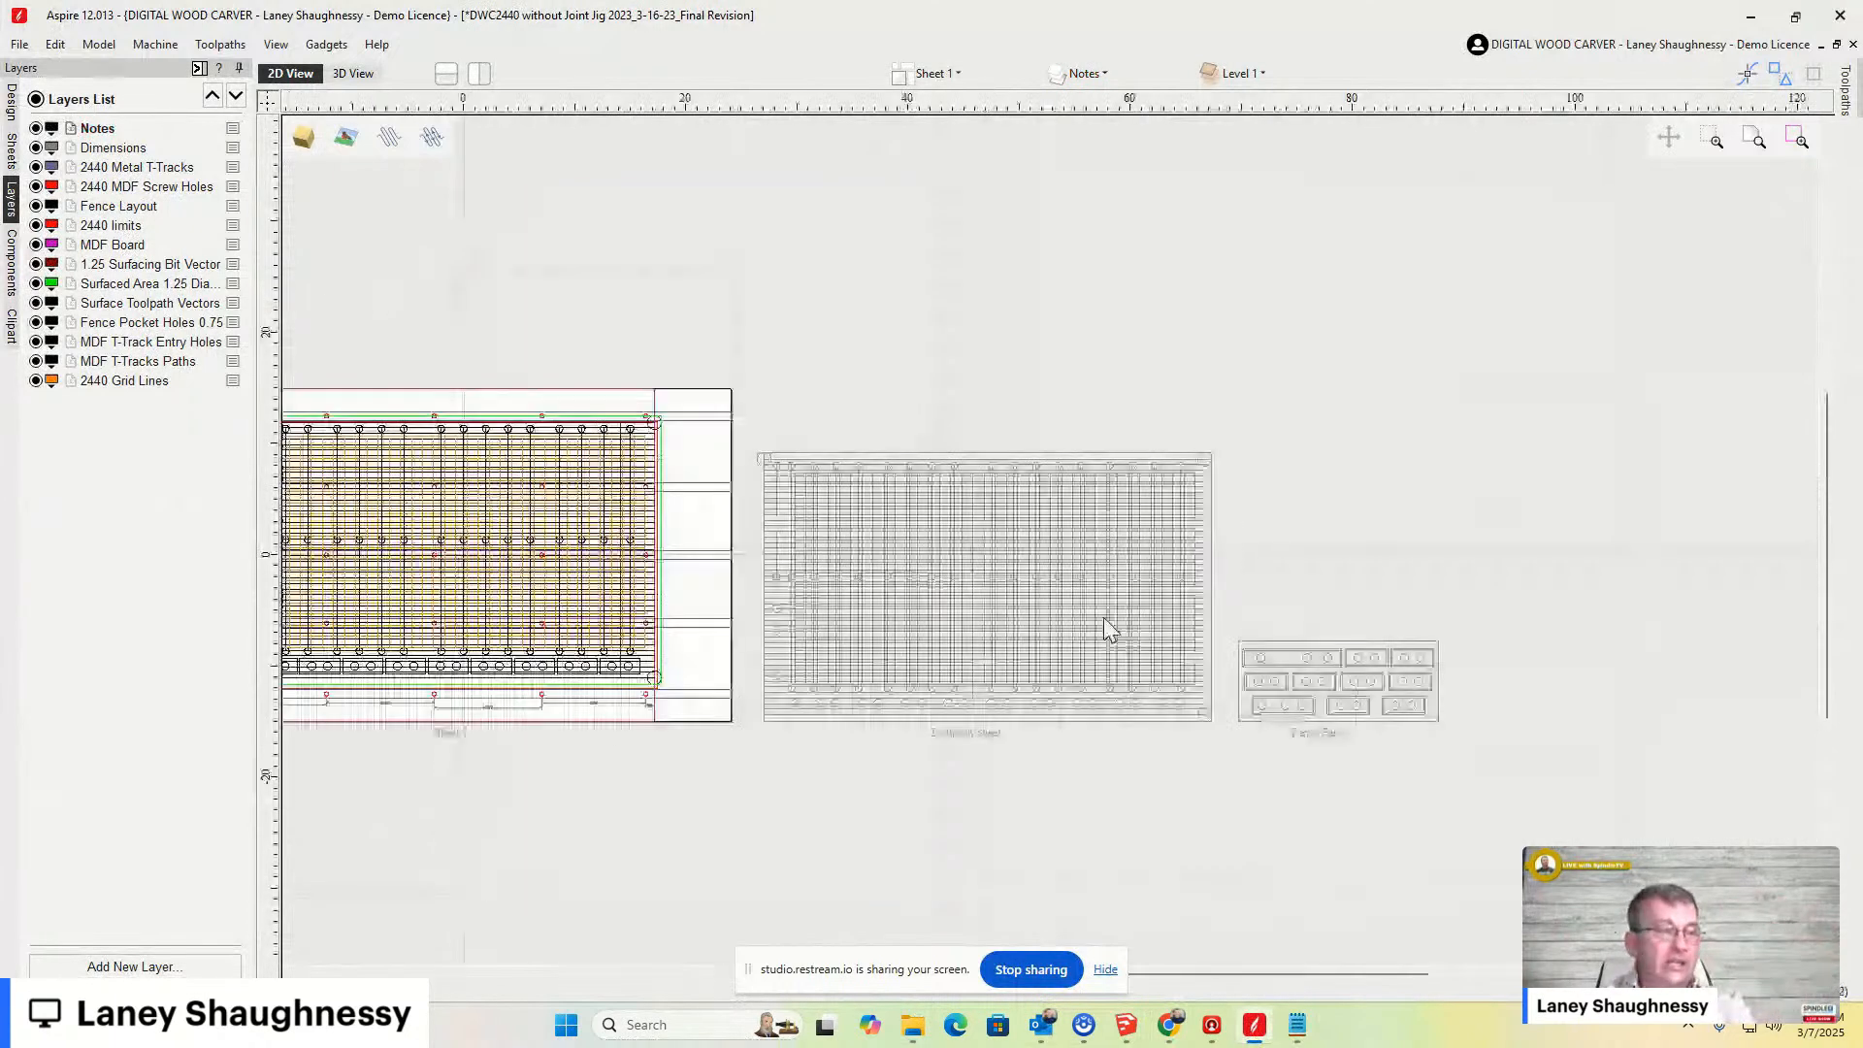
pyautogui.doubleClick(1103, 617)
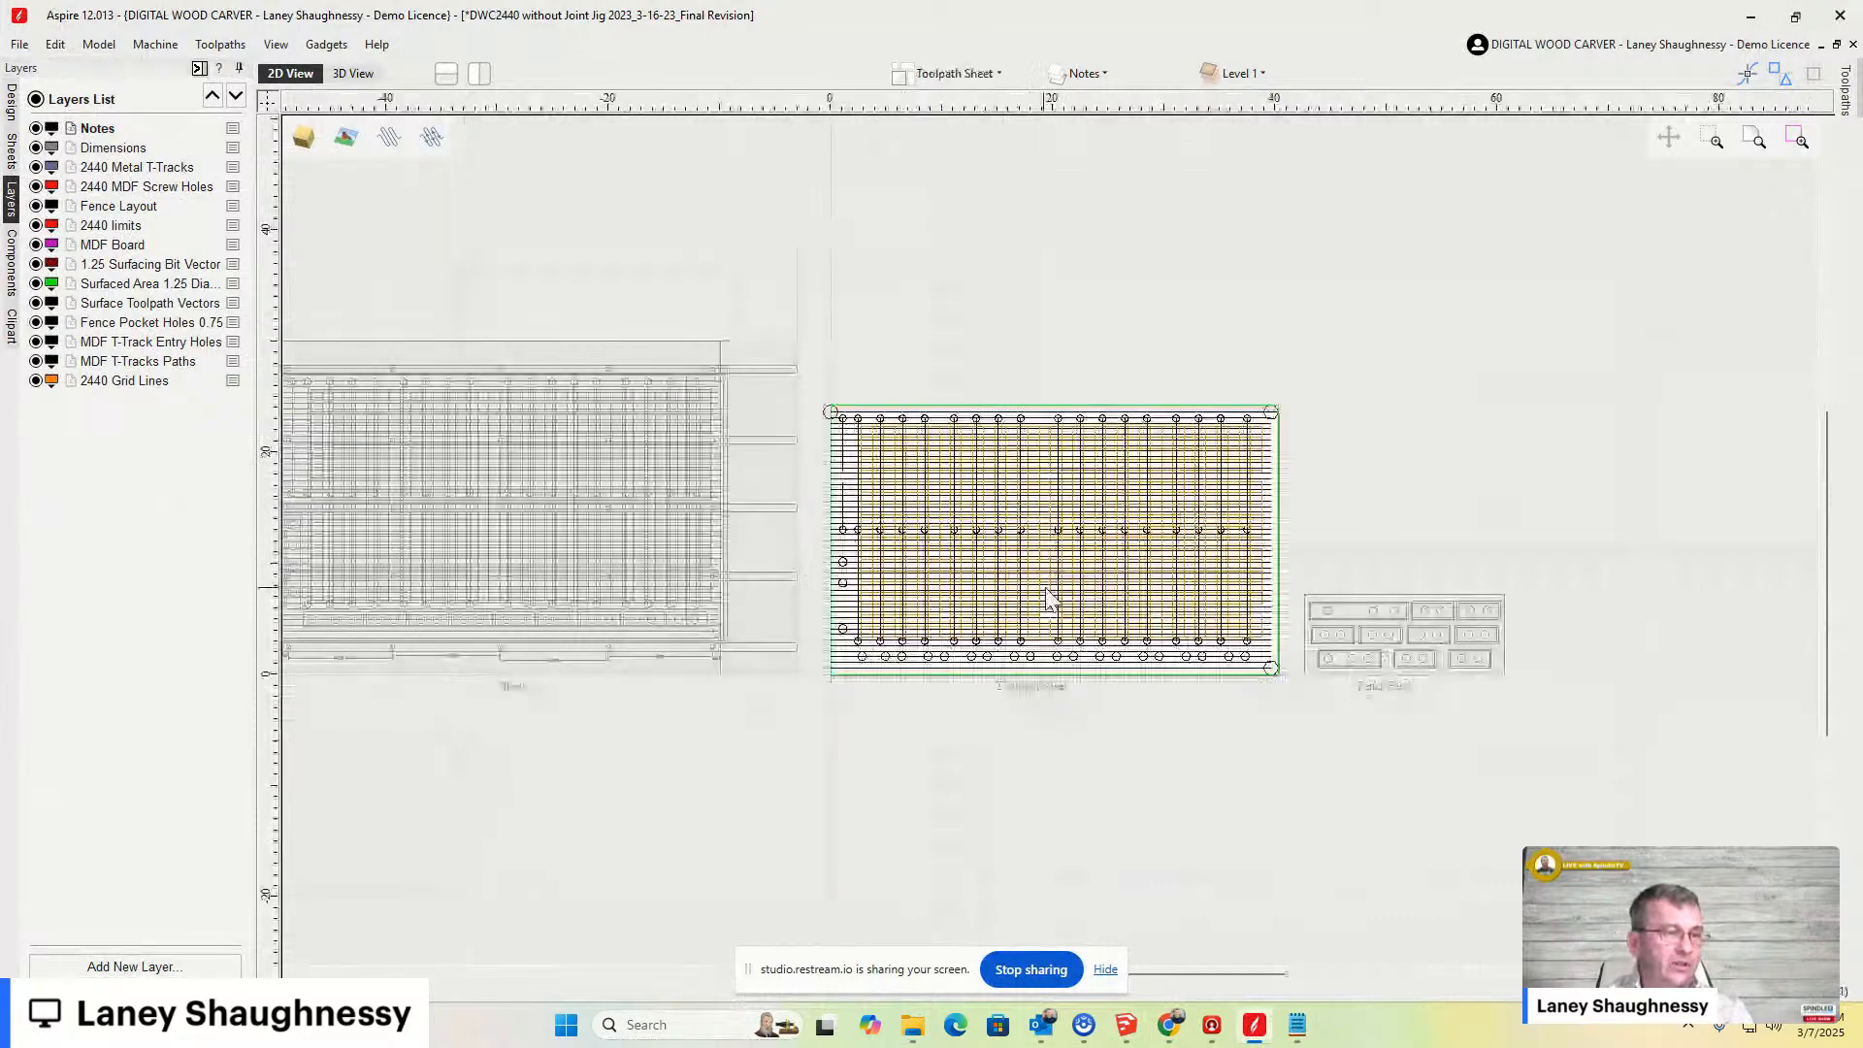
pyautogui.scroll(4, 1224, 630)
pyautogui.scroll(-1, 1226, 637)
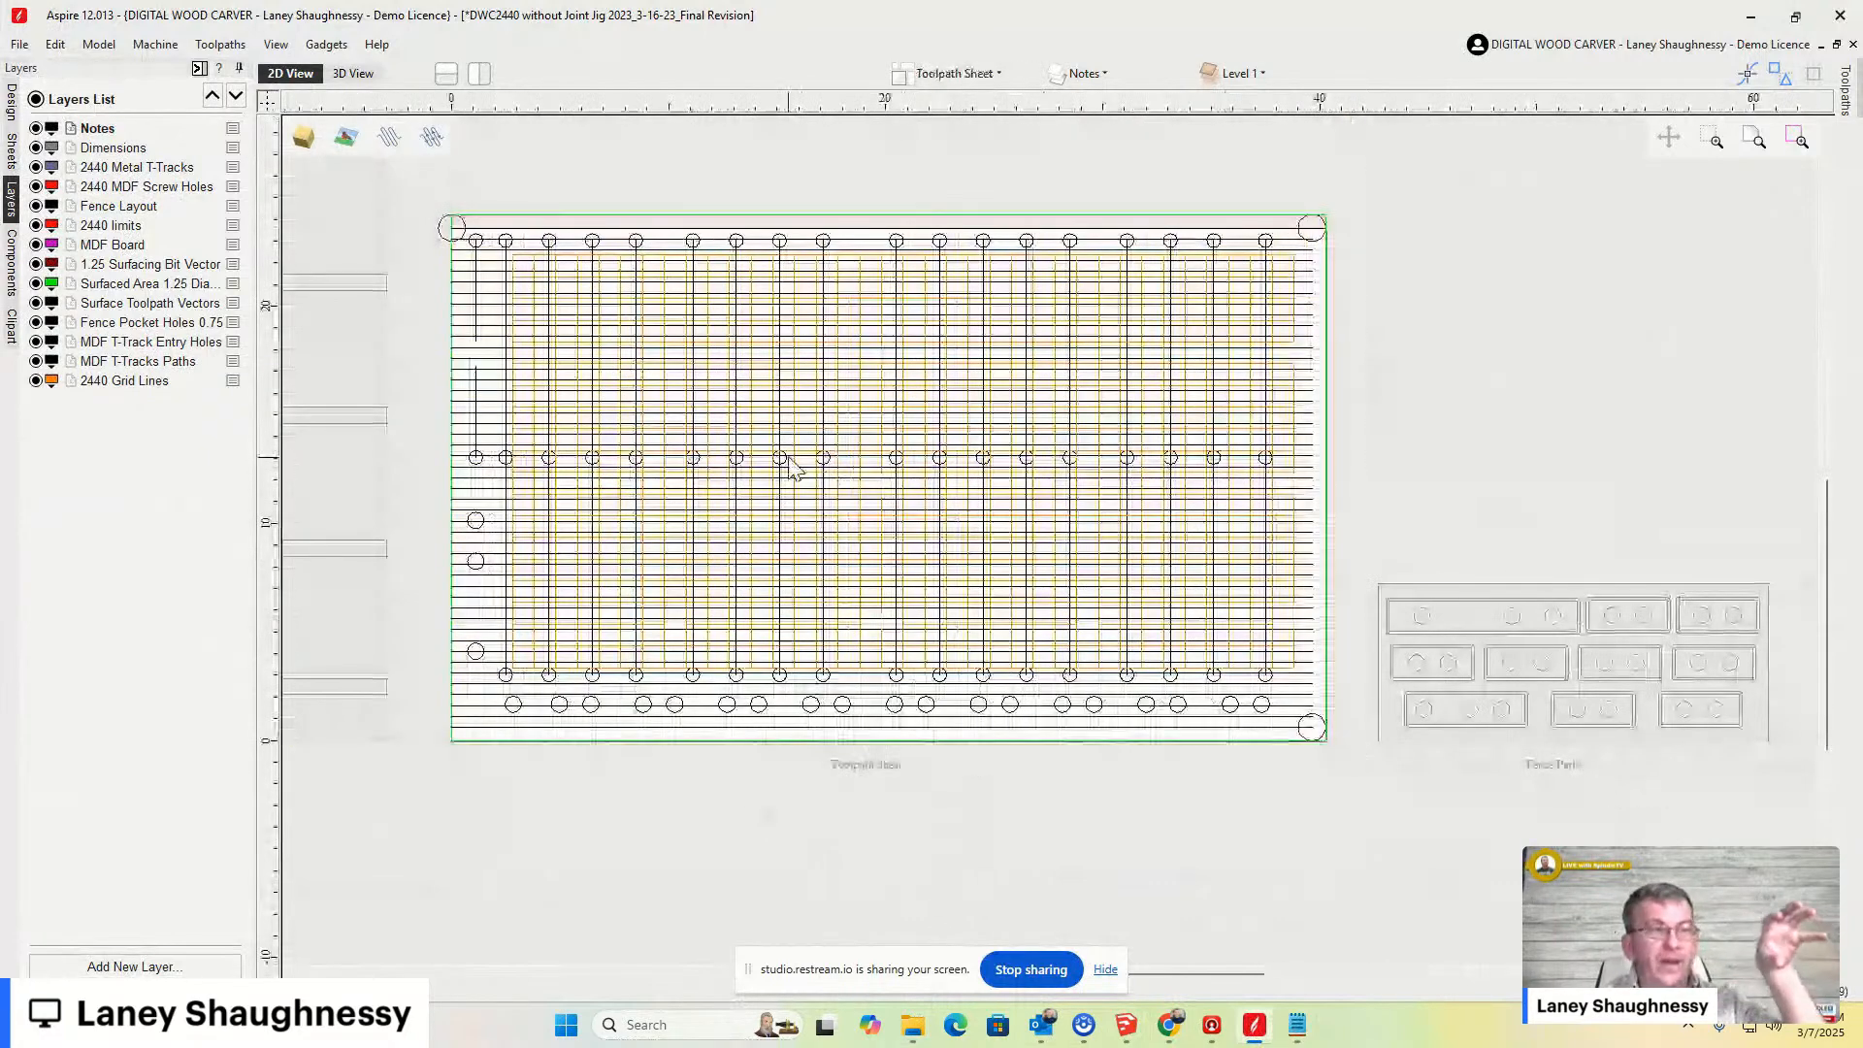
pyautogui.scroll(-4, 787, 457)
pyautogui.scroll(5, 1079, 514)
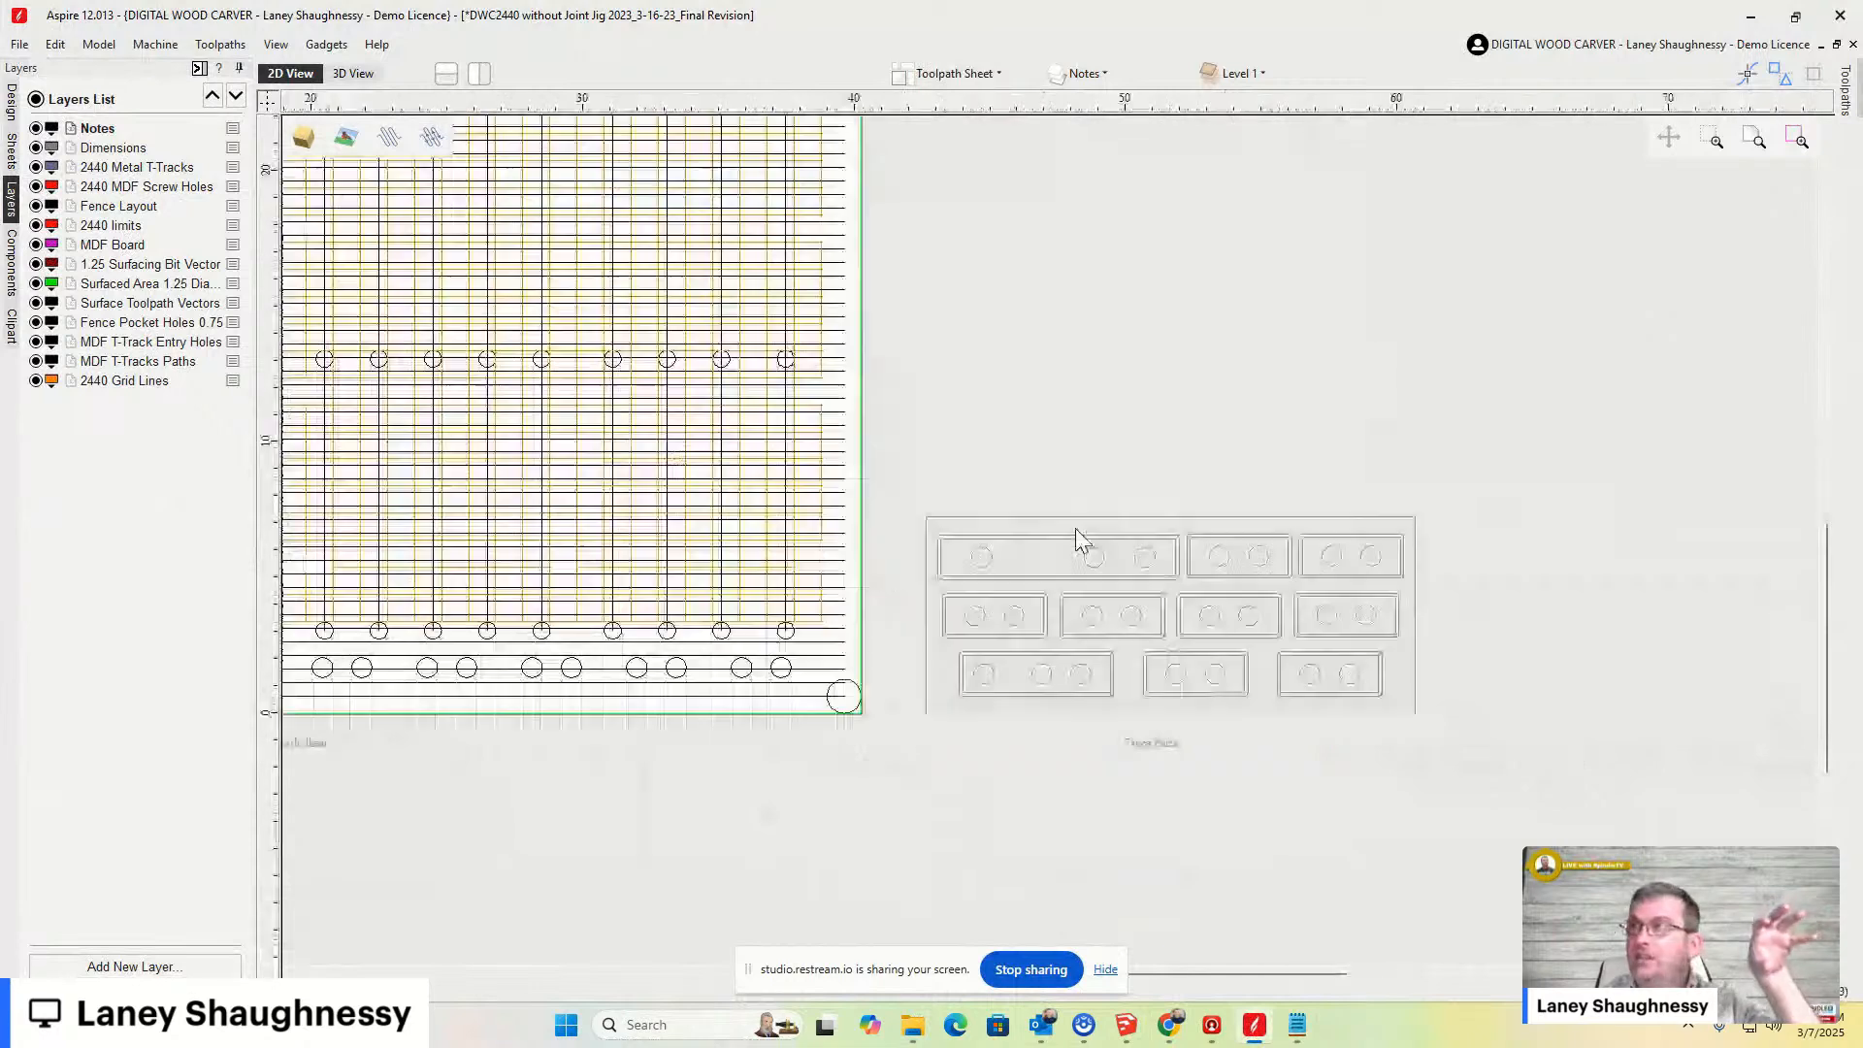
pyautogui.doubleClick(1167, 622)
pyautogui.scroll(2, 1131, 591)
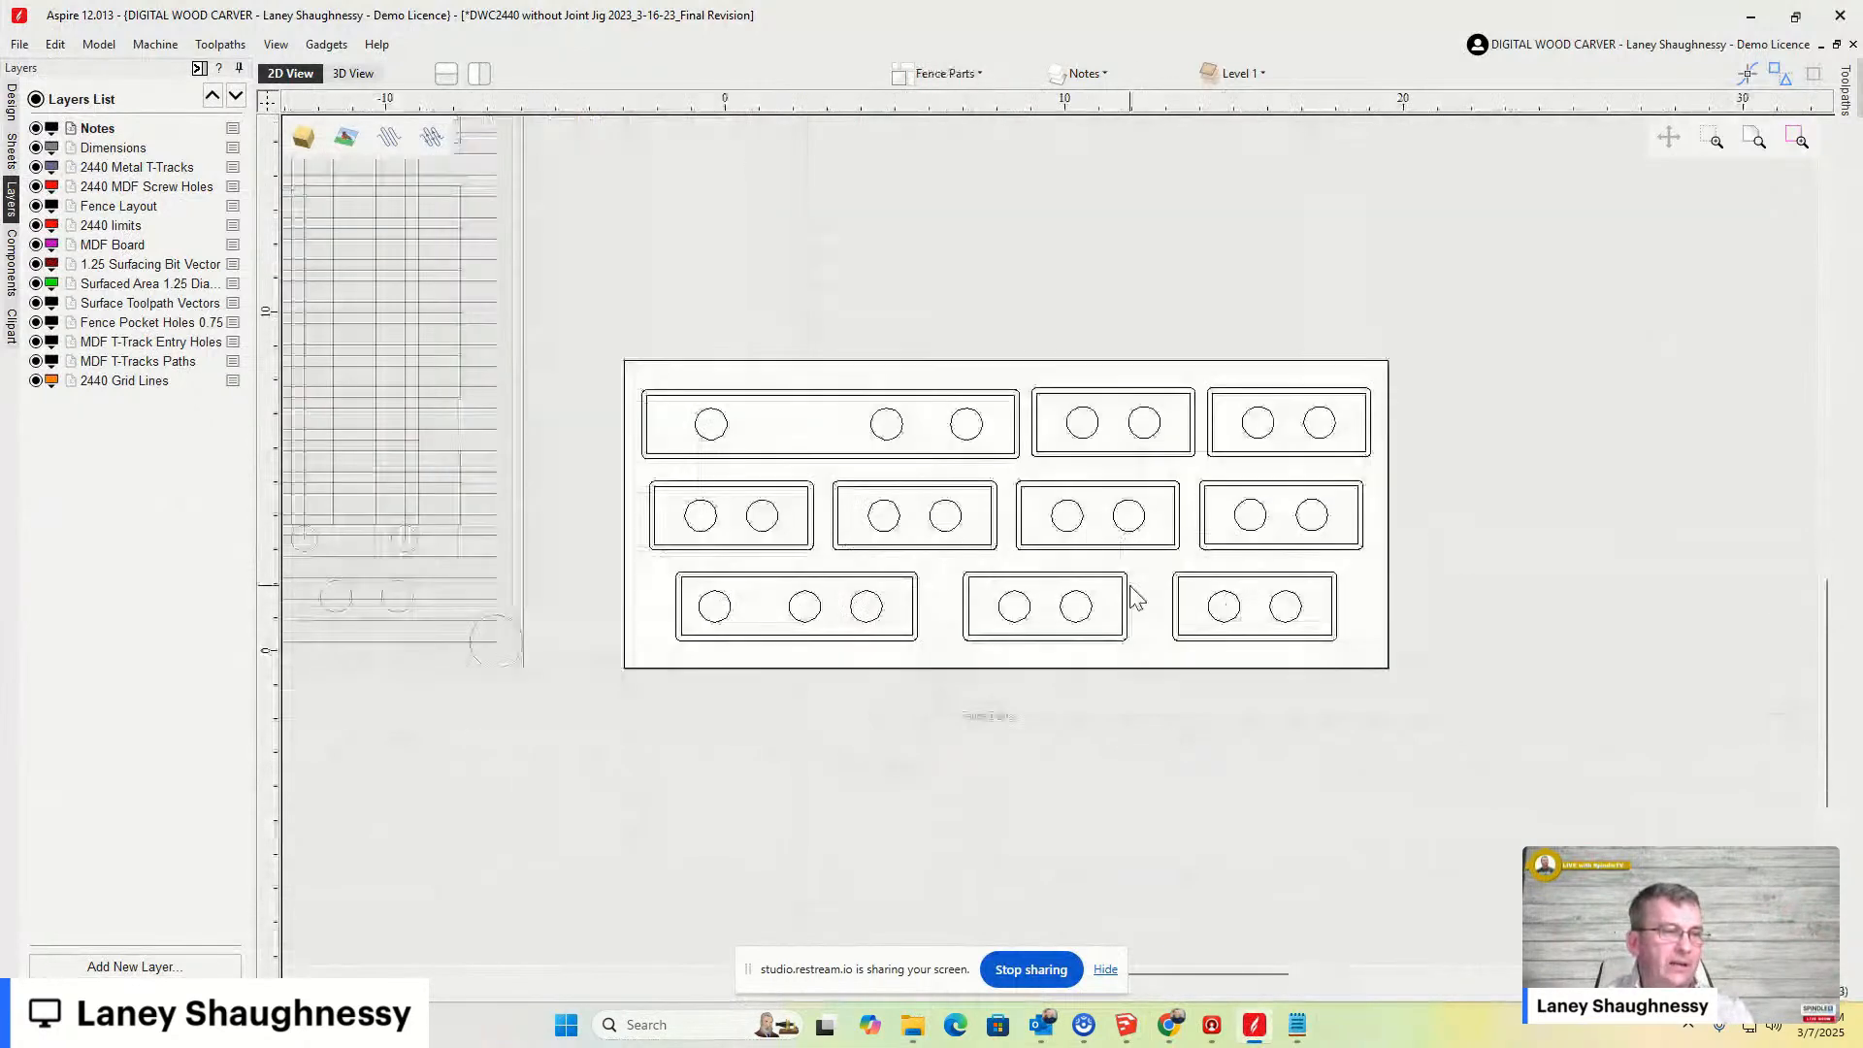
pyautogui.scroll(-1, 1132, 602)
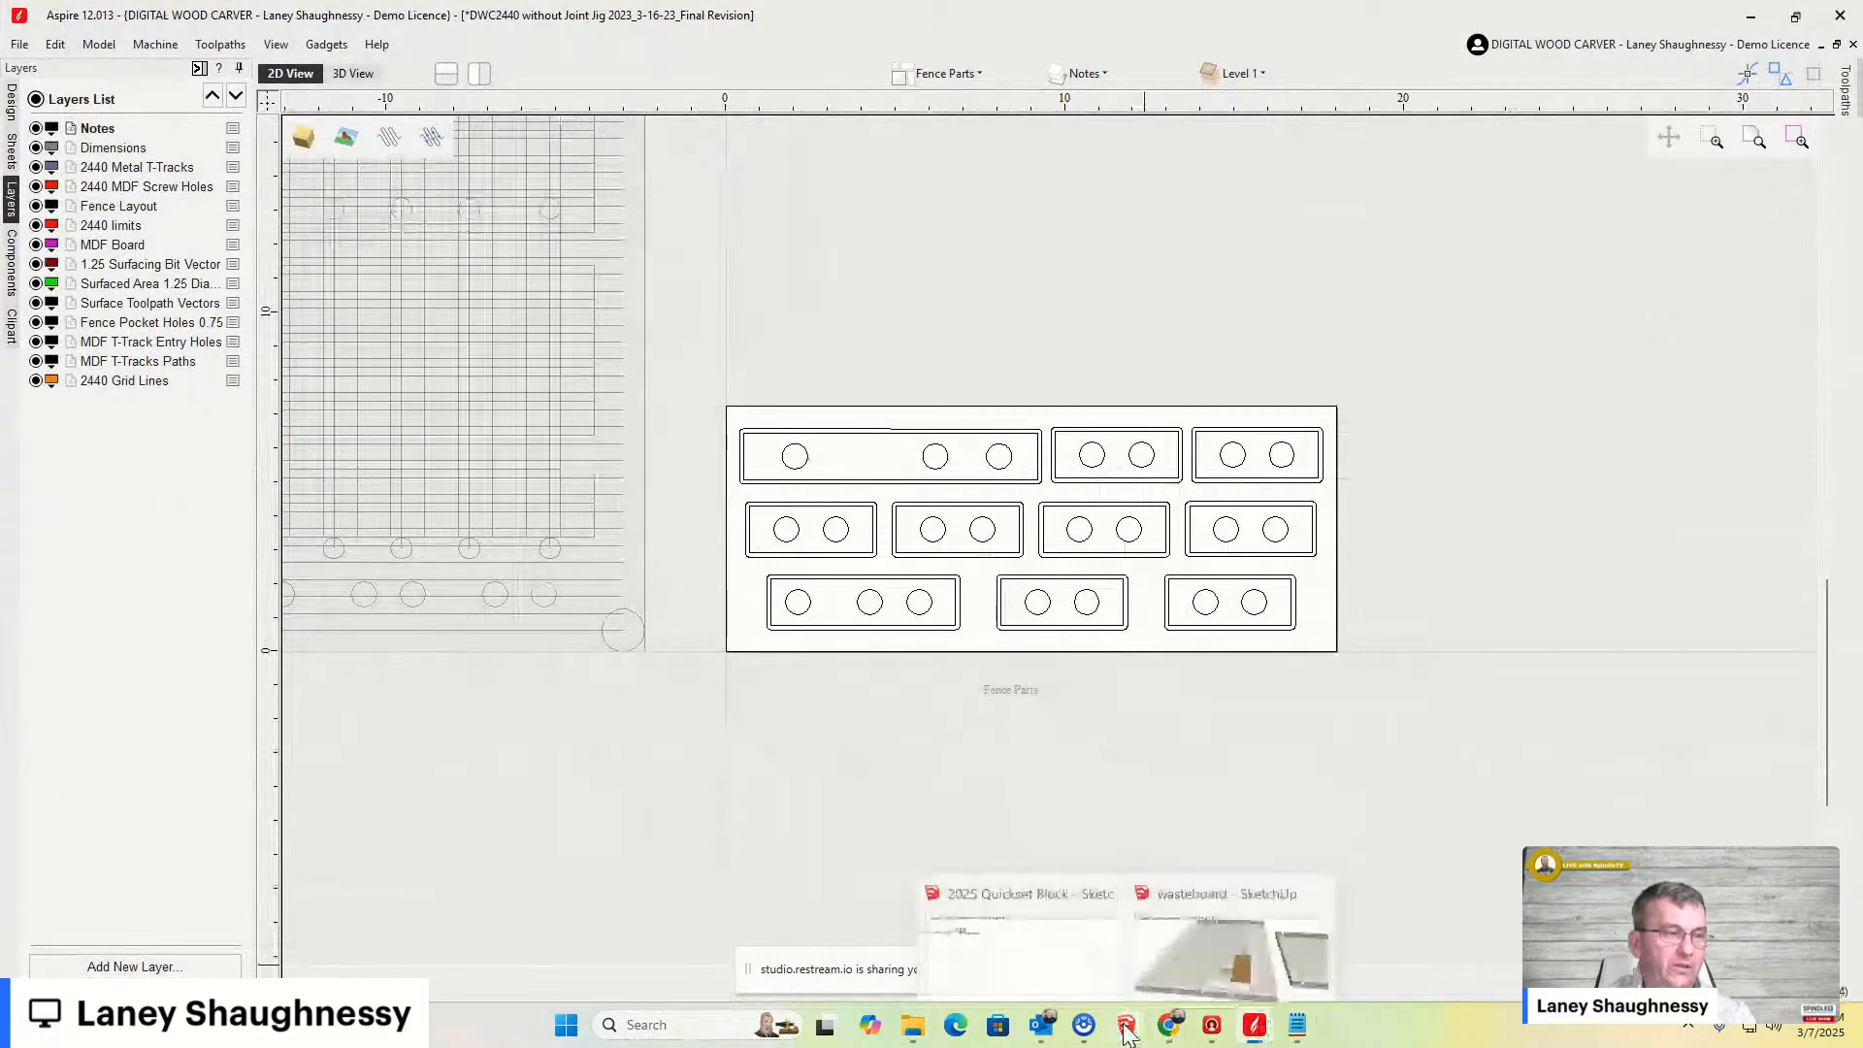
# - Switch back to the wasteboard SketchUp model and examine the fence and hold-down clamps from several angles
pyautogui.click(1101, 956)
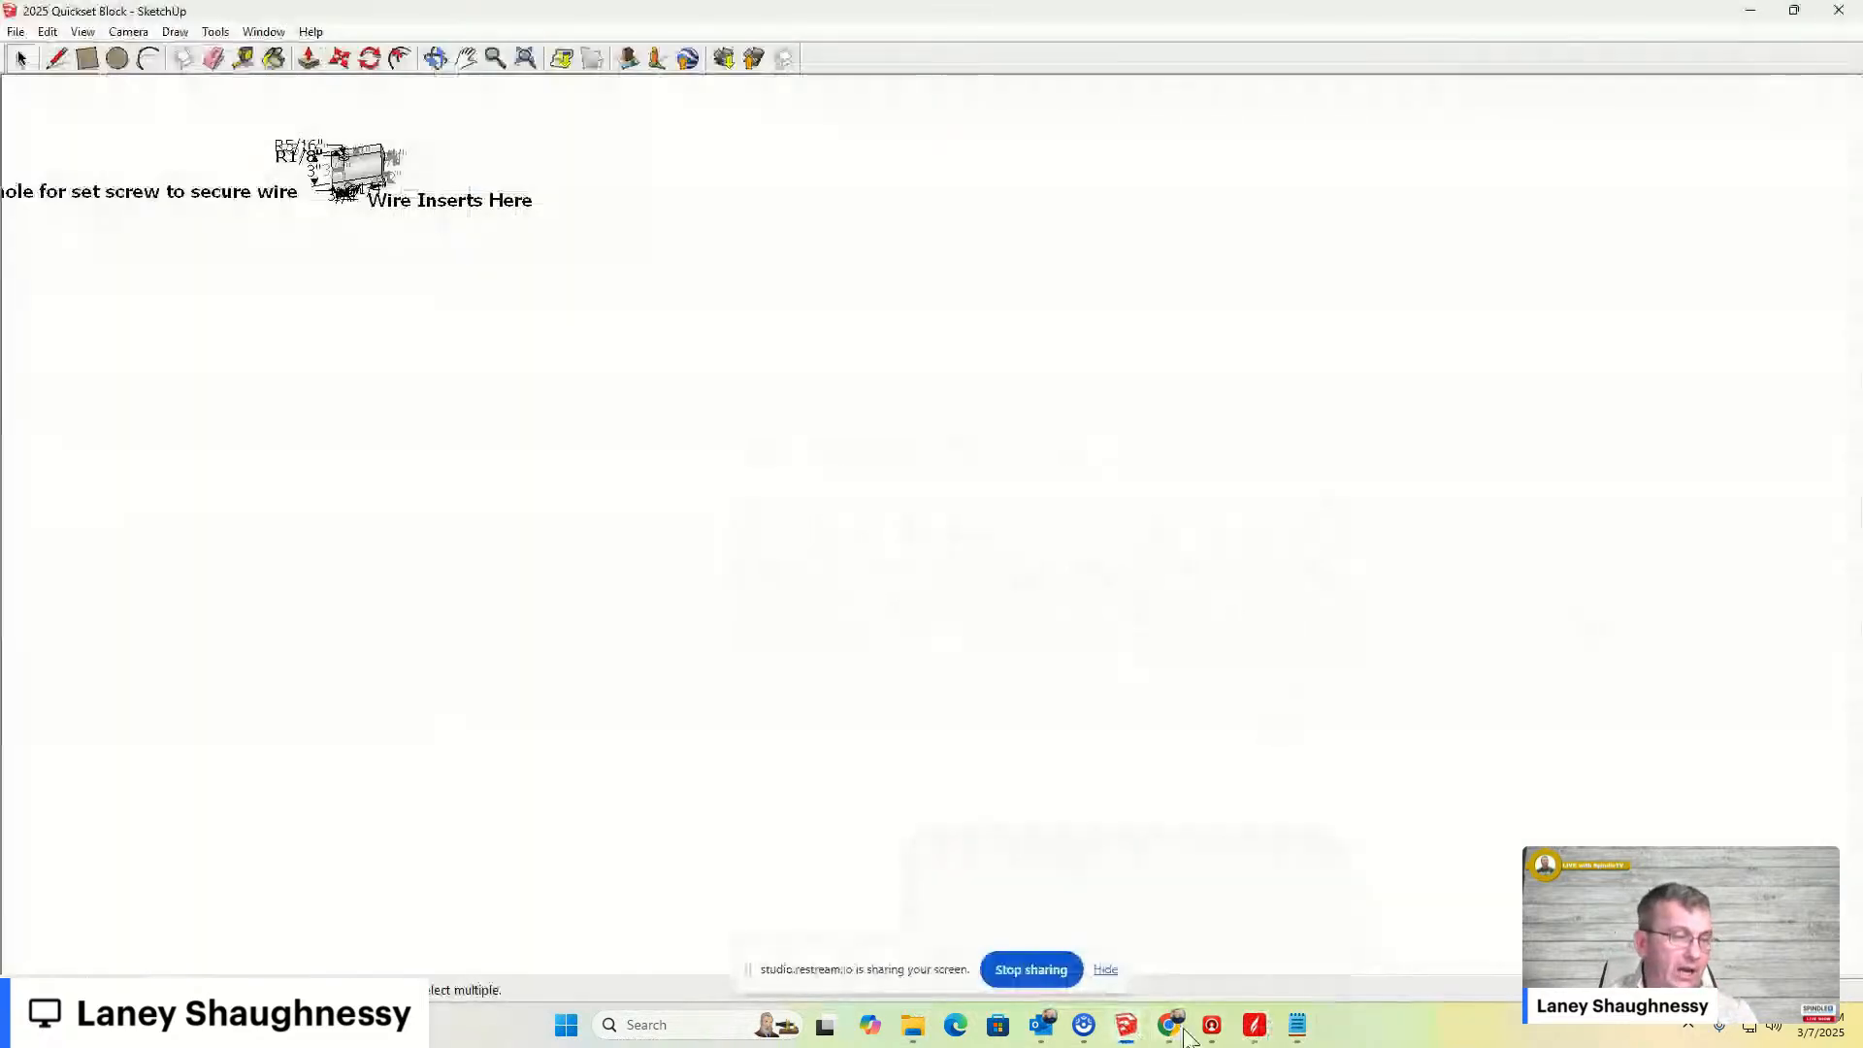
pyautogui.moveTo(1125, 1025)
pyautogui.click(1185, 966)
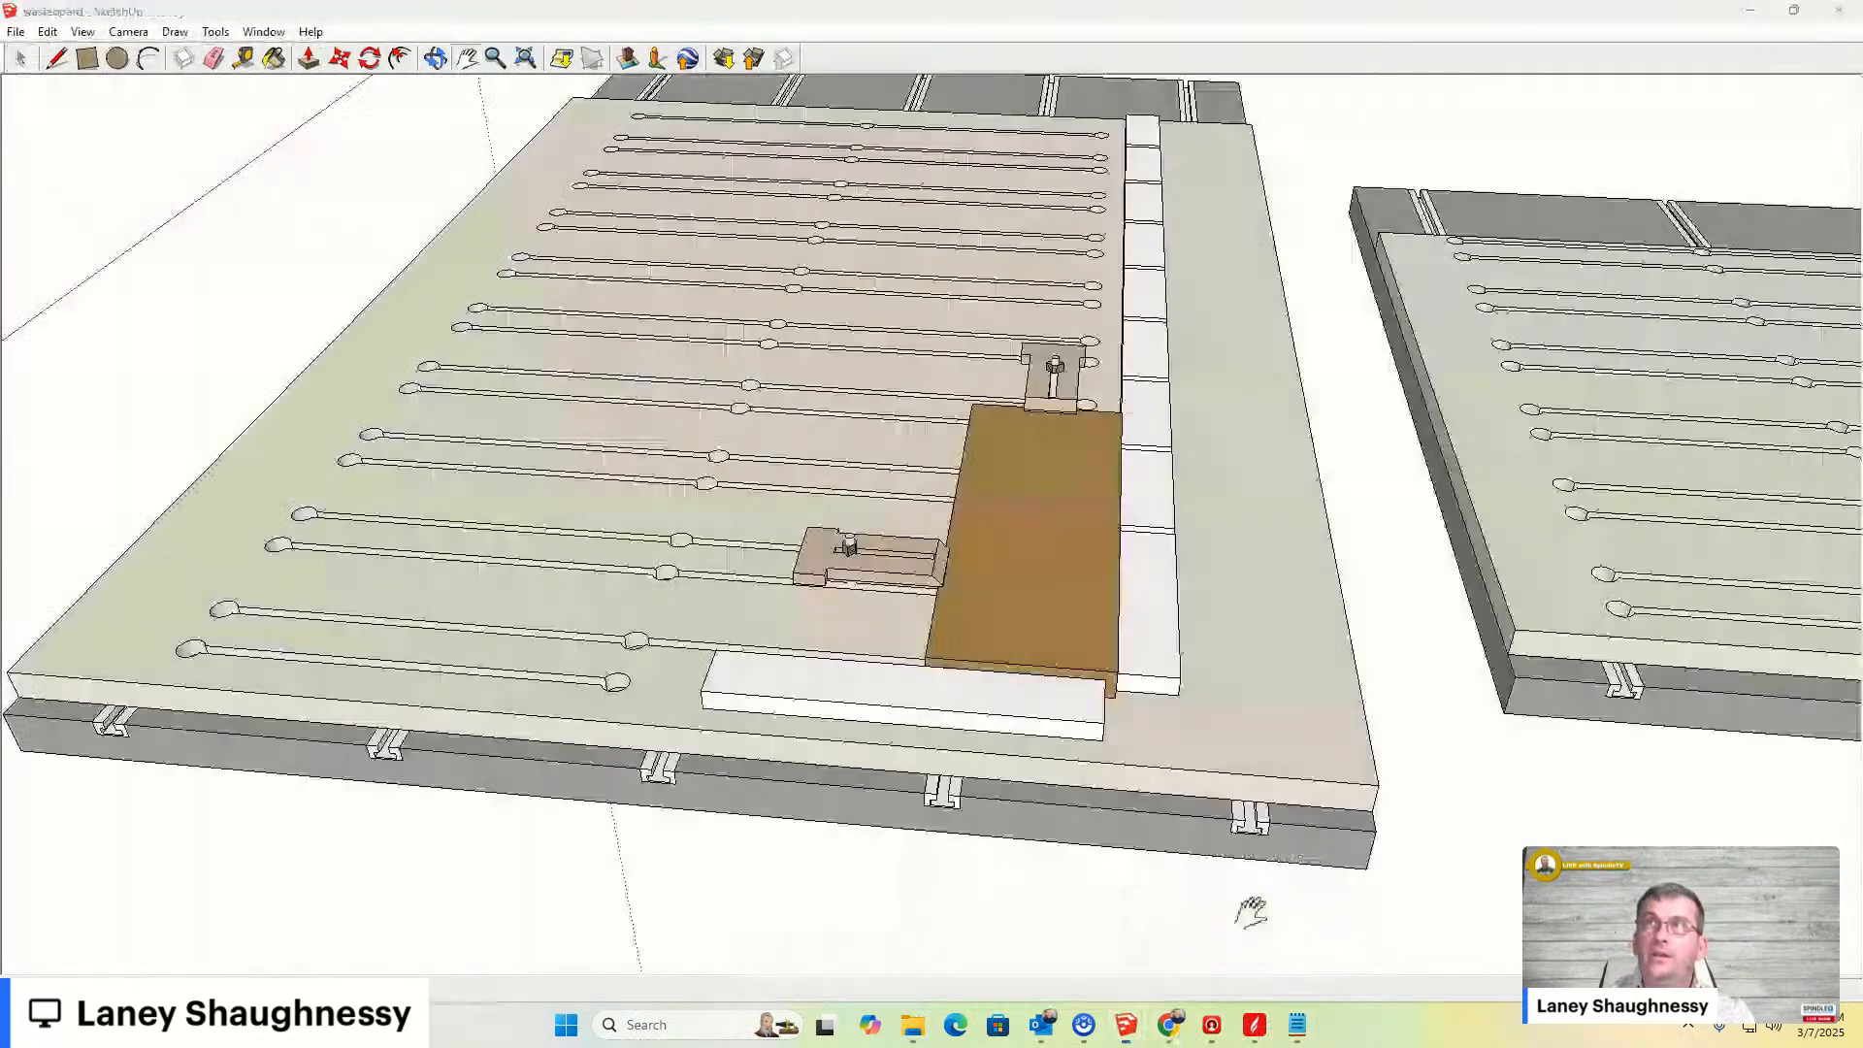
pyautogui.scroll(2, 1079, 592)
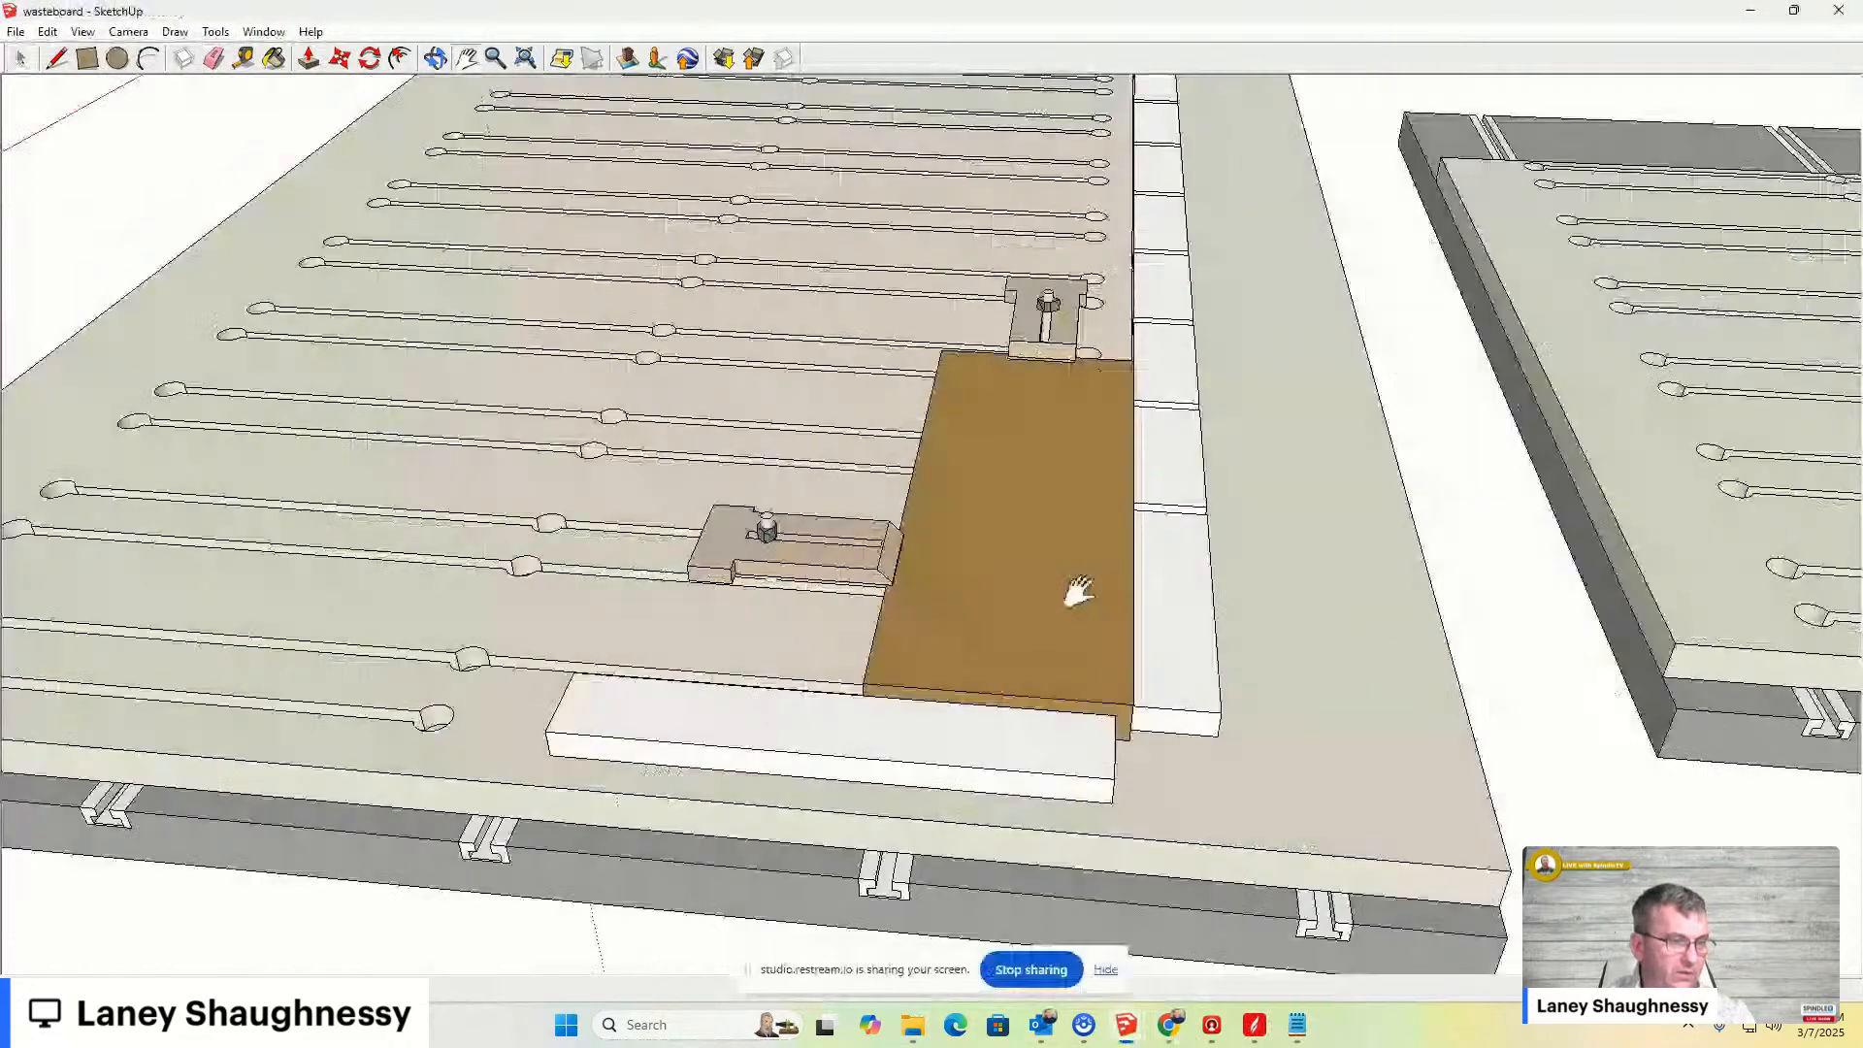
pyautogui.moveTo(1079, 592)
pyautogui.mouseDown(button='middle')
pyautogui.moveTo(549, 948)
pyautogui.moveTo(1104, 652)
pyautogui.mouseUp(button='middle')
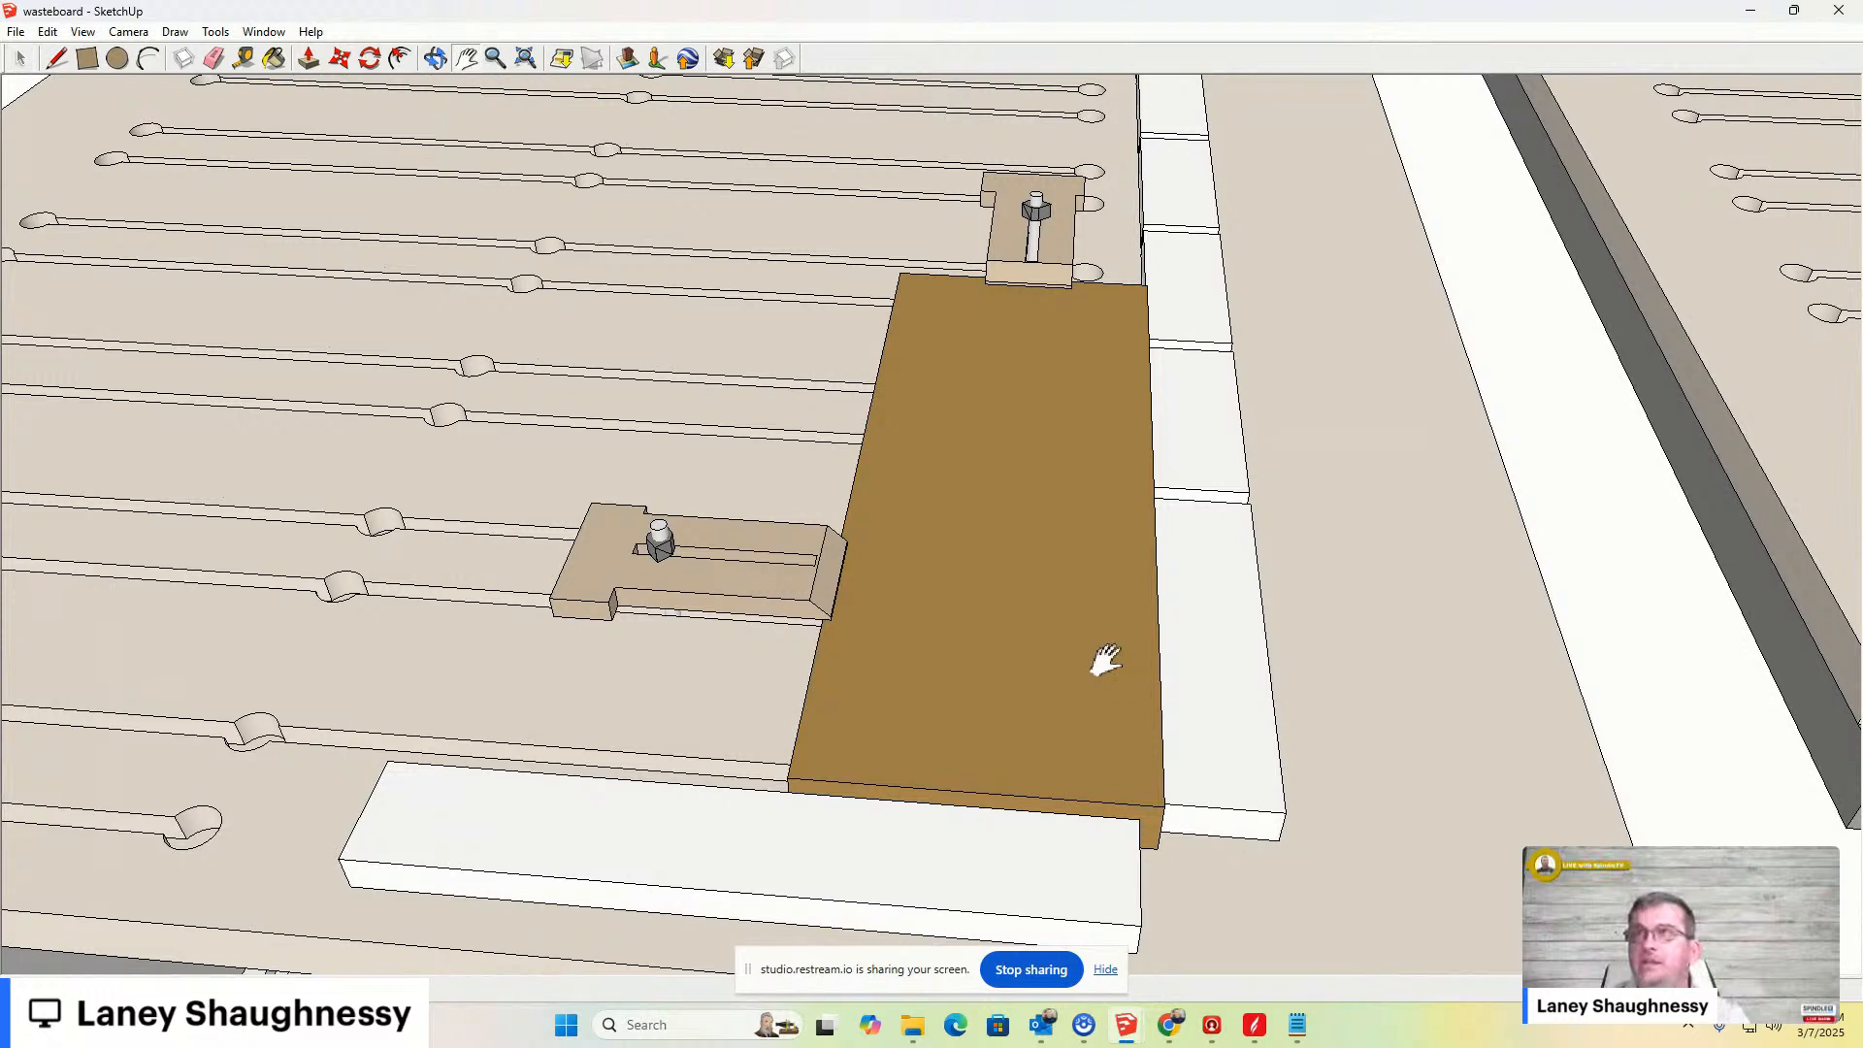
pyautogui.scroll(-1, 1104, 670)
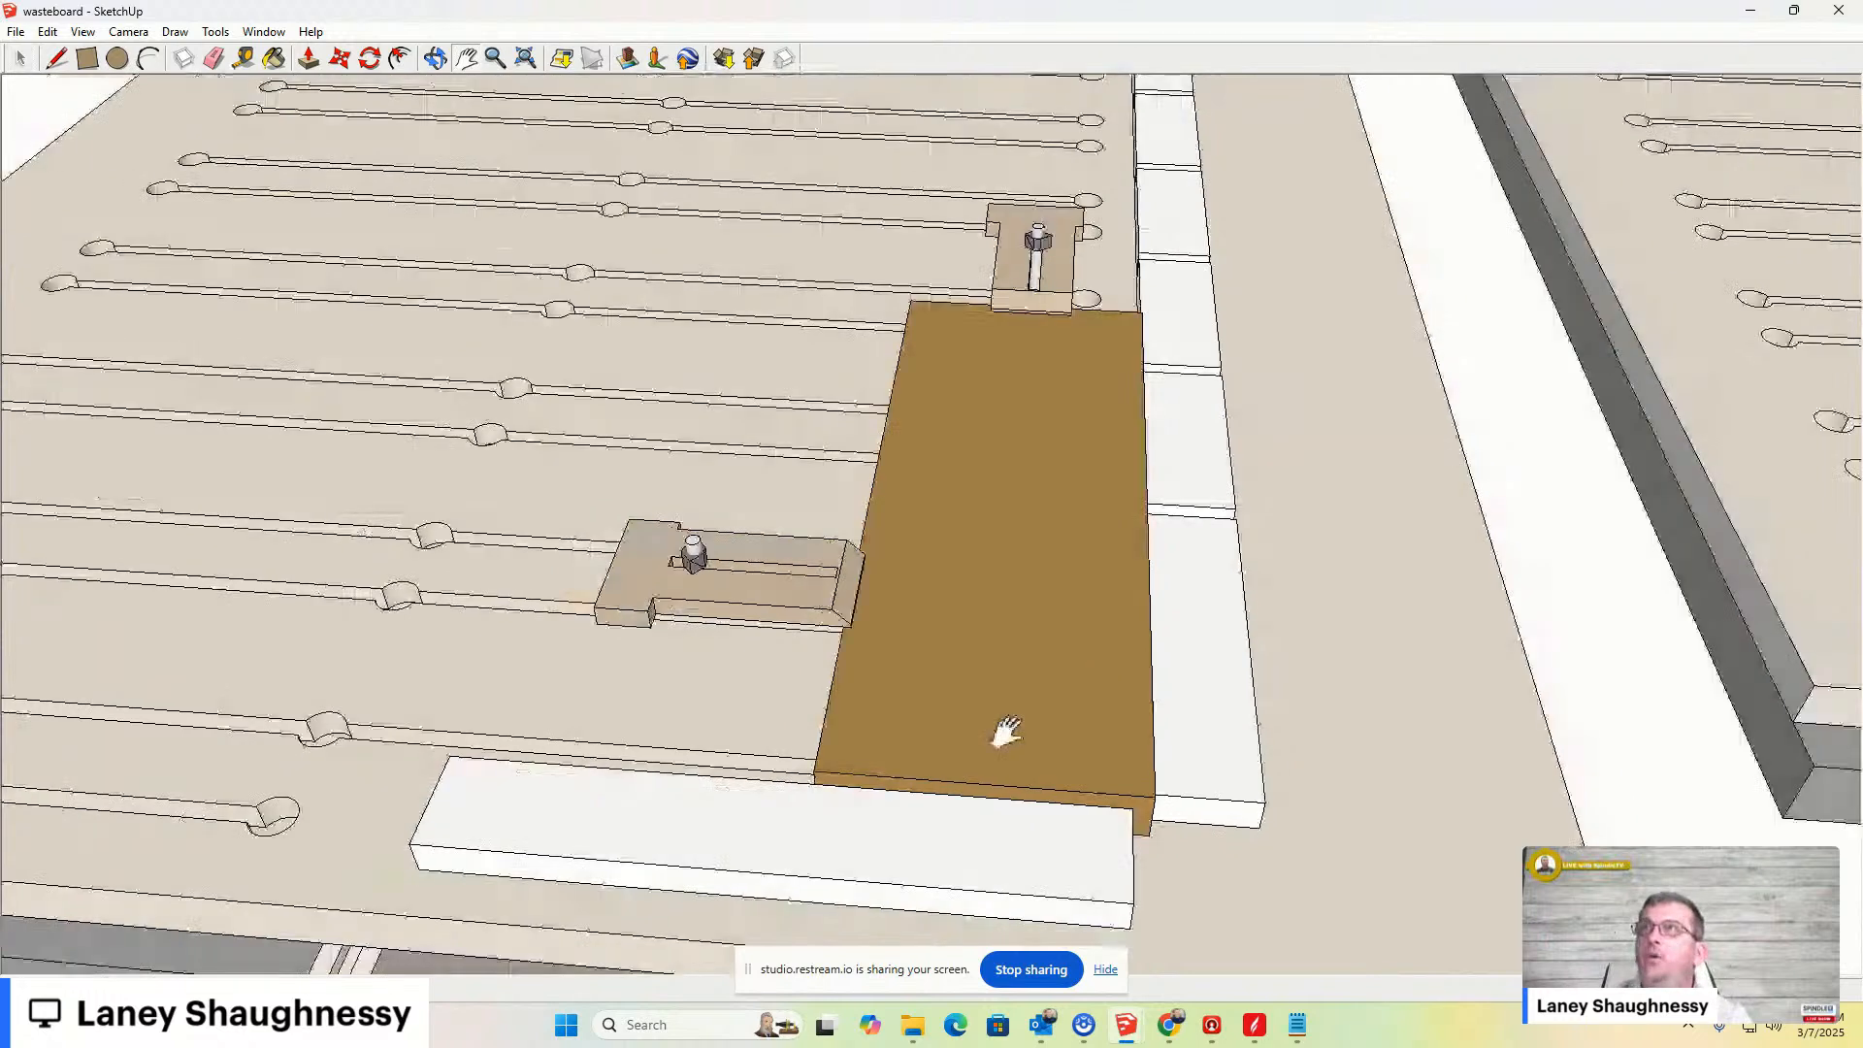
pyautogui.scroll(-6, 1006, 732)
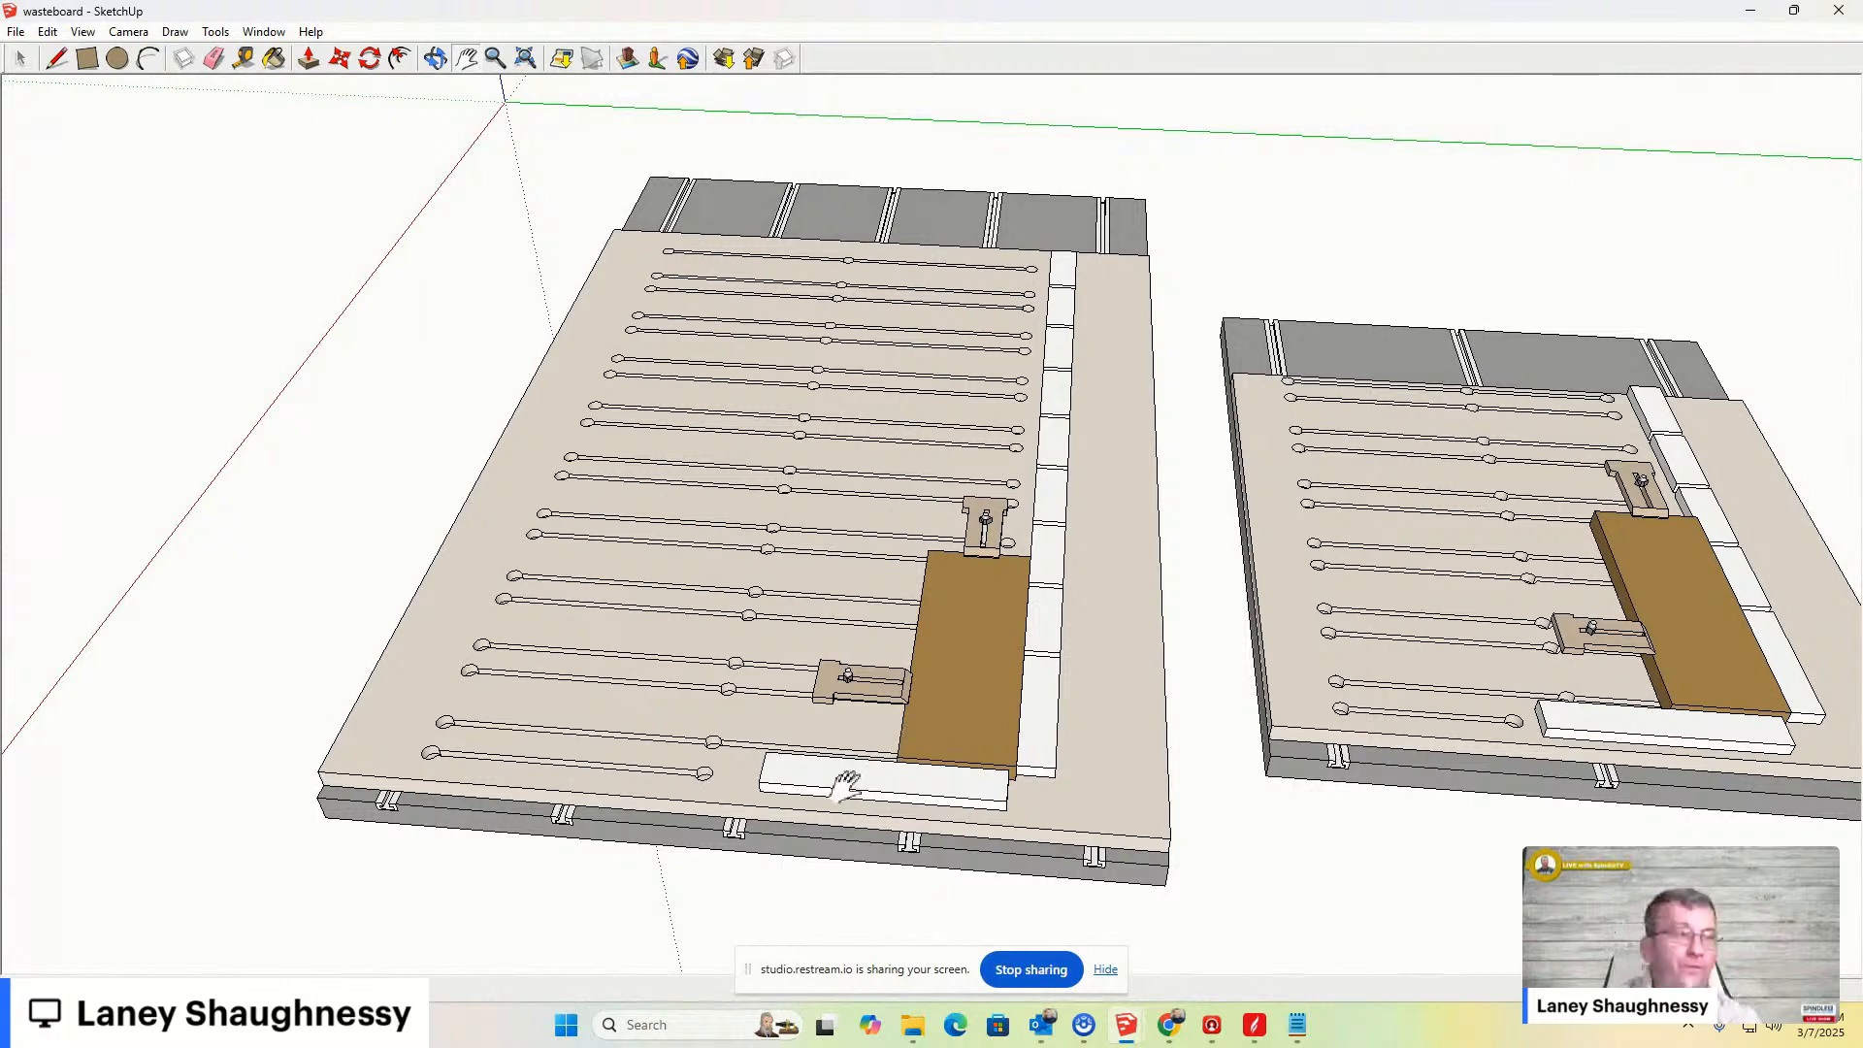
pyautogui.scroll(2, 964, 408)
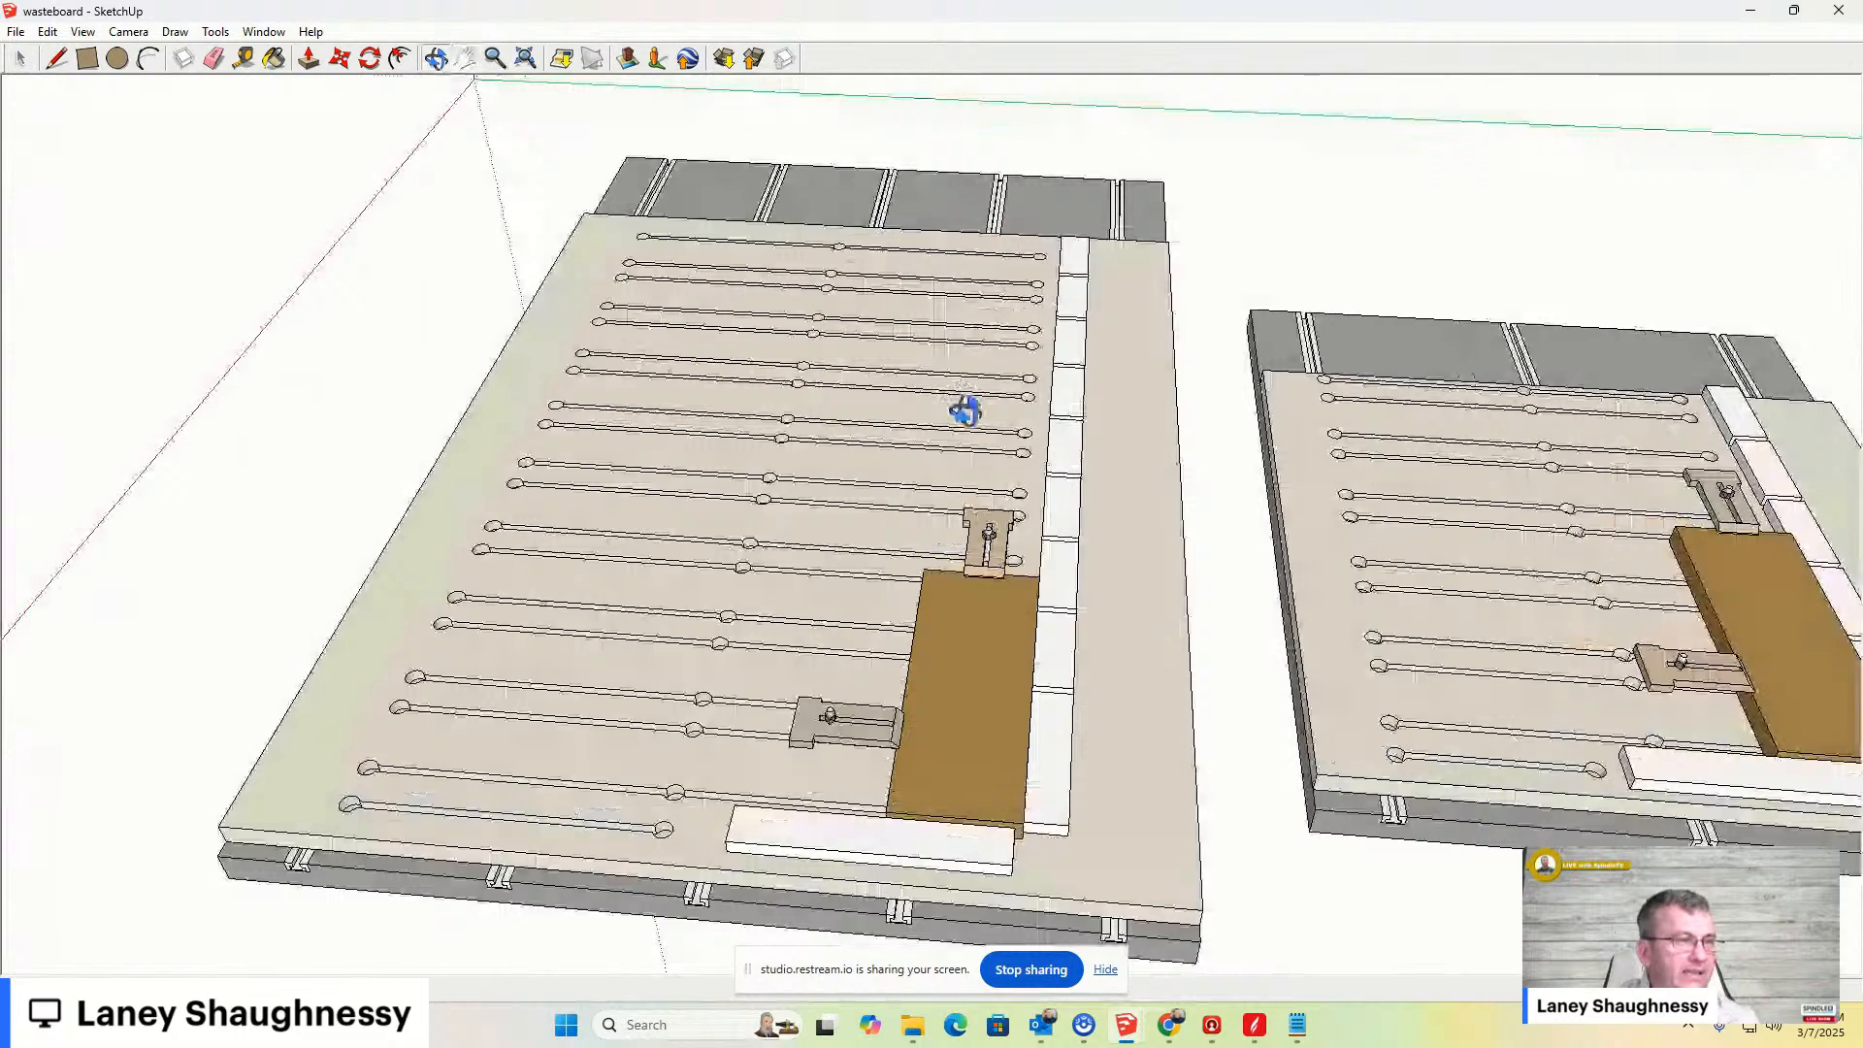
pyautogui.scroll(-3, 964, 409)
pyautogui.scroll(2, 965, 383)
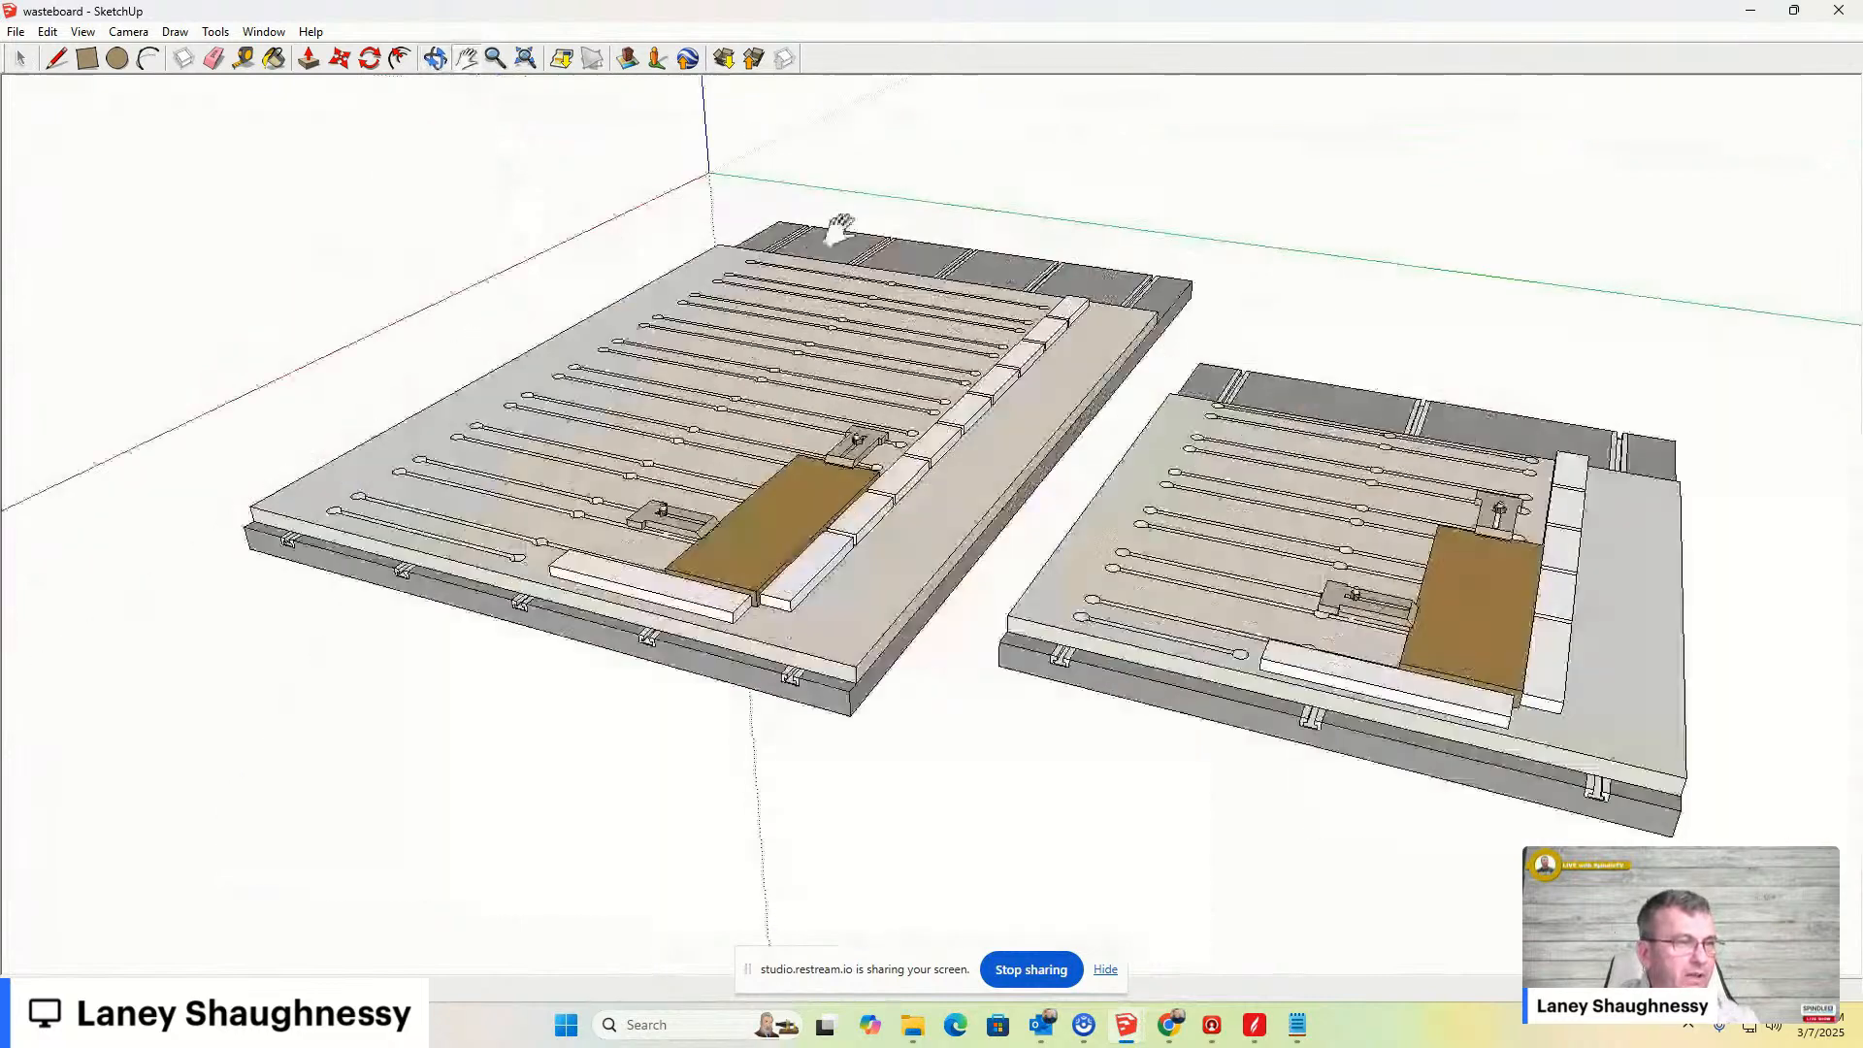
pyautogui.scroll(-2, 839, 228)
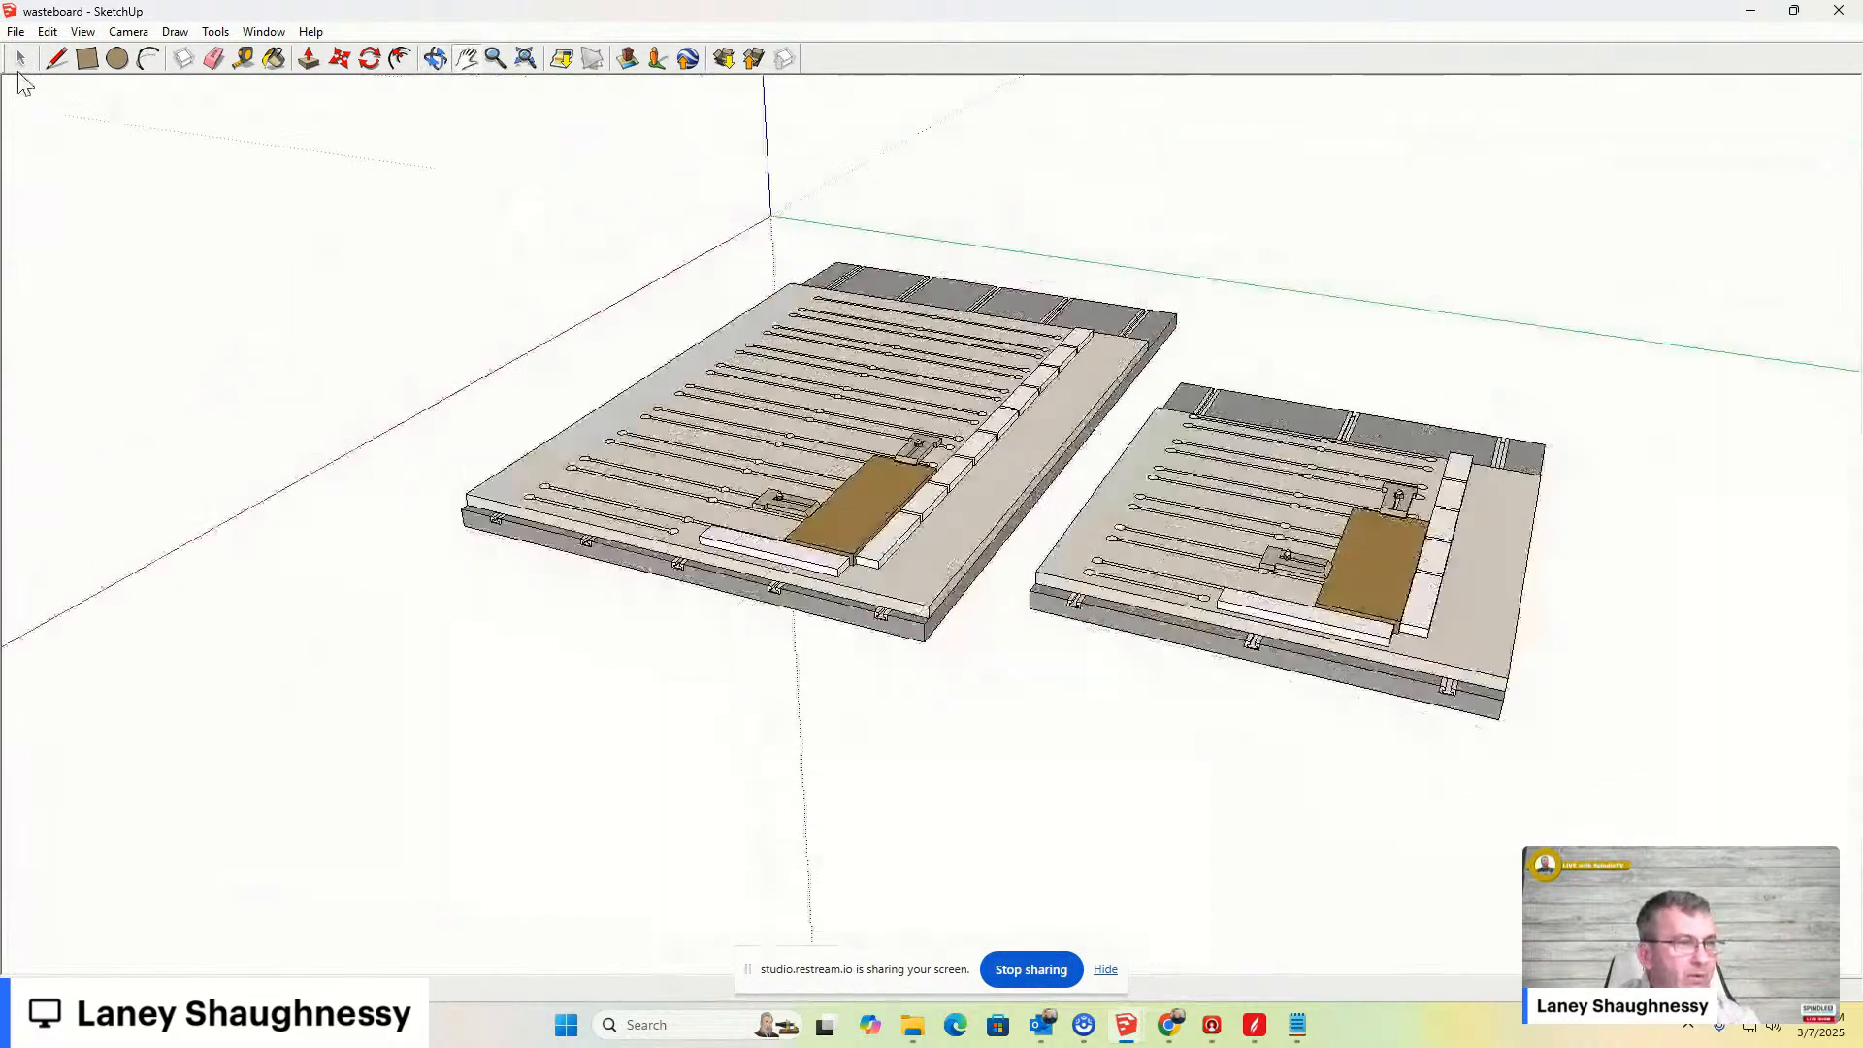
# - Hide the smaller wasteboard model so only the large wasteboard remains
pyautogui.scroll(1, 1229, 491)
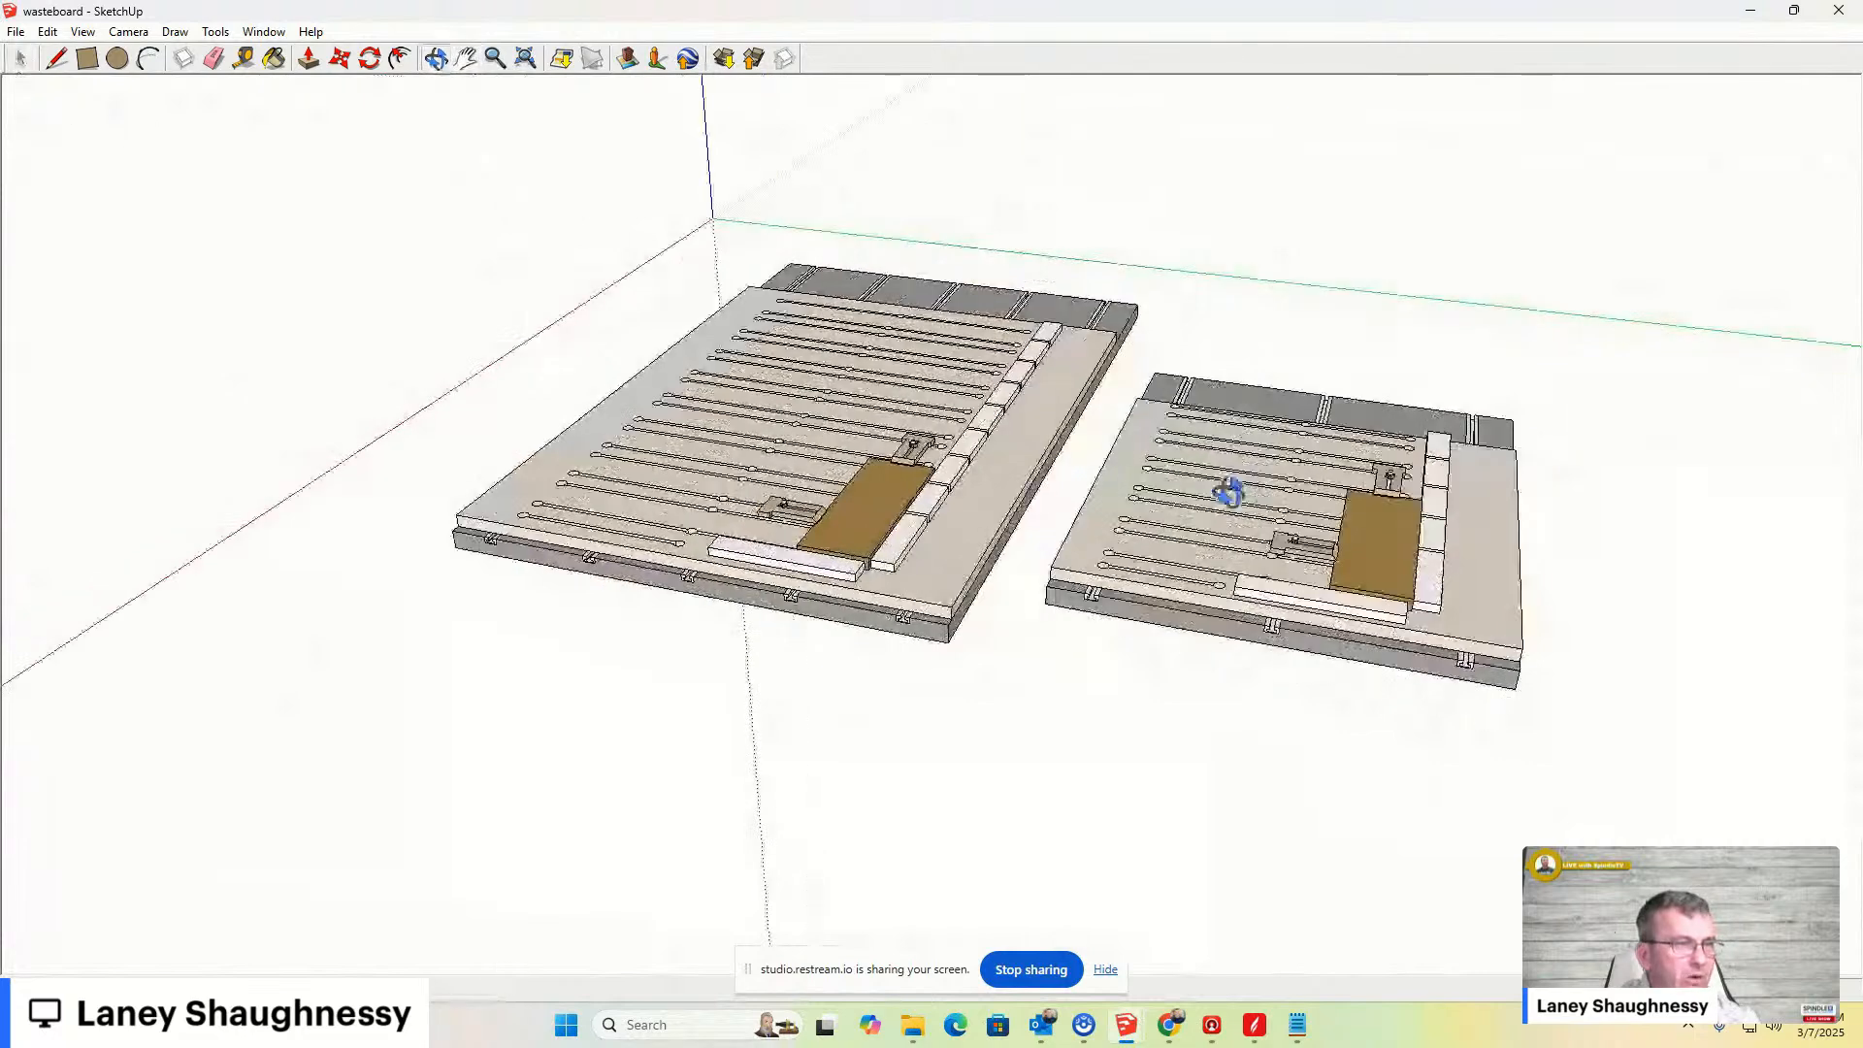
pyautogui.moveTo(1229, 492); pyautogui.dragTo(987, 303, button='middle')
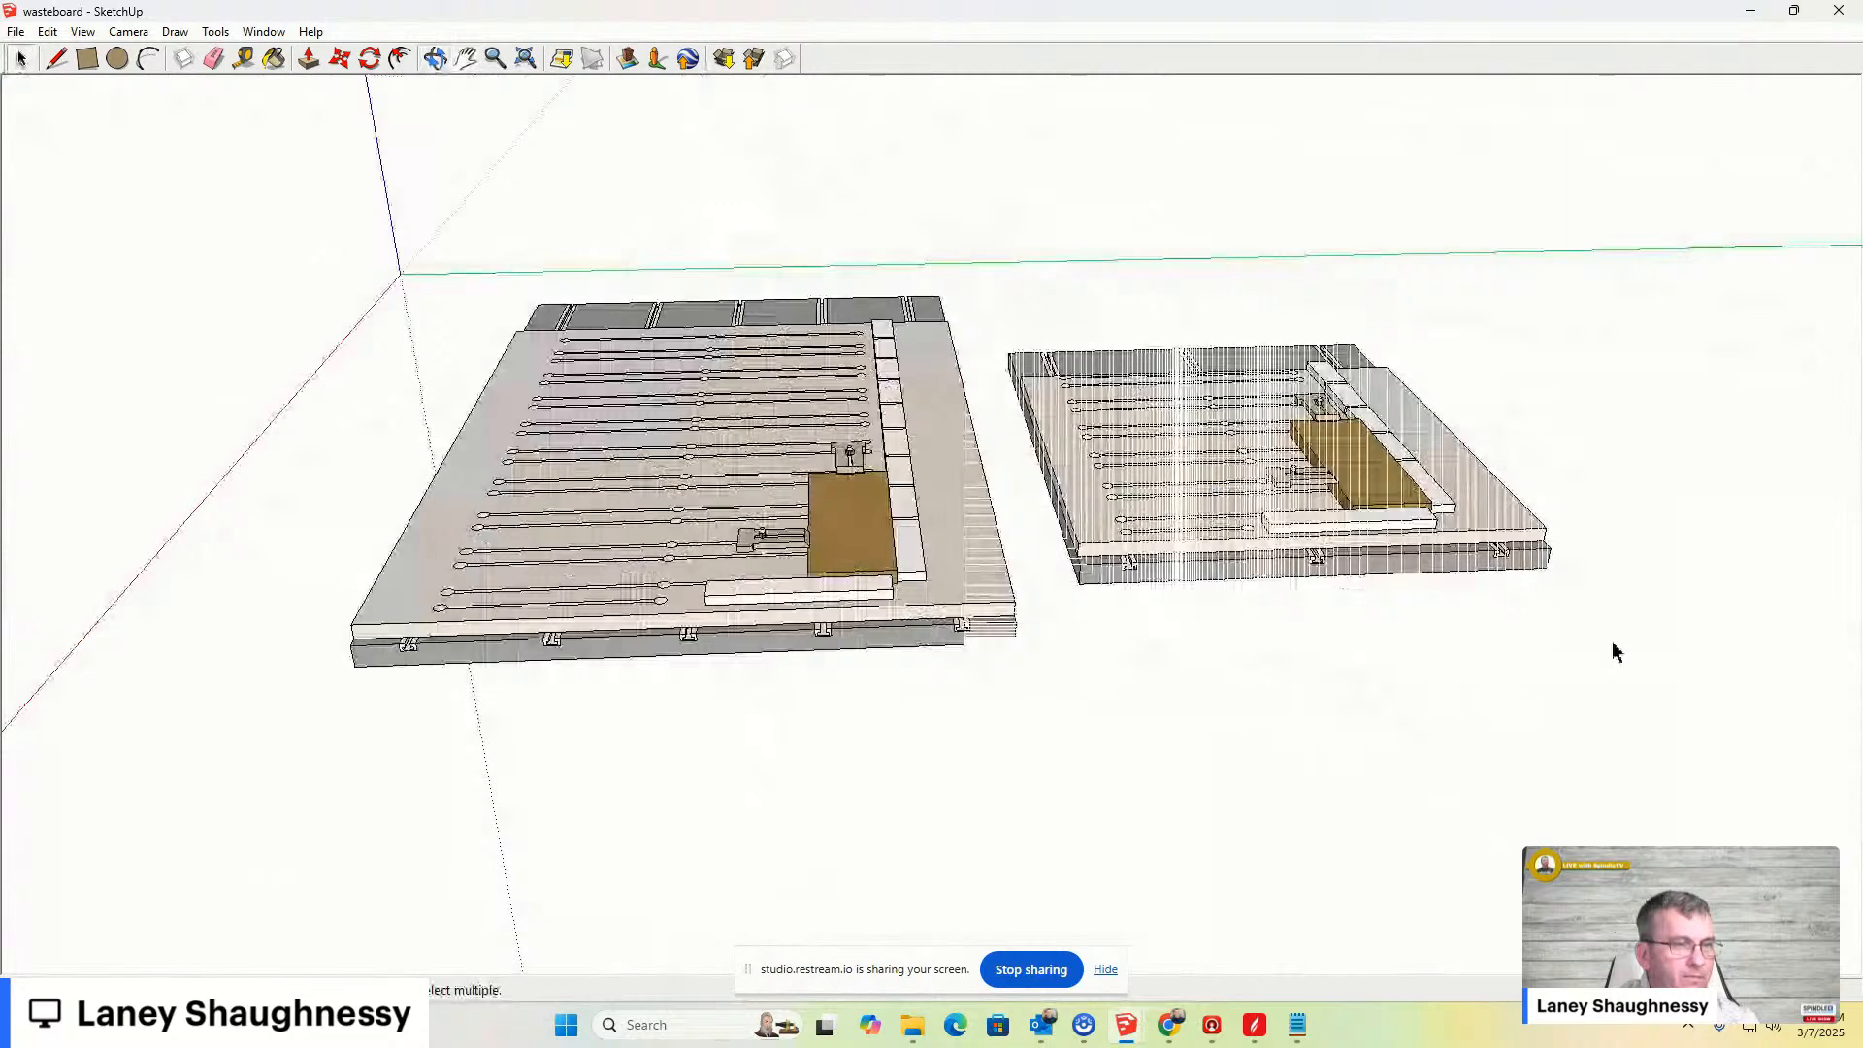
pyautogui.rightClick(1341, 537)
pyautogui.click(1364, 574)
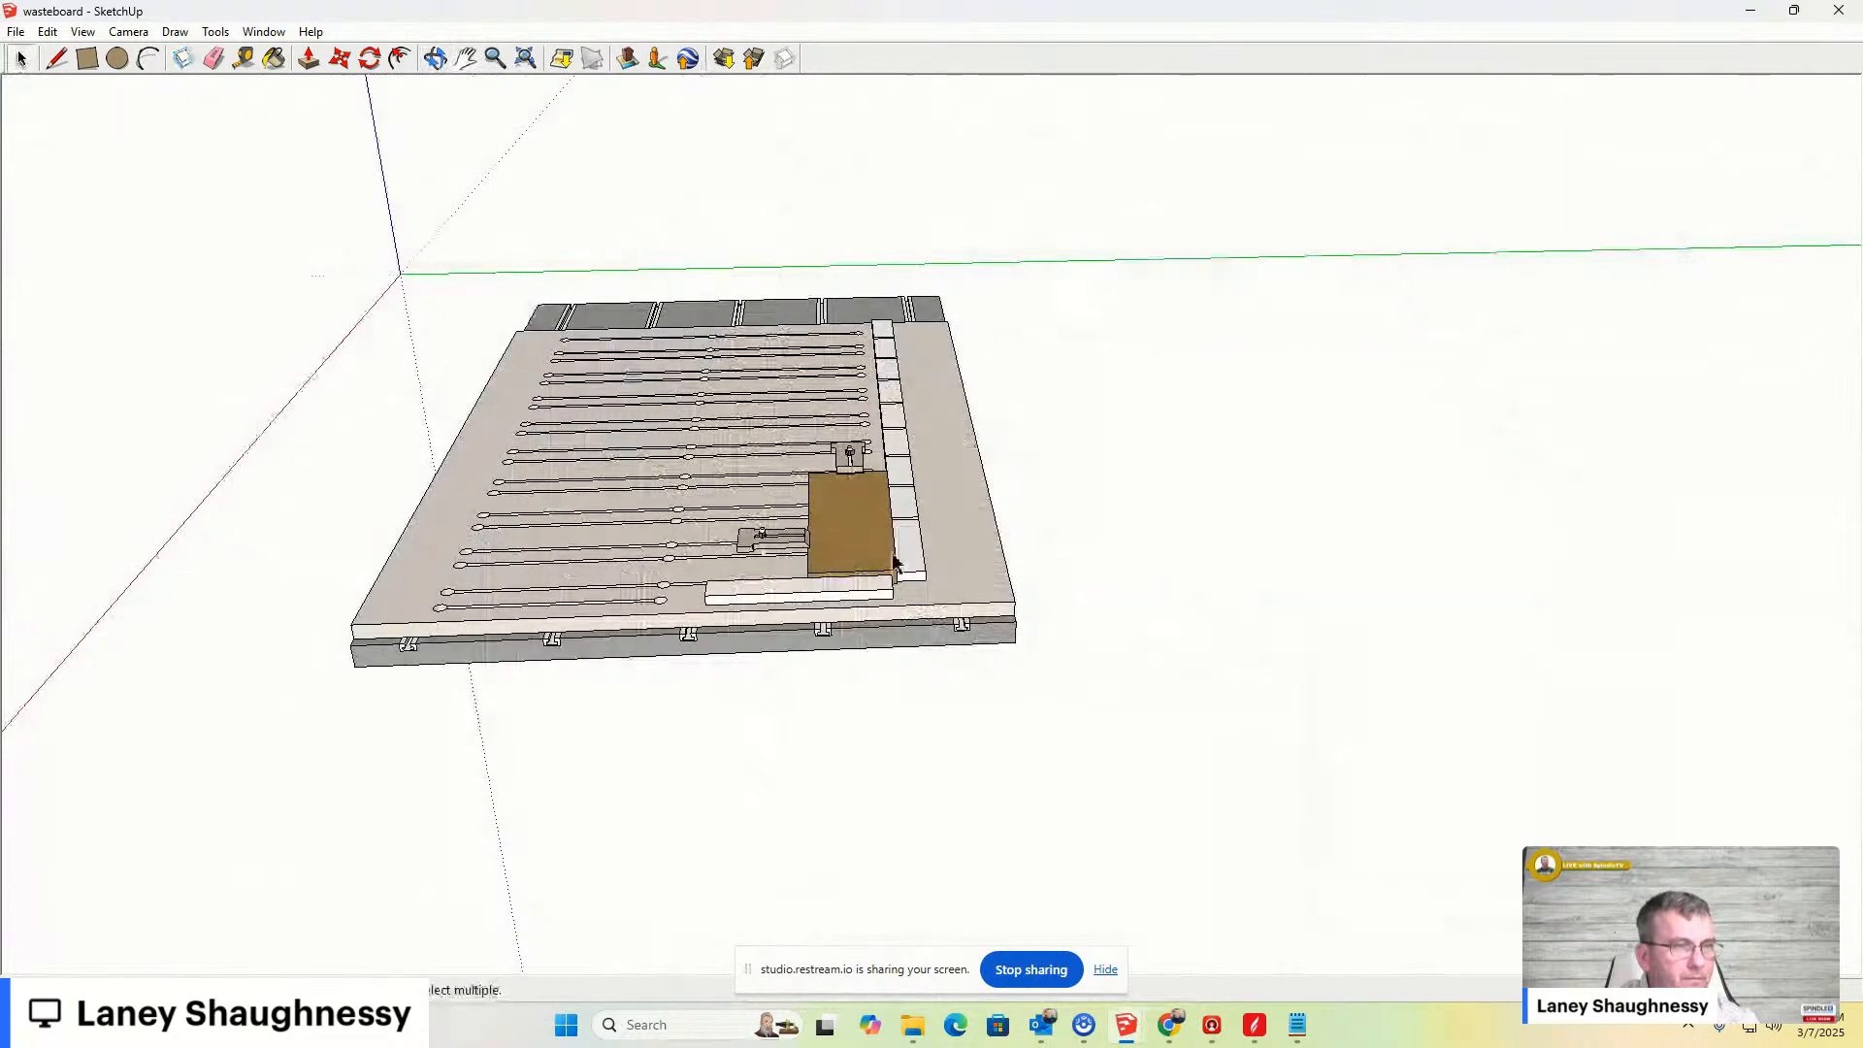
# - Hide the top wasteboard panel with its fence and hold-down clamps to expose the T-track base board
pyautogui.scroll(3, 919, 306)
pyautogui.scroll(-3, 1072, 453)
pyautogui.scroll(3, 1072, 453)
pyautogui.moveTo(1072, 453)
pyautogui.mouseDown(button='middle')
pyautogui.moveTo(851, 593)
pyautogui.moveTo(506, 562)
pyautogui.moveTo(1054, 525)
pyautogui.moveTo(980, 791)
pyautogui.moveTo(599, 407)
pyautogui.mouseUp(button='middle')
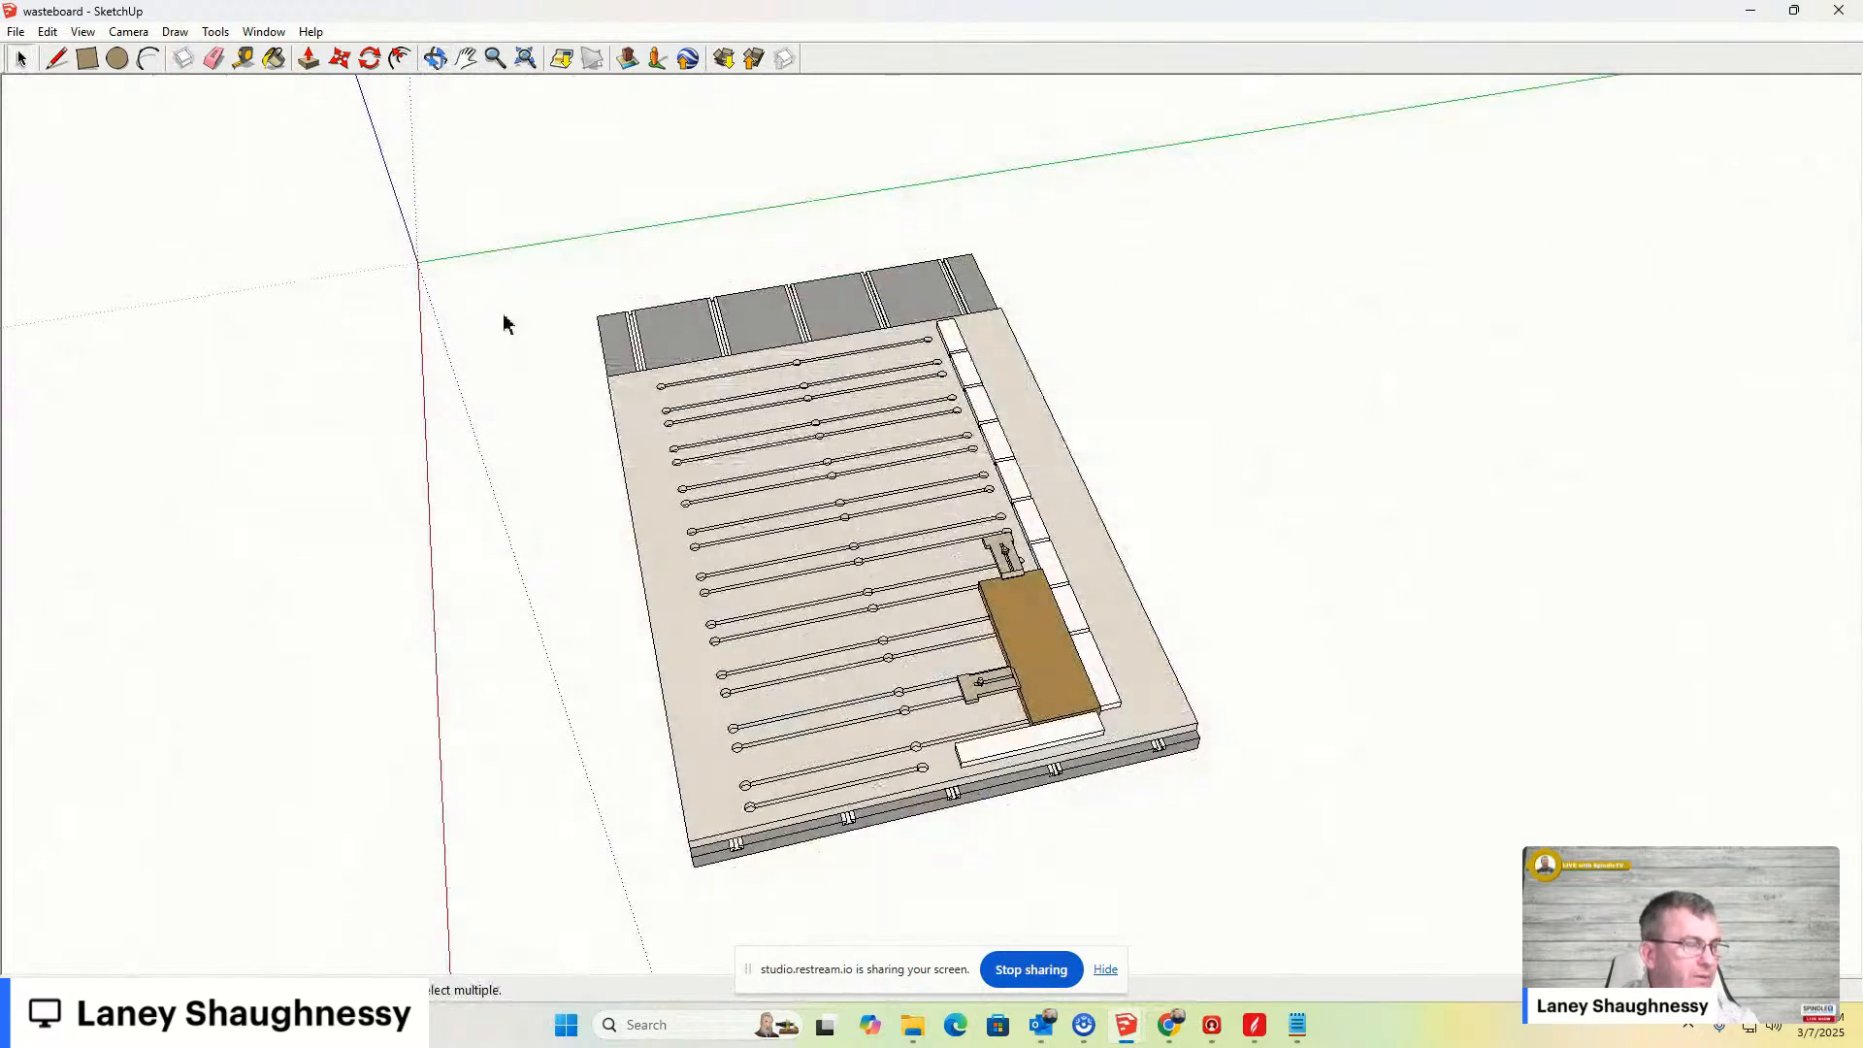
pyautogui.moveTo(572, 381)
pyautogui.mouseDown(button='middle')
pyautogui.moveTo(498, 411)
pyautogui.moveTo(410, 378)
pyautogui.mouseUp(button='middle')
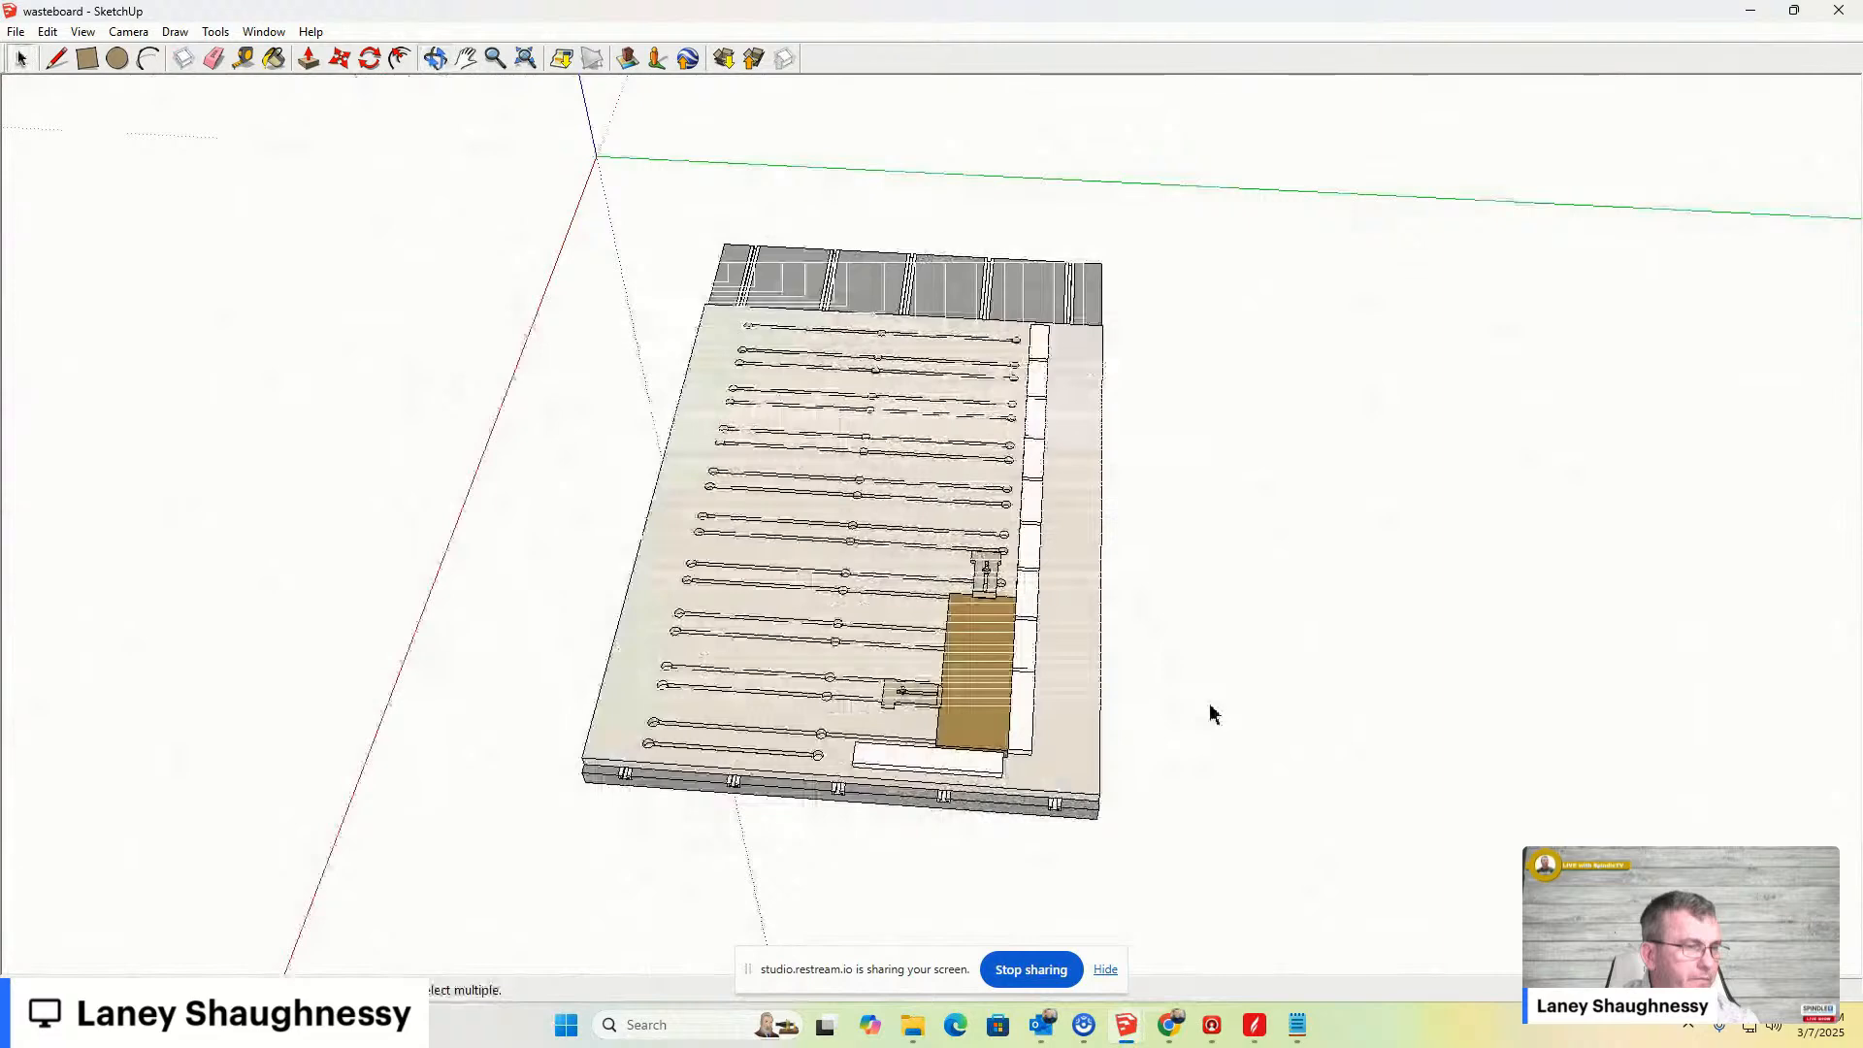
pyautogui.scroll(5, 1111, 799)
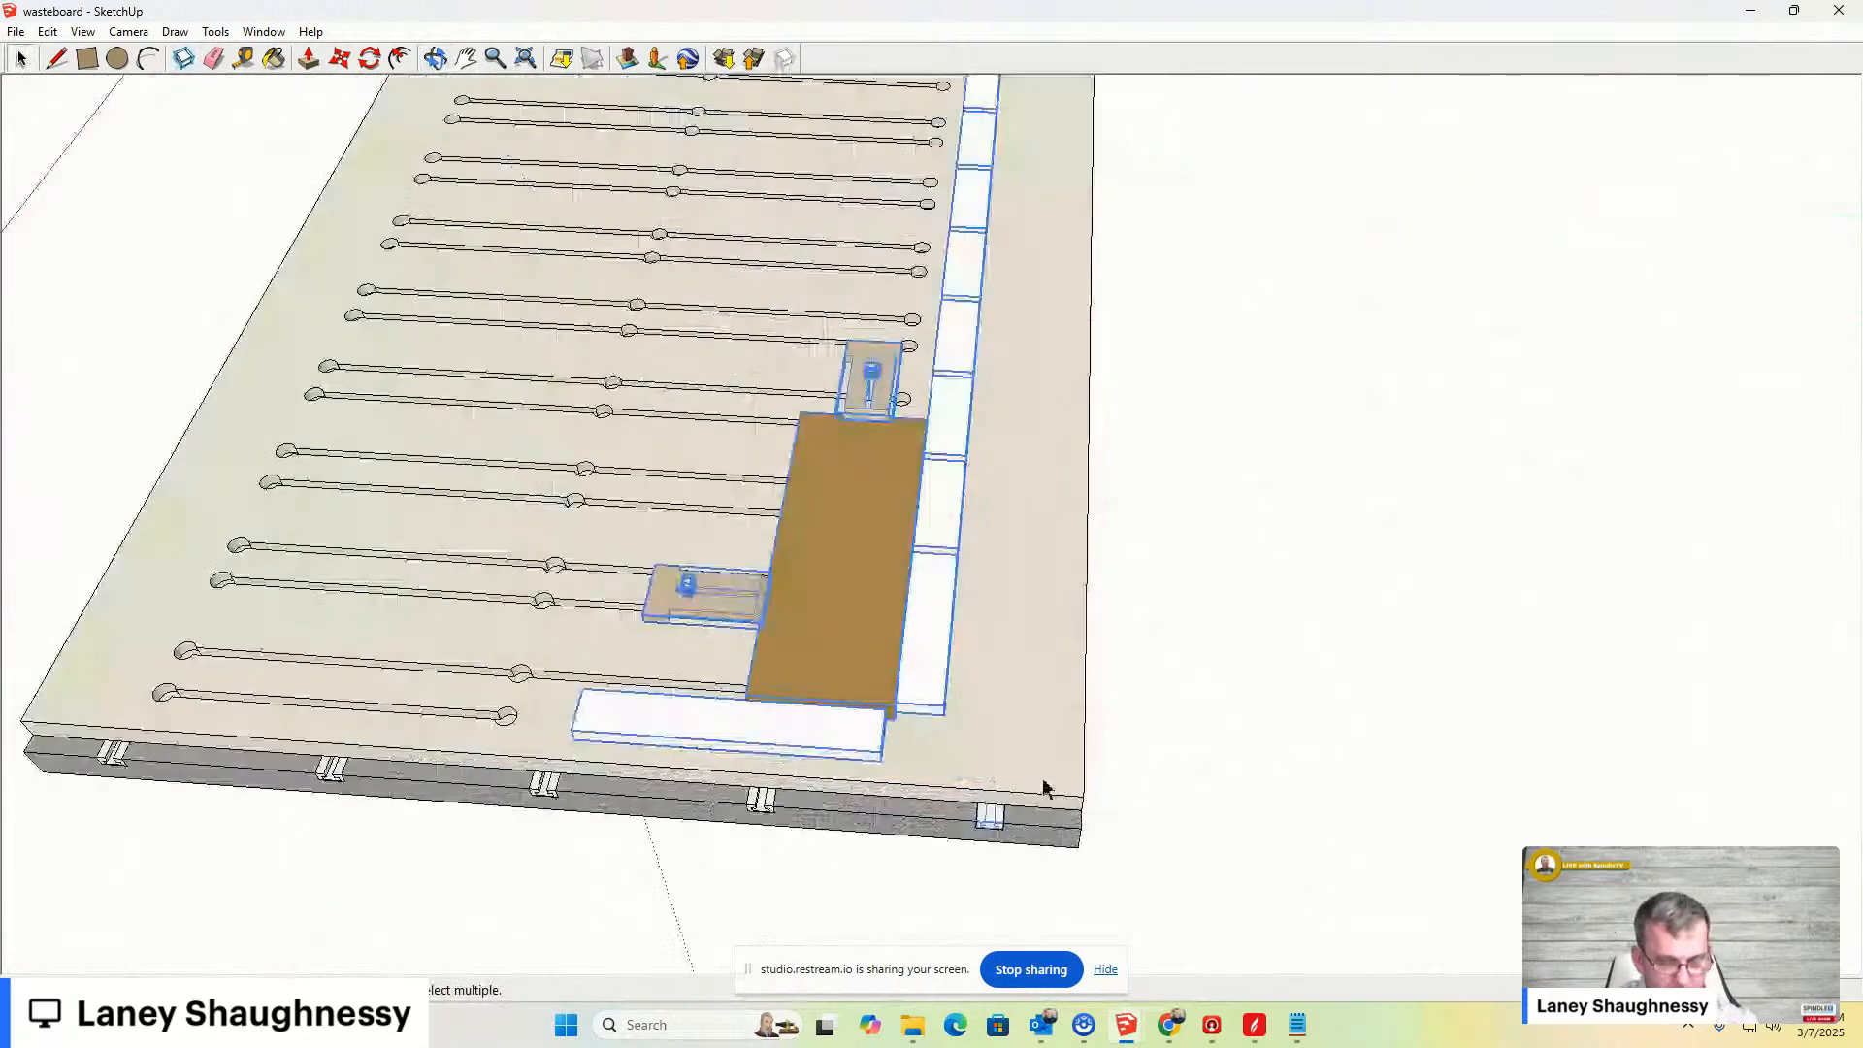
pyautogui.scroll(-3, 992, 824)
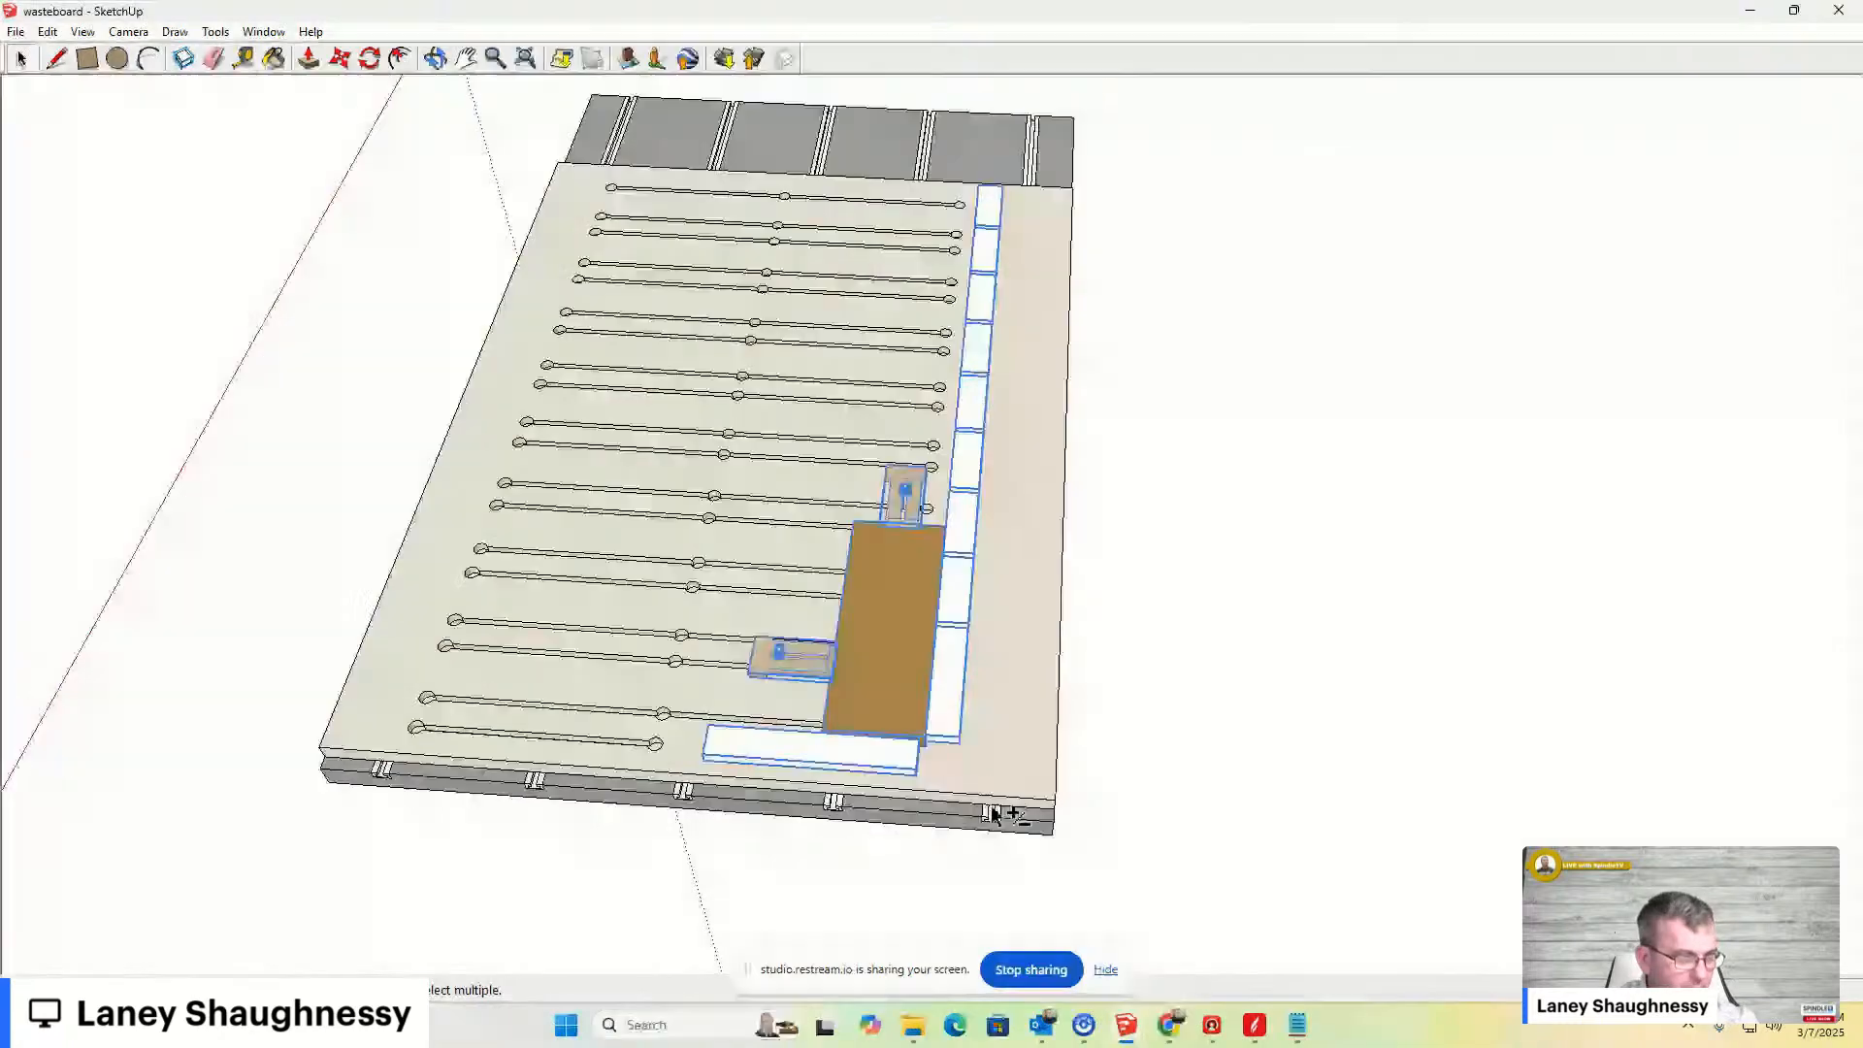
pyautogui.keyDown('shift'); pyautogui.click(992, 754); pyautogui.keyUp('shift')
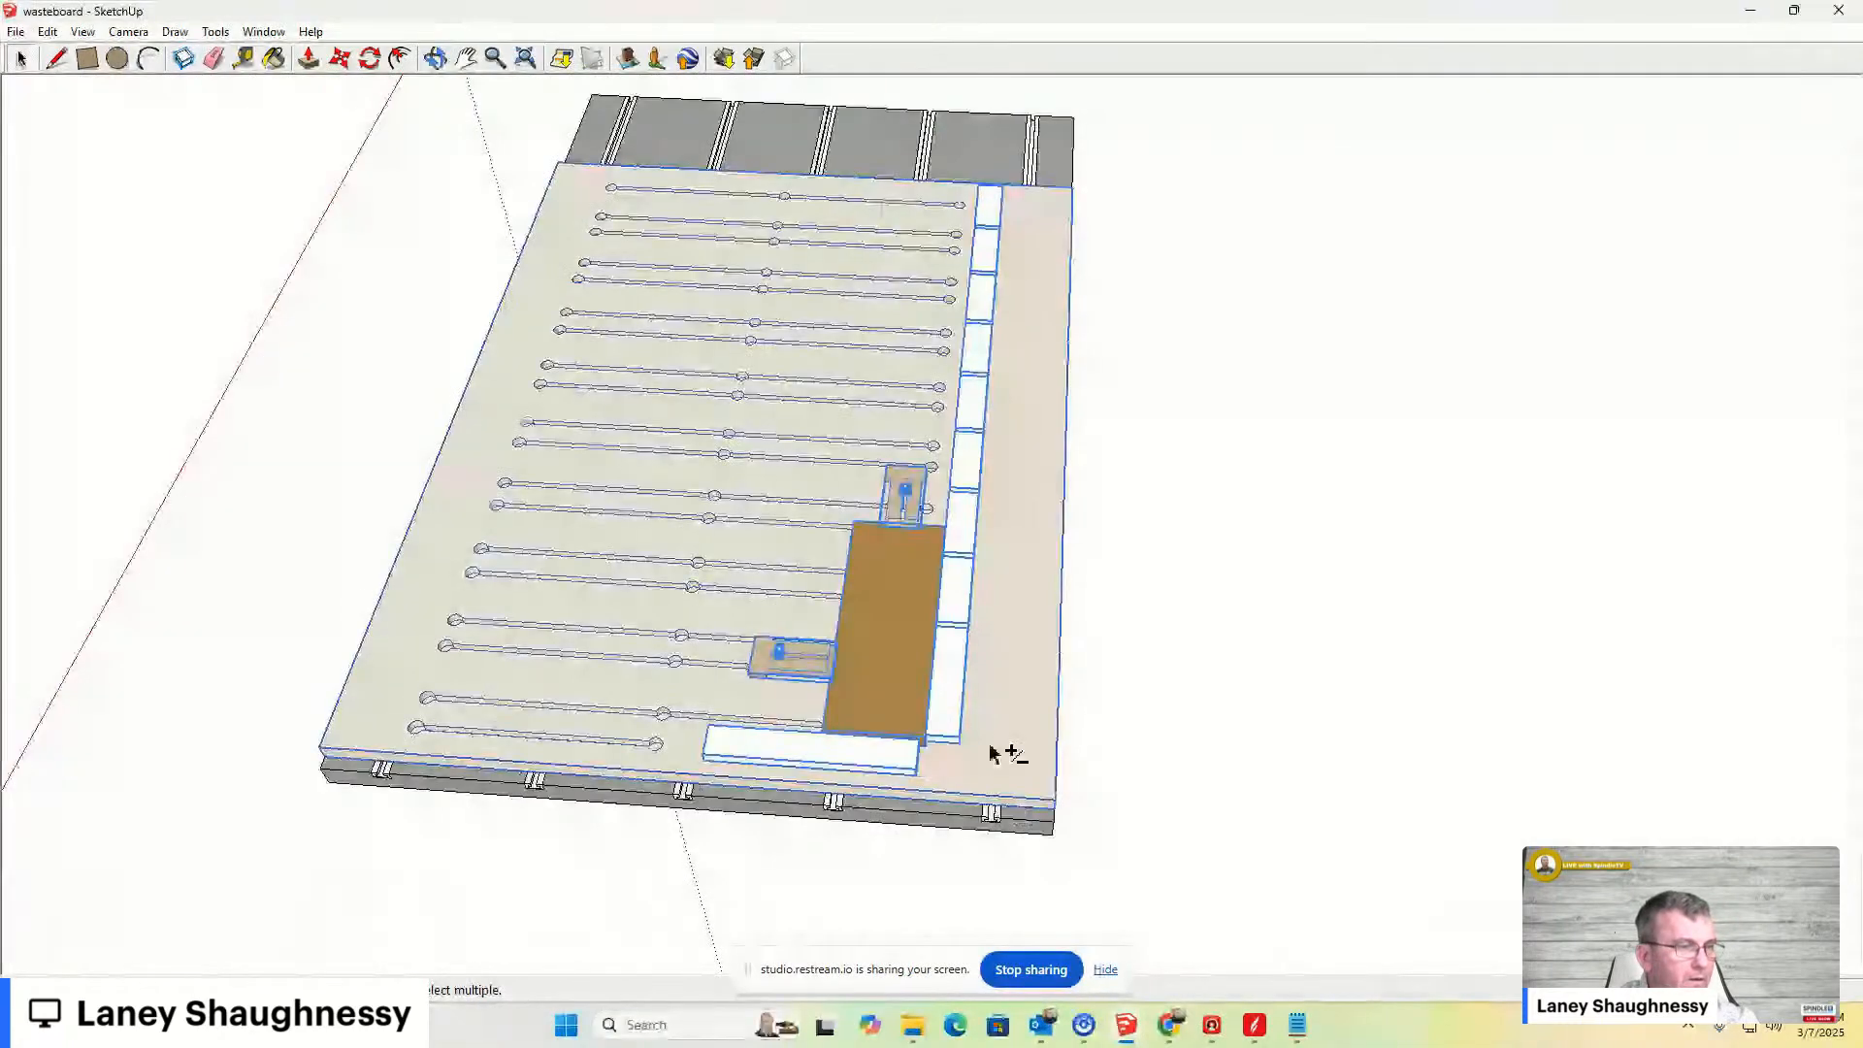
pyautogui.rightClick(991, 754)
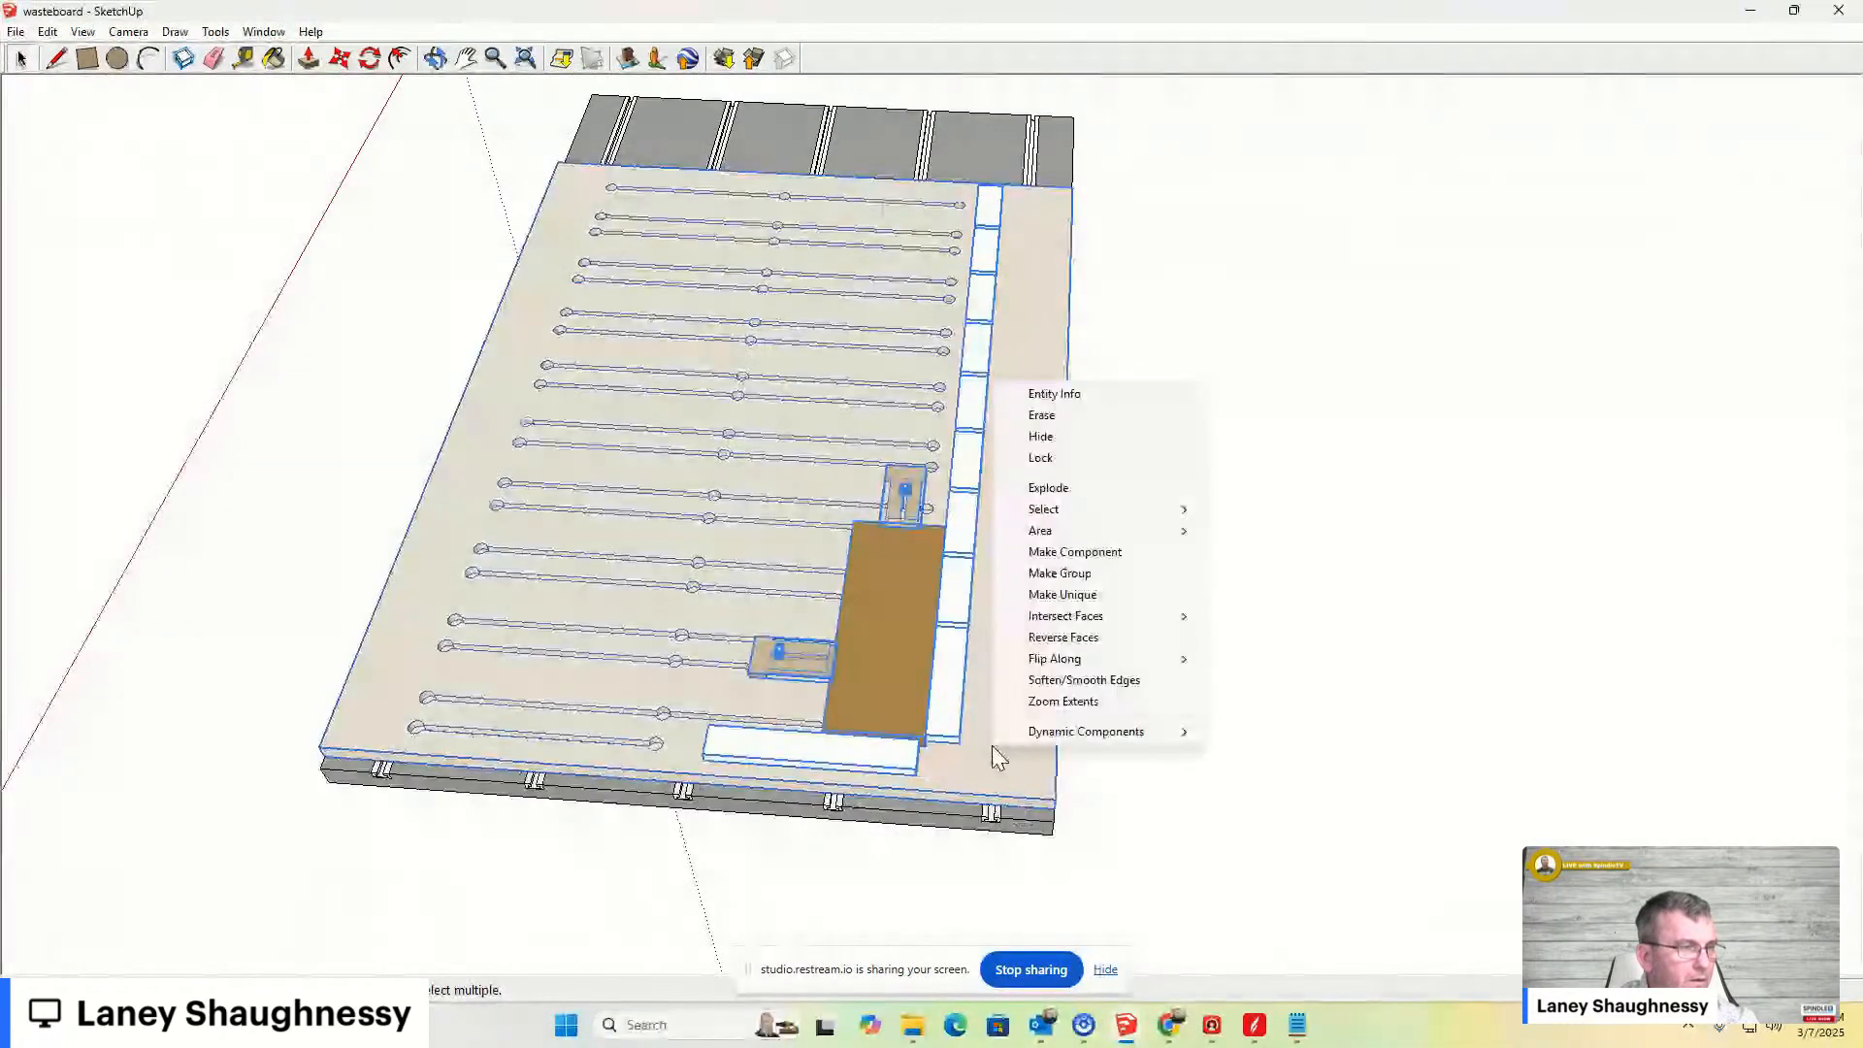
pyautogui.click(1035, 442)
# - Examine the T-track base board and its slots from several angles
pyautogui.moveTo(980, 666)
pyautogui.mouseDown(button='middle')
pyautogui.moveTo(959, 493)
pyautogui.moveTo(970, 566)
pyautogui.moveTo(1092, 637)
pyautogui.moveTo(470, 716)
pyautogui.moveTo(1089, 642)
pyautogui.mouseUp(button='middle')
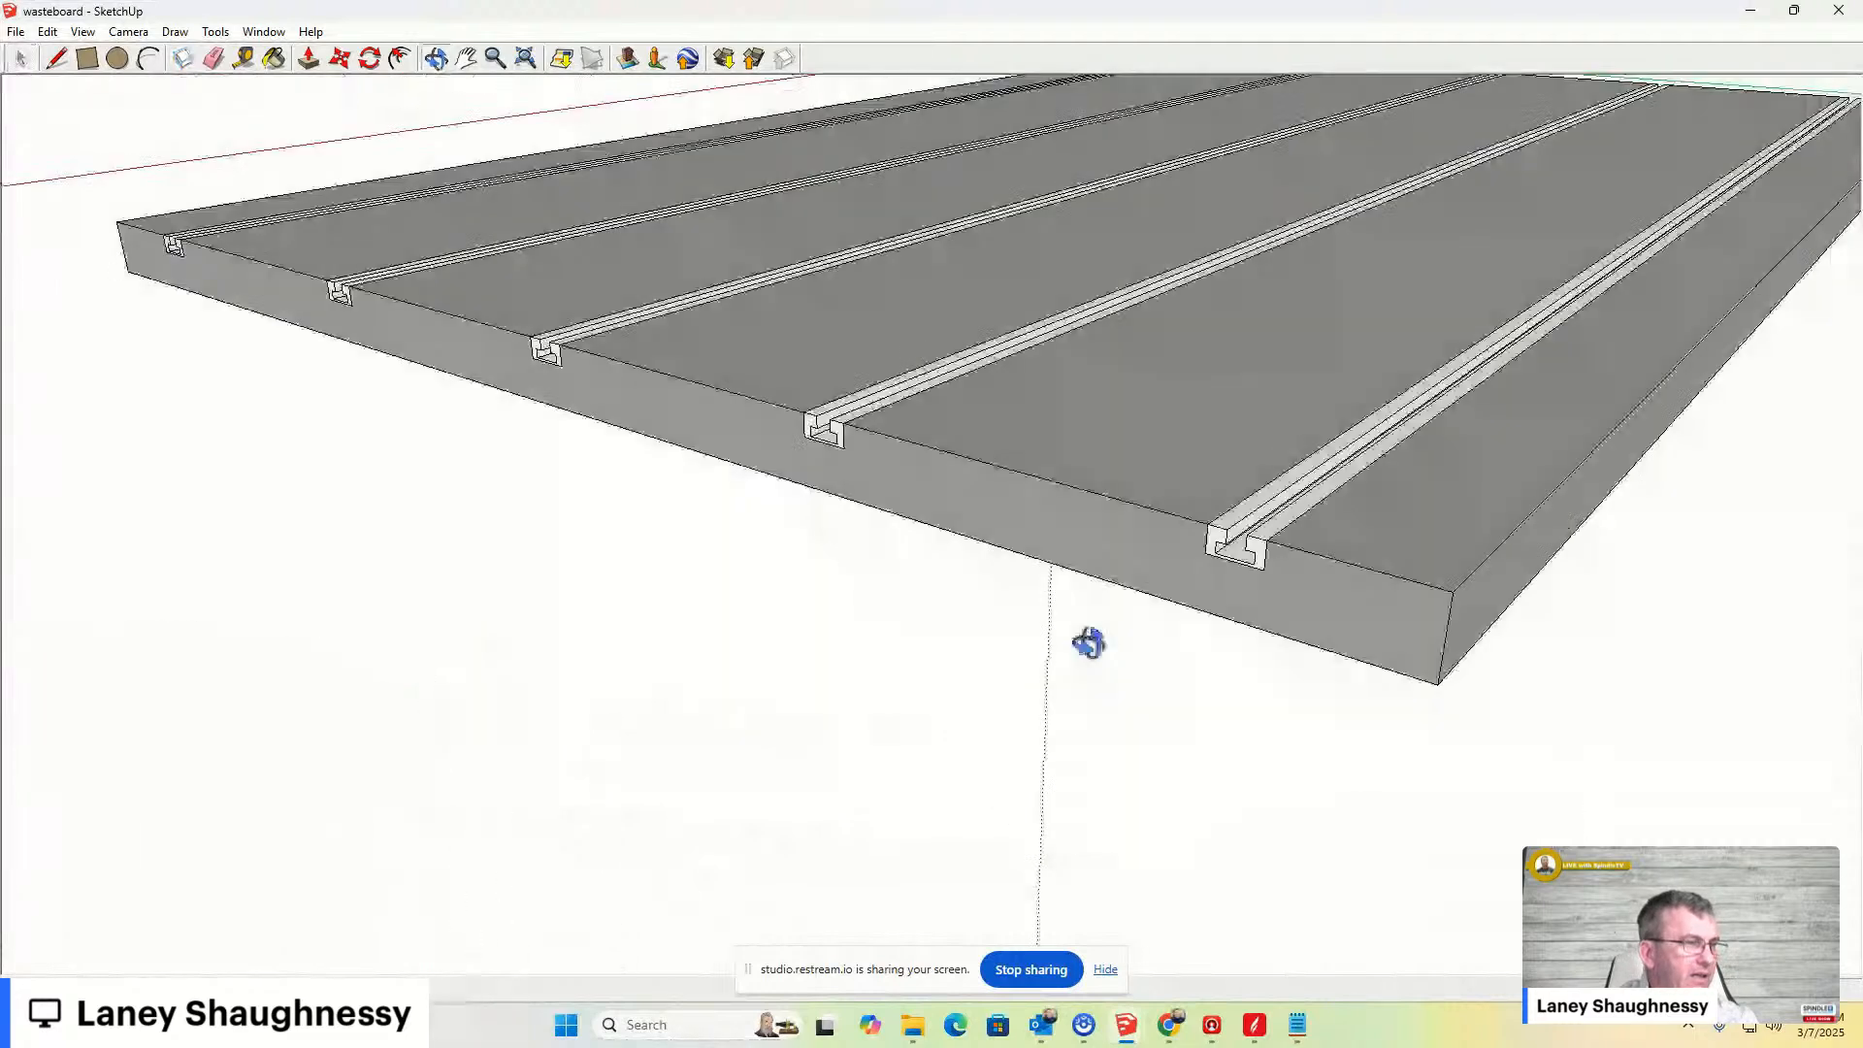
pyautogui.scroll(-5, 936, 330)
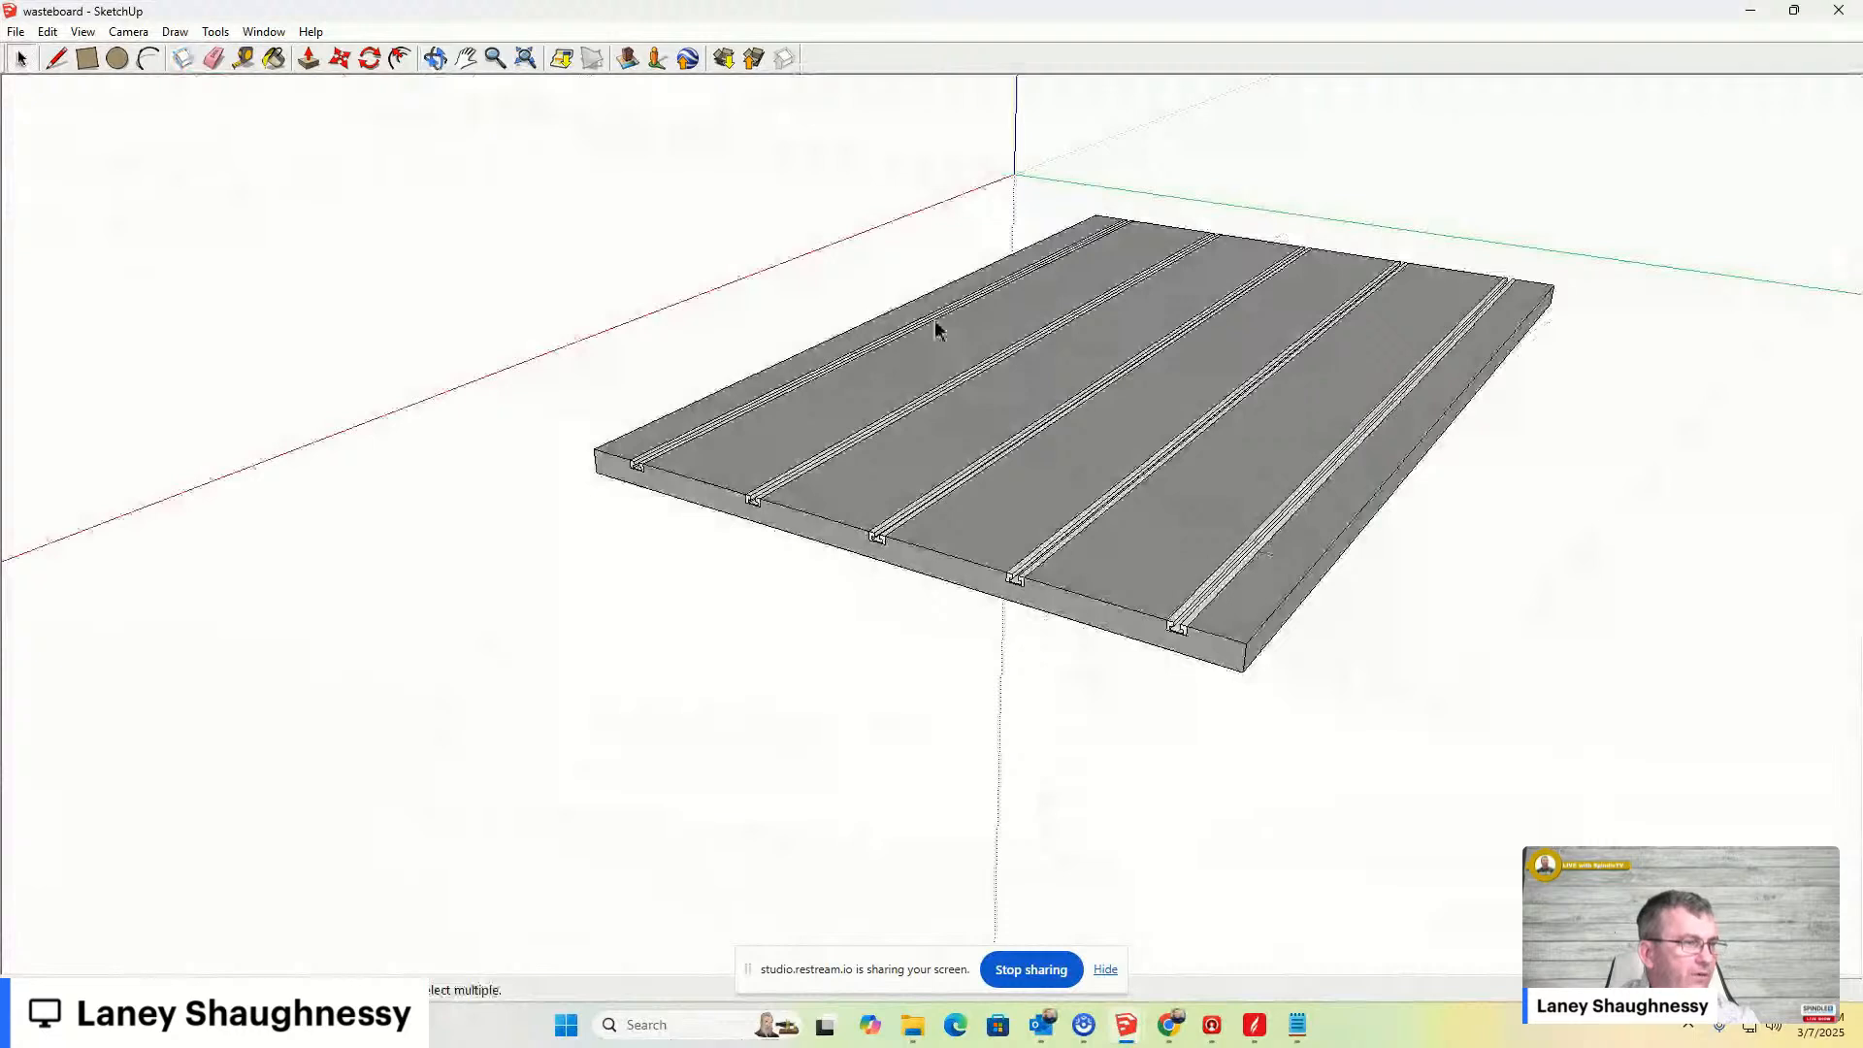
pyautogui.scroll(3, 937, 330)
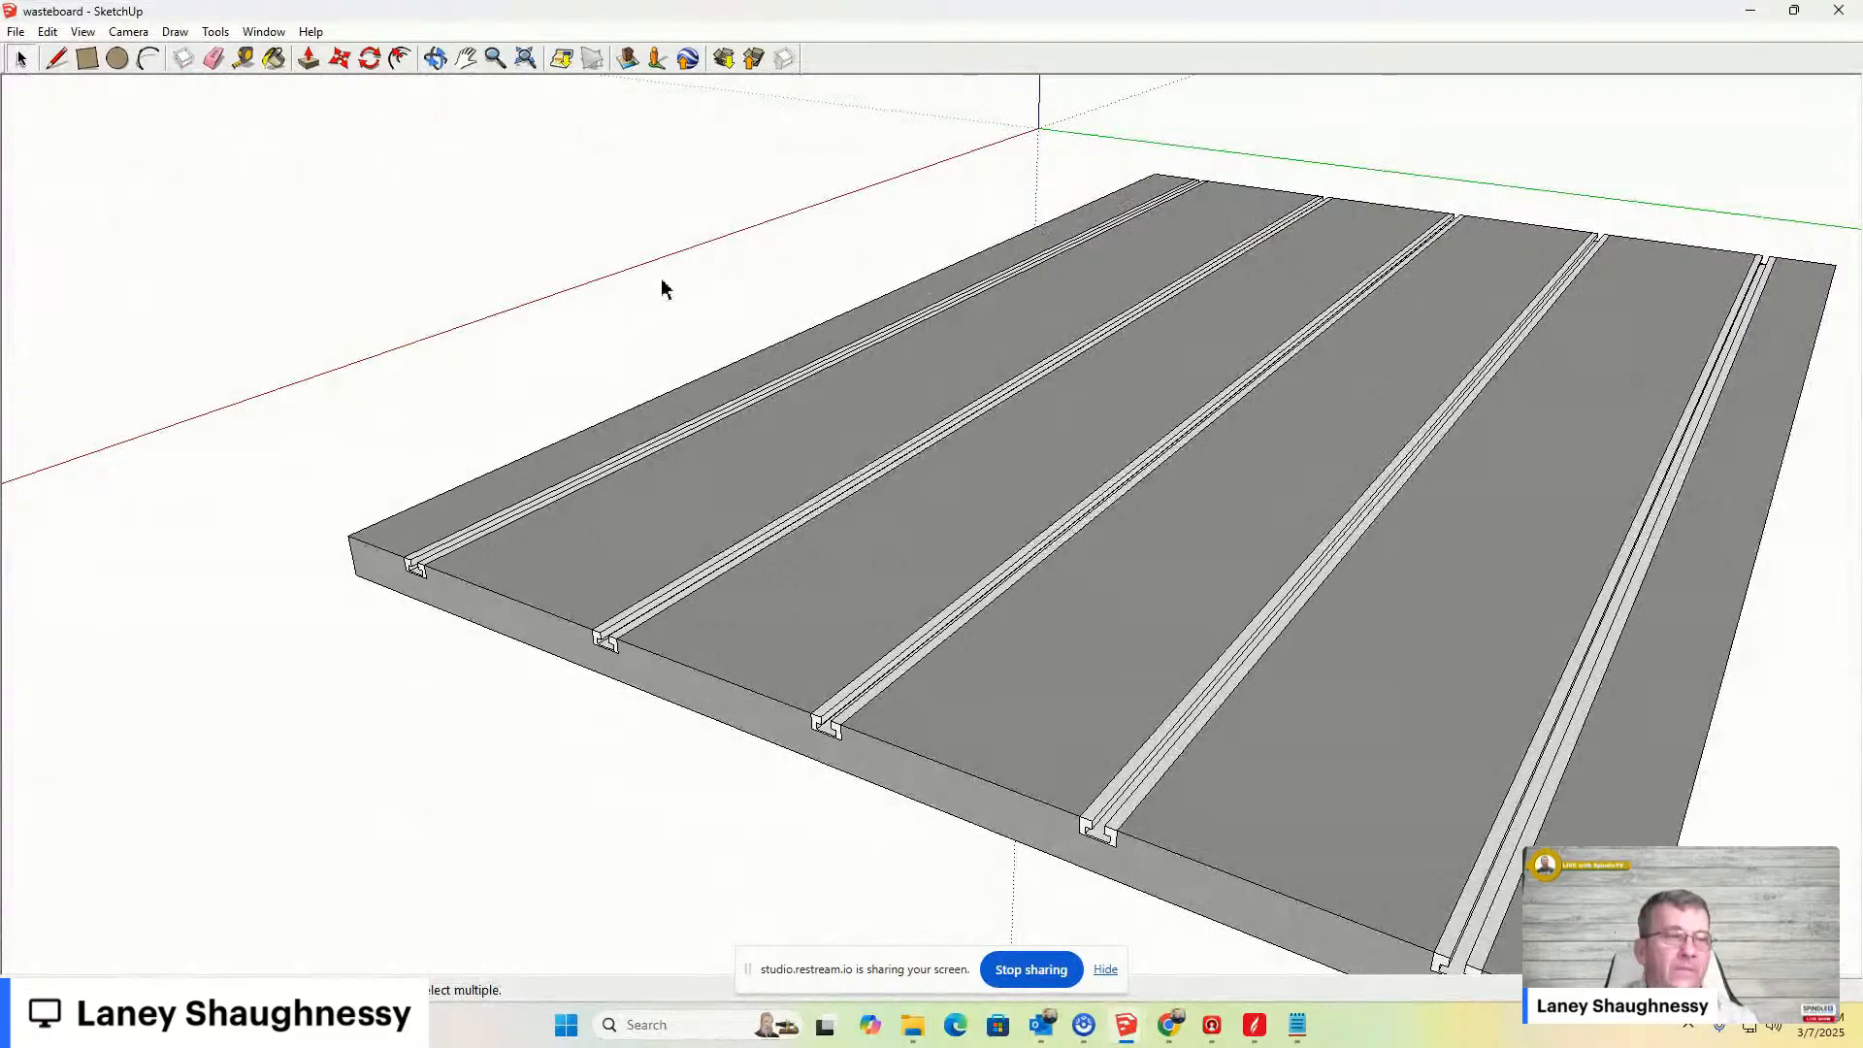
pyautogui.scroll(-3, 695, 195)
pyautogui.moveTo(1349, 607); pyautogui.dragTo(1300, 560, button='middle')
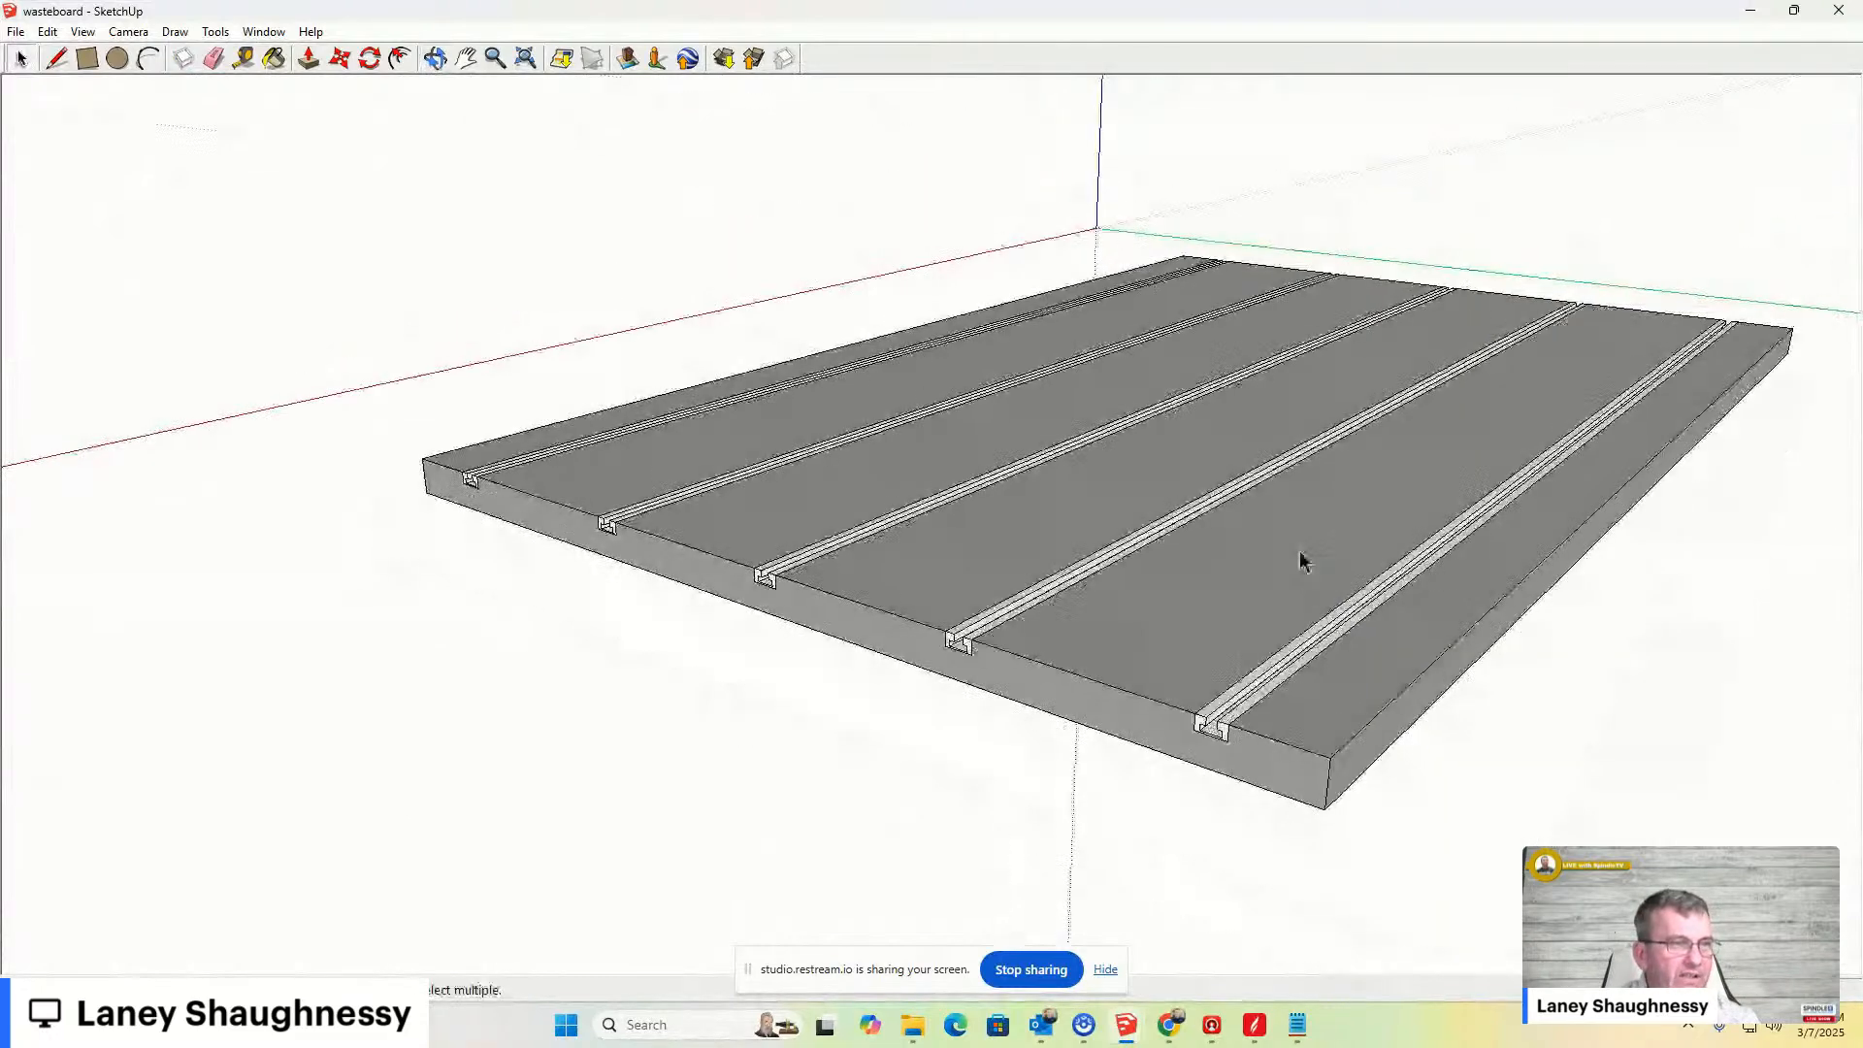
pyautogui.moveTo(1197, 291); pyautogui.dragTo(1261, 320, button='middle')
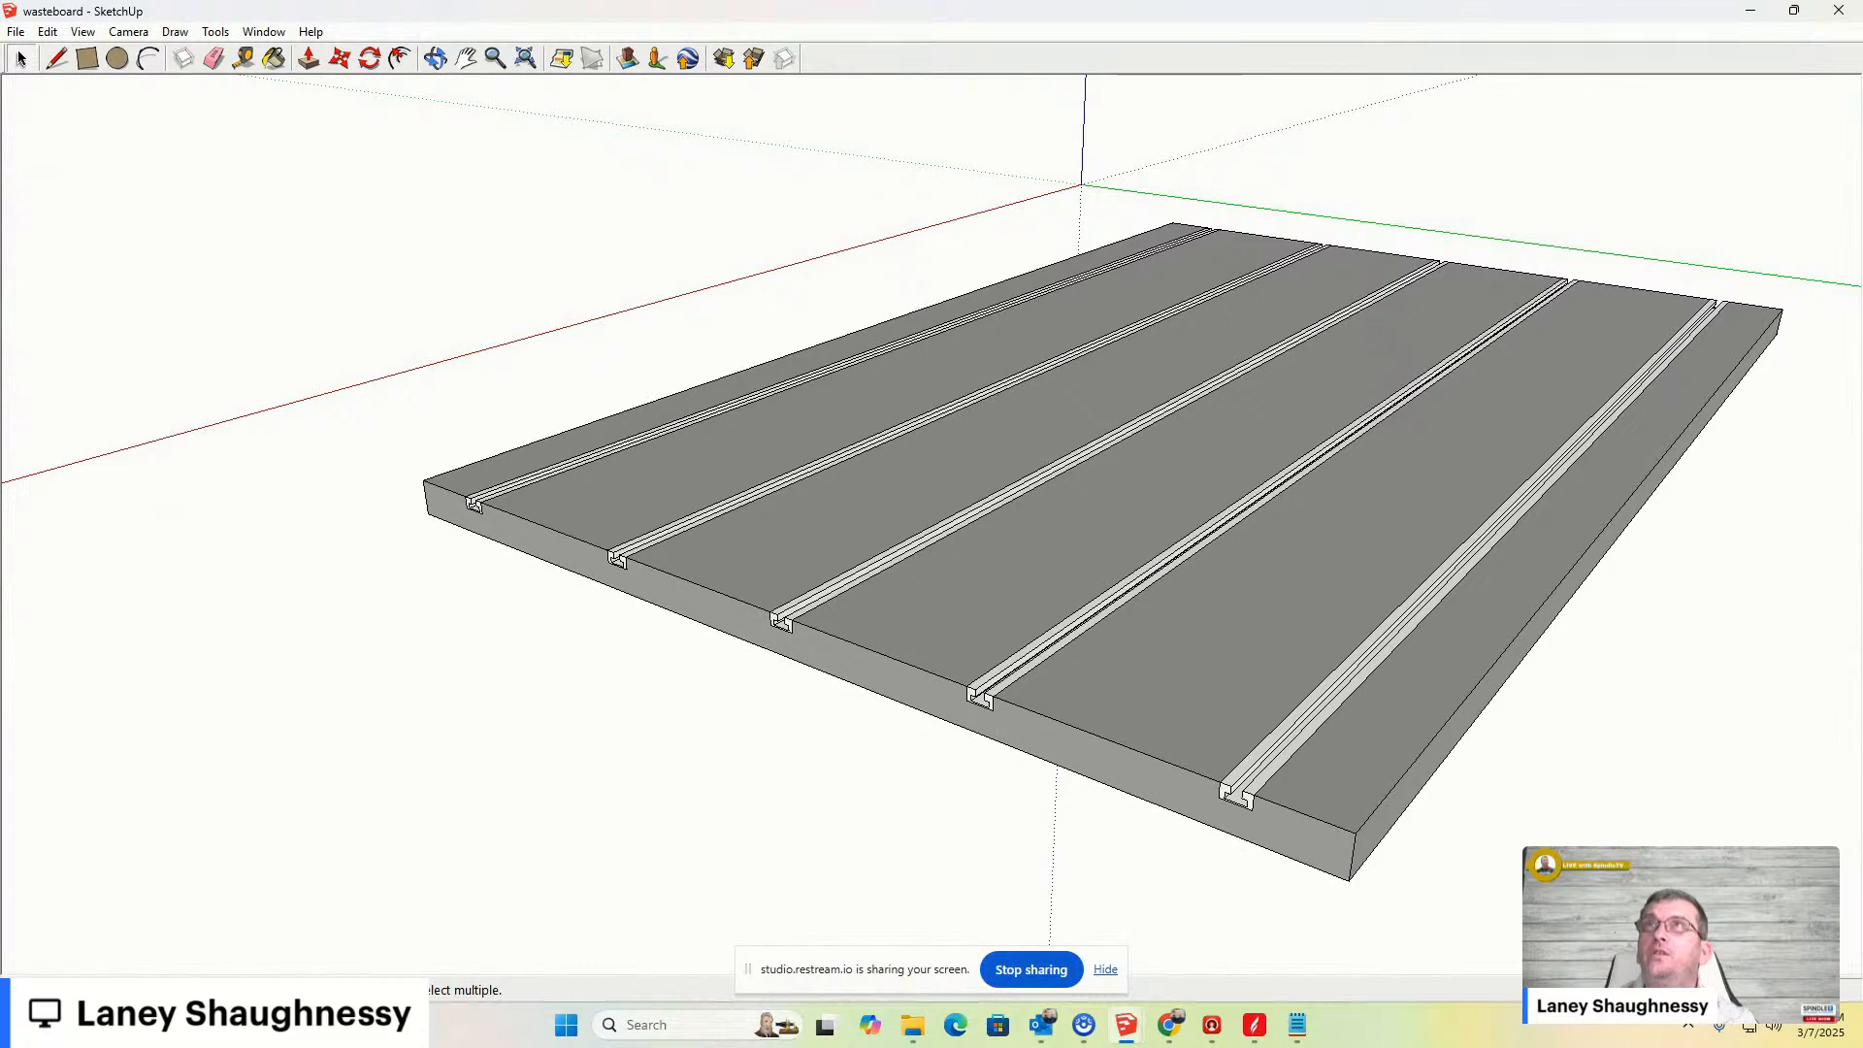
# - Switch to the Amazon 48" T-track product page and close the enlarged instruction manual image
pyautogui.moveTo(528, 707)
pyautogui.mouseDown()
pyautogui.moveTo(258, 653)
pyautogui.moveTo(511, 155)
pyautogui.moveTo(565, 99)
pyautogui.mouseUp()
pyautogui.click(1194, 99)
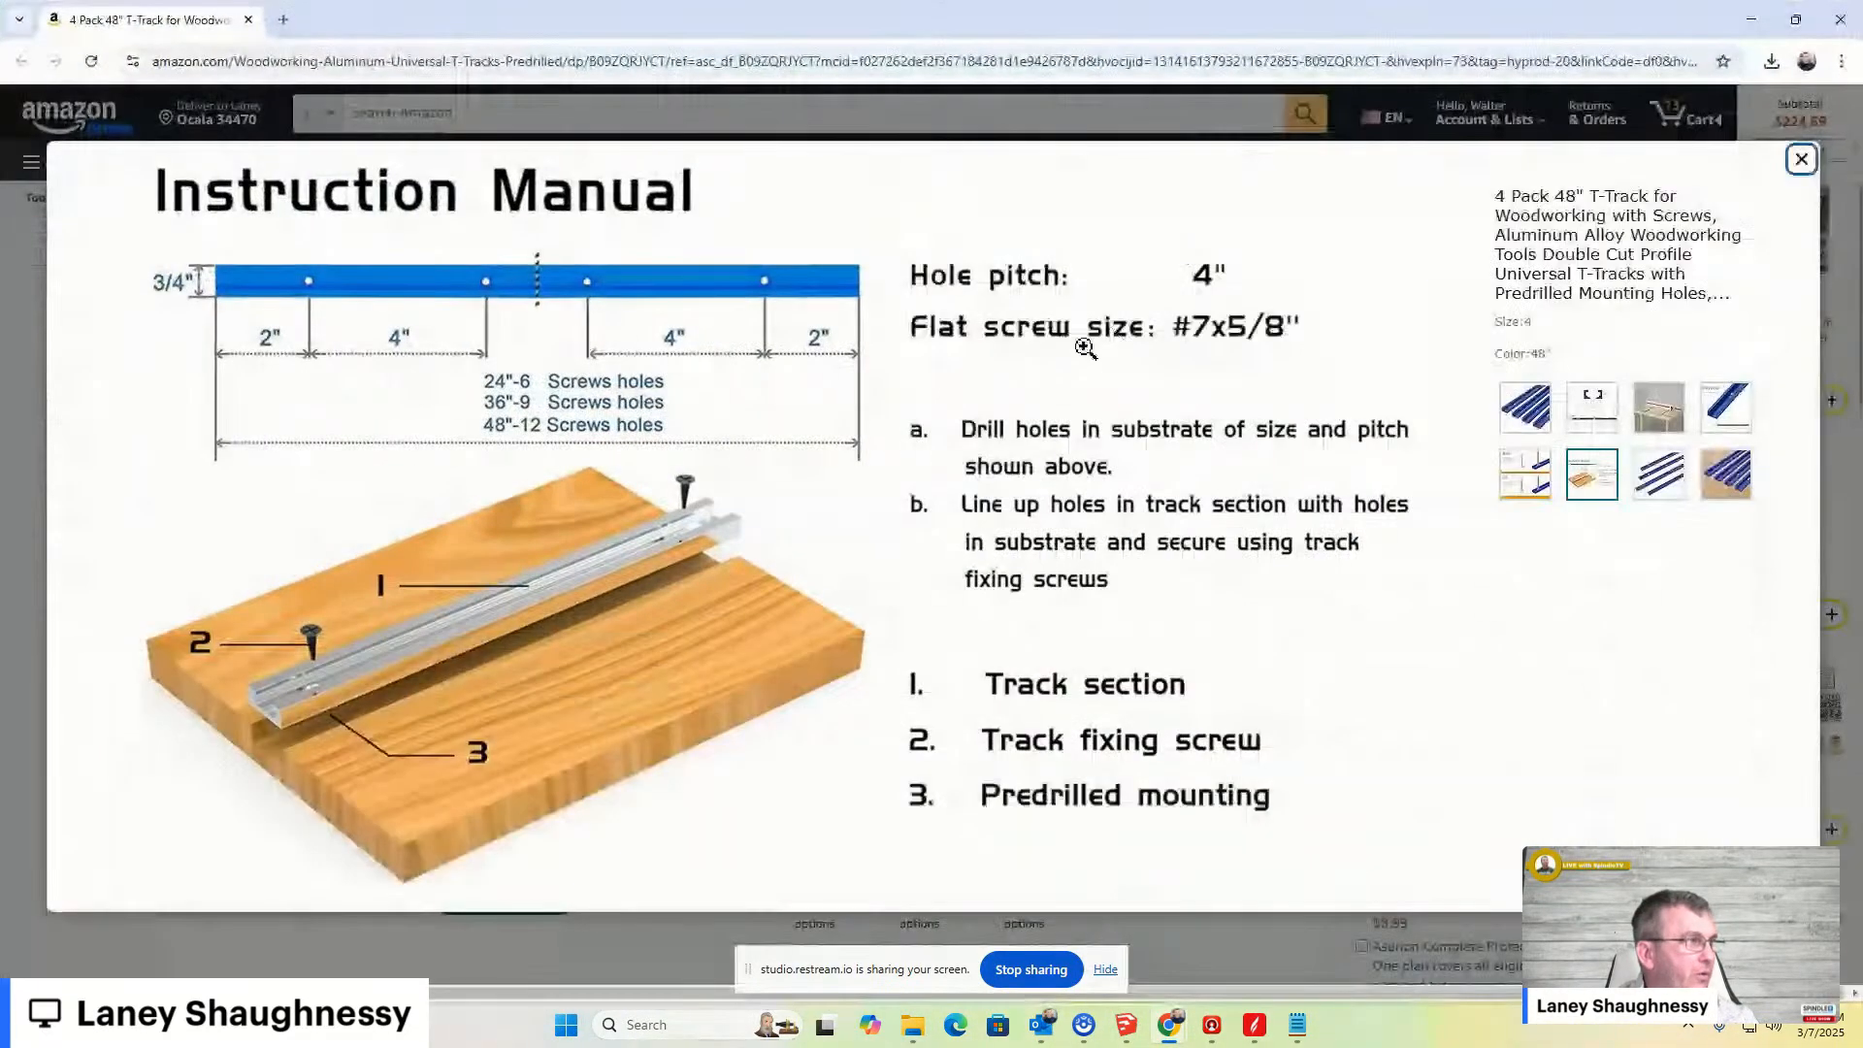
pyautogui.click(1799, 195)
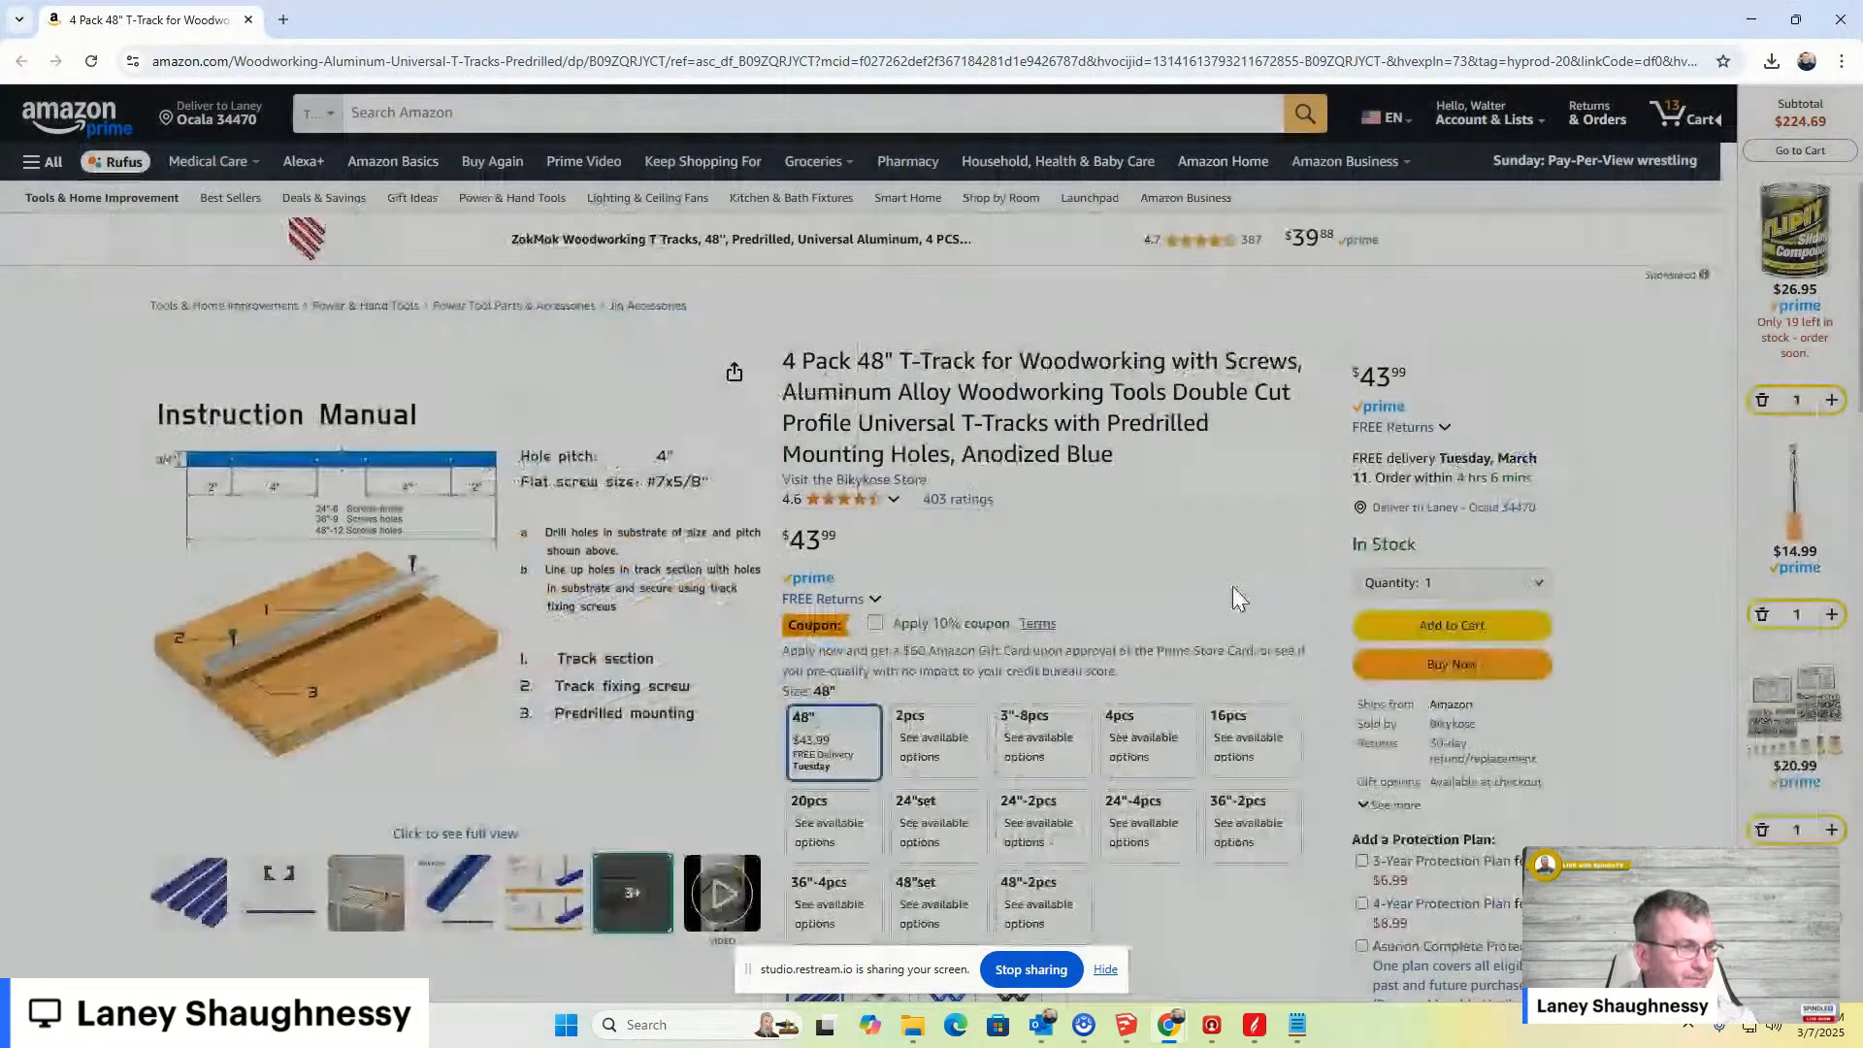
# - Browse the T-track listing's product images and compare the 48"-2pcs size option with the 48" four-pack
pyautogui.scroll(-2, 1057, 366)
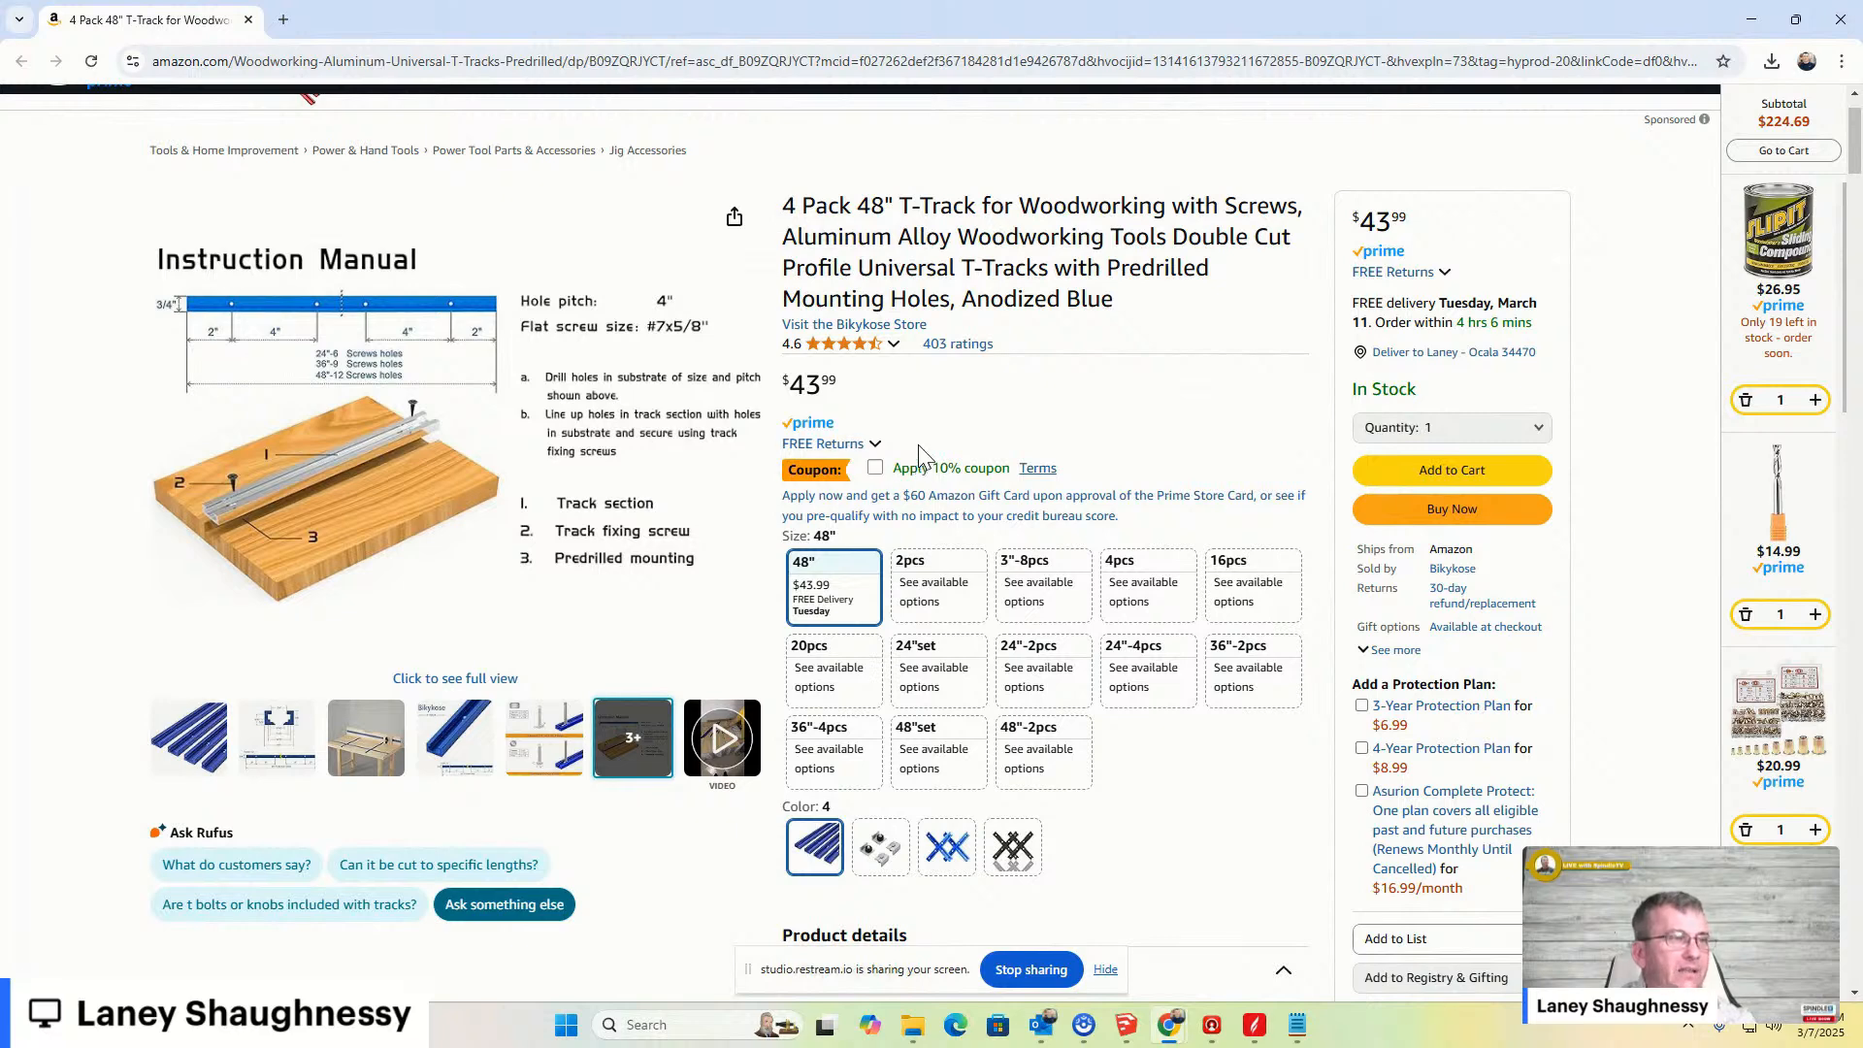
pyautogui.moveTo(548, 737)
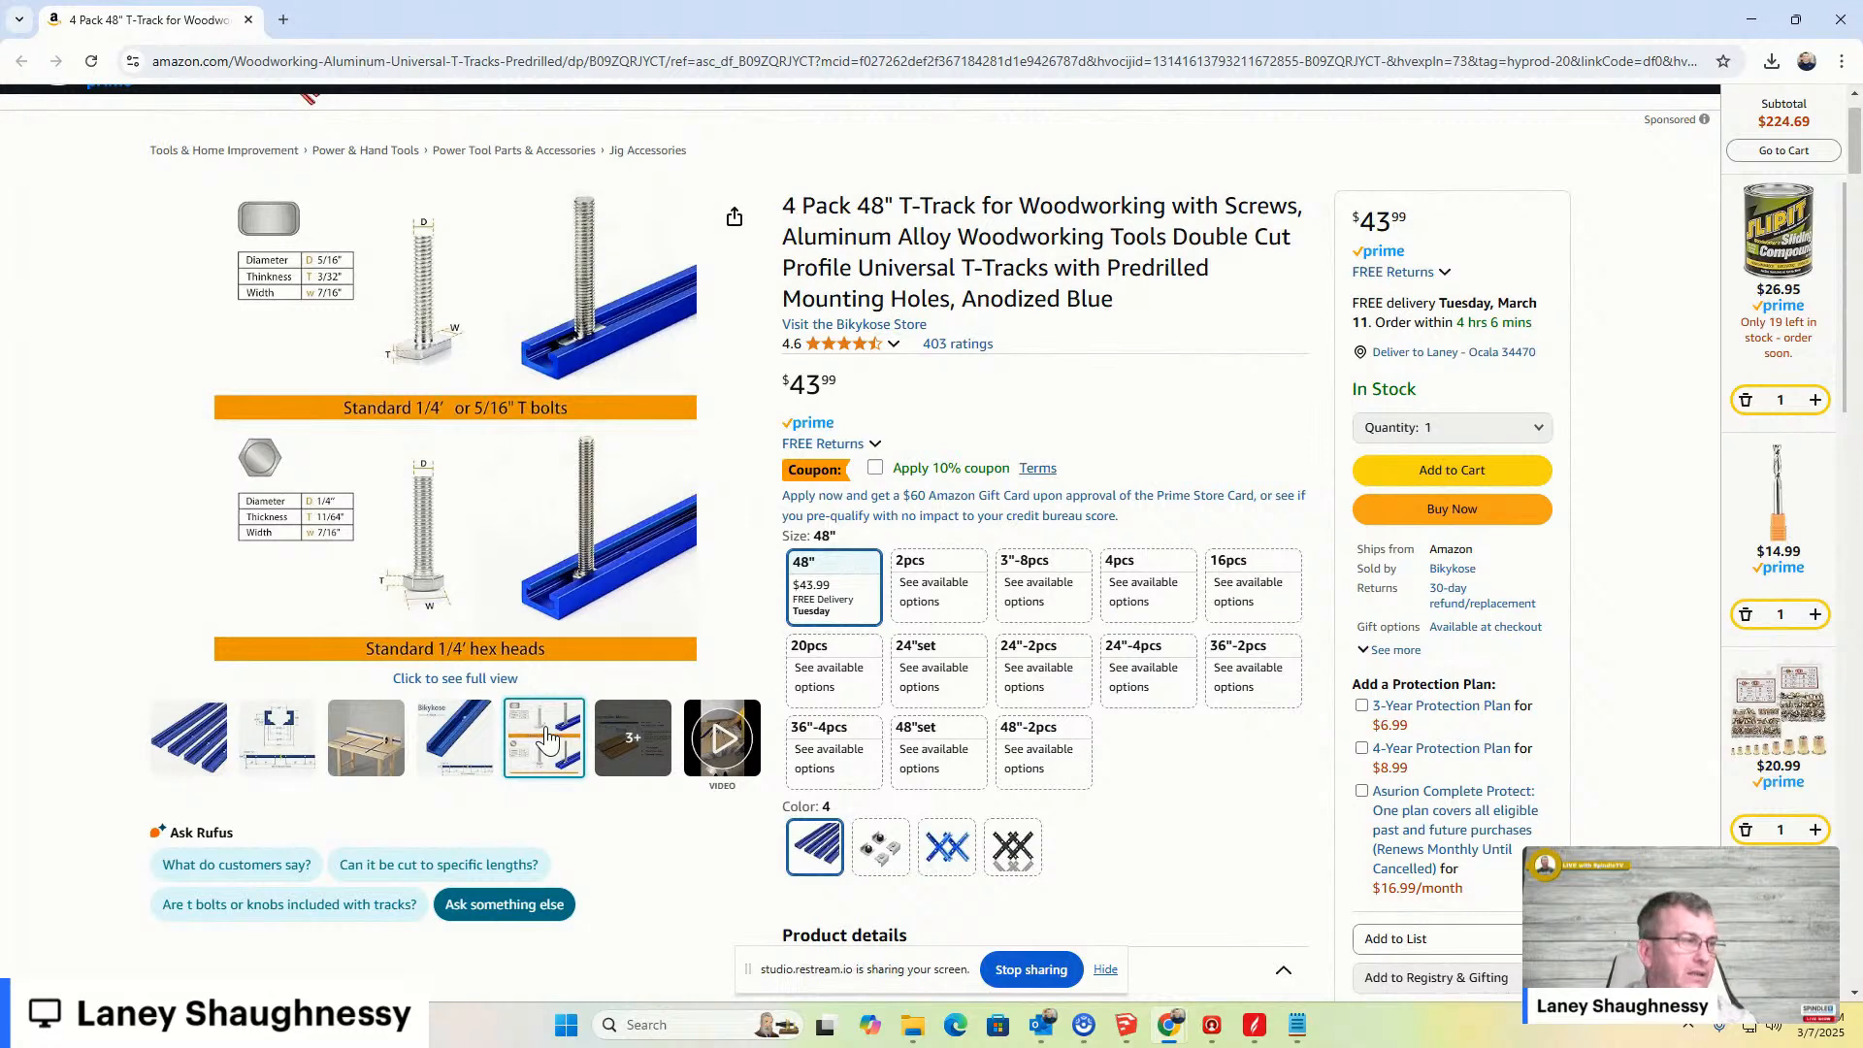
pyautogui.moveTo(291, 757)
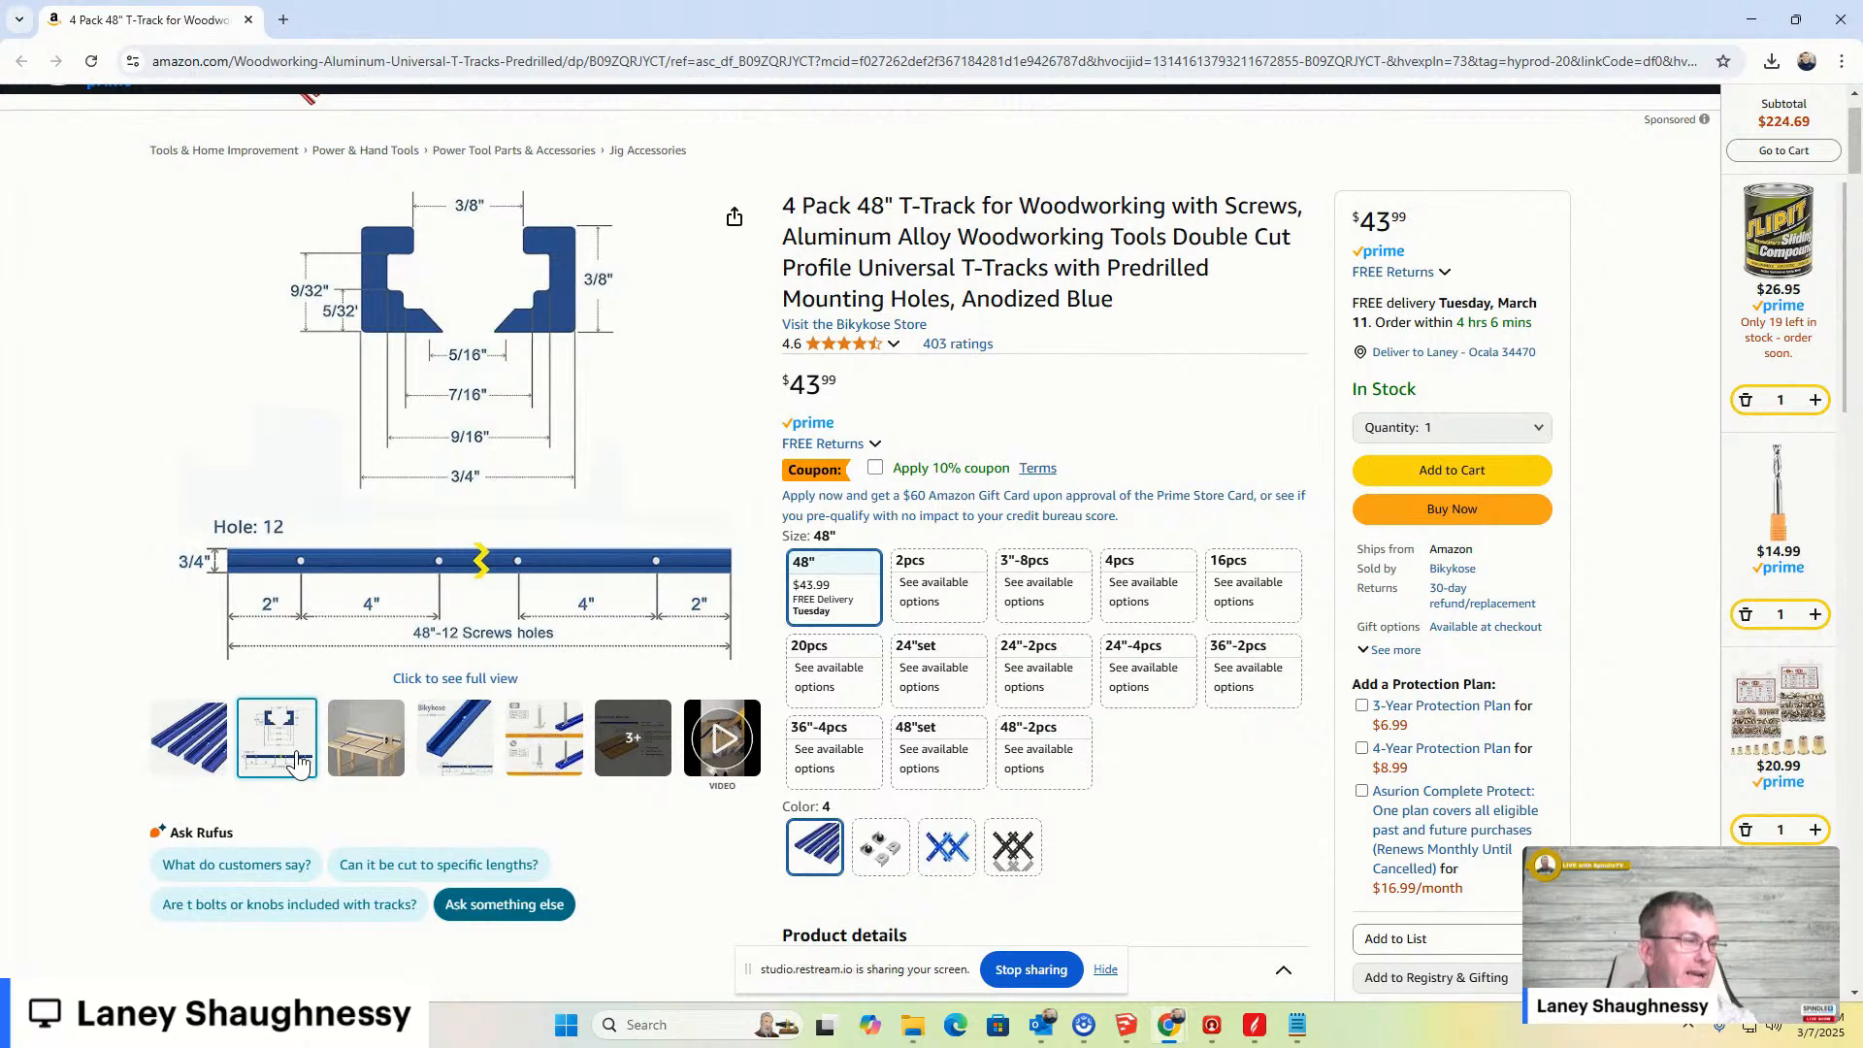
pyautogui.moveTo(374, 752)
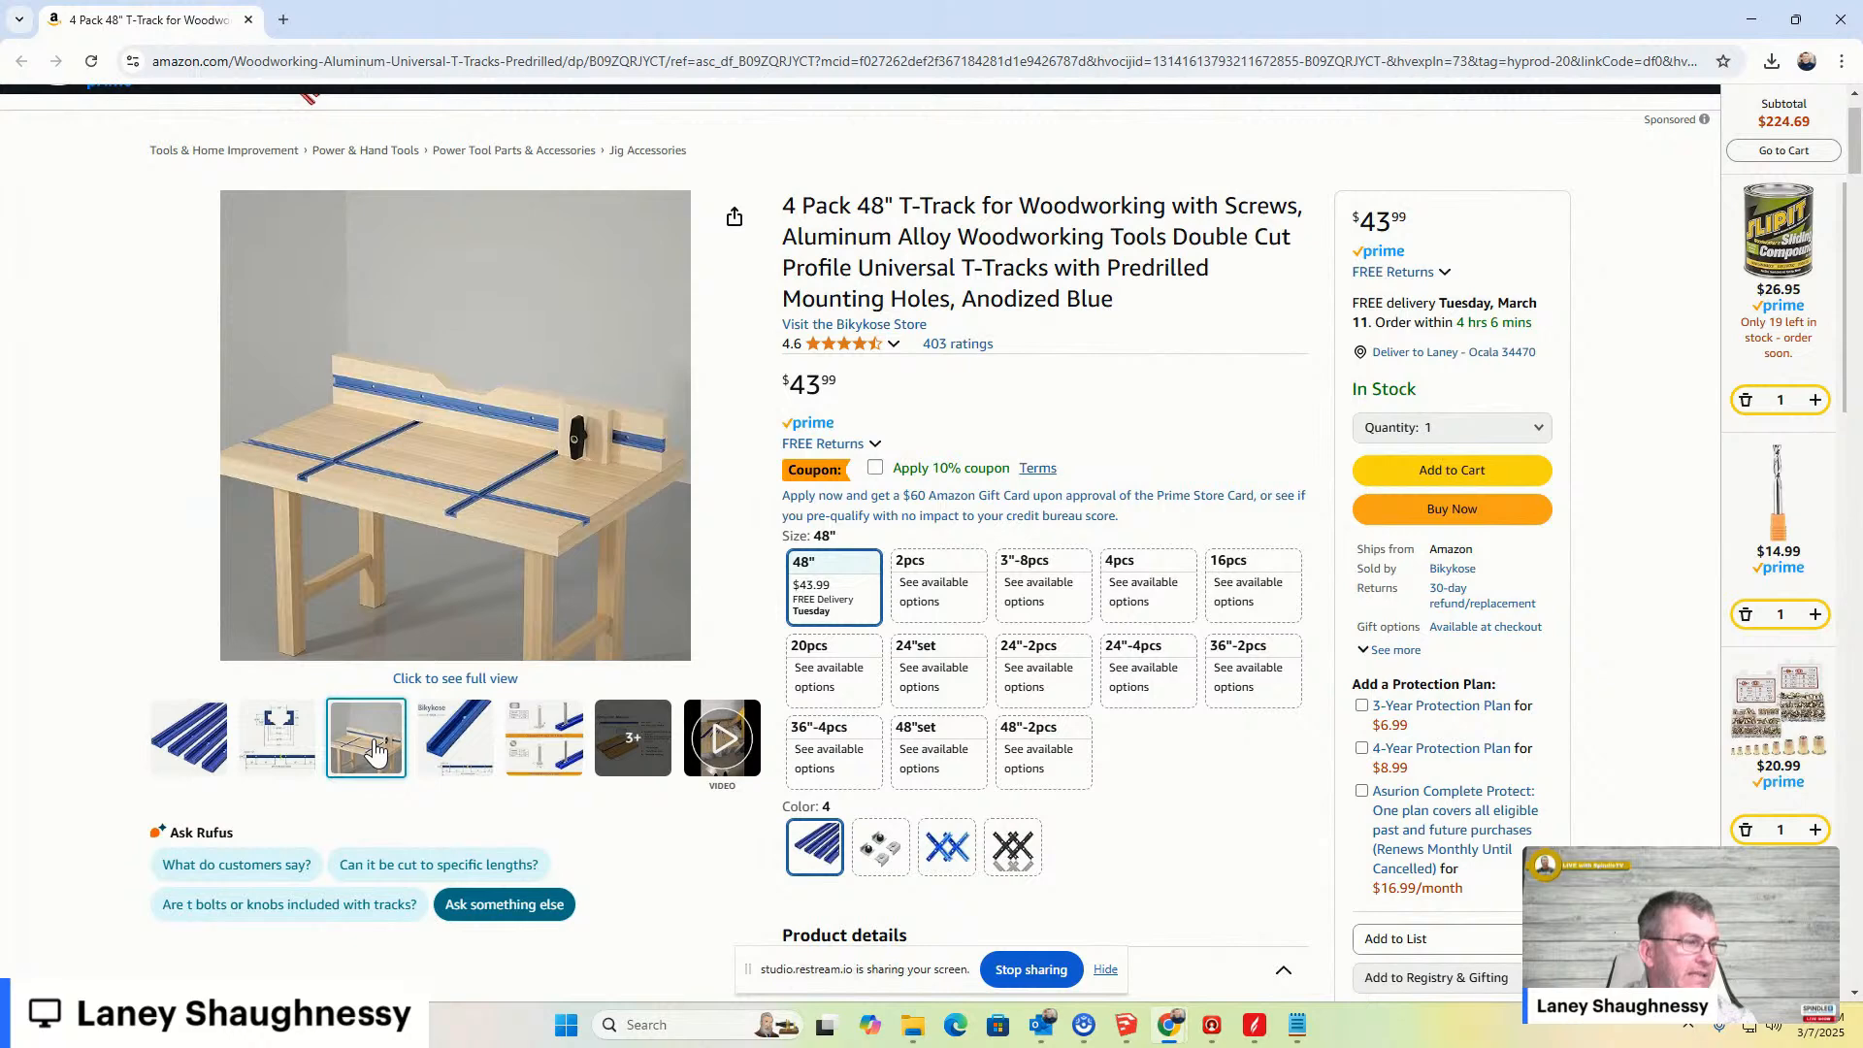
pyautogui.moveTo(181, 752)
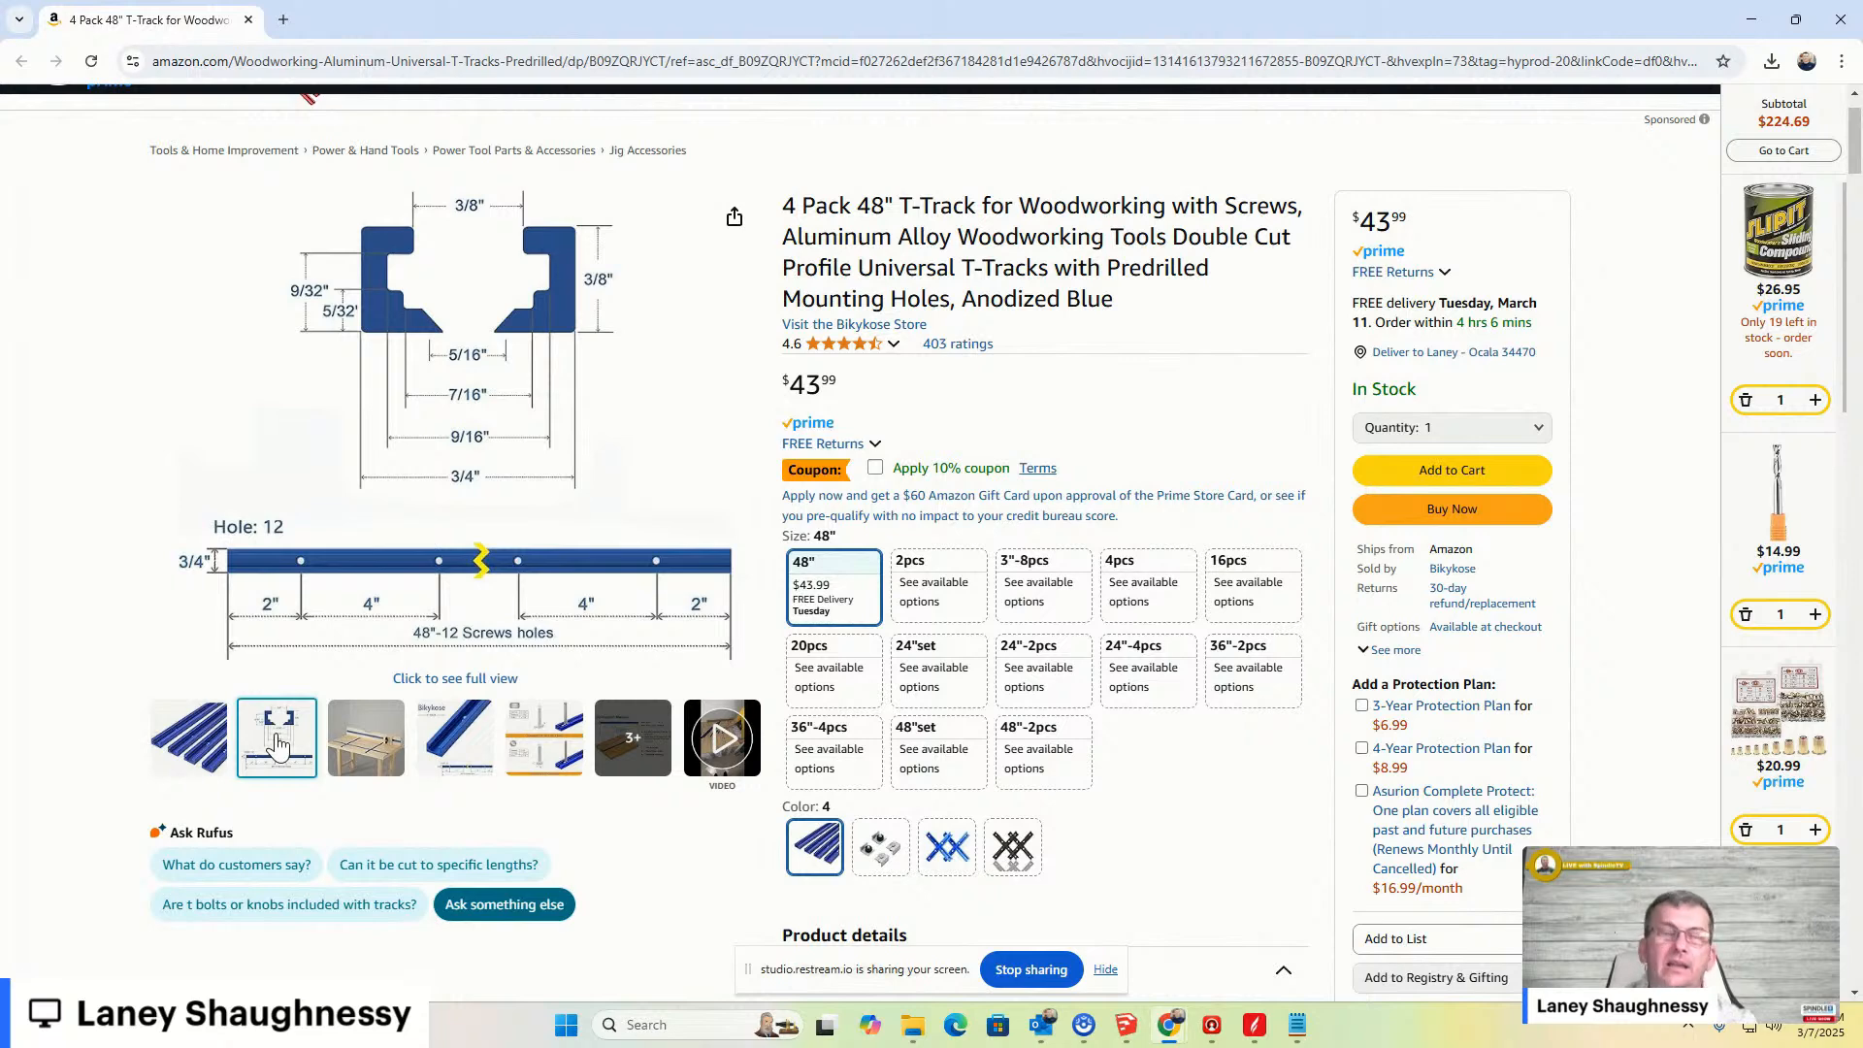
pyautogui.moveTo(420, 510)
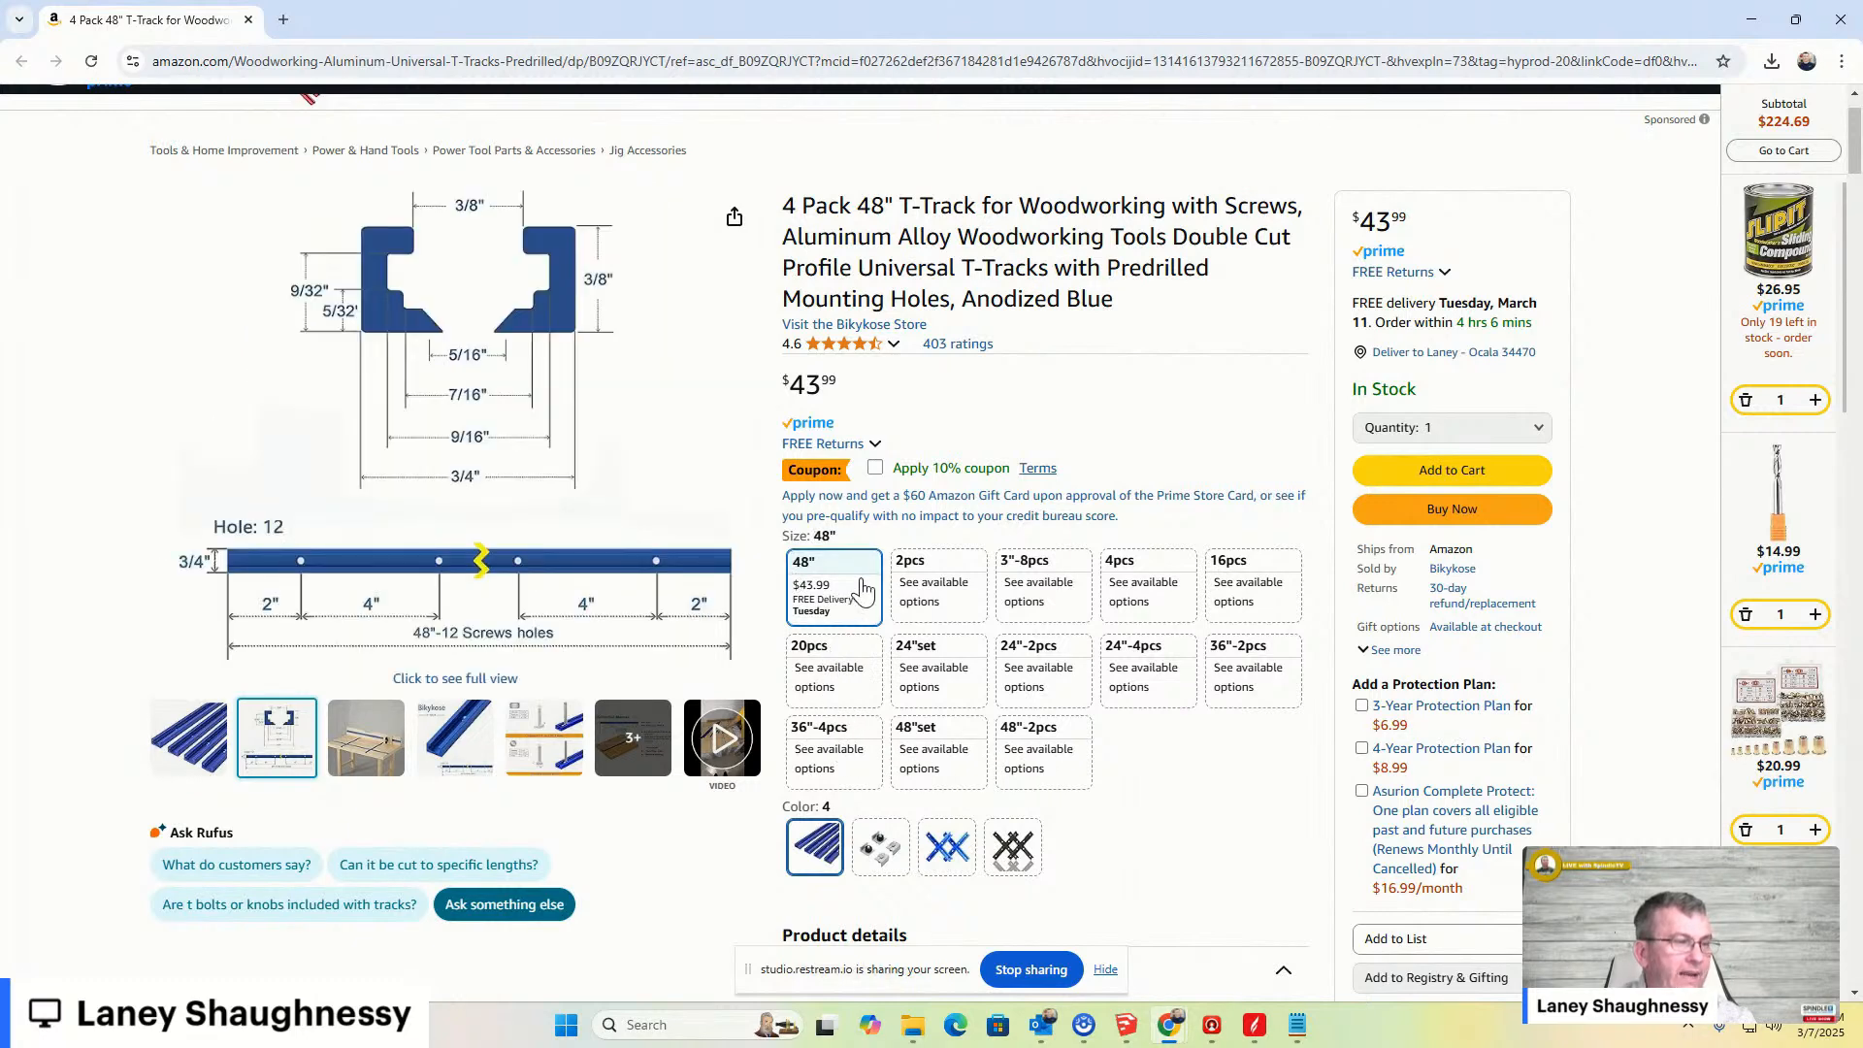
pyautogui.click(1041, 760)
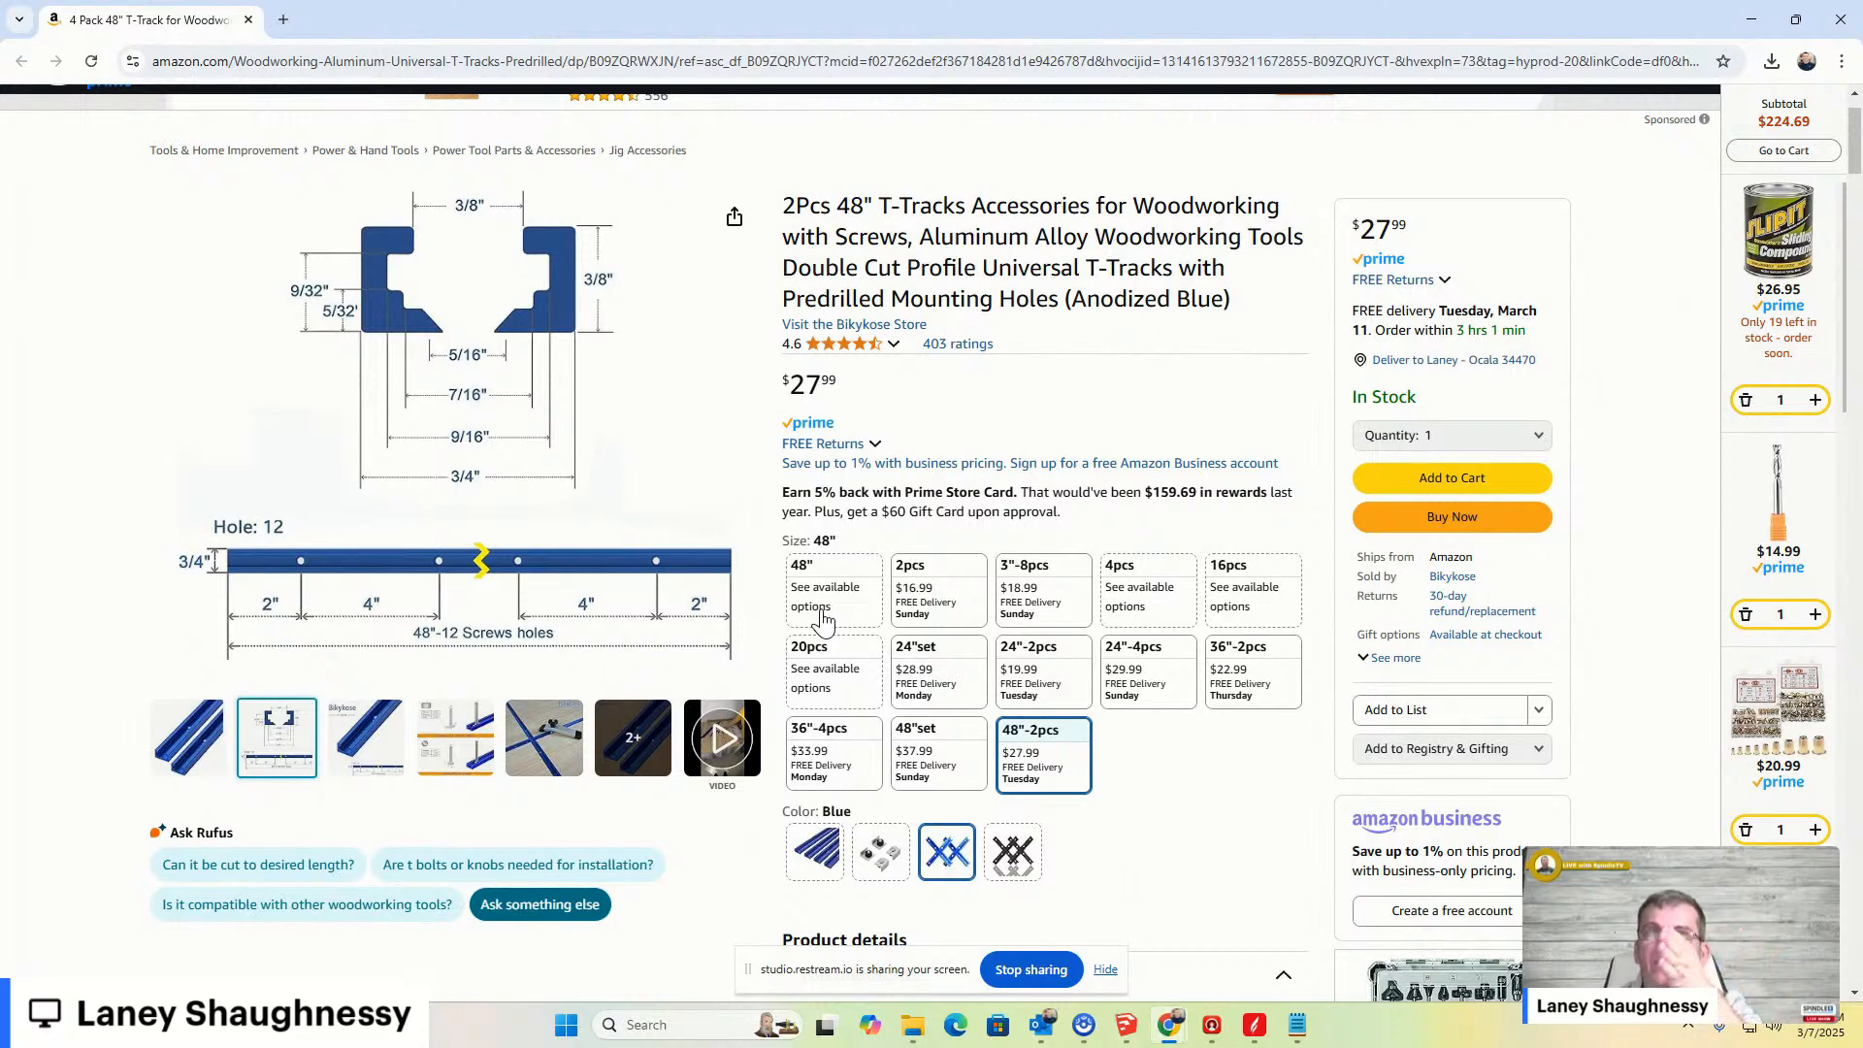
pyautogui.click(823, 585)
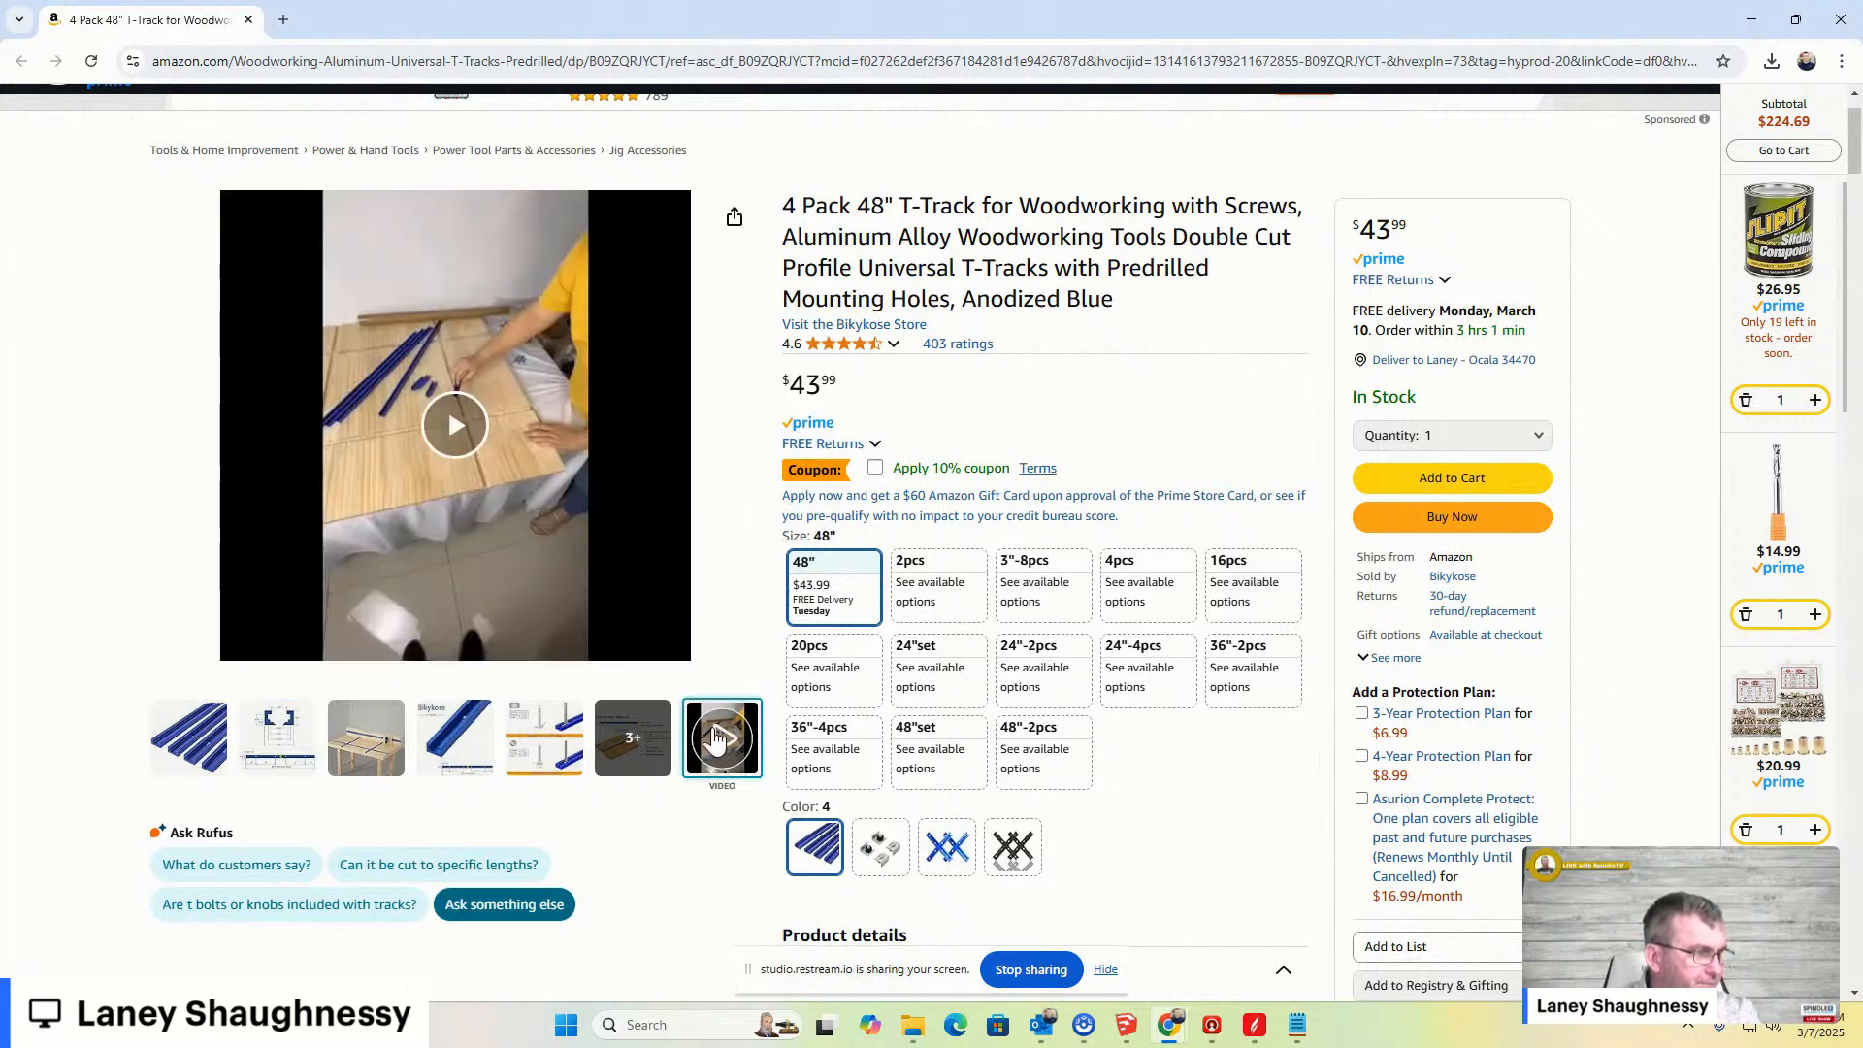
# - Play the T track installation video full screen, skim through it, and close the video
pyautogui.click(714, 738)
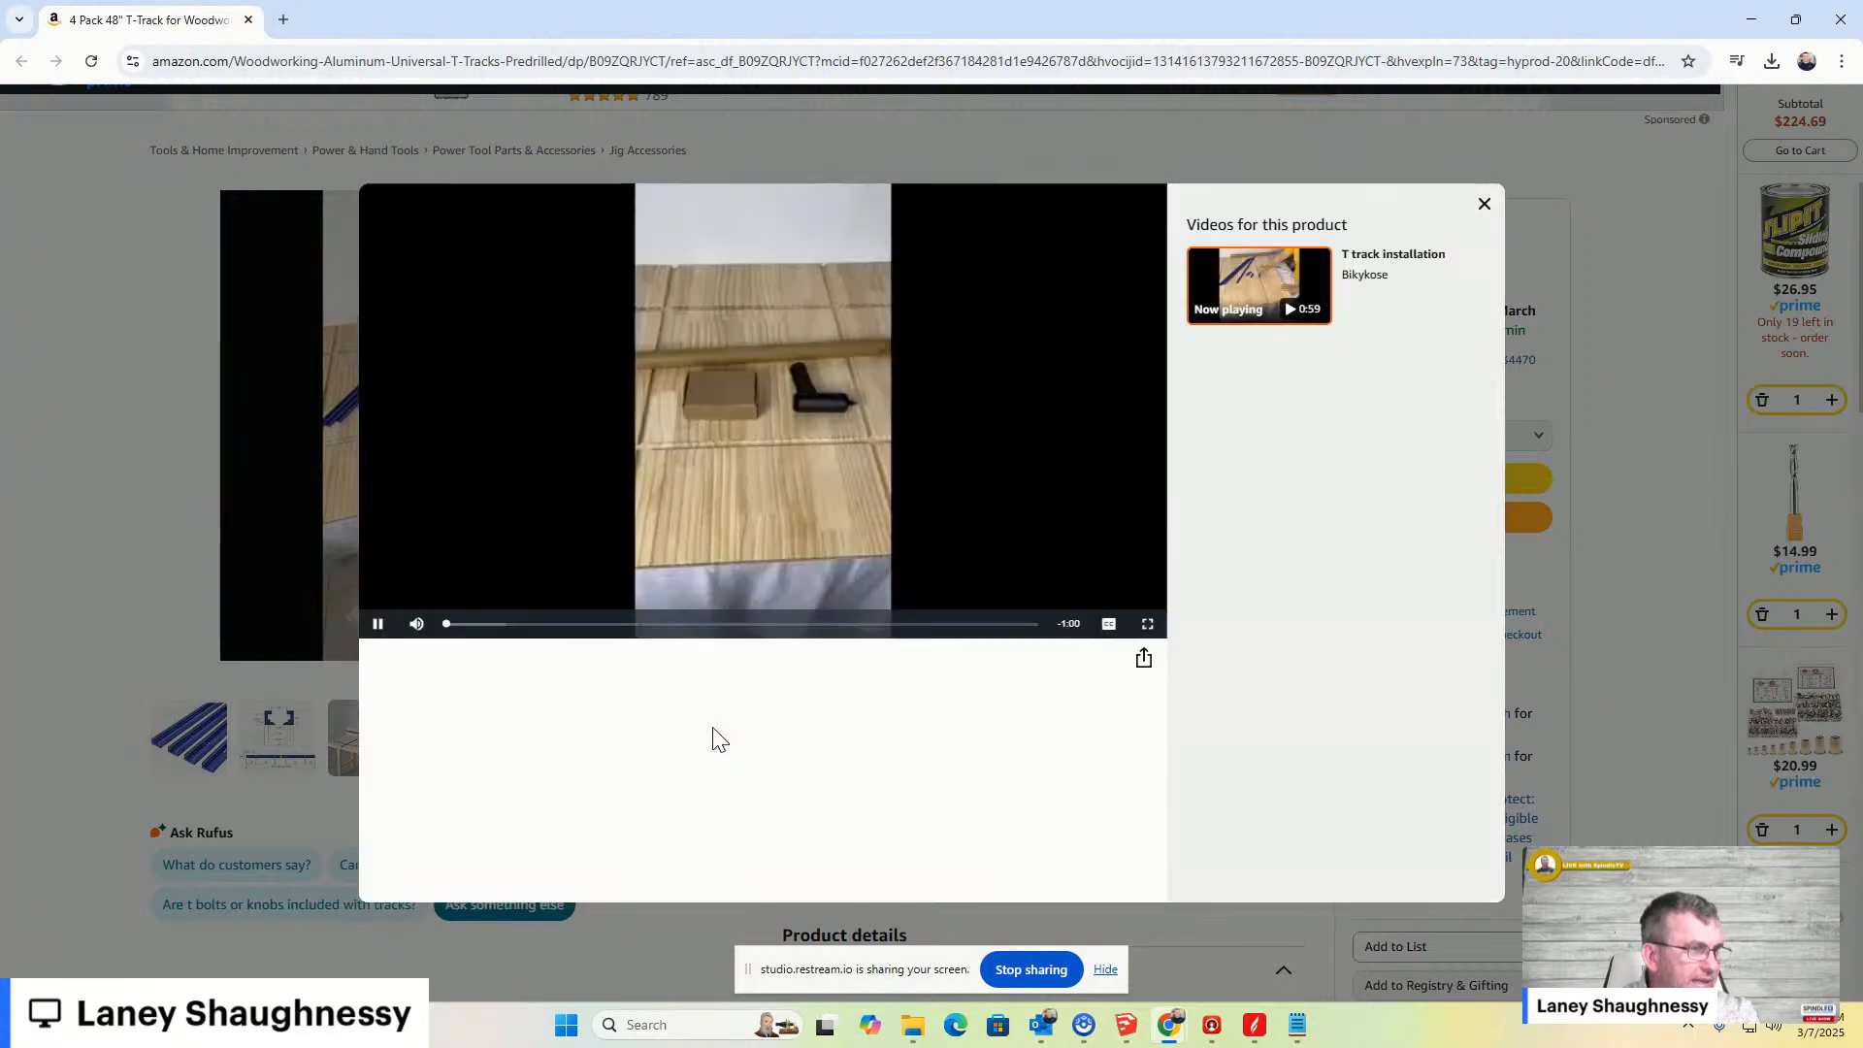
pyautogui.click(1147, 623)
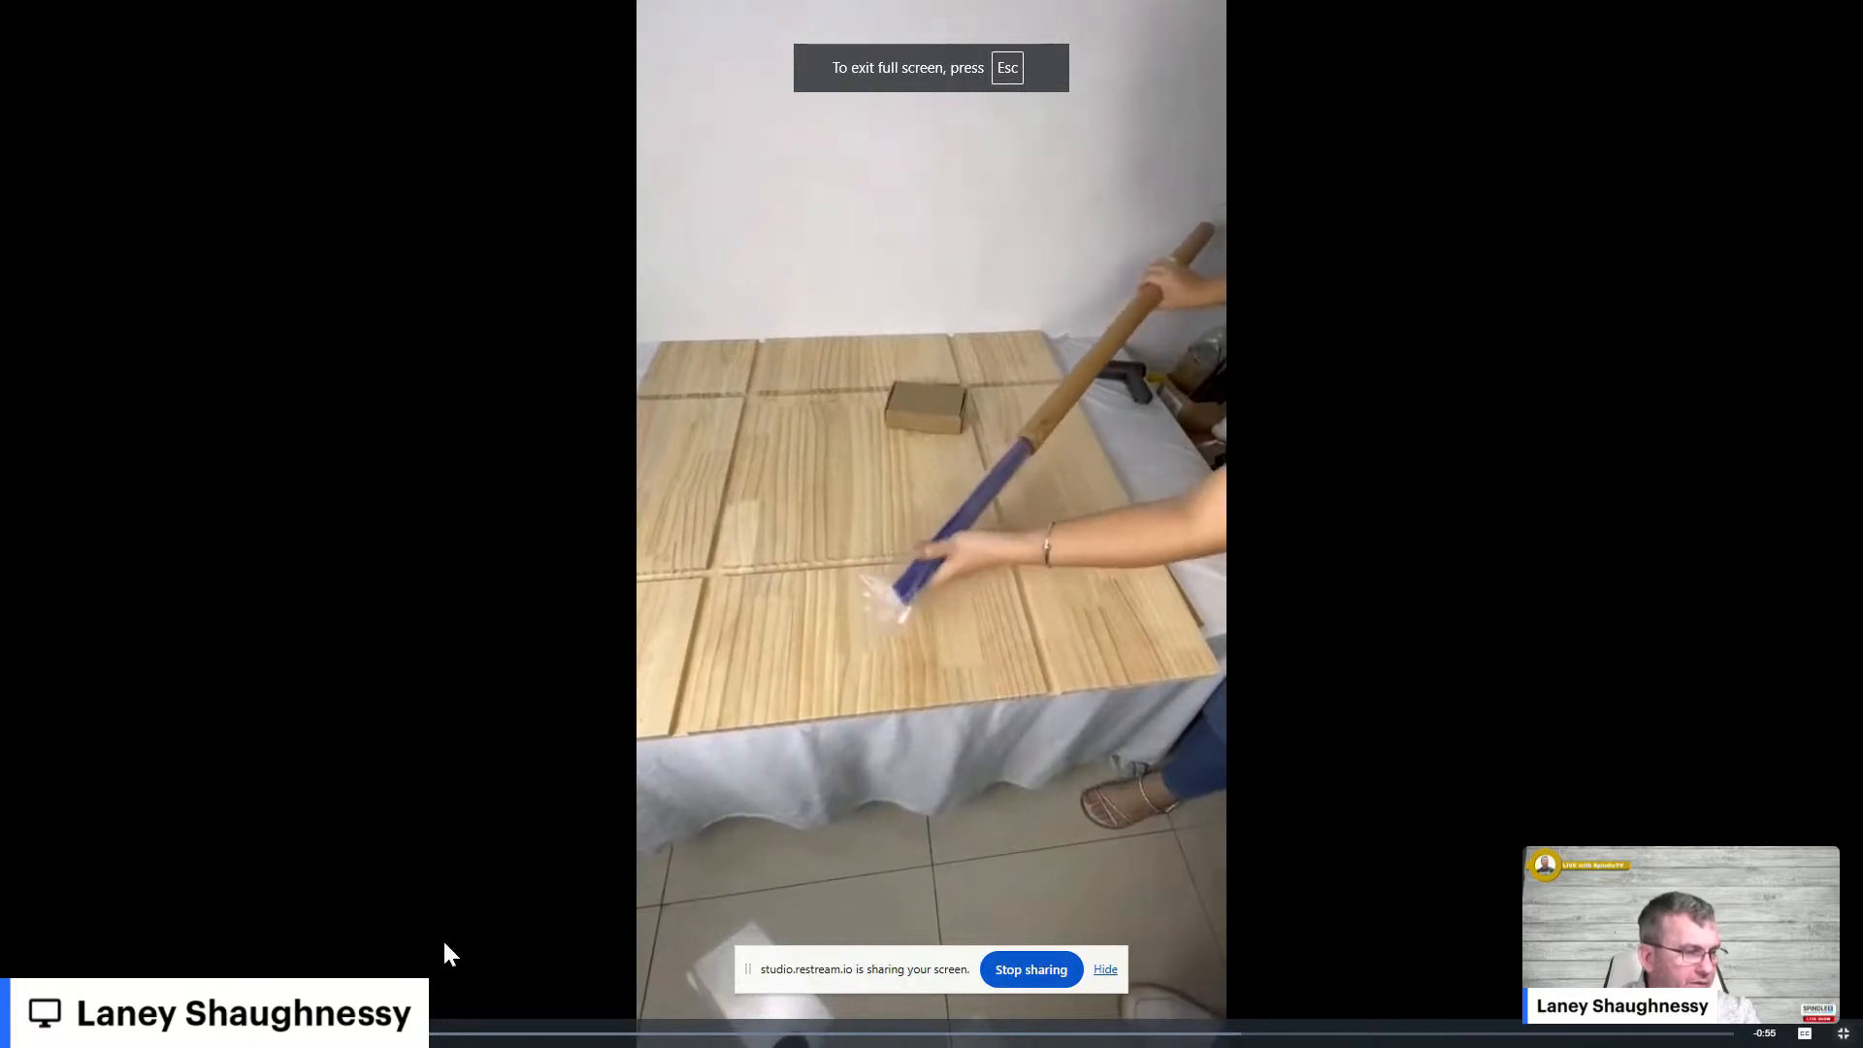
pyautogui.click(20, 1033)
pyautogui.click(351, 1033)
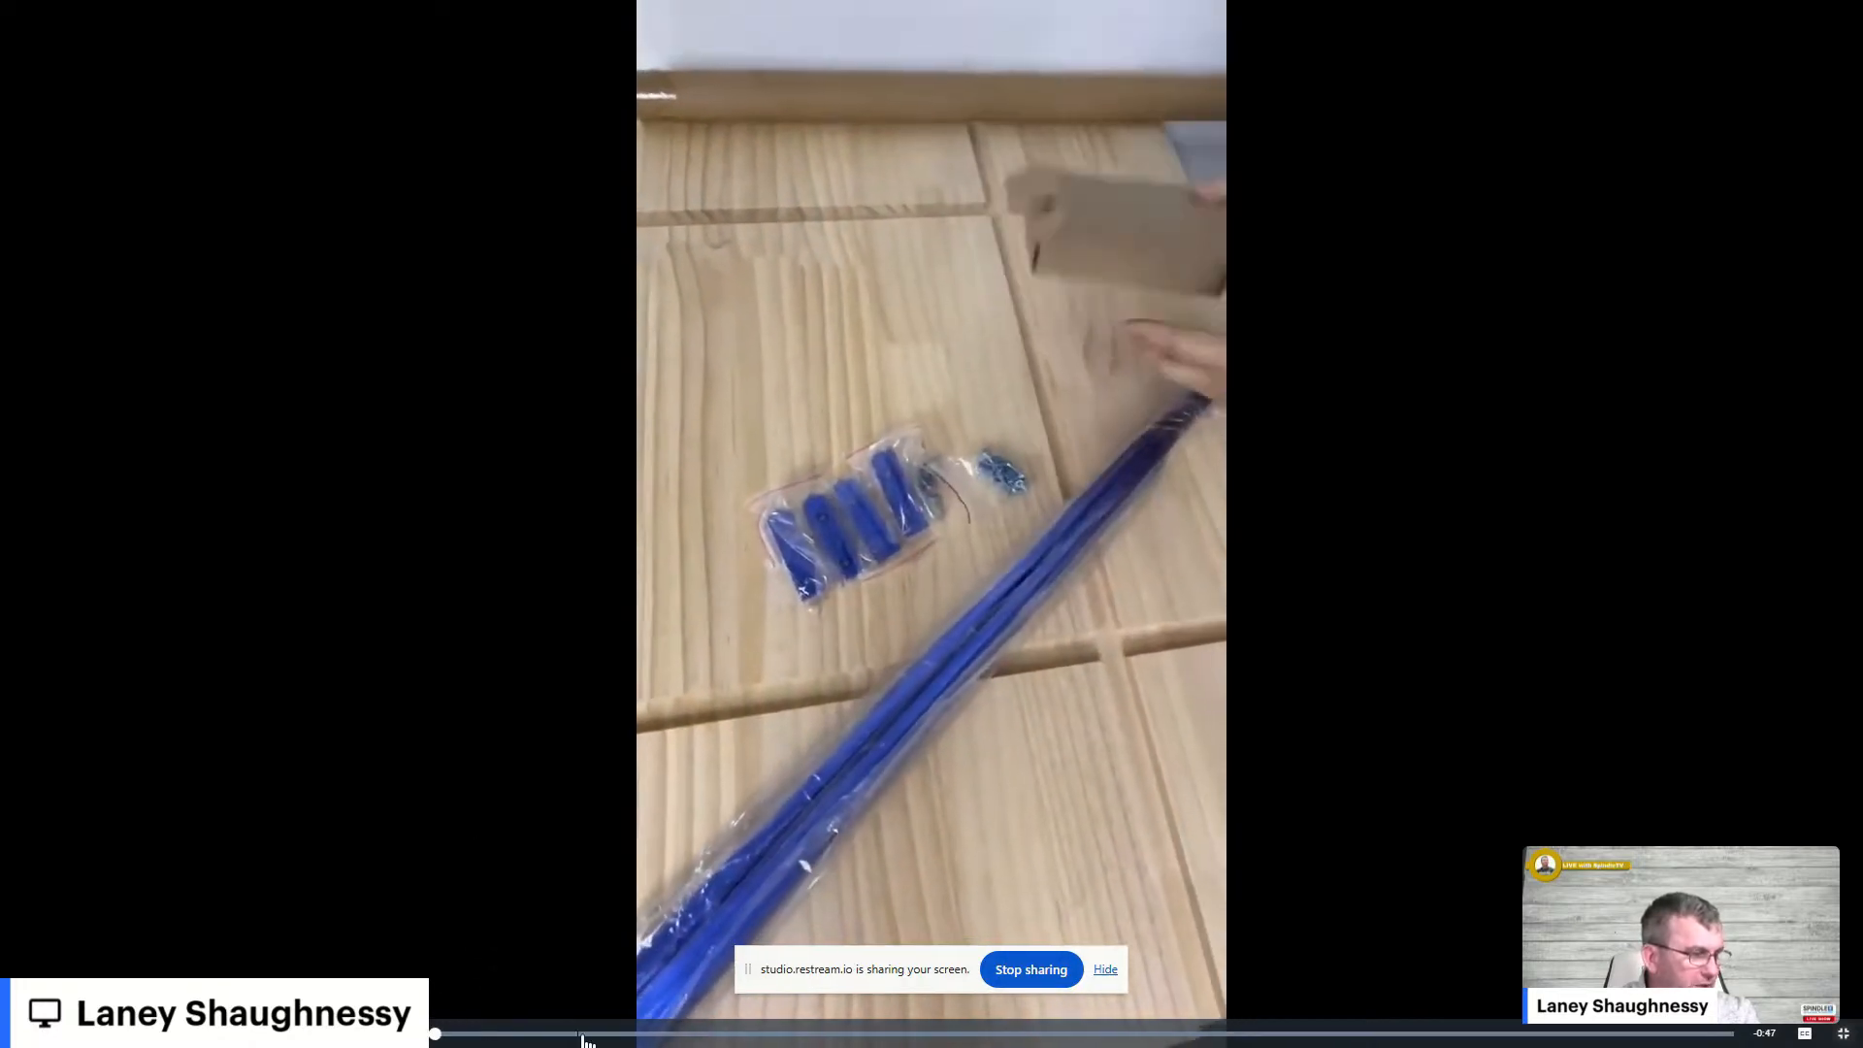
pyautogui.click(583, 1033)
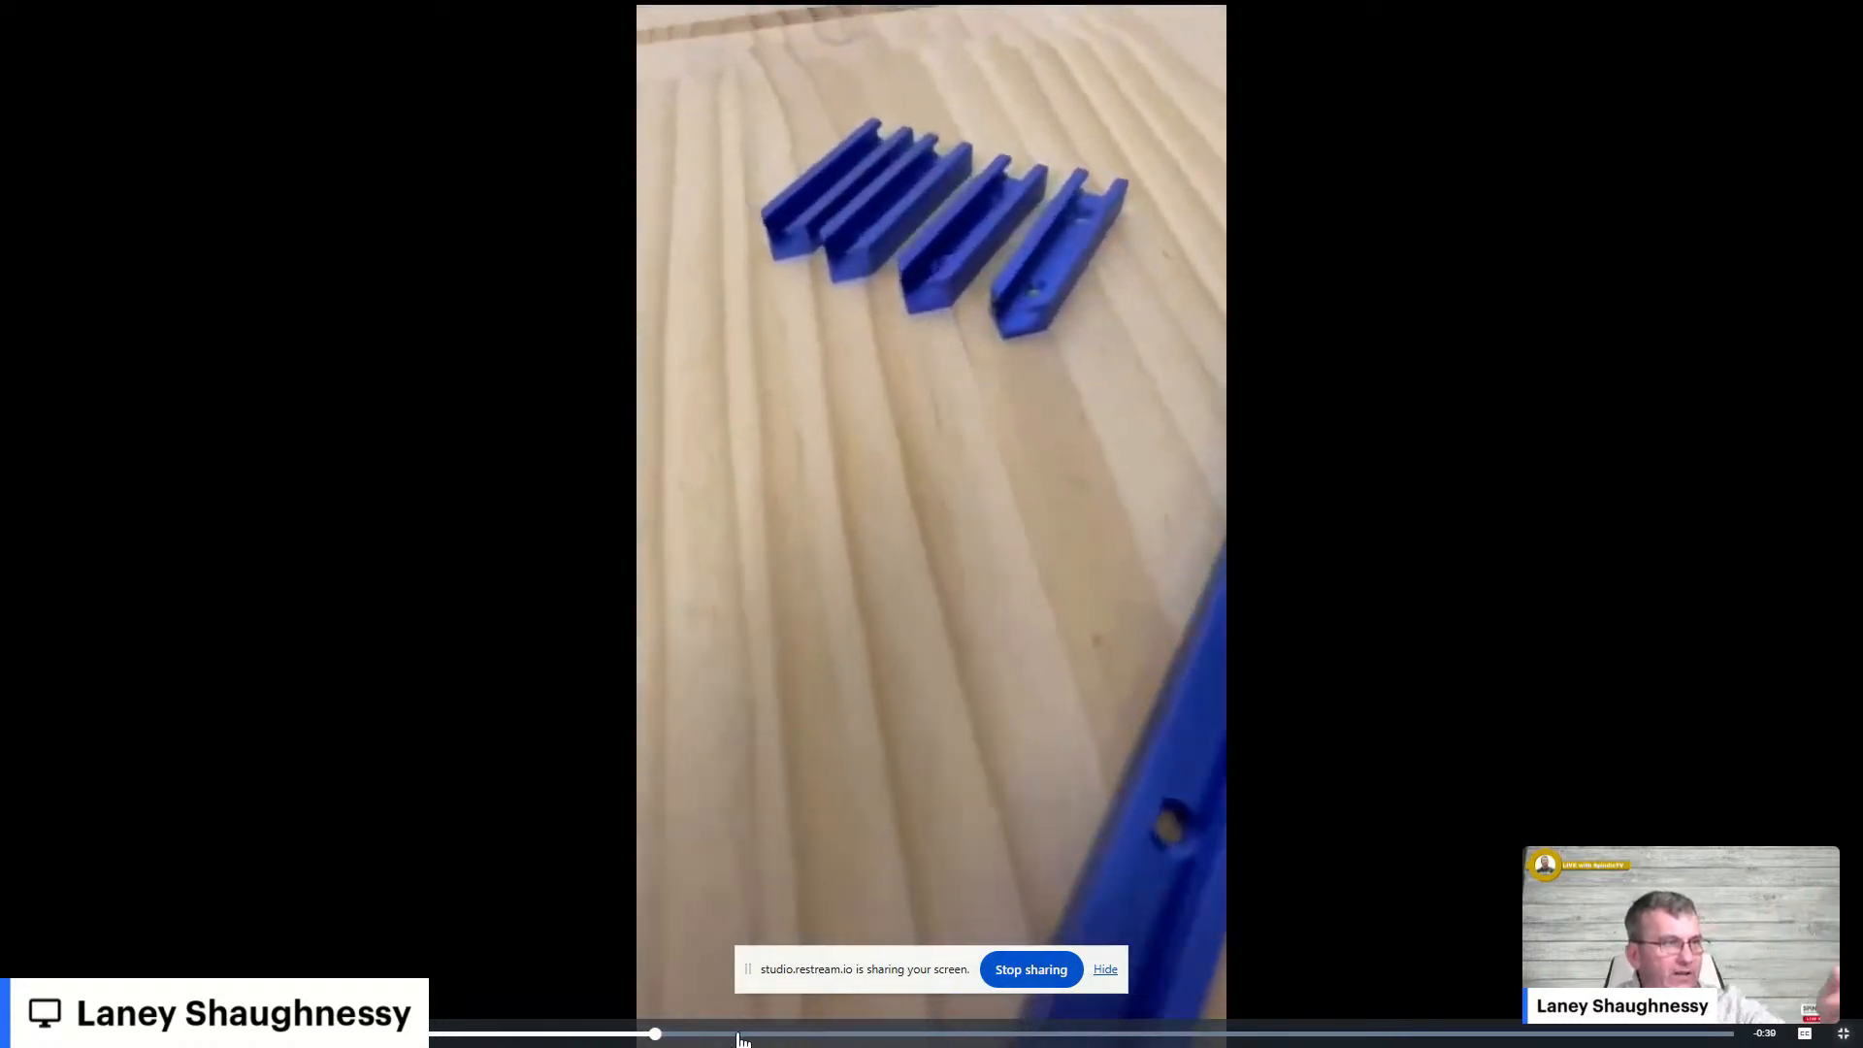
pyautogui.click(870, 1033)
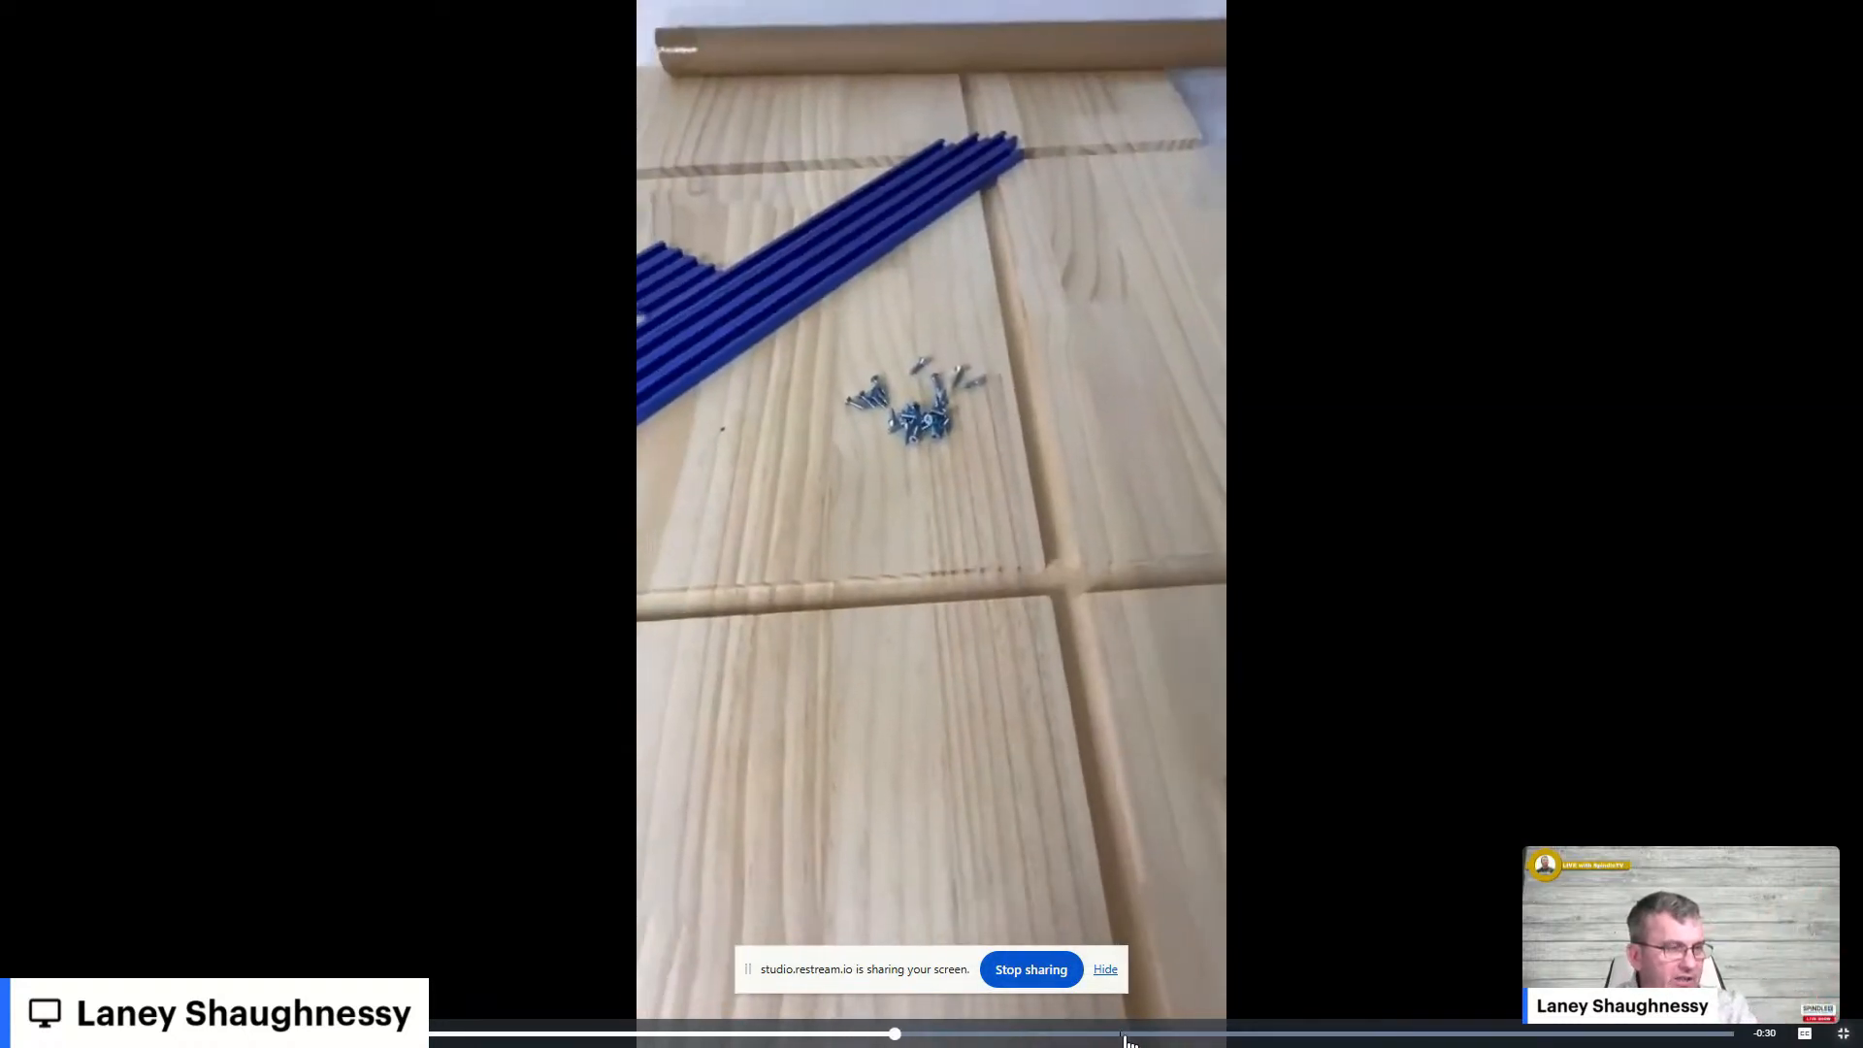
pyautogui.click(1157, 1033)
pyautogui.click(966, 789)
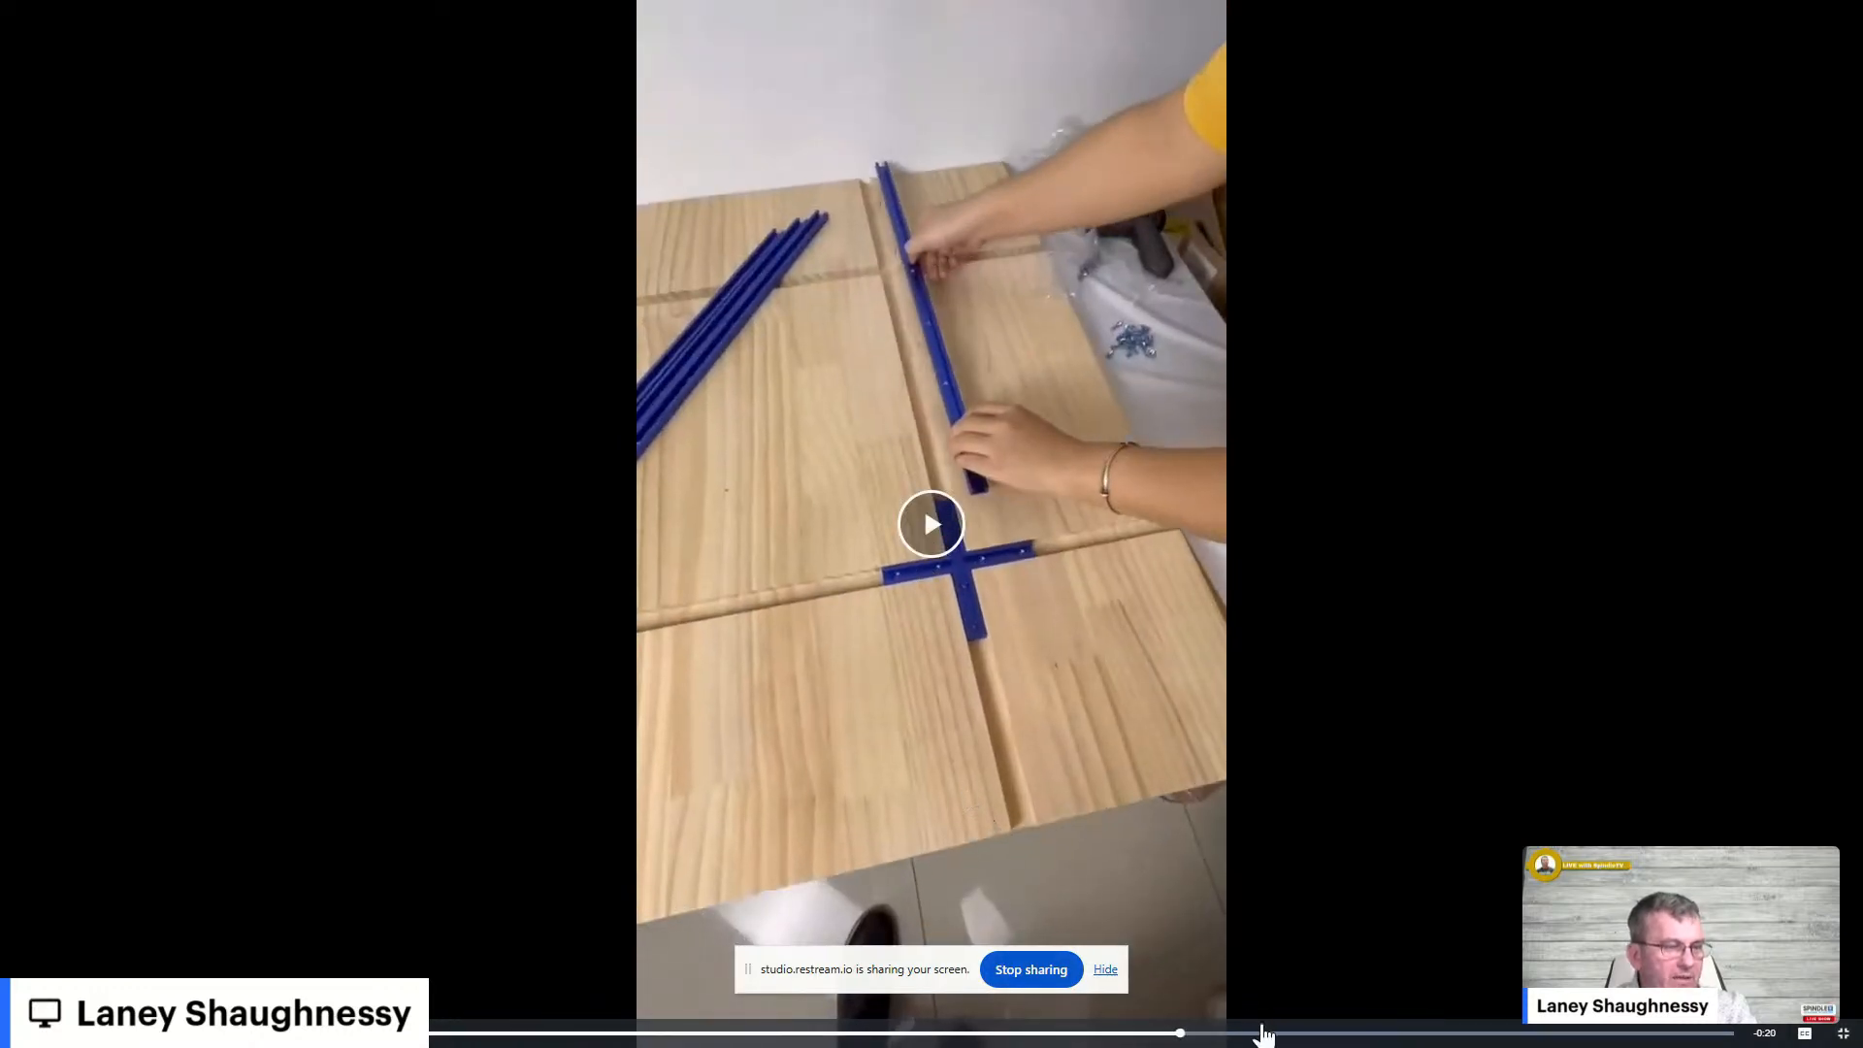
pyautogui.click(1263, 1033)
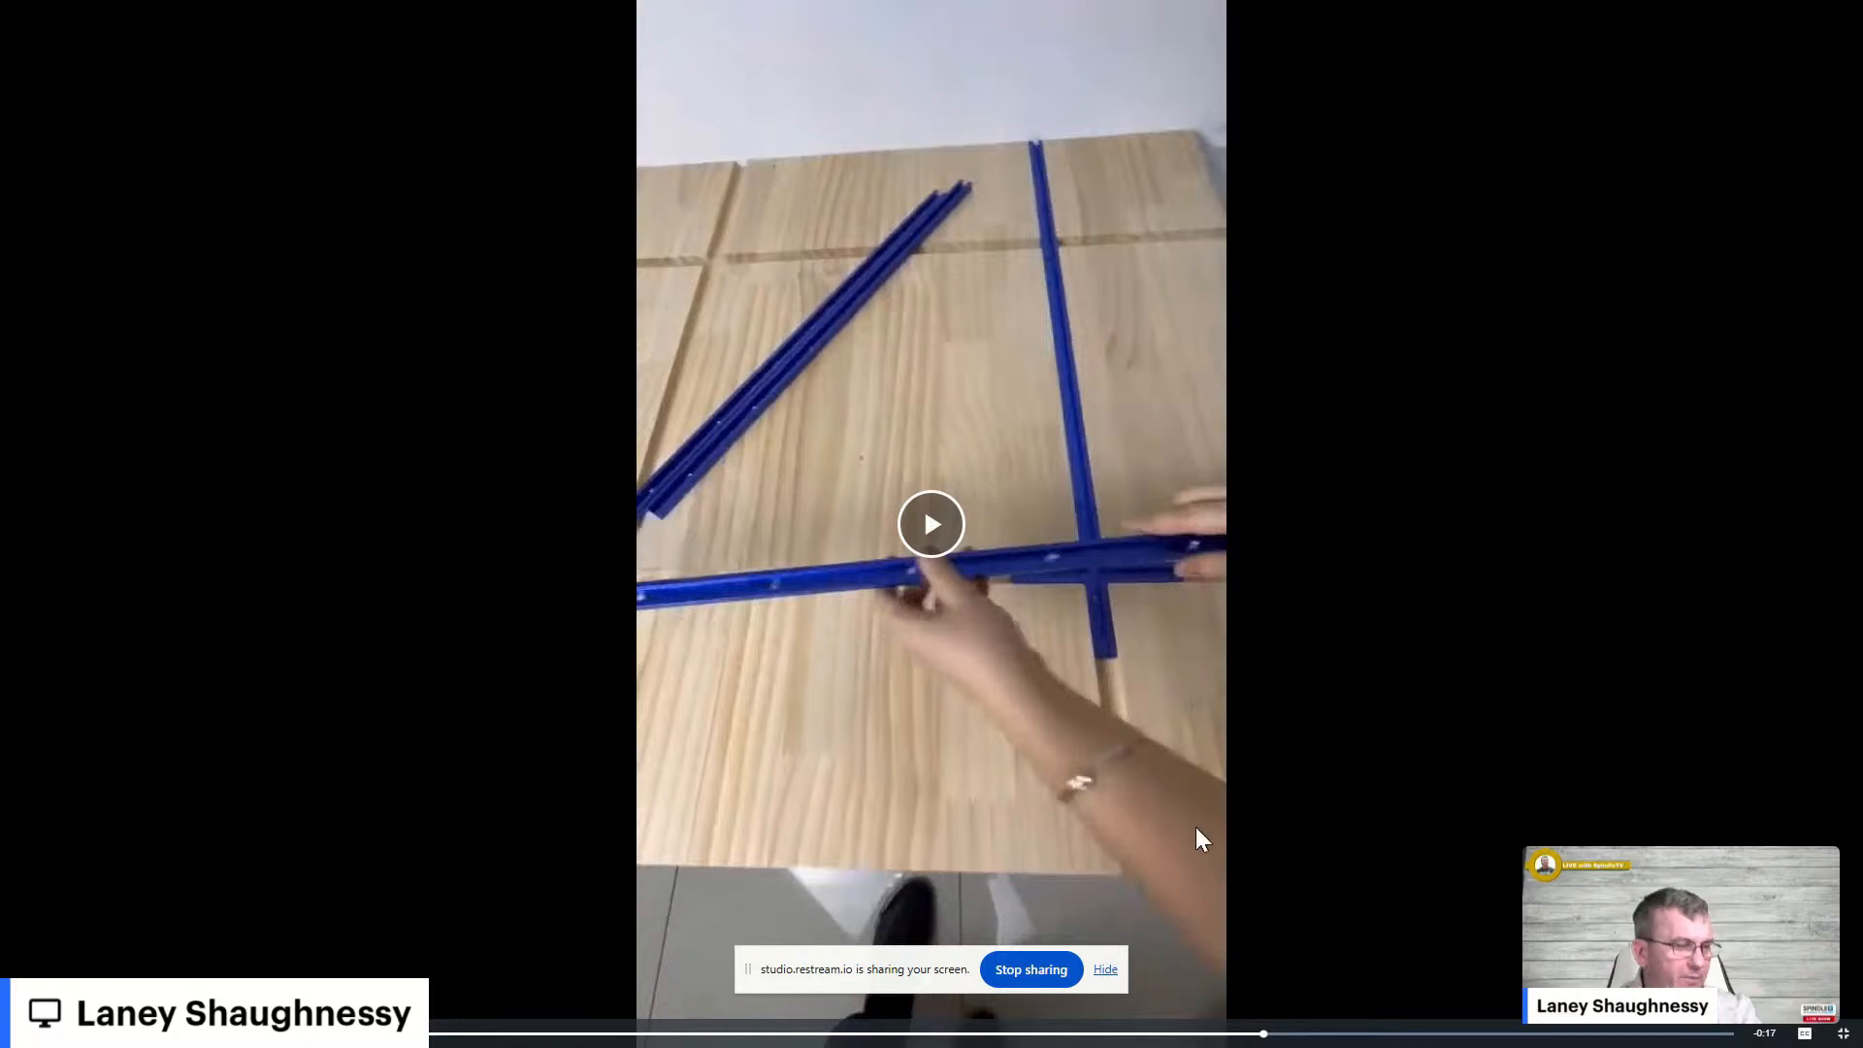
pyautogui.press('Escape')
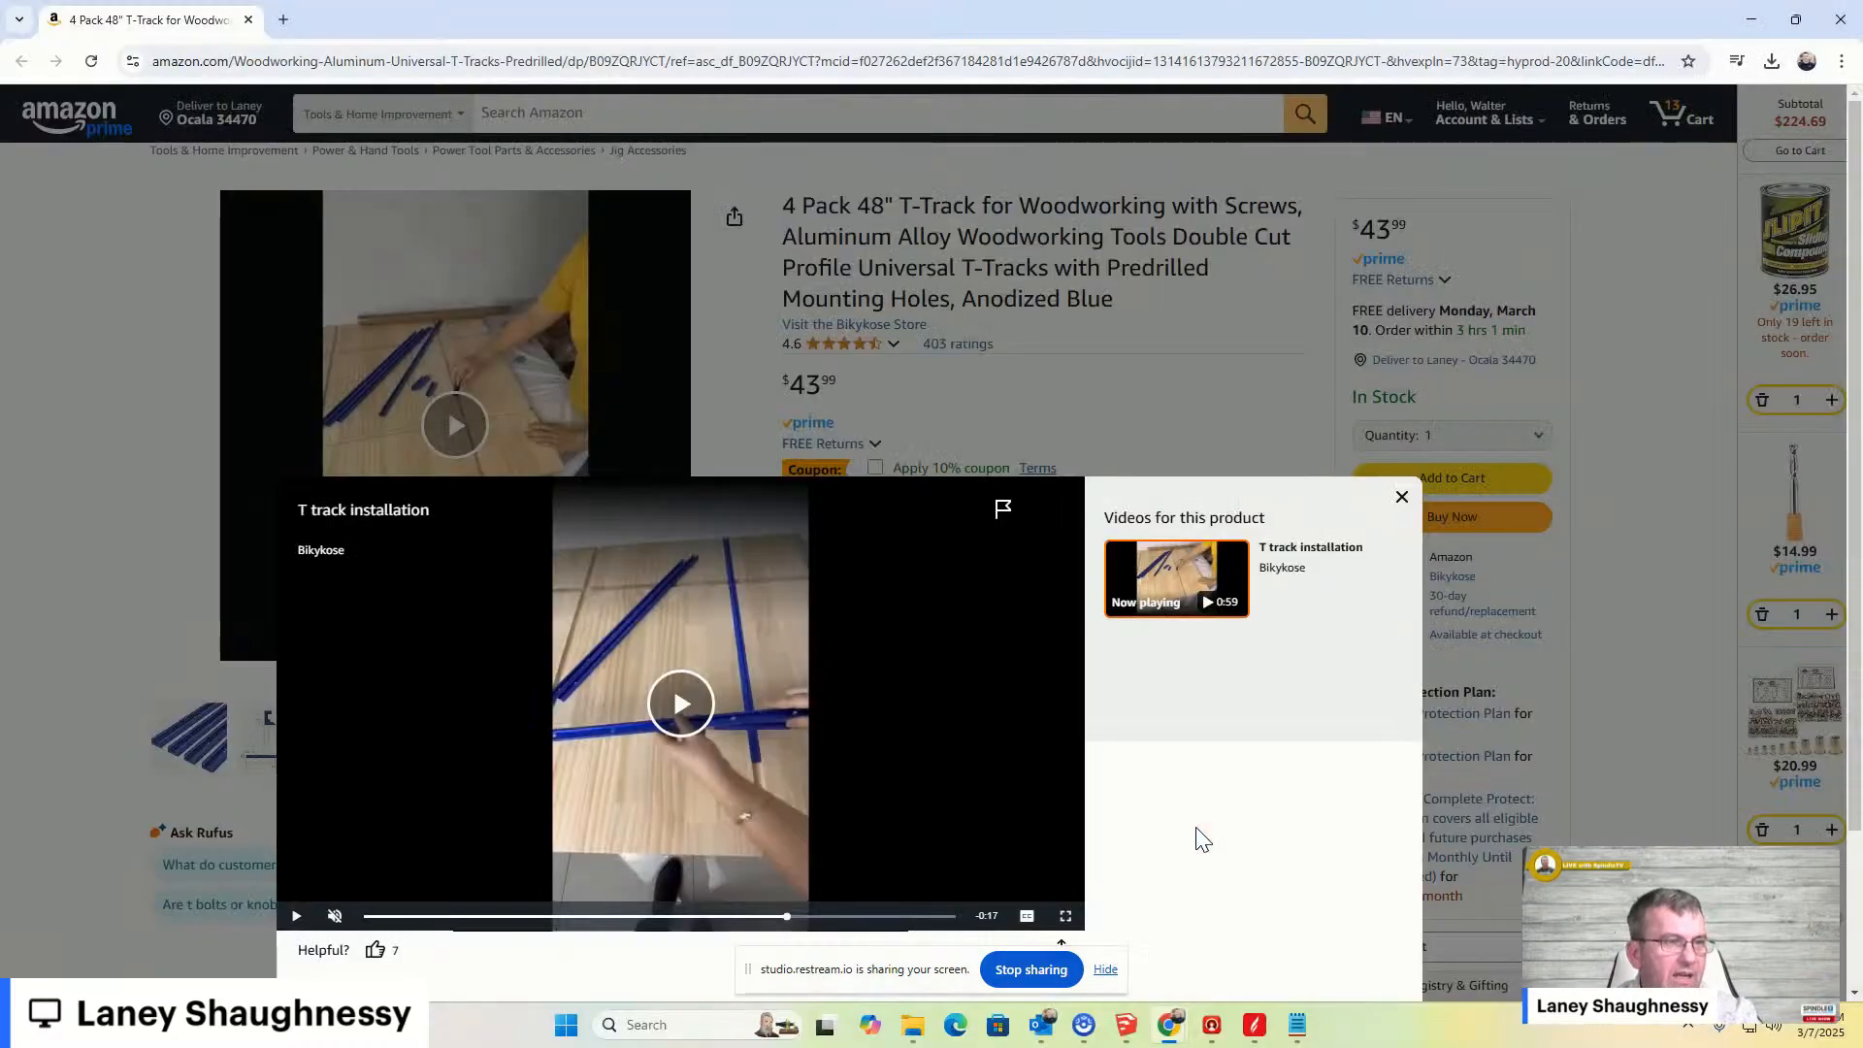
pyautogui.click(1483, 202)
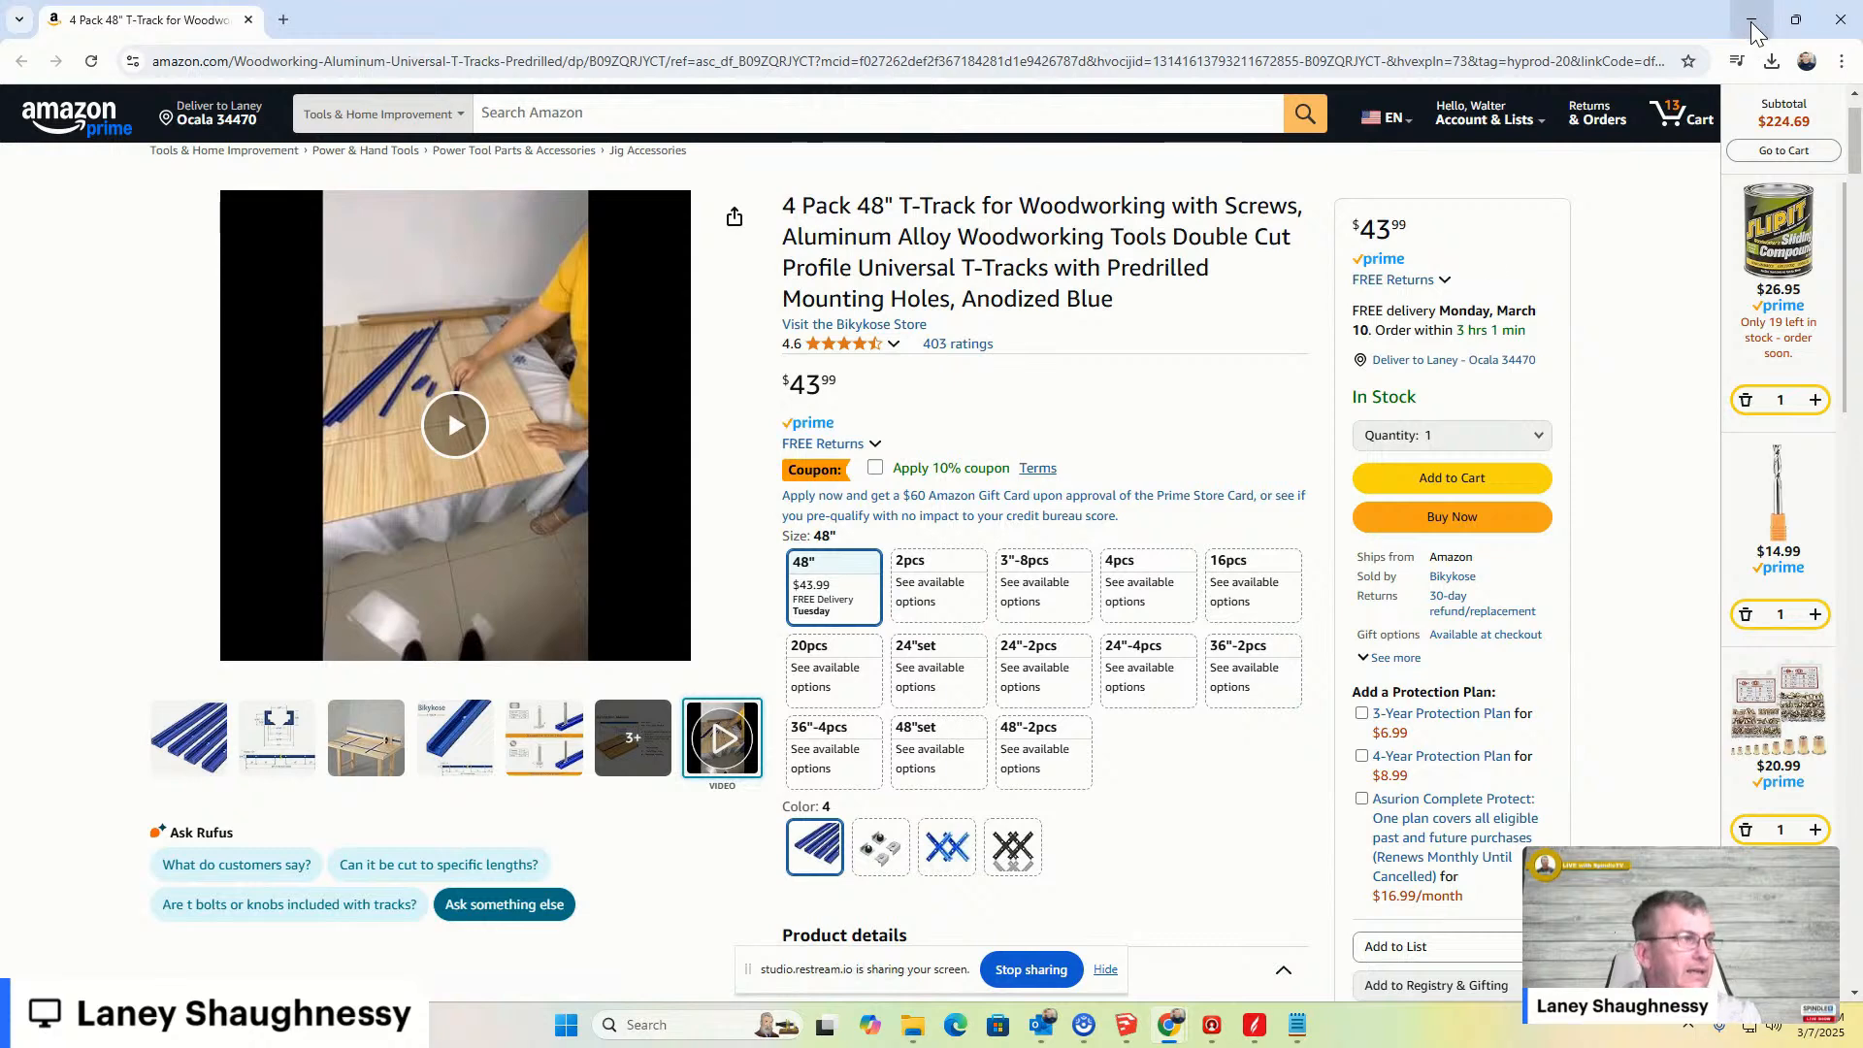
# - Open the T-track profile dimension drawing in full view, then return to the SketchUp wasteboard model
pyautogui.moveTo(264, 747)
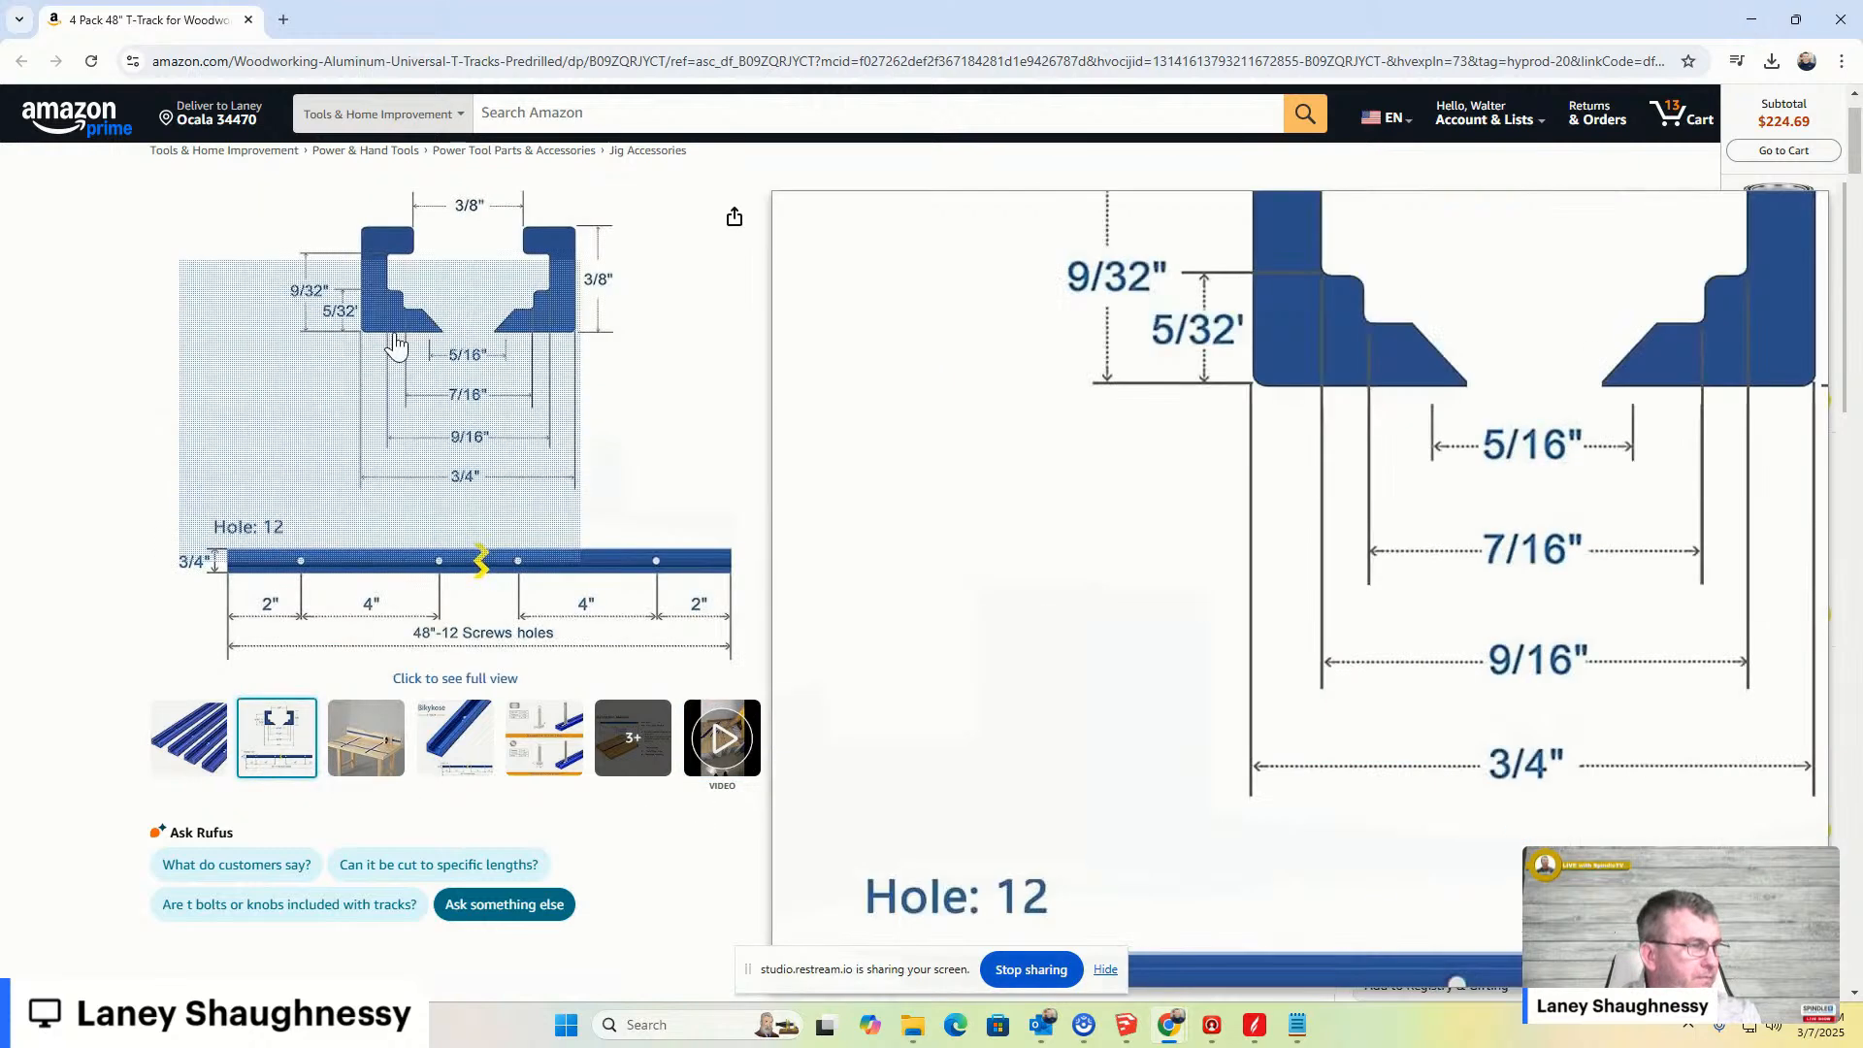
pyautogui.click(417, 291)
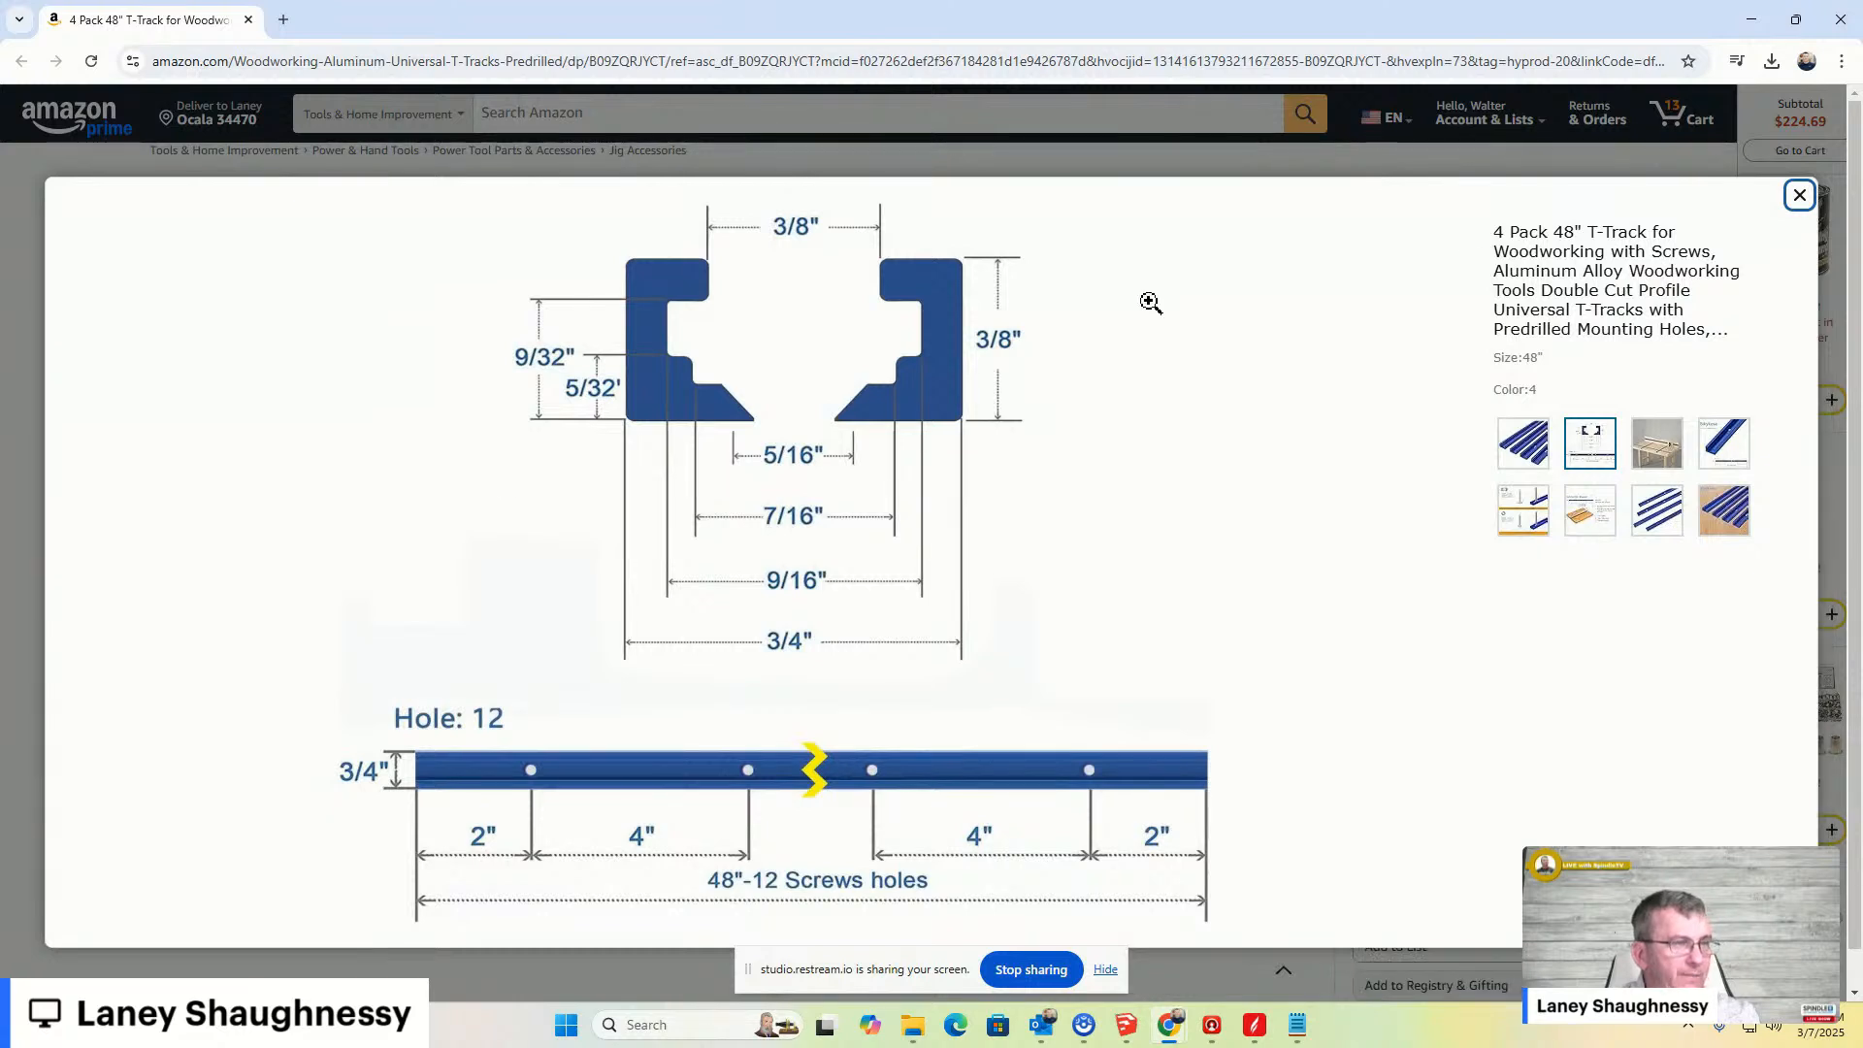
pyautogui.click(1750, 29)
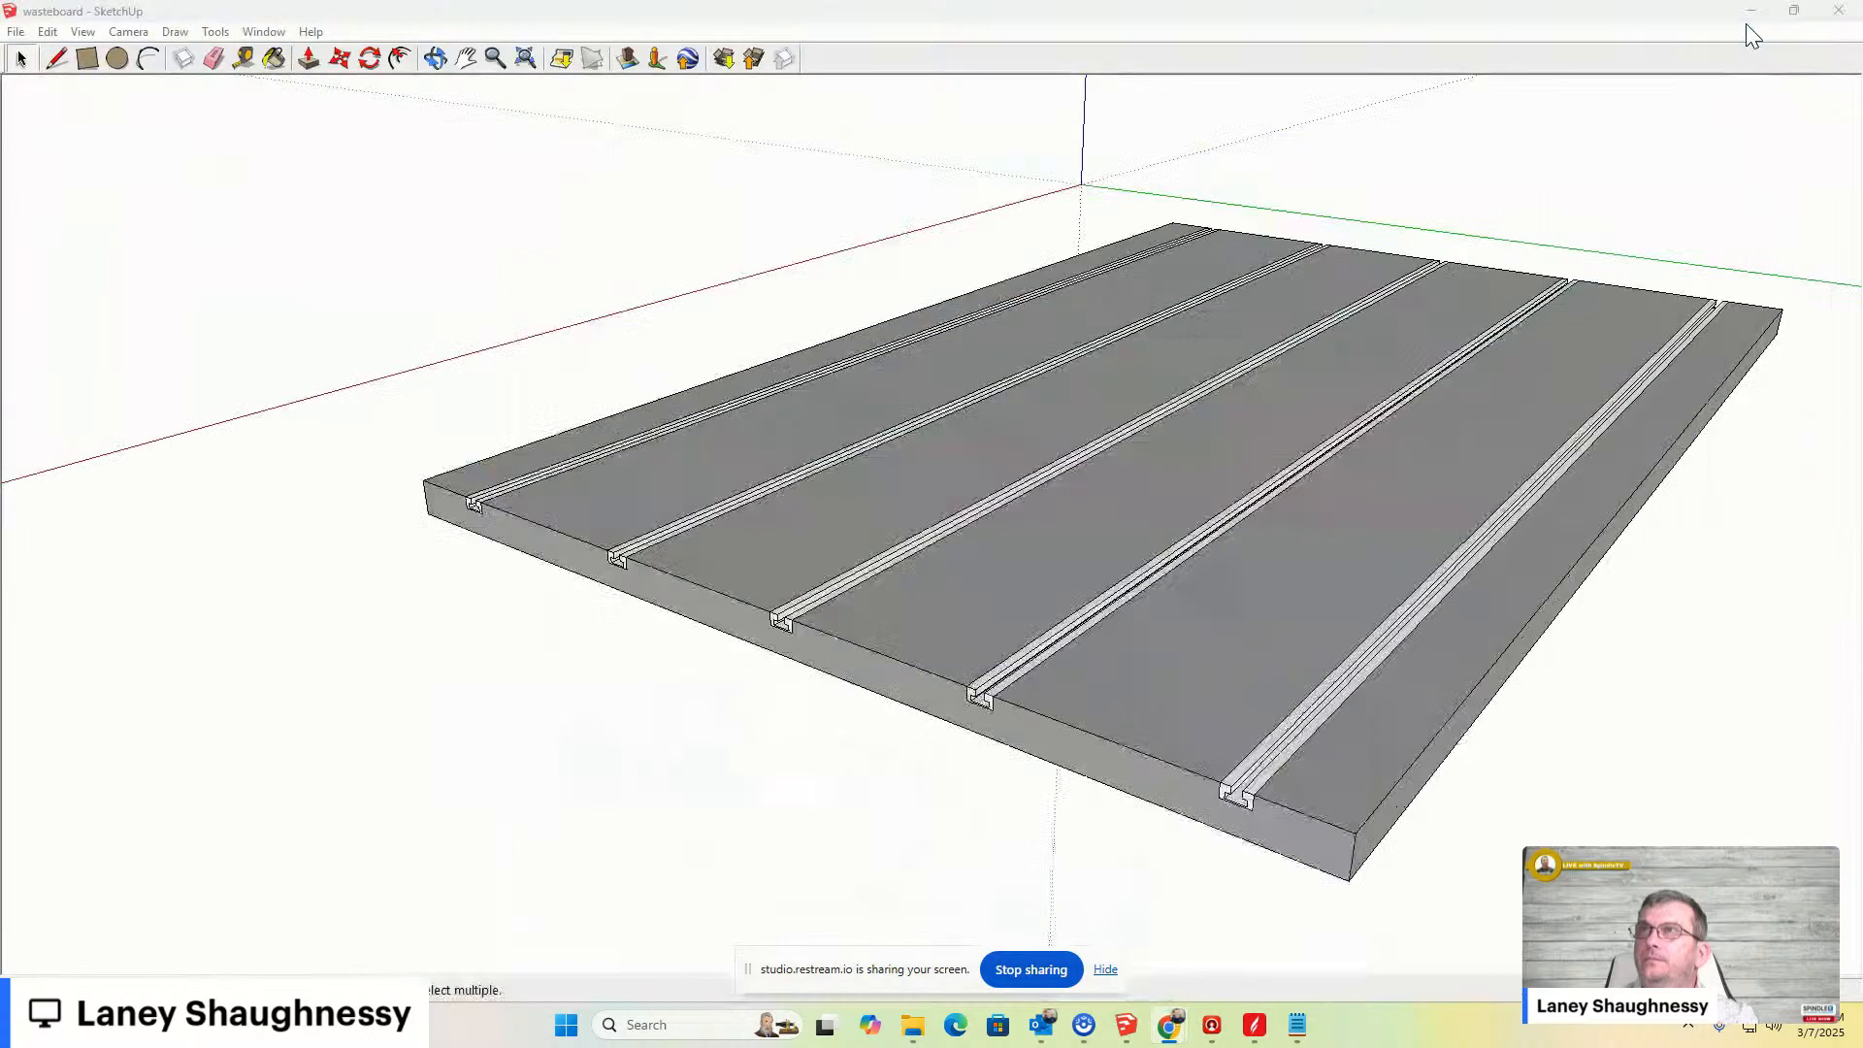
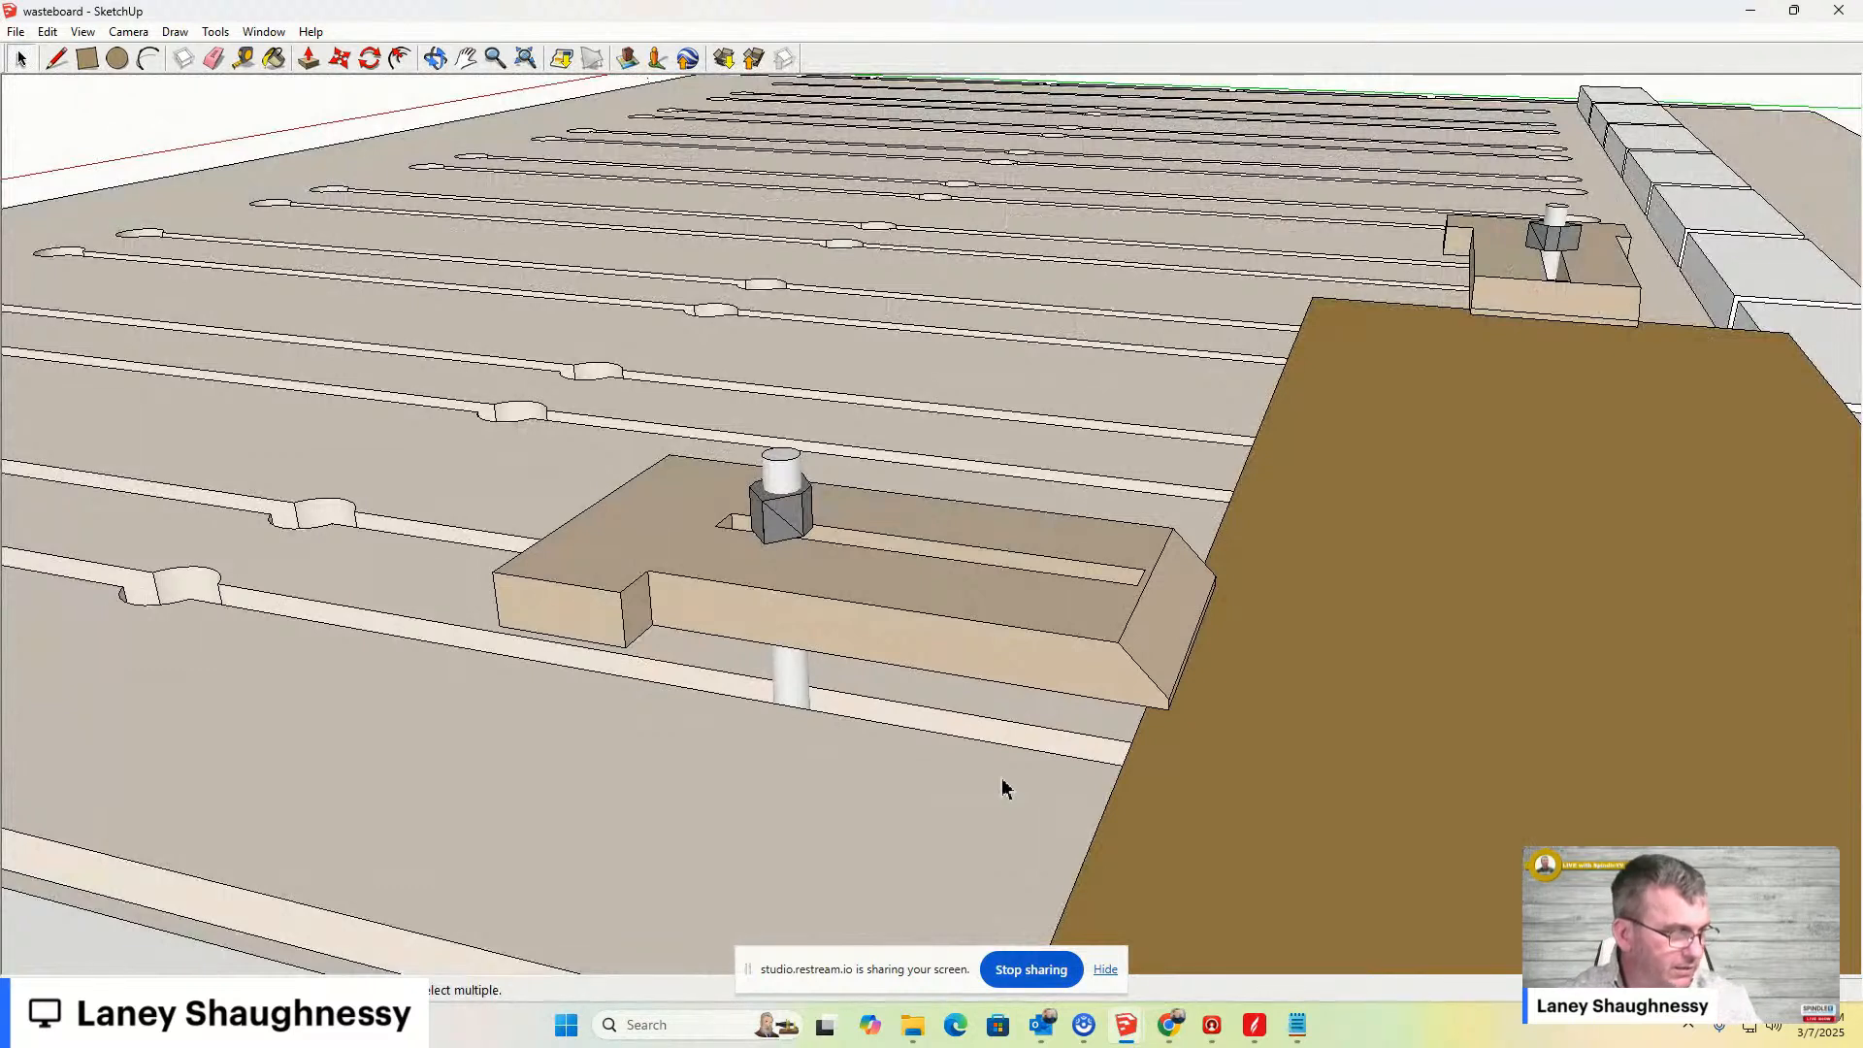
# - Orbit and zoom around the SketchUp wasteboard model to view the hold-down clamp and fence
pyautogui.scroll(-5, 1004, 786)
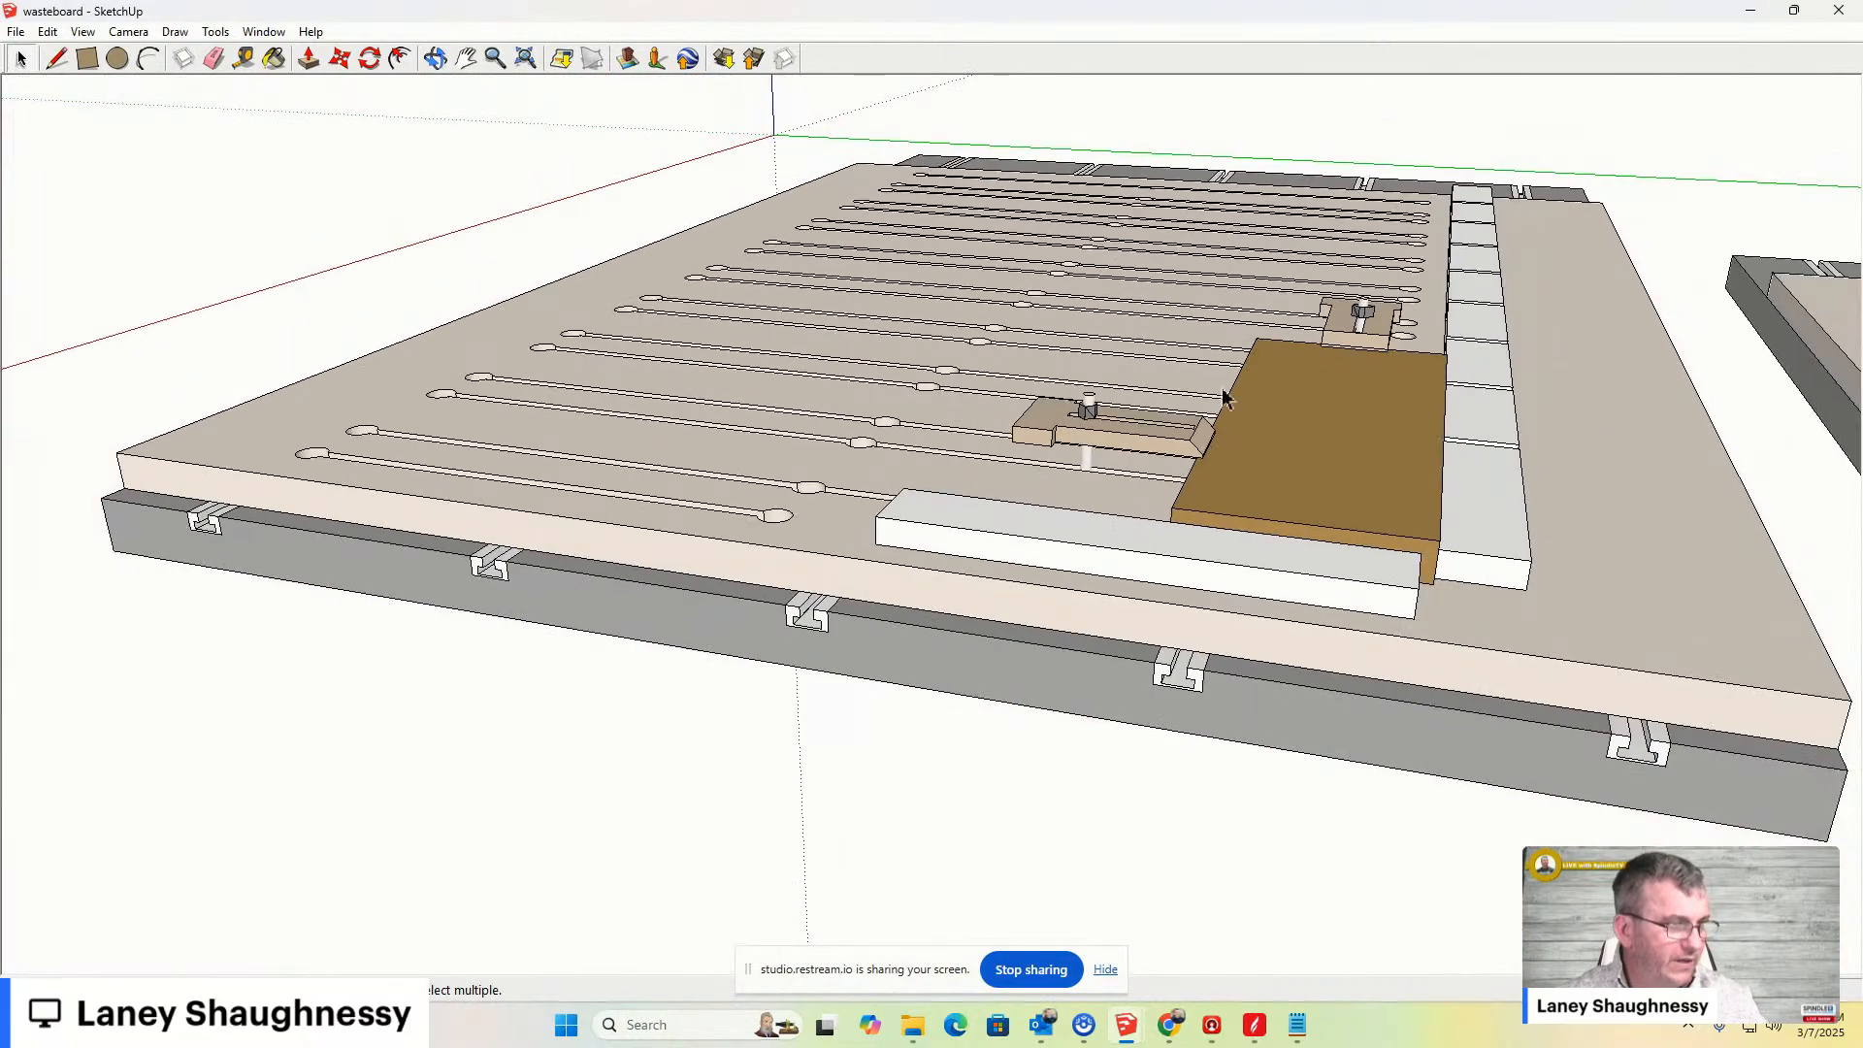
pyautogui.scroll(5, 1204, 456)
pyautogui.moveTo(1204, 456); pyautogui.dragTo(880, 947, button='middle')
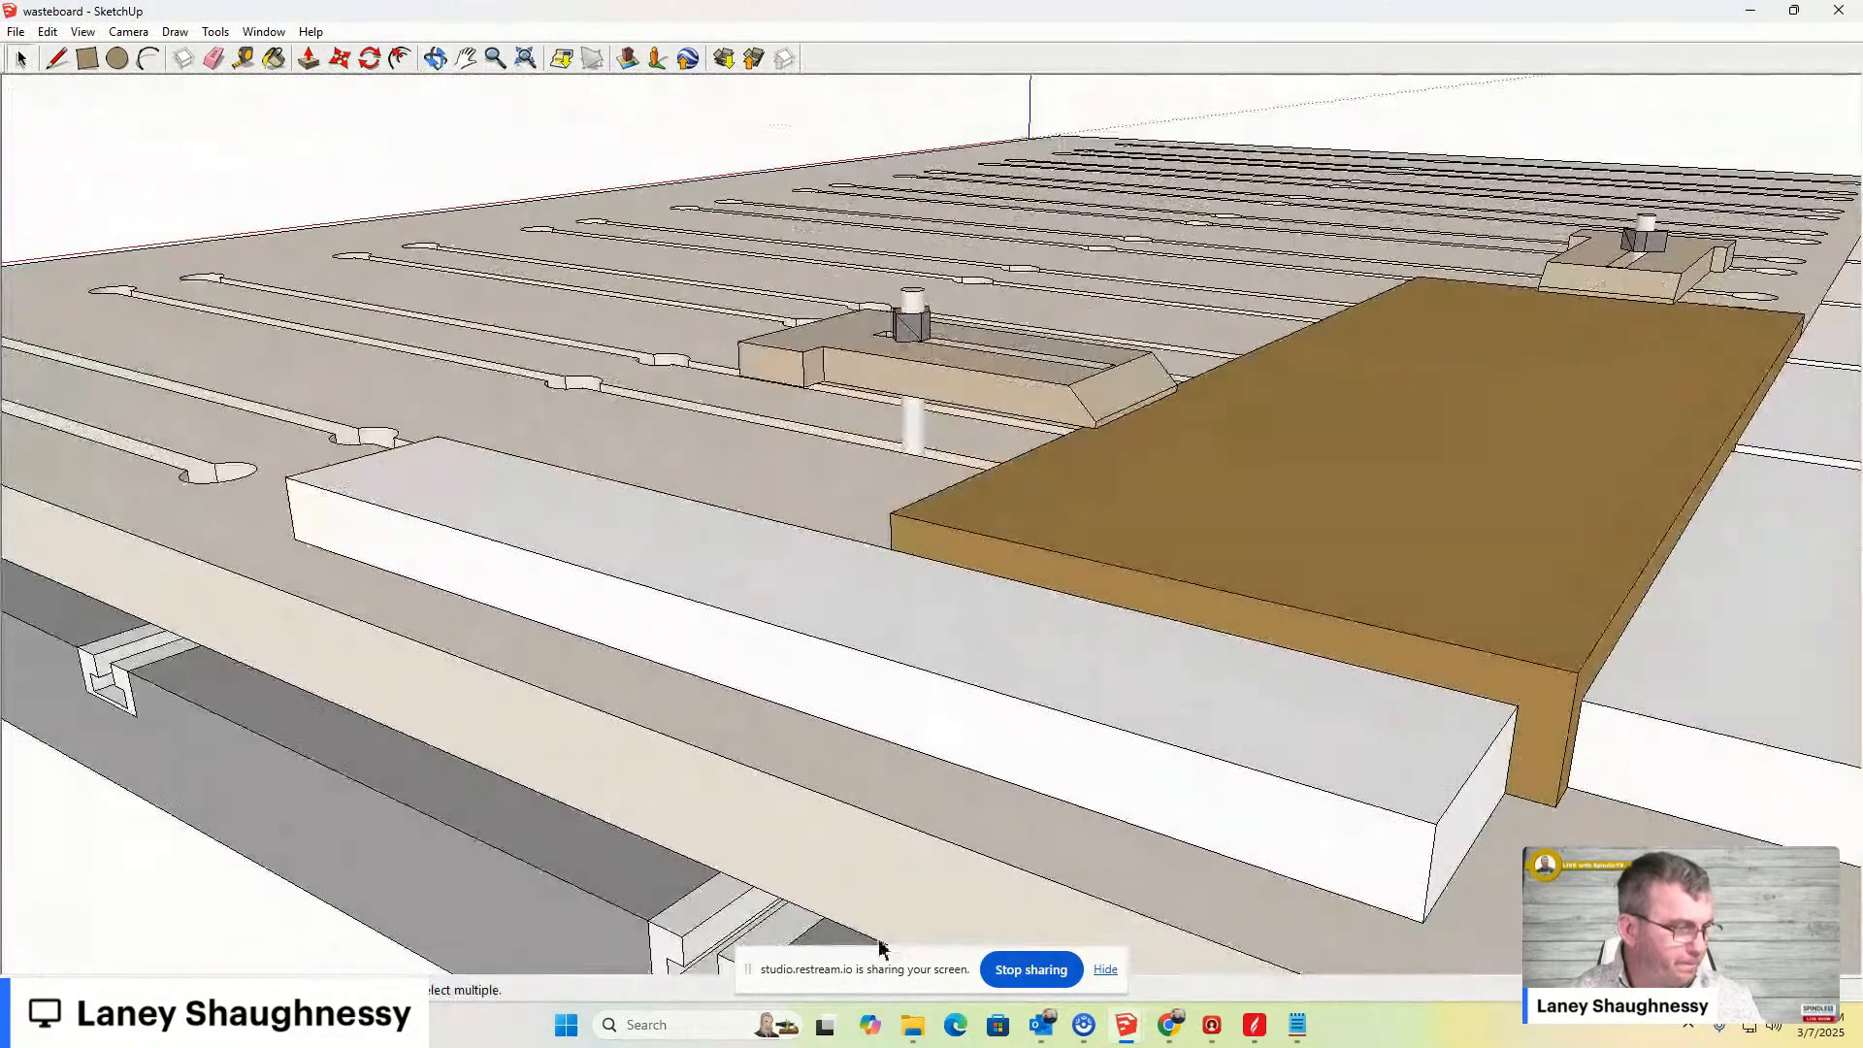
# - Browse the Final DWC3648 Setup Files folders in Downloads and navigate back out to Downloads
pyautogui.click(912, 1024)
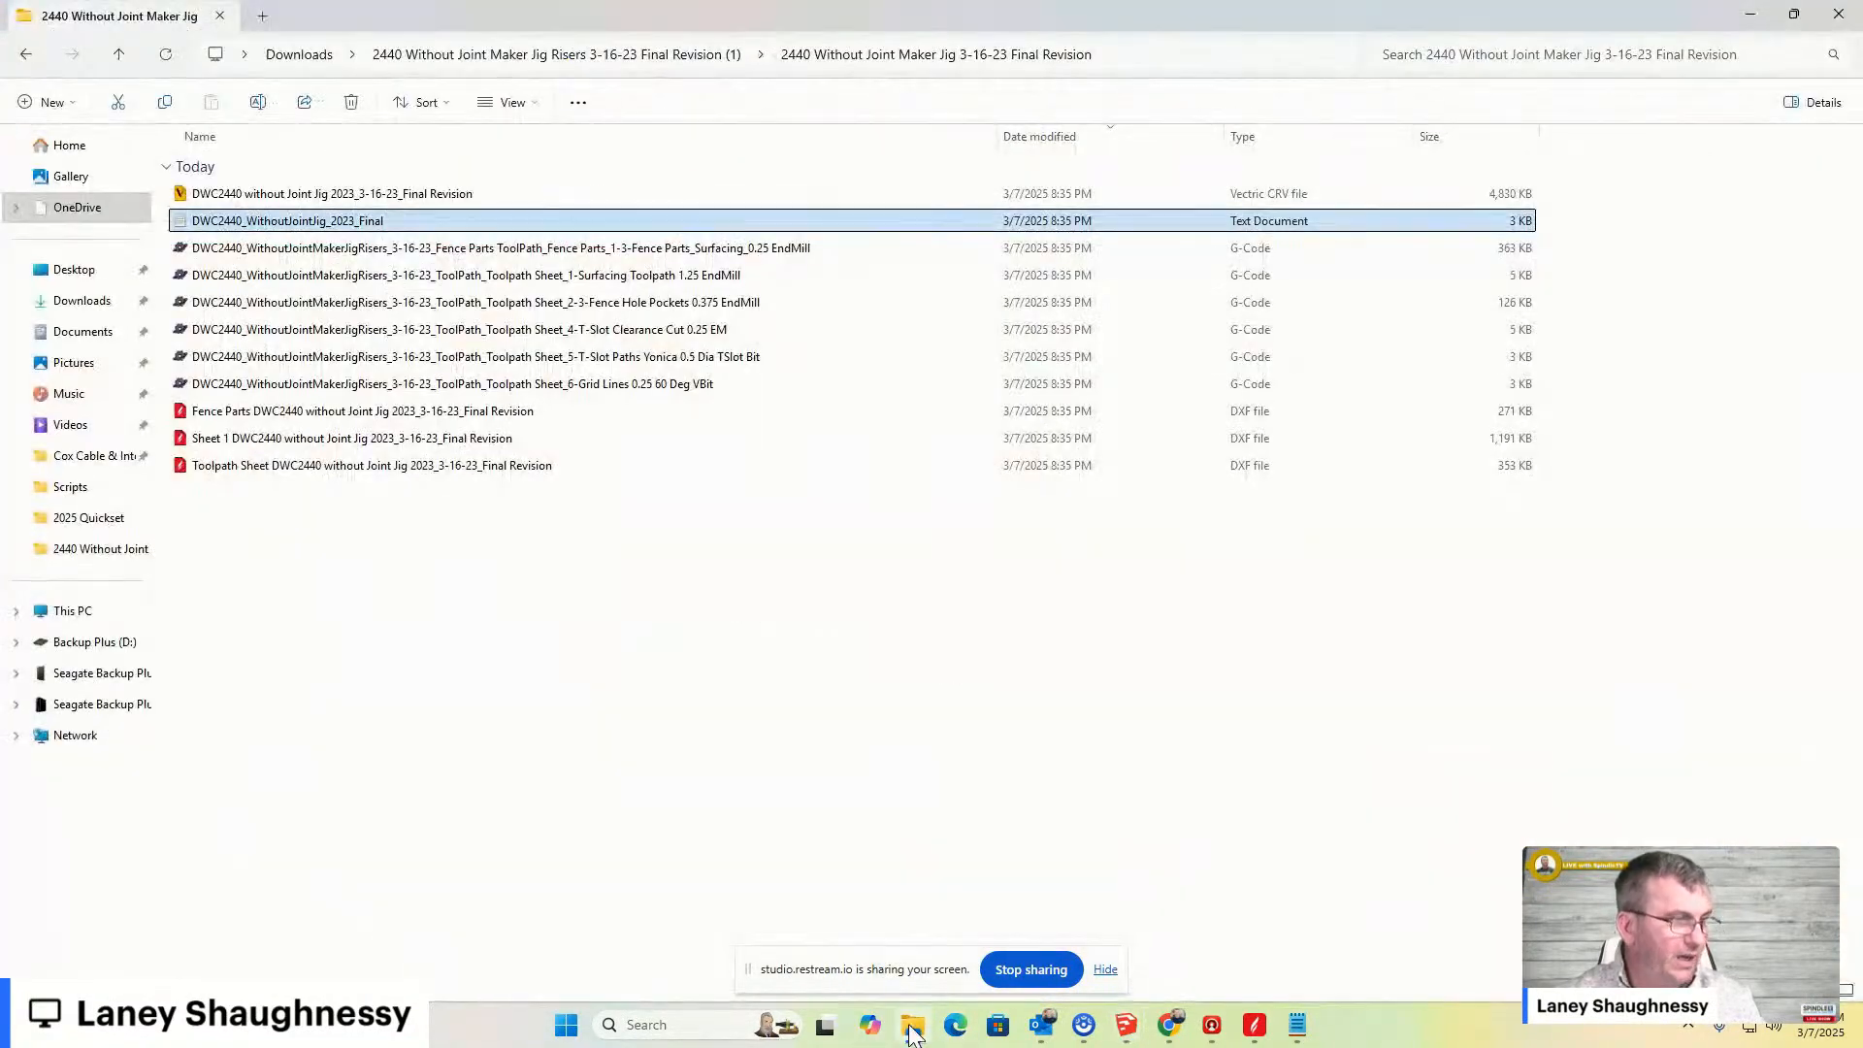
pyautogui.click(87, 301)
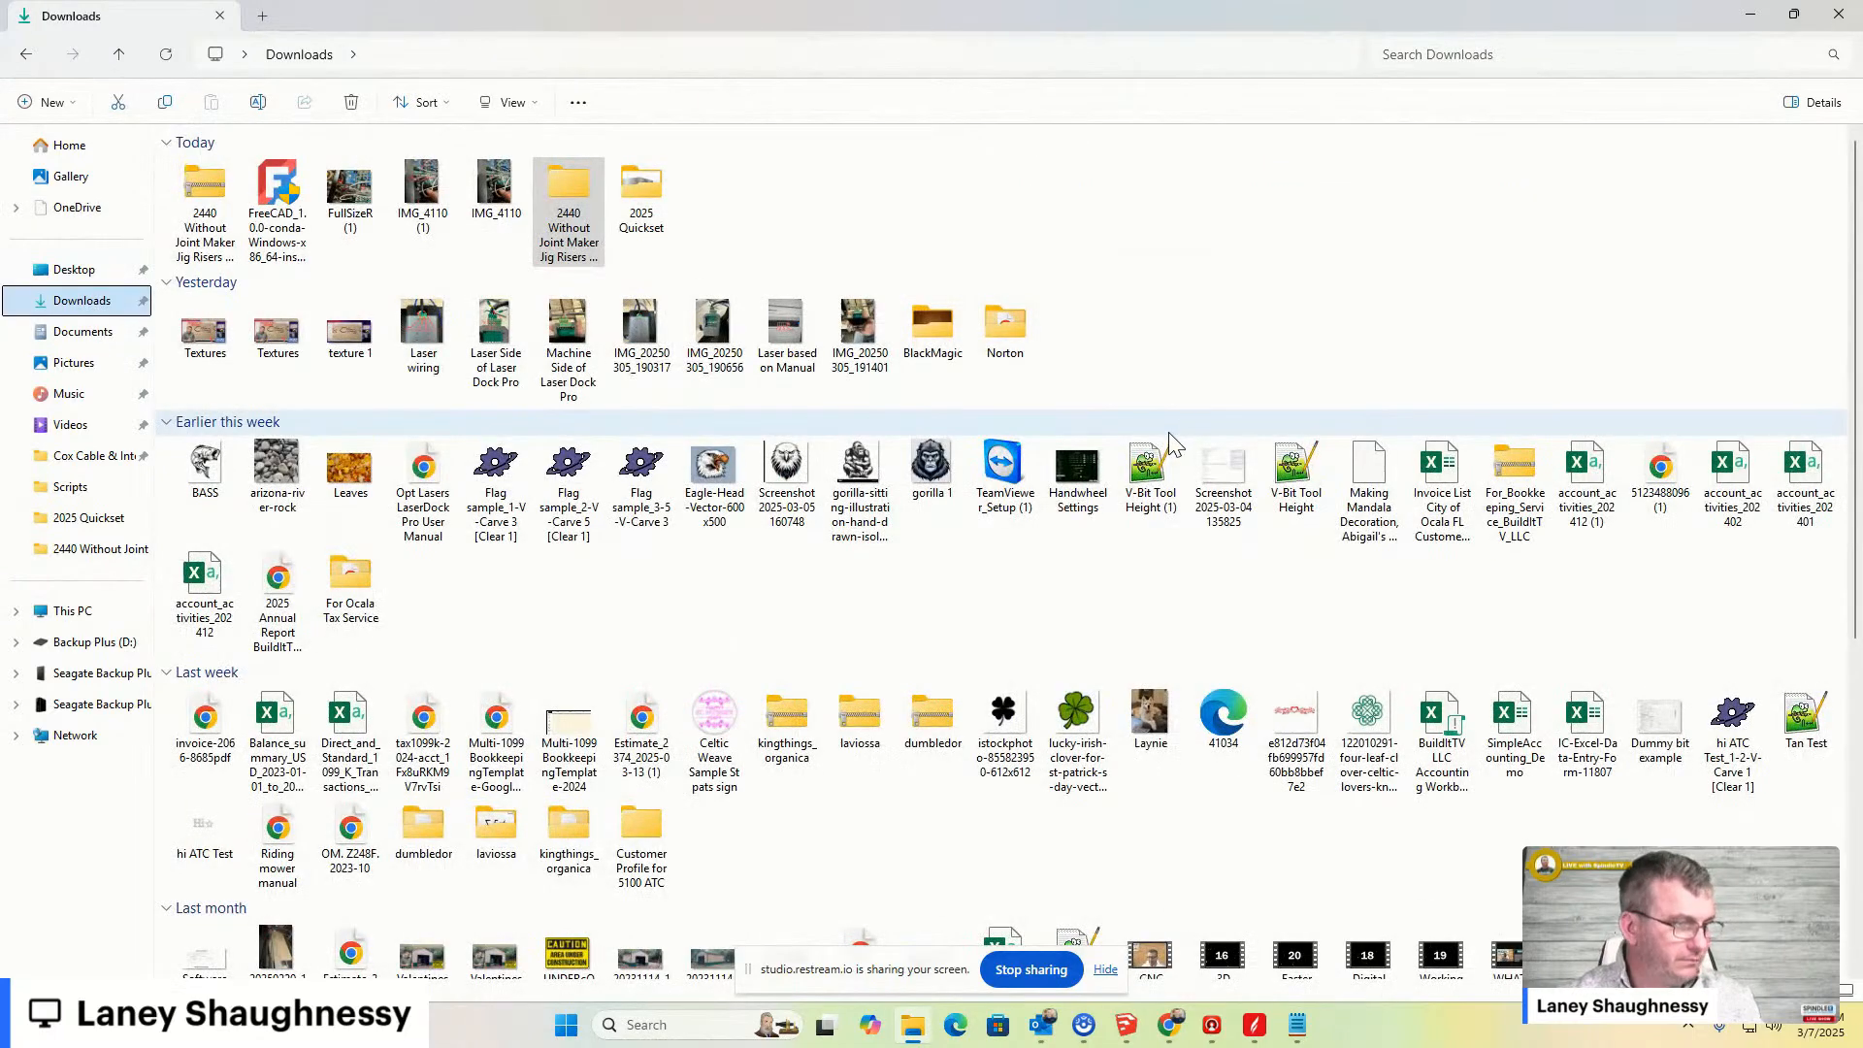
pyautogui.scroll(-5, 1167, 446)
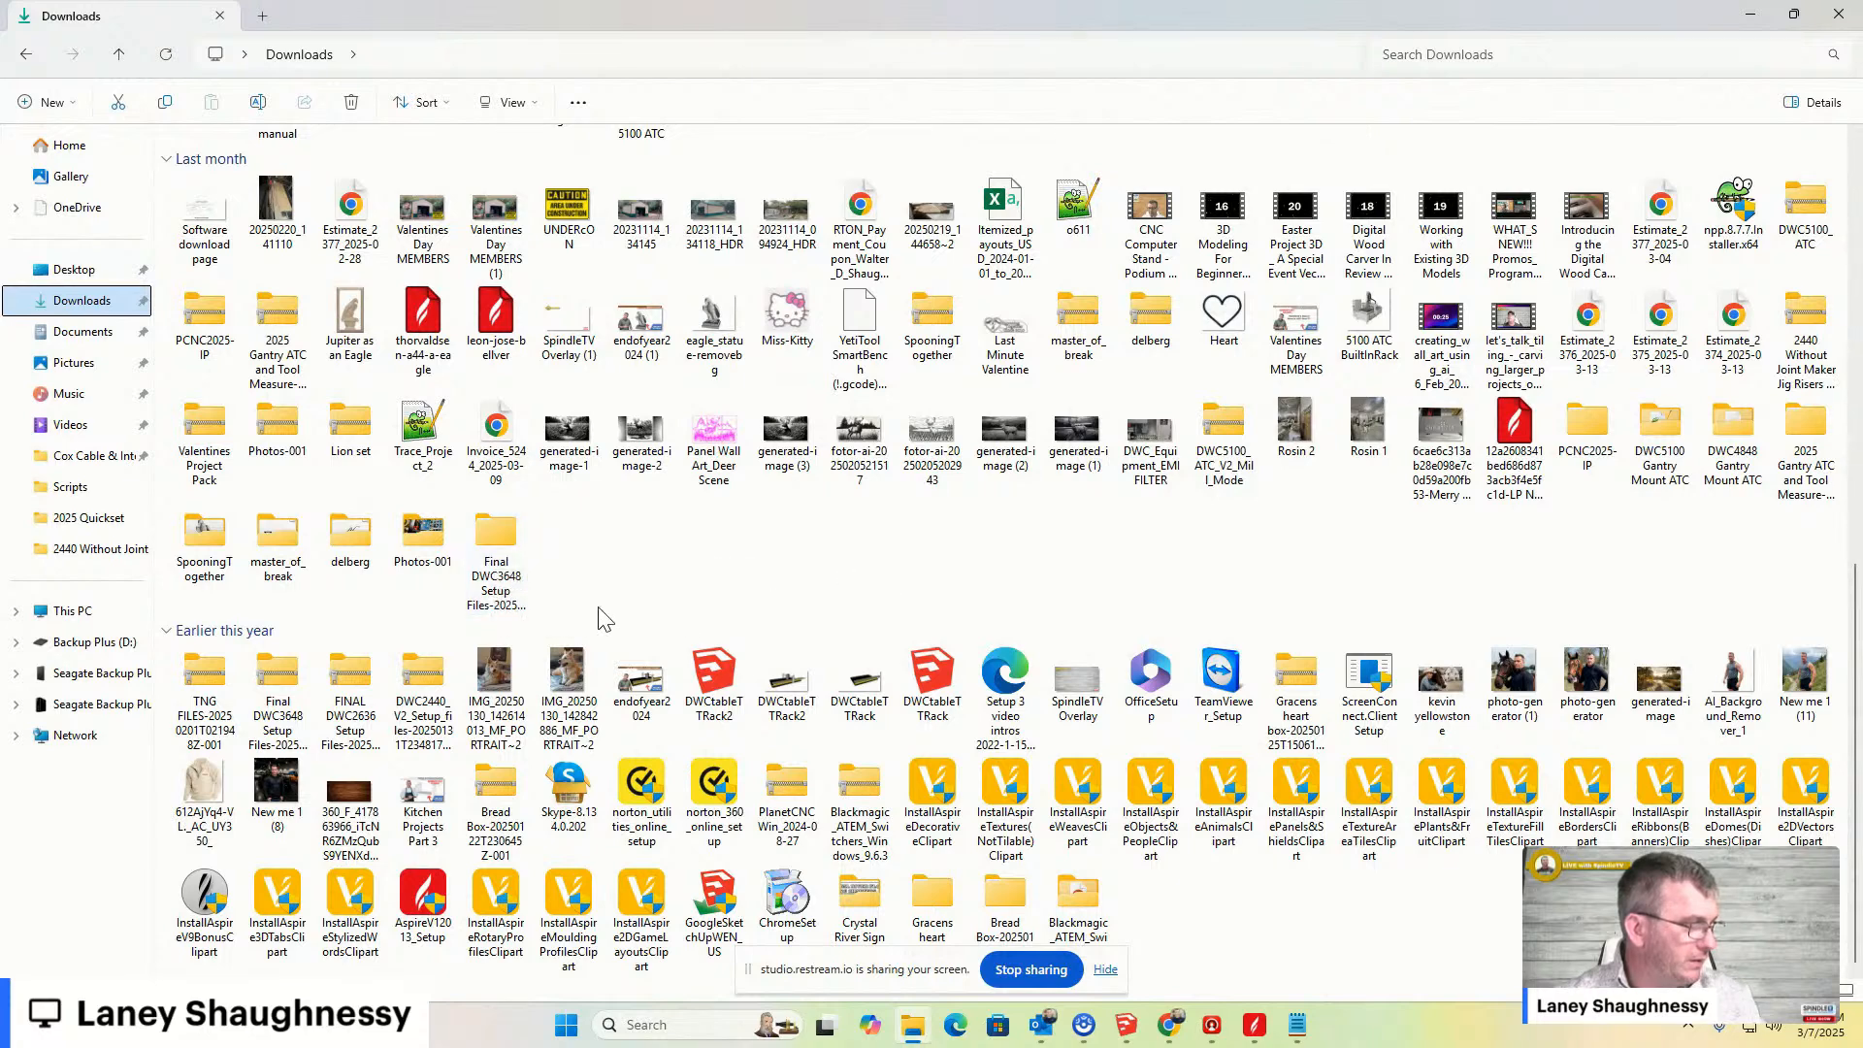
pyautogui.doubleClick(487, 538)
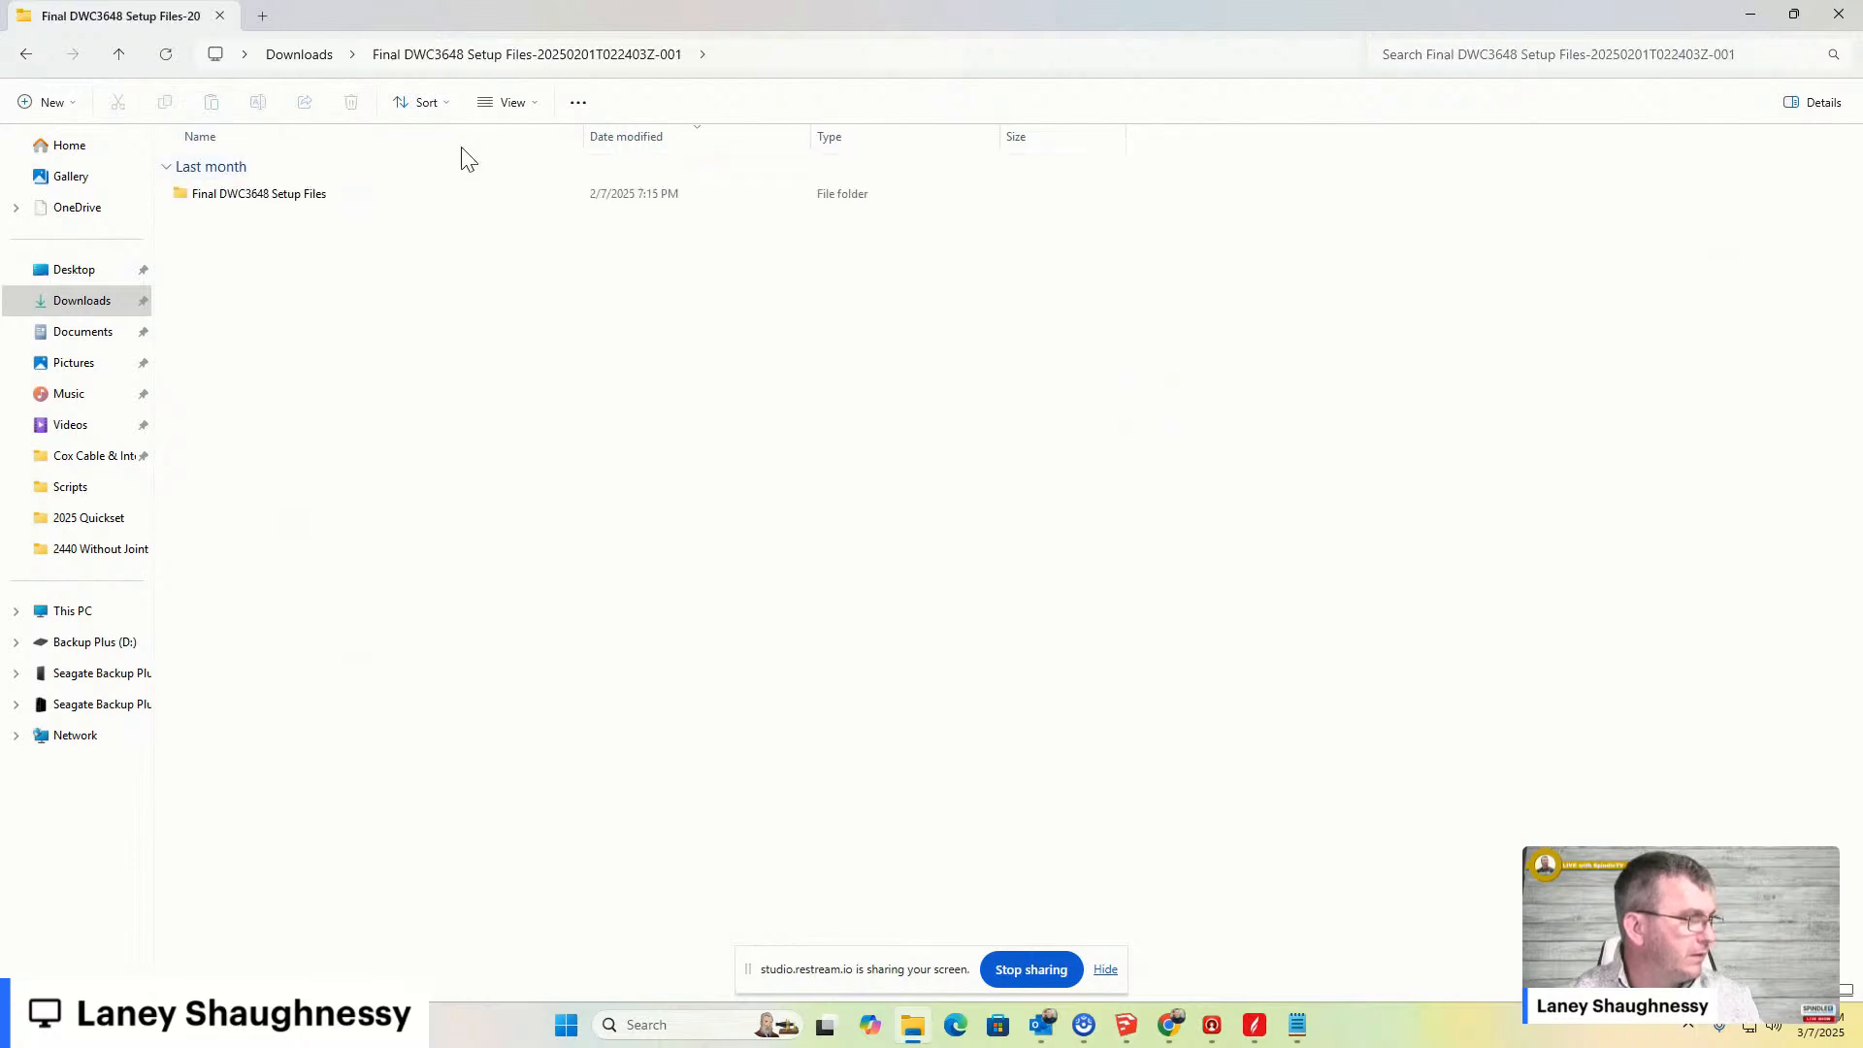
pyautogui.doubleClick(271, 194)
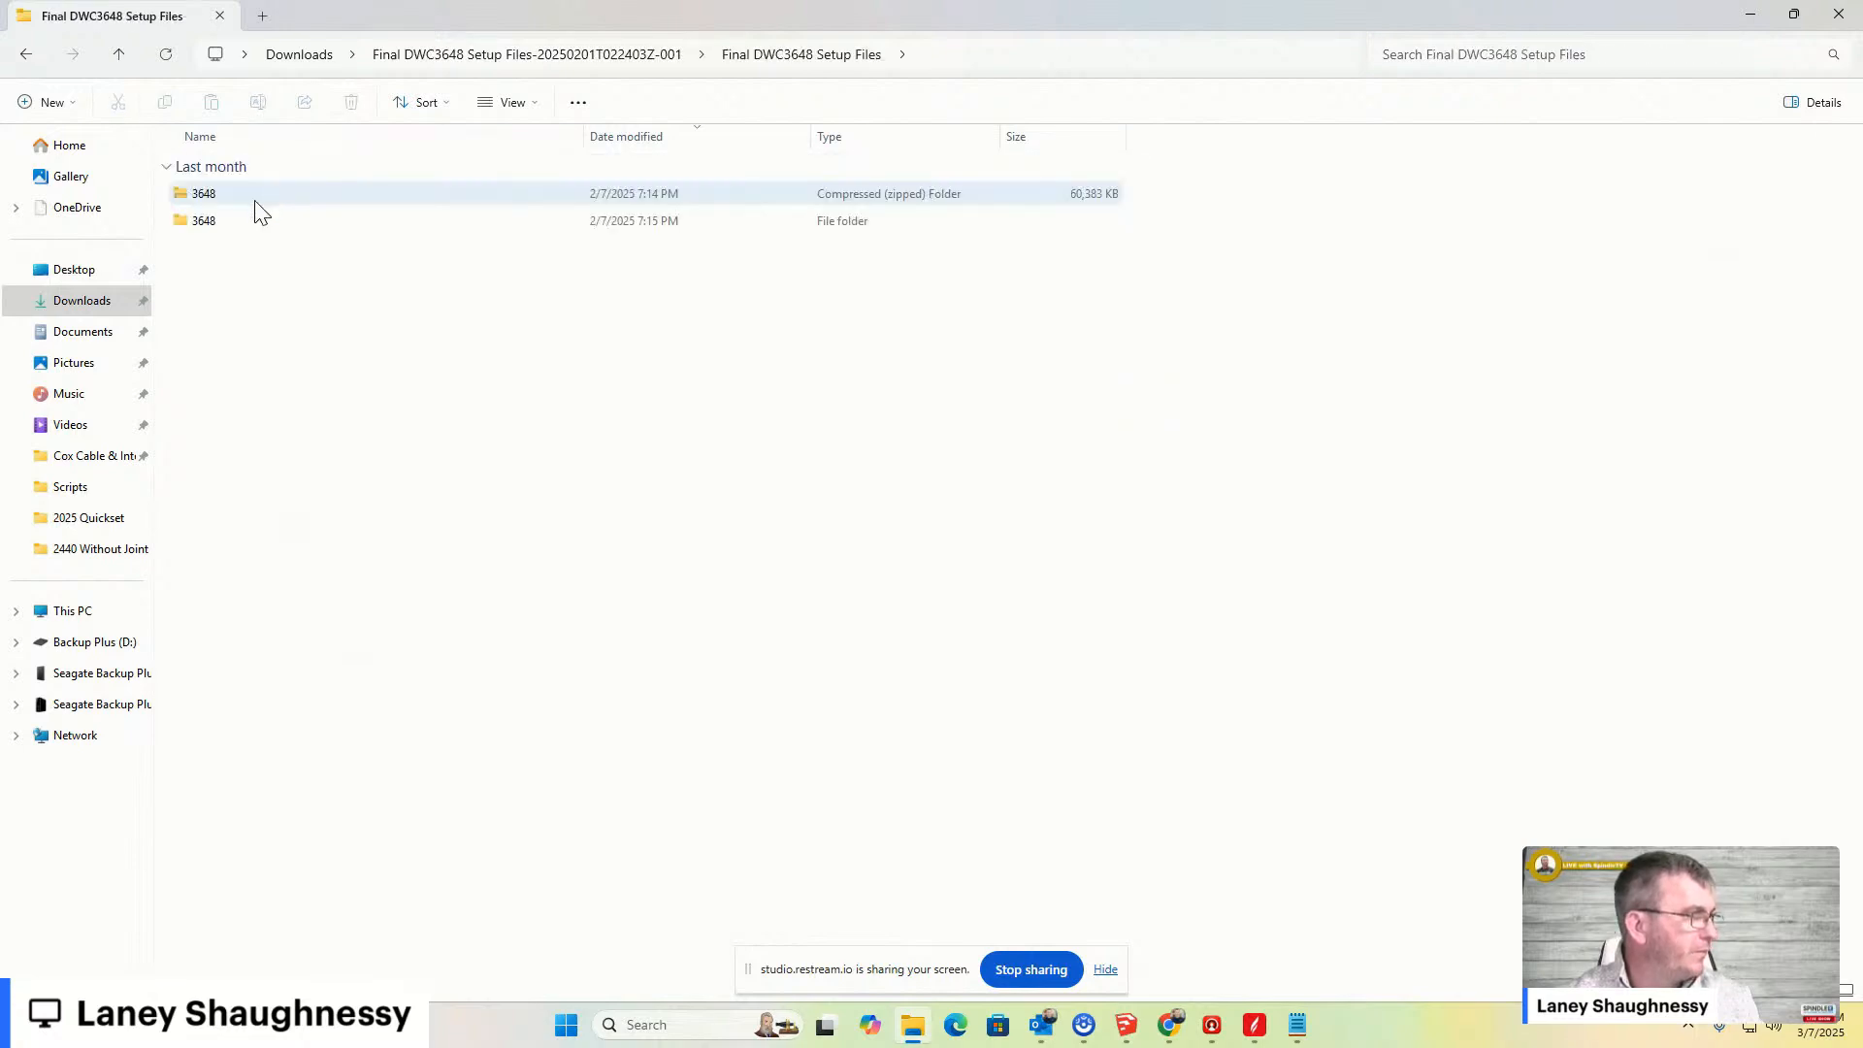
pyautogui.doubleClick(209, 223)
pyautogui.doubleClick(230, 197)
pyautogui.doubleClick(230, 197)
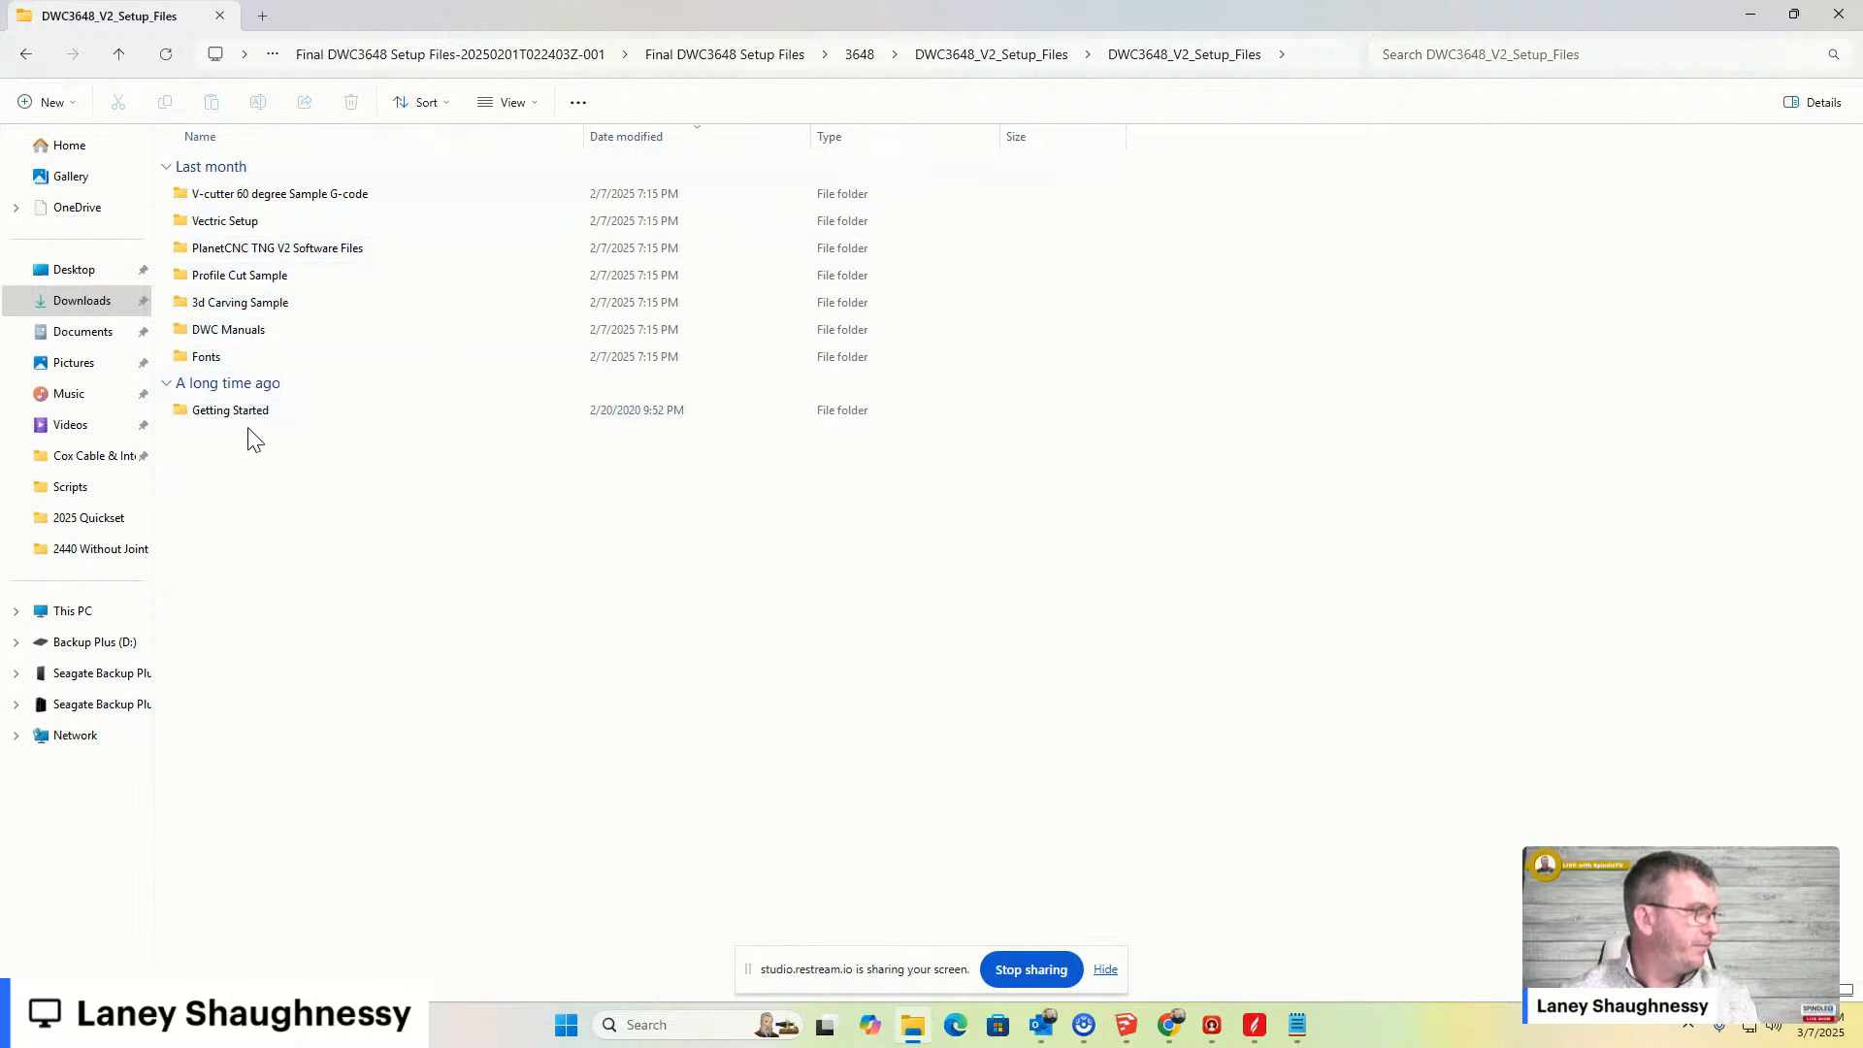
pyautogui.click(29, 59)
pyautogui.click(30, 58)
pyautogui.click(29, 59)
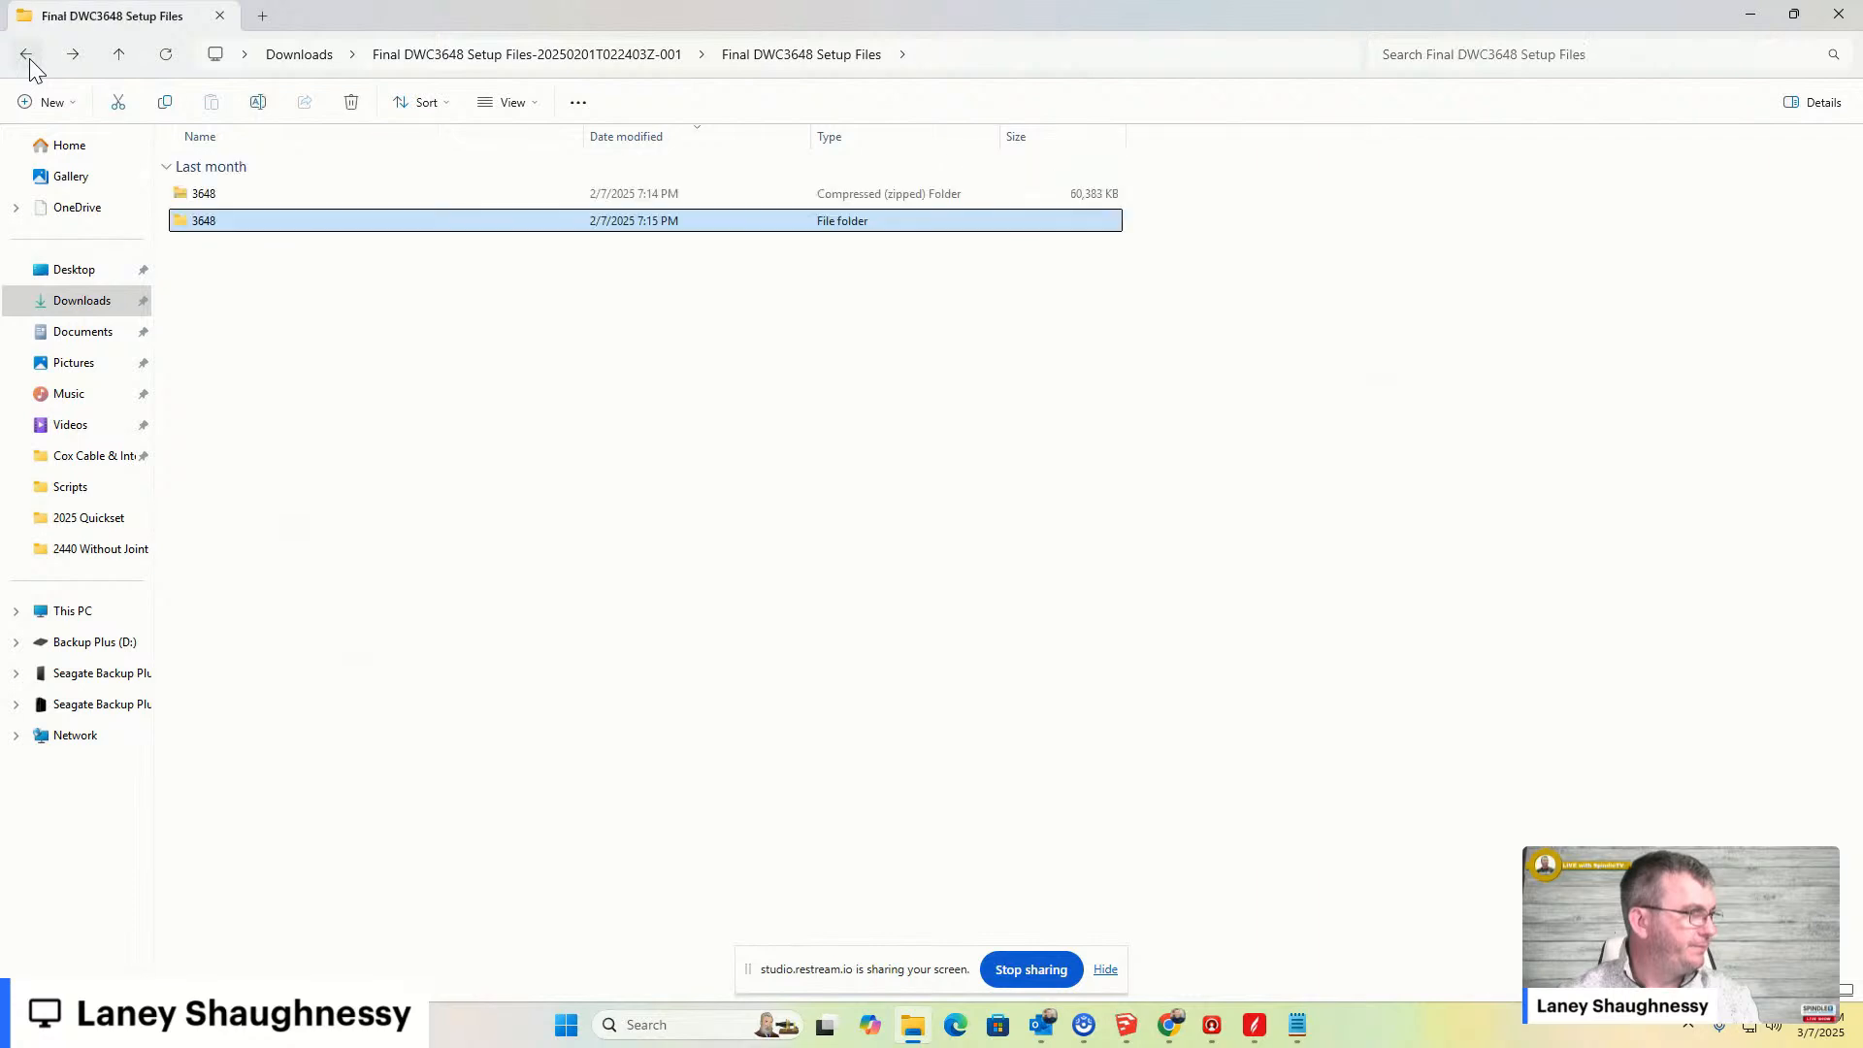
pyautogui.click(29, 58)
pyautogui.click(29, 59)
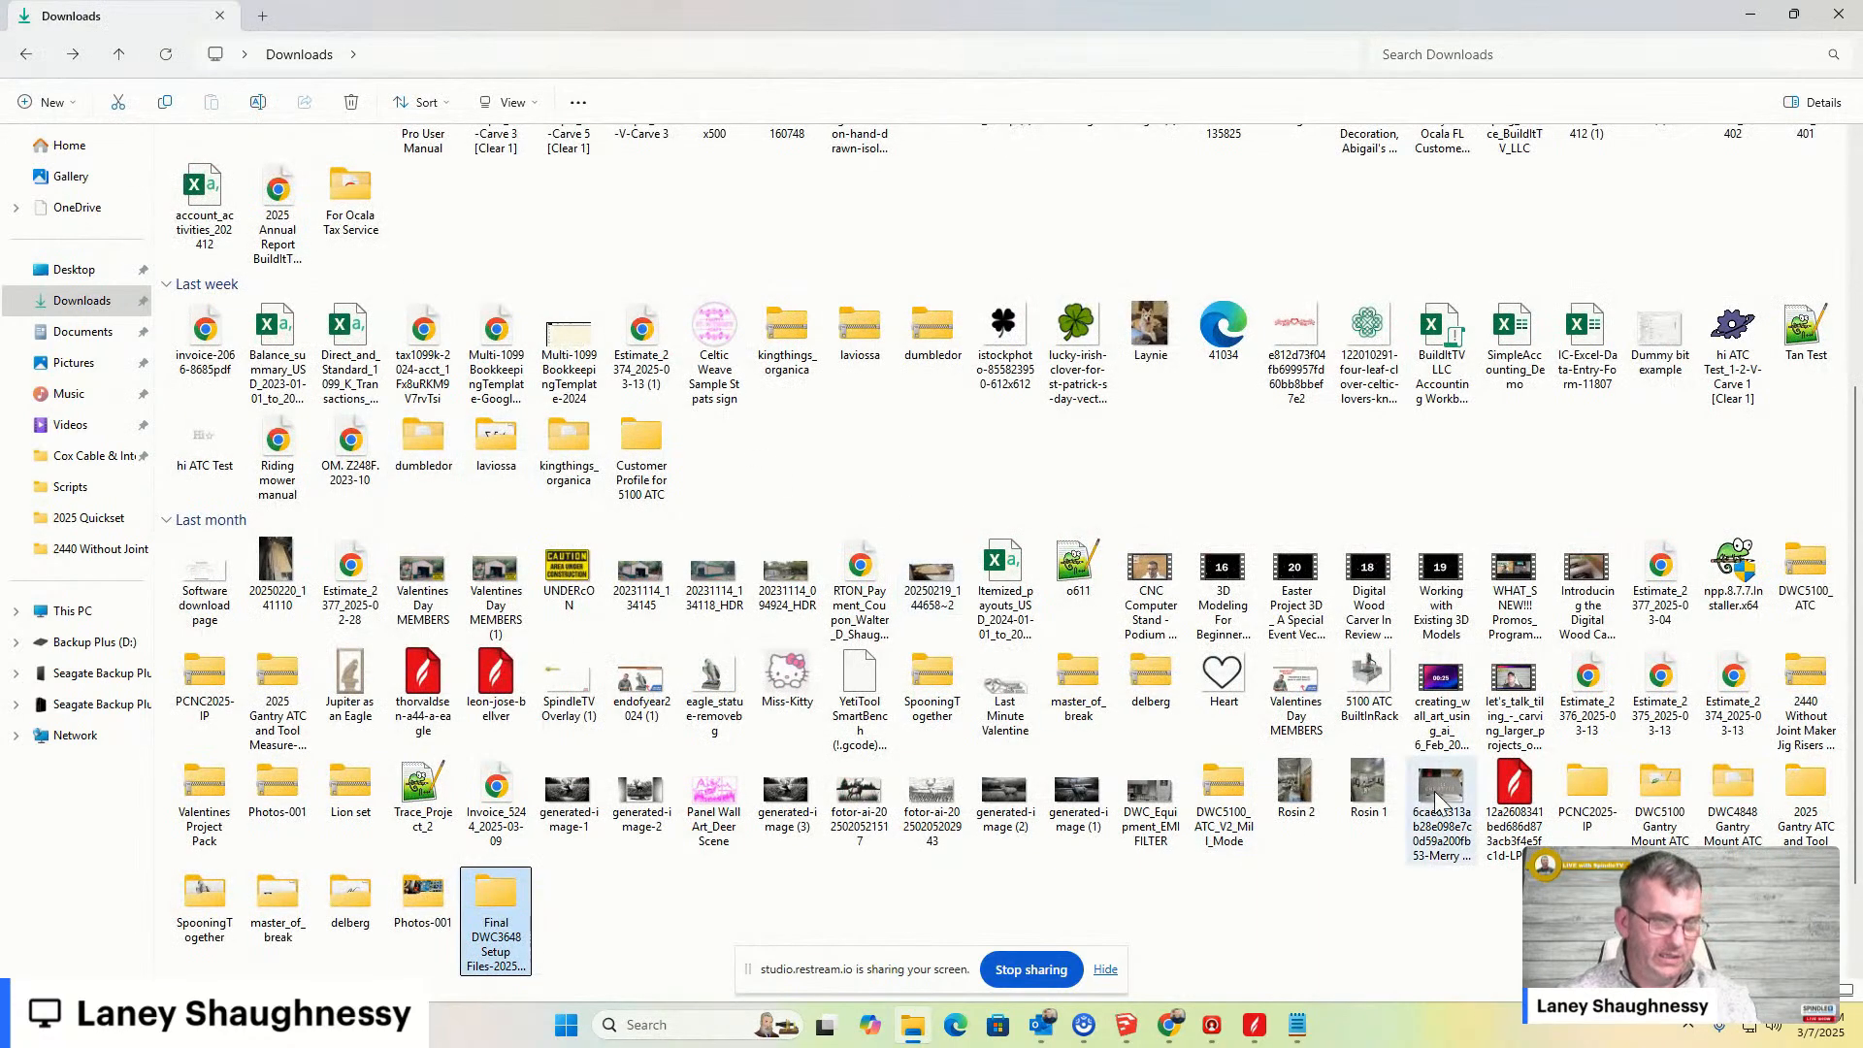
# - Open the Information & How-to folder under PCNC2025-IP, PCNC-MasterFiles, Updated Setup Files 8-21-2024, DWC2440_V2_Setup_files
pyautogui.doubleClick(1589, 788)
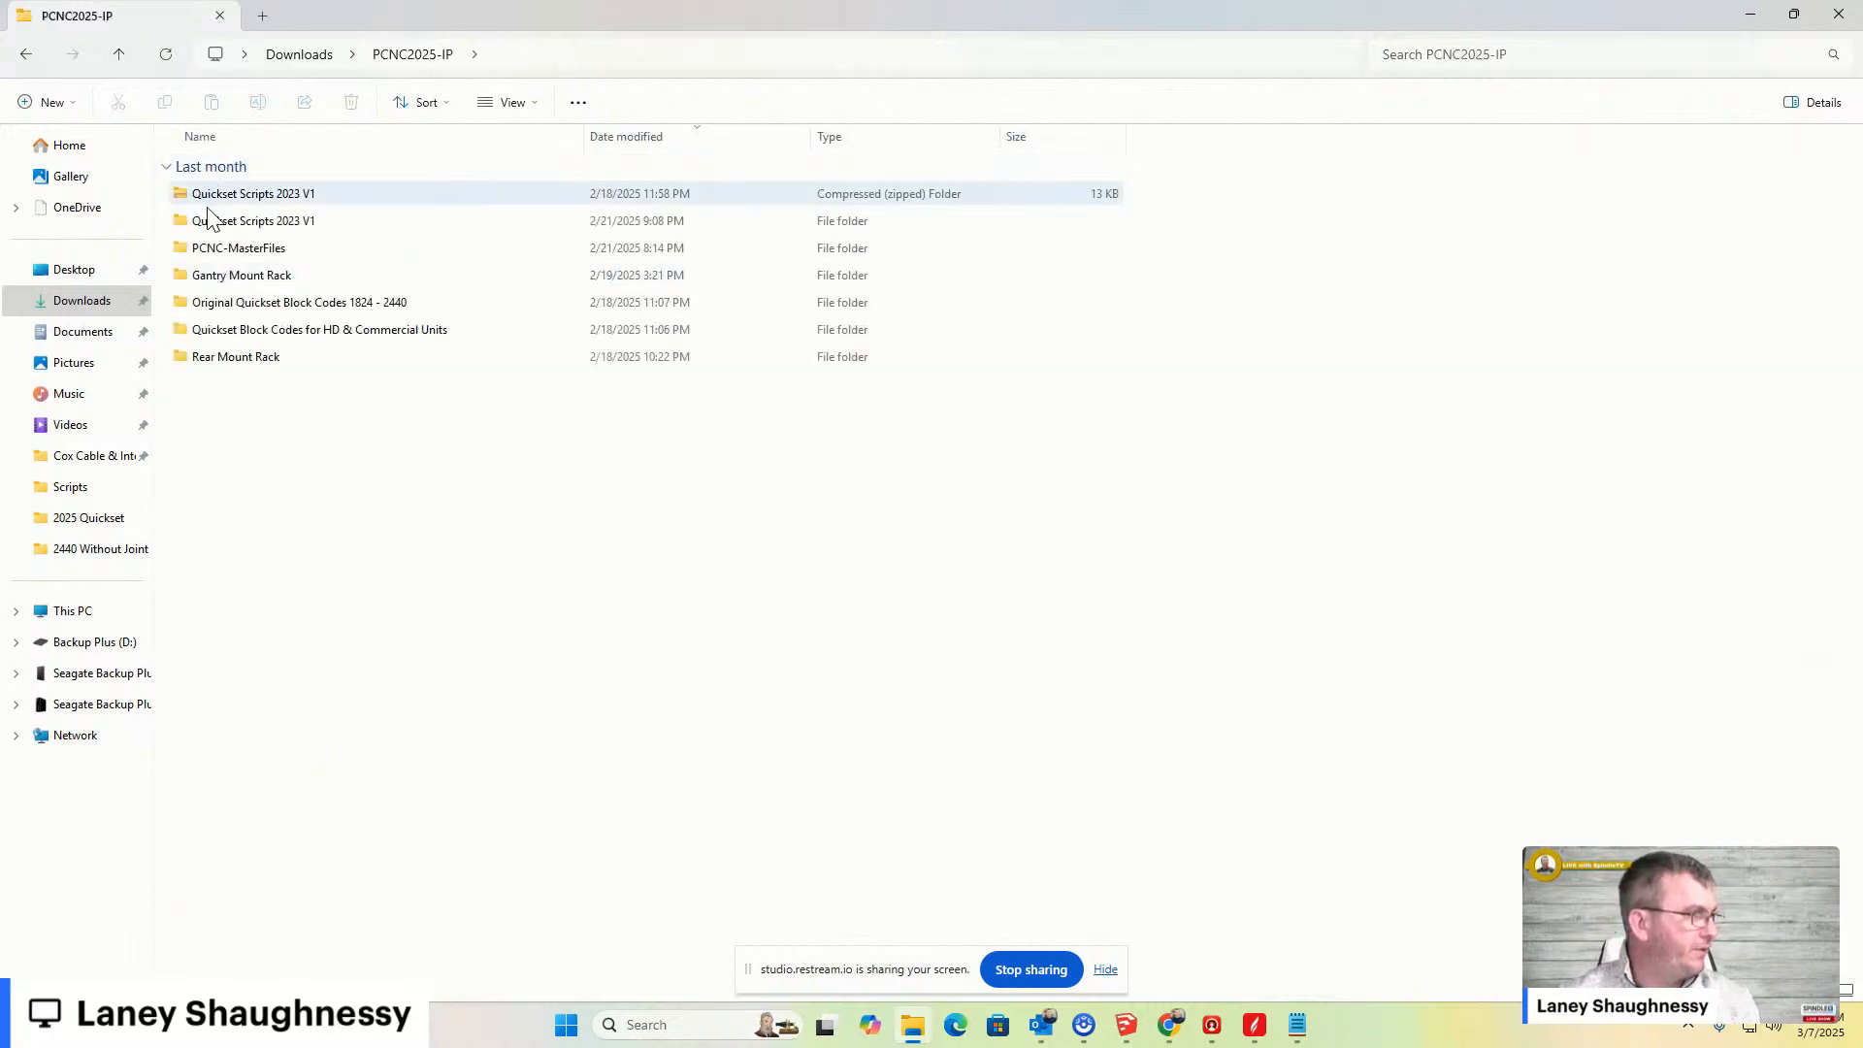
pyautogui.doubleClick(210, 249)
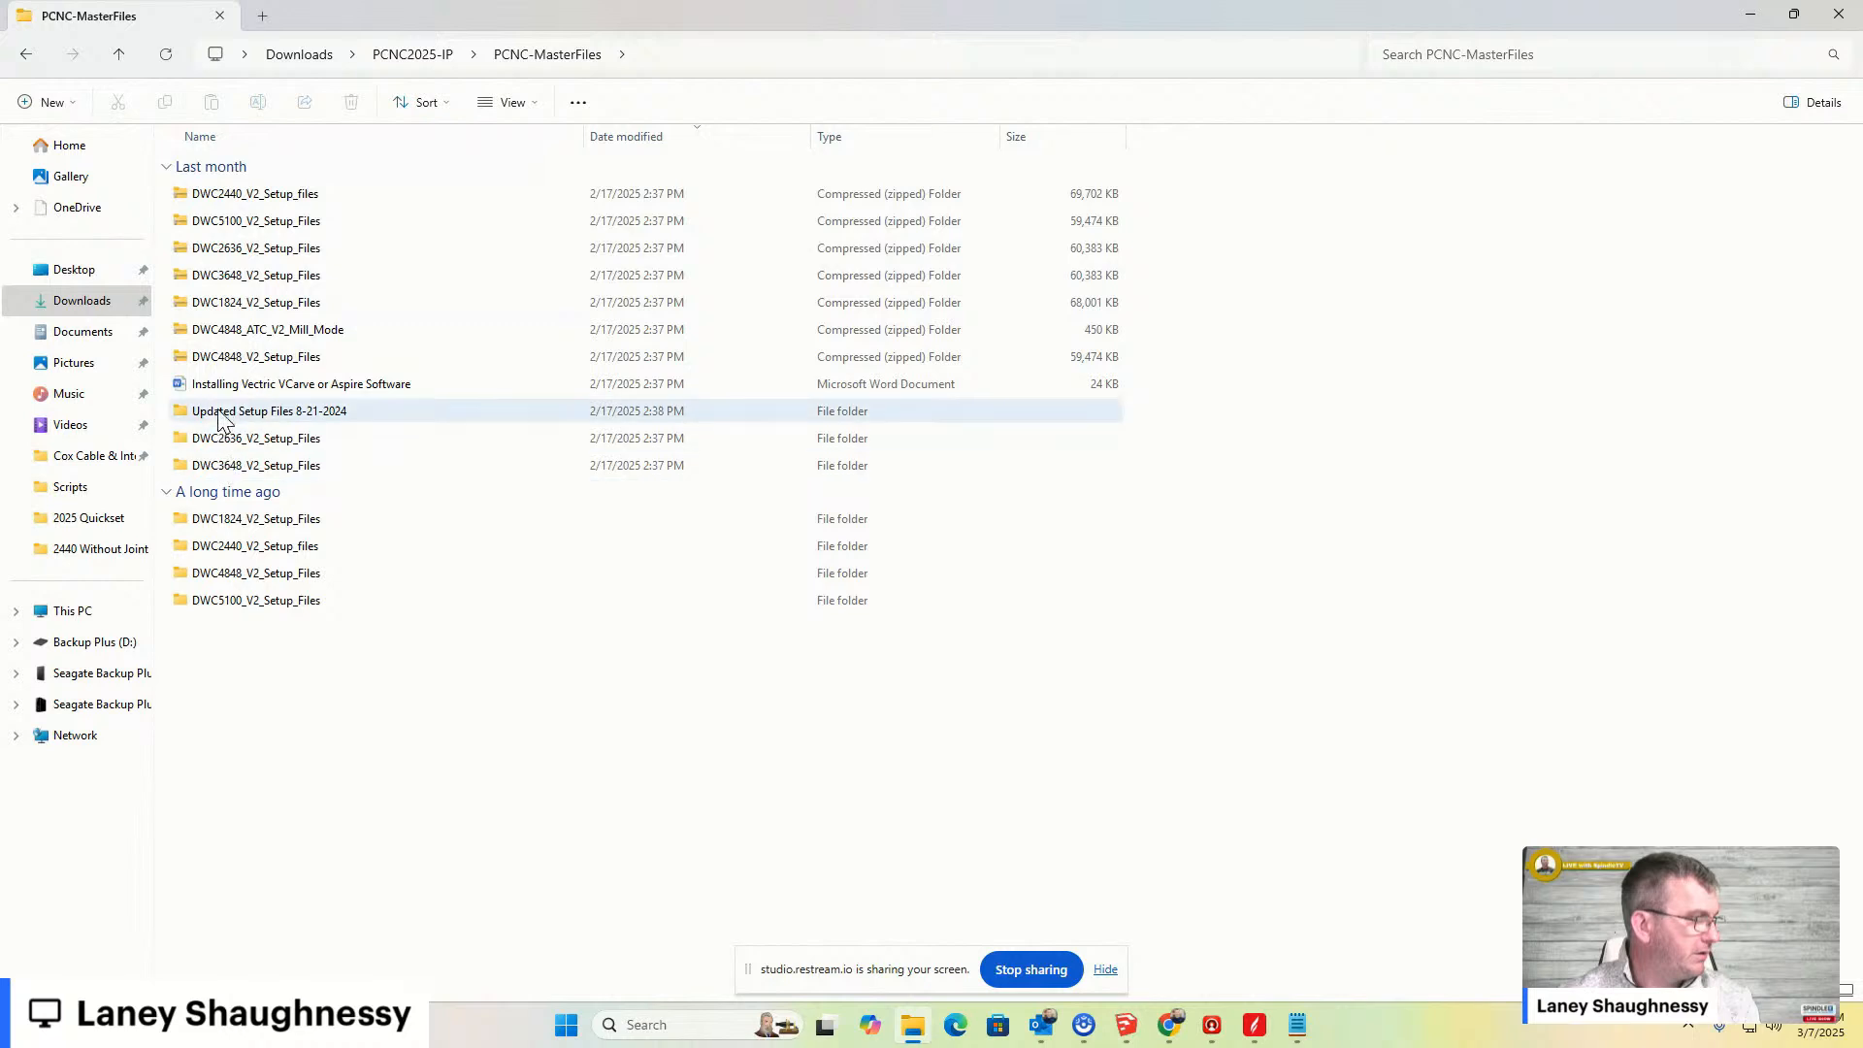
pyautogui.doubleClick(220, 414)
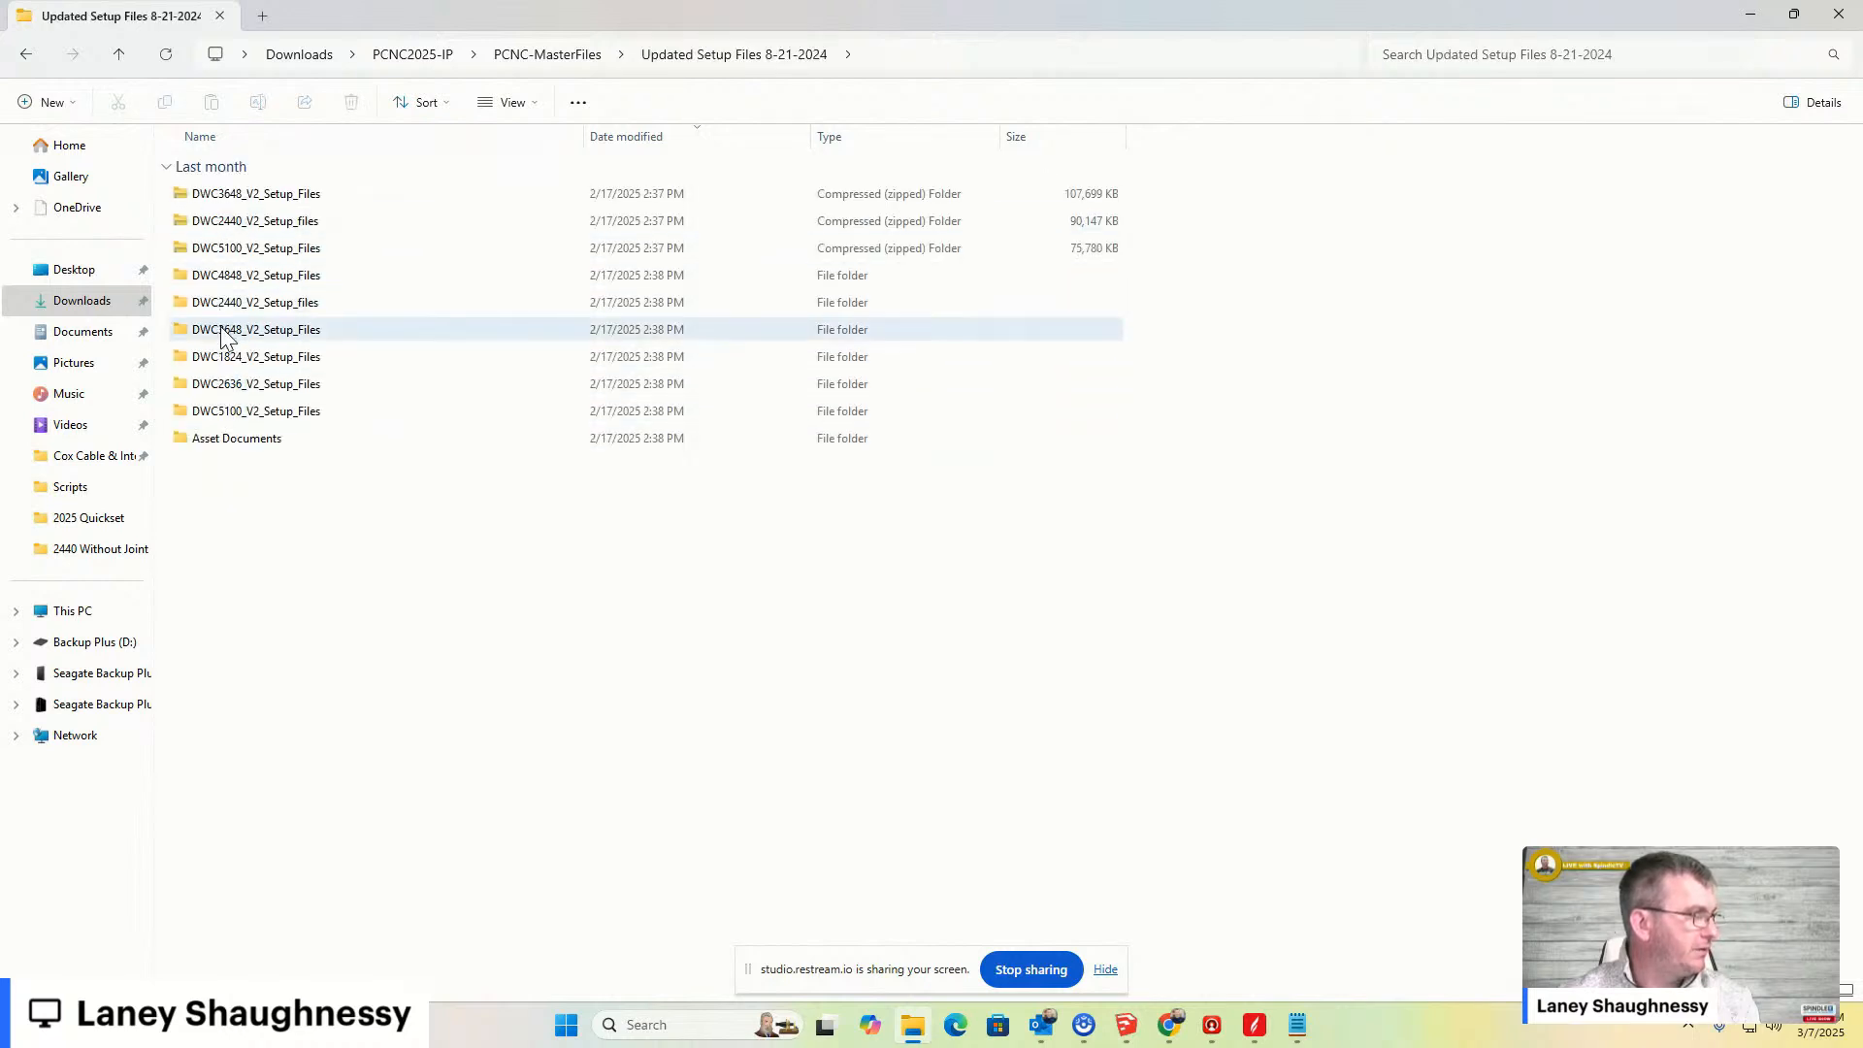
pyautogui.doubleClick(222, 302)
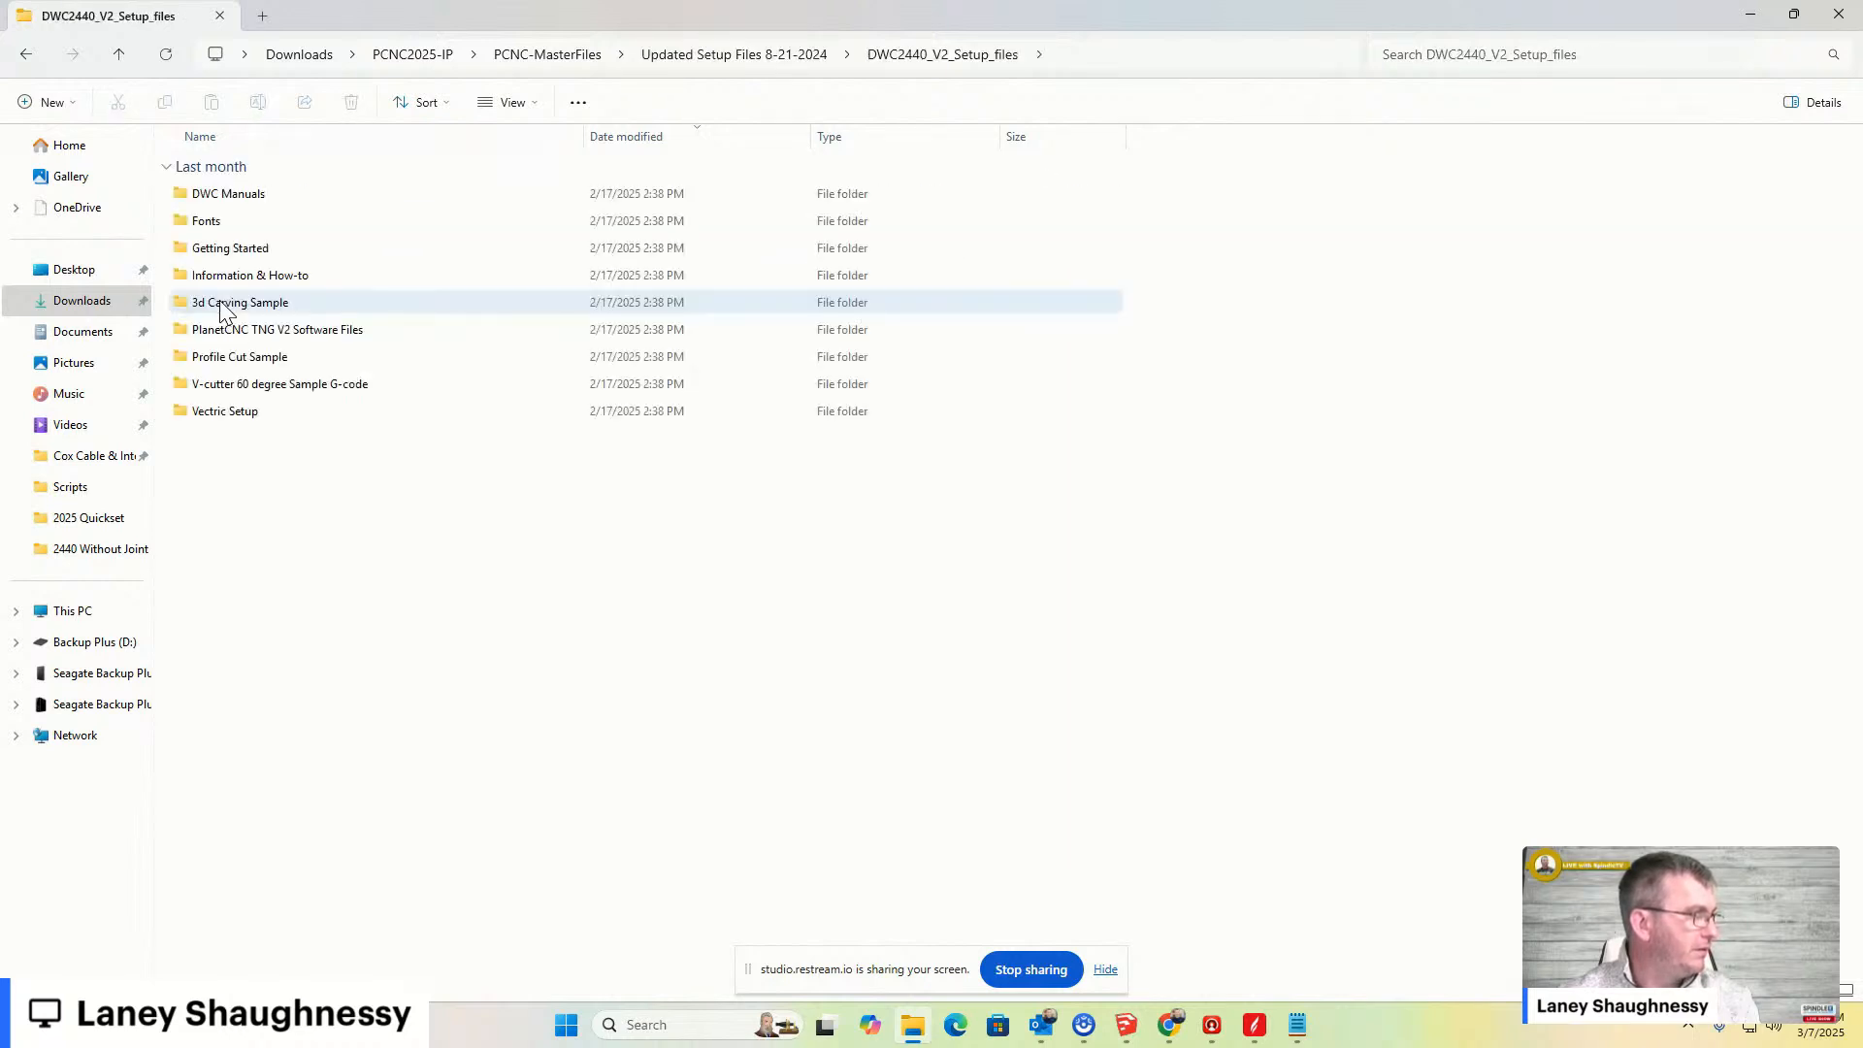
pyautogui.doubleClick(224, 281)
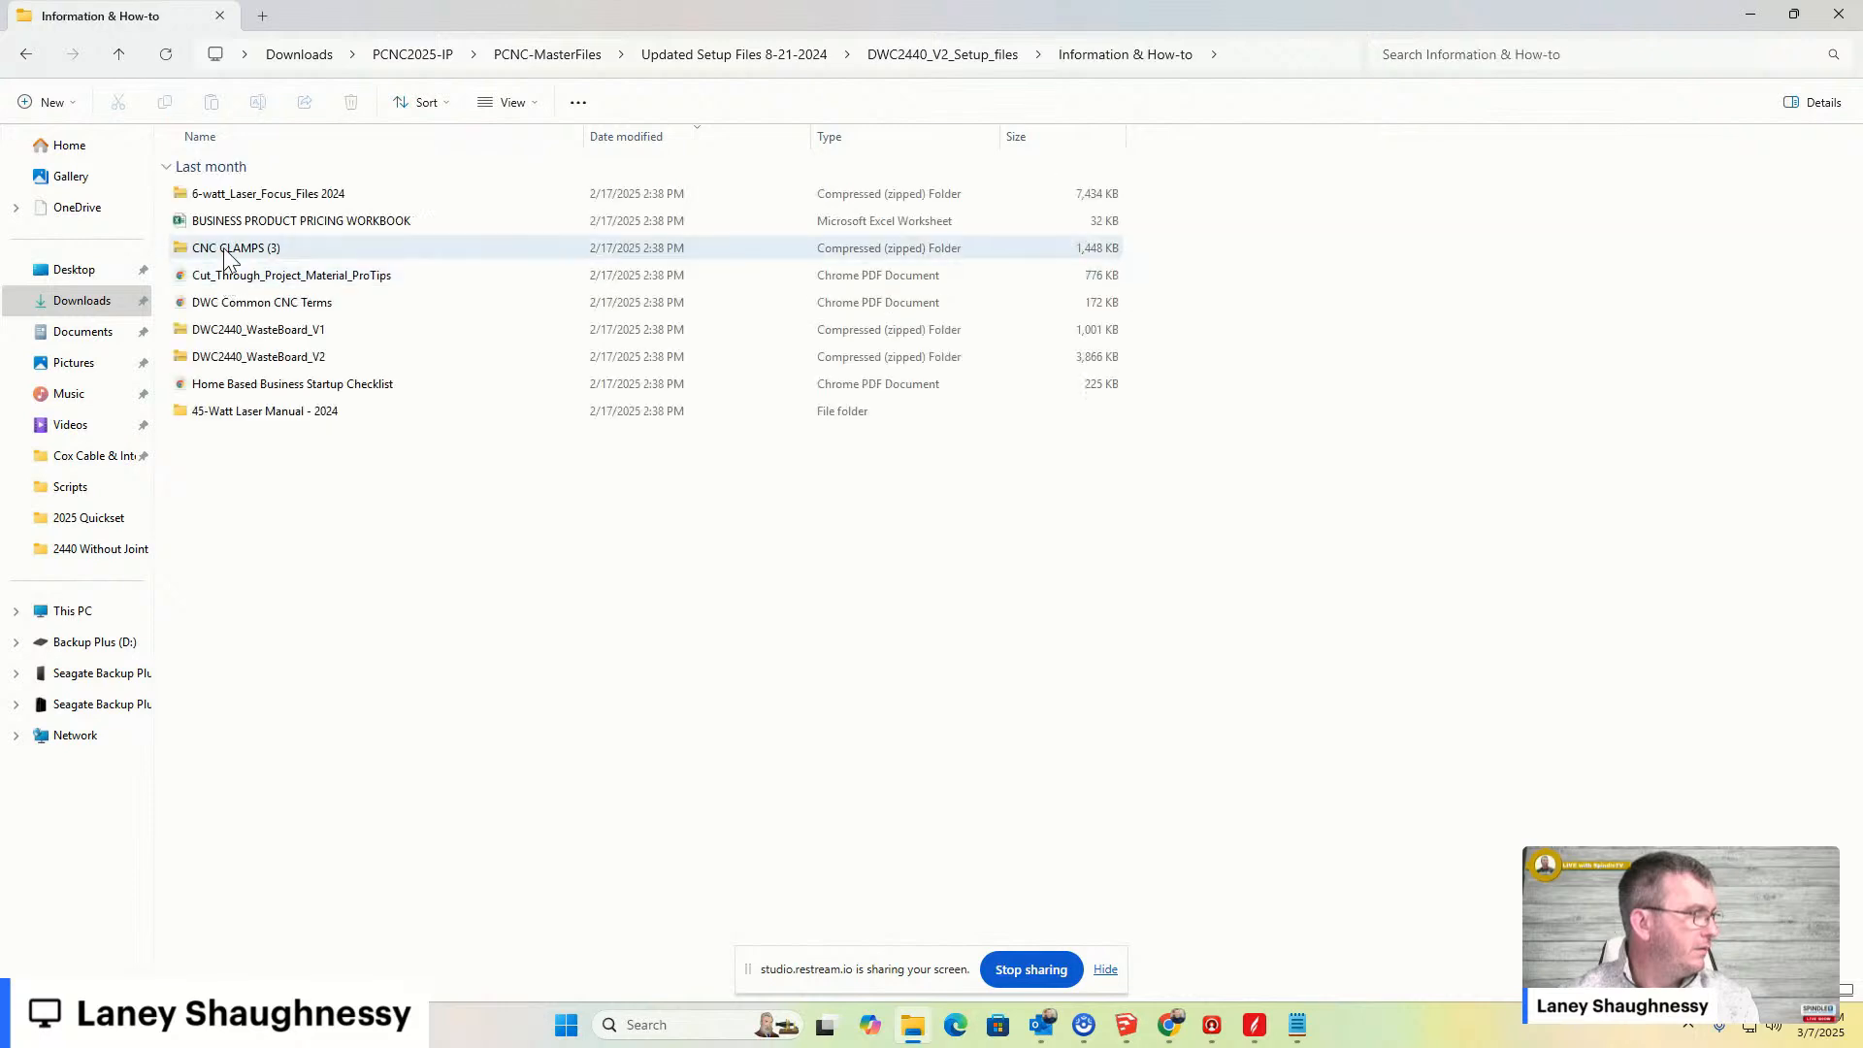
# - Copy the CNC CLAMPS (3) zipped folder and paste it into Downloads
pyautogui.click(226, 255)
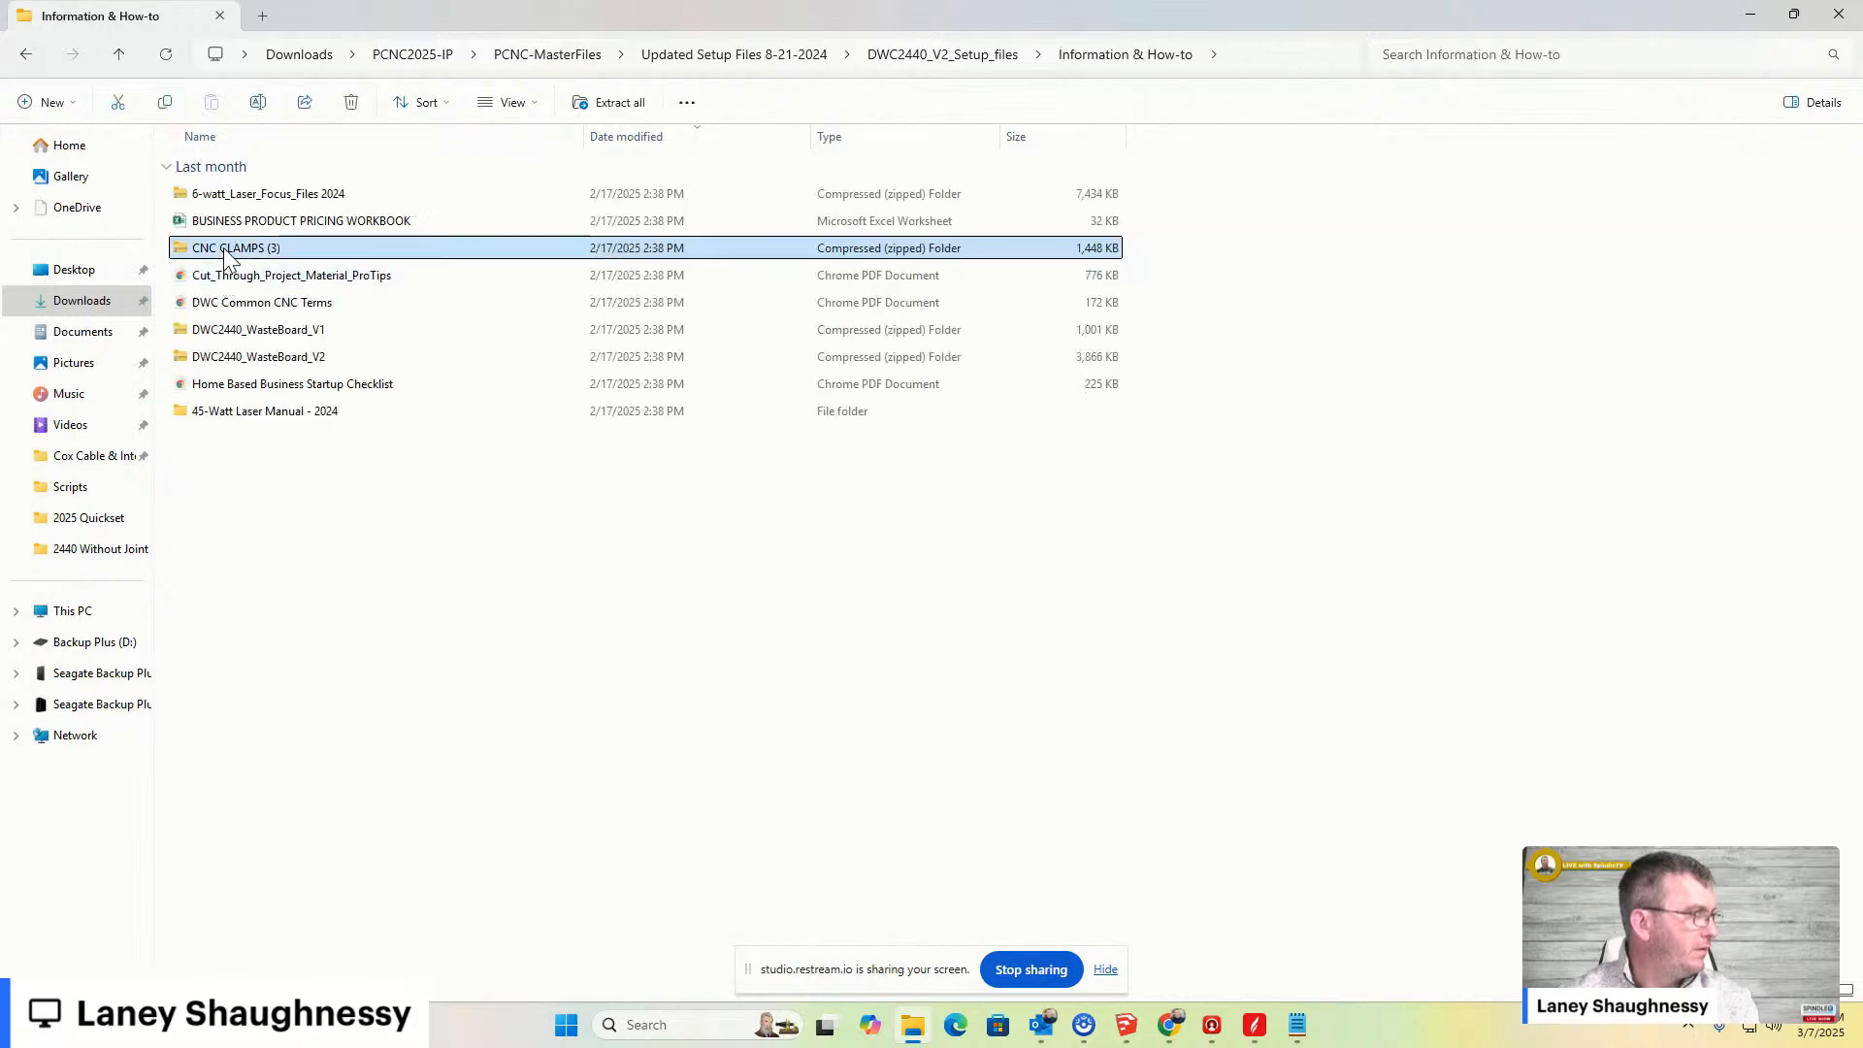
pyautogui.rightClick(226, 255)
pyautogui.click(313, 275)
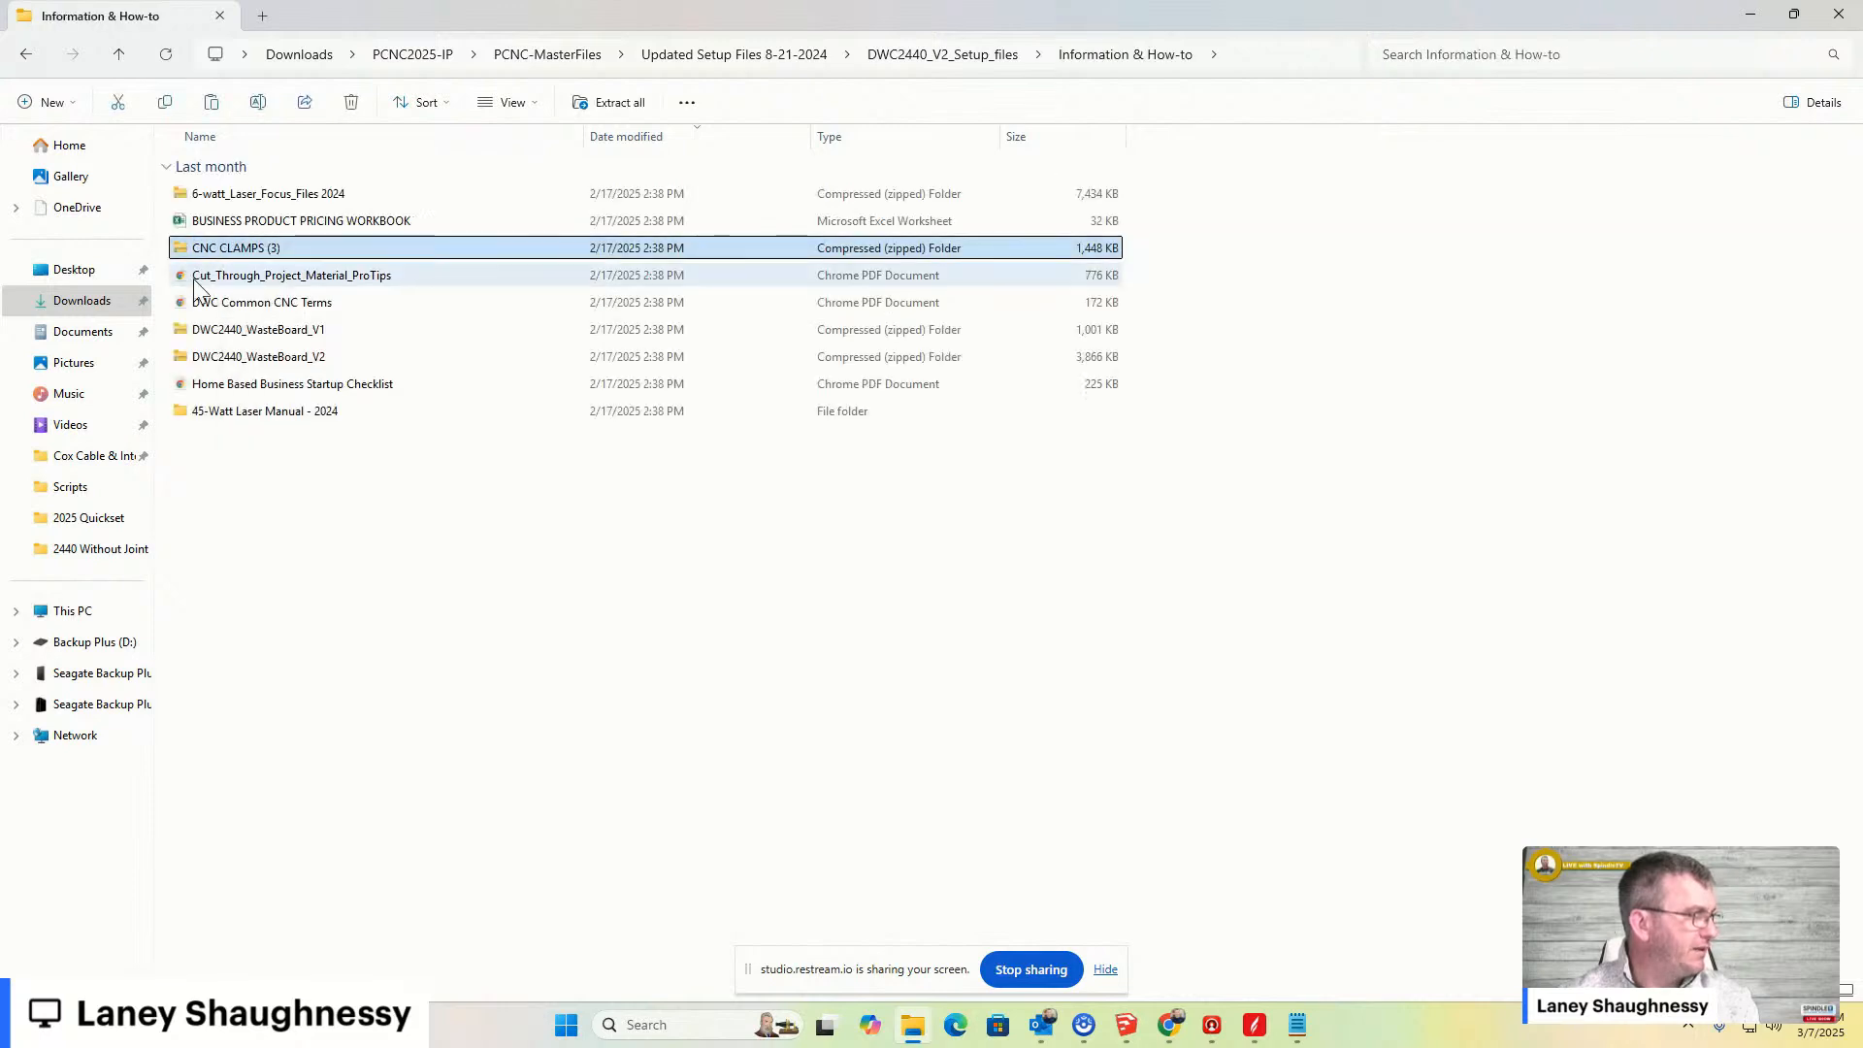
pyautogui.click(38, 306)
pyautogui.rightClick(496, 338)
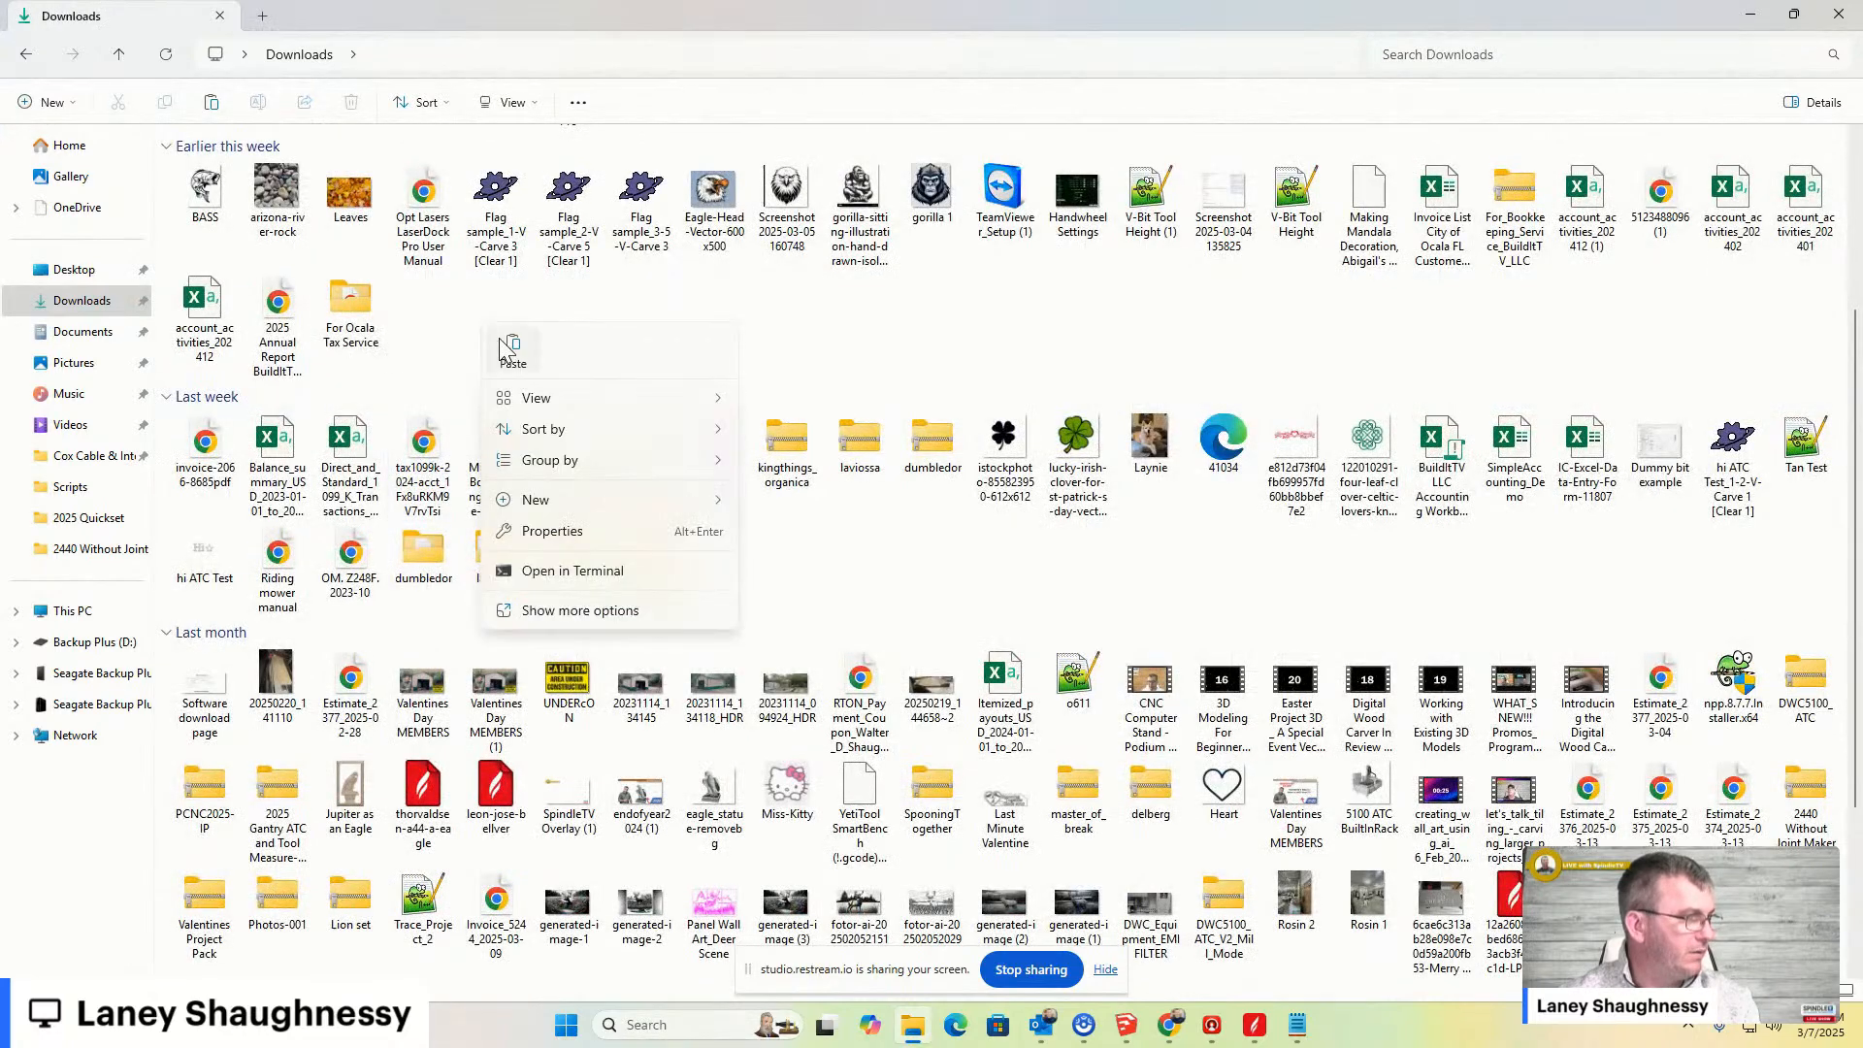
pyautogui.click(512, 350)
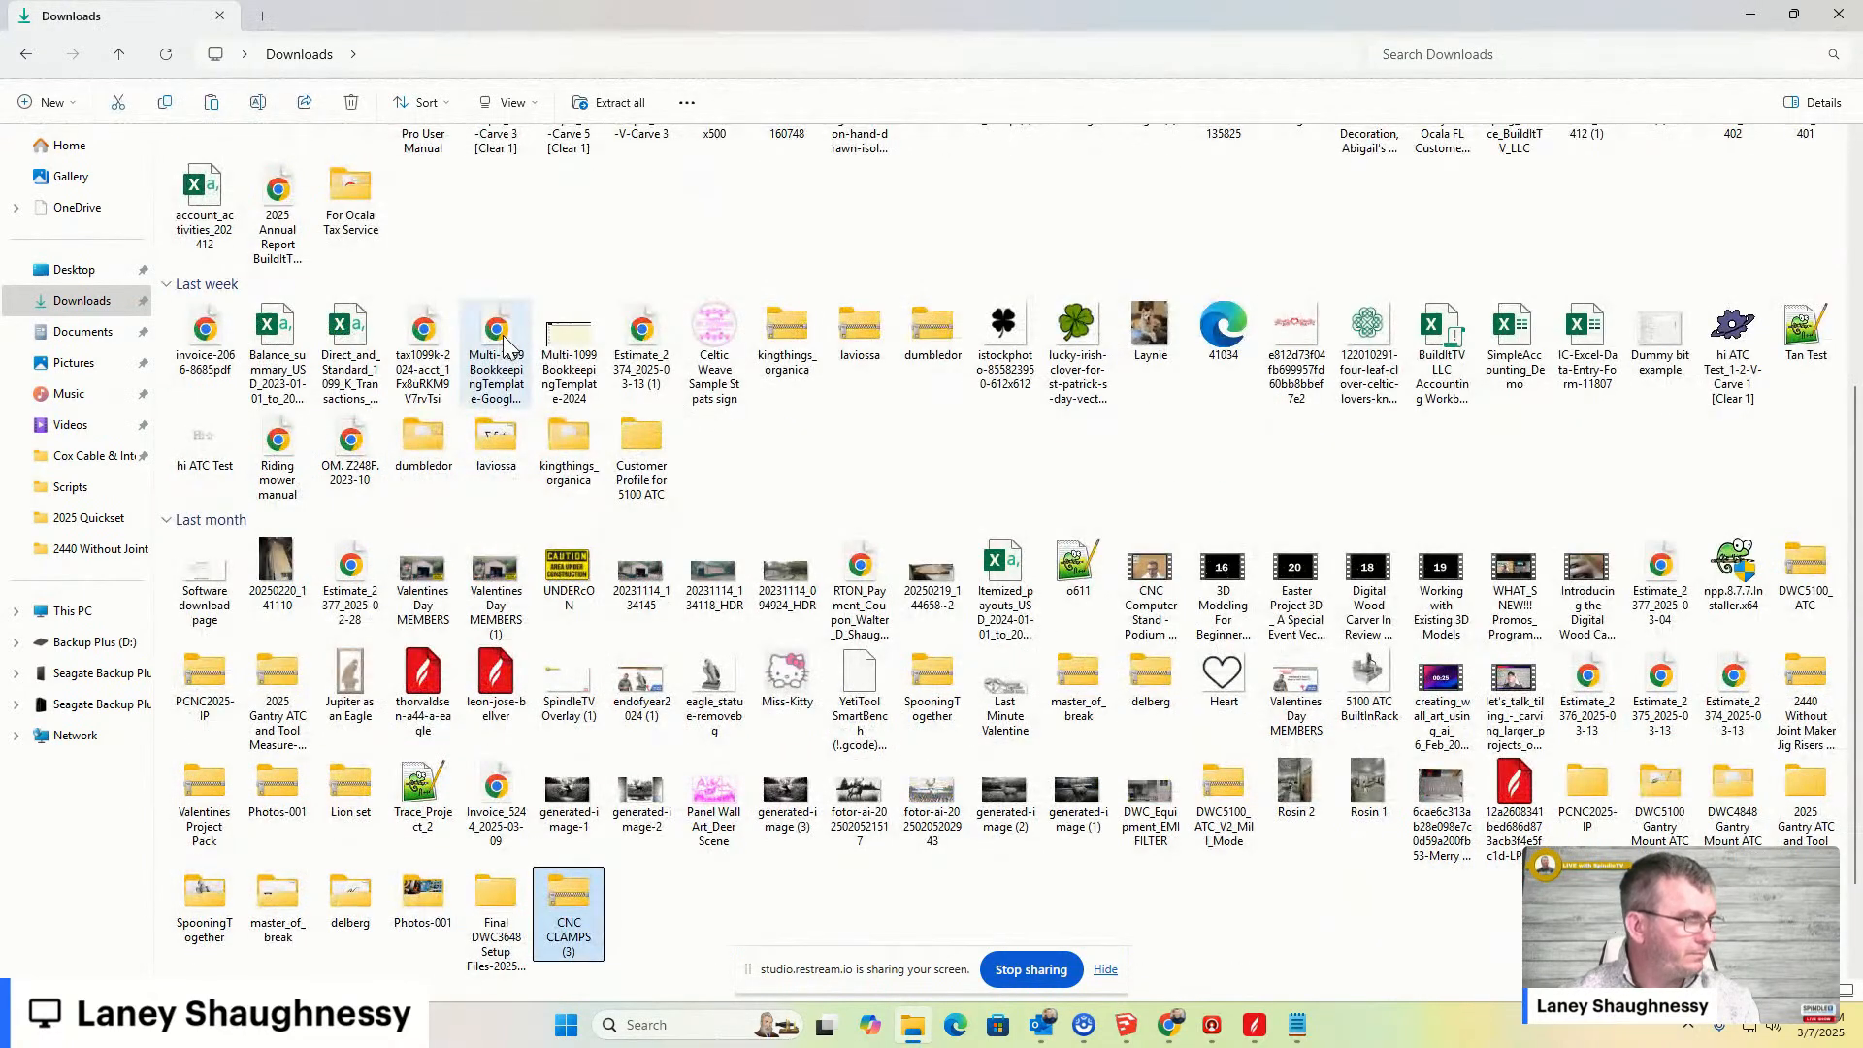
# - Extract all files from the CNC CLAMPS (3) zip and open the extracted CNC CLAMPS folder maximized
pyautogui.rightClick(580, 882)
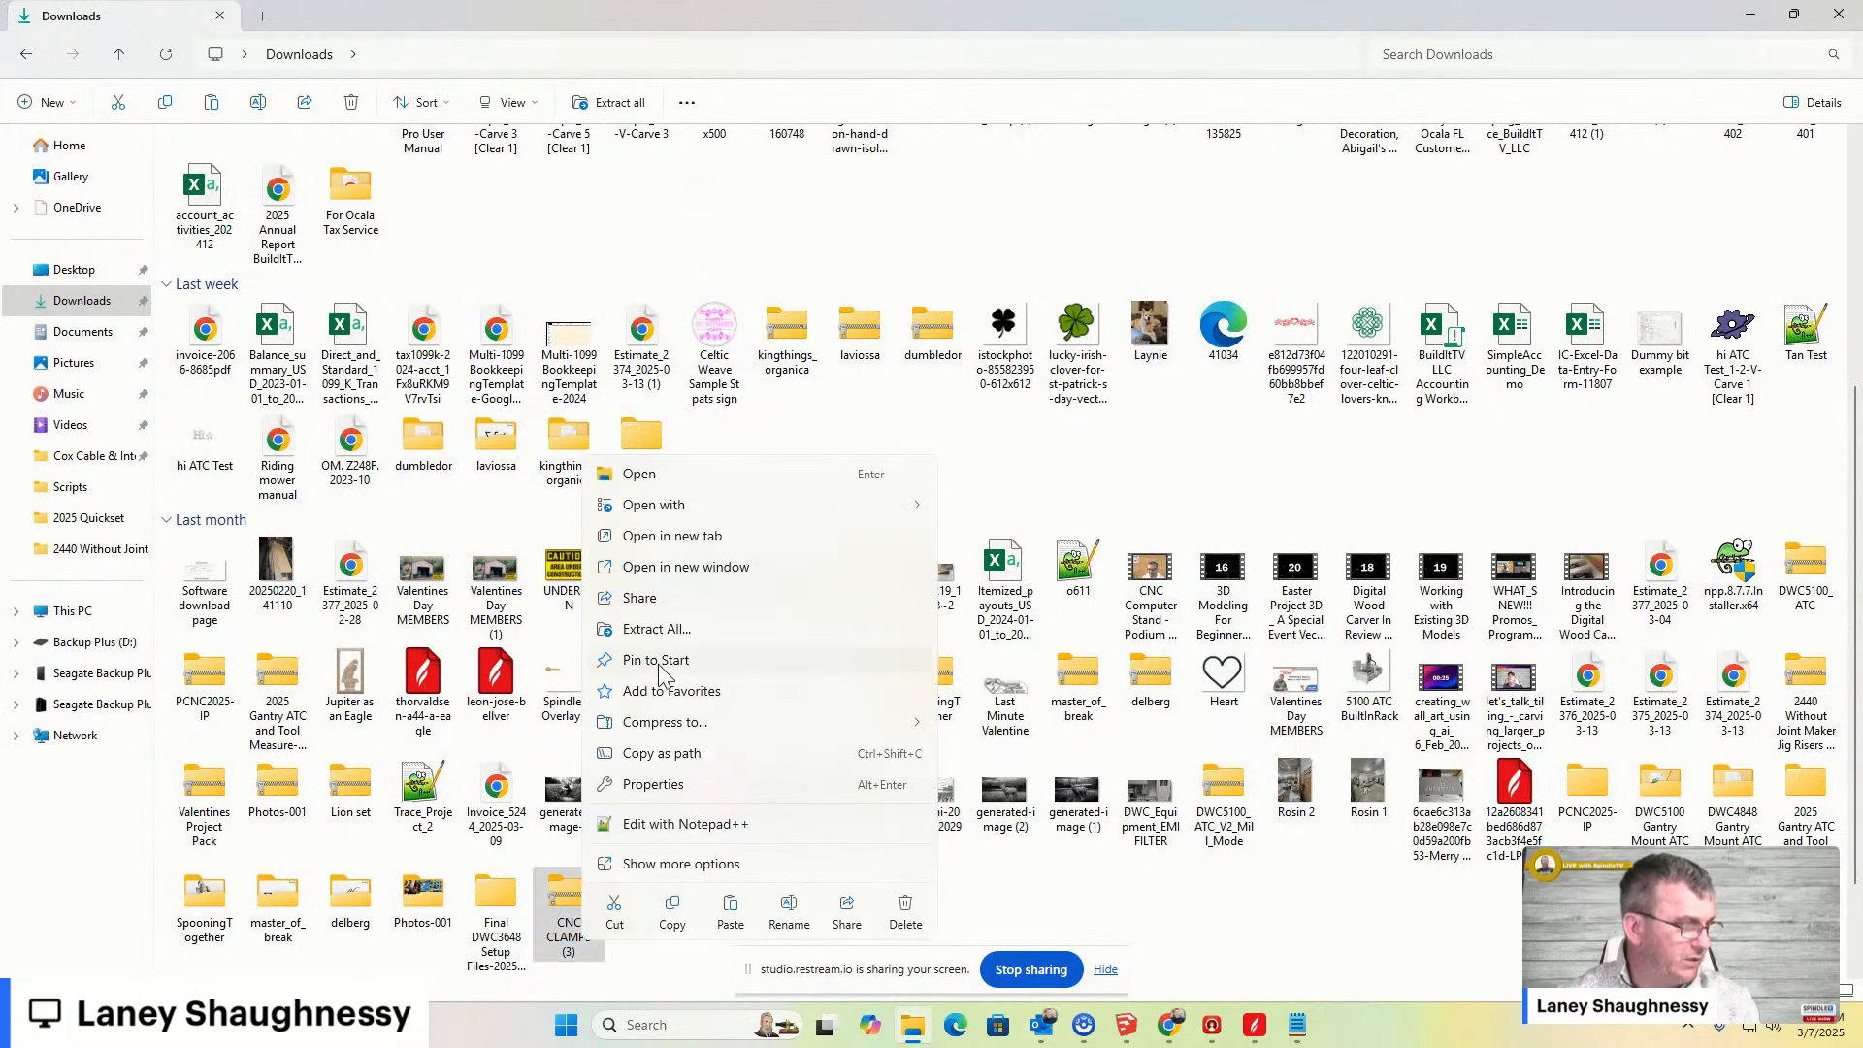
pyautogui.click(654, 629)
pyautogui.click(1097, 712)
pyautogui.click(718, 339)
pyautogui.doubleClick(718, 339)
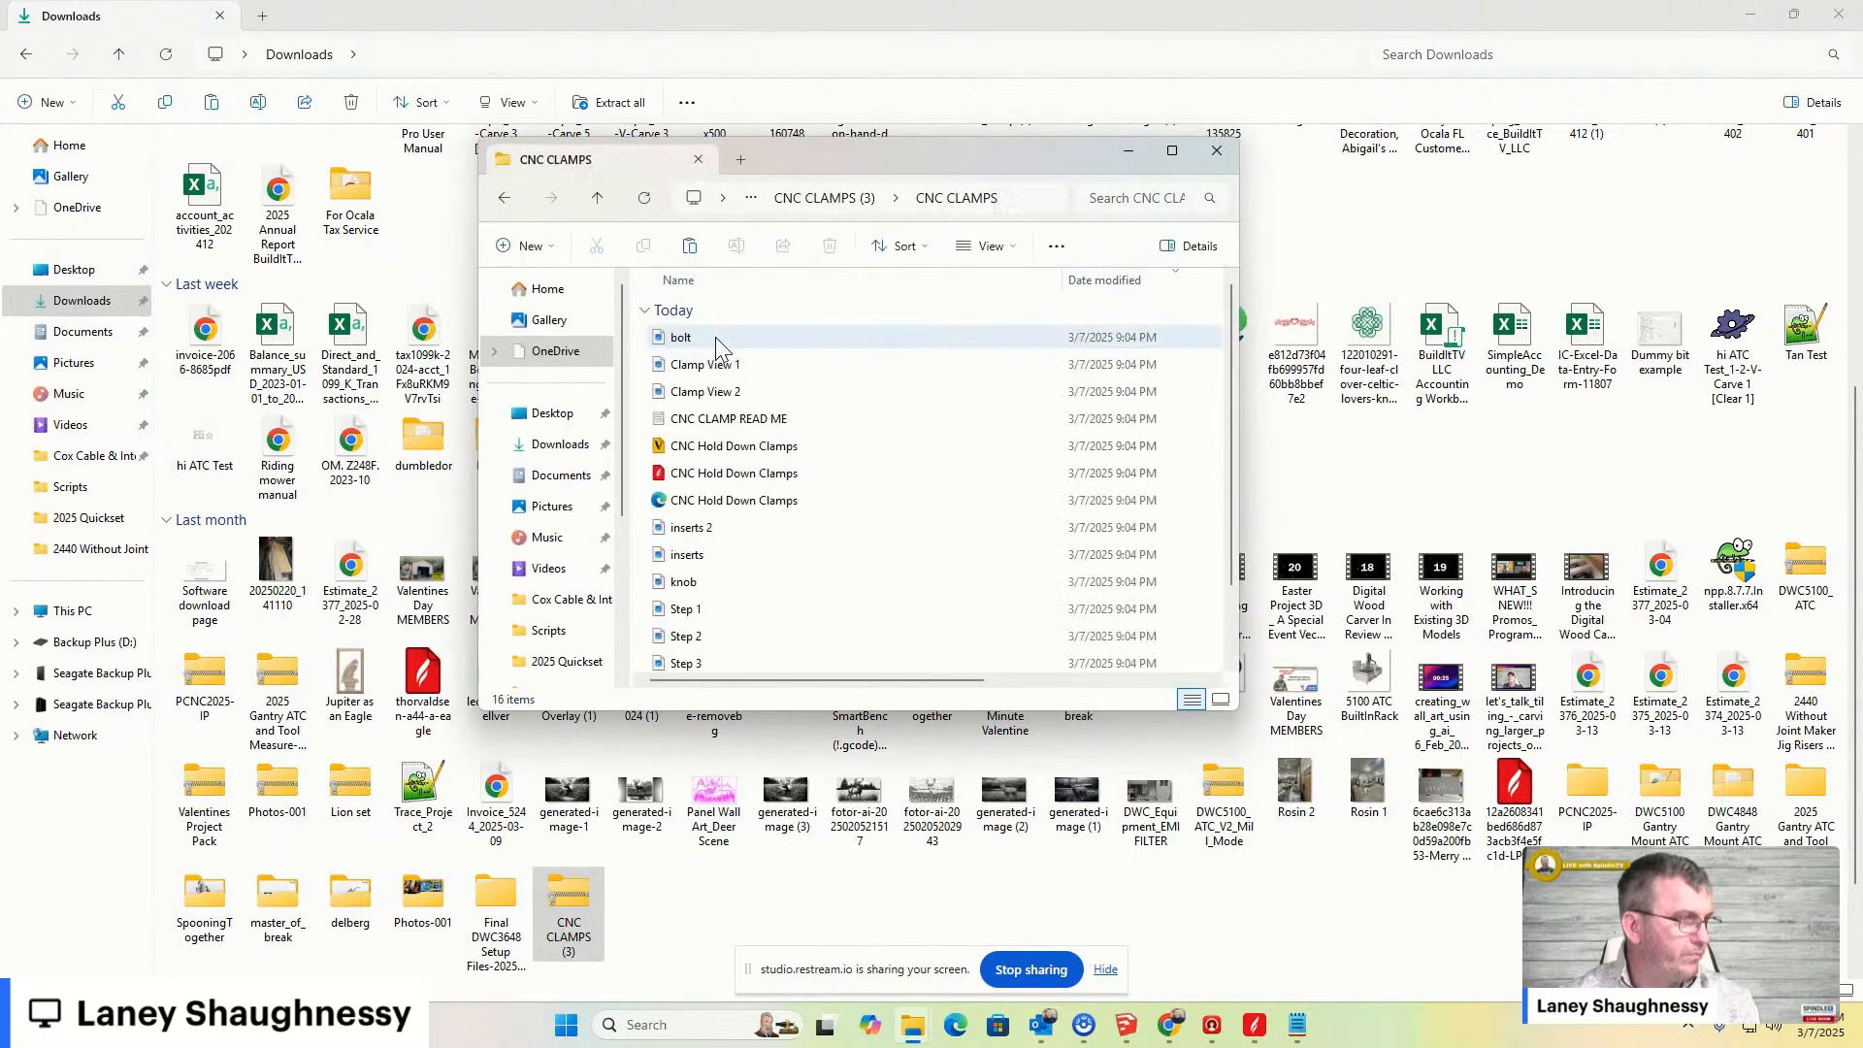
pyautogui.click(1171, 151)
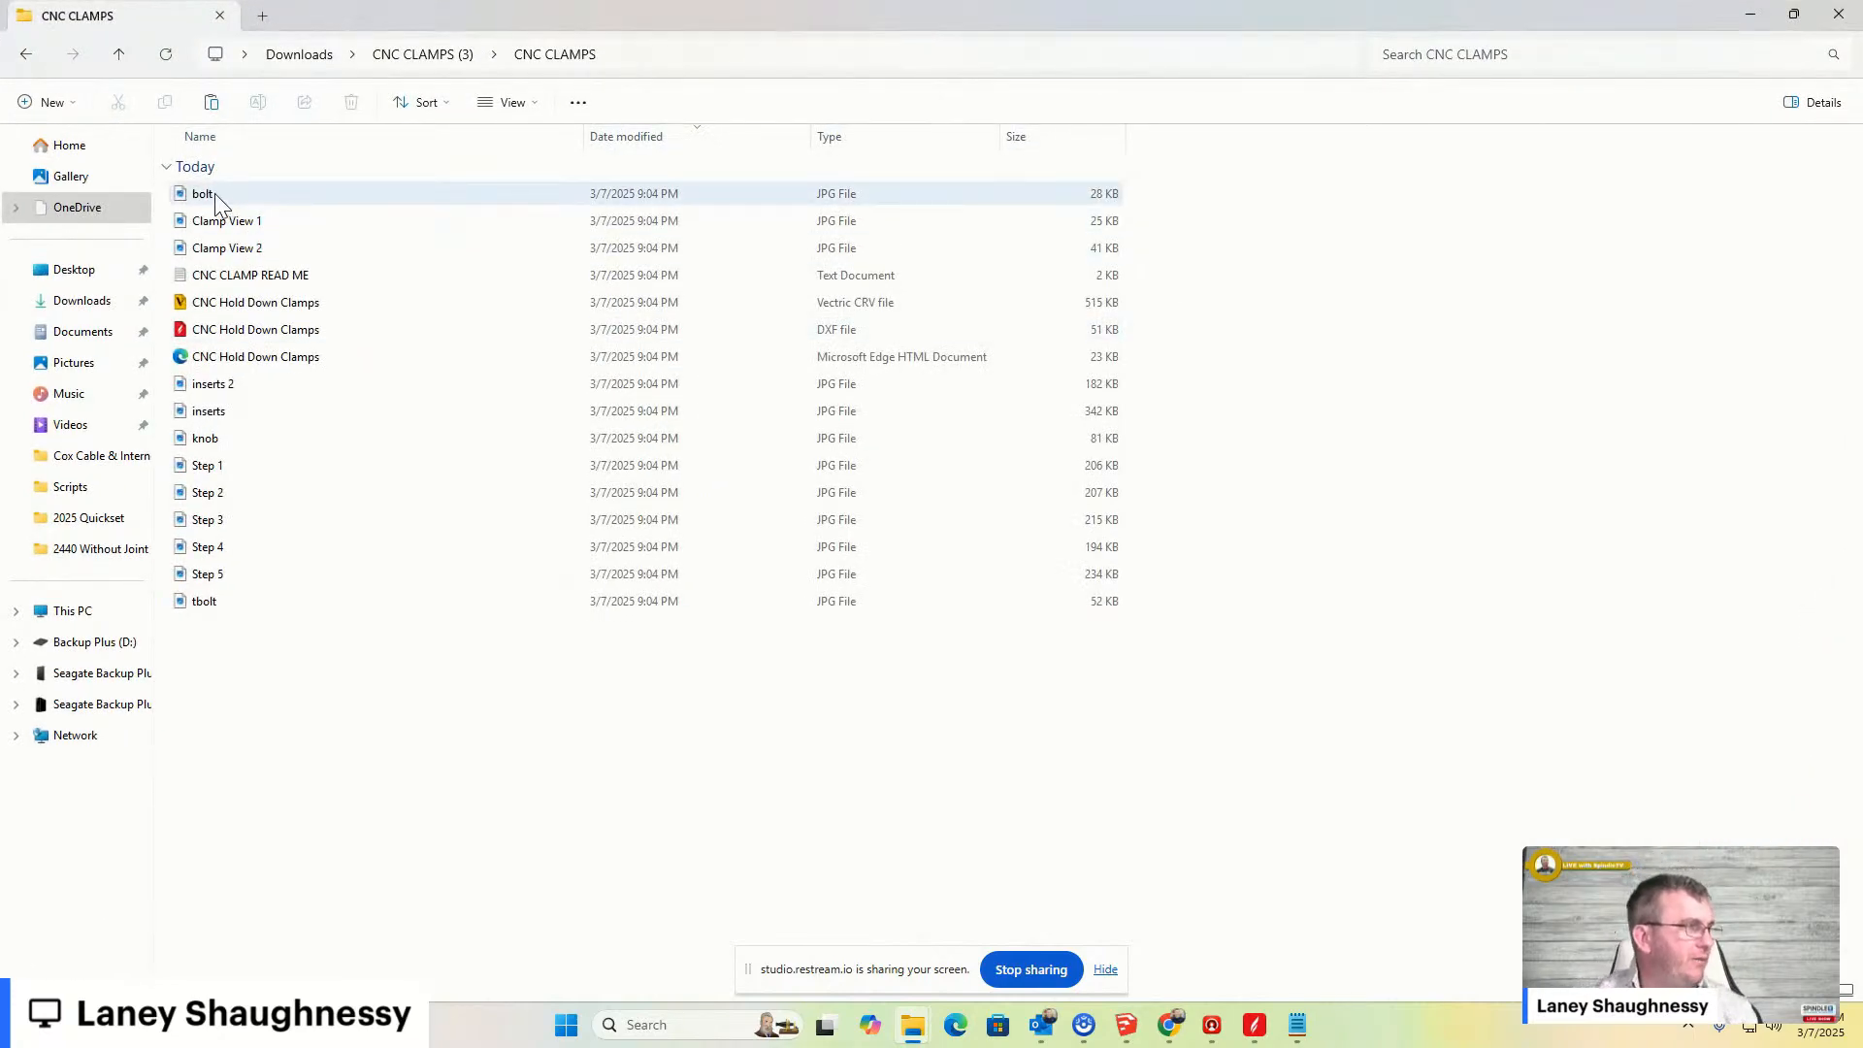
# - Open the CNC Hold Down Clamps CRV file in Aspire and inspect the clamp layout in 2D and 3D views
pyautogui.click(230, 306)
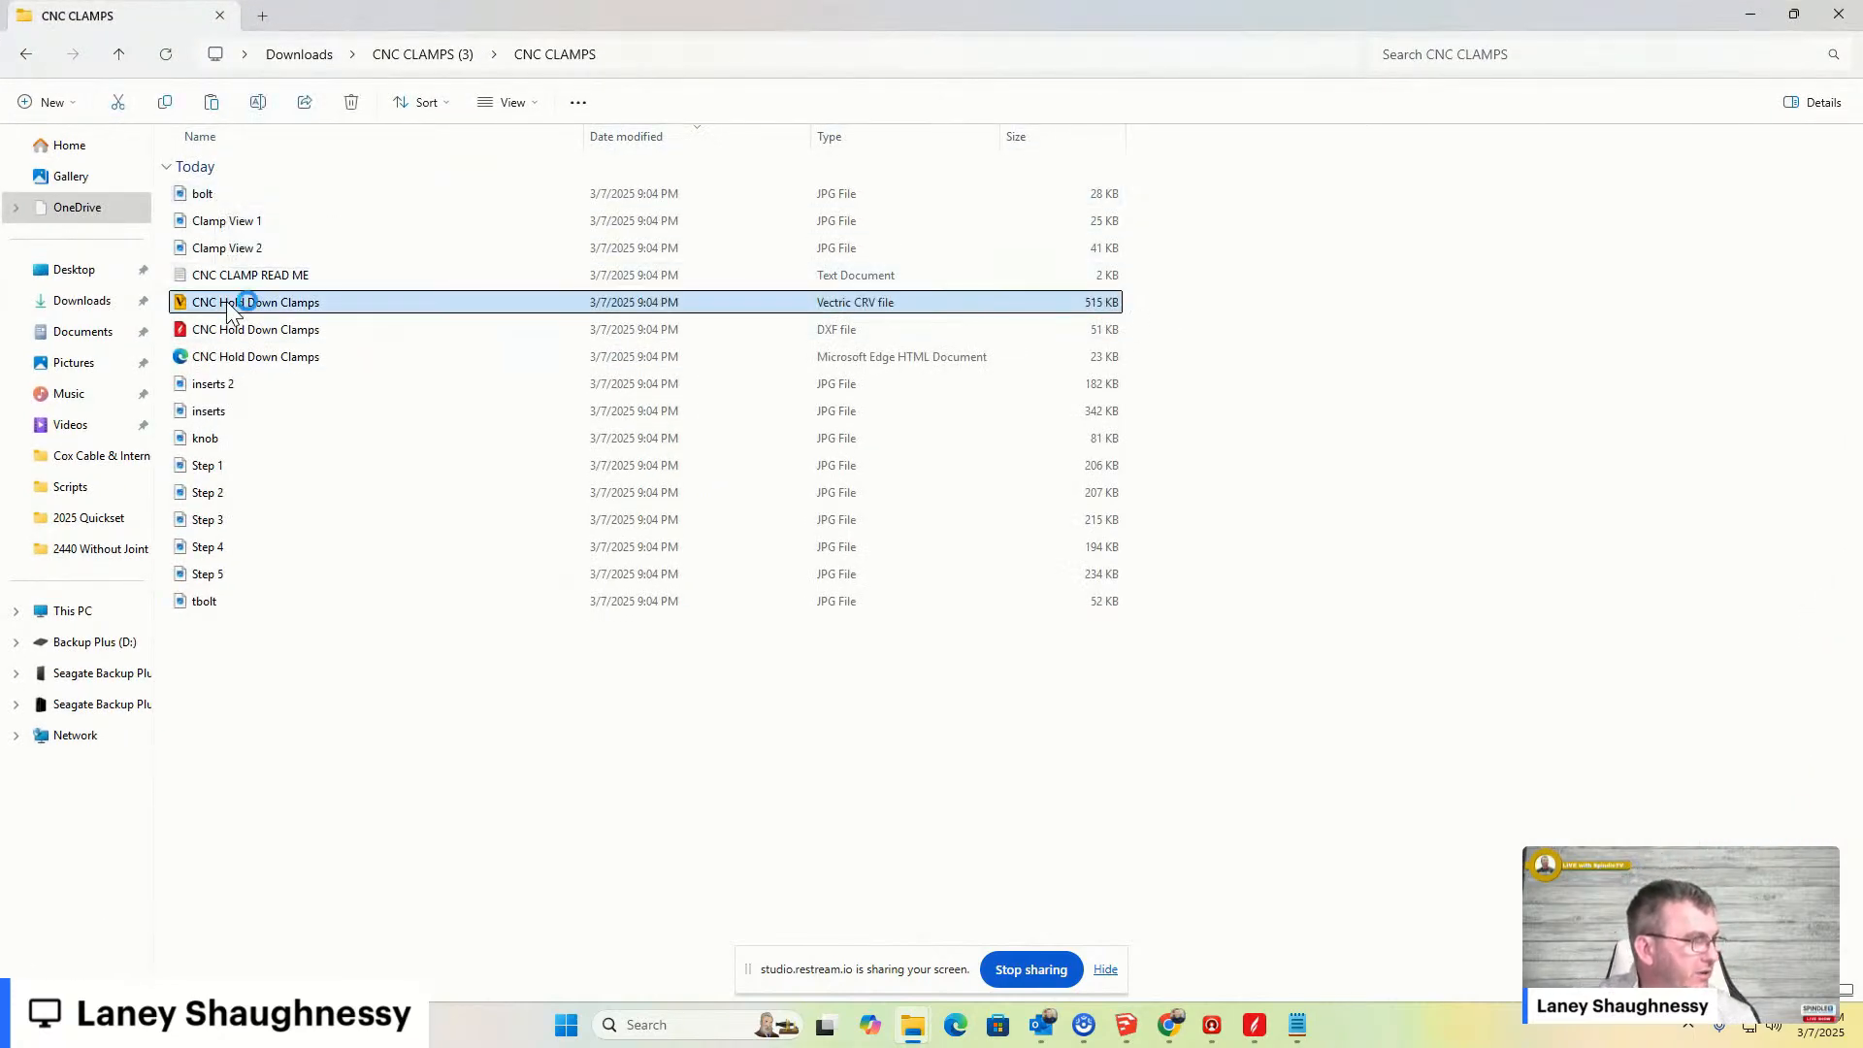
pyautogui.doubleClick(230, 306)
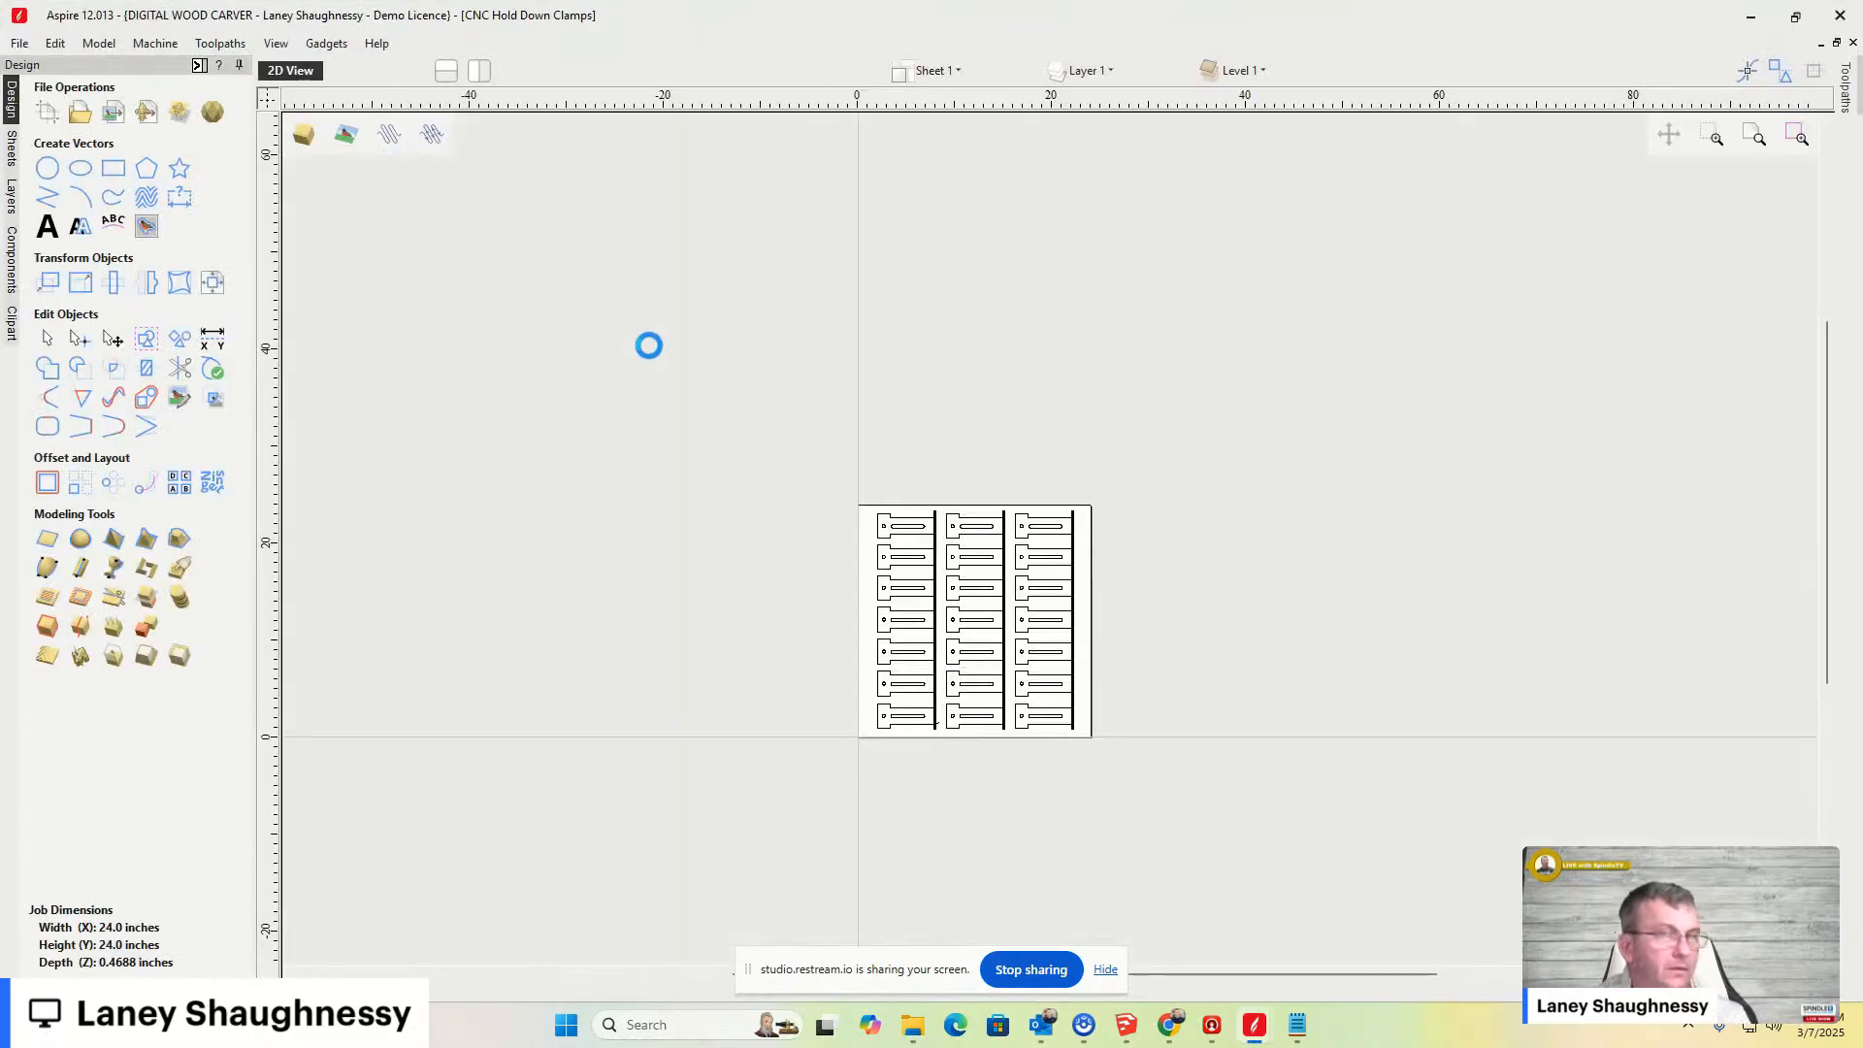
pyautogui.scroll(1, 1737, 535)
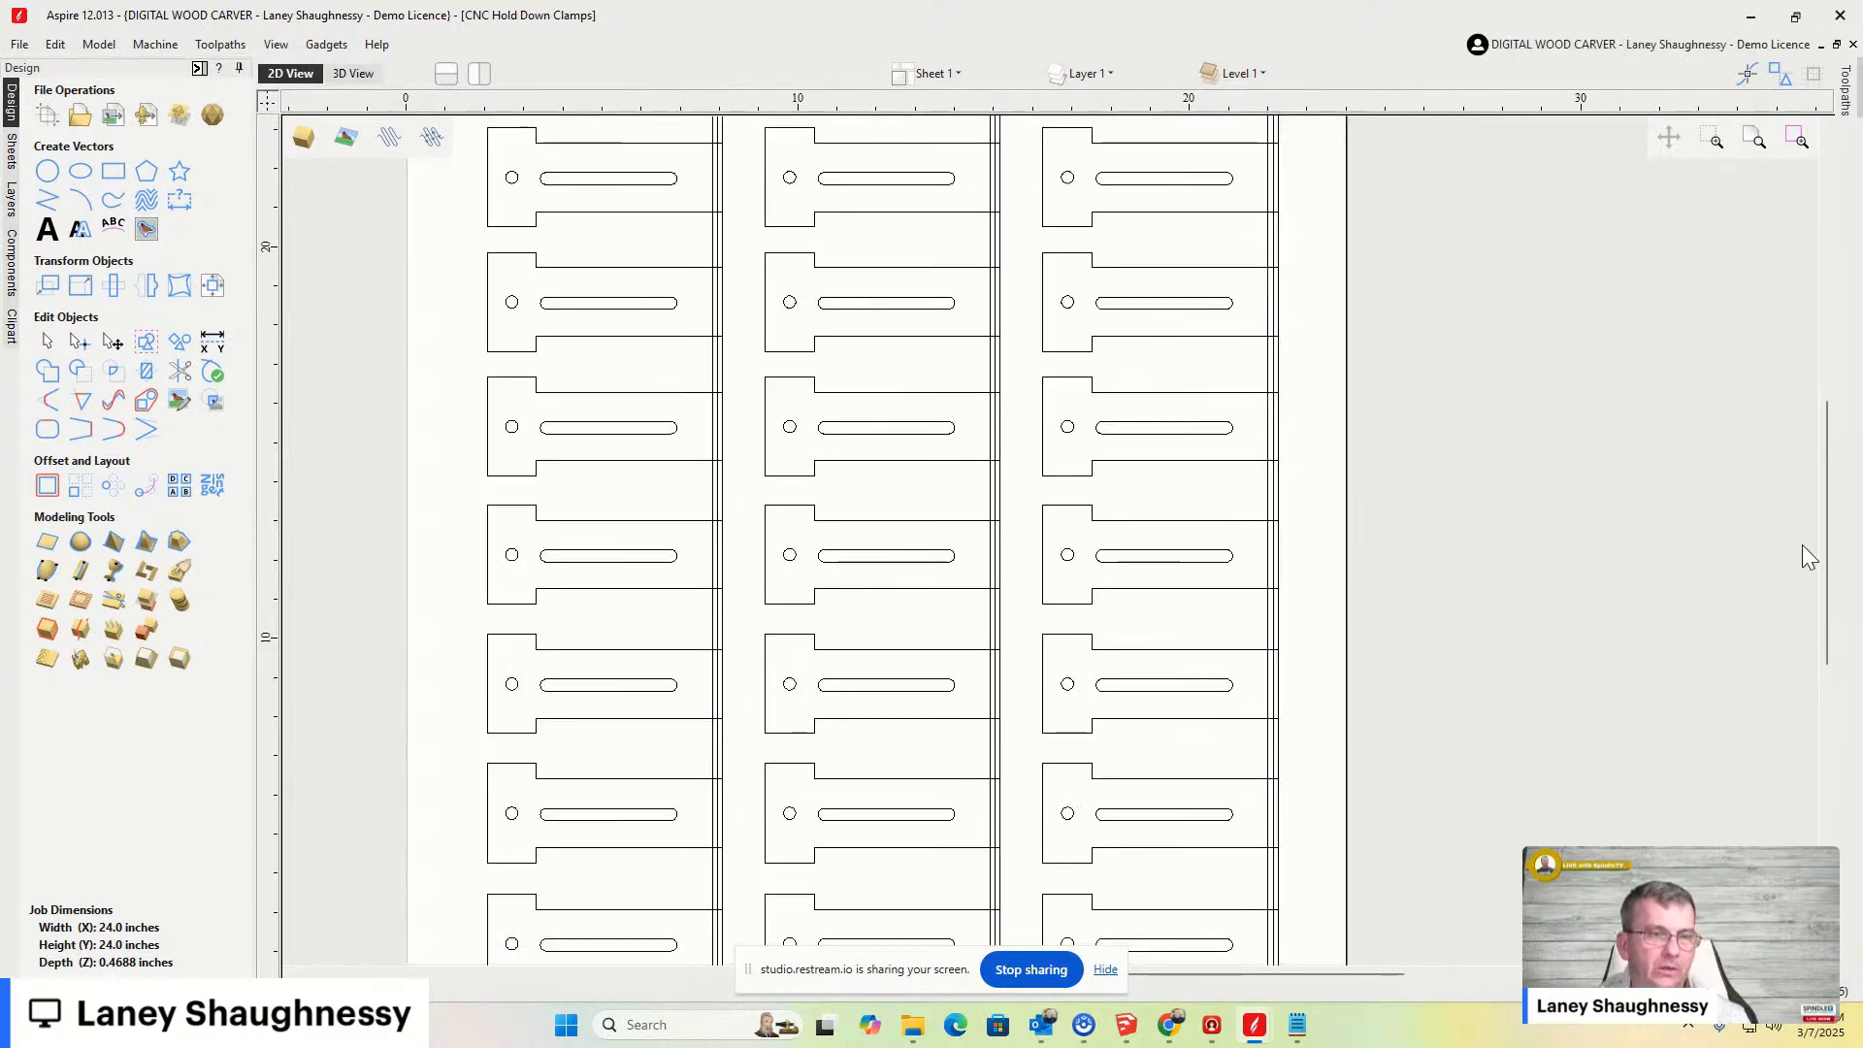
pyautogui.scroll(-2, 1260, 511)
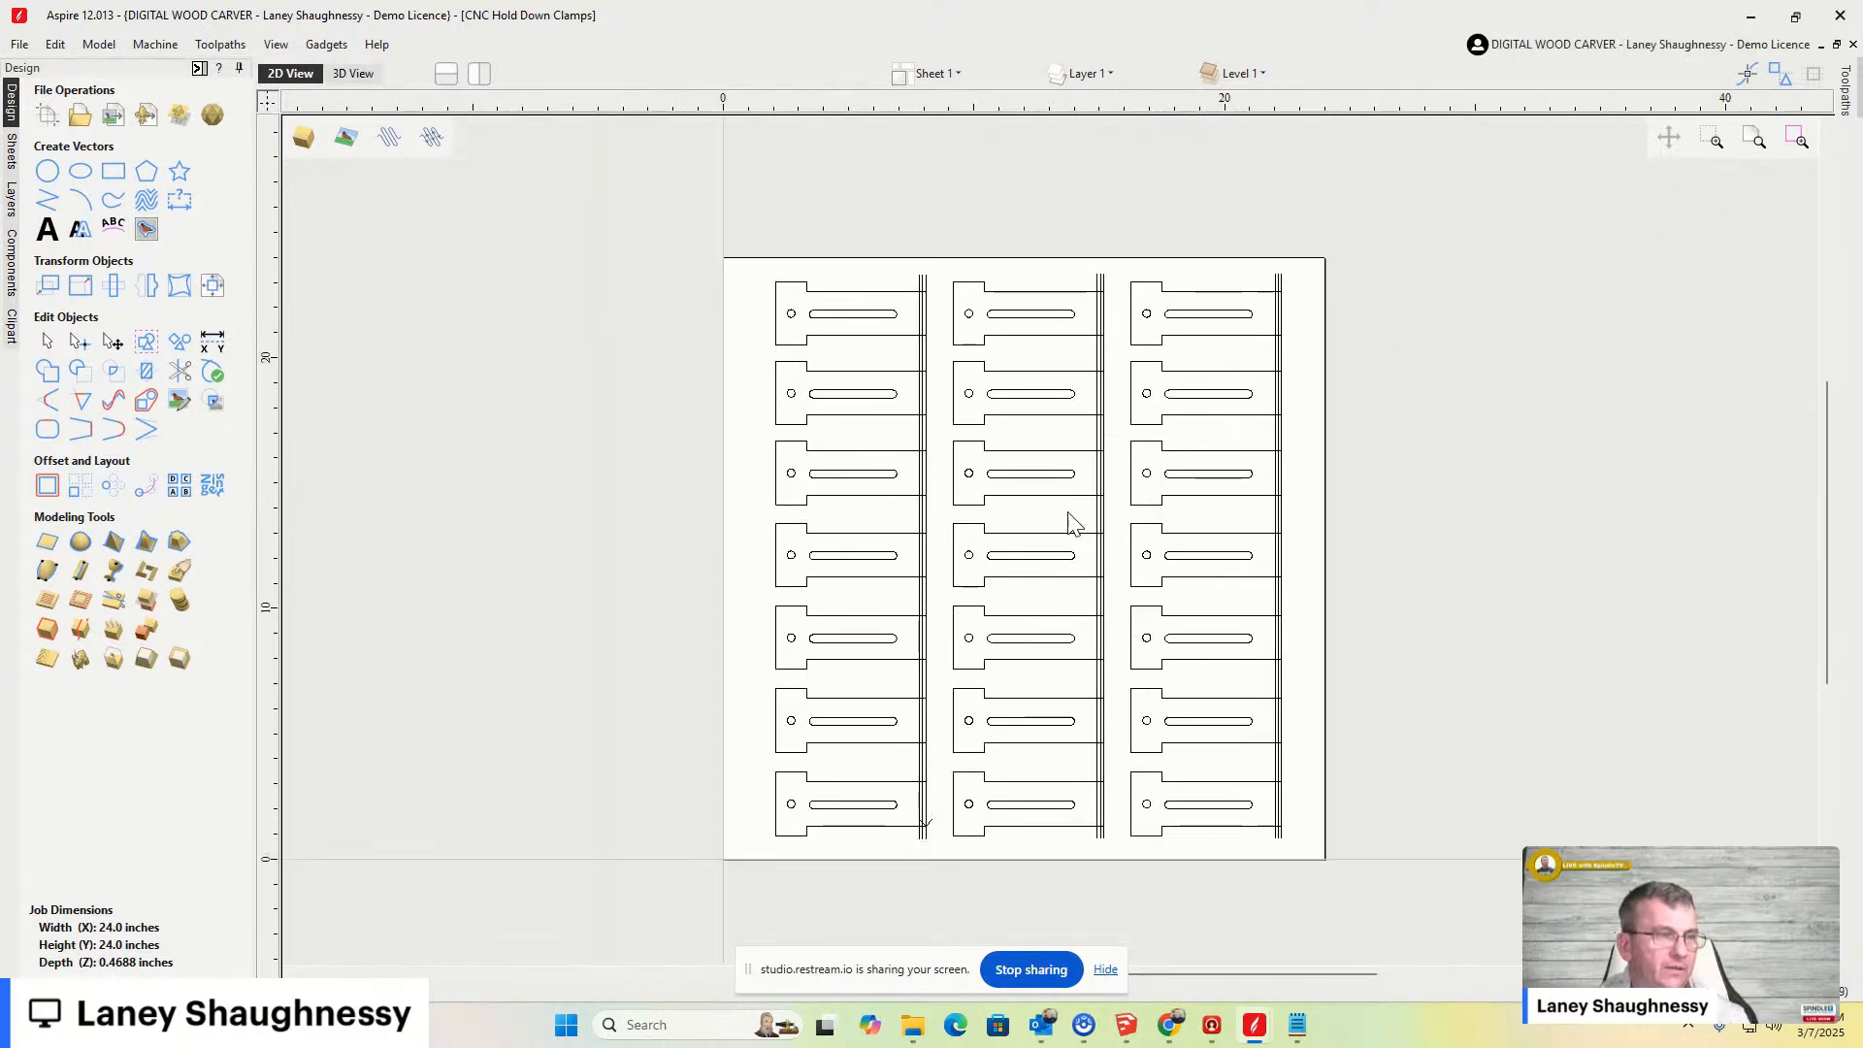
pyautogui.scroll(2, 1072, 499)
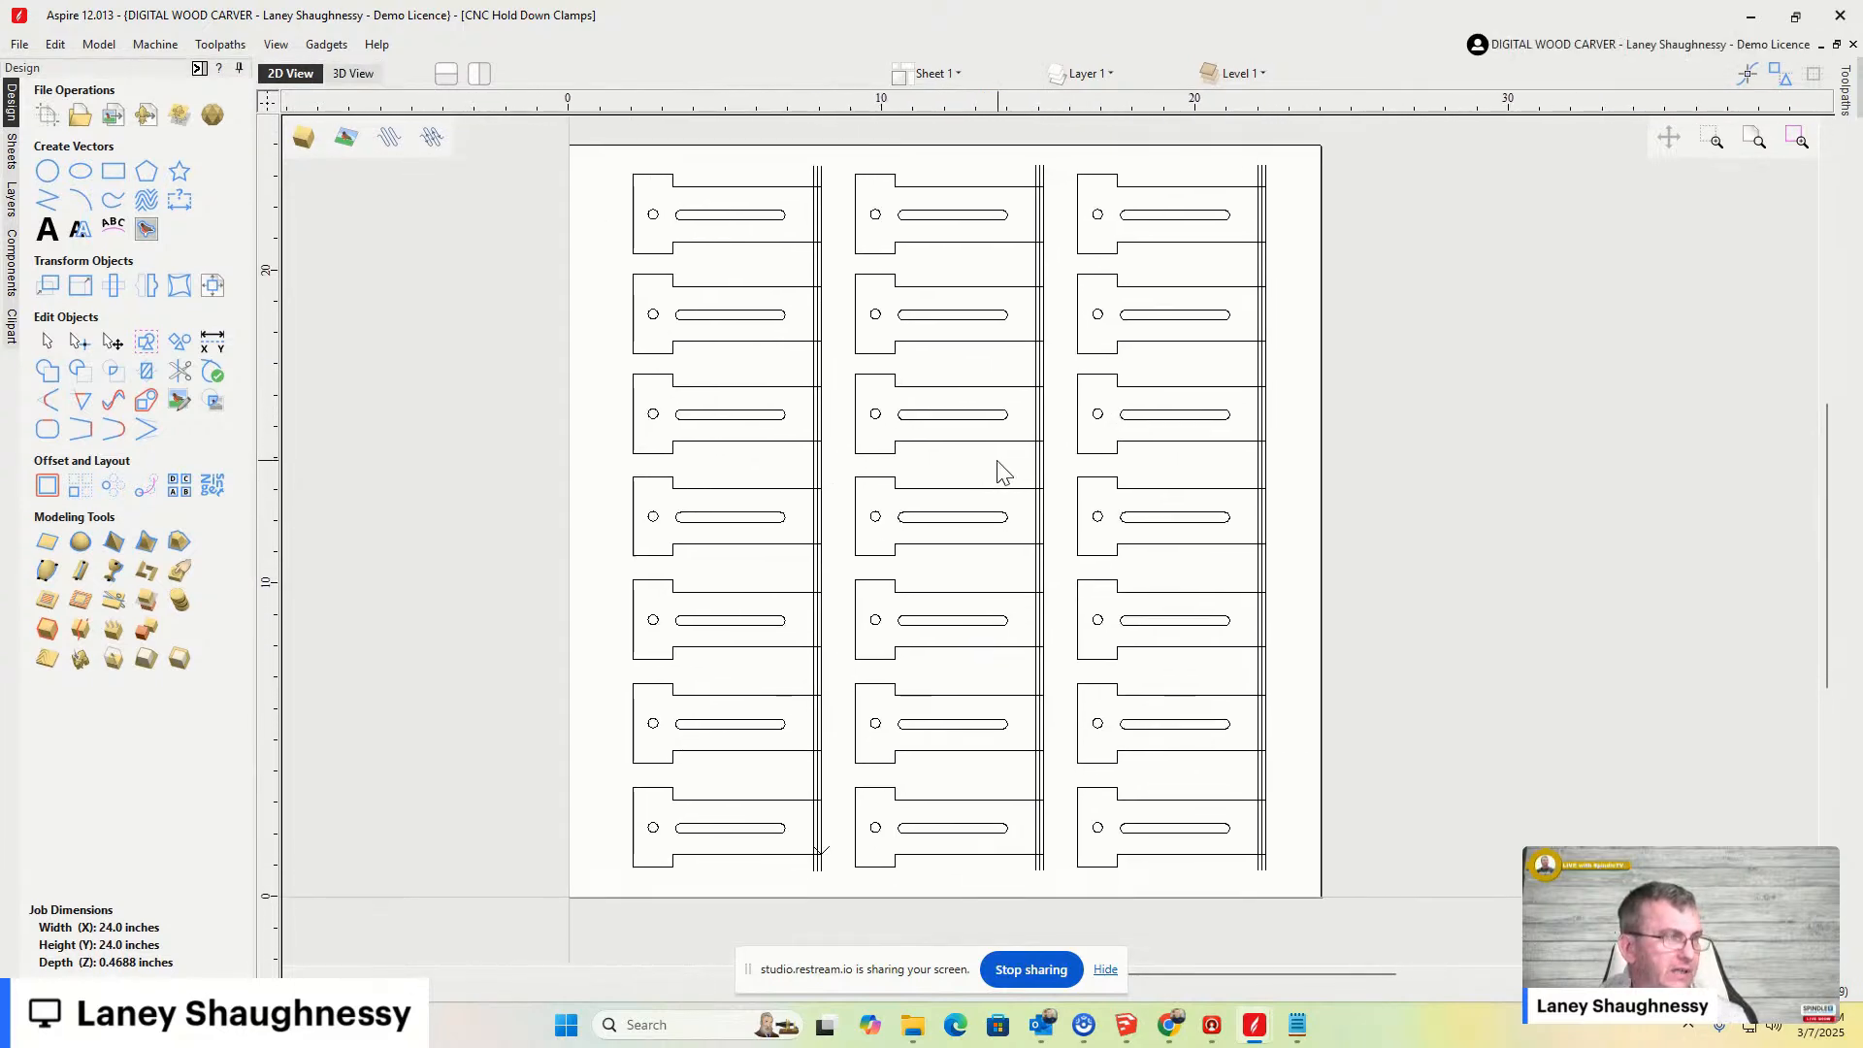
pyautogui.click(355, 76)
pyautogui.scroll(2, 929, 524)
pyautogui.moveTo(1786, 194)
pyautogui.mouseDown()
pyautogui.moveTo(1815, 165)
pyautogui.moveTo(1779, 194)
pyautogui.moveTo(1795, 196)
pyautogui.mouseUp()
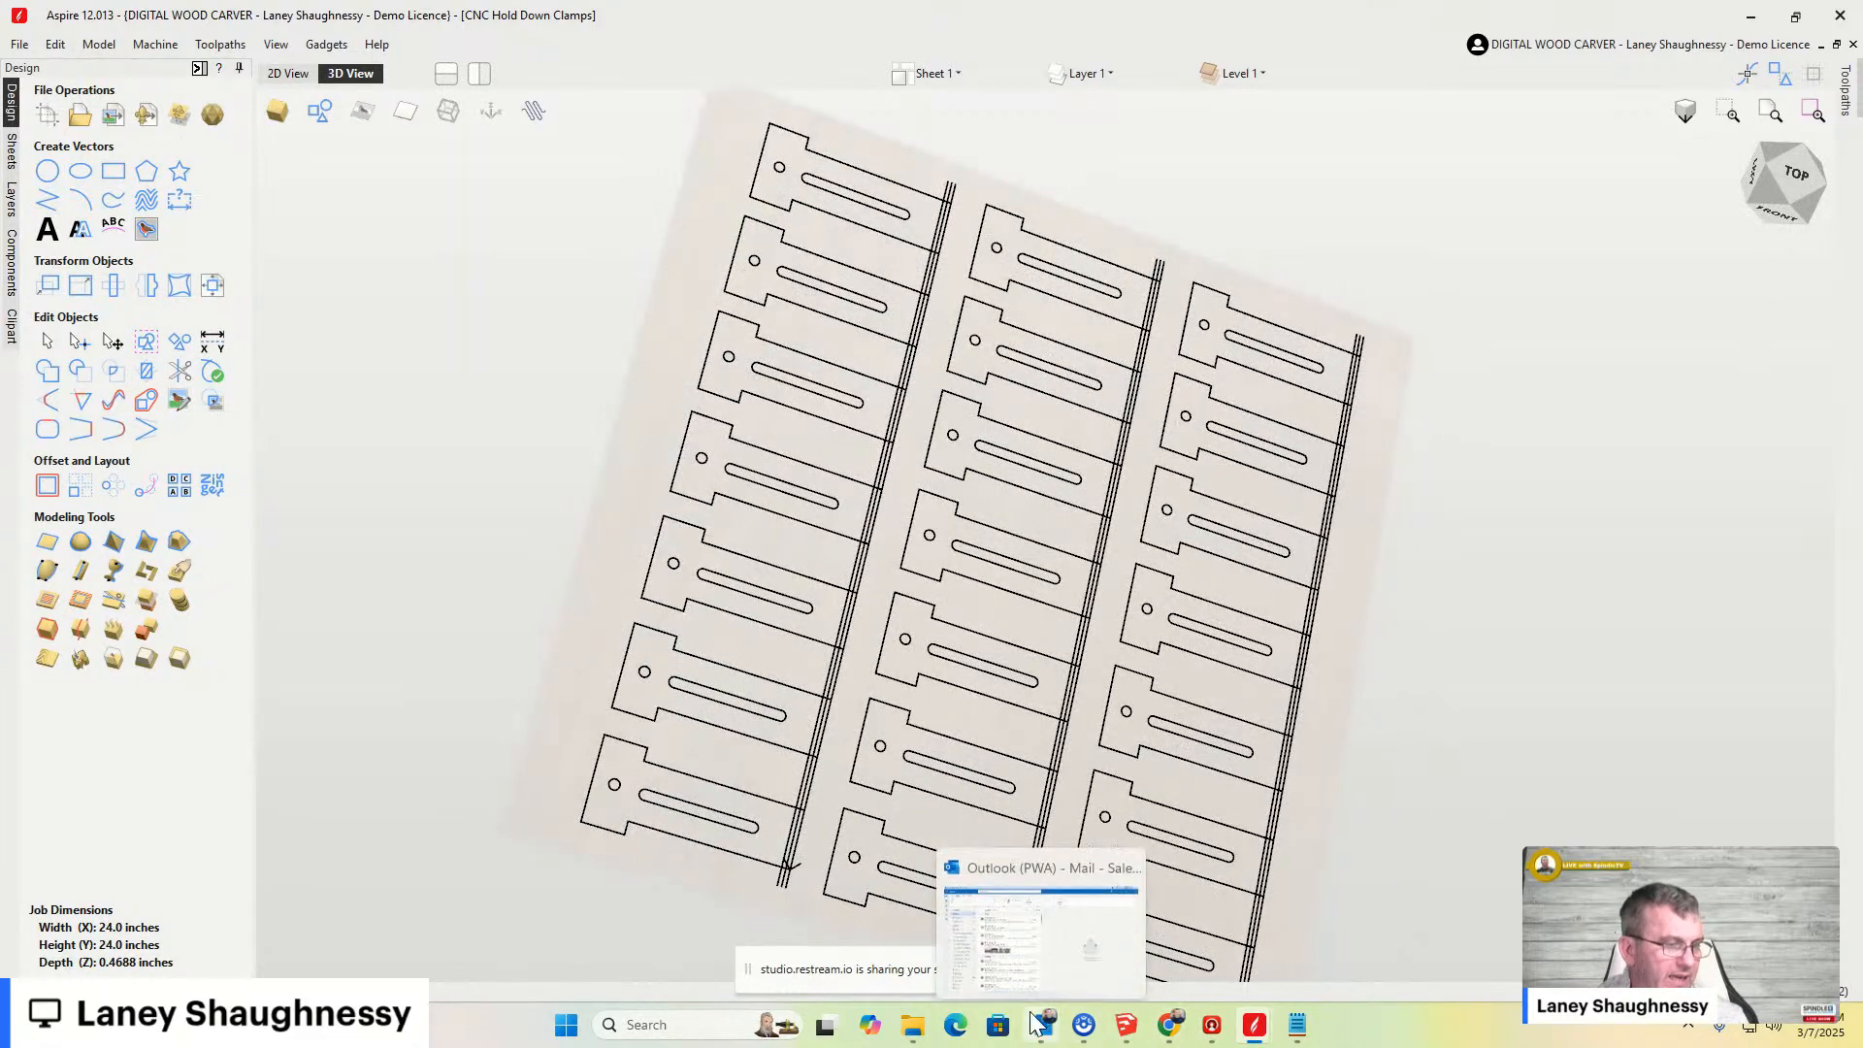
# - Return to the CNC CLAMPS folder and view the bolt and Clamp View 1 images
pyautogui.moveTo(905, 1038)
pyautogui.click(1018, 917)
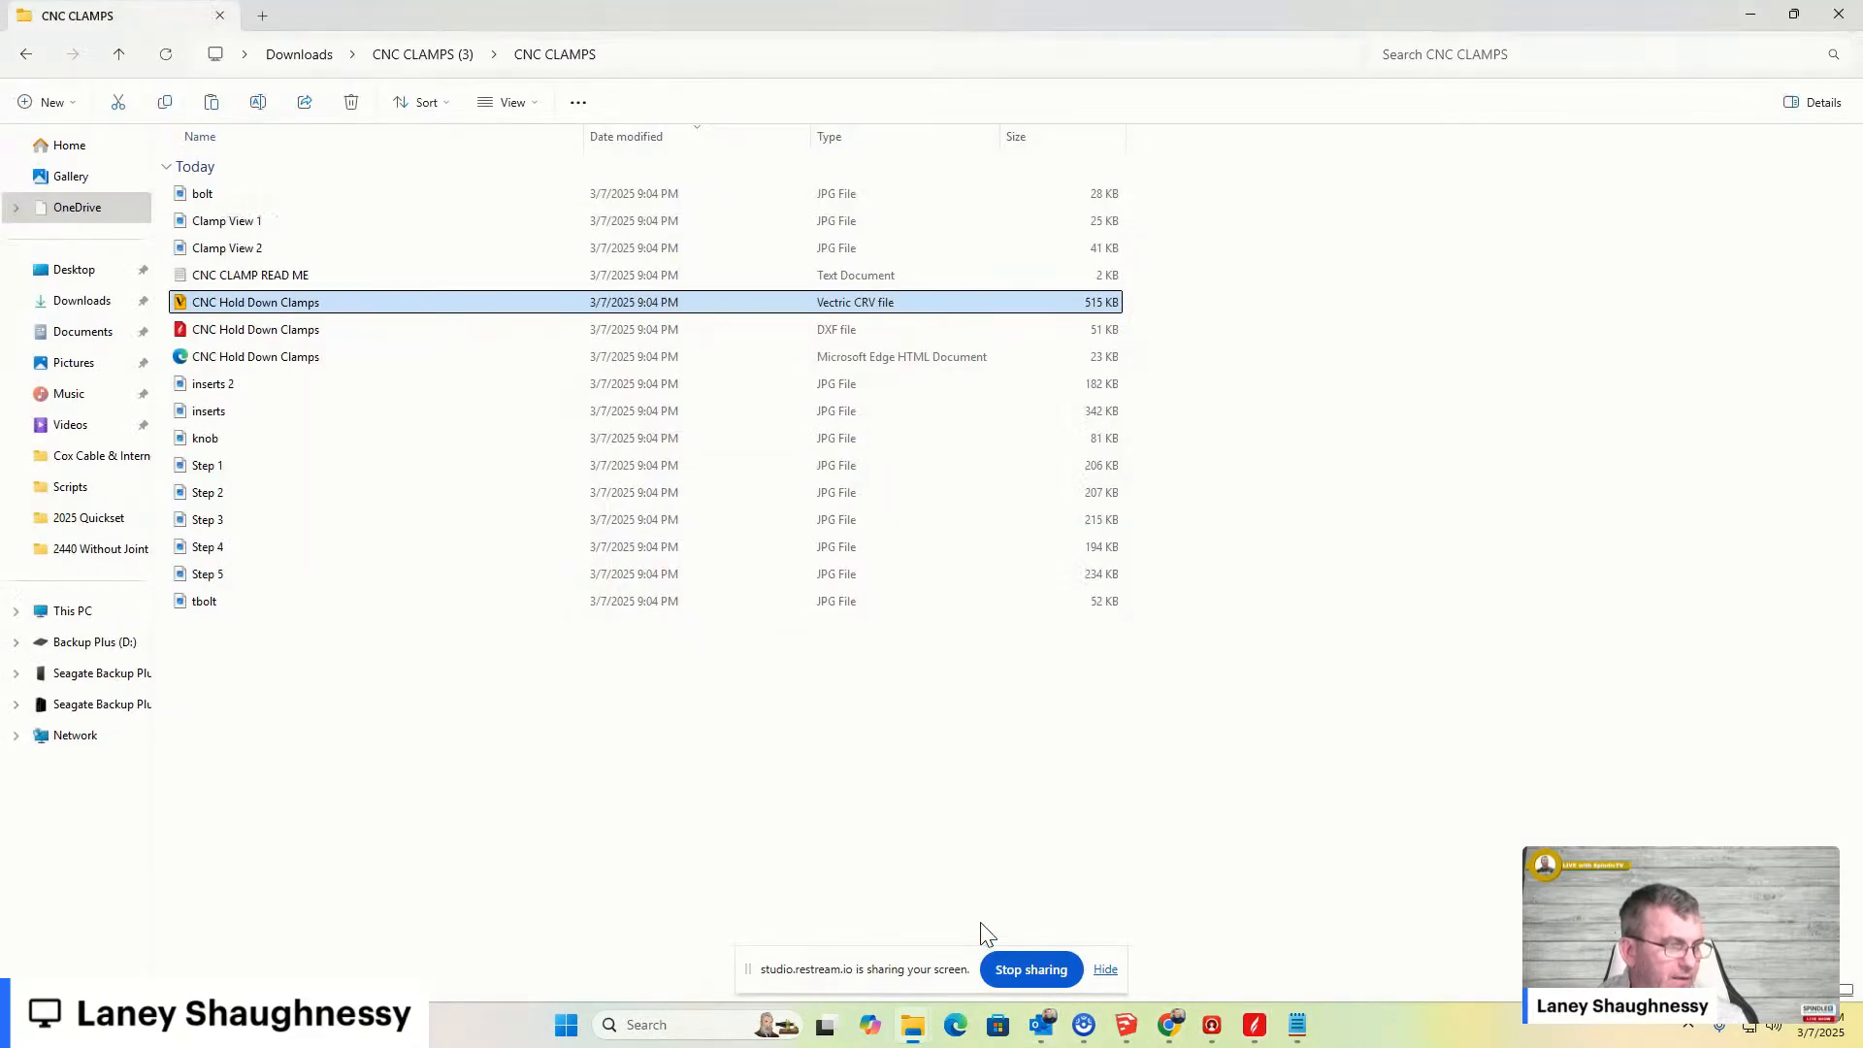
pyautogui.click(209, 197)
pyautogui.doubleClick(209, 197)
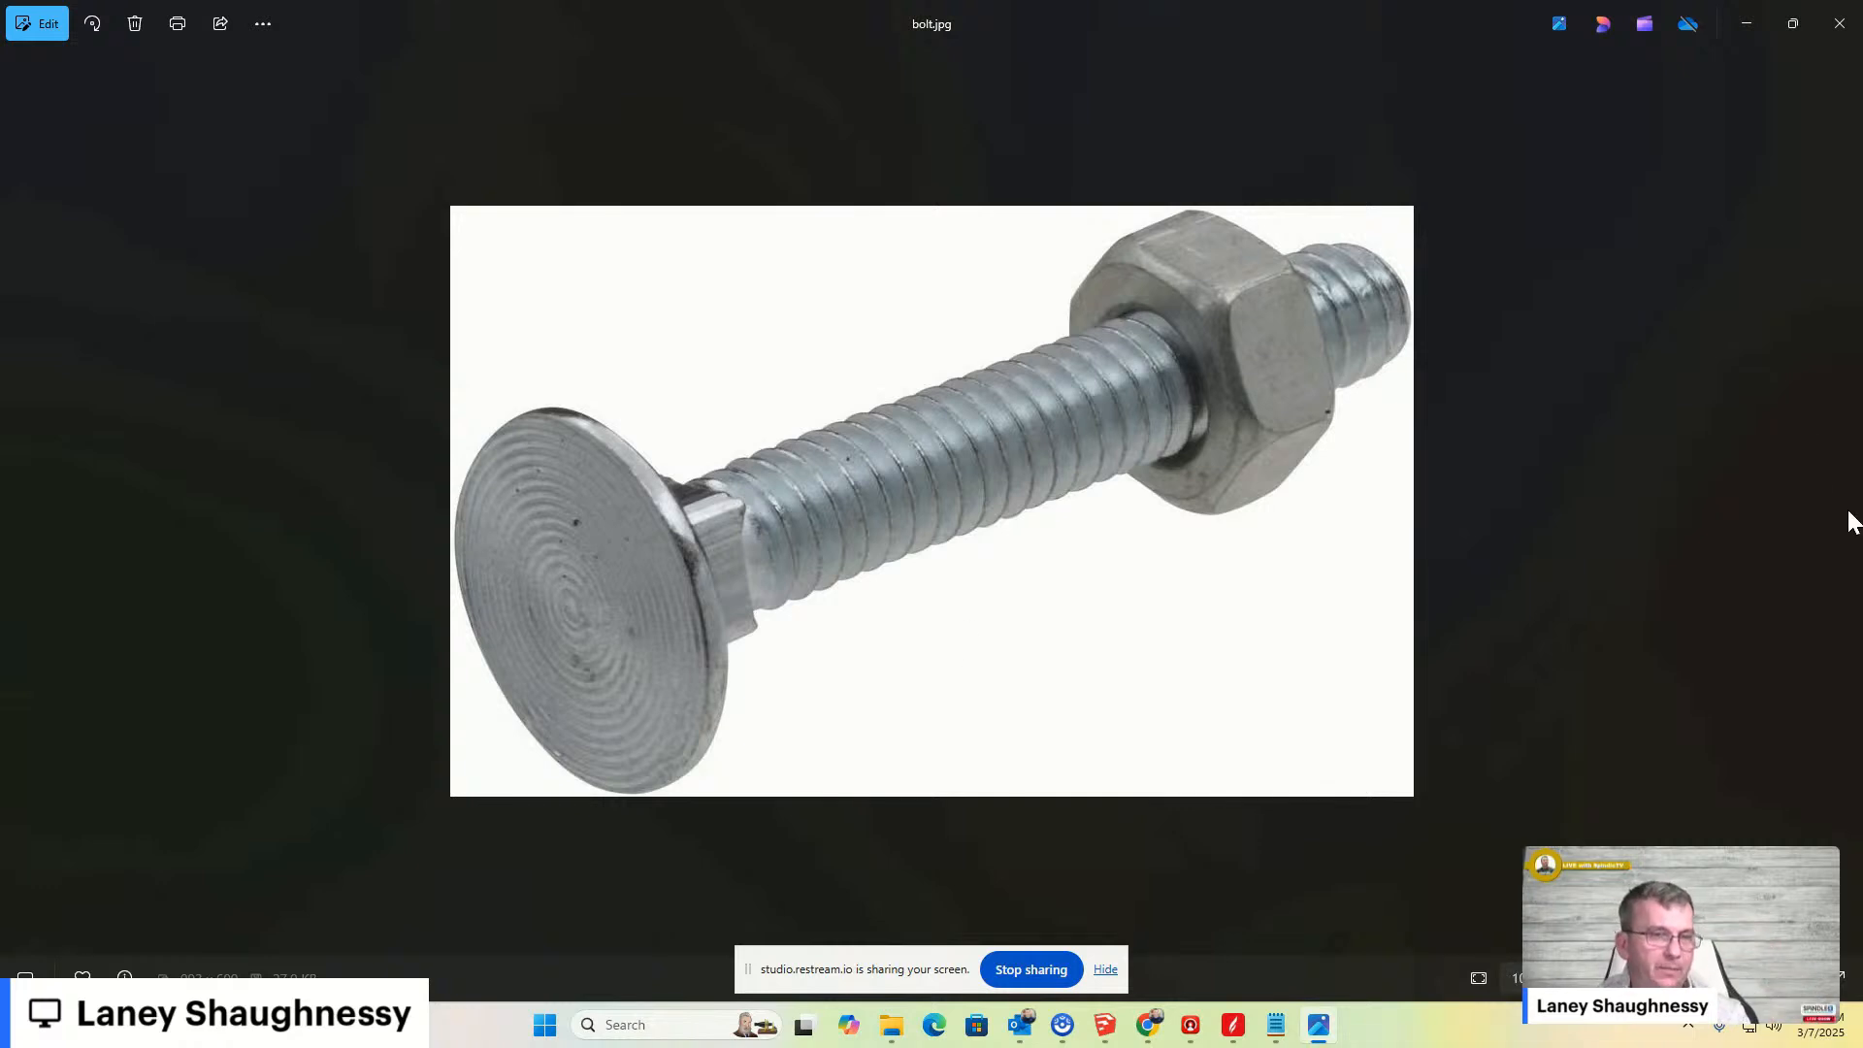
pyautogui.click(1839, 22)
pyautogui.doubleClick(235, 223)
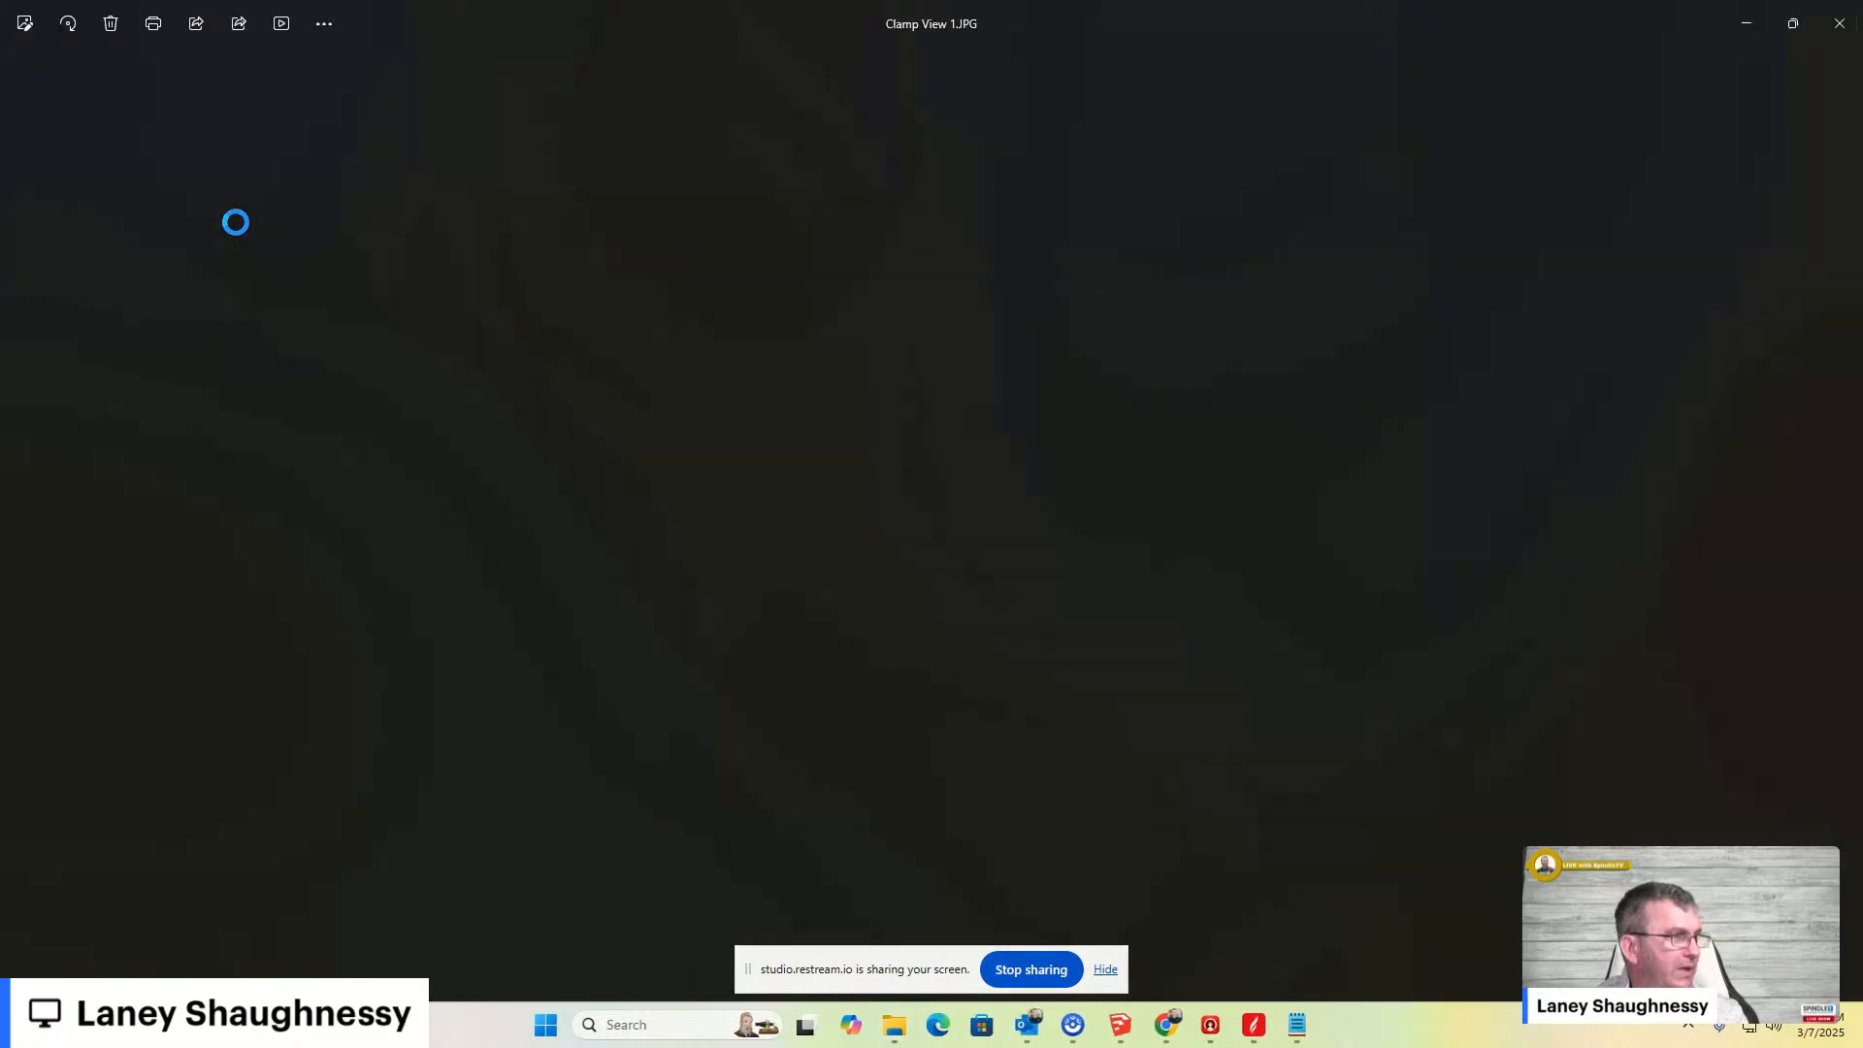
pyautogui.scroll(3, 819, 508)
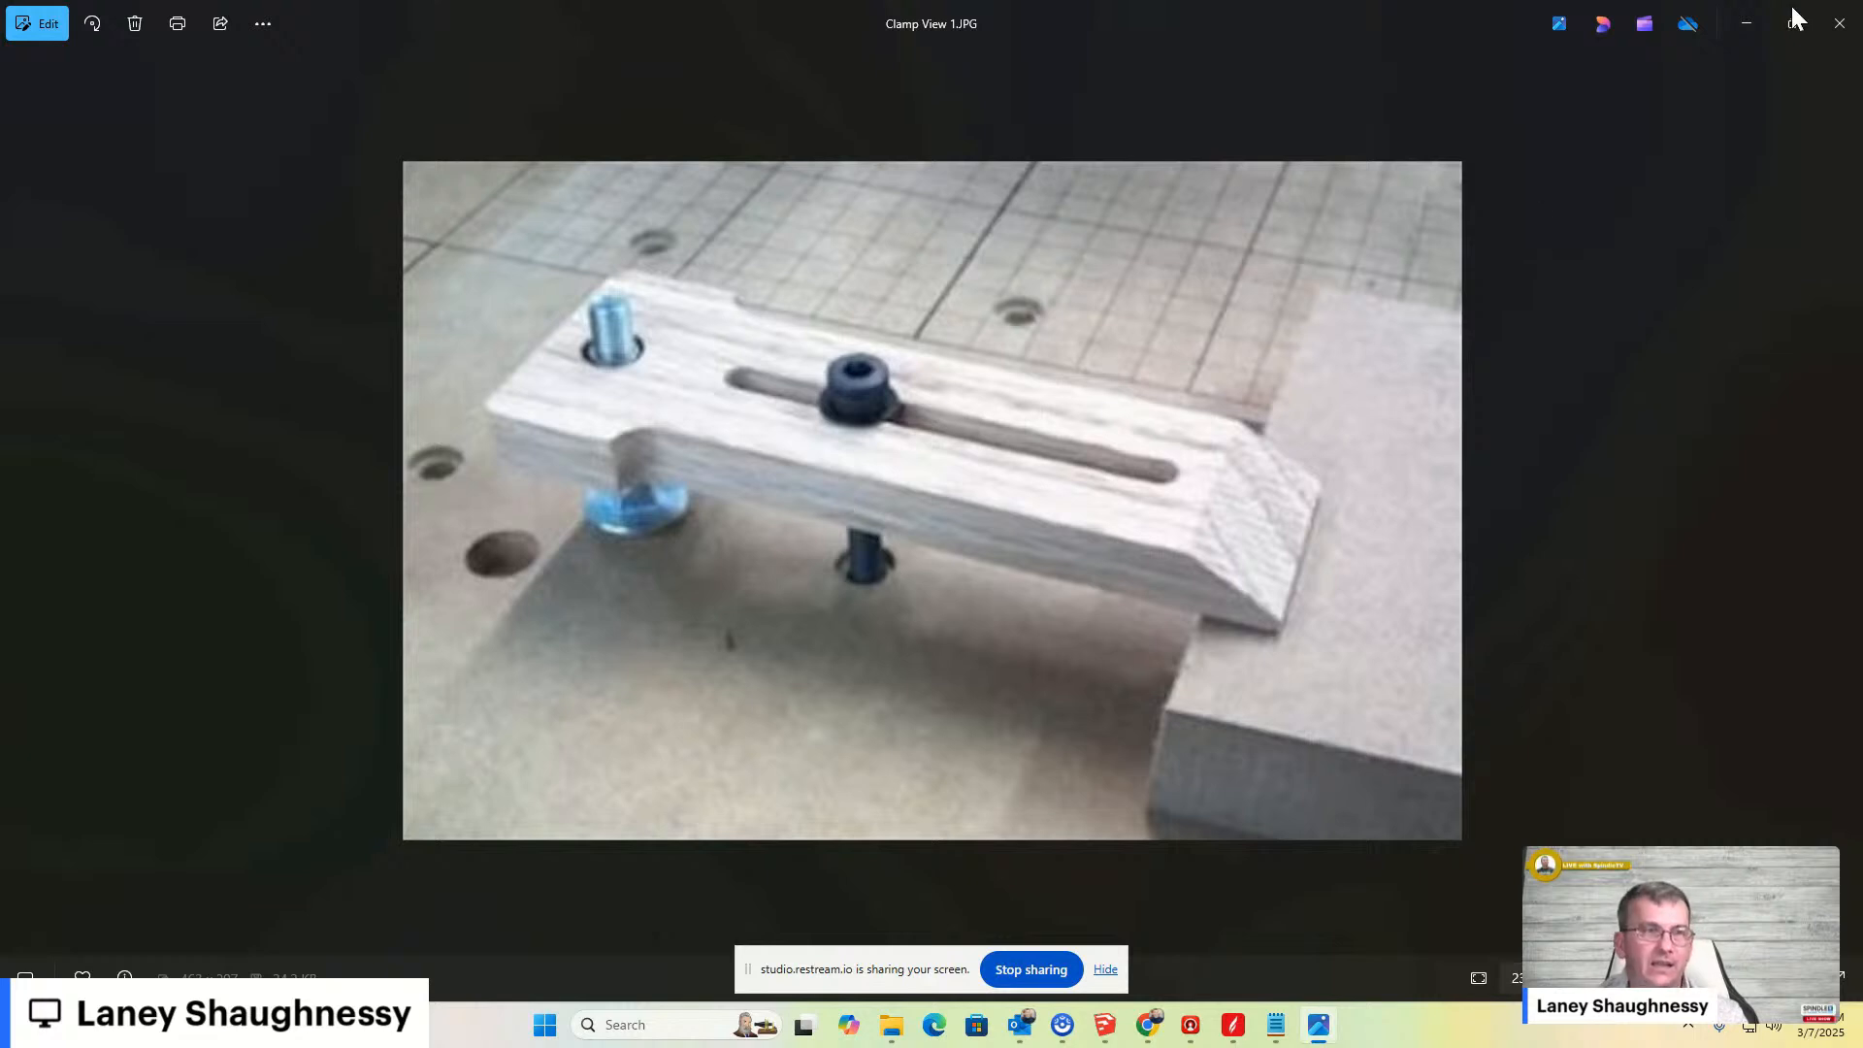
pyautogui.click(1838, 22)
# - View the Clamp View 2 image, then open the inserts 2 image
pyautogui.click(223, 249)
pyautogui.doubleClick(223, 250)
pyautogui.scroll(2, 718, 468)
pyautogui.scroll(-2, 720, 468)
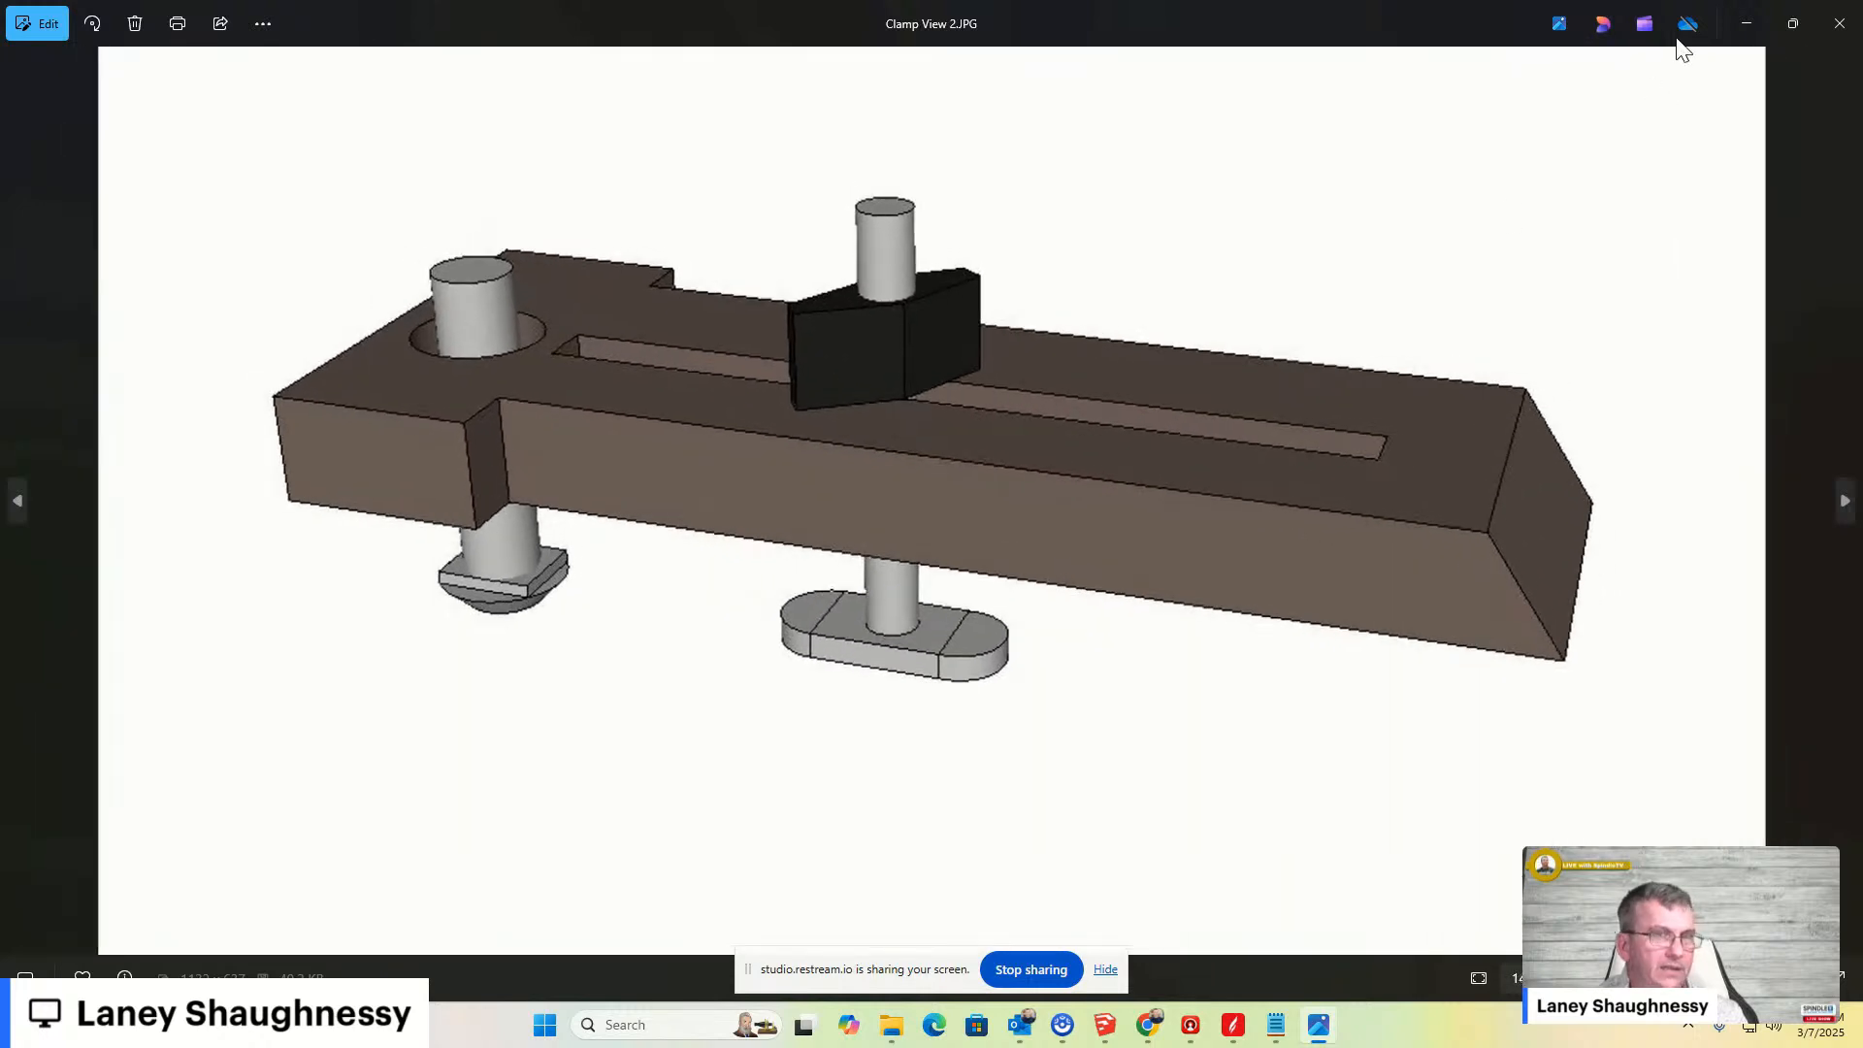
pyautogui.click(1838, 22)
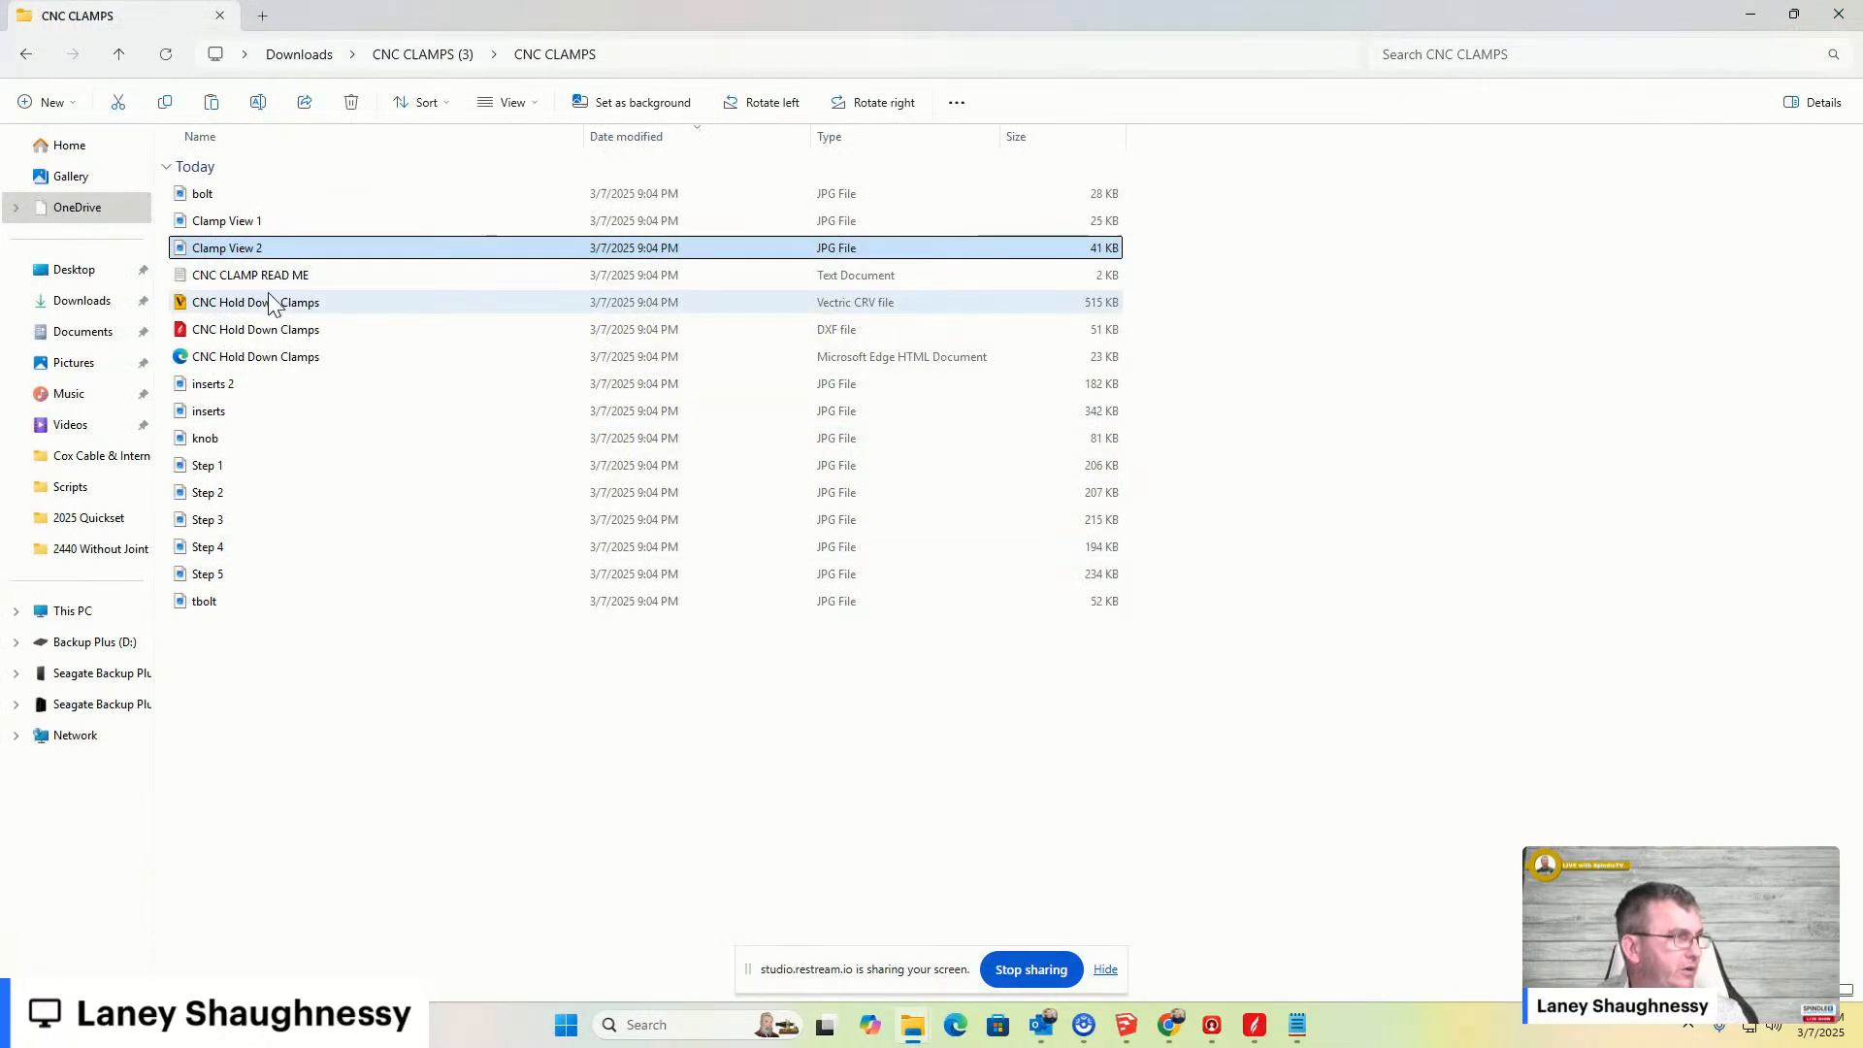
pyautogui.click(205, 388)
pyautogui.doubleClick(205, 387)
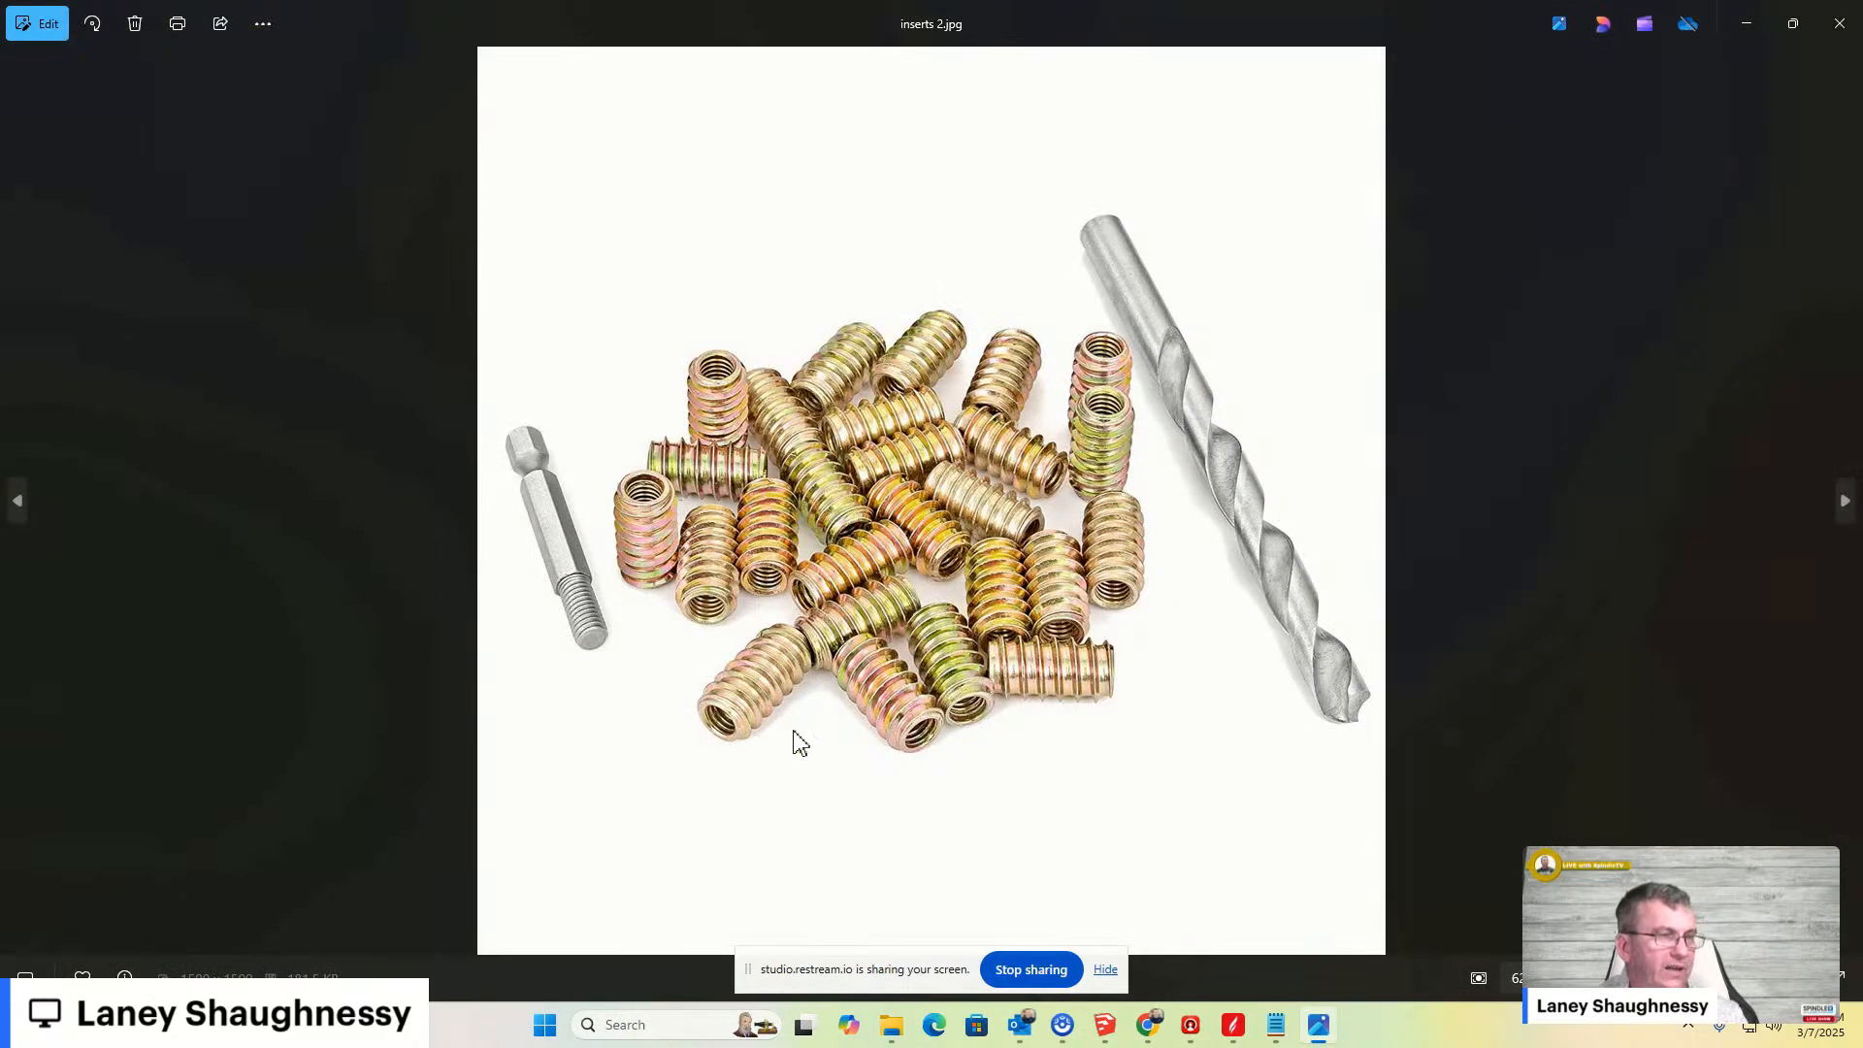
# - Close the inserts 2 image, then open and view the inserts image from the CNC CLAMPS folder
pyautogui.click(1838, 22)
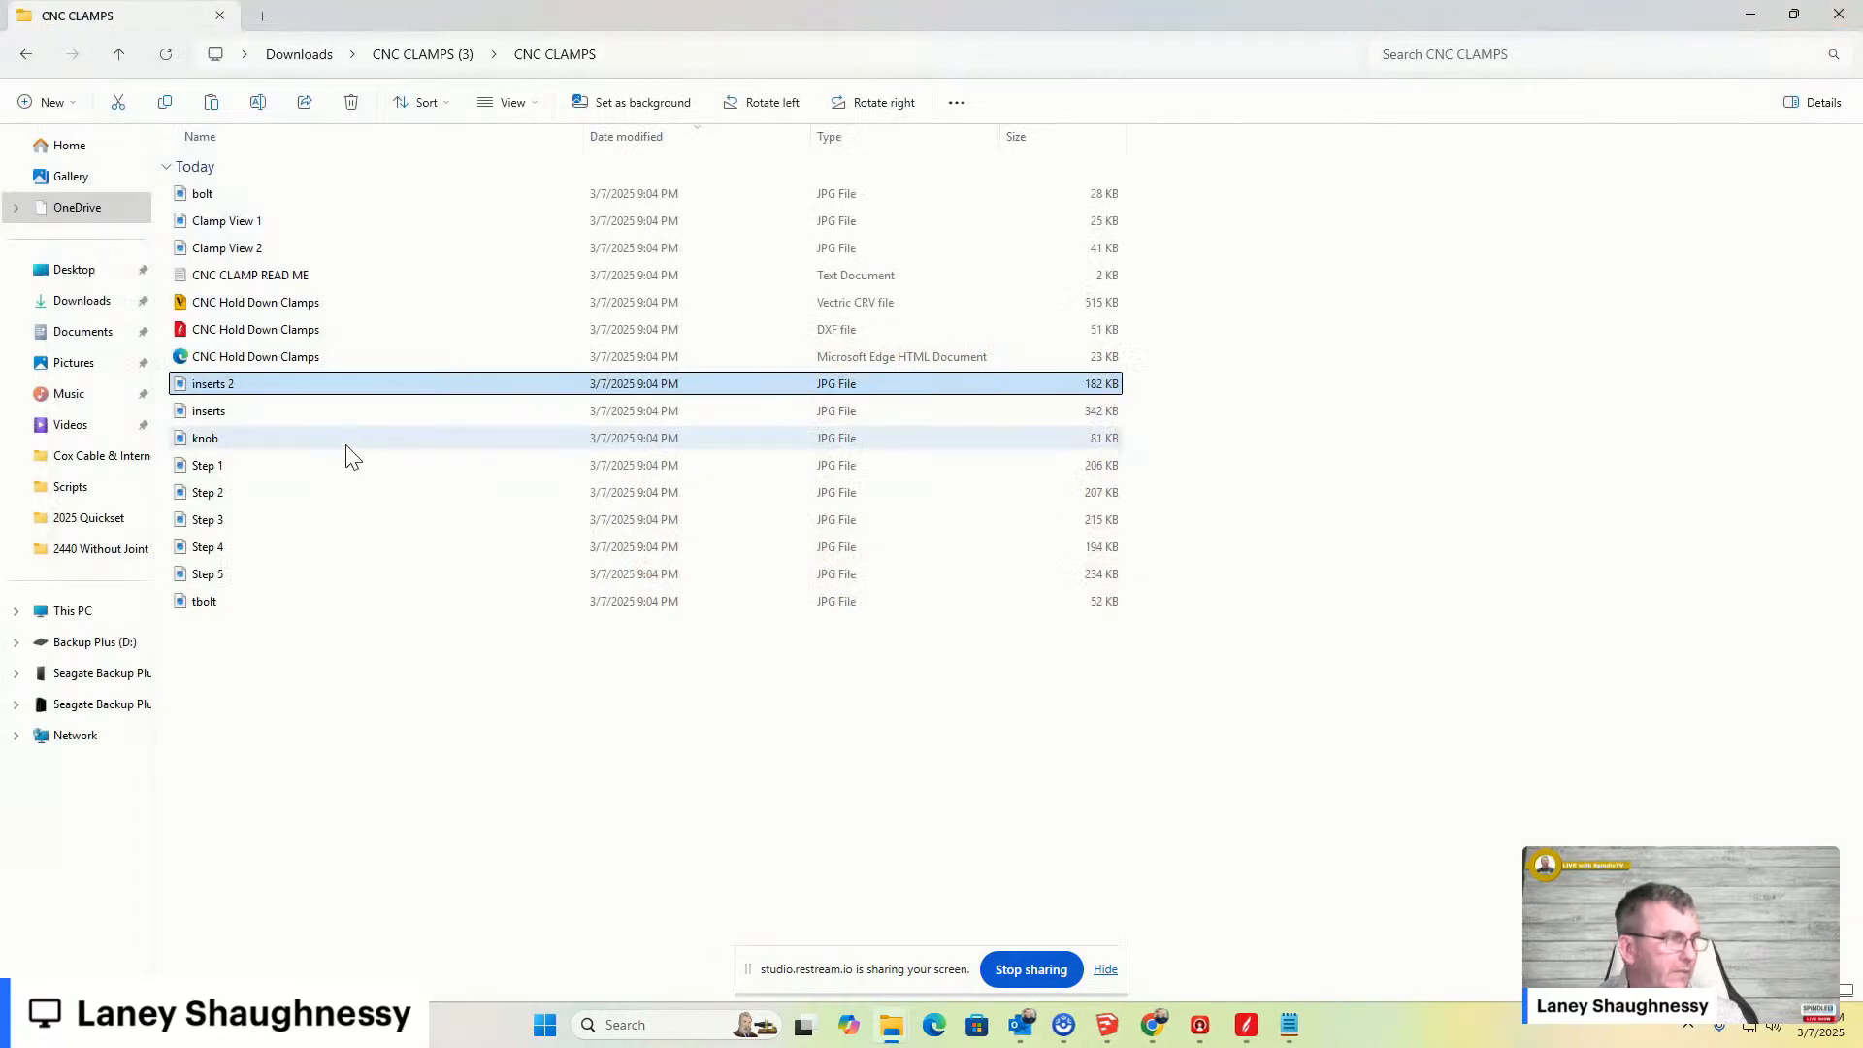
pyautogui.click(215, 414)
pyautogui.doubleClick(209, 412)
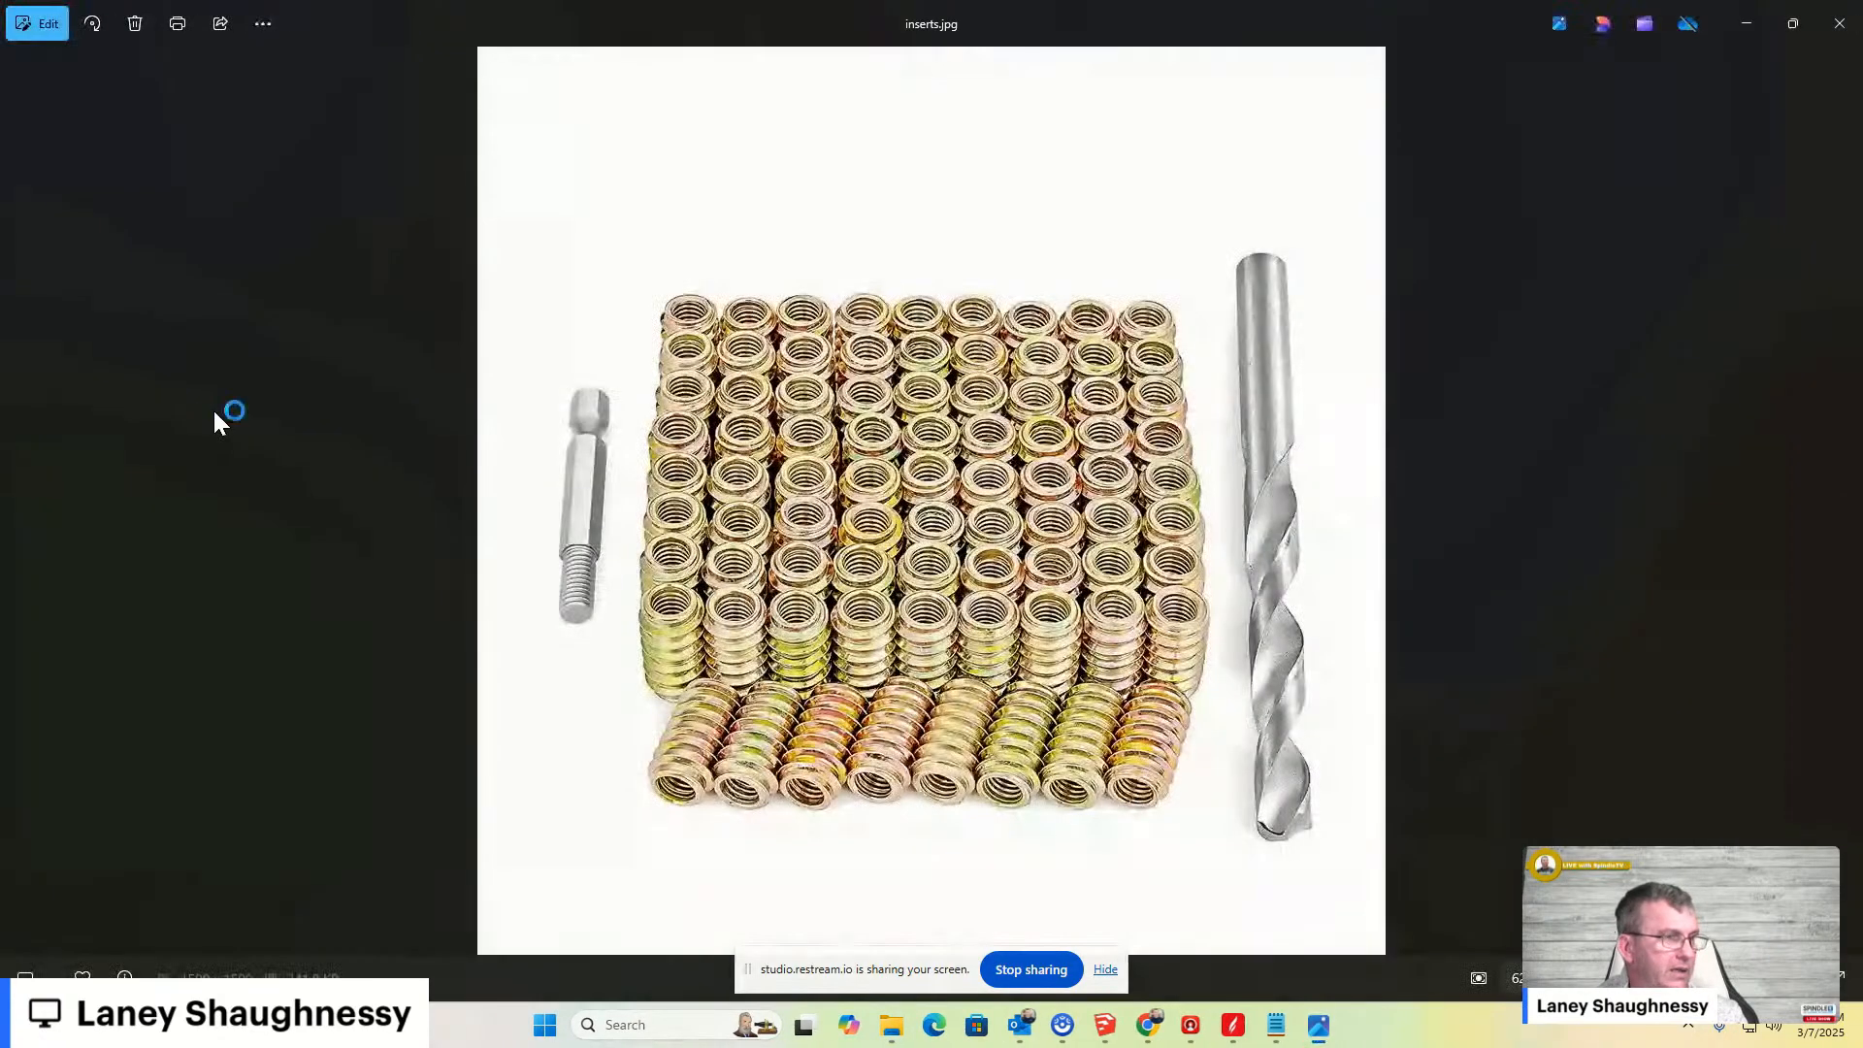
pyautogui.click(1840, 27)
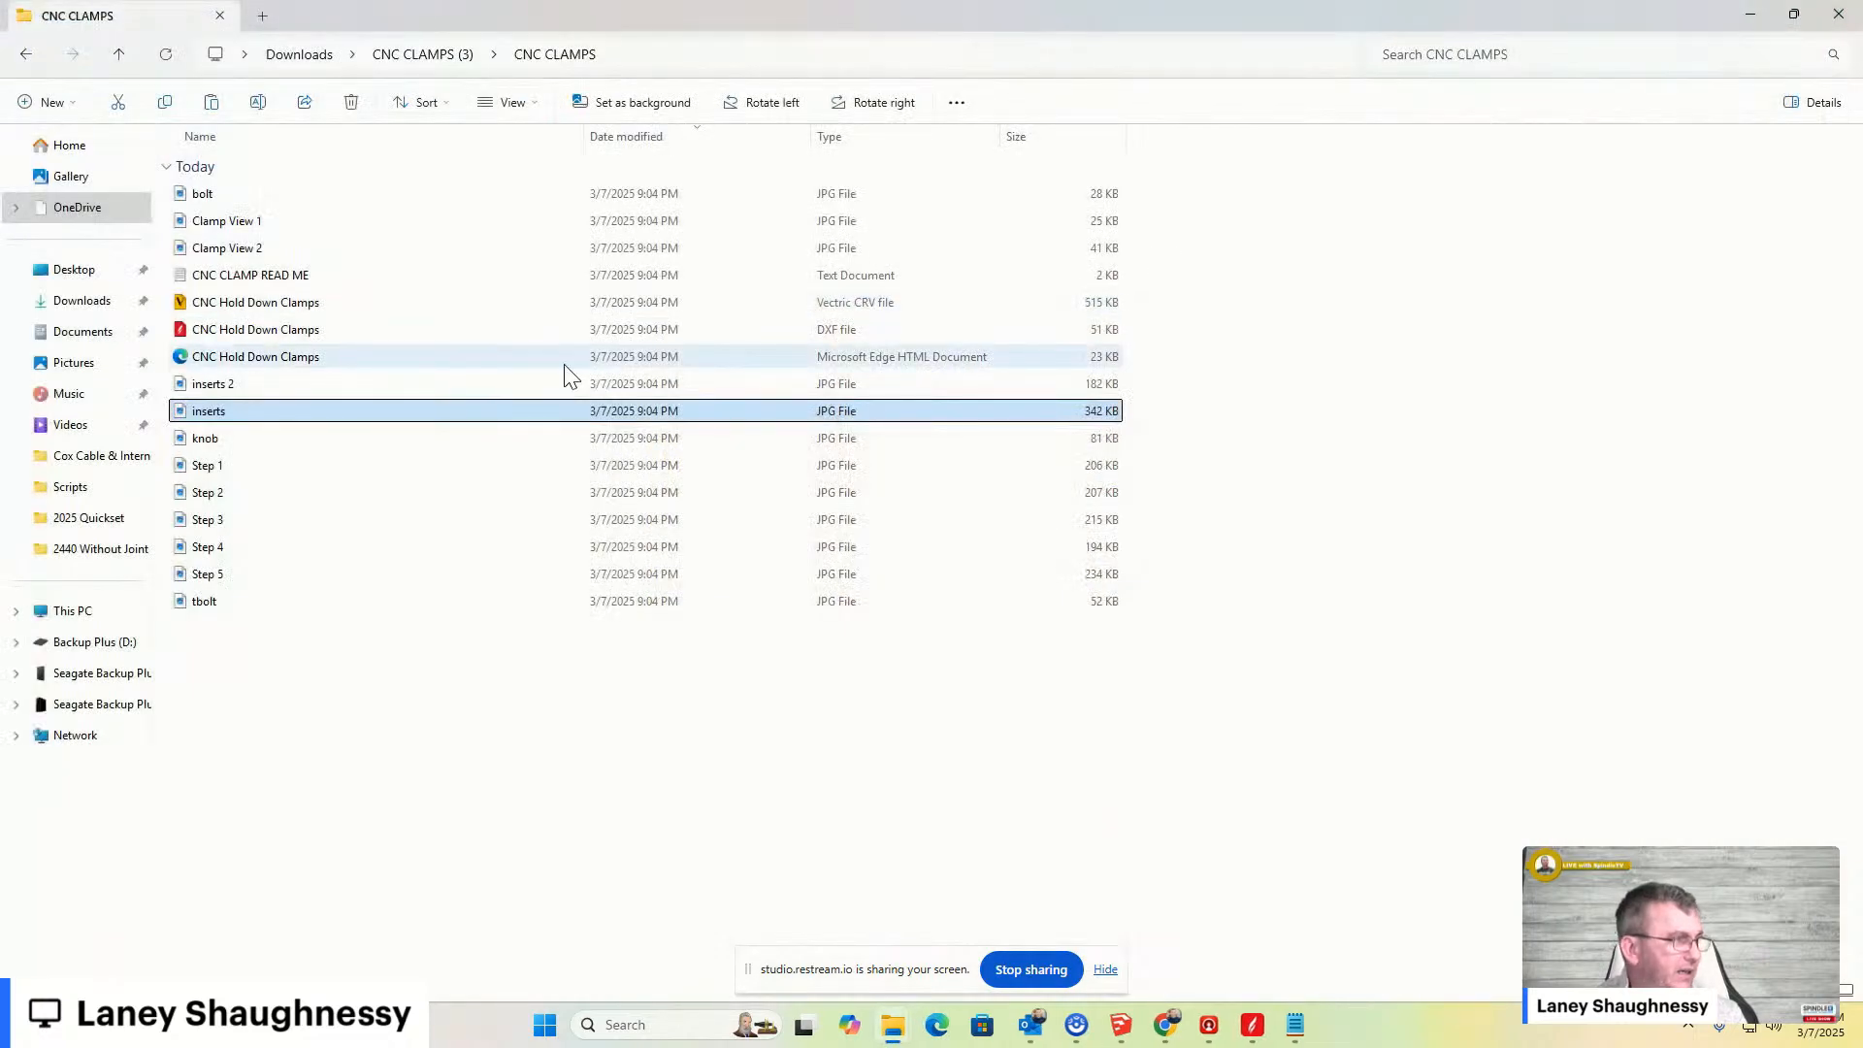
# - Open and view the knob image, then the tbolt image, closing each afterwards
pyautogui.doubleClick(218, 439)
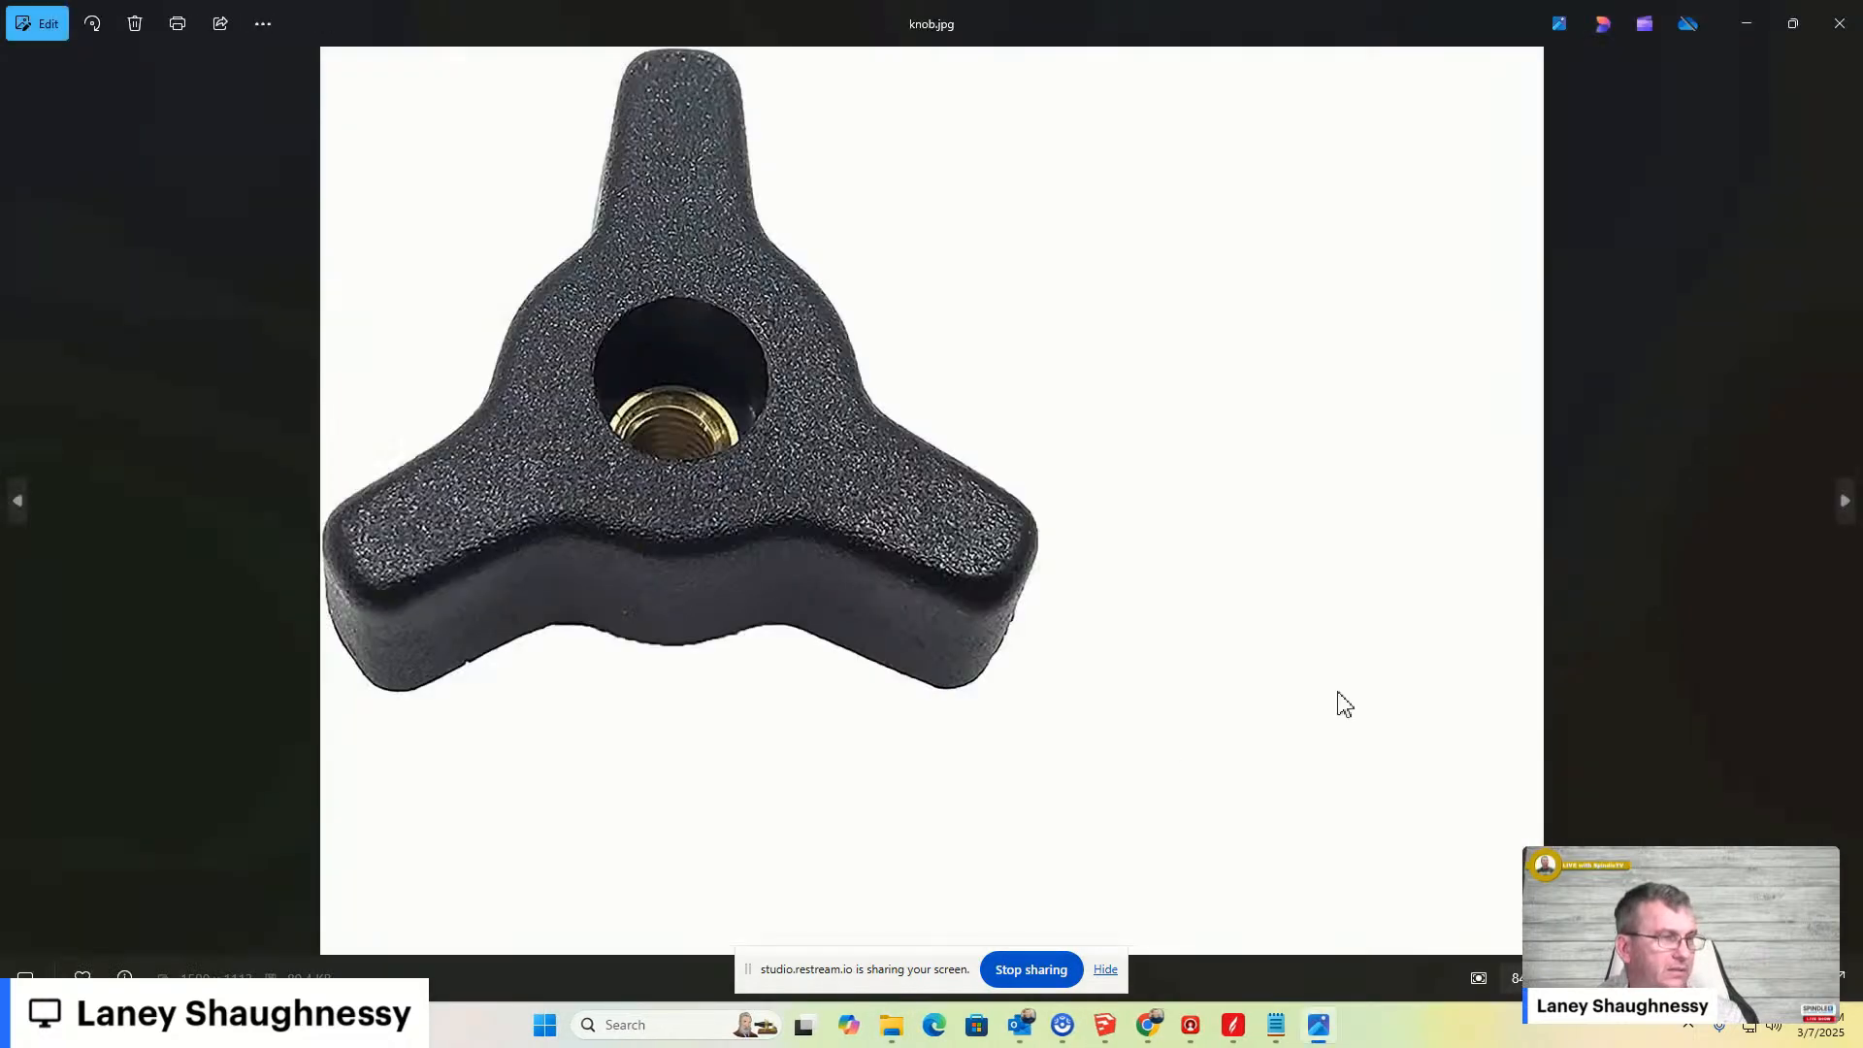
pyautogui.click(1841, 24)
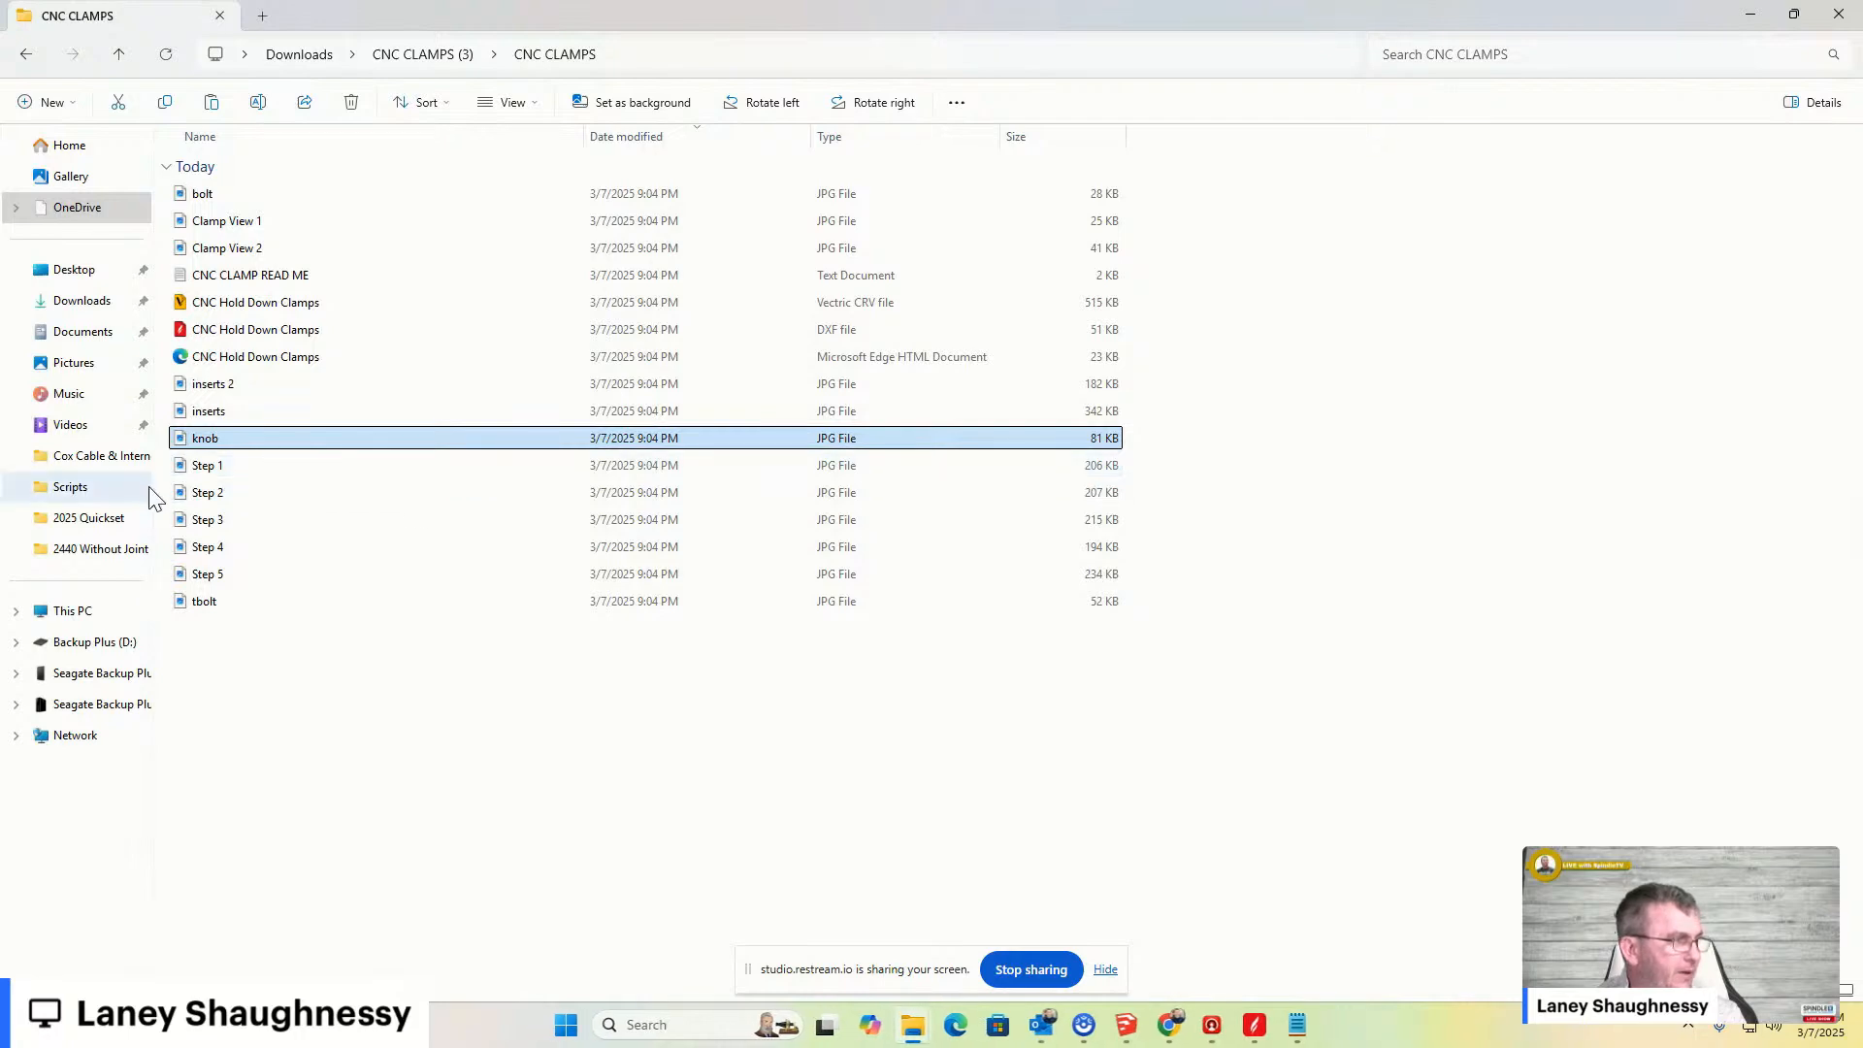
pyautogui.doubleClick(205, 602)
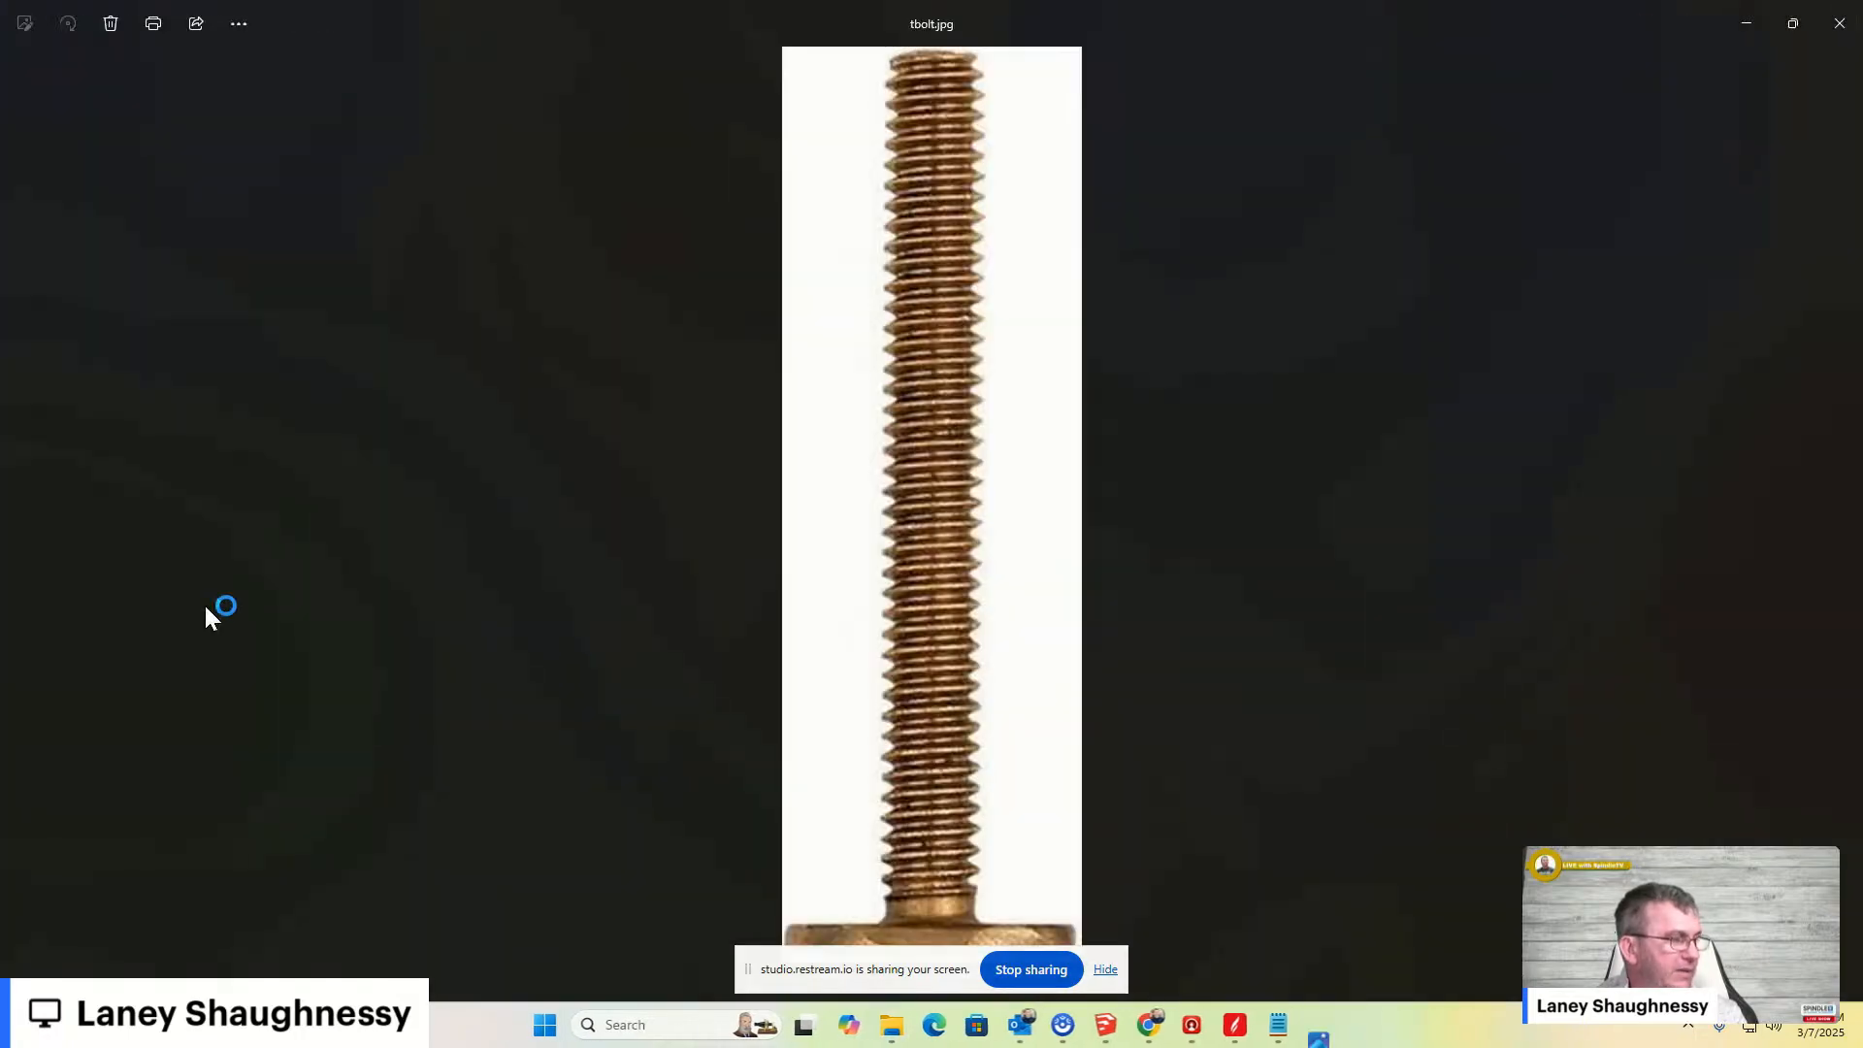
pyautogui.click(1840, 24)
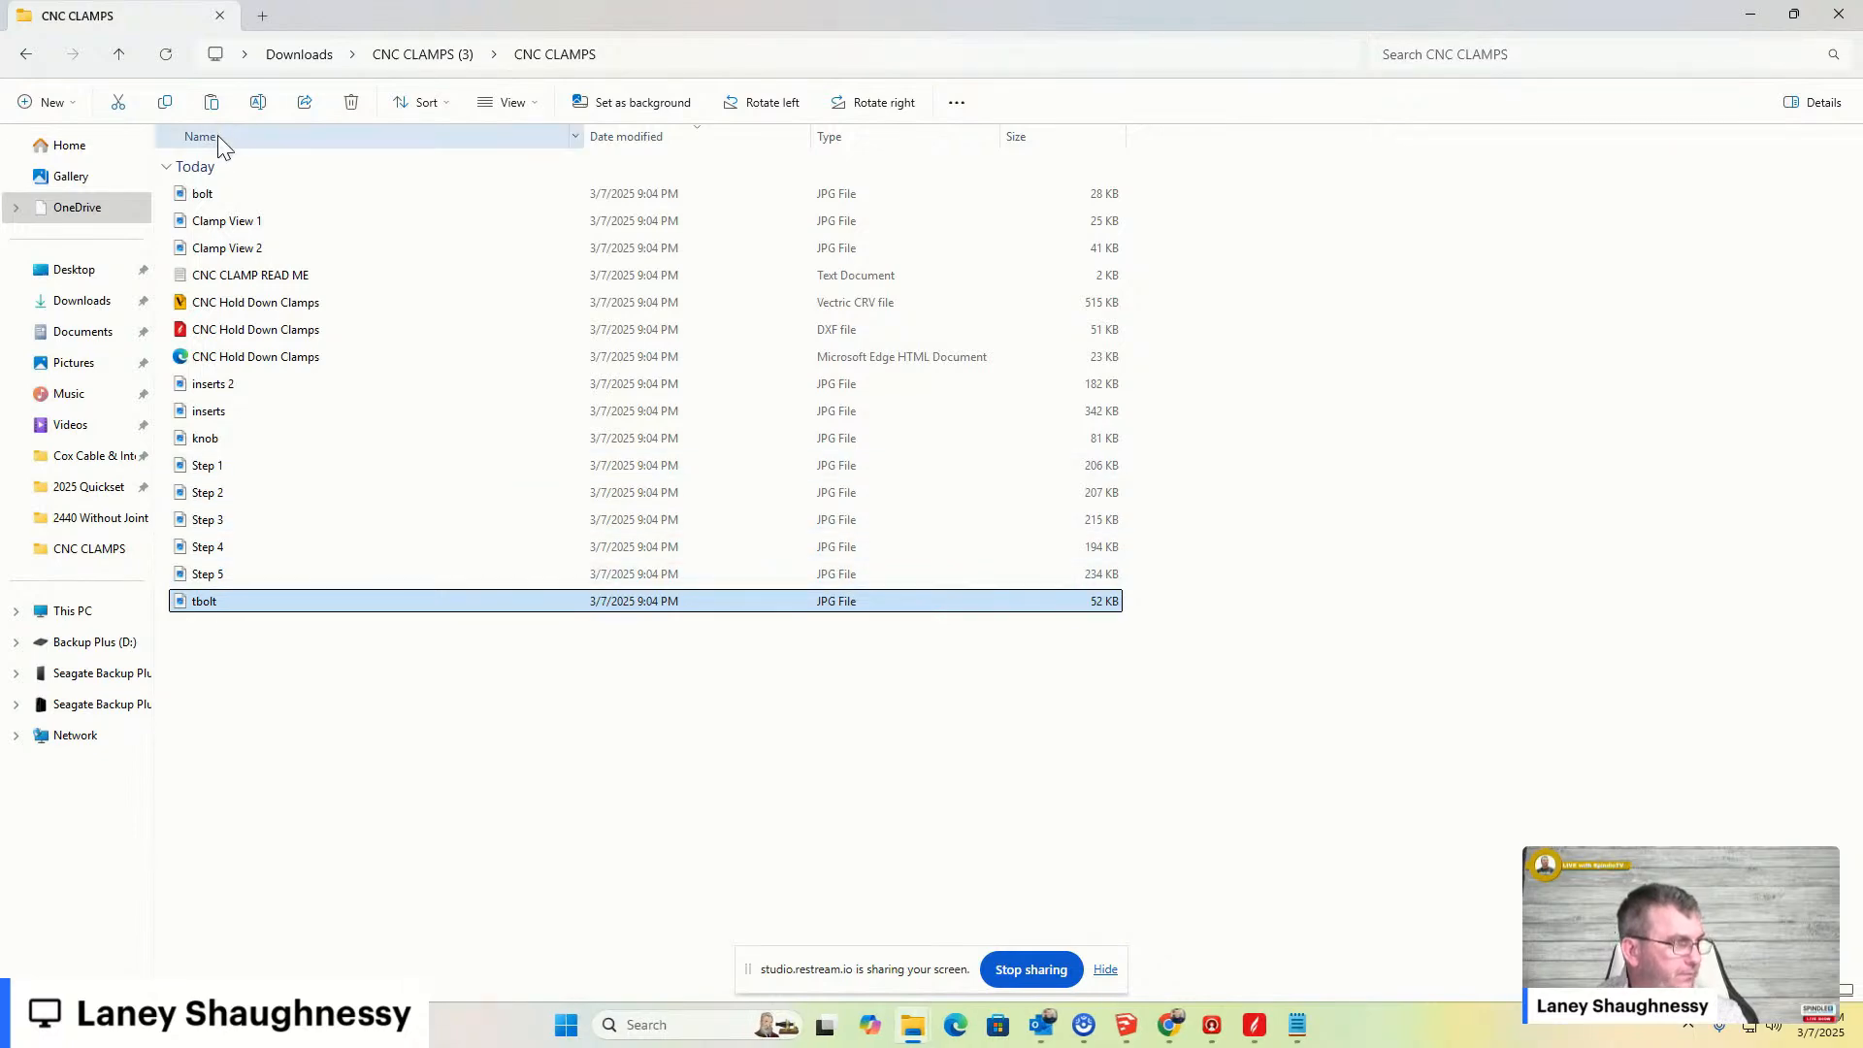
# - Open the CNC CLAMP READ ME text file, highlight the hardware links section, and close its tab
pyautogui.click(233, 275)
pyautogui.doubleClick(233, 275)
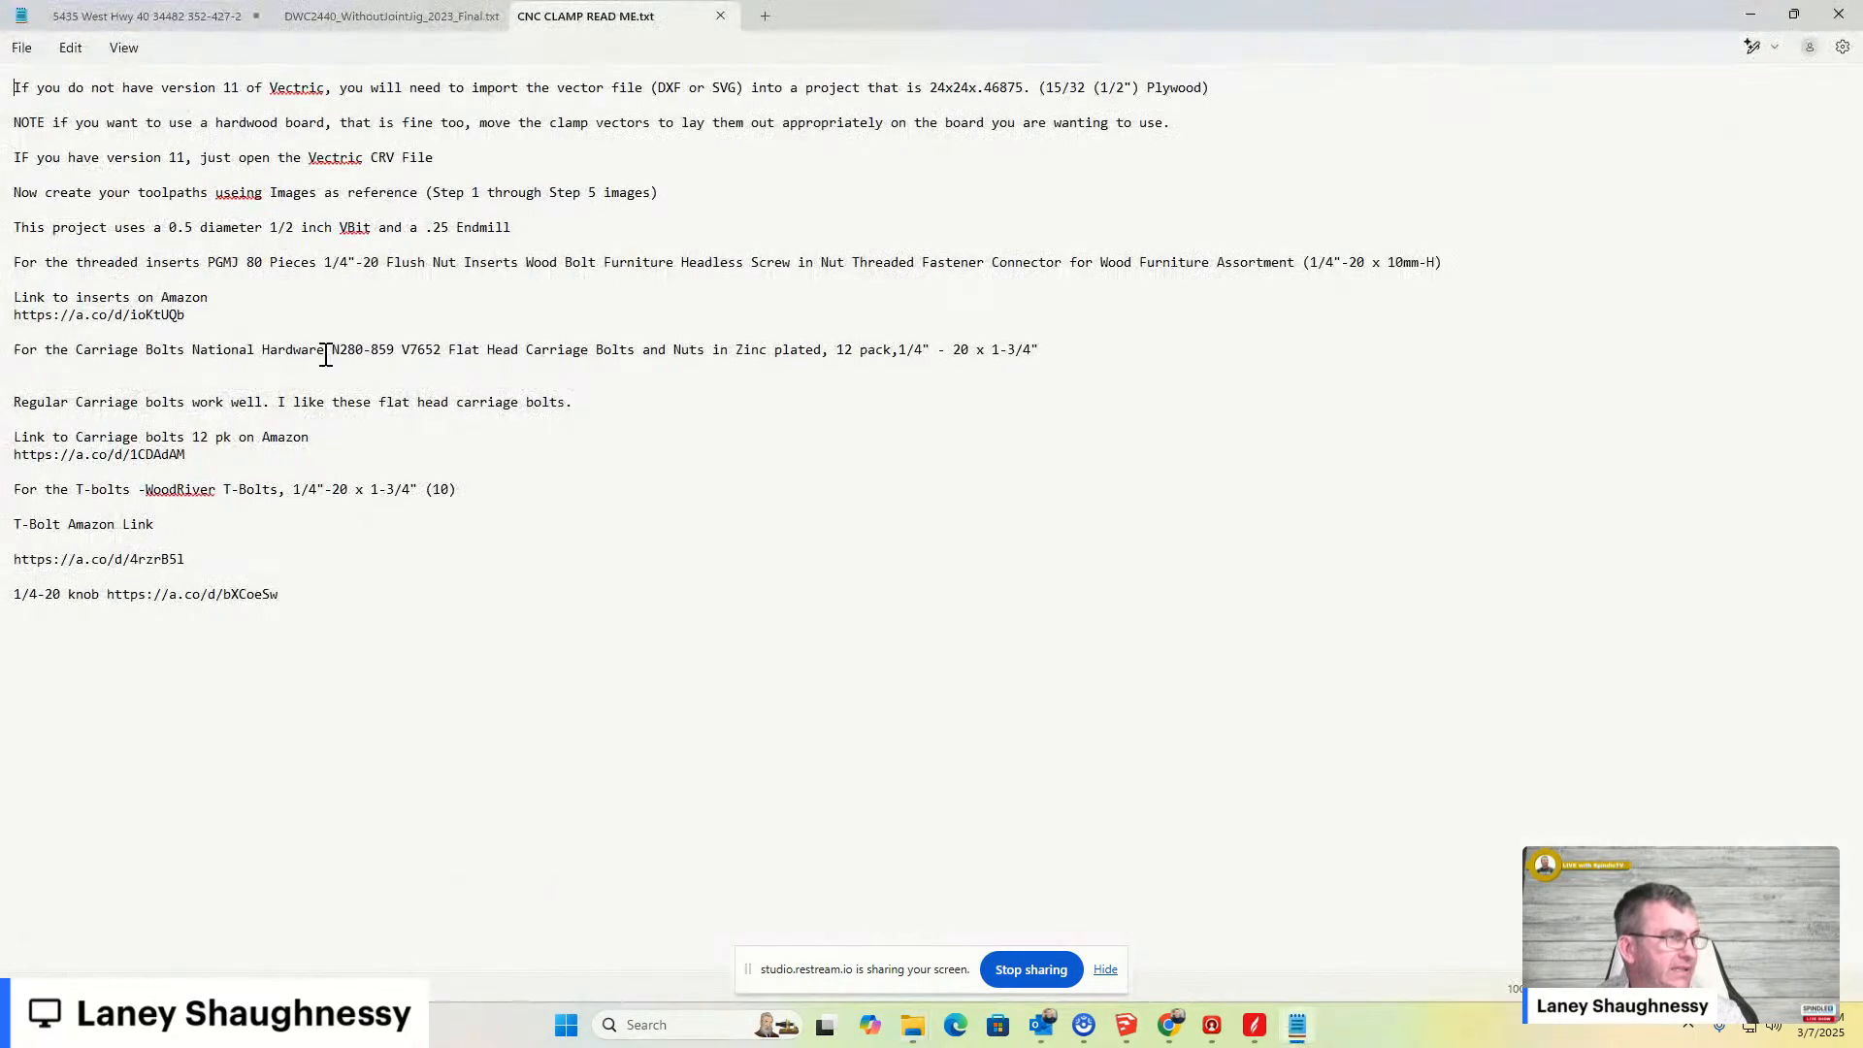
pyautogui.moveTo(5, 292); pyautogui.dragTo(351, 604)
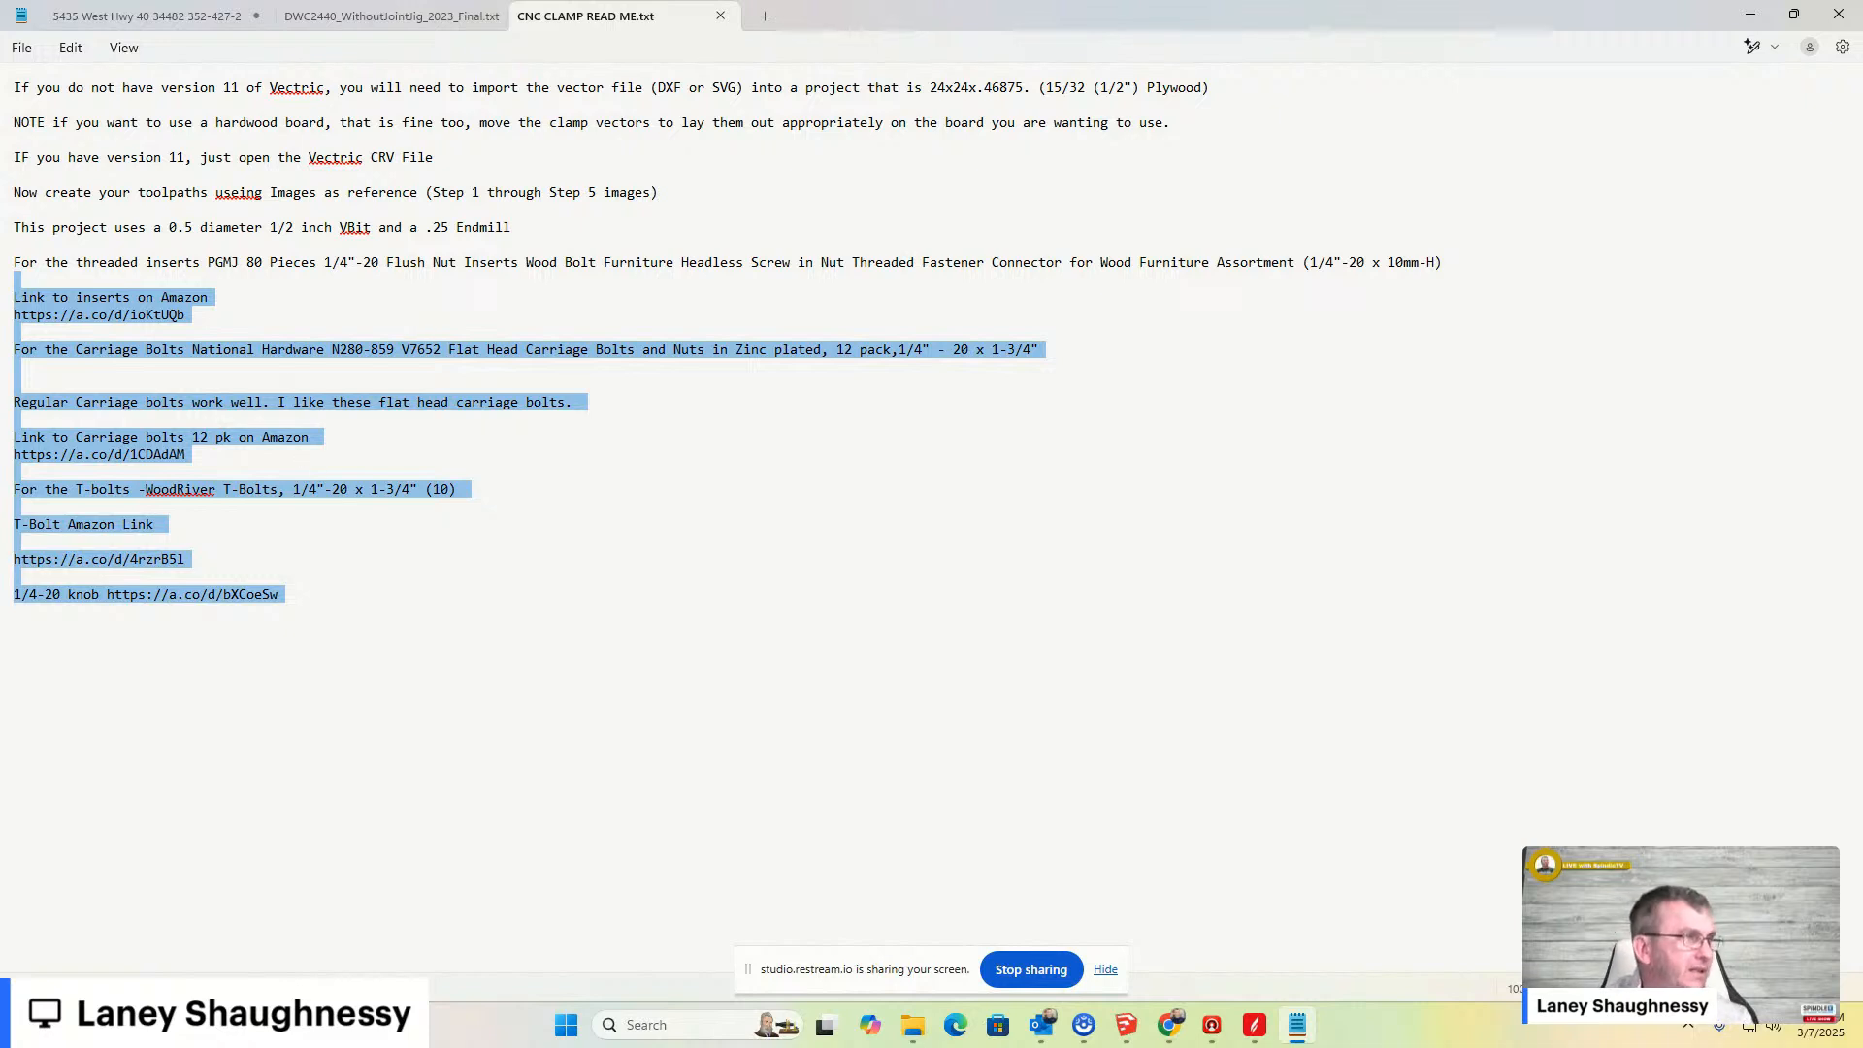
pyautogui.click(720, 16)
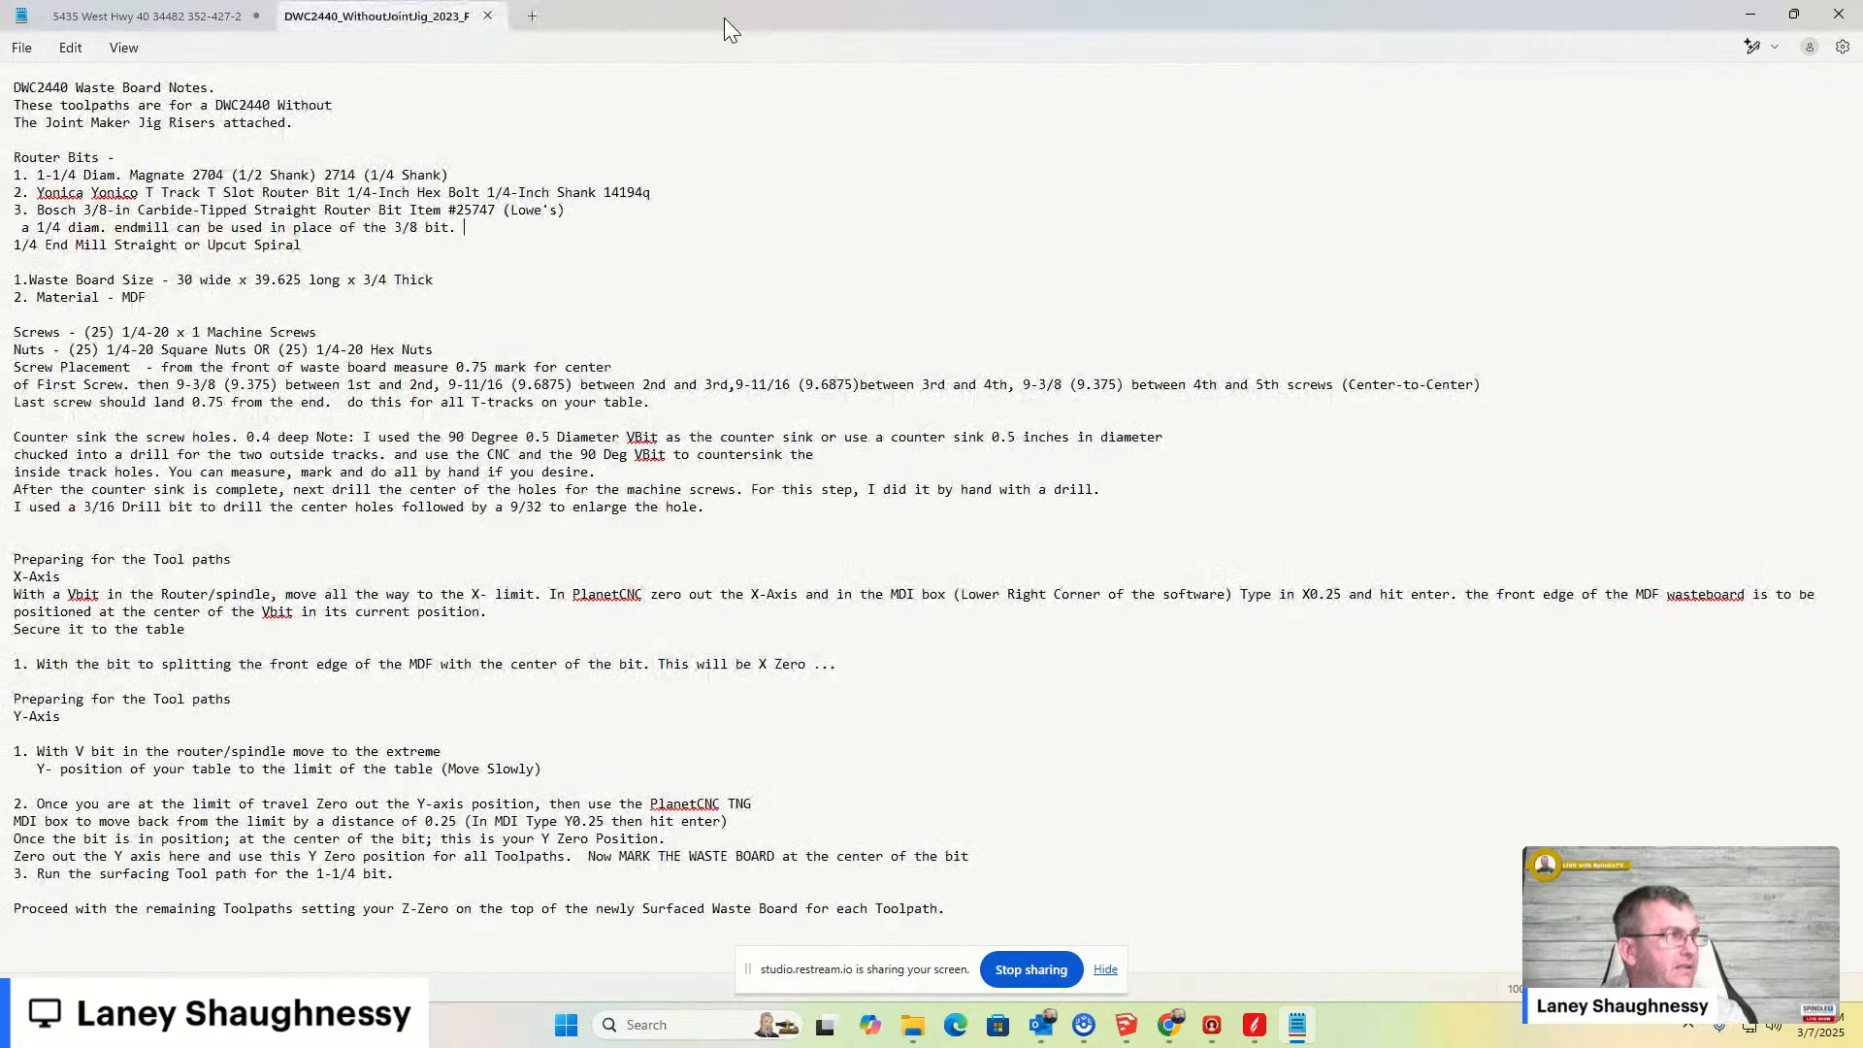
# - Close the DWC2440 notes tab and minimize the text editor, the CNC CLAMPS folder and Aspire
pyautogui.click(489, 17)
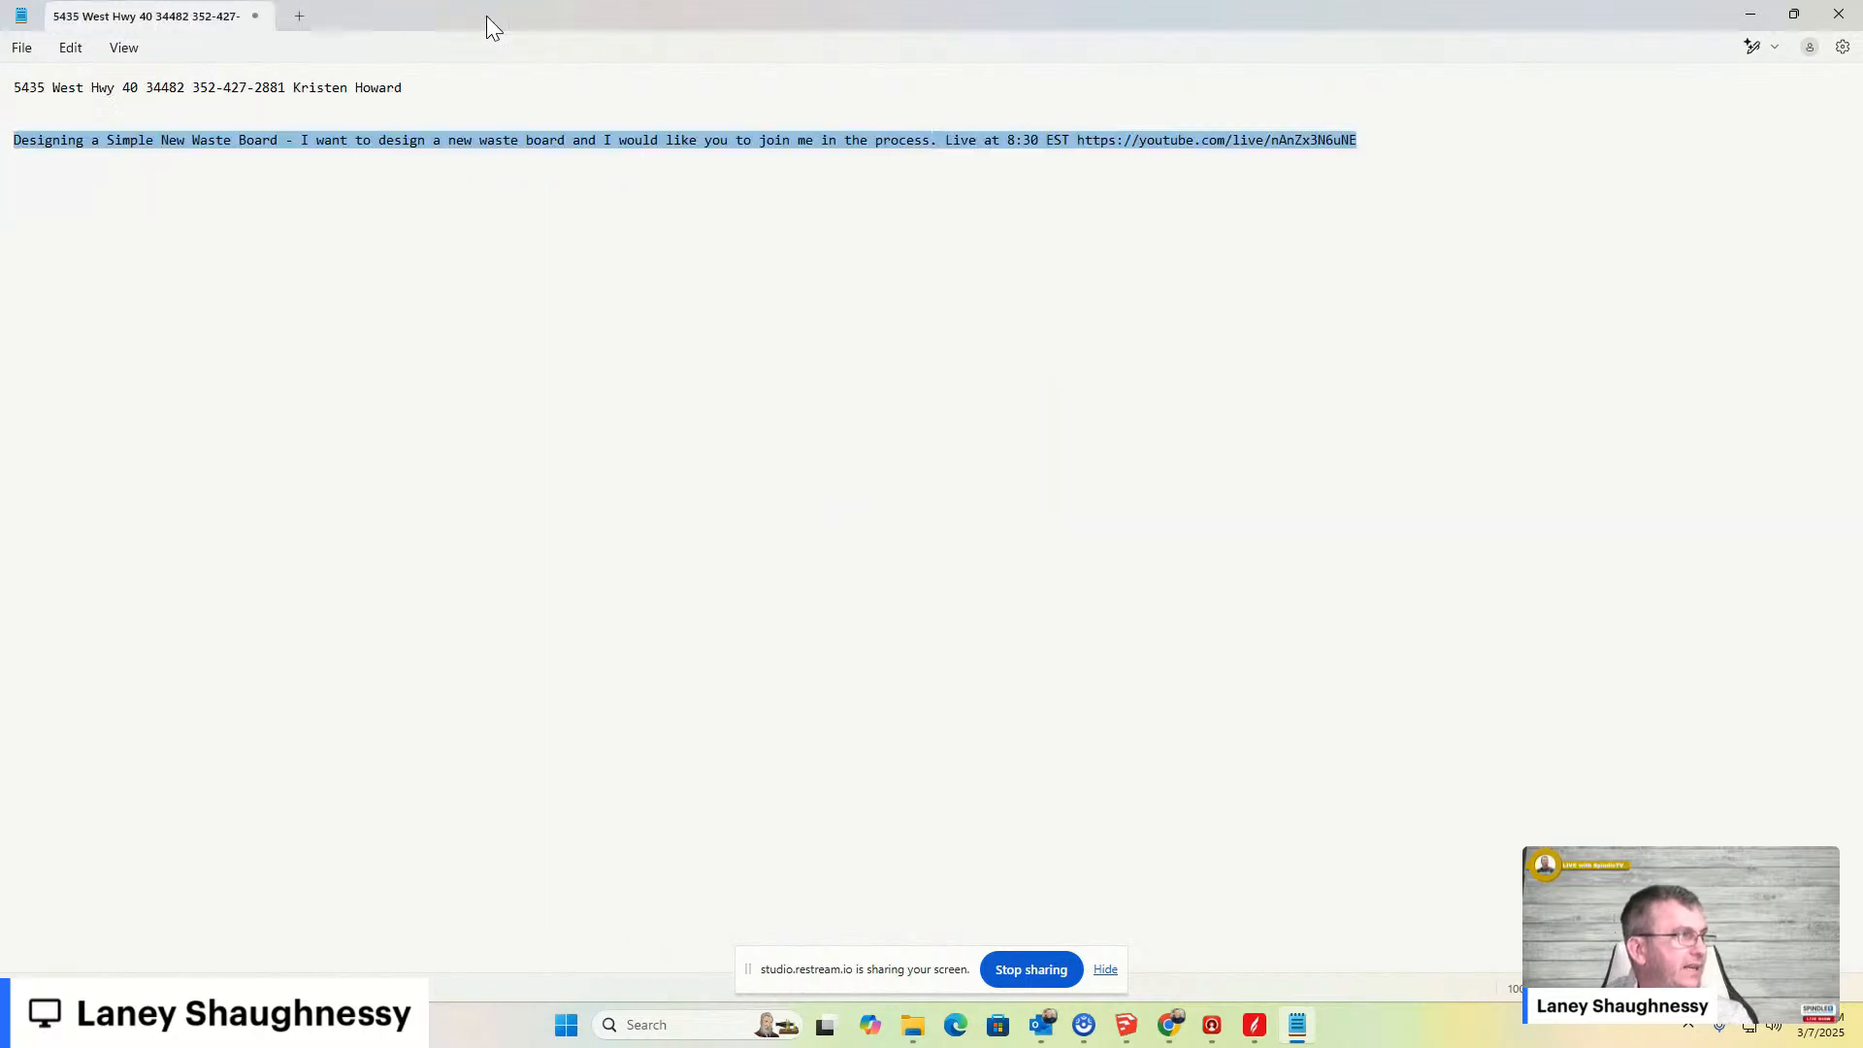
pyautogui.click(1749, 15)
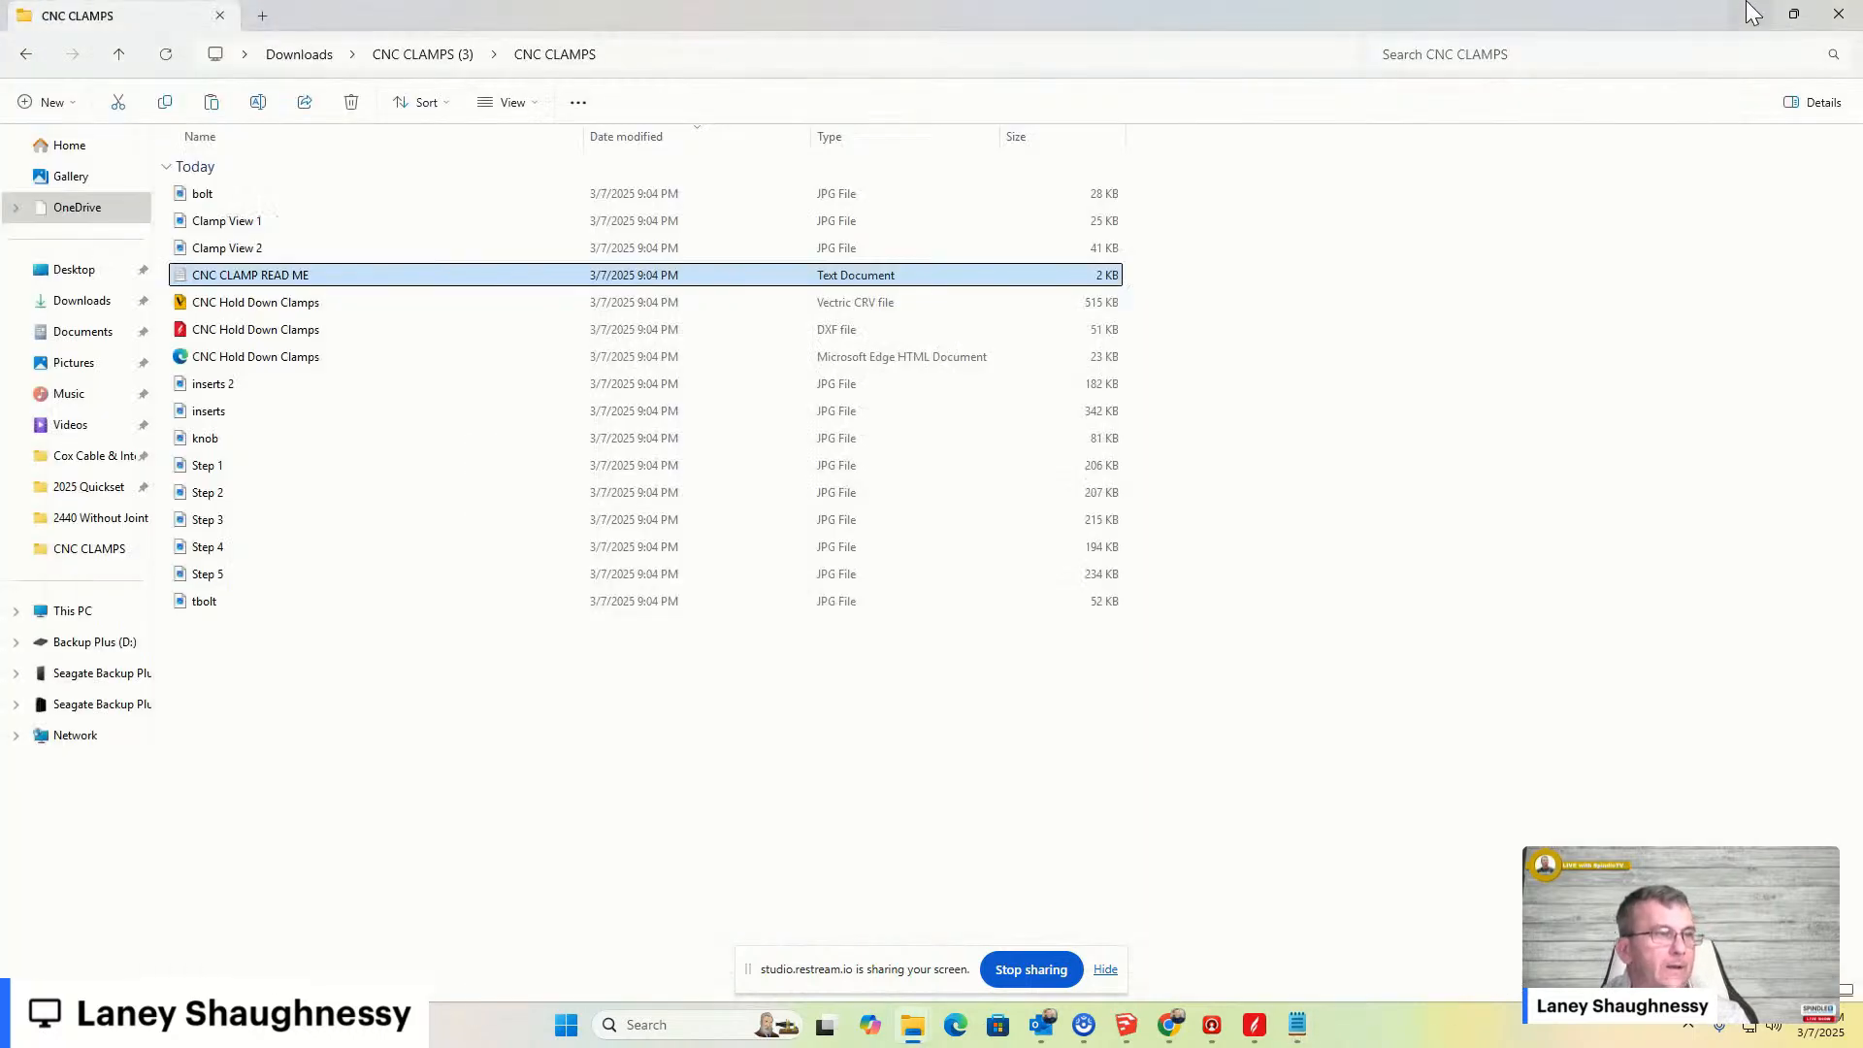
pyautogui.click(1751, 16)
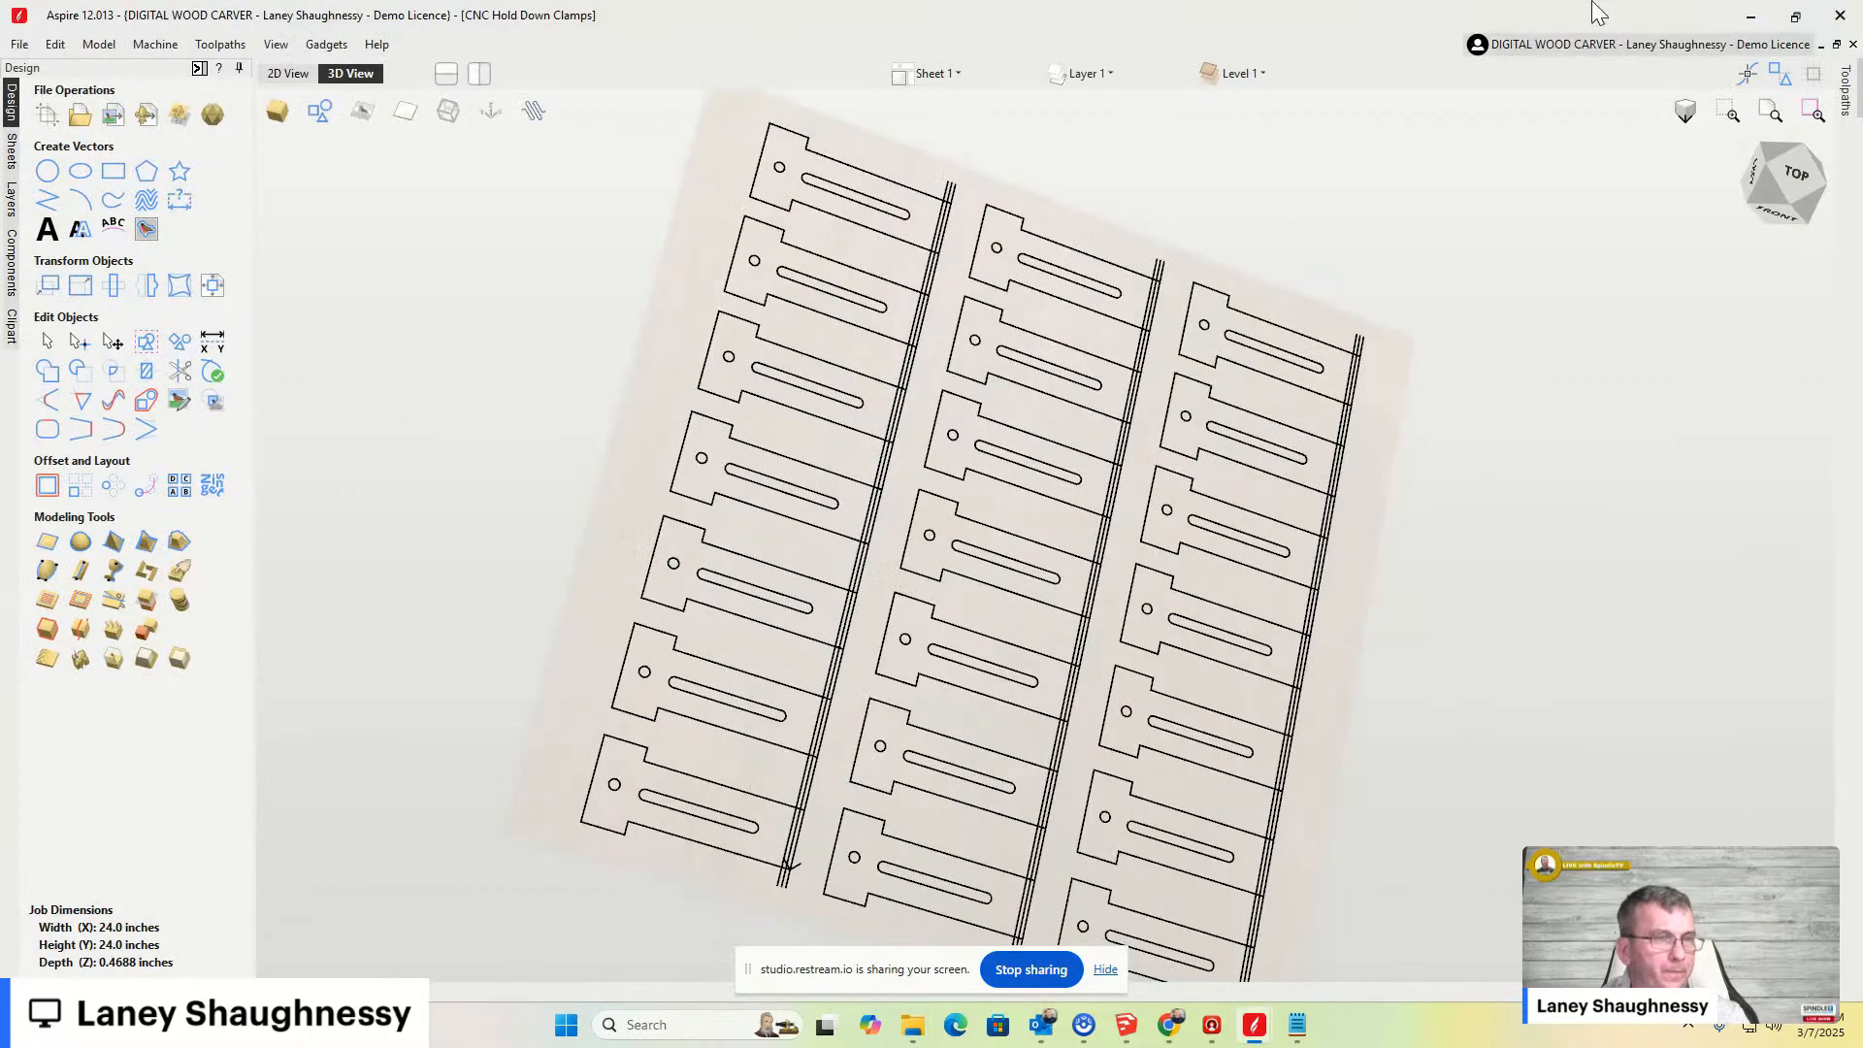
pyautogui.click(1736, 16)
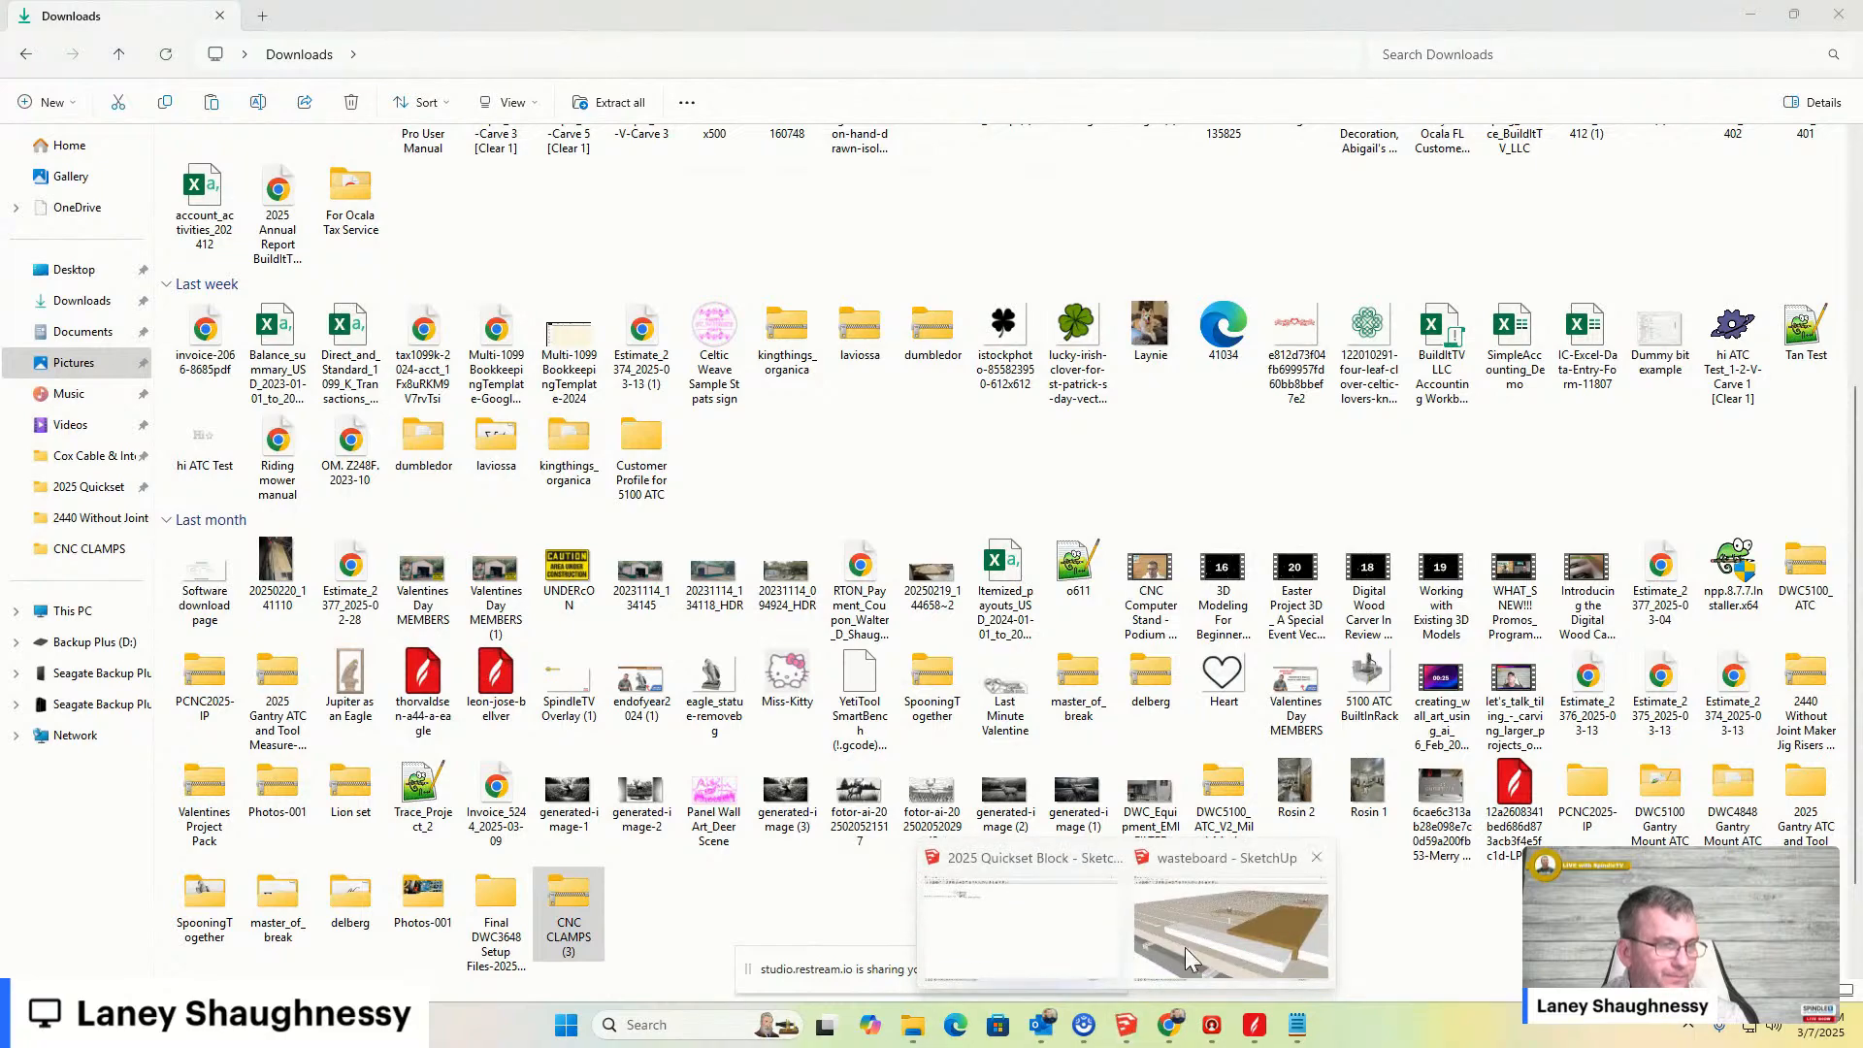
# - Switch to the wasteboard SketchUp model, zoom out, and undo the last unhide so only the T-track board shows
pyautogui.click(1126, 1024)
pyautogui.moveTo(1054, 434)
pyautogui.mouseDown(button='middle')
pyautogui.moveTo(981, 449)
pyautogui.moveTo(1268, 482)
pyautogui.moveTo(1301, 520)
pyautogui.mouseUp(button='middle')
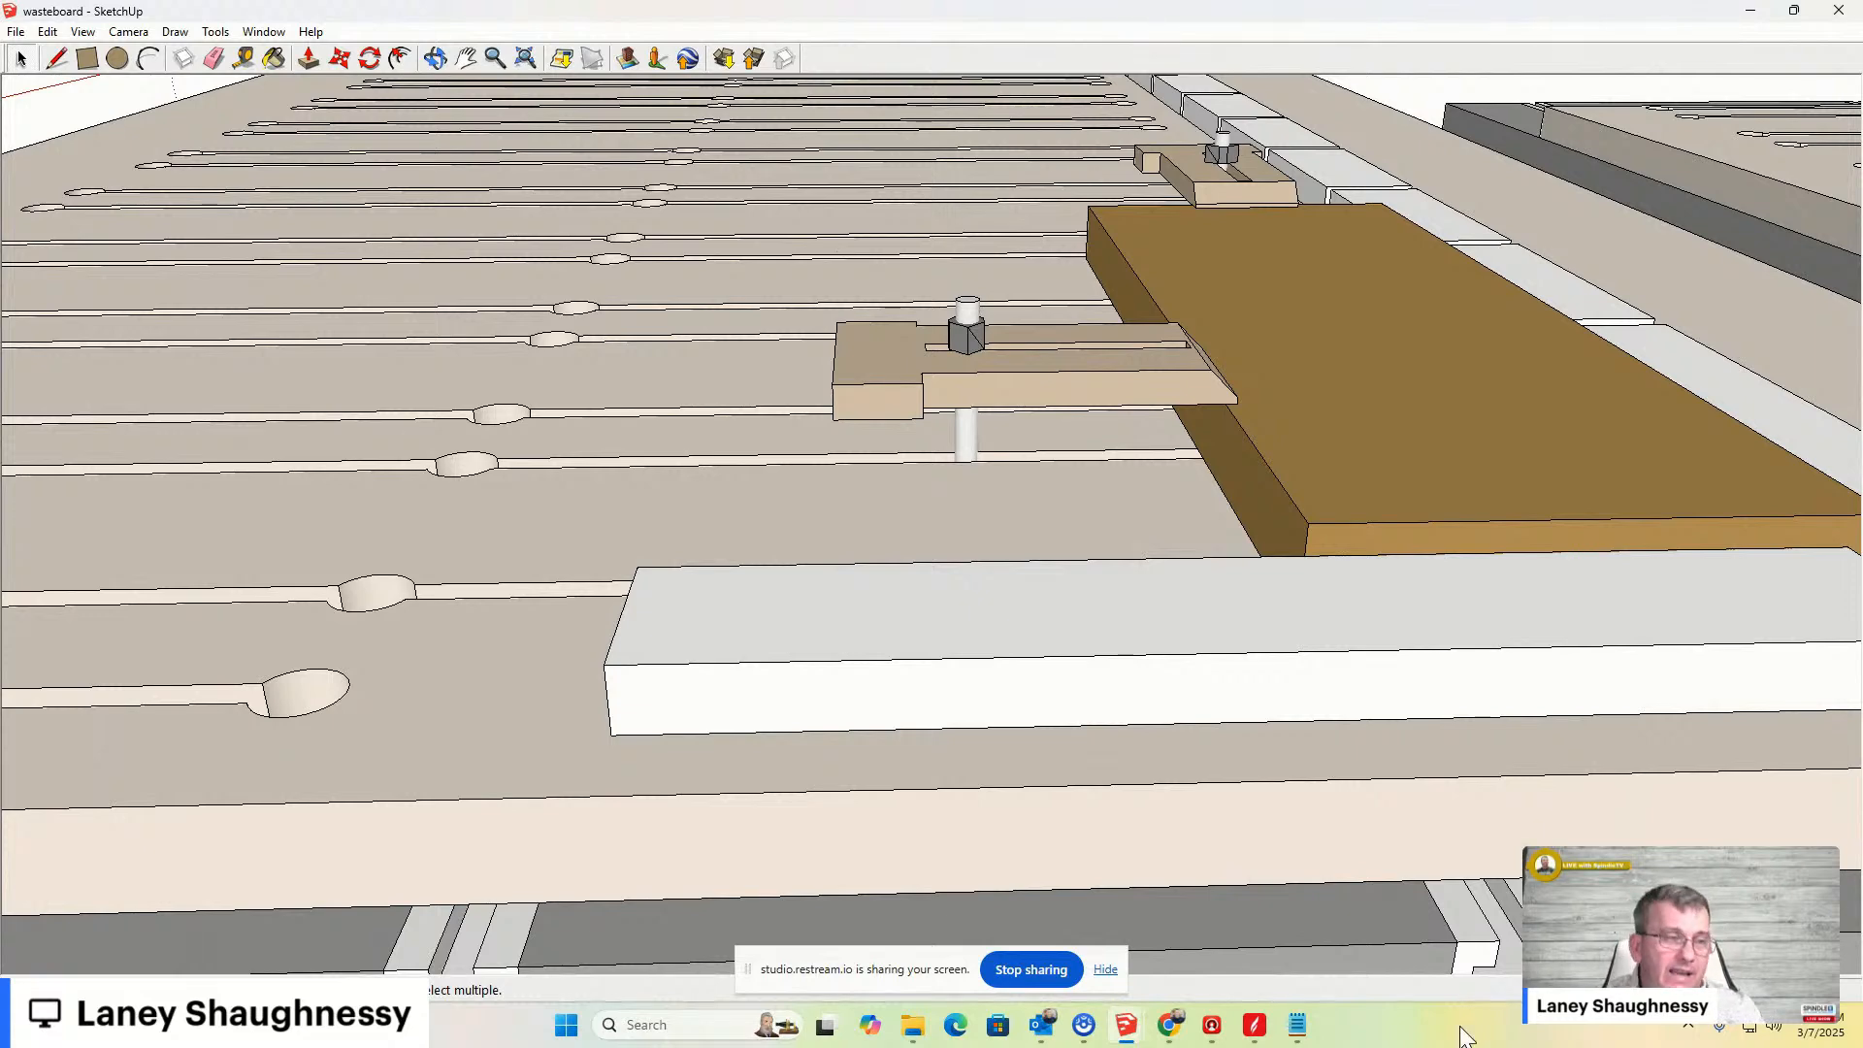
pyautogui.scroll(-2, 1094, 539)
pyautogui.scroll(-8, 495, 520)
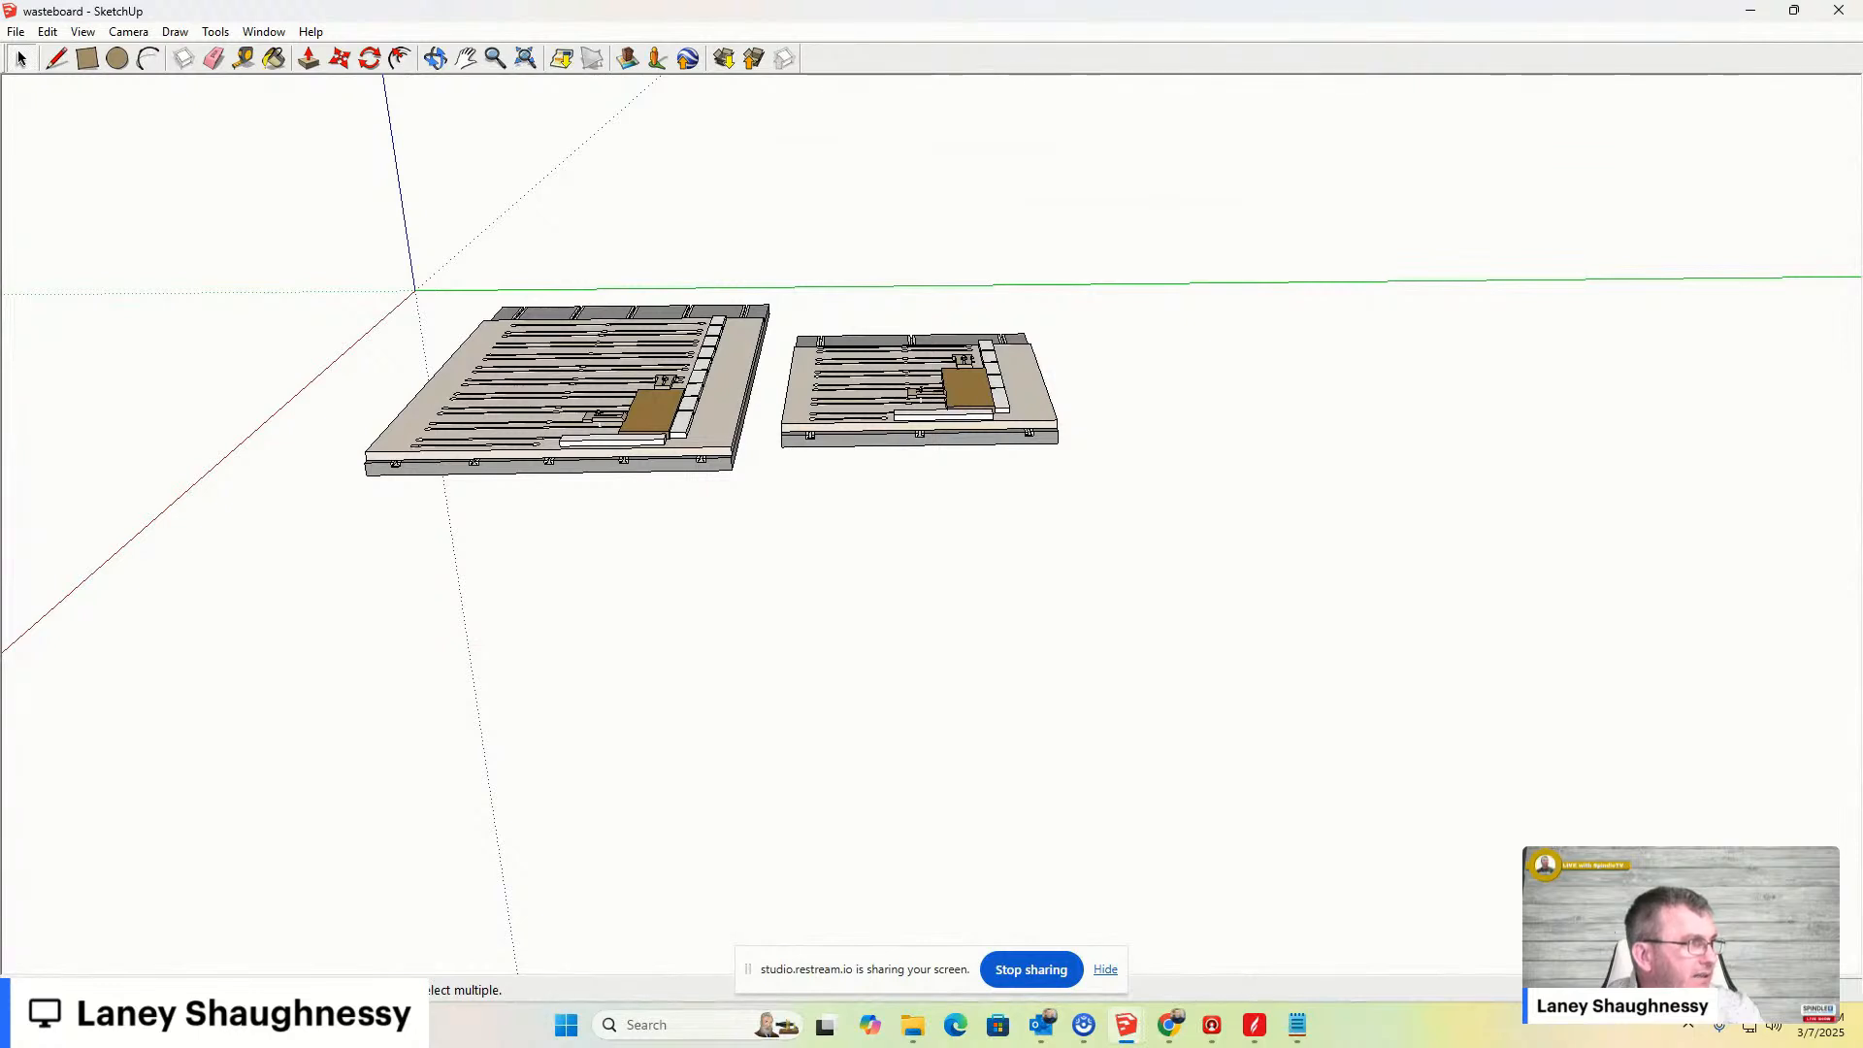
pyautogui.click(48, 31)
pyautogui.click(102, 55)
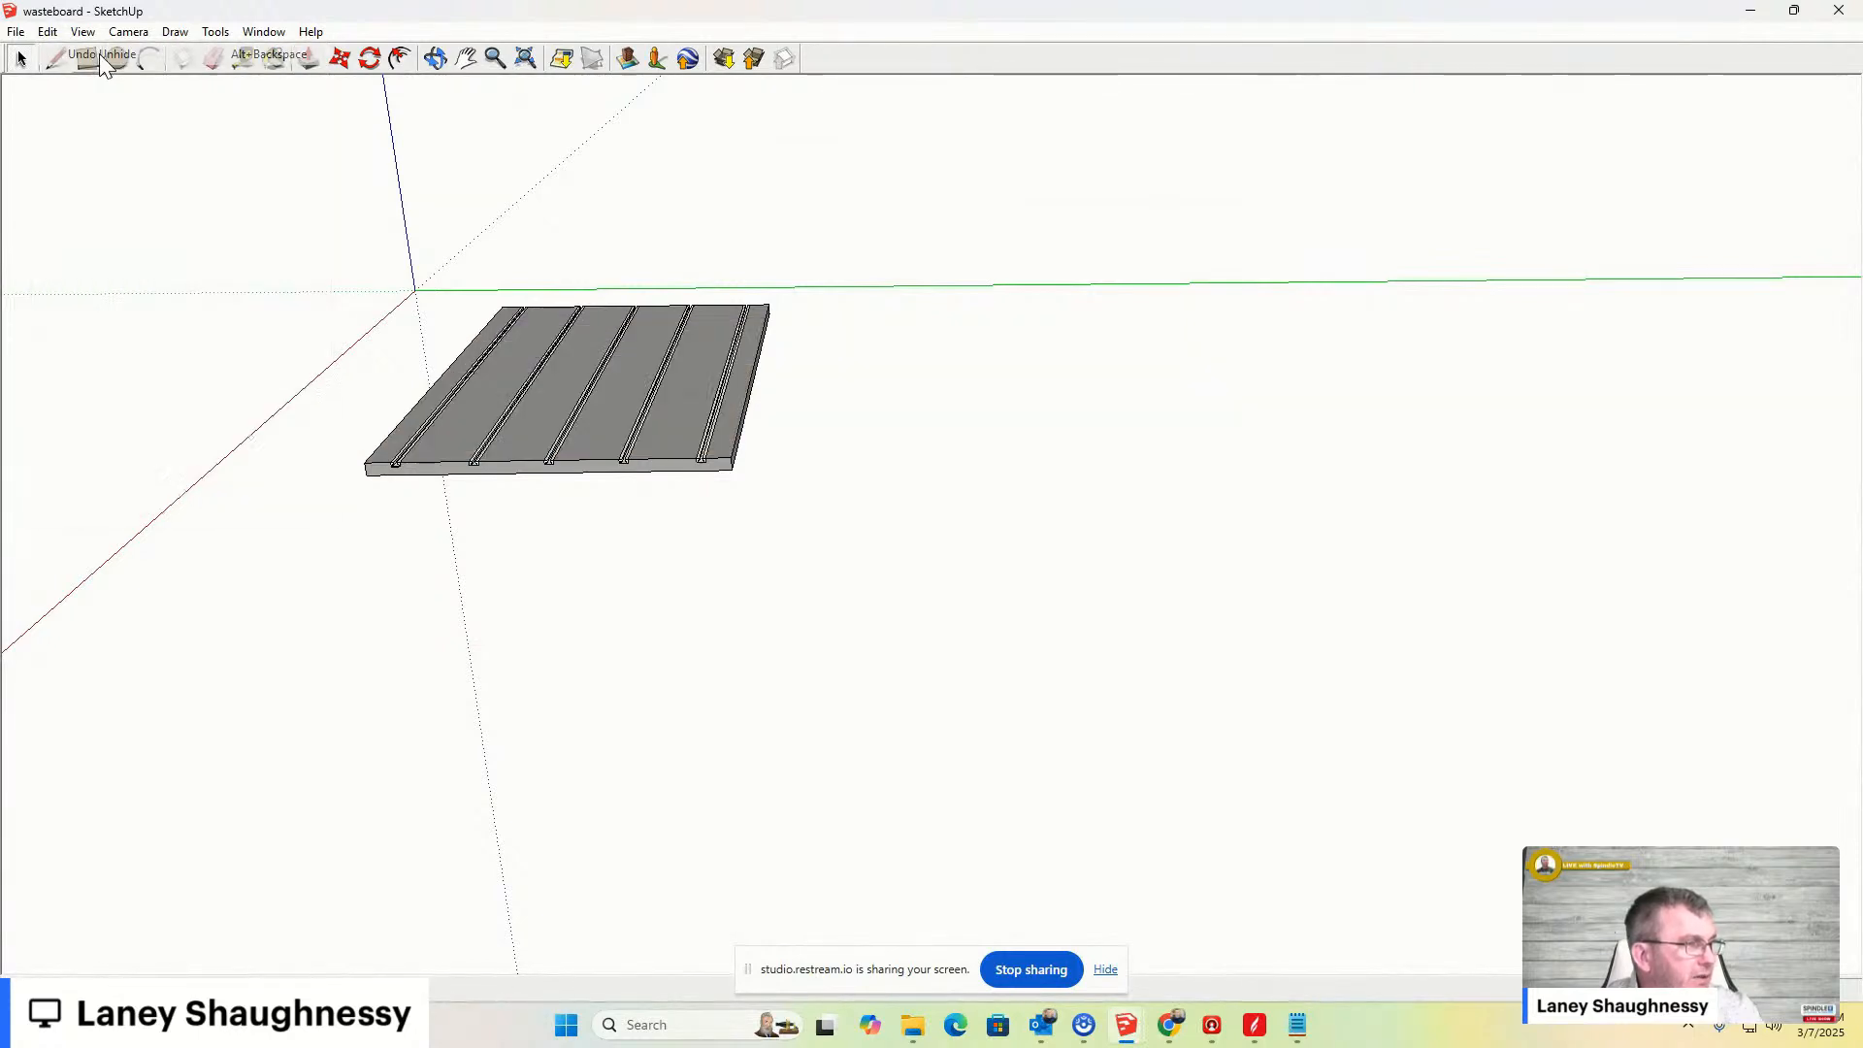
# - Orbit and zoom around the T-track wasteboard model to examine its tracks
pyautogui.scroll(5, 1044, 527)
pyautogui.moveTo(1262, 667); pyautogui.dragTo(1093, 715, button='middle')
pyautogui.scroll(-2, 737, 516)
pyautogui.scroll(4, 656, 508)
pyautogui.moveTo(656, 507); pyautogui.dragTo(823, 365, button='middle')
pyautogui.scroll(-2, 846, 515)
pyautogui.scroll(-3, 846, 515)
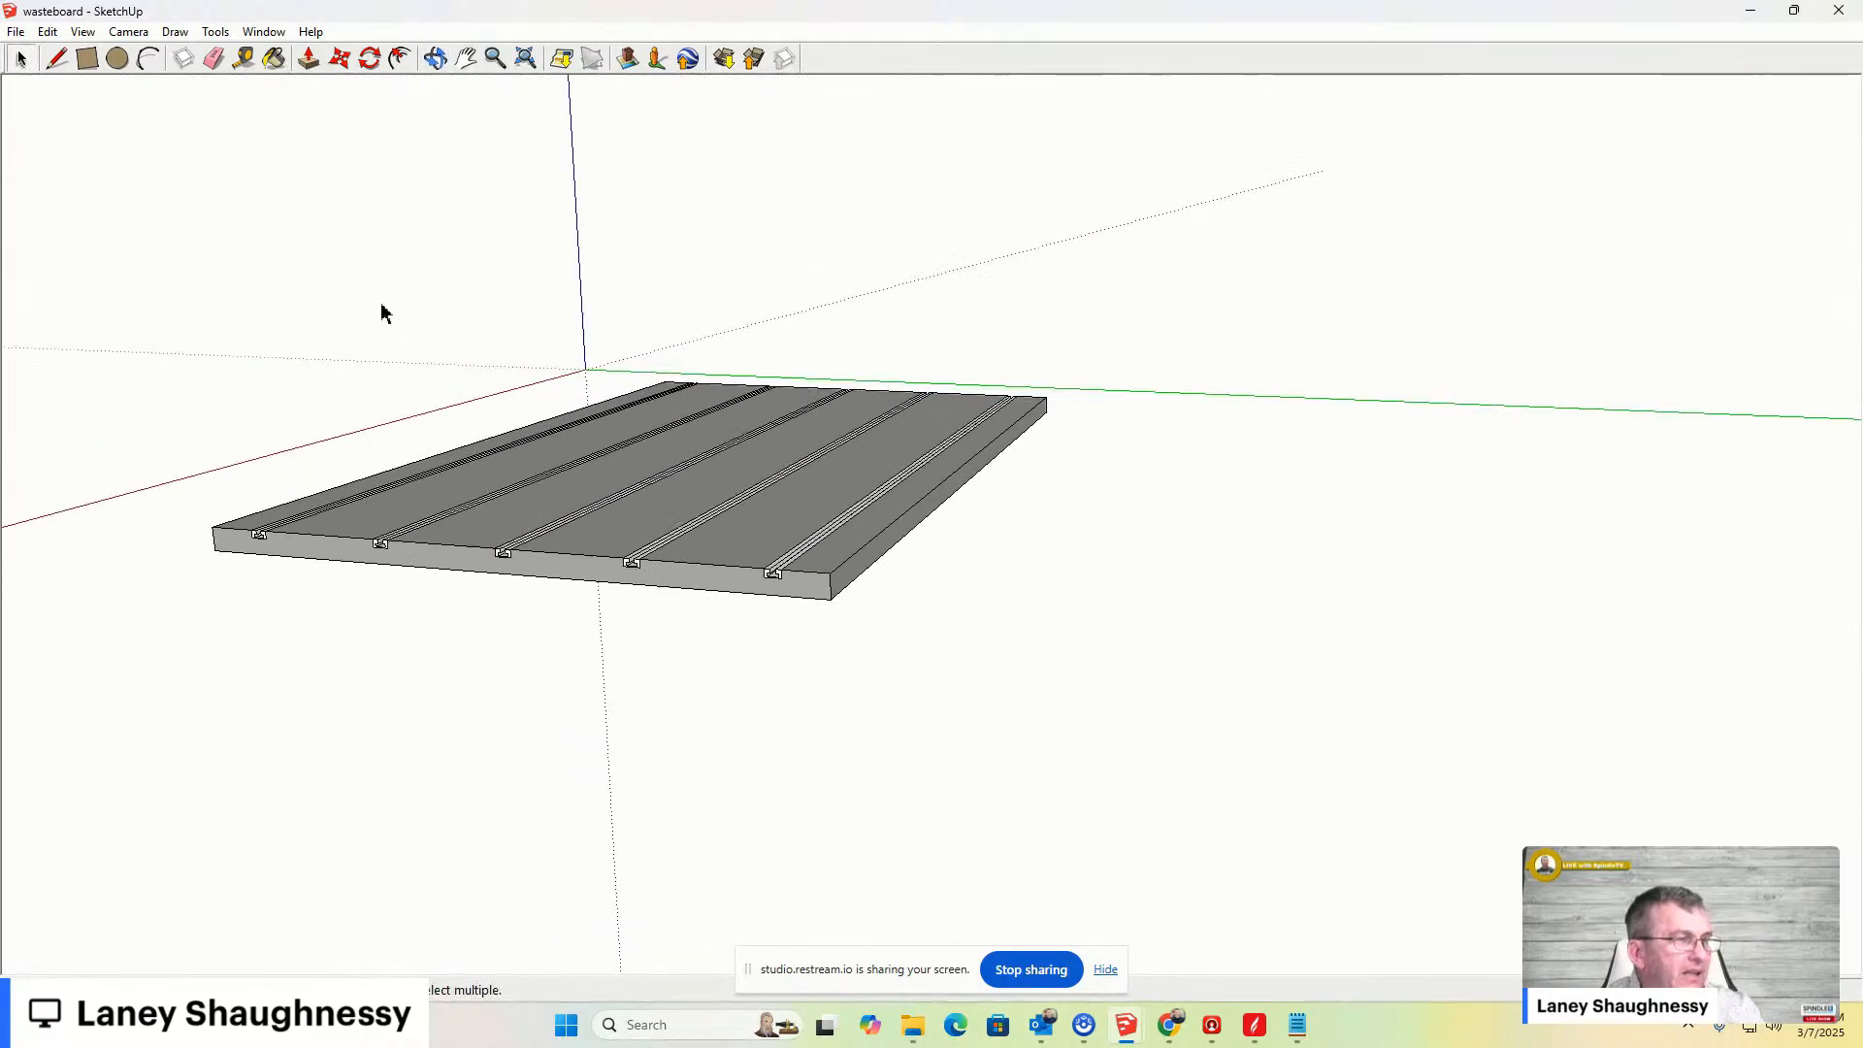
pyautogui.moveTo(183, 237); pyautogui.dragTo(247, 324, button='middle')
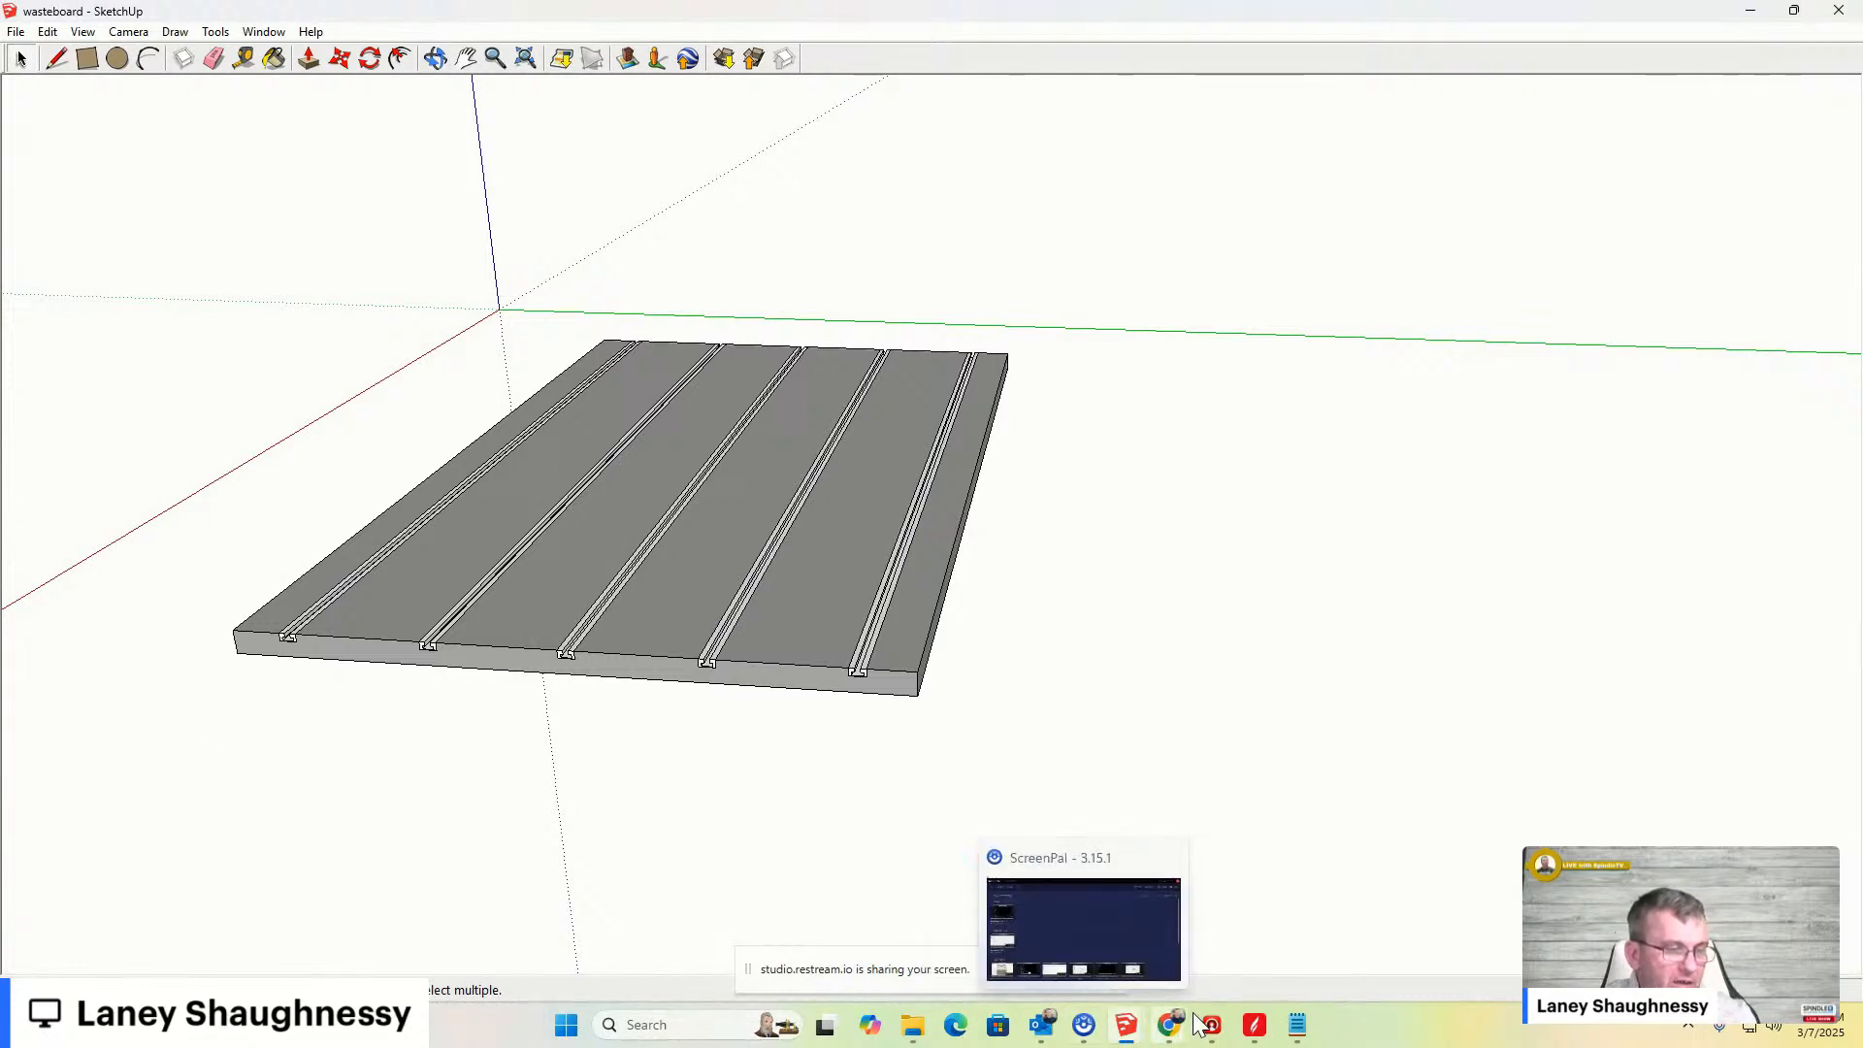
# - Switch to the browser's 4 Pack 48" T-Track Amazon page and view its instruction manual image
pyautogui.moveTo(1171, 1026)
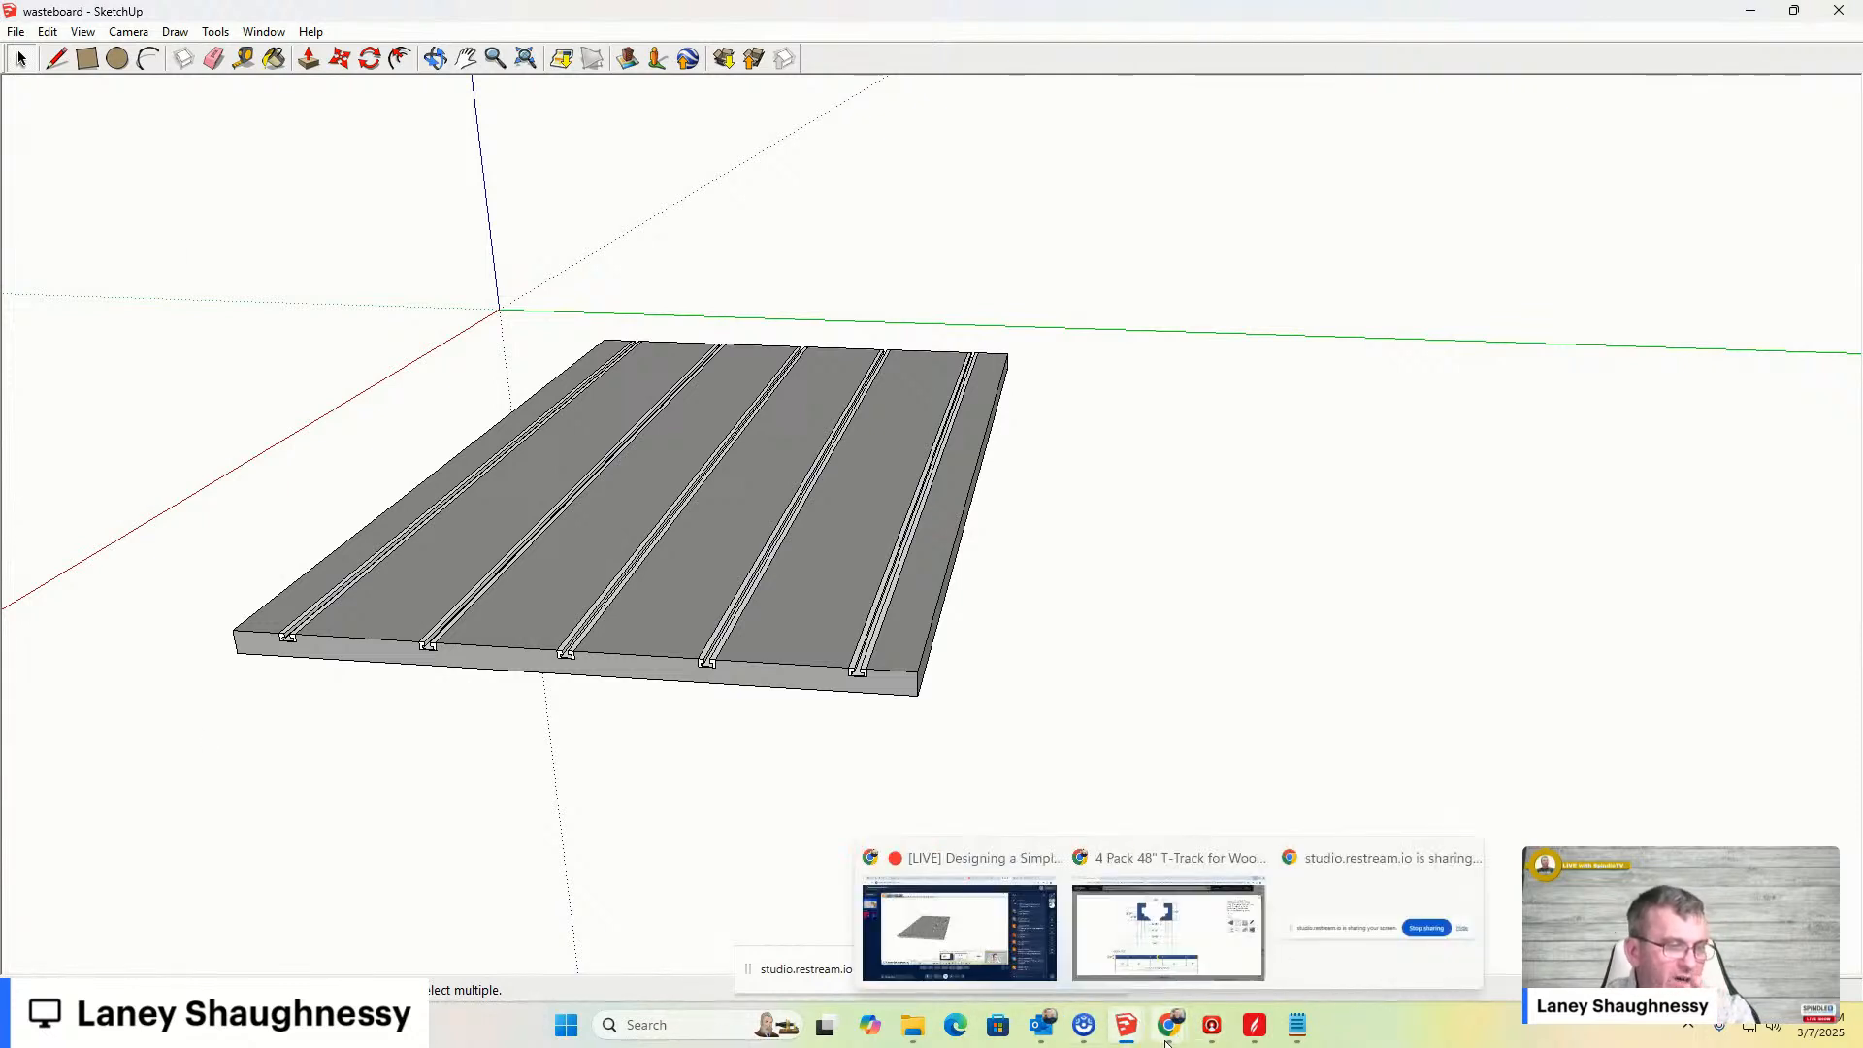
pyautogui.click(1166, 927)
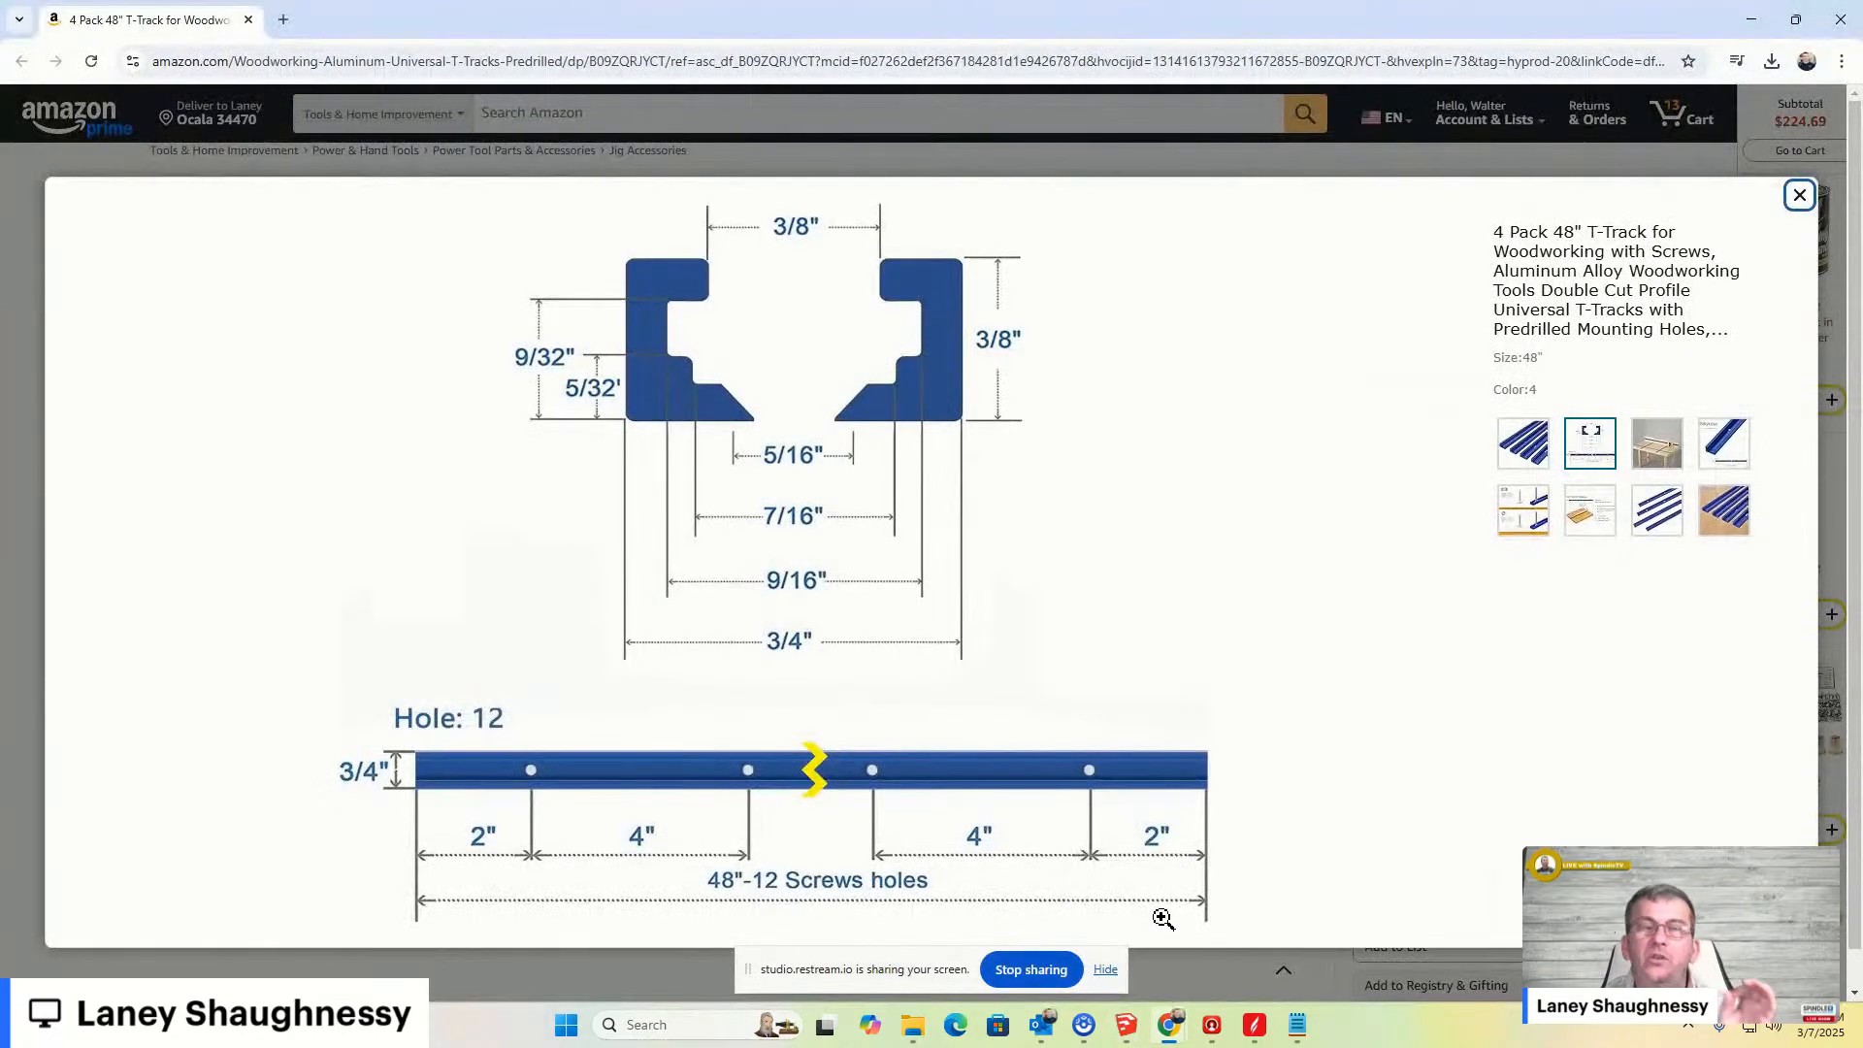
pyautogui.click(1590, 517)
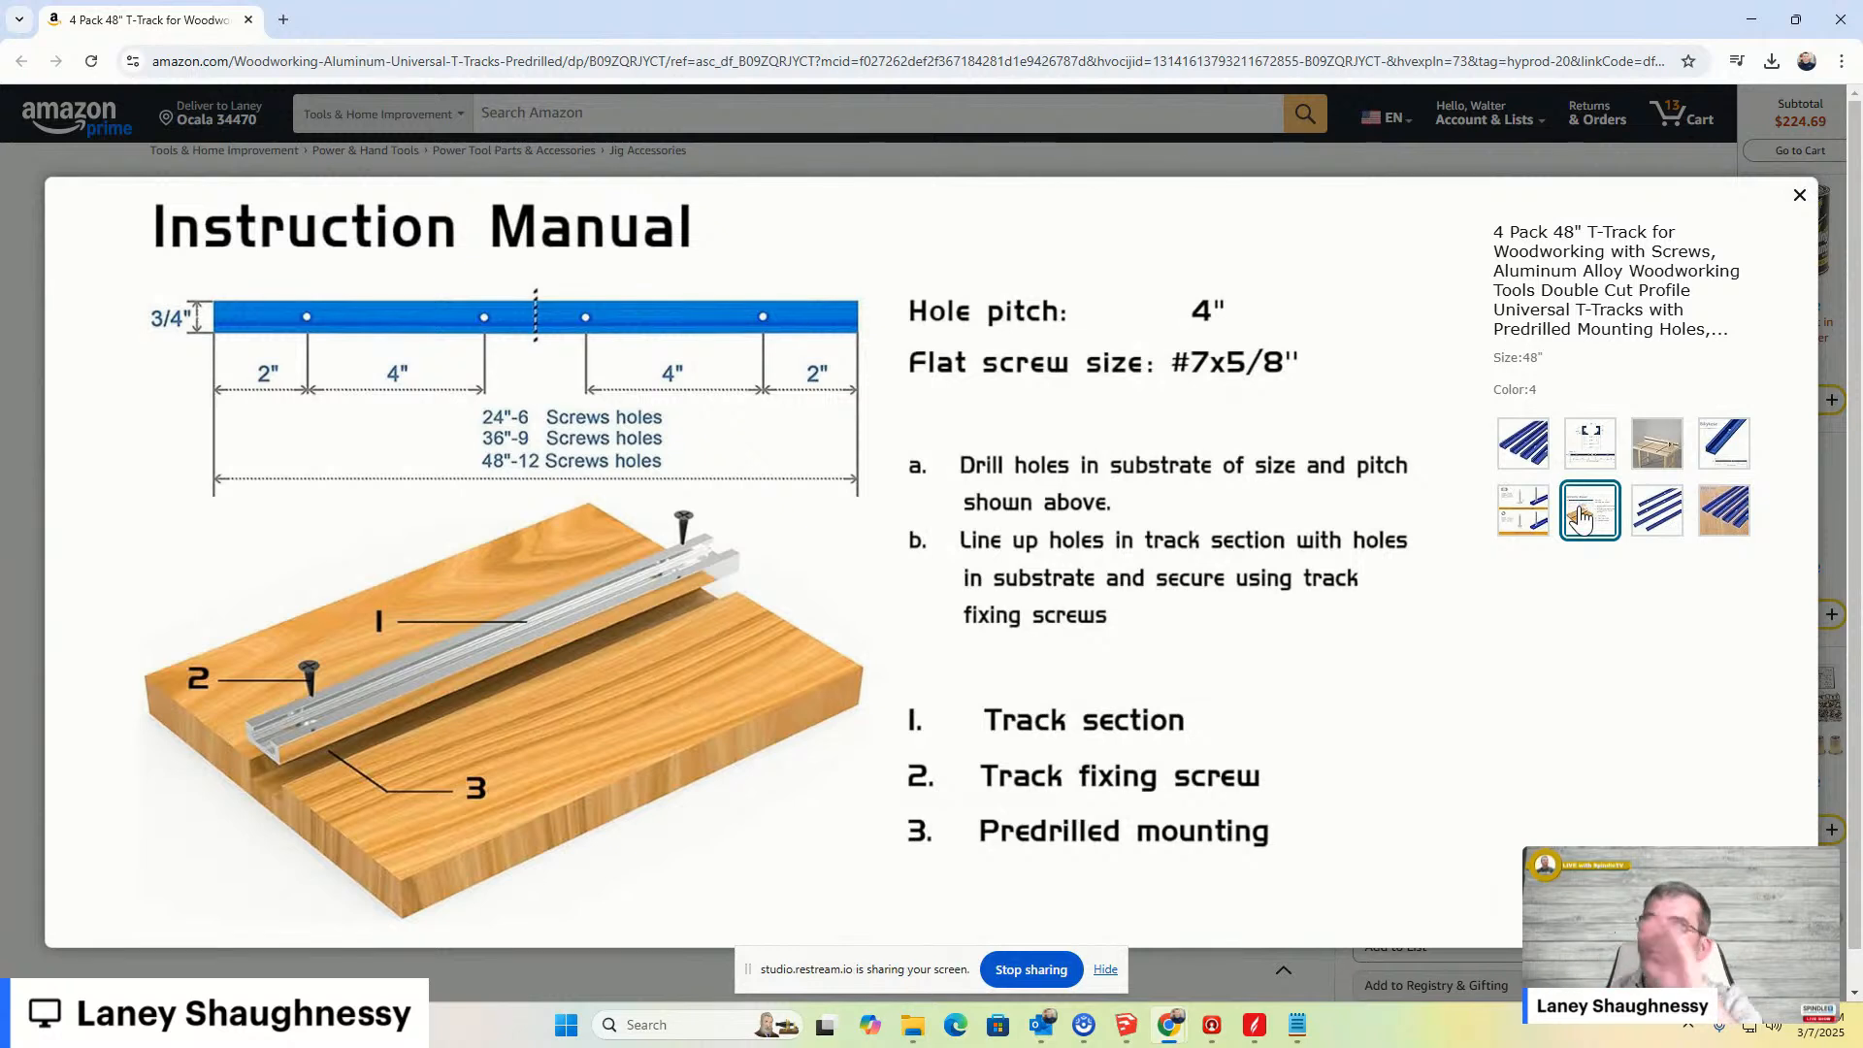
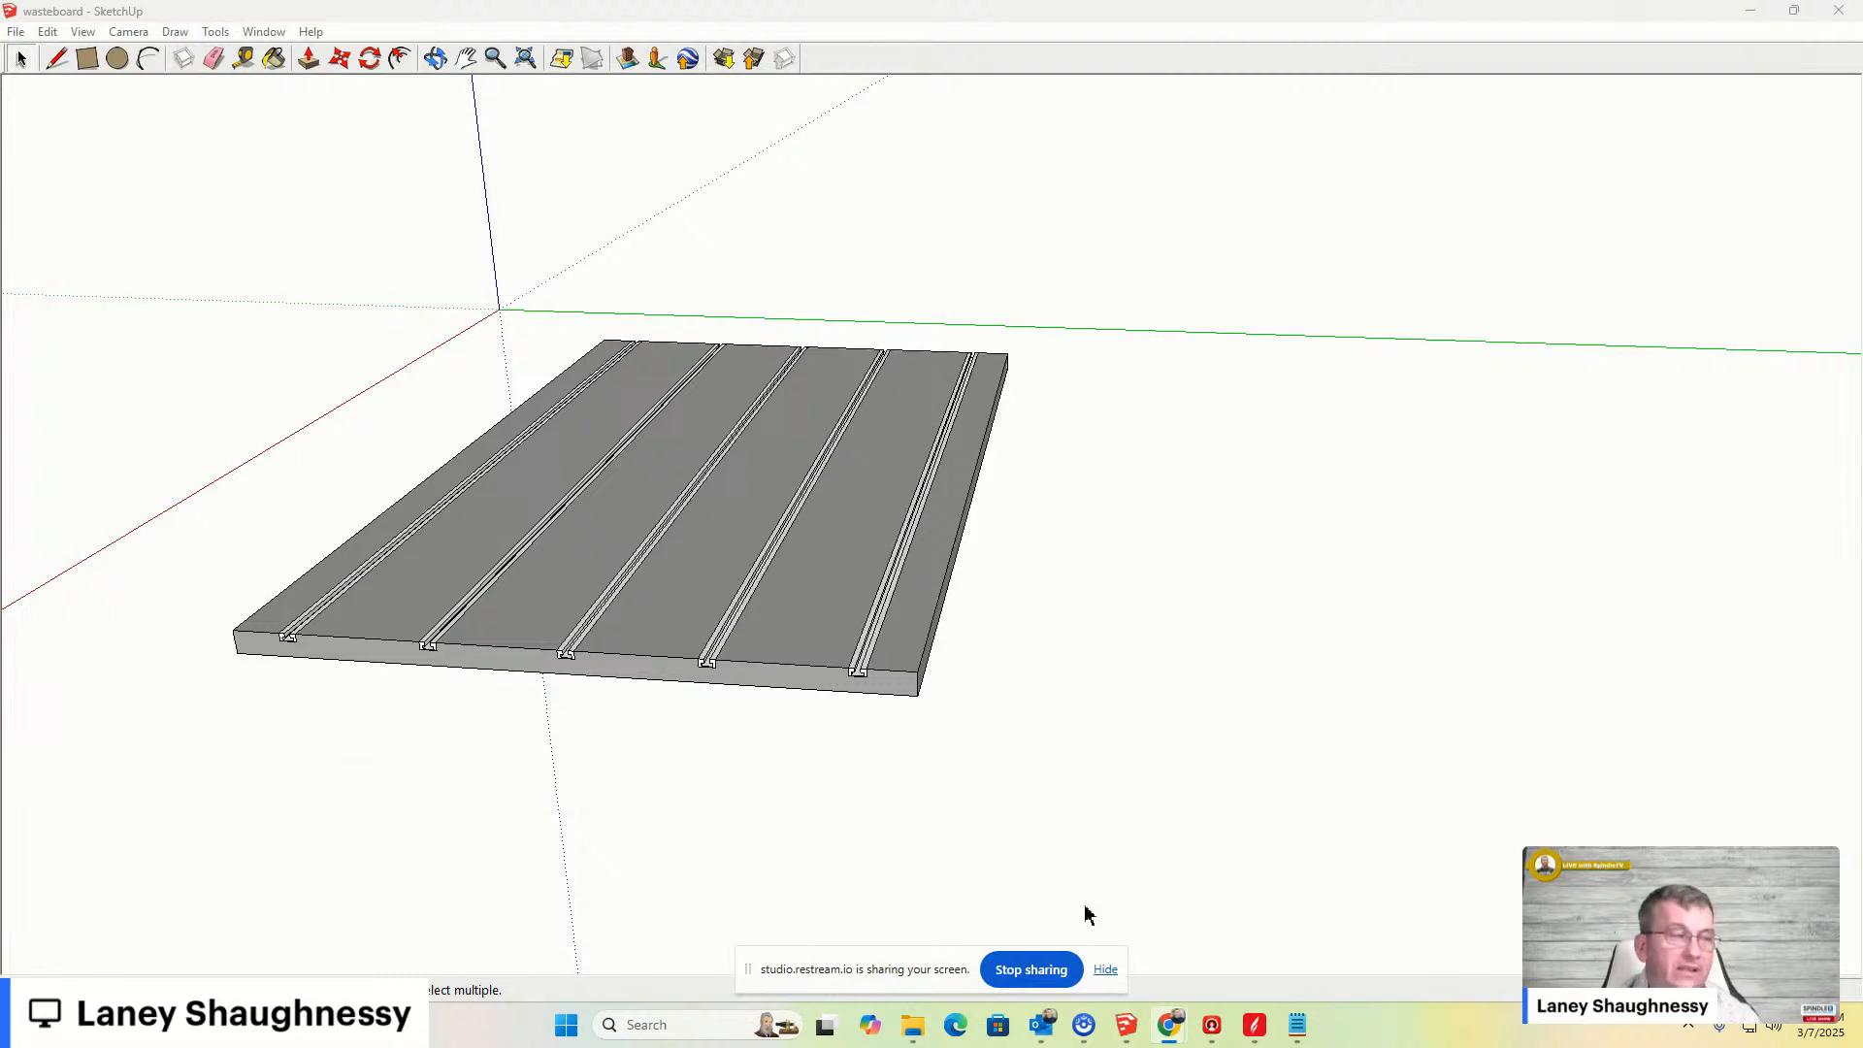
# - Draw a rectangle covering the whole top of the T-track board, corner to corner
pyautogui.click(87, 58)
pyautogui.moveTo(503, 474); pyautogui.dragTo(504, 799, button='middle')
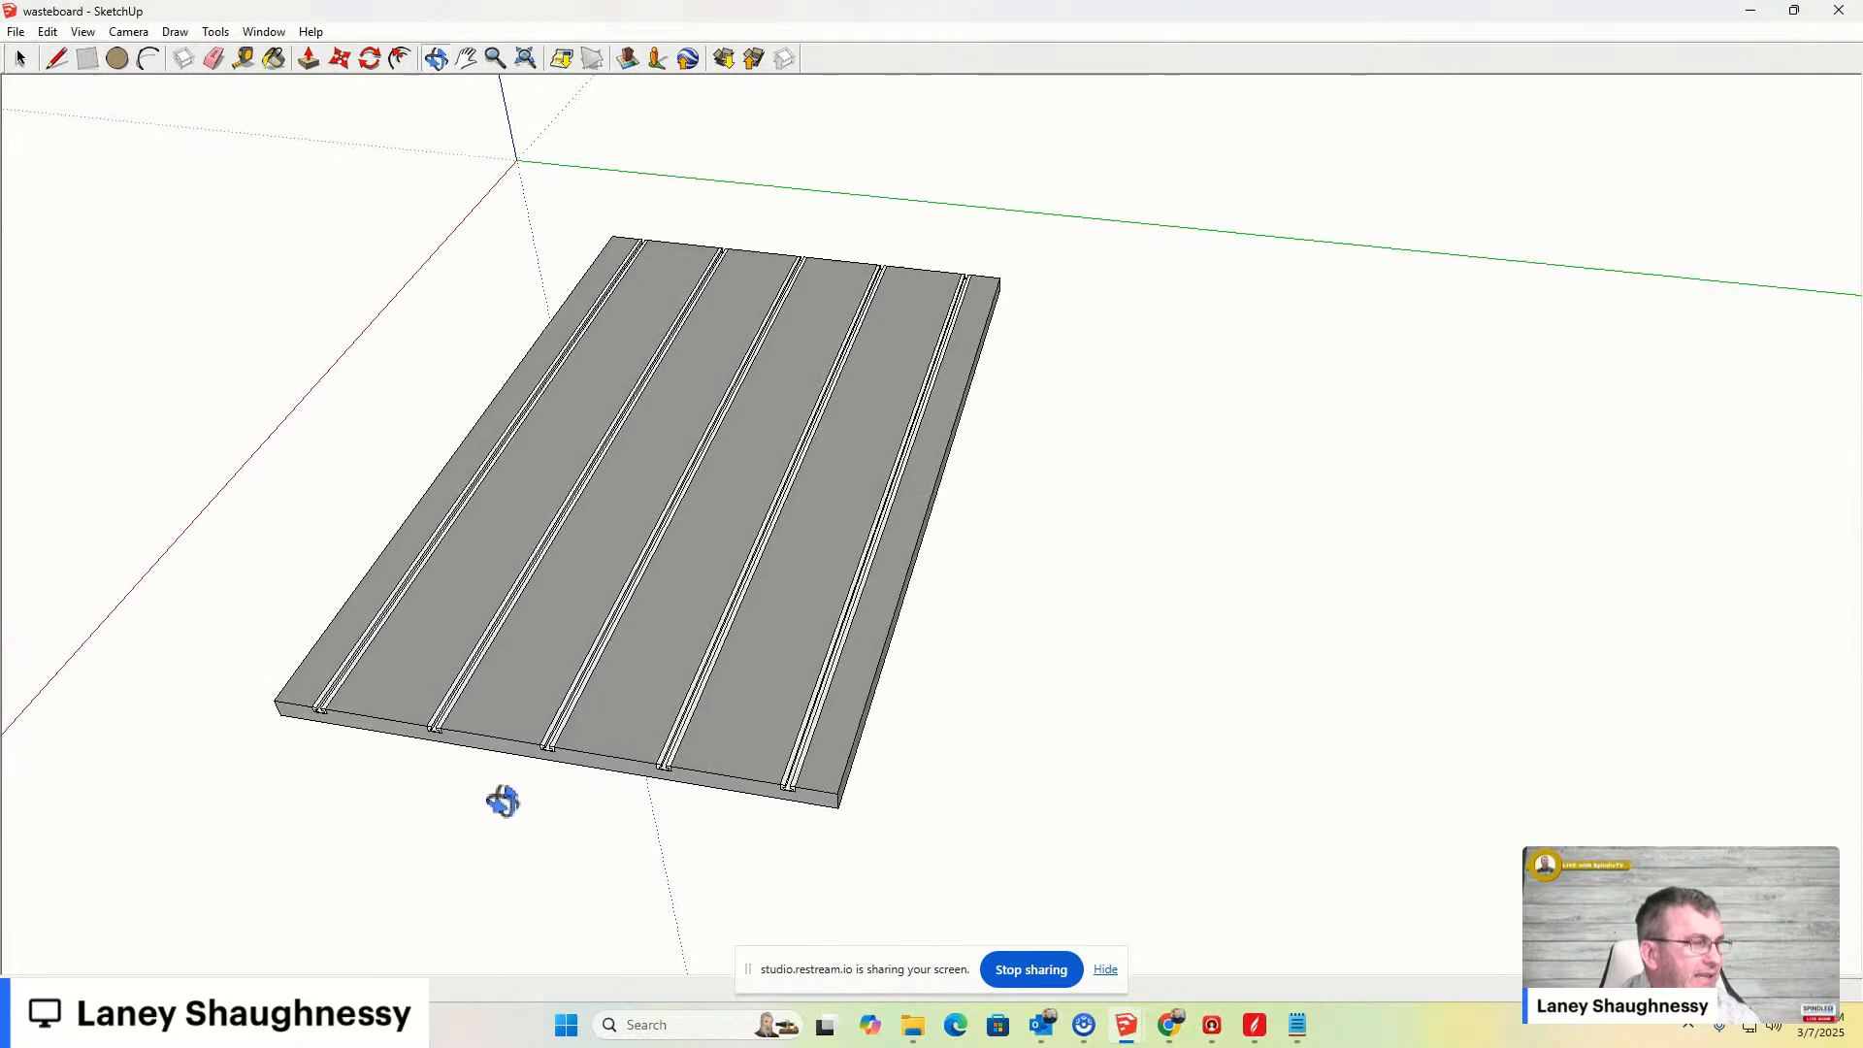
pyautogui.scroll(2, 553, 301)
pyautogui.click(621, 229)
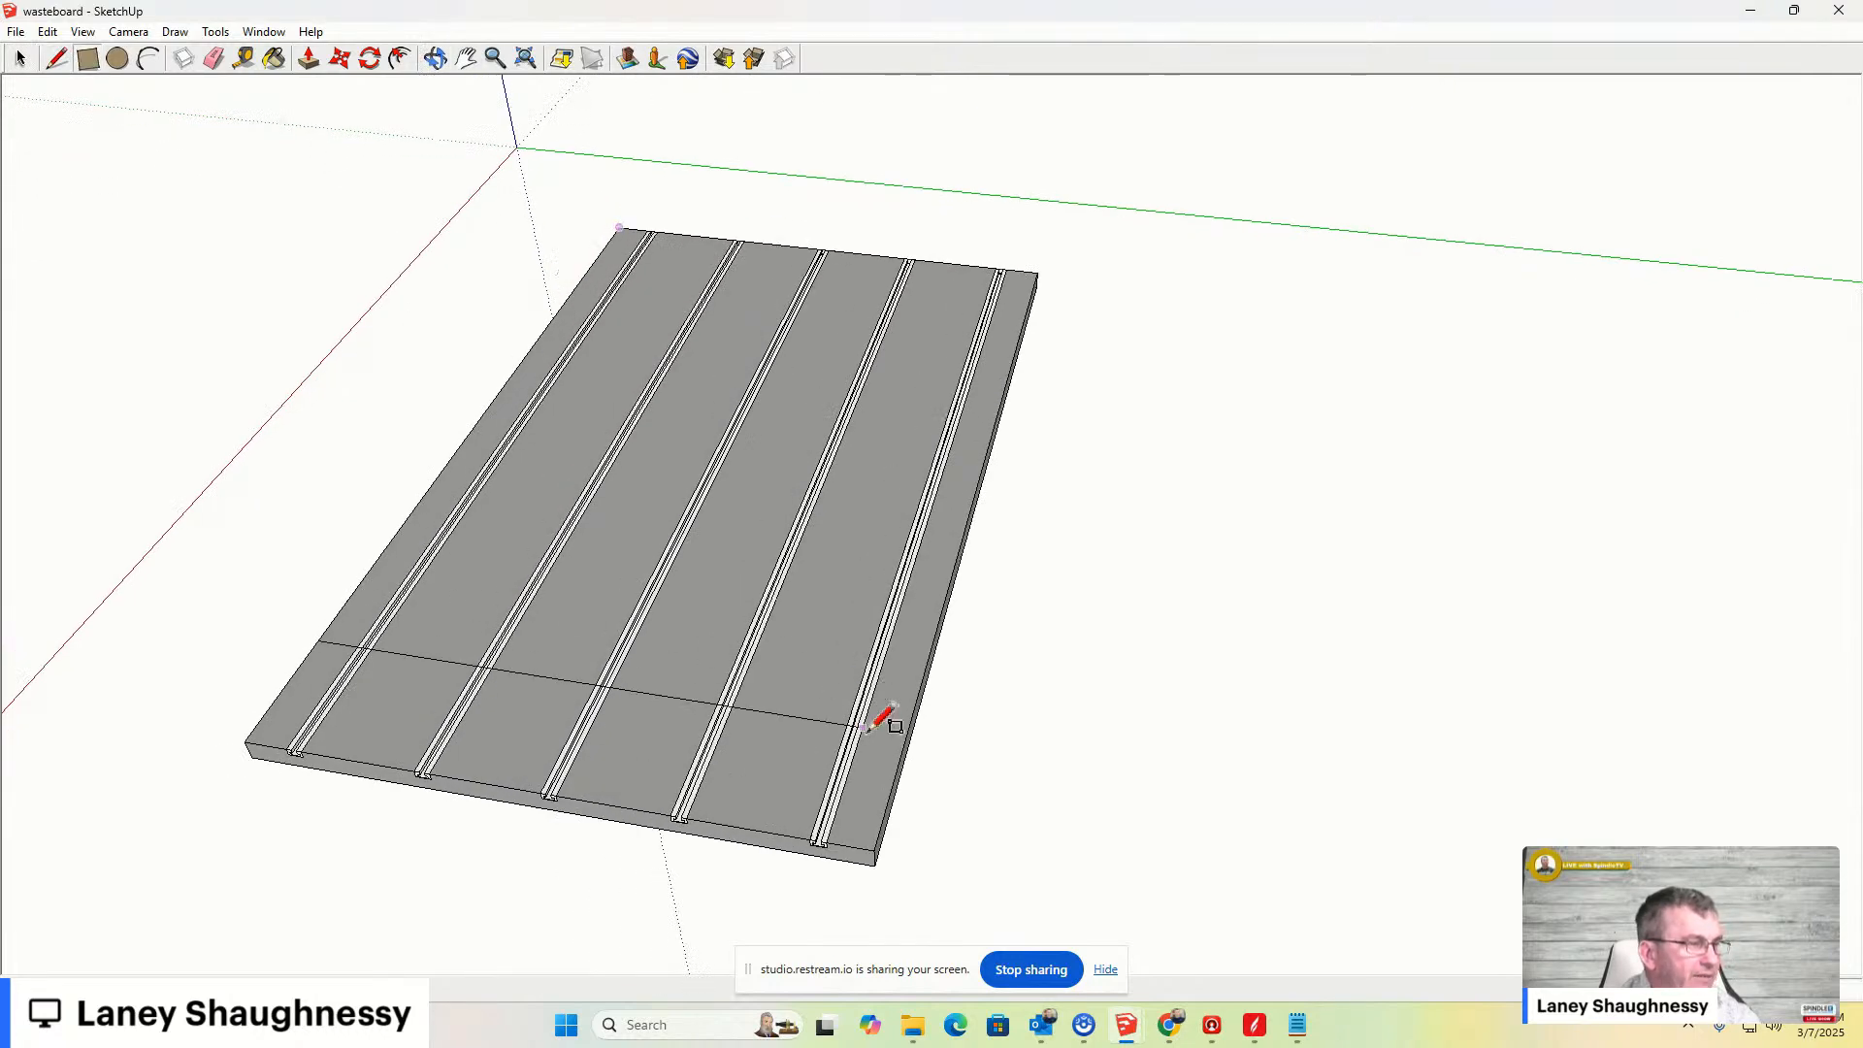
pyautogui.click(877, 843)
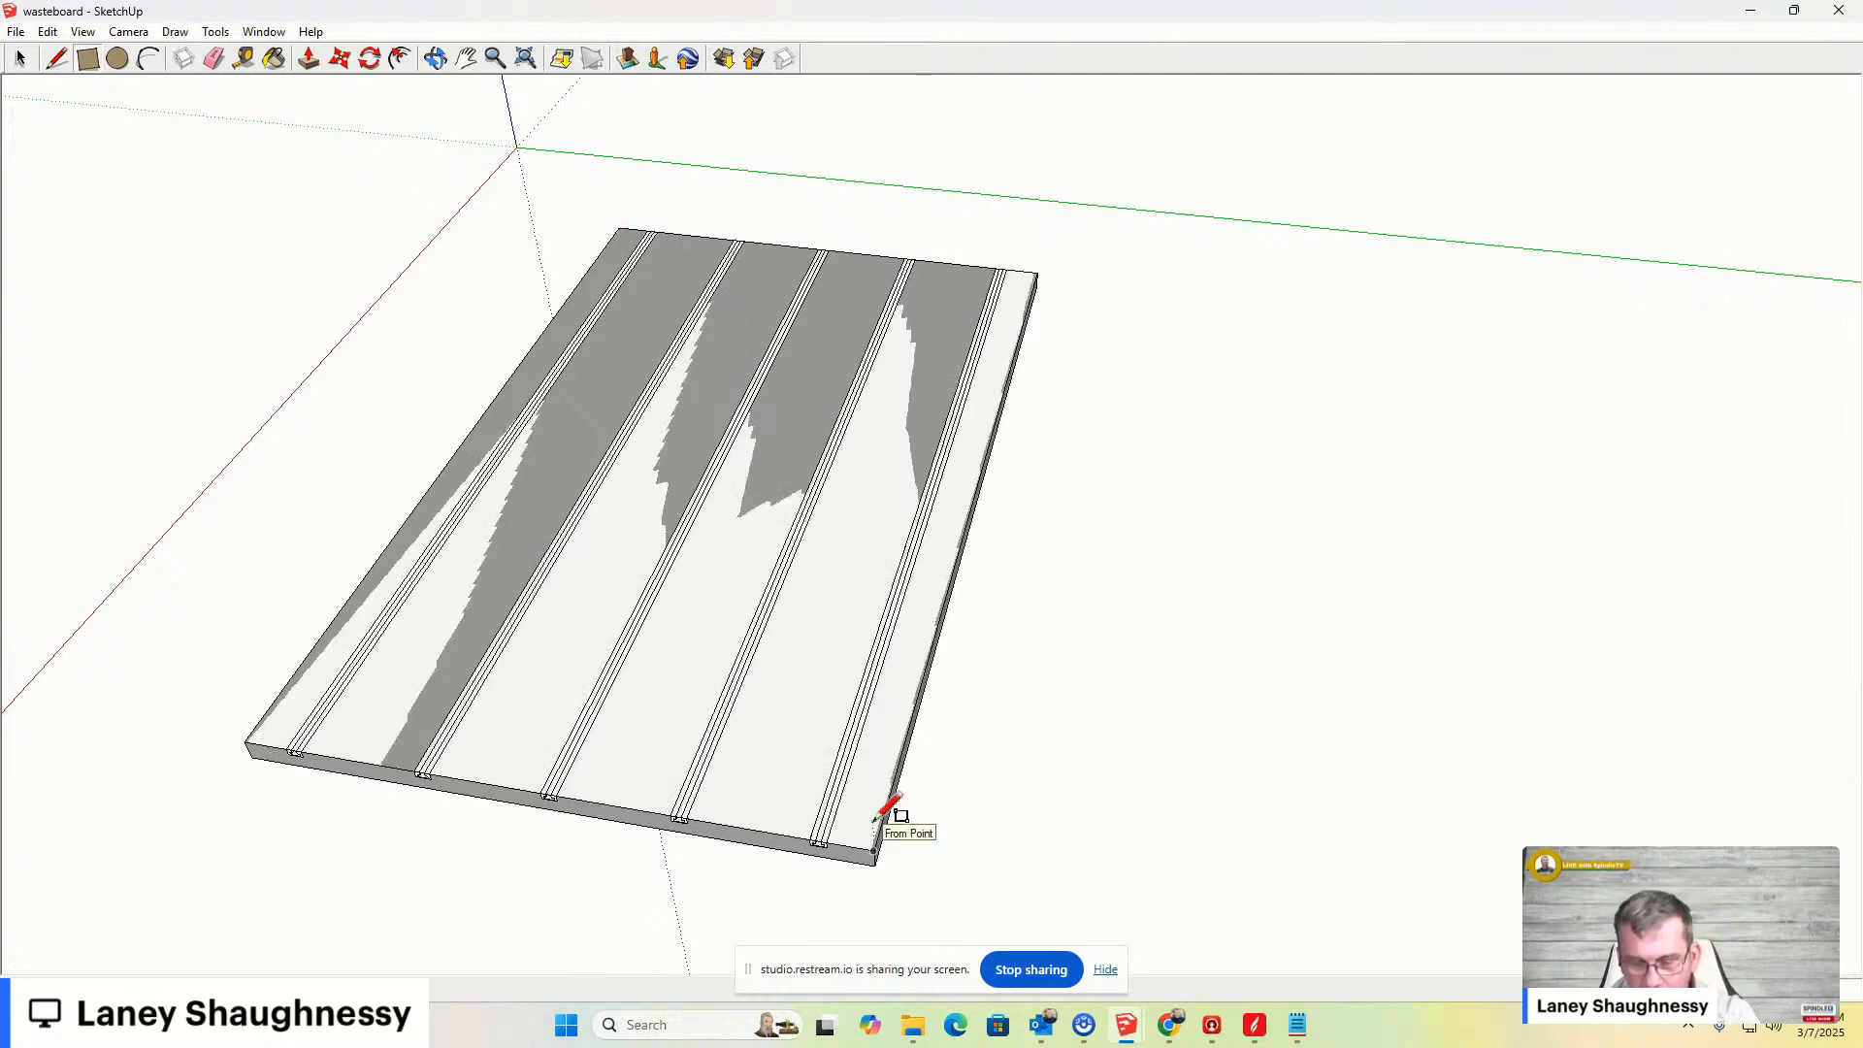
# - Push/pull the rectangle up into a thin spoilboard layer over the tracks and make it a group
pyautogui.press('p')
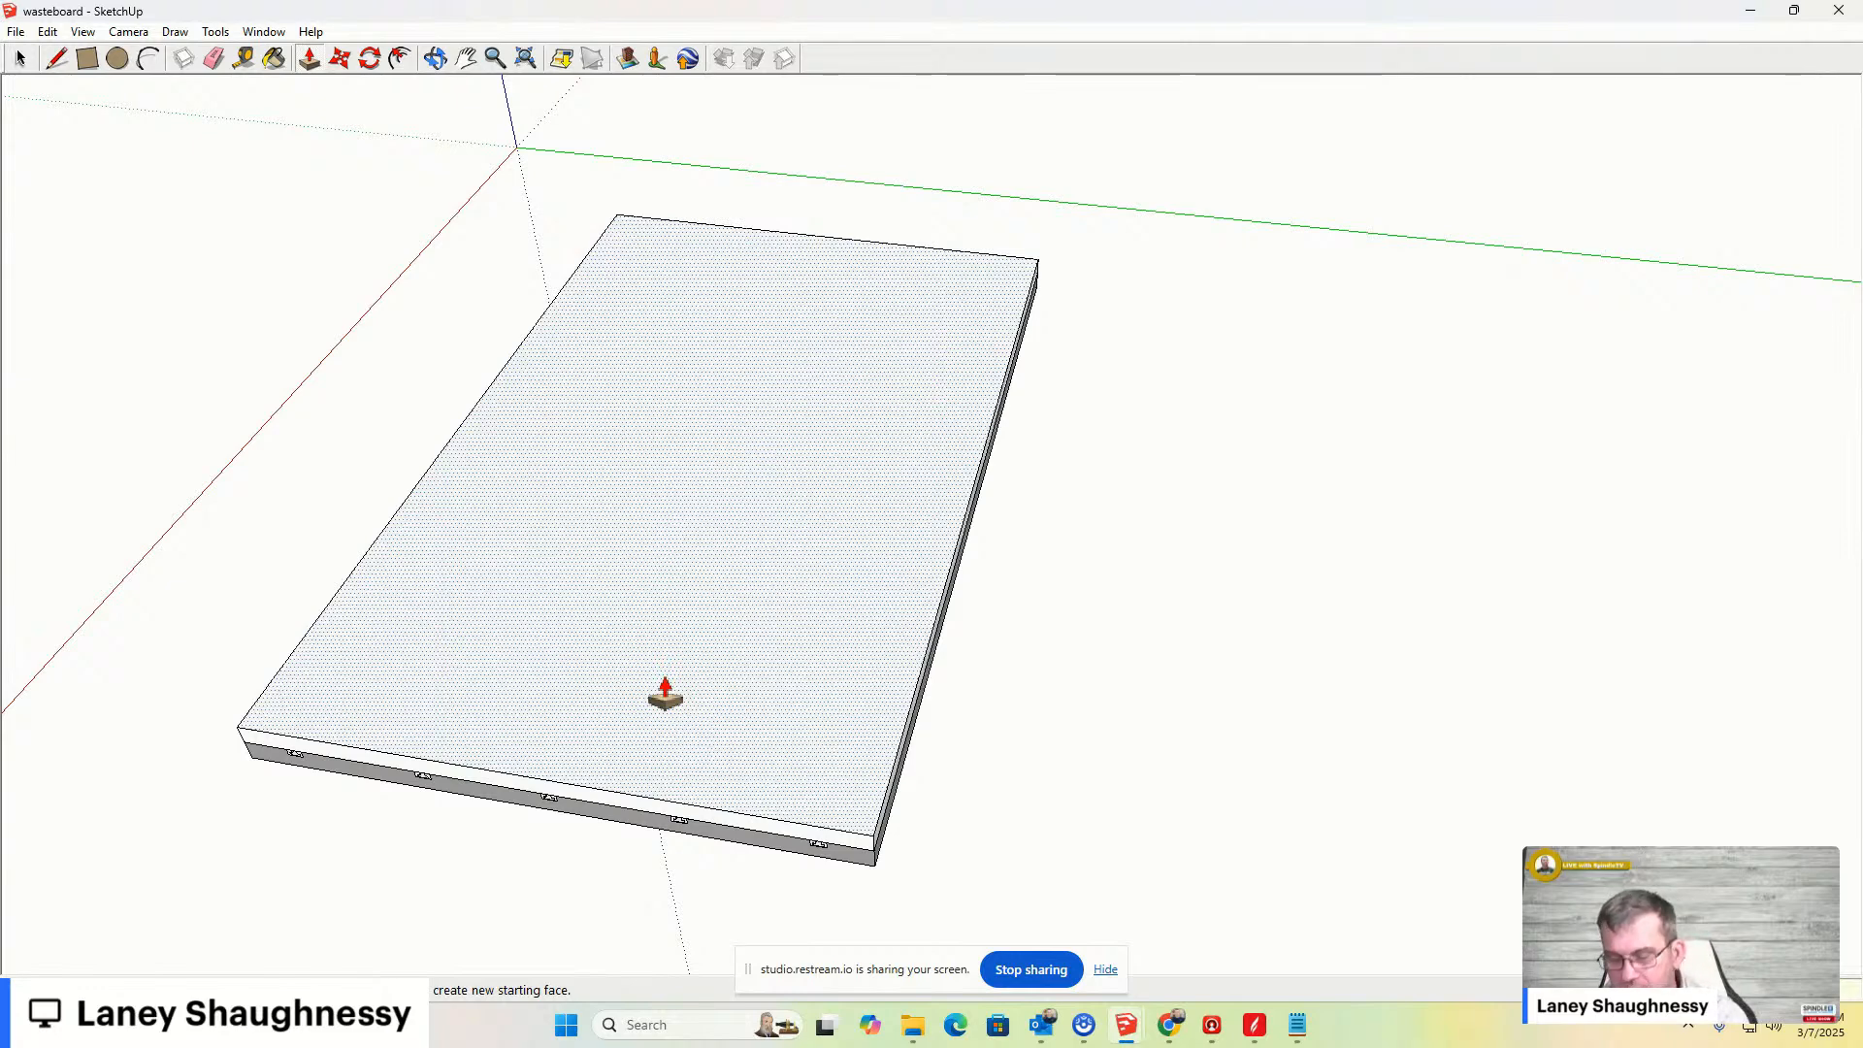
pyautogui.moveTo(665, 690); pyautogui.dragTo(479, 496, button='middle')
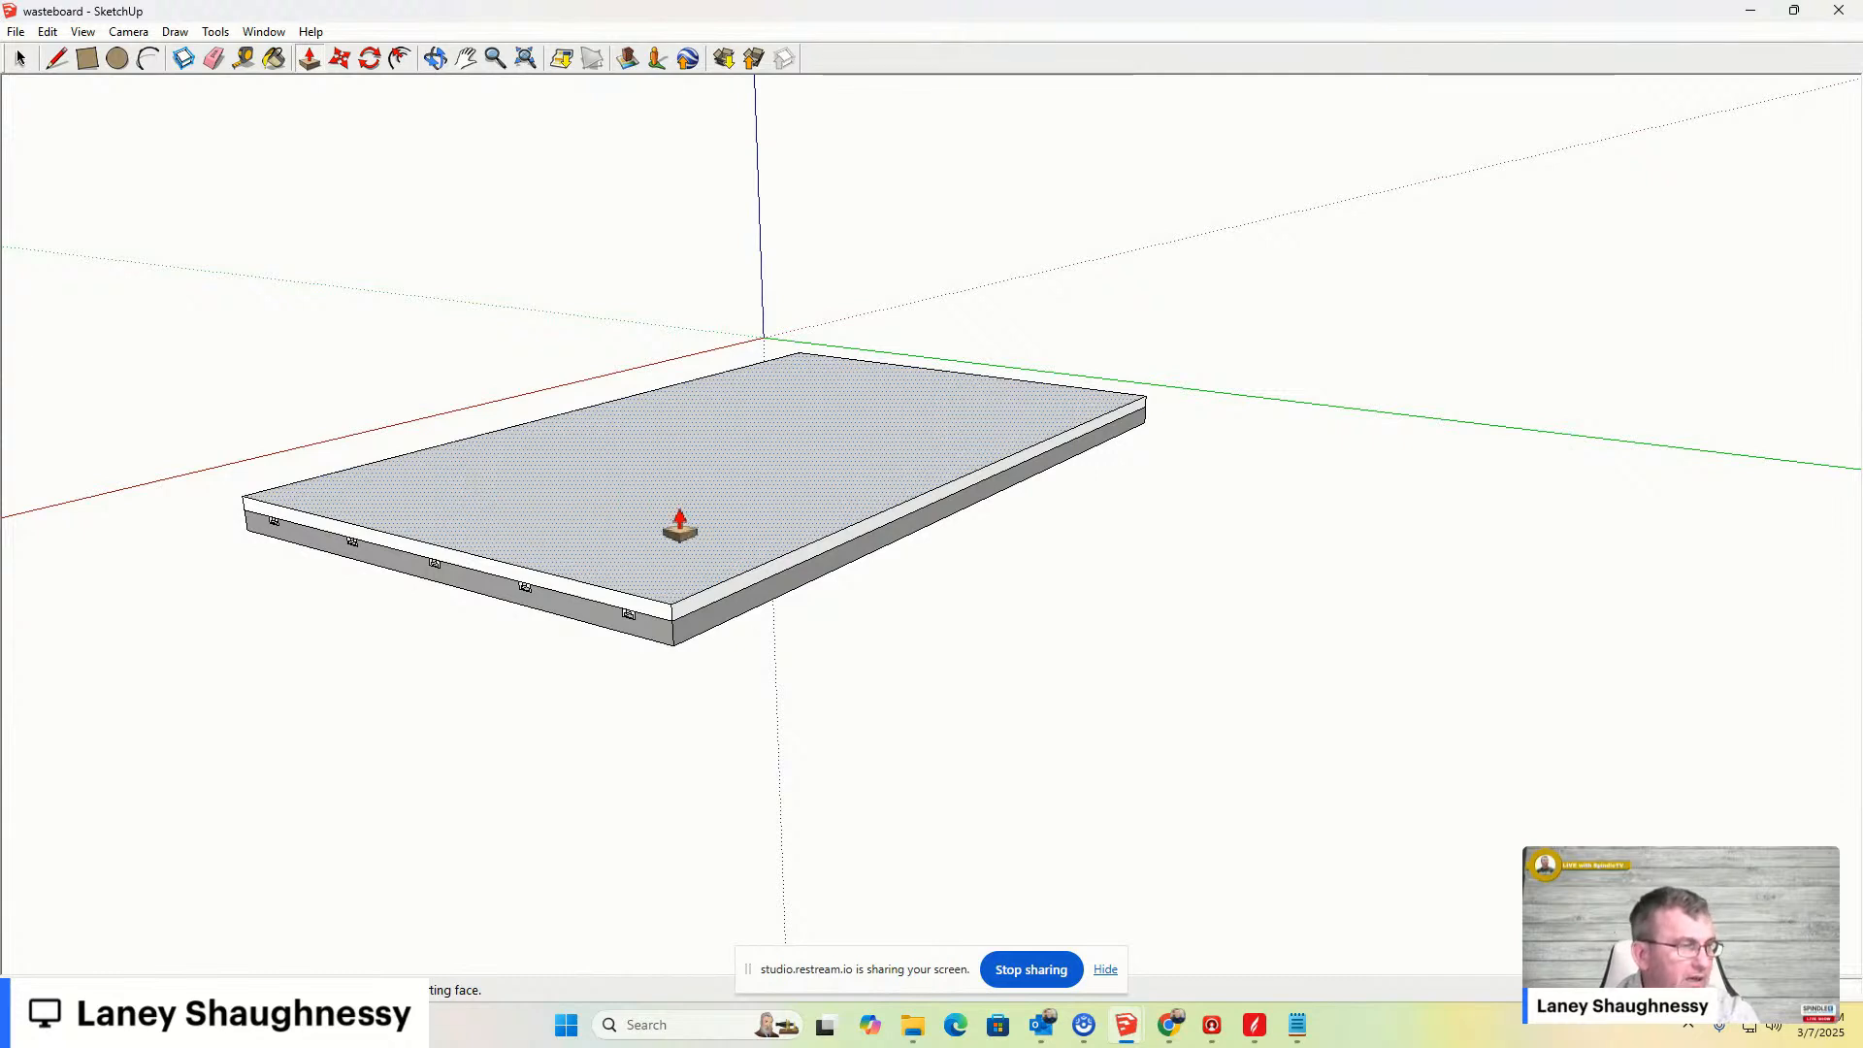
pyautogui.press('space')
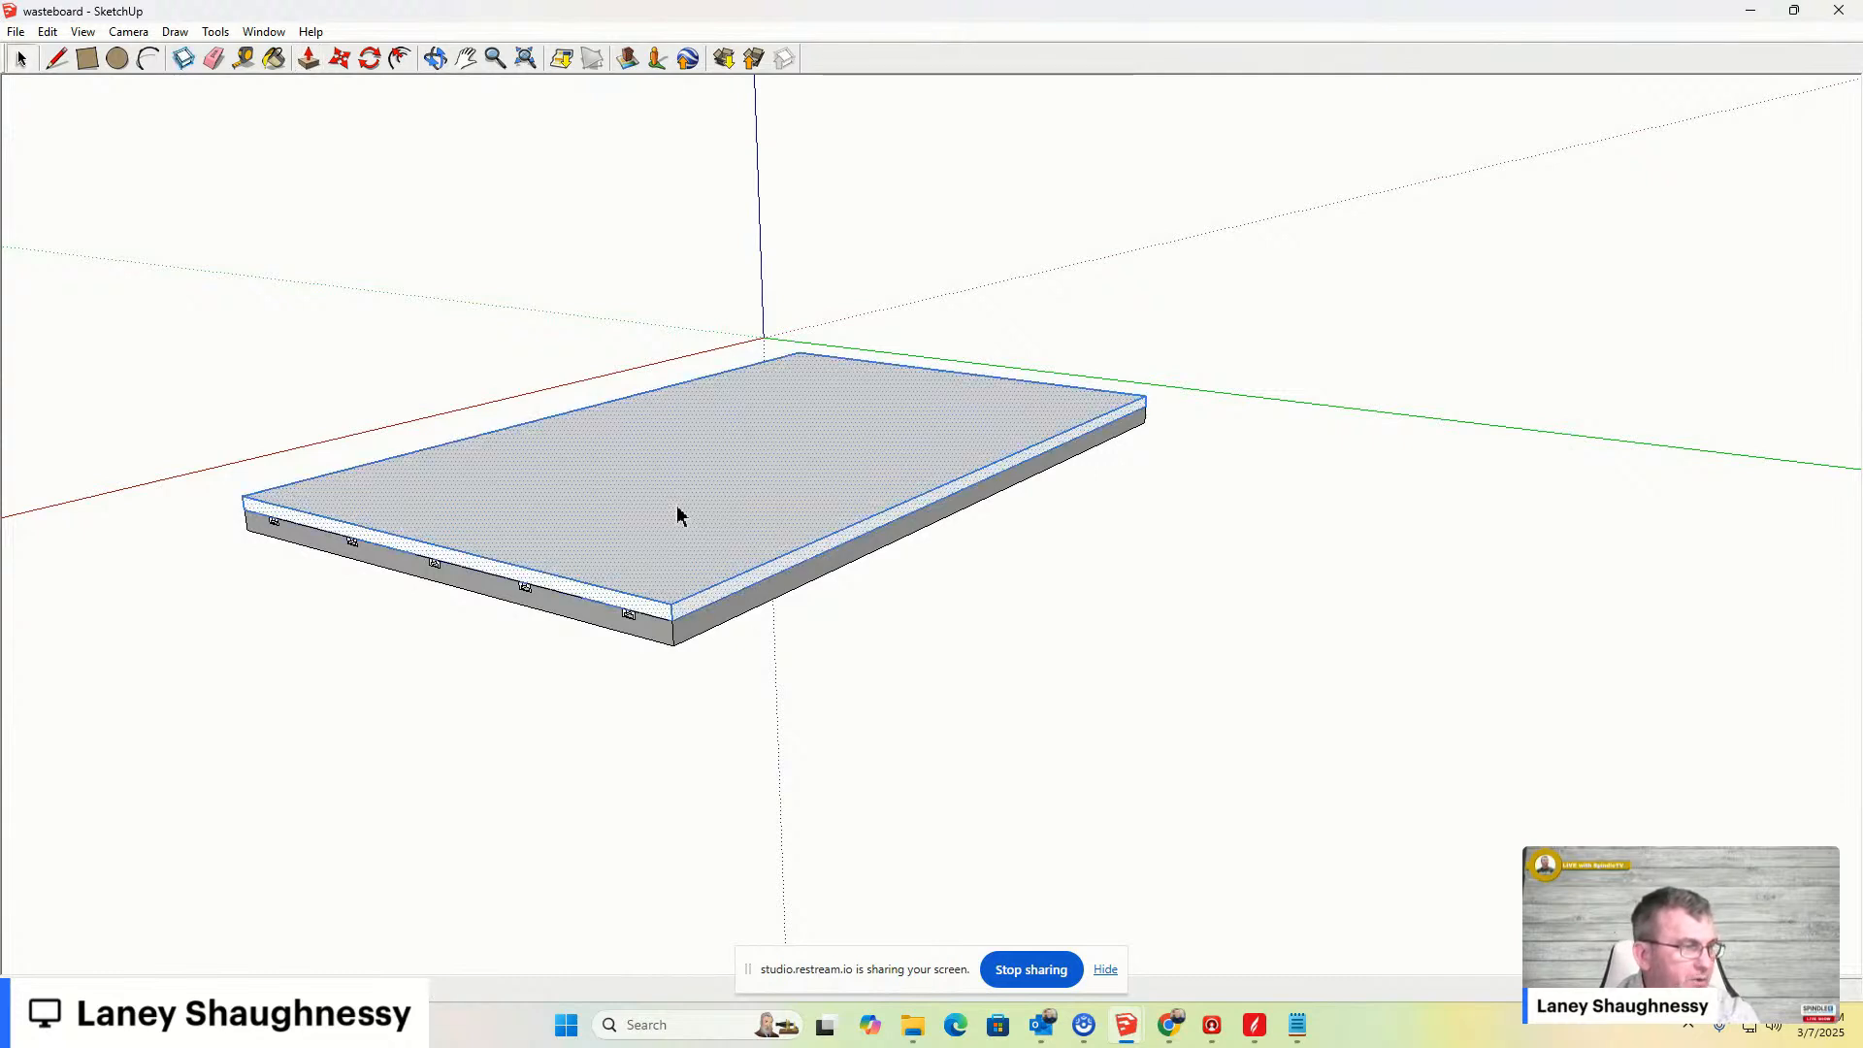
pyautogui.press('g')
pyautogui.press('Return')
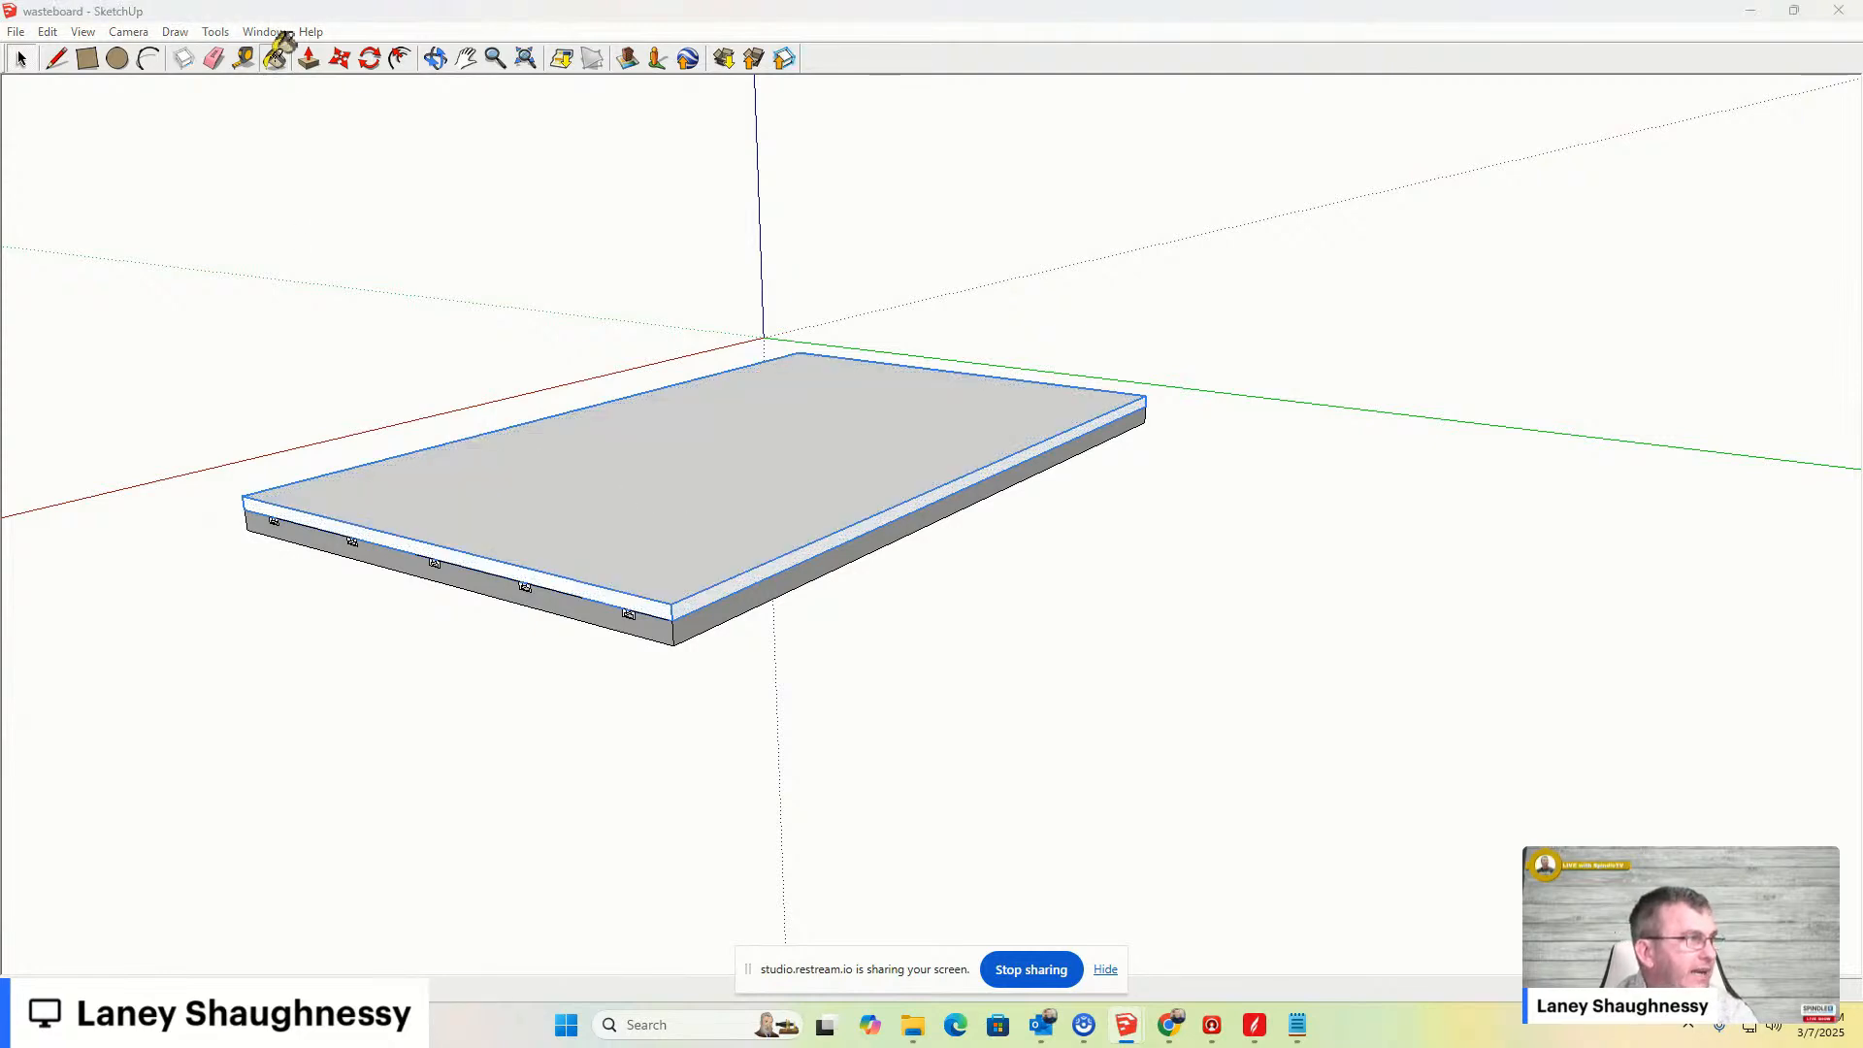
# - Paint the top of the new spoilboard layer with a tan wood-colored material
pyautogui.click(276, 60)
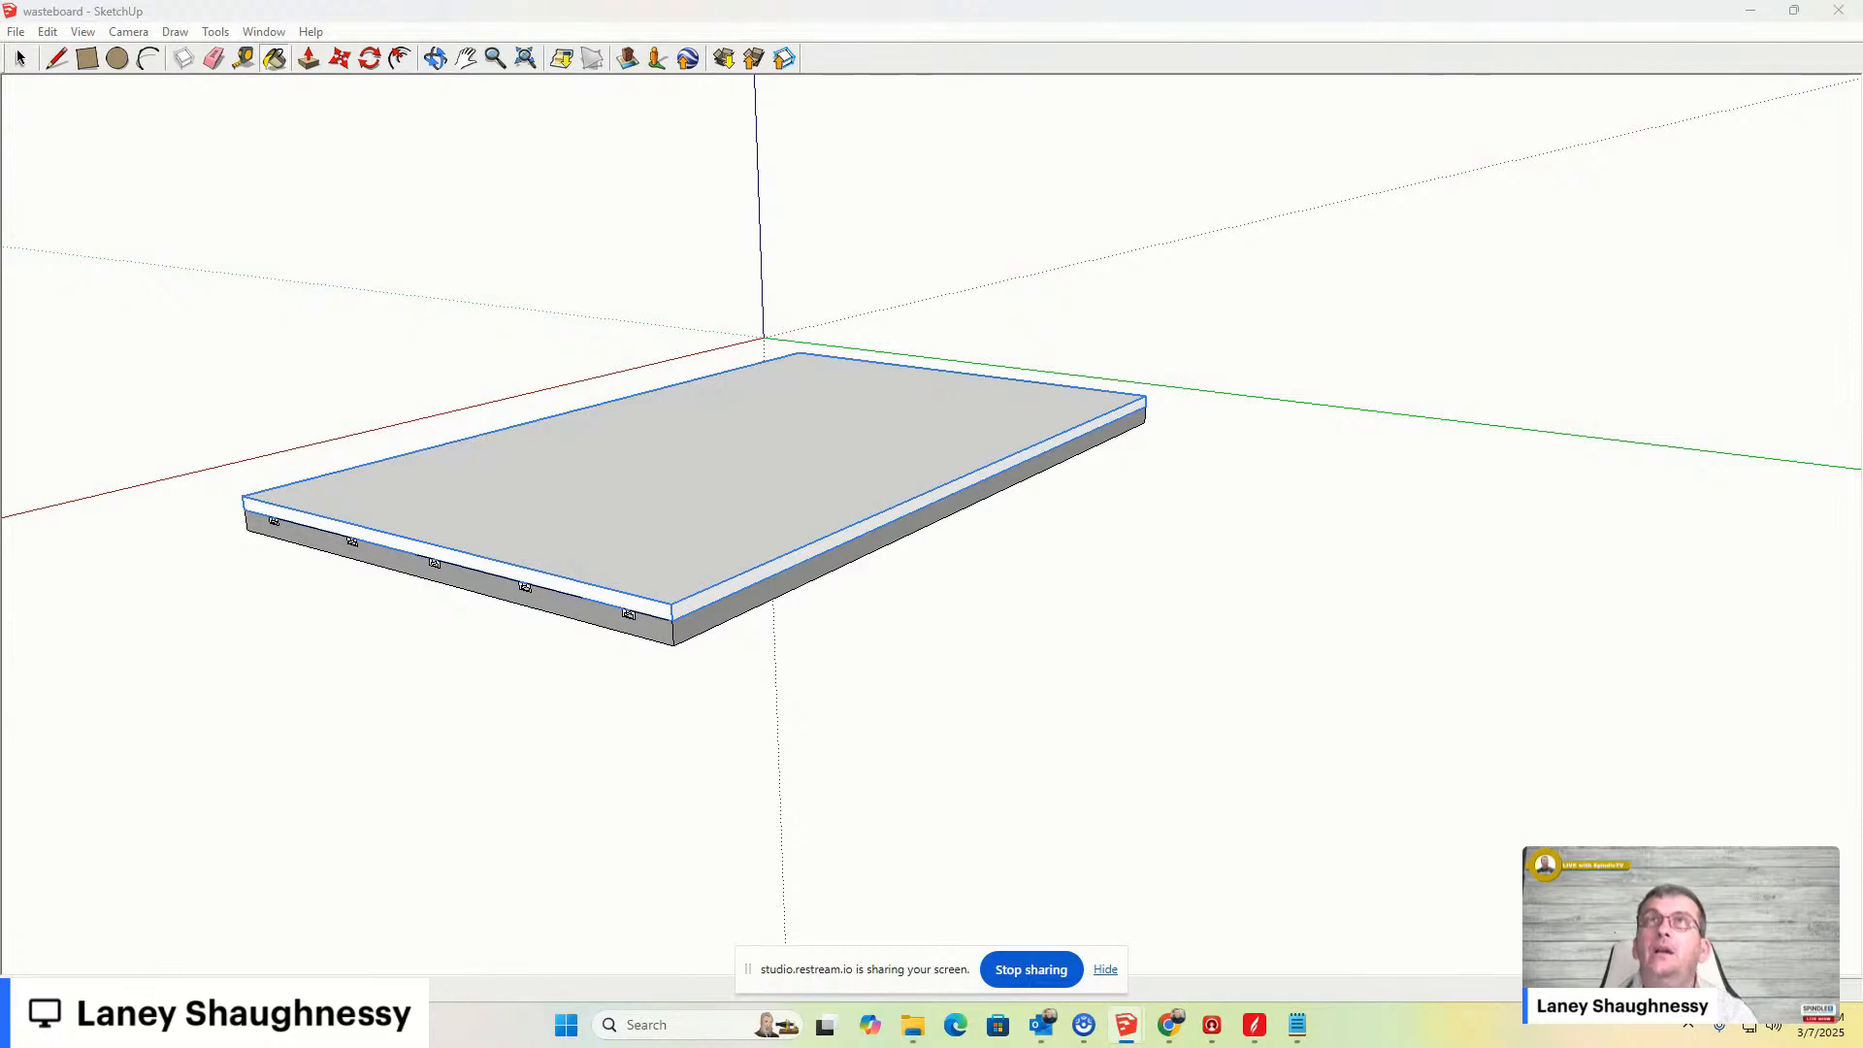
pyautogui.click(720, 483)
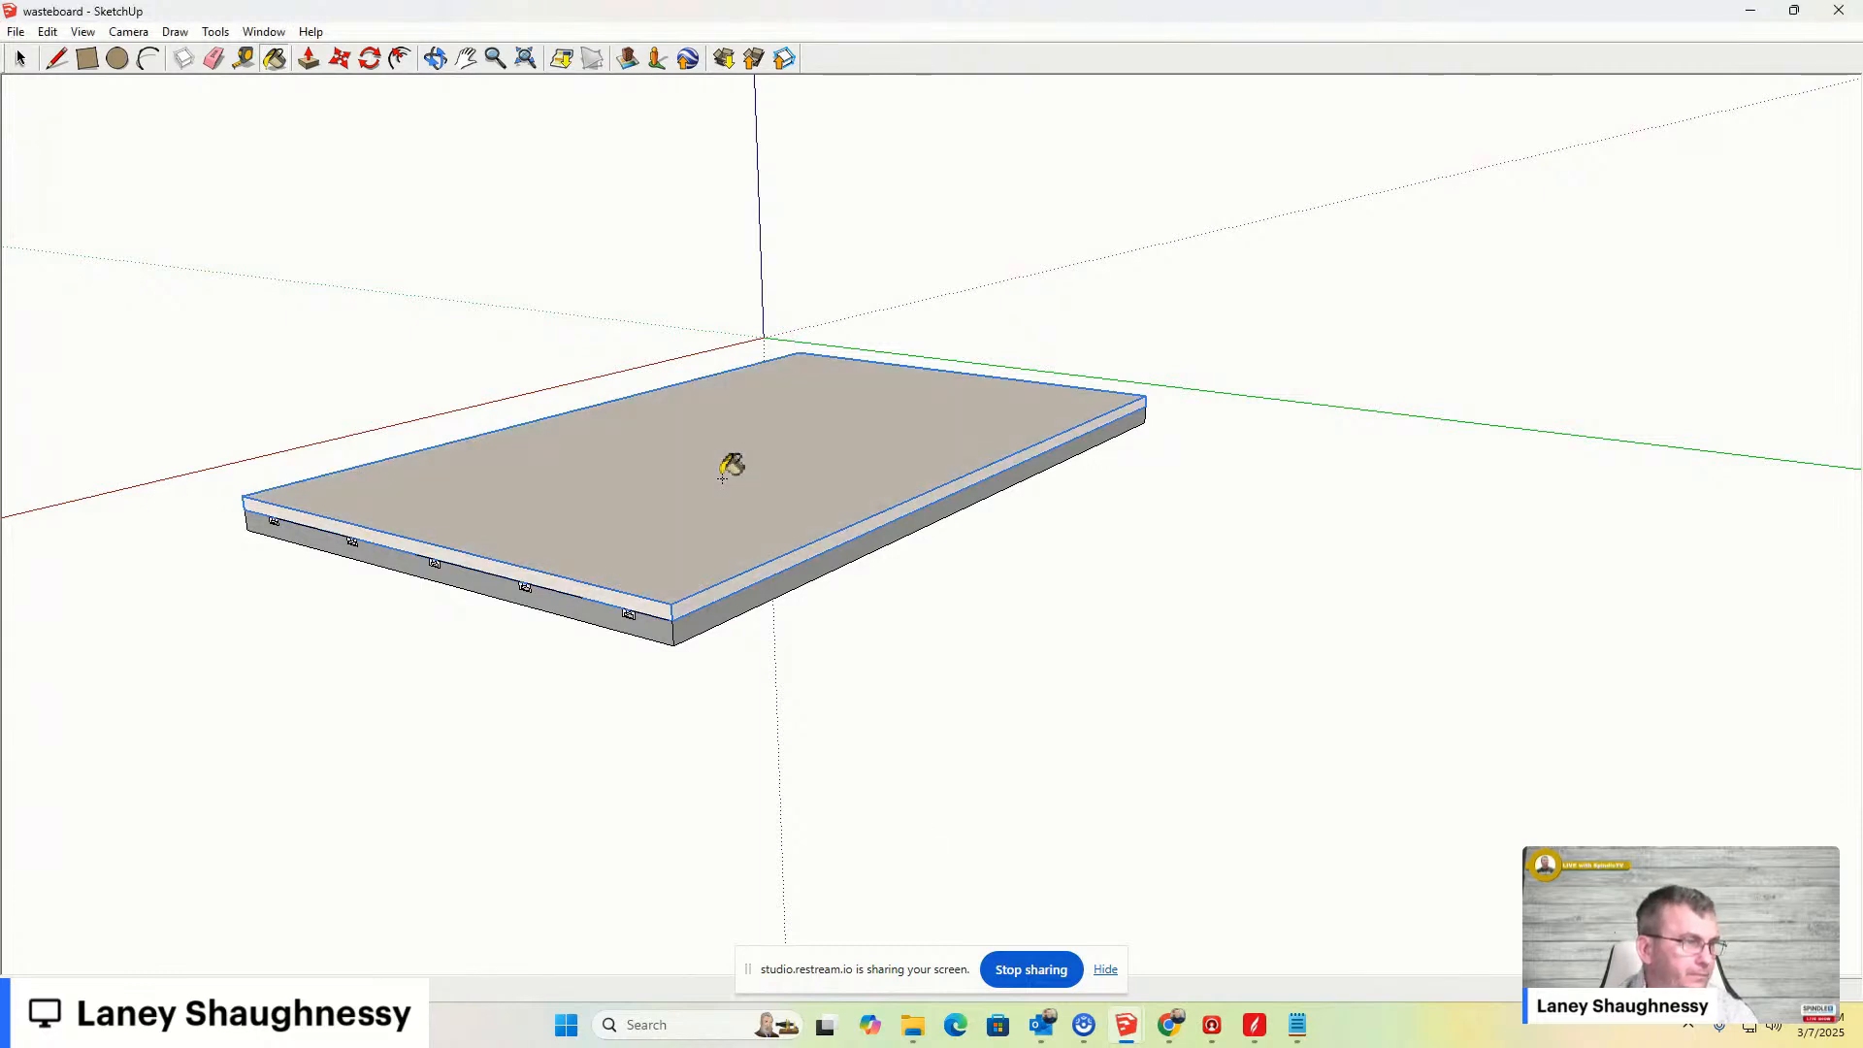
# - Orbit and zoom around the board to examine the new spoilboard layer
pyautogui.scroll(3, 621, 510)
pyautogui.scroll(-3, 648, 543)
pyautogui.moveTo(640, 570); pyautogui.dragTo(689, 486, button='middle')
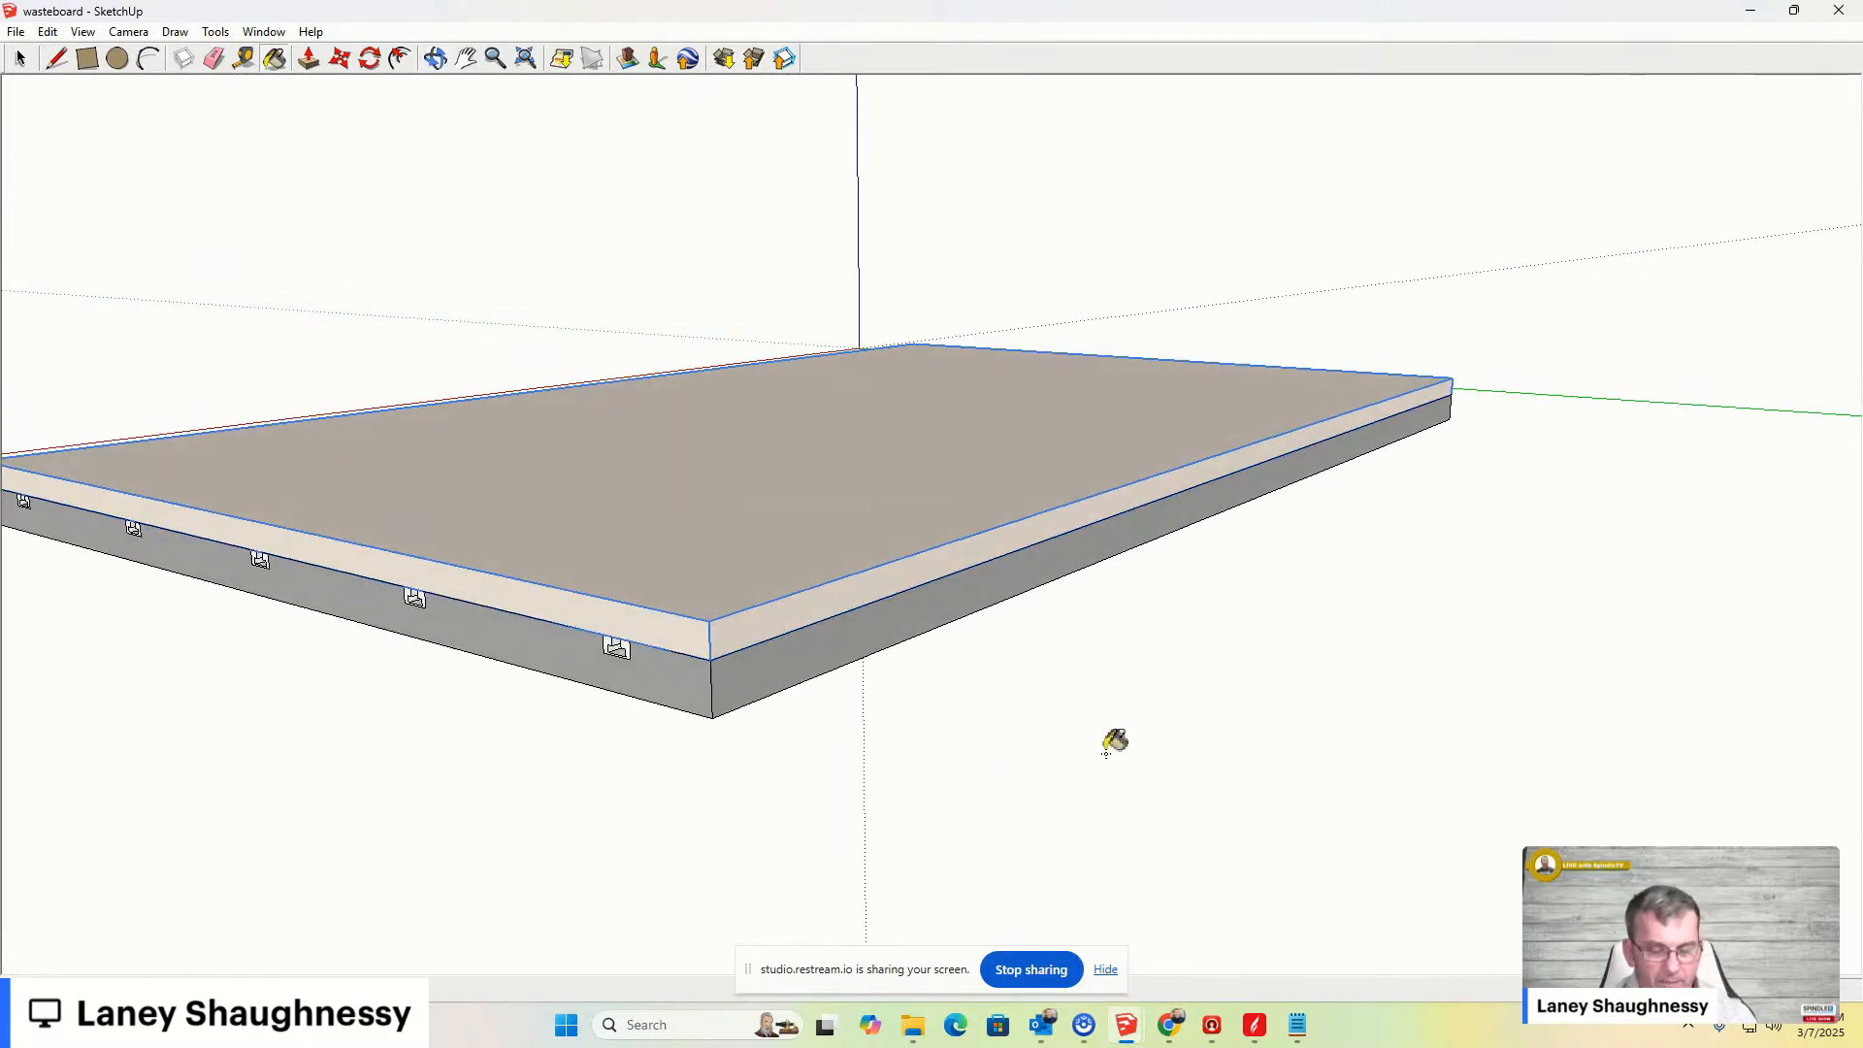
pyautogui.press('space')
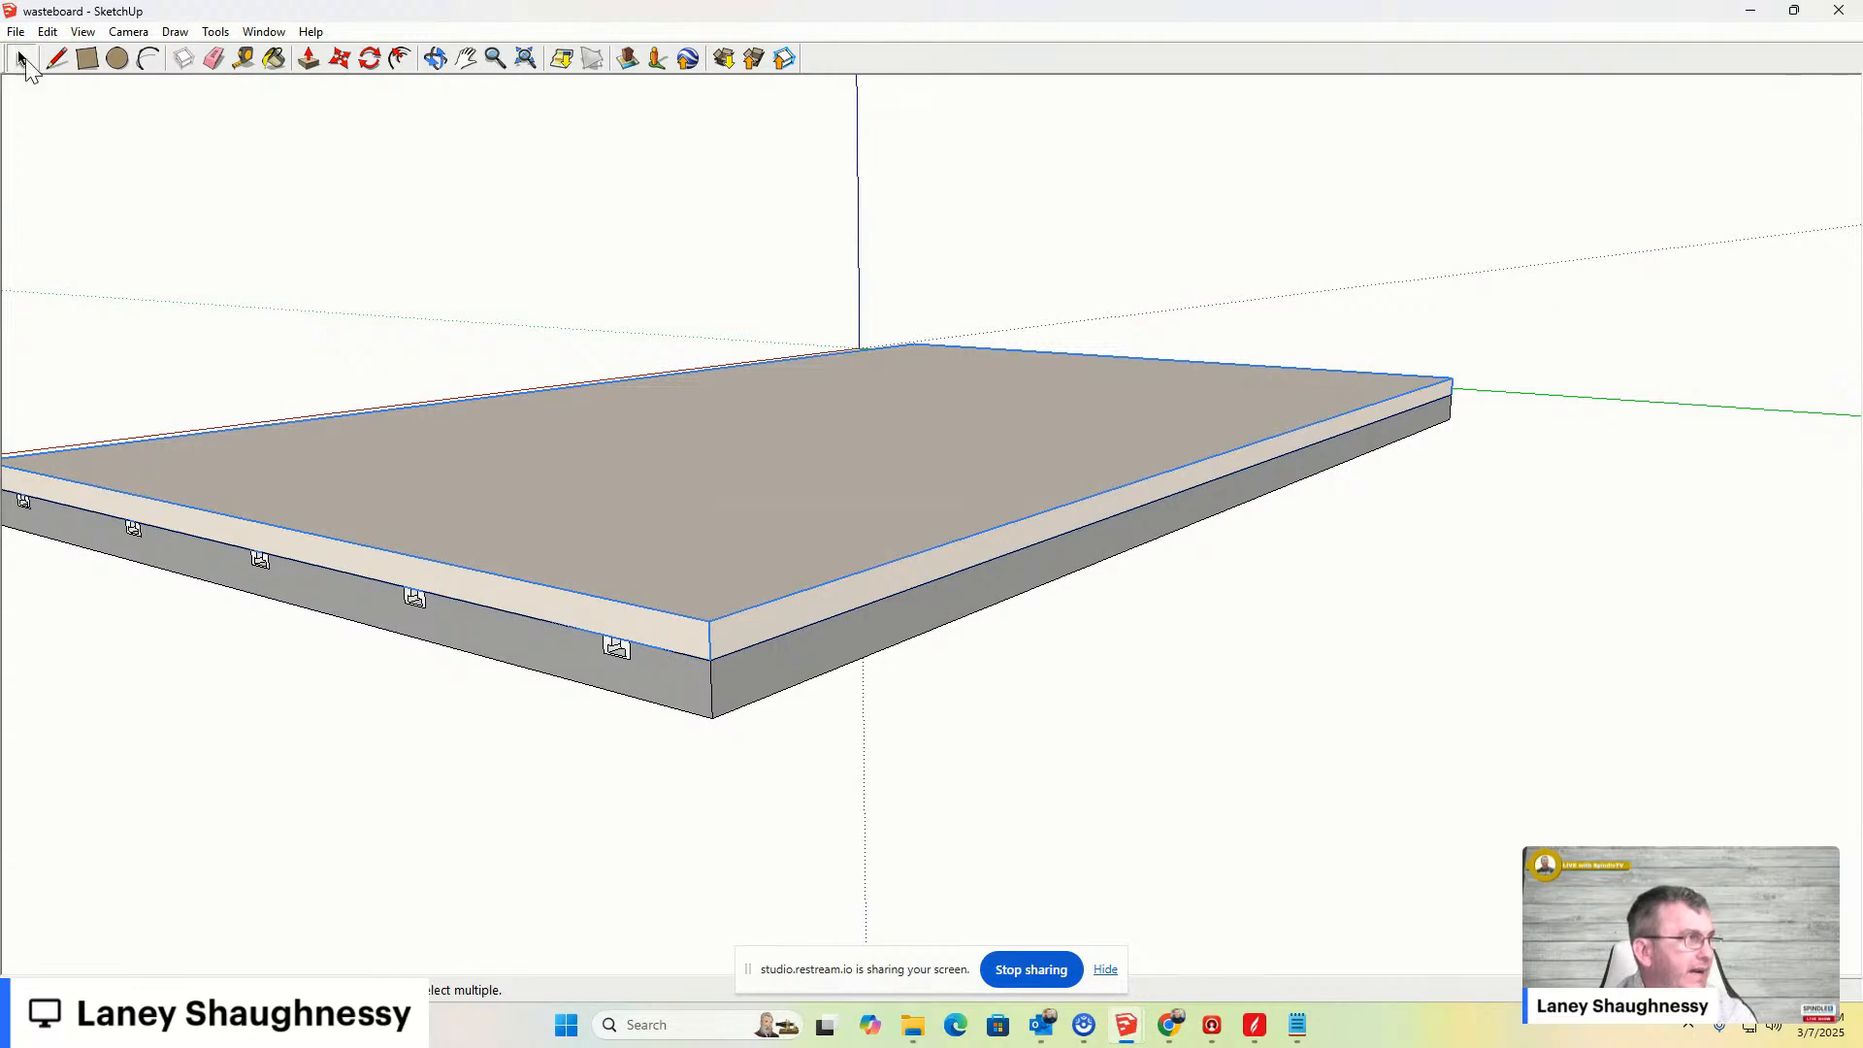
pyautogui.moveTo(971, 633); pyautogui.dragTo(915, 329, button='middle')
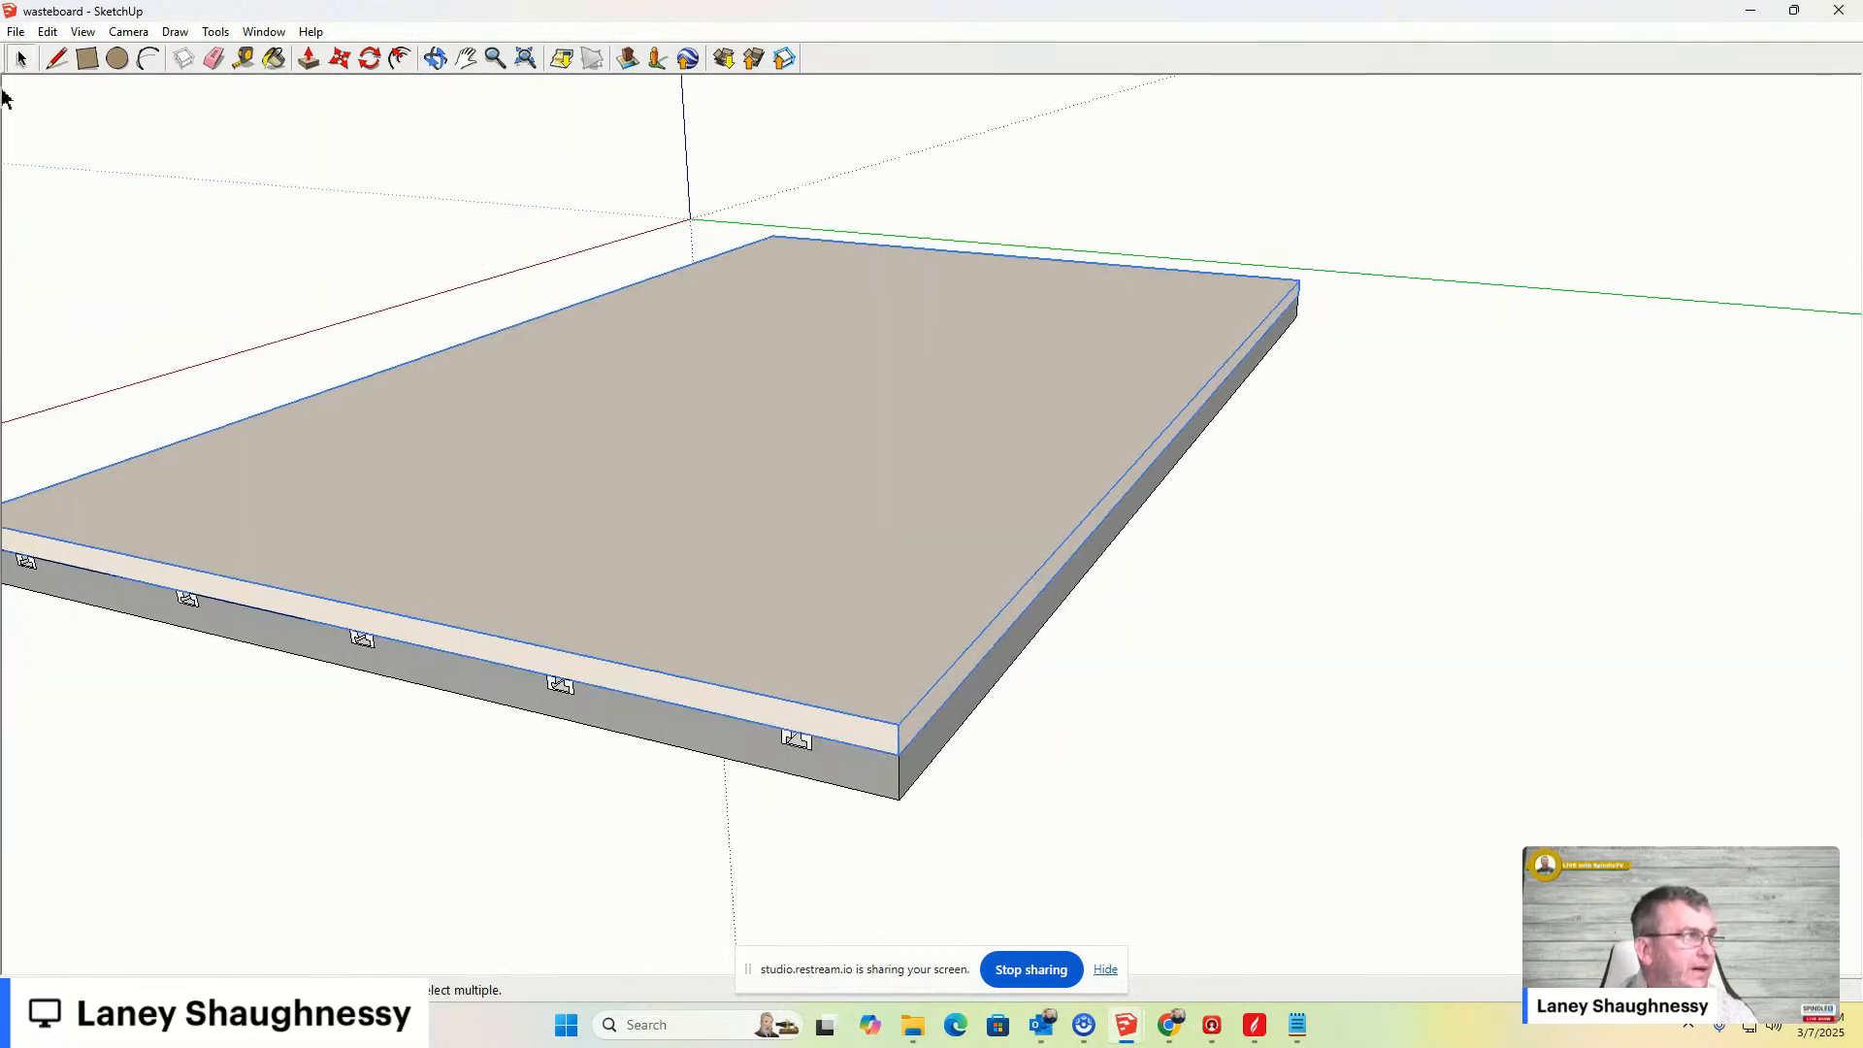
pyautogui.scroll(2, 224, 81)
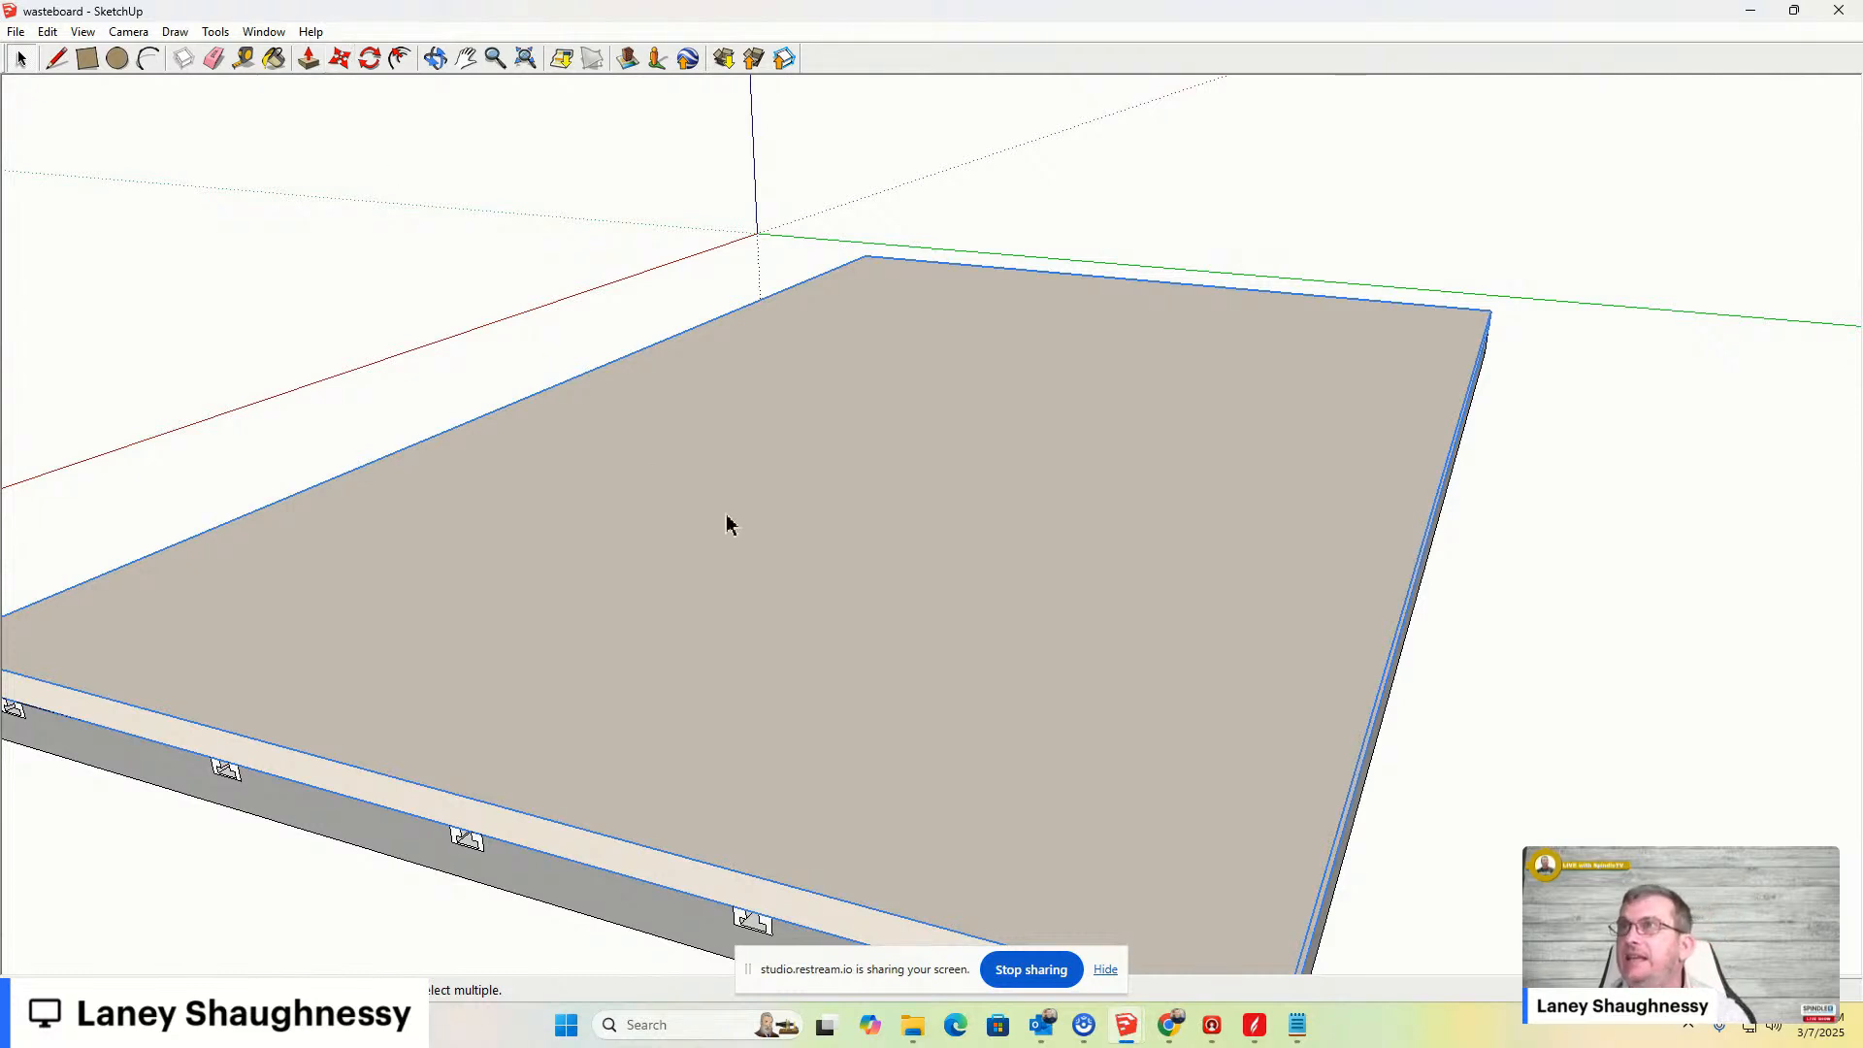
pyautogui.scroll(-5, 691, 529)
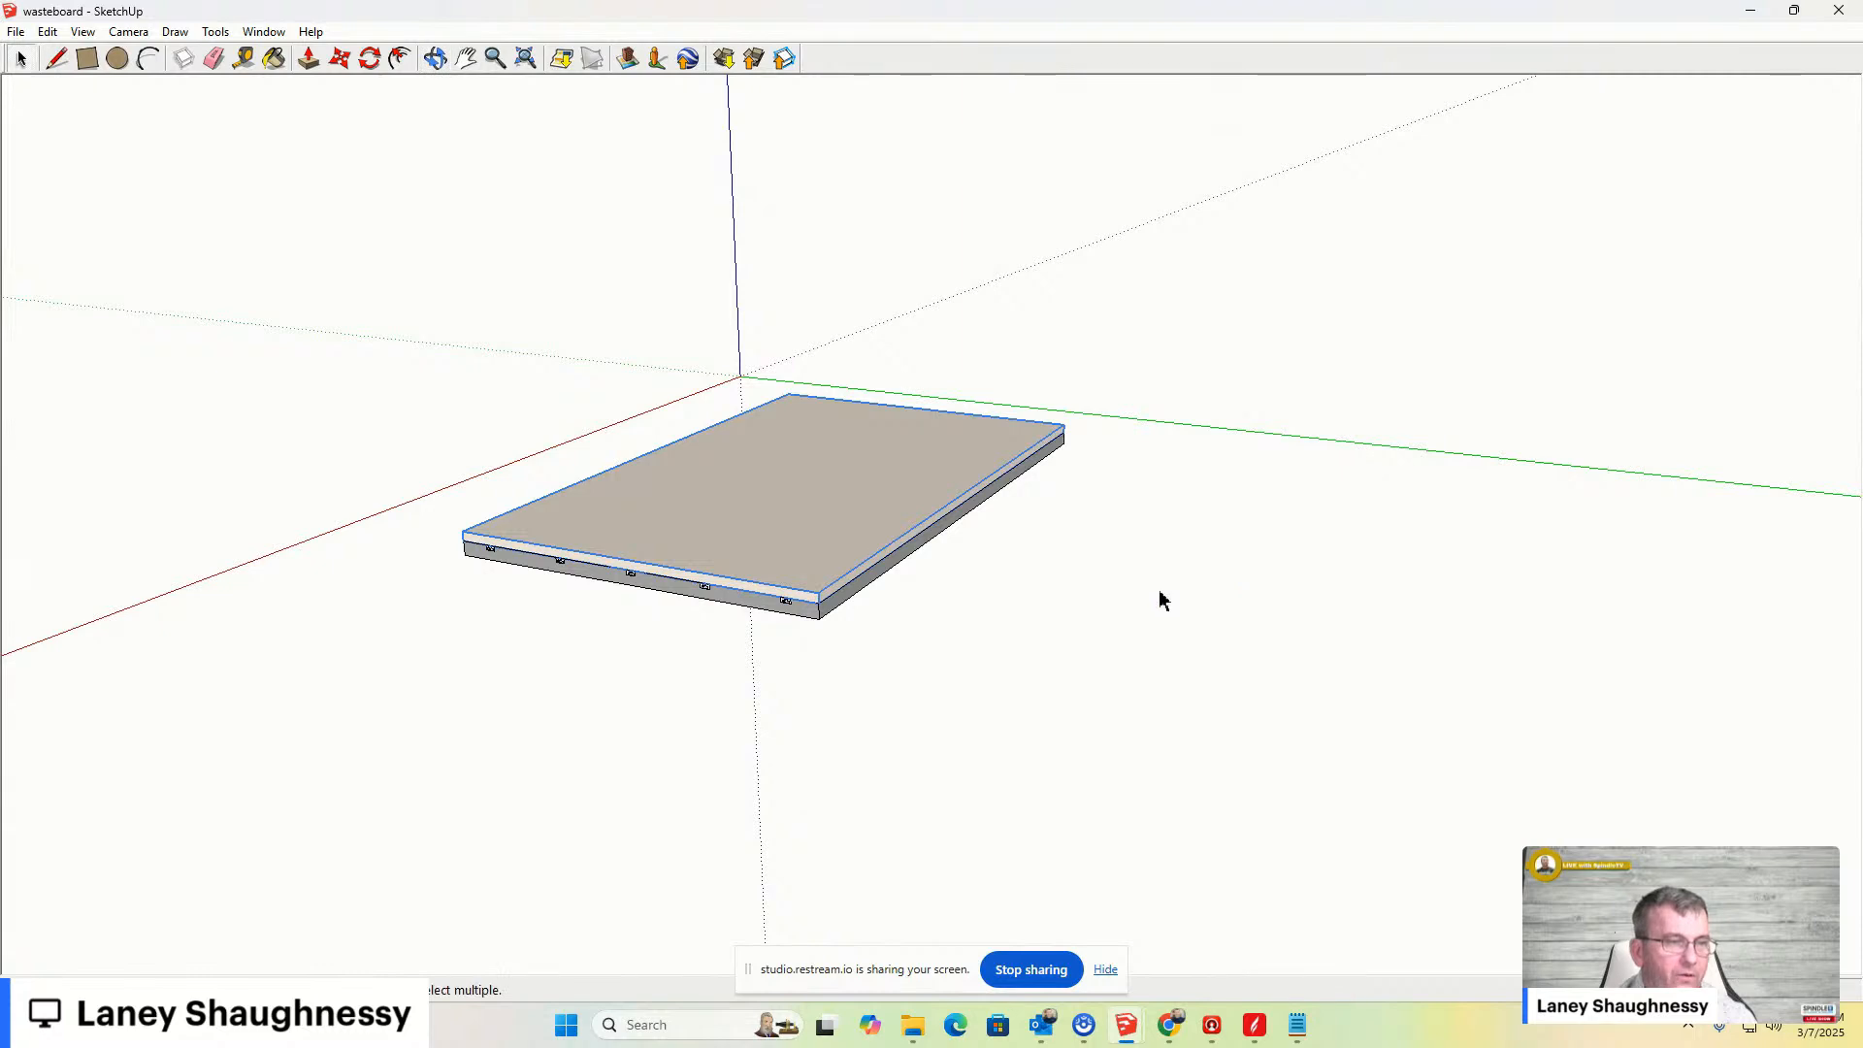
pyautogui.scroll(3, 1154, 592)
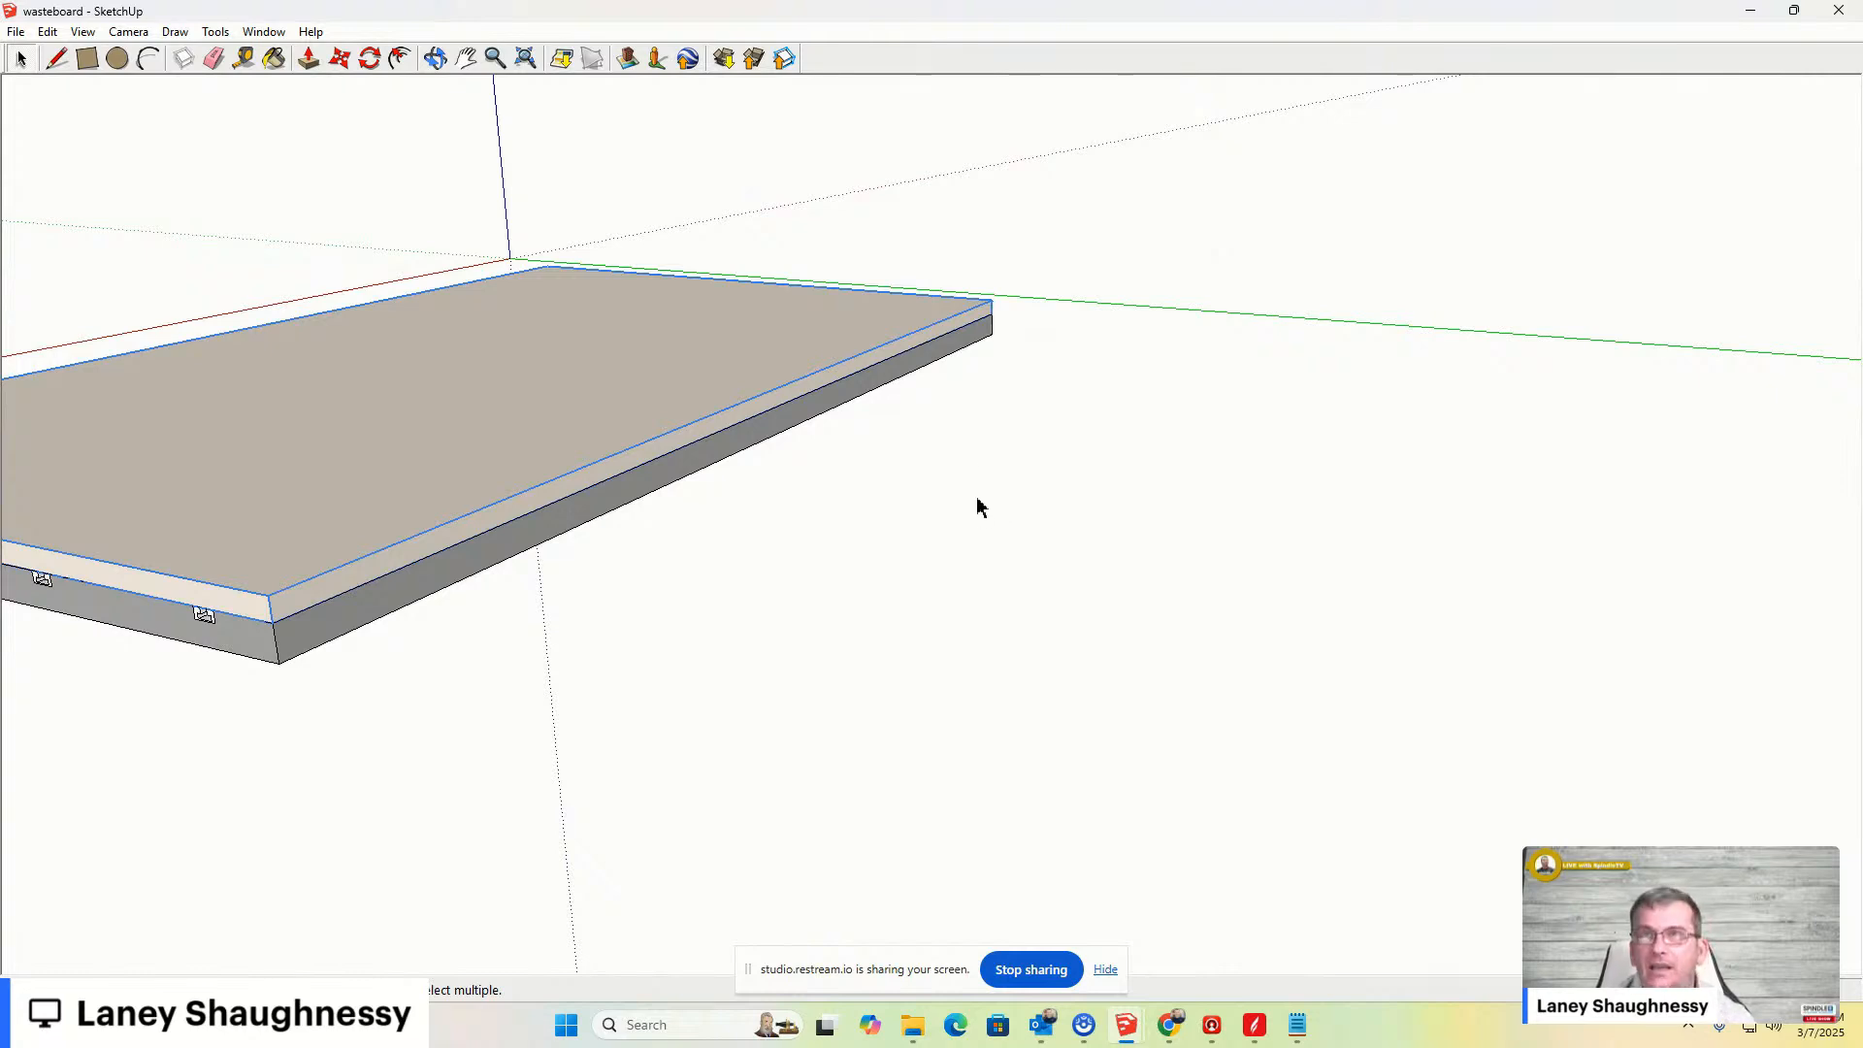
pyautogui.scroll(2, 821, 259)
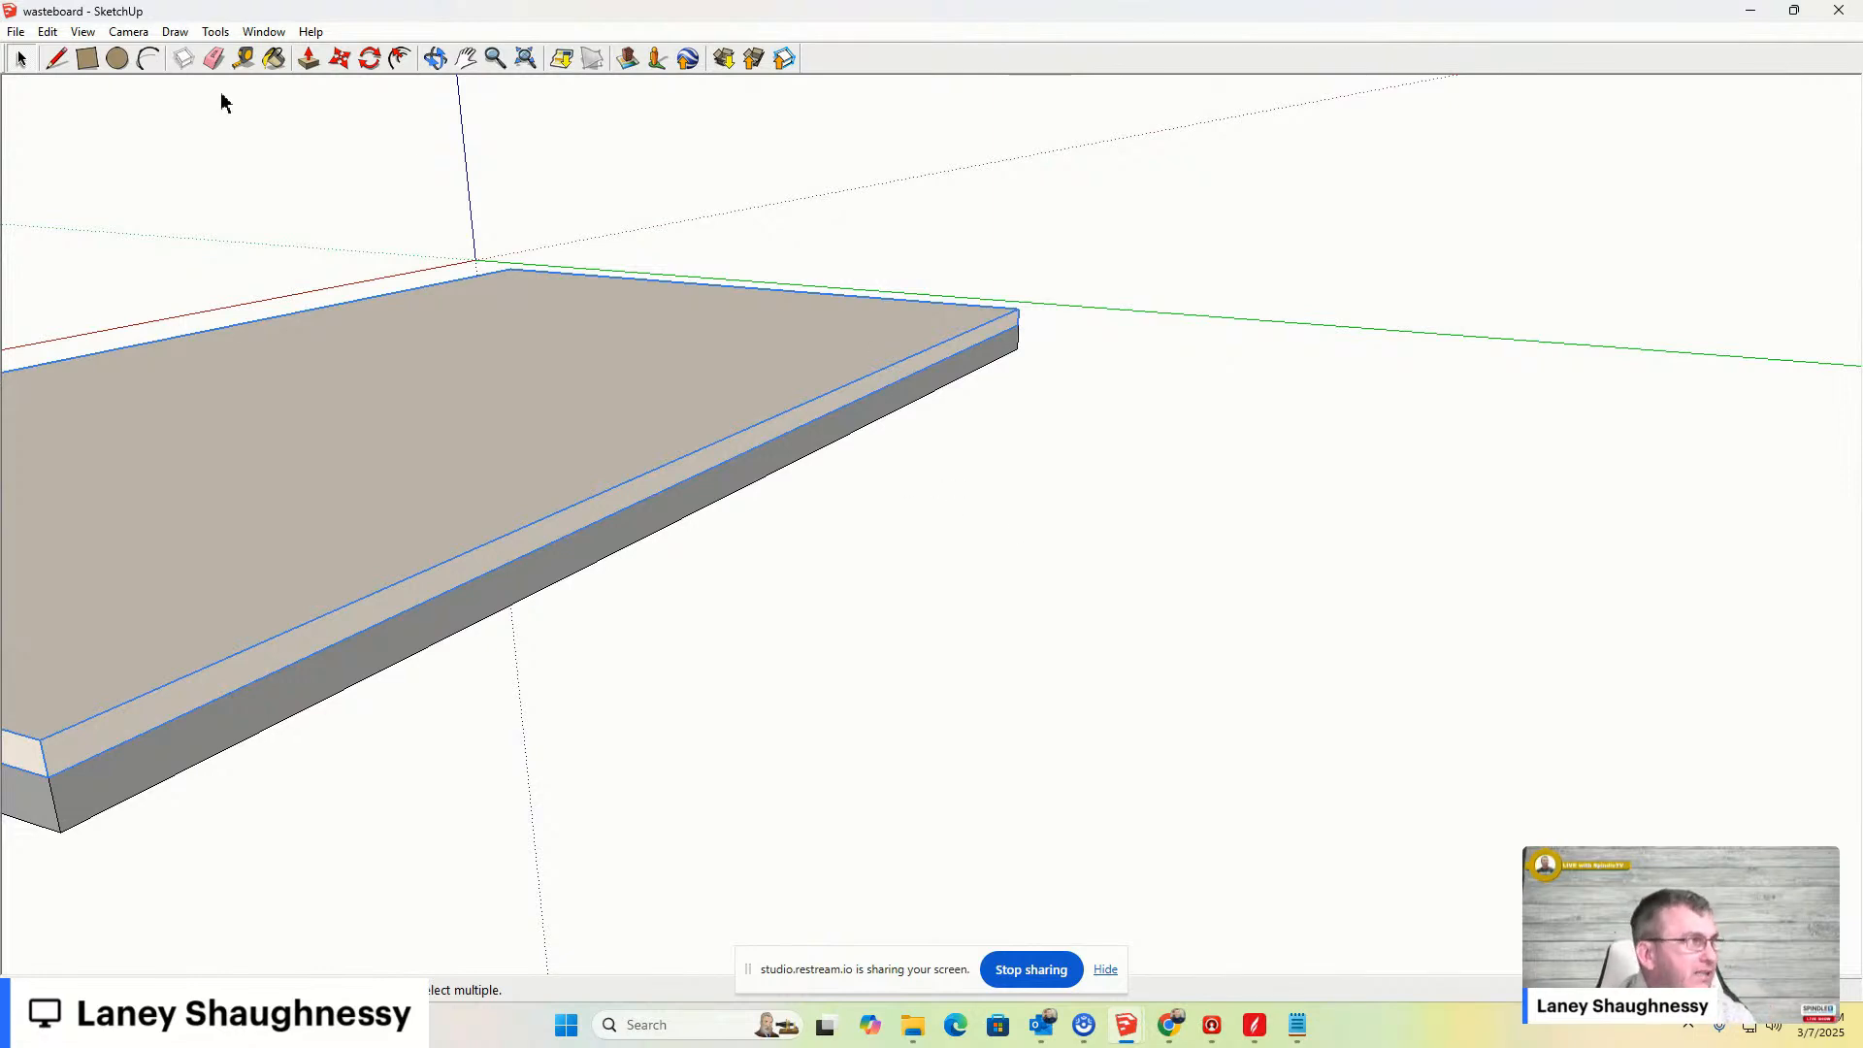
pyautogui.click(87, 59)
pyautogui.click(972, 495)
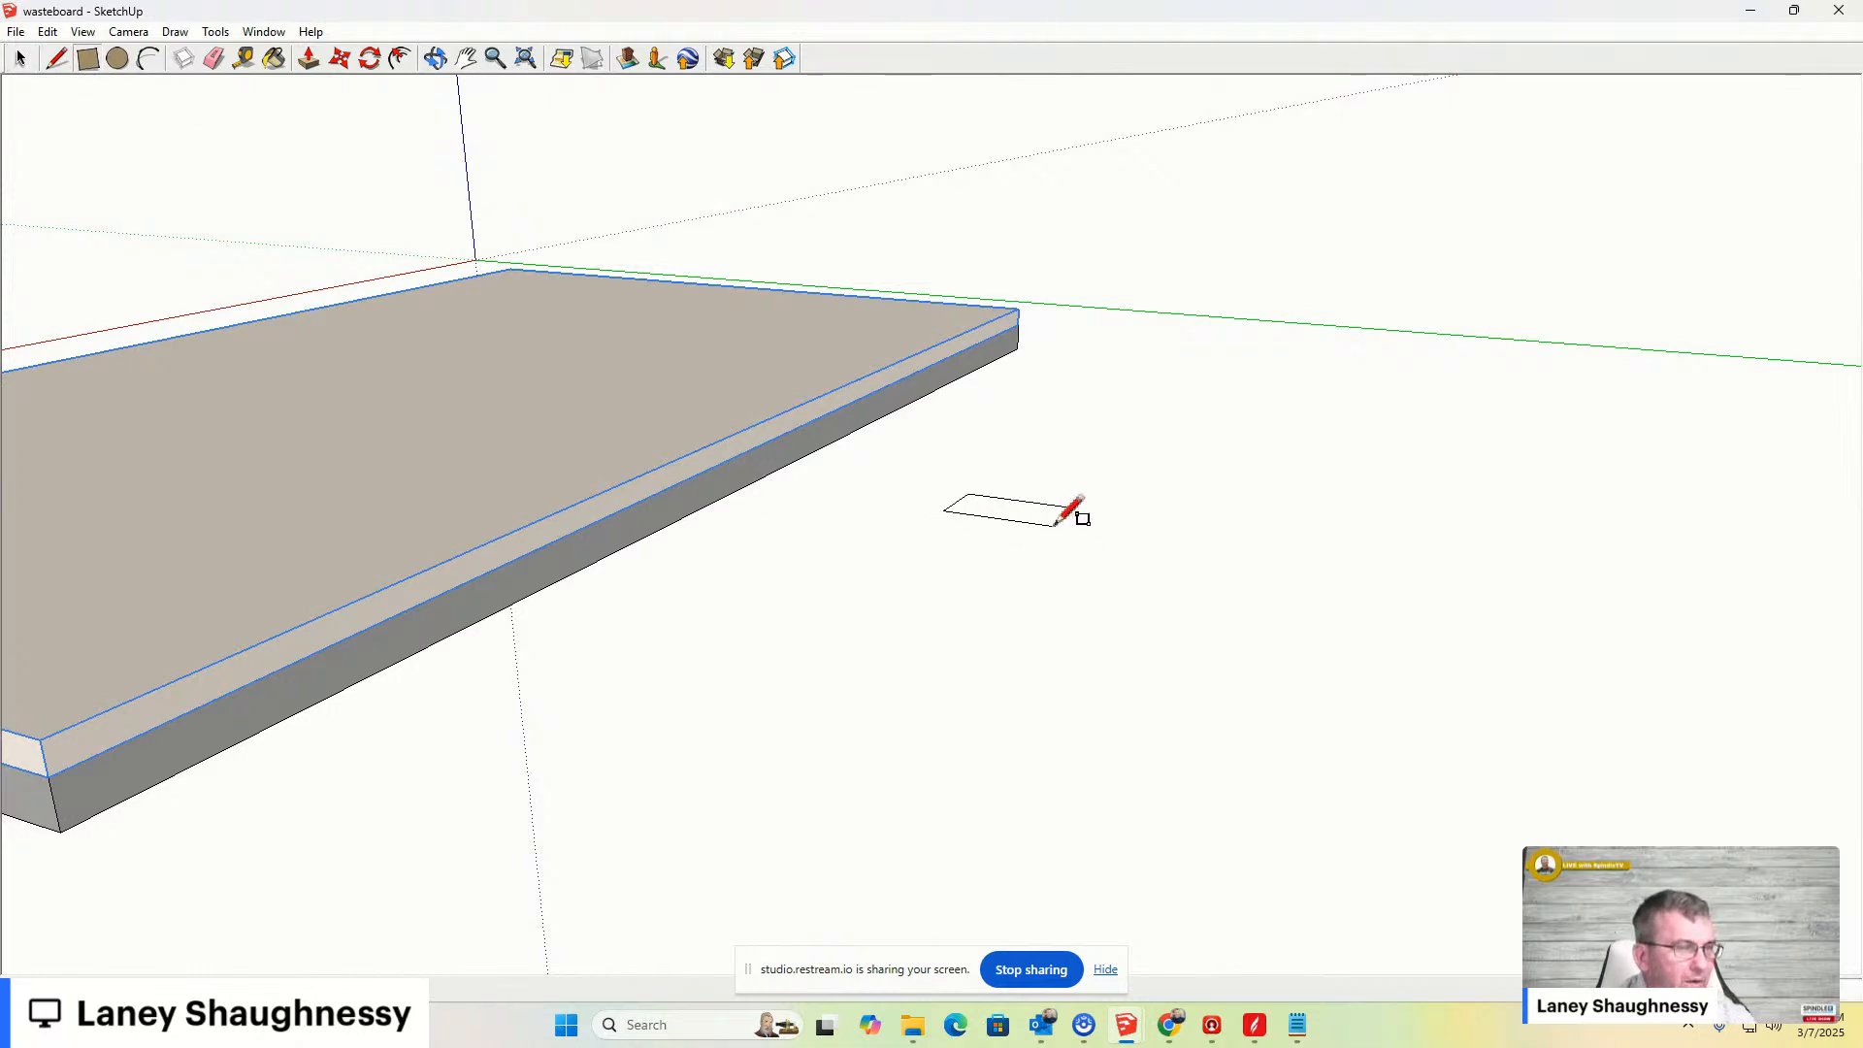
pyautogui.click(1058, 528)
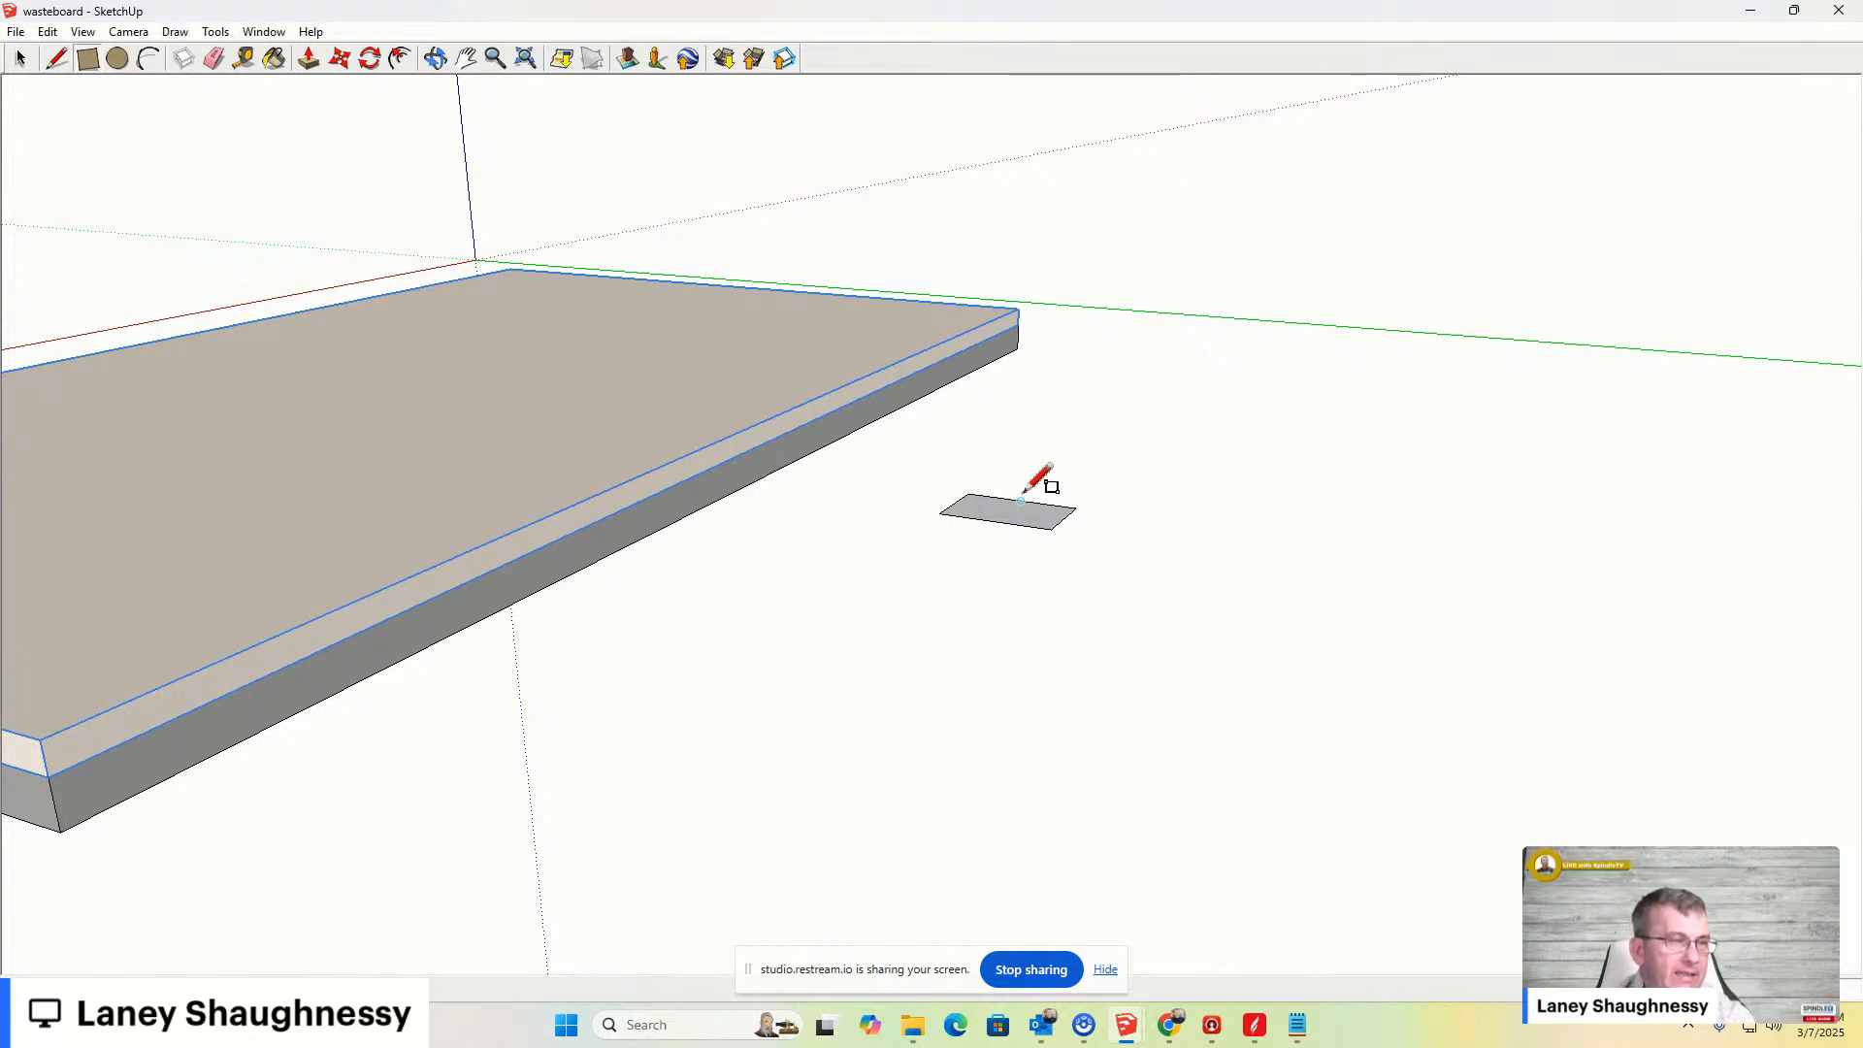
pyautogui.hotkey('ctrl', 'z')
# - Draw a long narrow rectangle on the ground beside the board
pyautogui.click(1002, 563)
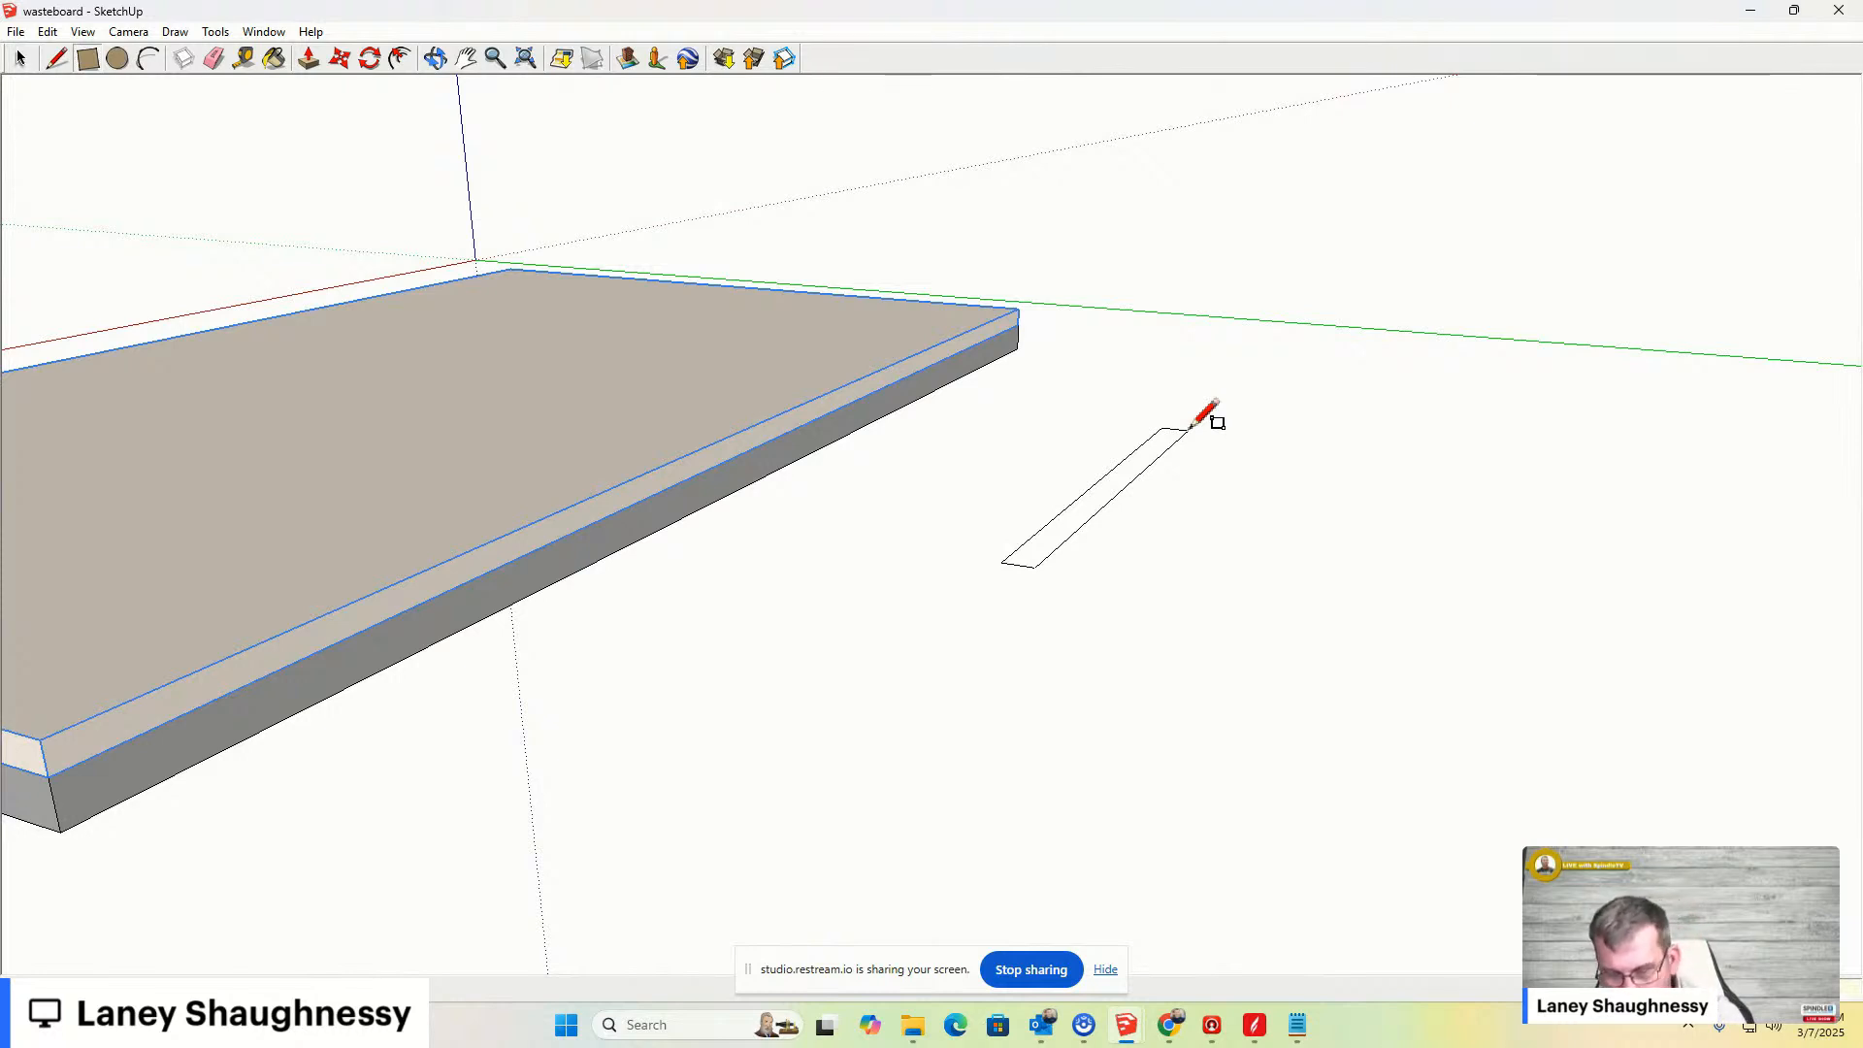
pyautogui.click(1192, 428)
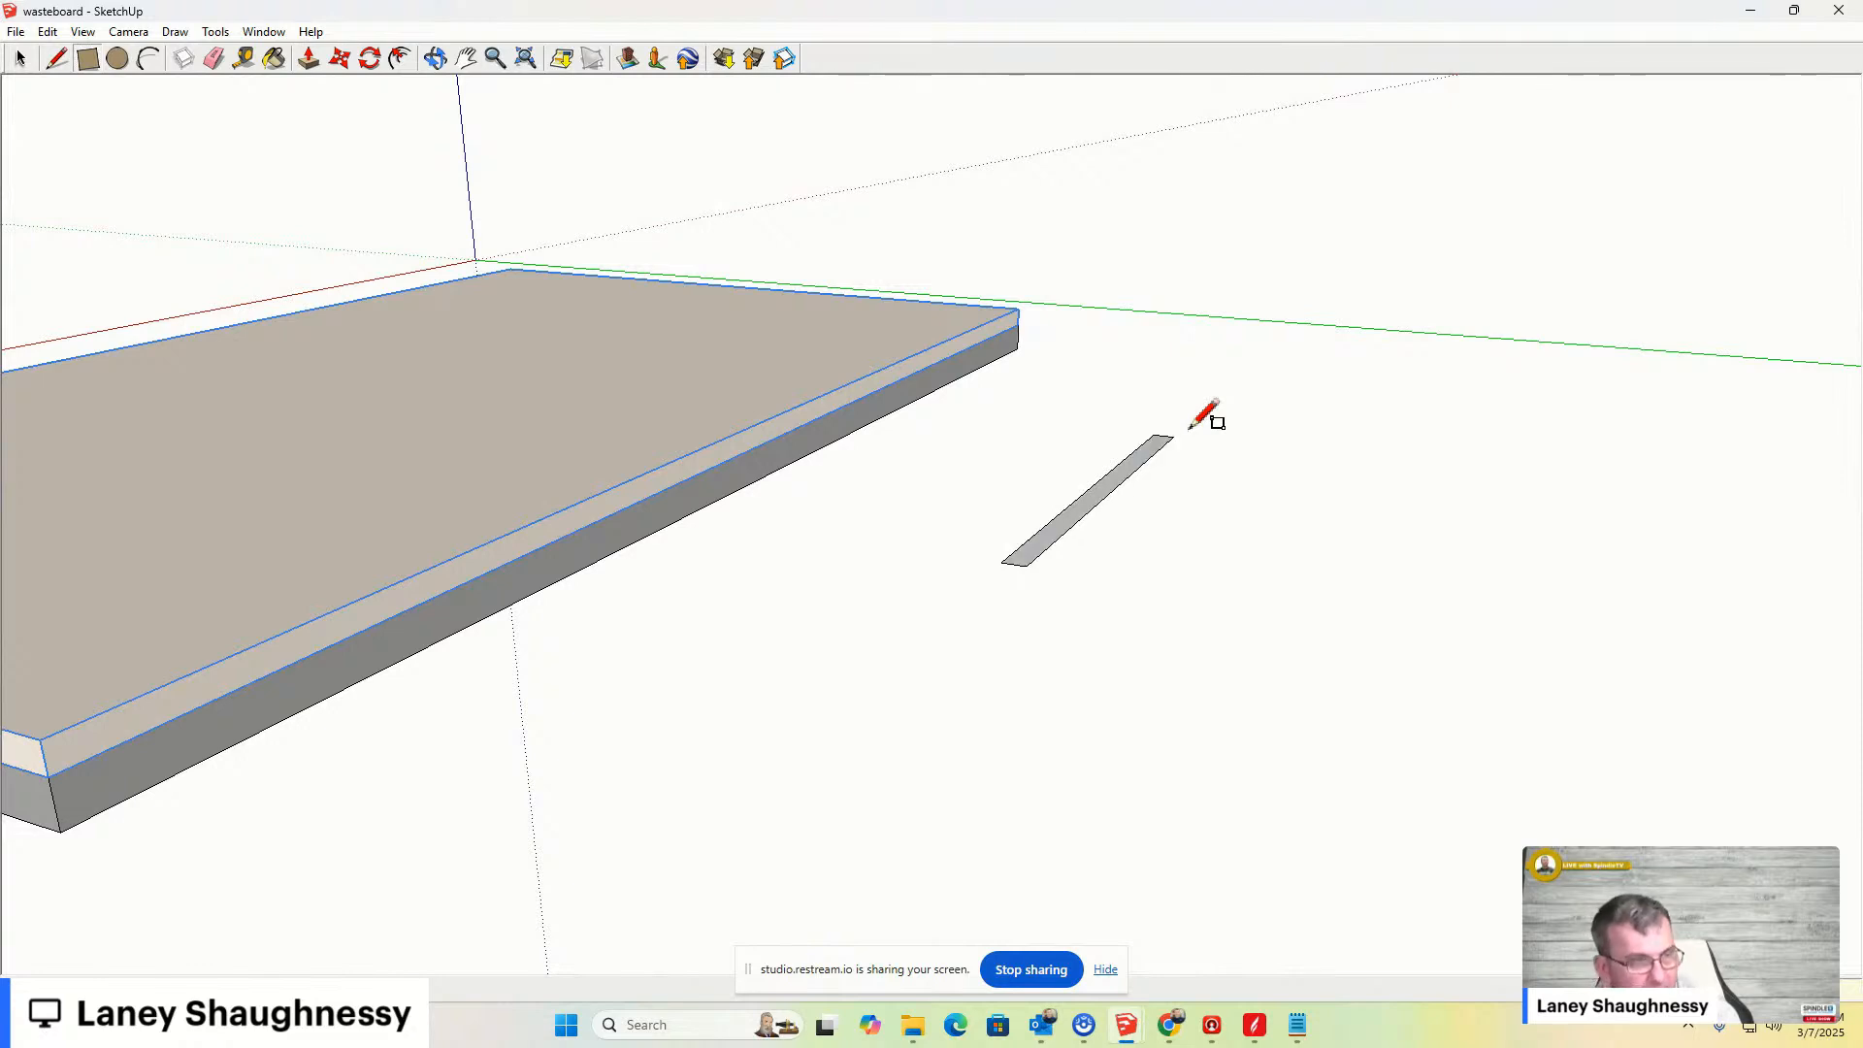
pyautogui.scroll(3, 1086, 465)
pyautogui.scroll(1, 1112, 544)
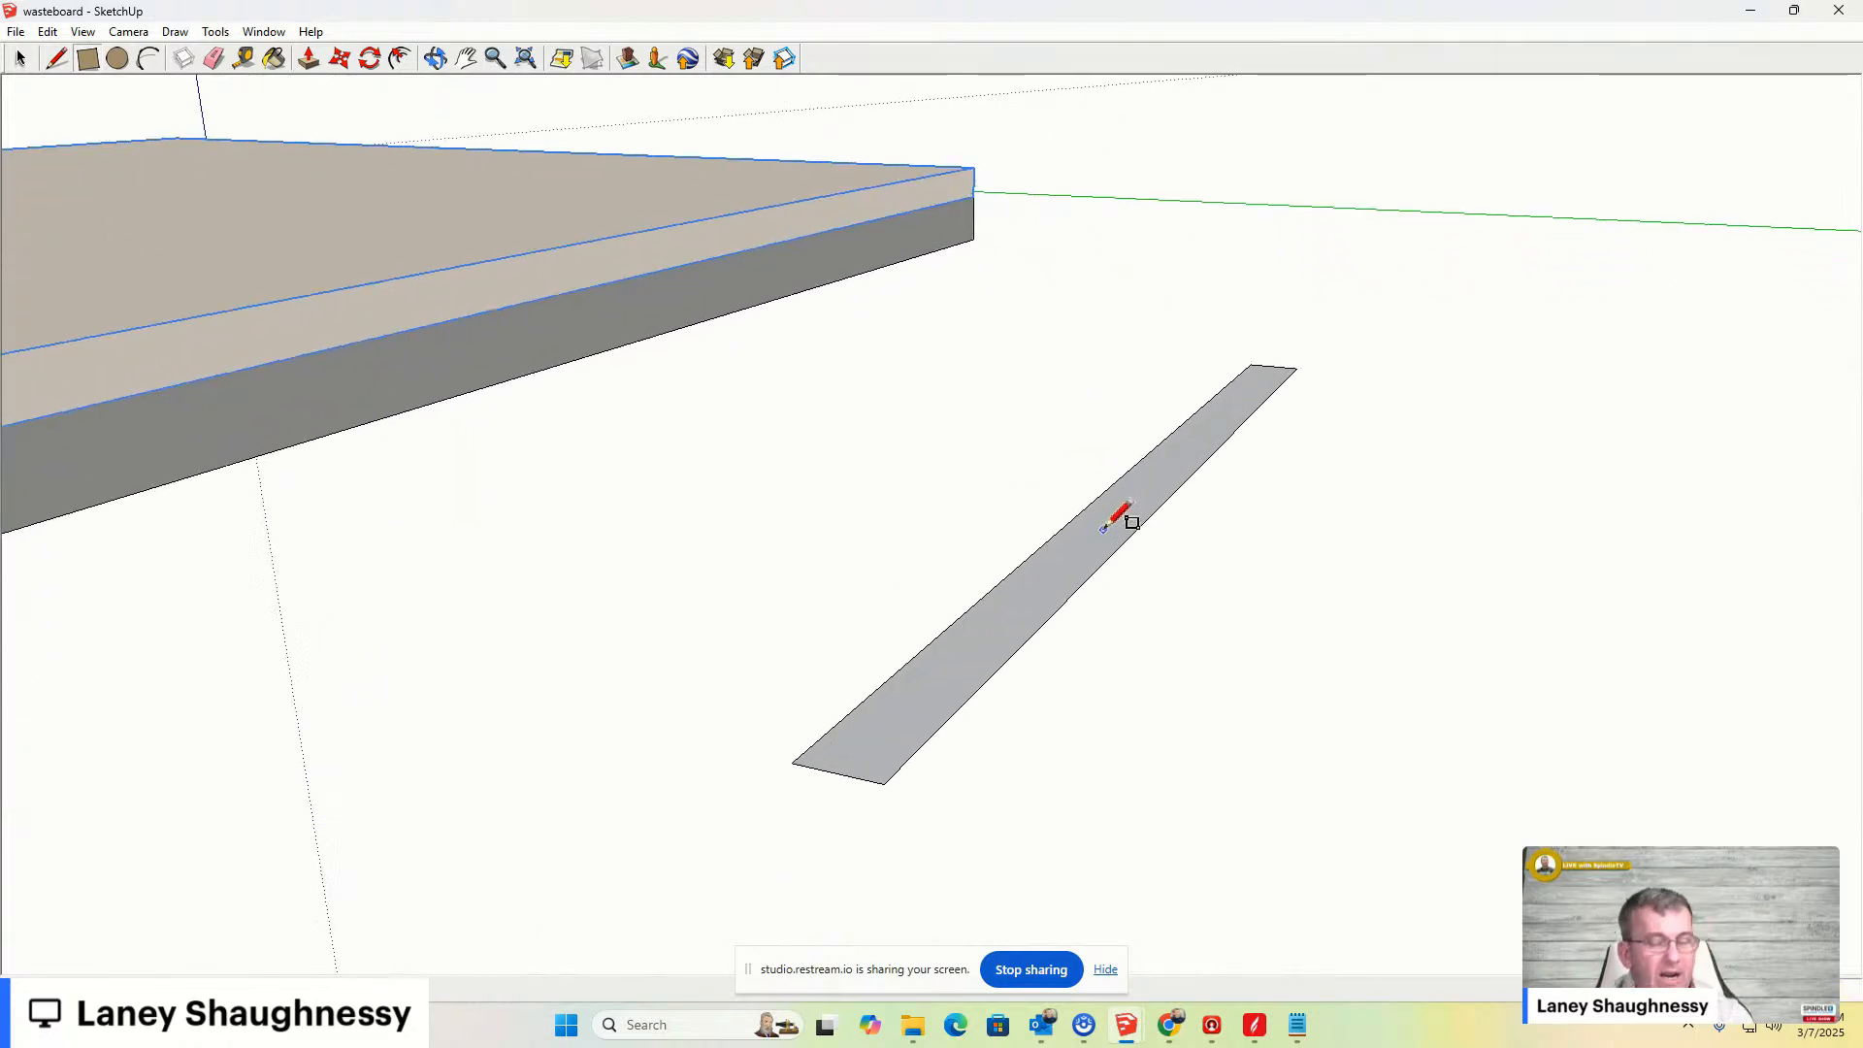
# - Push/pull the narrow rectangle upward into a solid bar
pyautogui.press('p')
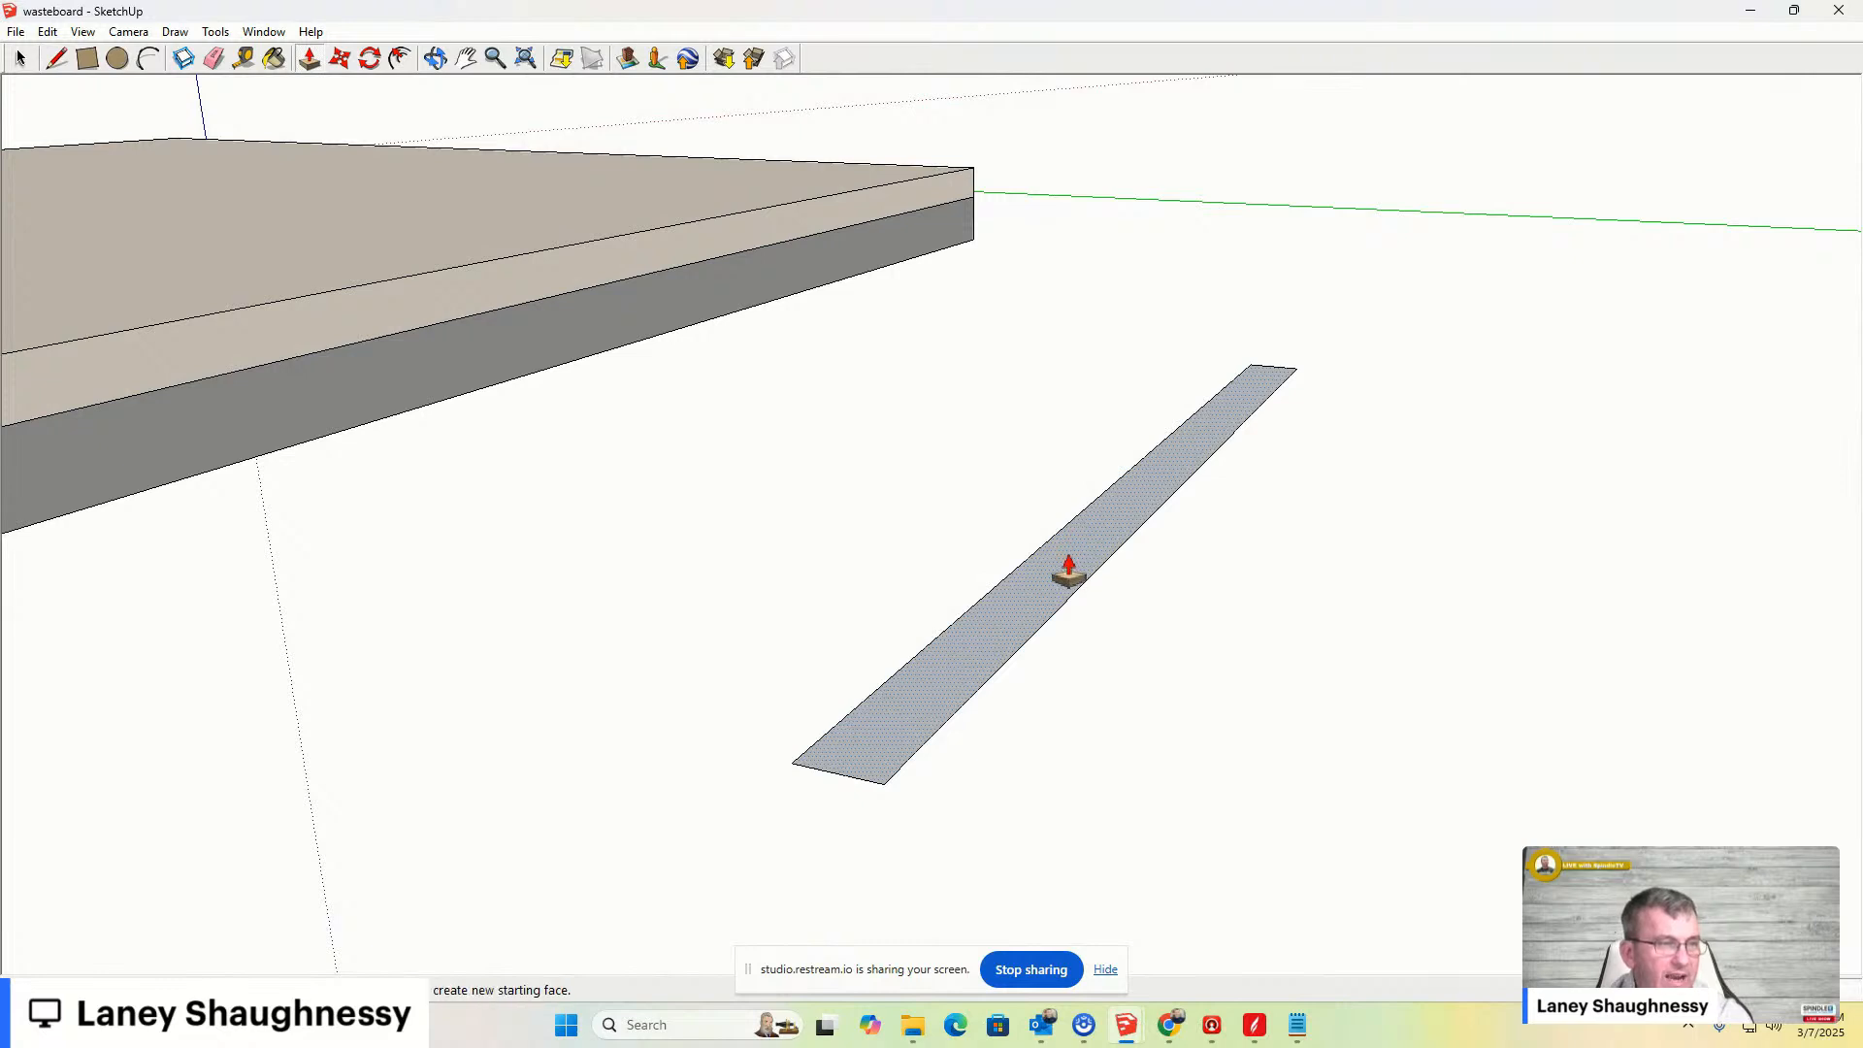
pyautogui.click(1064, 578)
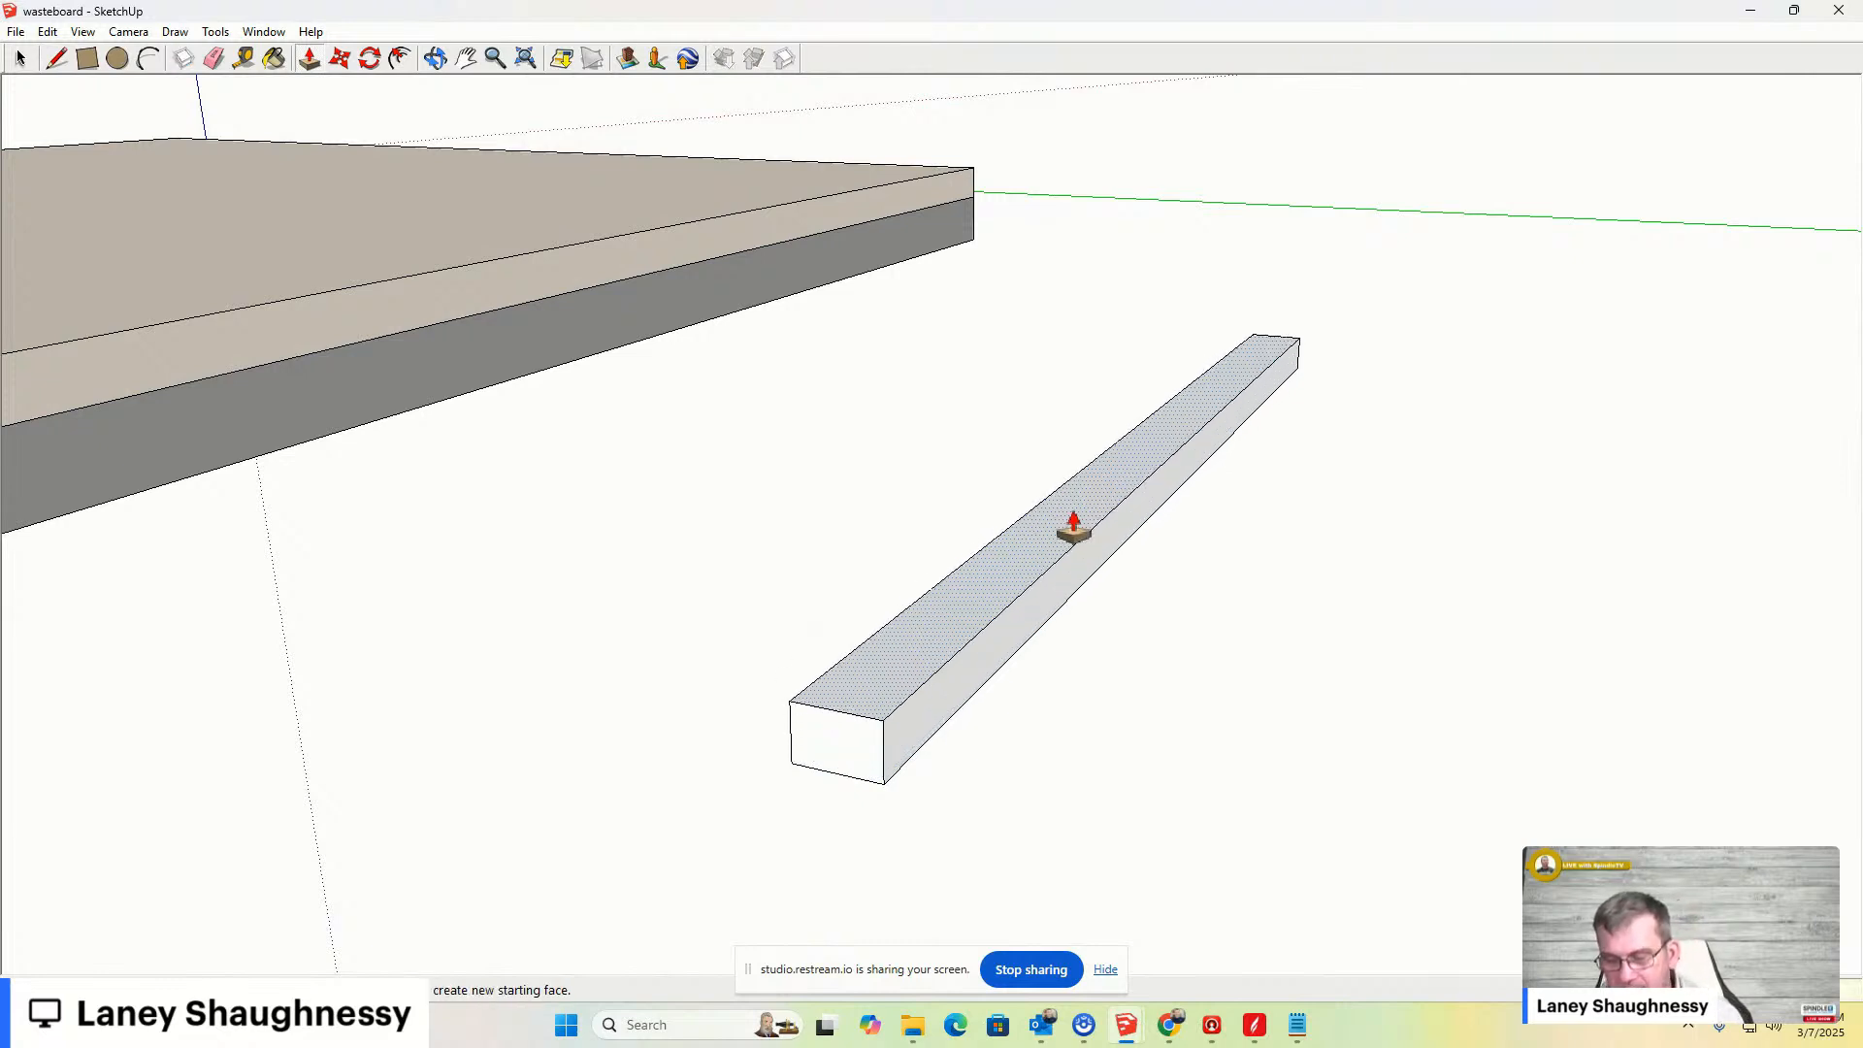
pyautogui.click(1073, 527)
# - Orbit, zoom and switch to the Front and Right standard views to examine the bar next to the board
pyautogui.moveTo(903, 738); pyautogui.dragTo(964, 674, button='middle')
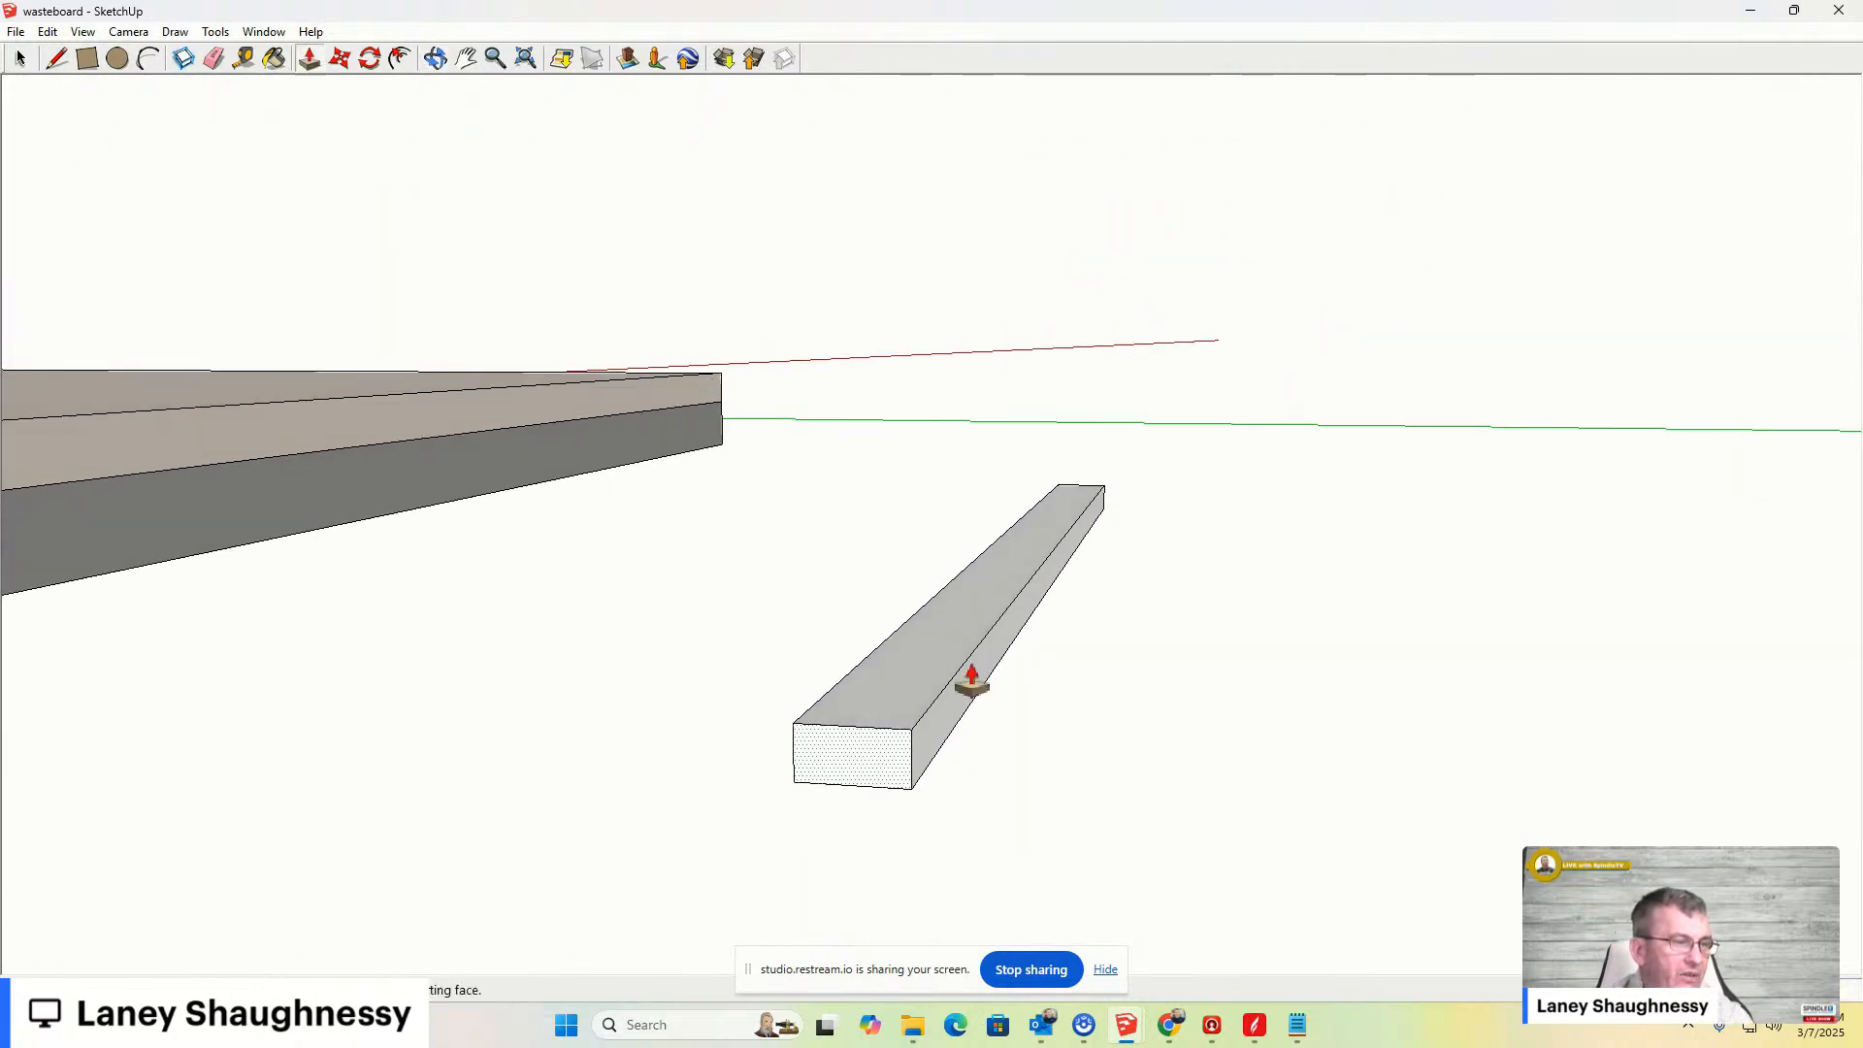
pyautogui.scroll(6, 813, 838)
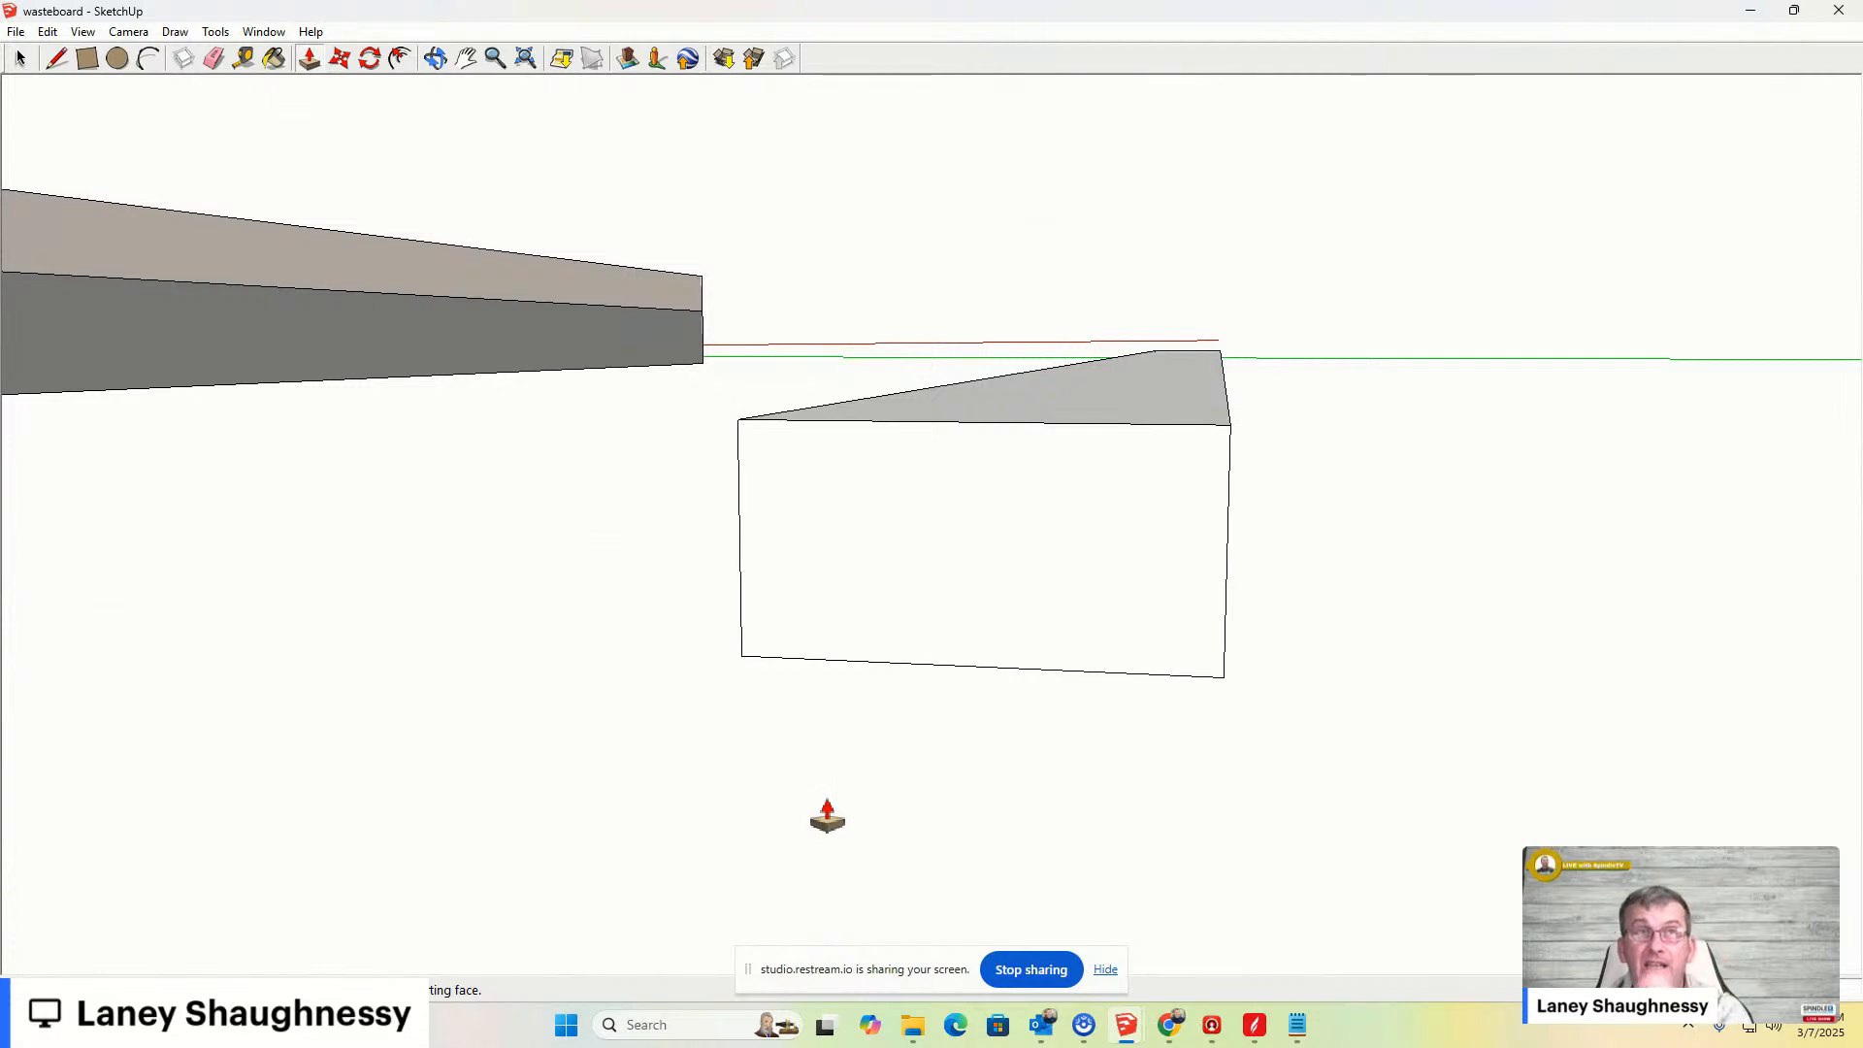
pyautogui.moveTo(990, 631); pyautogui.dragTo(1223, 579, button='middle')
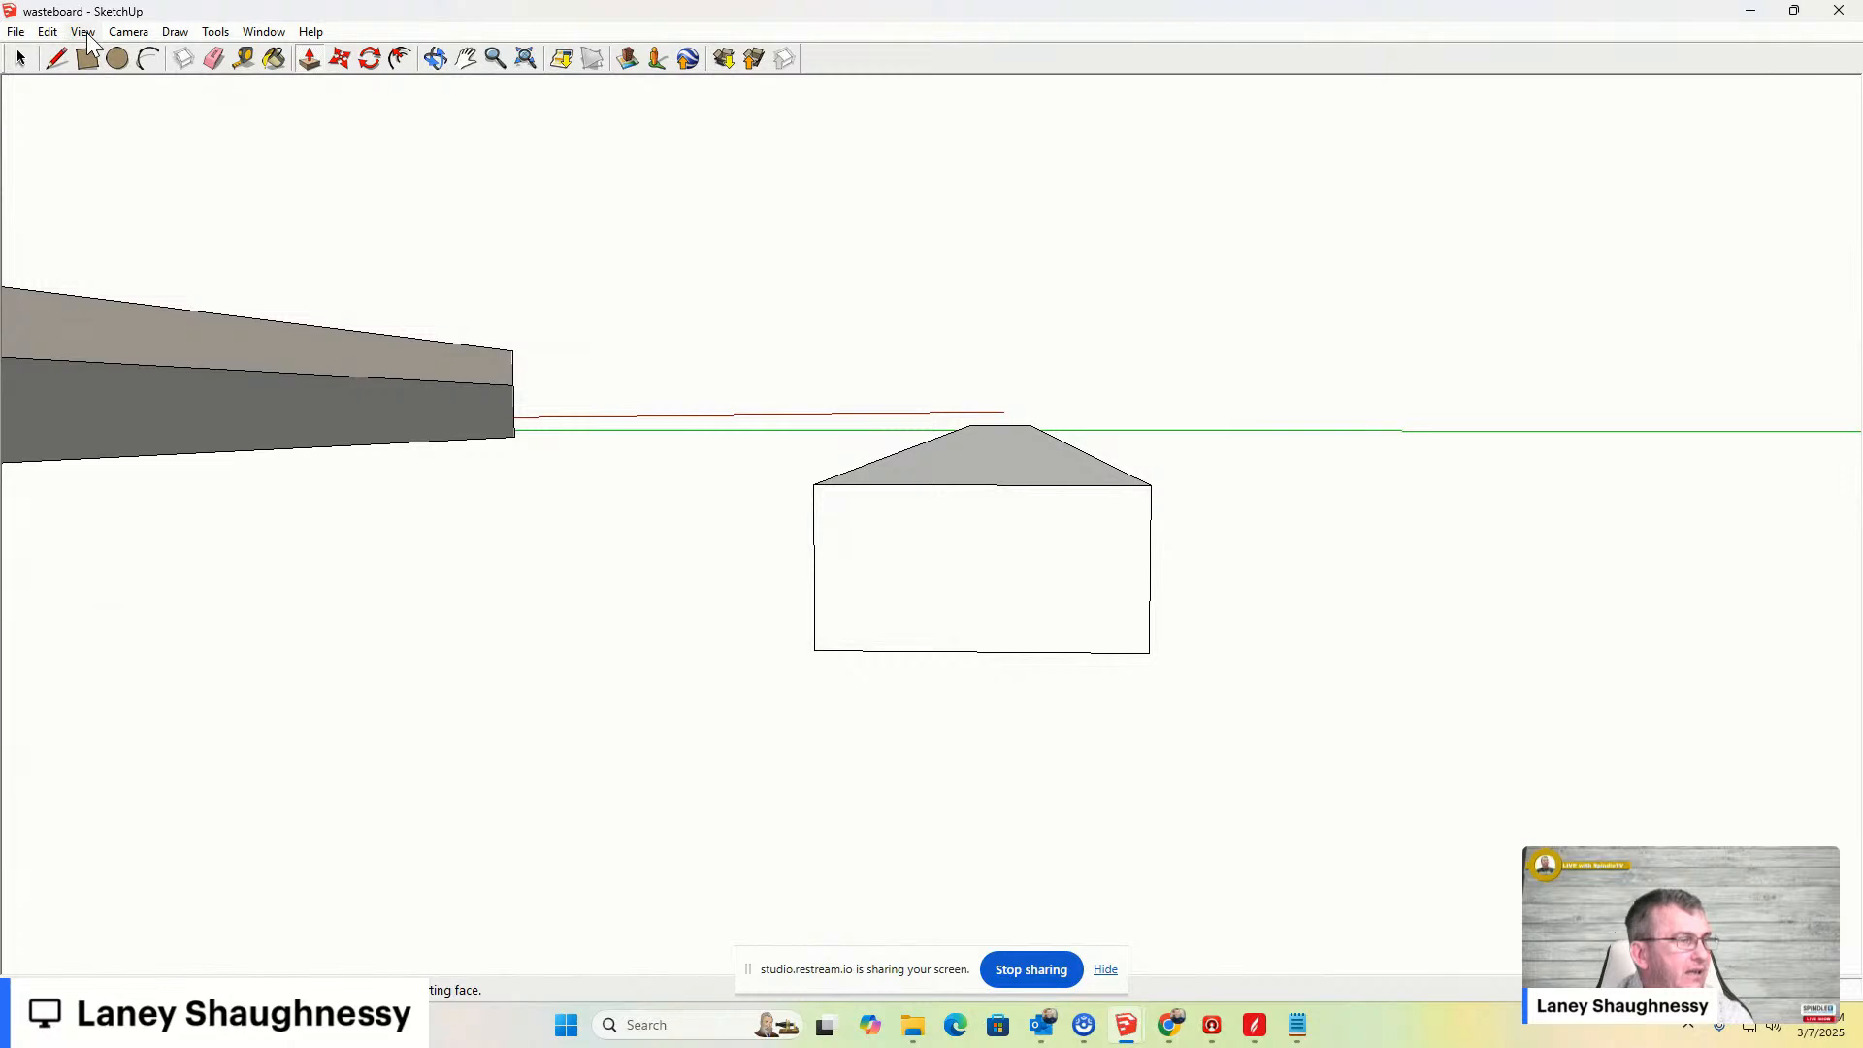
pyautogui.click(128, 32)
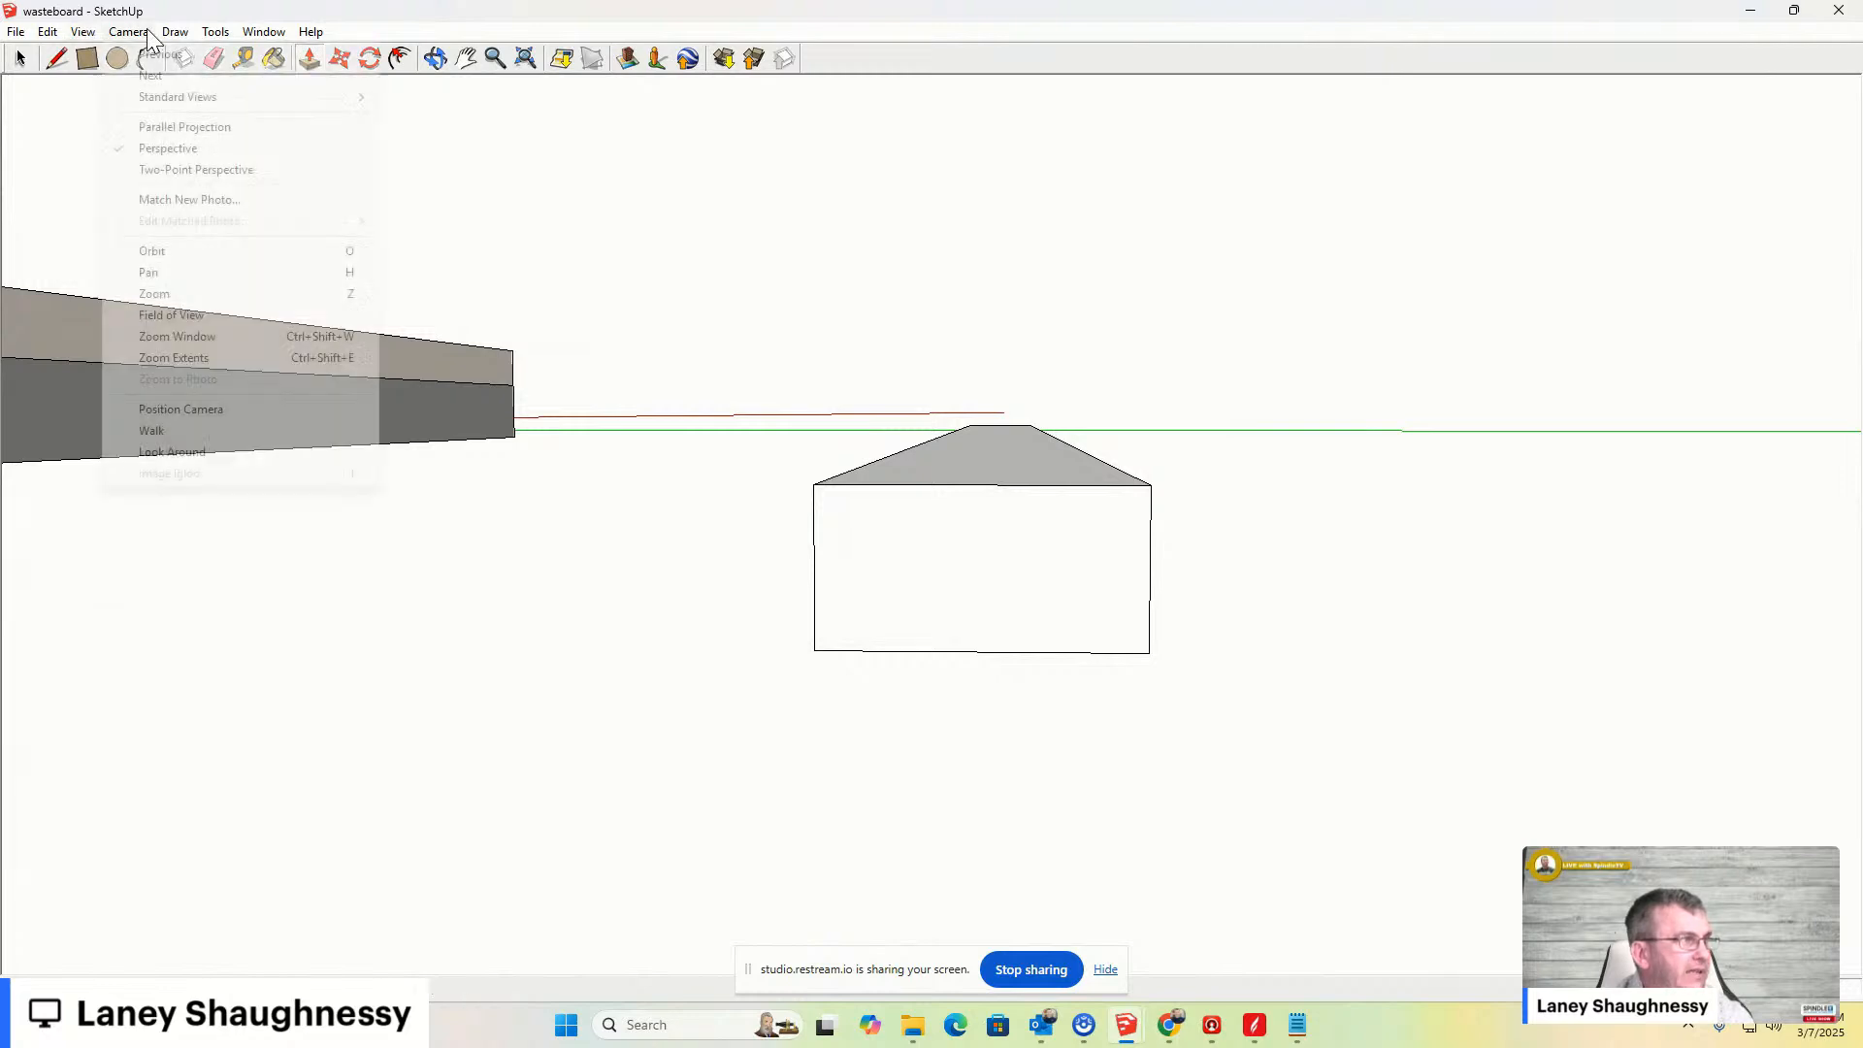
pyautogui.moveTo(215, 99)
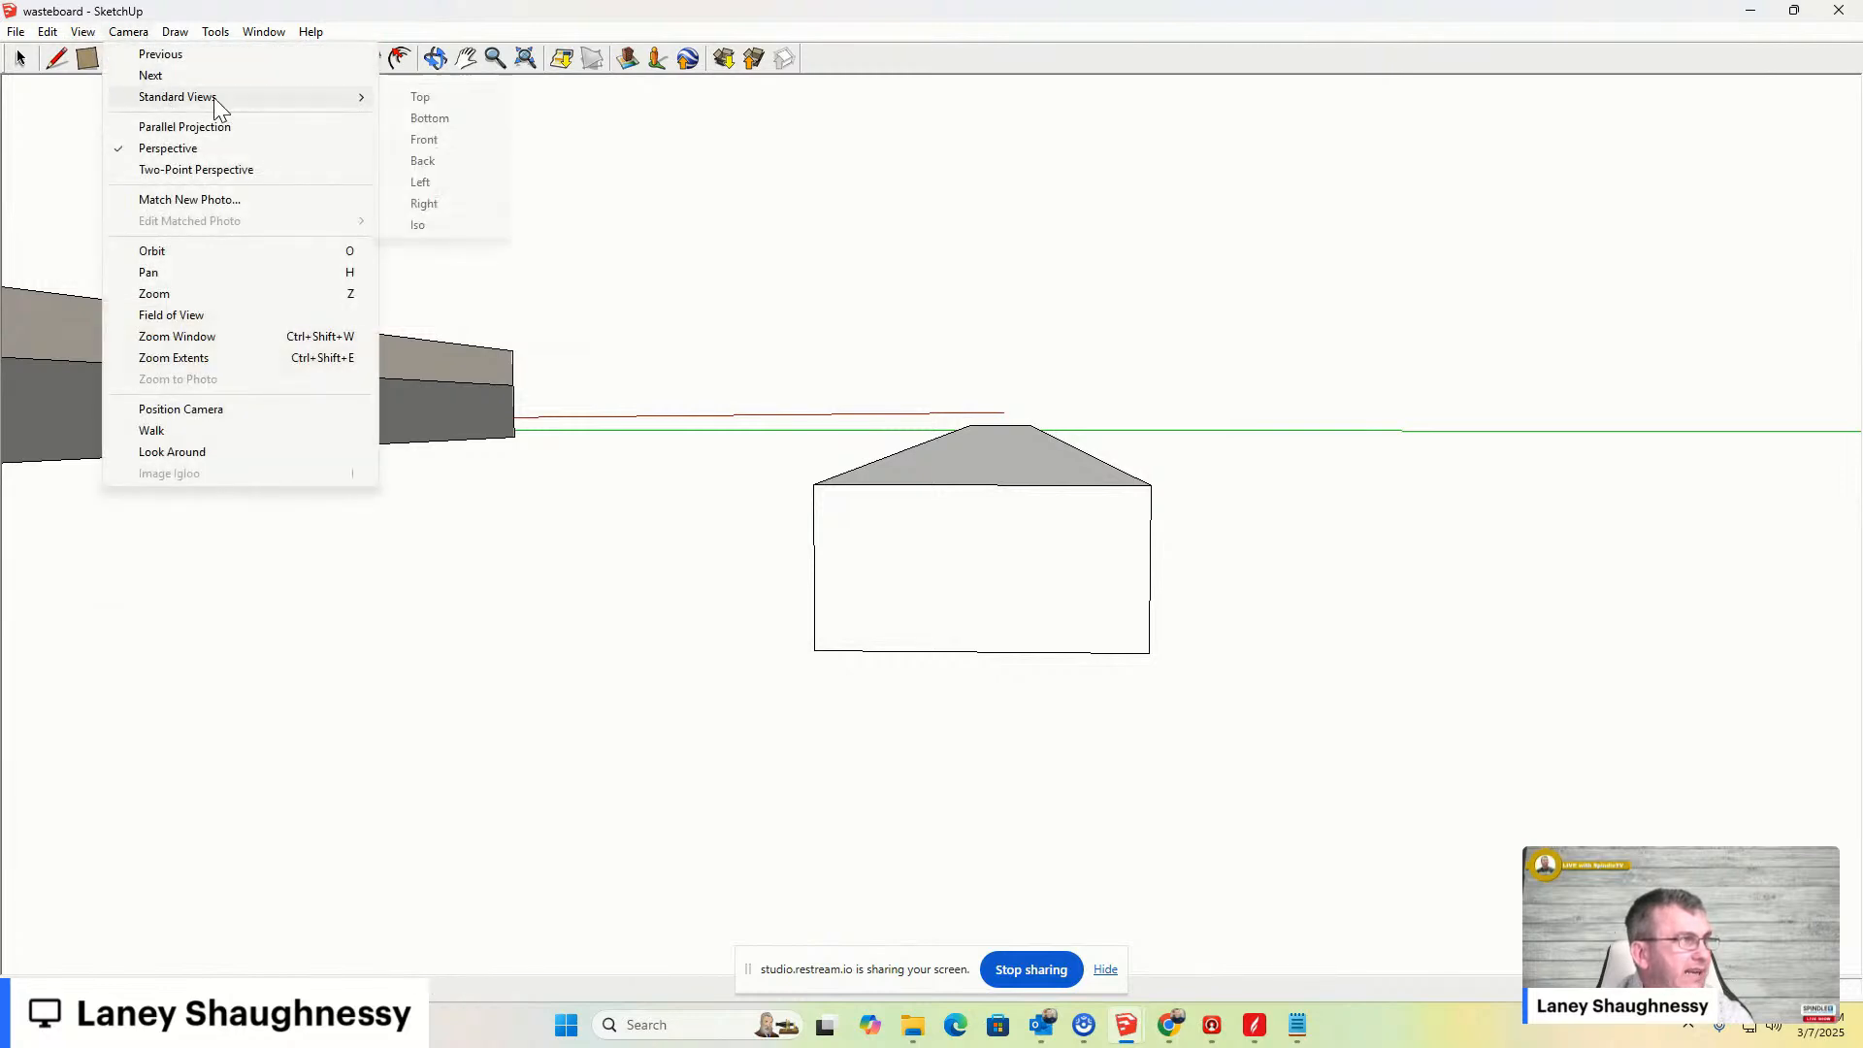
pyautogui.click(427, 141)
pyautogui.scroll(5, 733, 473)
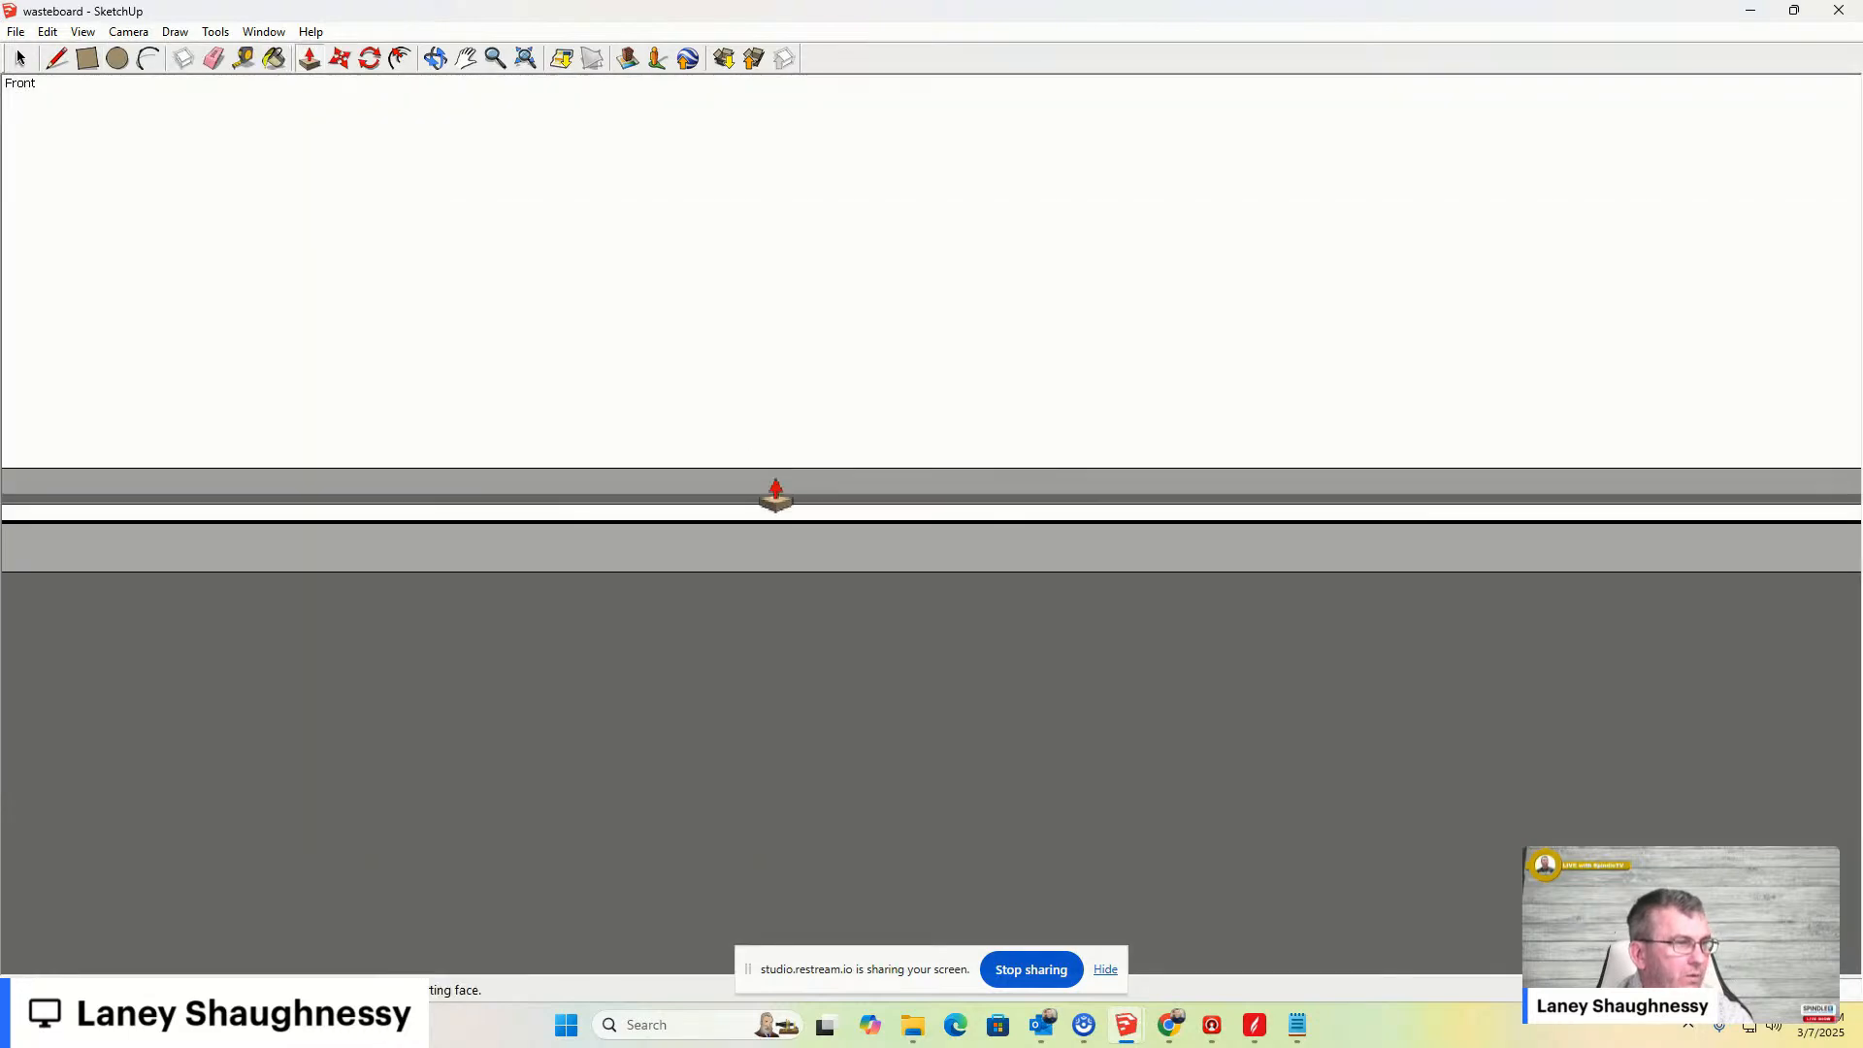
pyautogui.scroll(-6, 849, 531)
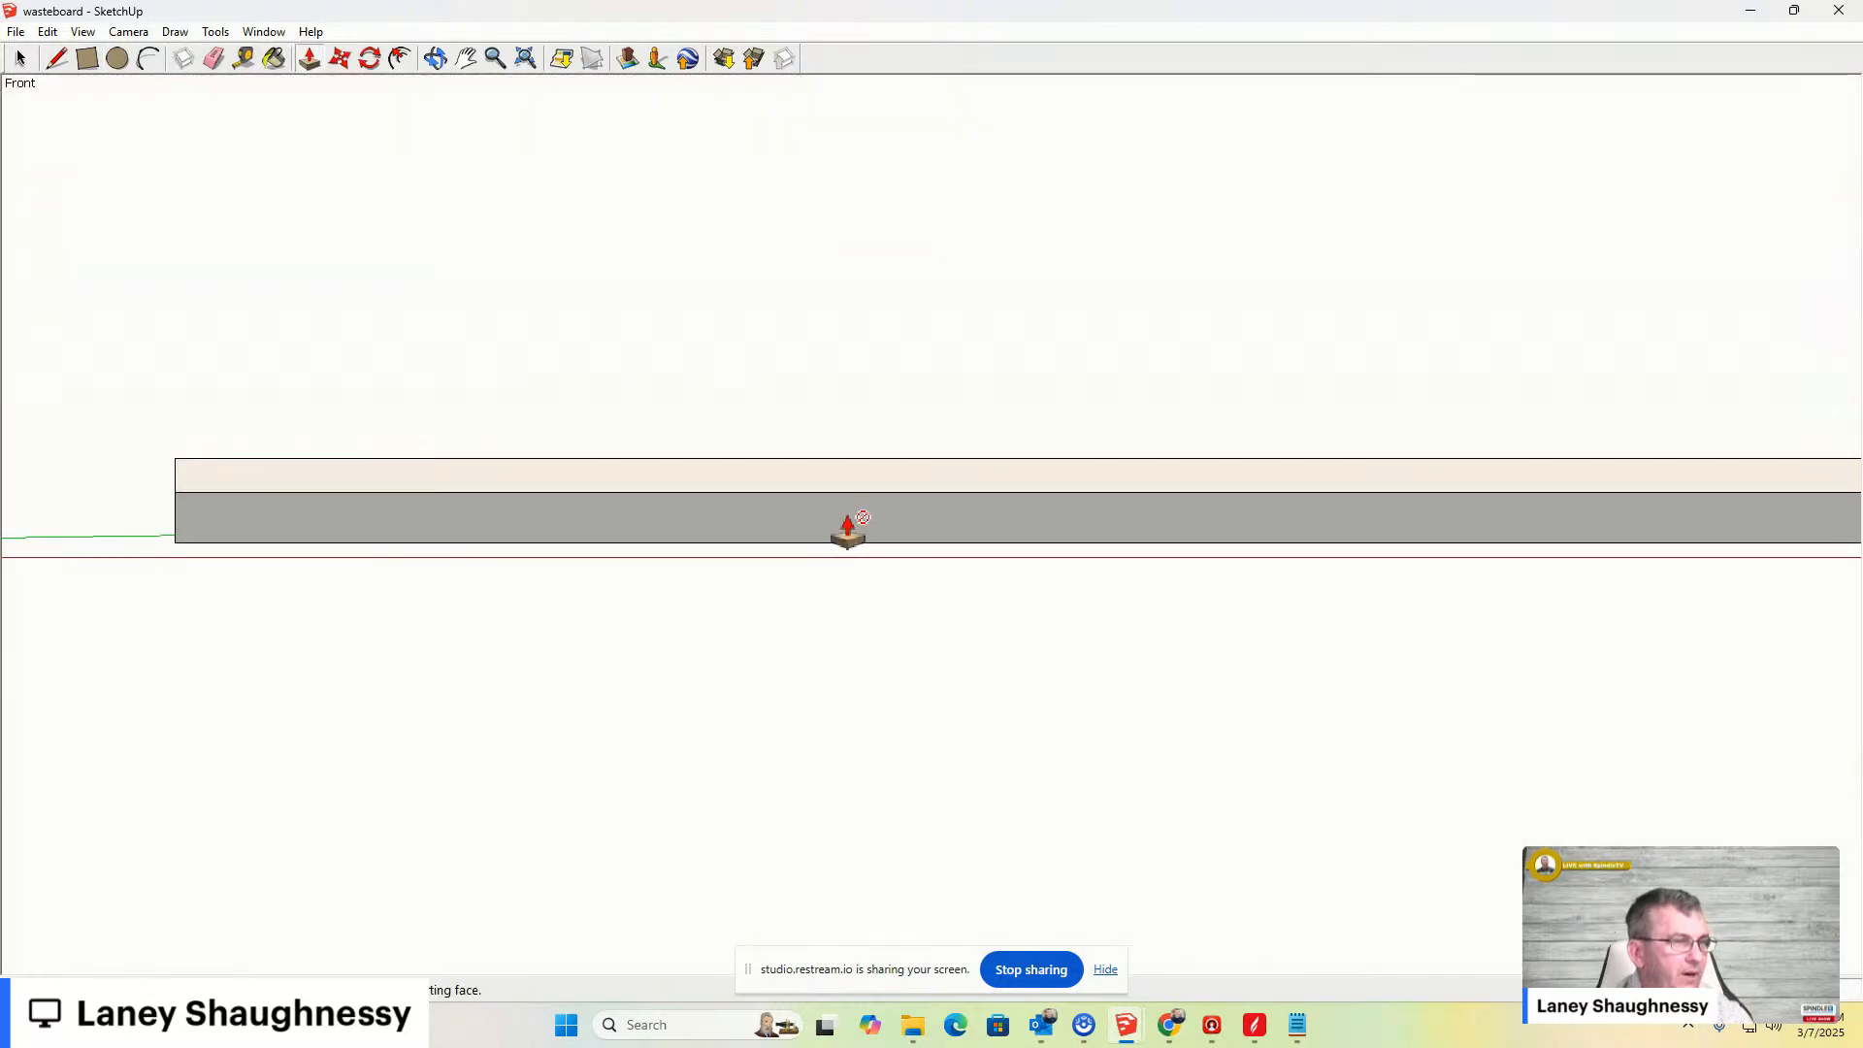
pyautogui.scroll(1, 1301, 417)
pyautogui.moveTo(1301, 417); pyautogui.dragTo(1002, 527, button='middle')
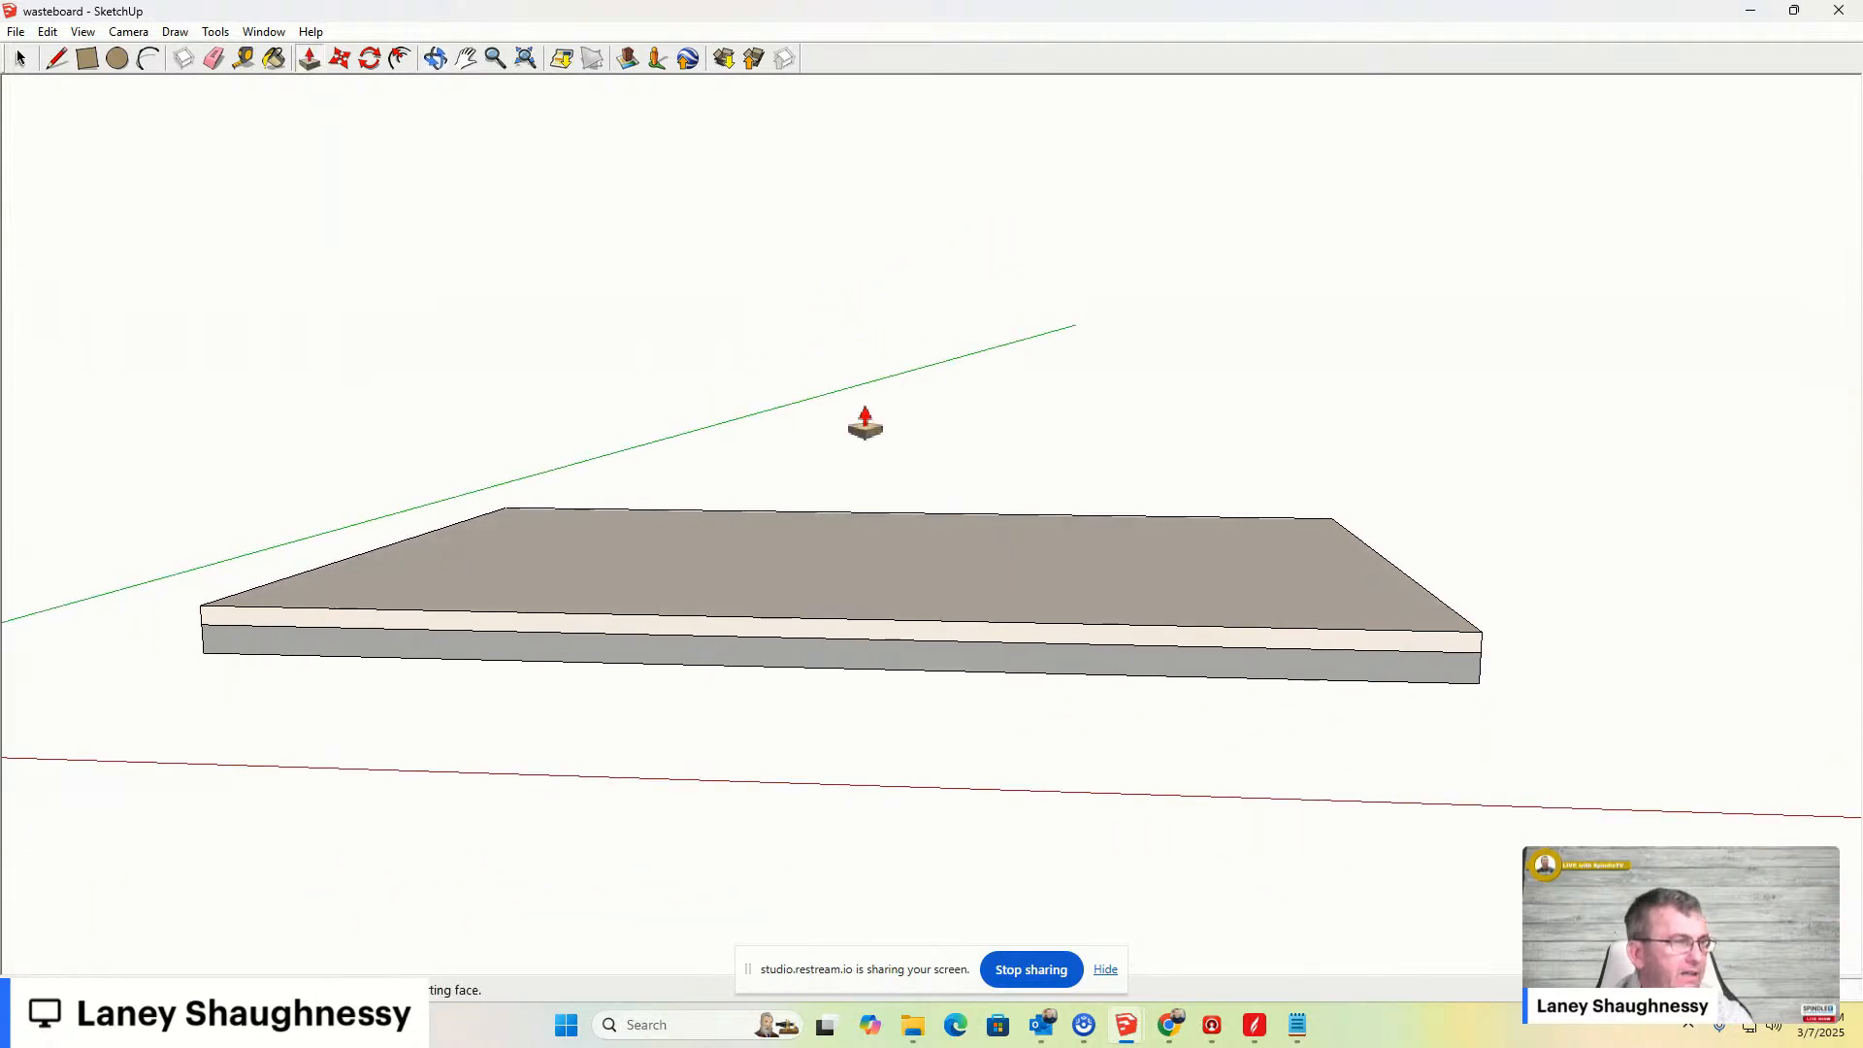
pyautogui.click(136, 33)
pyautogui.moveTo(367, 97)
pyautogui.click(427, 206)
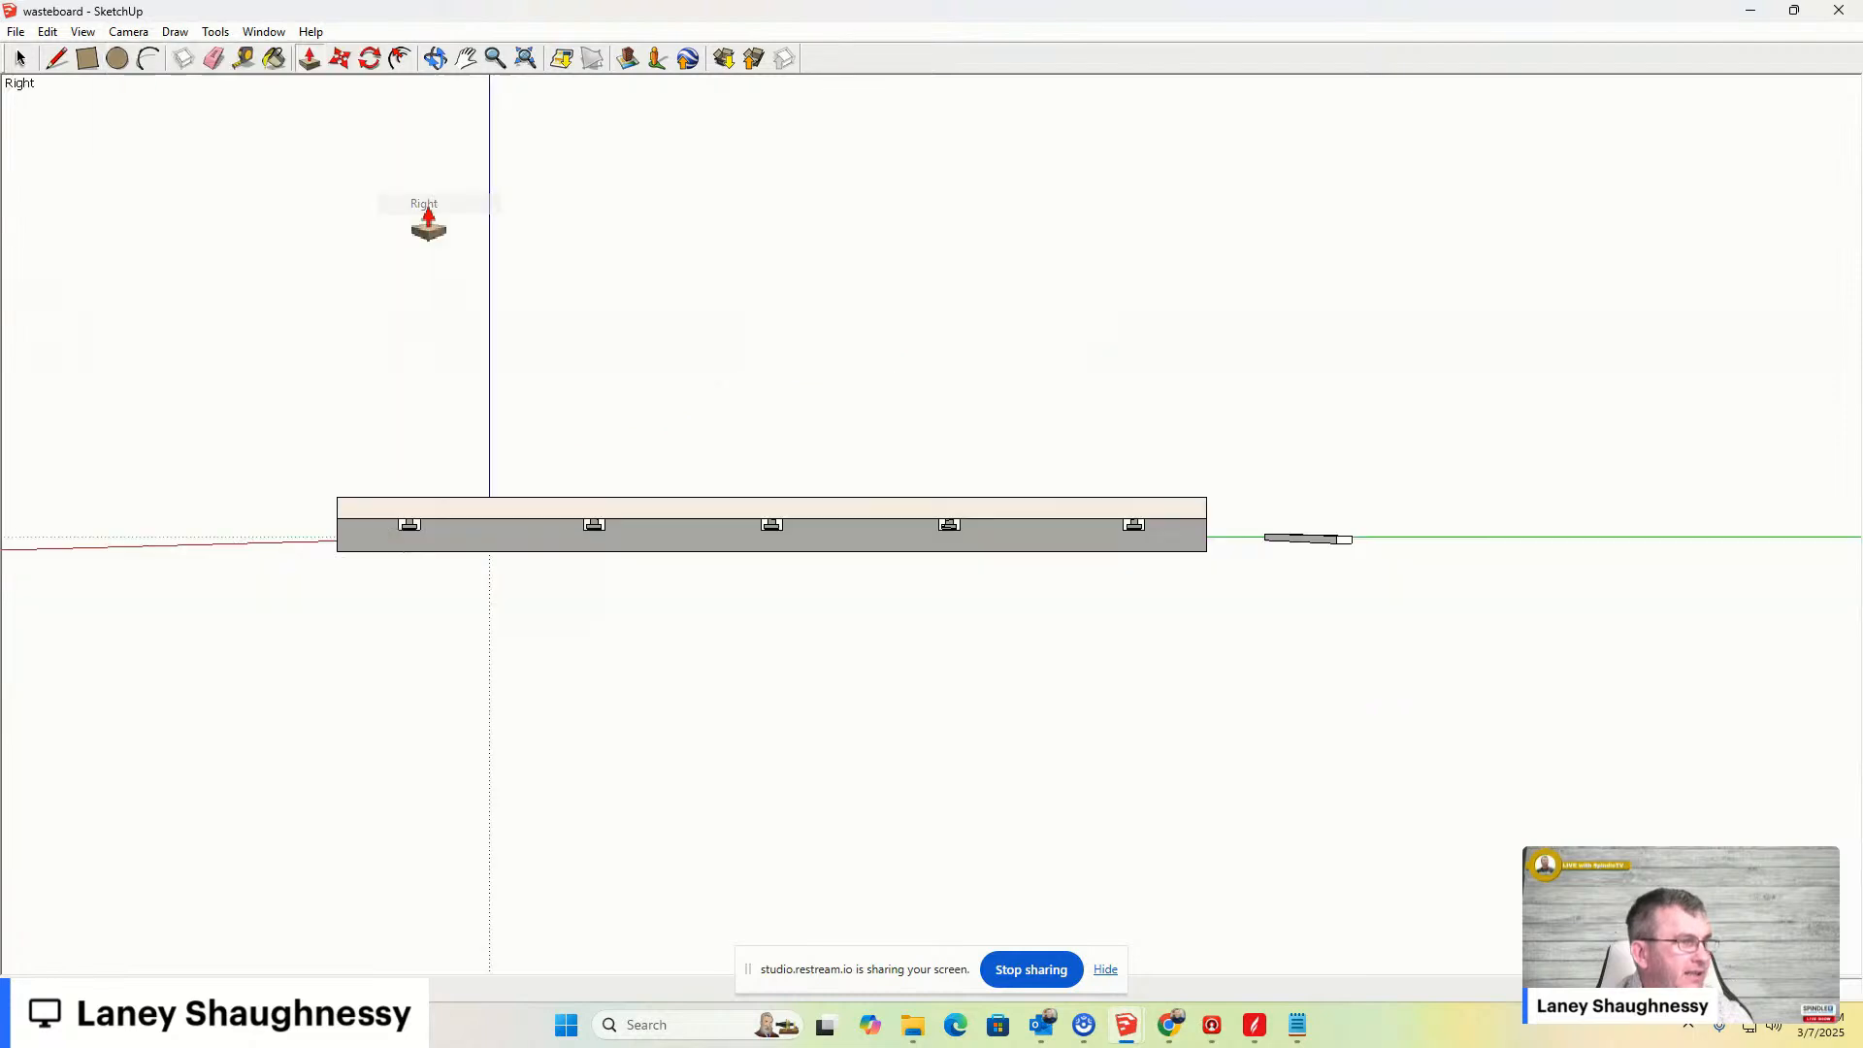
# - Add vertical guide lines on the bar's end face: one at the center and one on each side of it
pyautogui.moveTo(1384, 567); pyautogui.dragTo(1328, 544, button='middle')
pyautogui.press('p')
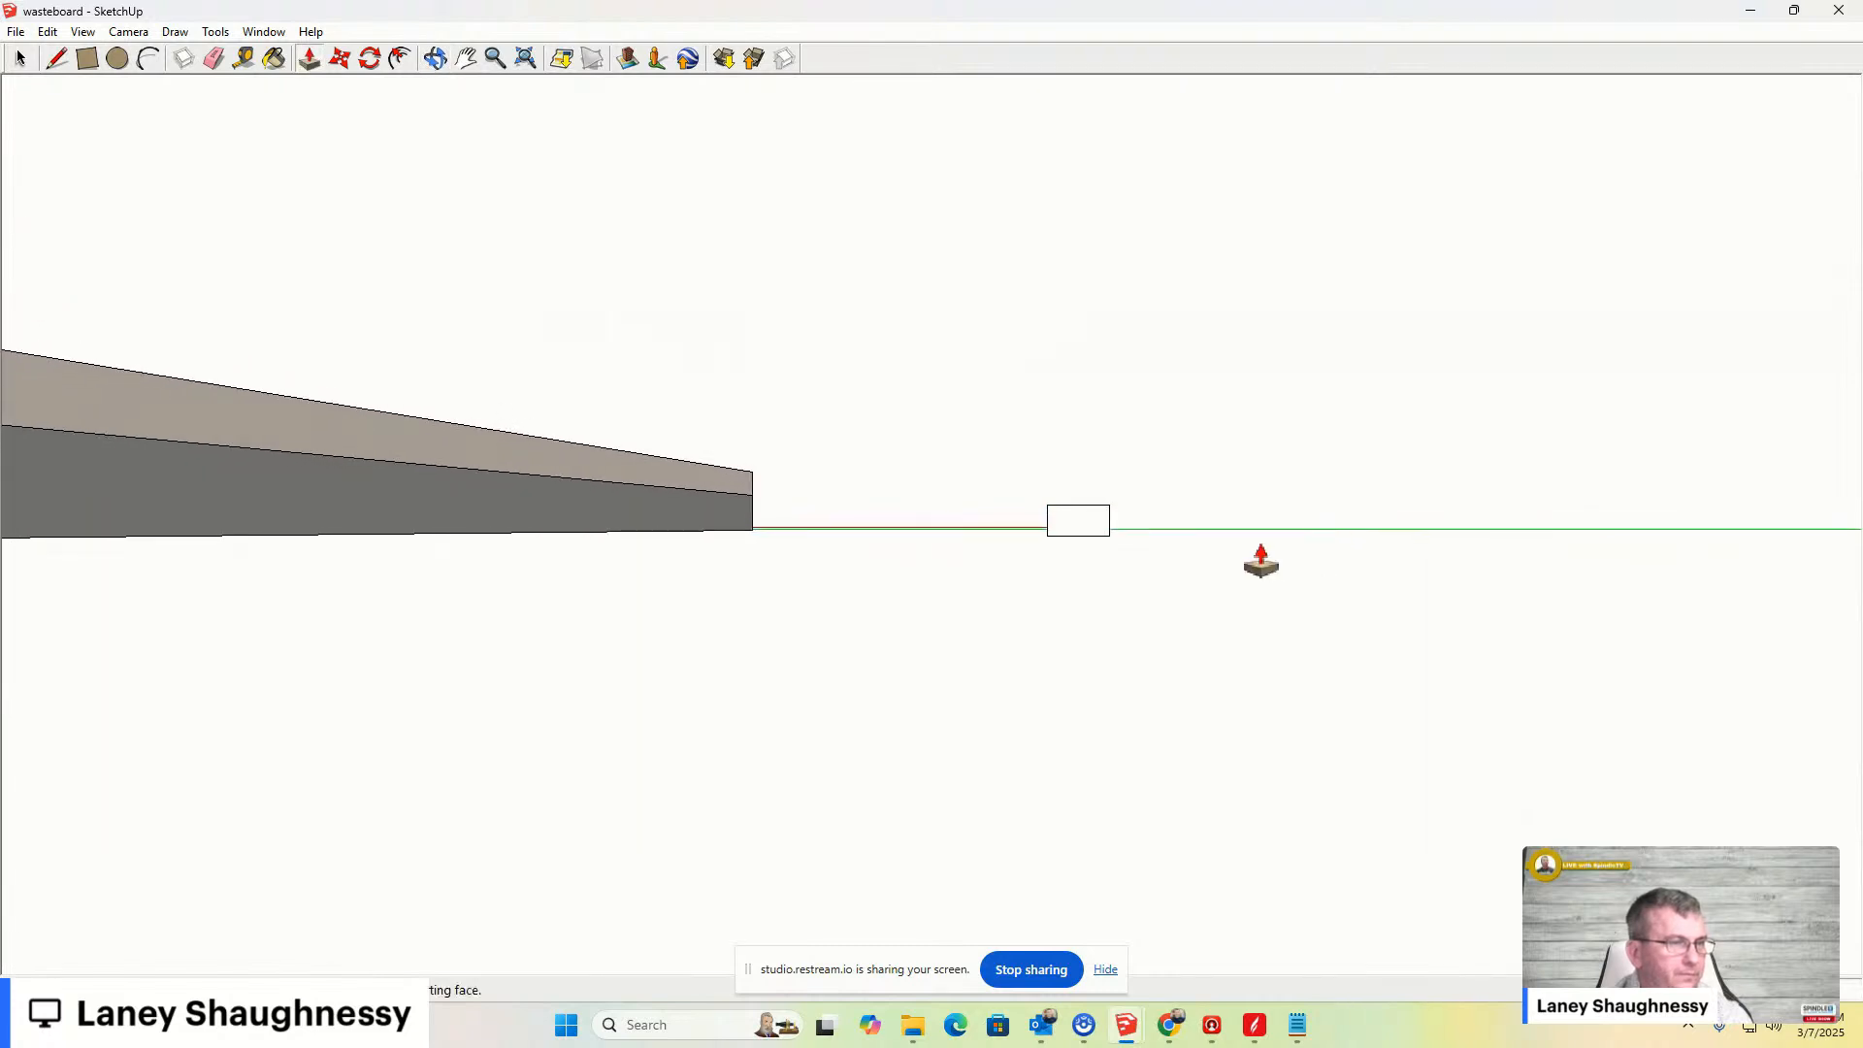
pyautogui.scroll(5, 1086, 528)
pyautogui.scroll(2, 978, 529)
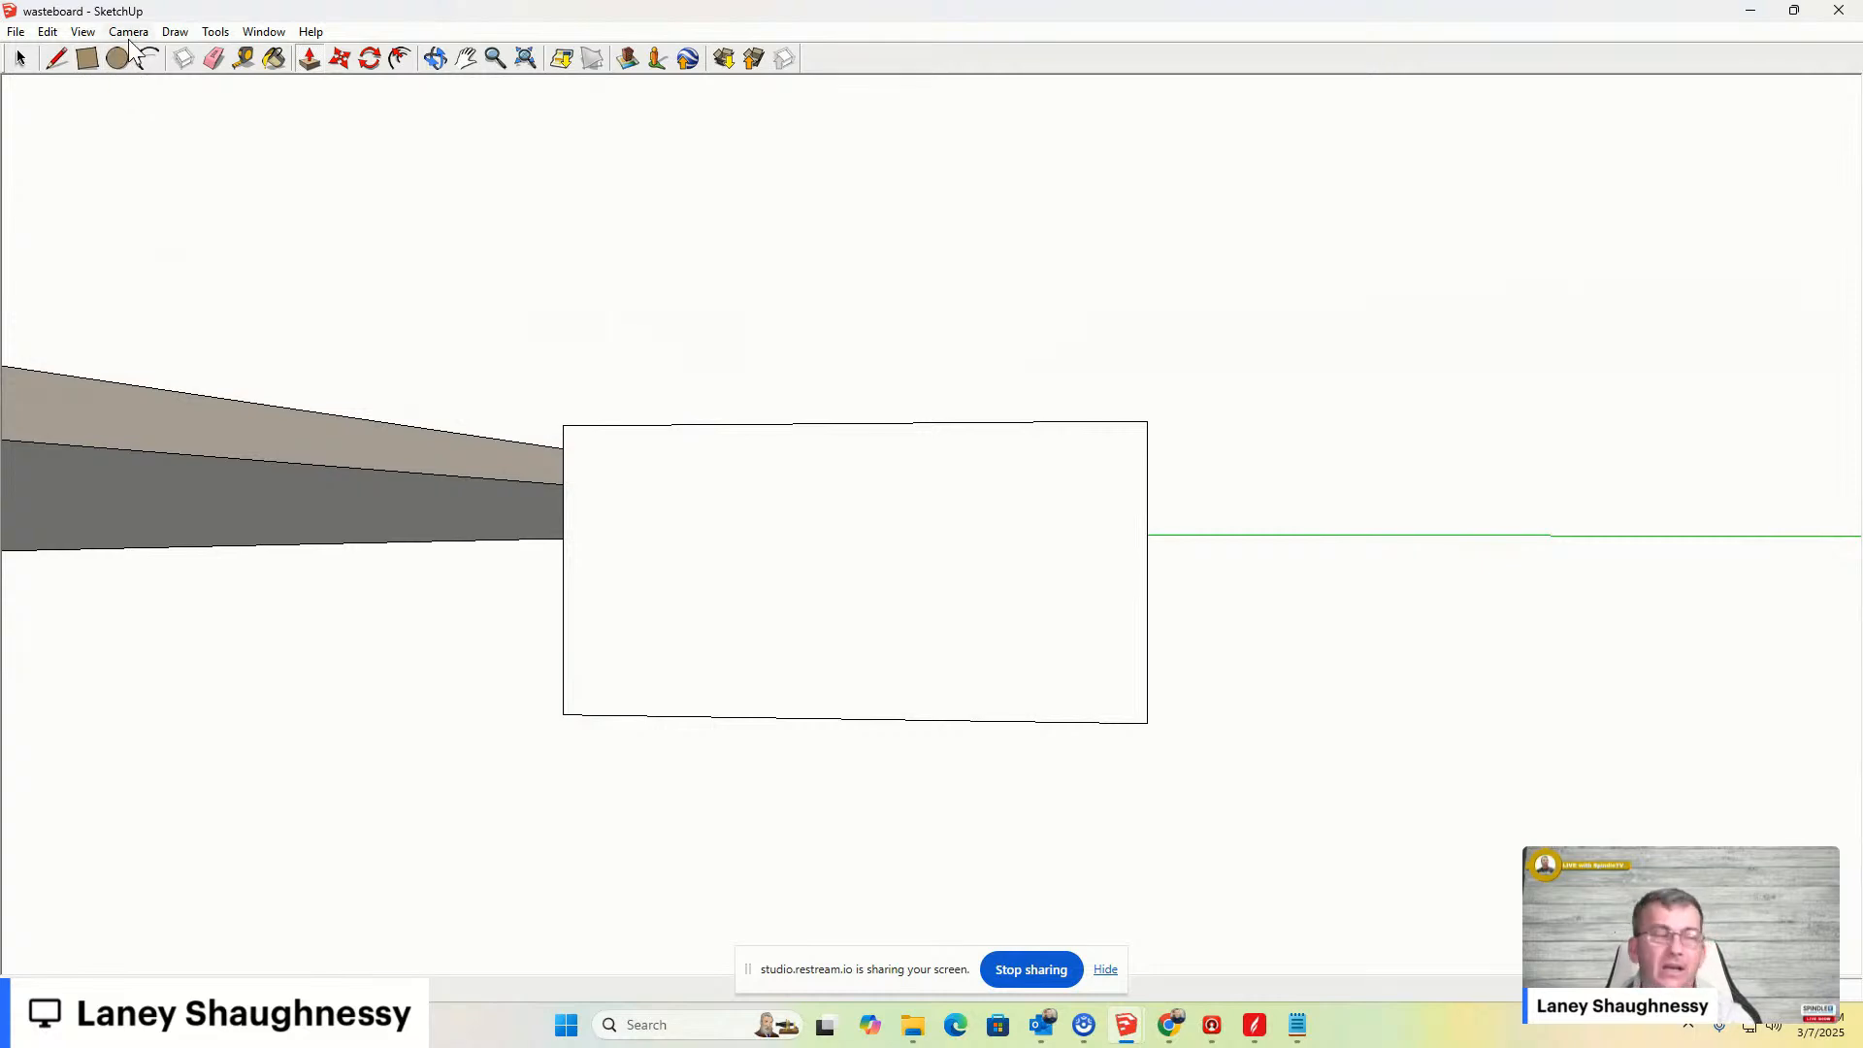
pyautogui.click(244, 59)
pyautogui.click(562, 515)
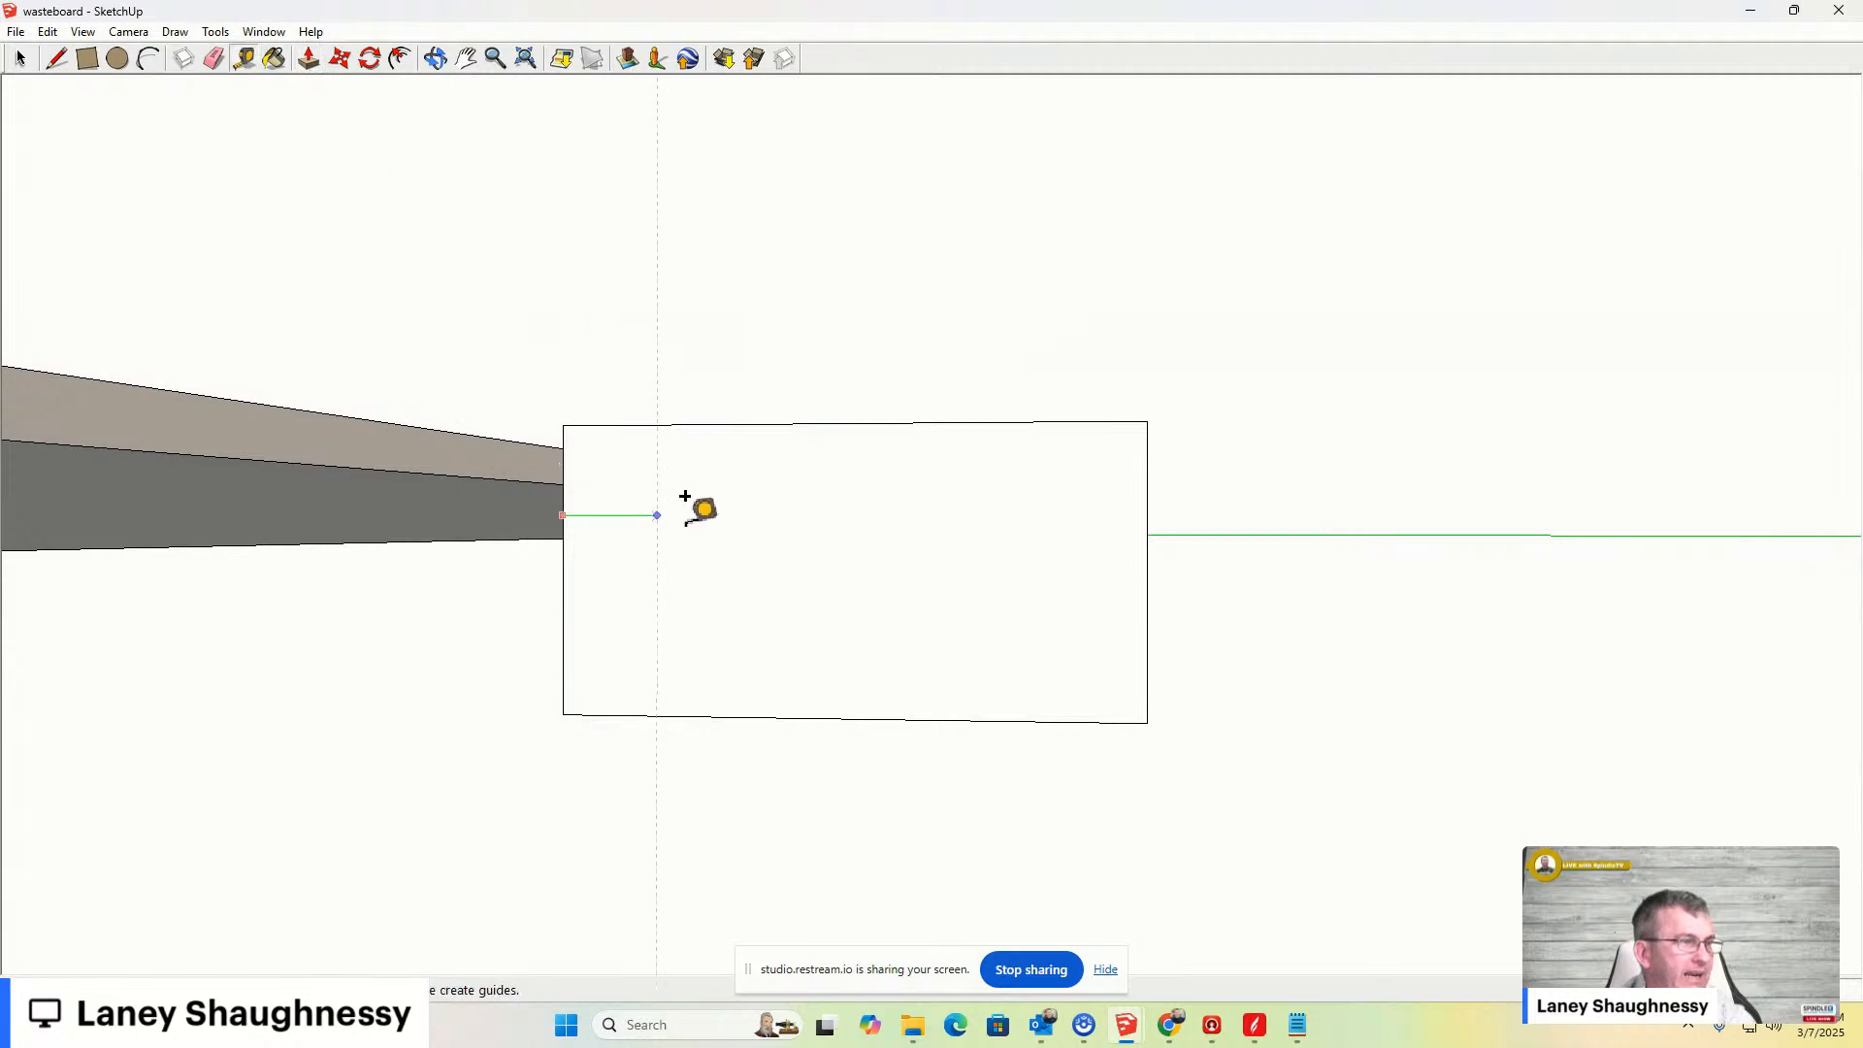
pyautogui.click(856, 397)
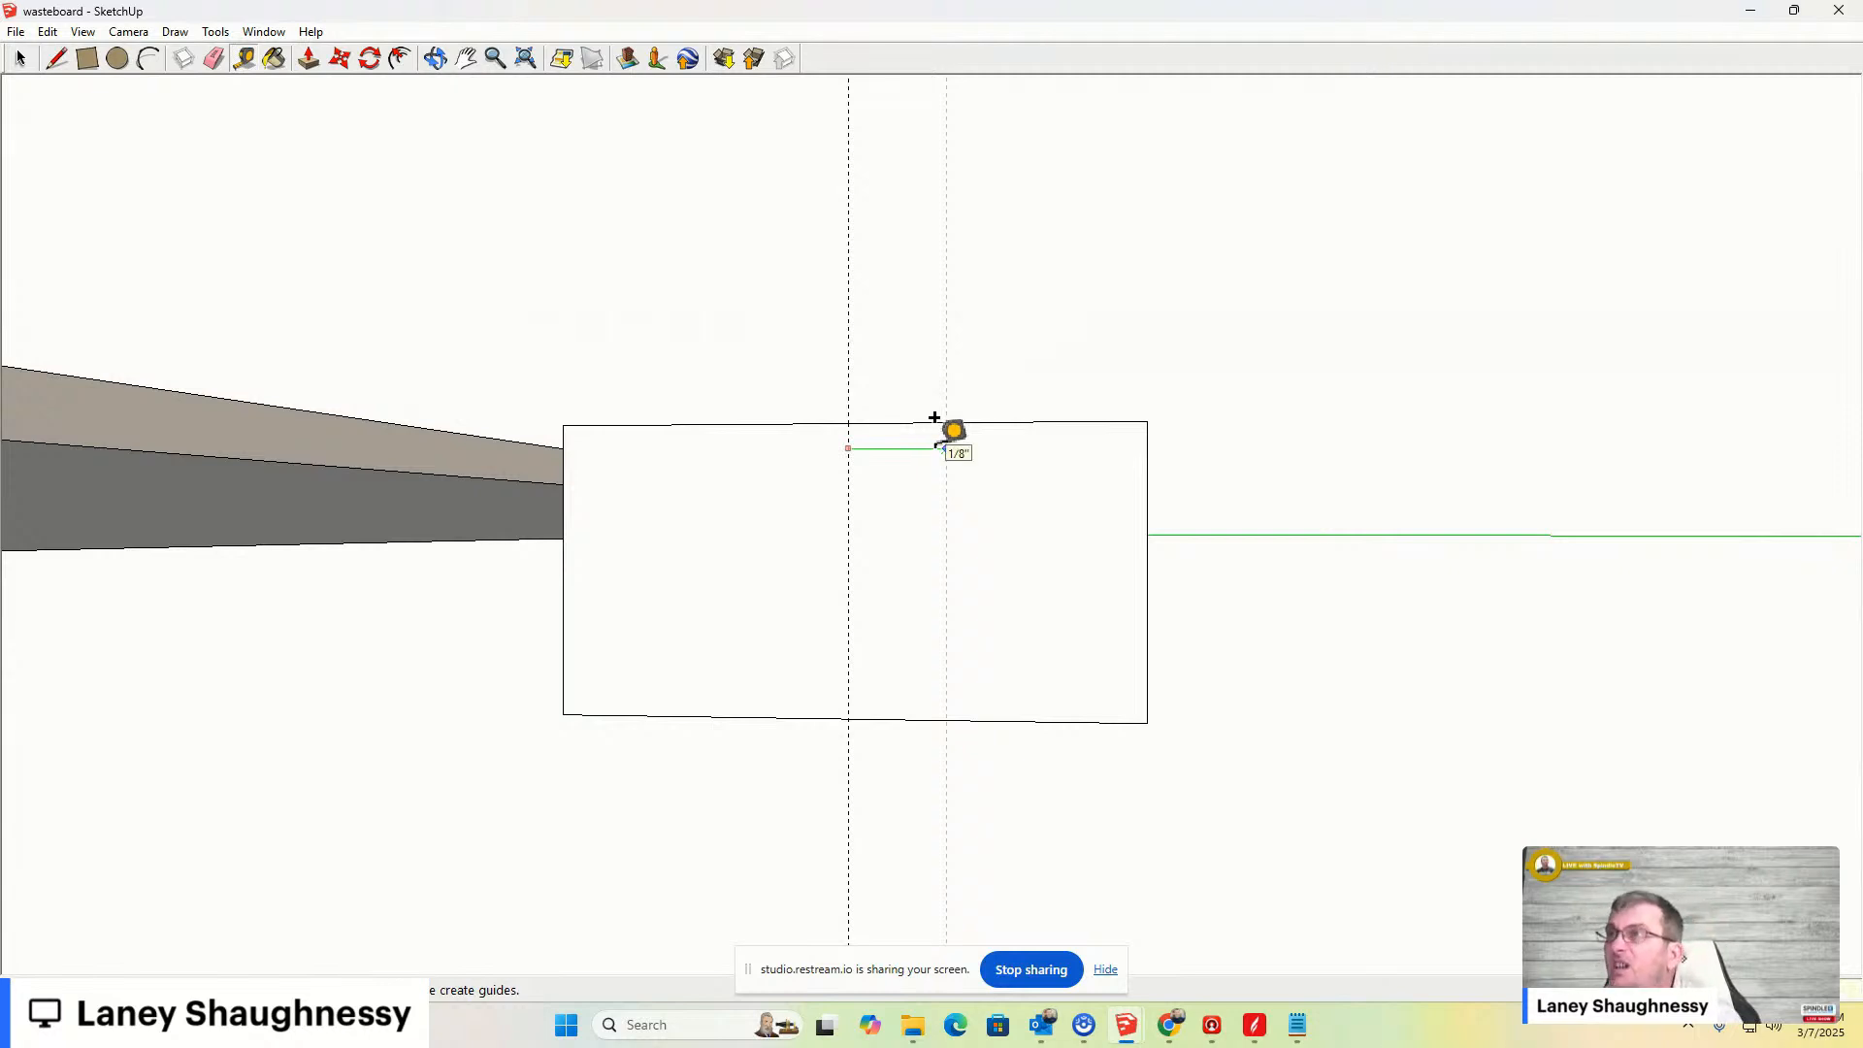
pyautogui.press('Return')
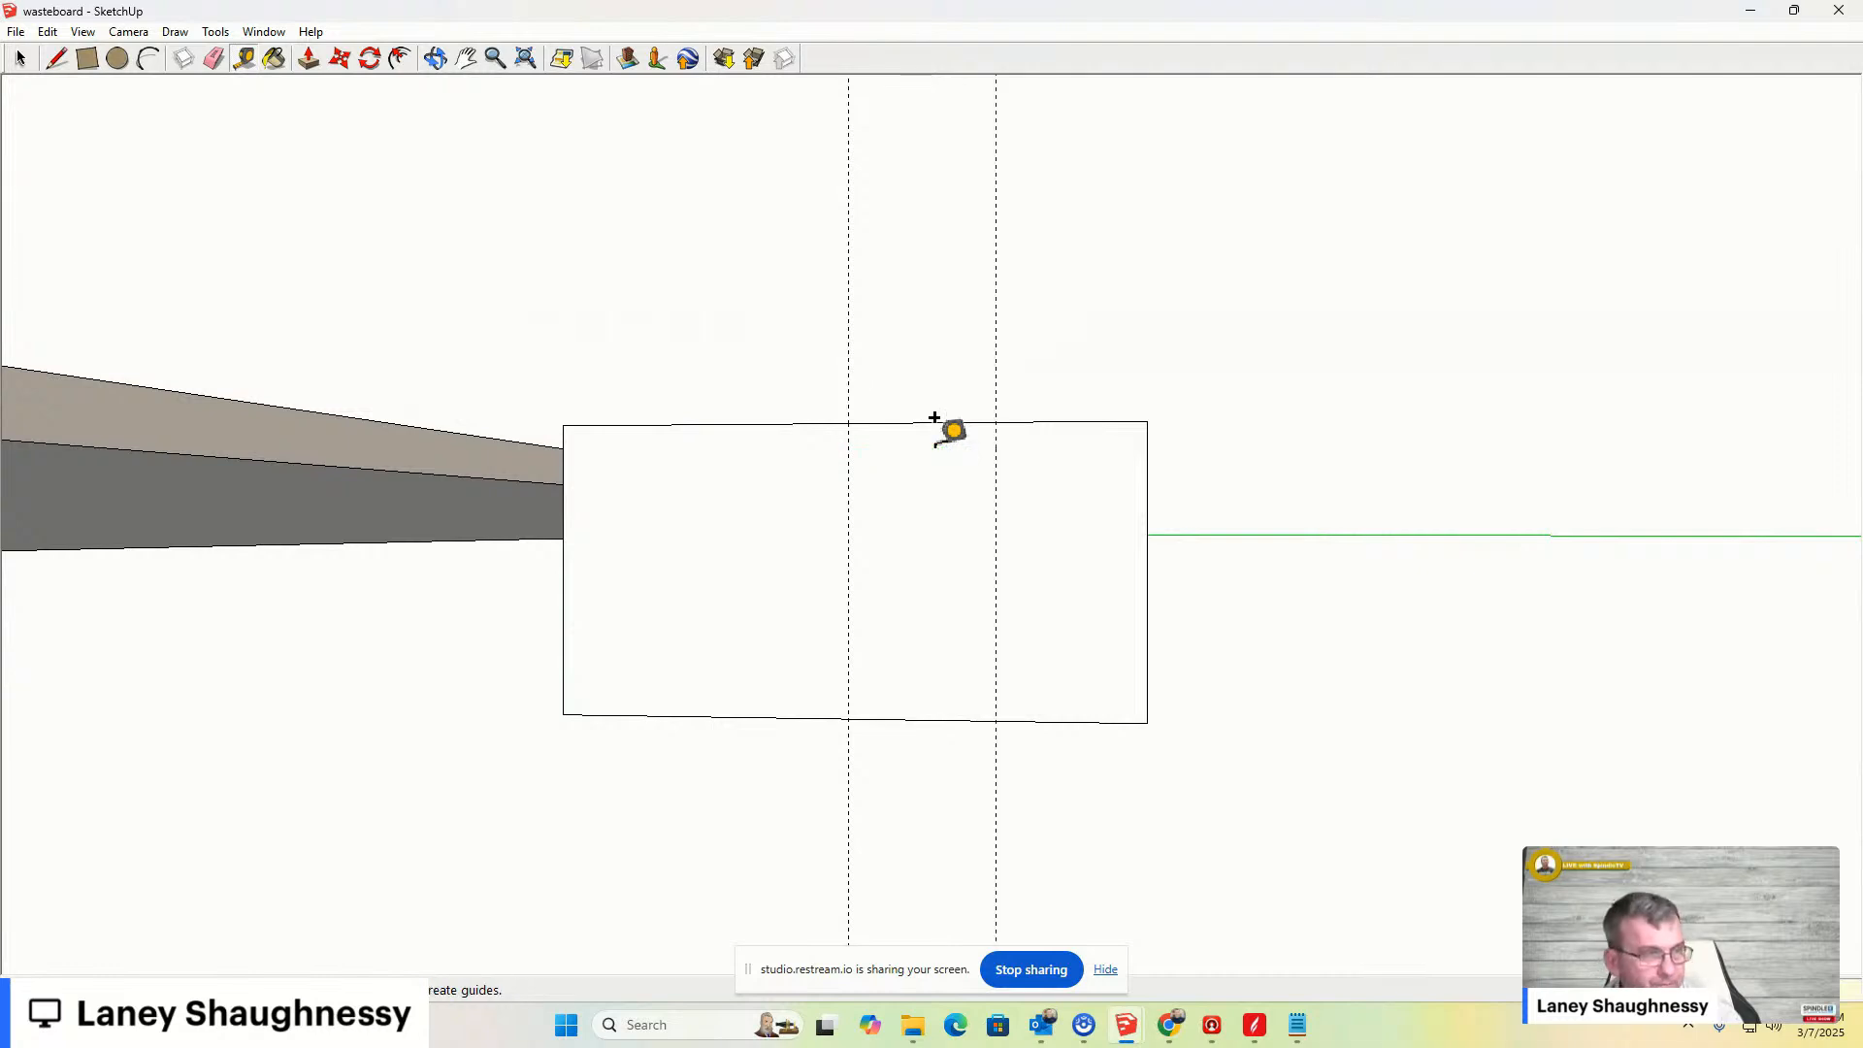
pyautogui.click(849, 438)
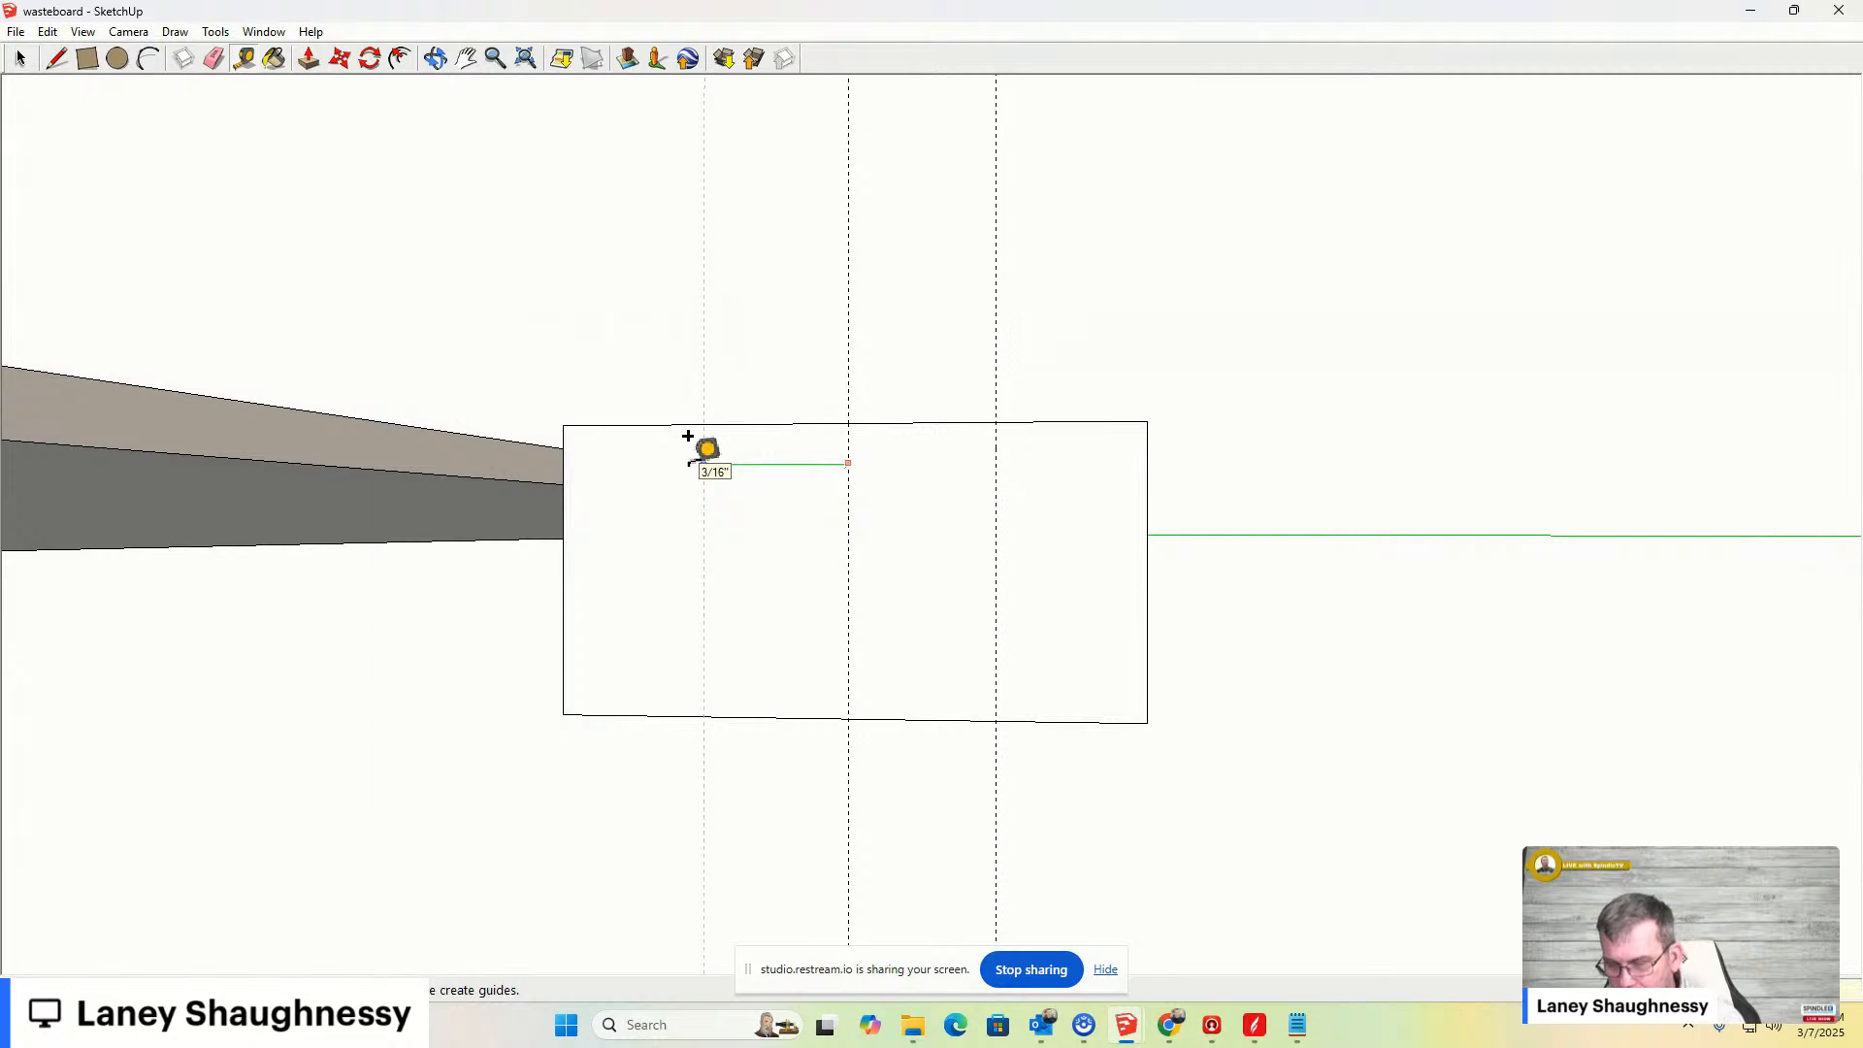
pyautogui.click(688, 436)
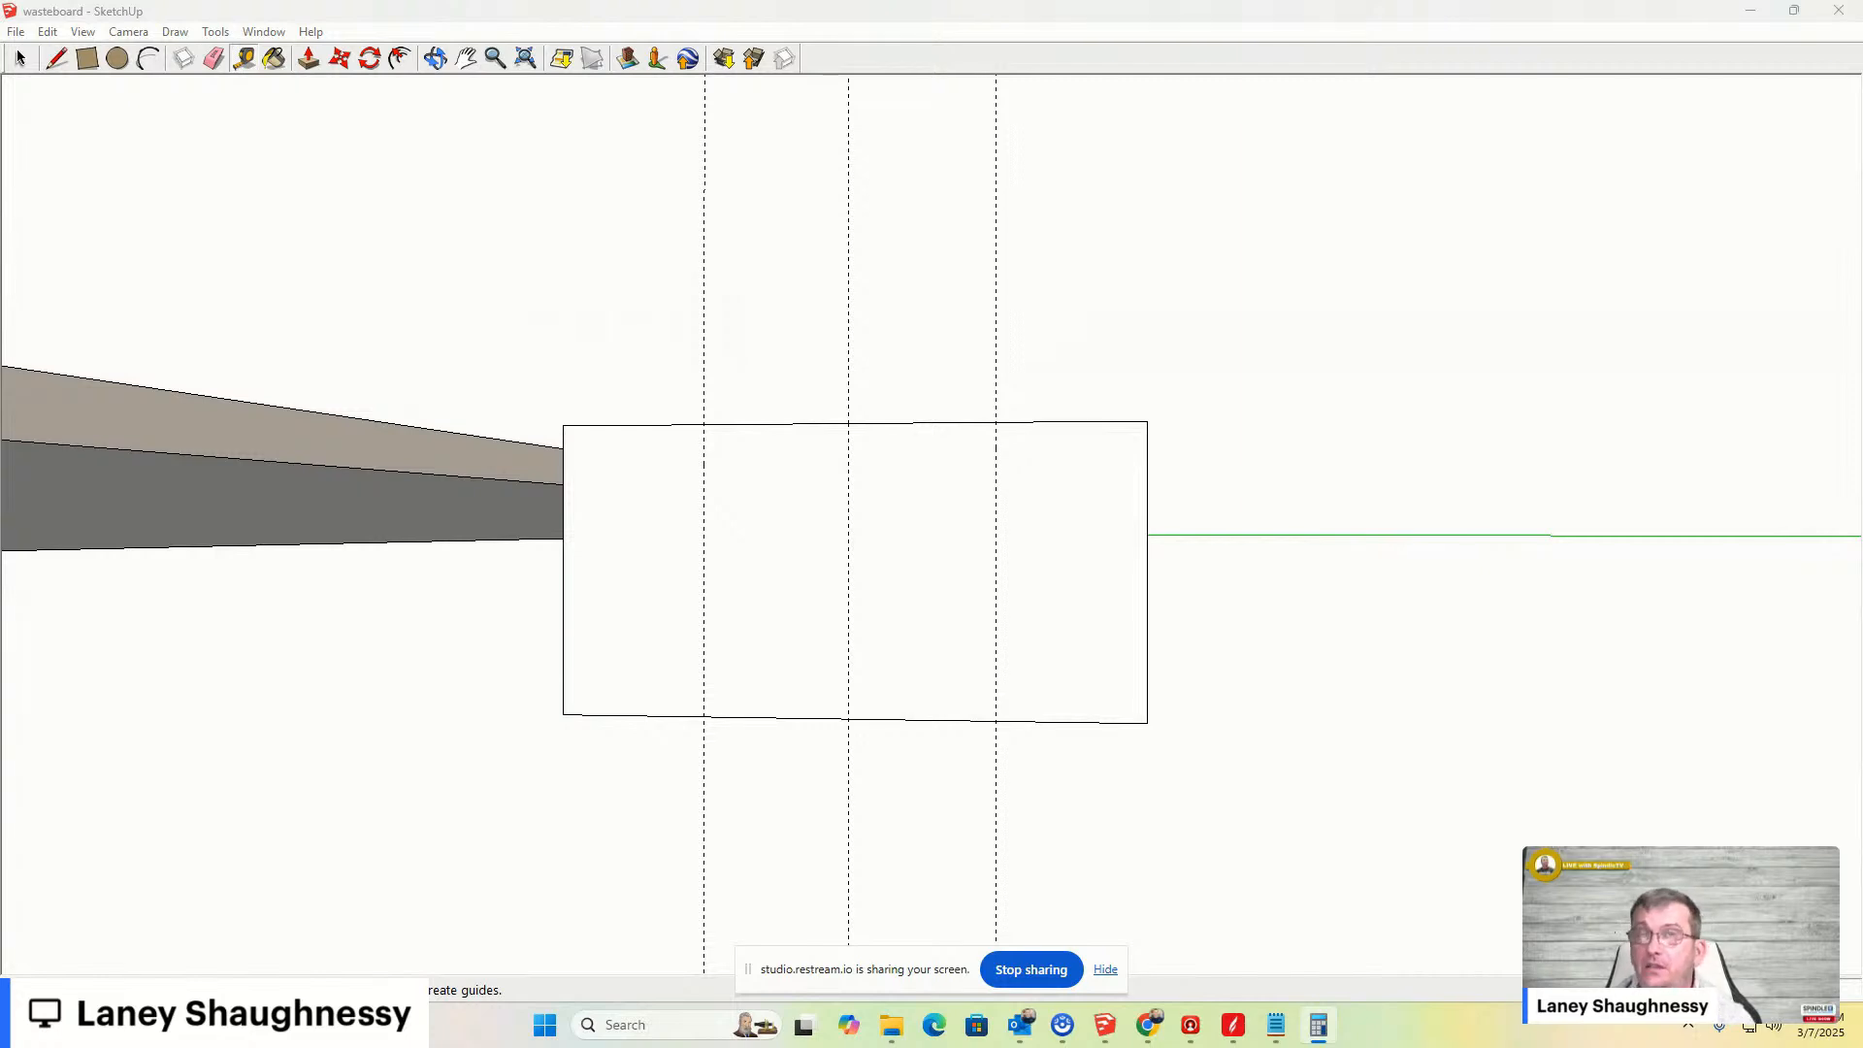
# - Add two horizontal guide lines across the end face, the lower one 5/32 in above the bottom edge
pyautogui.hotkey('alt', 'Tab')
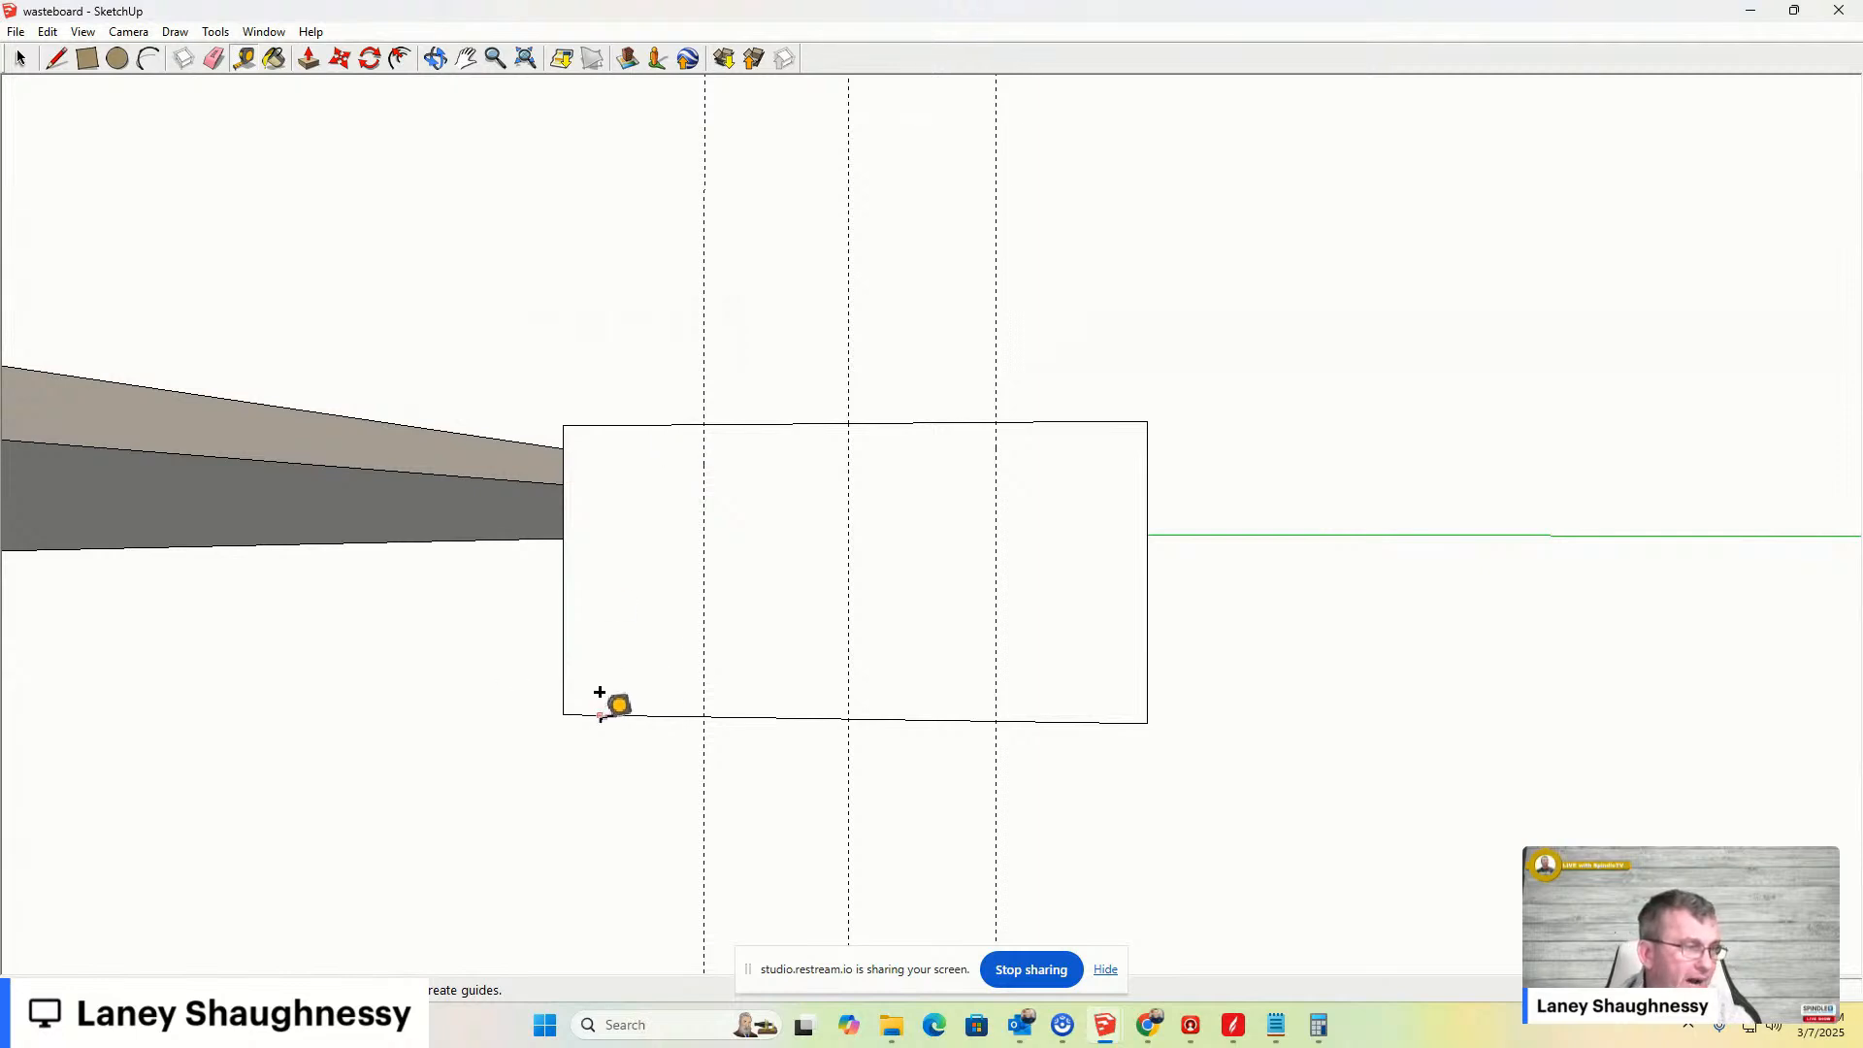
pyautogui.click(649, 715)
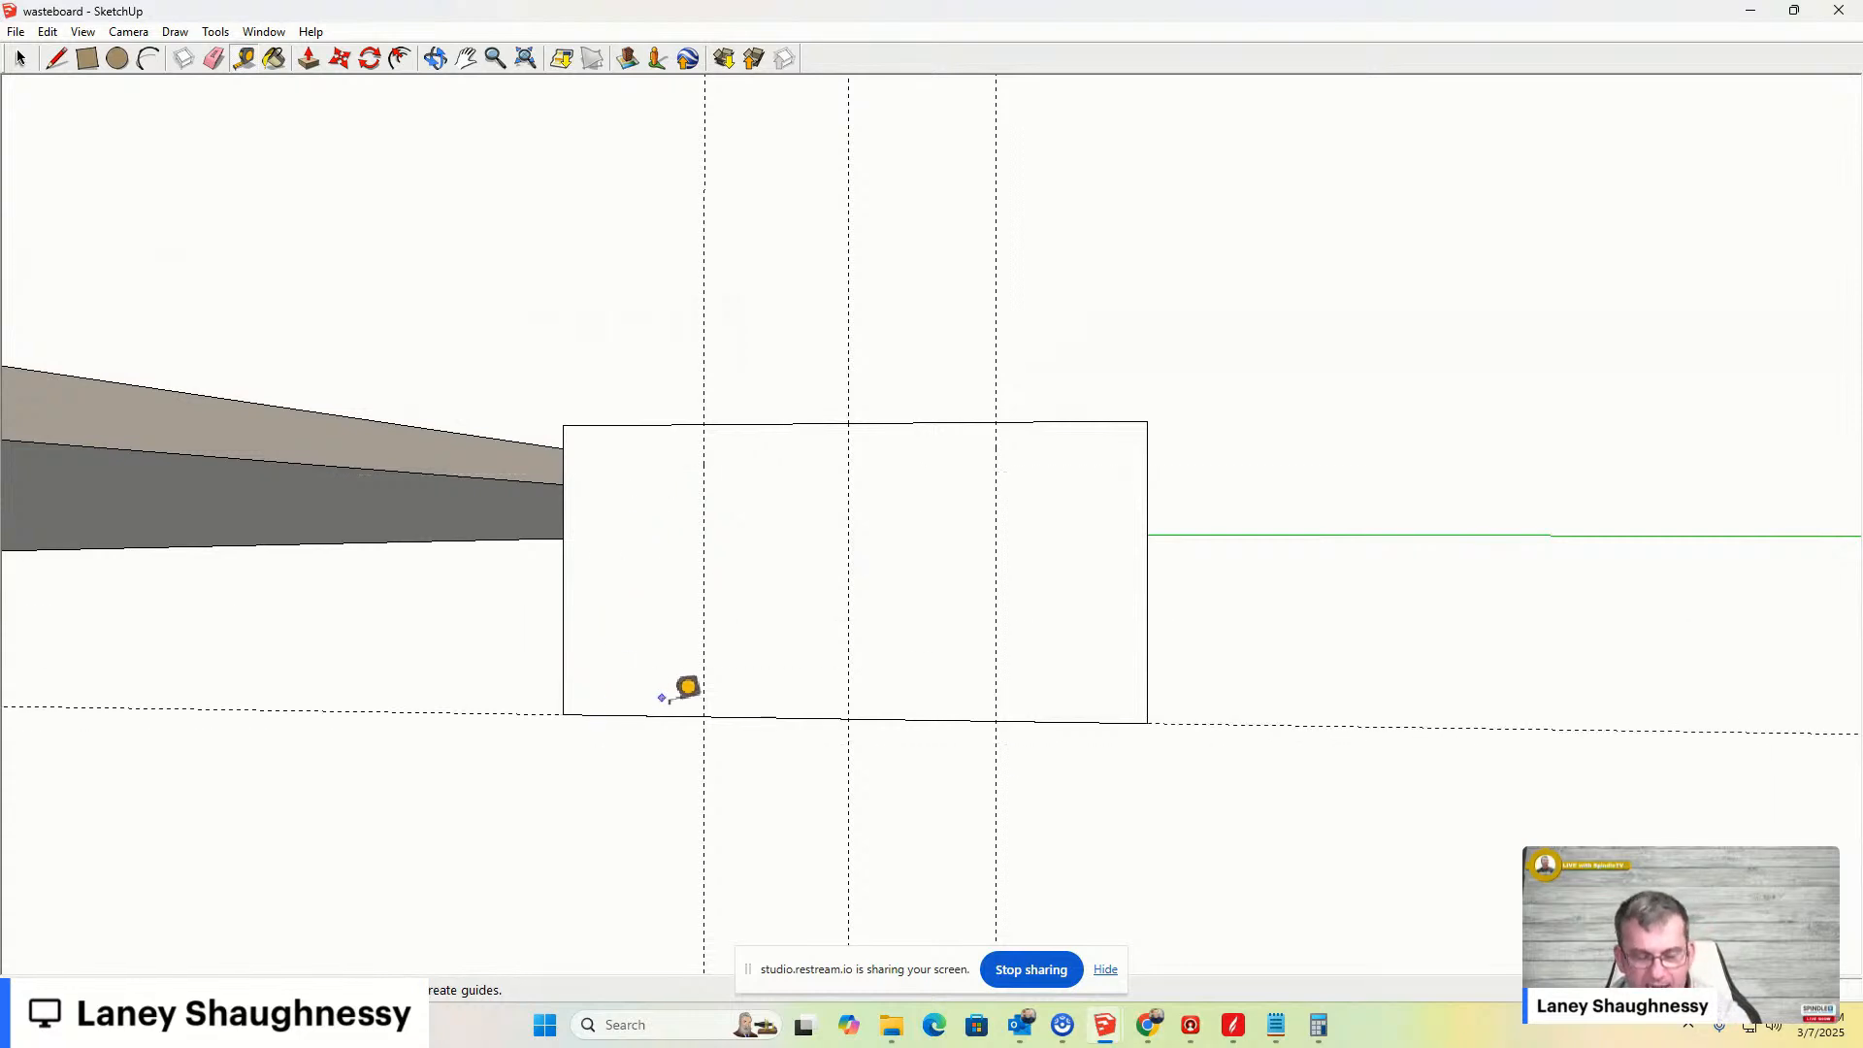
pyautogui.hotkey('alt', 'Tab')
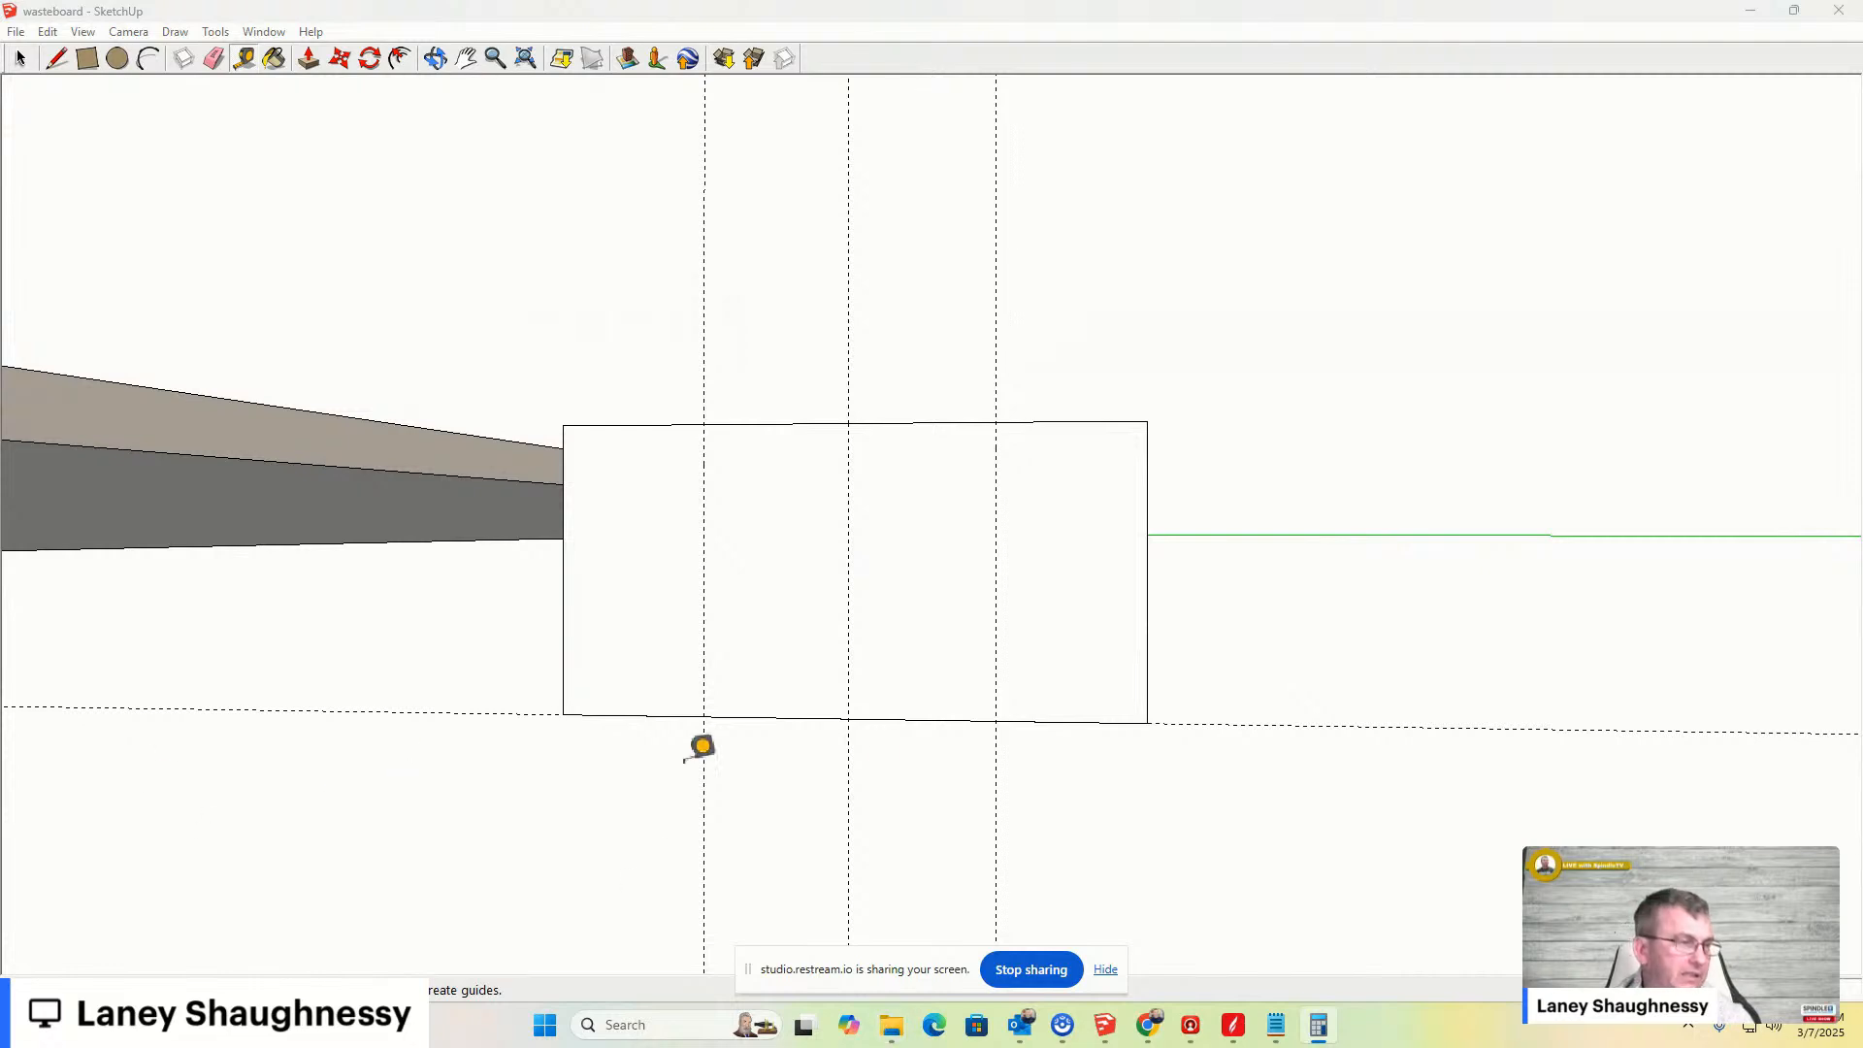
pyautogui.click(623, 715)
pyautogui.click(617, 651)
pyautogui.press('ctrl')
pyautogui.click(611, 715)
pyautogui.click(609, 647)
pyautogui.press('ctrl')
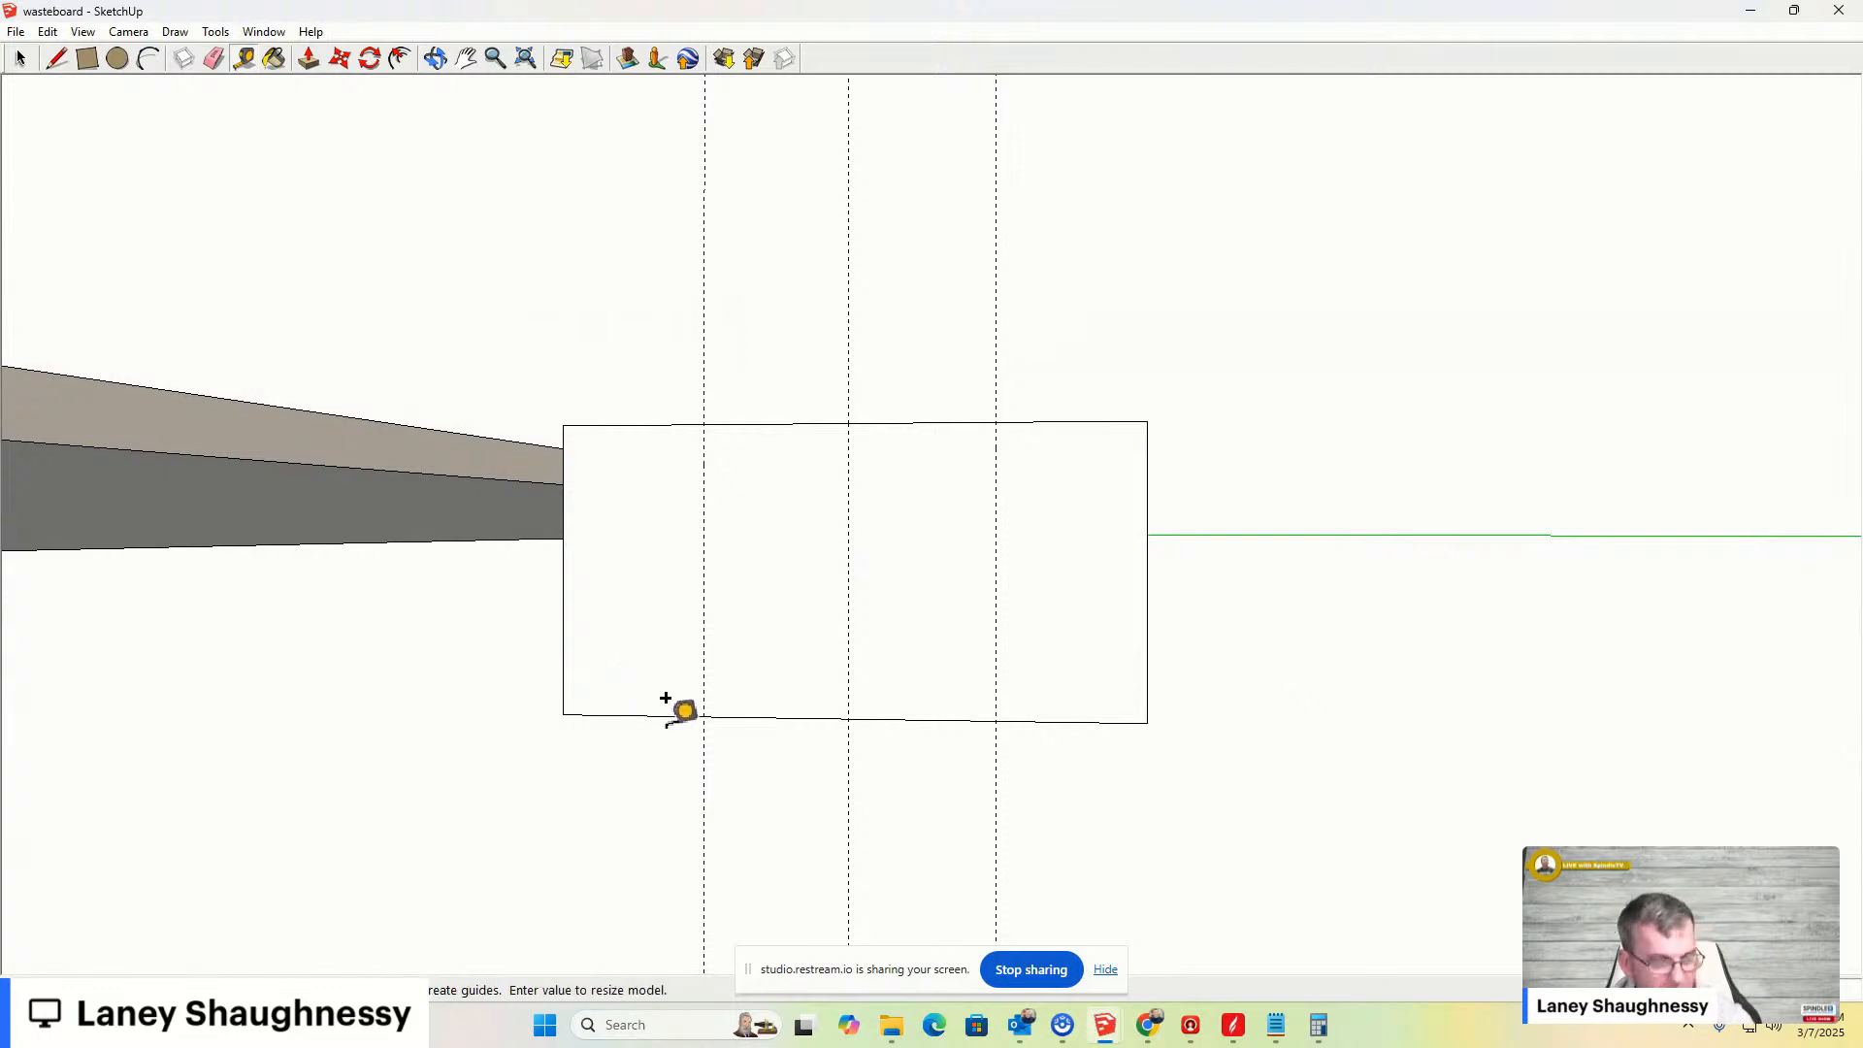
pyautogui.click(682, 716)
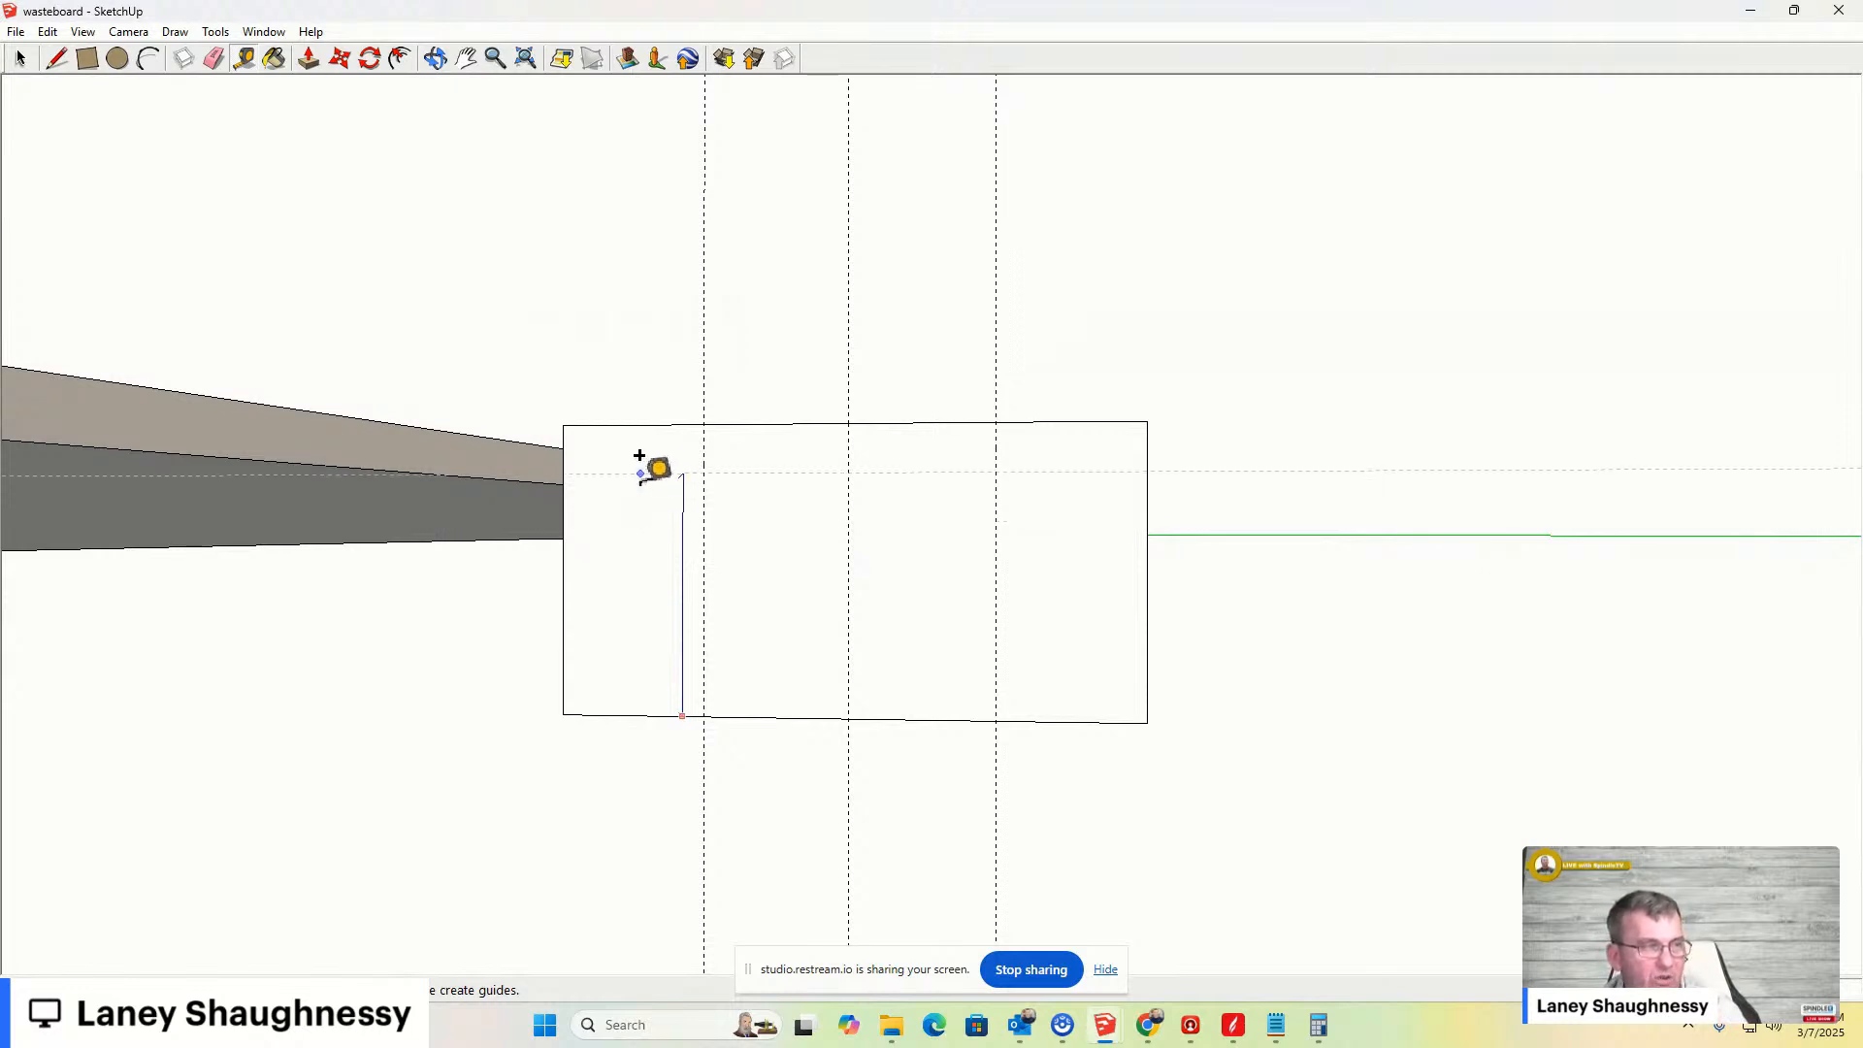
pyautogui.click(642, 507)
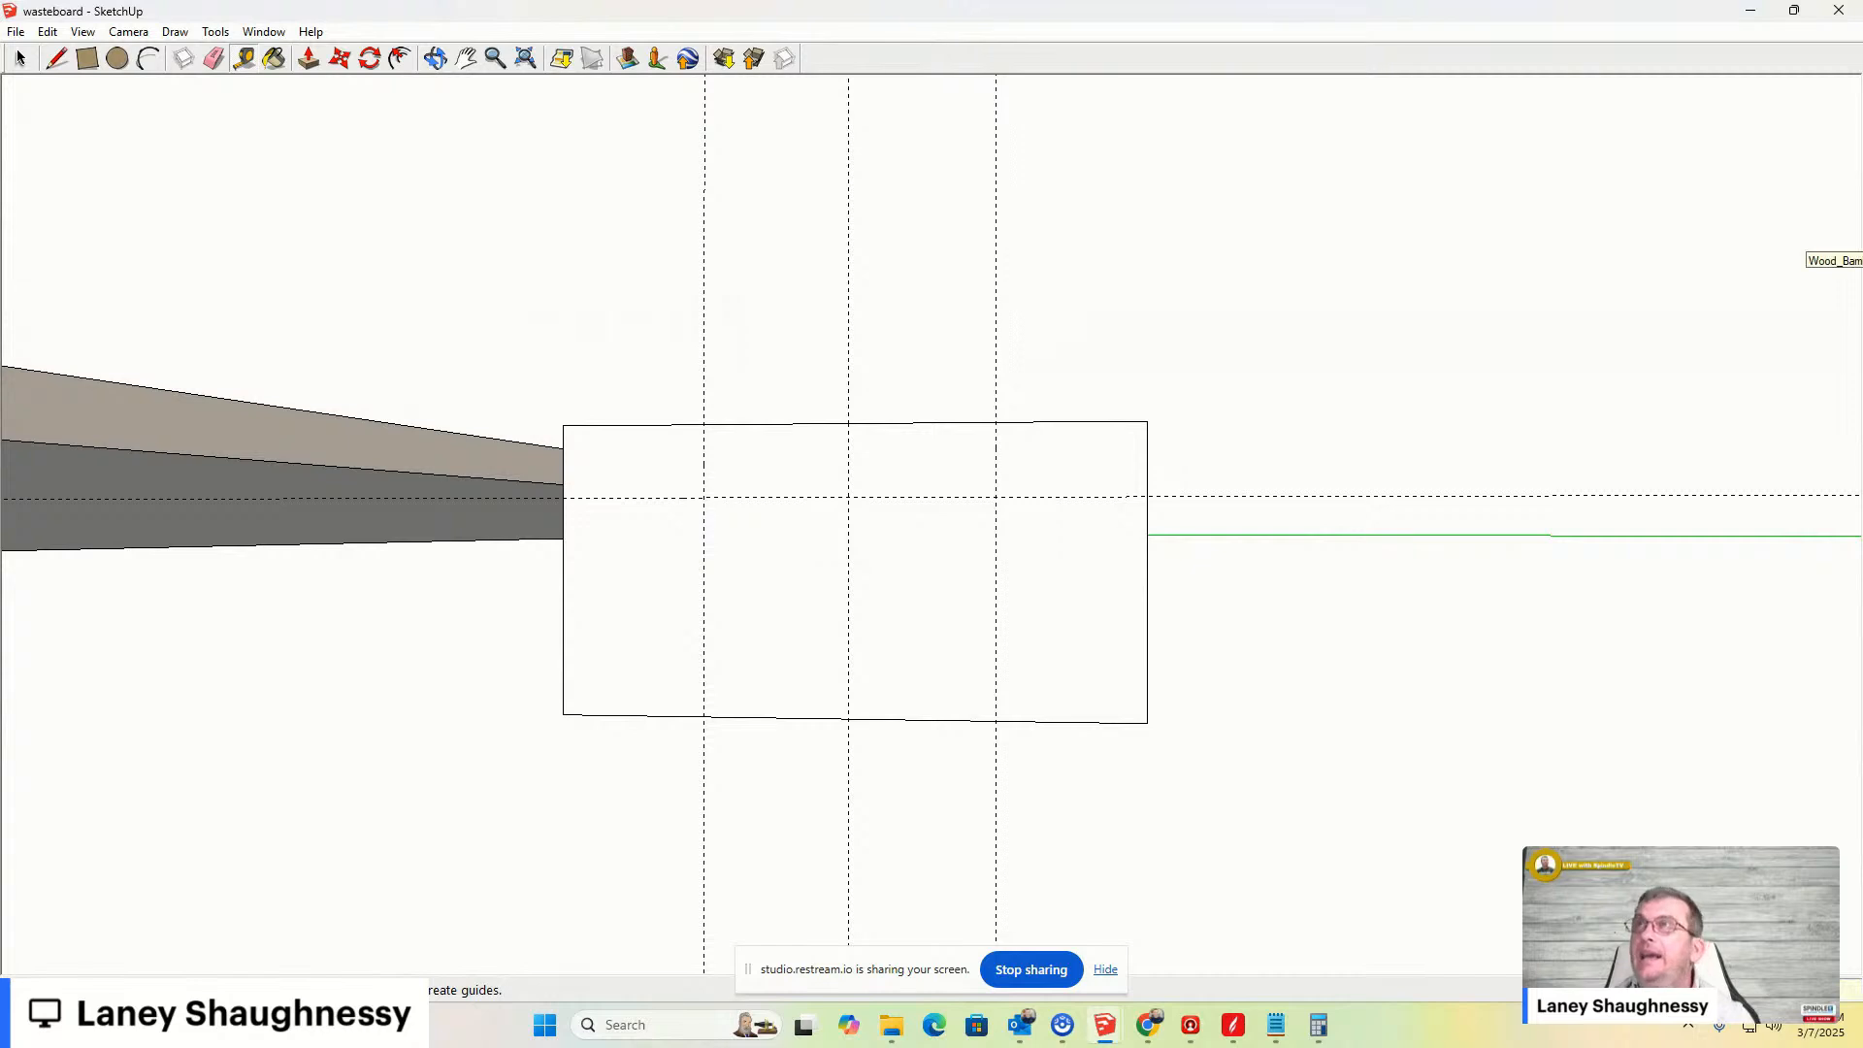
pyautogui.click(1319, 1025)
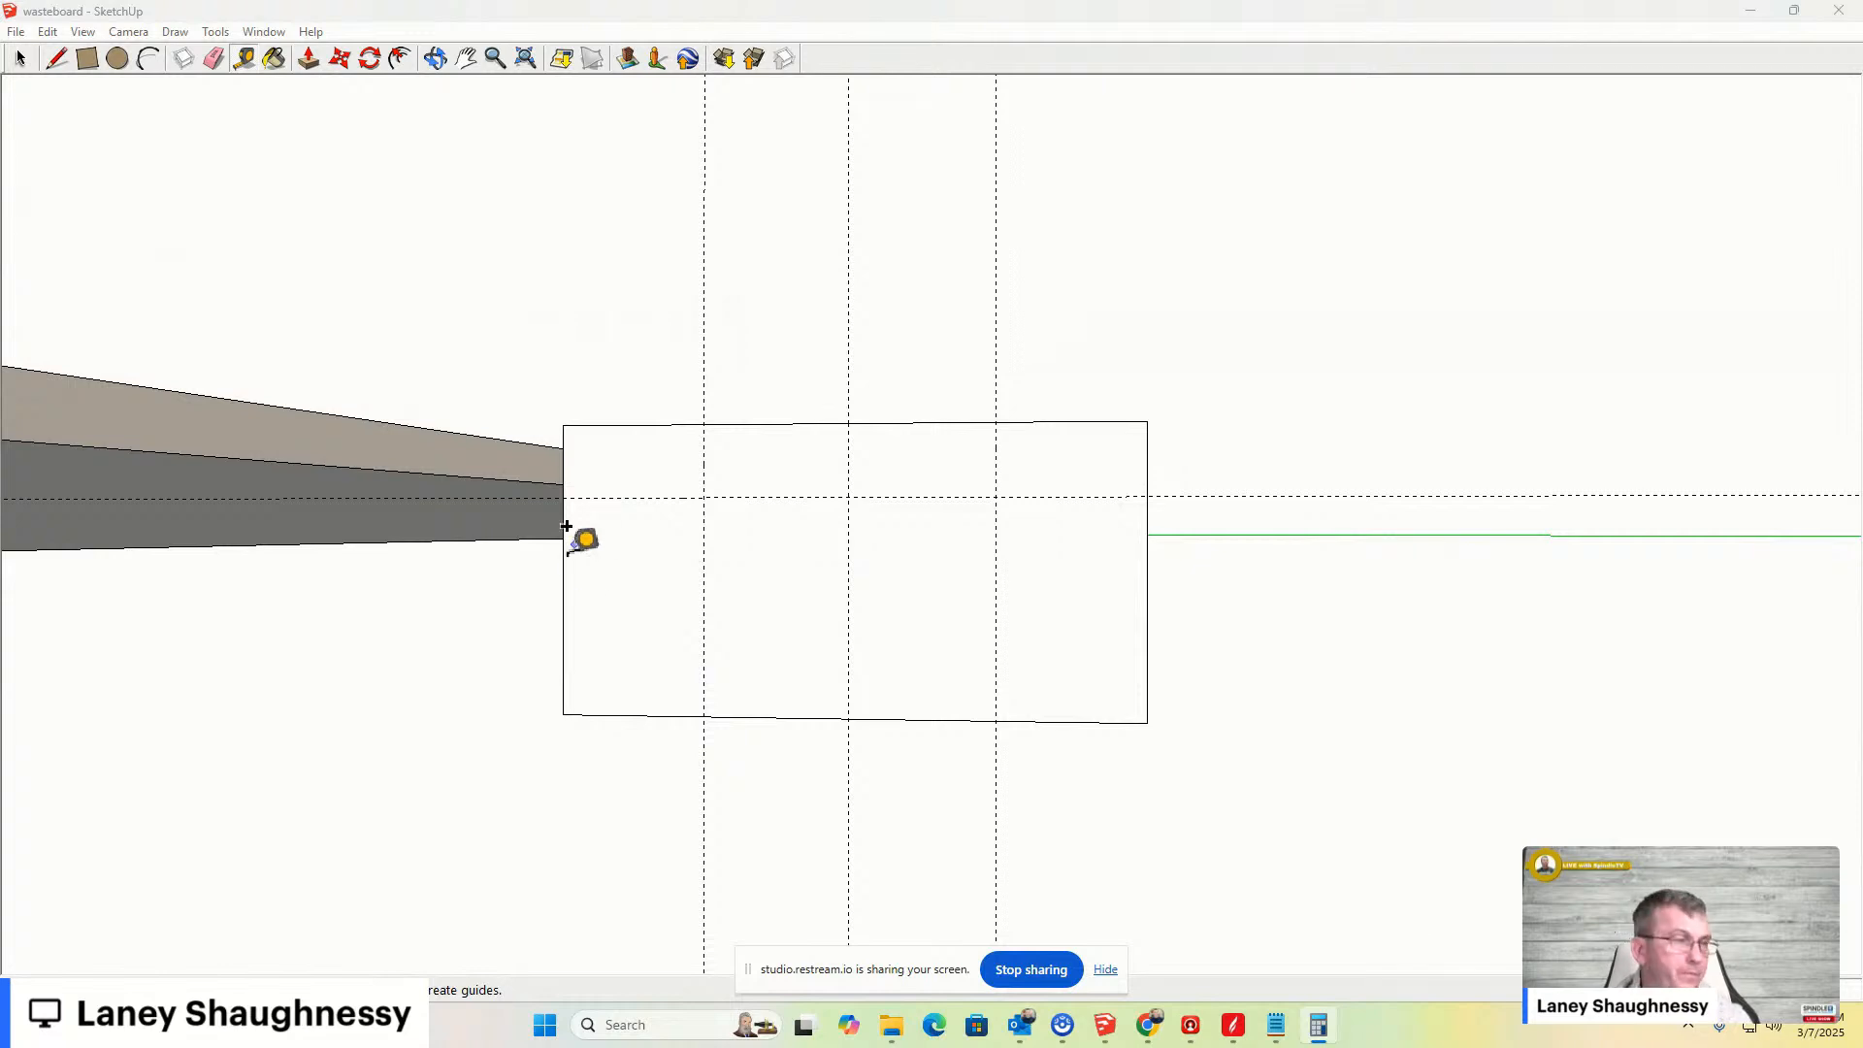
pyautogui.click(639, 713)
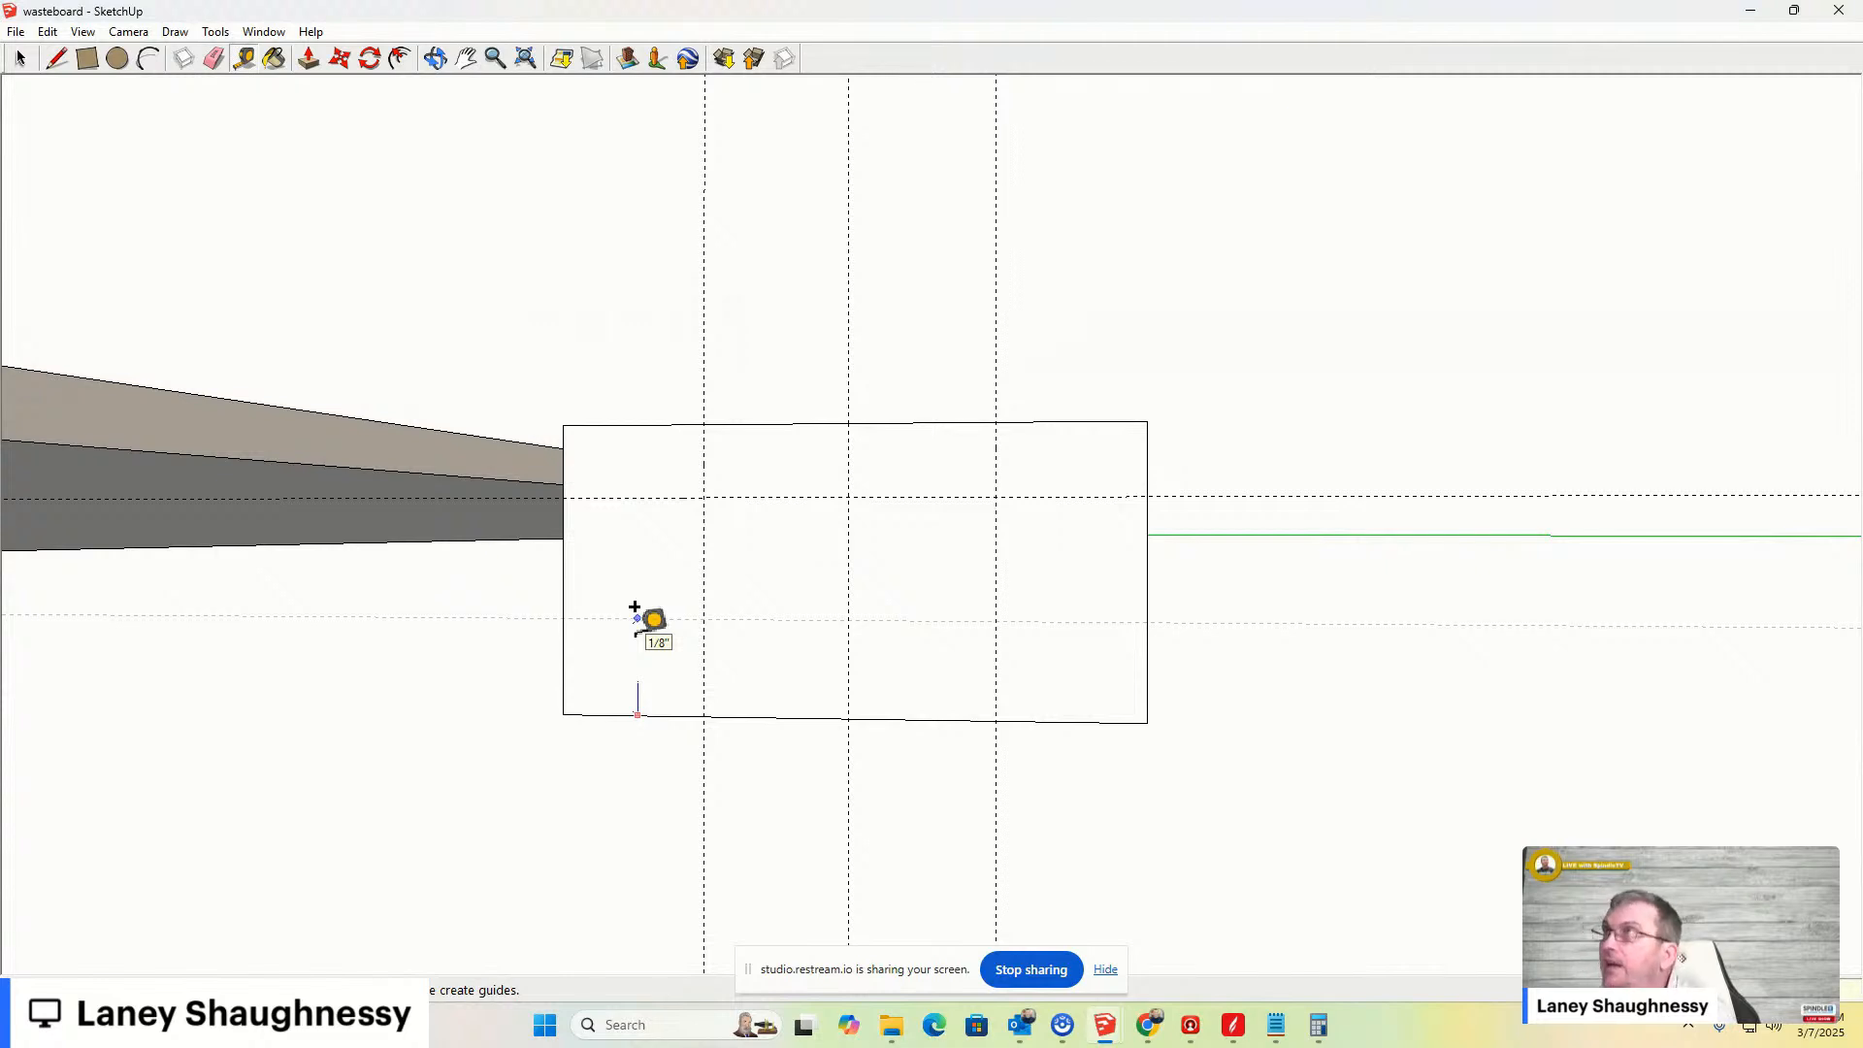
pyautogui.write('5/32')
pyautogui.press('Return')
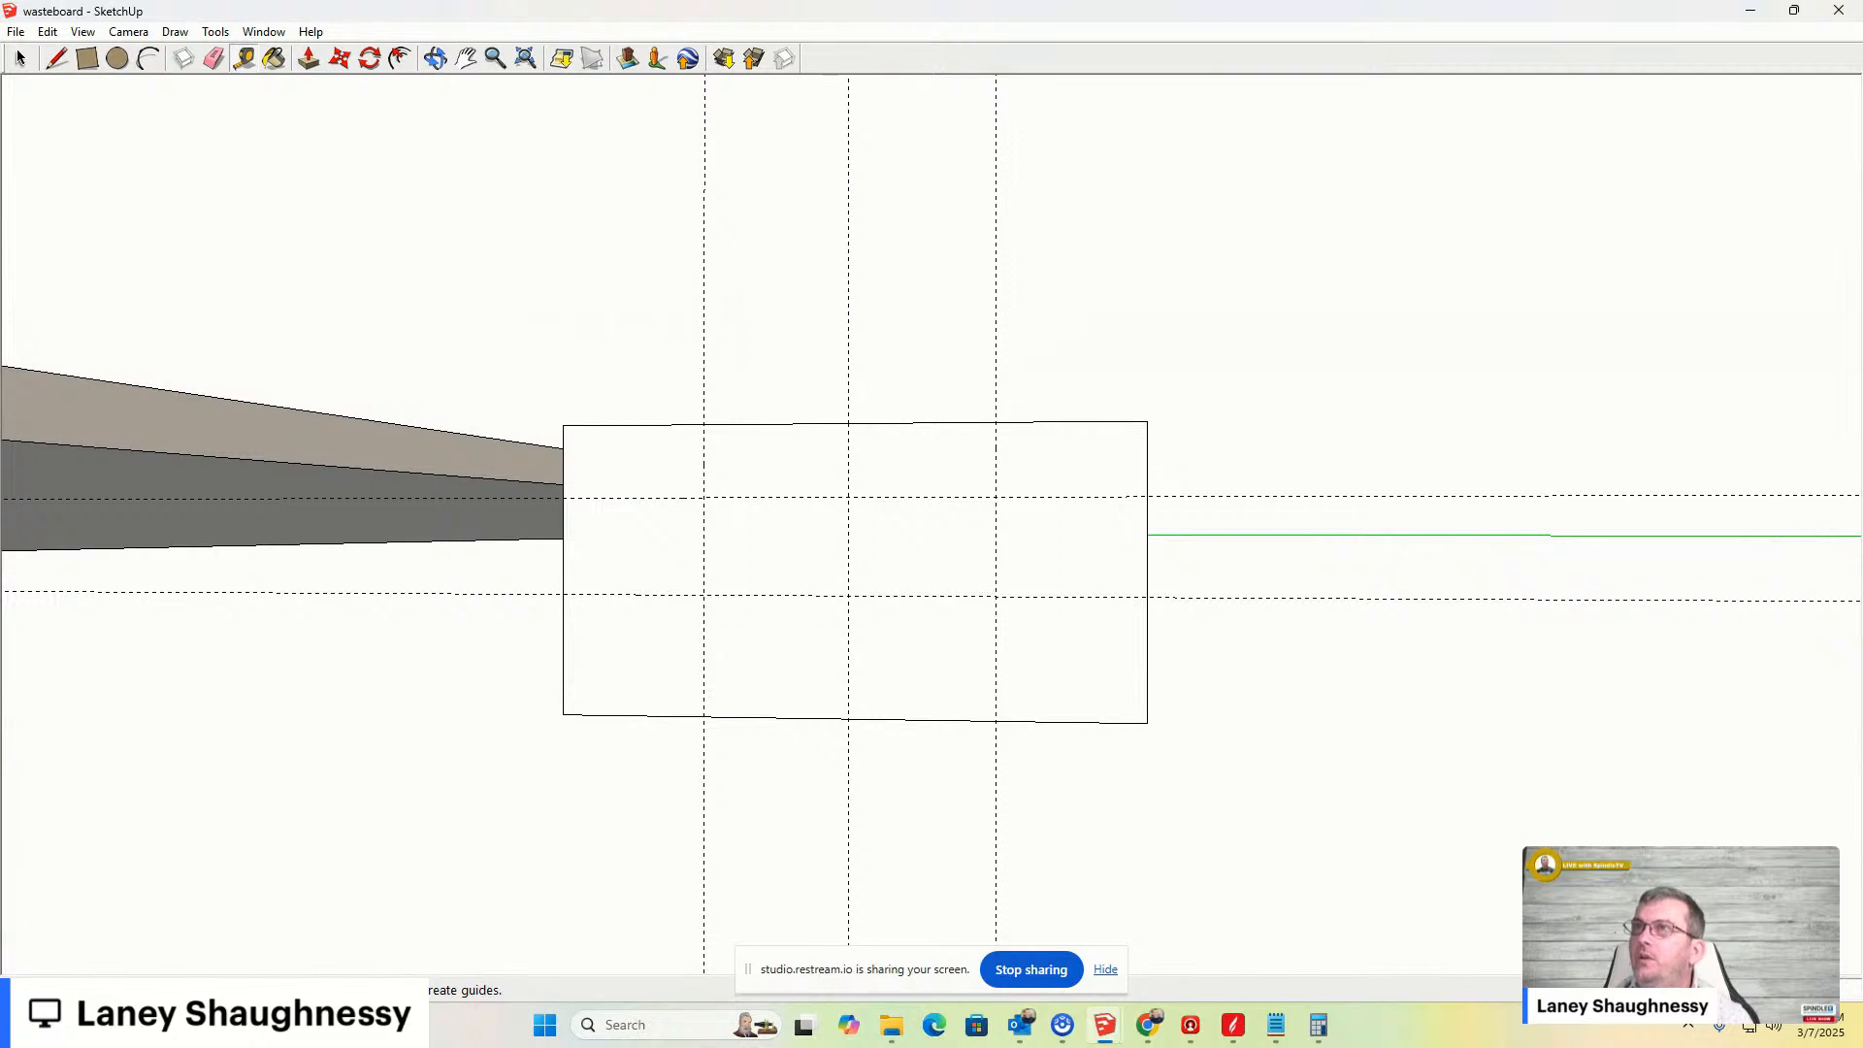
# - Add two outer vertical guides about 1/4 in beyond the existing side guides on the end face
pyautogui.hotkey('alt', 'Tab')
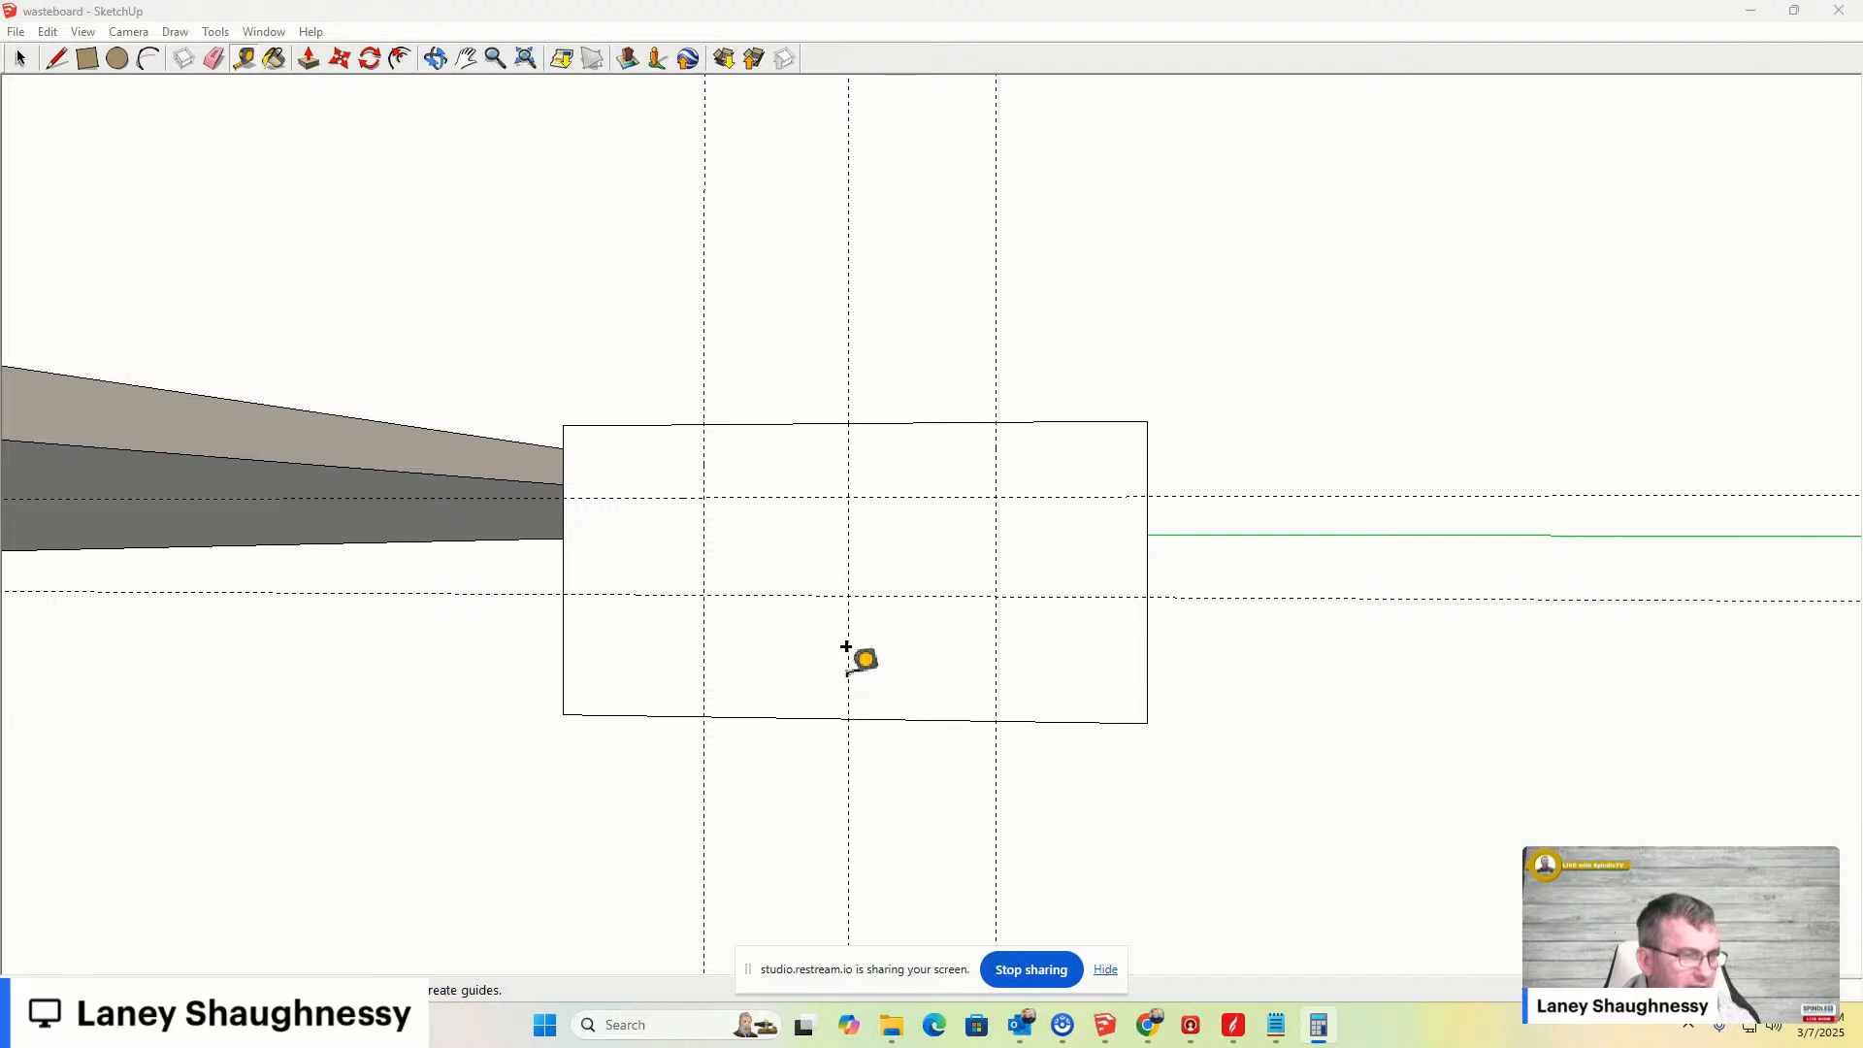
pyautogui.click(849, 664)
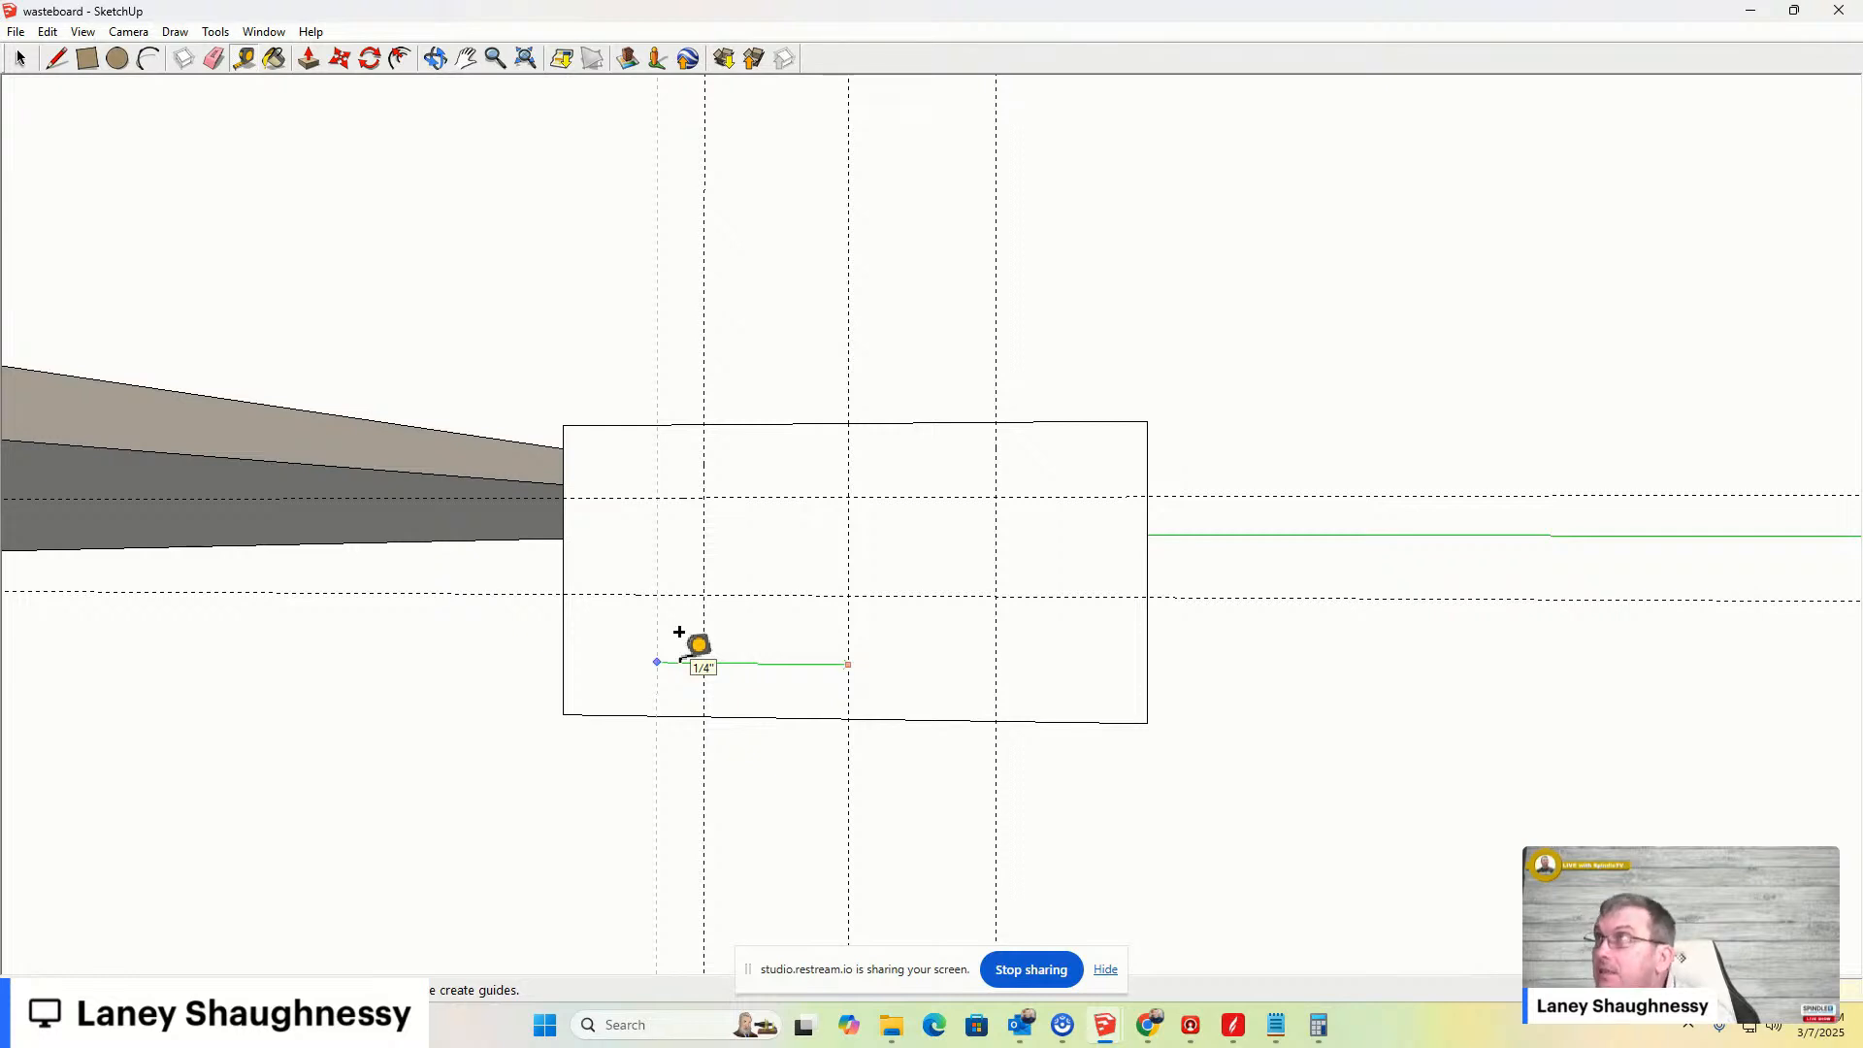
pyautogui.press('Return')
pyautogui.click(849, 692)
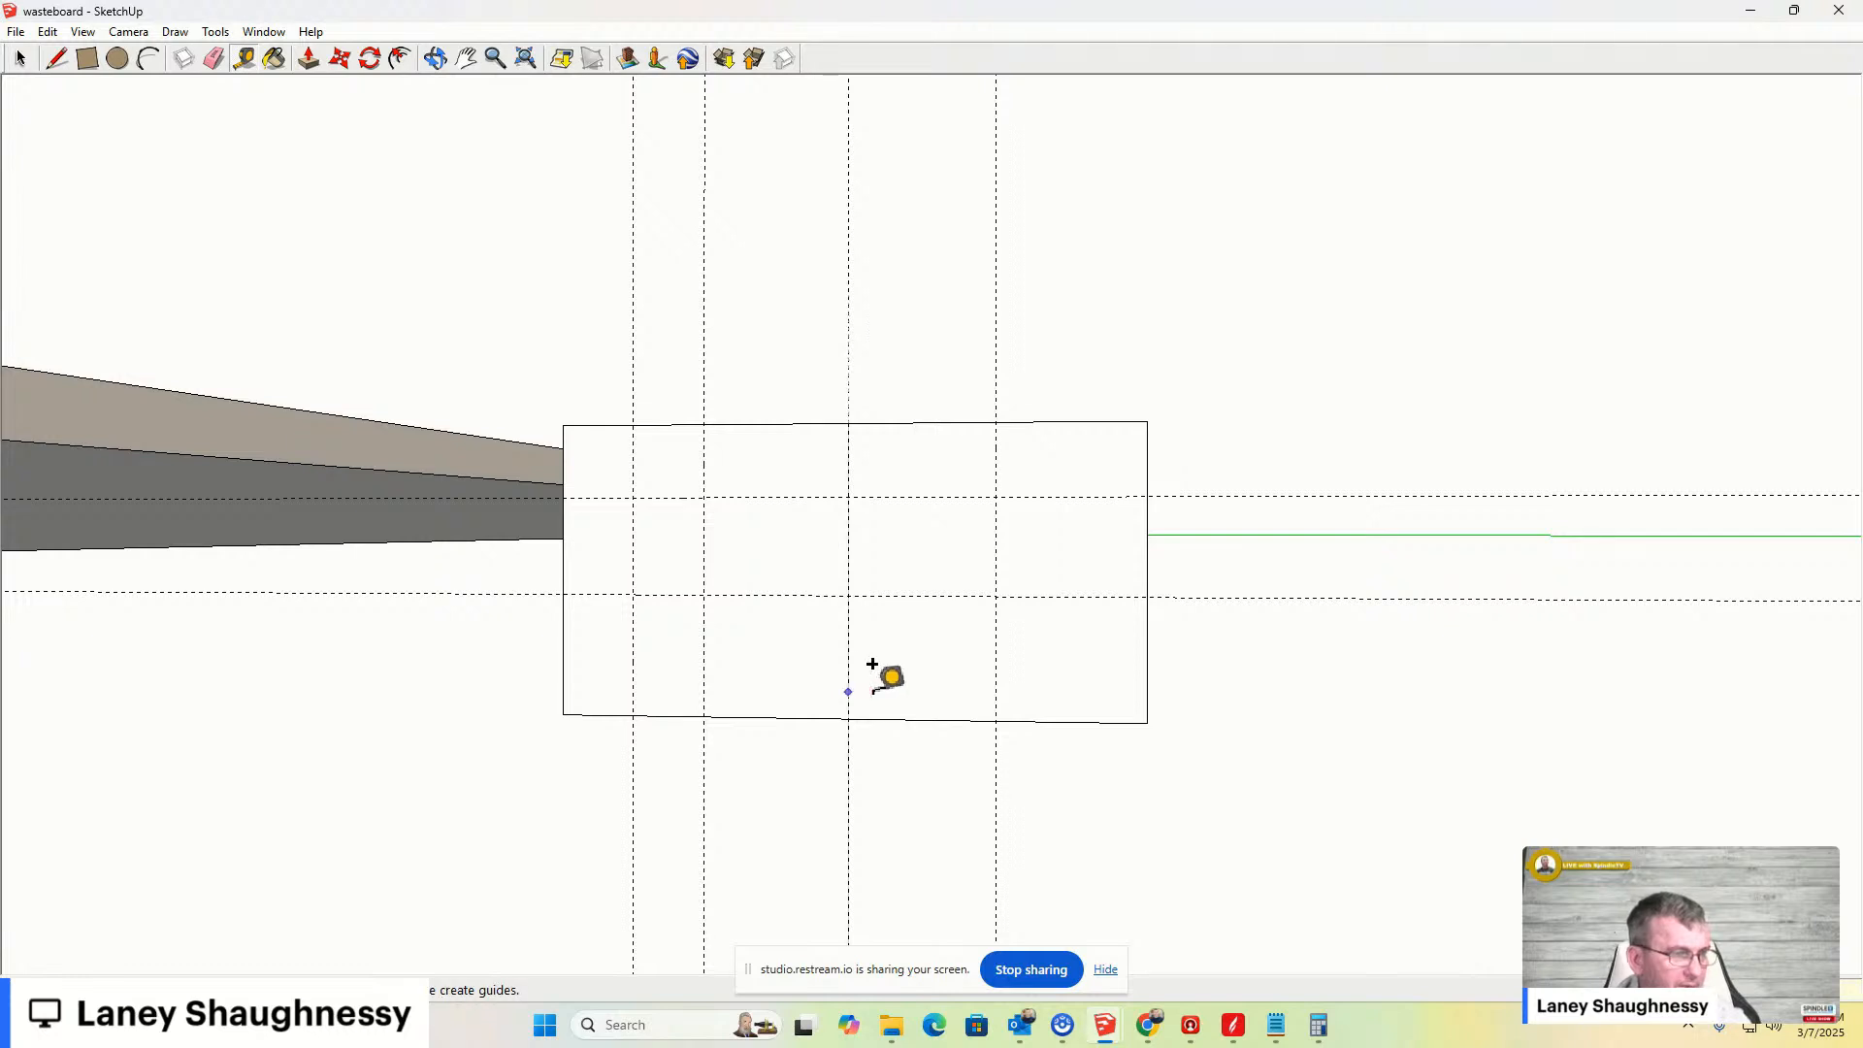
pyautogui.click(1046, 692)
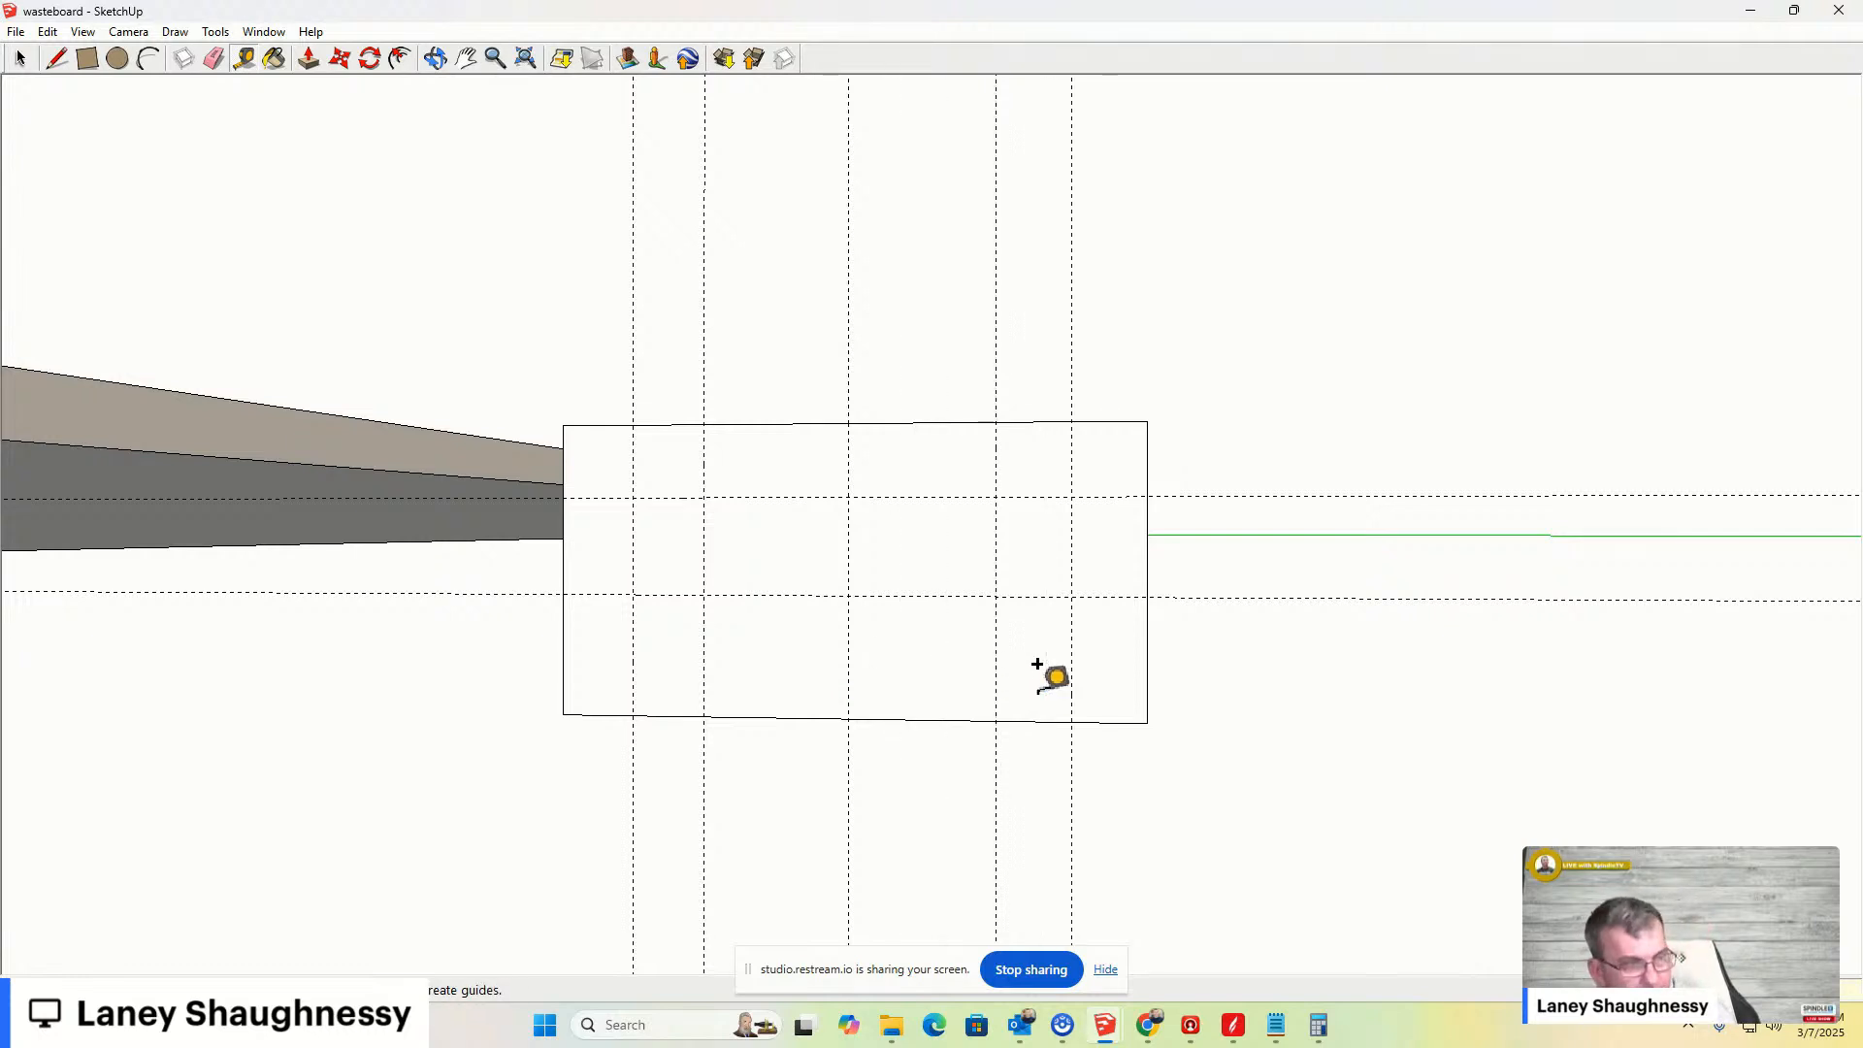
# - Draw a T-slot profile on the end face: a wide rectangle between the outer guides and a narrower one above up to the top edge
pyautogui.click(84, 56)
pyautogui.click(633, 498)
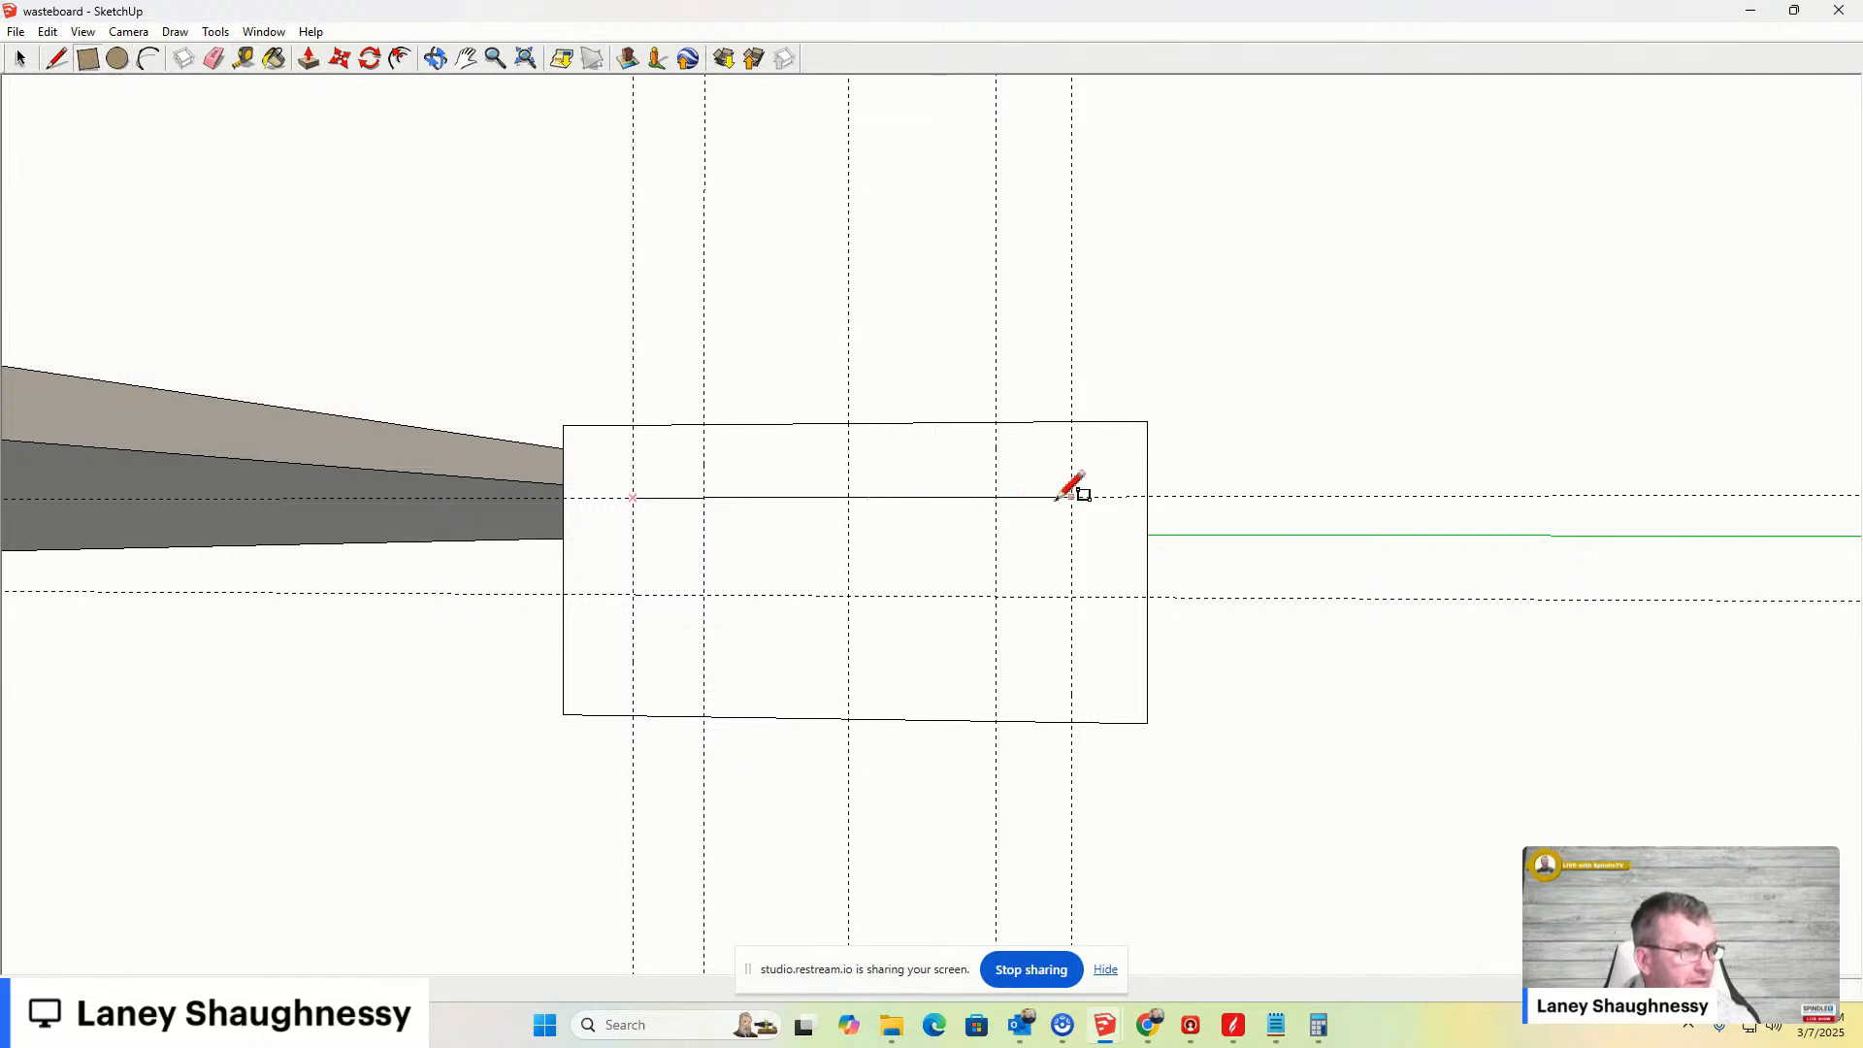
pyautogui.click(1071, 596)
pyautogui.click(704, 423)
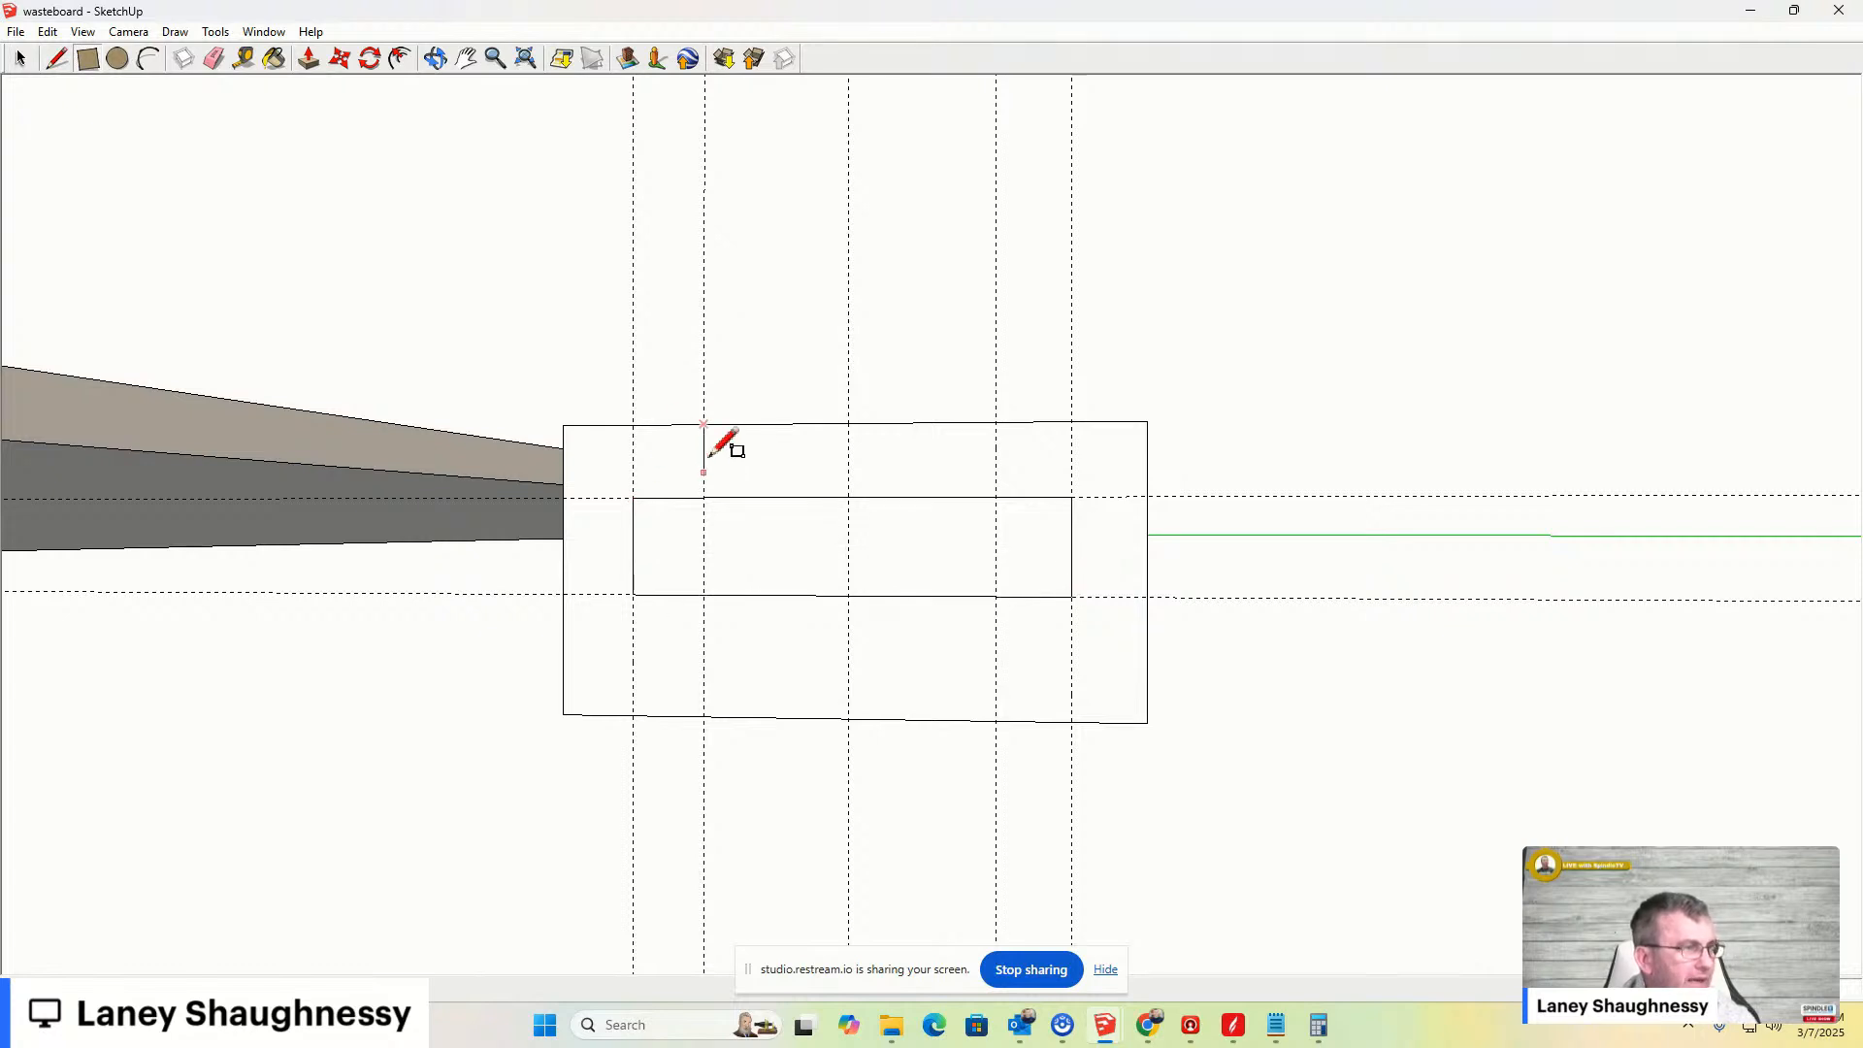
pyautogui.click(997, 497)
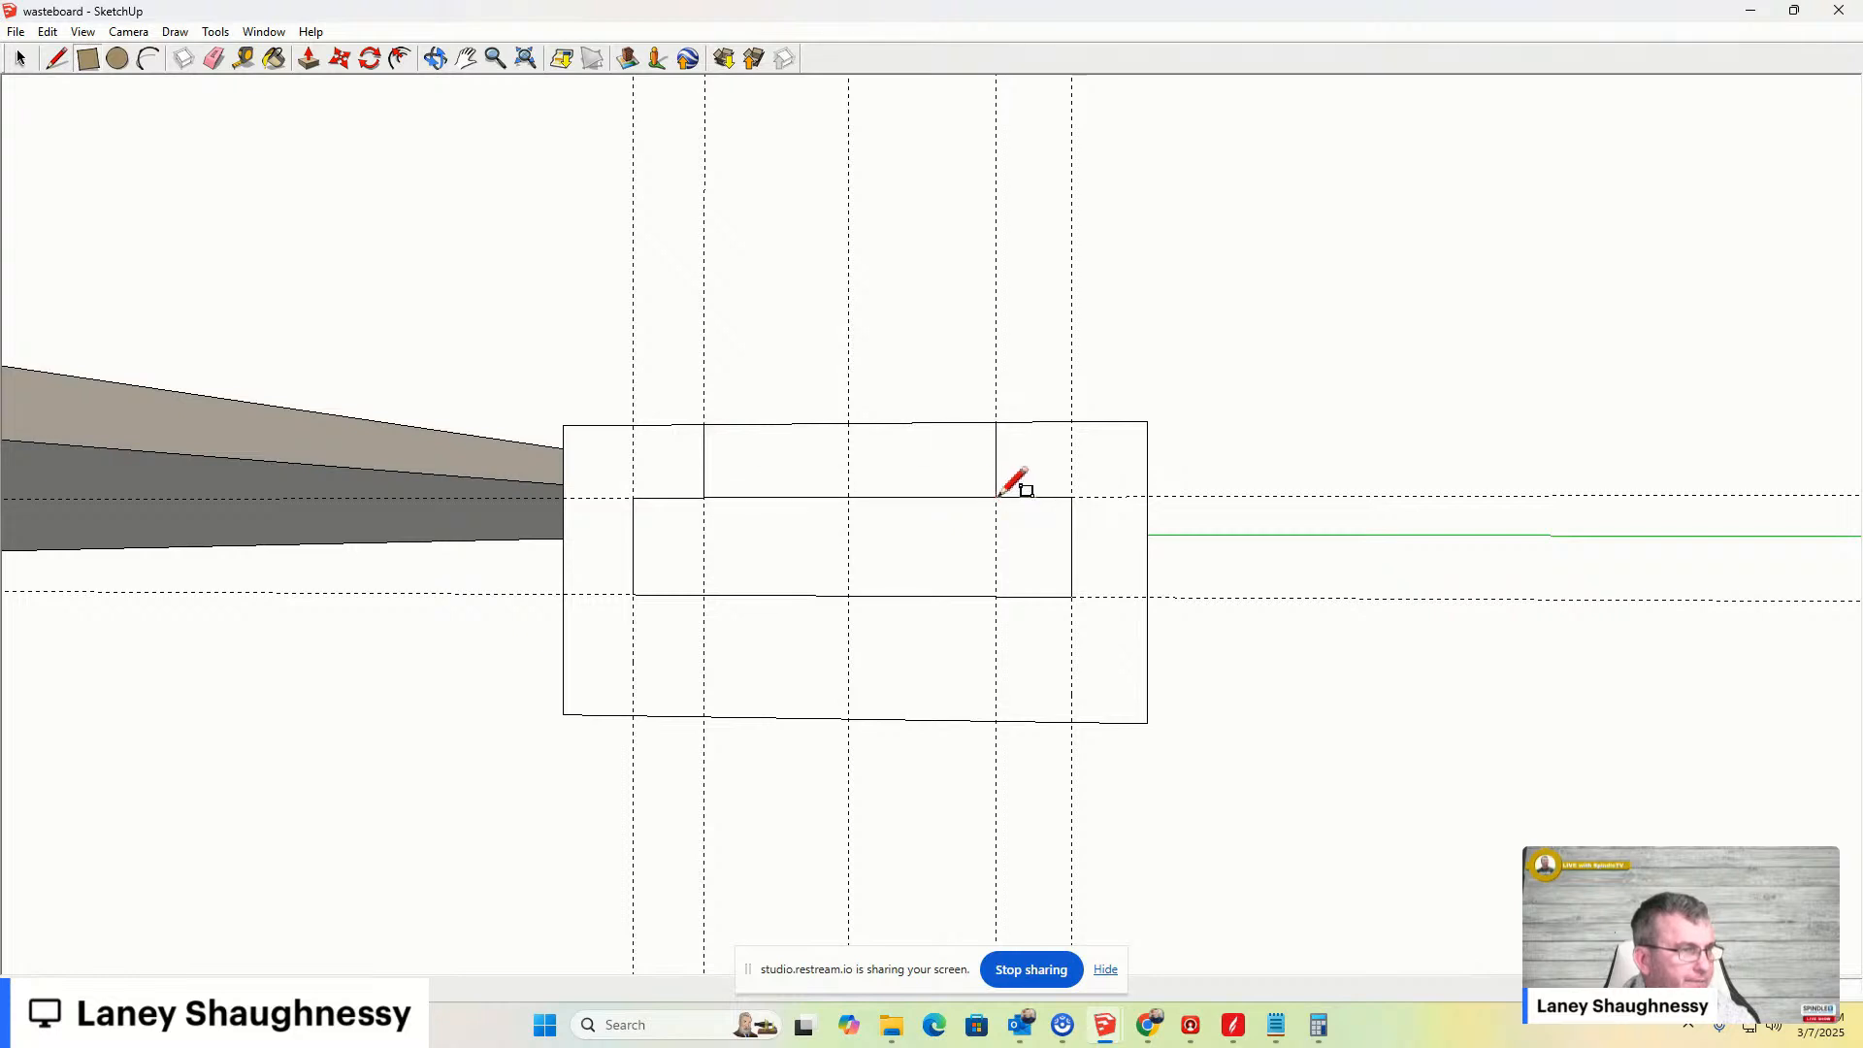
pyautogui.moveTo(1010, 495); pyautogui.dragTo(952, 760, button='middle')
pyautogui.scroll(-4, 961, 694)
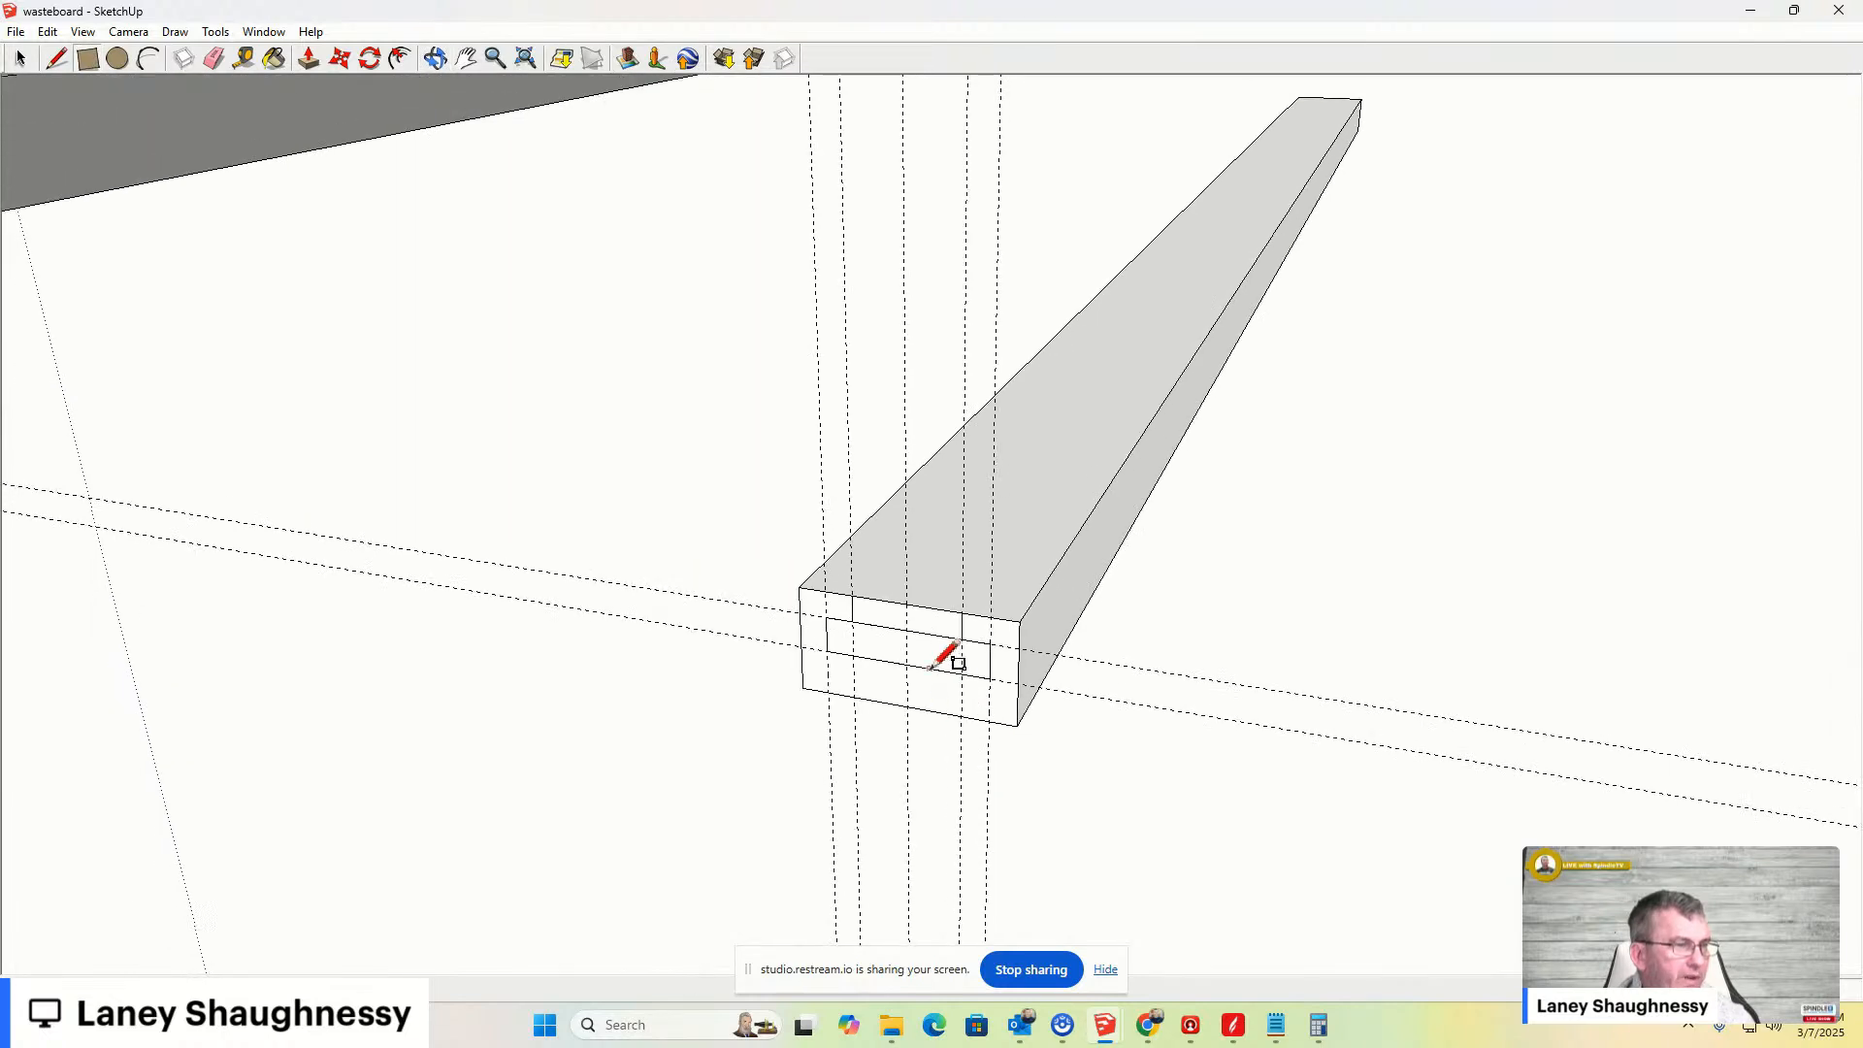
# - Push/pull both T-slot rectangles through the full length of the bar to cut the slot
pyautogui.press('p')
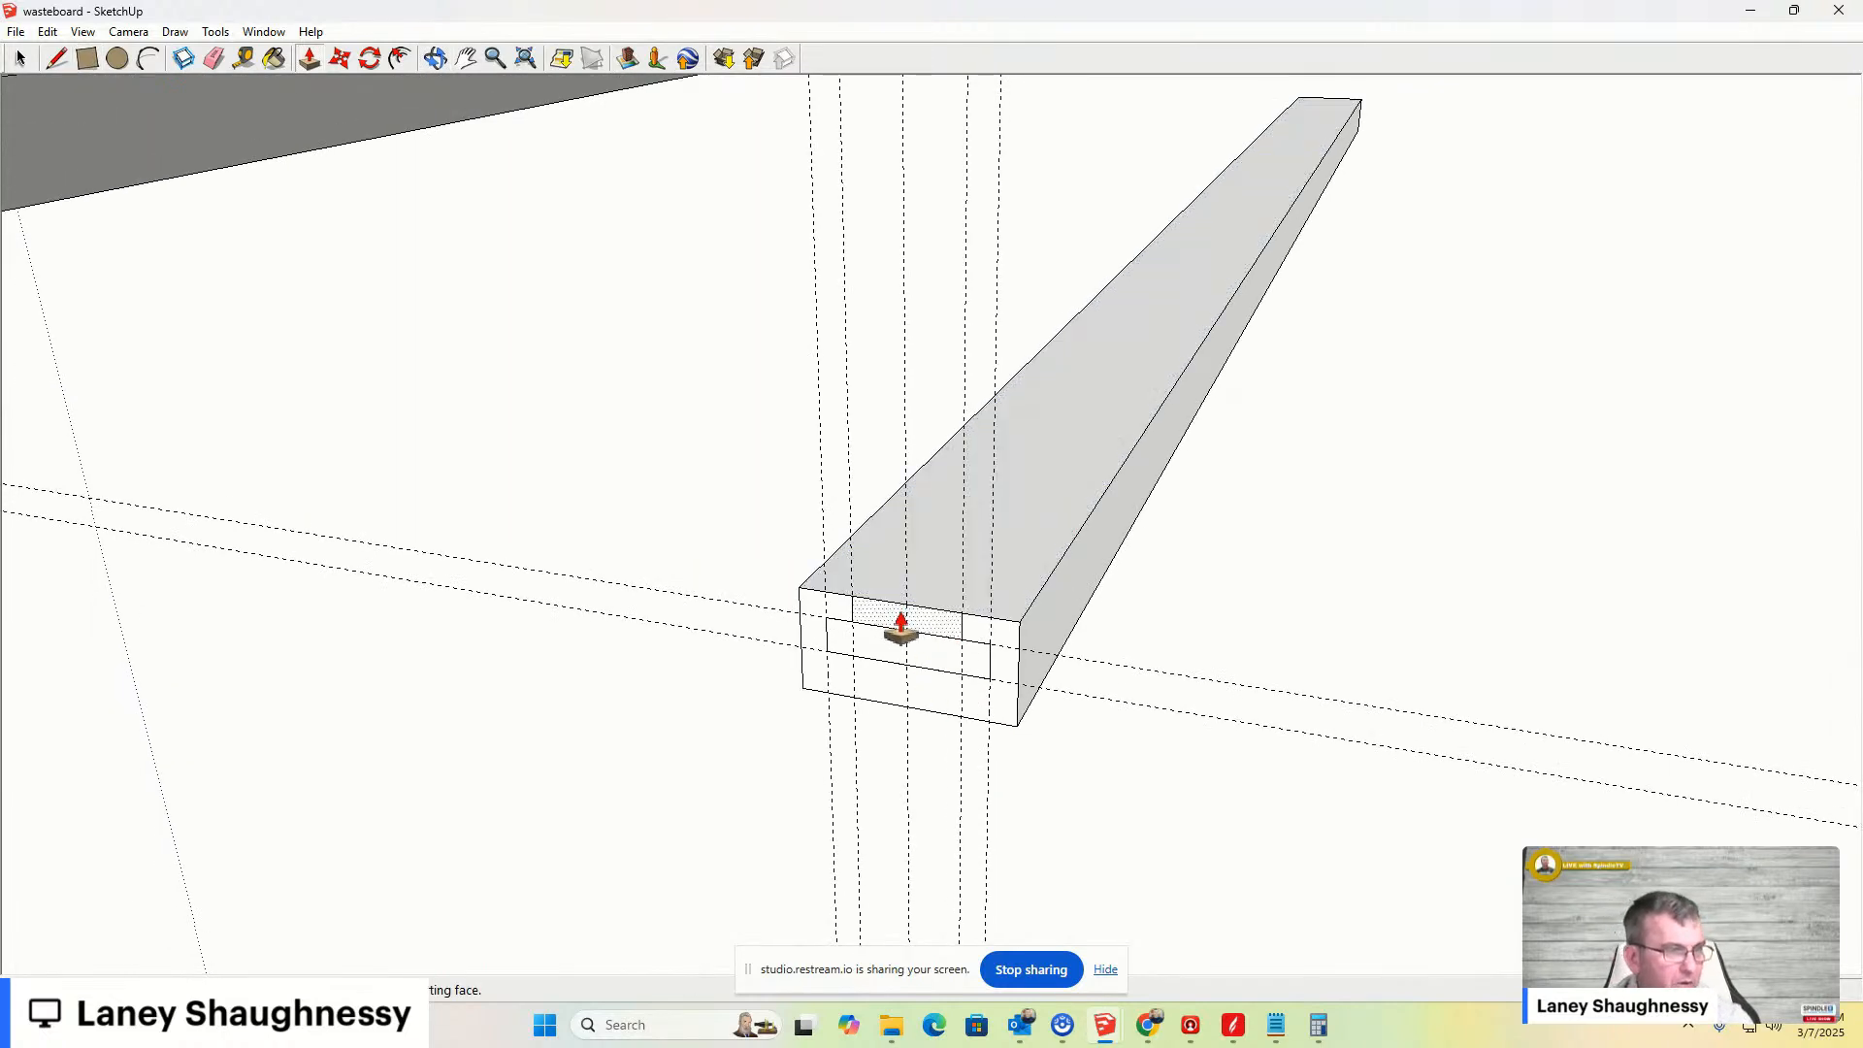
pyautogui.click(901, 629)
pyautogui.moveTo(1313, 98); pyautogui.dragTo(1336, 72)
pyautogui.scroll(-1, 905, 824)
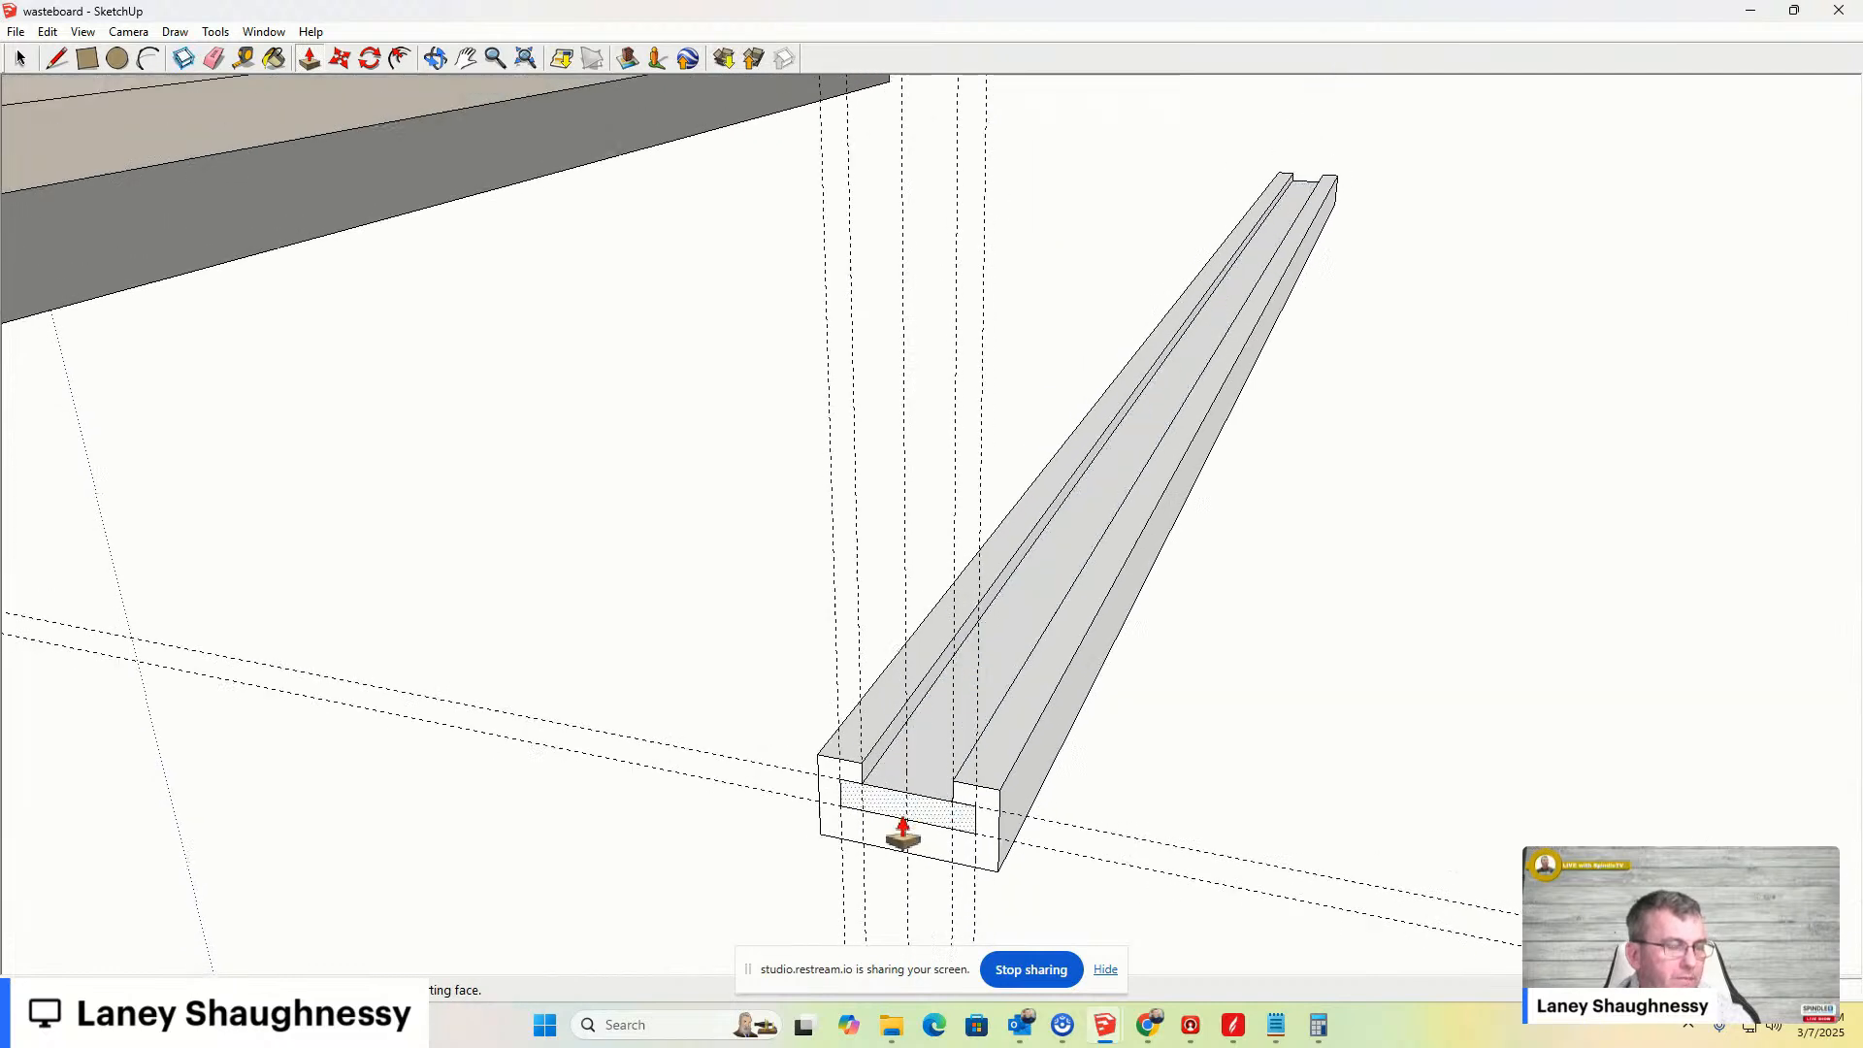
pyautogui.scroll(3, 906, 824)
pyautogui.moveTo(967, 699); pyautogui.dragTo(1374, 131)
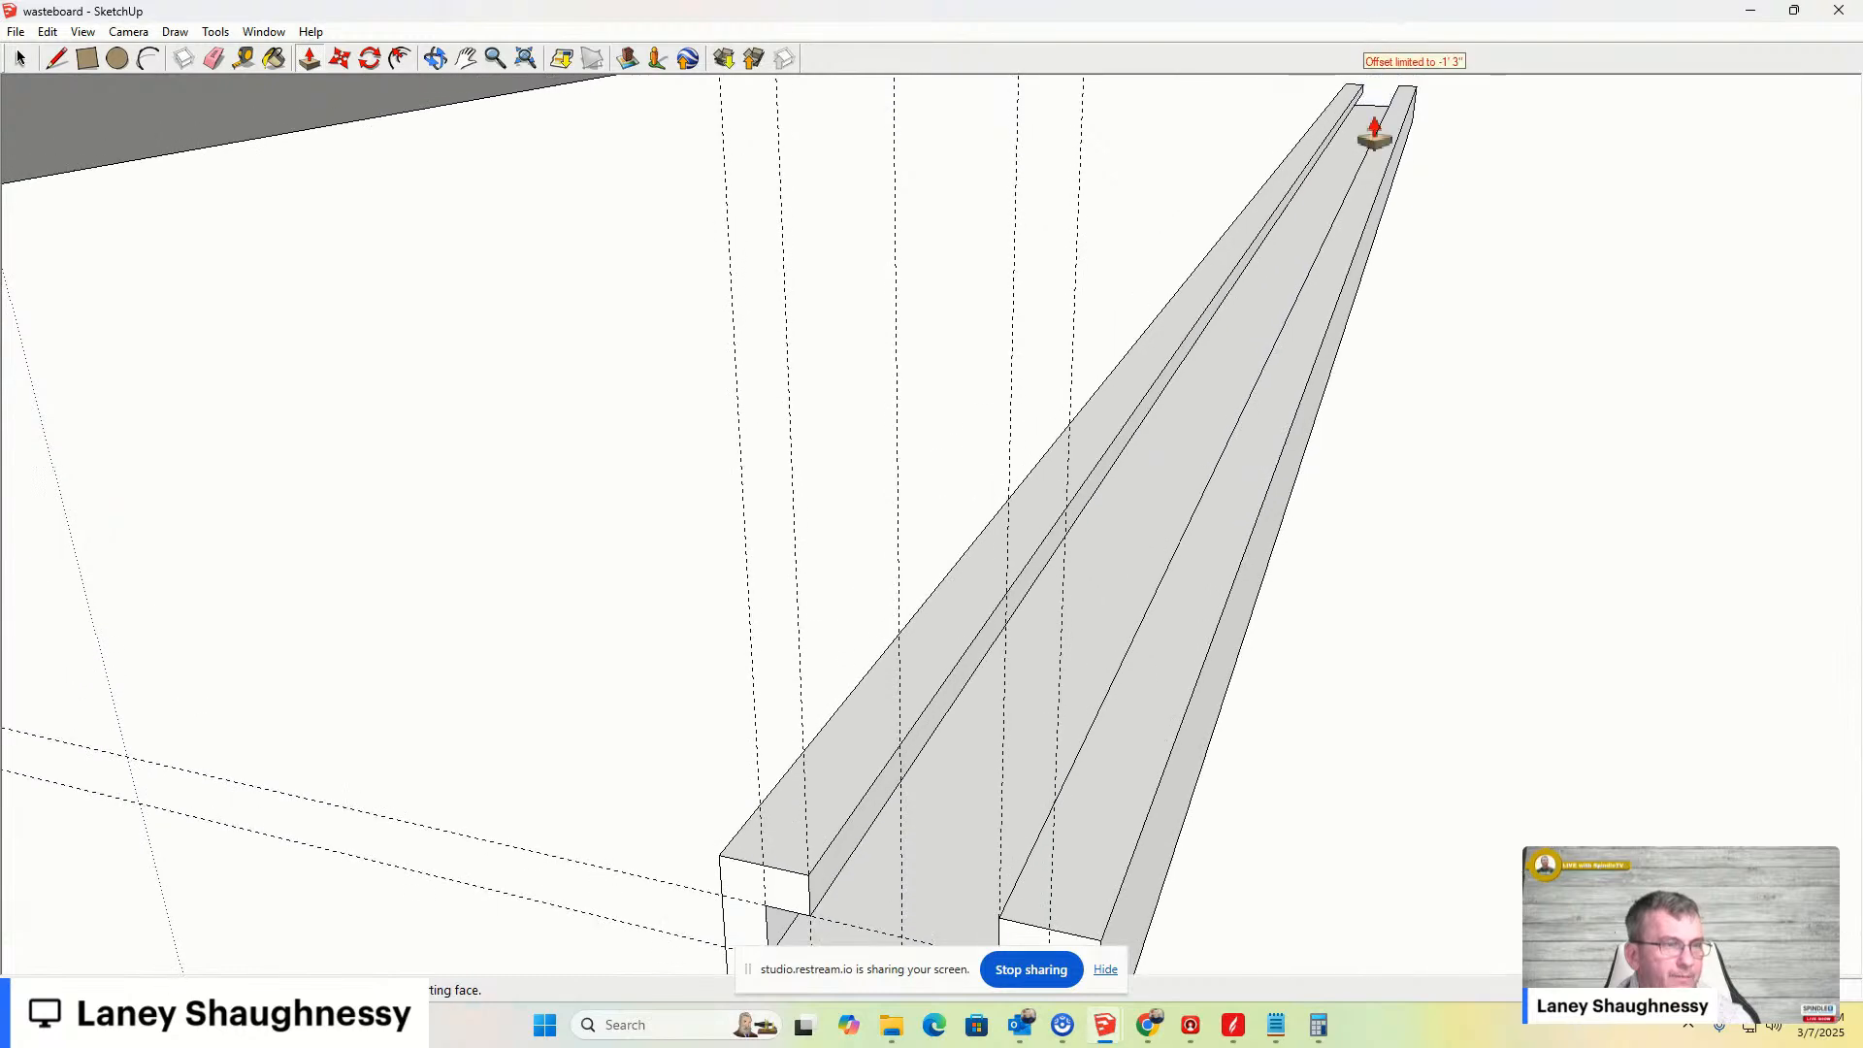
# - Delete all guide lines from the model
pyautogui.scroll(-4, 1236, 258)
pyautogui.scroll(4, 1068, 653)
pyautogui.scroll(-2, 1132, 480)
pyautogui.moveTo(1252, 344)
pyautogui.mouseDown(button='middle')
pyautogui.moveTo(956, 724)
pyautogui.moveTo(1073, 802)
pyautogui.moveTo(1231, 557)
pyautogui.moveTo(1164, 444)
pyautogui.moveTo(1157, 470)
pyautogui.moveTo(1173, 366)
pyautogui.mouseUp(button='middle')
pyautogui.scroll(5, 1179, 315)
pyautogui.scroll(-4, 1179, 315)
pyautogui.scroll(2, 1173, 324)
pyautogui.moveTo(1181, 433)
pyautogui.mouseDown(button='middle')
pyautogui.moveTo(1173, 402)
pyautogui.moveTo(1206, 369)
pyautogui.mouseUp(button='middle')
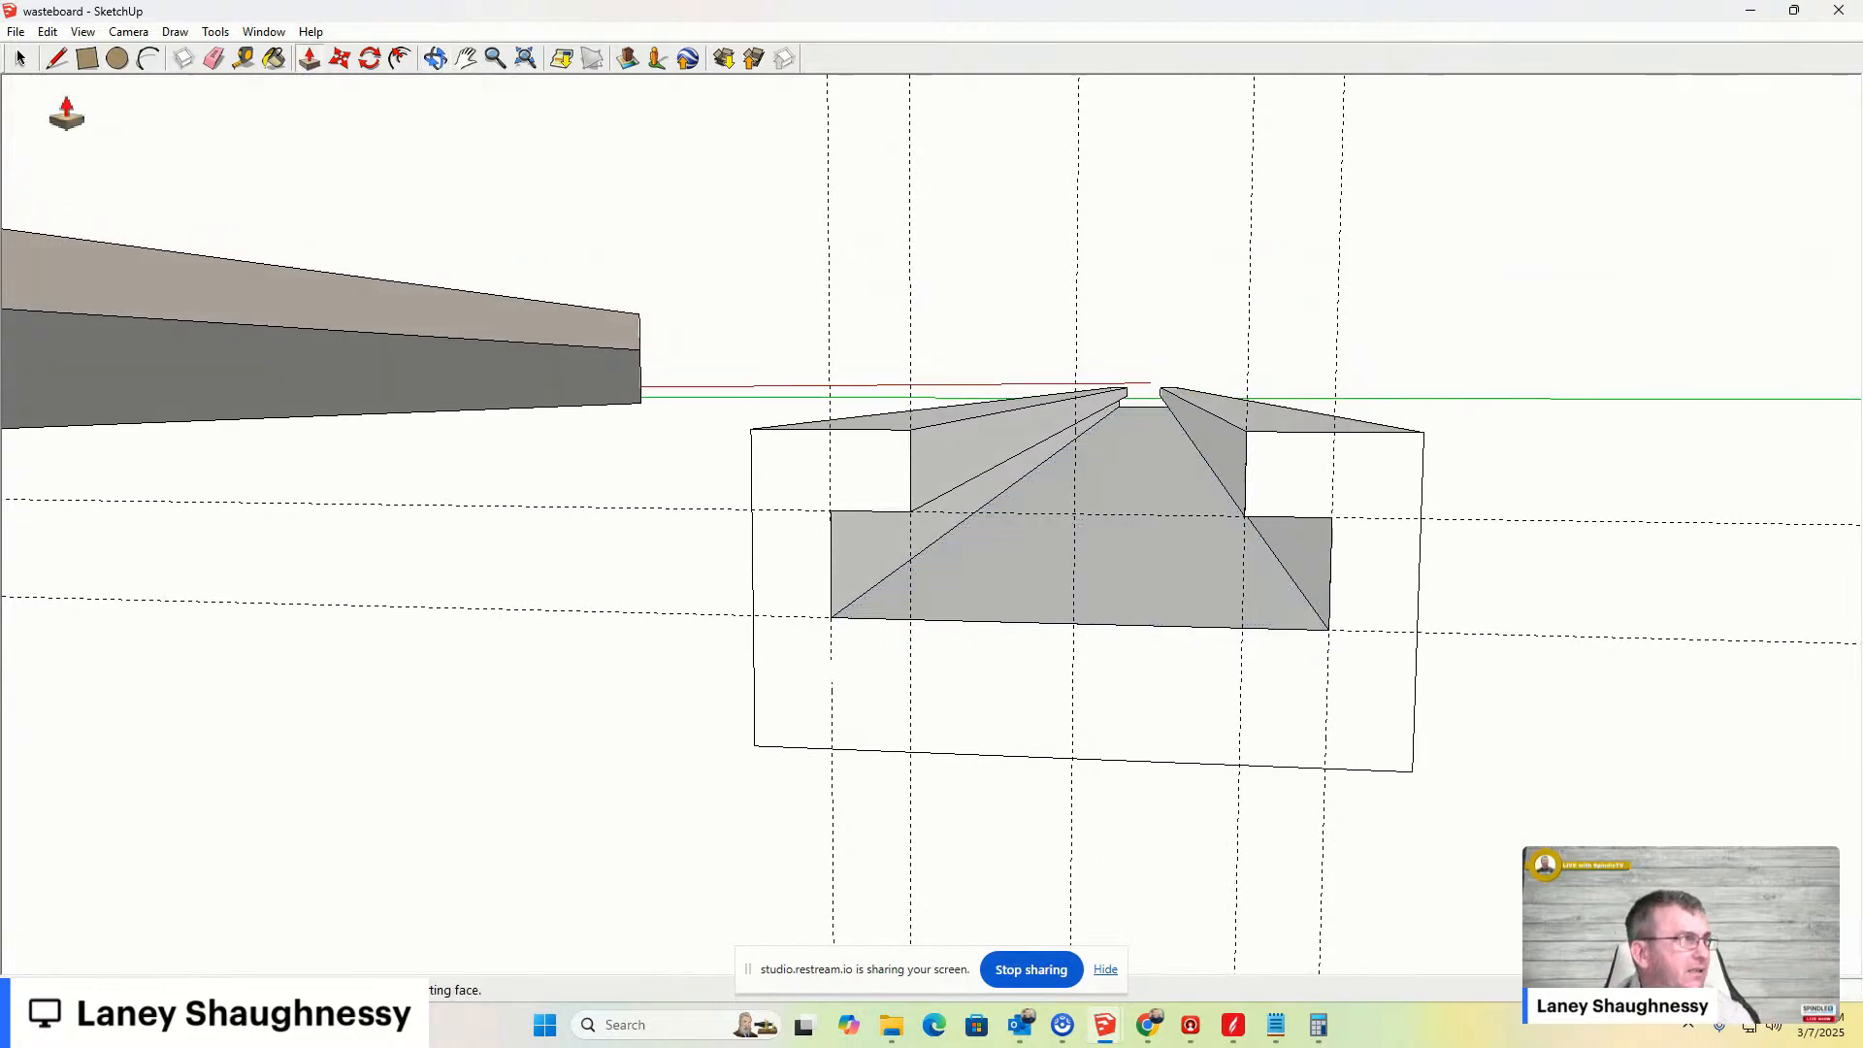
pyautogui.click(47, 32)
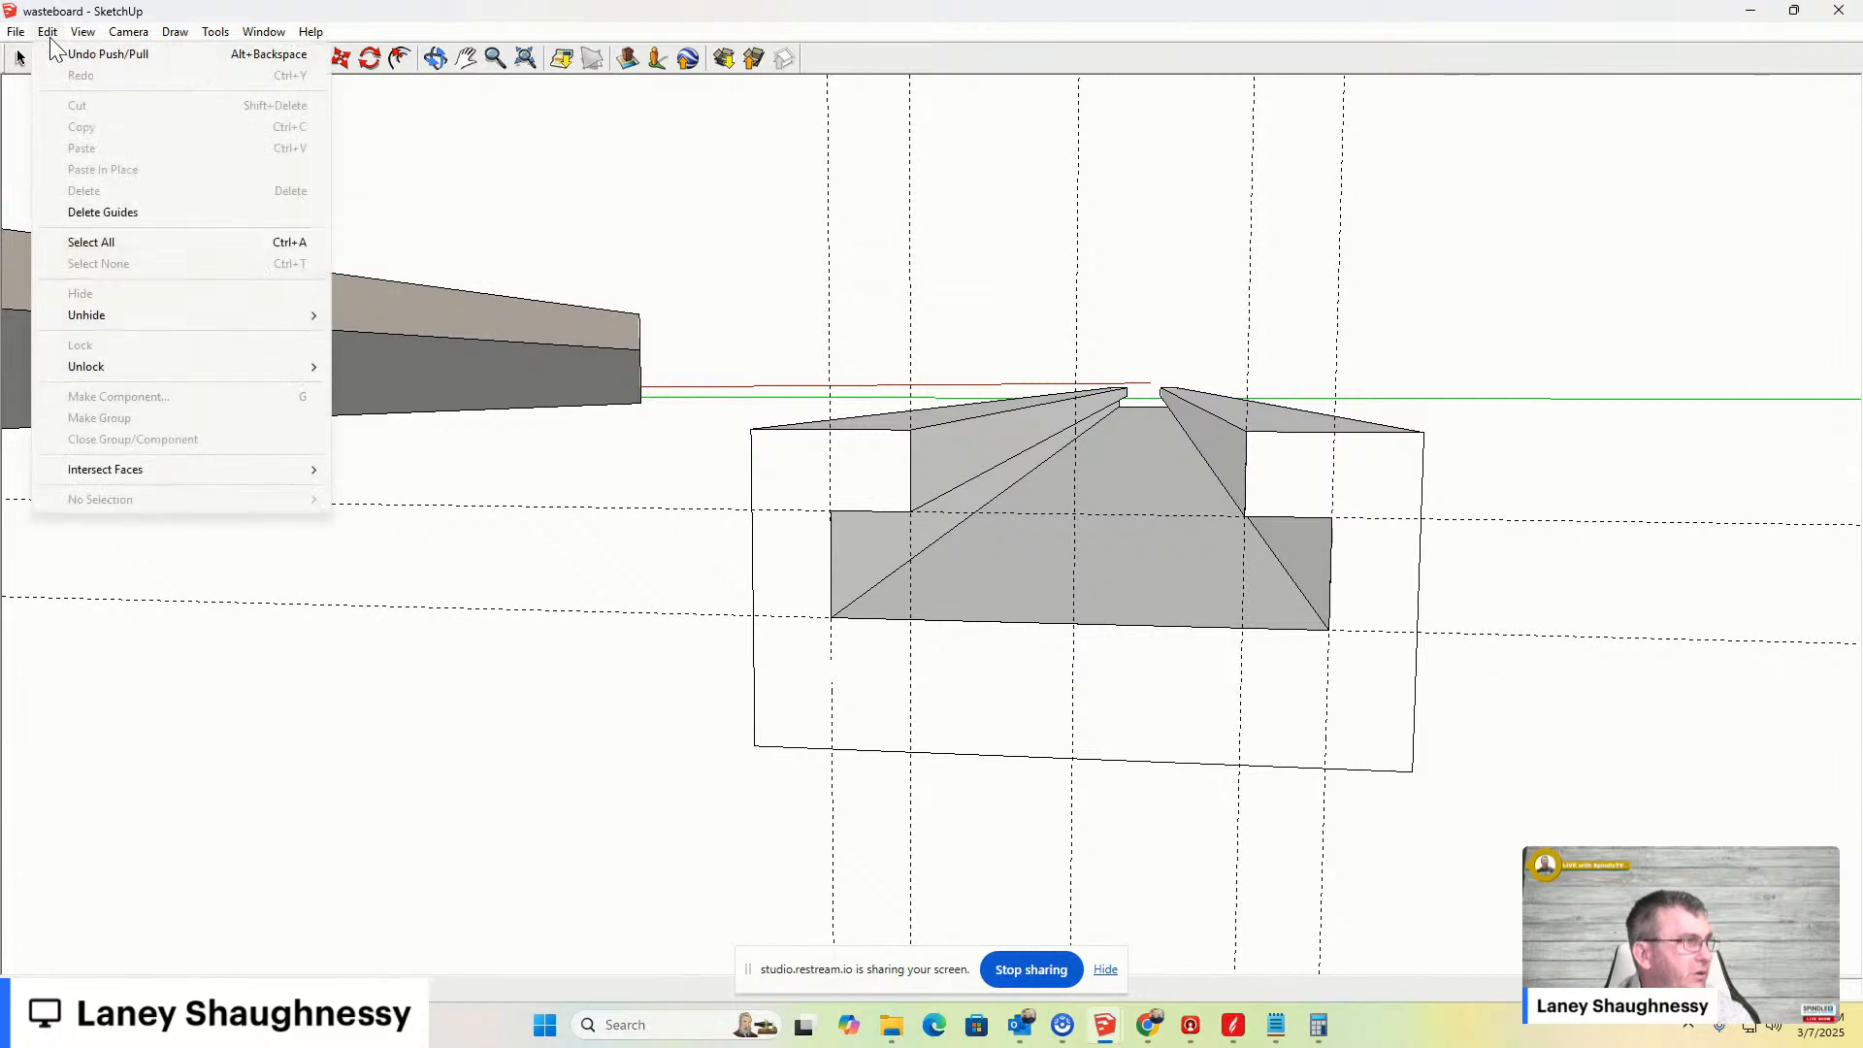
pyautogui.click(106, 213)
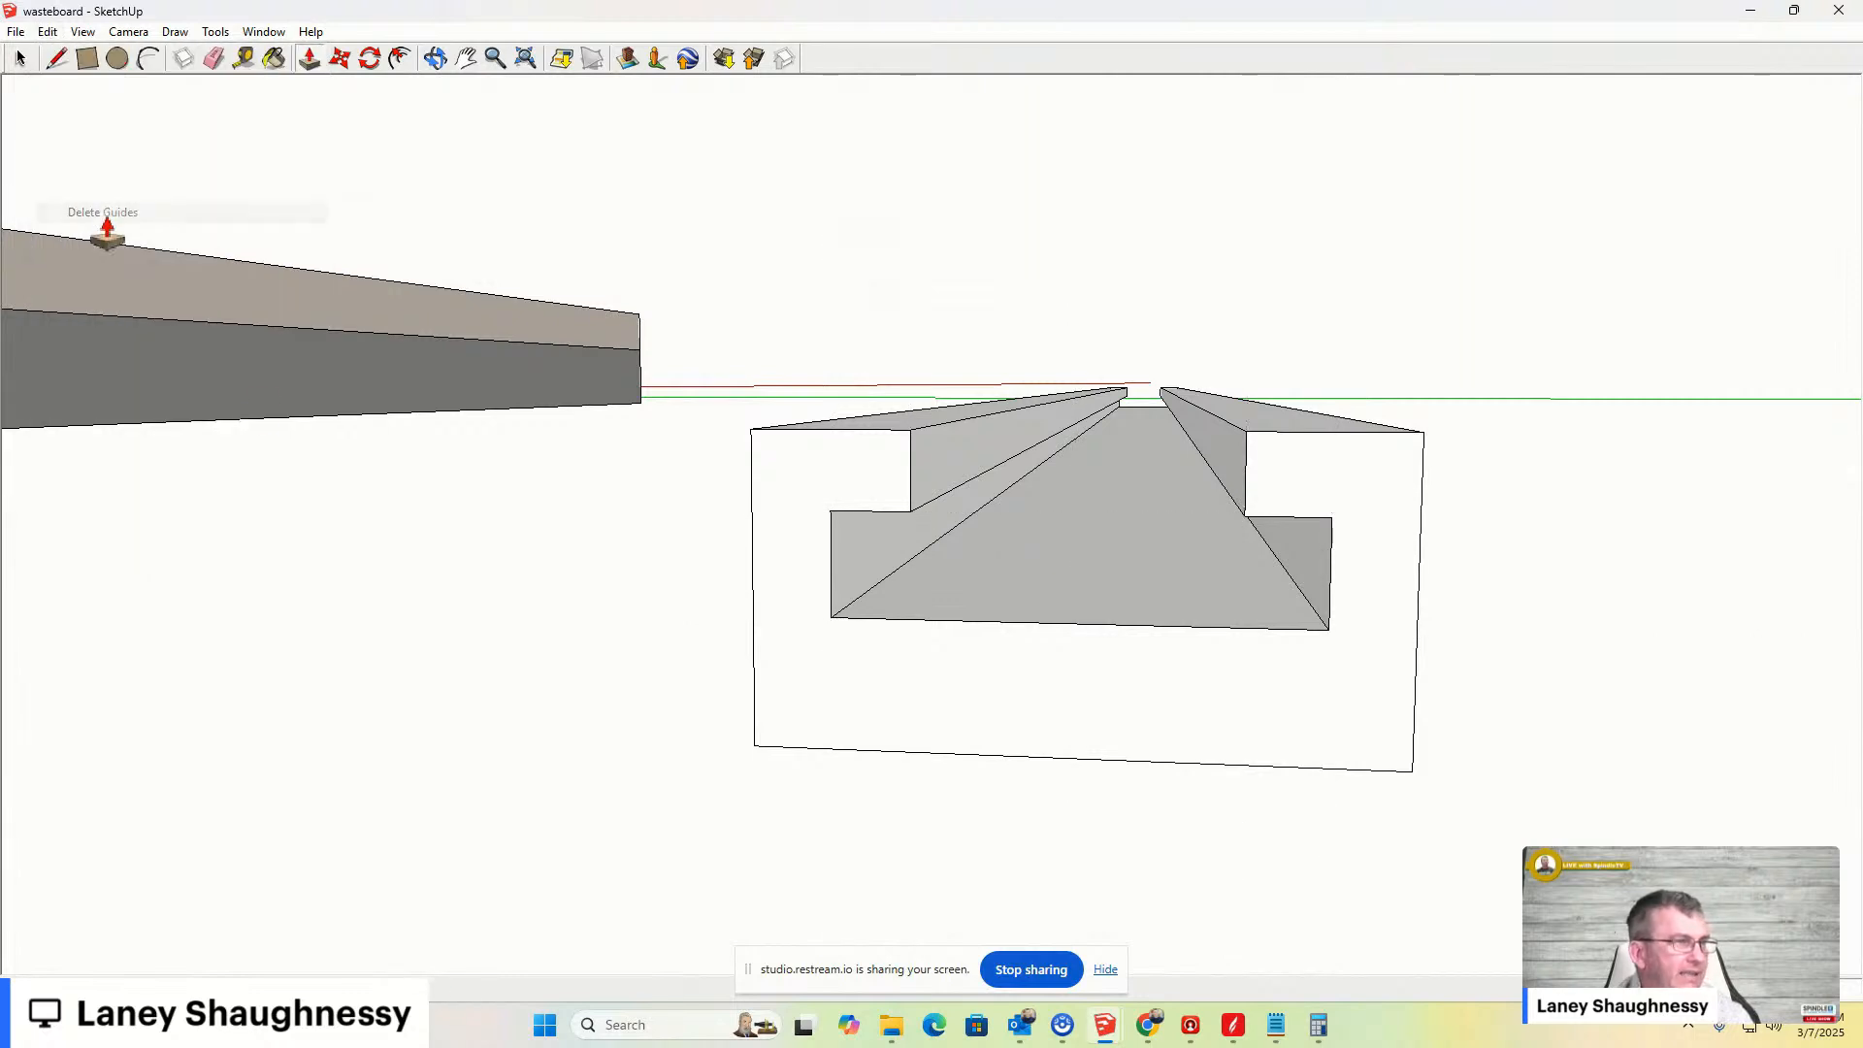
# - Add a vertical guide at the center of the slotted bar's end face
pyautogui.moveTo(1267, 563); pyautogui.dragTo(1254, 605, button='middle')
pyautogui.scroll(1, 815, 618)
pyautogui.click(245, 62)
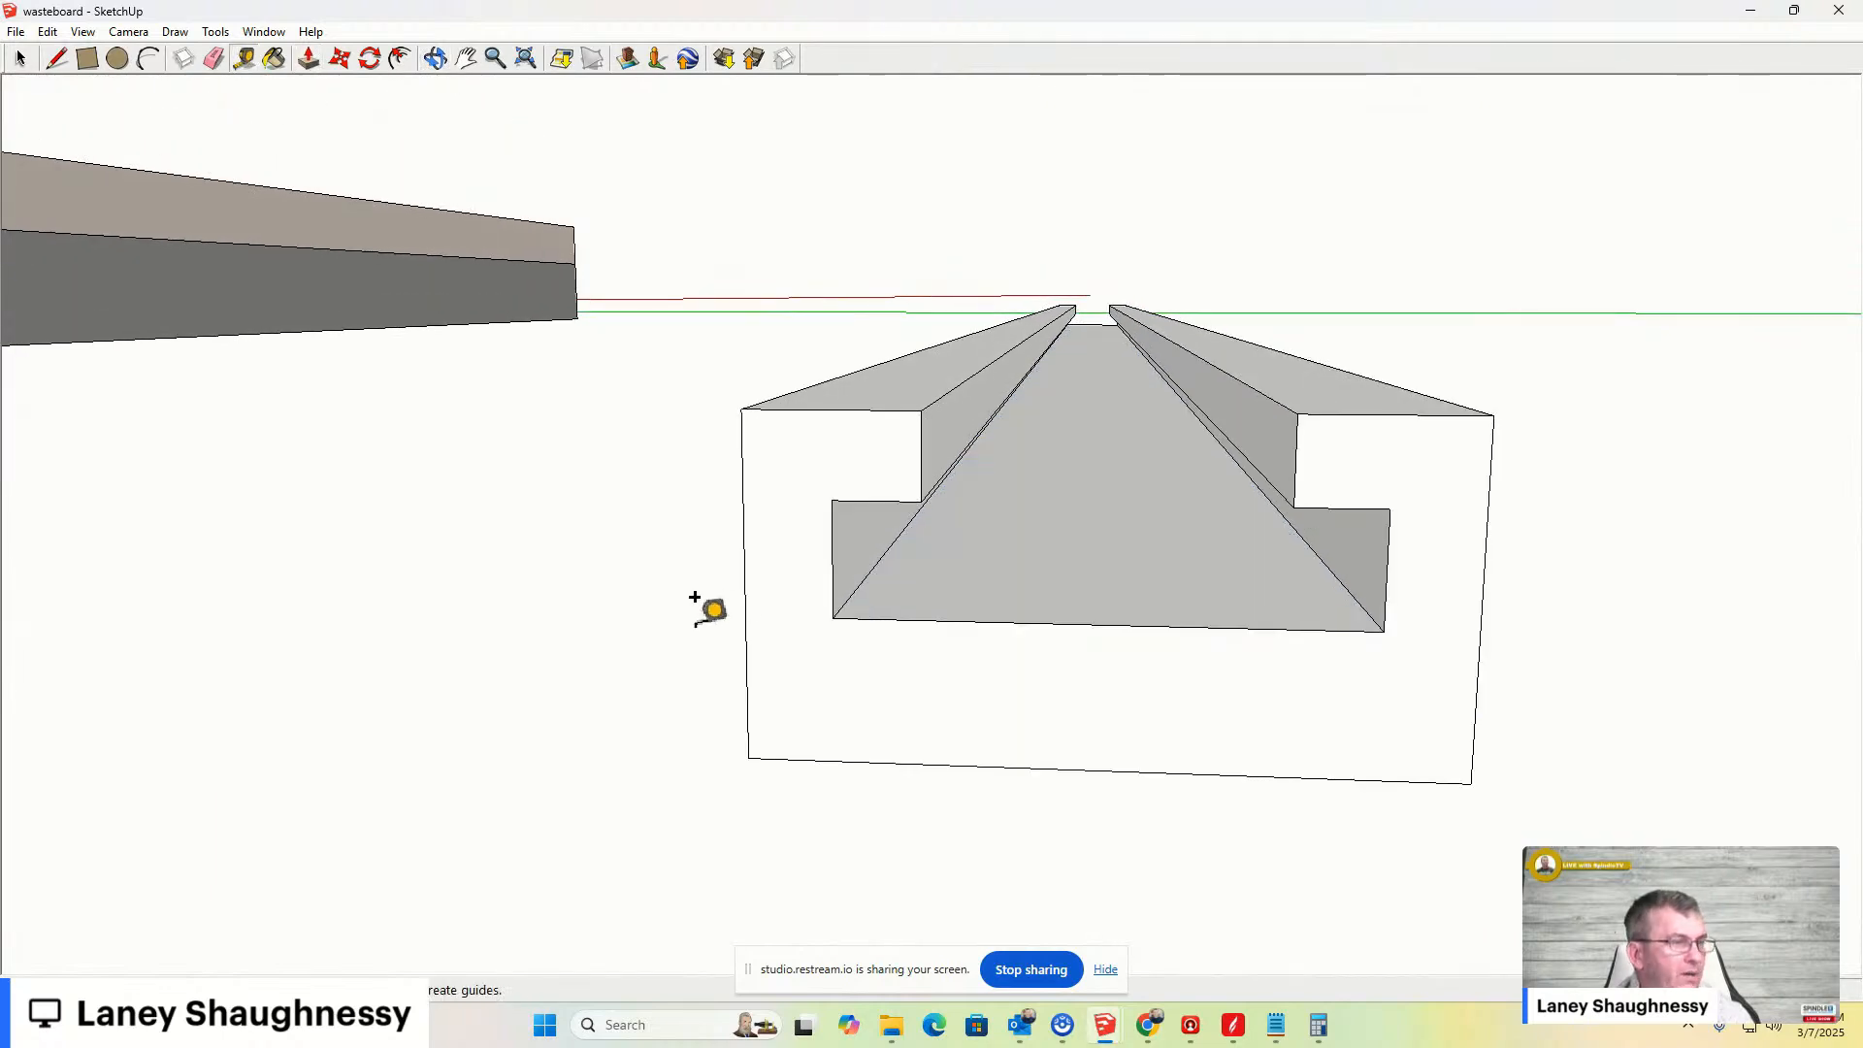
pyautogui.click(747, 719)
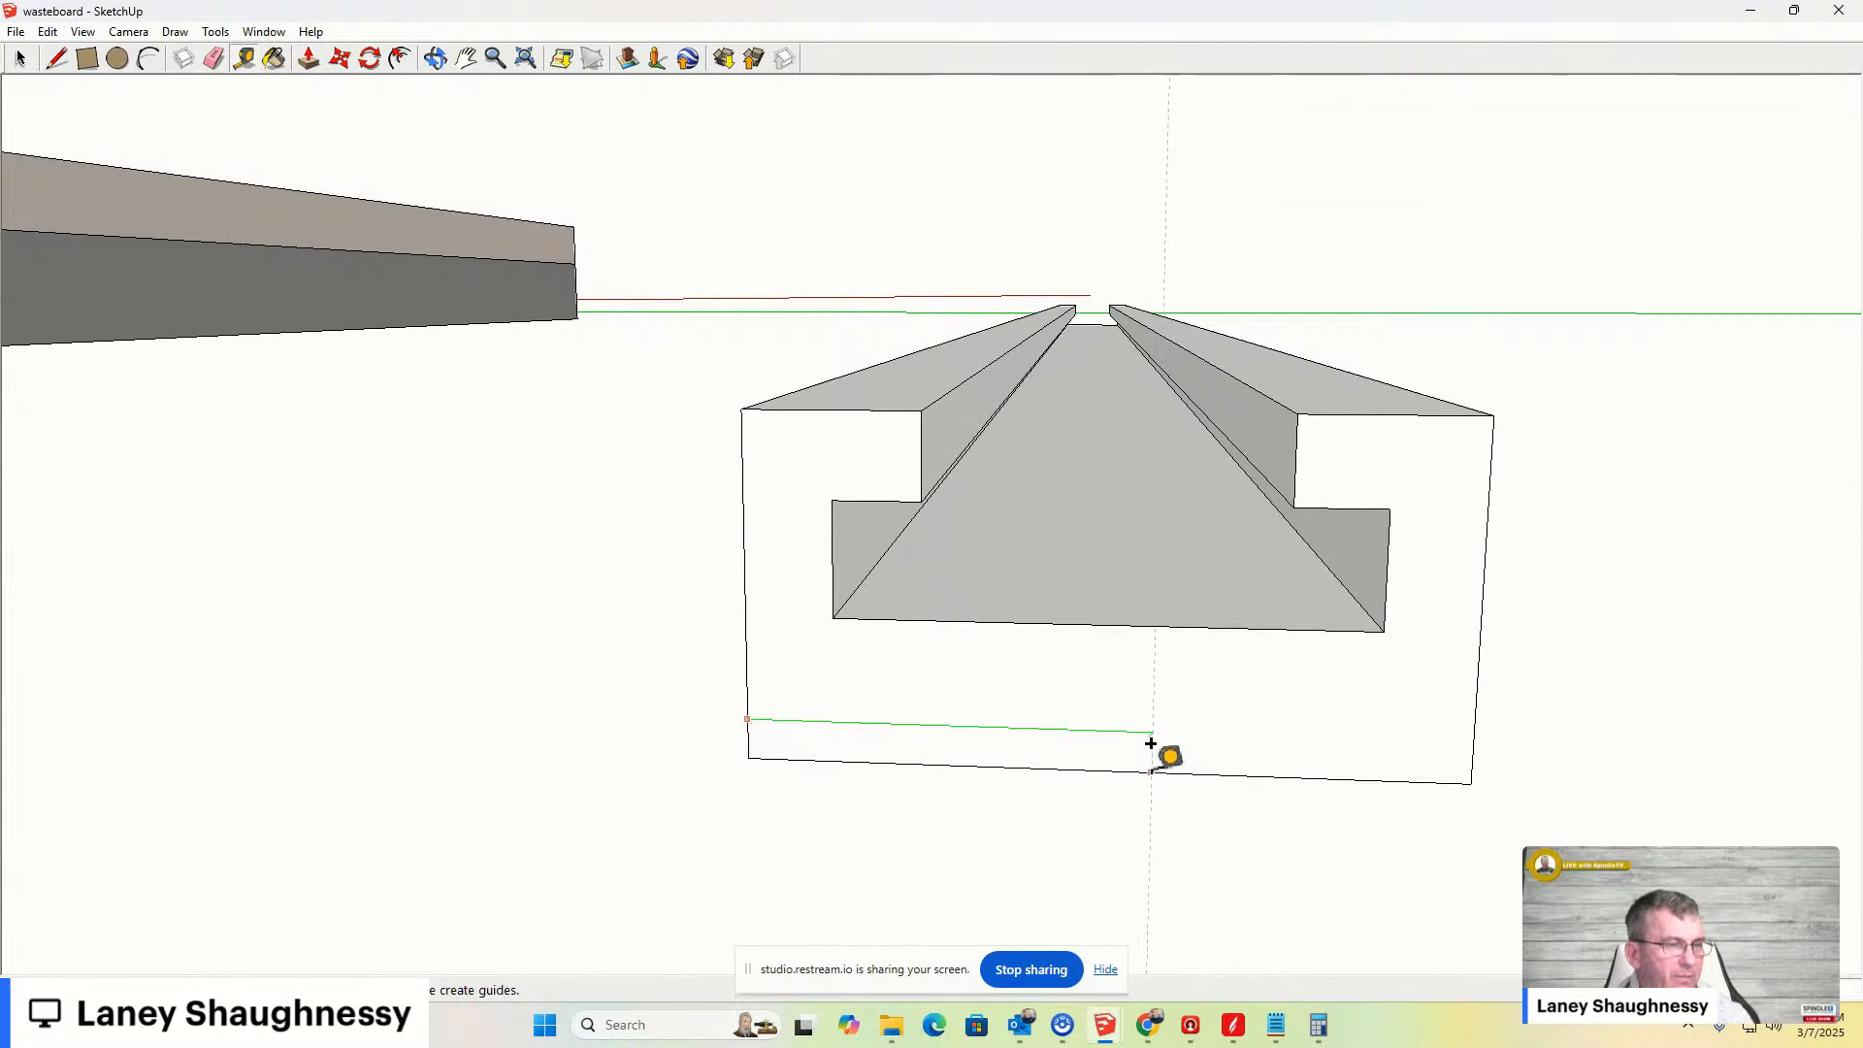
pyautogui.click(1098, 743)
pyautogui.moveTo(1111, 750); pyautogui.dragTo(1107, 654, button='middle')
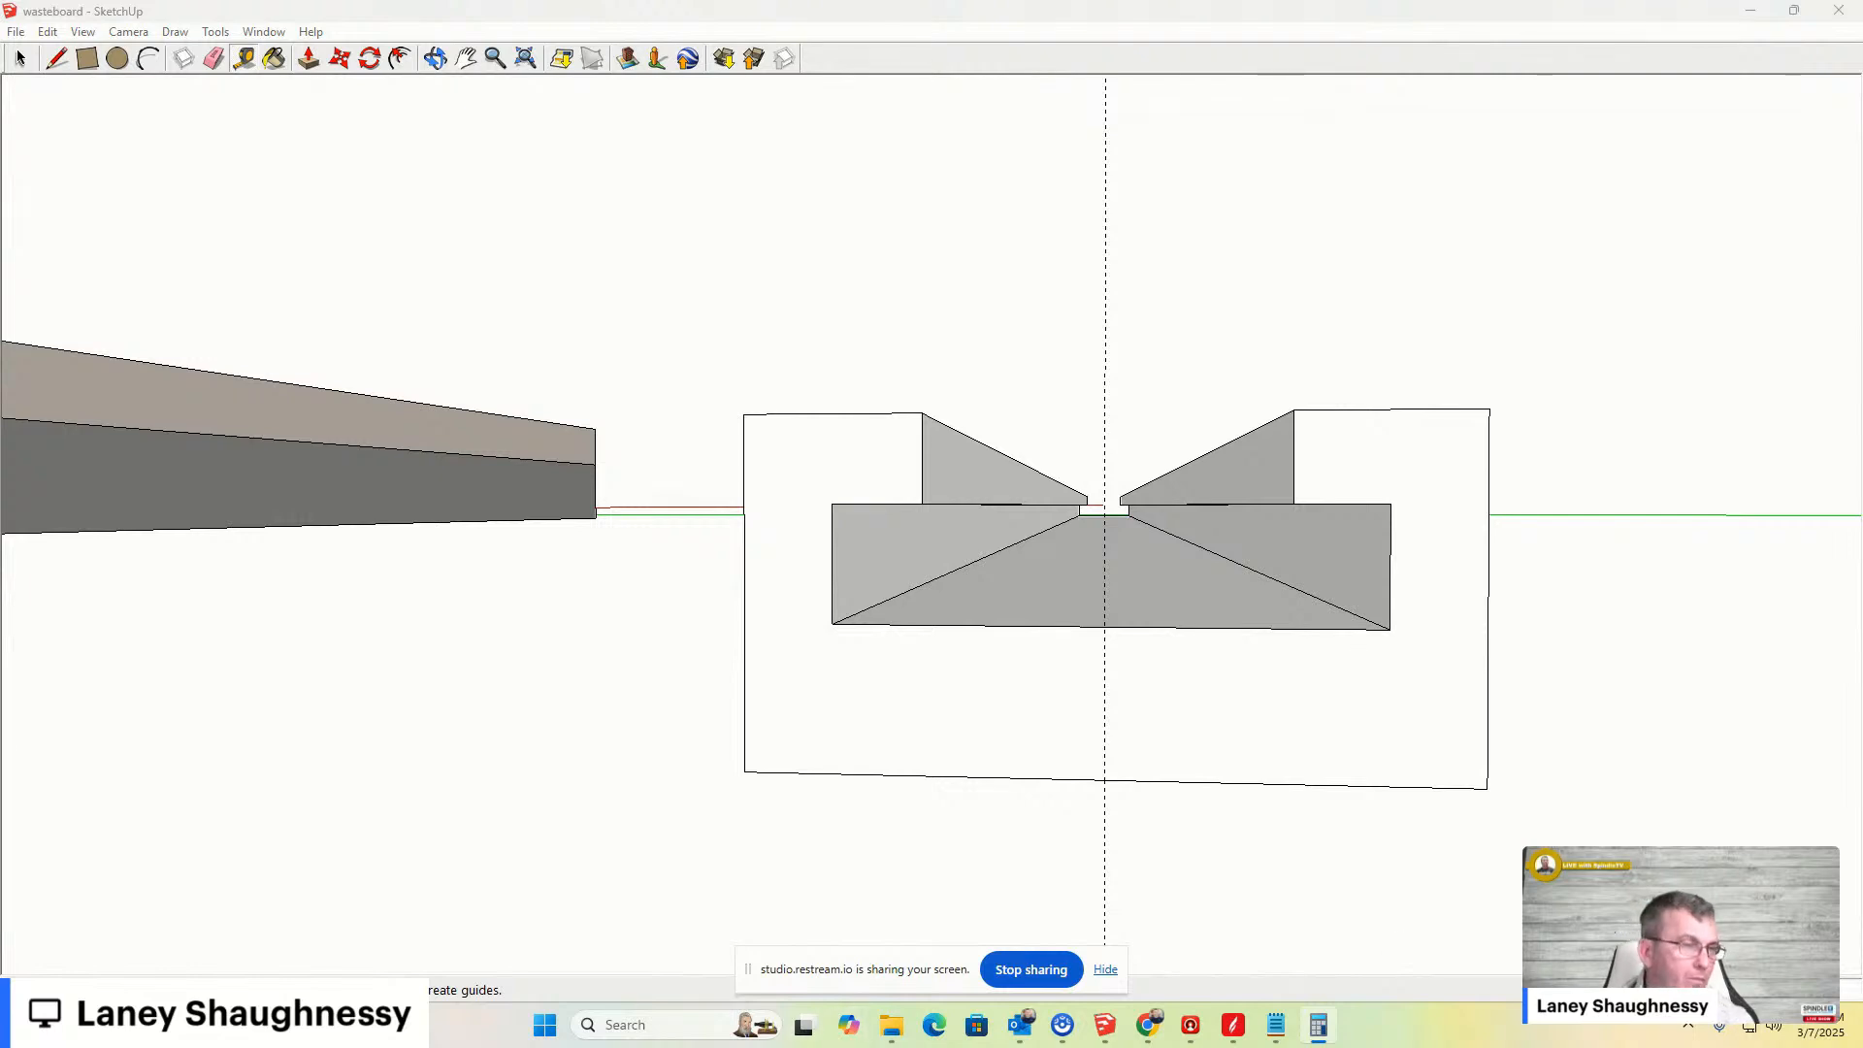
# - Add vertical guides about 3/16 in on either side of the center guide below the slot
pyautogui.click(1104, 703)
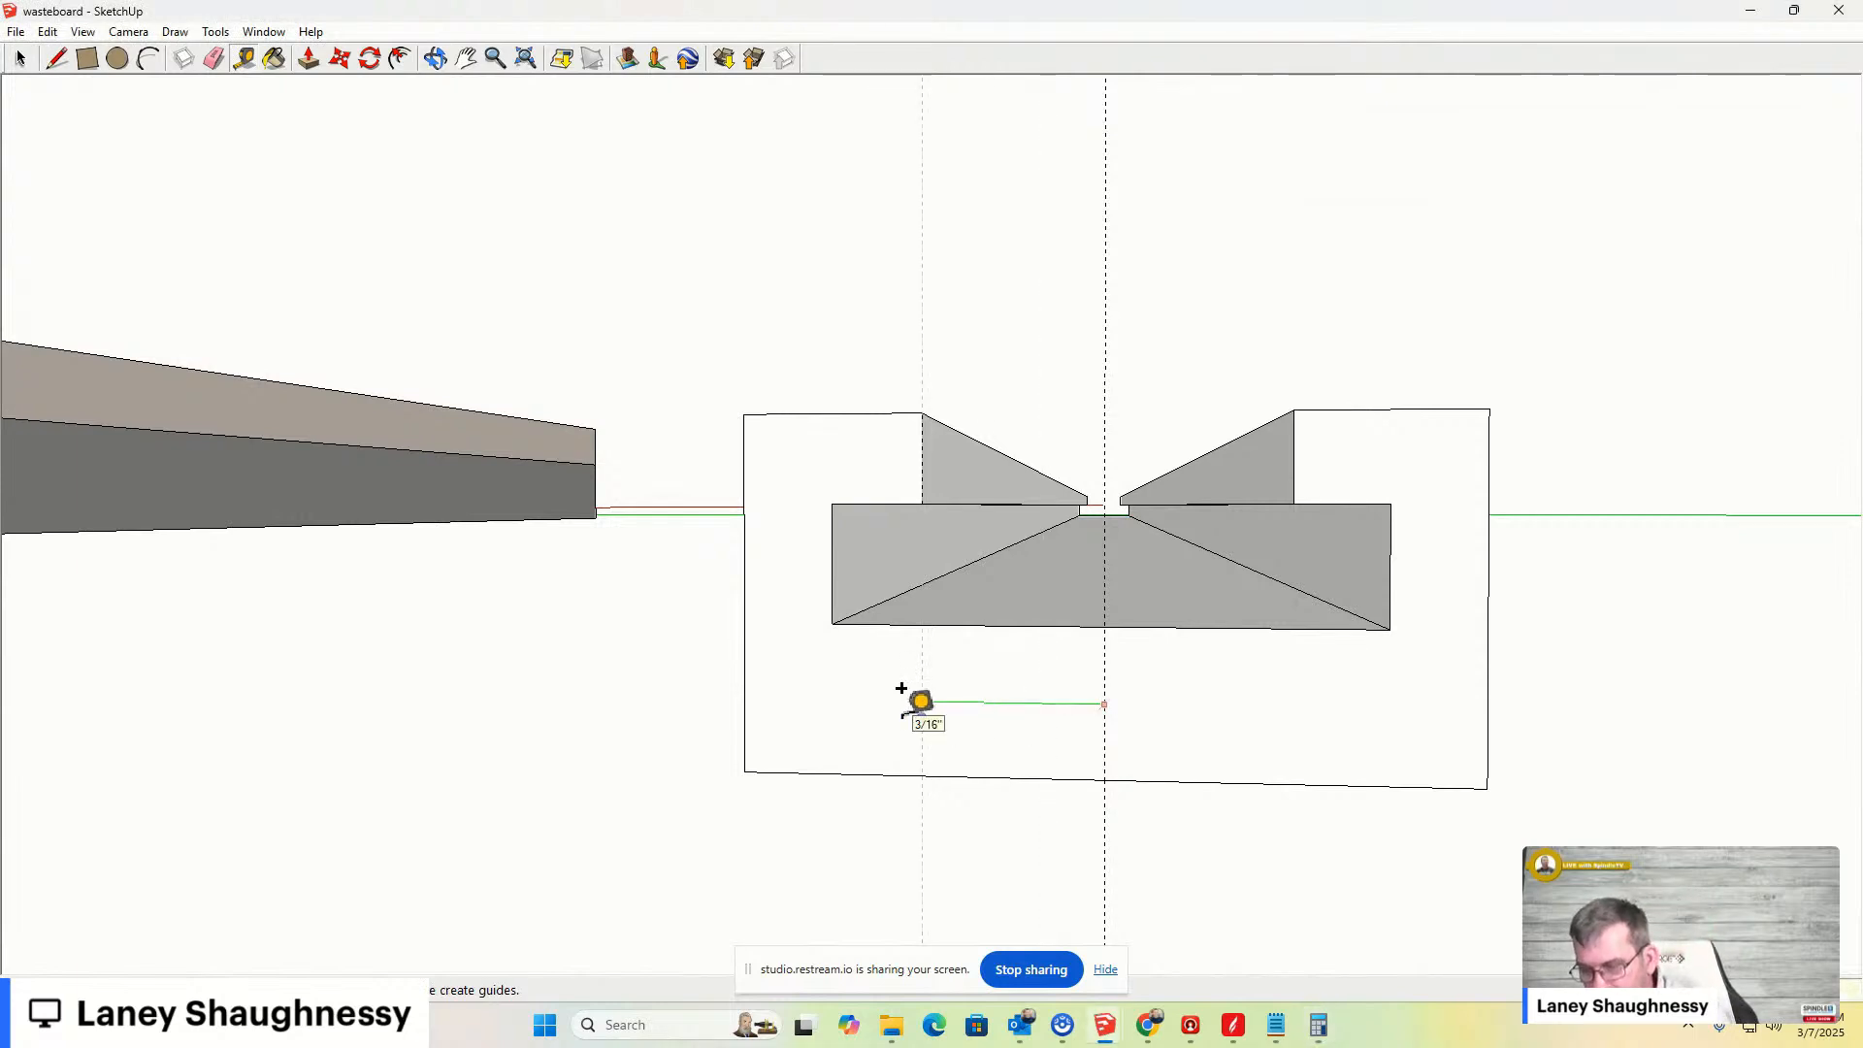
pyautogui.click(898, 693)
pyautogui.click(1106, 715)
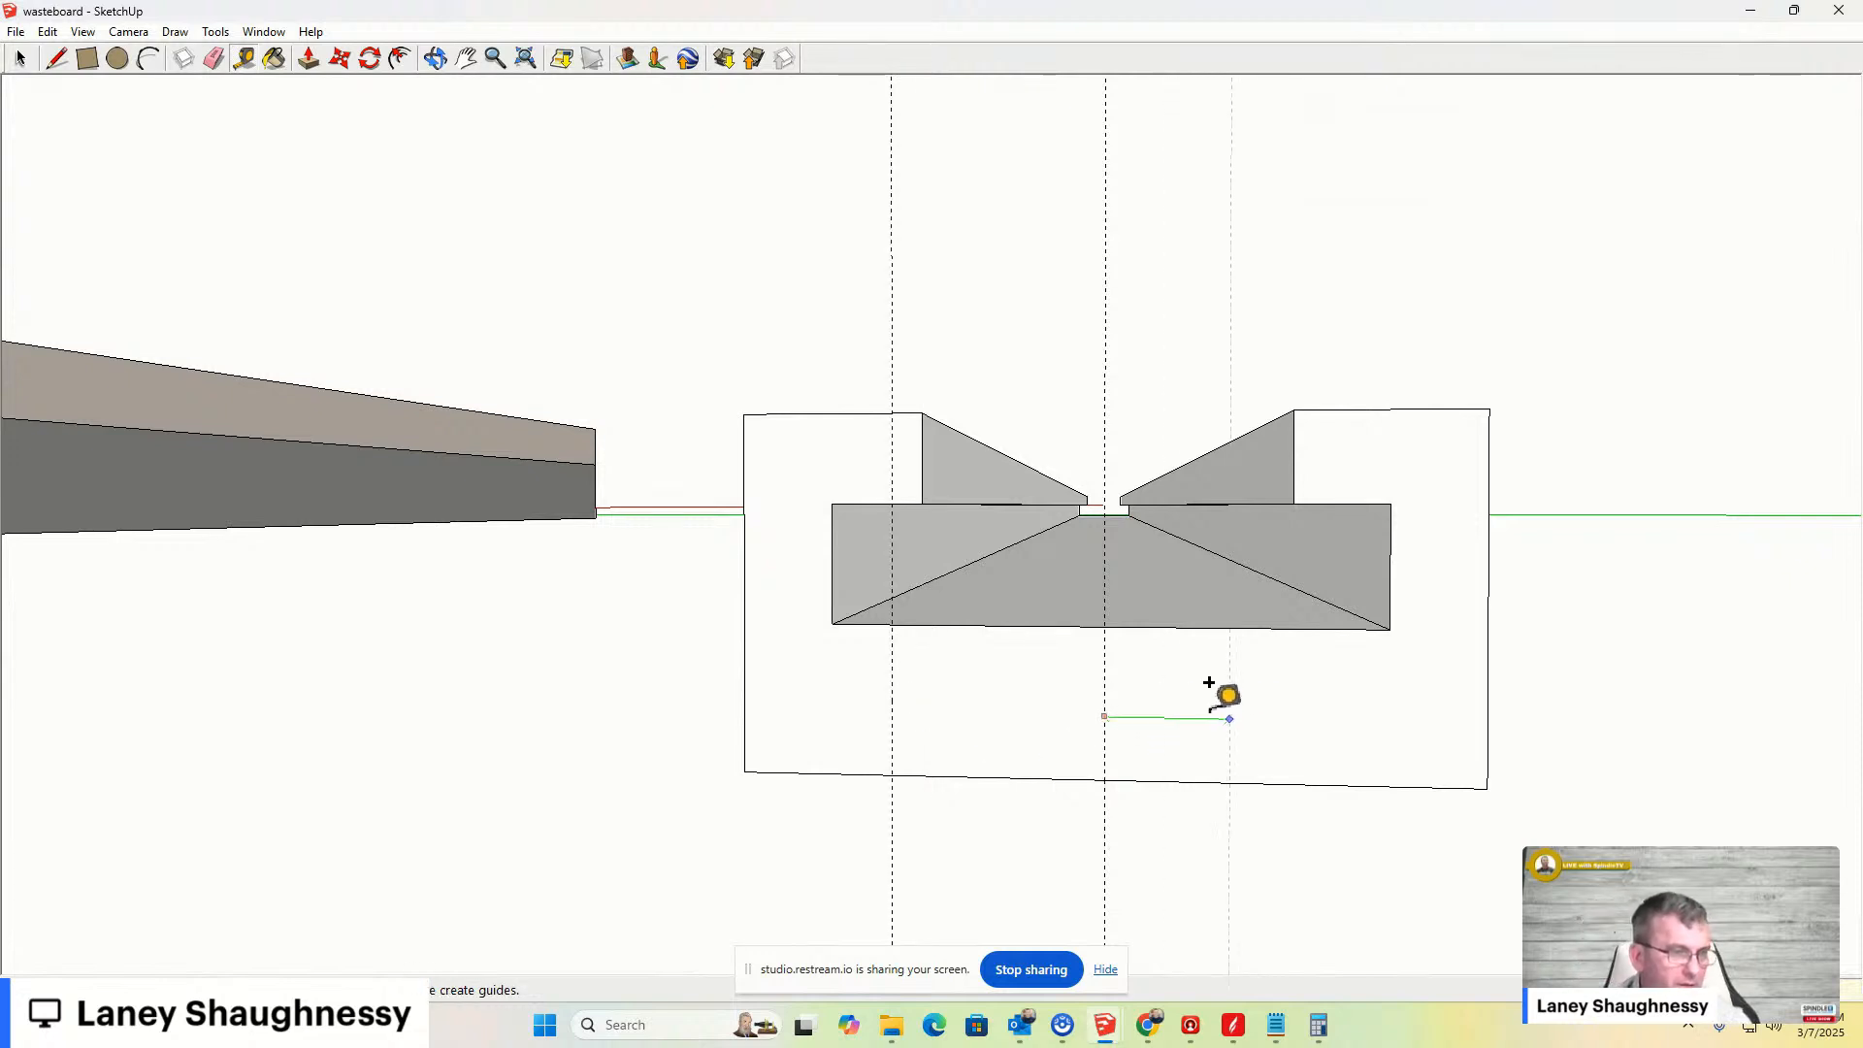
pyautogui.click(1273, 716)
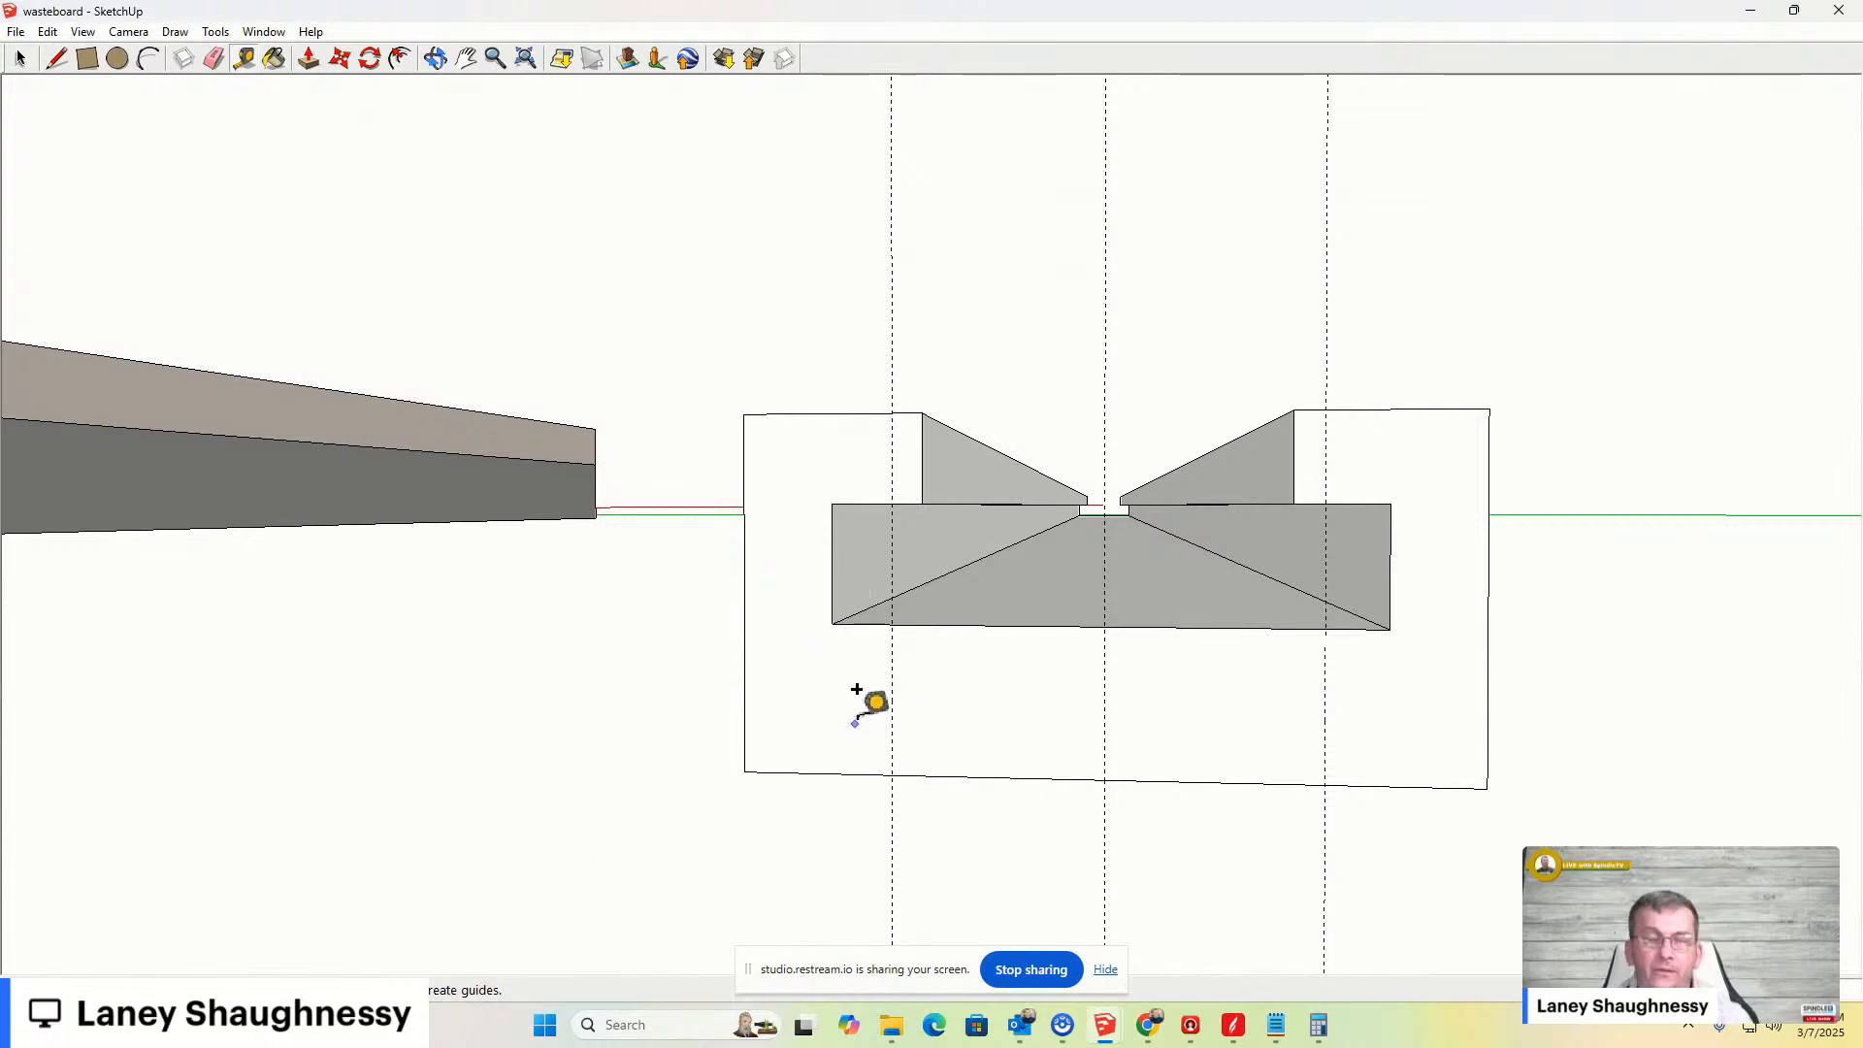
# - Add a horizontal guide a short distance above the bottom edge of the slotted bar's end face
pyautogui.click(833, 624)
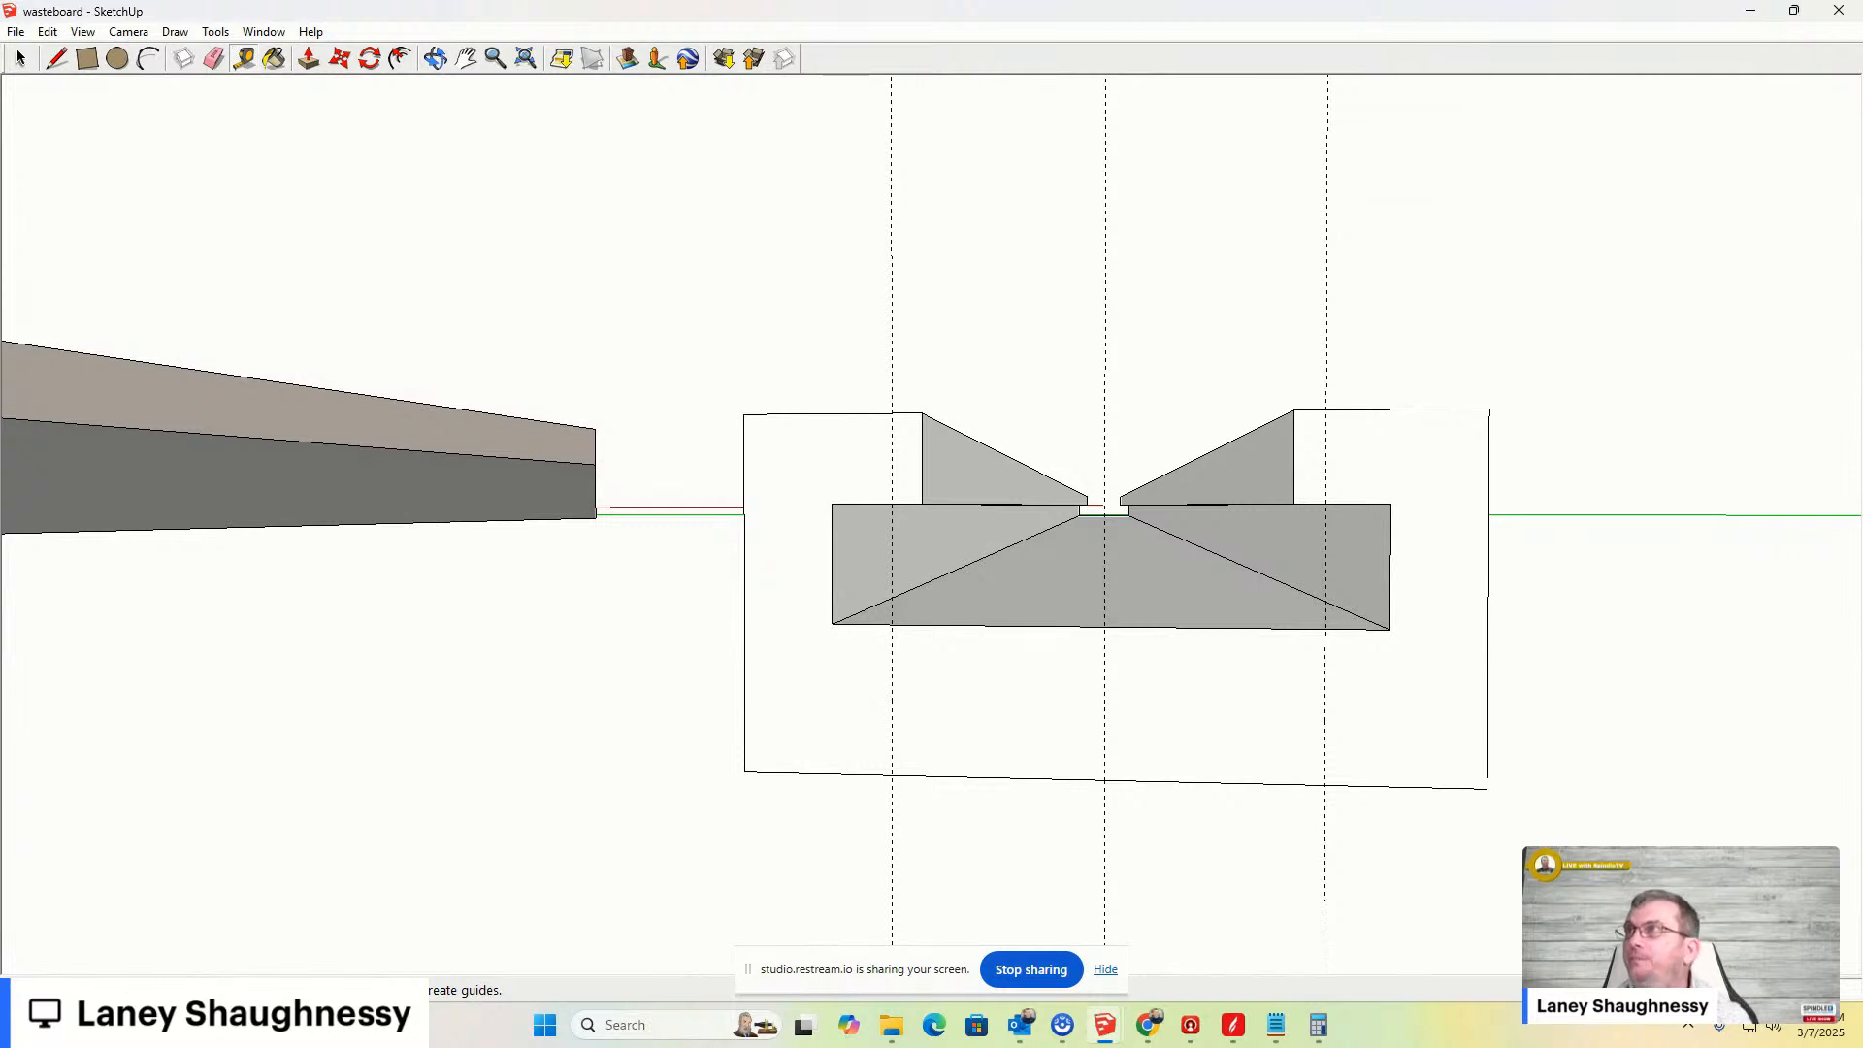
pyautogui.hotkey('alt', 'Tab')
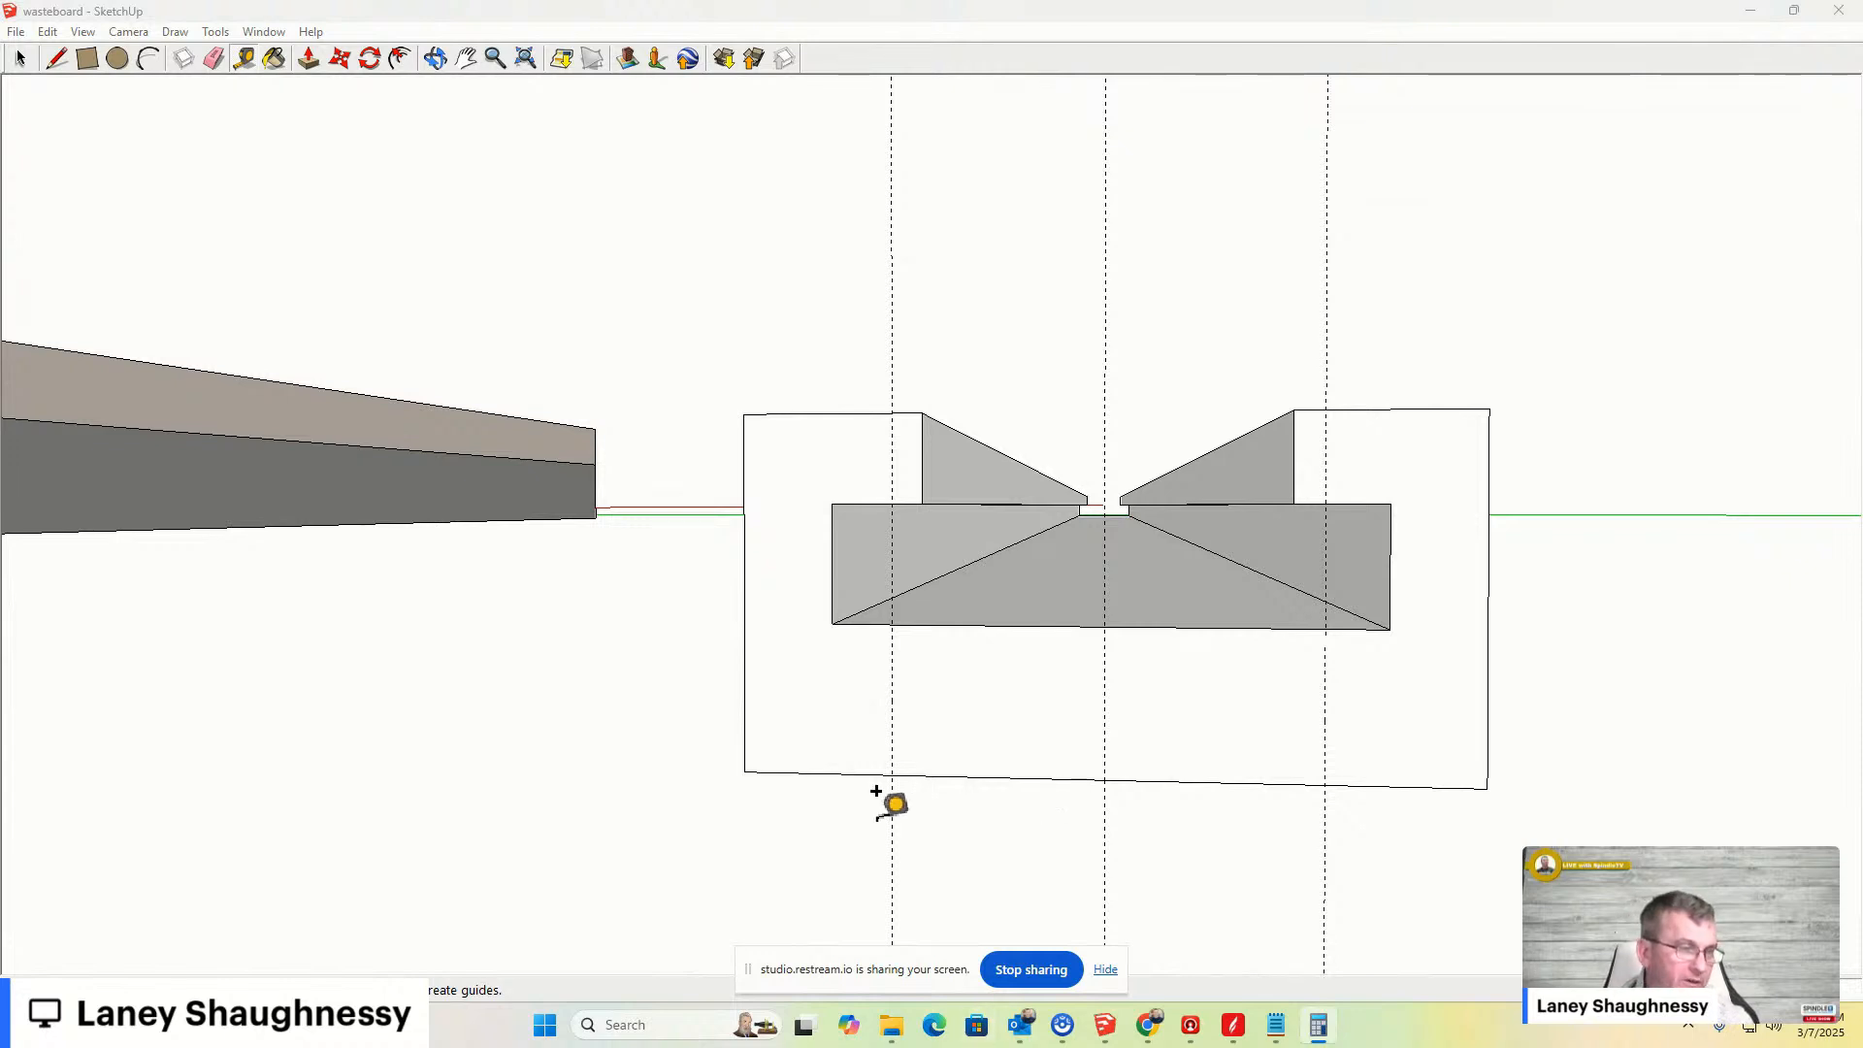
pyautogui.click(952, 776)
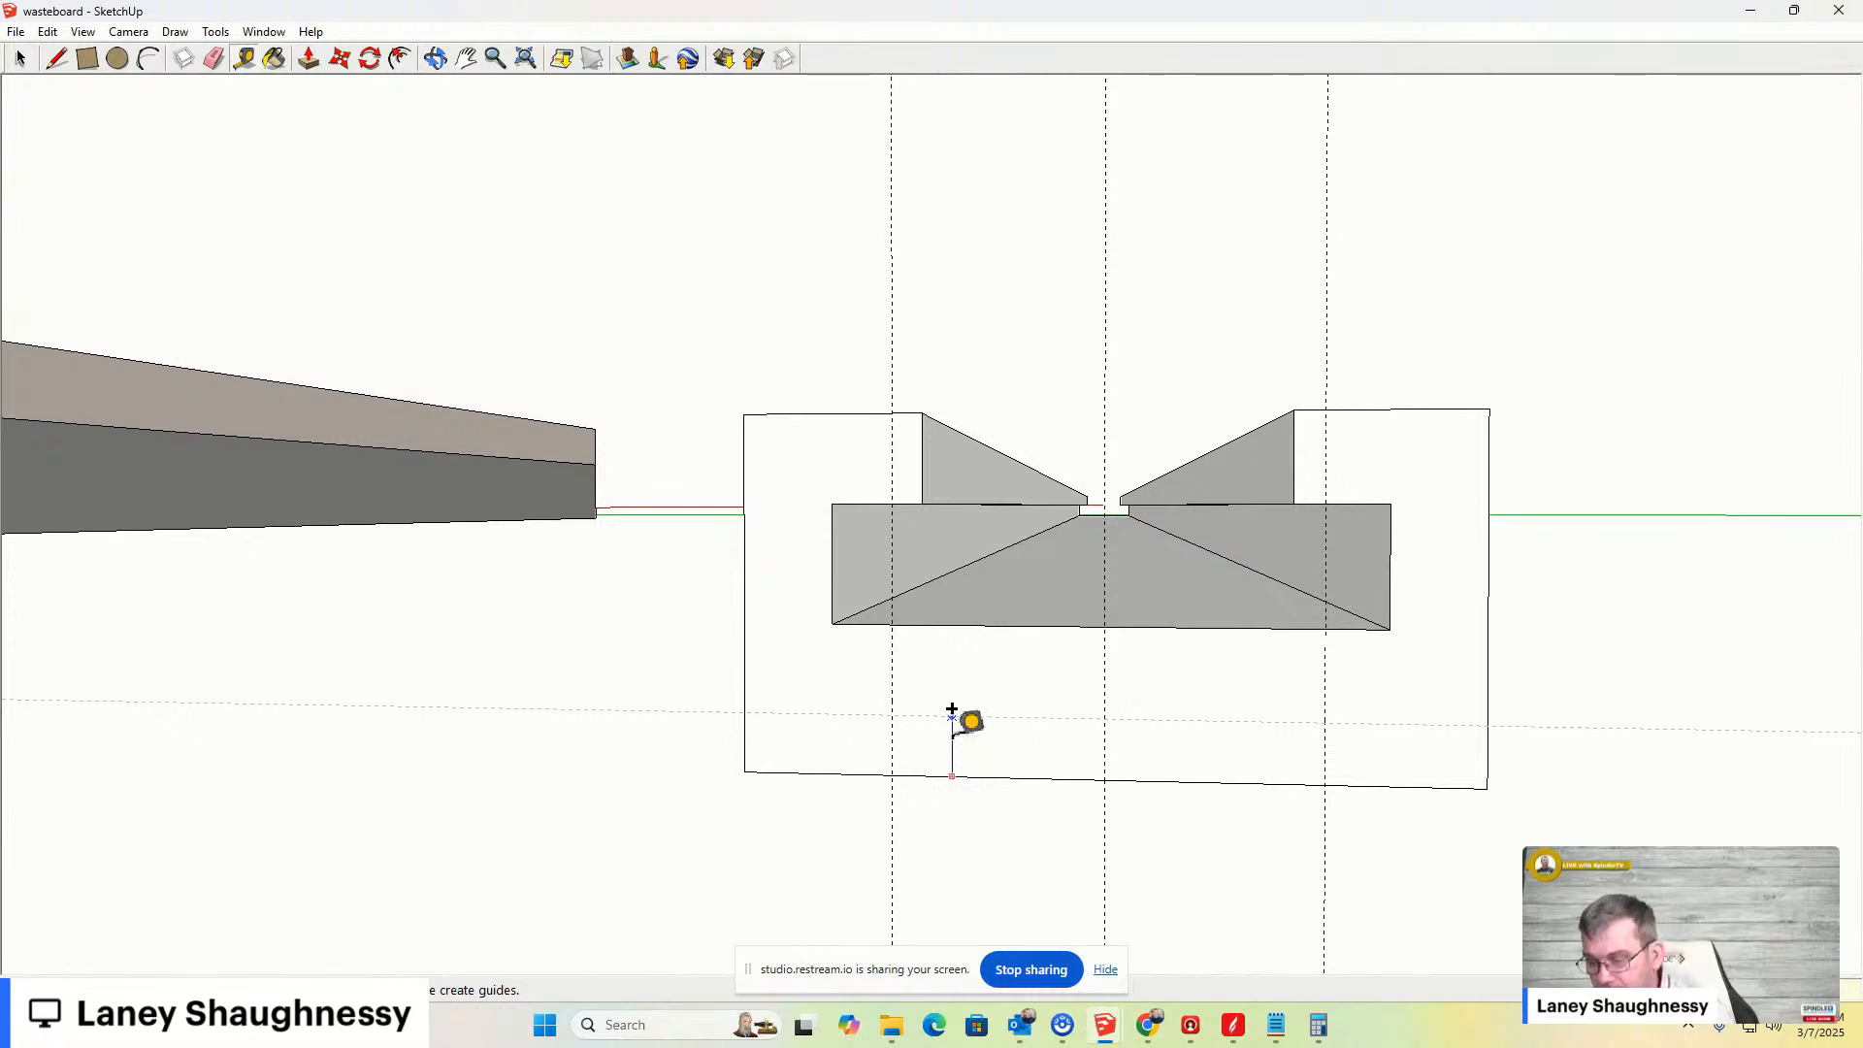
pyautogui.click(956, 700)
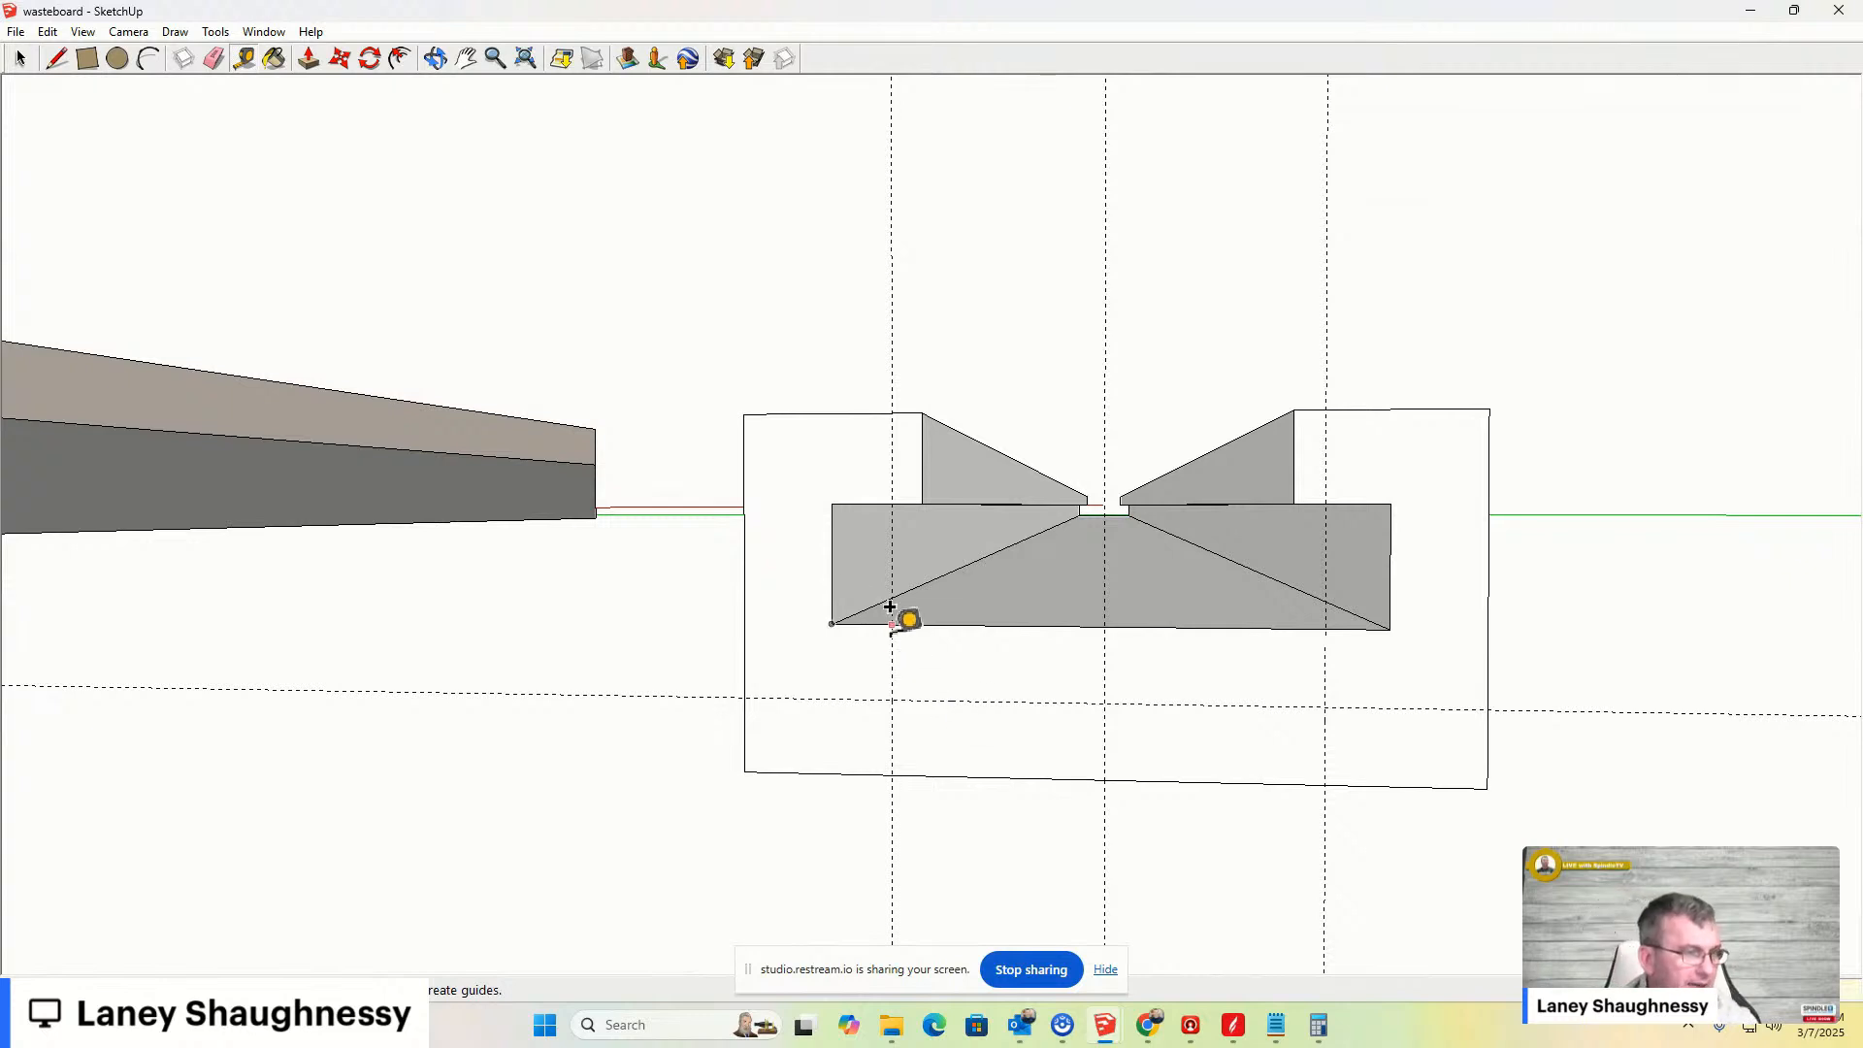
pyautogui.click(58, 58)
pyautogui.click(892, 625)
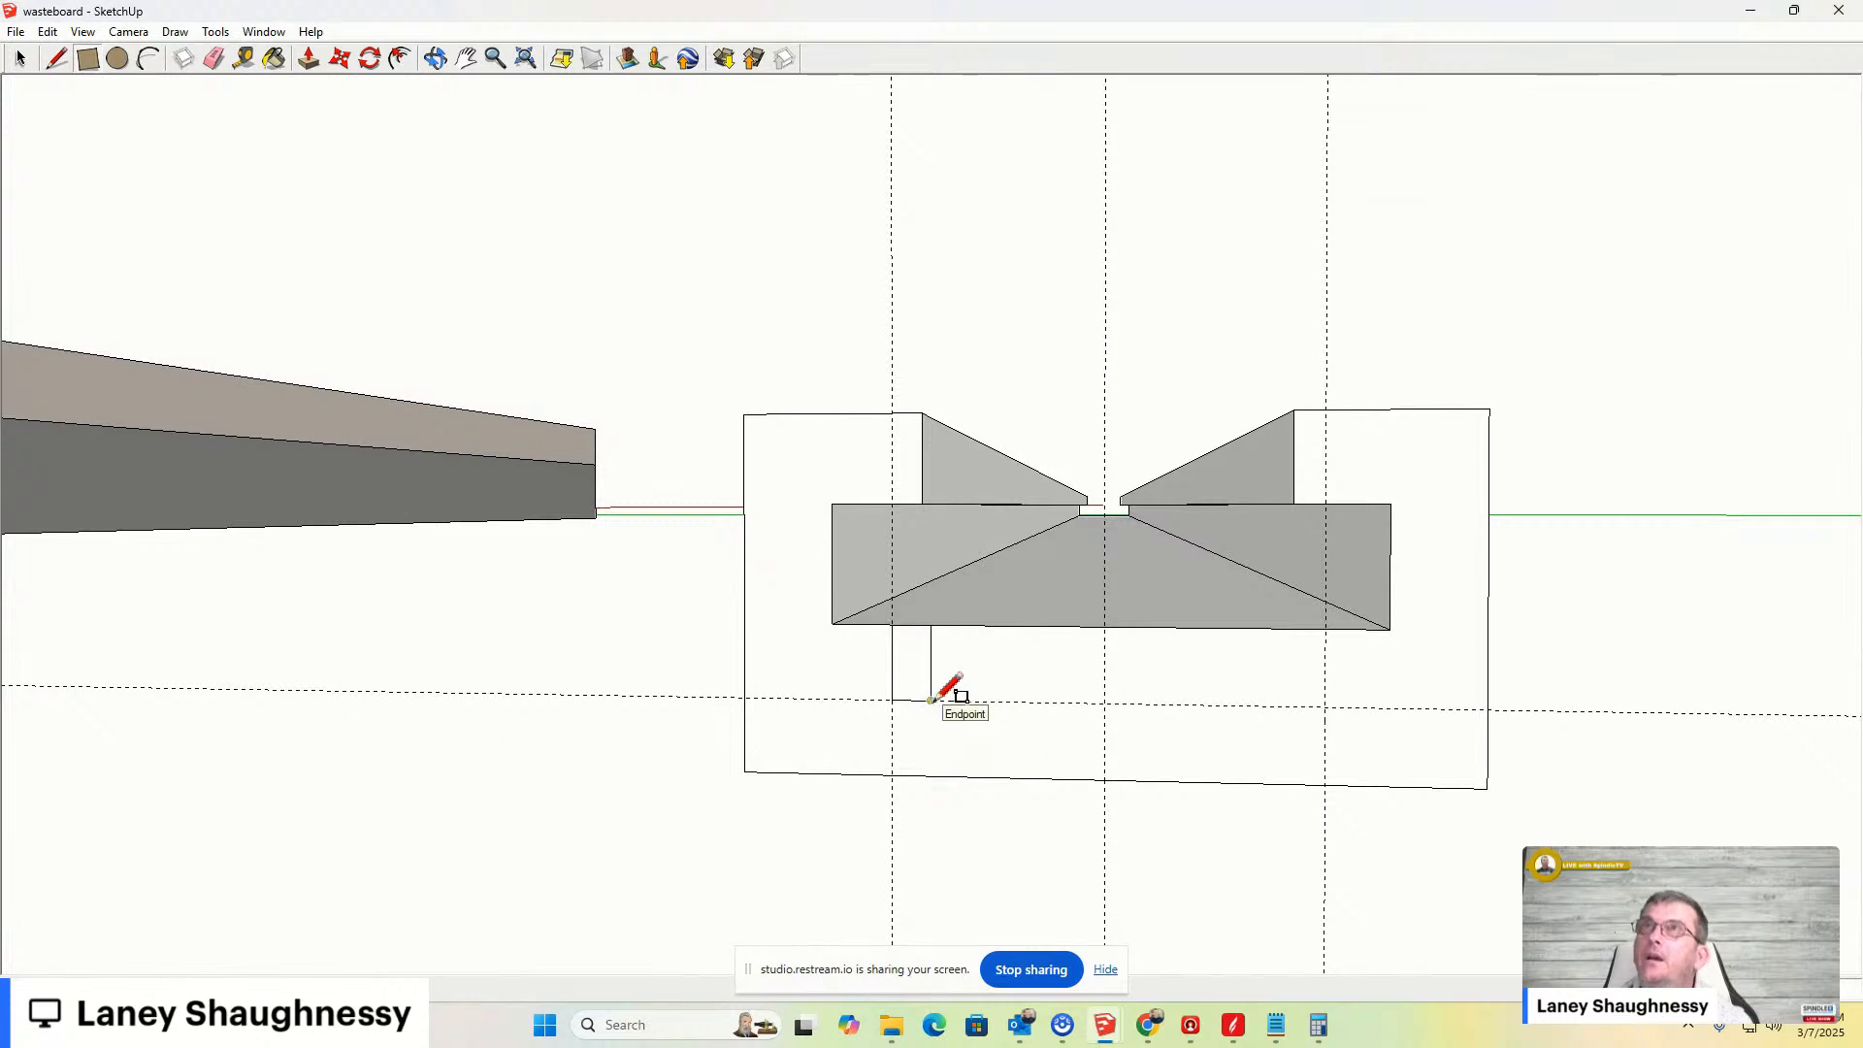
pyautogui.click(931, 699)
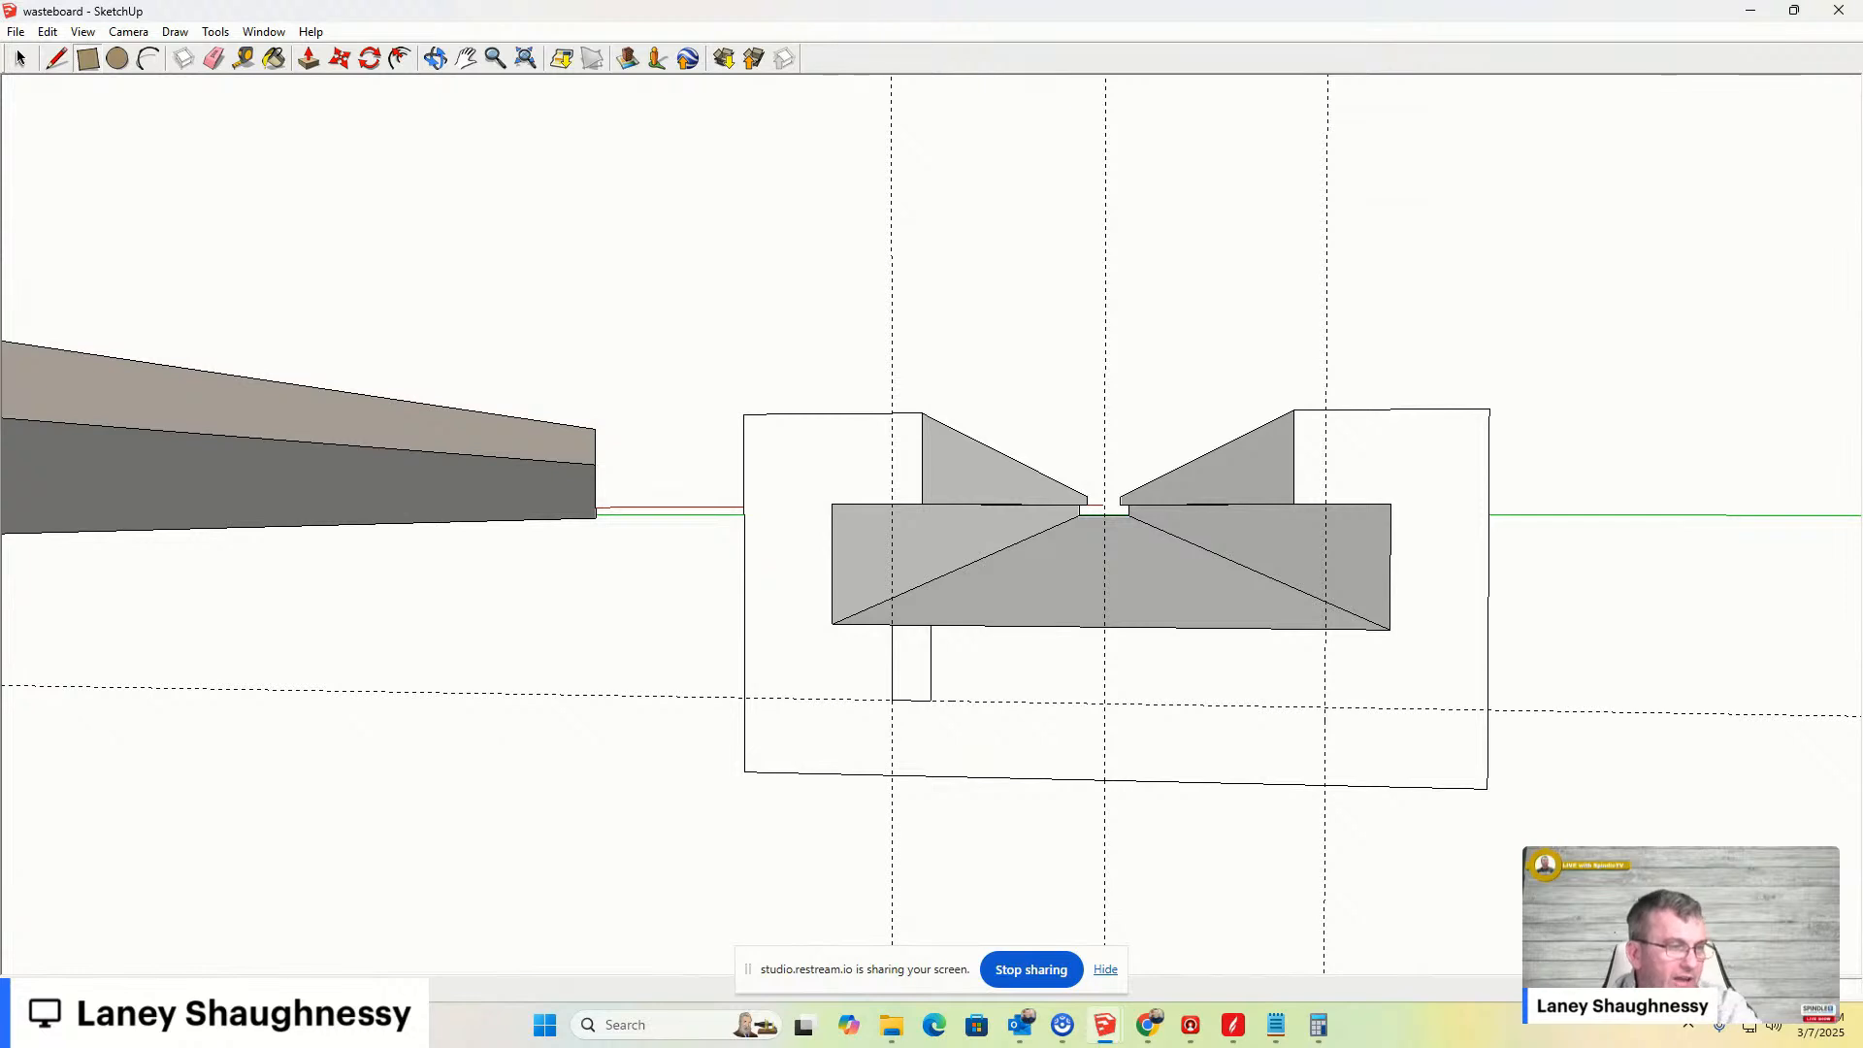
pyautogui.hotkey('ctrl', 'z')
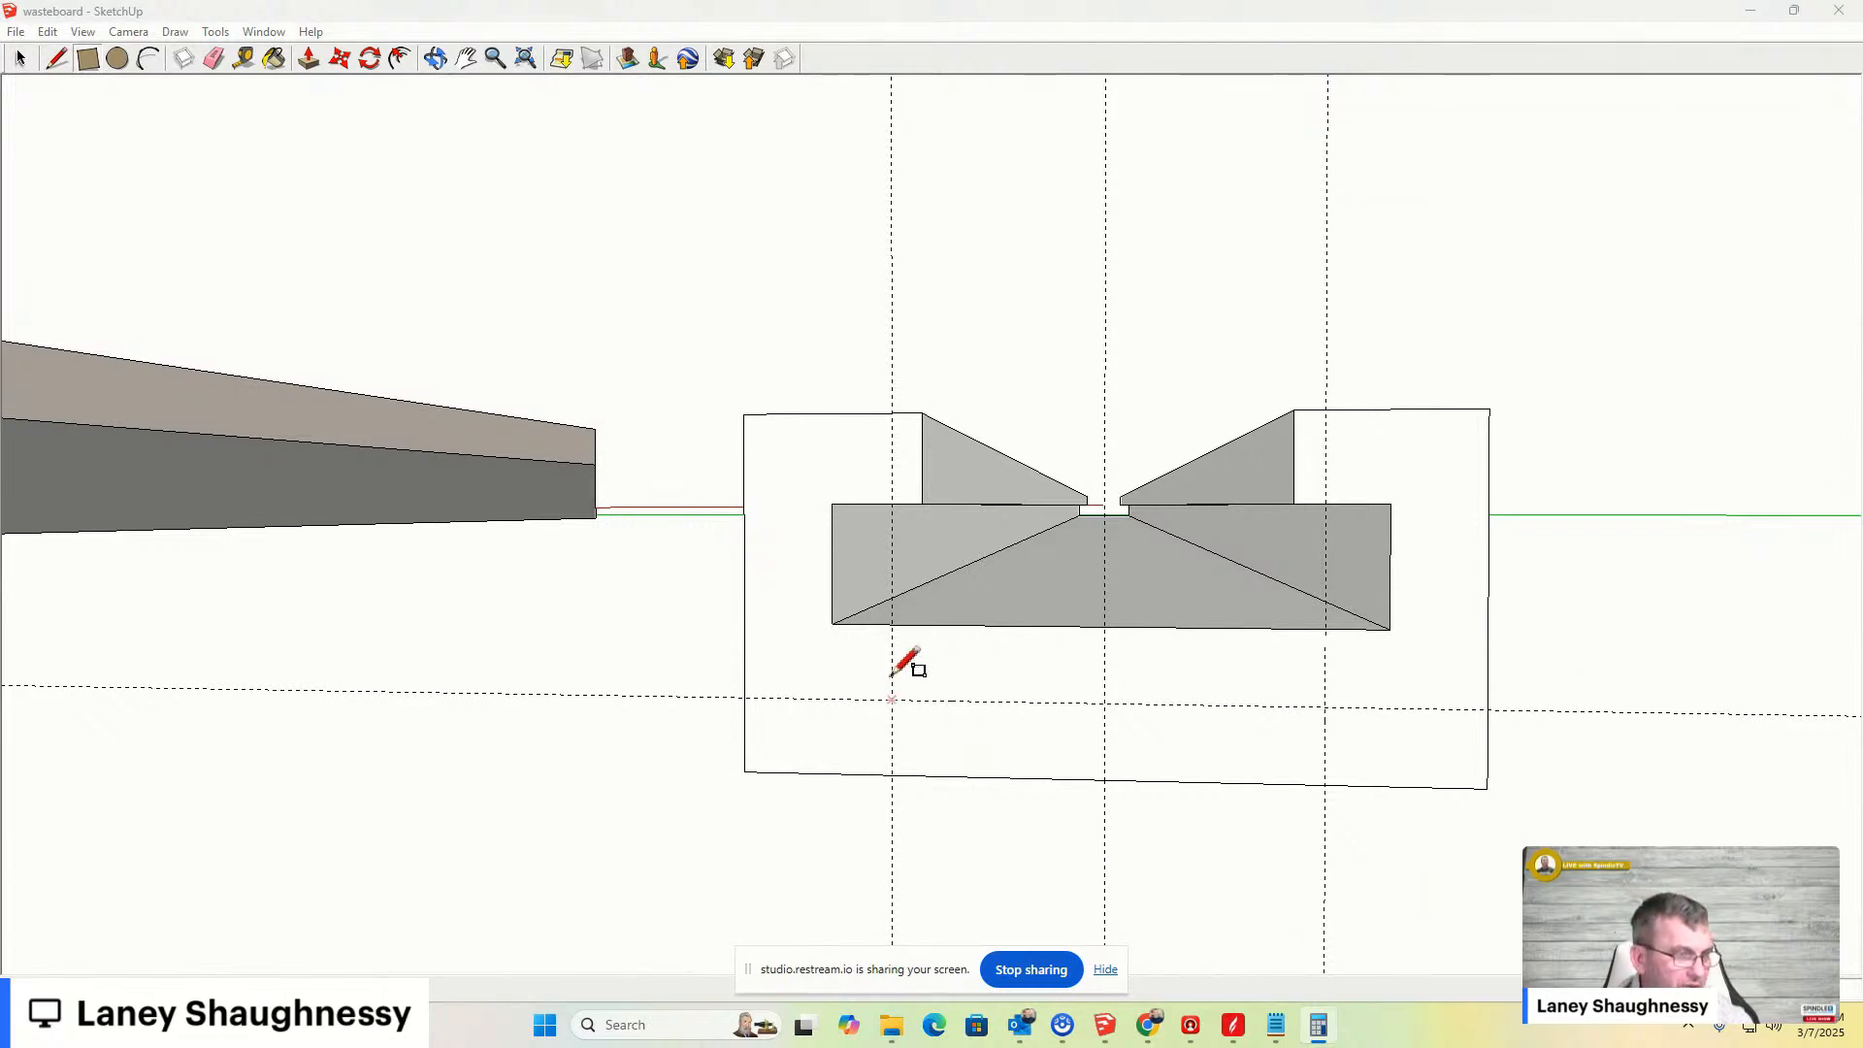
# - Draw lines outlining an opening below the T-slot between the side guides and the horizontal guide
pyautogui.click(891, 625)
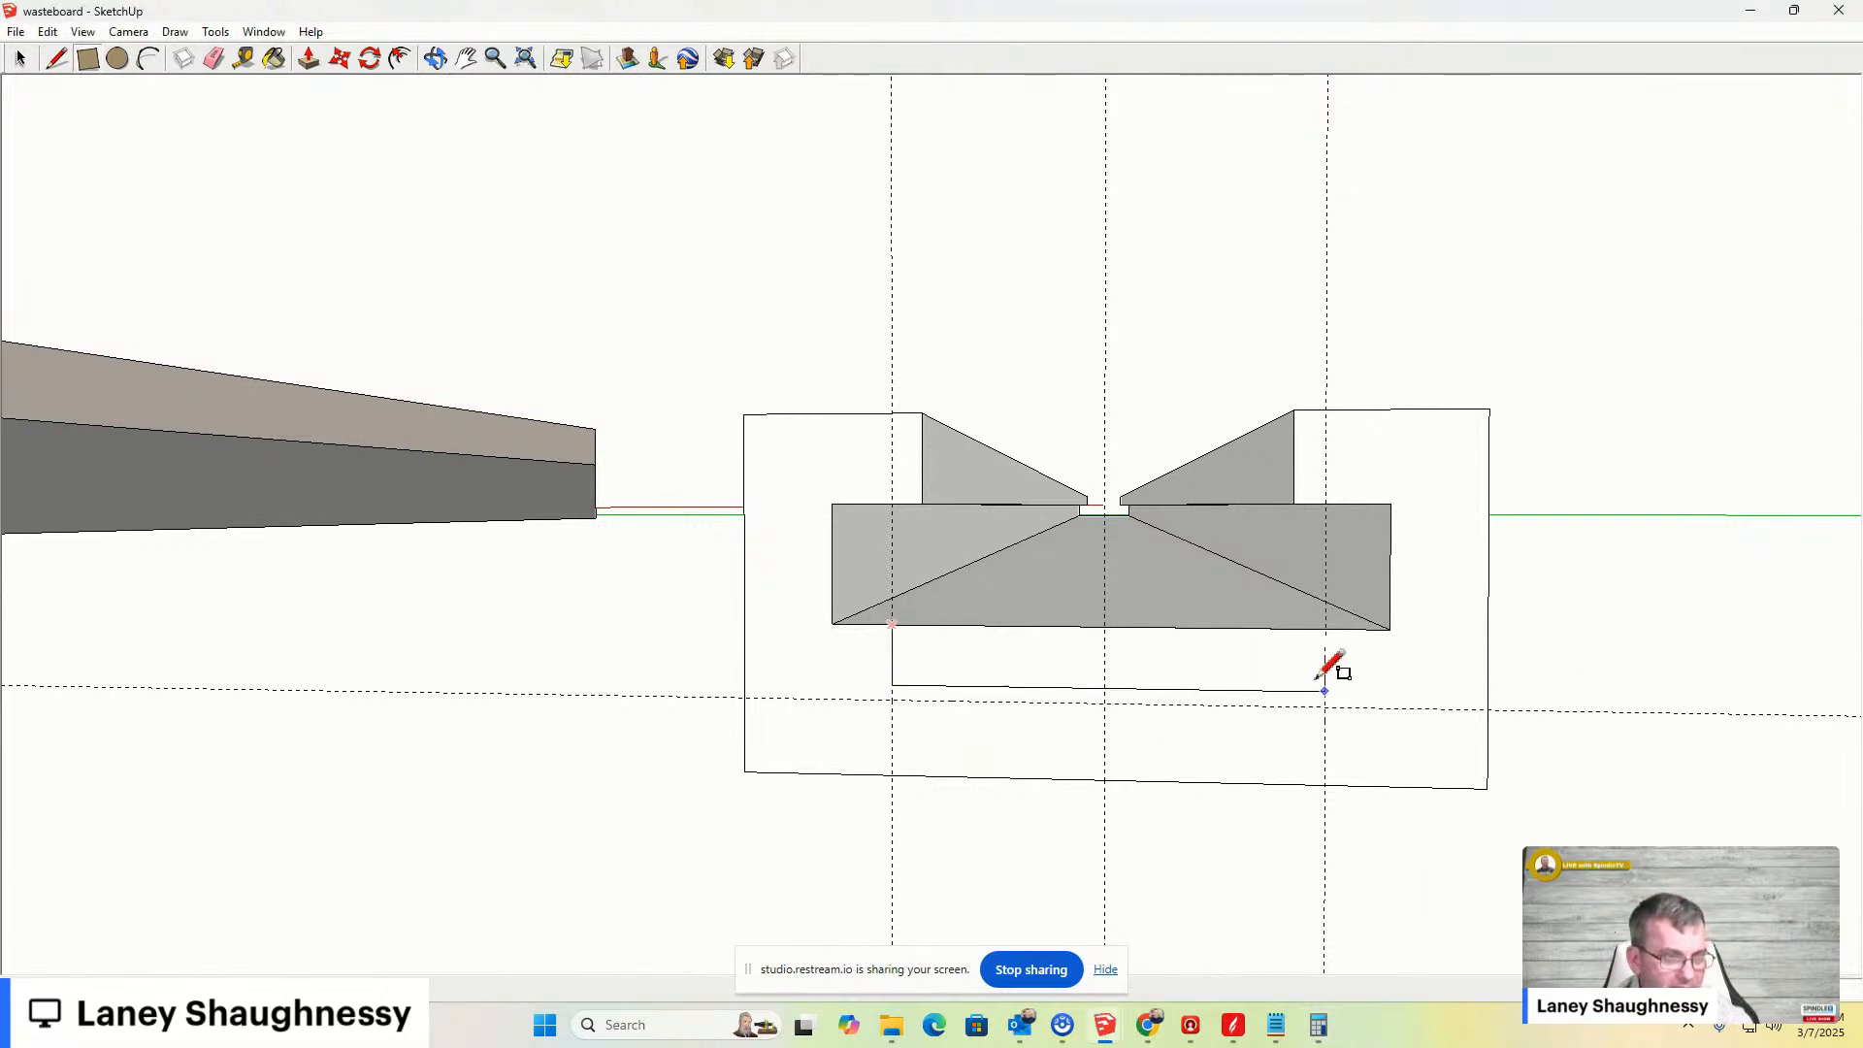
pyautogui.moveTo(1332, 706); pyautogui.dragTo(1103, 788, button='middle')
pyautogui.click(1105, 787)
# - Push/pull the new opening through the full length of the bar
pyautogui.press('p')
pyautogui.click(1075, 788)
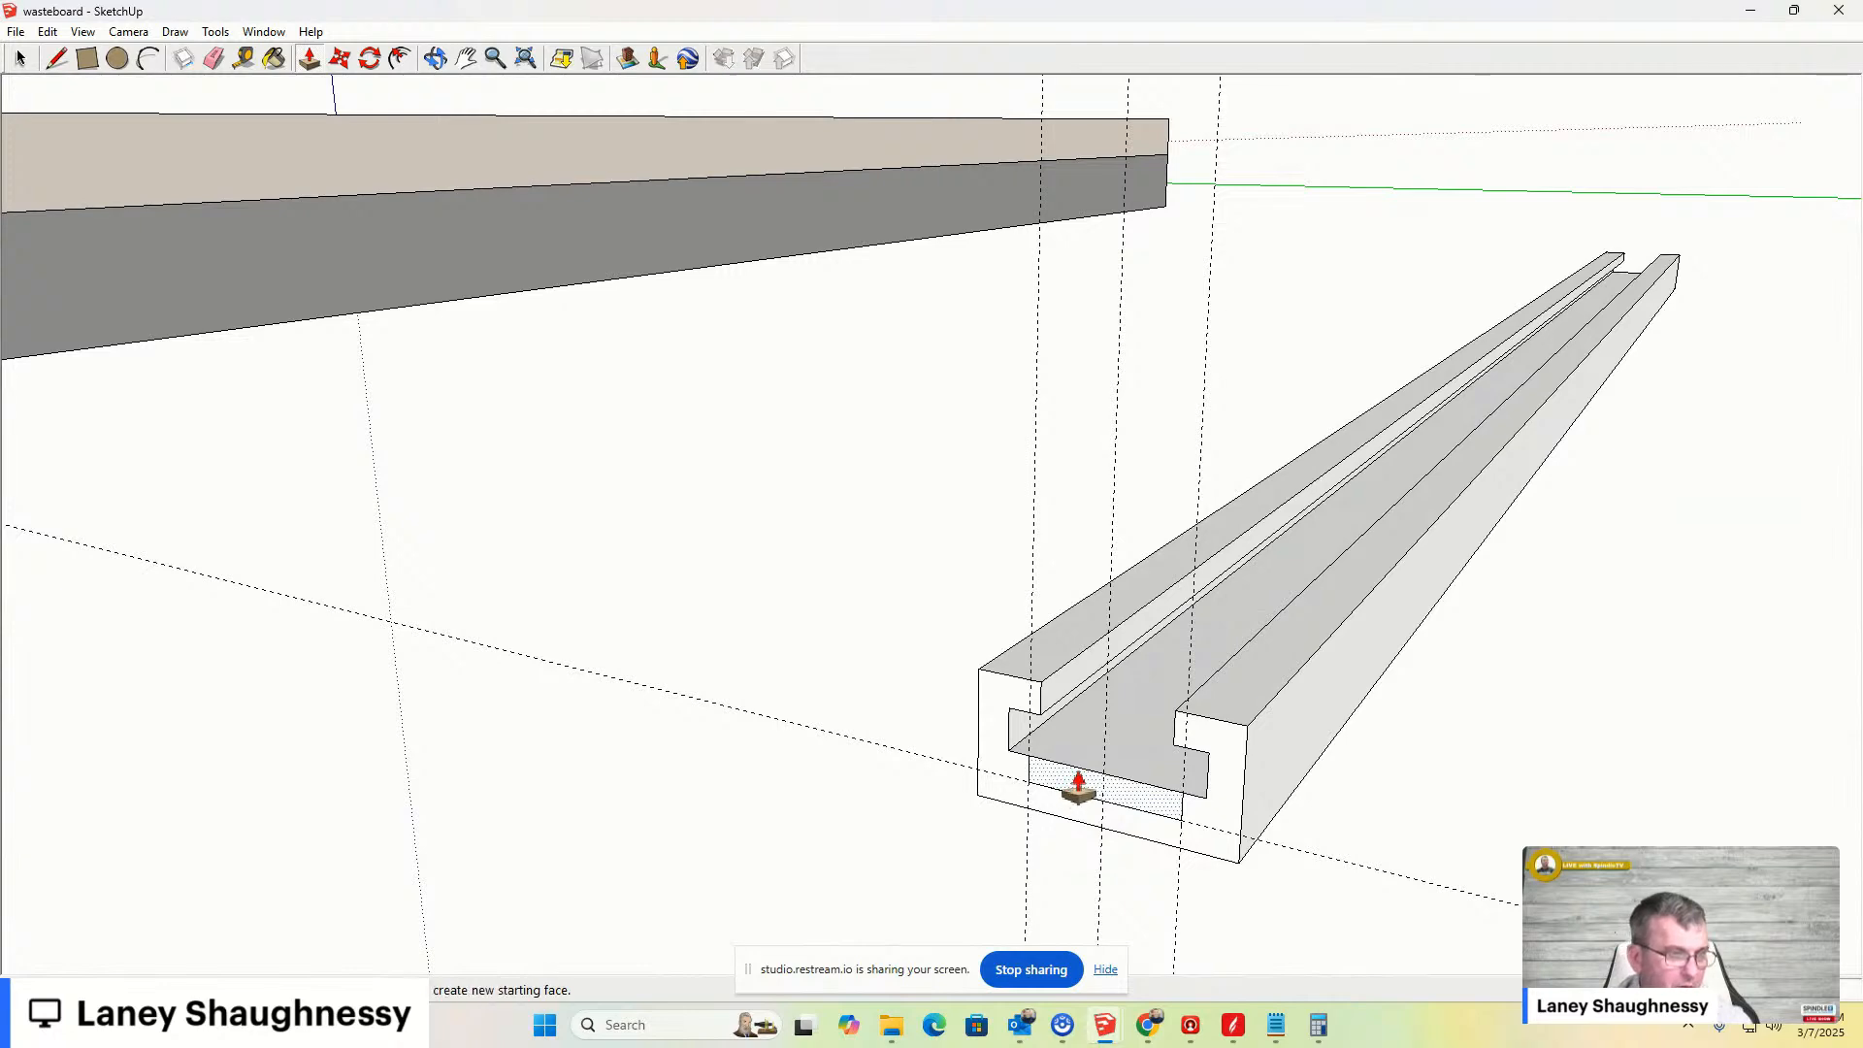
pyautogui.click(1626, 266)
pyautogui.moveTo(1114, 806); pyautogui.dragTo(1164, 698, button='middle')
pyautogui.scroll(4, 1085, 845)
pyautogui.moveTo(1163, 805); pyautogui.dragTo(1339, 753, button='middle')
pyautogui.scroll(2, 1142, 898)
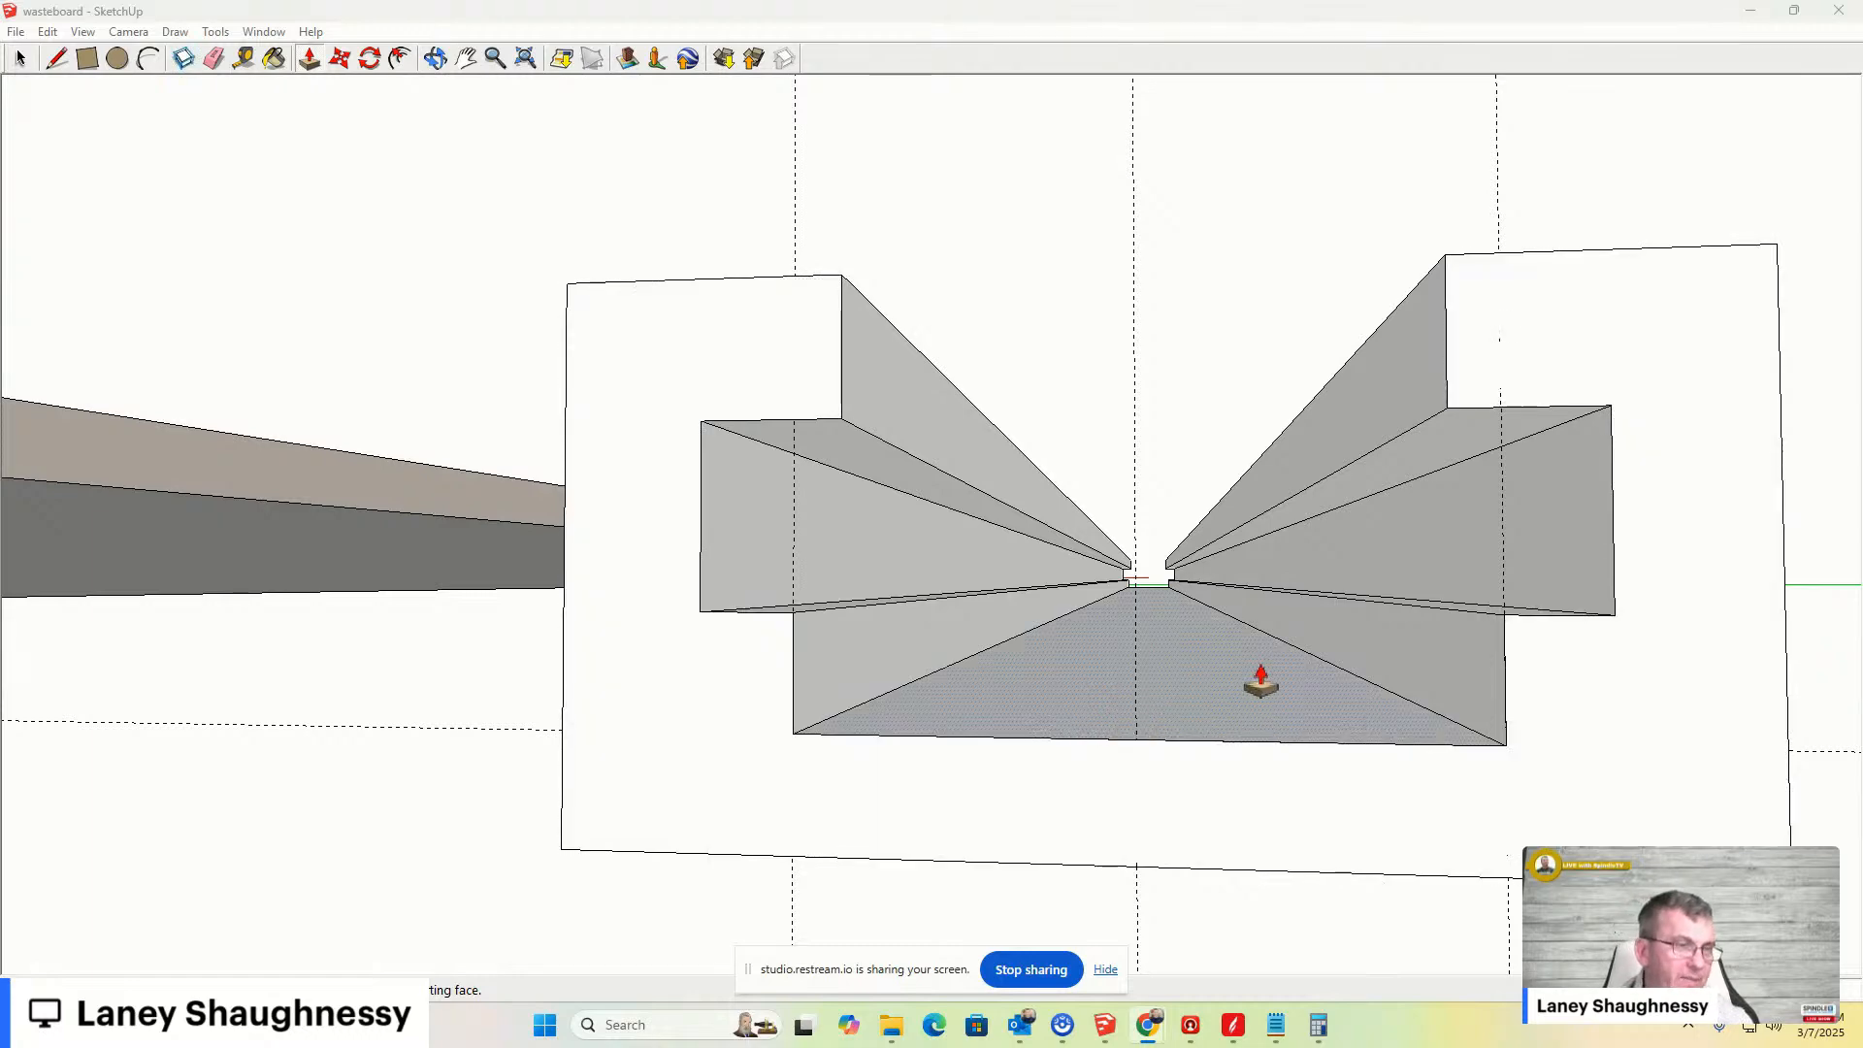
pyautogui.moveTo(1248, 678); pyautogui.dragTo(996, 851, button='middle')
pyautogui.scroll(-5, 1004, 815)
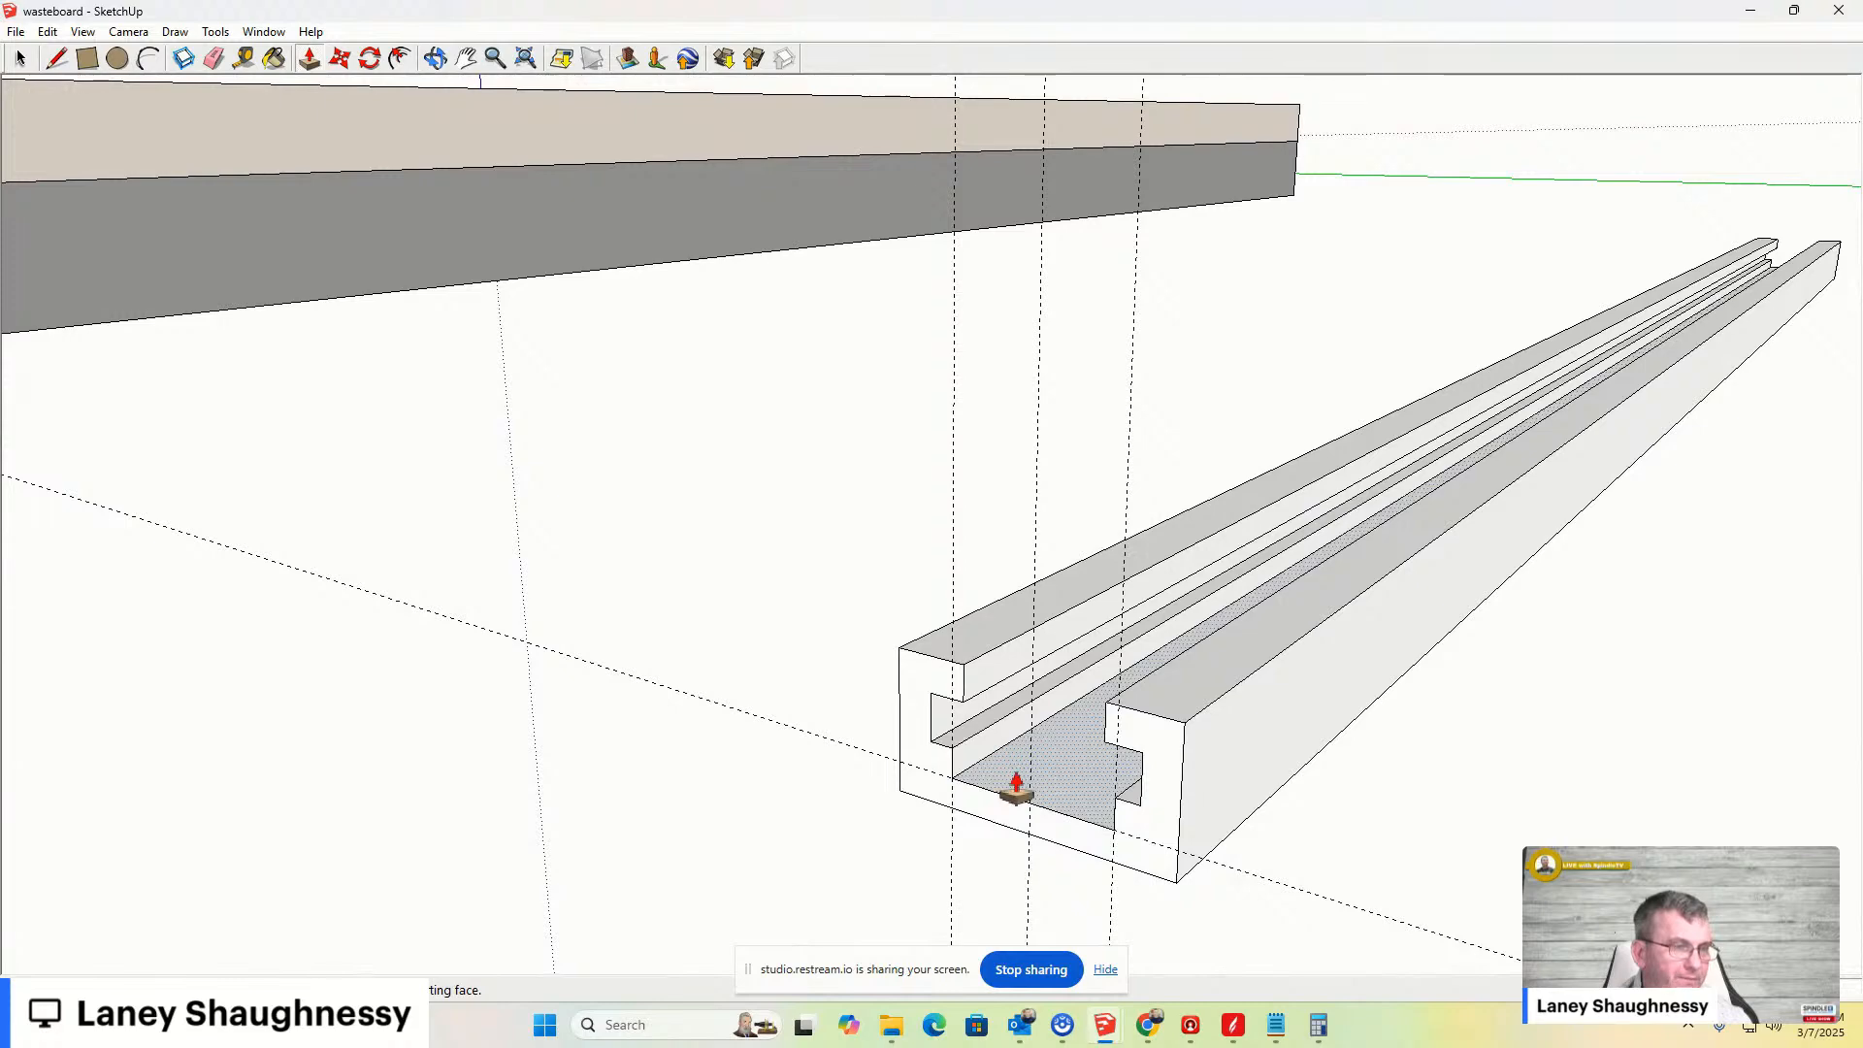
pyautogui.moveTo(1017, 787); pyautogui.dragTo(1475, 782, button='middle')
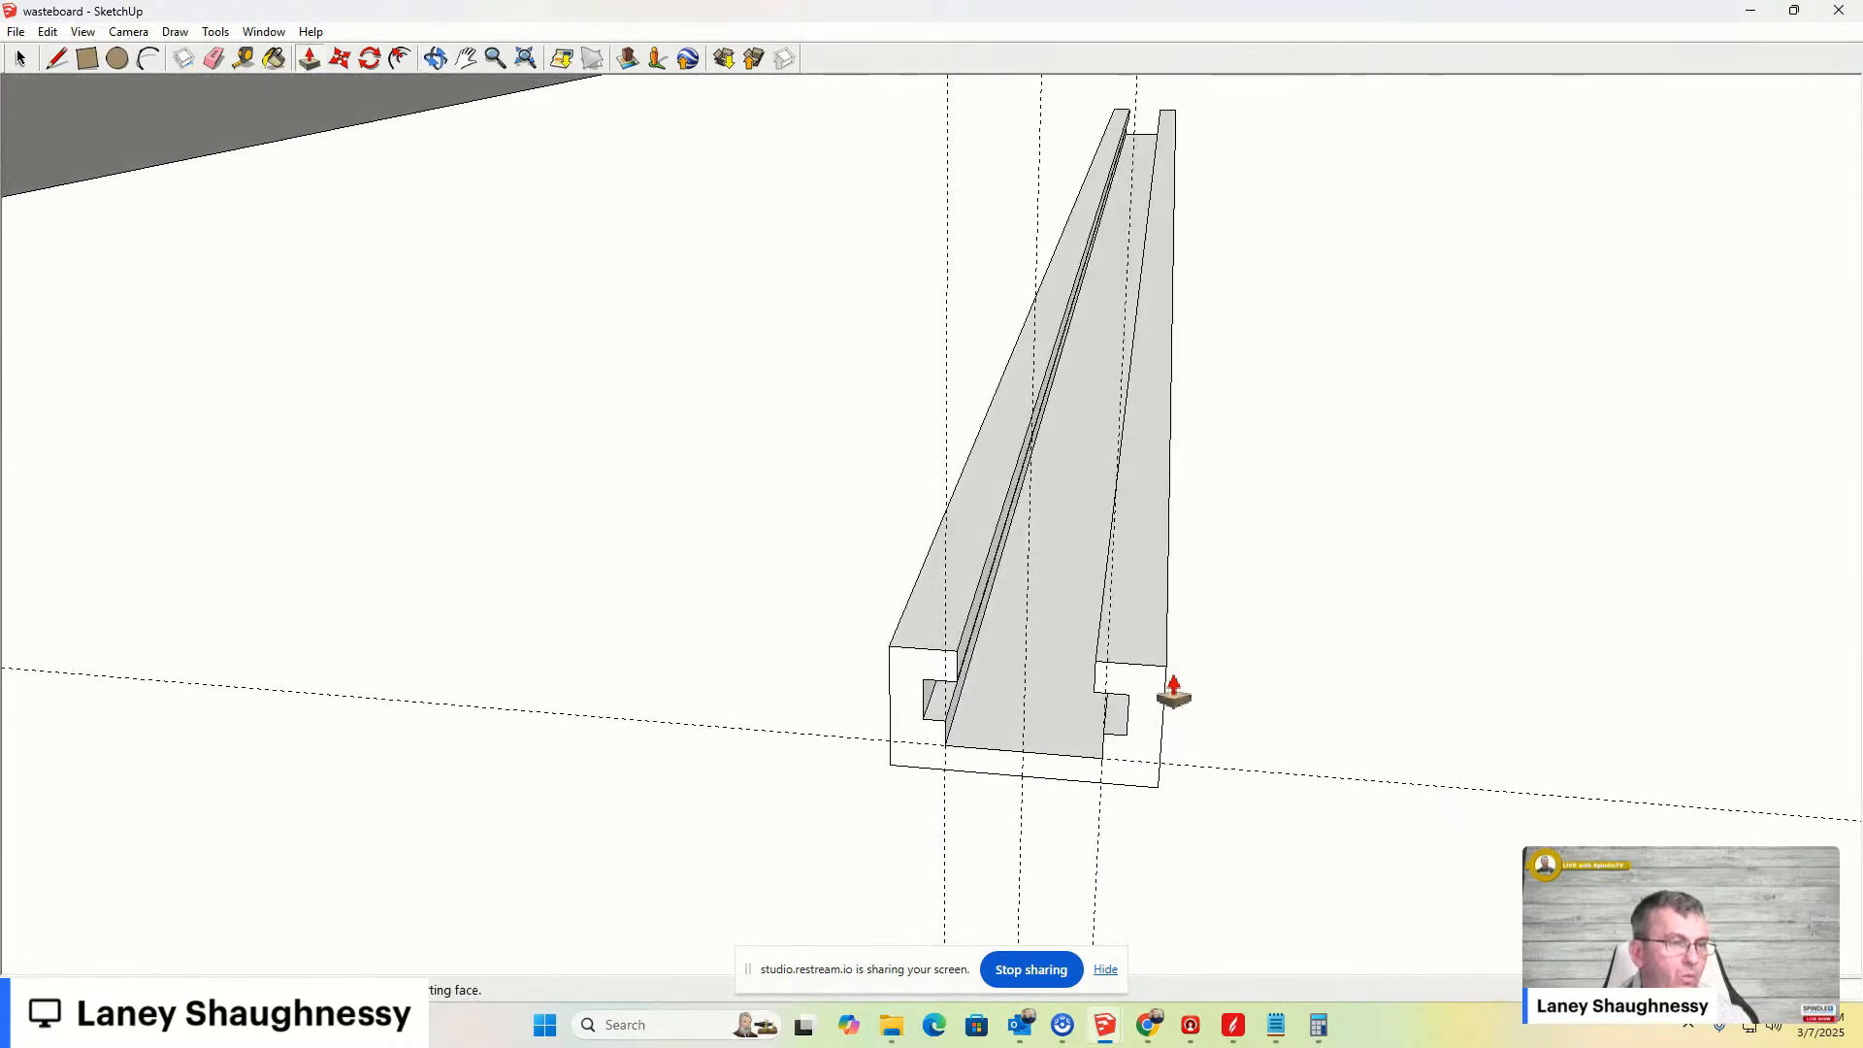
pyautogui.scroll(-2, 1164, 689)
pyautogui.moveTo(1131, 677); pyautogui.dragTo(689, 621, button='middle')
pyautogui.scroll(-2, 907, 586)
pyautogui.moveTo(906, 586); pyautogui.dragTo(853, 574, button='middle')
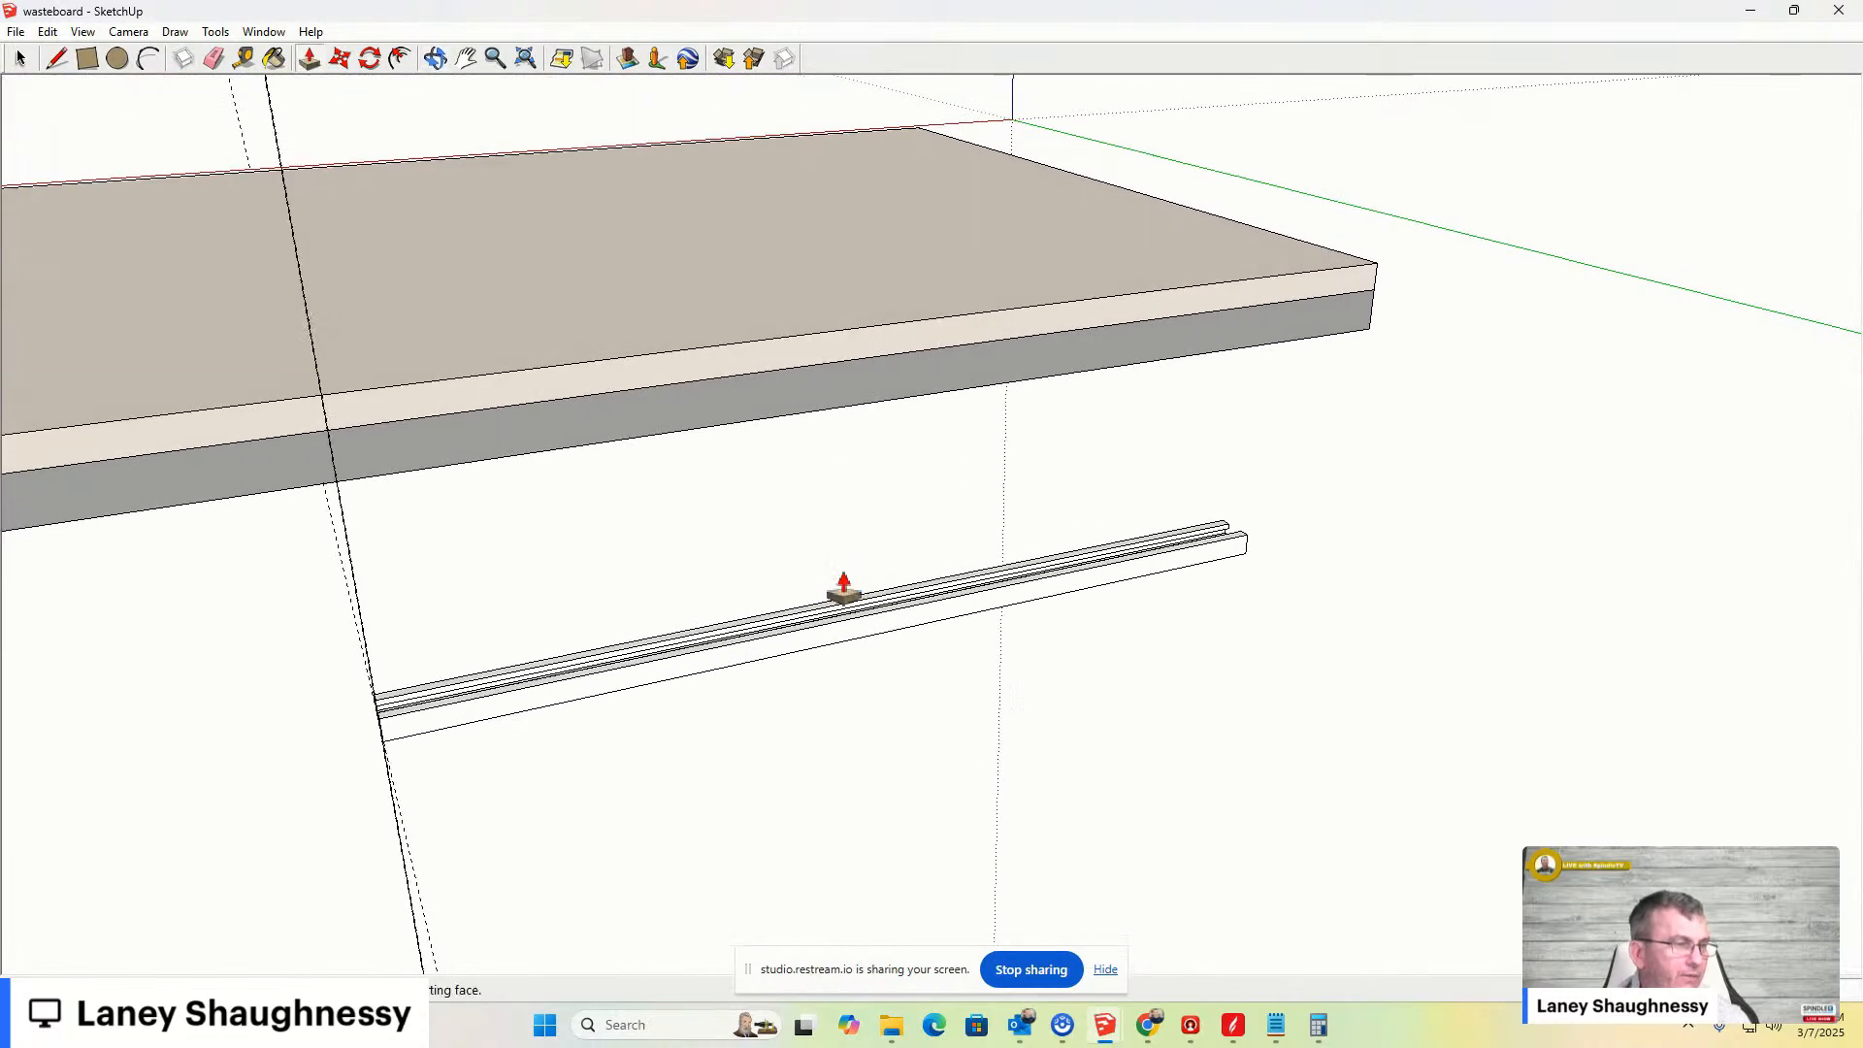
pyautogui.click(20, 58)
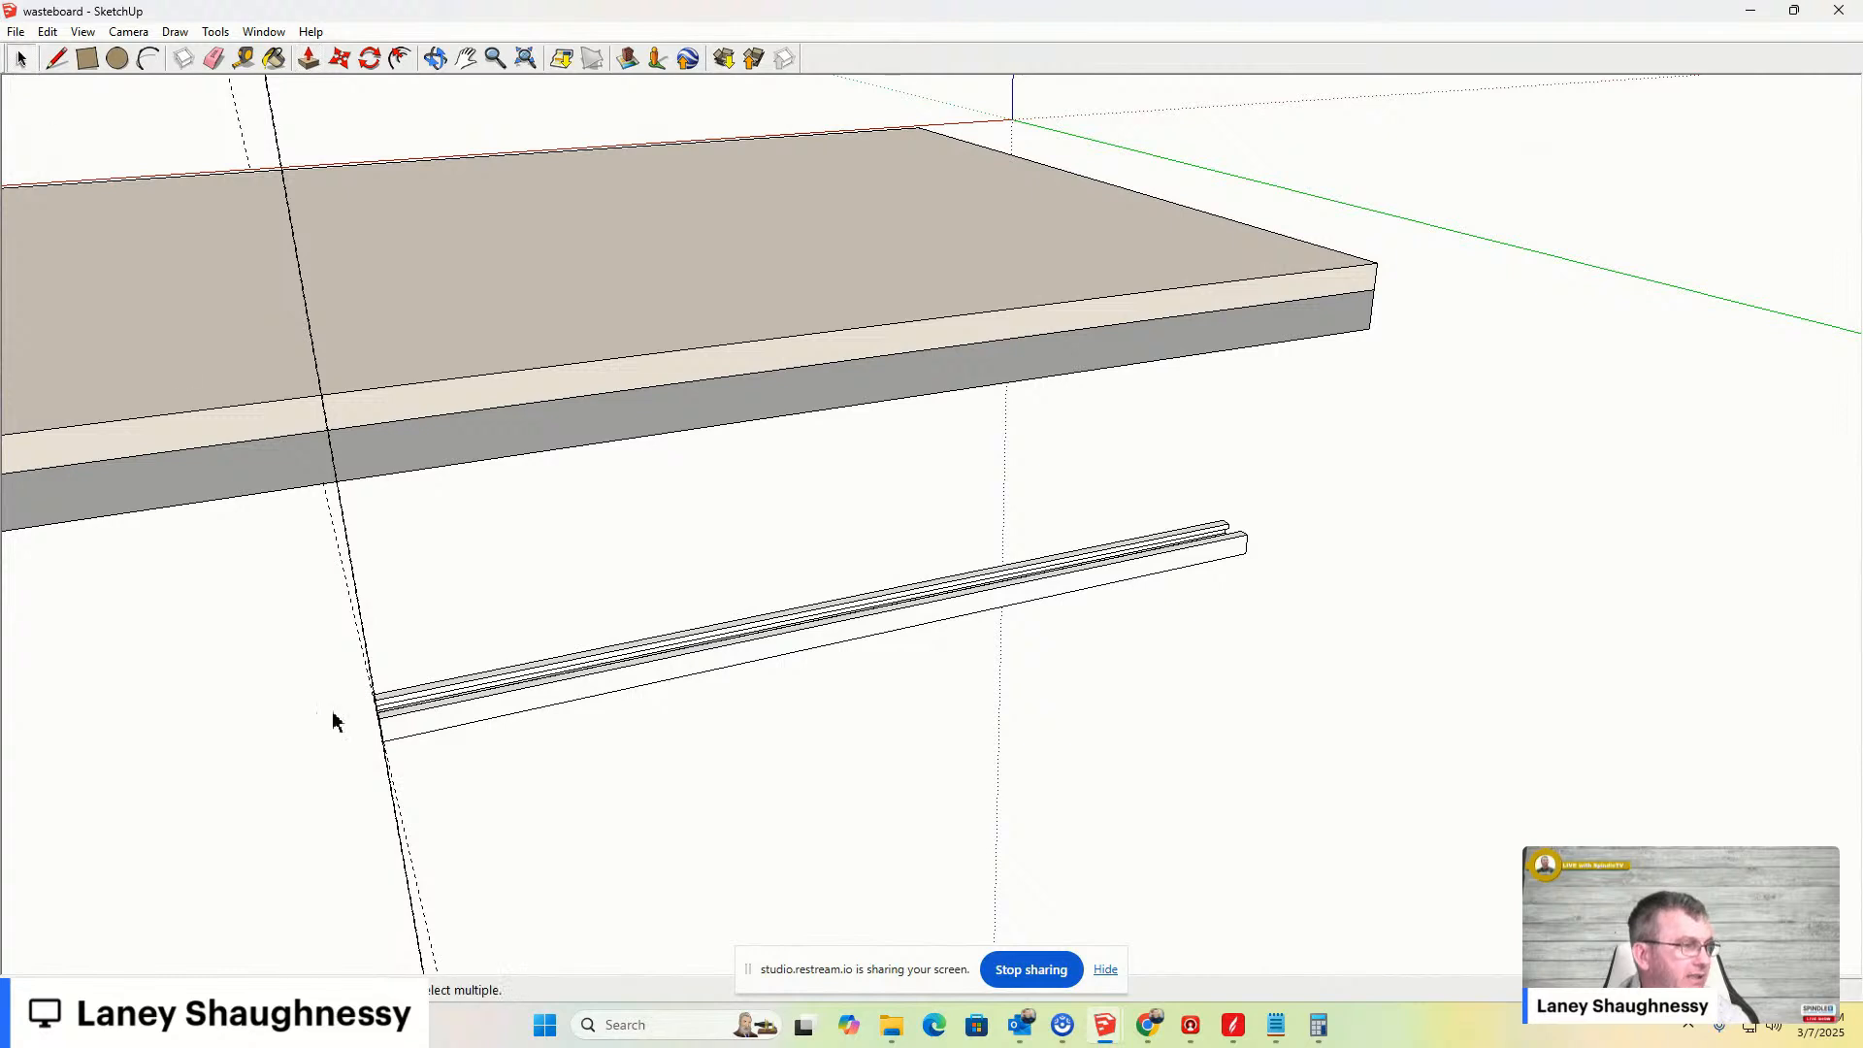
pyautogui.click(244, 58)
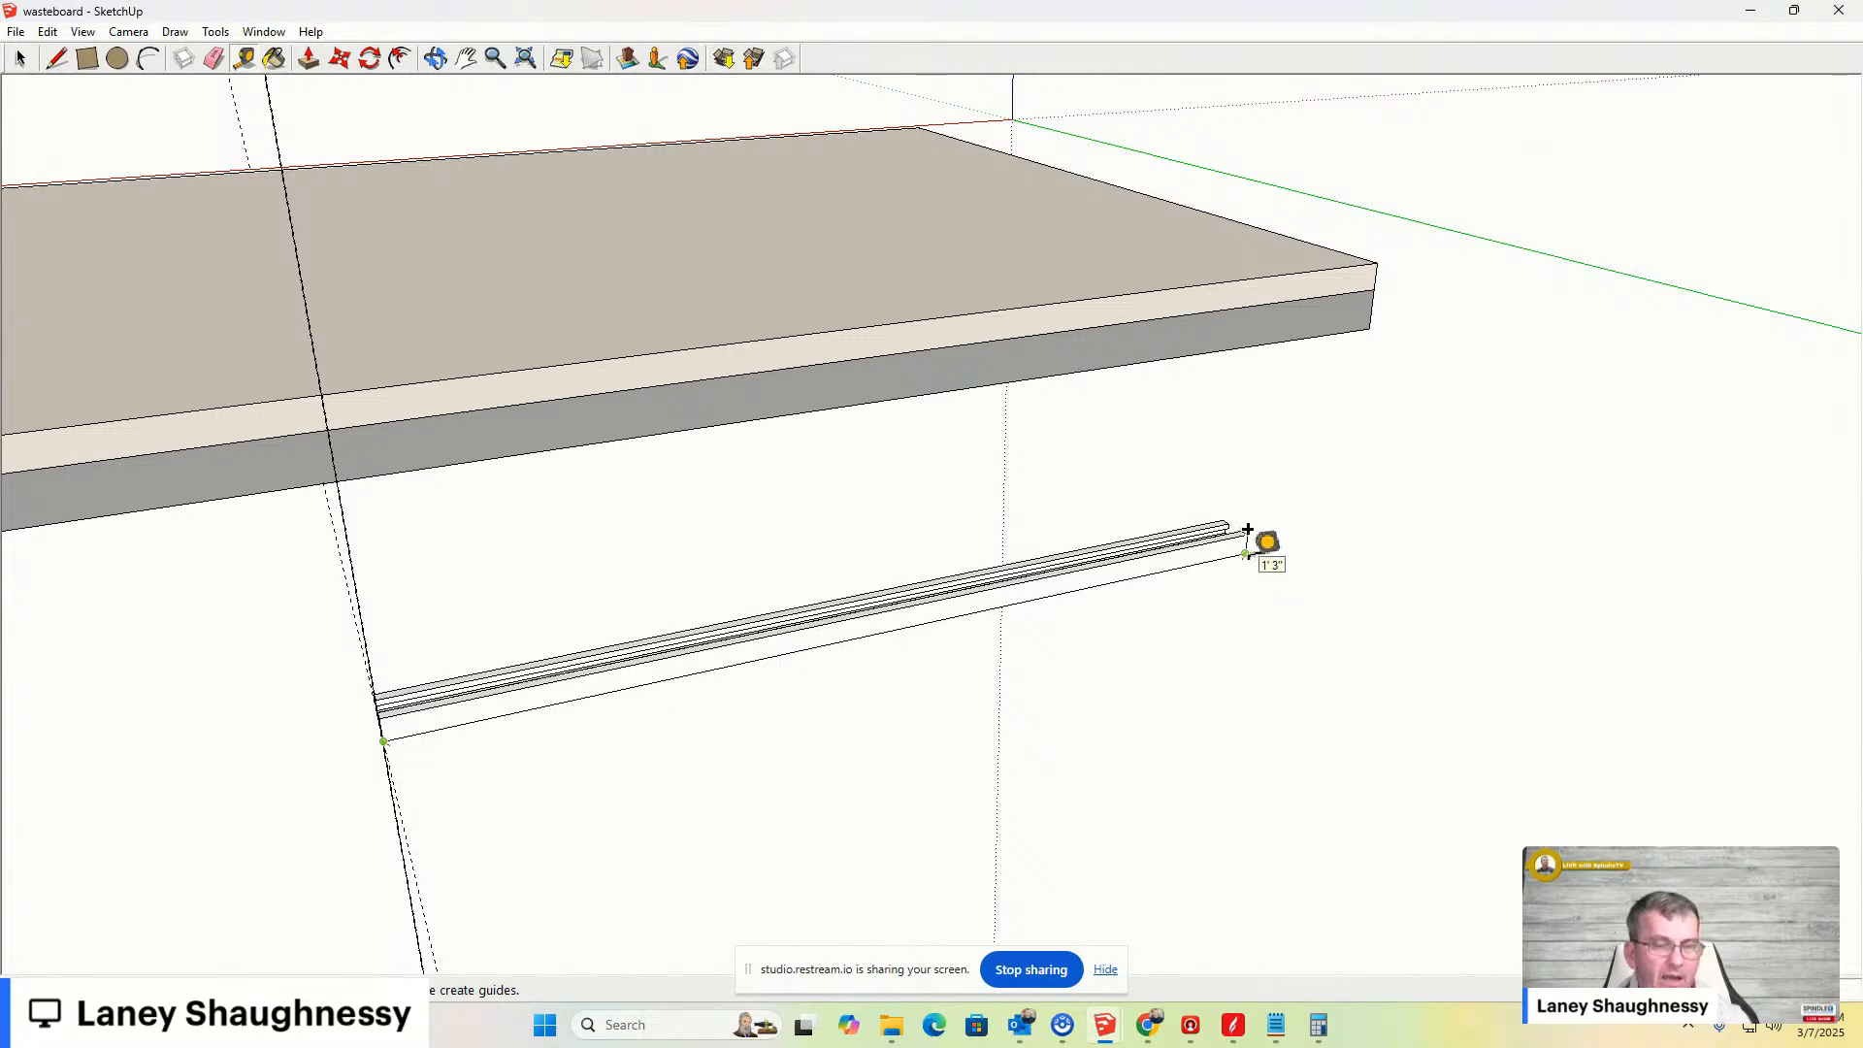
pyautogui.moveTo(1272, 533); pyautogui.dragTo(748, 569, button='middle')
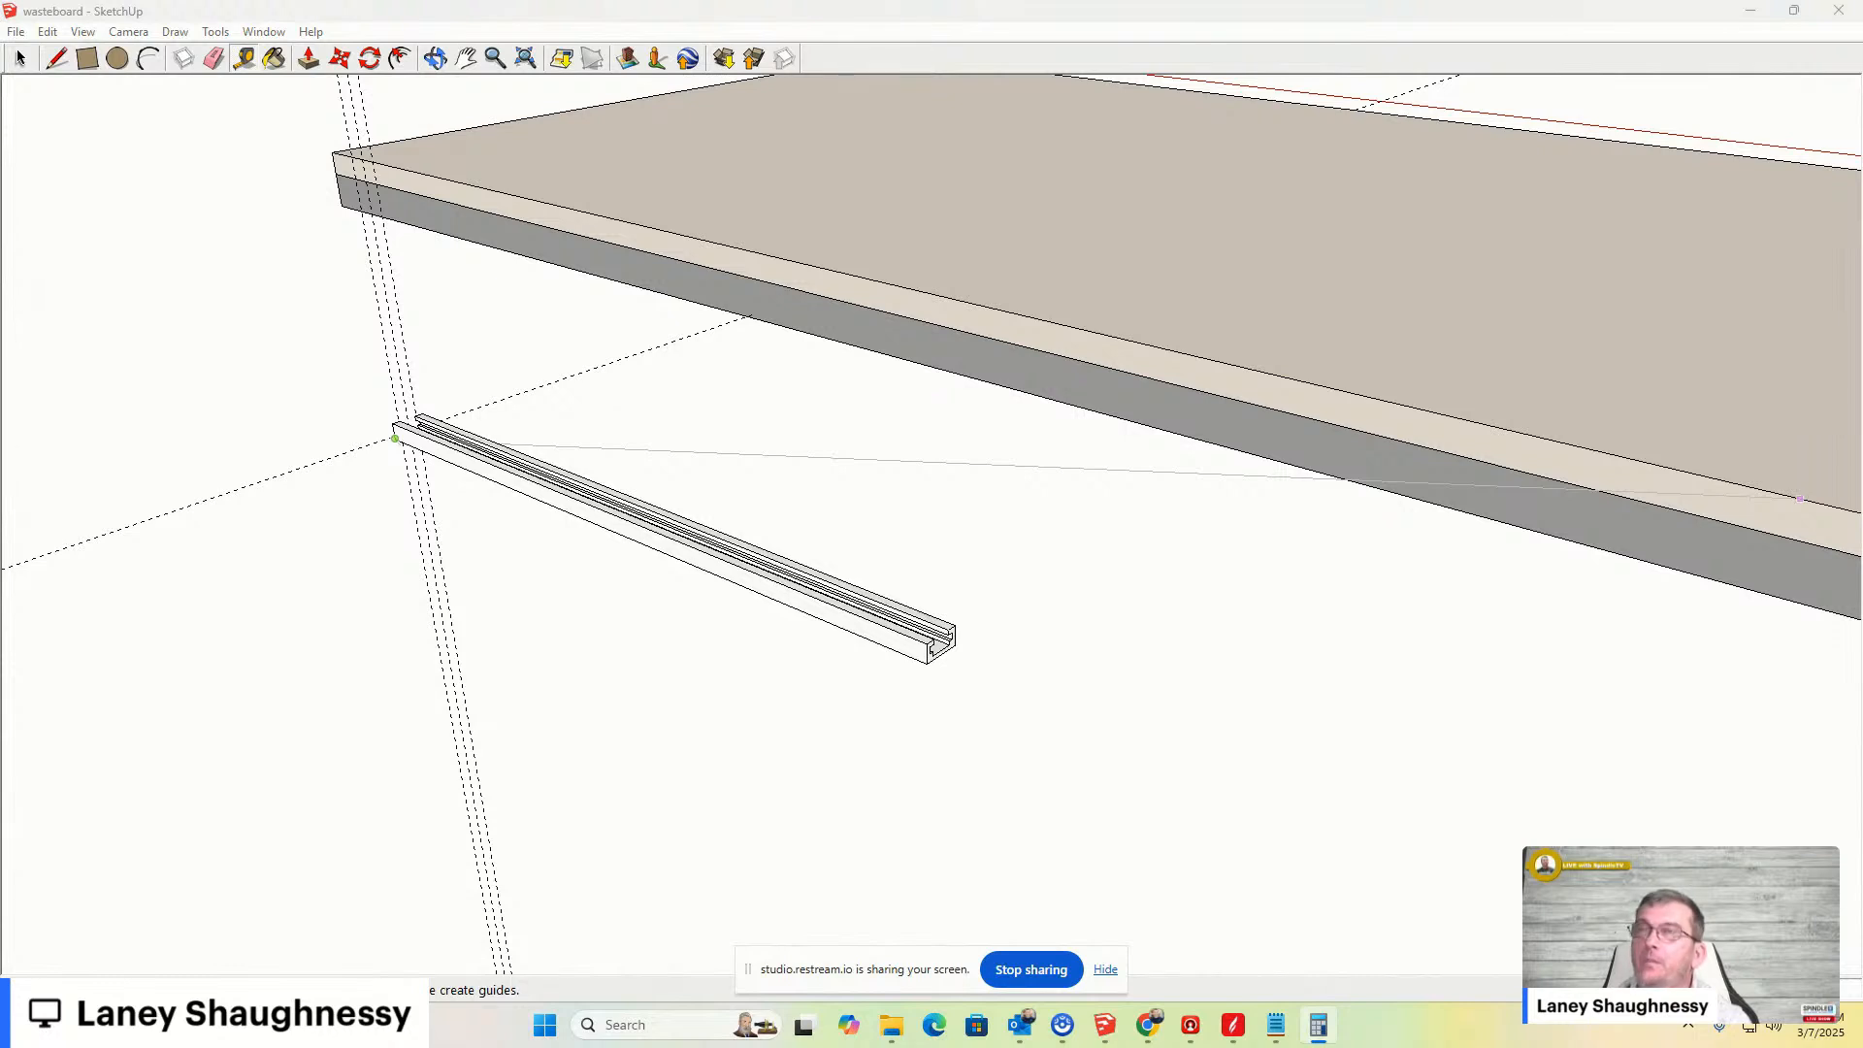
pyautogui.scroll(-1, 1155, 698)
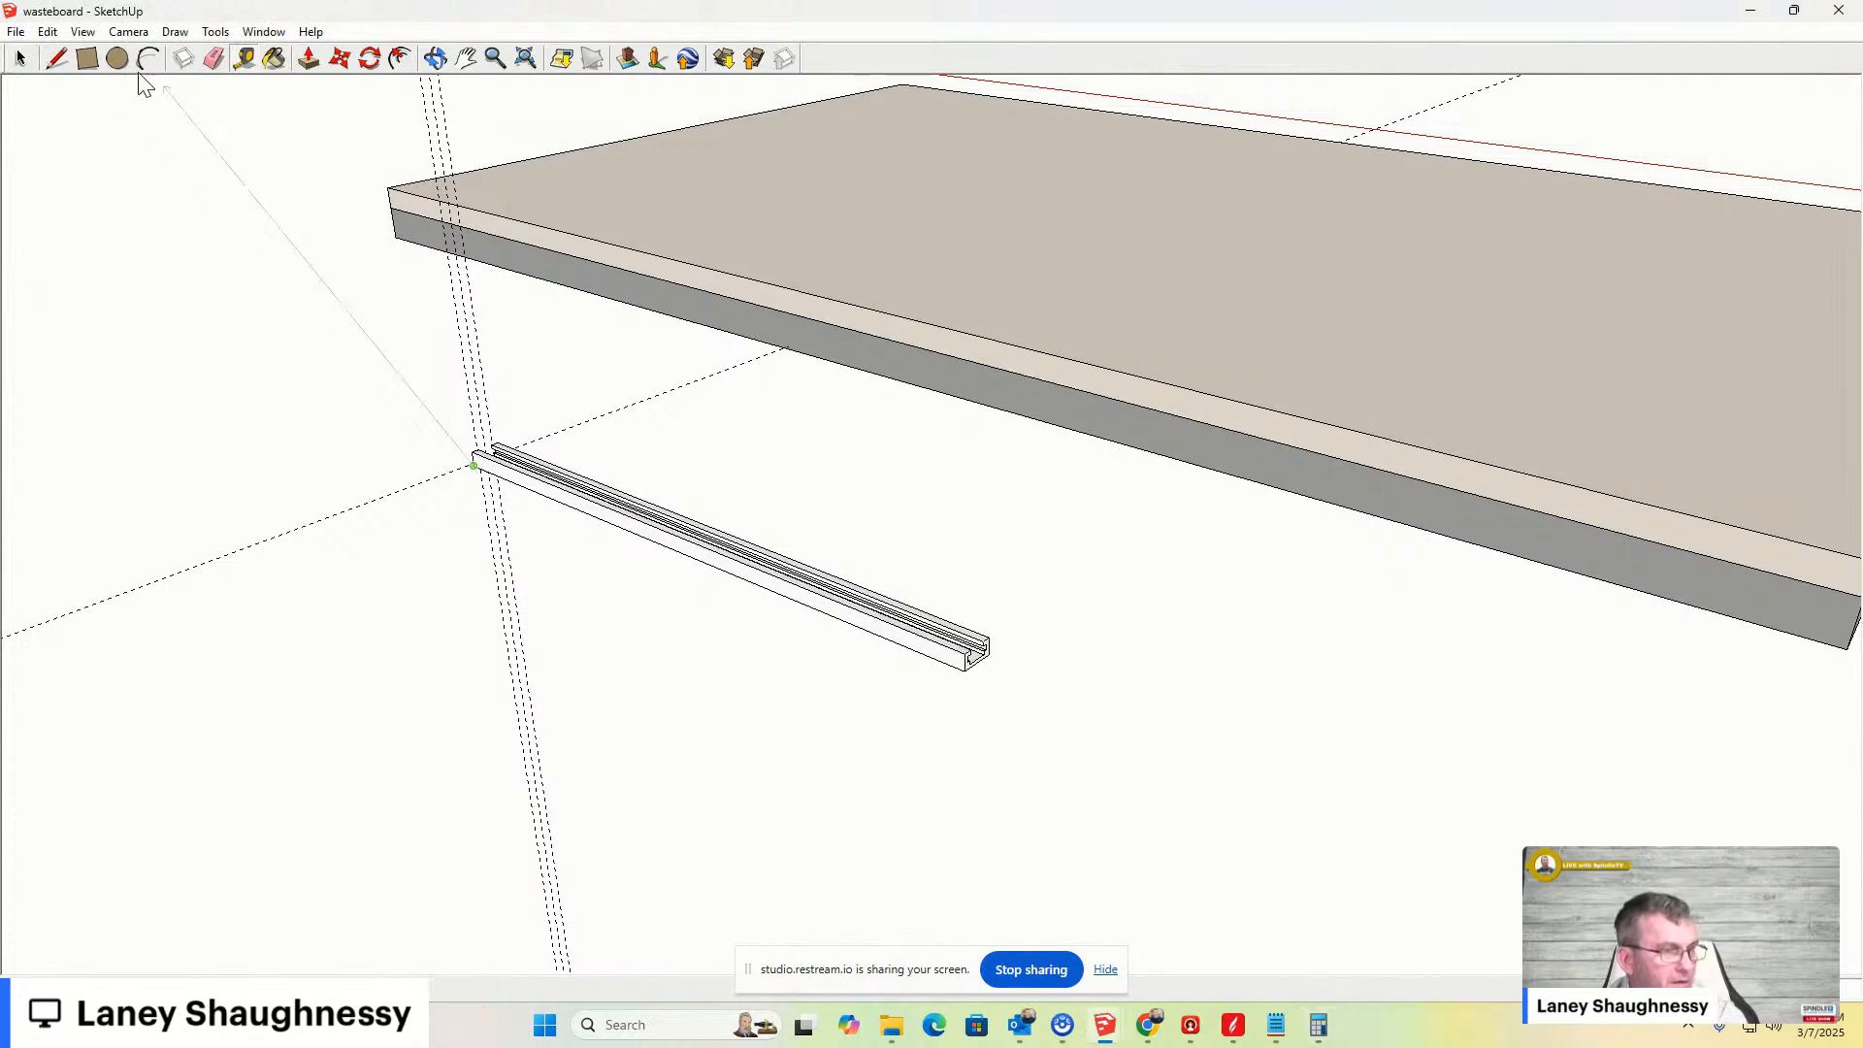
pyautogui.click(21, 60)
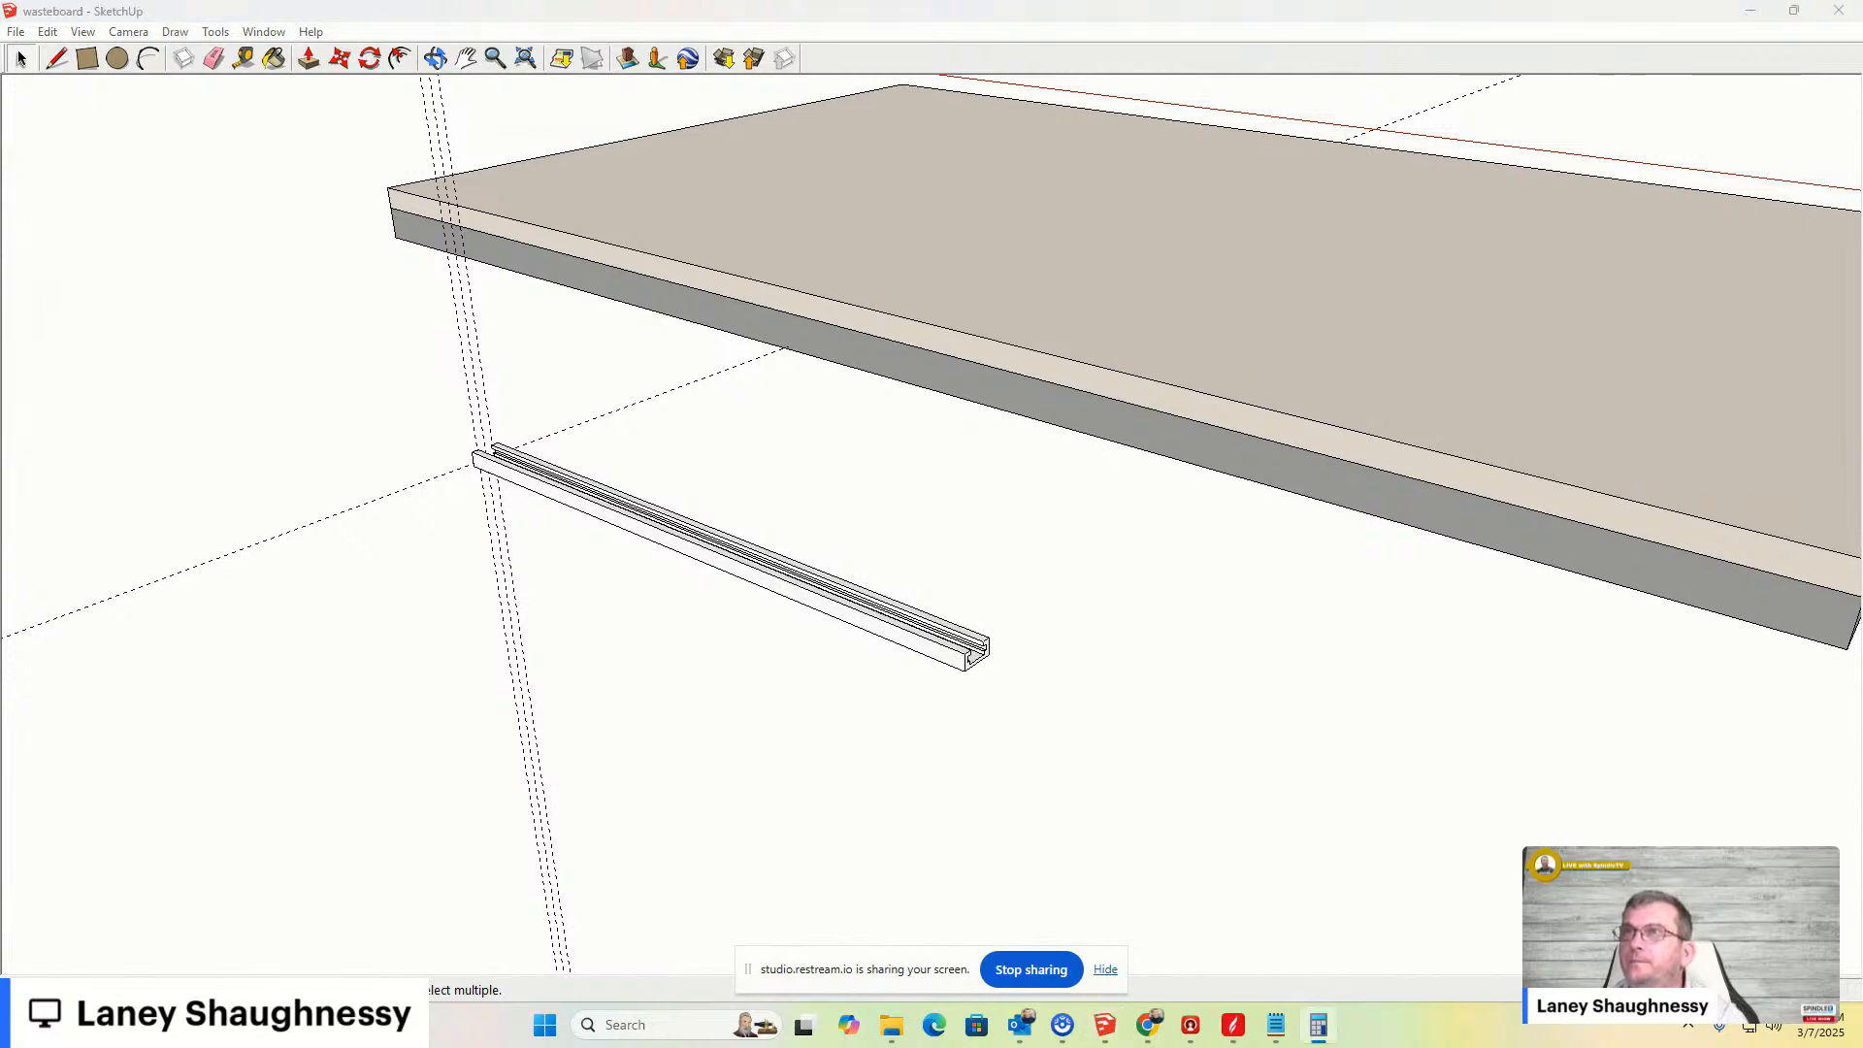
# - Push/pull the bar's end face outward a short distance
pyautogui.scroll(-1, 1256, 776)
pyautogui.scroll(6, 1004, 698)
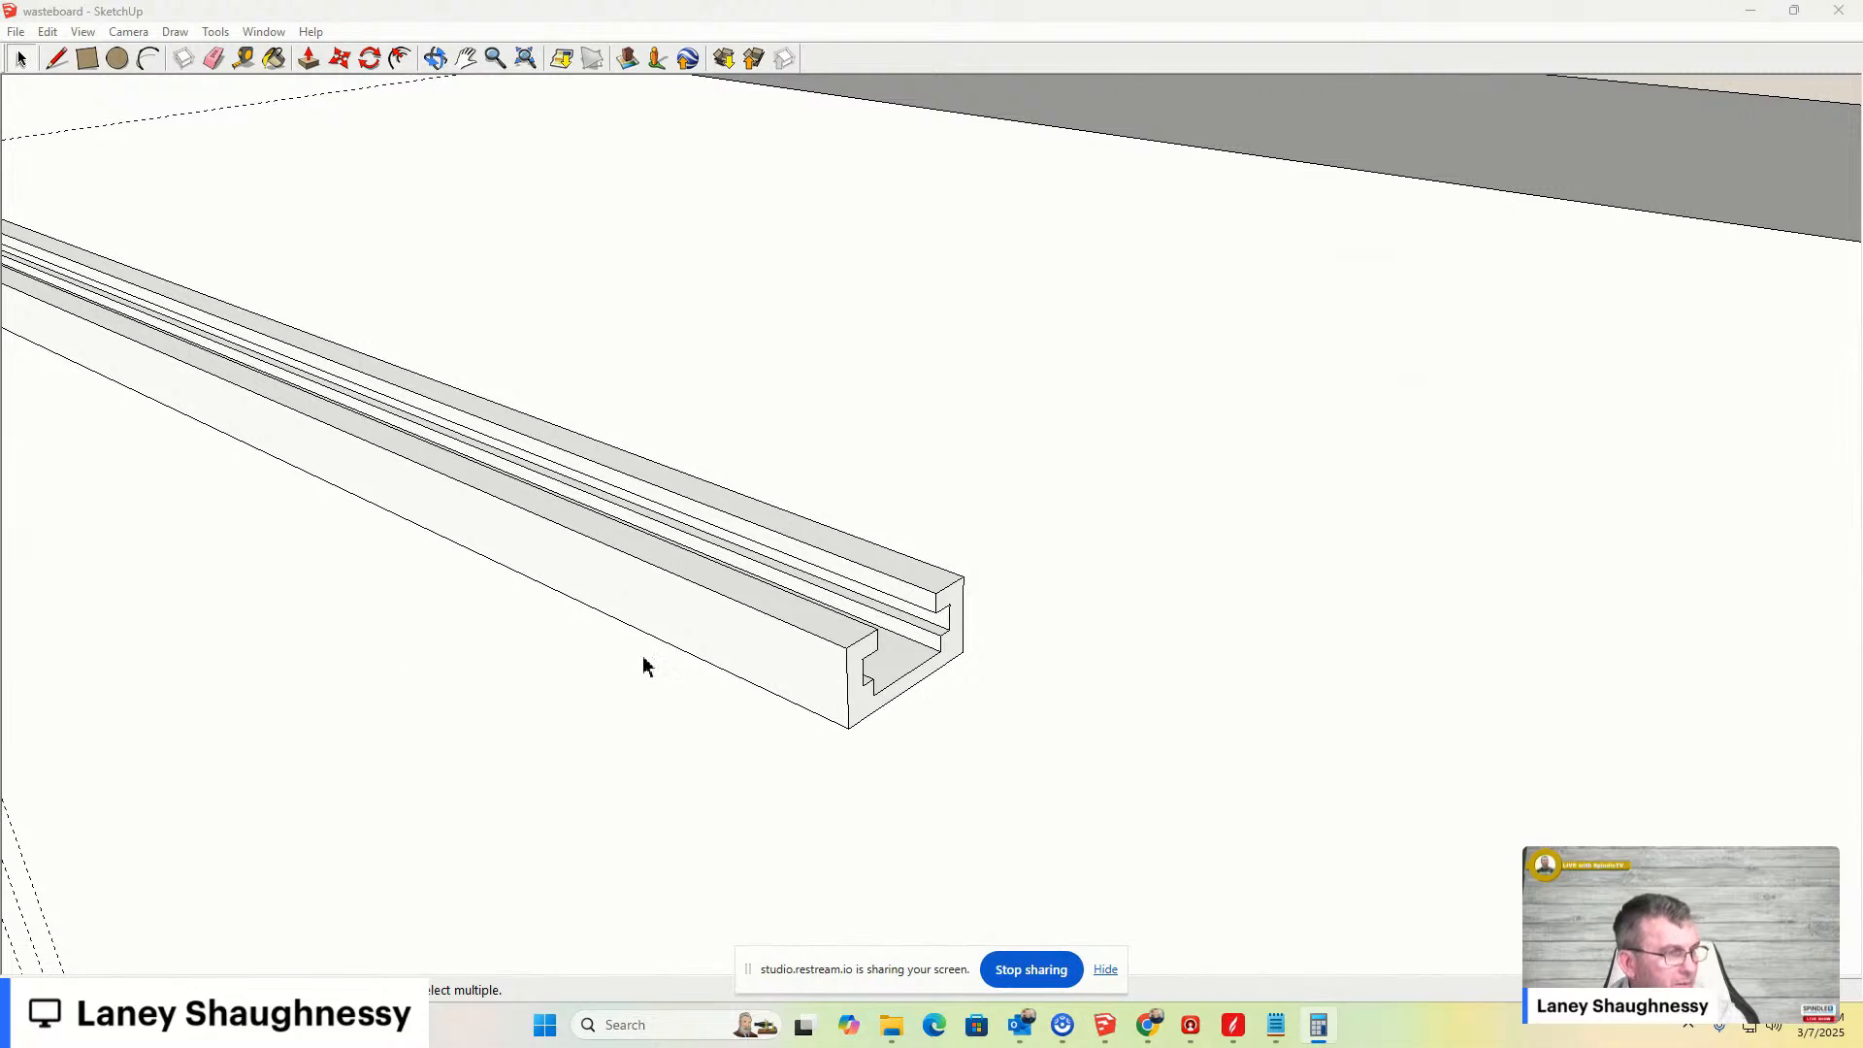
pyautogui.click(866, 711)
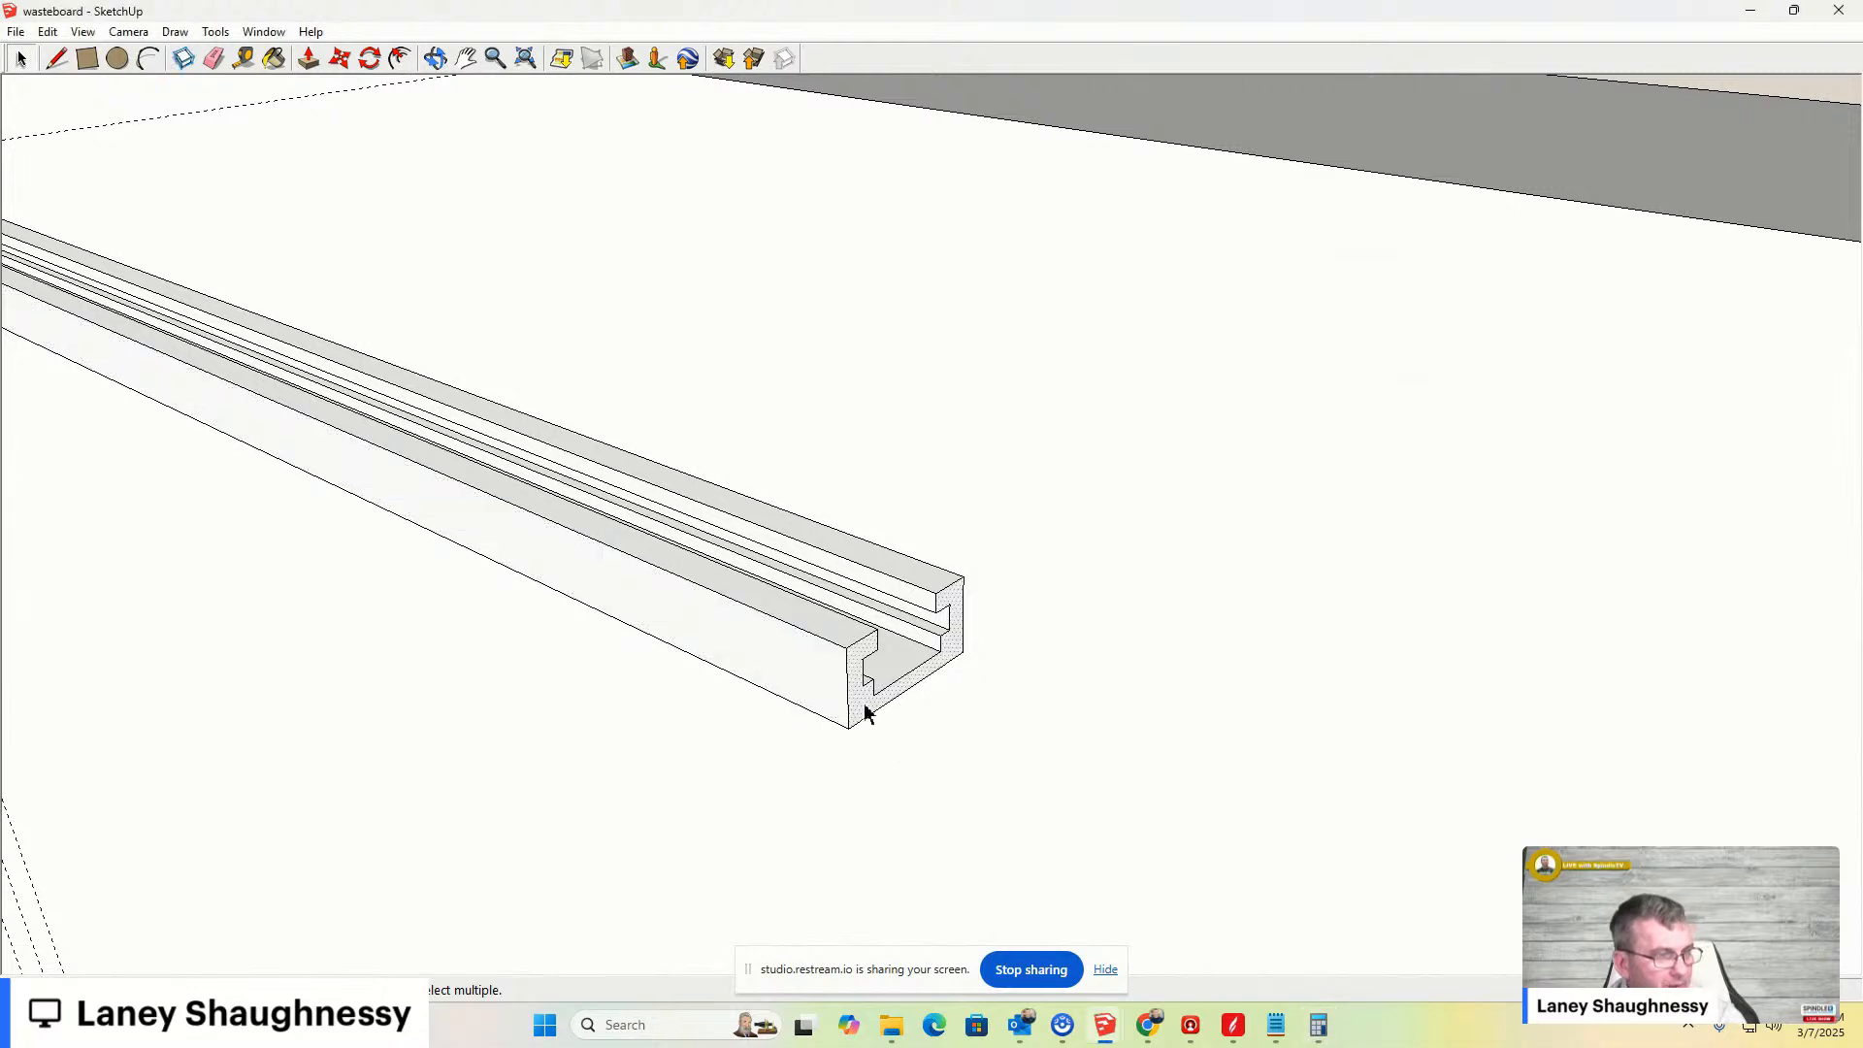
pyautogui.press('p')
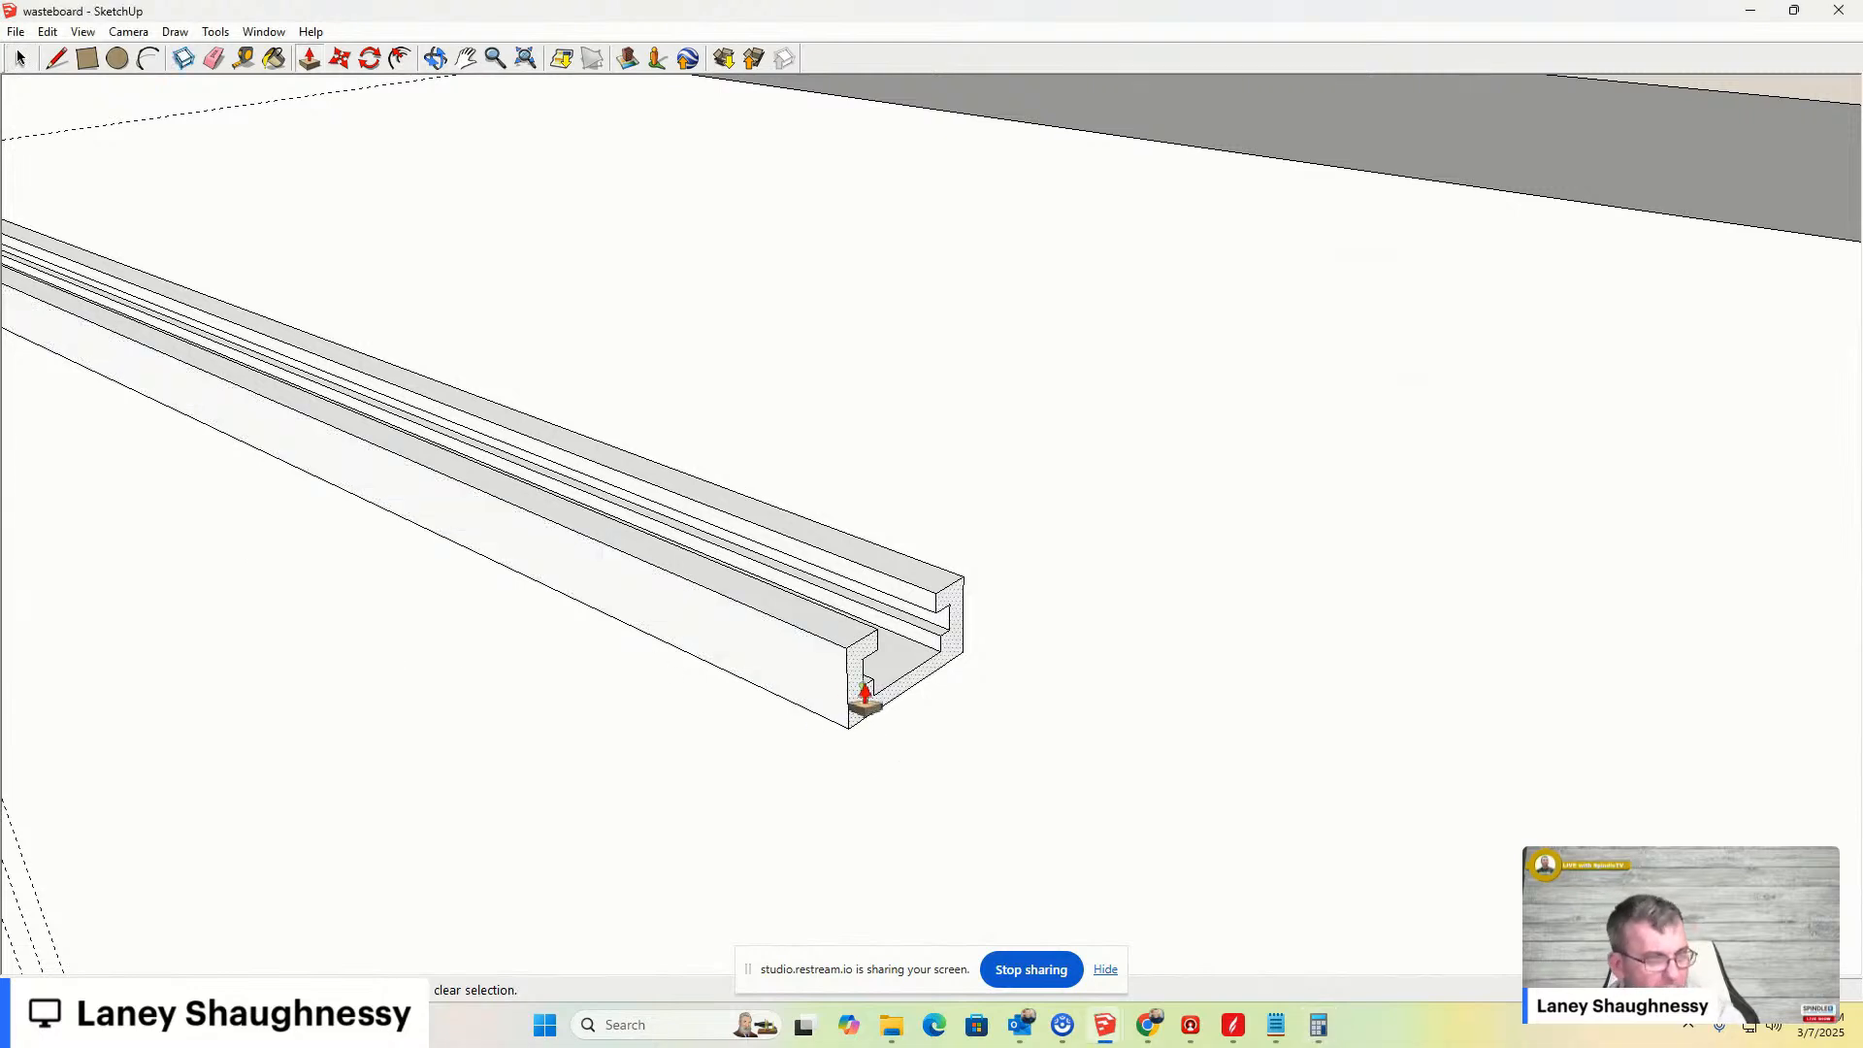
pyautogui.moveTo(859, 727); pyautogui.dragTo(968, 757)
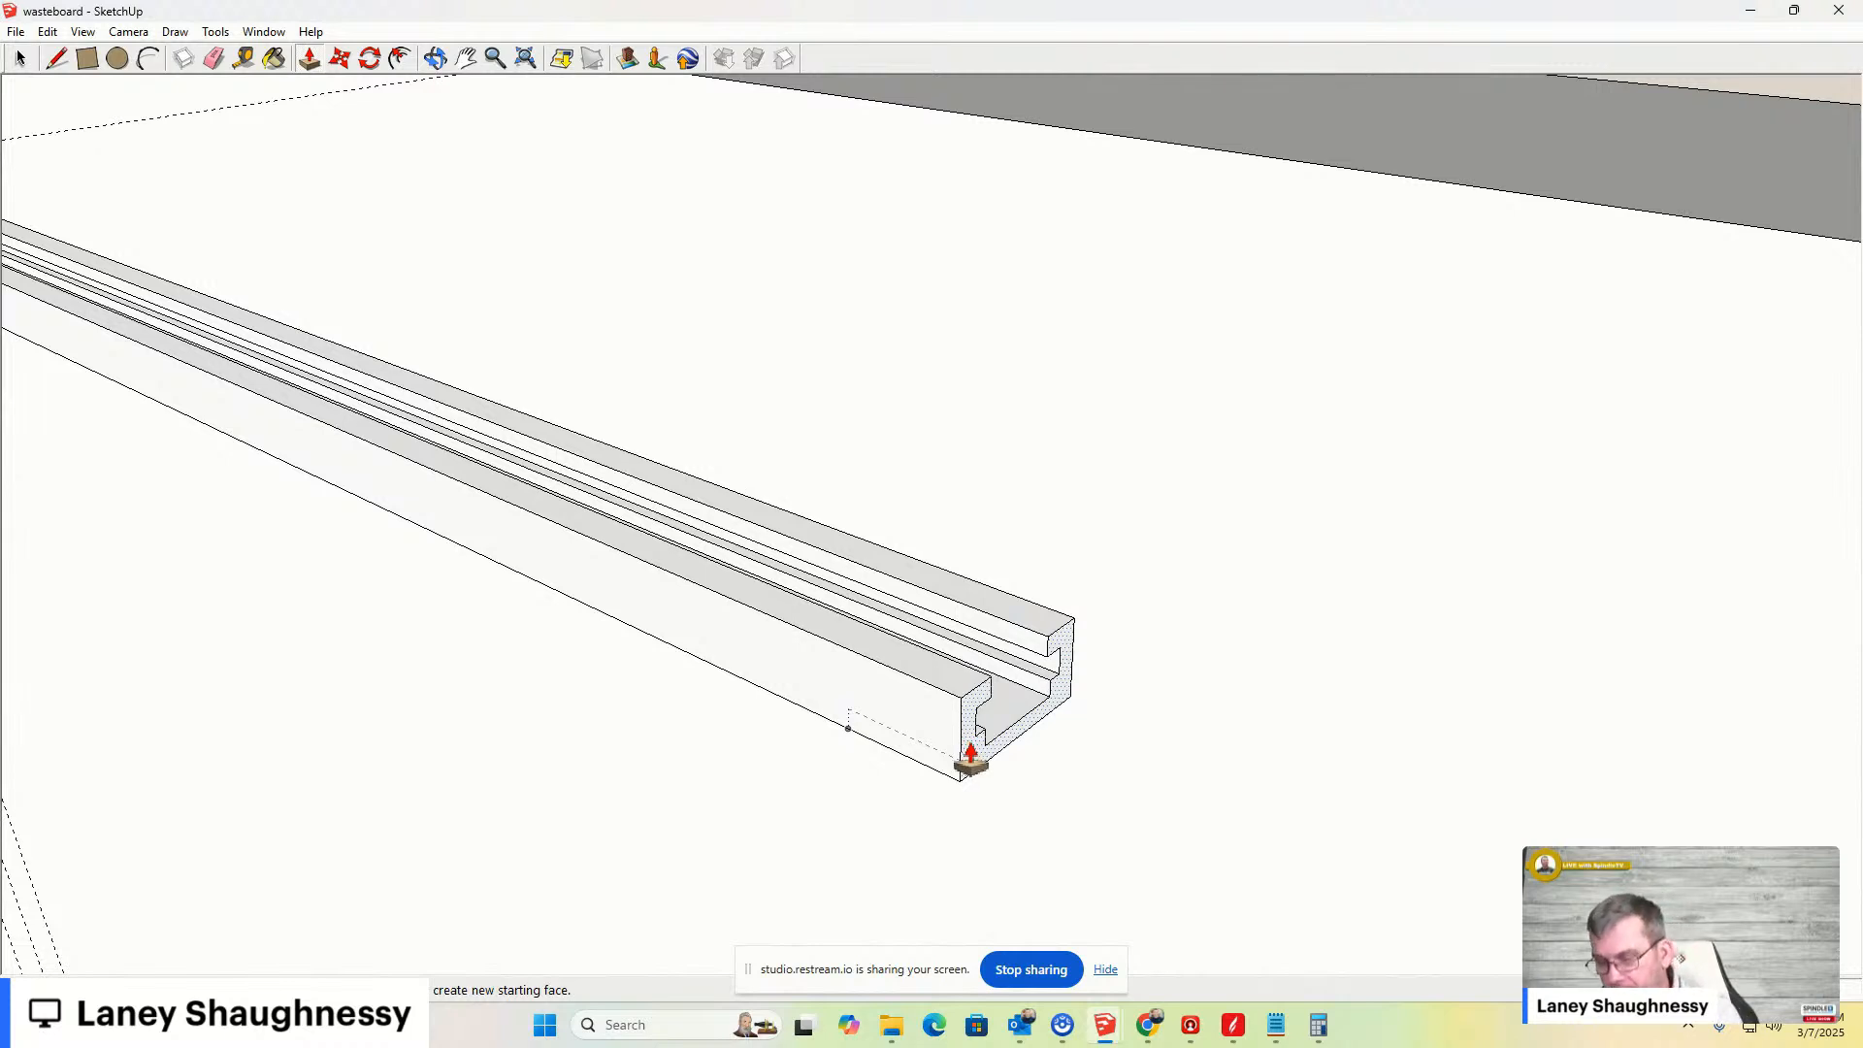
pyautogui.press('Return')
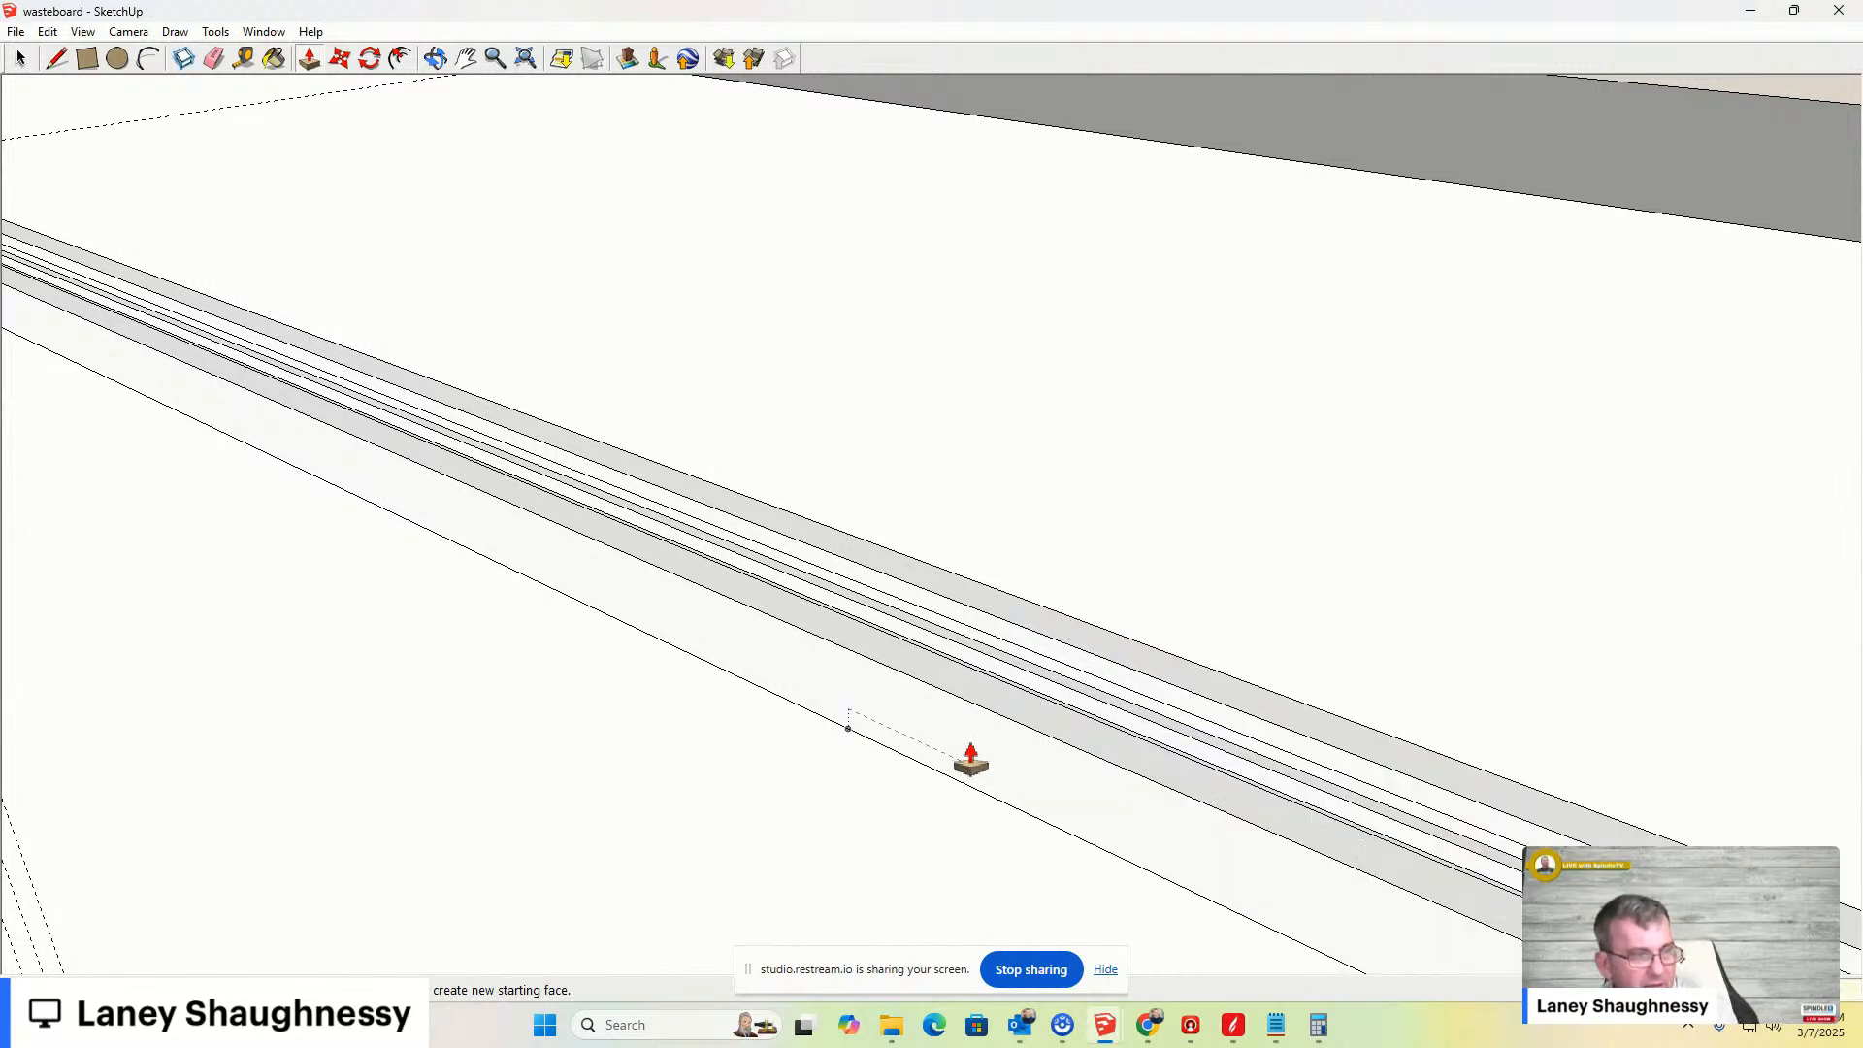
# - Measure the clamp bar's full length with the Tape Measure
pyautogui.scroll(-7, 935, 471)
pyautogui.scroll(-4, 935, 472)
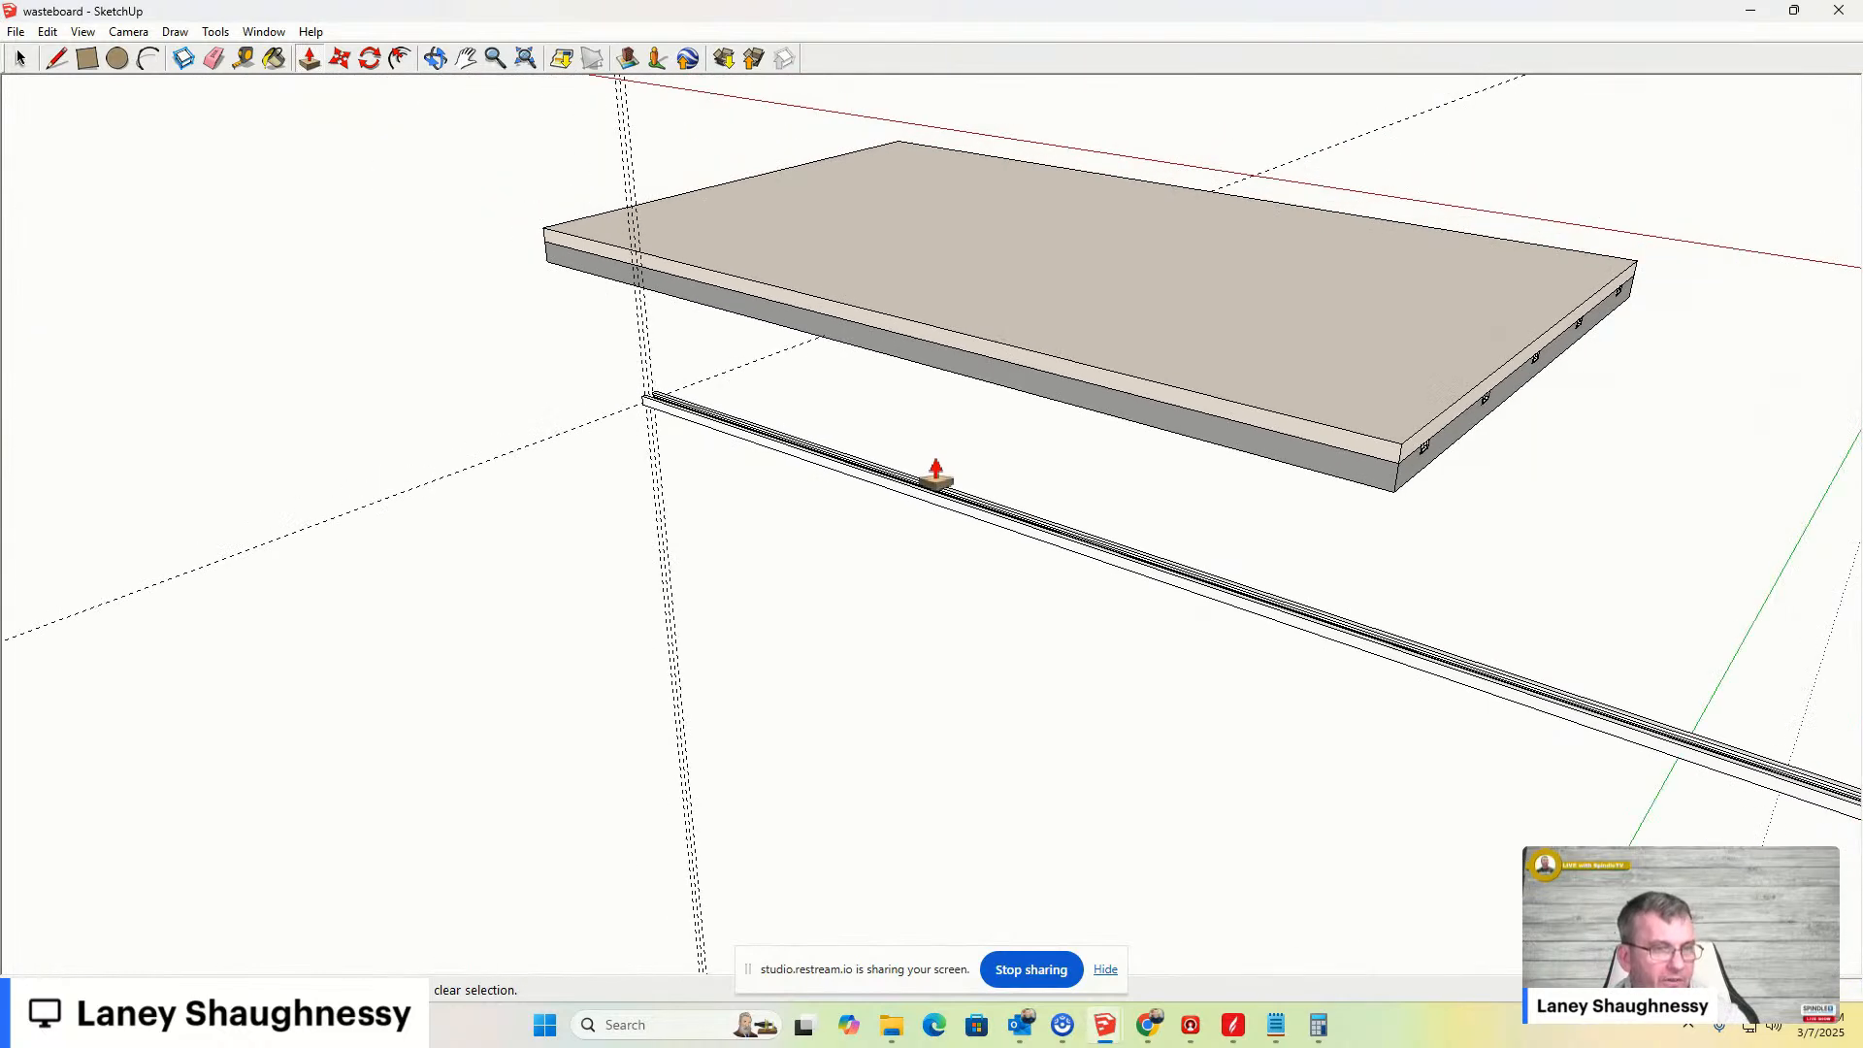
pyautogui.scroll(2, 935, 471)
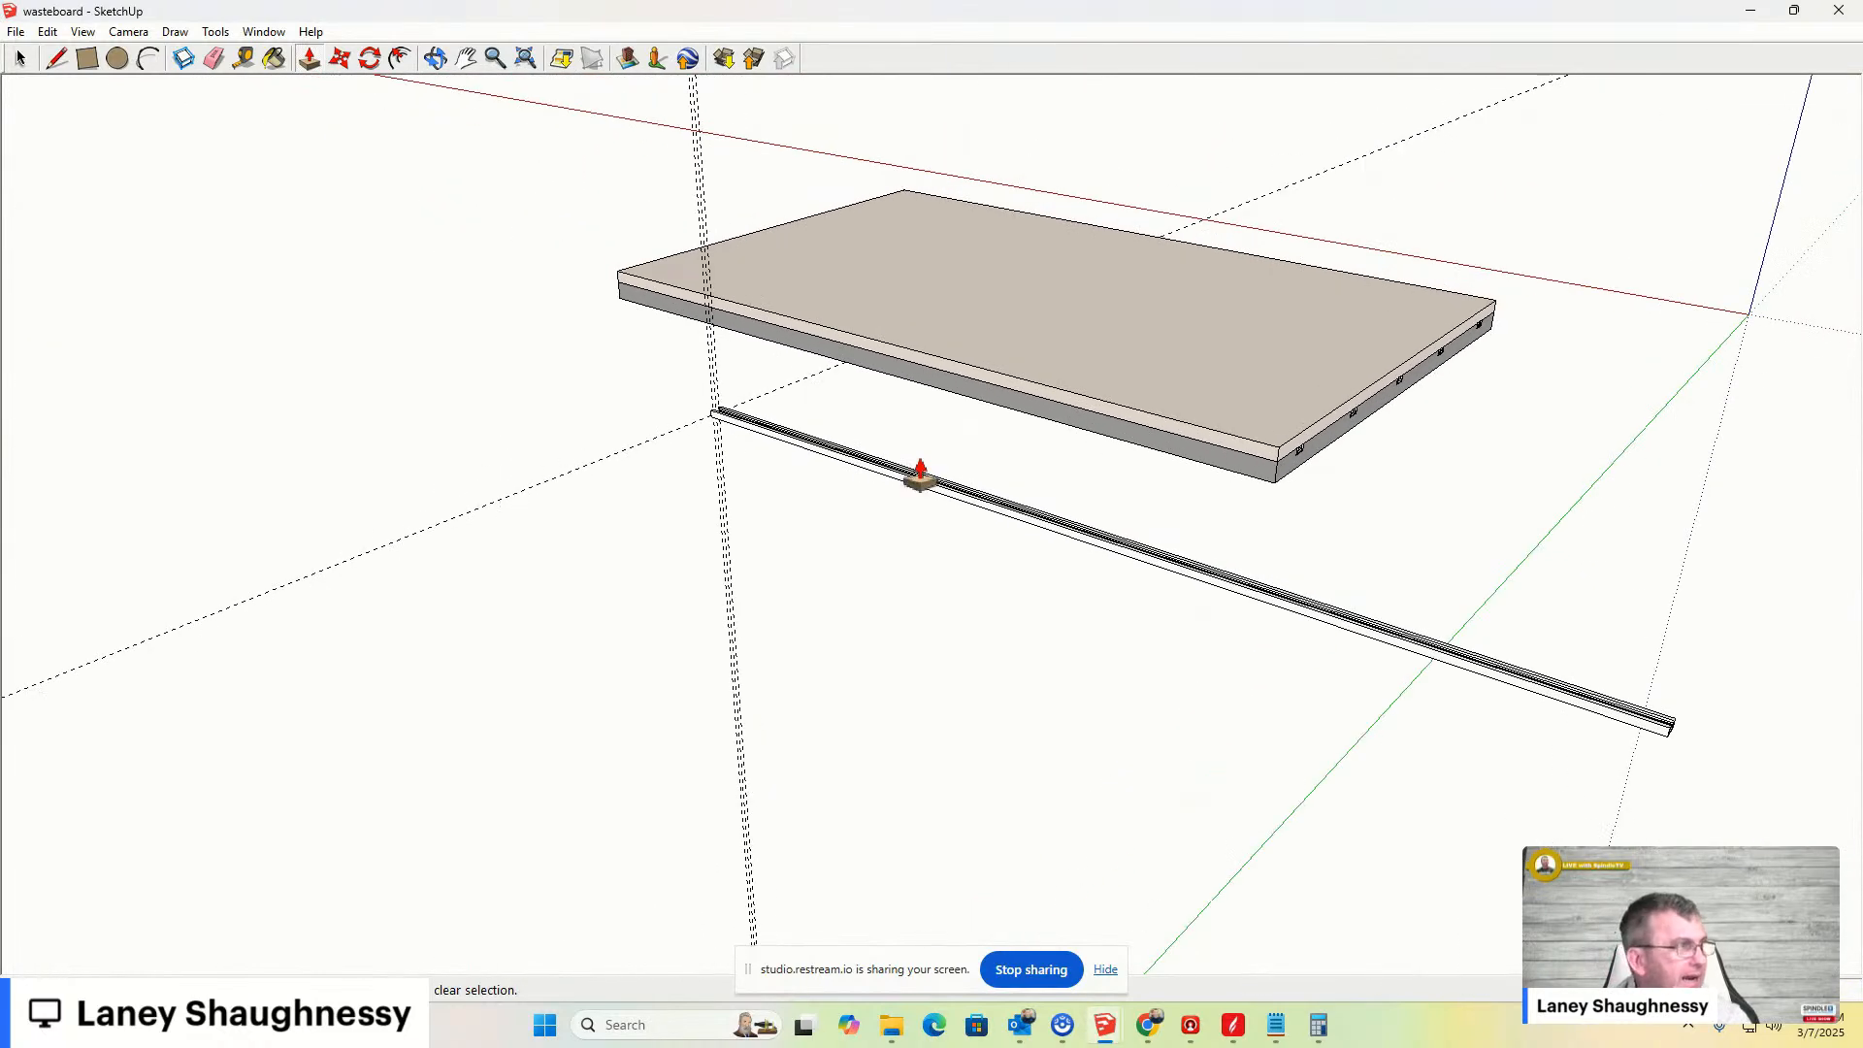
pyautogui.click(244, 58)
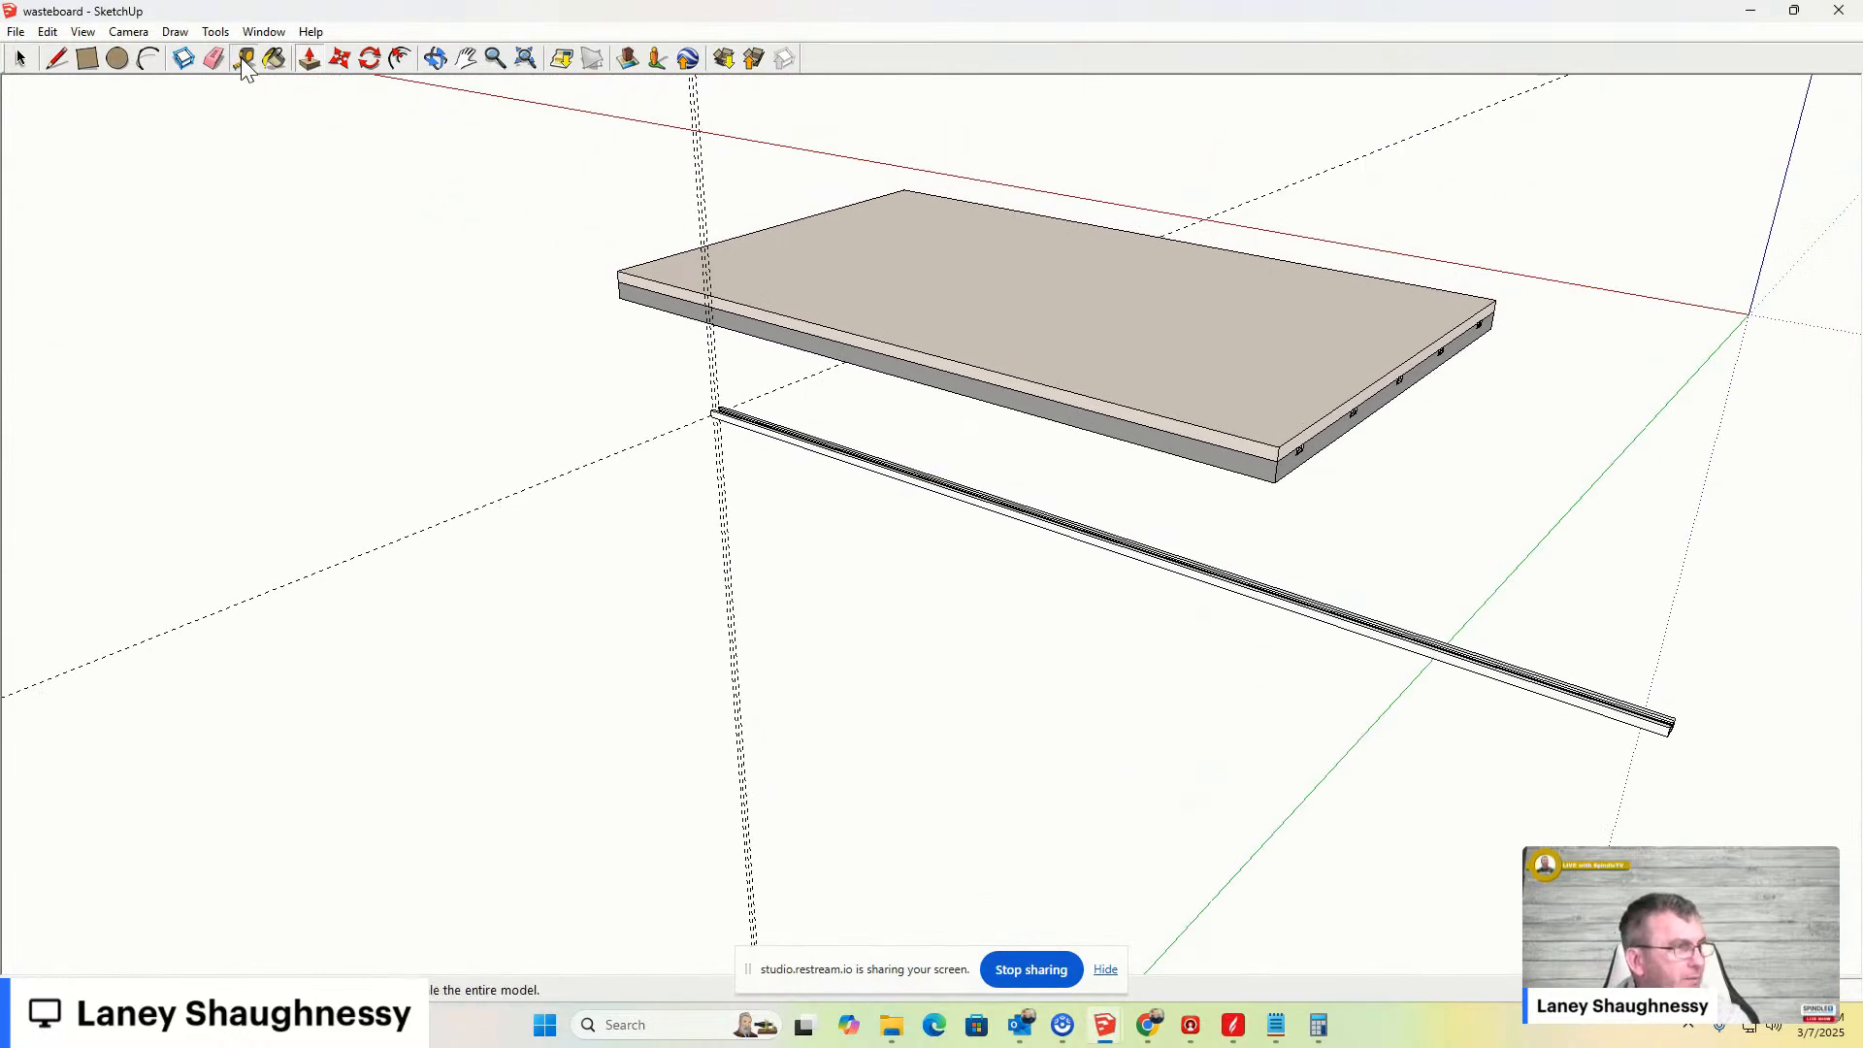
pyautogui.click(711, 390)
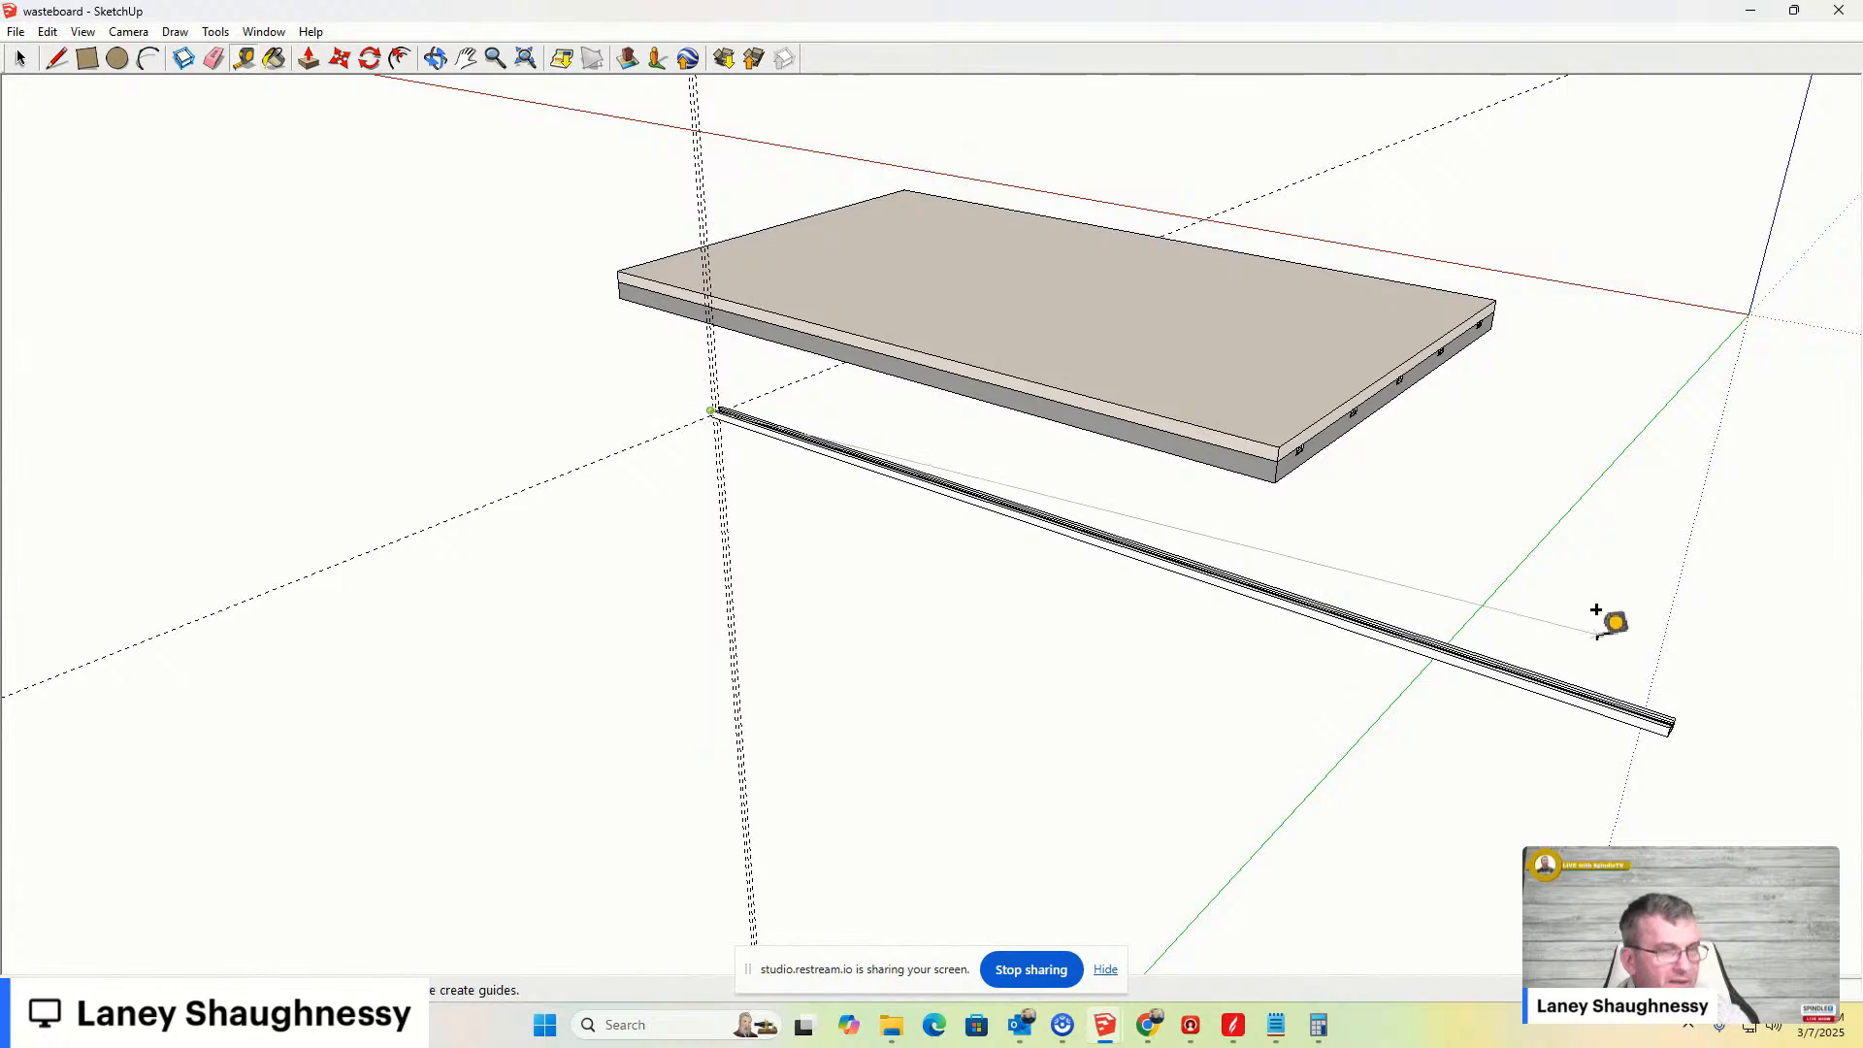
pyautogui.click(1668, 705)
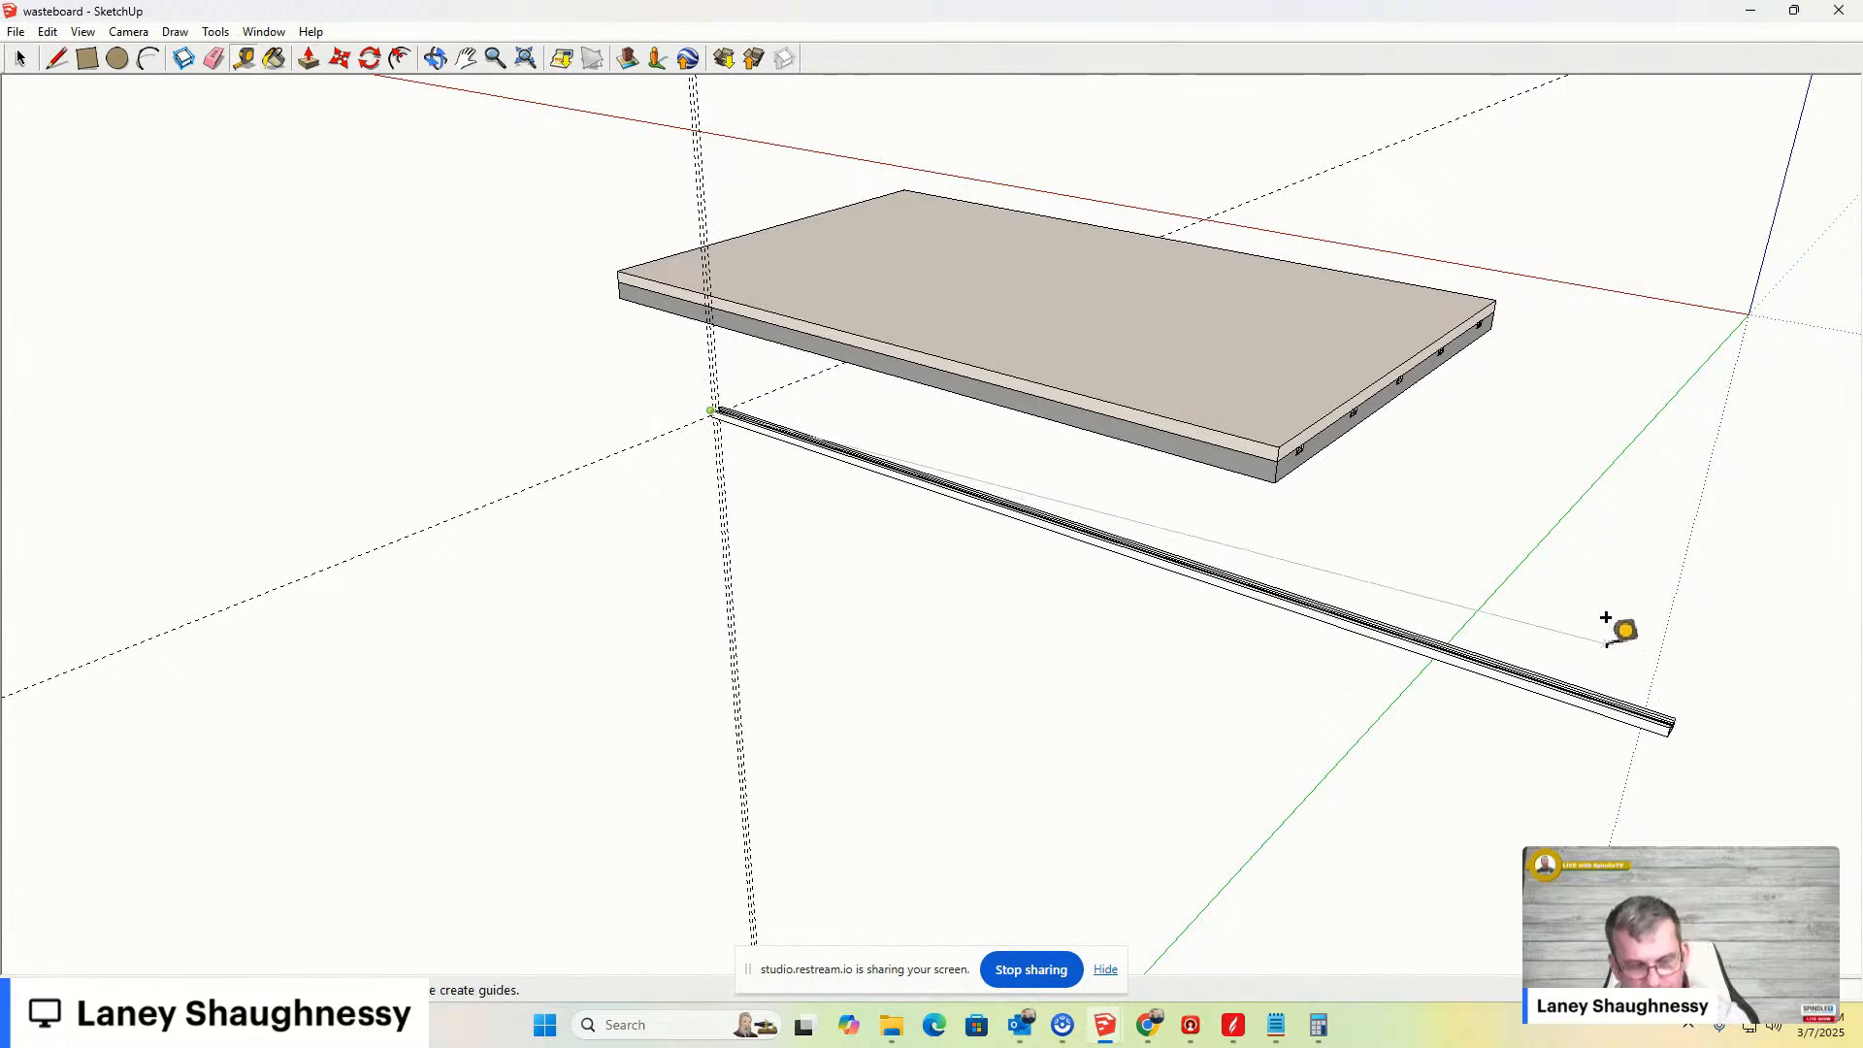
pyautogui.press('space')
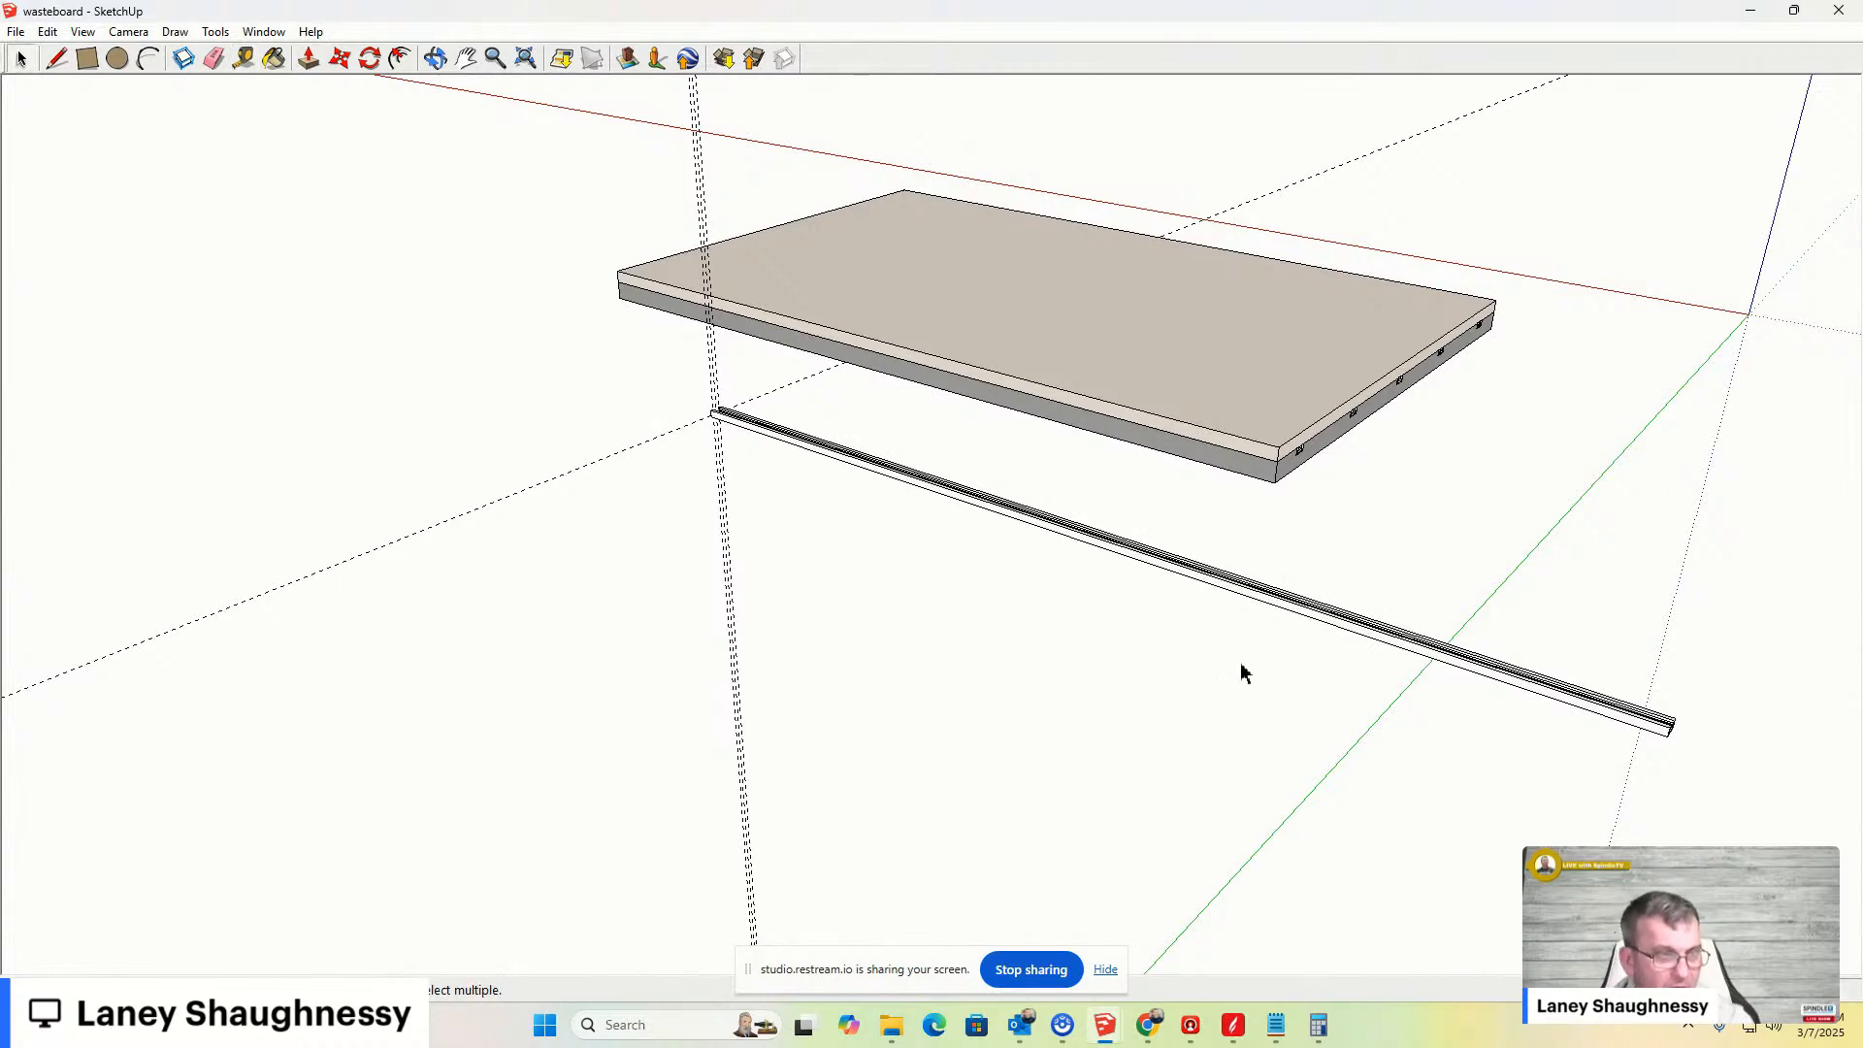
# - Delete all guide lines from the model
pyautogui.click(1247, 590)
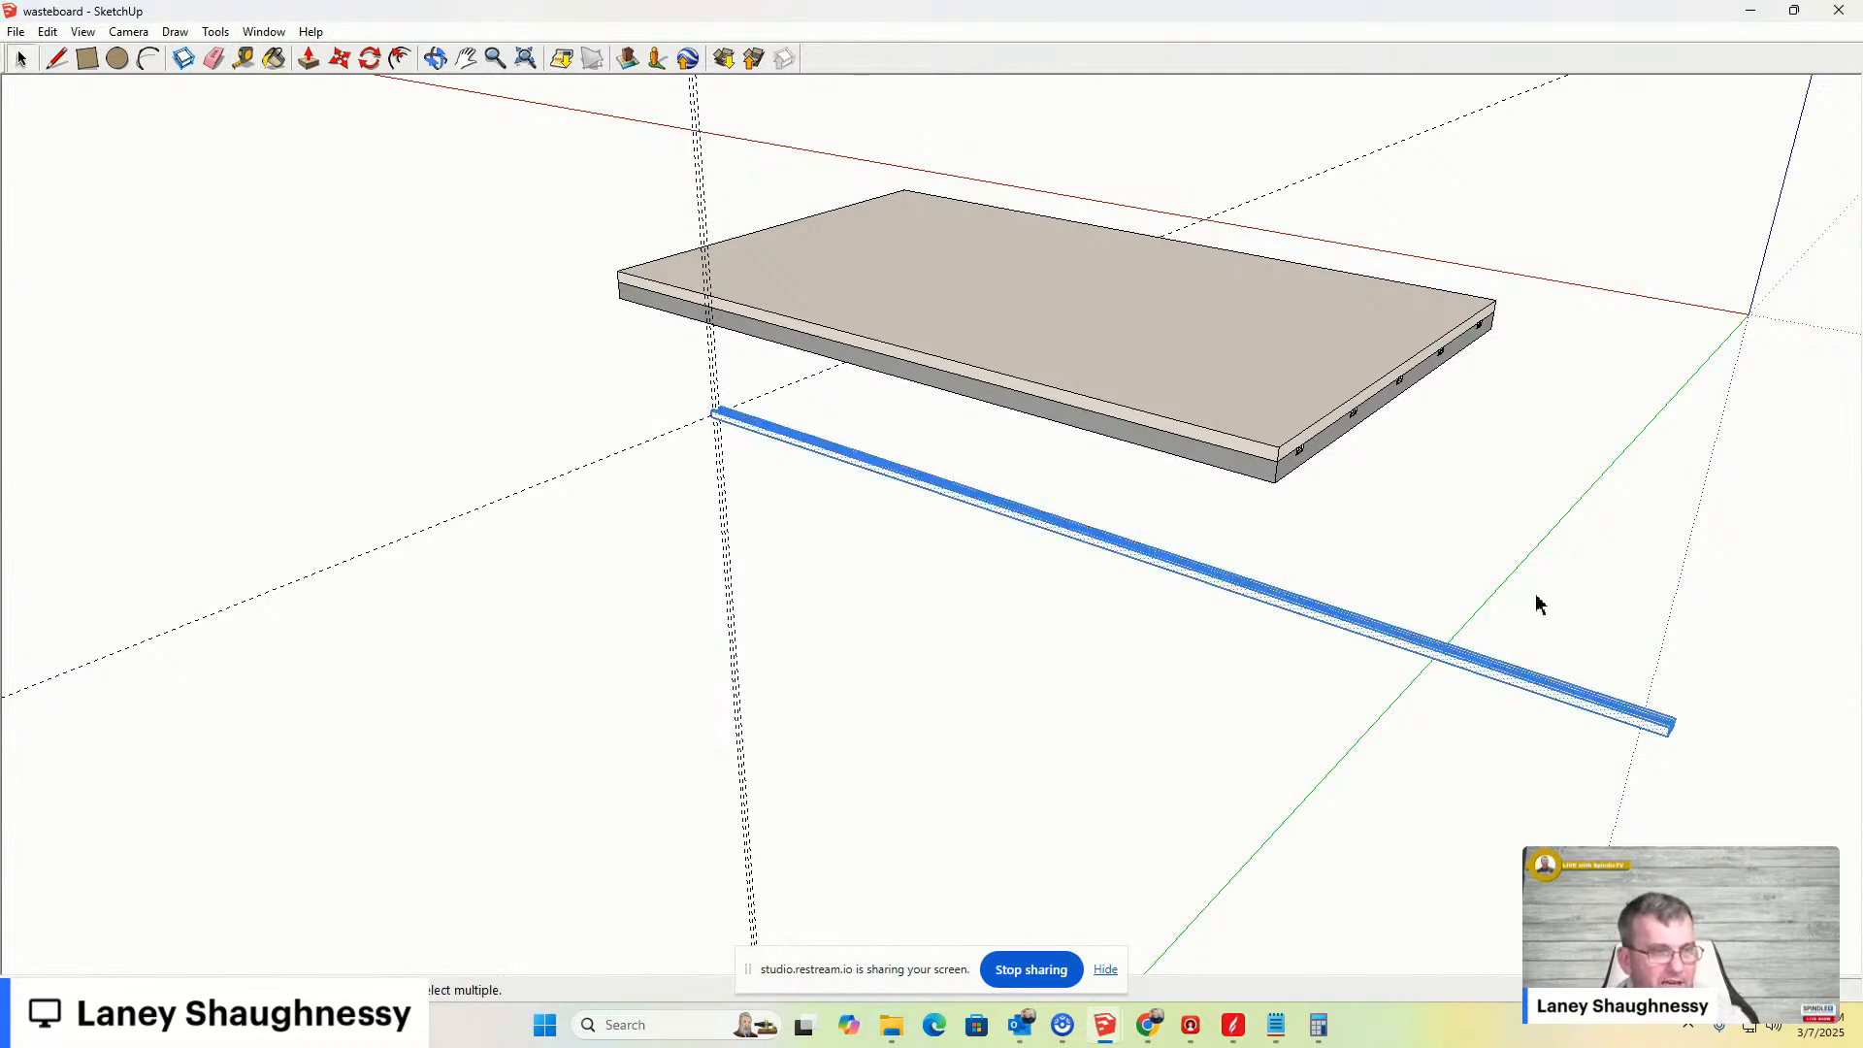
pyautogui.scroll(2, 1245, 590)
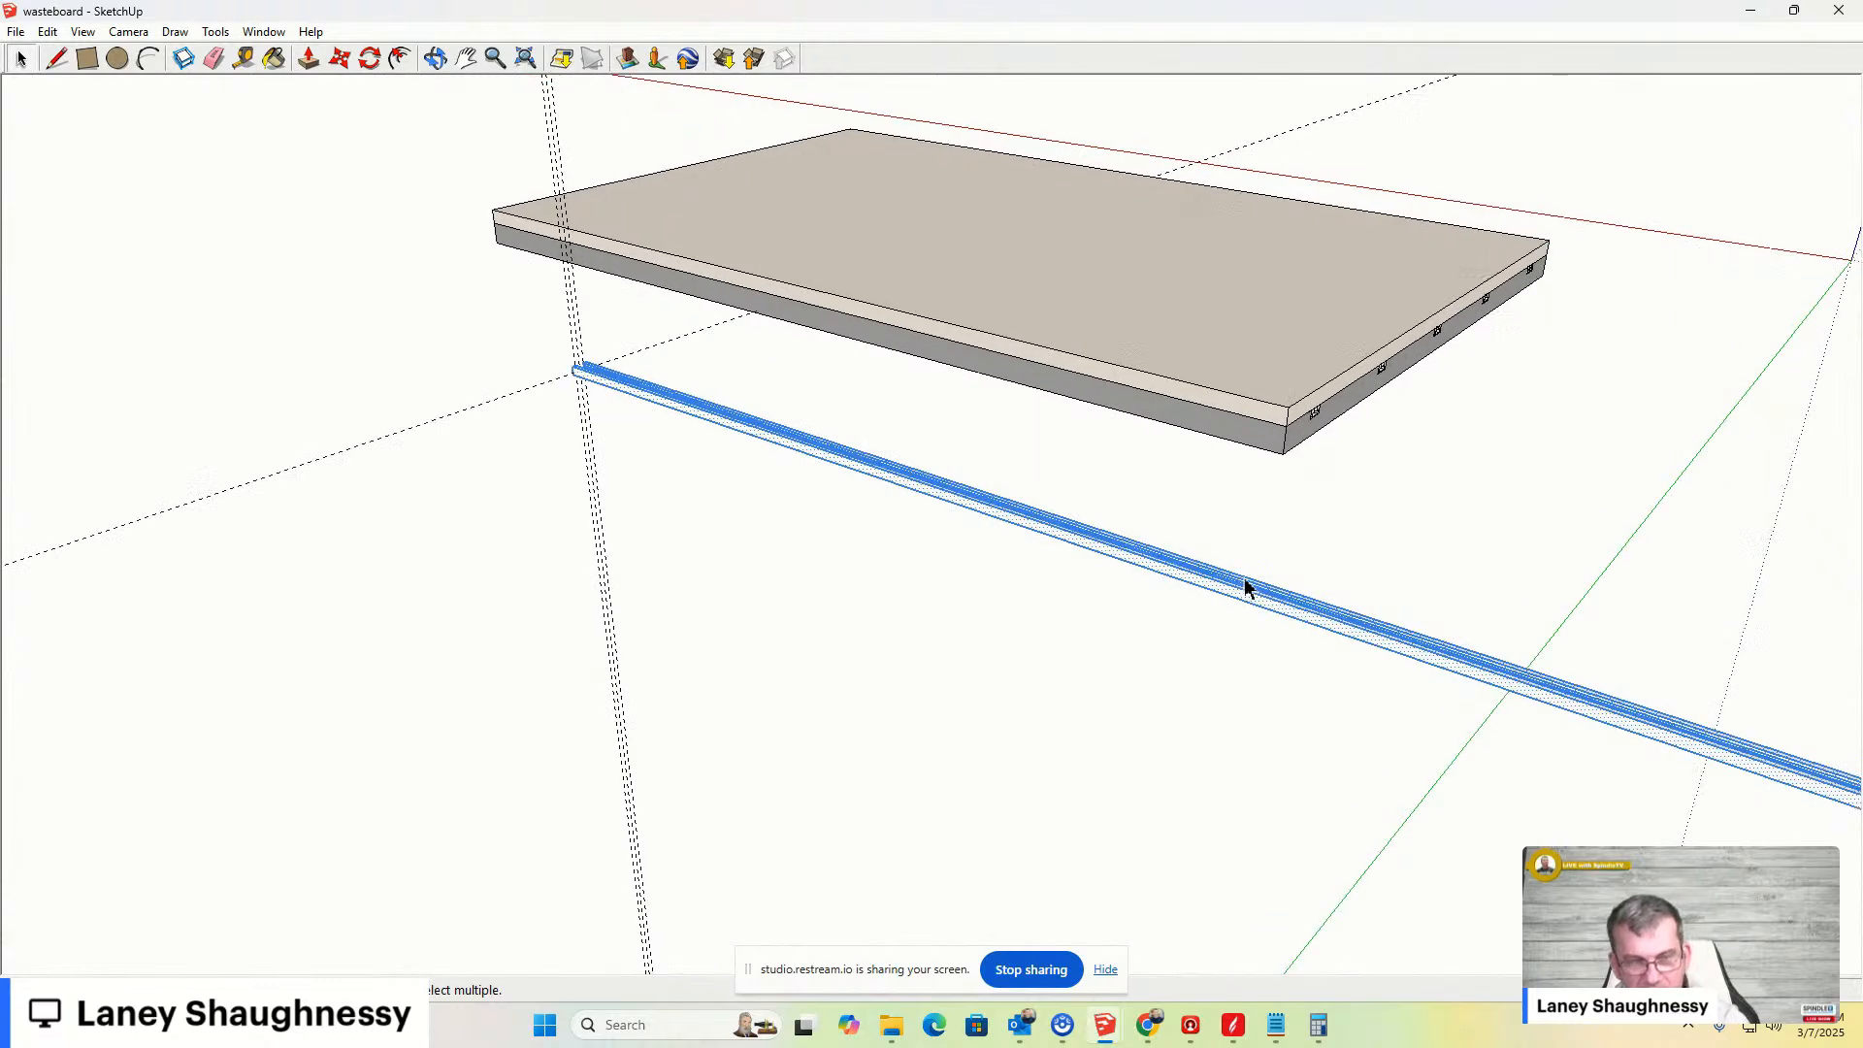
pyautogui.moveTo(1193, 579); pyautogui.dragTo(1389, 513, button='middle')
pyautogui.click(46, 32)
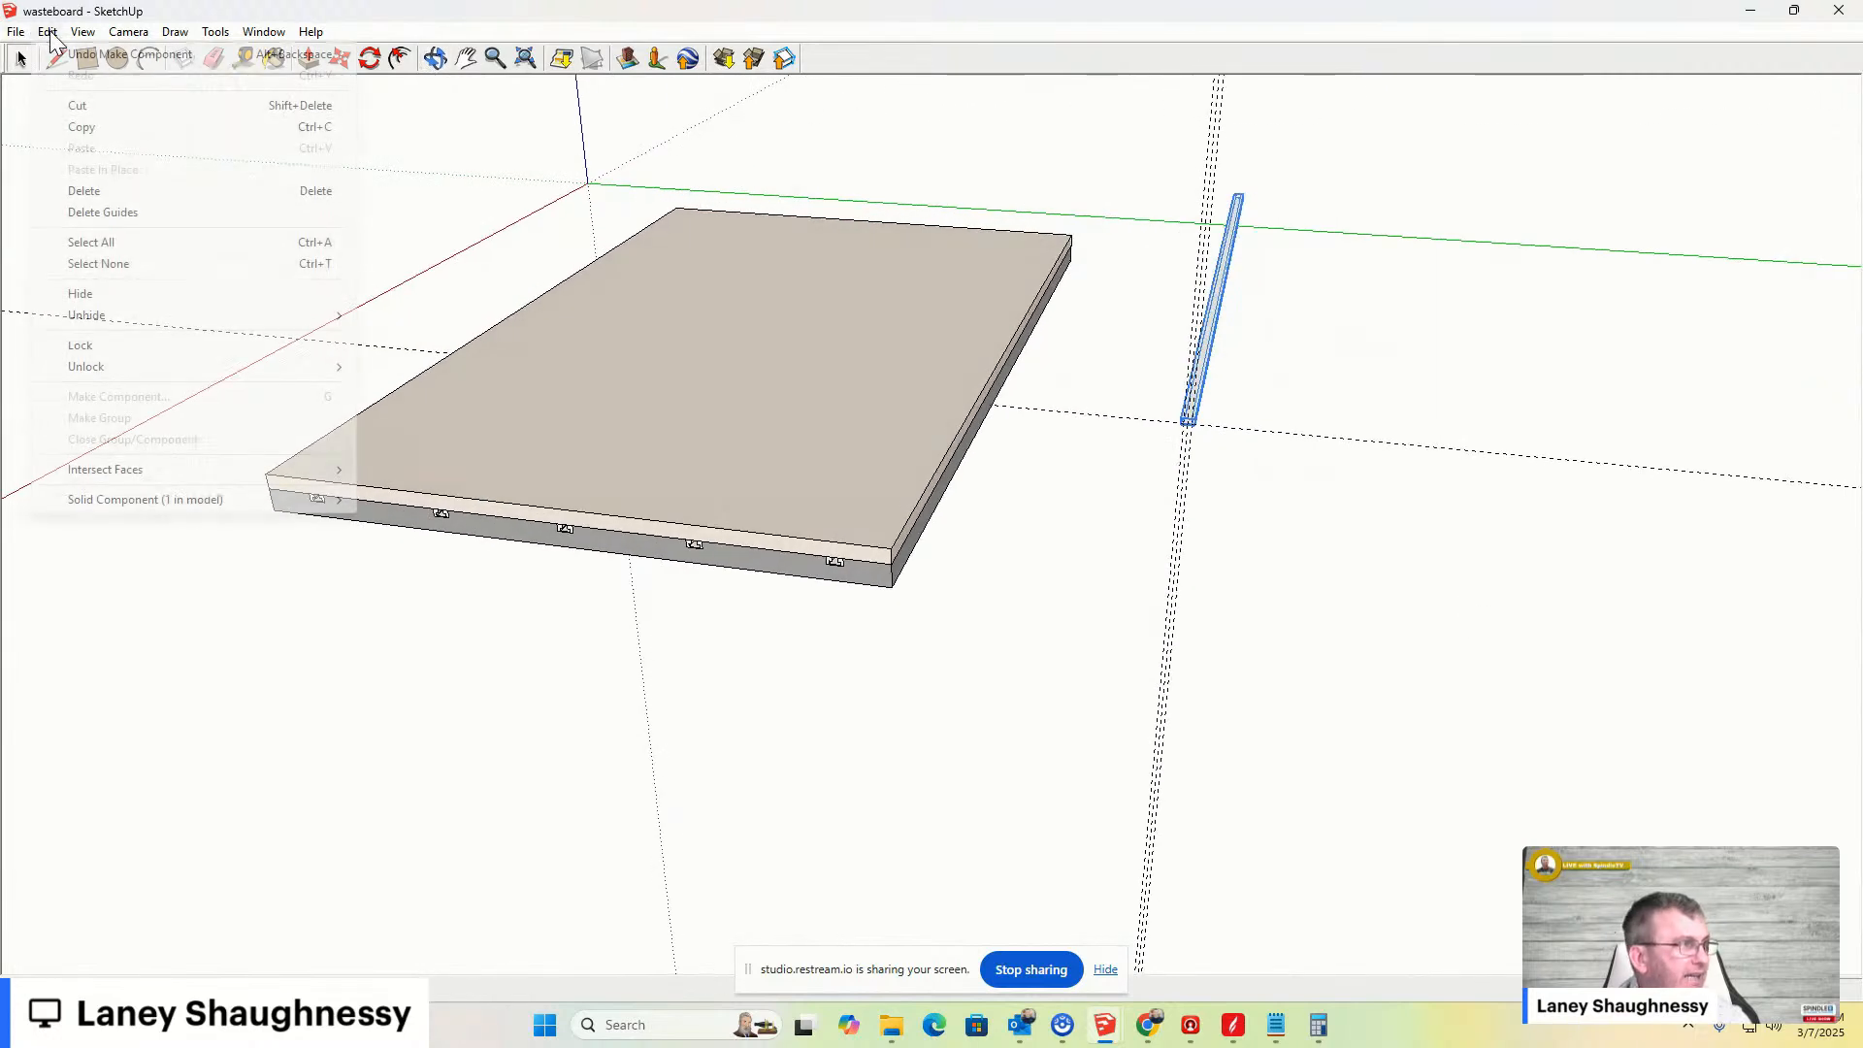
pyautogui.click(85, 211)
# - Move the clamp bar onto the wasteboard, placing its end at the board's front top corner along the edge
pyautogui.scroll(3, 1227, 416)
pyautogui.click(1200, 485)
pyautogui.scroll(3, 1164, 427)
pyautogui.scroll(-5, 1176, 427)
pyautogui.scroll(4, 1177, 419)
pyautogui.click(1176, 411)
pyautogui.press('m')
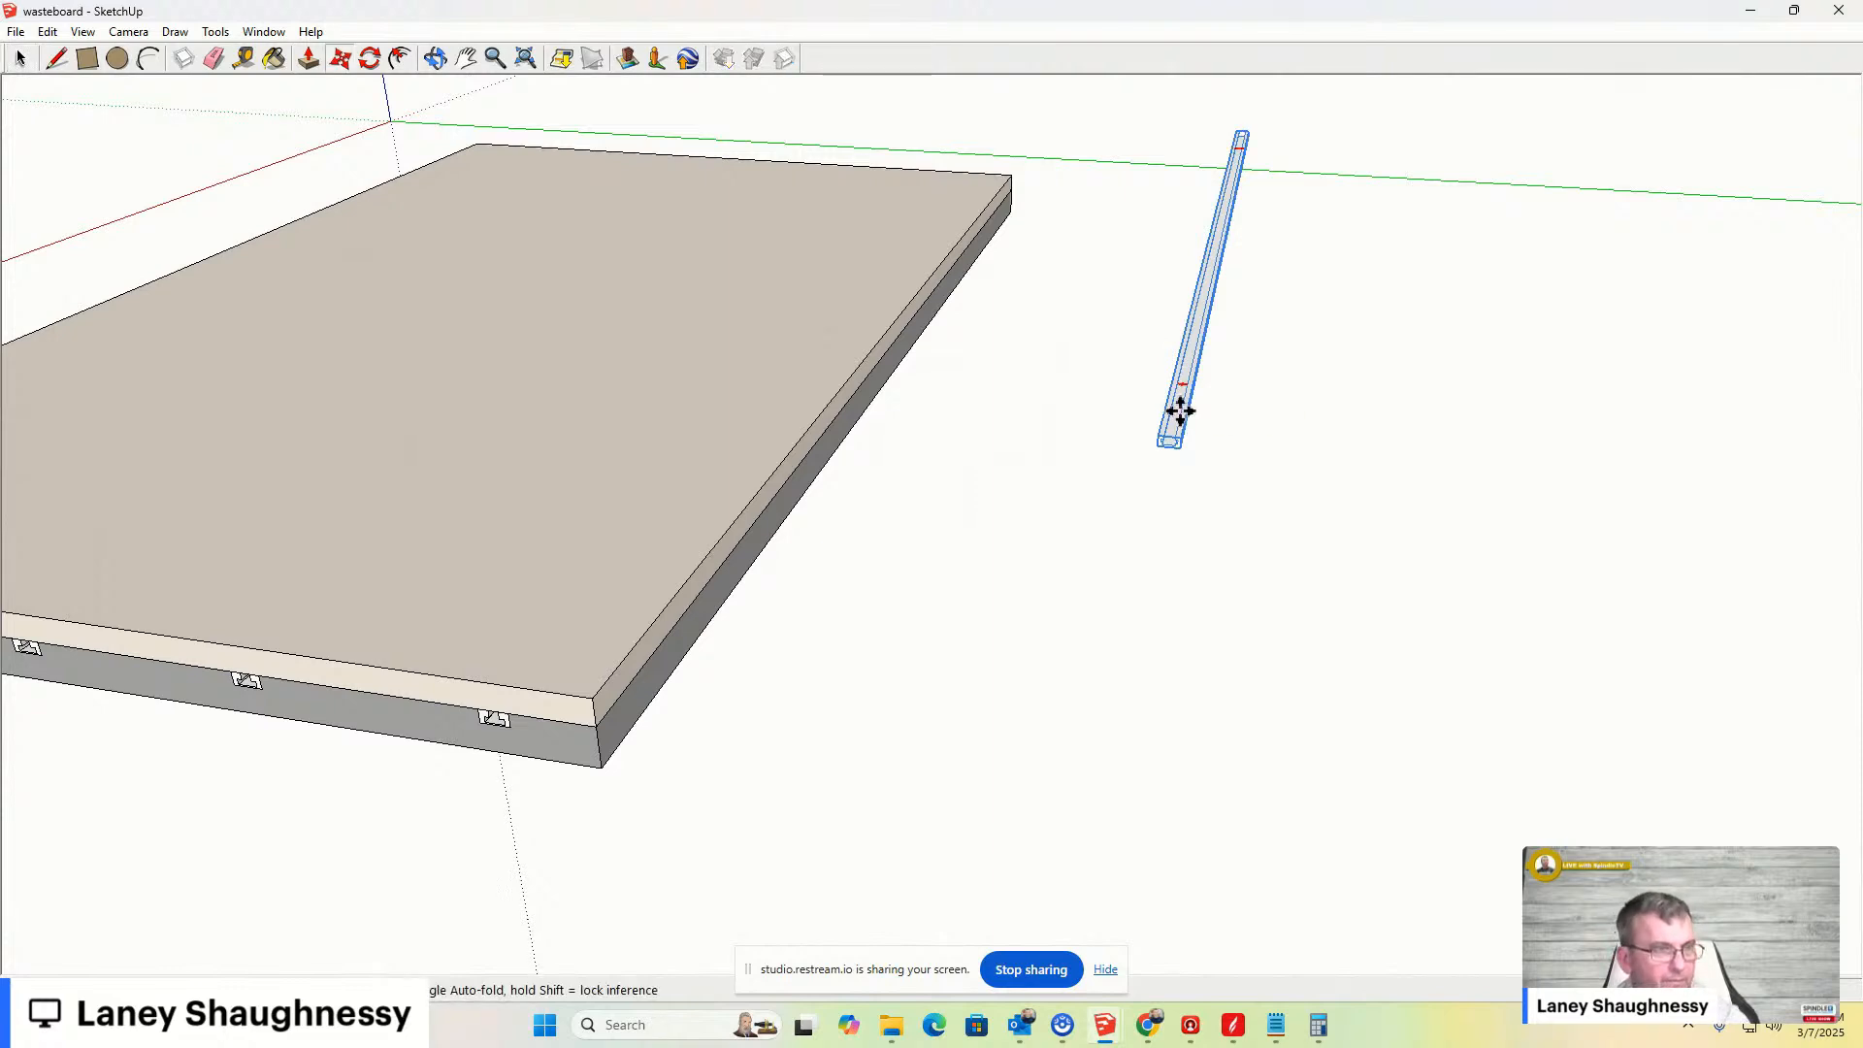
pyautogui.click(1180, 411)
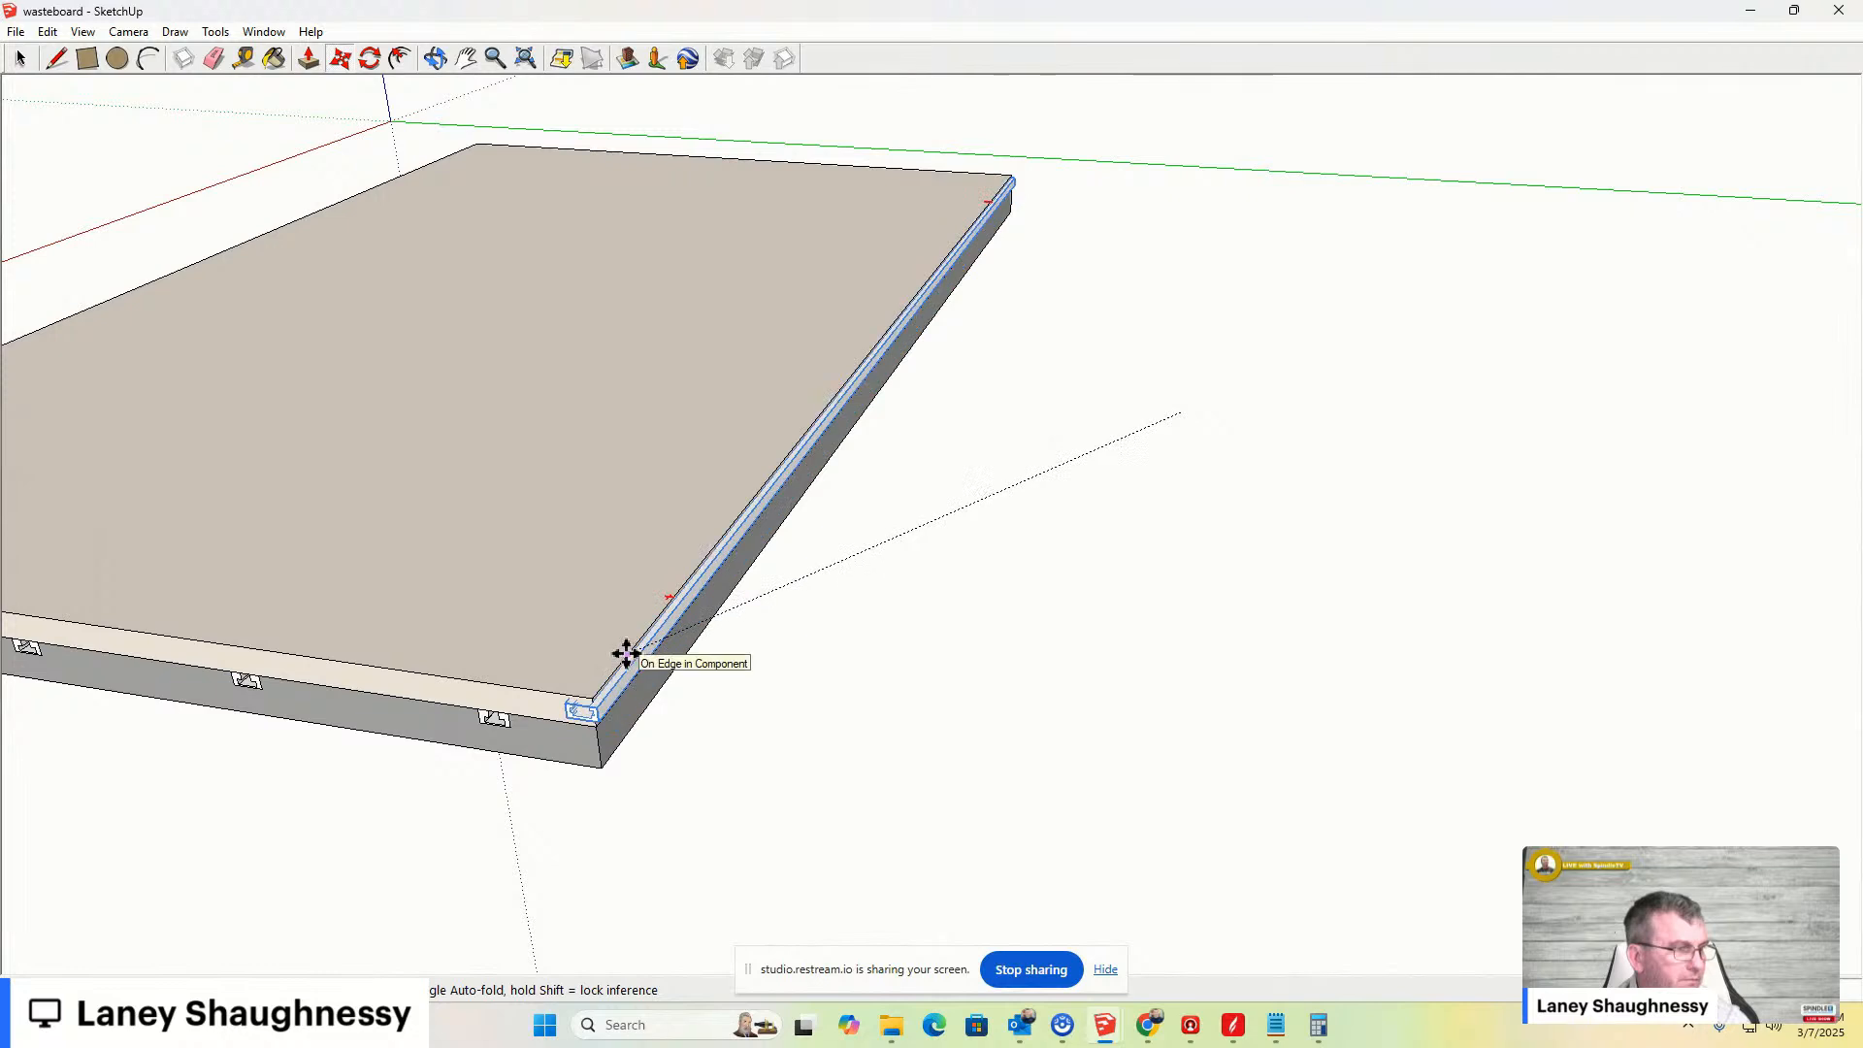
pyautogui.click(590, 697)
pyautogui.scroll(5, 582, 694)
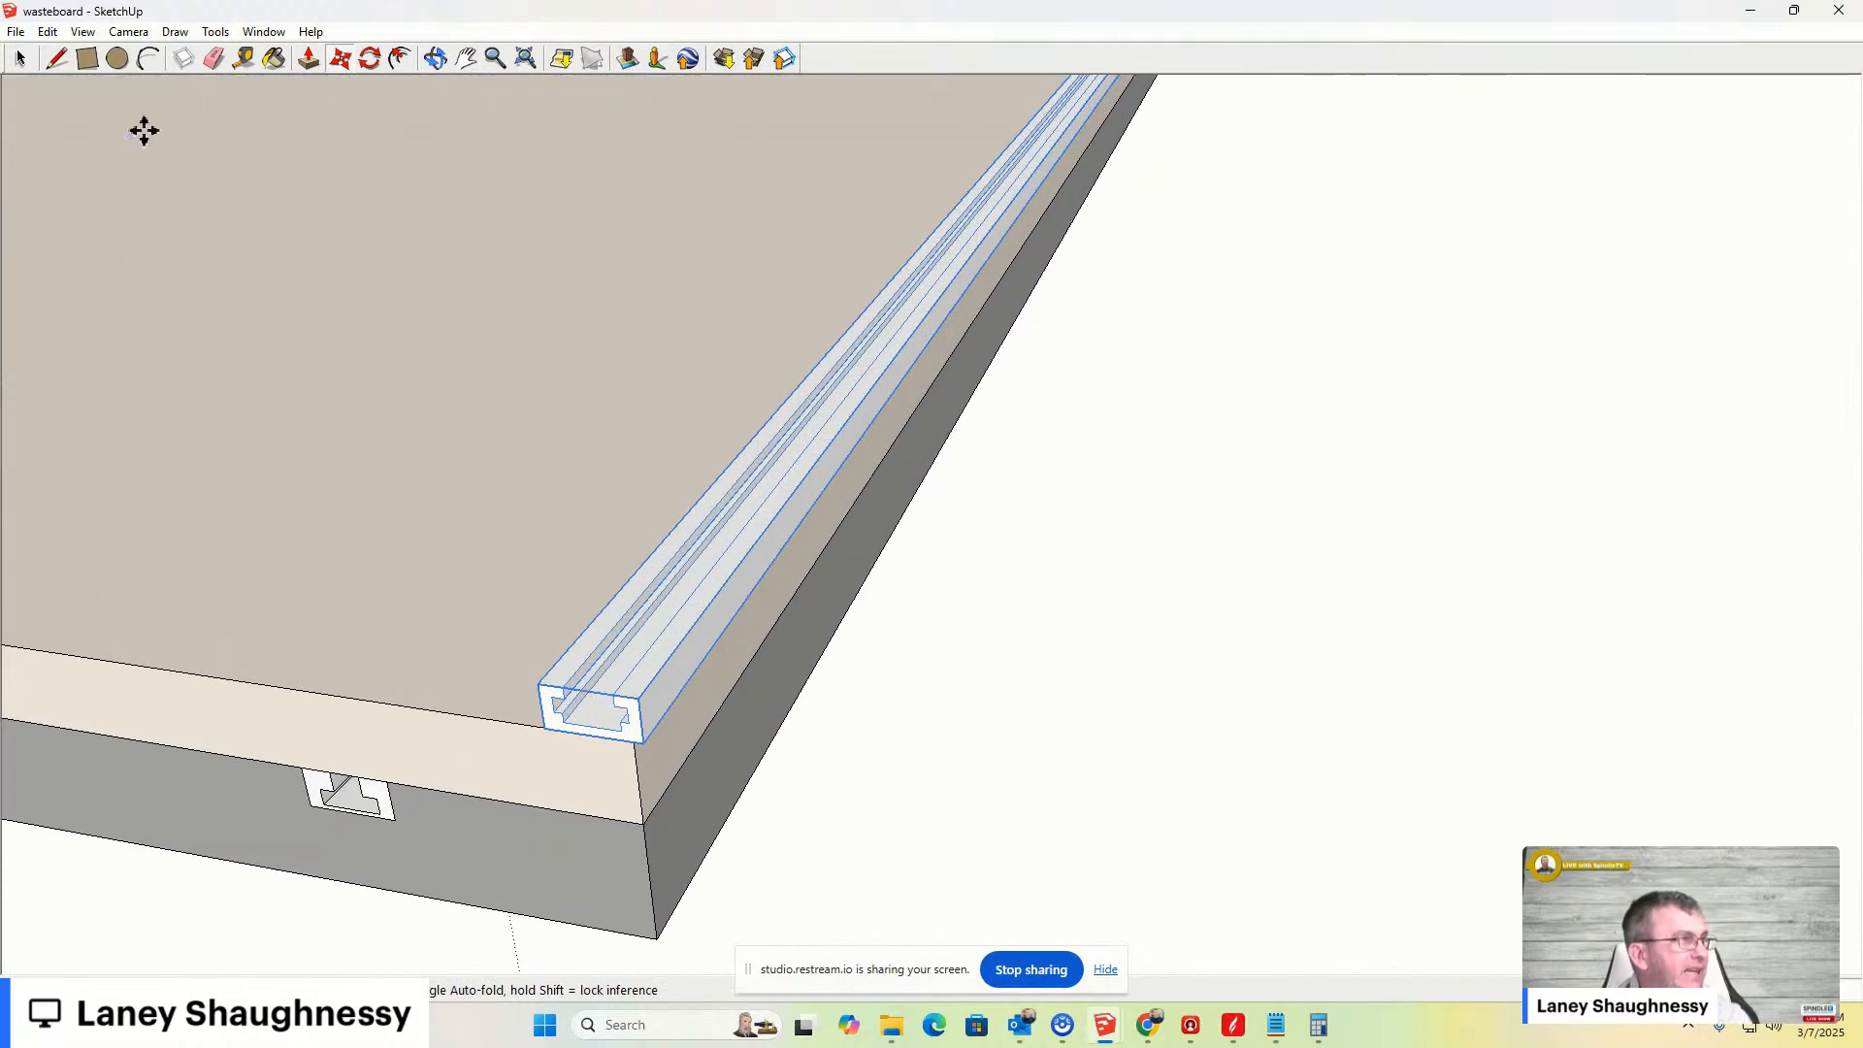
# - Paint the clamp bar with a metallic material using the Paint Bucket
pyautogui.click(273, 60)
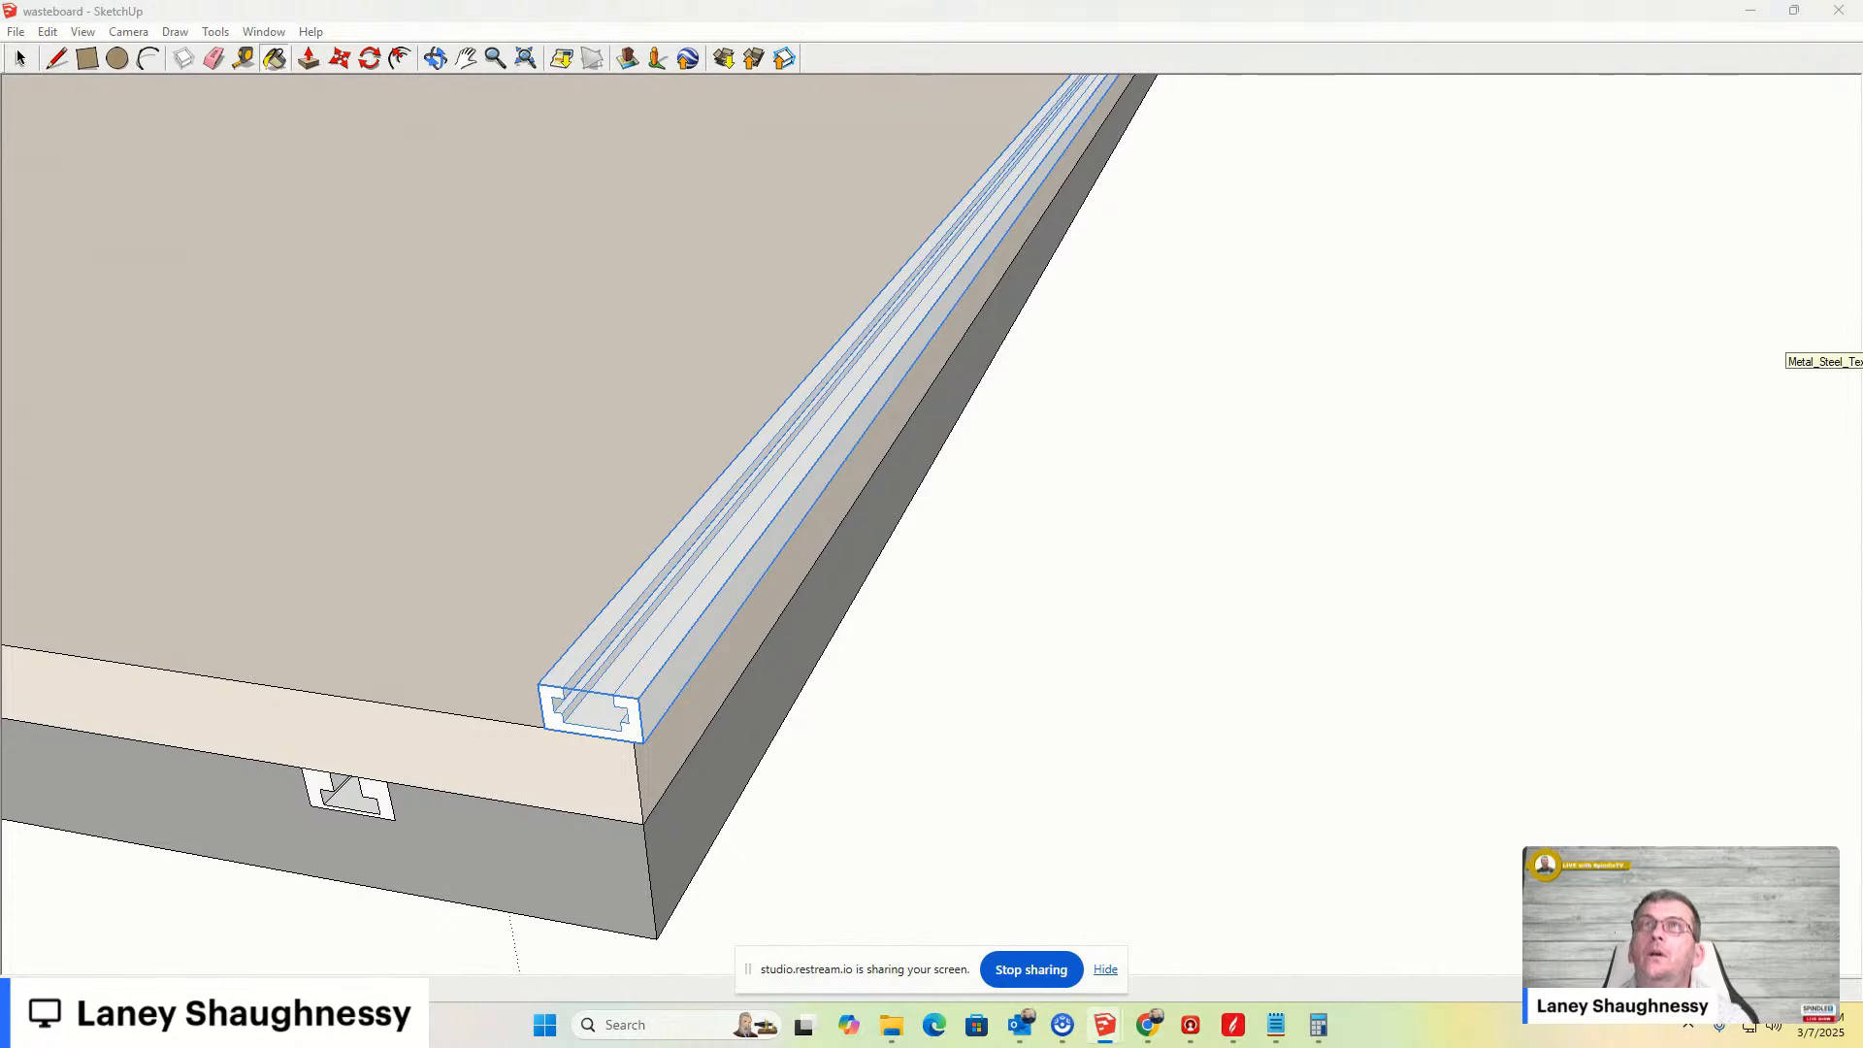
pyautogui.click(715, 573)
pyautogui.scroll(-3, 625, 640)
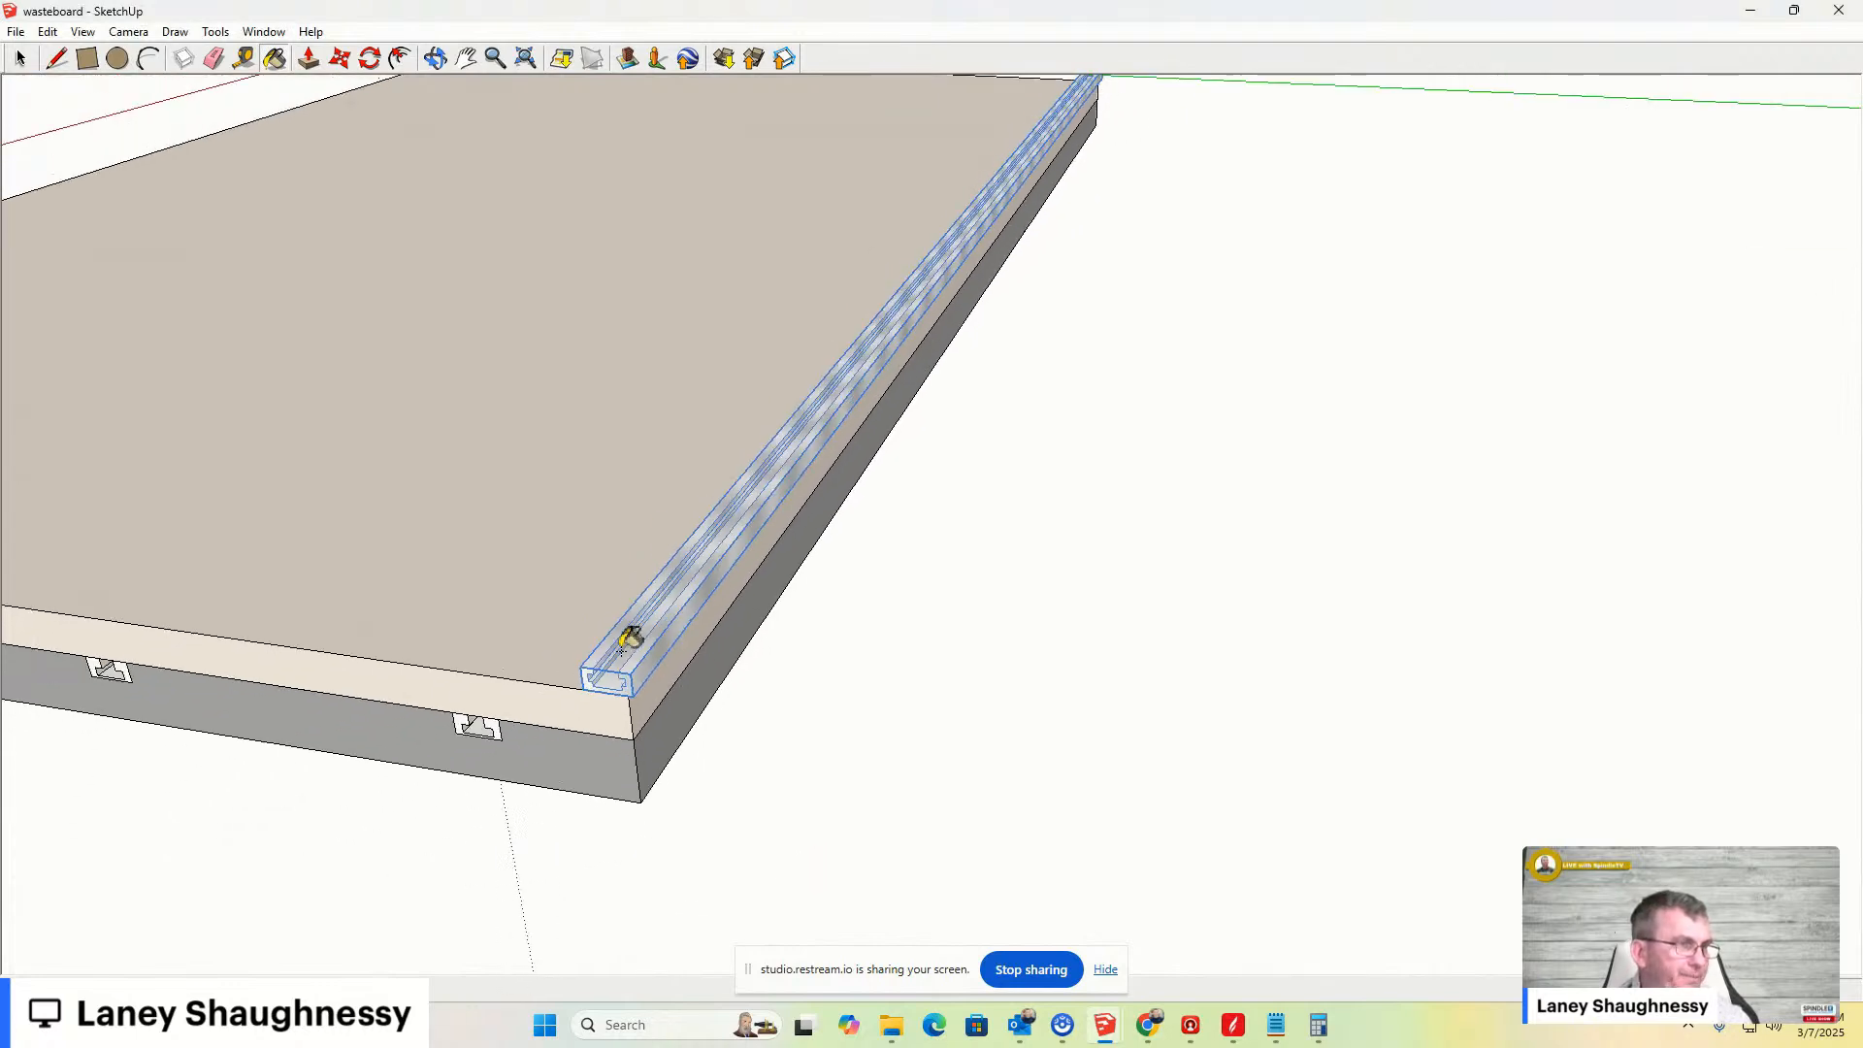
pyautogui.moveTo(631, 642); pyautogui.dragTo(1316, 542, button='middle')
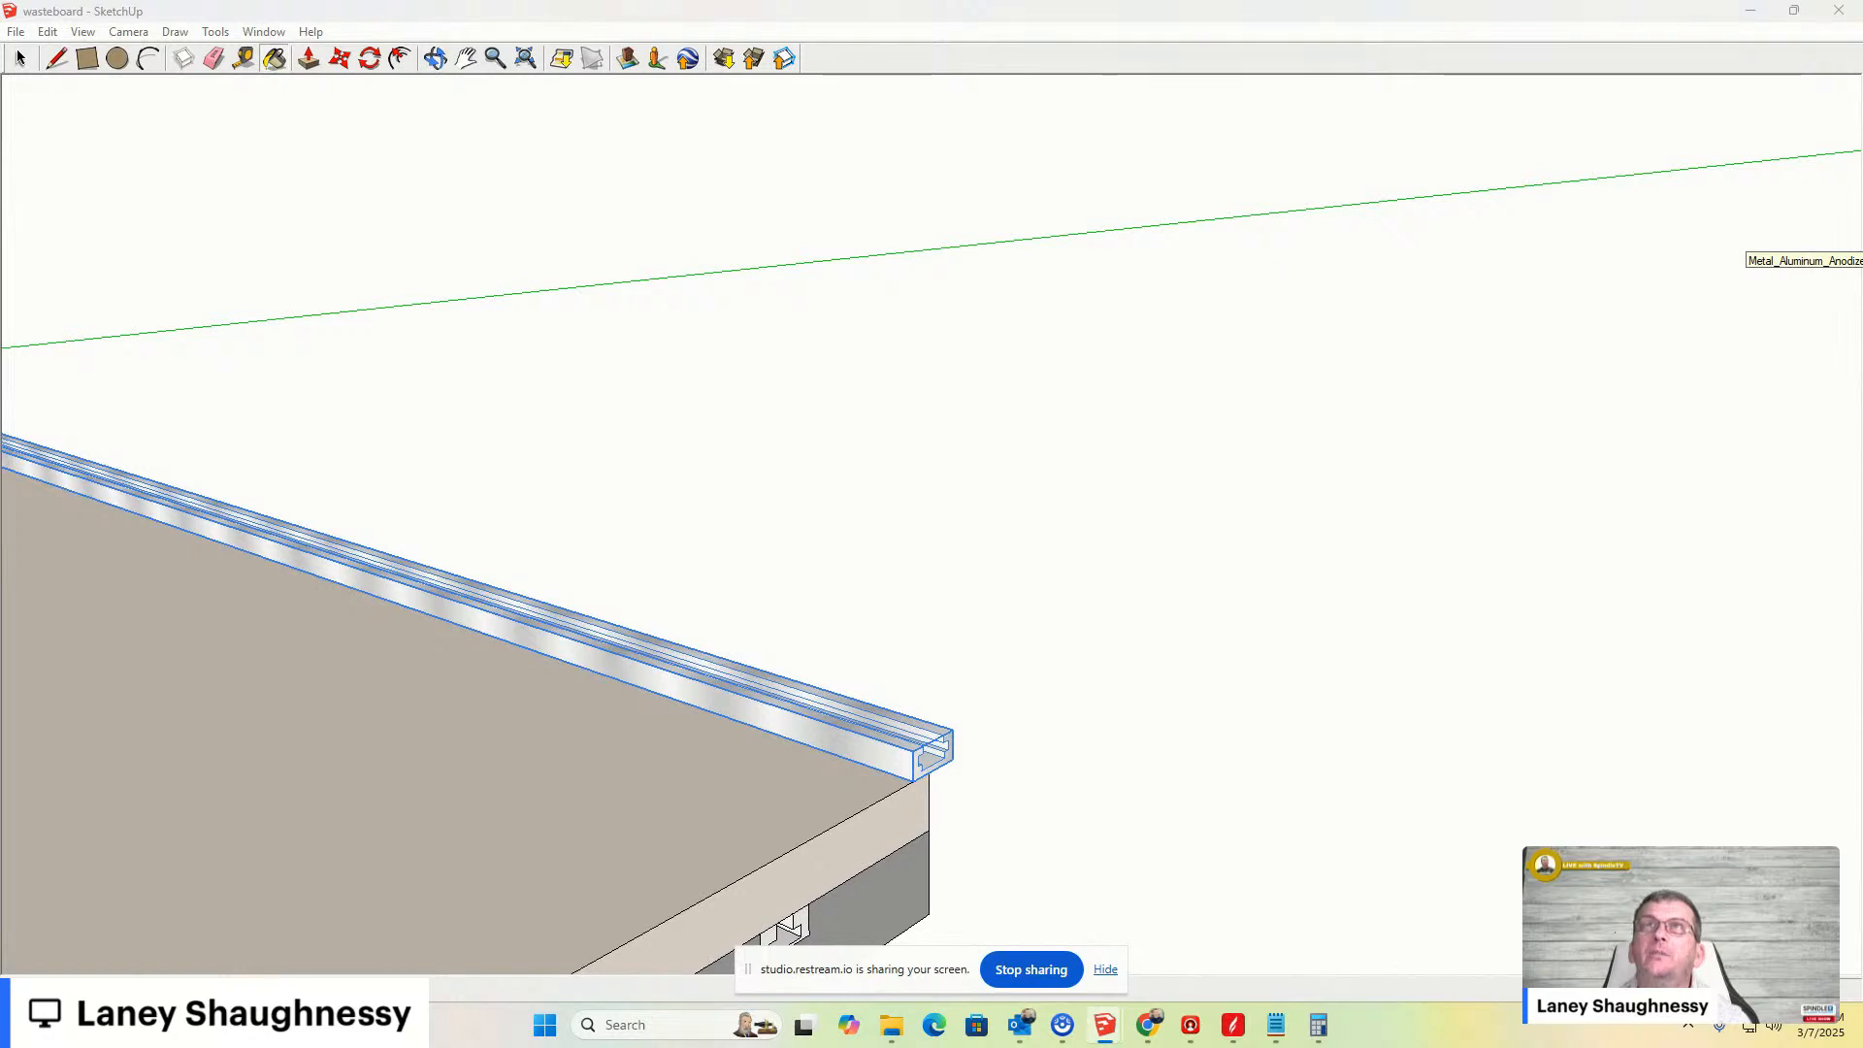
pyautogui.click(803, 714)
pyautogui.moveTo(1000, 753)
pyautogui.mouseDown(button='middle')
pyautogui.moveTo(840, 752)
pyautogui.moveTo(283, 686)
pyautogui.moveTo(216, 661)
pyautogui.moveTo(600, 854)
pyautogui.moveTo(790, 748)
pyautogui.mouseUp(button='middle')
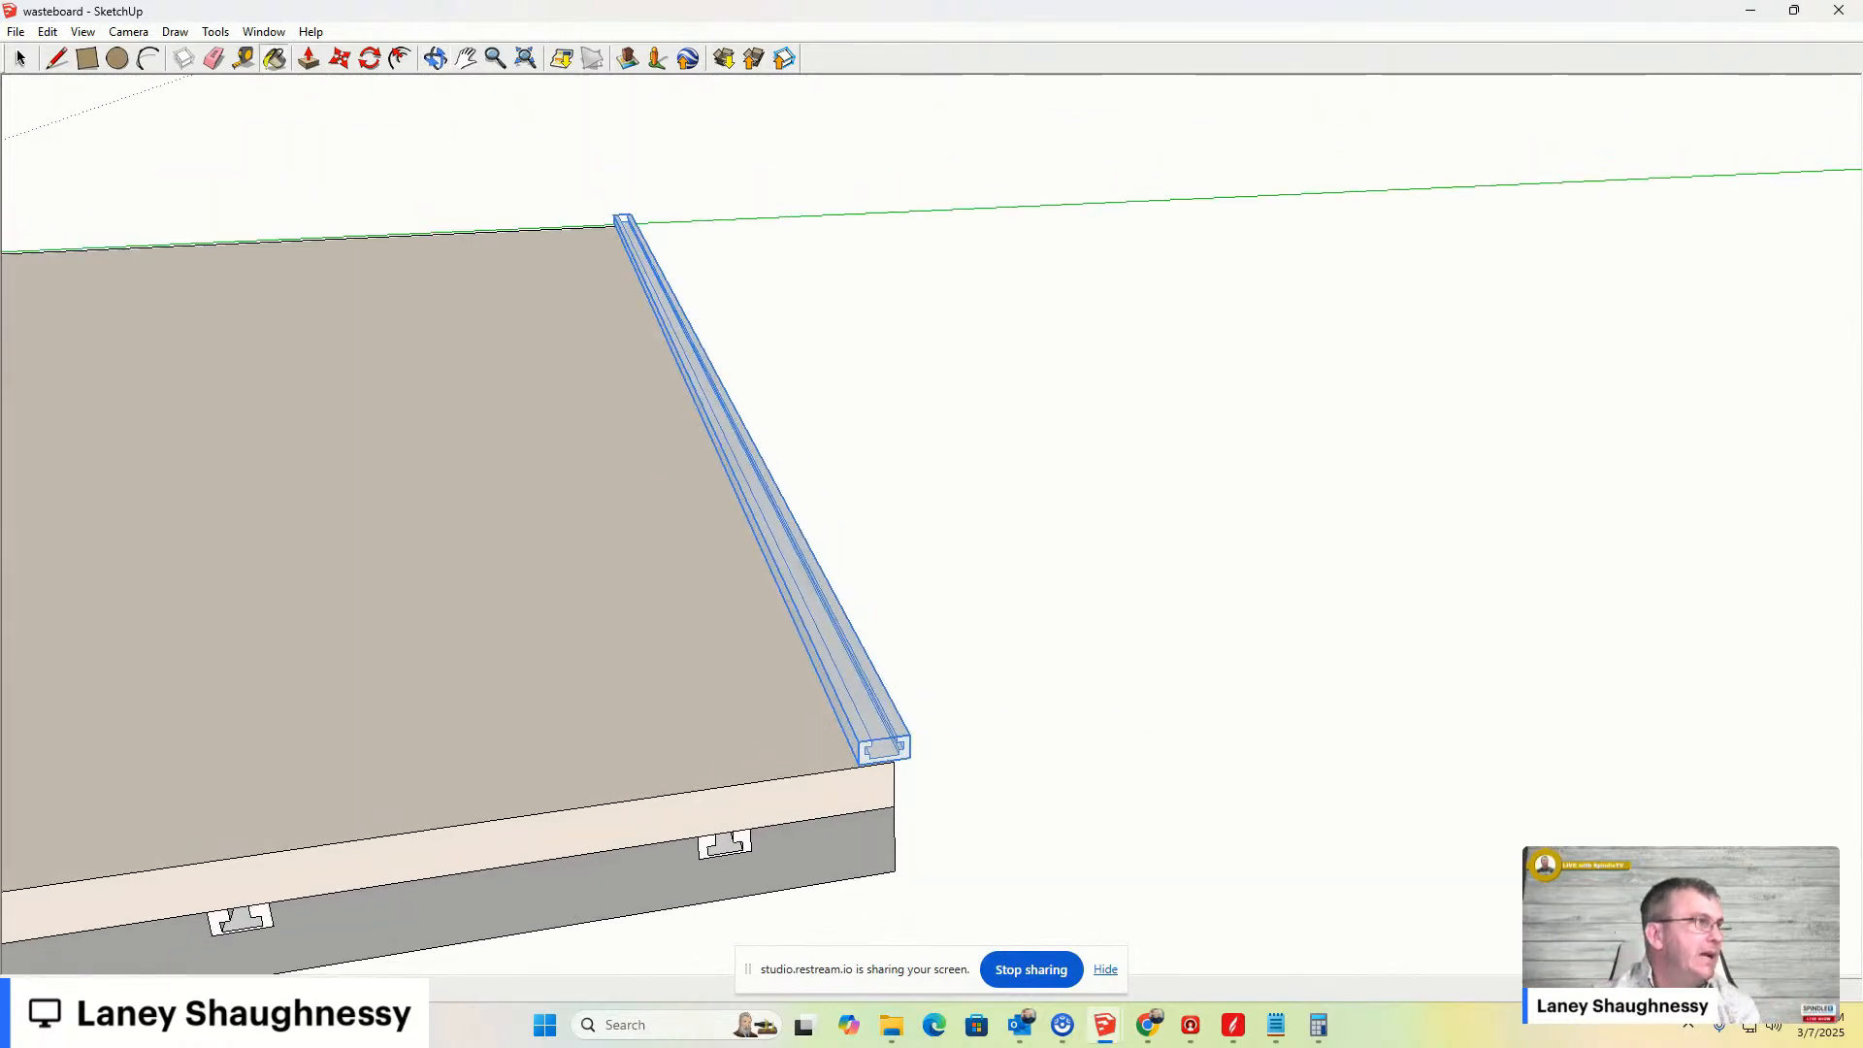
pyautogui.click(21, 58)
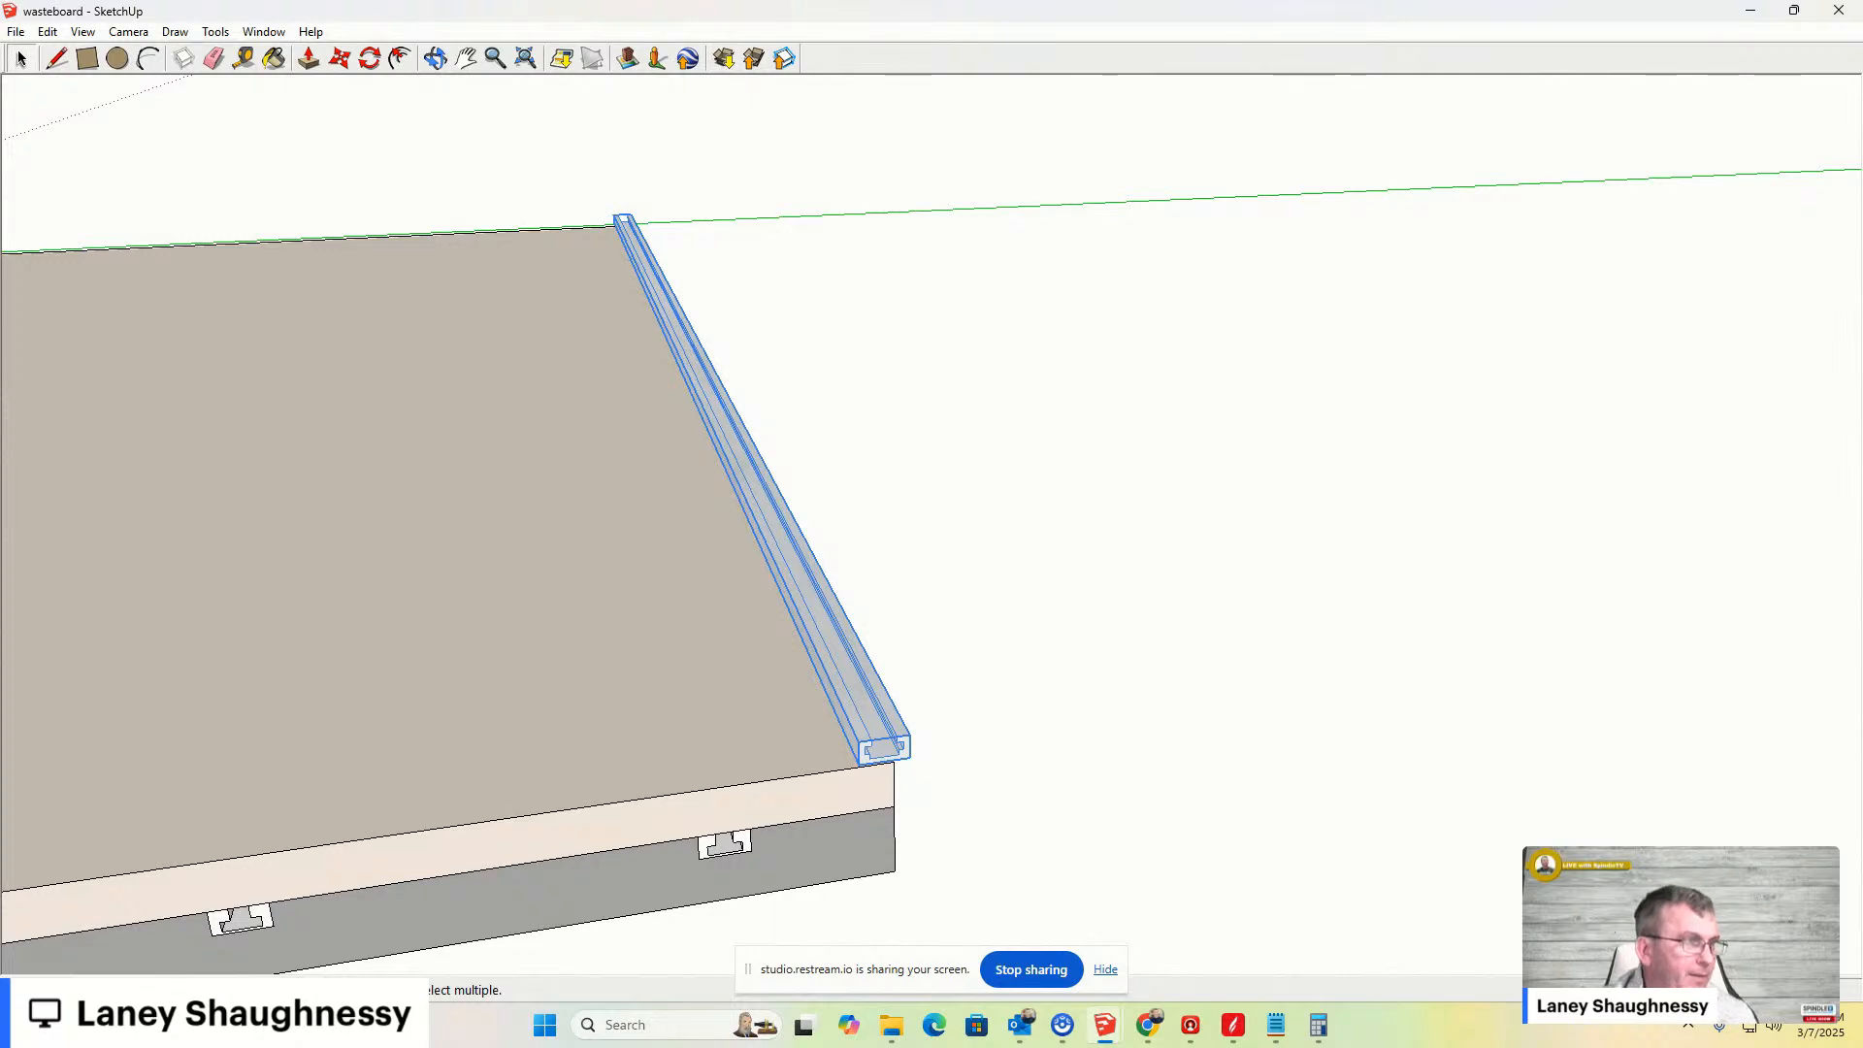
# - View the wasteboard and clamp bar from the right standard view and orbit around them
pyautogui.scroll(-1, 1165, 204)
pyautogui.click(437, 60)
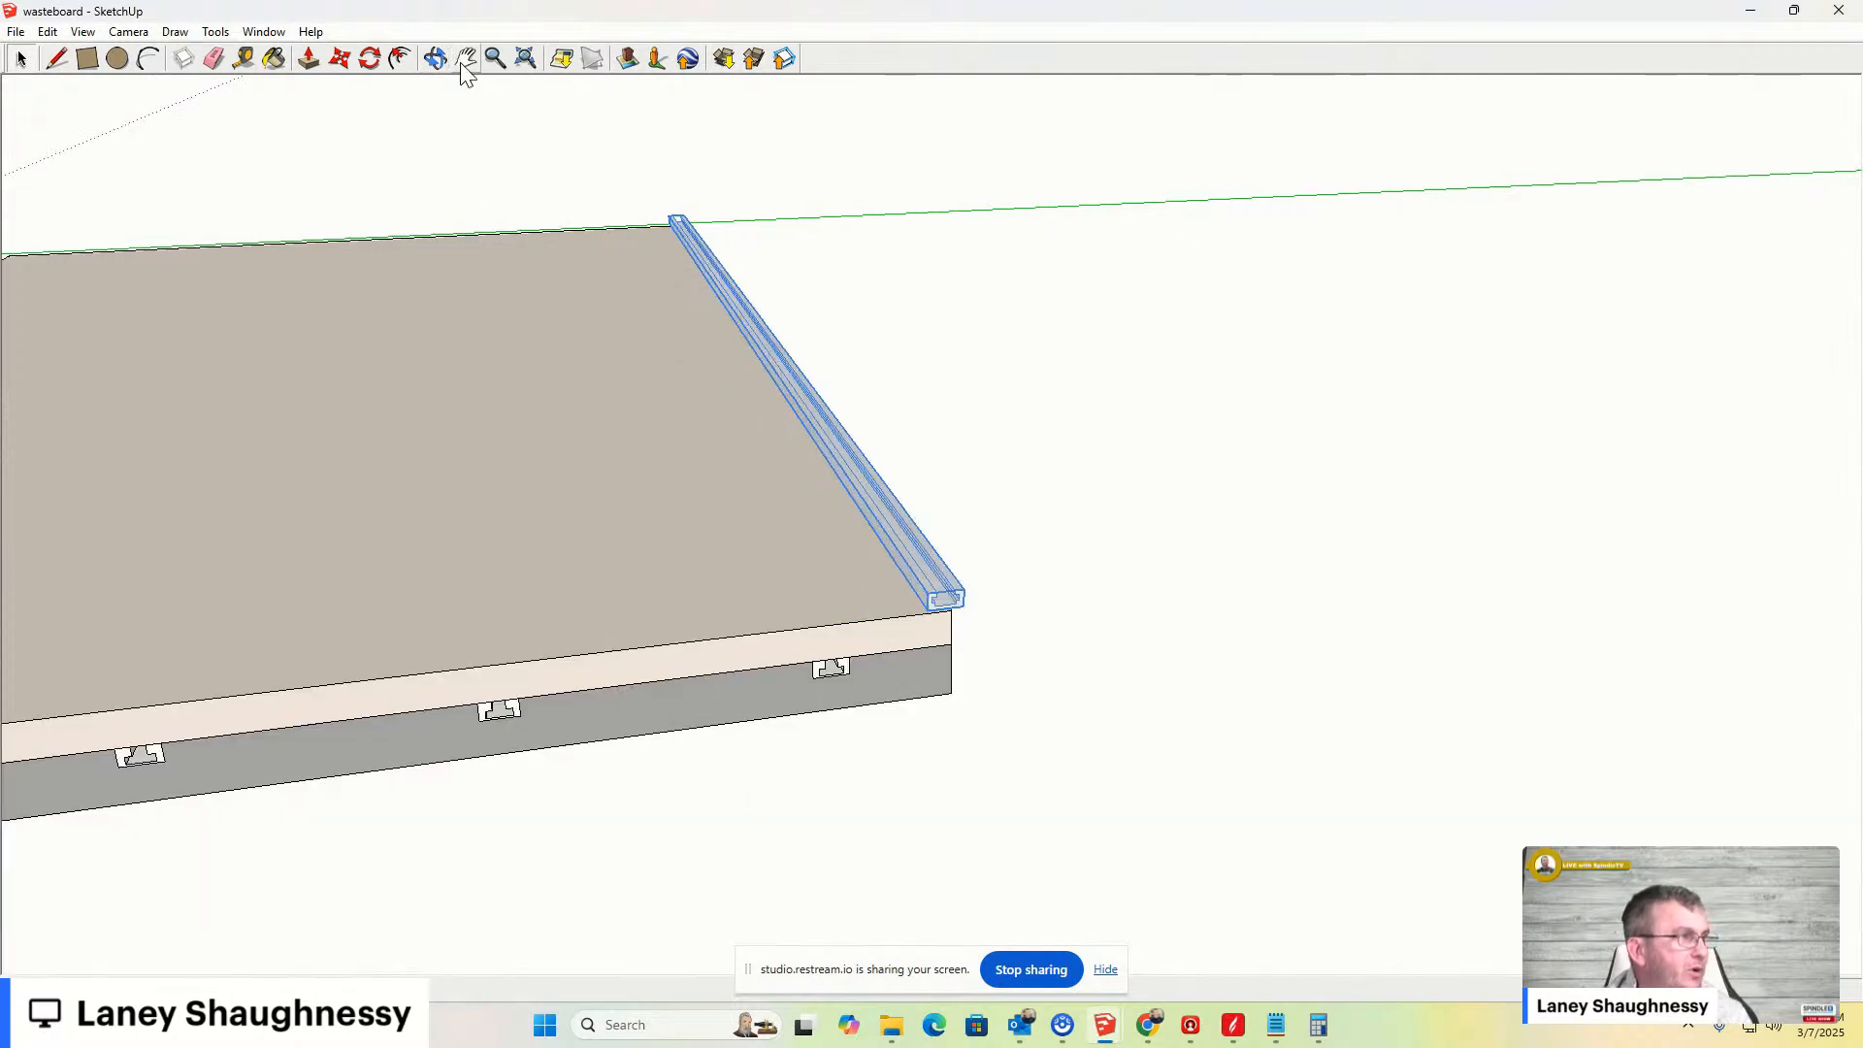
pyautogui.moveTo(404, 341); pyautogui.dragTo(297, 300)
pyautogui.click(466, 60)
pyautogui.moveTo(308, 367); pyautogui.dragTo(957, 387)
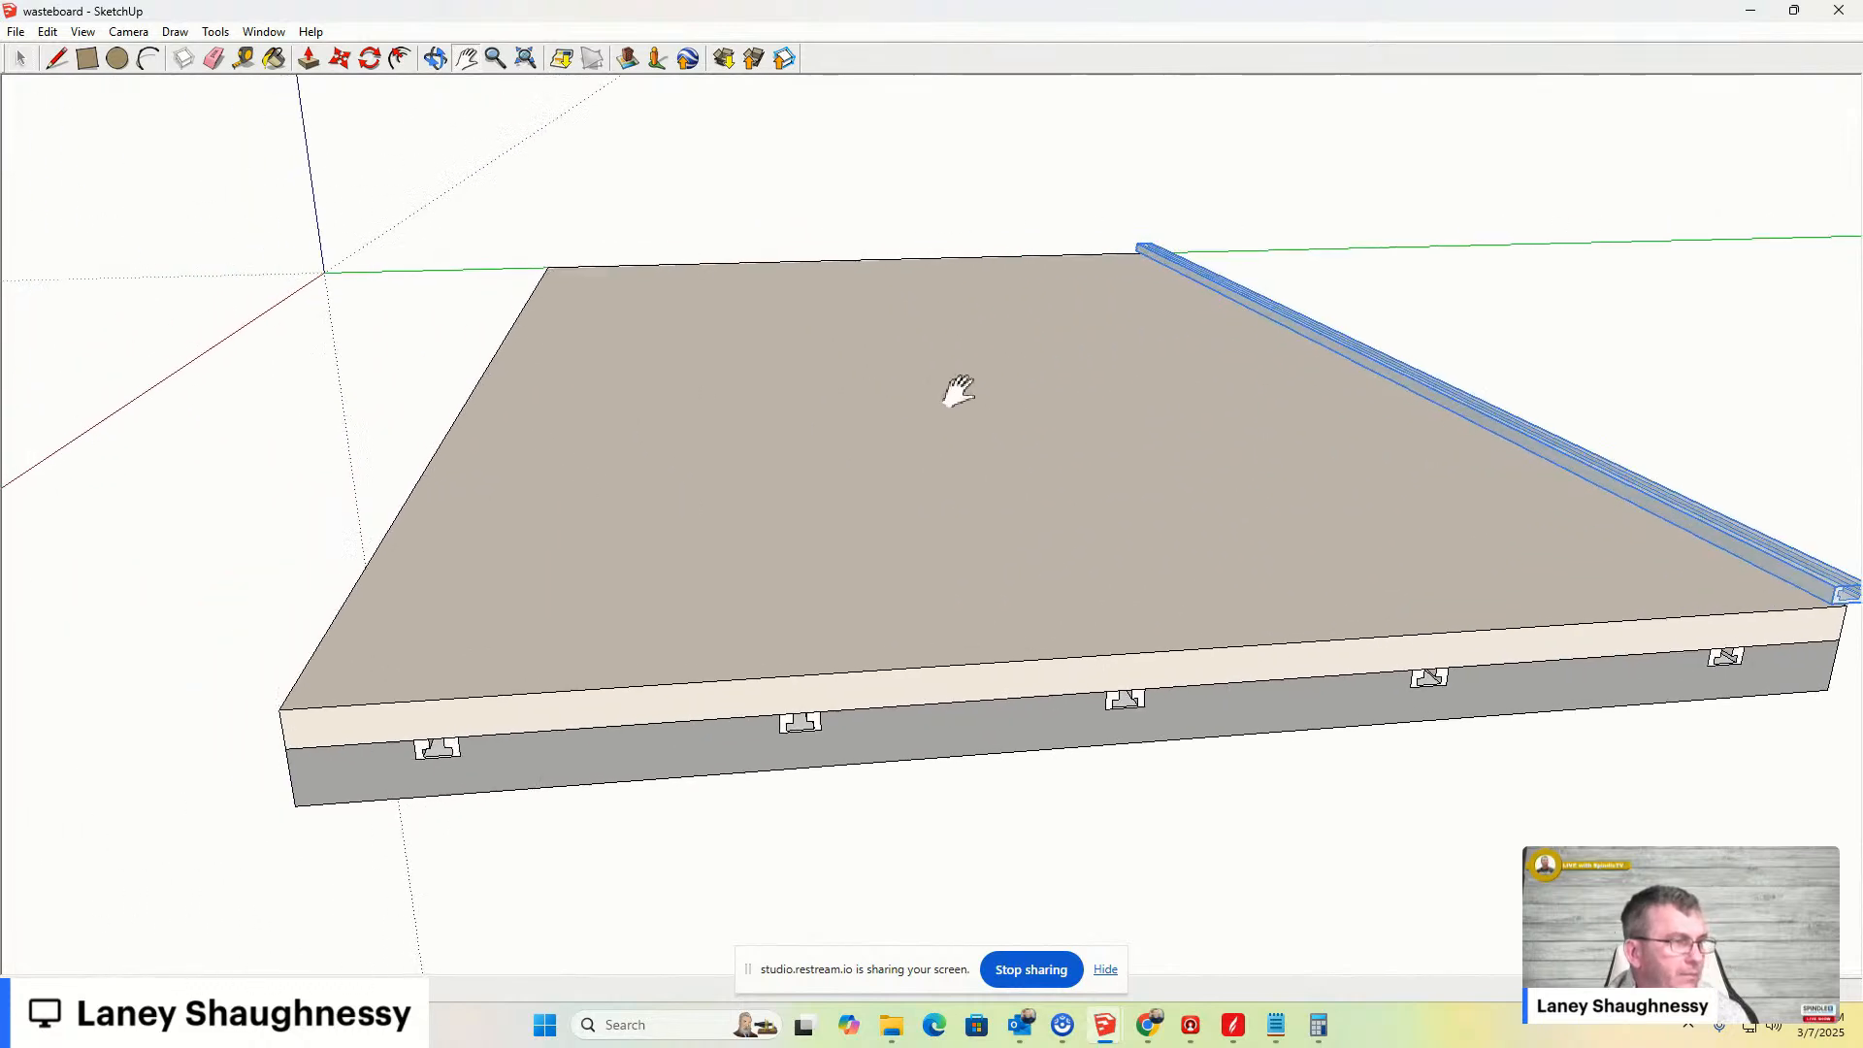
pyautogui.click(134, 35)
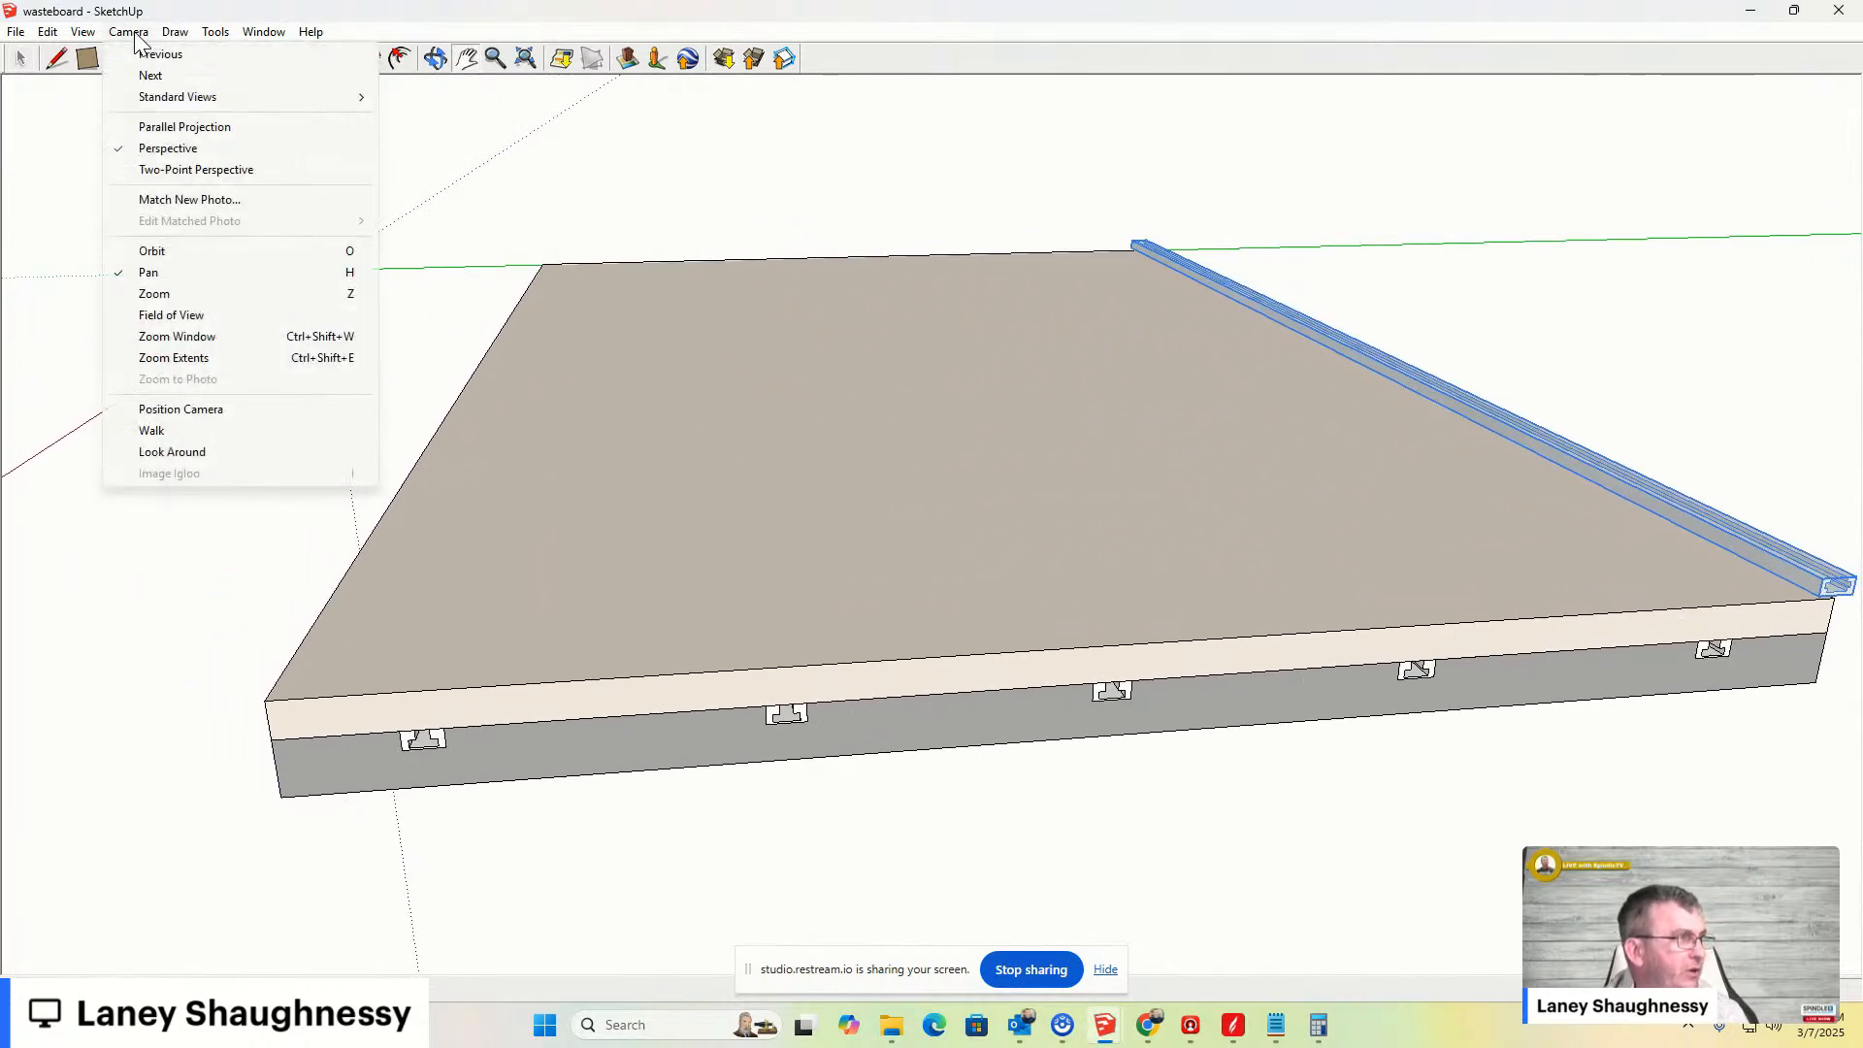
pyautogui.moveTo(279, 98)
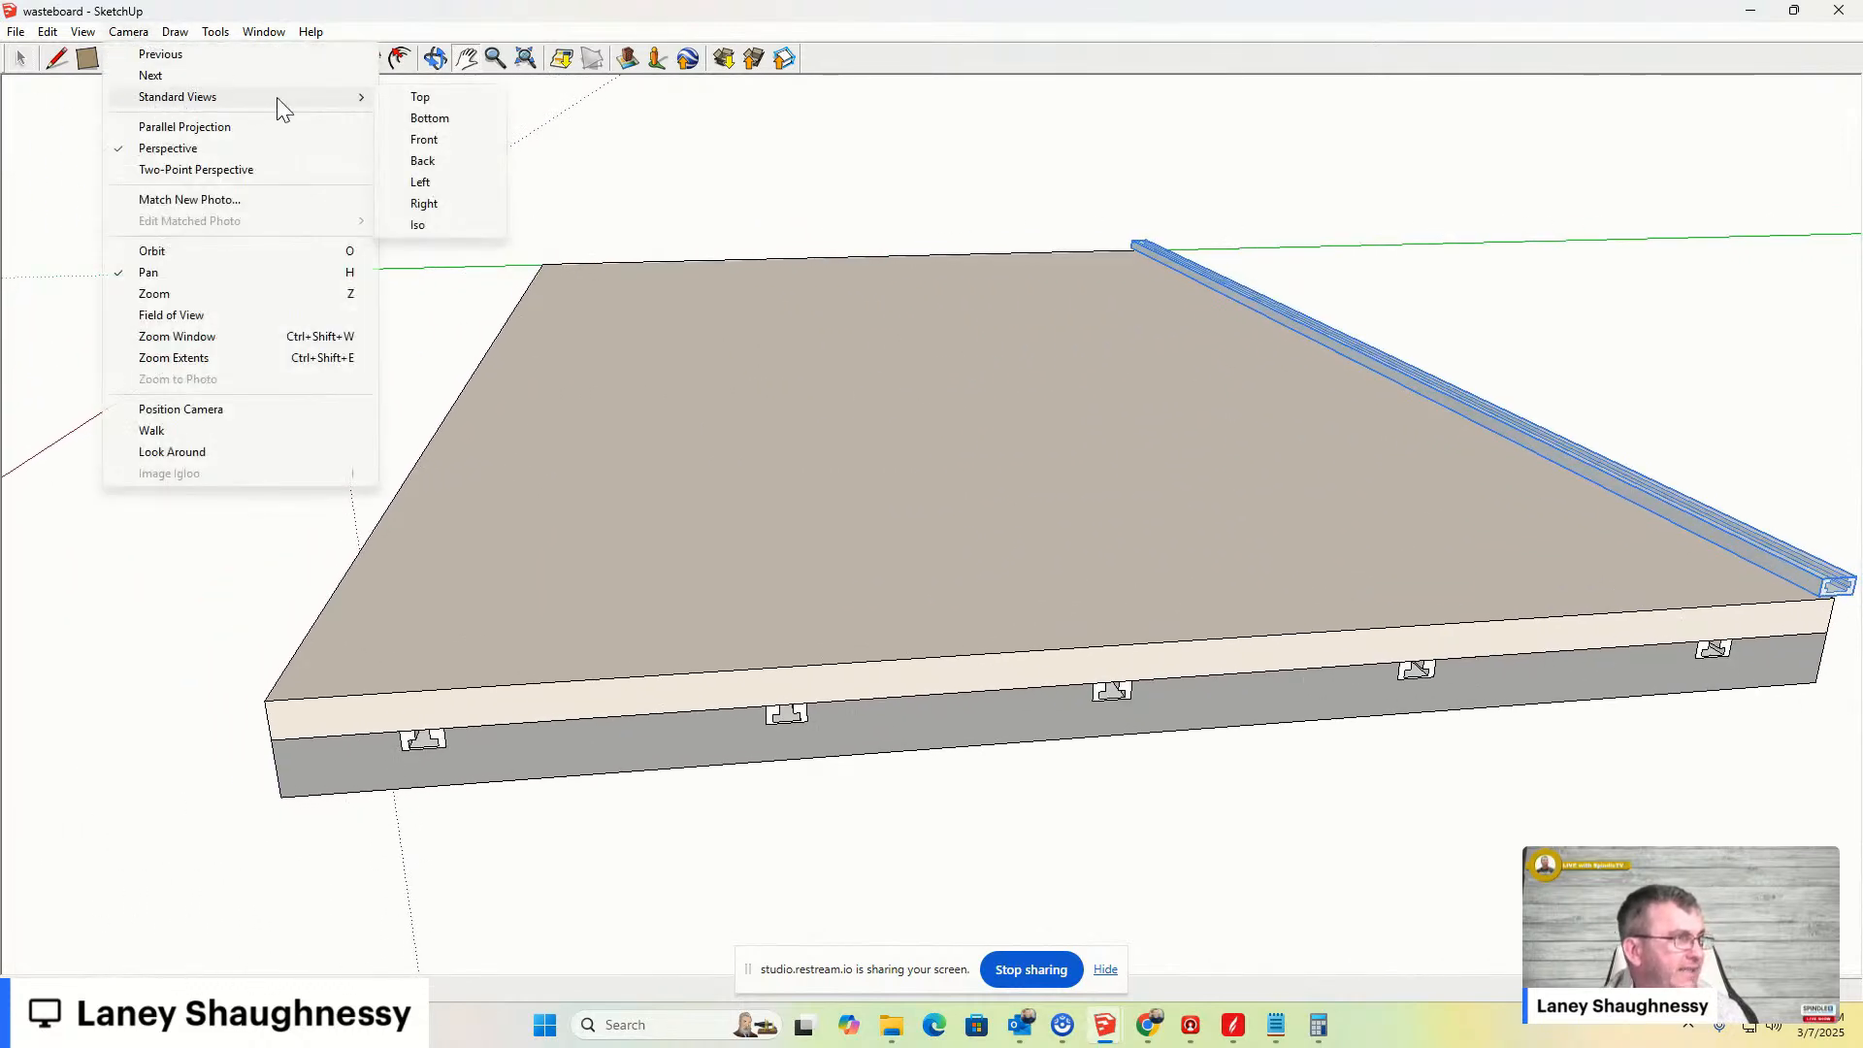
pyautogui.click(422, 204)
pyautogui.scroll(-1, 954, 432)
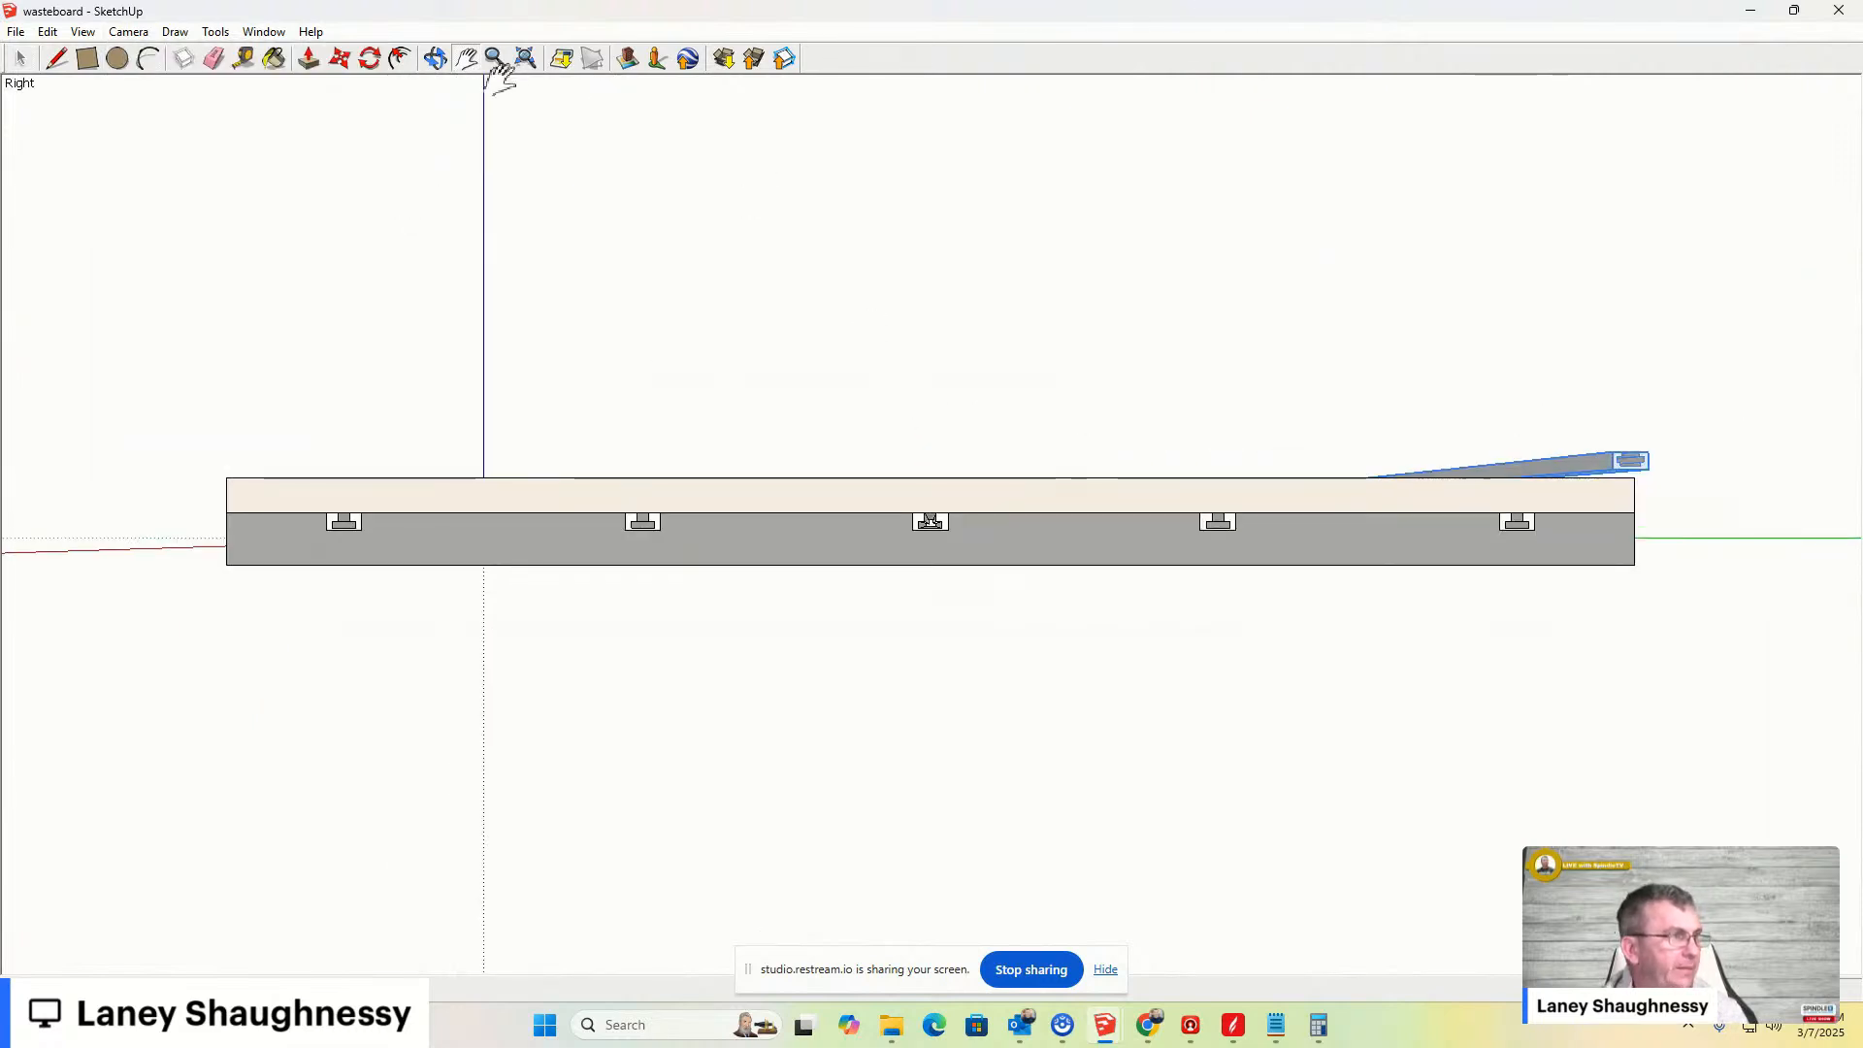
pyautogui.click(436, 58)
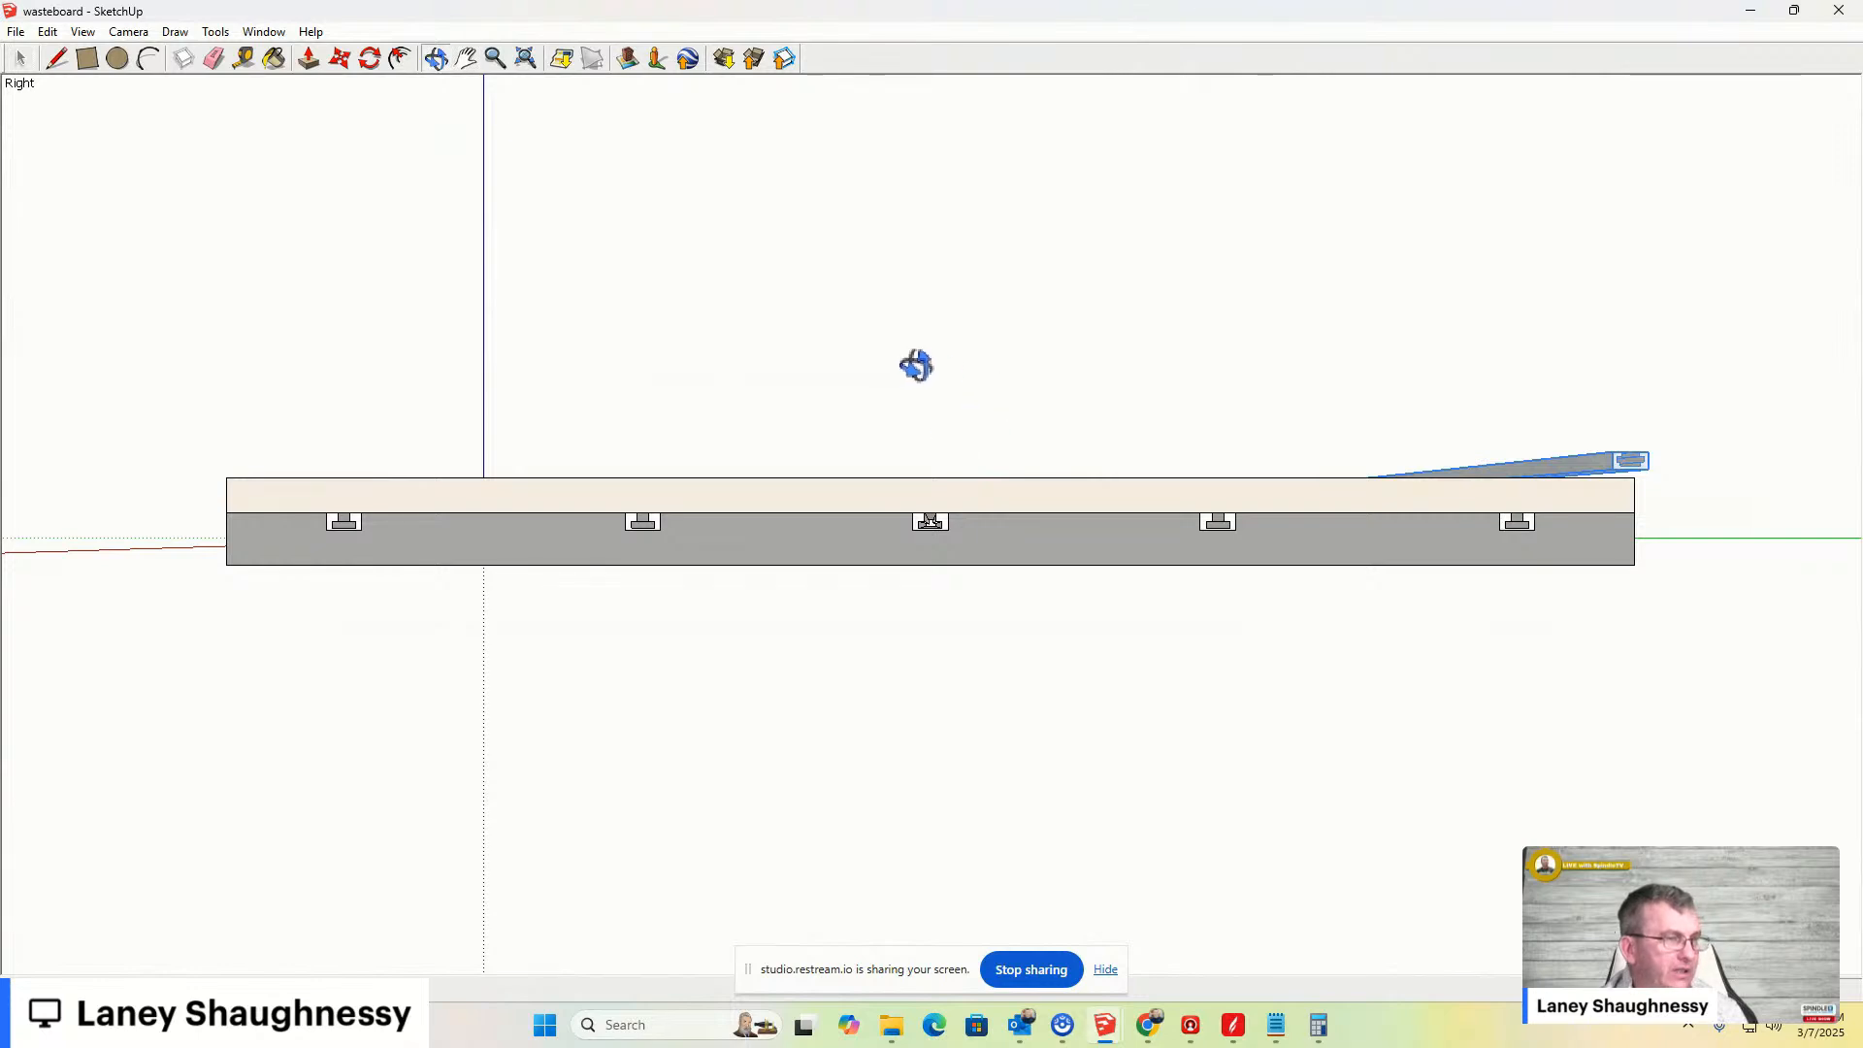
pyautogui.moveTo(923, 349); pyautogui.dragTo(918, 477)
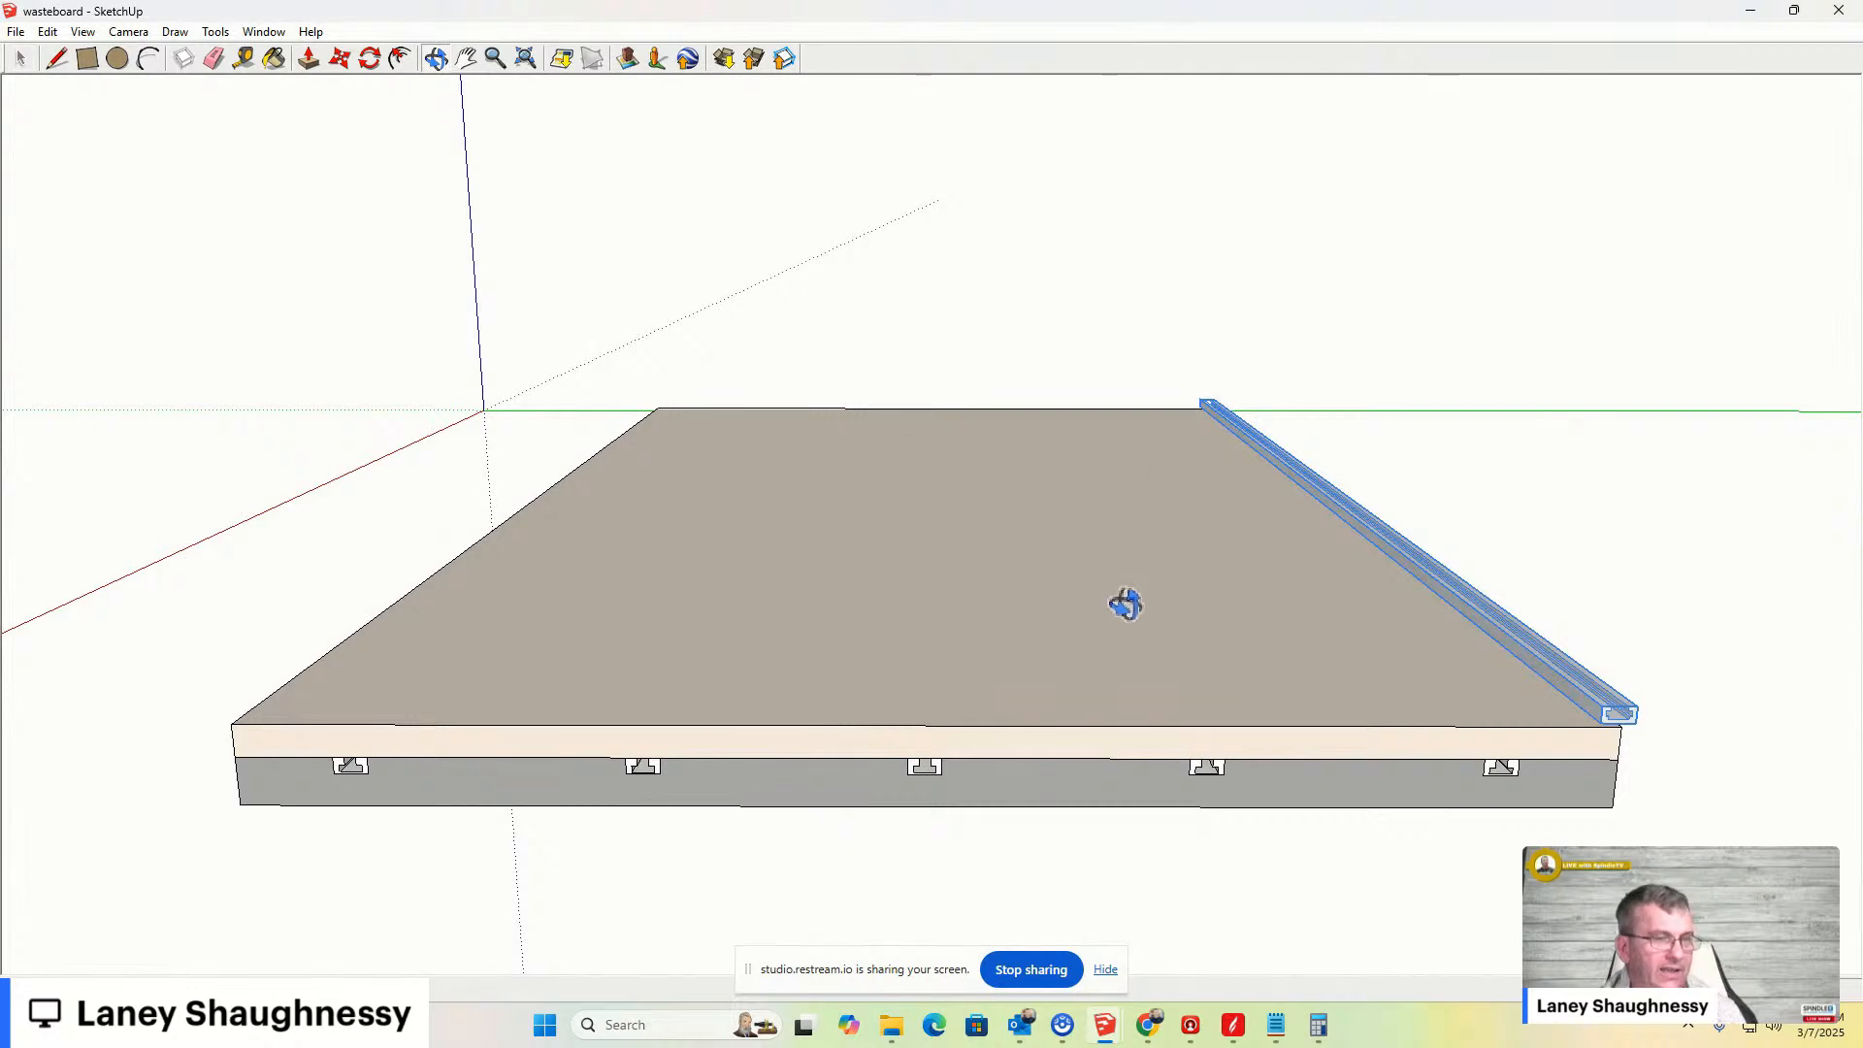
# - Move the clamp bar so its end sits at the middle of the board's front edge
pyautogui.click(20, 58)
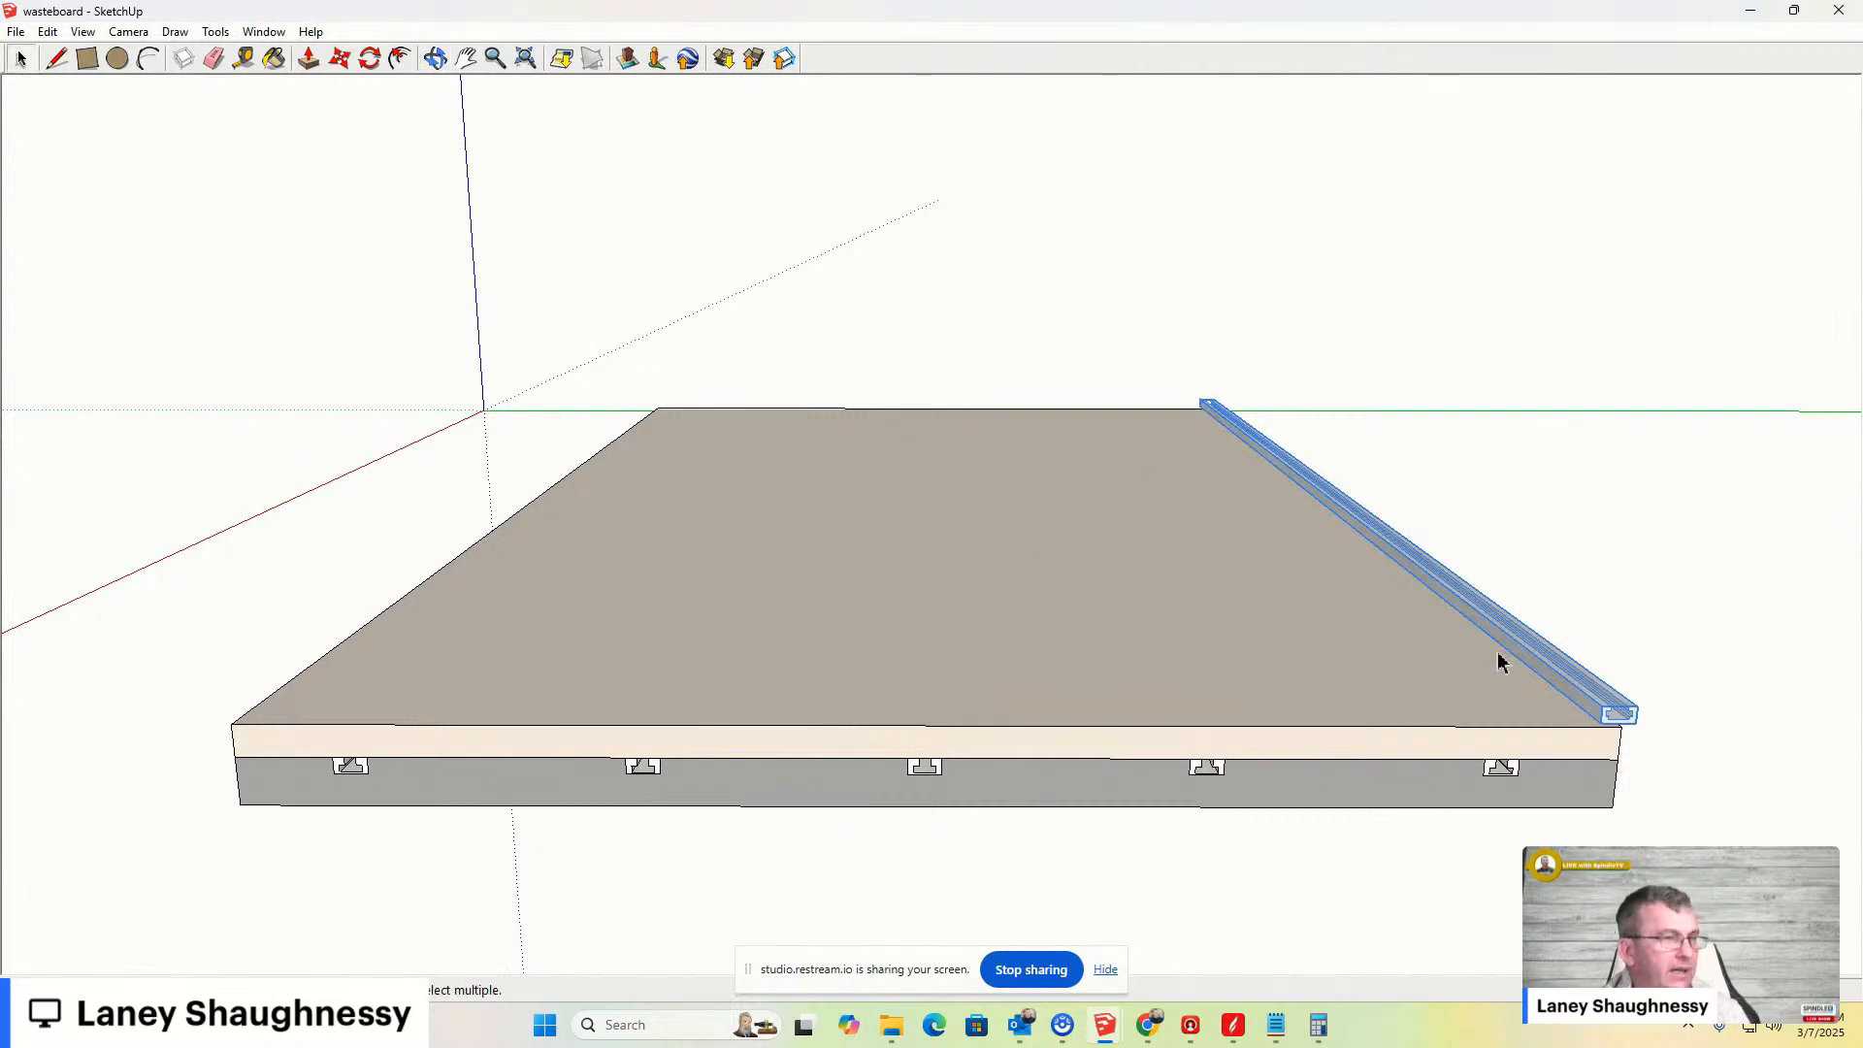
pyautogui.doubleClick(1611, 725)
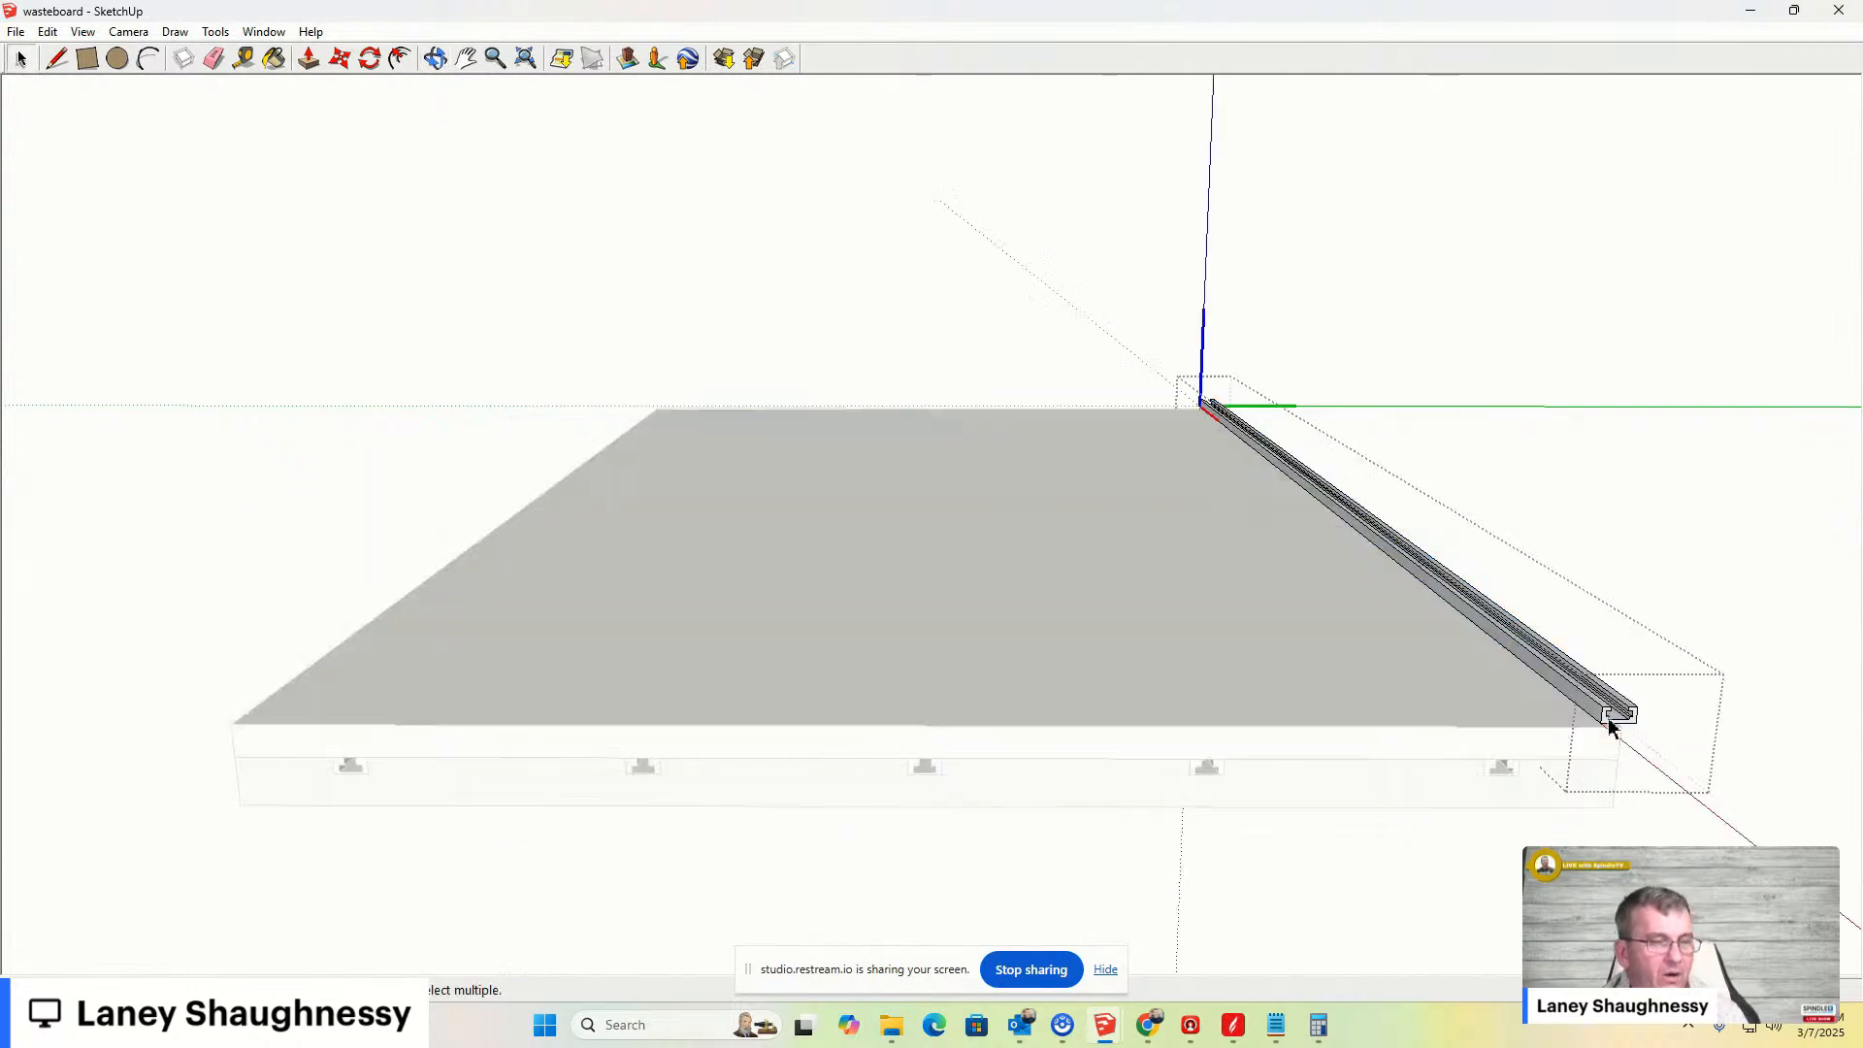
pyautogui.click(1599, 714)
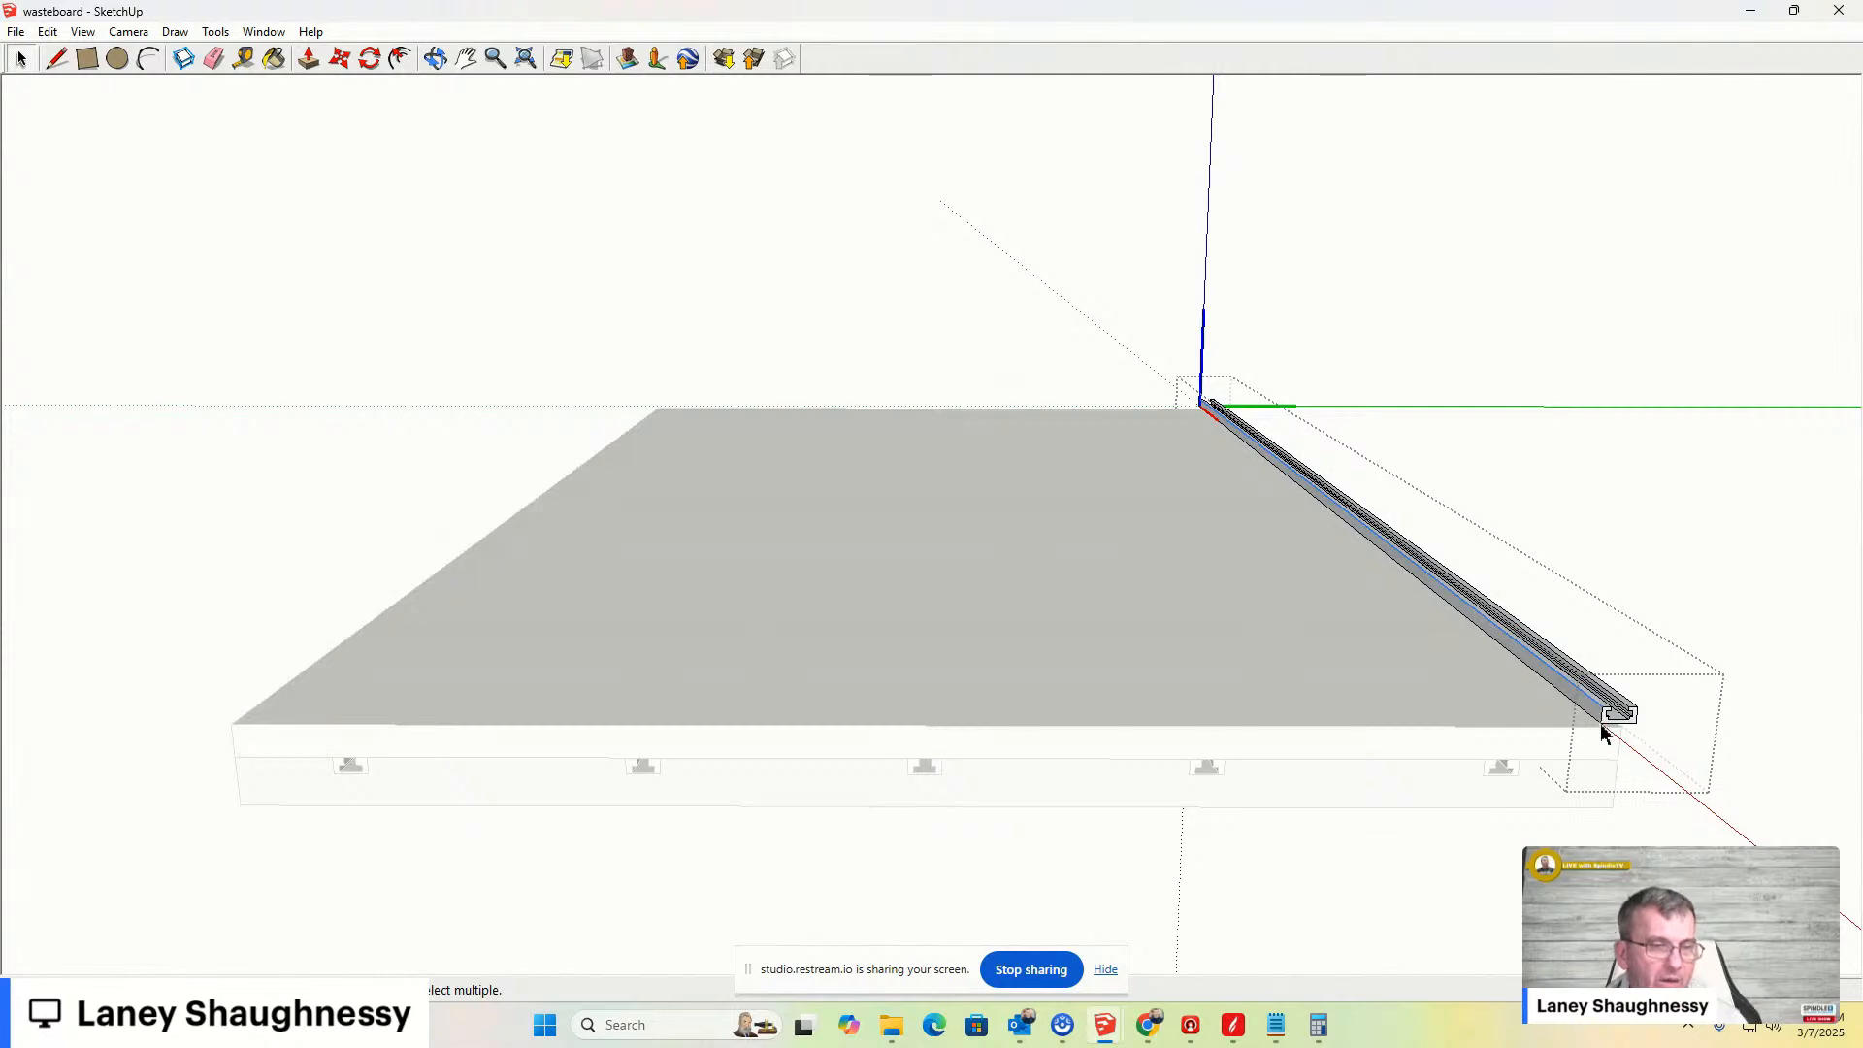
pyautogui.click(1836, 541)
pyautogui.click(1676, 584)
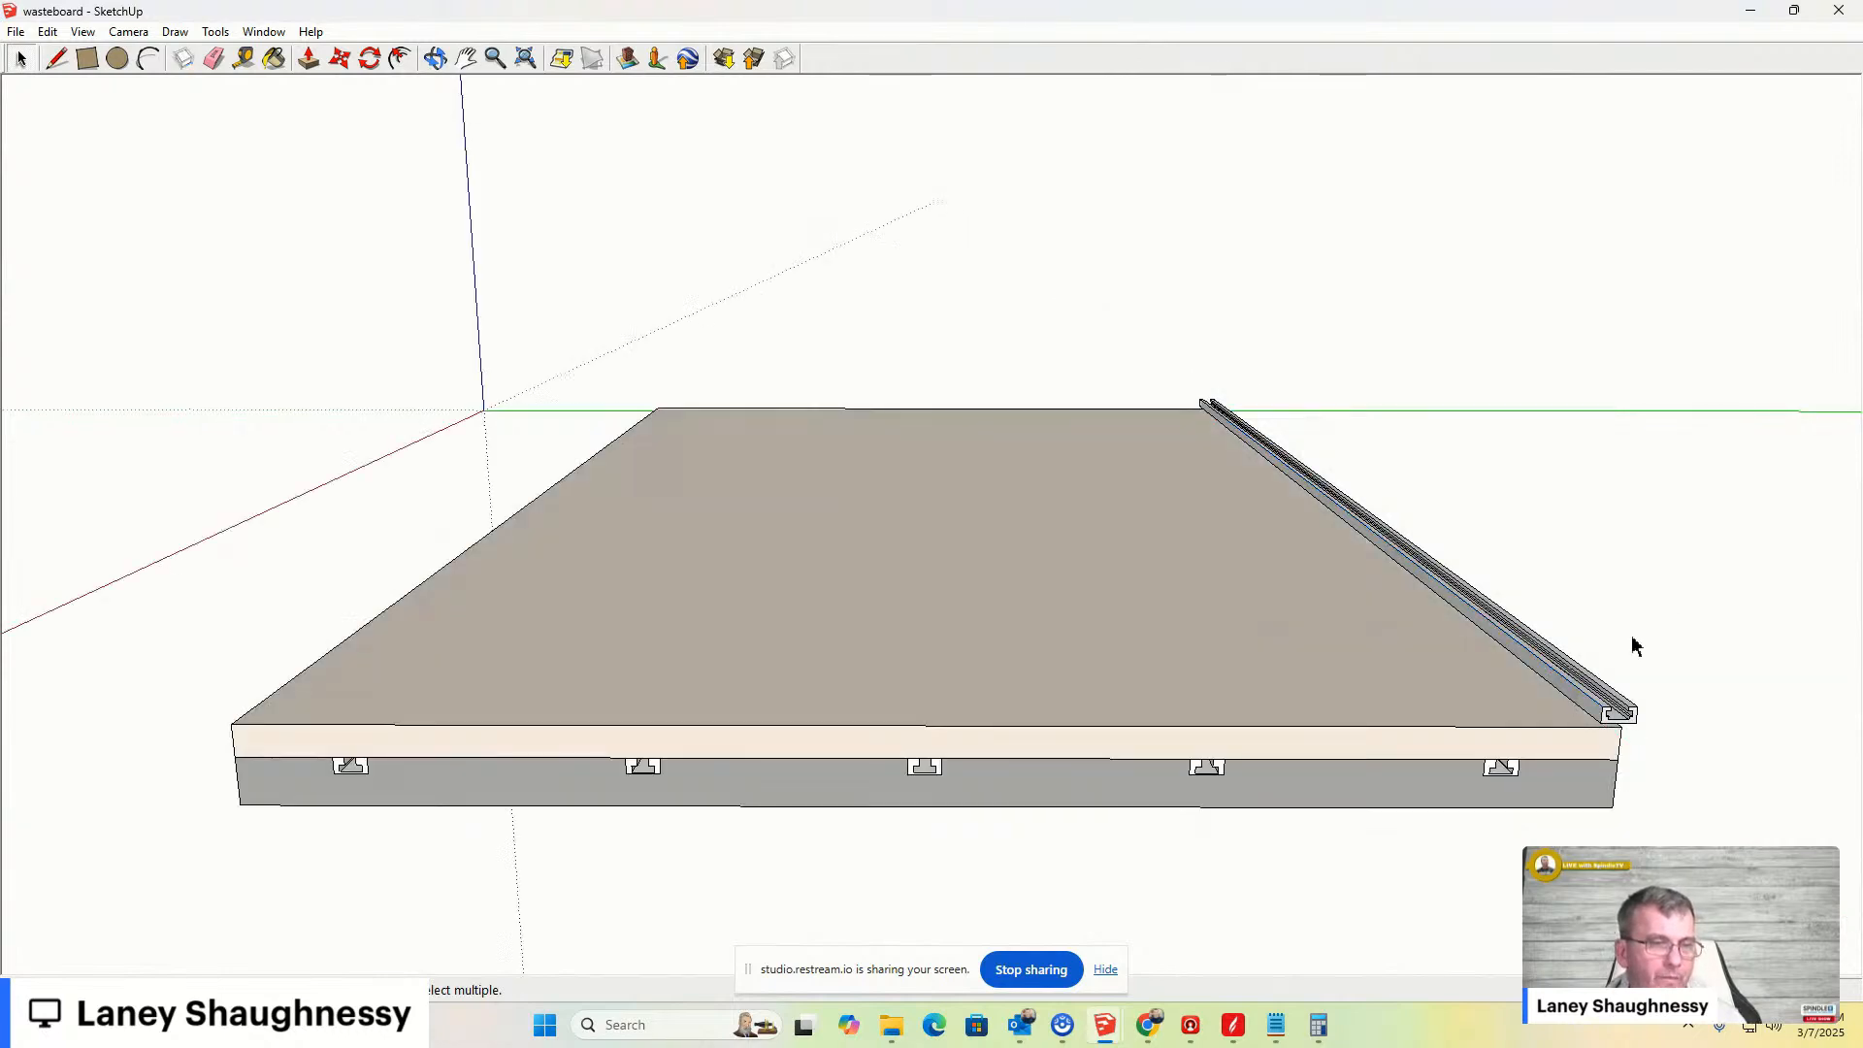
pyautogui.click(1582, 700)
pyautogui.press('m')
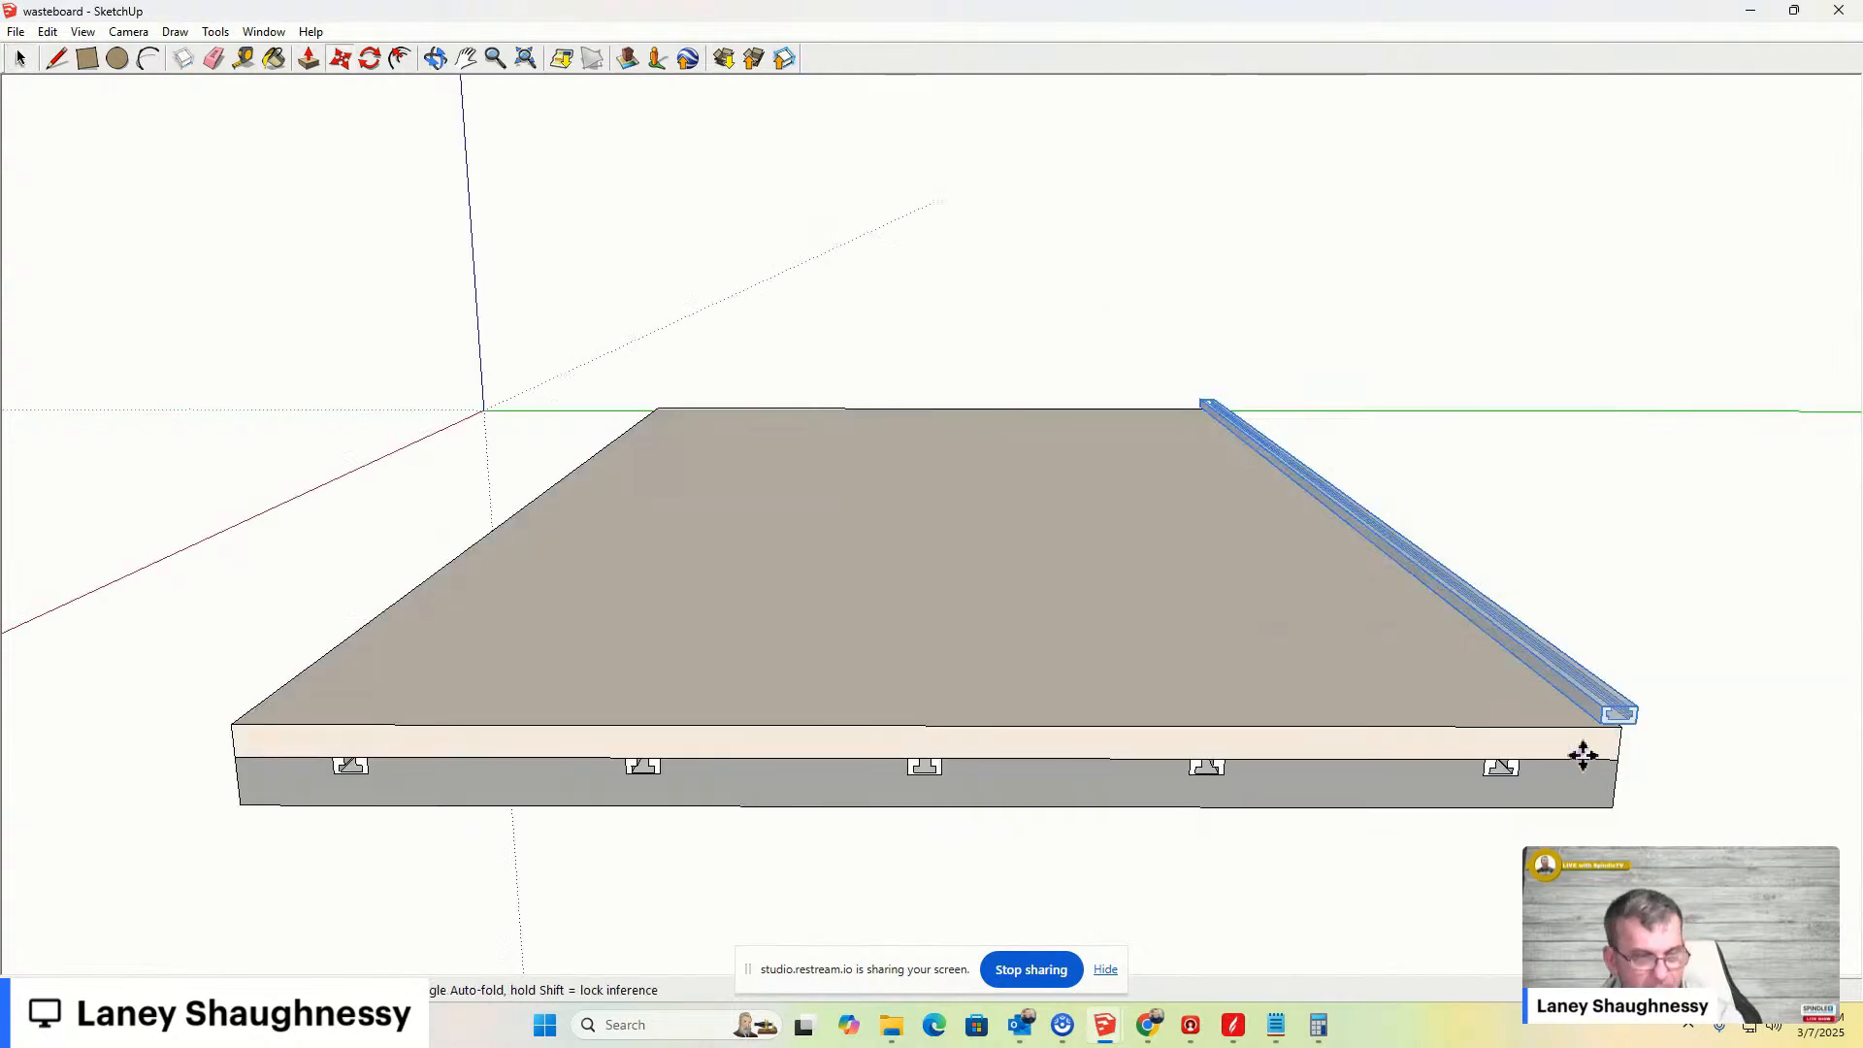
pyautogui.click(1601, 719)
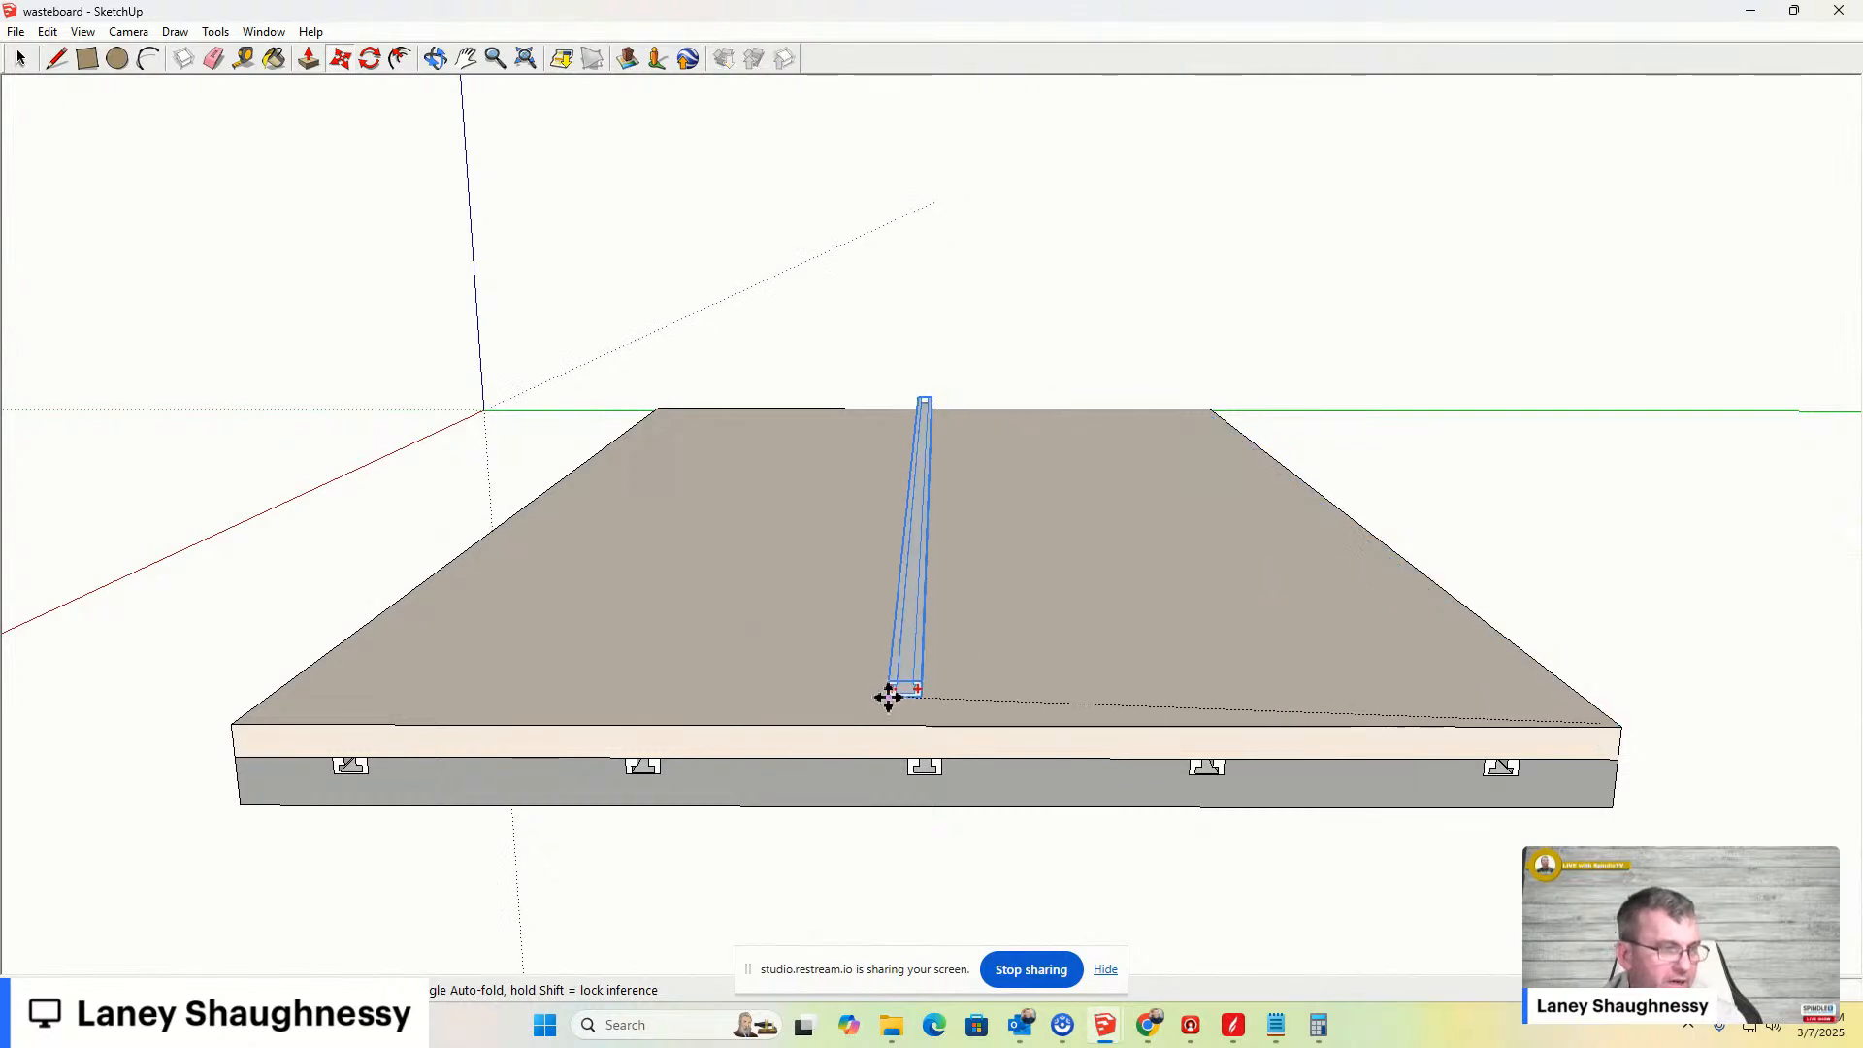
pyautogui.click(897, 727)
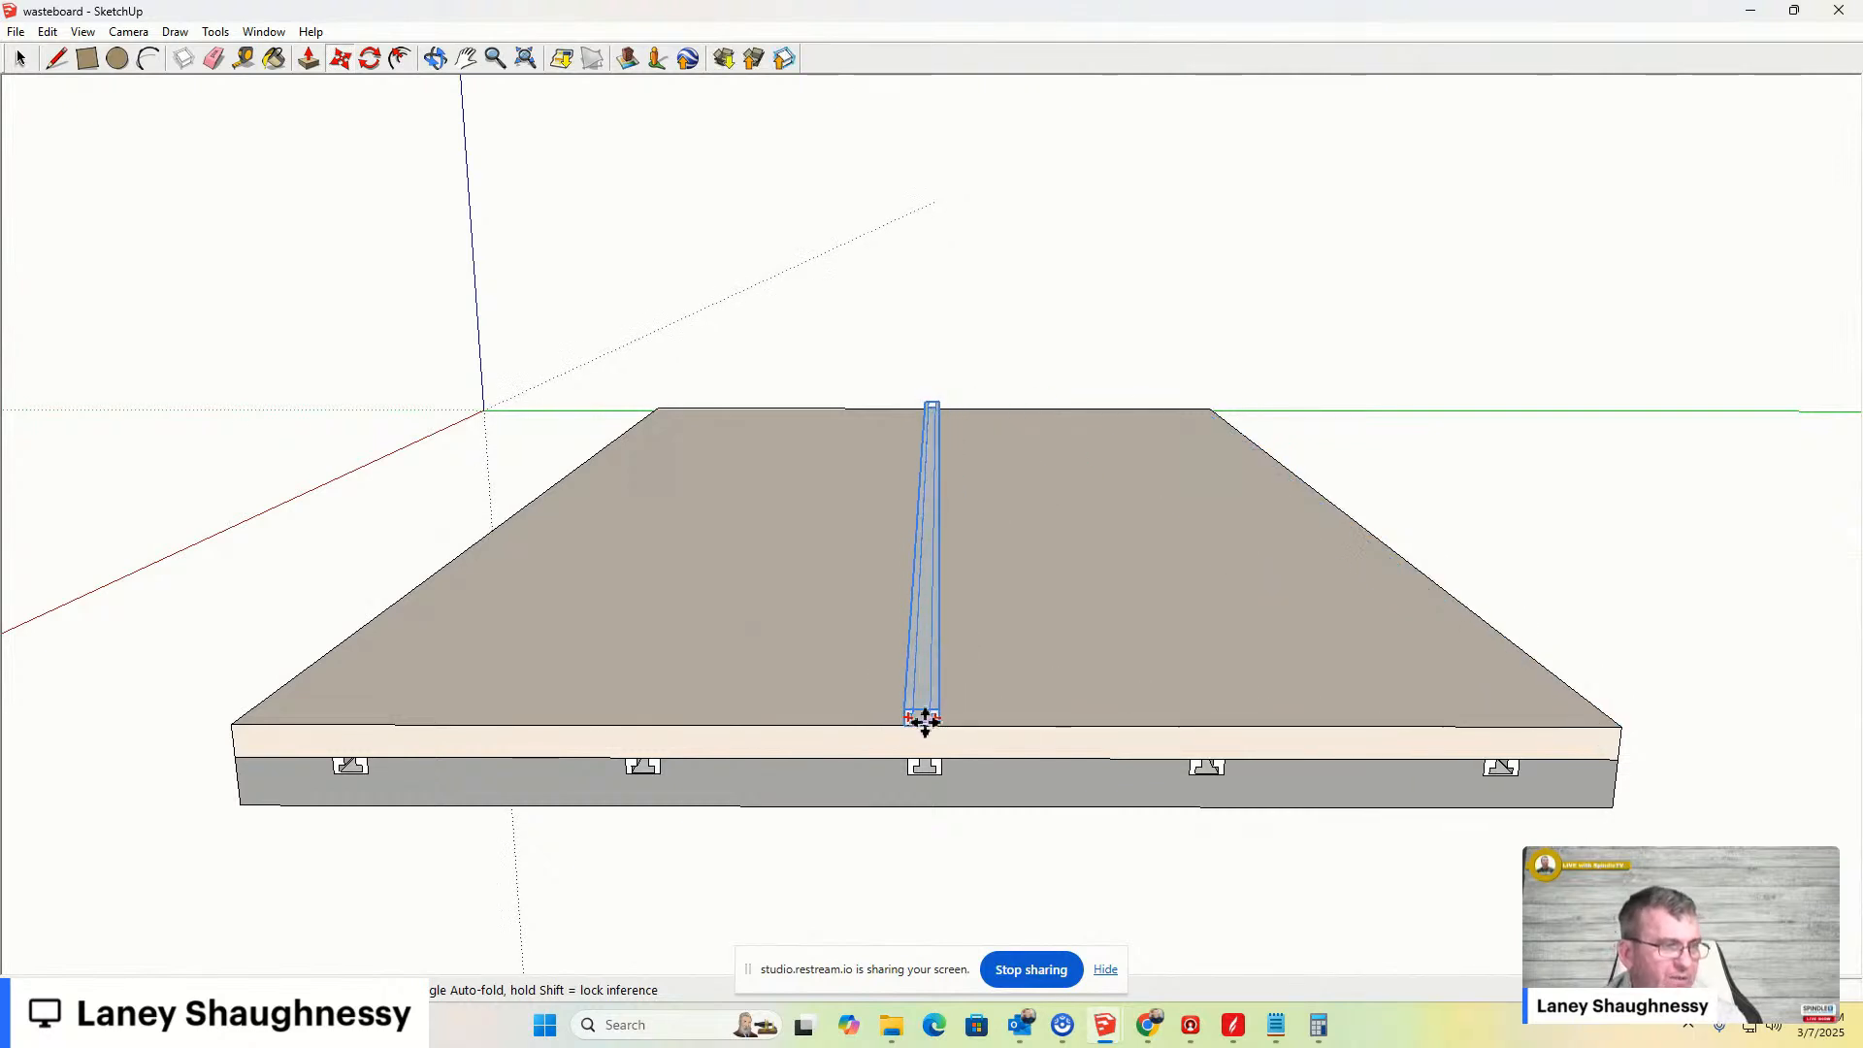
# - Zoom in on the clamp bar's end and switch to the top standard view
pyautogui.scroll(3, 922, 720)
pyautogui.moveTo(922, 719); pyautogui.dragTo(944, 873, button='middle')
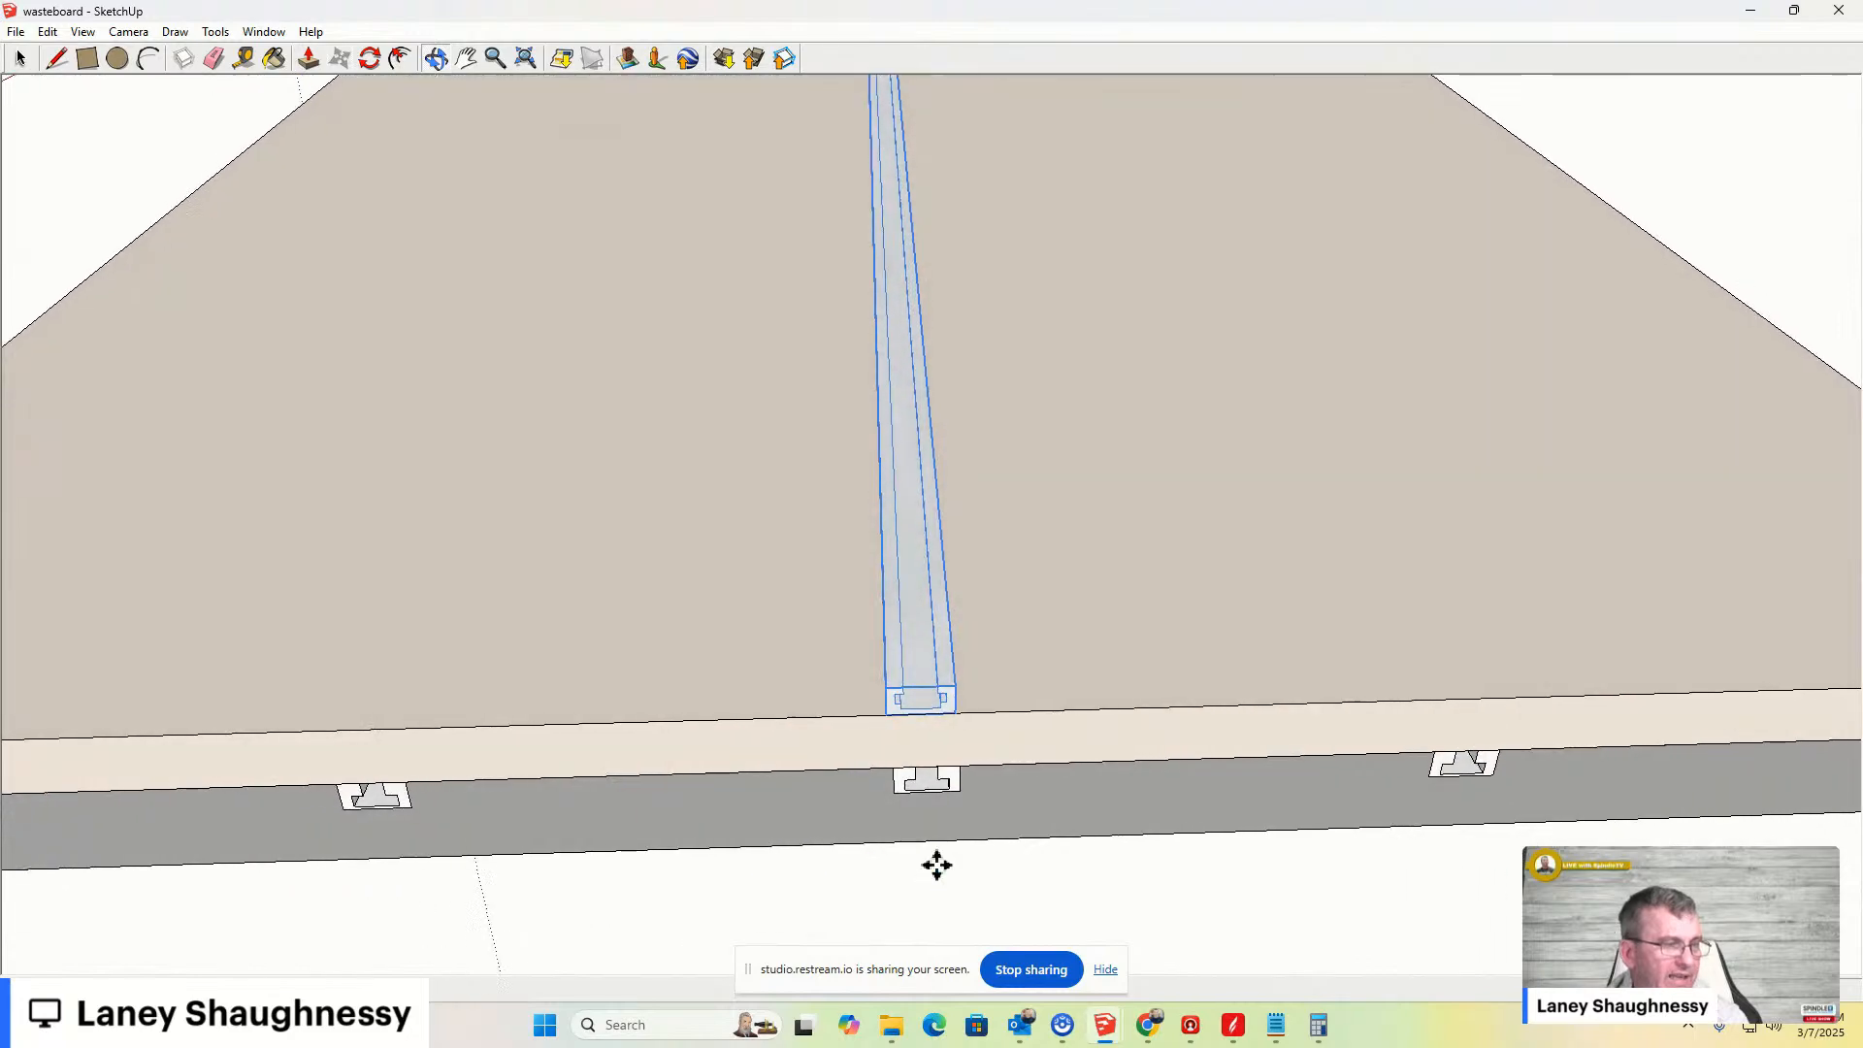
pyautogui.moveTo(886, 533); pyautogui.dragTo(1377, 771, button='middle')
pyautogui.moveTo(556, 362); pyautogui.dragTo(802, 731, button='middle')
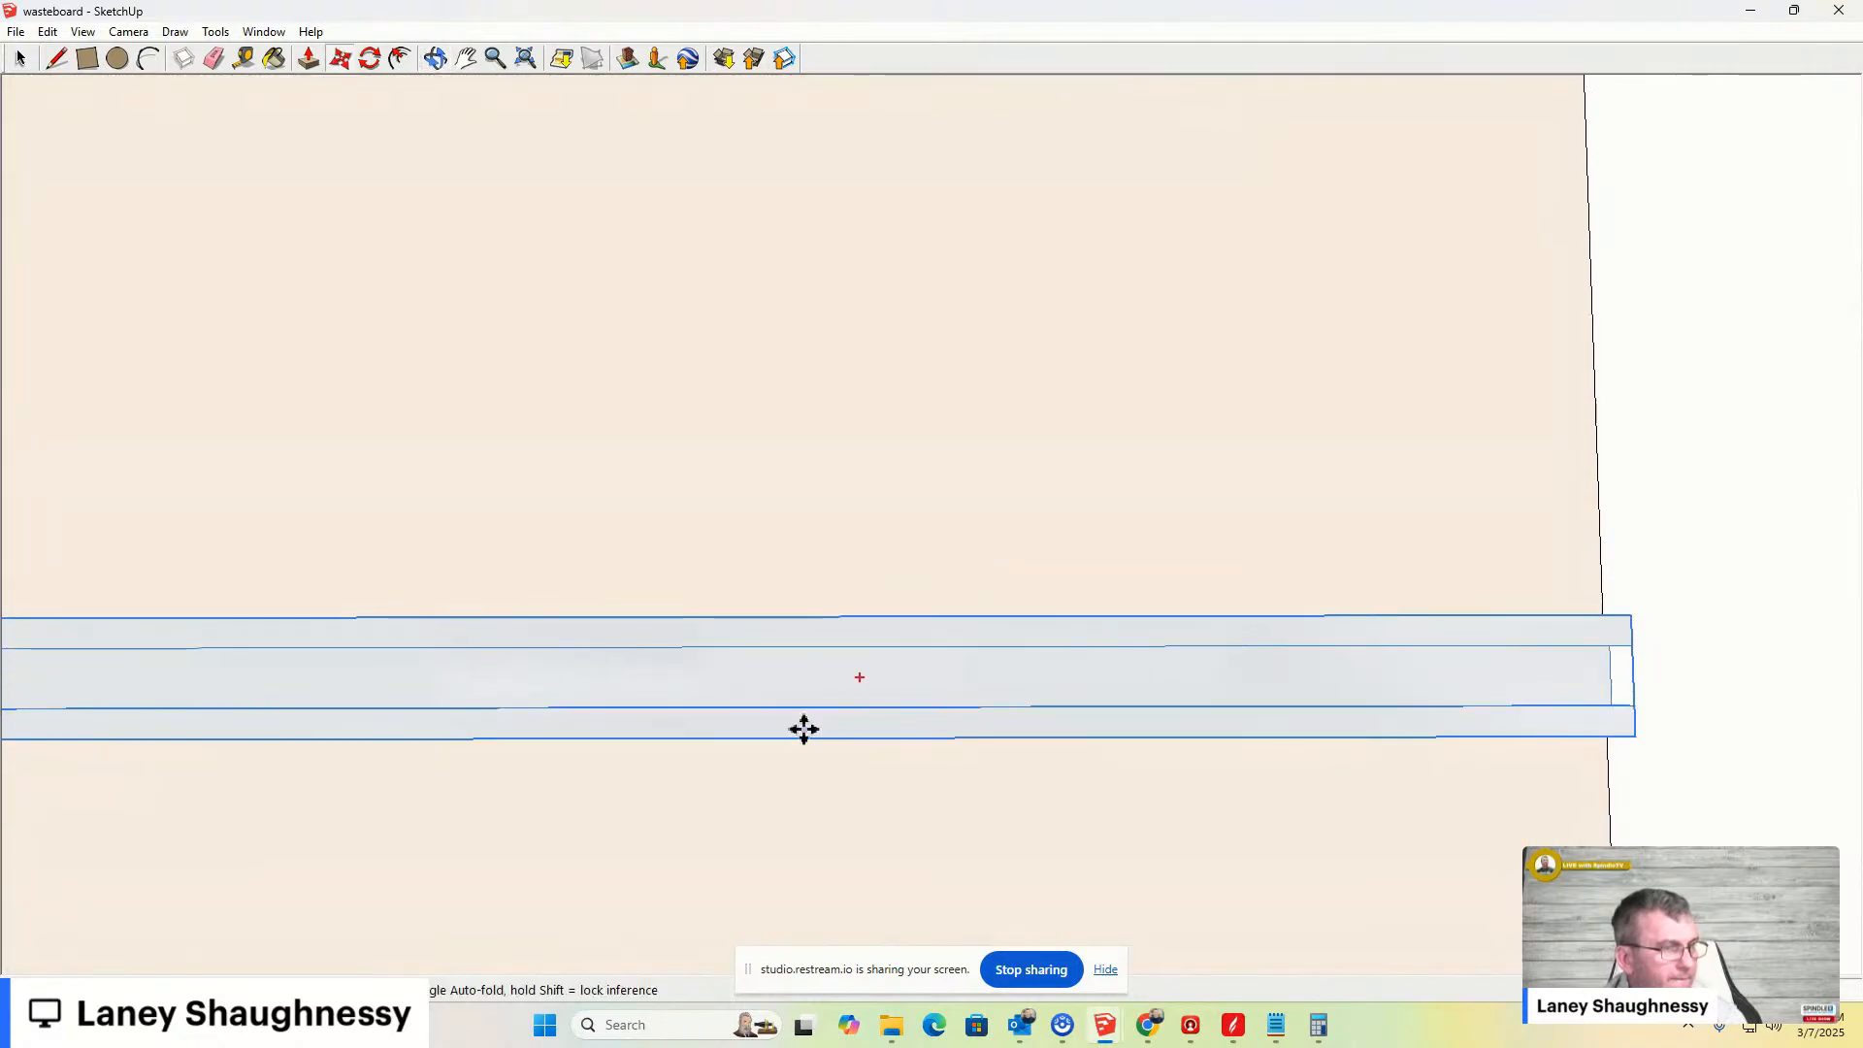
pyautogui.click(128, 31)
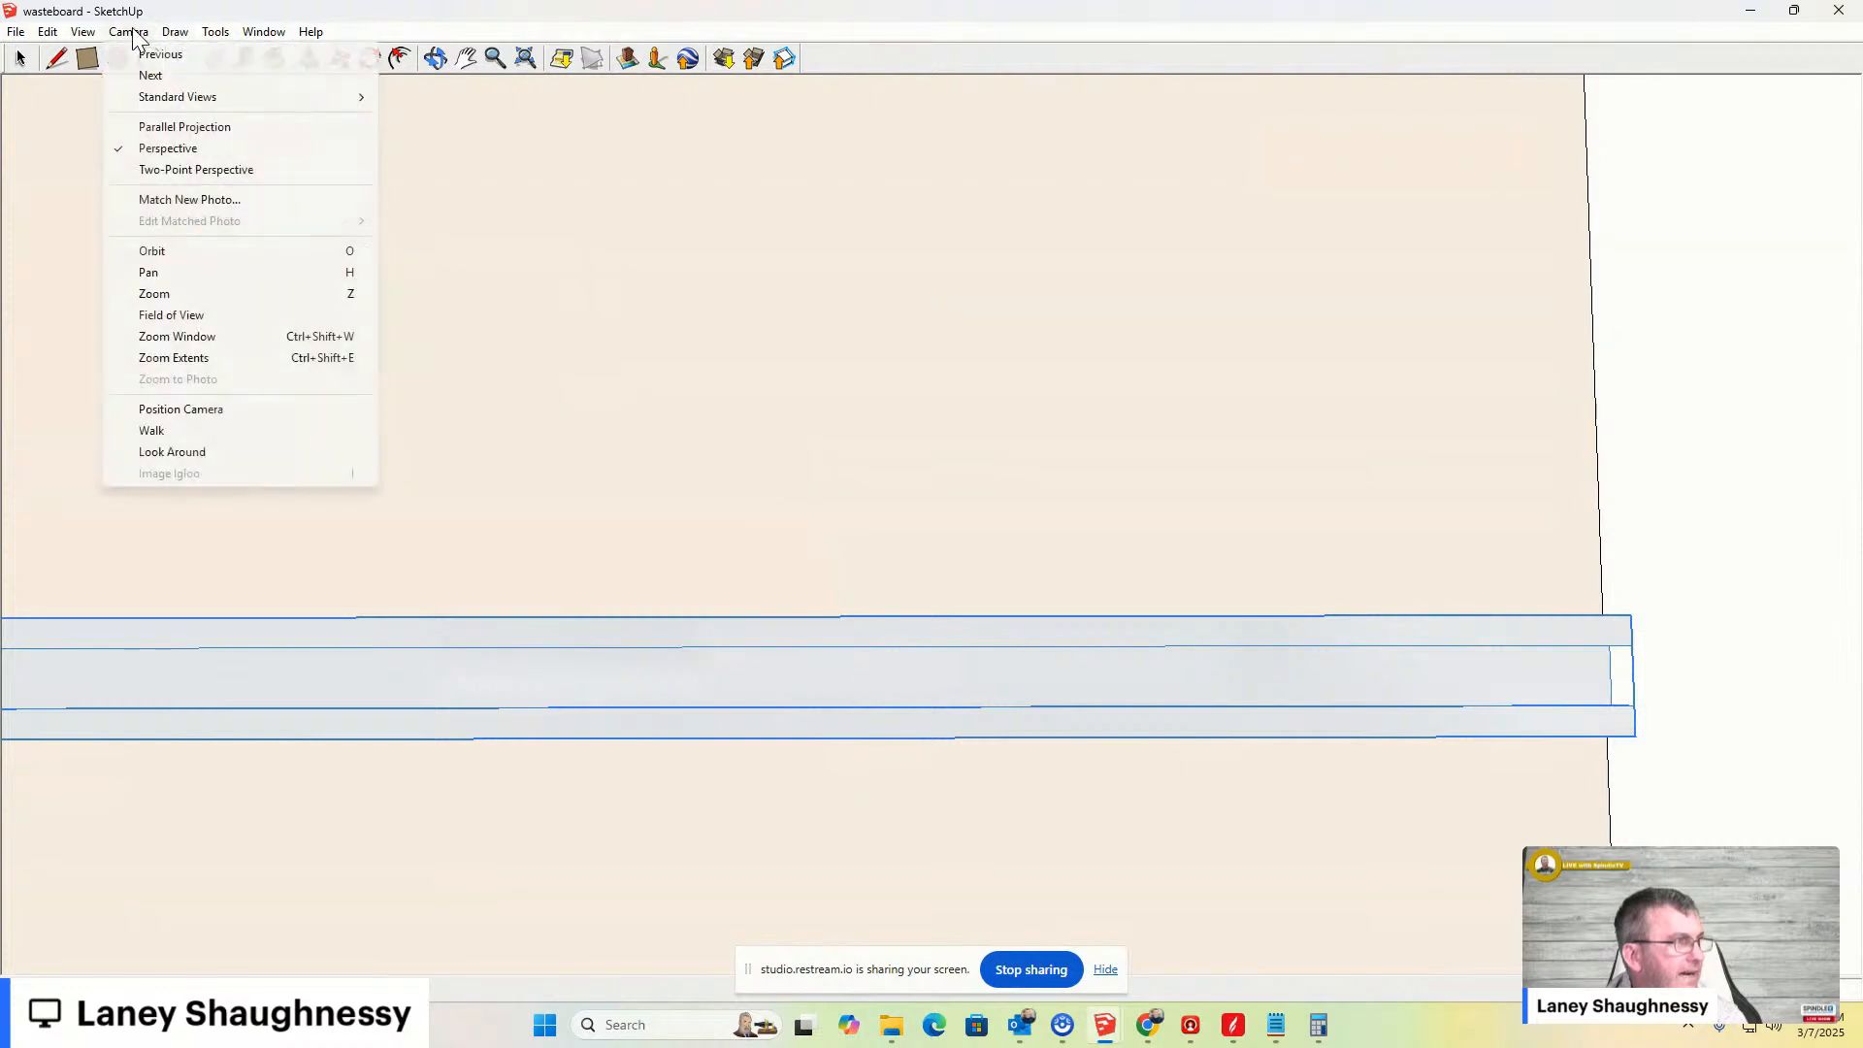
pyautogui.moveTo(141, 99)
pyautogui.click(419, 97)
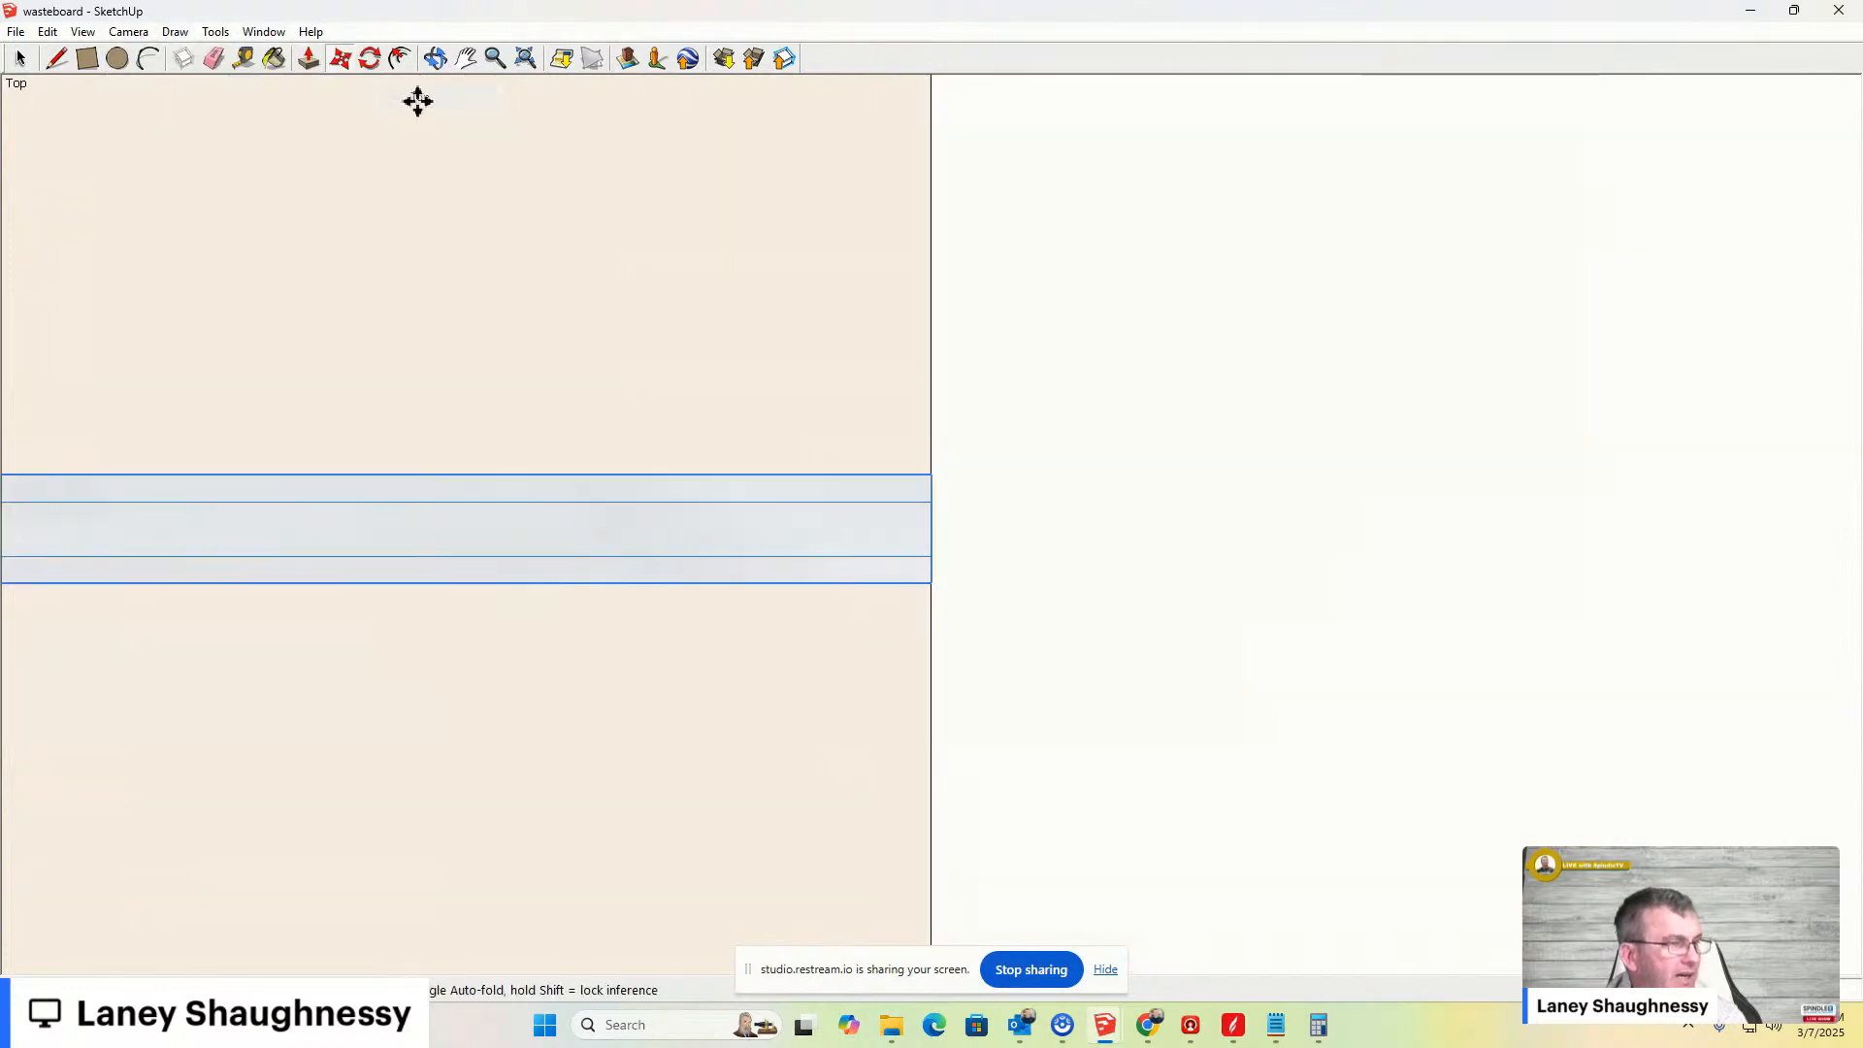
pyautogui.click(466, 60)
pyautogui.moveTo(334, 394); pyautogui.dragTo(997, 365)
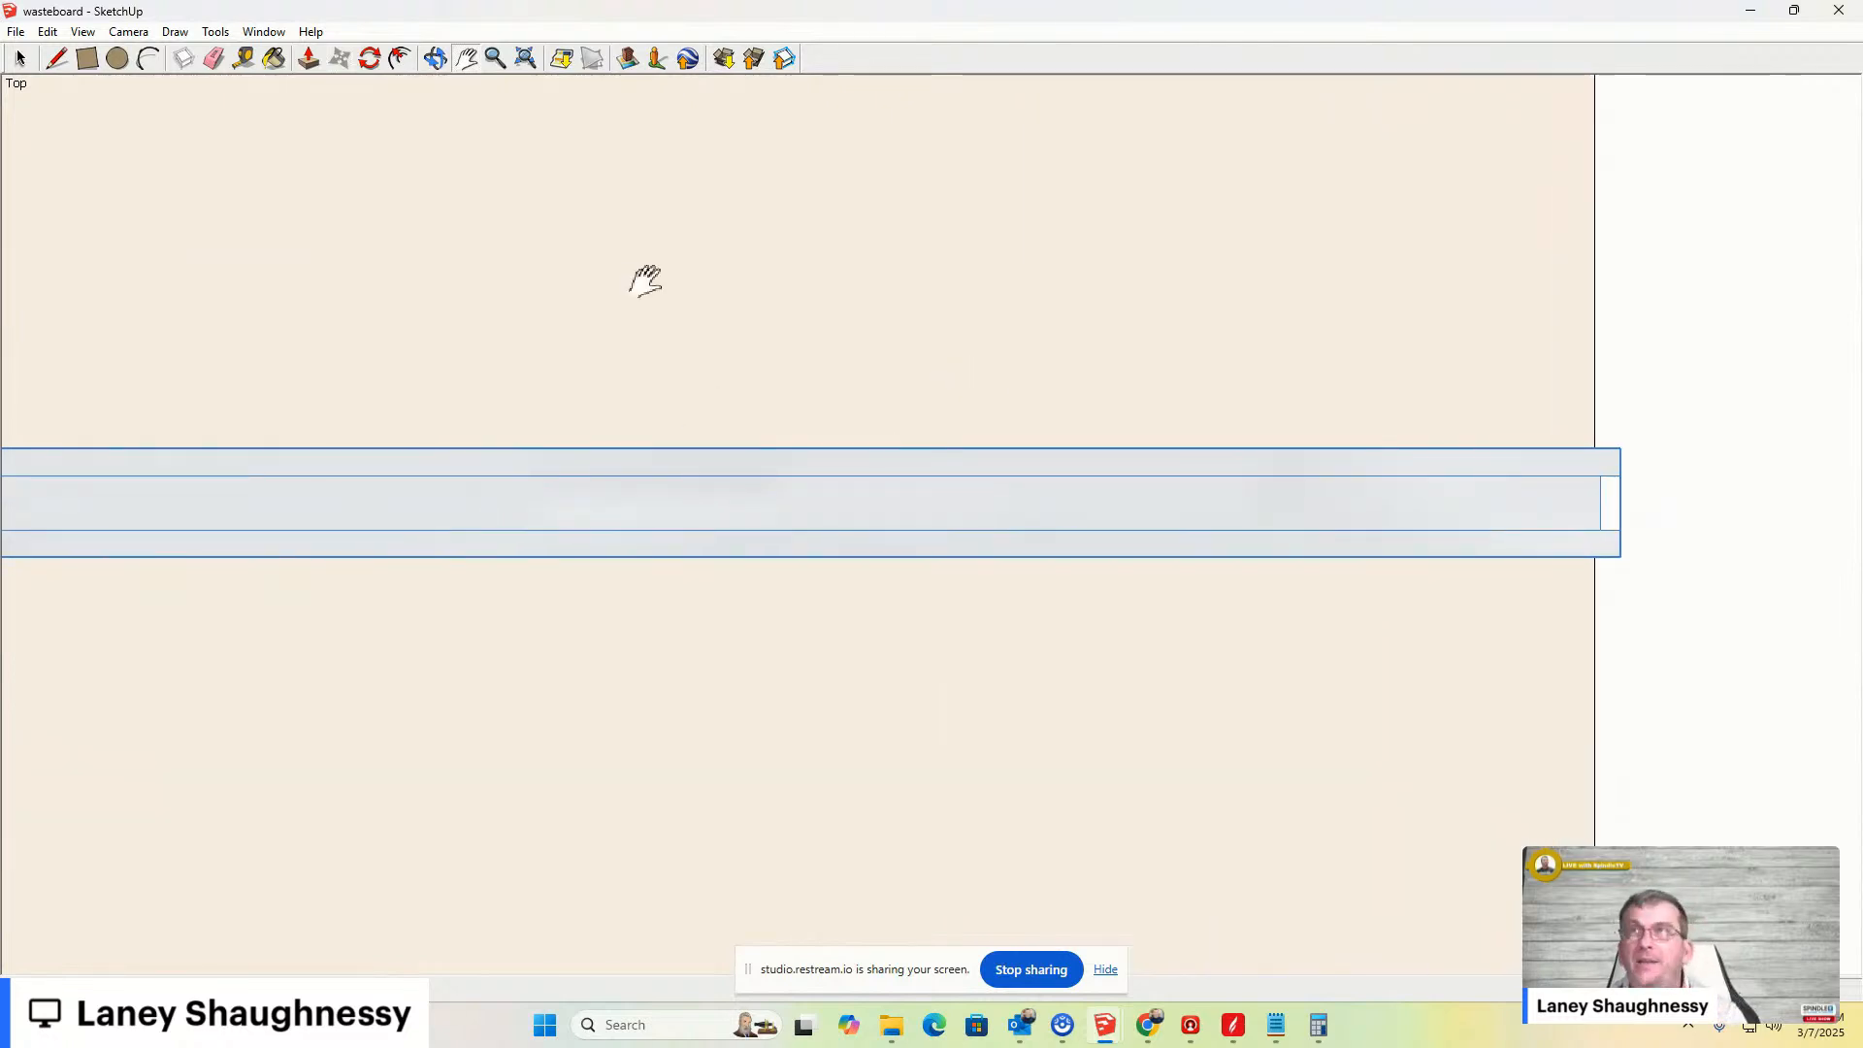
pyautogui.press('space')
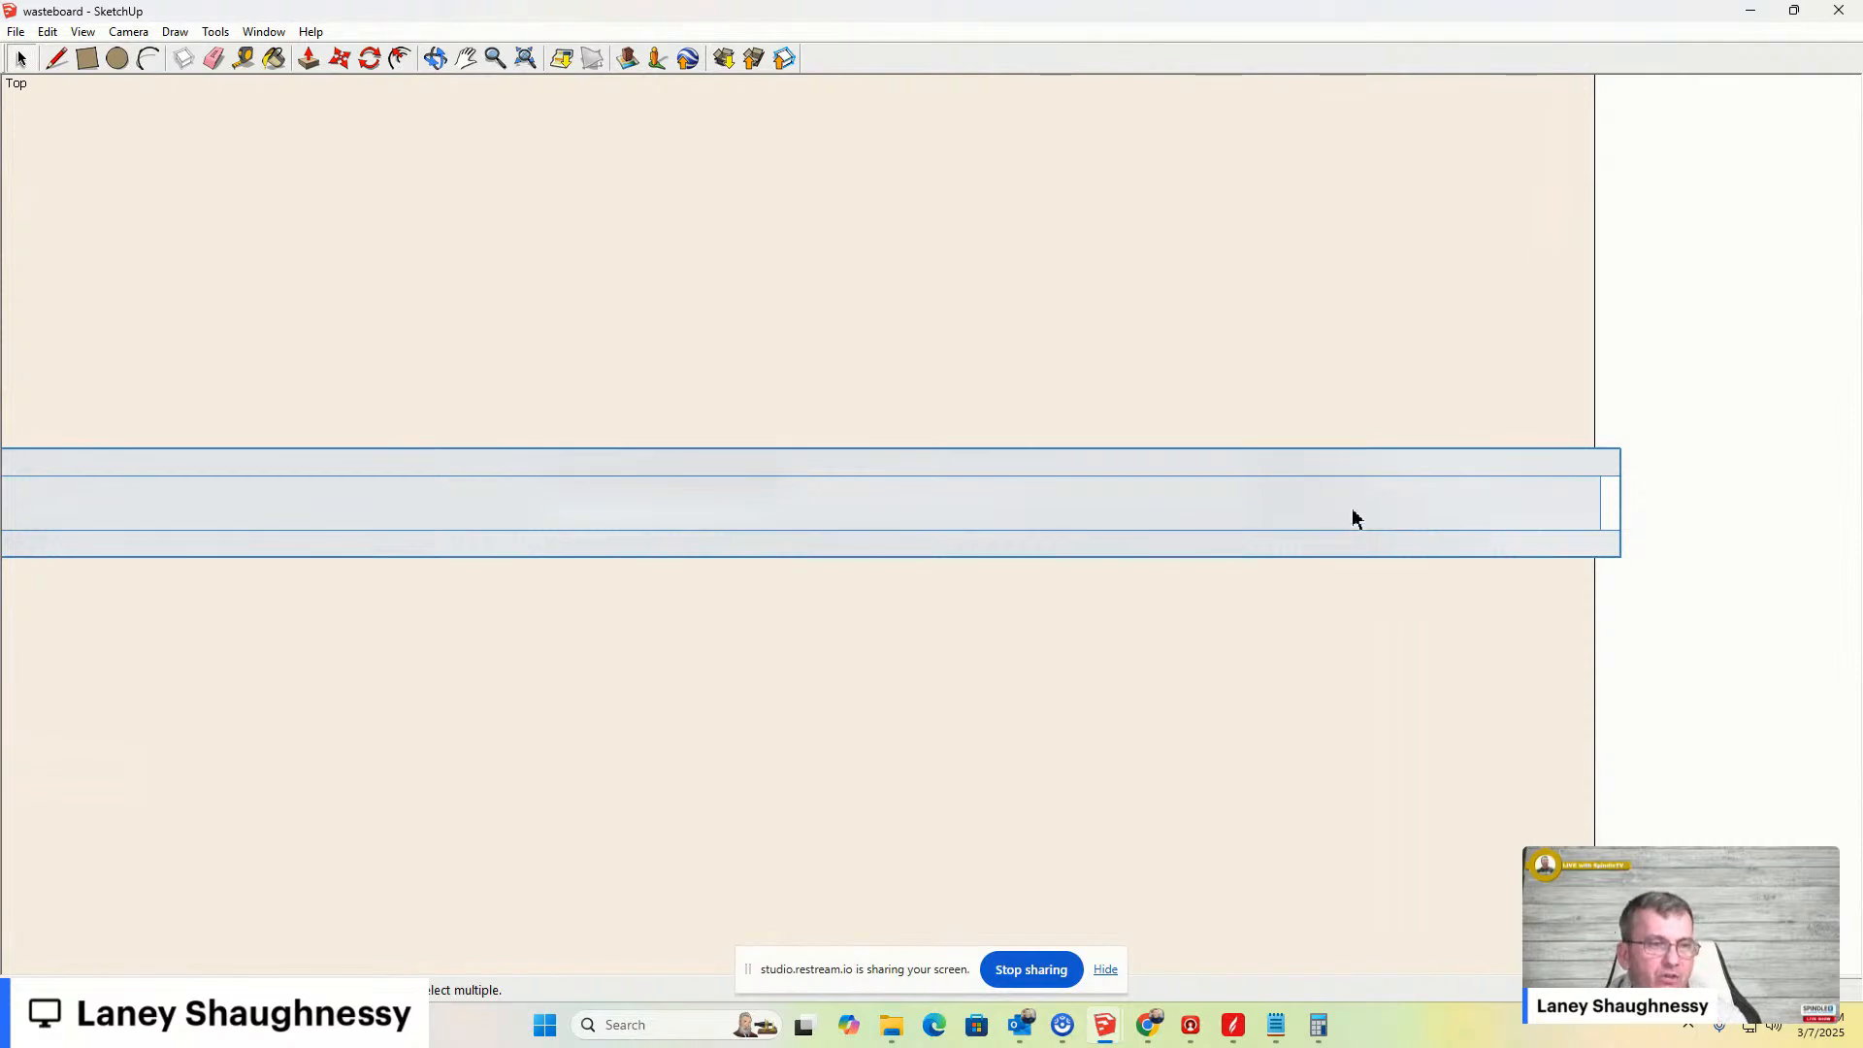
# - Open the clamp bar for editing and add a guide line 2" in from the end of its slot
pyautogui.doubleClick(1317, 470)
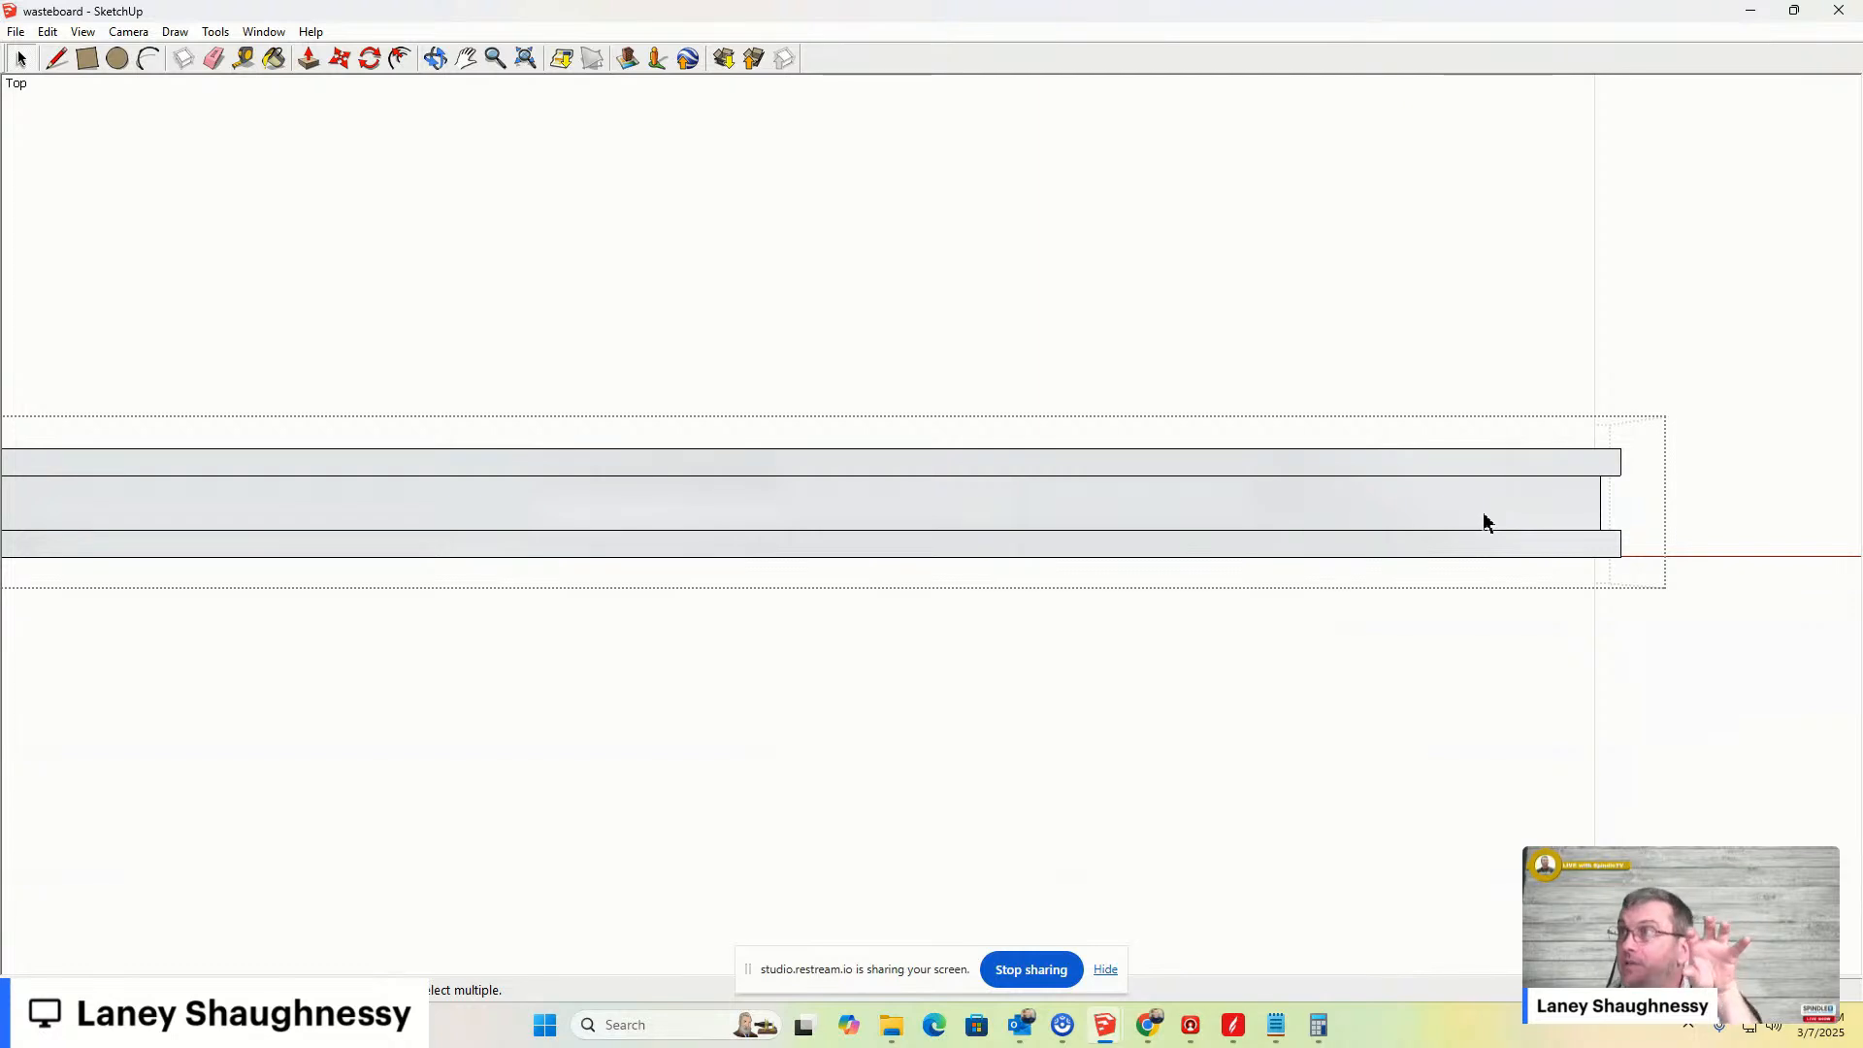
pyautogui.scroll(3, 1590, 529)
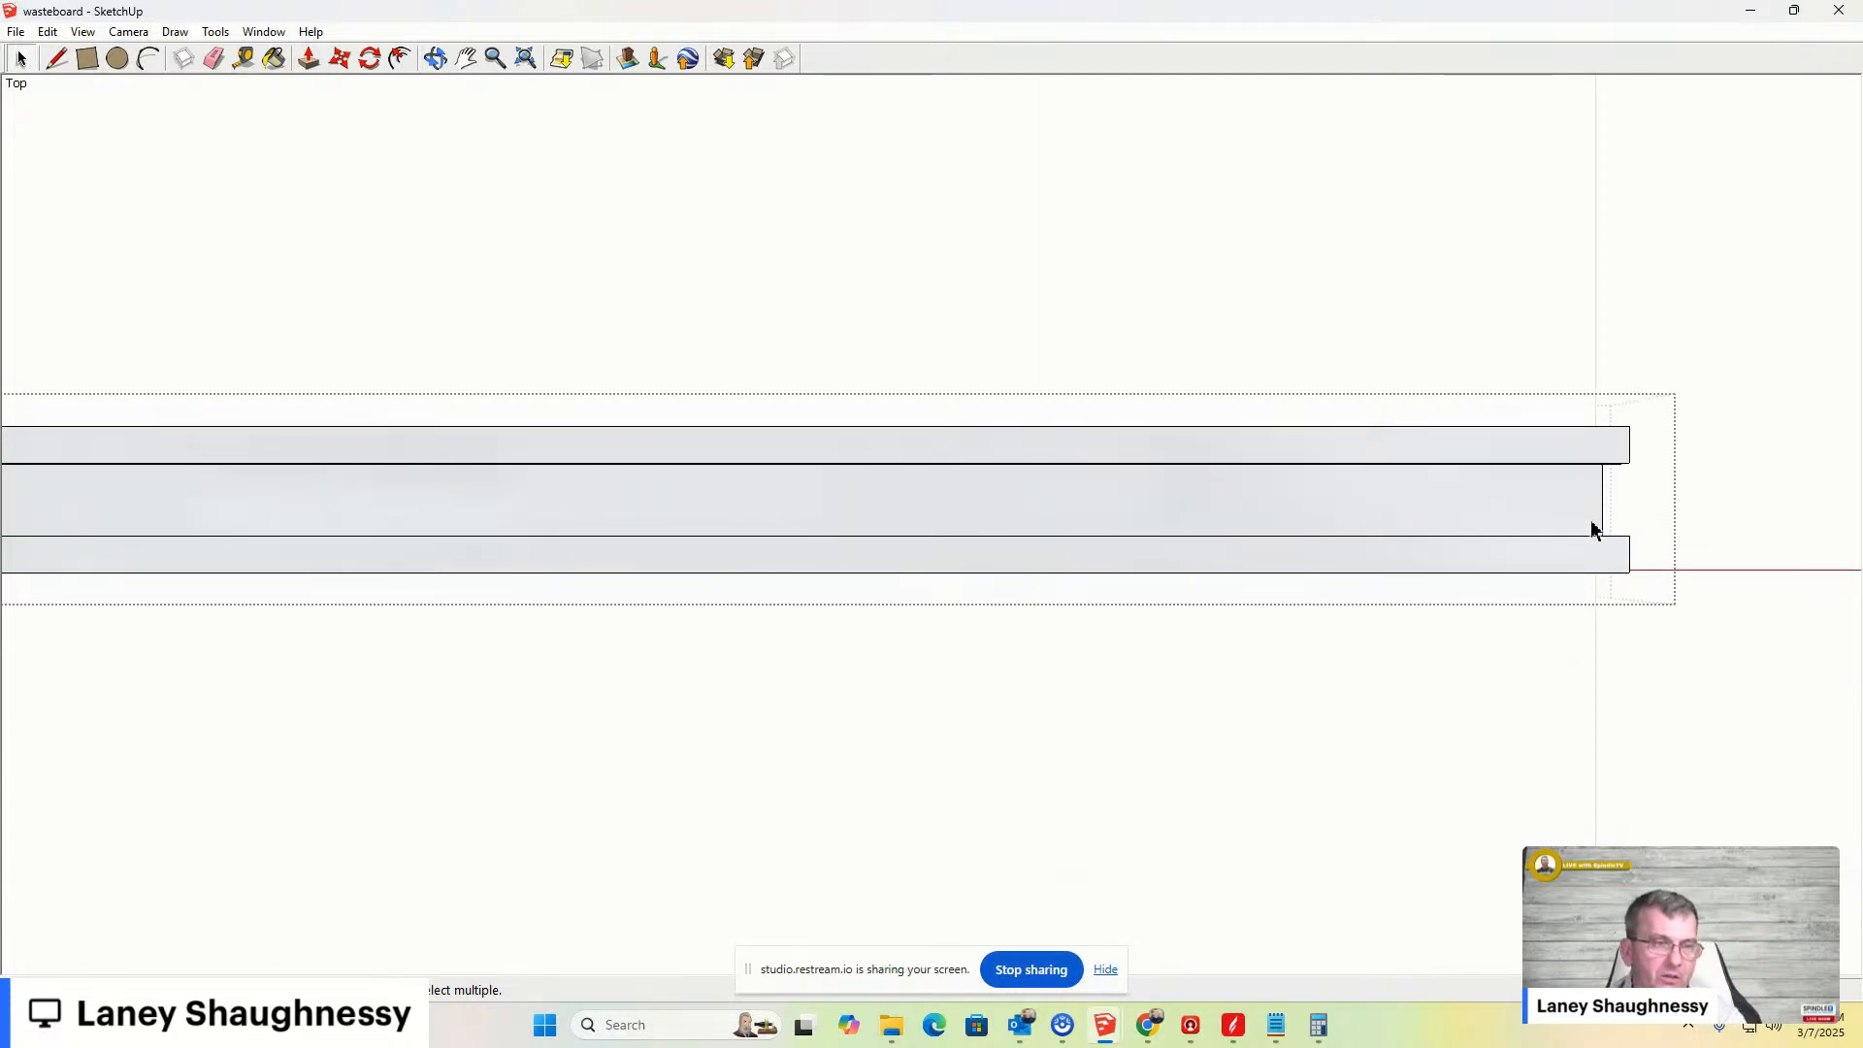
pyautogui.scroll(4, 1553, 505)
pyautogui.scroll(-1, 1464, 549)
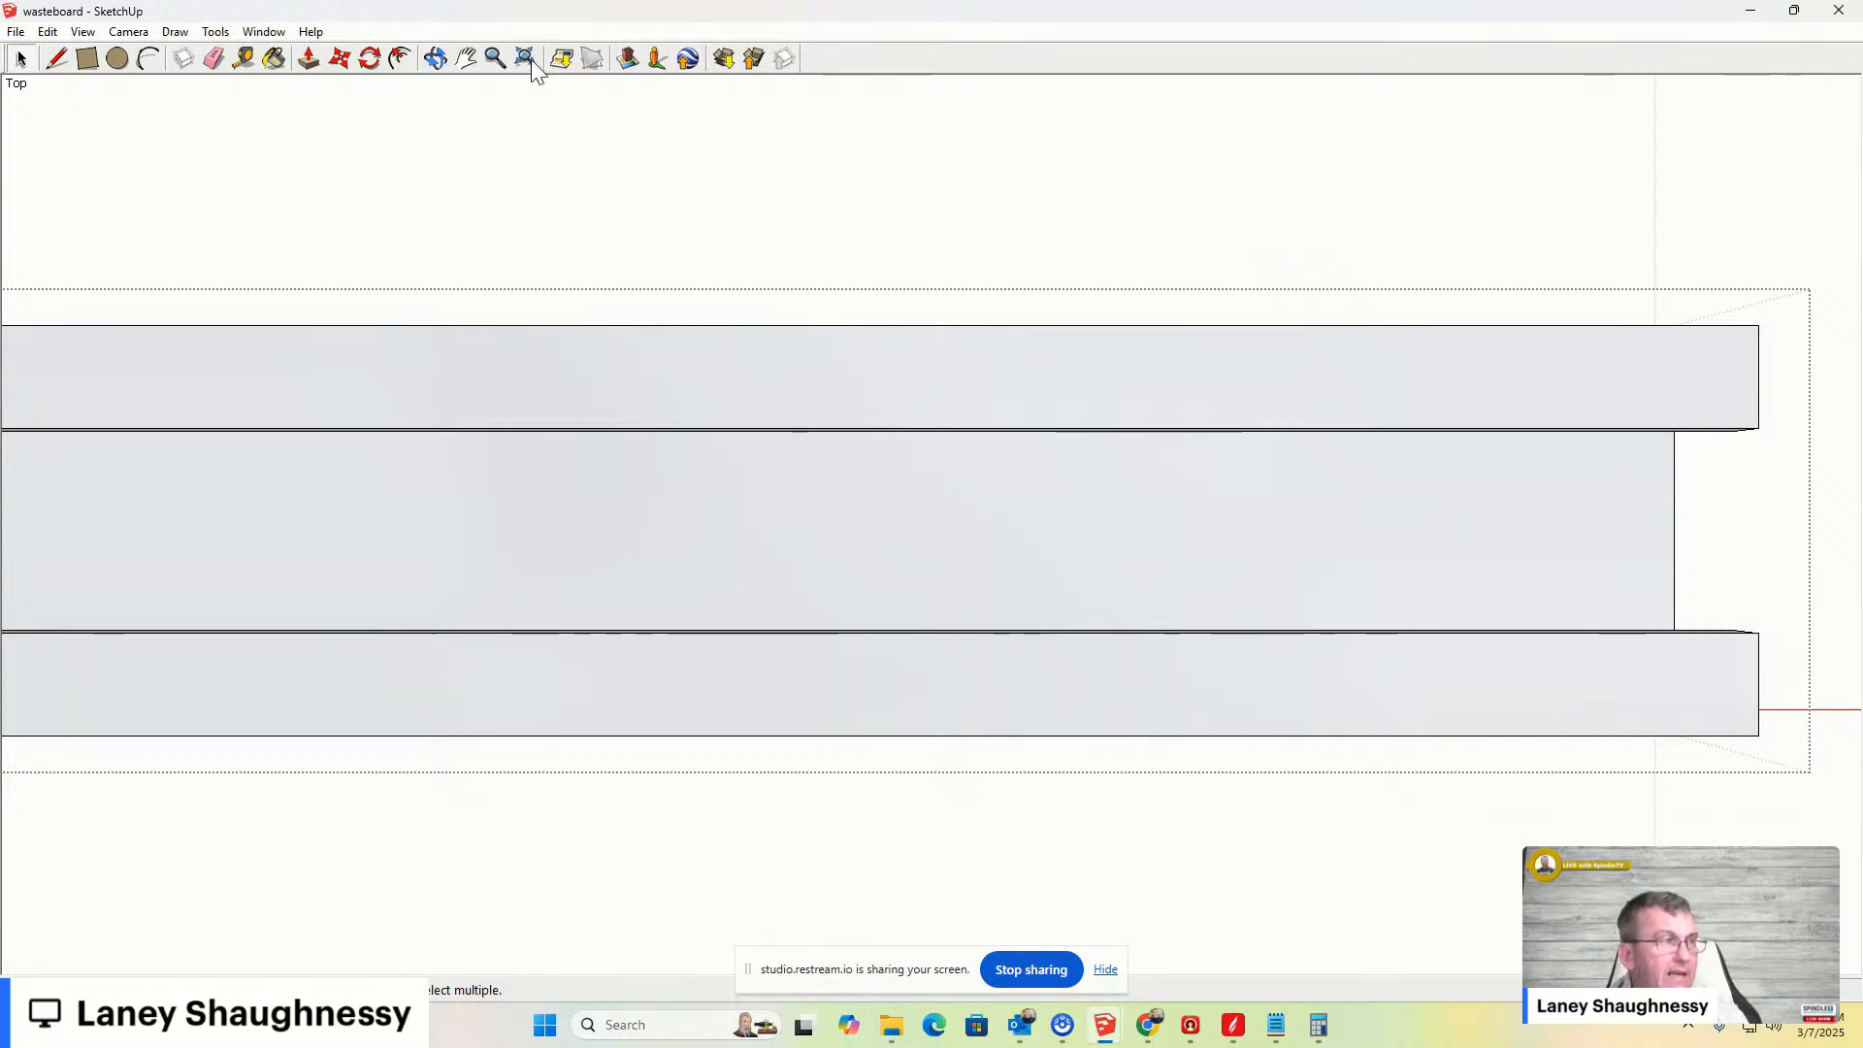
pyautogui.click(243, 58)
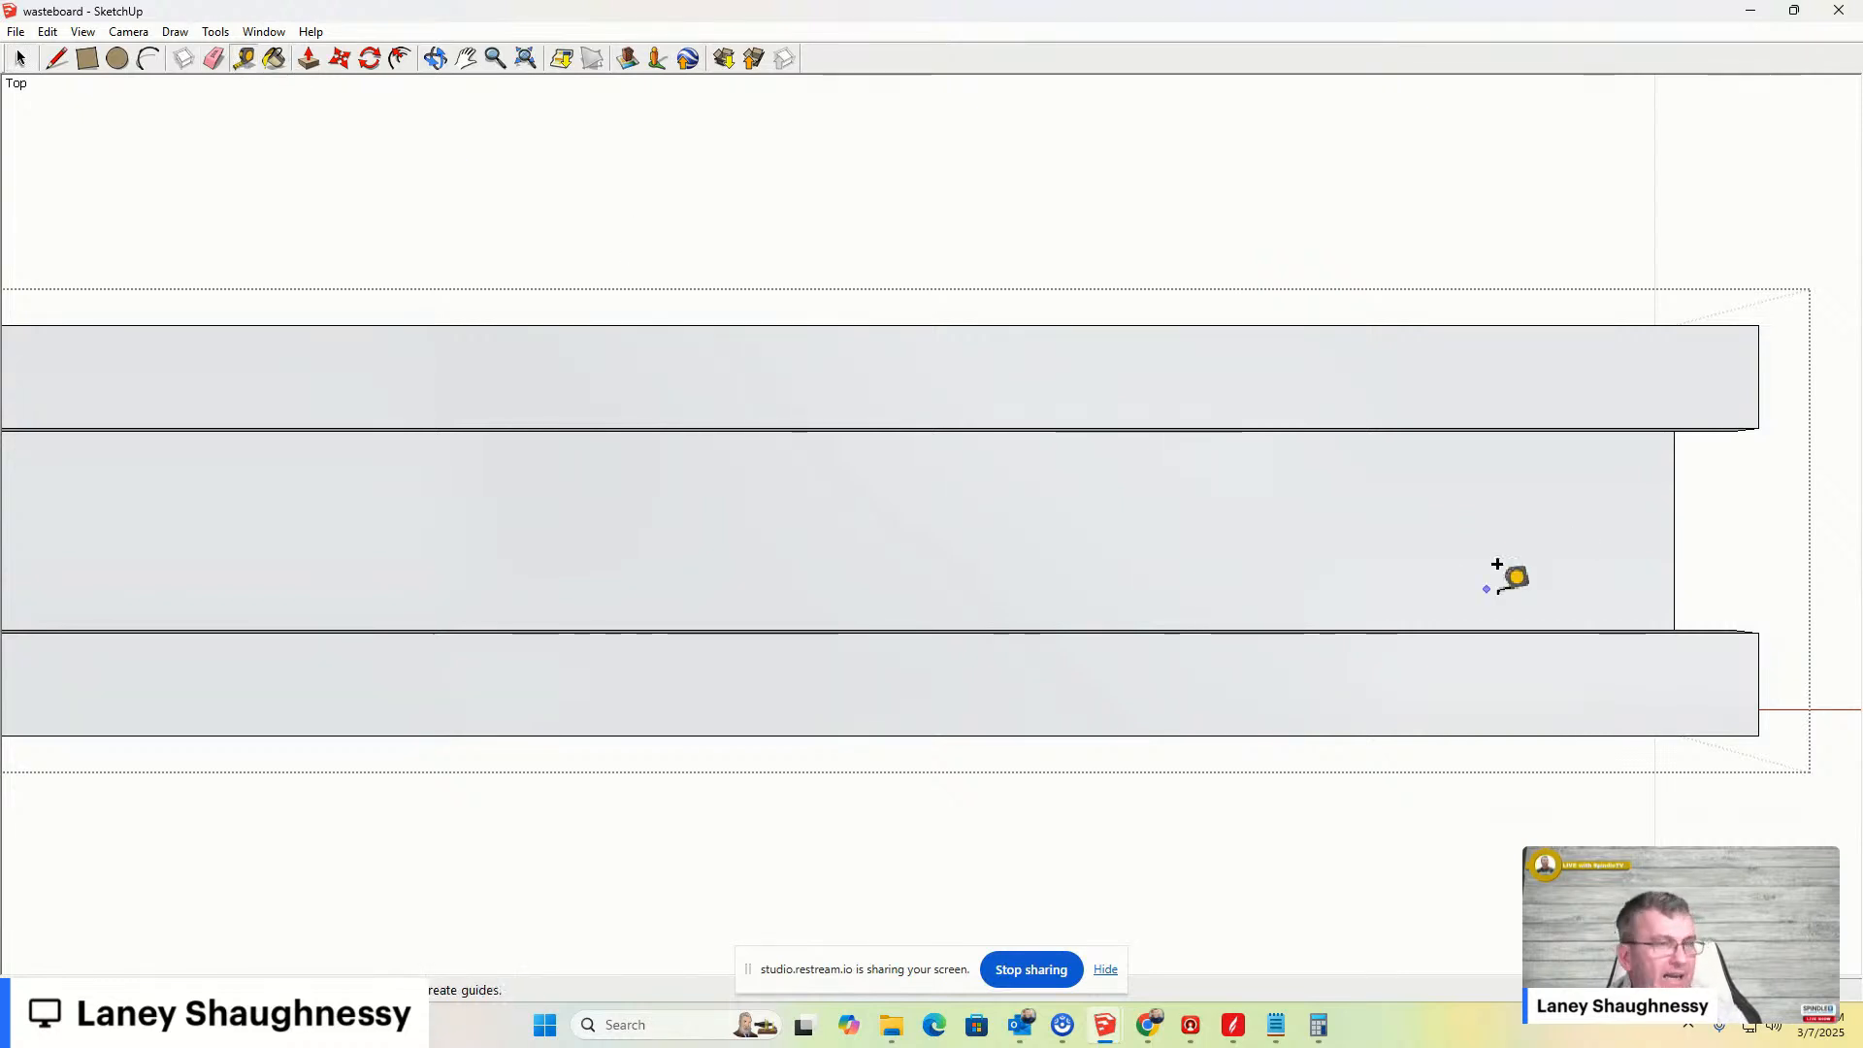
pyautogui.click(1674, 506)
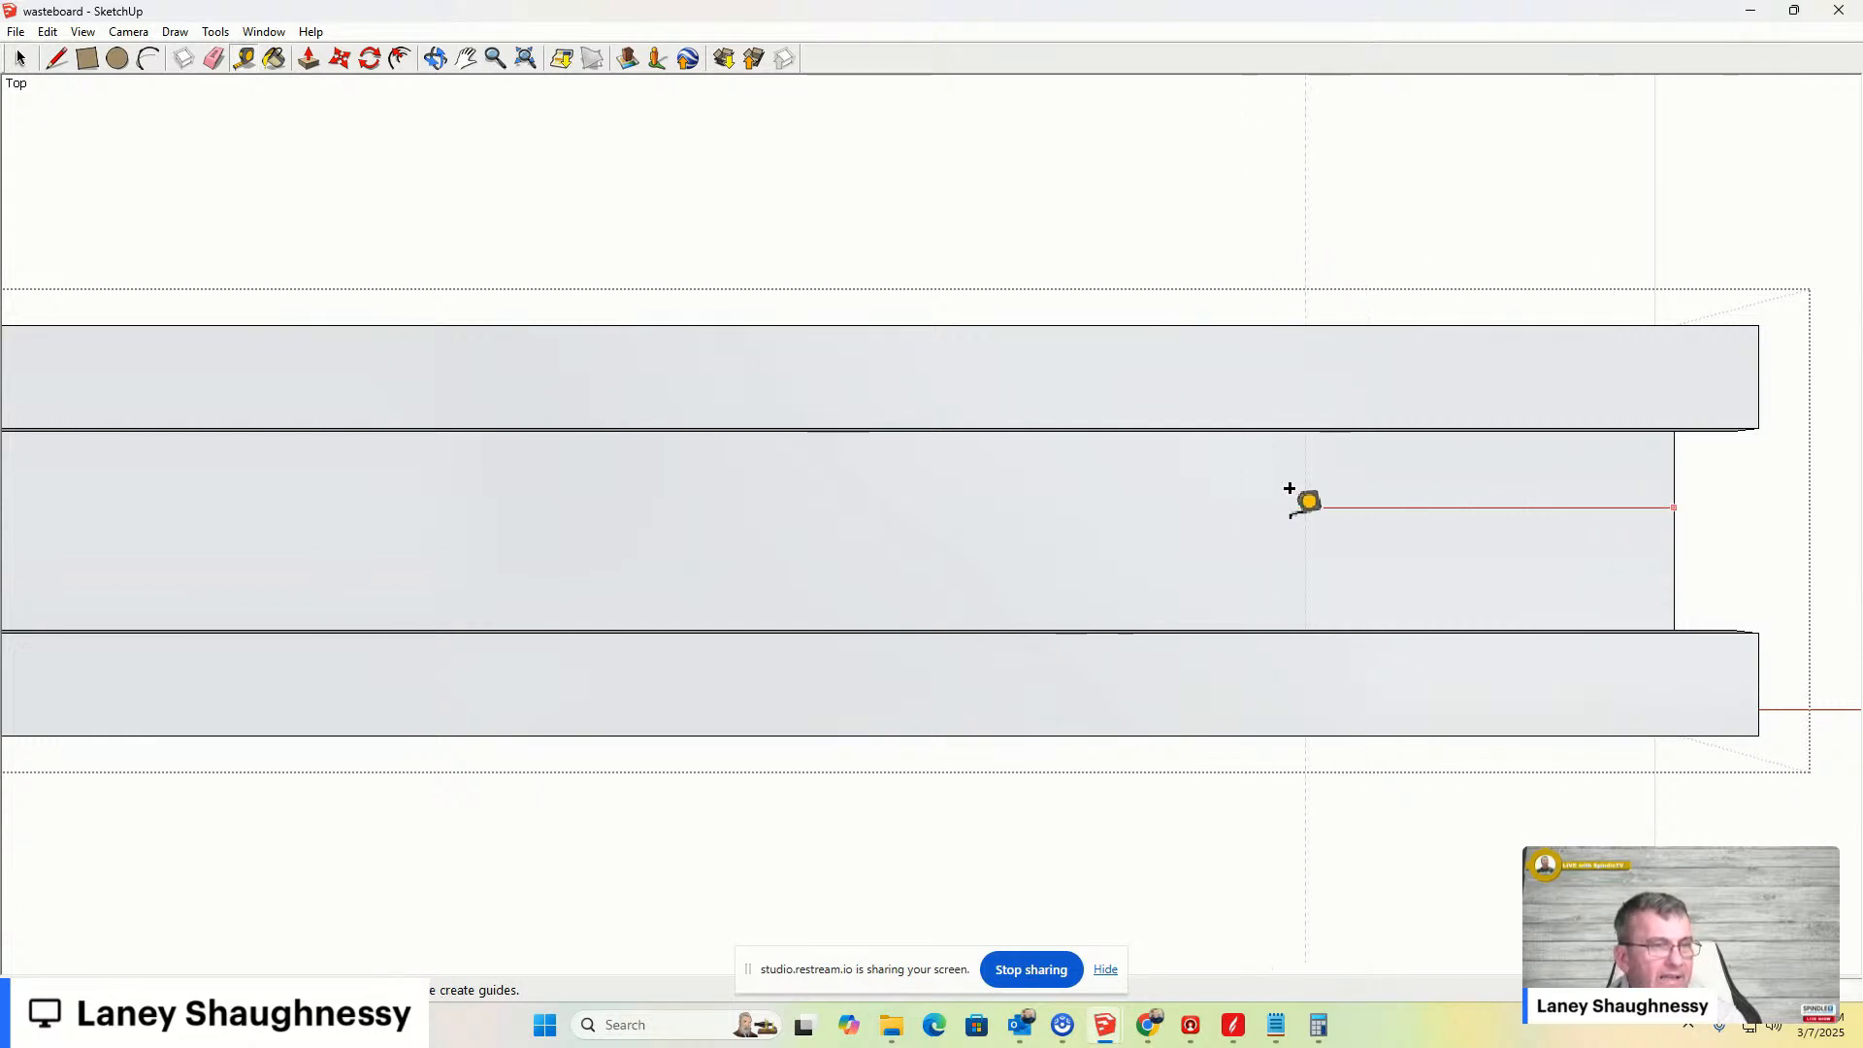
pyautogui.write('2')
pyautogui.press('Return')
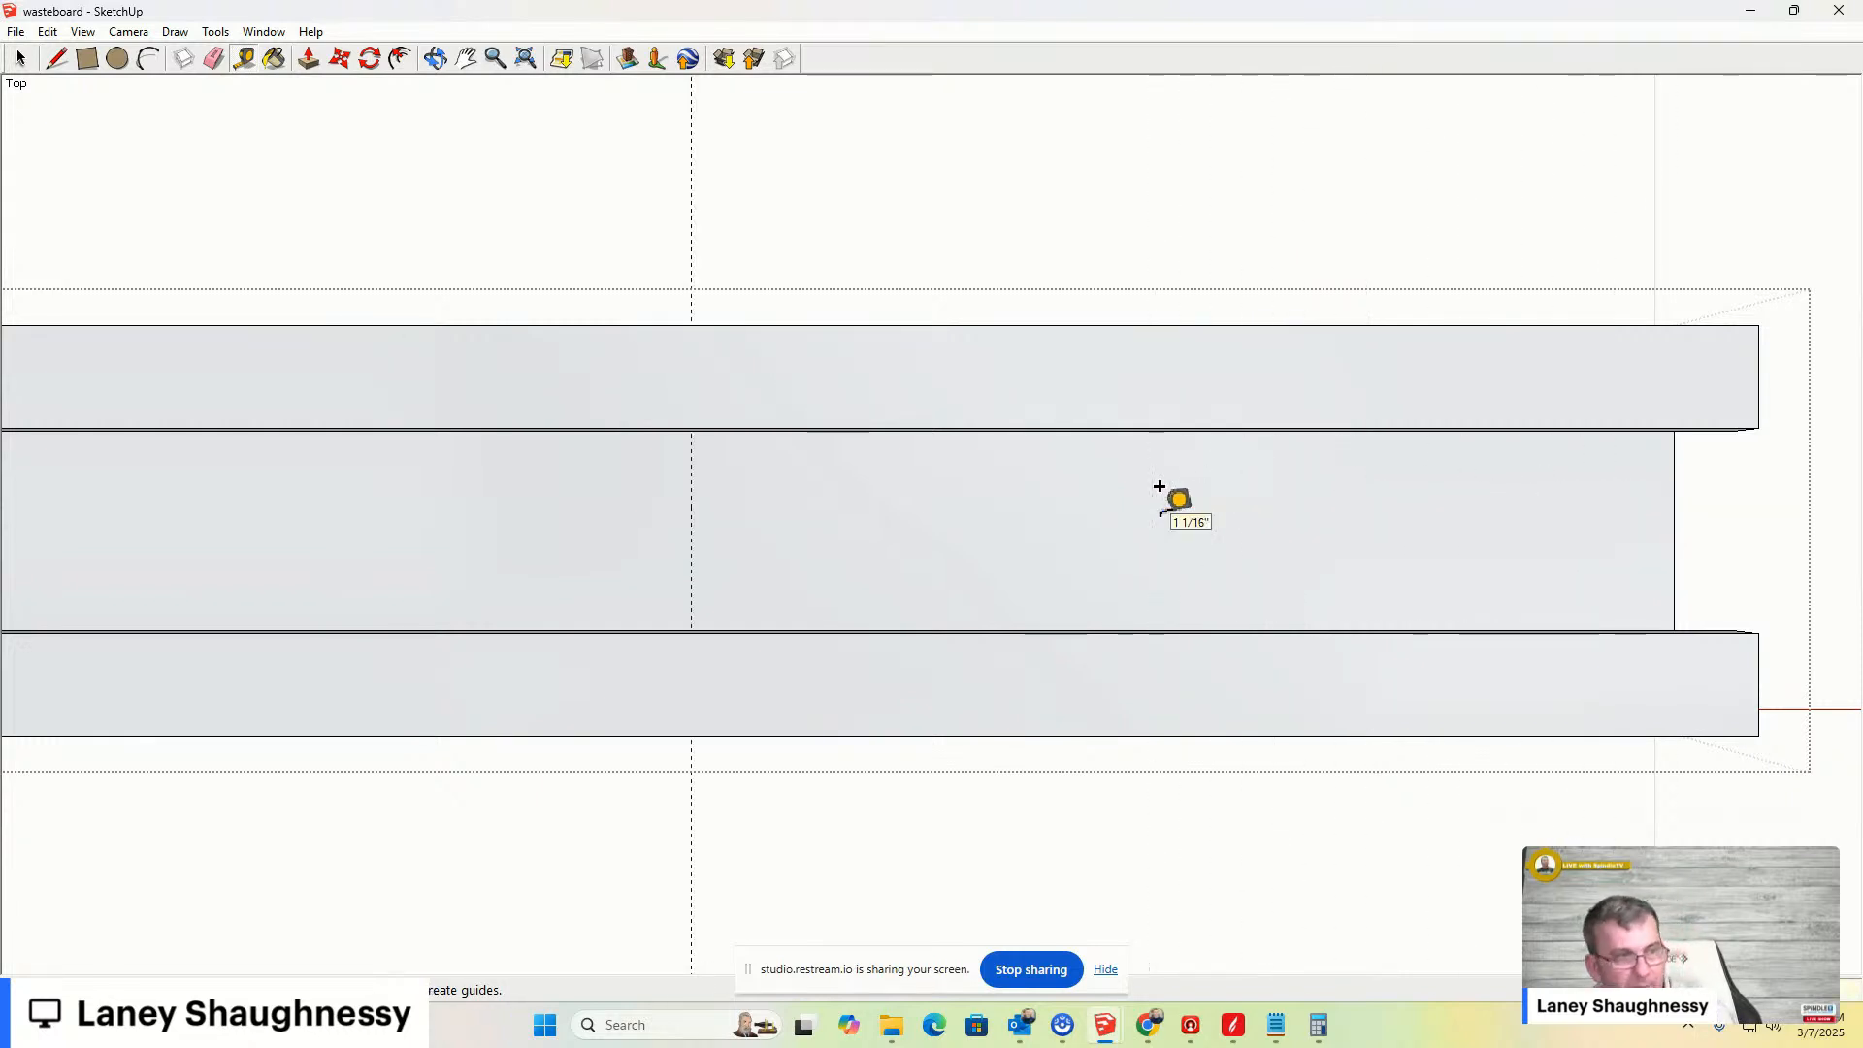
# - Add a lengthwise guide line along the centre of the clamp bar with the Tape Measure
pyautogui.scroll(-4, 1136, 610)
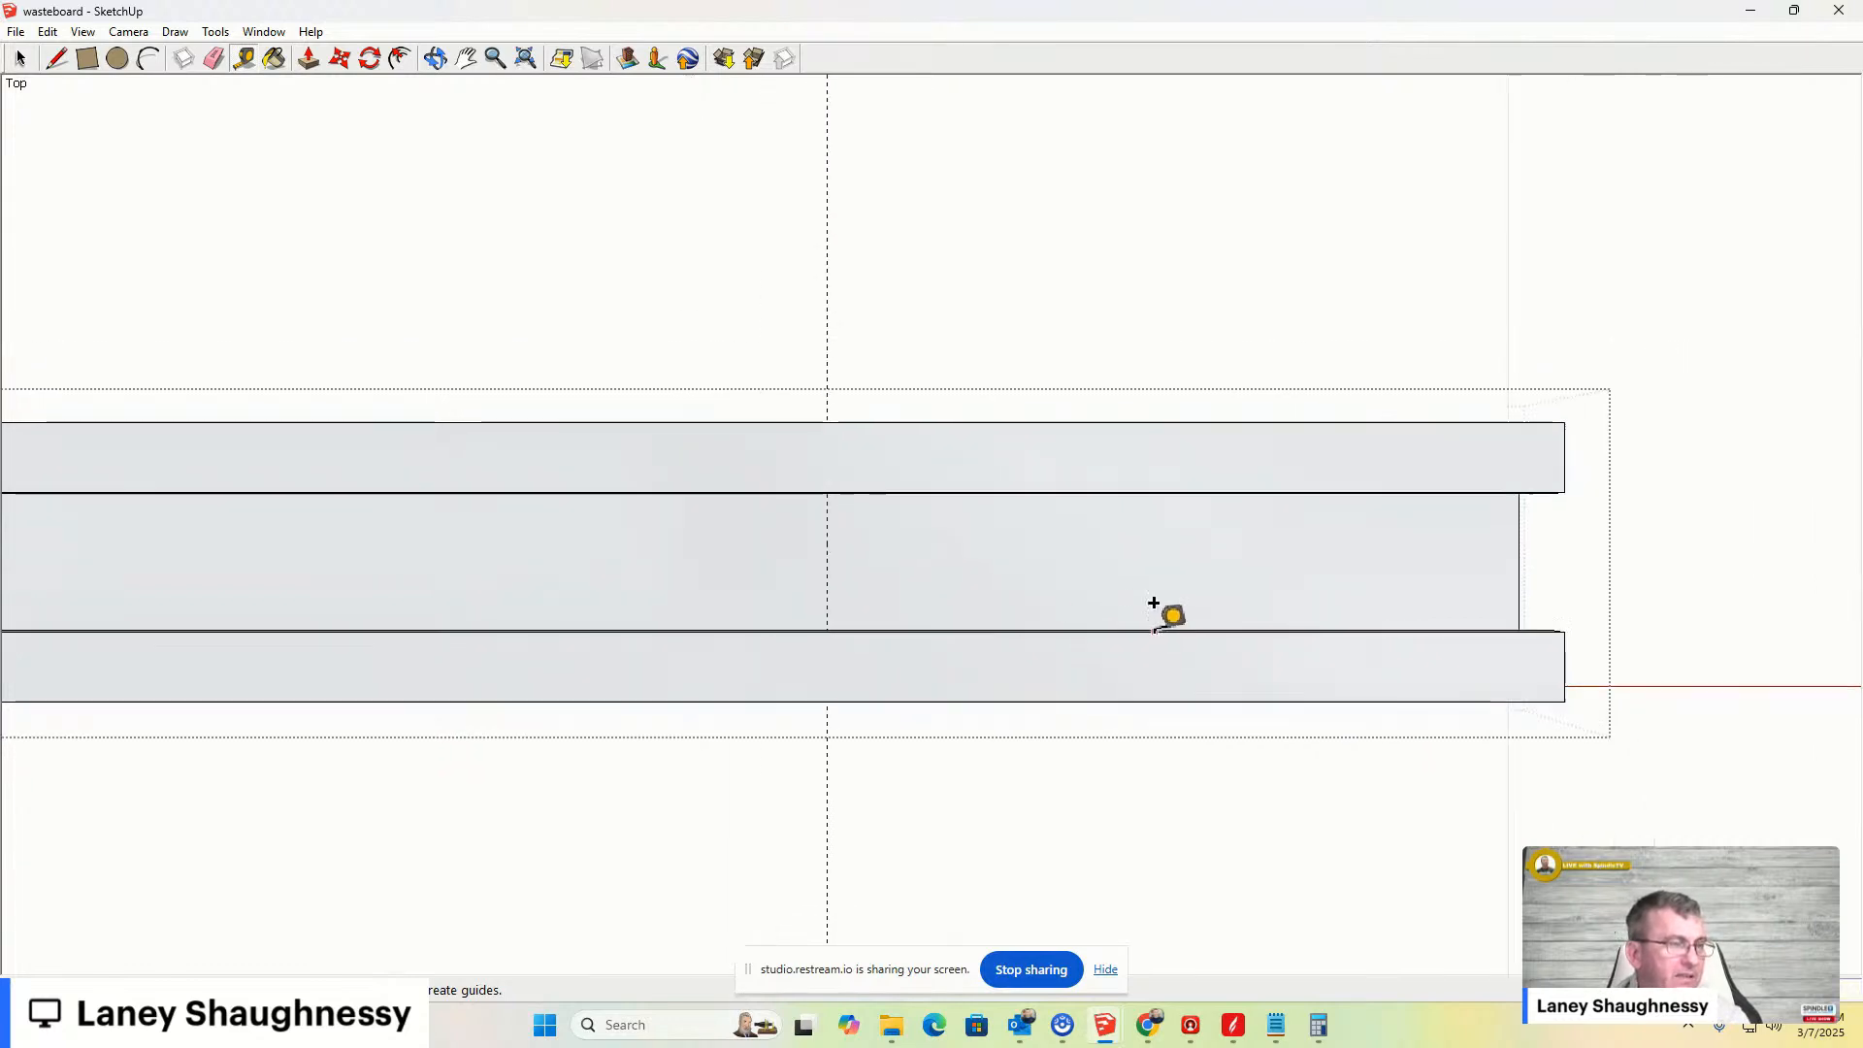
pyautogui.scroll(2, 682, 565)
pyautogui.scroll(1, 1048, 545)
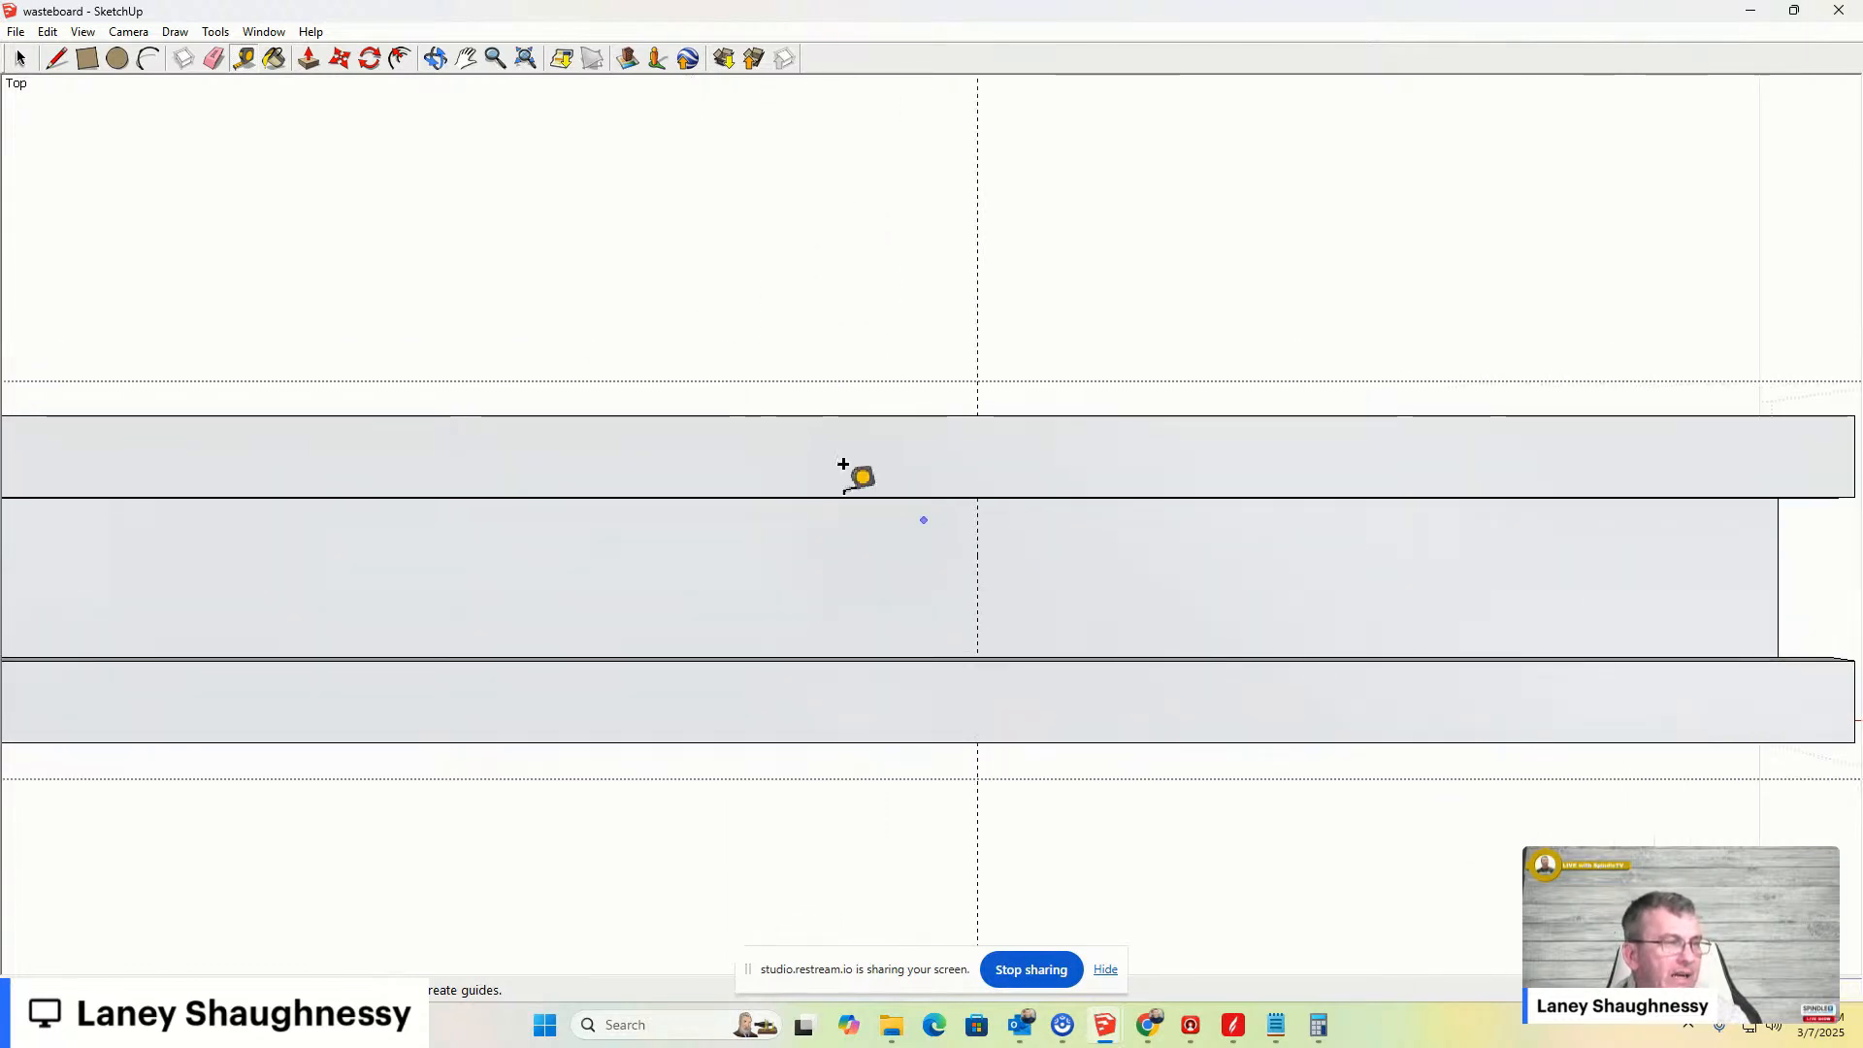
pyautogui.click(56, 58)
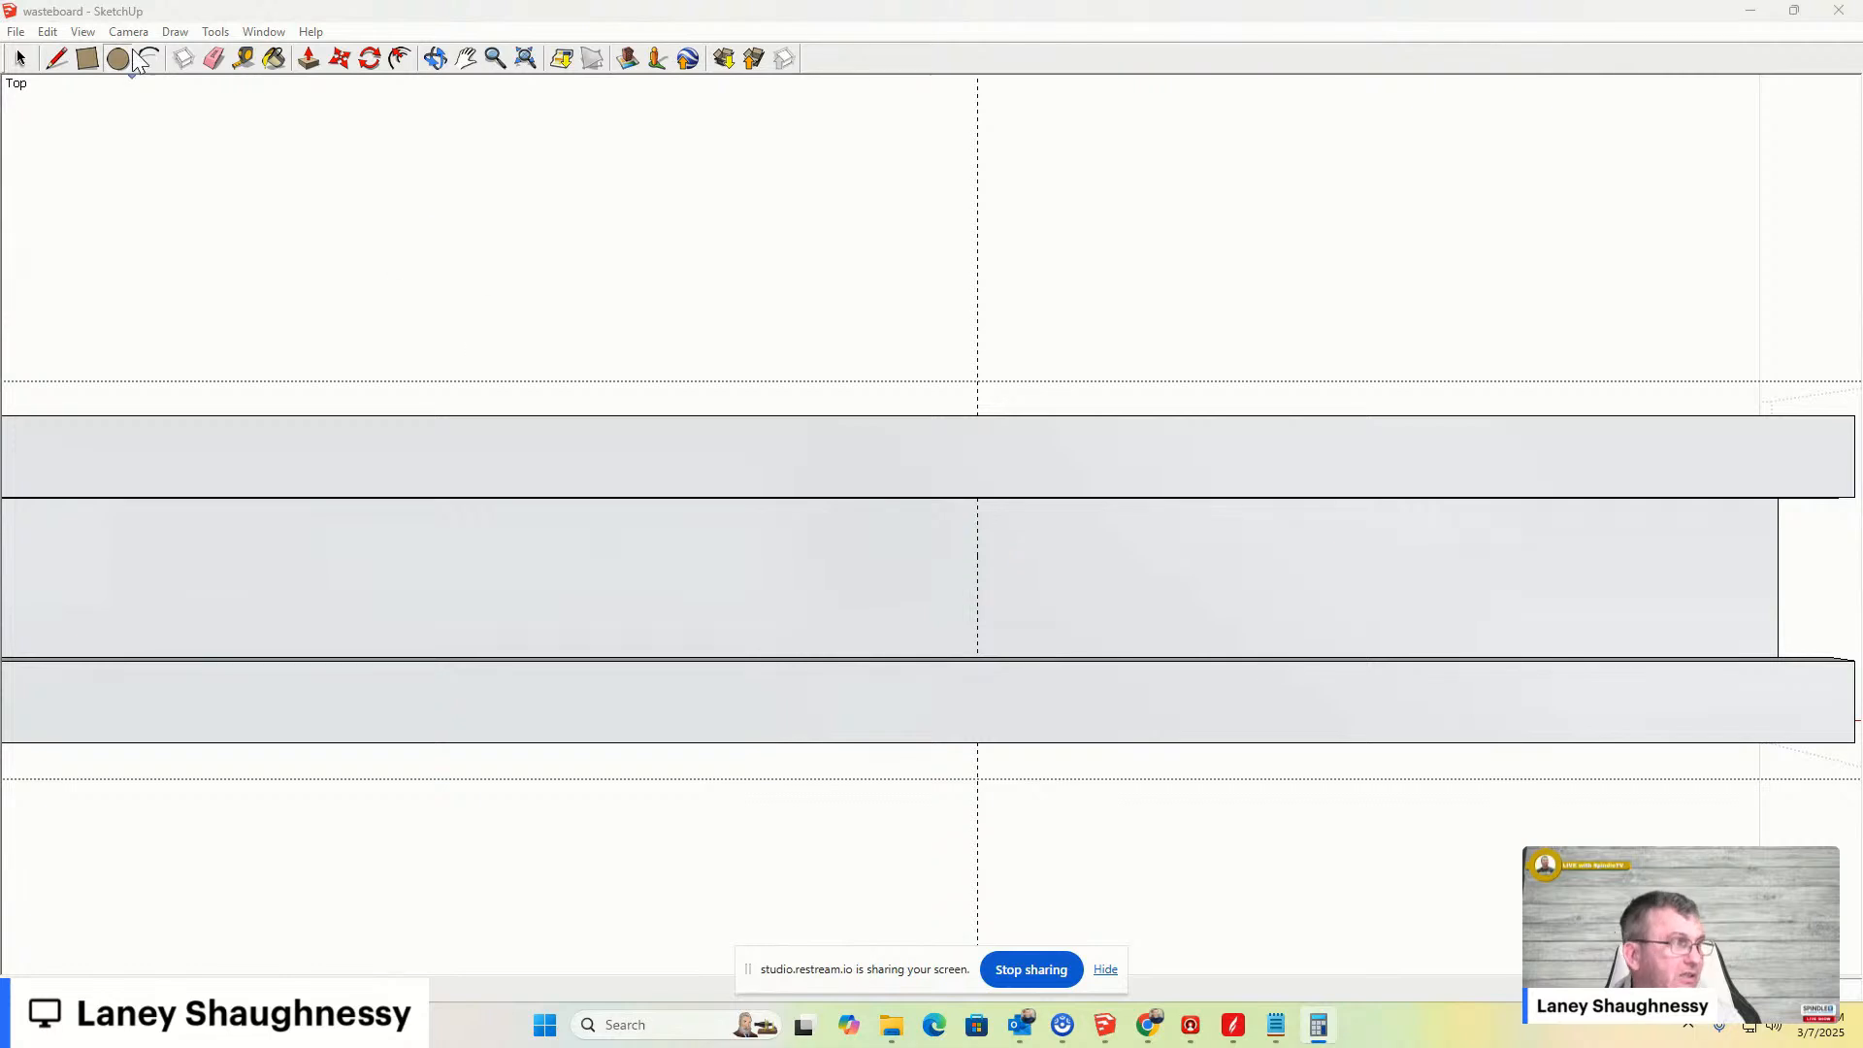
pyautogui.click(244, 59)
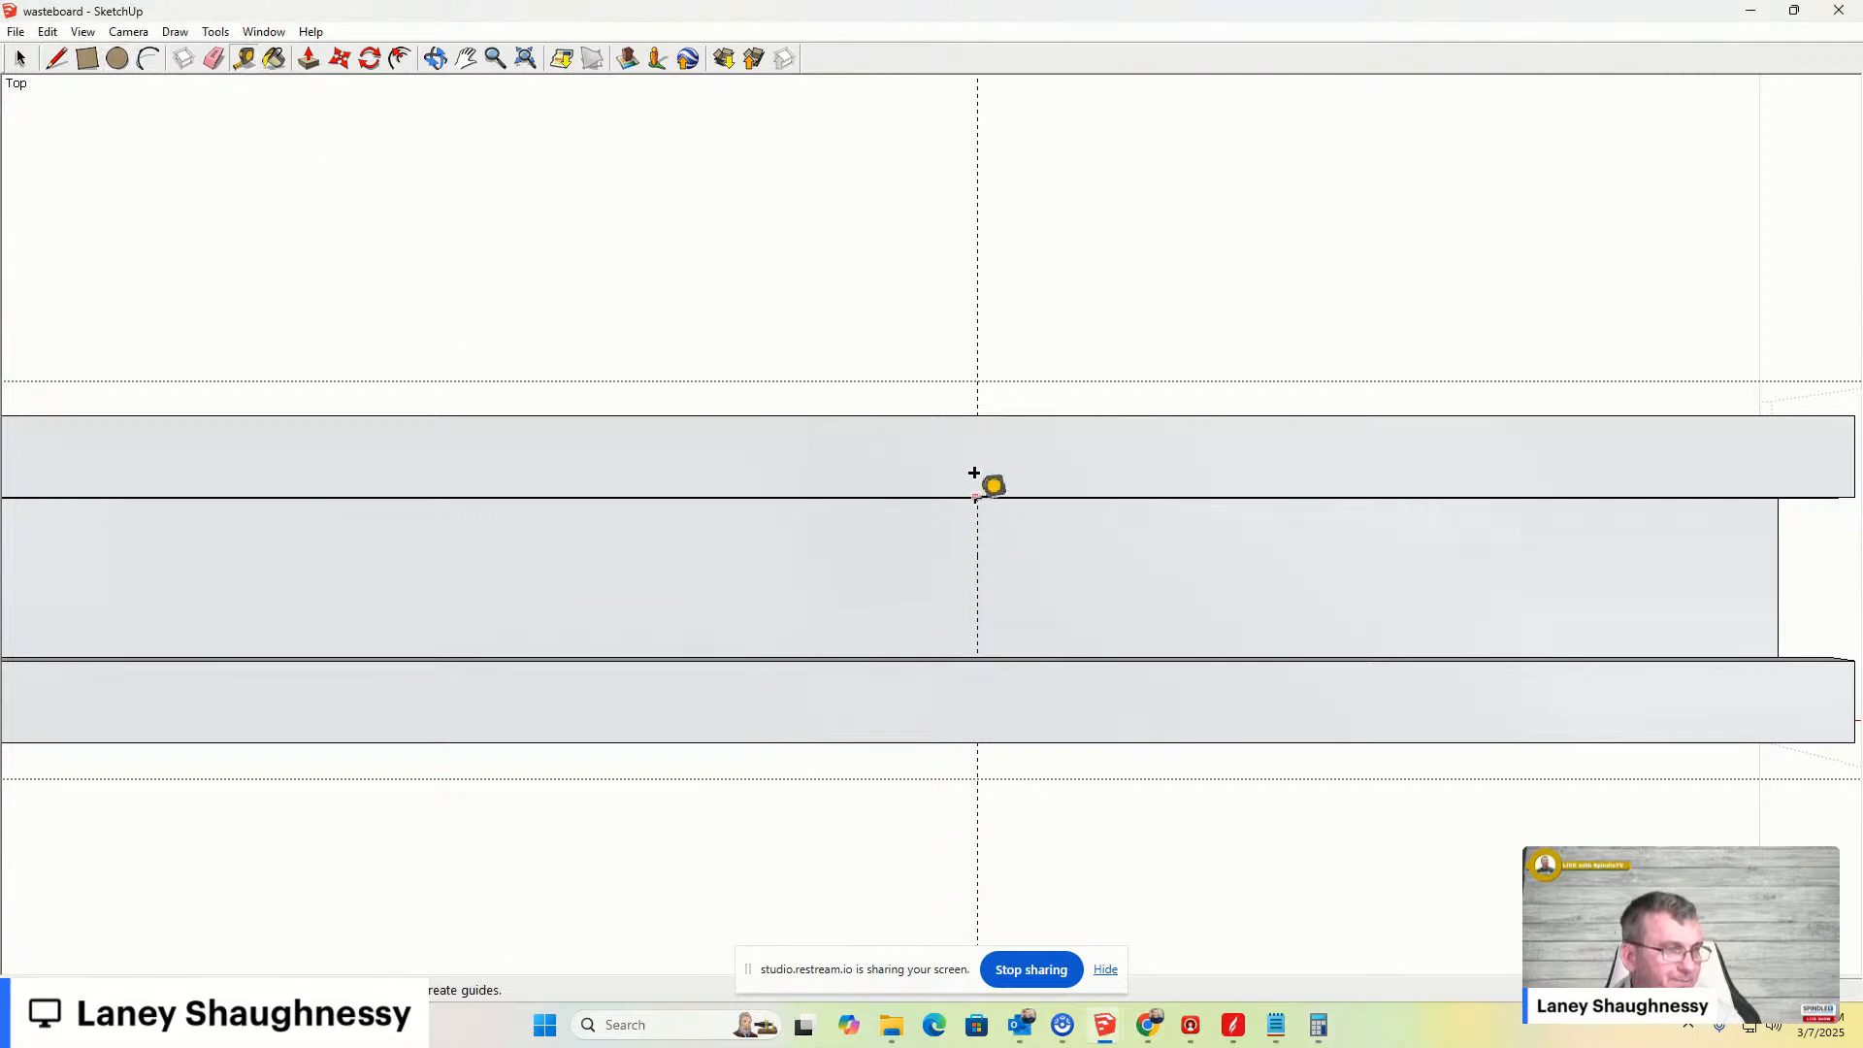
pyautogui.moveTo(973, 599); pyautogui.dragTo(971, 453, button='middle')
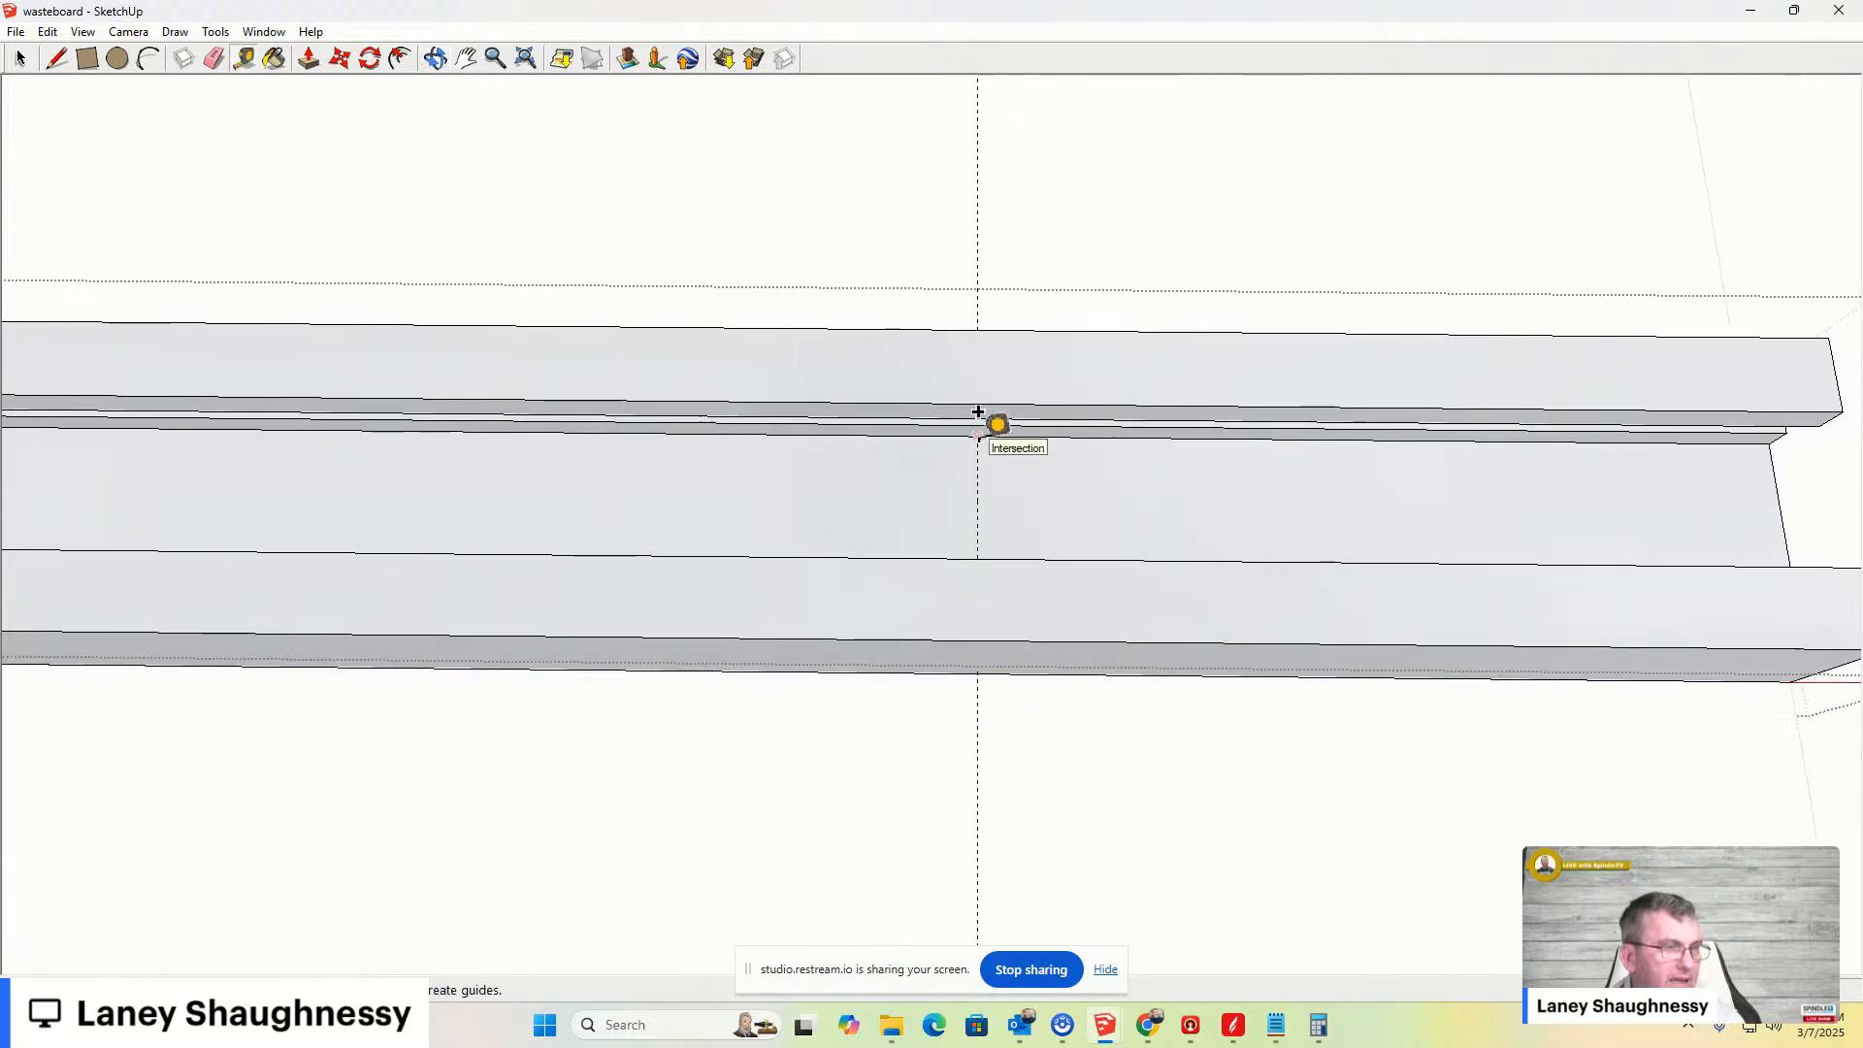
pyautogui.moveTo(978, 412); pyautogui.dragTo(988, 458, button='middle')
pyautogui.moveTo(903, 509); pyautogui.dragTo(542, 291)
pyautogui.press('t')
pyautogui.scroll(-5, 543, 290)
pyautogui.scroll(5, 818, 528)
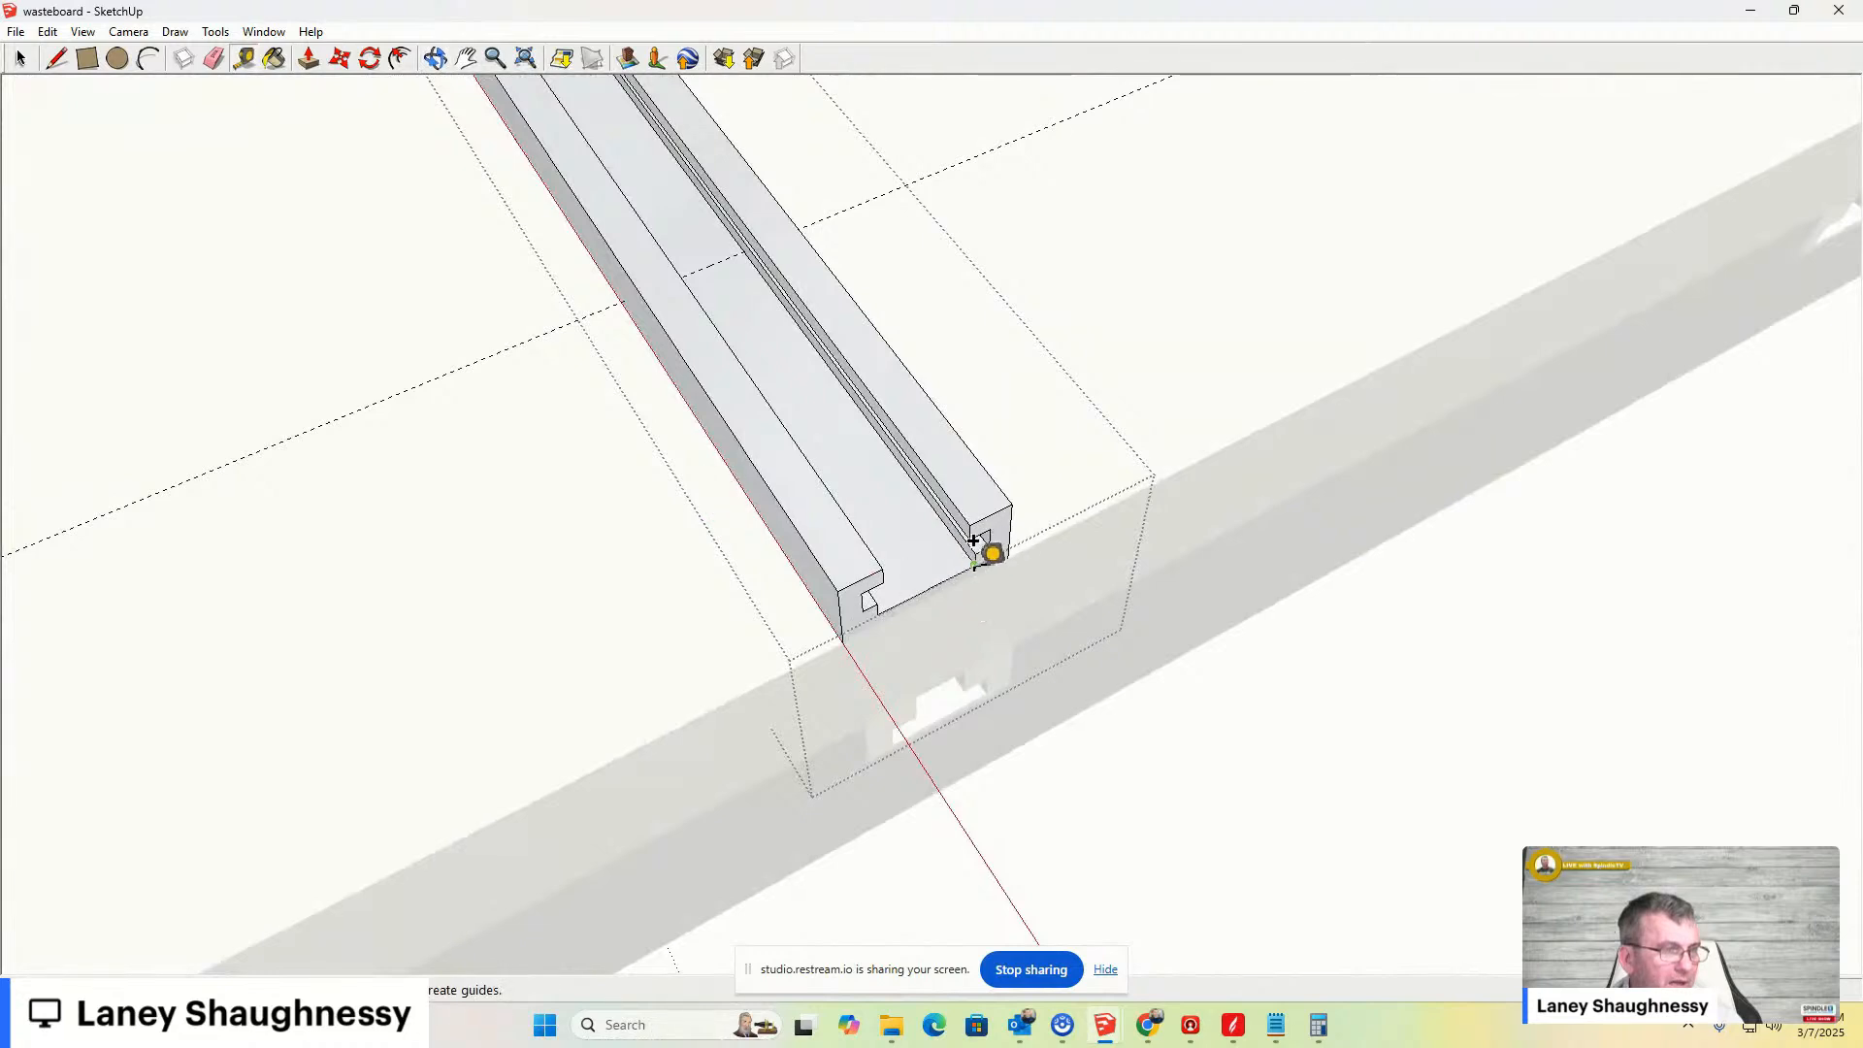
pyautogui.click(926, 560)
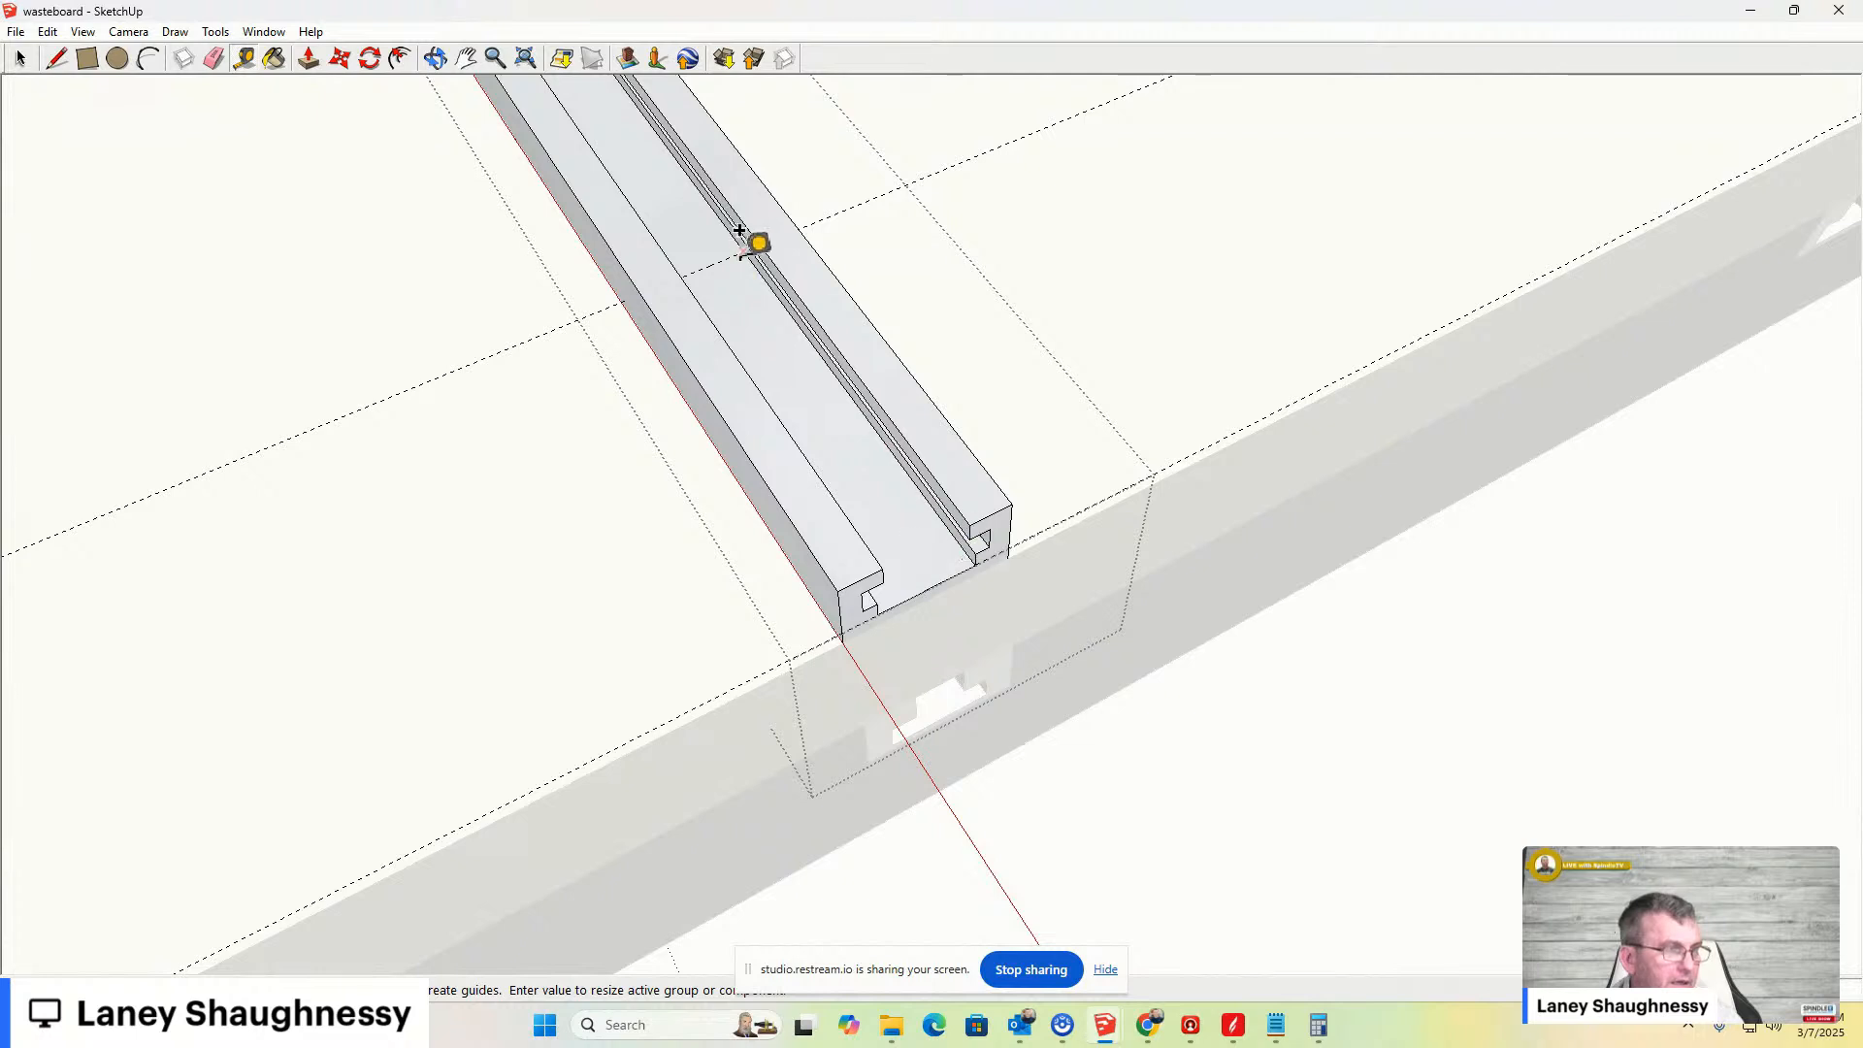
pyautogui.click(737, 239)
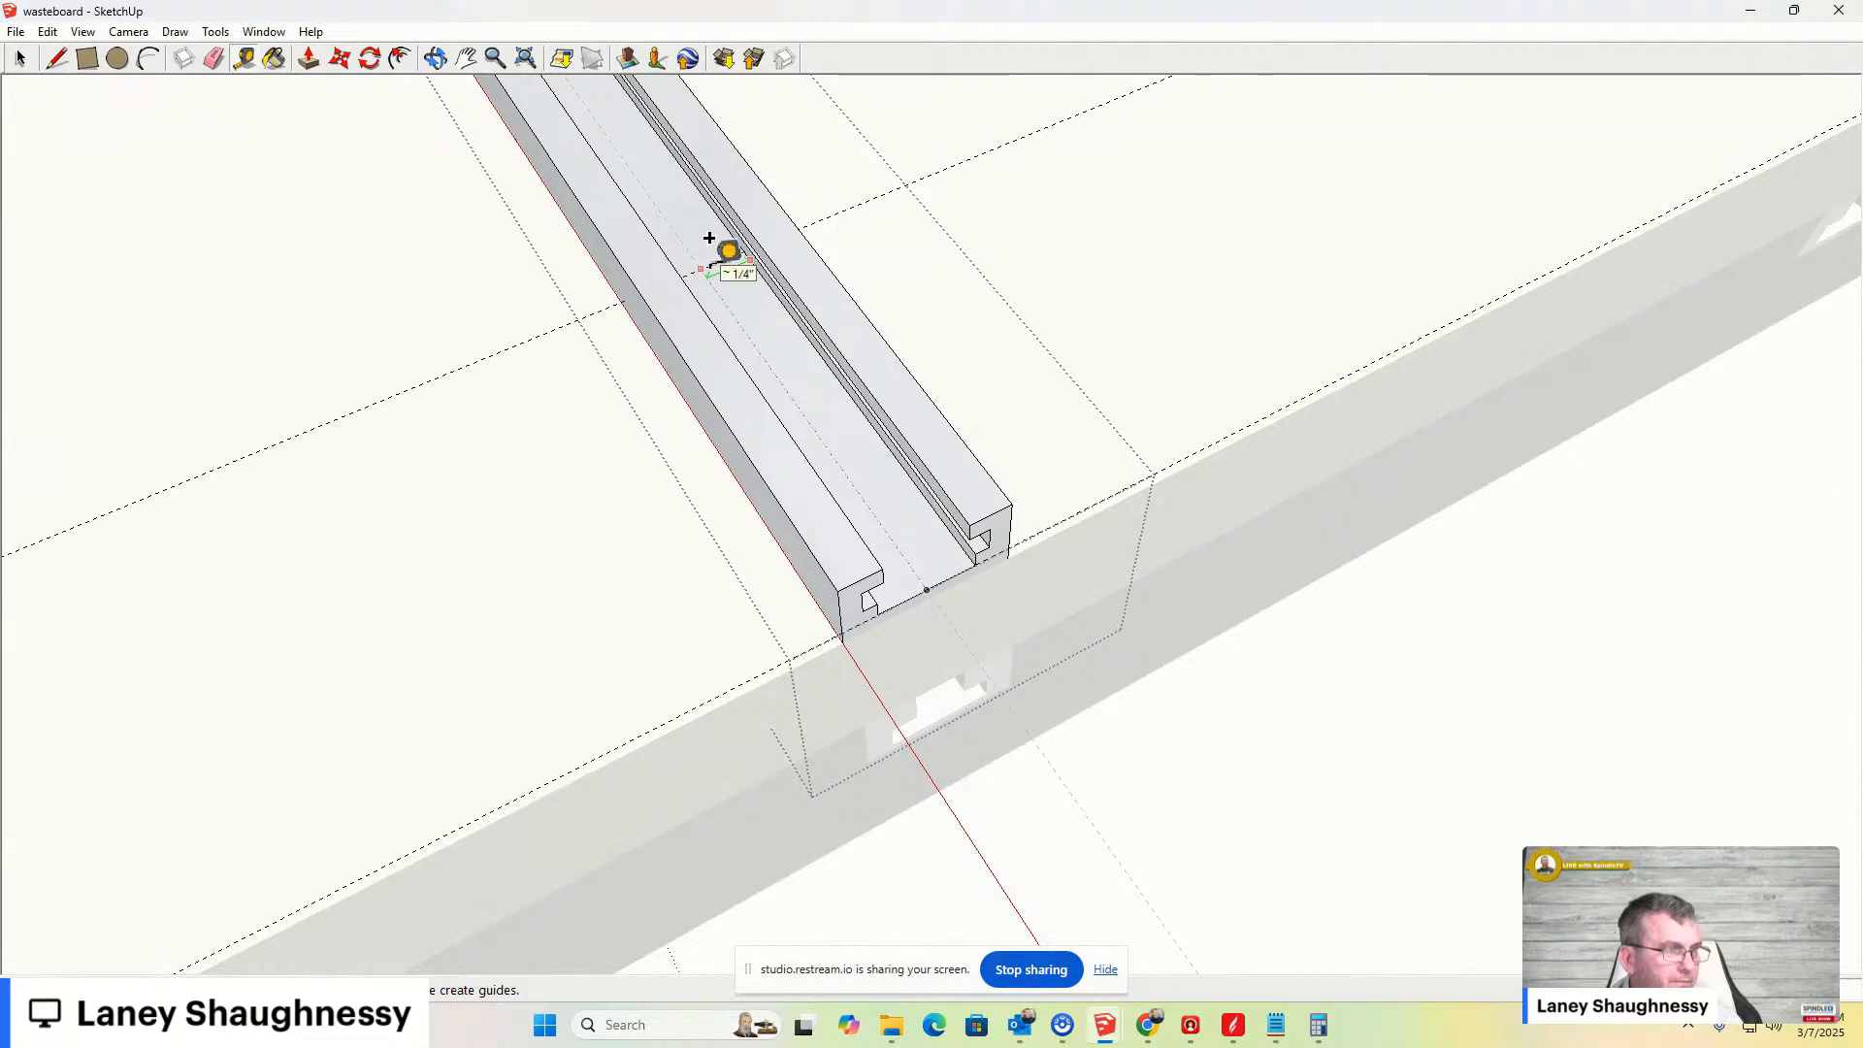
# - Draw two concentric circles on the clamp bar, centred where the centre guide crosses the 2" guide
pyautogui.moveTo(690, 470); pyautogui.dragTo(1301, 657, button='middle')
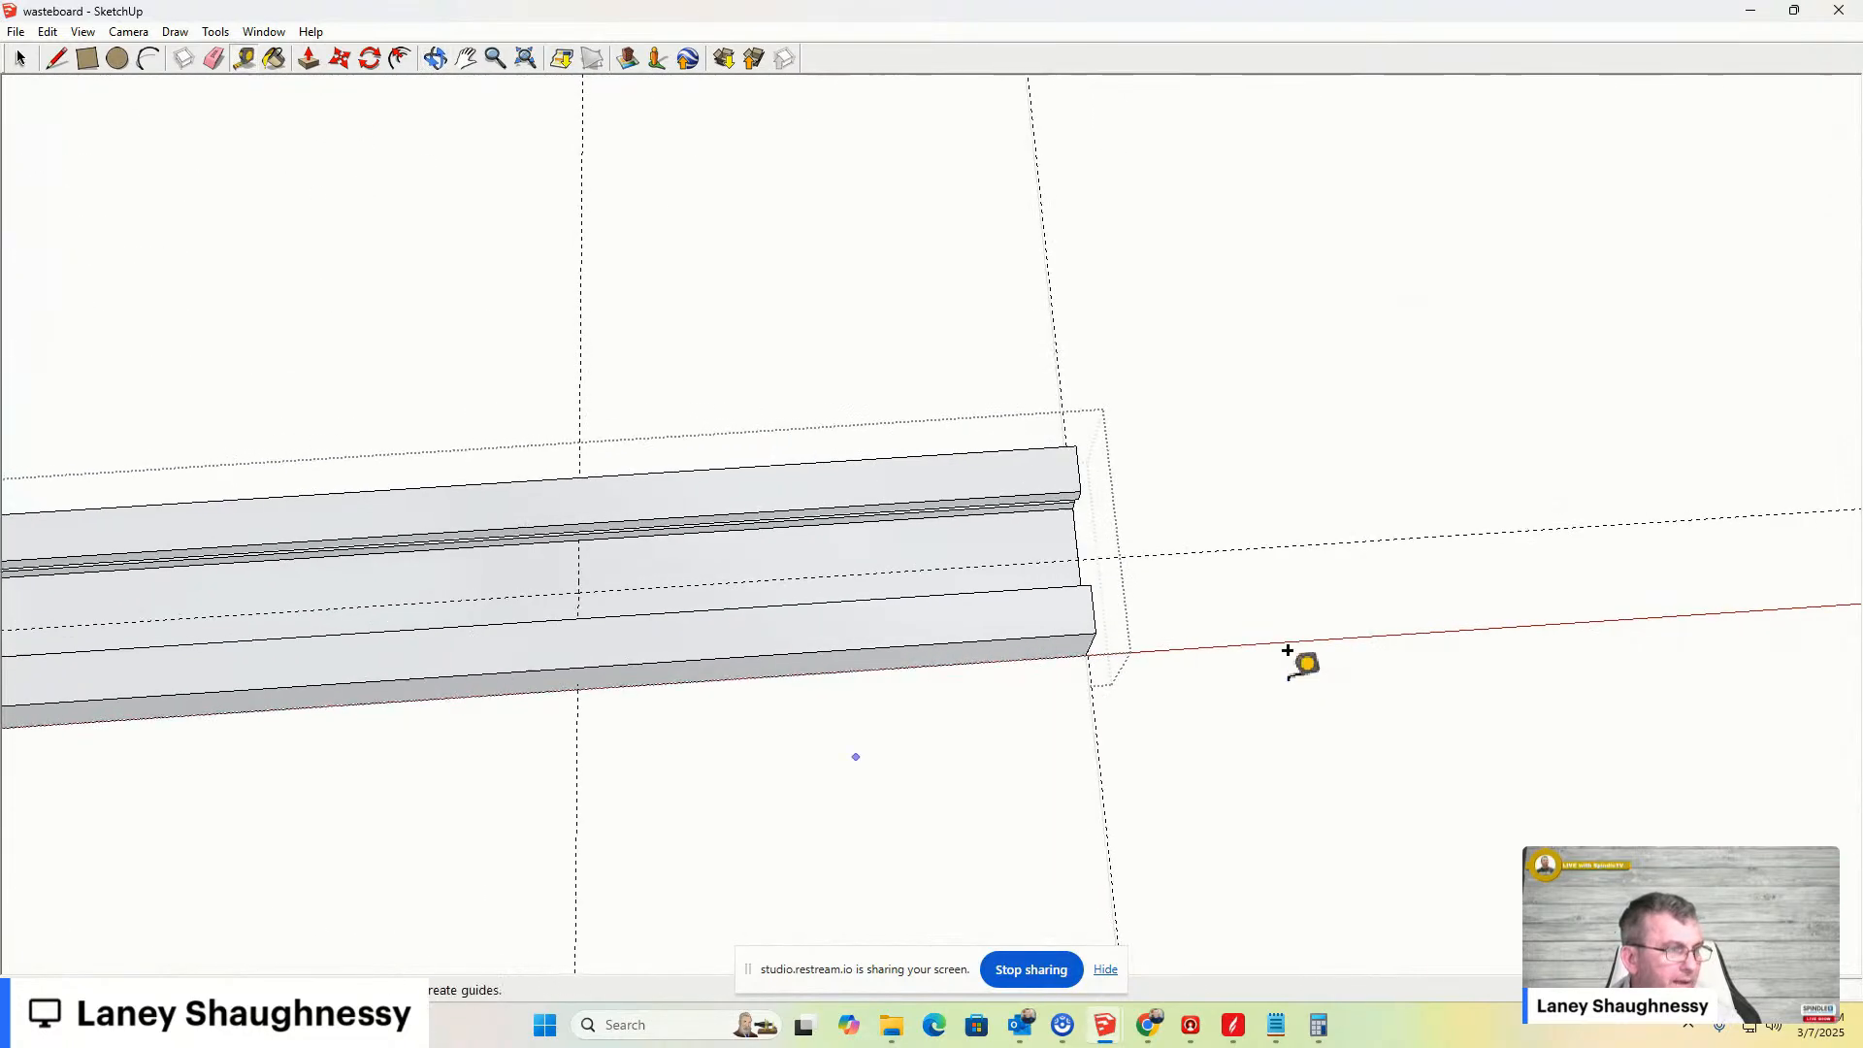
pyautogui.scroll(-2, 526, 626)
pyautogui.scroll(-1, 527, 626)
pyautogui.scroll(5, 644, 541)
pyautogui.moveTo(421, 637)
pyautogui.mouseDown(button='middle')
pyautogui.moveTo(644, 540)
pyautogui.moveTo(811, 560)
pyautogui.moveTo(671, 676)
pyautogui.moveTo(694, 644)
pyautogui.moveTo(229, 158)
pyautogui.mouseUp(button='middle')
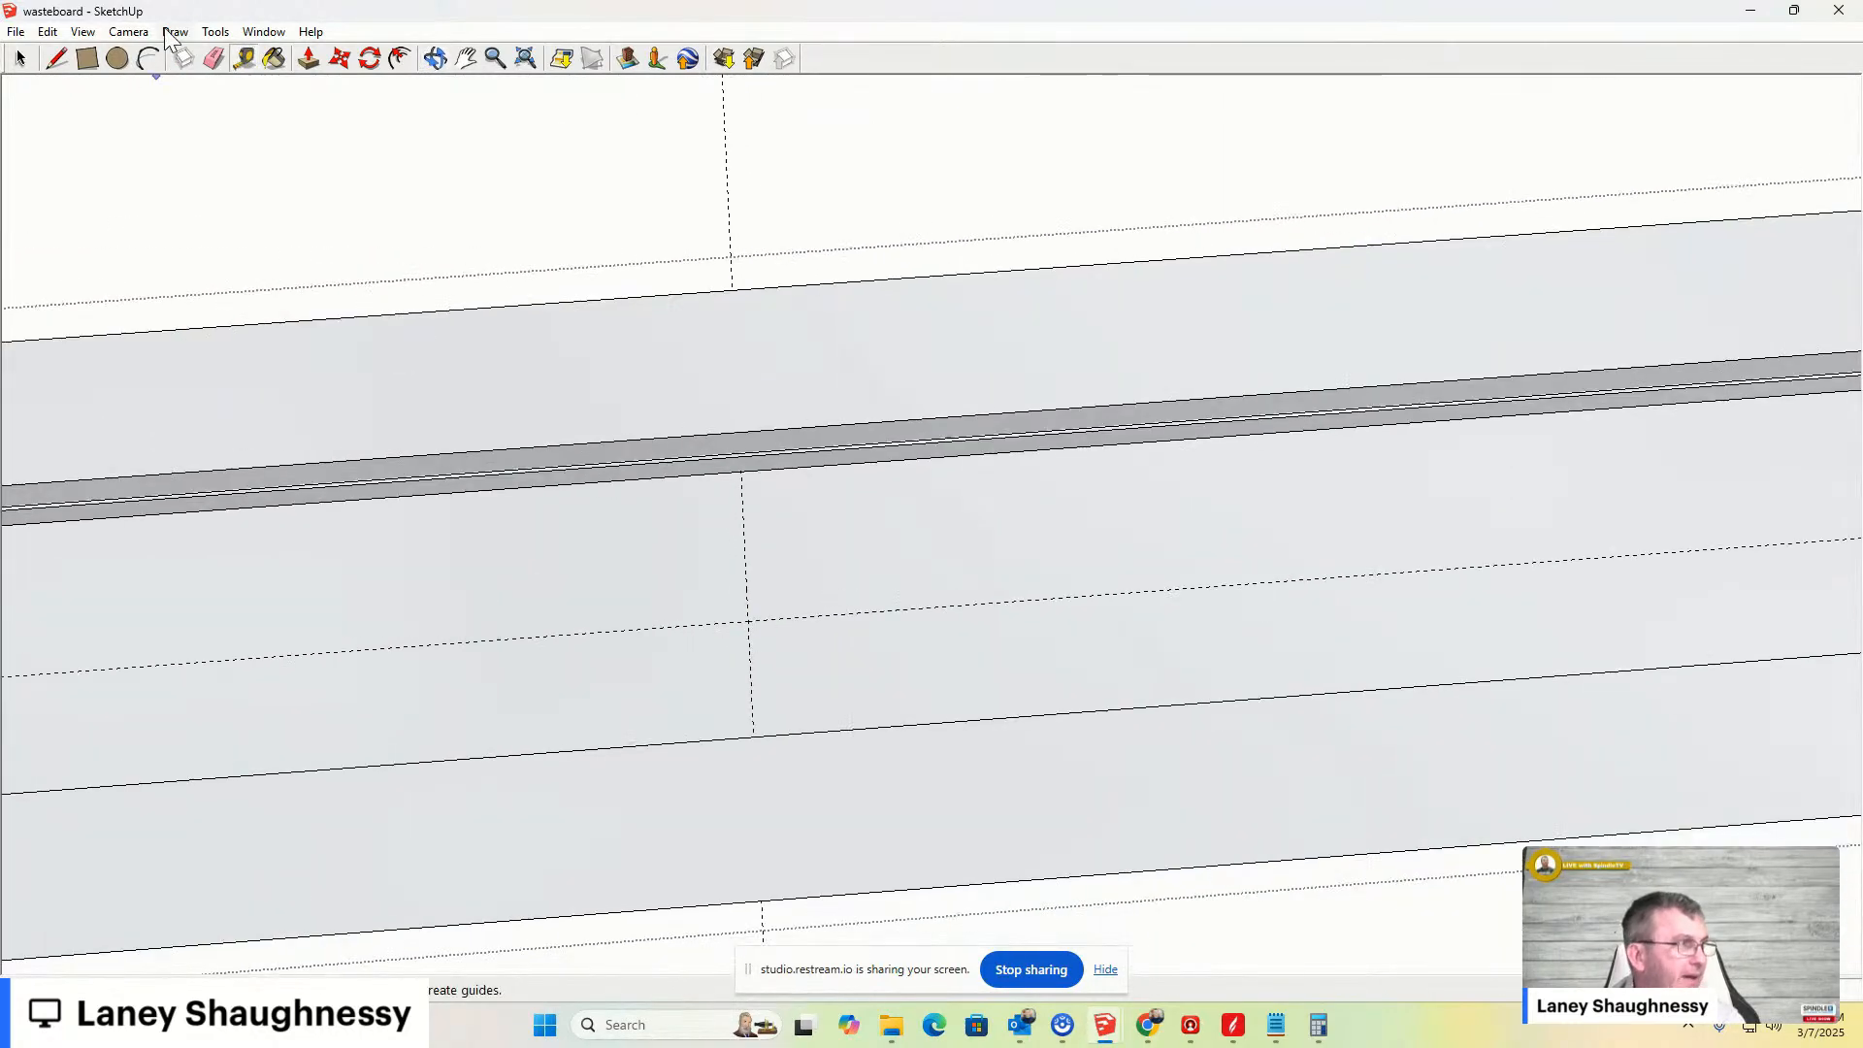
pyautogui.click(128, 32)
pyautogui.moveTo(208, 97)
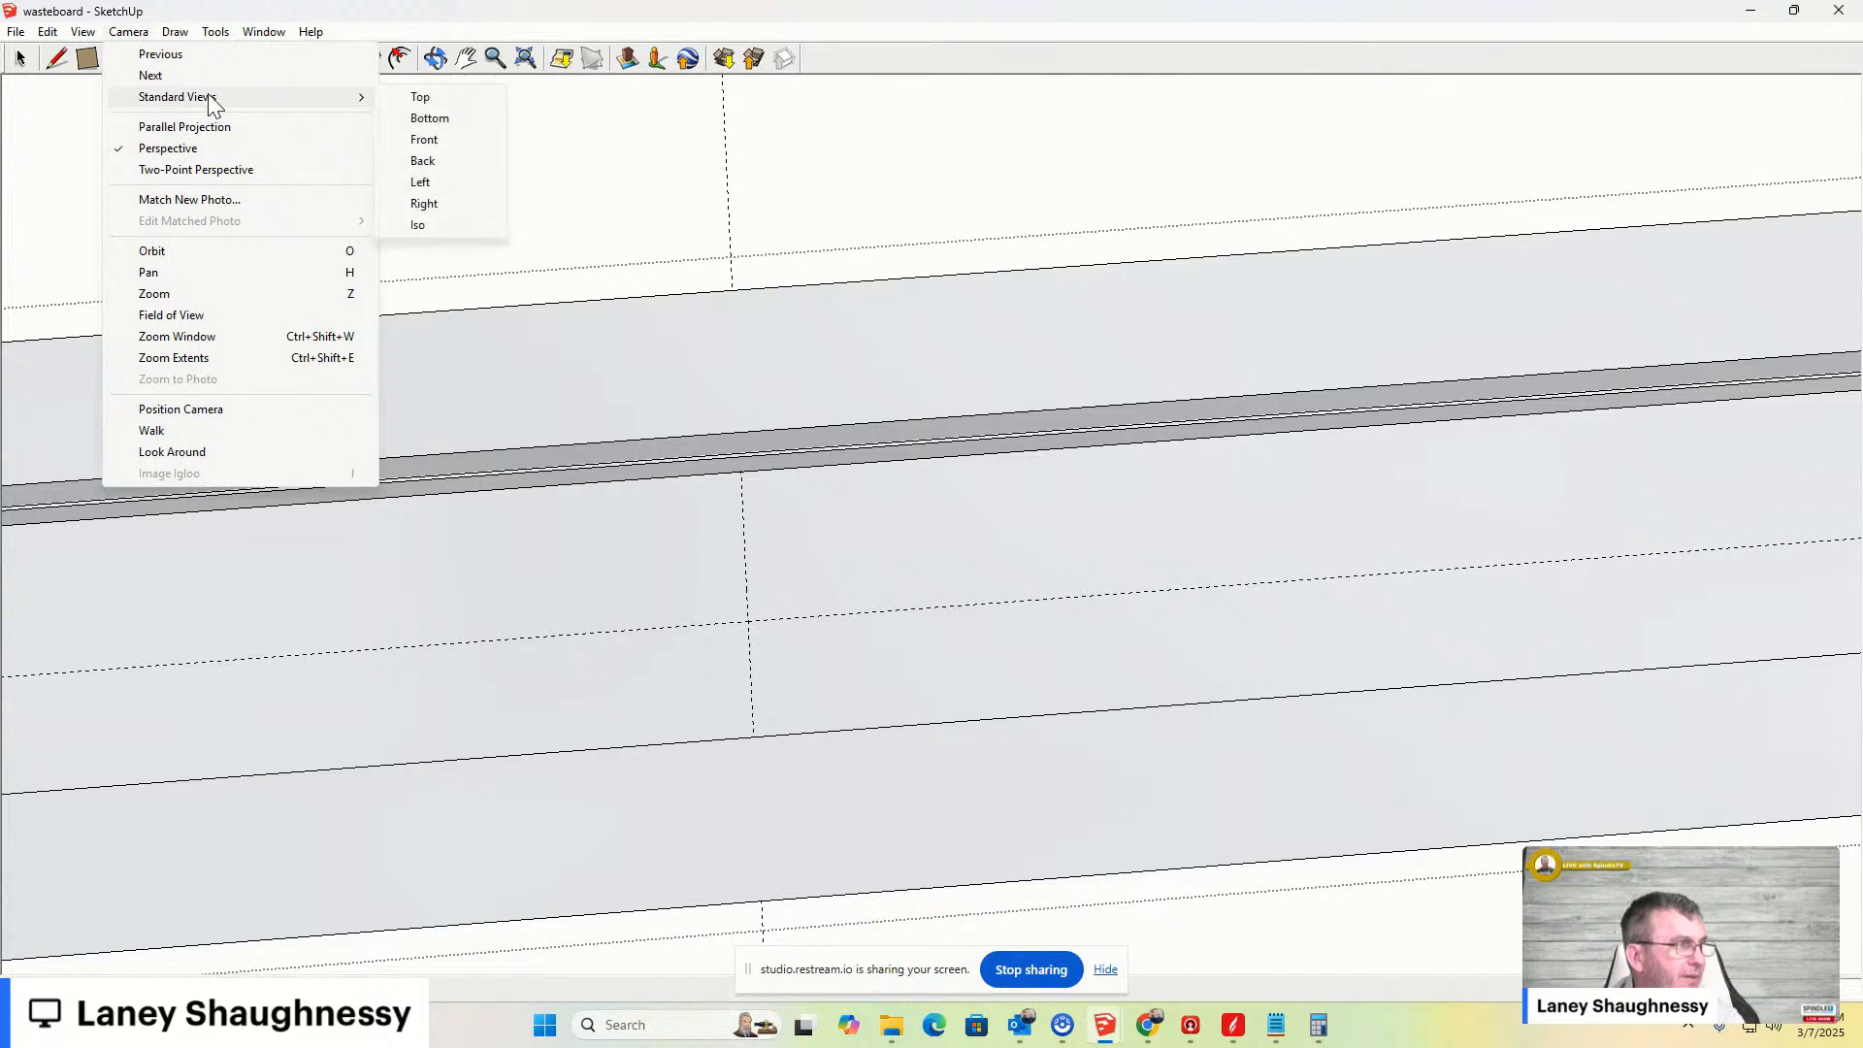
pyautogui.click(415, 98)
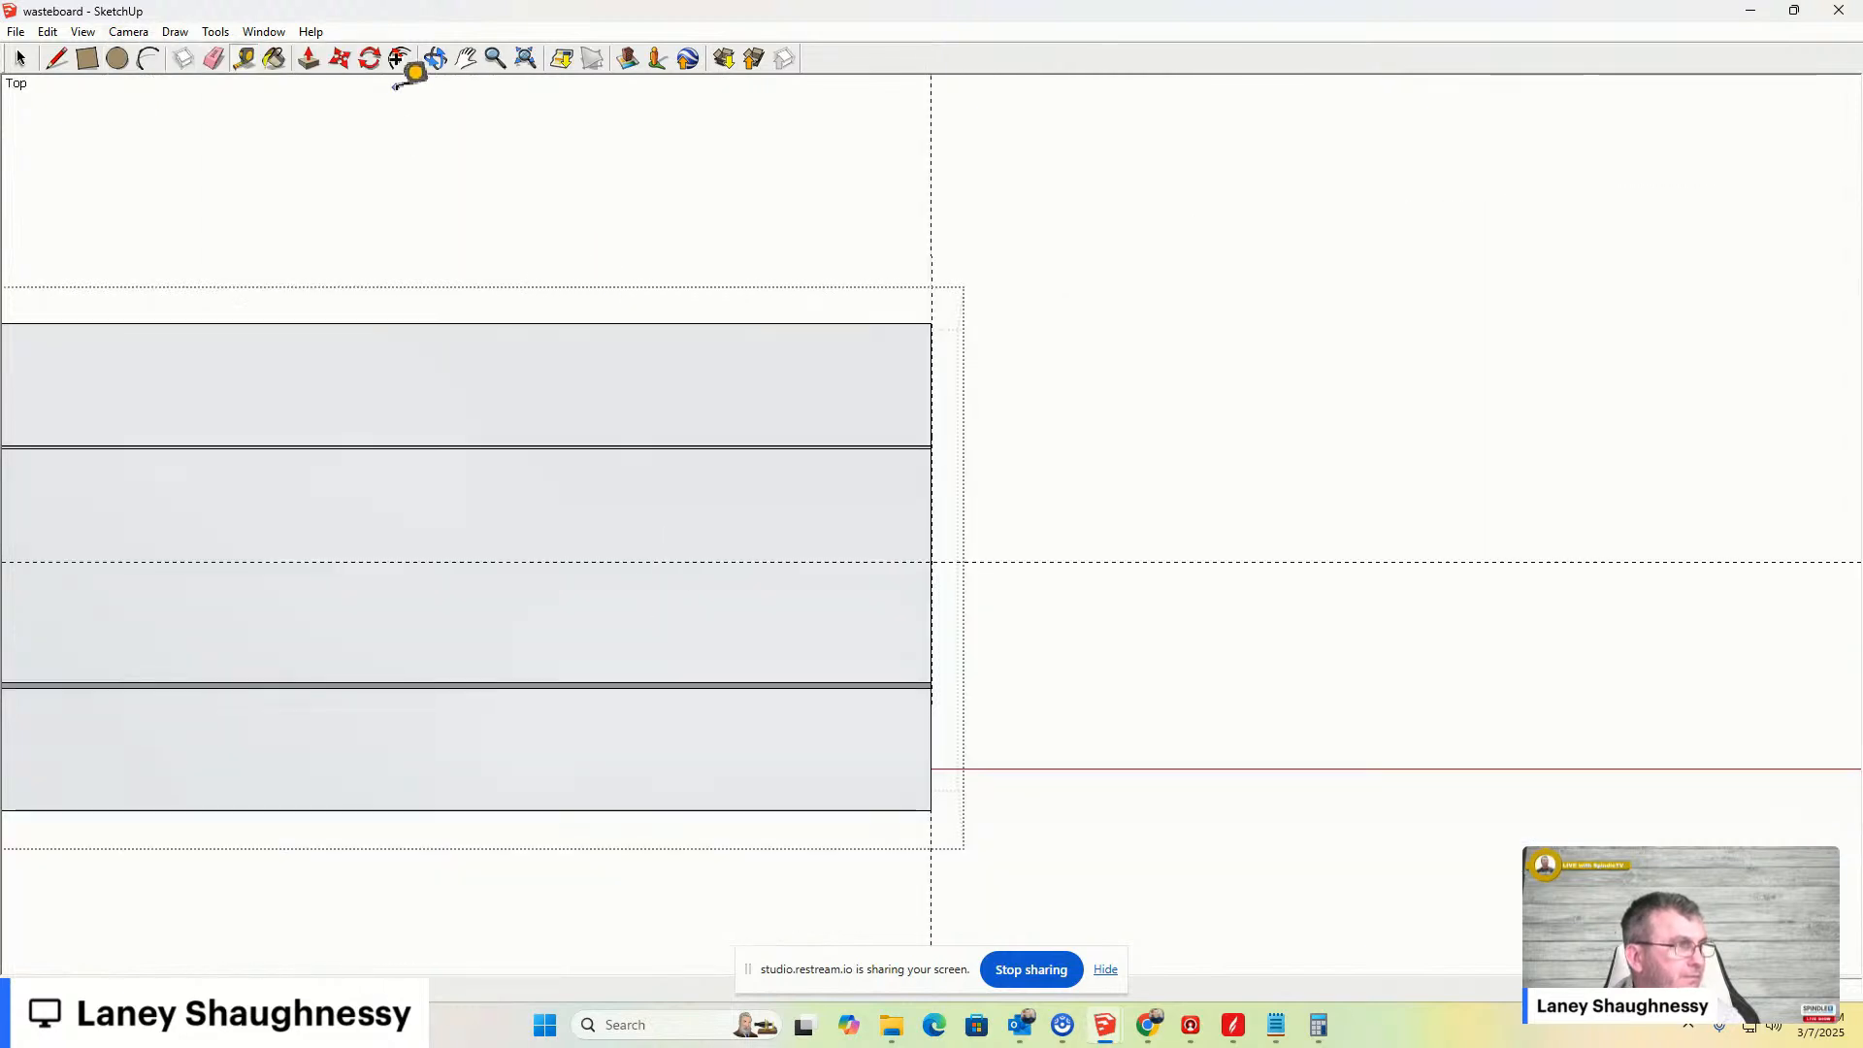
pyautogui.click(467, 60)
pyautogui.moveTo(332, 603); pyautogui.dragTo(1455, 612)
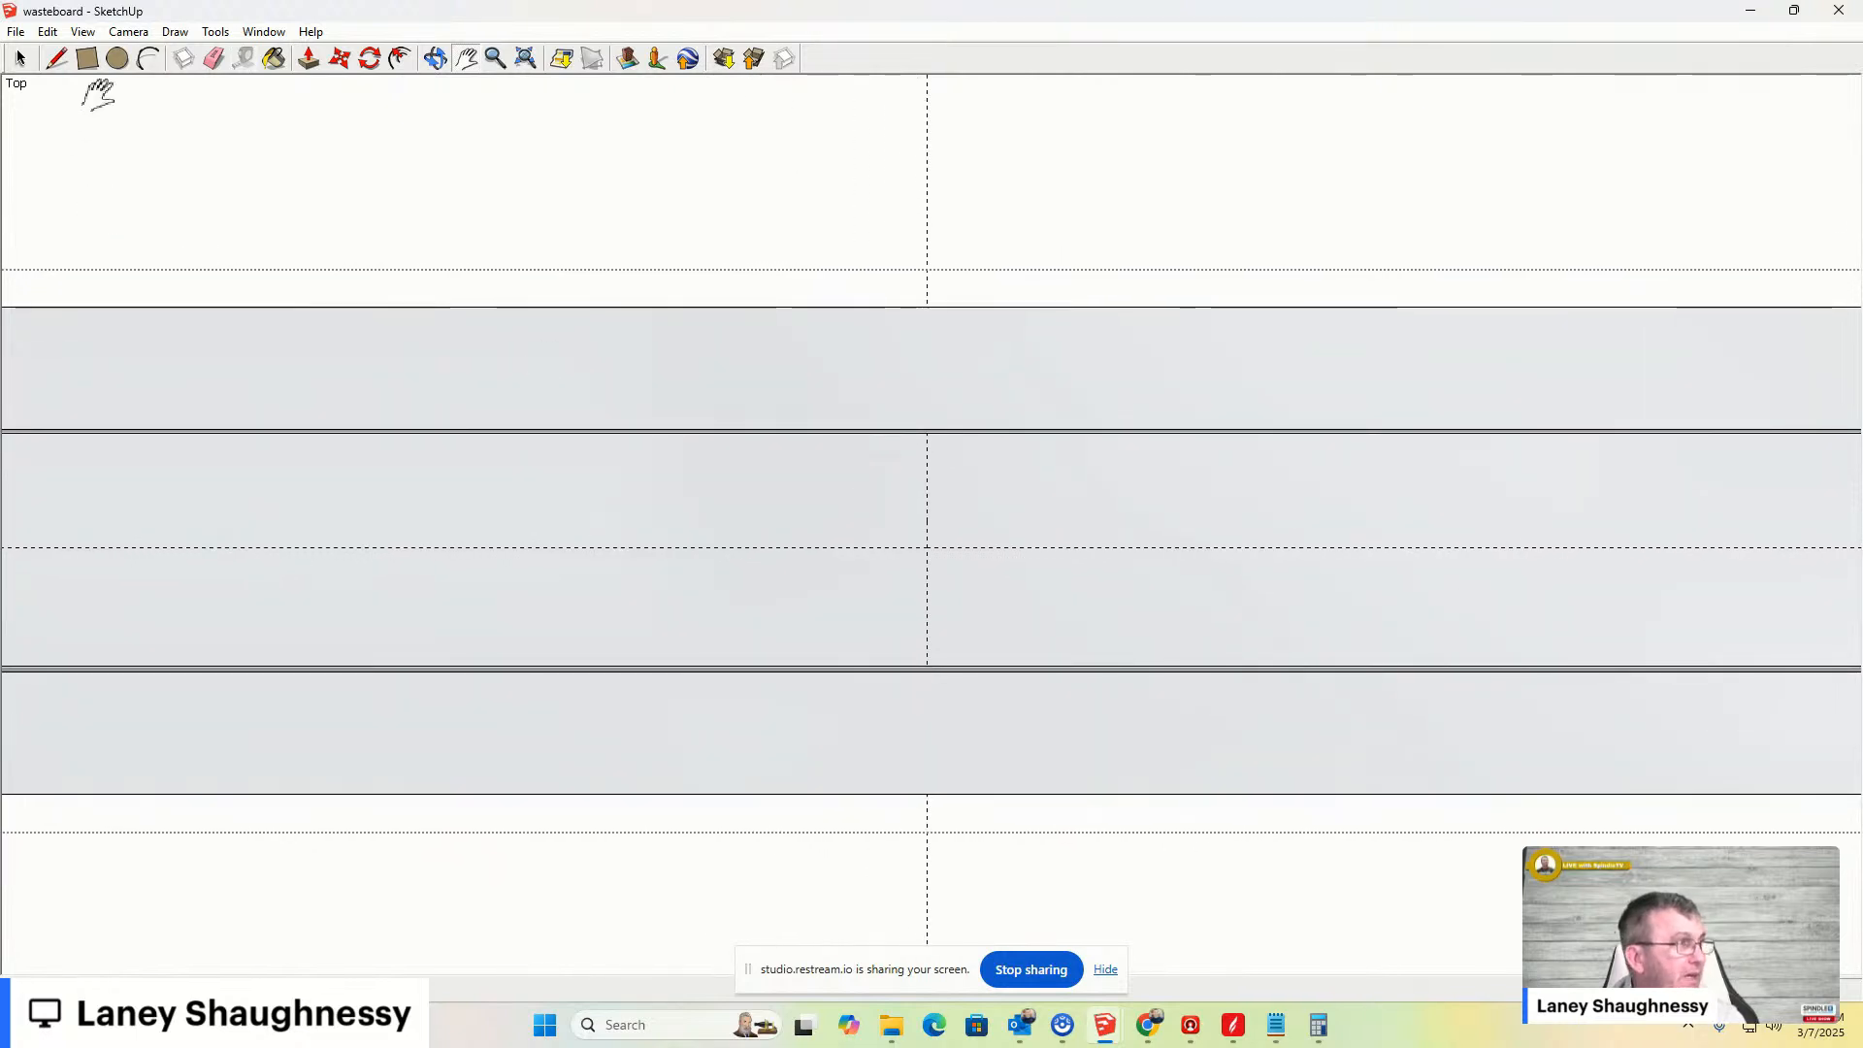
pyautogui.click(120, 63)
pyautogui.click(927, 549)
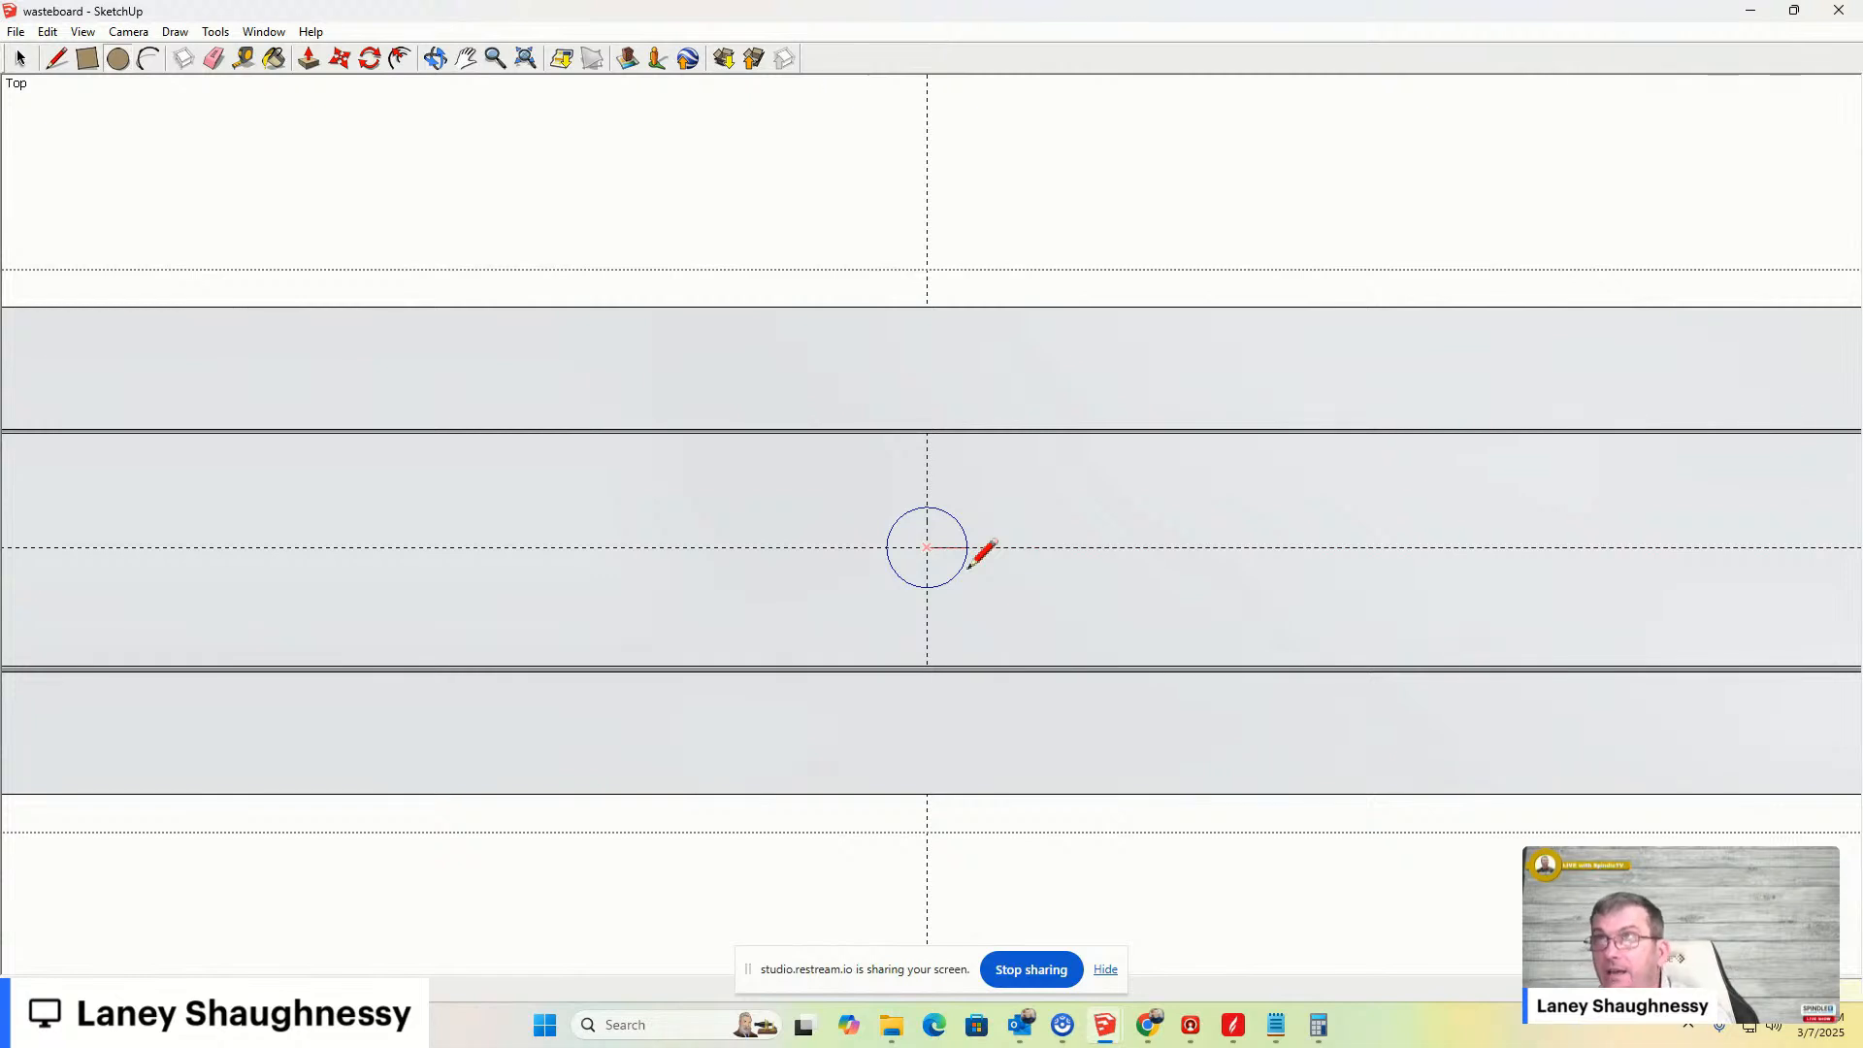
pyautogui.press('Return')
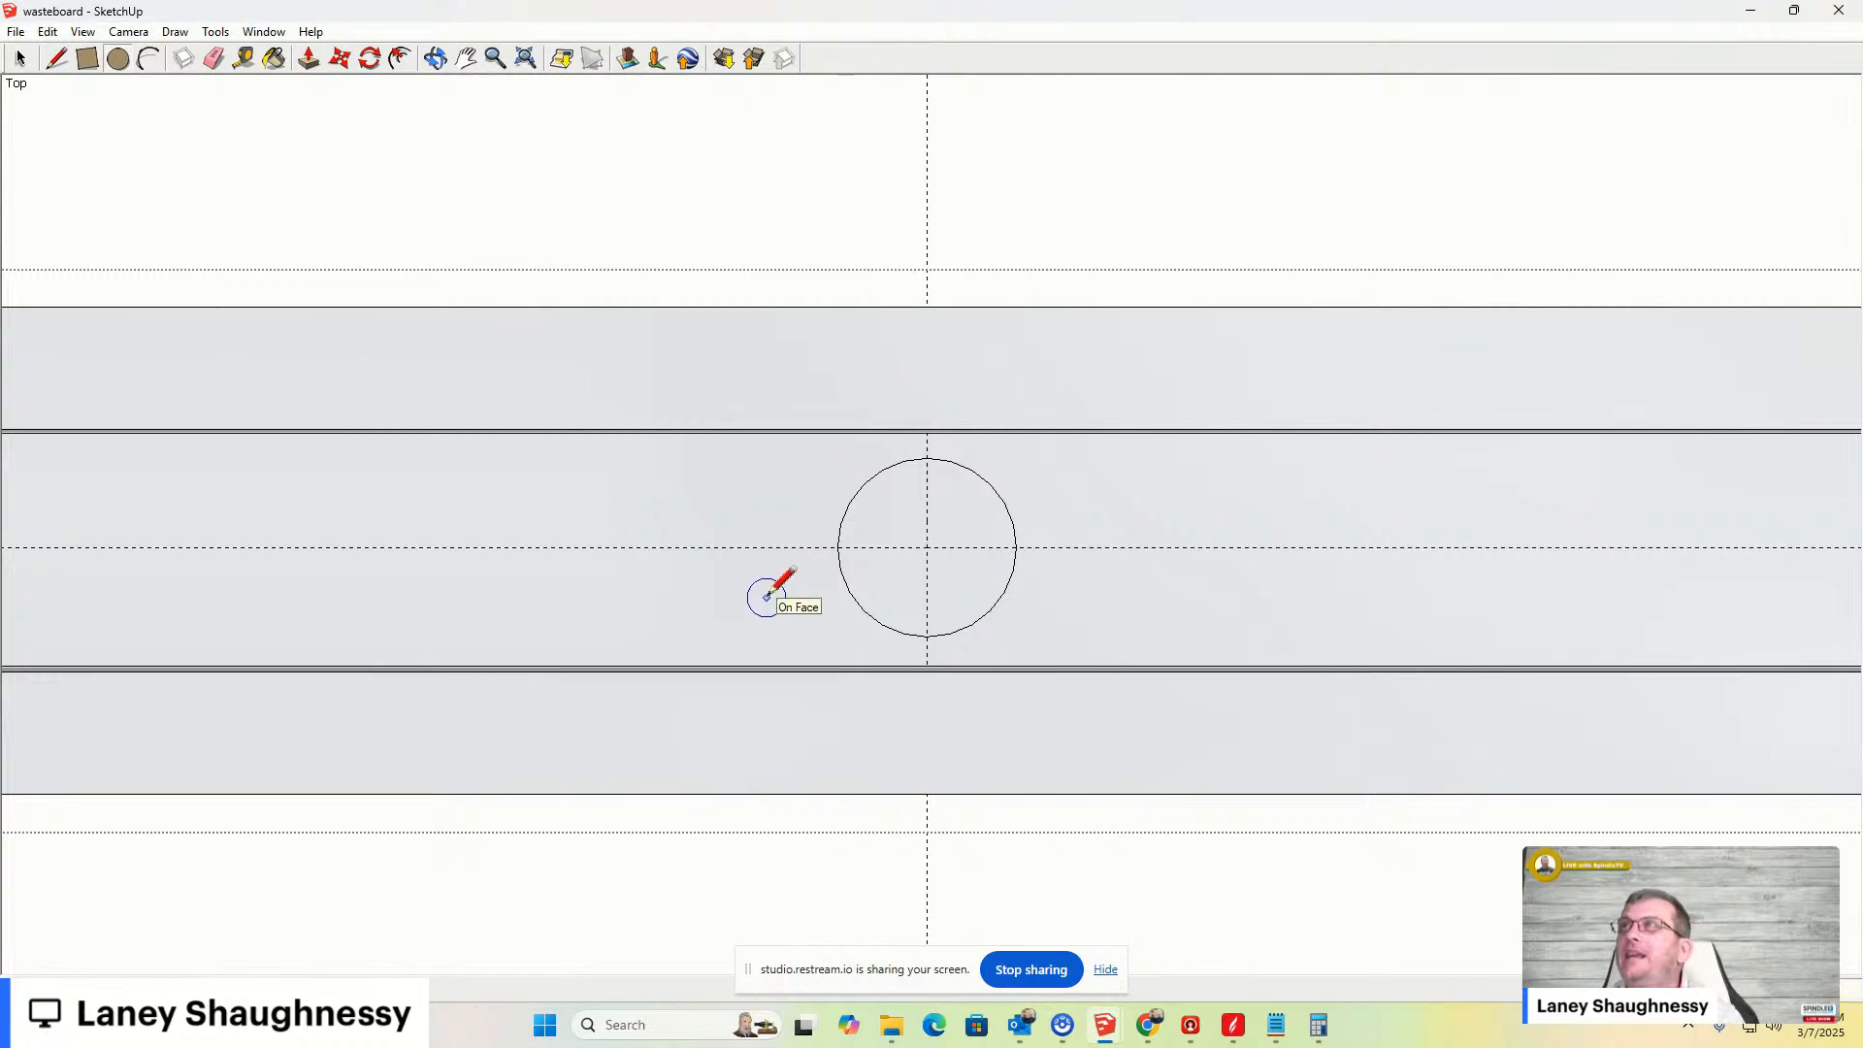
pyautogui.hotkey('alt', 'Tab')
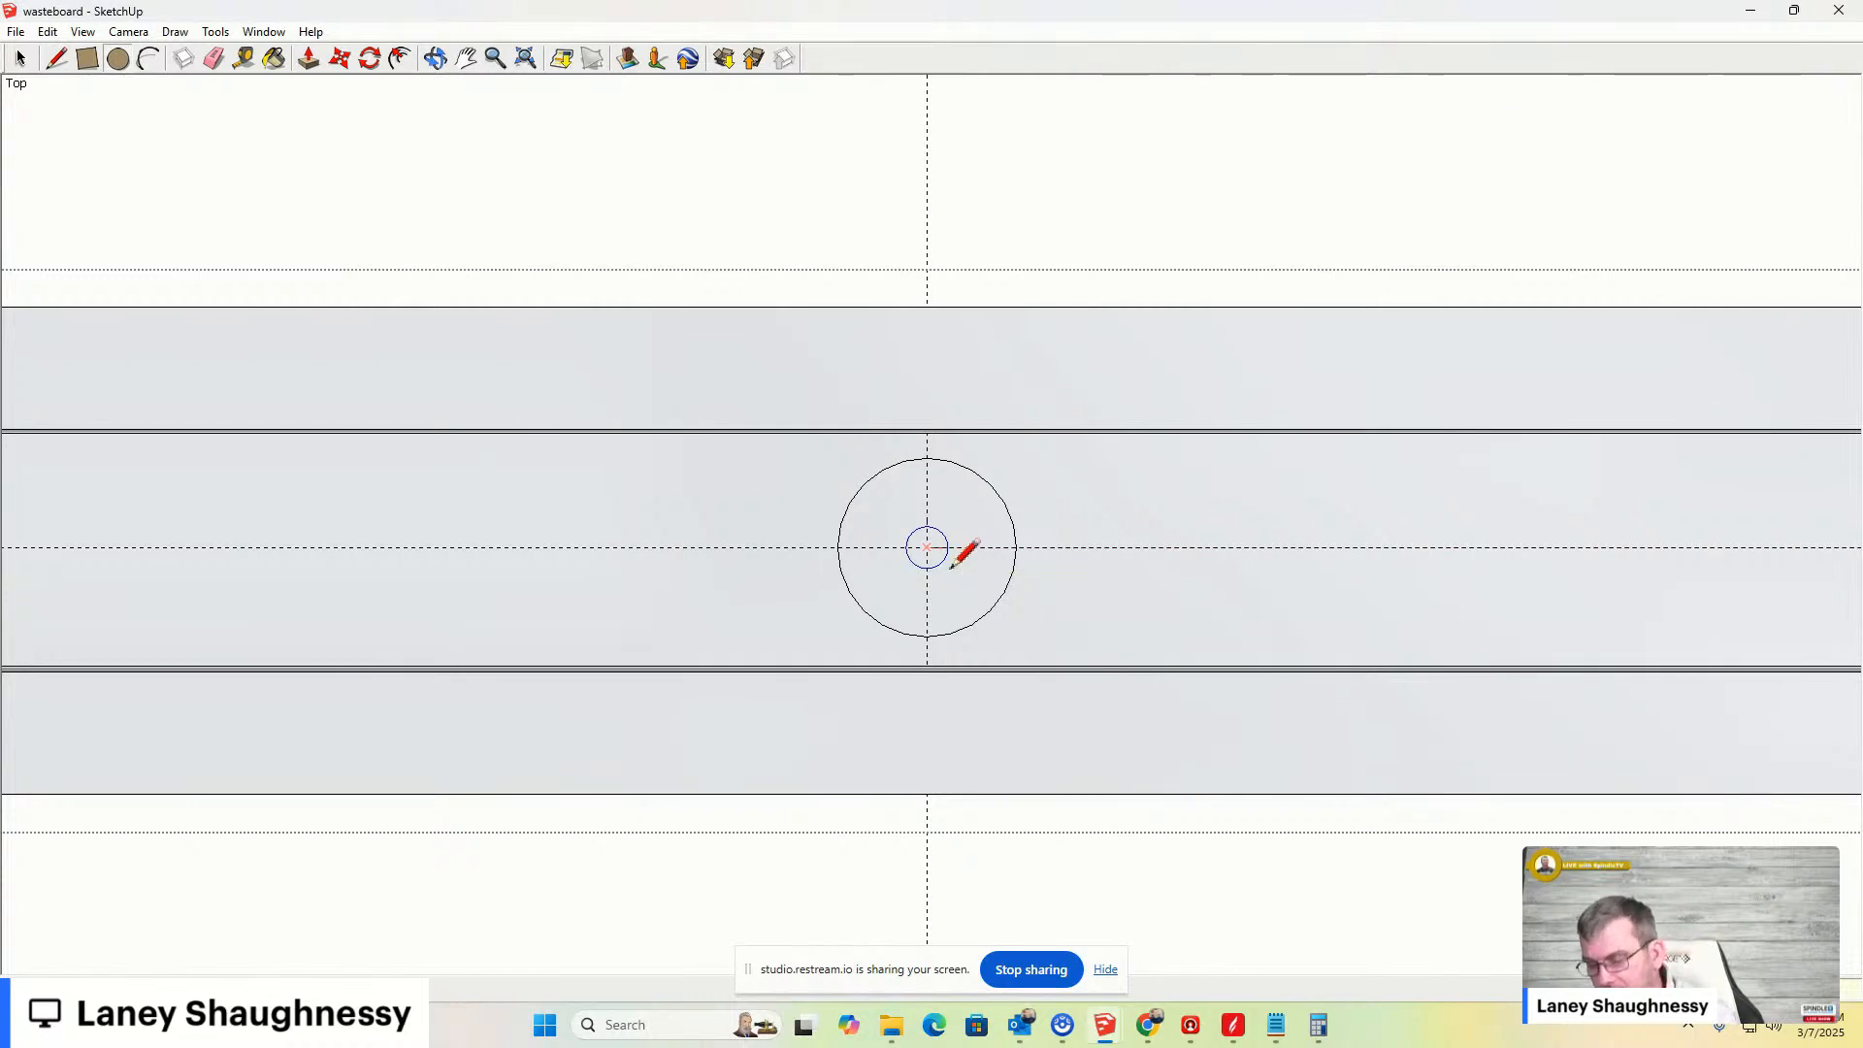
pyautogui.press('Return')
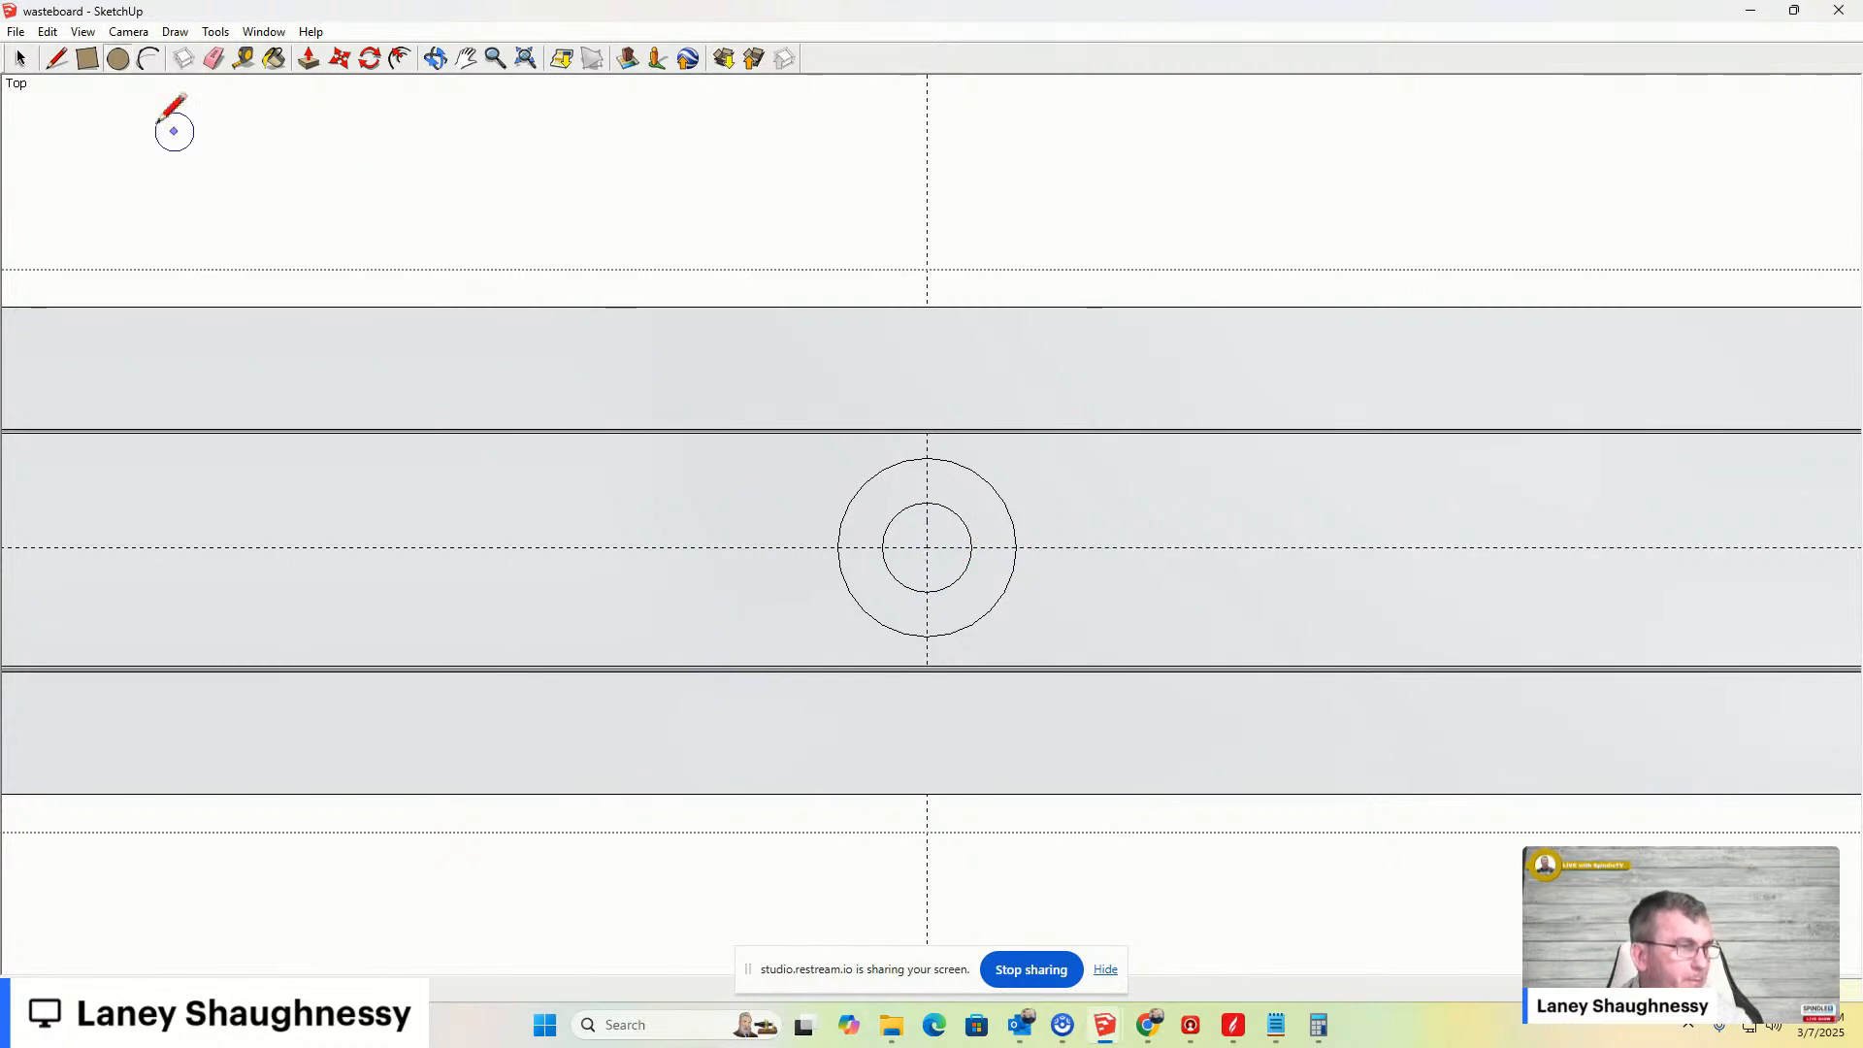
# - Push the inner circle down into the clamp bar with Push/Pull to start the bolt hole
pyautogui.click(57, 59)
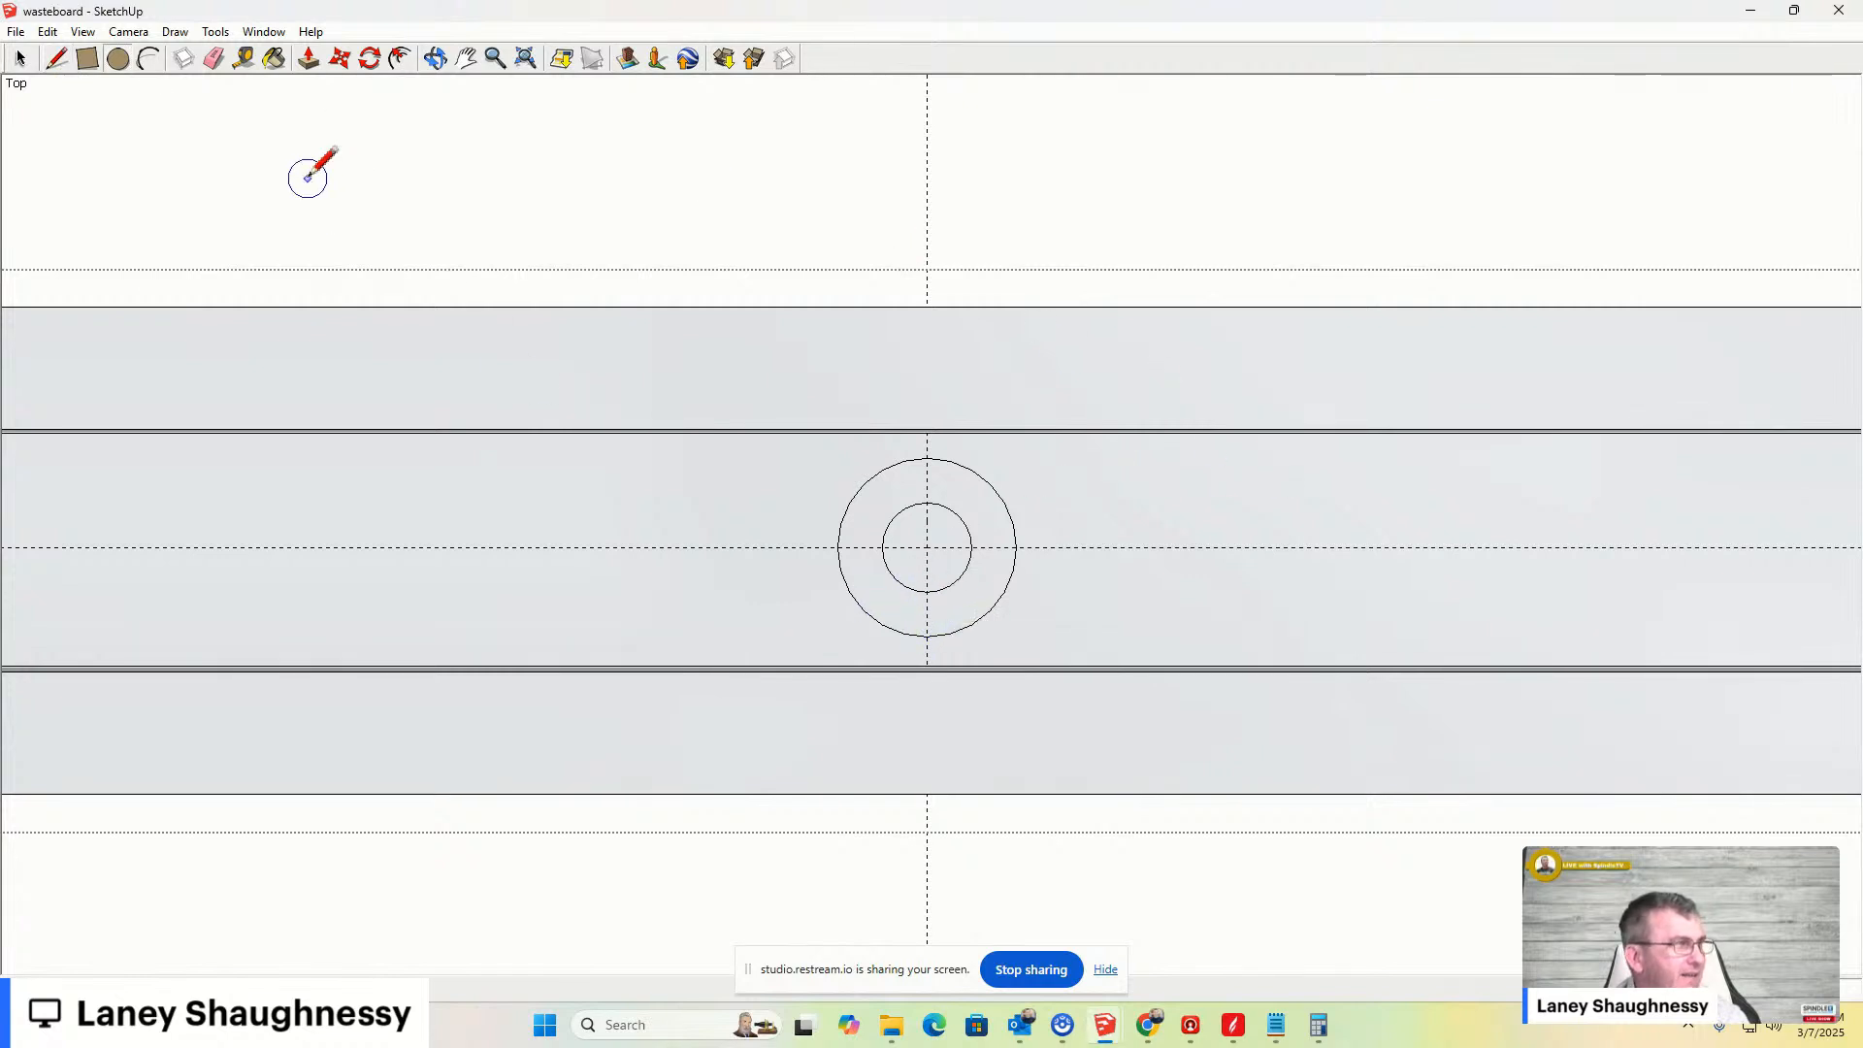
pyautogui.click(127, 74)
pyautogui.scroll(-1, 931, 544)
pyautogui.scroll(2, 946, 553)
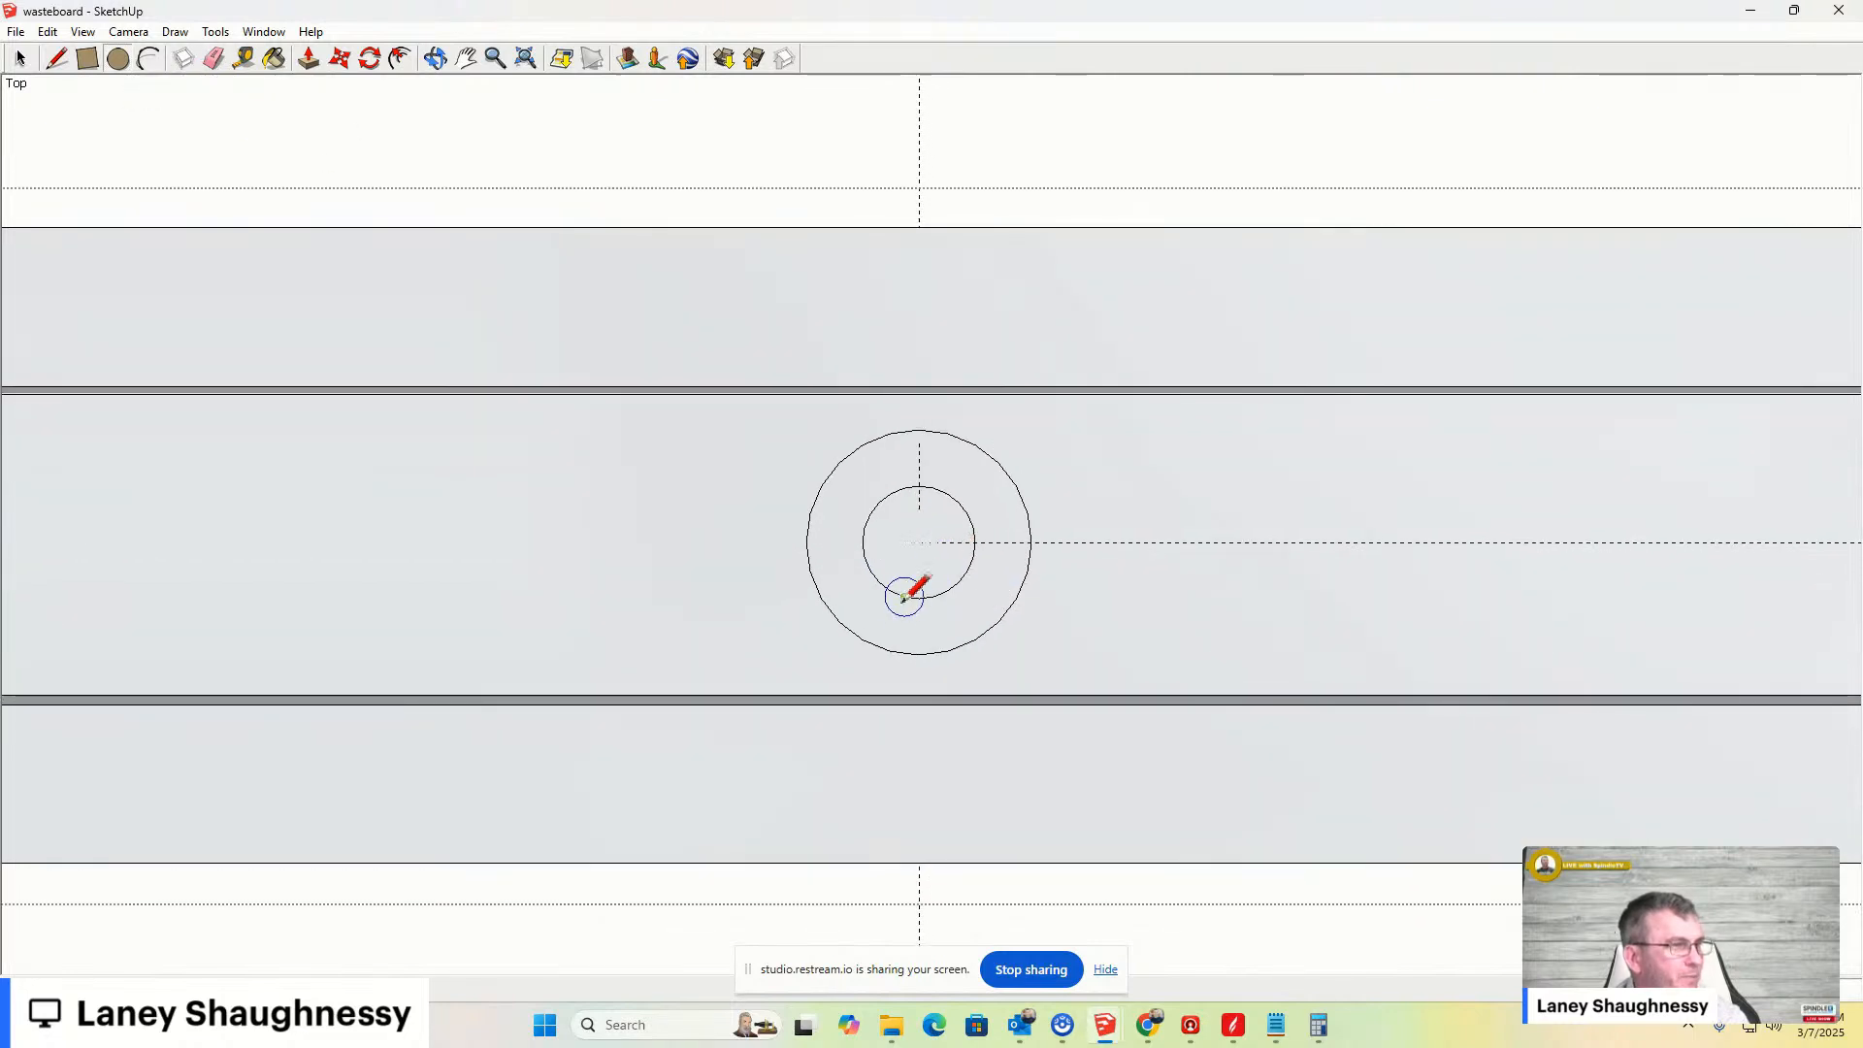
pyautogui.click(434, 59)
pyautogui.moveTo(907, 632); pyautogui.dragTo(740, 398)
pyautogui.click(468, 59)
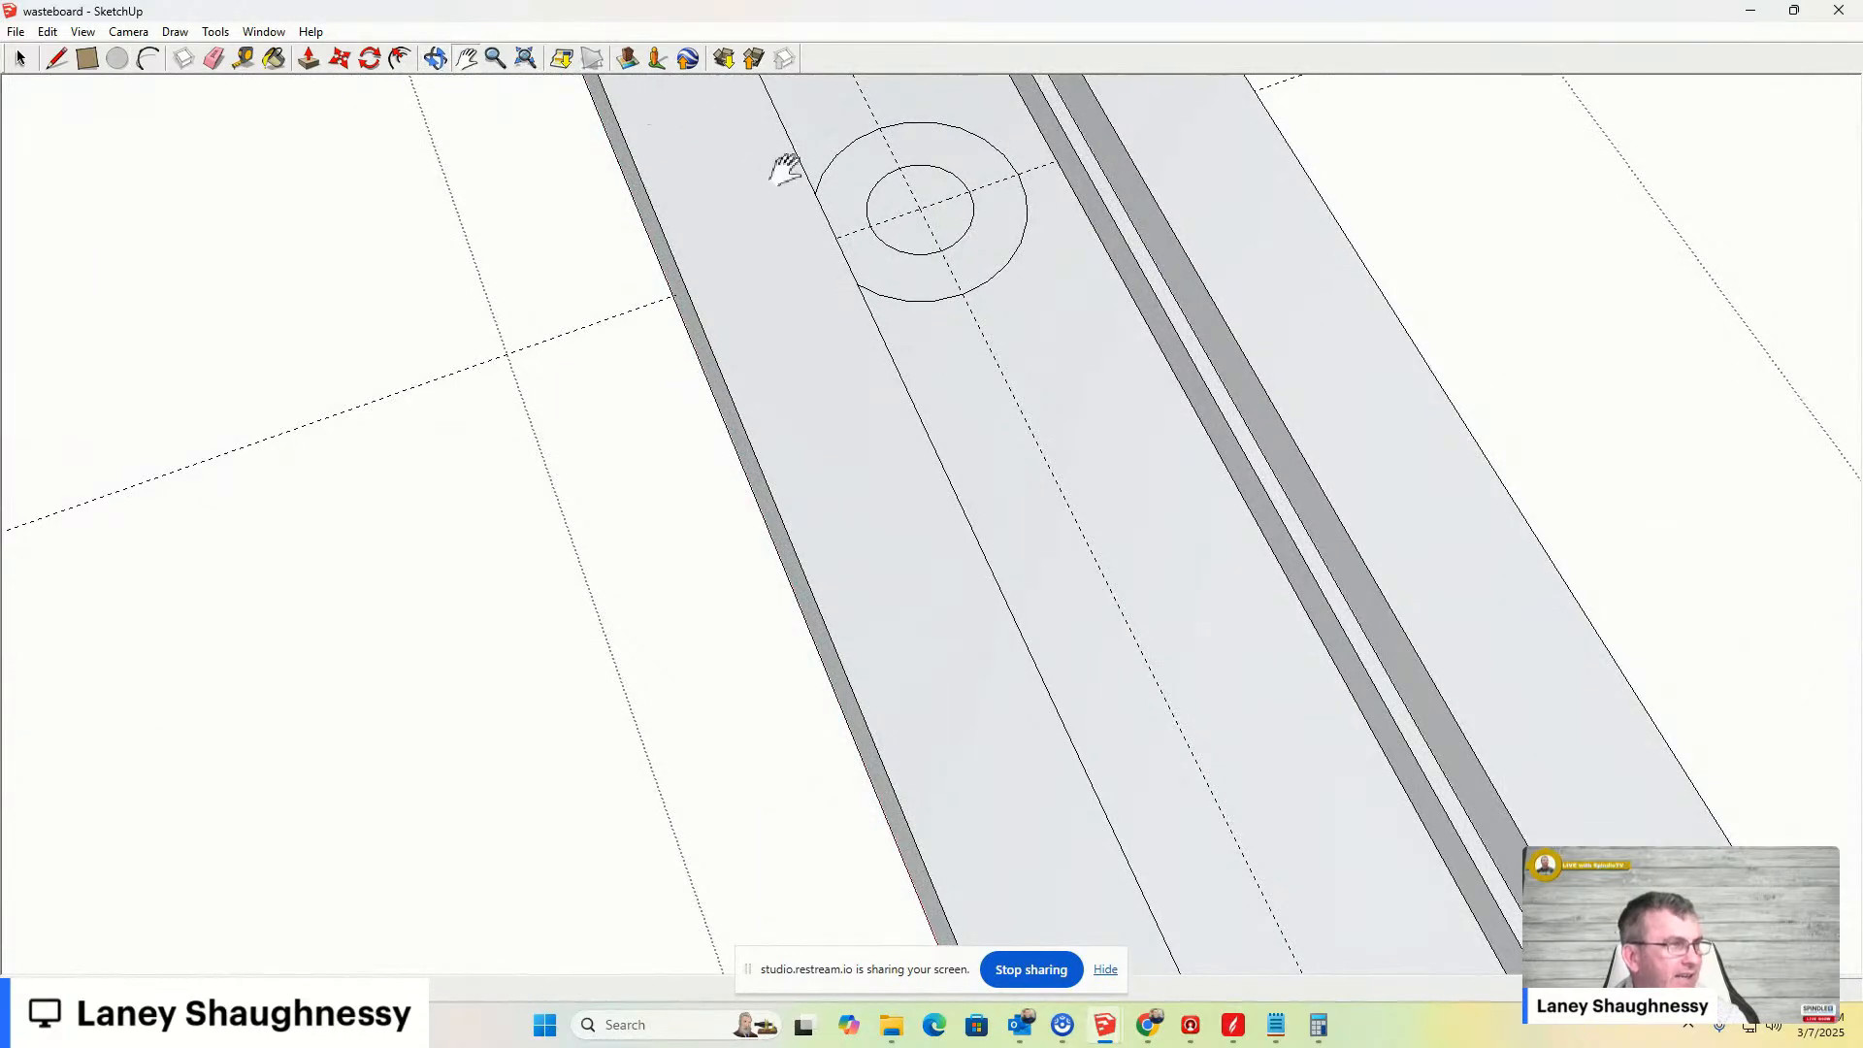
pyautogui.moveTo(779, 186); pyautogui.dragTo(789, 283)
pyautogui.moveTo(790, 282); pyautogui.dragTo(748, 345, button='middle')
pyautogui.scroll(4, 831, 534)
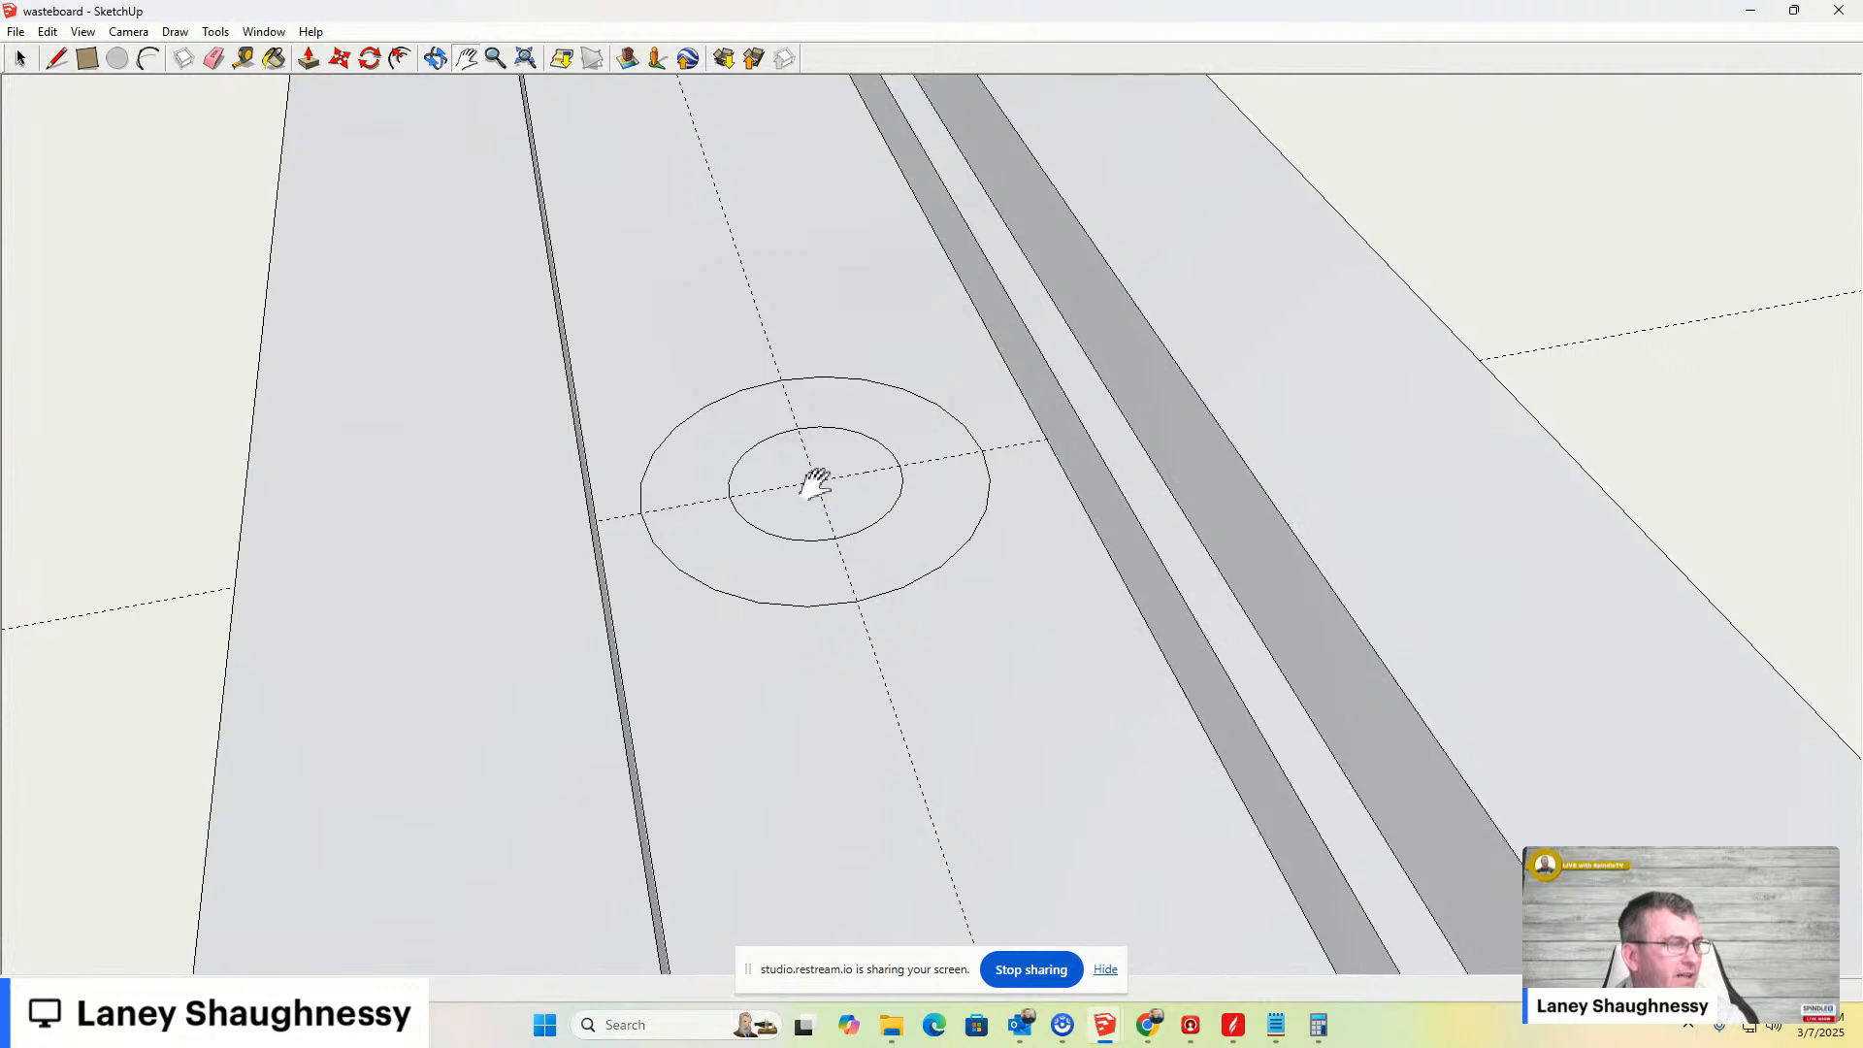
pyautogui.scroll(1, 709, 397)
pyautogui.click(308, 59)
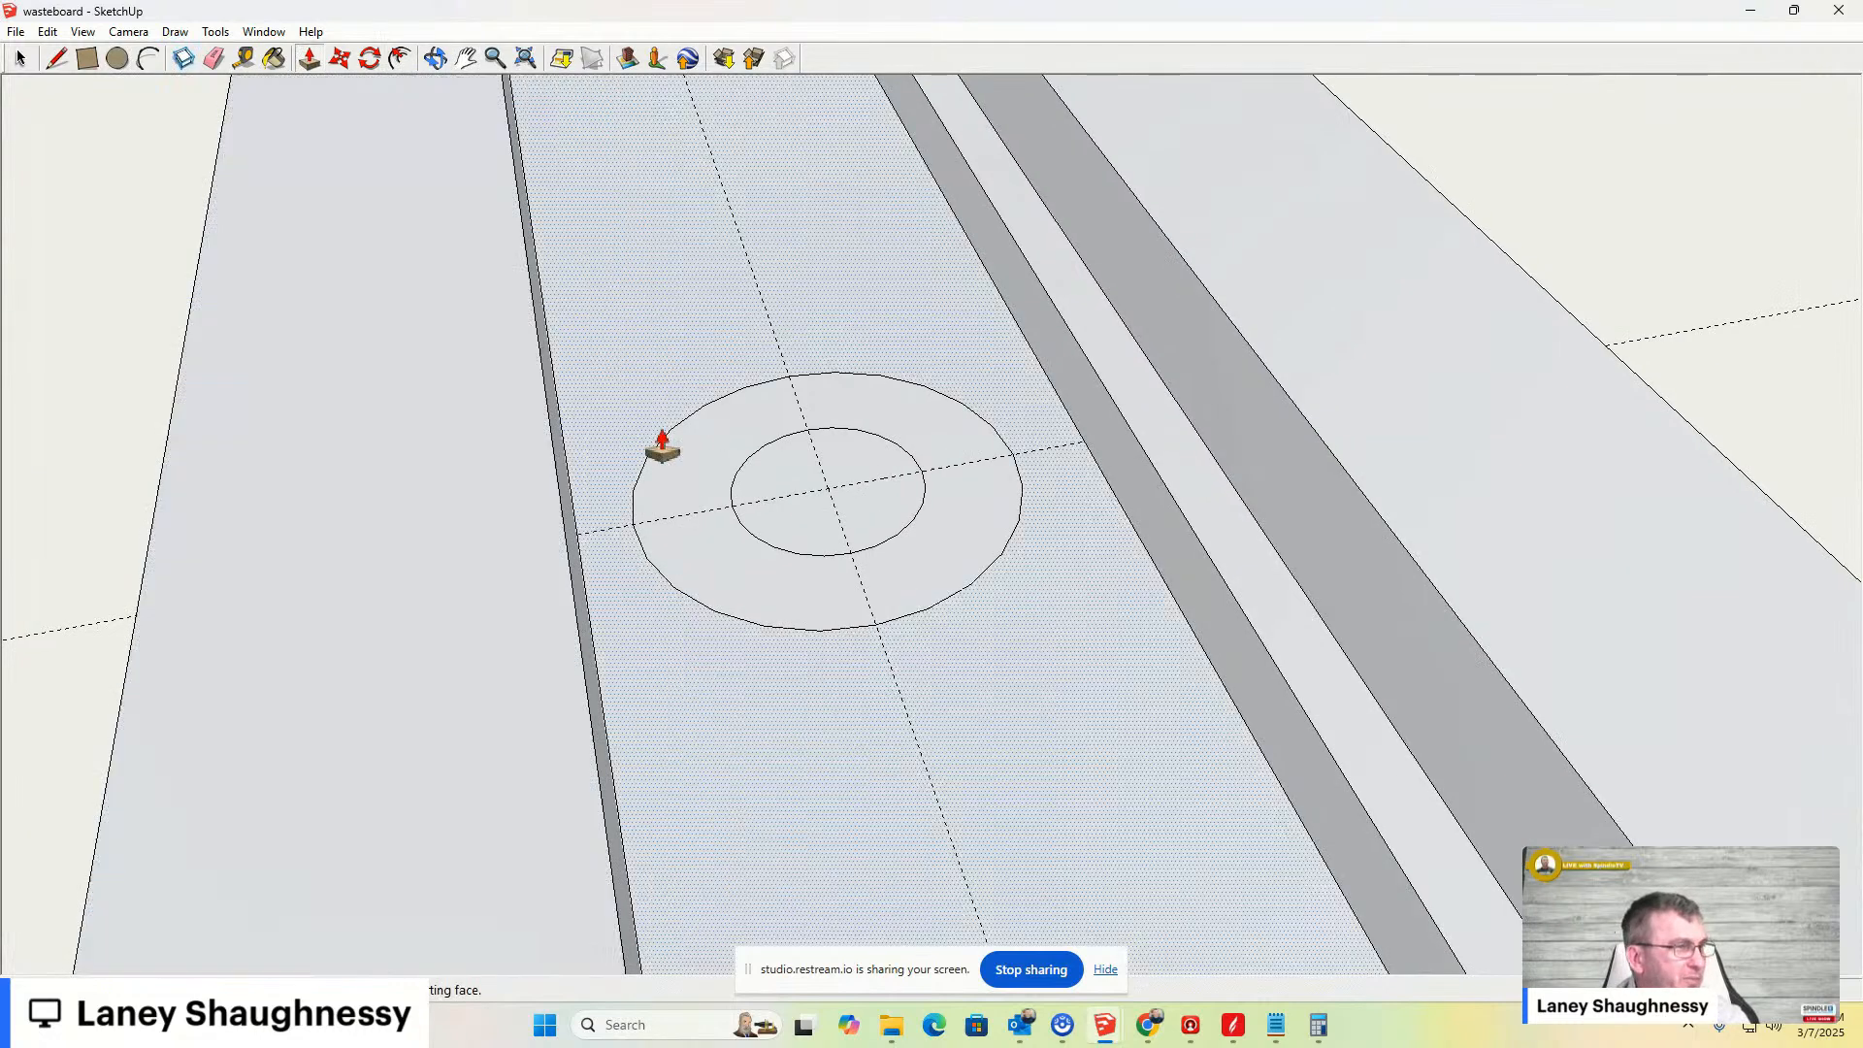
pyautogui.click(827, 515)
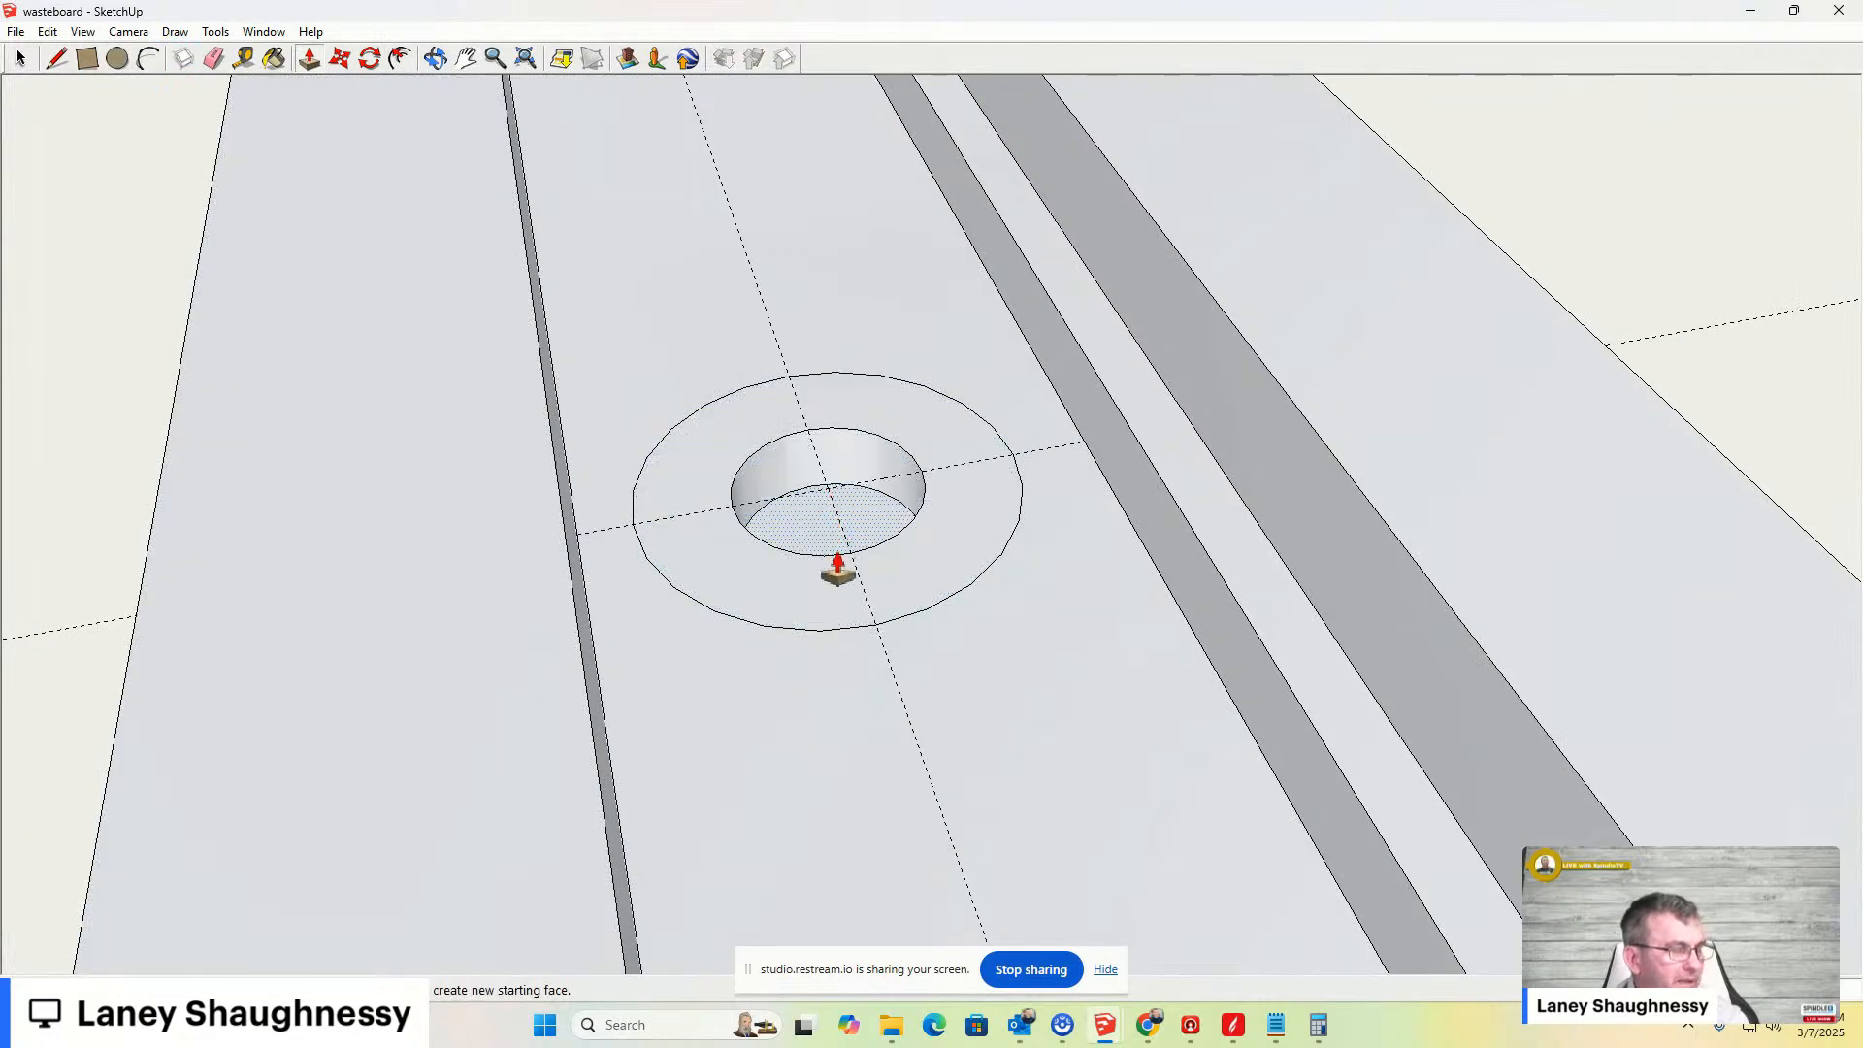
pyautogui.click(837, 580)
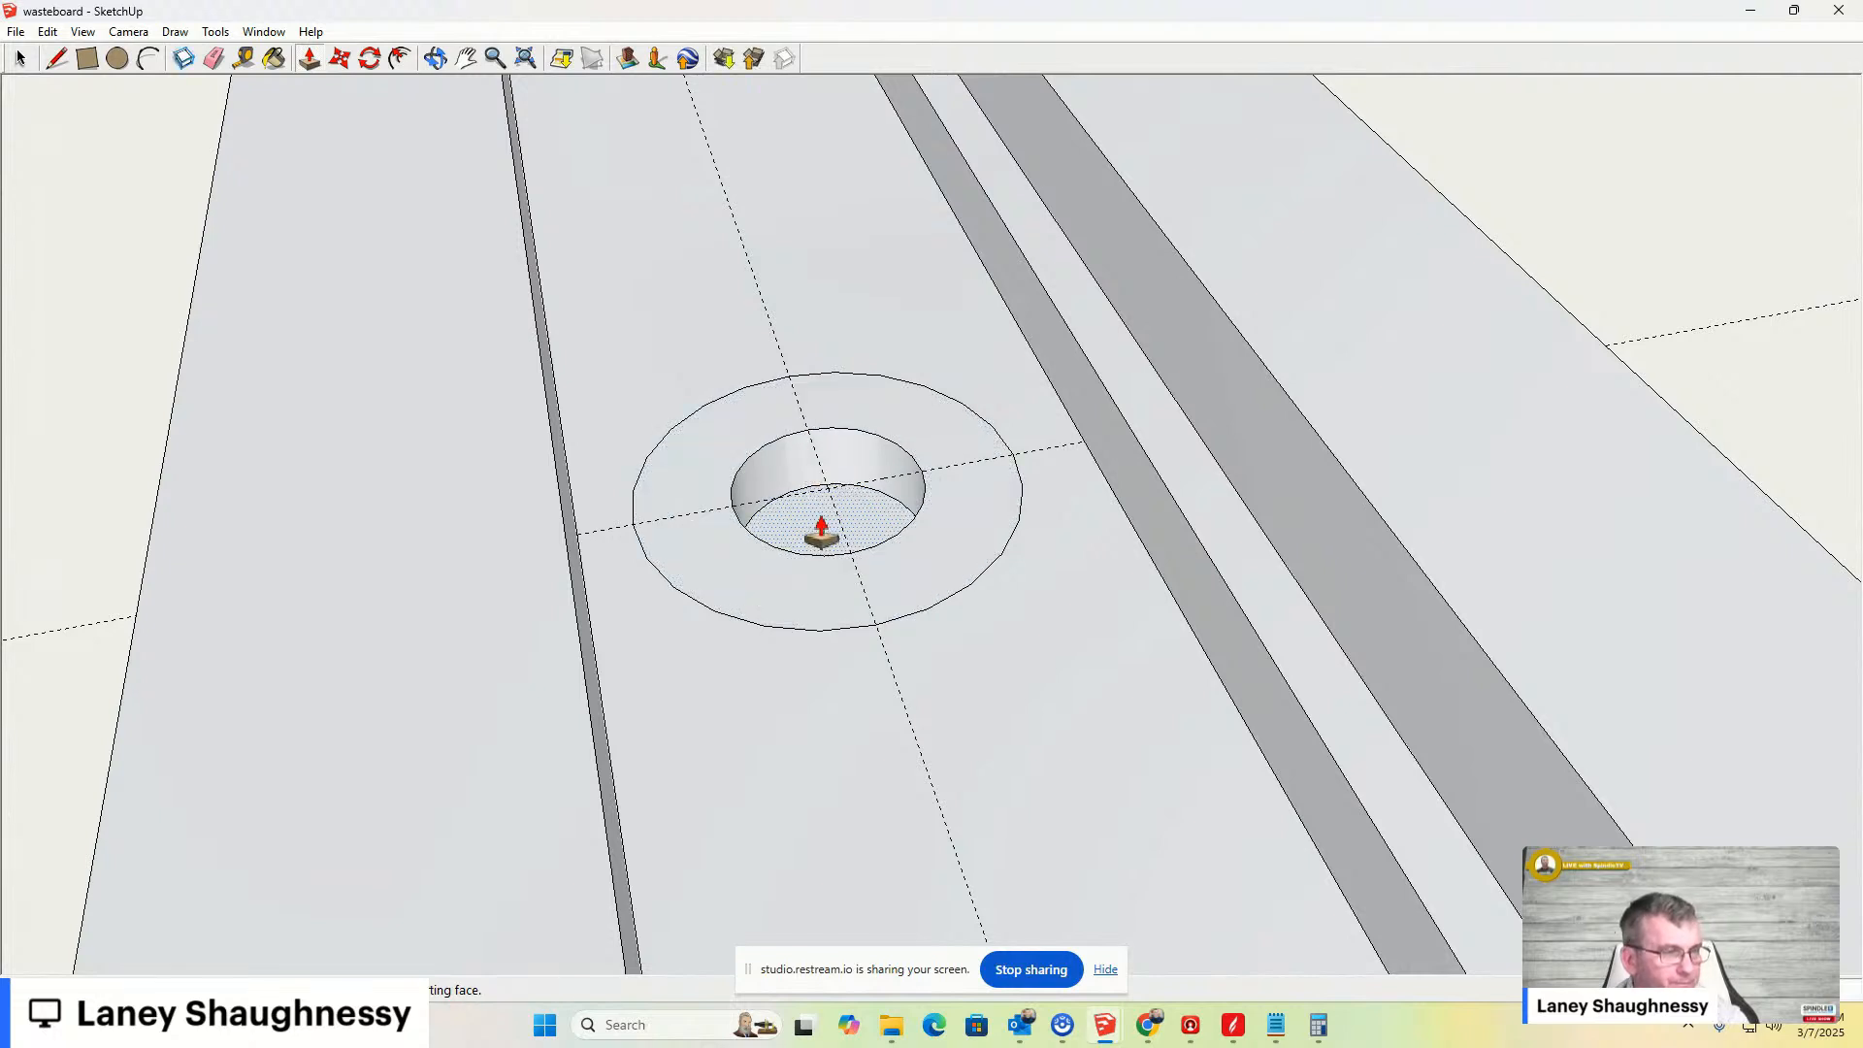
# - Repeat the Push/Pull on the hole's bottom face to deepen the hole
pyautogui.moveTo(822, 531); pyautogui.dragTo(1276, 653, button='middle')
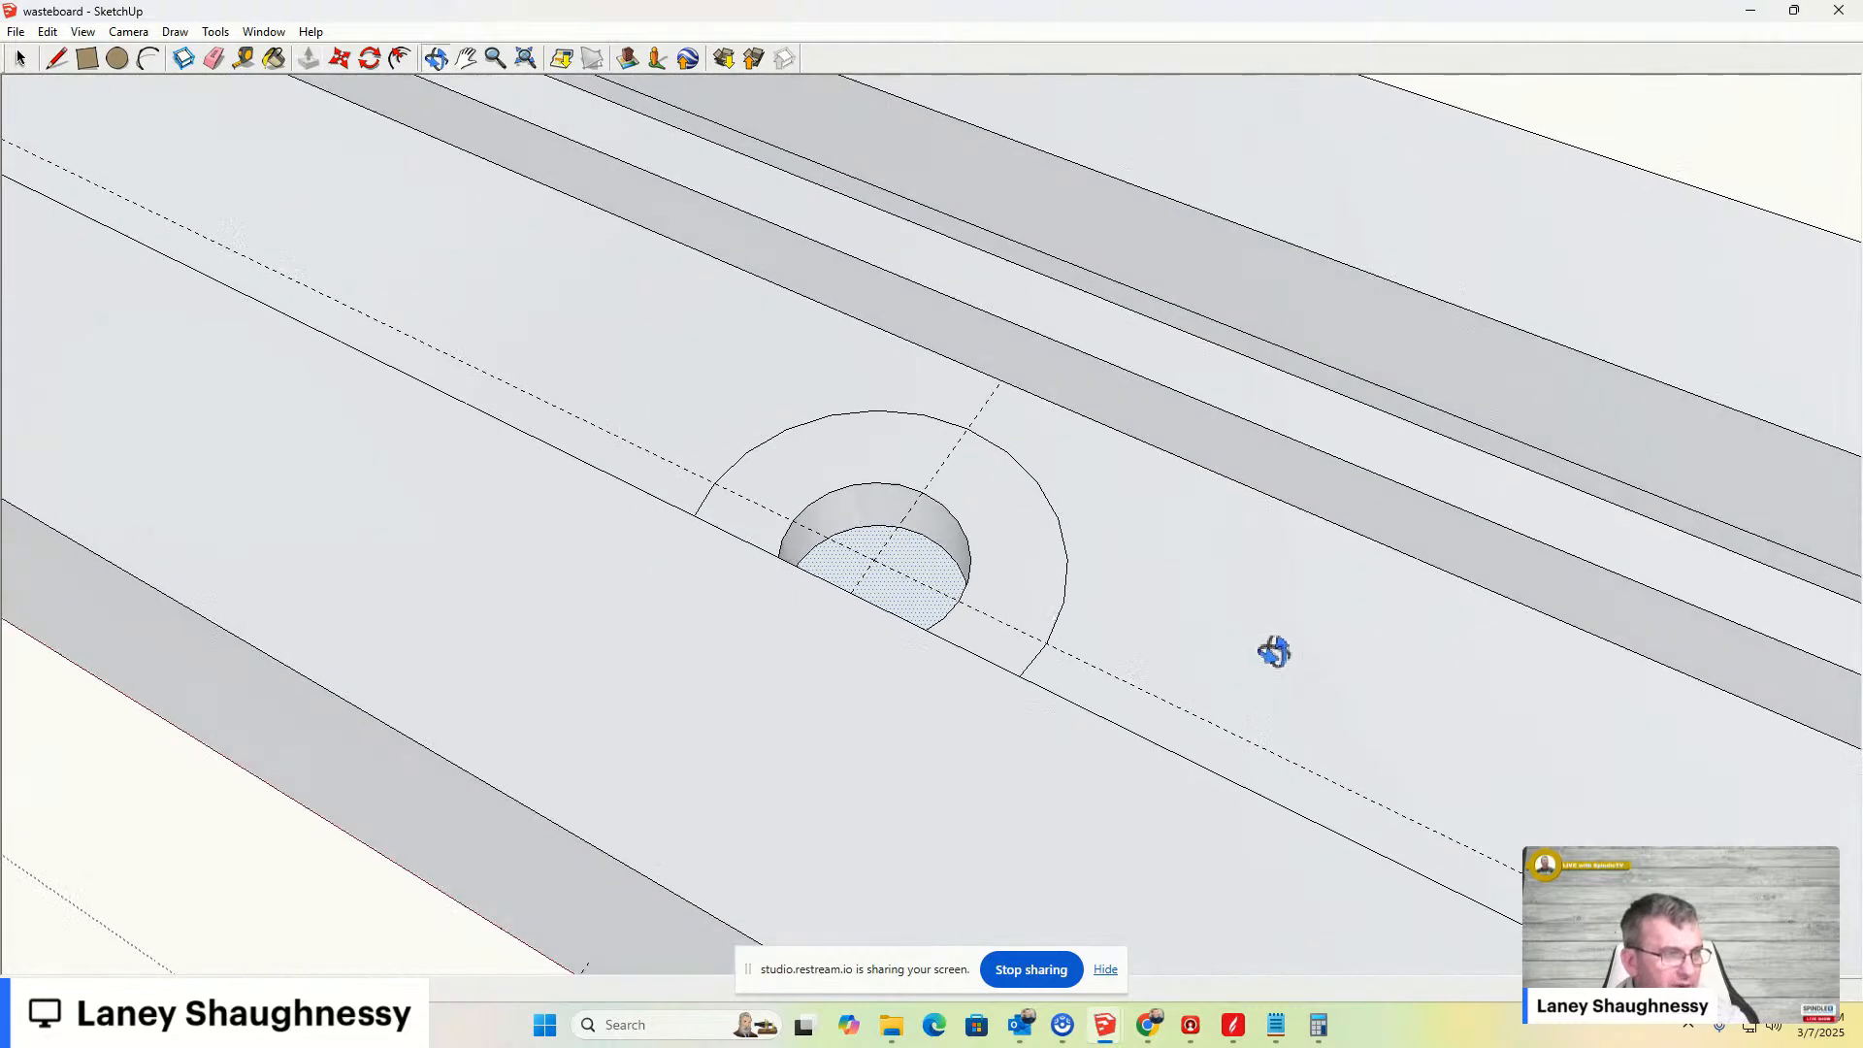
pyautogui.click(908, 572)
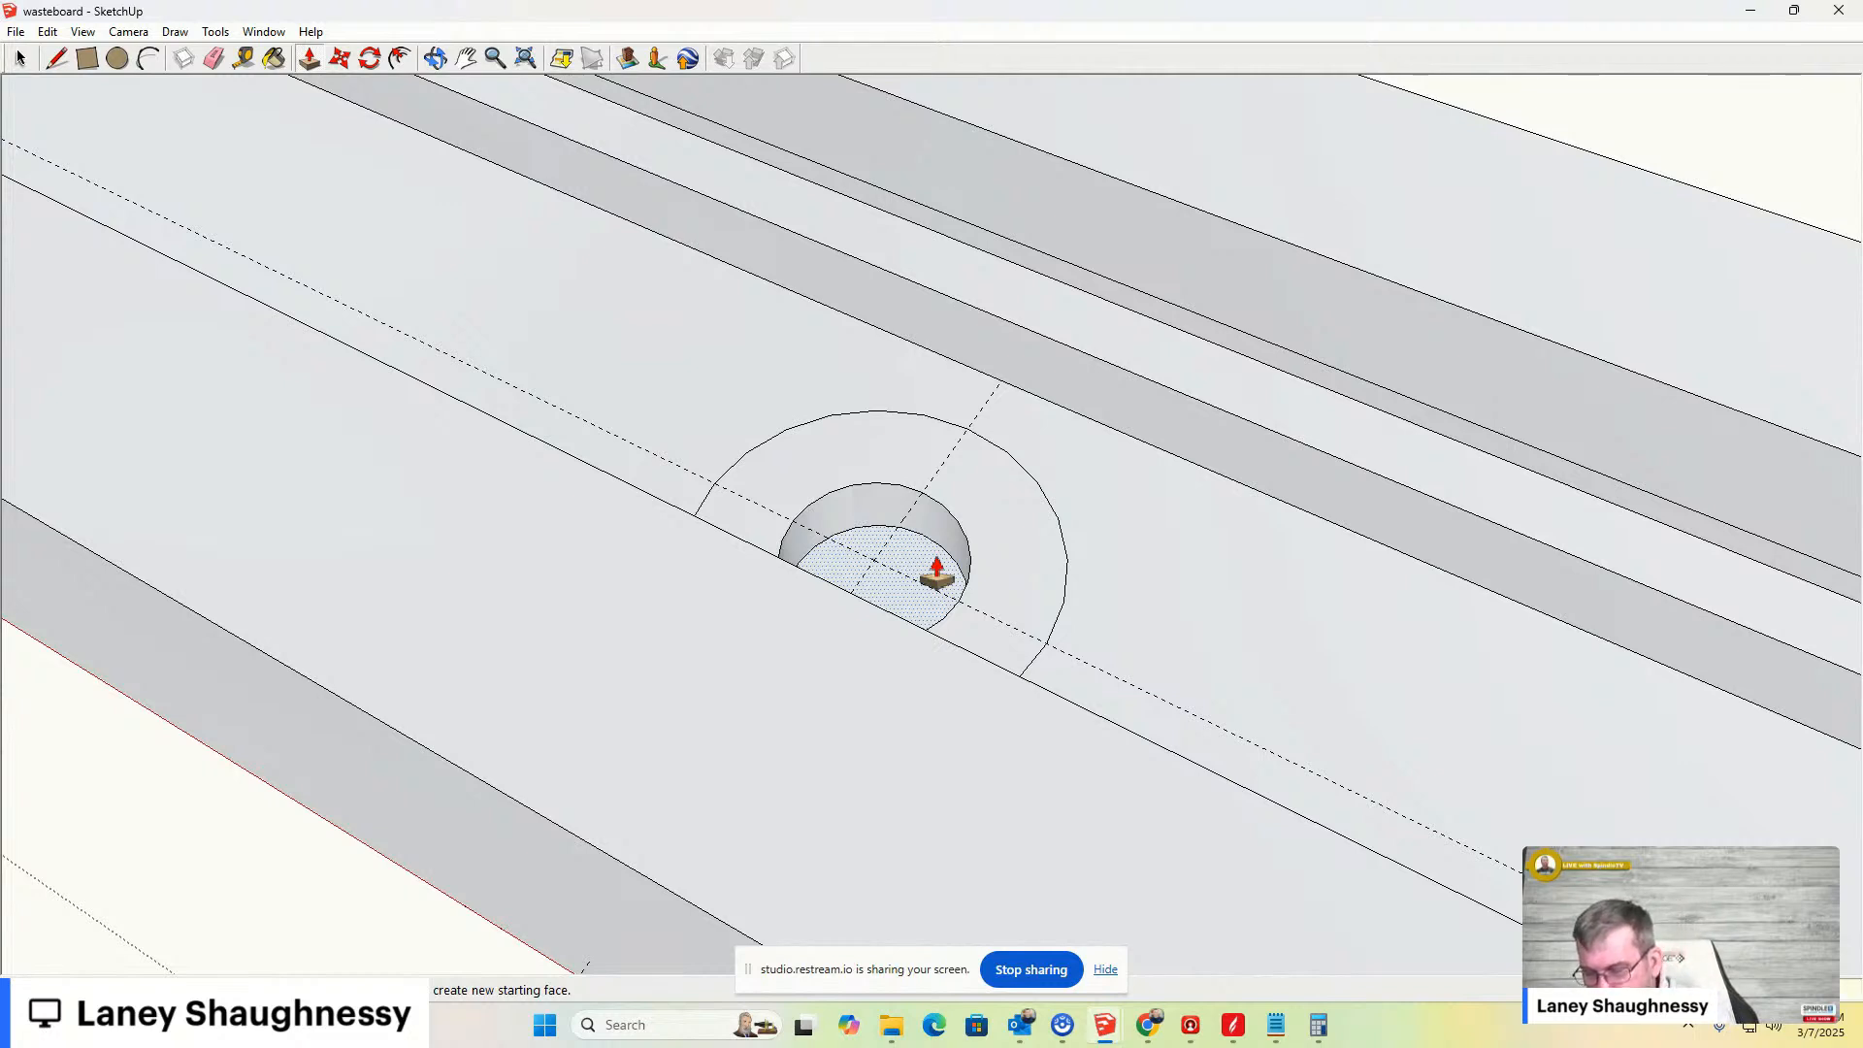
pyautogui.doubleClick(937, 574)
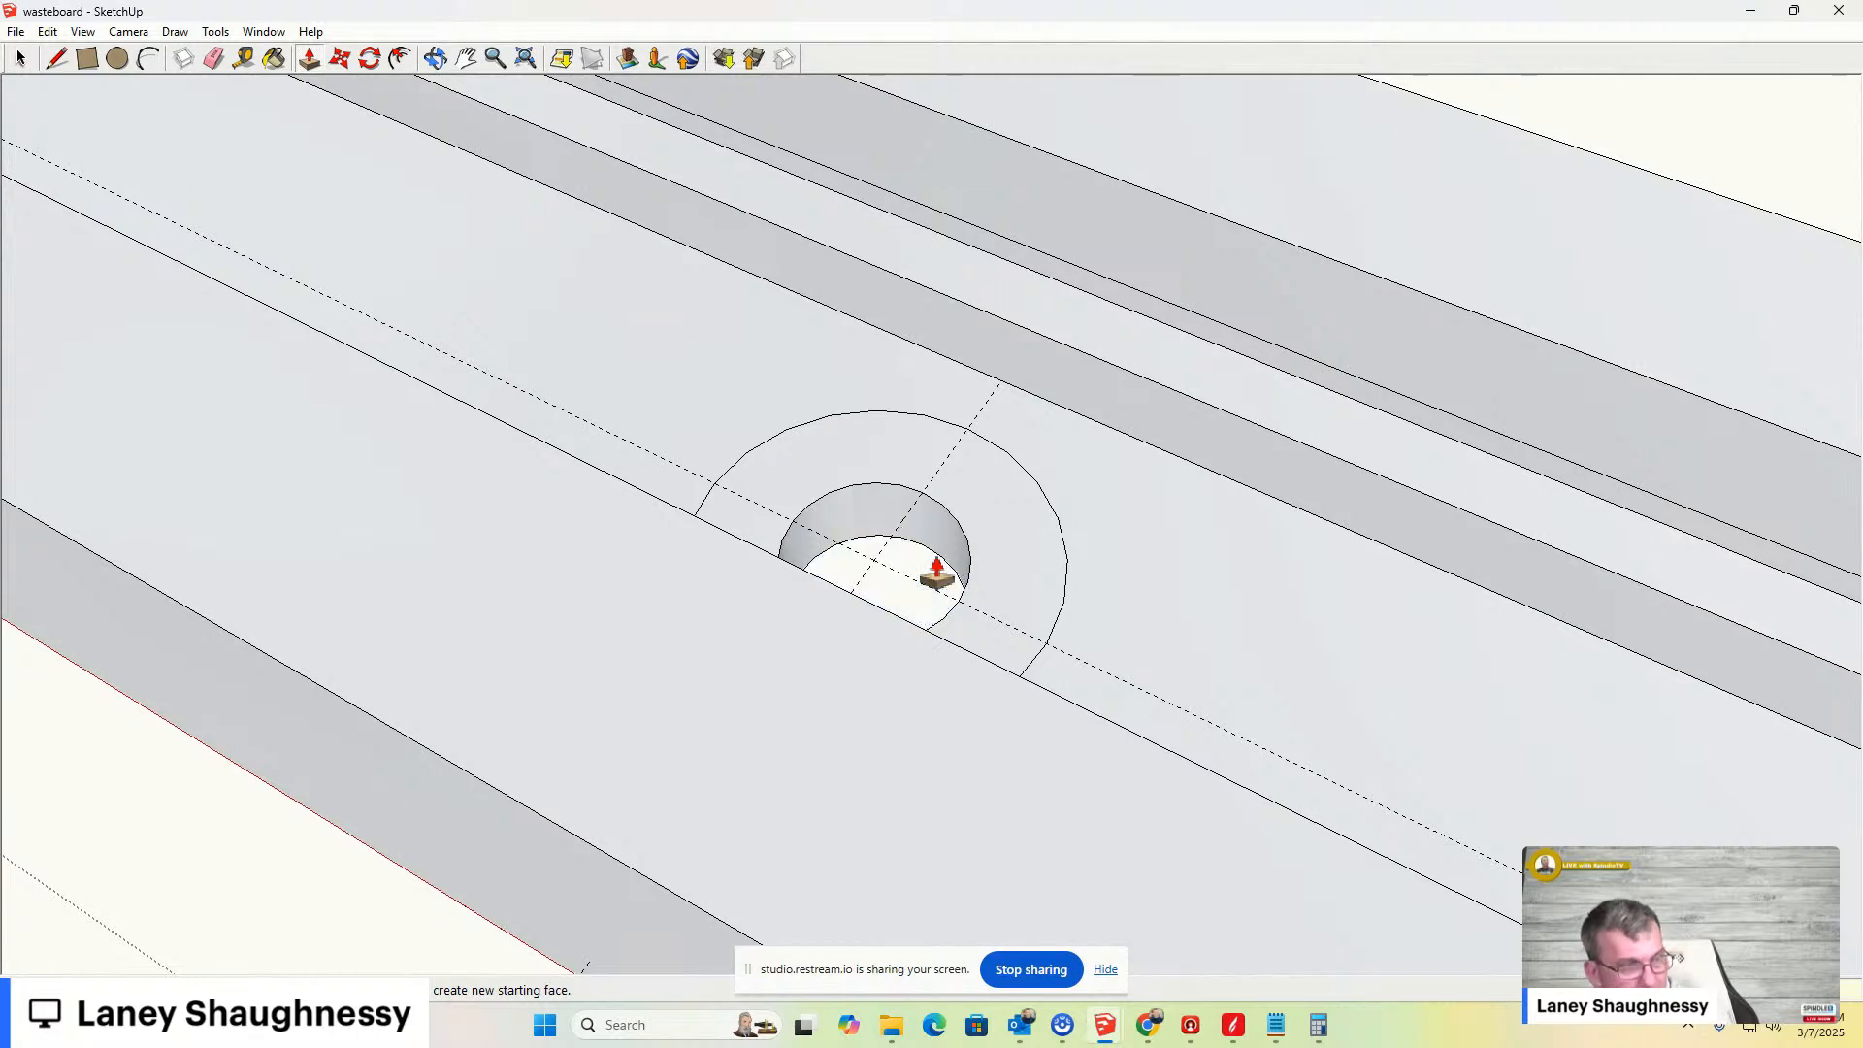
# - Close the clamp bar's group editing and look over the hole on the bar
pyautogui.moveTo(935, 569); pyautogui.dragTo(910, 711, button='middle')
pyautogui.scroll(5, 893, 670)
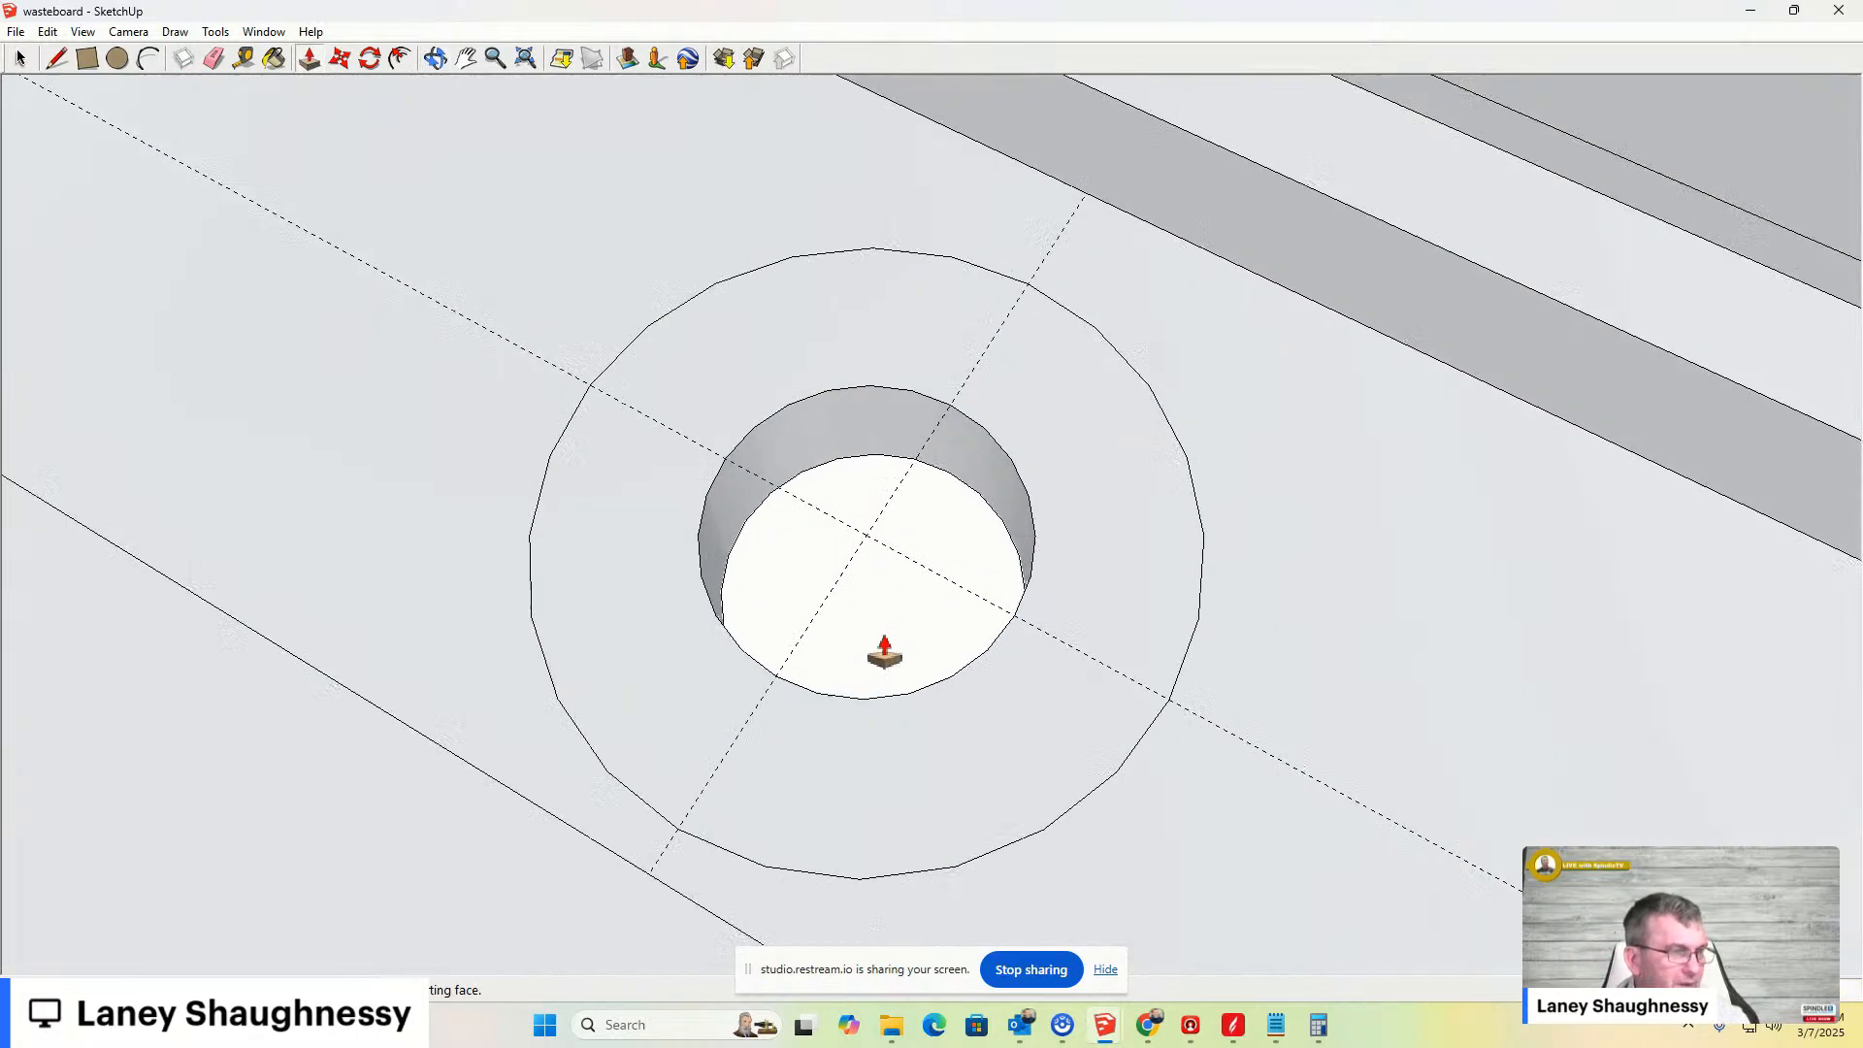
pyautogui.moveTo(882, 637); pyautogui.dragTo(1089, 381, button='middle')
pyautogui.scroll(5, 1057, 427)
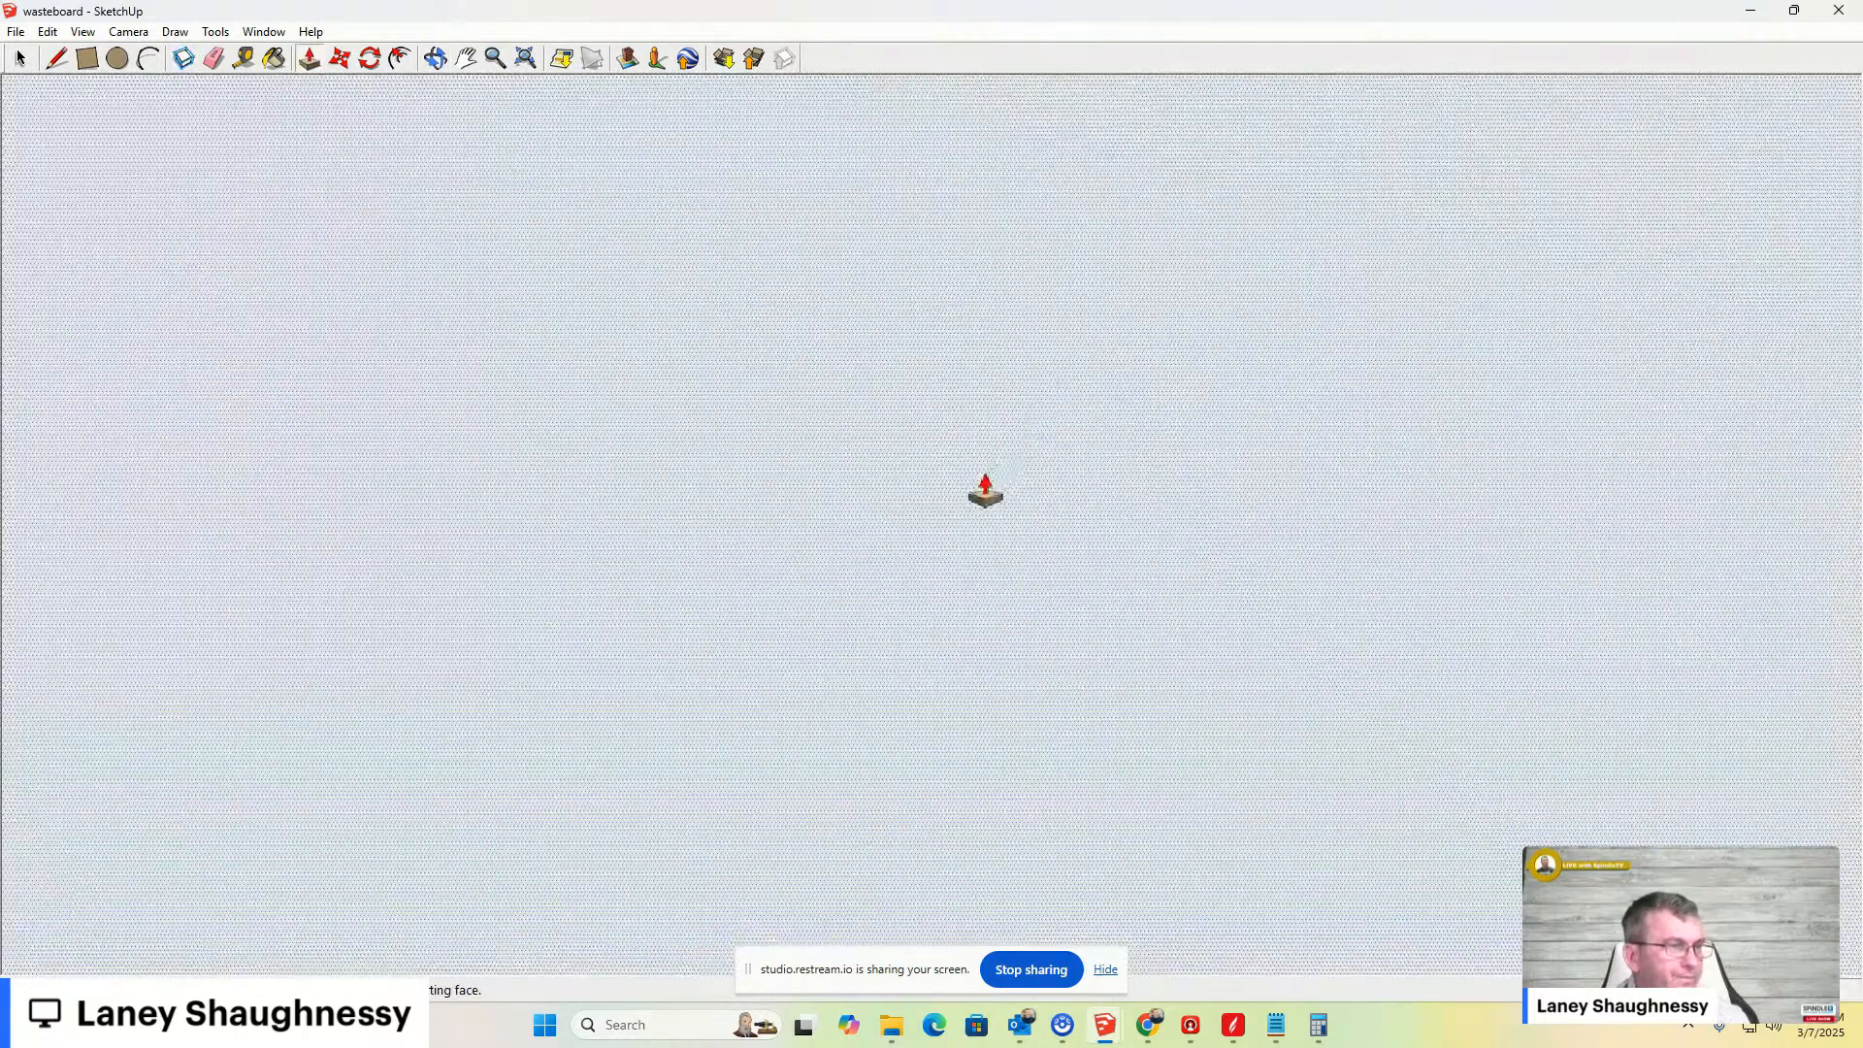
pyautogui.scroll(-6, 963, 480)
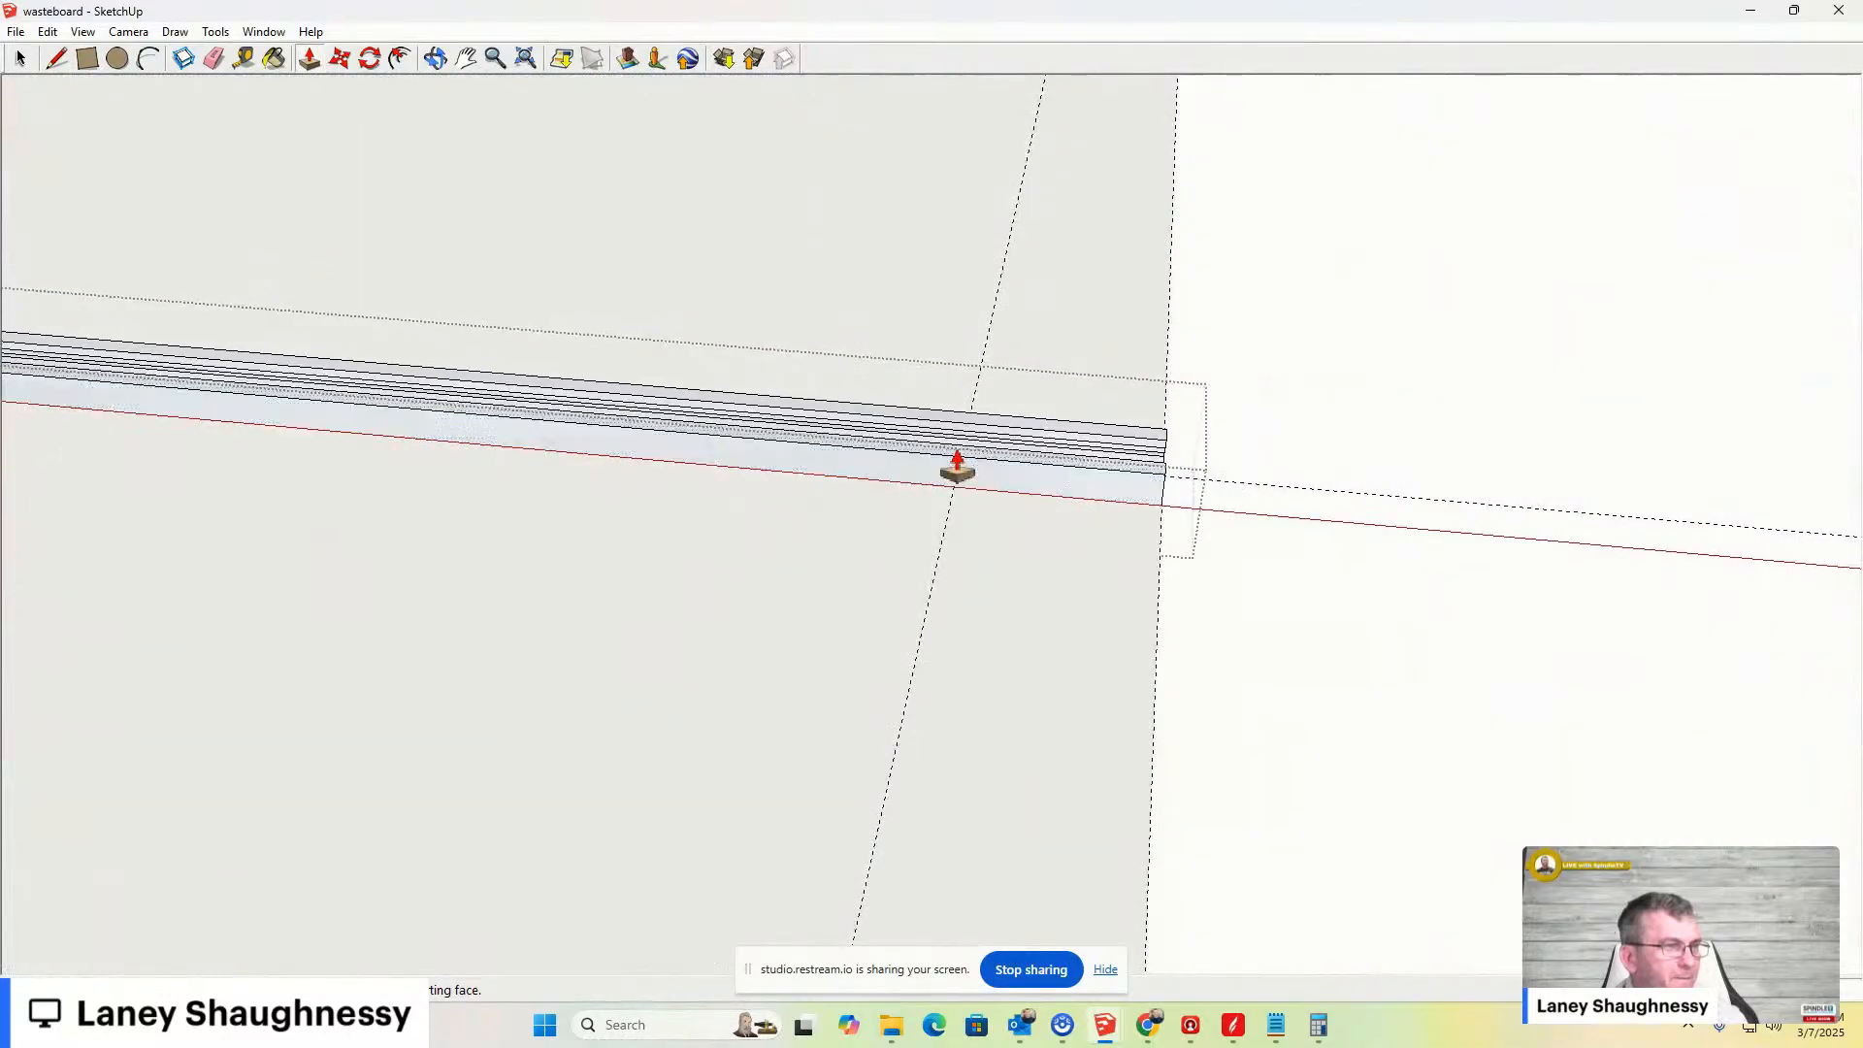
pyautogui.moveTo(957, 464); pyautogui.dragTo(728, 466, button='middle')
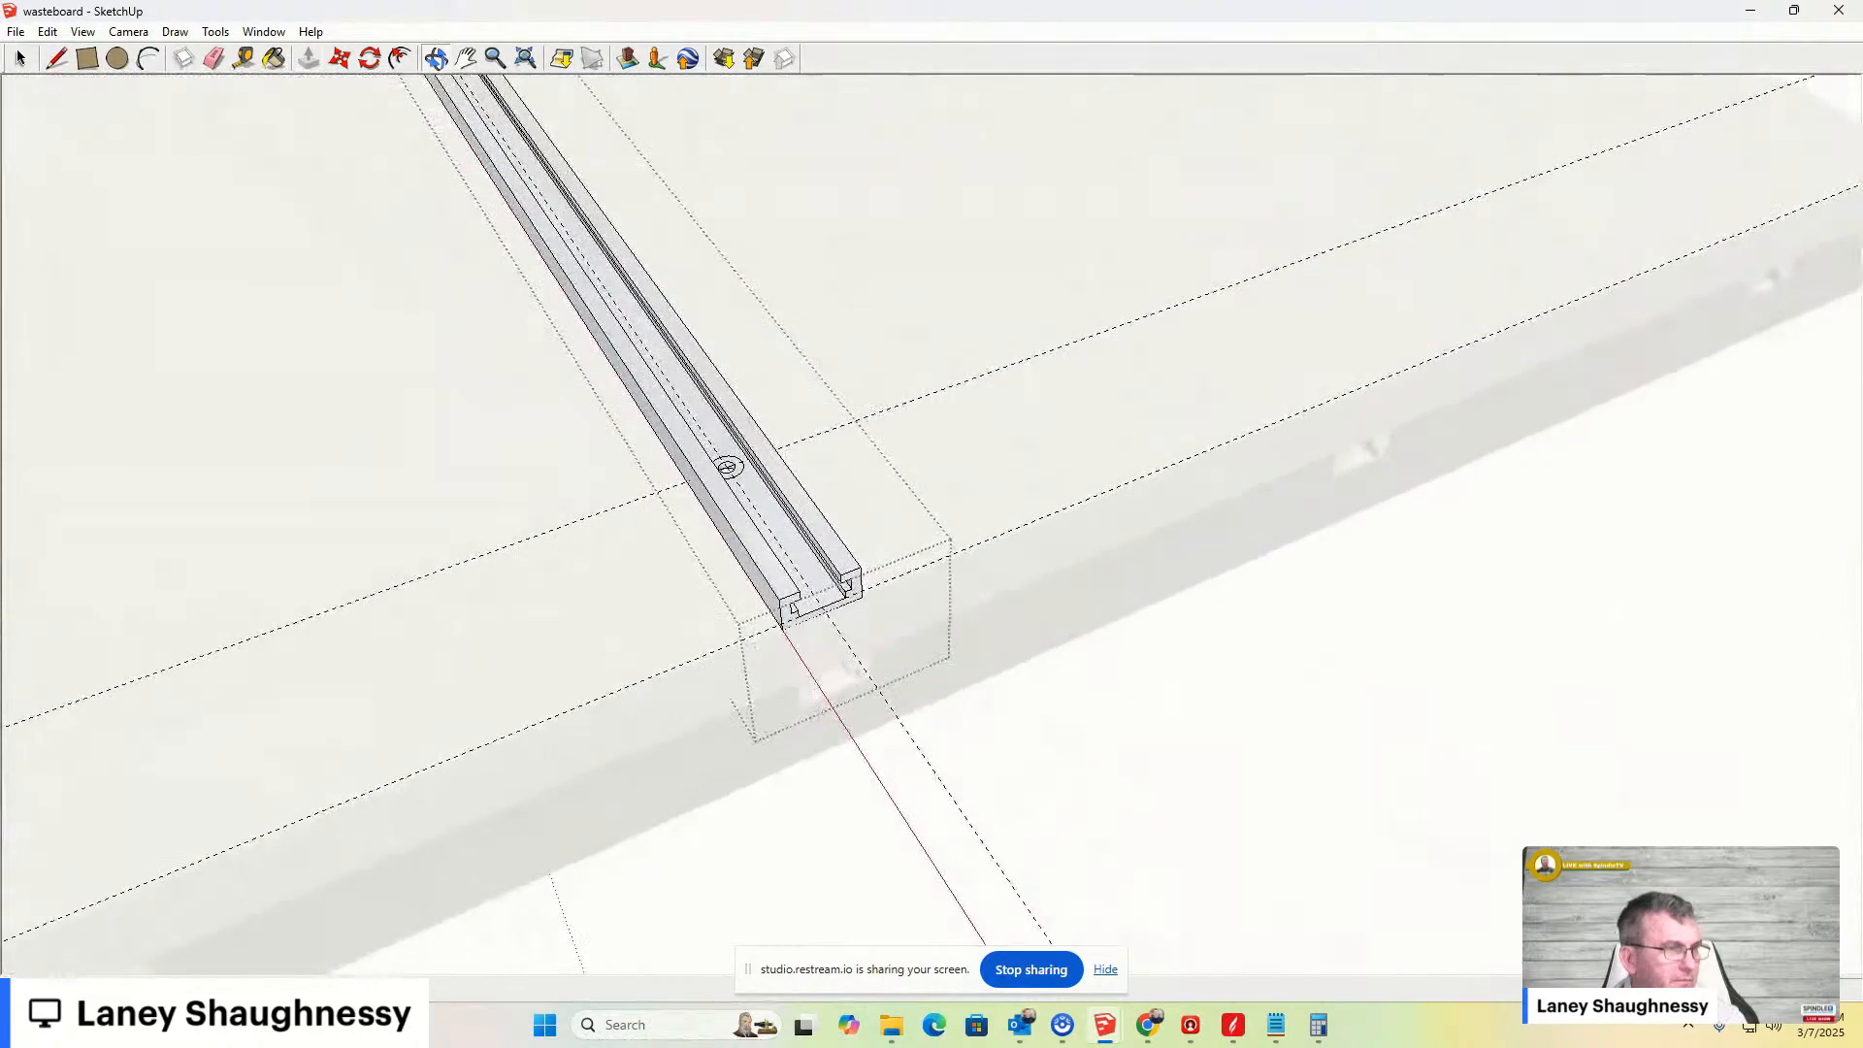
pyautogui.scroll(2, 740, 495)
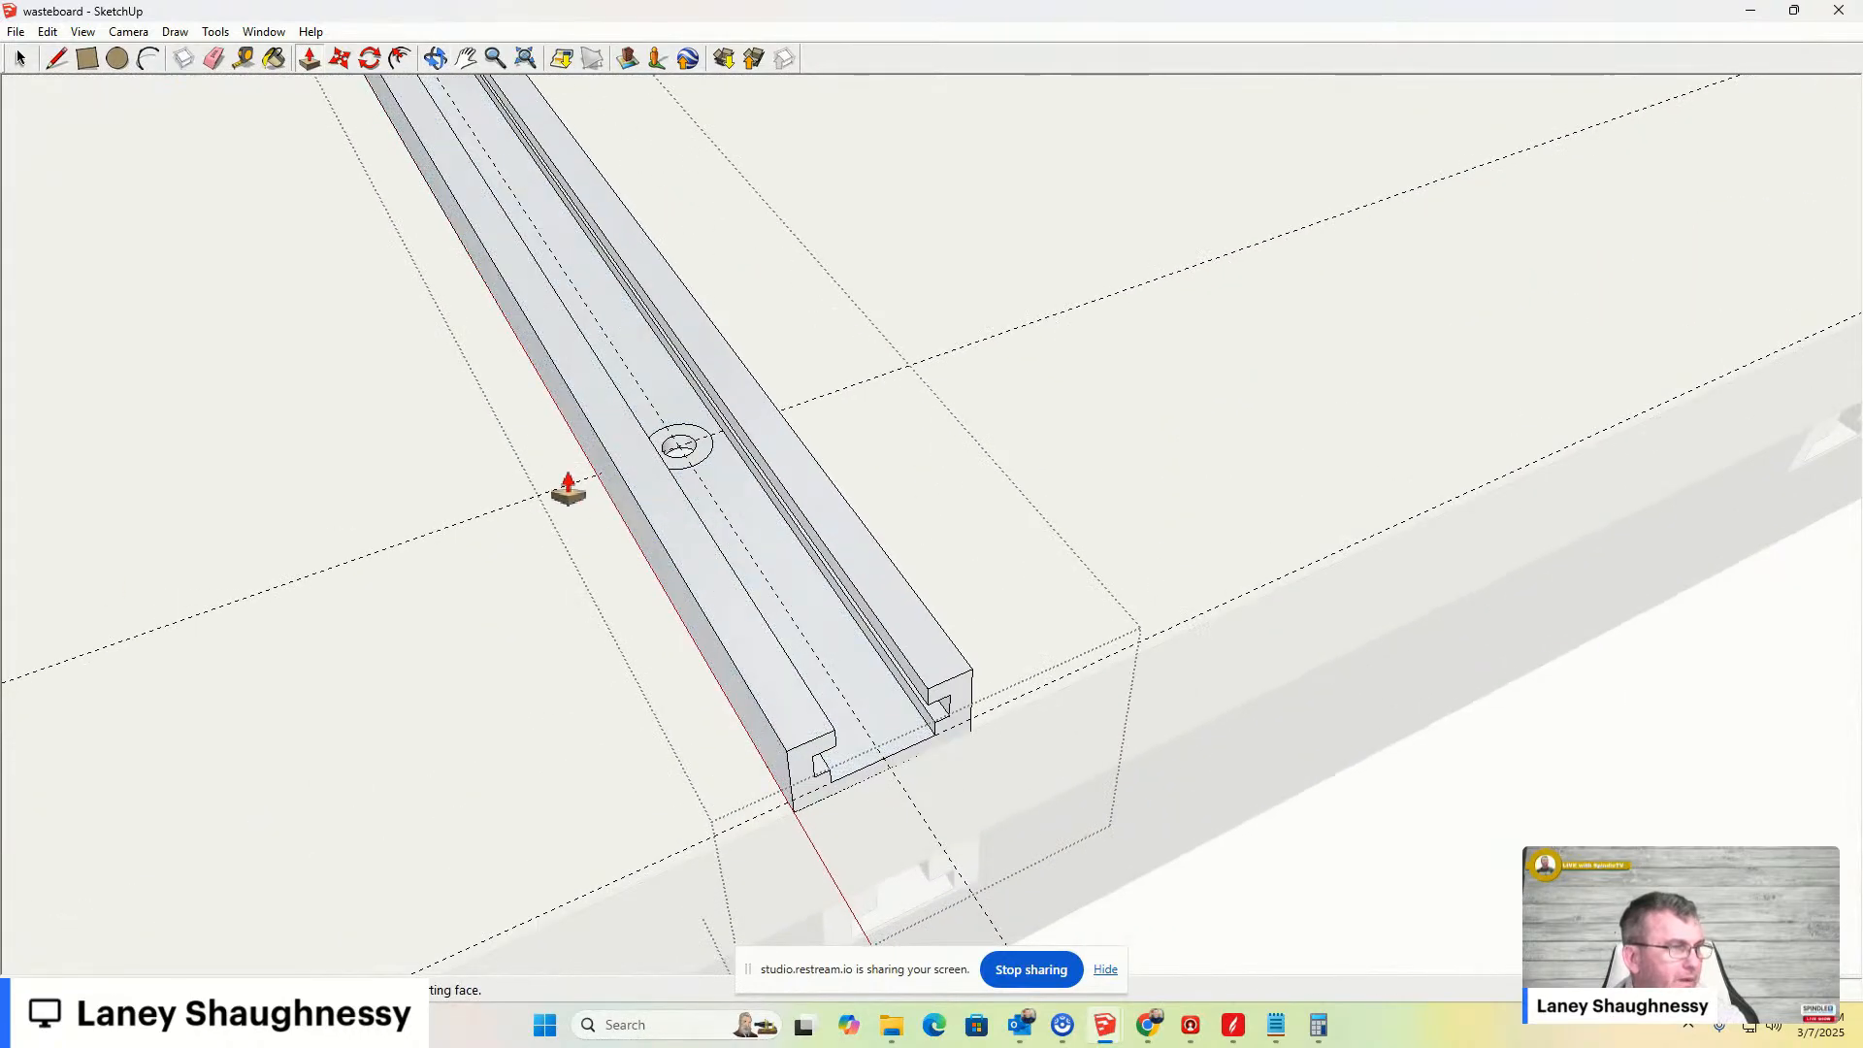
pyautogui.scroll(-1, 537, 537)
pyautogui.press('space')
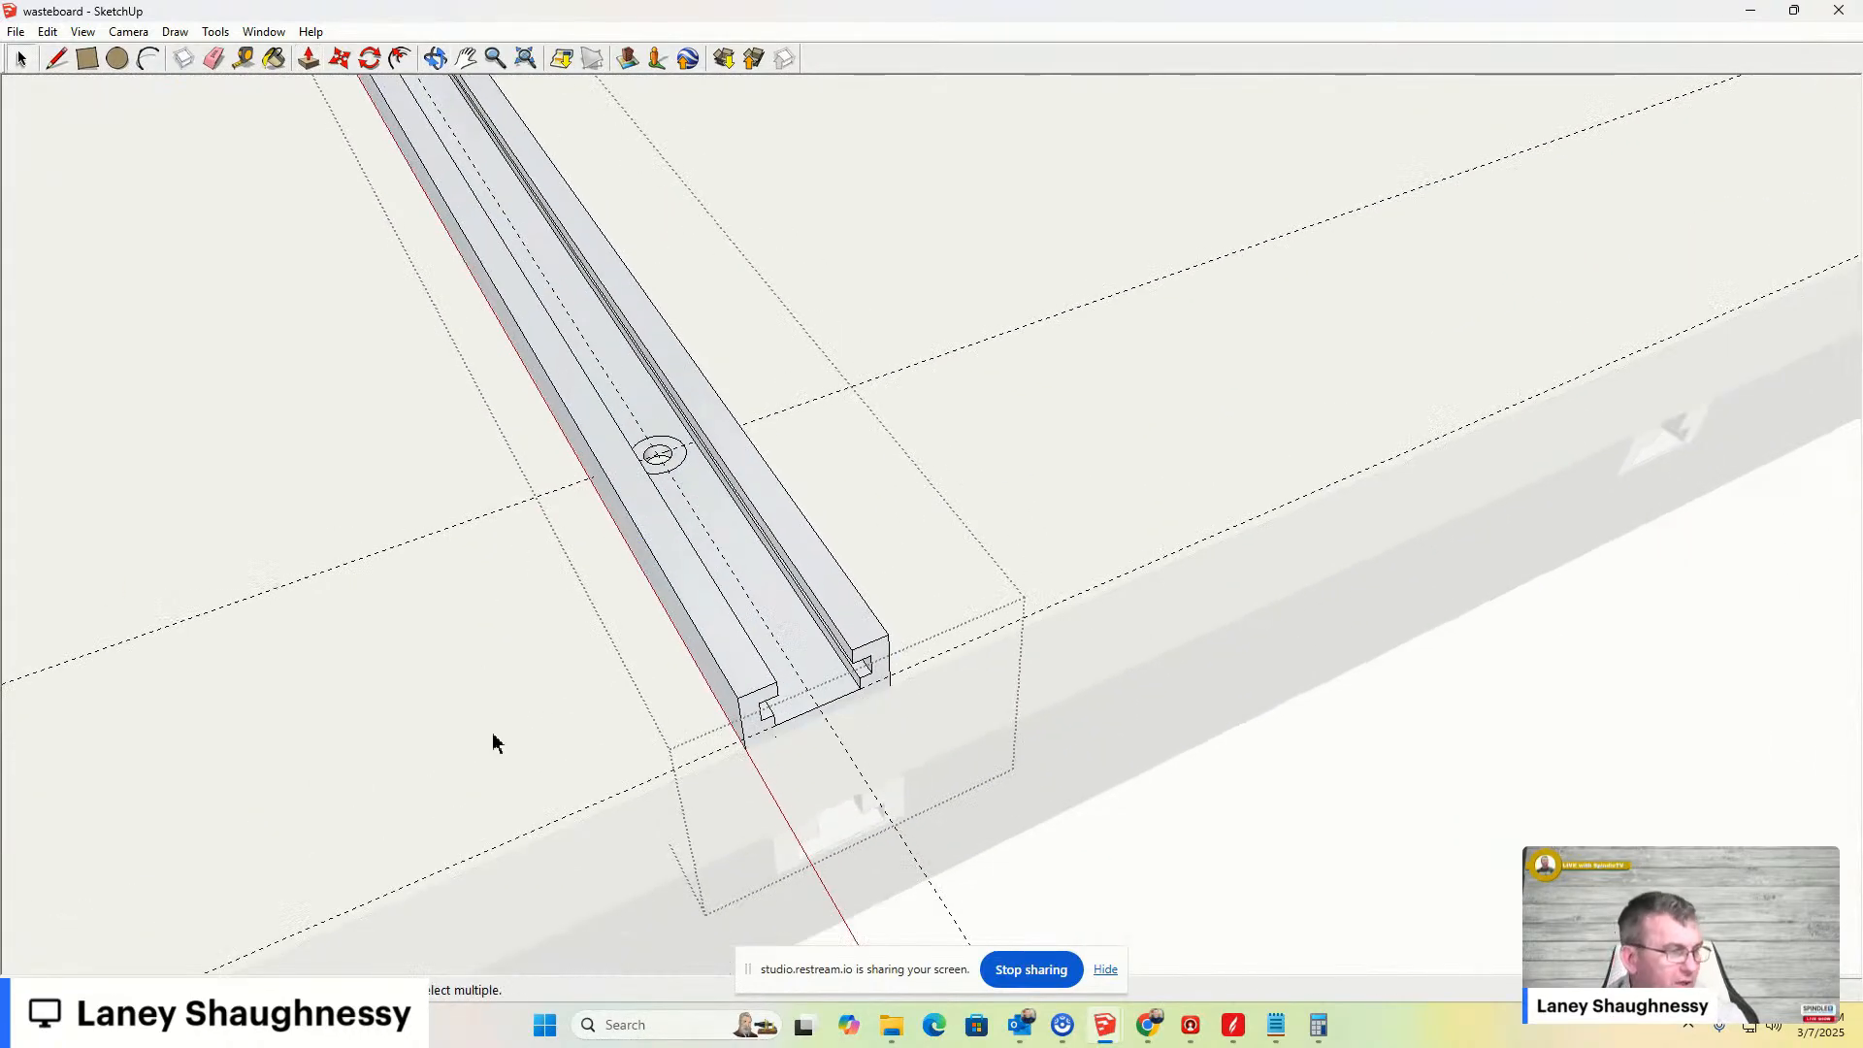
pyautogui.click(1508, 892)
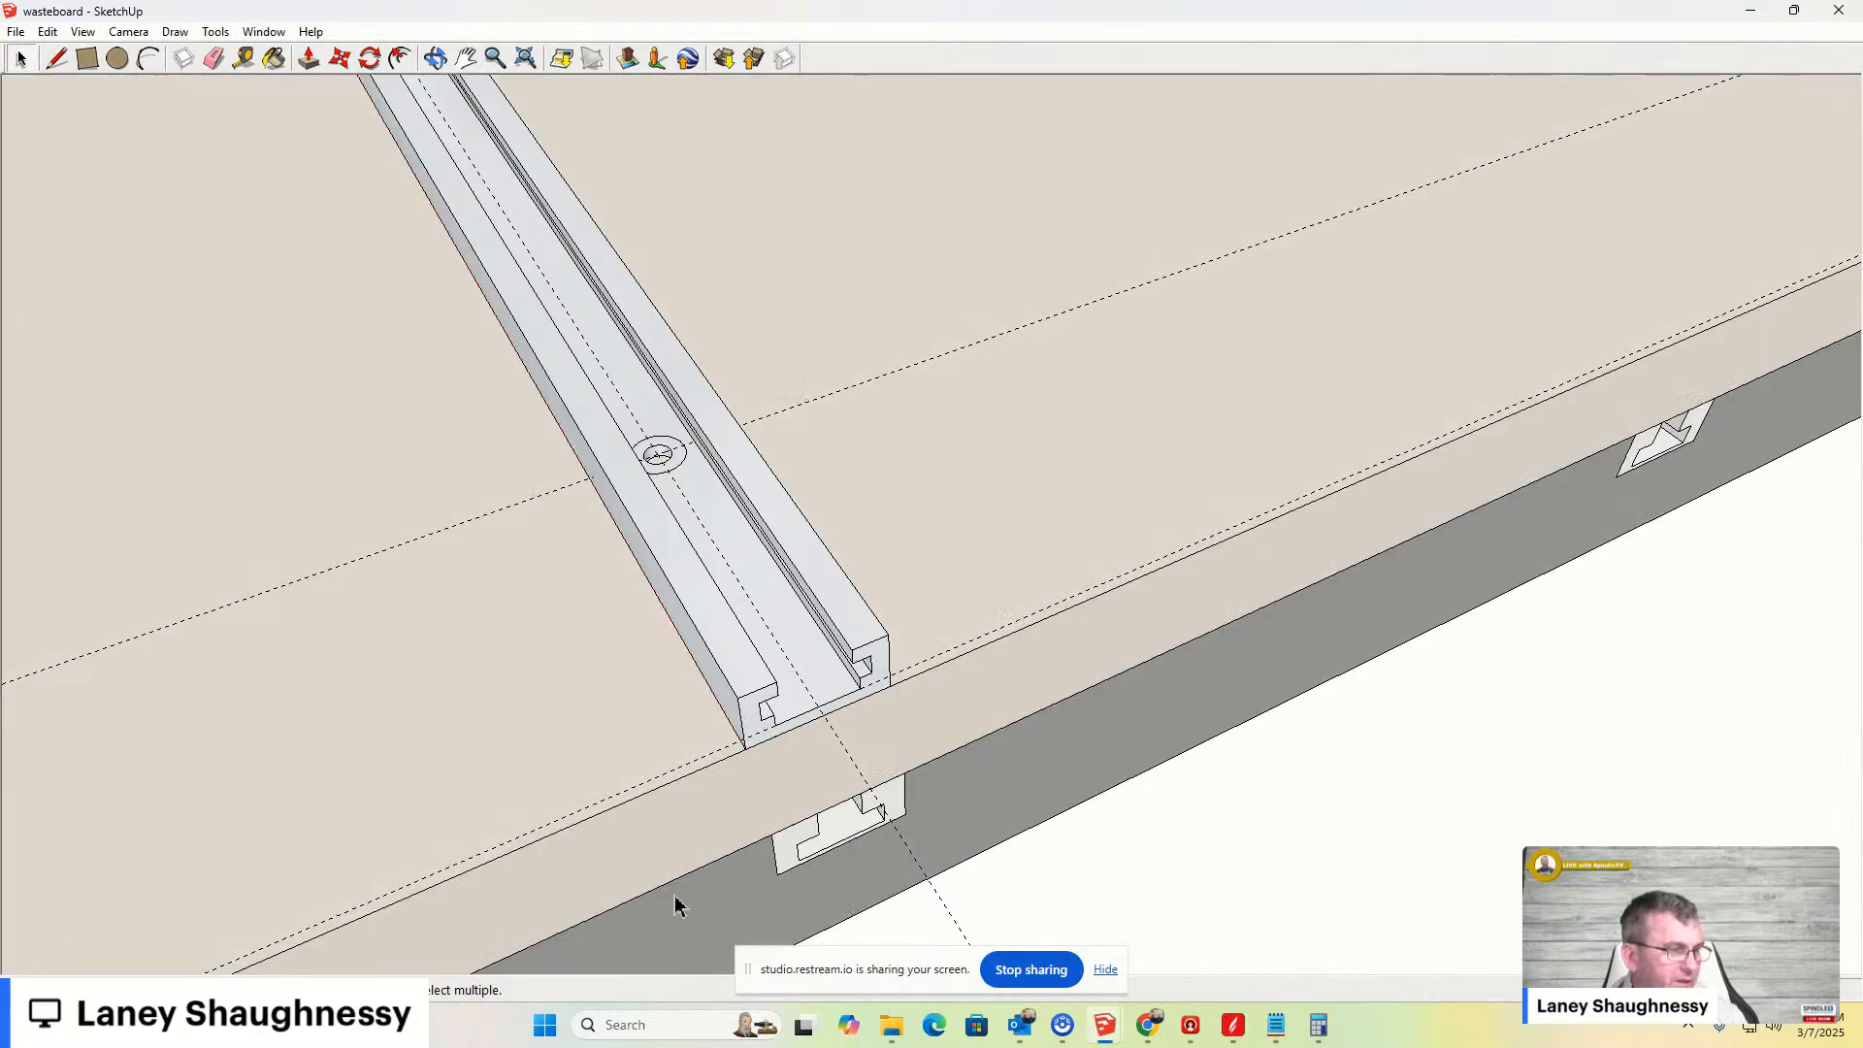
pyautogui.scroll(-1, 670, 798)
pyautogui.scroll(5, 679, 543)
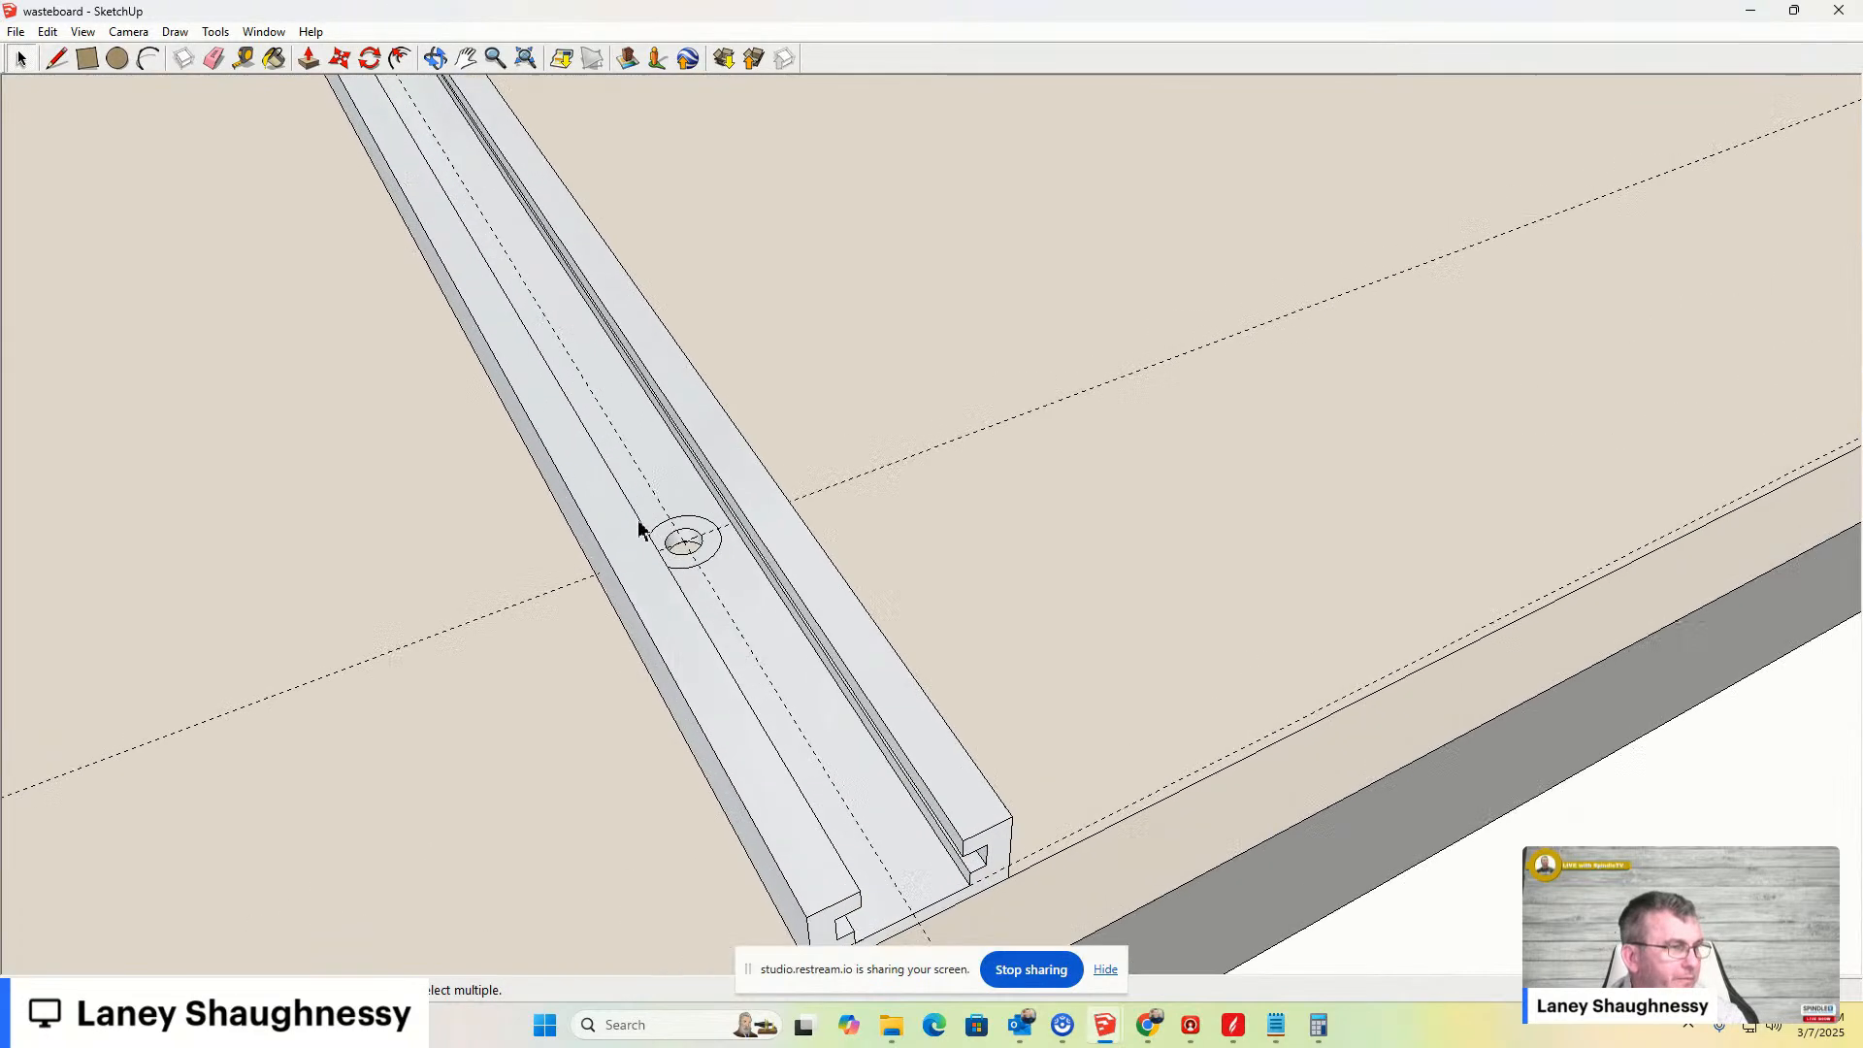
# - Try to move the ring face around the bolt hole
pyautogui.scroll(3, 684, 545)
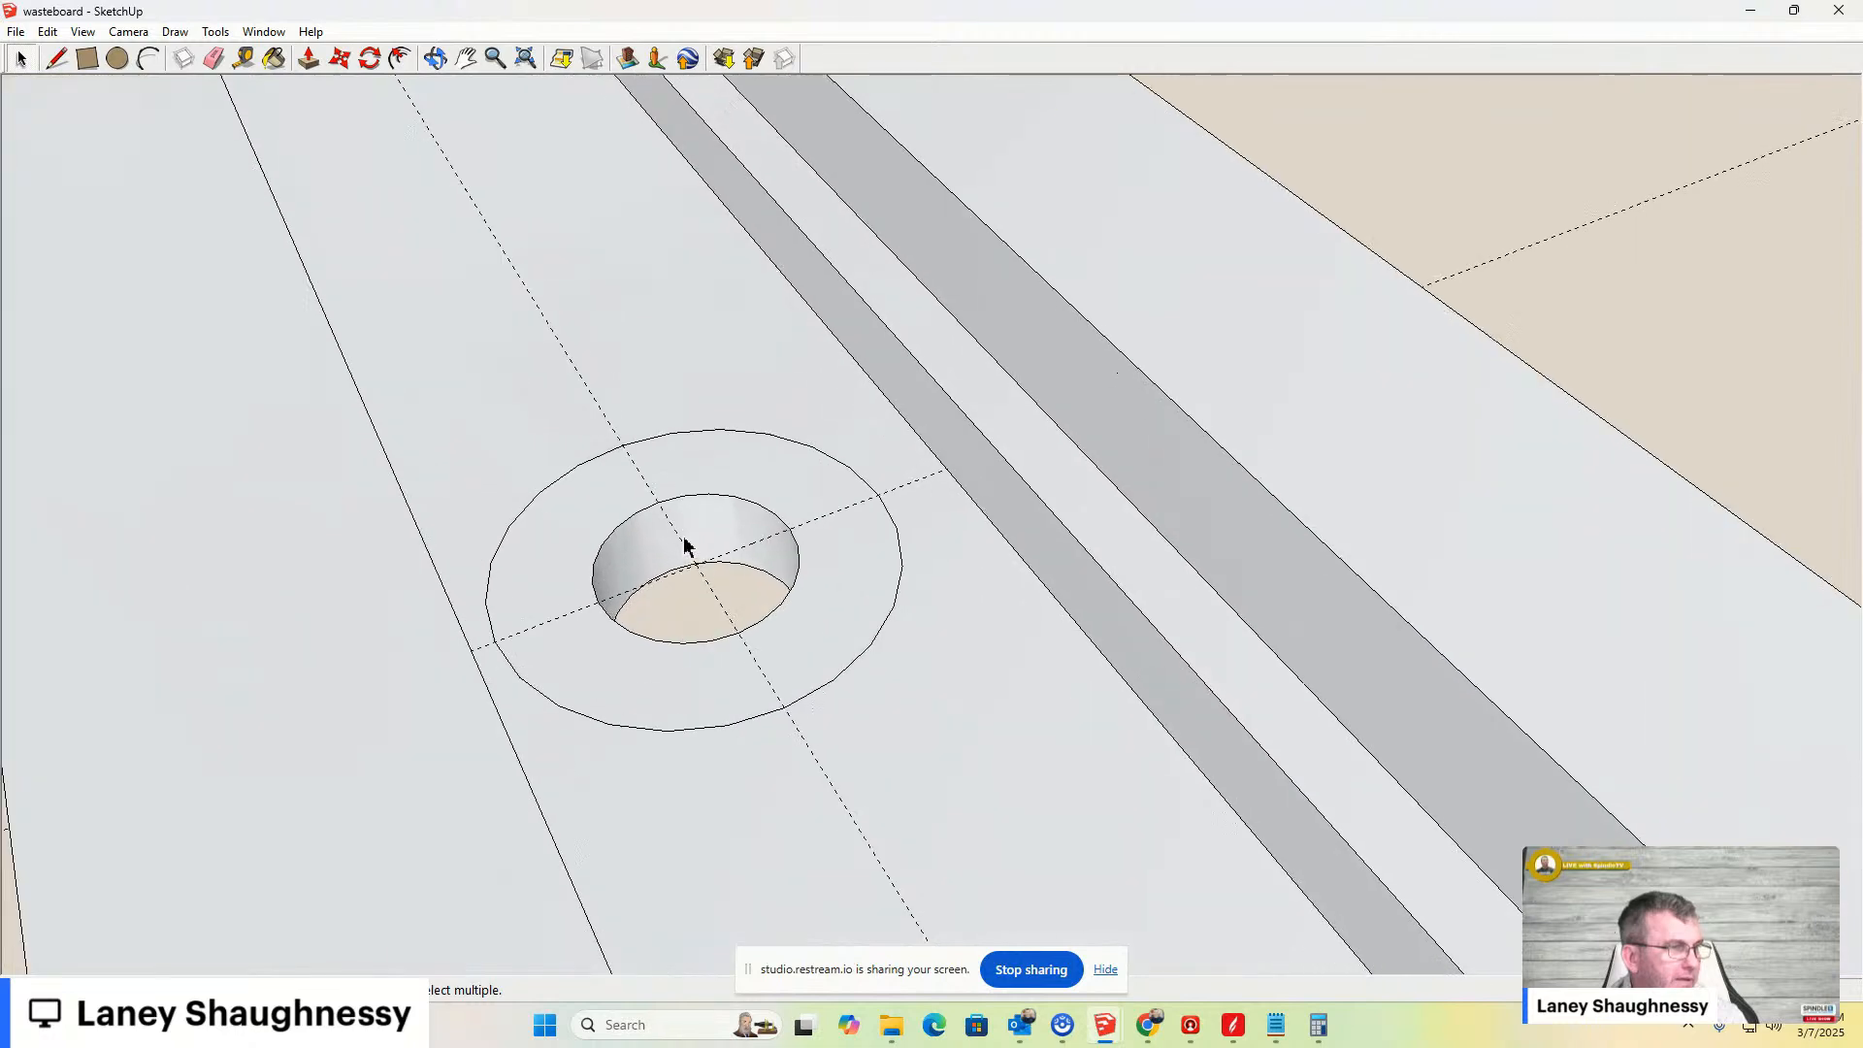
pyautogui.scroll(1, 691, 485)
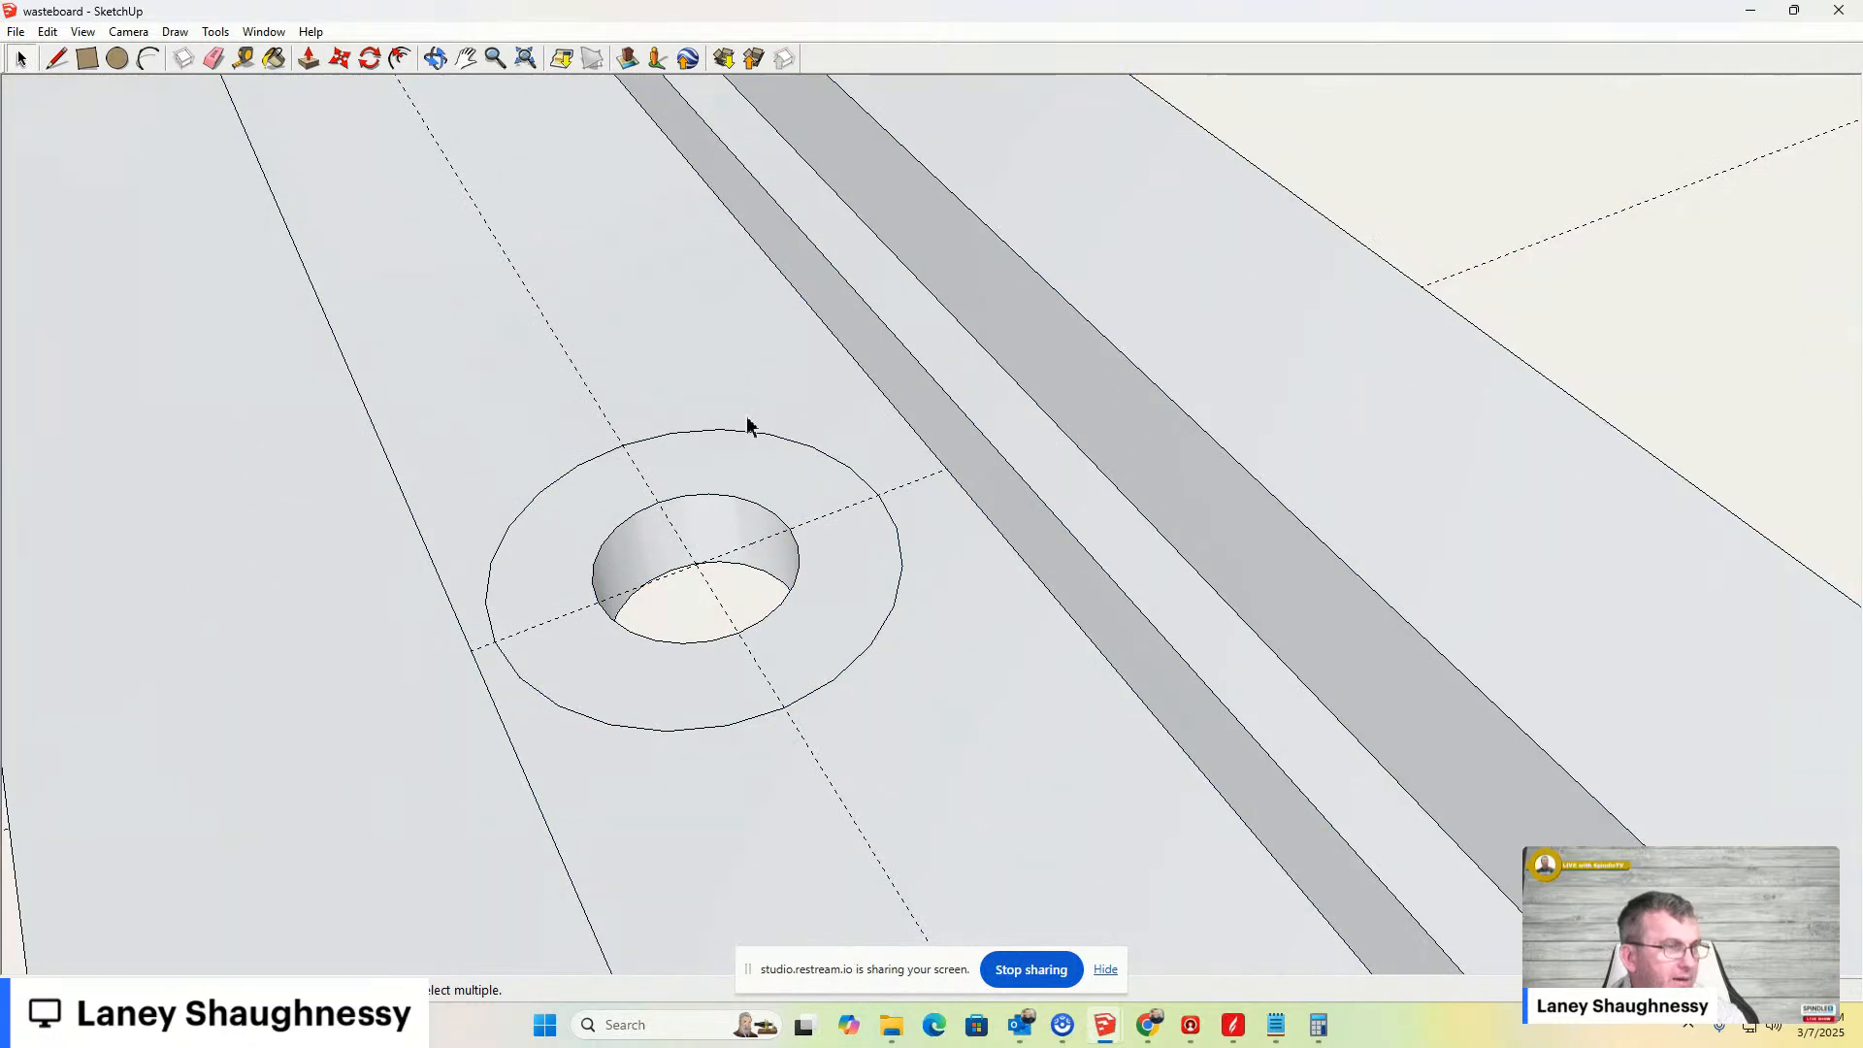
pyautogui.click(747, 488)
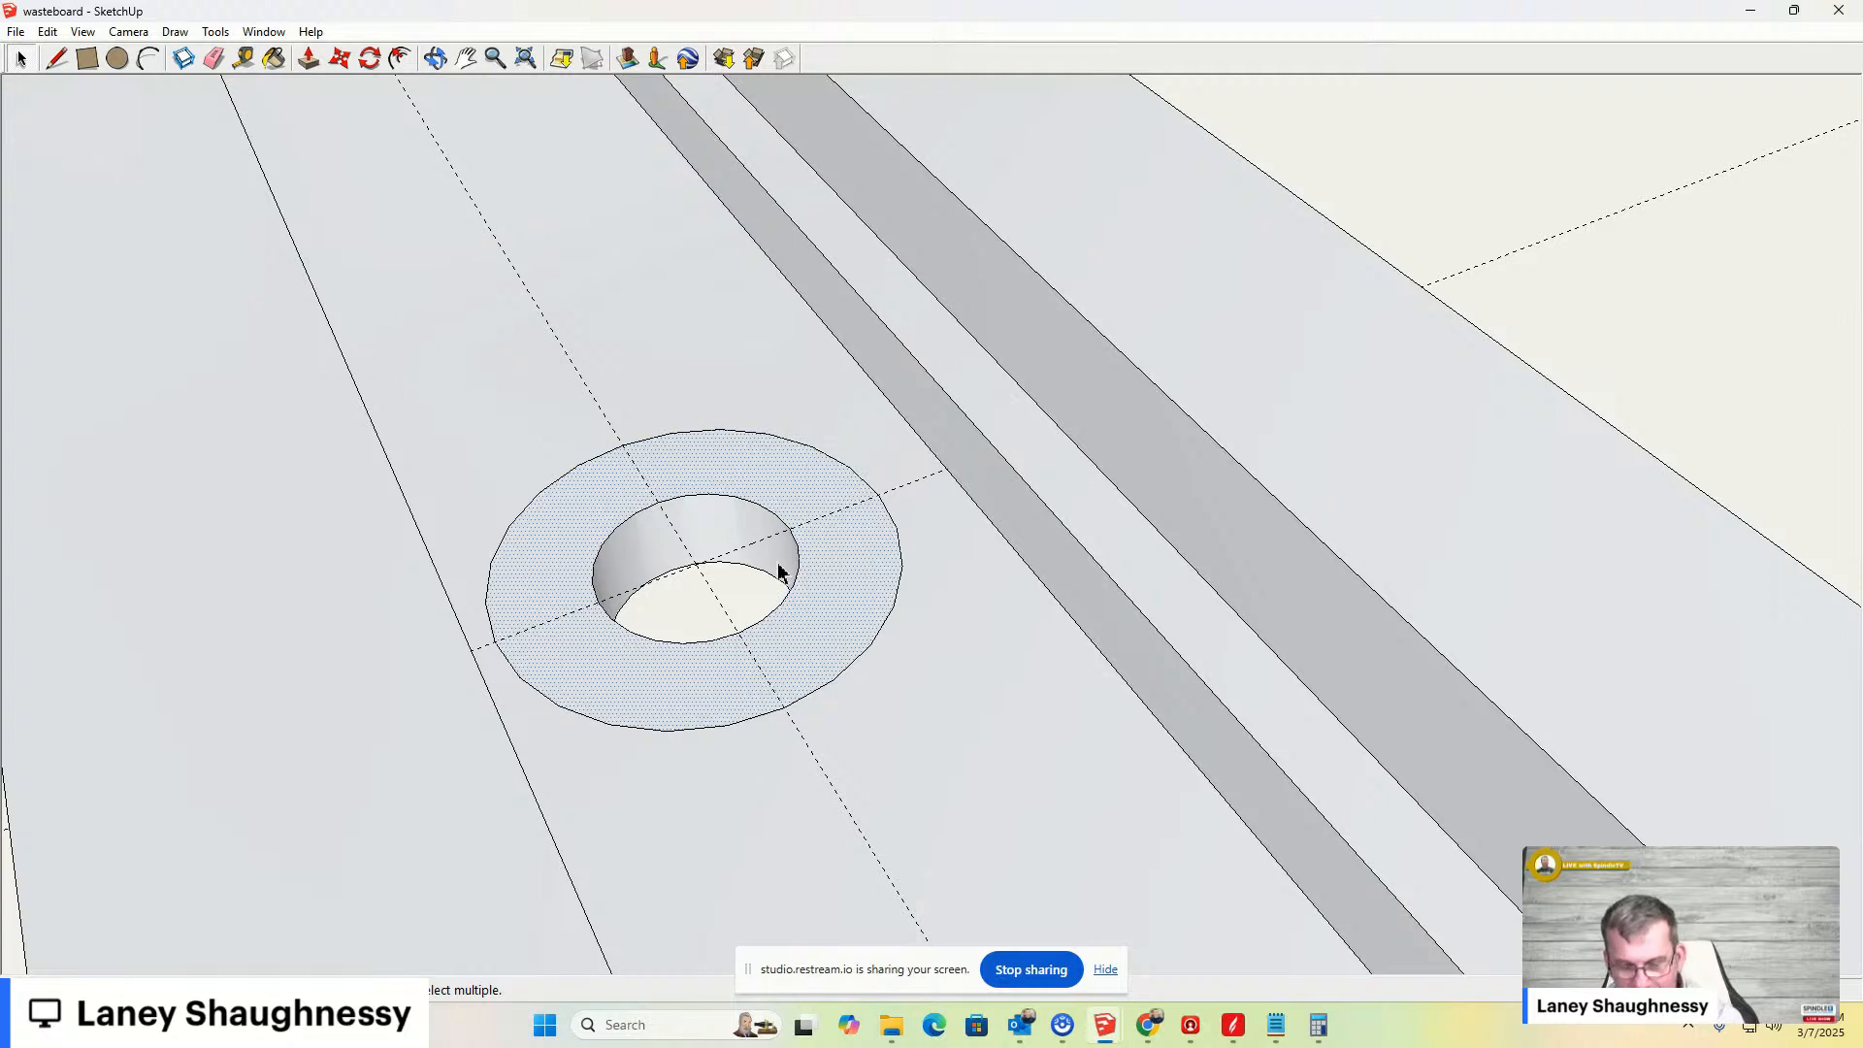
pyautogui.press('m')
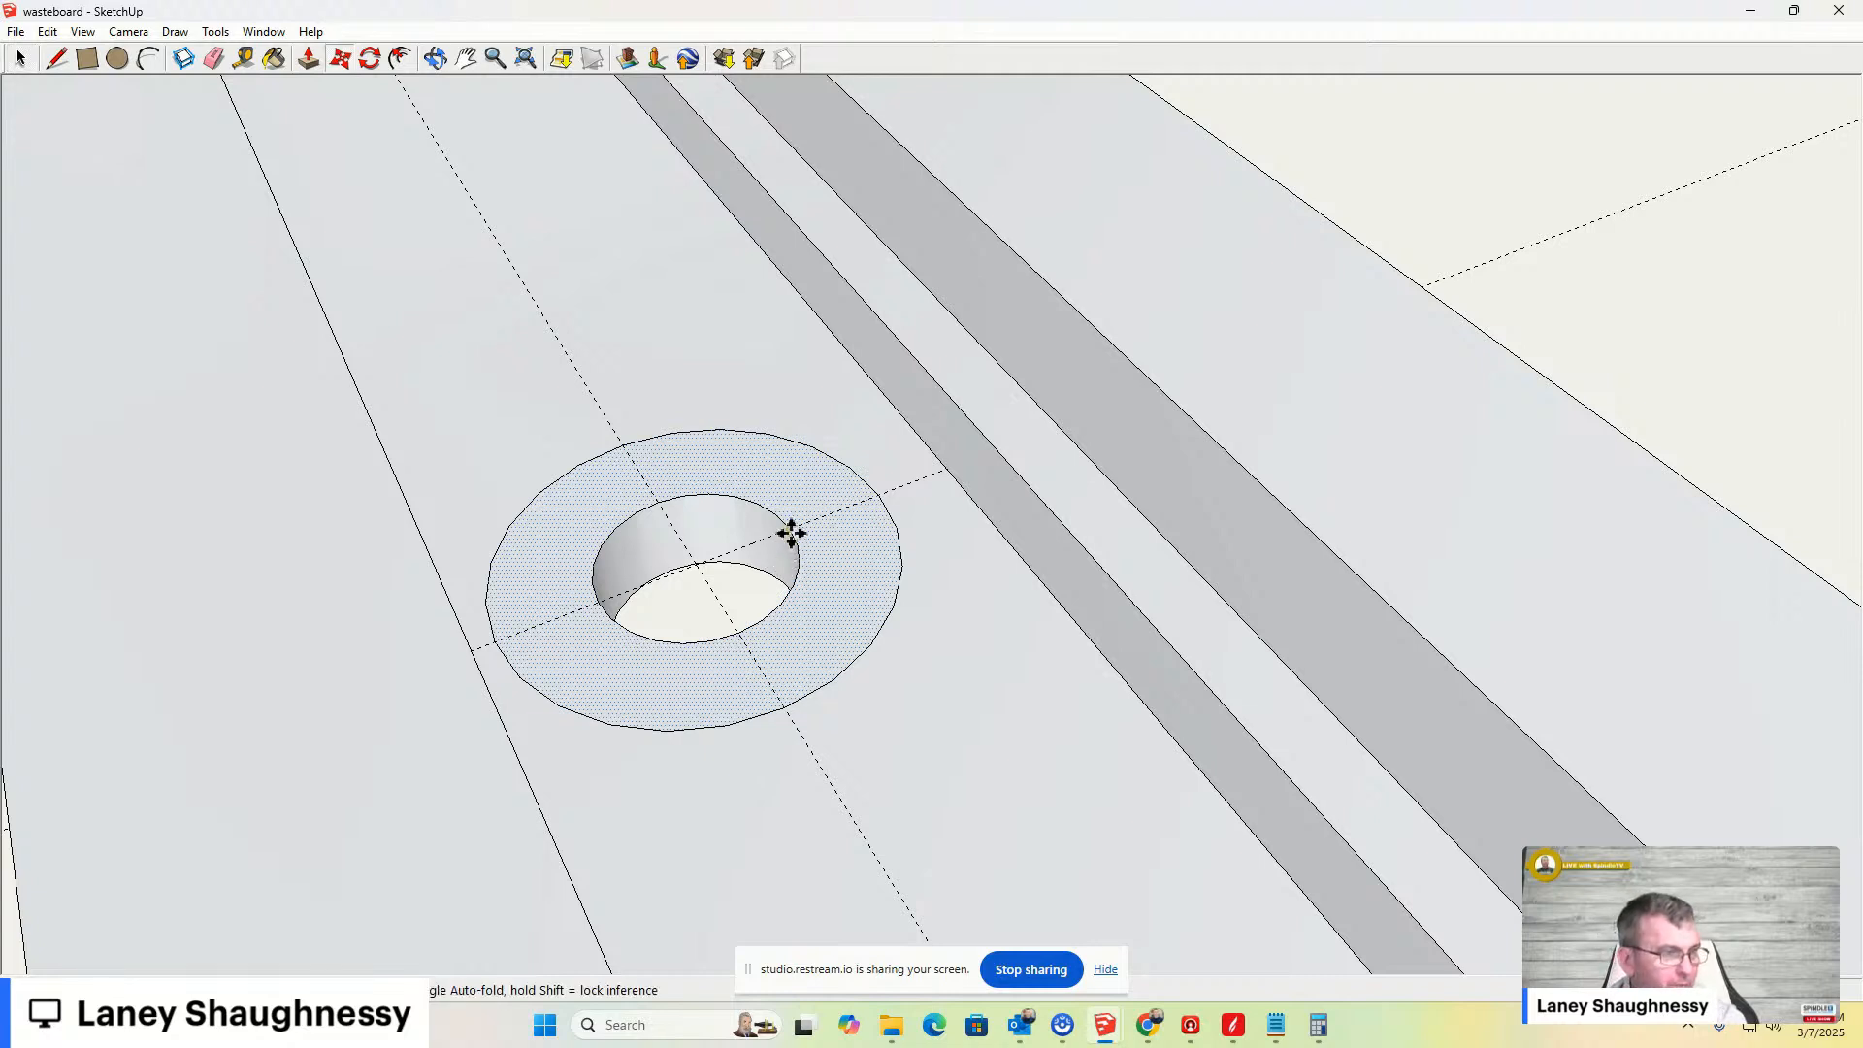
pyautogui.click(791, 531)
pyautogui.click(786, 569)
pyautogui.hotkey('ctrl', 'z')
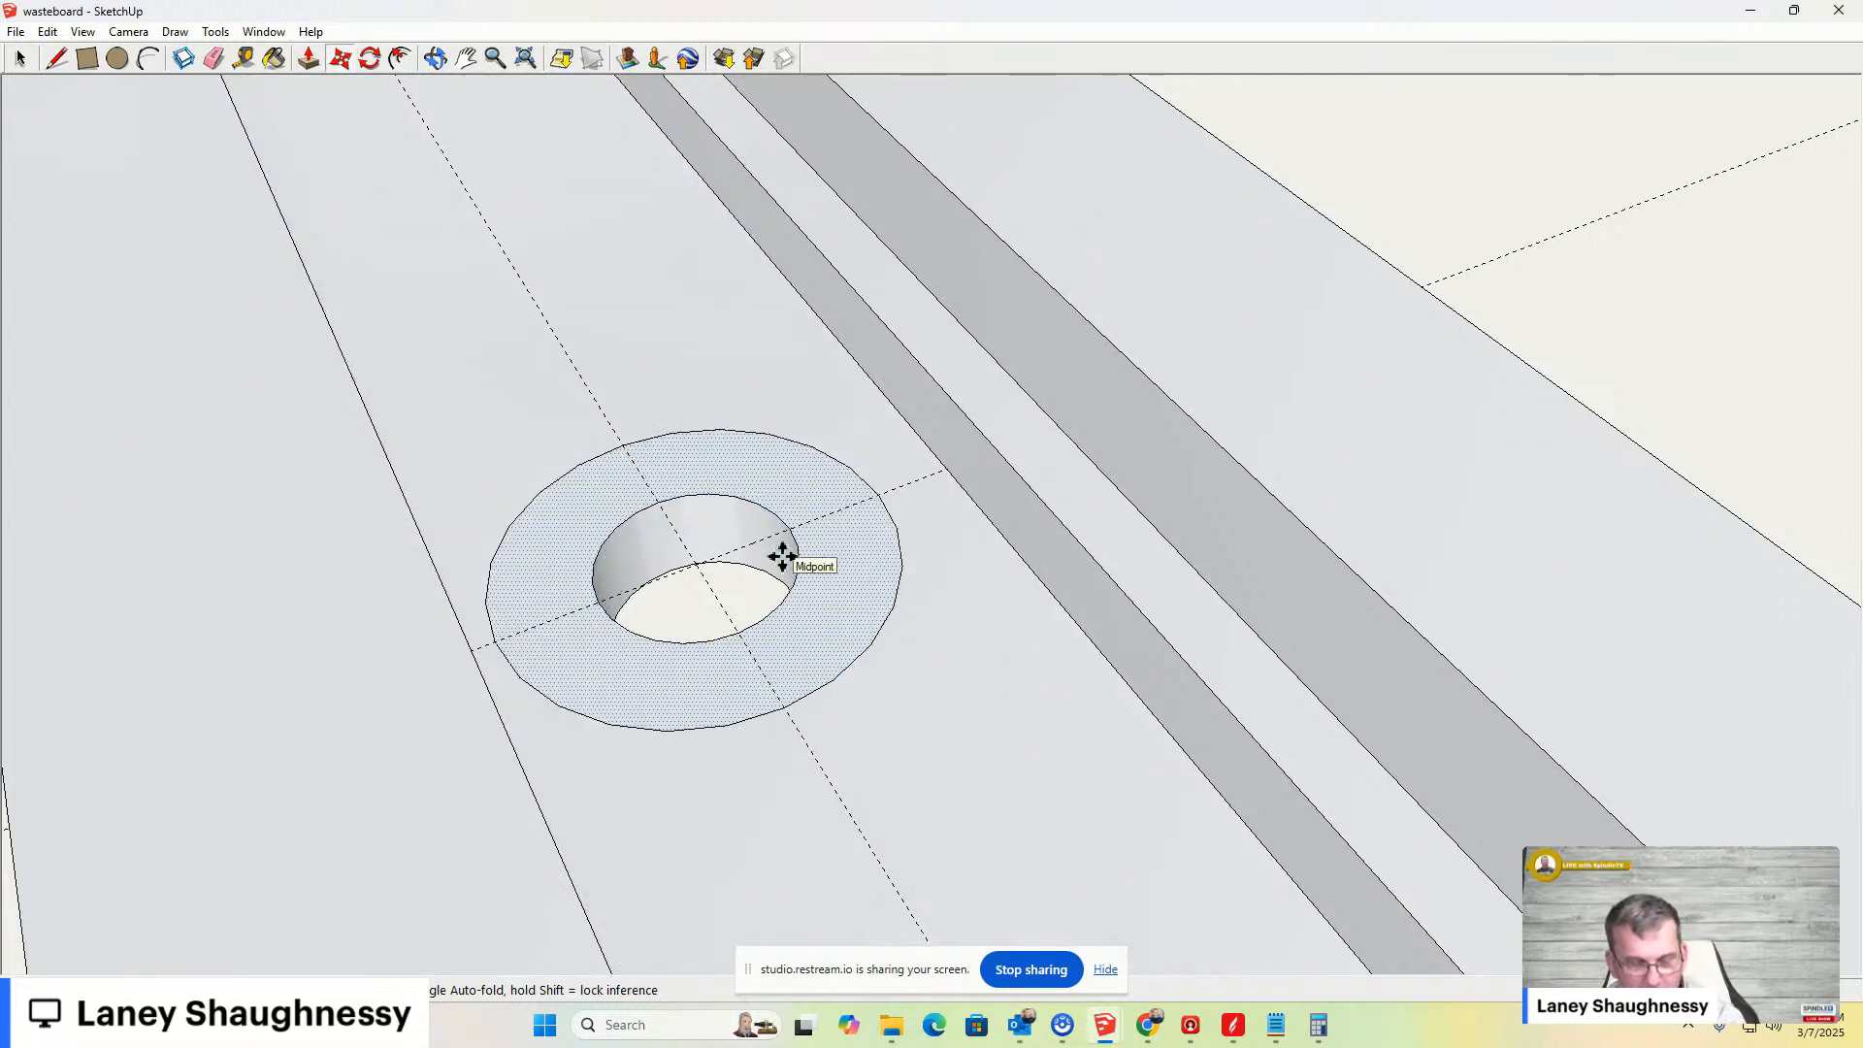
# - Push the ring face around the bolt hole down with Push/Pull to form a counterbore
pyautogui.press('p')
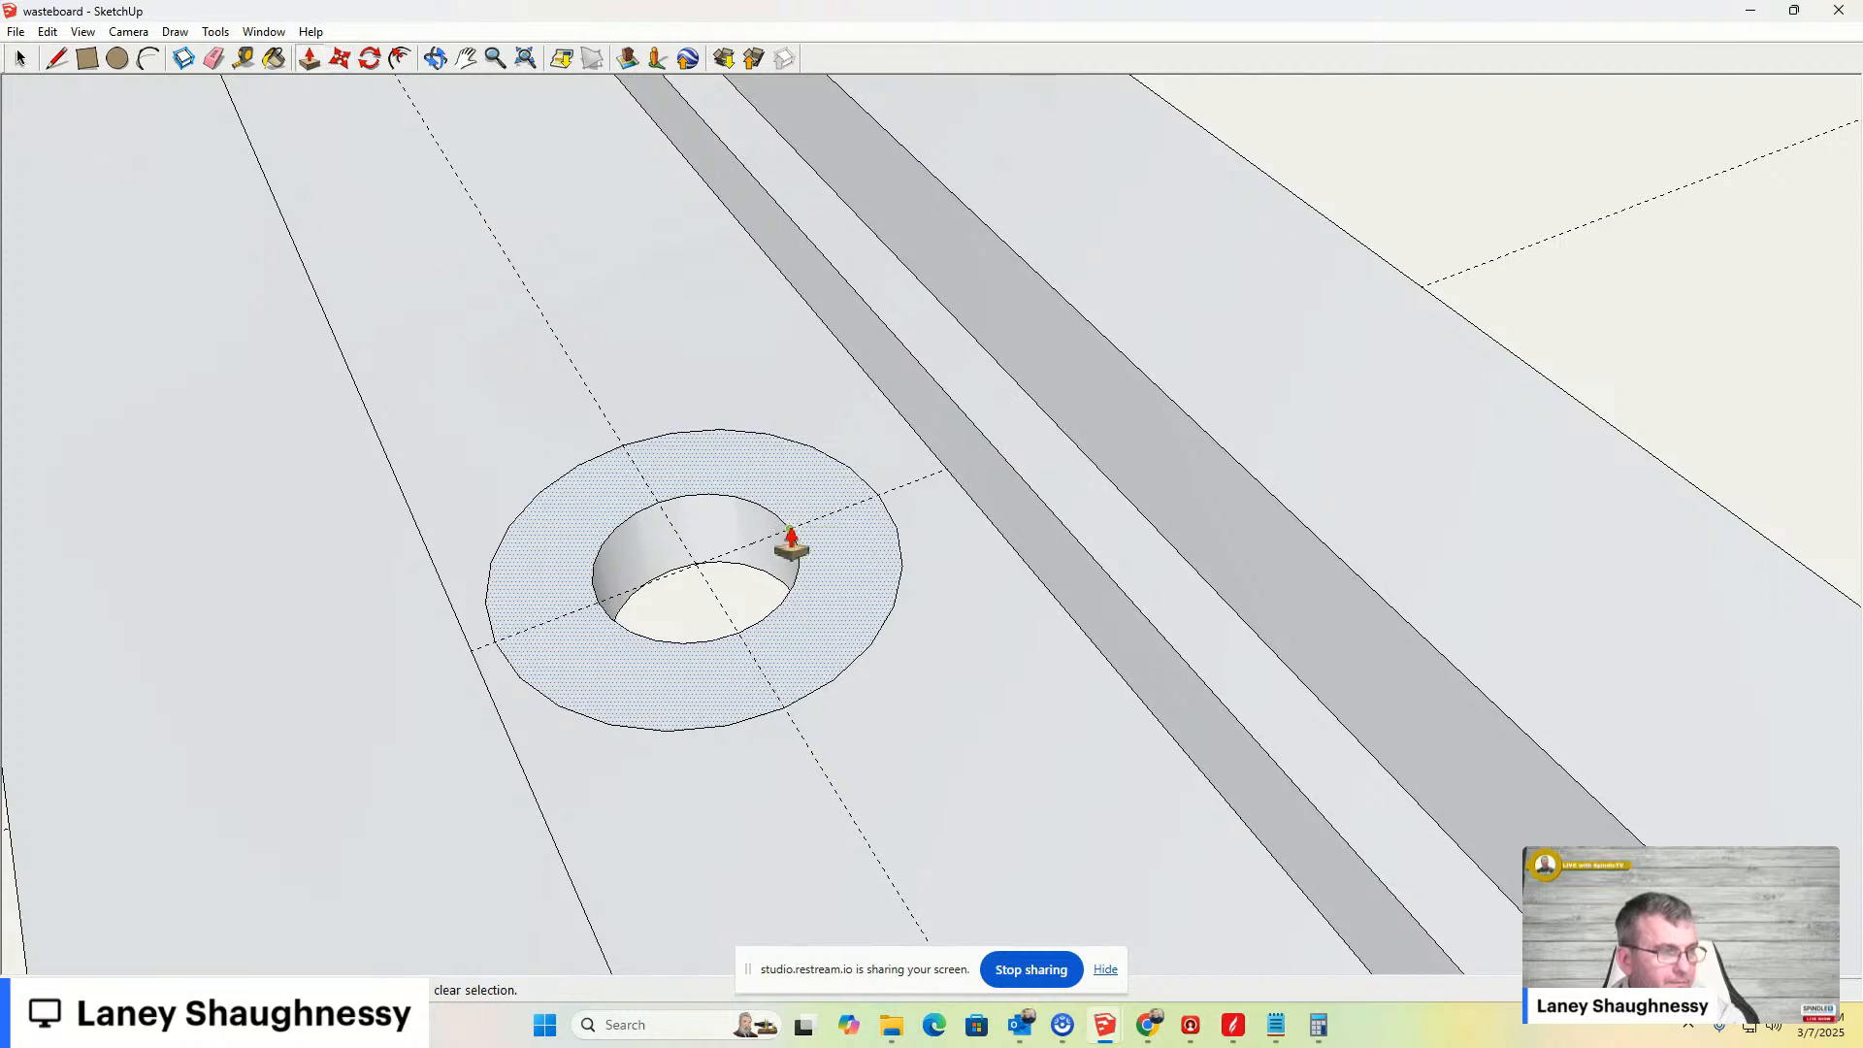
pyautogui.click(788, 536)
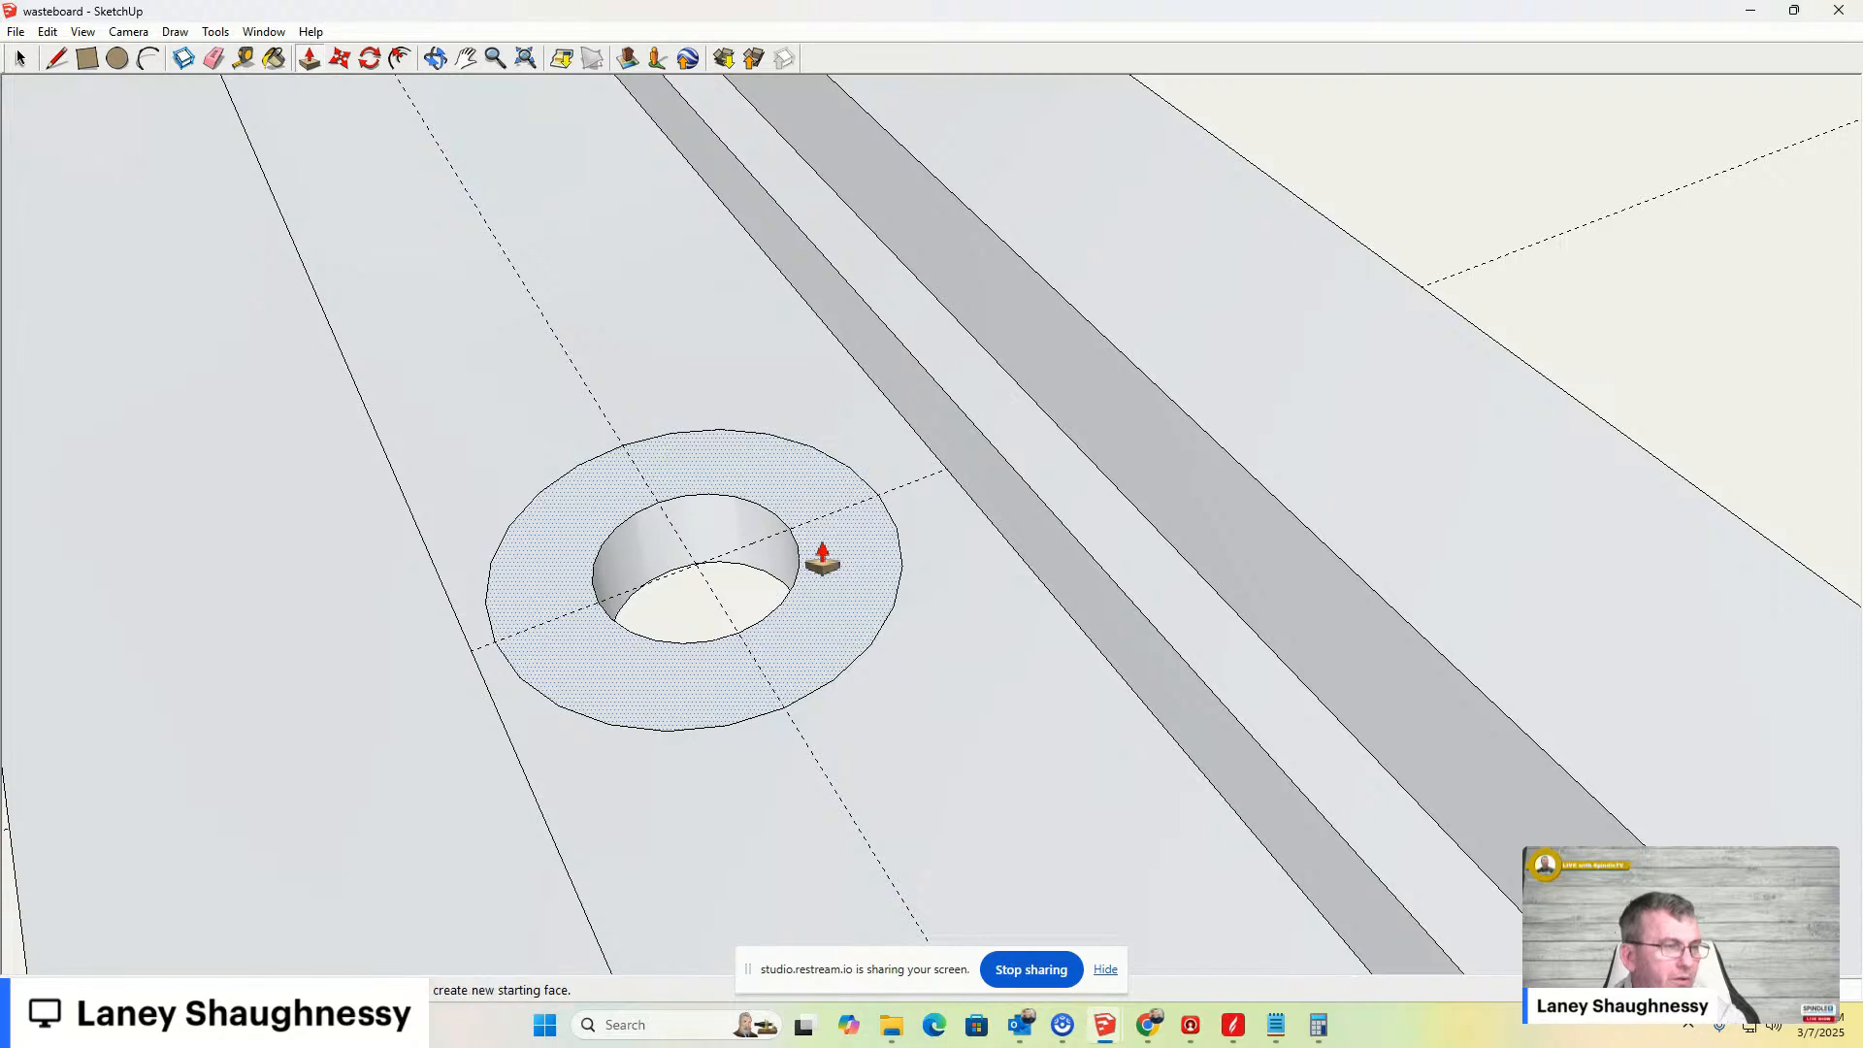
pyautogui.moveTo(823, 572); pyautogui.dragTo(822, 590)
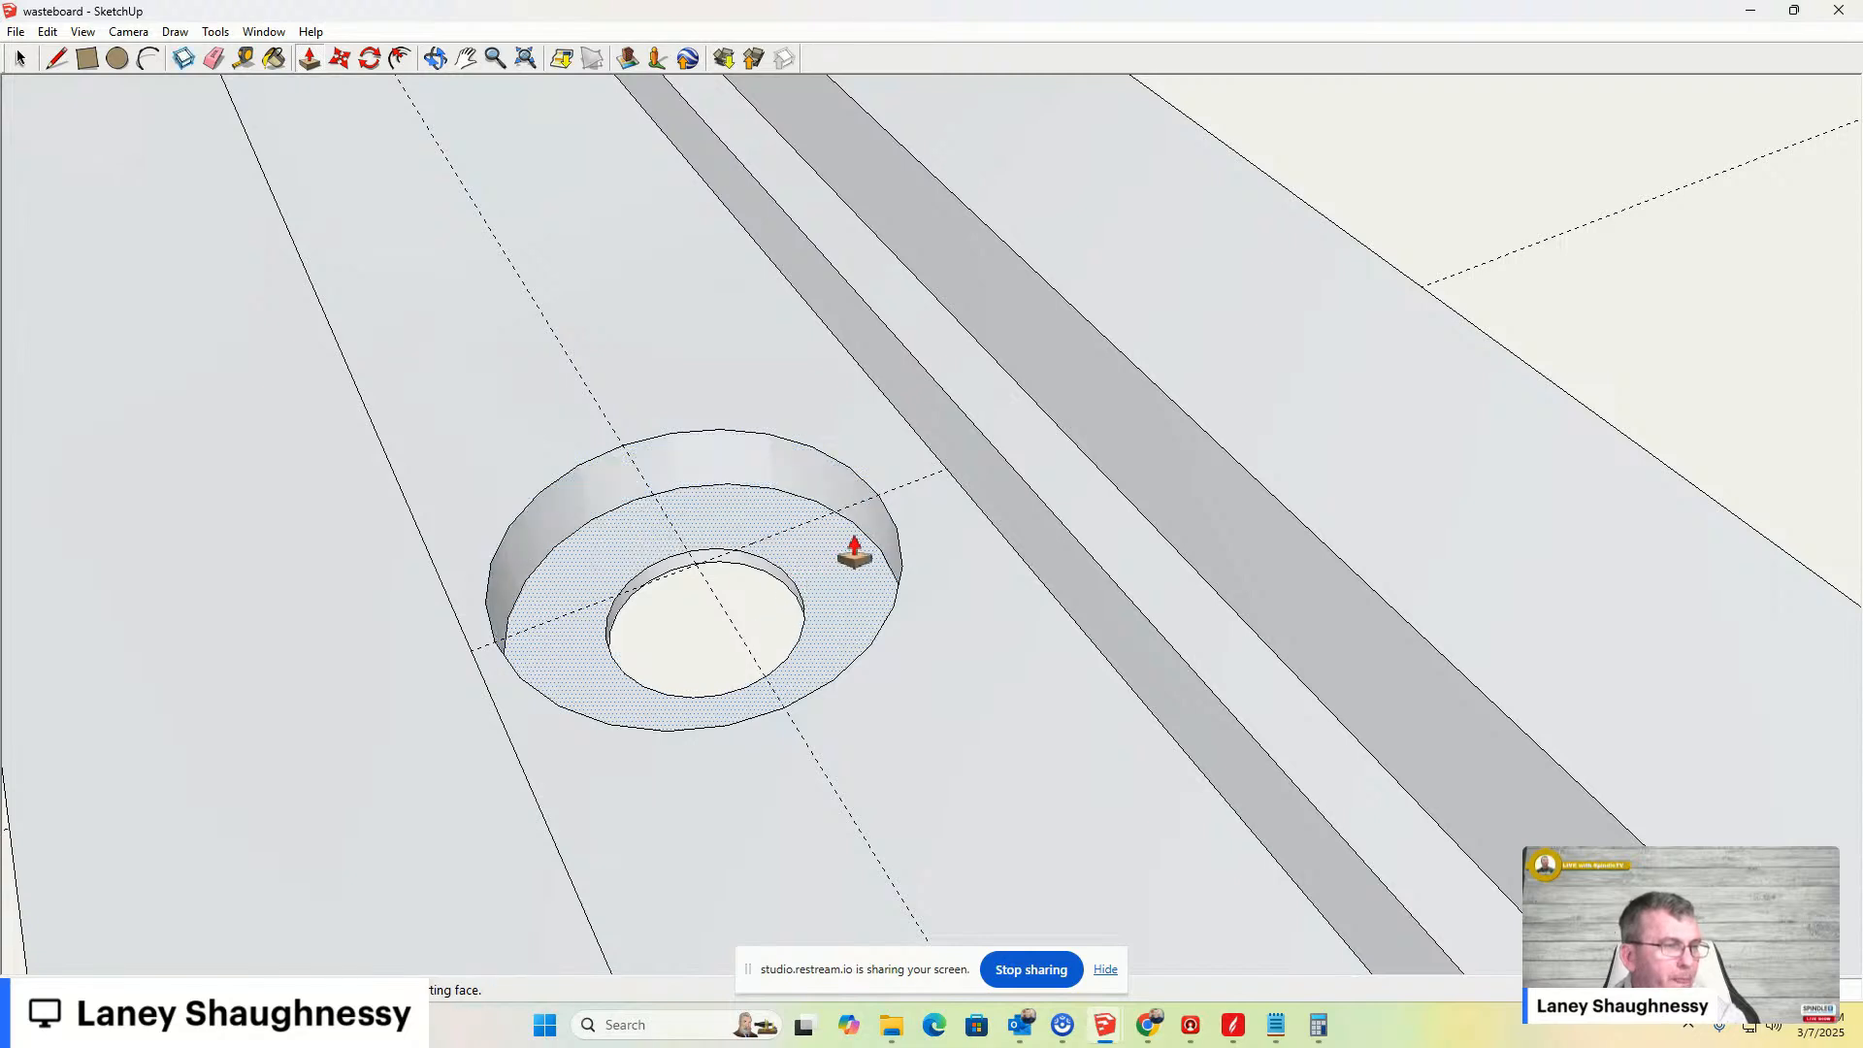
pyautogui.hotkey('ctrl', 'z')
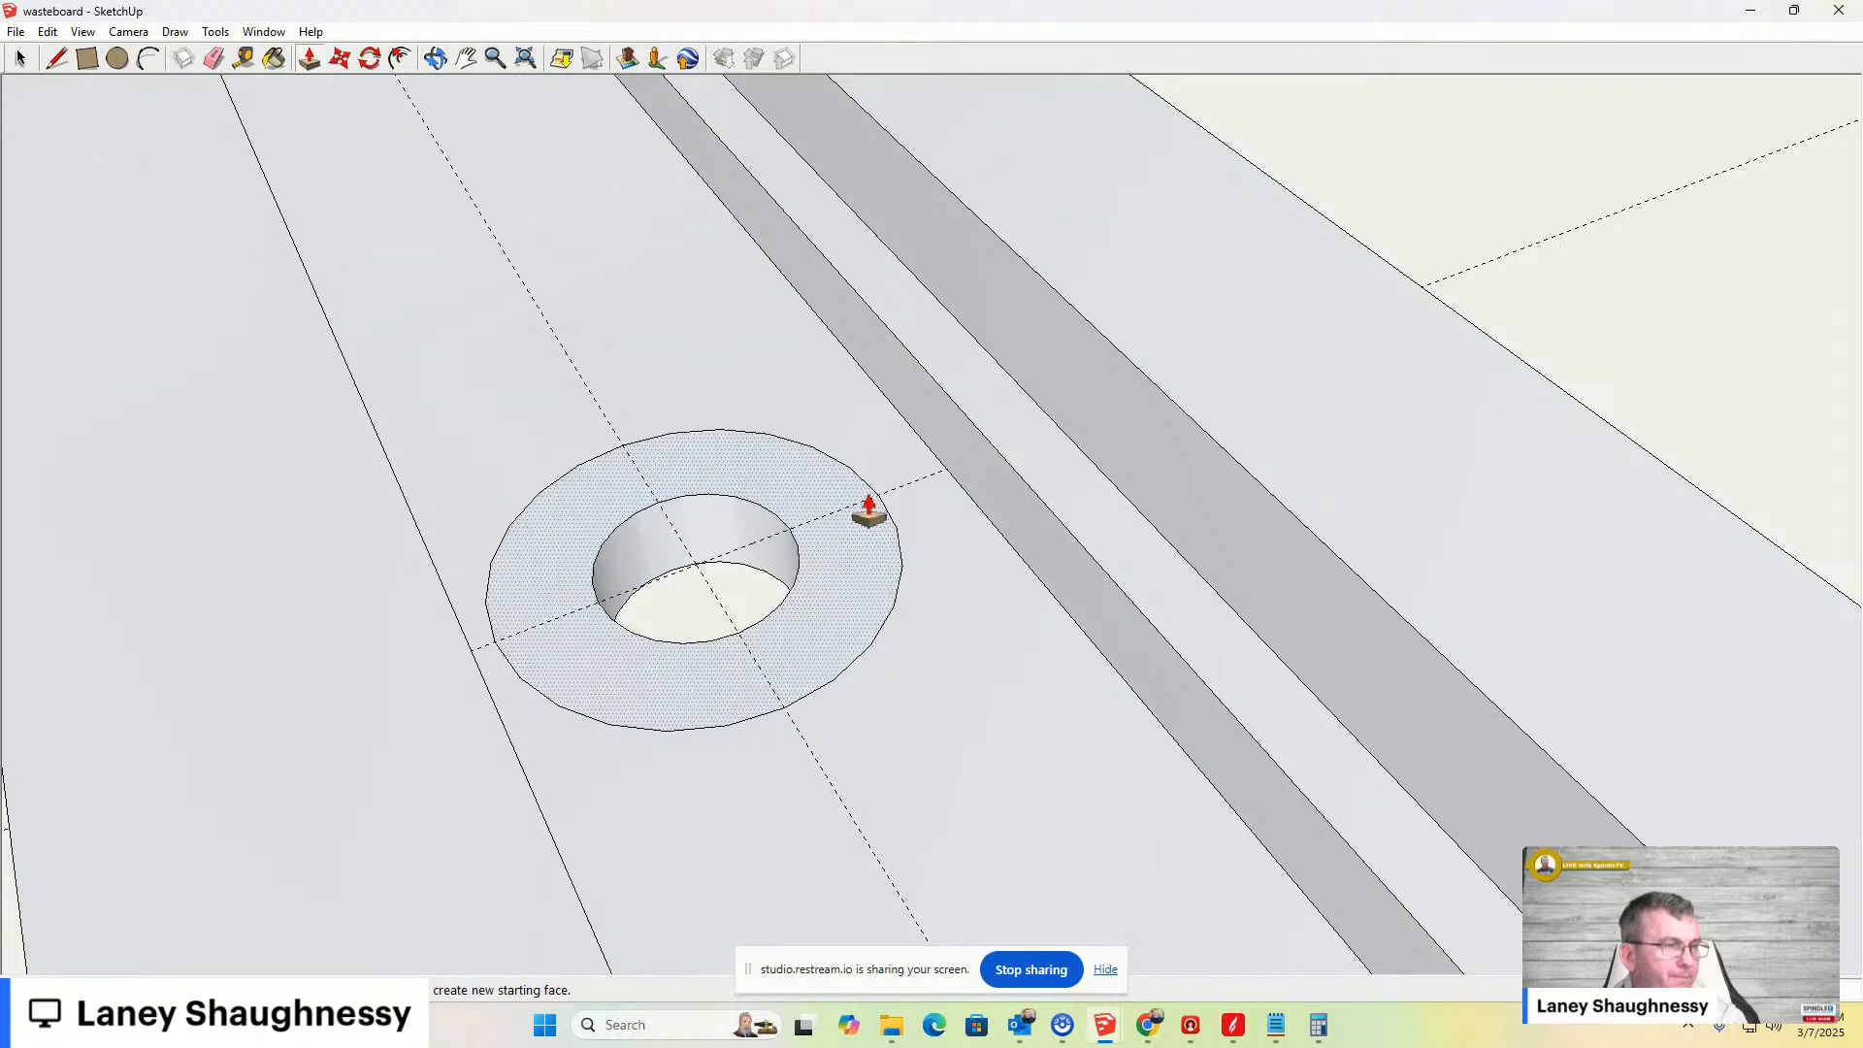
pyautogui.doubleClick(831, 570)
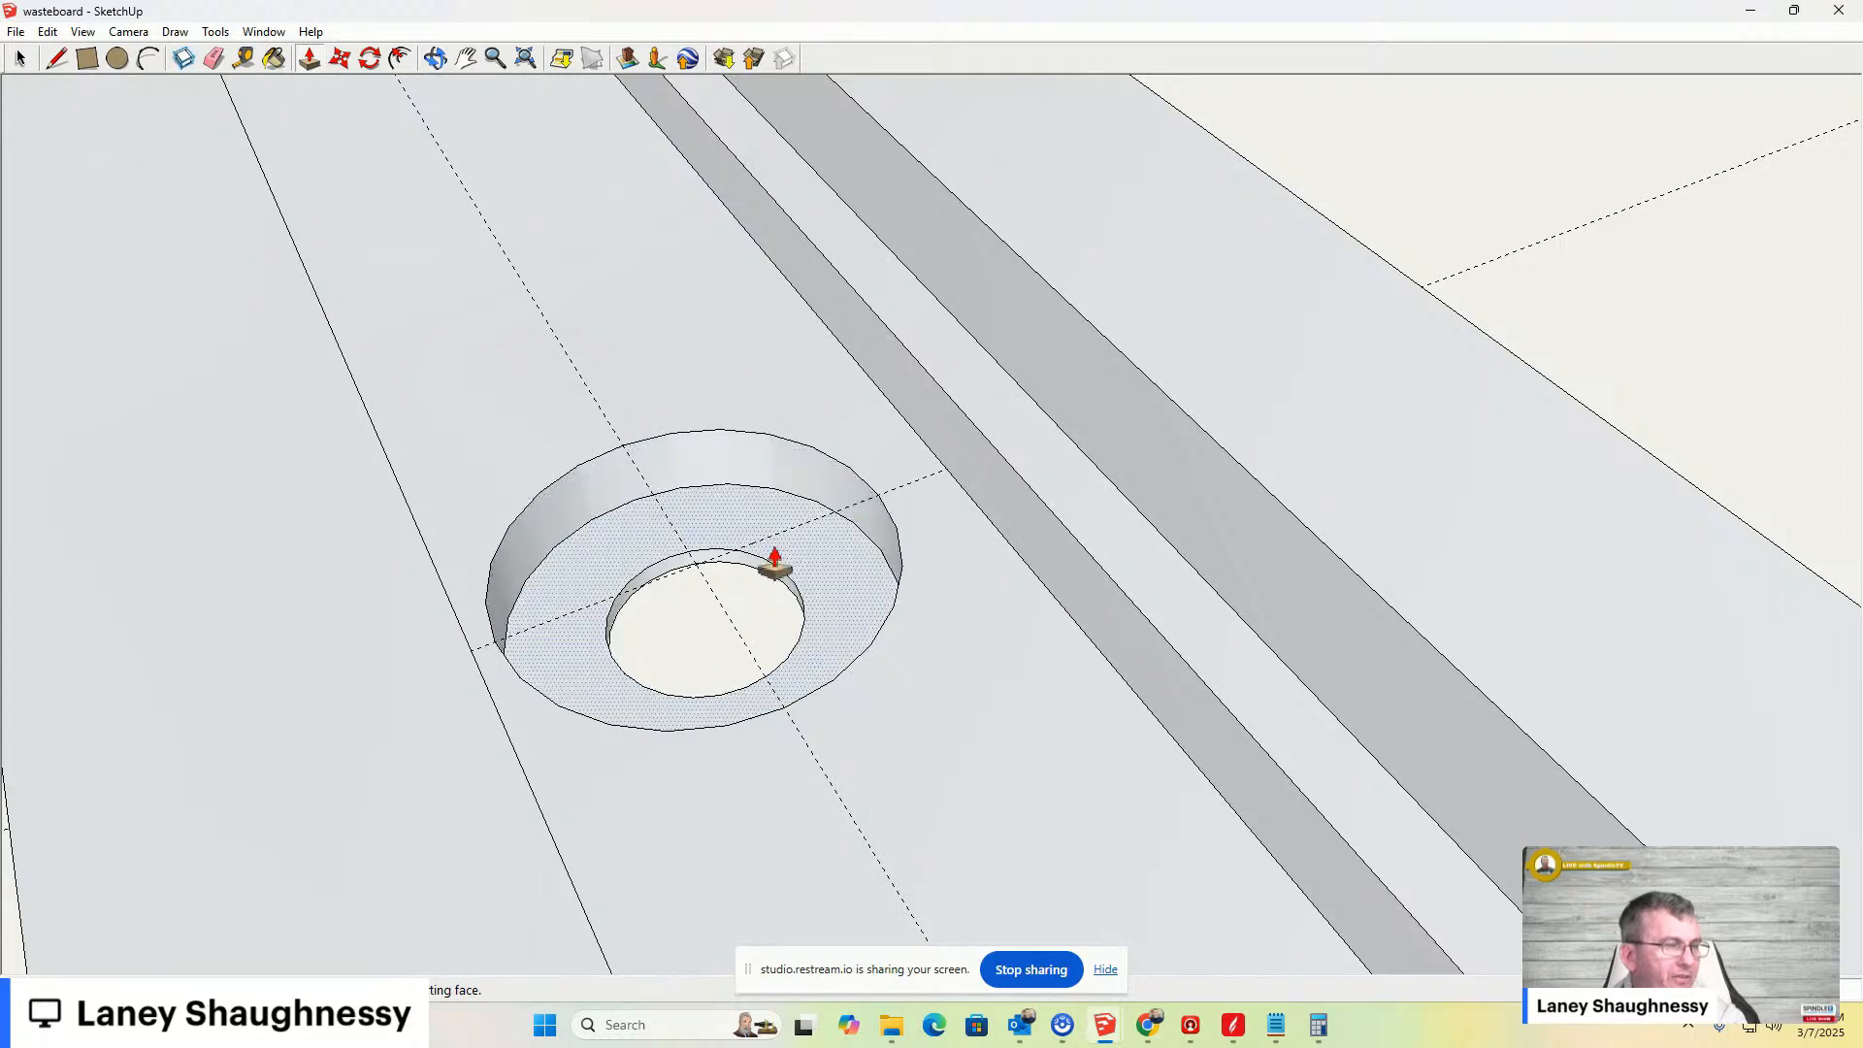
# - Move the counterbore's bottom edge up to taper it into a countersink
pyautogui.press('m')
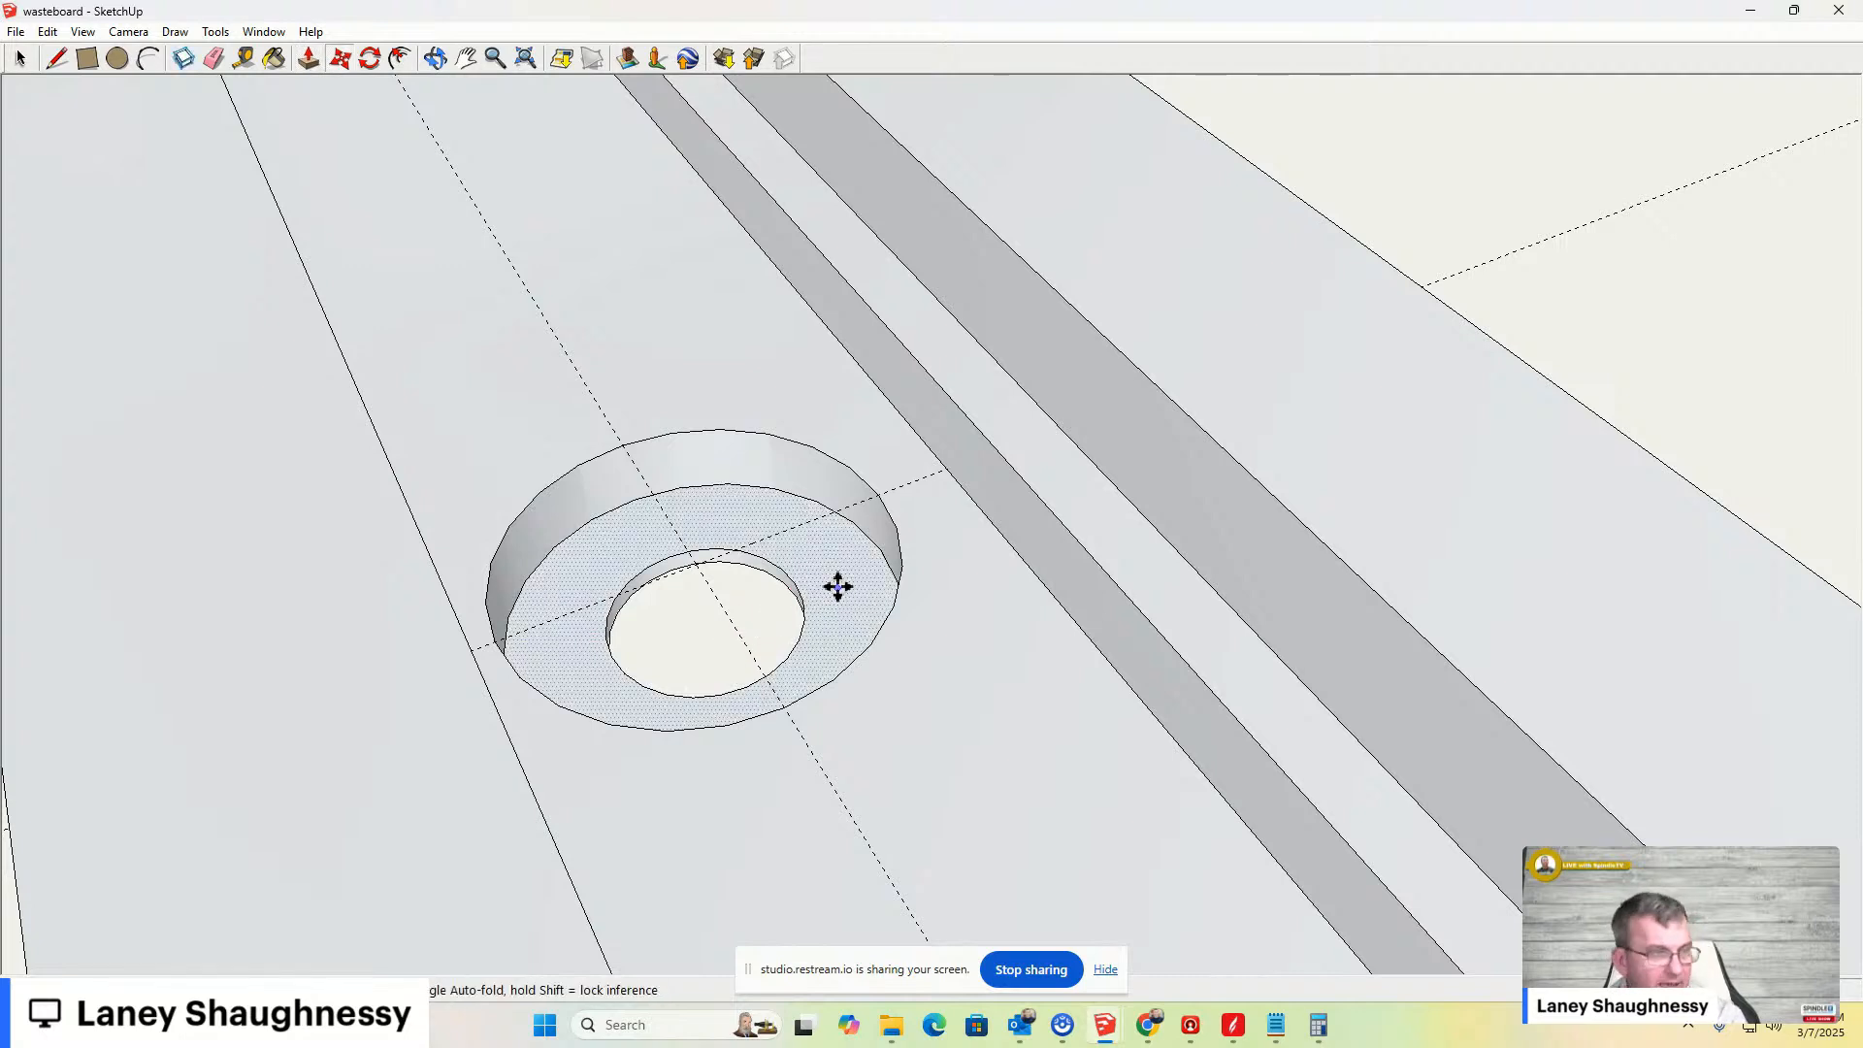
pyautogui.click(870, 524)
pyautogui.click(861, 491)
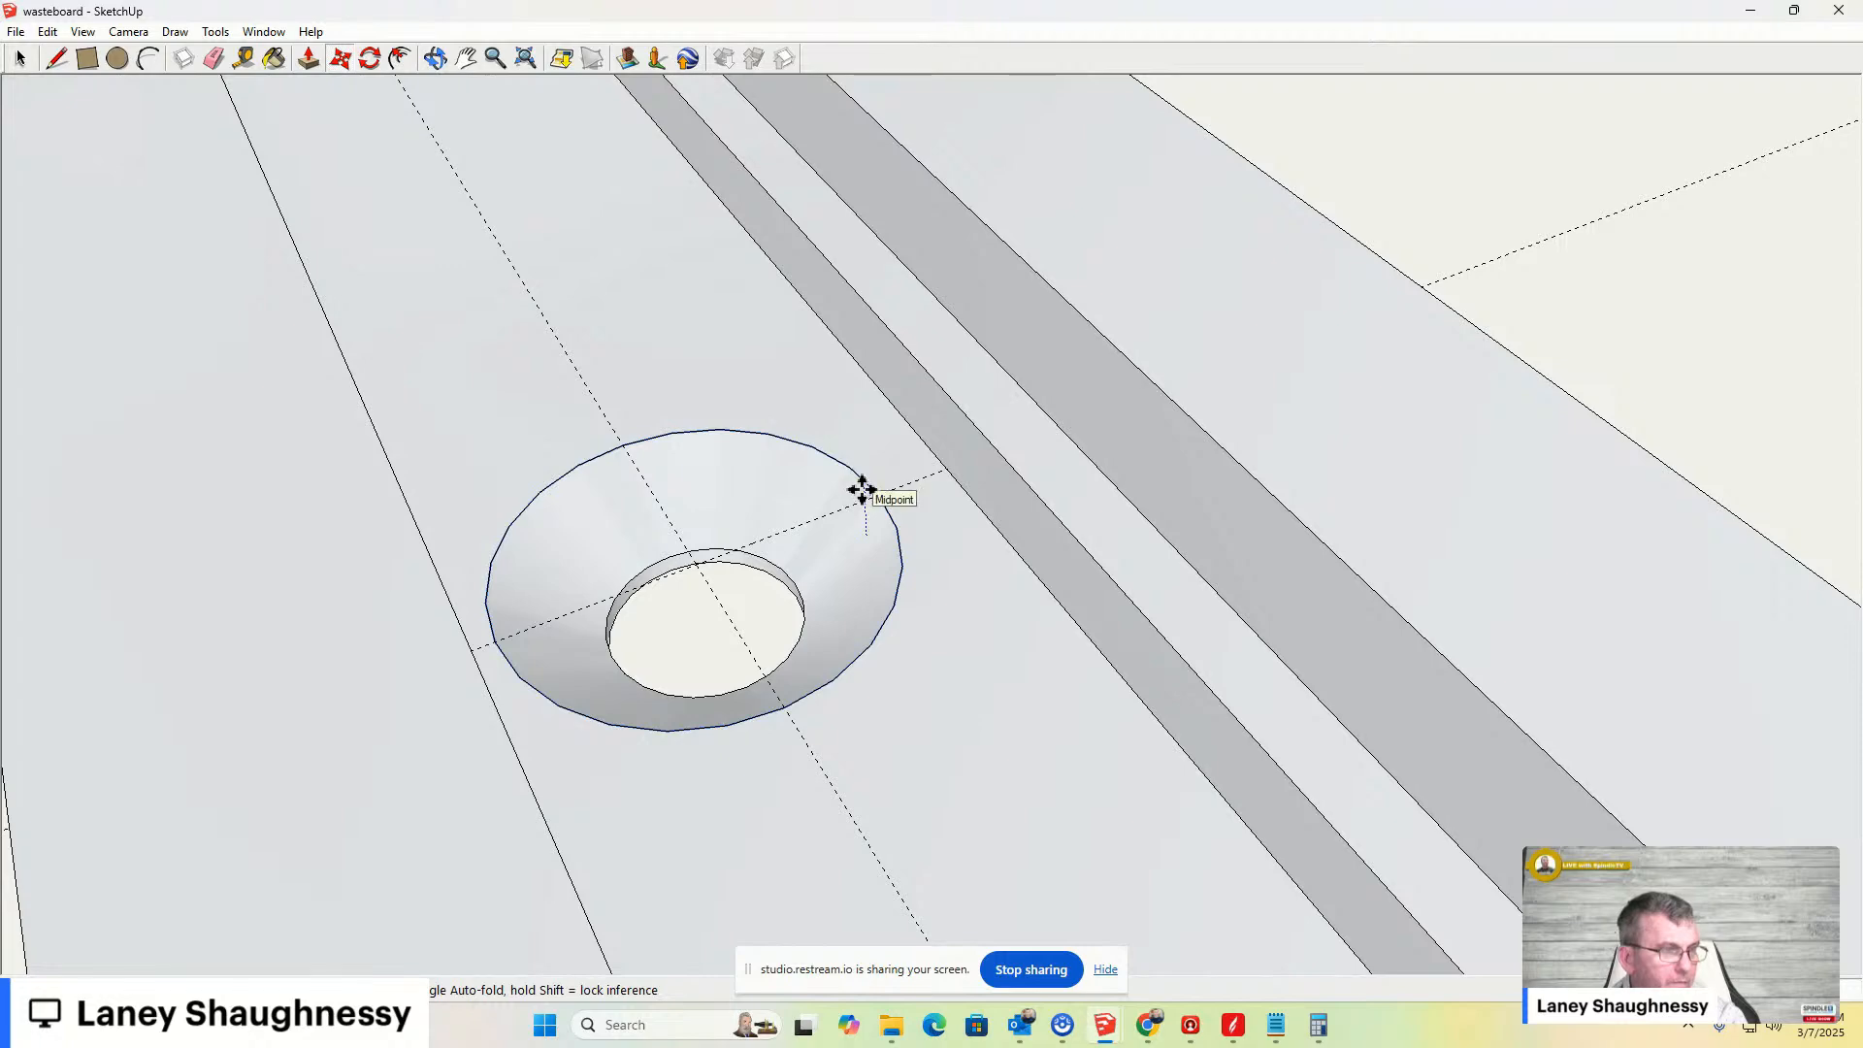
pyautogui.moveTo(790, 689); pyautogui.dragTo(469, 562, button='middle')
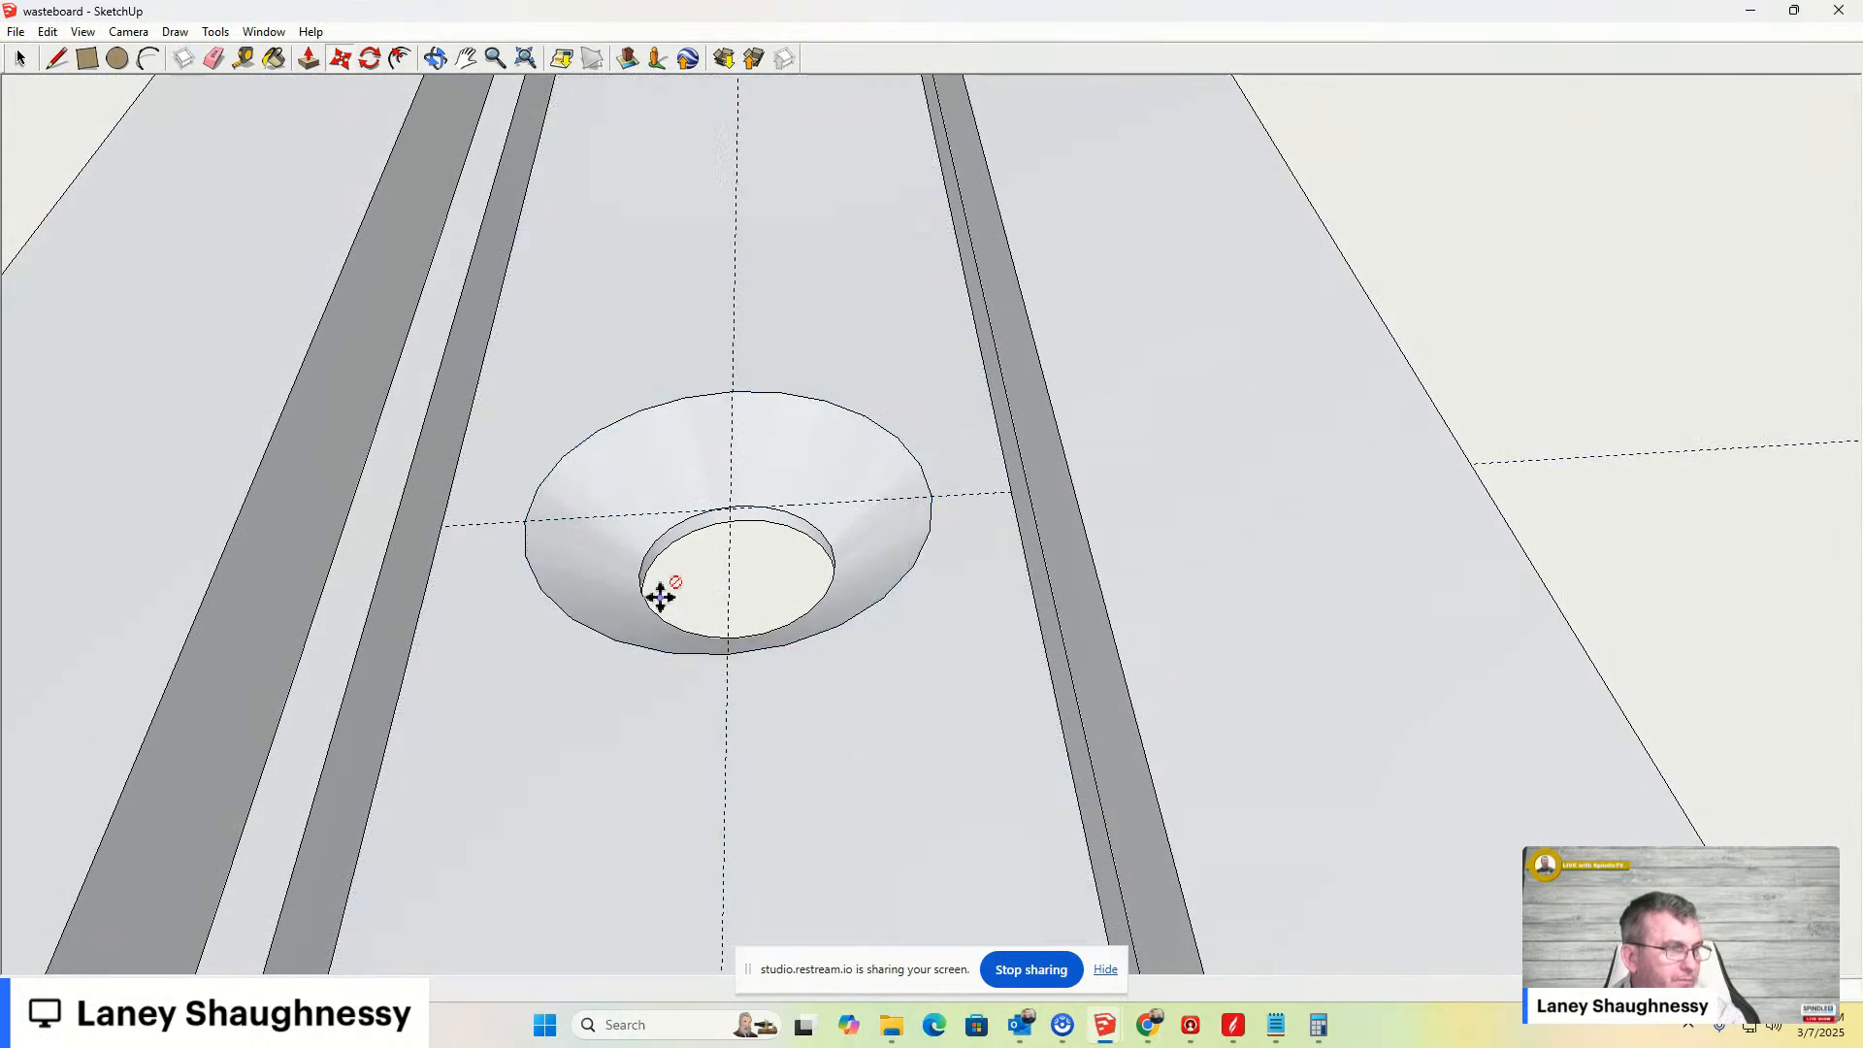
pyautogui.scroll(3, 669, 592)
pyautogui.moveTo(724, 632); pyautogui.dragTo(970, 556, button='middle')
pyautogui.moveTo(981, 631); pyautogui.dragTo(612, 331, button='middle')
pyautogui.scroll(-2, 861, 608)
pyautogui.scroll(6, 861, 608)
pyautogui.press('m')
pyautogui.scroll(-3, 726, 509)
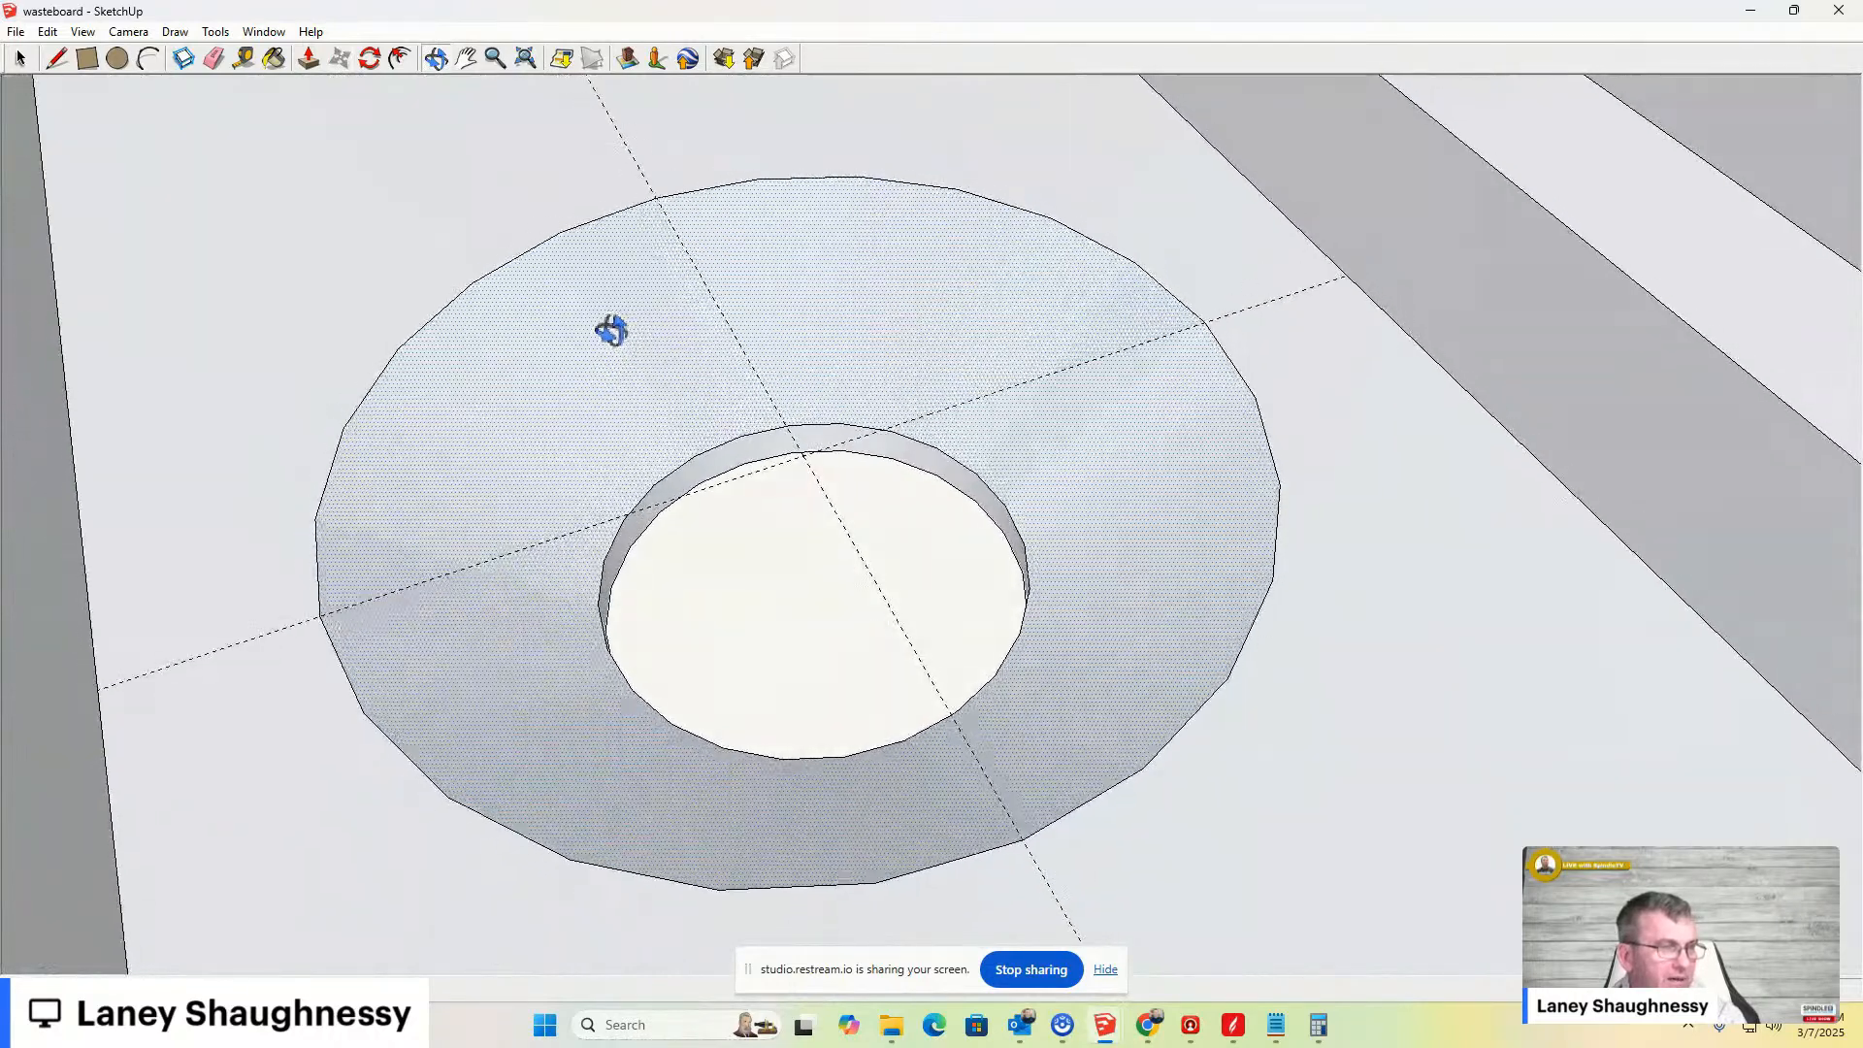
pyautogui.click(603, 321)
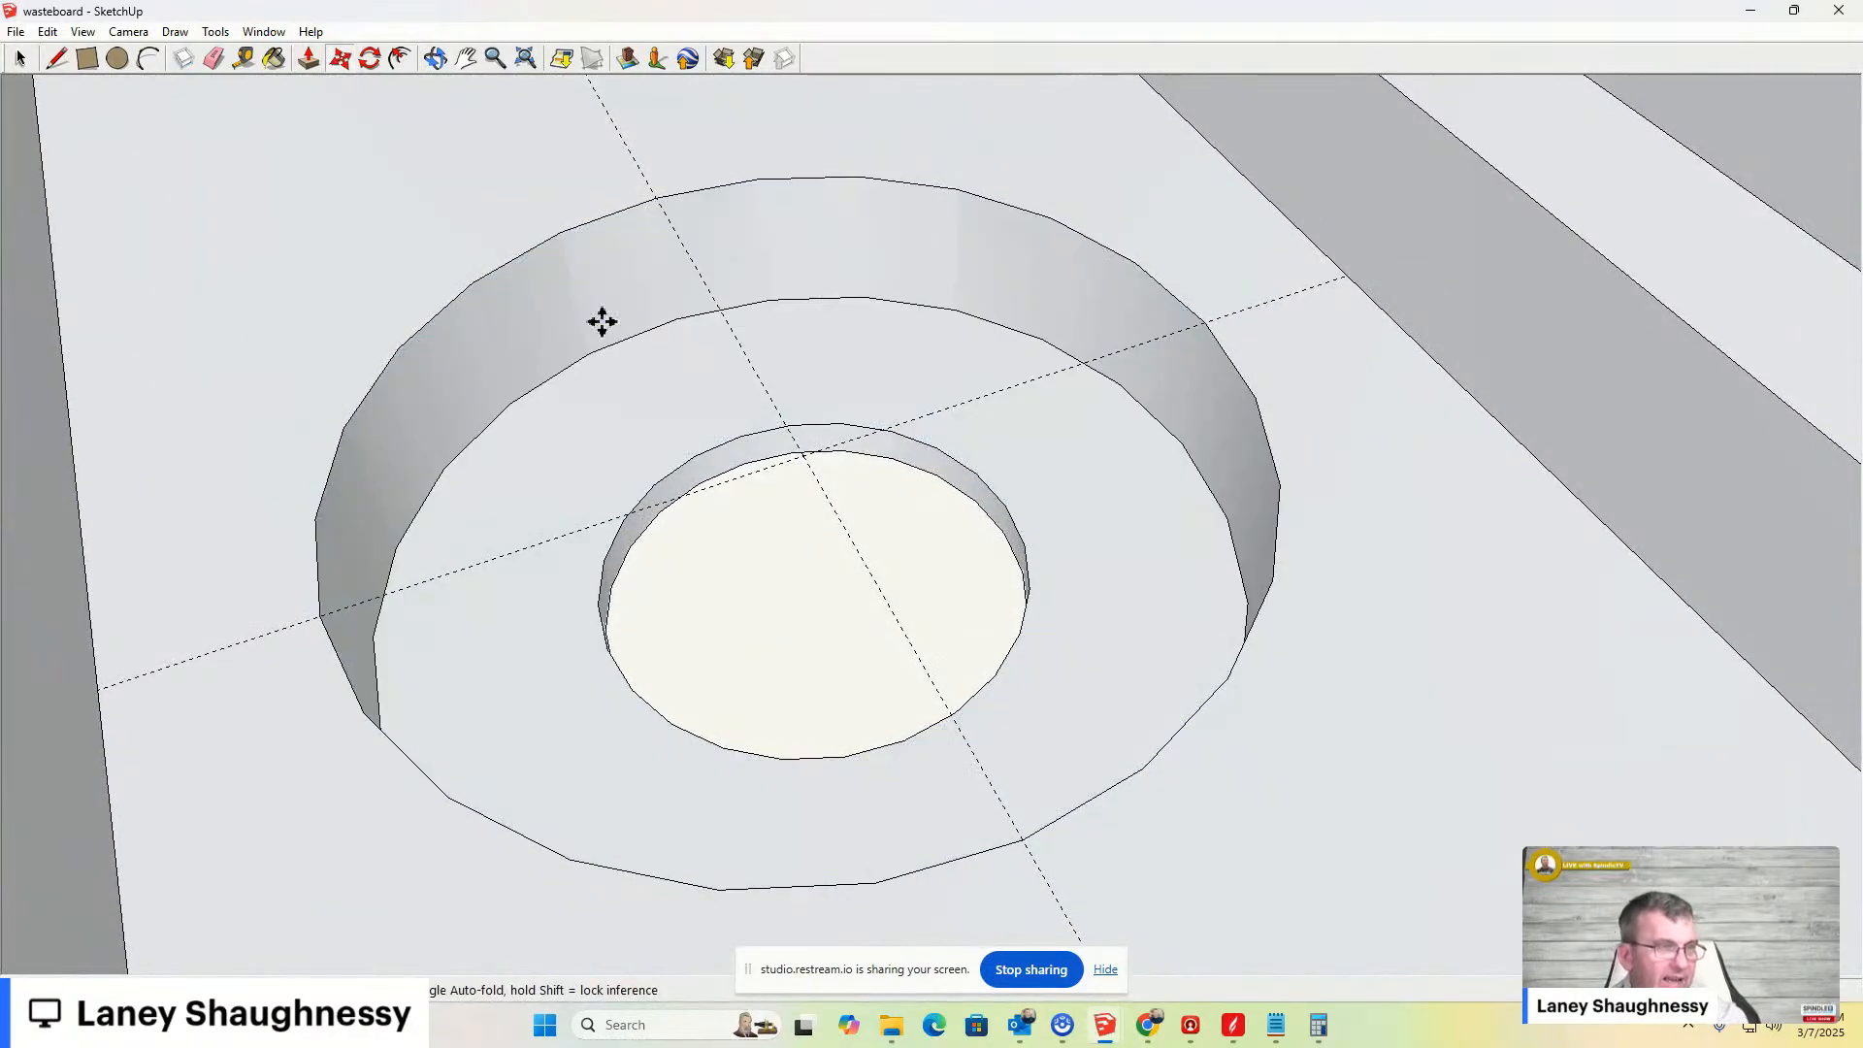
pyautogui.press('Escape')
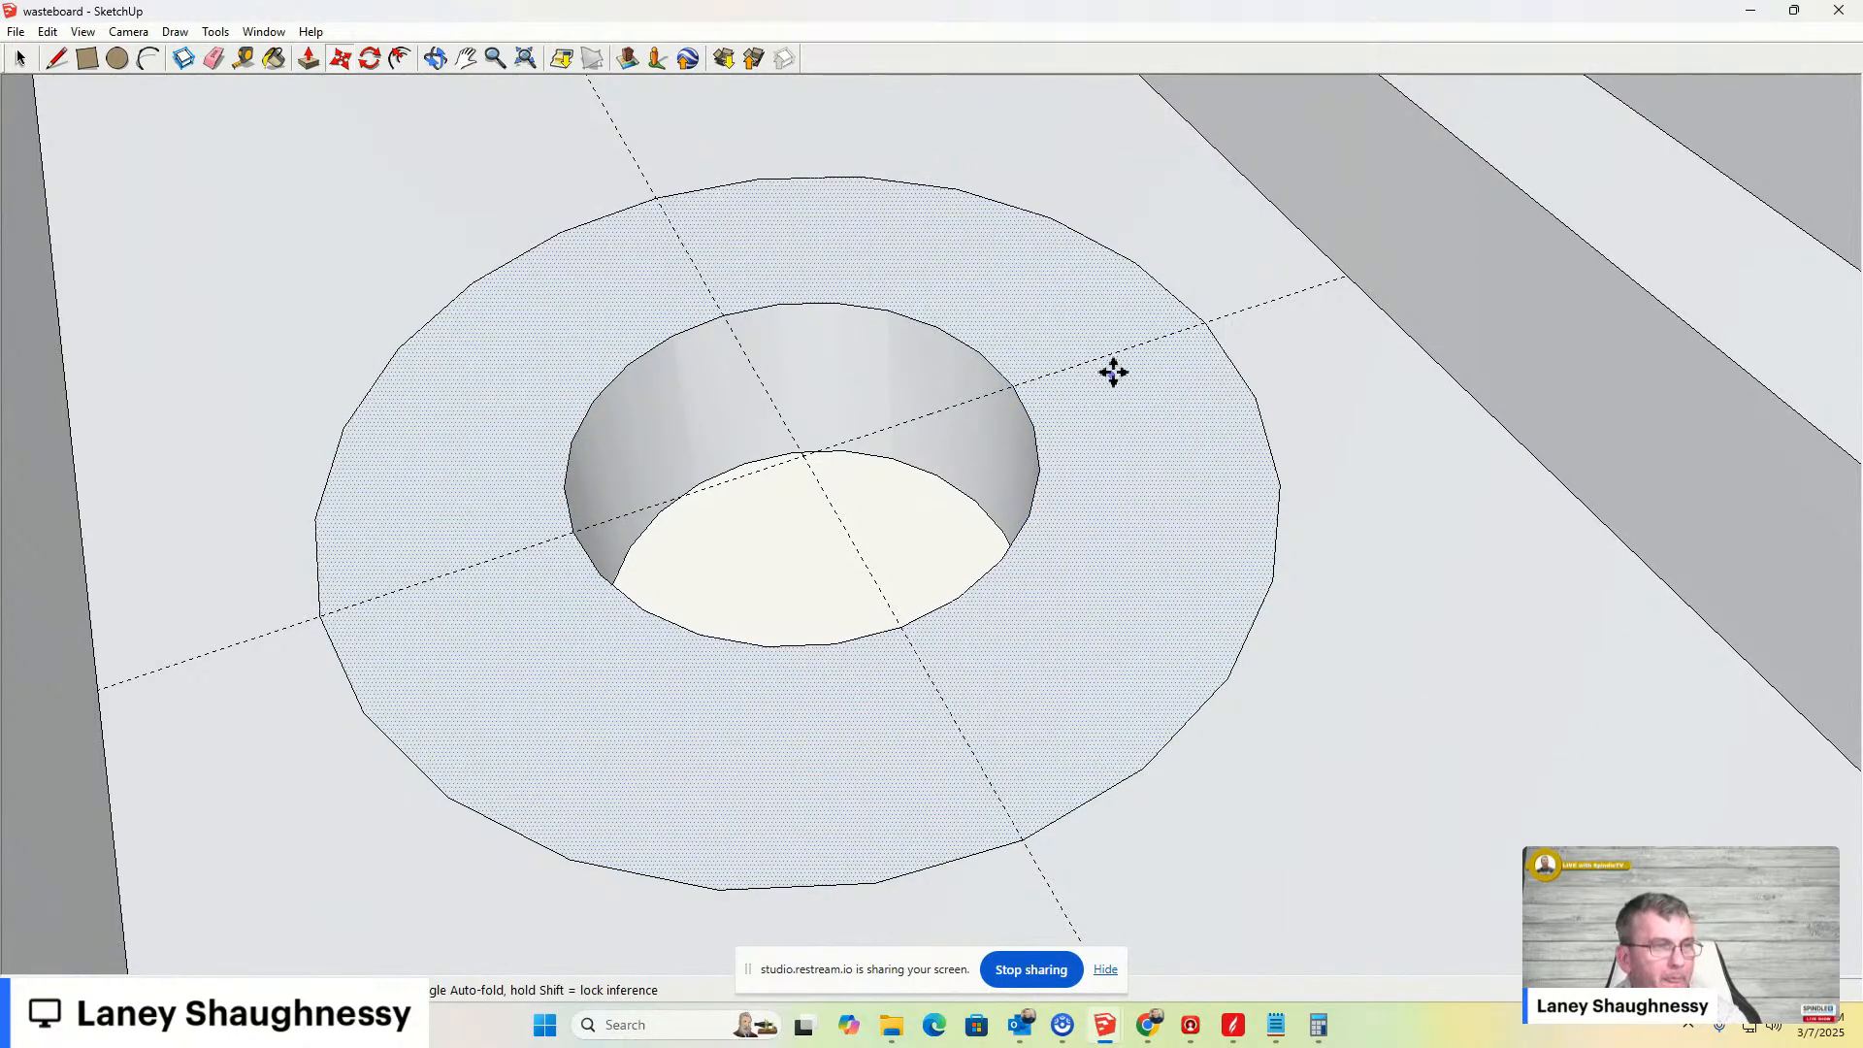
# - Push the ring face down again and measure the counterbore's depth with Tape Measure
pyautogui.press('p')
pyautogui.click(1106, 465)
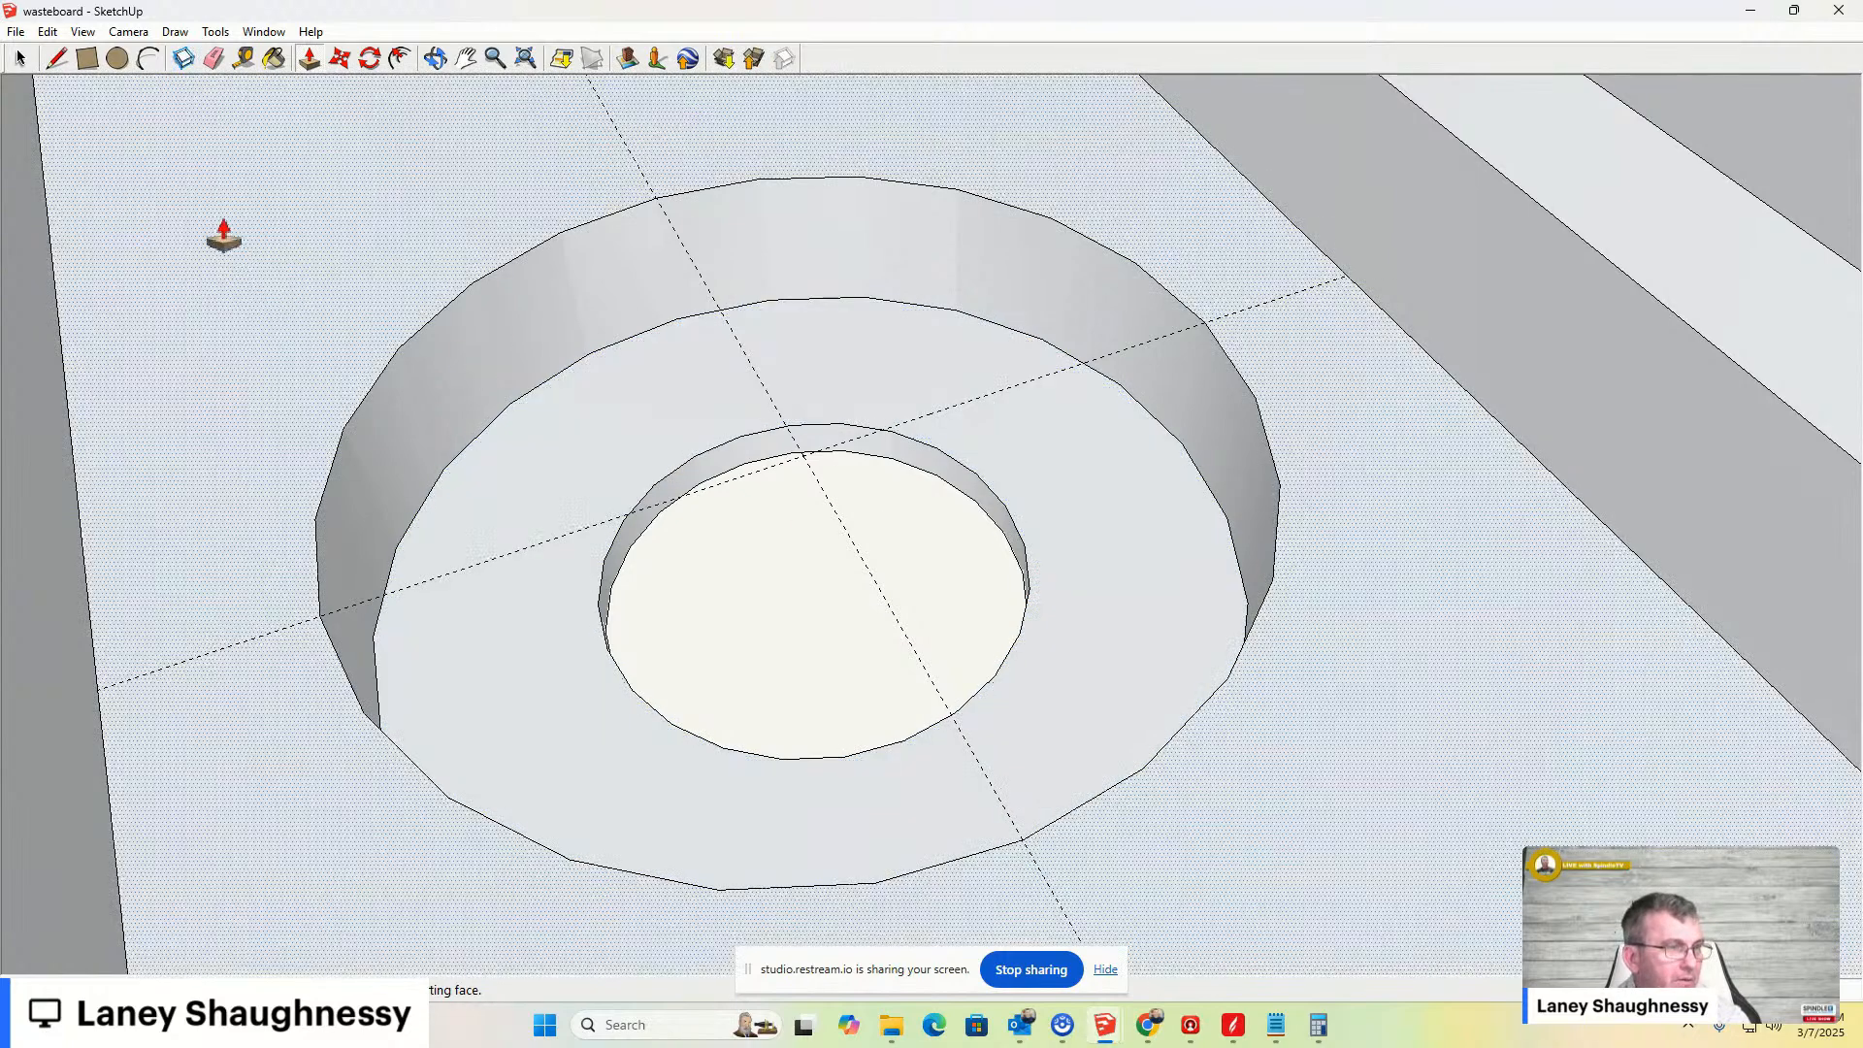
pyautogui.click(243, 59)
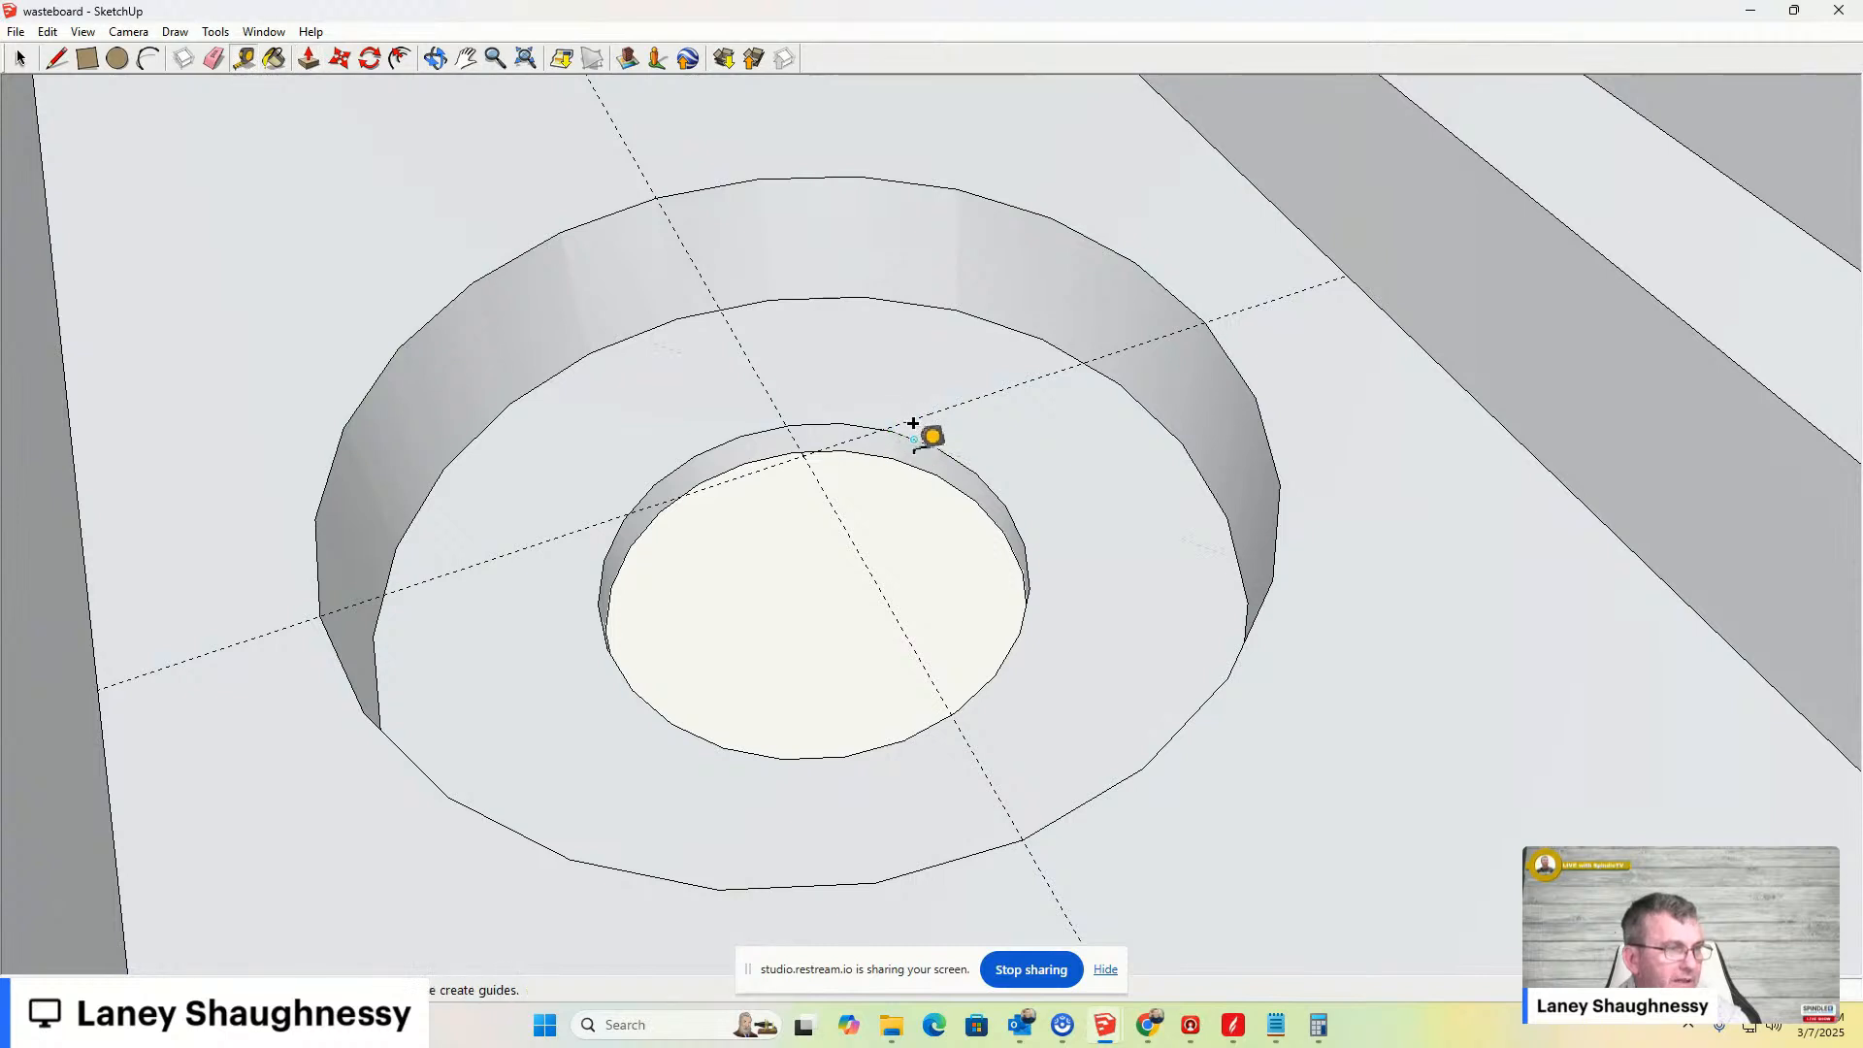
pyautogui.scroll(5, 909, 439)
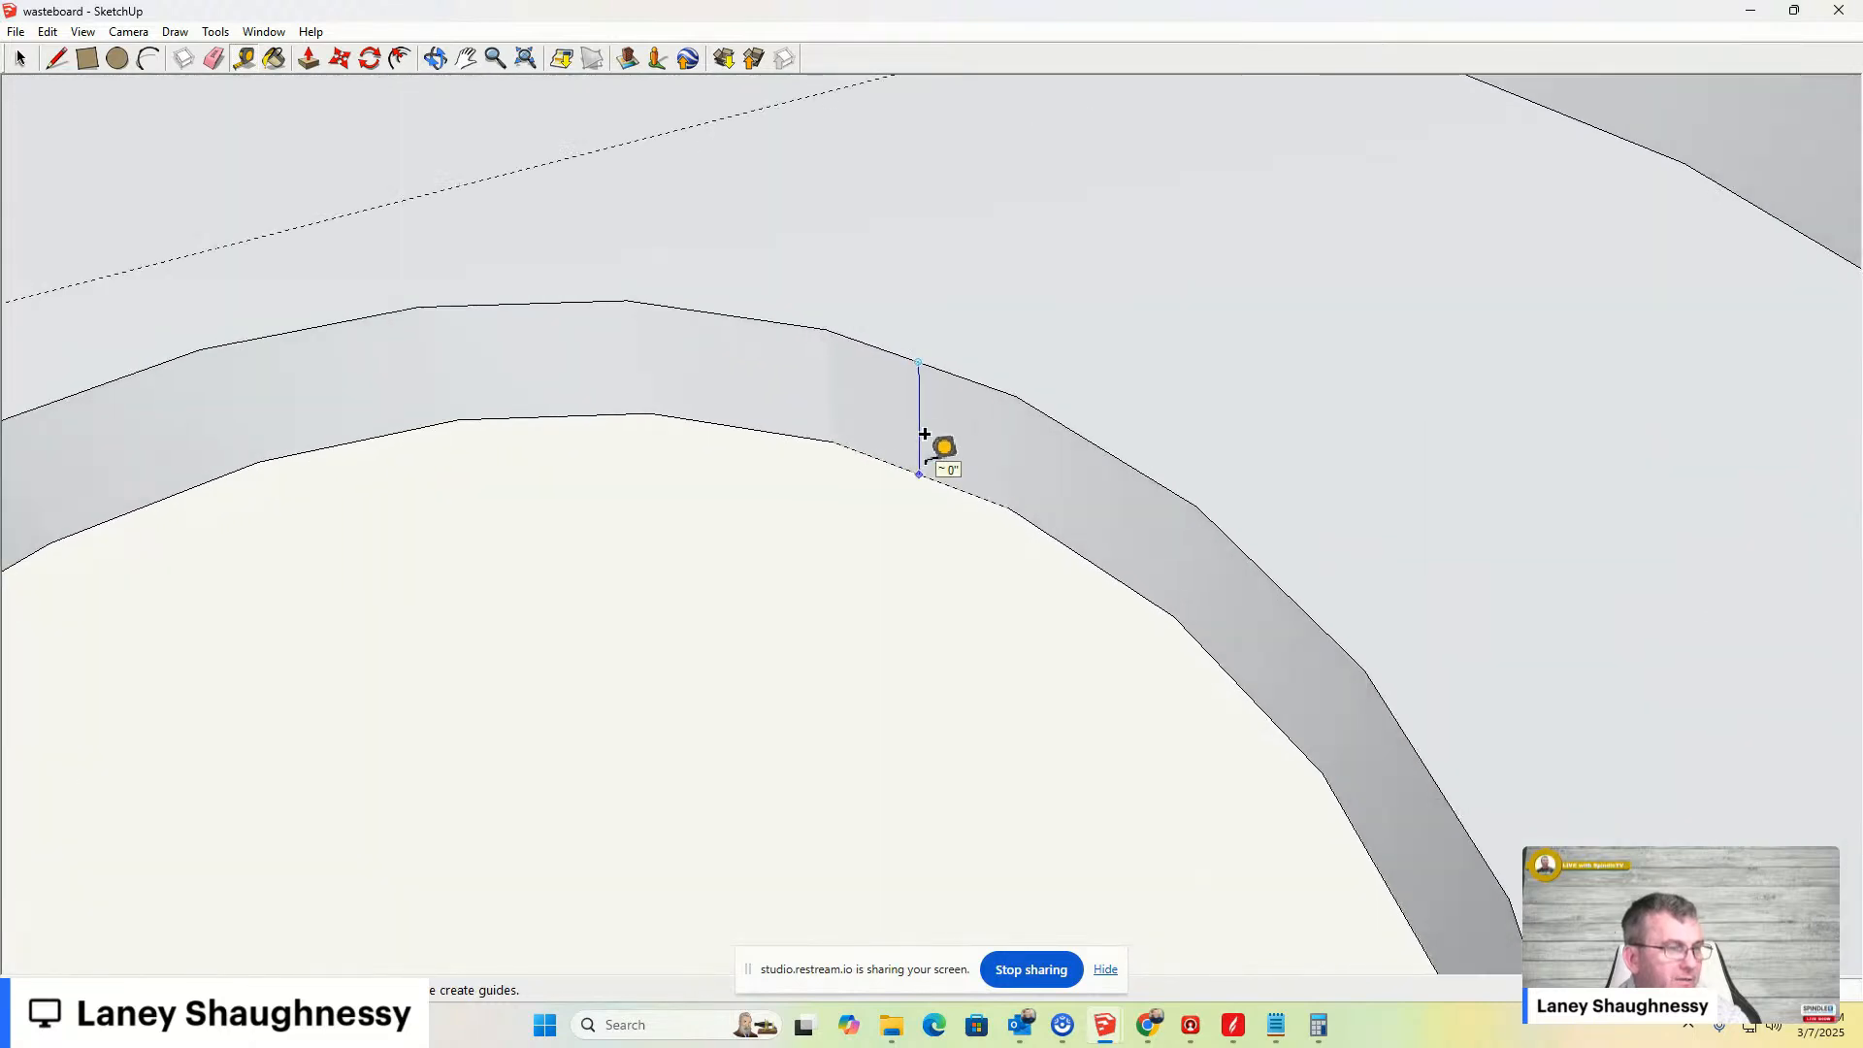
pyautogui.scroll(4, 948, 434)
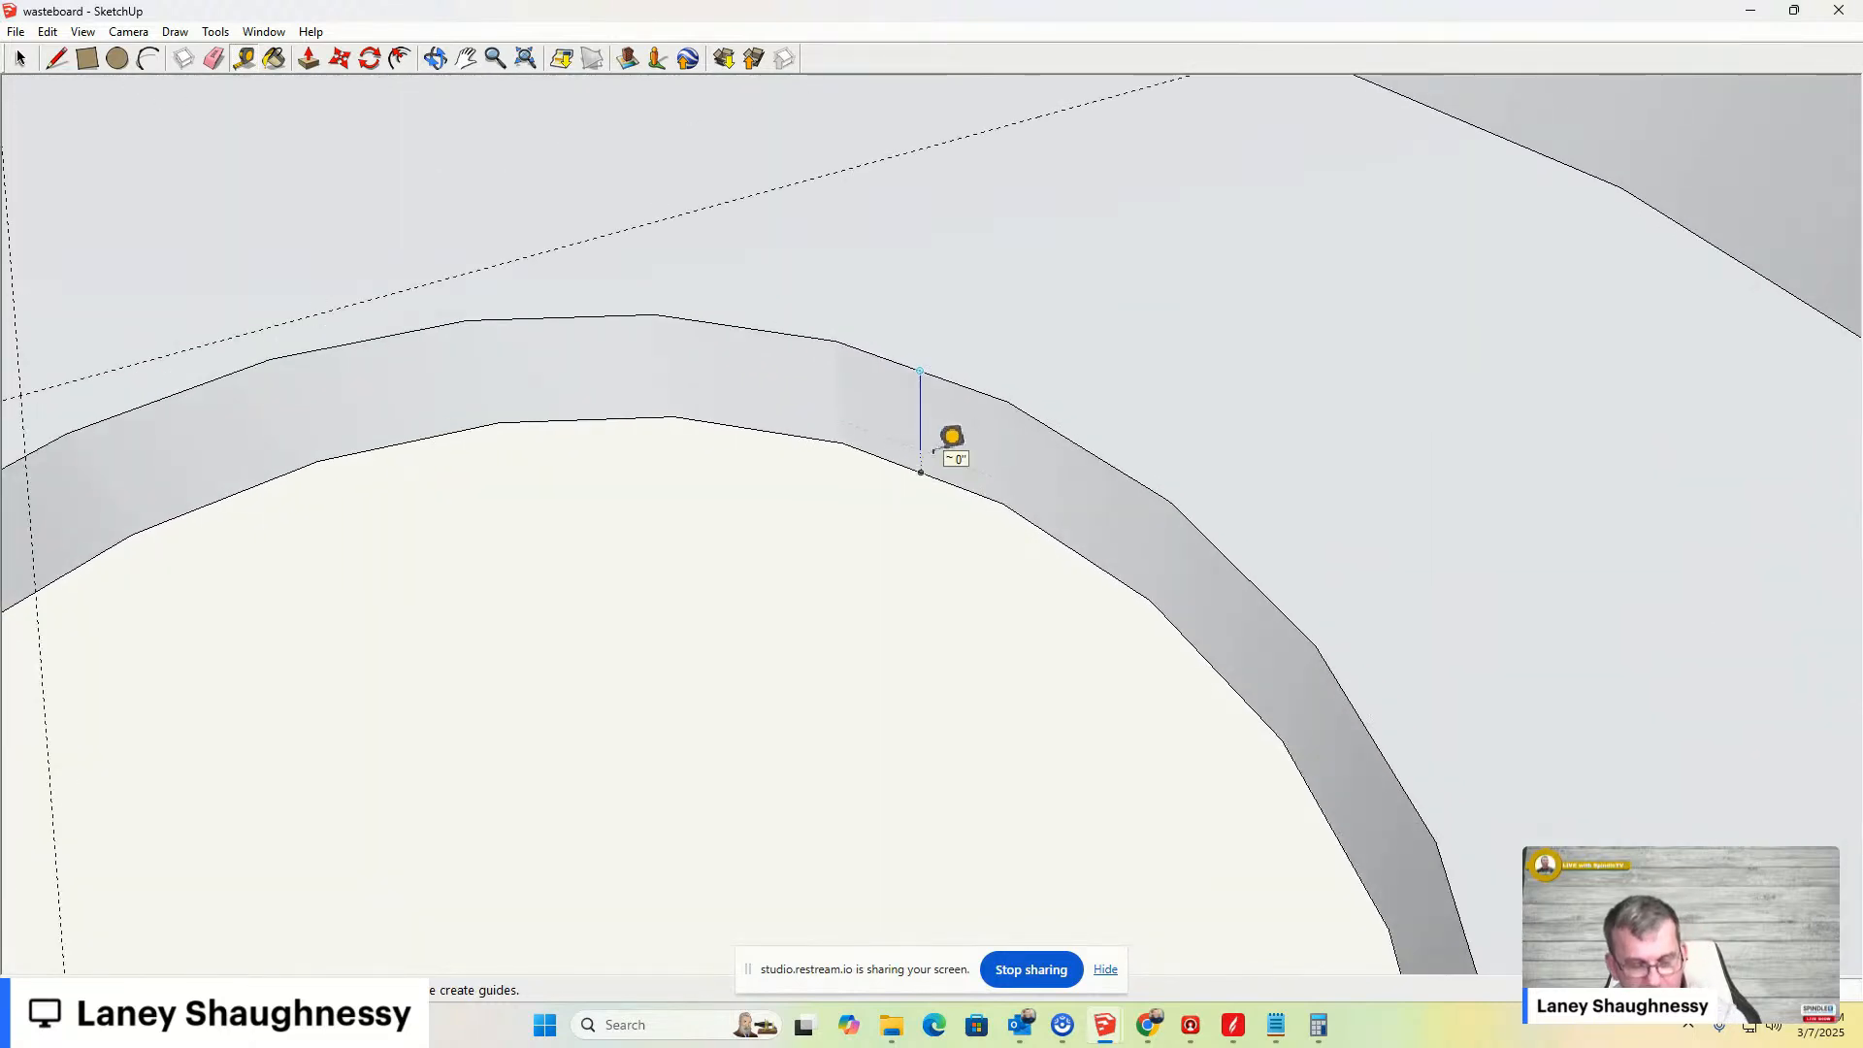
pyautogui.scroll(-6, 951, 437)
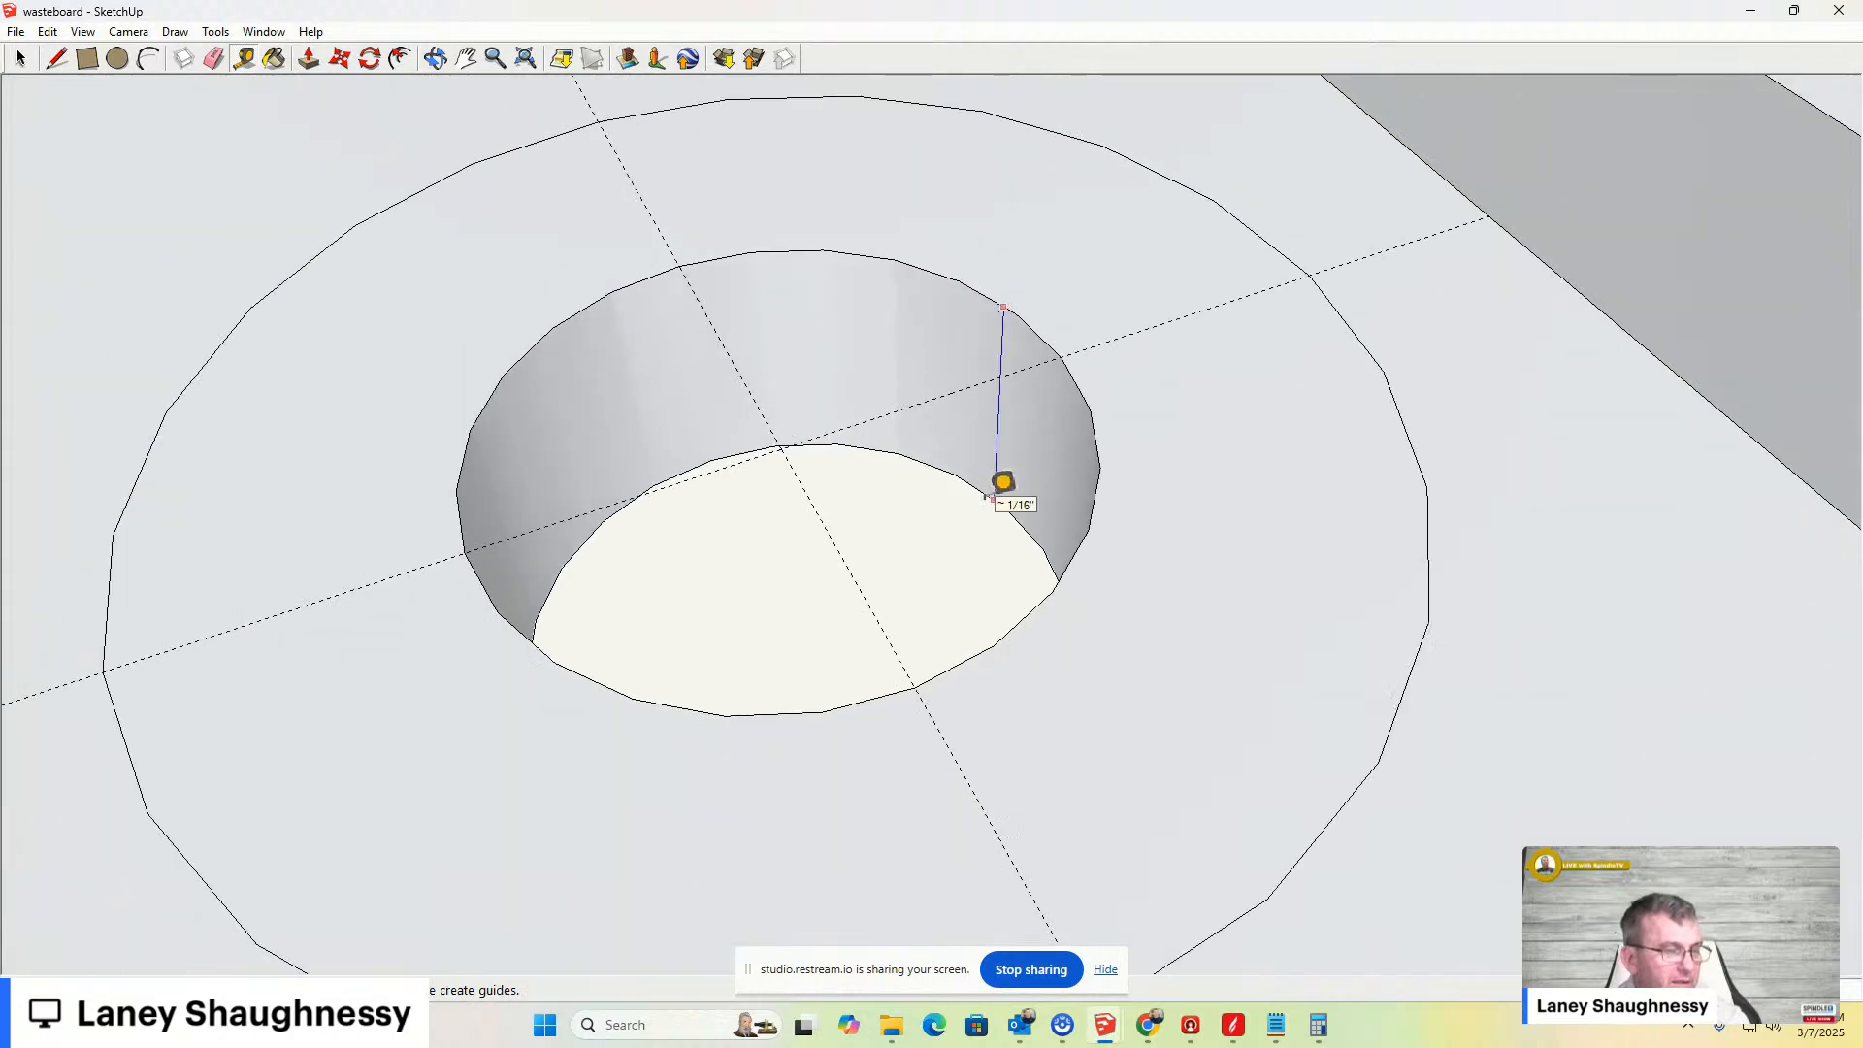
# - Redo the last change, then undo back to the flat ring around the hole
pyautogui.hotkey('ctrl', 'y')
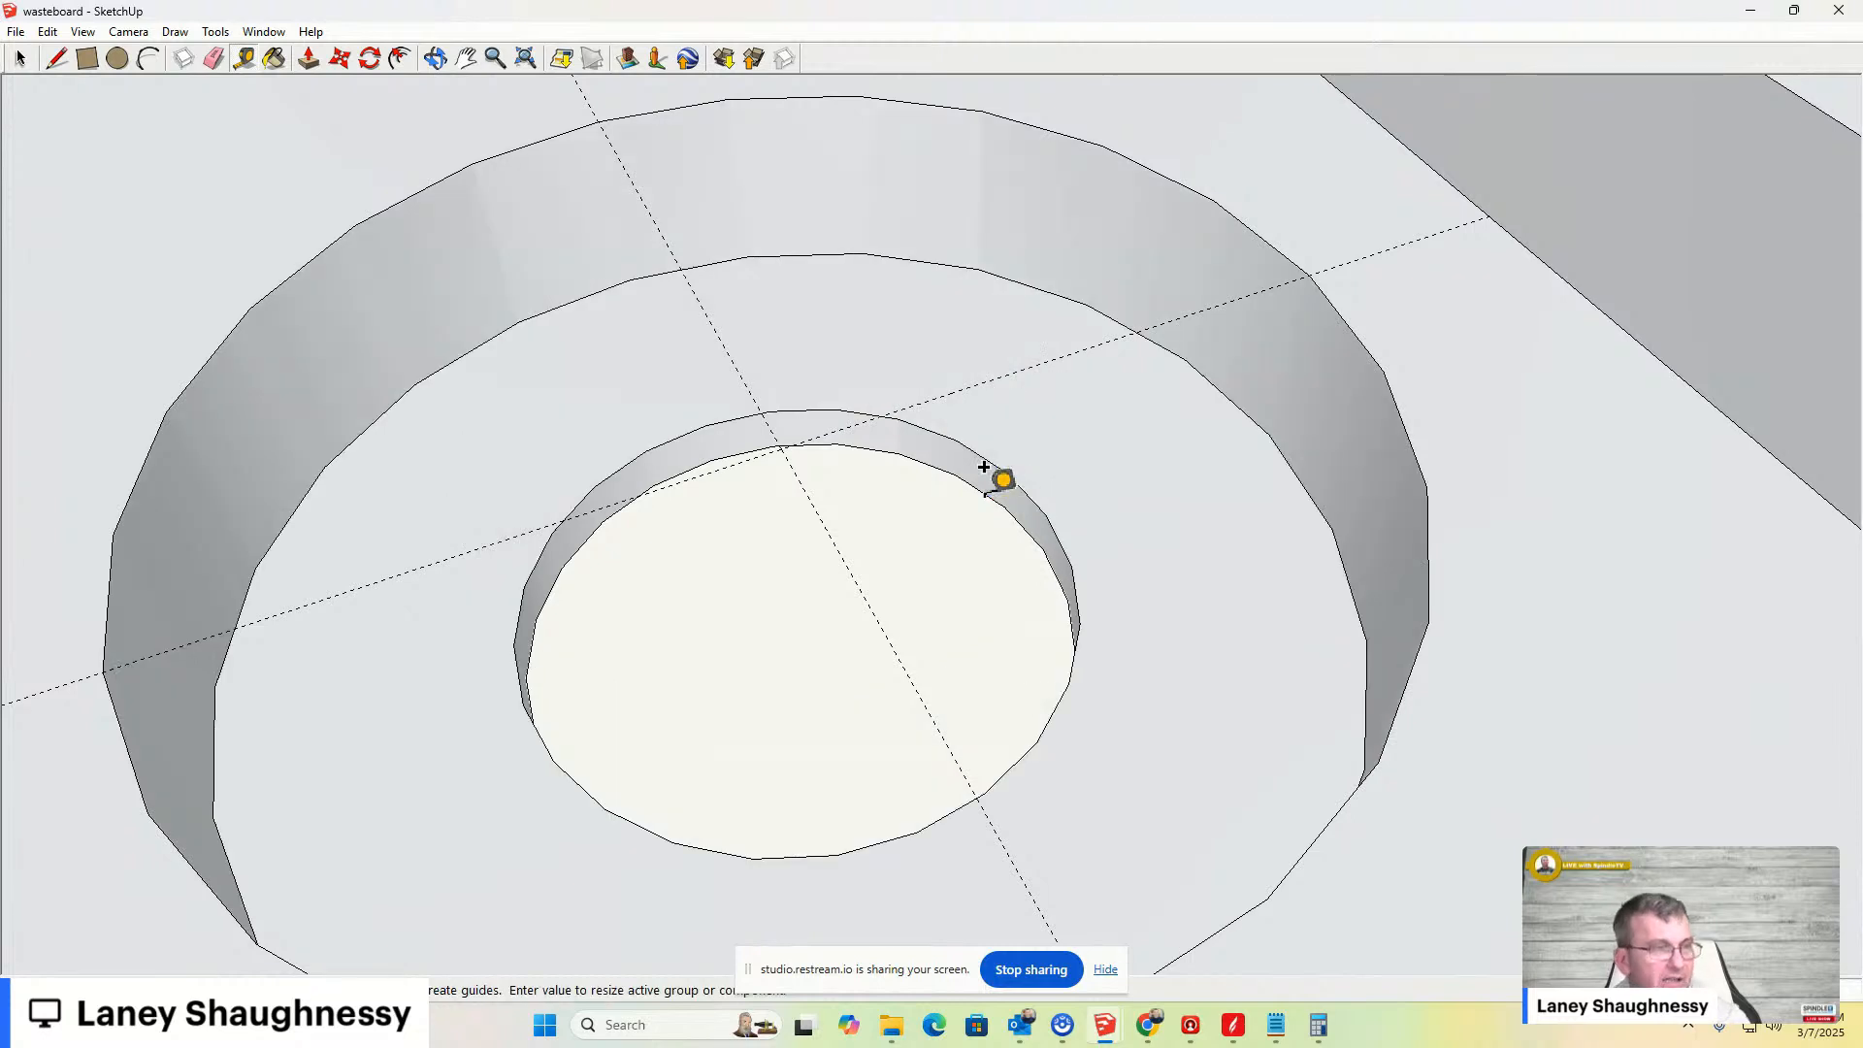
pyautogui.click(20, 59)
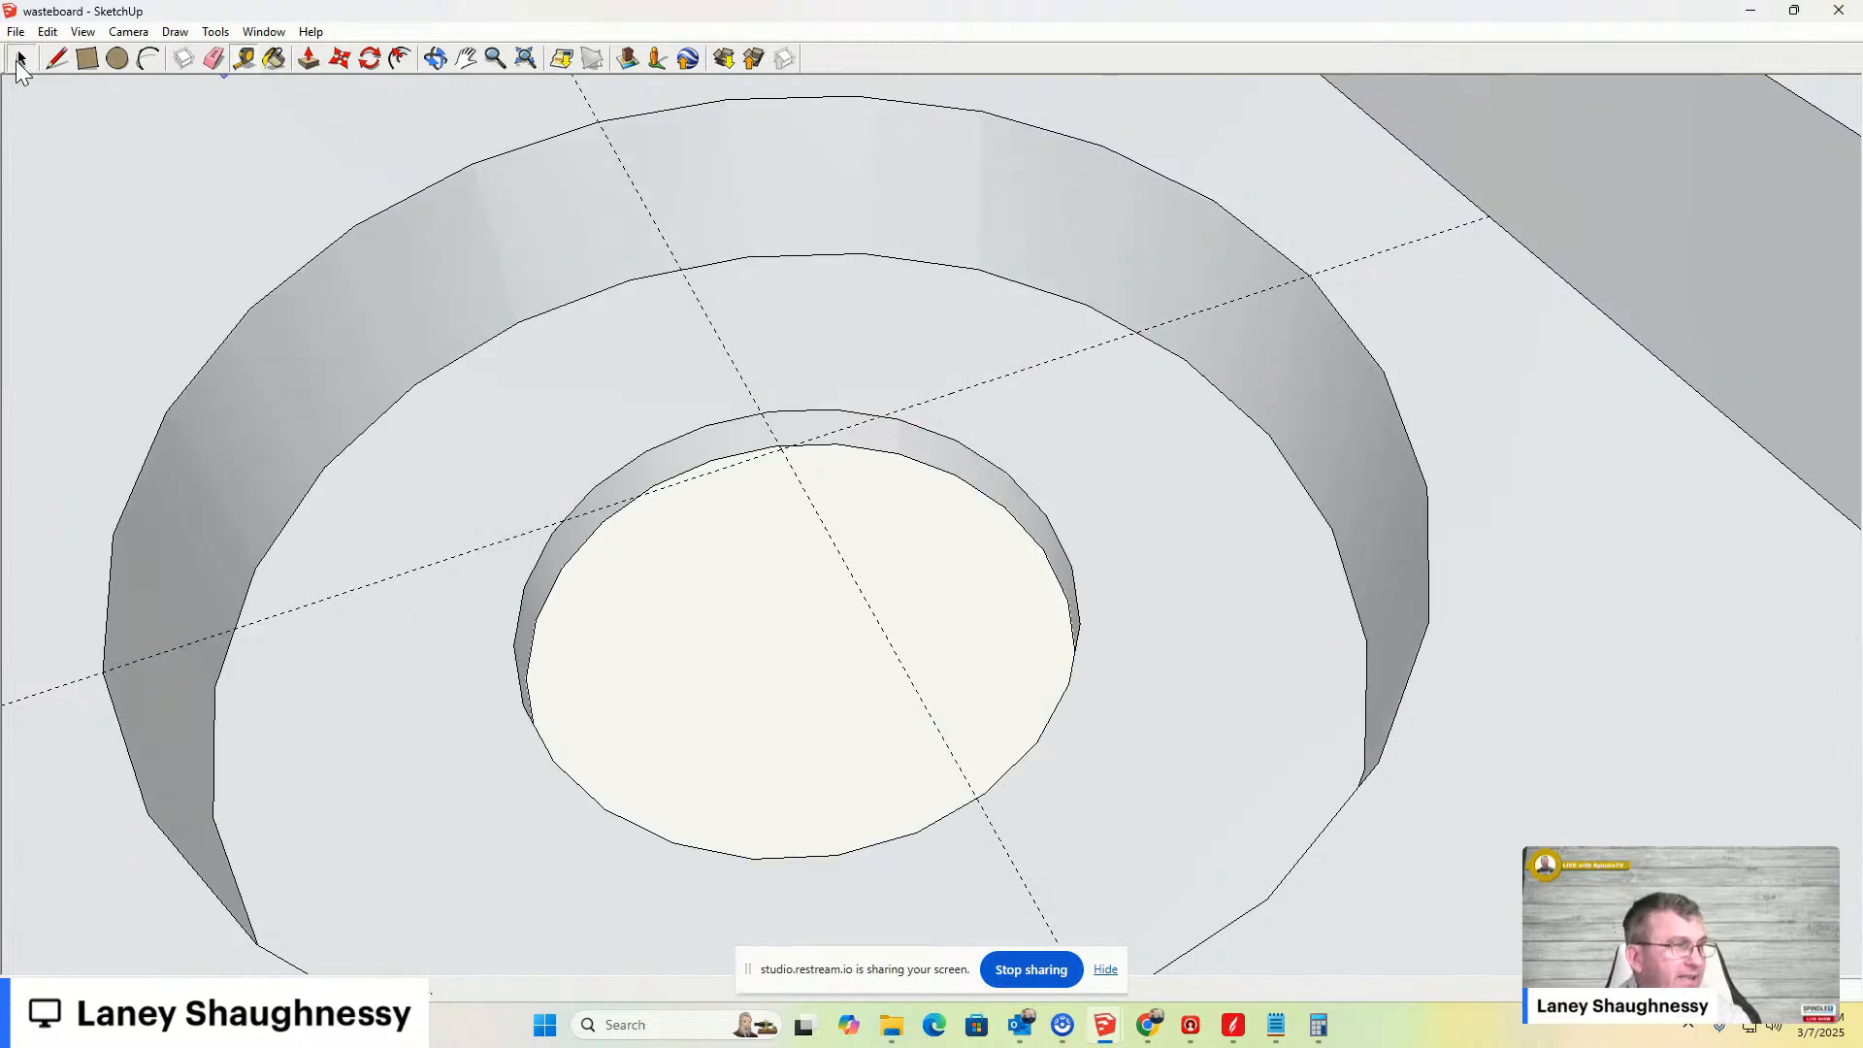
pyautogui.moveTo(1119, 582); pyautogui.dragTo(1160, 661, button='middle')
pyautogui.hotkey('ctrl', 'z')
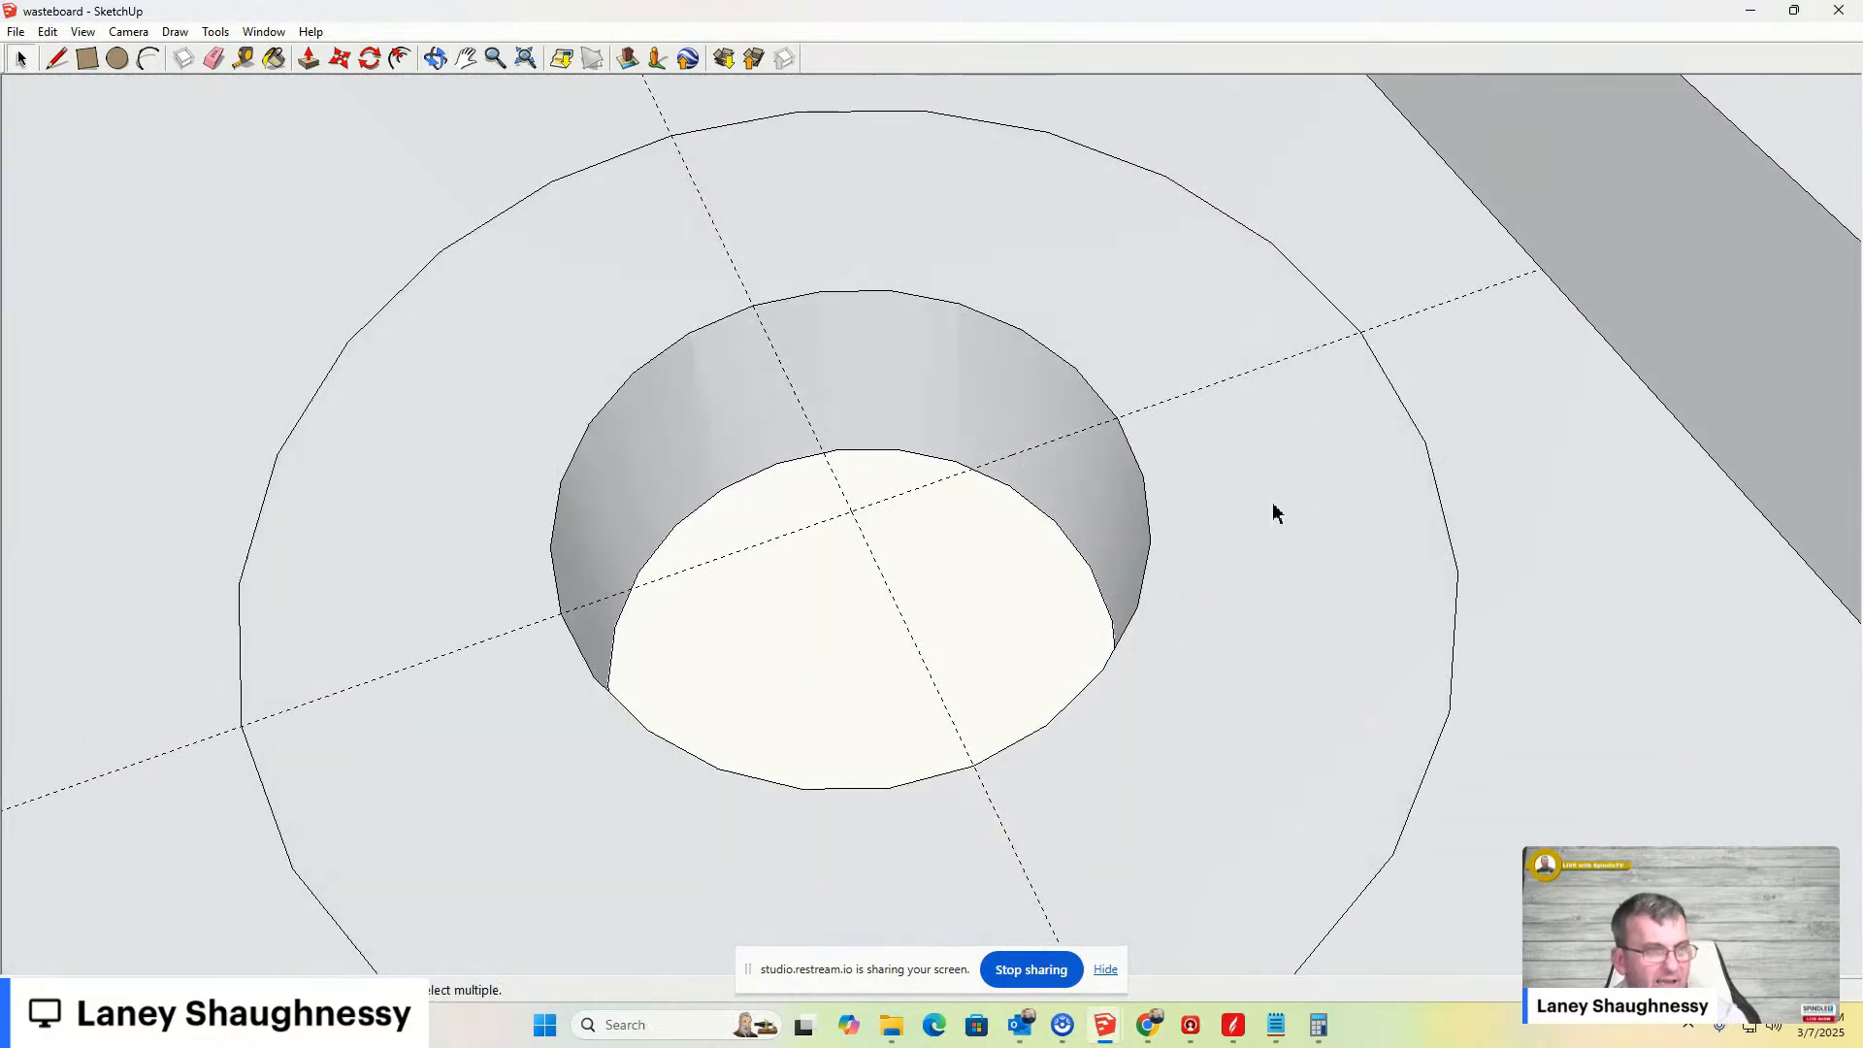
# - Push the ring face down and move its bottom edge up to shape a countersink around the bolt hole
pyautogui.press('p')
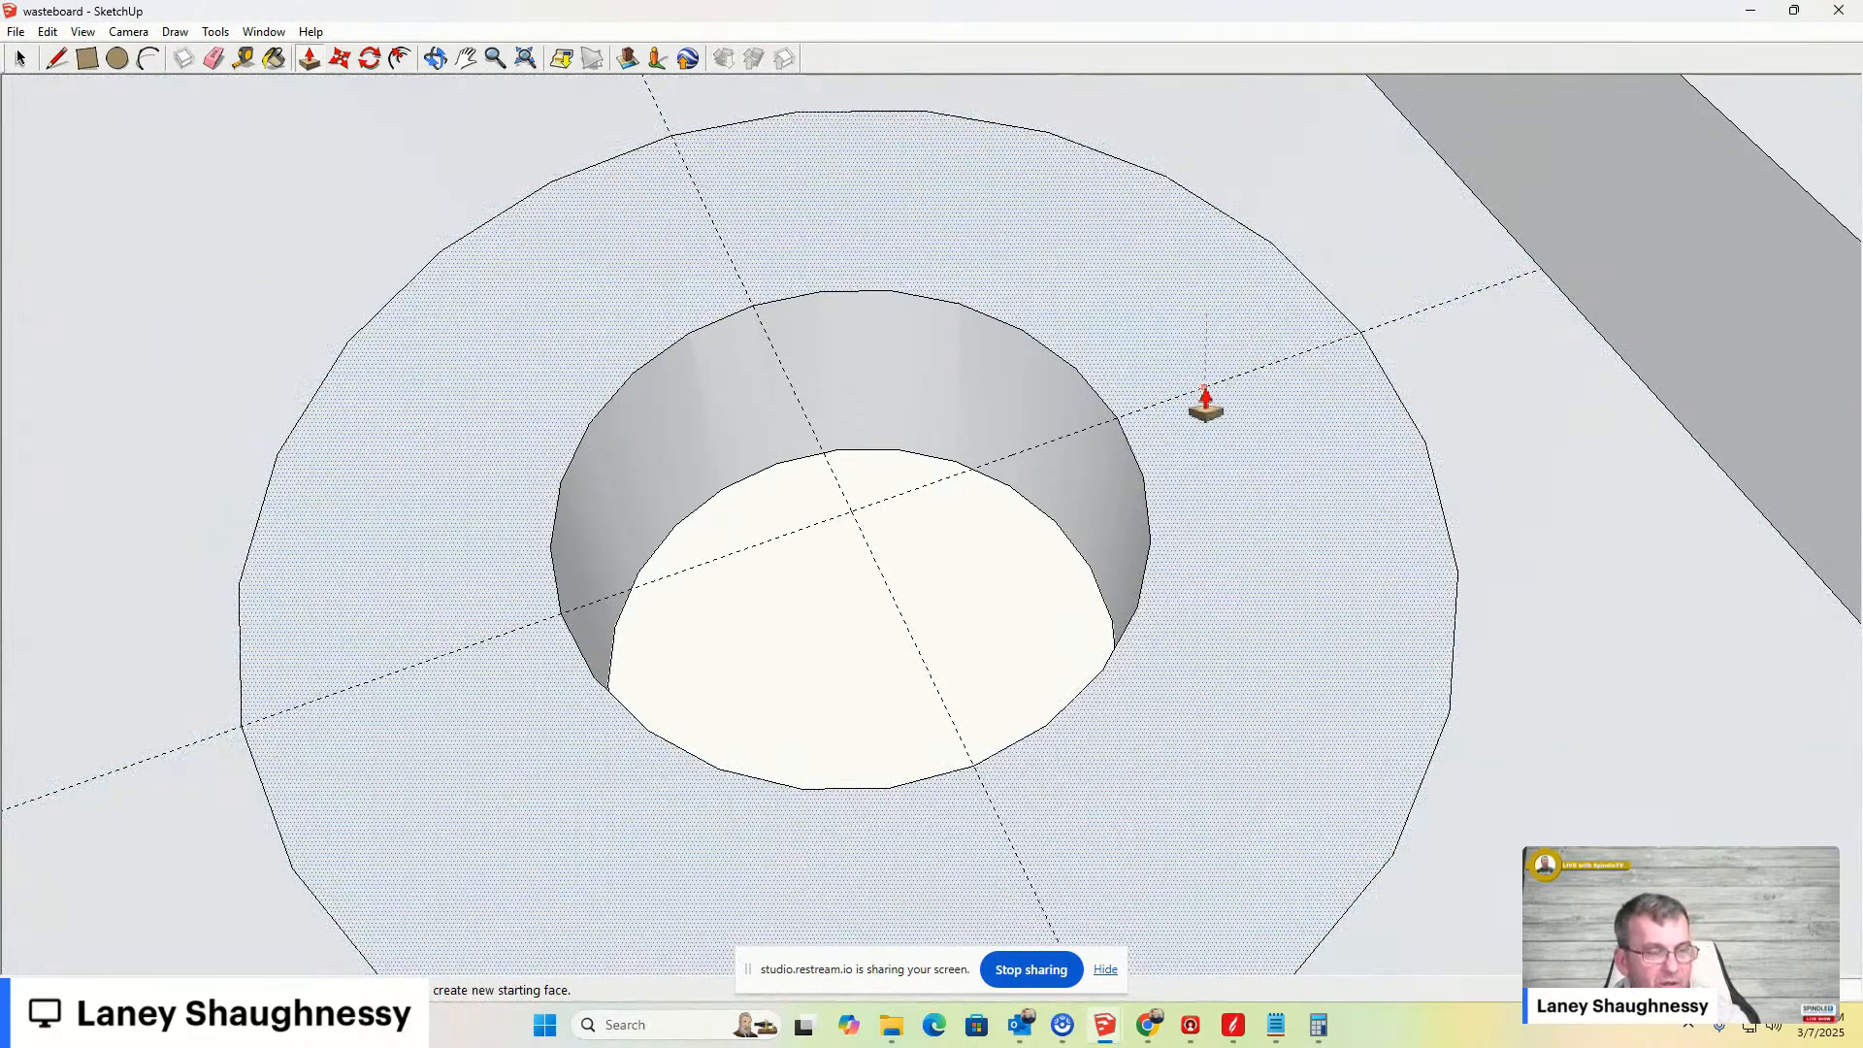
pyautogui.click(1290, 458)
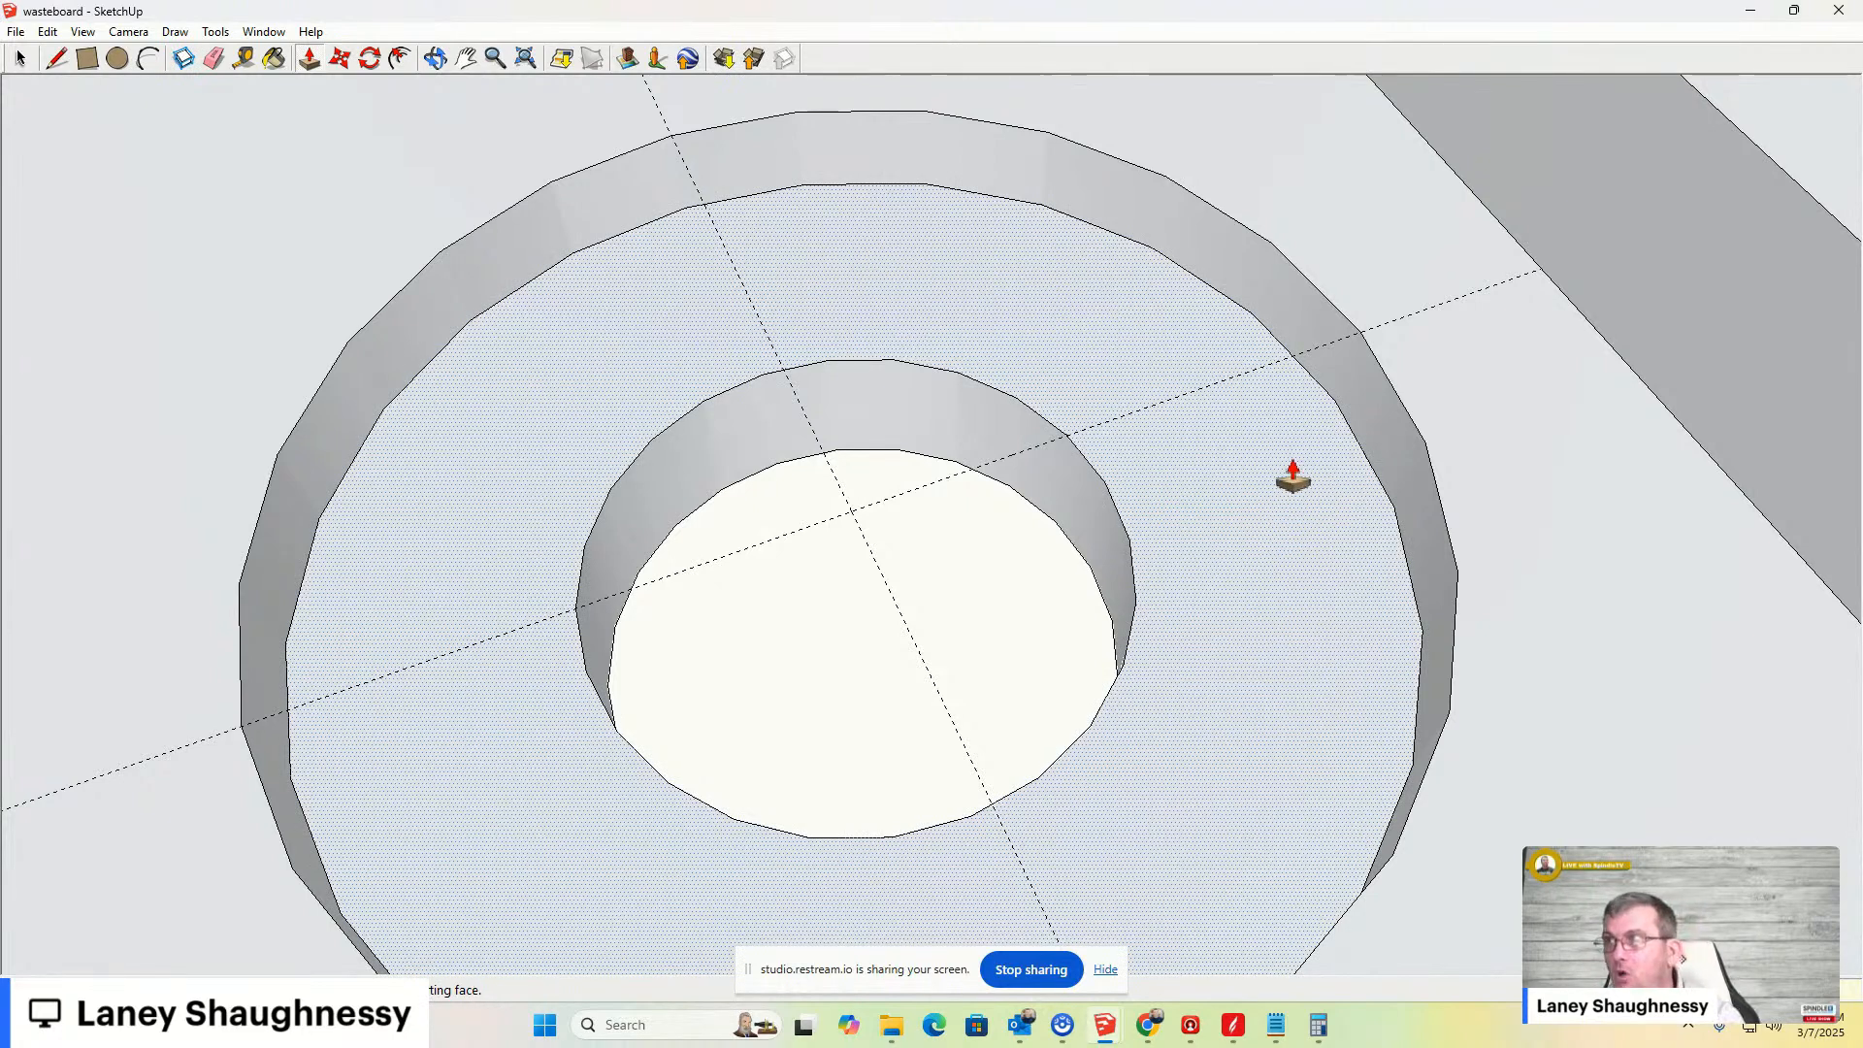
pyautogui.press('m')
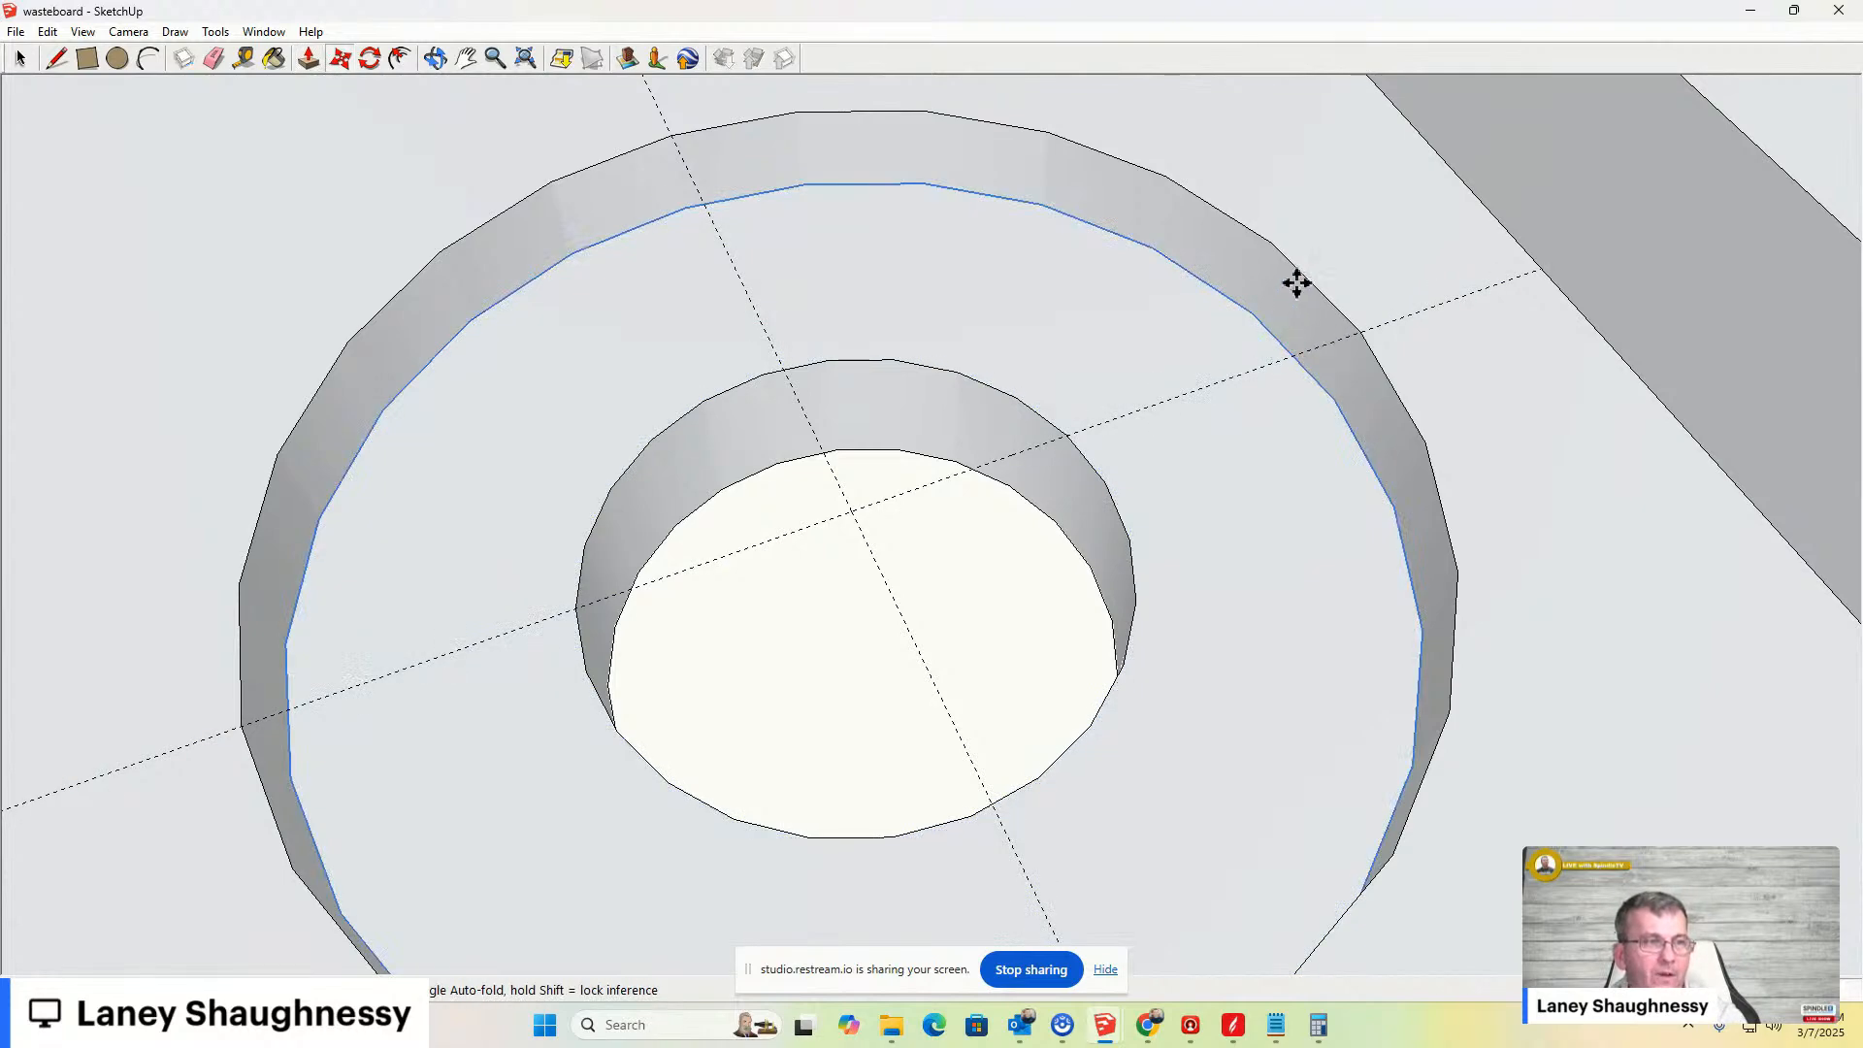
pyautogui.click(1283, 344)
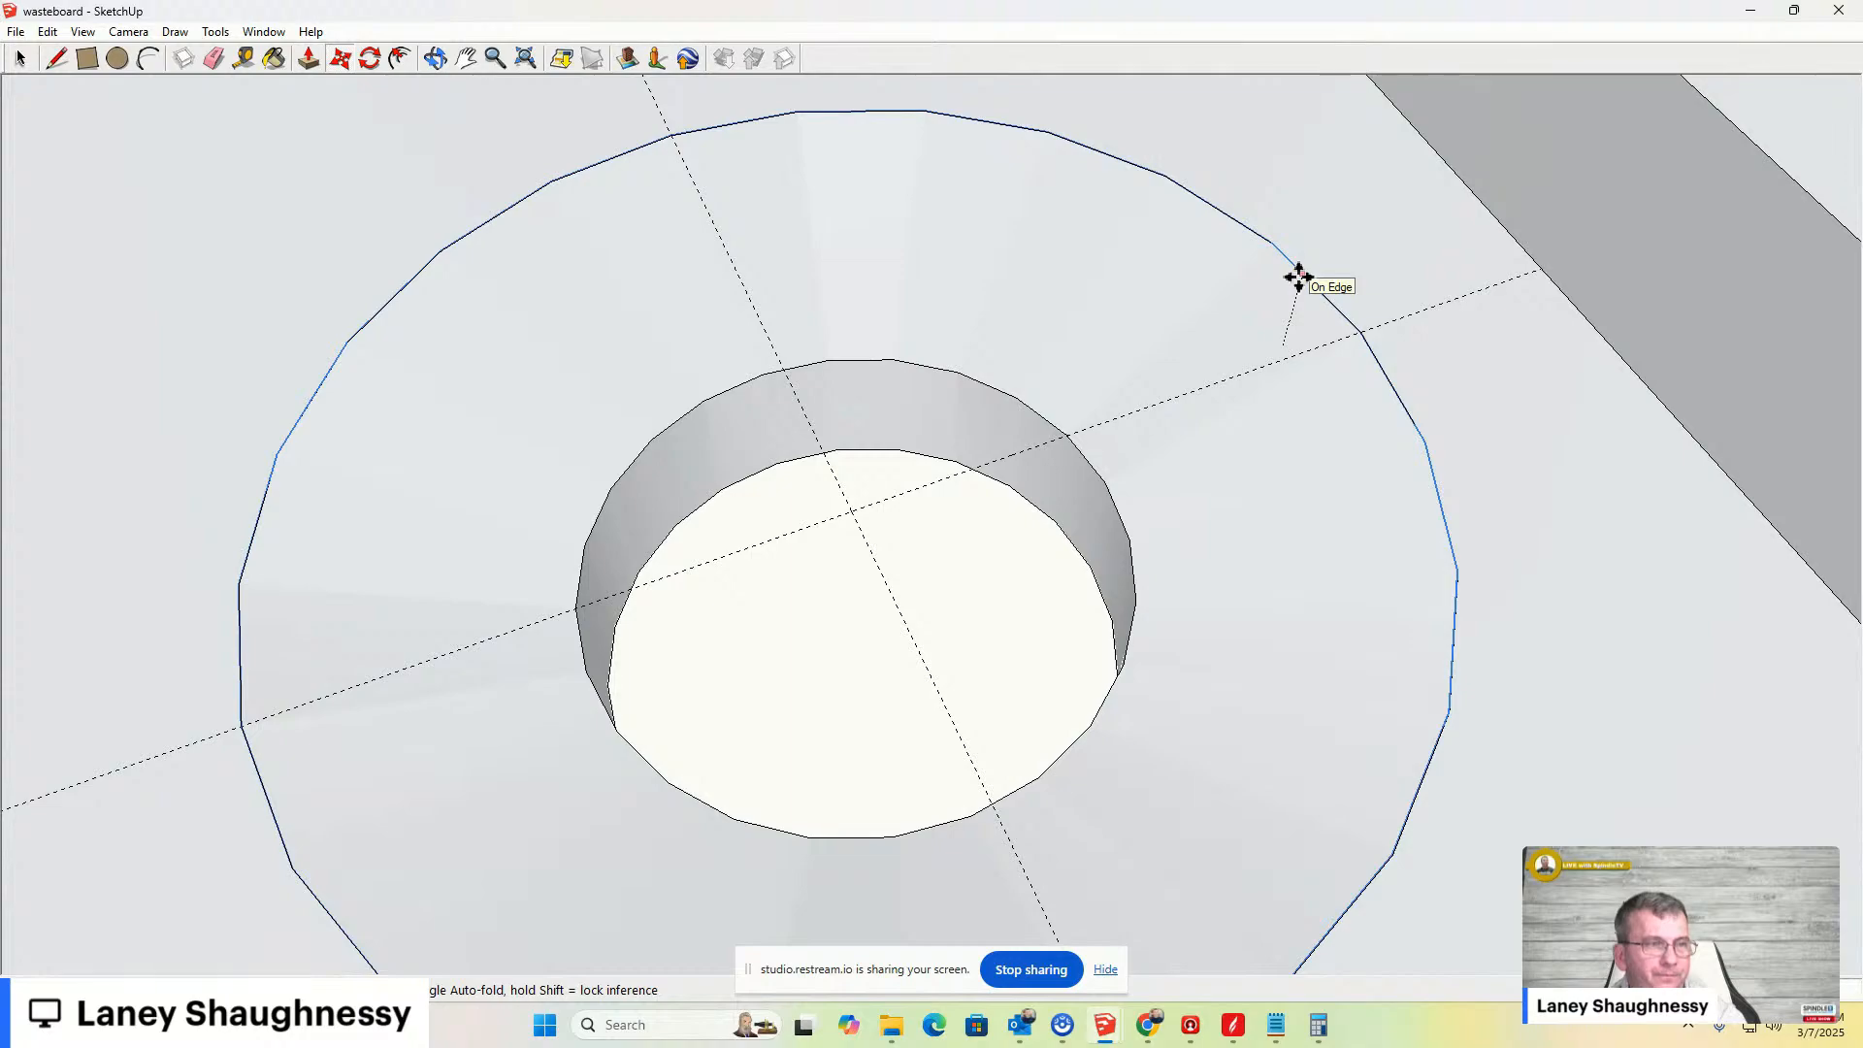
pyautogui.click(1298, 277)
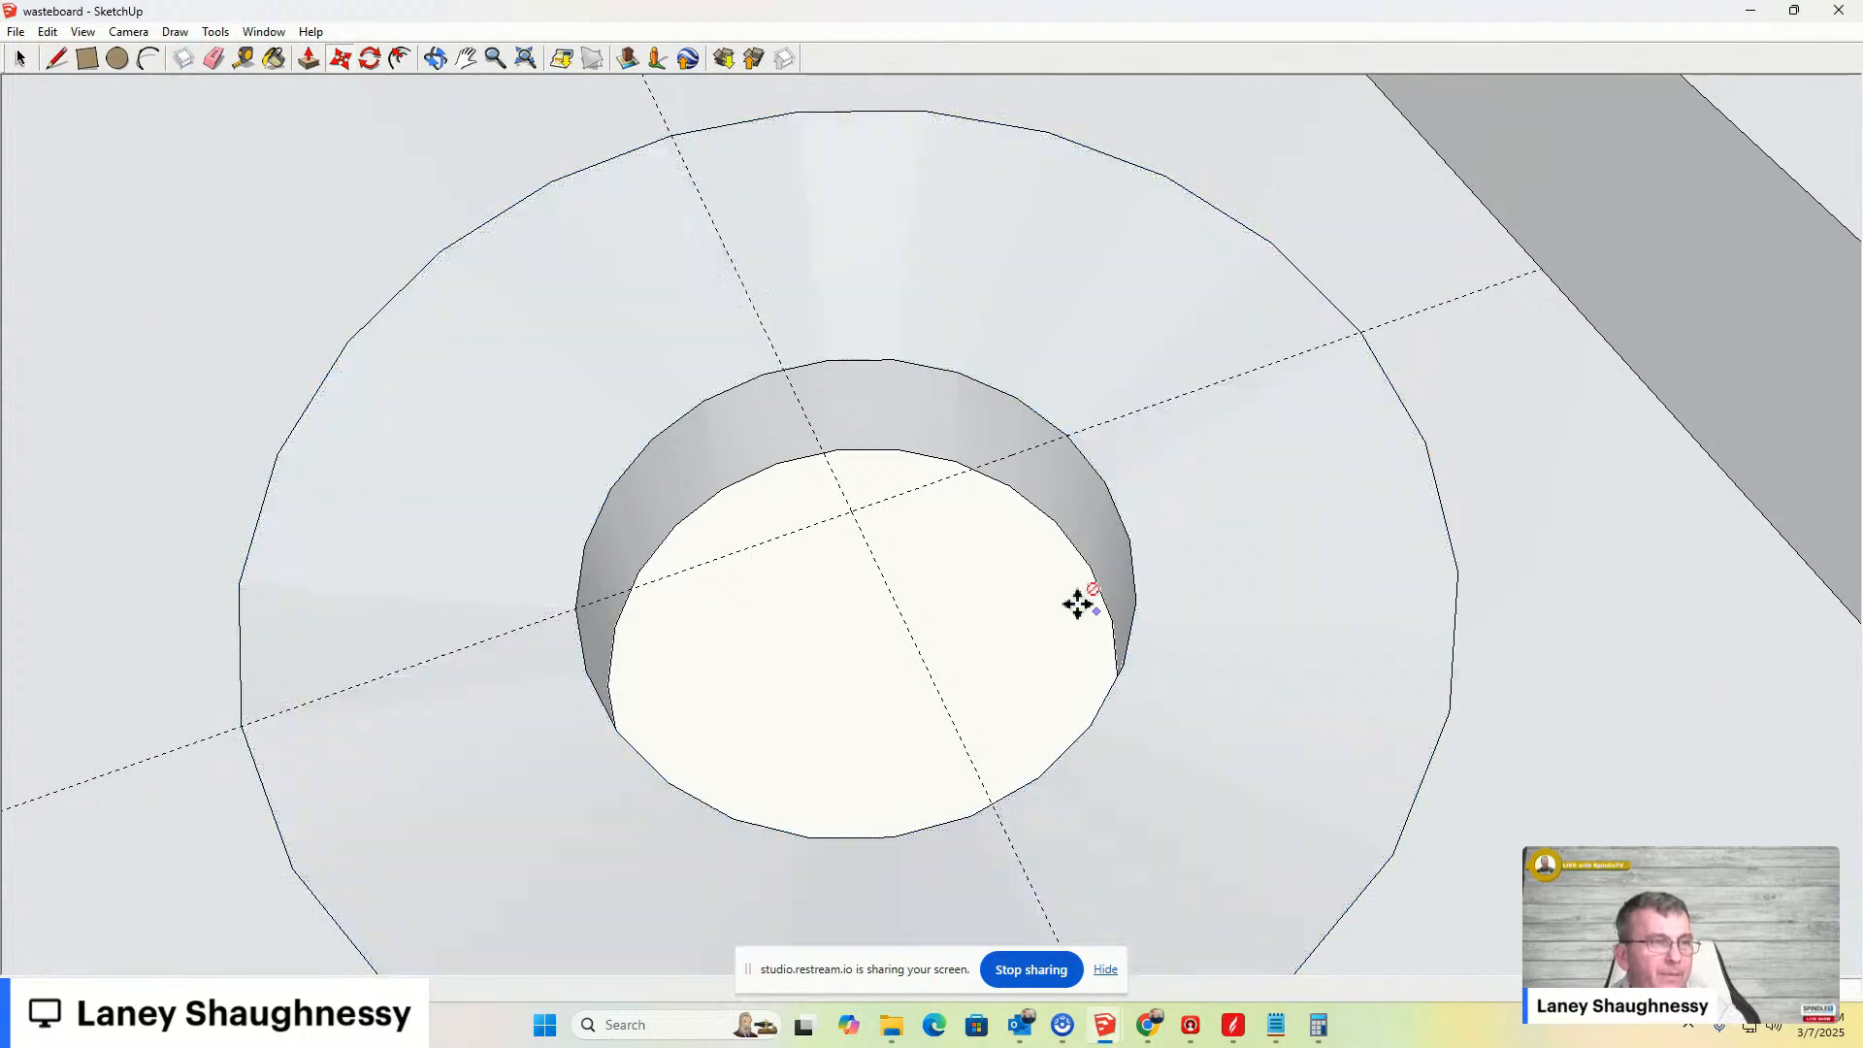
# - Inspect the countersunk bolt hole from several angles and select its faces
pyautogui.scroll(-5, 994, 545)
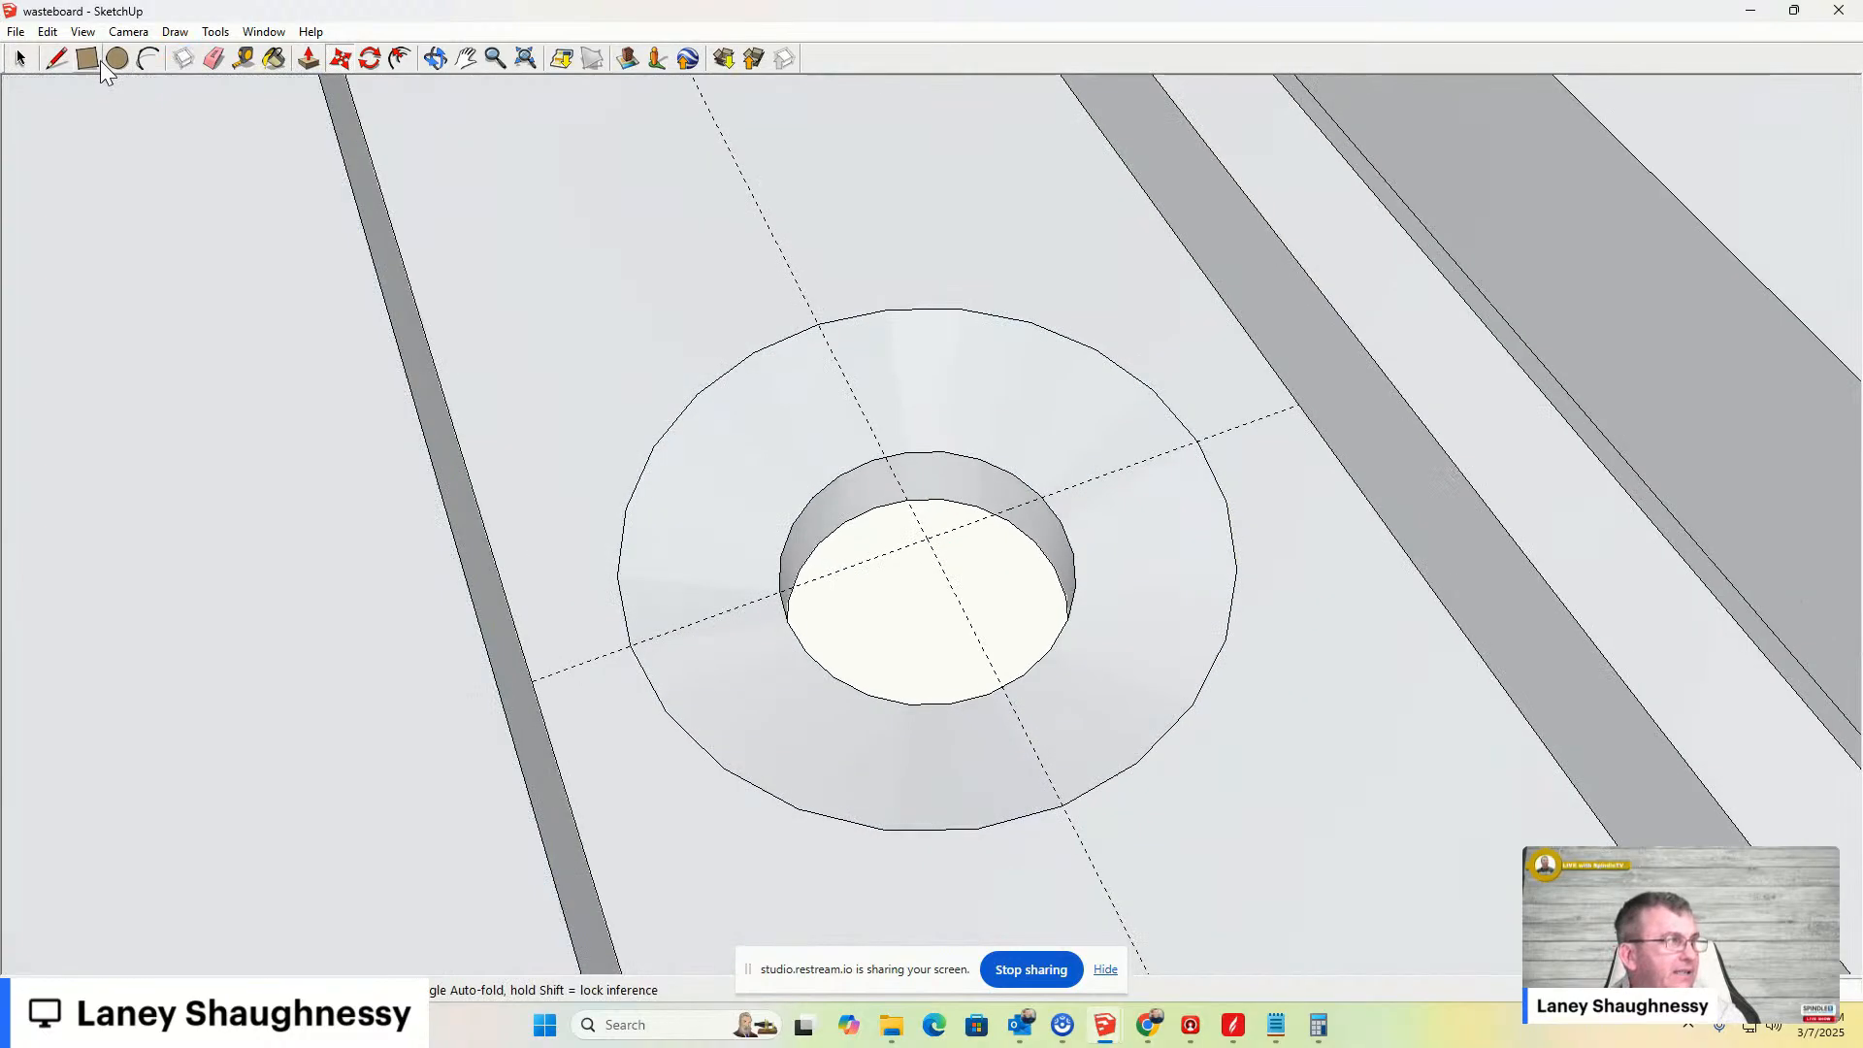
pyautogui.click(424, 61)
pyautogui.moveTo(727, 311); pyautogui.dragTo(641, 229)
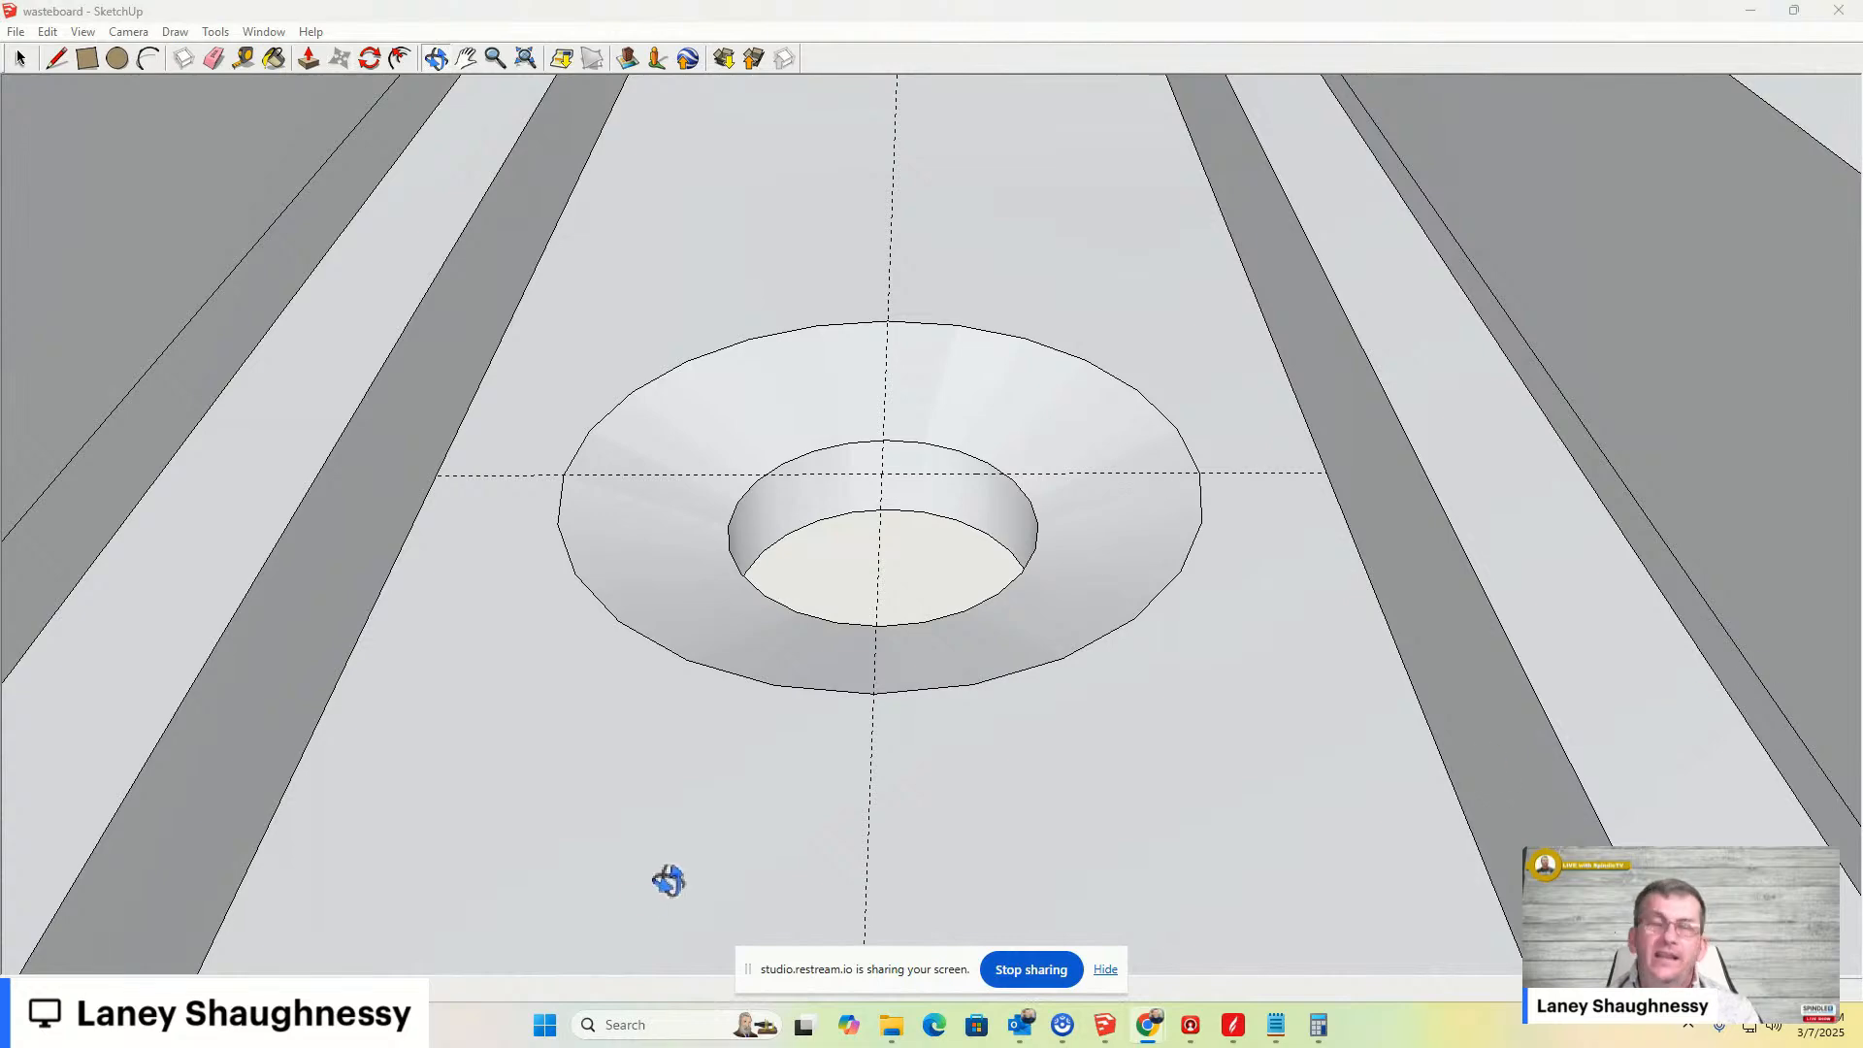
pyautogui.moveTo(919, 624)
pyautogui.mouseDown()
pyautogui.moveTo(901, 517)
pyautogui.moveTo(931, 438)
pyautogui.moveTo(893, 503)
pyautogui.moveTo(1077, 533)
pyautogui.moveTo(898, 570)
pyautogui.moveTo(924, 721)
pyautogui.mouseUp()
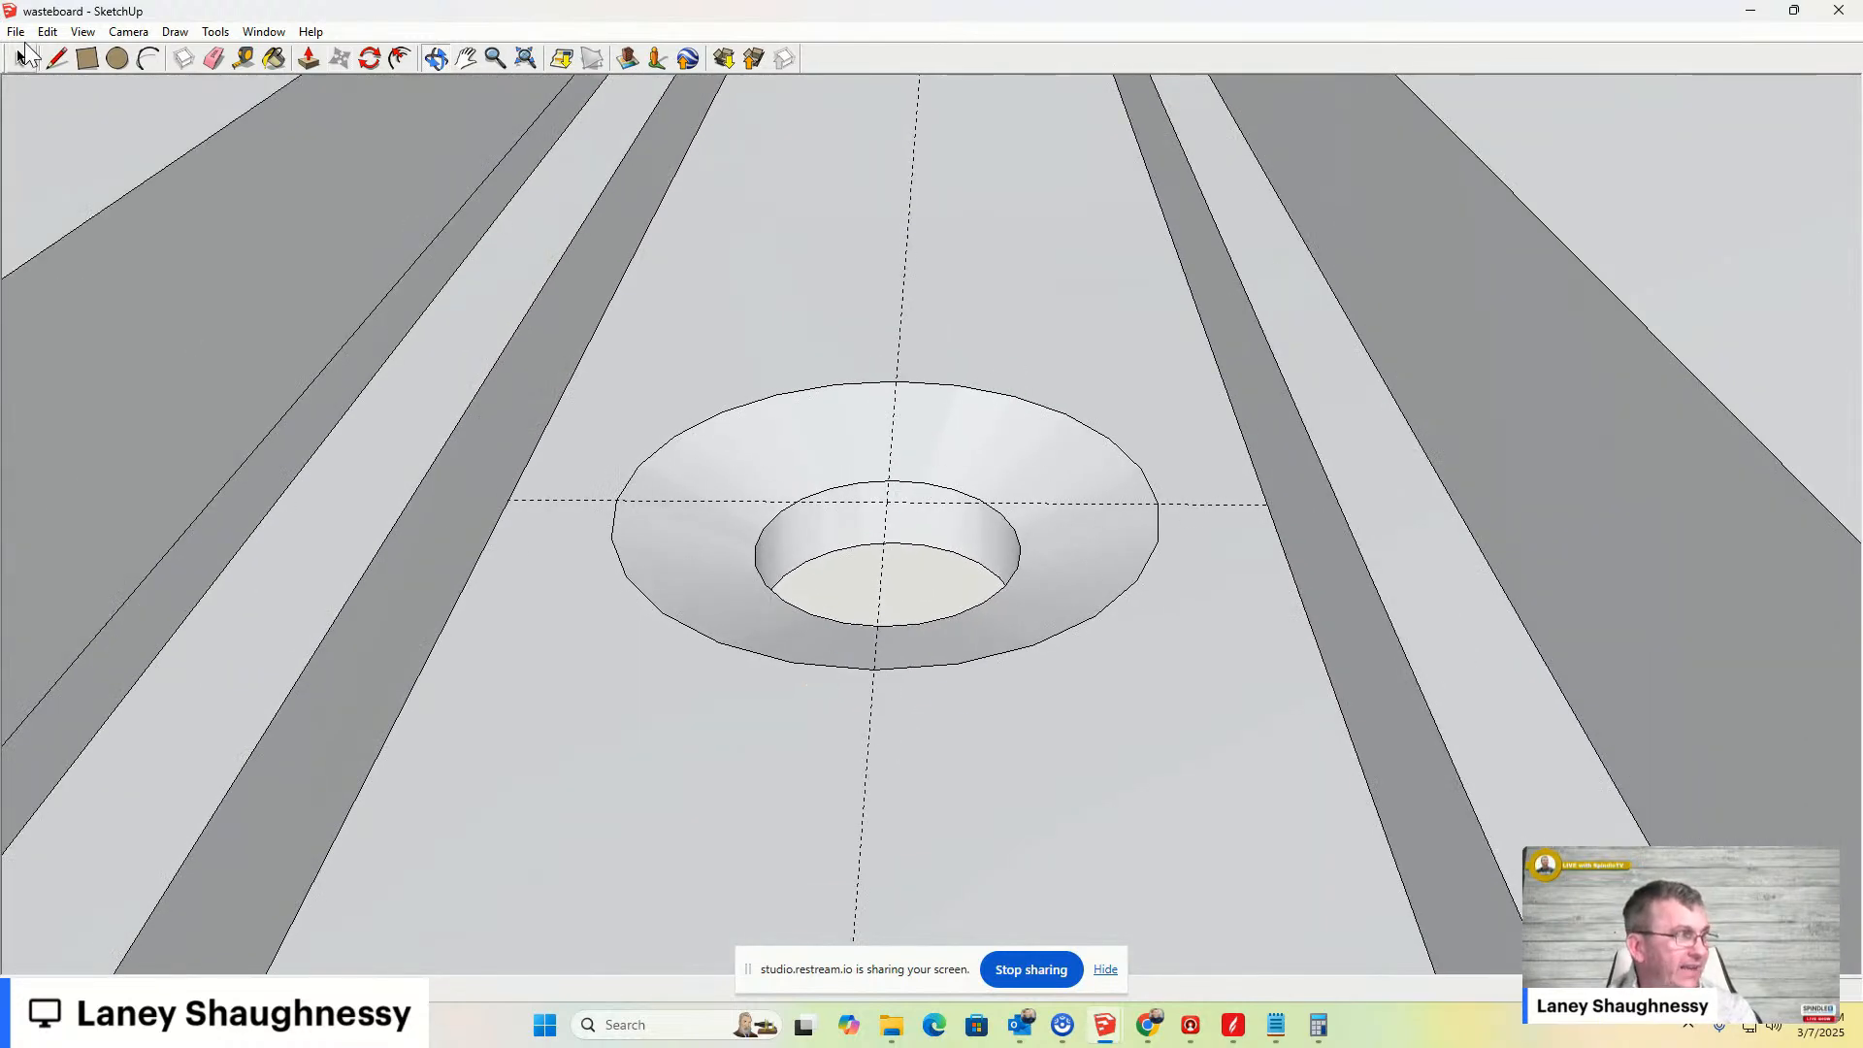
pyautogui.click(21, 59)
pyautogui.moveTo(612, 296)
pyautogui.mouseDown()
pyautogui.moveTo(806, 433)
pyautogui.moveTo(1093, 753)
pyautogui.moveTo(1197, 810)
pyautogui.mouseUp()
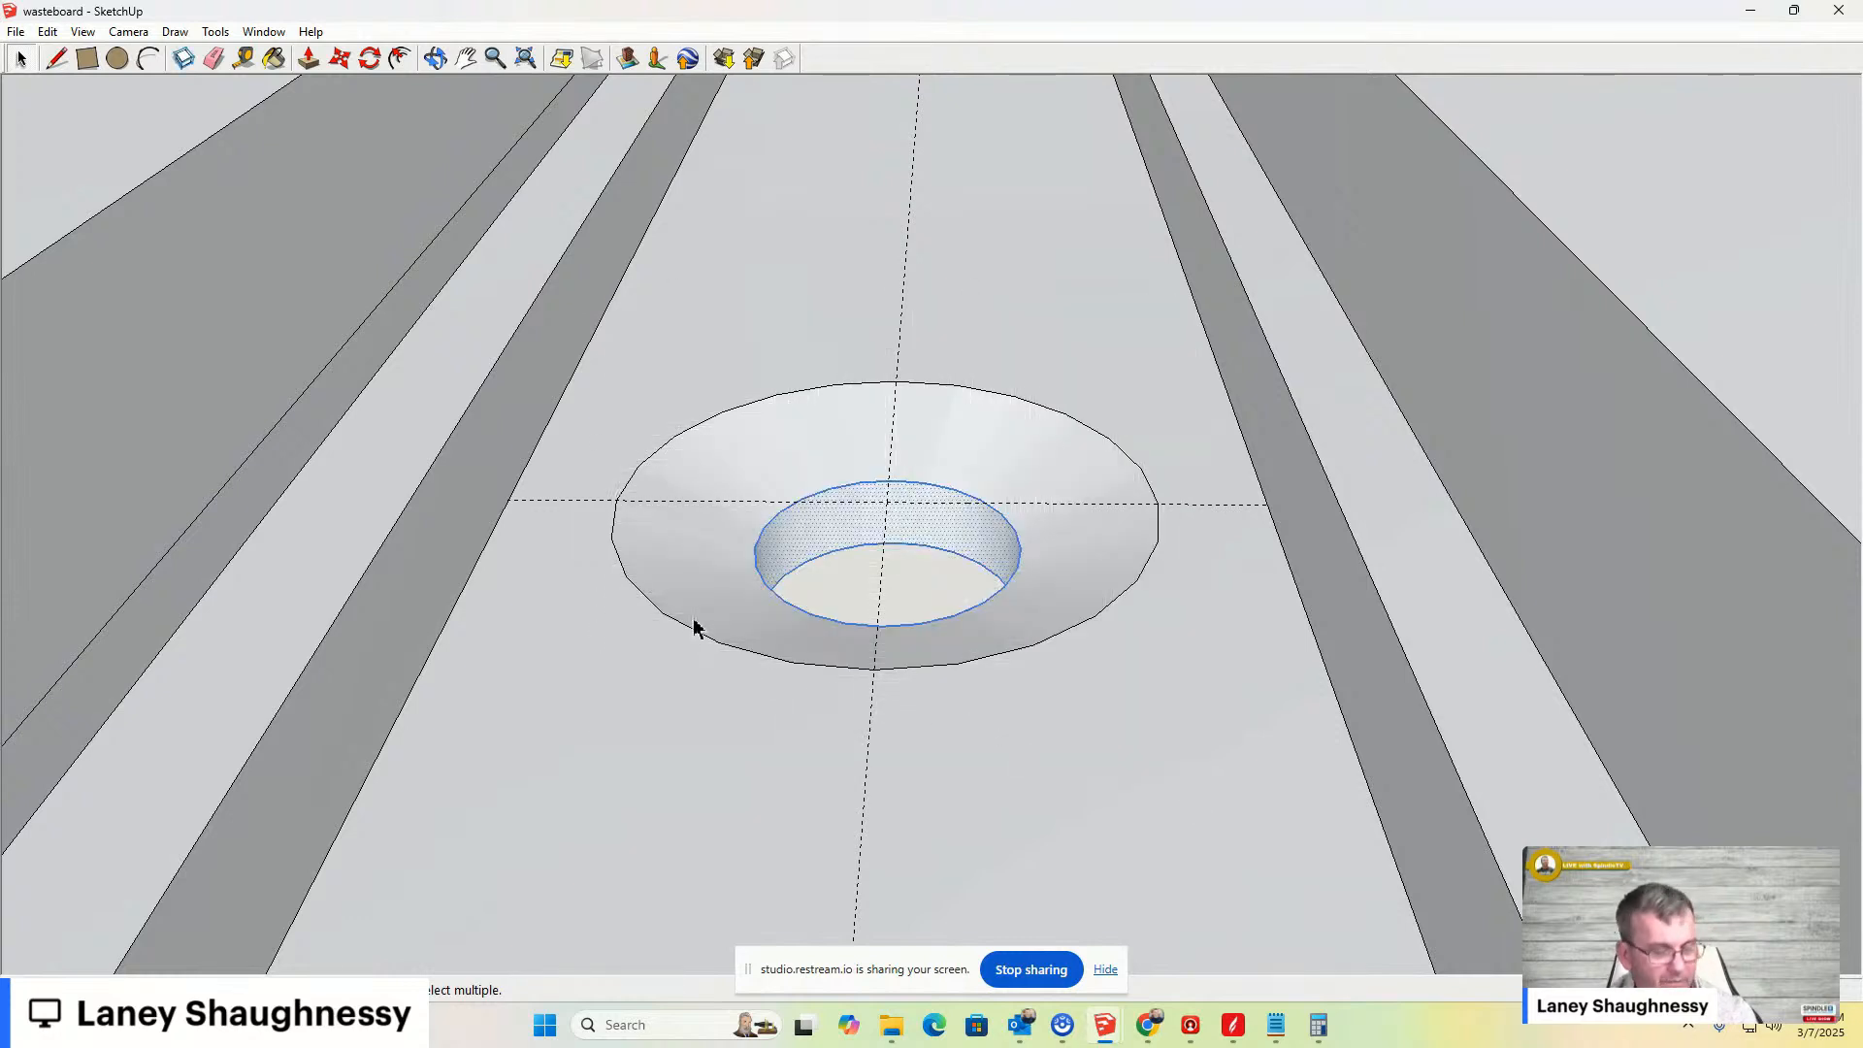
pyautogui.keyDown('shift'); pyautogui.click(659, 610); pyautogui.keyUp('shift')
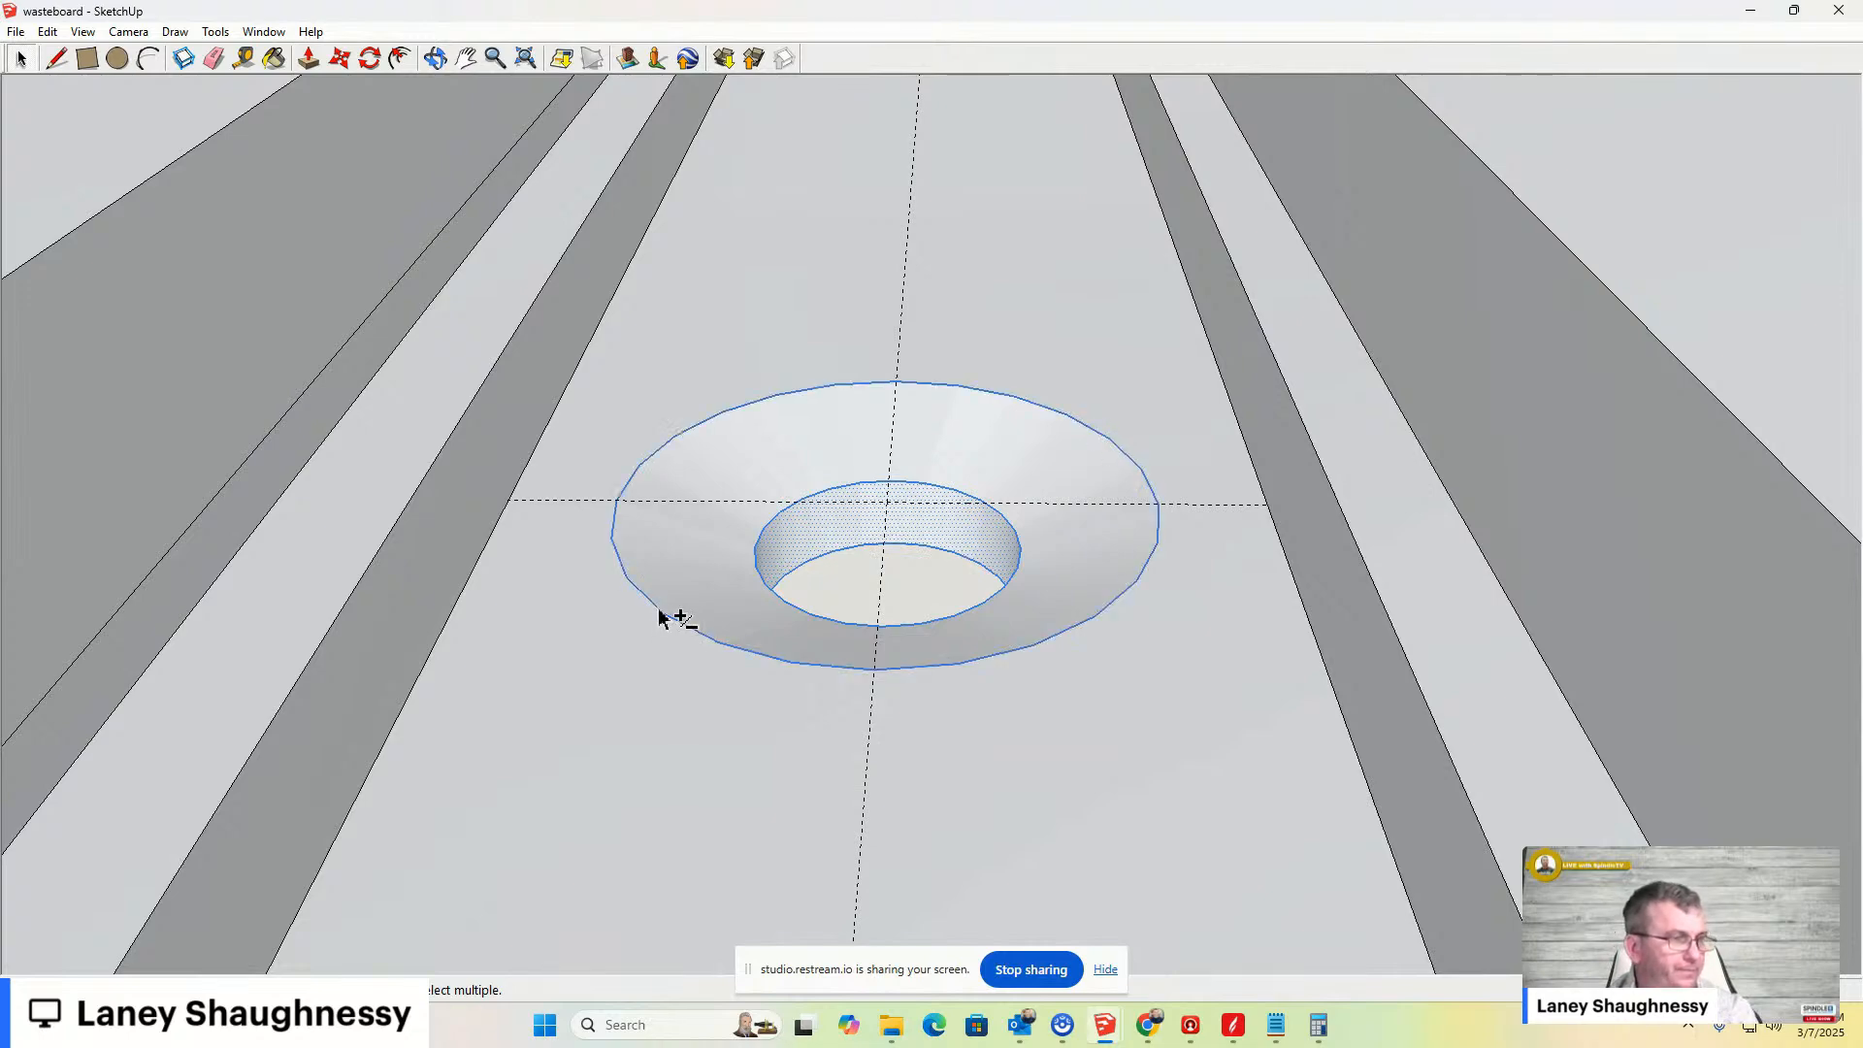
pyautogui.moveTo(666, 615); pyautogui.dragTo(1574, 1046, button='middle')
pyautogui.scroll(-5, 973, 442)
pyautogui.moveTo(912, 371); pyautogui.dragTo(898, 479, button='middle')
pyautogui.scroll(-2, 927, 476)
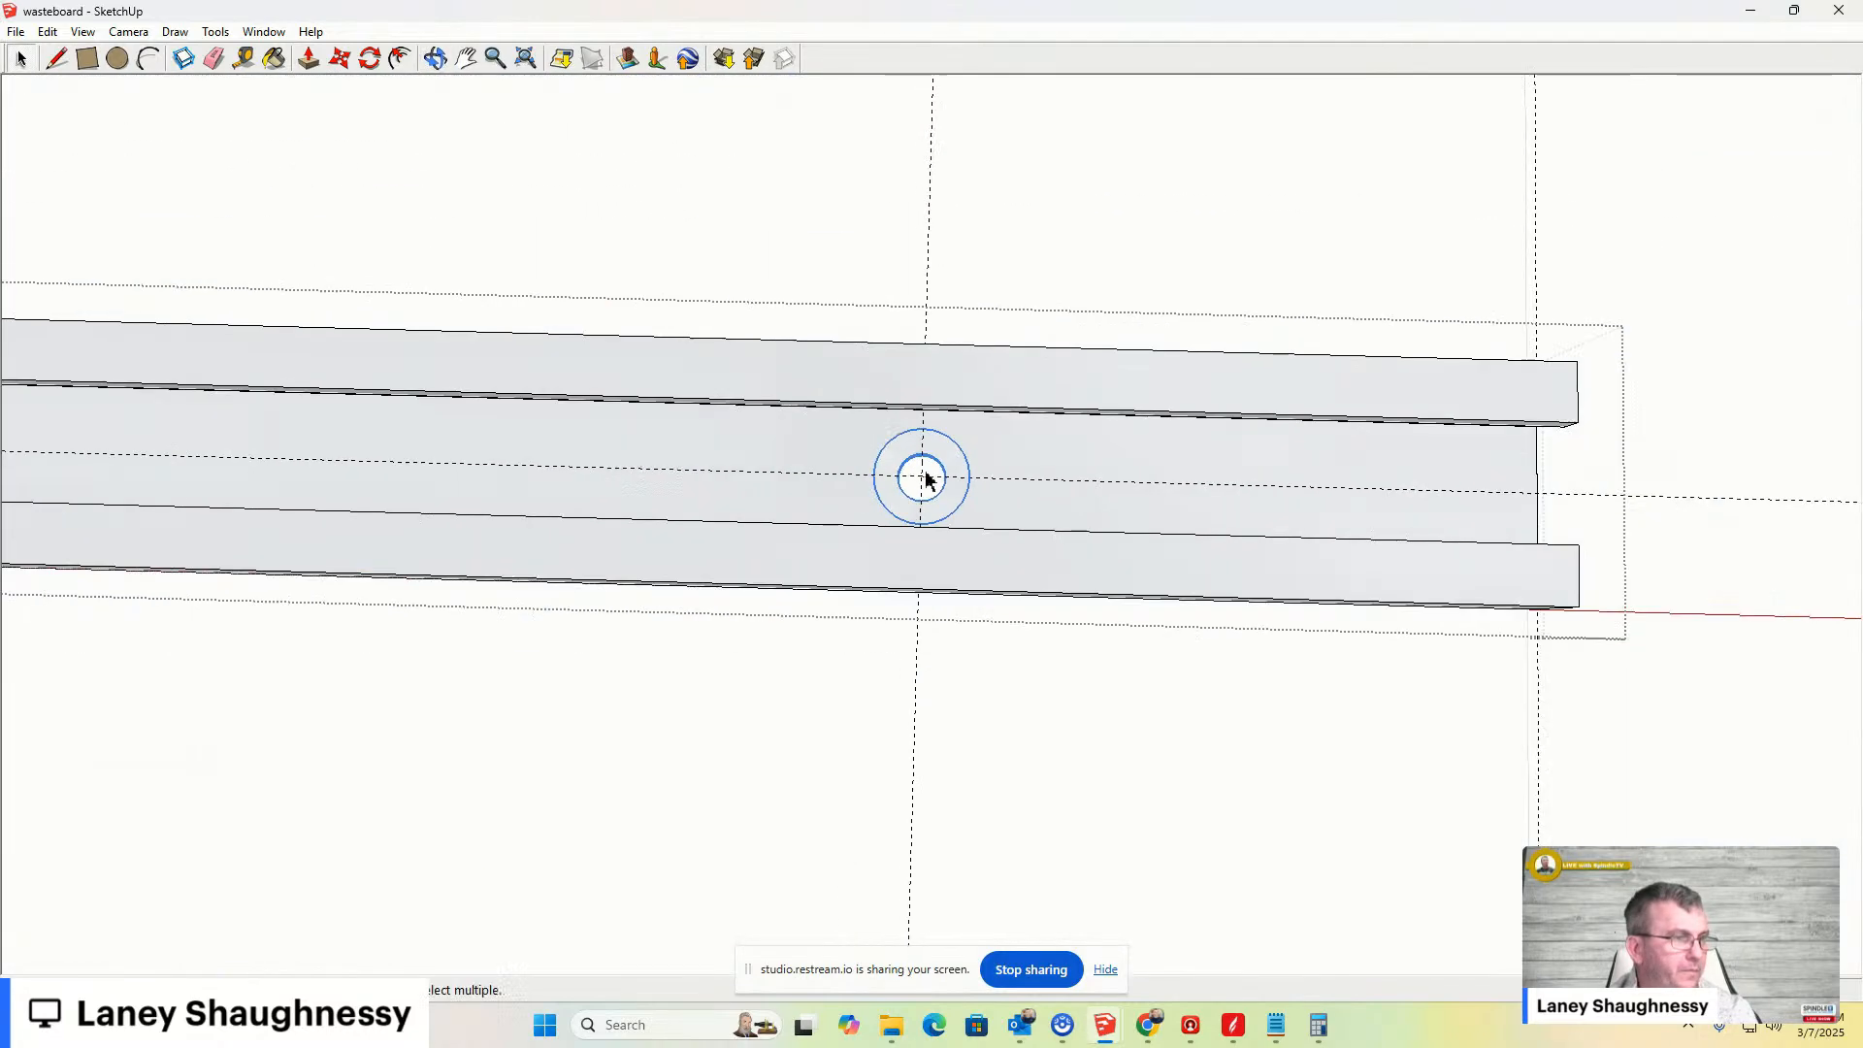
# - Try to move the countersunk bolt hole in top view
pyautogui.scroll(1, 893, 521)
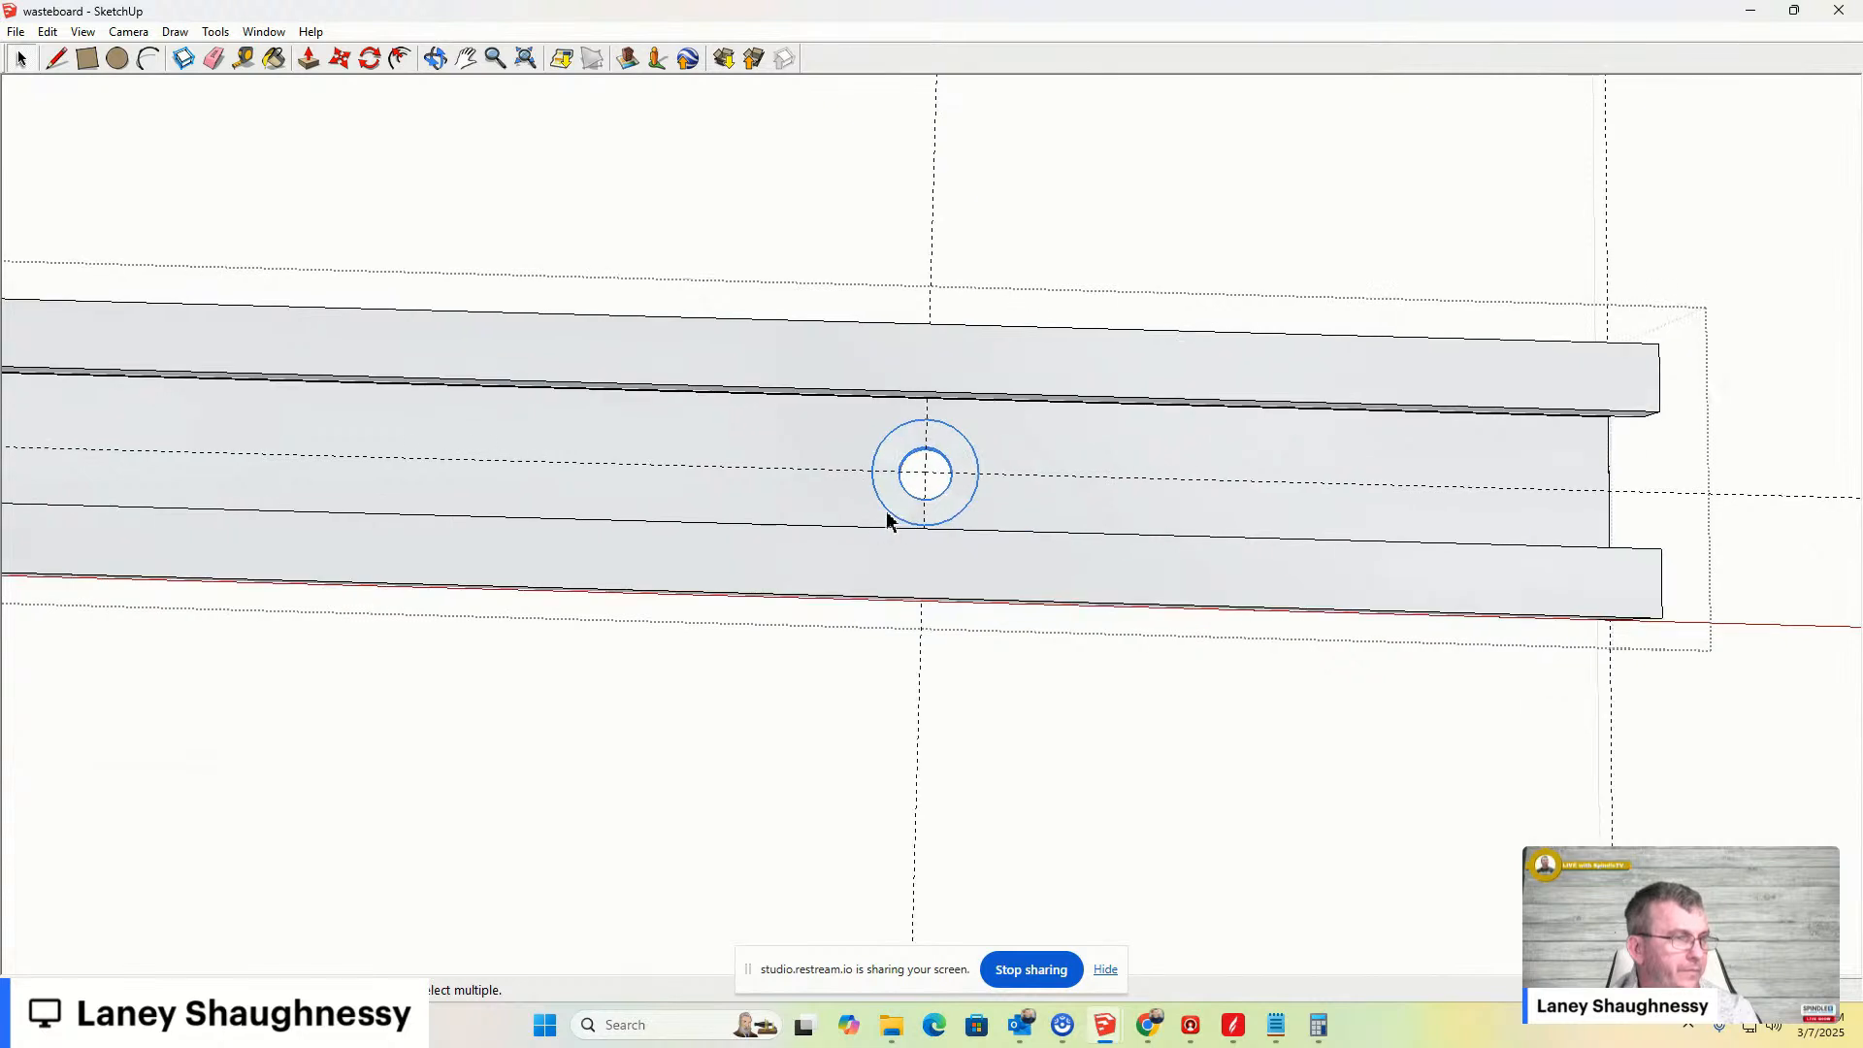
pyautogui.click(129, 32)
pyautogui.moveTo(160, 97)
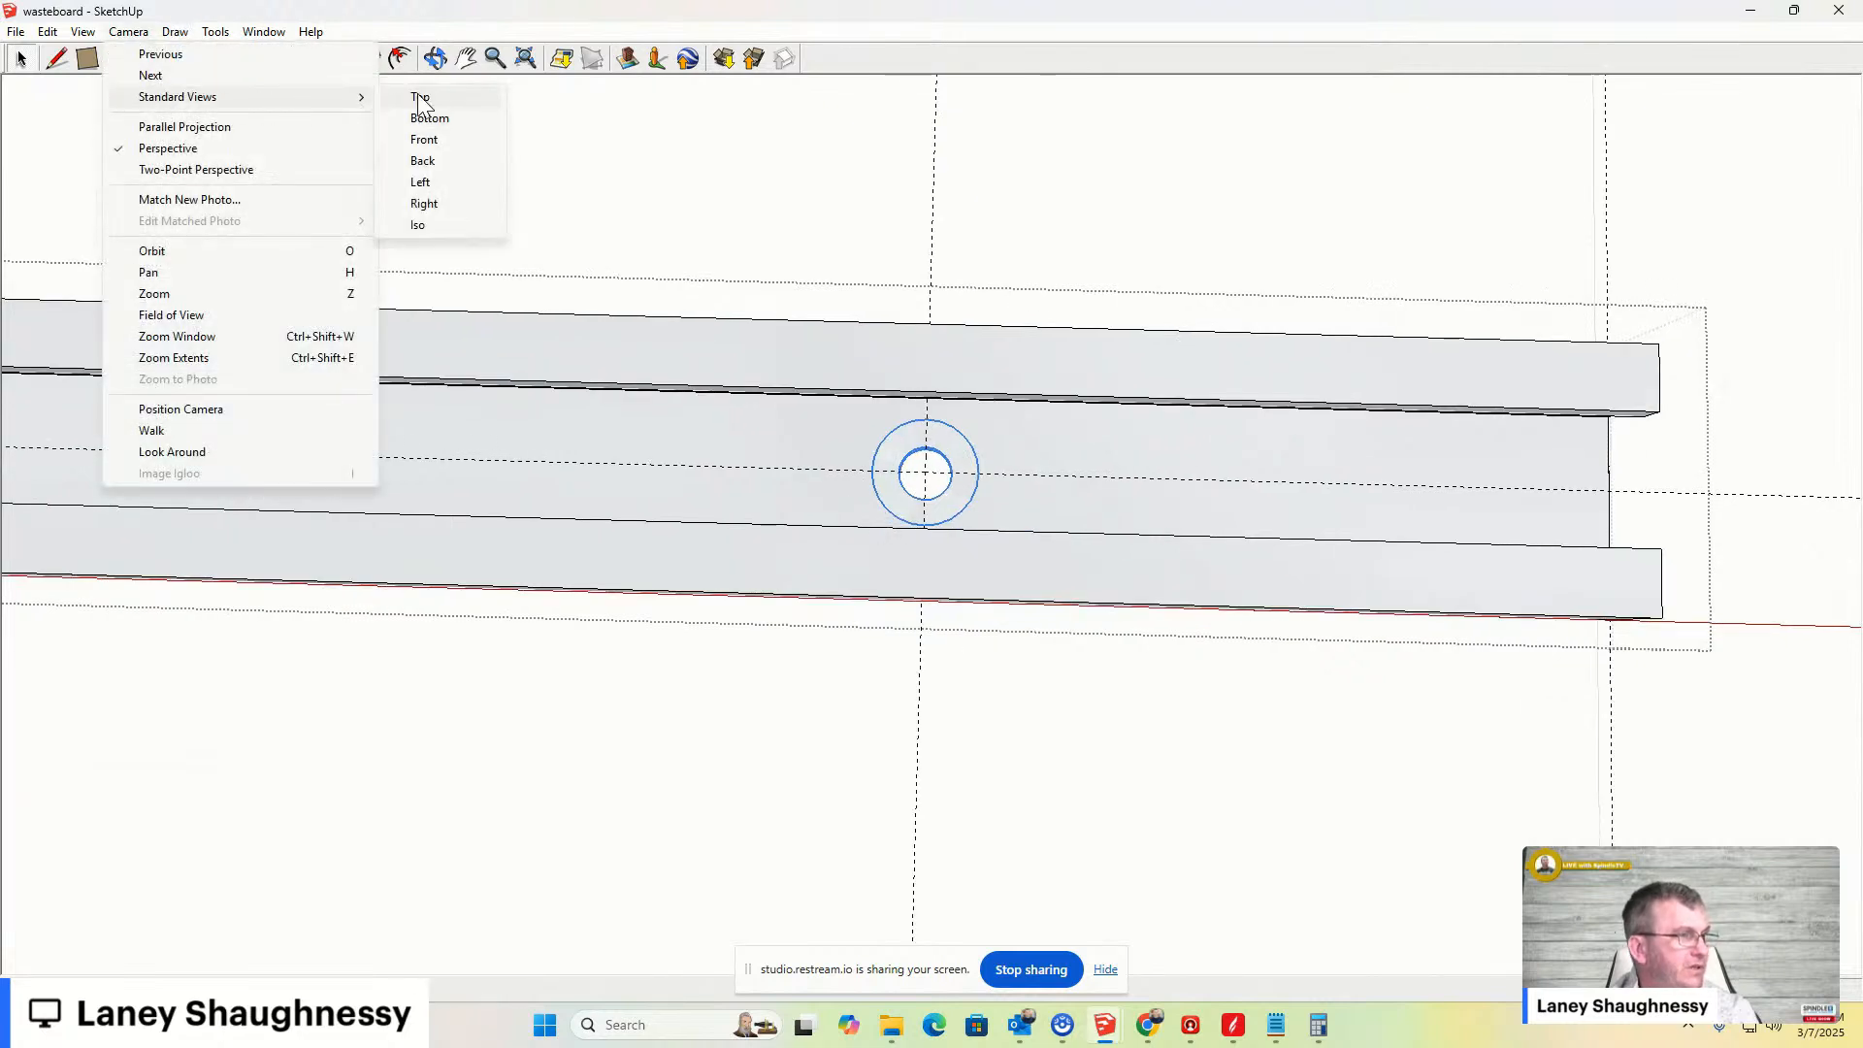
pyautogui.click(419, 98)
pyautogui.click(468, 60)
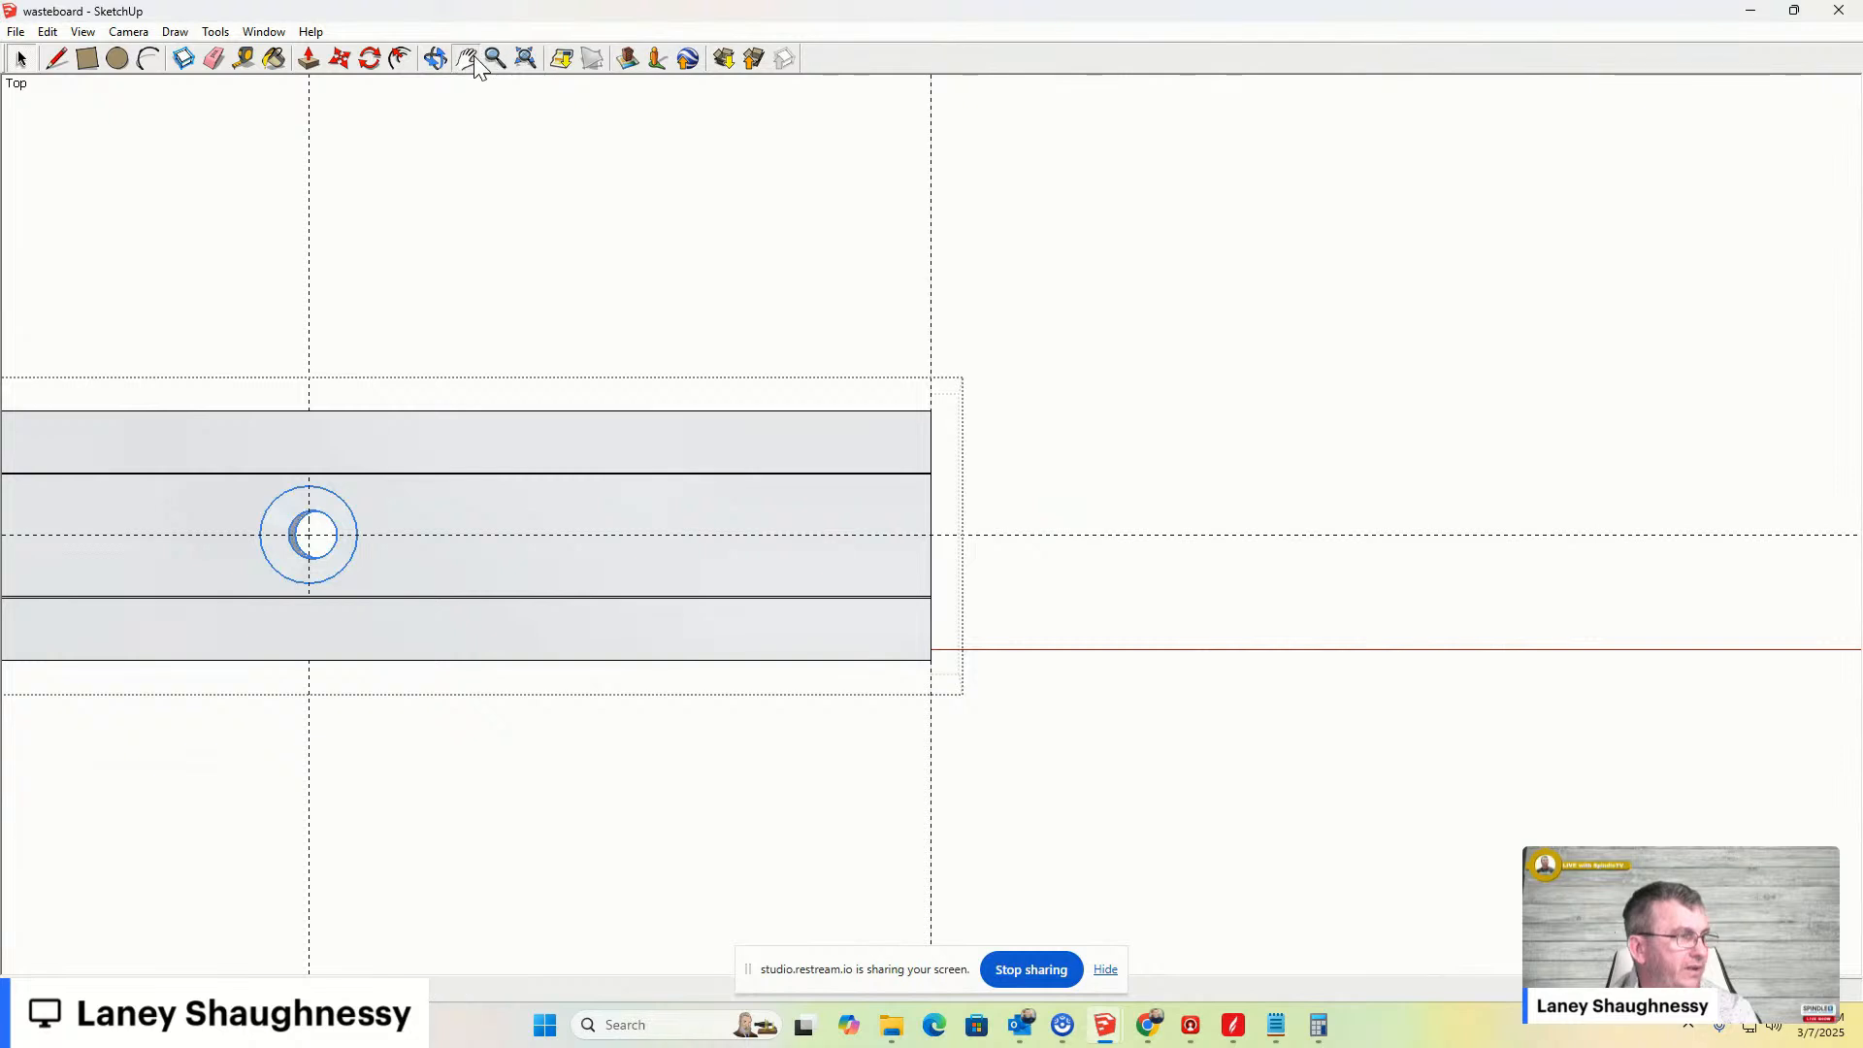
pyautogui.moveTo(426, 438); pyautogui.dragTo(1409, 374)
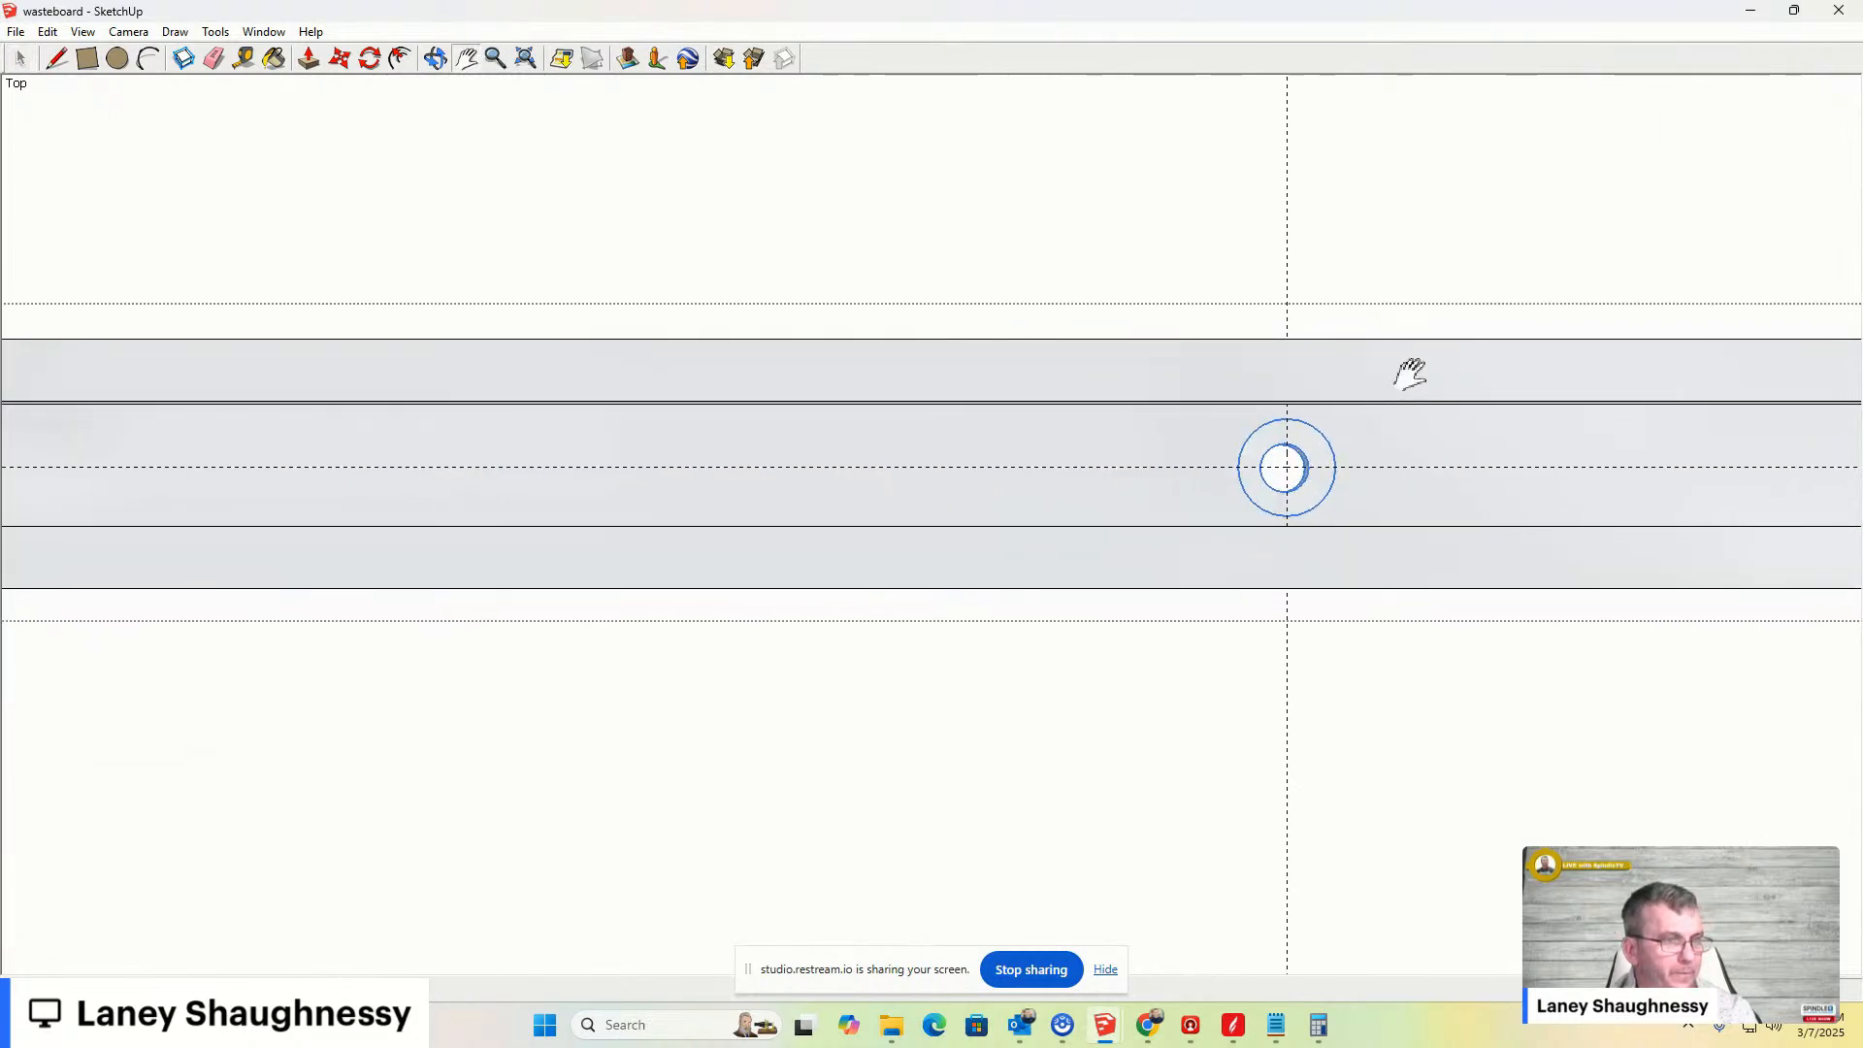
pyautogui.press('m')
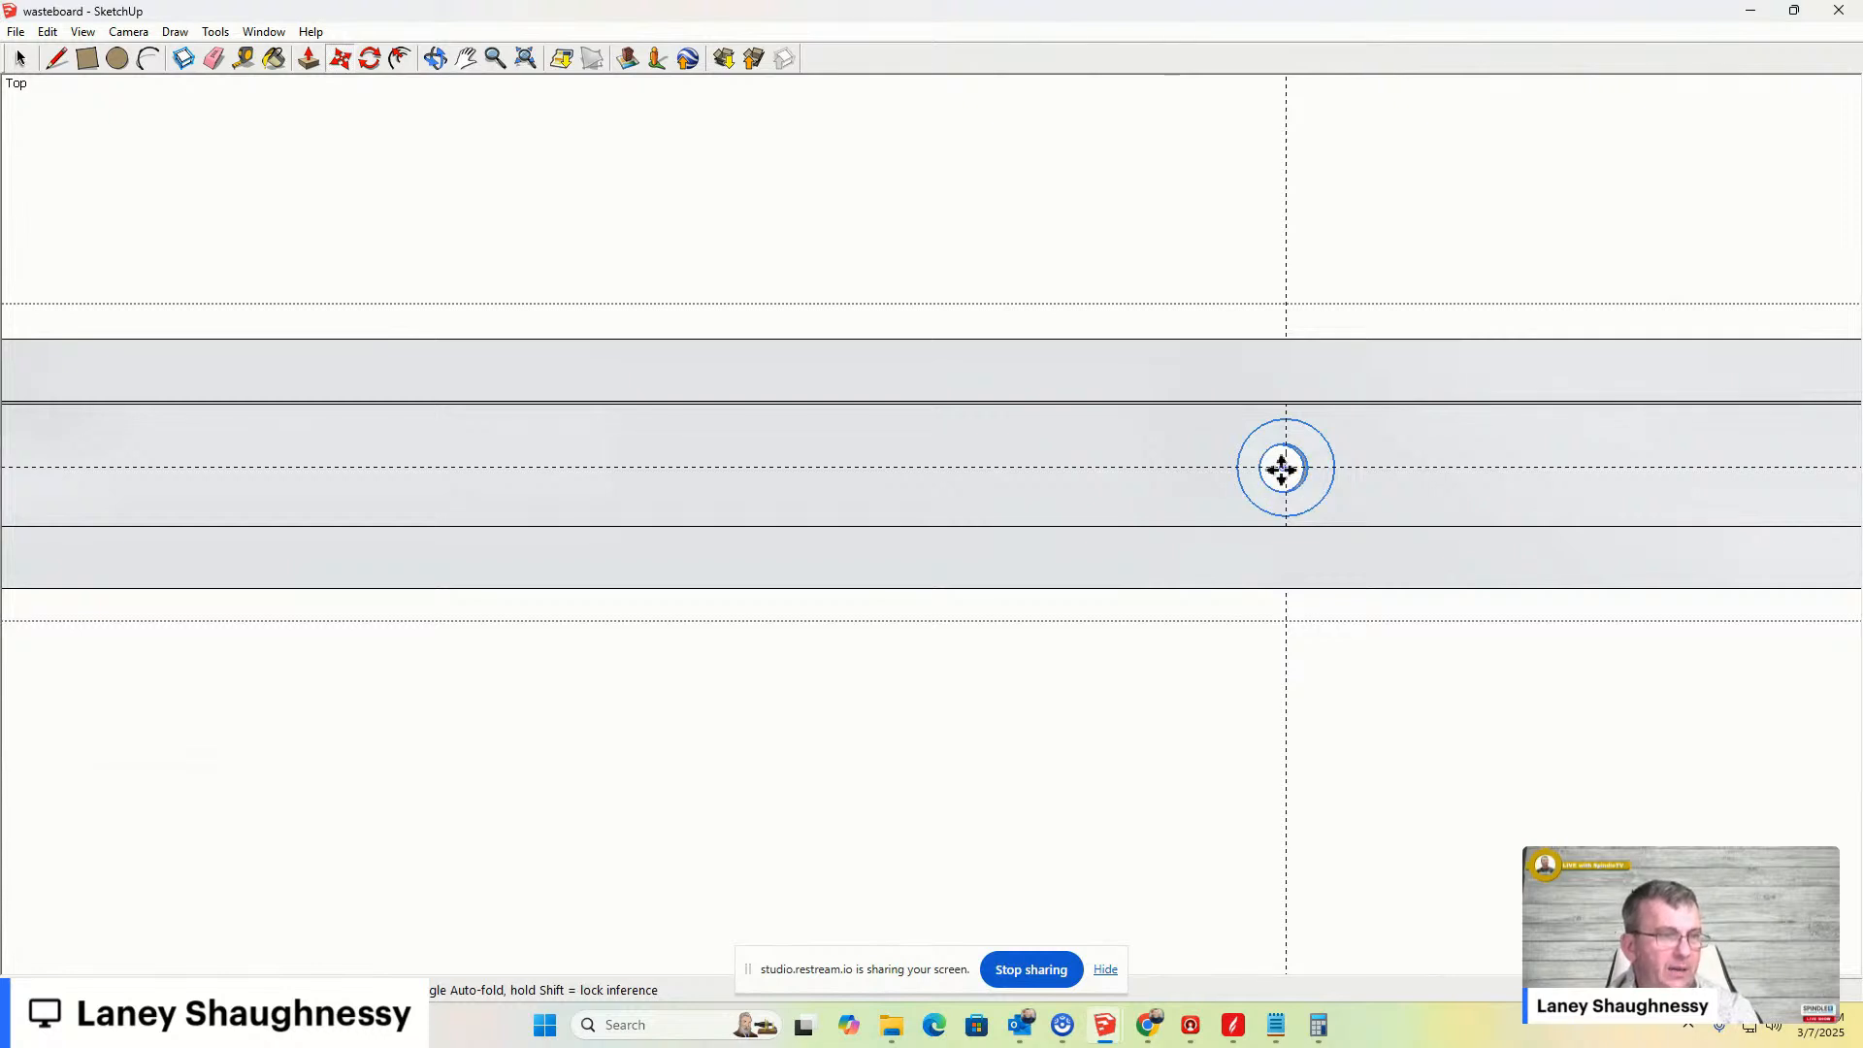
pyautogui.click(1287, 466)
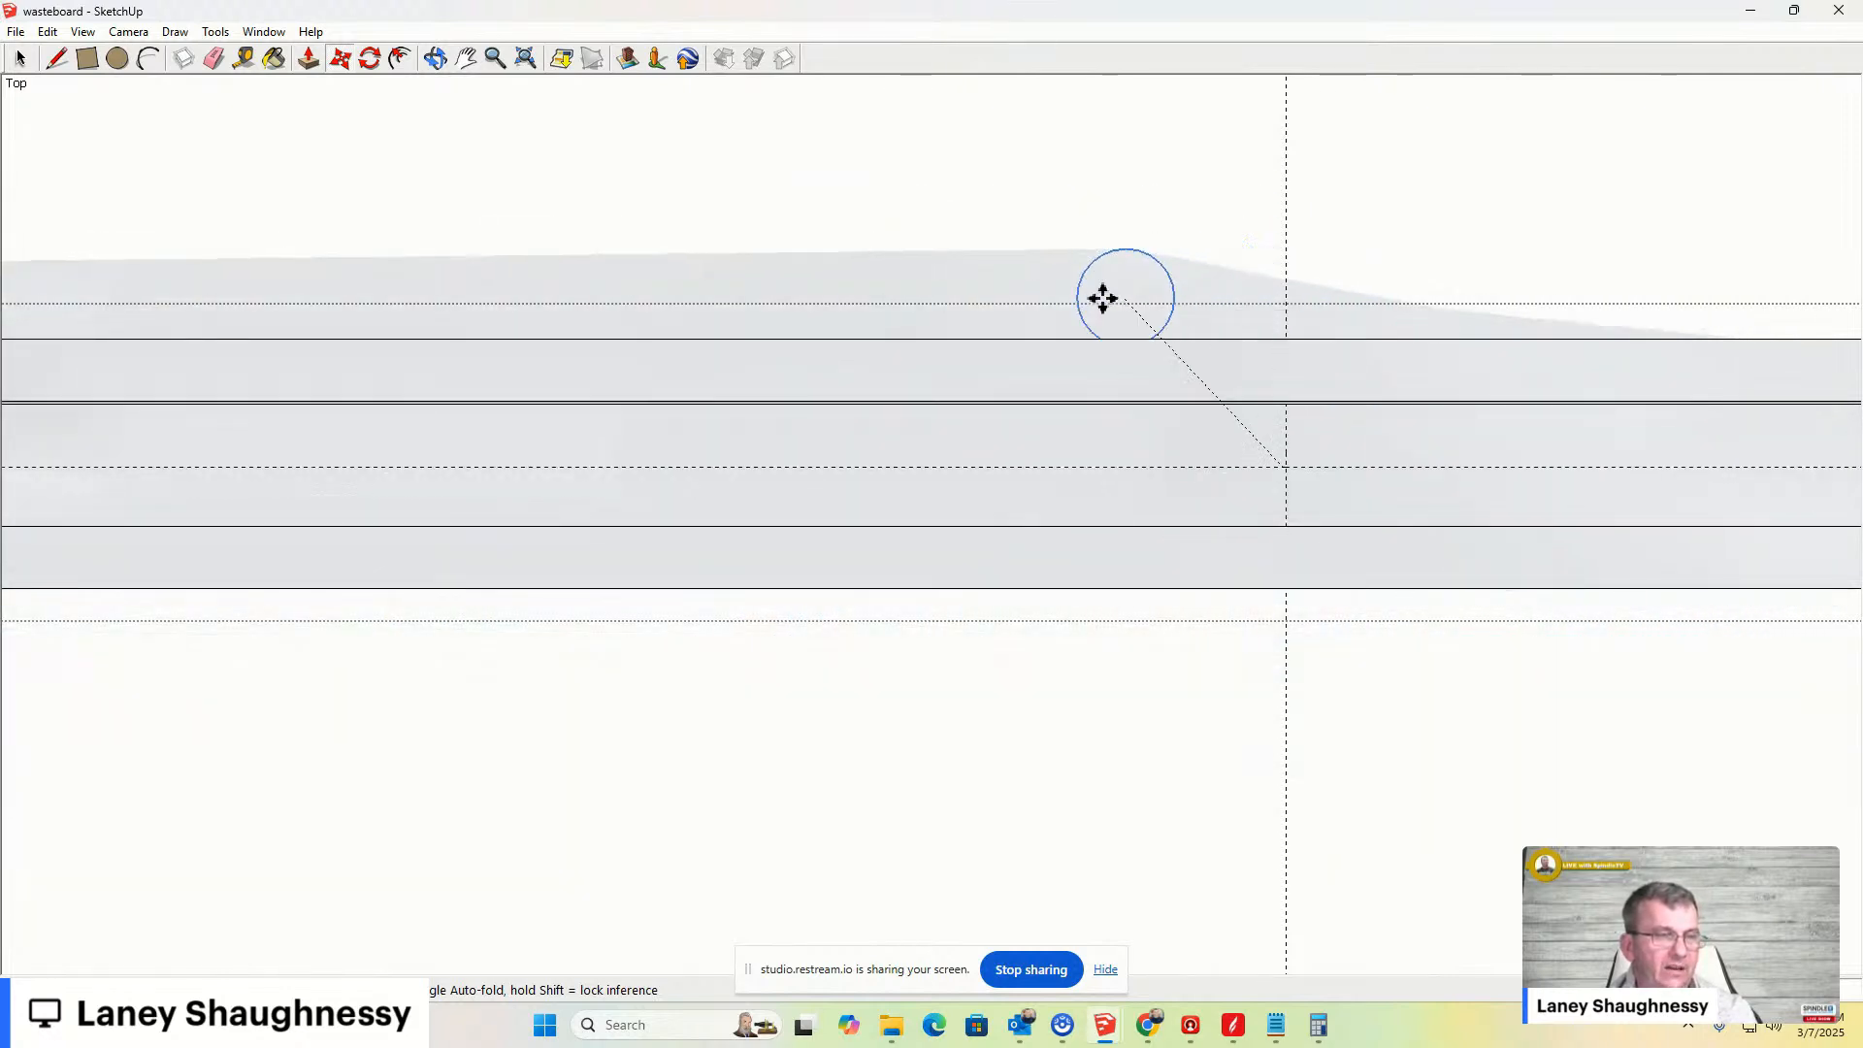
pyautogui.click(1331, 552)
pyautogui.hotkey('ctrl', 'z')
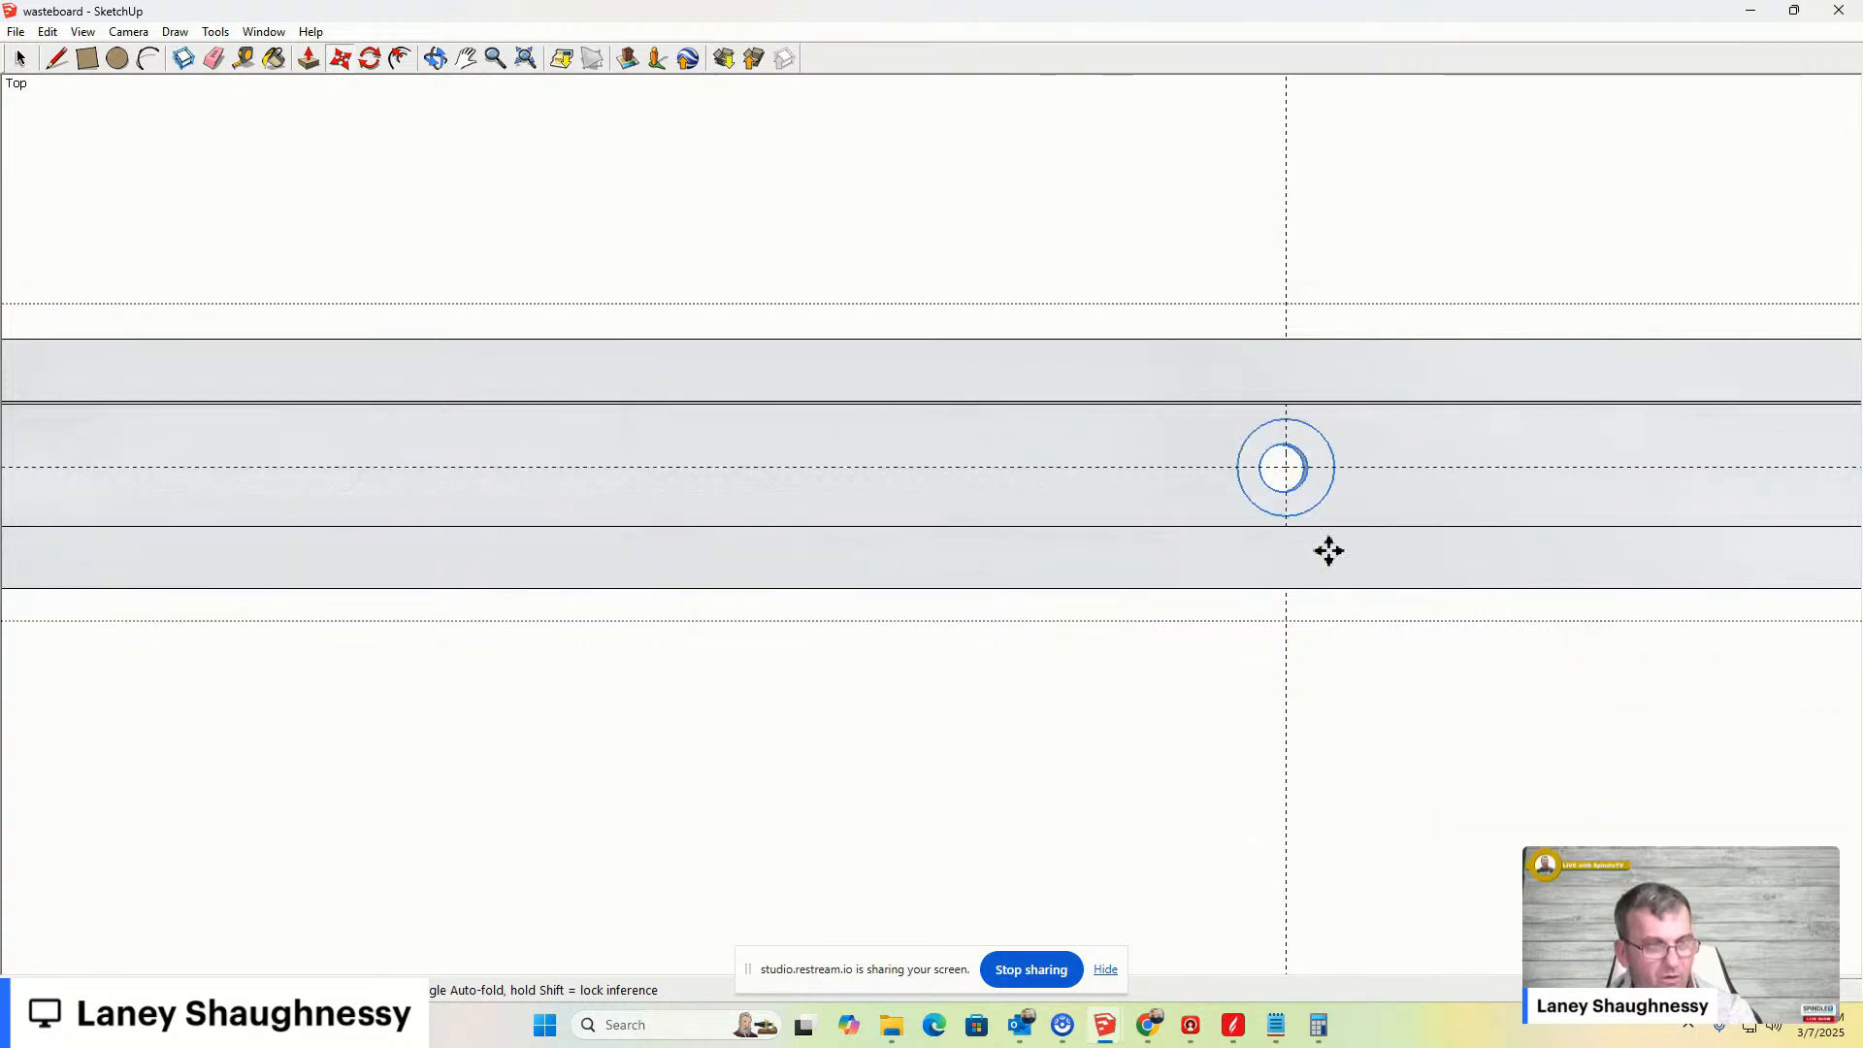
# - Try again to move the countersunk hole a short distance along the bar's centre line
pyautogui.scroll(3, 1325, 533)
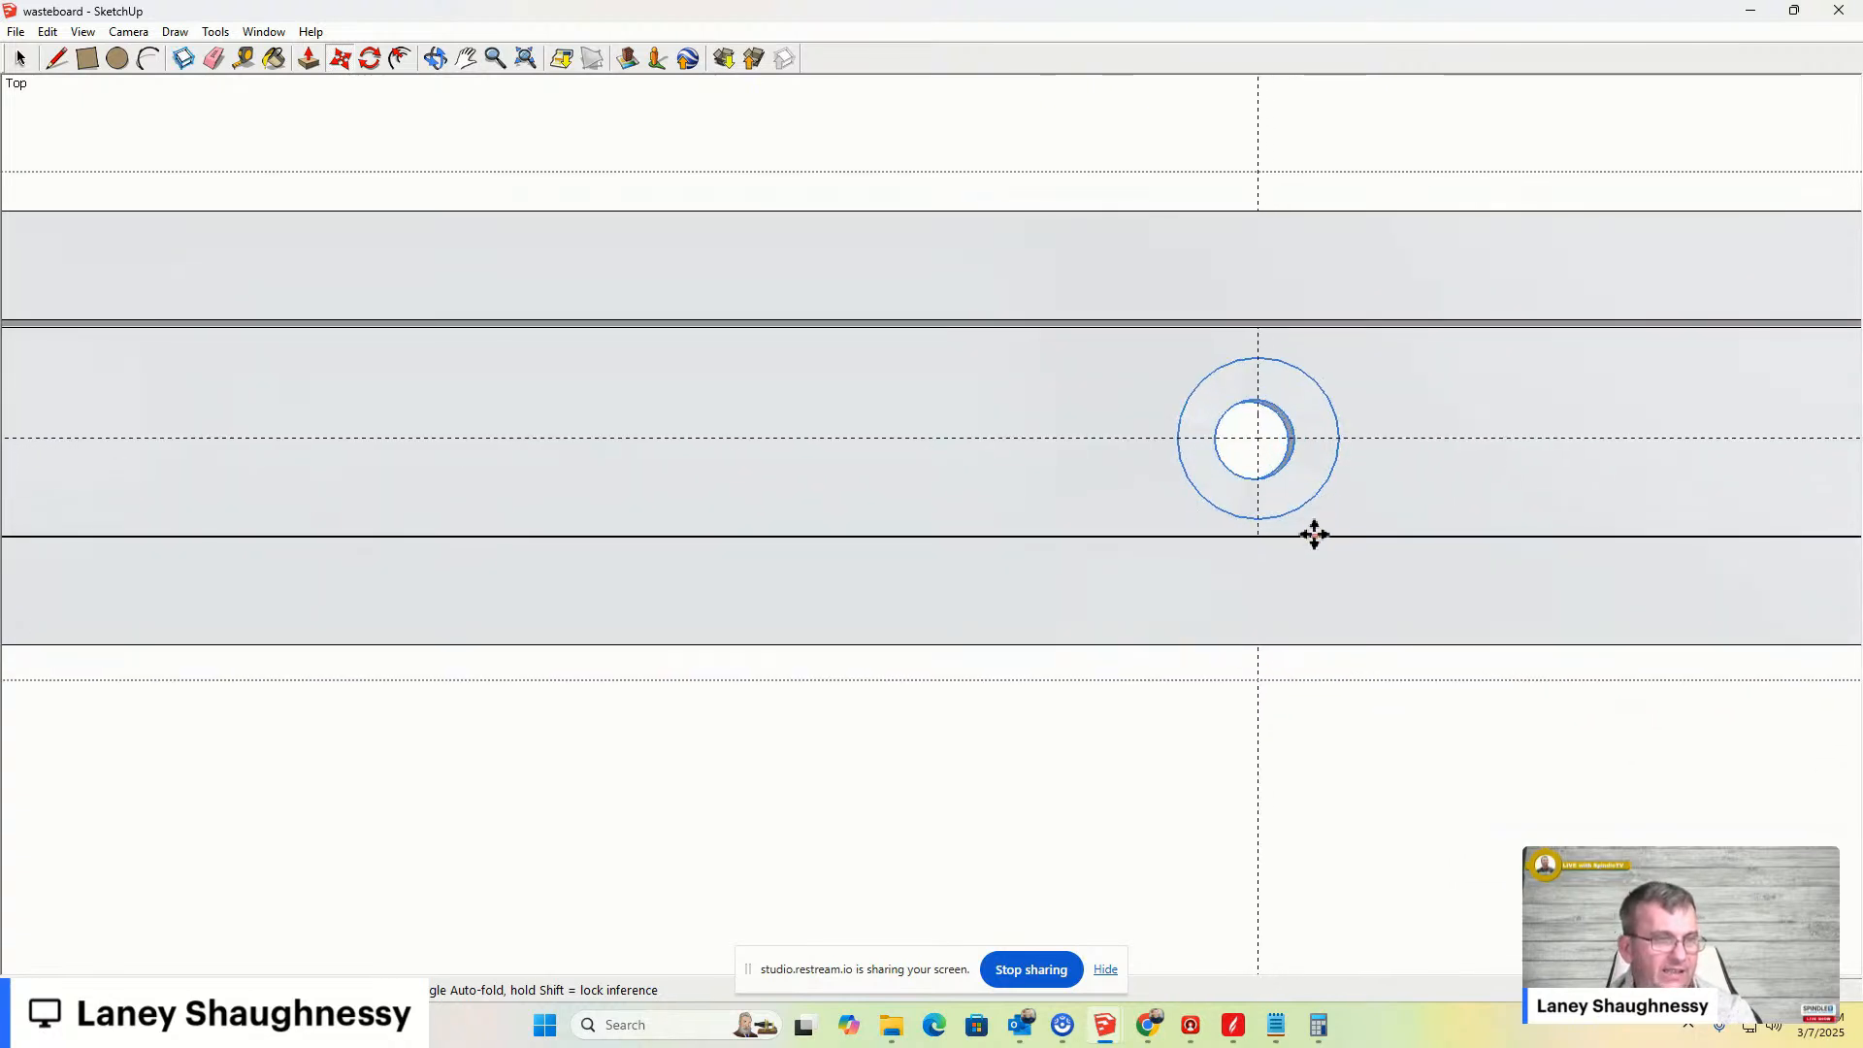
pyautogui.moveTo(1314, 539); pyautogui.dragTo(1293, 534, button='middle')
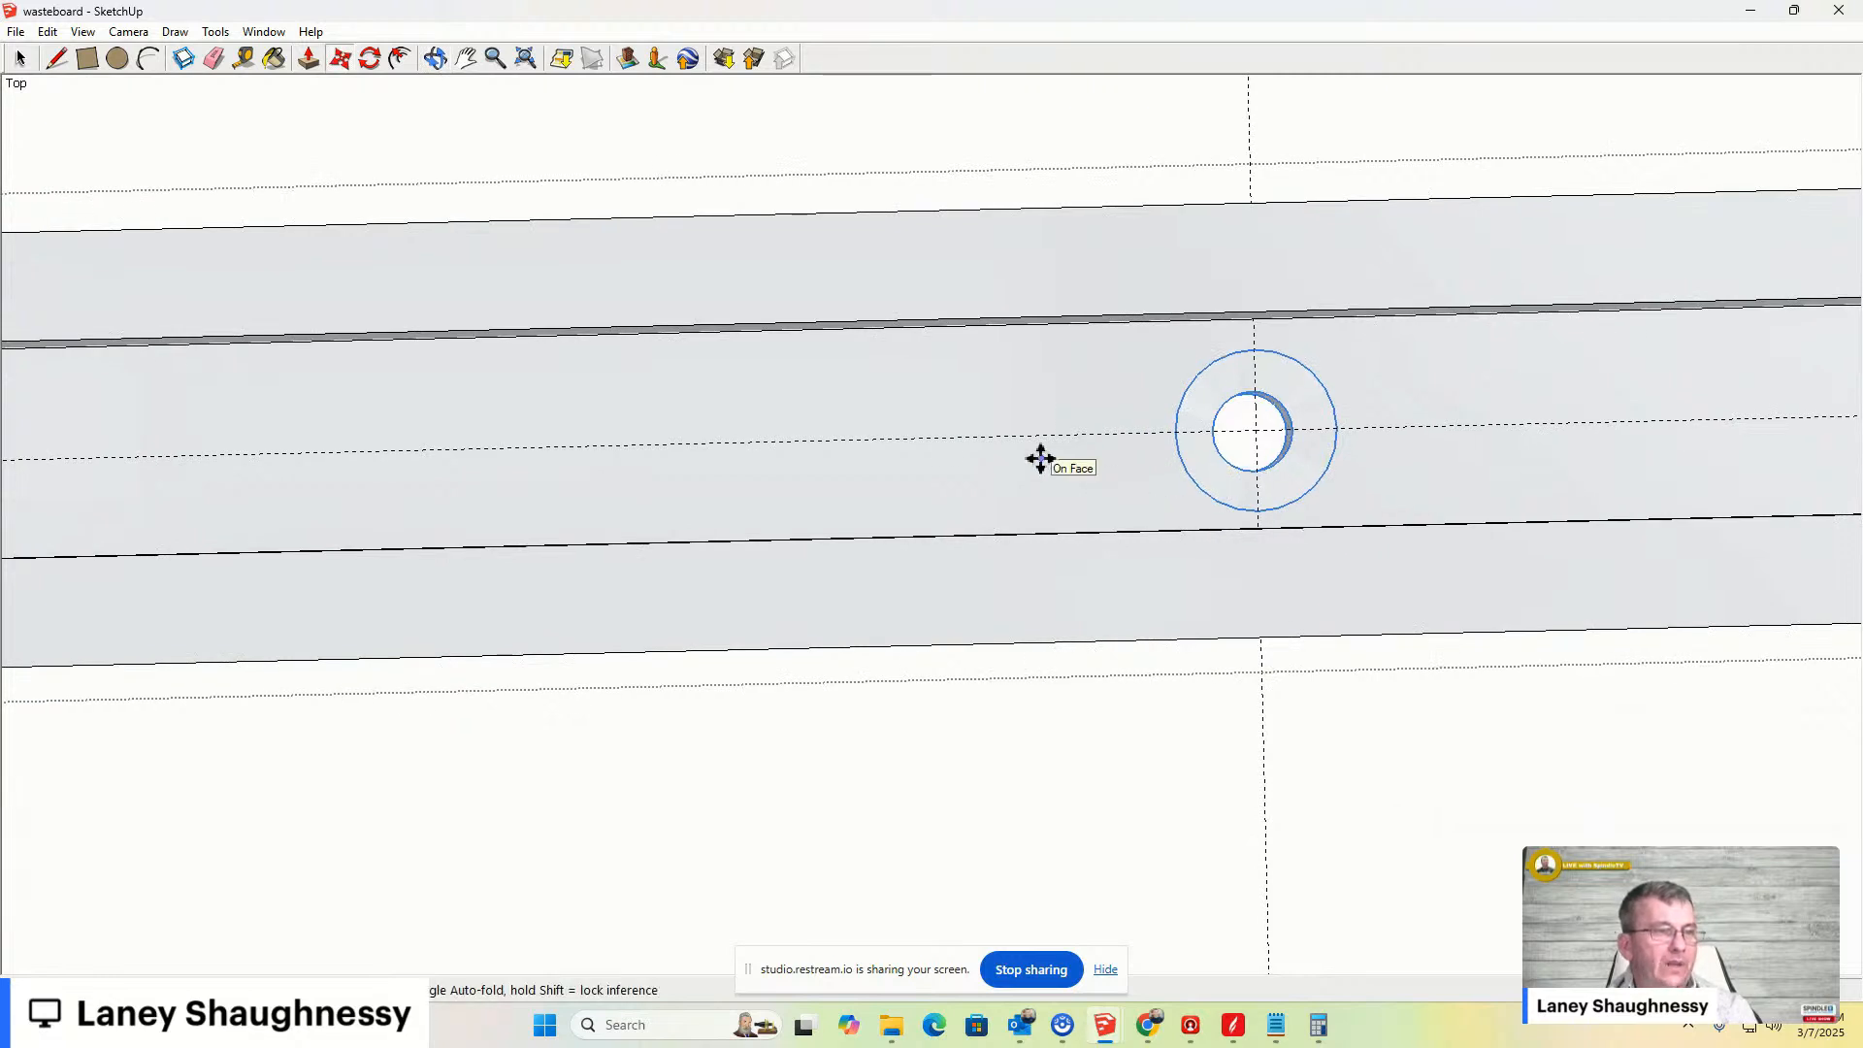
pyautogui.click(20, 58)
pyautogui.click(1121, 361)
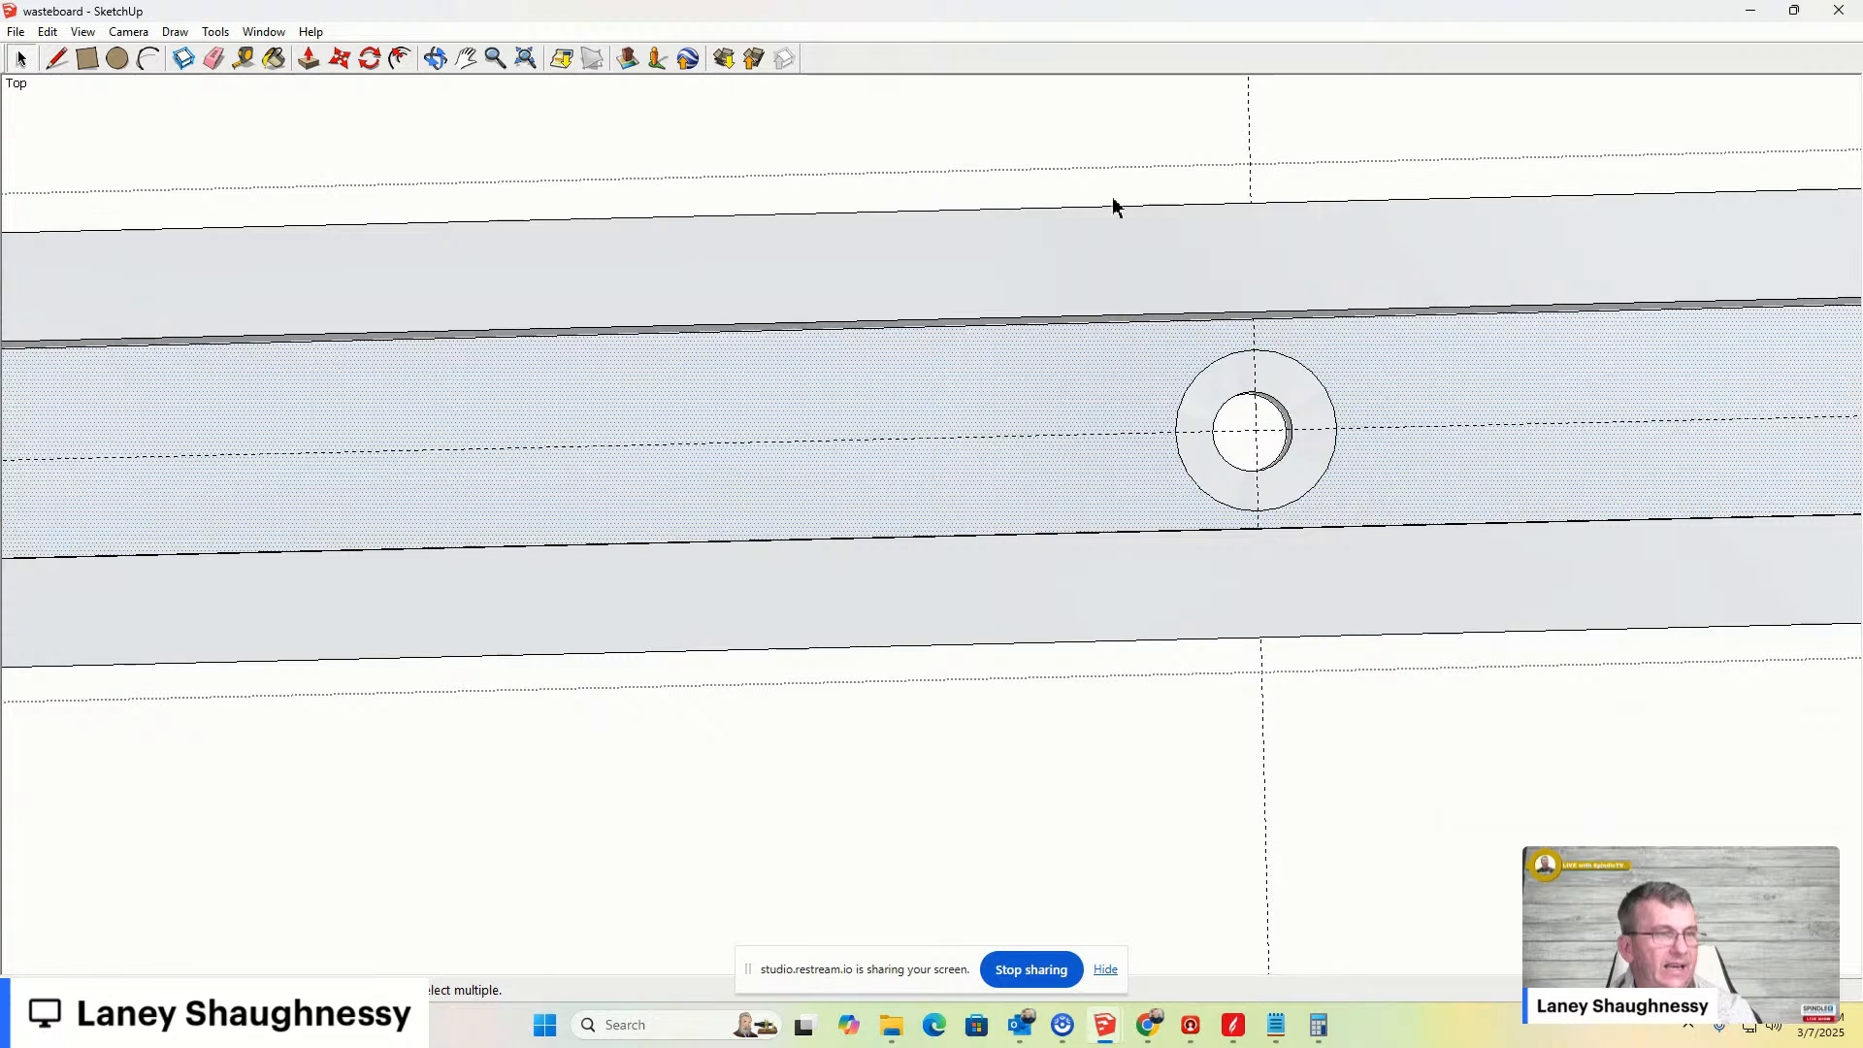
pyautogui.click(1111, 170)
pyautogui.hotkey('ctrl', 'a')
pyautogui.hotkey('ctrl', 't')
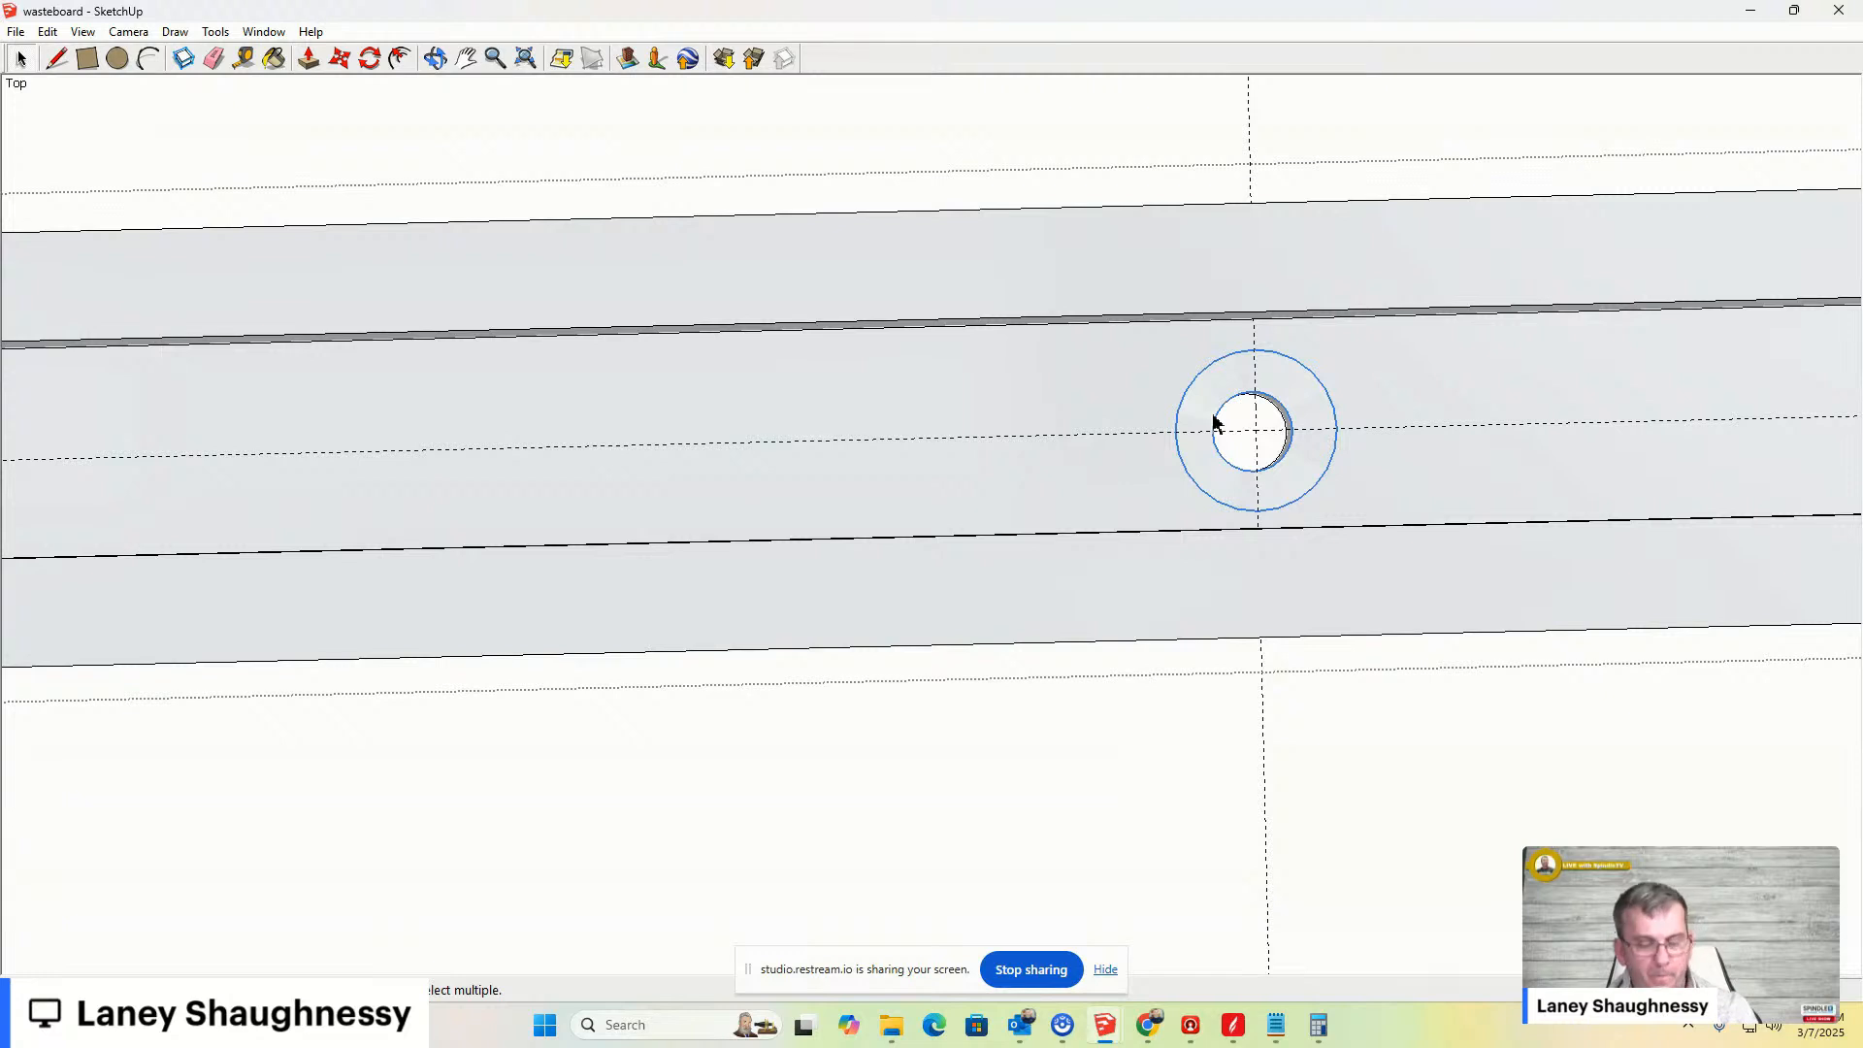
pyautogui.press('m')
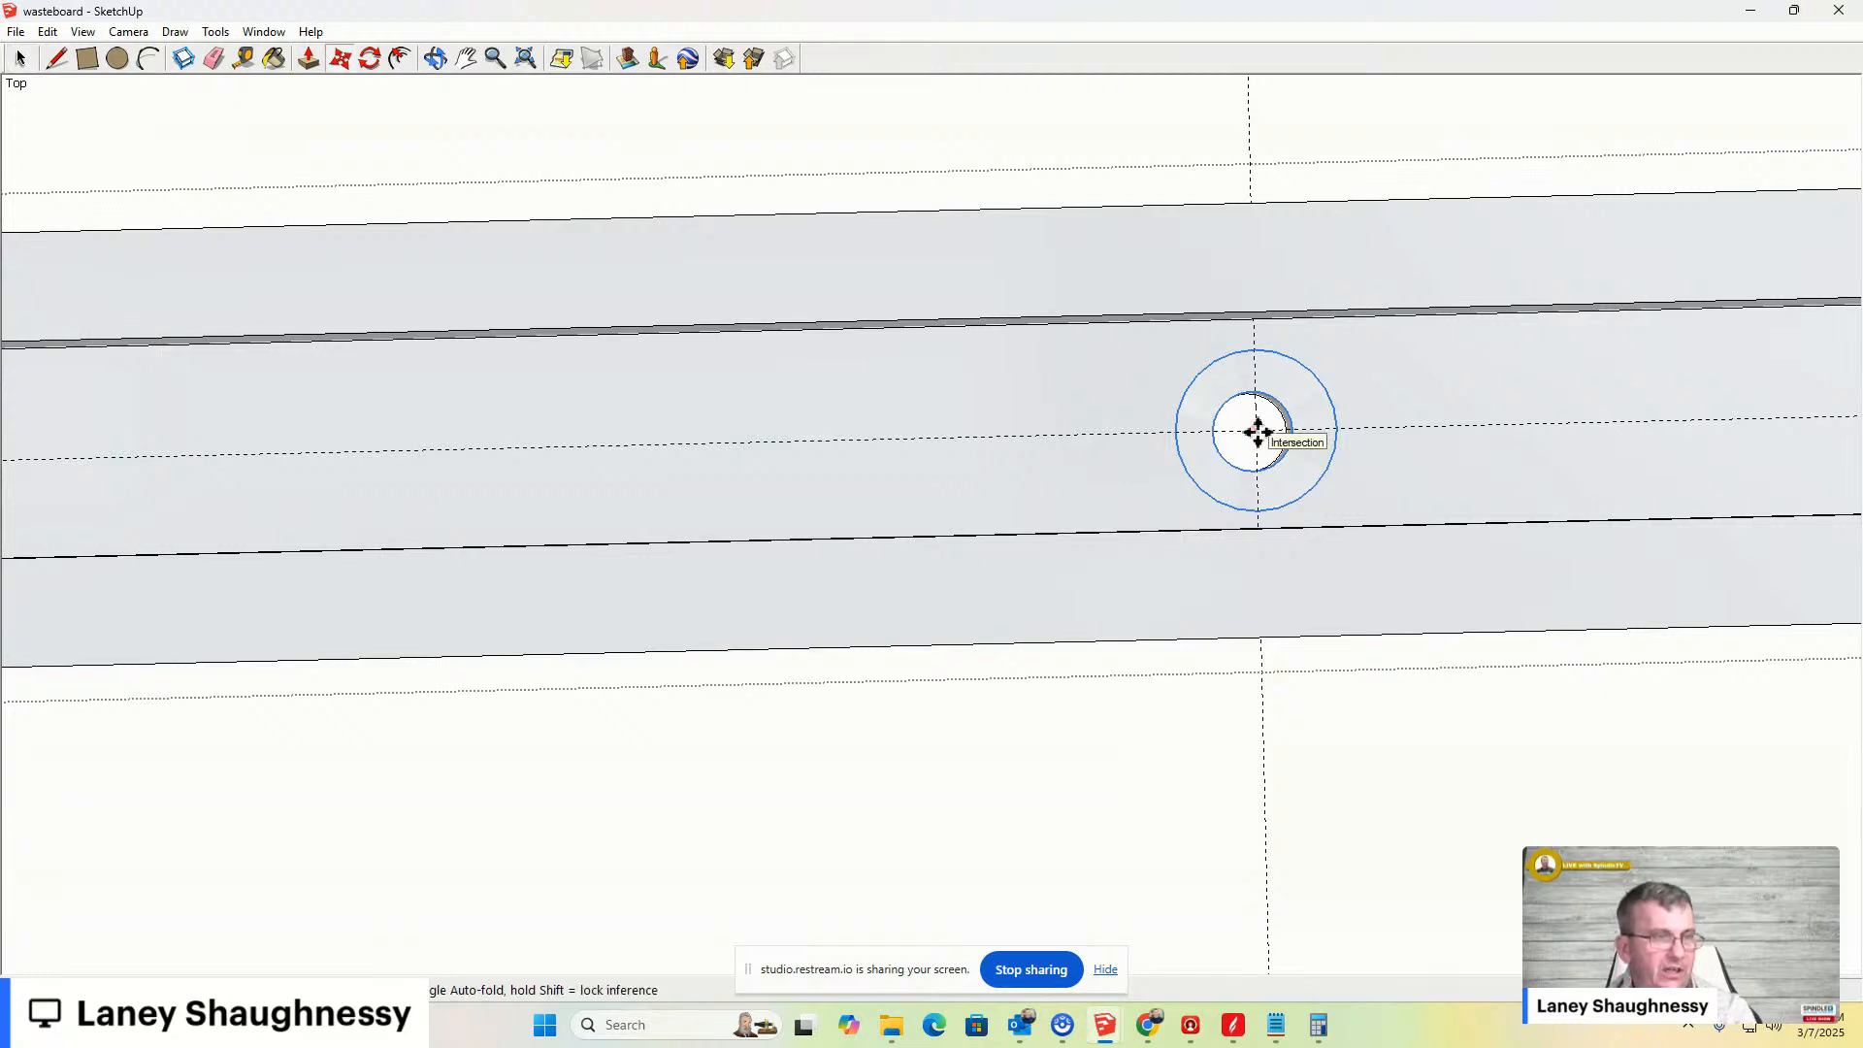
pyautogui.click(1242, 427)
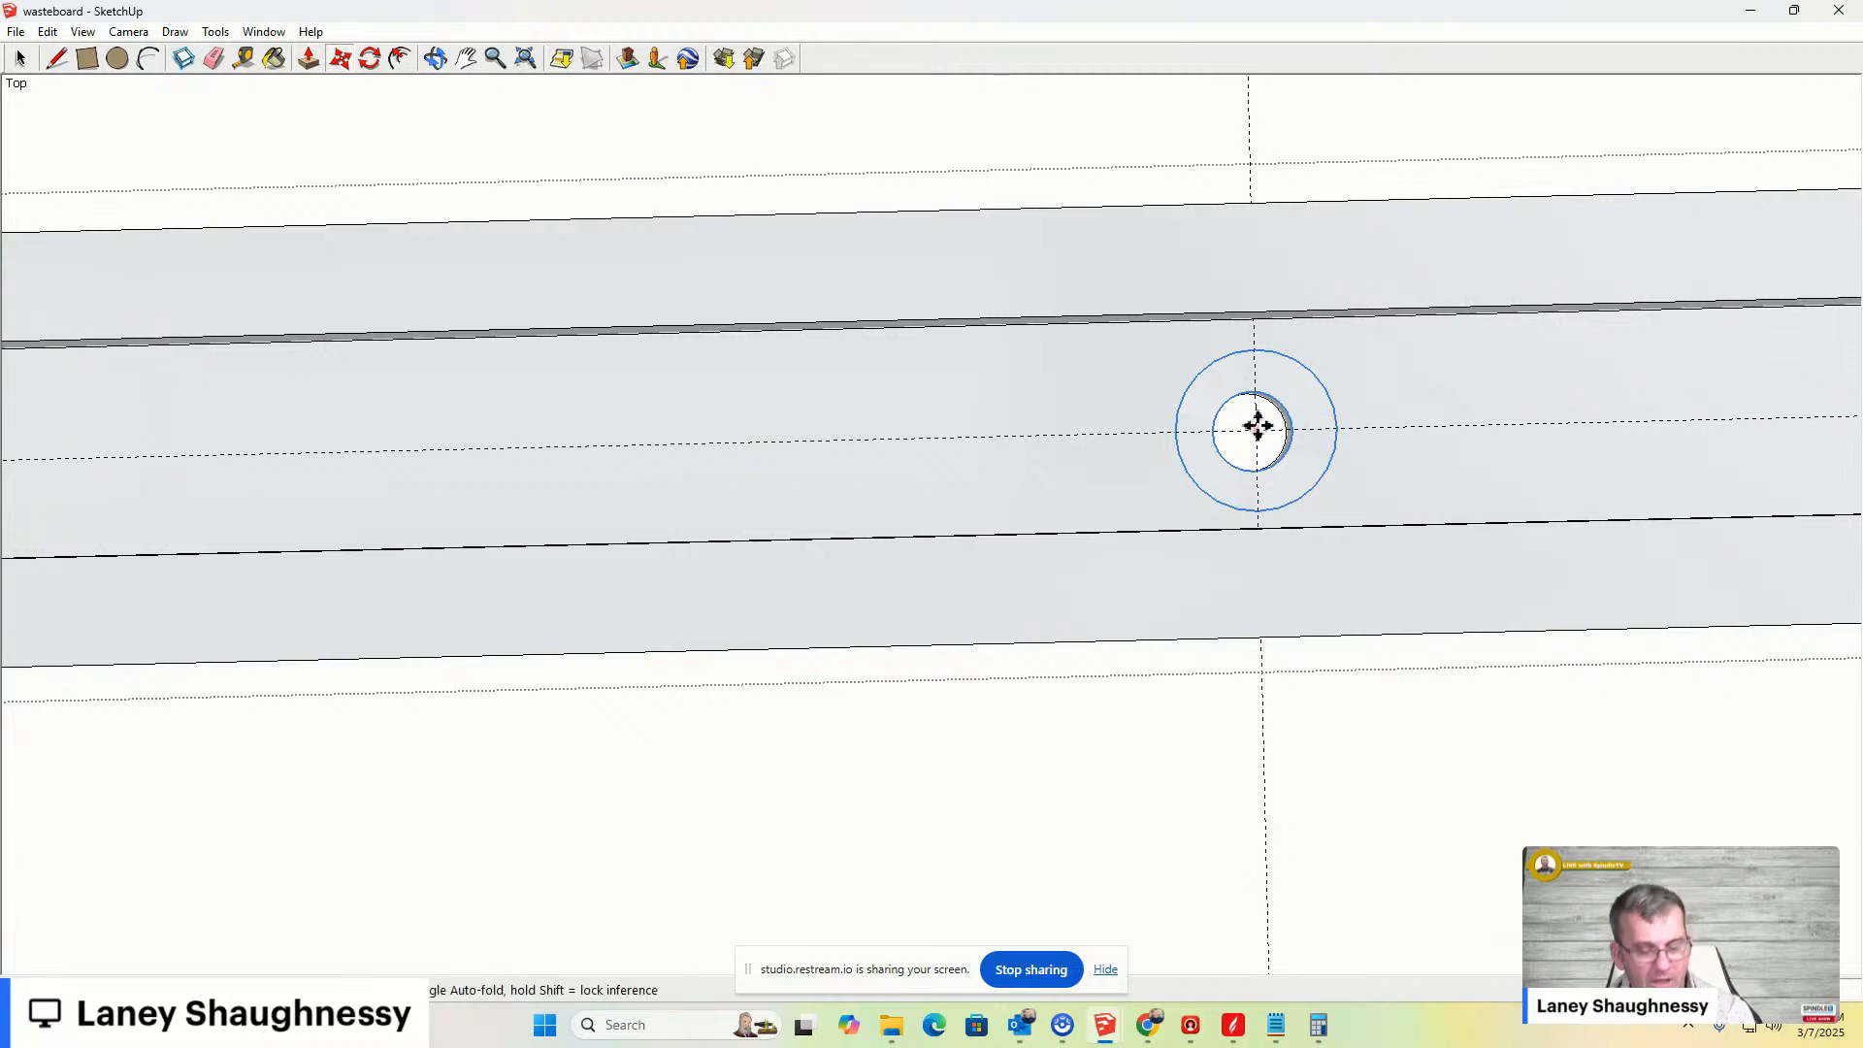
pyautogui.click(1258, 427)
# - Undo back to the two flat concentric circles on the bar, before the hole was cut
pyautogui.hotkey('ctrl', 'z')
pyautogui.hotkey('ctrl', 'z')
pyautogui.hotkey('ctrl', 'z')
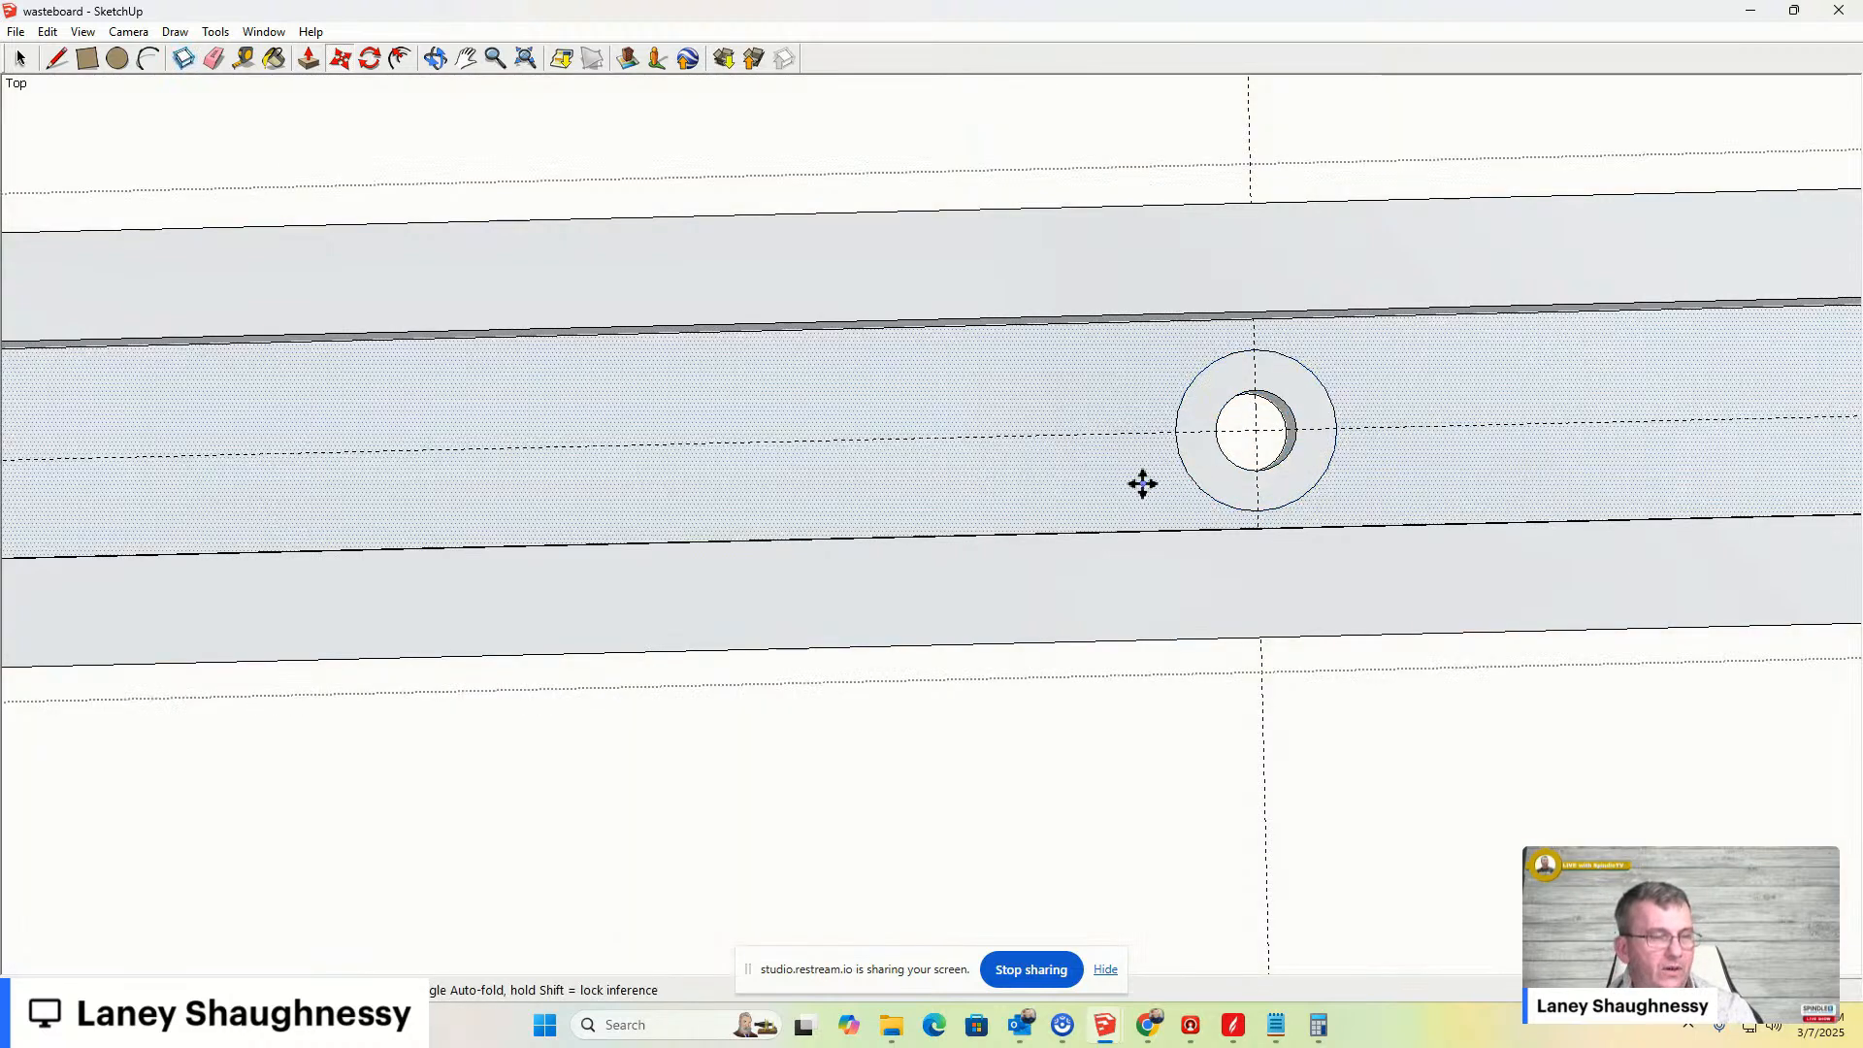
pyautogui.hotkey('ctrl', 'z')
pyautogui.hotkey('ctrl', 'z')
pyautogui.hotkey('ctrl', 'z')
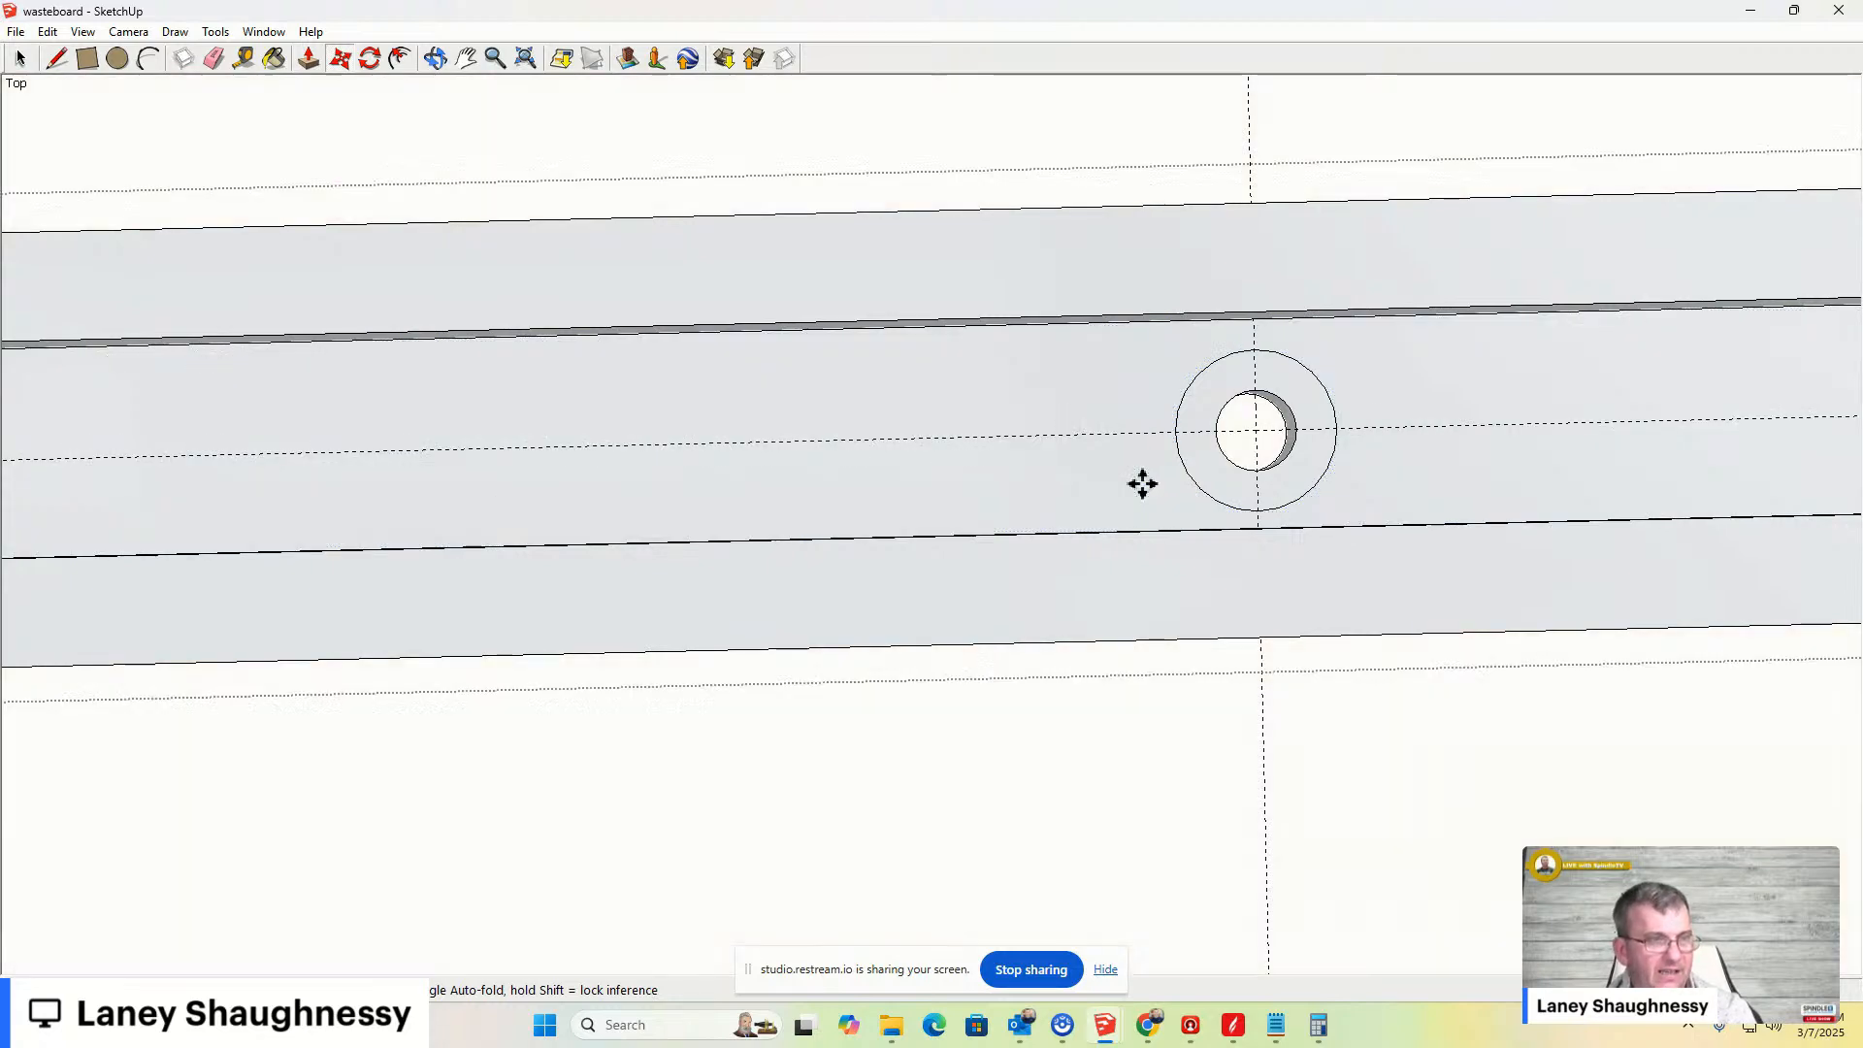
pyautogui.click(20, 58)
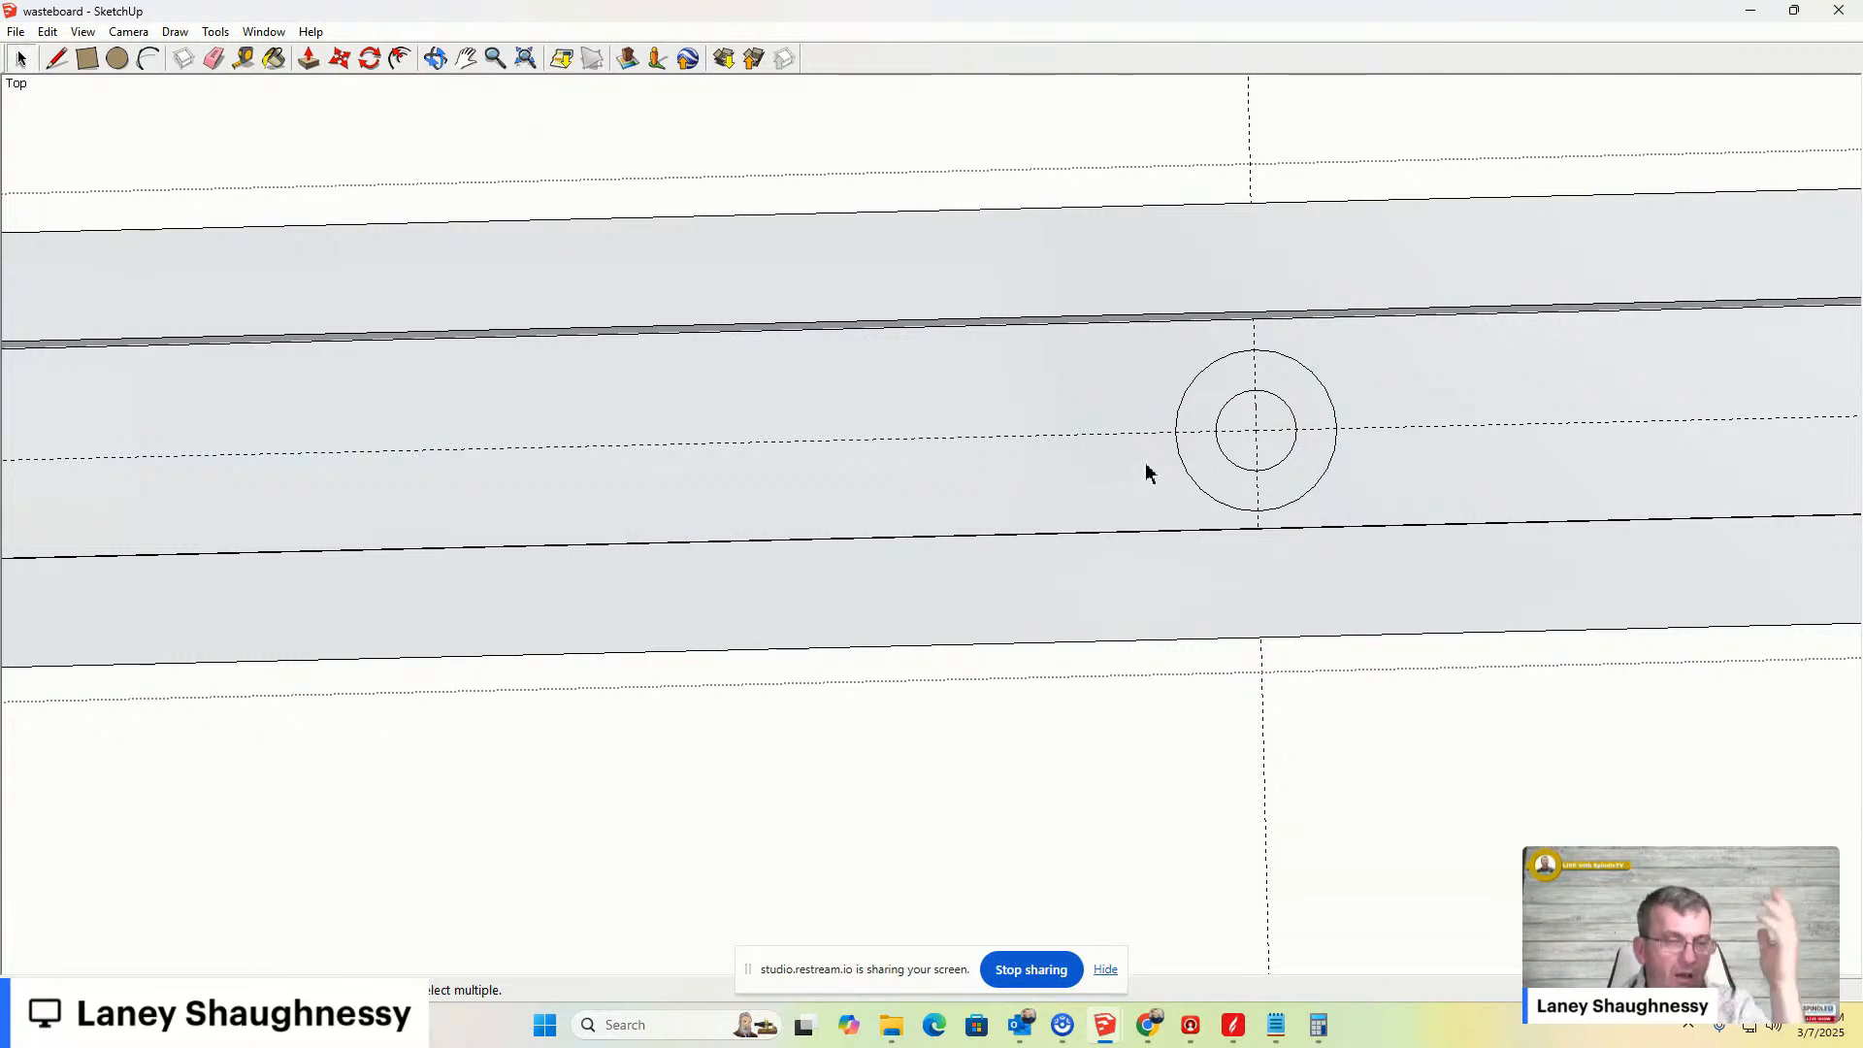
# - In top view, copy the concentric circles along the bar's centre line to a second hole position
pyautogui.moveTo(1244, 616); pyautogui.dragTo(1201, 362, button='middle')
pyautogui.scroll(-8, 1203, 424)
pyautogui.scroll(3, 1203, 425)
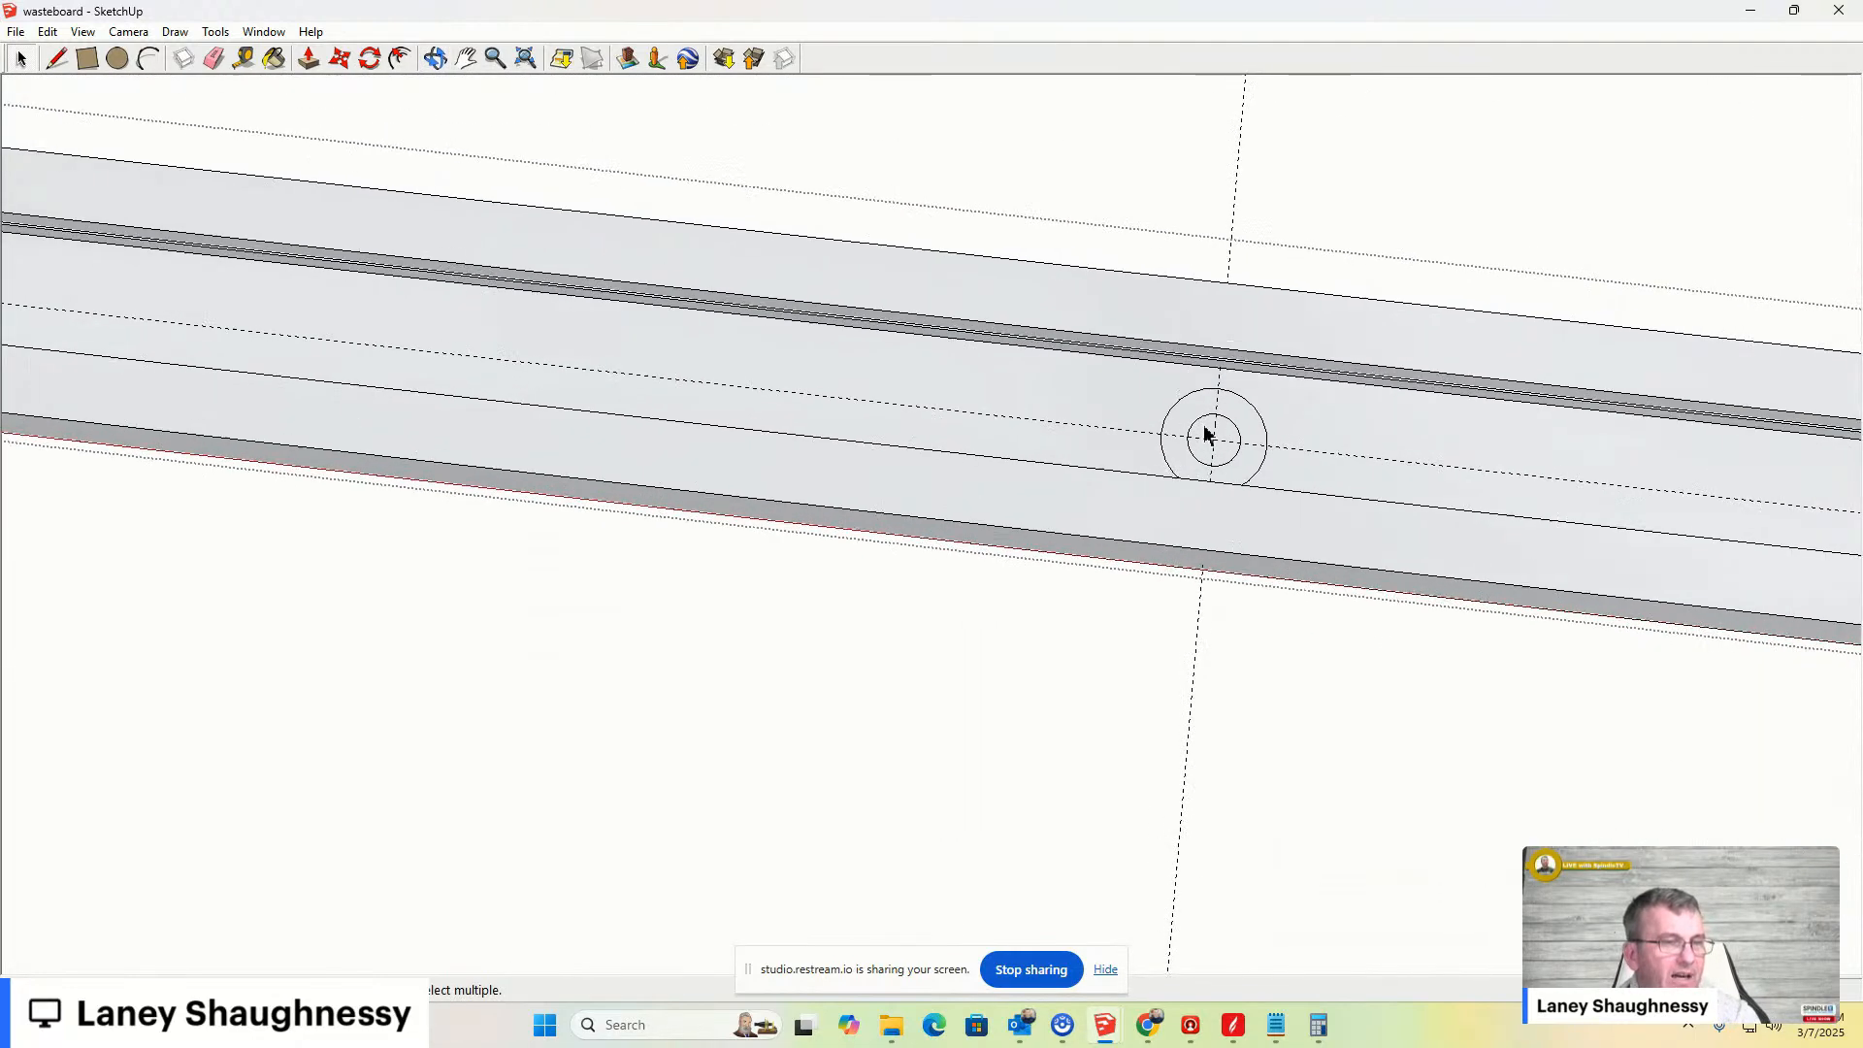
pyautogui.scroll(2, 1208, 433)
pyautogui.click(128, 32)
pyautogui.moveTo(241, 96)
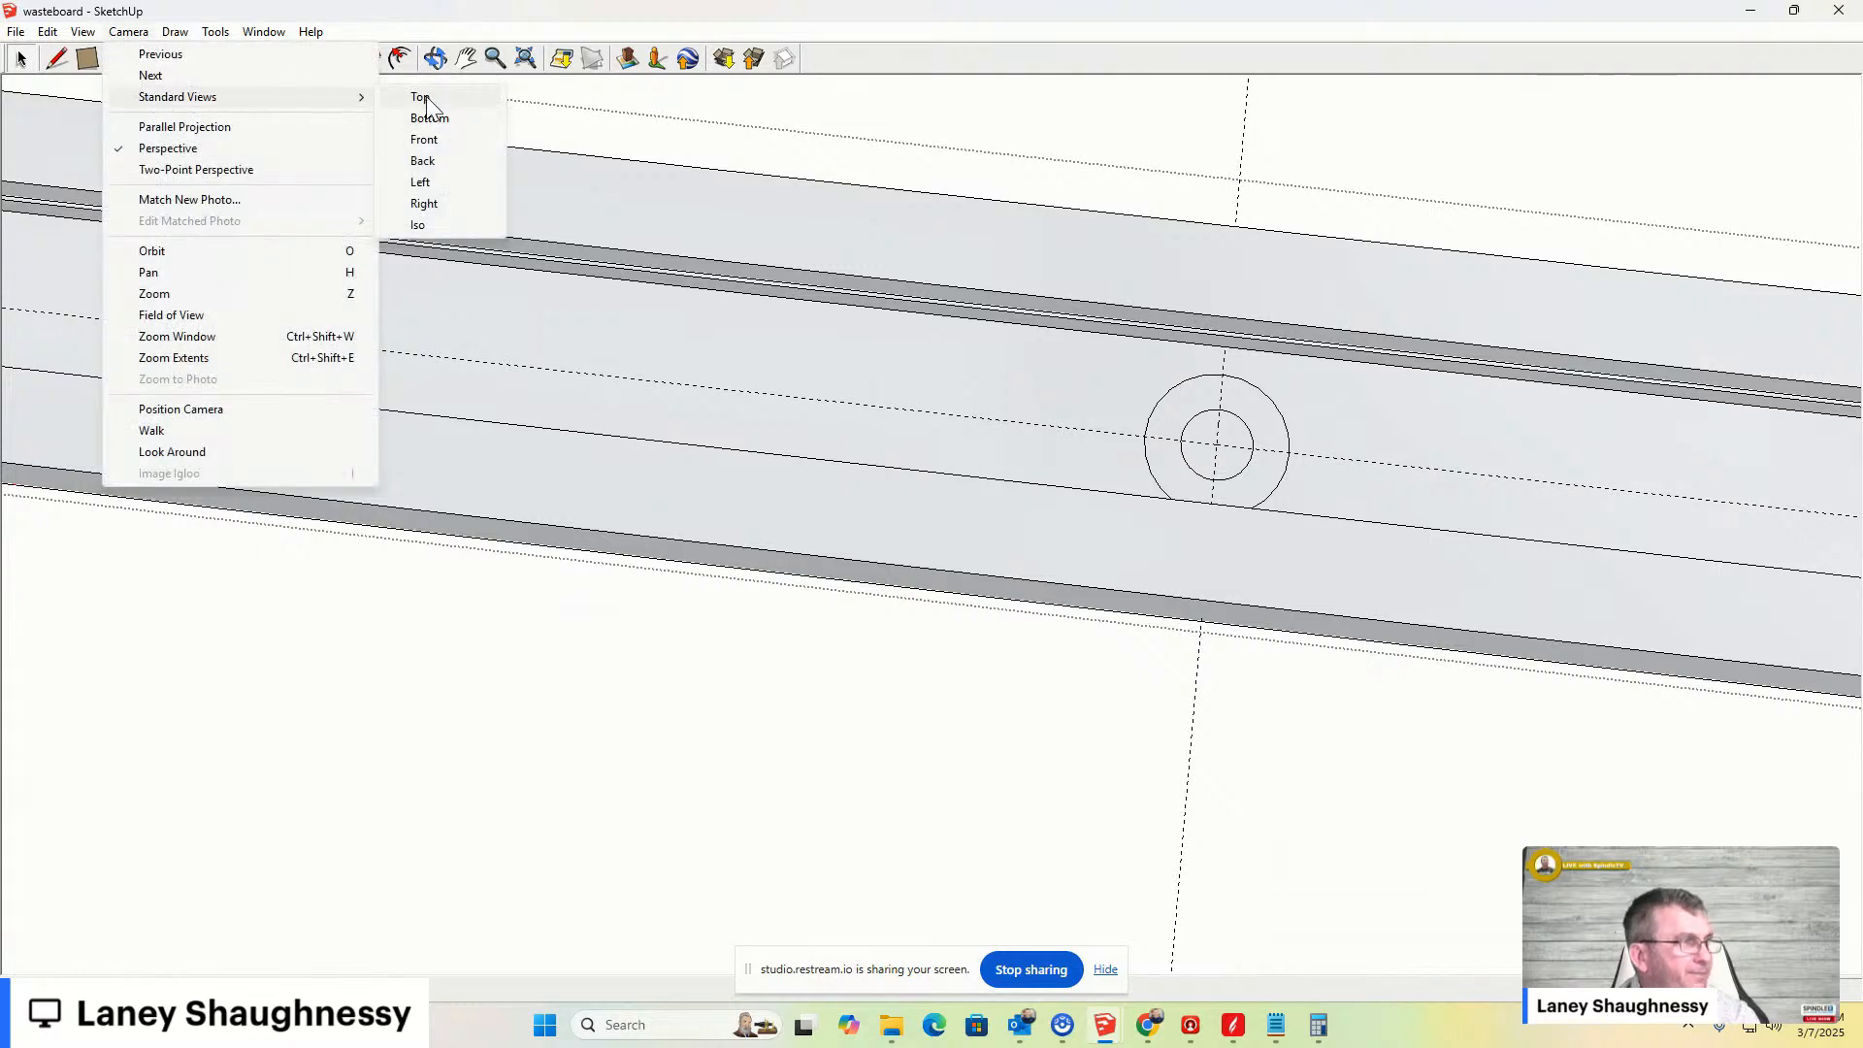
pyautogui.click(420, 97)
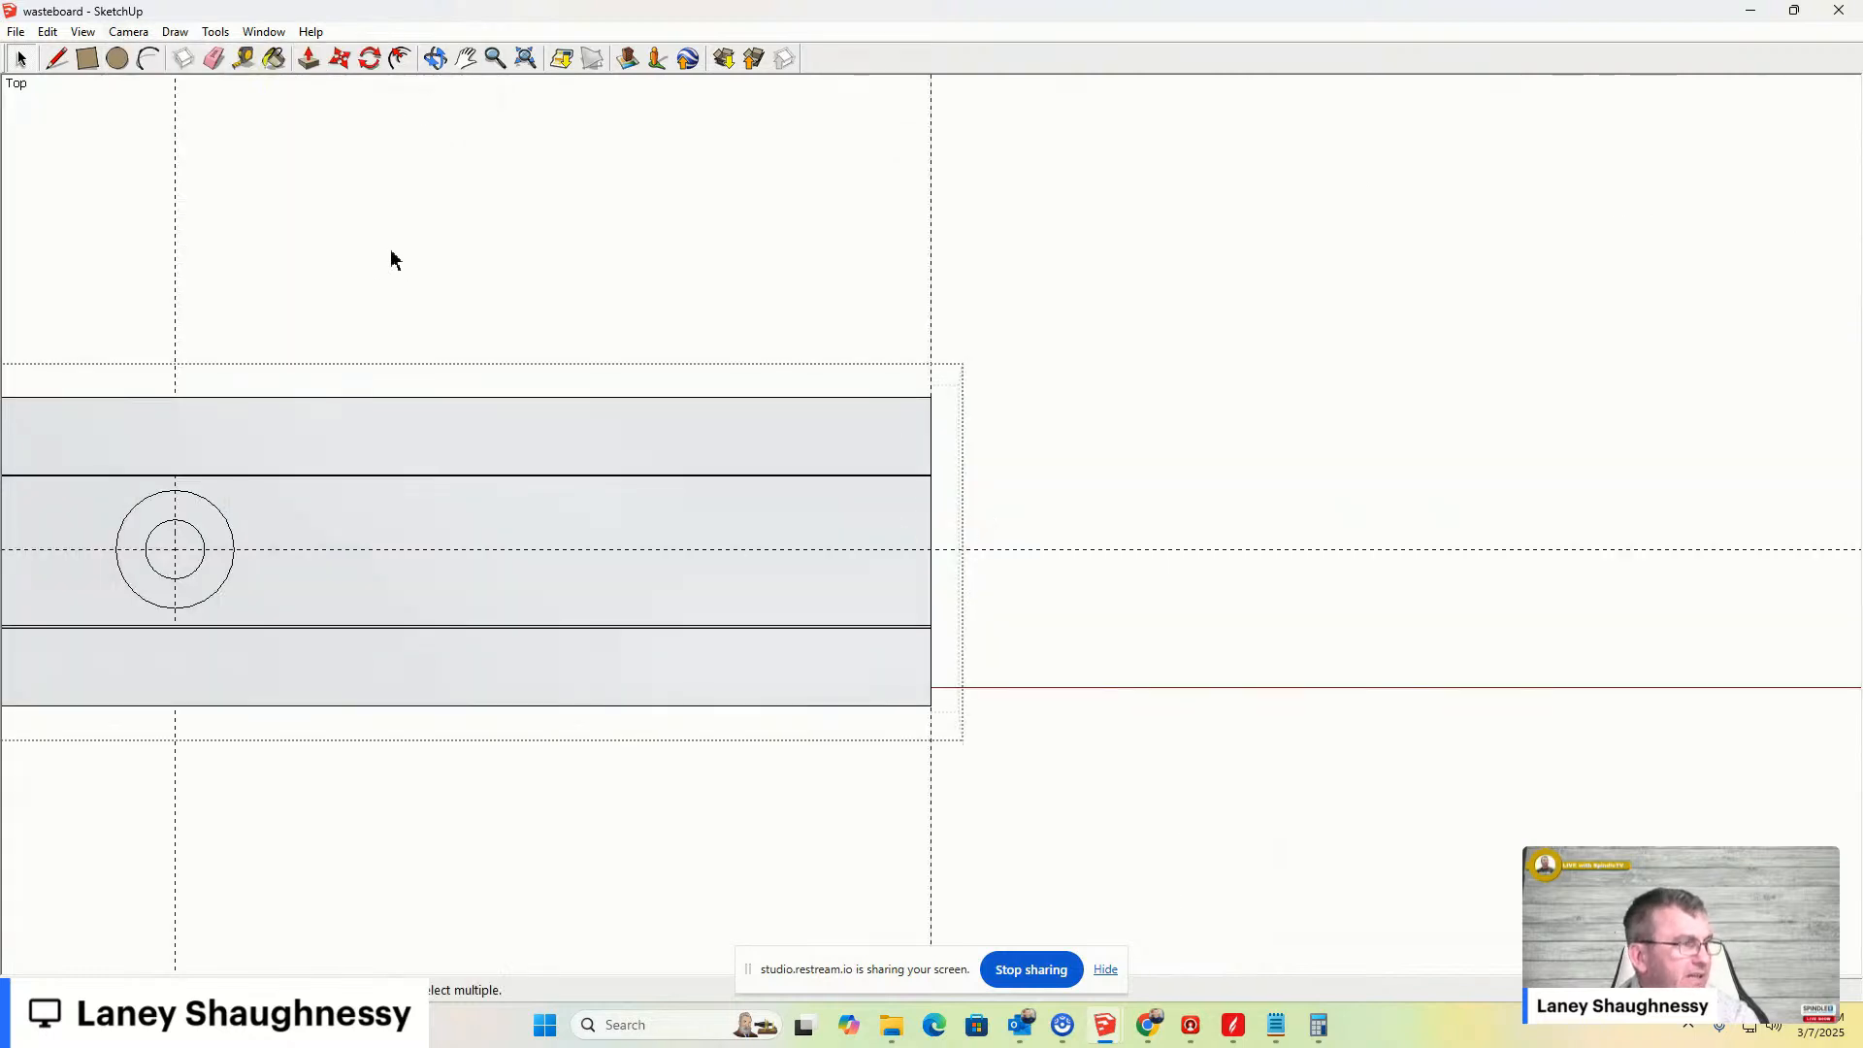
pyautogui.click(436, 58)
pyautogui.moveTo(376, 359); pyautogui.dragTo(374, 233)
pyautogui.click(128, 32)
pyautogui.moveTo(155, 96)
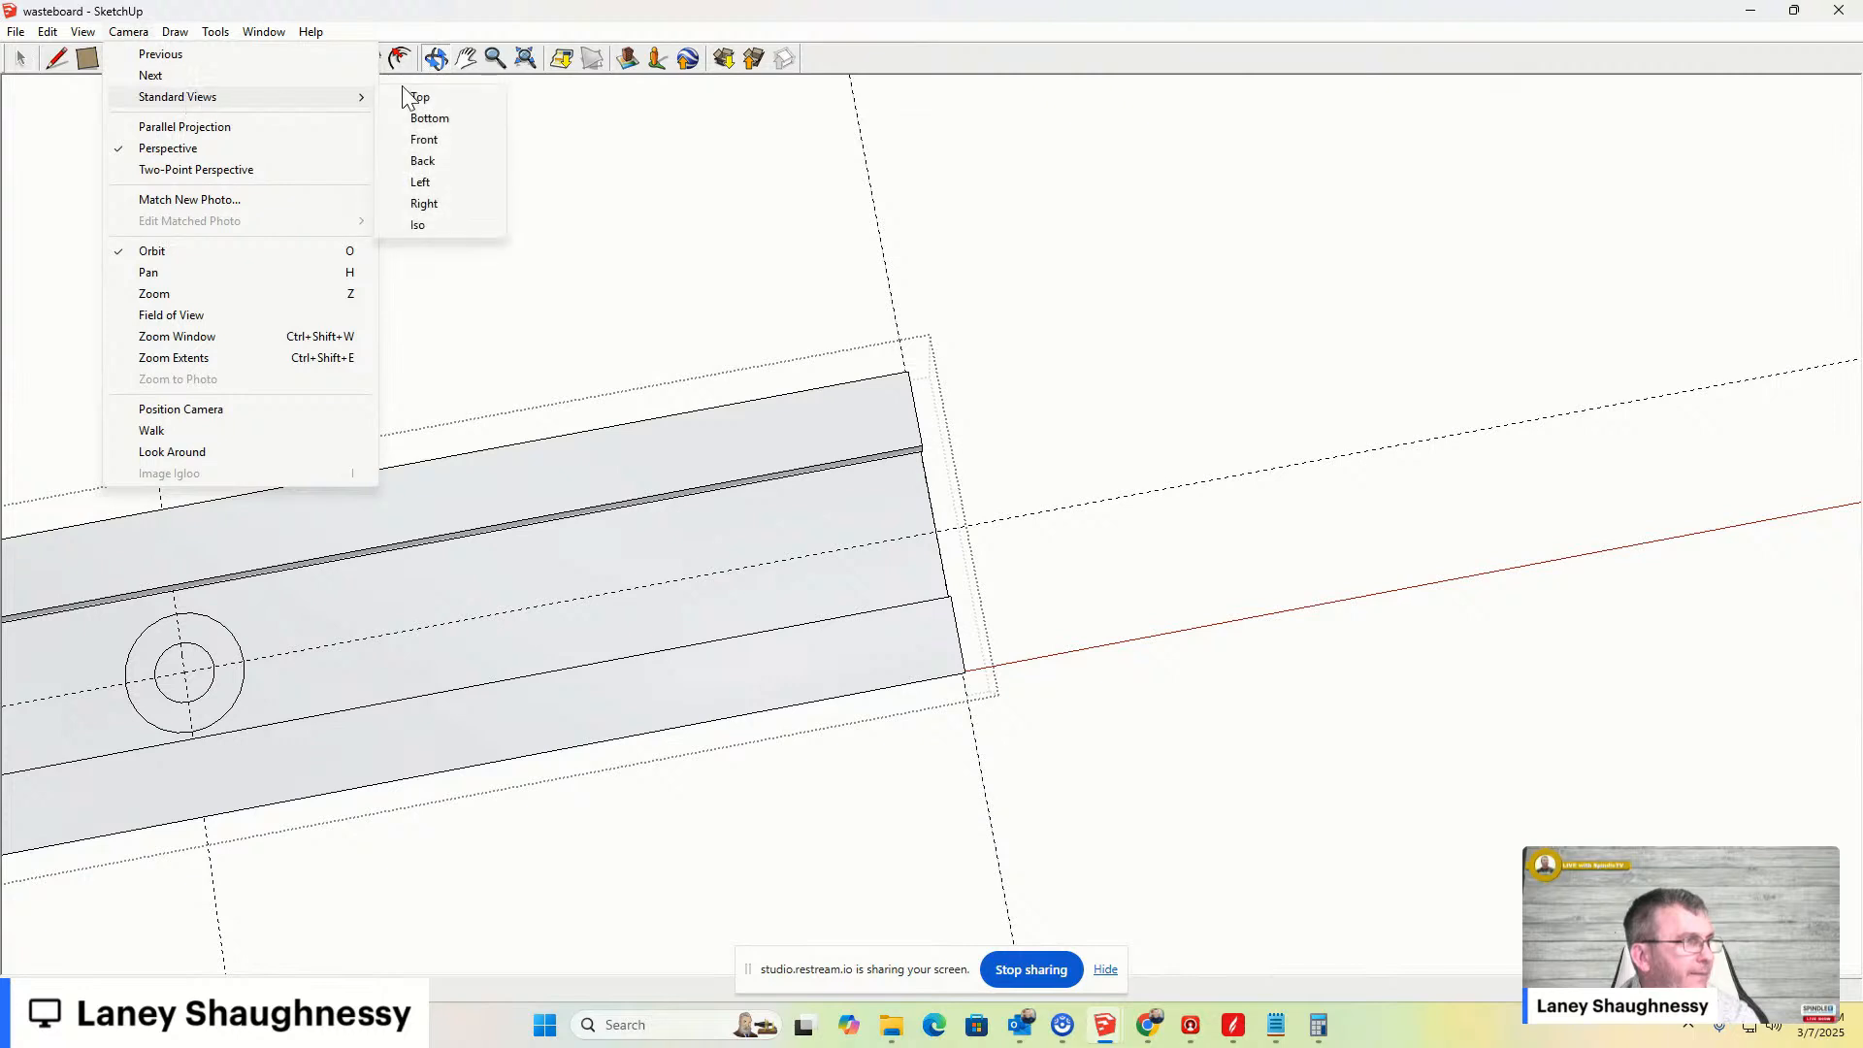
pyautogui.click(415, 94)
pyautogui.click(468, 60)
pyautogui.moveTo(350, 541); pyautogui.dragTo(1829, 515)
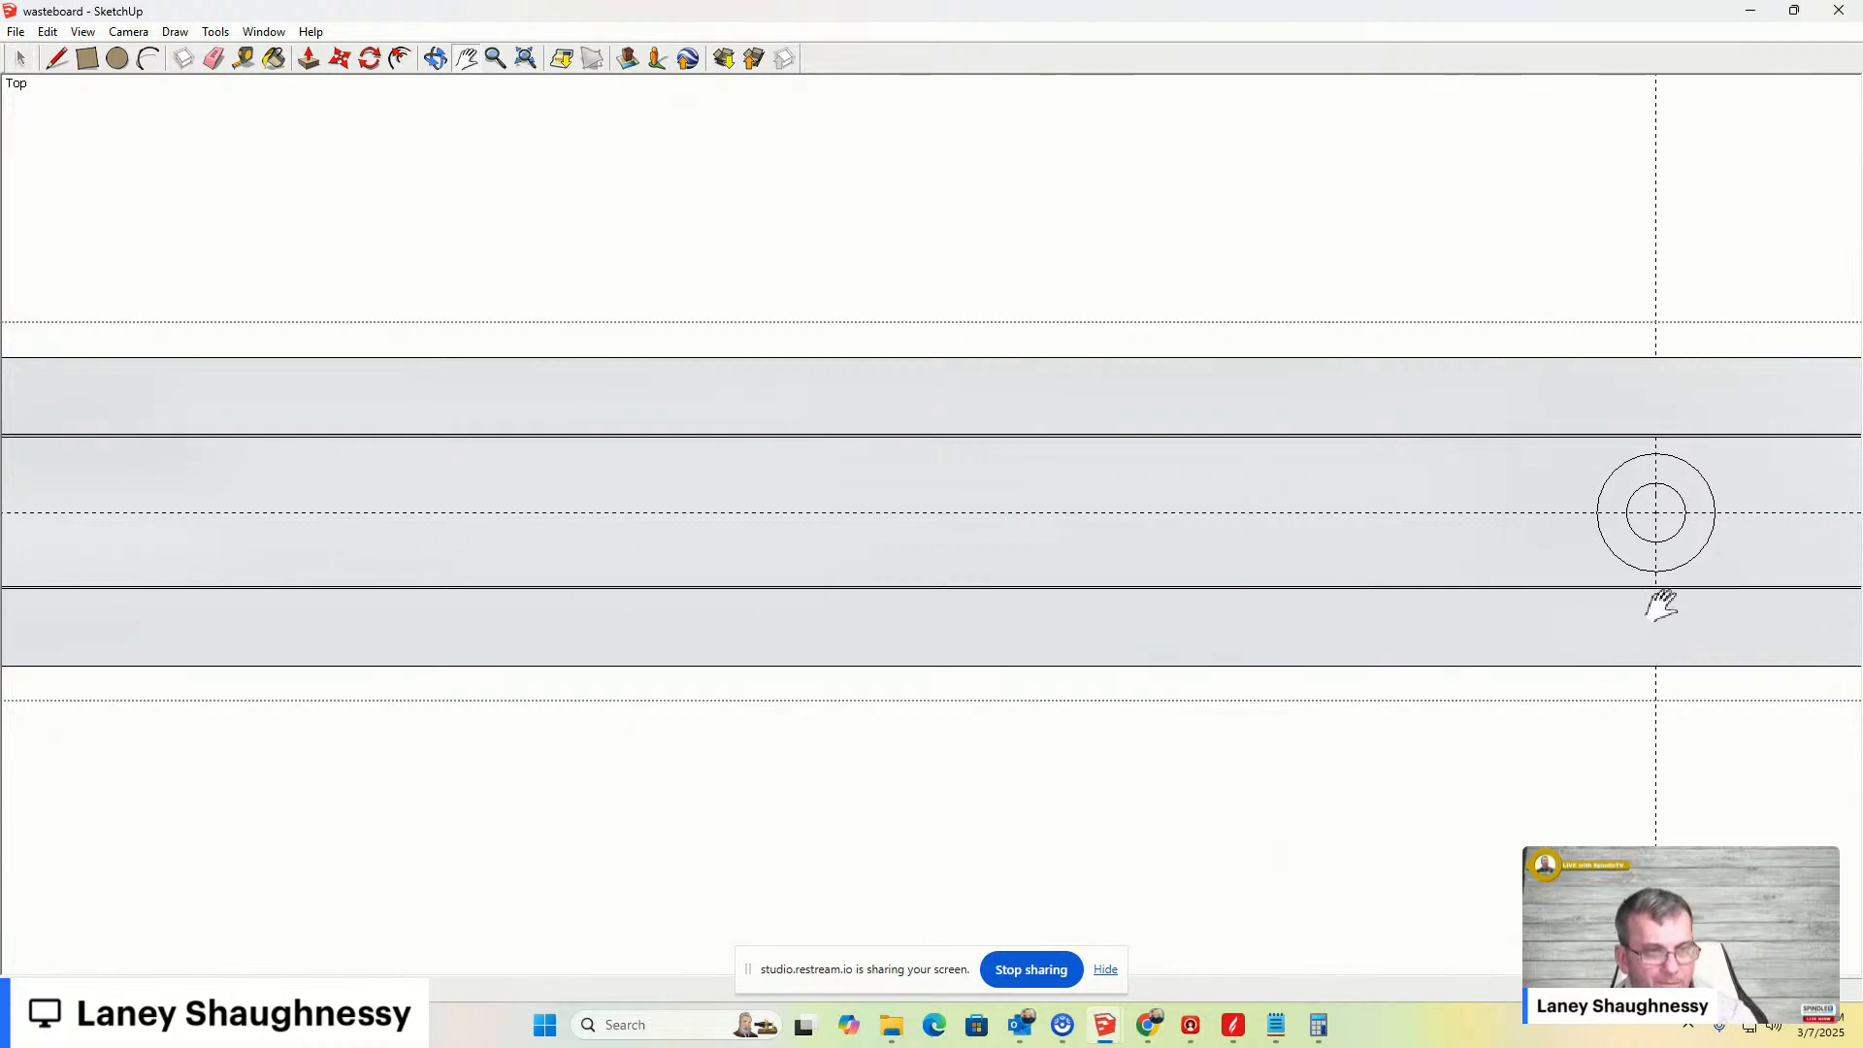
pyautogui.press('space')
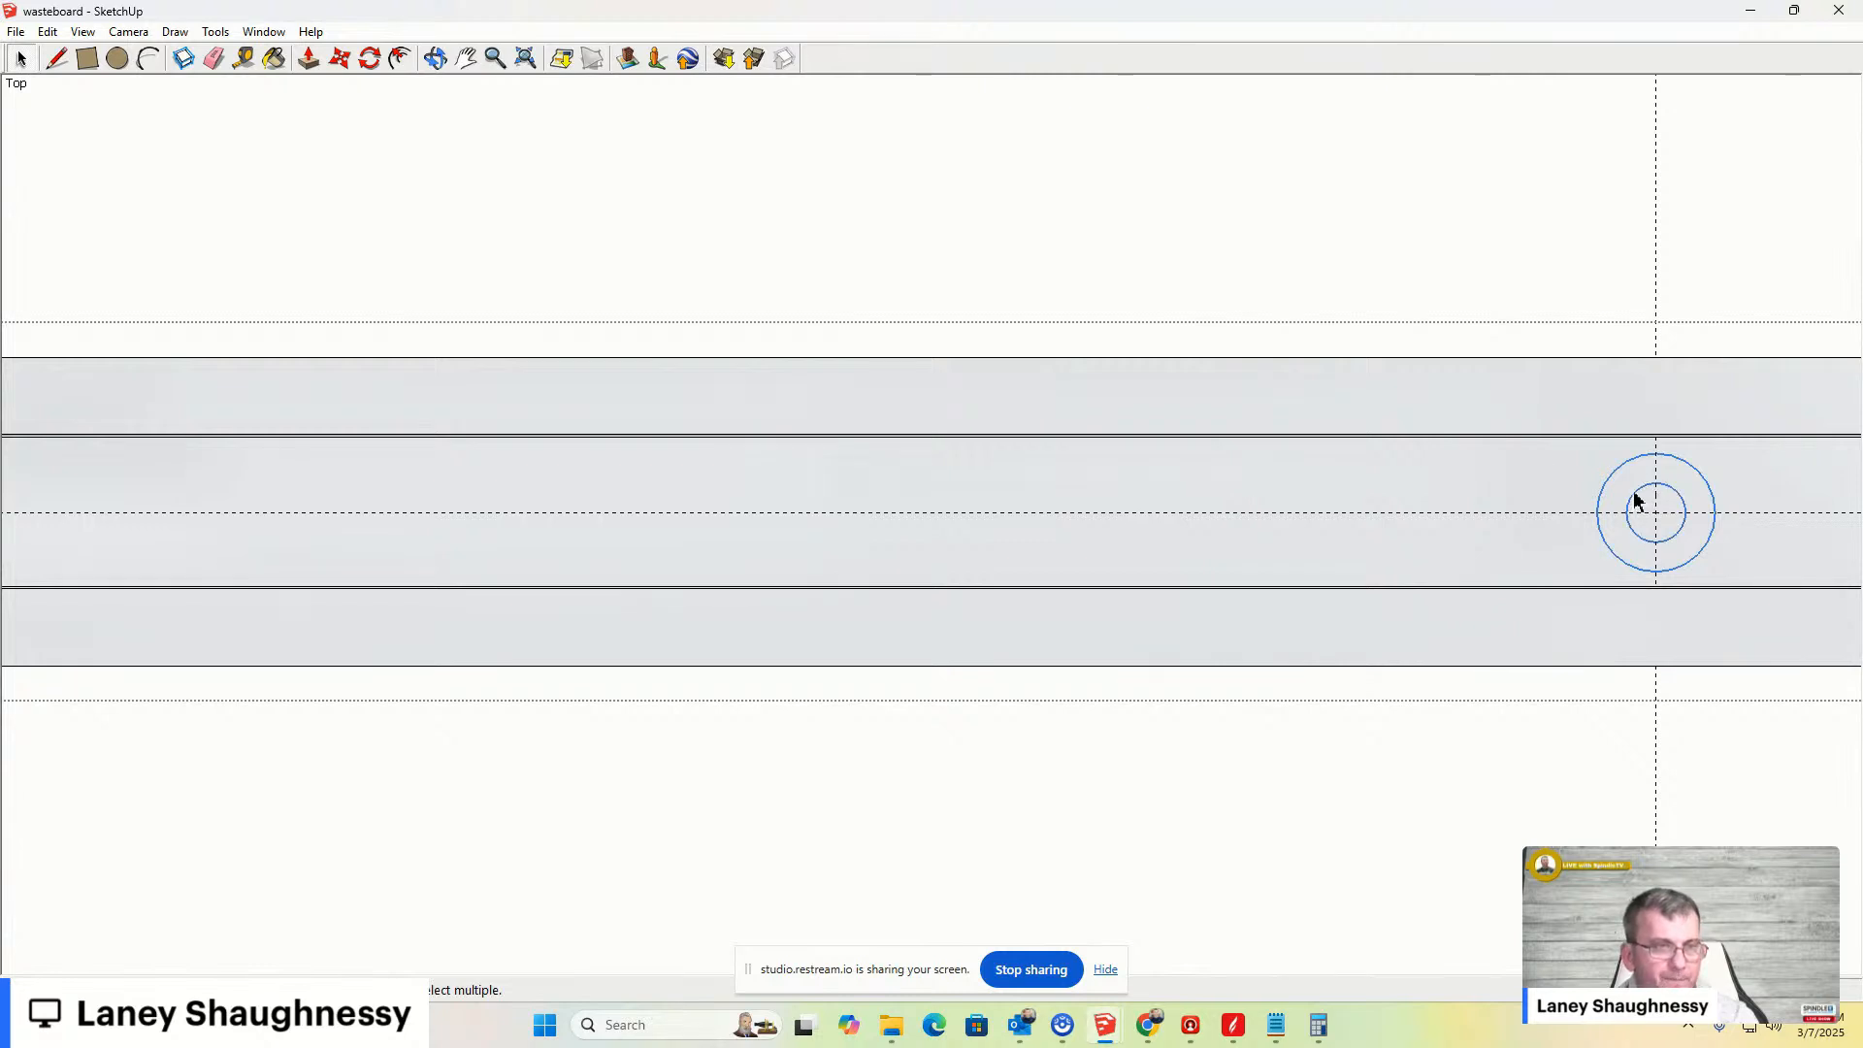
pyautogui.press('m')
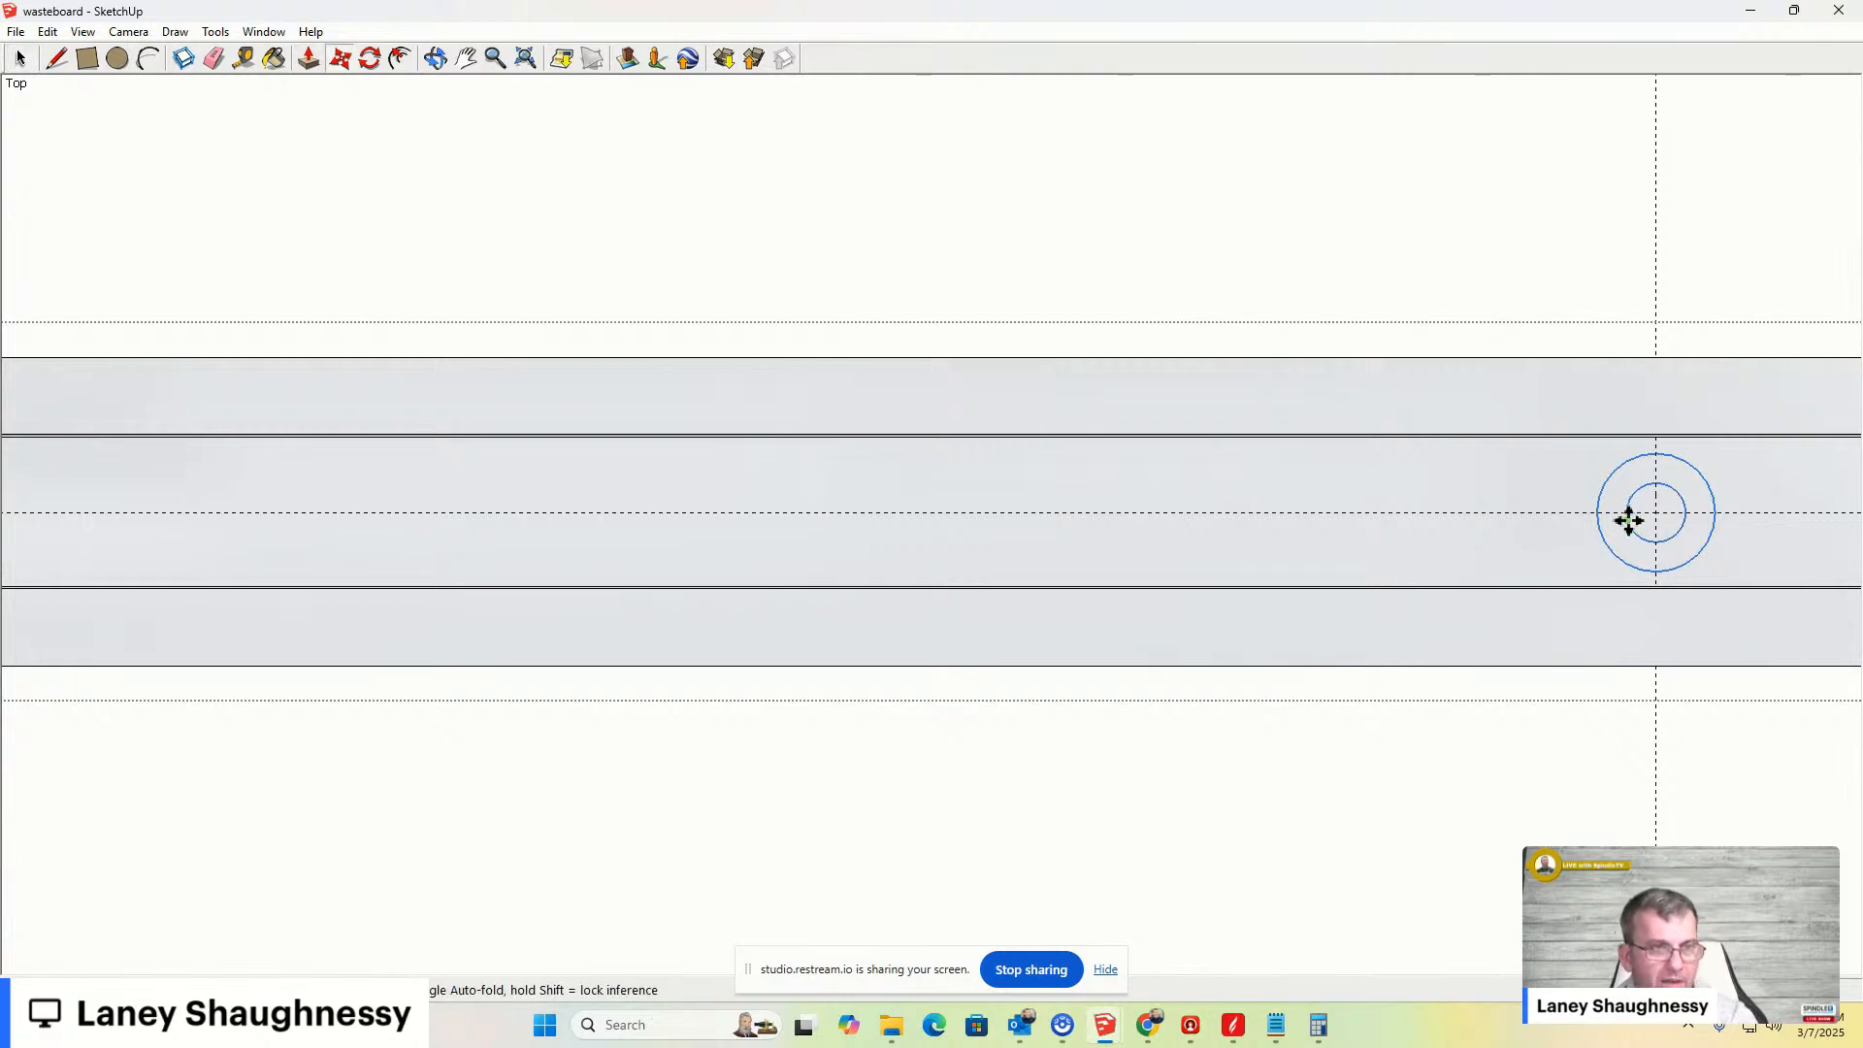
pyautogui.click(1657, 513)
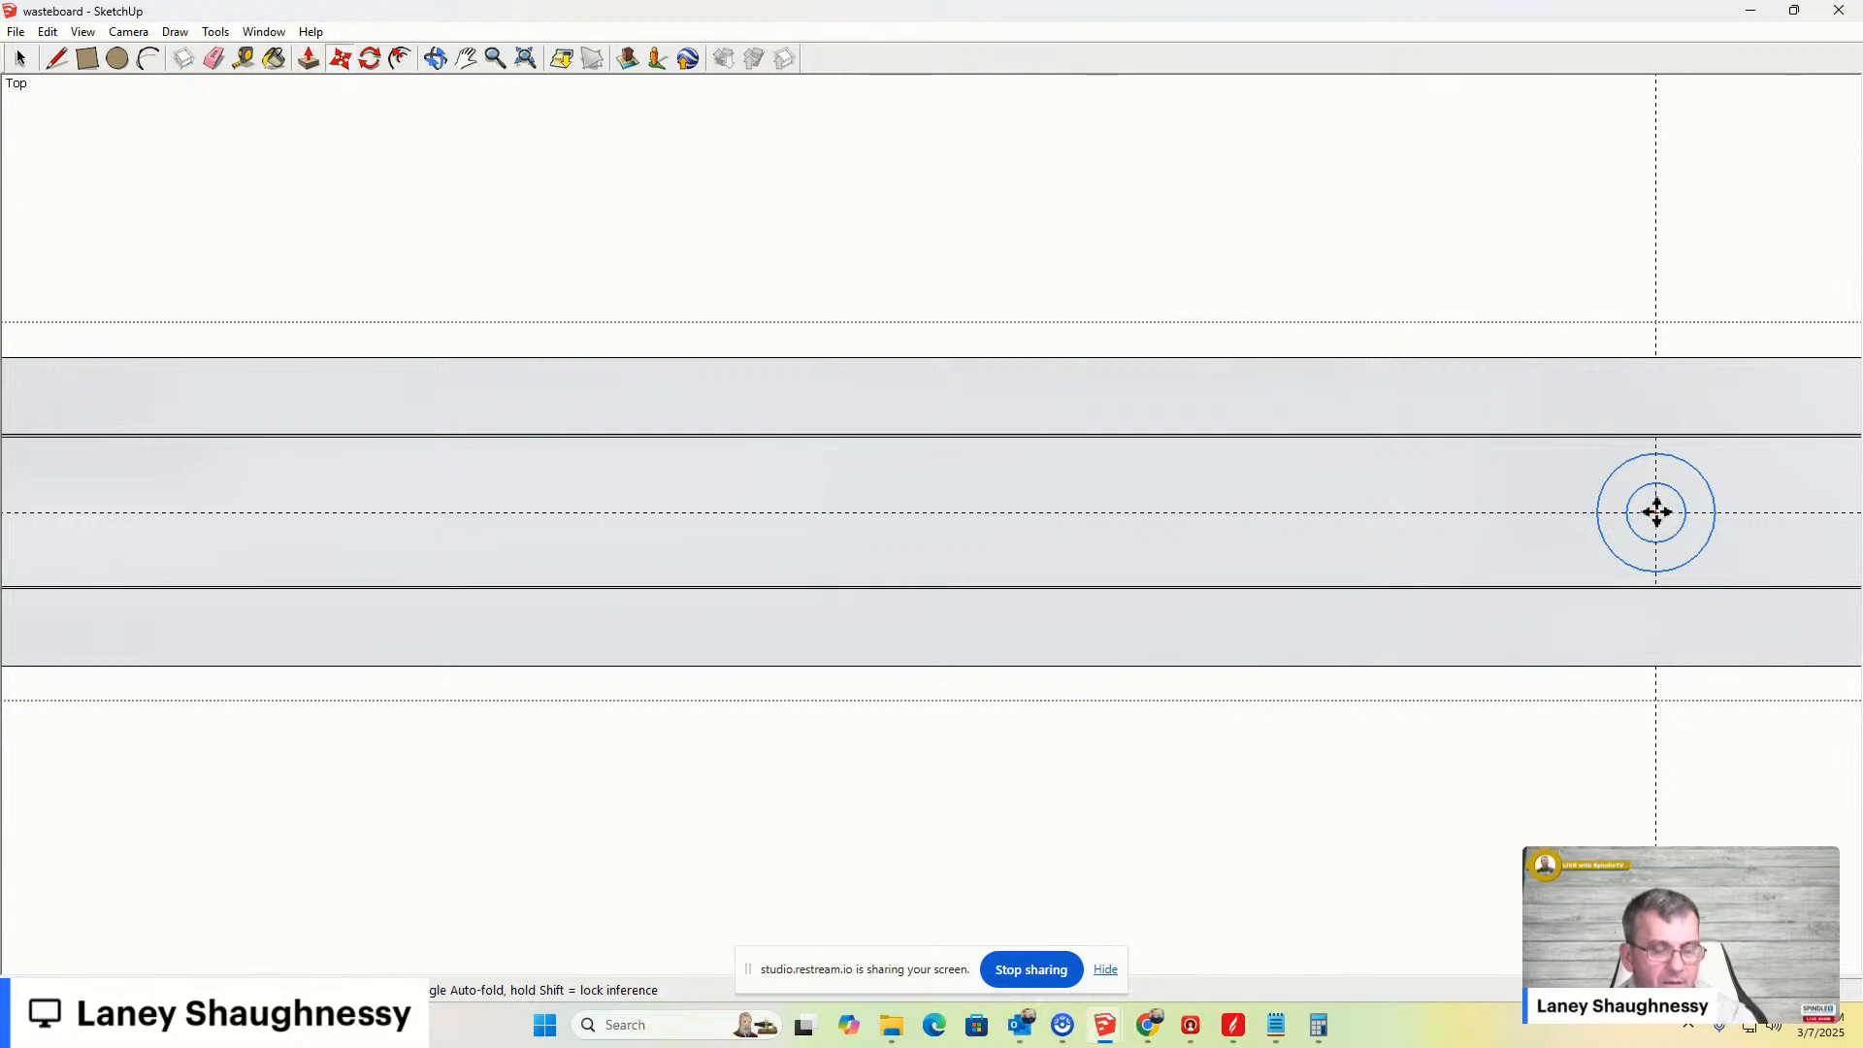
pyautogui.press('ctrl')
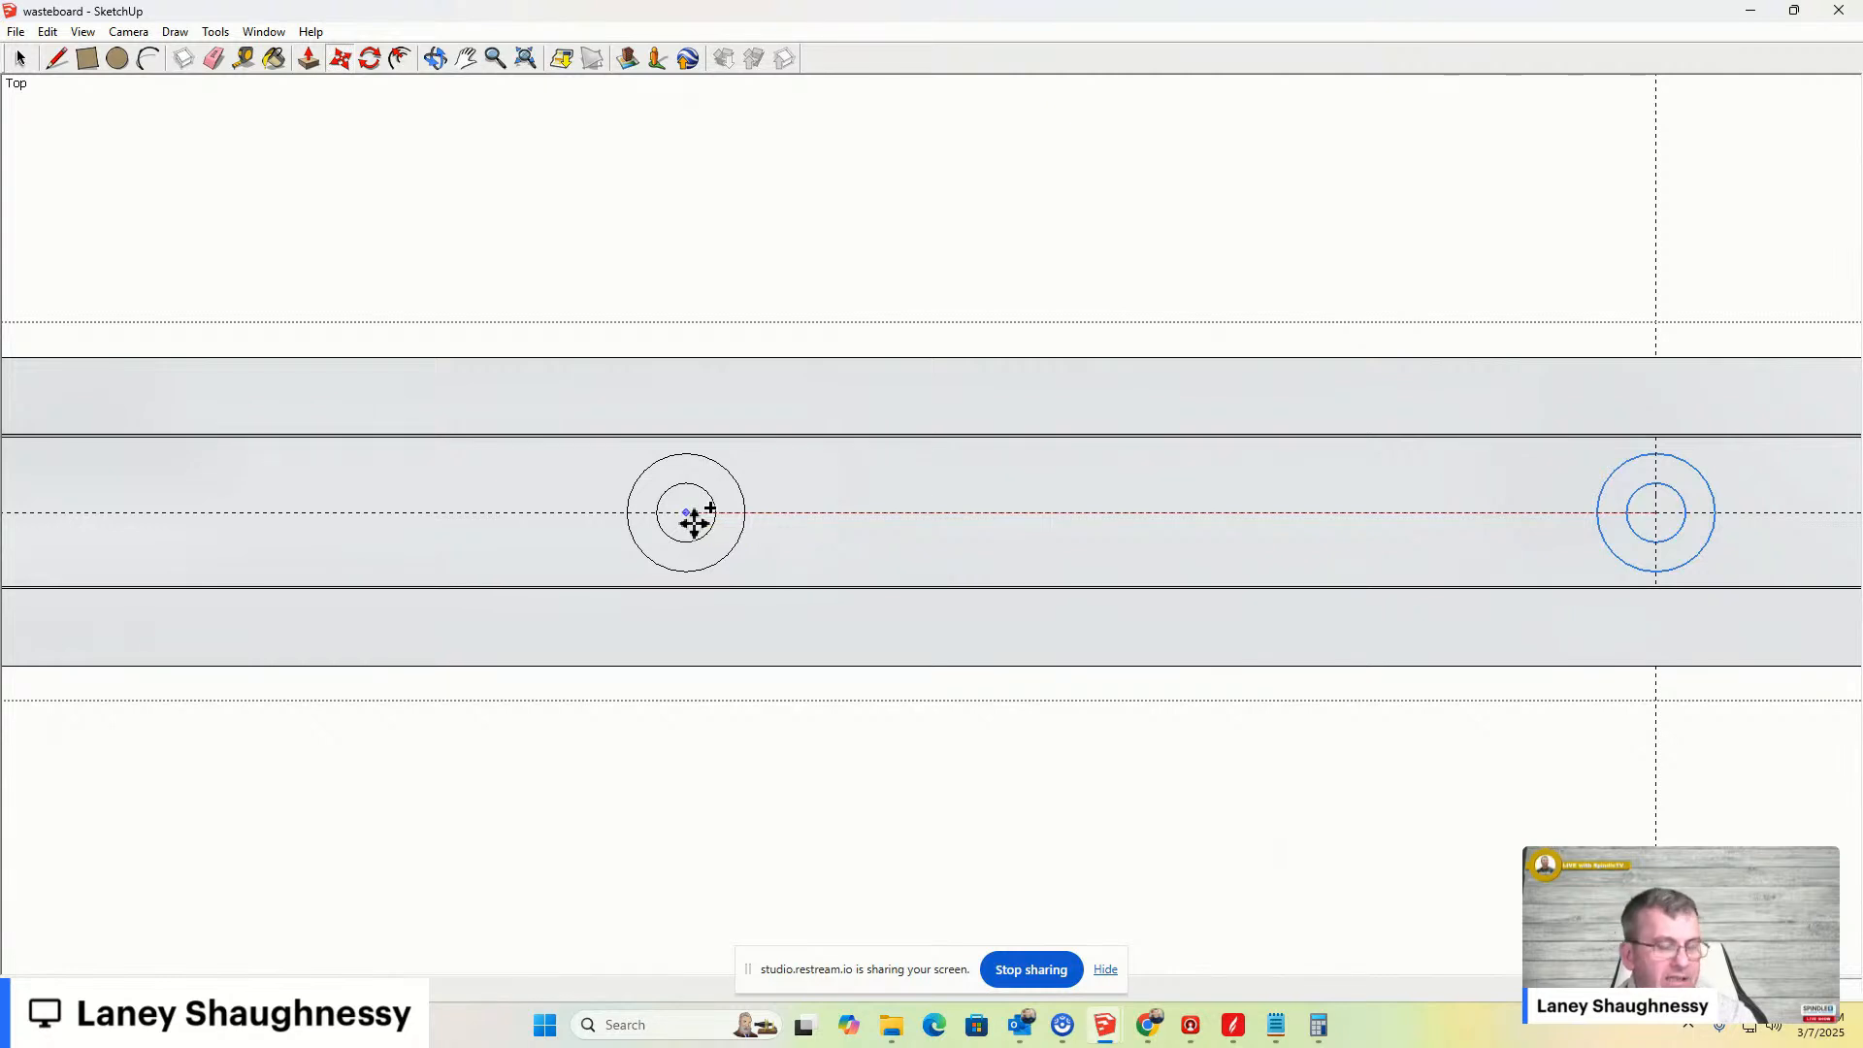
pyautogui.press('Return')
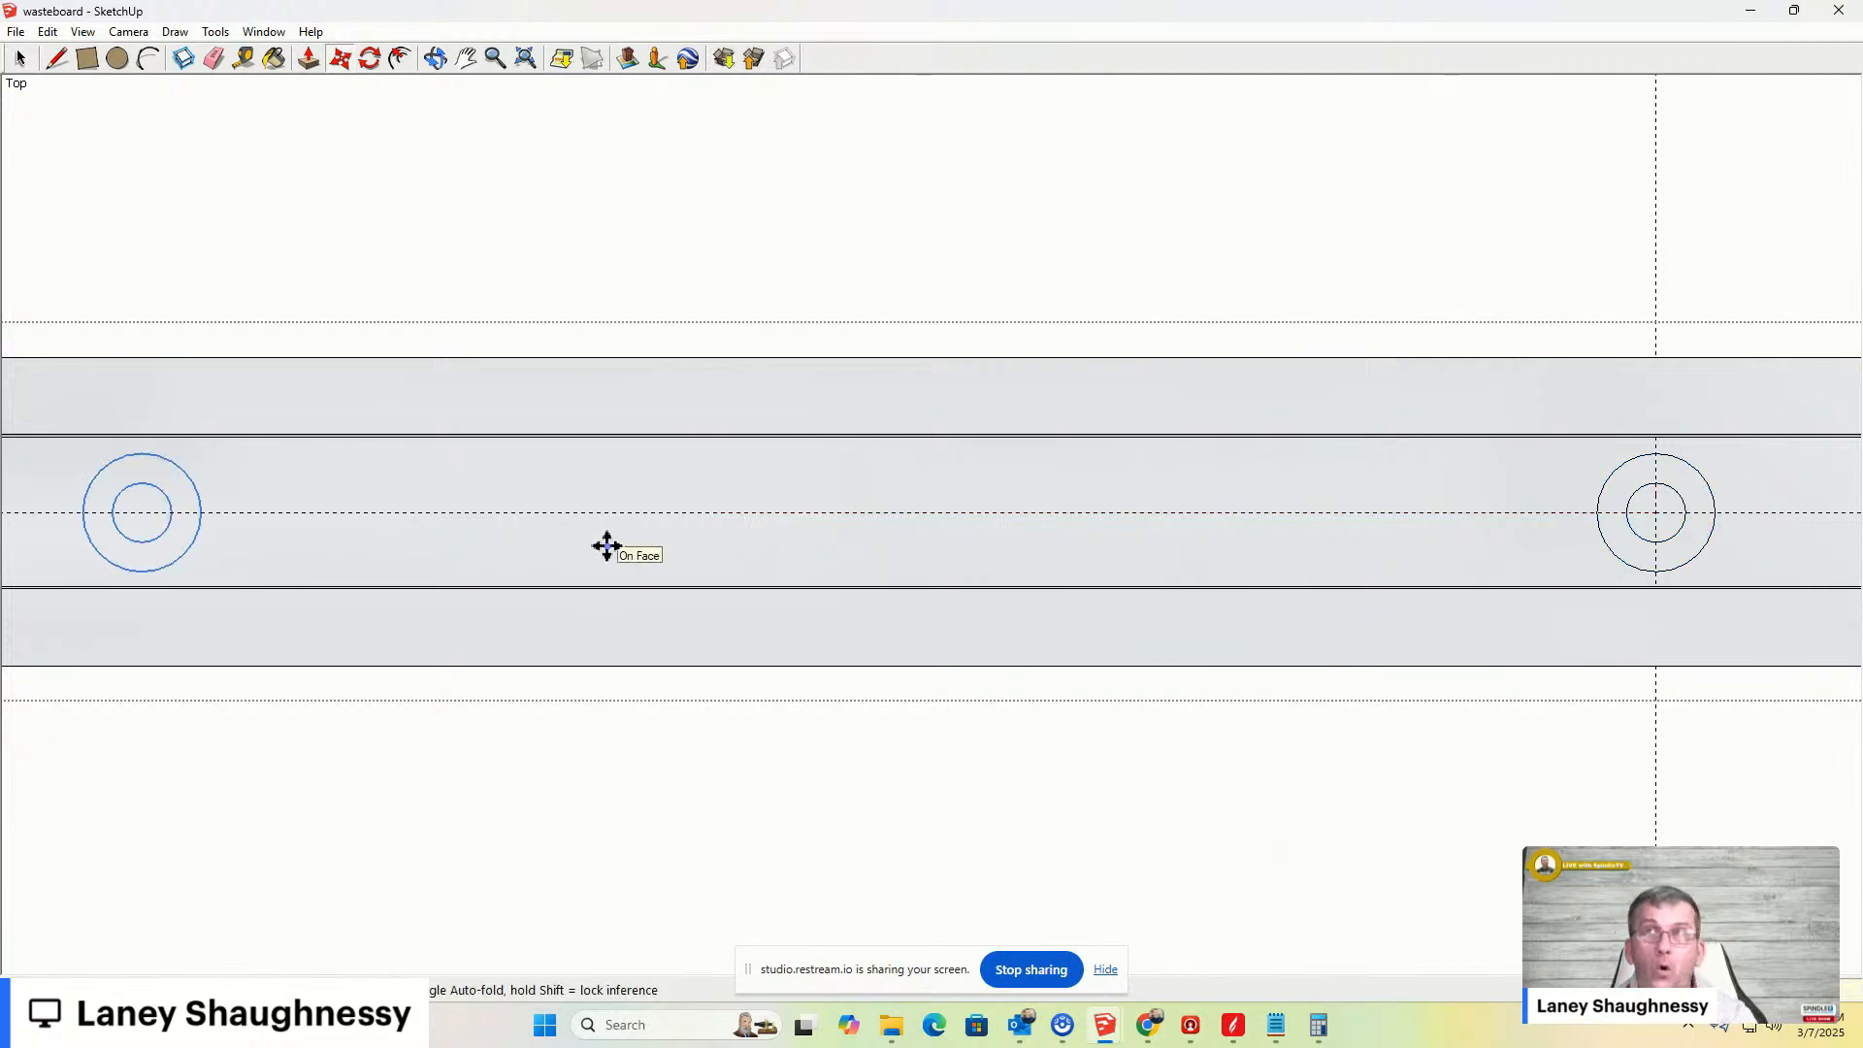
pyautogui.scroll(-6, 772, 598)
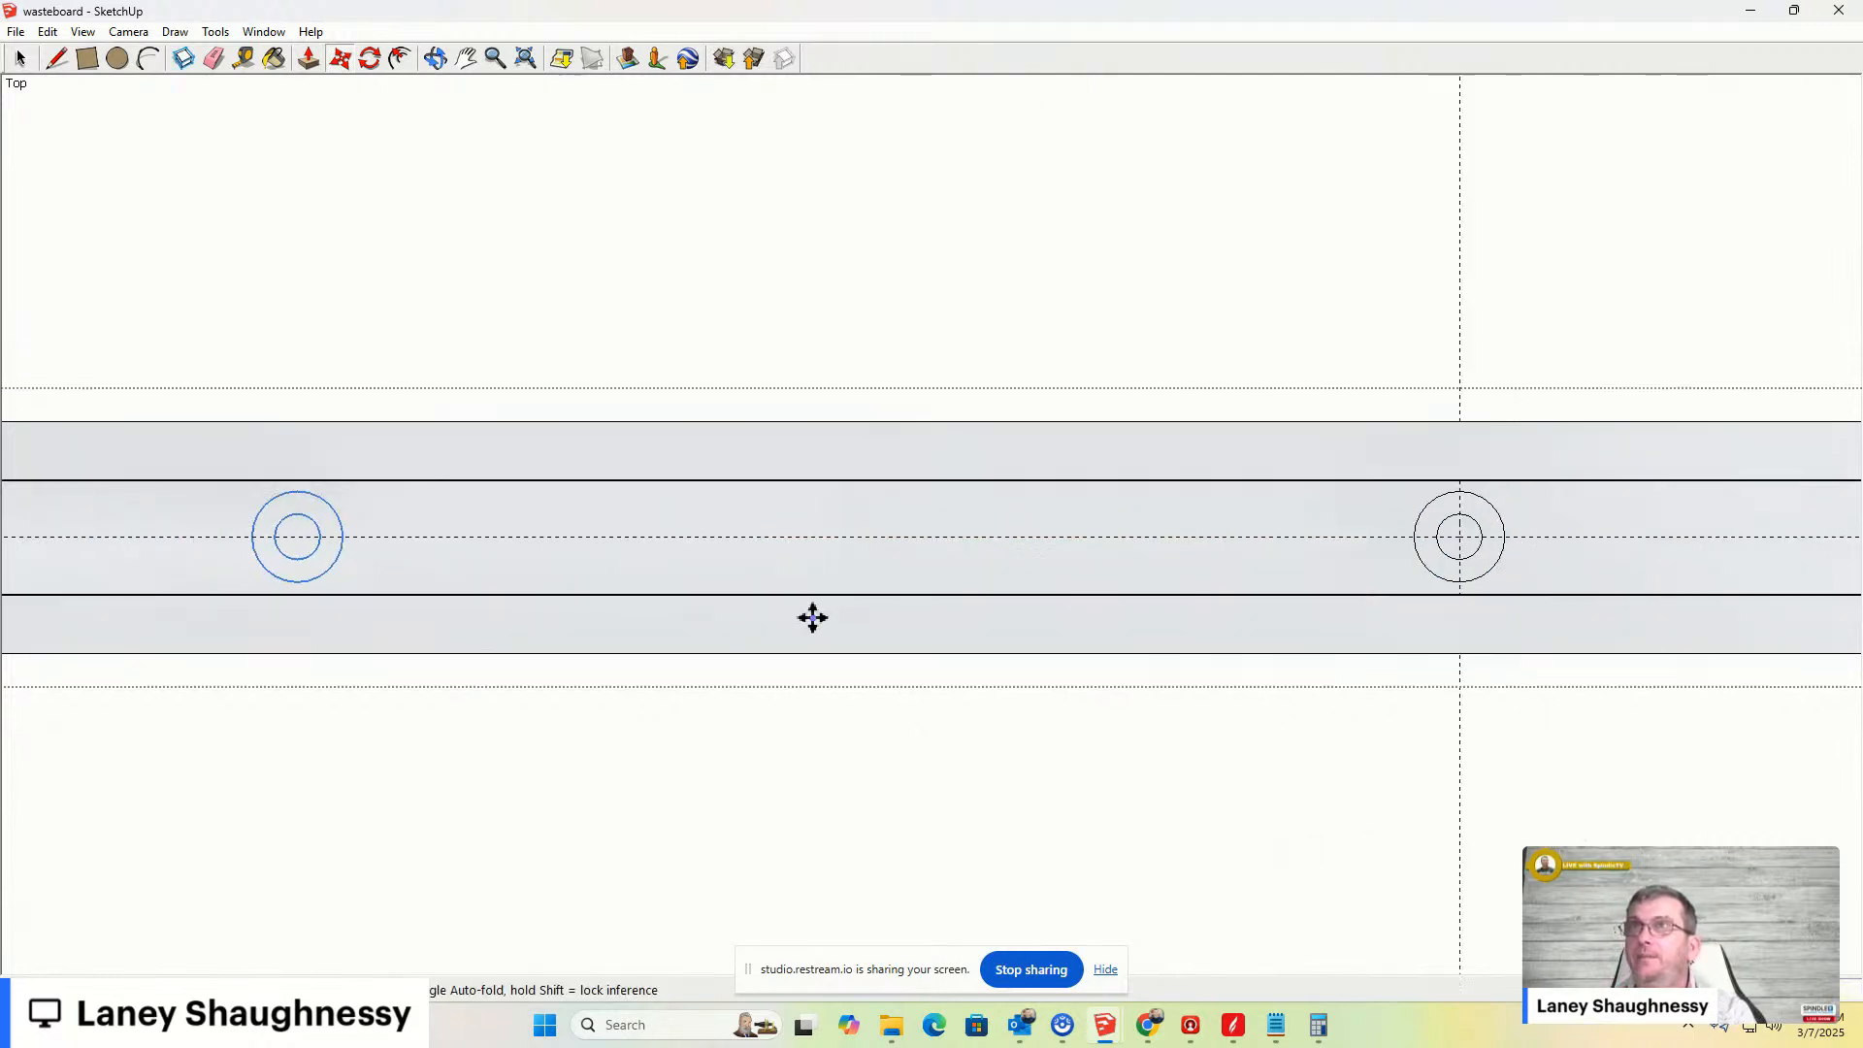
pyautogui.scroll(-3, 816, 619)
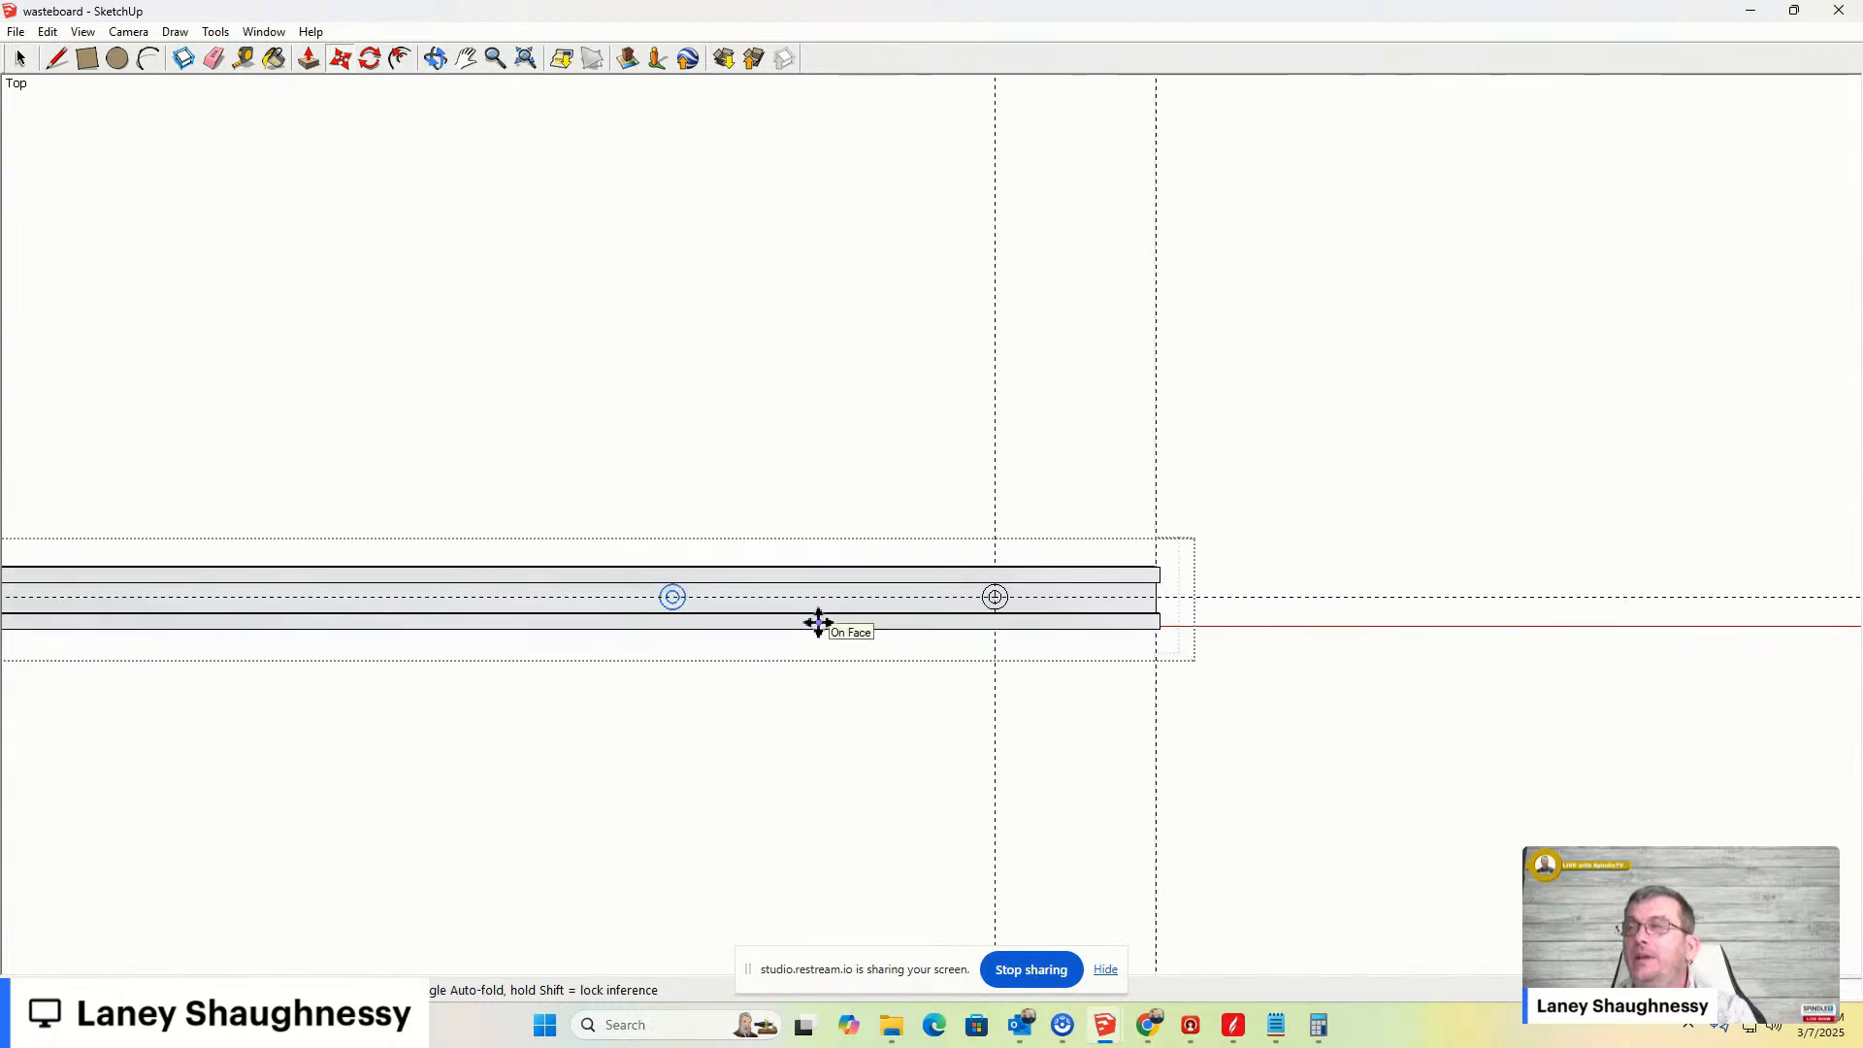
pyautogui.scroll(-2, 816, 621)
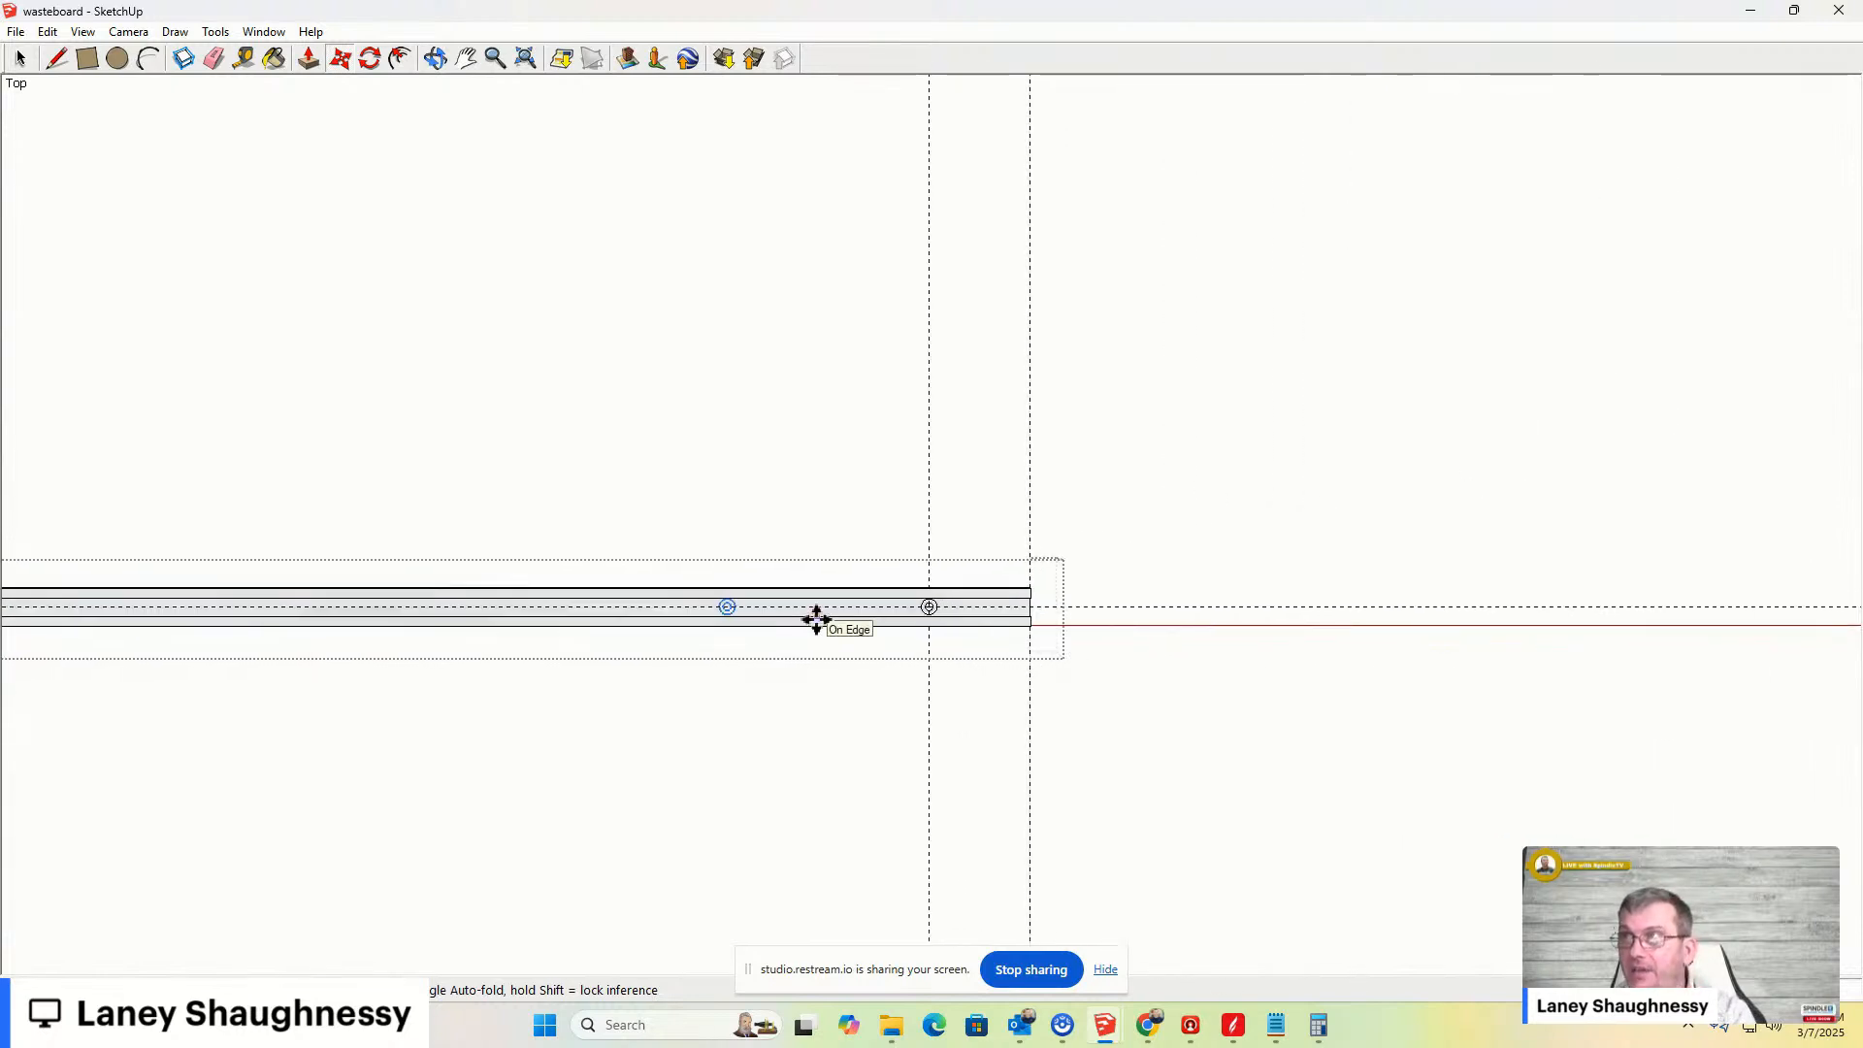
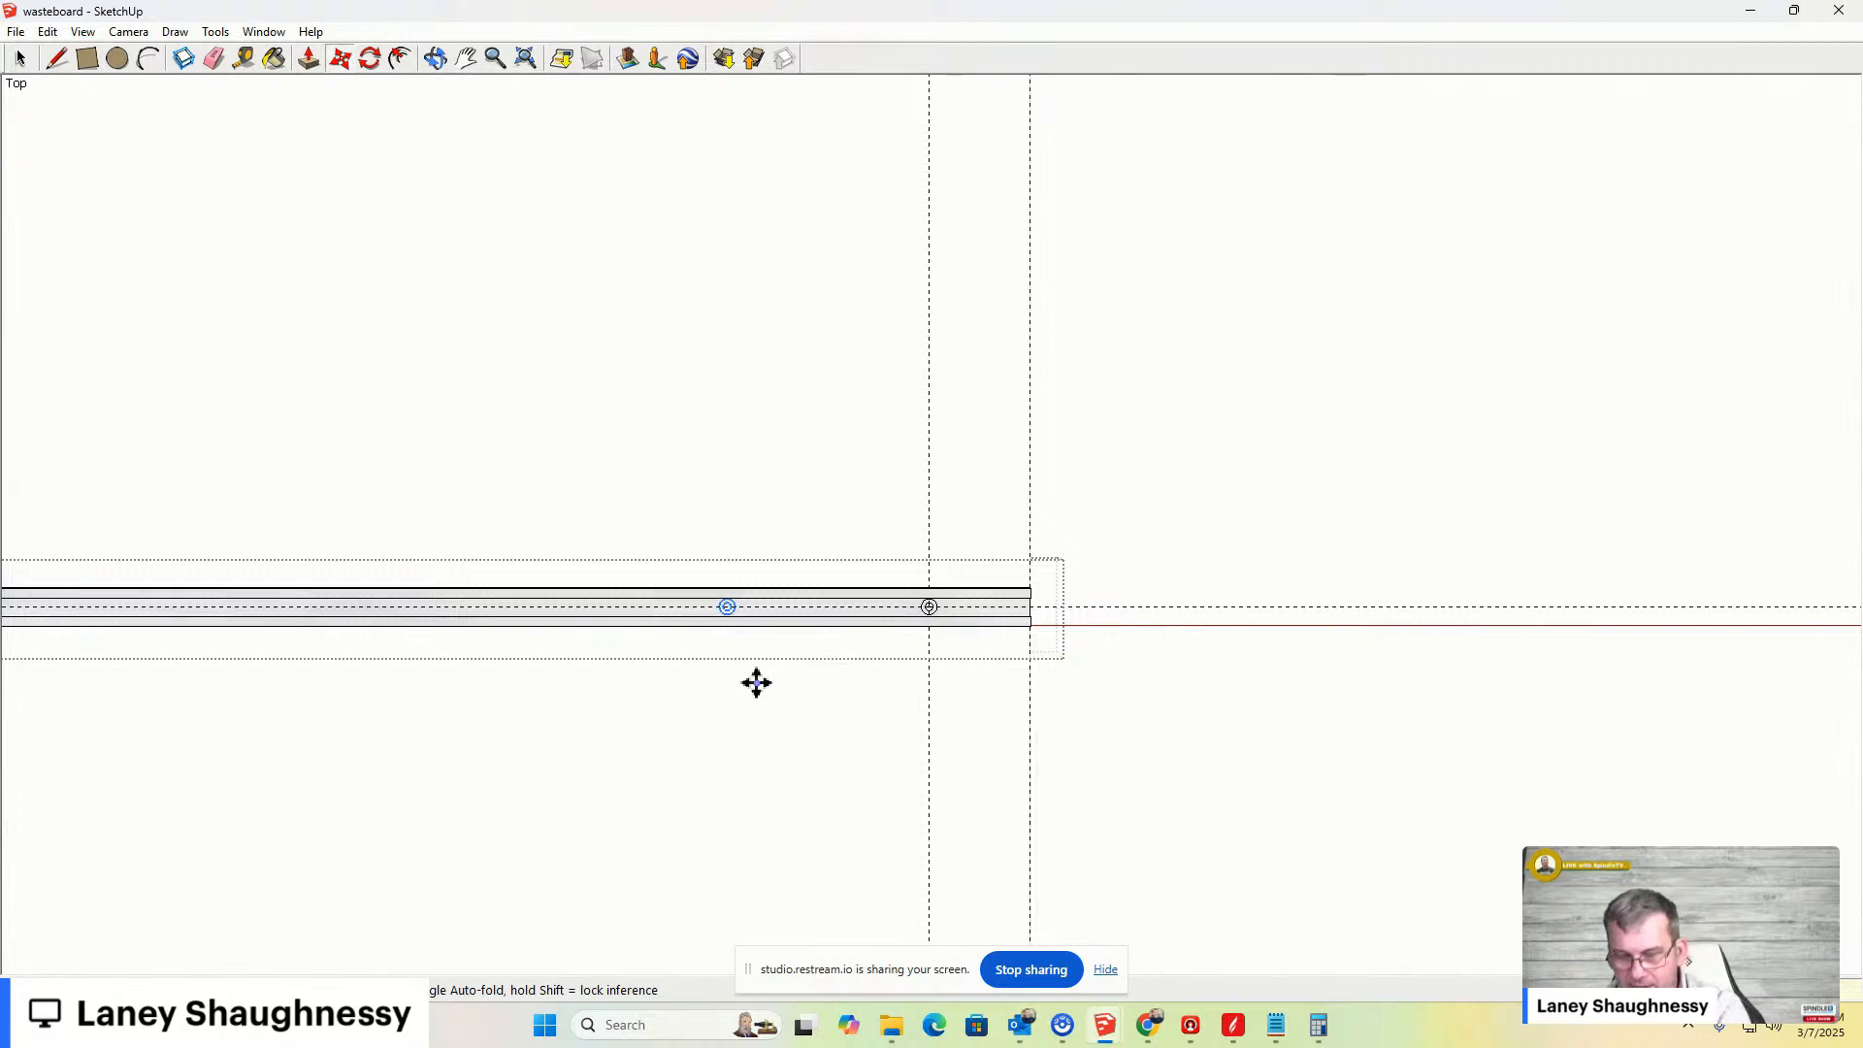
# - Array the copied concentric circles into 11 equally spaced copies along the bar's centre line
pyautogui.write('11x')
pyautogui.press('Return')
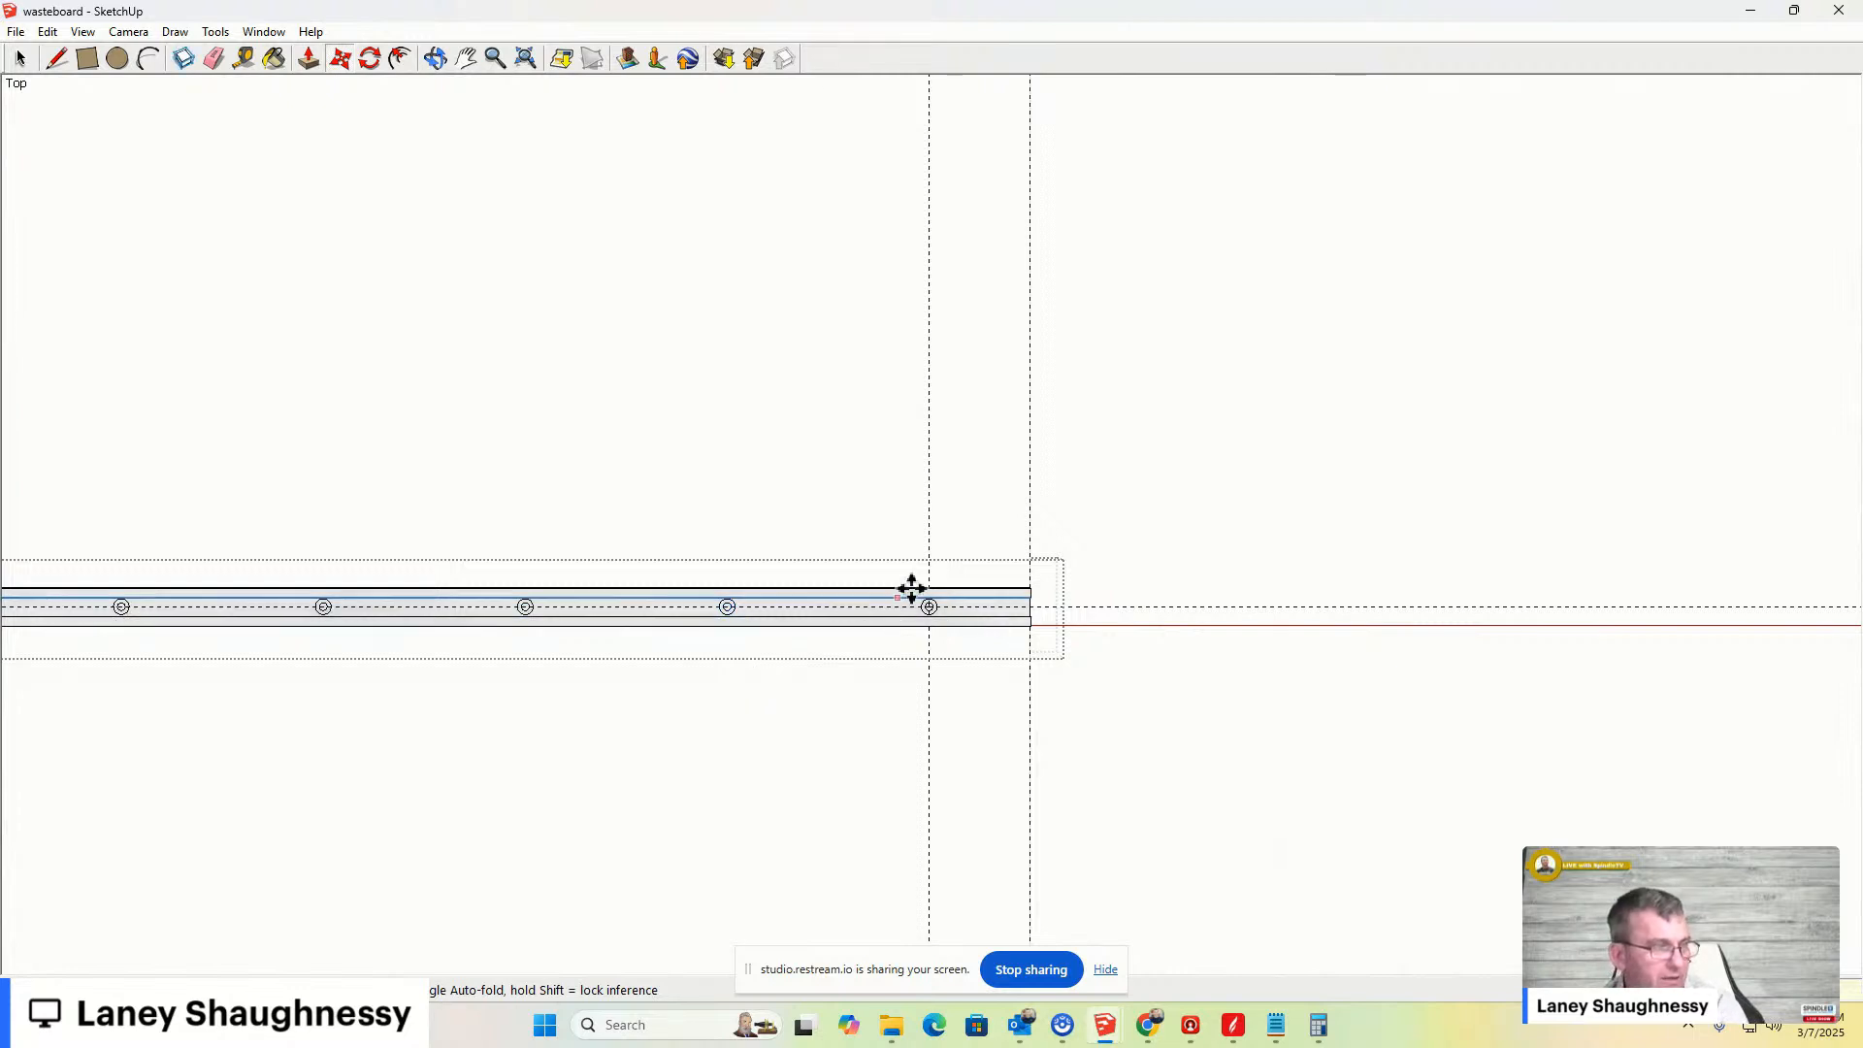
pyautogui.scroll(-5, 1125, 571)
pyautogui.scroll(4, 165, 563)
pyautogui.scroll(3, 243, 563)
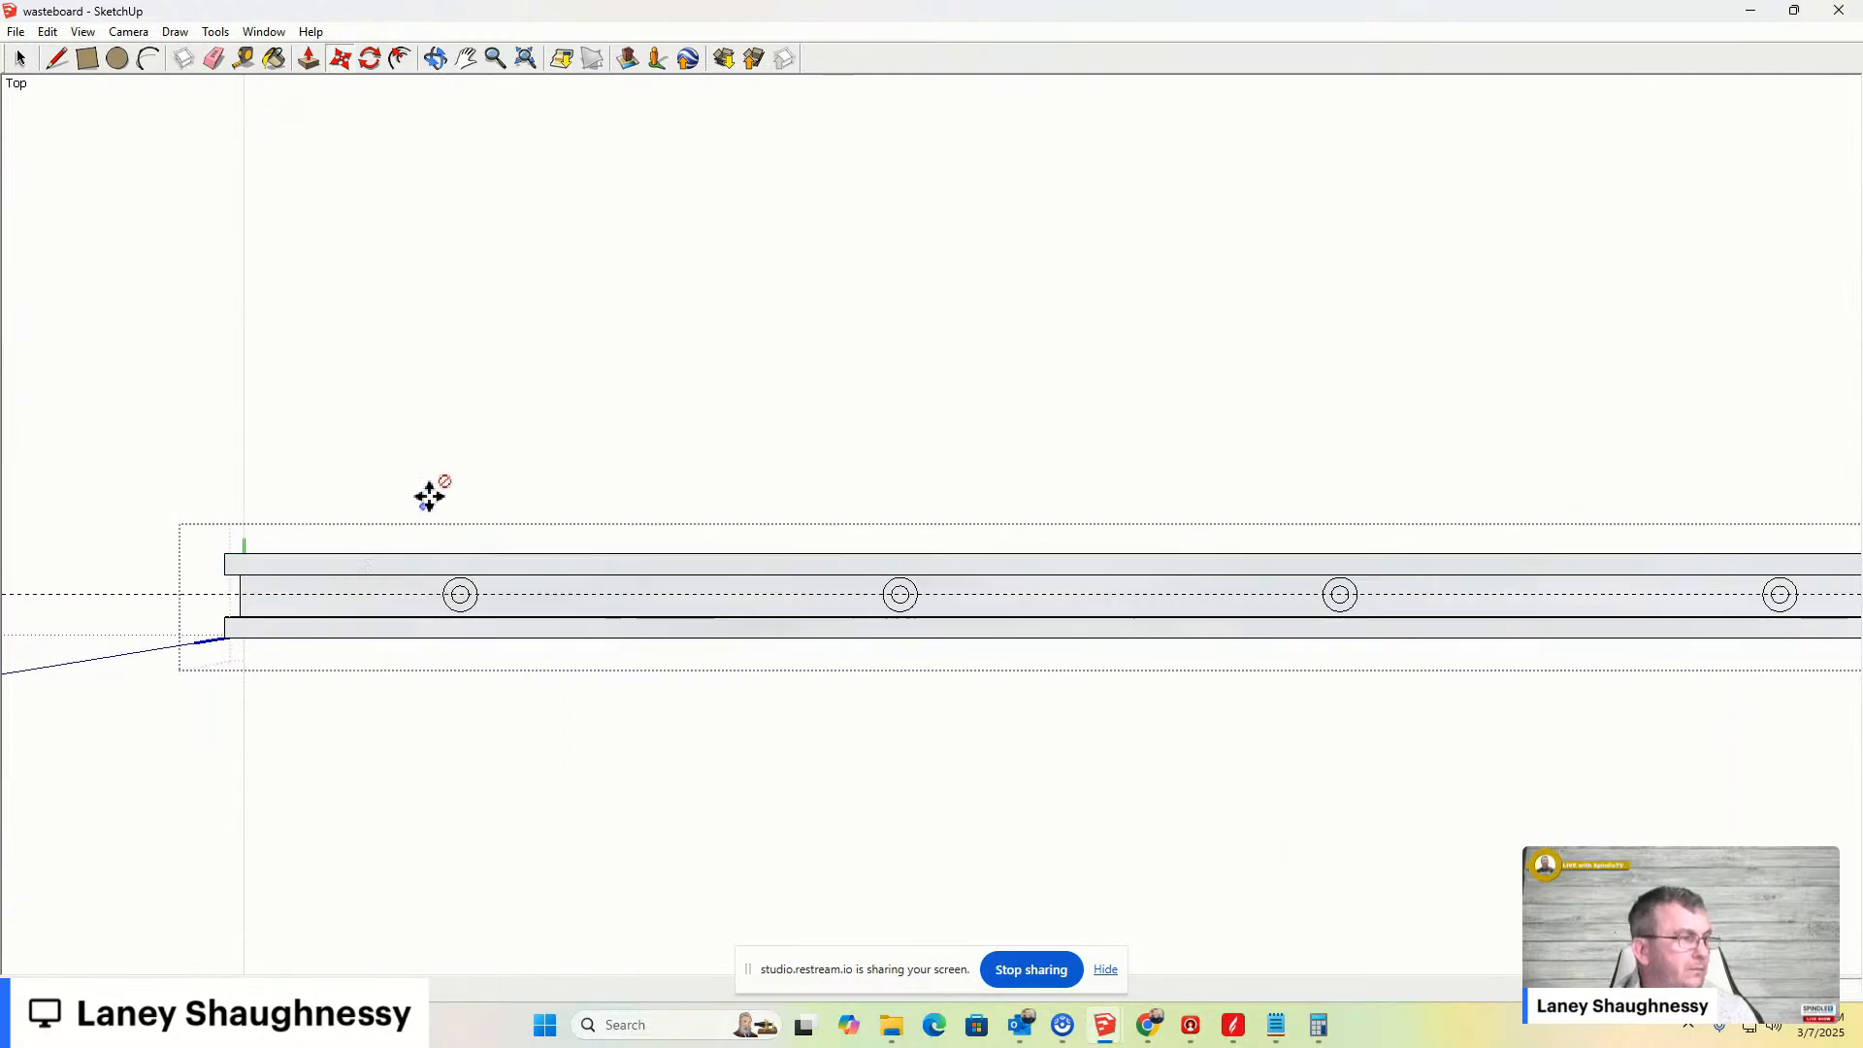
# - Measure the distance from the first hole's centre to the end of the bar with the Tape Measure
pyautogui.click(244, 58)
pyautogui.scroll(3, 304, 674)
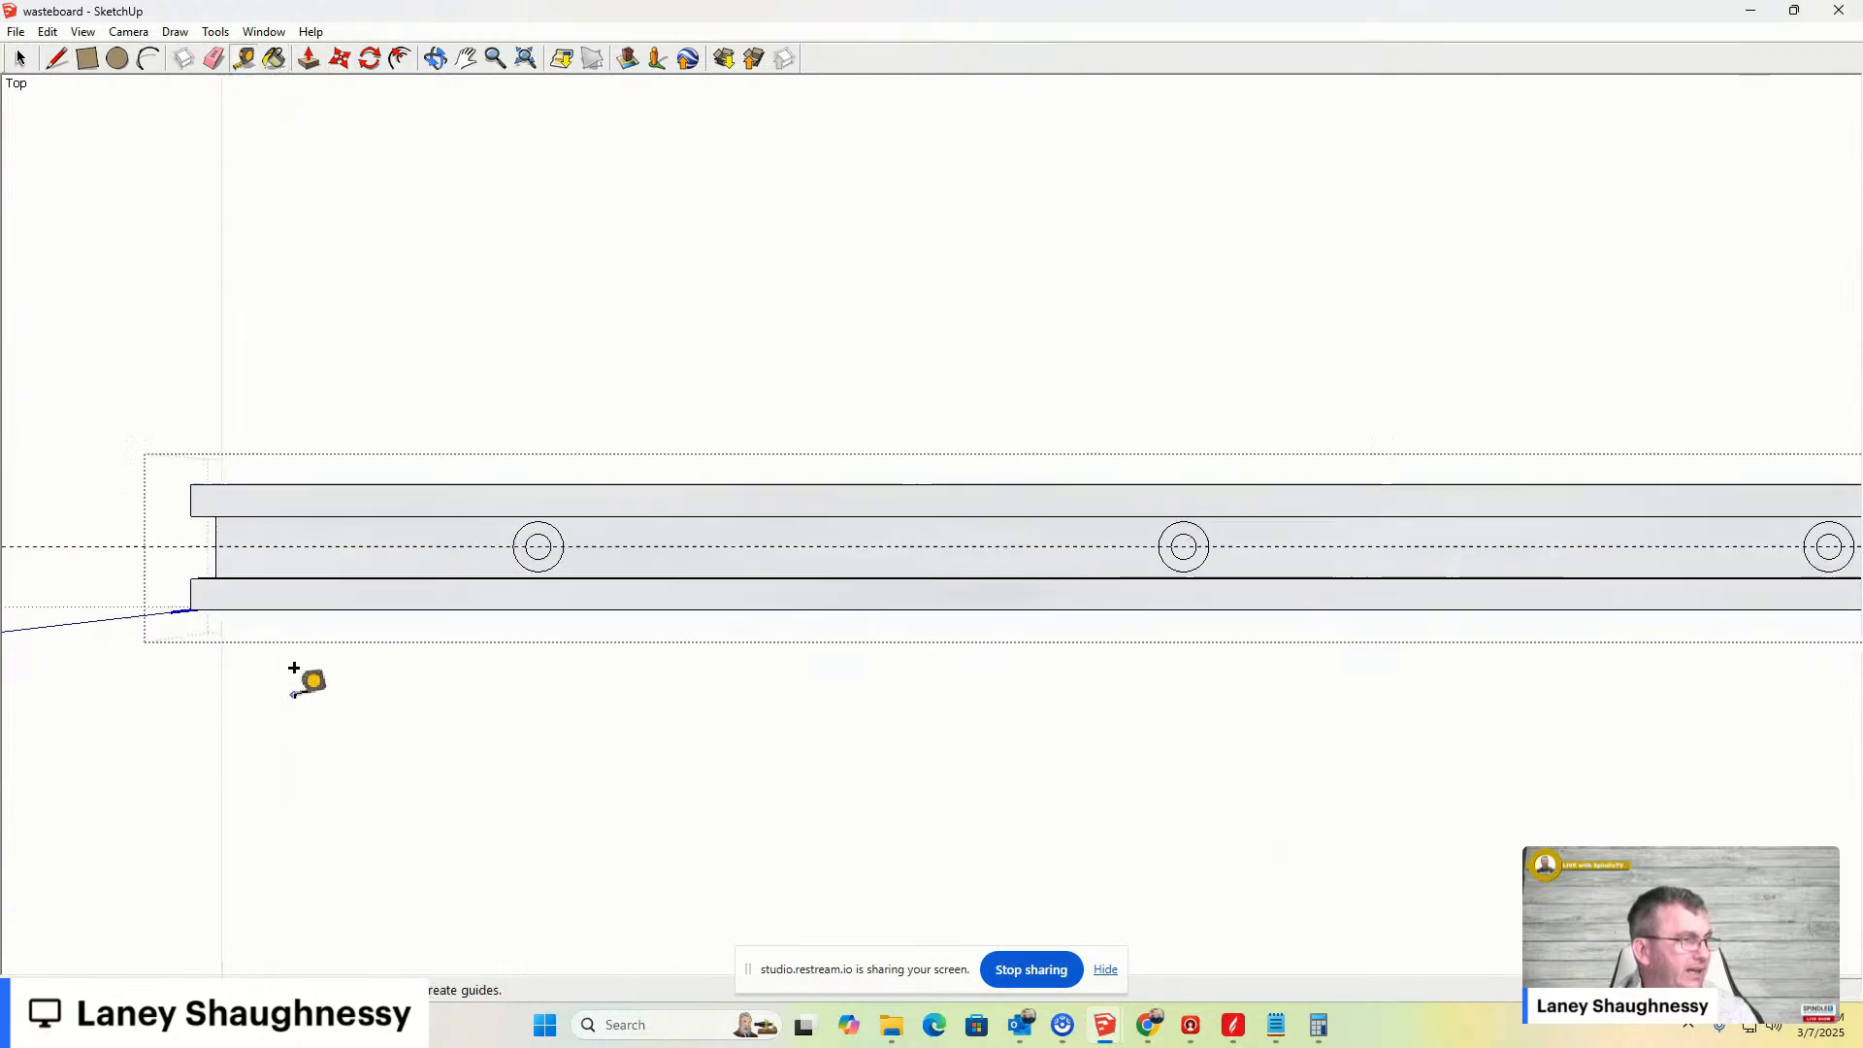
pyautogui.click(563, 532)
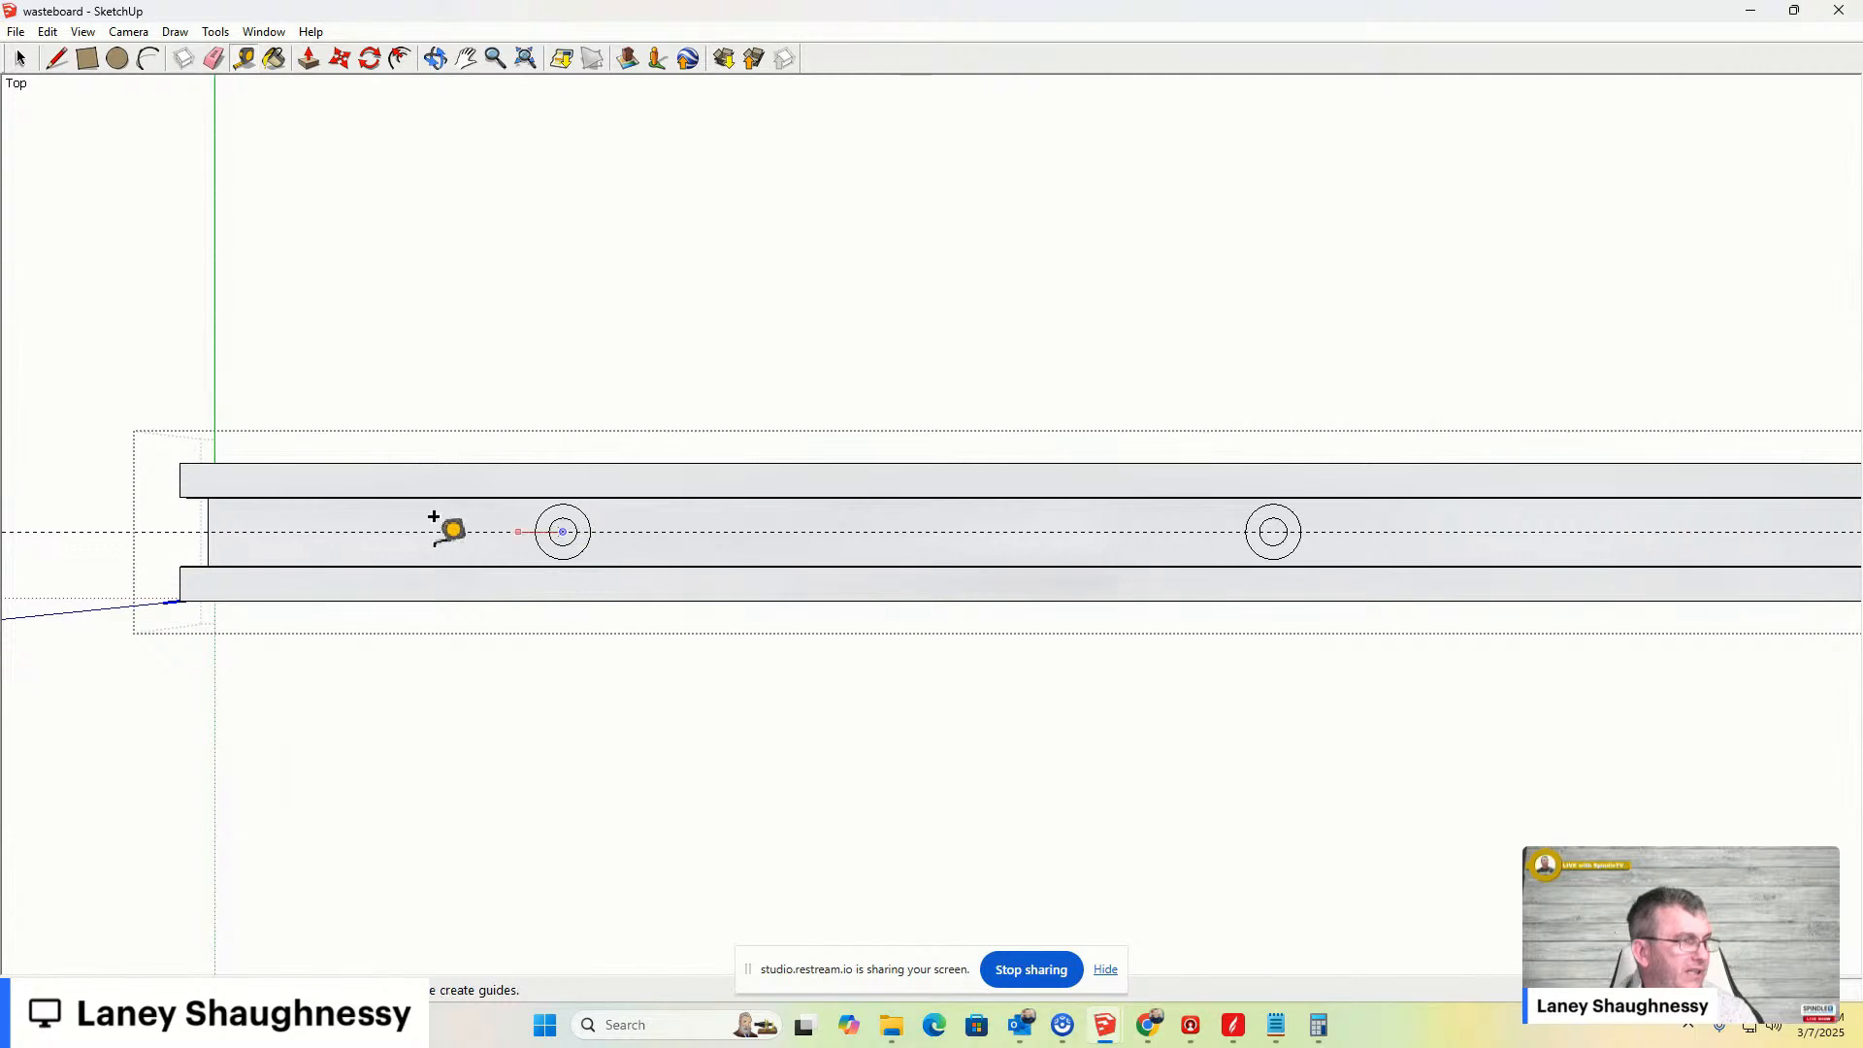
pyautogui.click(209, 502)
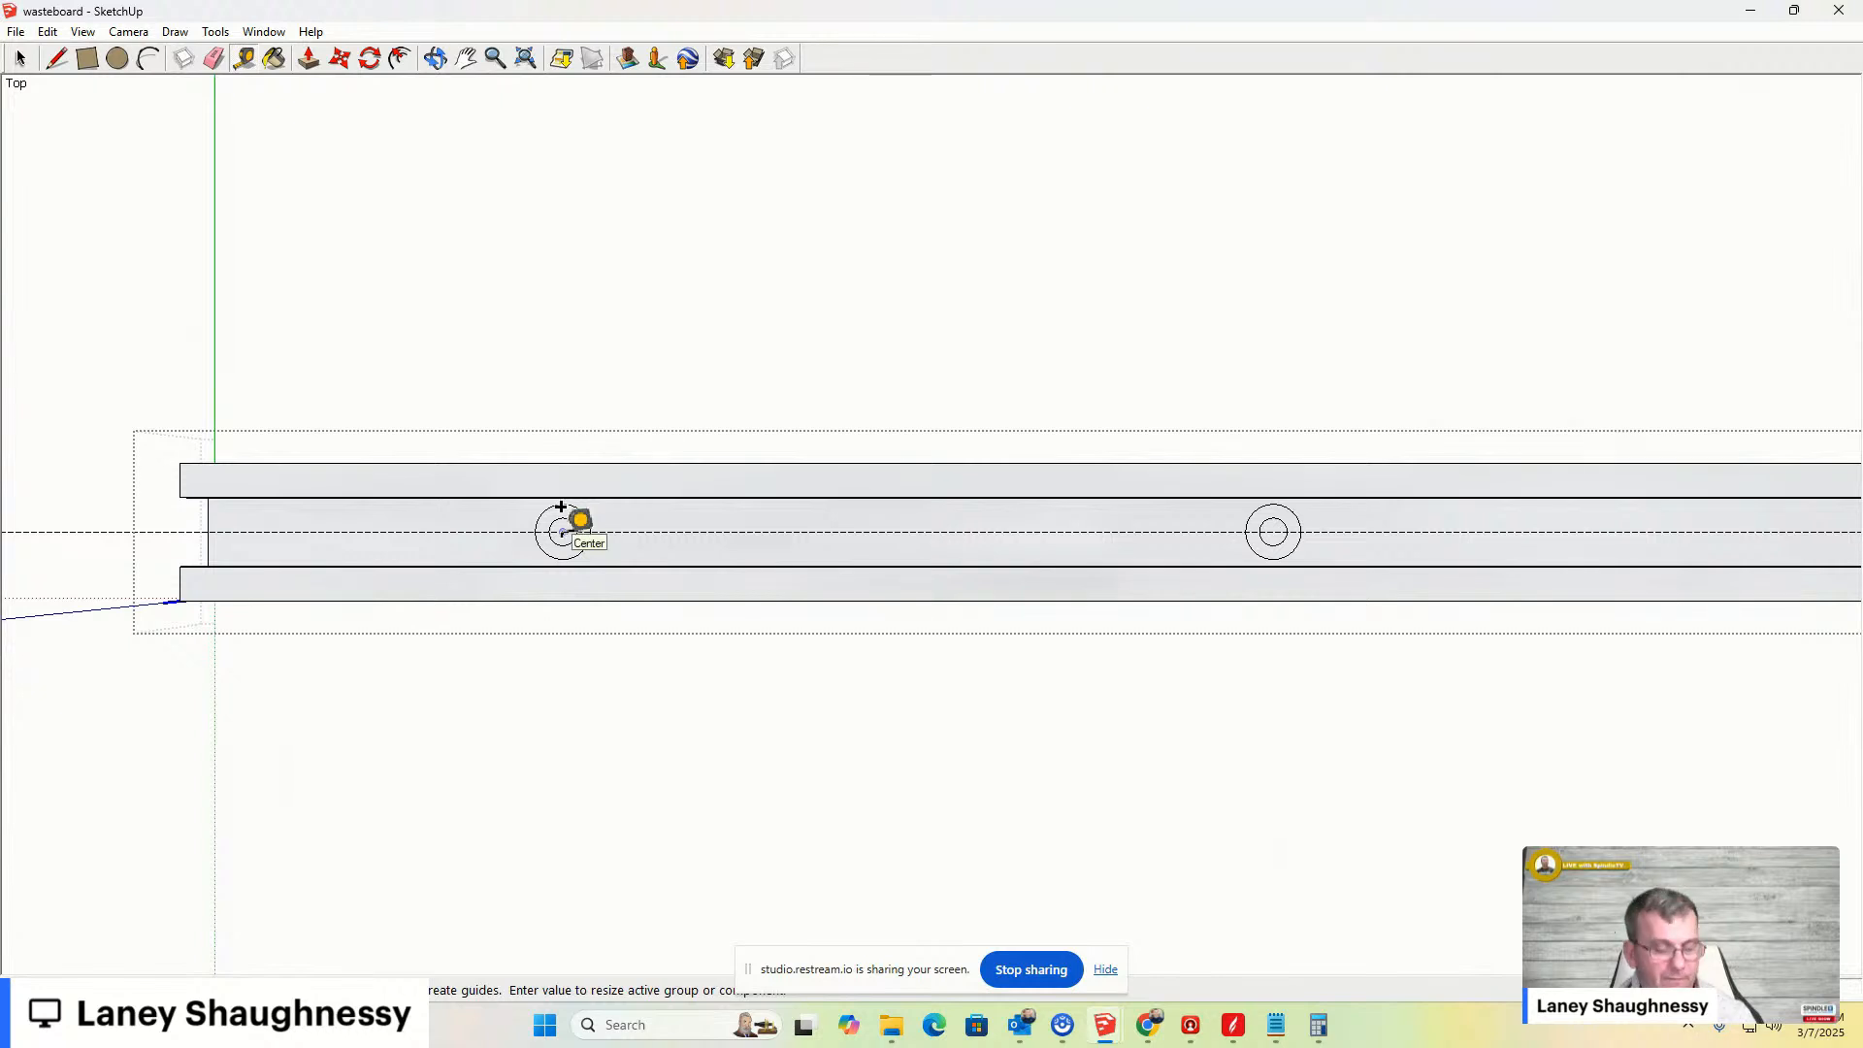
pyautogui.scroll(-6, 514, 424)
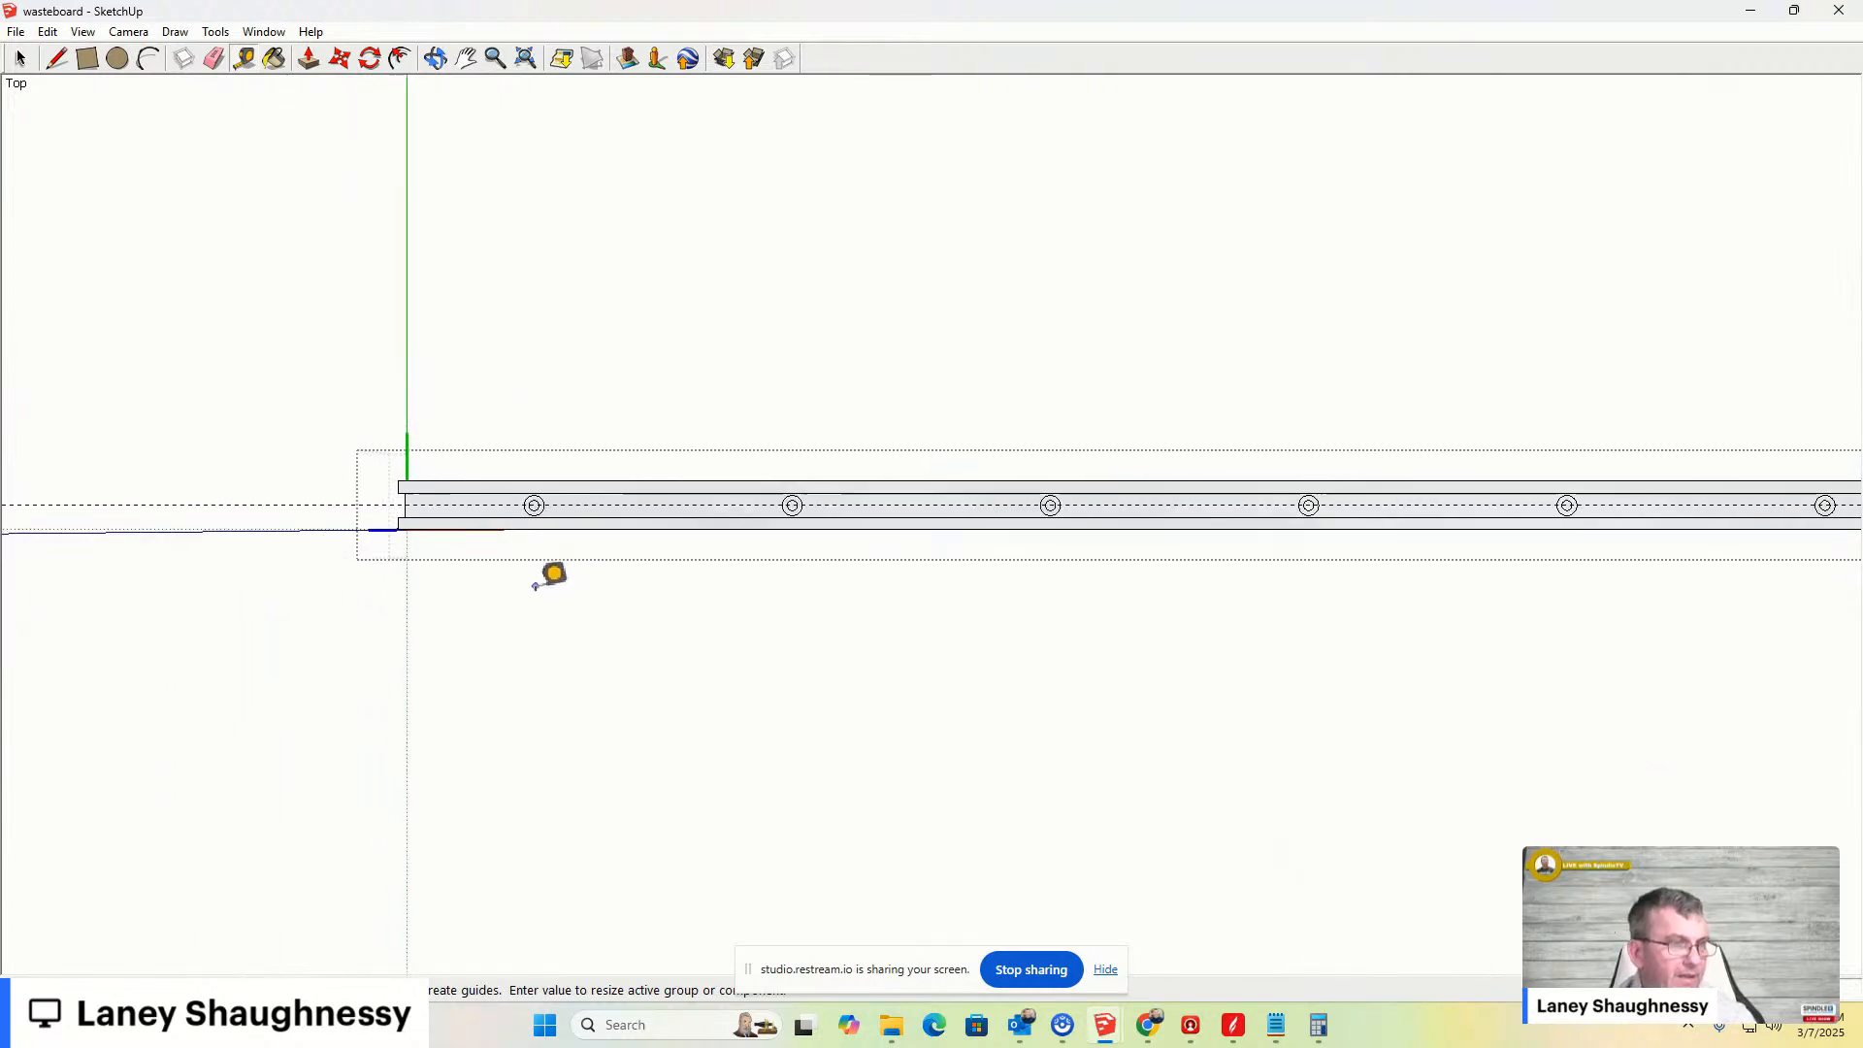
pyautogui.scroll(-3, 556, 579)
pyautogui.scroll(2, 556, 580)
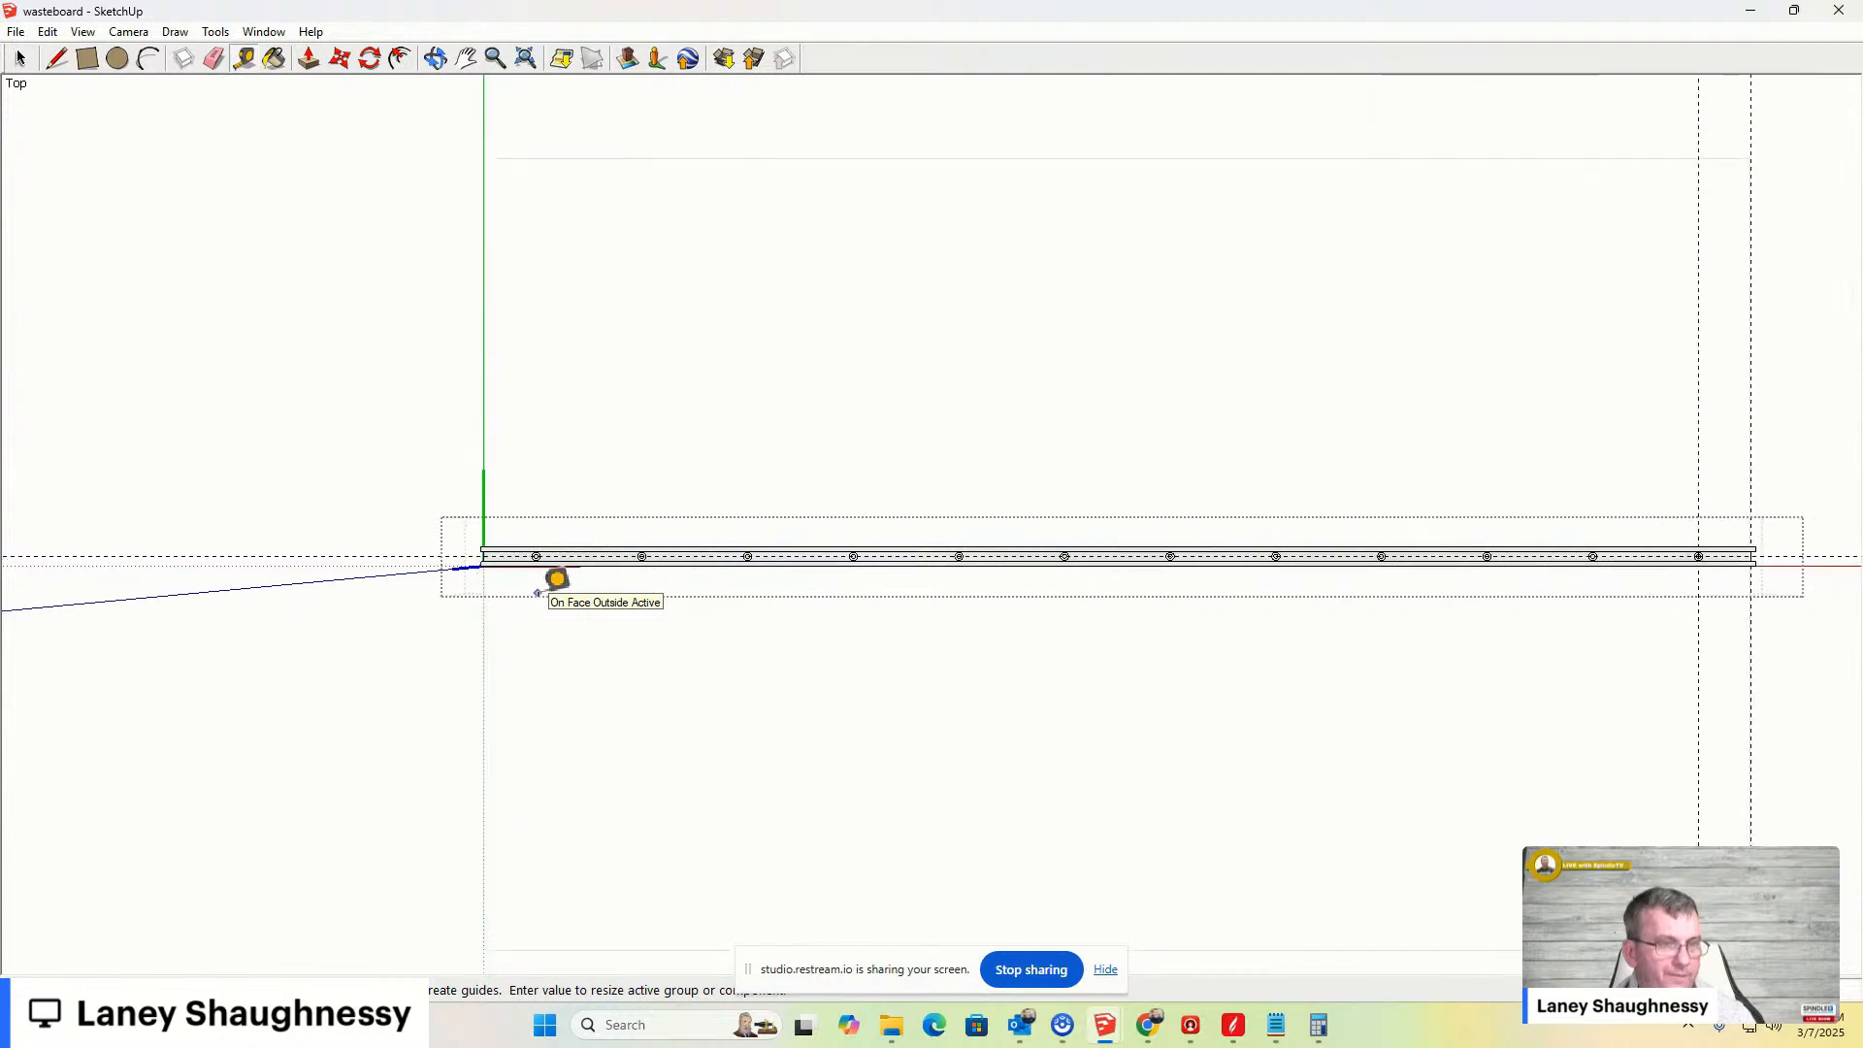
# - Inspect the arrayed concentric circles along the length of the bar in top view
pyautogui.click(21, 60)
pyautogui.scroll(8, 553, 606)
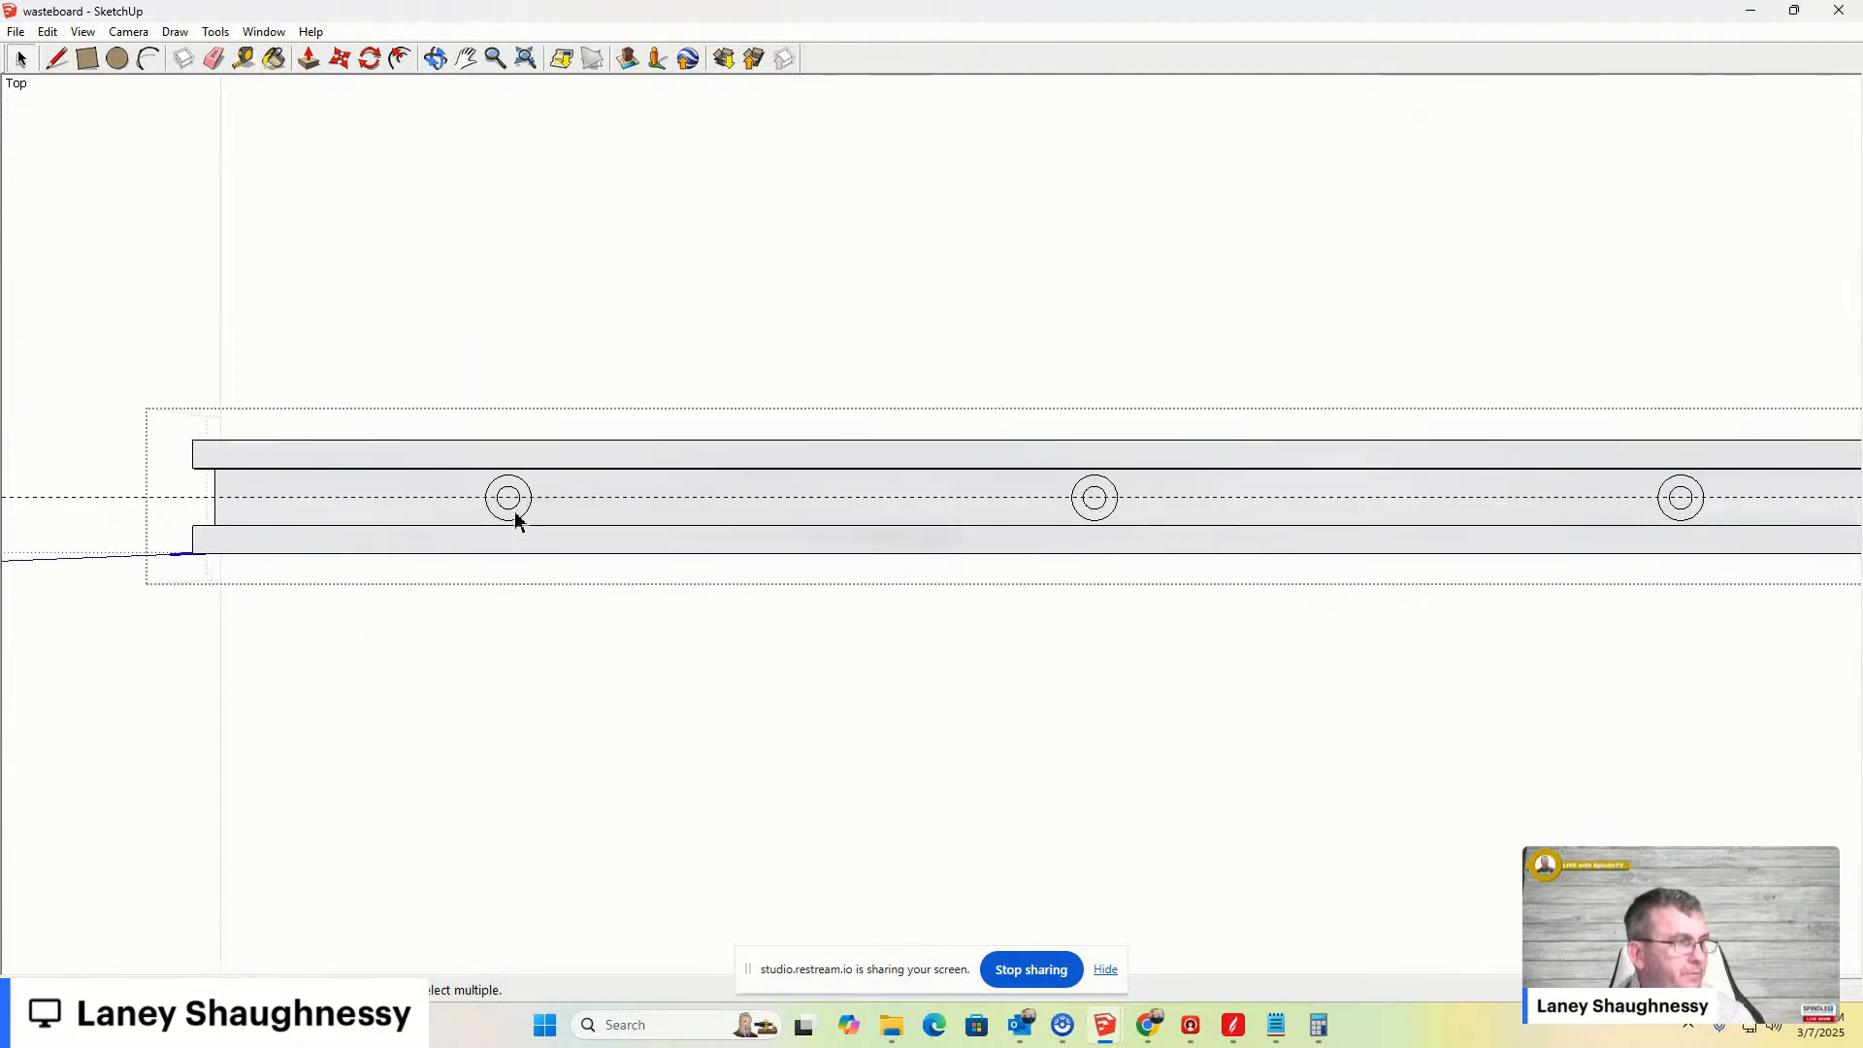
pyautogui.scroll(1, 516, 521)
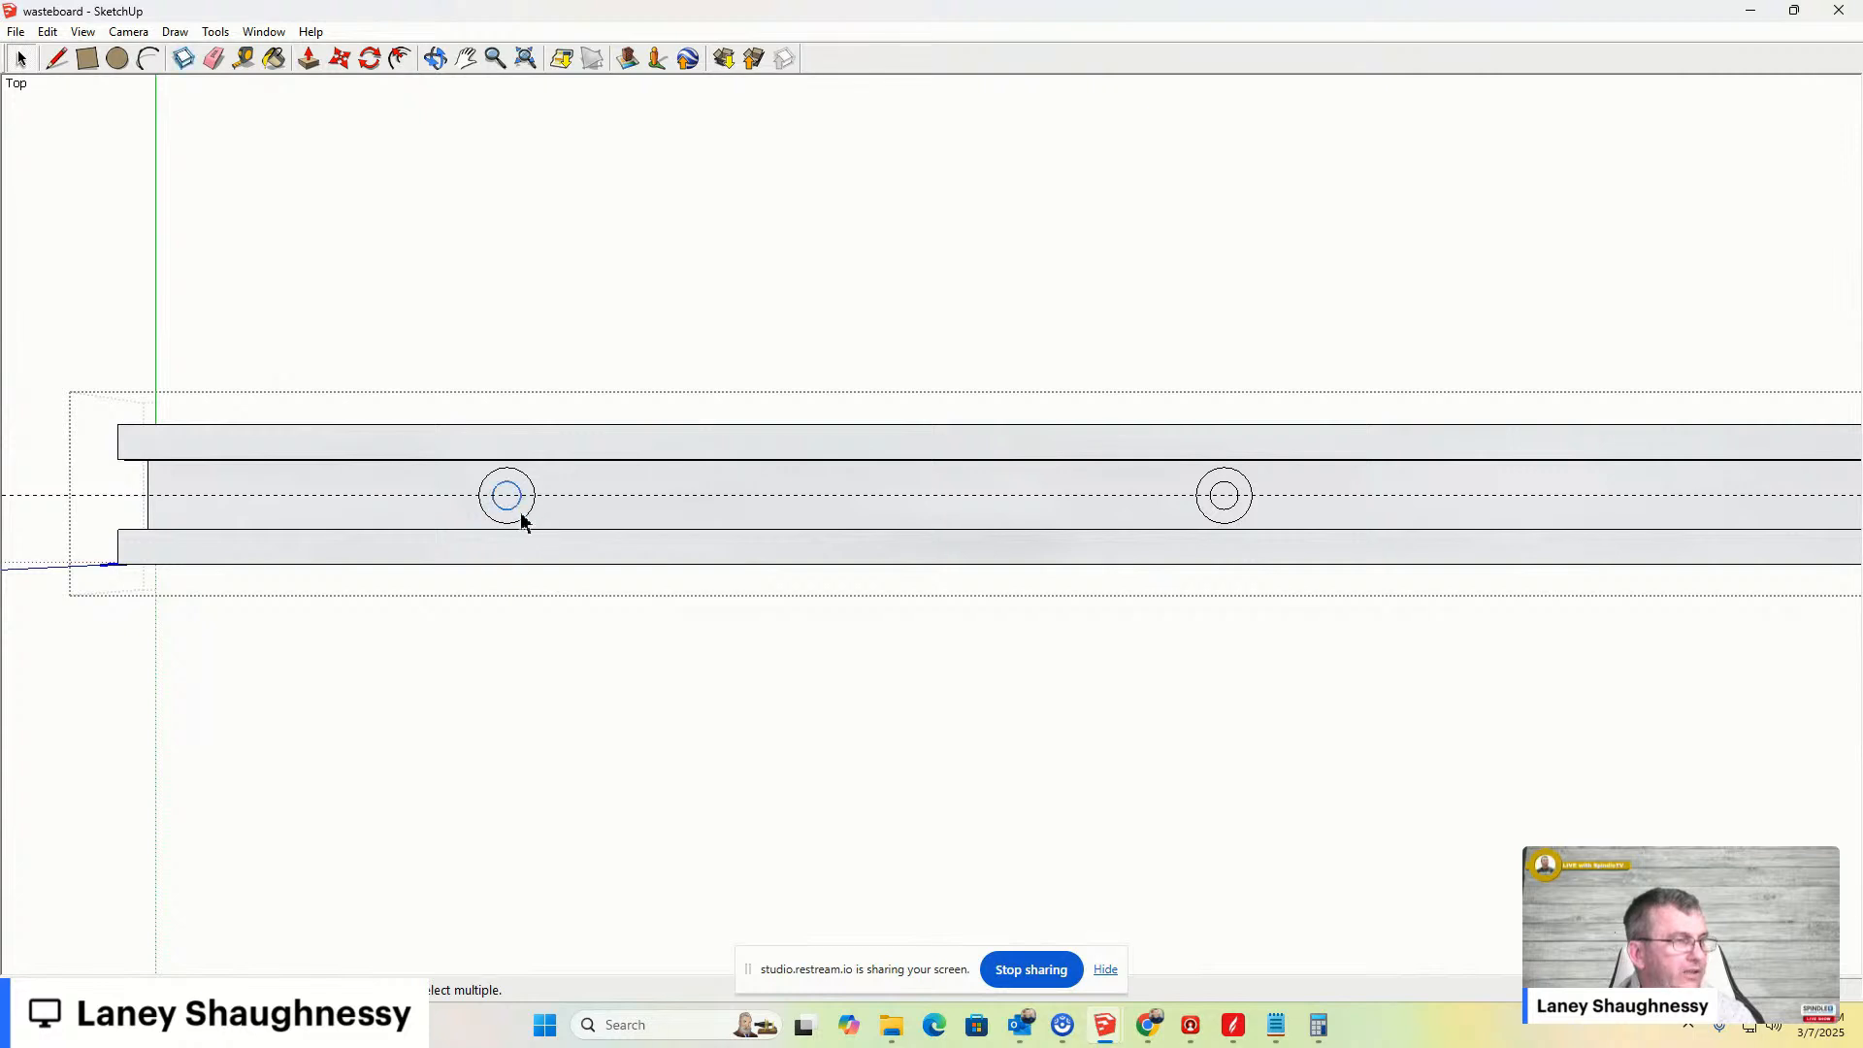
pyautogui.scroll(-3, 518, 520)
pyautogui.scroll(3, 869, 531)
pyautogui.scroll(1, 836, 516)
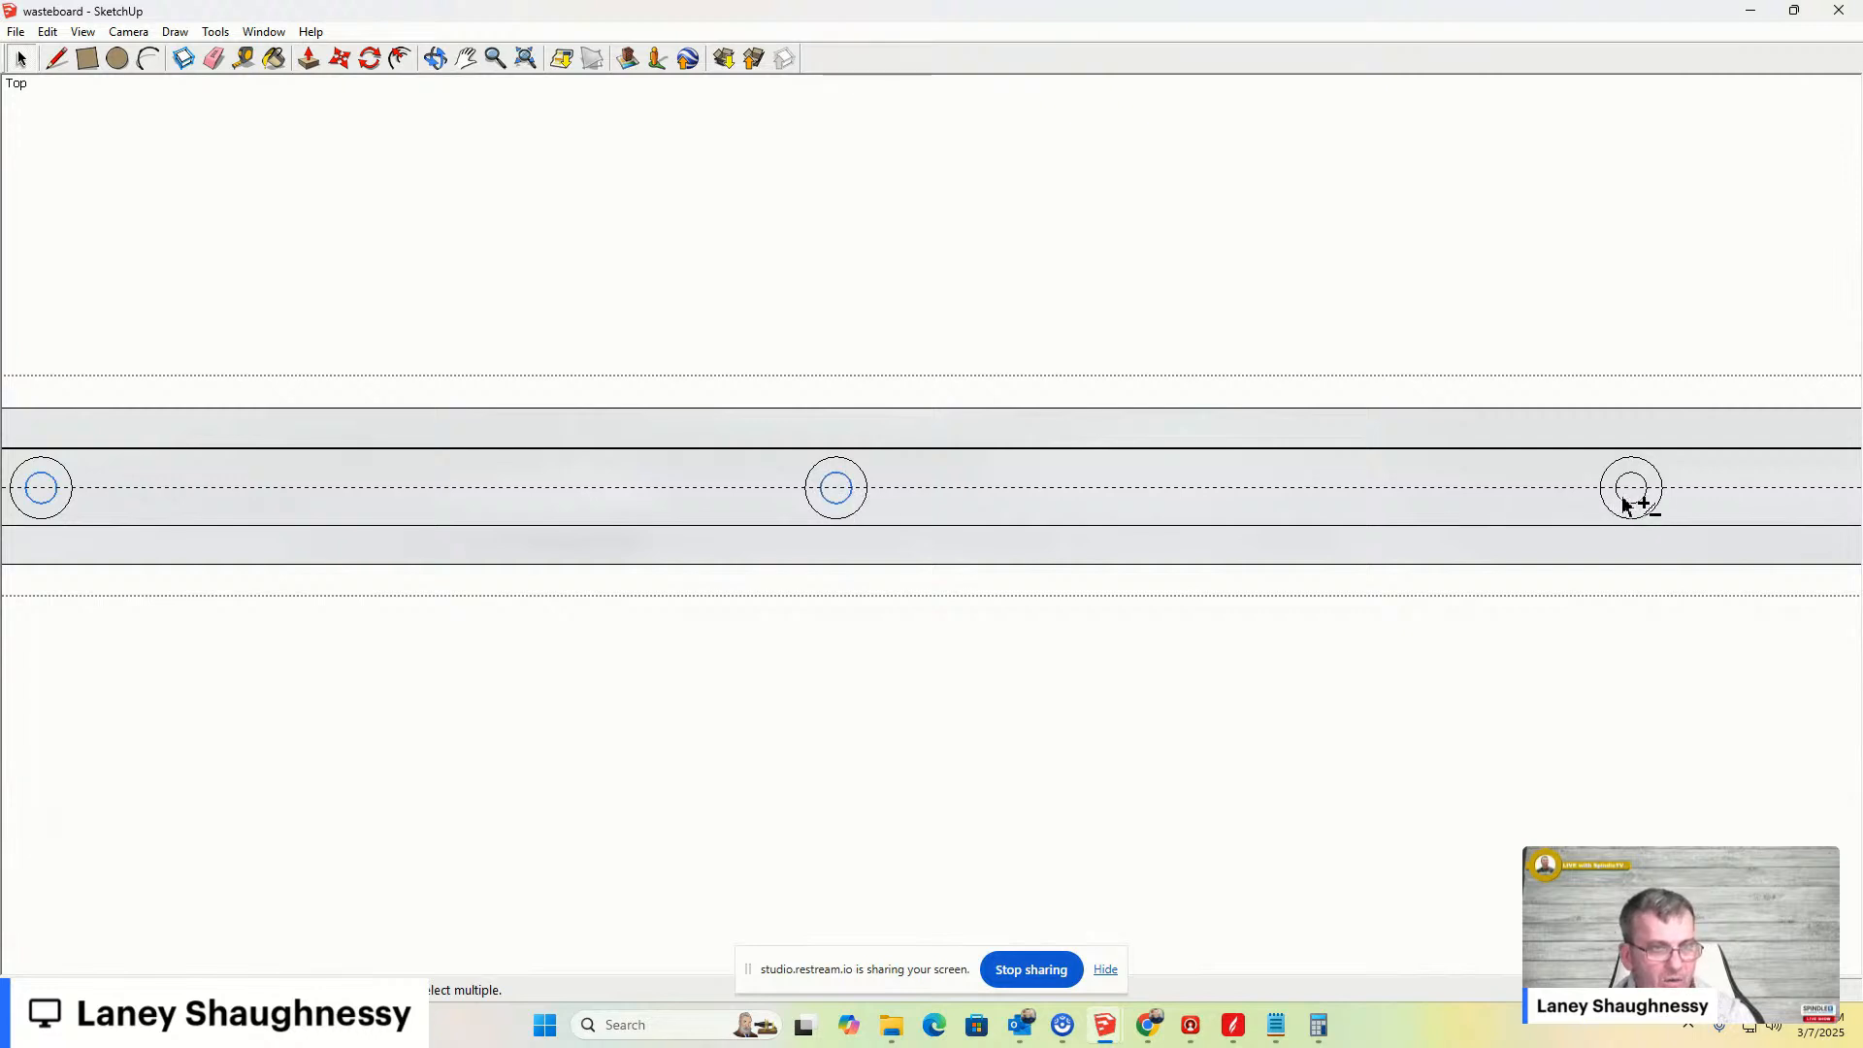
pyautogui.scroll(-5, 935, 440)
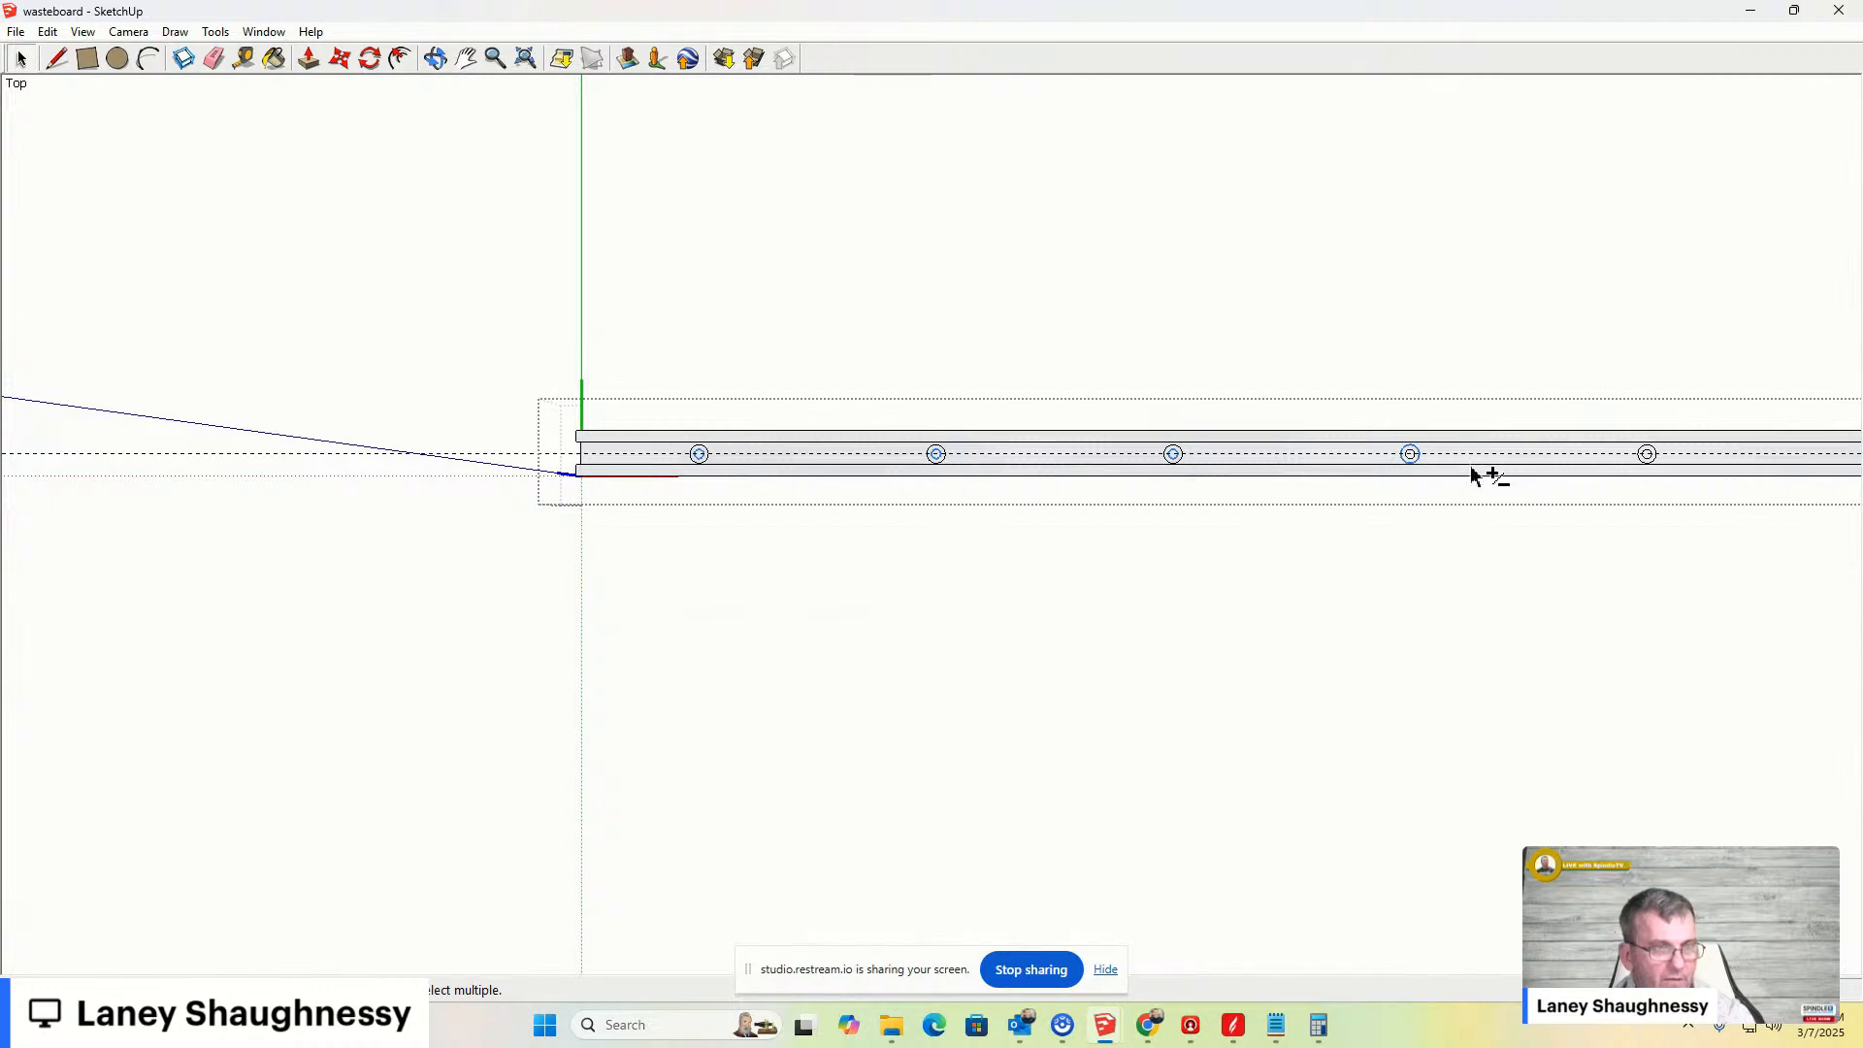
pyautogui.scroll(5, 1427, 462)
pyautogui.keyDown('shift'); pyautogui.scroll(1, 1387, 499); pyautogui.keyUp('shift')
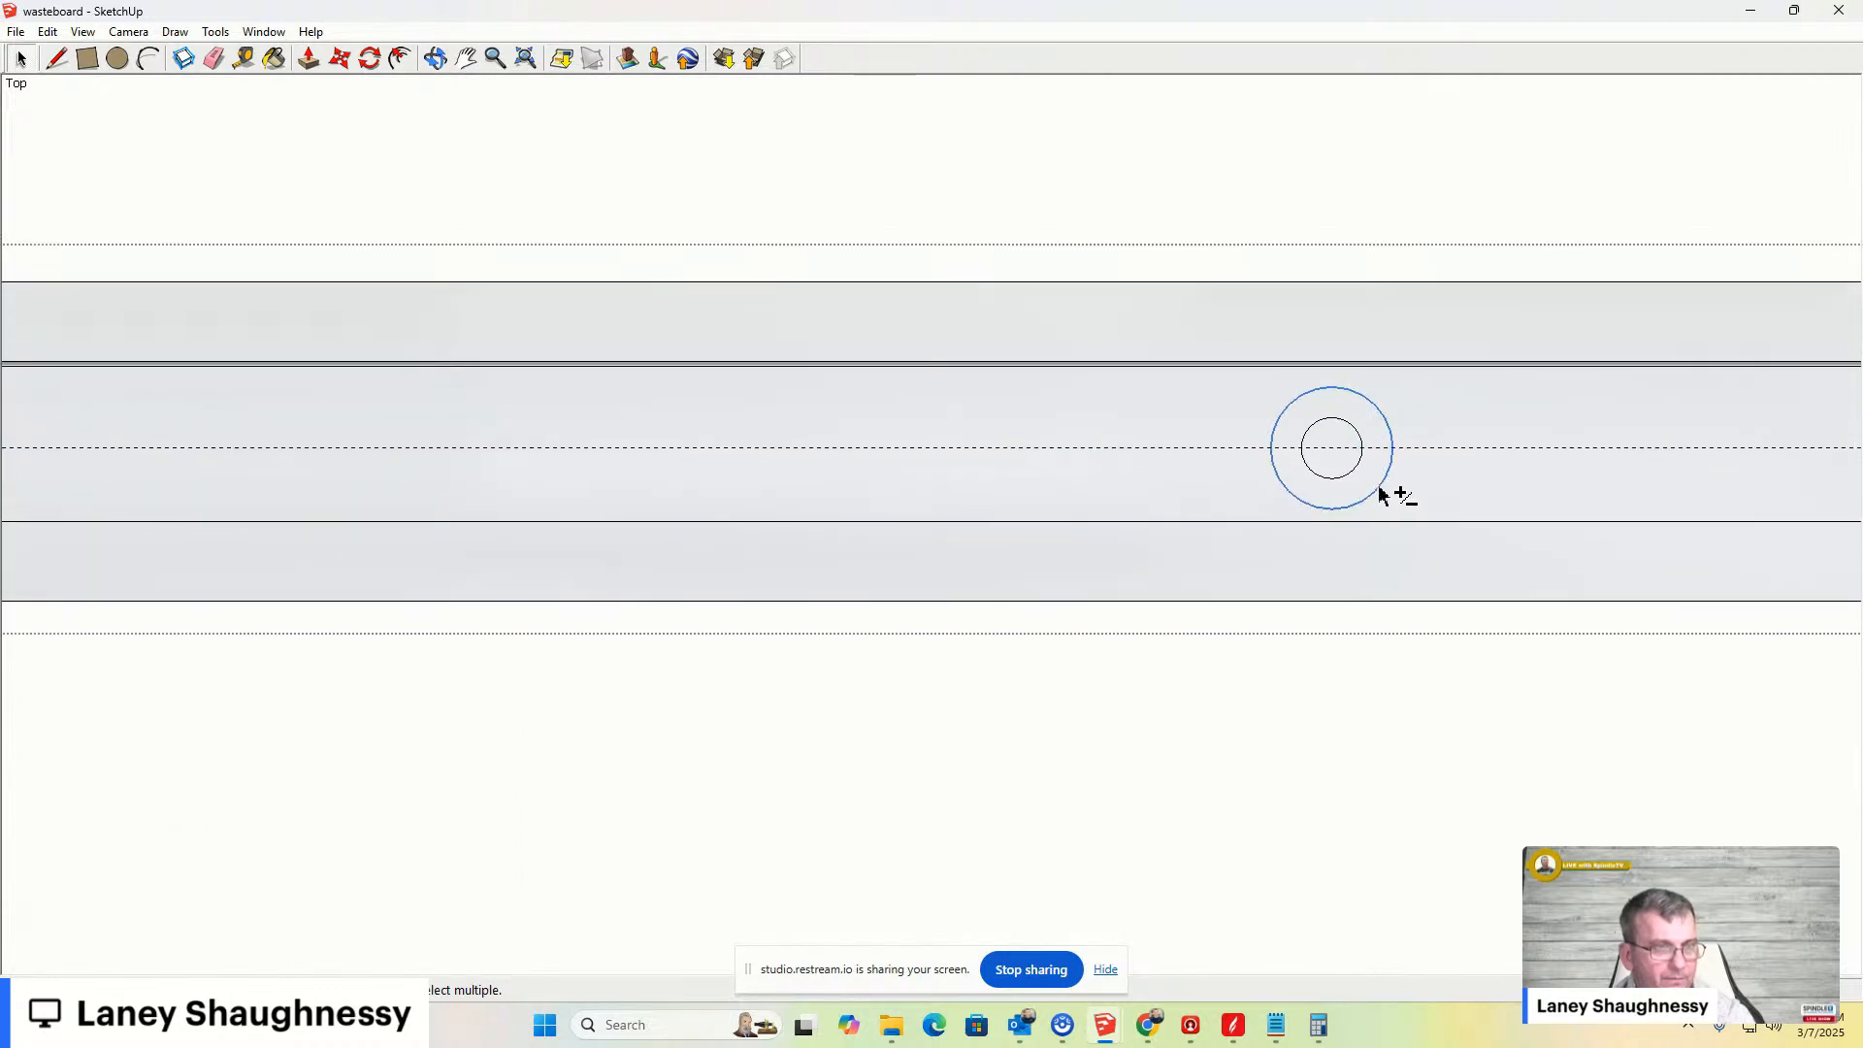
pyautogui.scroll(-4, 922, 462)
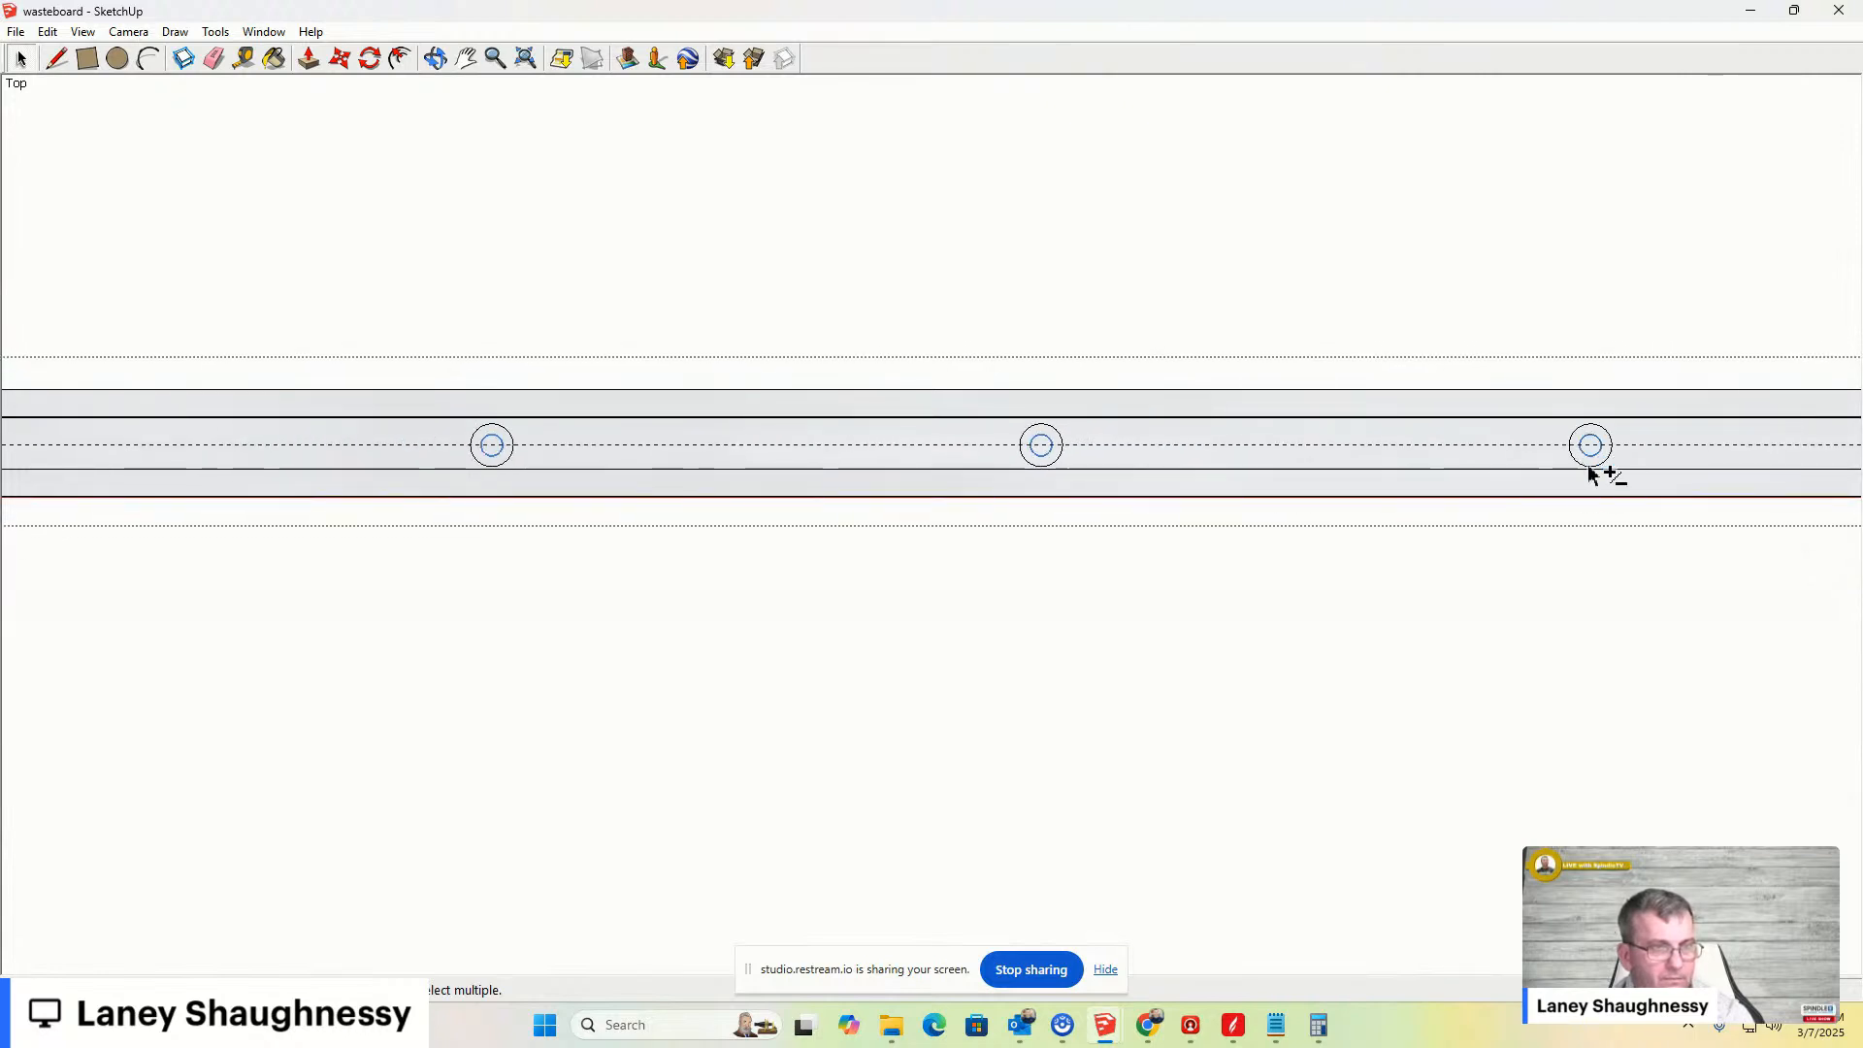
pyautogui.scroll(-1, 1357, 532)
pyautogui.keyDown('shift'); pyautogui.moveTo(1545, 516); pyautogui.dragTo(999, 612, button='middle'); pyautogui.keyUp('shift')
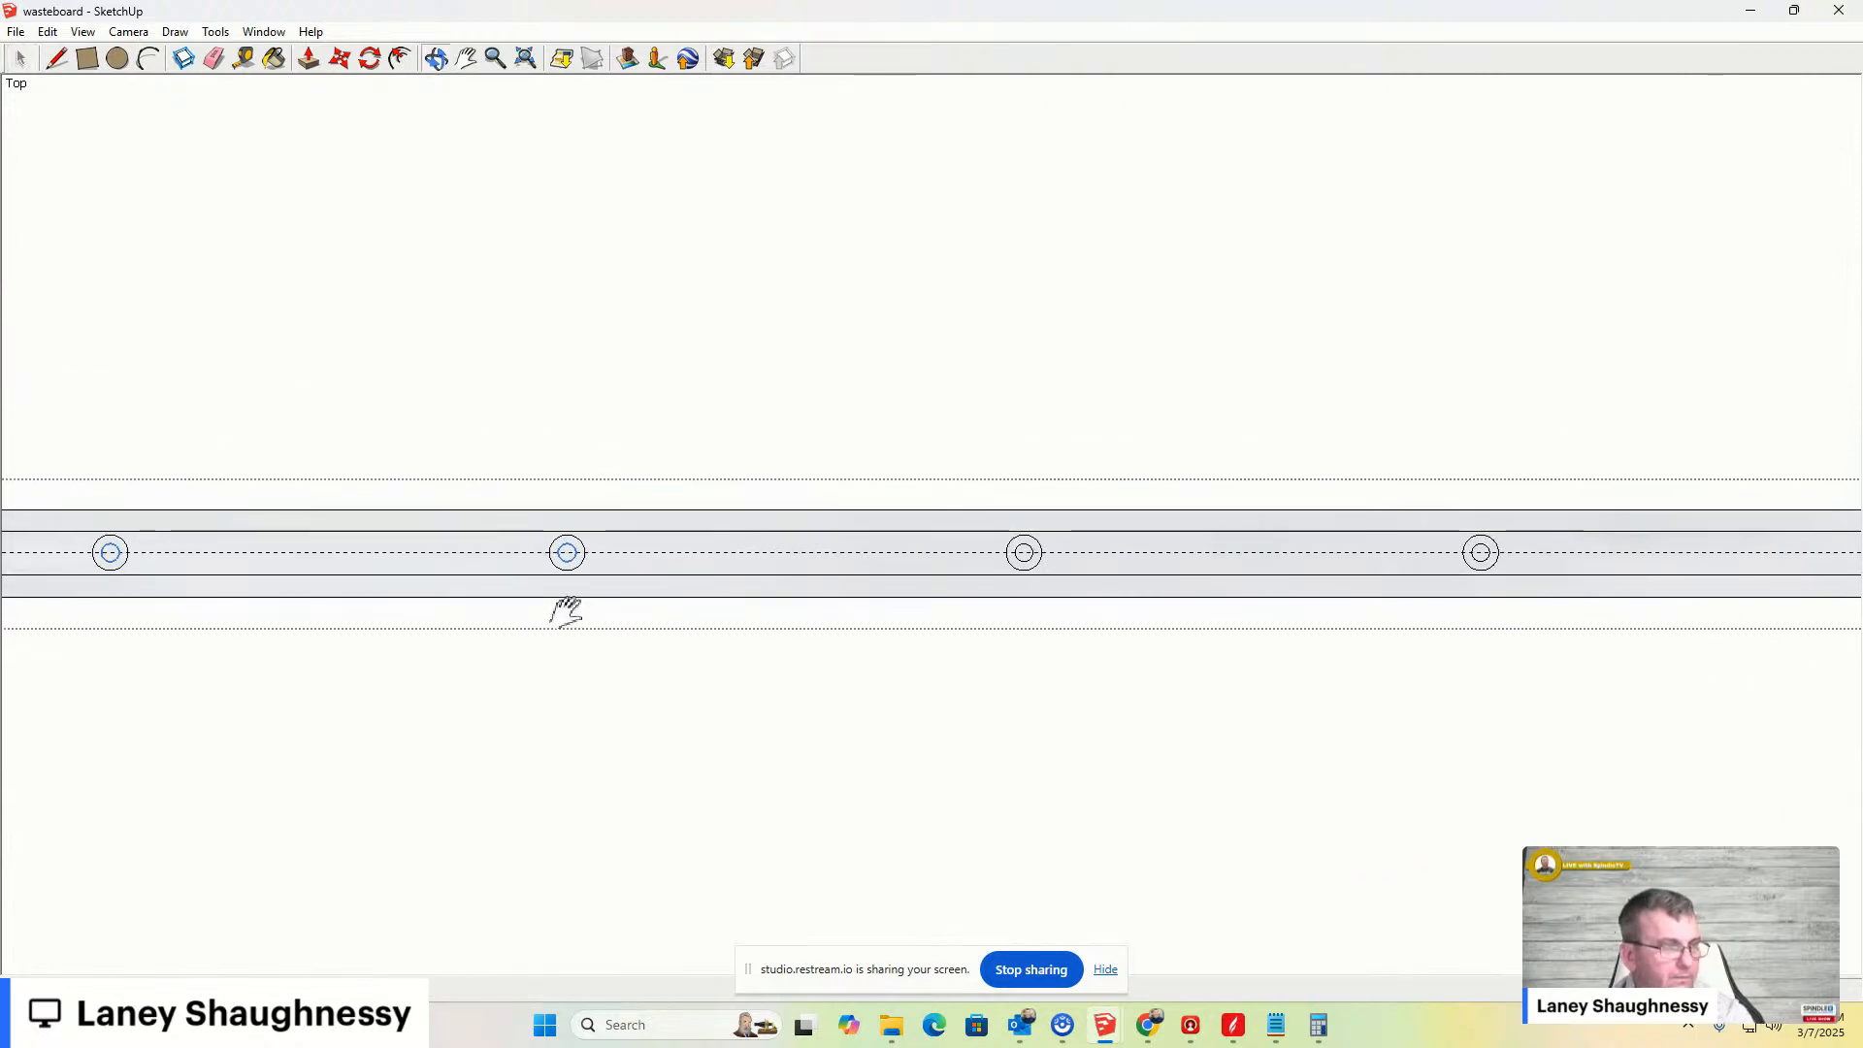
pyautogui.scroll(3, 1014, 558)
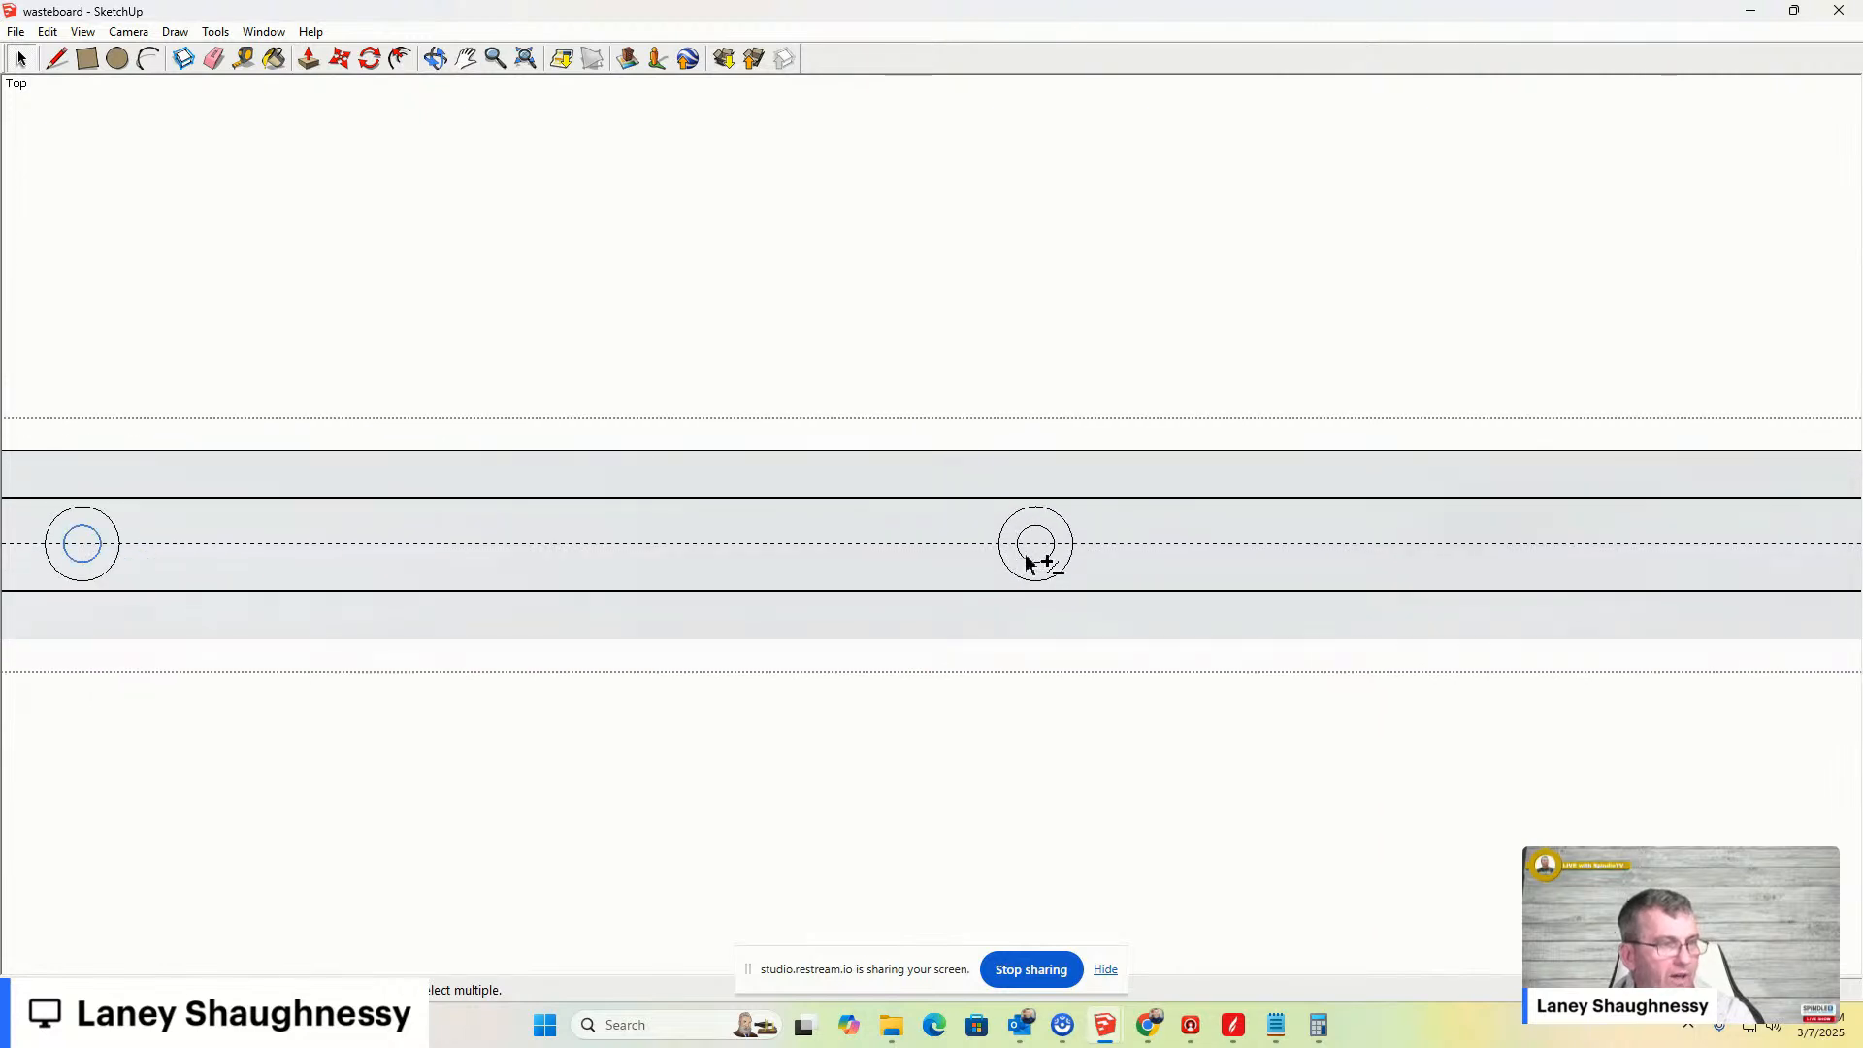
pyautogui.scroll(-2, 1031, 570)
pyautogui.keyDown('shift'); pyautogui.moveTo(1046, 582); pyautogui.dragTo(897, 650, button='middle'); pyautogui.keyUp('shift')
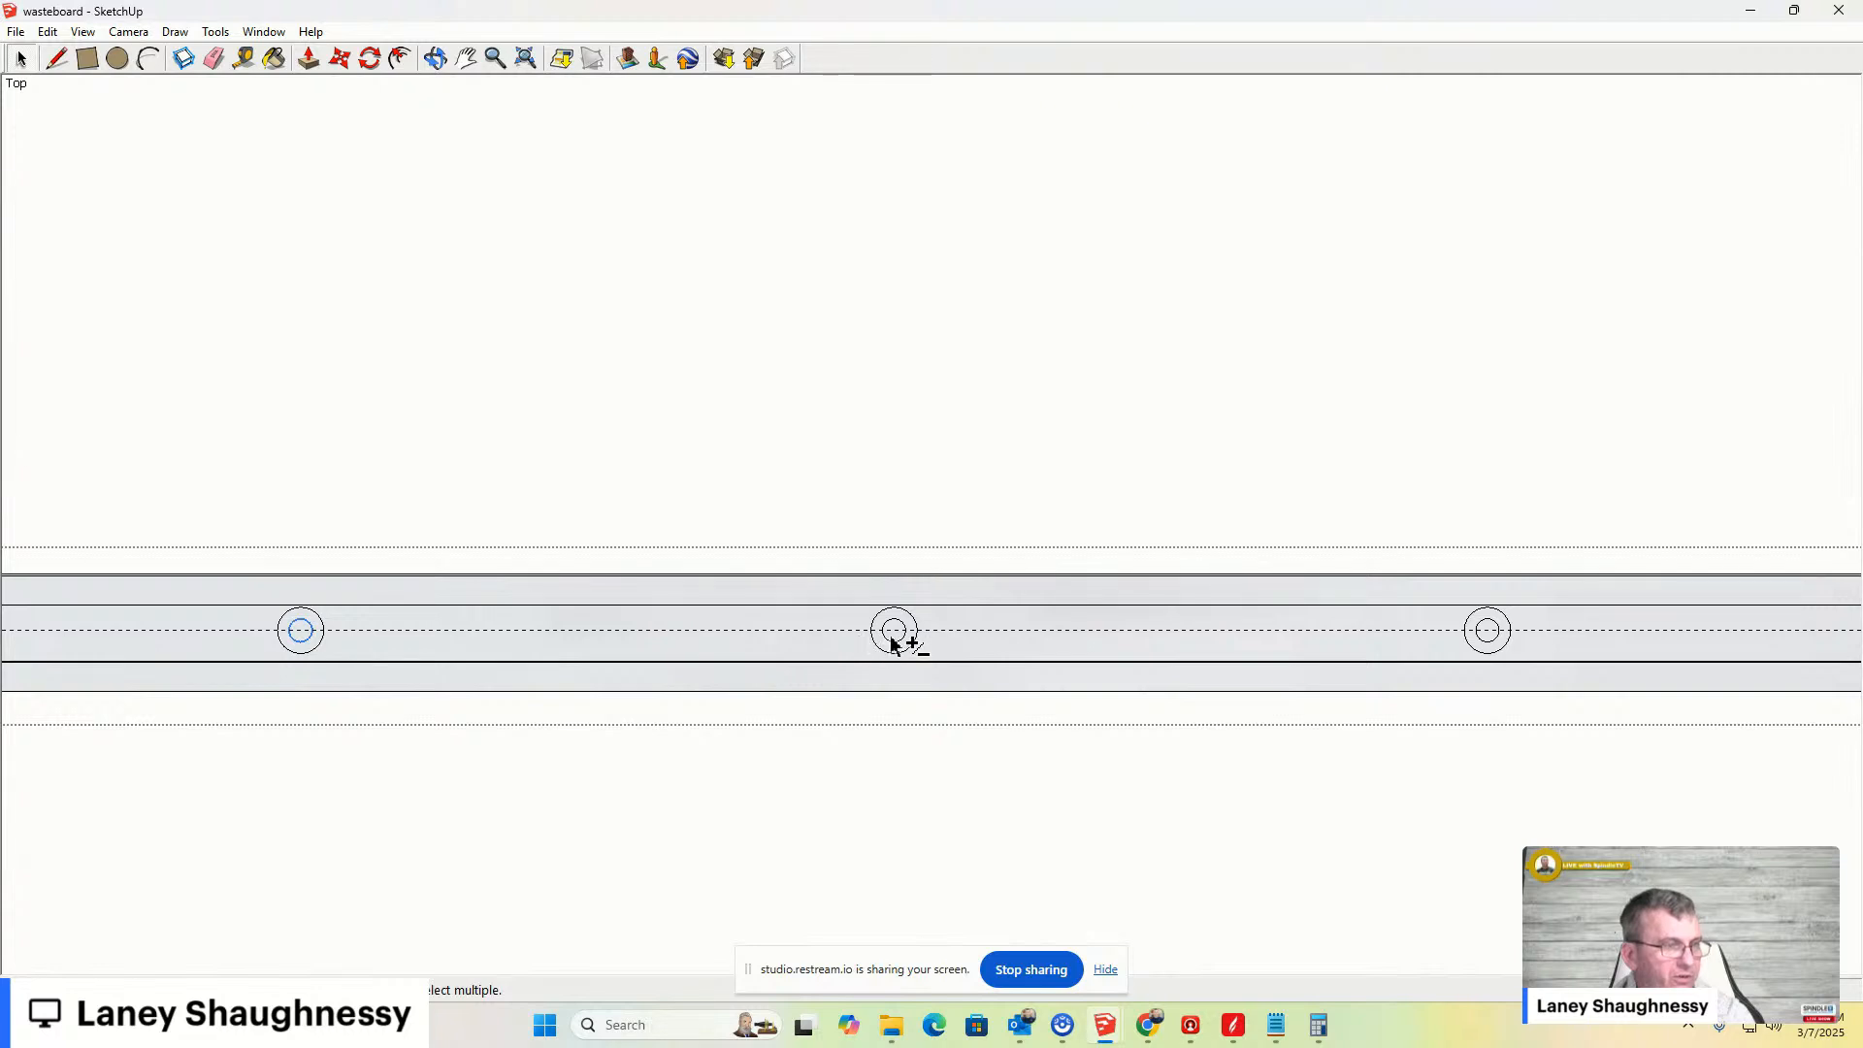
pyautogui.keyDown('shift'); pyautogui.click(1491, 642); pyautogui.keyUp('shift')
pyautogui.keyDown('shift'); pyautogui.moveTo(1743, 603); pyautogui.dragTo(720, 645, button='middle'); pyautogui.keyUp('shift')
pyautogui.scroll(1, 955, 706)
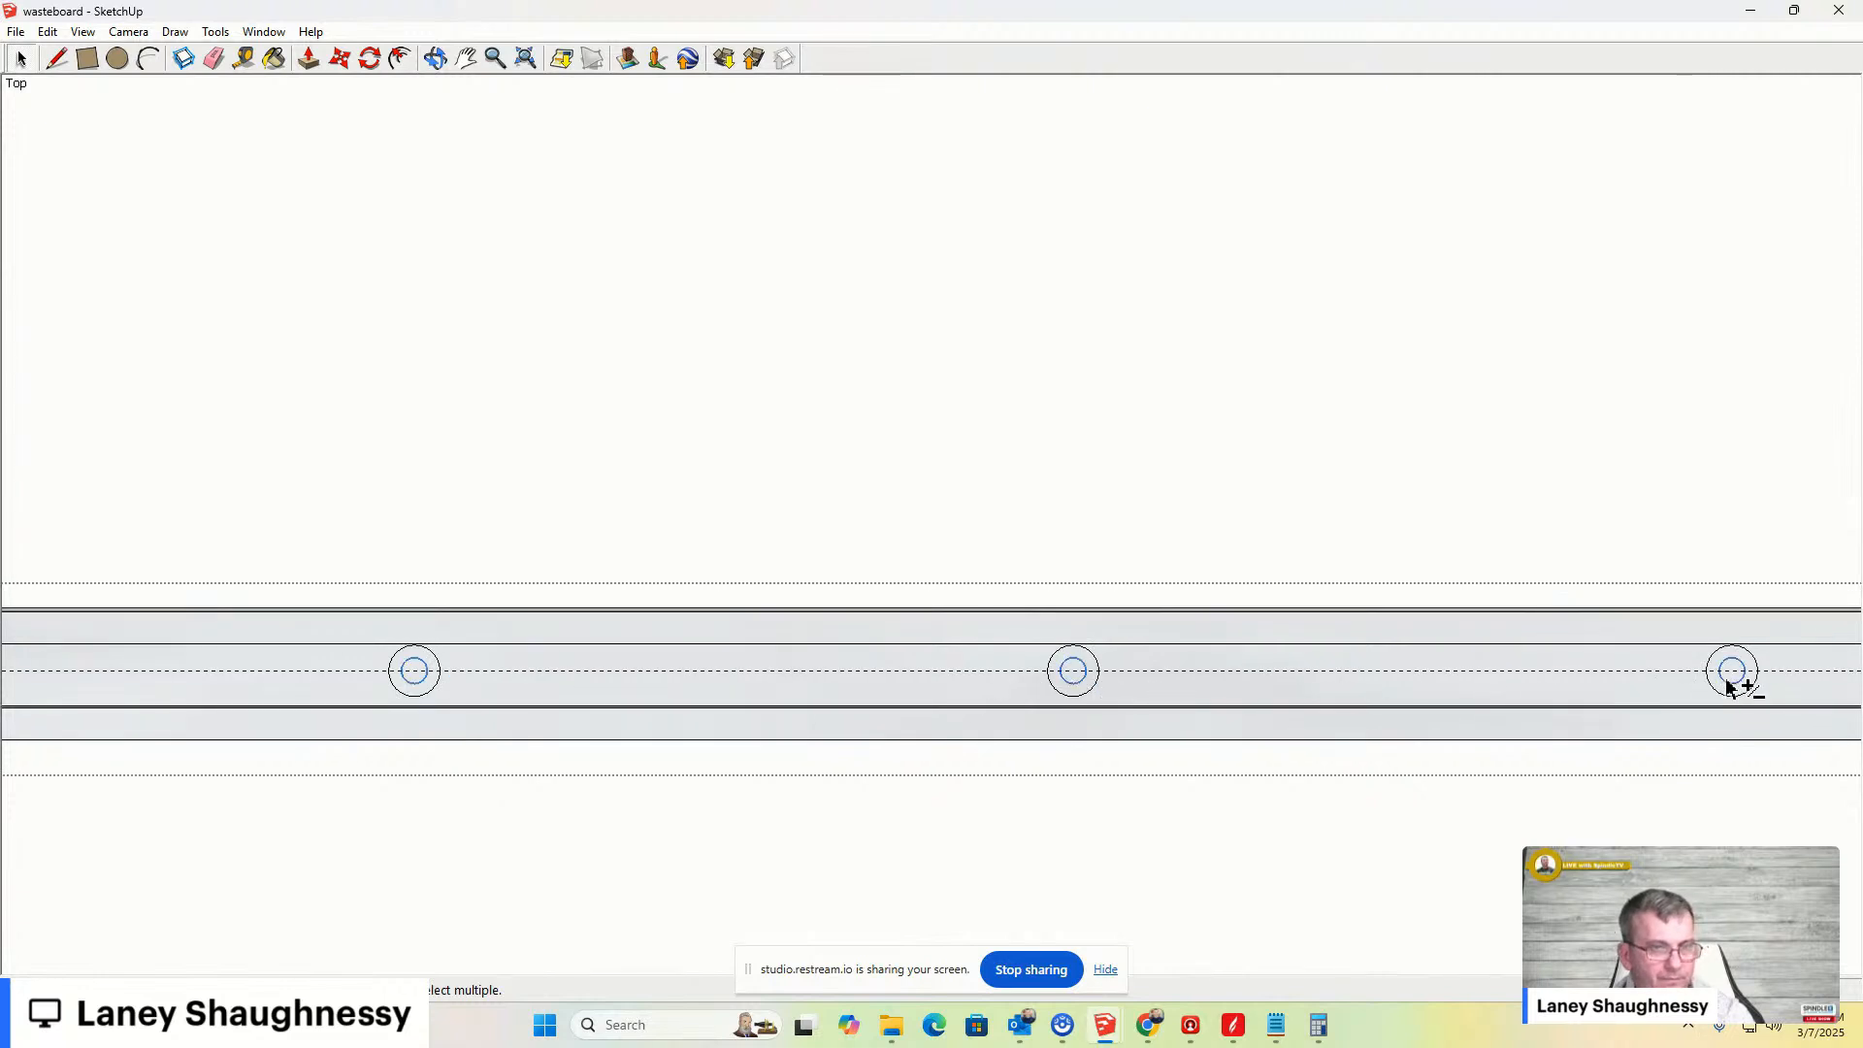
pyautogui.keyDown('shift'); pyautogui.moveTo(1061, 675); pyautogui.dragTo(698, 699, button='middle'); pyautogui.keyUp('shift')
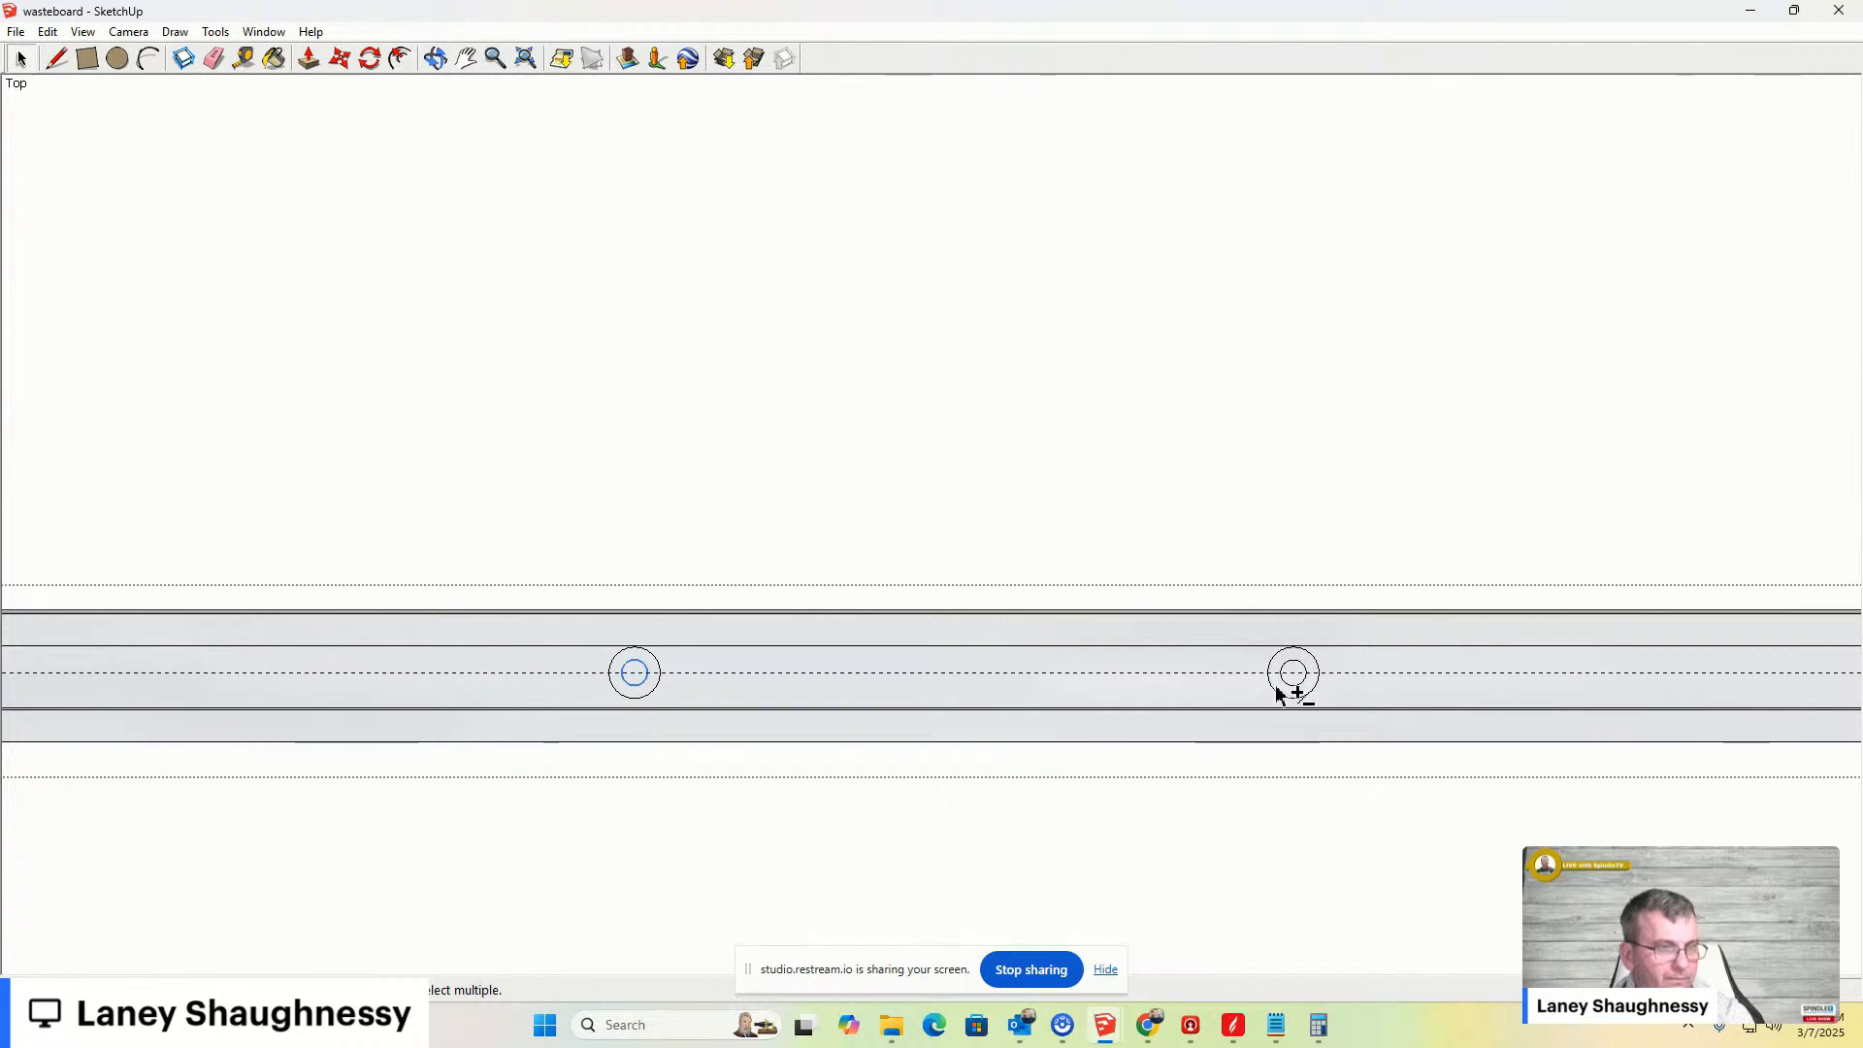
pyautogui.keyDown('shift'); pyautogui.moveTo(1724, 667); pyautogui.dragTo(1081, 700, button='middle'); pyautogui.keyUp('shift')
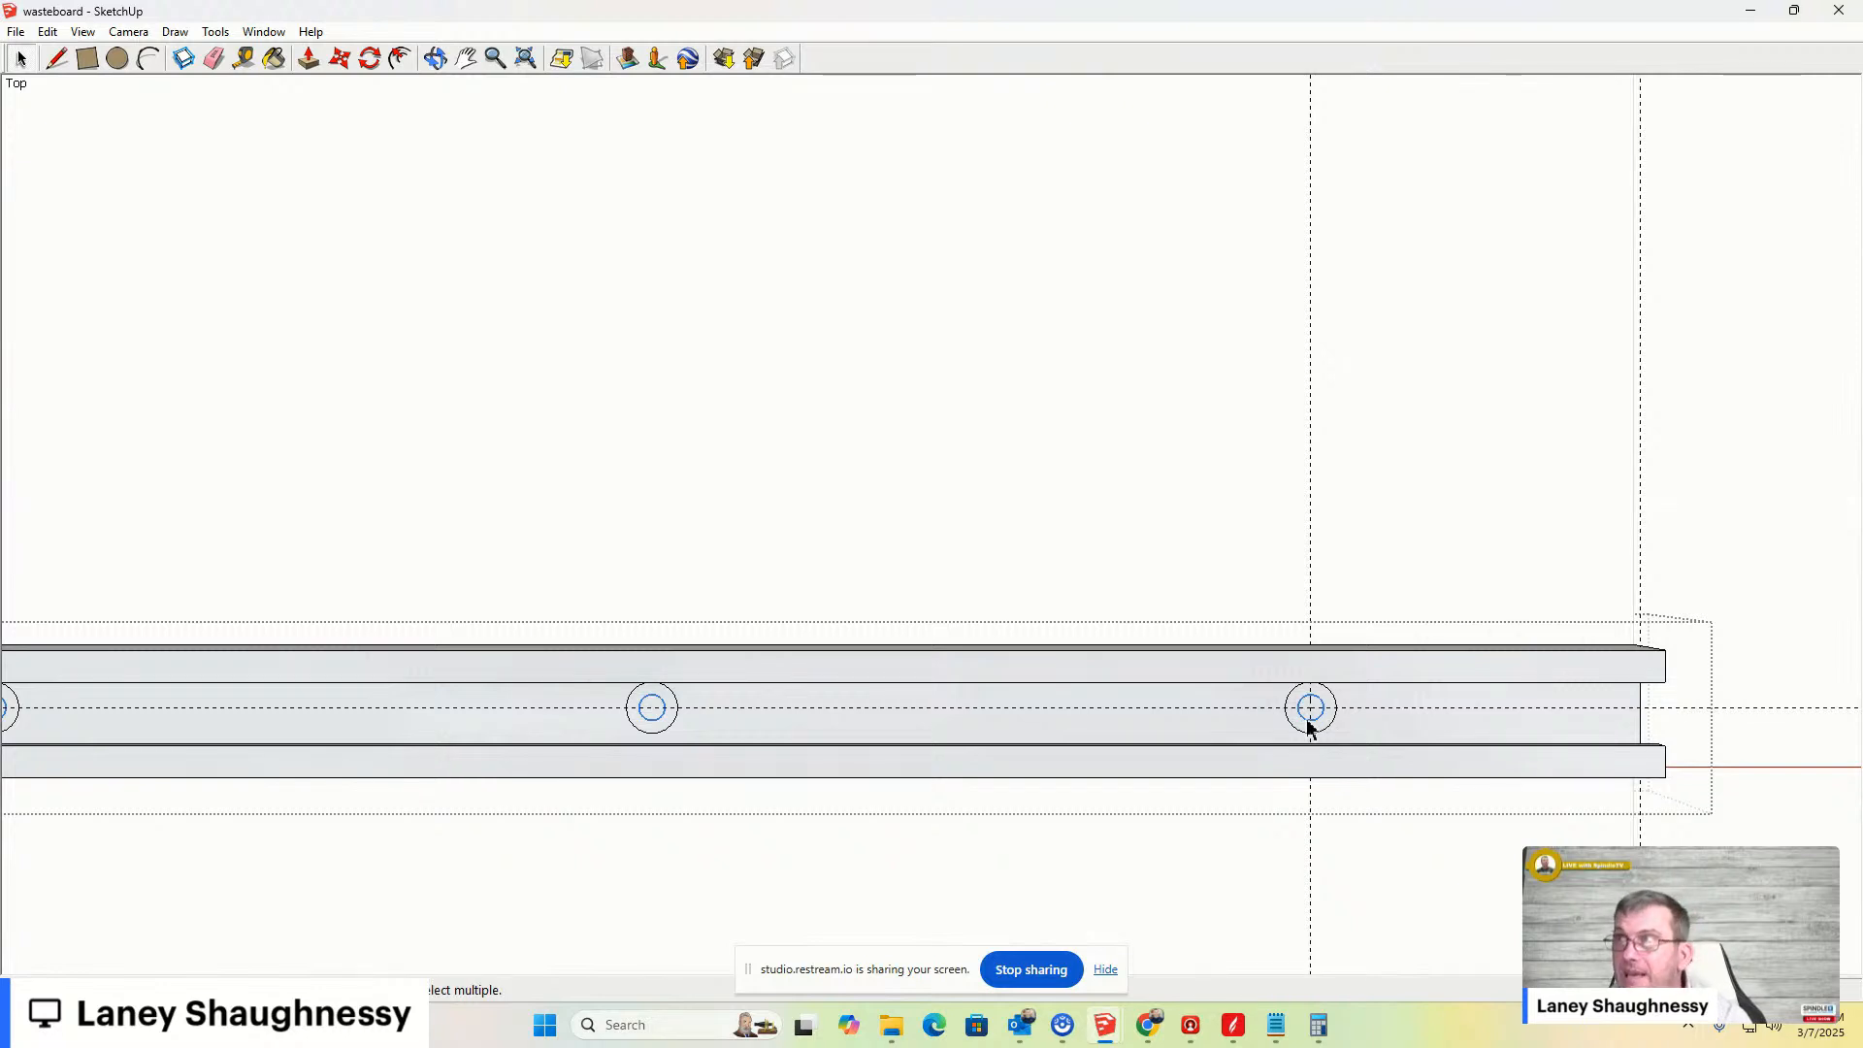
# - Push/pull the inner circle of the end hole using the previously entered depth
pyautogui.press('p')
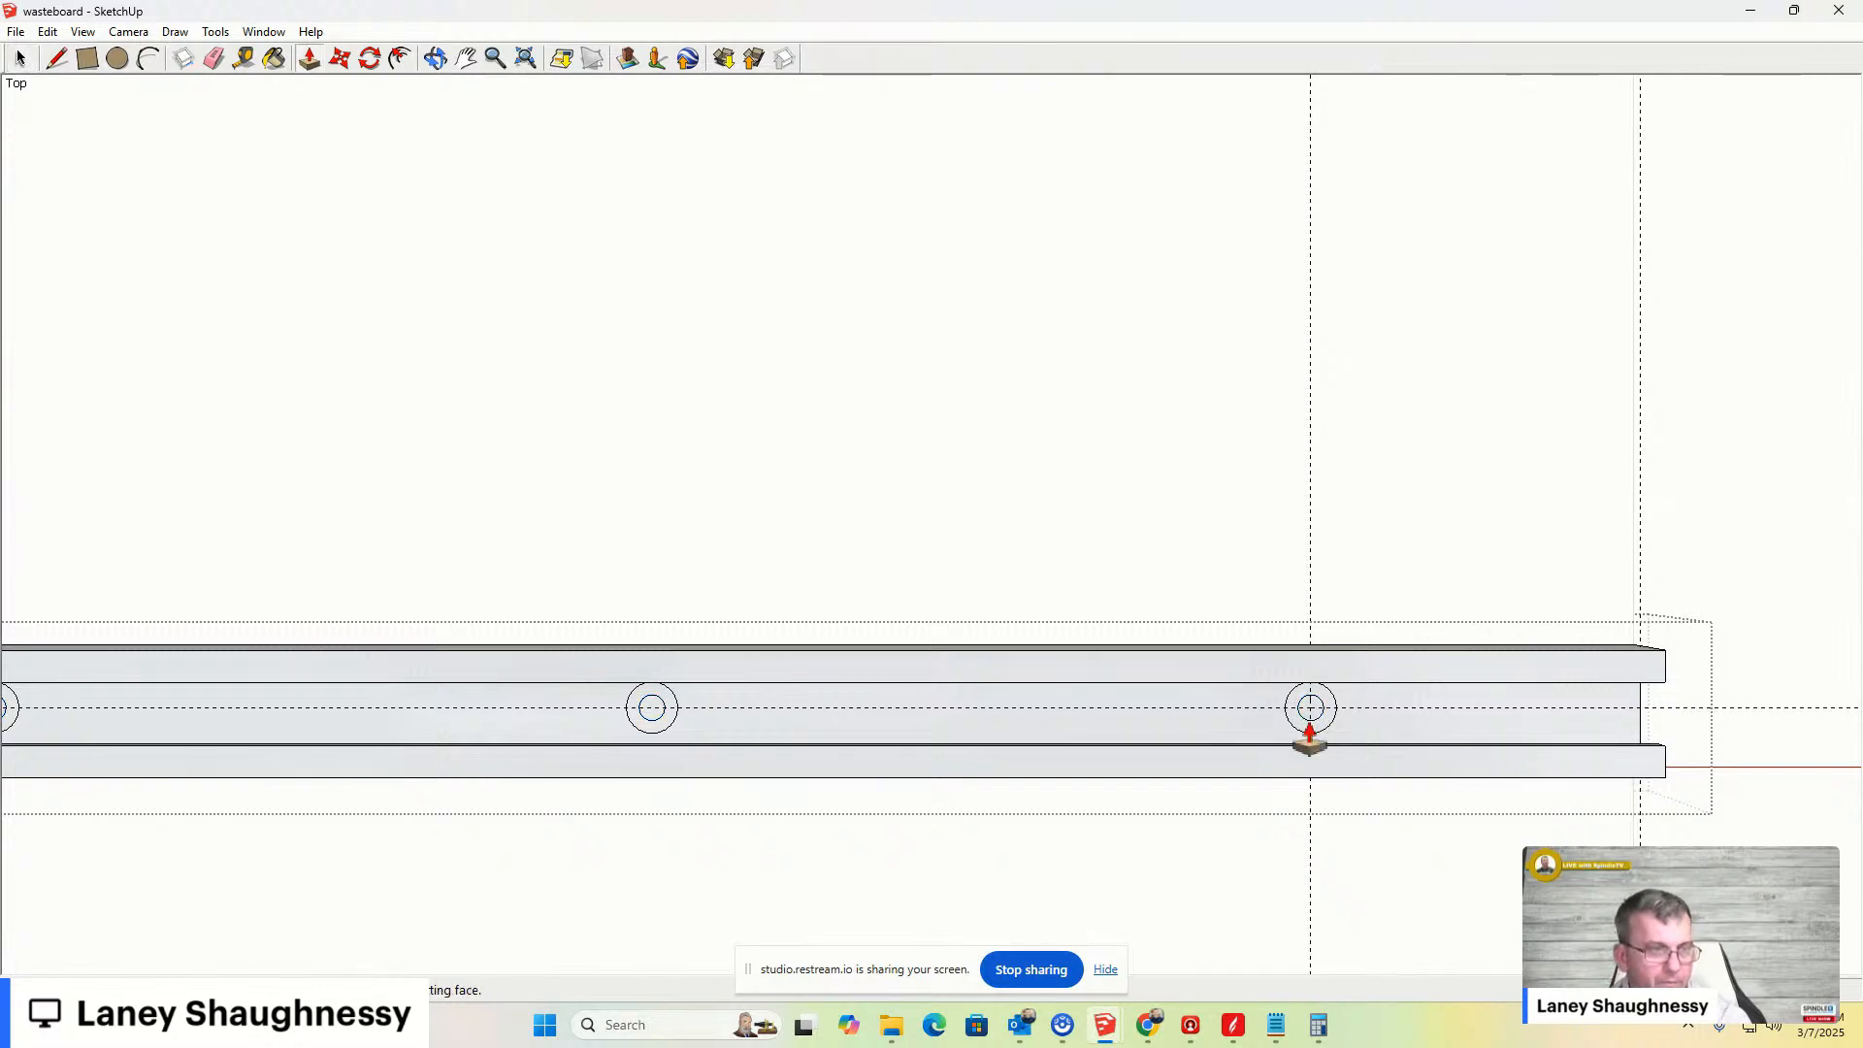
pyautogui.scroll(3, 1310, 737)
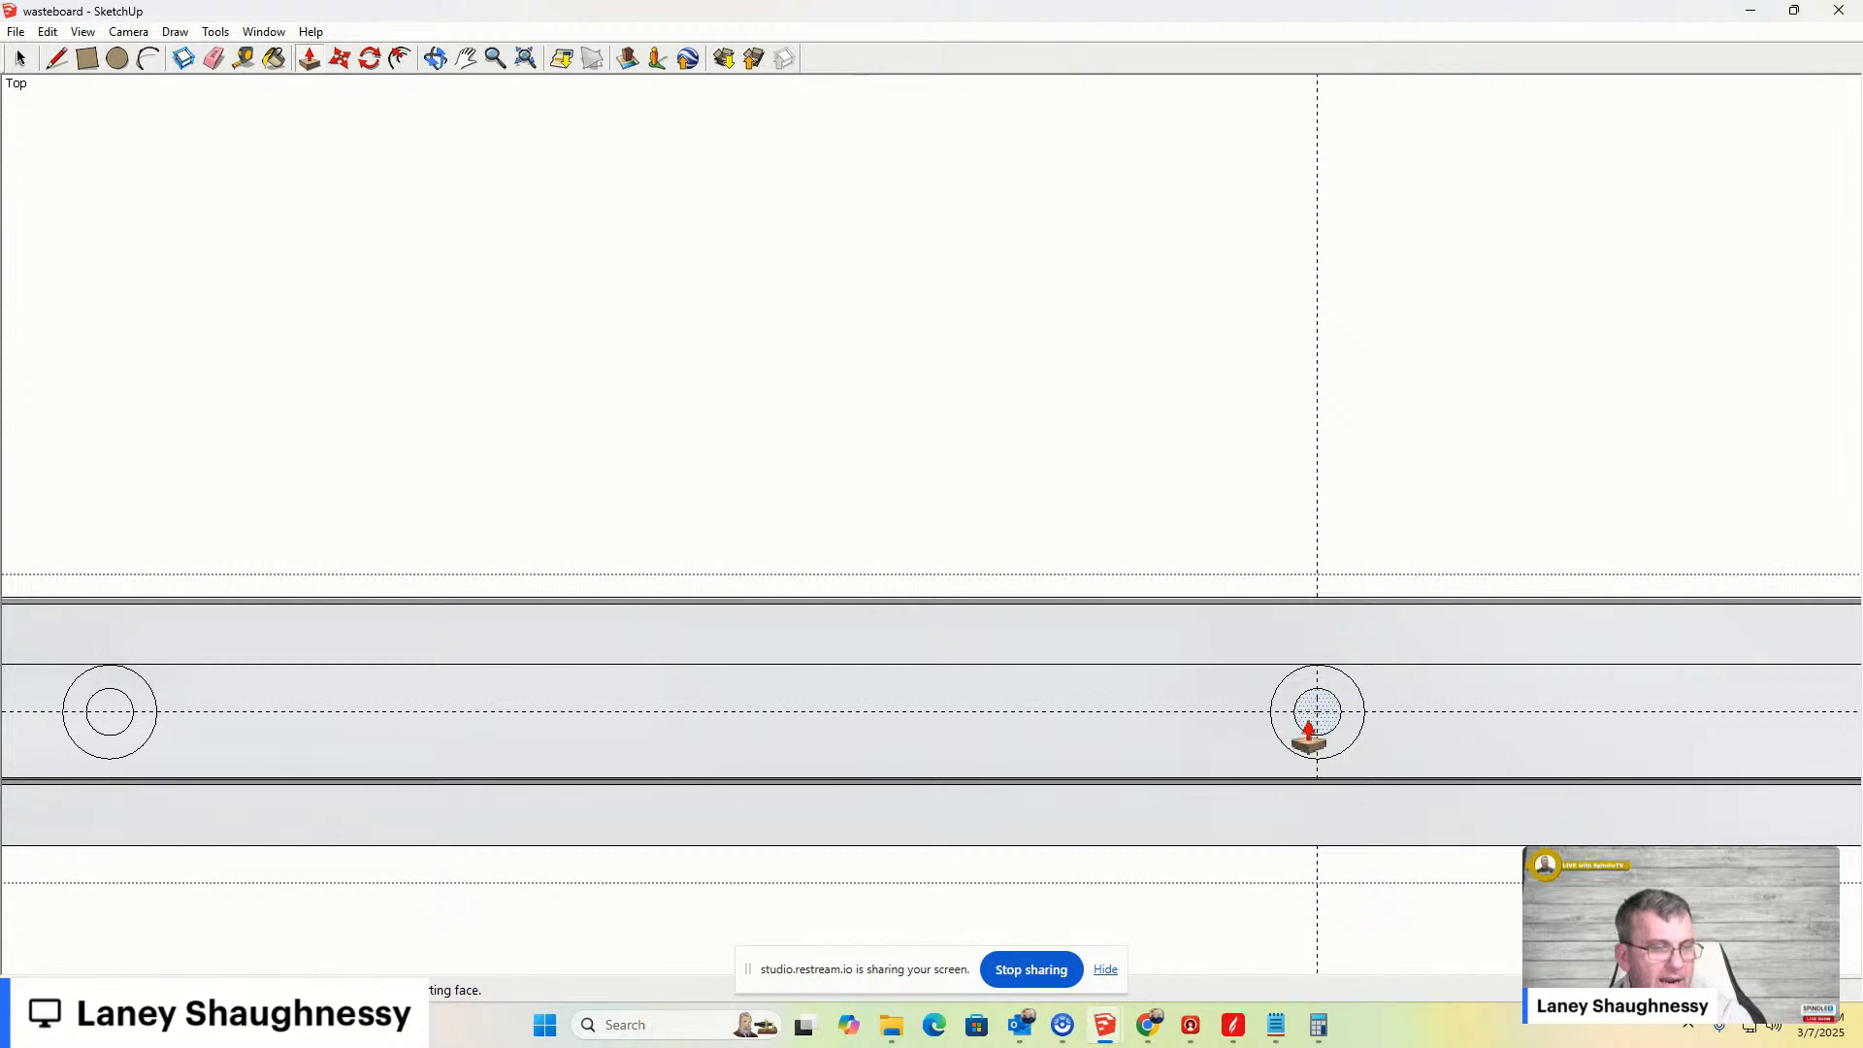
pyautogui.doubleClick(1316, 716)
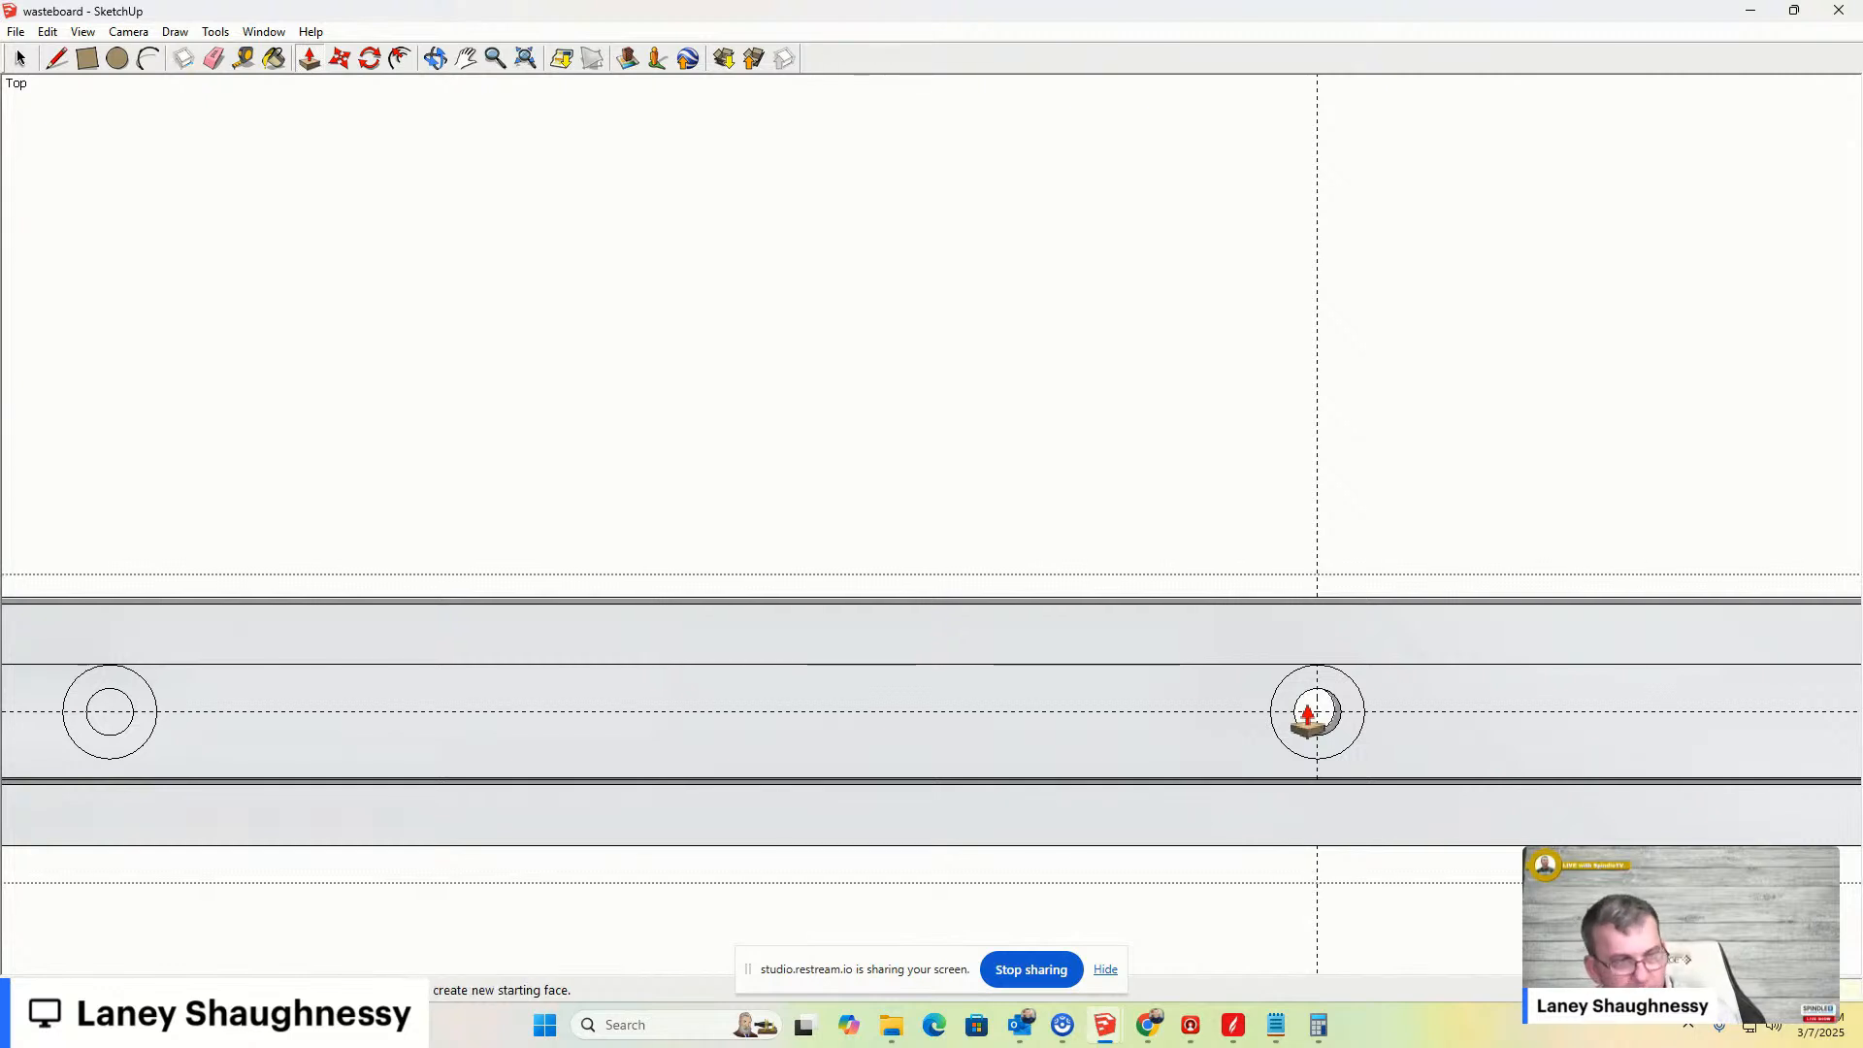
# - Orbit below the model and hide the wasteboard component
pyautogui.moveTo(1350, 826); pyautogui.dragTo(1052, 374, button='middle')
pyautogui.press('space')
pyautogui.click(1106, 626)
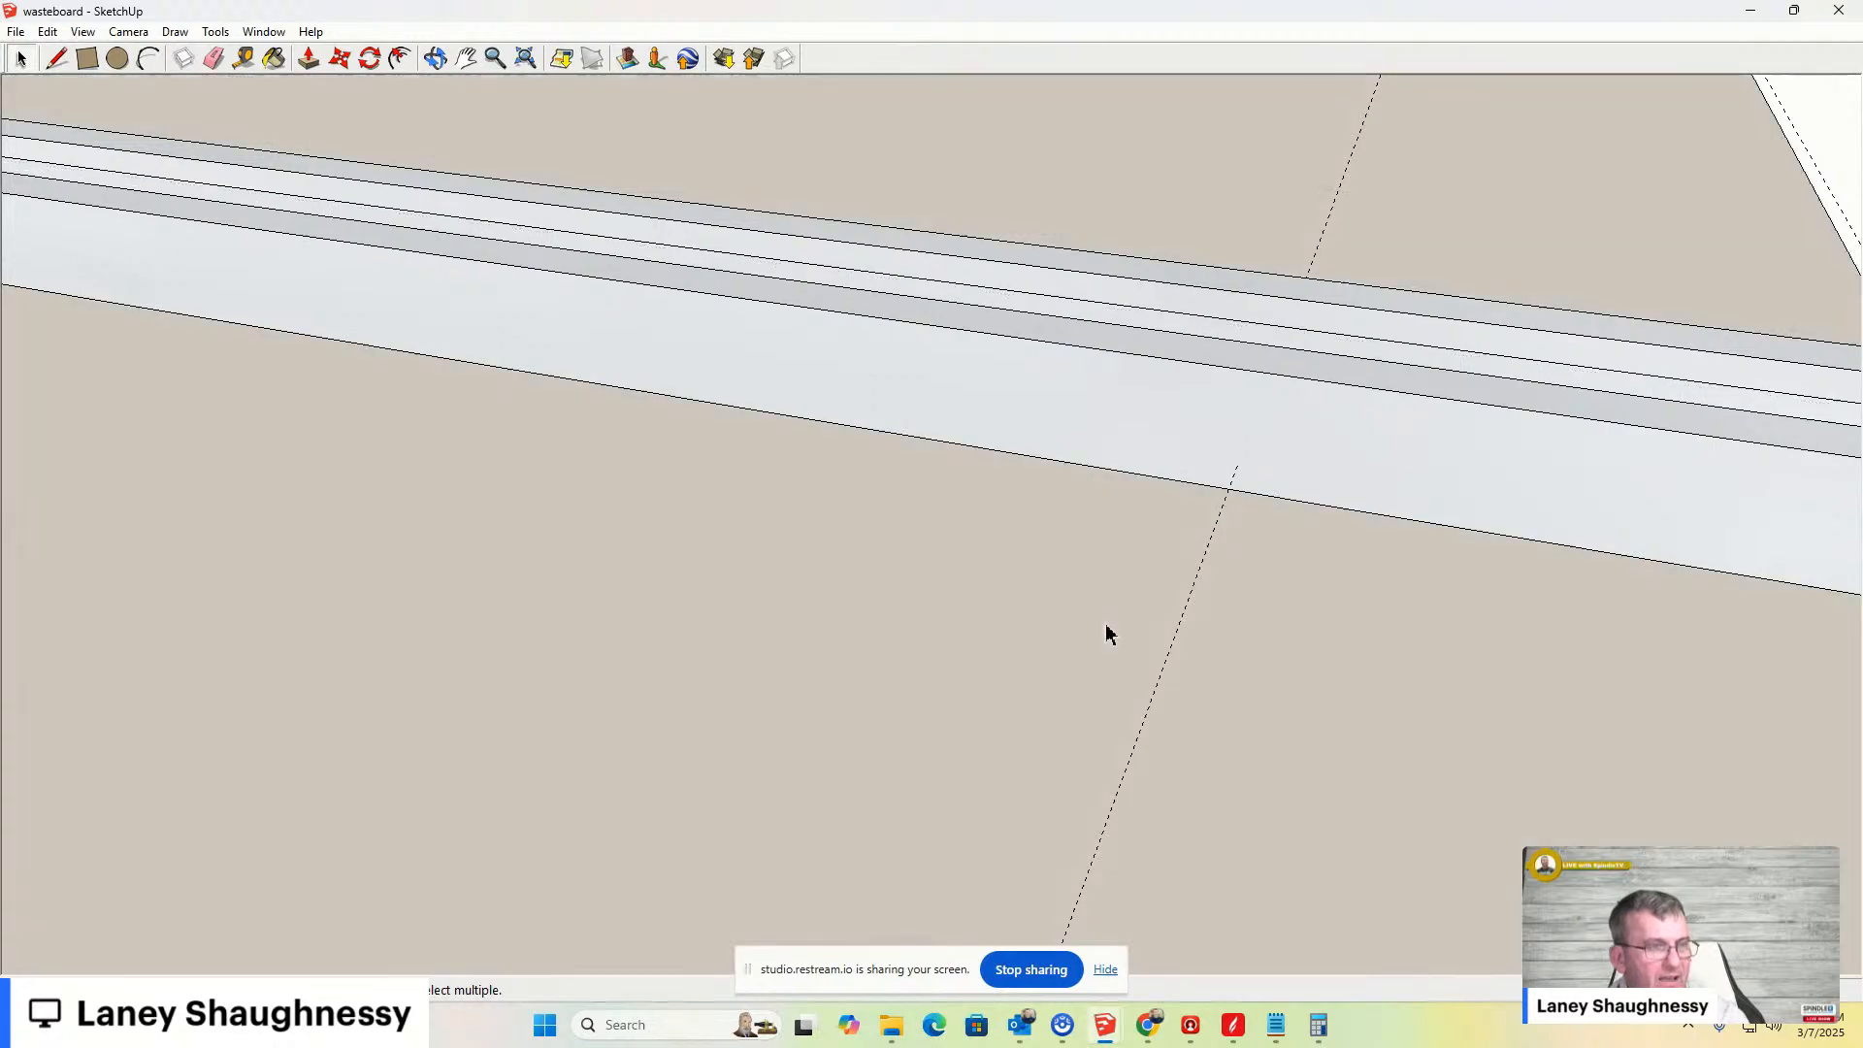
pyautogui.rightClick(1063, 626)
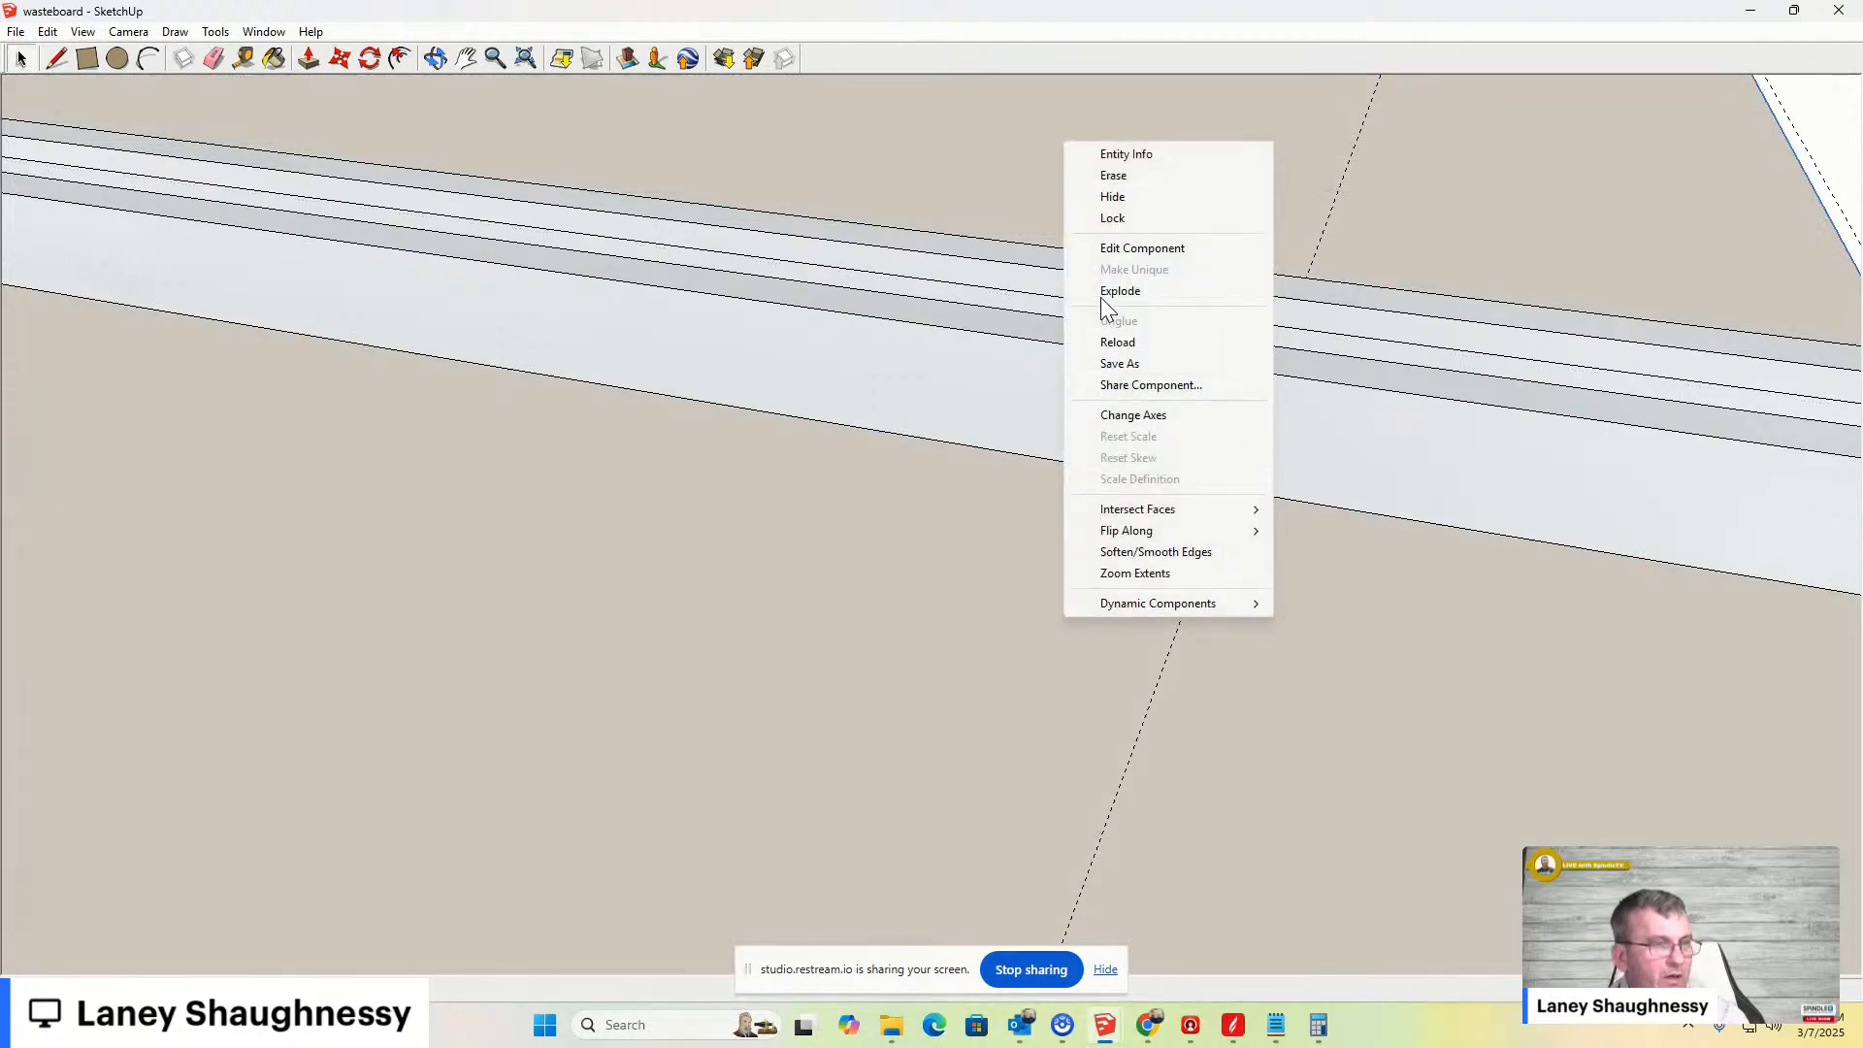
pyautogui.click(1108, 196)
# - Examine the clamp bar from underneath, then undo the hide of the wasteboard
pyautogui.moveTo(1189, 781); pyautogui.dragTo(1182, 522, button='middle')
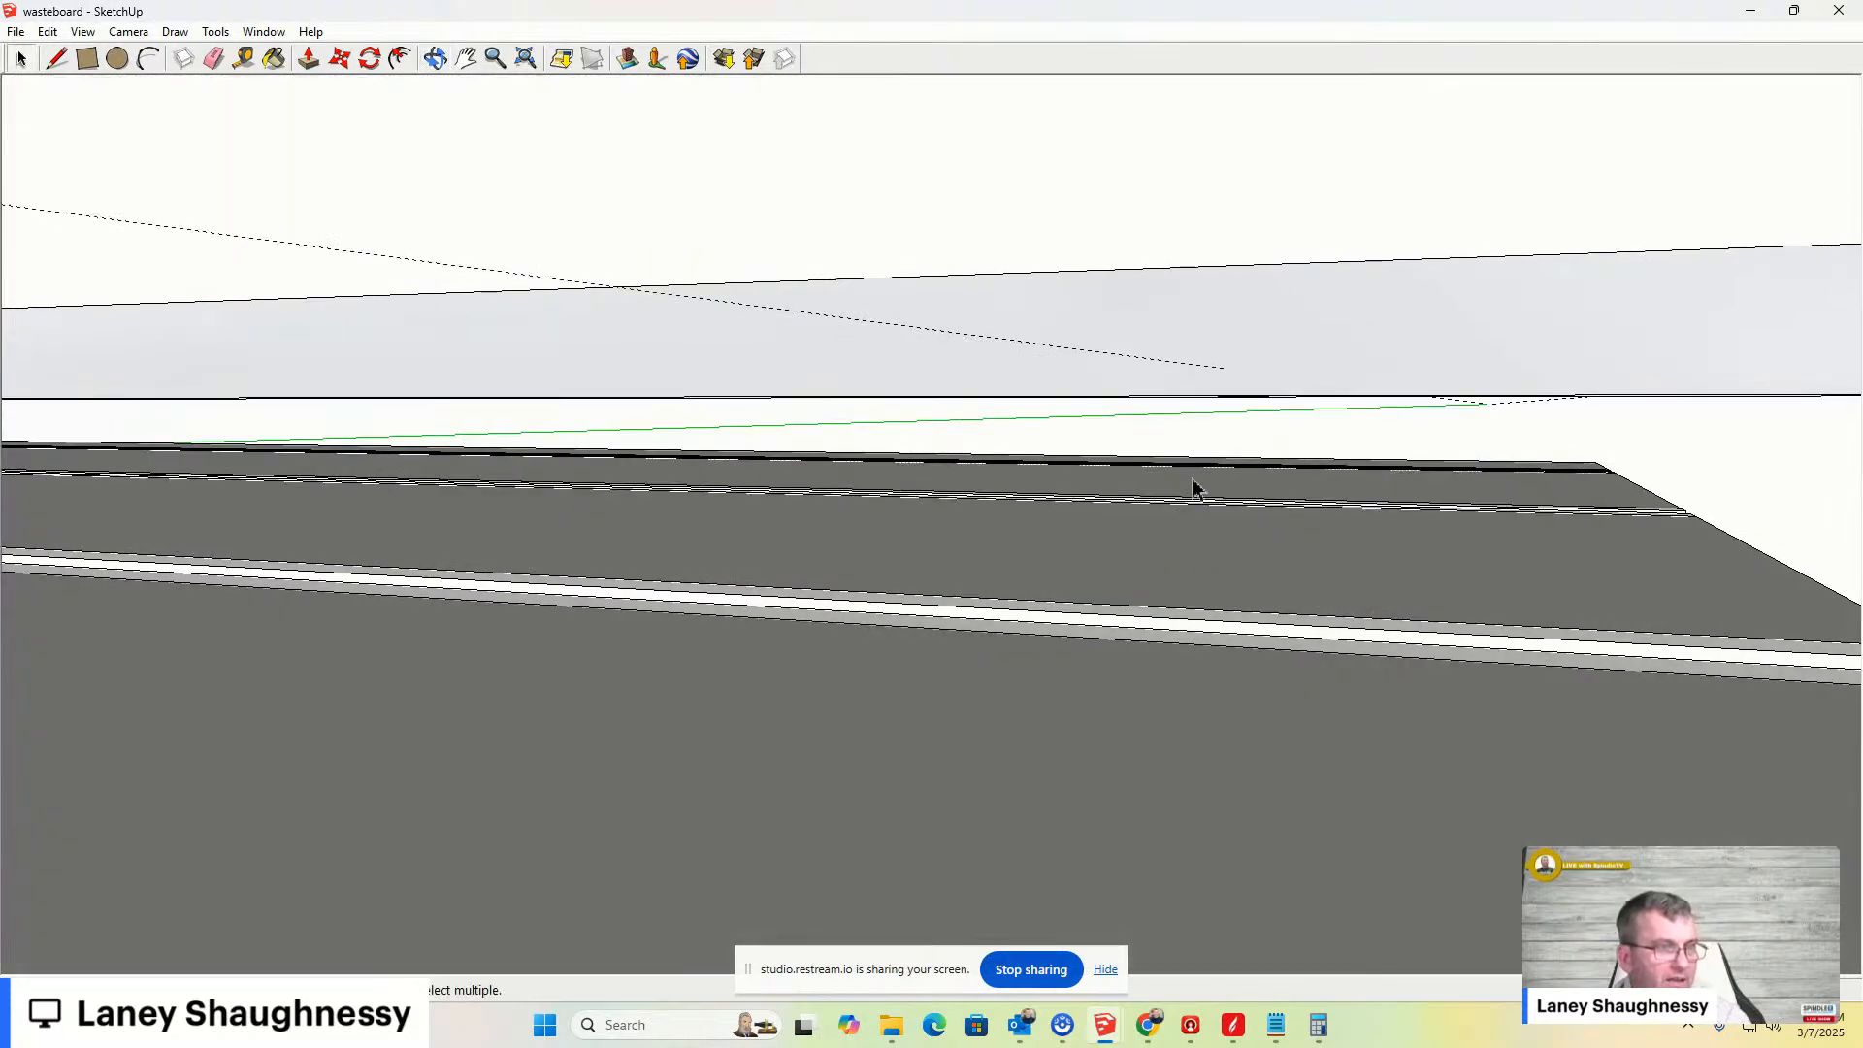
pyautogui.scroll(4, 1227, 449)
pyautogui.scroll(6, 1230, 503)
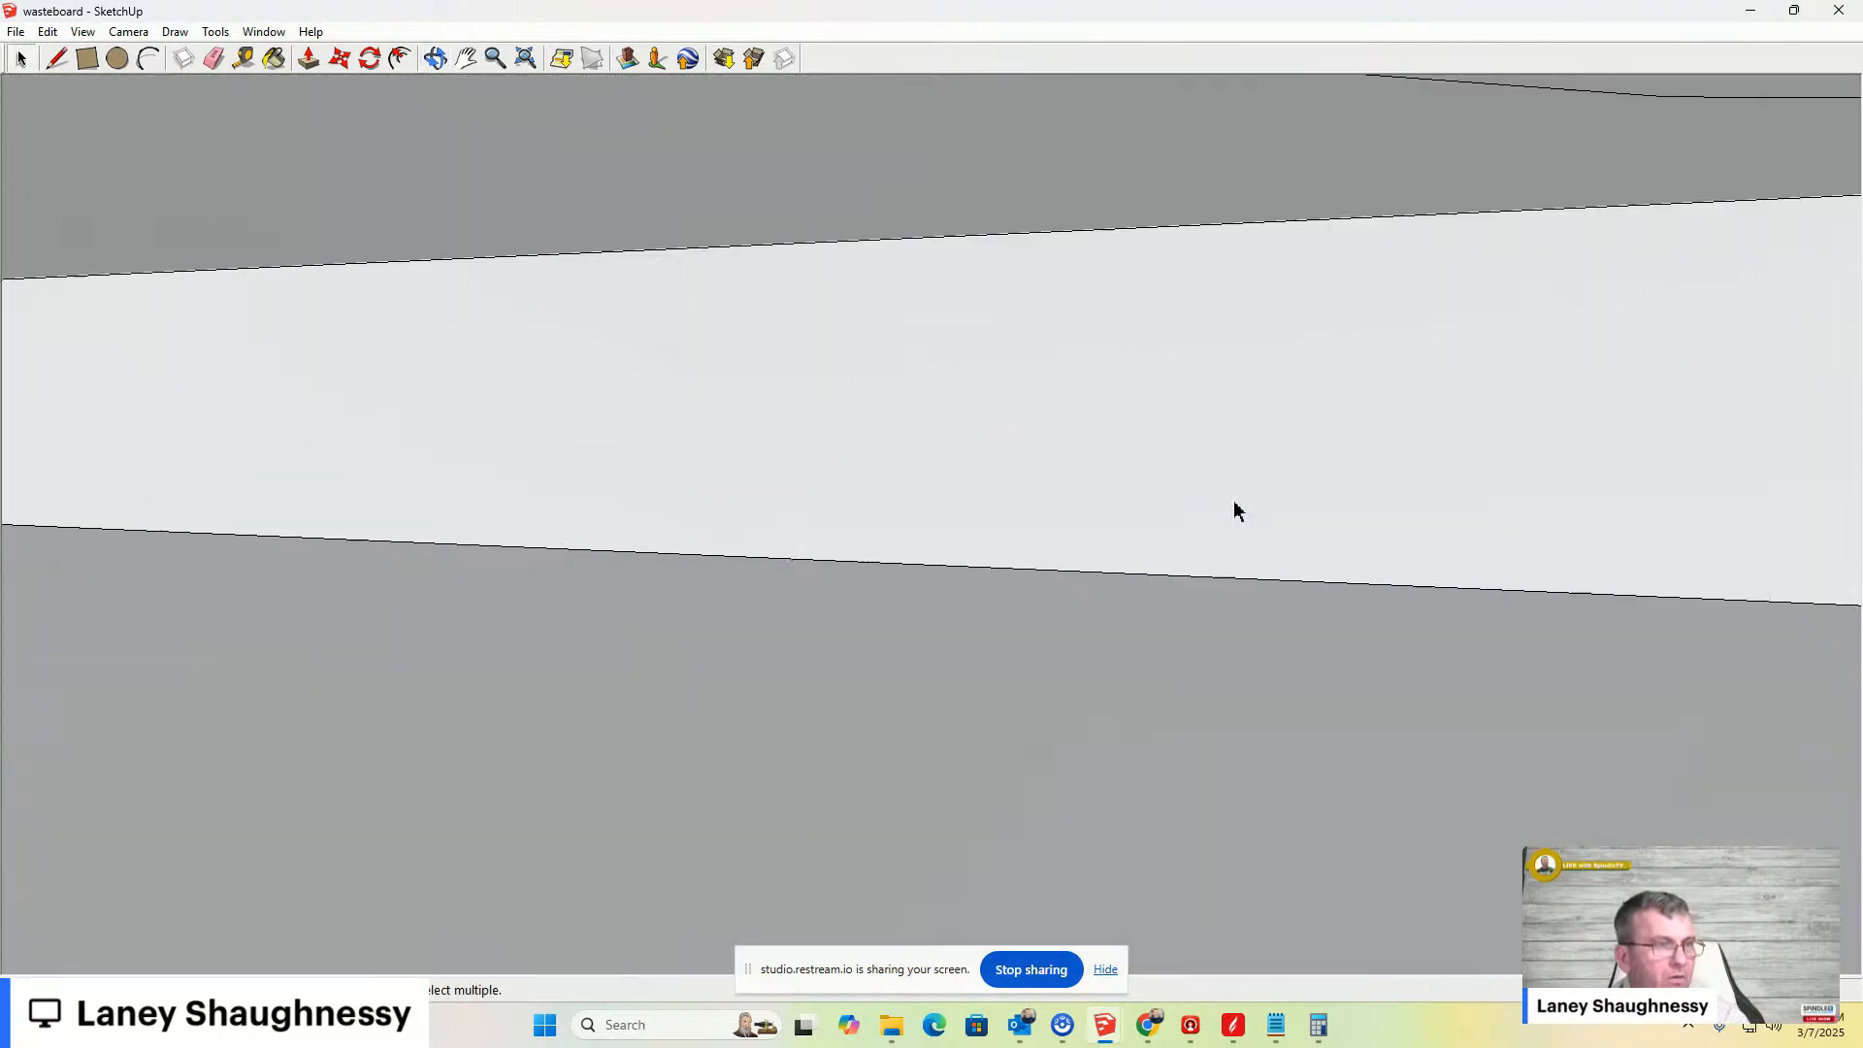
pyautogui.scroll(-6, 1234, 514)
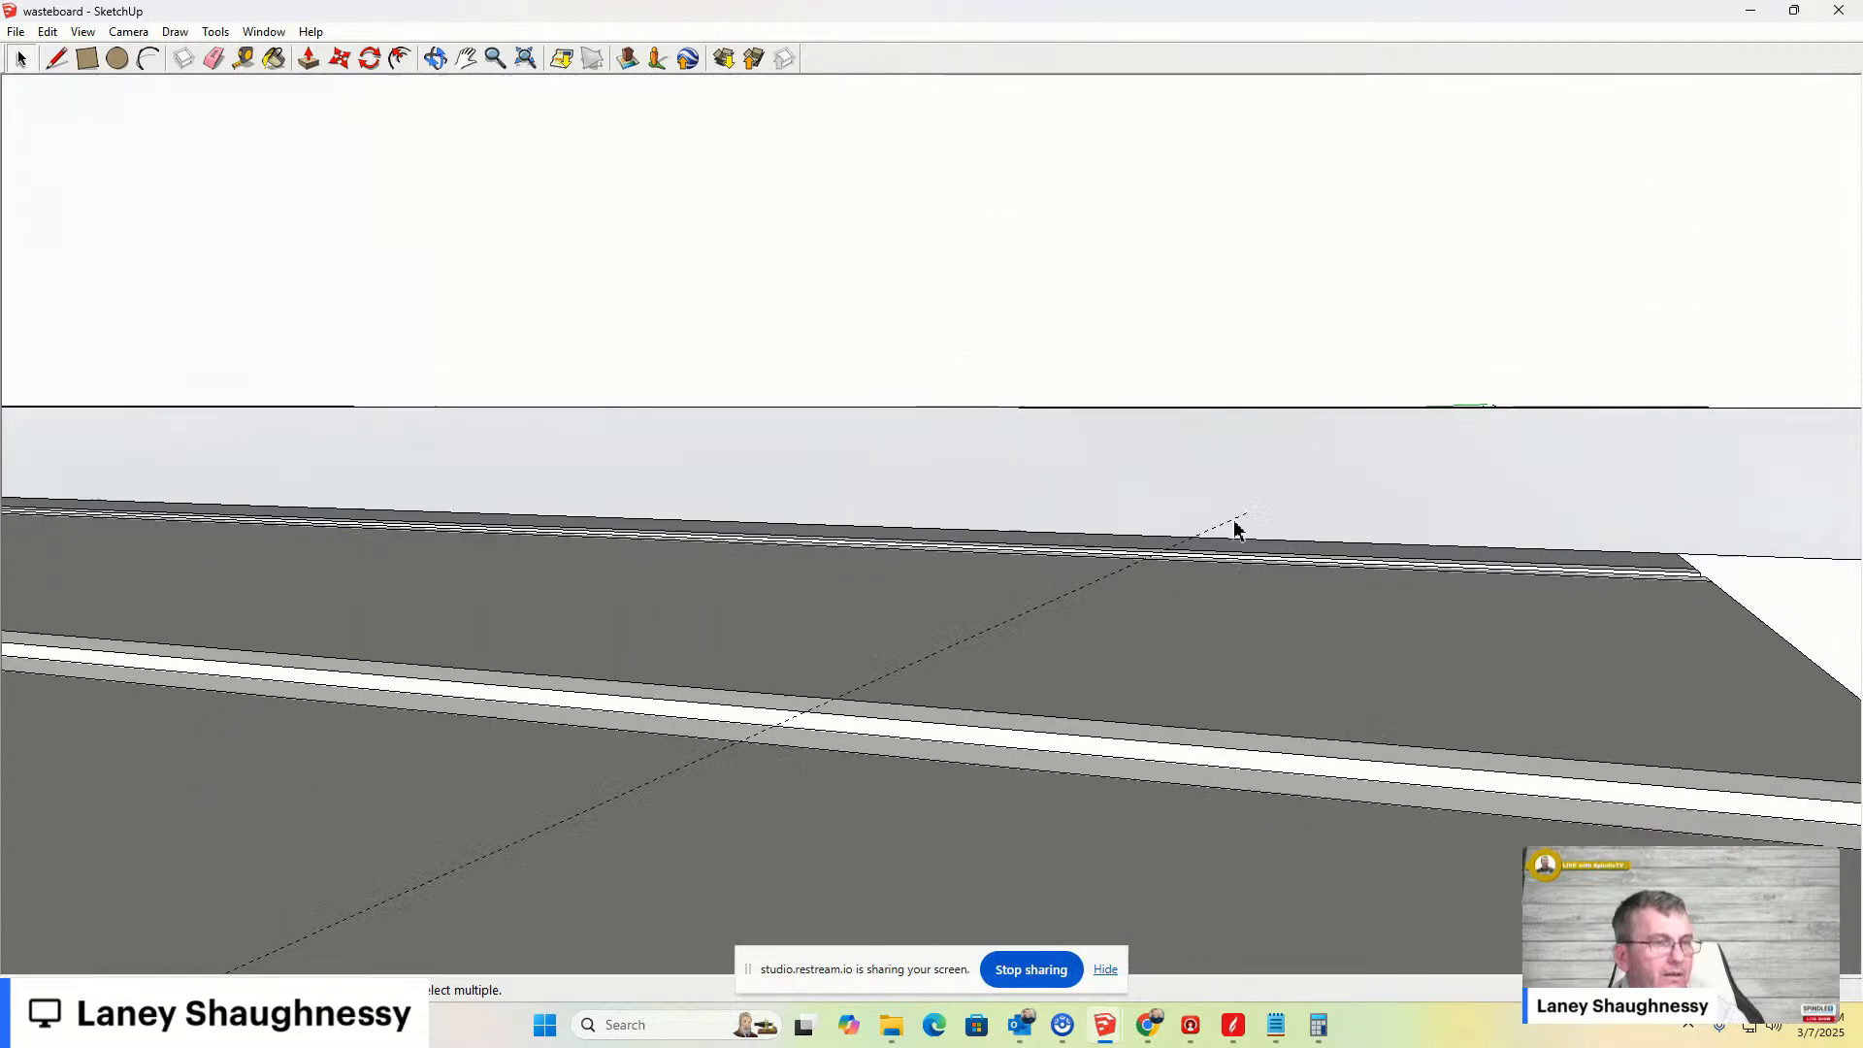
pyautogui.scroll(-3, 1234, 532)
pyautogui.scroll(2, 1238, 559)
pyautogui.moveTo(1240, 560)
pyautogui.mouseDown(button='middle')
pyautogui.moveTo(1239, 536)
pyautogui.moveTo(1221, 555)
pyautogui.mouseUp(button='middle')
pyautogui.scroll(1, 840, 457)
pyautogui.scroll(-2, 828, 487)
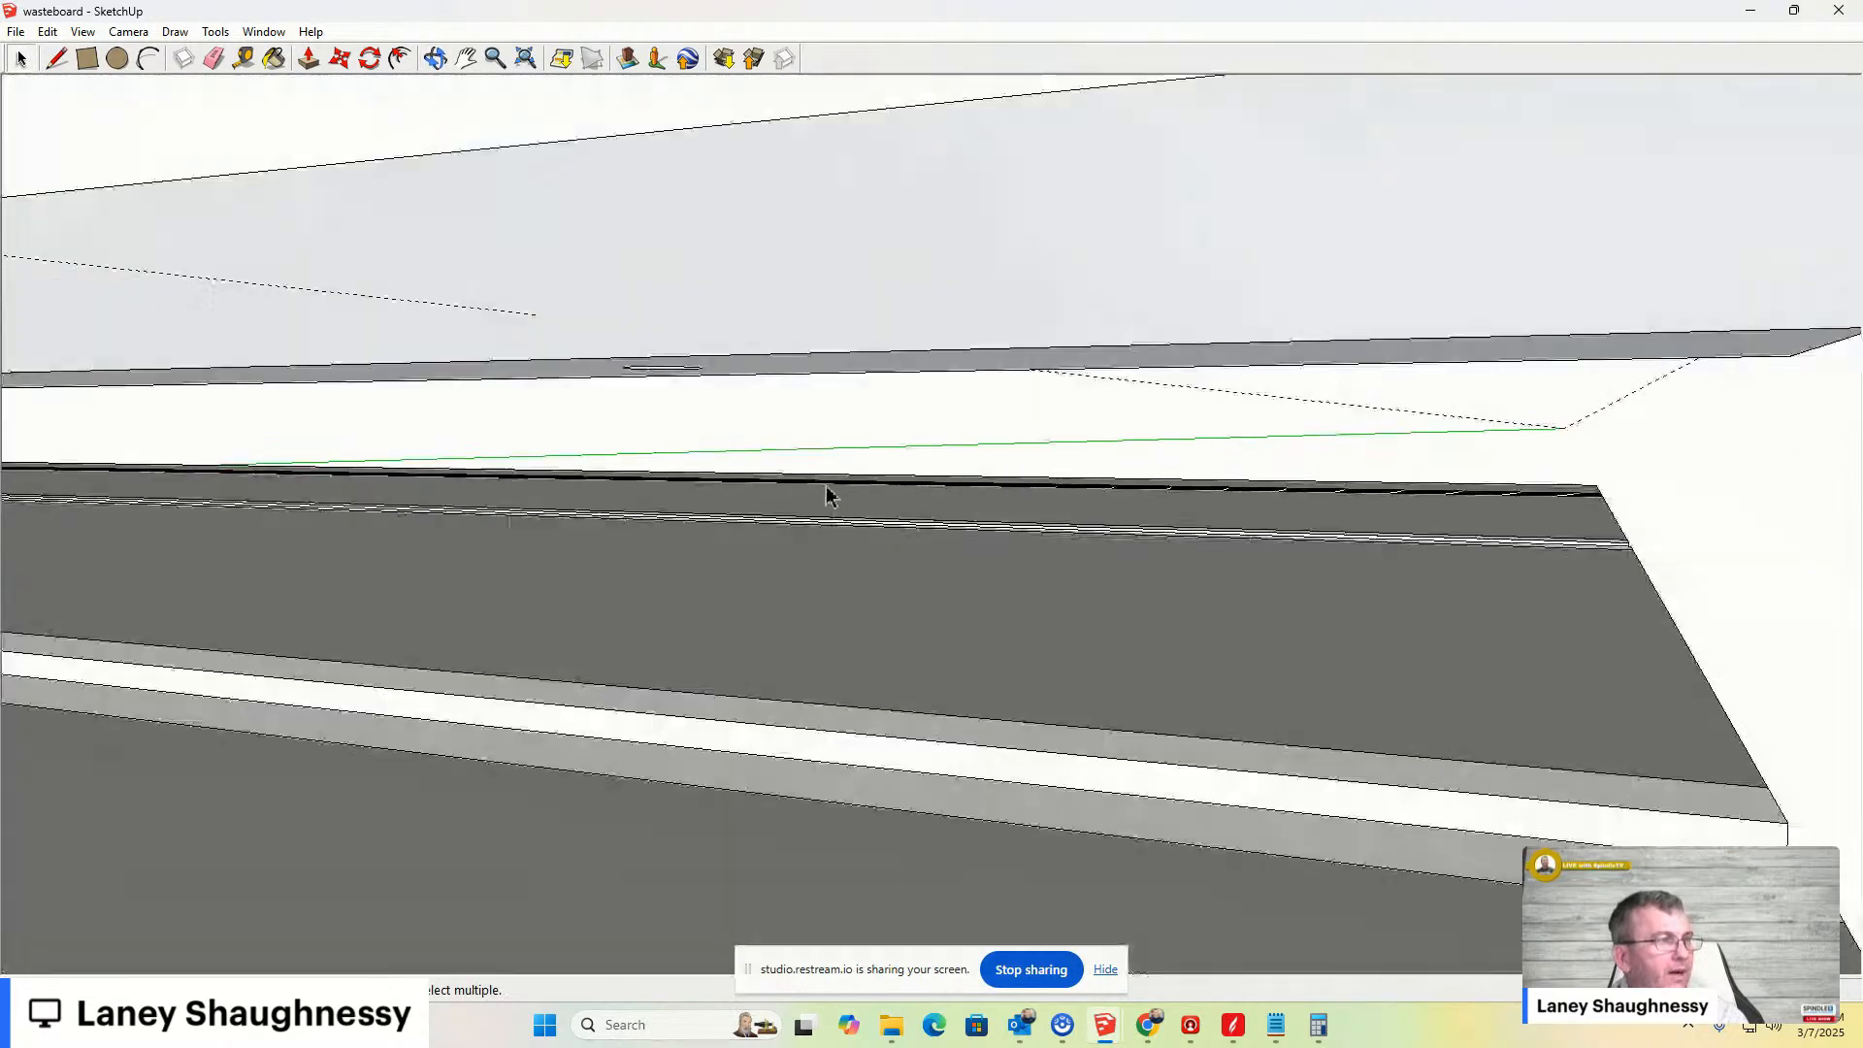
pyautogui.scroll(1, 827, 487)
pyautogui.scroll(-4, 830, 493)
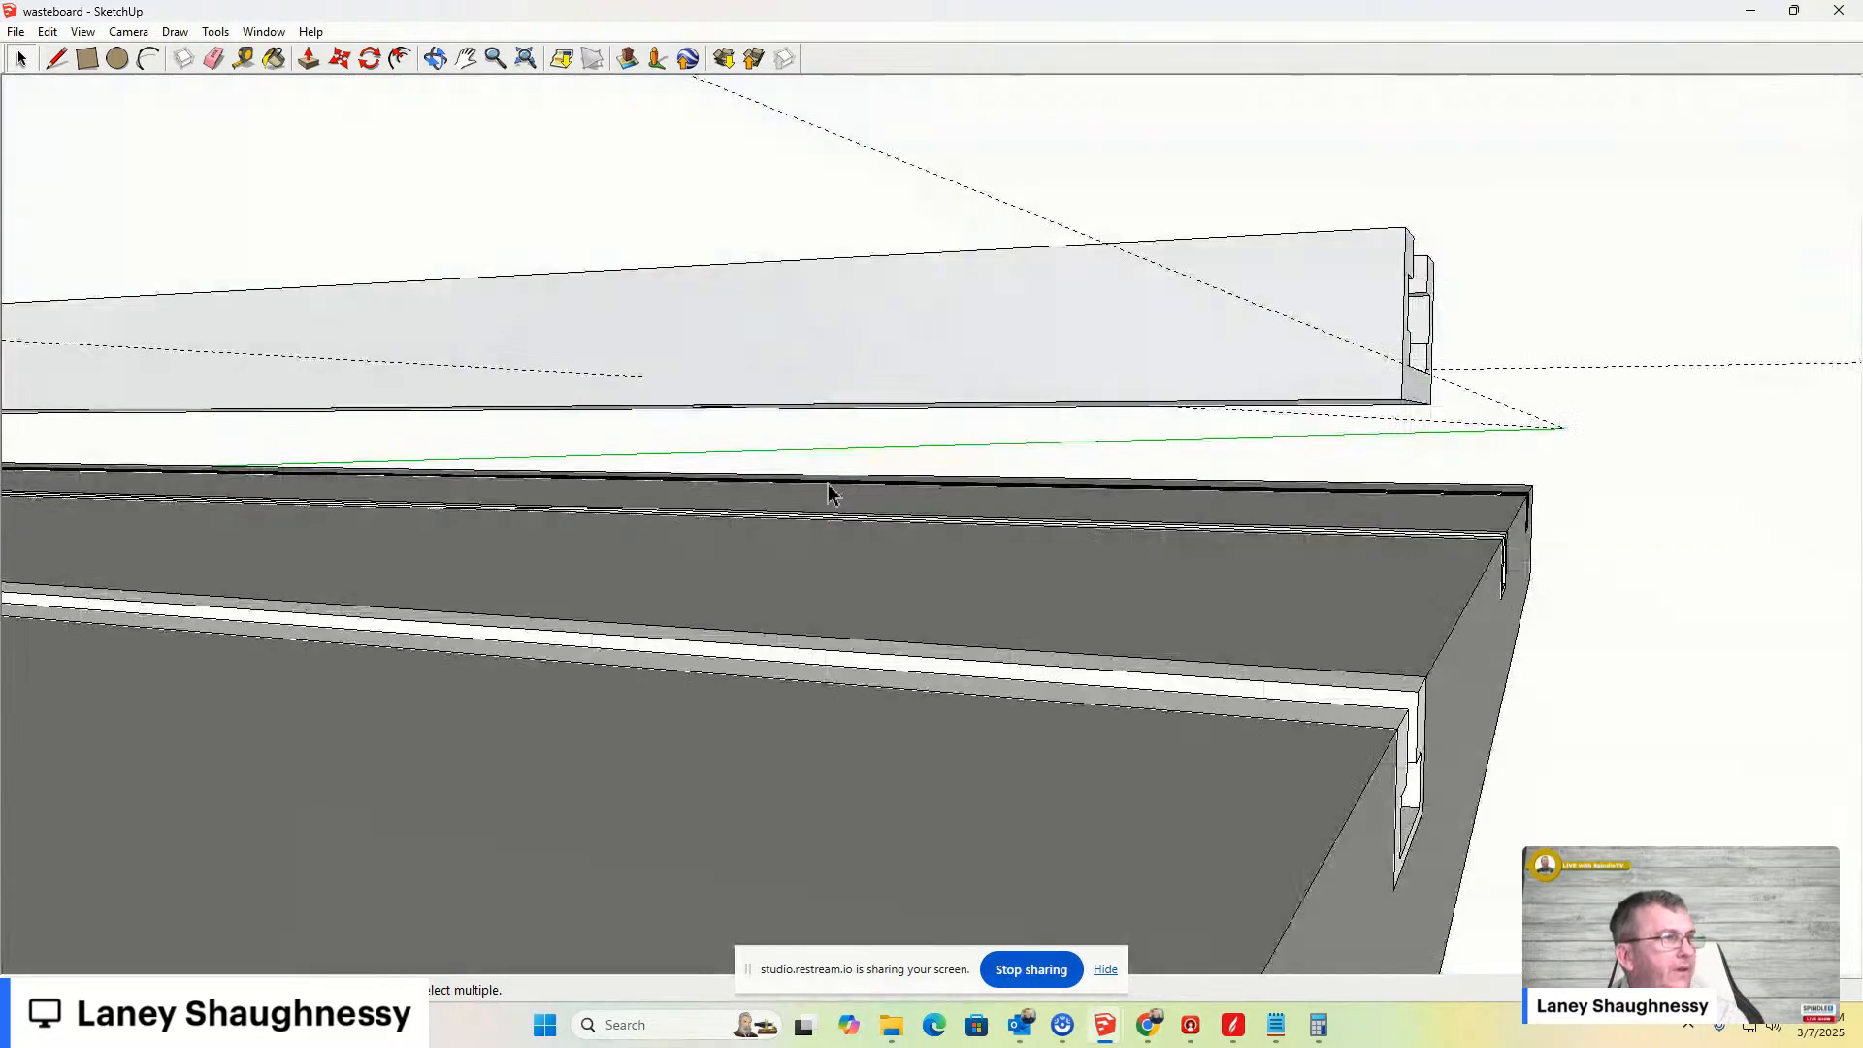
pyautogui.hotkey('ctrl', 'z')
# - Return to the top view, zoom in on the first hole, and undo the last two operations
pyautogui.moveTo(758, 481); pyautogui.dragTo(1263, 872, button='middle')
pyautogui.scroll(-2, 465, 456)
pyautogui.scroll(-6, 890, 644)
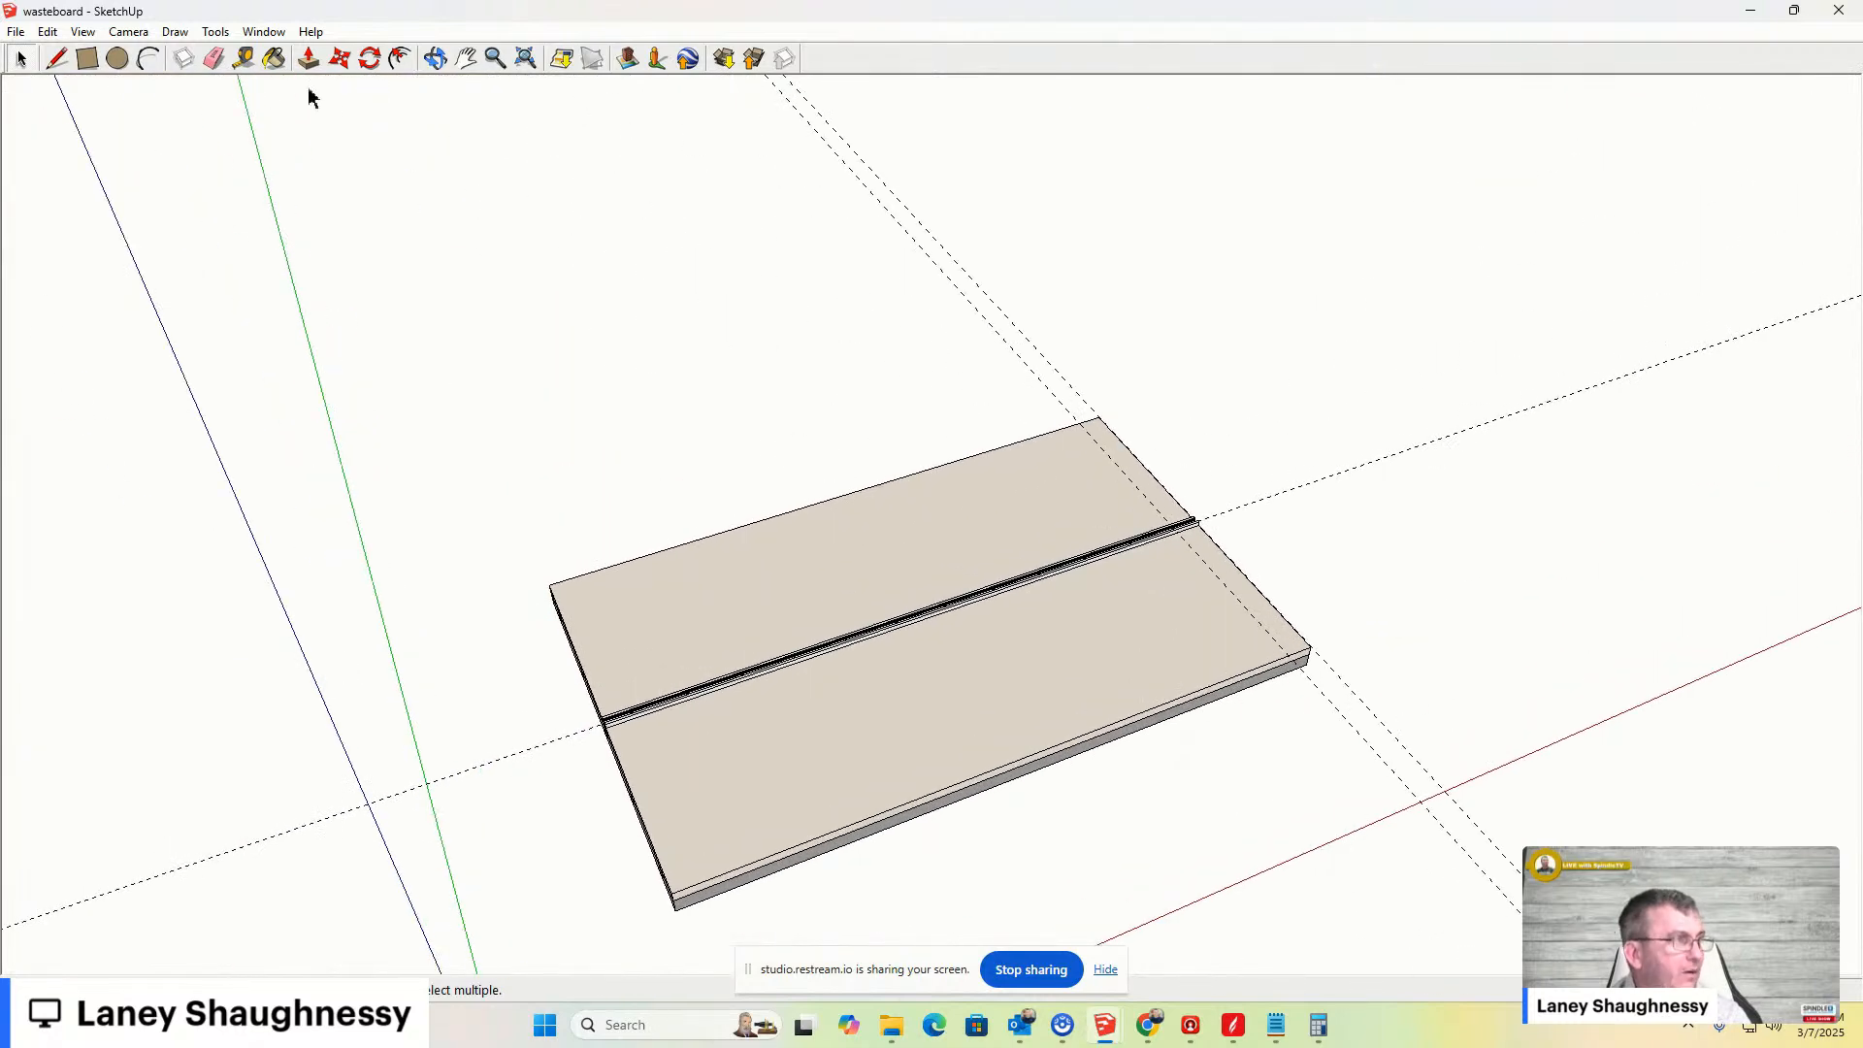
pyautogui.click(131, 36)
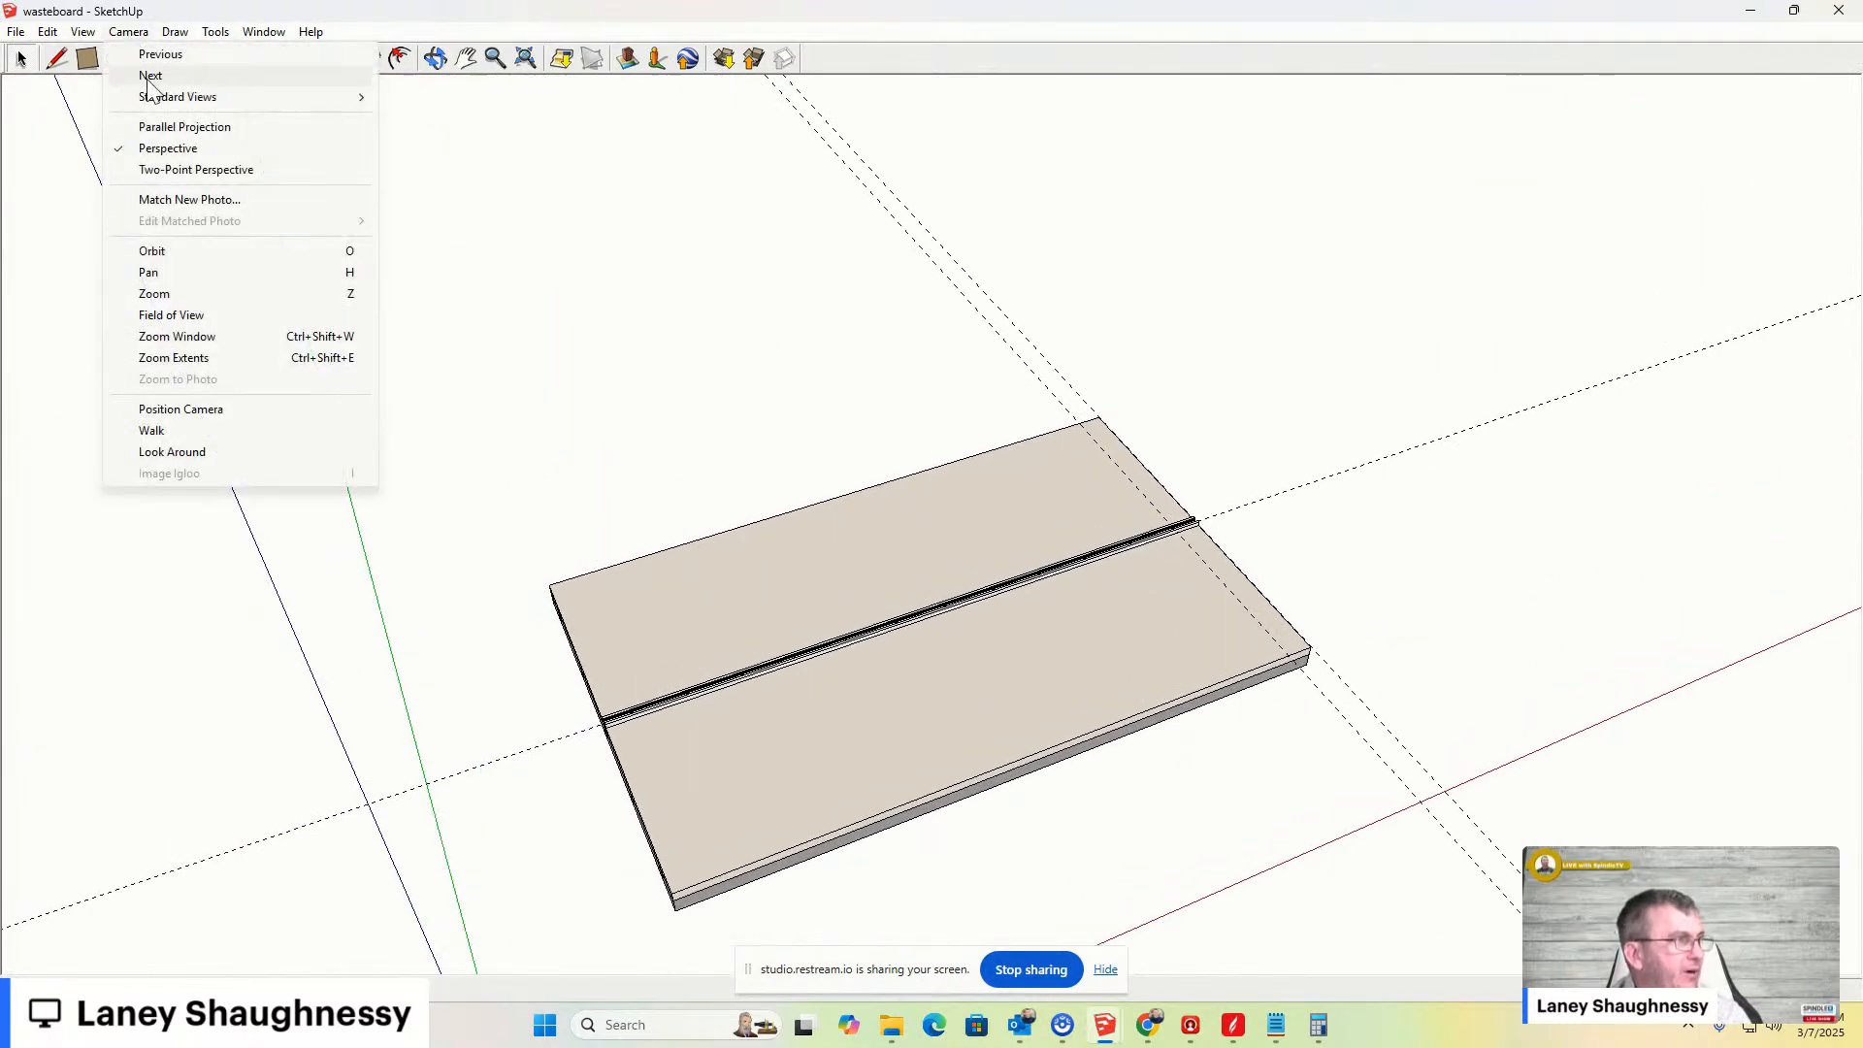
pyautogui.moveTo(200, 96)
pyautogui.click(417, 101)
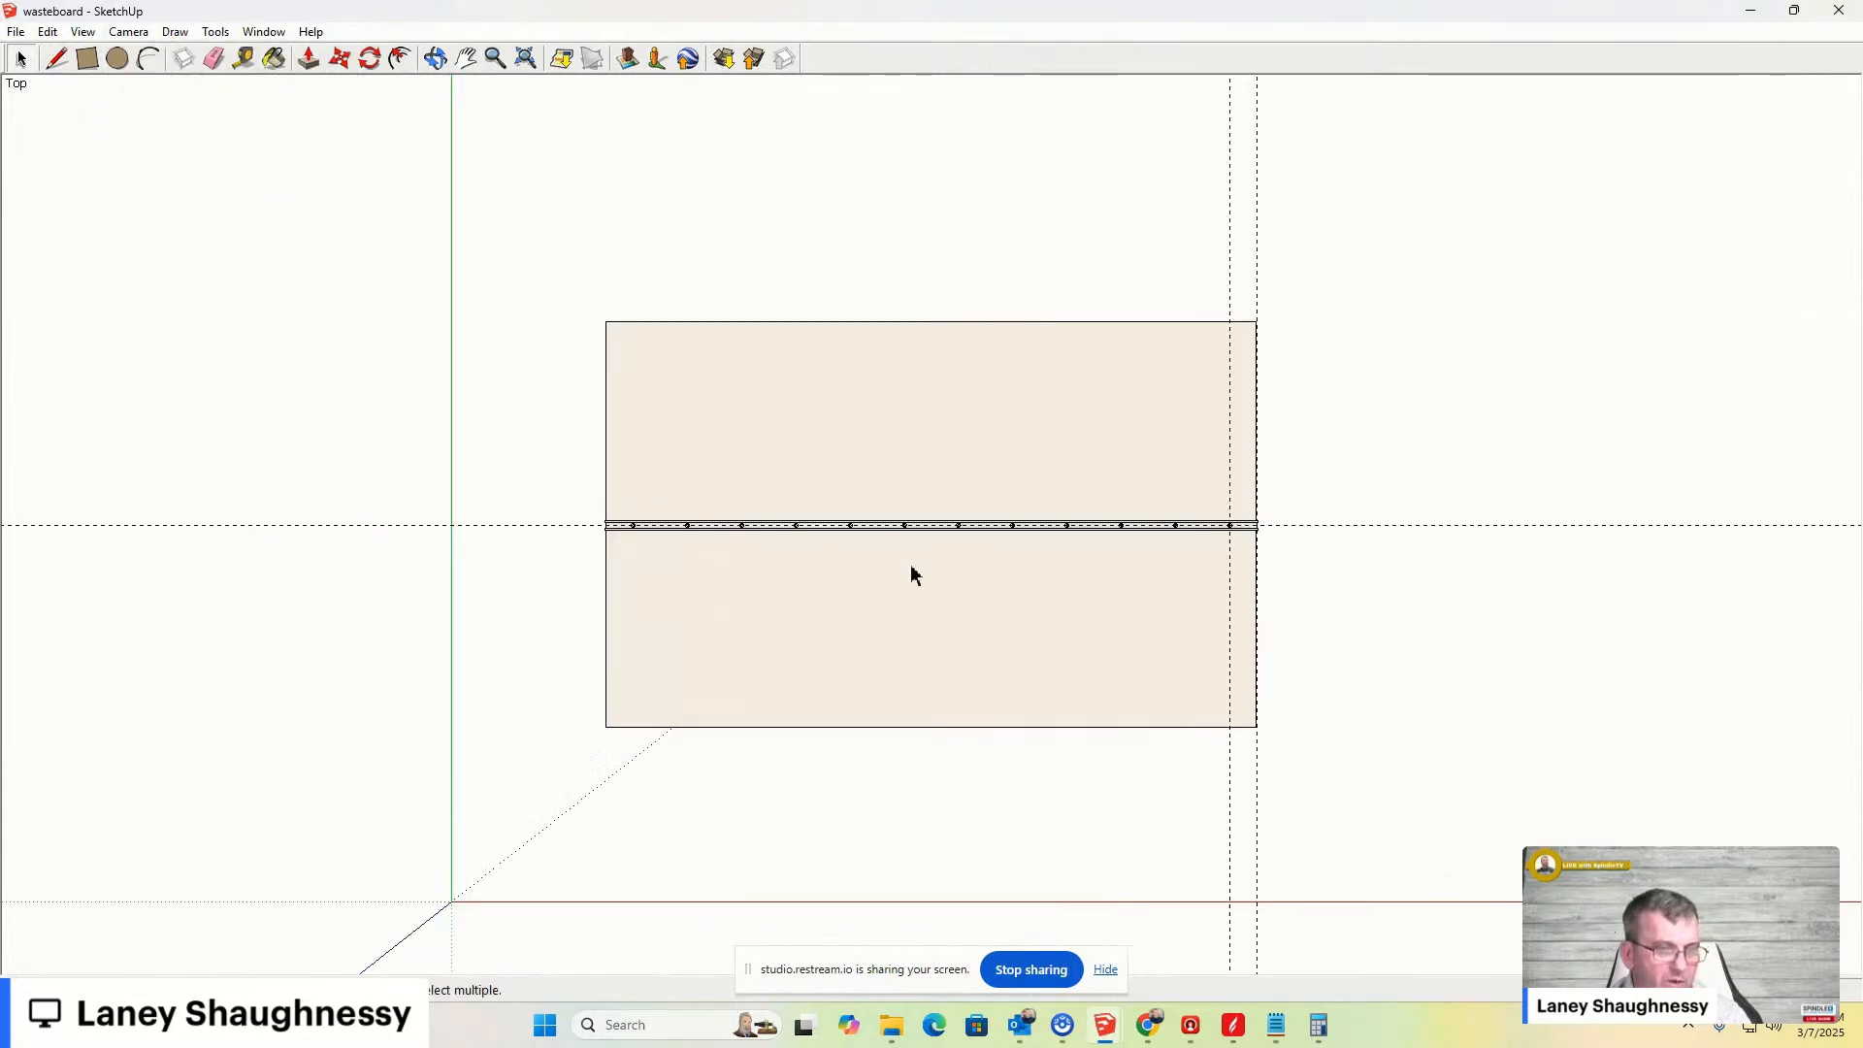
pyautogui.scroll(4, 1052, 548)
pyautogui.scroll(8, 365, 511)
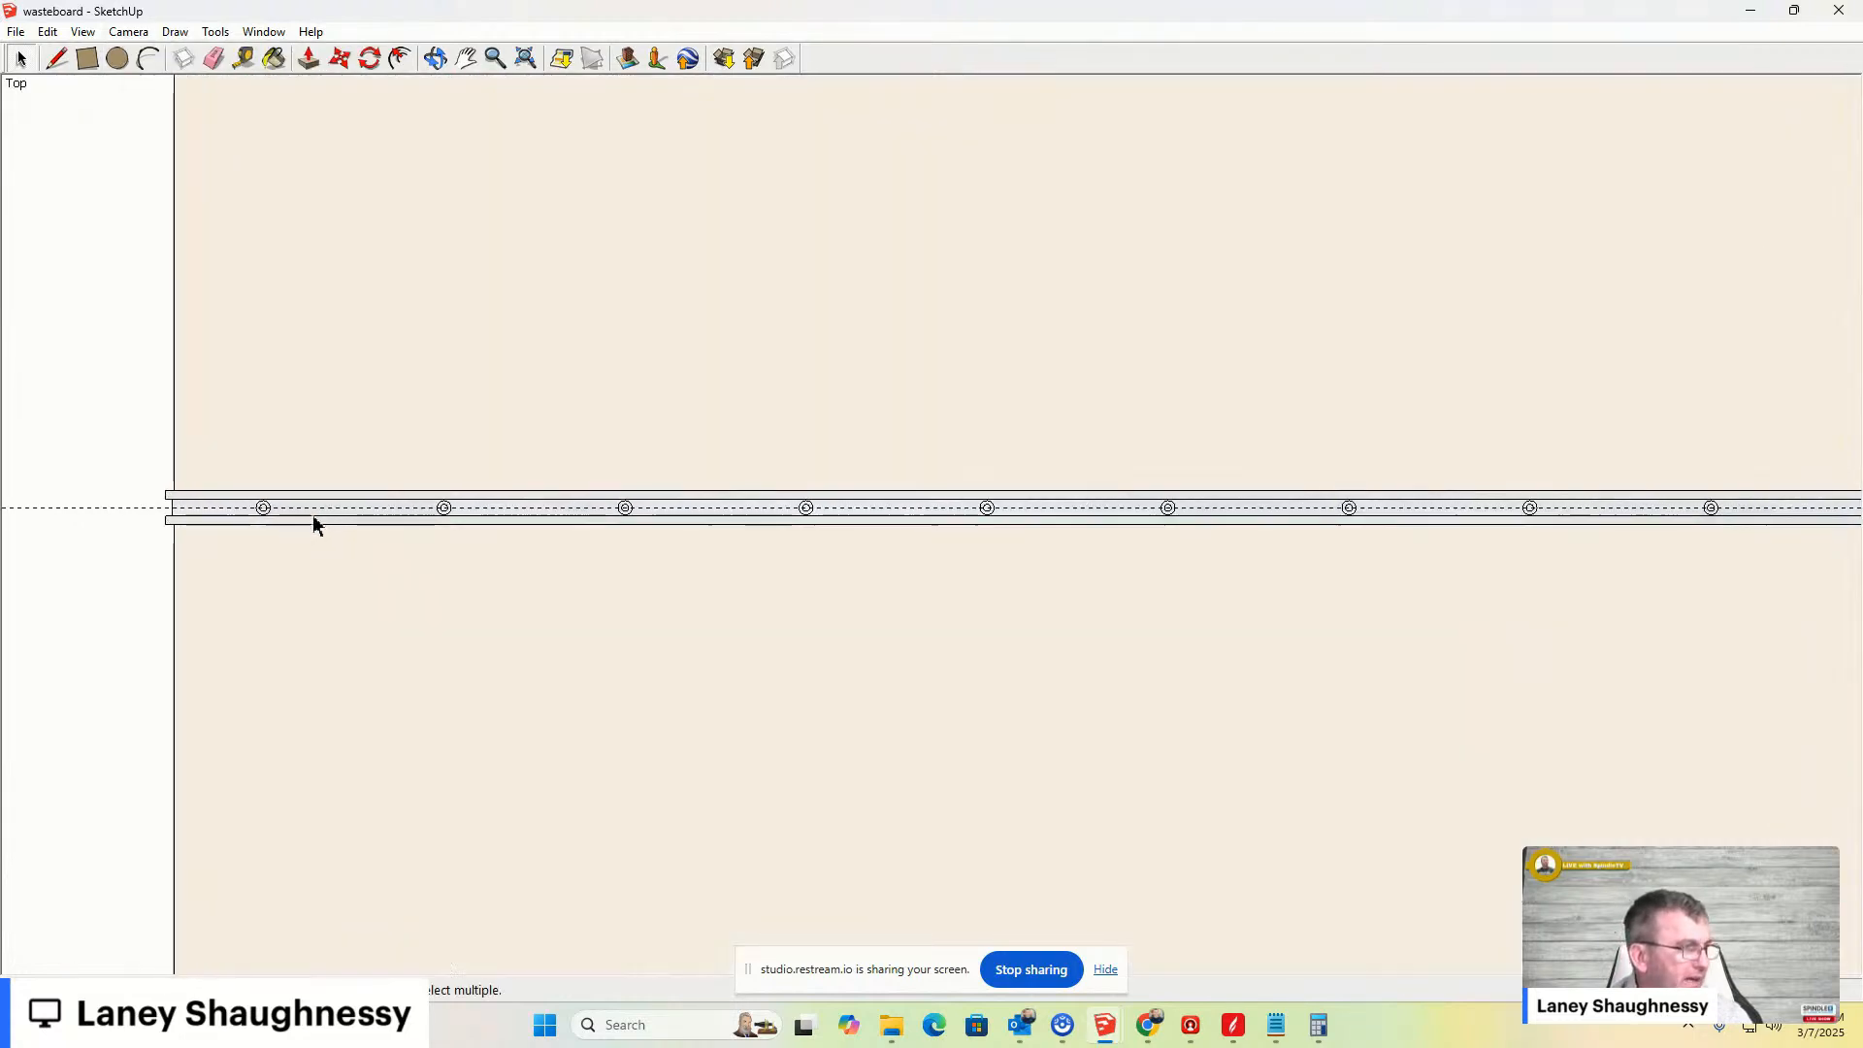
pyautogui.scroll(5, 281, 514)
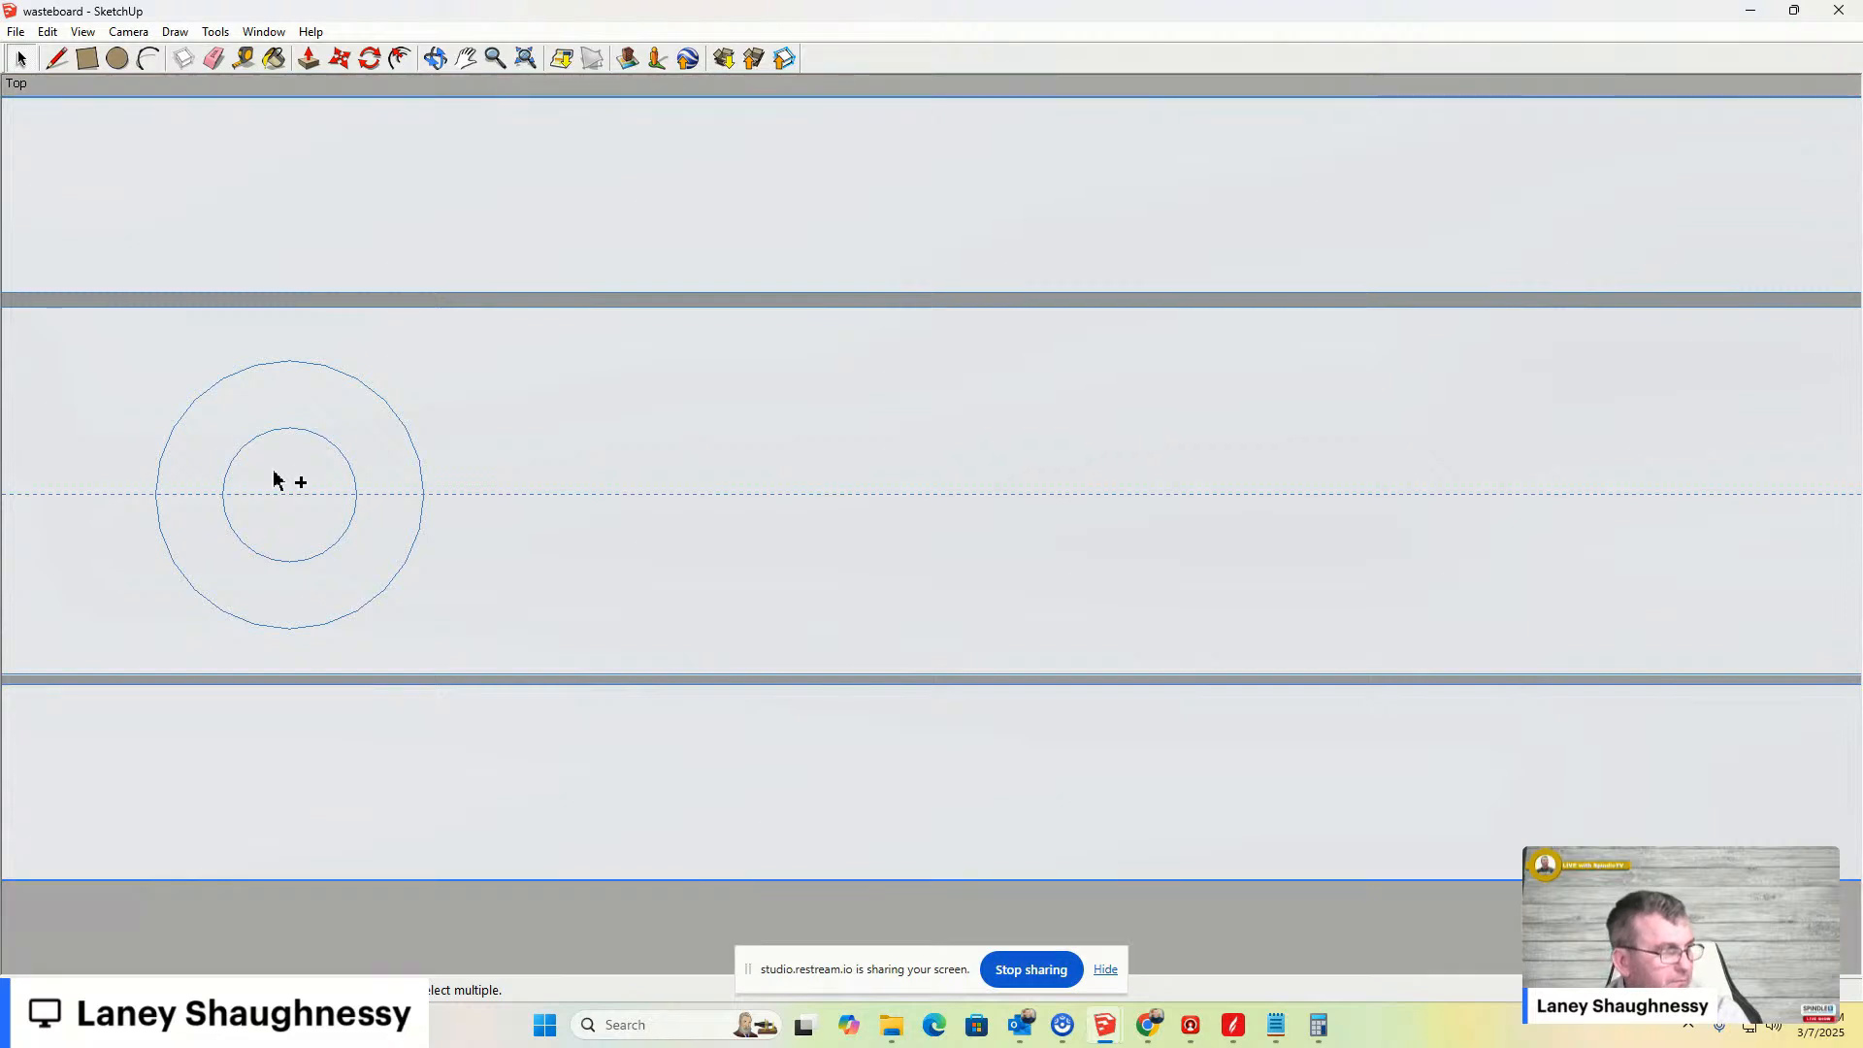
pyautogui.hotkey('ctrl', 'z')
pyautogui.hotkey('ctrl', 'z')
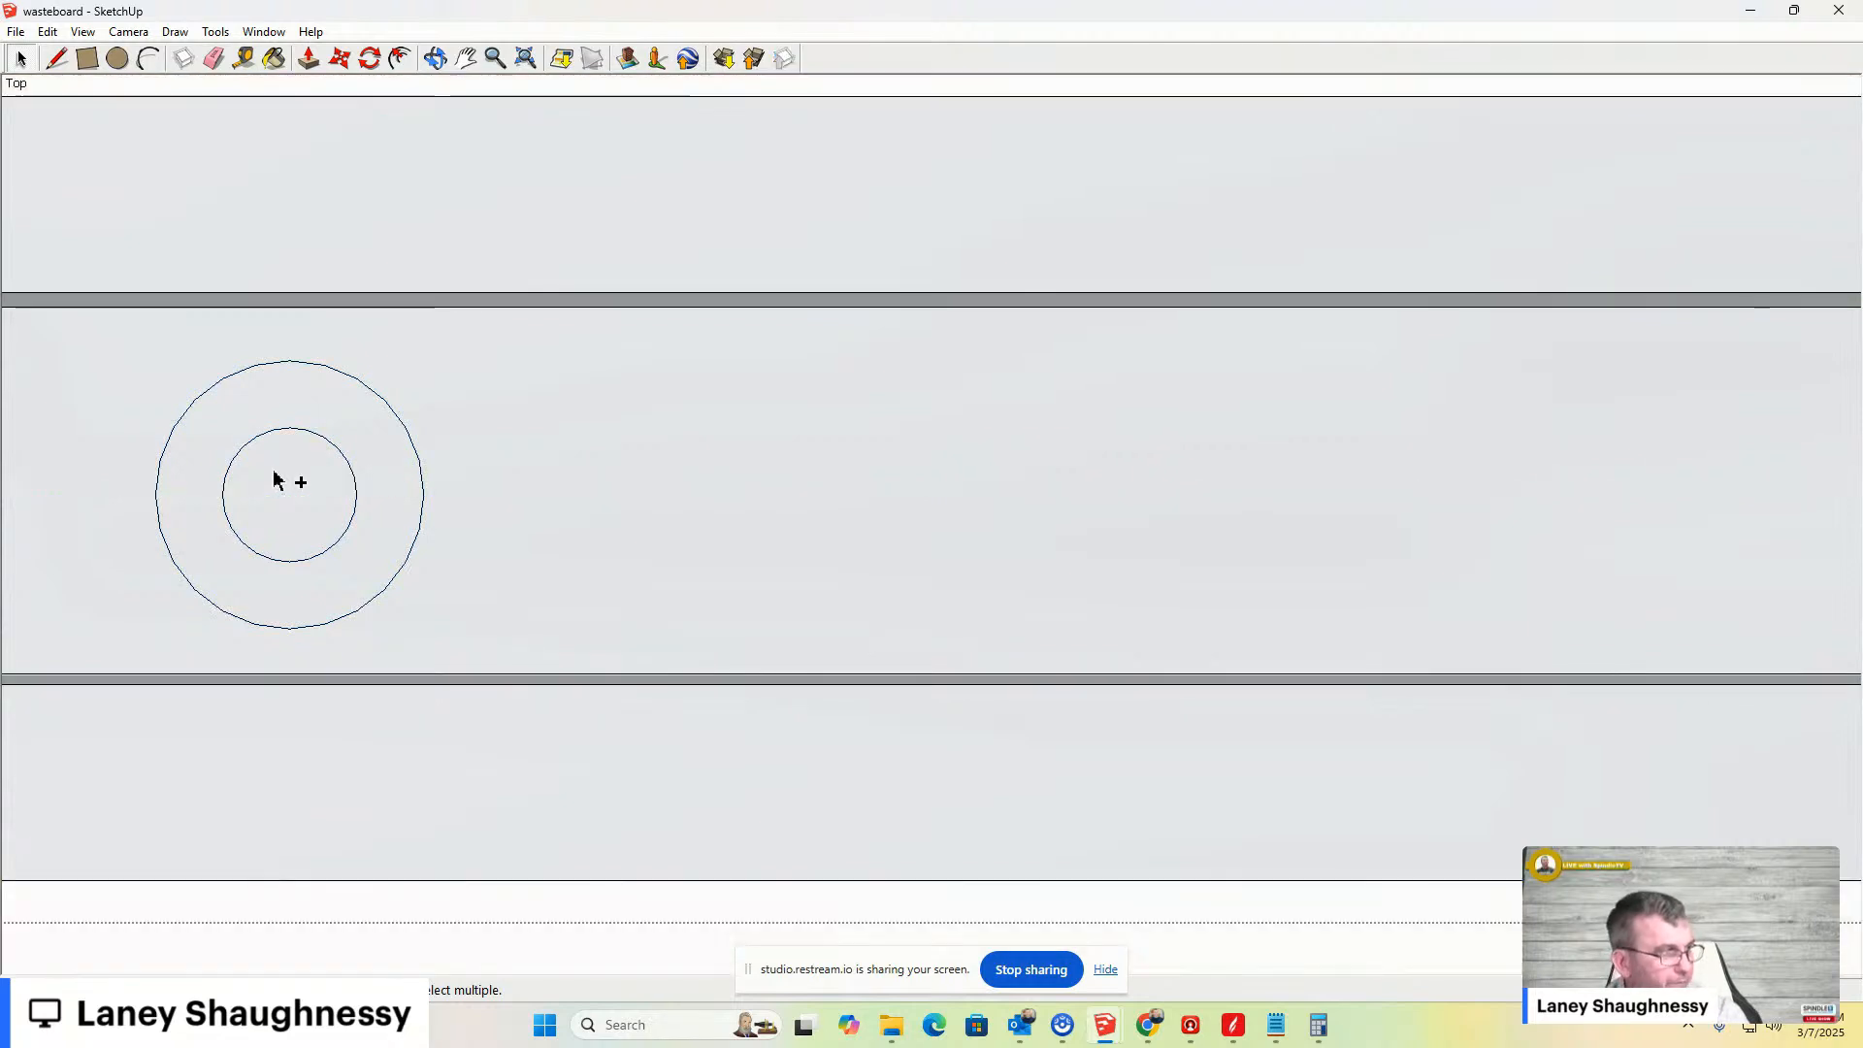
# - Examine the inner circles of the bolt holes along the clamp bar one by one
pyautogui.hotkey('ctrl', 'z')
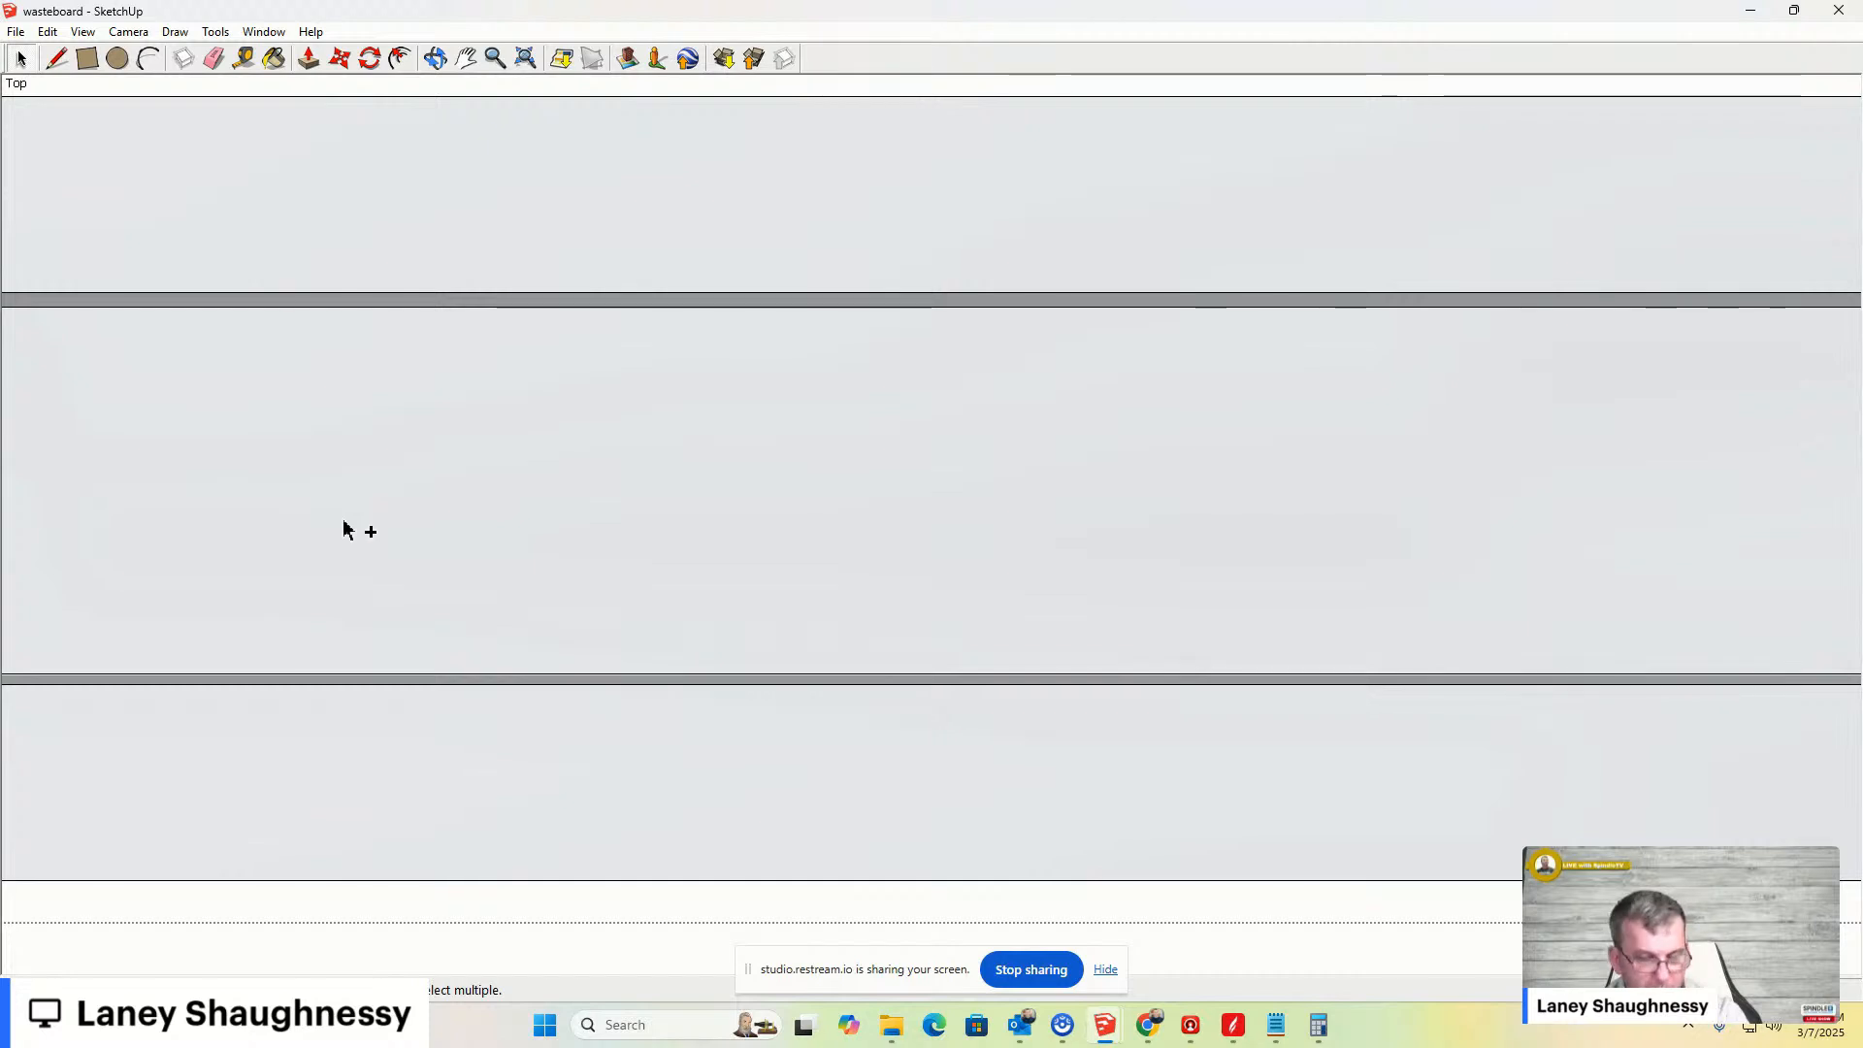
pyautogui.hotkey('ctrl', 'y')
pyautogui.scroll(-2, 346, 545)
pyautogui.scroll(-5, 329, 586)
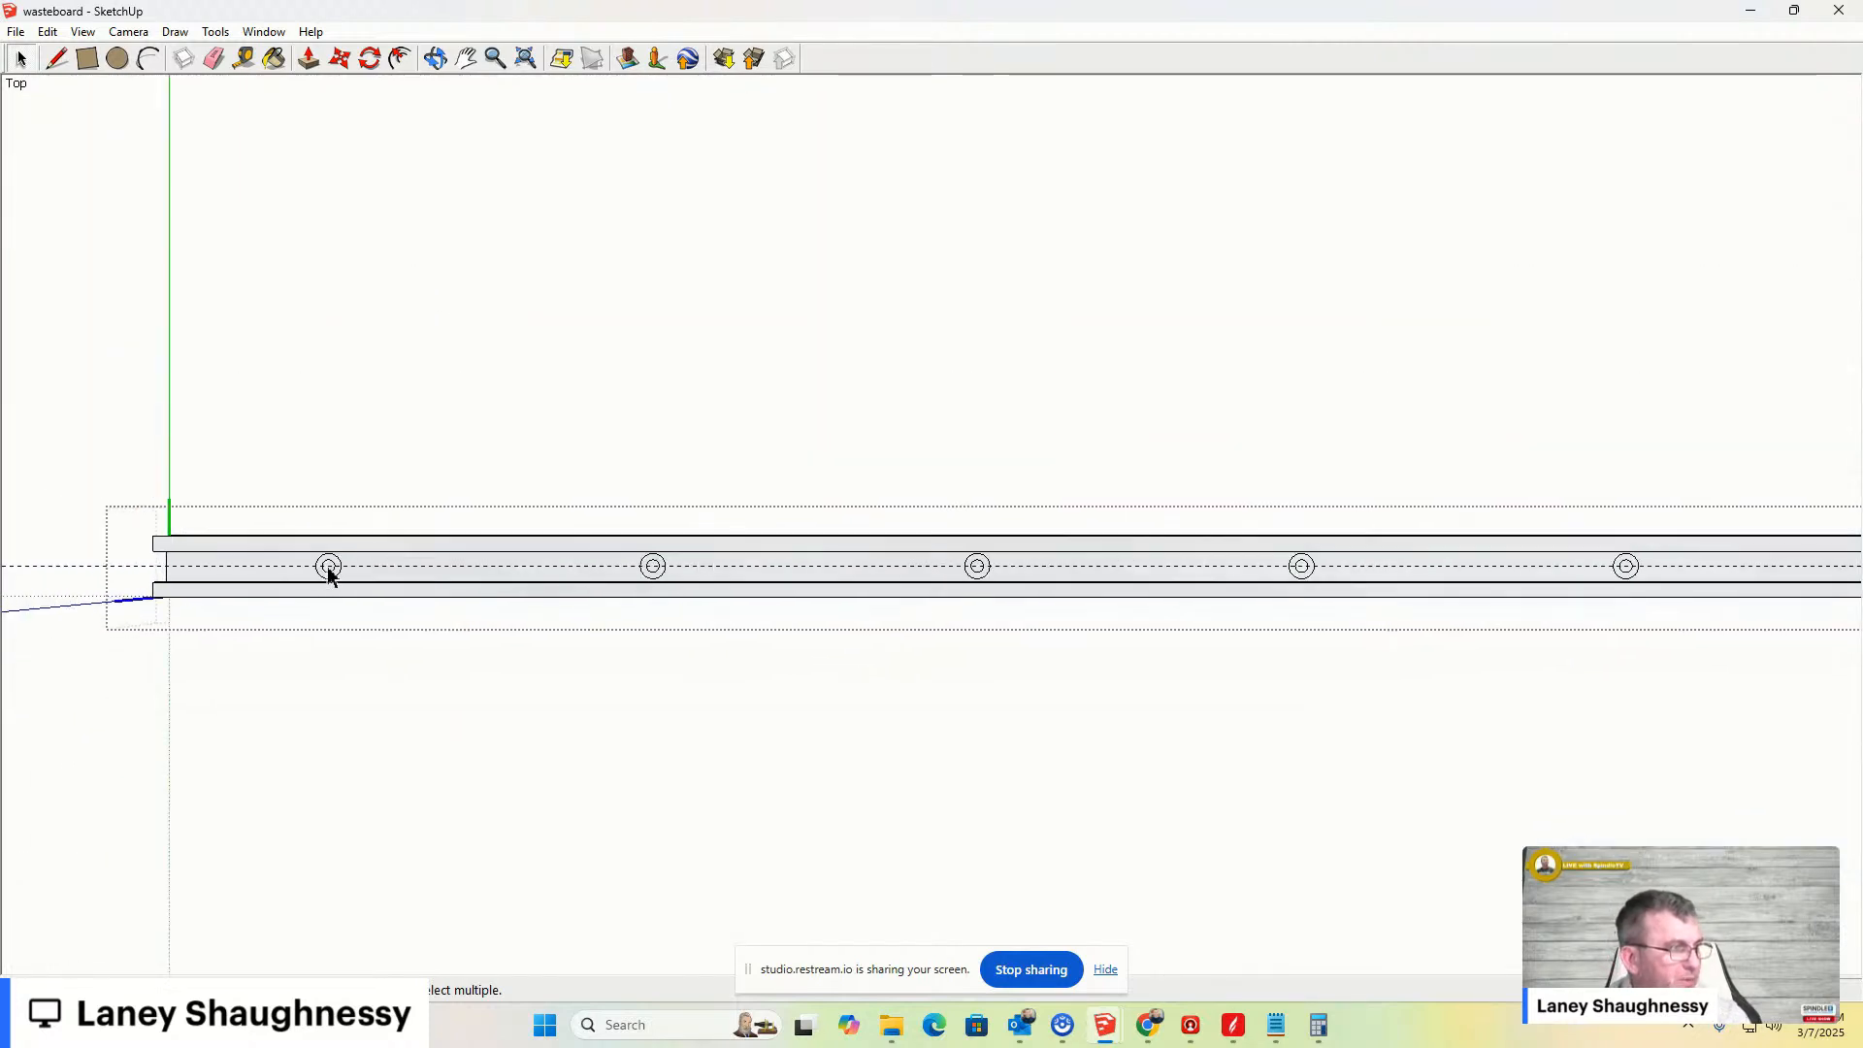
pyautogui.scroll(4, 326, 582)
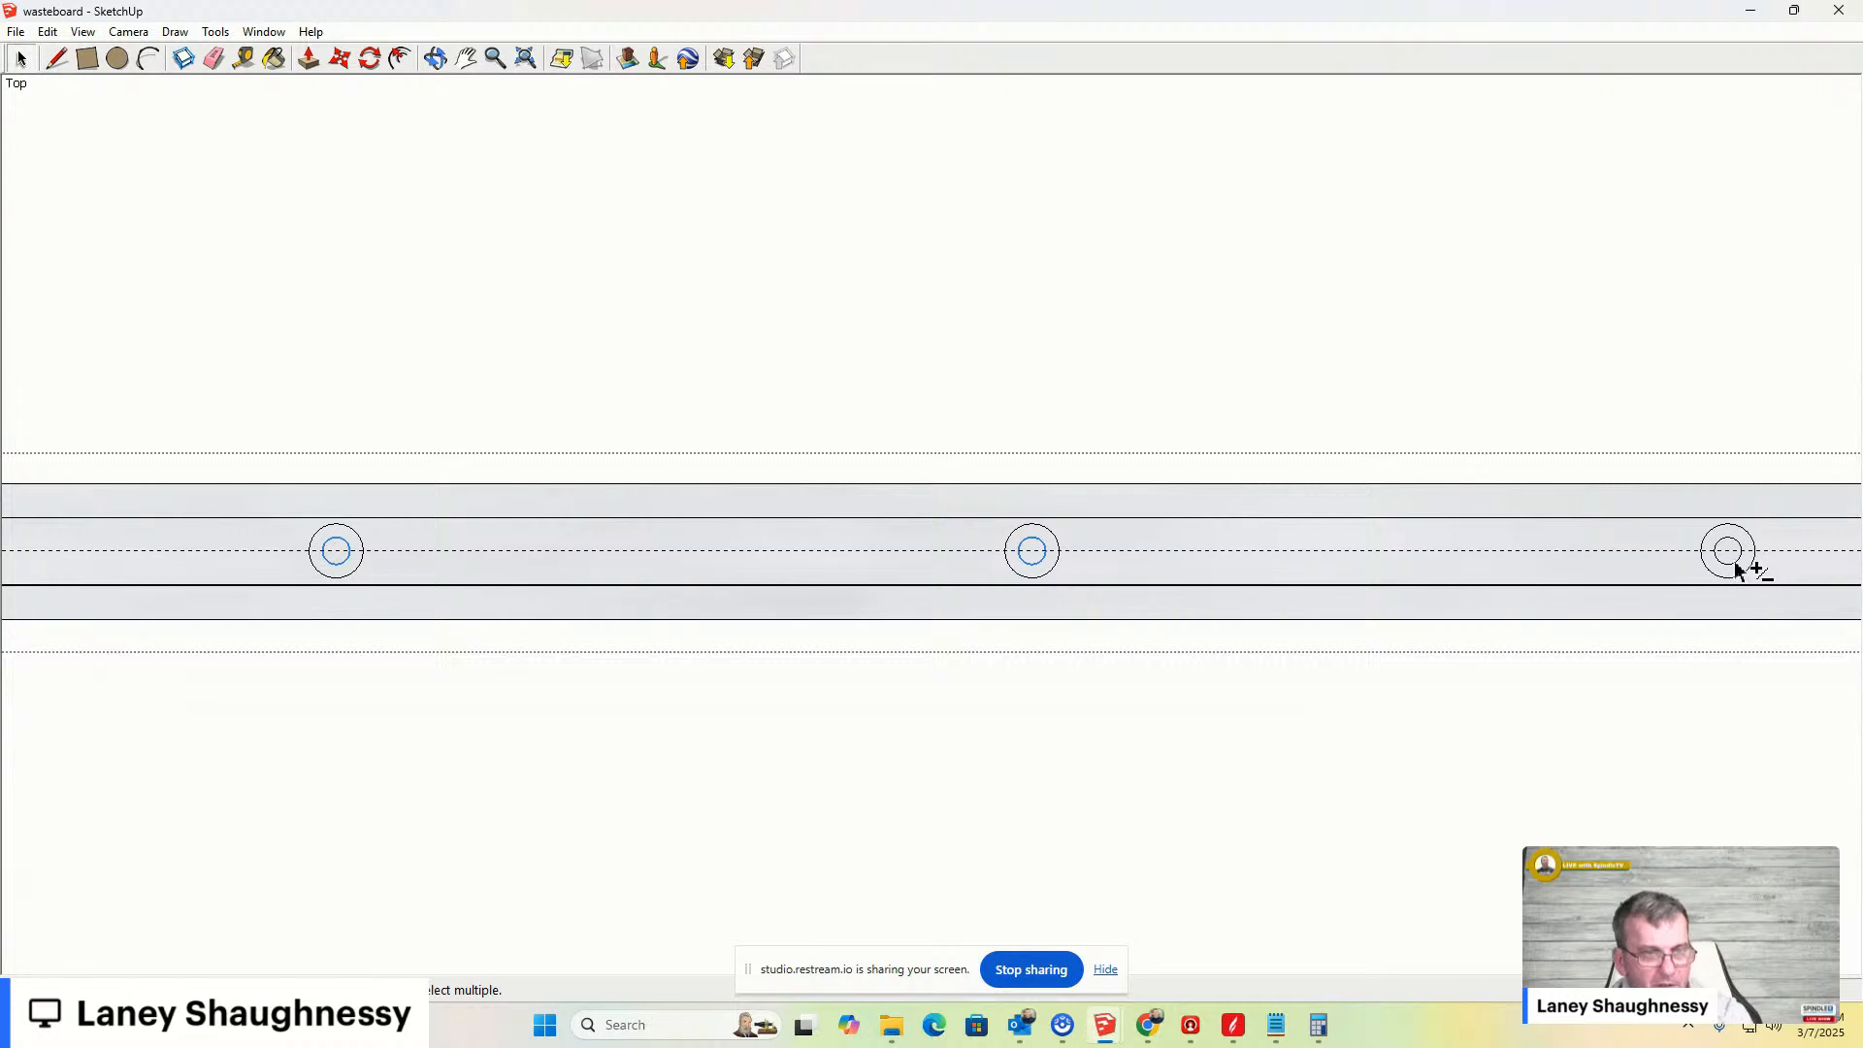
pyautogui.scroll(-6, 1334, 550)
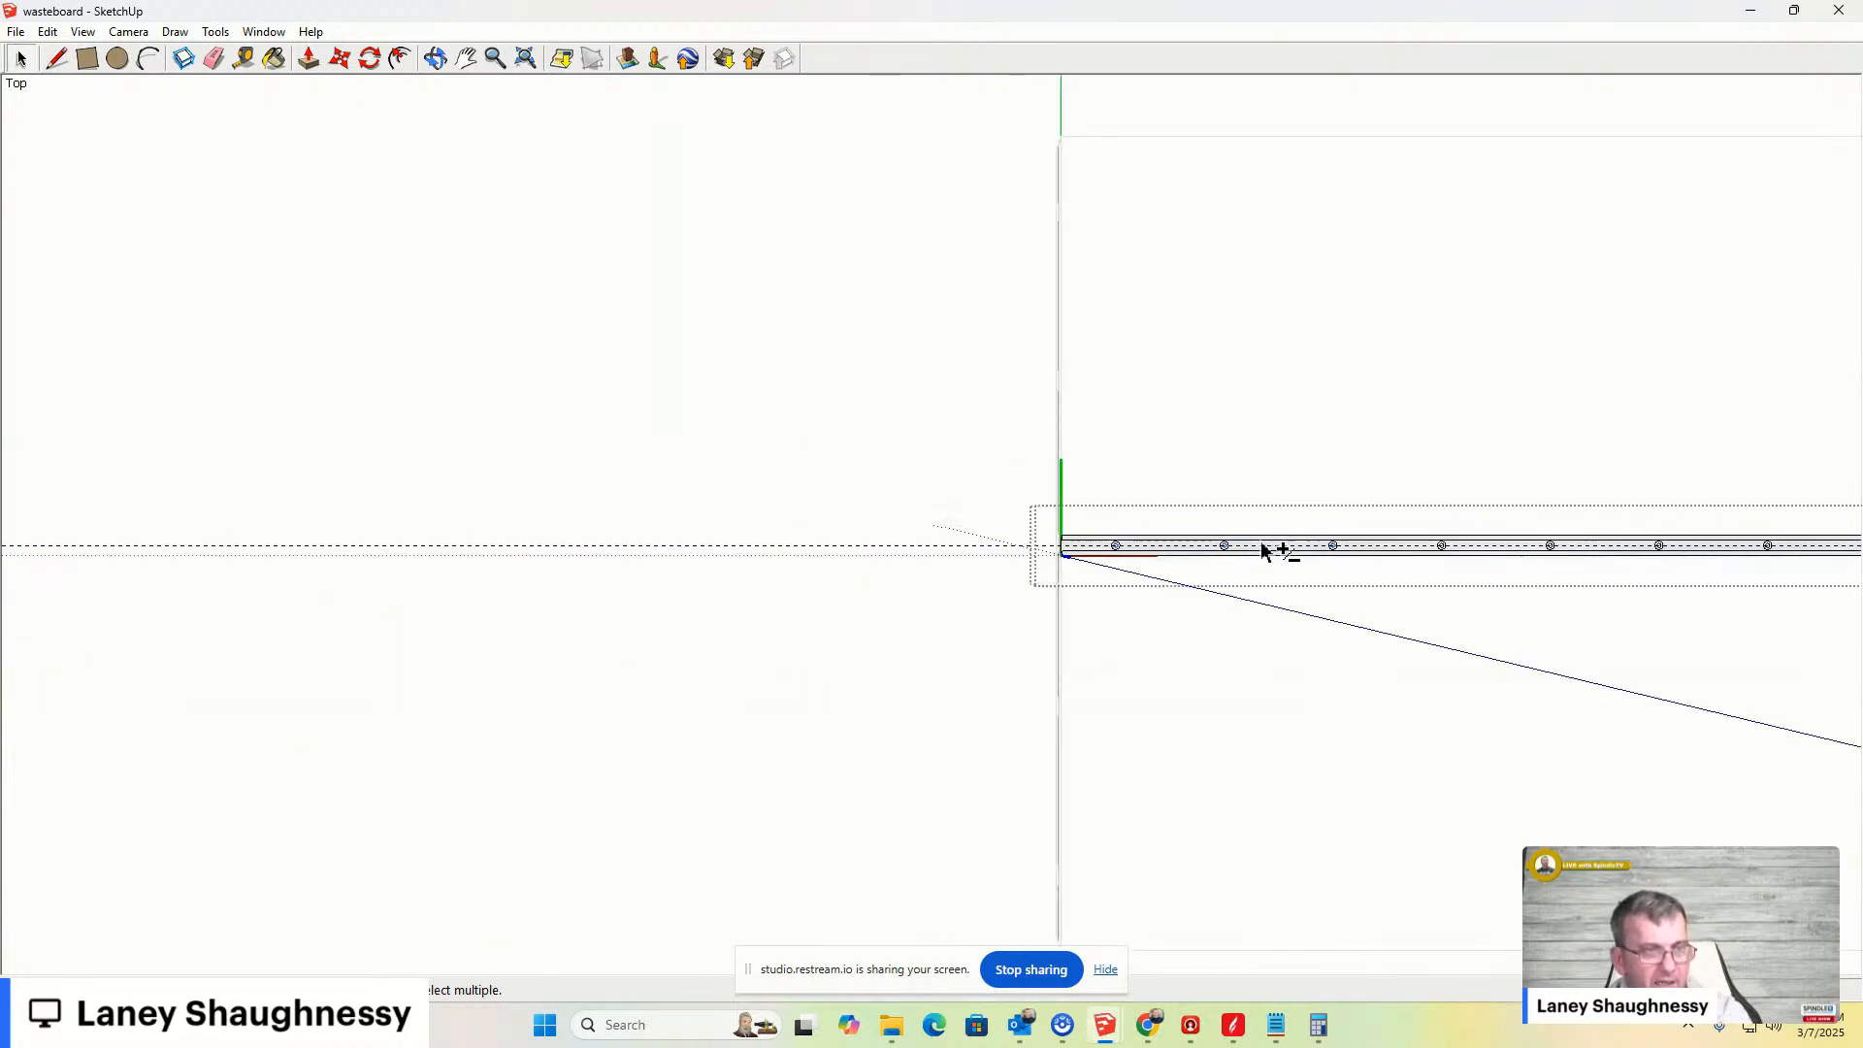
pyautogui.scroll(1, 1377, 550)
pyautogui.scroll(4, 1497, 550)
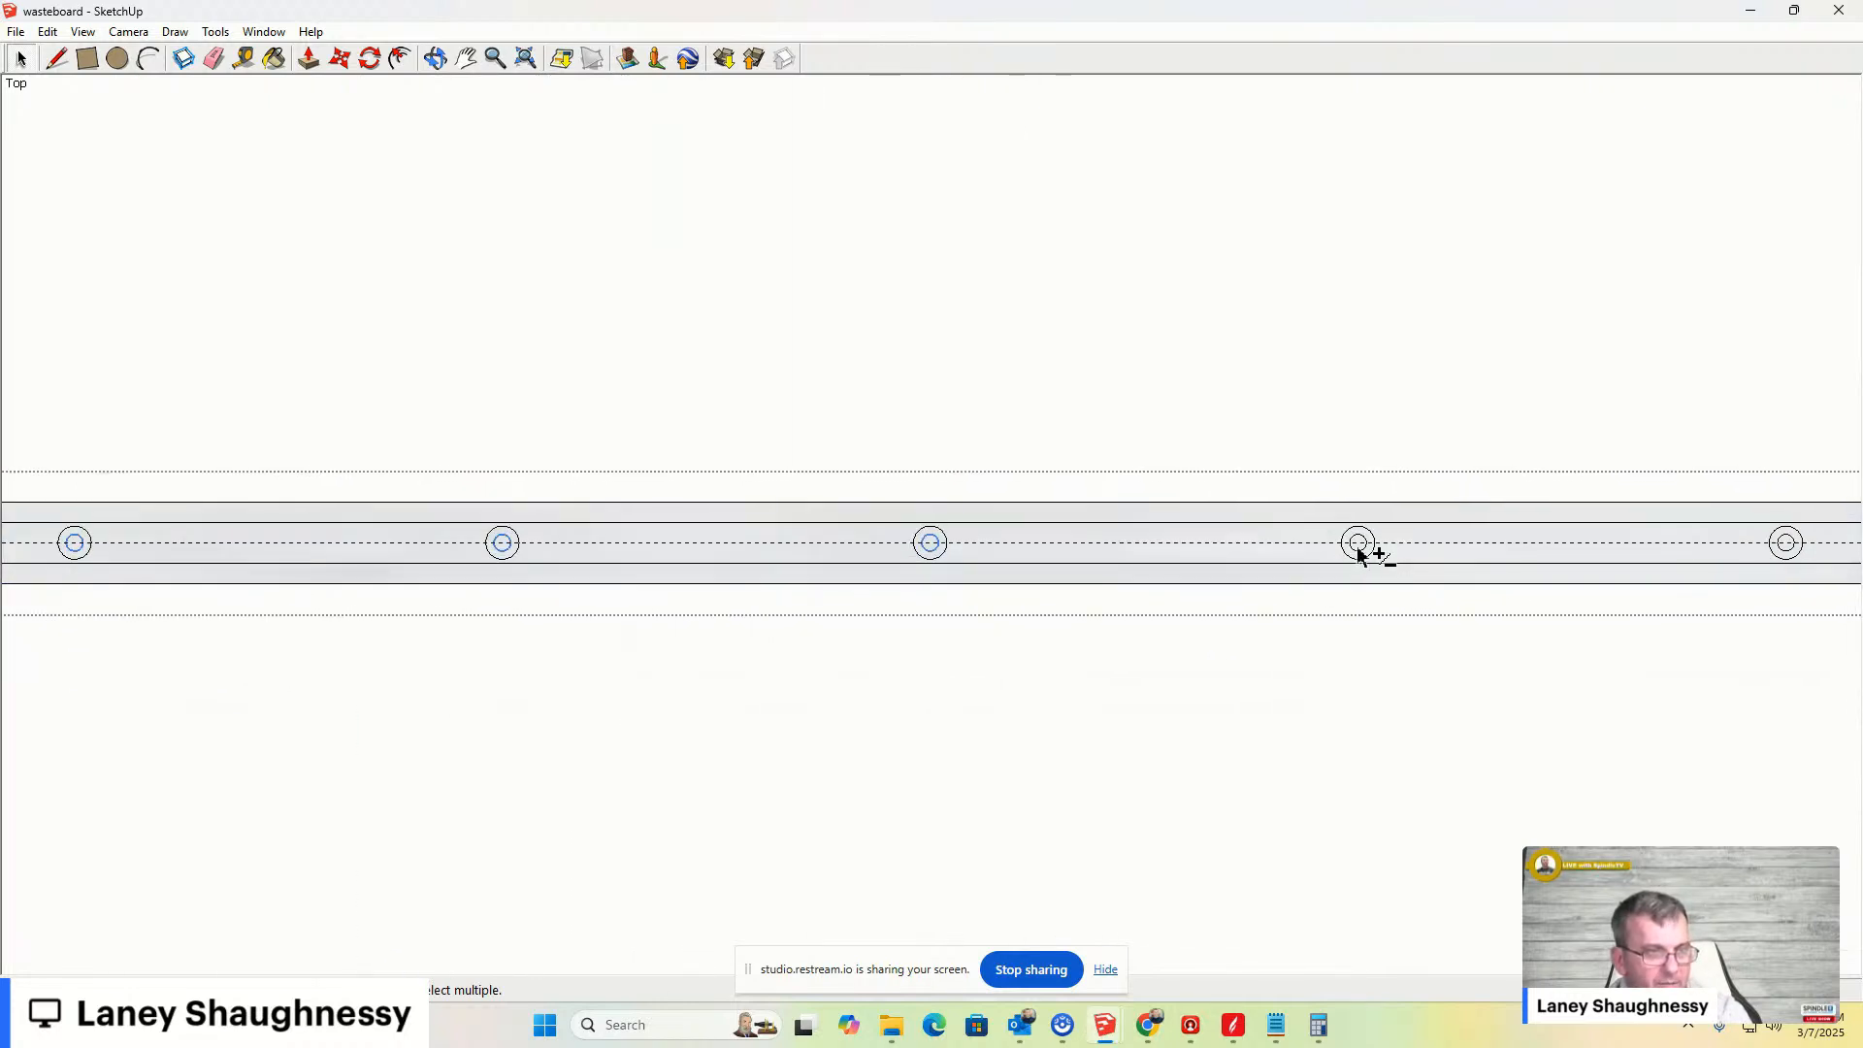
pyautogui.keyDown('shift'); pyautogui.click(1783, 552); pyautogui.keyUp('shift')
pyautogui.moveTo(1603, 547)
pyautogui.keyDown('shift'); pyautogui.mouseDown(button='middle')
pyautogui.moveTo(1471, 563)
pyautogui.moveTo(189, 534)
pyautogui.mouseUp(button='middle'); pyautogui.keyUp('shift')
pyautogui.keyDown('shift'); pyautogui.click(800, 533); pyautogui.keyUp('shift')
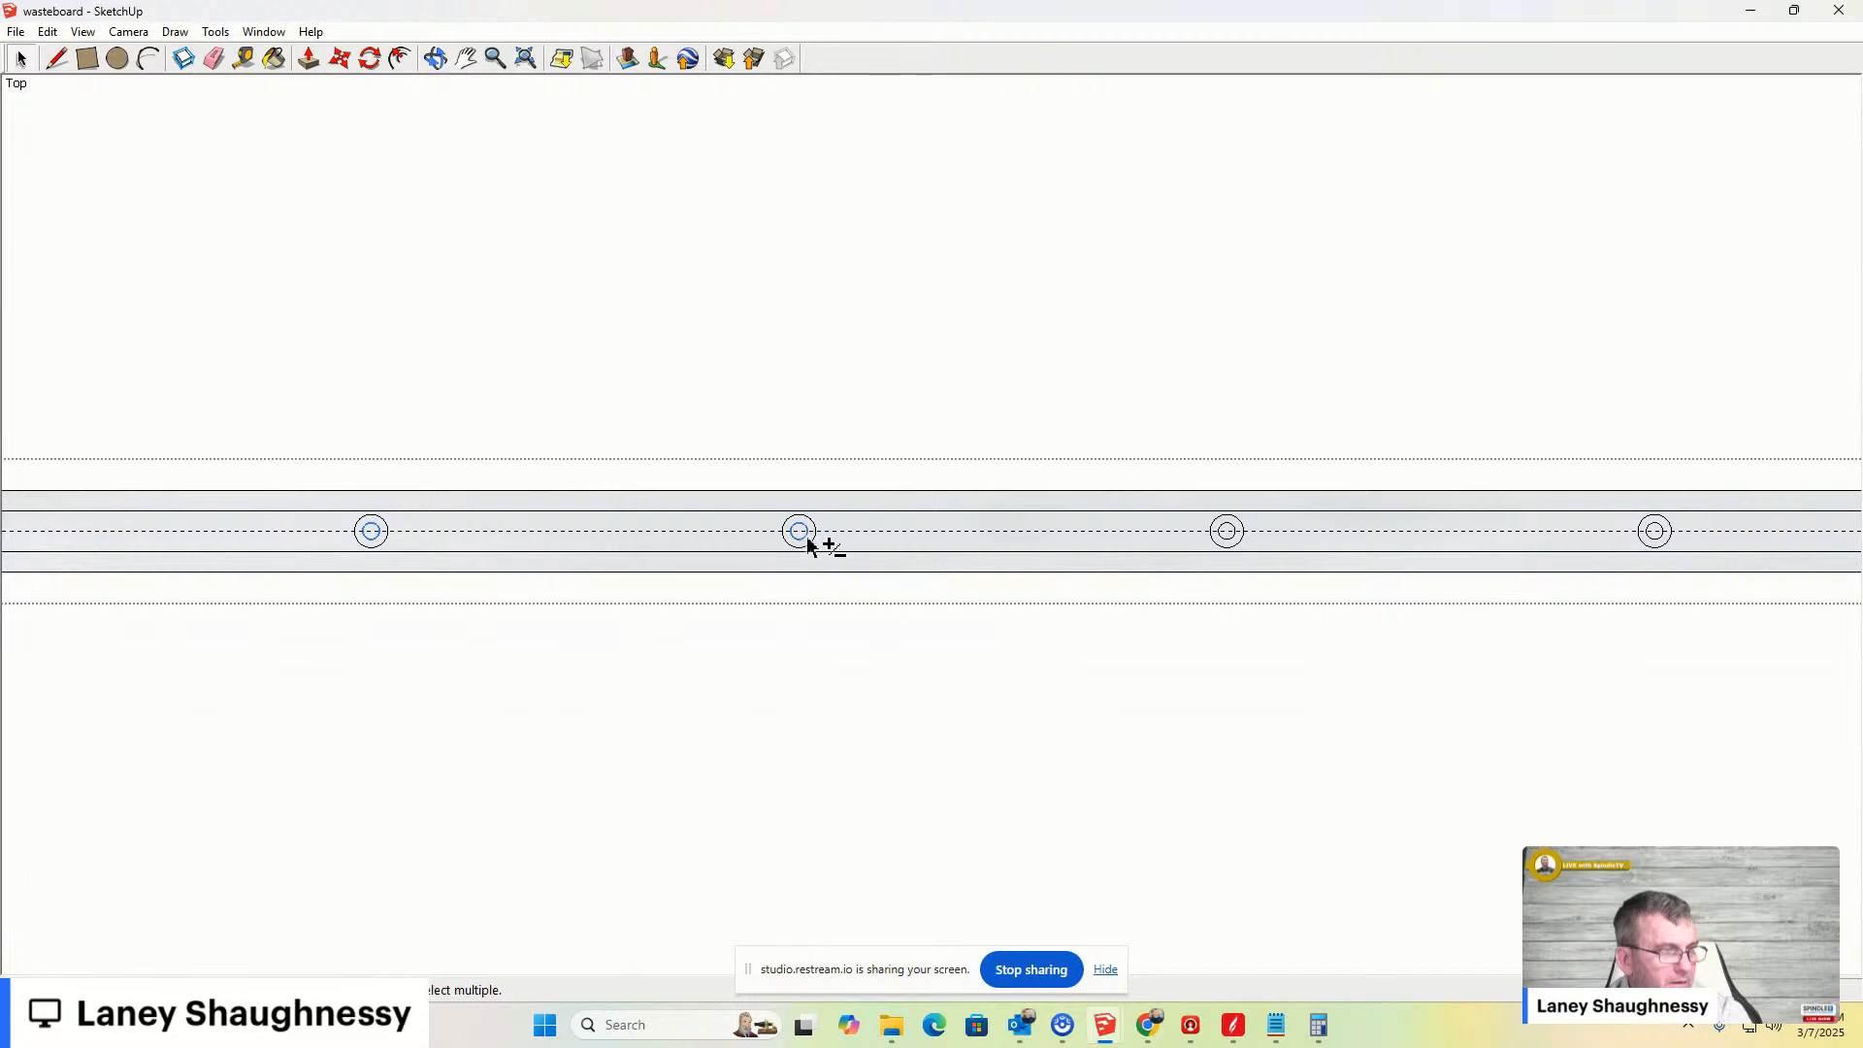
pyautogui.keyDown('shift'); pyautogui.click(1222, 540); pyautogui.keyUp('shift')
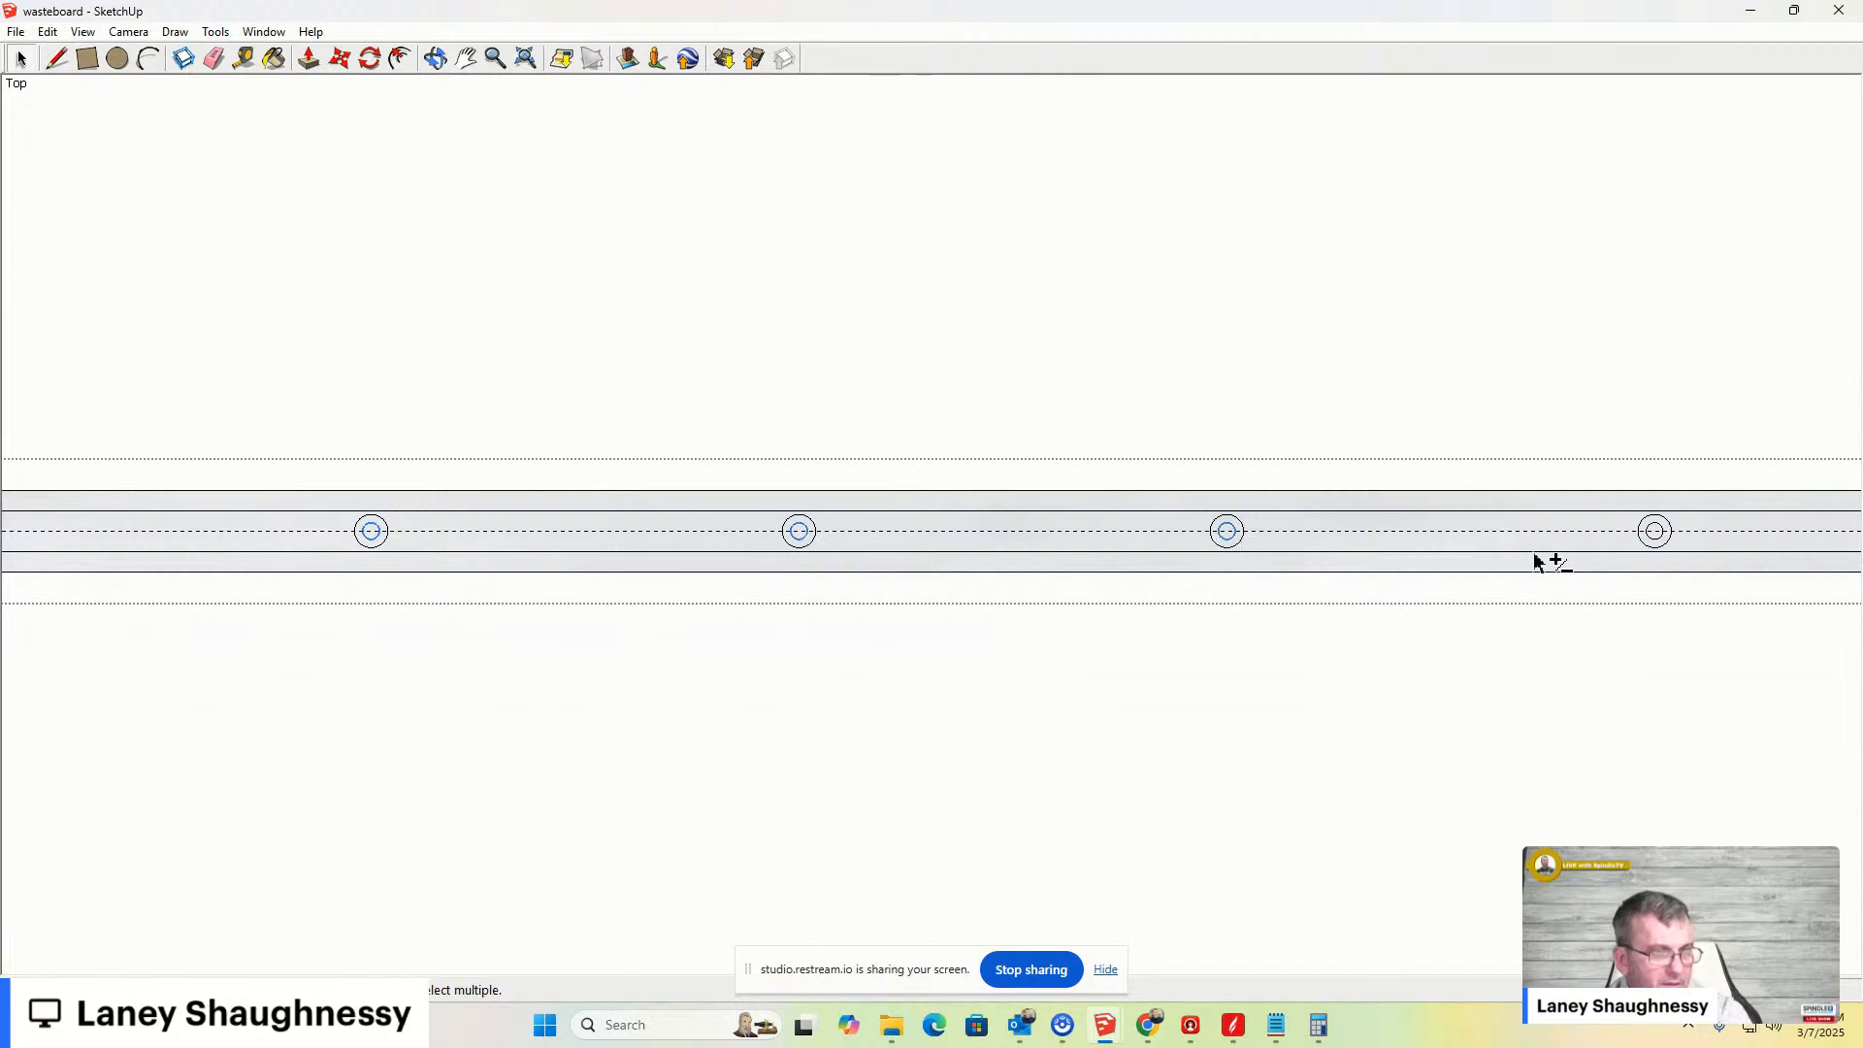
pyautogui.keyDown('shift'); pyautogui.click(1650, 539); pyautogui.keyUp('shift')
pyautogui.keyDown('shift'); pyautogui.moveTo(1747, 566); pyautogui.dragTo(752, 601, button='middle'); pyautogui.keyUp('shift')
pyautogui.keyDown('shift'); pyautogui.click(1088, 577); pyautogui.keyUp('shift')
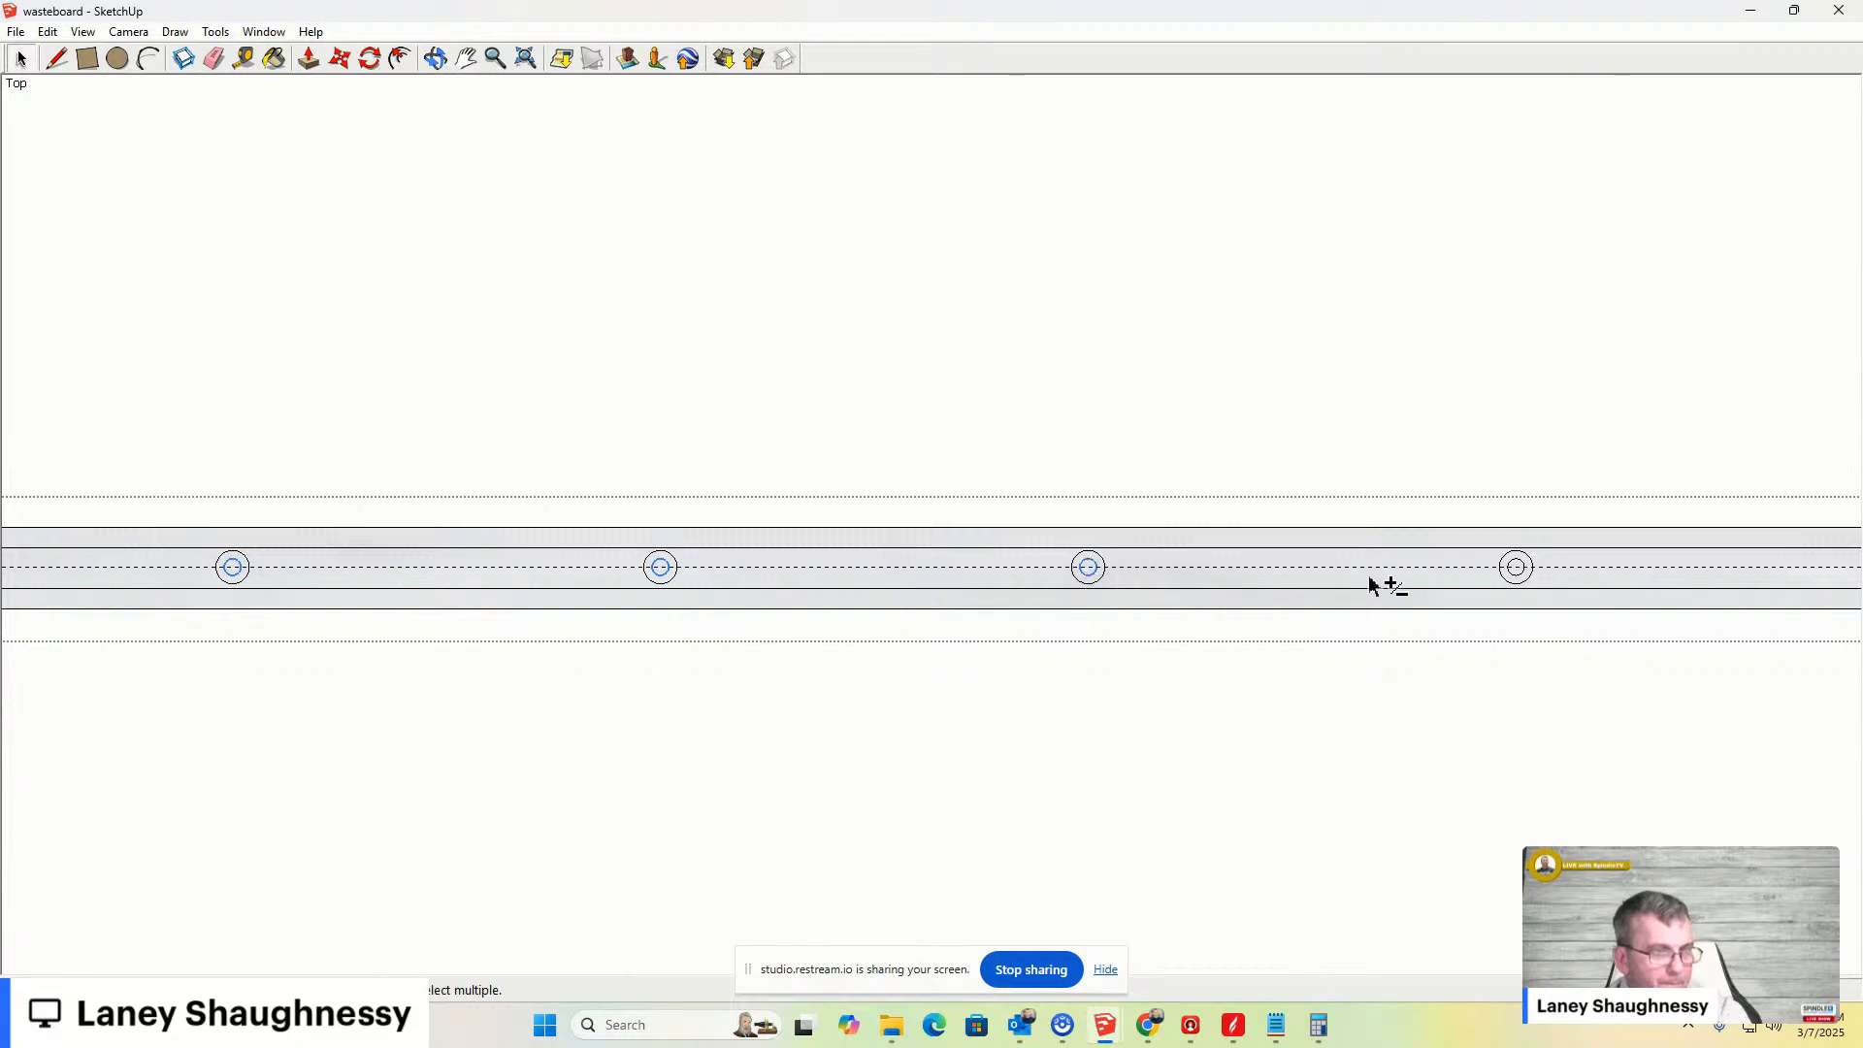
pyautogui.keyDown('shift'); pyautogui.click(1518, 575); pyautogui.keyUp('shift')
pyautogui.keyDown('shift'); pyautogui.moveTo(1622, 610); pyautogui.dragTo(734, 657, button='middle'); pyautogui.keyUp('shift')
pyautogui.keyDown('shift'); pyautogui.click(1066, 626); pyautogui.keyUp('shift')
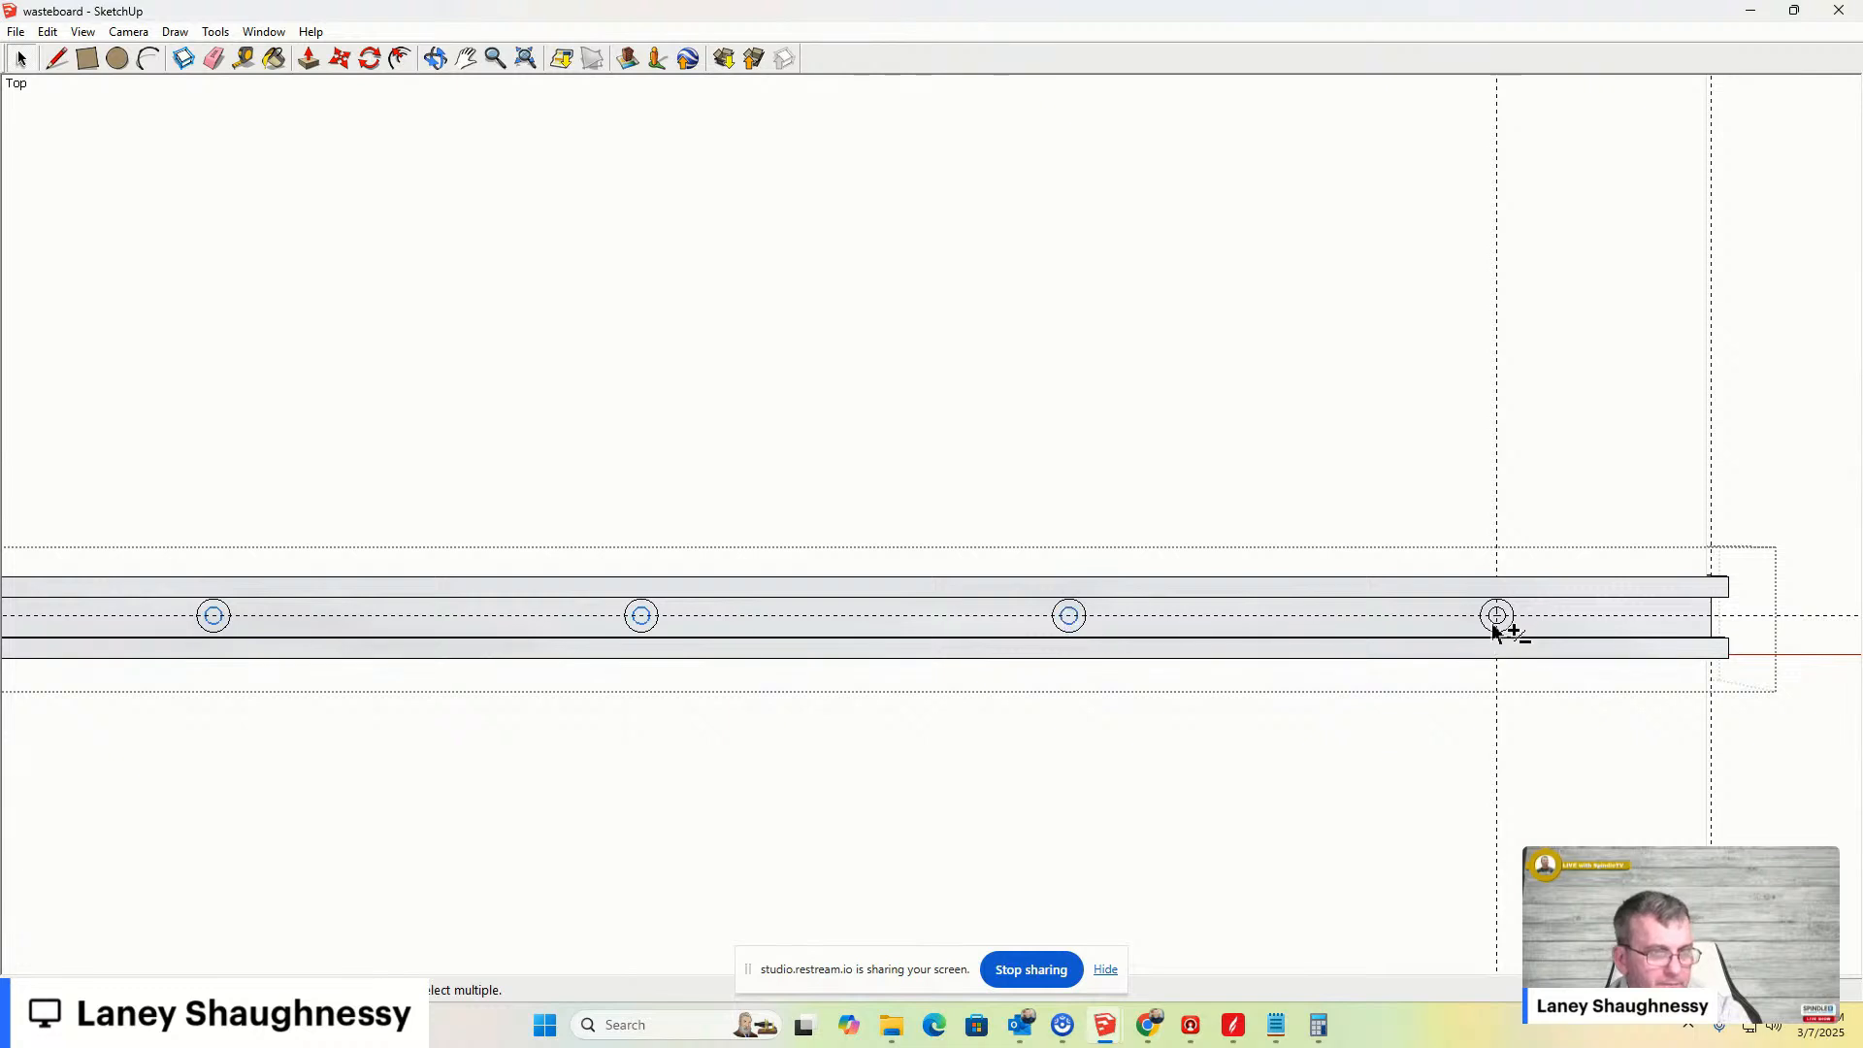
pyautogui.scroll(5, 1499, 629)
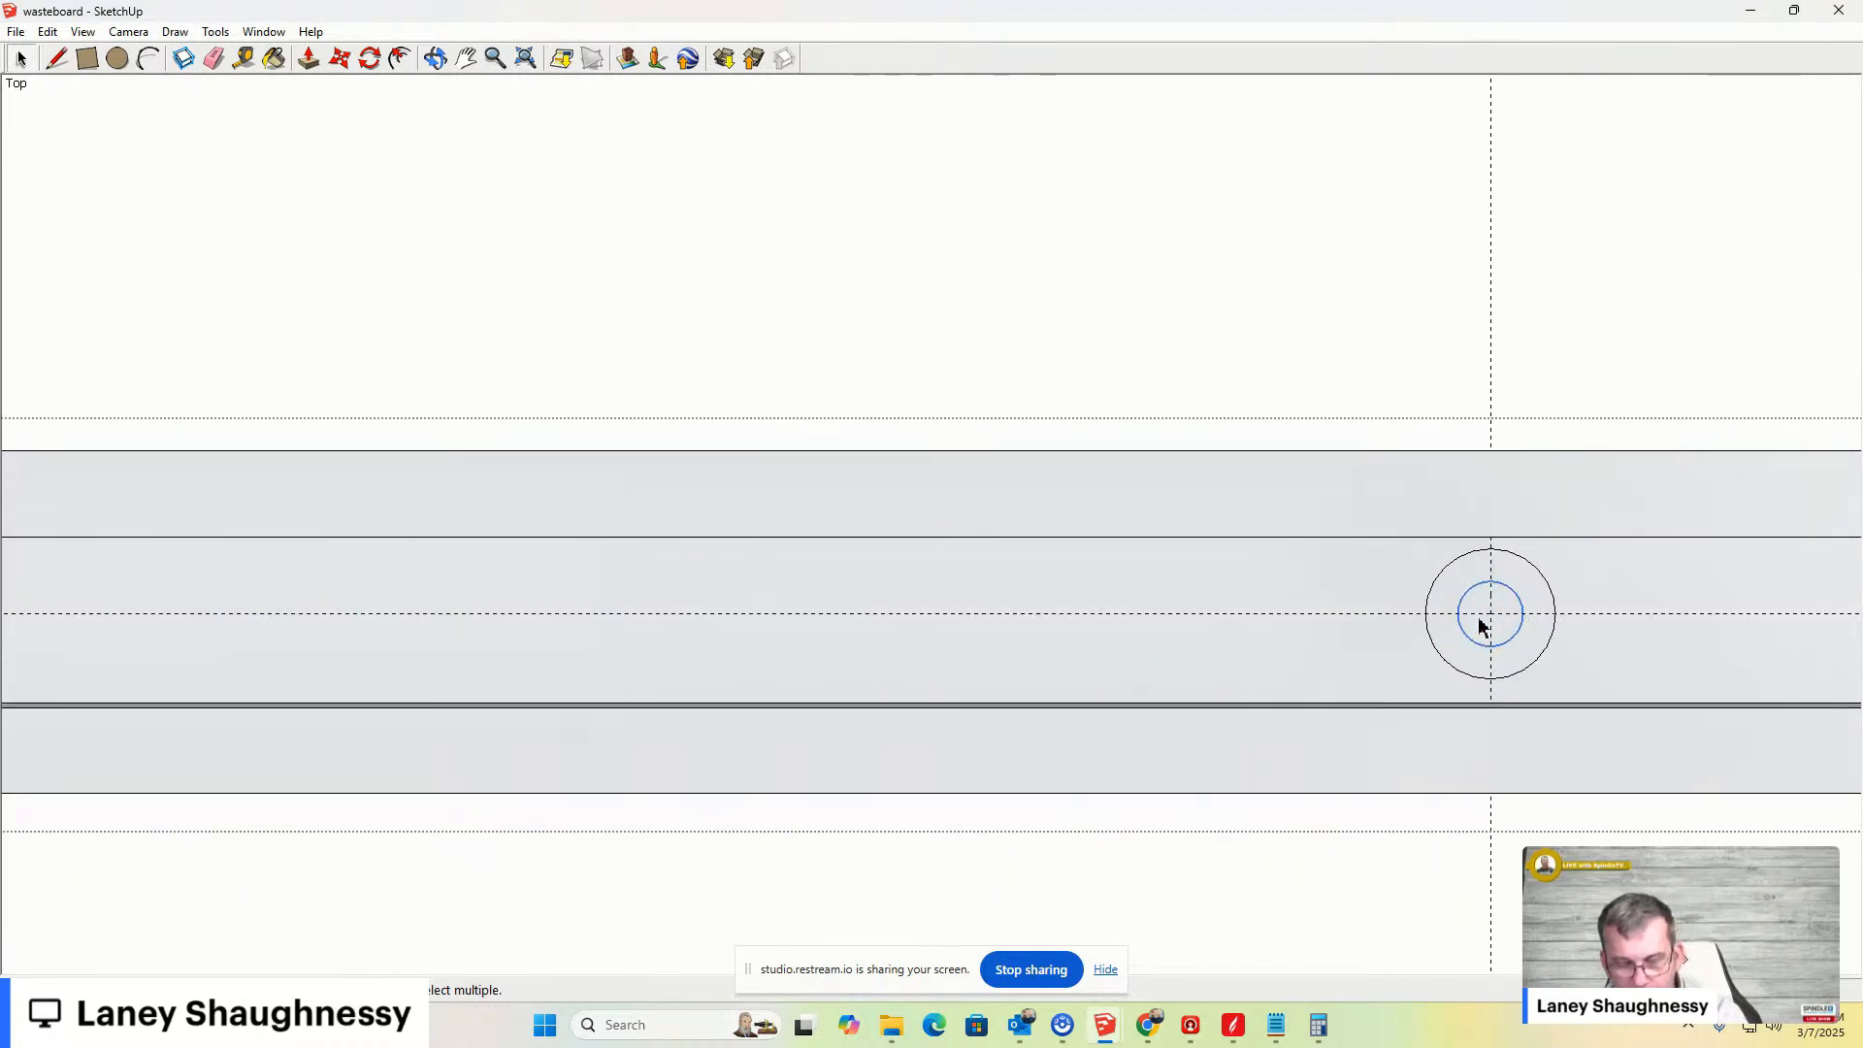
# - Push/pull the inner circle of the hole at the far end of the bar to the previous depth
pyautogui.press('p')
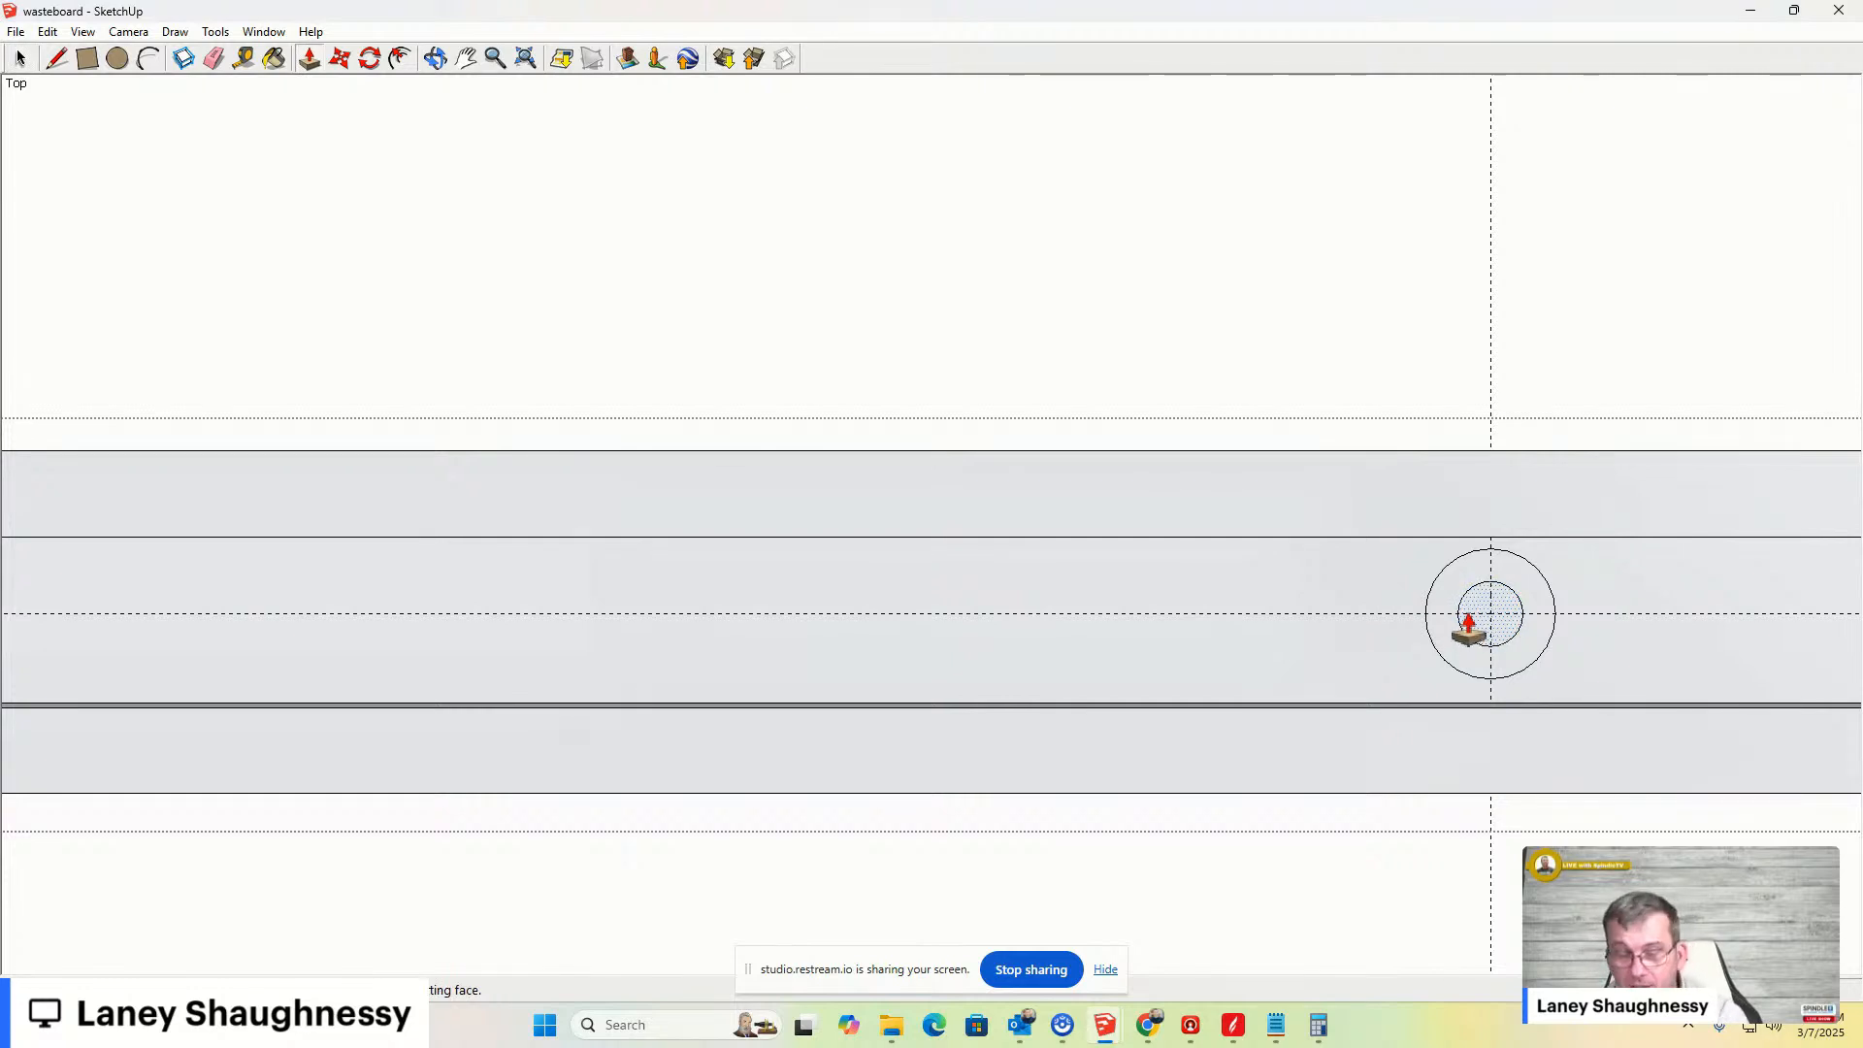
pyautogui.click(1471, 628)
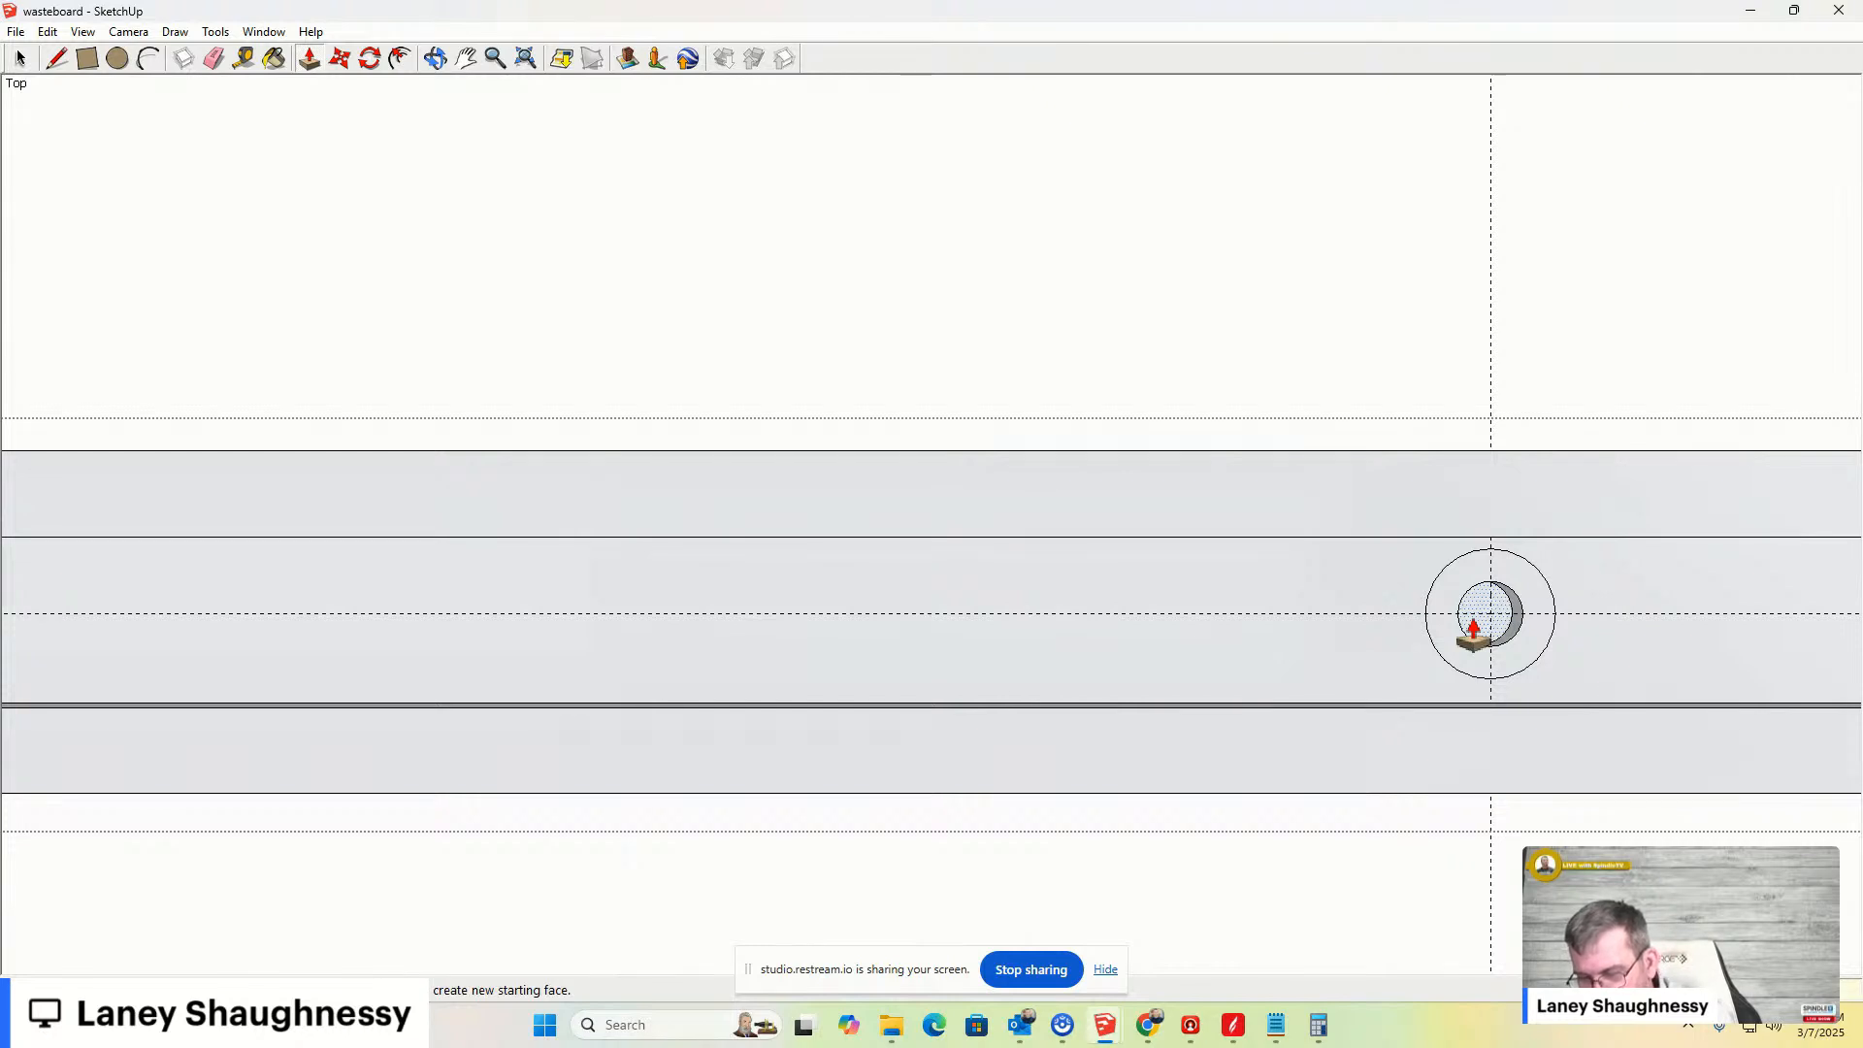
pyautogui.click(1475, 627)
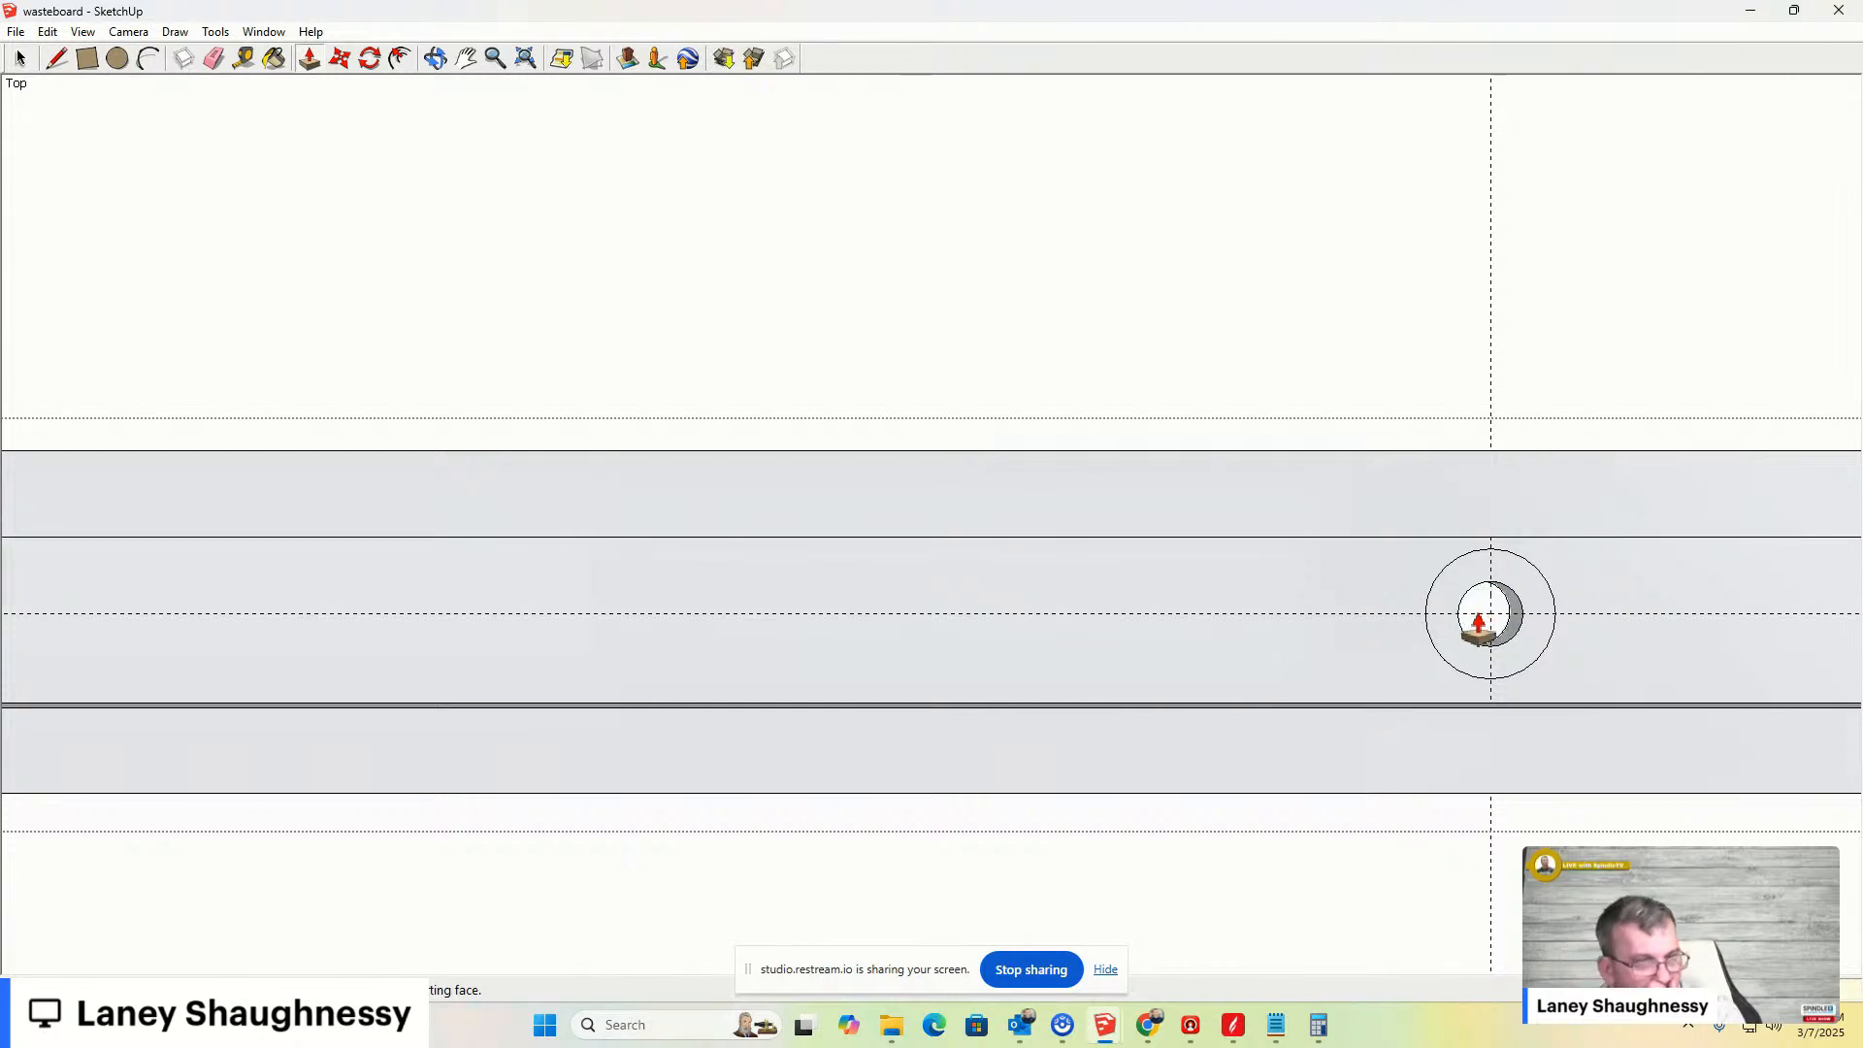
# - Delete all guides from the model
pyautogui.scroll(-5, 1652, 701)
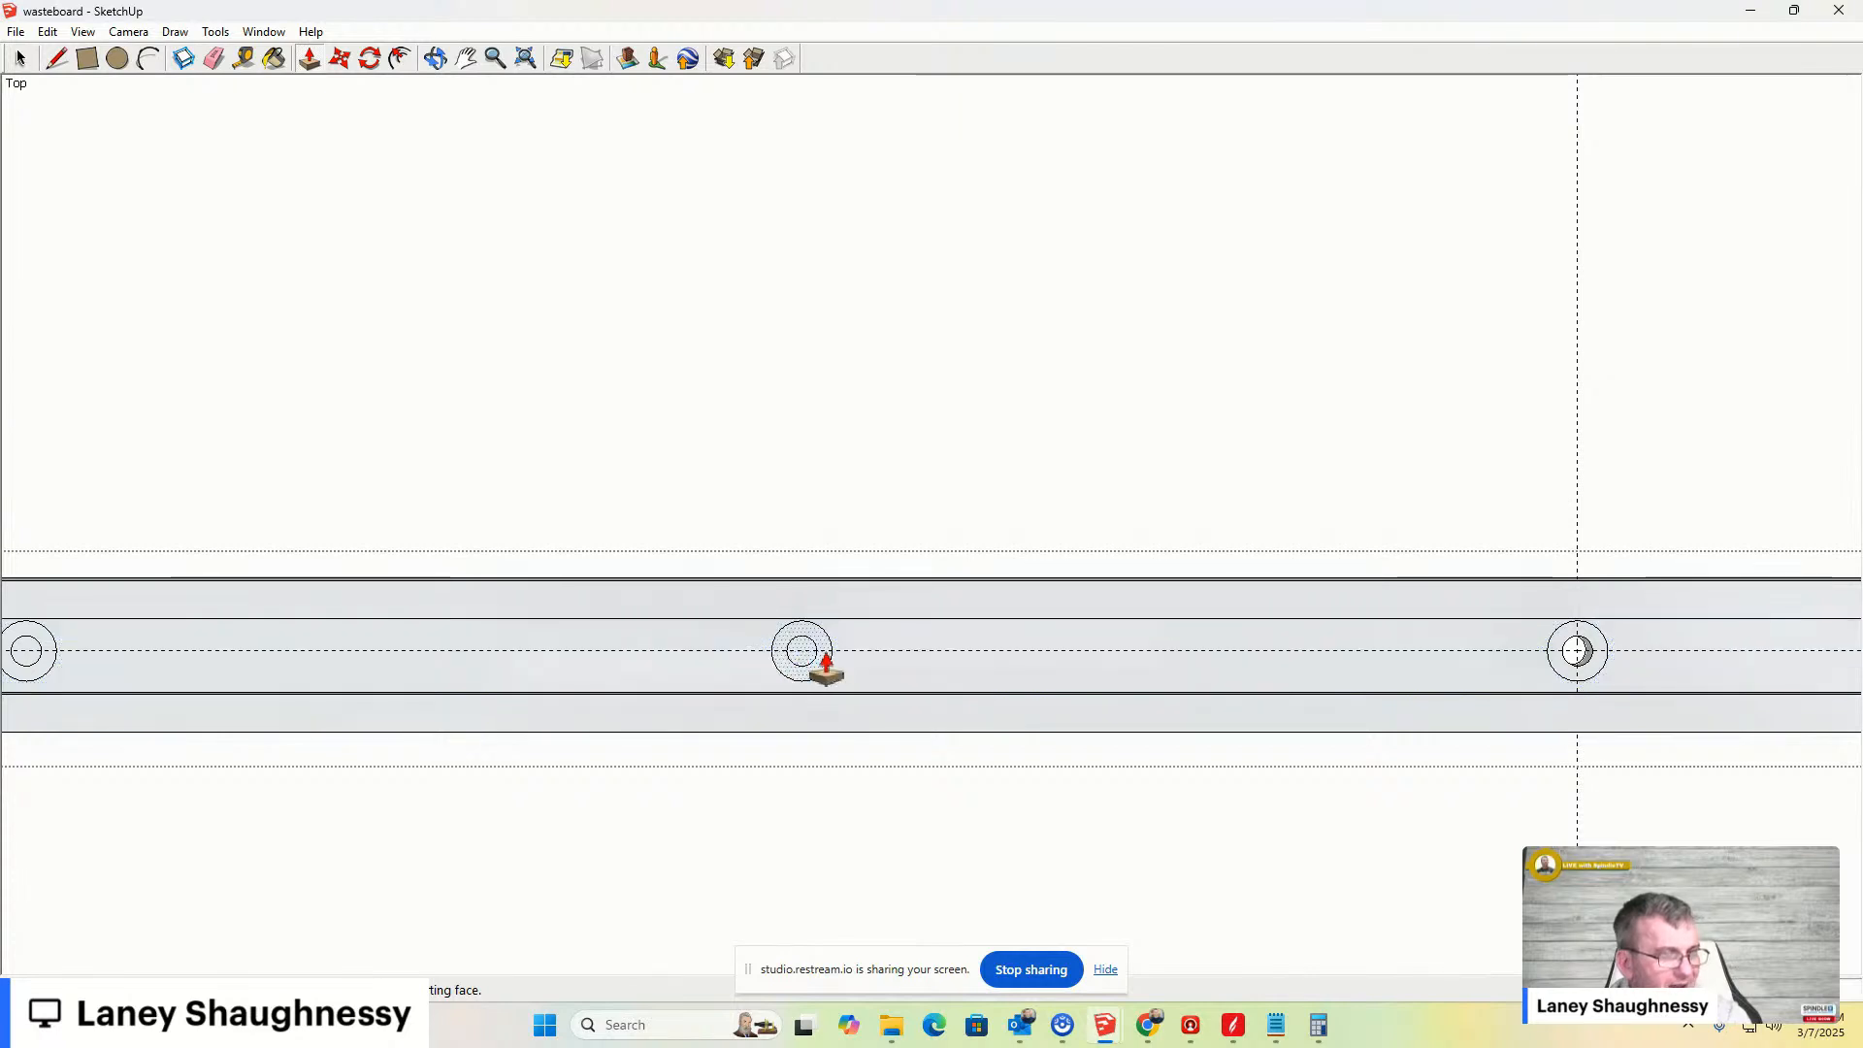
pyautogui.moveTo(1201, 689); pyautogui.dragTo(766, 641, button='middle')
pyautogui.press('space')
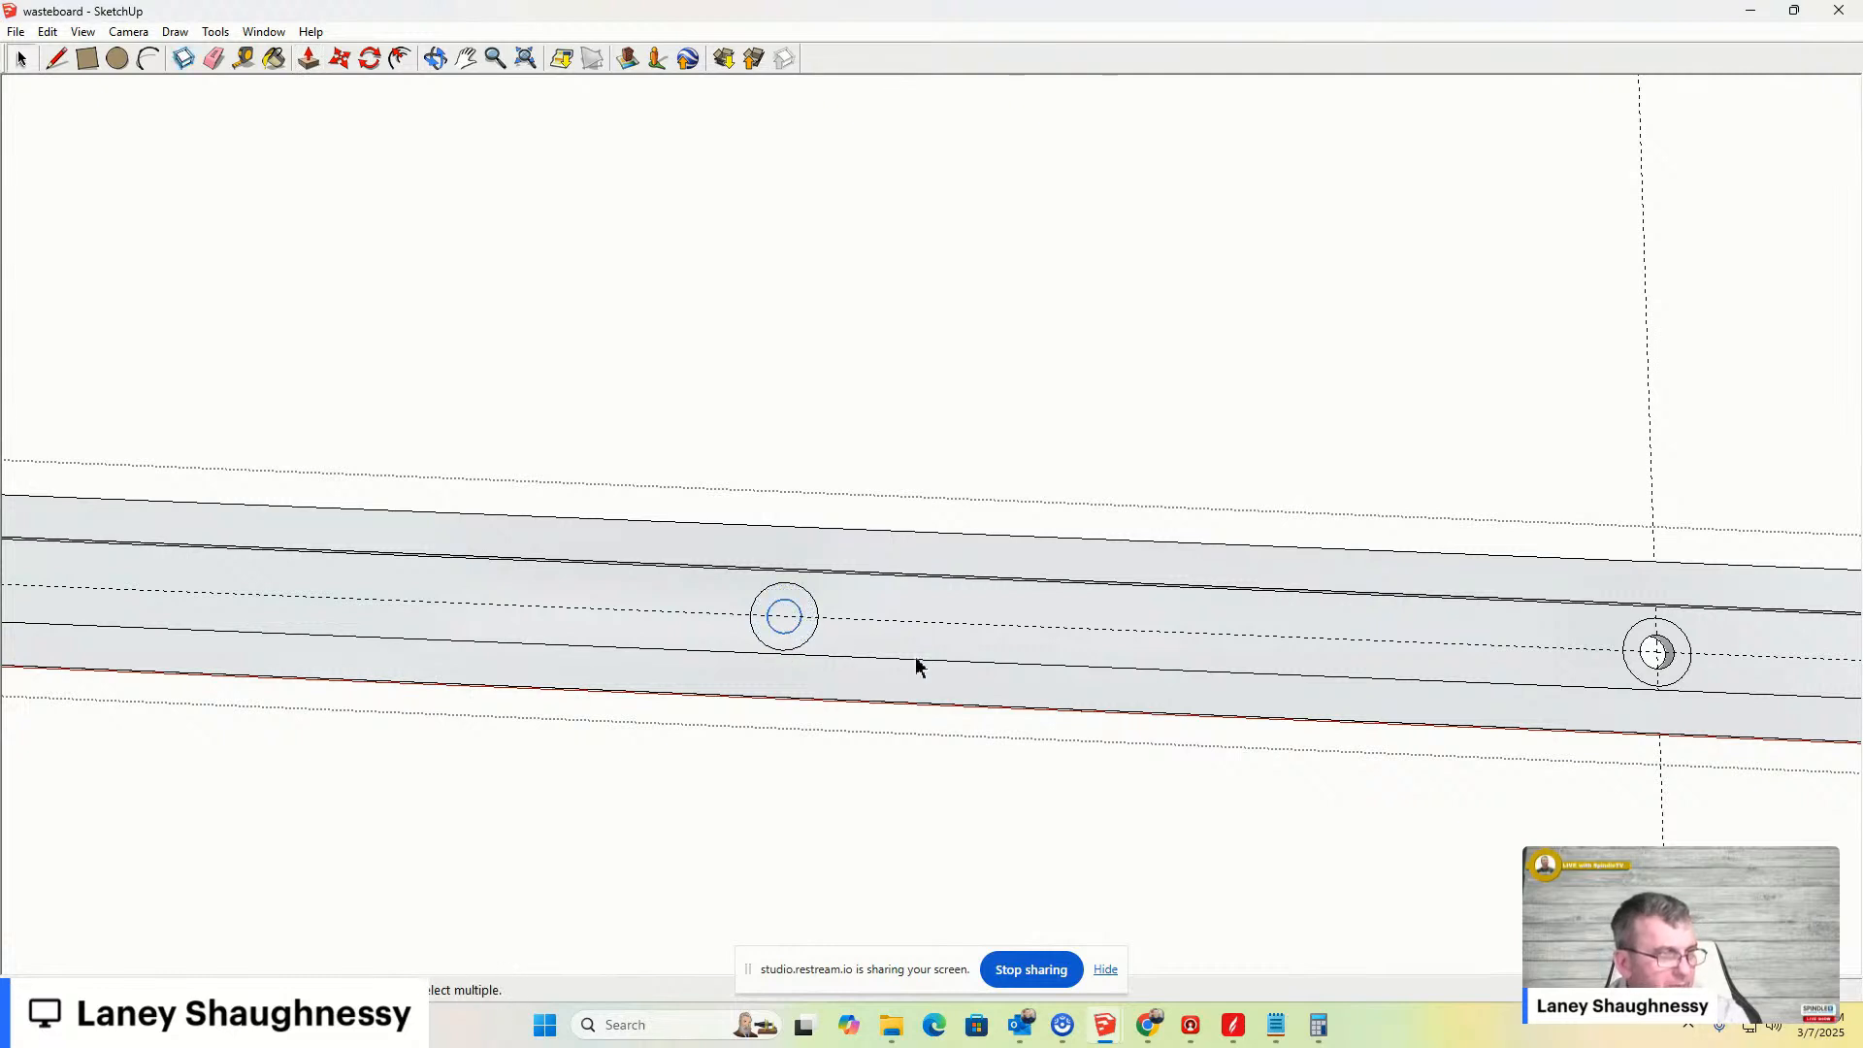
pyautogui.scroll(5, 616, 582)
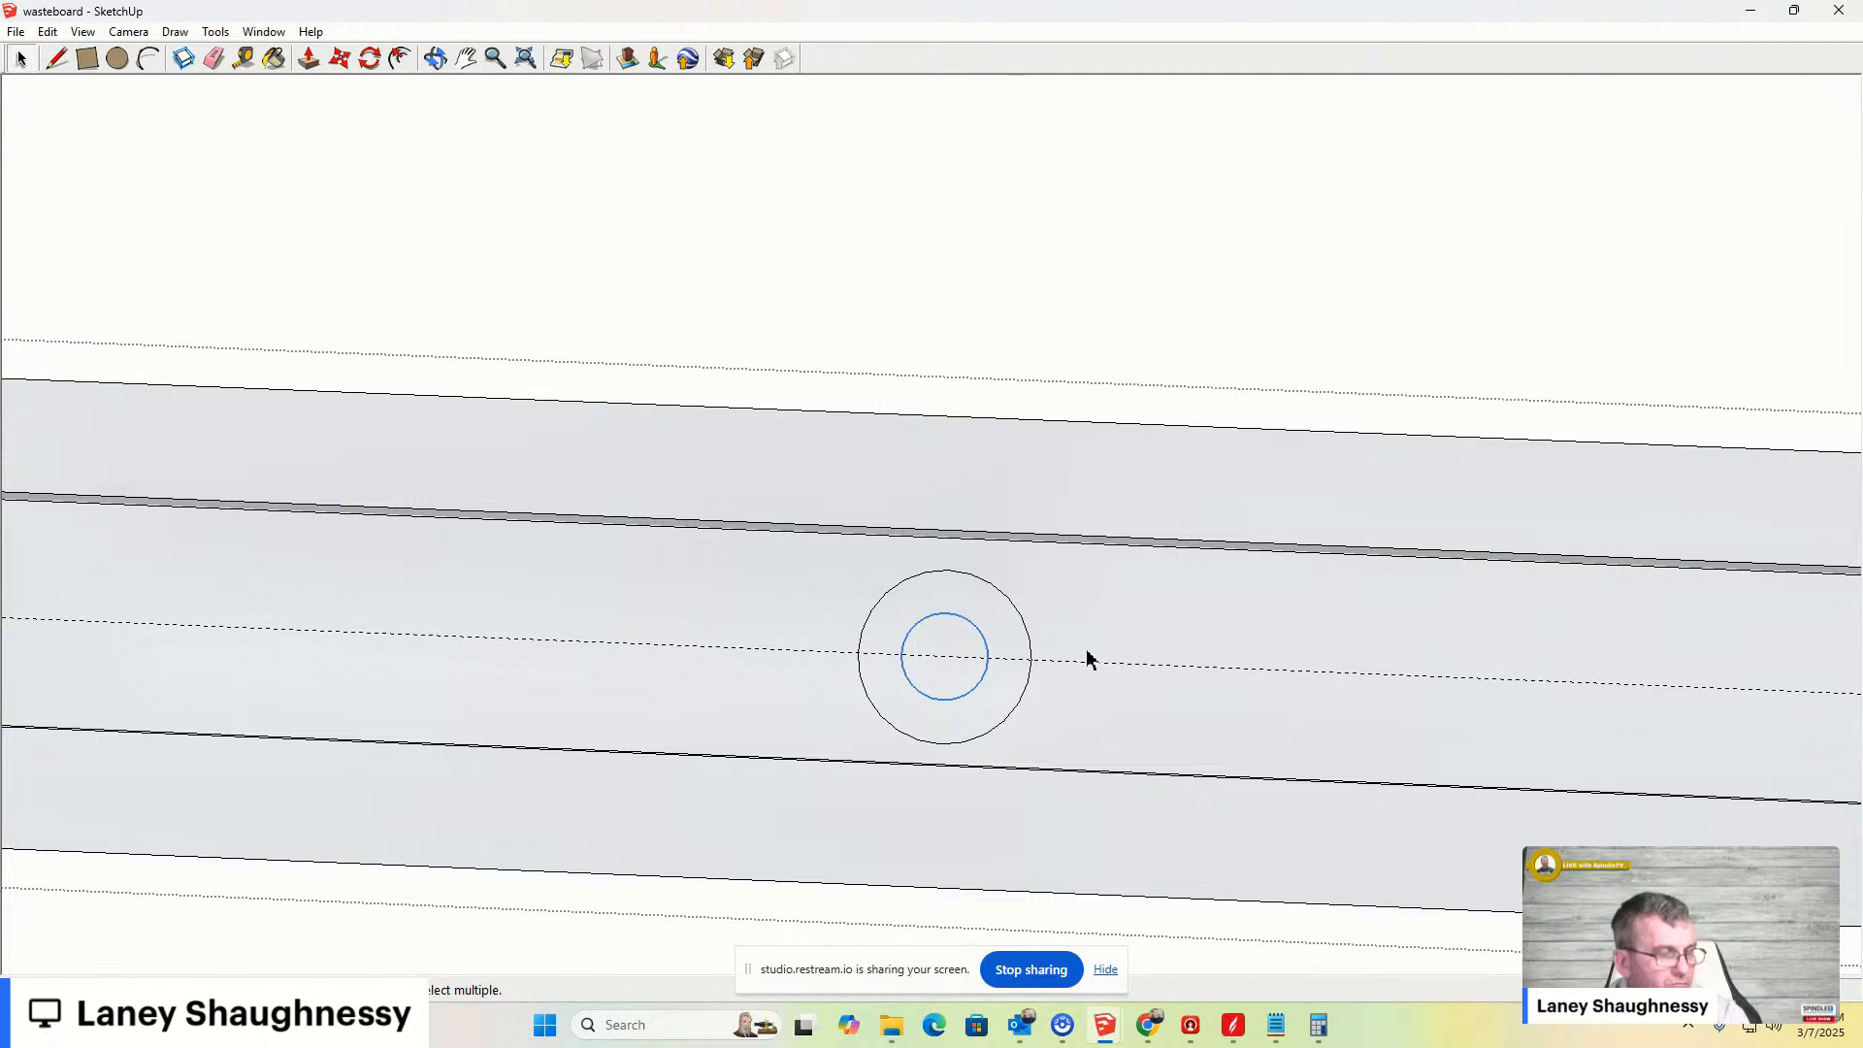
pyautogui.scroll(2, 939, 682)
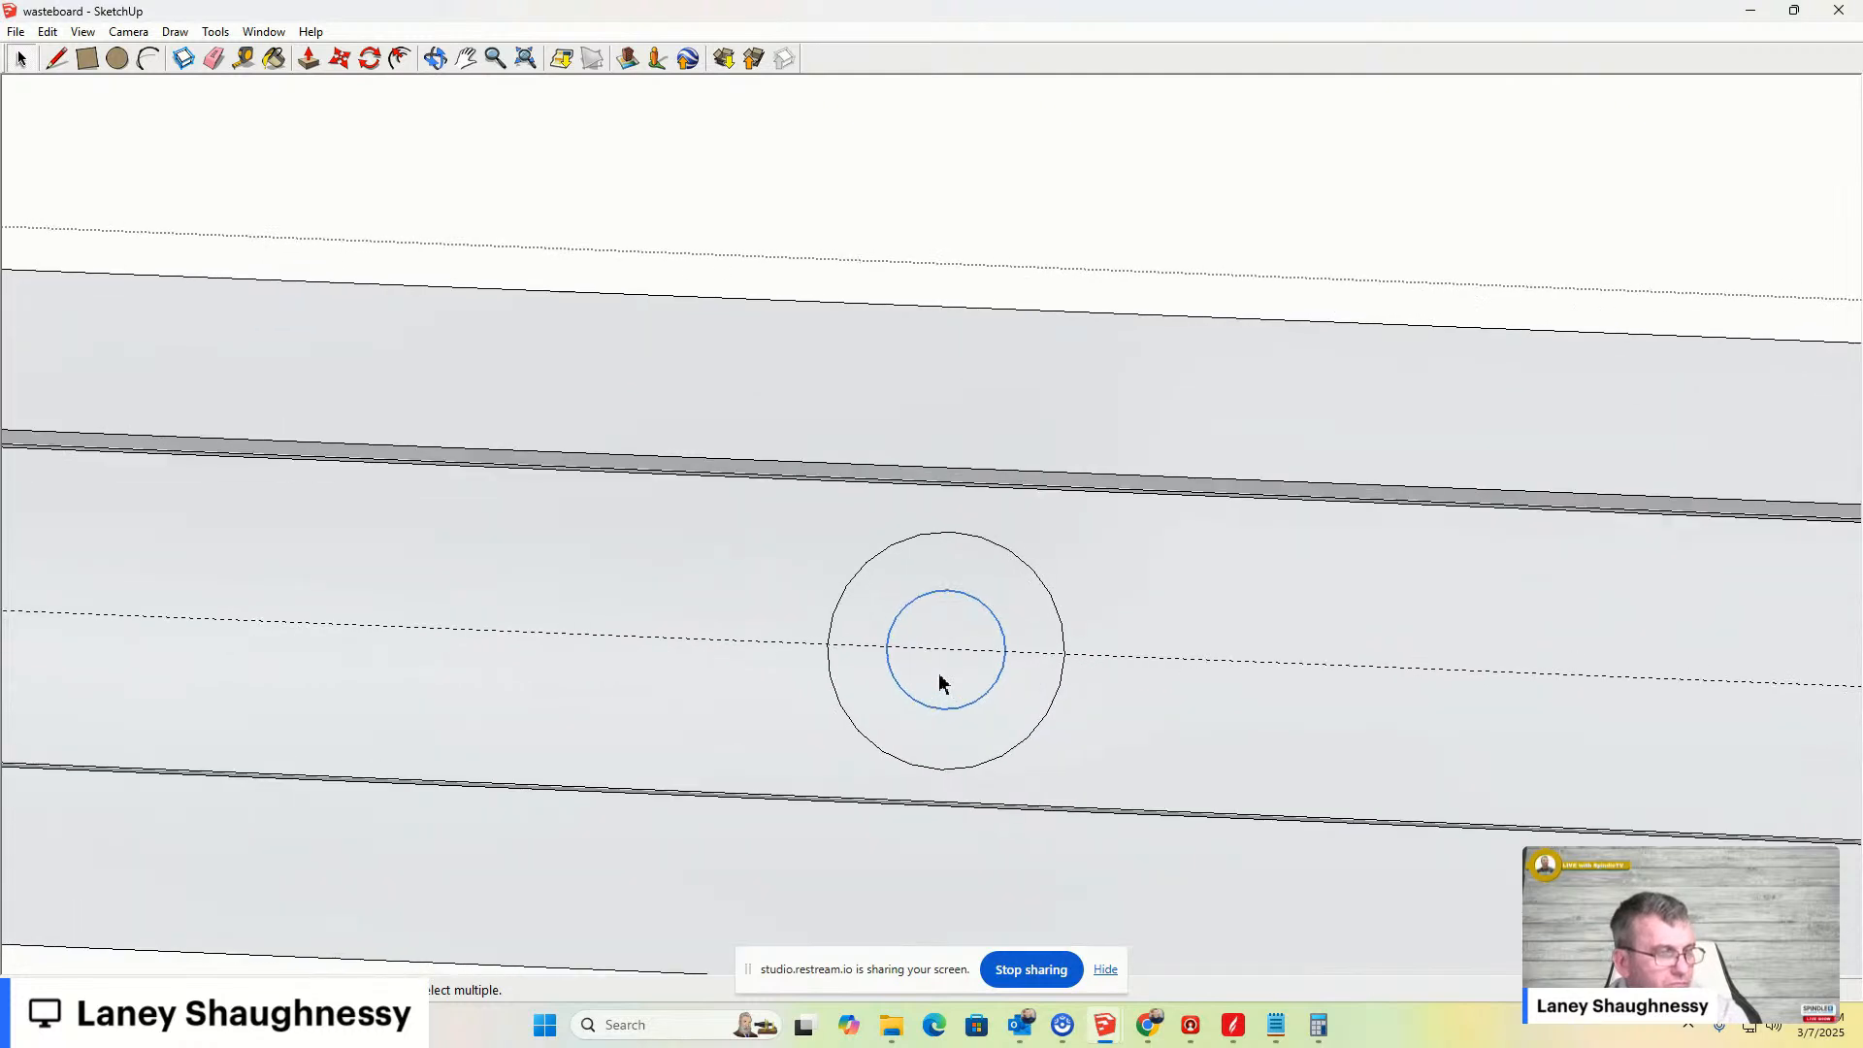
pyautogui.press('p')
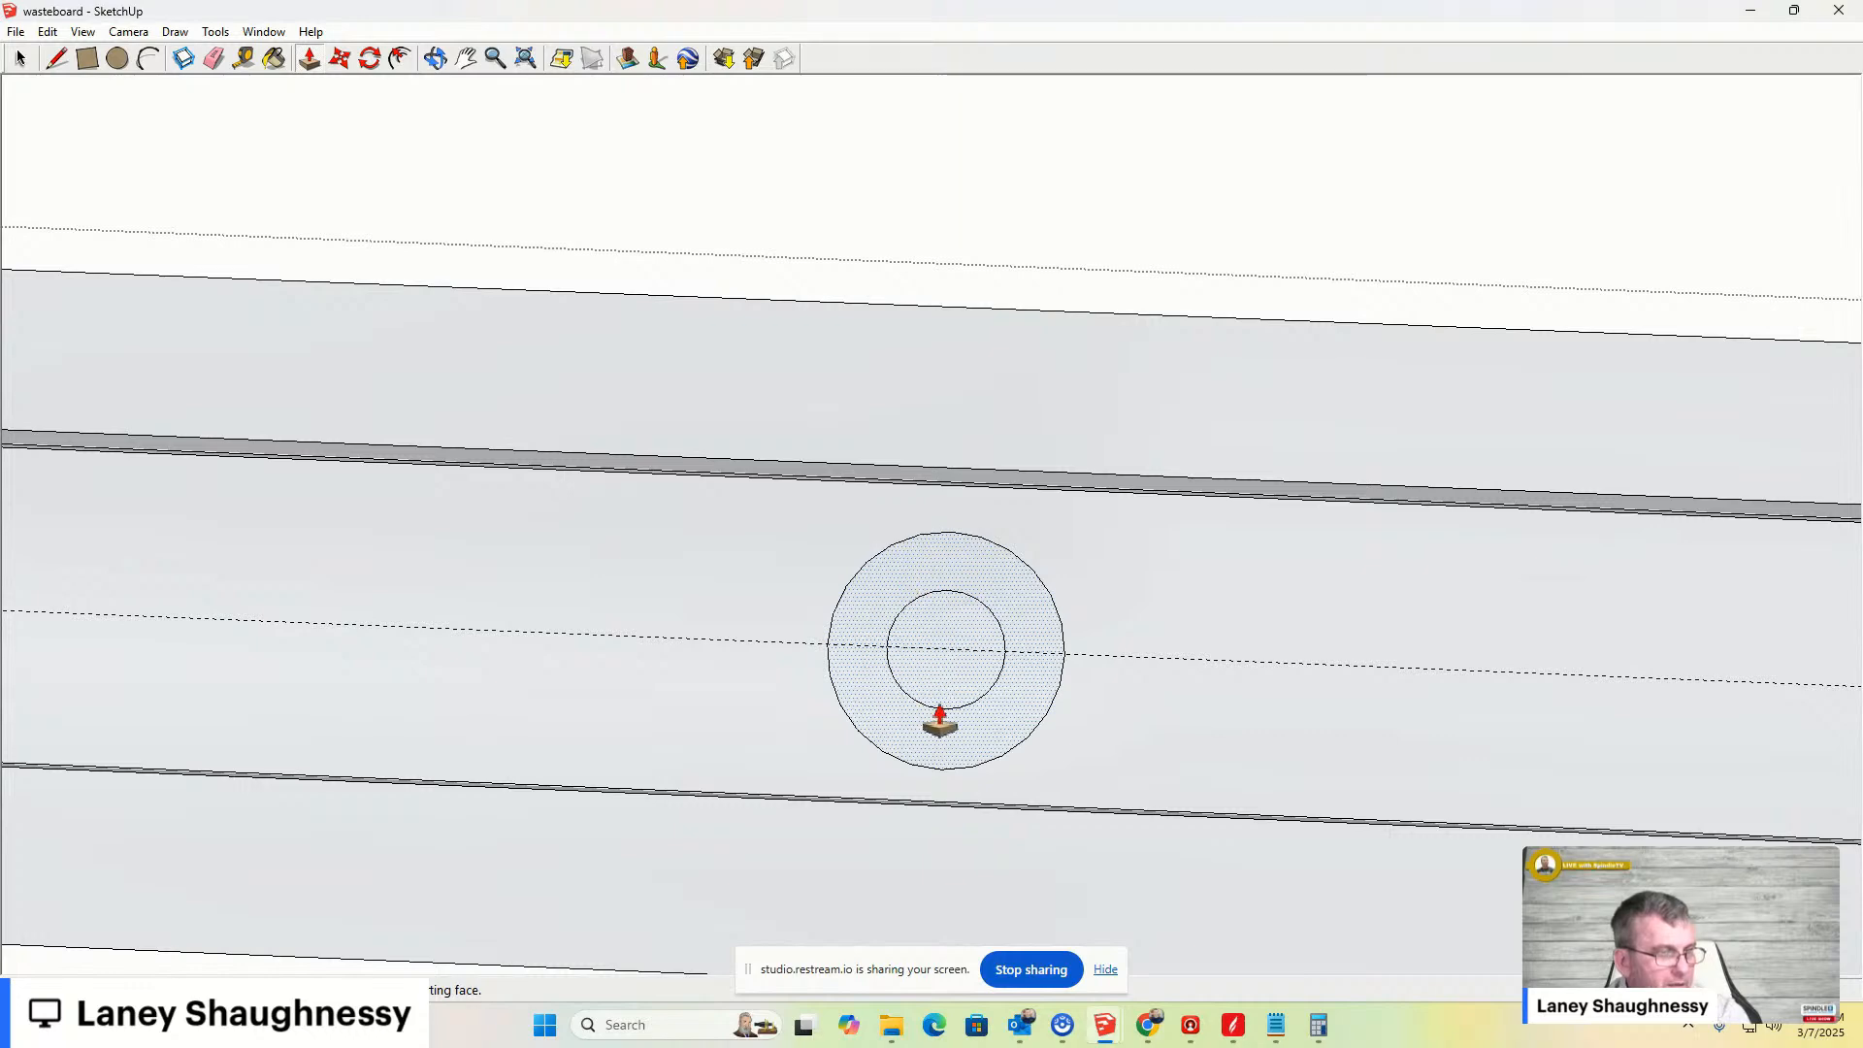
pyautogui.click(19, 58)
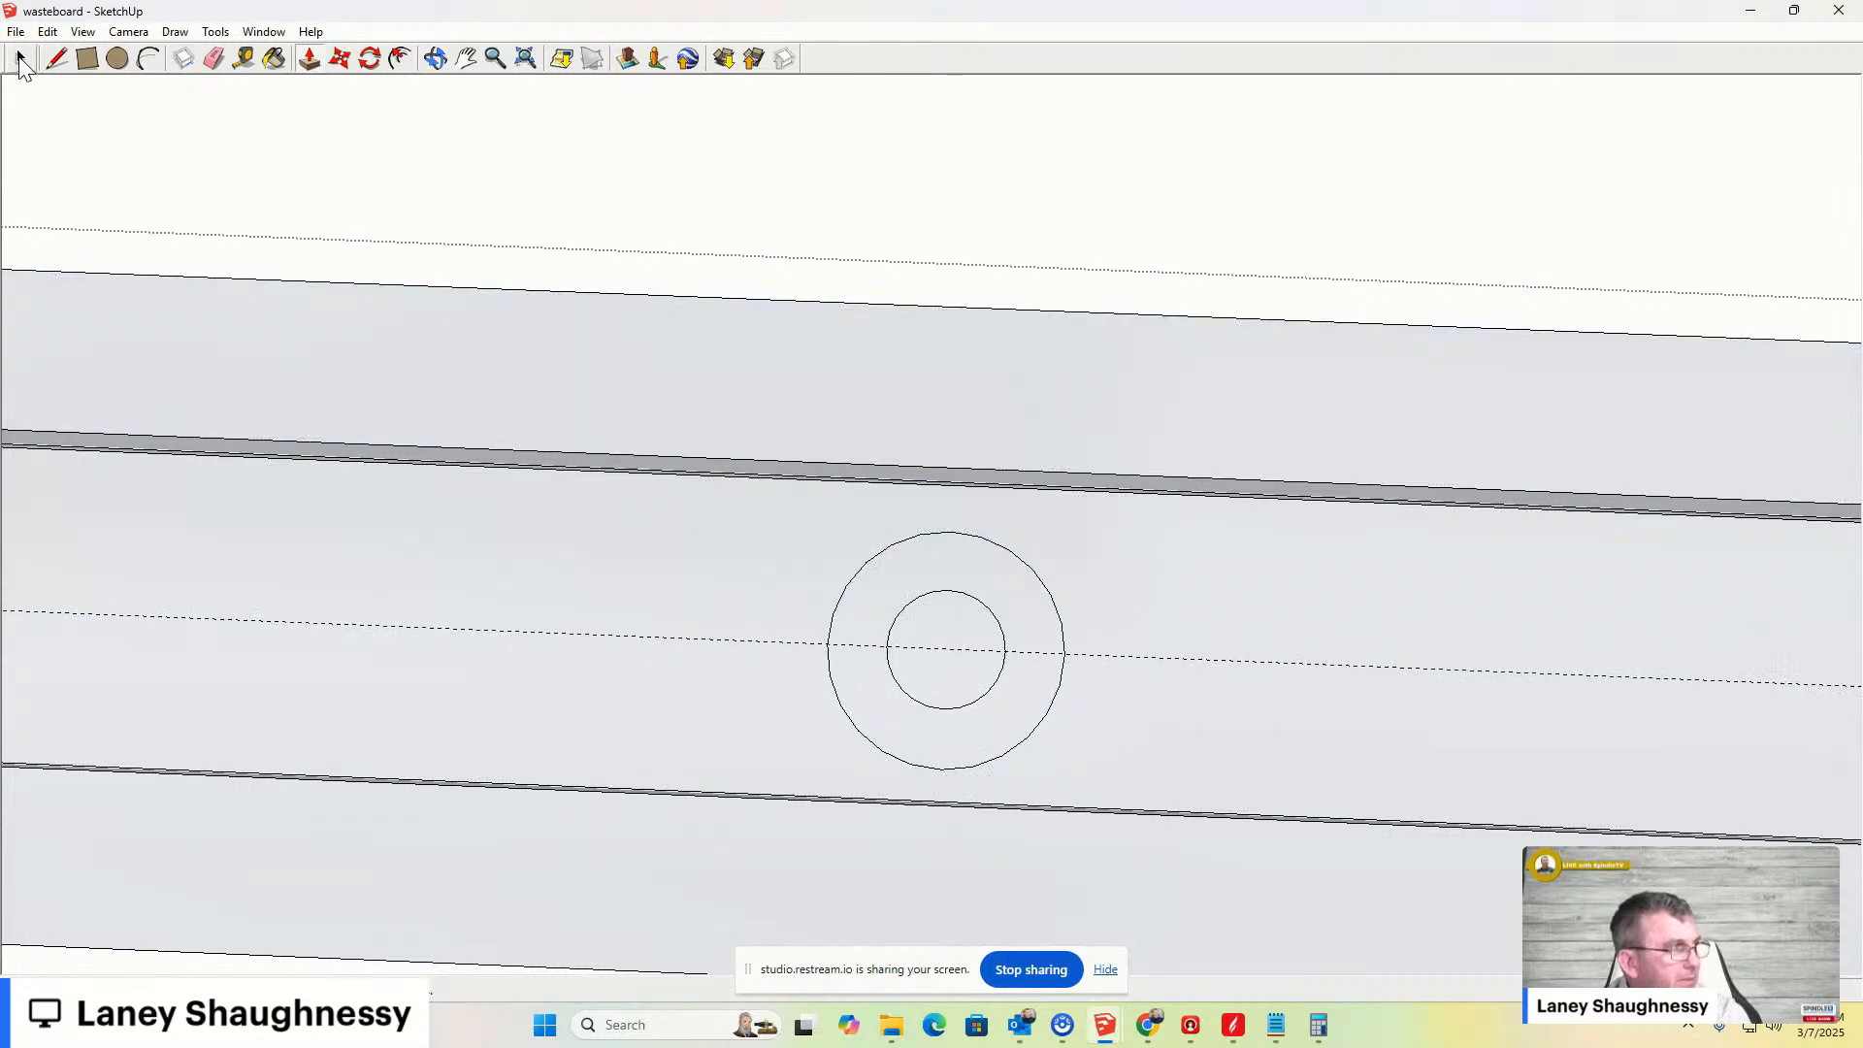
pyautogui.moveTo(976, 705); pyautogui.dragTo(1026, 494, button='middle')
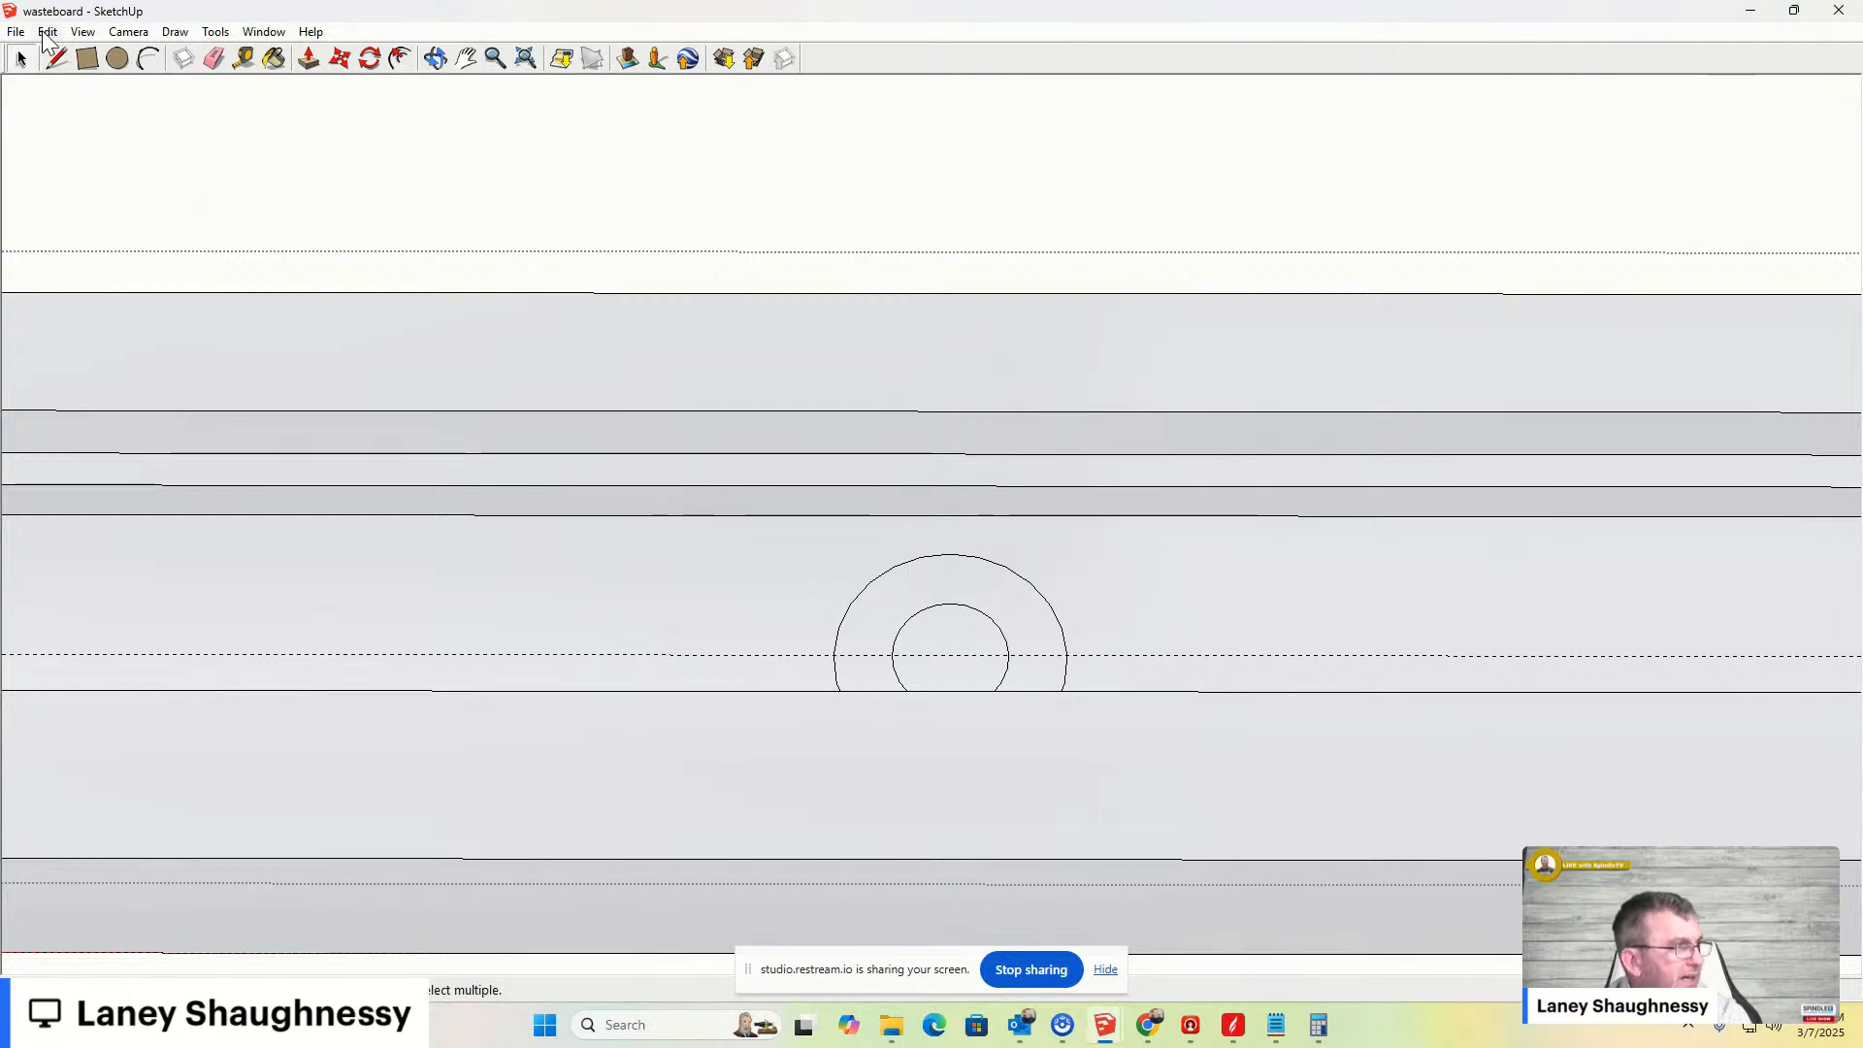
pyautogui.click(47, 32)
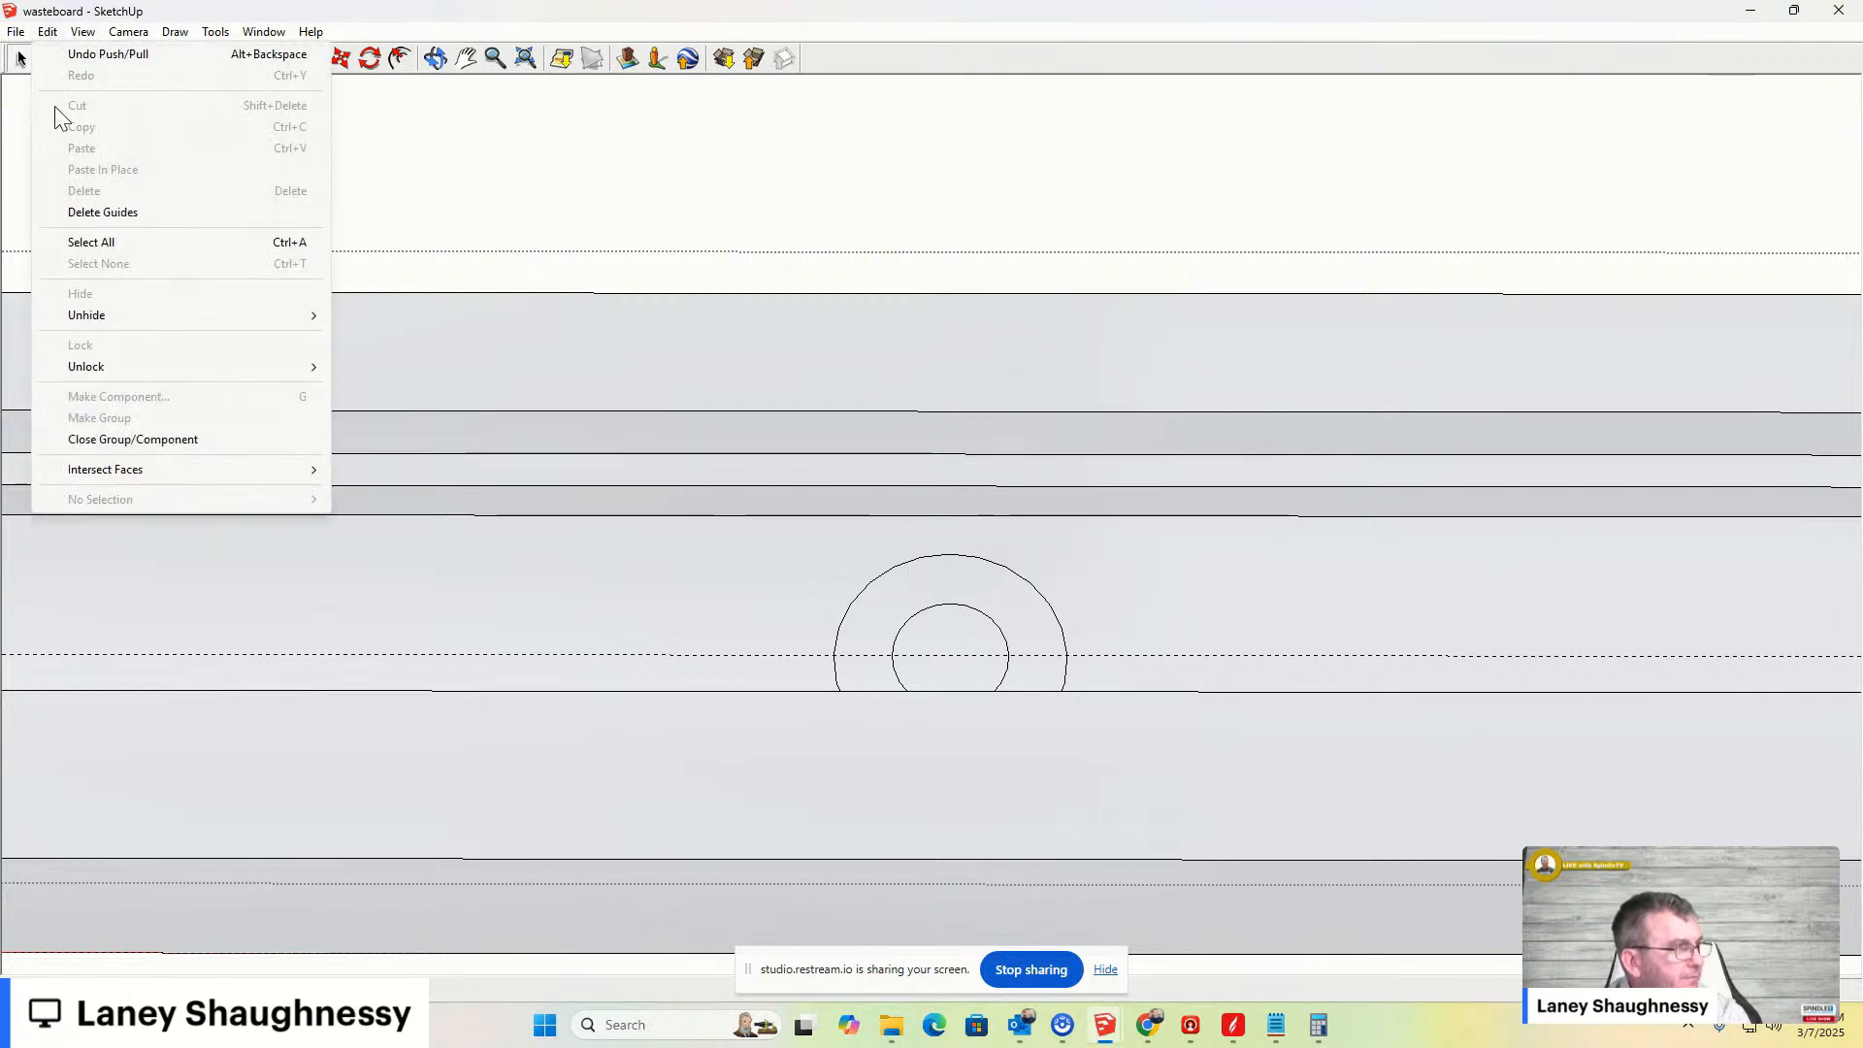
pyautogui.click(87, 212)
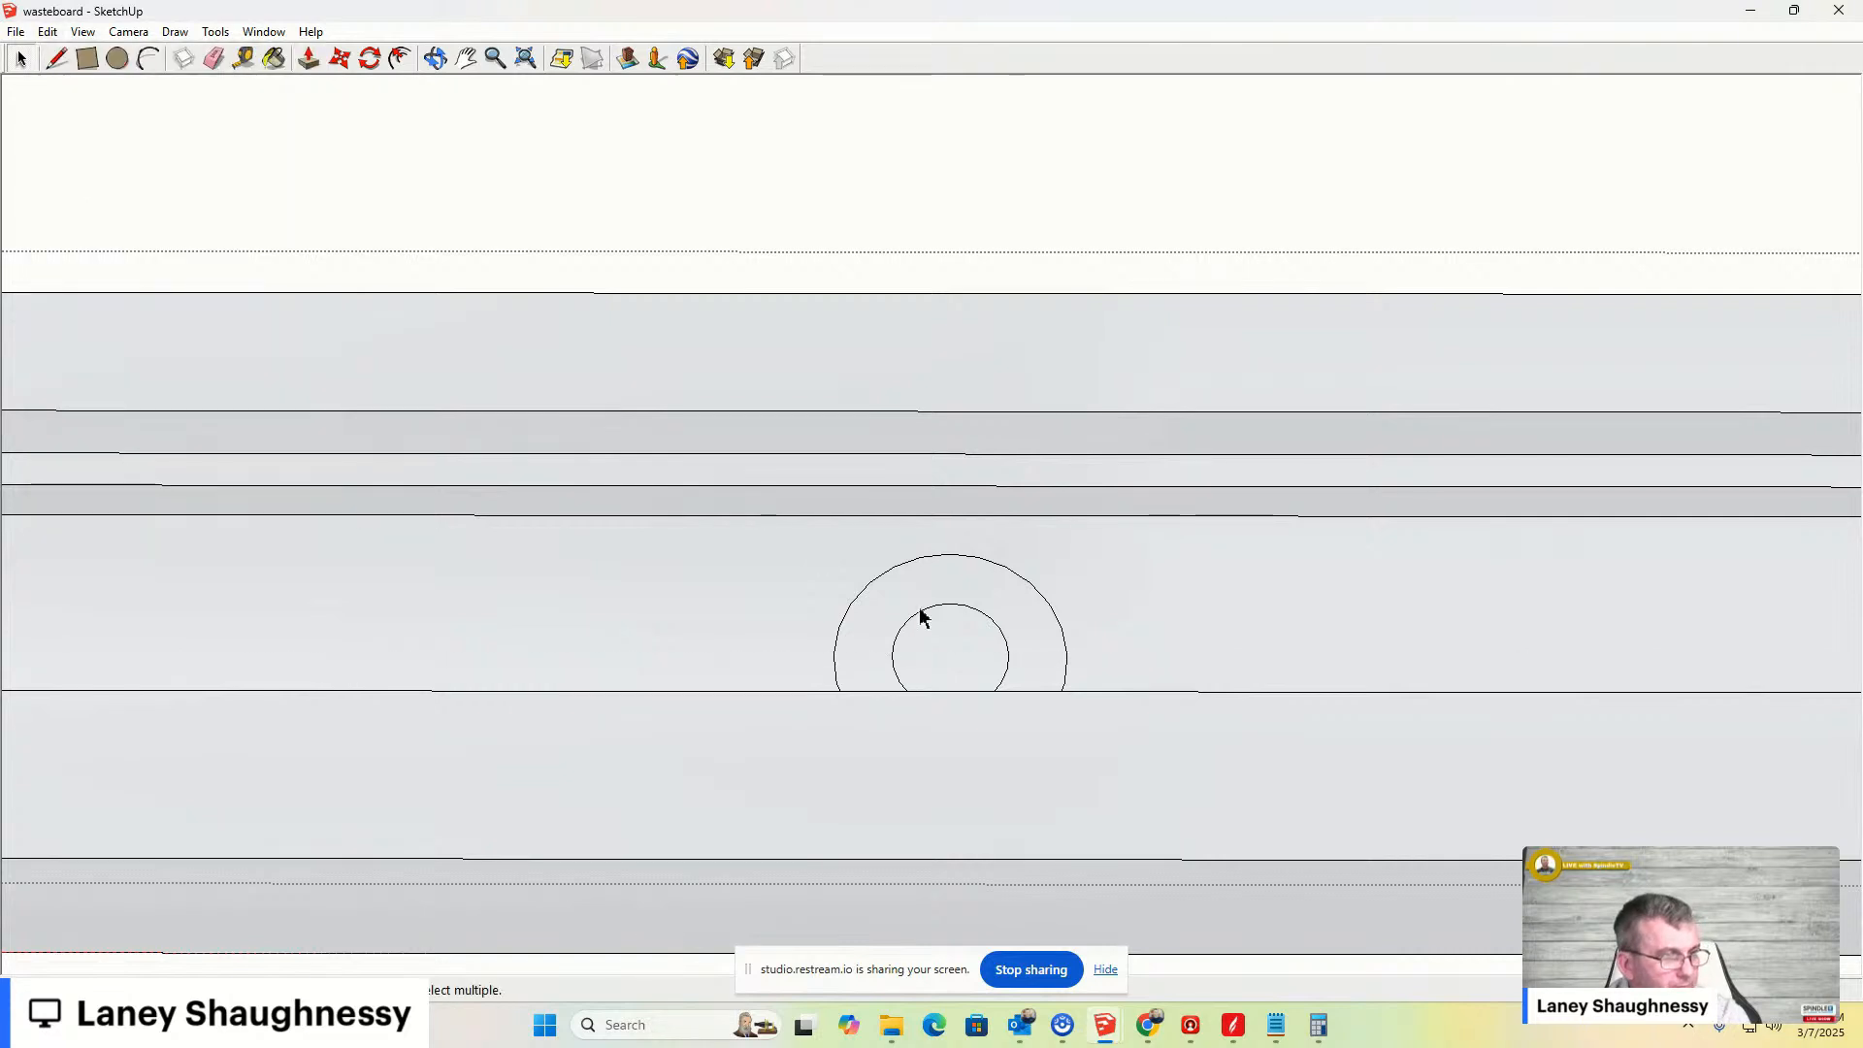
# - Try to push/pull the inner circle of the next hole, then undo the last two operations
pyautogui.scroll(3, 969, 632)
pyautogui.press('p')
pyautogui.moveTo(957, 664); pyautogui.dragTo(236, 457, button='middle')
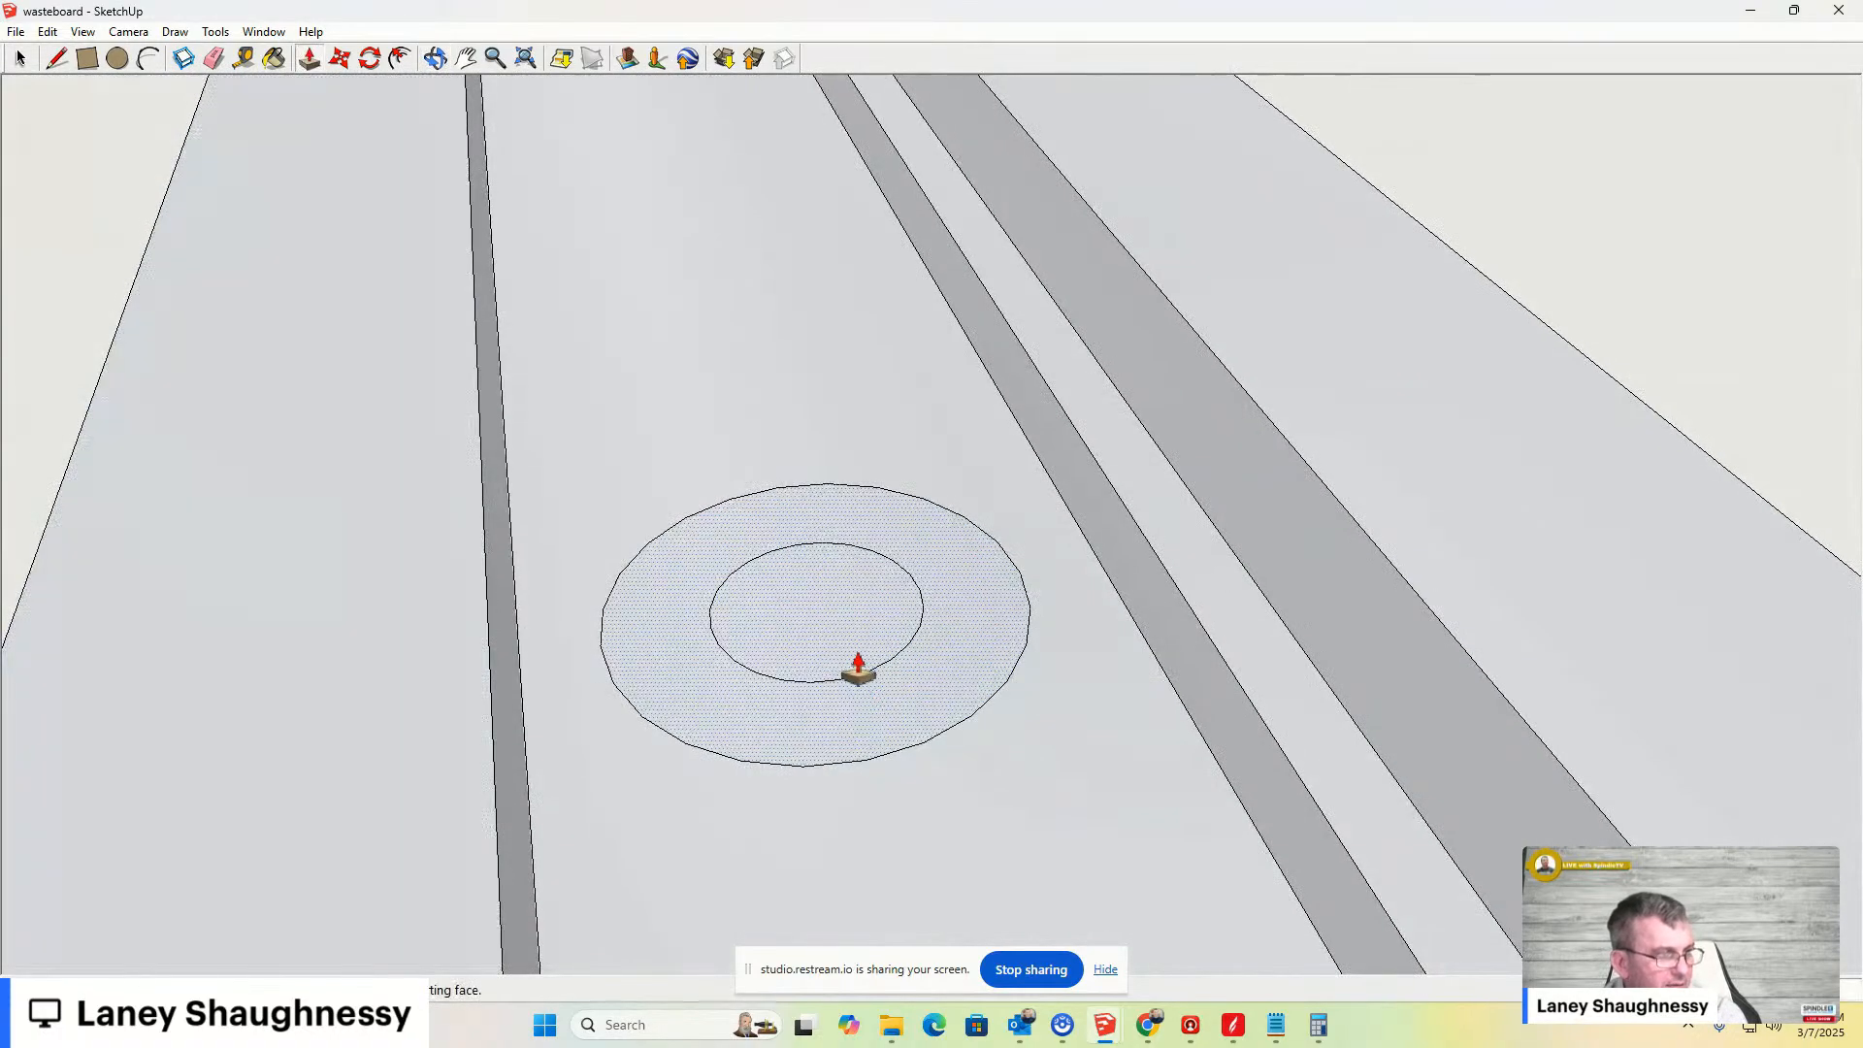
pyautogui.press('space')
pyautogui.doubleClick(780, 393)
pyautogui.scroll(-5, 998, 686)
pyautogui.scroll(4, 940, 624)
pyautogui.scroll(1, 937, 619)
pyautogui.click(854, 574)
pyautogui.click(856, 579)
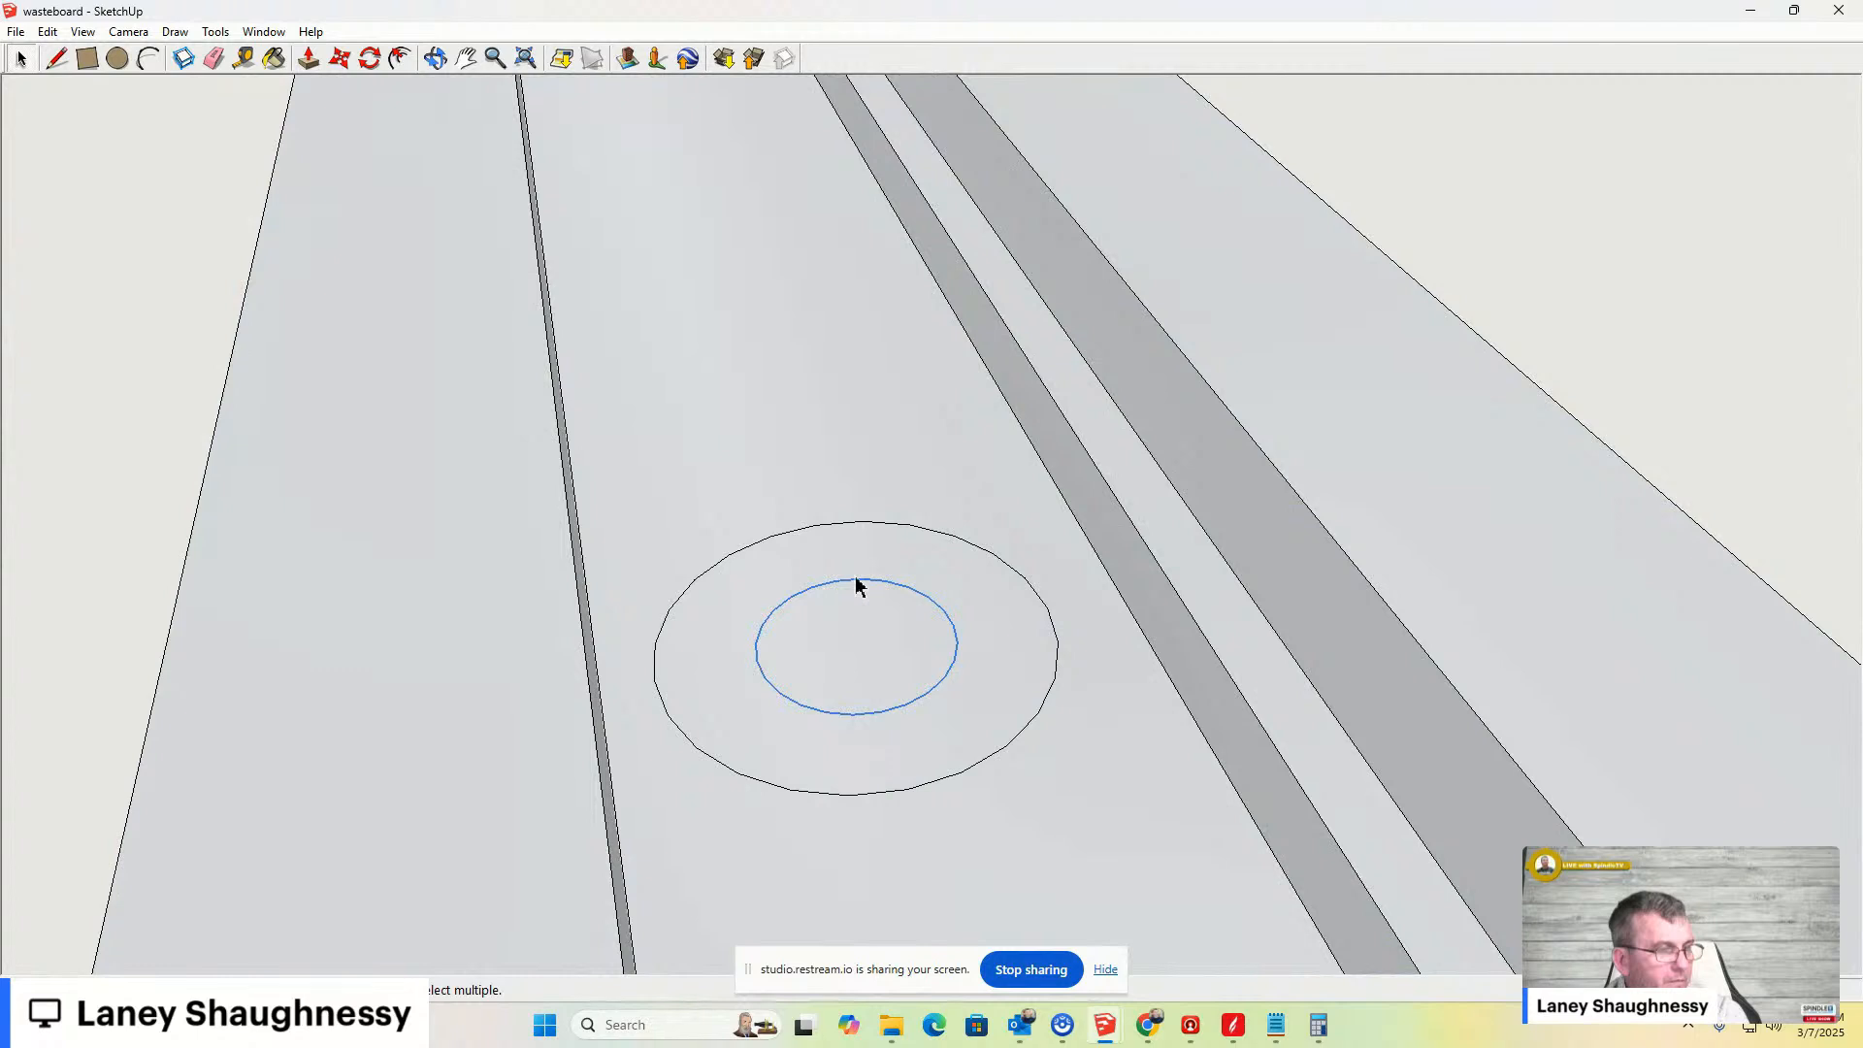
pyautogui.press('p')
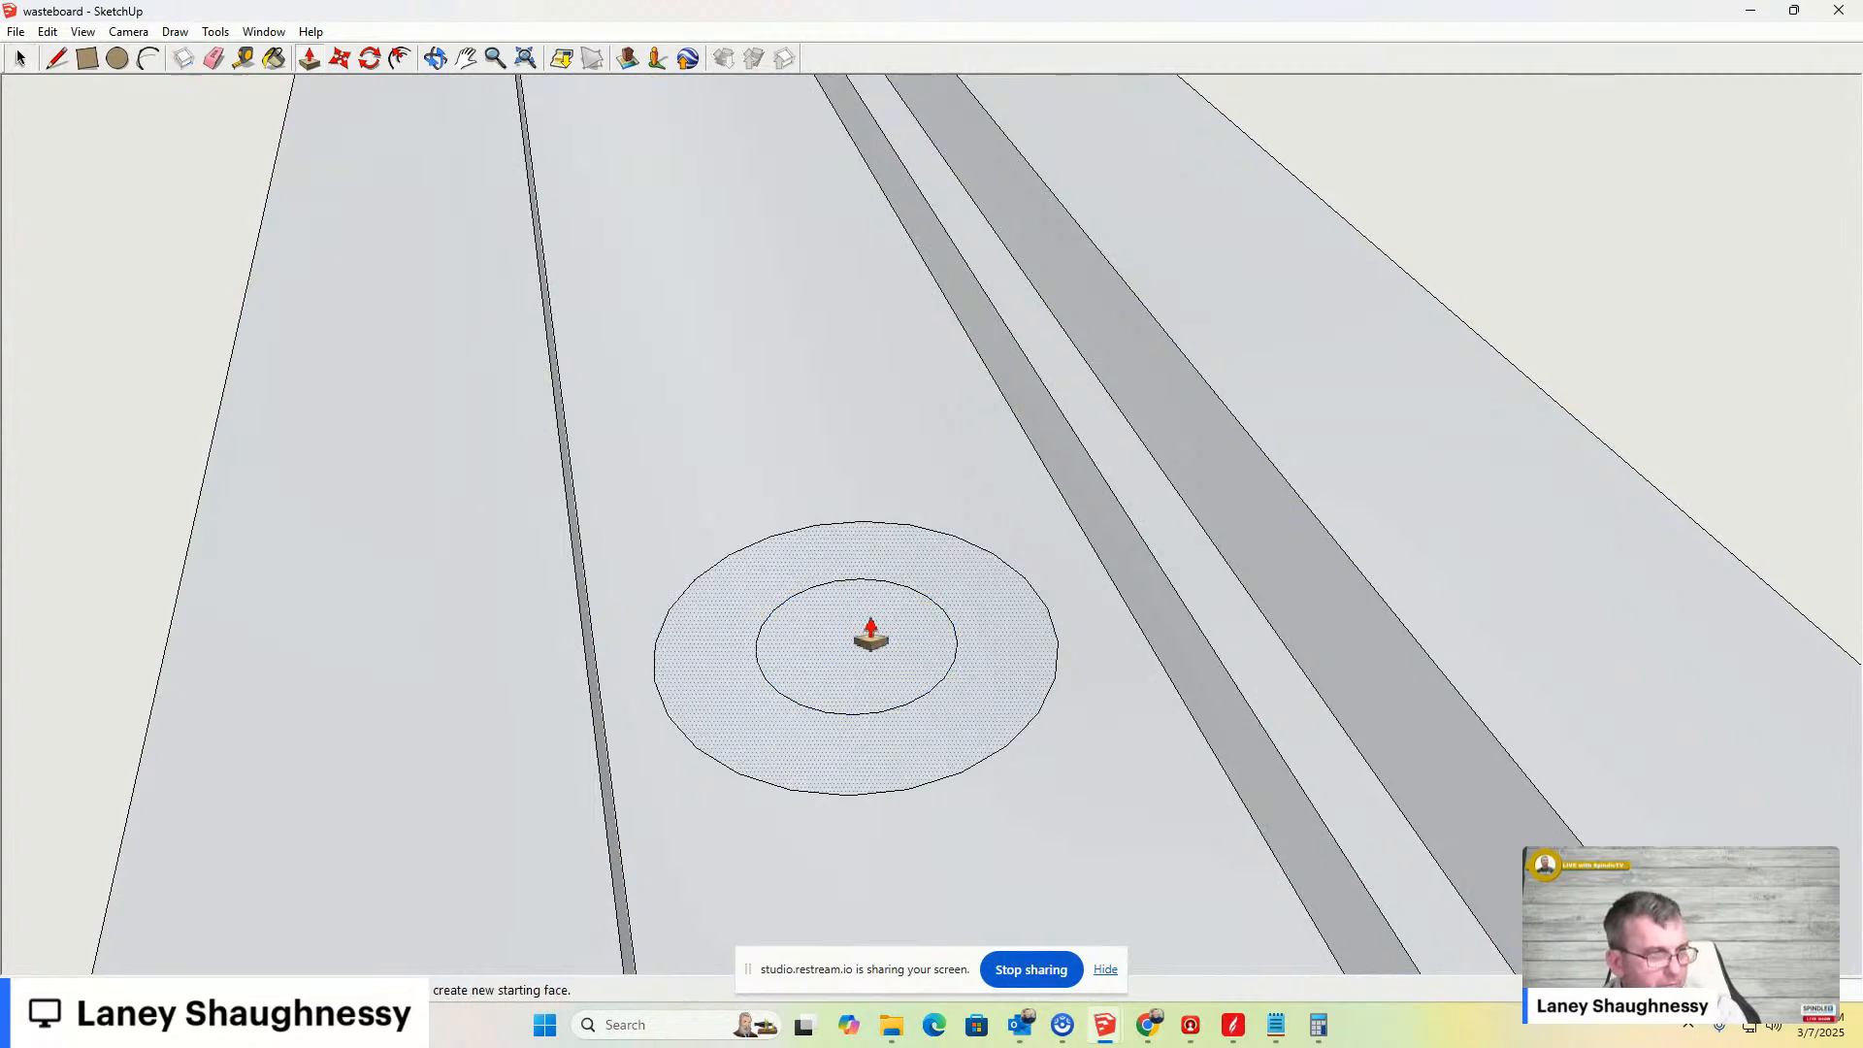
pyautogui.click(865, 633)
pyautogui.hotkey('ctrl', 'z')
pyautogui.hotkey('ctrl', 'z')
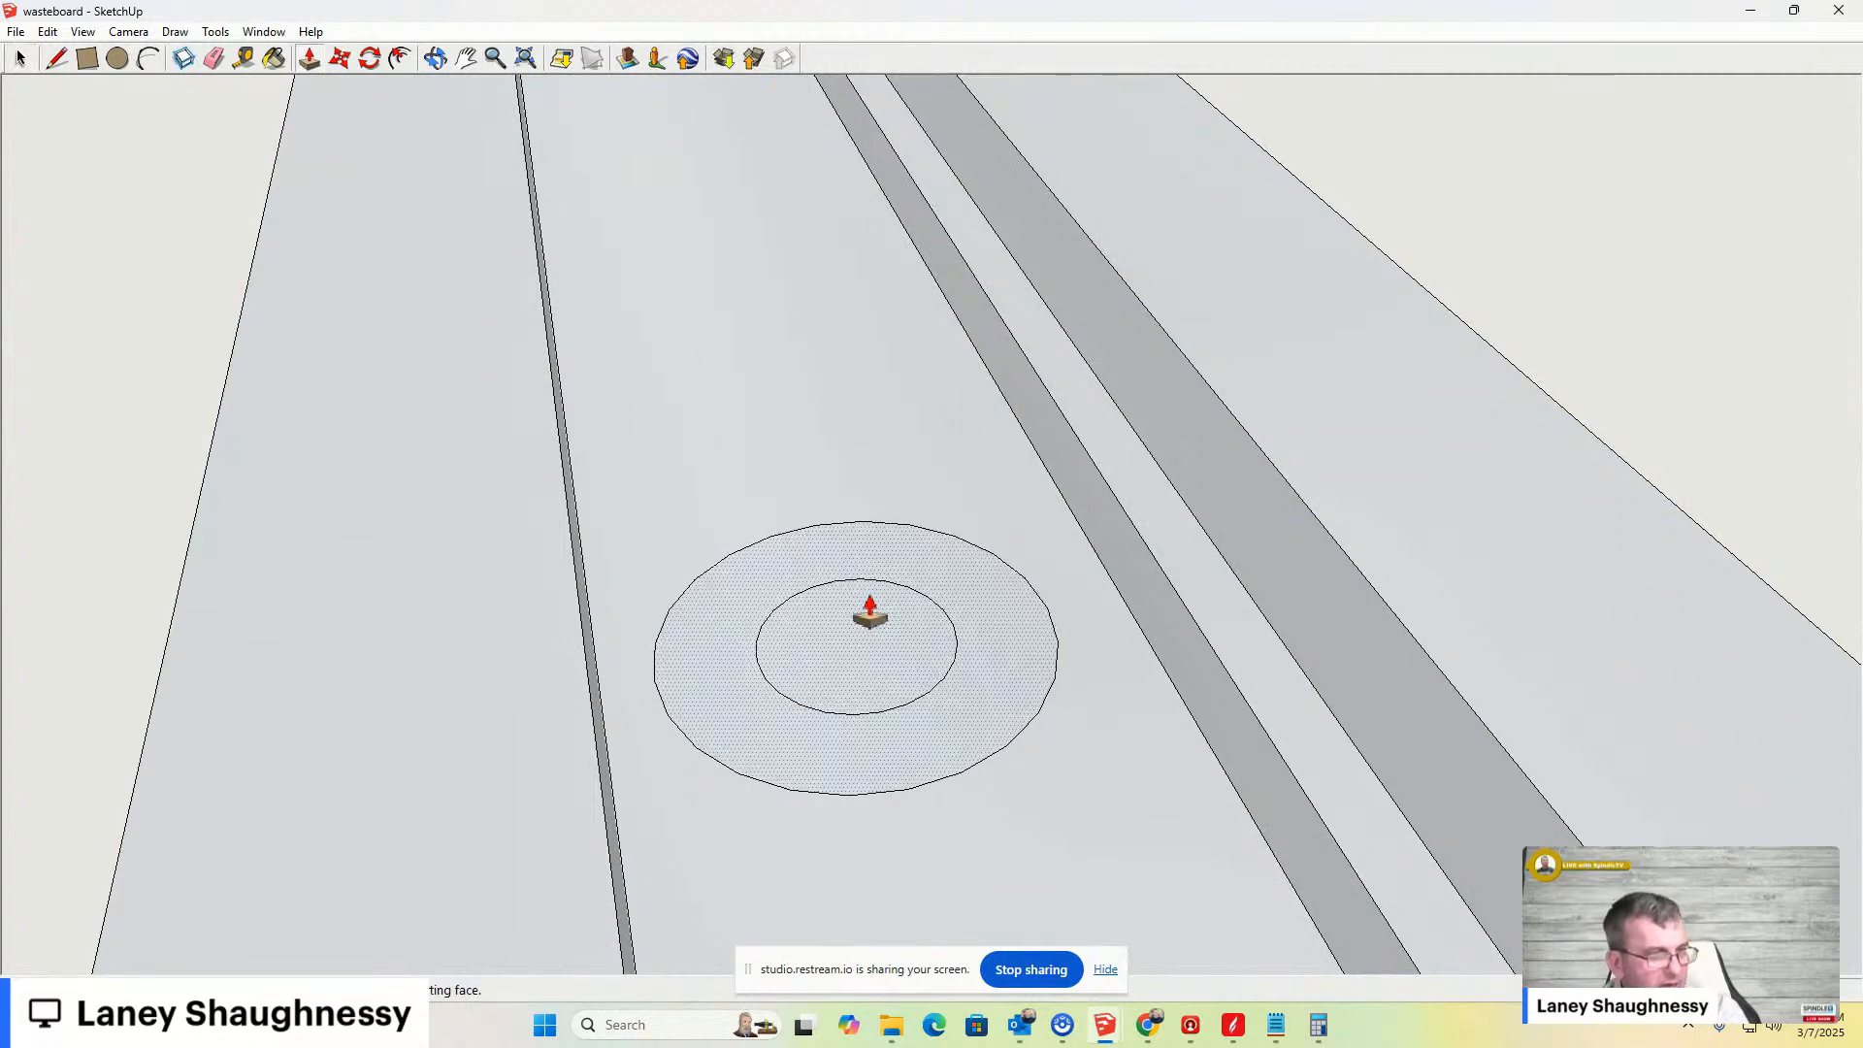
# - Select the inner circle of one hole and review its context menu options
pyautogui.scroll(-2, 883, 706)
pyautogui.scroll(-5, 883, 718)
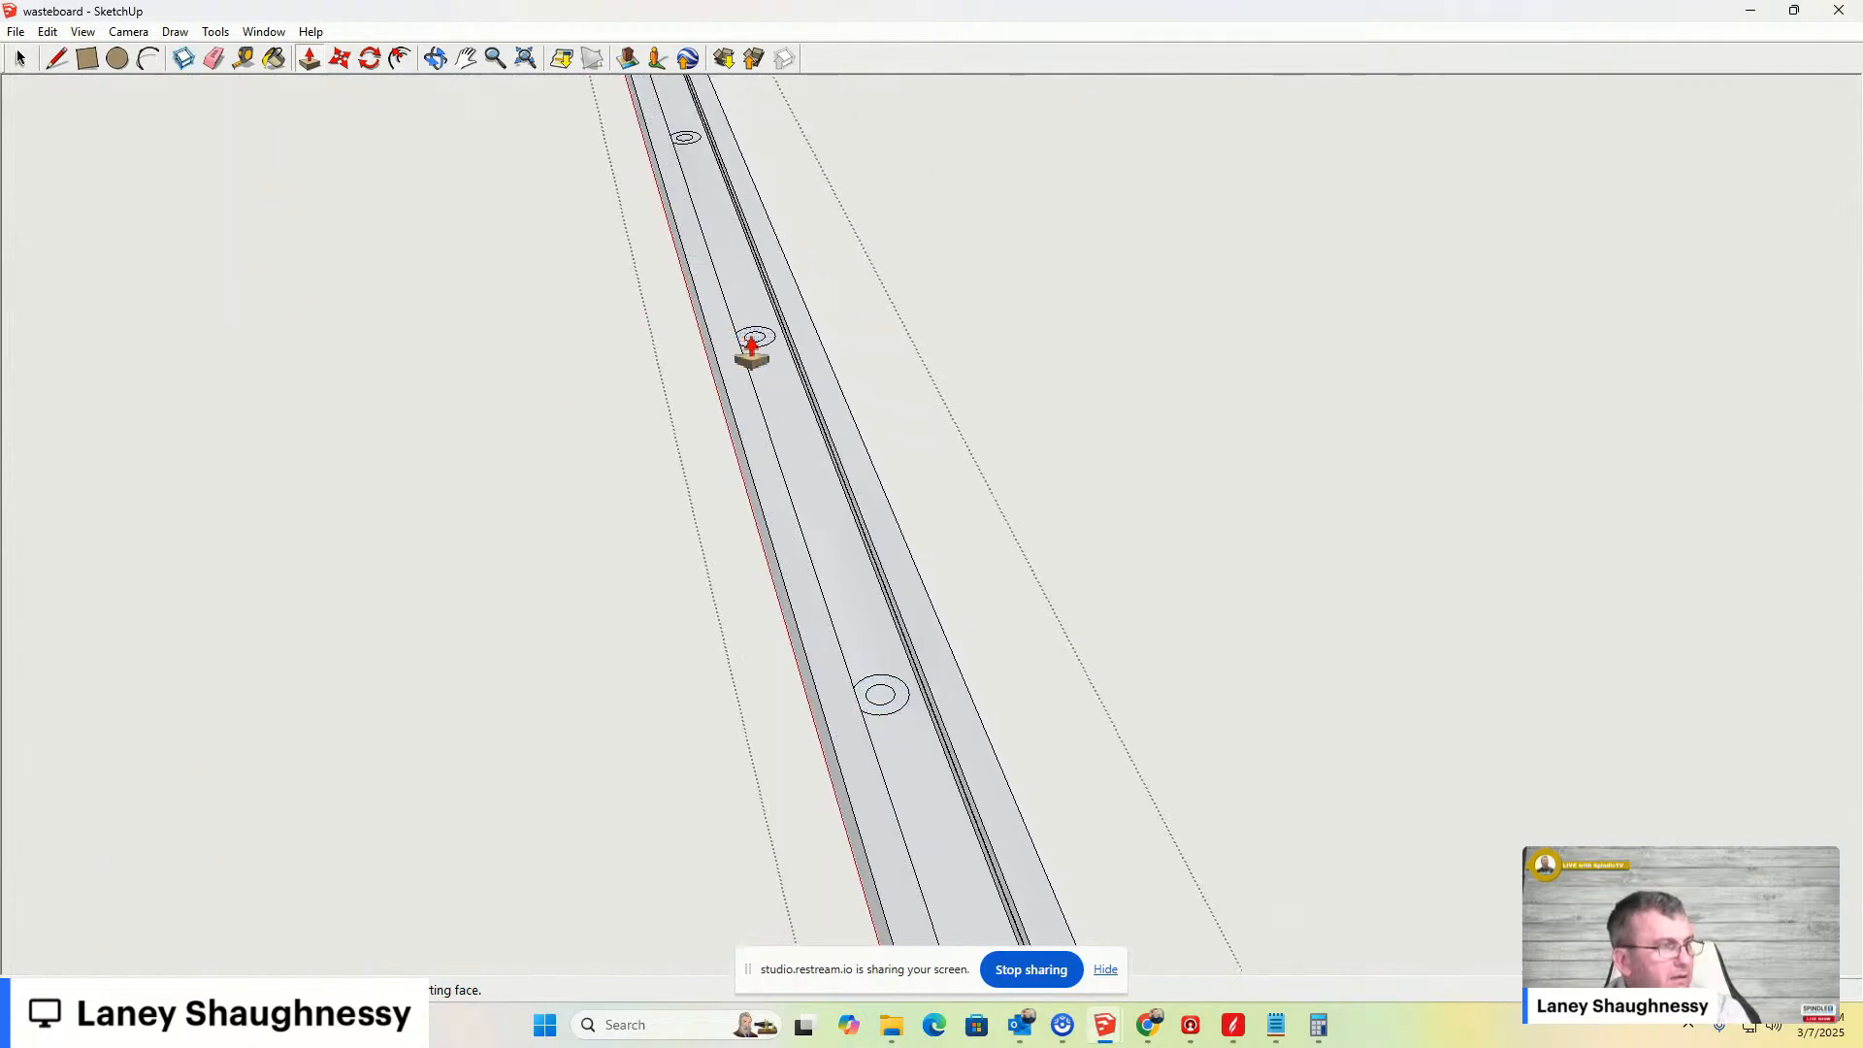
pyautogui.moveTo(864, 469); pyautogui.dragTo(1559, 777, button='middle')
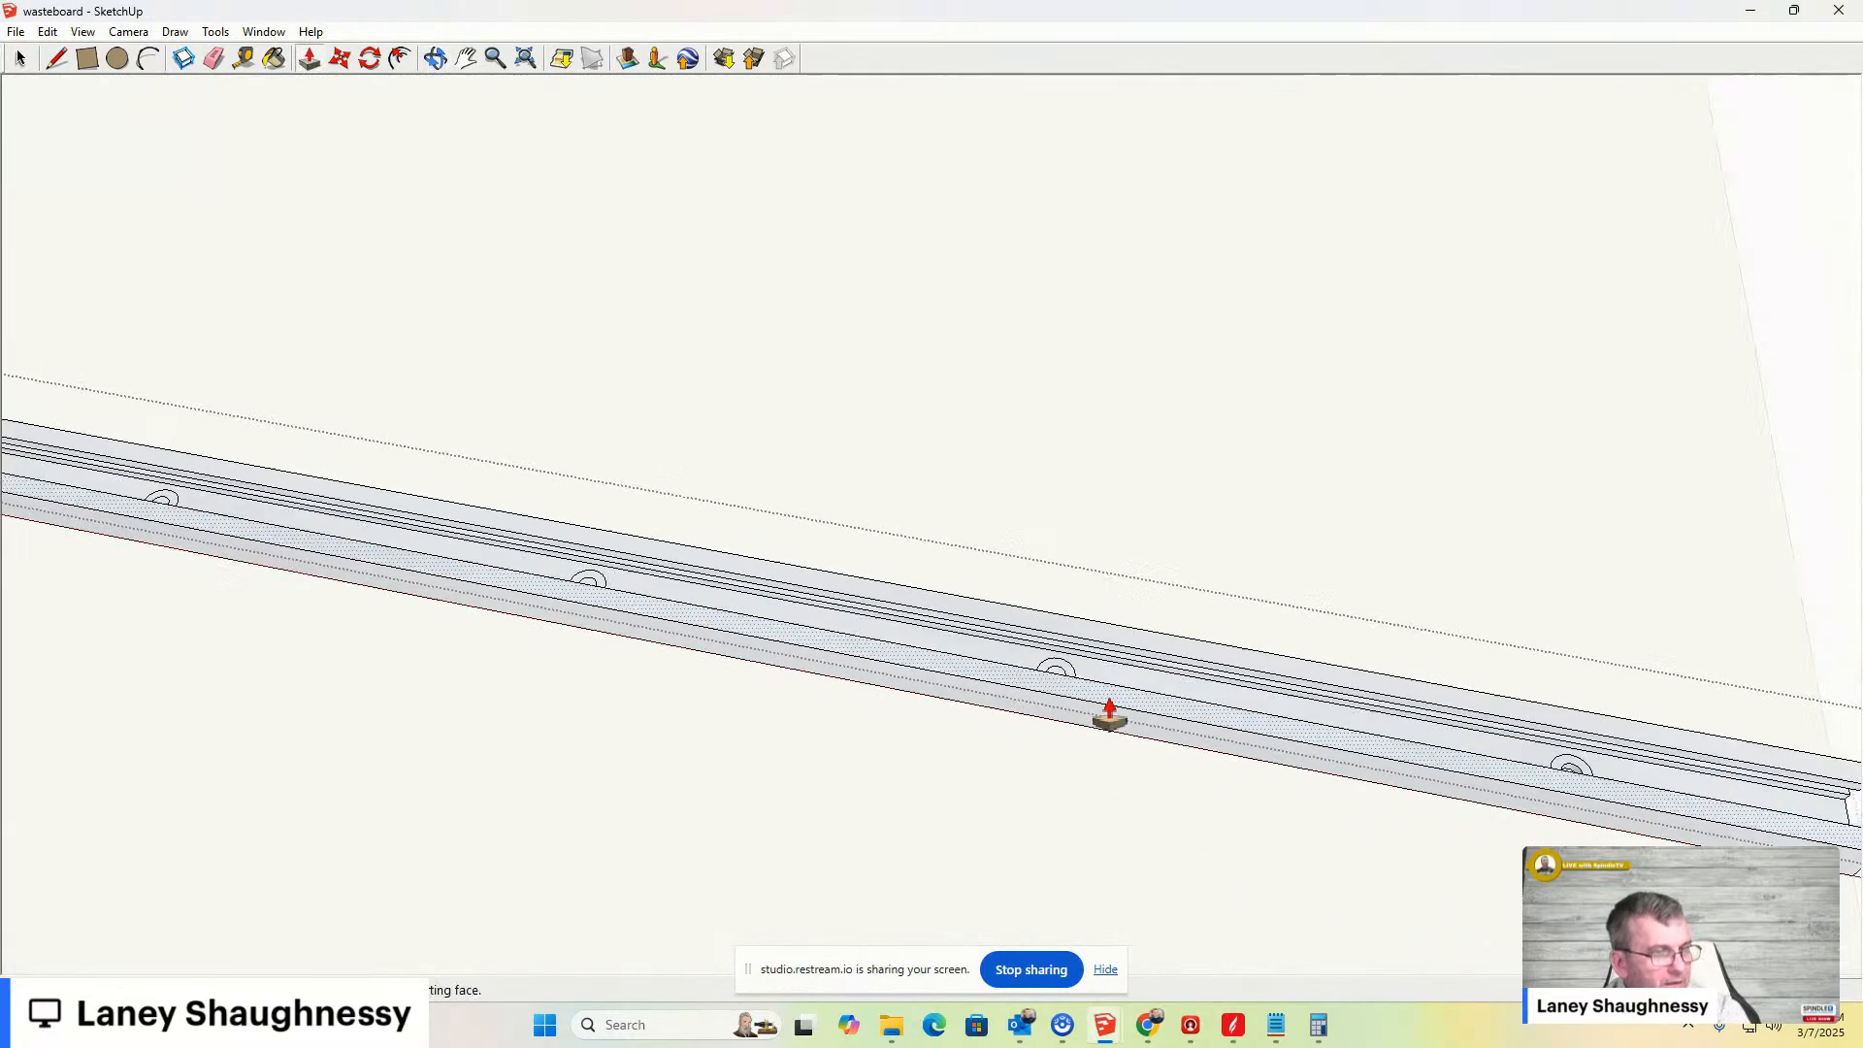
pyautogui.scroll(2, 937, 648)
pyautogui.moveTo(922, 648); pyautogui.dragTo(1010, 827, button='middle')
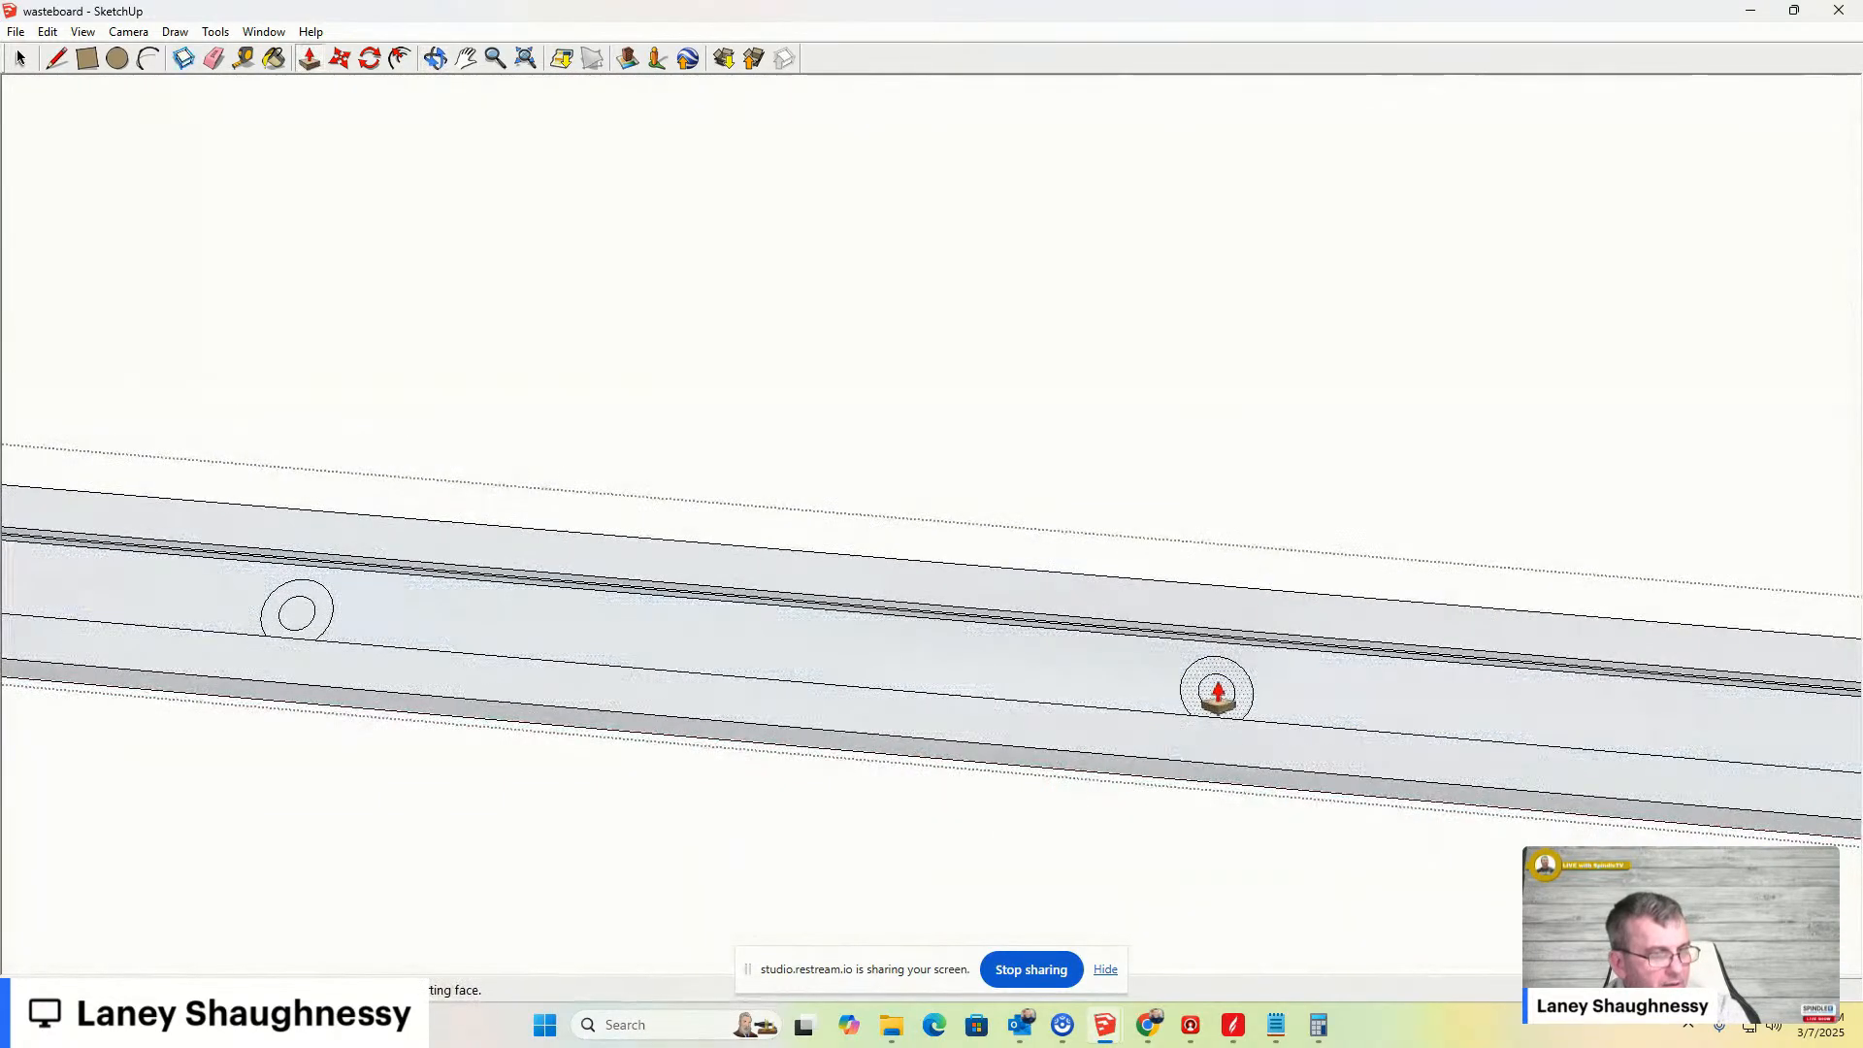
pyautogui.click(20, 60)
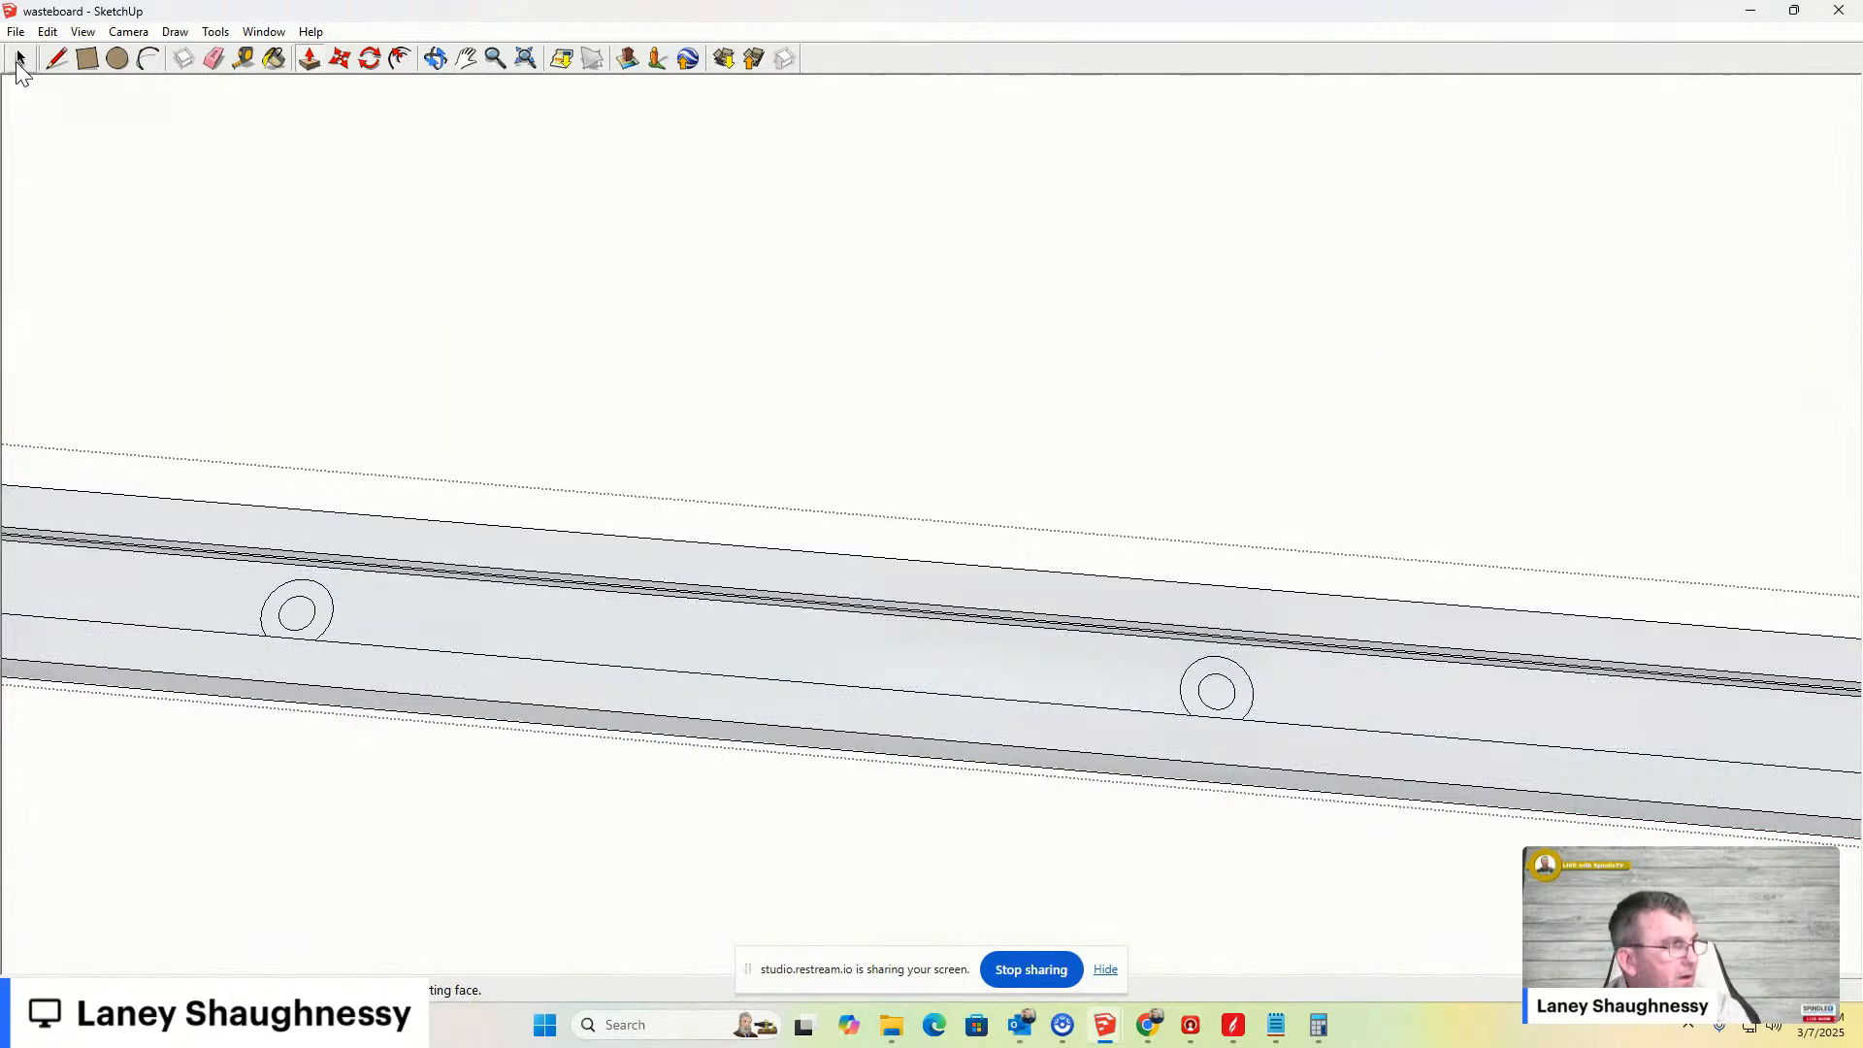
pyautogui.click(1181, 697)
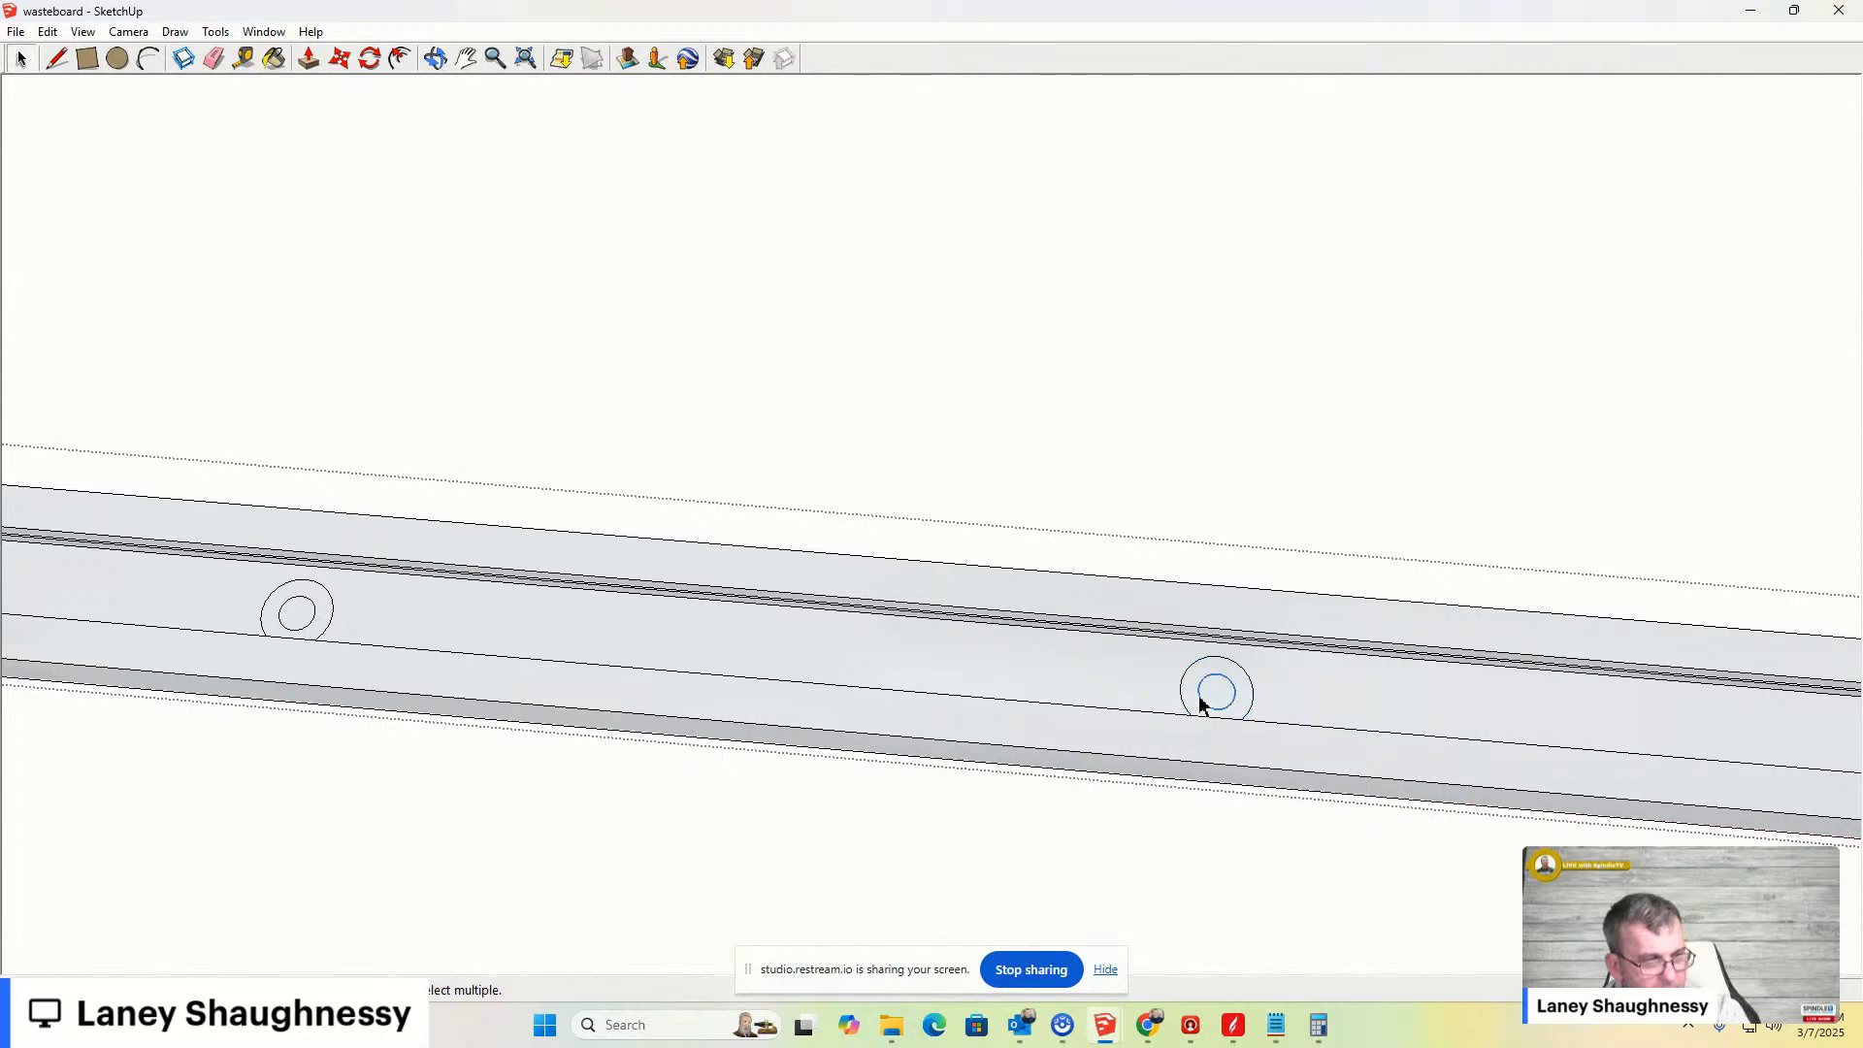
pyautogui.rightClick(1216, 696)
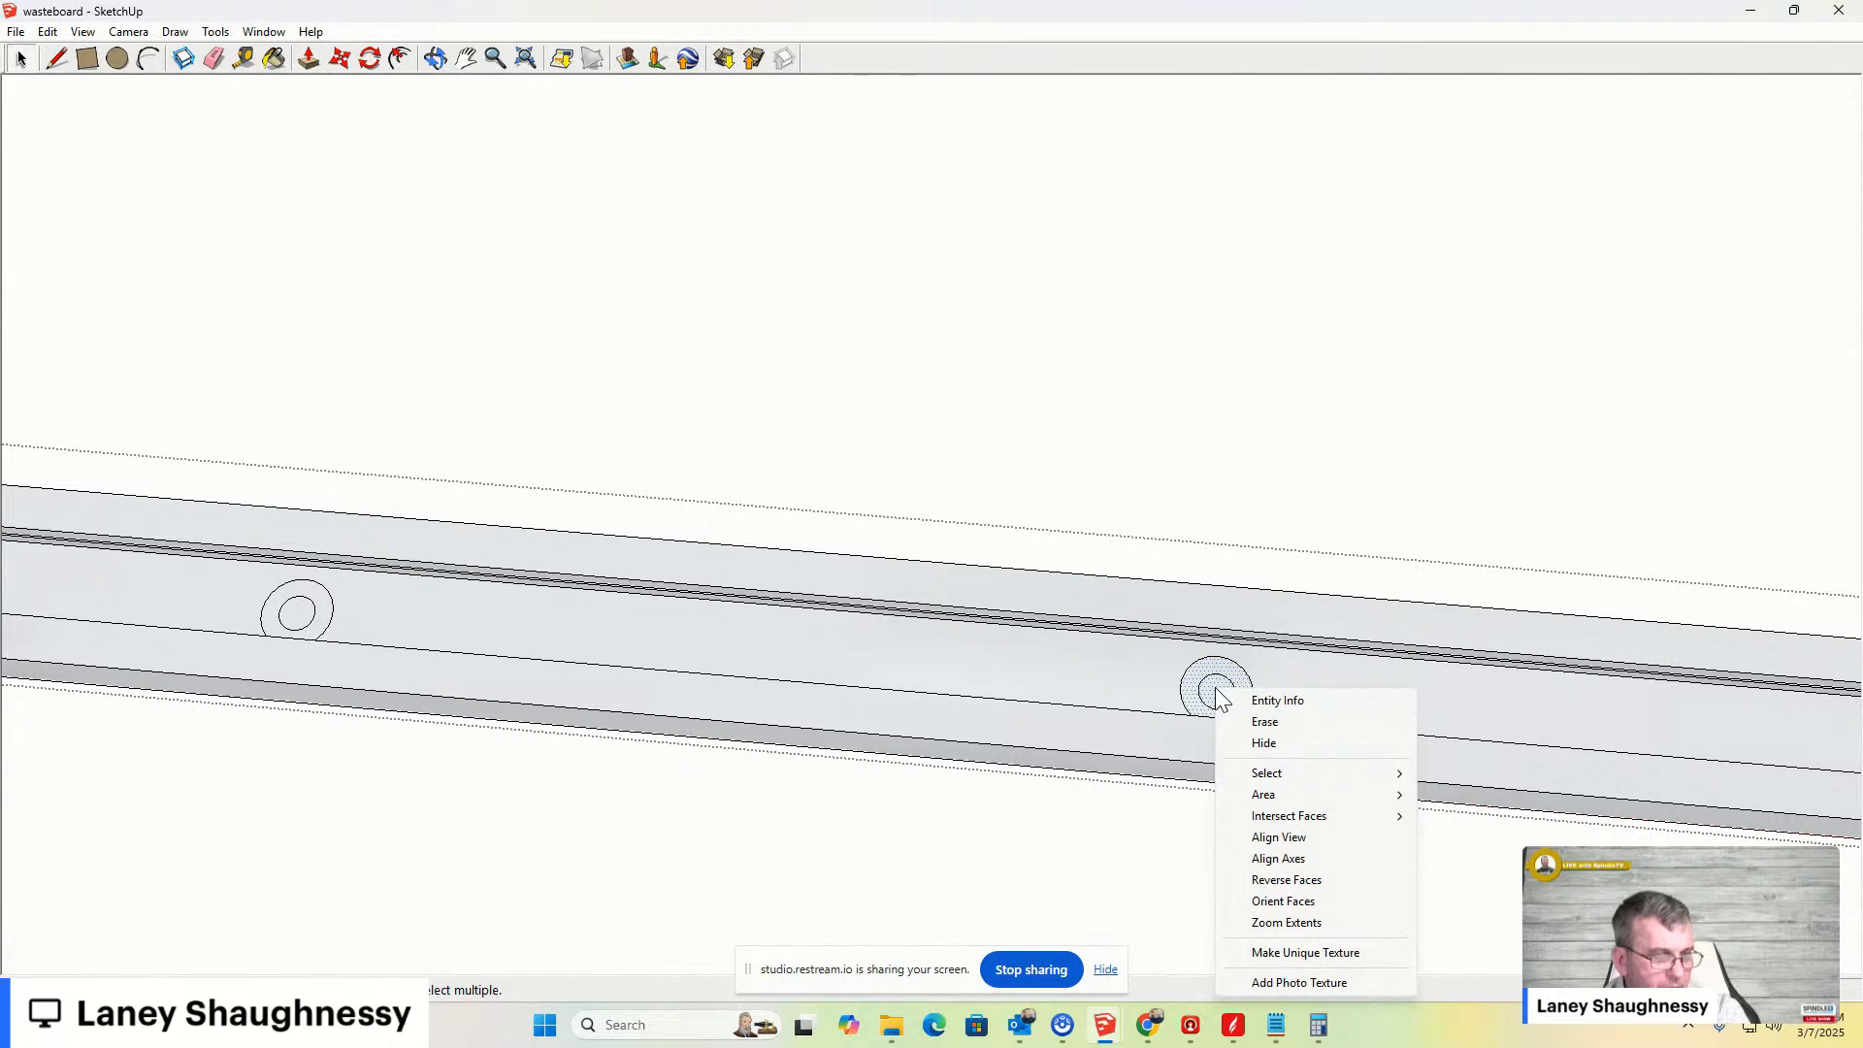
pyautogui.click(1072, 432)
# - Open the bar group and push/pull the inner circle of the next hole to the previous depth
pyautogui.scroll(-1, 1072, 432)
pyautogui.scroll(-9, 1101, 699)
pyautogui.scroll(5, 1487, 720)
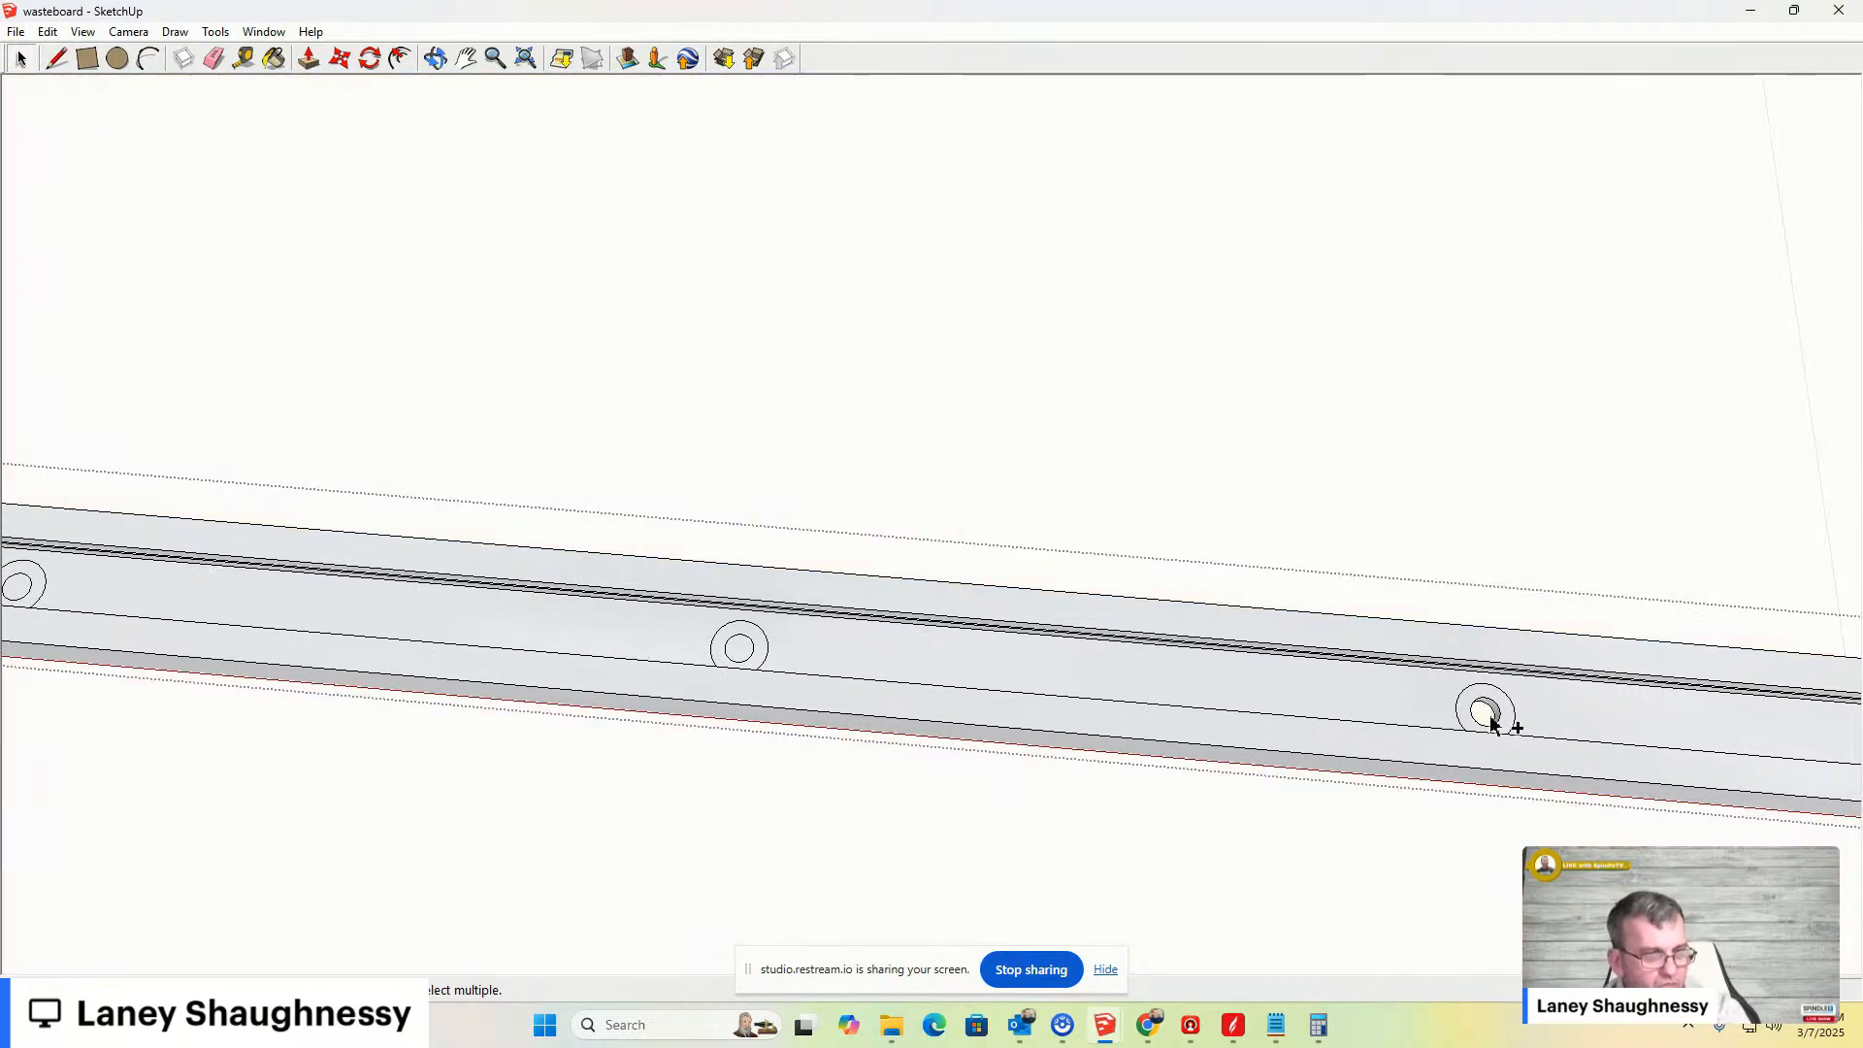
pyautogui.doubleClick(1490, 723)
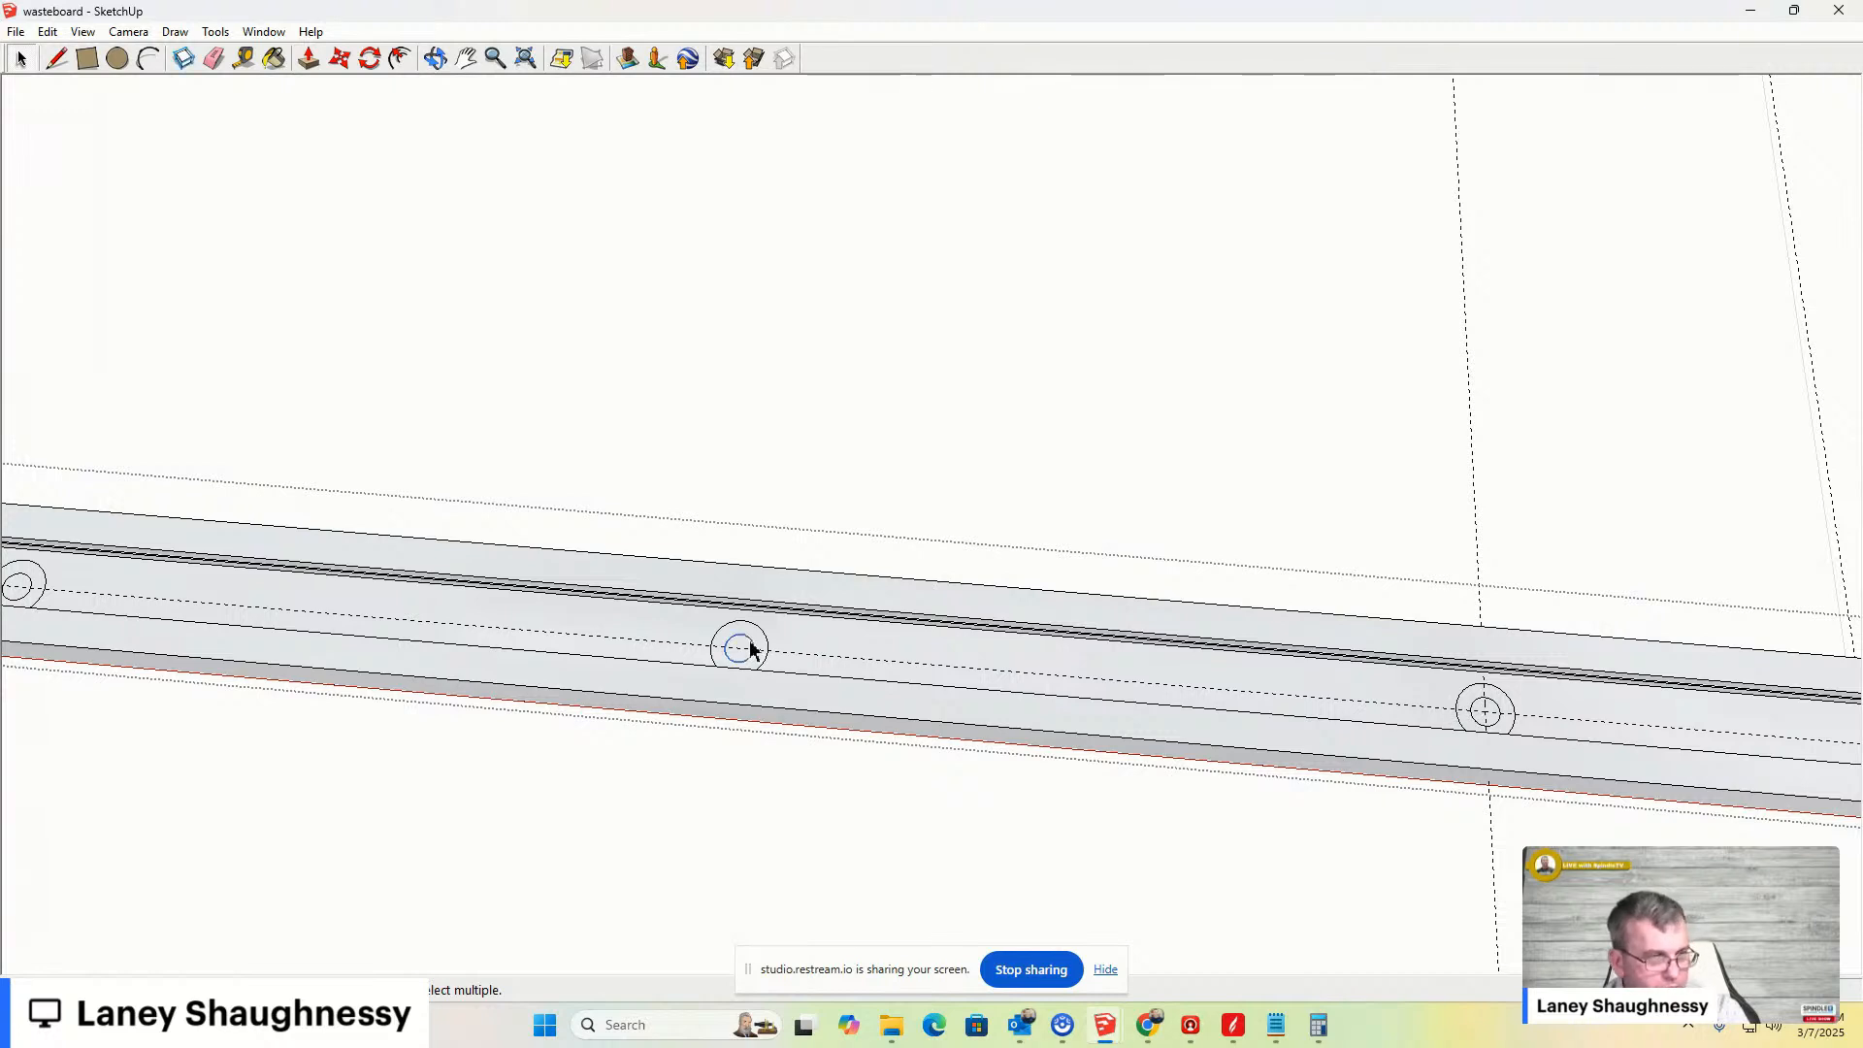
pyautogui.press('p')
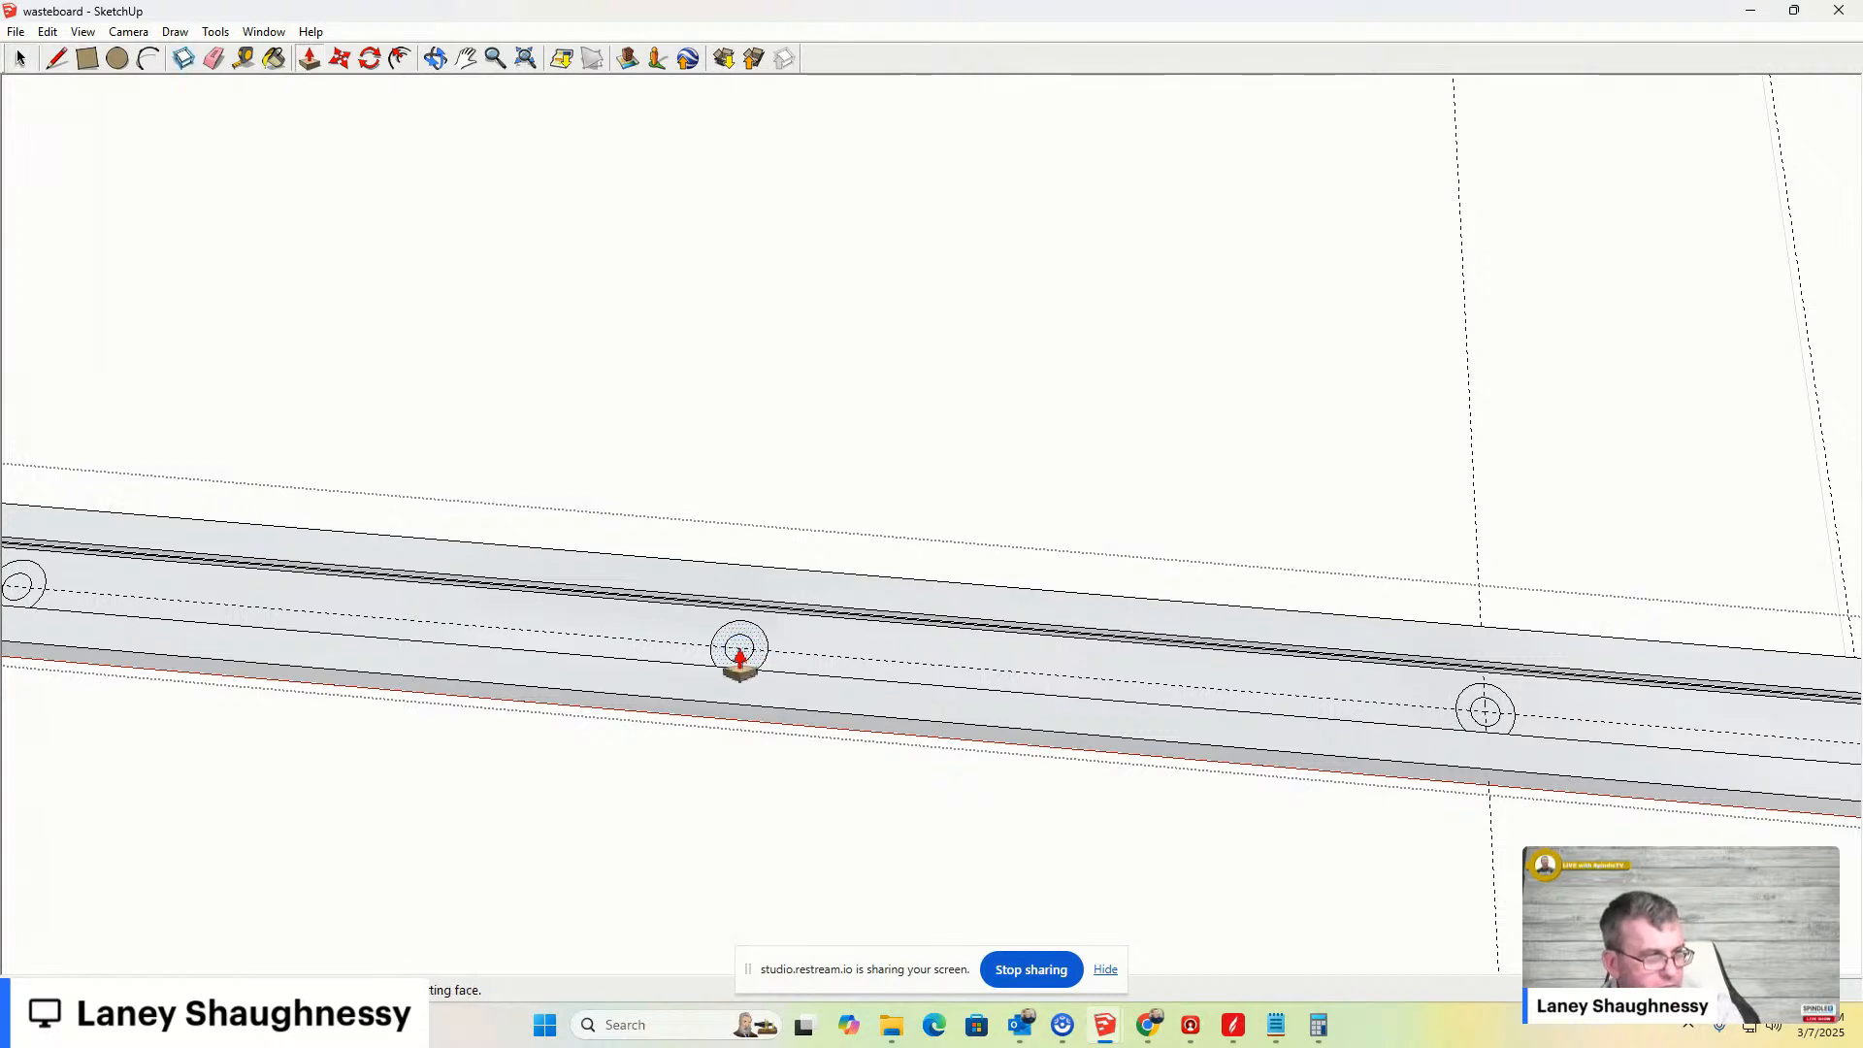
pyautogui.doubleClick(743, 655)
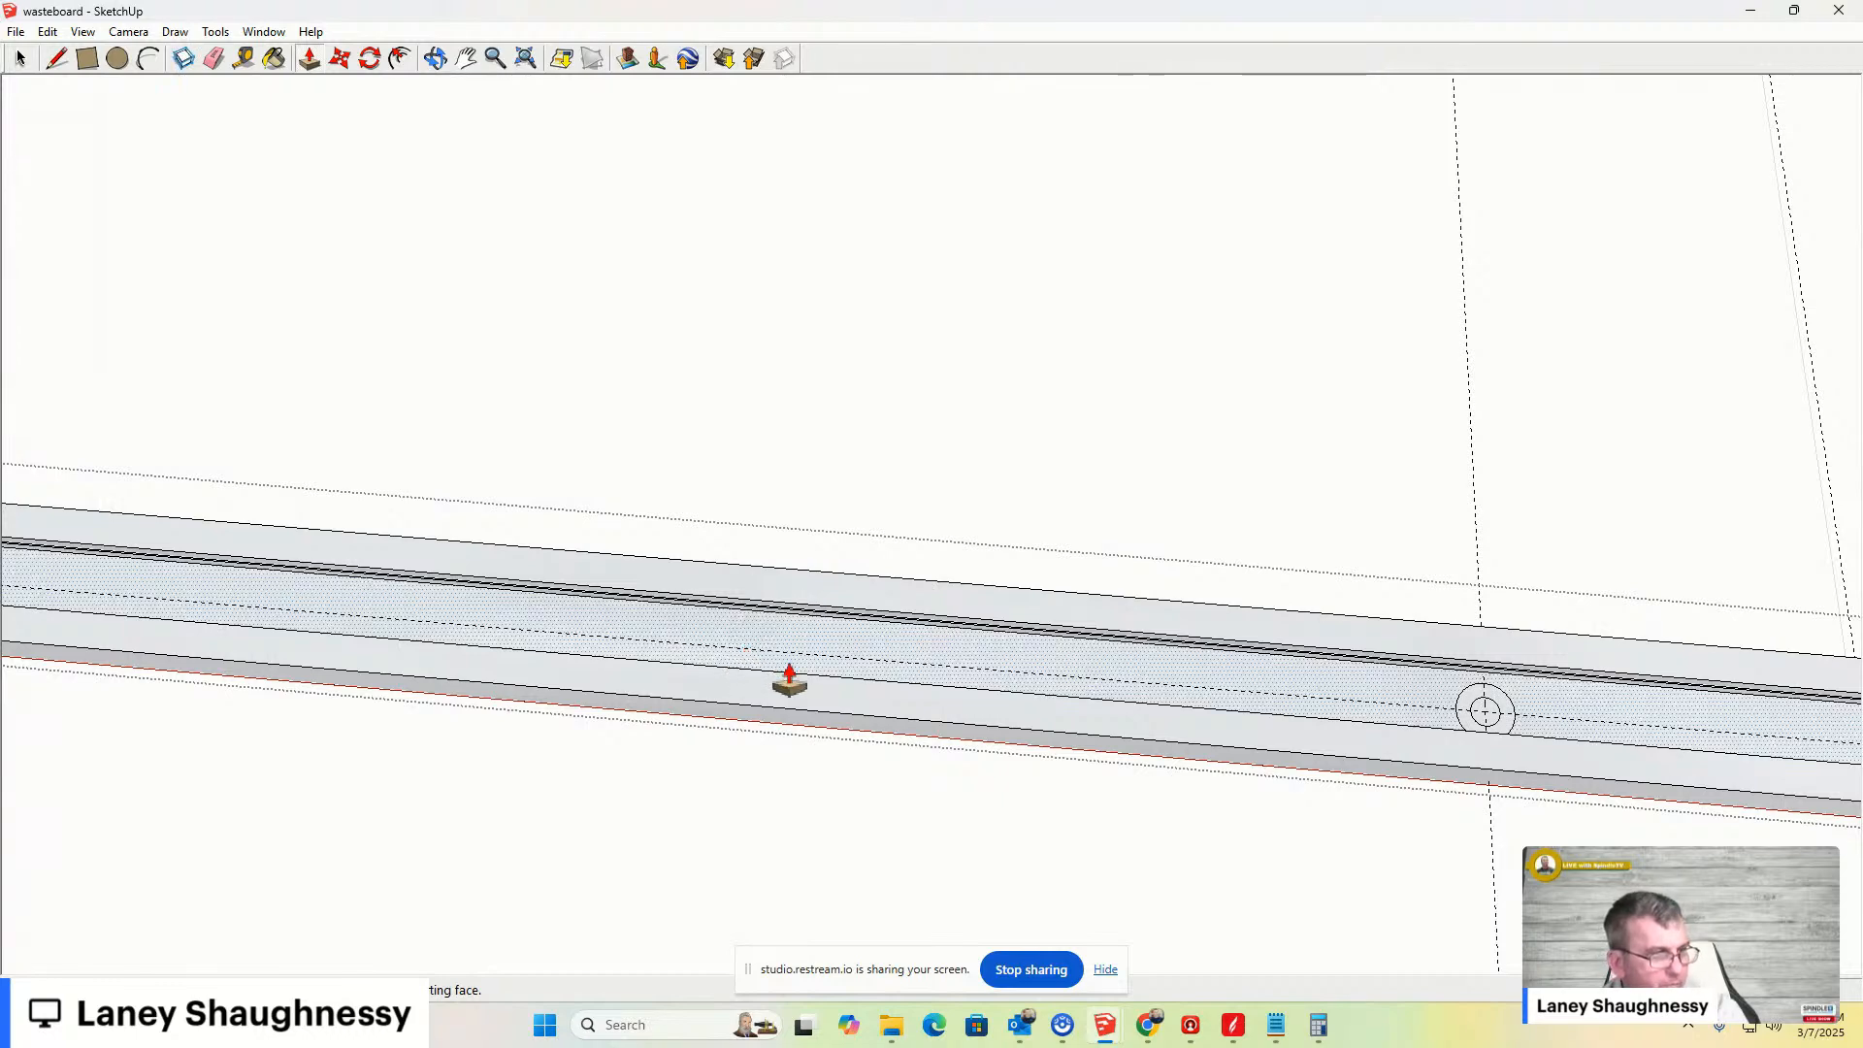
# - Switch the camera to the standard Top view and zoom in on the bar's end hole
pyautogui.scroll(-3, 1133, 752)
pyautogui.scroll(-5, 1133, 752)
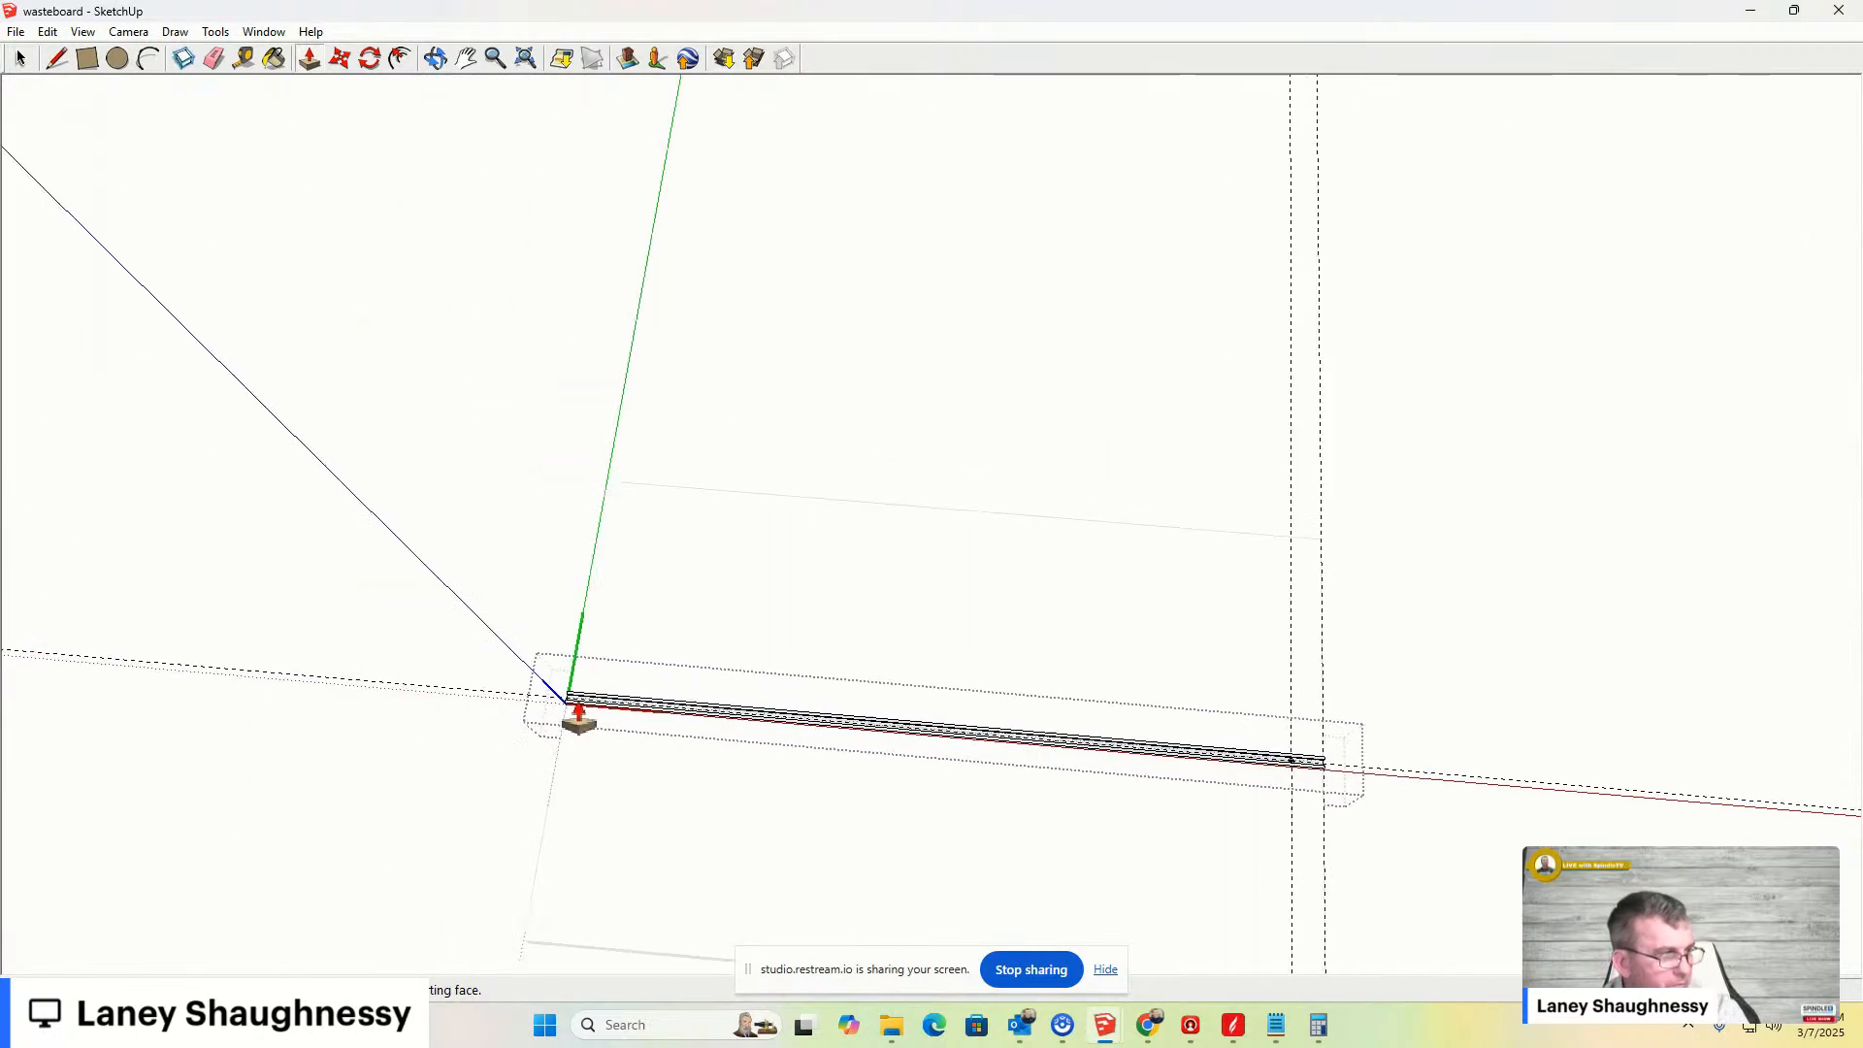
pyautogui.scroll(5, 1668, 782)
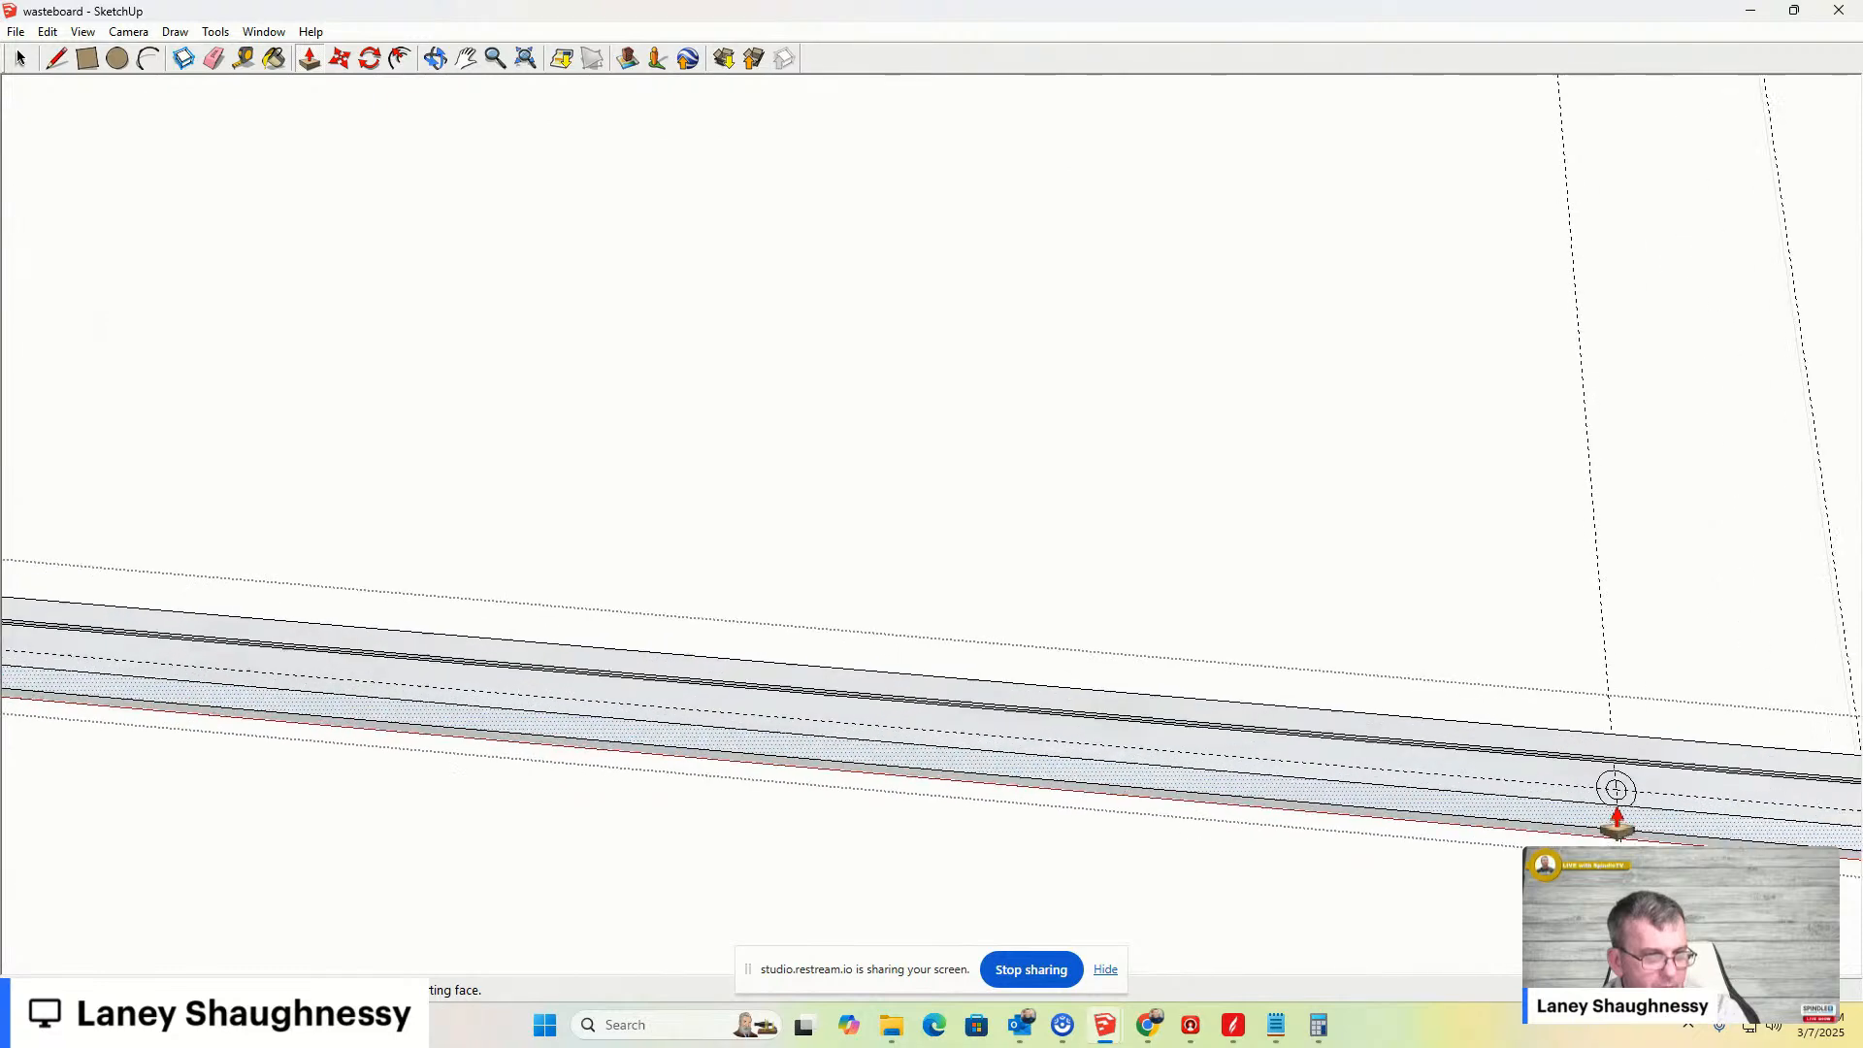
pyautogui.scroll(3, 1616, 784)
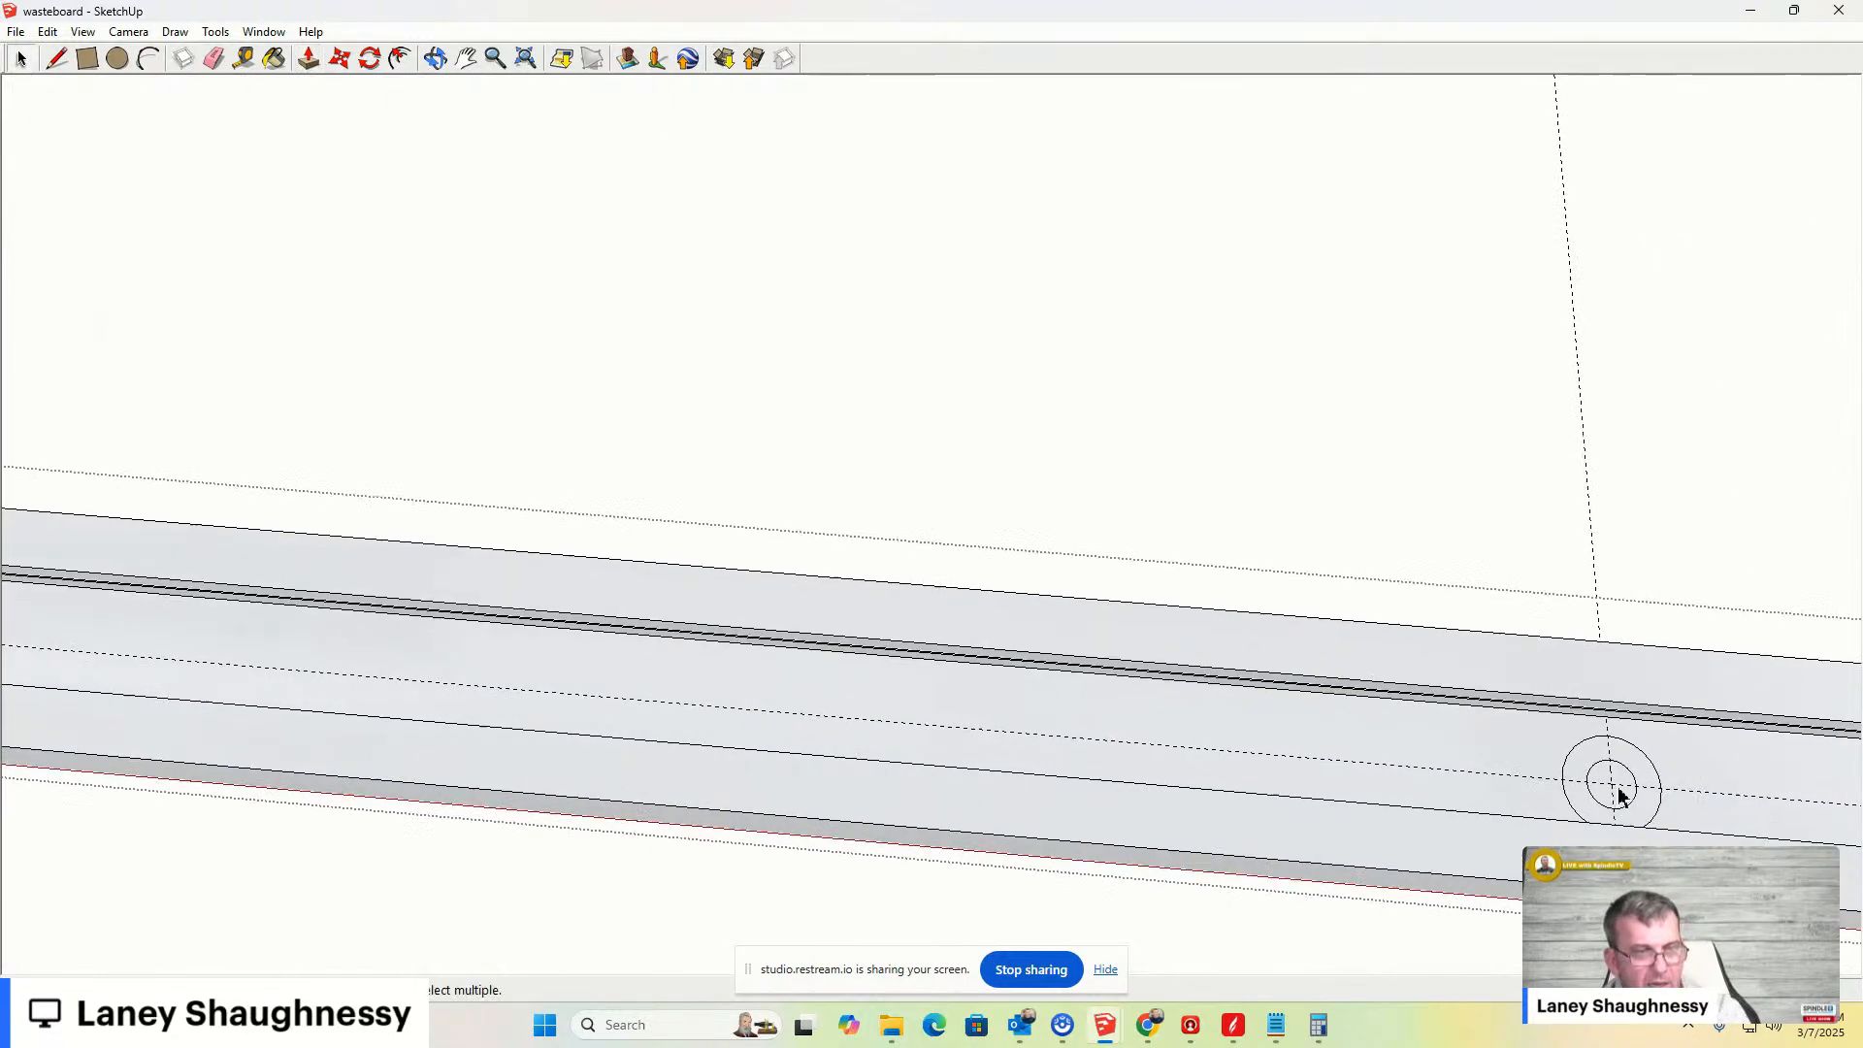
pyautogui.press('space')
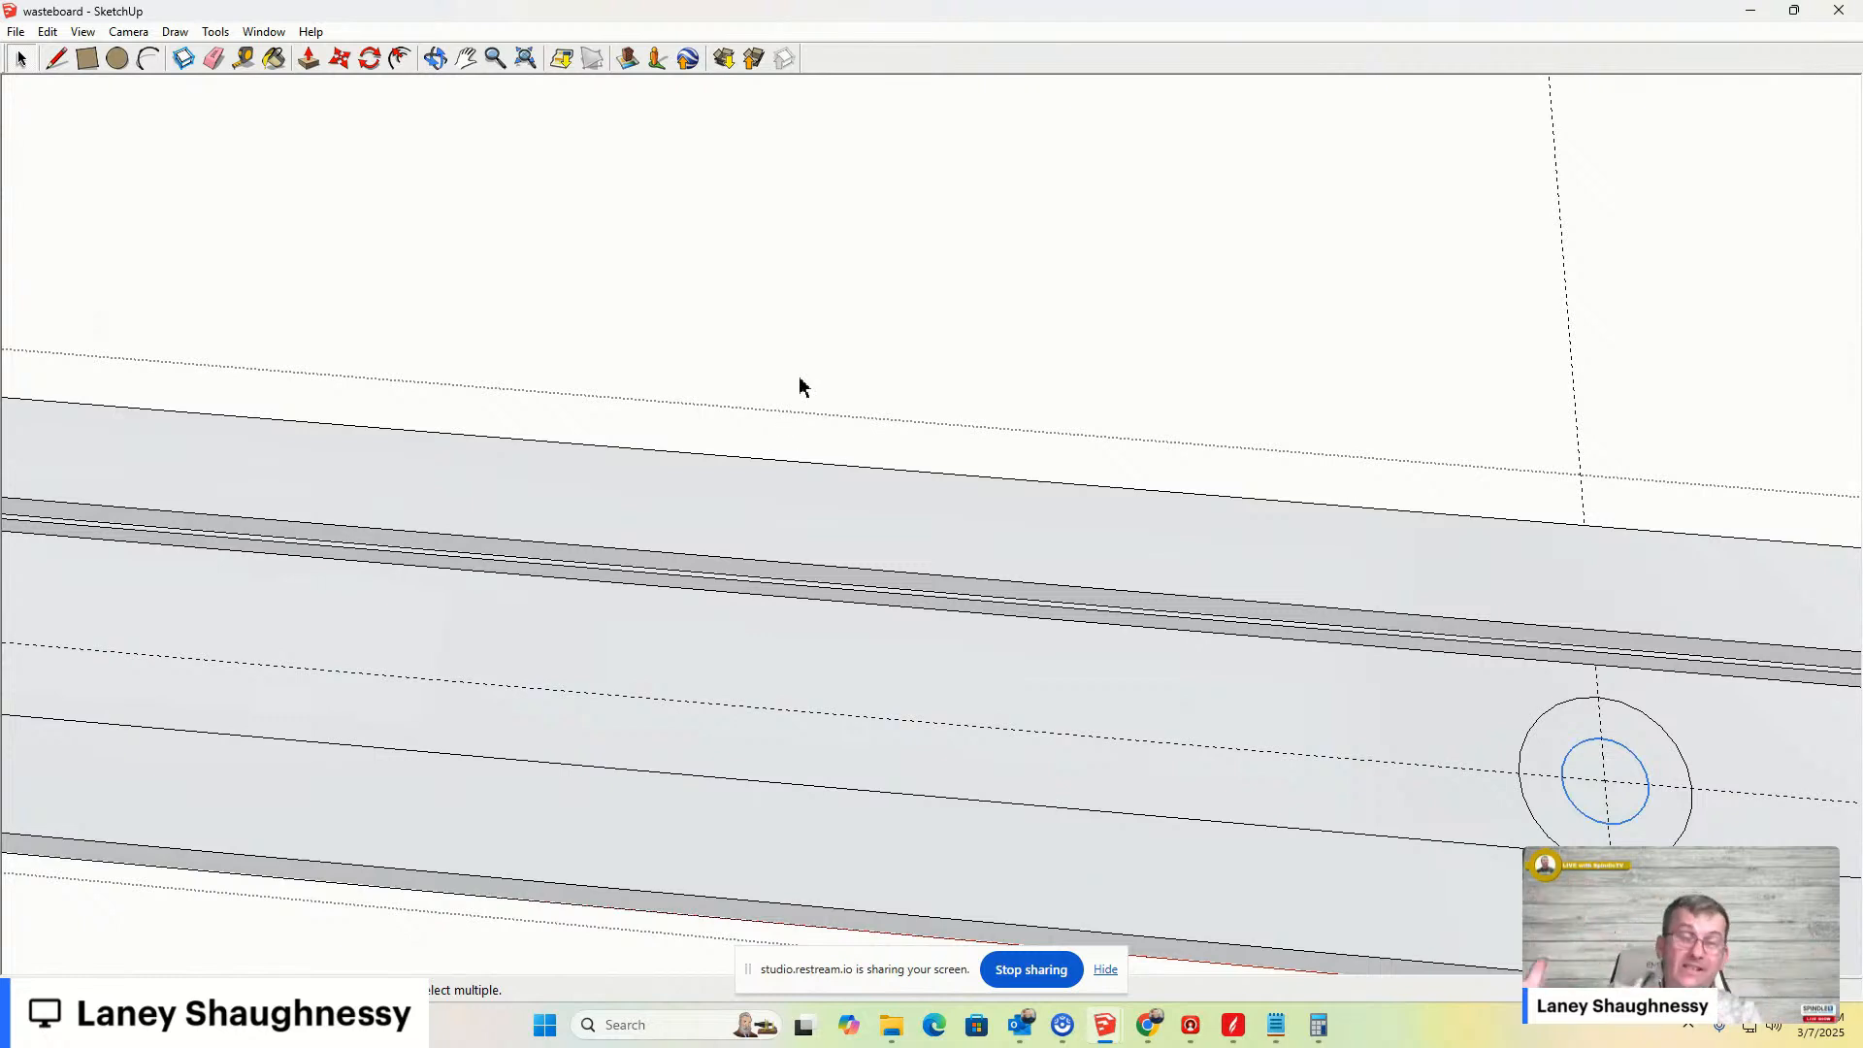
pyautogui.click(129, 32)
pyautogui.moveTo(252, 97)
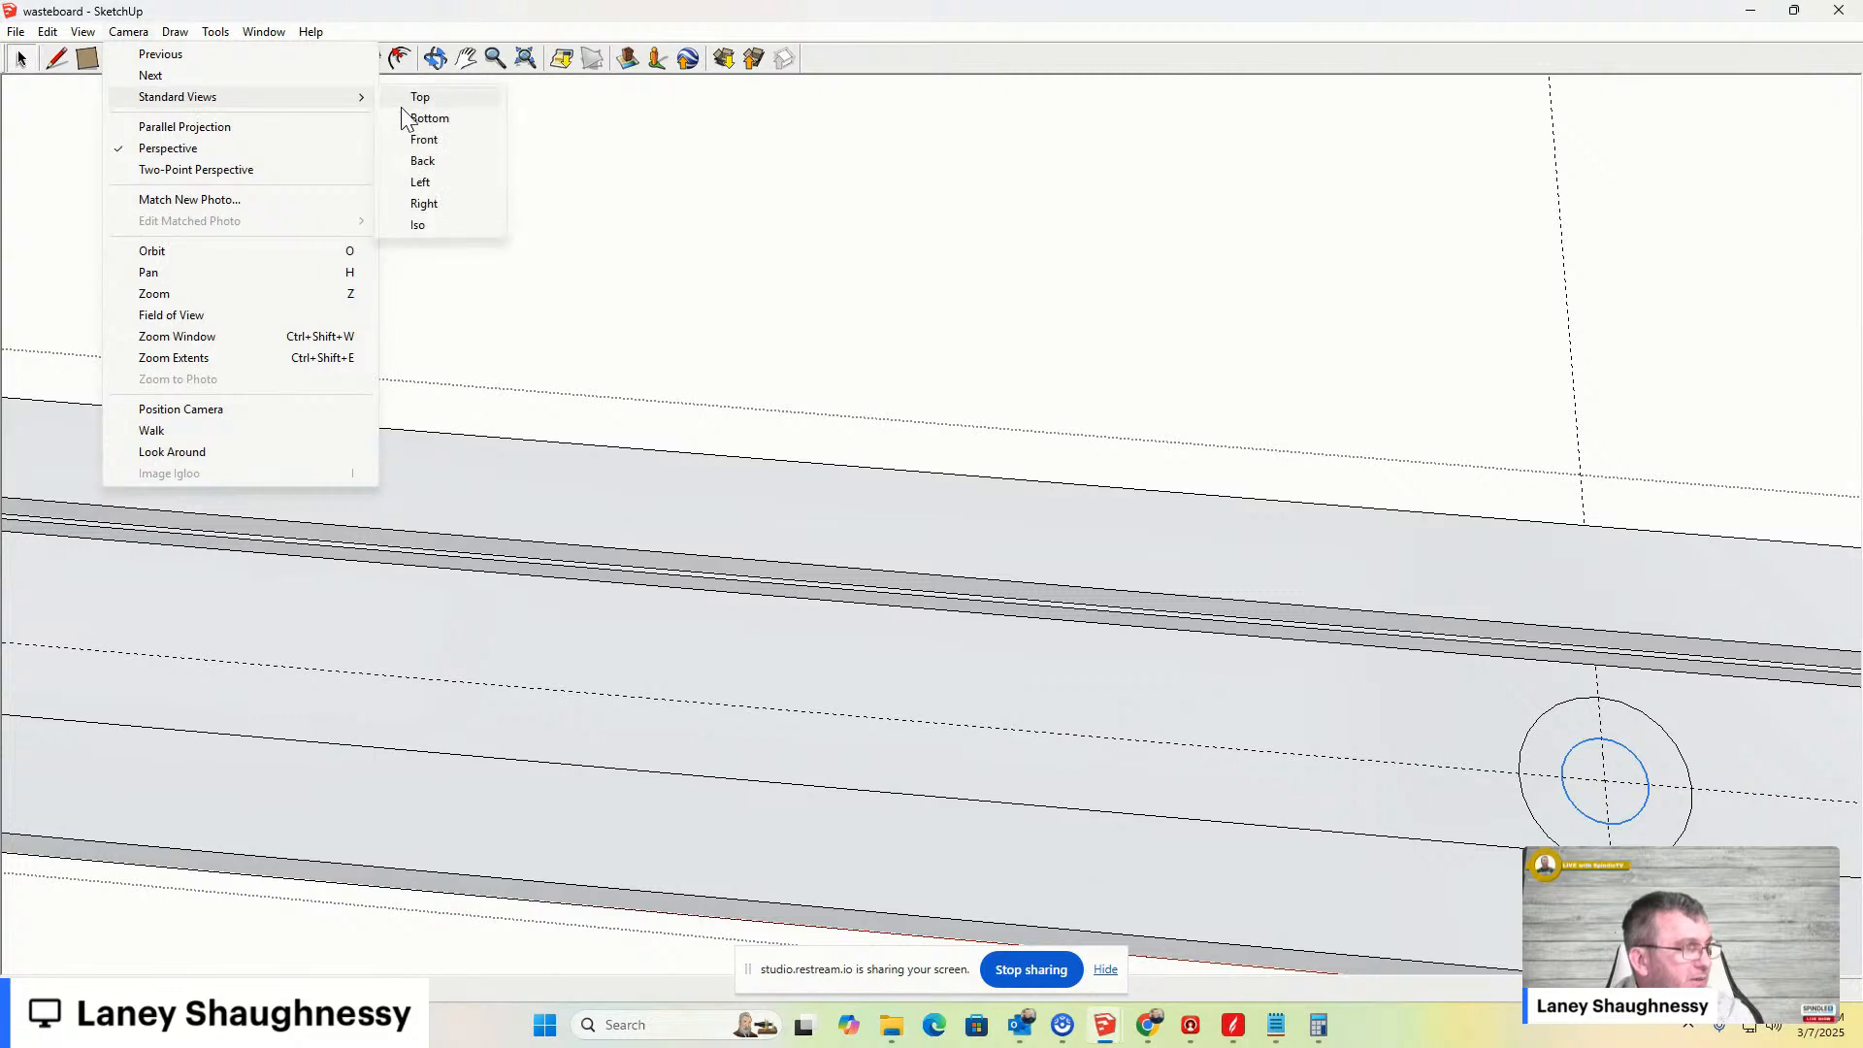
pyautogui.click(419, 99)
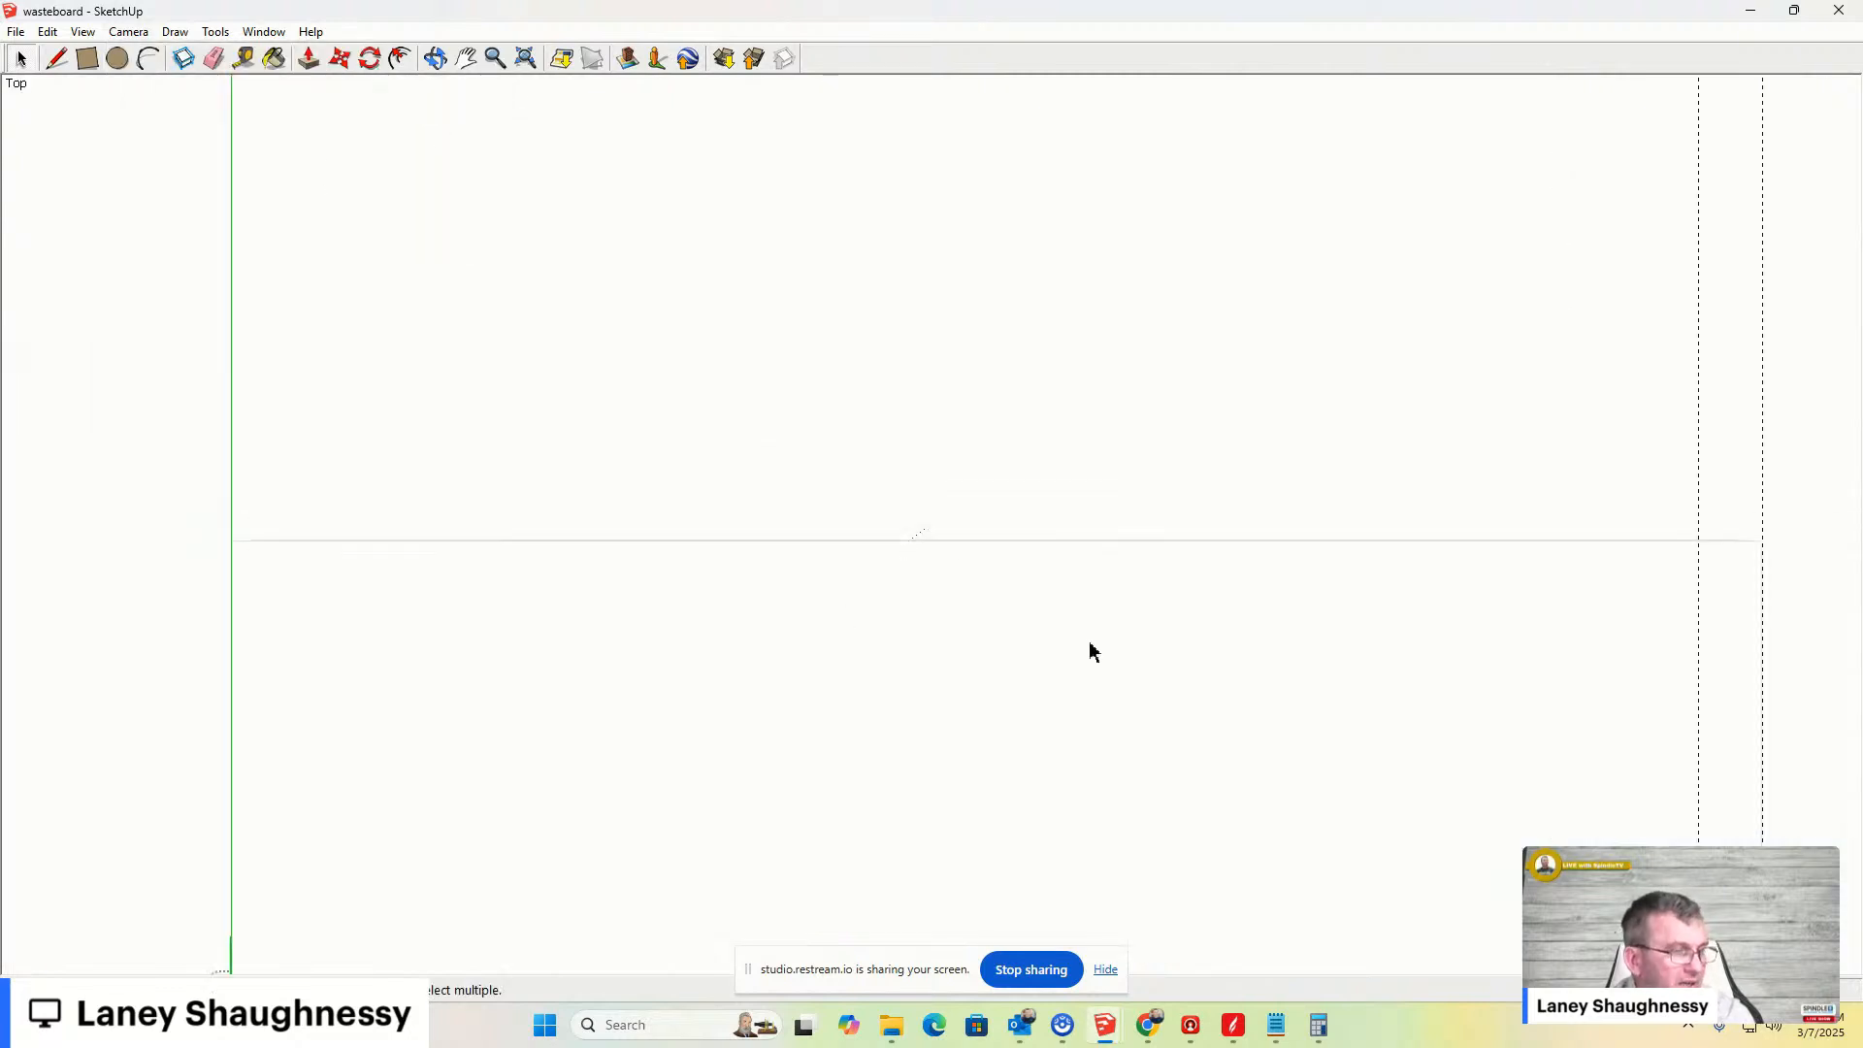
pyautogui.scroll(3, 1126, 834)
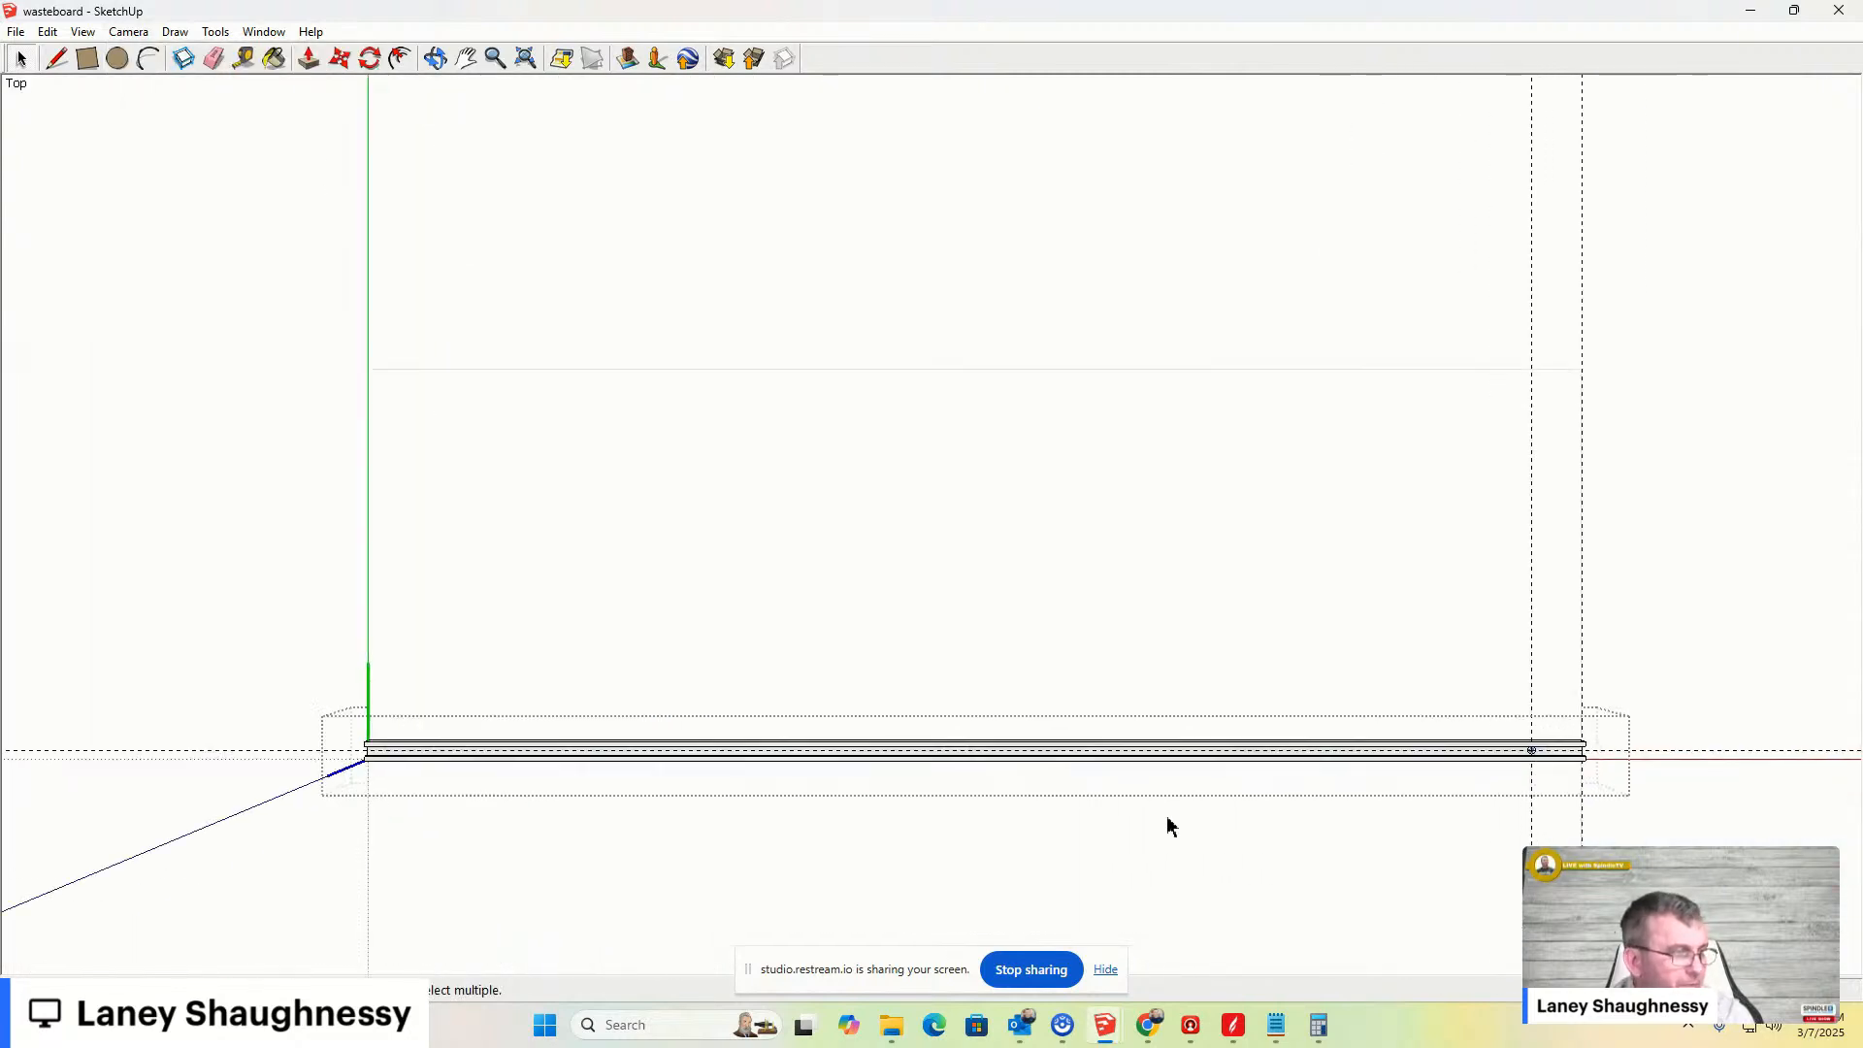
pyautogui.scroll(-5, 642, 556)
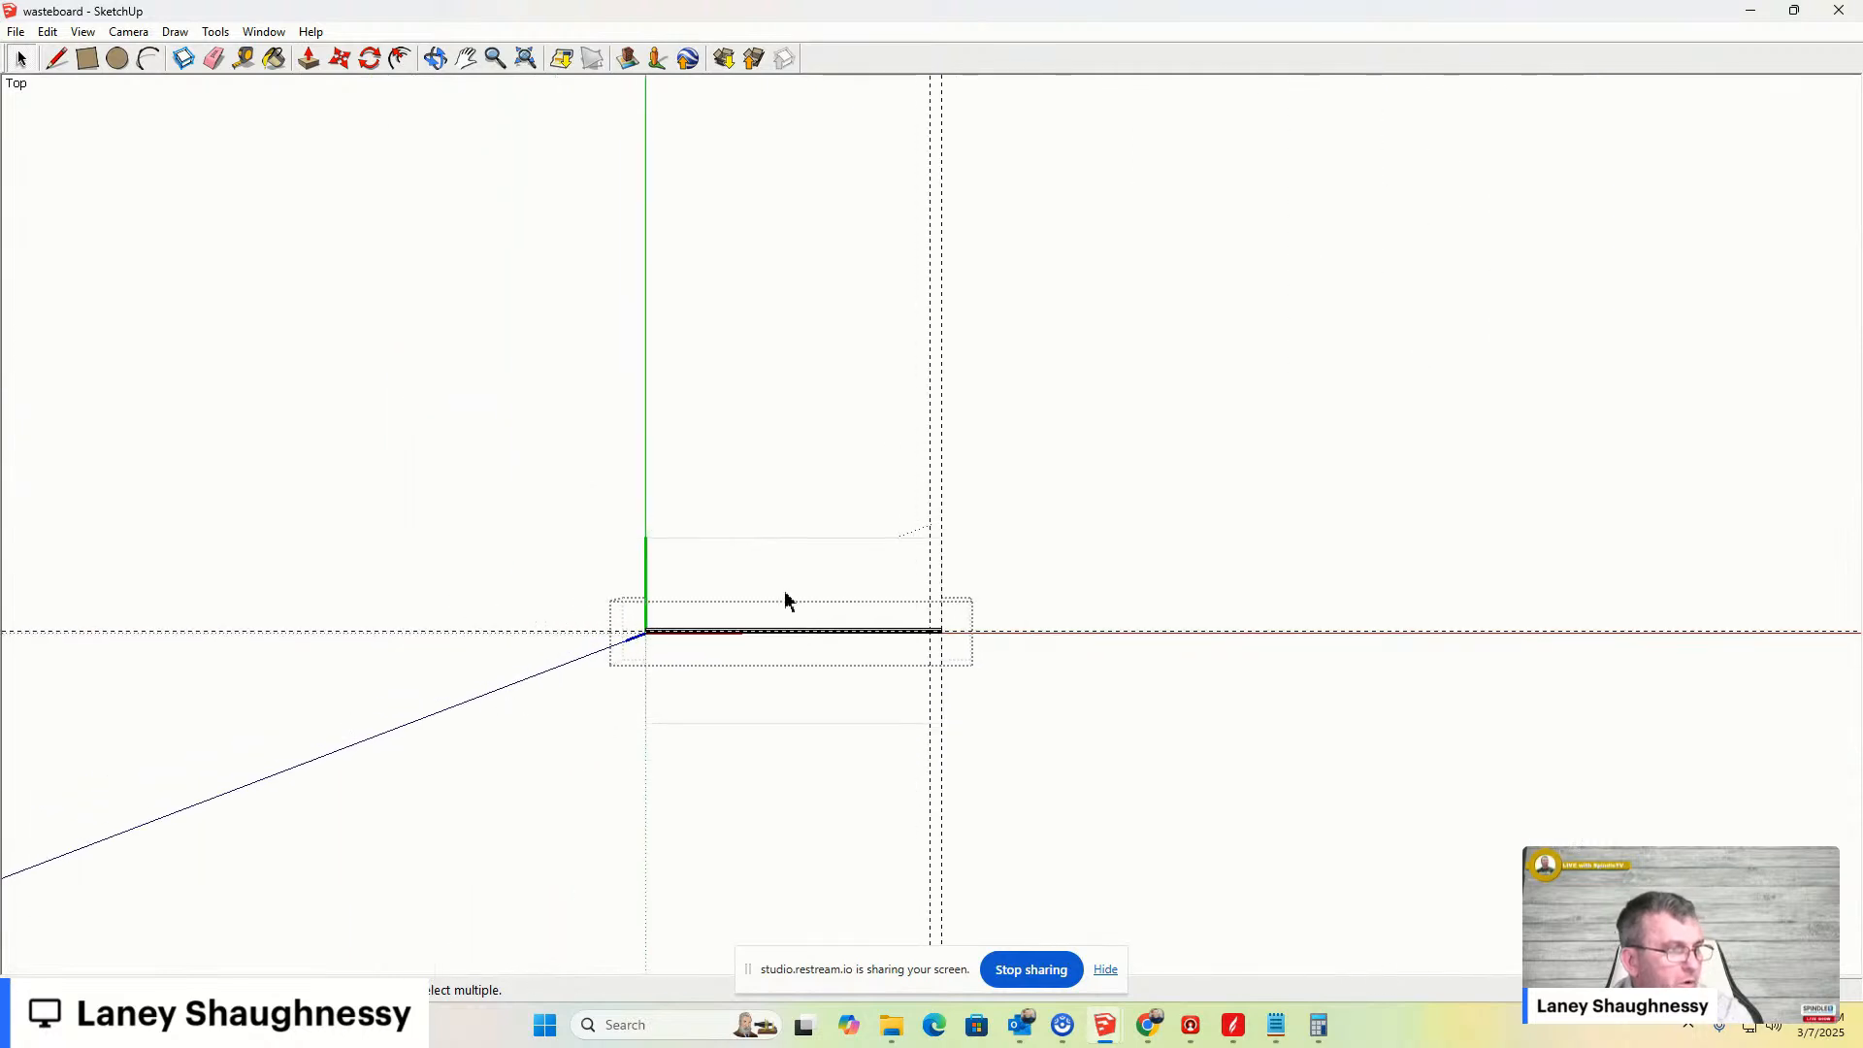
pyautogui.scroll(6, 927, 649)
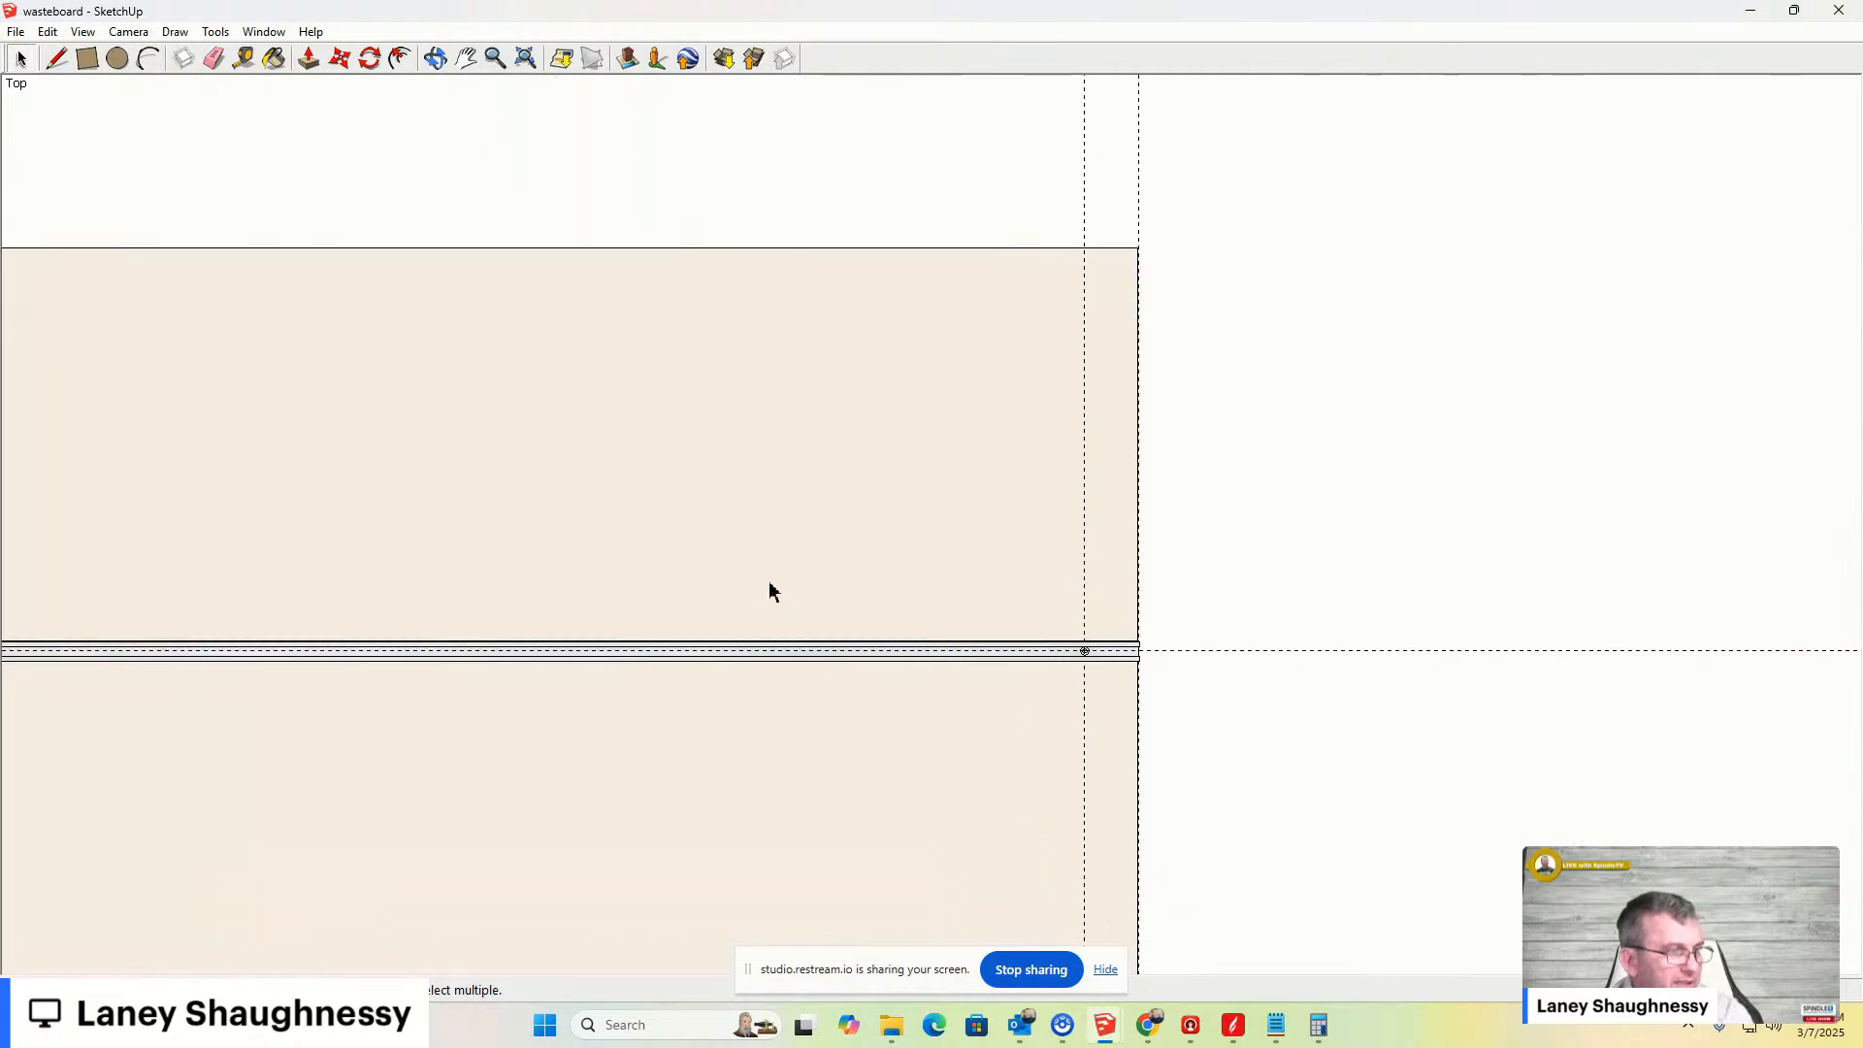
pyautogui.scroll(4, 1068, 654)
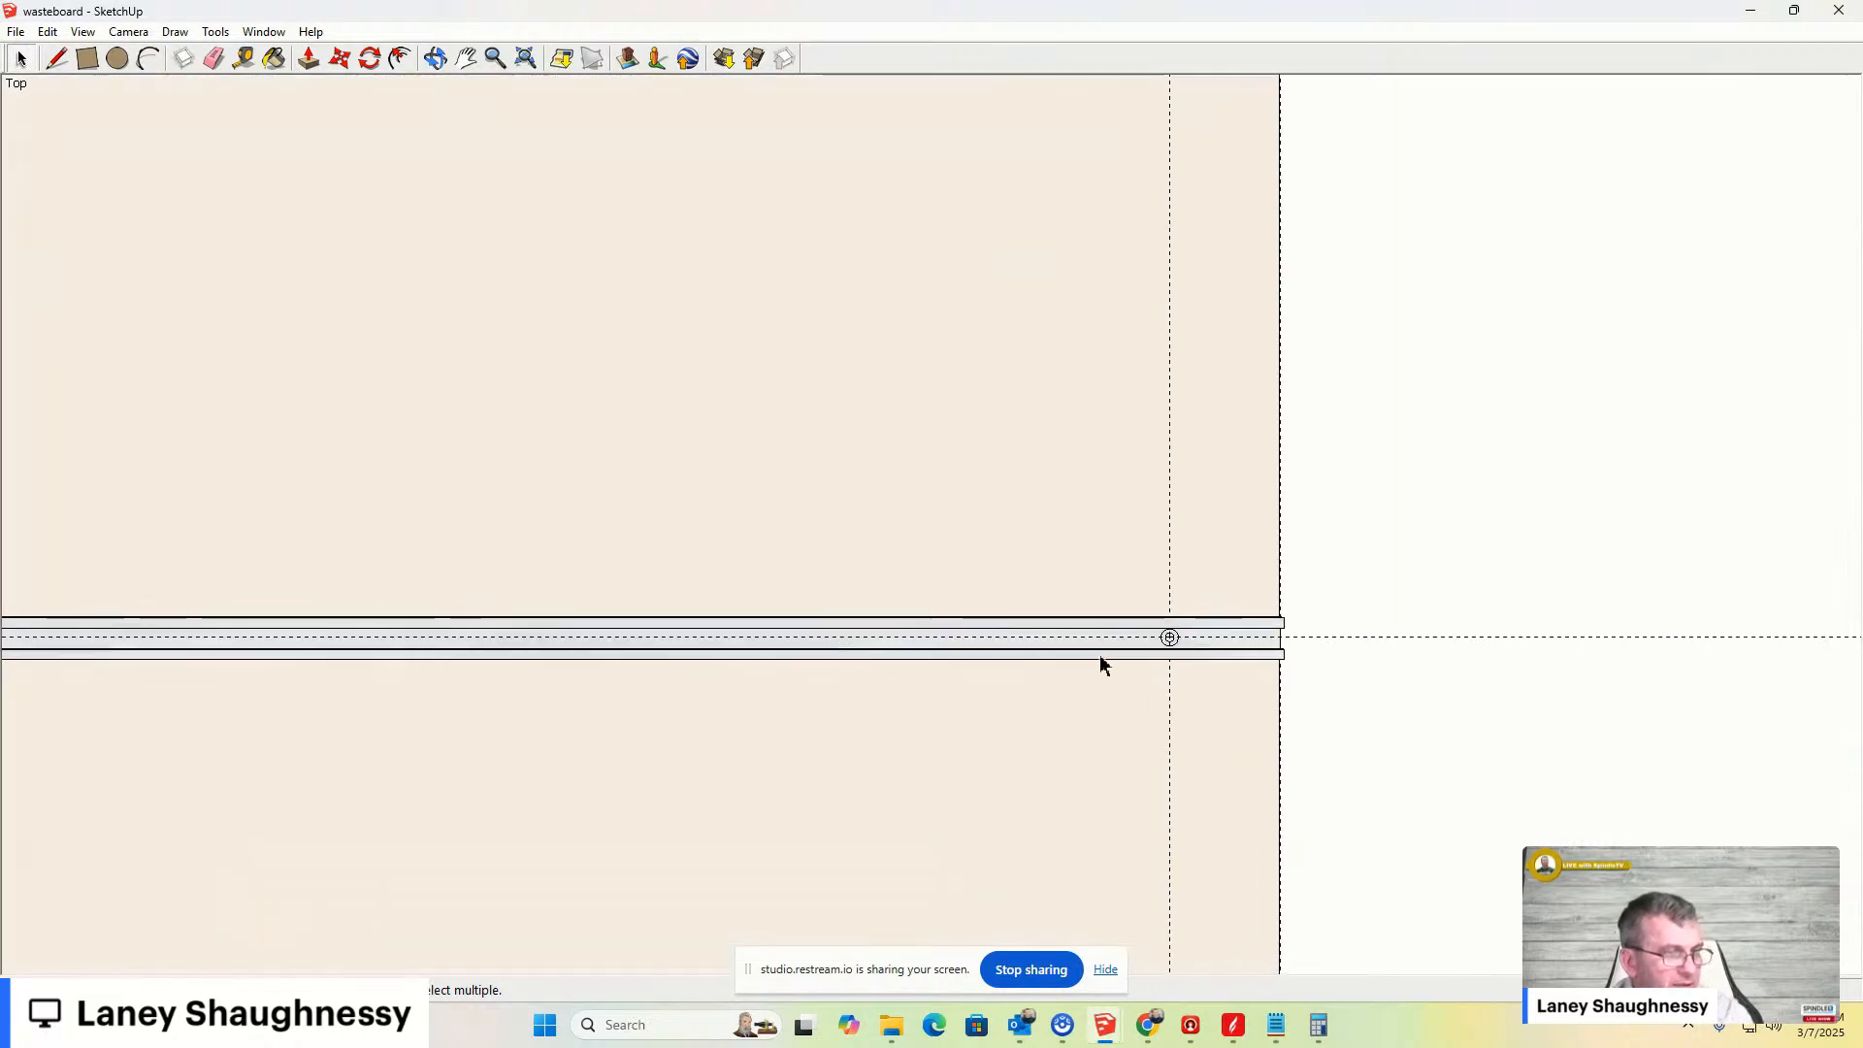
# - Open the bar group, select the end hole's inner circle and move it along the centre guide
pyautogui.click(1162, 642)
pyautogui.doubleClick(1162, 643)
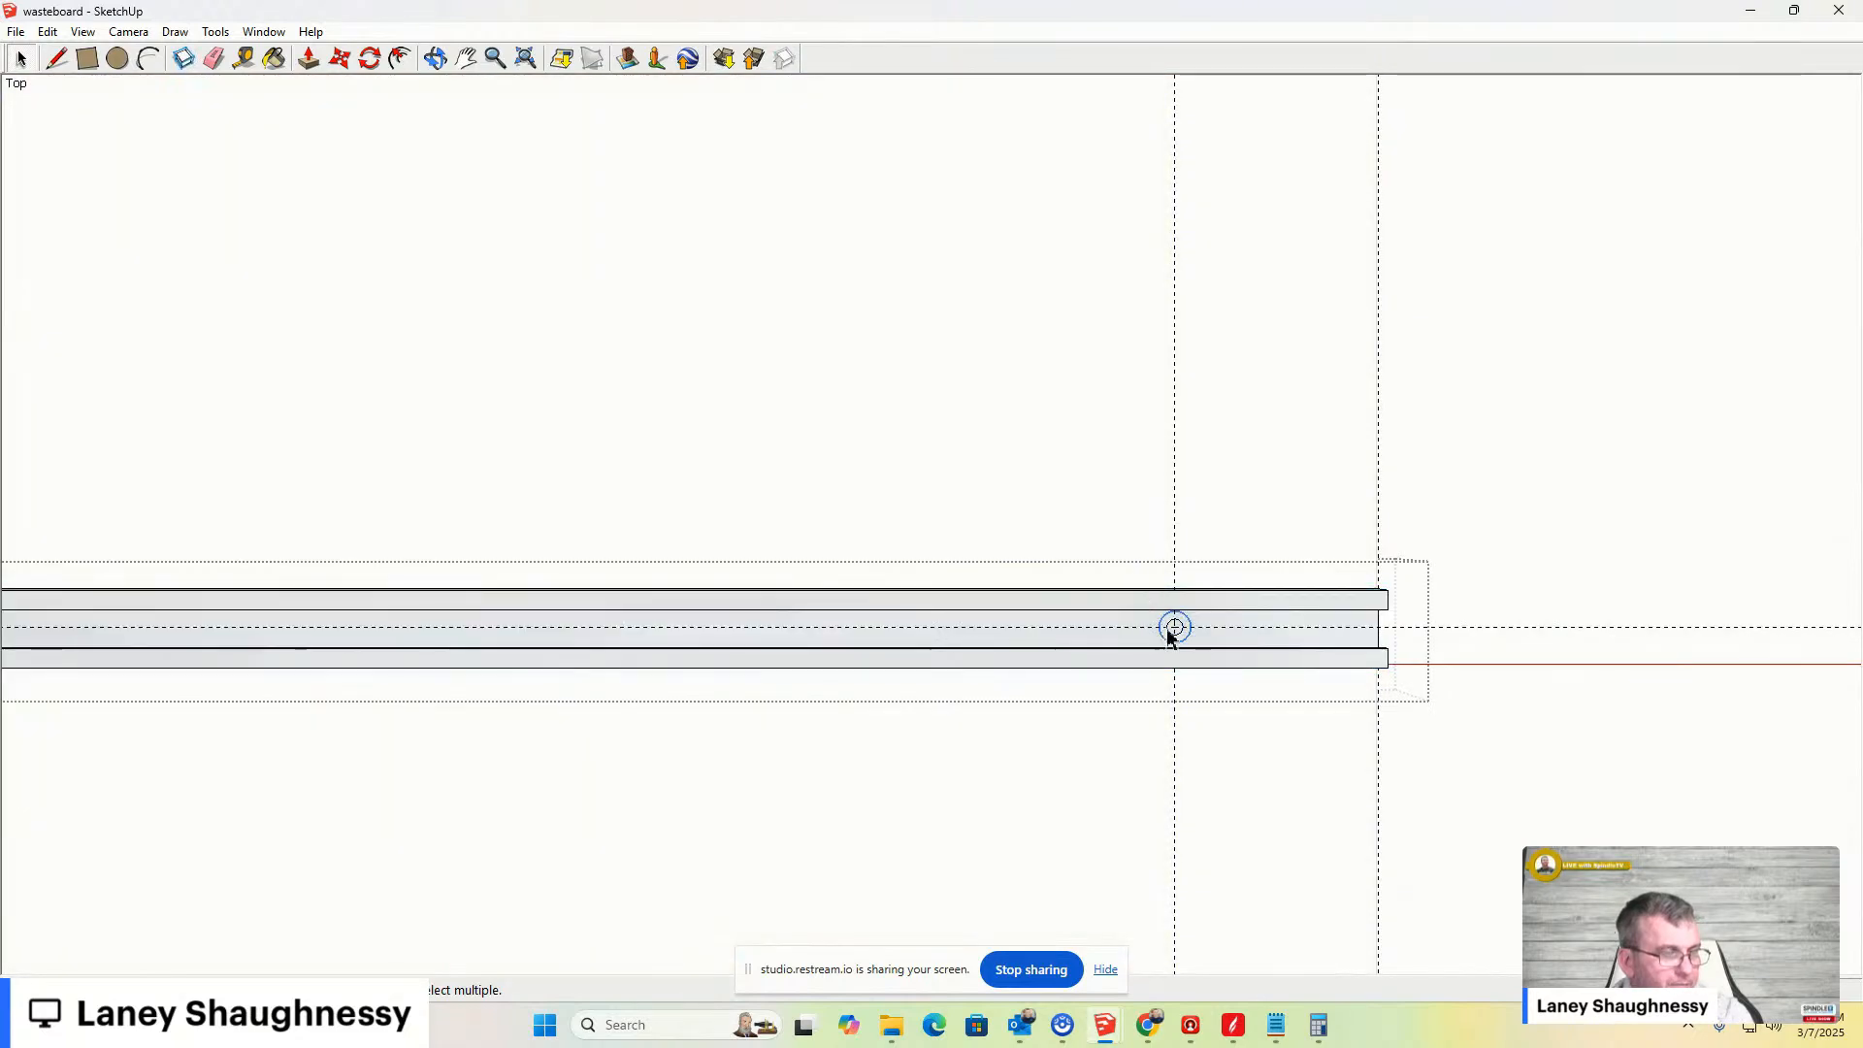
pyautogui.scroll(3, 1172, 630)
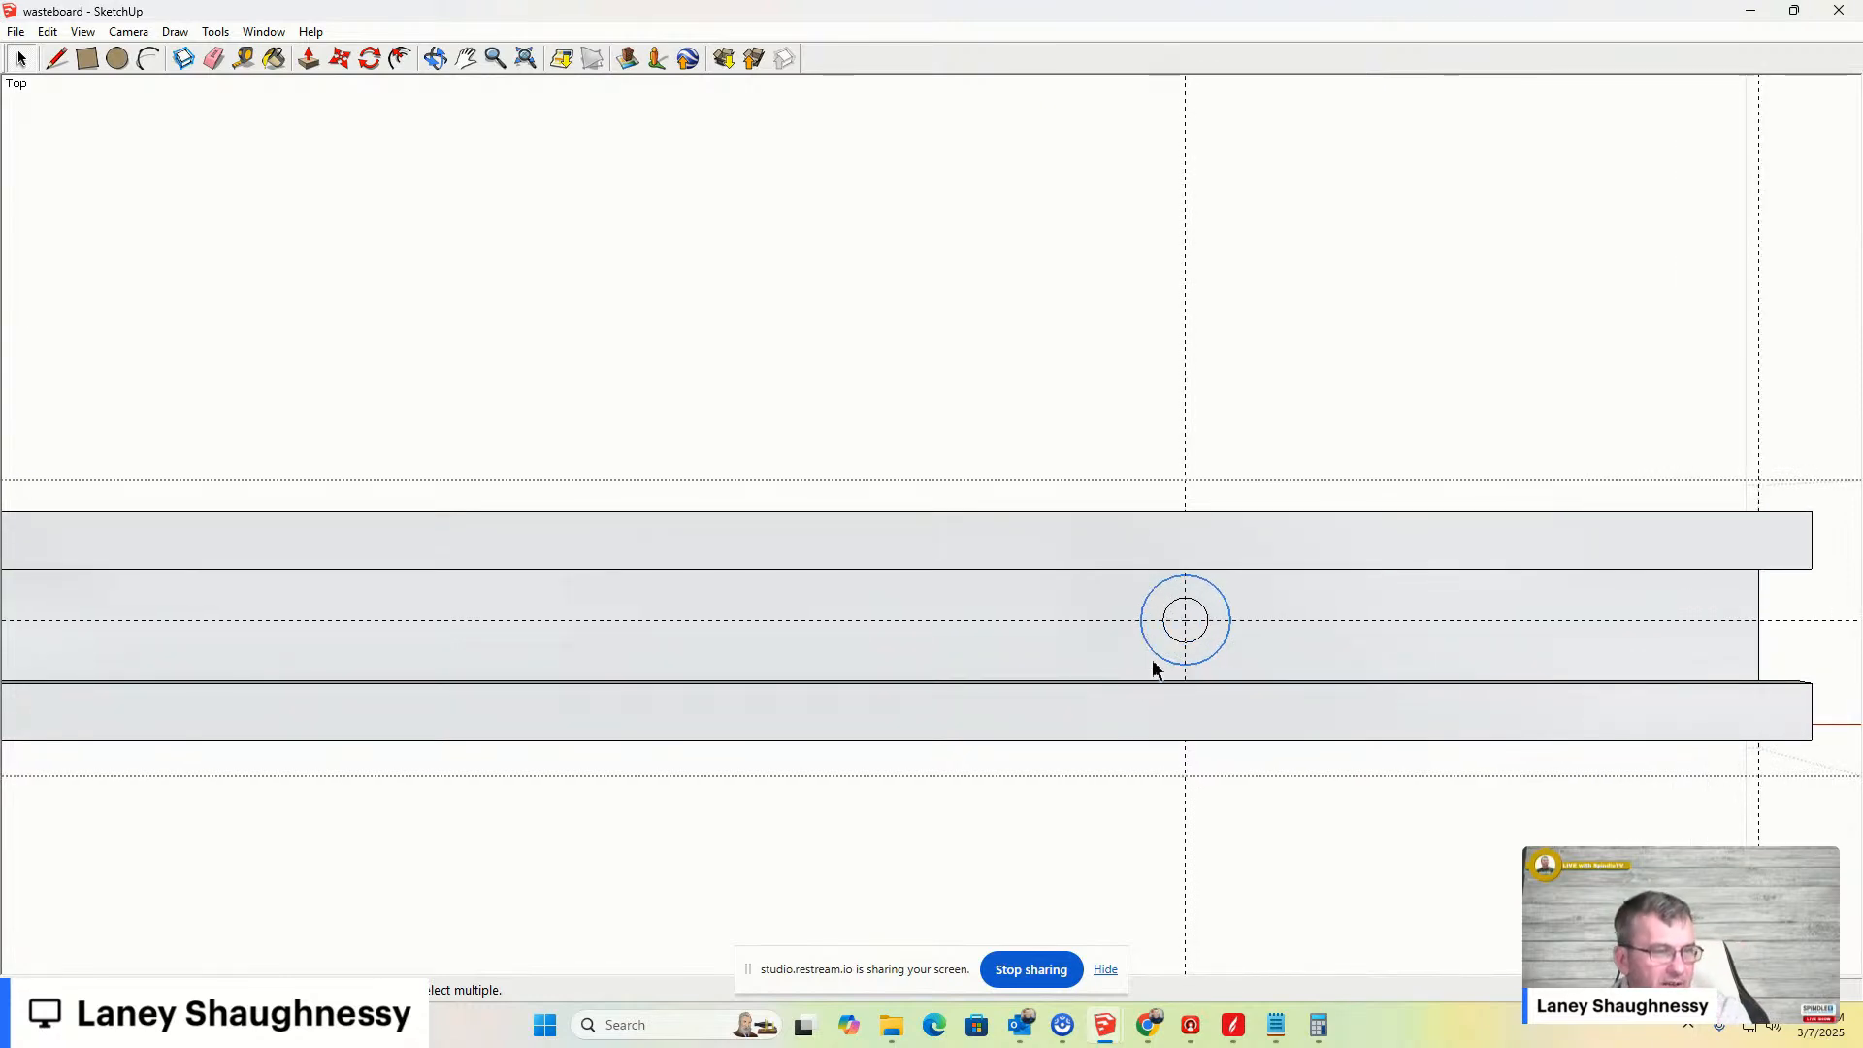
pyautogui.click(1206, 642)
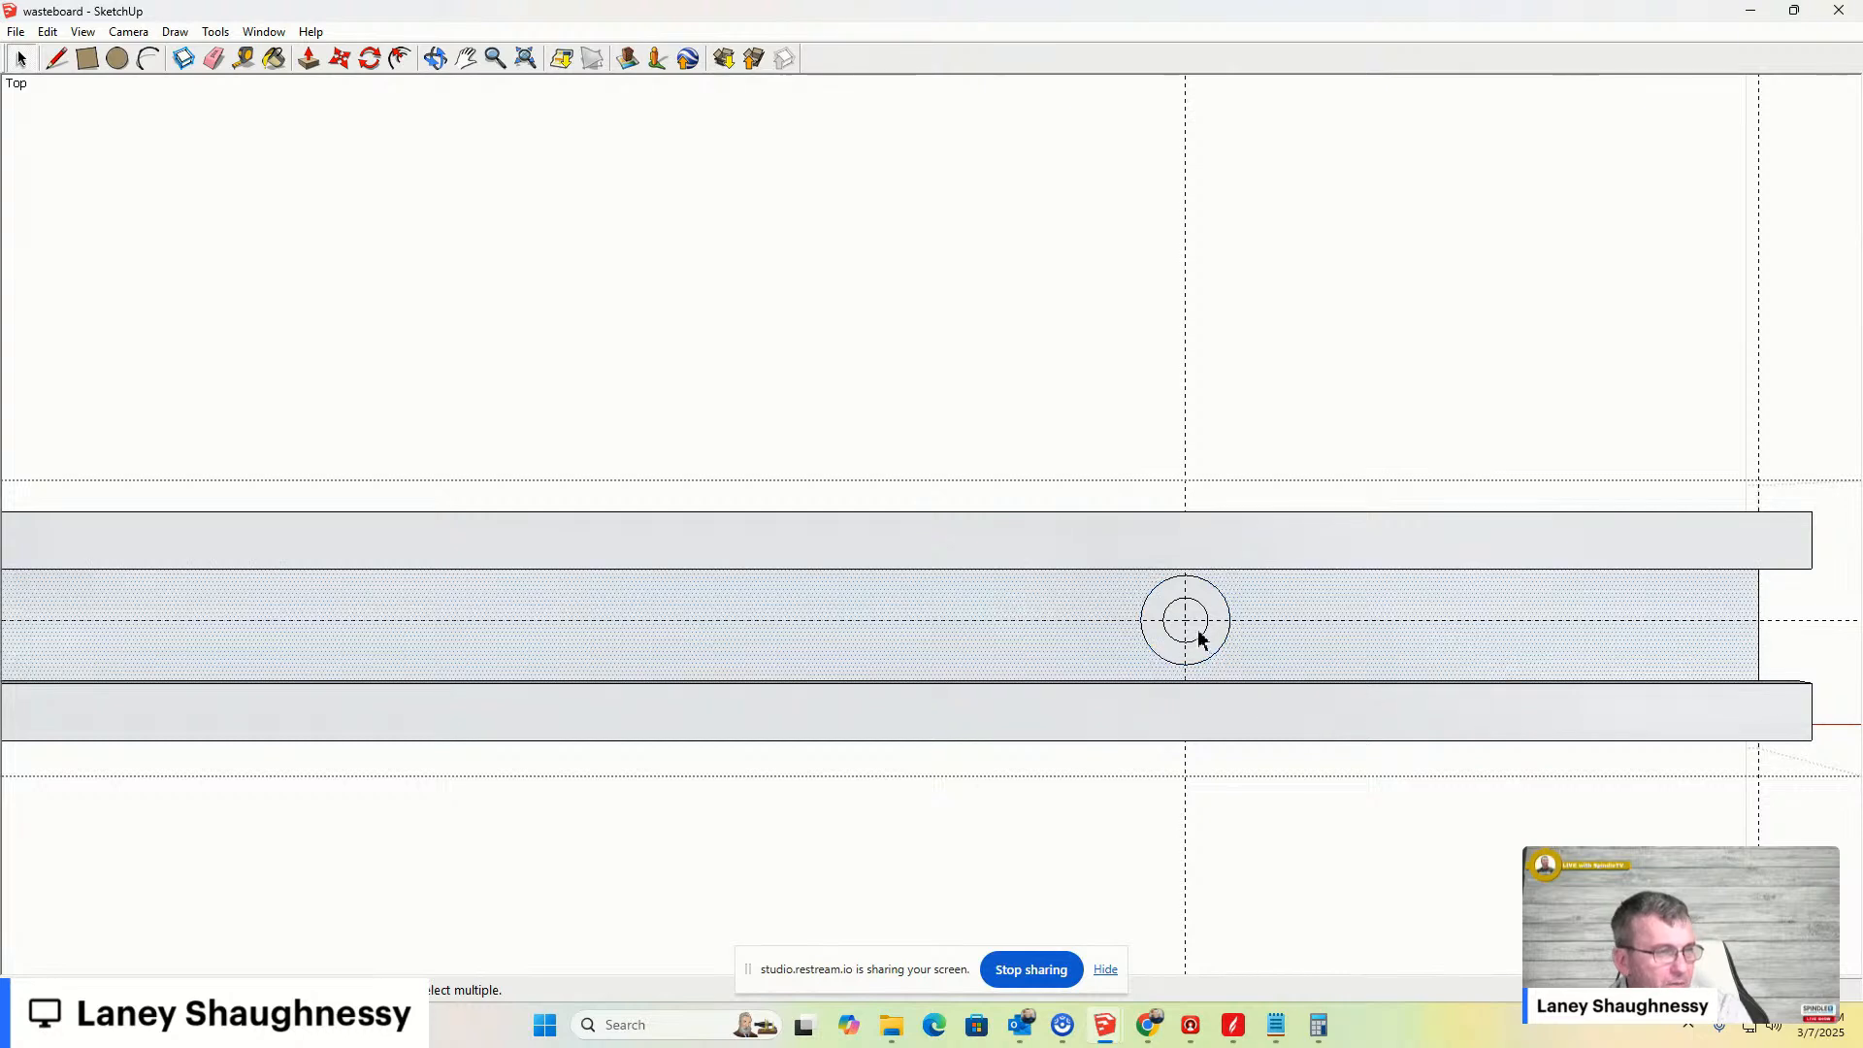
pyautogui.click(1170, 613)
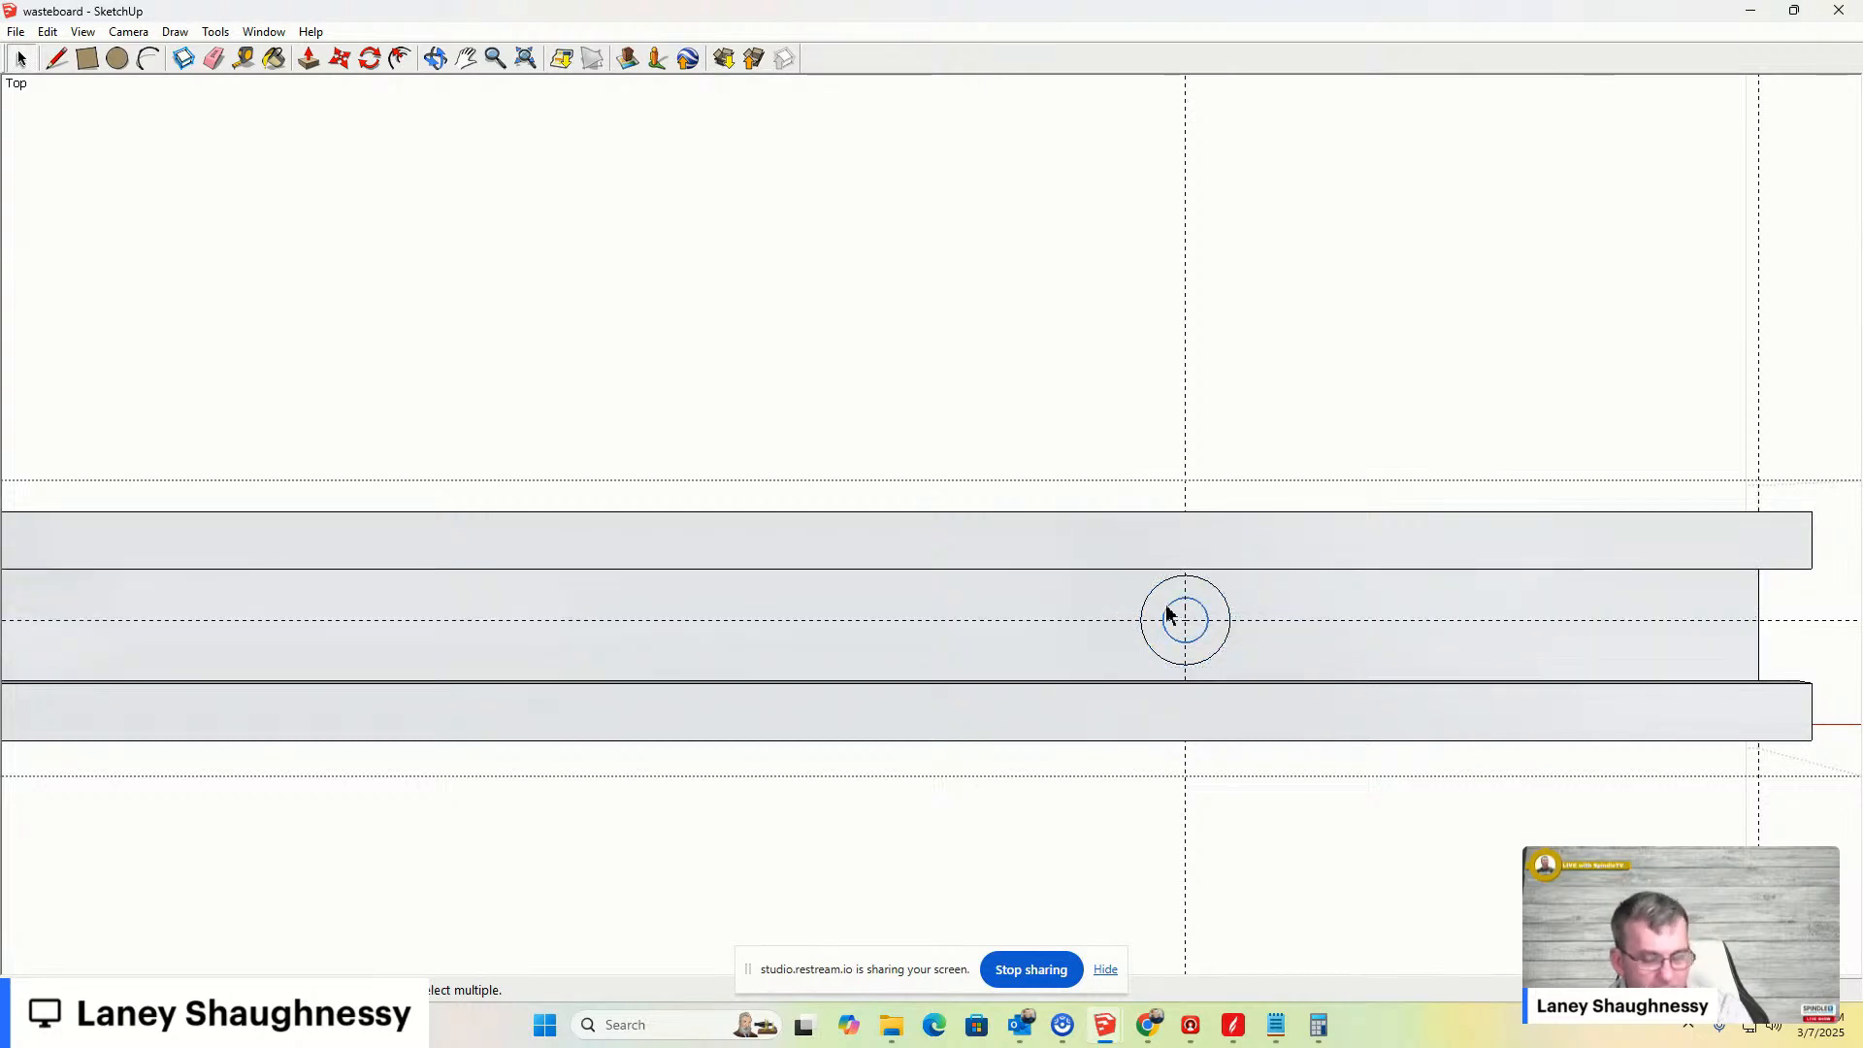
pyautogui.press('p')
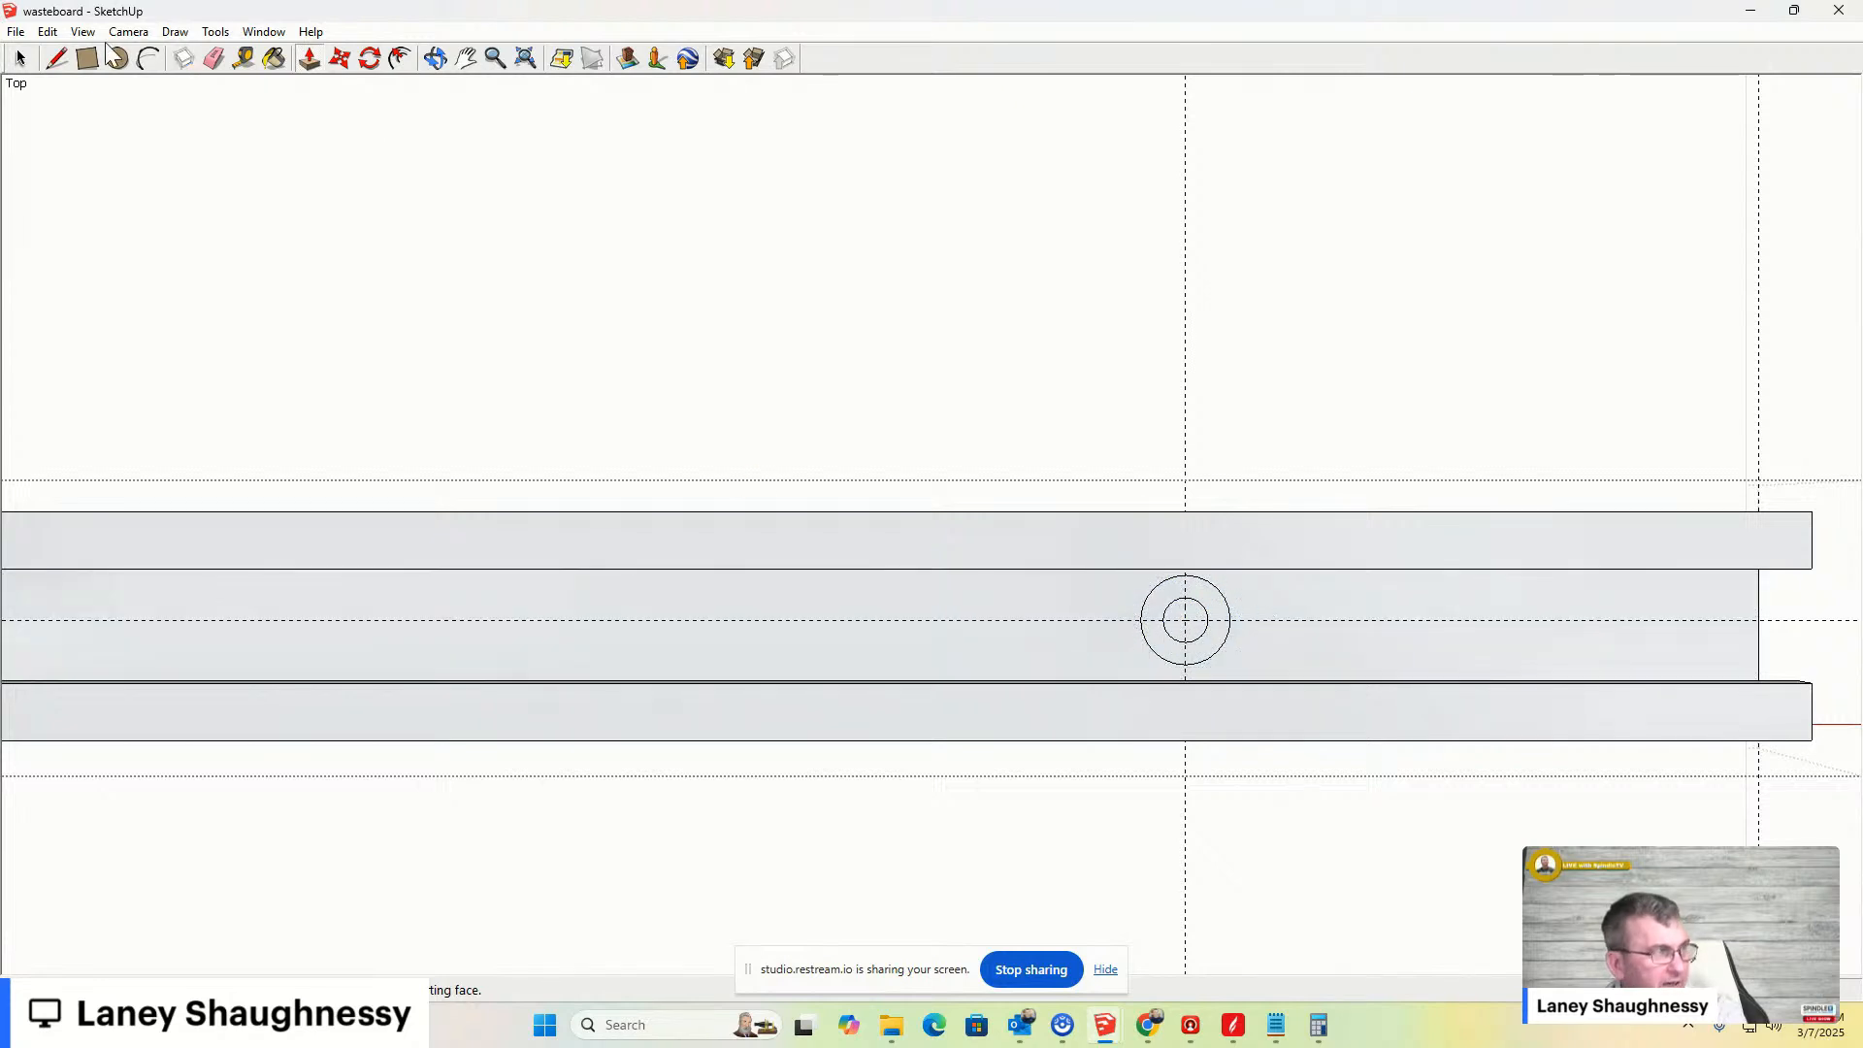
pyautogui.click(21, 59)
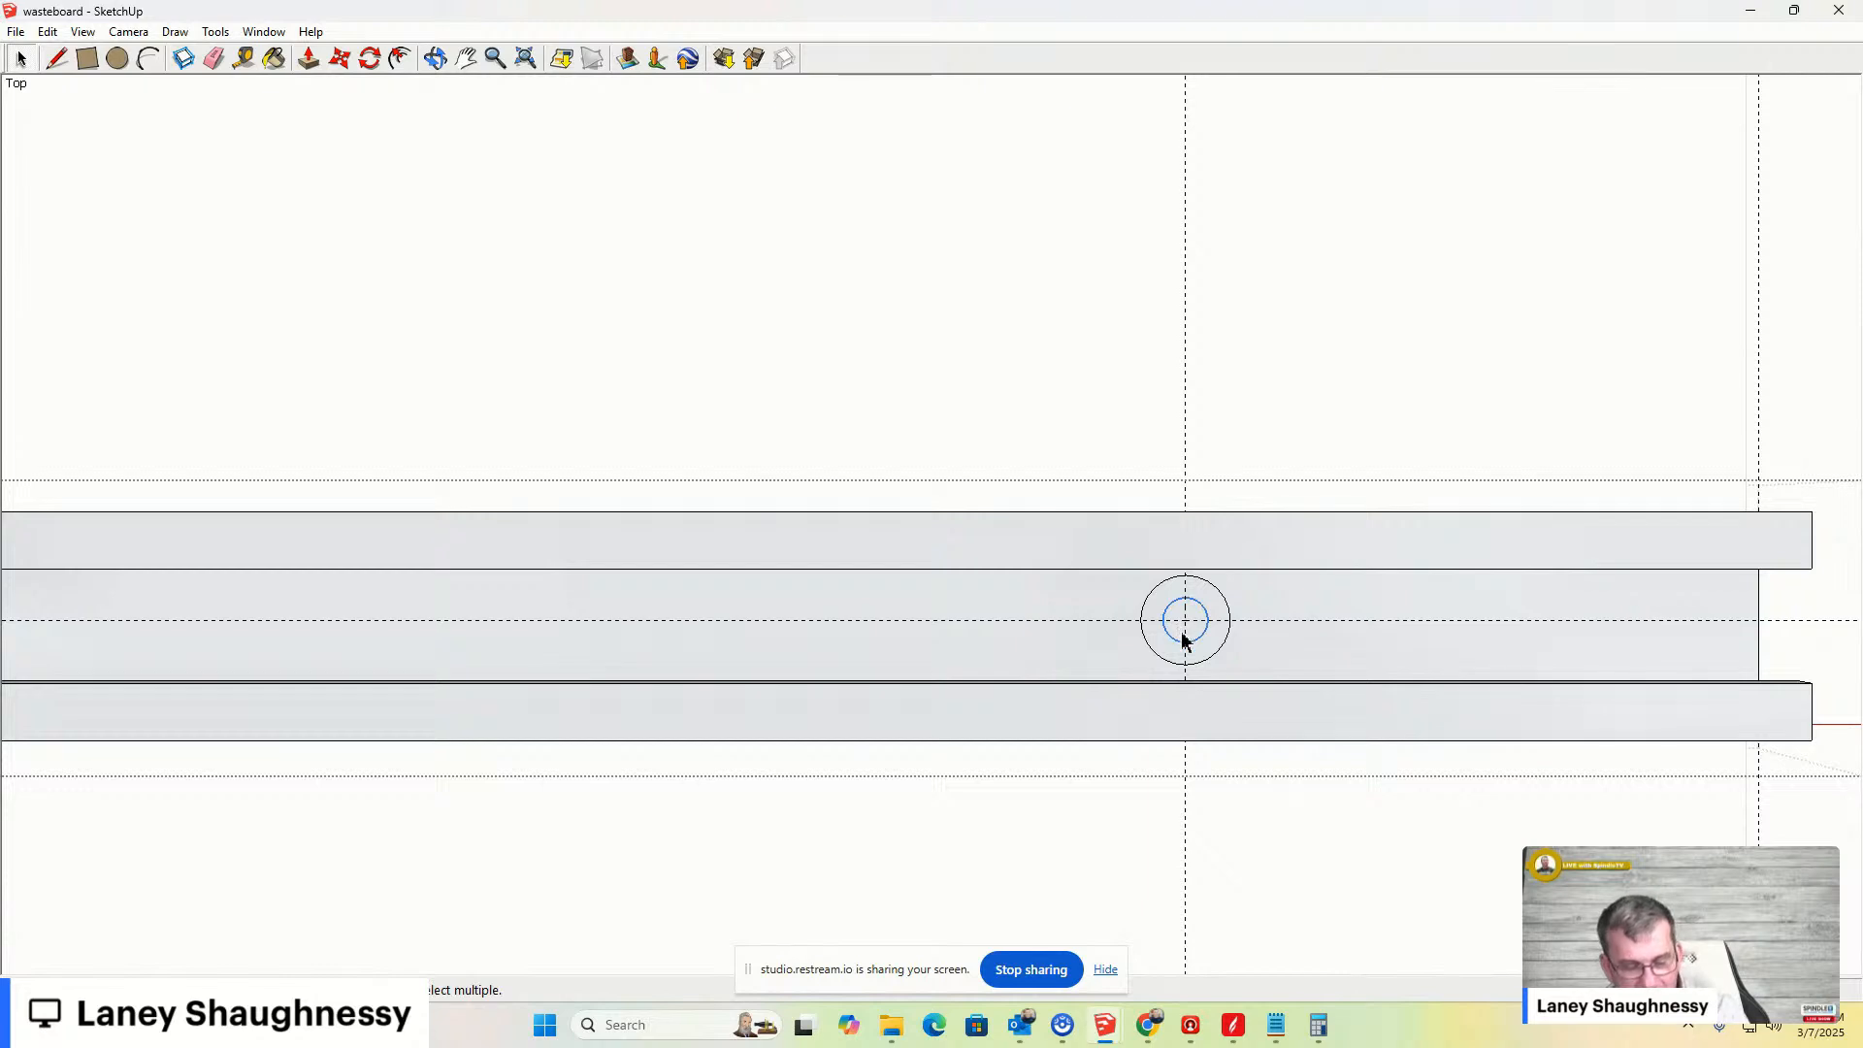
pyautogui.press('m')
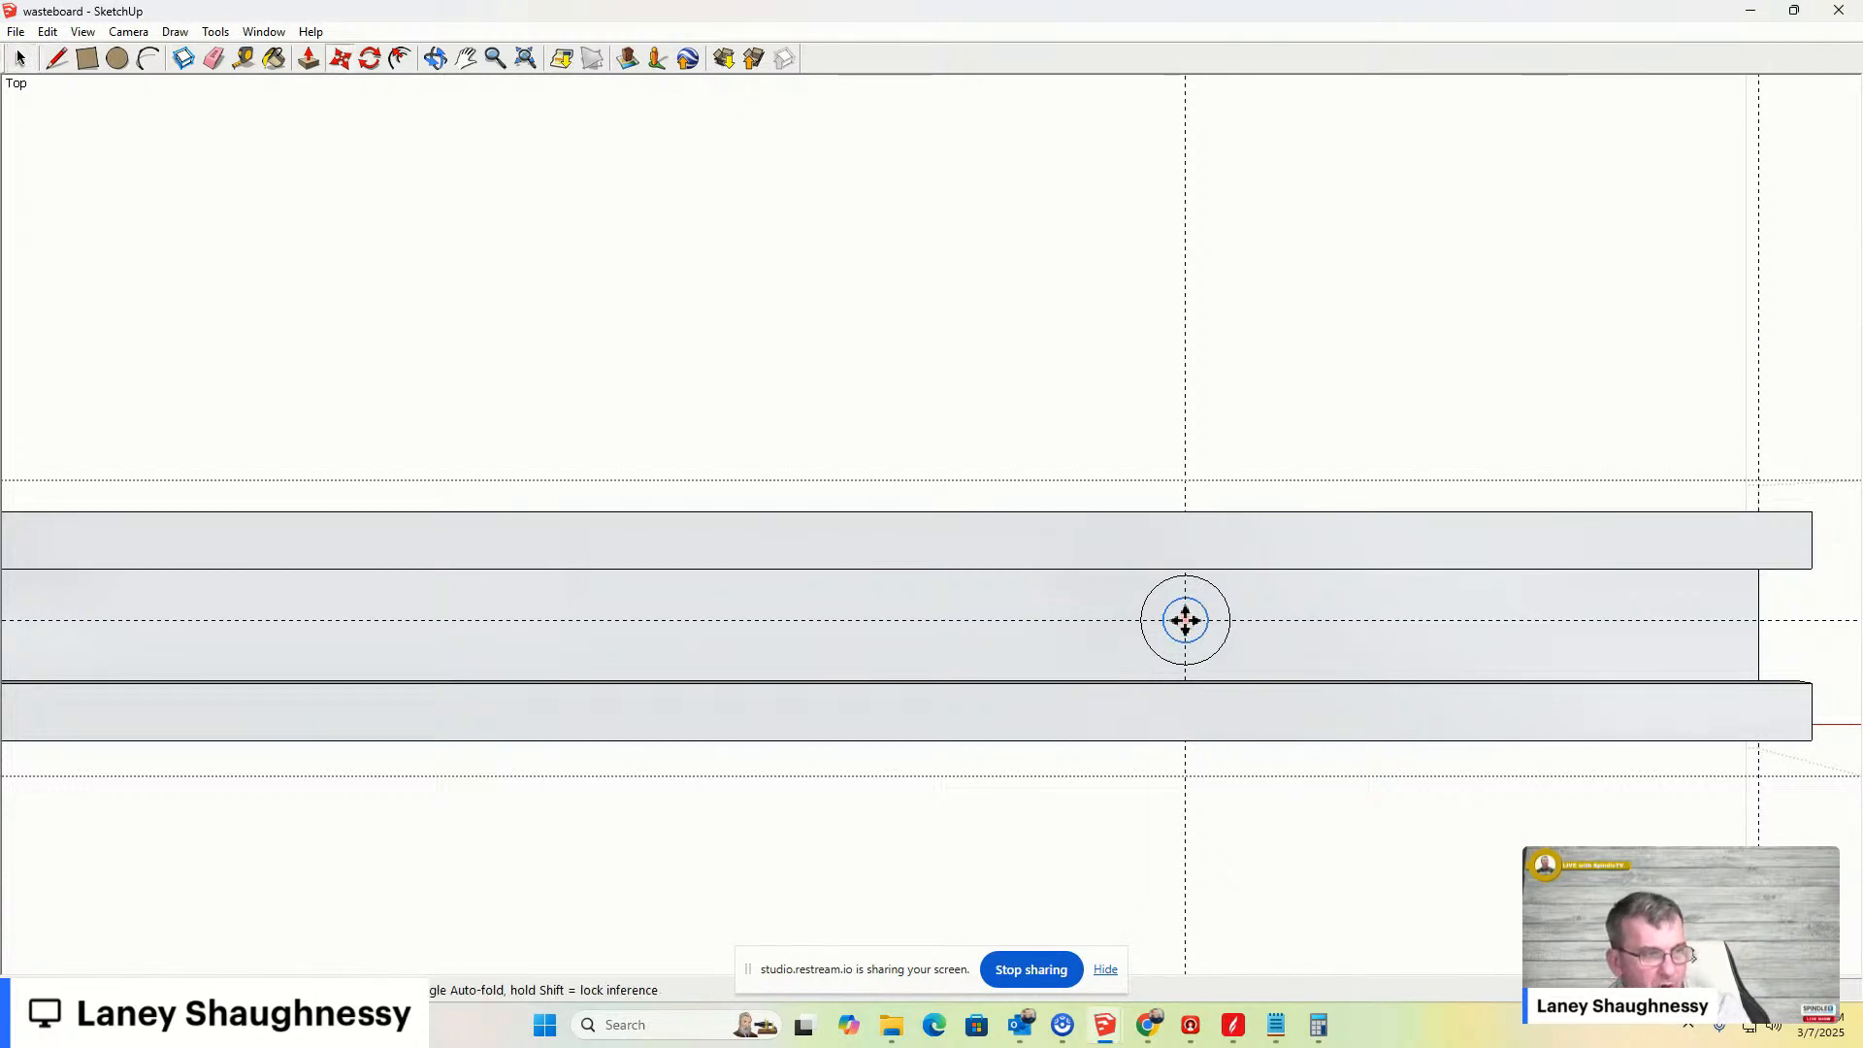
pyautogui.click(1186, 621)
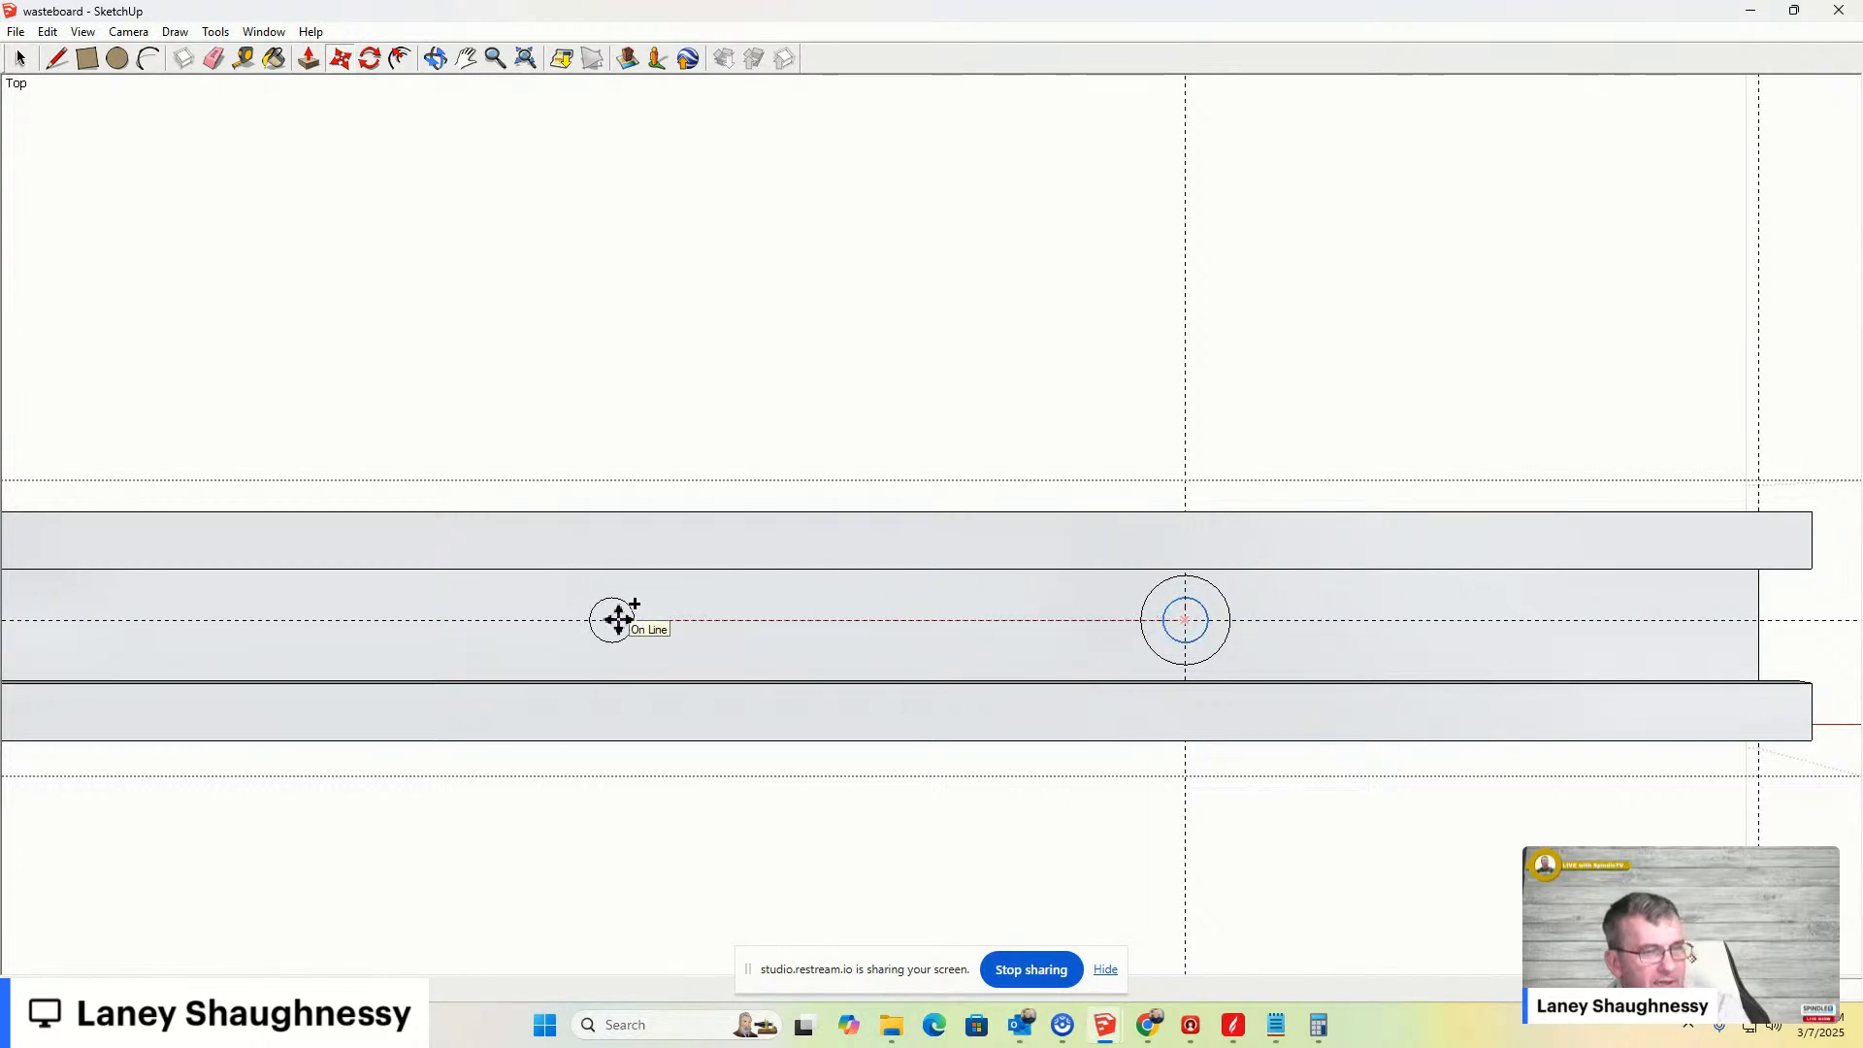
pyautogui.press('Return')
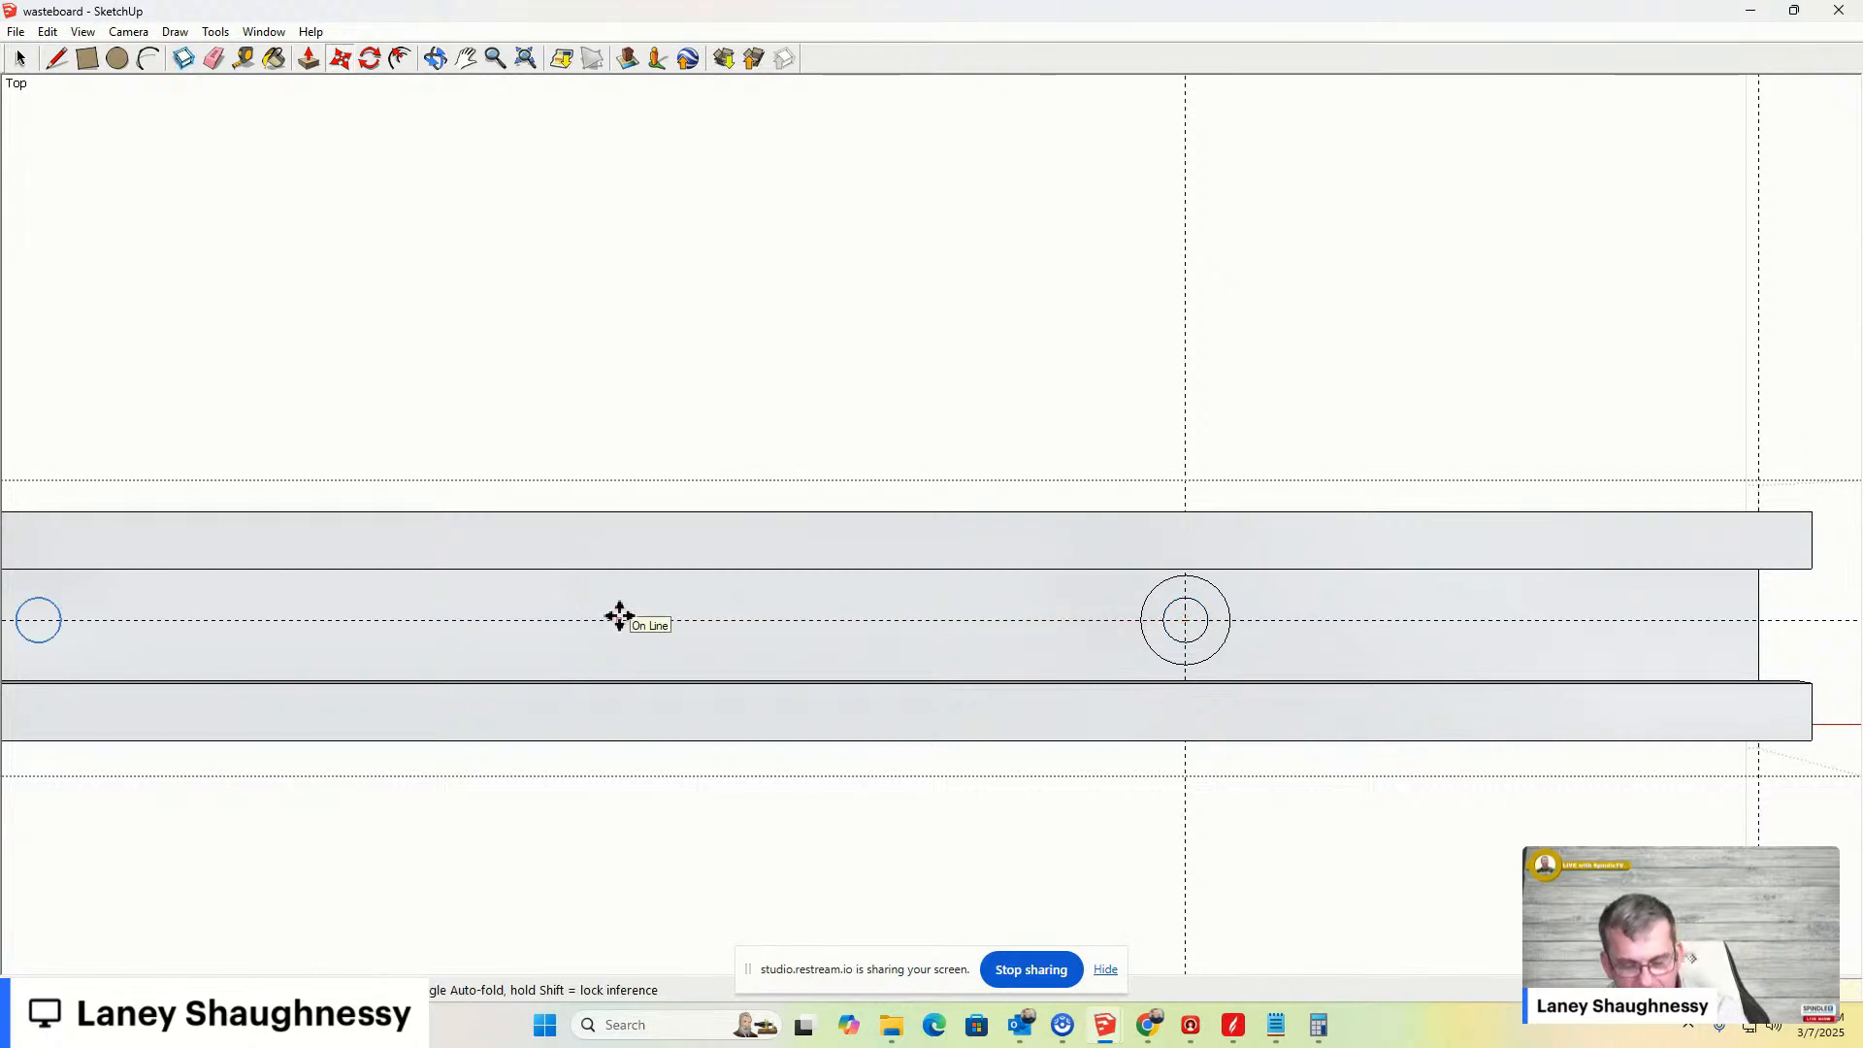
# - Zoom out to review the row of holes along the bar, then leave the group
pyautogui.scroll(-6, 1381, 653)
pyautogui.scroll(-5, 1381, 653)
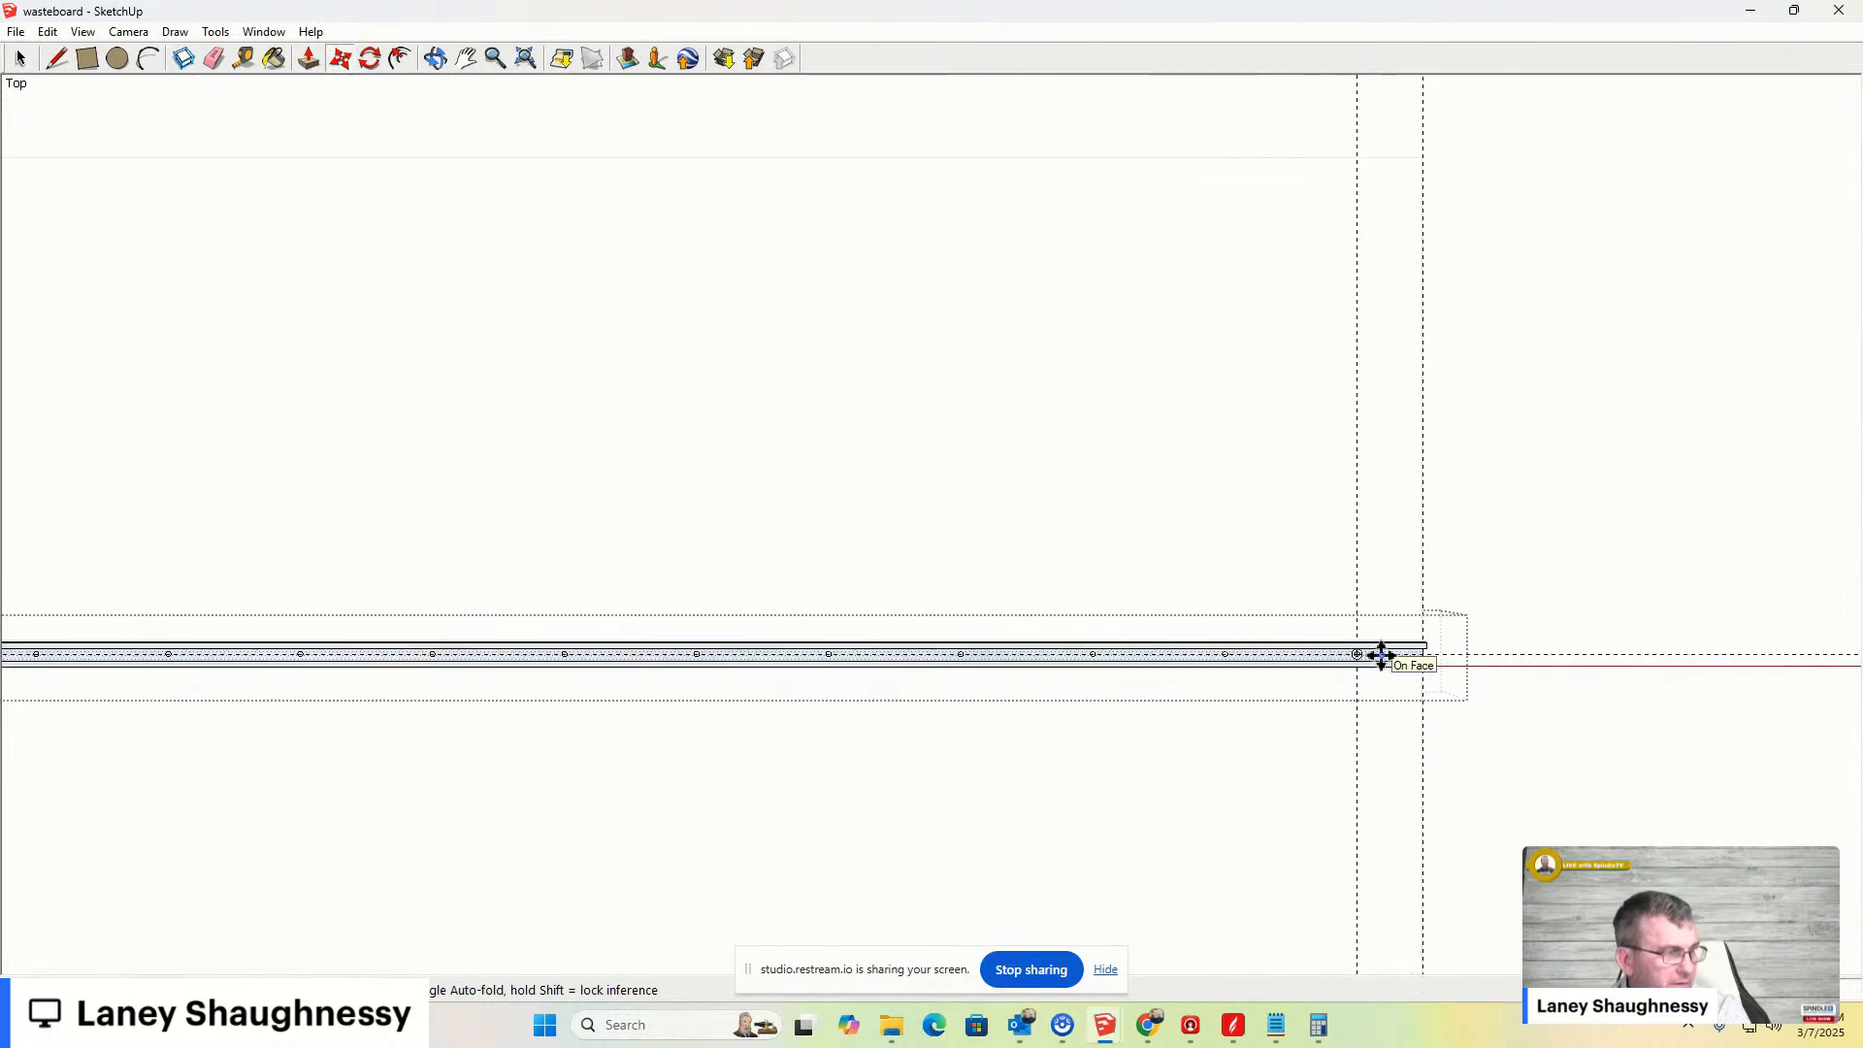
pyautogui.scroll(6, 1381, 653)
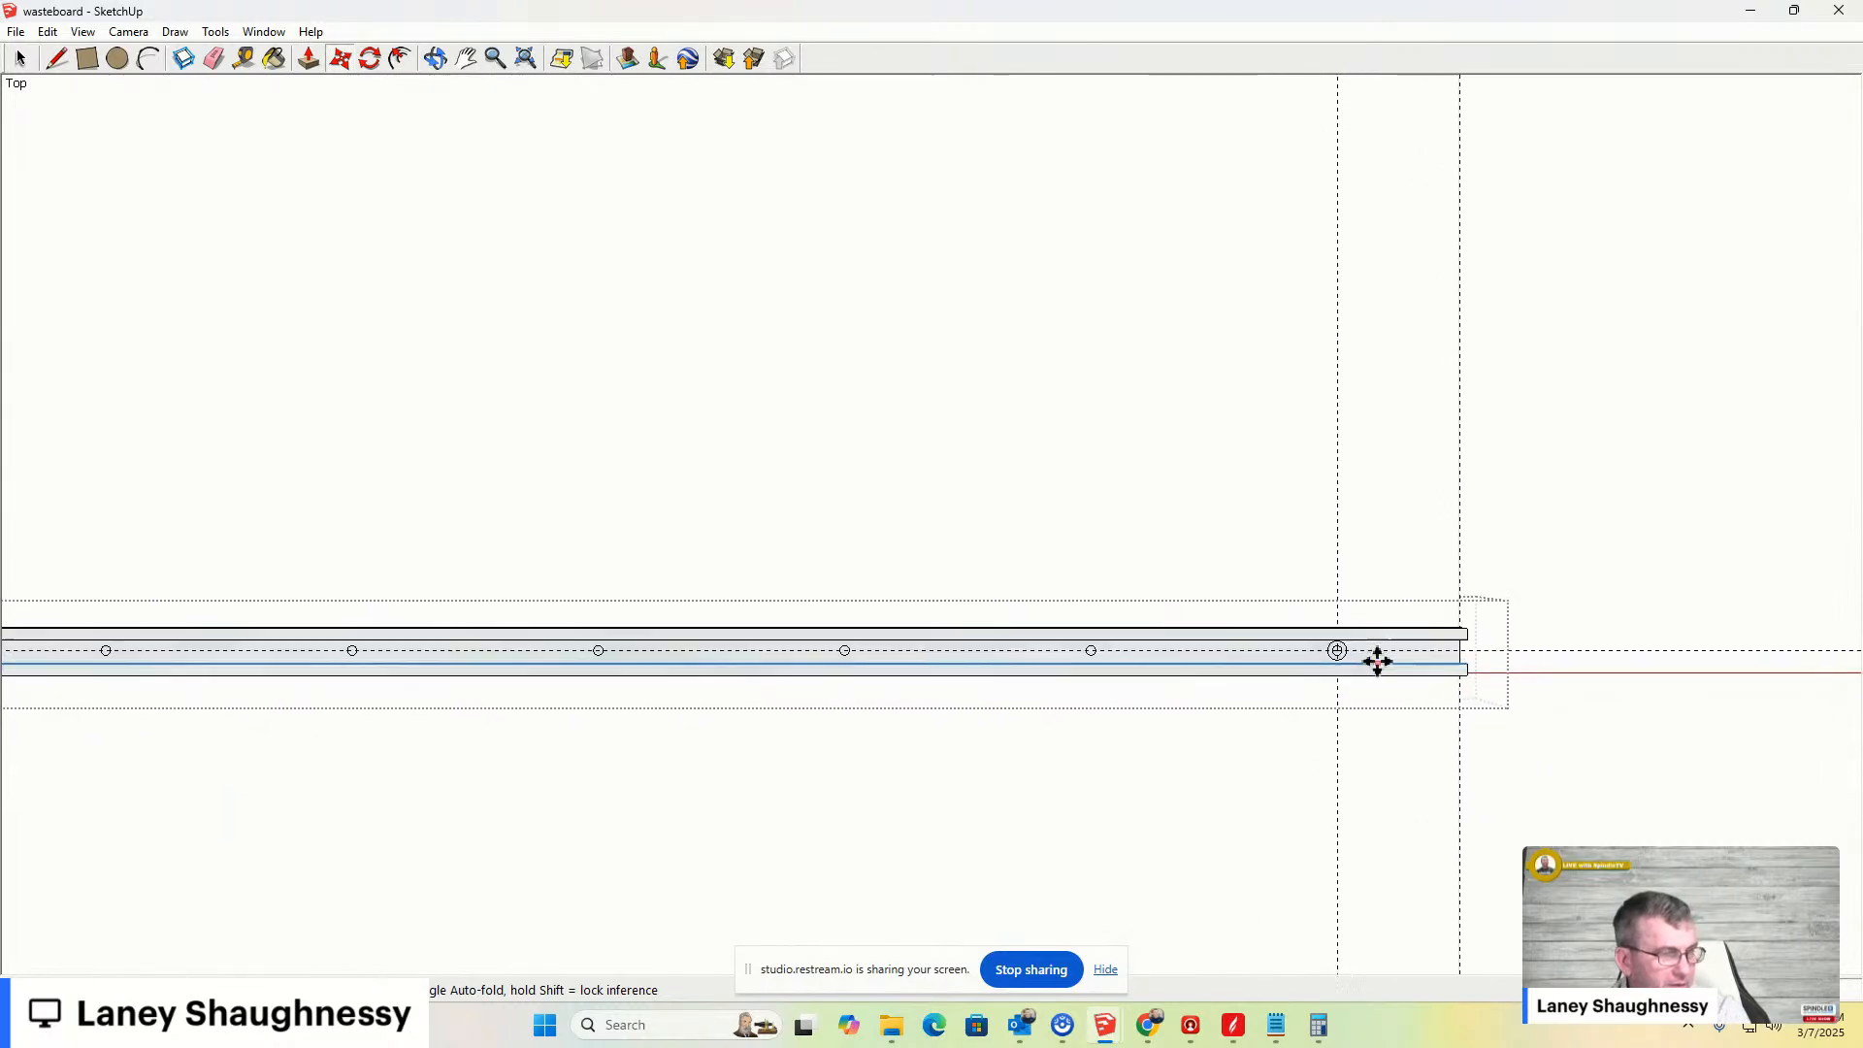
pyautogui.press('space')
pyautogui.click(1144, 504)
pyautogui.scroll(2, 1357, 676)
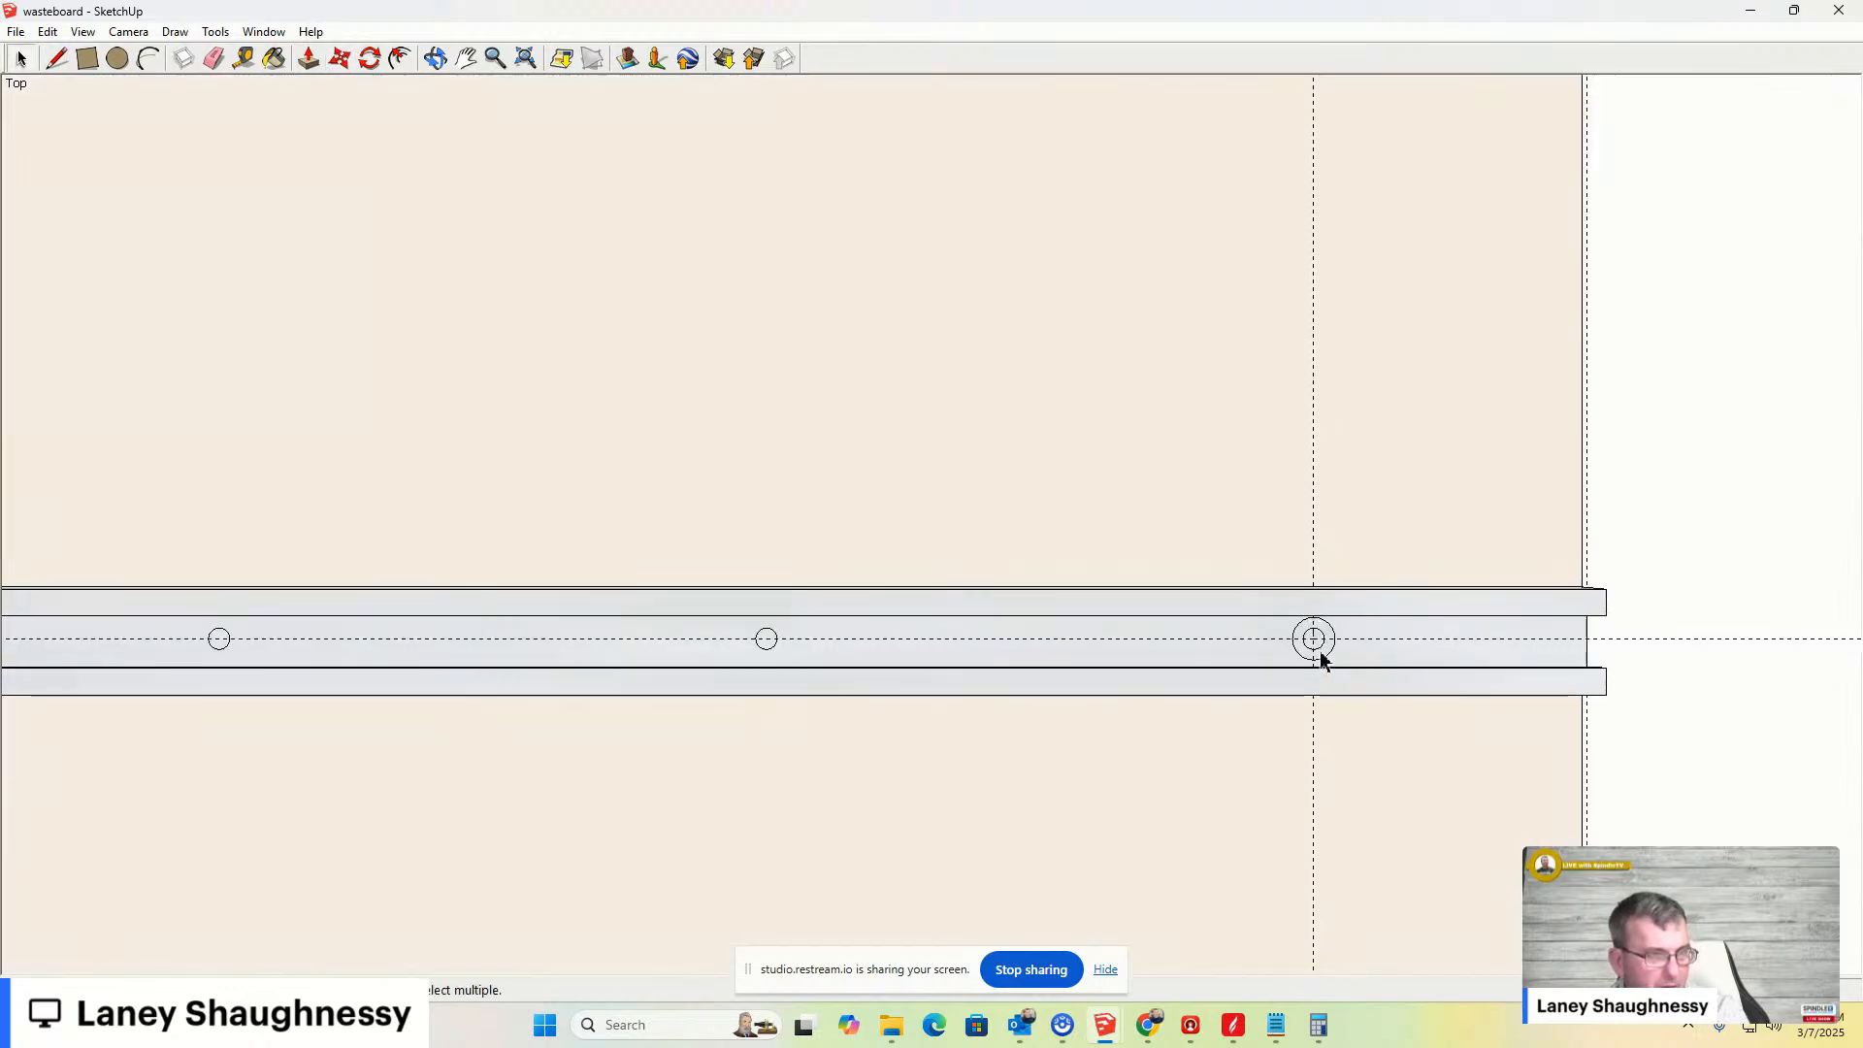
# - Re-enter the bar group and push/pull the end hole's inner circle down to the depth of another hole
pyautogui.doubleClick(1242, 655)
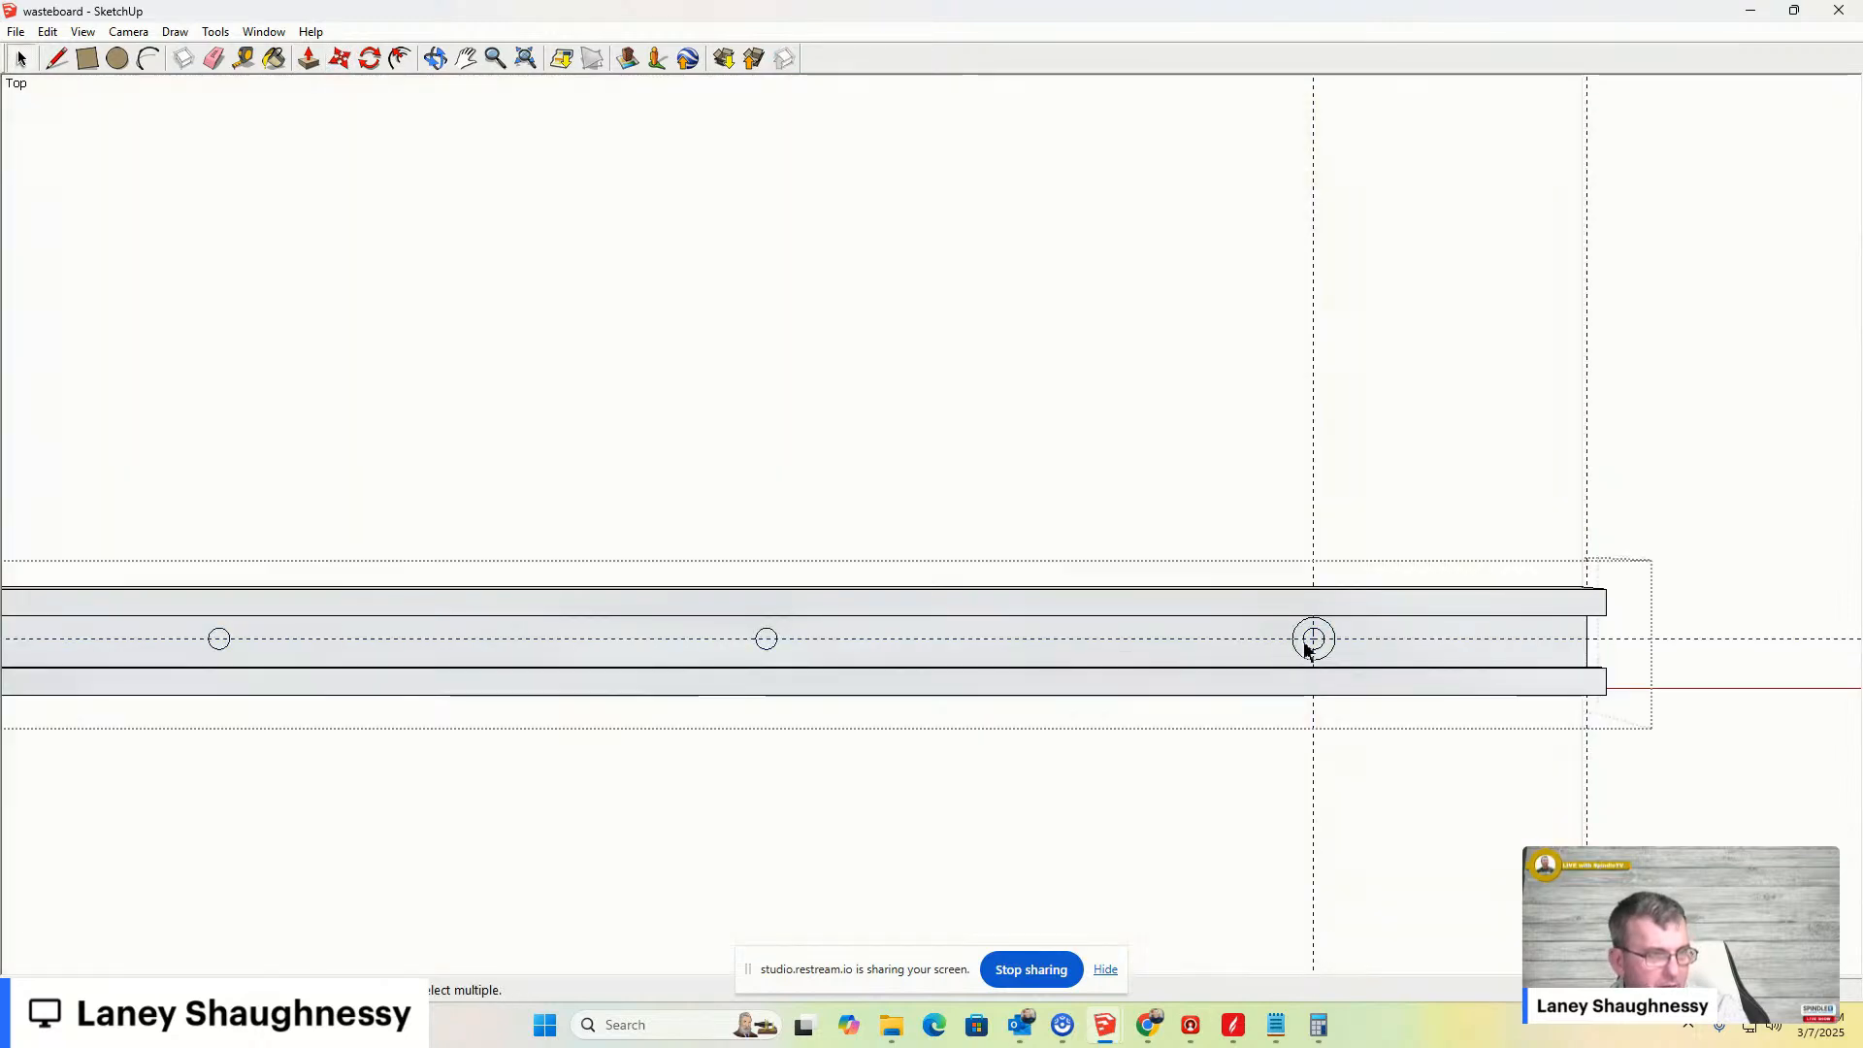
pyautogui.press('p')
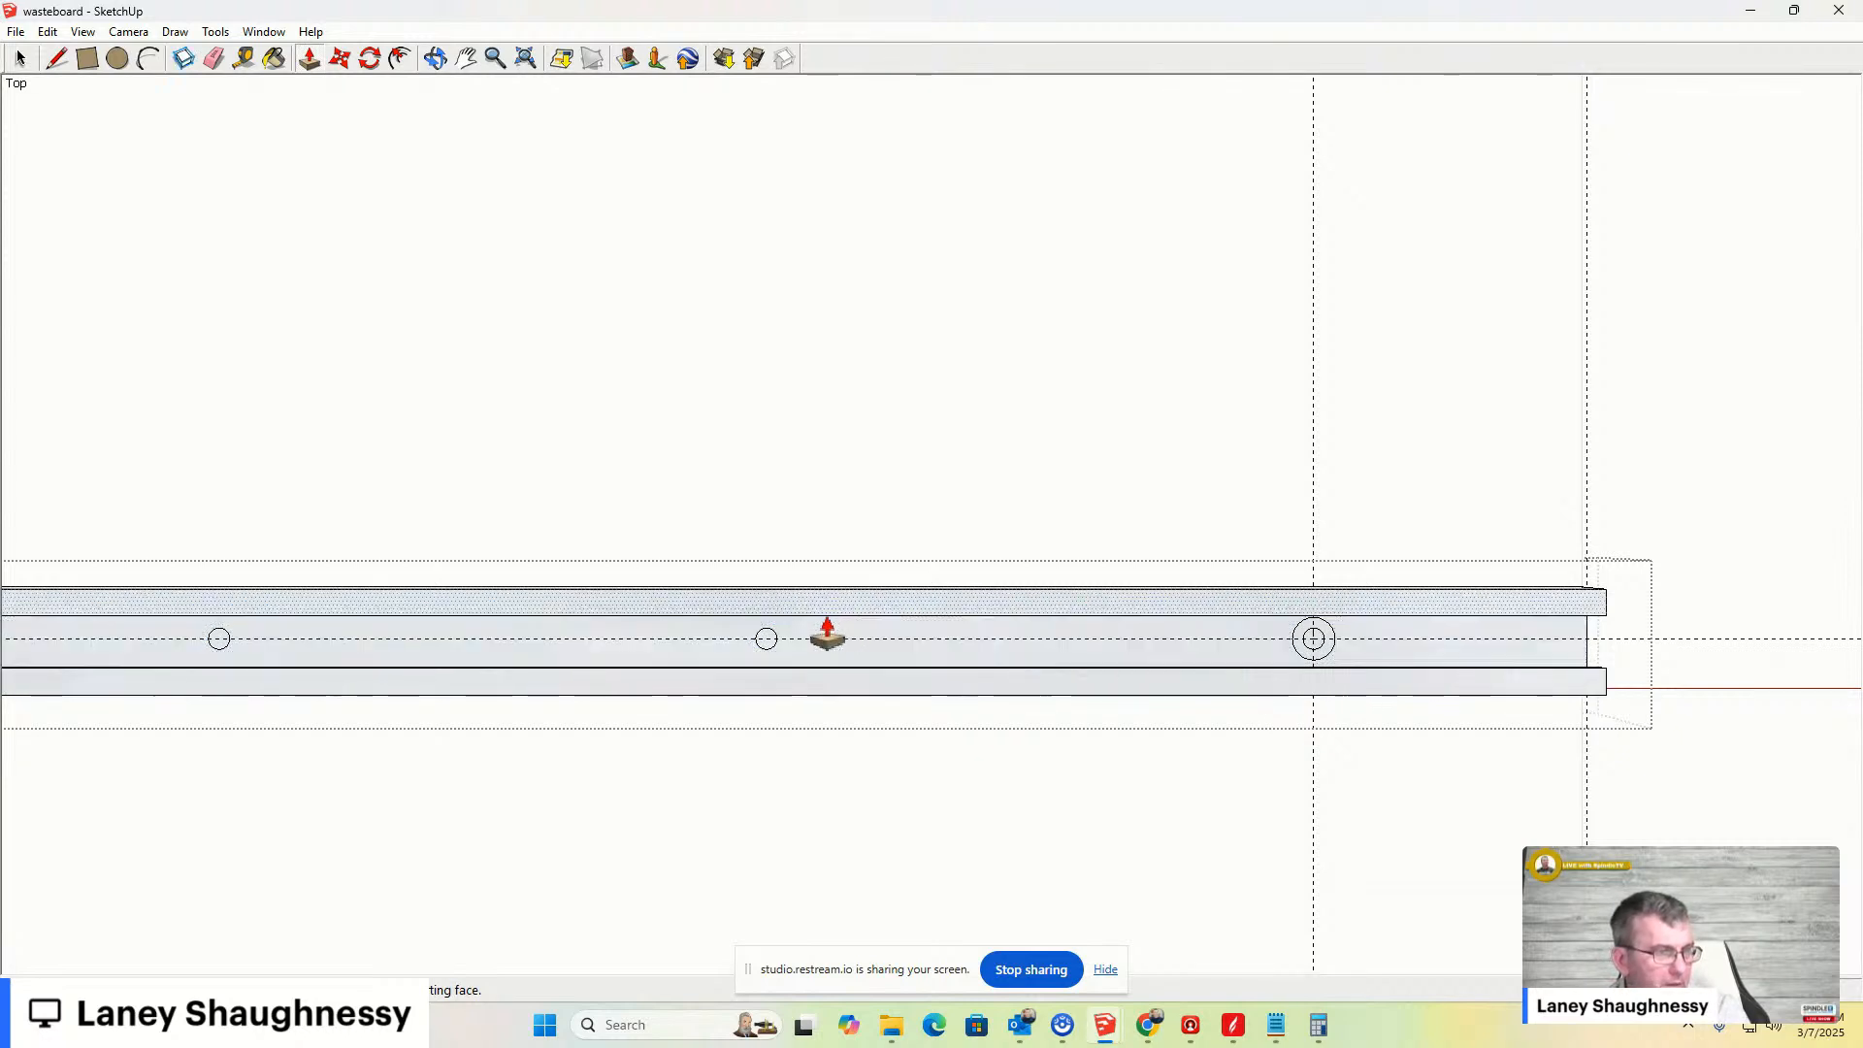
pyautogui.scroll(3, 773, 644)
pyautogui.scroll(-5, 762, 668)
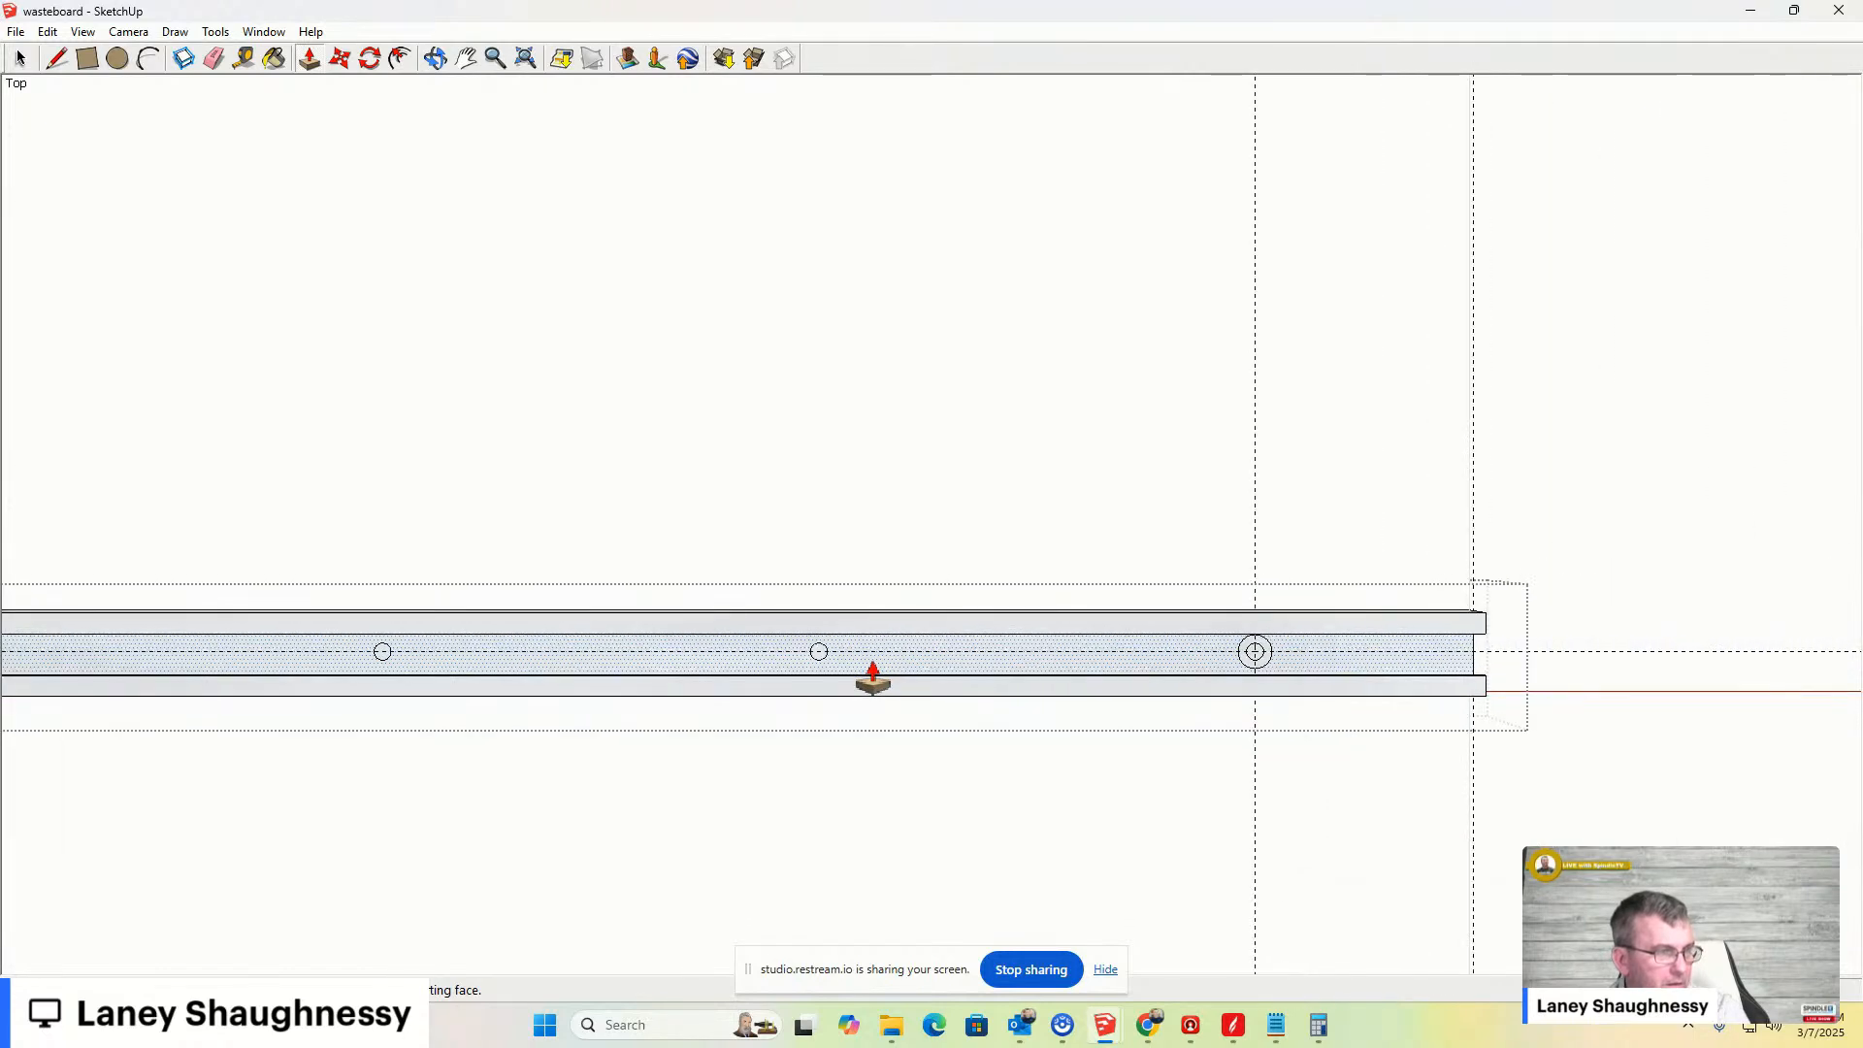
pyautogui.click(21, 58)
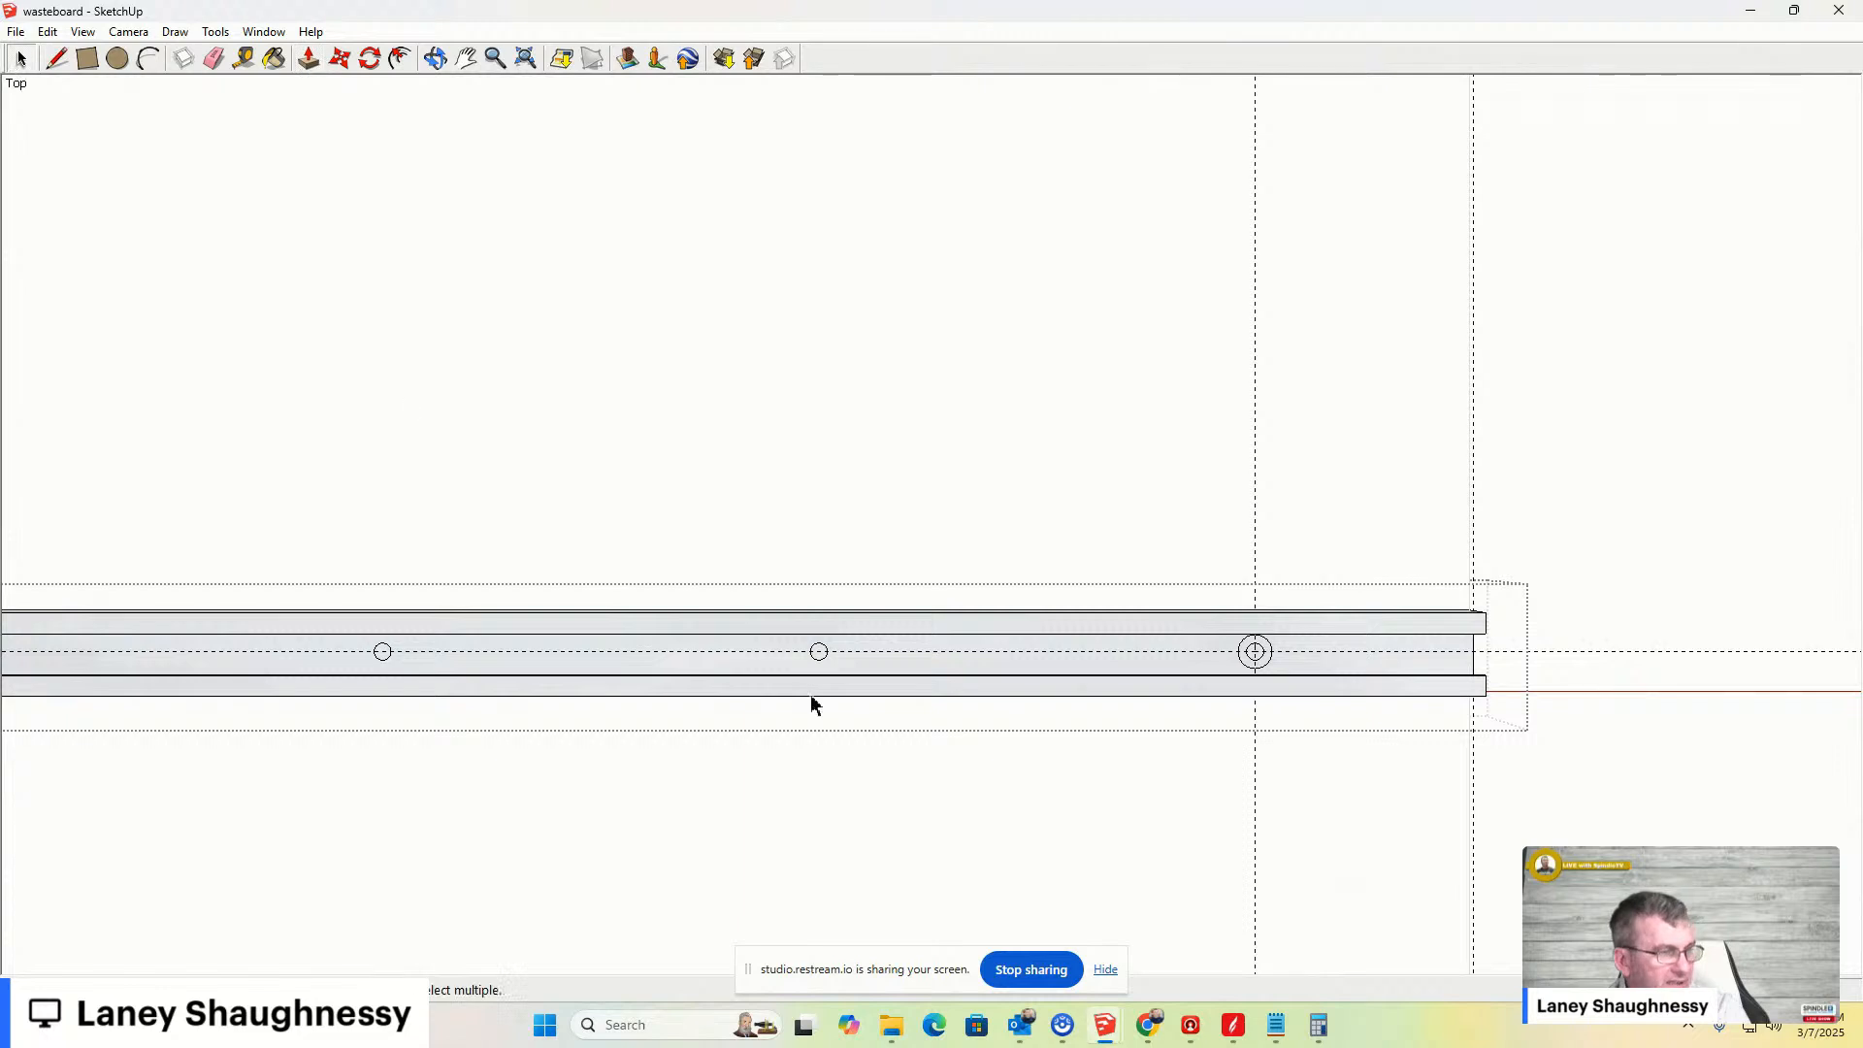
pyautogui.click(816, 661)
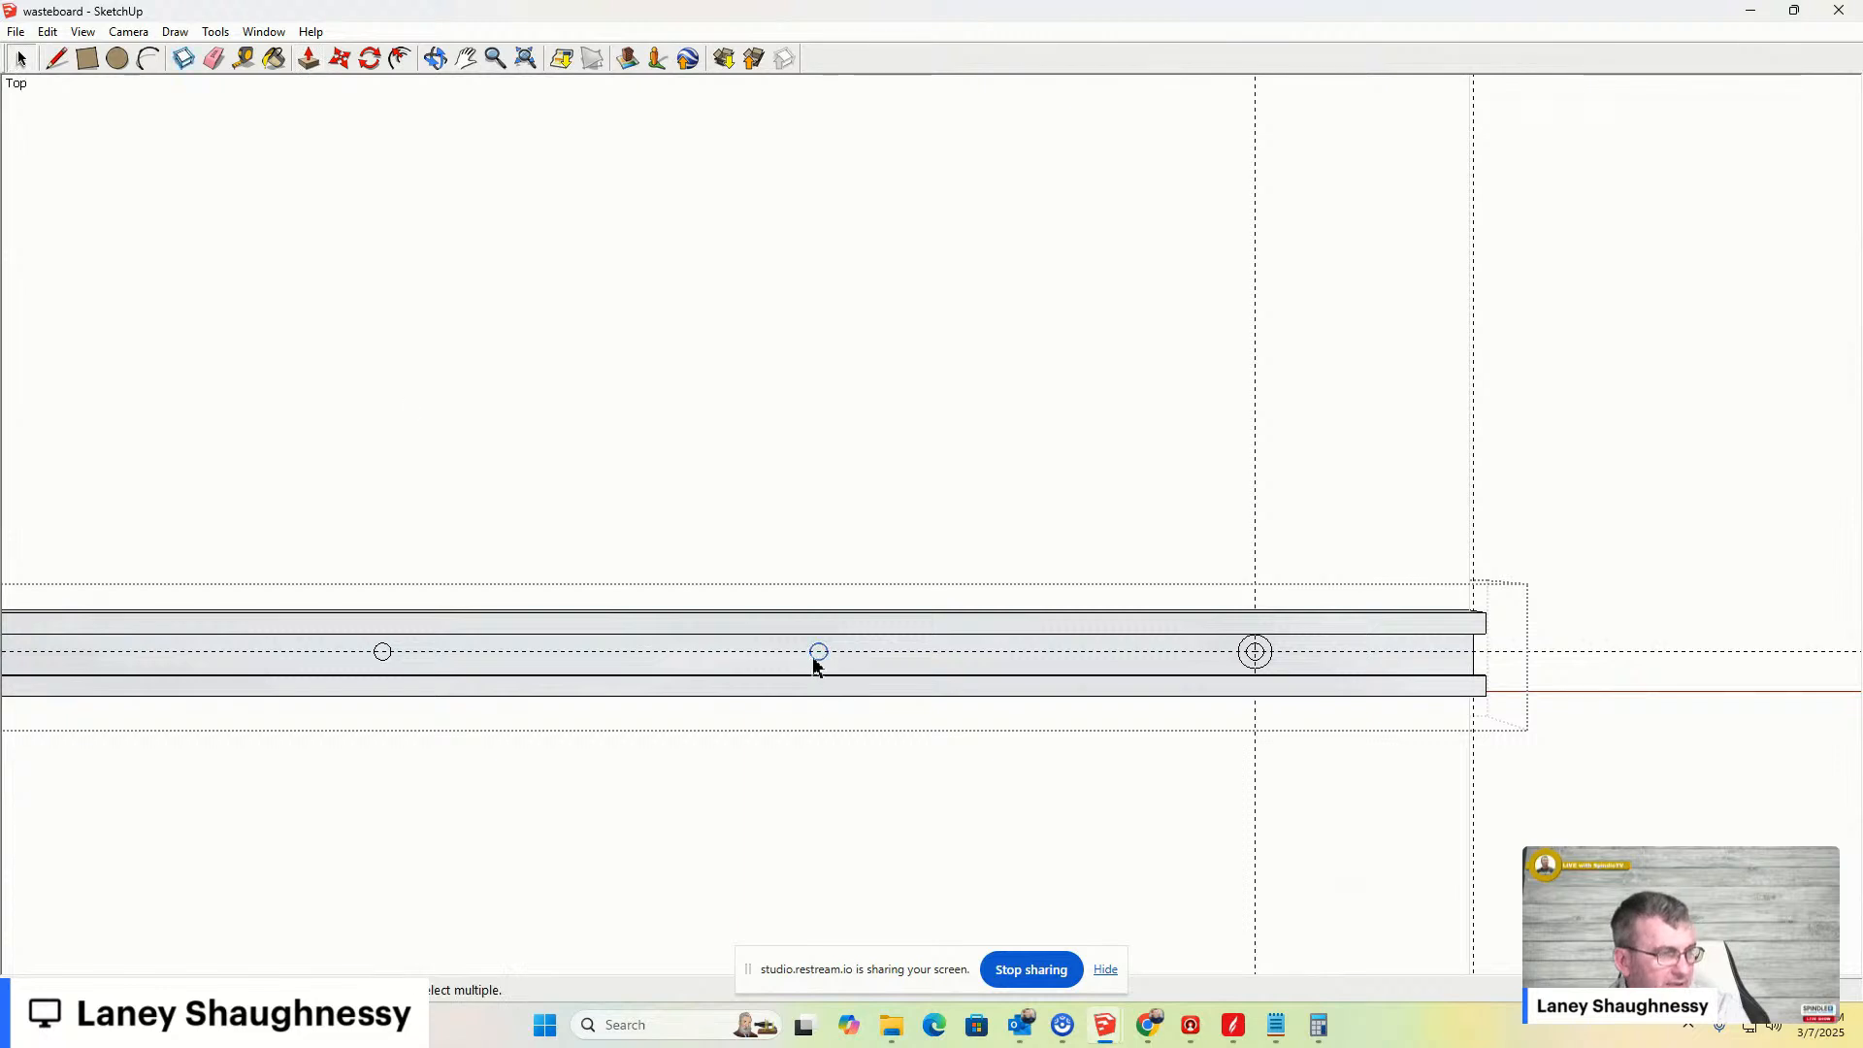
pyautogui.keyDown('shift'); pyautogui.click(1258, 667); pyautogui.keyUp('shift')
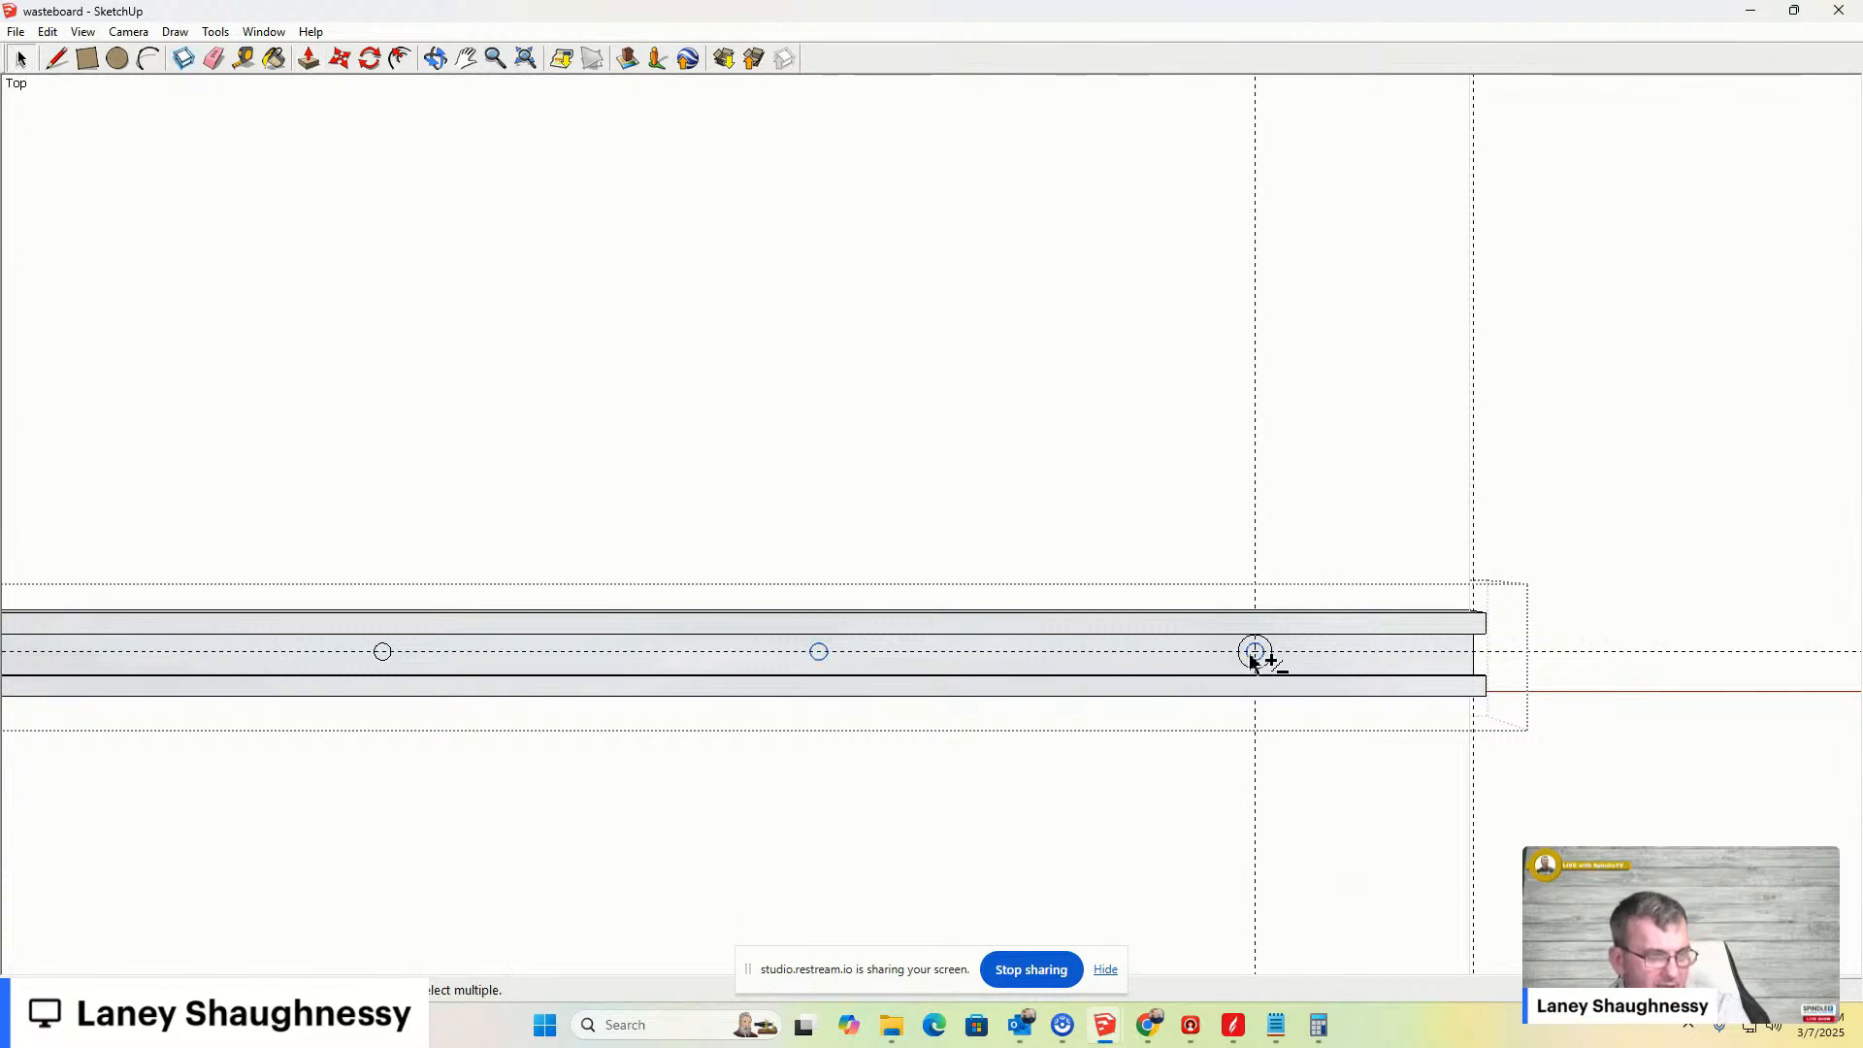
pyautogui.scroll(2, 1267, 670)
pyautogui.scroll(2, 1267, 670)
pyautogui.press('p')
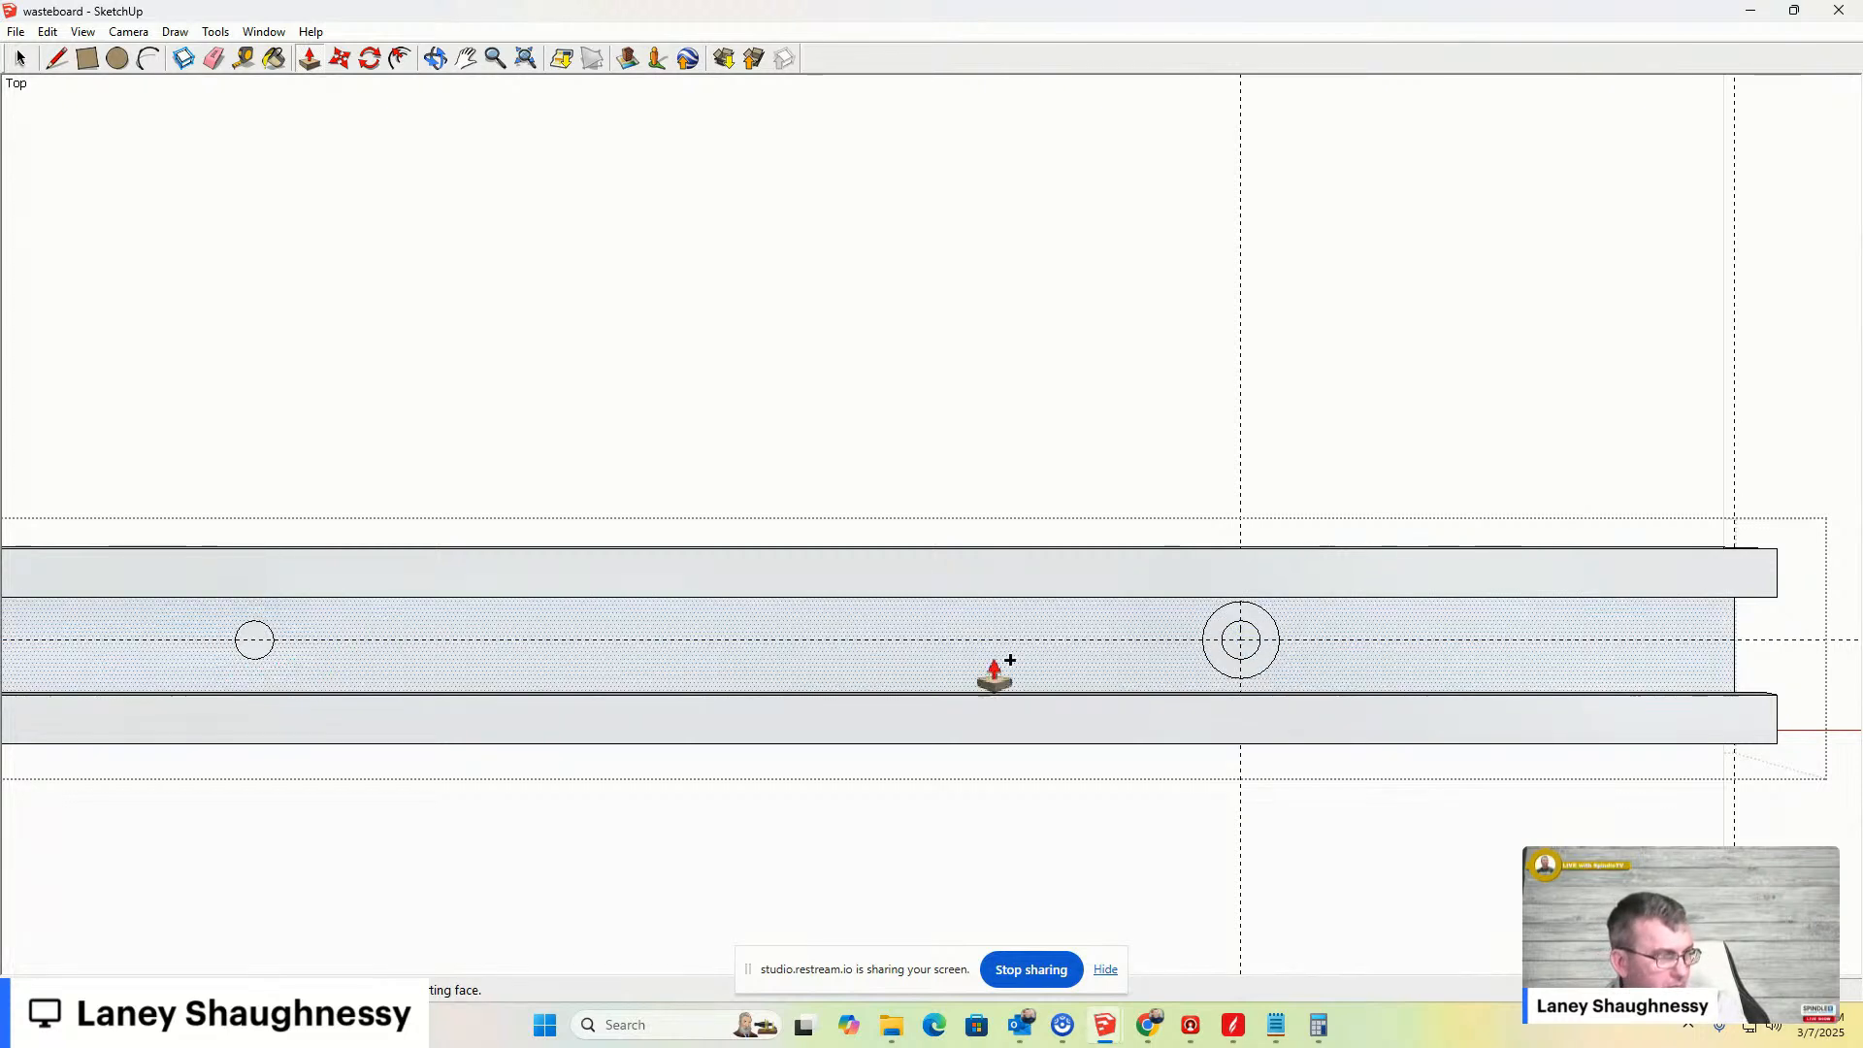
pyautogui.click(1251, 642)
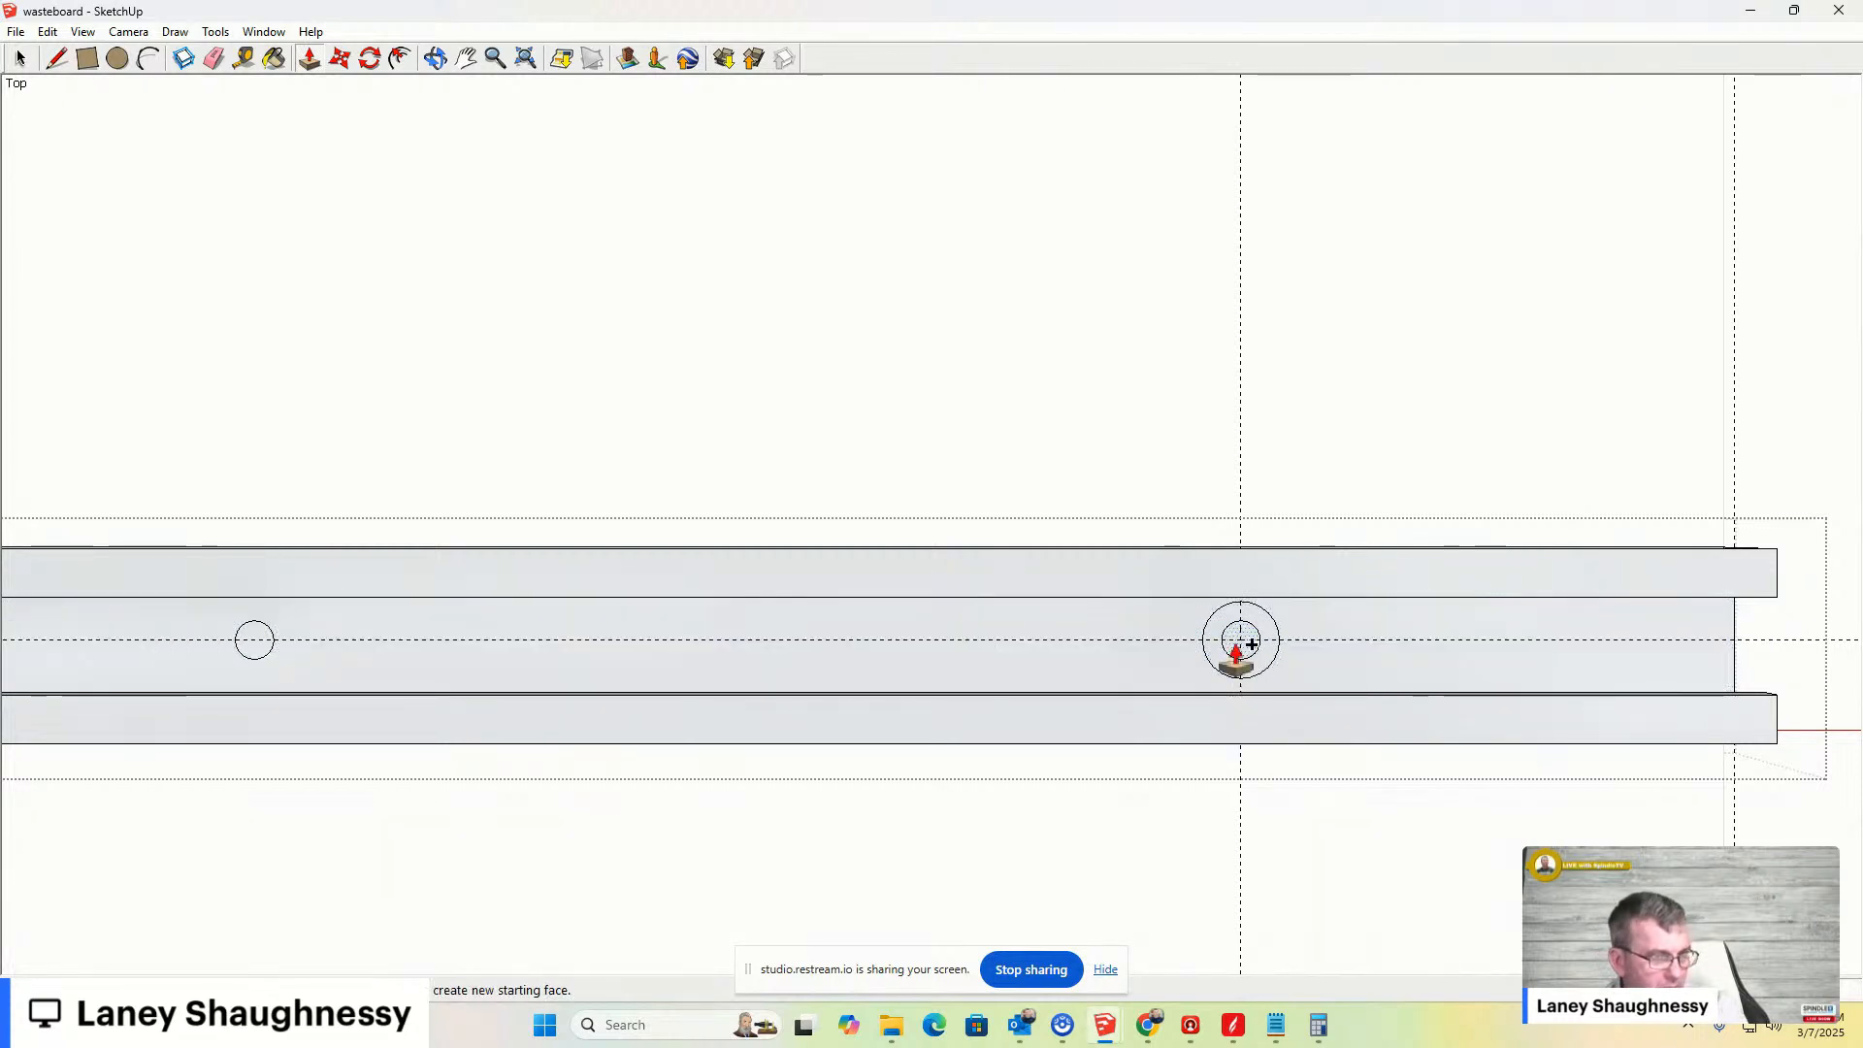
pyautogui.click(255, 642)
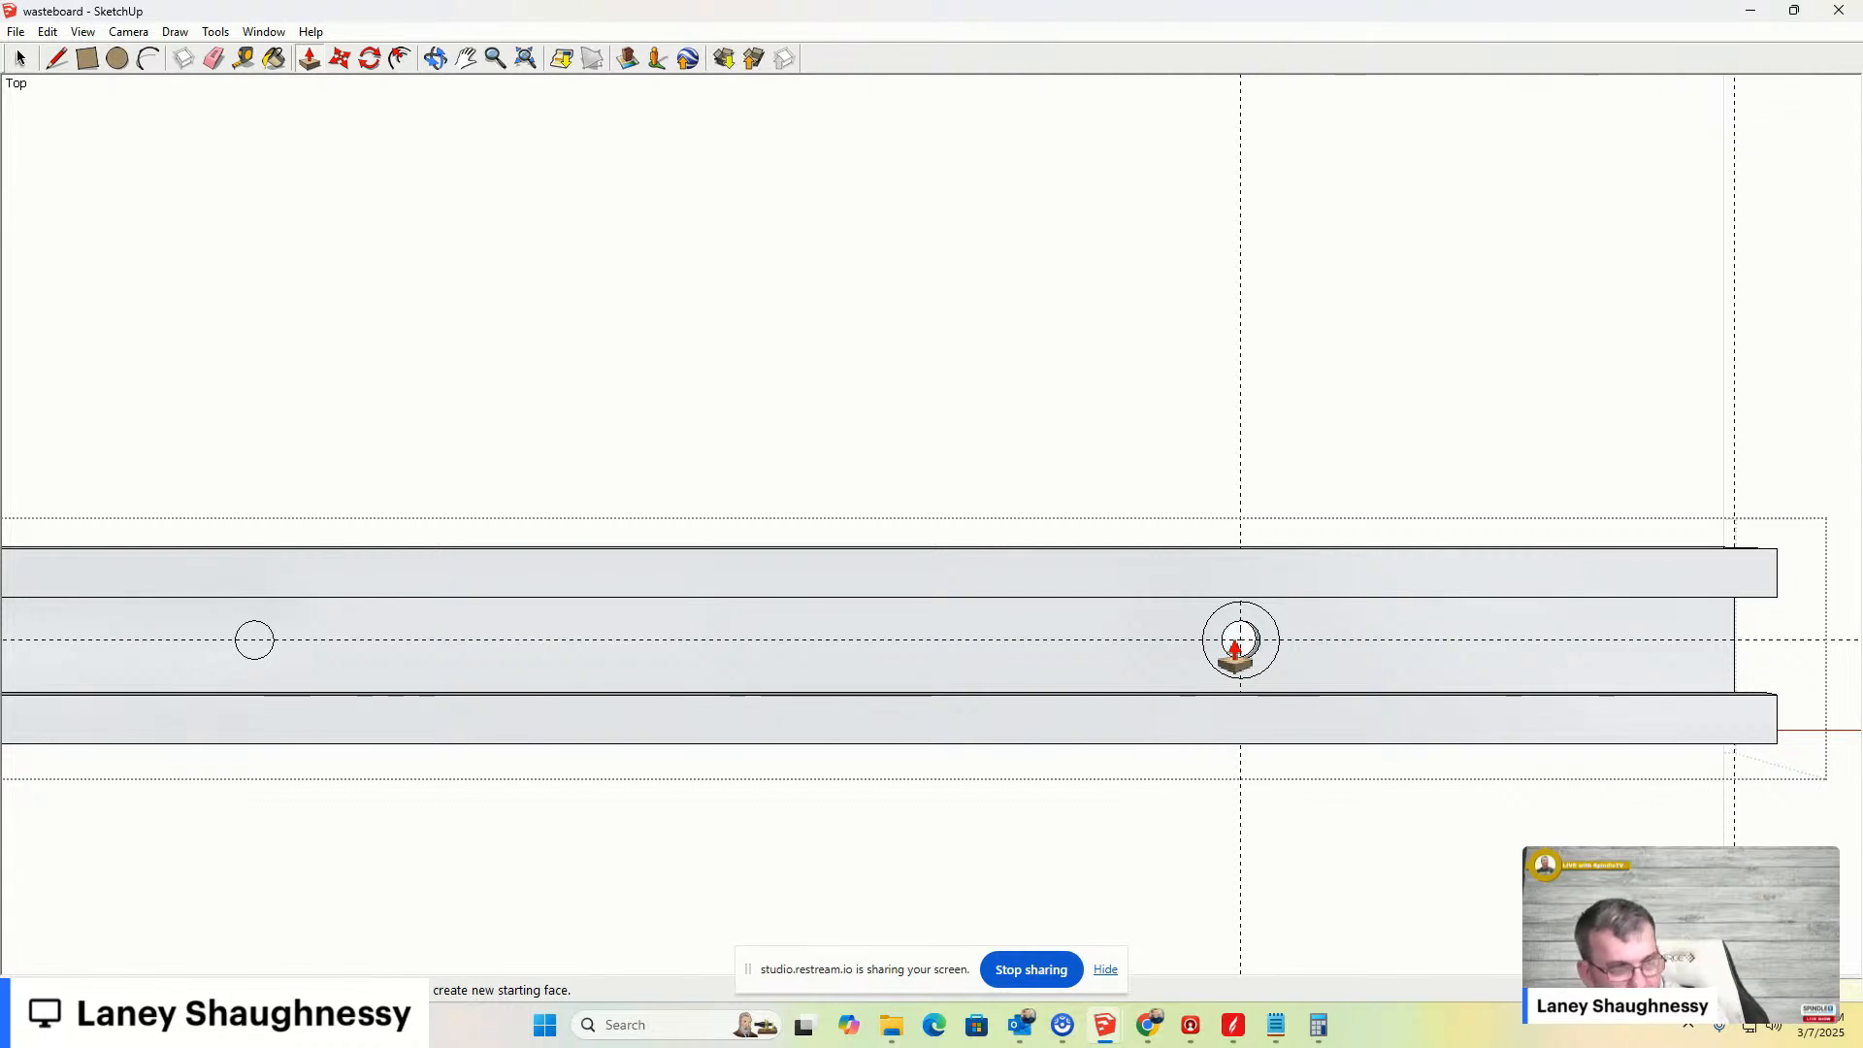
pyautogui.scroll(-3, 1436, 679)
pyautogui.scroll(2, 1350, 684)
pyautogui.scroll(3, 1351, 684)
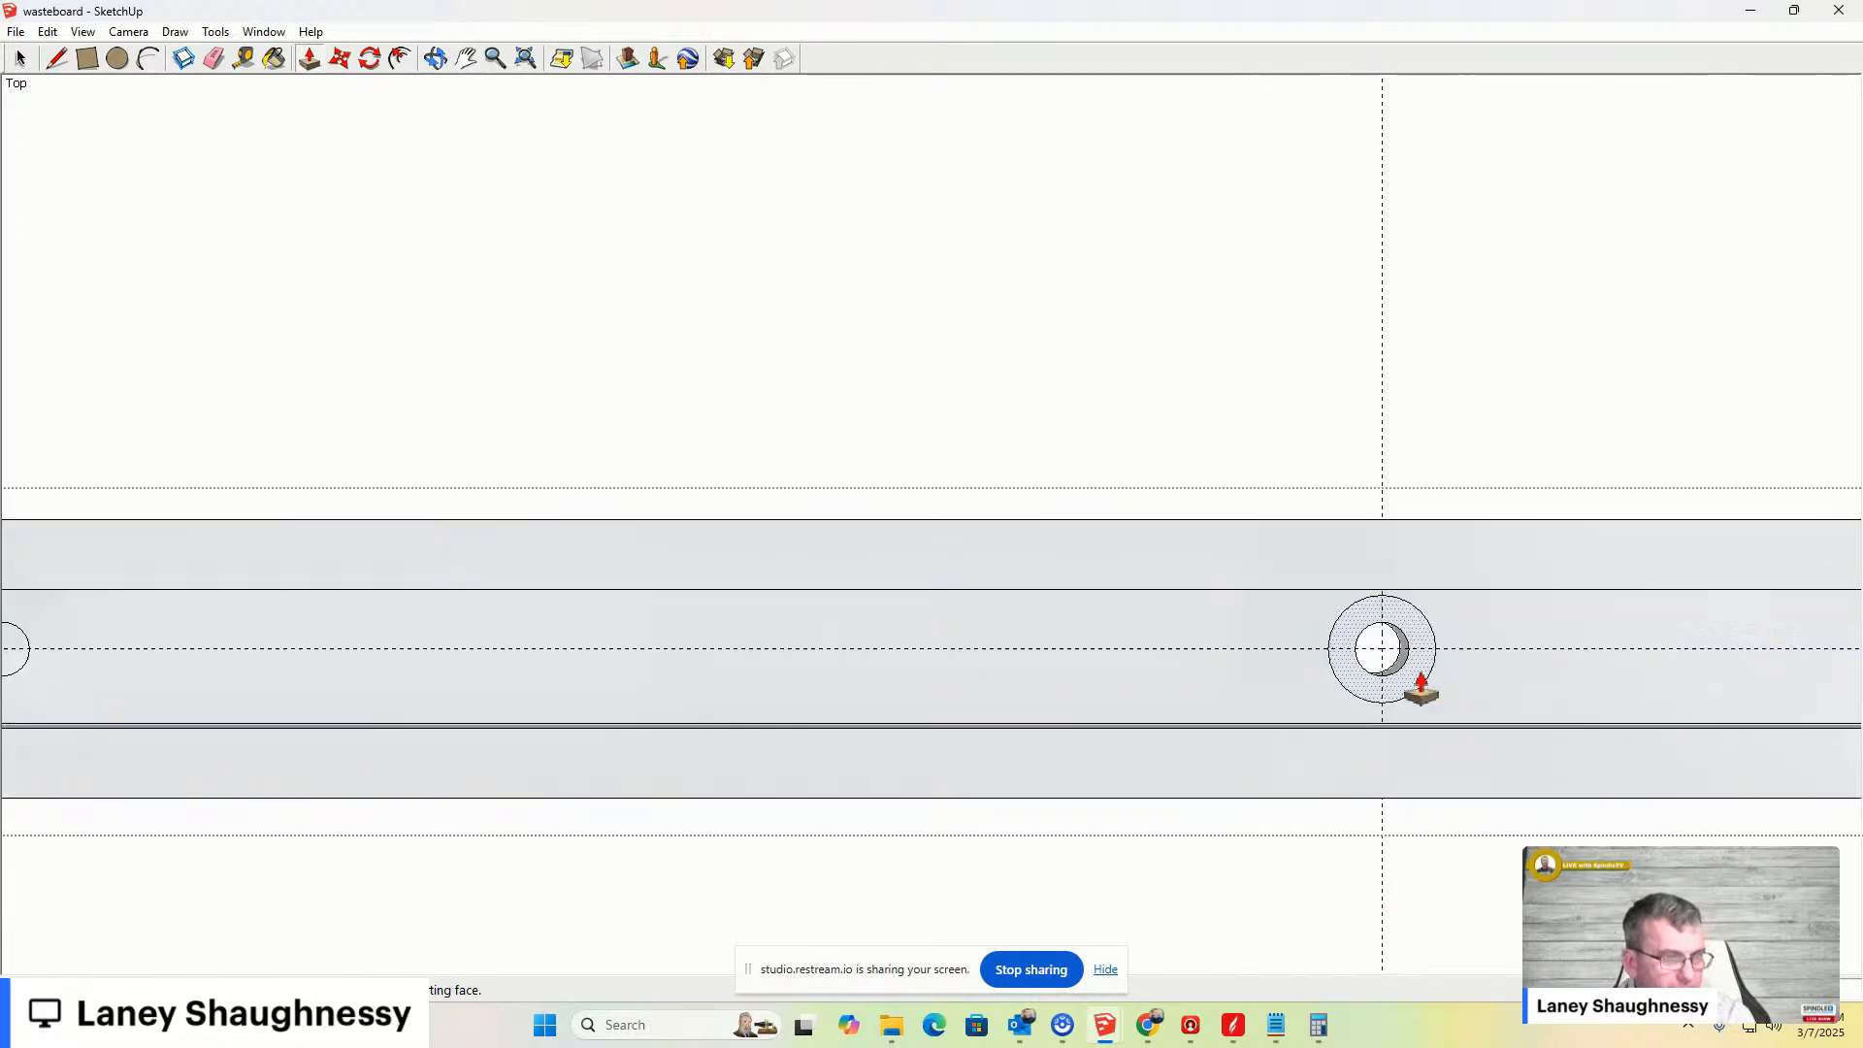
# - Try to move the end hole's outer counterbore circle along the centre guide
pyautogui.scroll(-1, 1432, 675)
pyautogui.press('space')
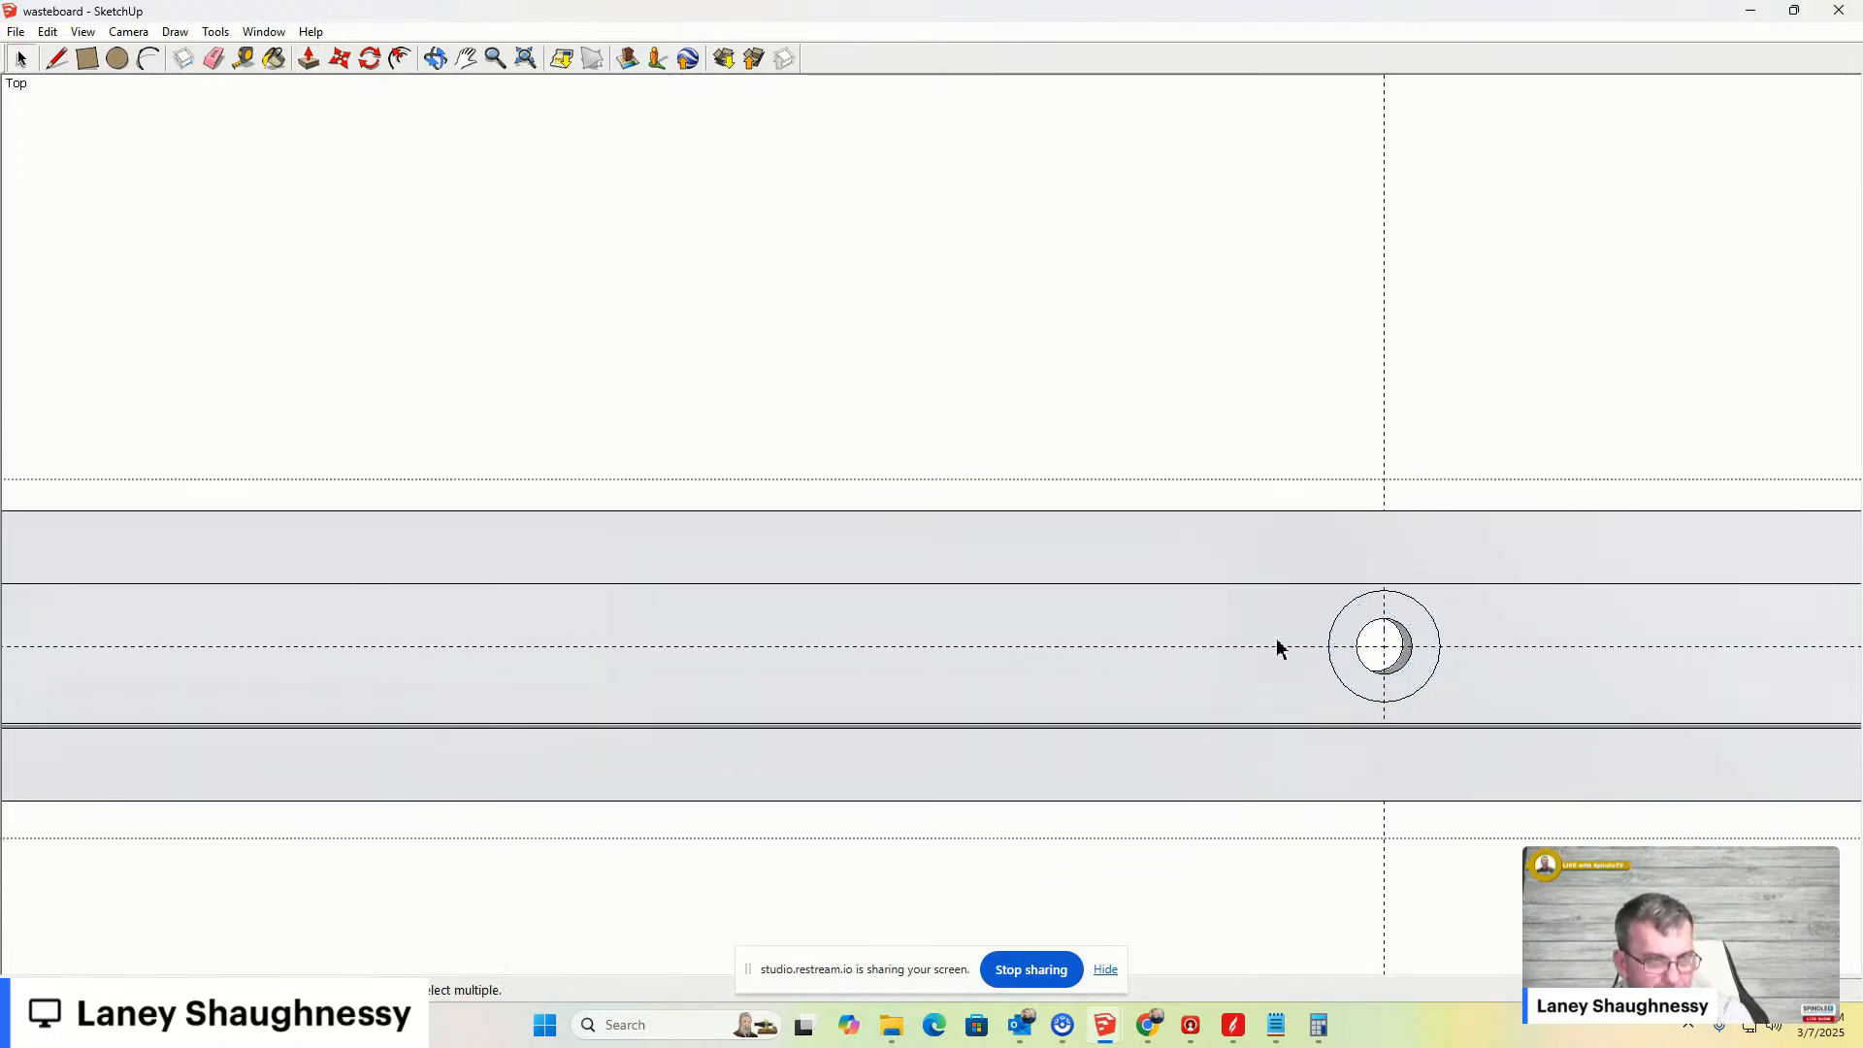
pyautogui.click(1254, 619)
pyautogui.click(1340, 622)
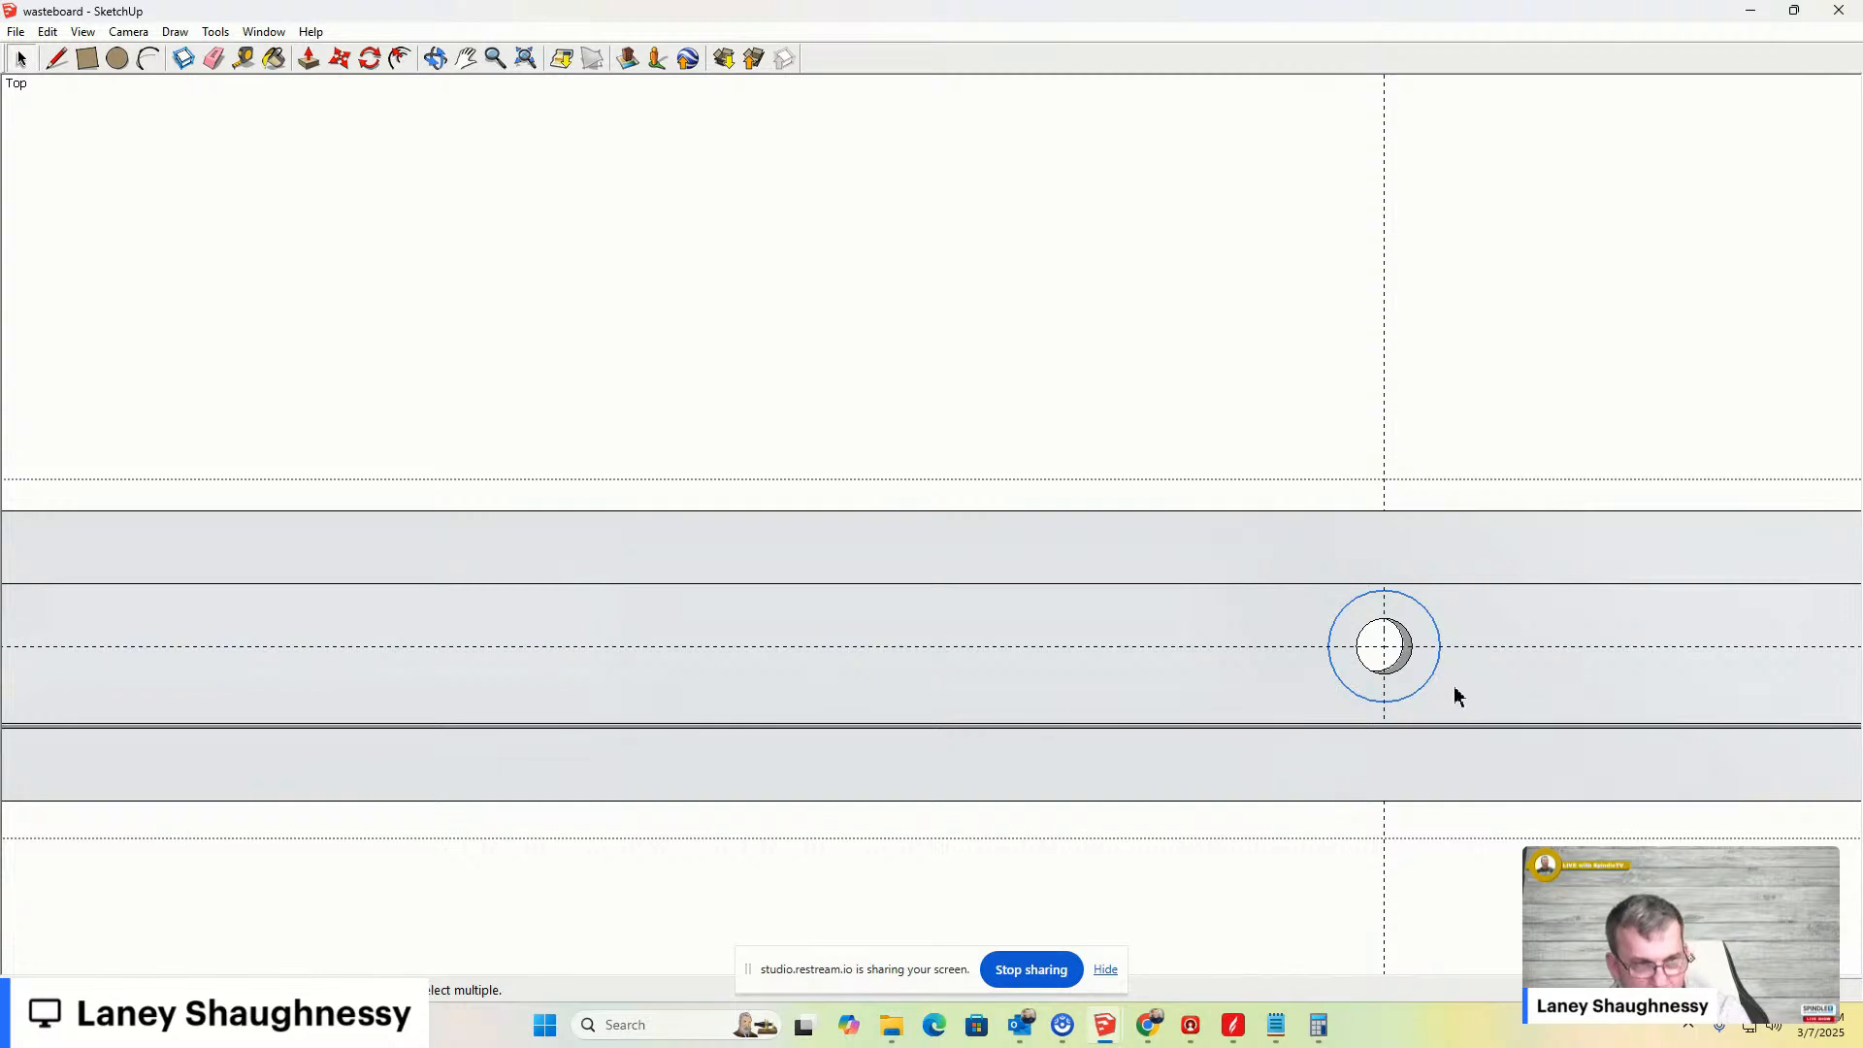
pyautogui.press('m')
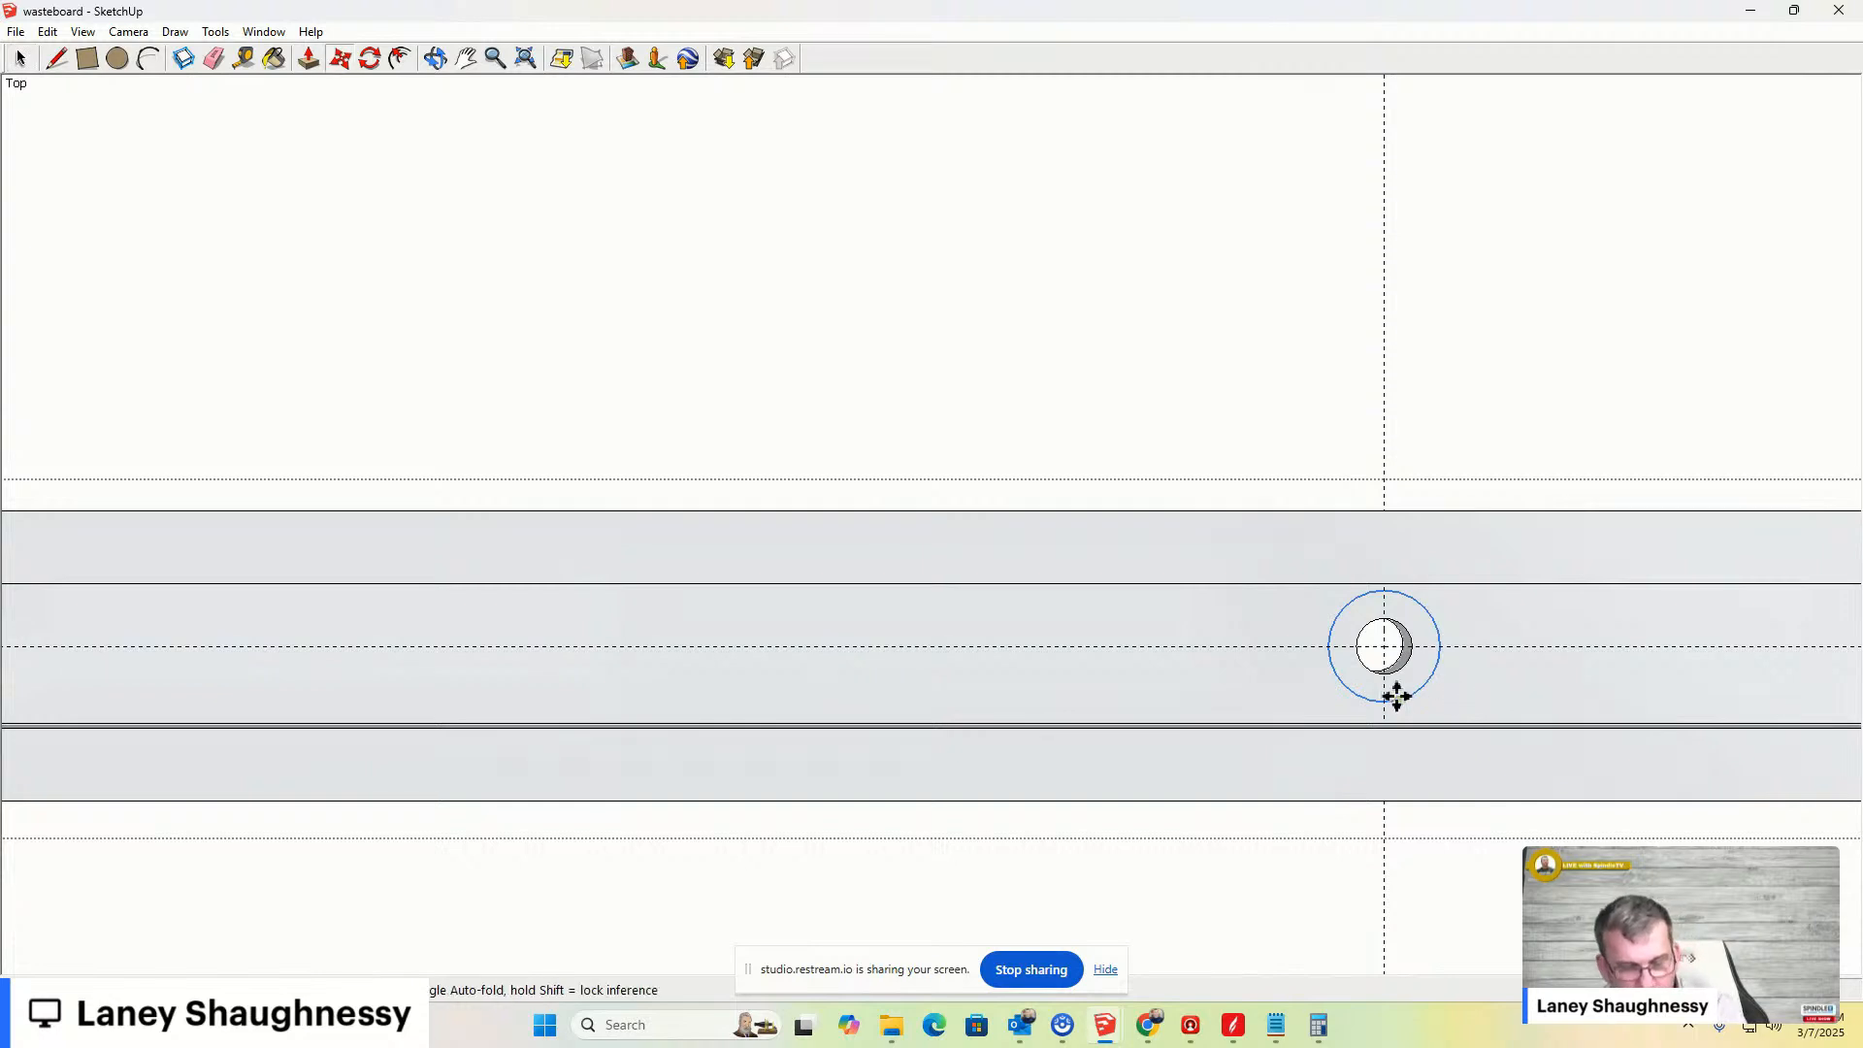
pyautogui.click(1385, 647)
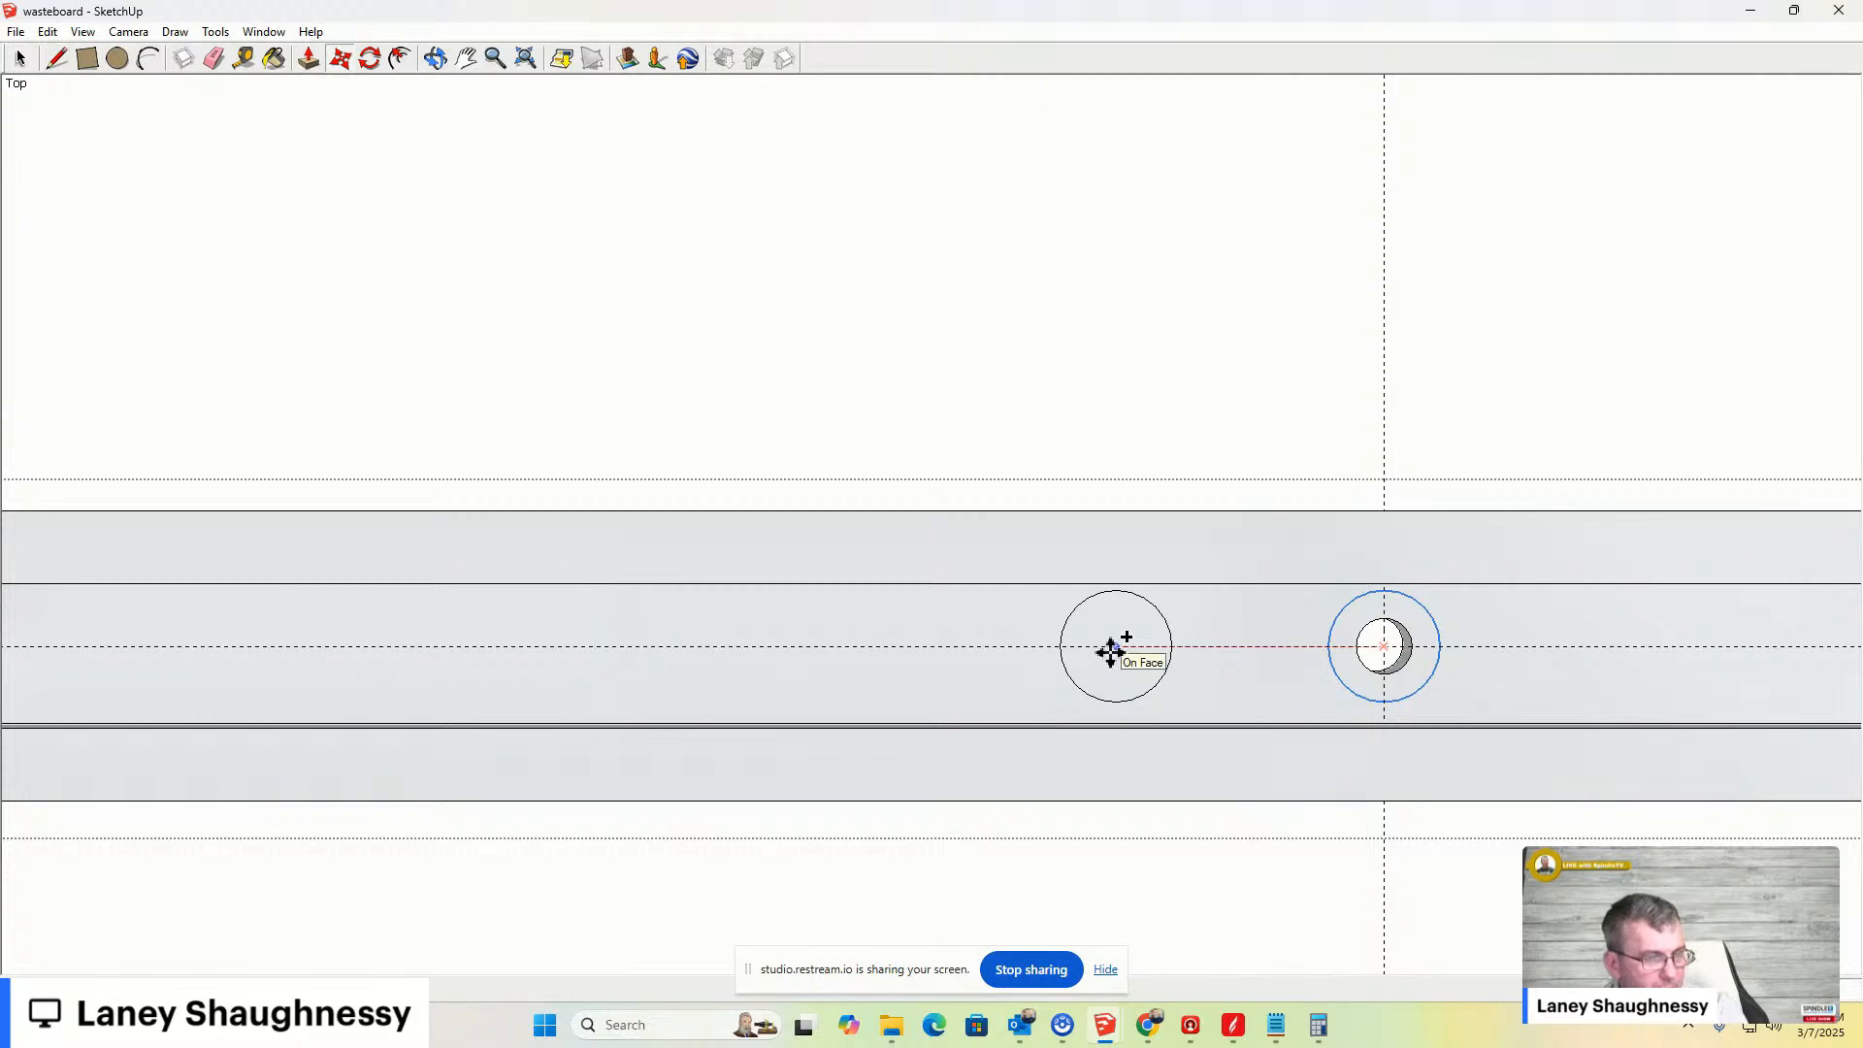
pyautogui.press('Return')
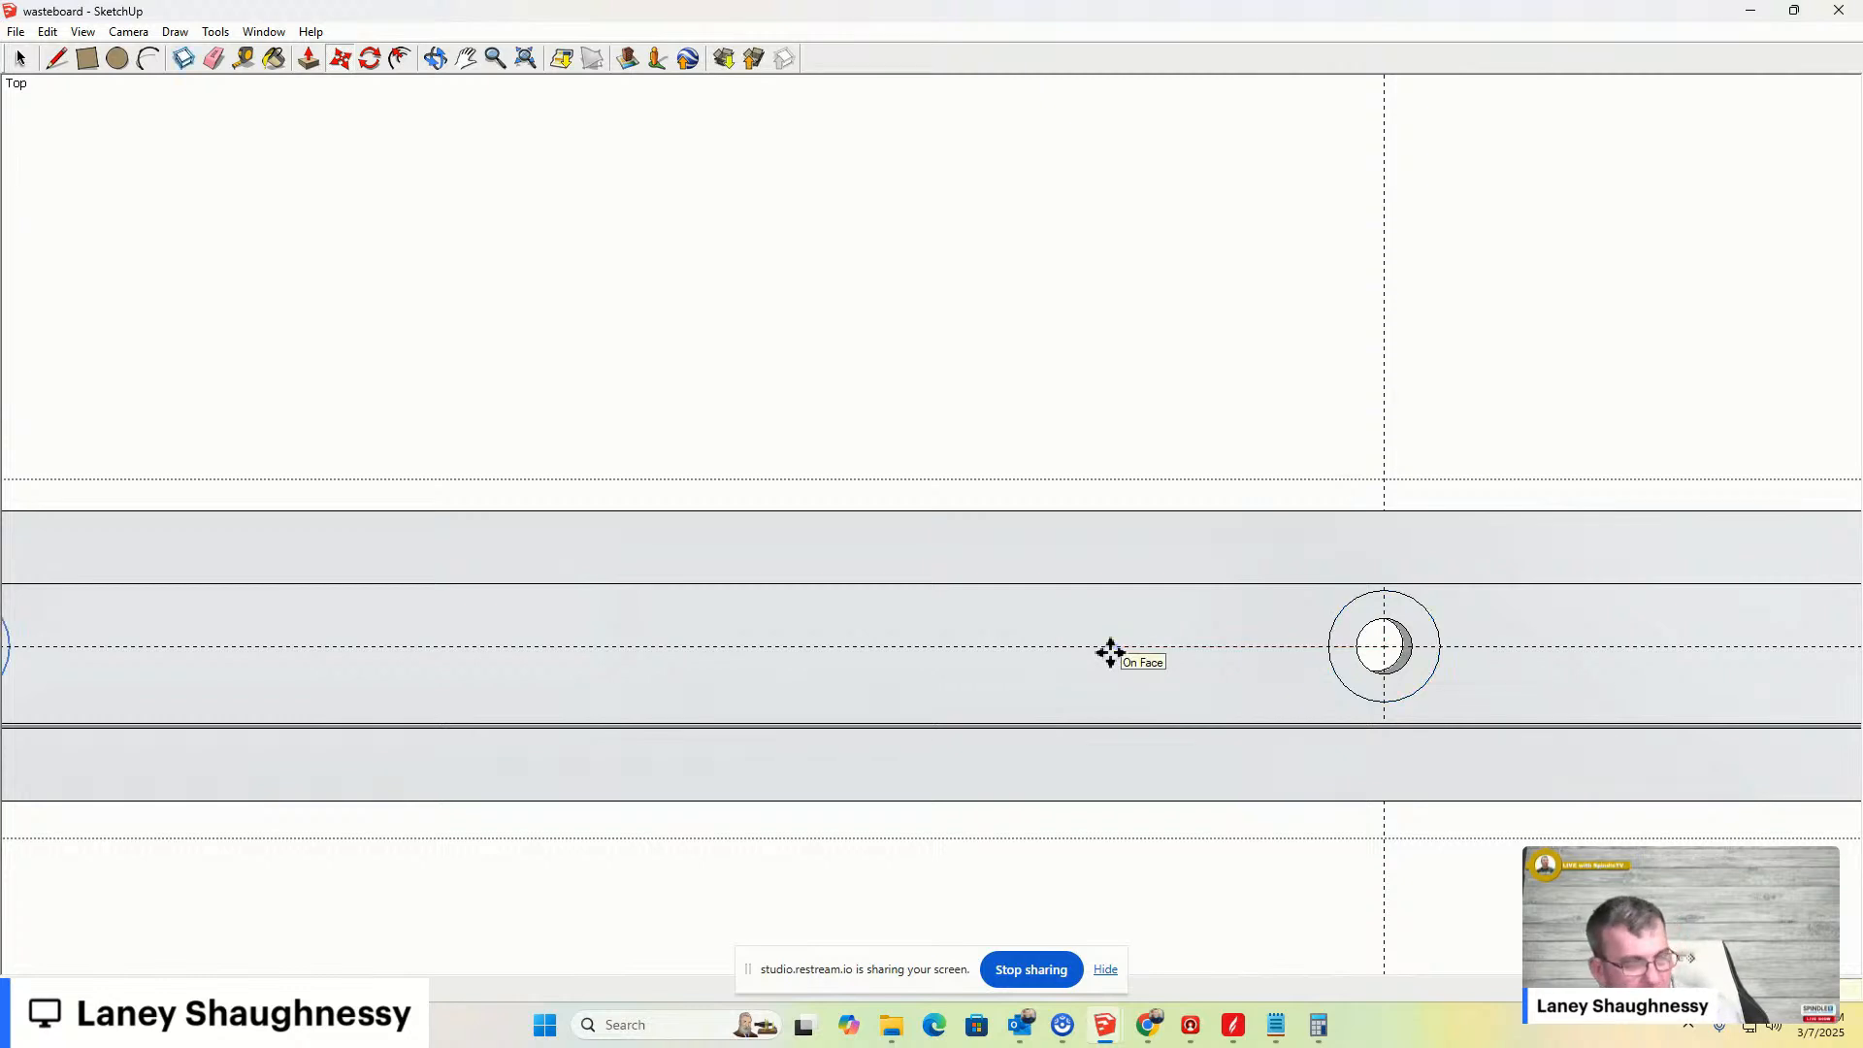
pyautogui.press('Return')
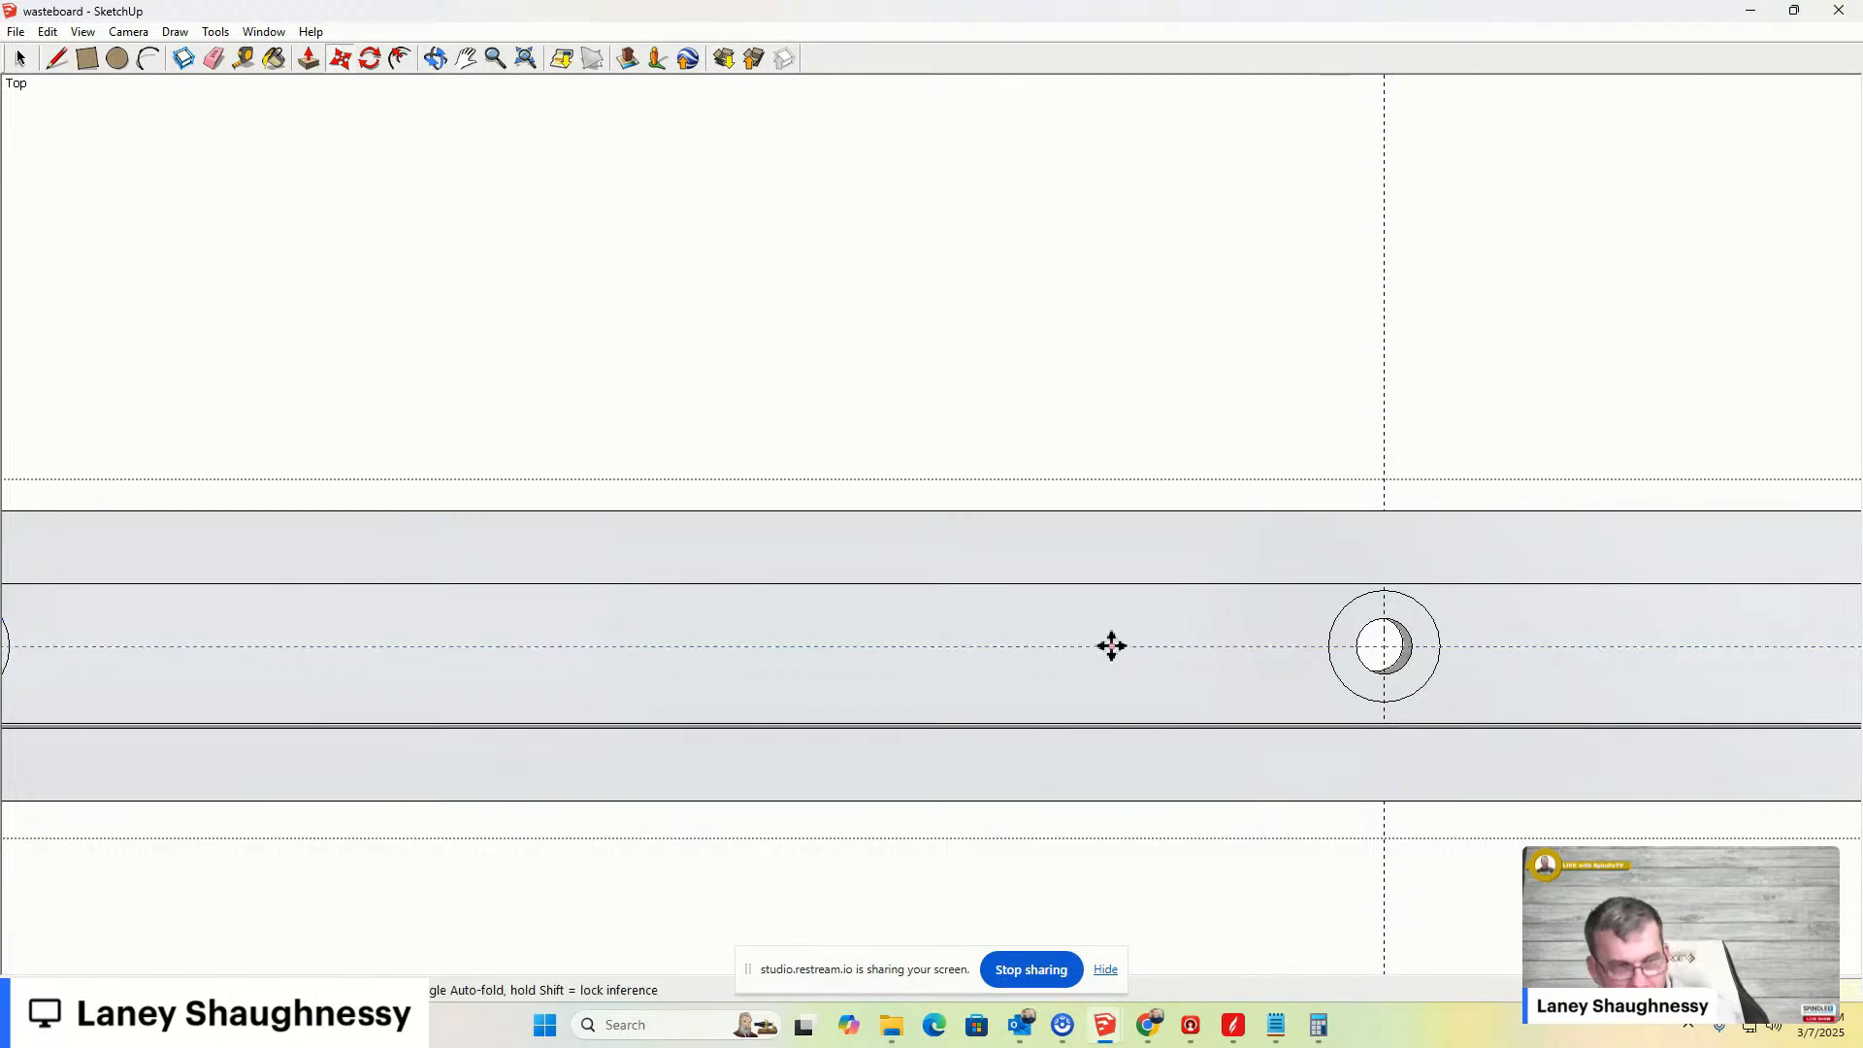
# - Orbit to a 3D view of the end hole and push/pull its counterbore ring face
pyautogui.scroll(-6, 1300, 679)
pyautogui.scroll(-5, 1325, 687)
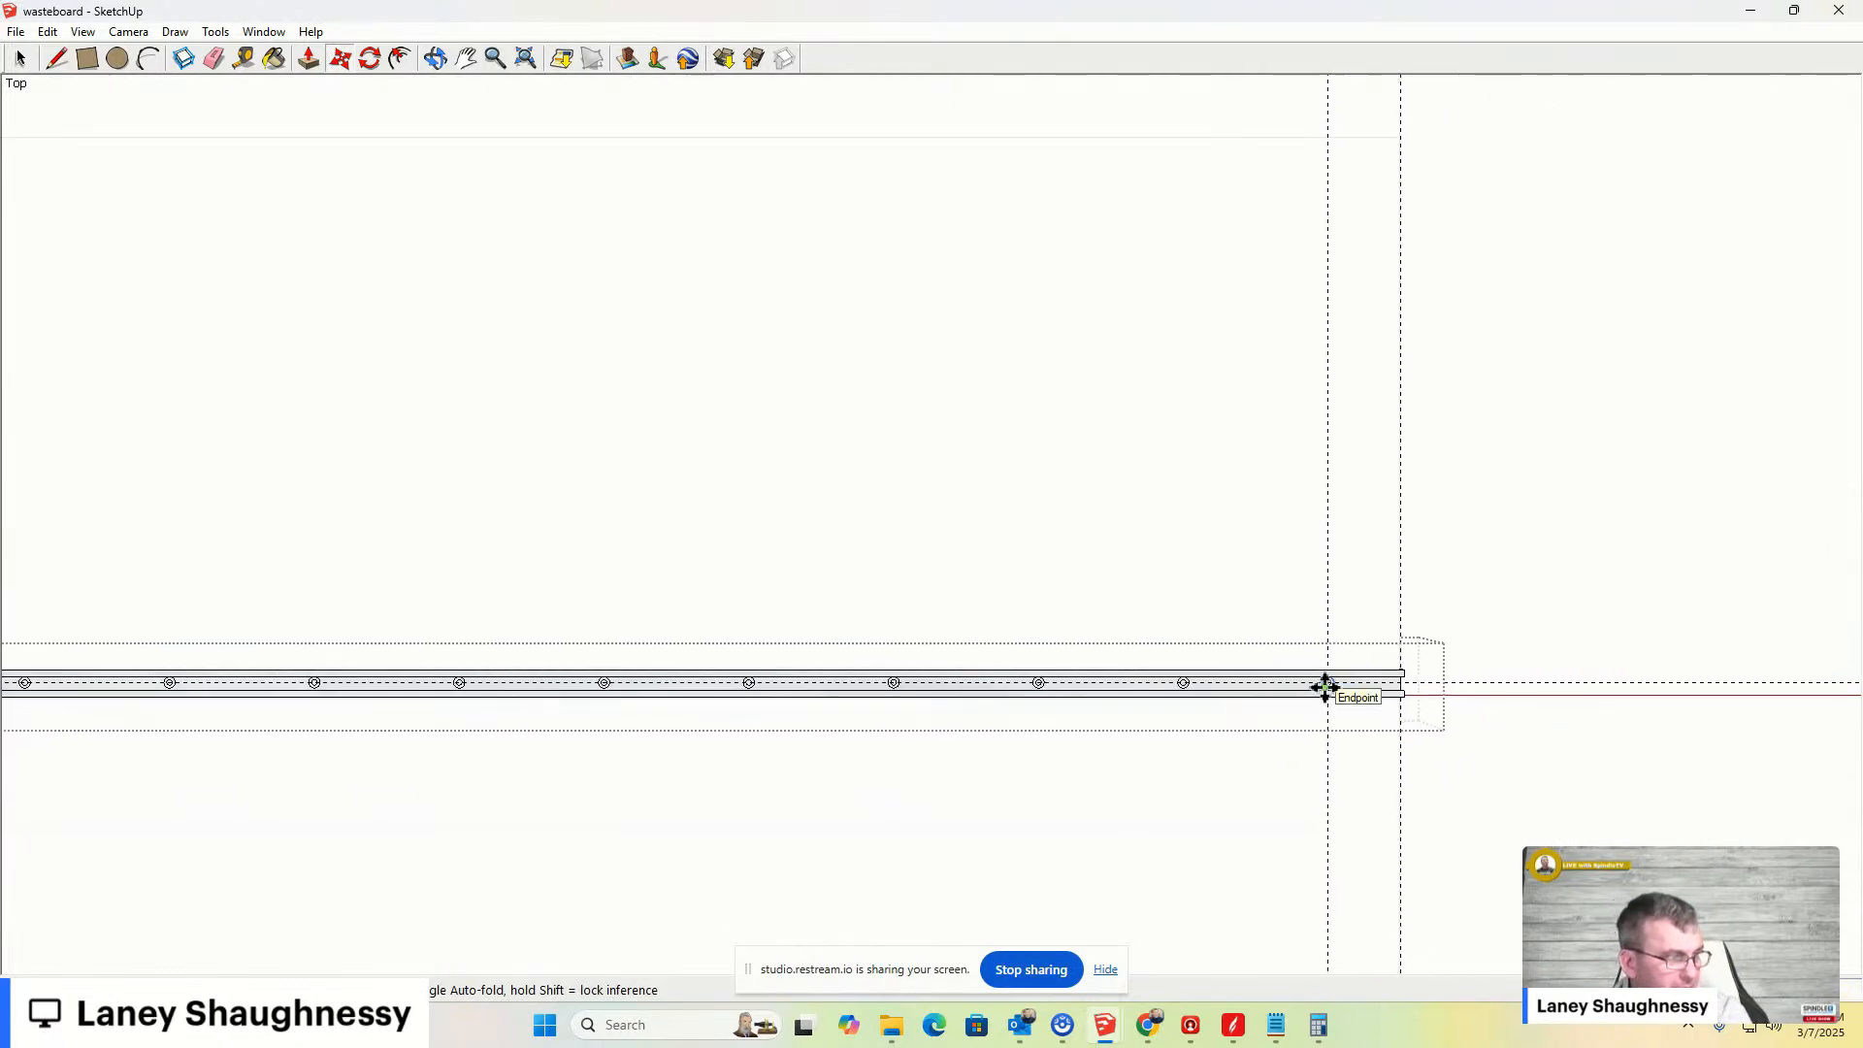
pyautogui.scroll(2, 1266, 697)
pyautogui.scroll(10, 1266, 697)
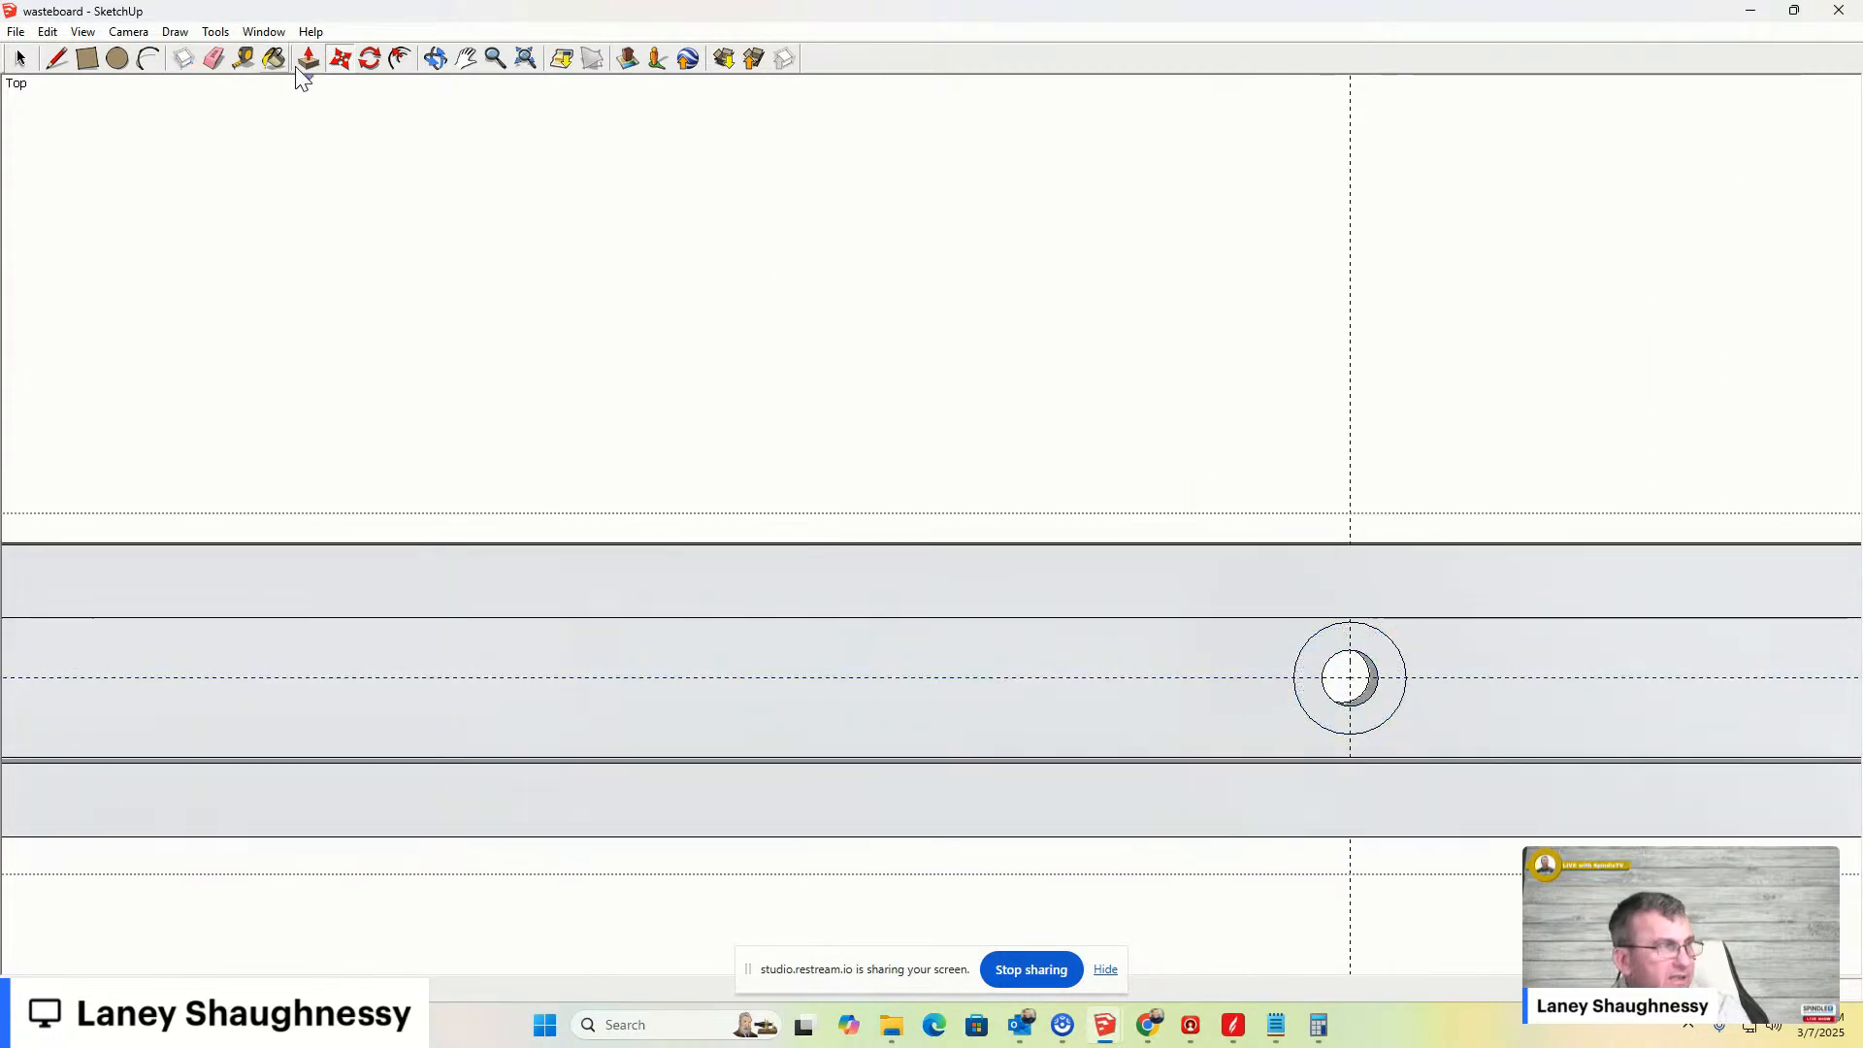
pyautogui.click(436, 59)
pyautogui.moveTo(1082, 656); pyautogui.dragTo(973, 498)
pyautogui.scroll(3, 1348, 620)
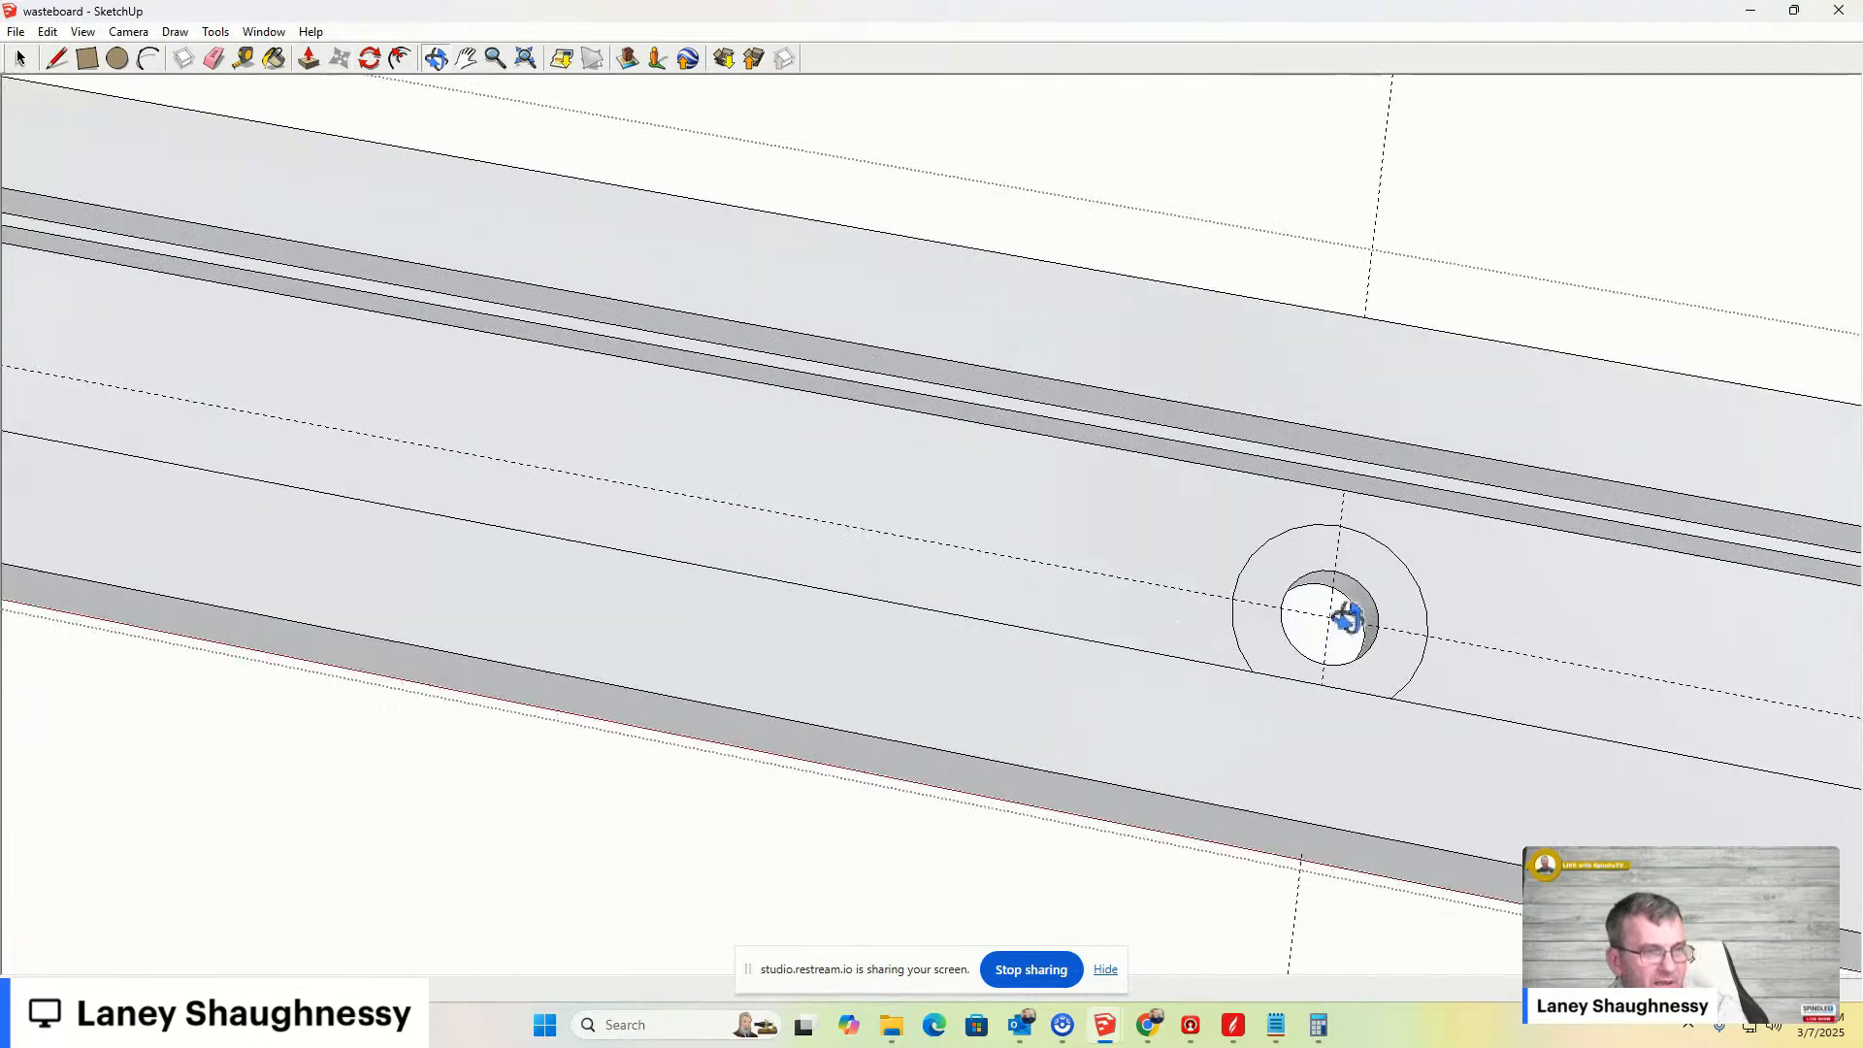
pyautogui.scroll(2, 1261, 611)
pyautogui.press('p')
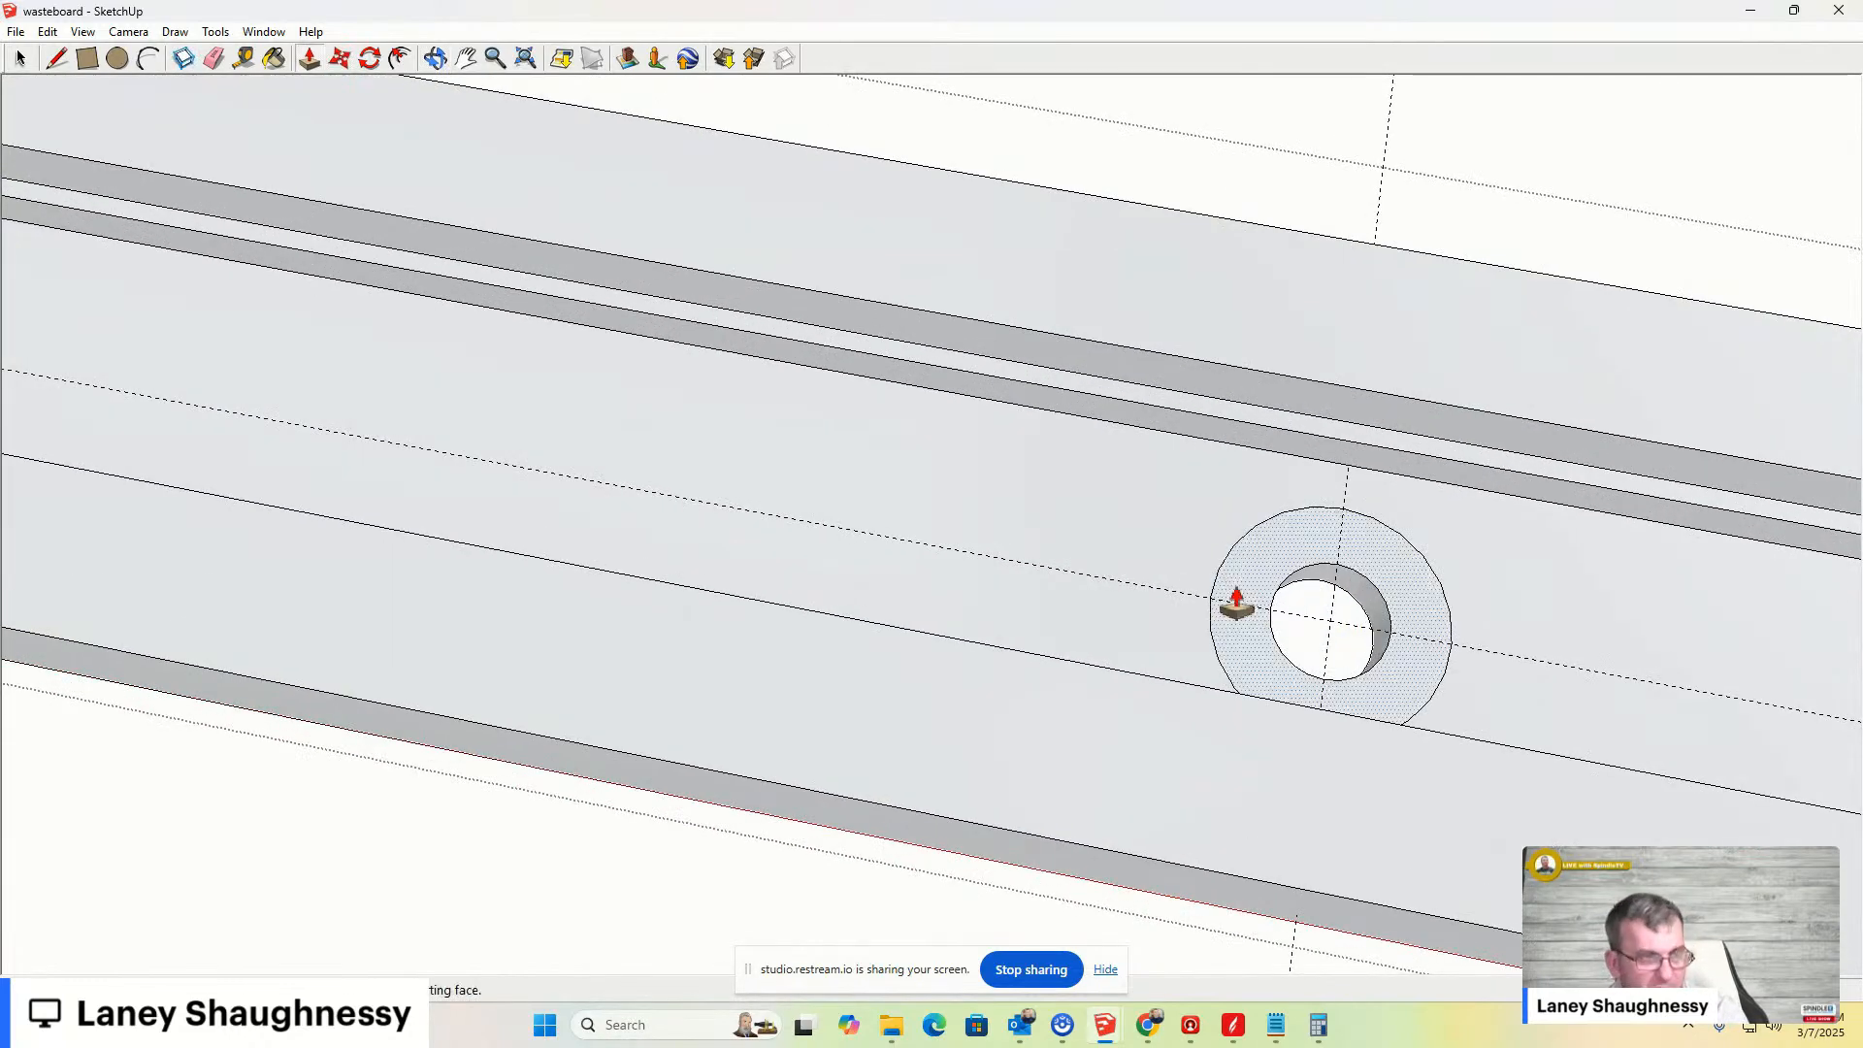
pyautogui.click(1315, 543)
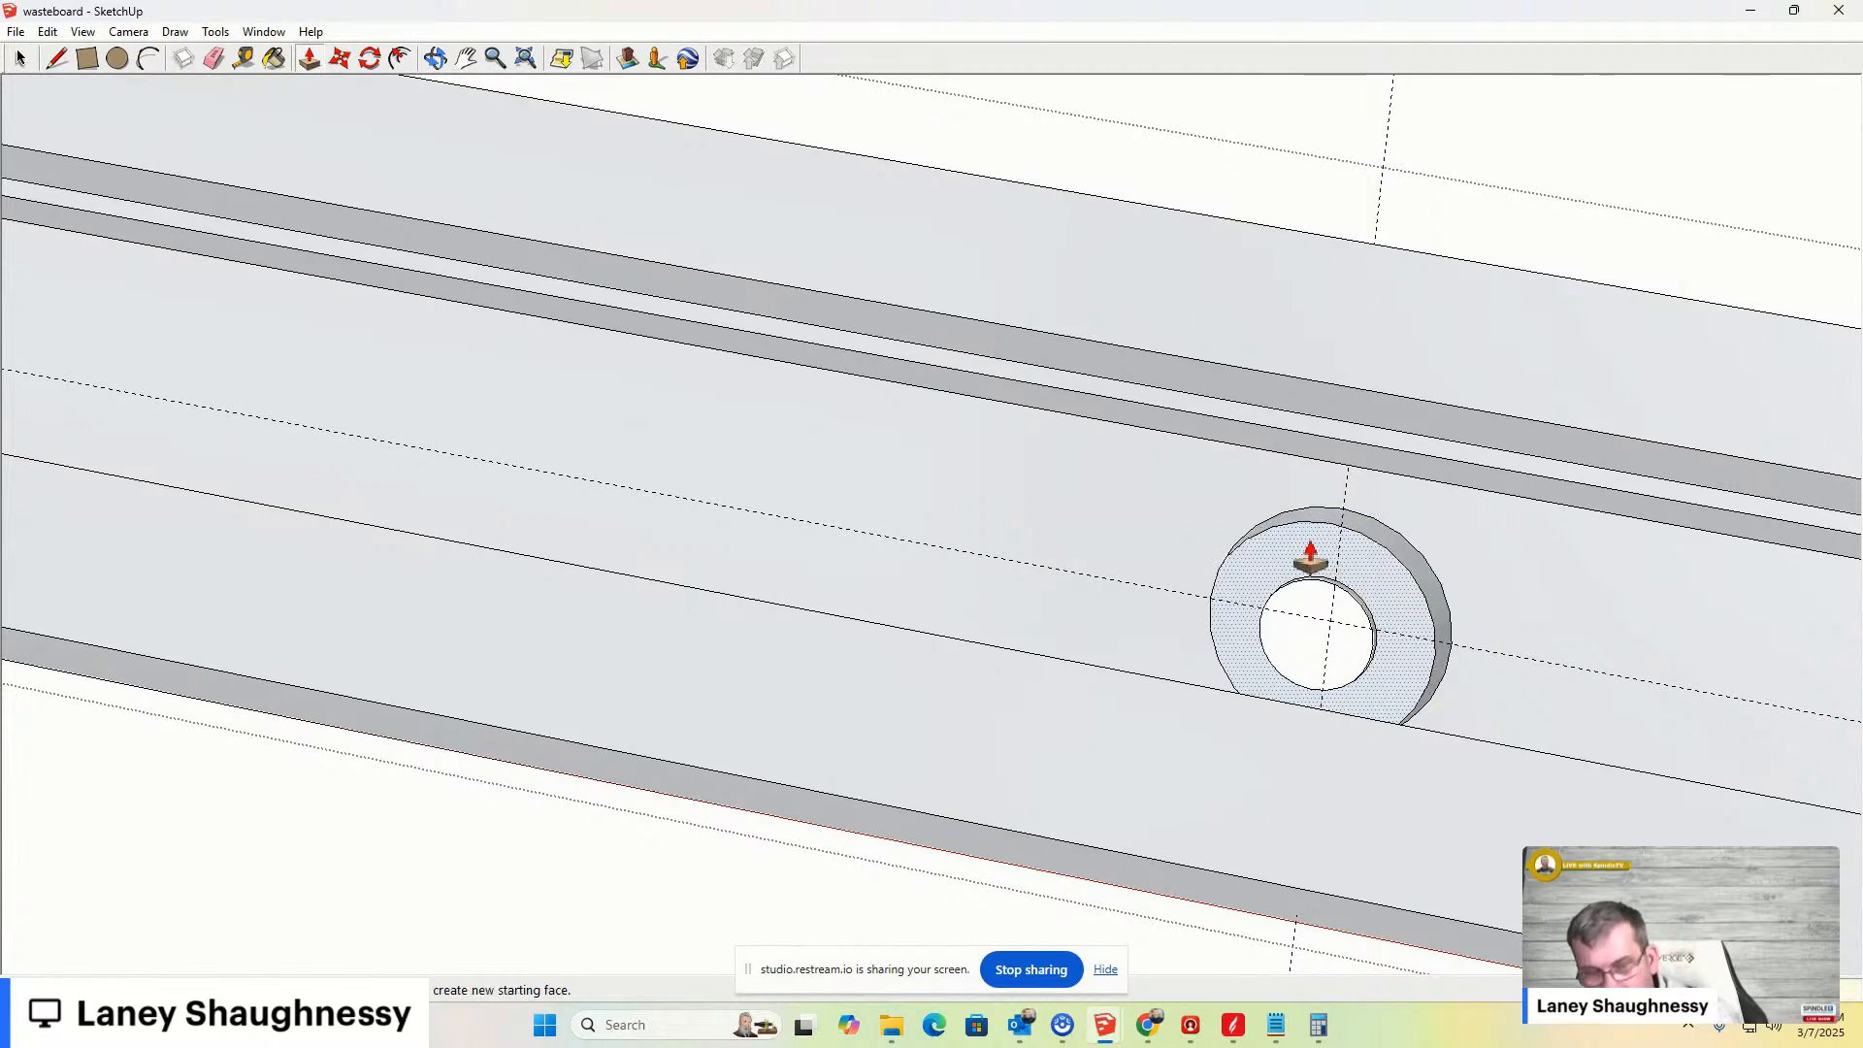
pyautogui.click(1310, 558)
# - Move the end hole's outer counterbore edge to reshape the counterbore
pyautogui.press('m')
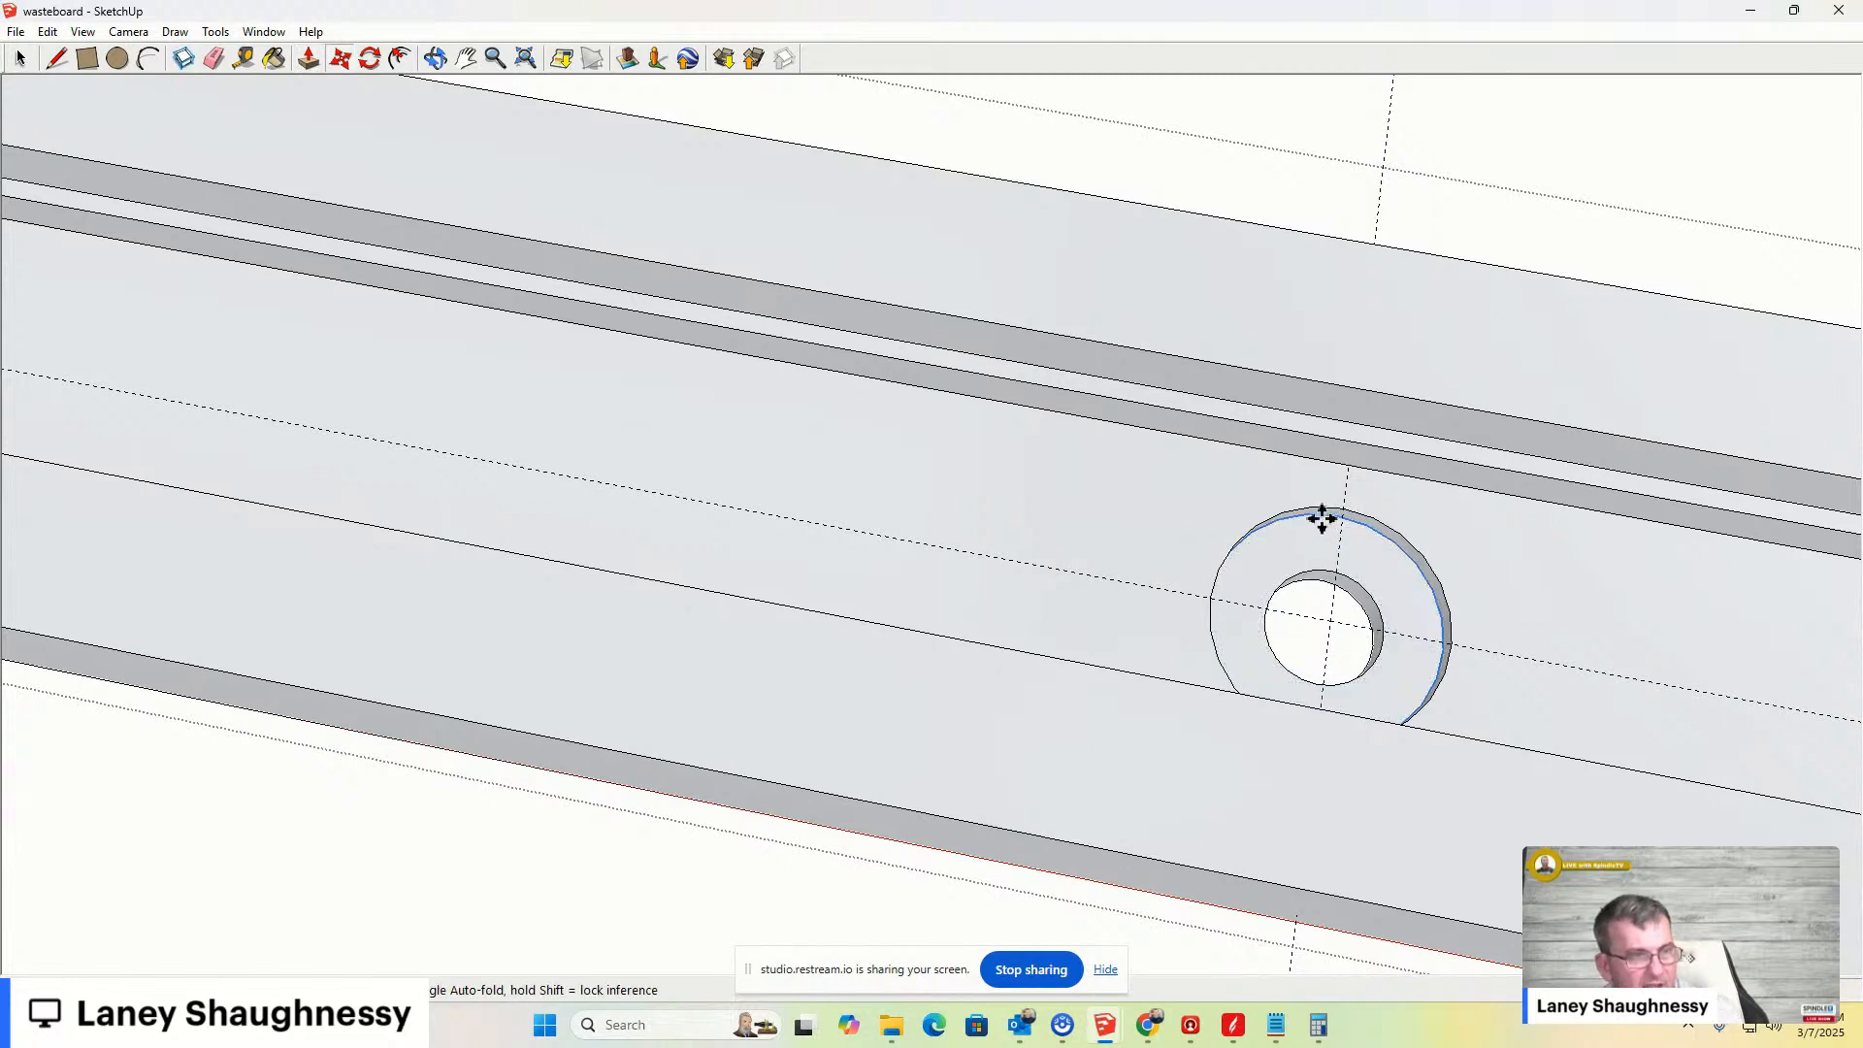
pyautogui.click(1327, 514)
pyautogui.click(1327, 507)
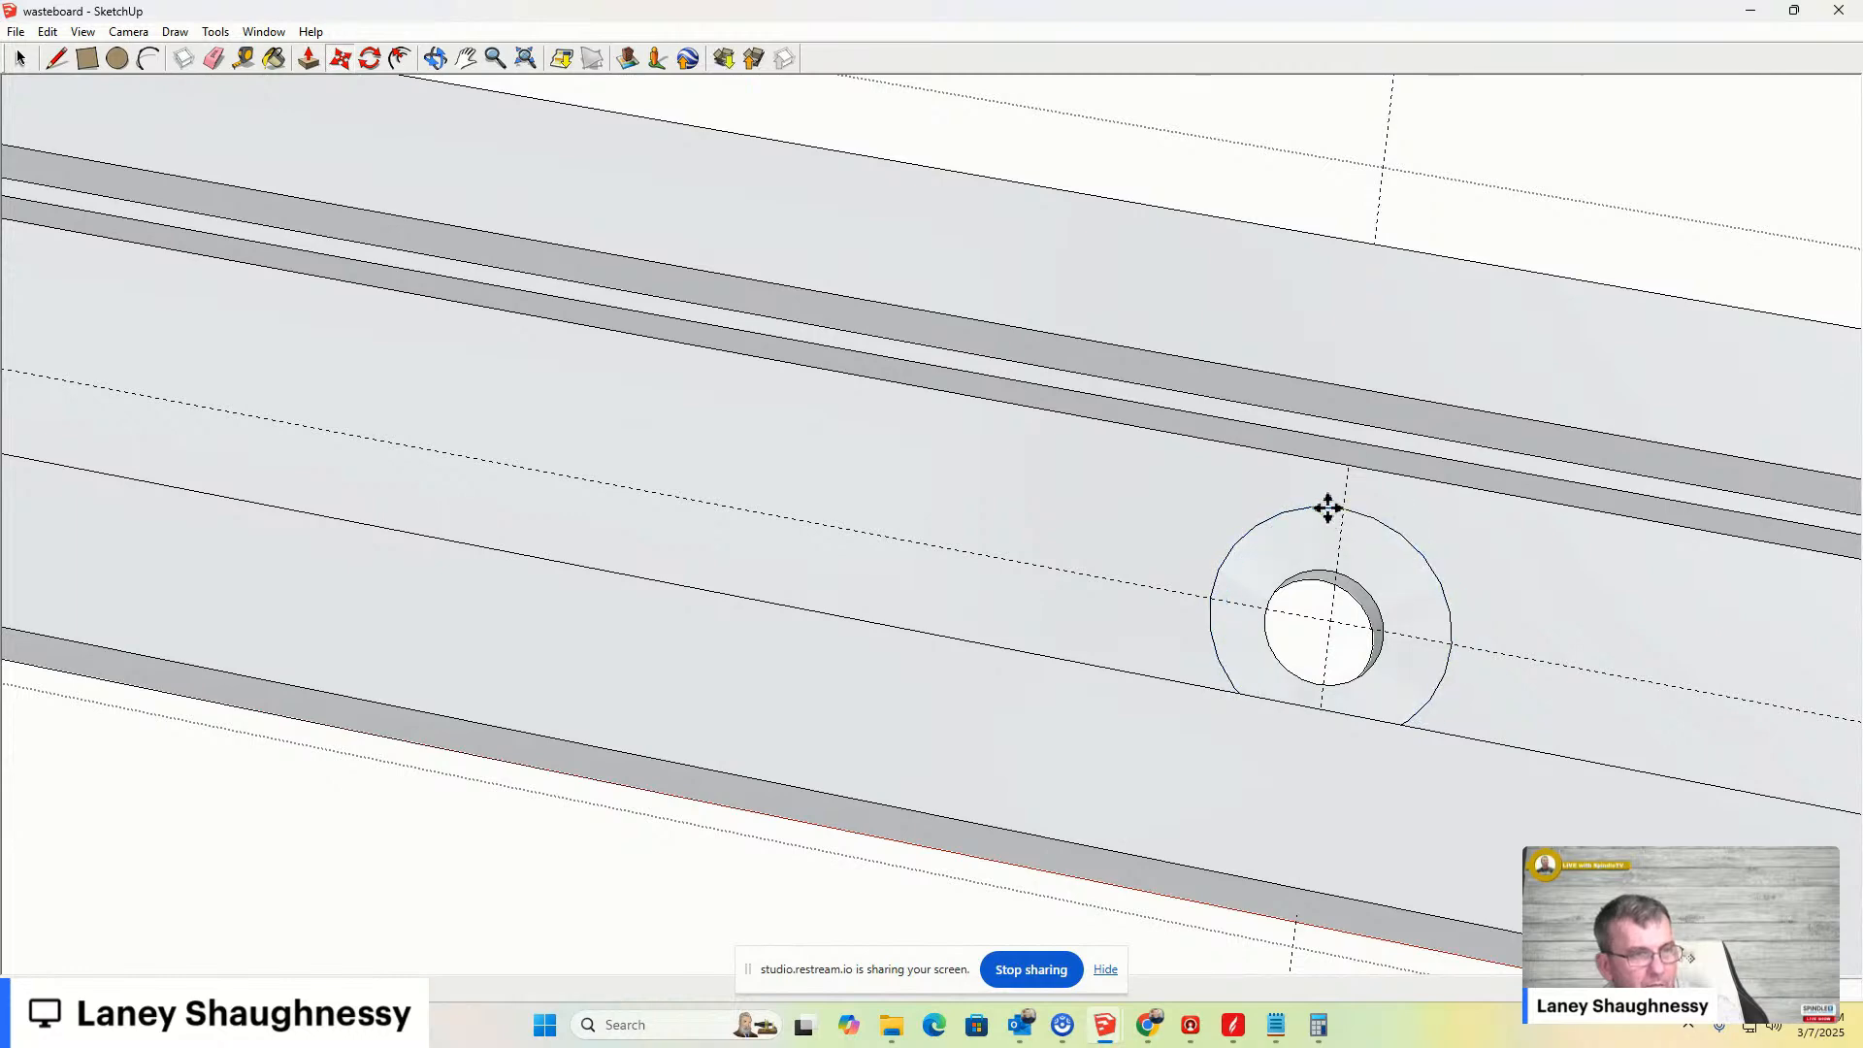
# - Zoom to the next hole along the bar and push/pull its inner circle face
pyautogui.press('space')
pyautogui.scroll(-5, 1335, 678)
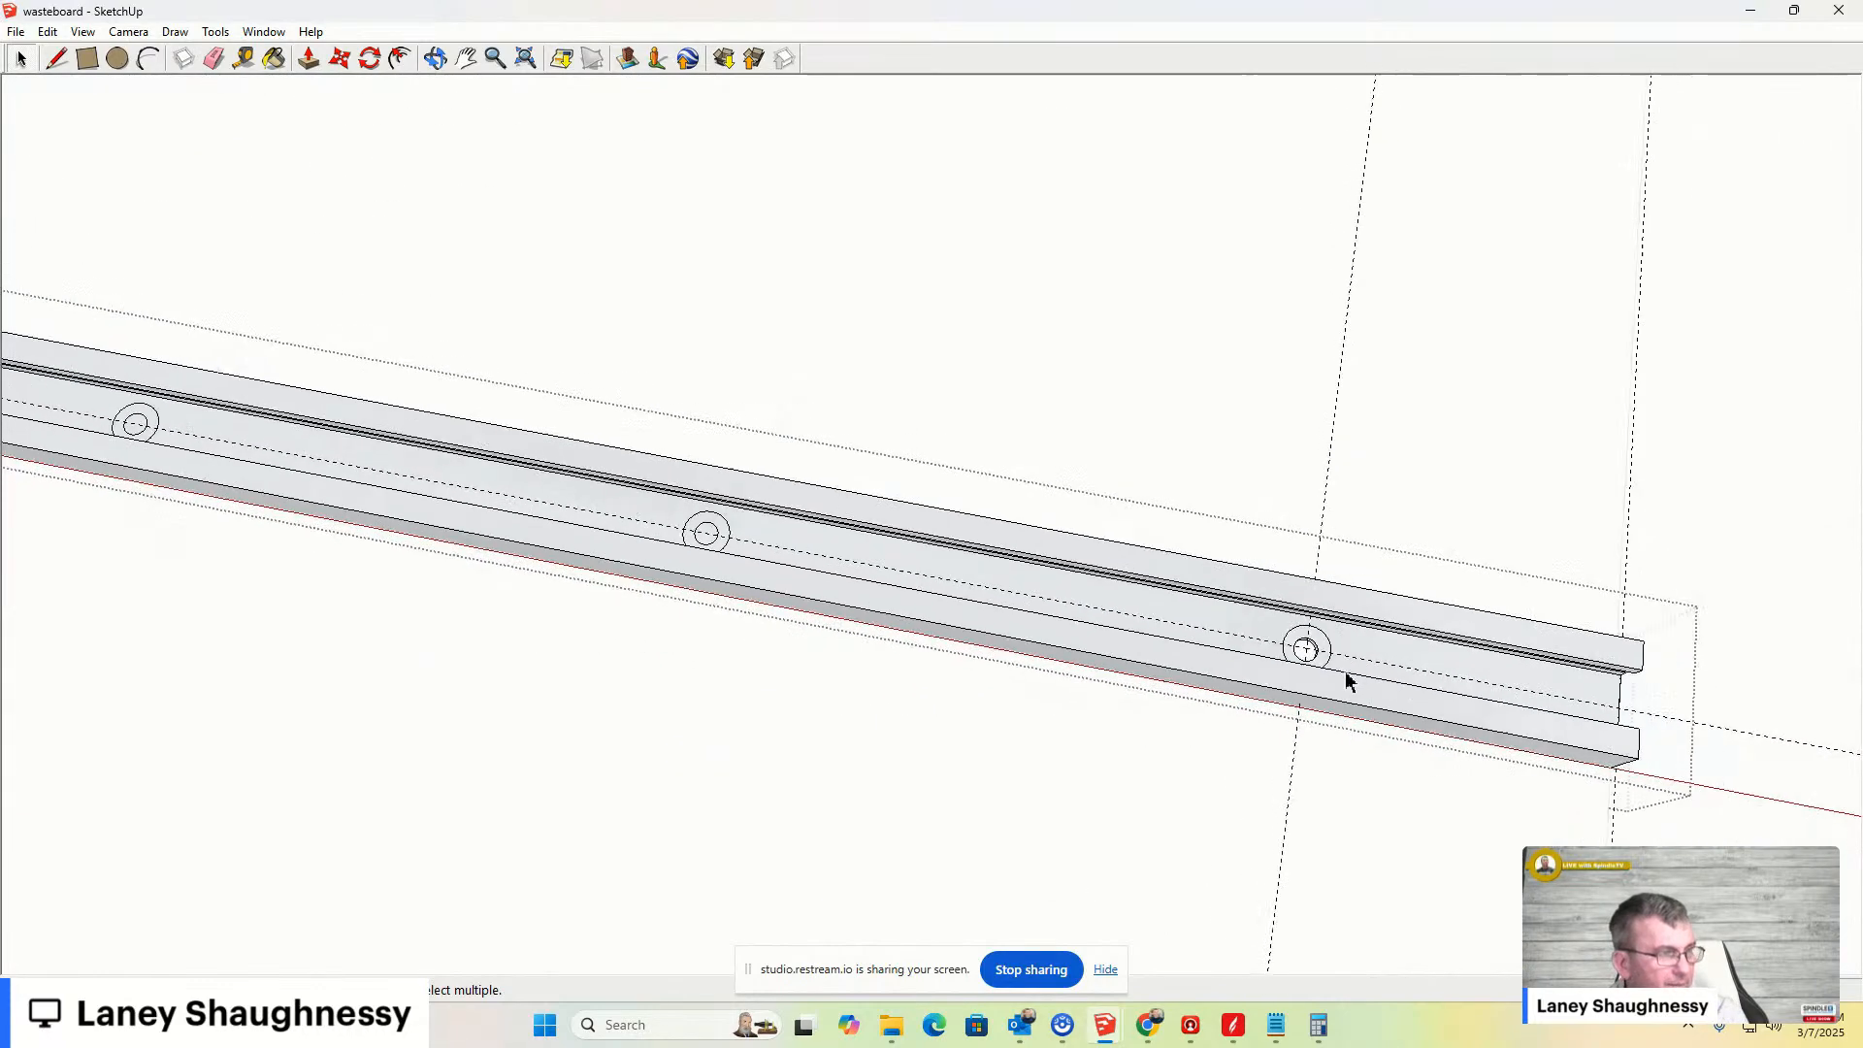
pyautogui.scroll(8, 784, 562)
pyautogui.press('p')
pyautogui.click(815, 540)
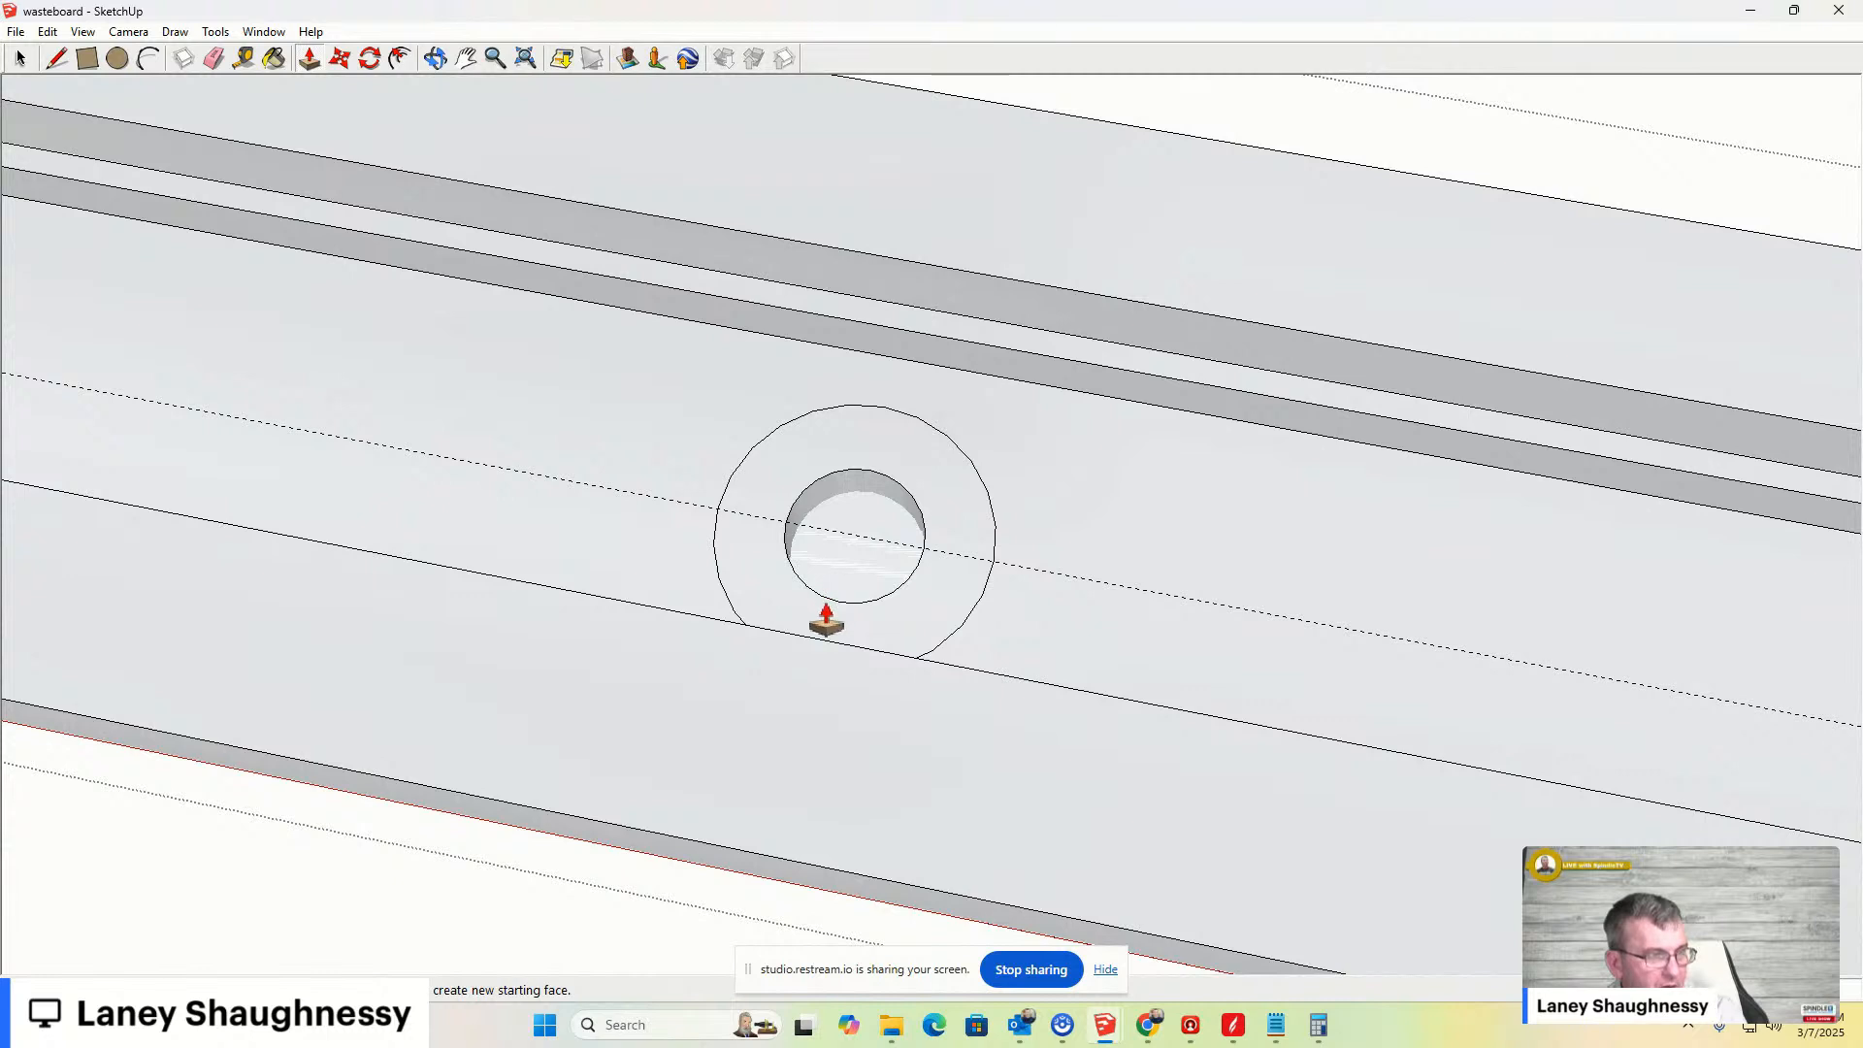
pyautogui.click(826, 612)
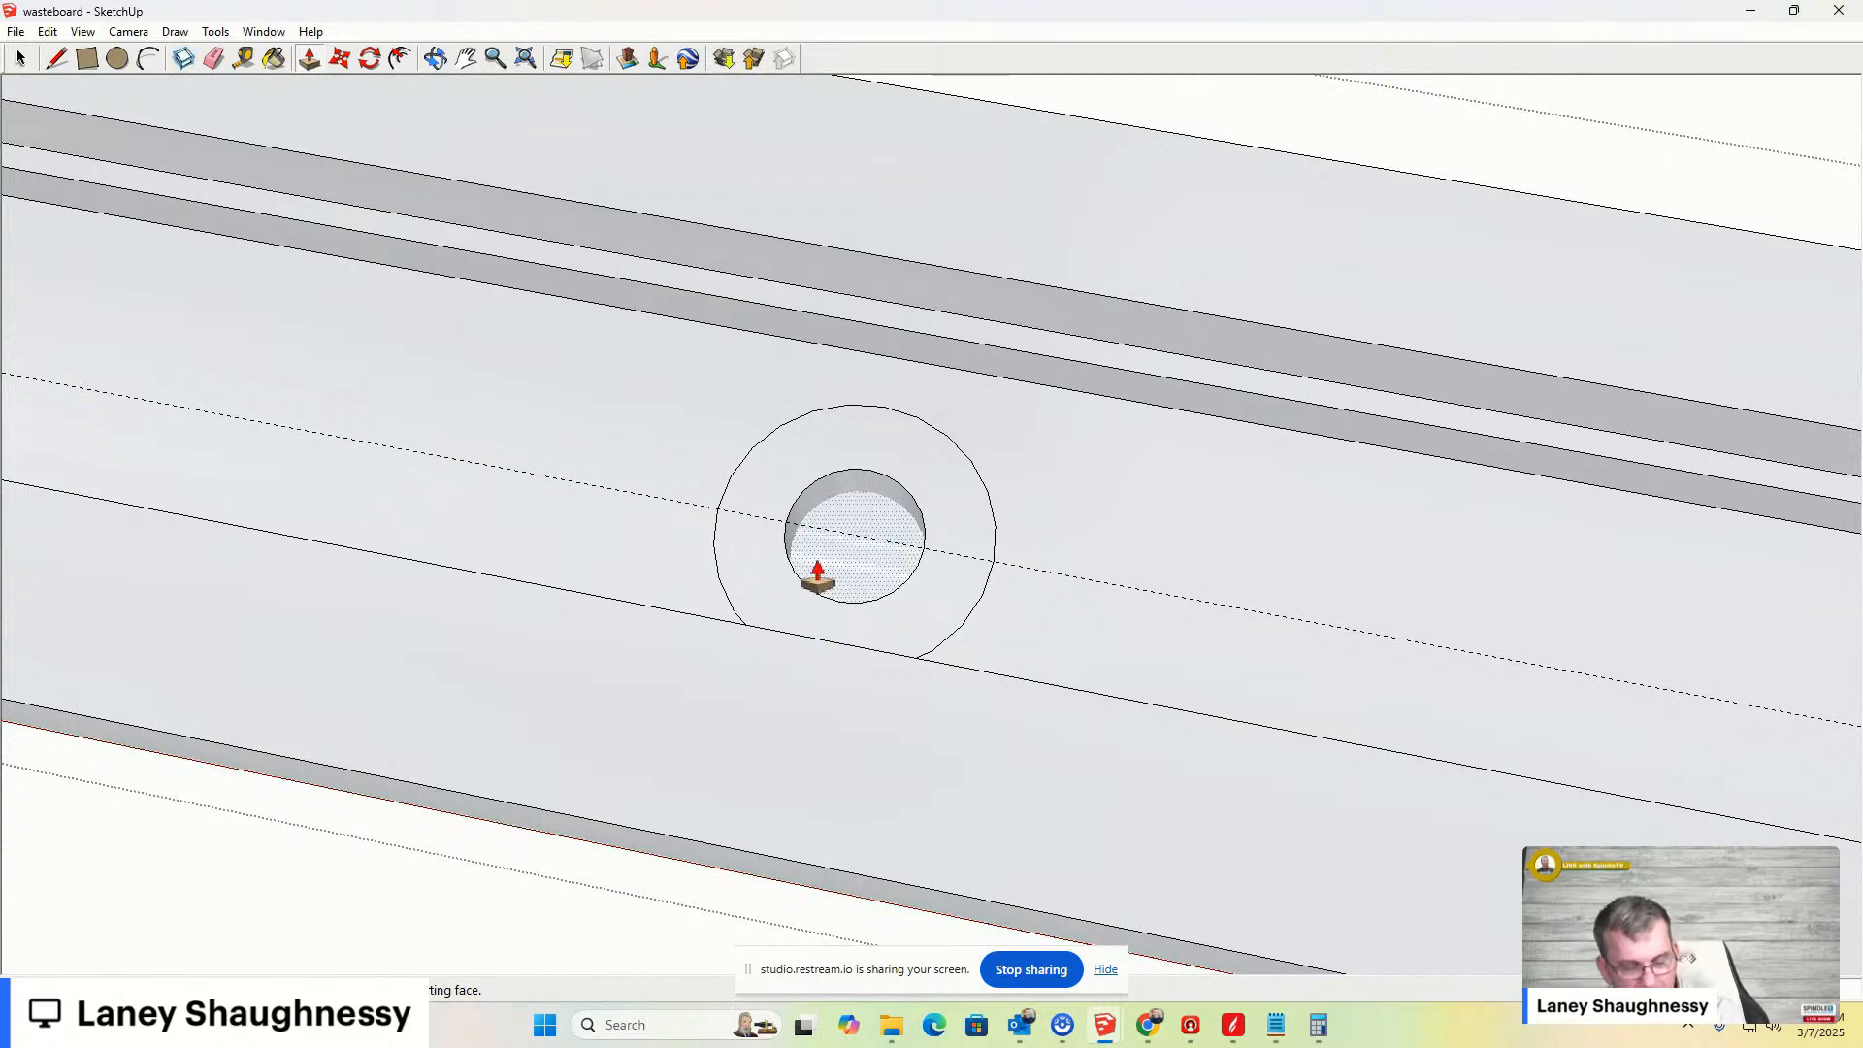
pyautogui.click(826, 581)
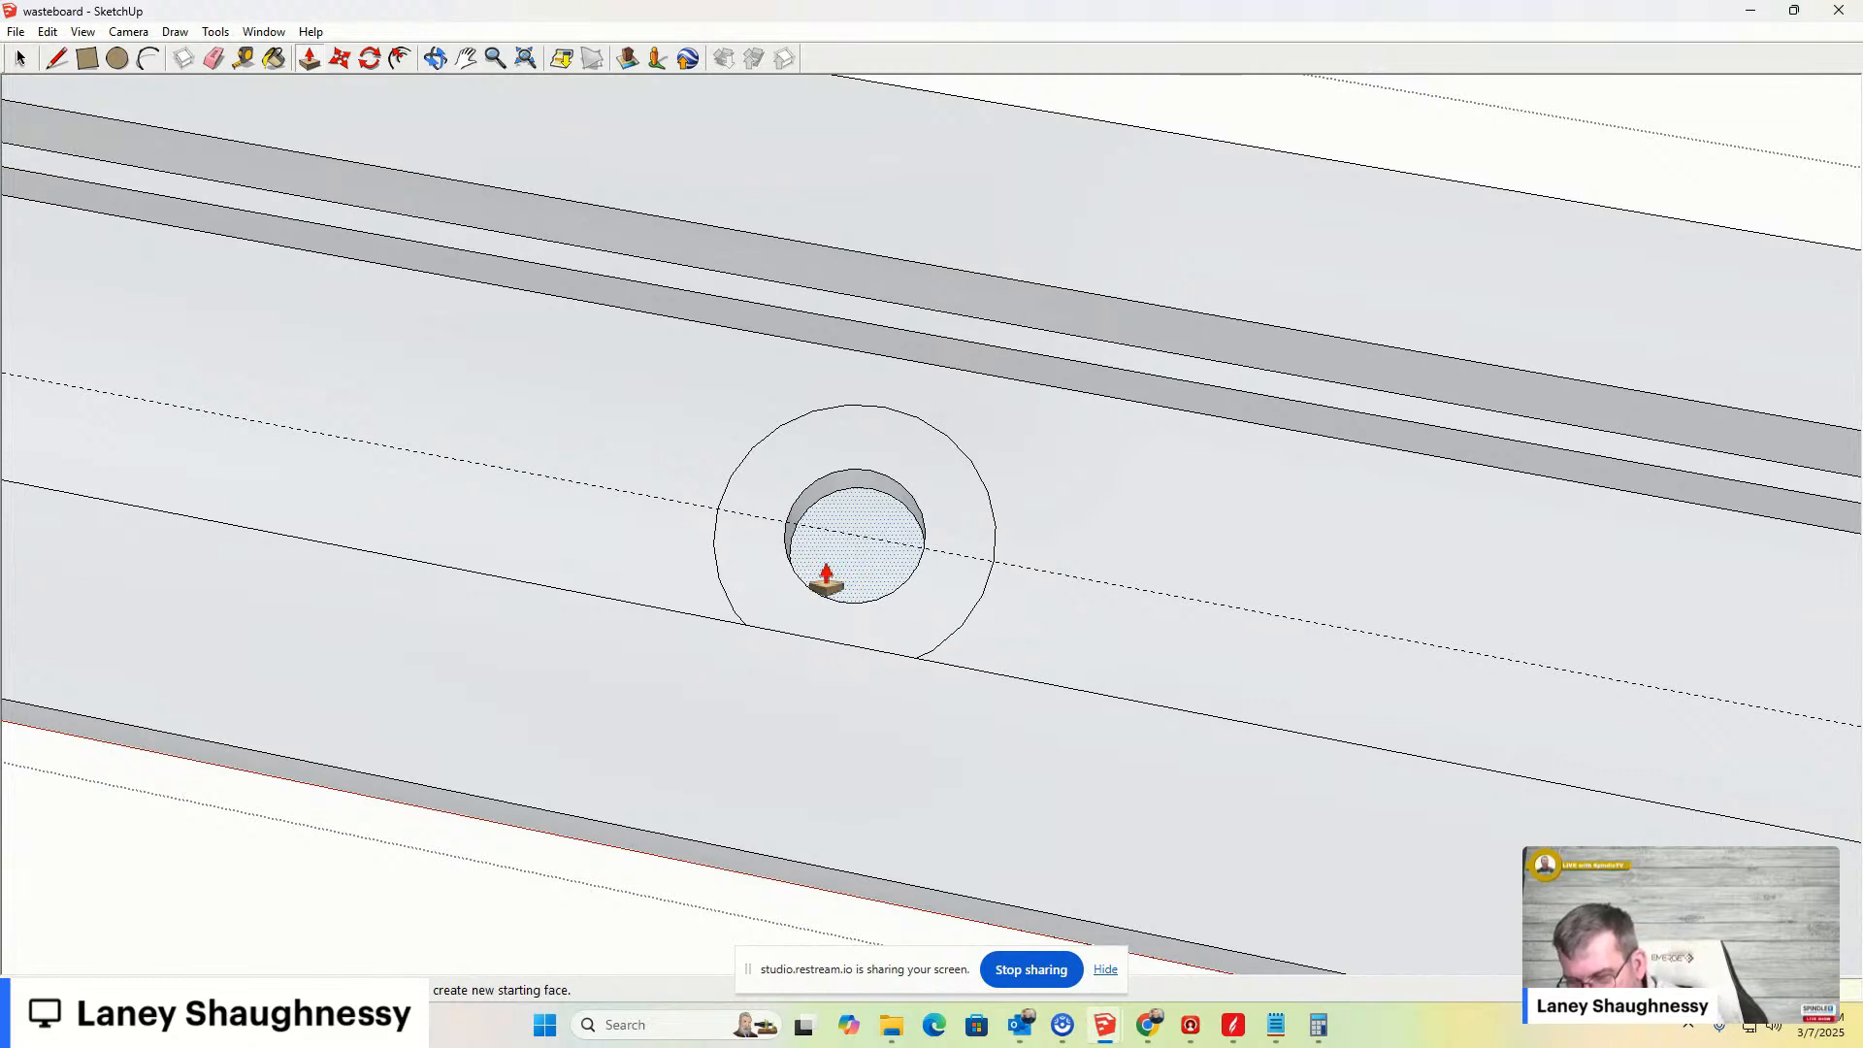
pyautogui.click(826, 580)
# - Push/pull that hole's counterbore ring face and move its outer counterbore edge
pyautogui.click(819, 471)
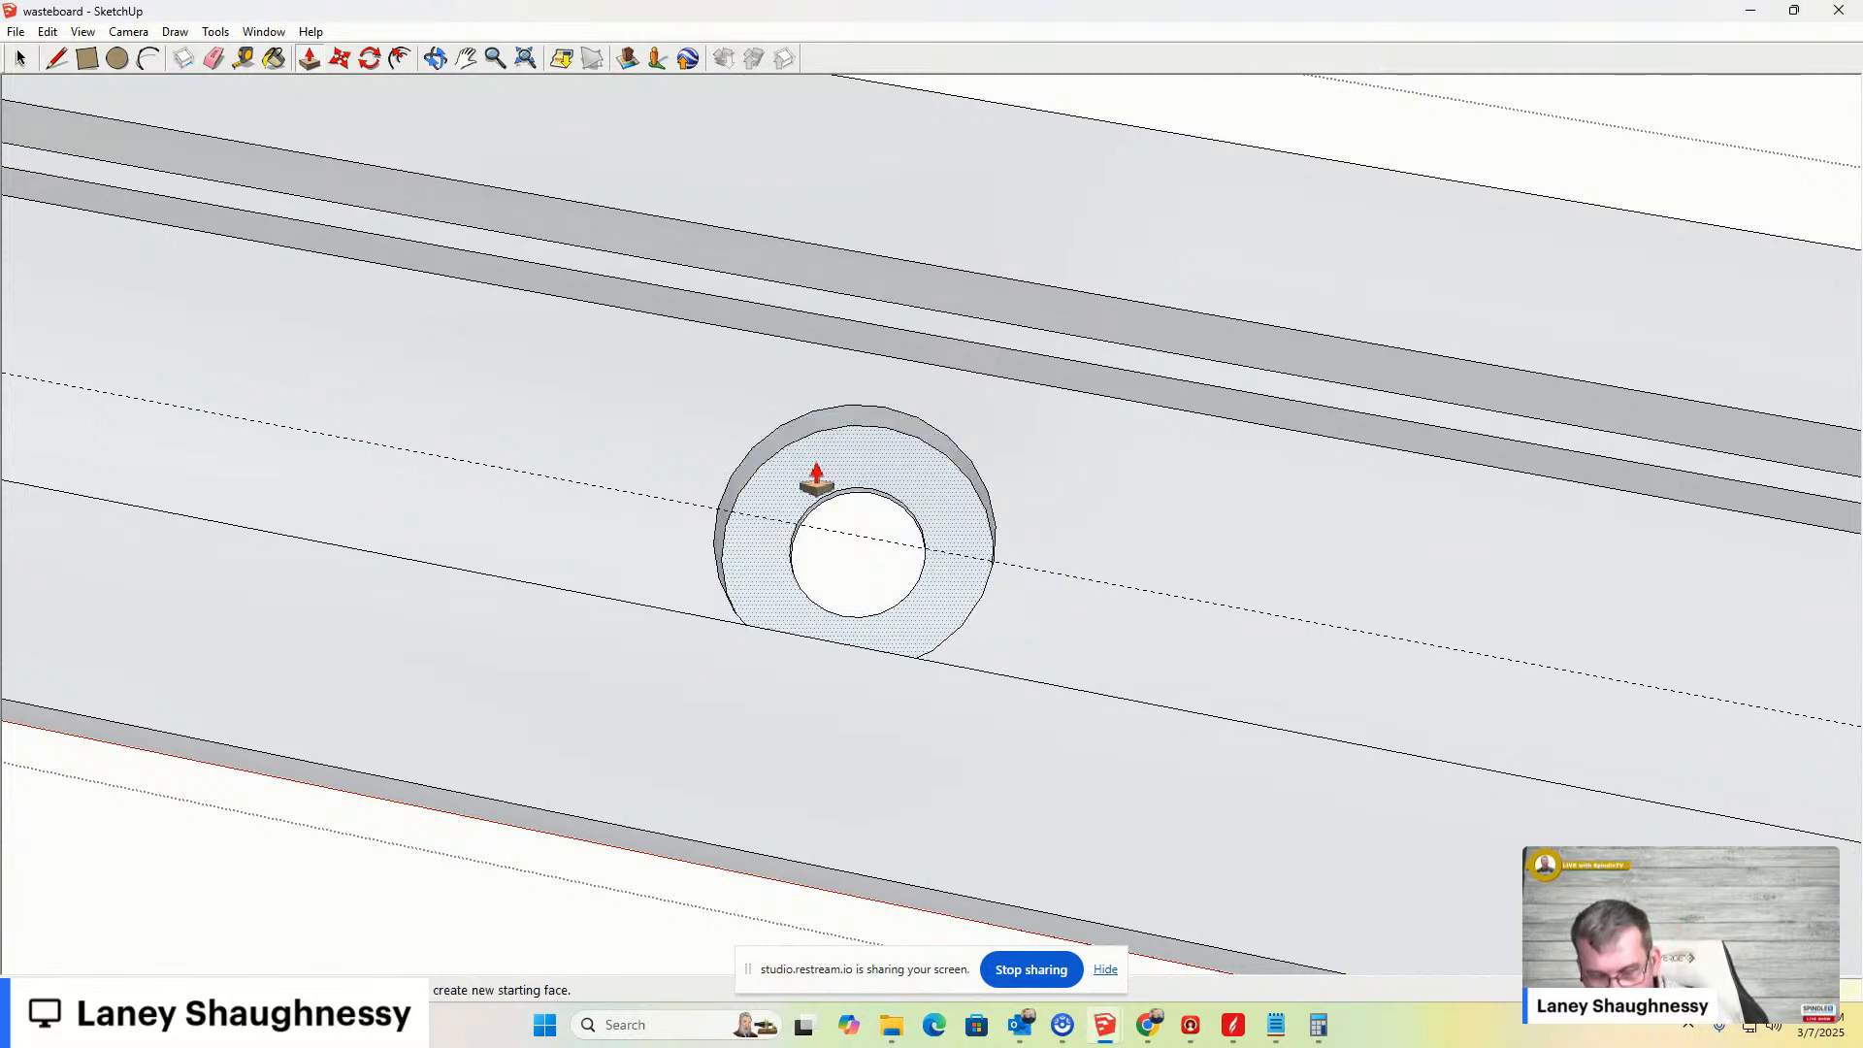
pyautogui.click(878, 439)
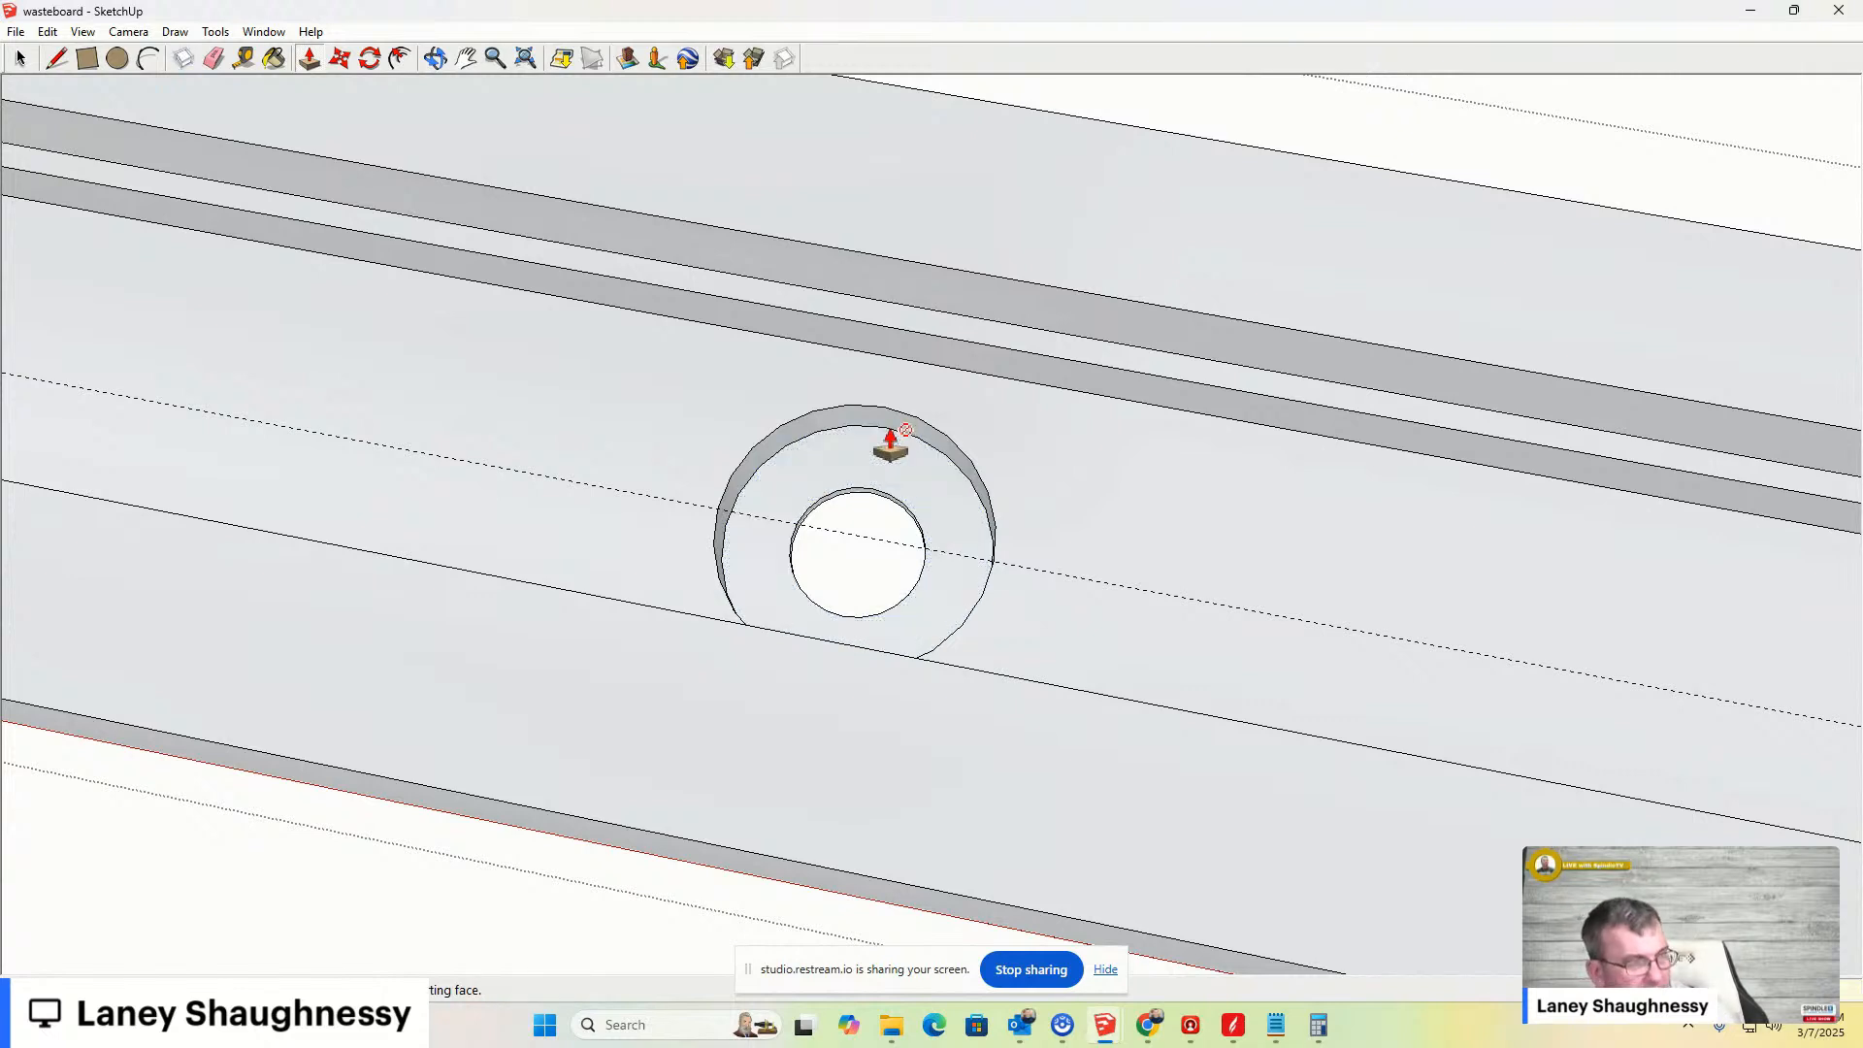
pyautogui.click(869, 471)
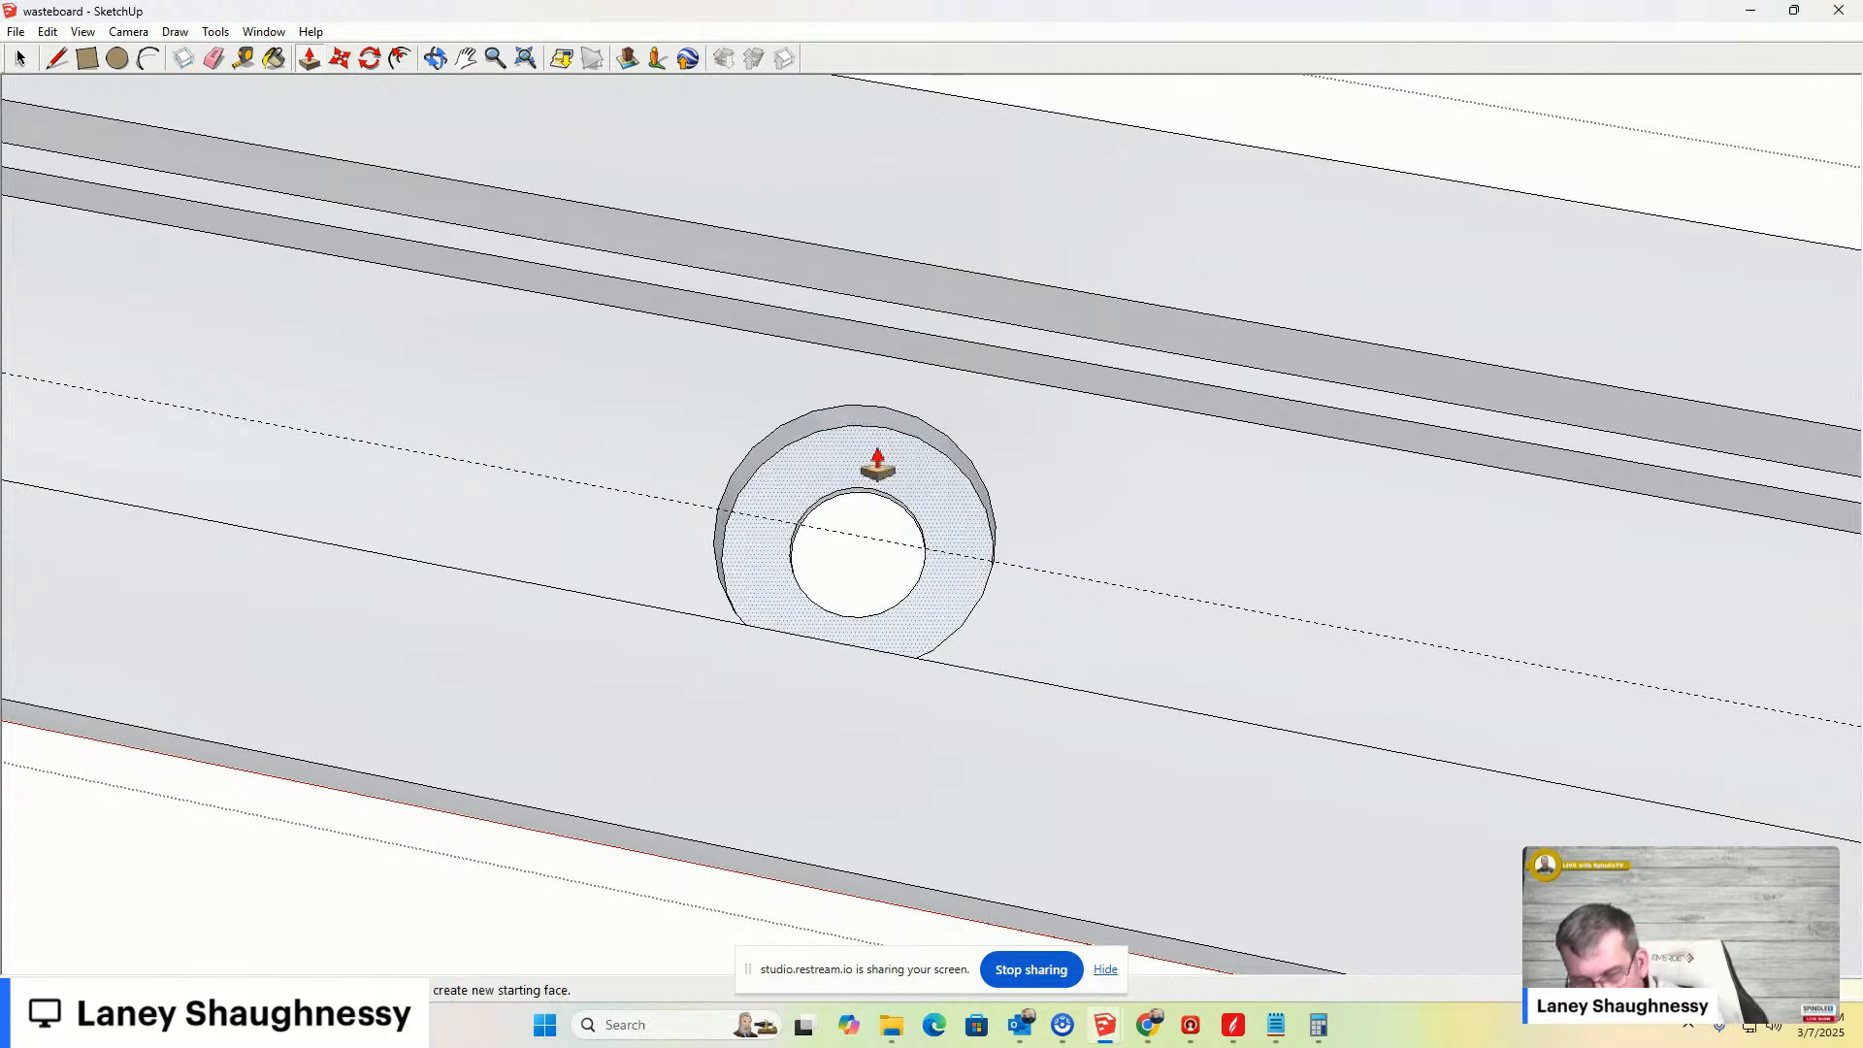
pyautogui.click(873, 446)
pyautogui.press('m')
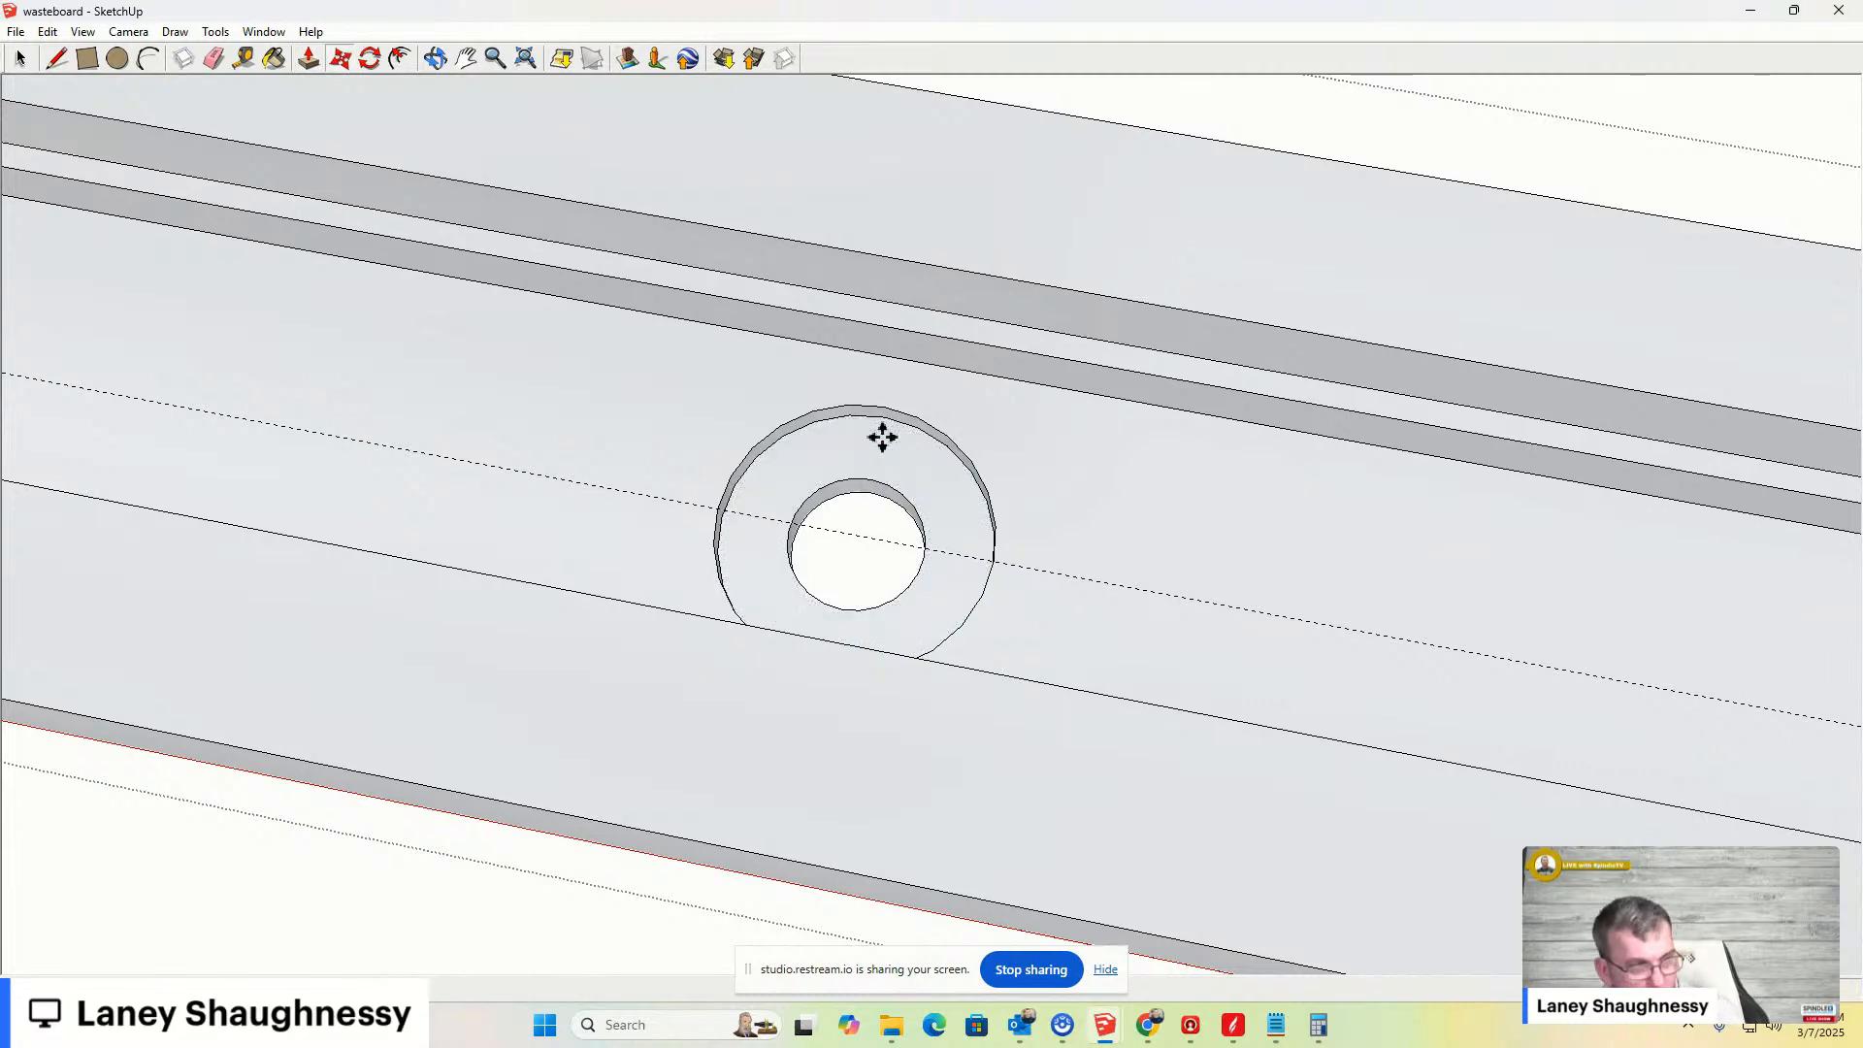
pyautogui.click(870, 412)
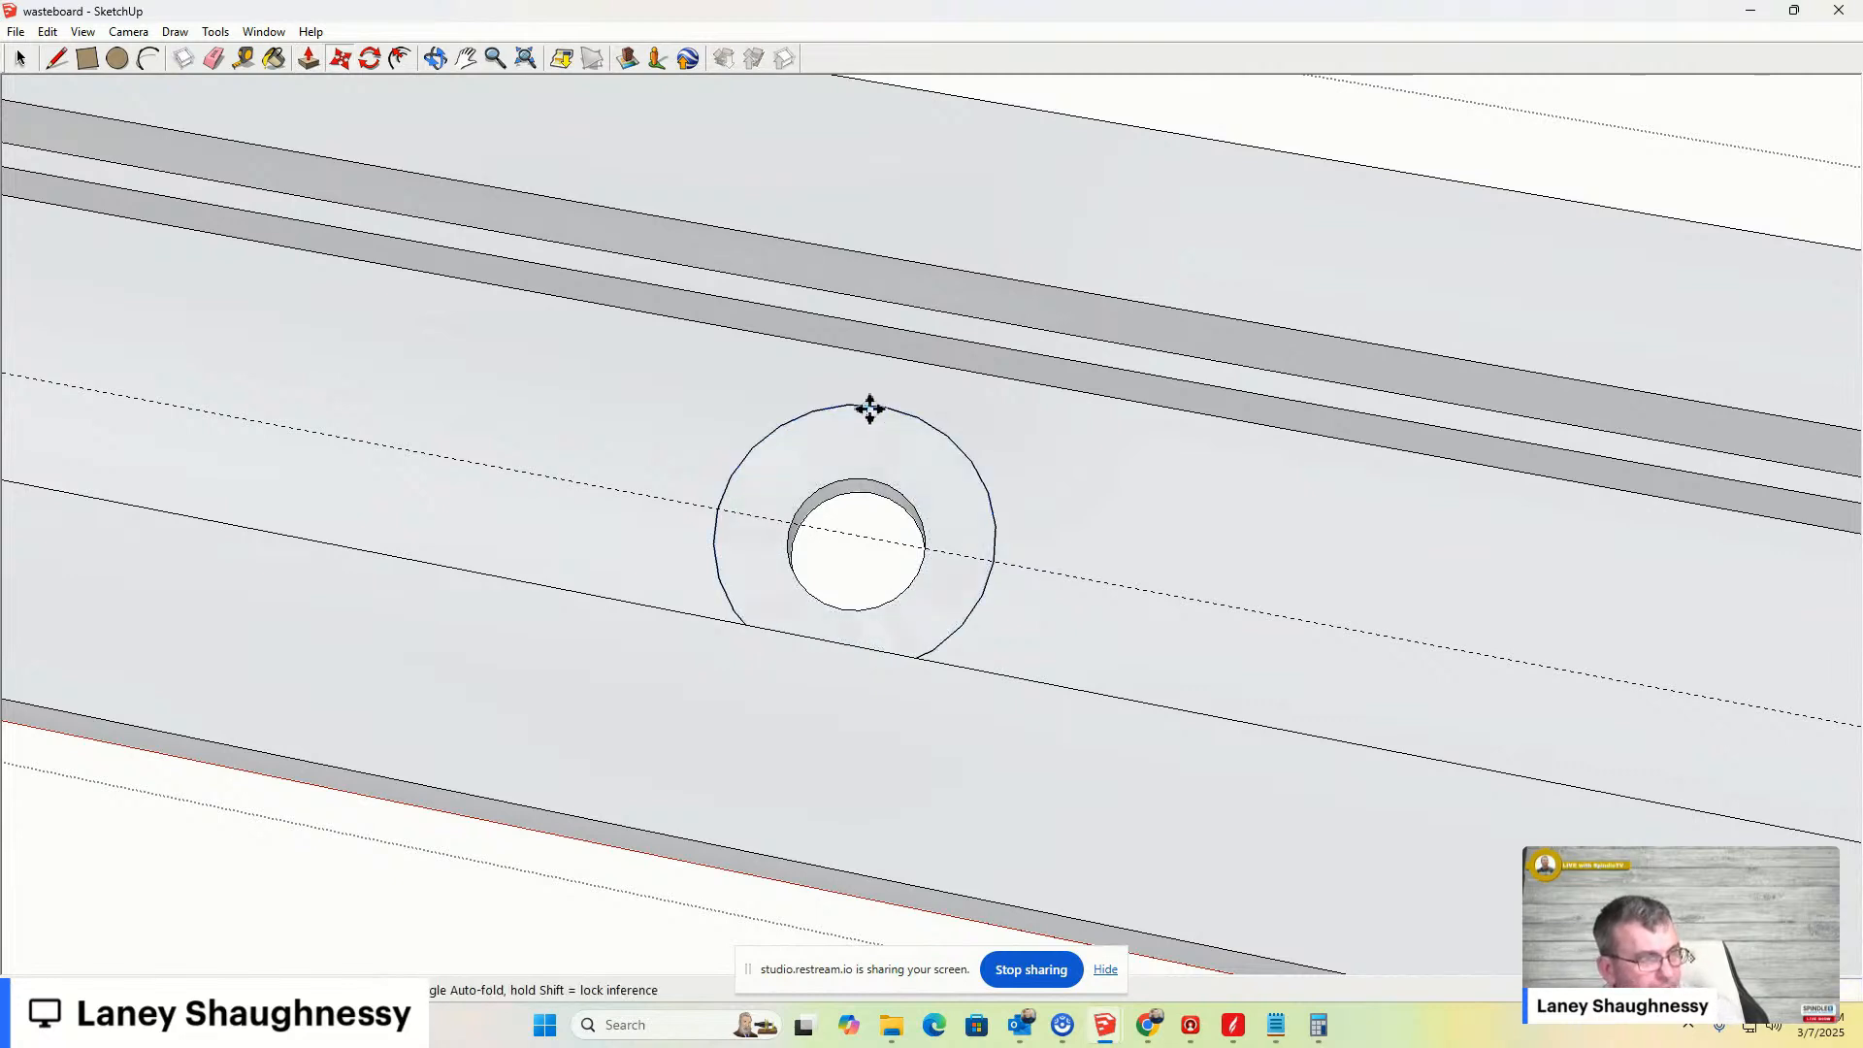
# - Zoom to another hole along the bar and push/pull its inner circle face
pyautogui.scroll(-3, 1115, 528)
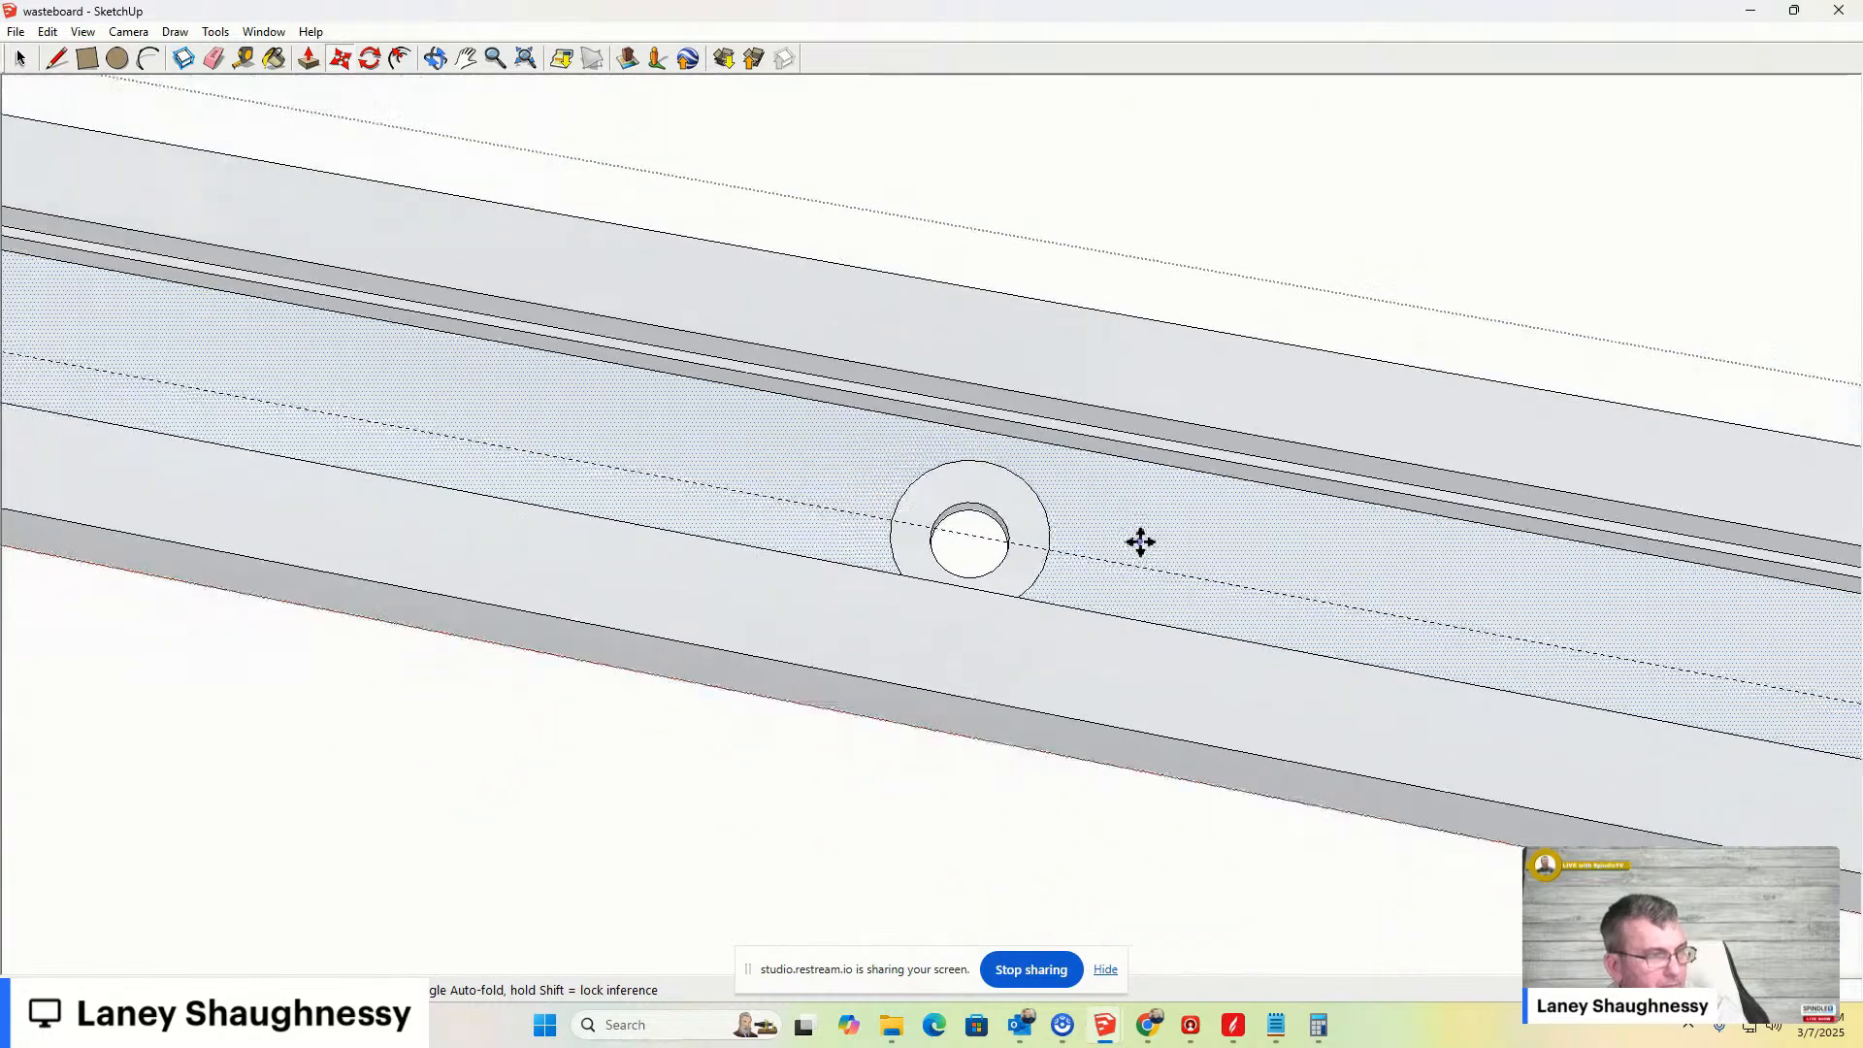
pyautogui.scroll(-5, 1140, 541)
pyautogui.scroll(3, 505, 439)
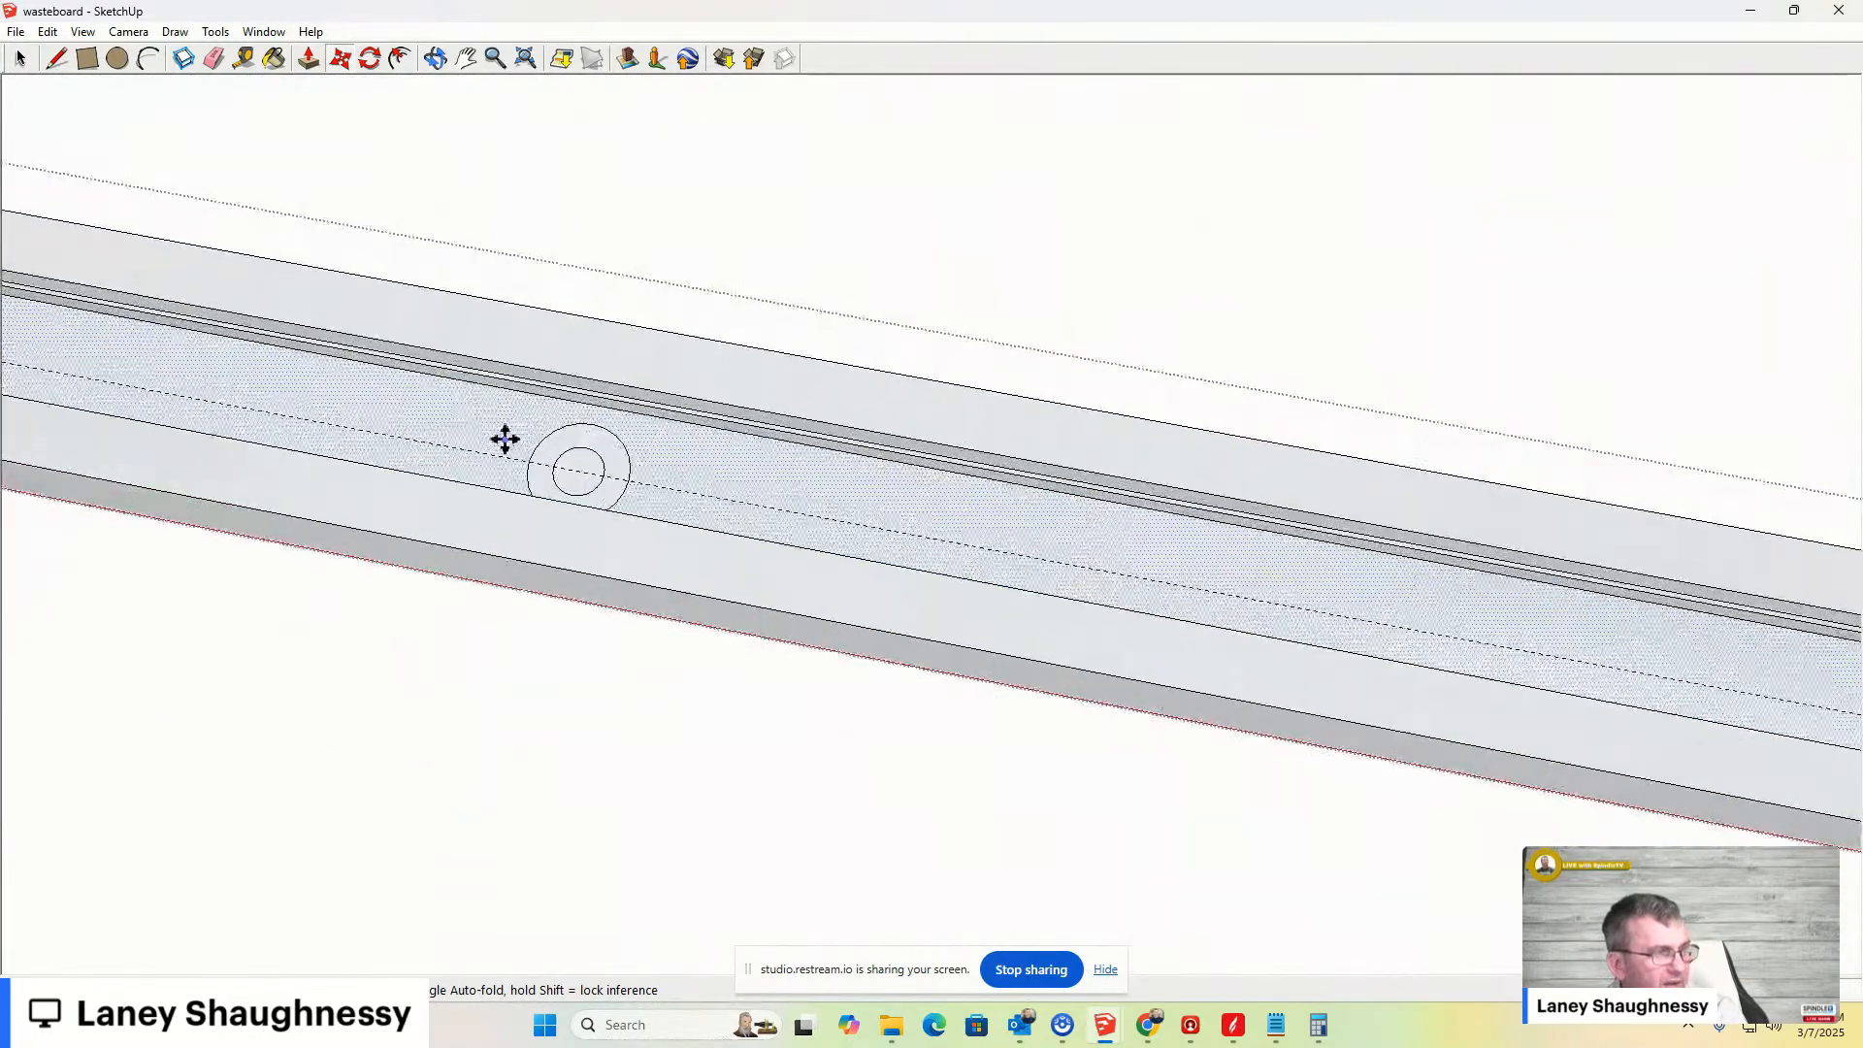
pyautogui.scroll(5, 505, 440)
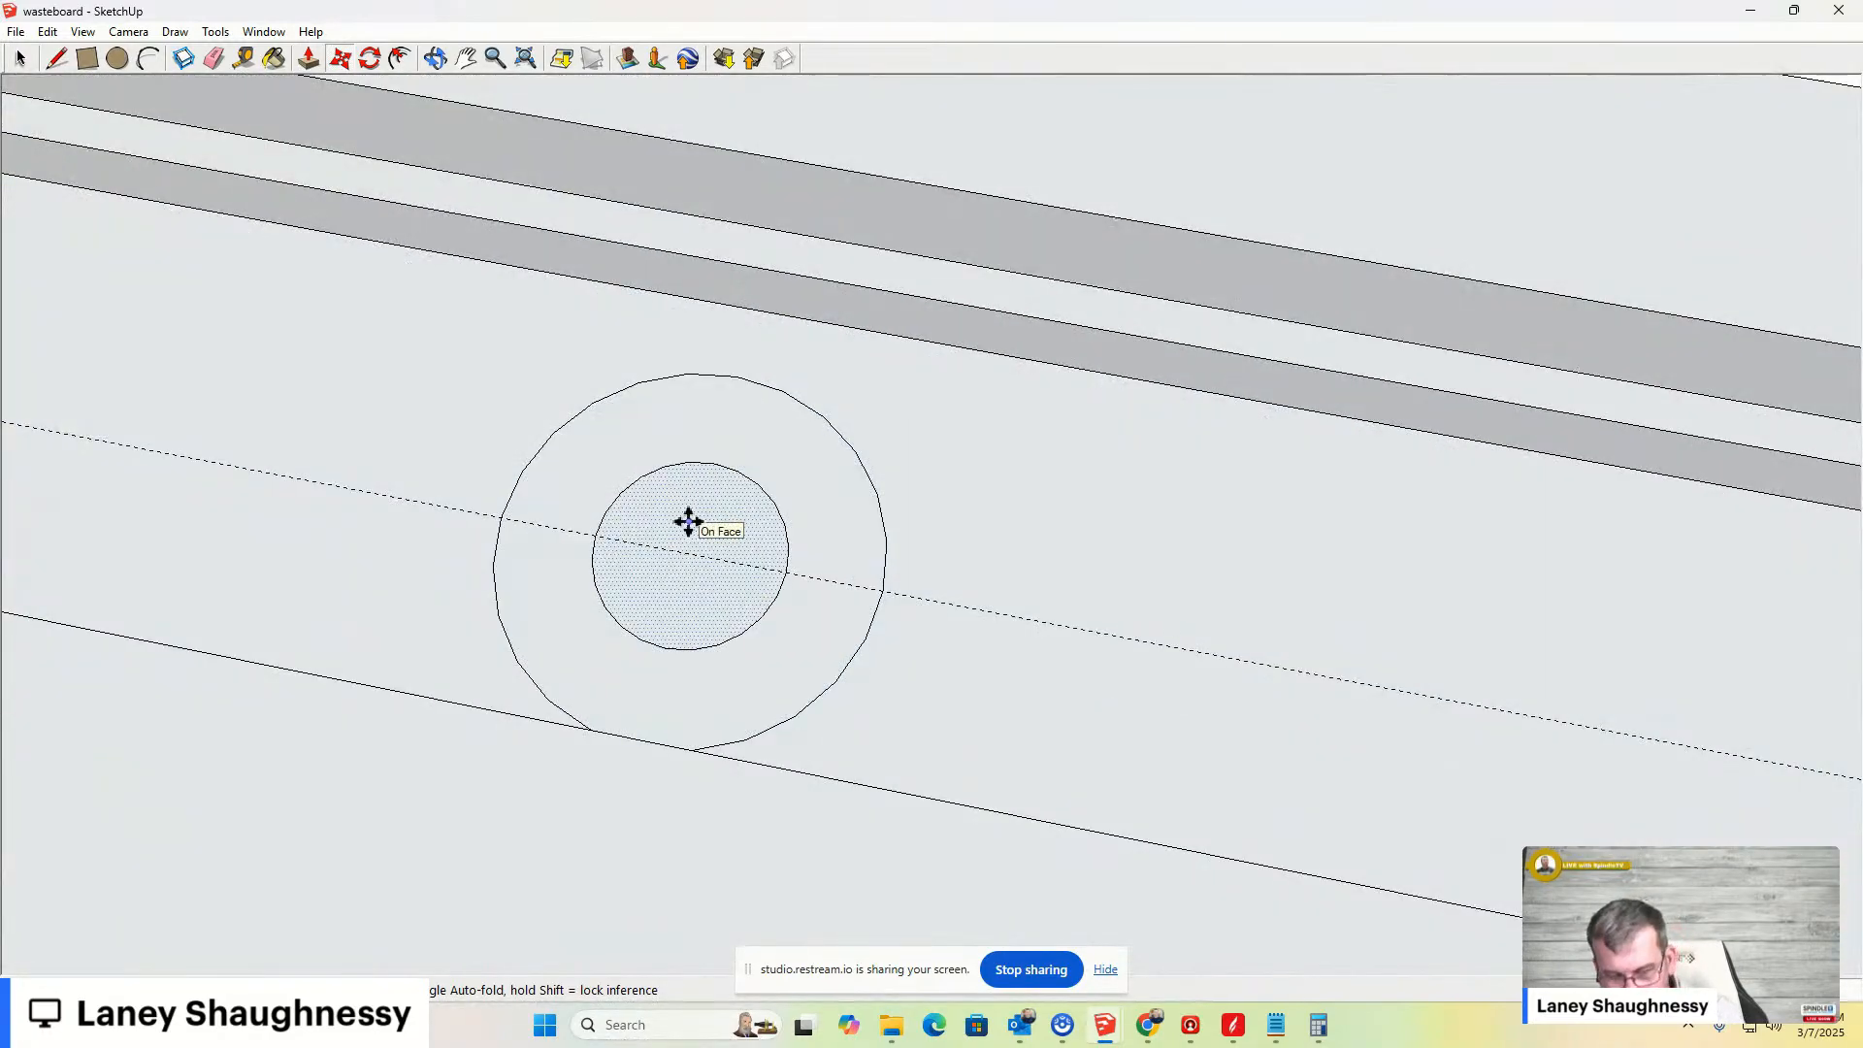
pyautogui.press('p')
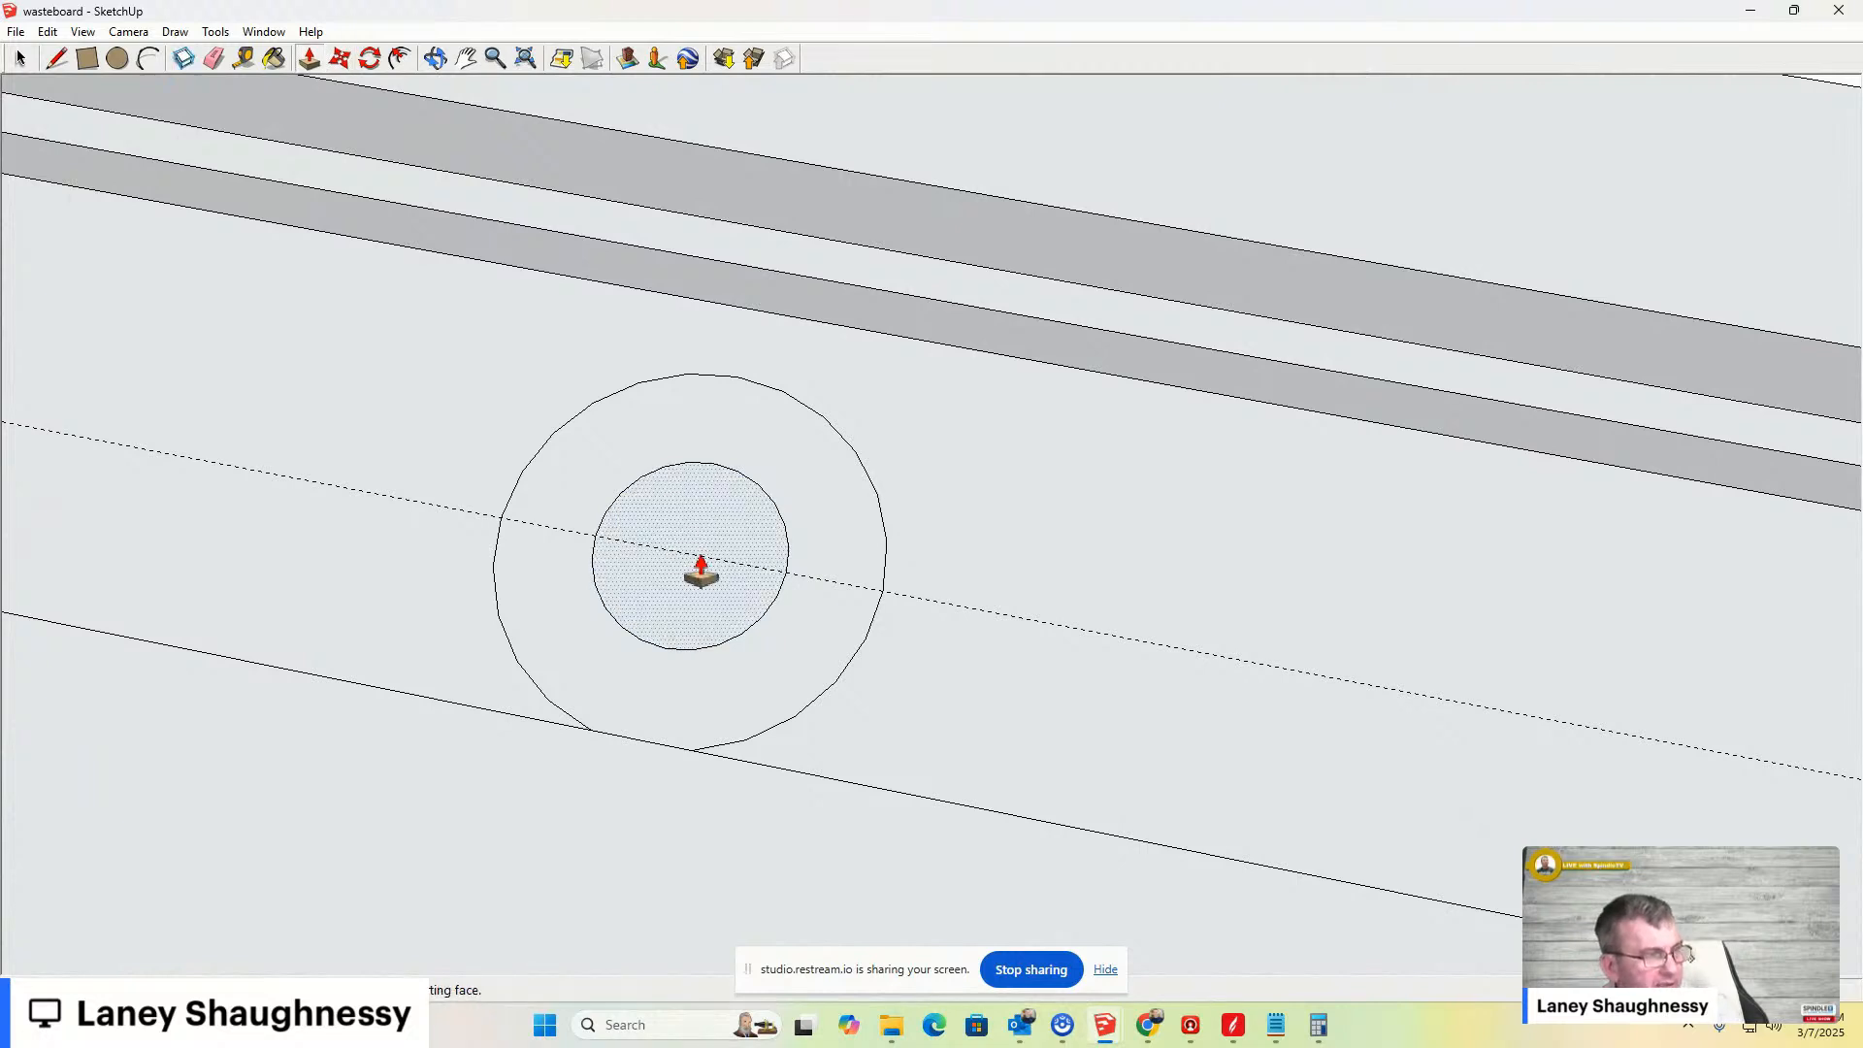
pyautogui.click(689, 582)
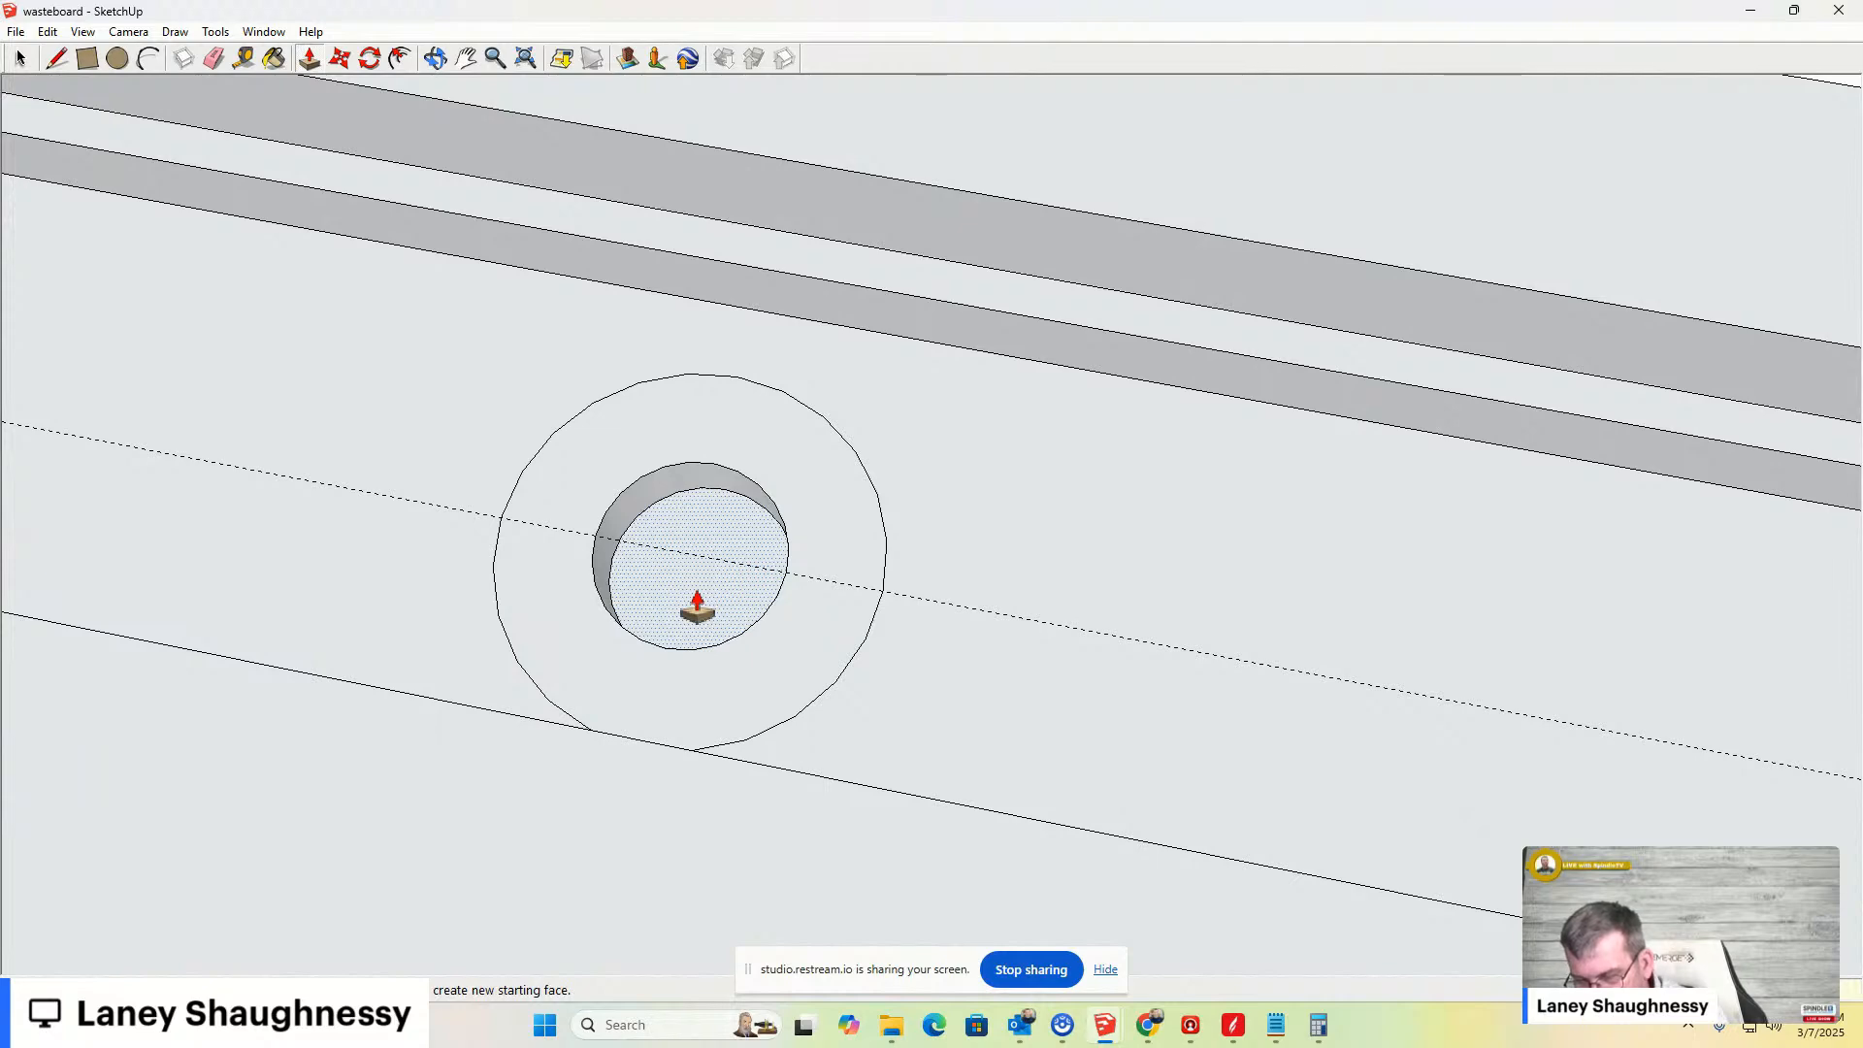
pyautogui.click(697, 606)
# - Push/pull this hole's counterbore ring face and move its outer counterbore edge
pyautogui.scroll(-3, 803, 587)
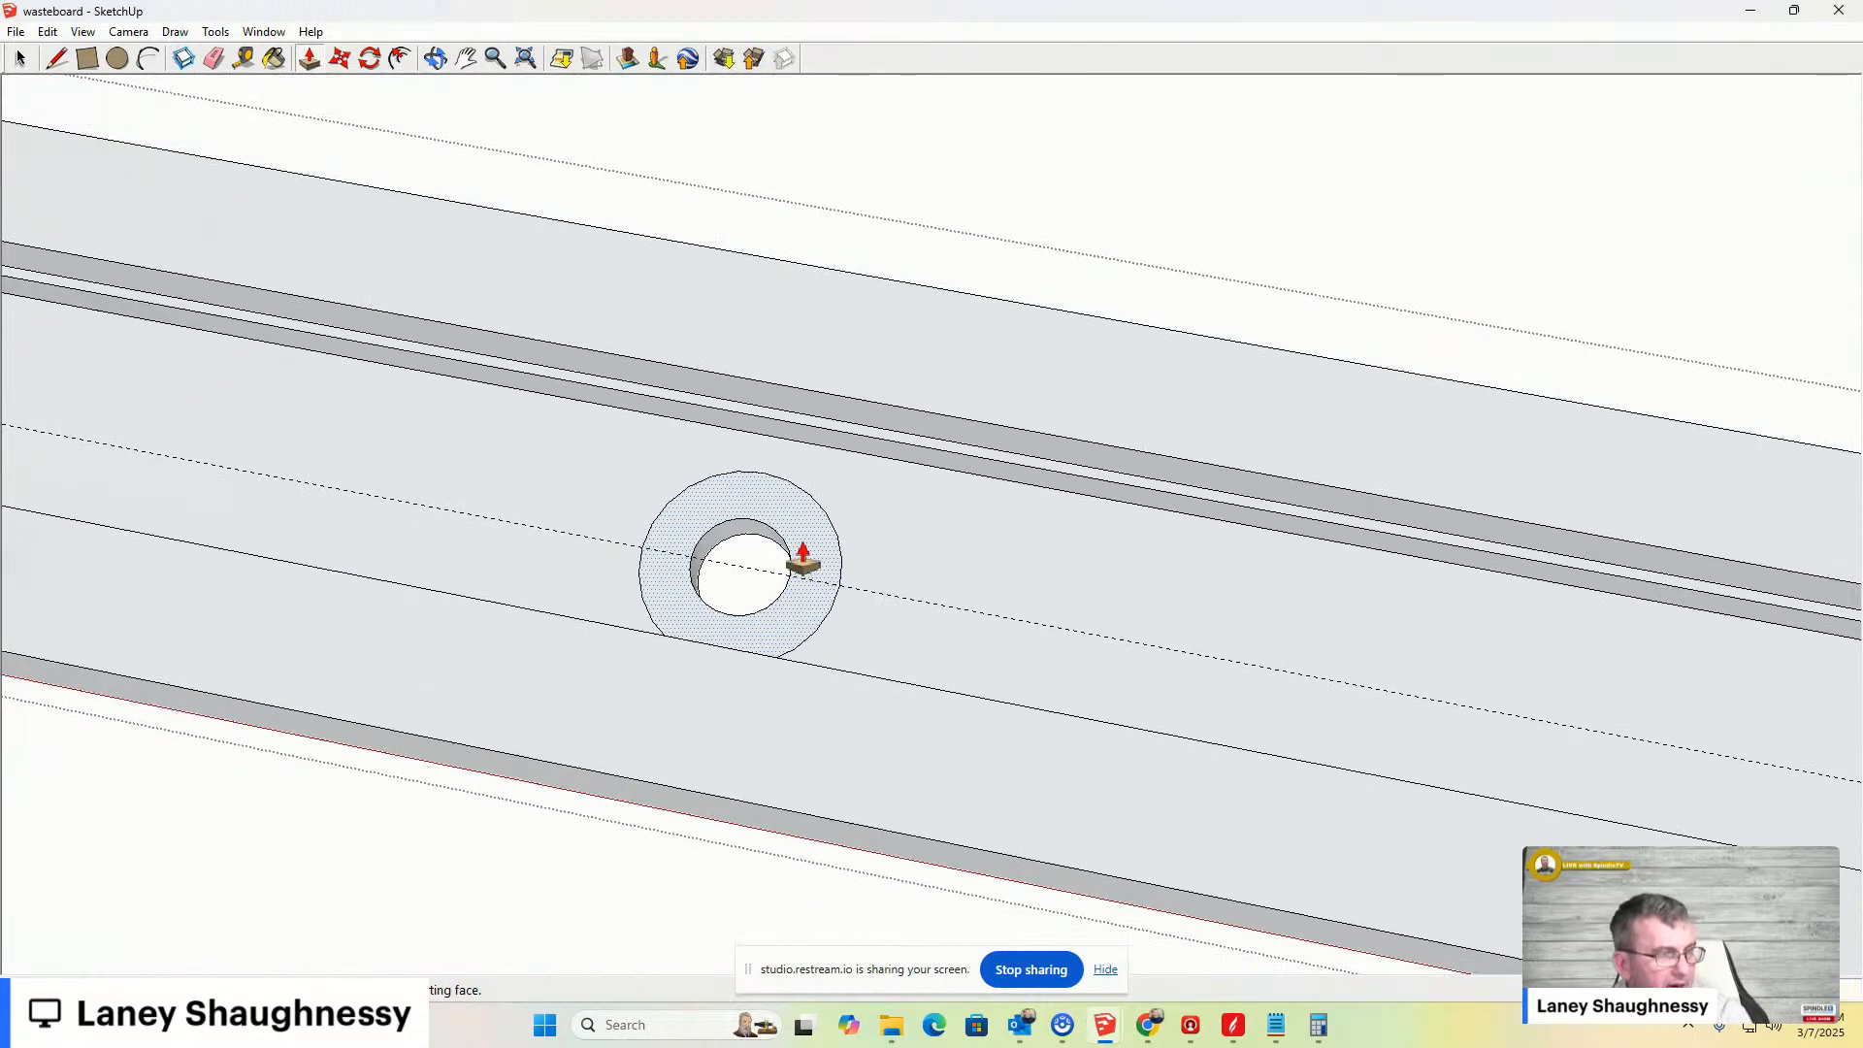
pyautogui.scroll(3, 804, 565)
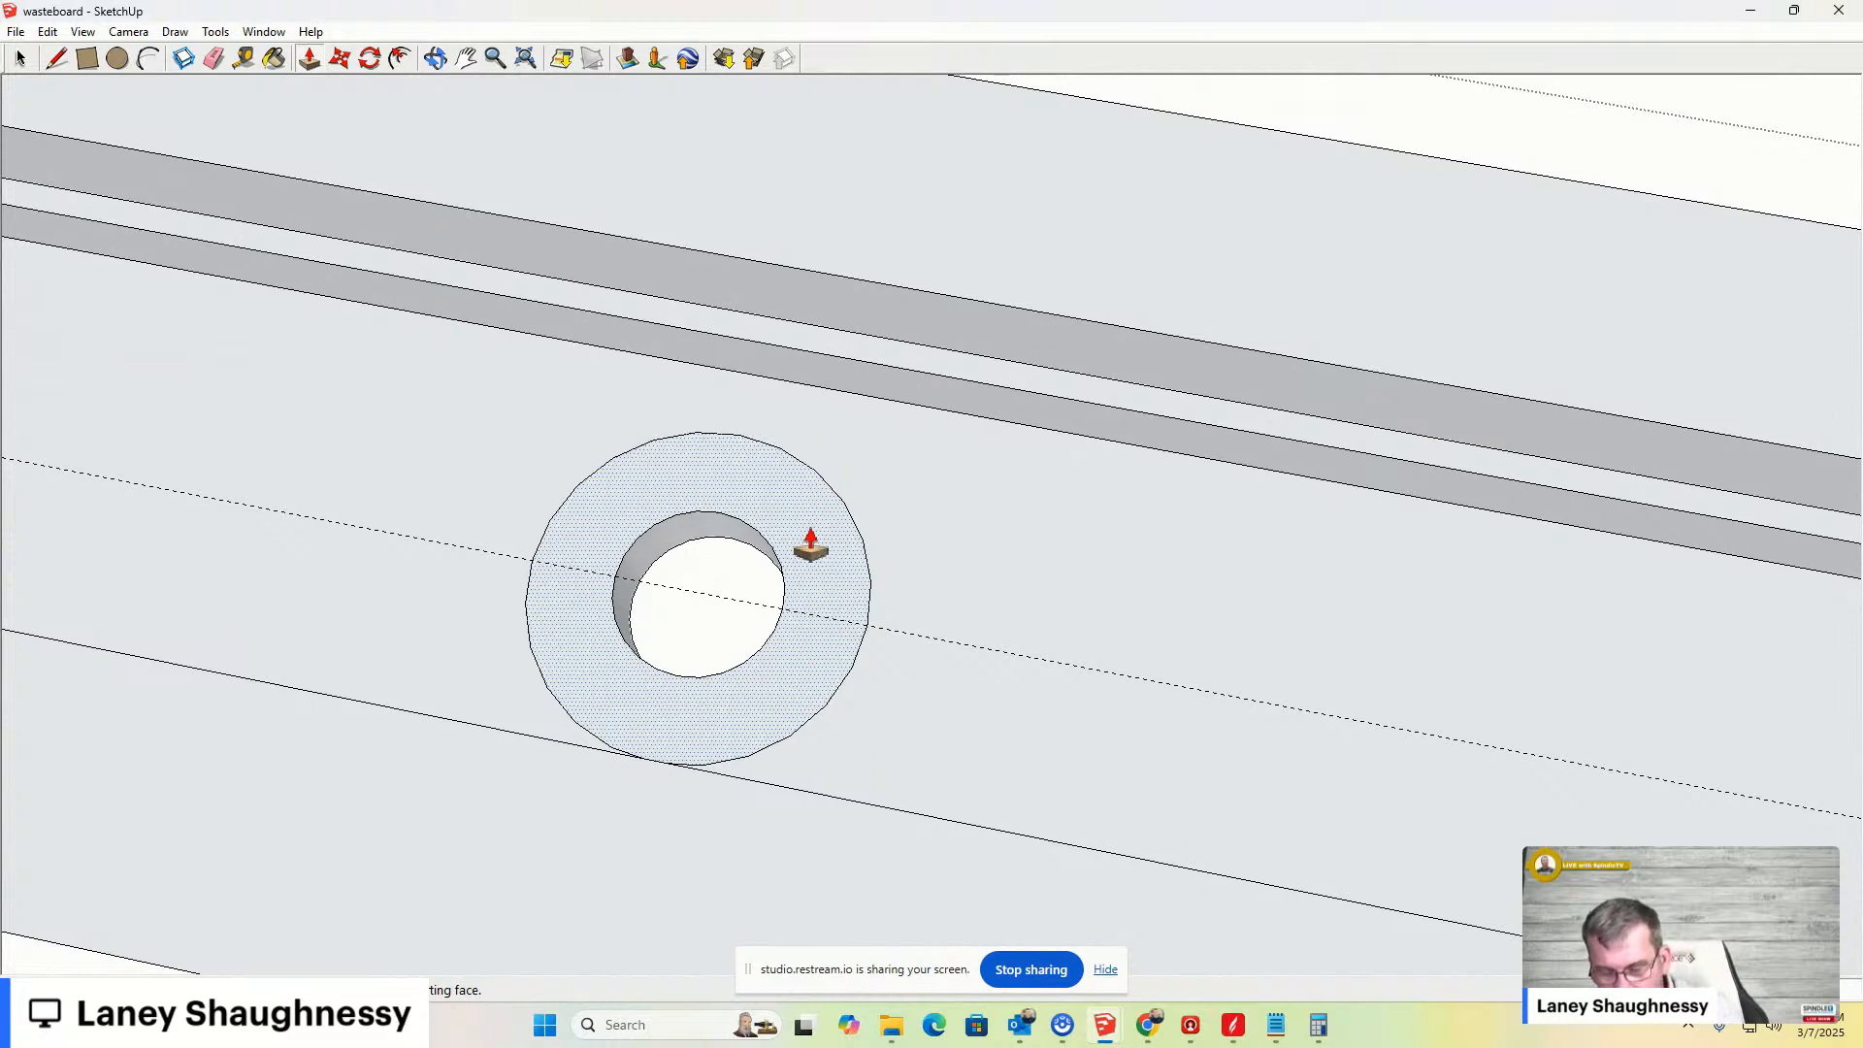
pyautogui.click(793, 543)
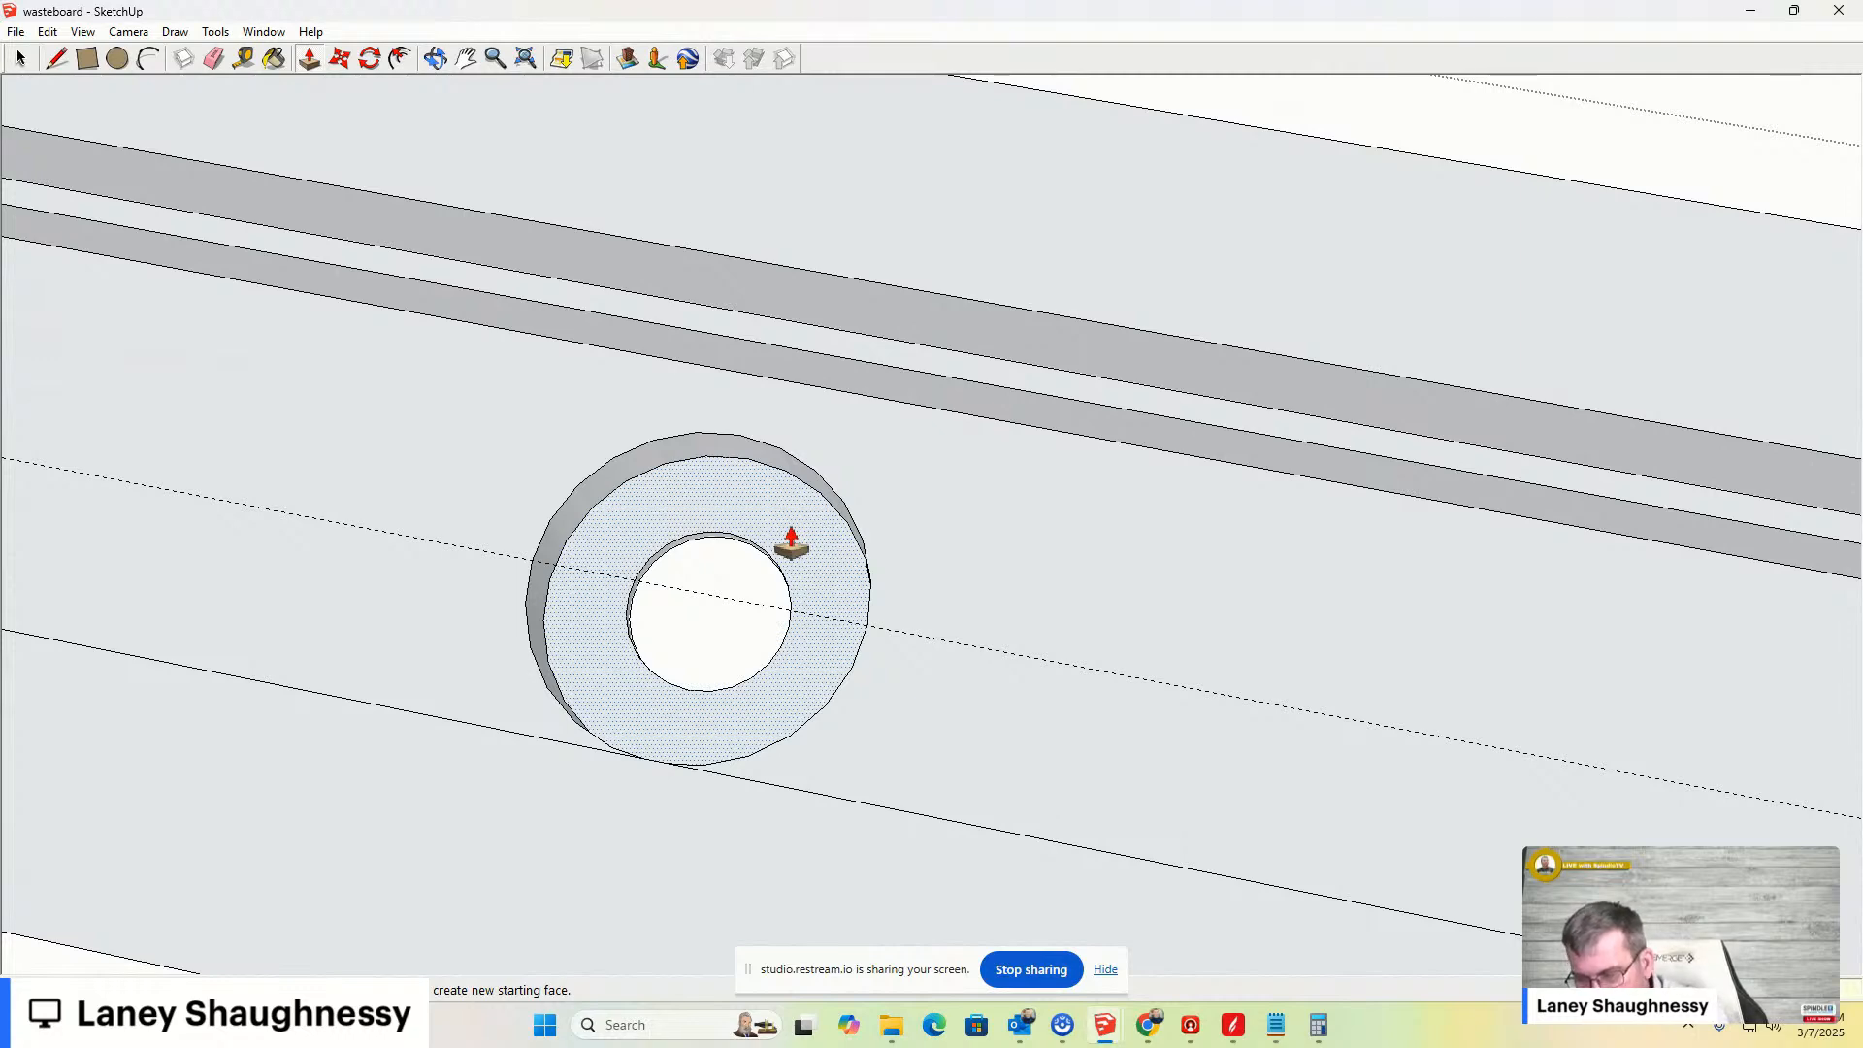
pyautogui.click(791, 541)
pyautogui.press('m')
pyautogui.click(715, 445)
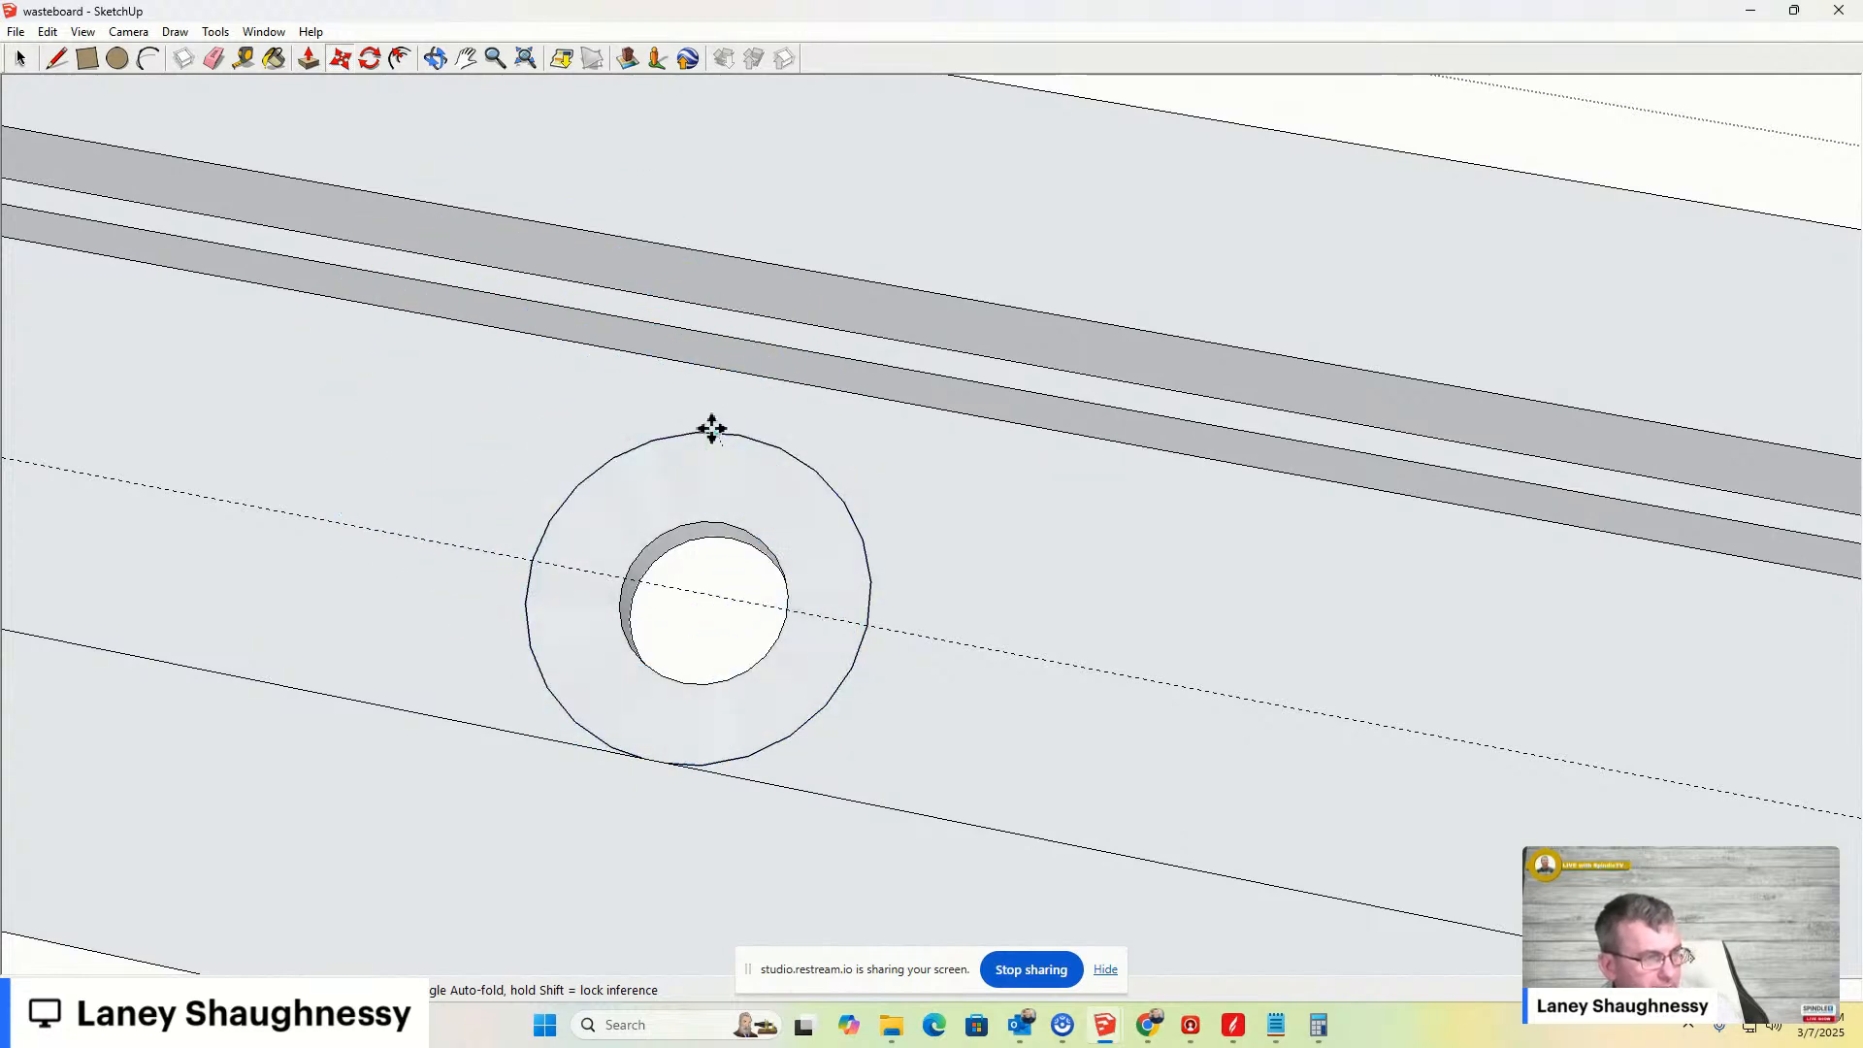
pyautogui.click(711, 427)
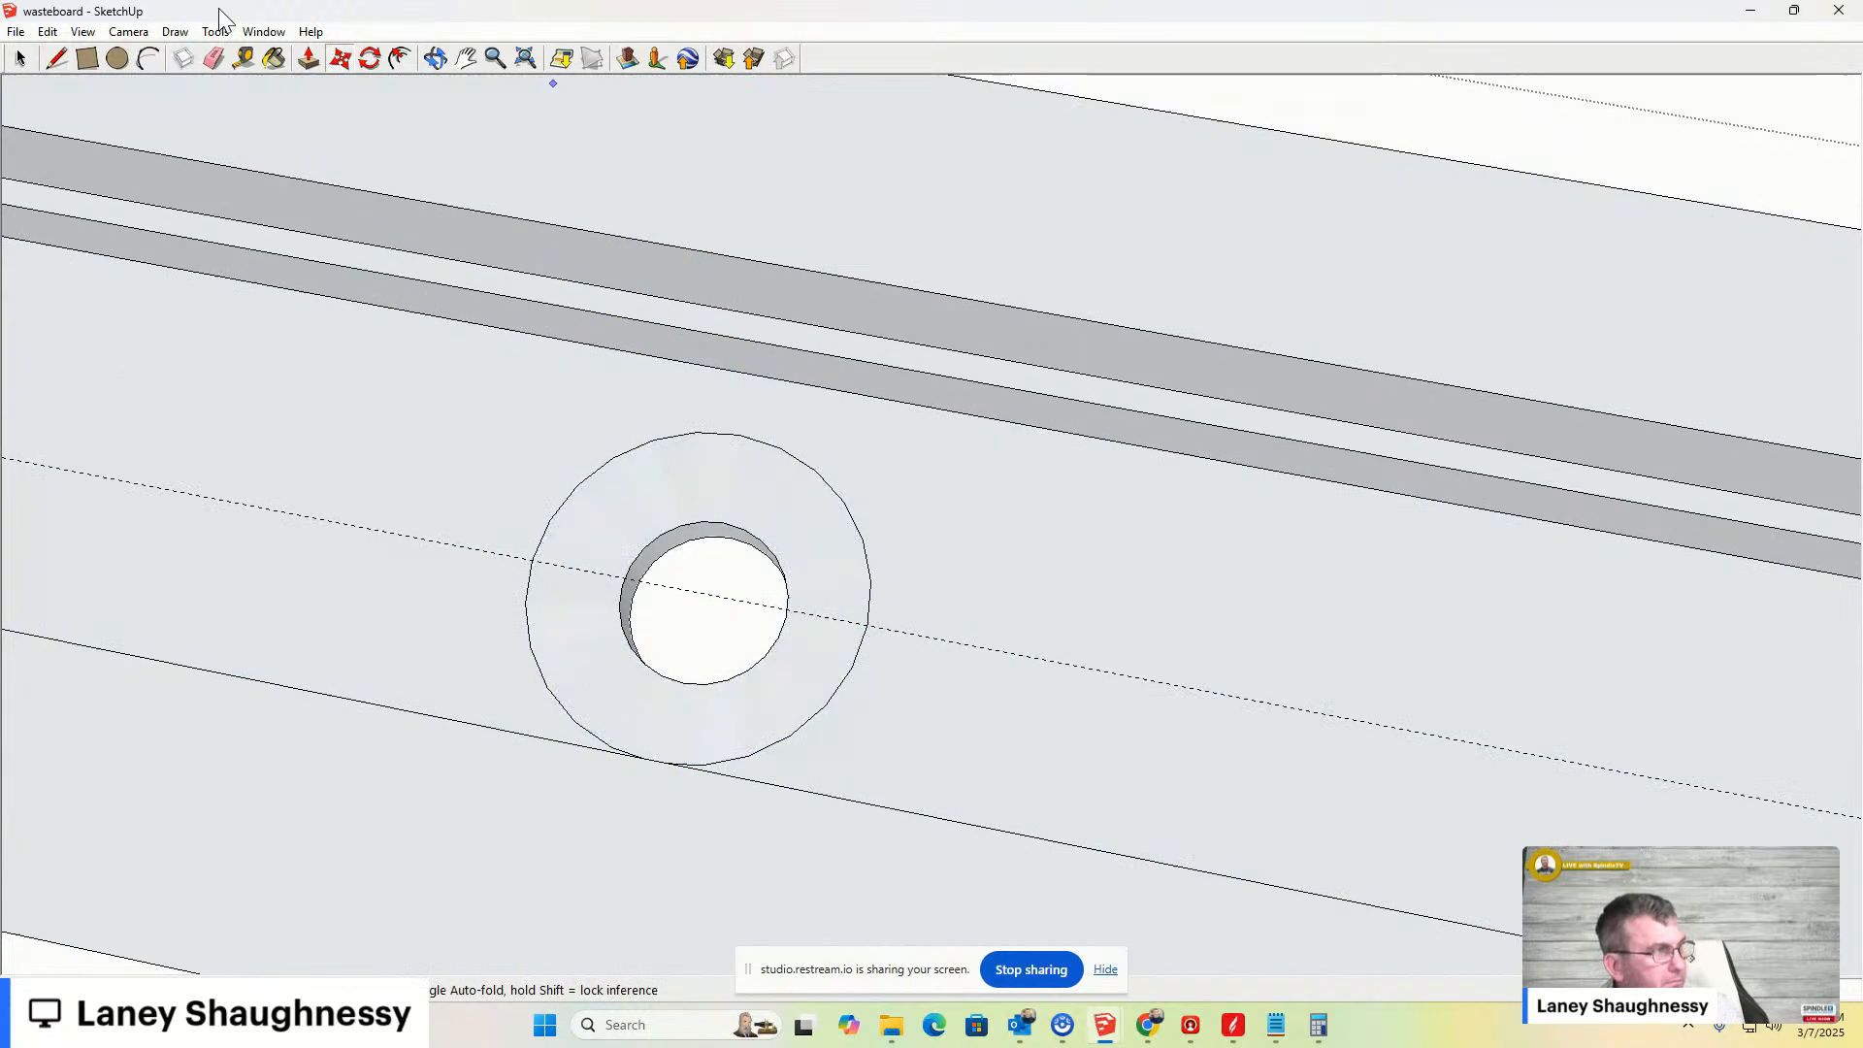
# - Leave the bar group, orbit to a perspective view over the wasteboard and select the clamp bar
pyautogui.press('space')
pyautogui.scroll(-6, 456, 272)
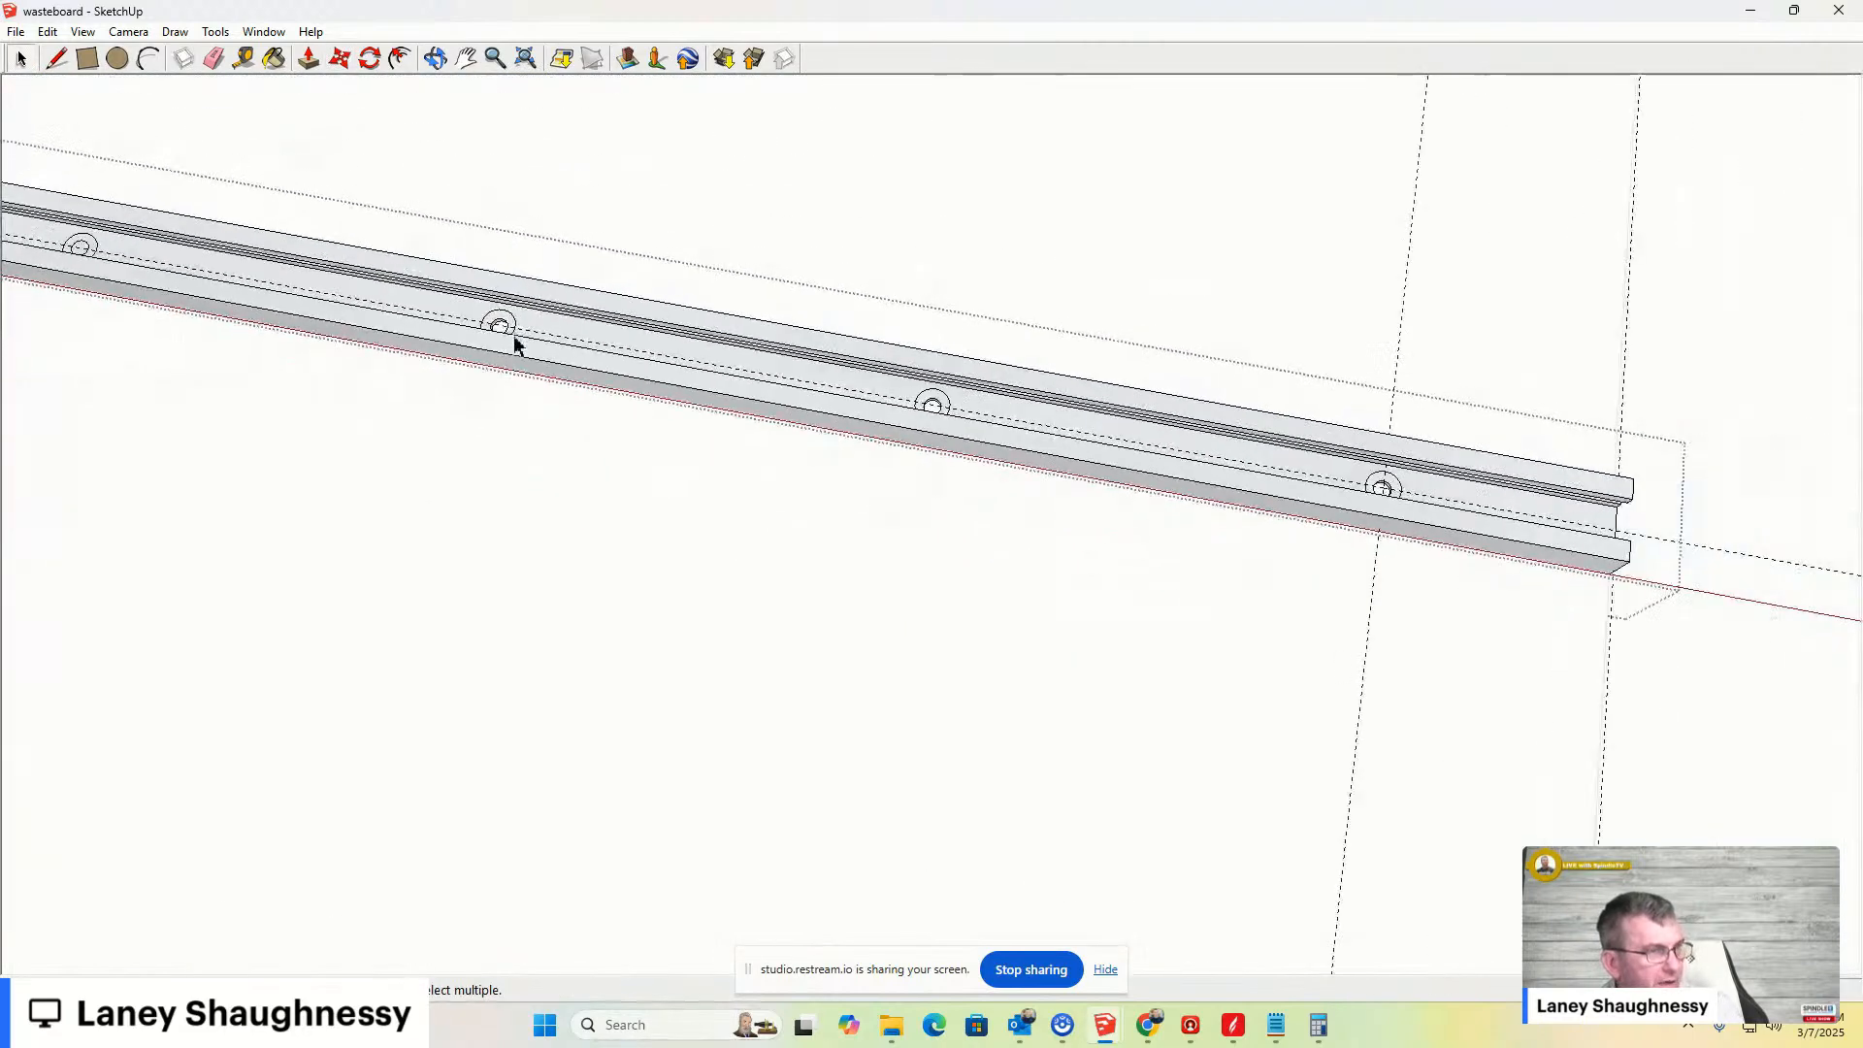
pyautogui.scroll(-5, 515, 338)
pyautogui.click(21, 61)
pyautogui.click(629, 547)
pyautogui.scroll(5, 850, 410)
pyautogui.moveTo(854, 414); pyautogui.dragTo(87, 10, button='middle')
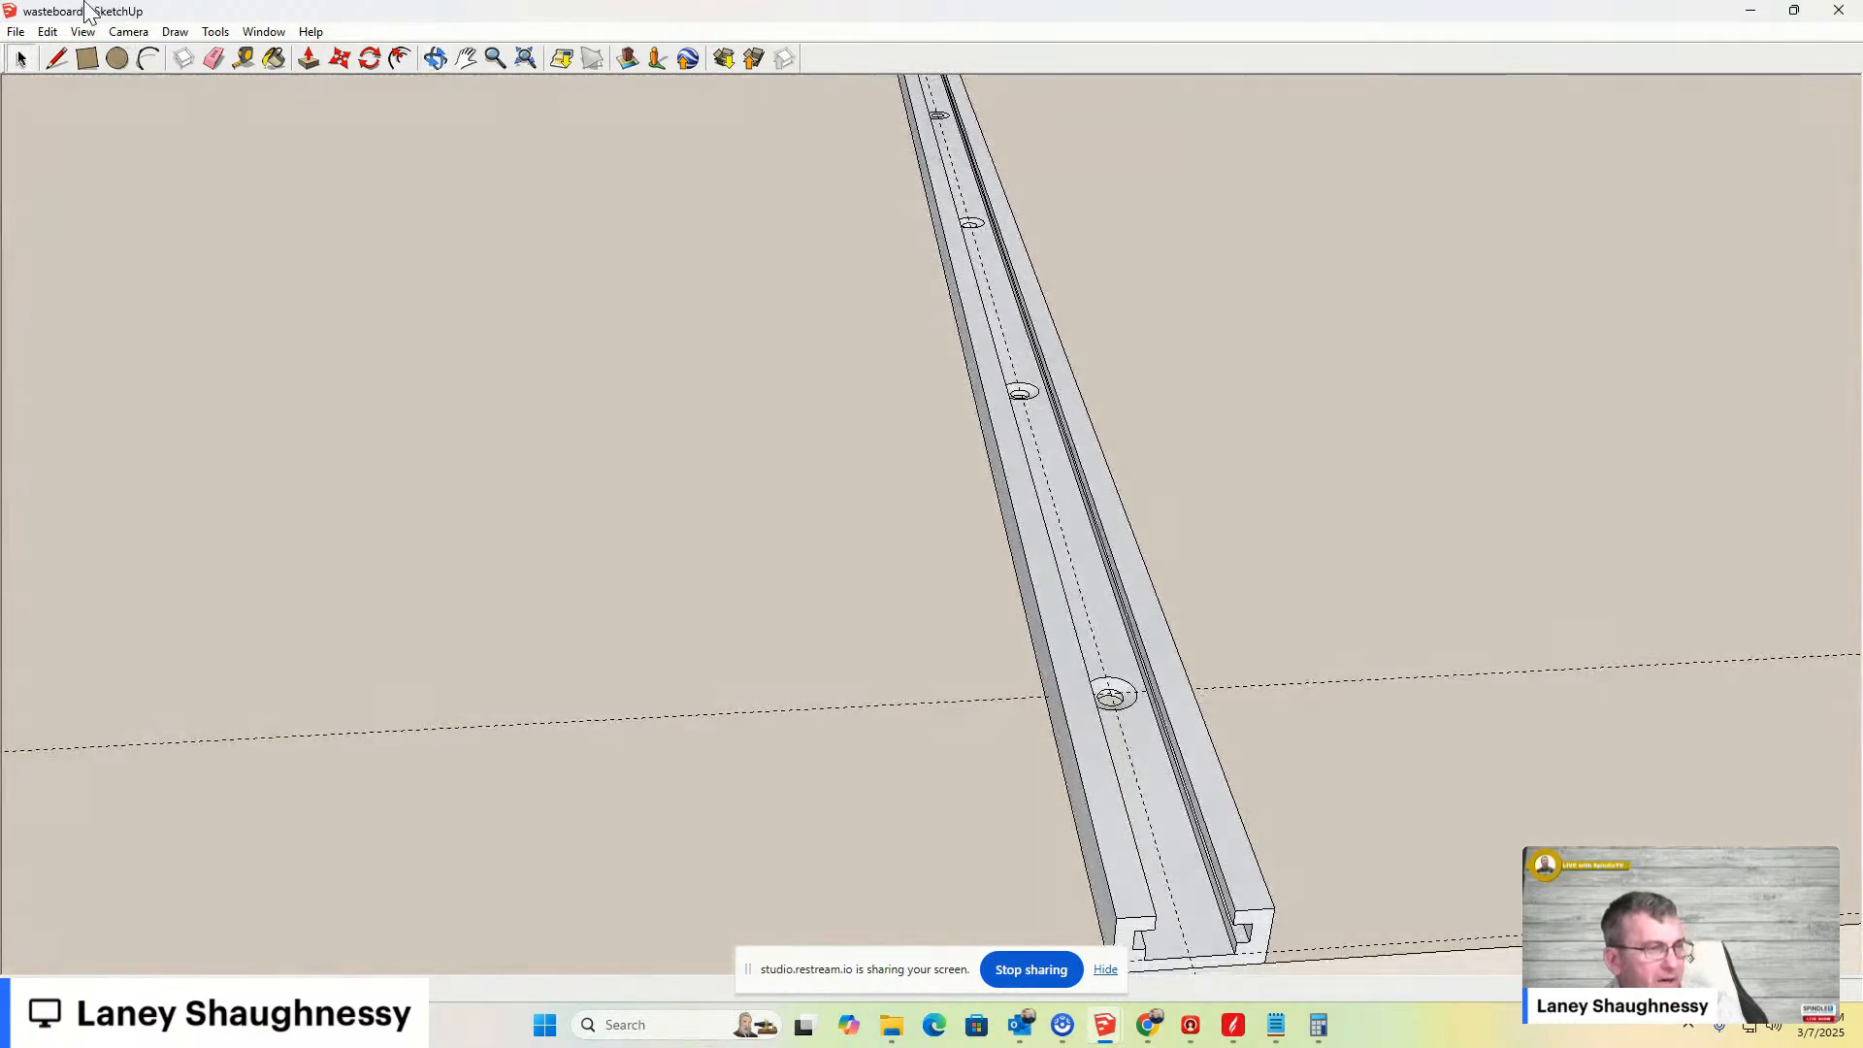
pyautogui.scroll(-5, 669, 540)
pyautogui.scroll(3, 888, 679)
pyautogui.click(883, 691)
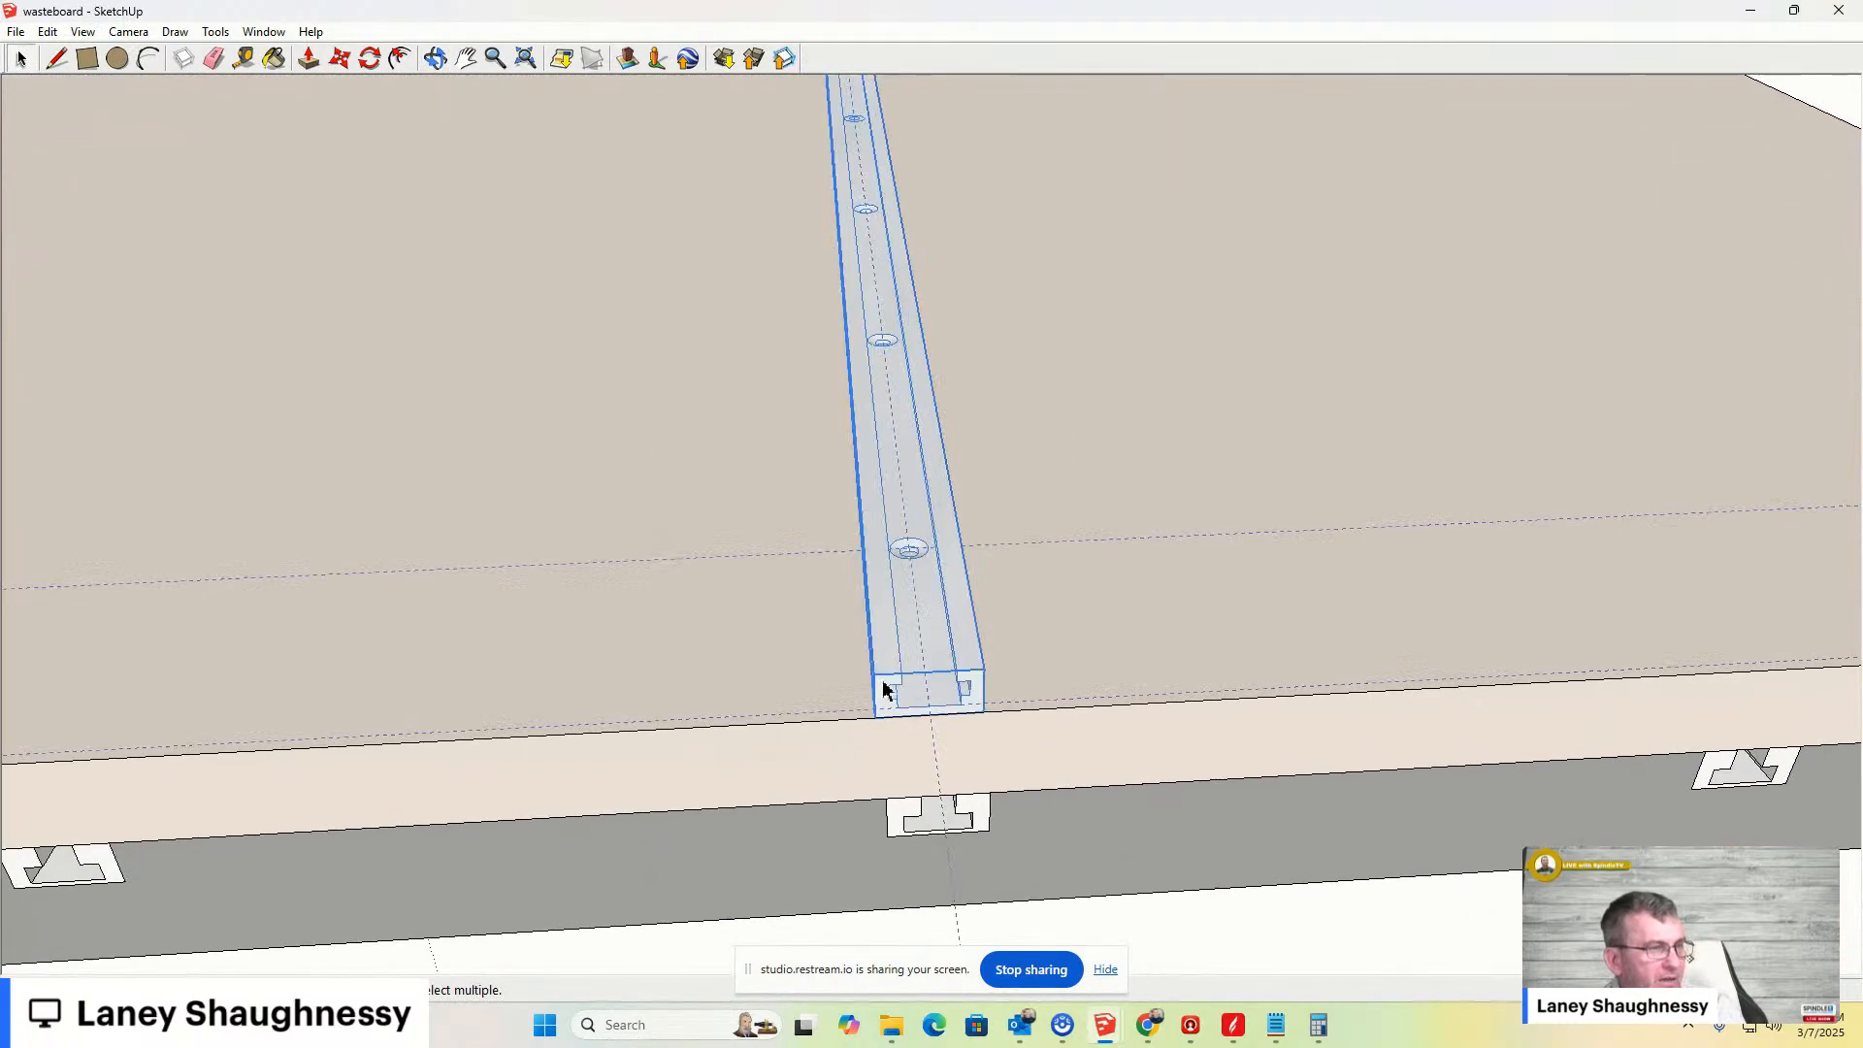
# - Copy the clamp bar sideways across the wasteboard as an array of 3 copies, then return to the Select tool
pyautogui.scroll(-5, 889, 616)
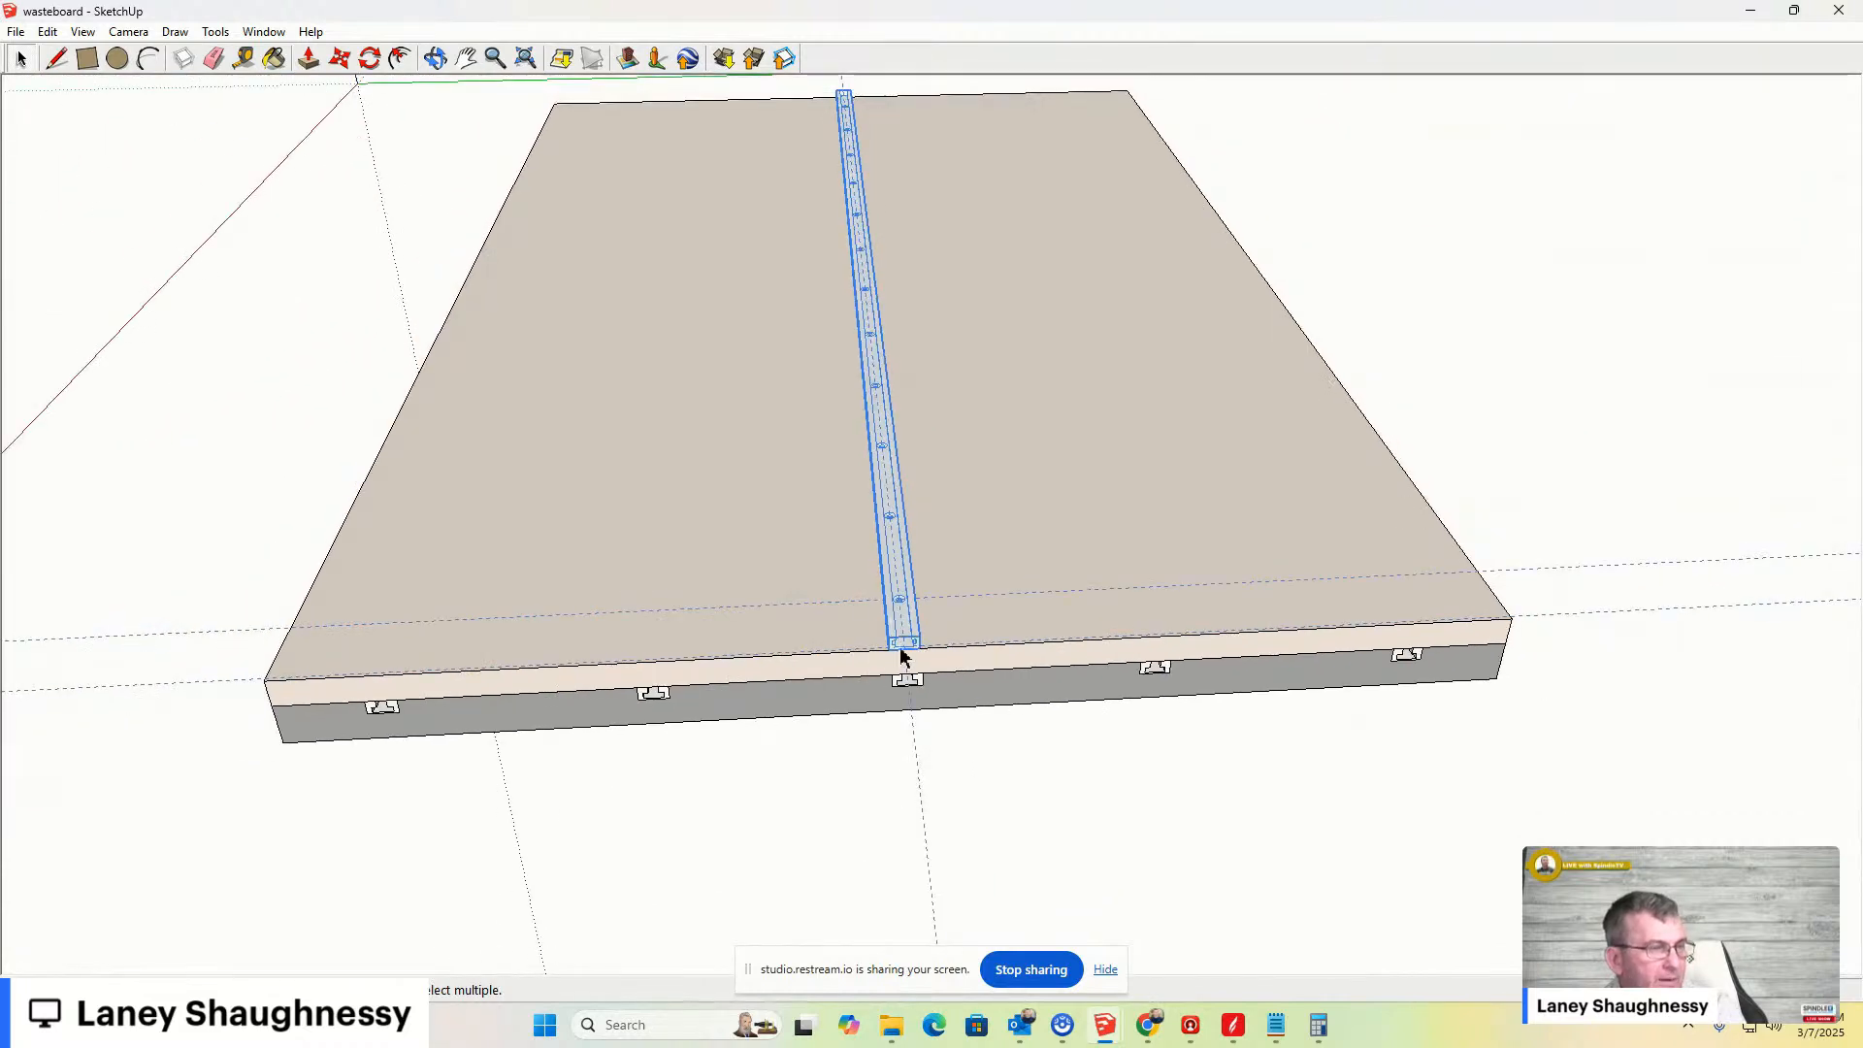
pyautogui.press('m')
pyautogui.moveTo(881, 650); pyautogui.dragTo(734, 663)
pyautogui.press('ctrl')
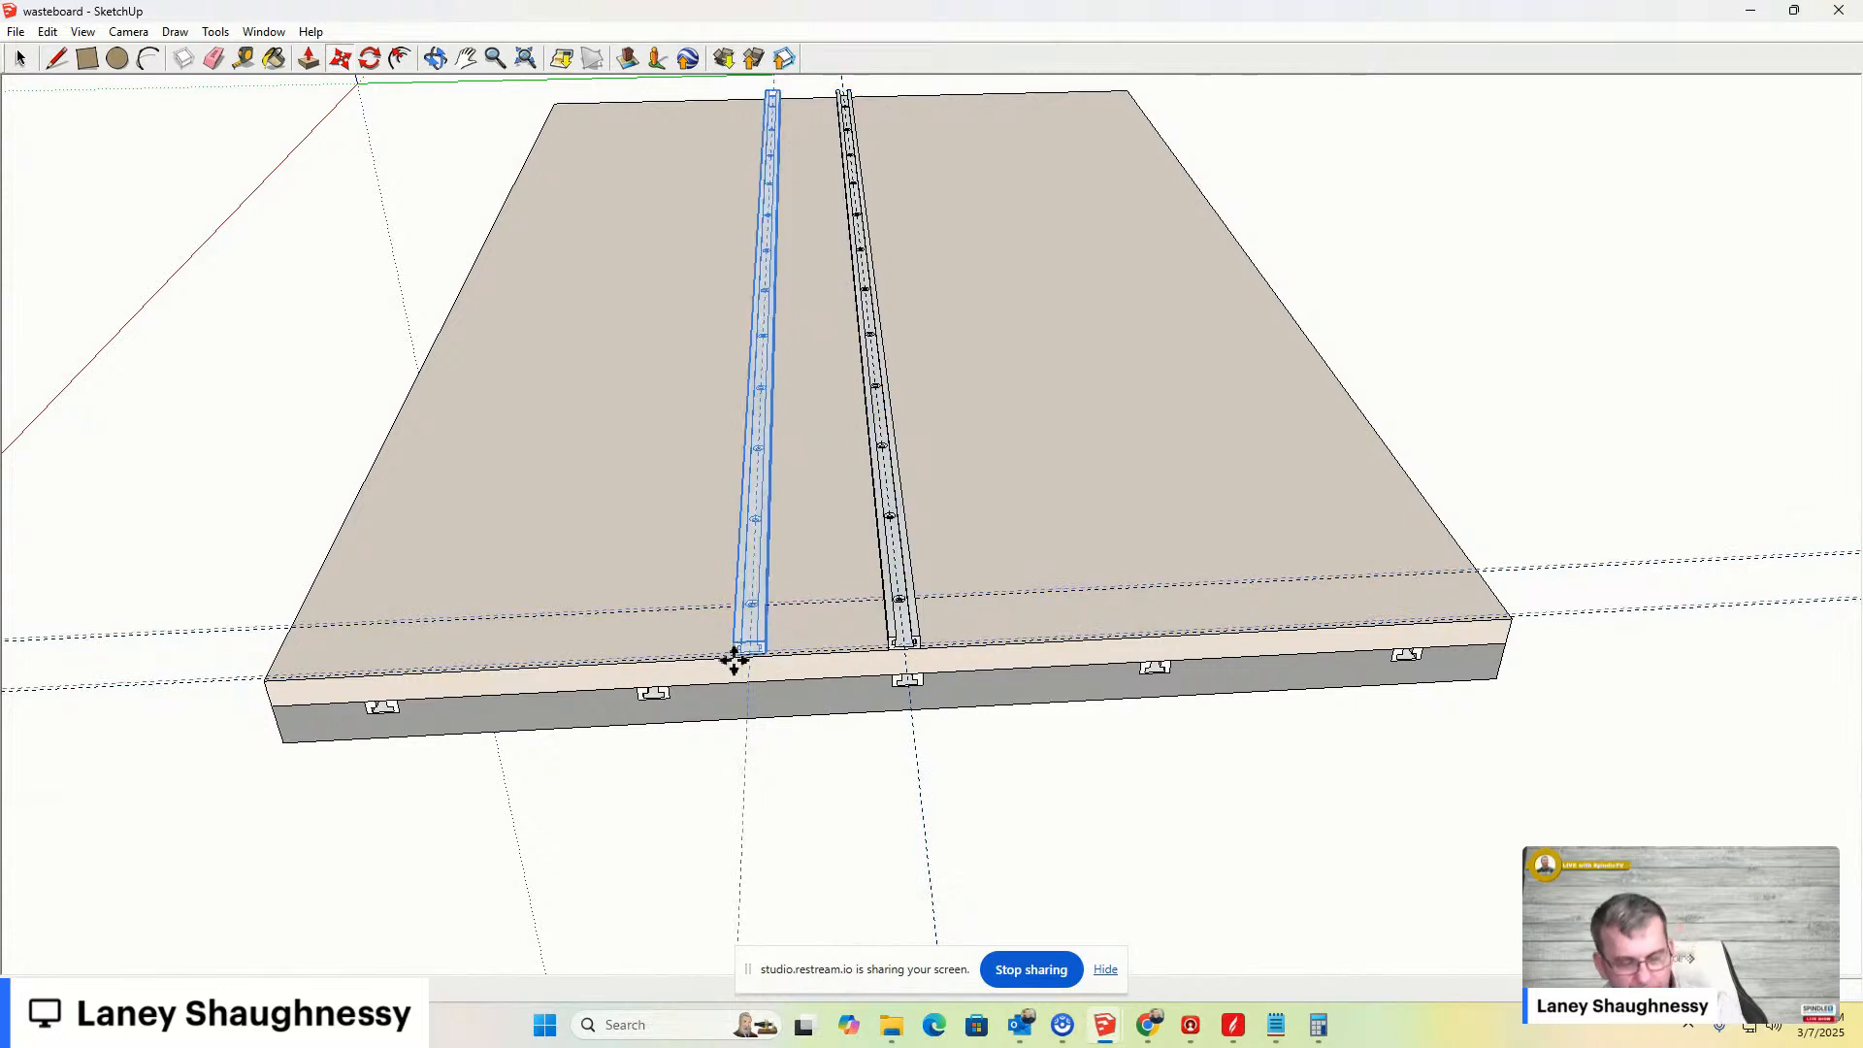
pyautogui.write('3x')
pyautogui.press('Return')
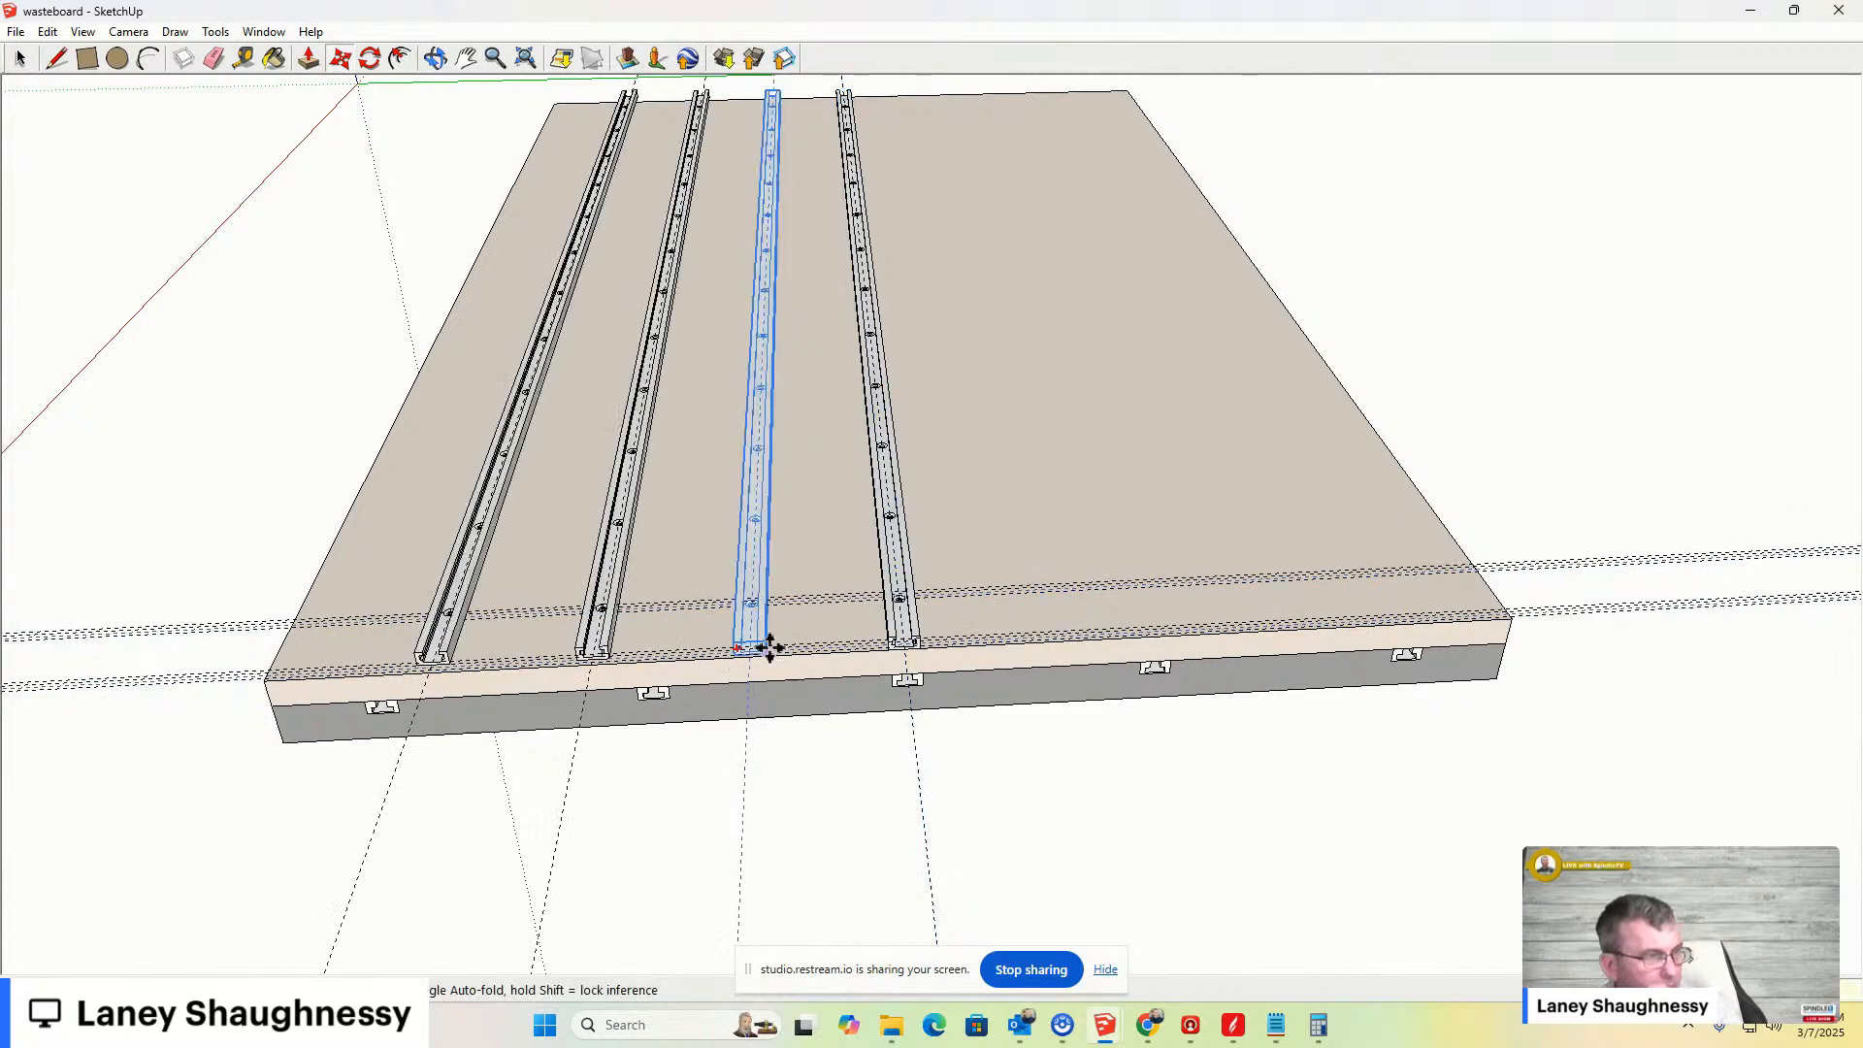
pyautogui.click(21, 58)
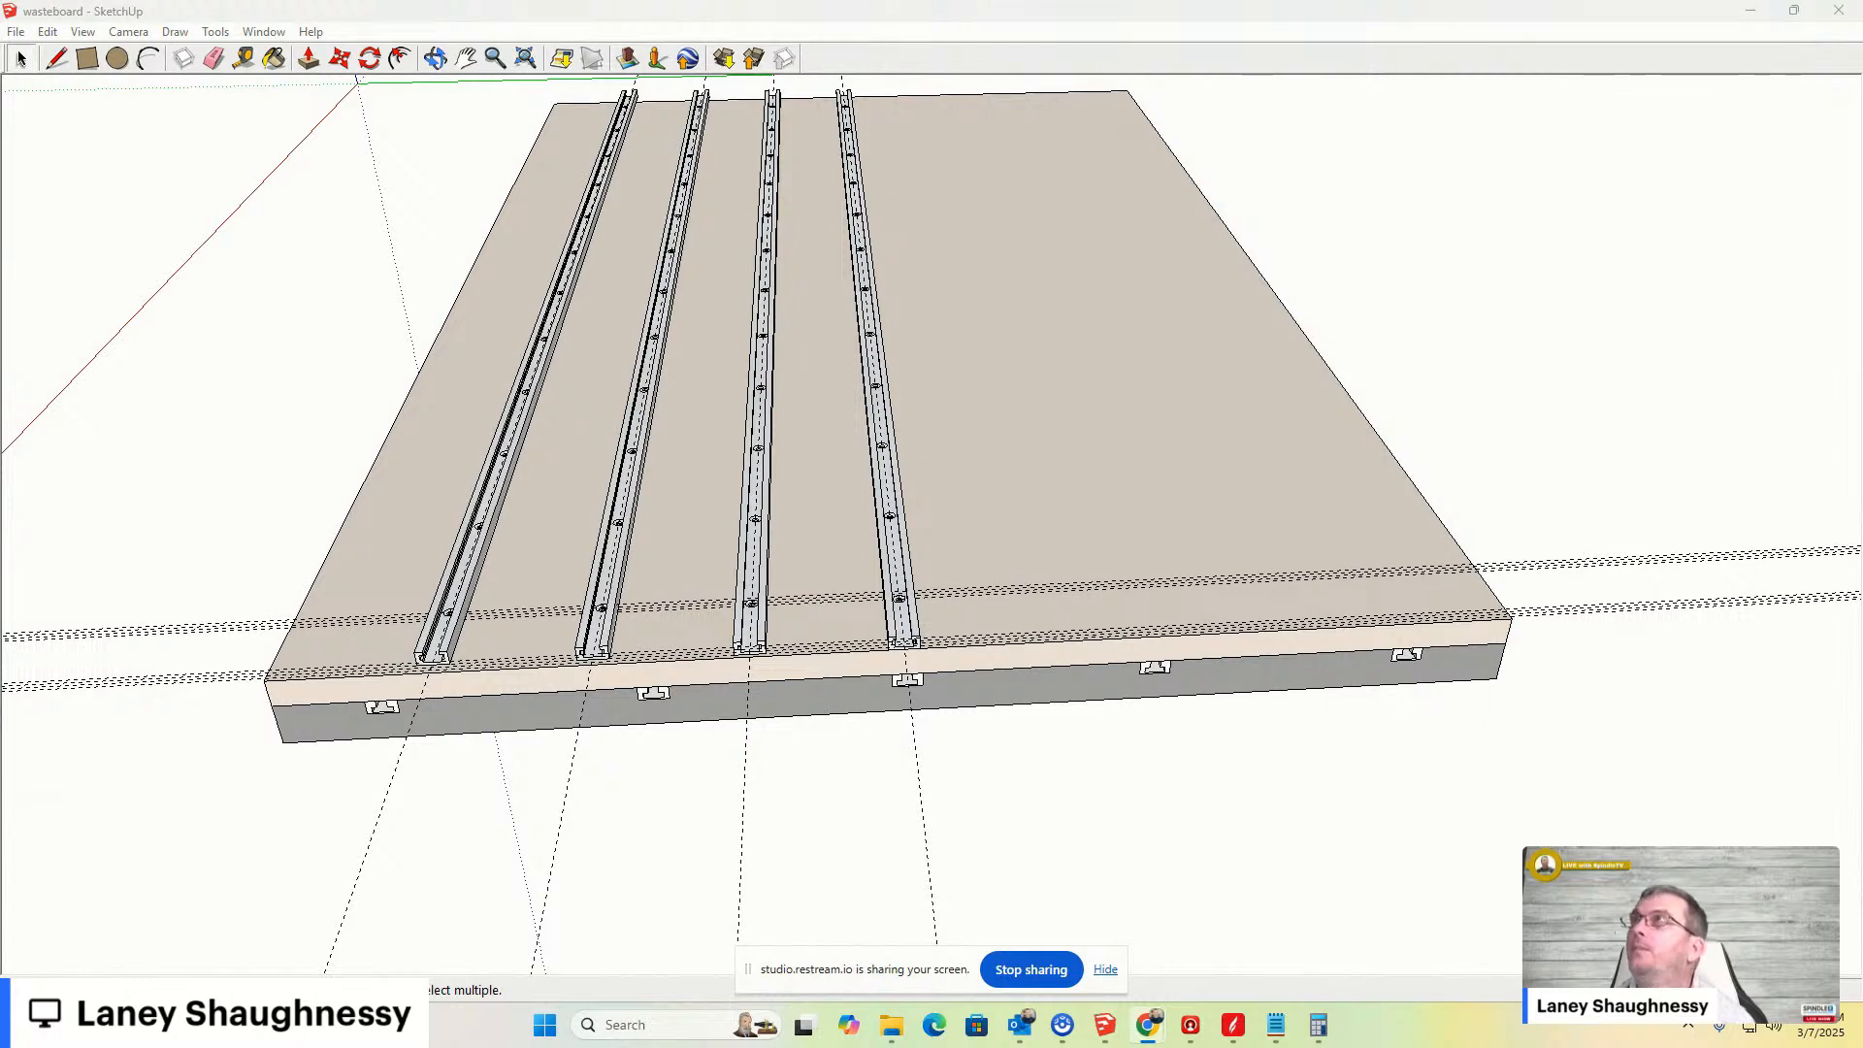
# - Switch to the browser showing The Storm Black Box Vacuum meets the DWC2440 video and maximize its window
pyautogui.moveTo(1861, 281)
pyautogui.mouseDown()
pyautogui.moveTo(968, 87)
pyautogui.moveTo(938, 116)
pyautogui.mouseUp()
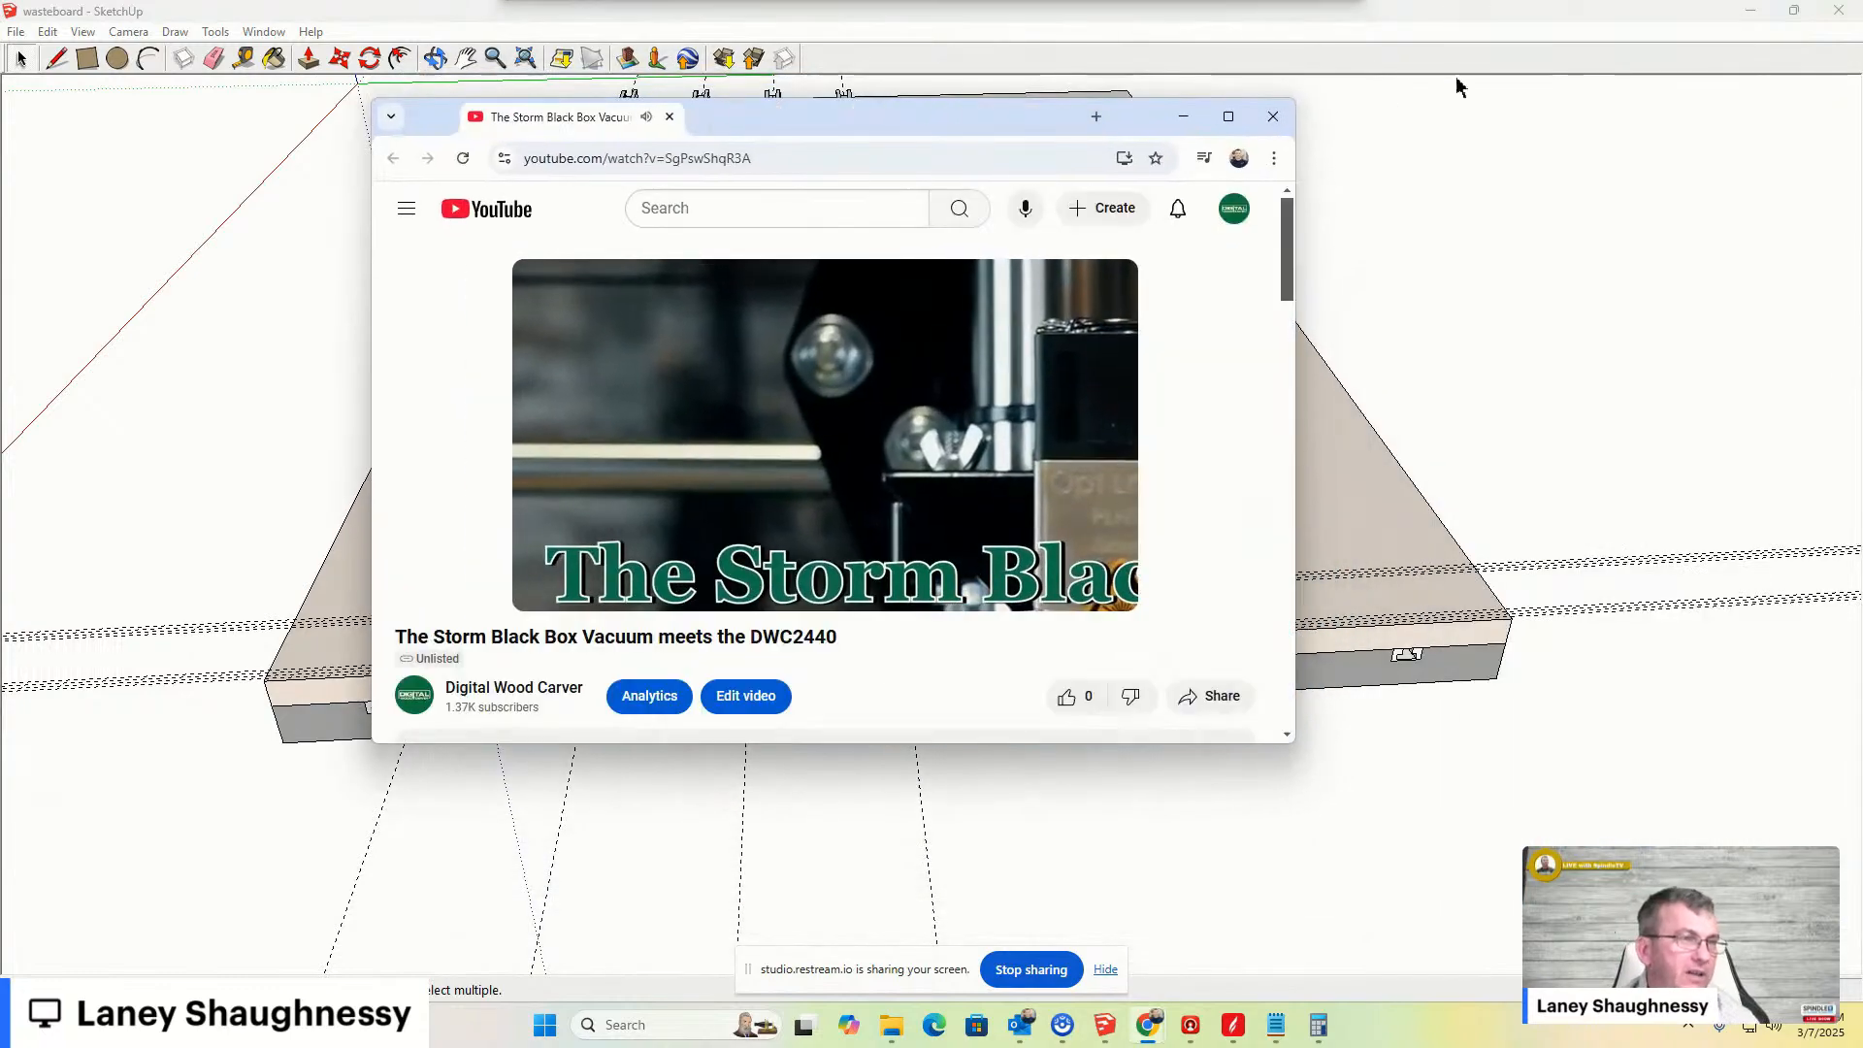
pyautogui.click(1228, 116)
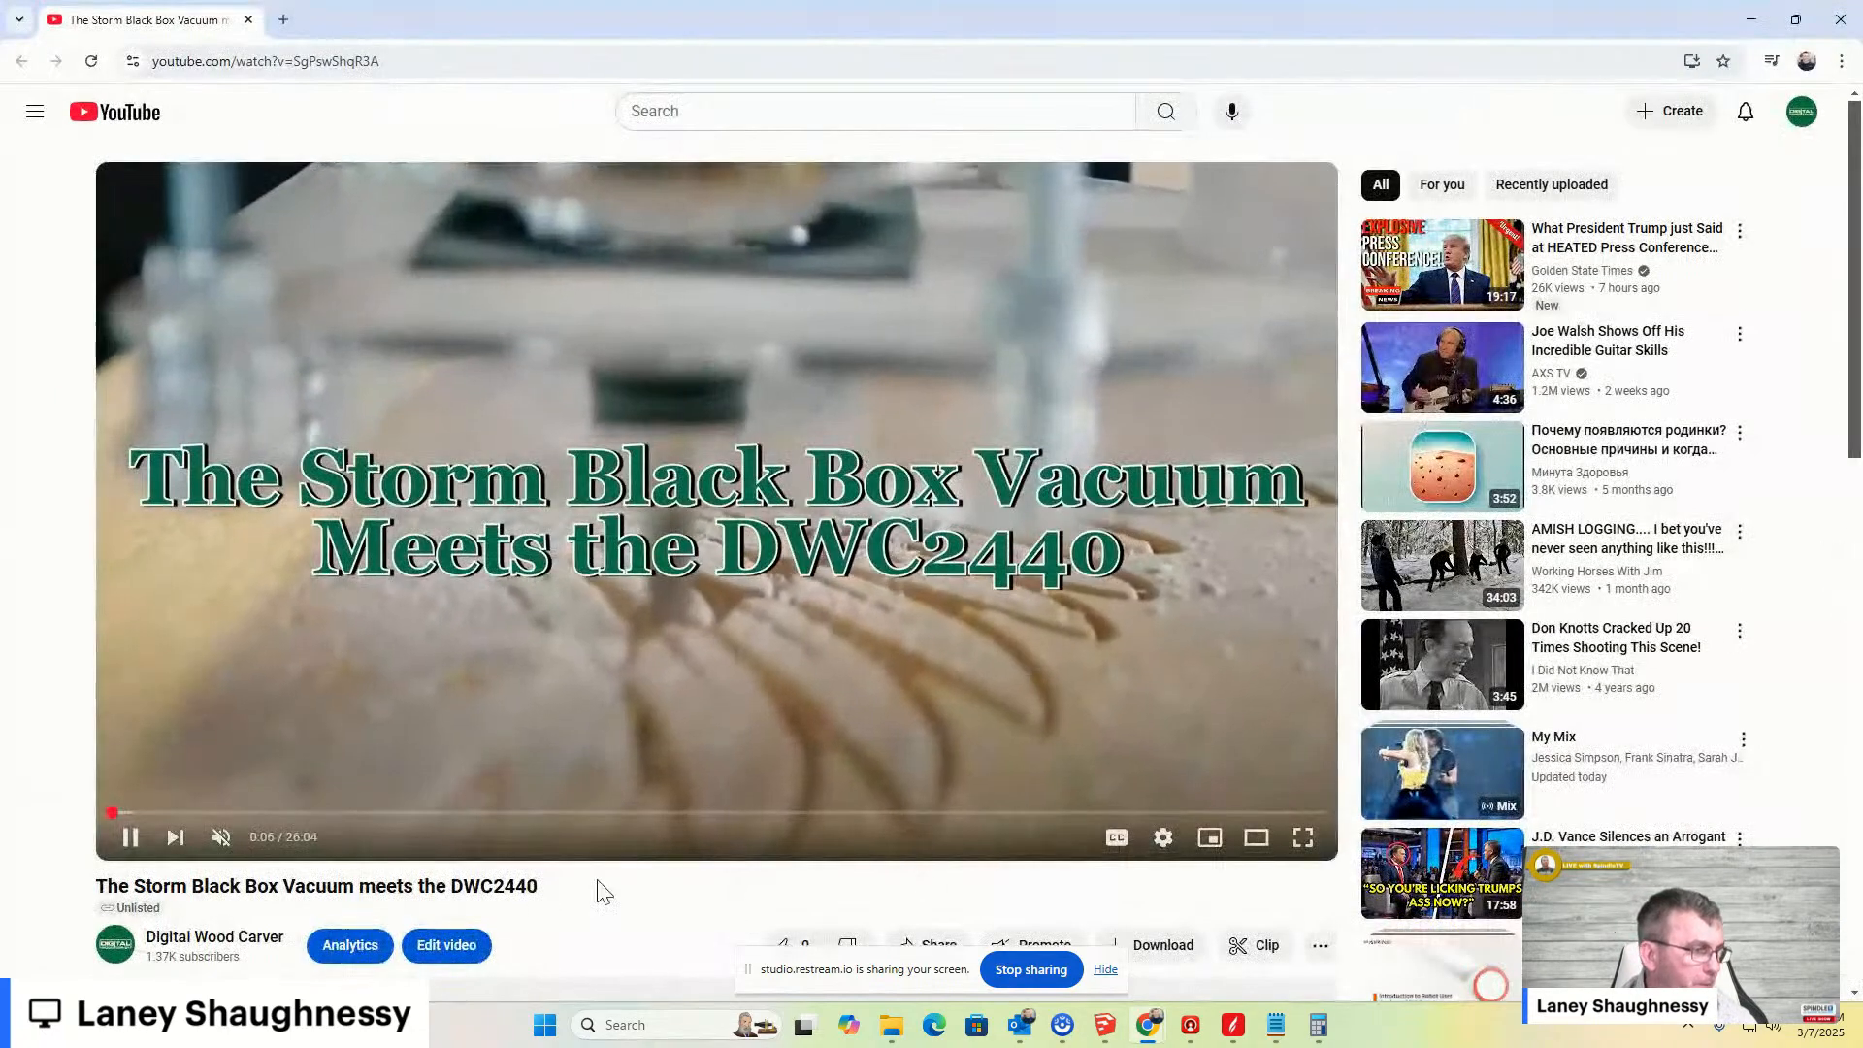
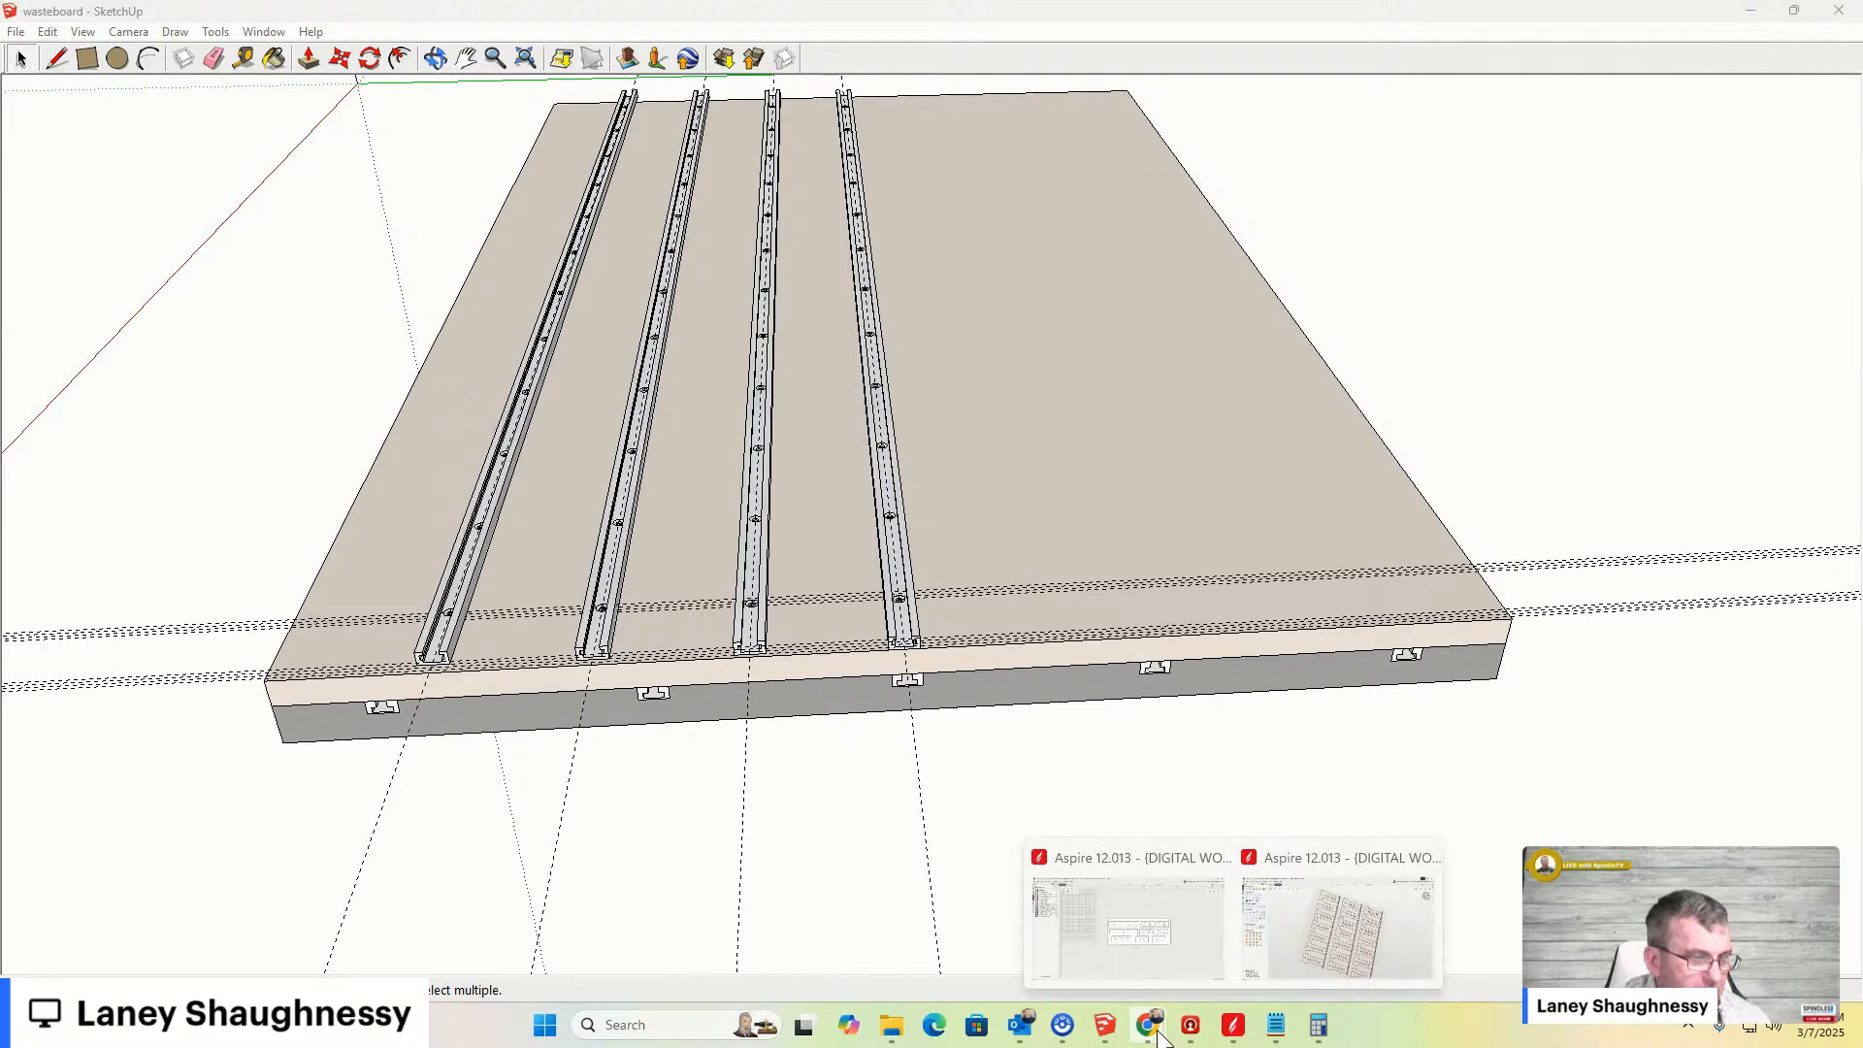
# - Delete all guides from the model
pyautogui.scroll(3, 852, 533)
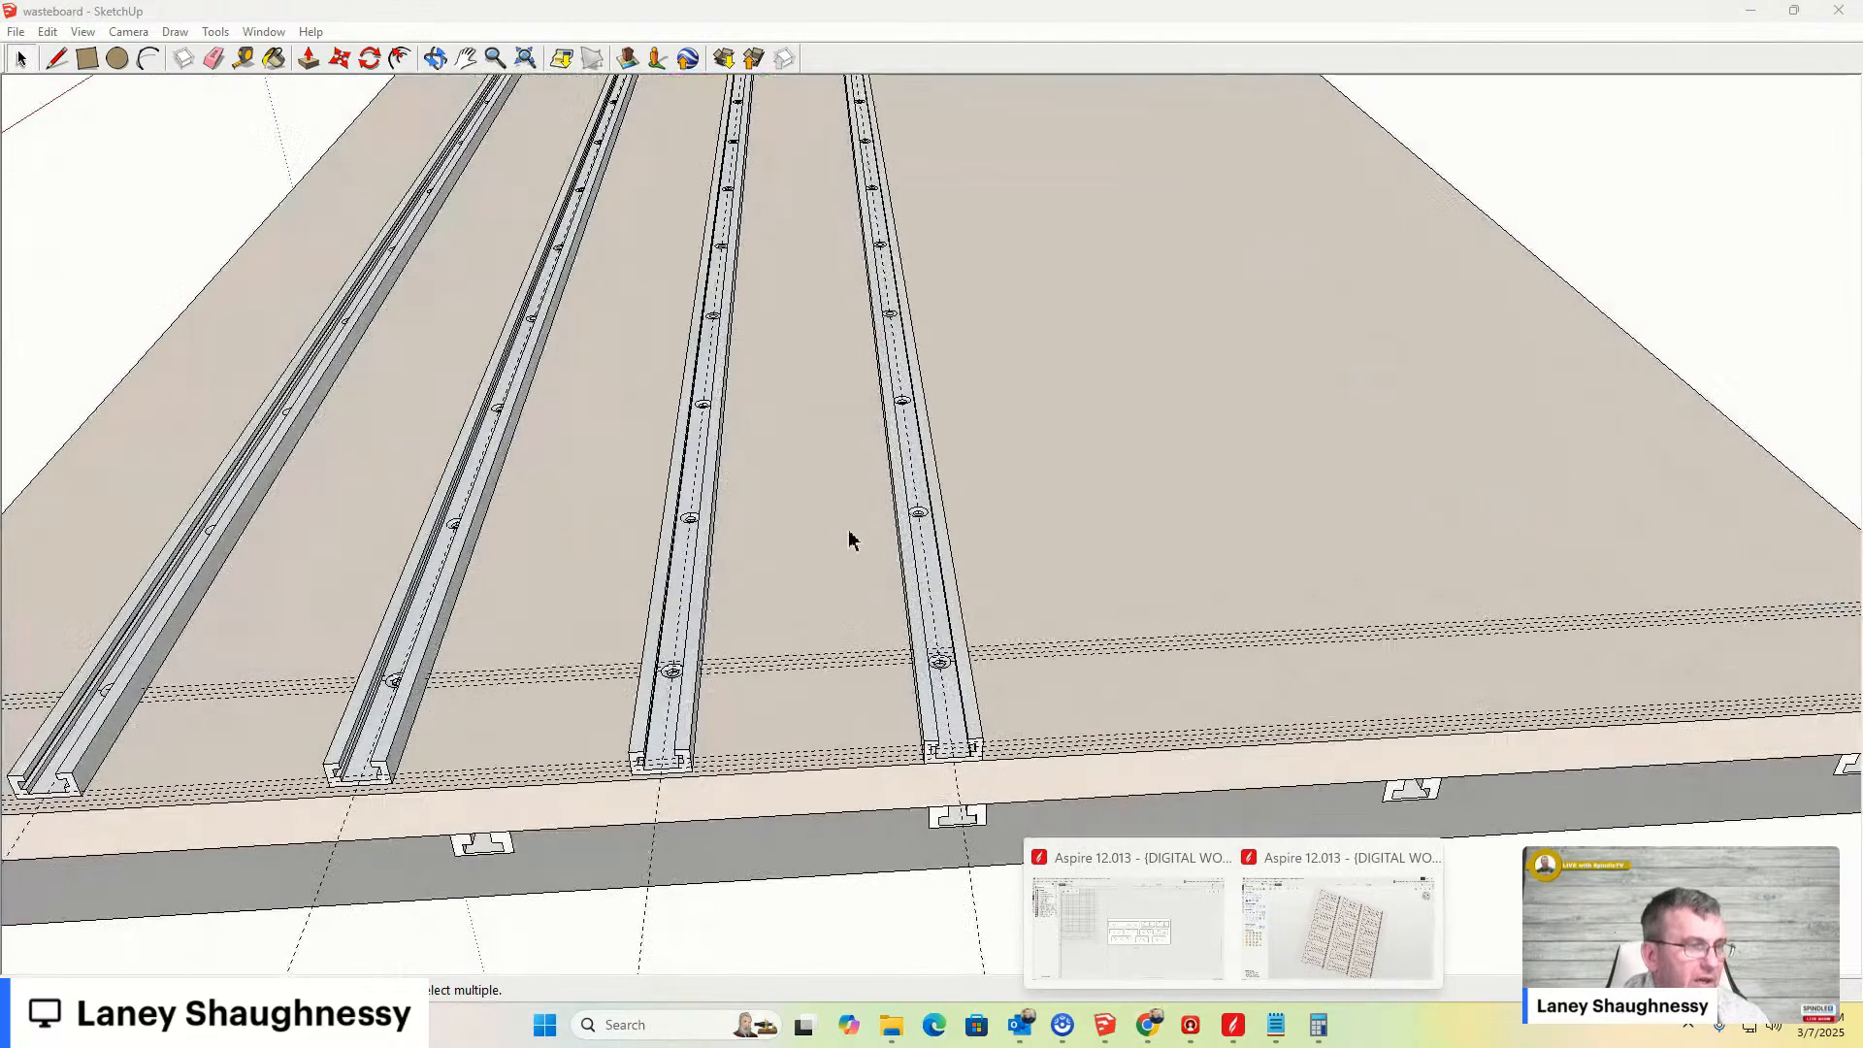
pyautogui.scroll(-1, 854, 530)
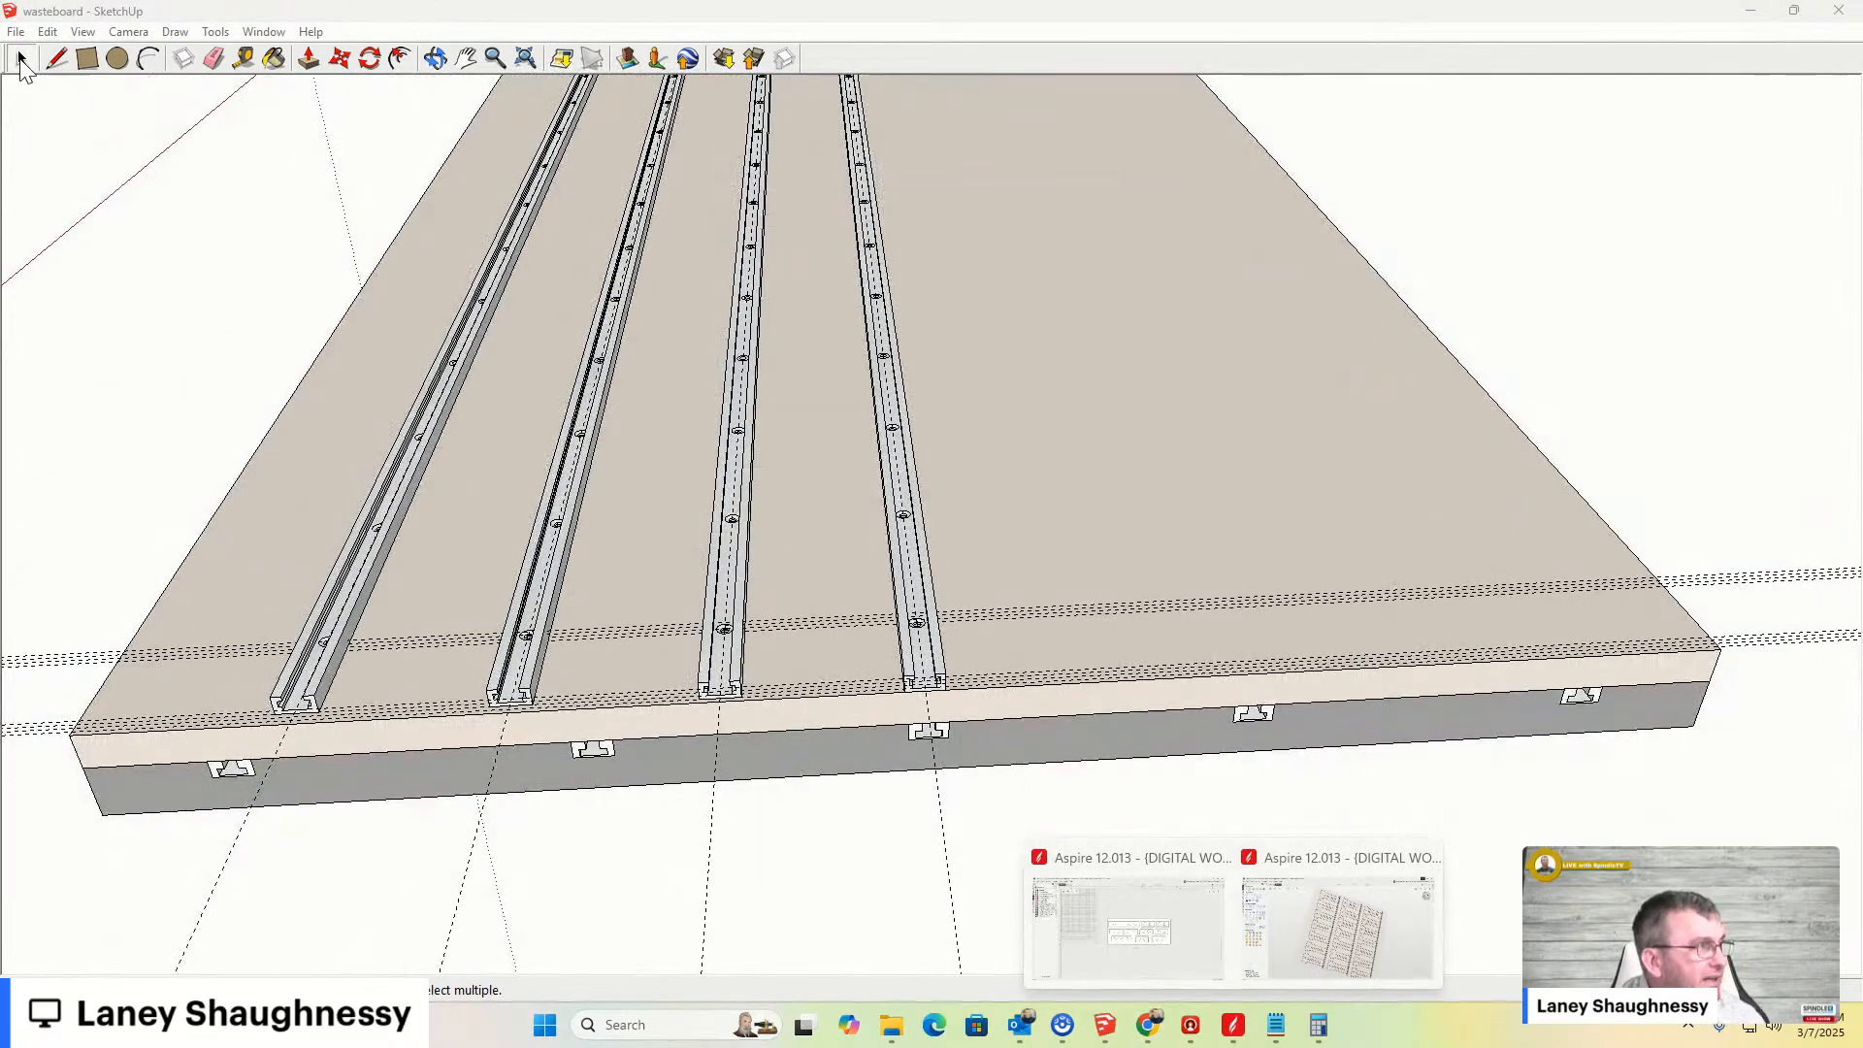
pyautogui.click(47, 32)
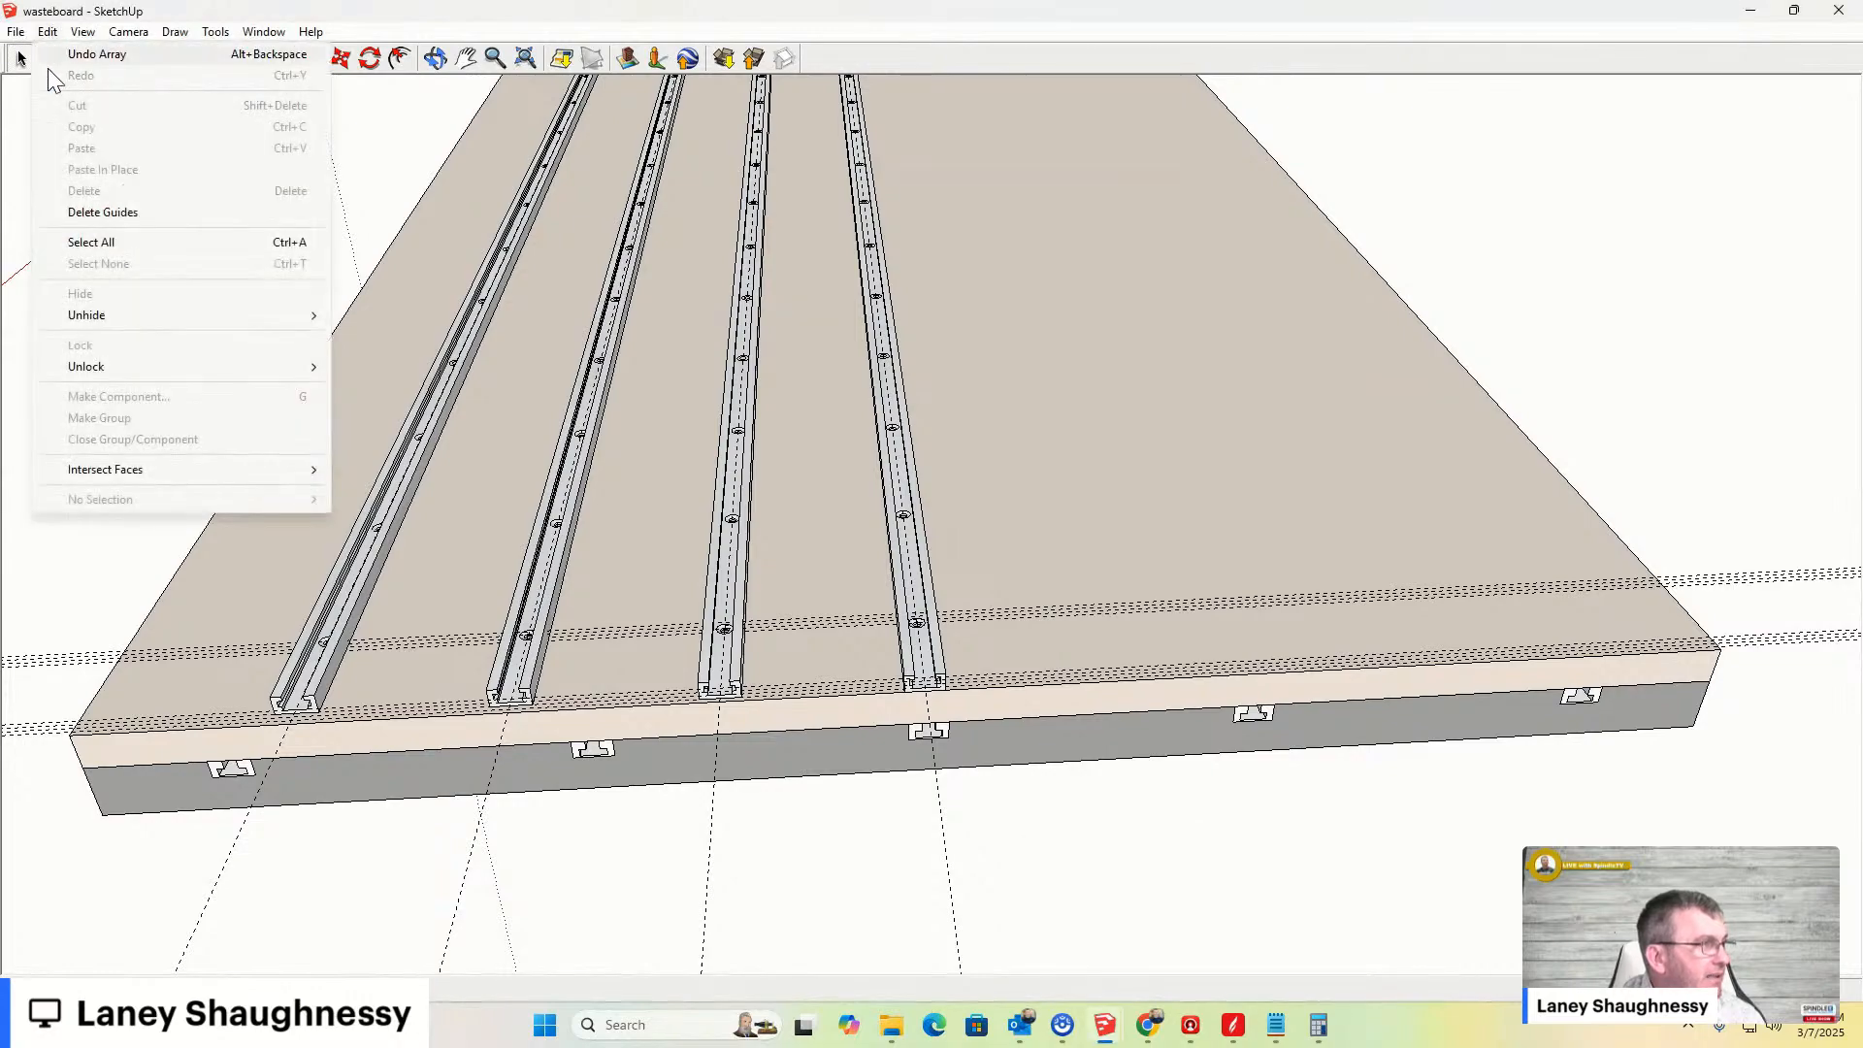
pyautogui.click(82, 214)
# - Undo the guide deletion and the array of clamp bar copies
pyautogui.moveTo(727, 499); pyautogui.dragTo(528, 332, button='middle')
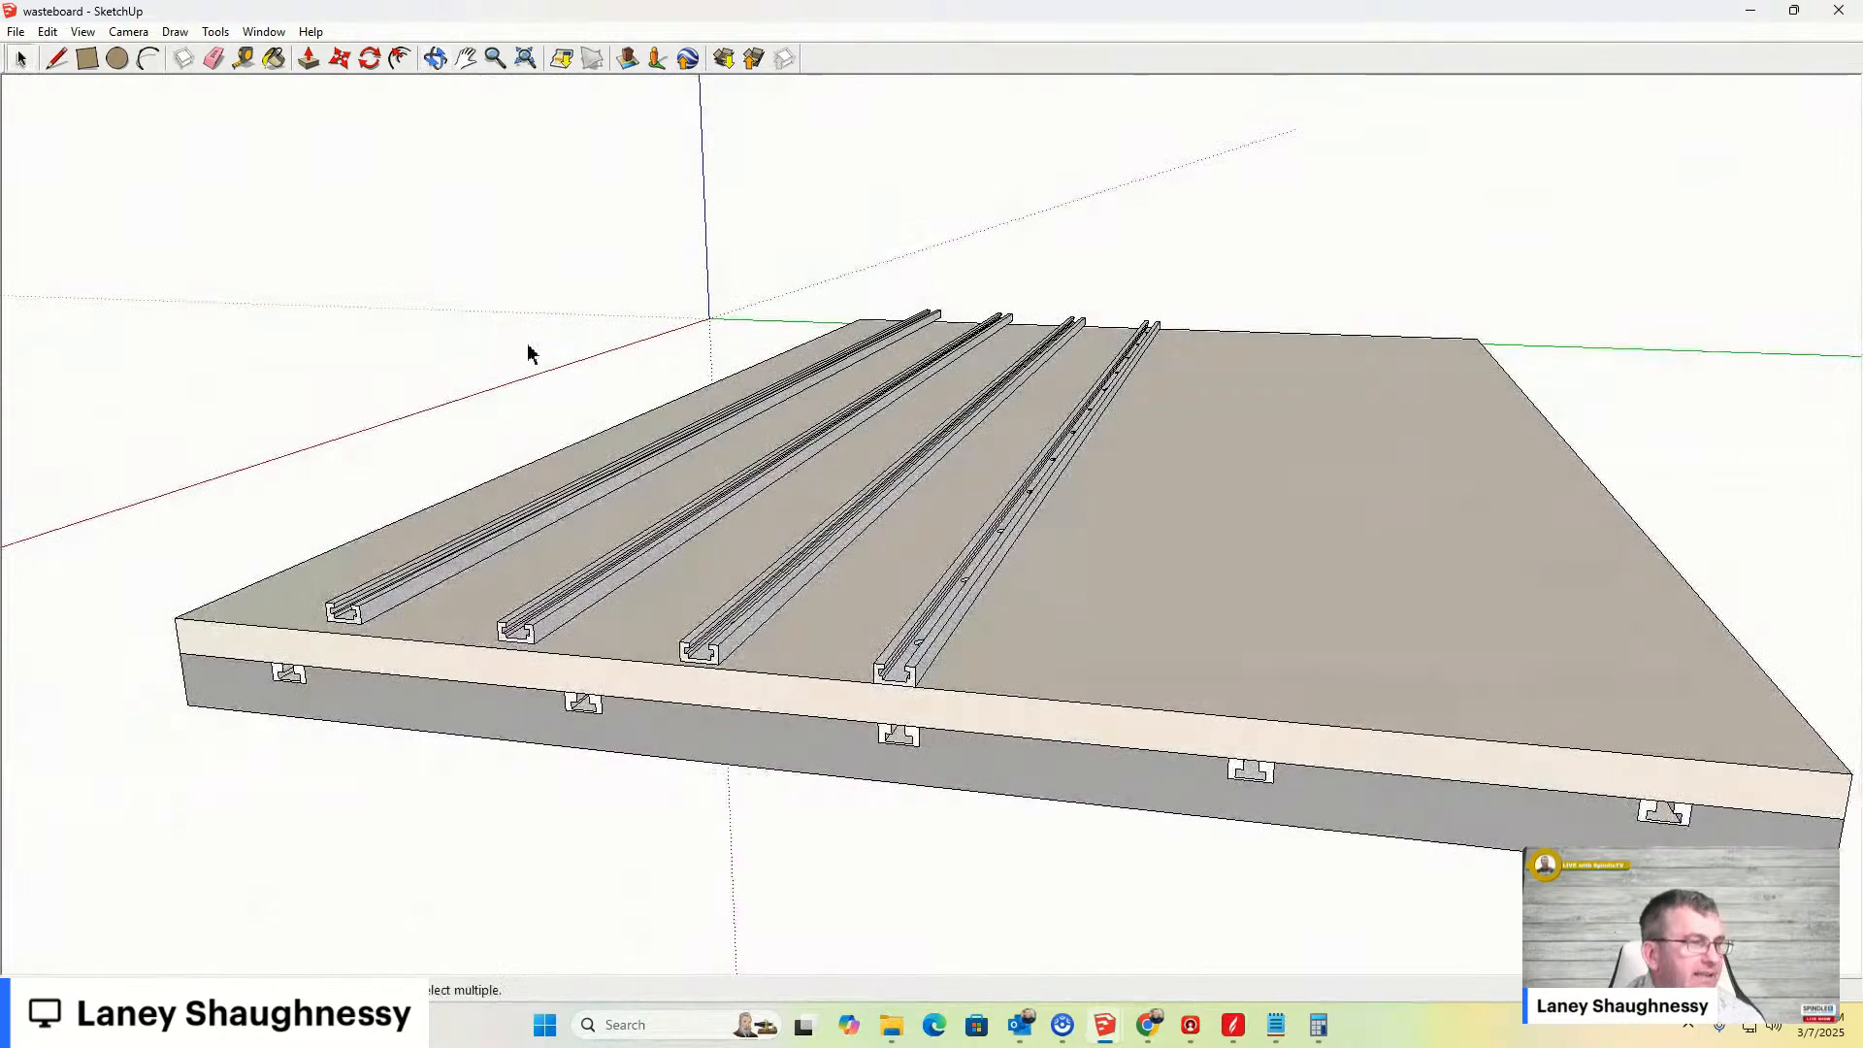
pyautogui.scroll(2, 528, 561)
pyautogui.scroll(-1, 490, 536)
pyautogui.scroll(-1, 615, 573)
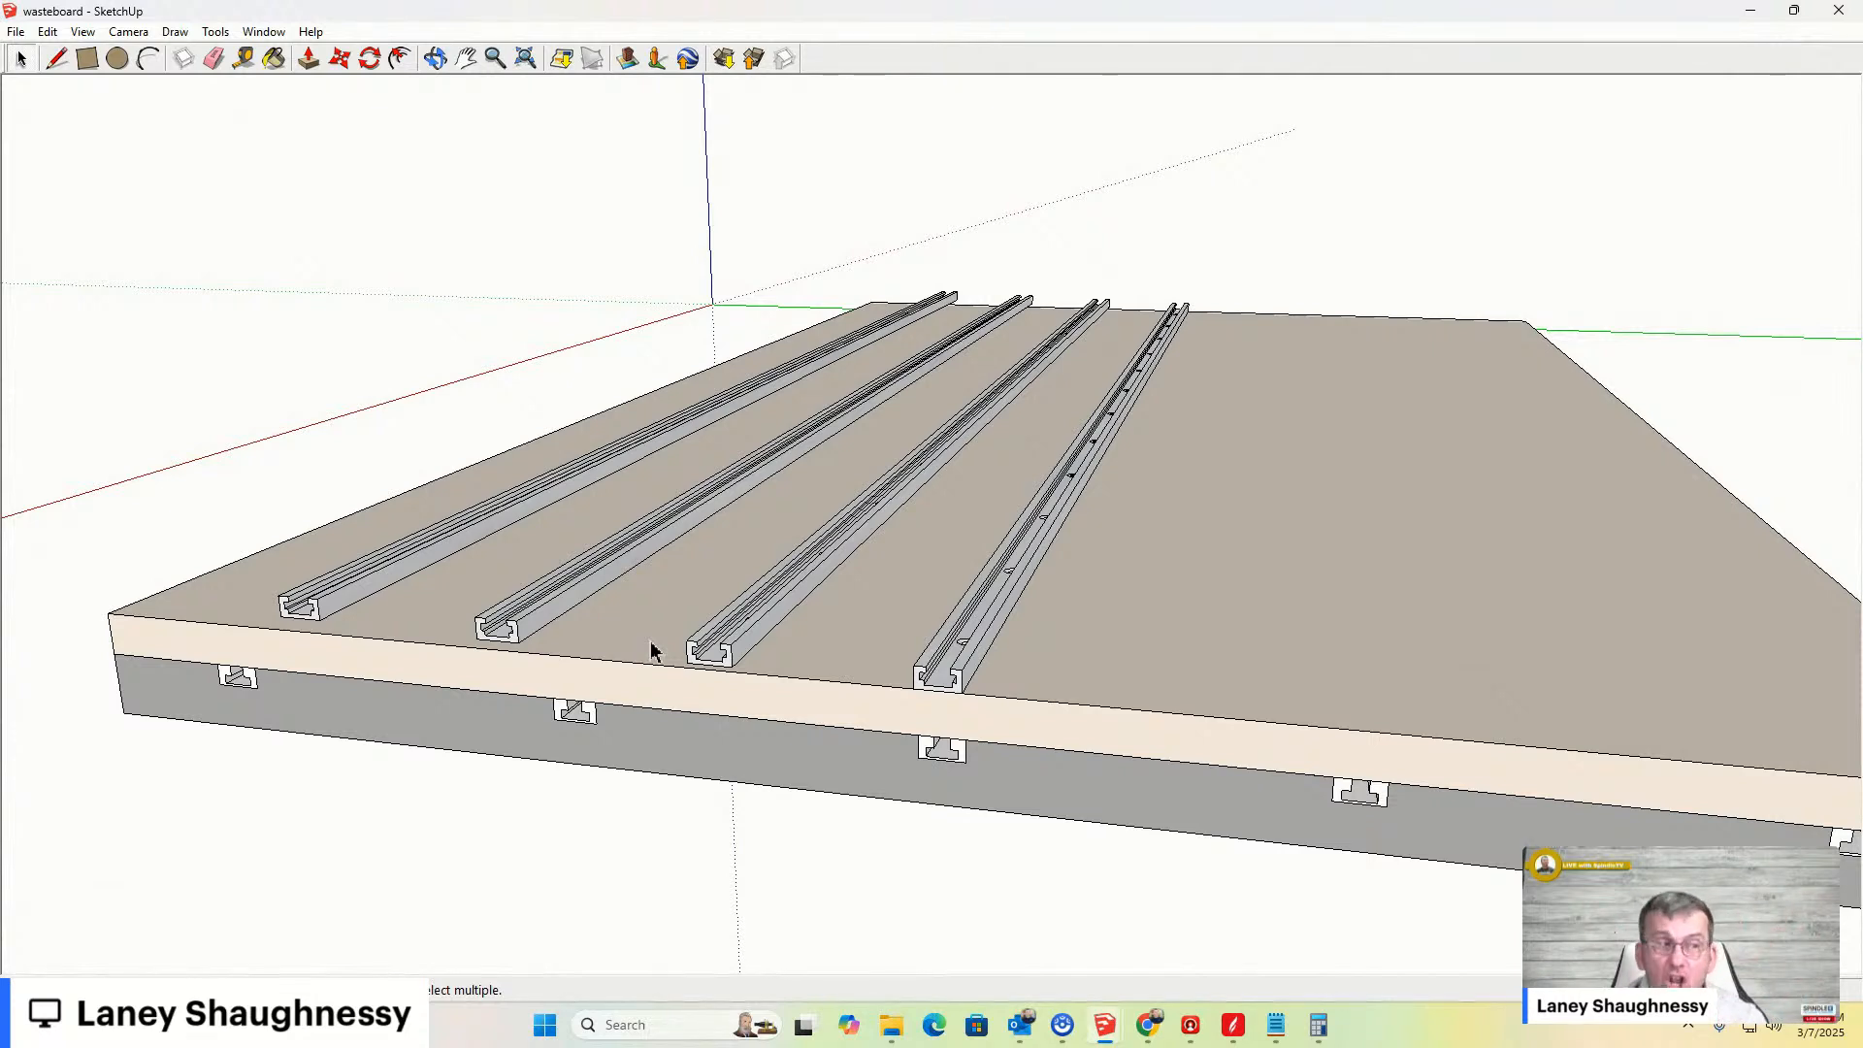
pyautogui.moveTo(529, 644); pyautogui.dragTo(607, 599, button='middle')
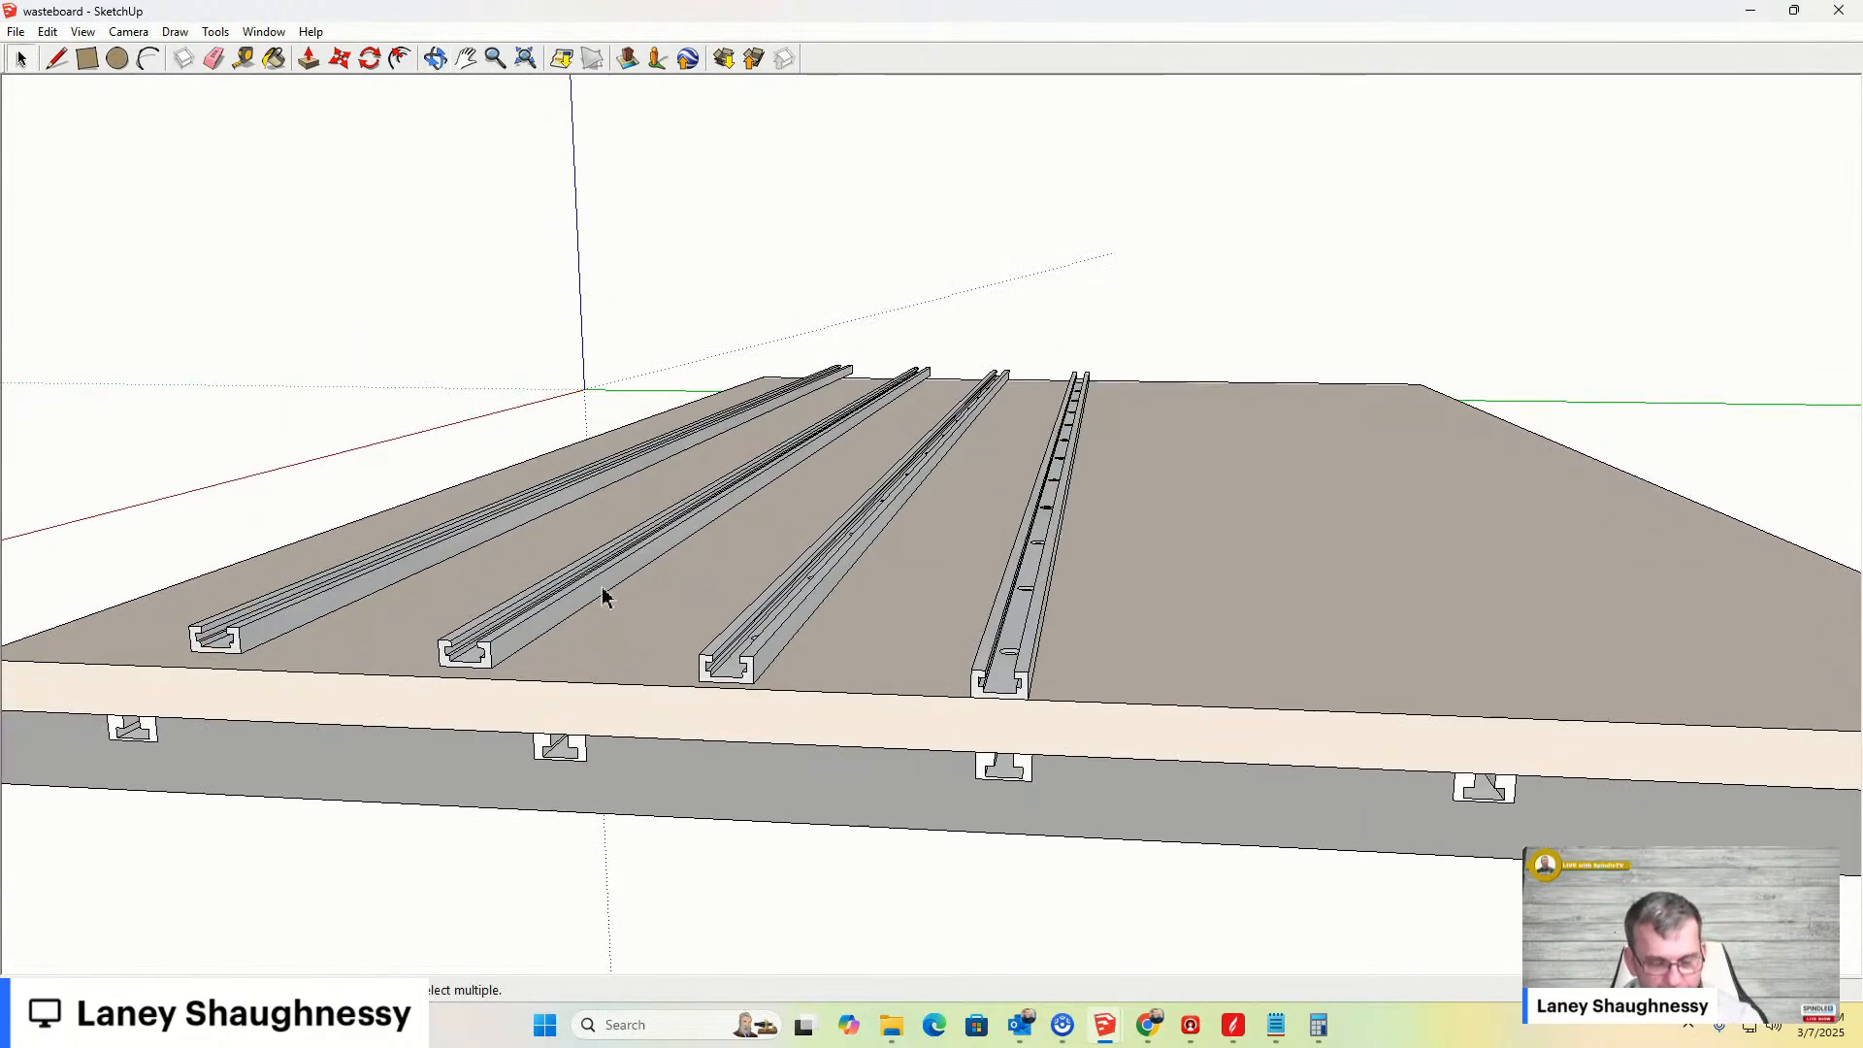
pyautogui.hotkey('ctrl', 'z')
pyautogui.hotkey('ctrl', 'z')
# - Select the remaining clamp bar and inspect its position on the wasteboard
pyautogui.moveTo(992, 629); pyautogui.dragTo(973, 823, button='middle')
pyautogui.scroll(-5, 973, 823)
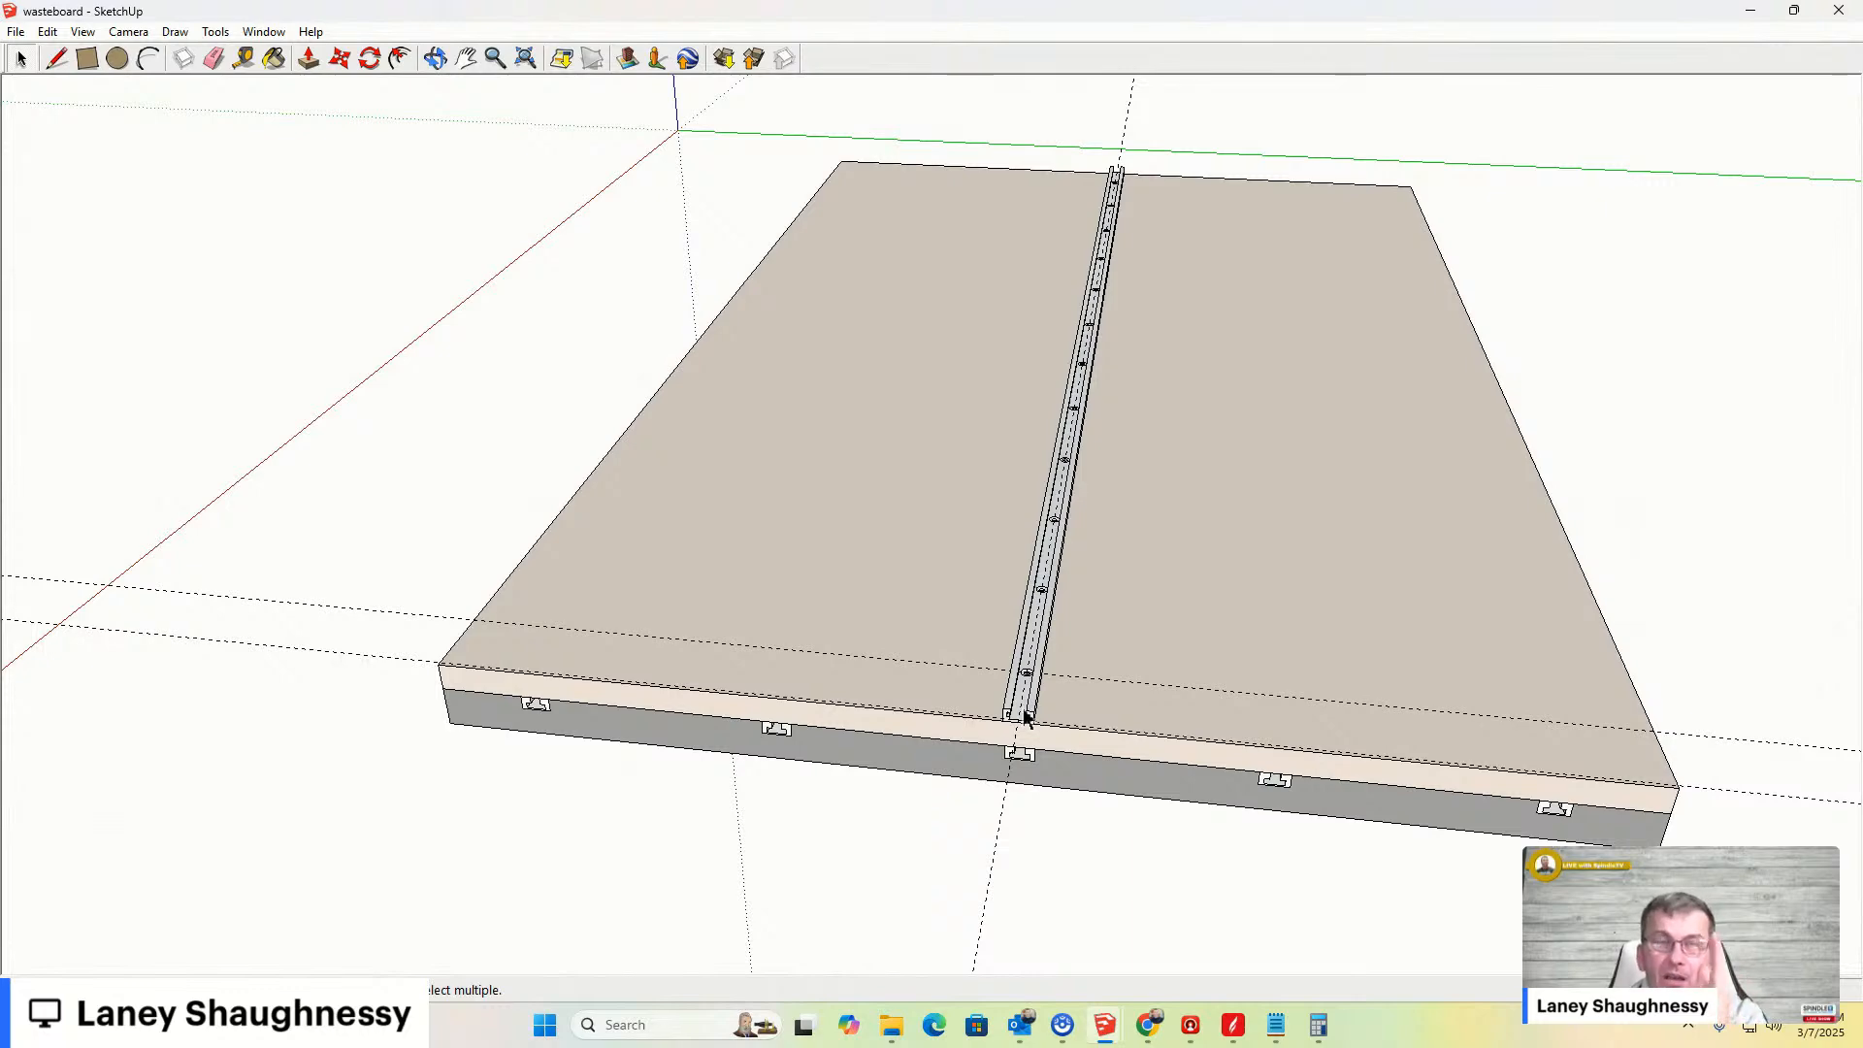
pyautogui.scroll(5, 1003, 789)
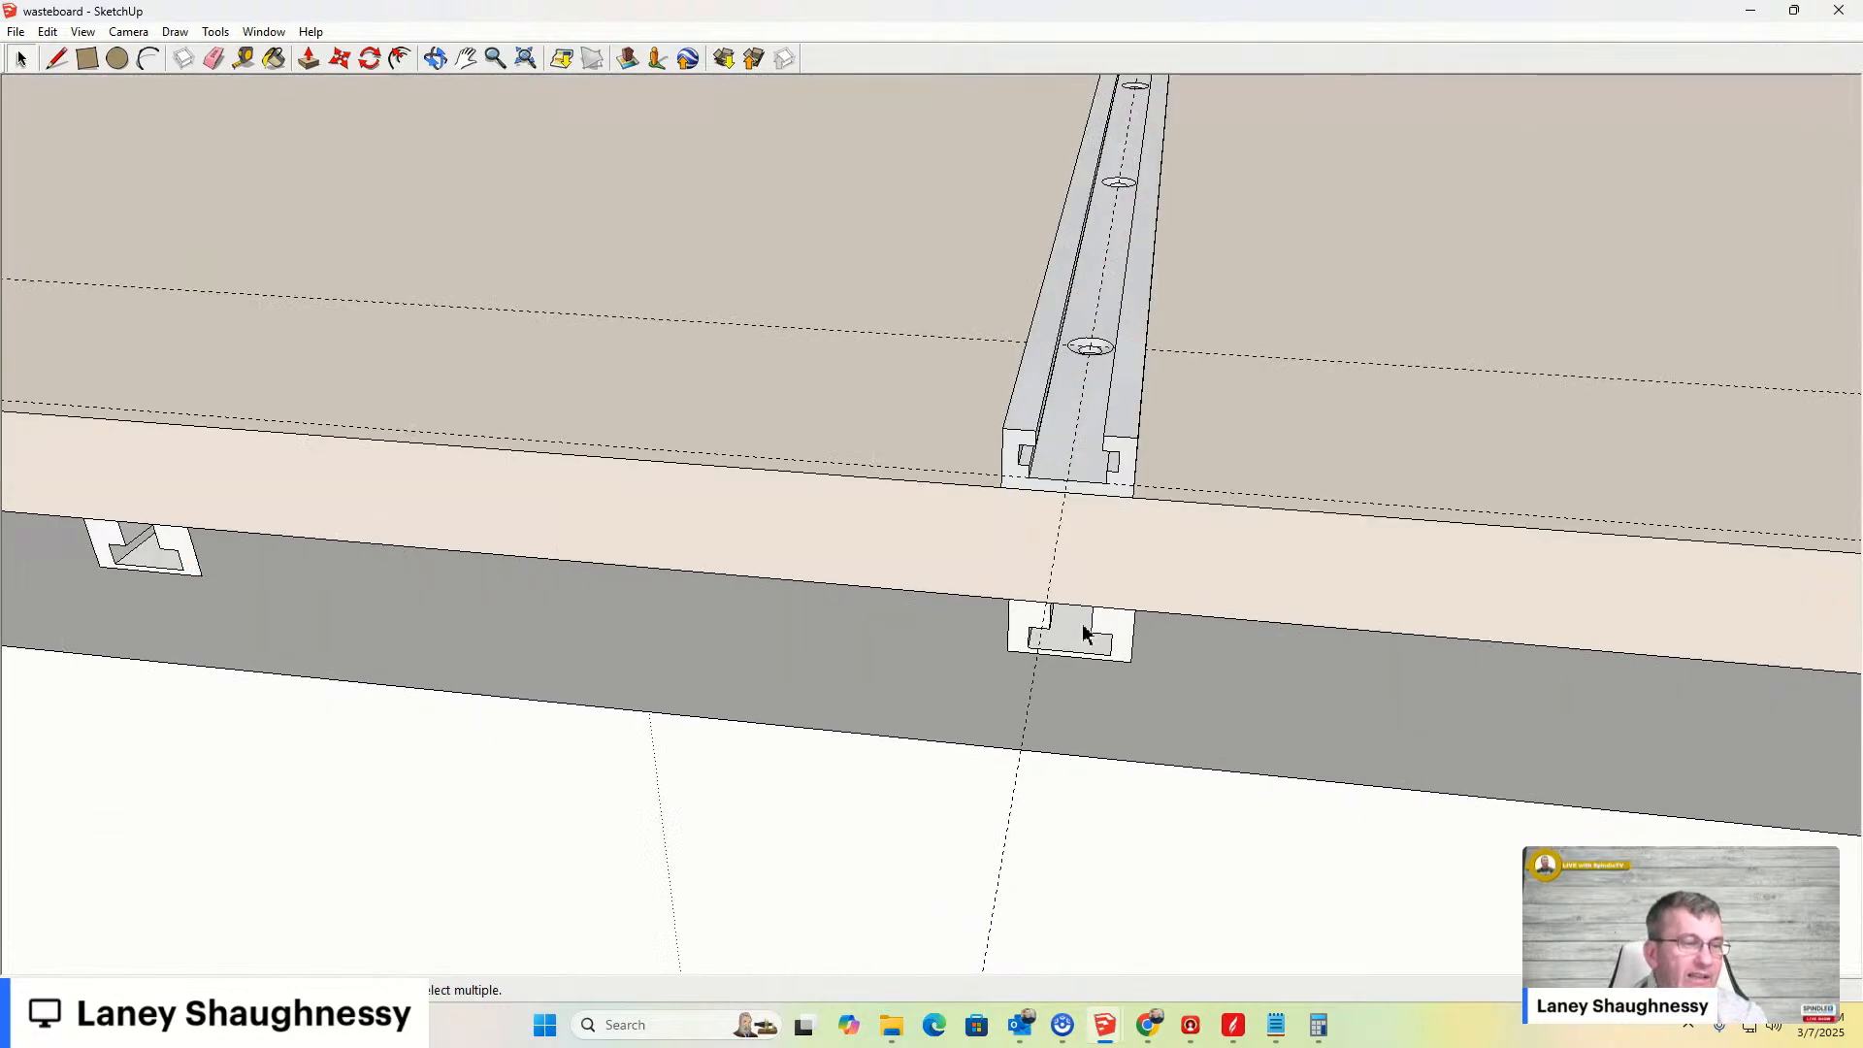
pyautogui.scroll(-6, 1052, 660)
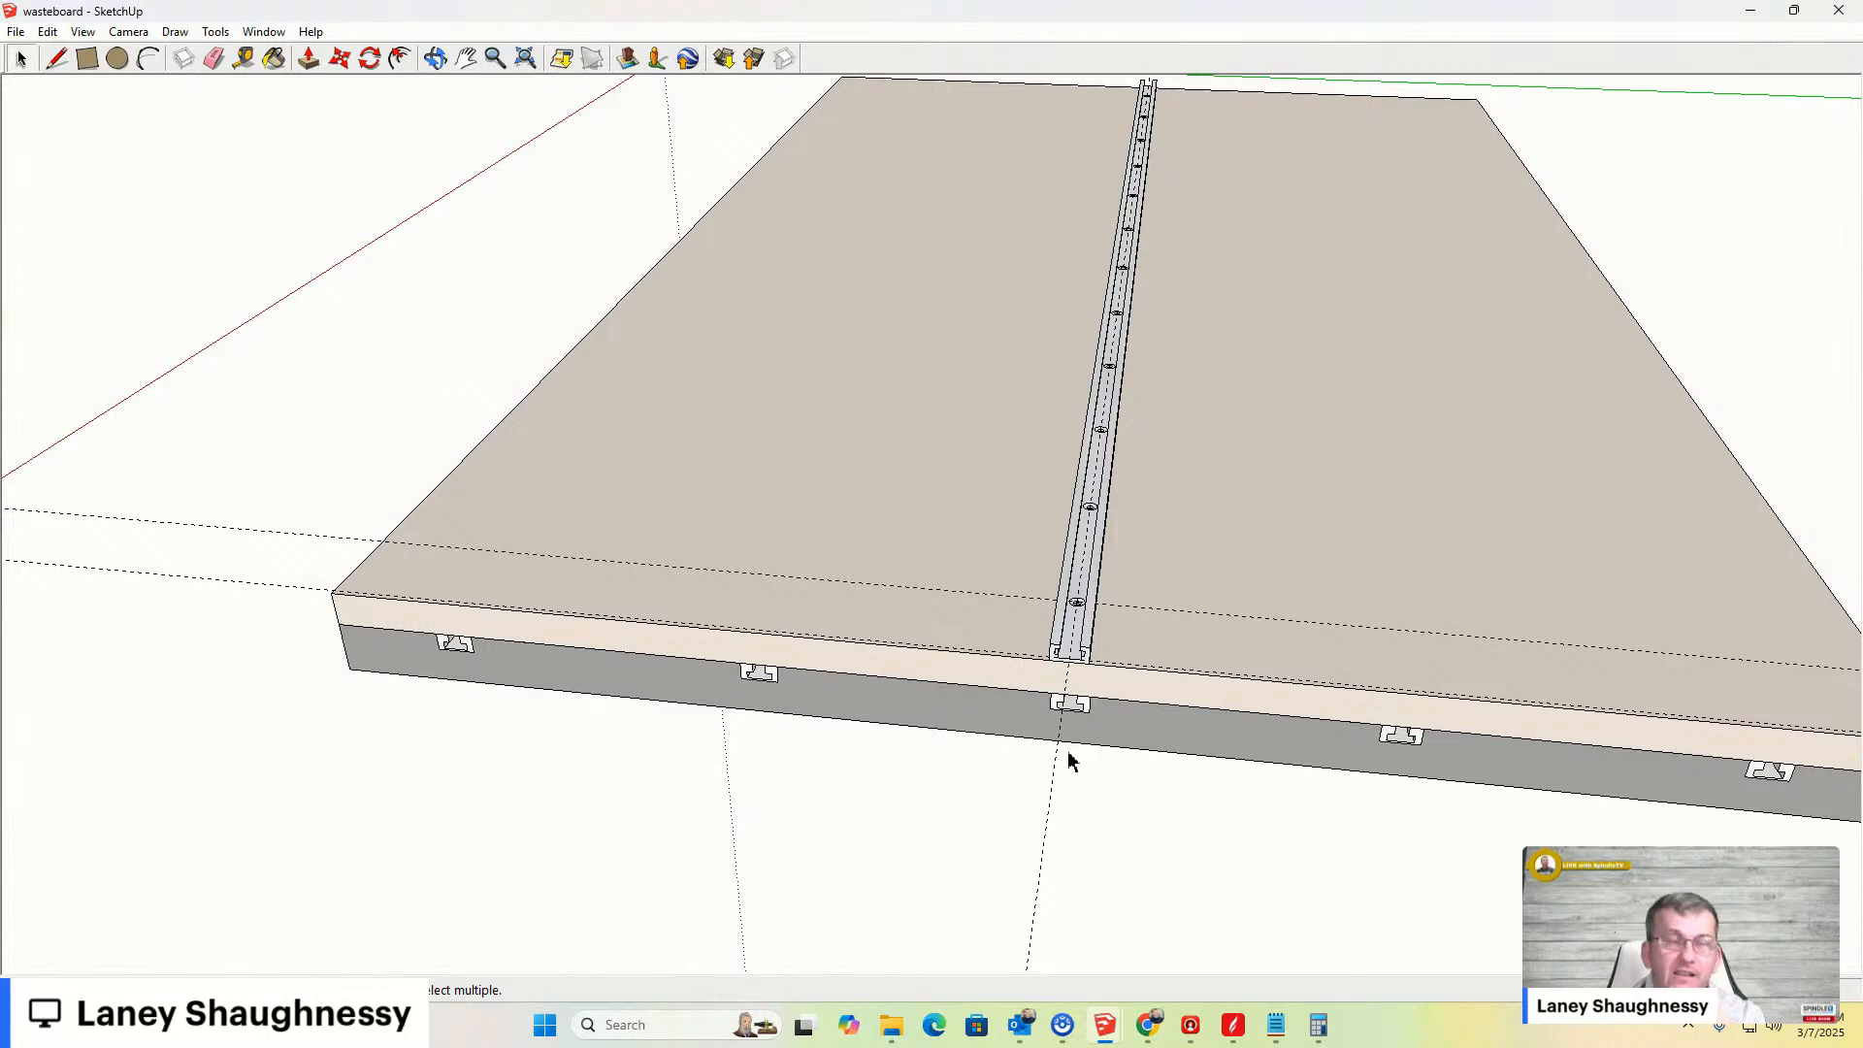
pyautogui.click(1092, 601)
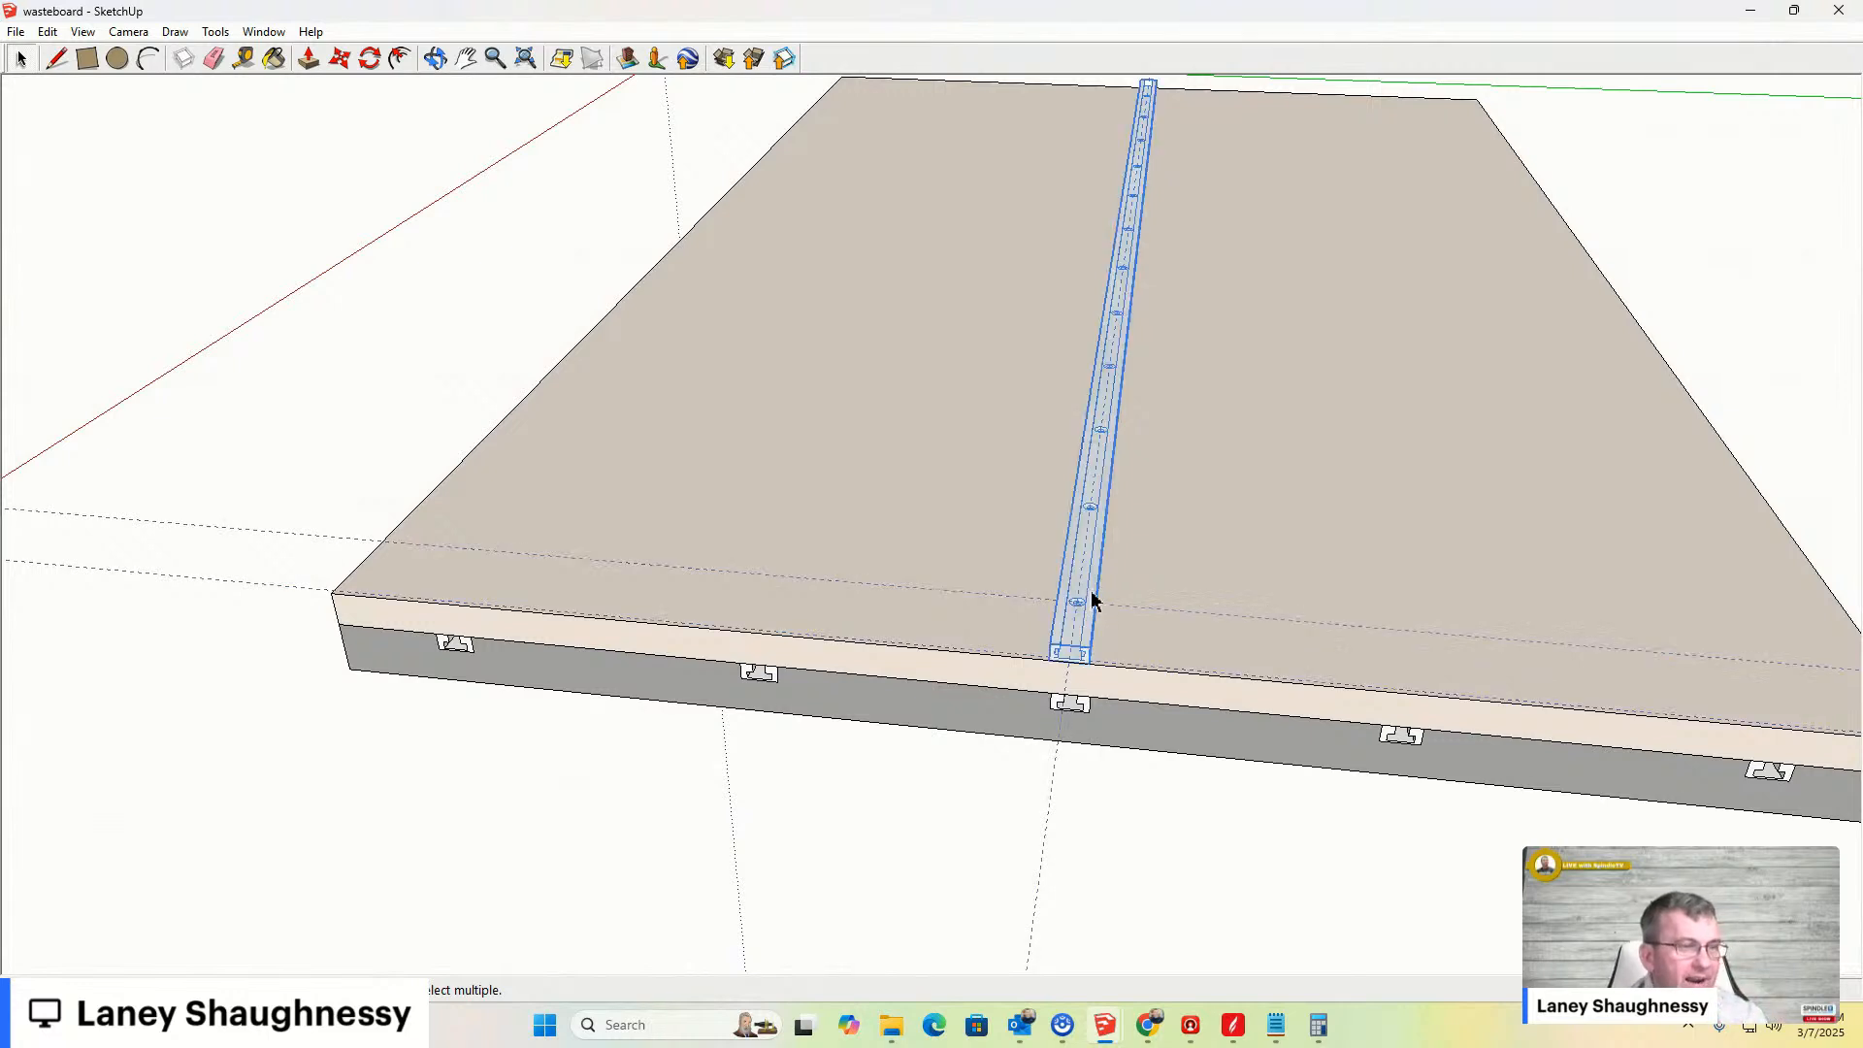
pyautogui.scroll(-3, 1000, 653)
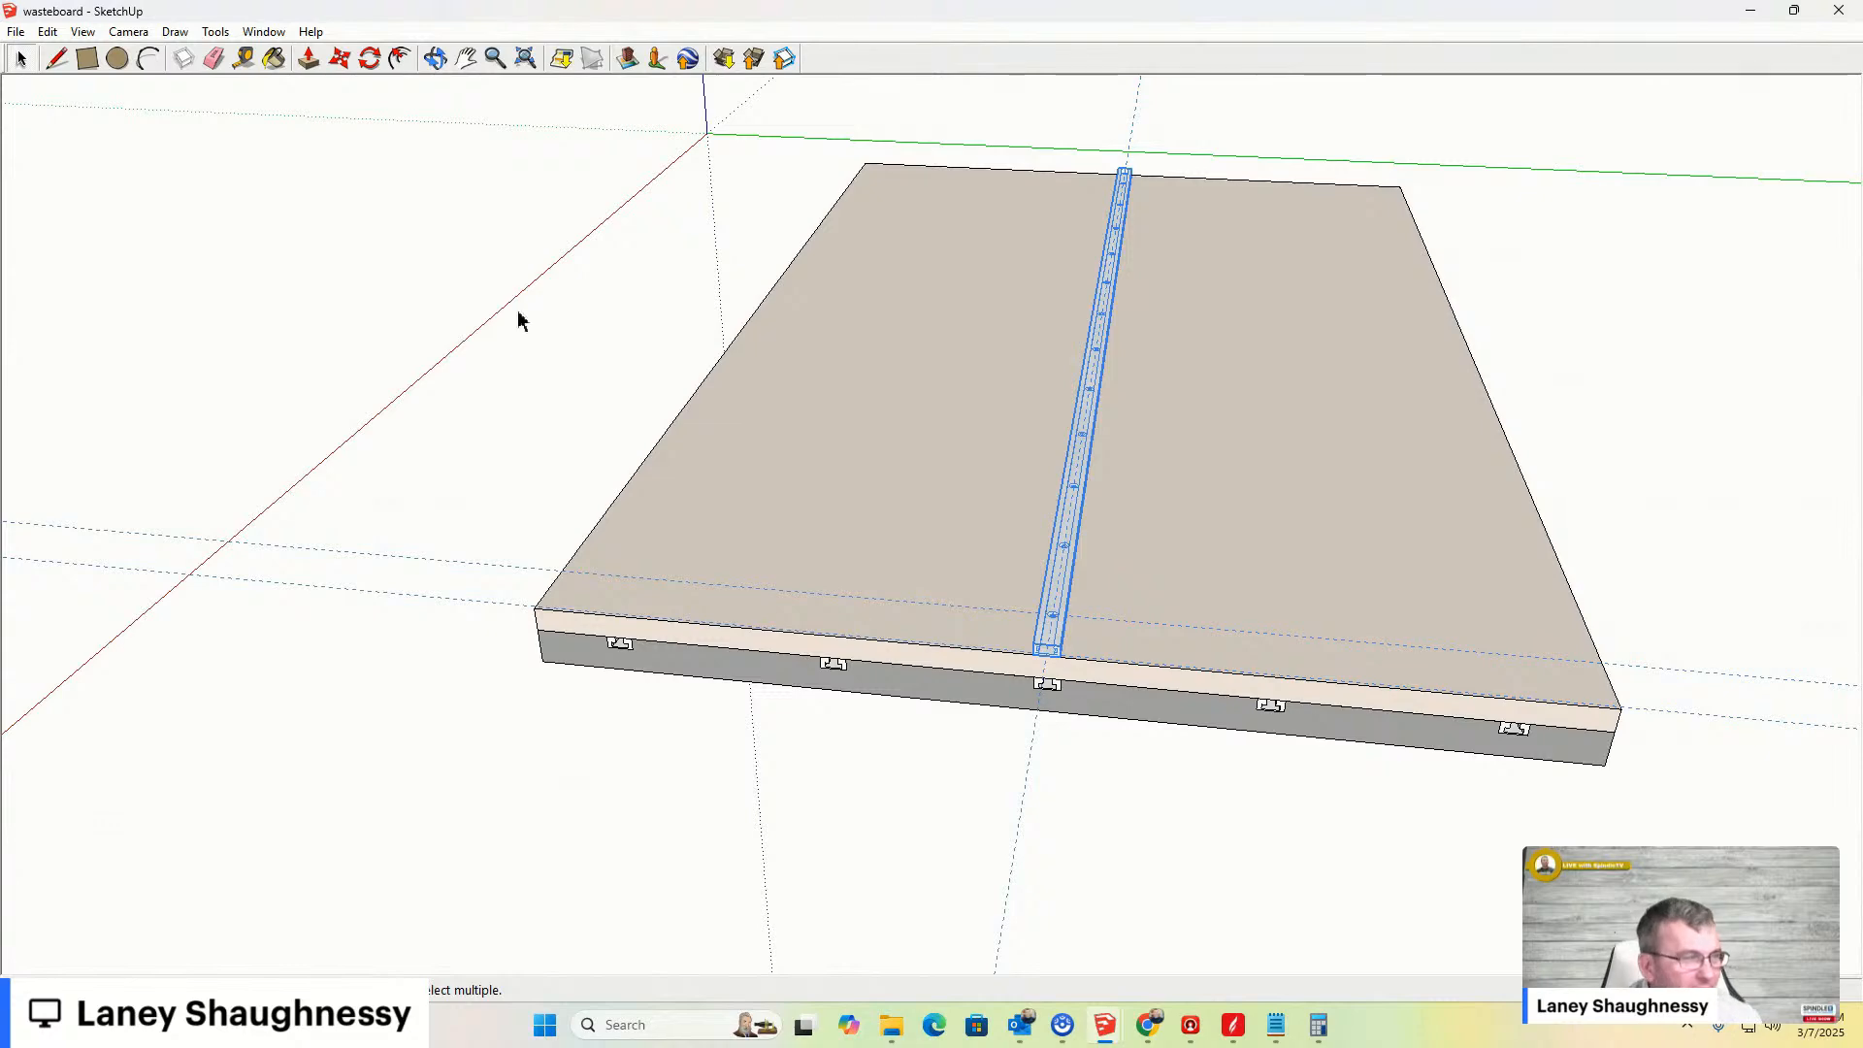
pyautogui.scroll(3, 1093, 656)
pyautogui.scroll(-1, 1055, 645)
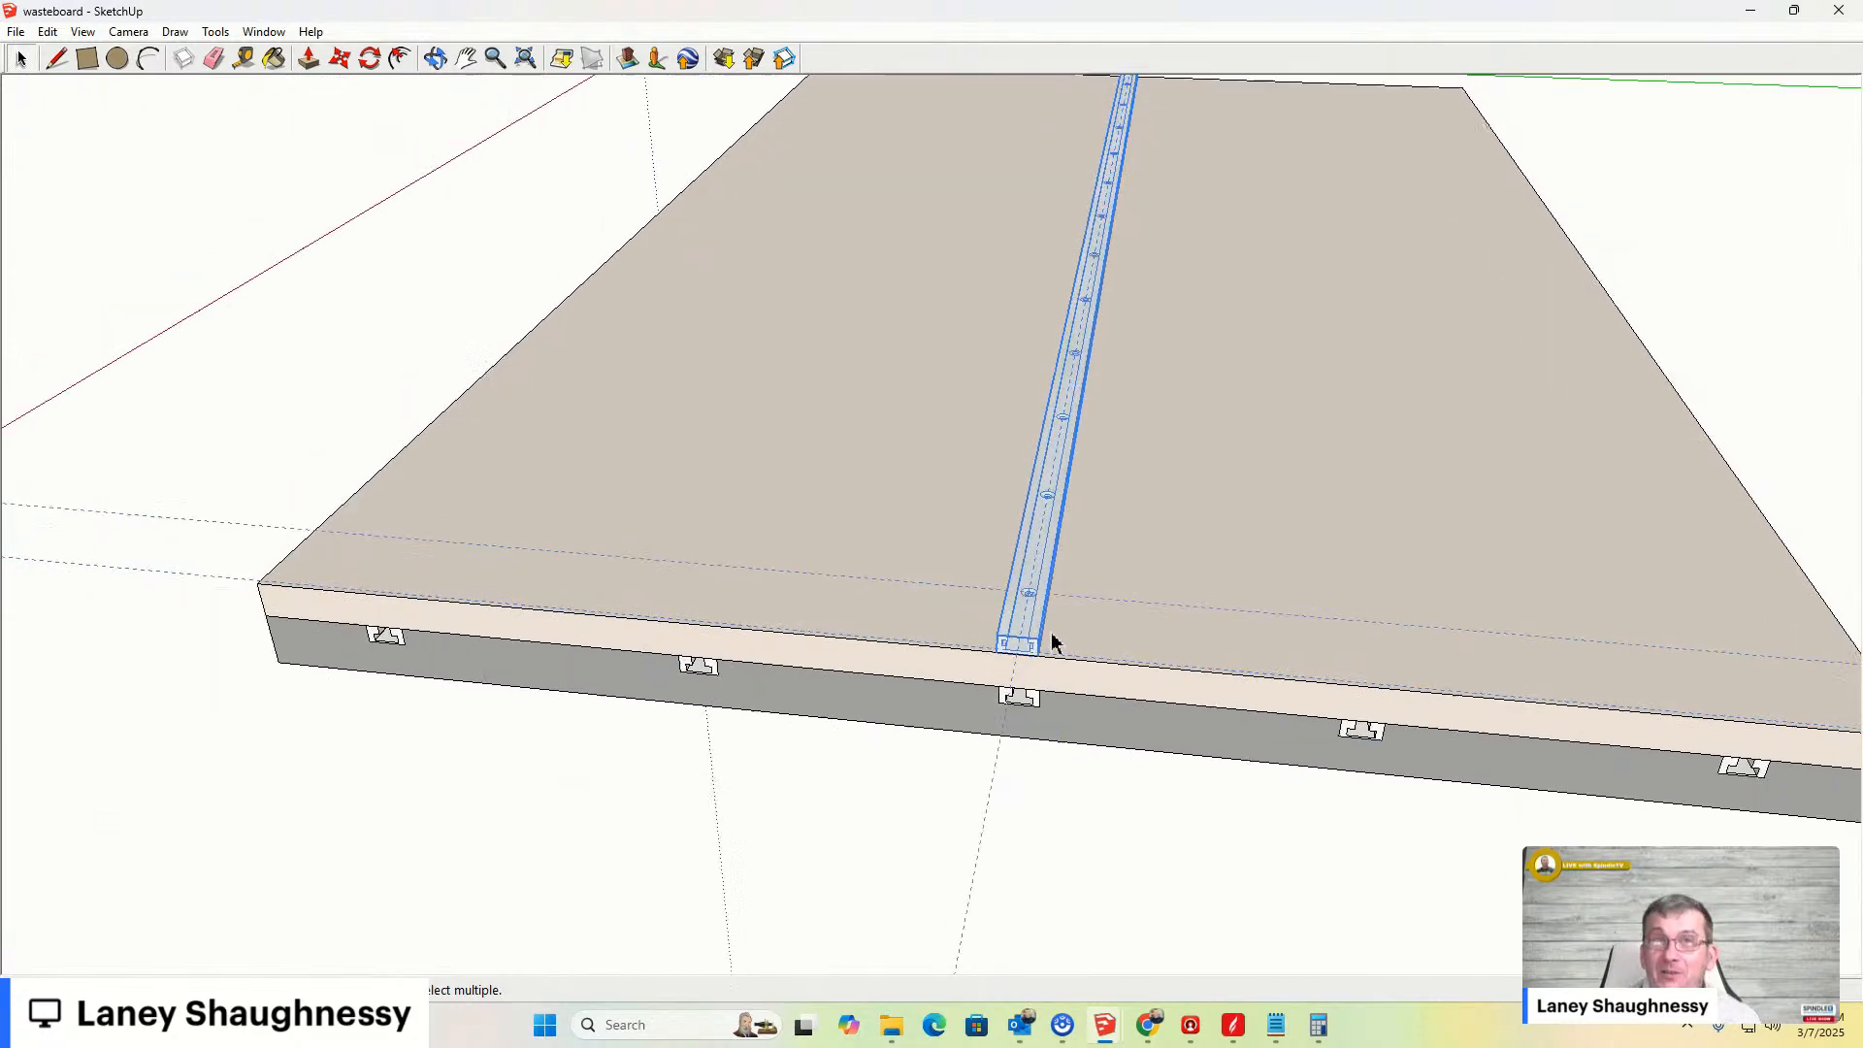
pyautogui.moveTo(1154, 633)
pyautogui.mouseDown(button='middle')
pyautogui.moveTo(960, 511)
pyautogui.moveTo(1114, 416)
pyautogui.moveTo(1288, 470)
pyautogui.moveTo(1139, 645)
pyautogui.moveTo(824, 524)
pyautogui.moveTo(1009, 452)
pyautogui.moveTo(824, 416)
pyautogui.mouseUp(button='middle')
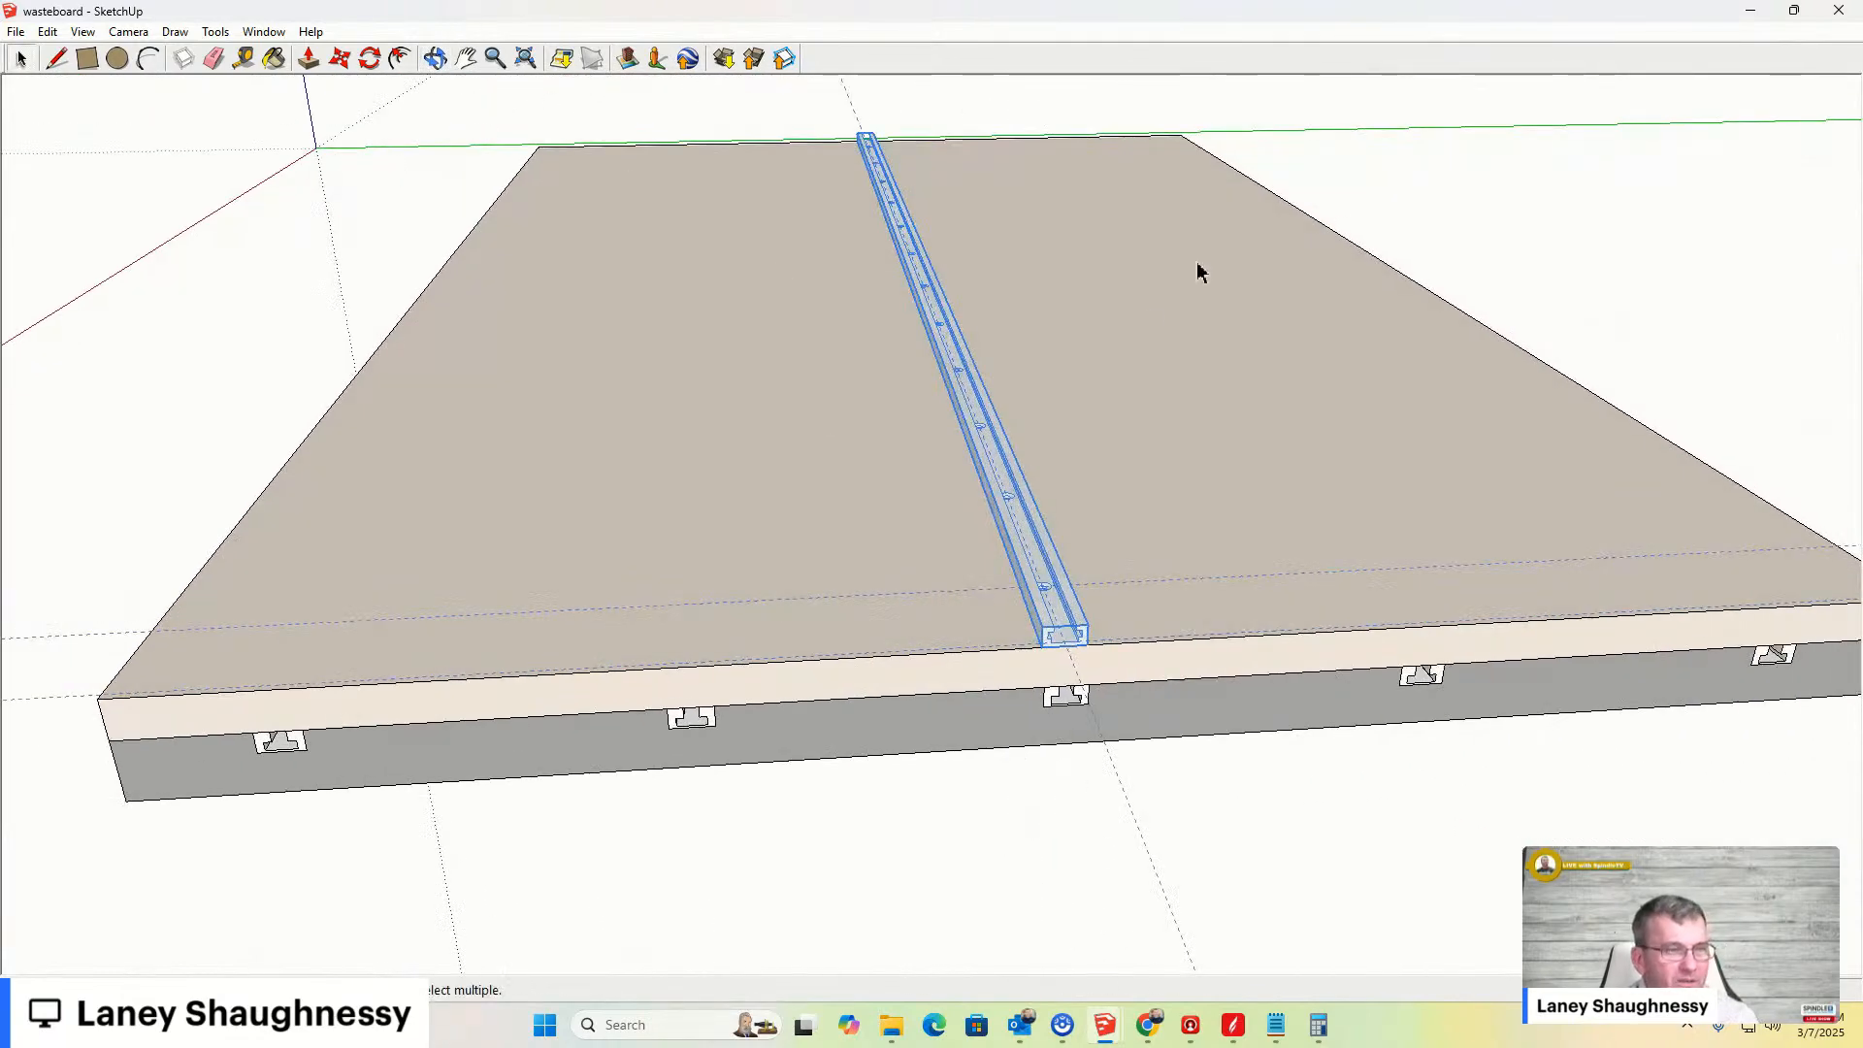
pyautogui.scroll(-3, 1086, 665)
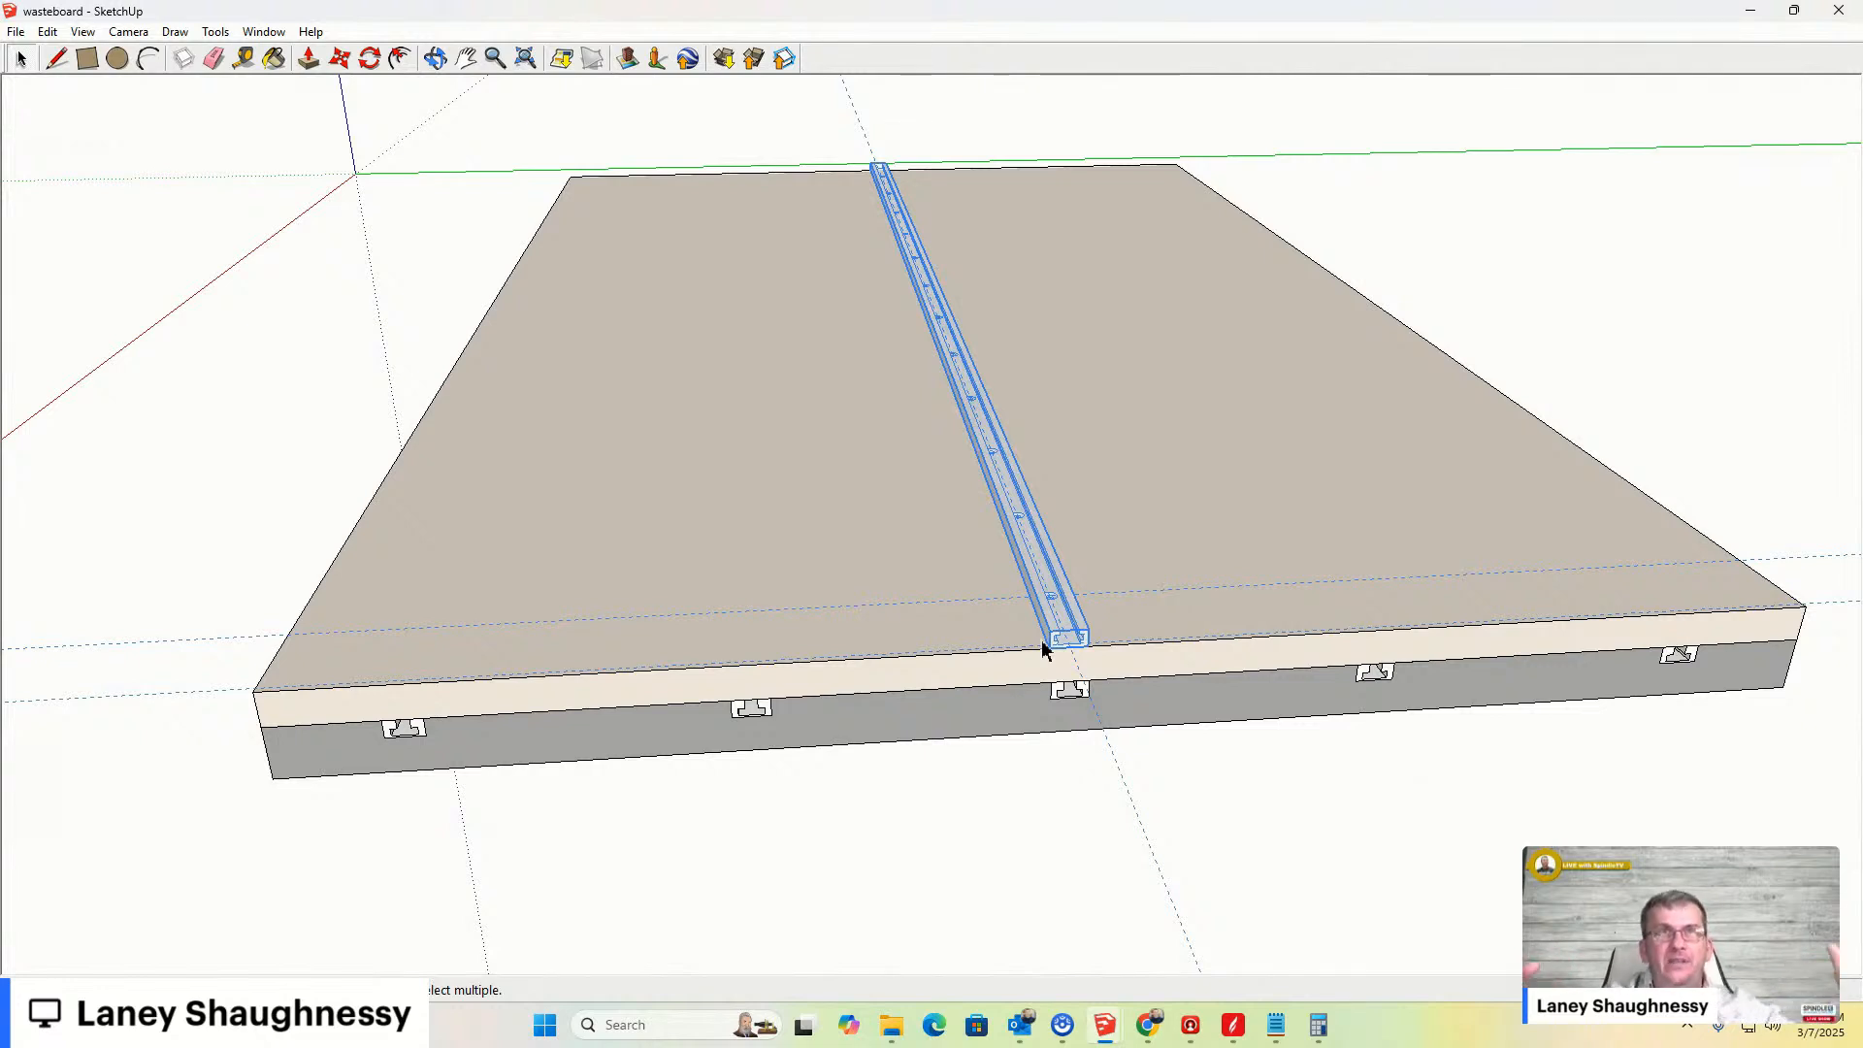
pyautogui.moveTo(953, 723)
pyautogui.mouseDown(button='middle')
pyautogui.moveTo(1081, 653)
pyautogui.moveTo(999, 603)
pyautogui.moveTo(1000, 624)
pyautogui.mouseUp(button='middle')
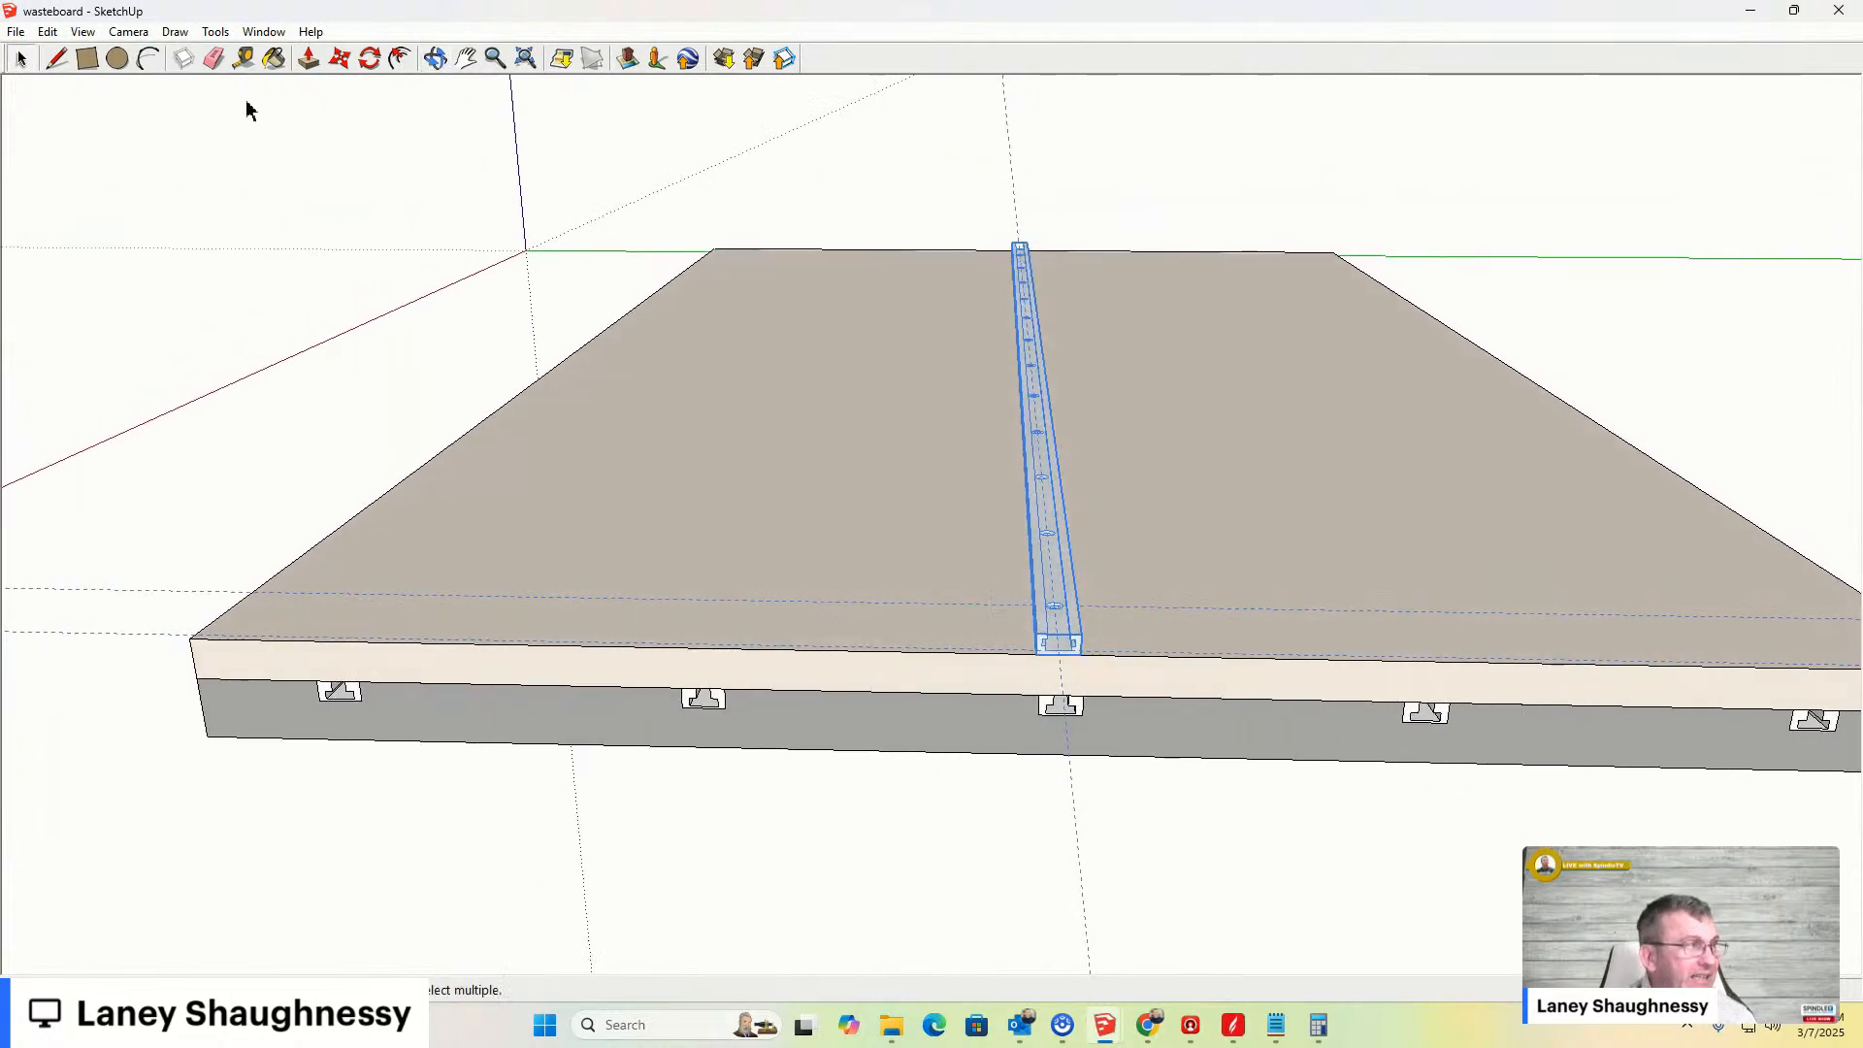
# - Move the clamp bar sideways along the wasteboard's front edge
pyautogui.click(244, 59)
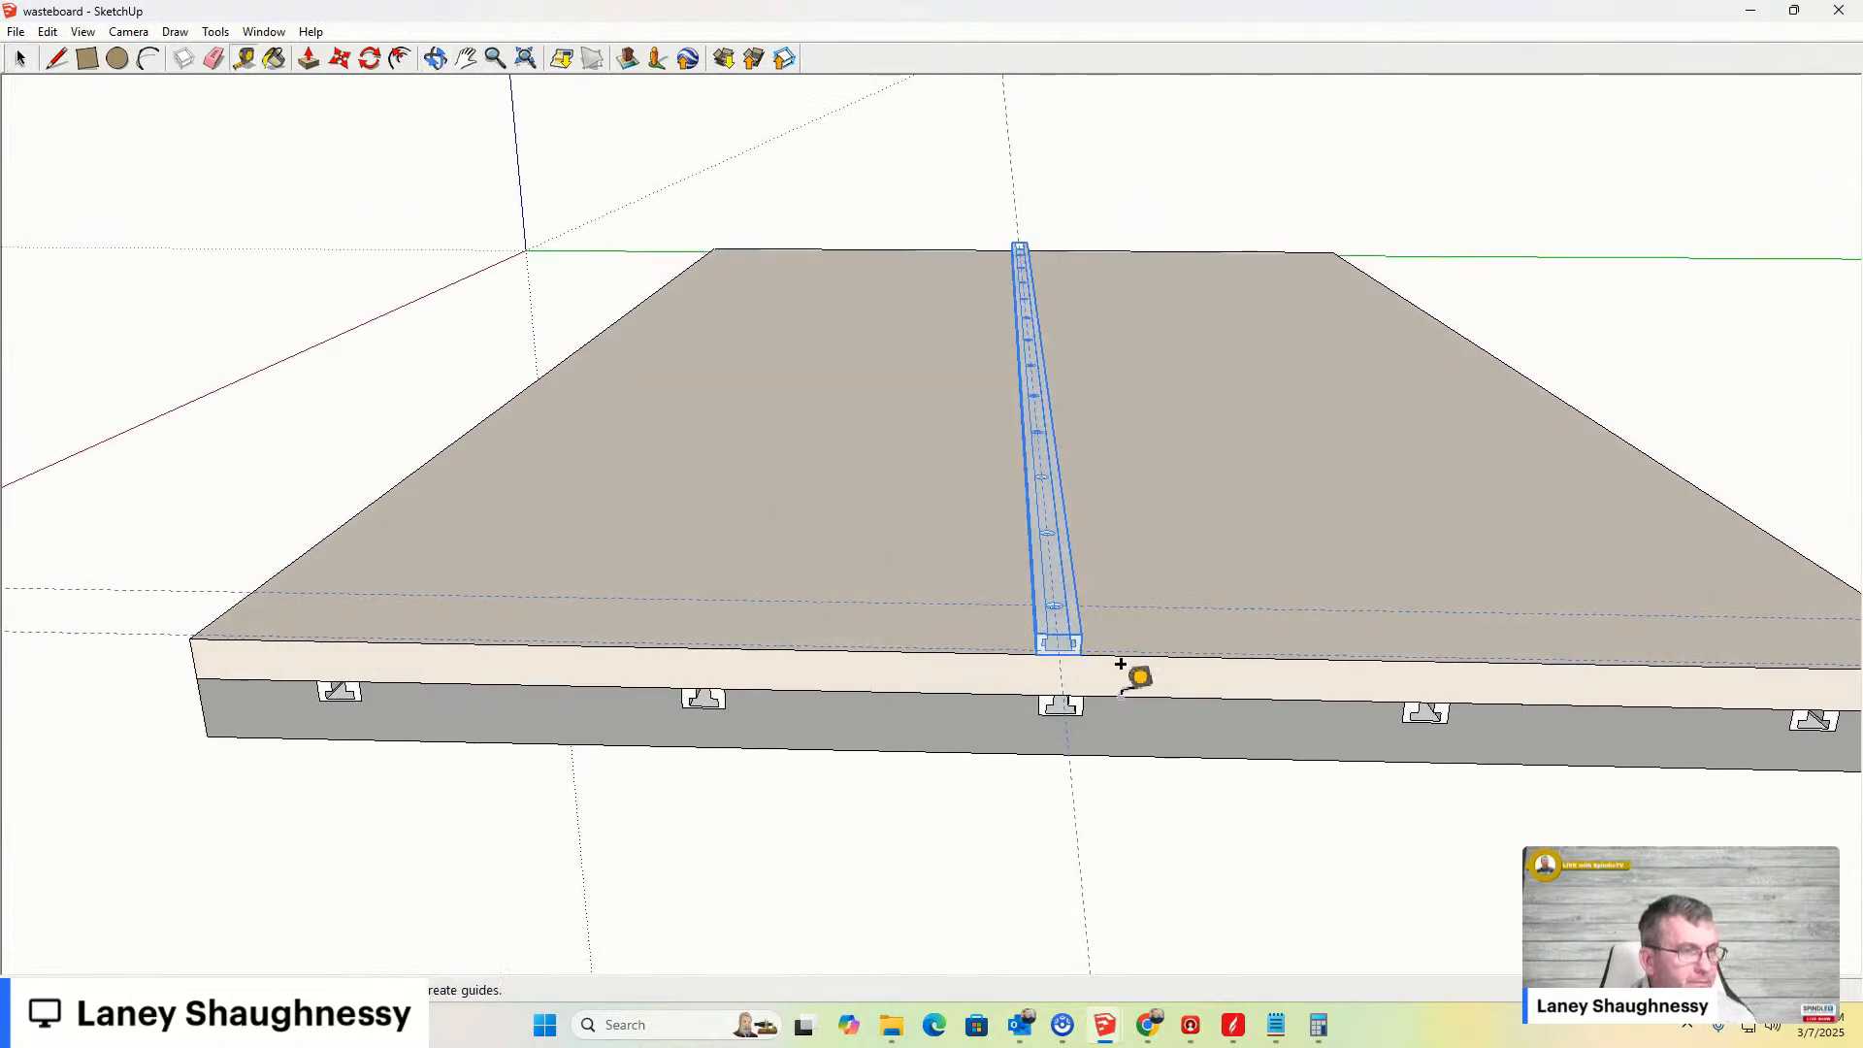
pyautogui.scroll(3, 1014, 635)
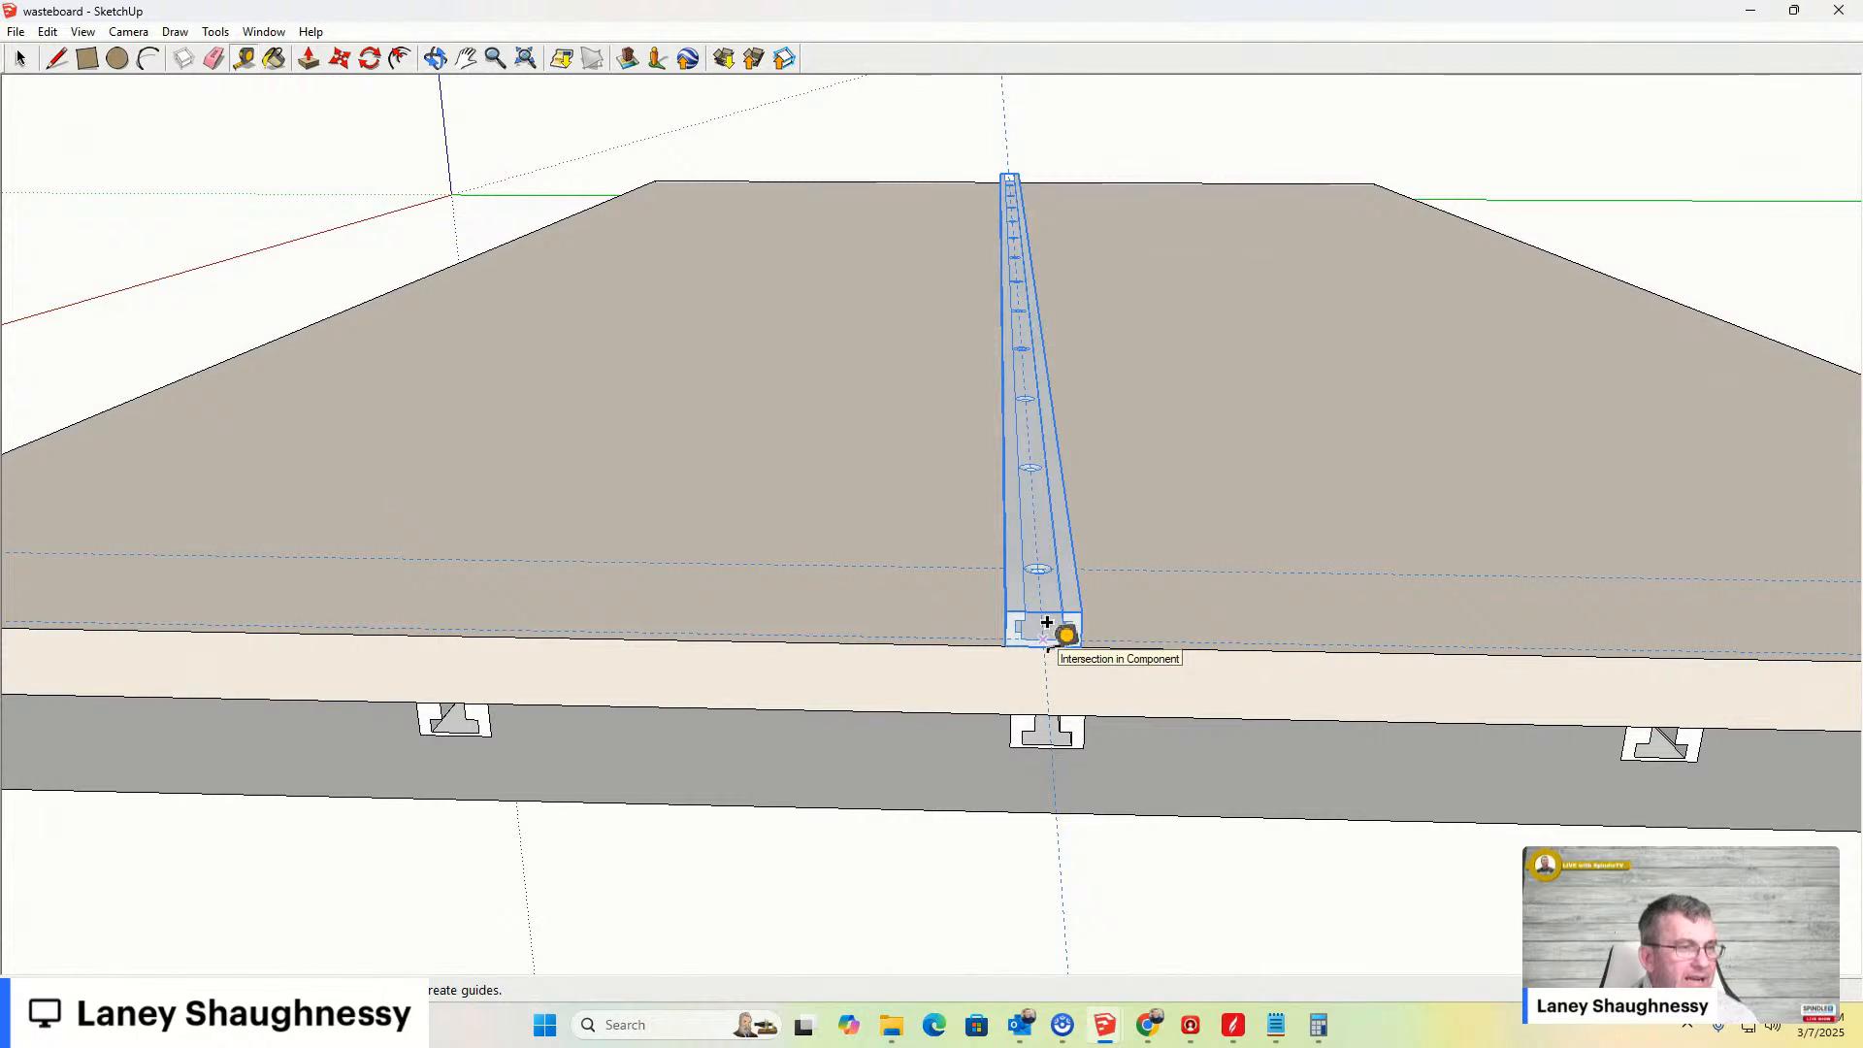
pyautogui.scroll(-1, 1047, 621)
pyautogui.scroll(1, 1047, 621)
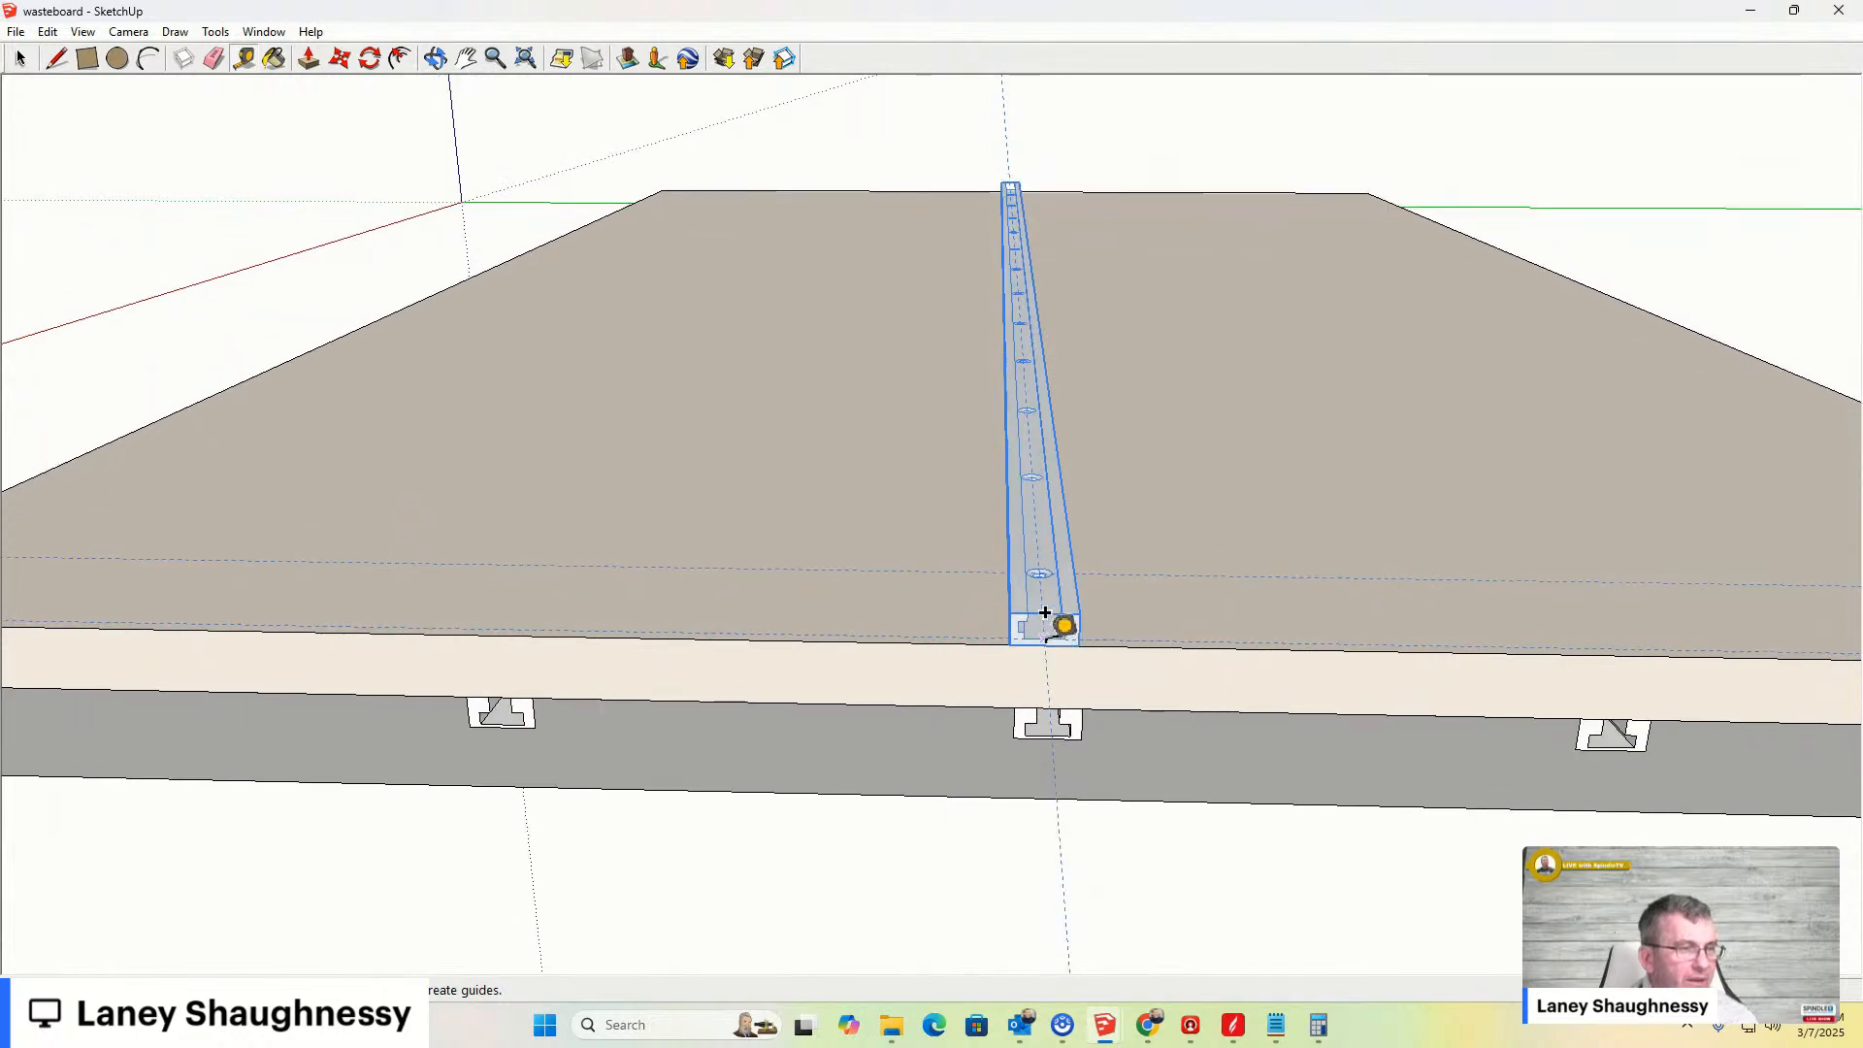
pyautogui.scroll(1, 1045, 614)
pyautogui.scroll(1, 1045, 612)
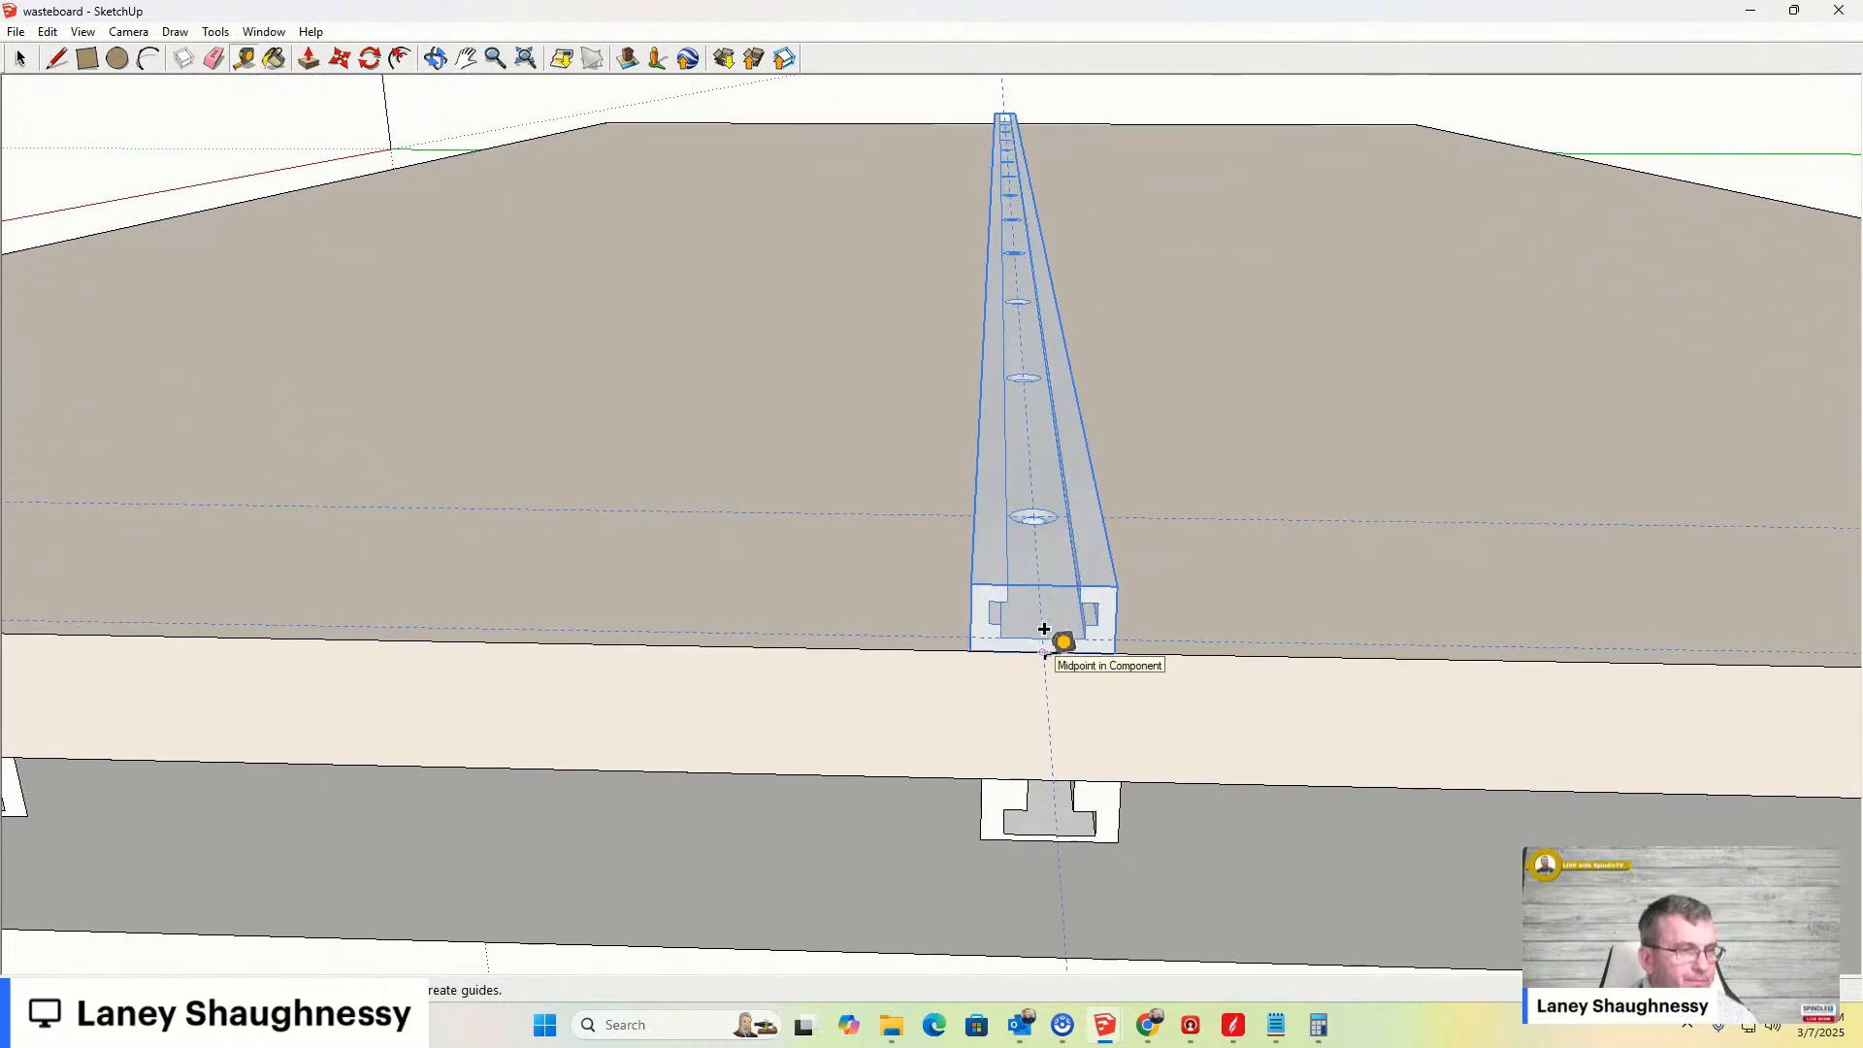
pyautogui.moveTo(1019, 470); pyautogui.dragTo(1238, 554, button='middle')
pyautogui.press('space')
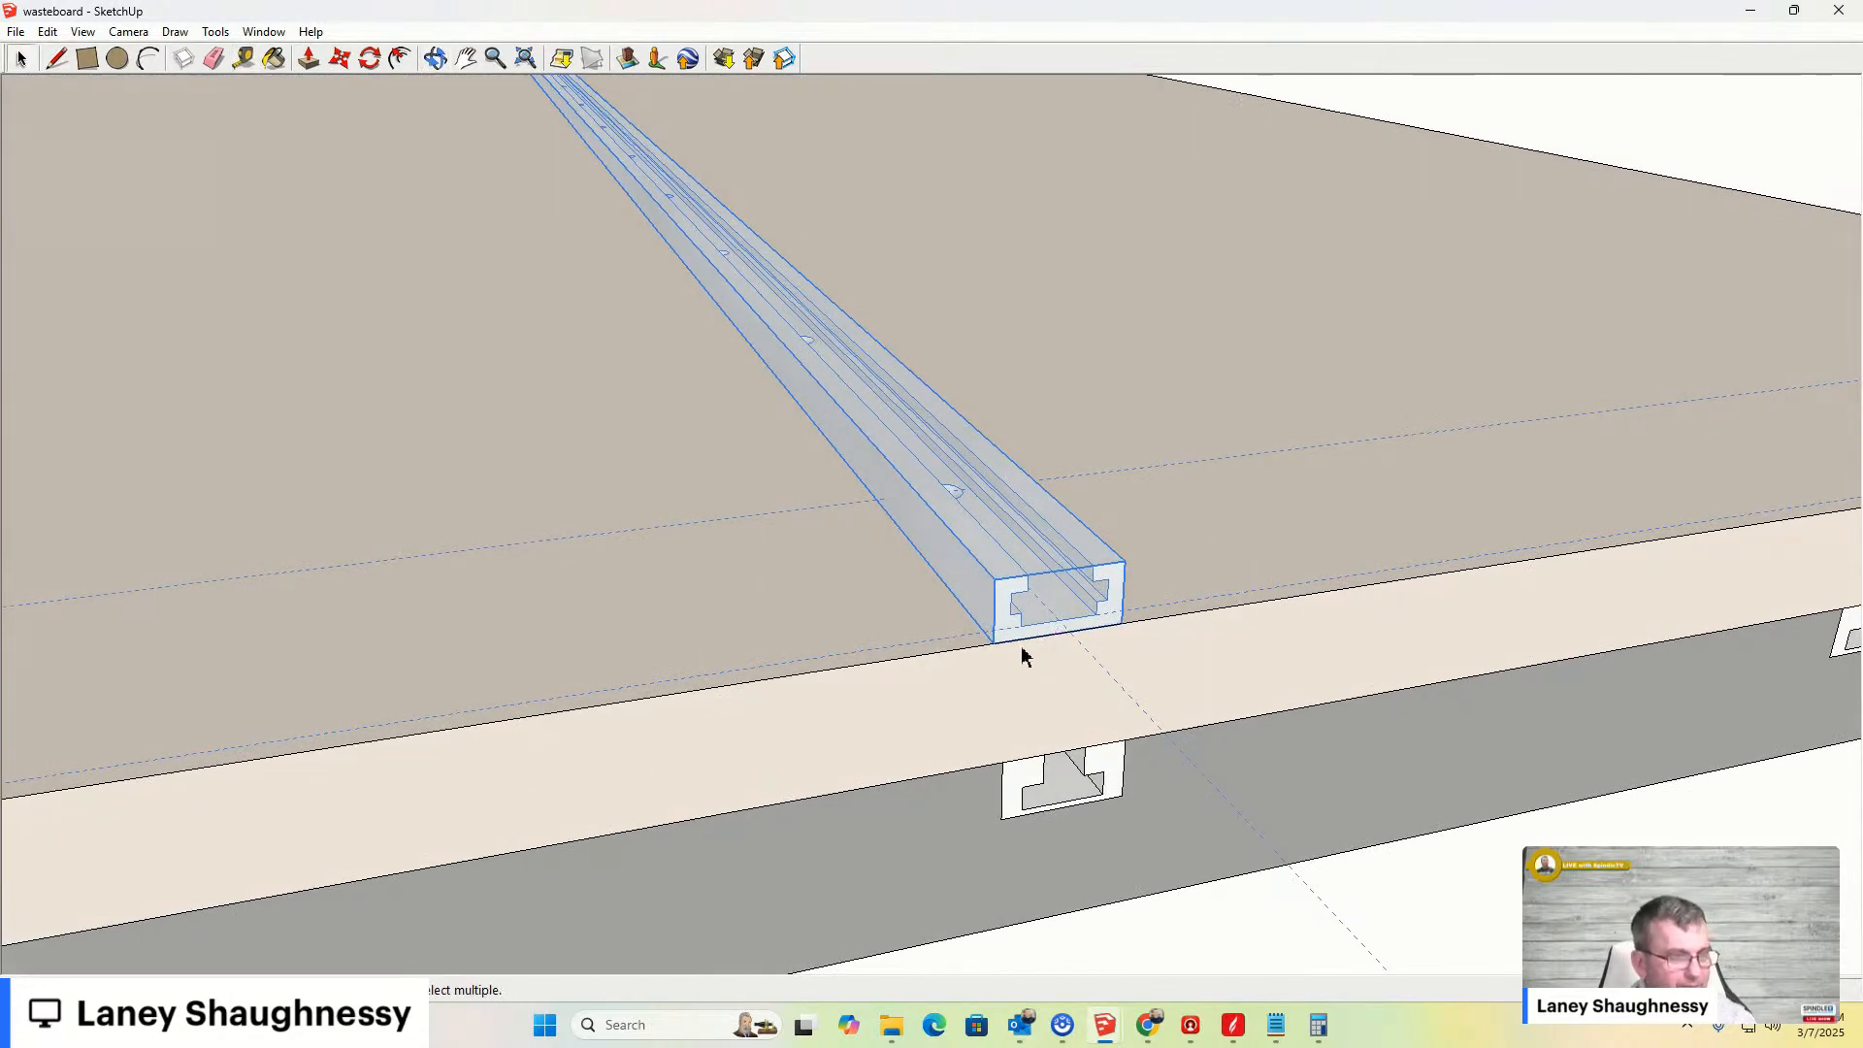
pyautogui.press('m')
pyautogui.moveTo(994, 632); pyautogui.dragTo(1510, 559)
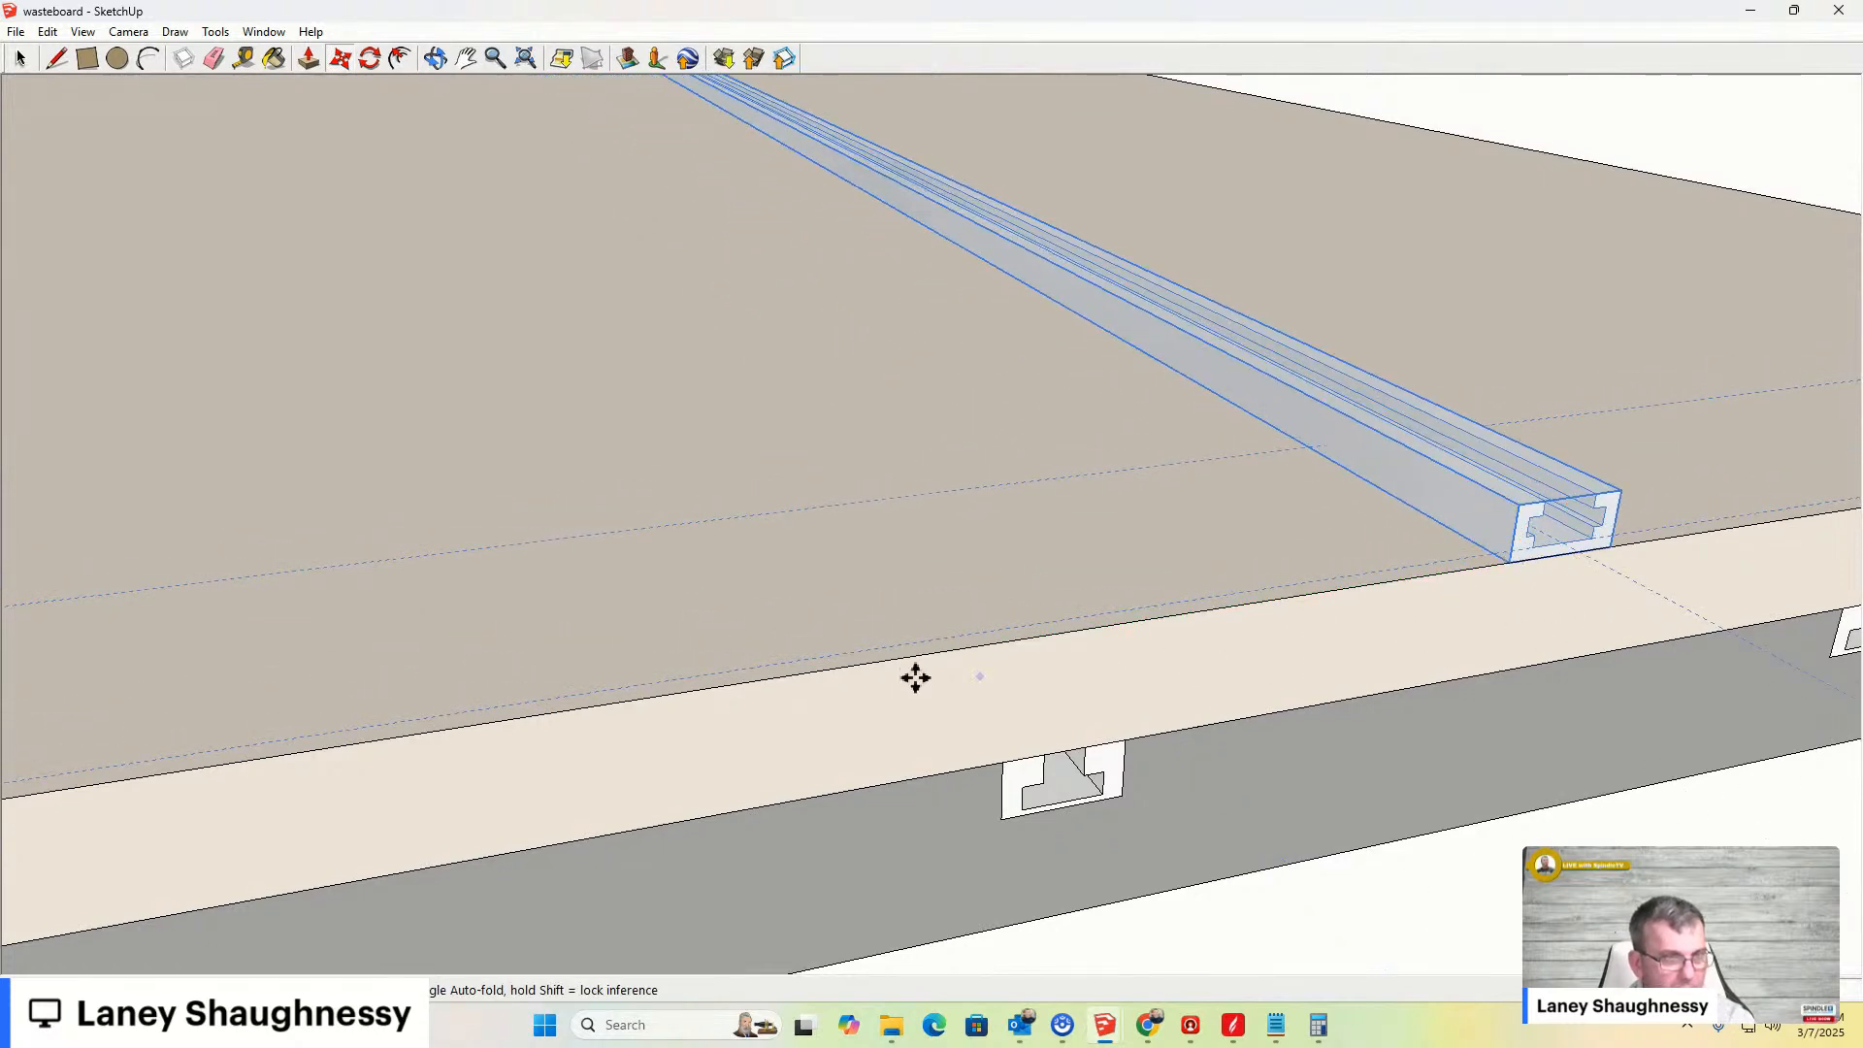
# - Open the clamp bar group, delete its selected guide lines and close the group
pyautogui.press('b')
pyautogui.press('space')
pyautogui.doubleClick(1443, 487)
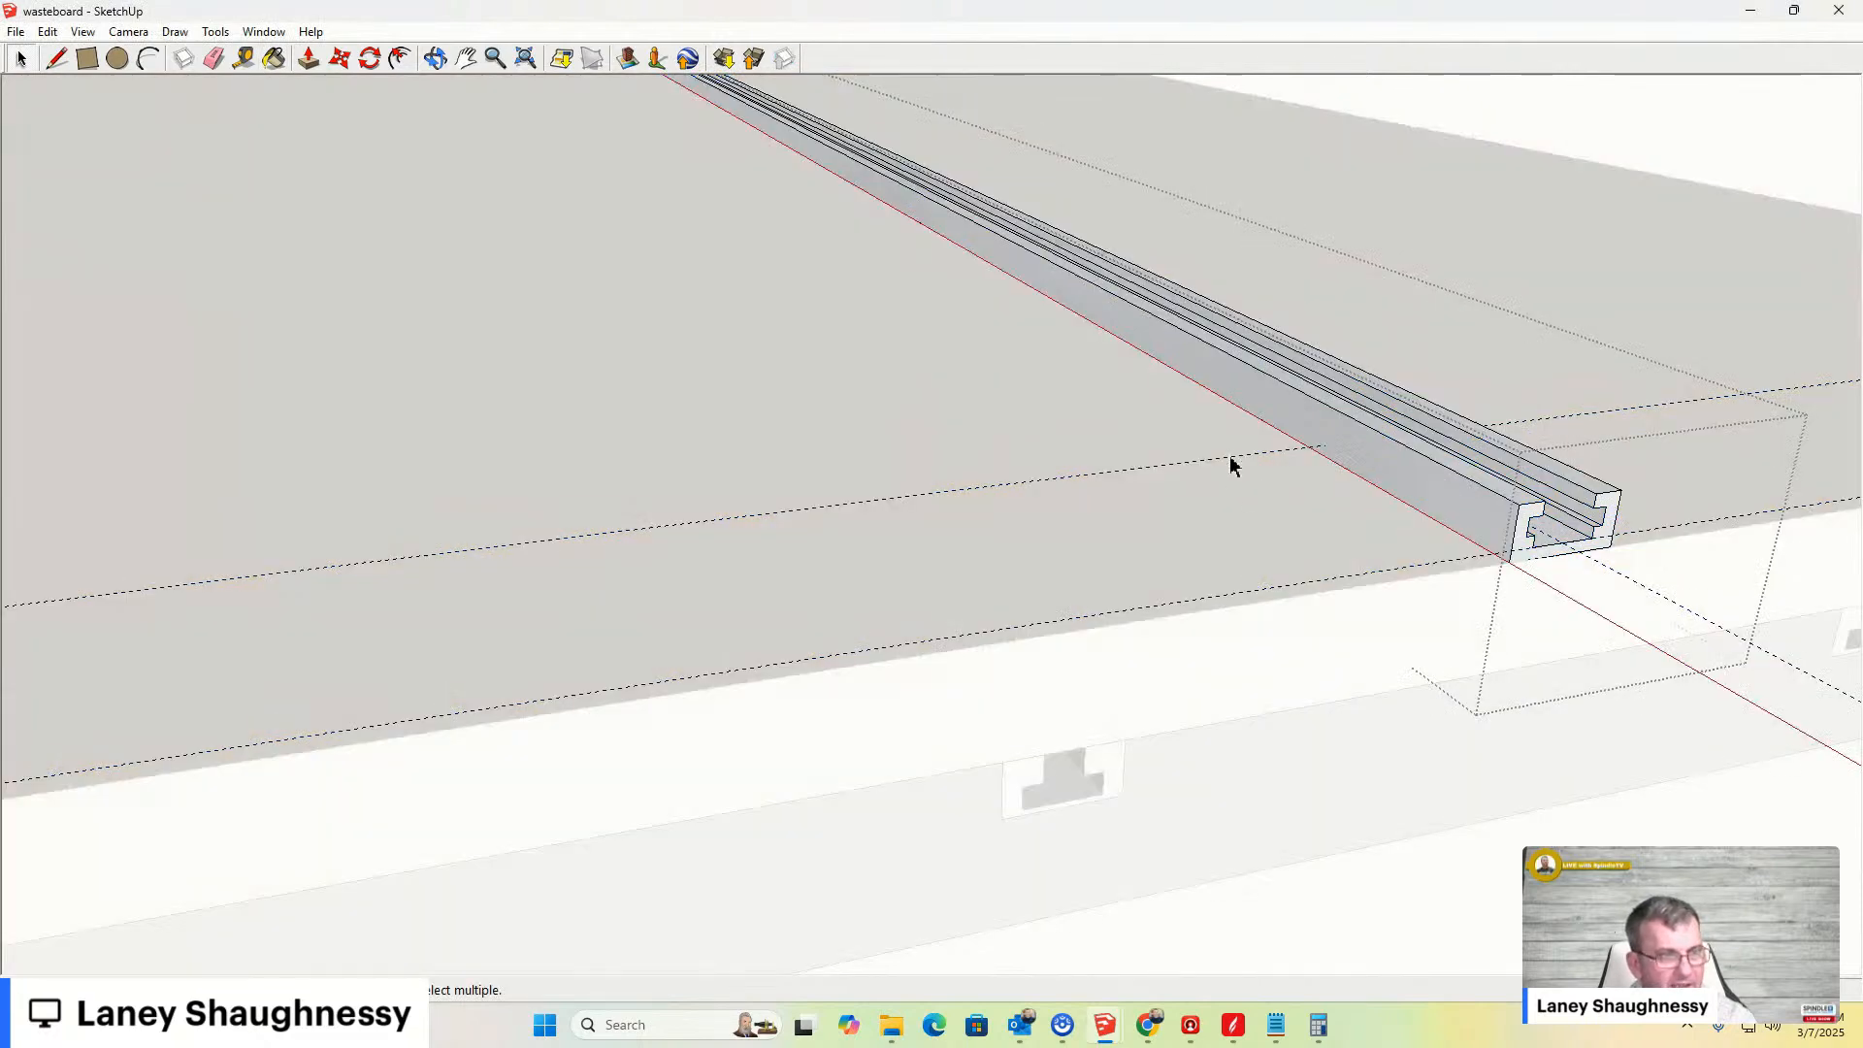
pyautogui.press('Delete')
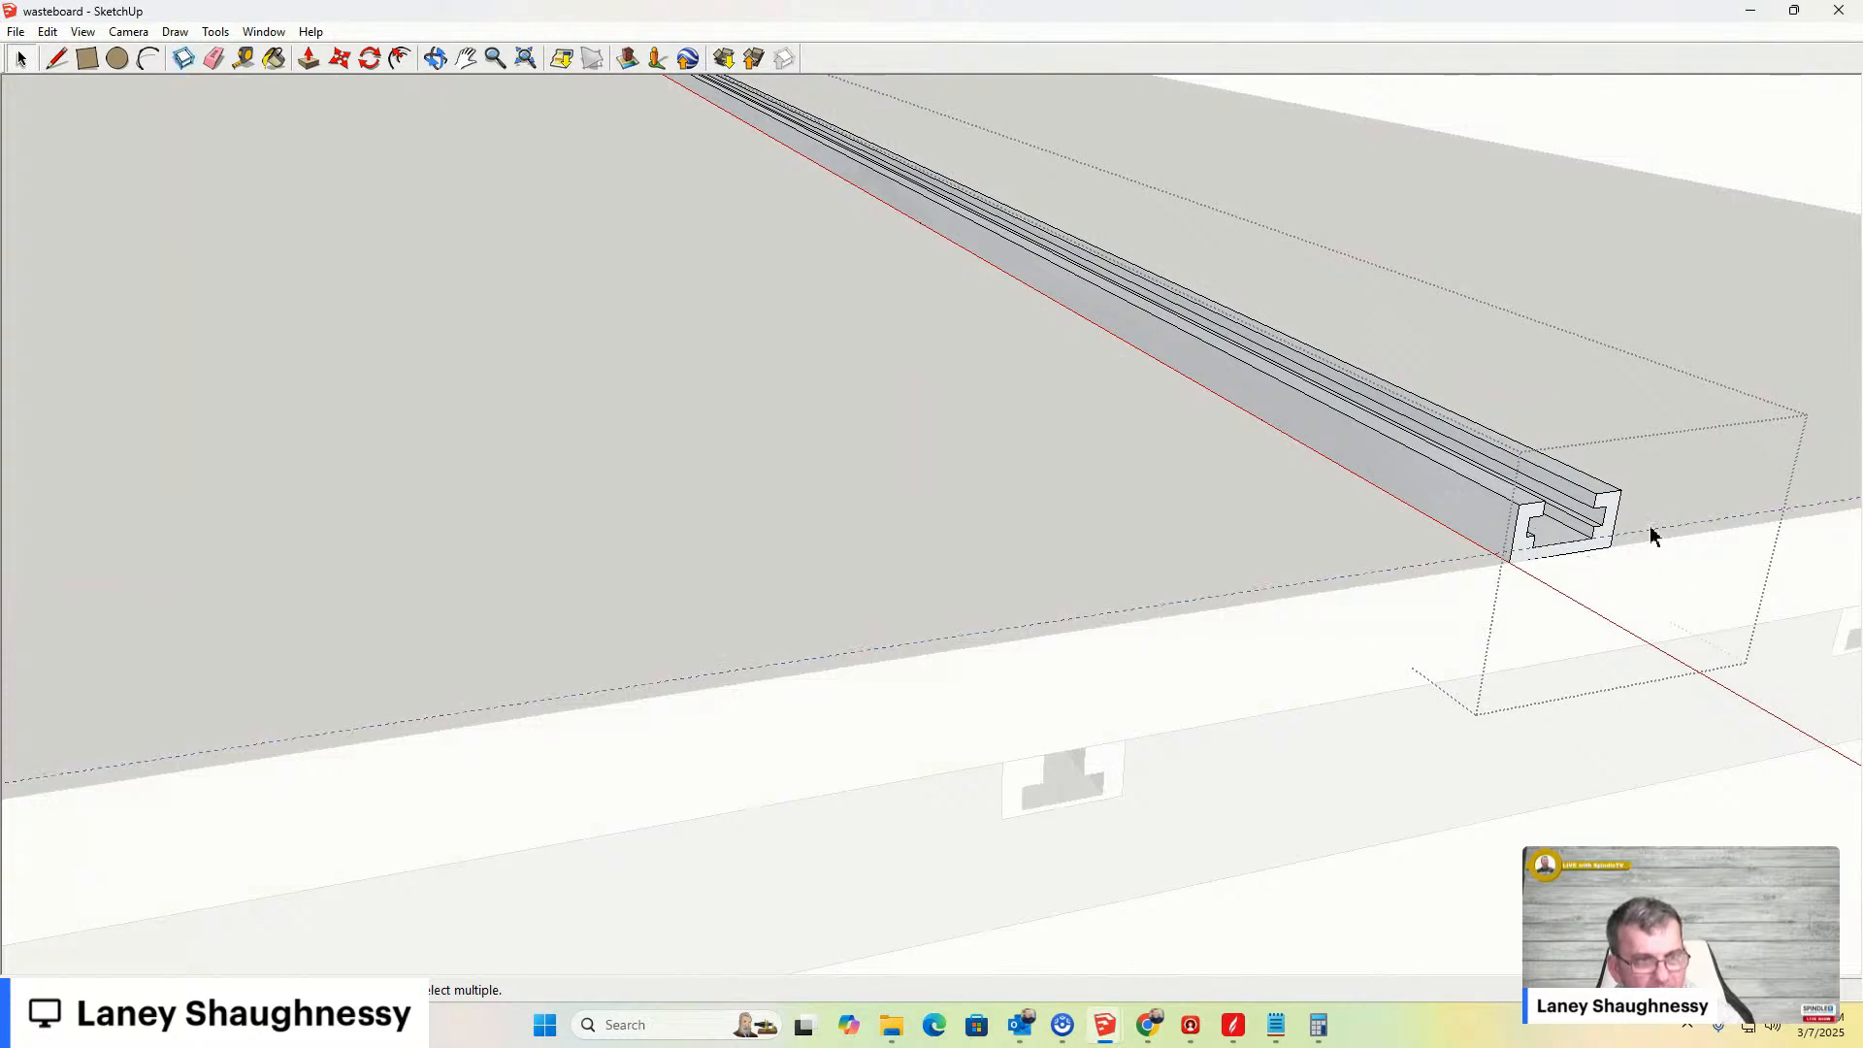
pyautogui.click(1142, 768)
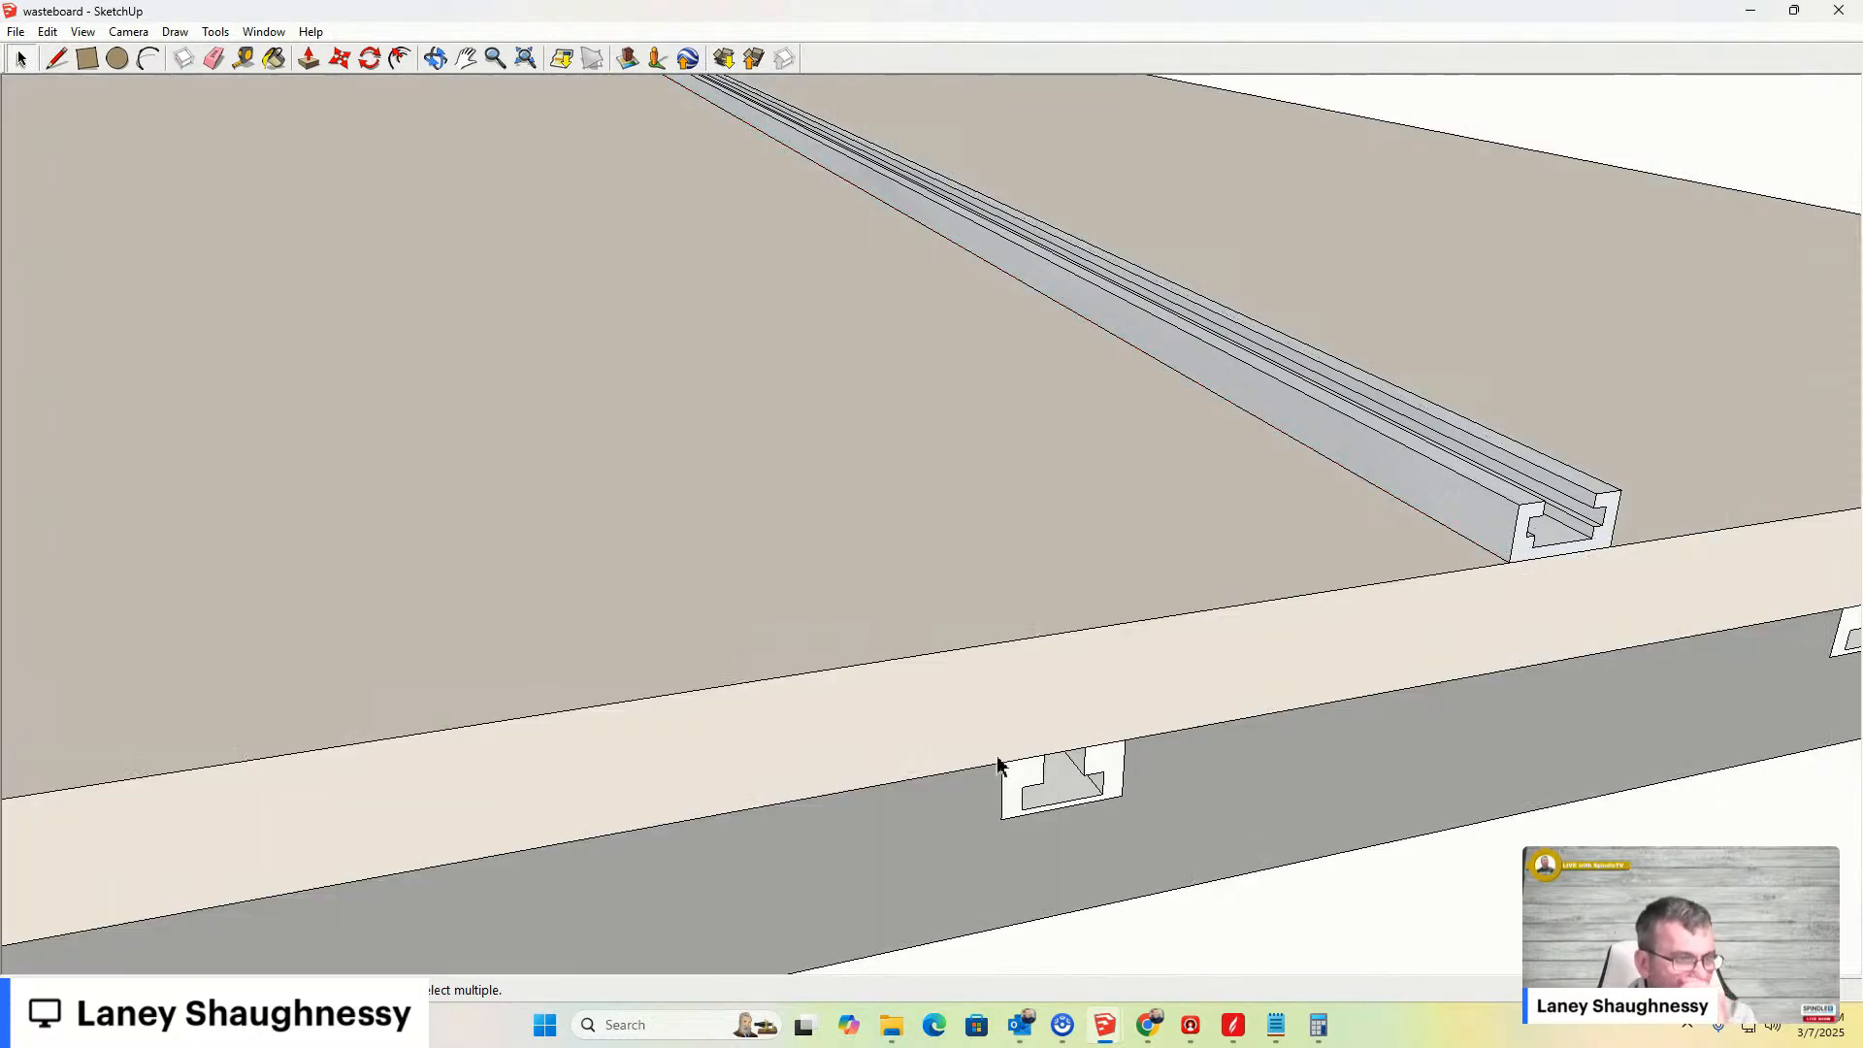
# - Create a guide 0.5 inches in from the wasteboard's front edge with the Tape Measure
pyautogui.click(244, 60)
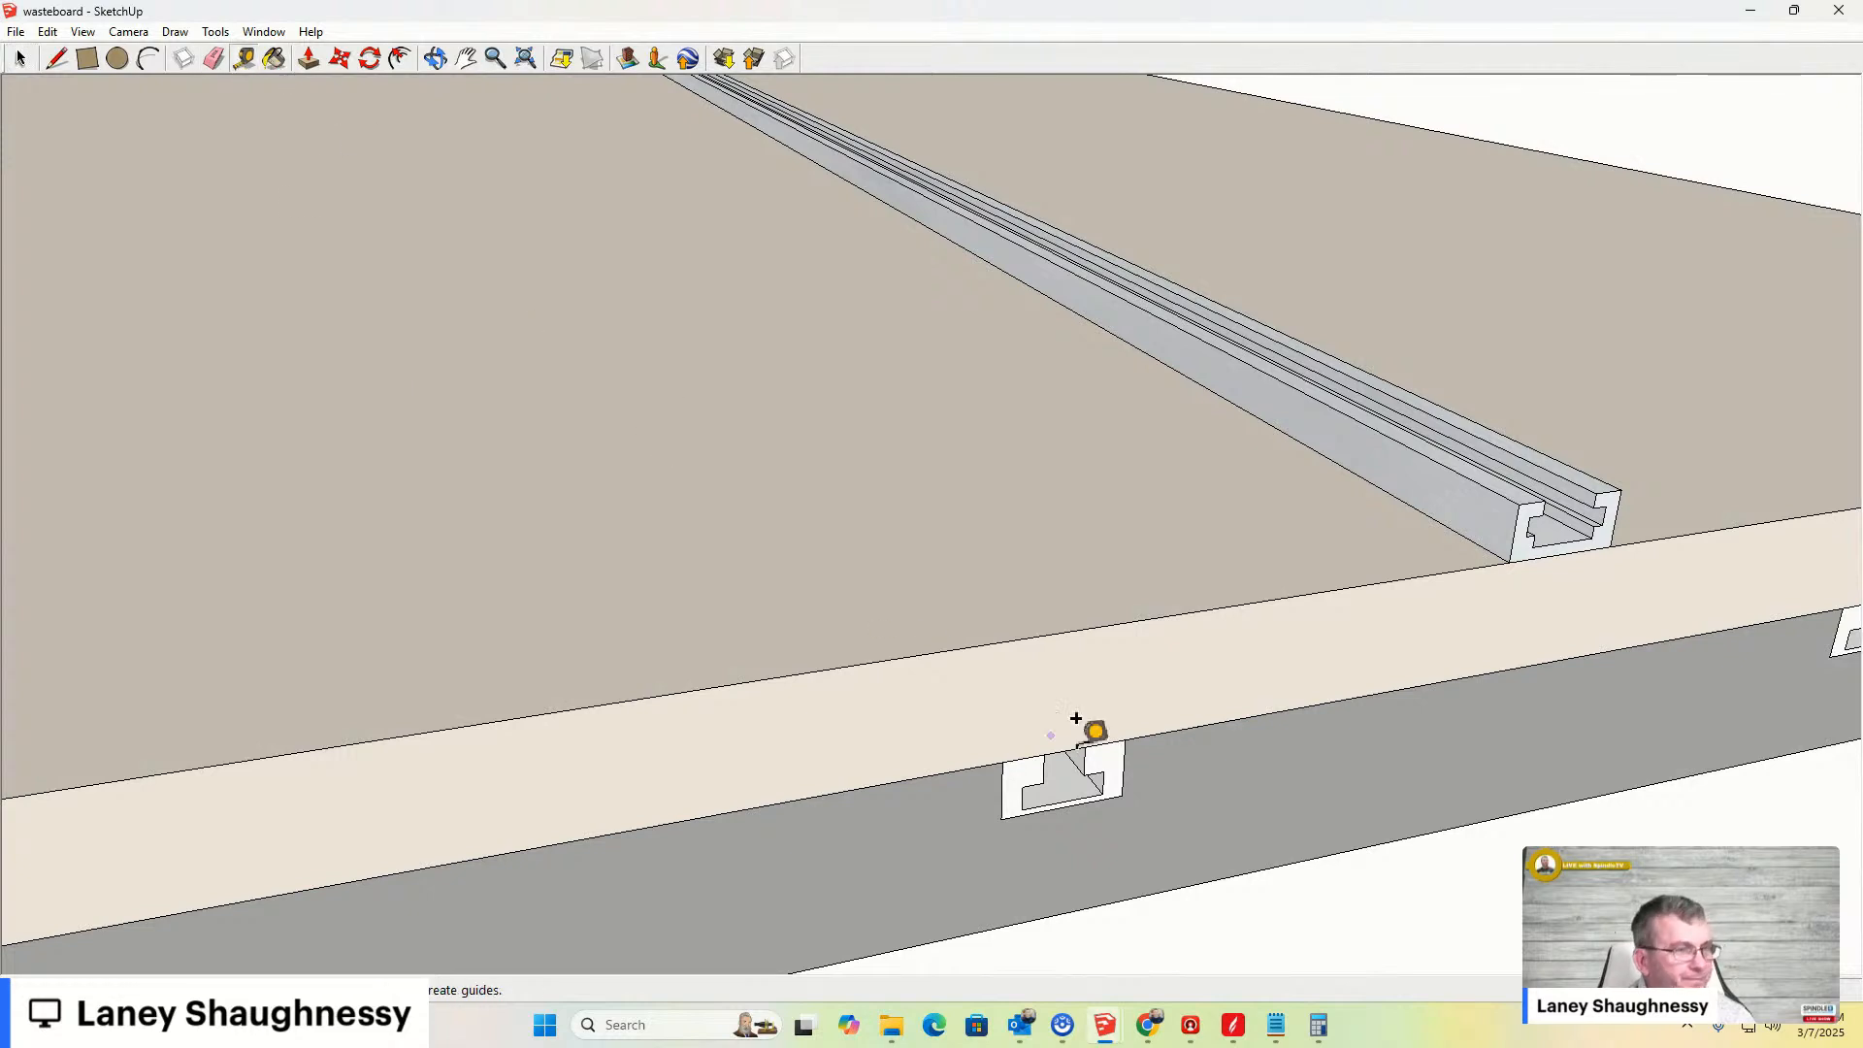
pyautogui.click(1064, 750)
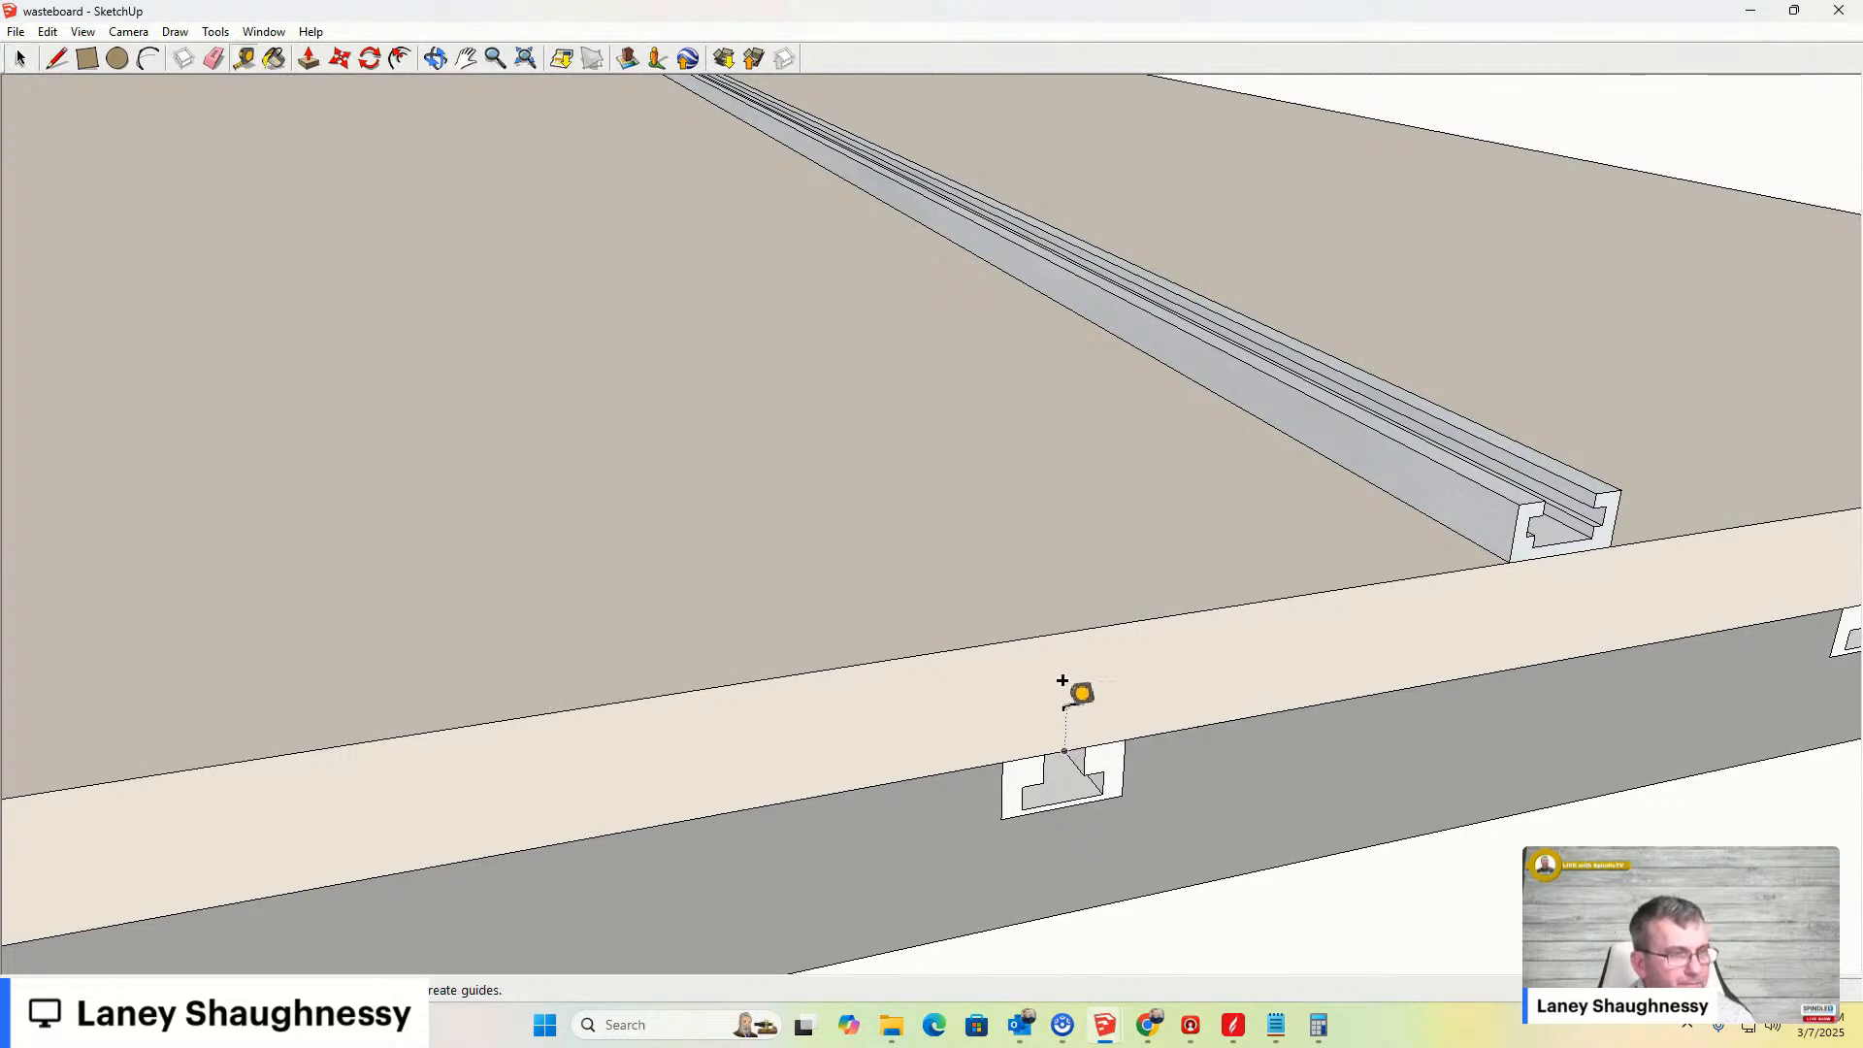
pyautogui.click(1070, 630)
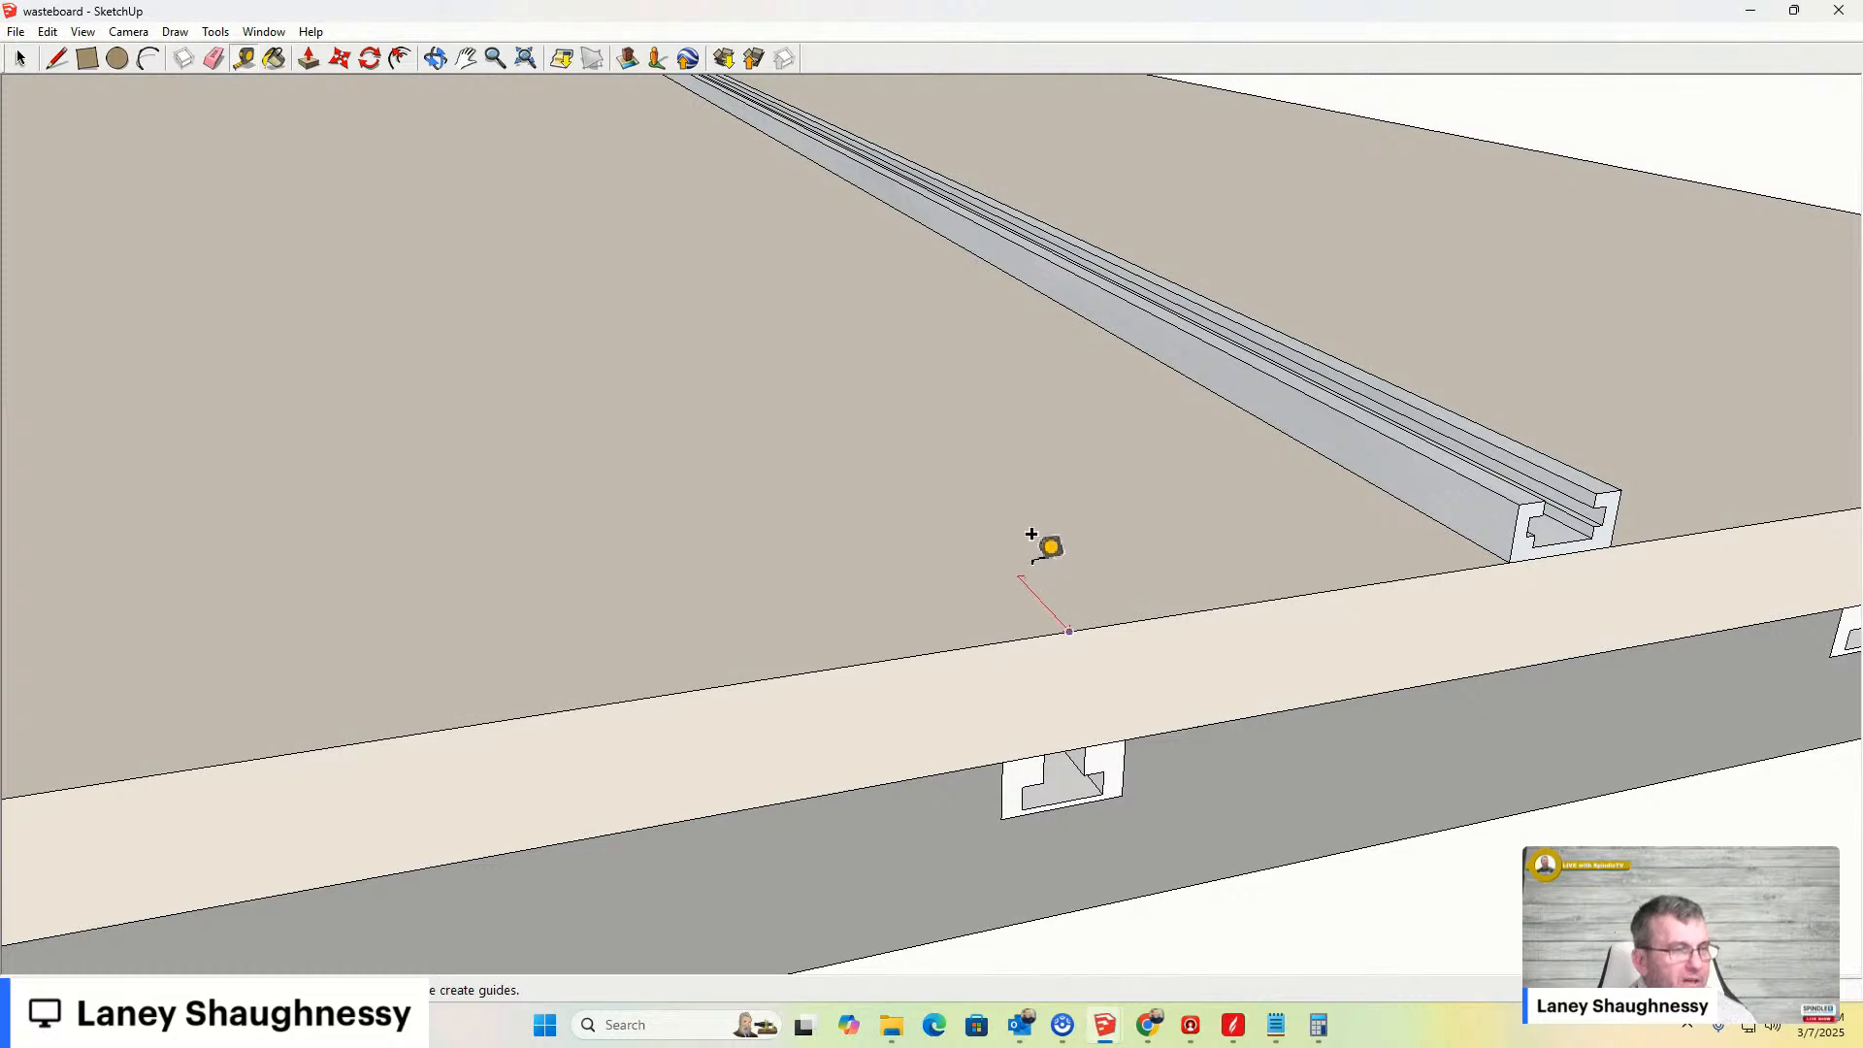
pyautogui.write('.5')
pyautogui.press('Return')
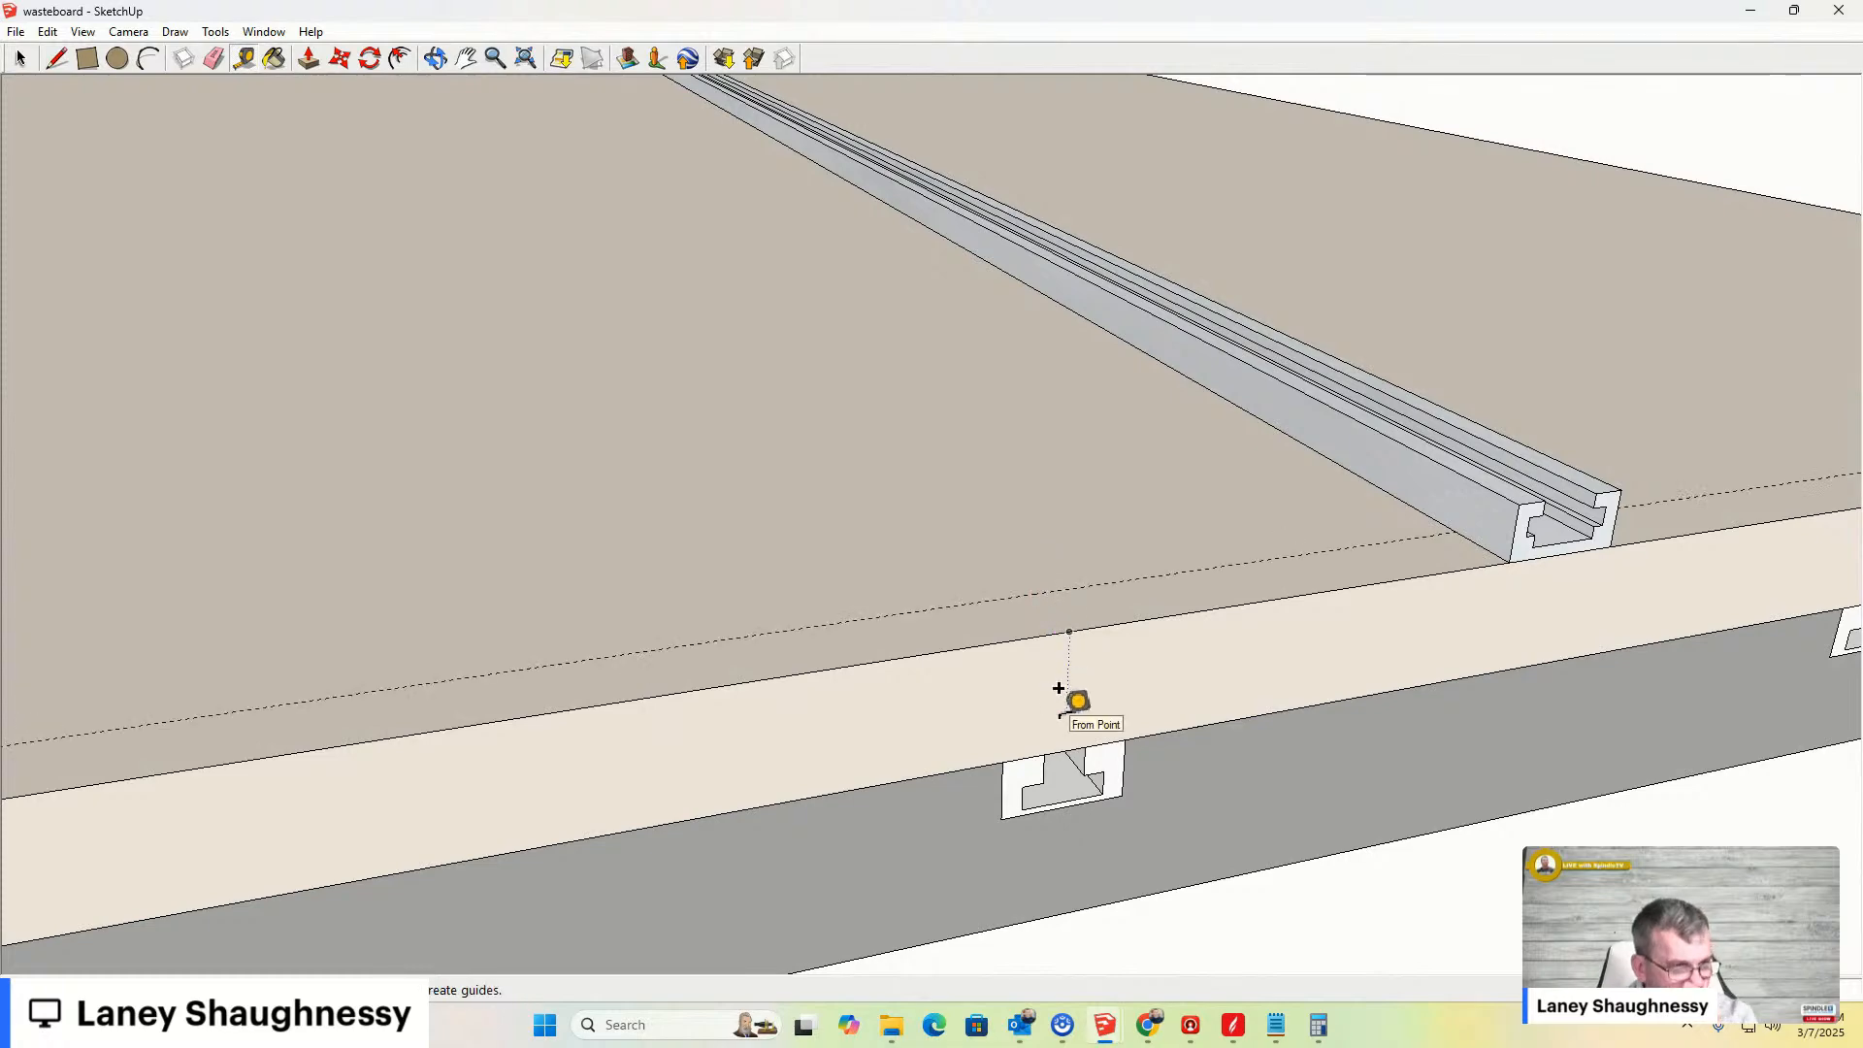
# - Place a guide from the board's side edge through the centre of the T-slot in the board edge
pyautogui.scroll(-1, 1106, 633)
pyautogui.scroll(-4, 1053, 592)
pyautogui.moveTo(1077, 594); pyautogui.dragTo(923, 665, button='middle')
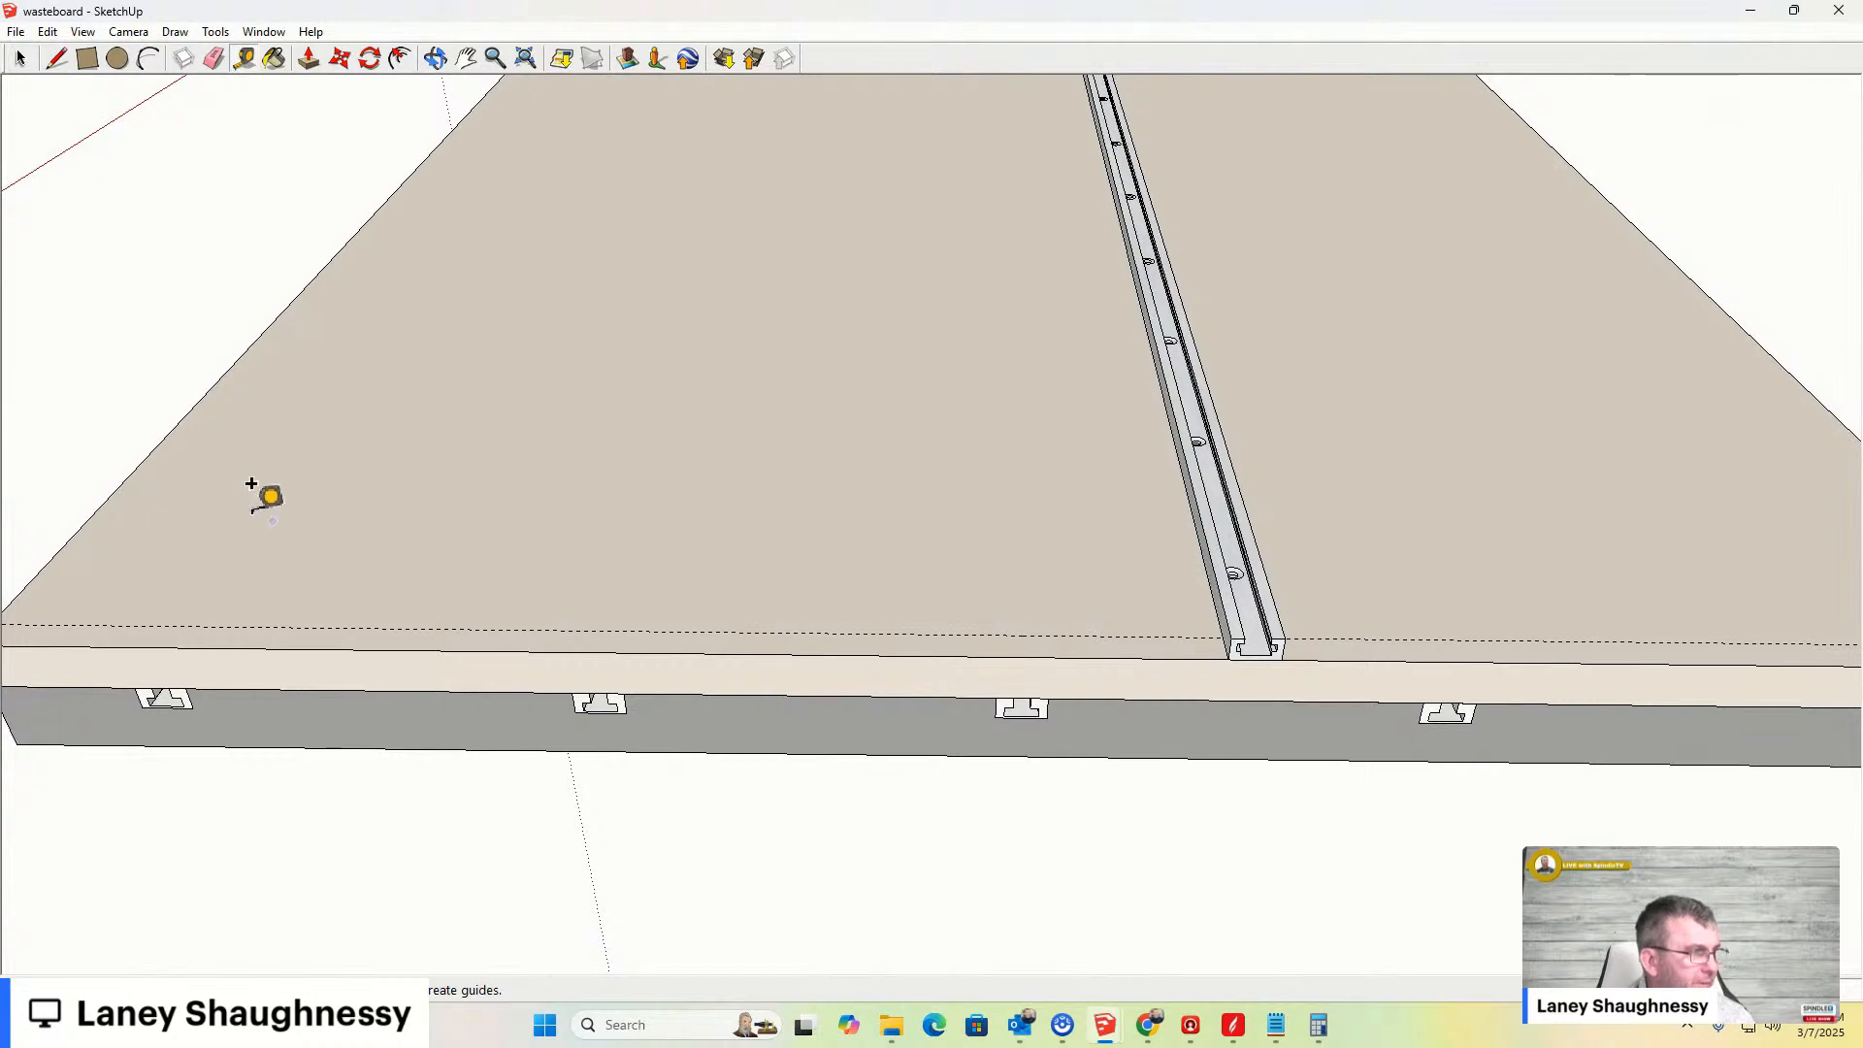
pyautogui.click(97, 509)
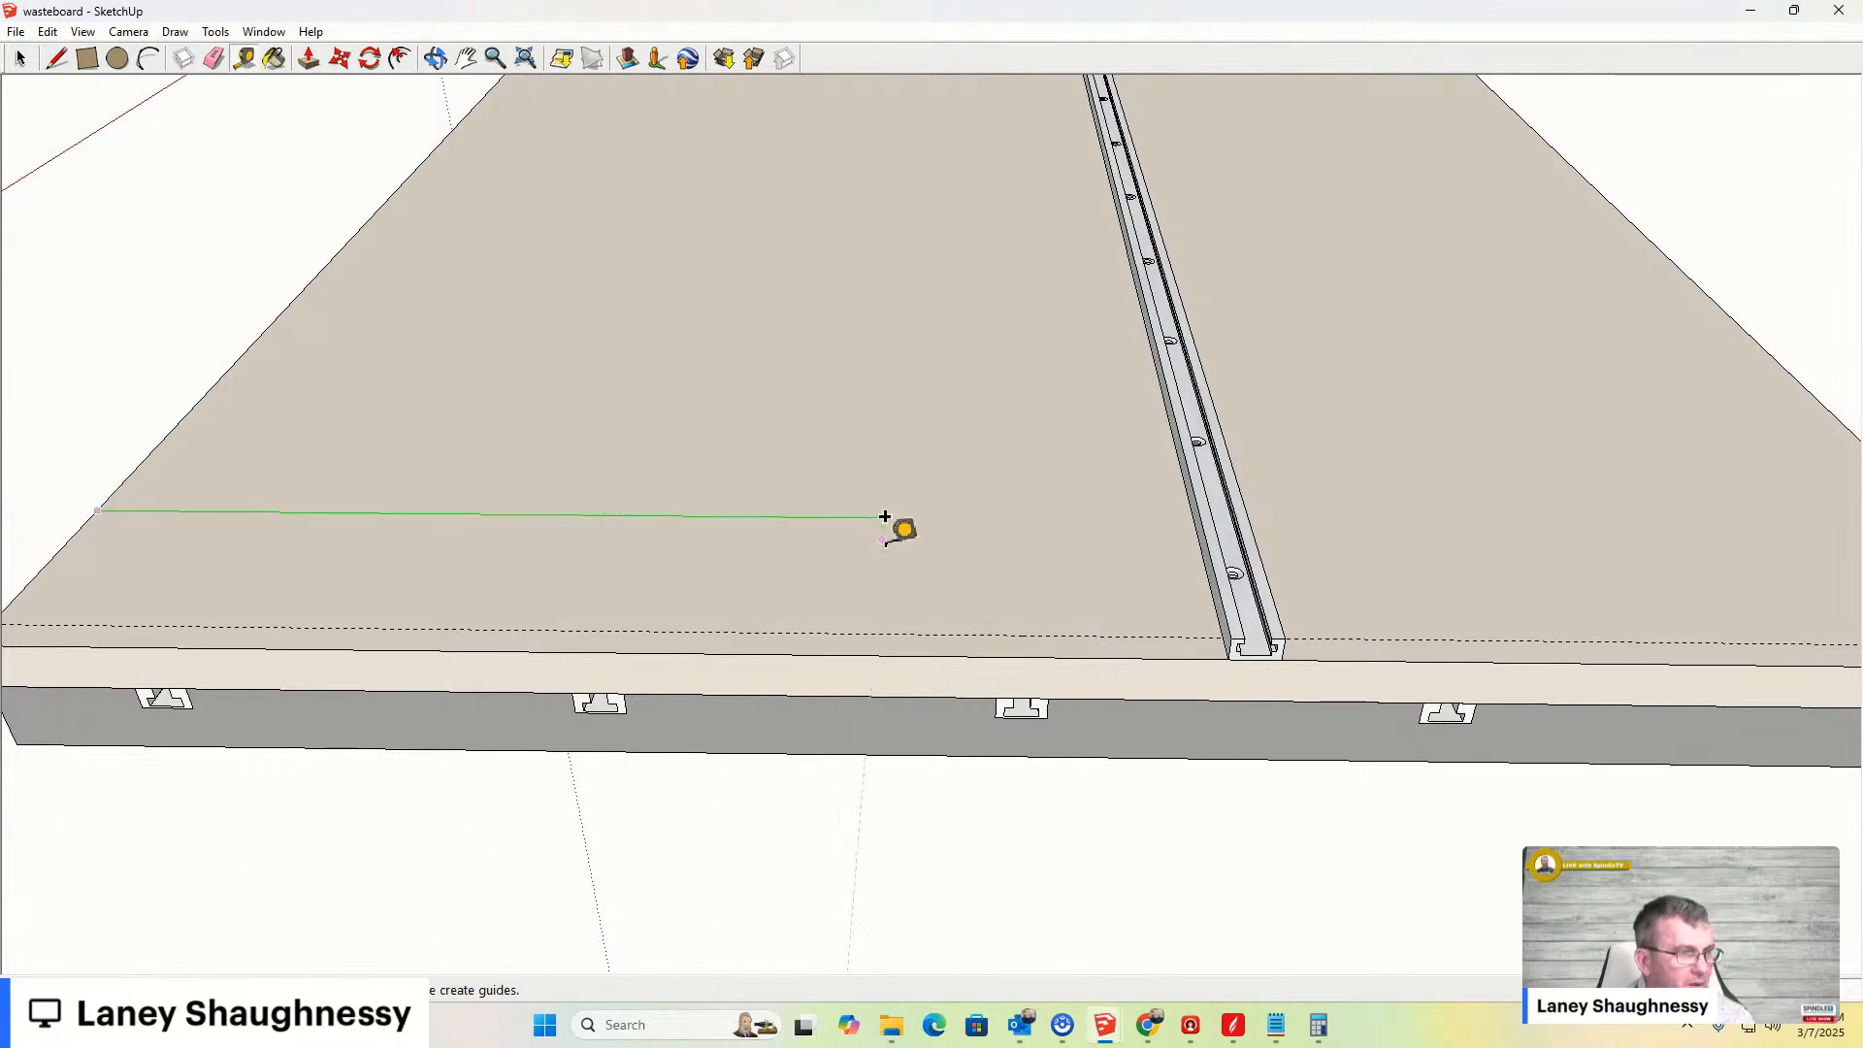
pyautogui.click(1021, 632)
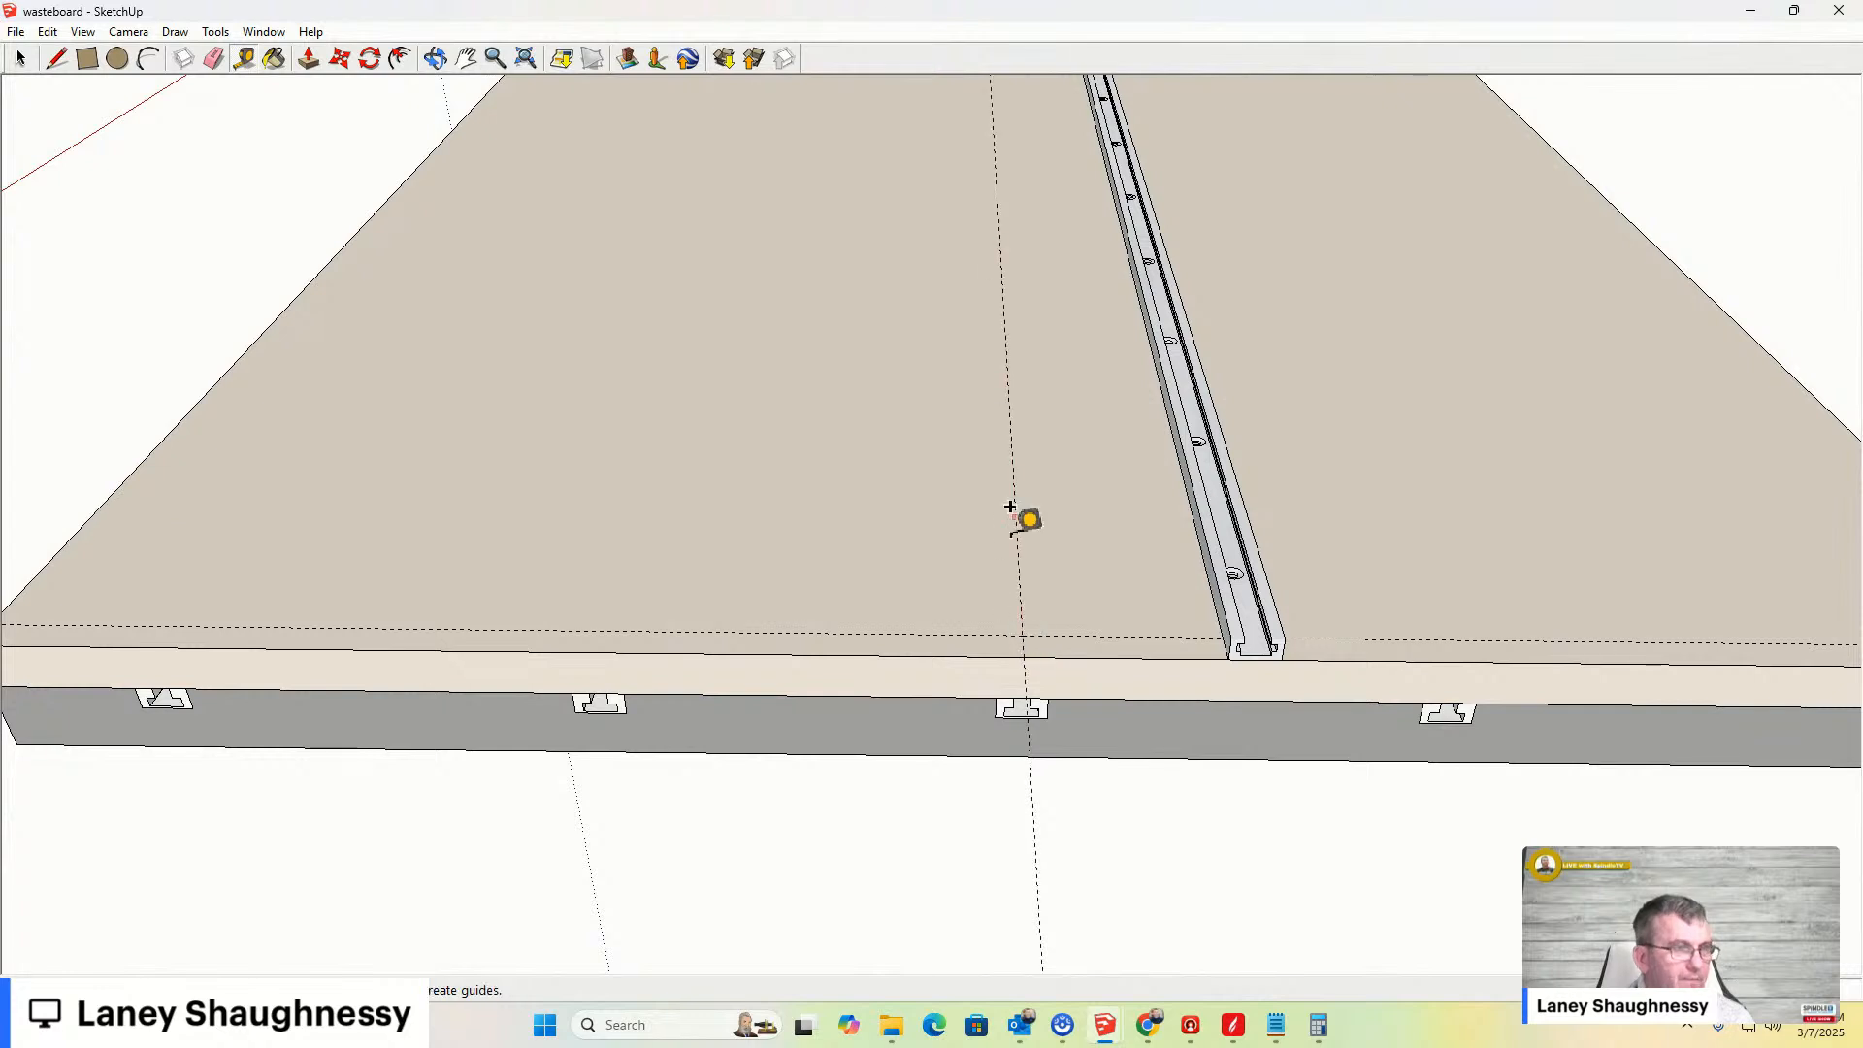
# - Offset guides from the centre T-slot guide to both sides, the left one about 9 5/16 inches away
pyautogui.scroll(1, 1005, 617)
pyautogui.scroll(-3, 1005, 617)
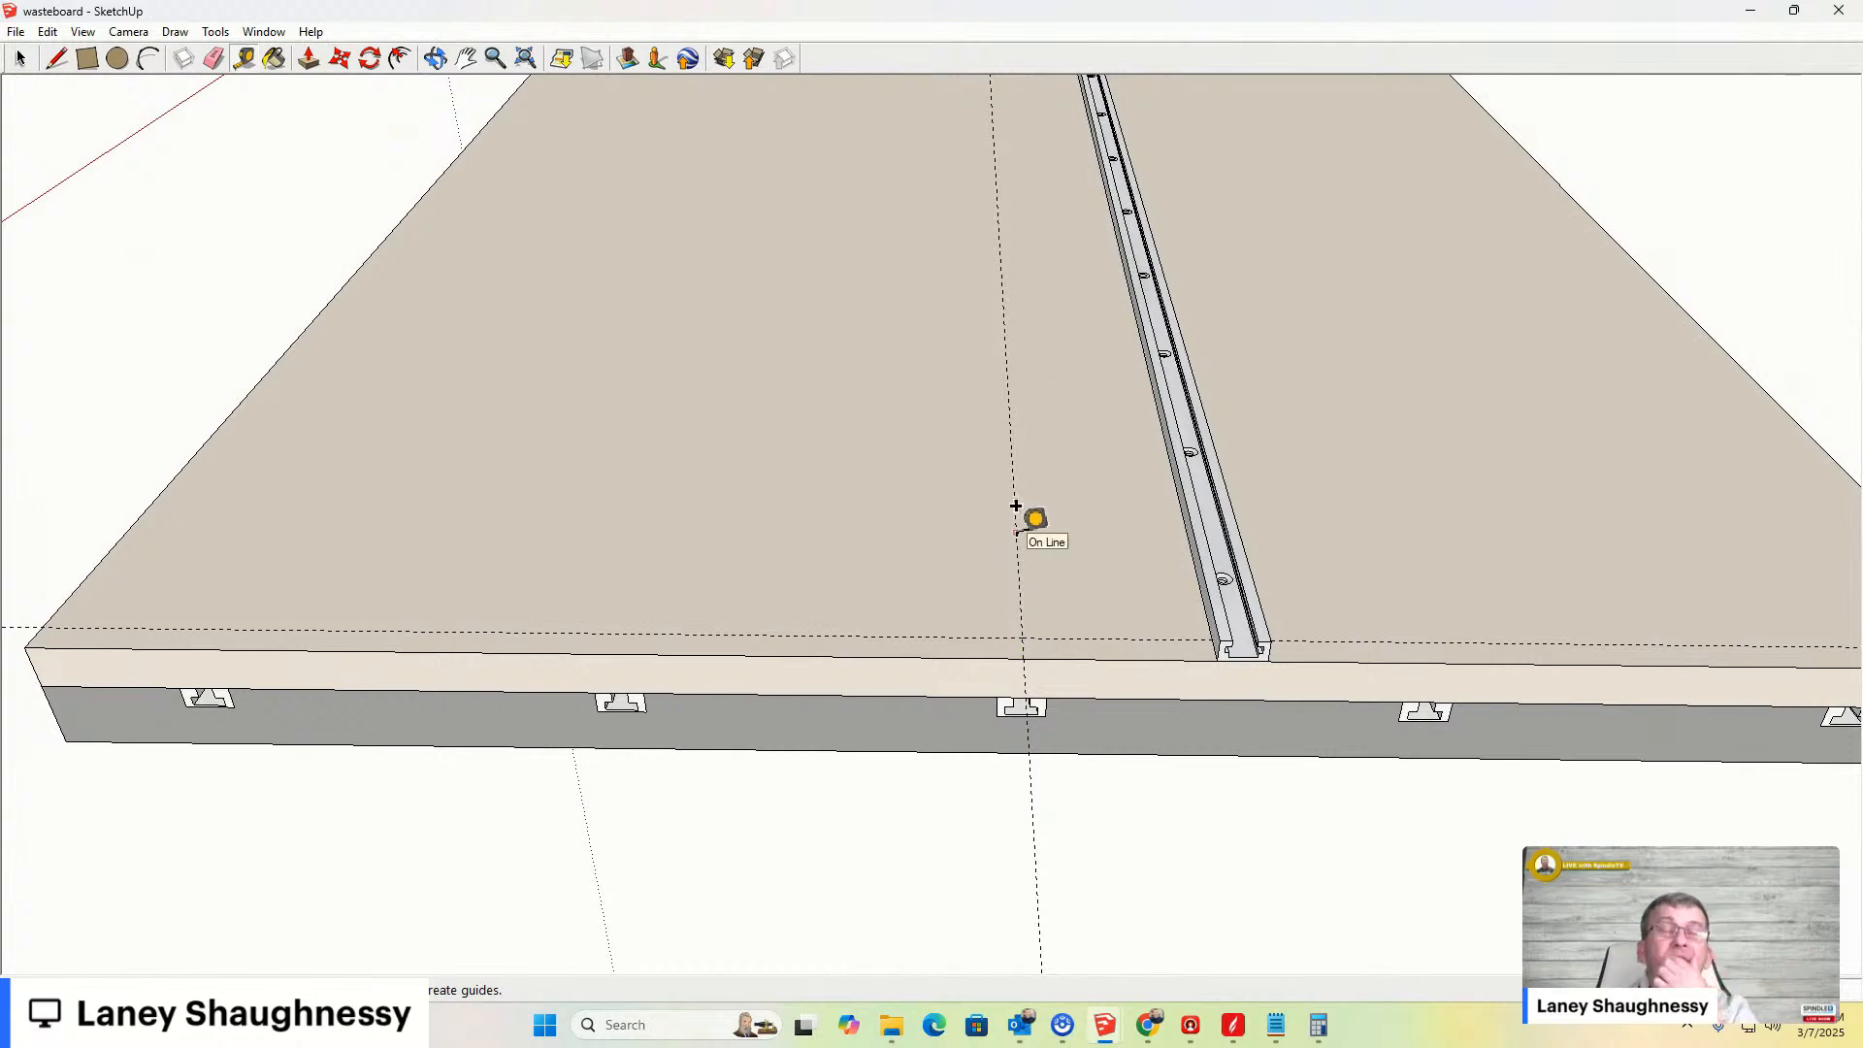
pyautogui.click(1015, 507)
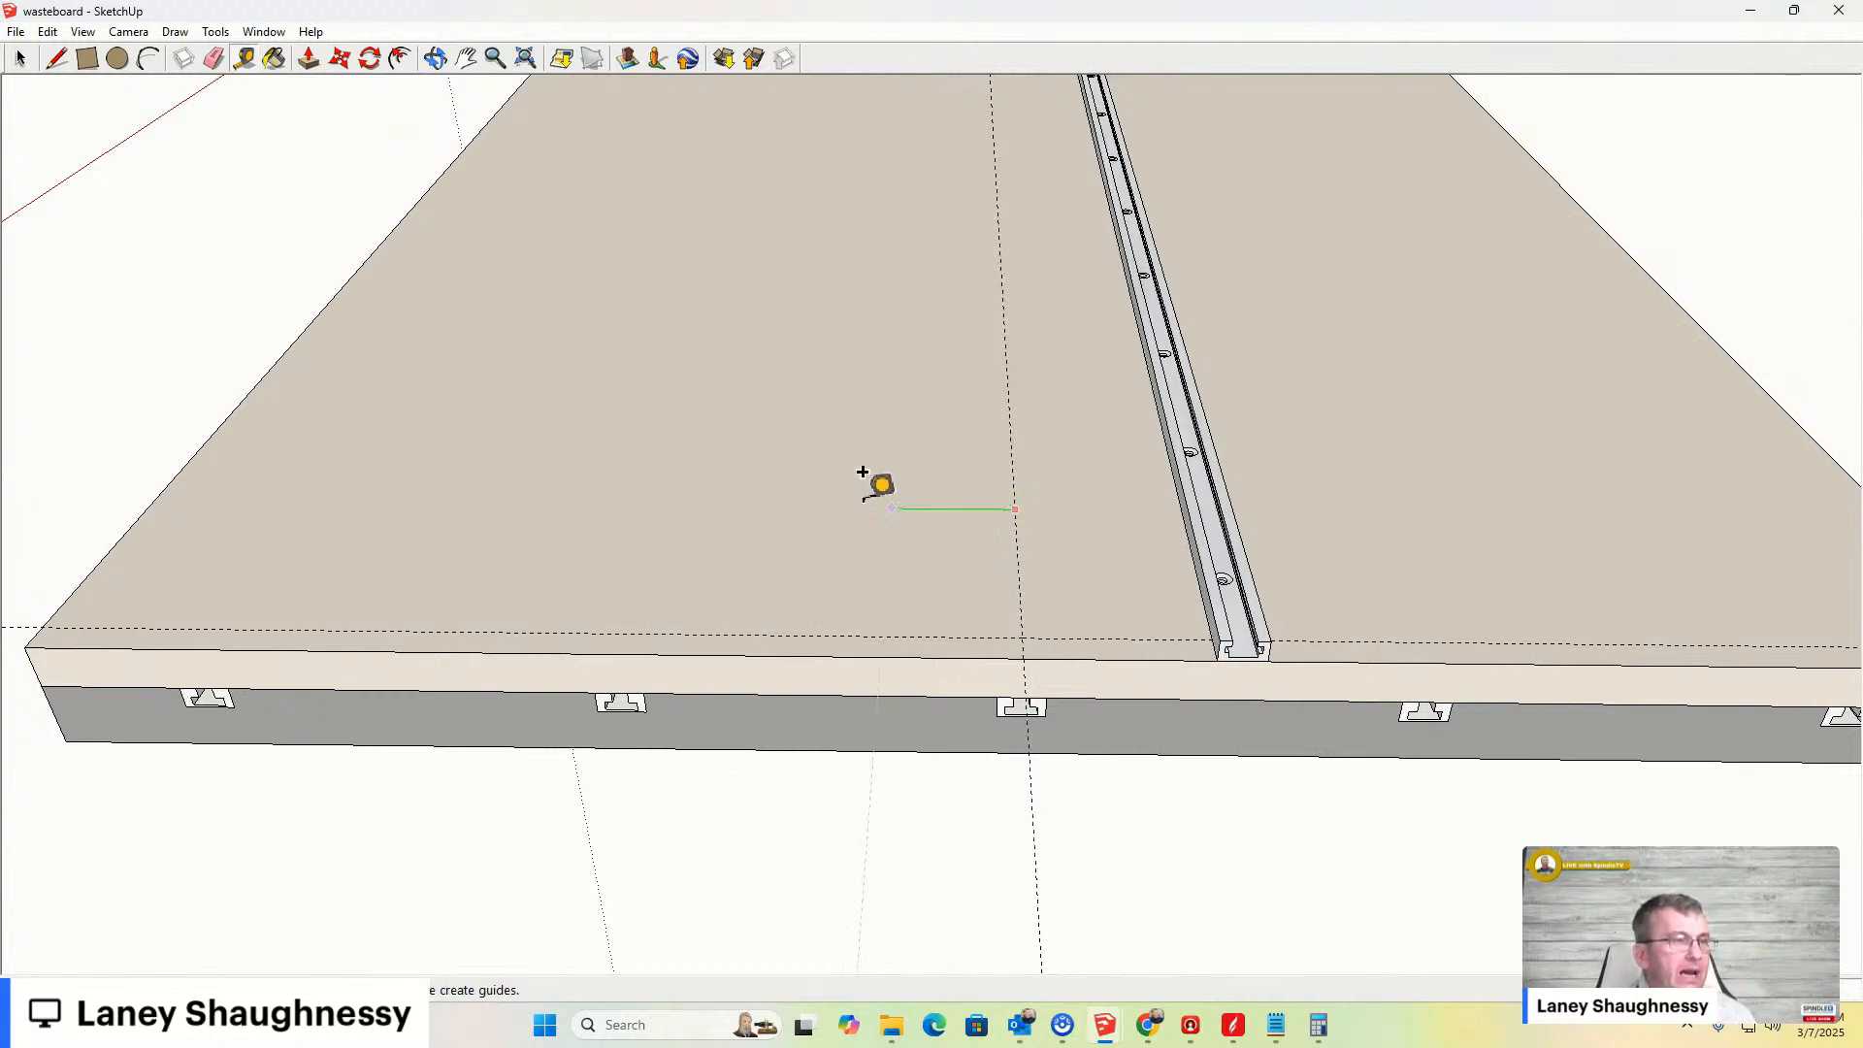
pyautogui.click(497, 446)
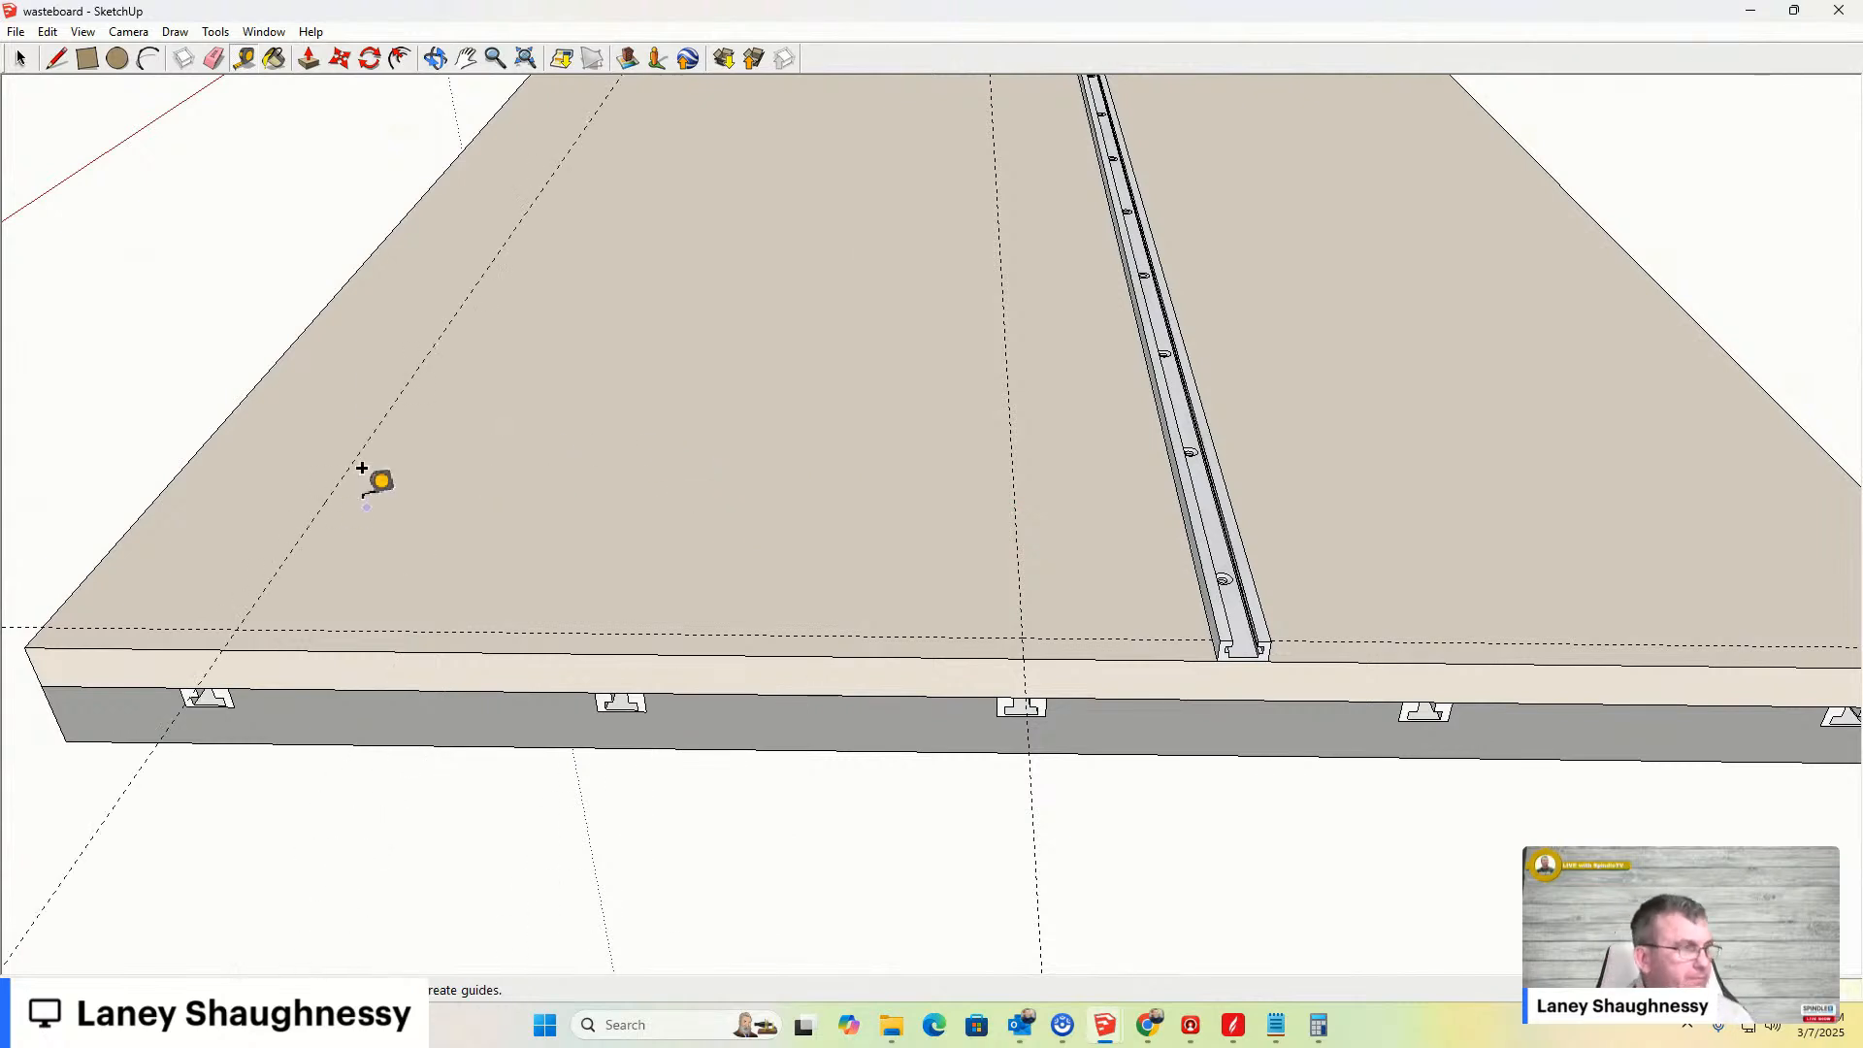
pyautogui.click(1021, 563)
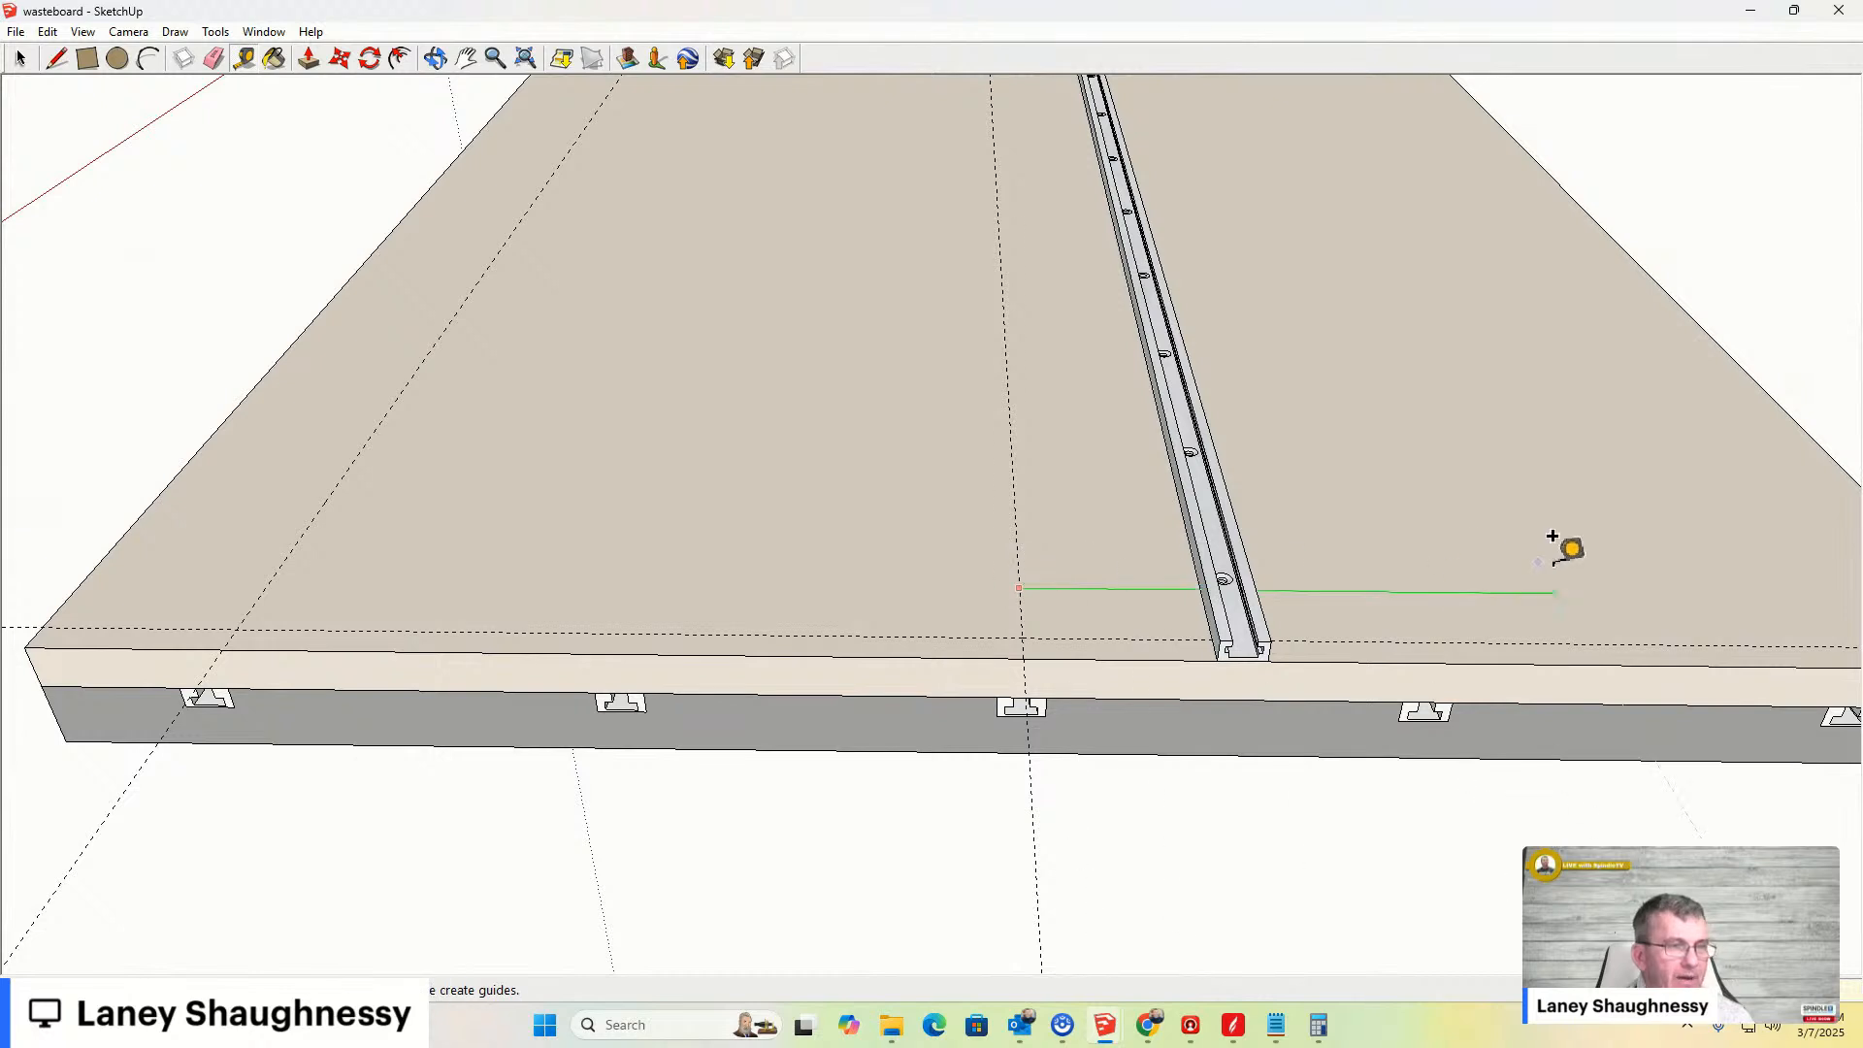
pyautogui.click(1646, 548)
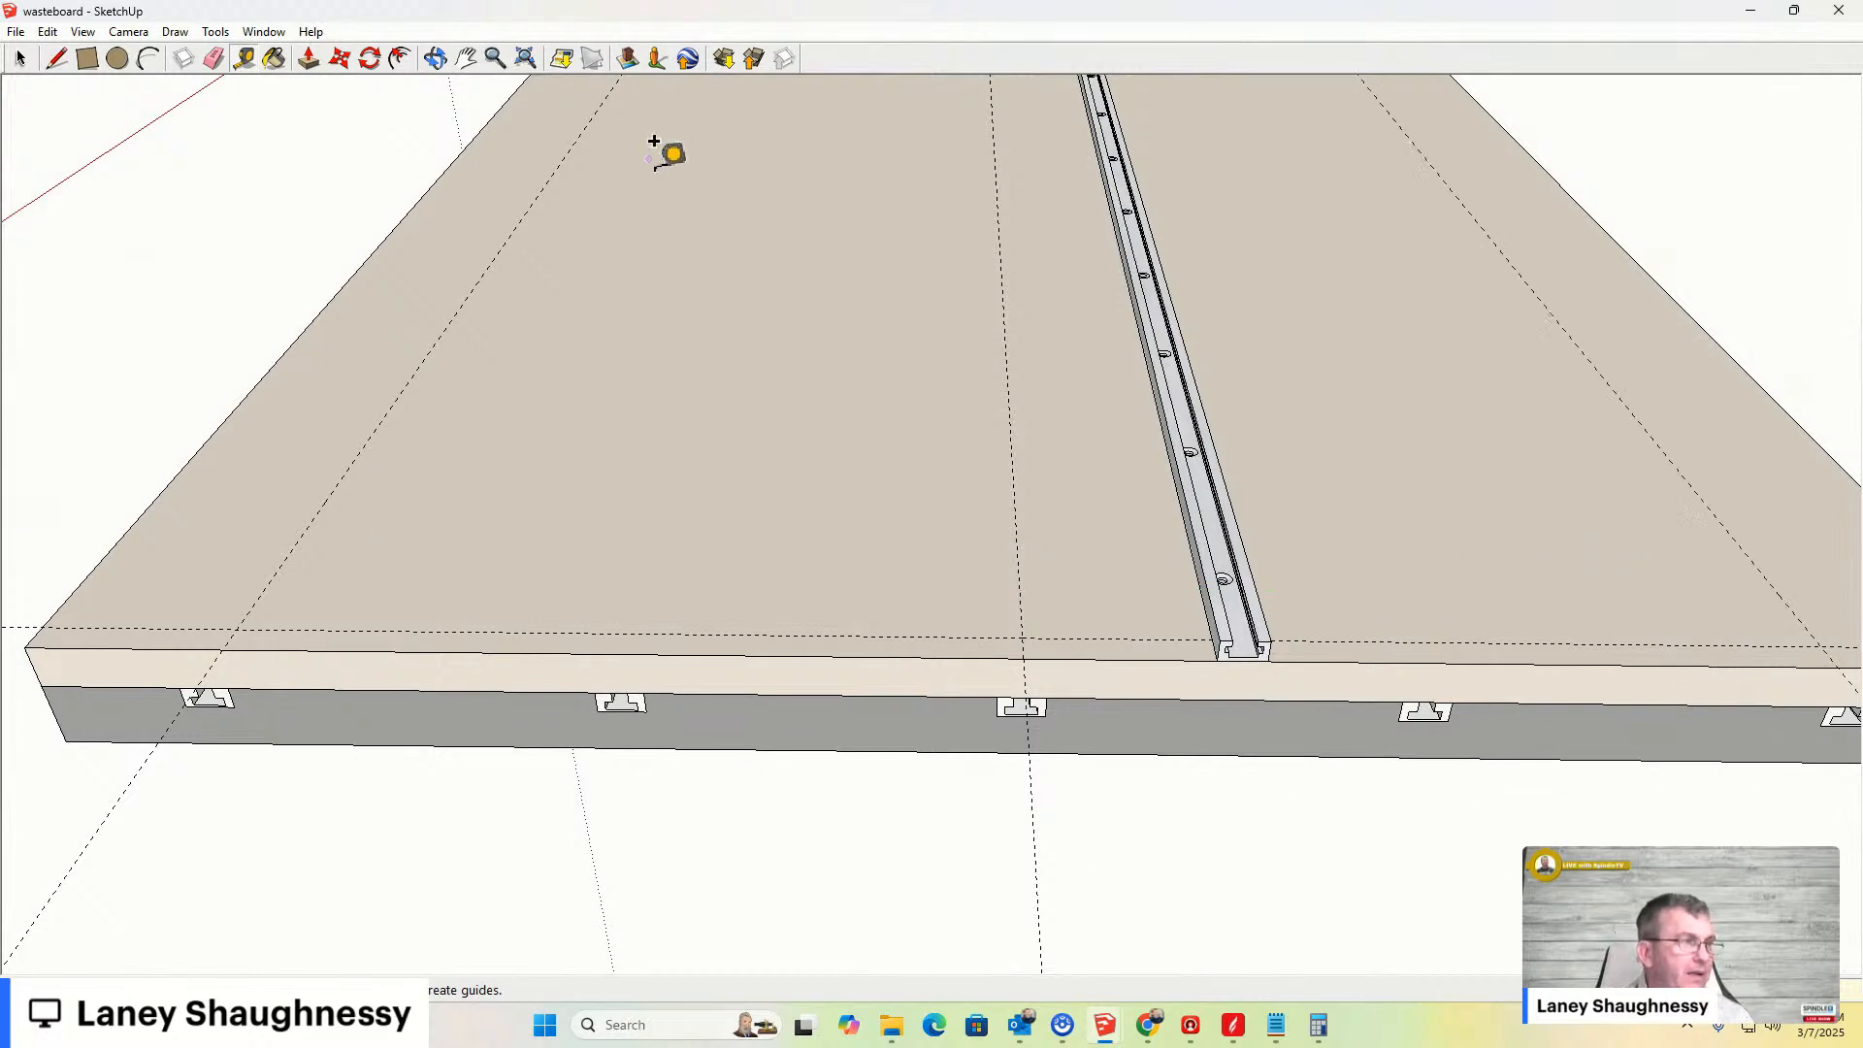
# - Move the clamp bar along the front edge to the leftmost T-slot guide
pyautogui.moveTo(624, 462); pyautogui.dragTo(773, 395, button='middle')
pyautogui.press('t')
pyautogui.click(20, 58)
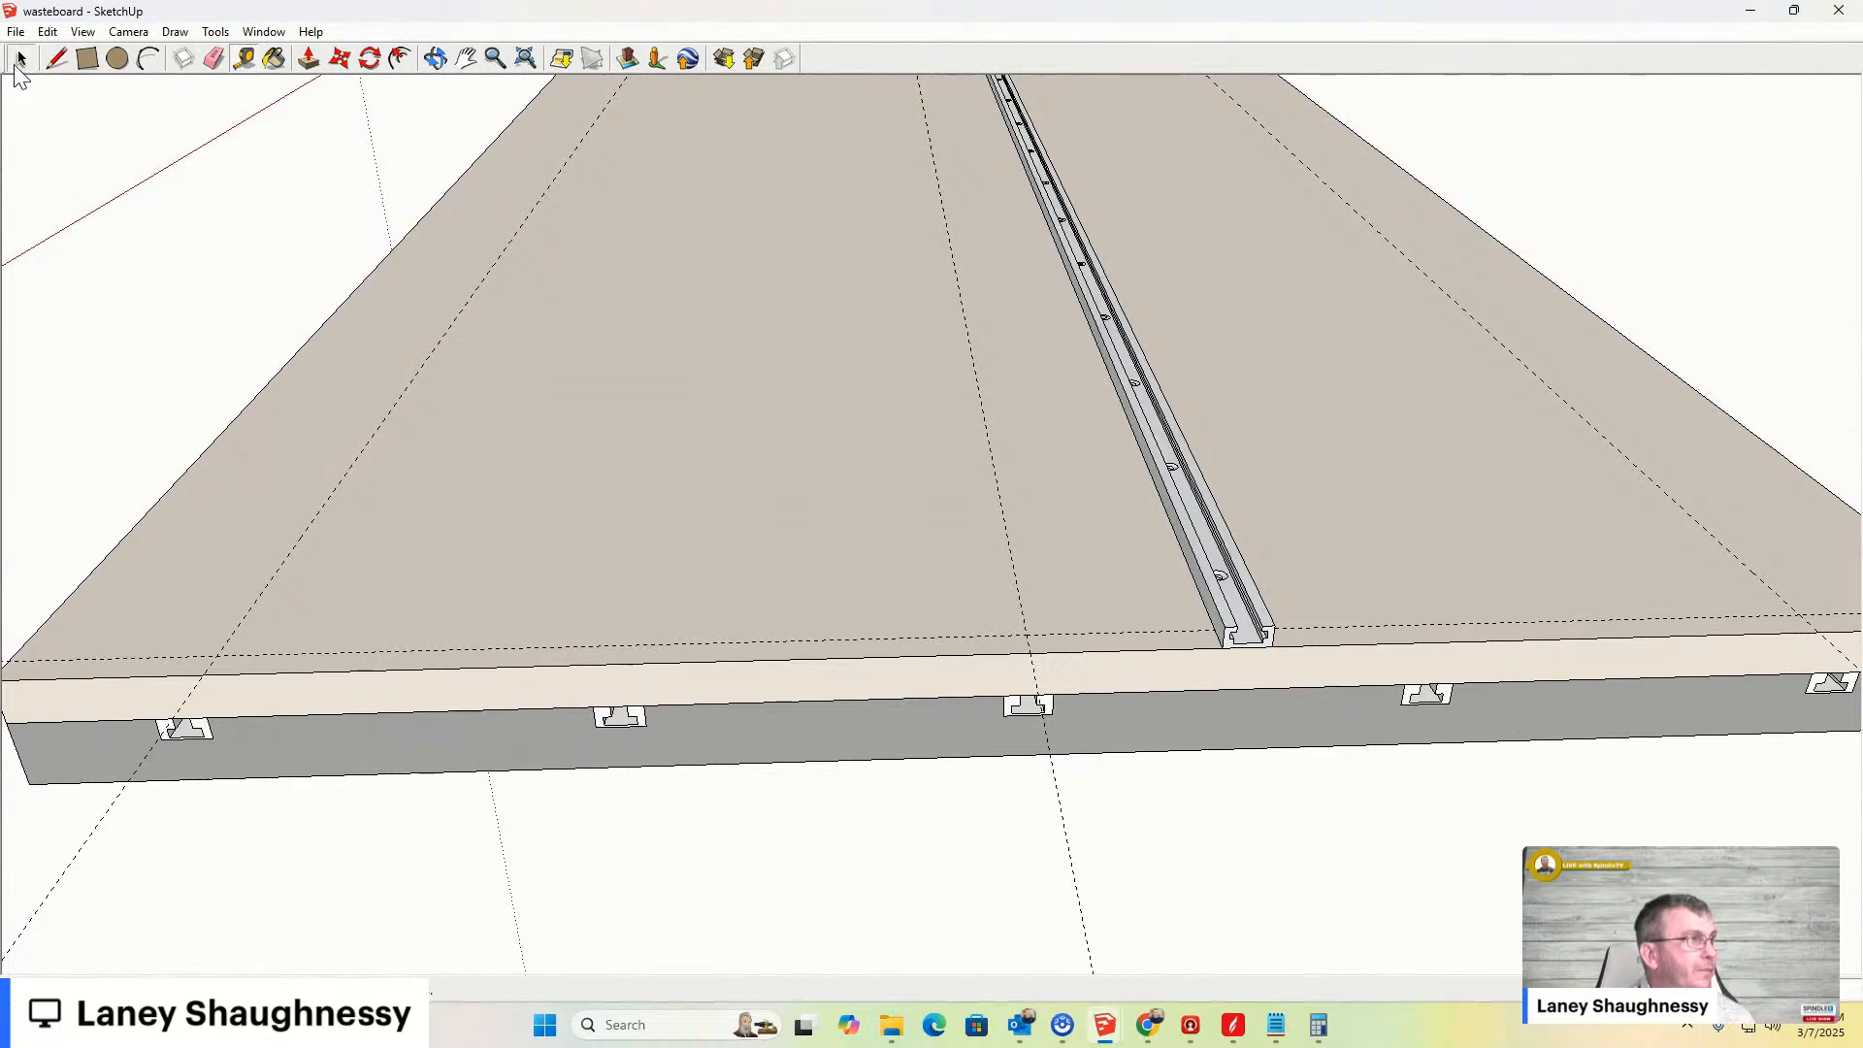
pyautogui.click(1218, 599)
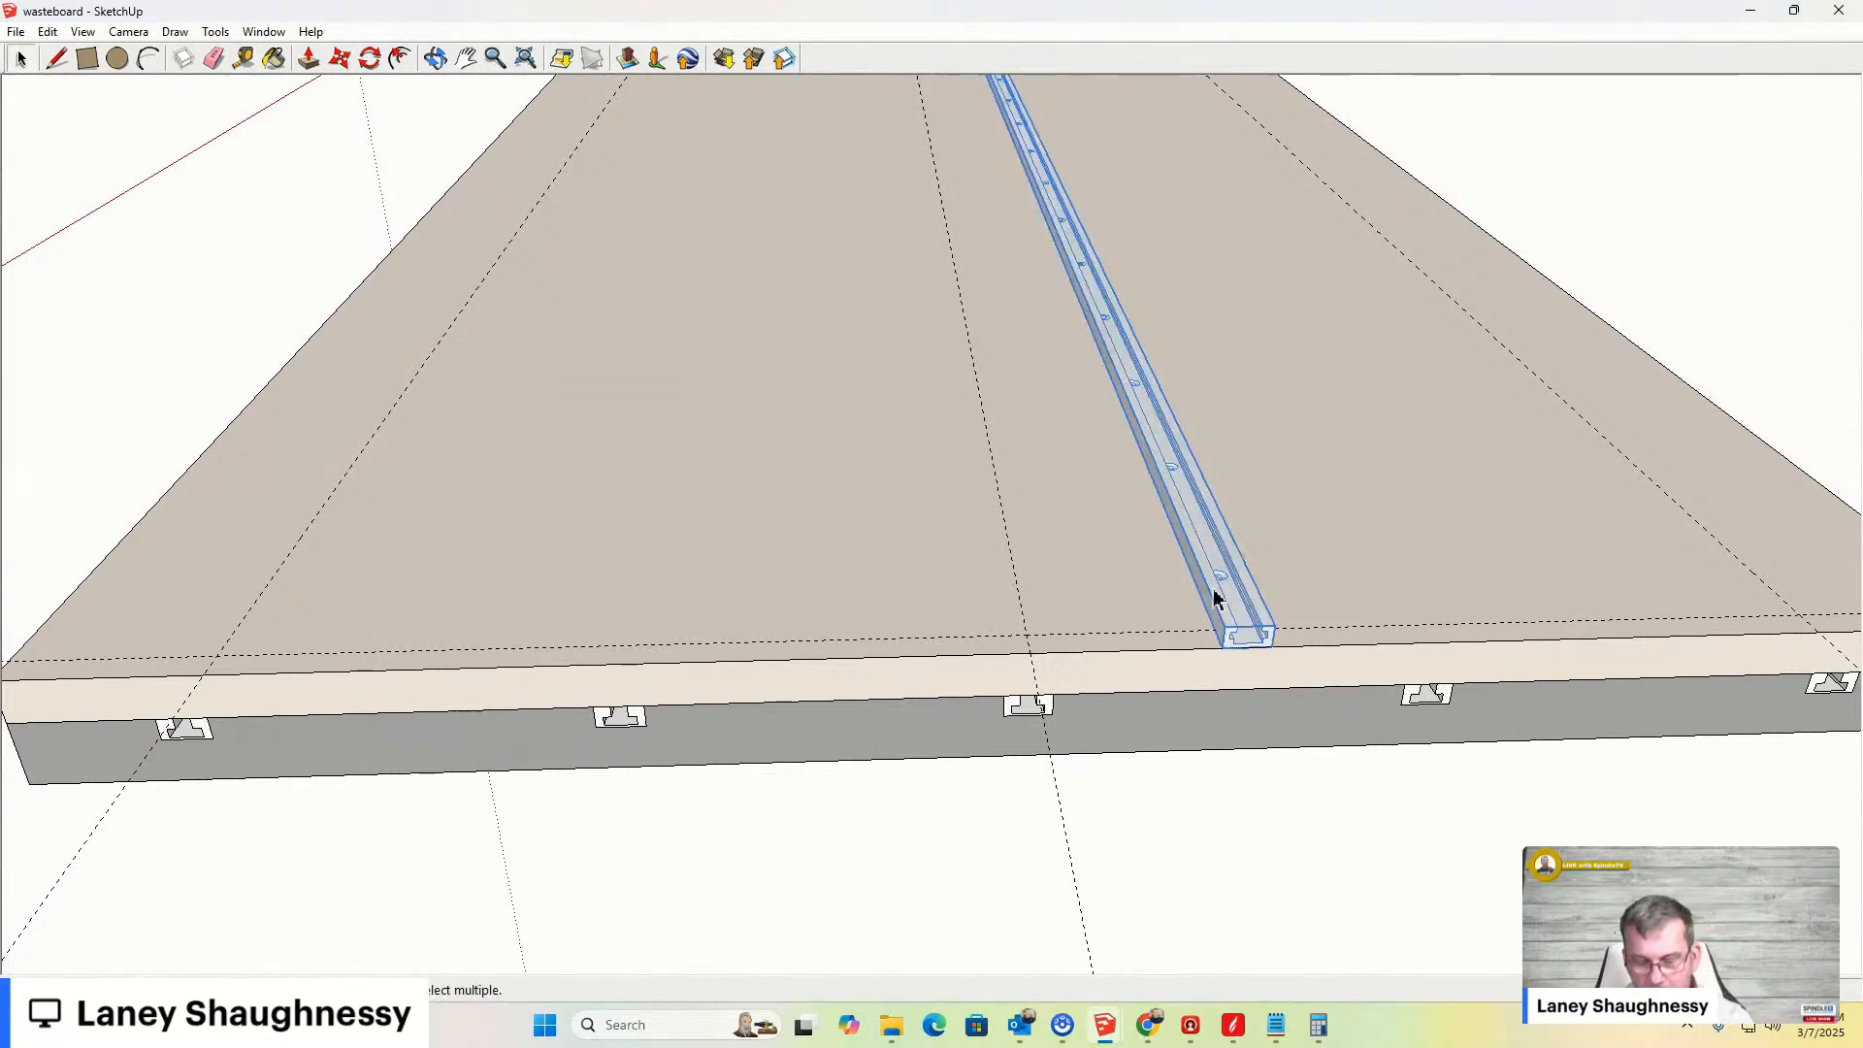
pyautogui.press('m')
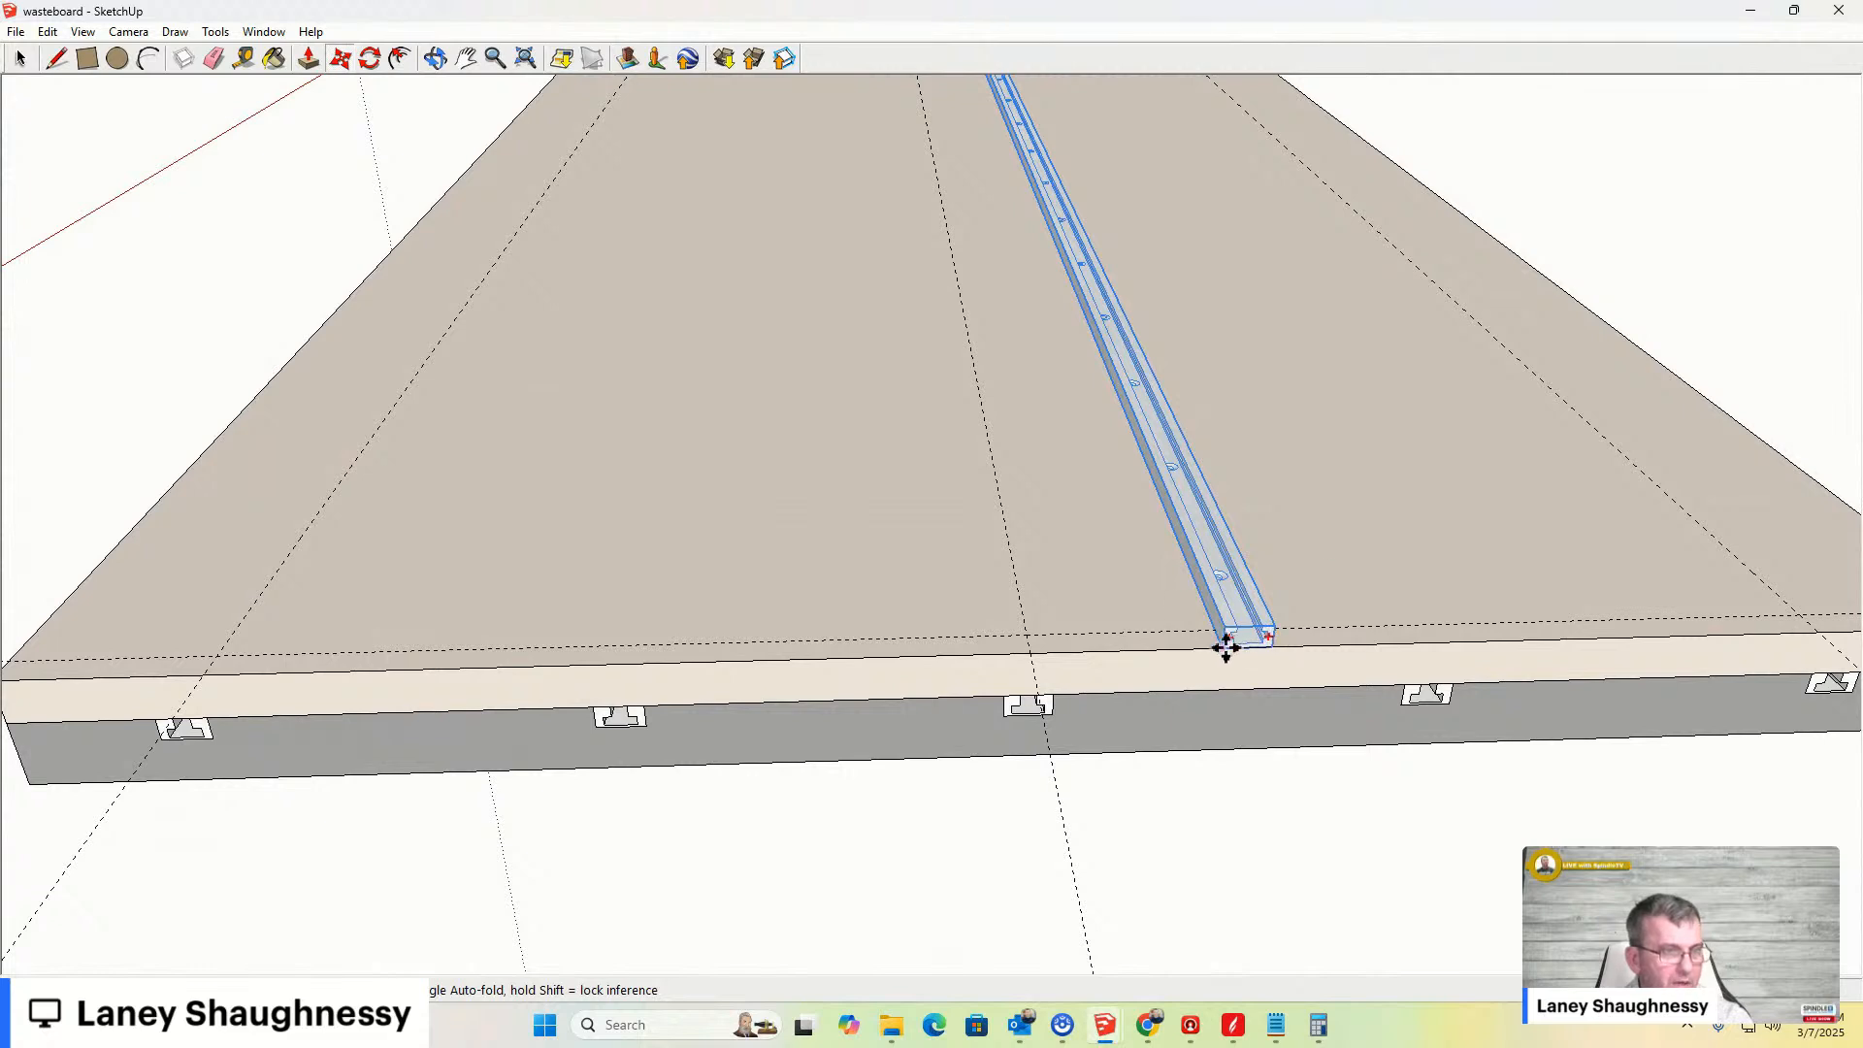
pyautogui.moveTo(1226, 644); pyautogui.dragTo(145, 666)
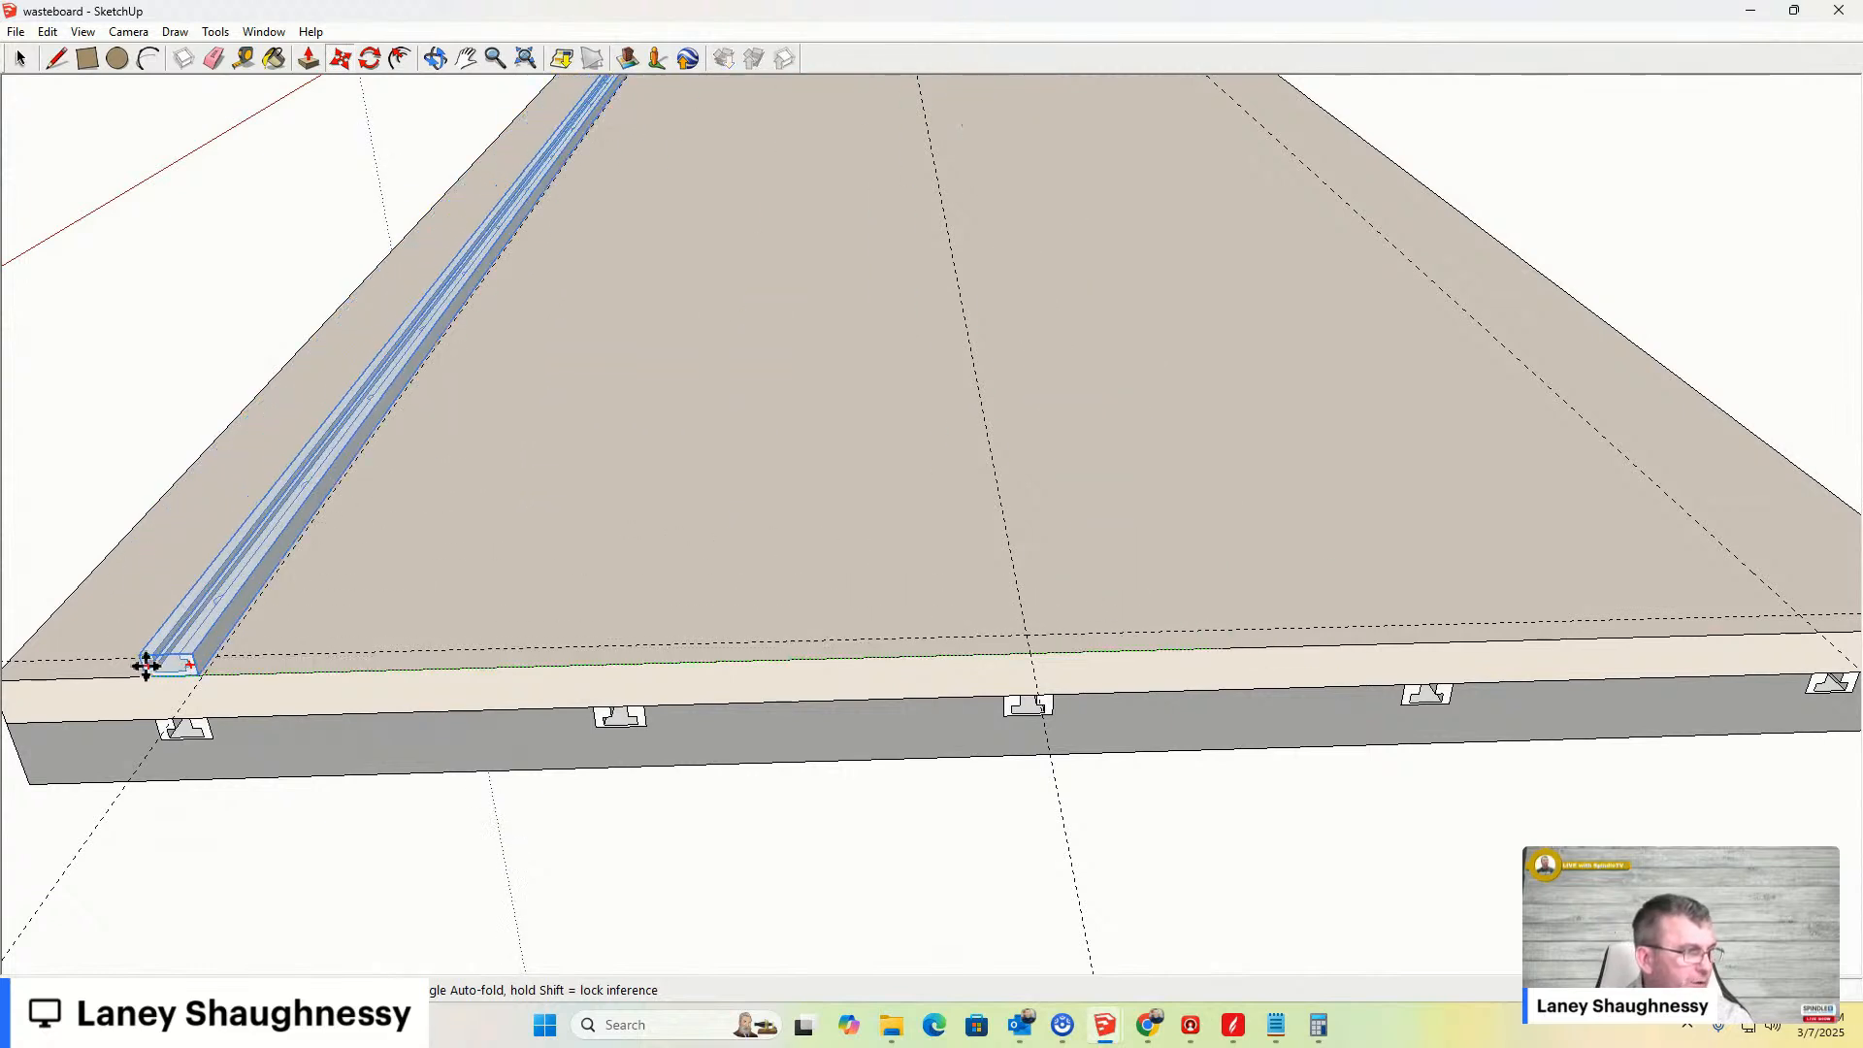
pyautogui.scroll(3, 175, 678)
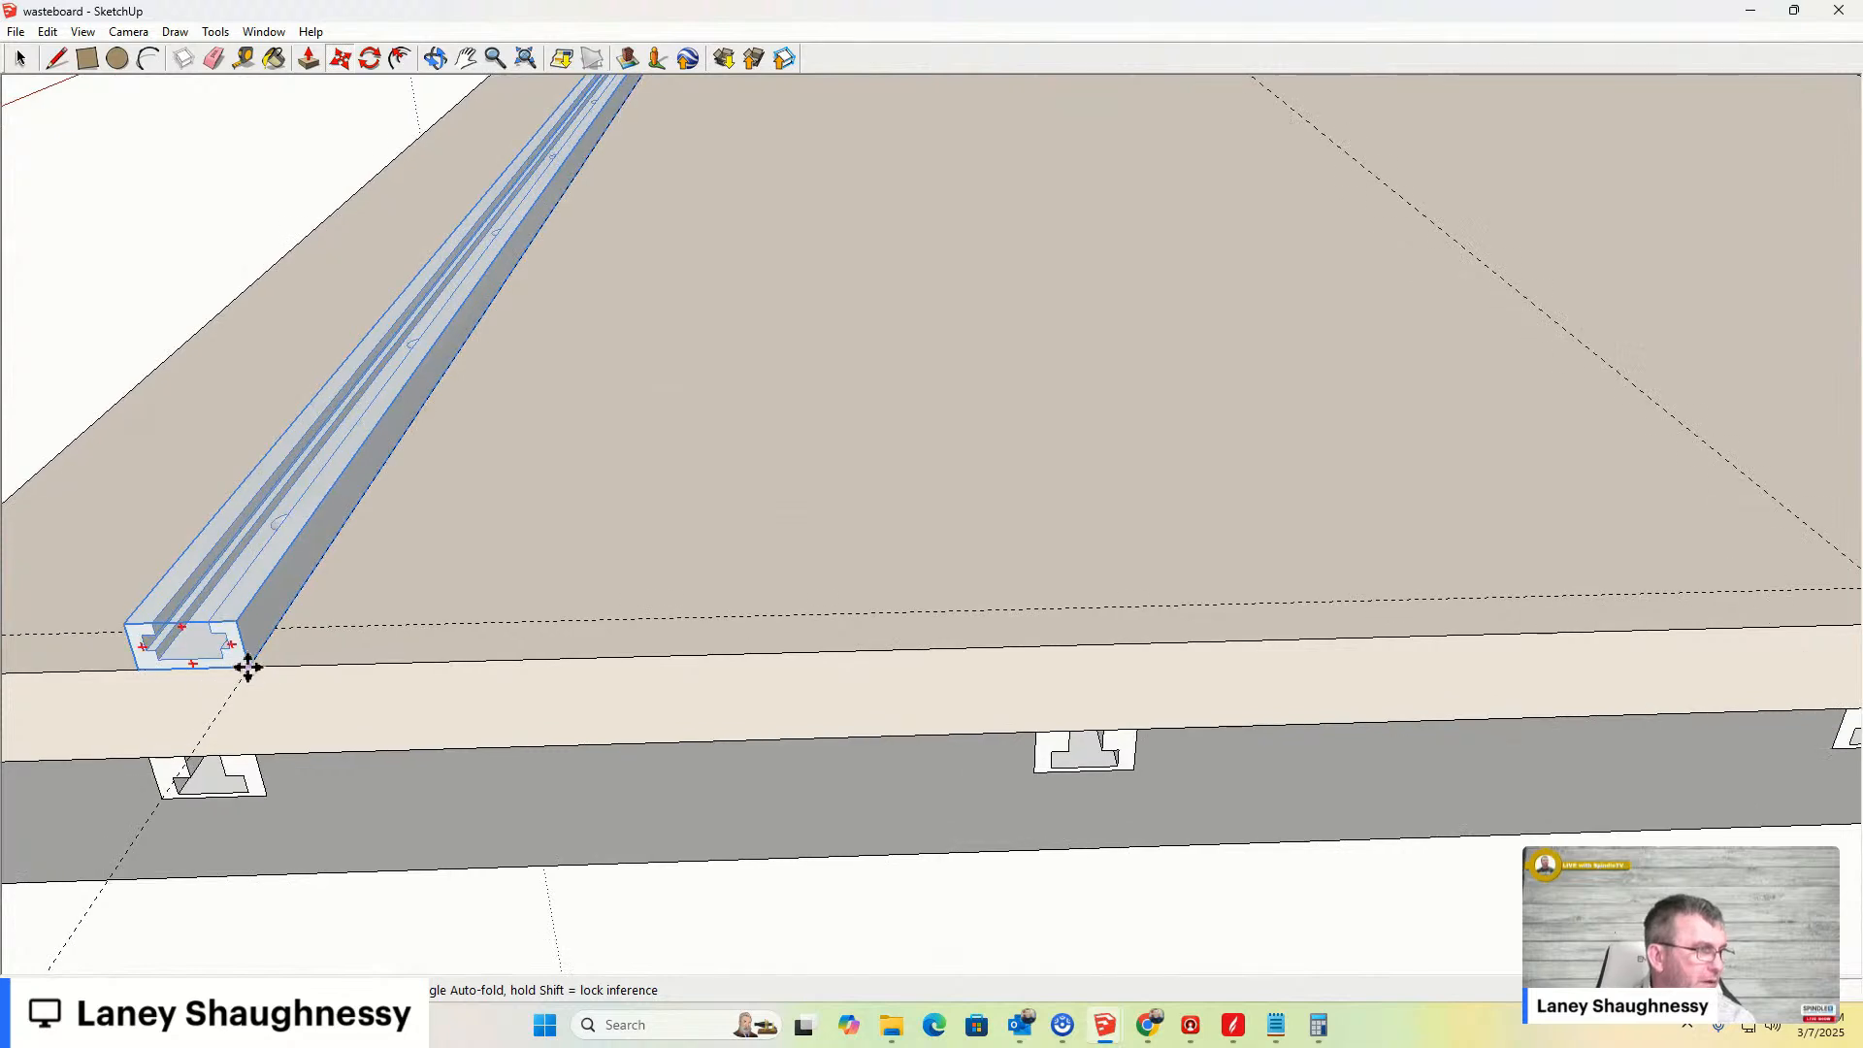
pyautogui.scroll(-5, 248, 669)
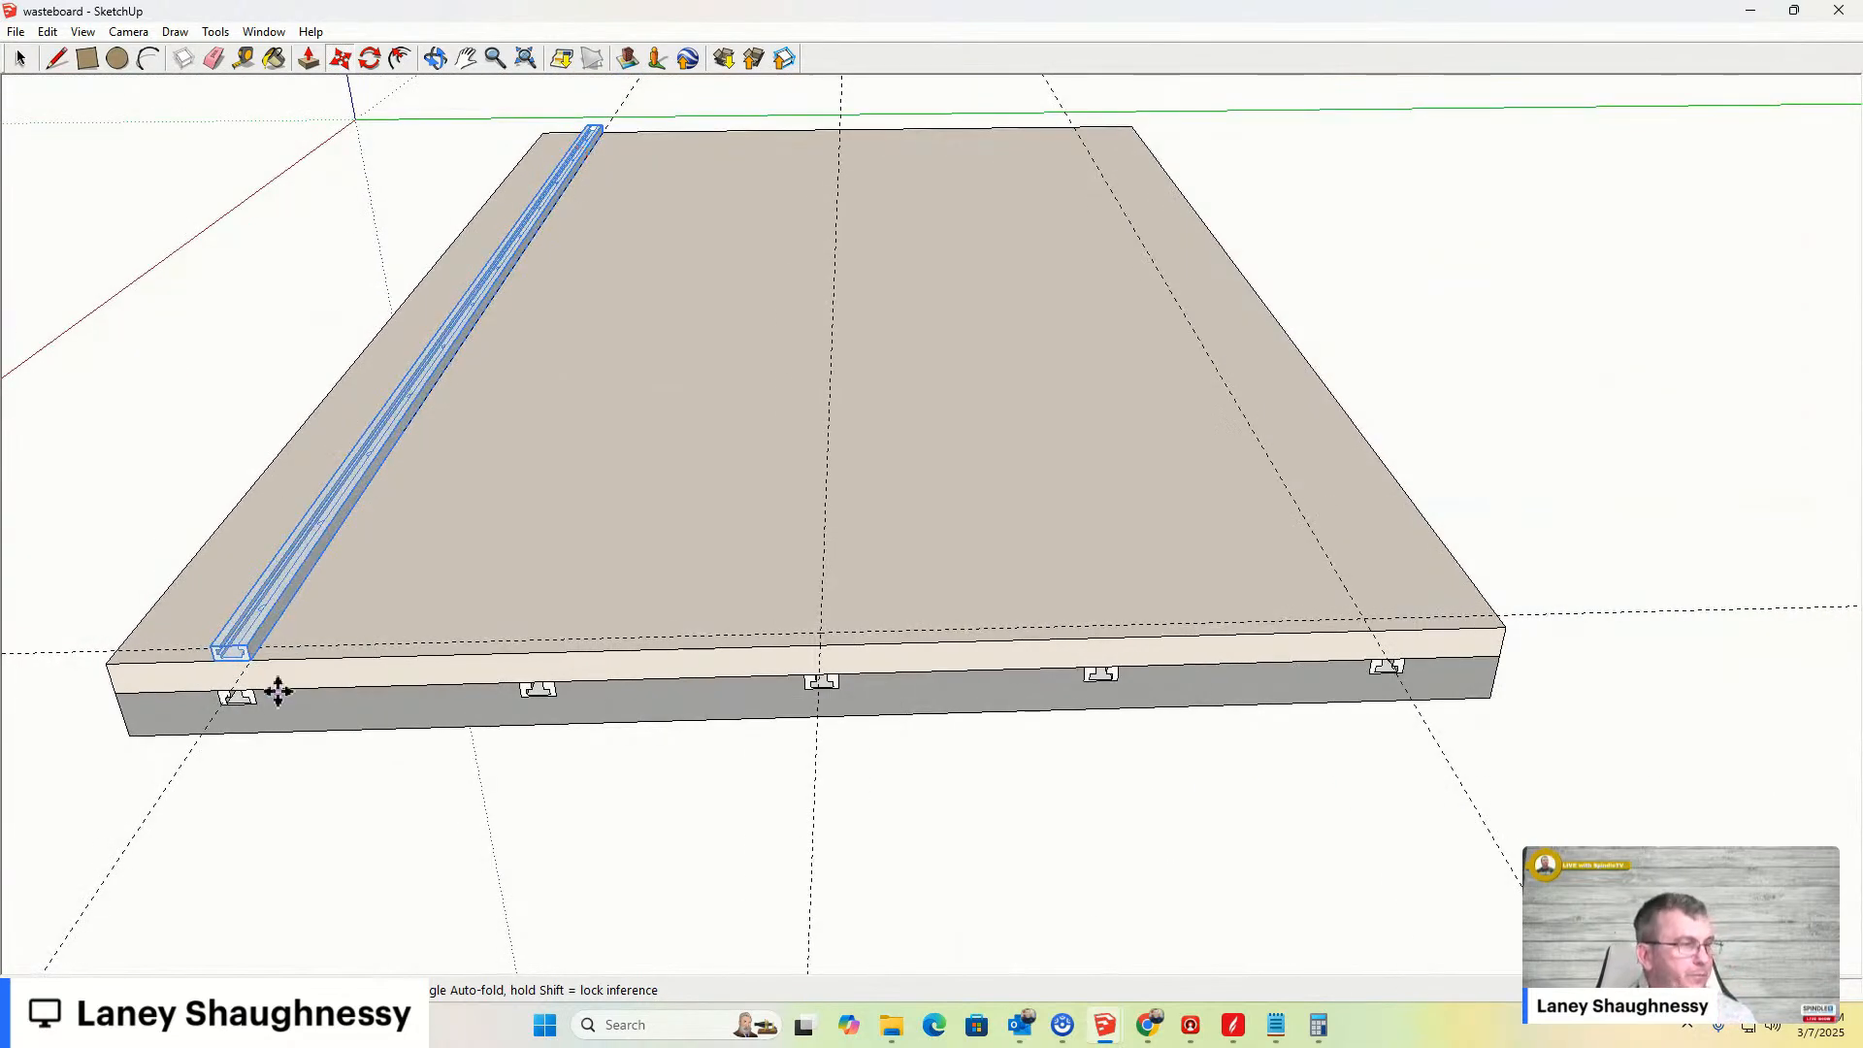
pyautogui.moveTo(233, 720)
pyautogui.mouseDown(button='middle')
pyautogui.moveTo(329, 678)
pyautogui.moveTo(432, 563)
pyautogui.mouseUp(button='middle')
# - Inspect the clamp bar's position over the T-slot from the Front and Right standard views
pyautogui.scroll(-1, 193, 760)
pyautogui.scroll(5, 174, 765)
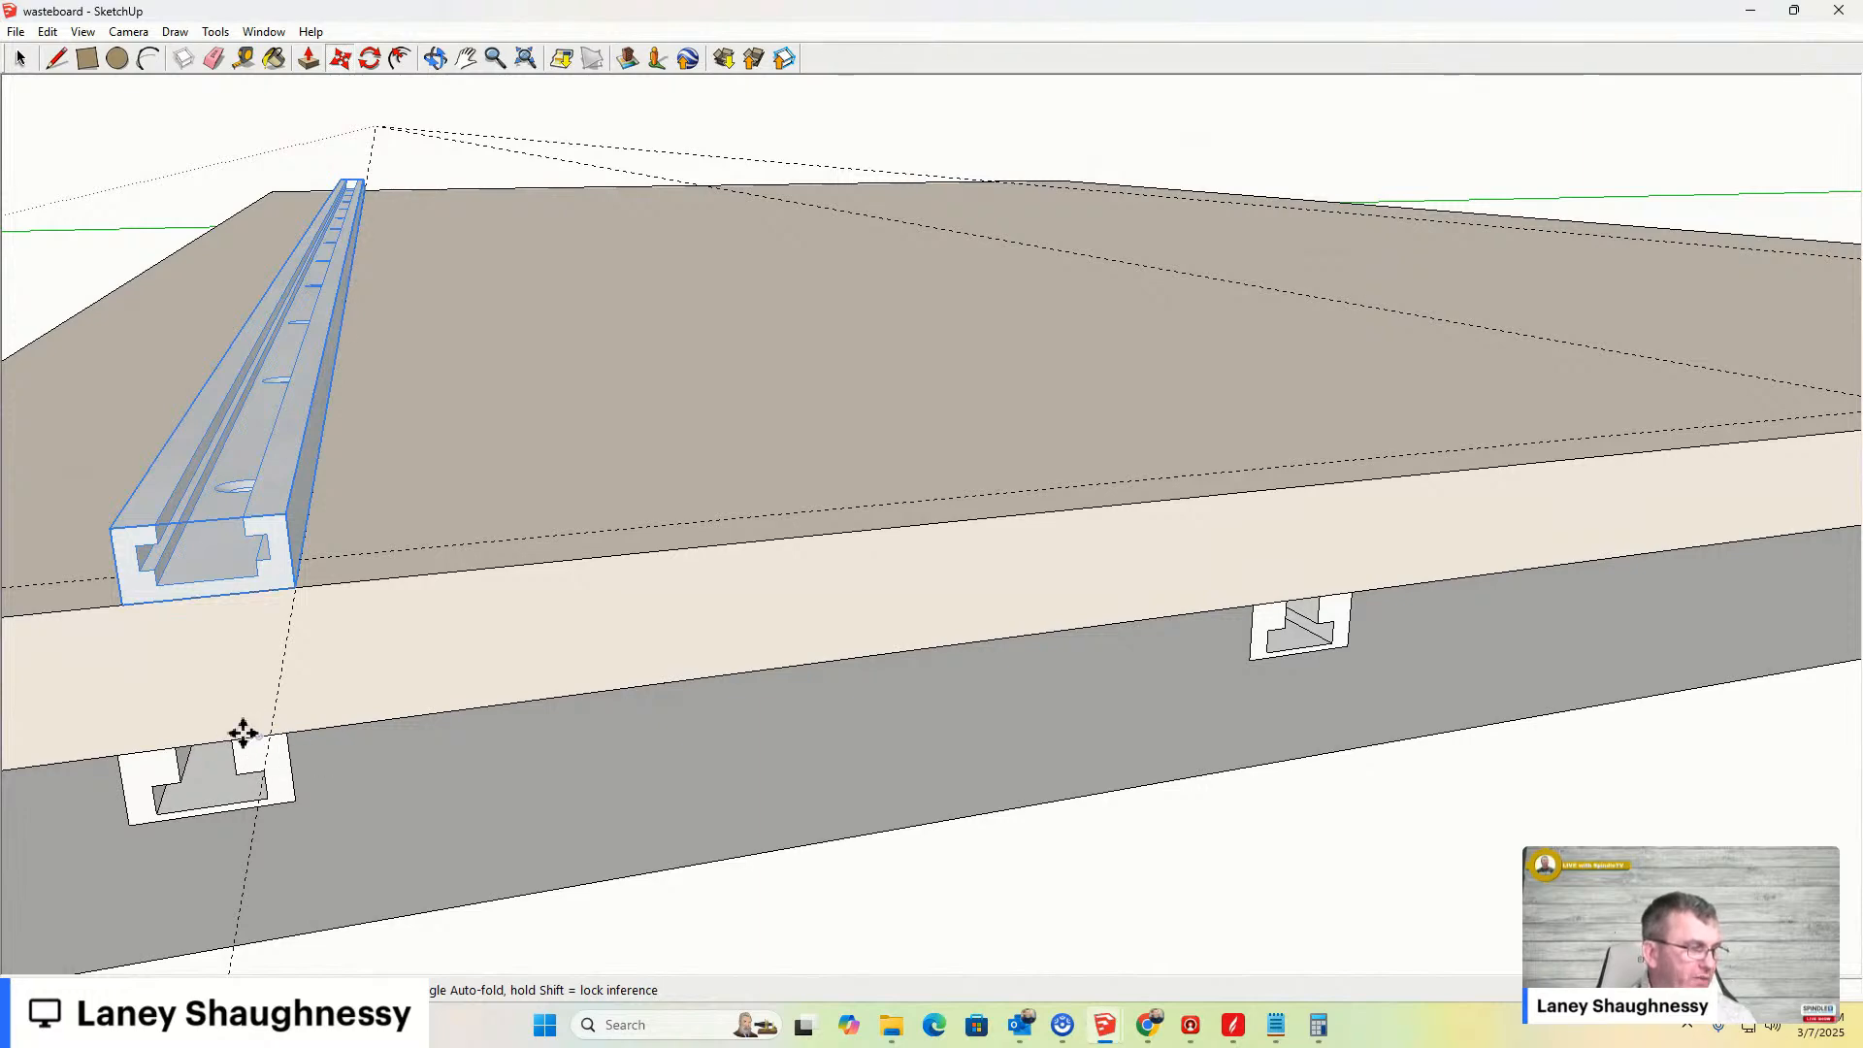
pyautogui.scroll(-5, 611, 686)
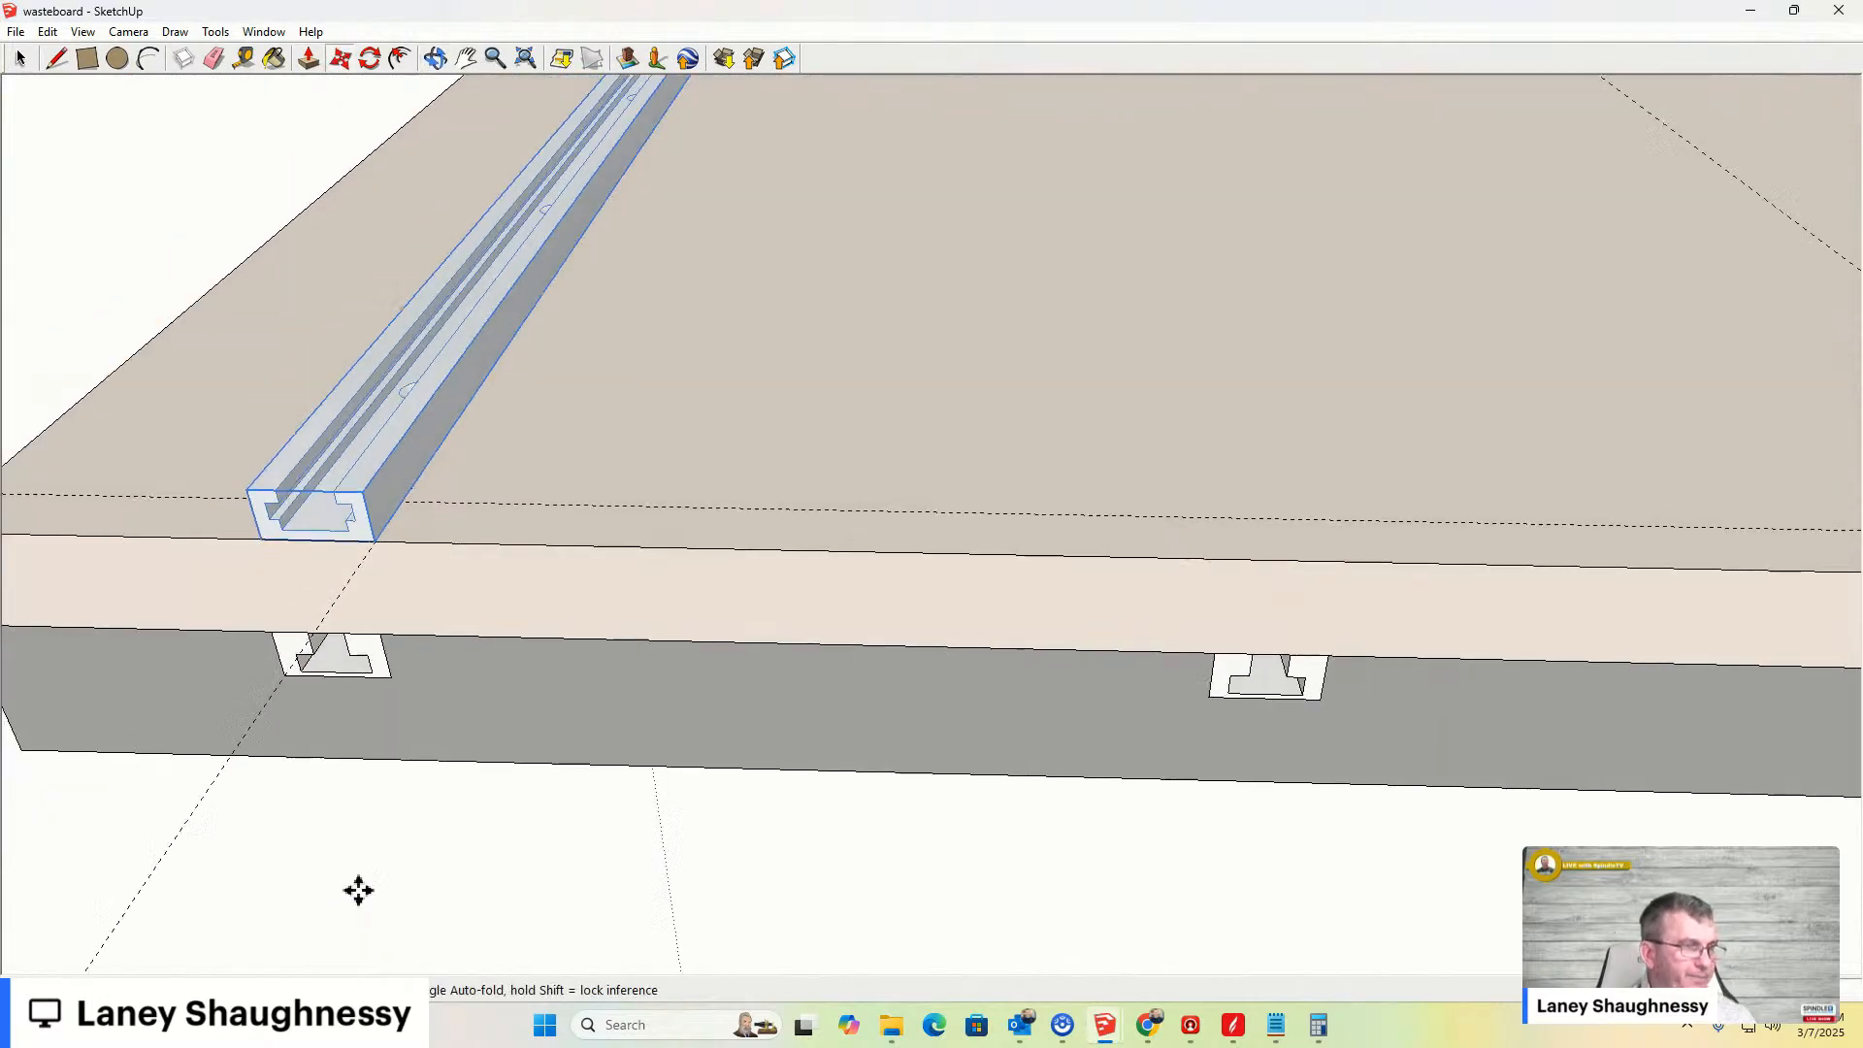
pyautogui.scroll(-2, 388, 844)
pyautogui.scroll(1, 398, 840)
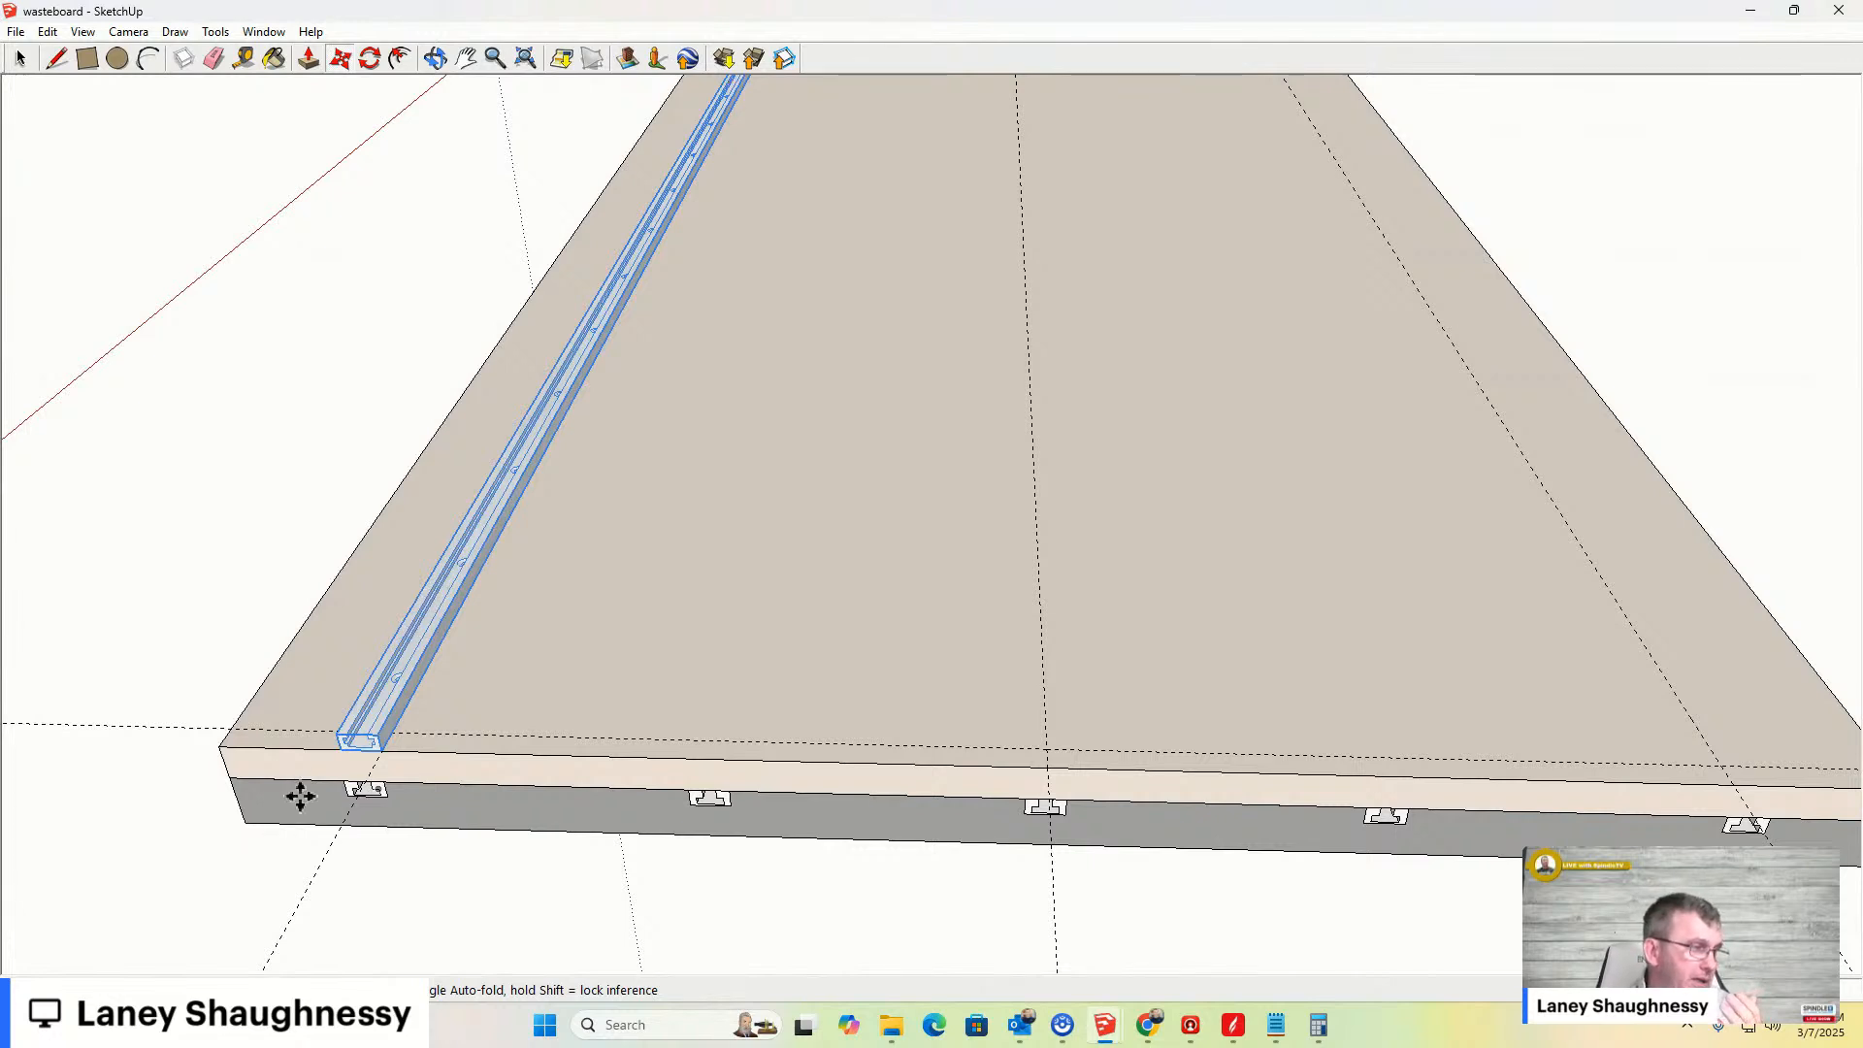
pyautogui.scroll(3, 300, 795)
pyautogui.scroll(1, 300, 795)
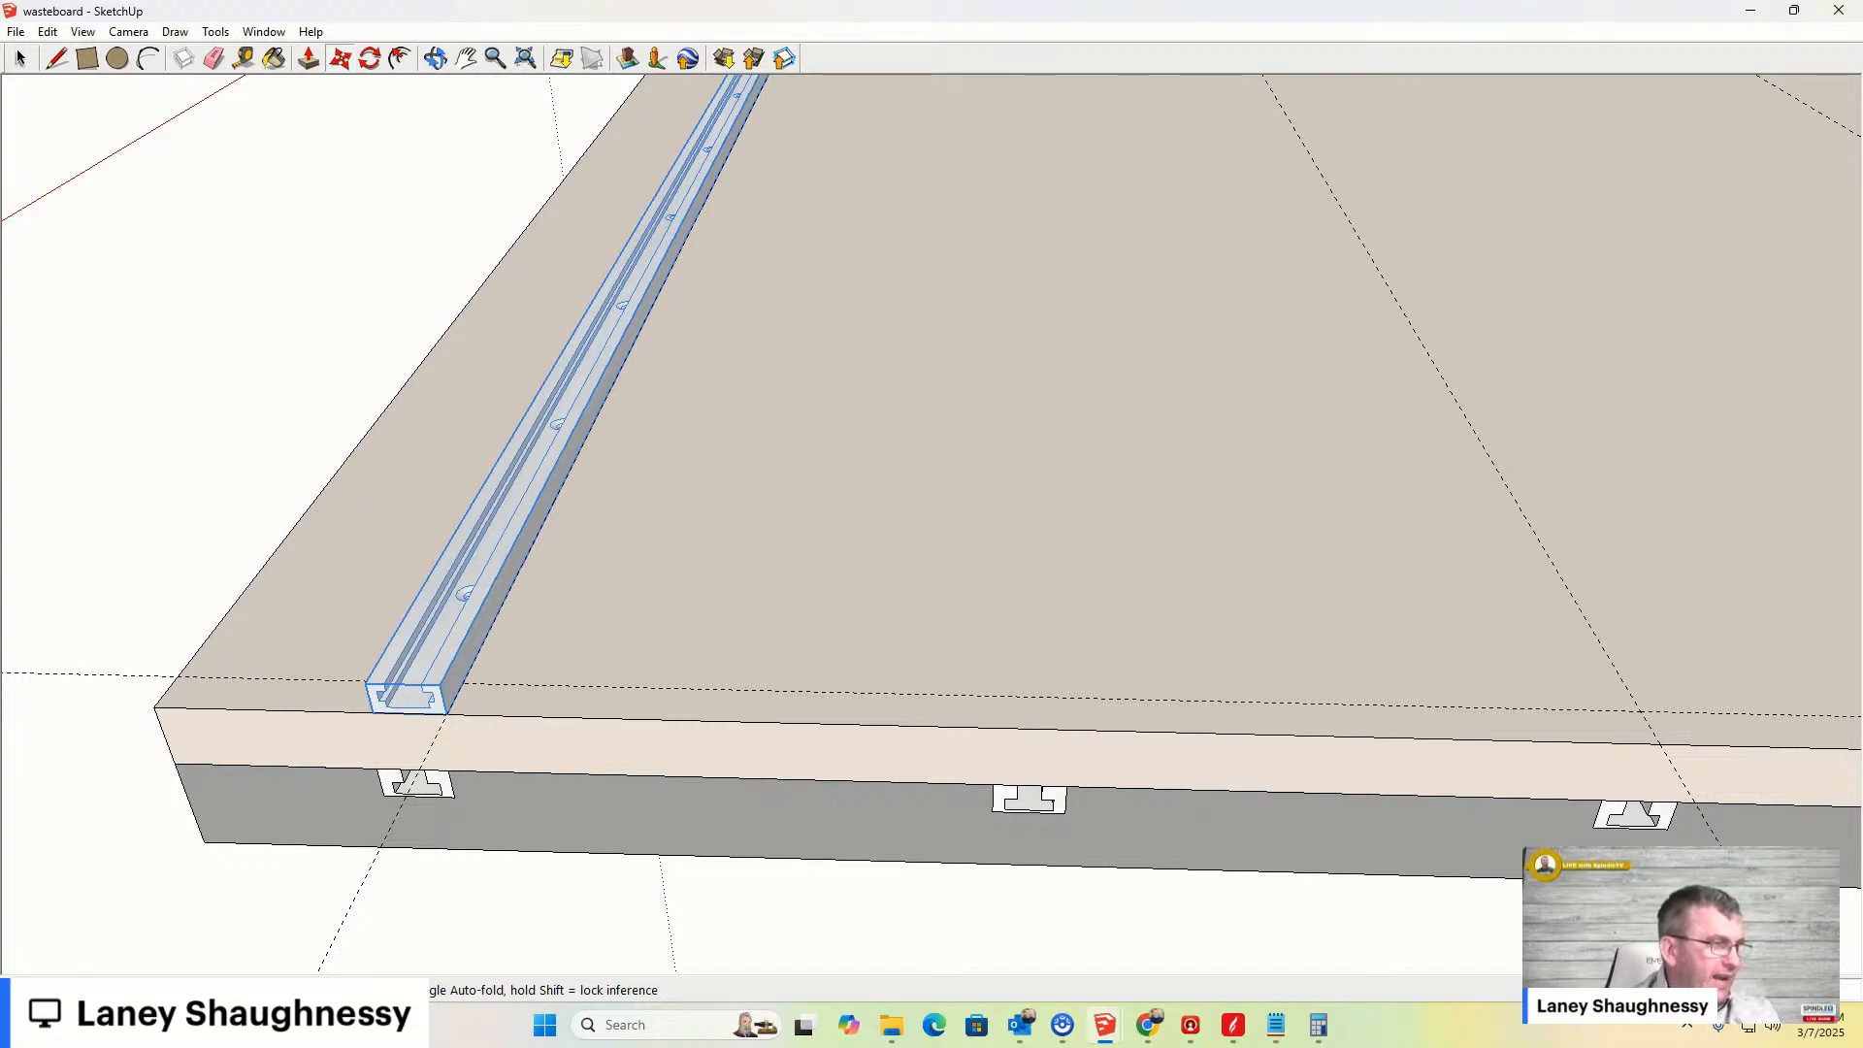
pyautogui.scroll(-3, 312, 901)
pyautogui.moveTo(311, 901); pyautogui.dragTo(511, 544, button='middle')
pyautogui.click(129, 31)
pyautogui.moveTo(289, 101)
pyautogui.click(424, 139)
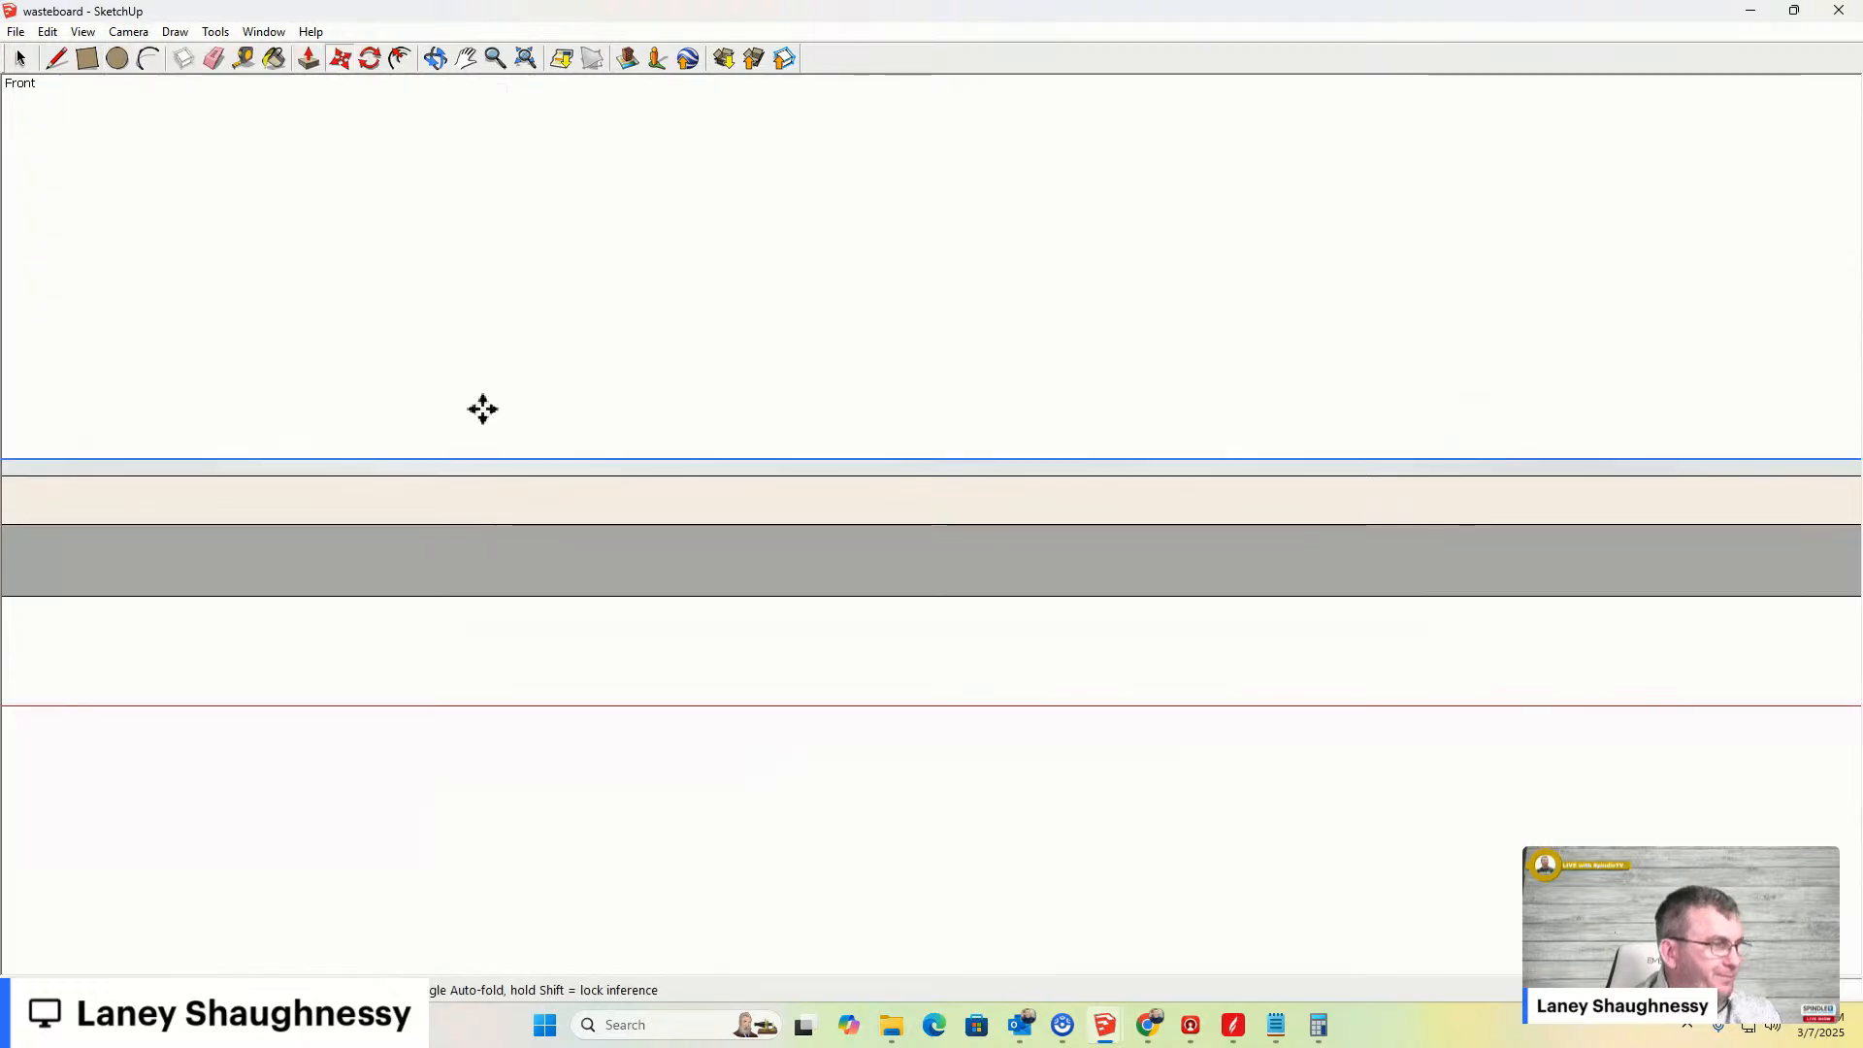
pyautogui.scroll(-3, 1044, 695)
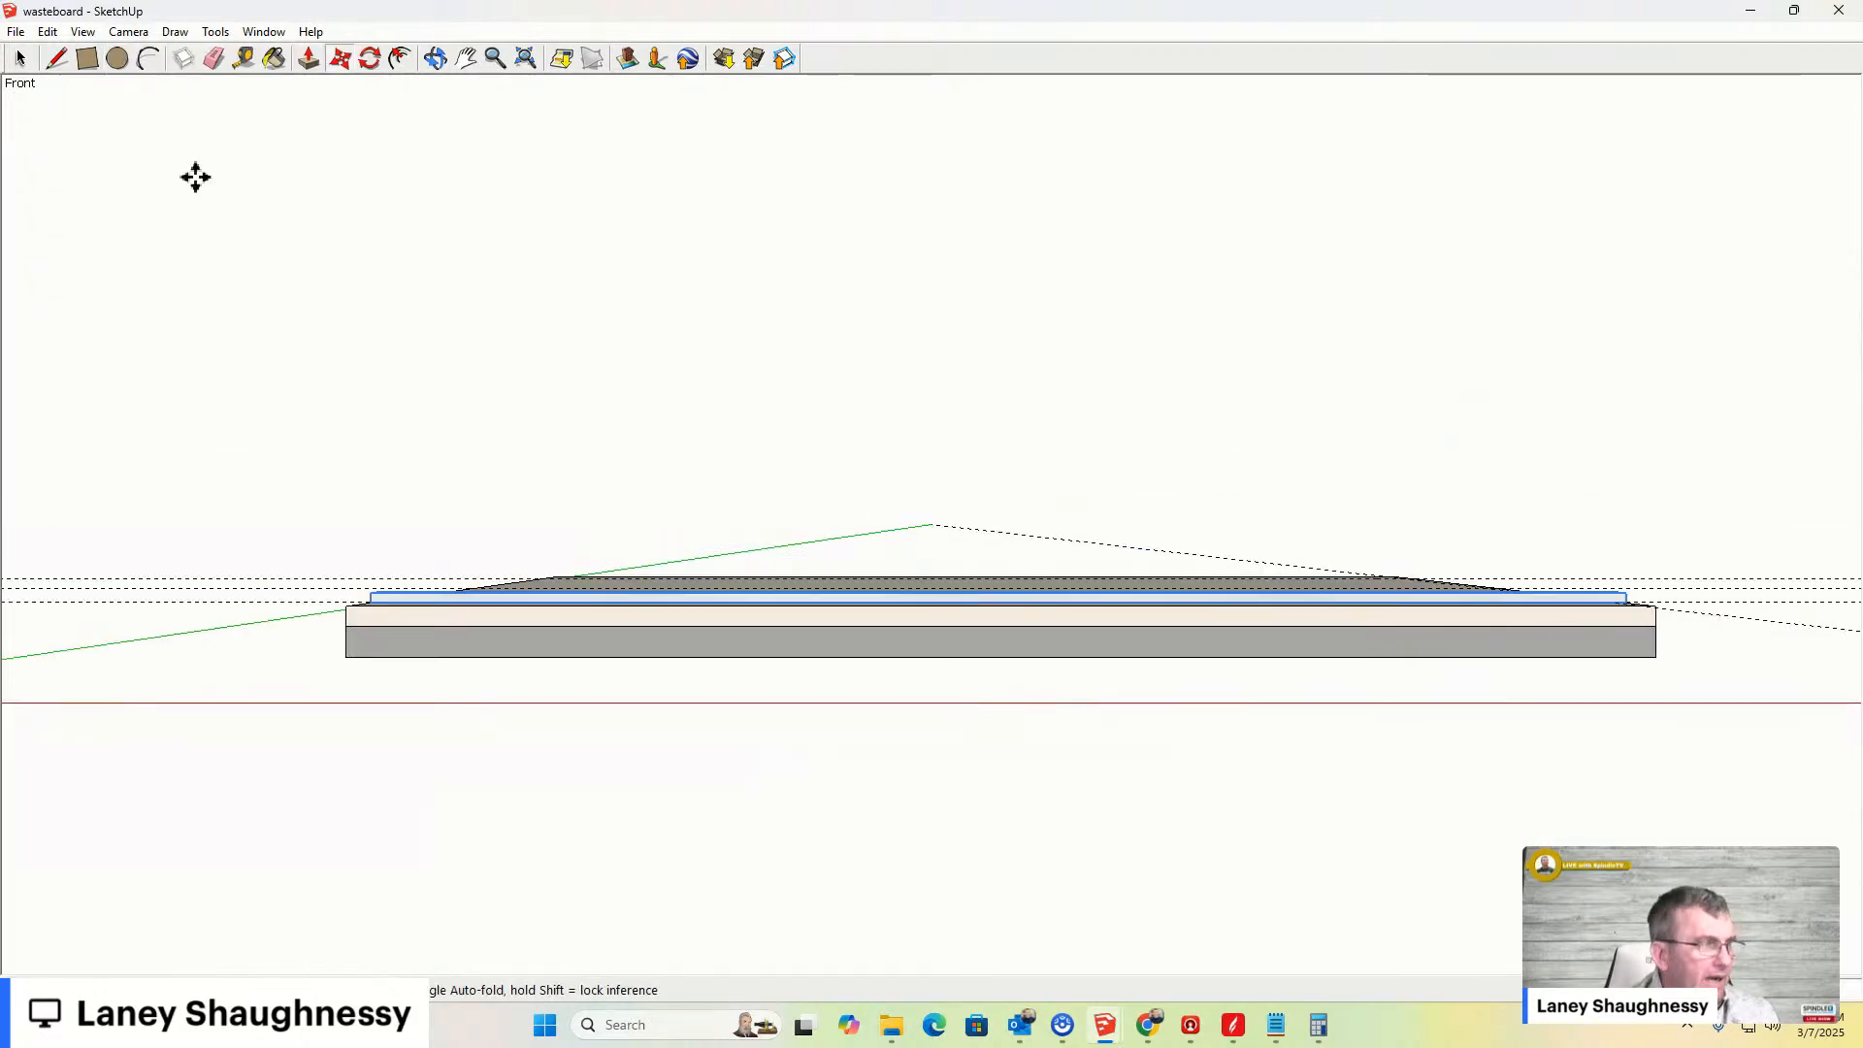
pyautogui.click(128, 31)
pyautogui.moveTo(330, 97)
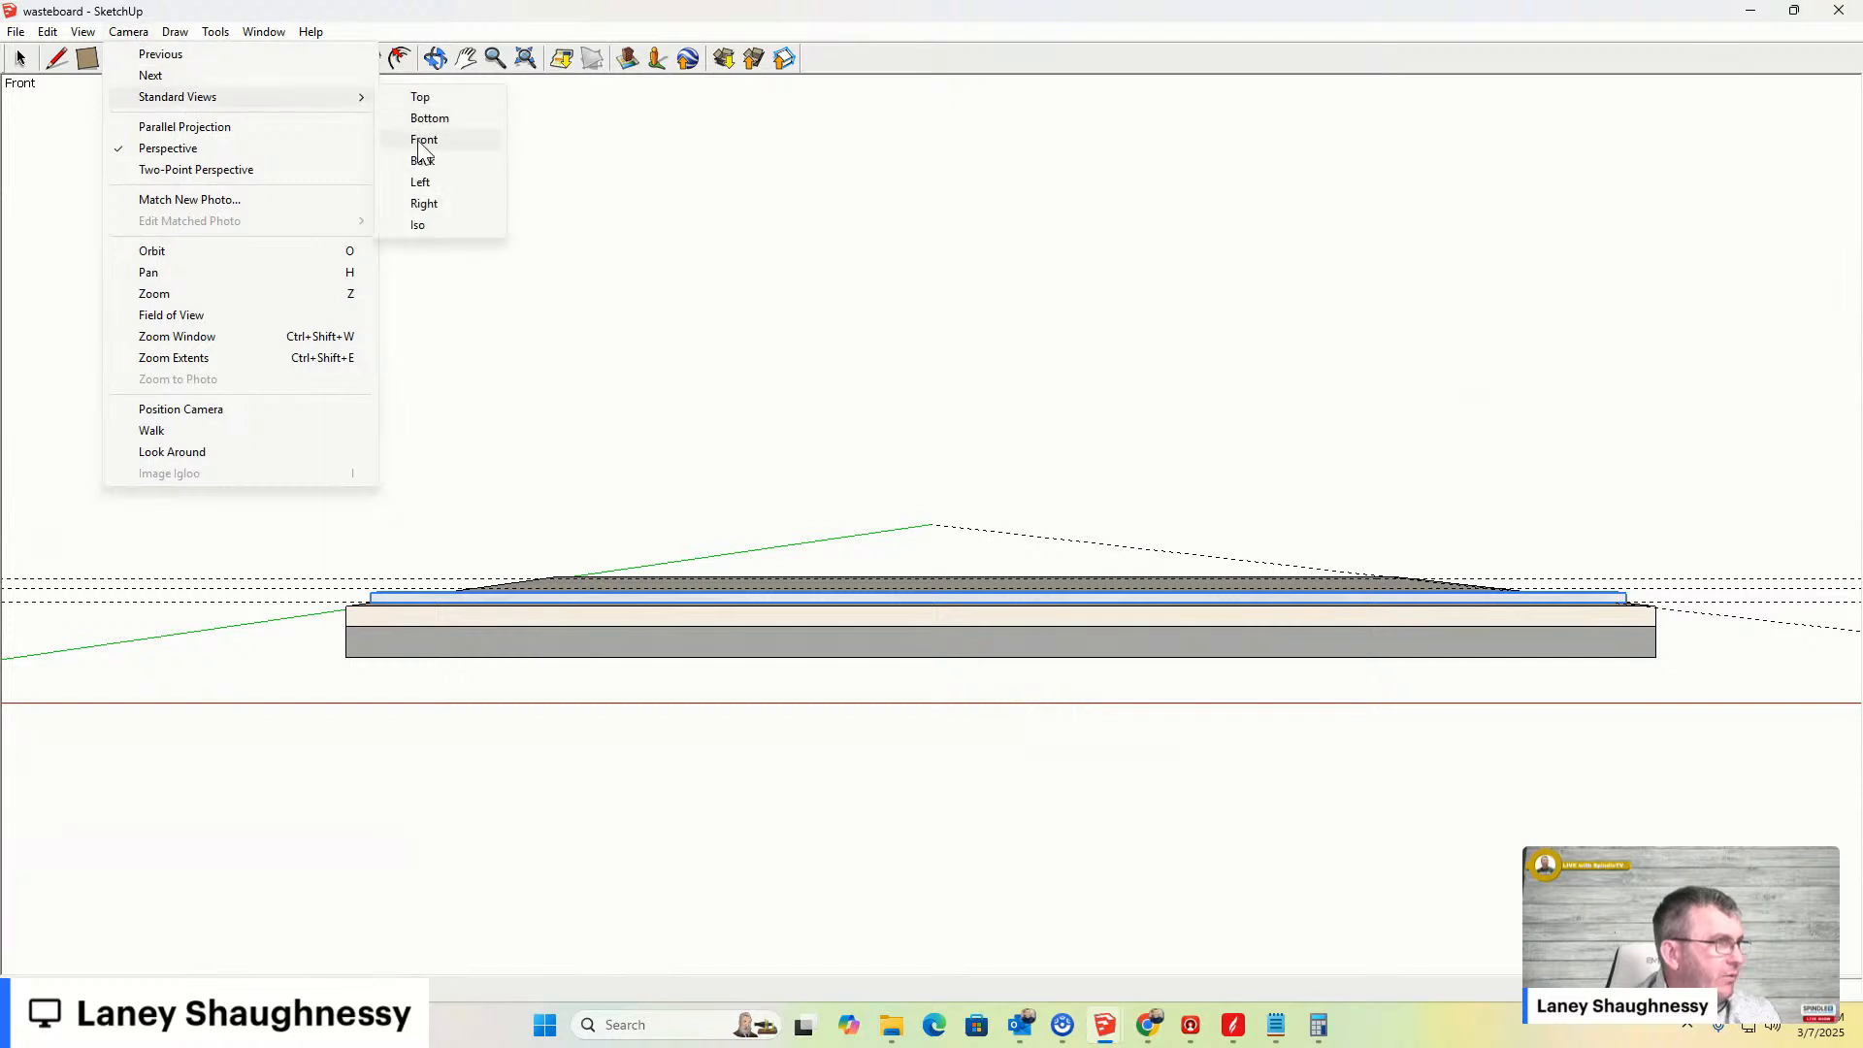
pyautogui.click(424, 203)
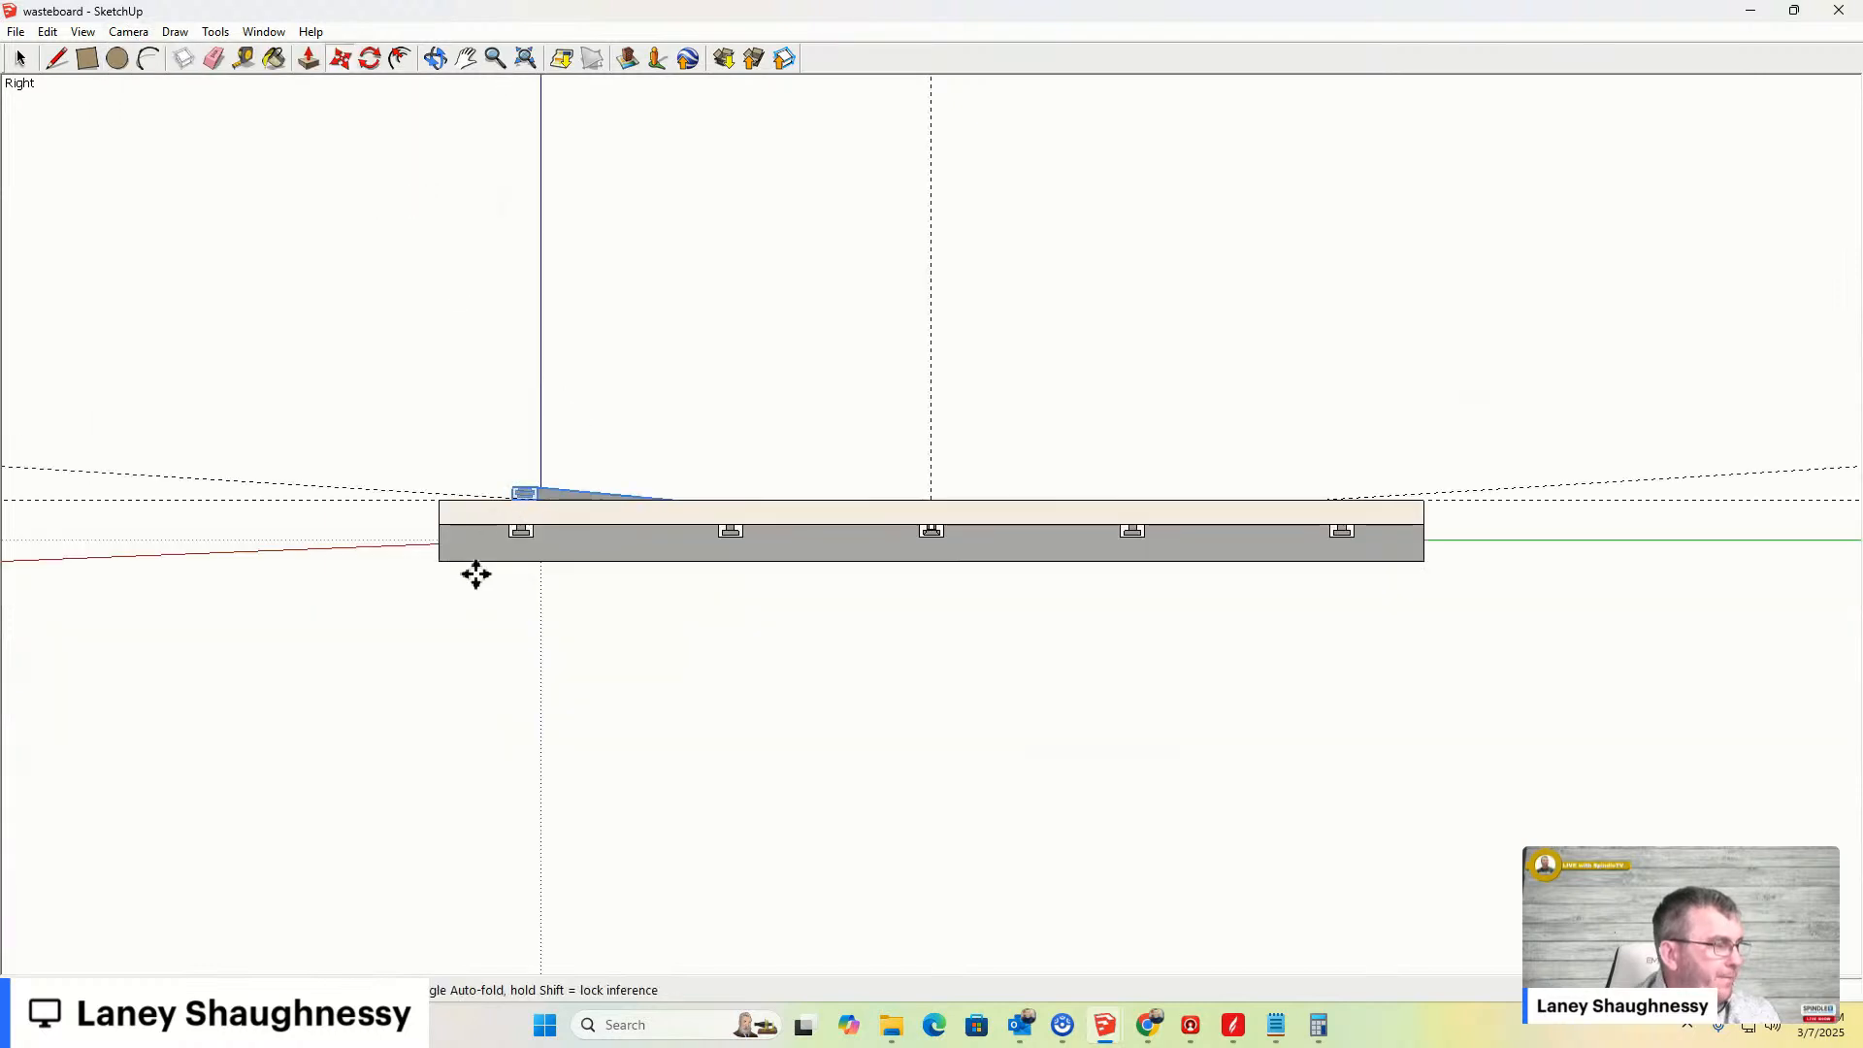
pyautogui.scroll(5, 478, 478)
pyautogui.moveTo(473, 508); pyautogui.dragTo(547, 497, button='middle')
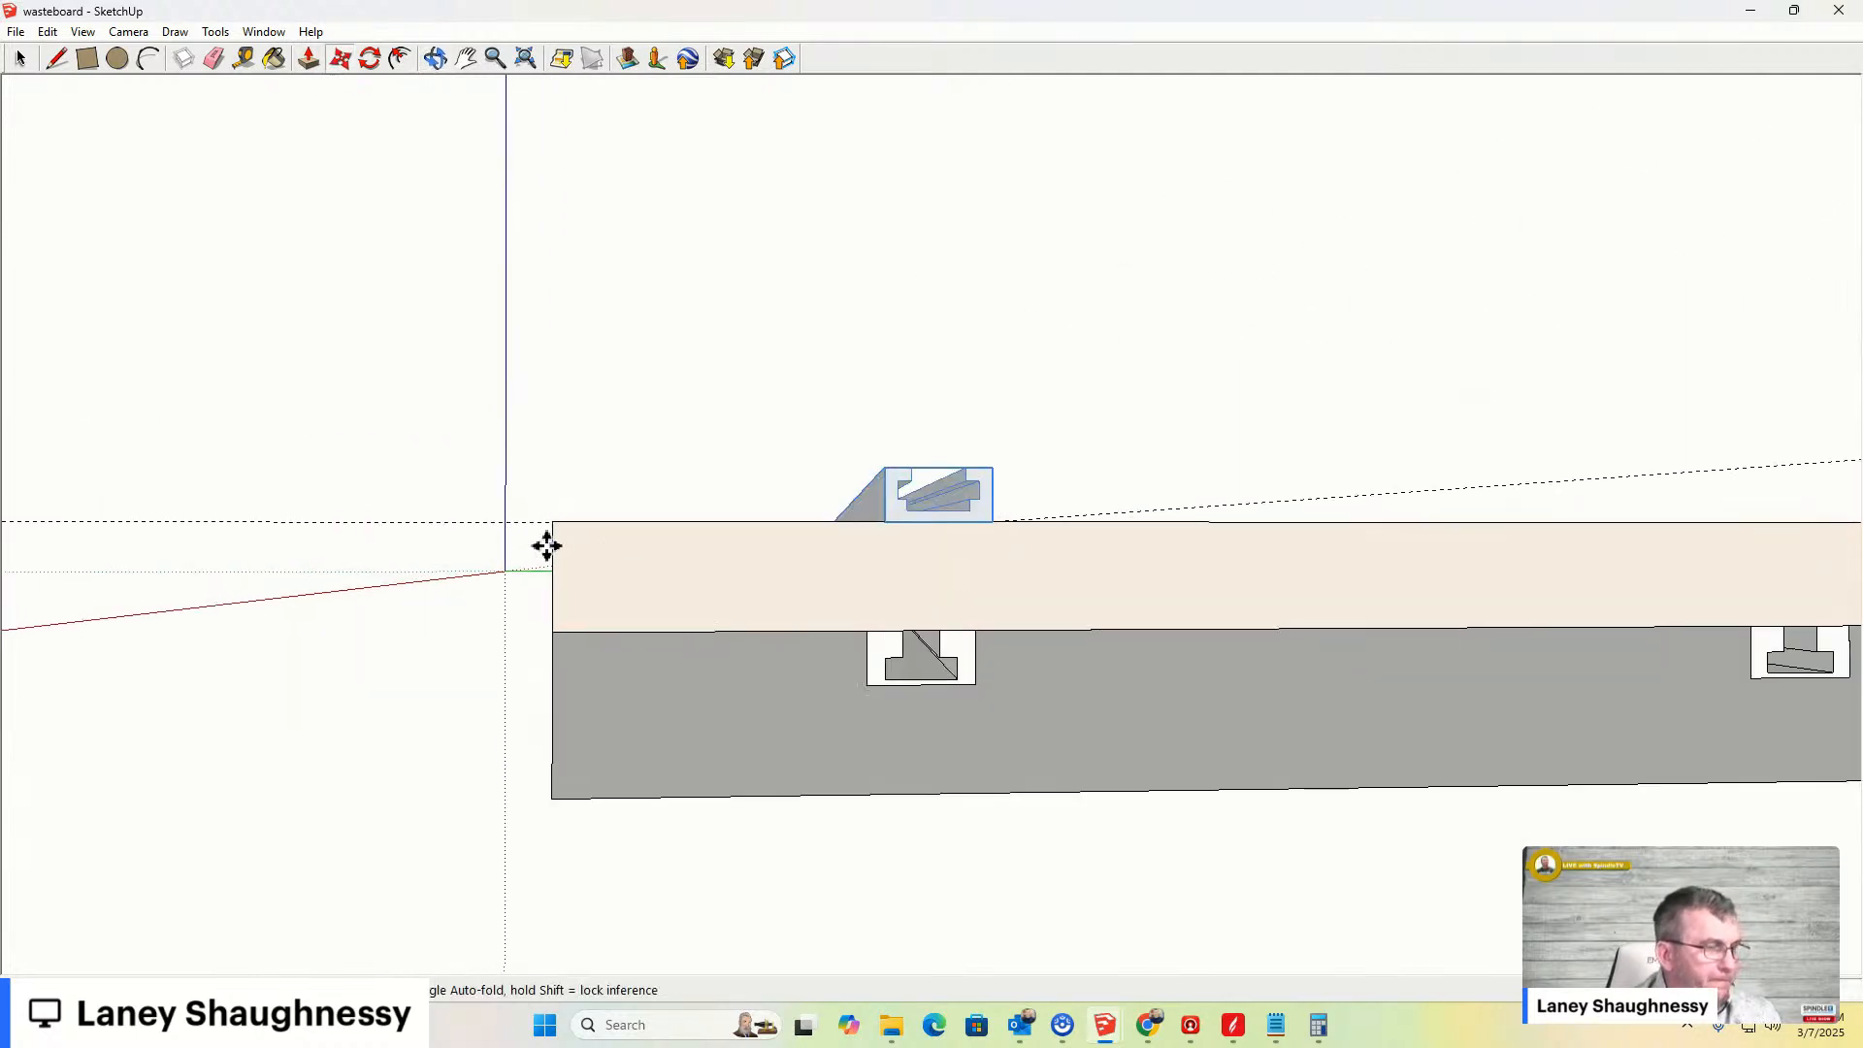
# - Nudge the clamp bar sideways so it lines up with the T-slot in the board edge
pyautogui.moveTo(948, 491); pyautogui.dragTo(958, 606, button='middle')
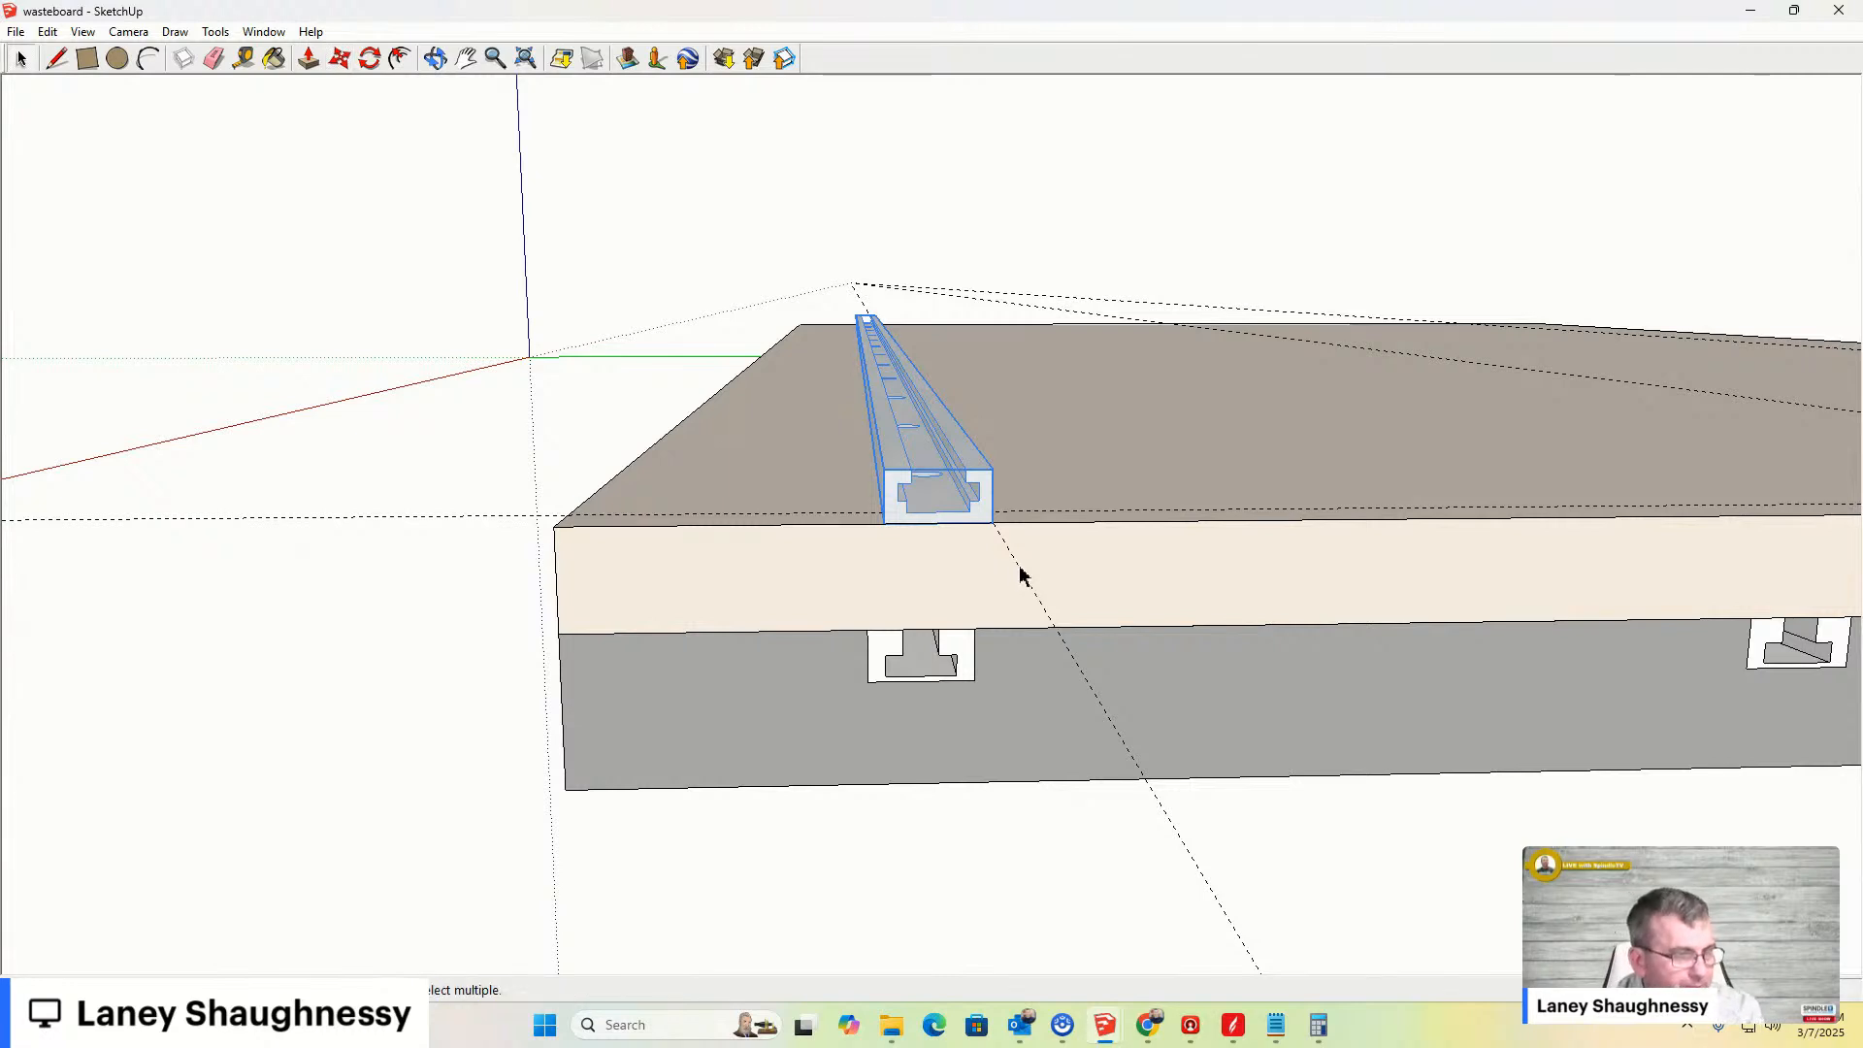
pyautogui.press('Escape')
pyautogui.click(956, 524)
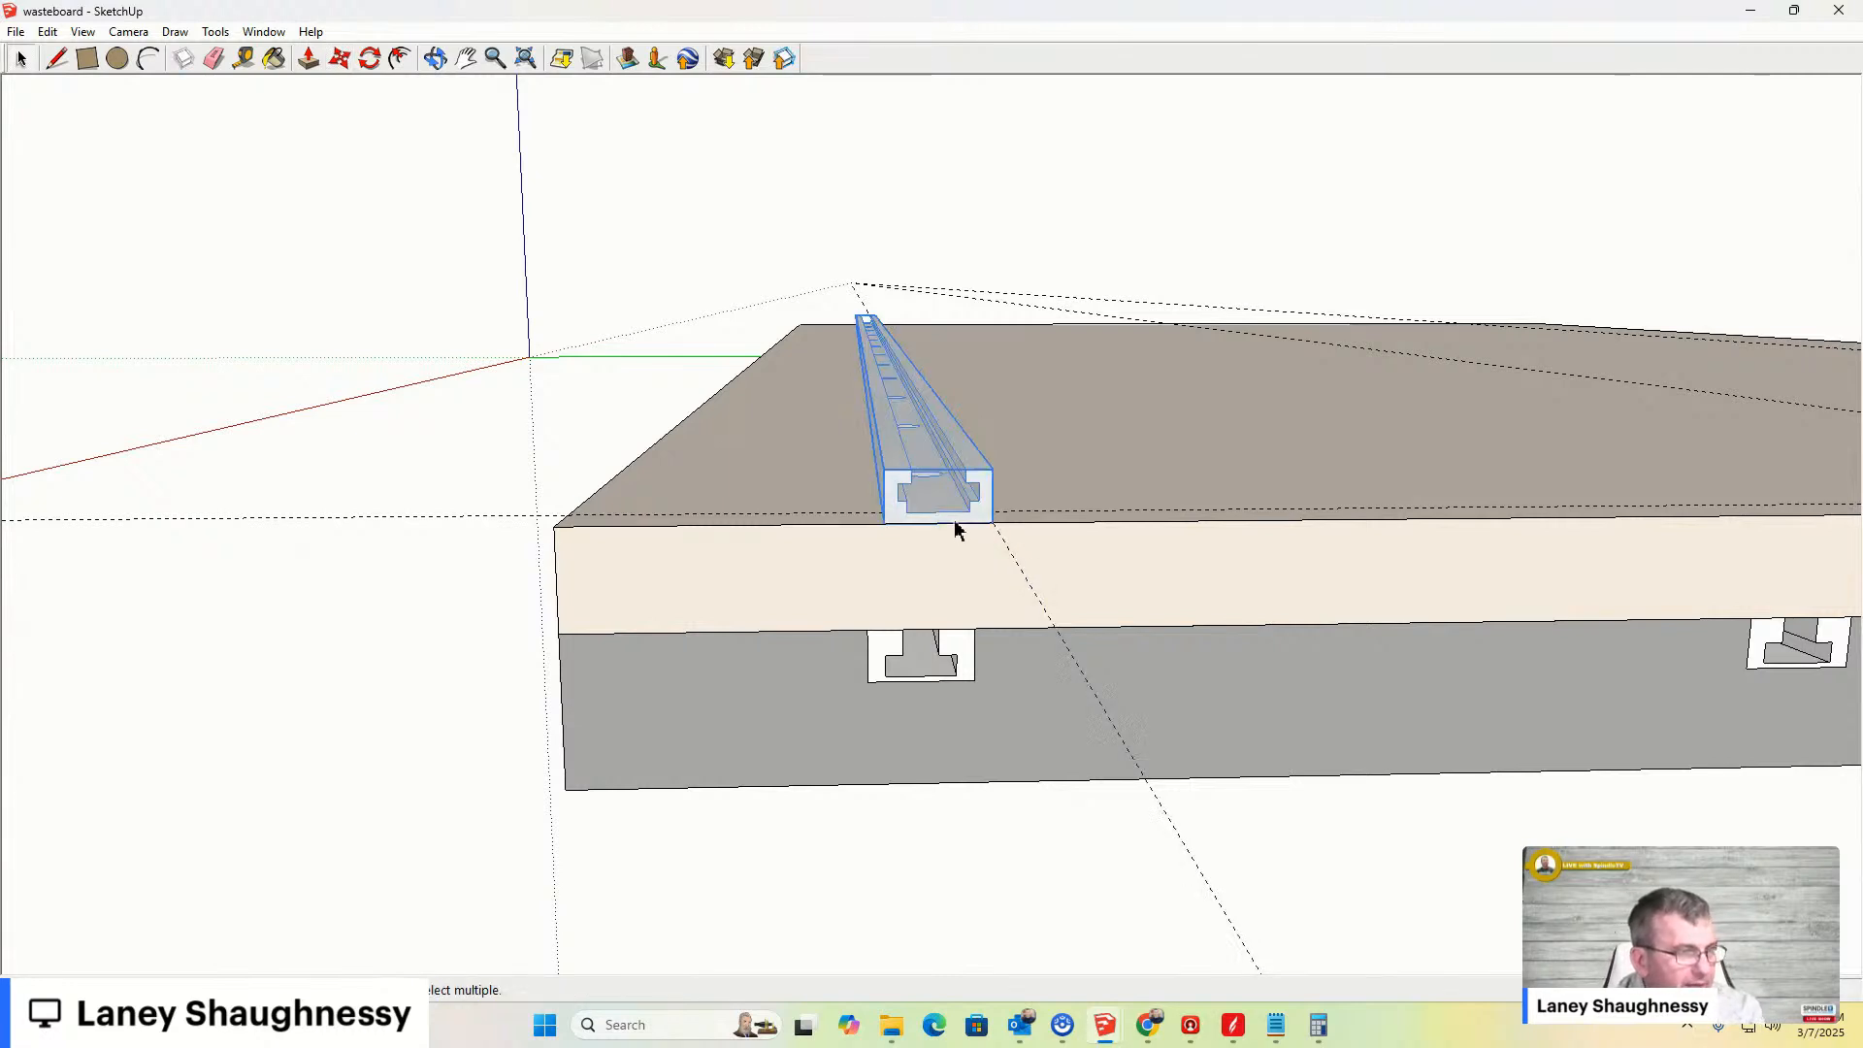
pyautogui.press('m')
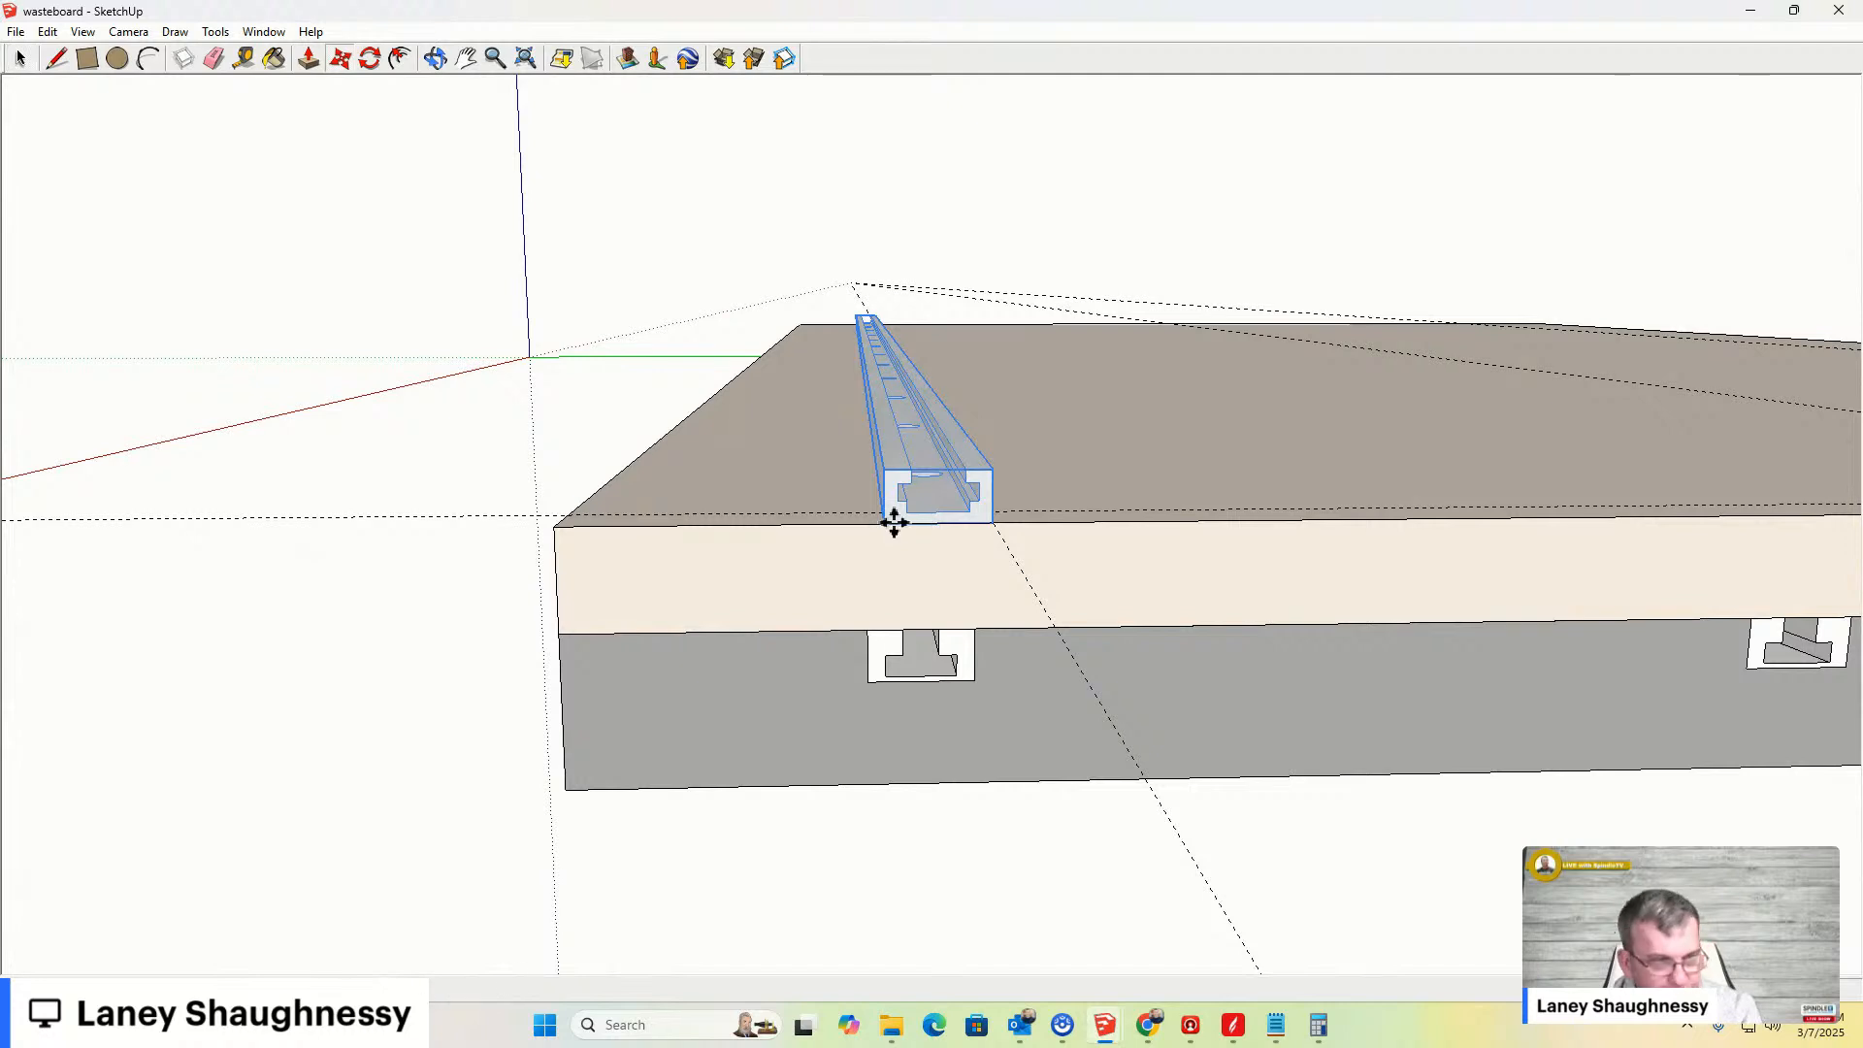
pyautogui.click(878, 521)
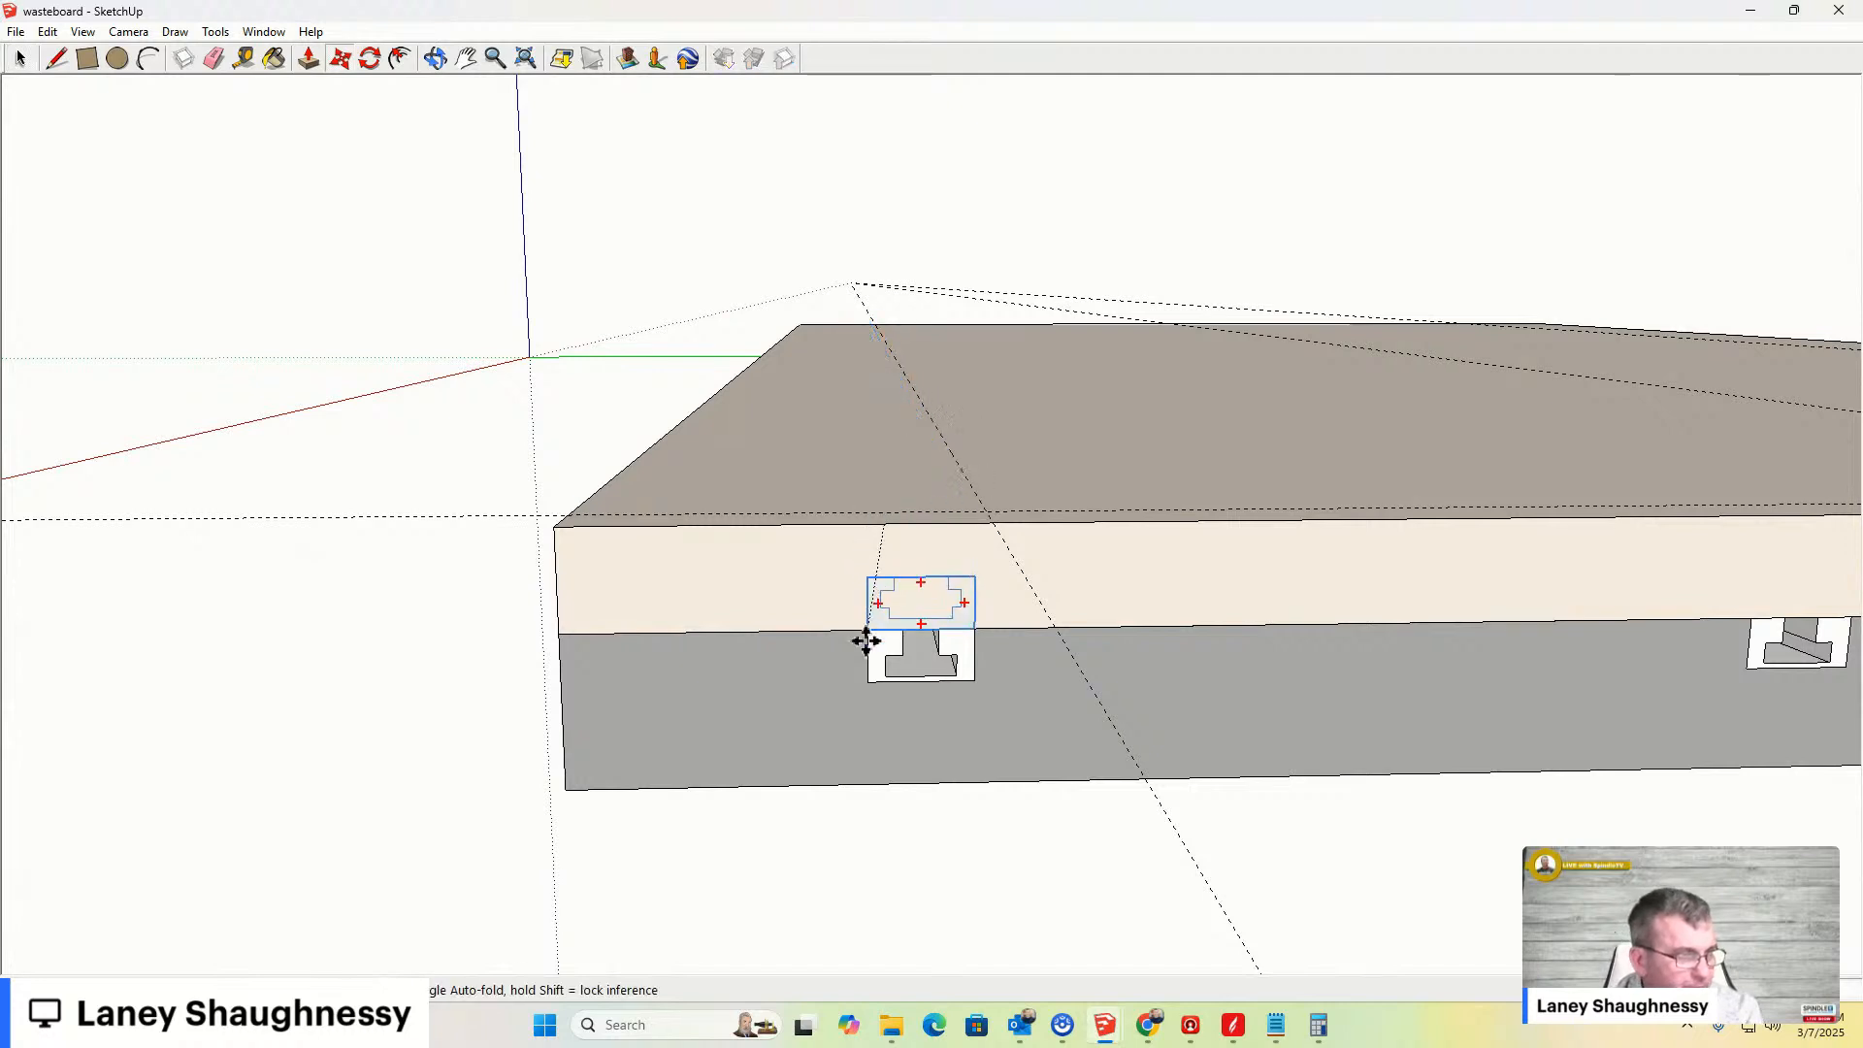
pyautogui.click(857, 524)
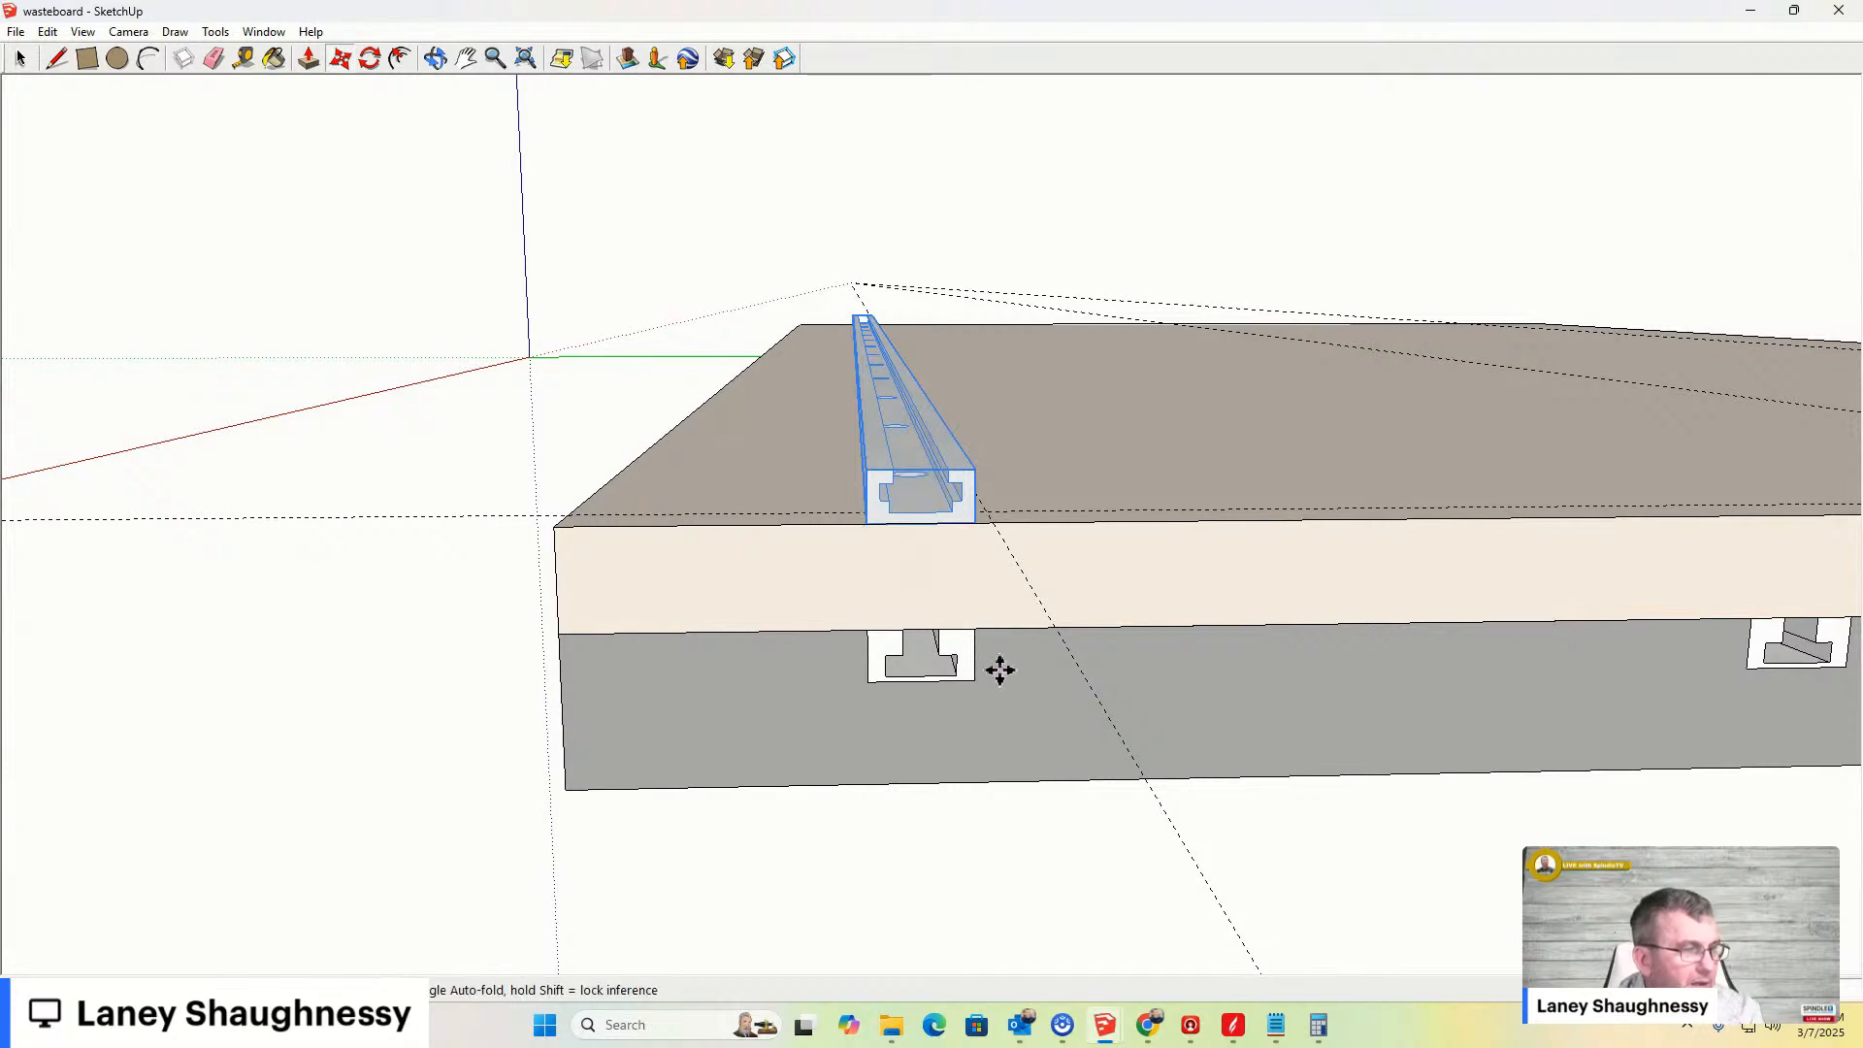
pyautogui.moveTo(1004, 629); pyautogui.dragTo(923, 636, button='middle')
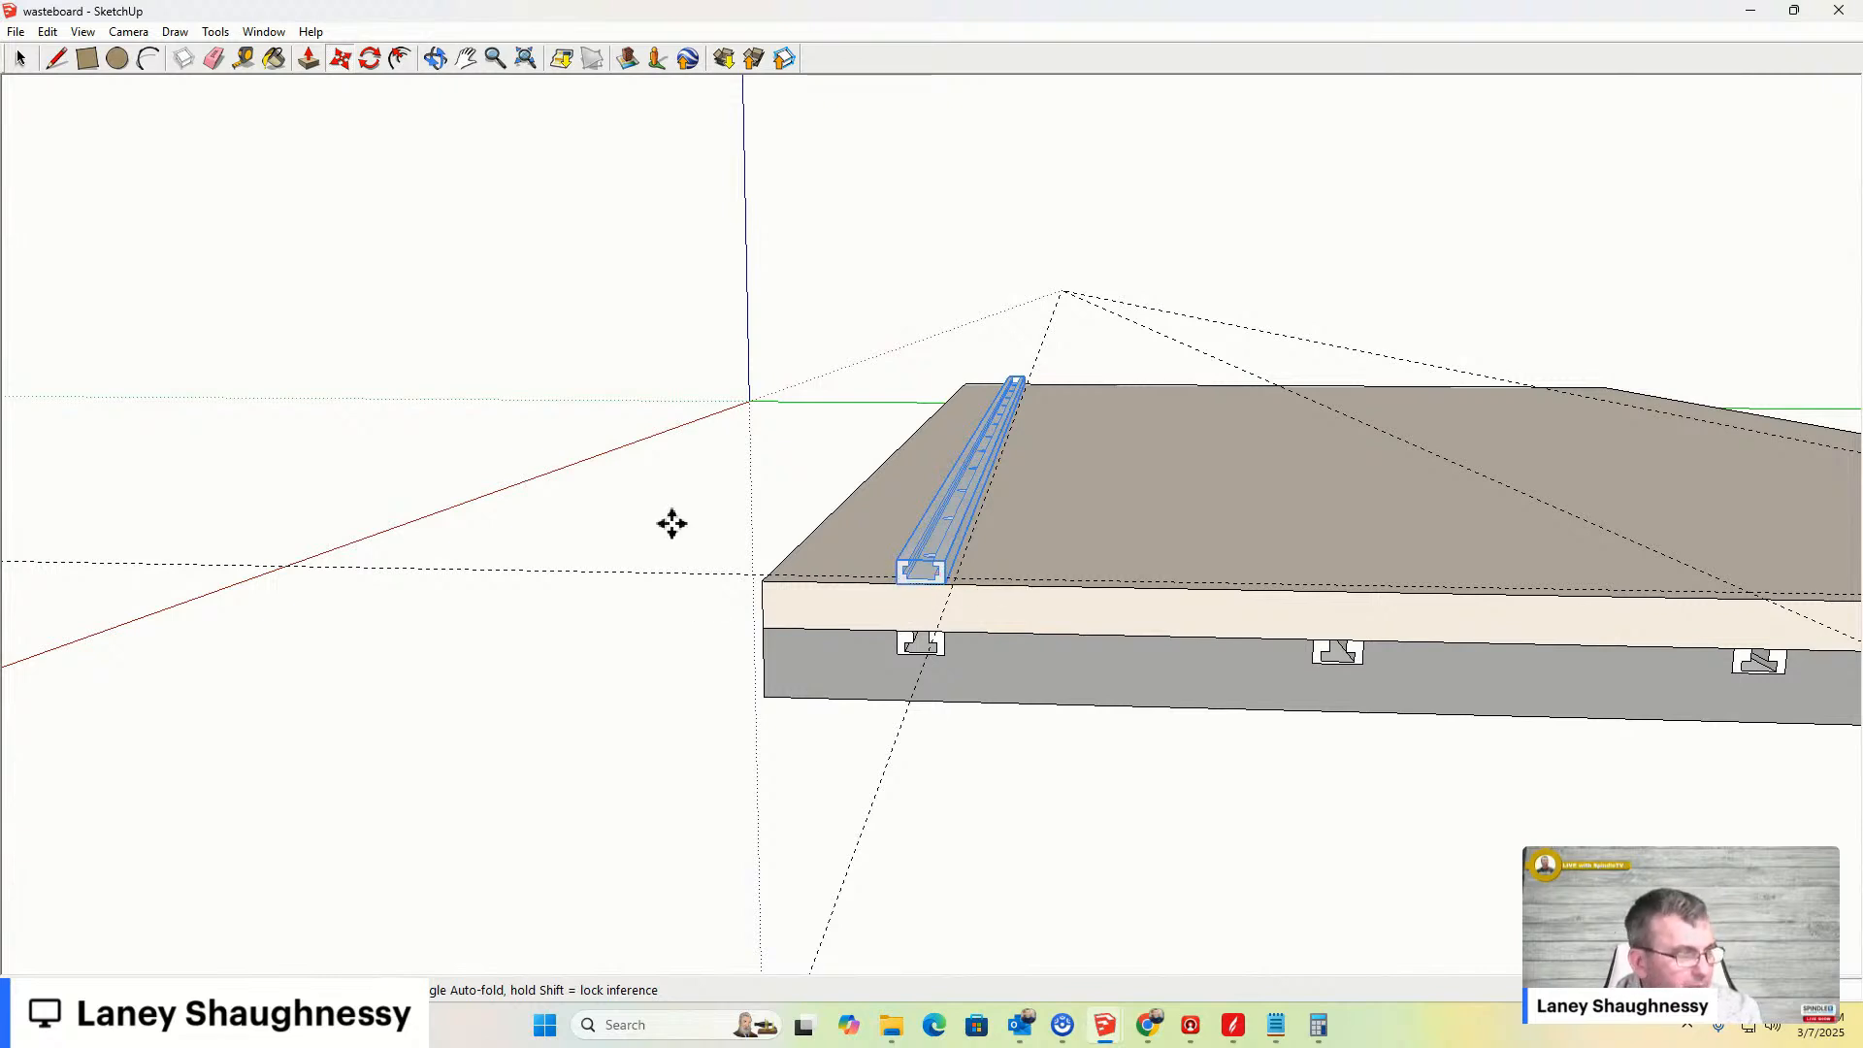
# - Create a guide from the board's side edge through the centre of the next T-slot along the front
pyautogui.click(274, 59)
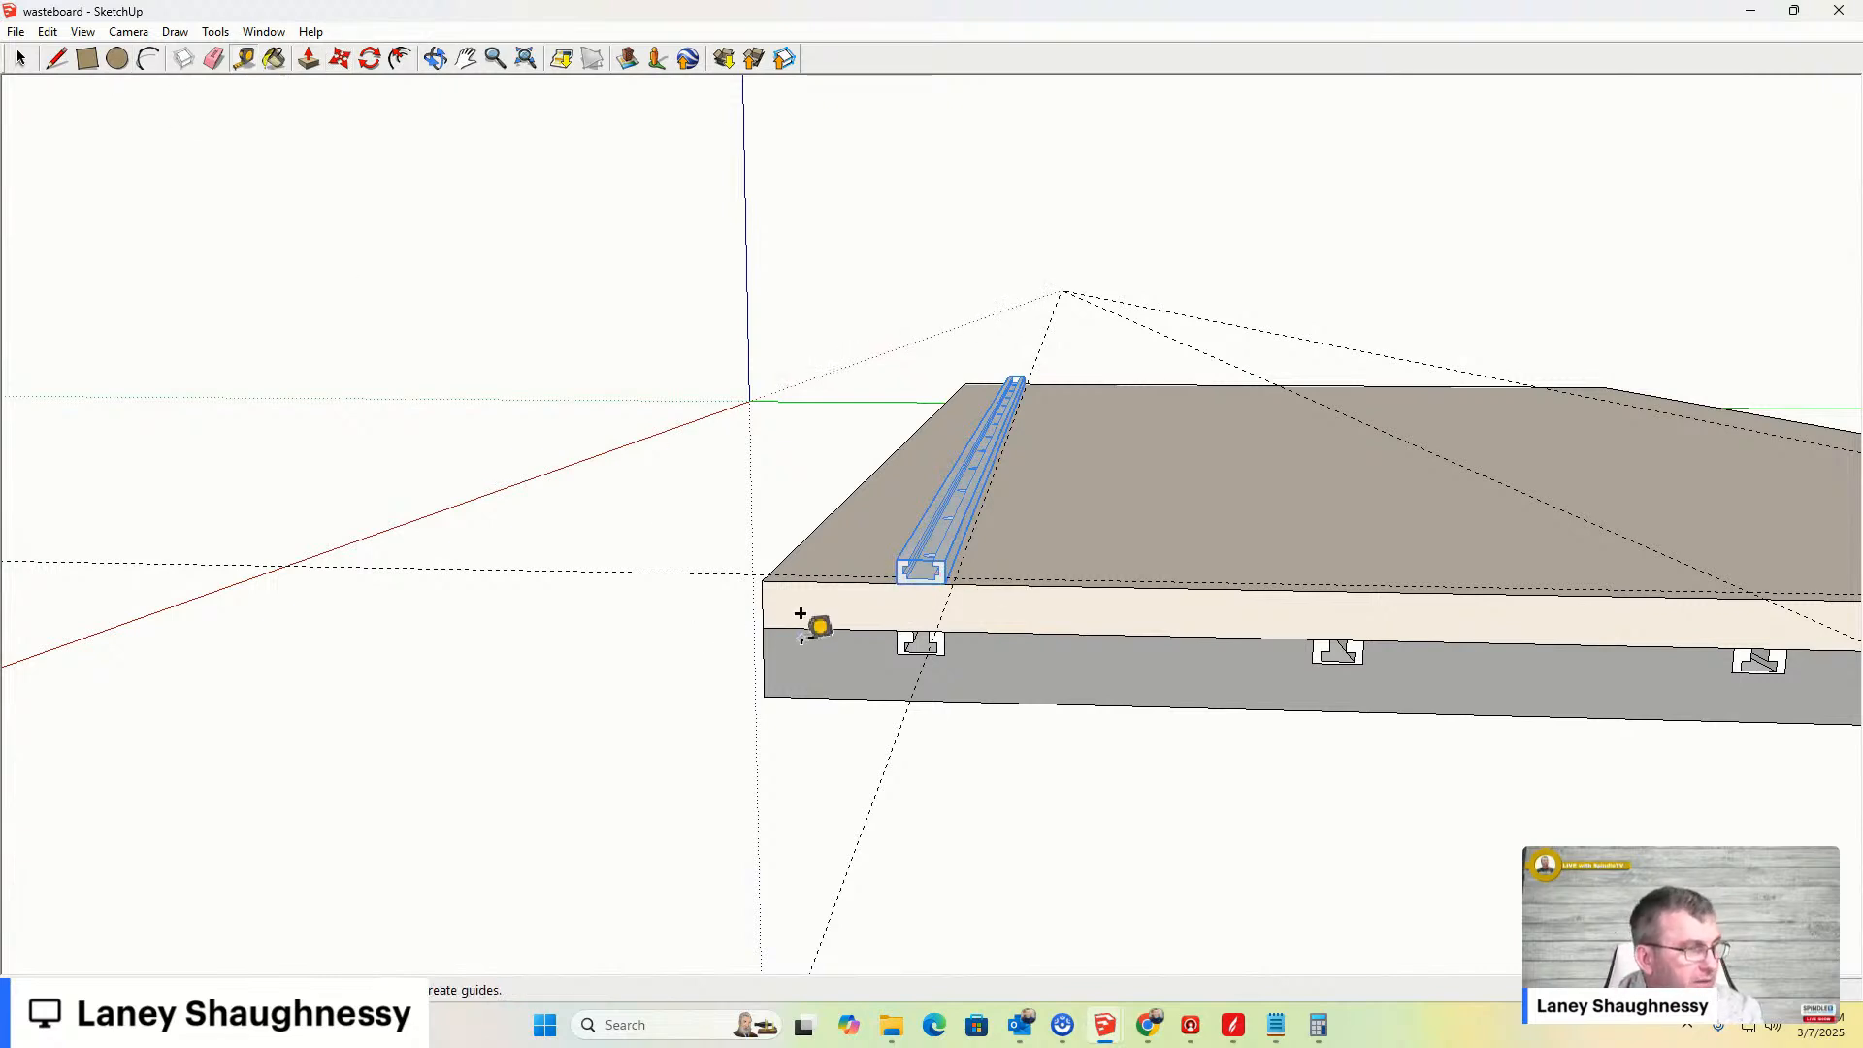
pyautogui.click(763, 644)
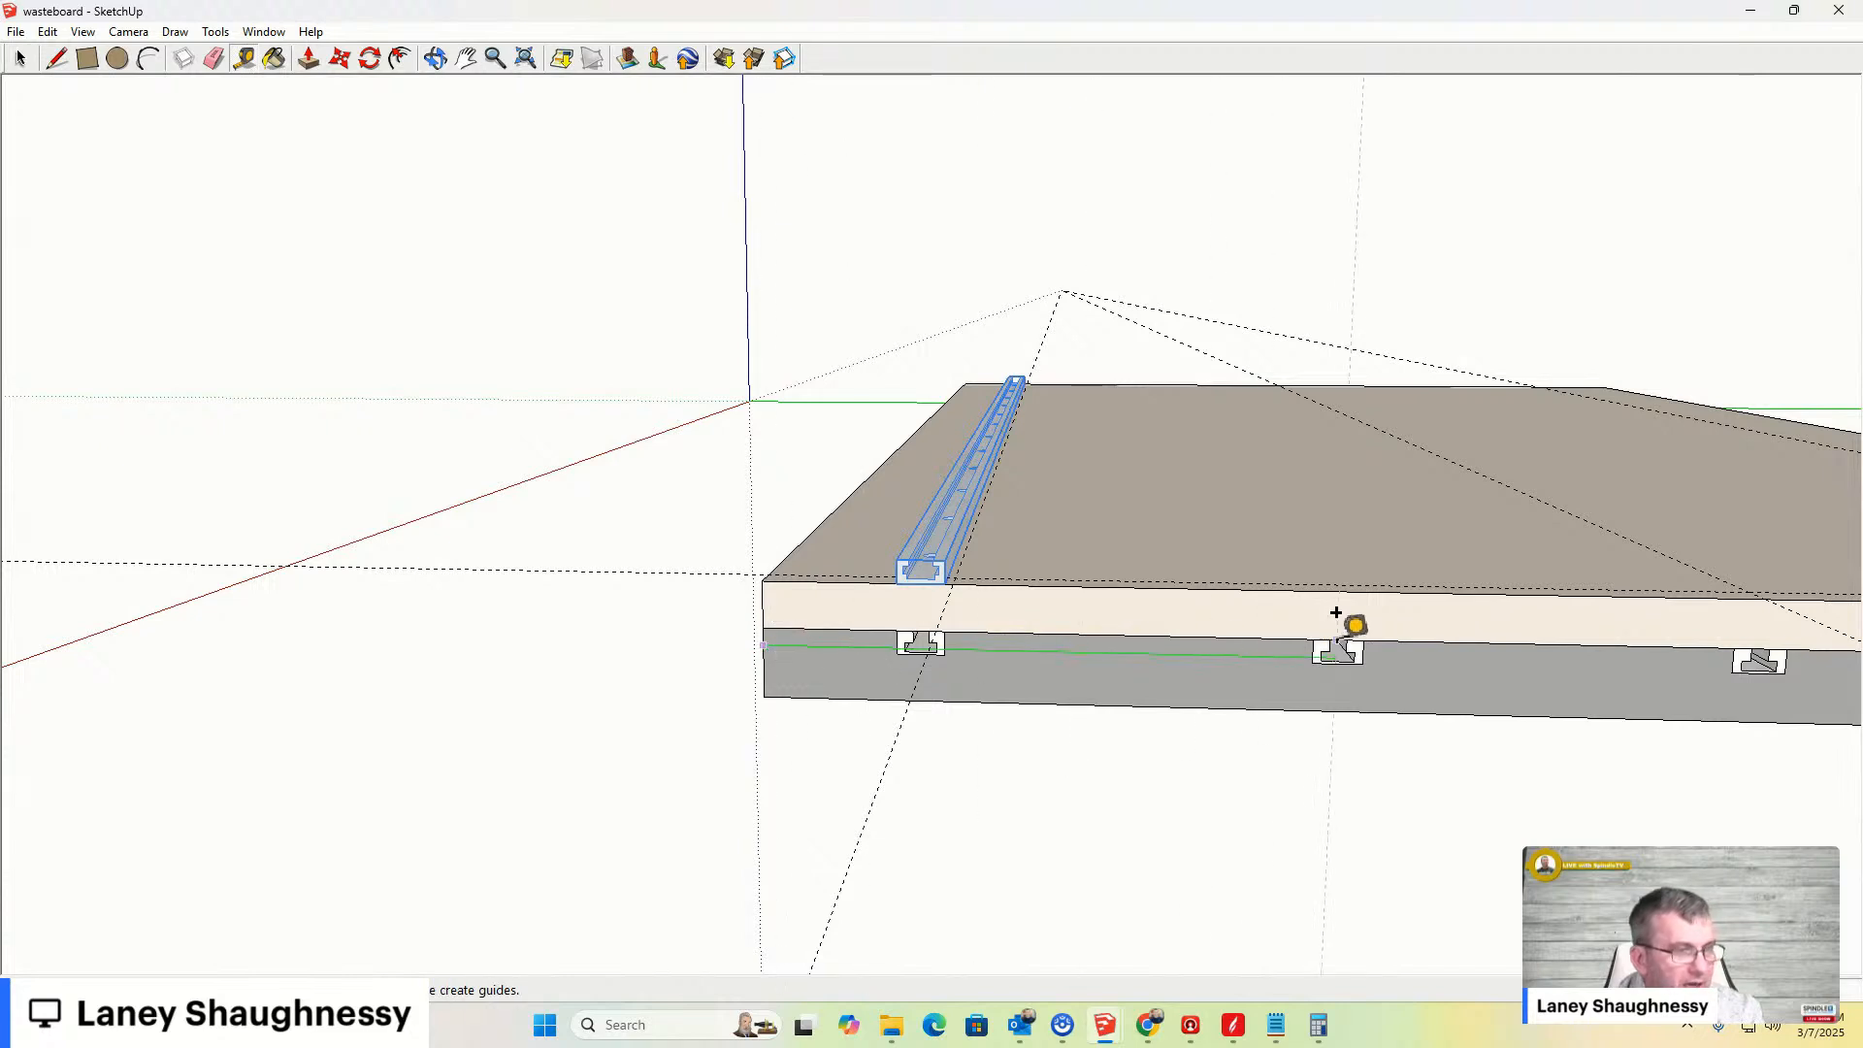
pyautogui.click(1311, 636)
# - Add guides through the remaining T-slot centres along the front edge, measuring from the existing T-slot guides
pyautogui.scroll(-3, 1067, 580)
pyautogui.scroll(-1, 1056, 574)
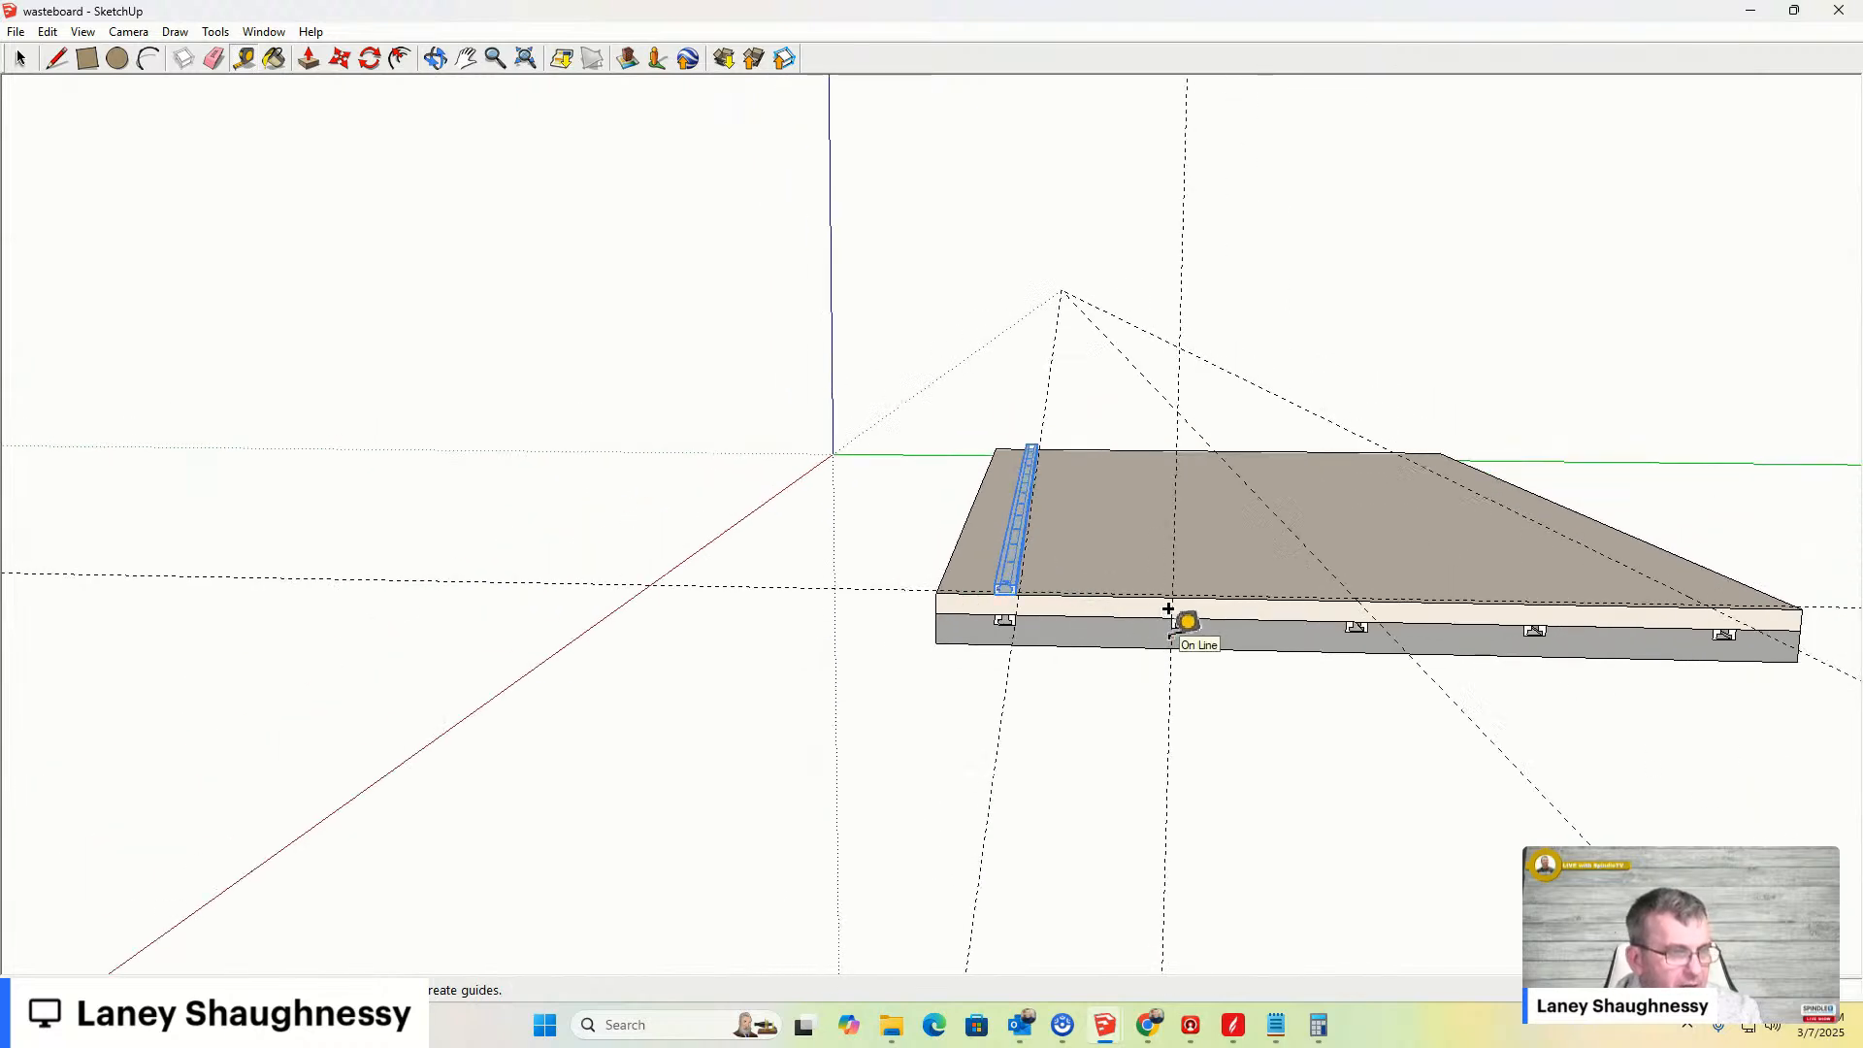
pyautogui.click(1171, 635)
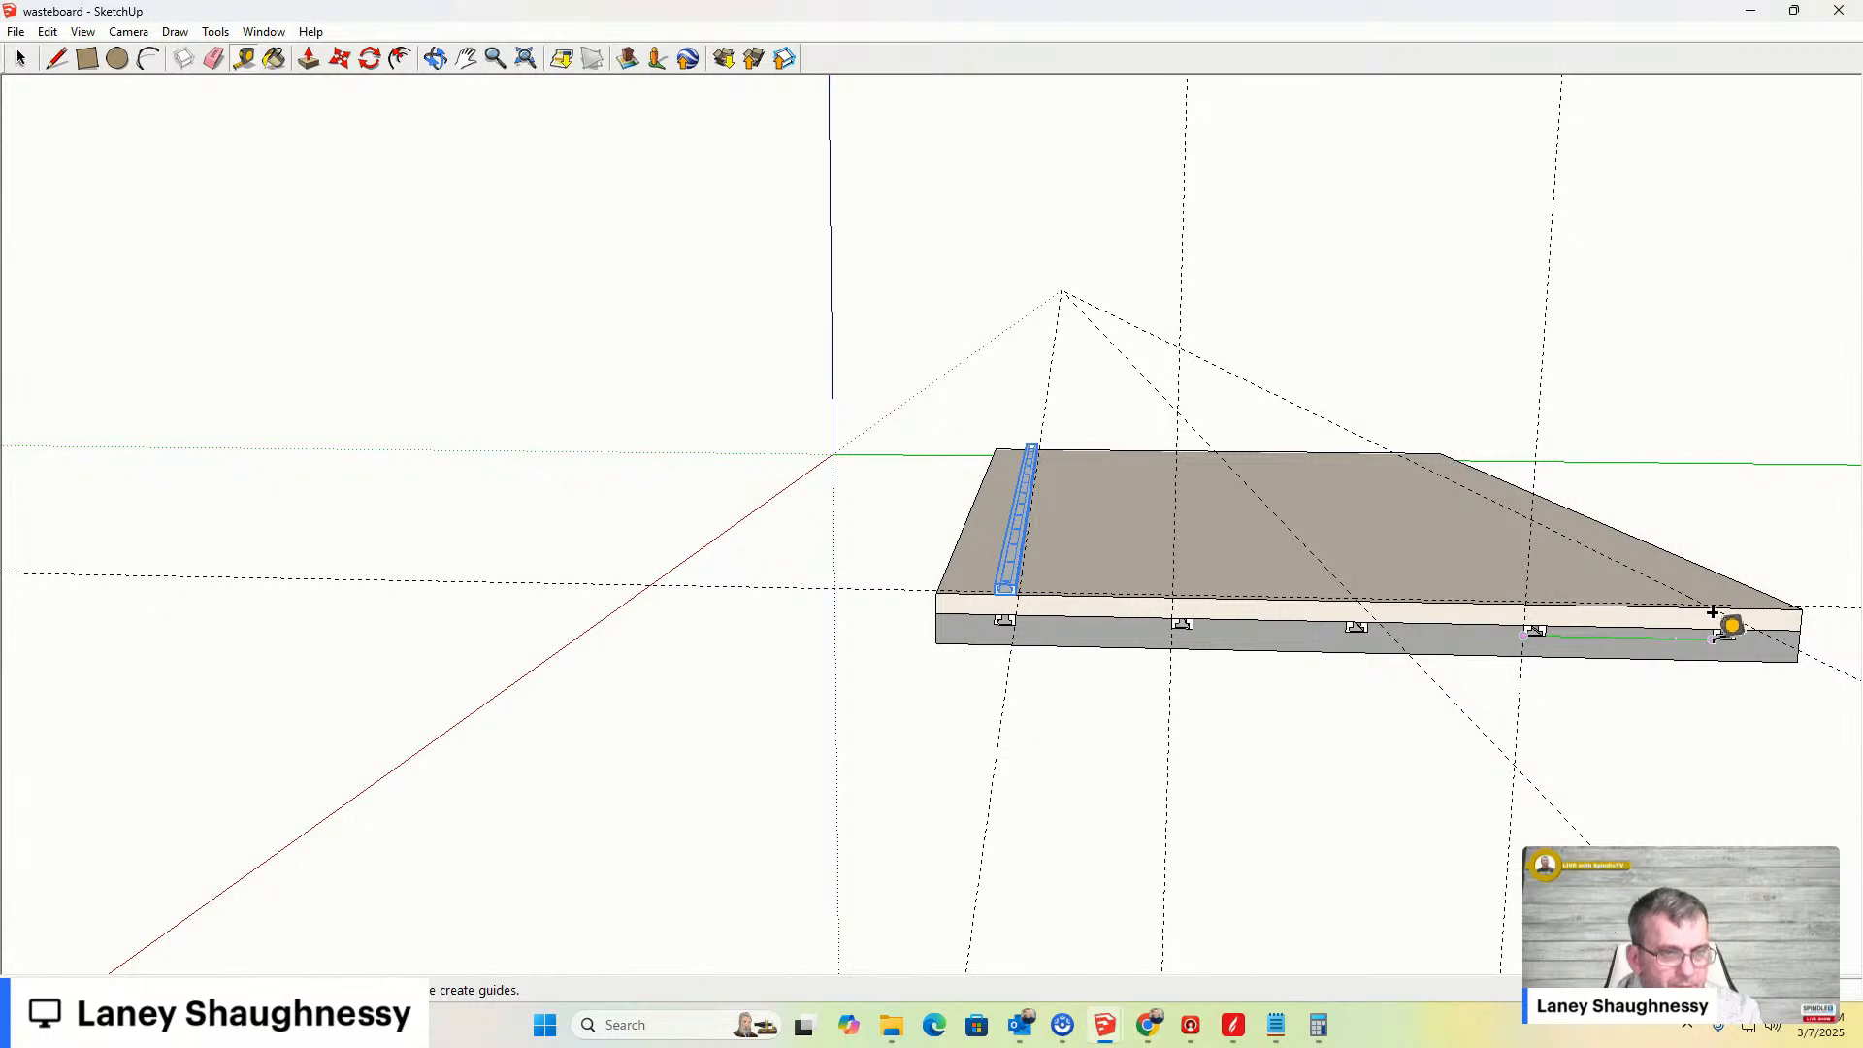
pyautogui.click(1713, 613)
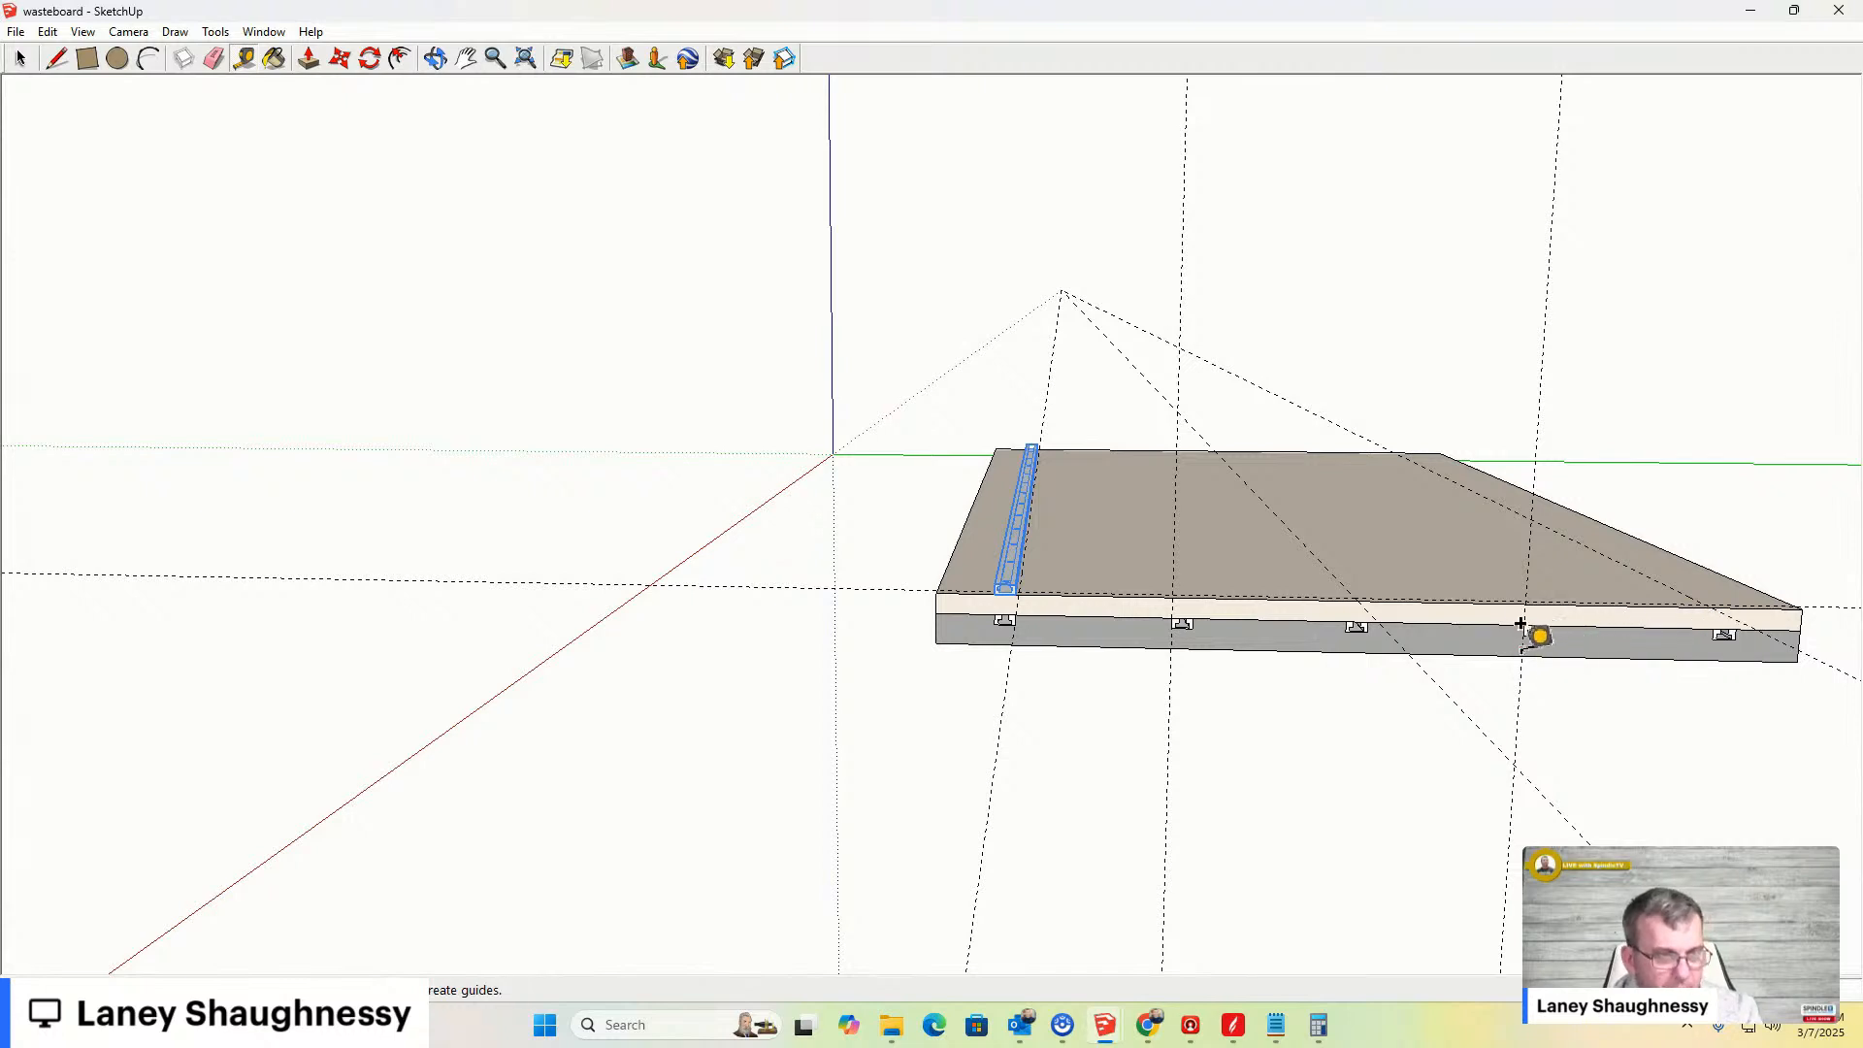
pyautogui.scroll(3, 1522, 617)
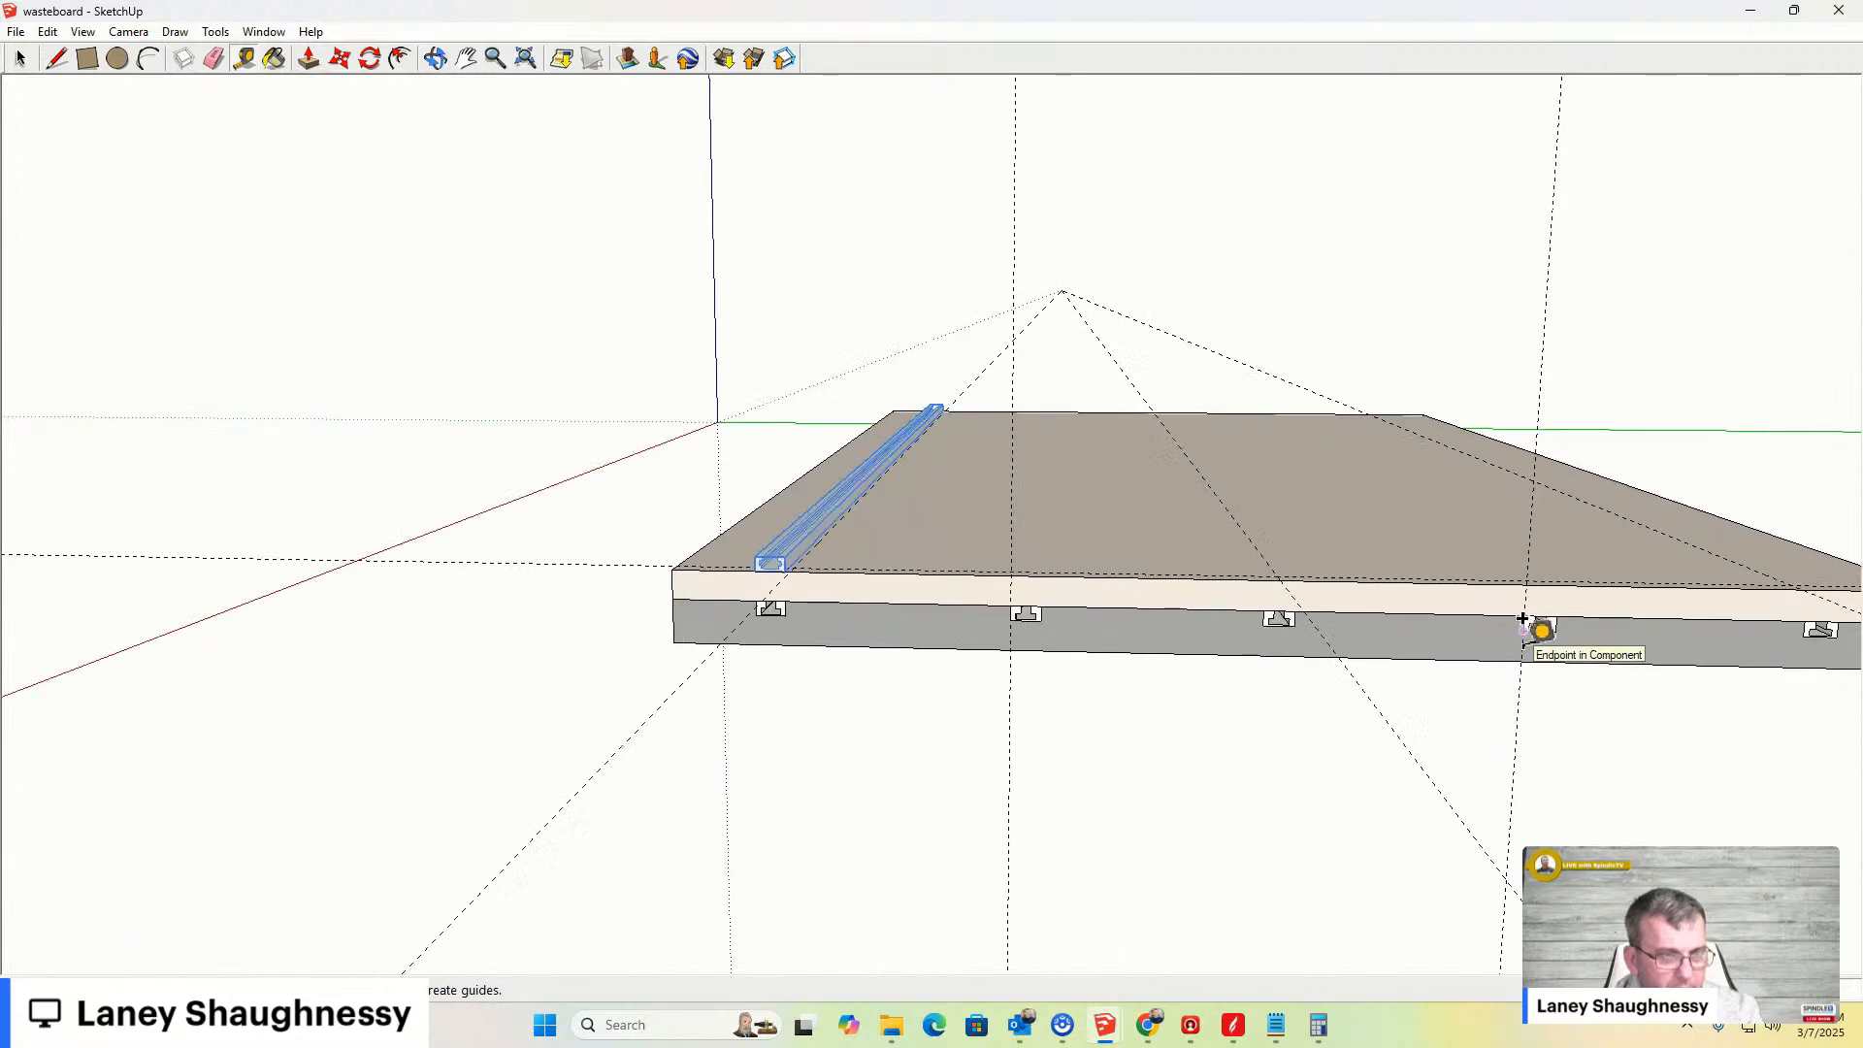
pyautogui.click(1522, 618)
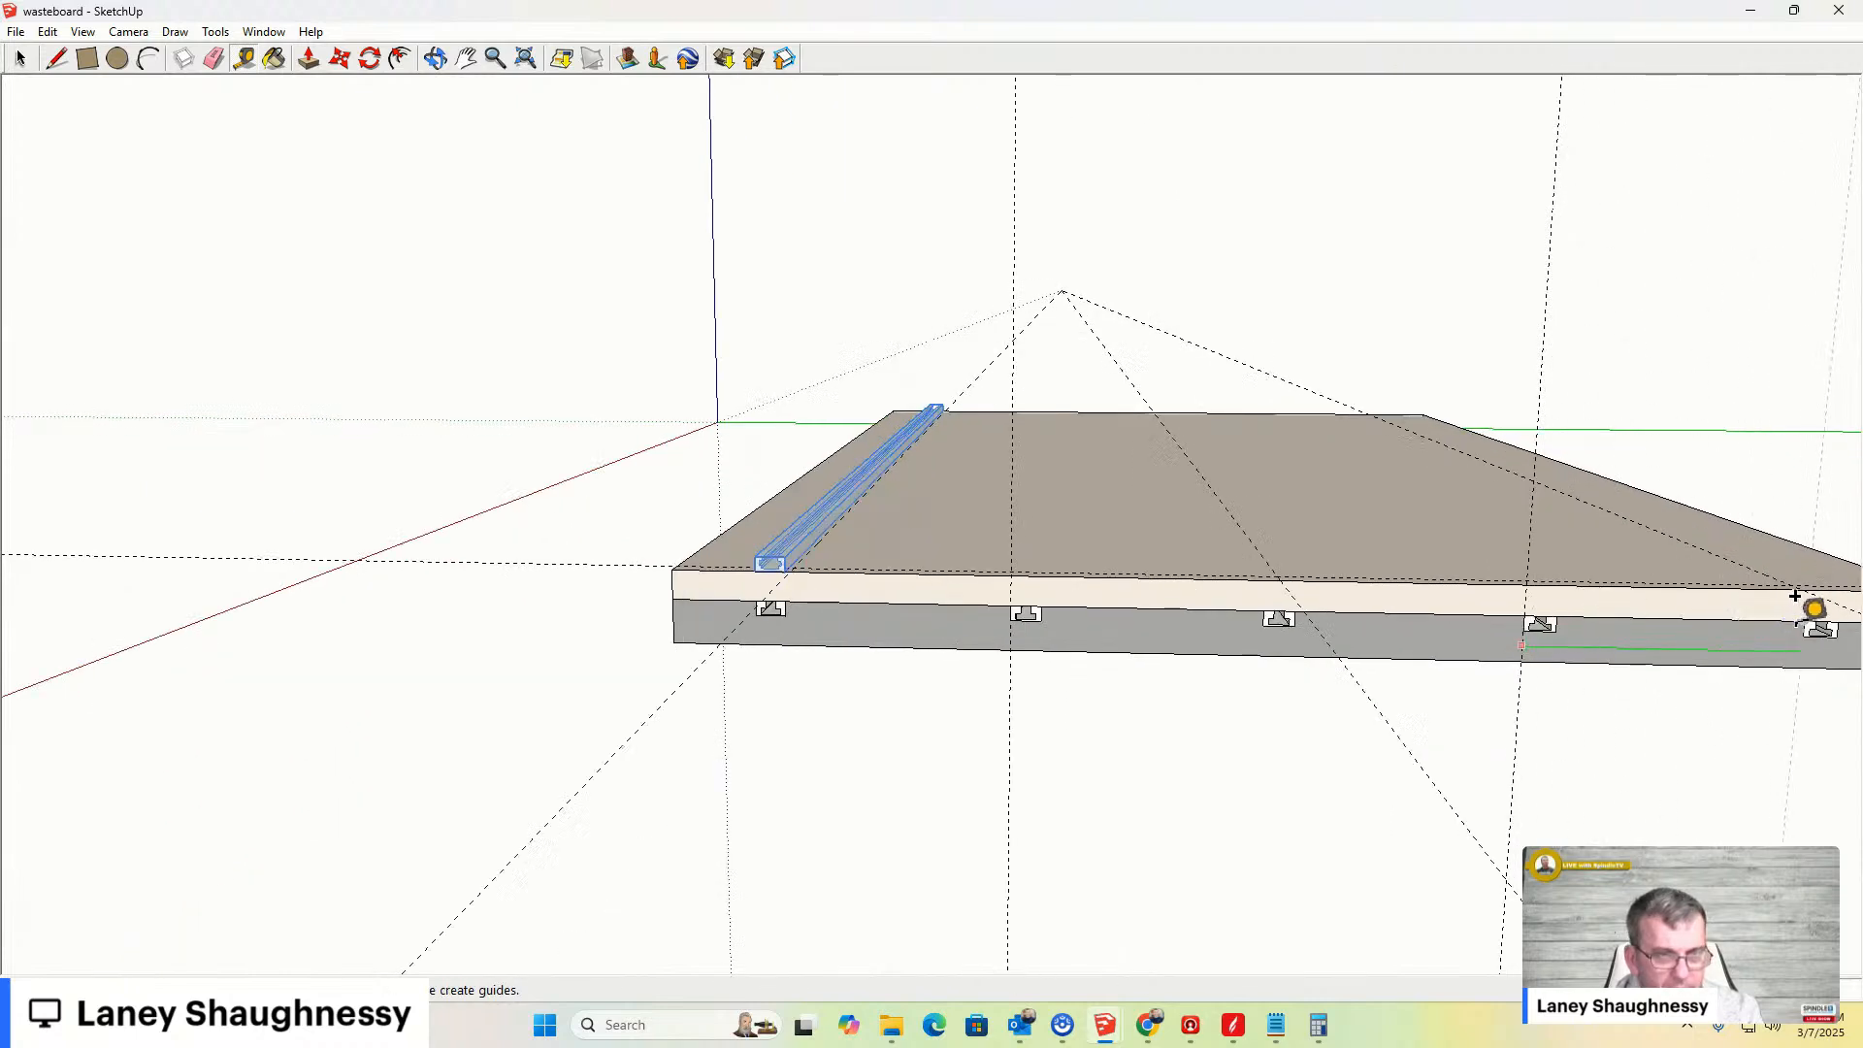
pyautogui.click(1802, 635)
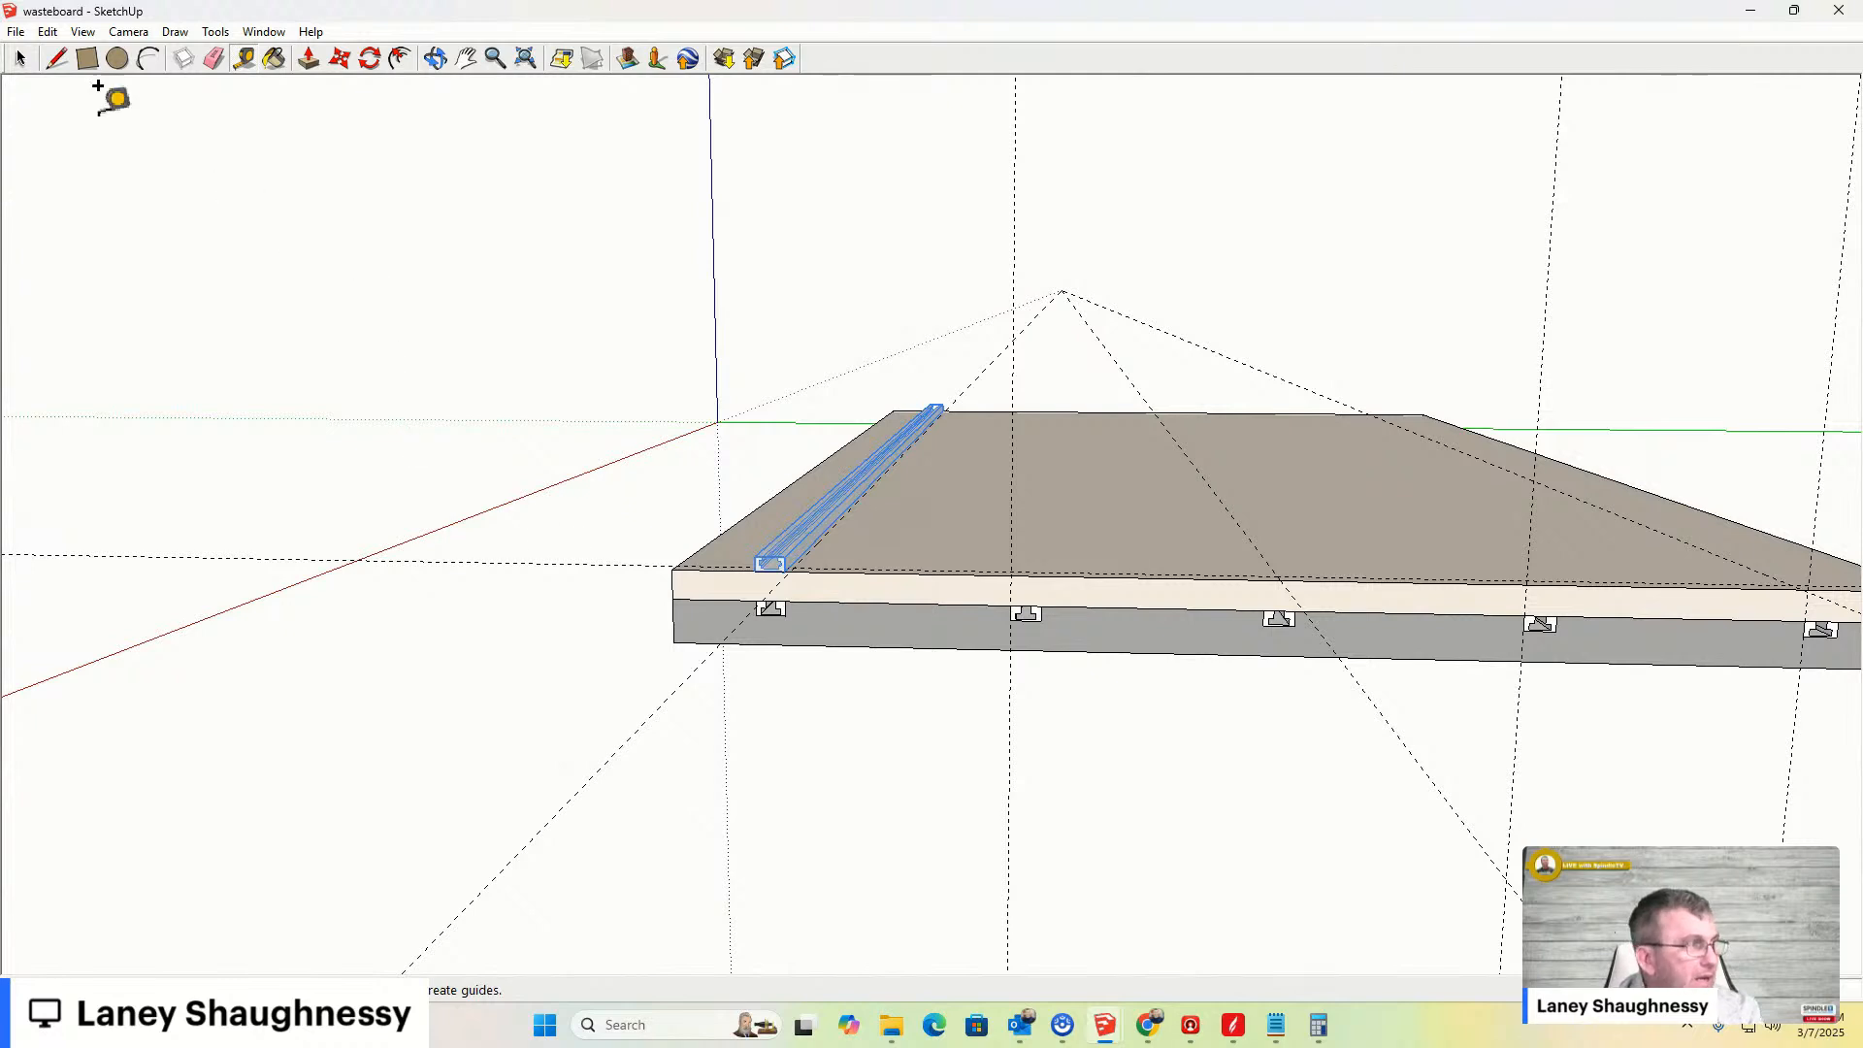
pyautogui.click(20, 58)
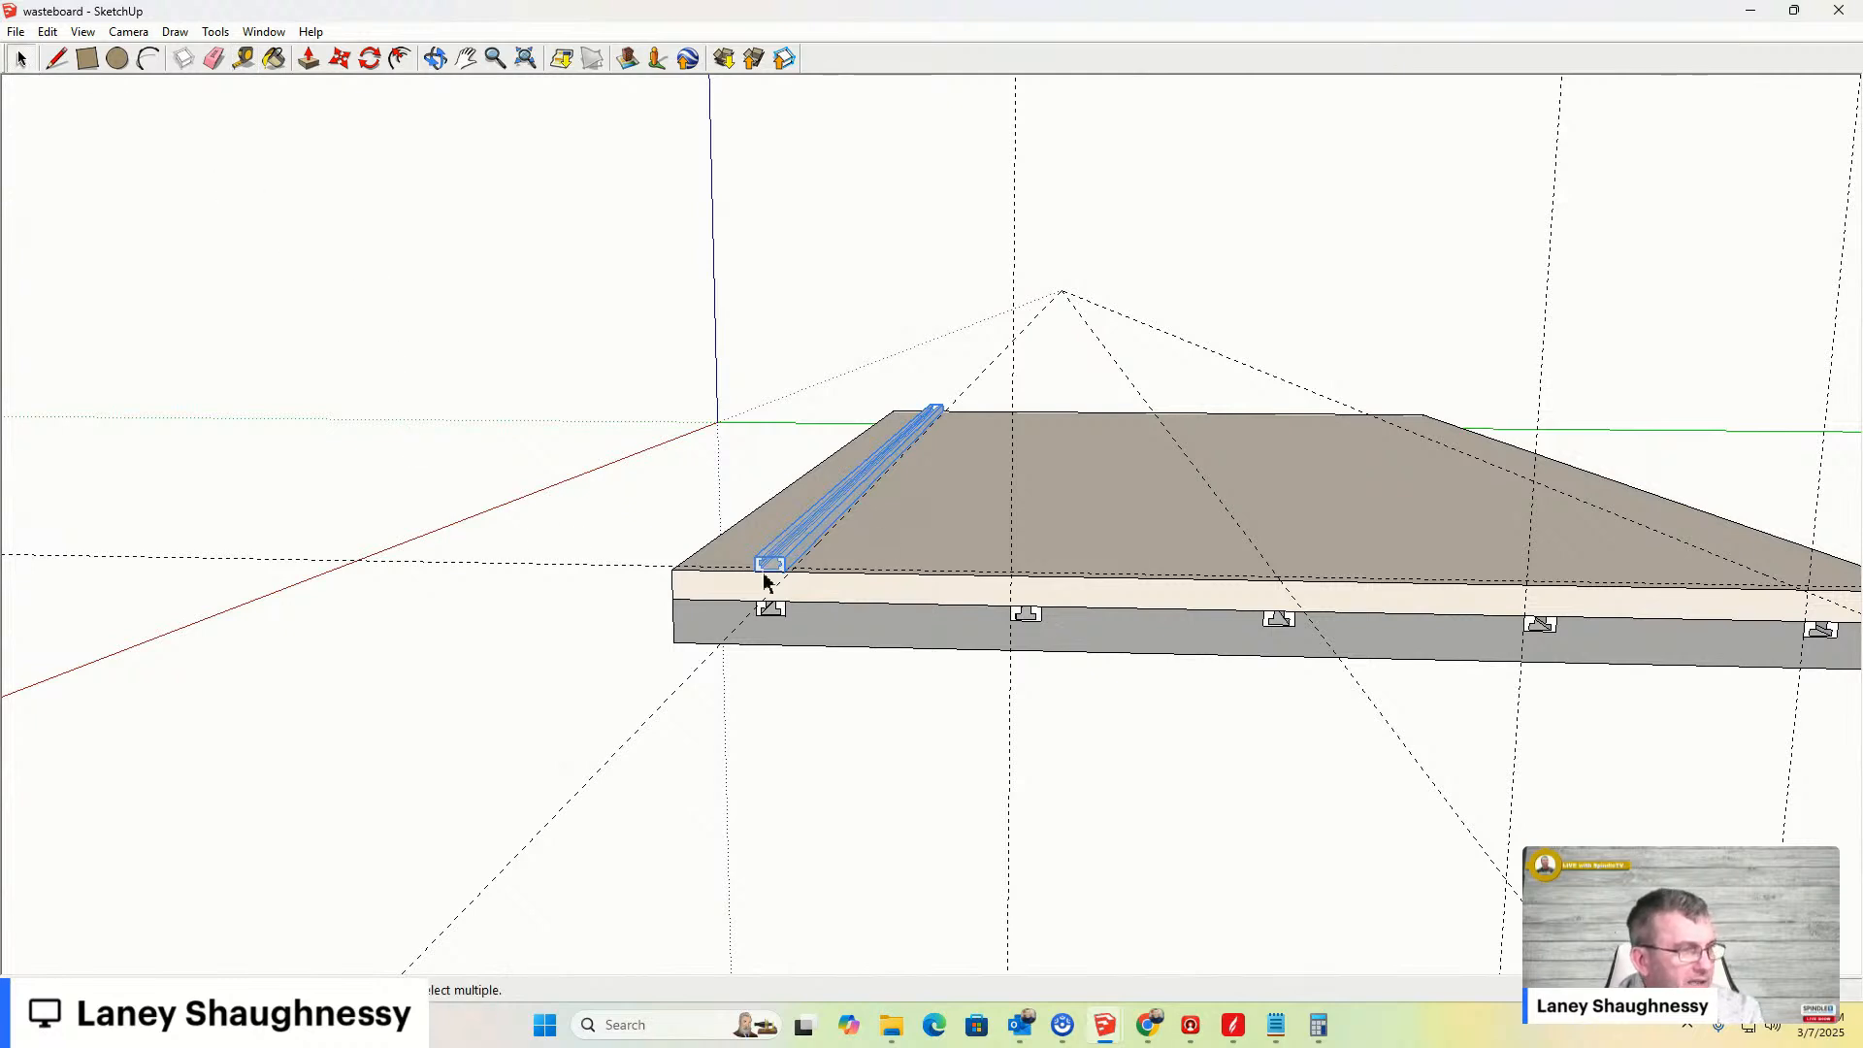
# - Copy the bar with the Move tool onto the second T-slot along the board's front edge
pyautogui.scroll(1, 763, 575)
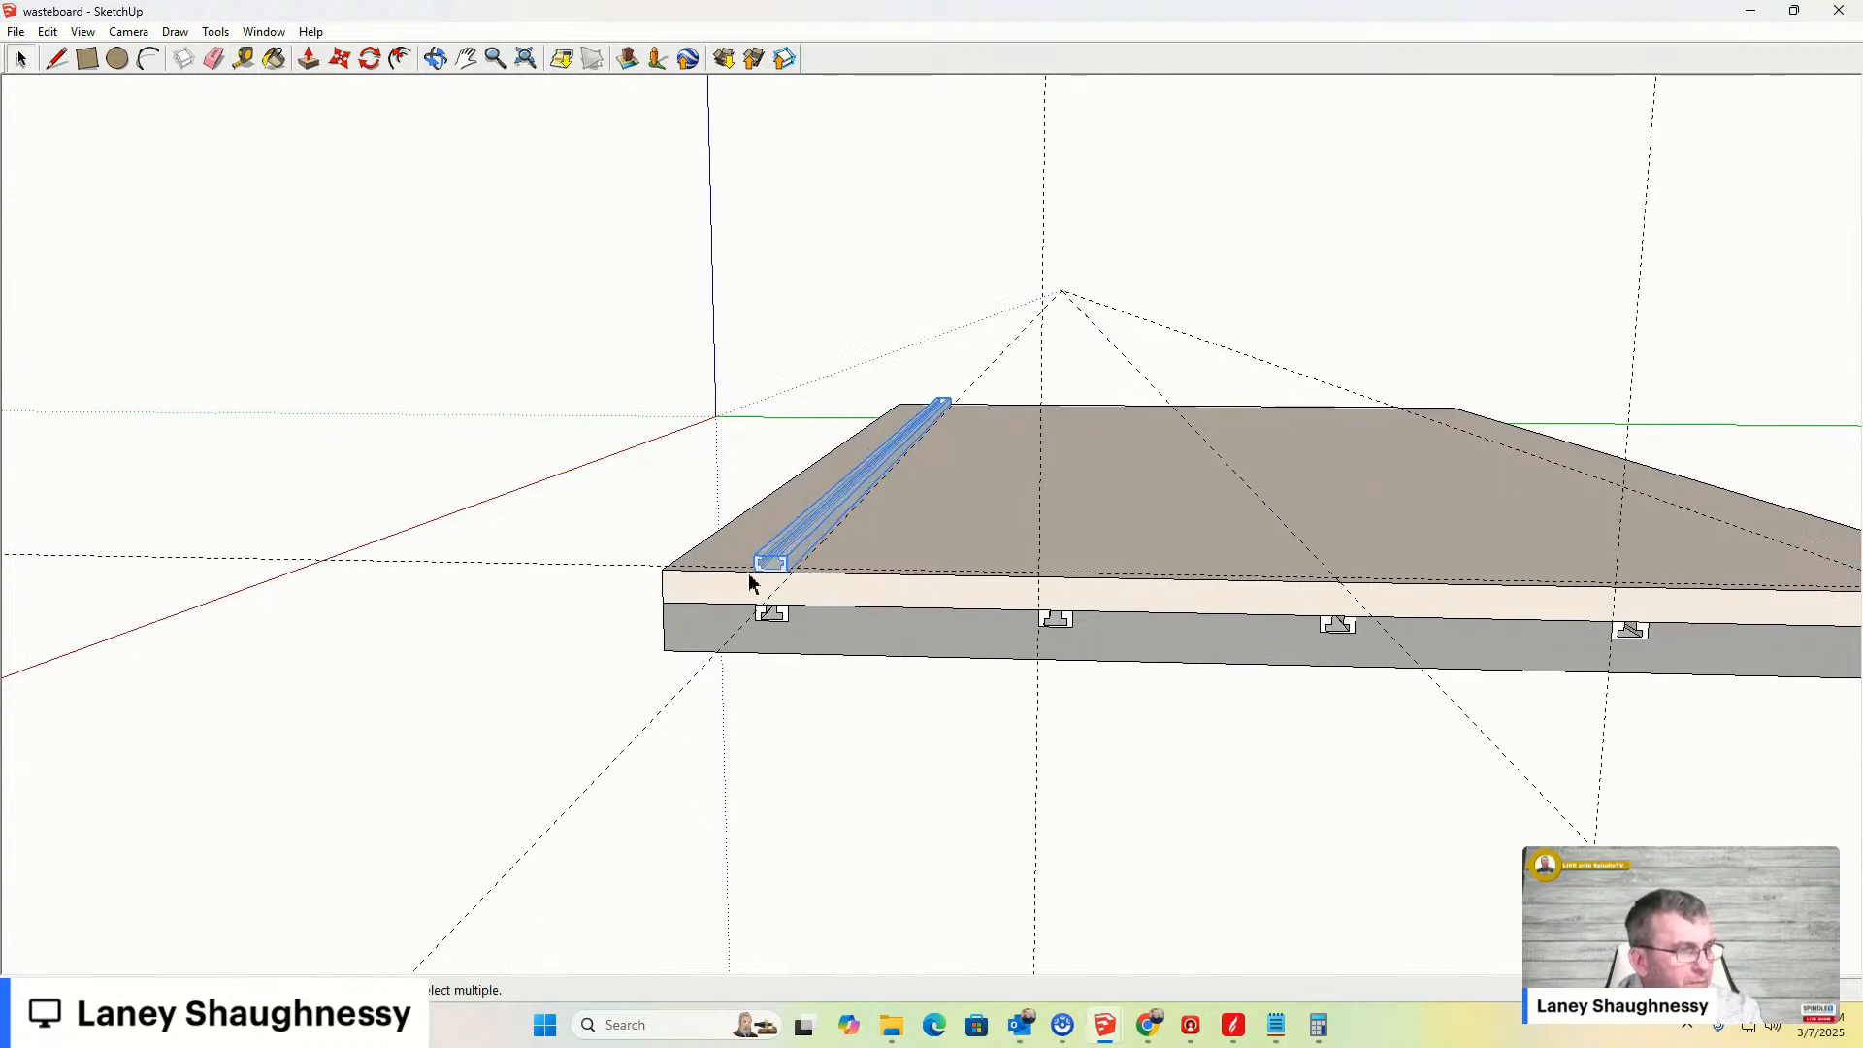
pyautogui.press('m')
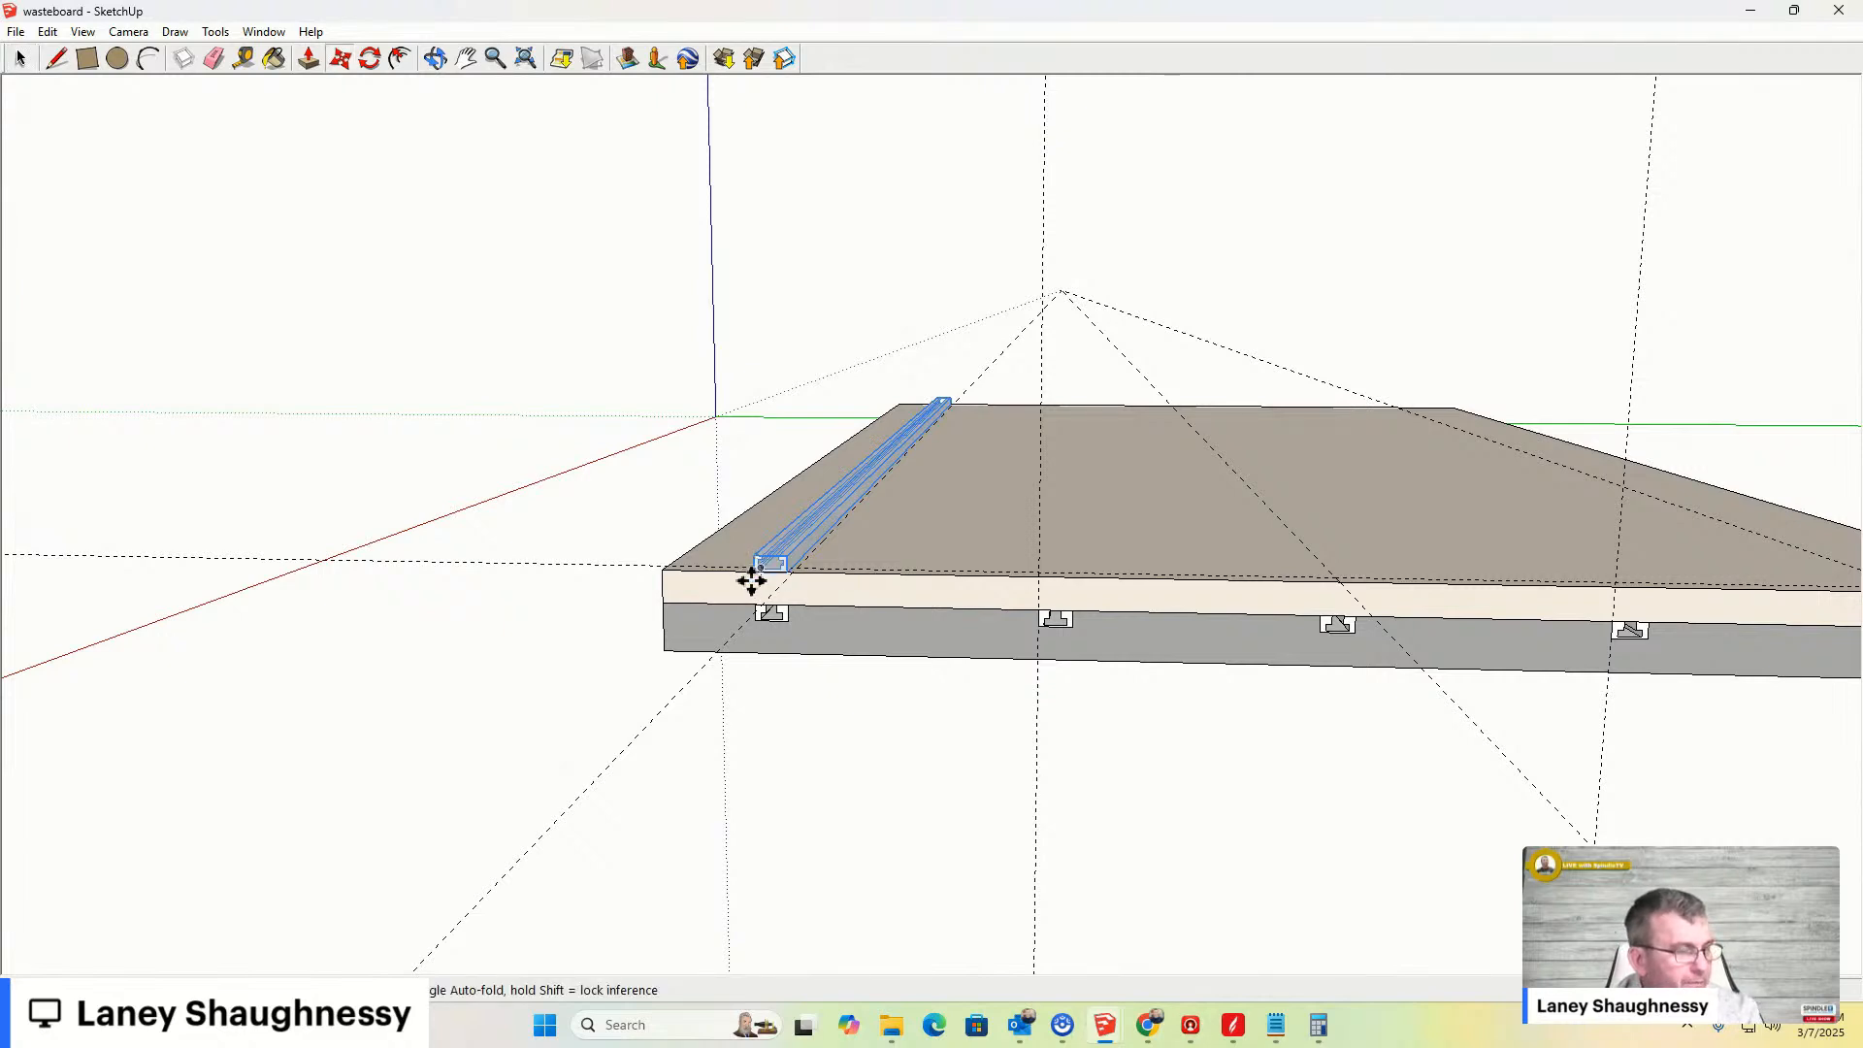
pyautogui.scroll(1, 755, 570)
pyautogui.click(757, 566)
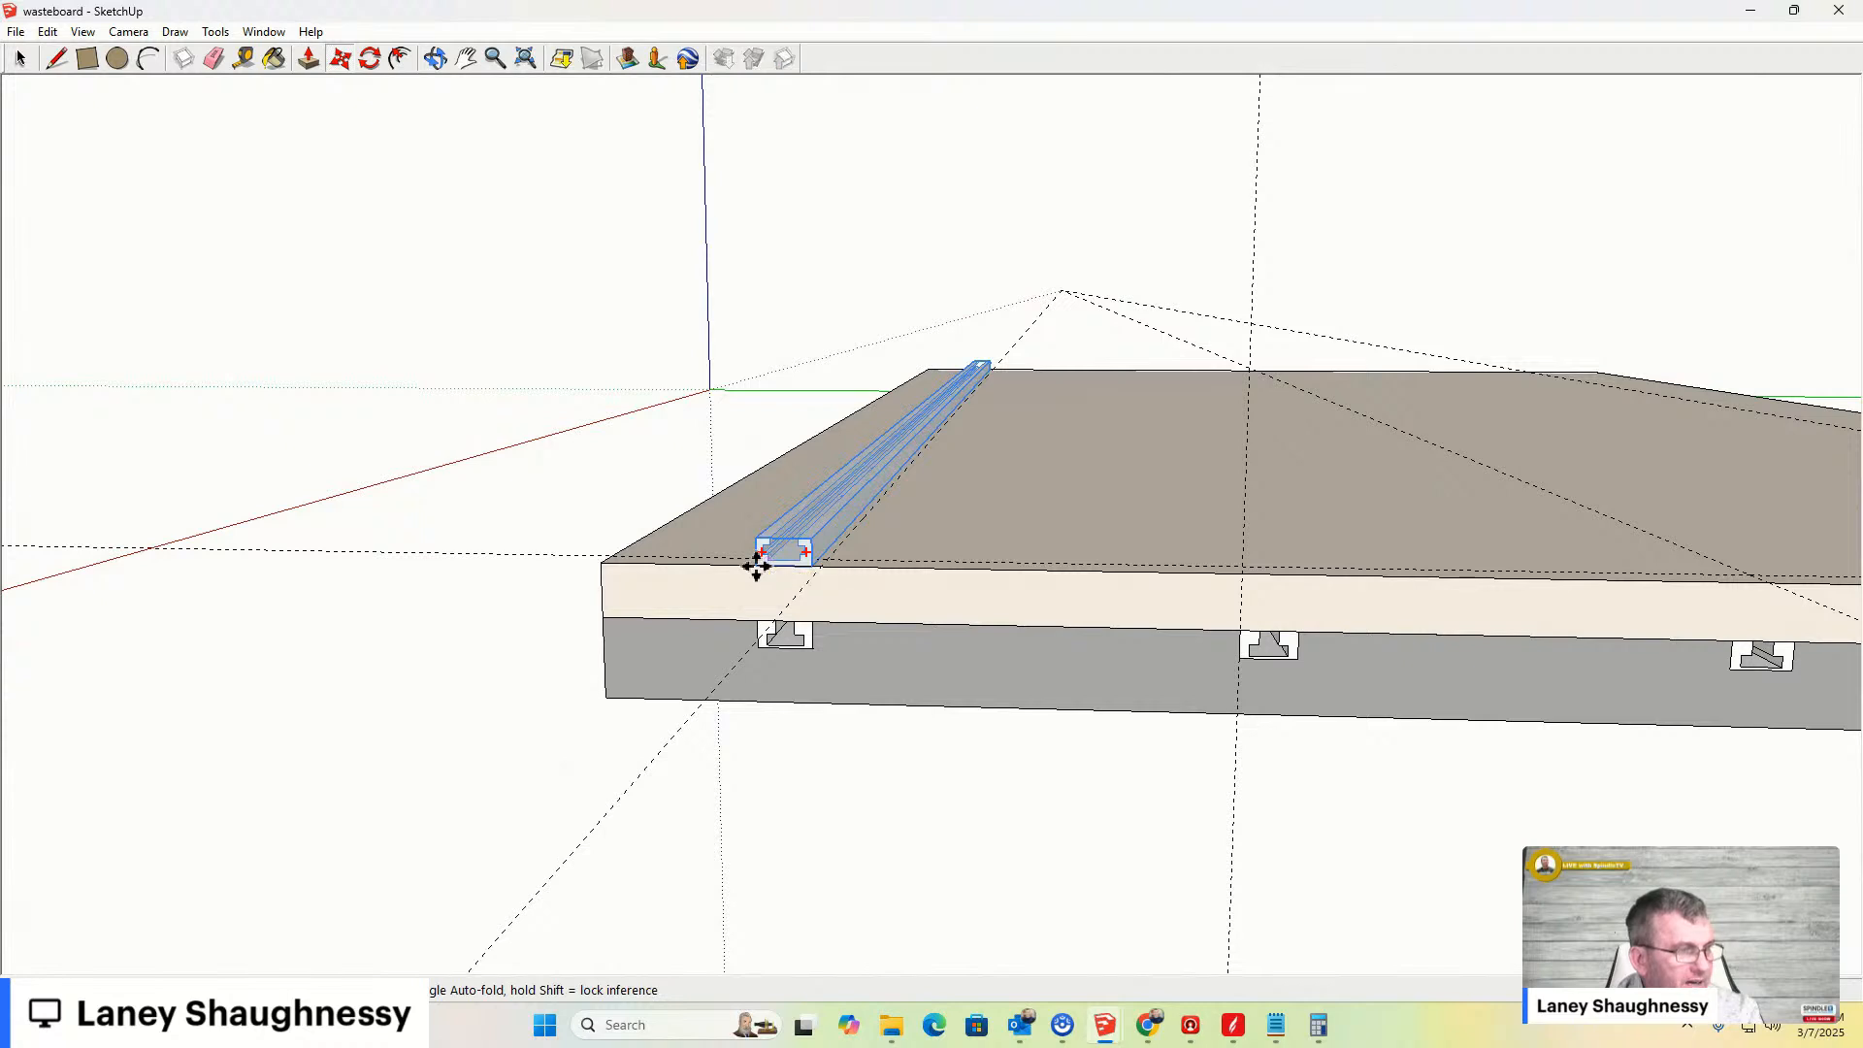
pyautogui.press('ctrl')
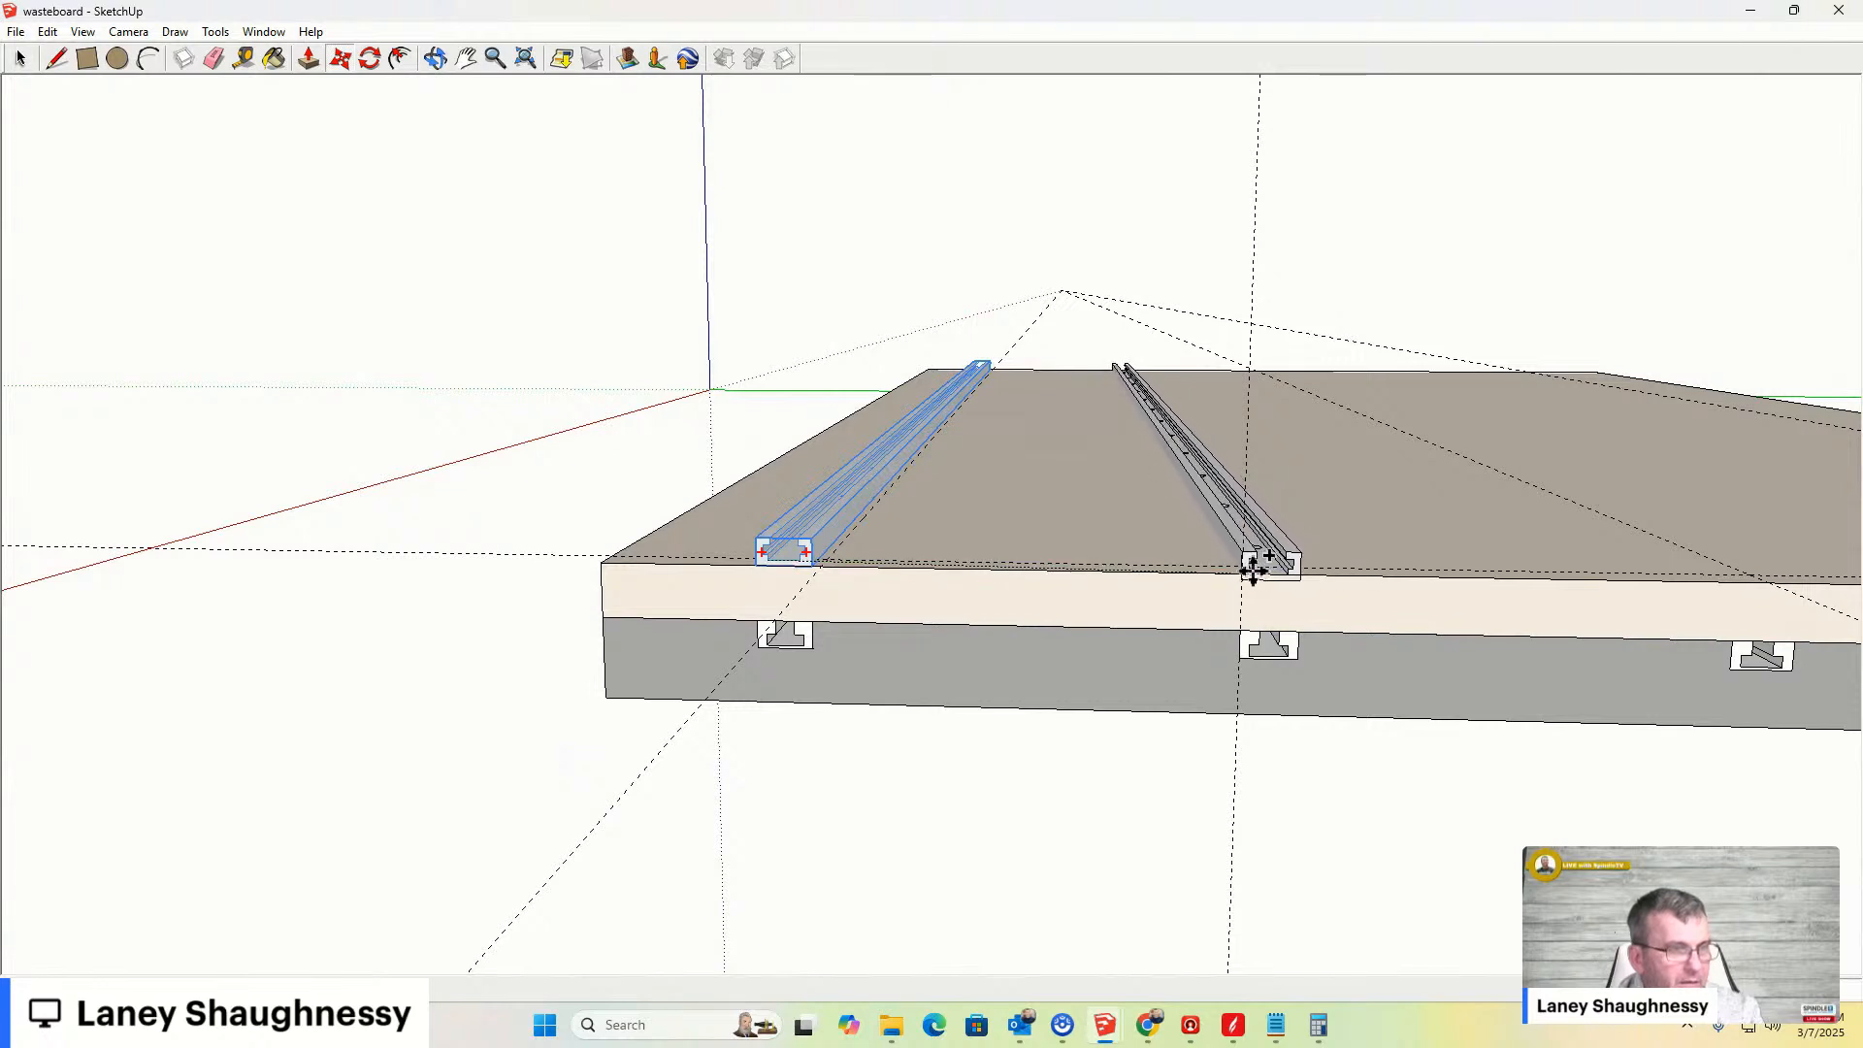
pyautogui.click(1257, 570)
# - Copy the bar onto the third and fourth T-slots along the front edge
pyautogui.scroll(2, 1245, 597)
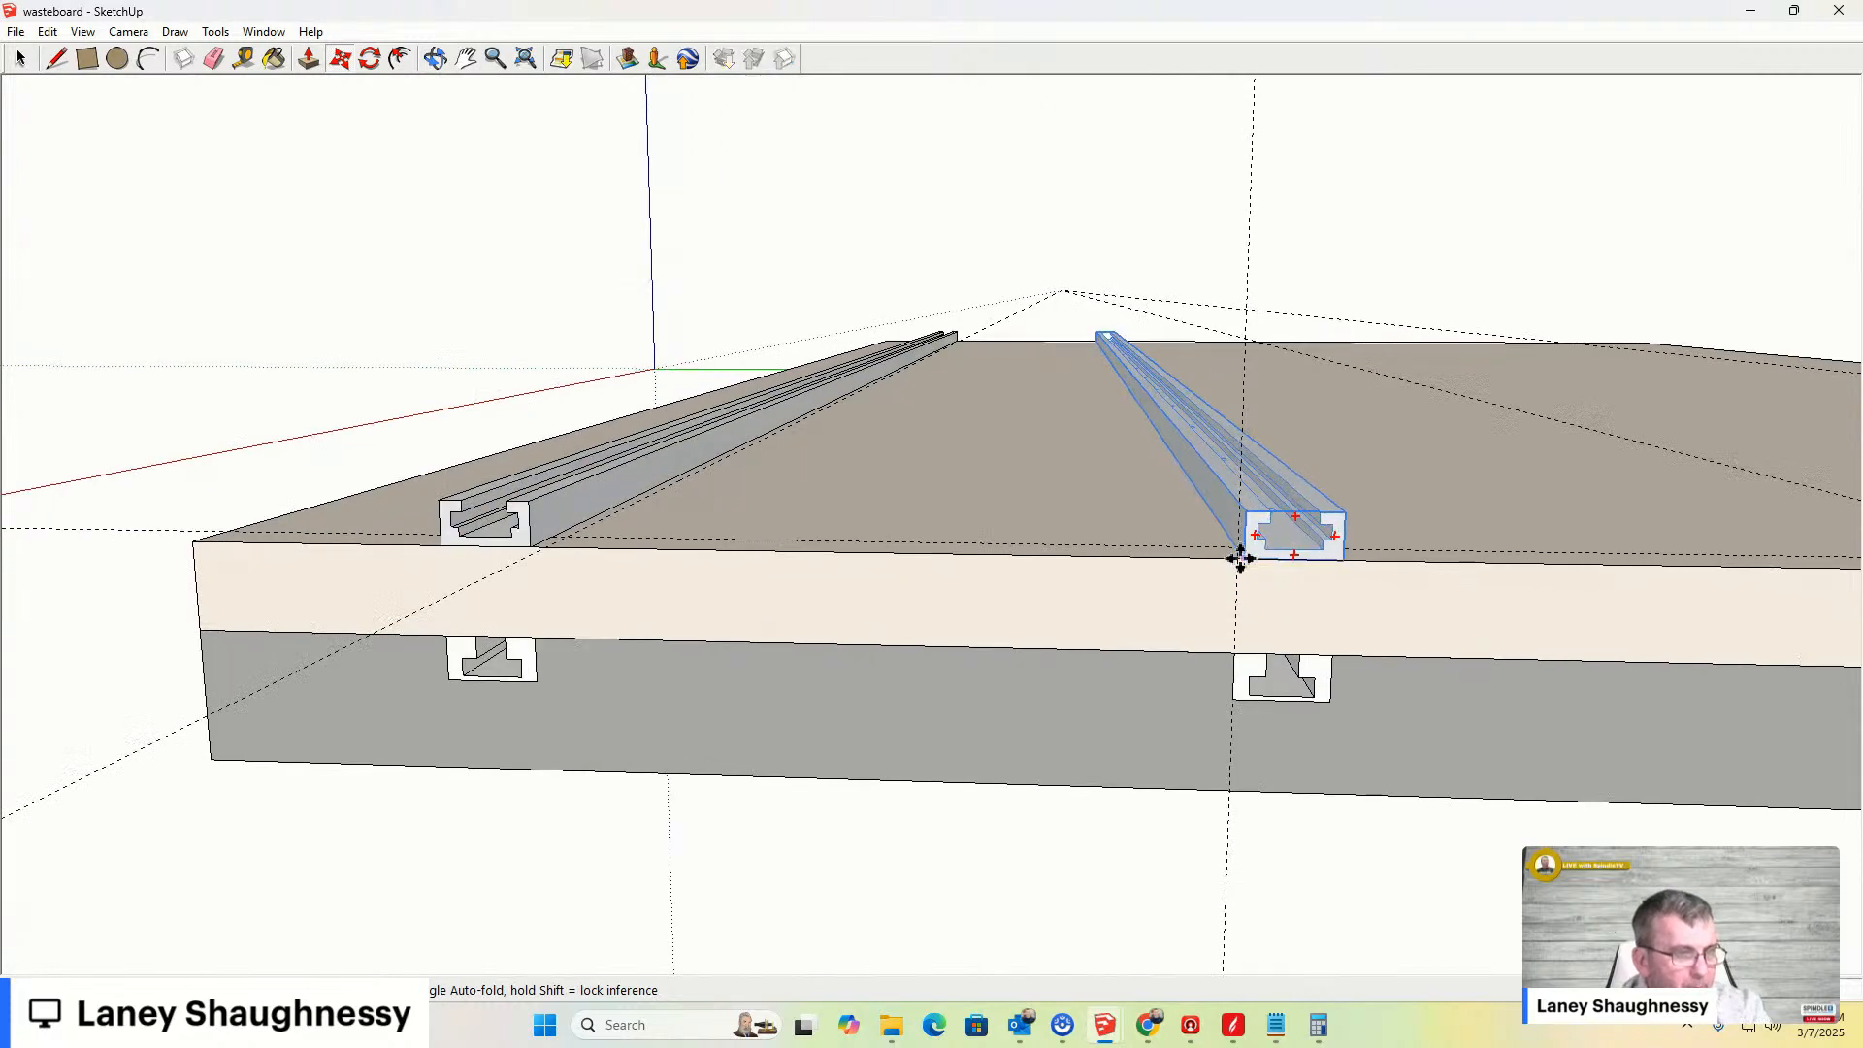
pyautogui.scroll(-4, 1118, 702)
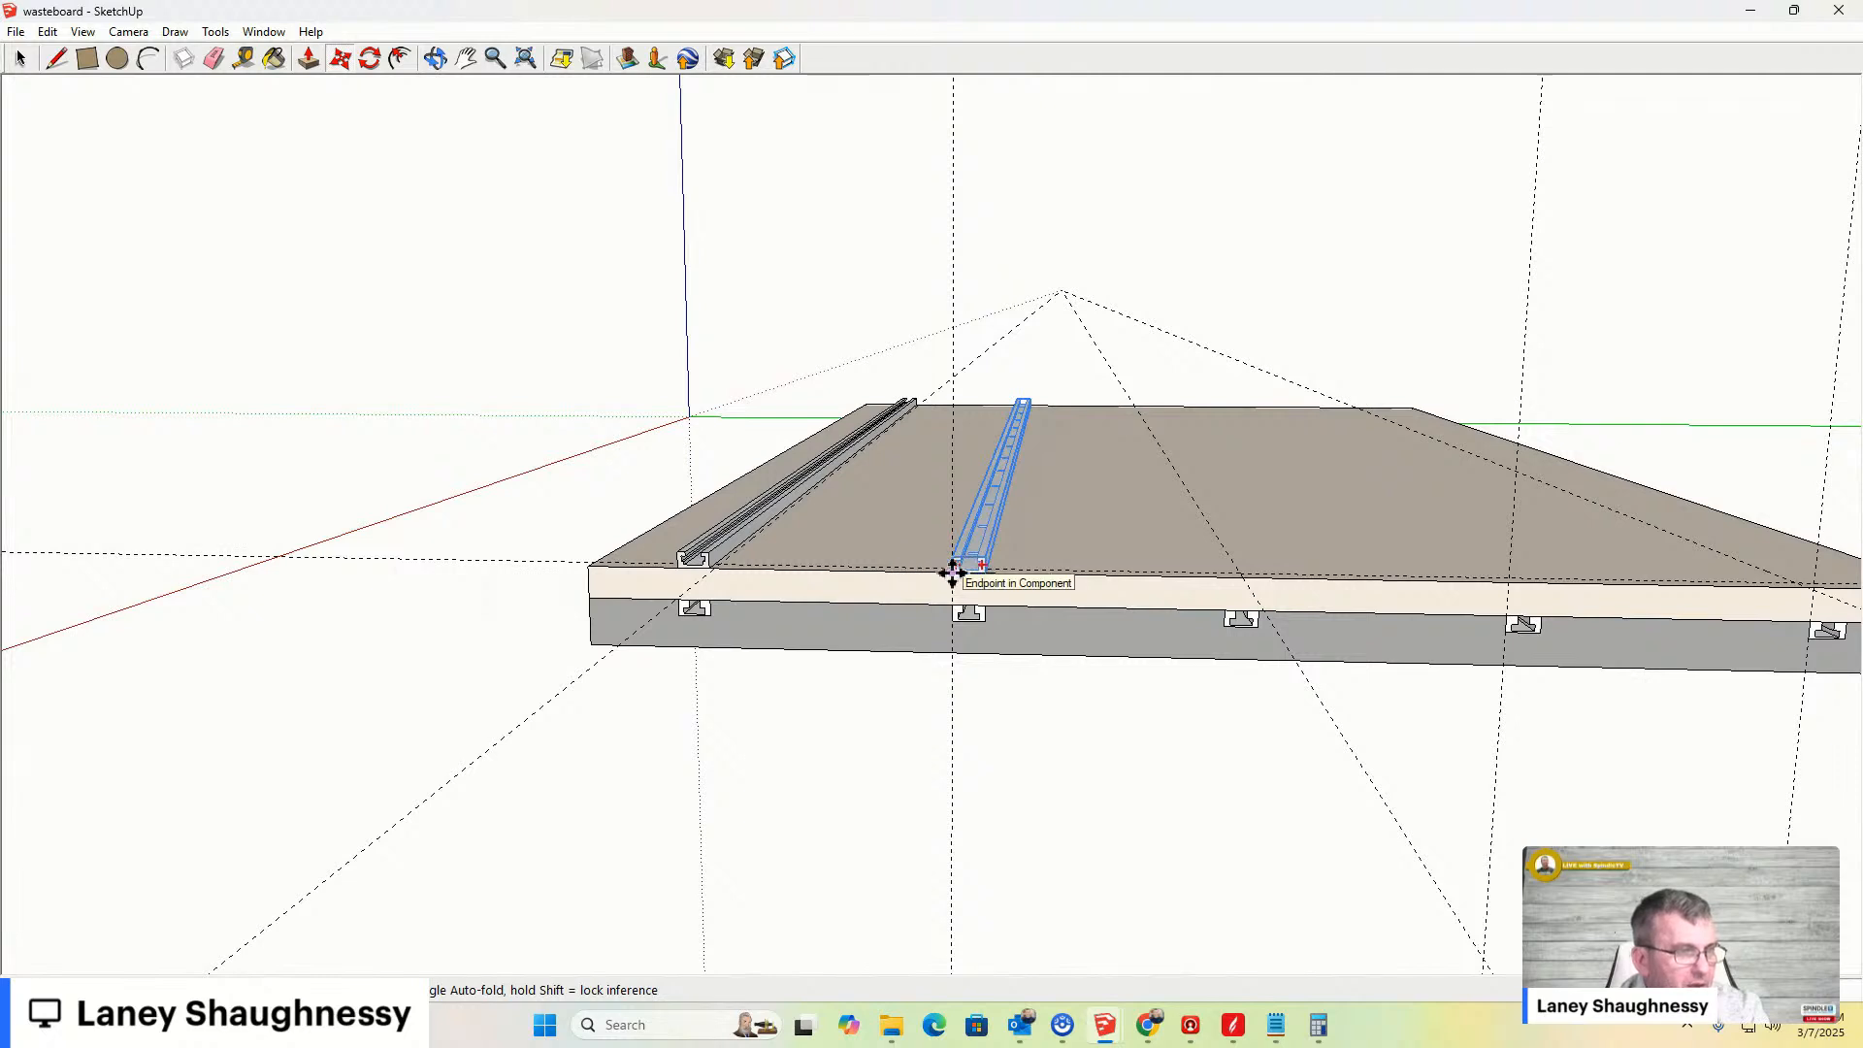
pyautogui.click(953, 572)
pyautogui.click(952, 572)
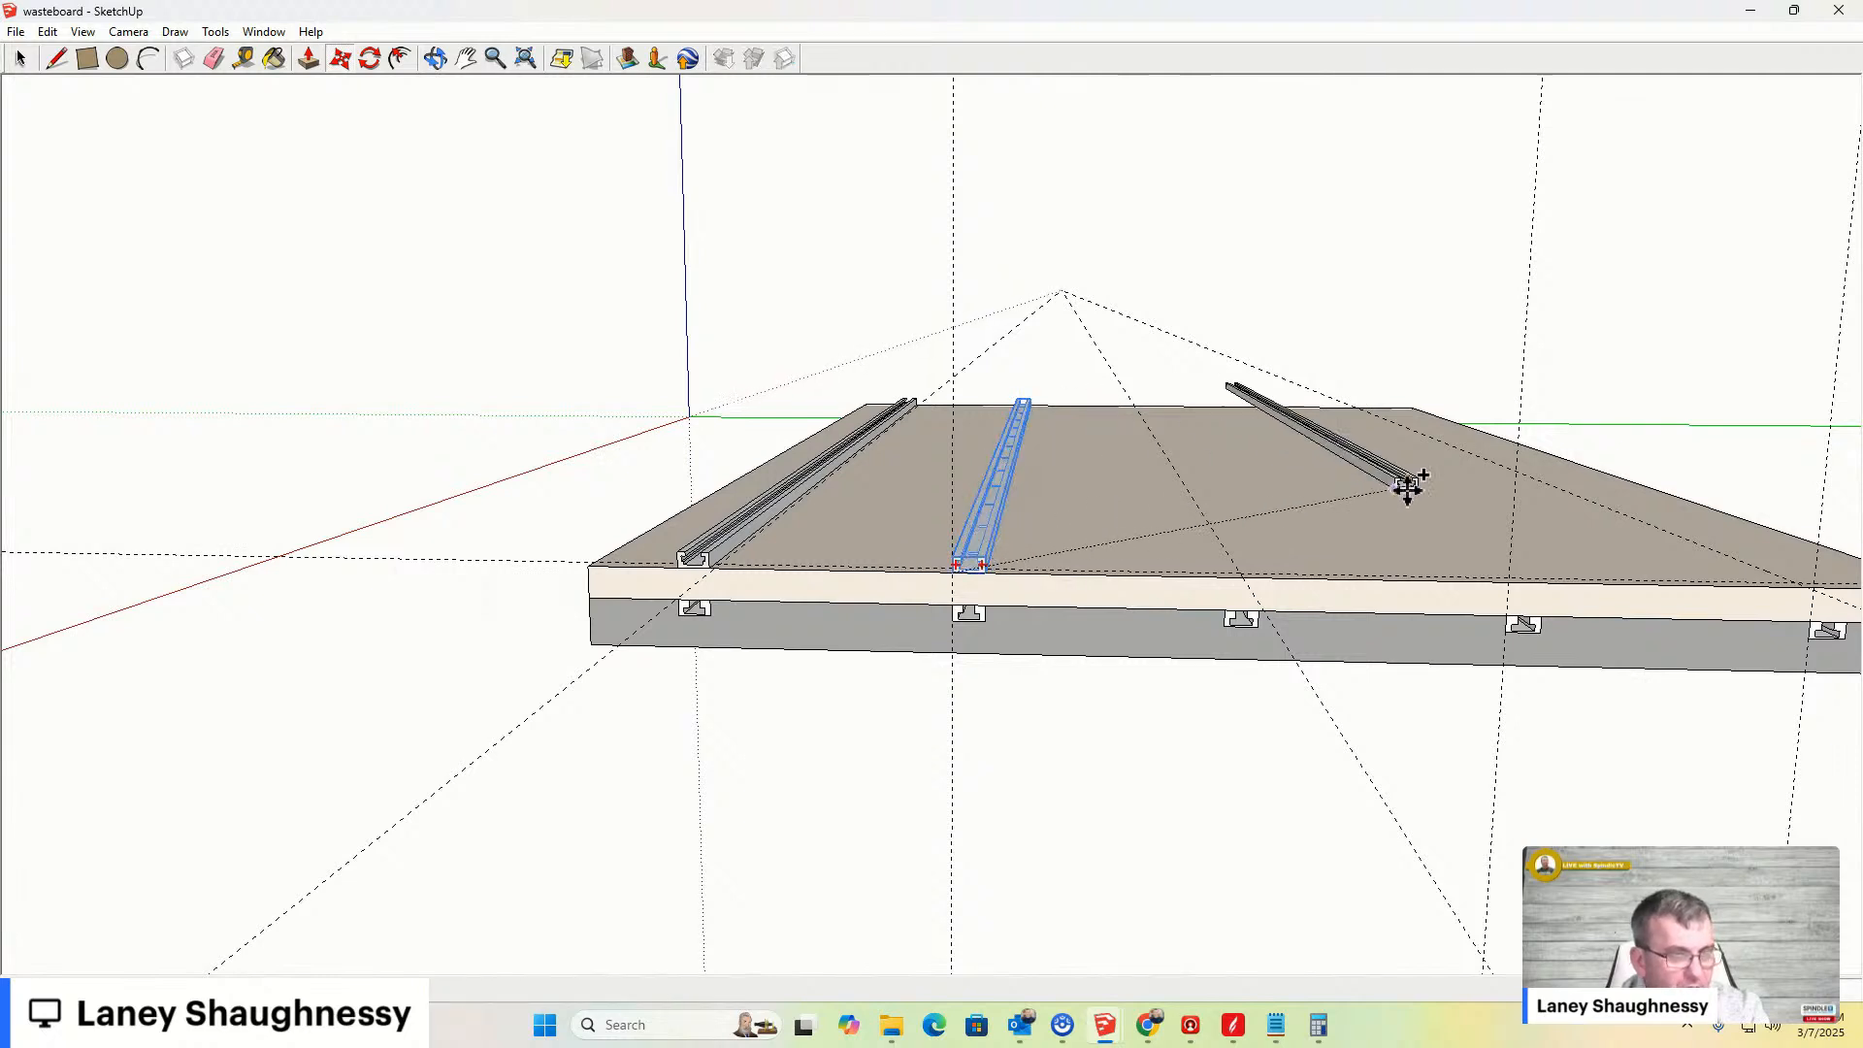
pyautogui.click(1508, 581)
pyautogui.click(1511, 578)
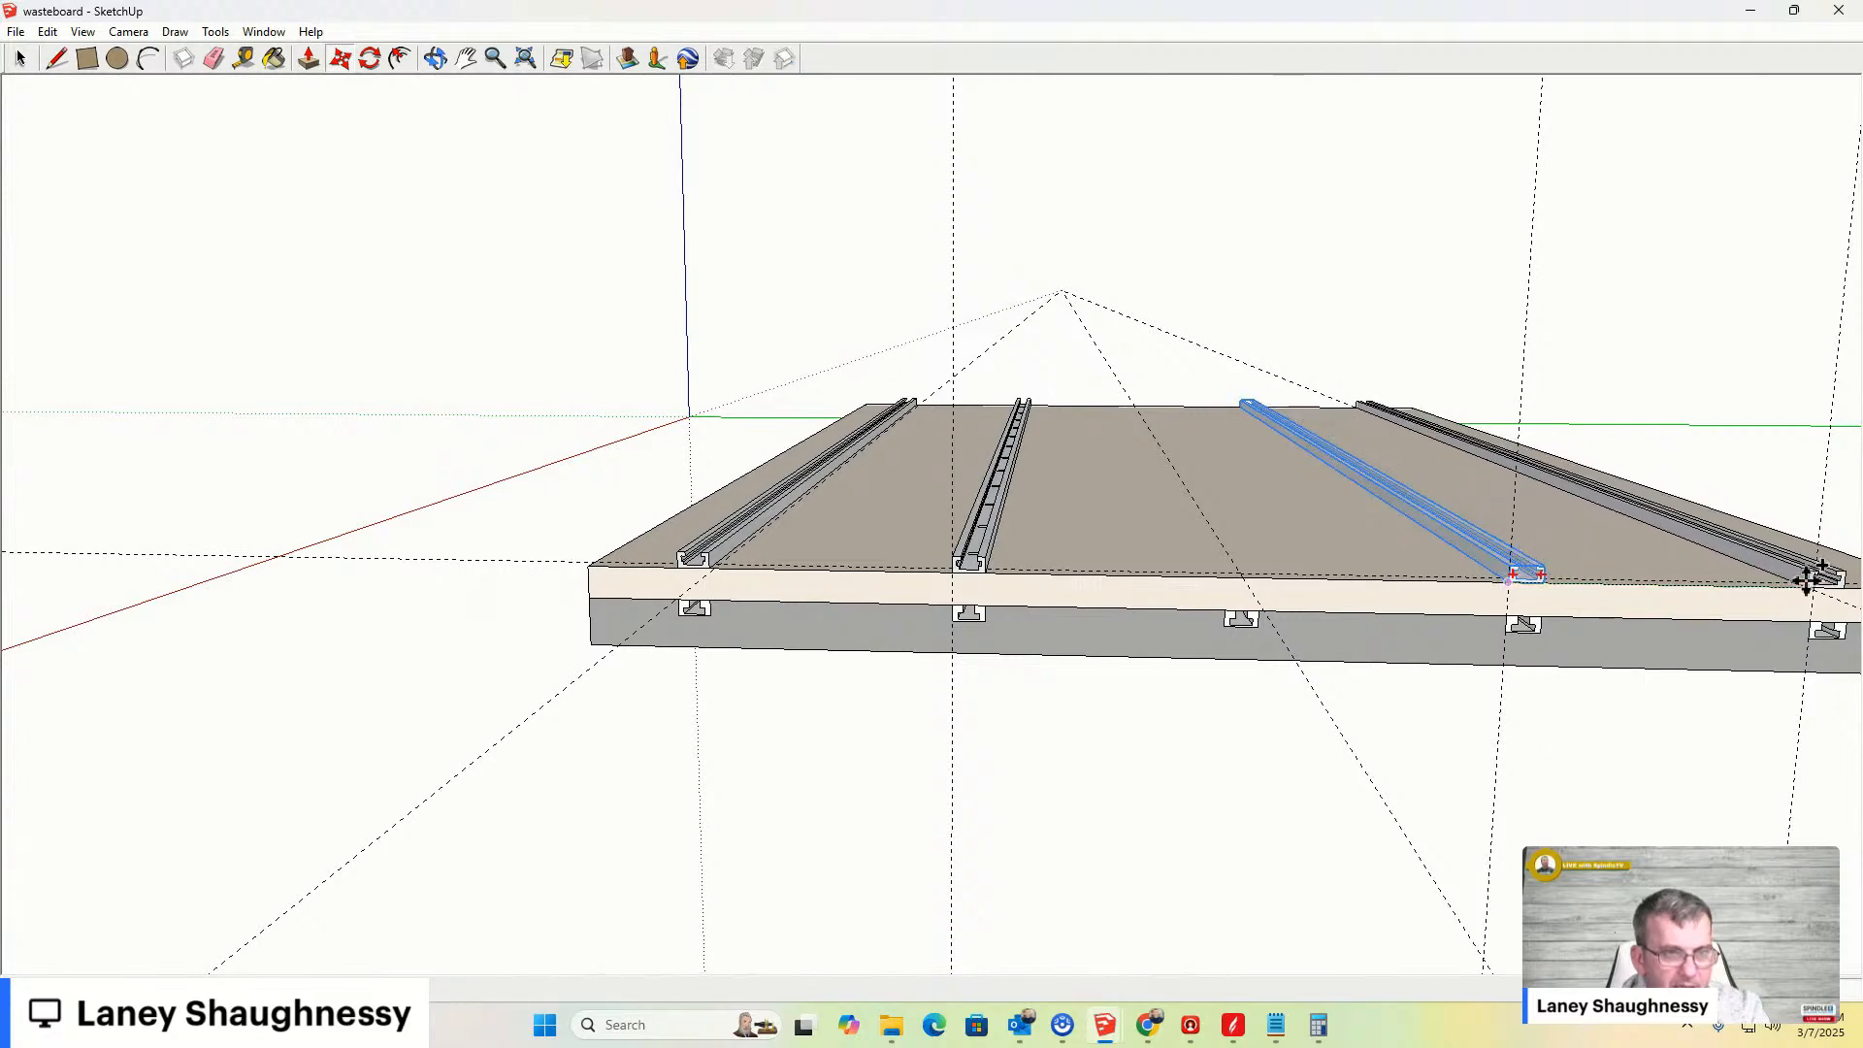
pyautogui.click(1818, 582)
# - Orbit and zoom around the board to inspect how the bars sit over each T-slot
pyautogui.moveTo(1747, 611); pyautogui.dragTo(1426, 636, button='middle')
pyautogui.scroll(6, 1709, 708)
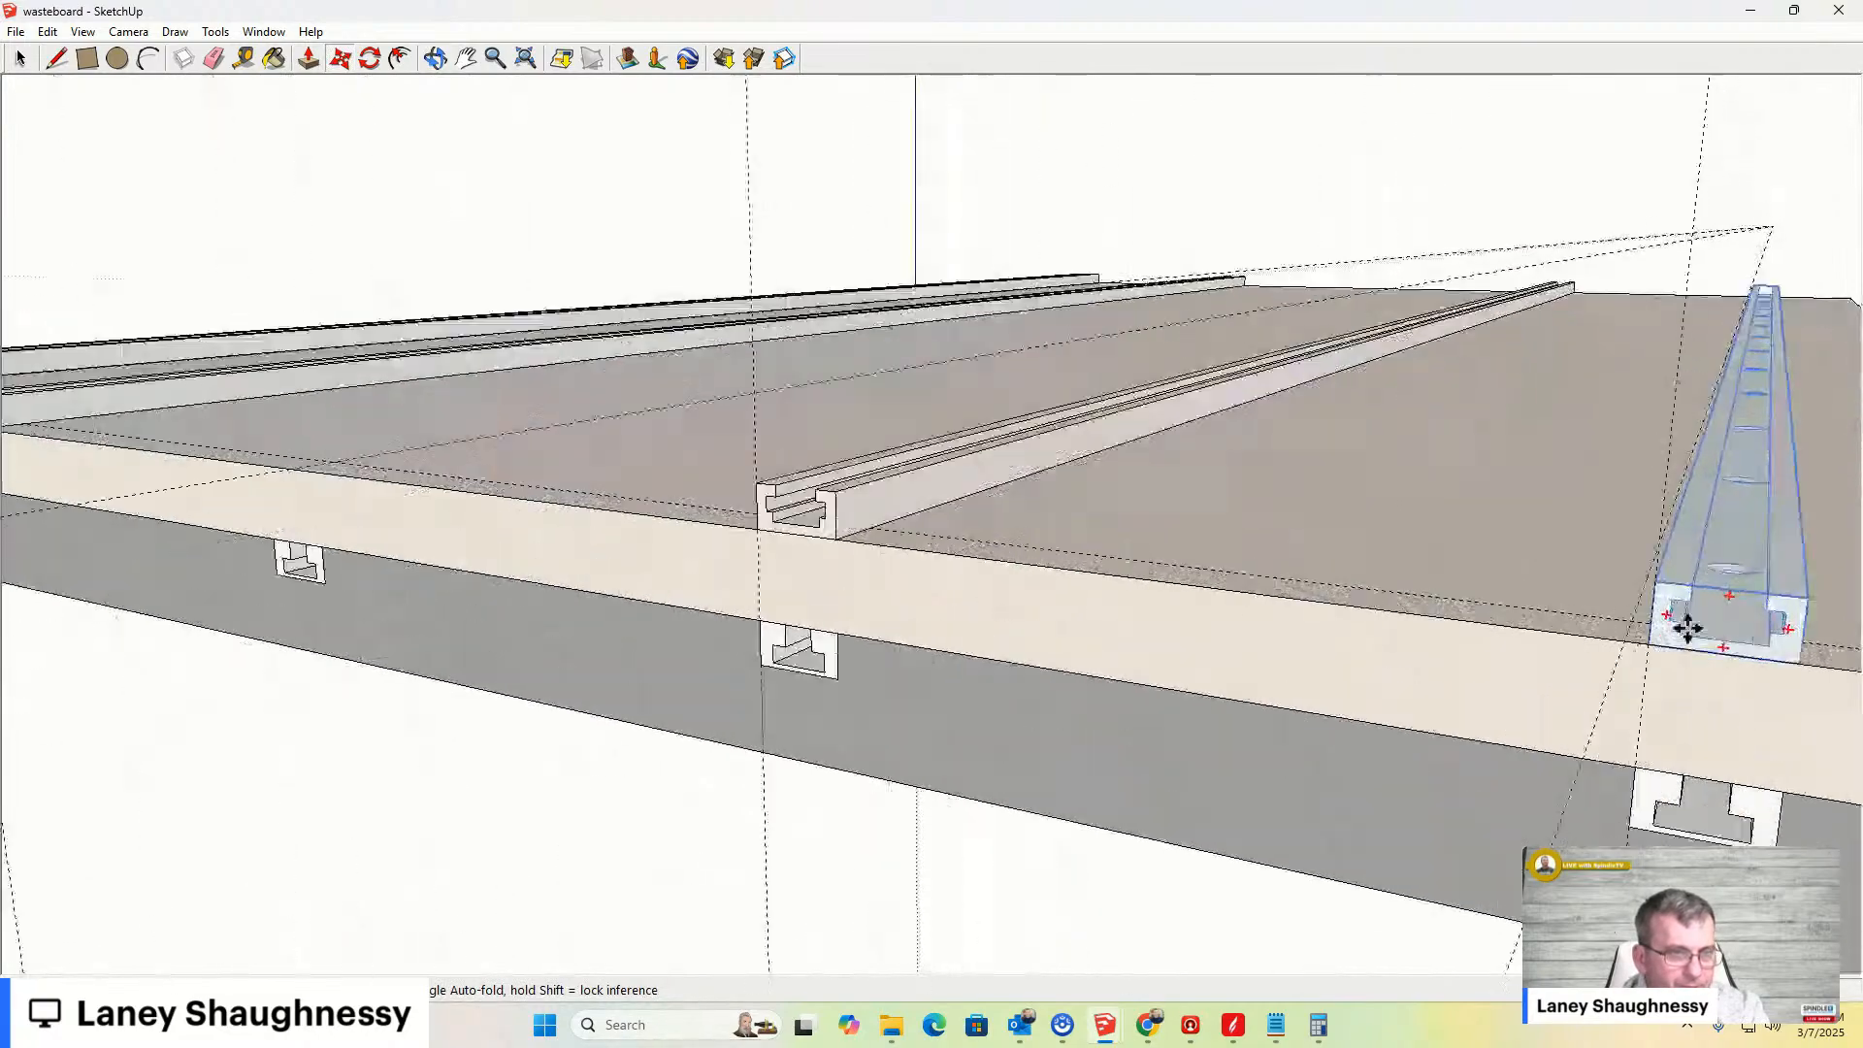
pyautogui.scroll(-5, 1688, 628)
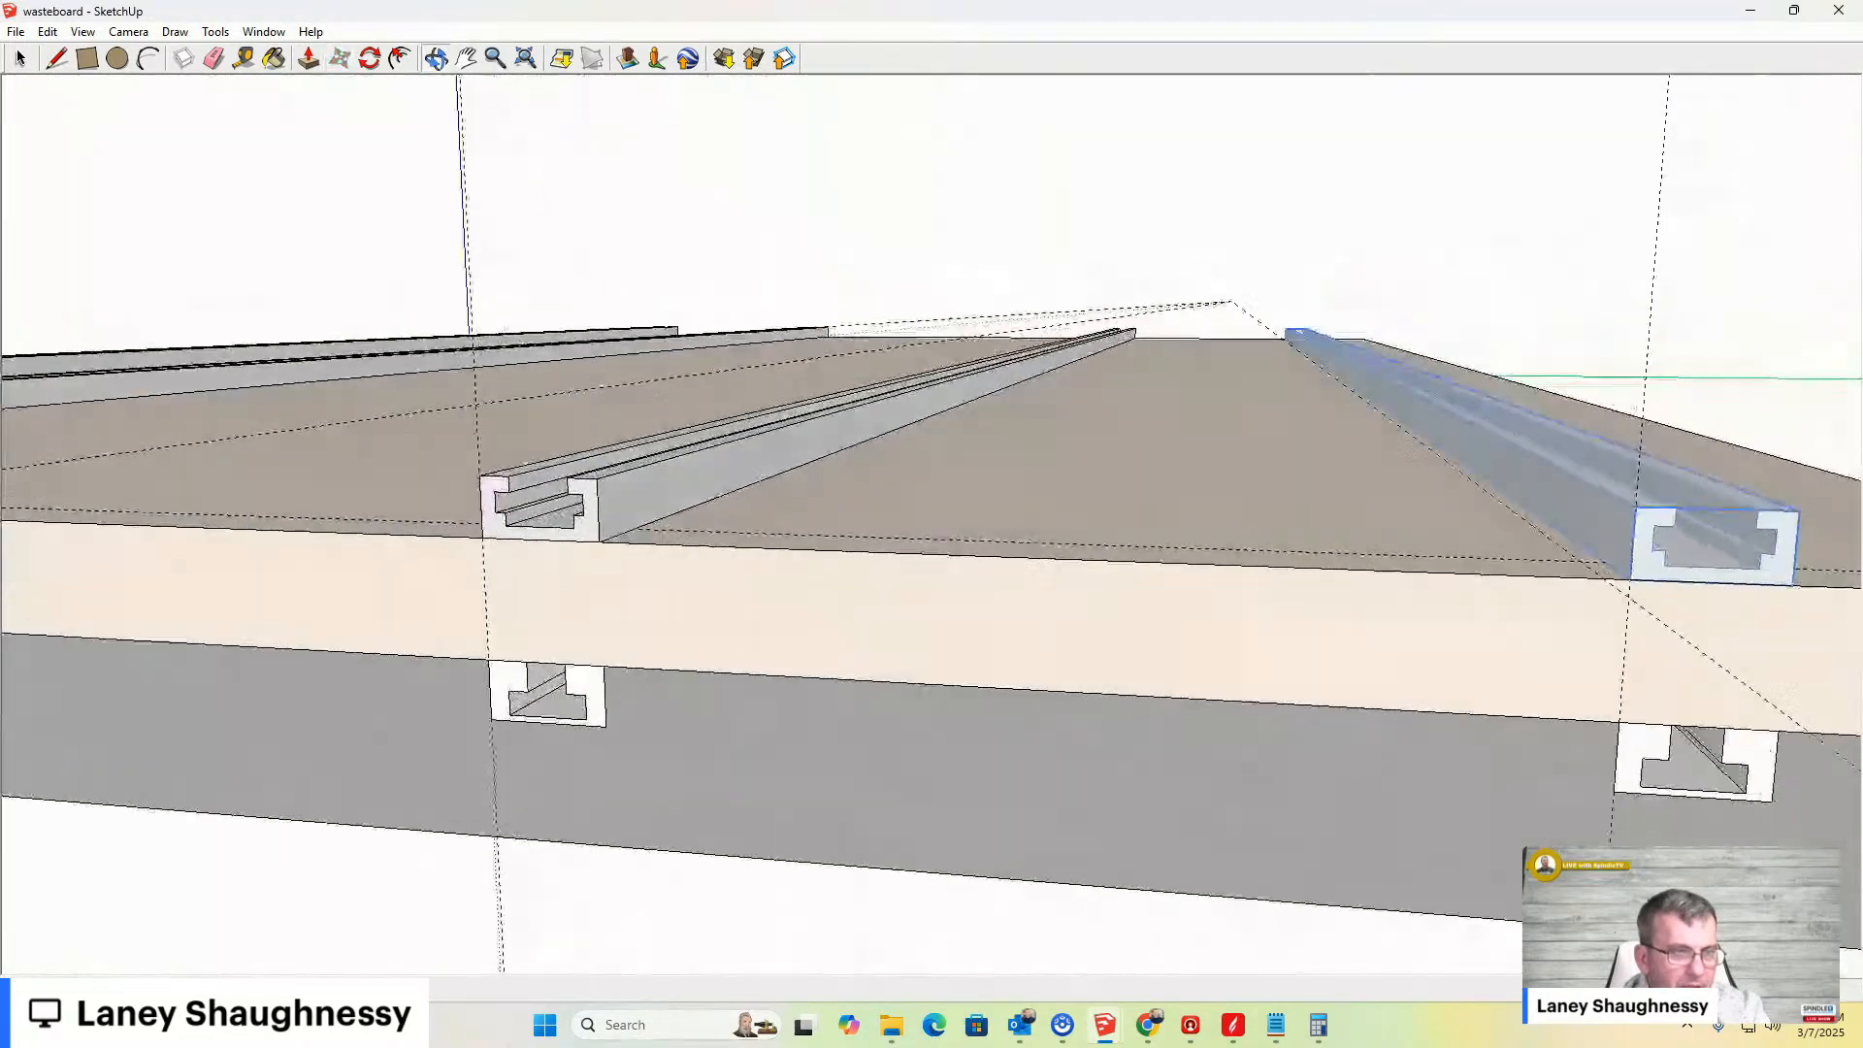
pyautogui.scroll(-3, 926, 622)
pyautogui.scroll(-3, 931, 622)
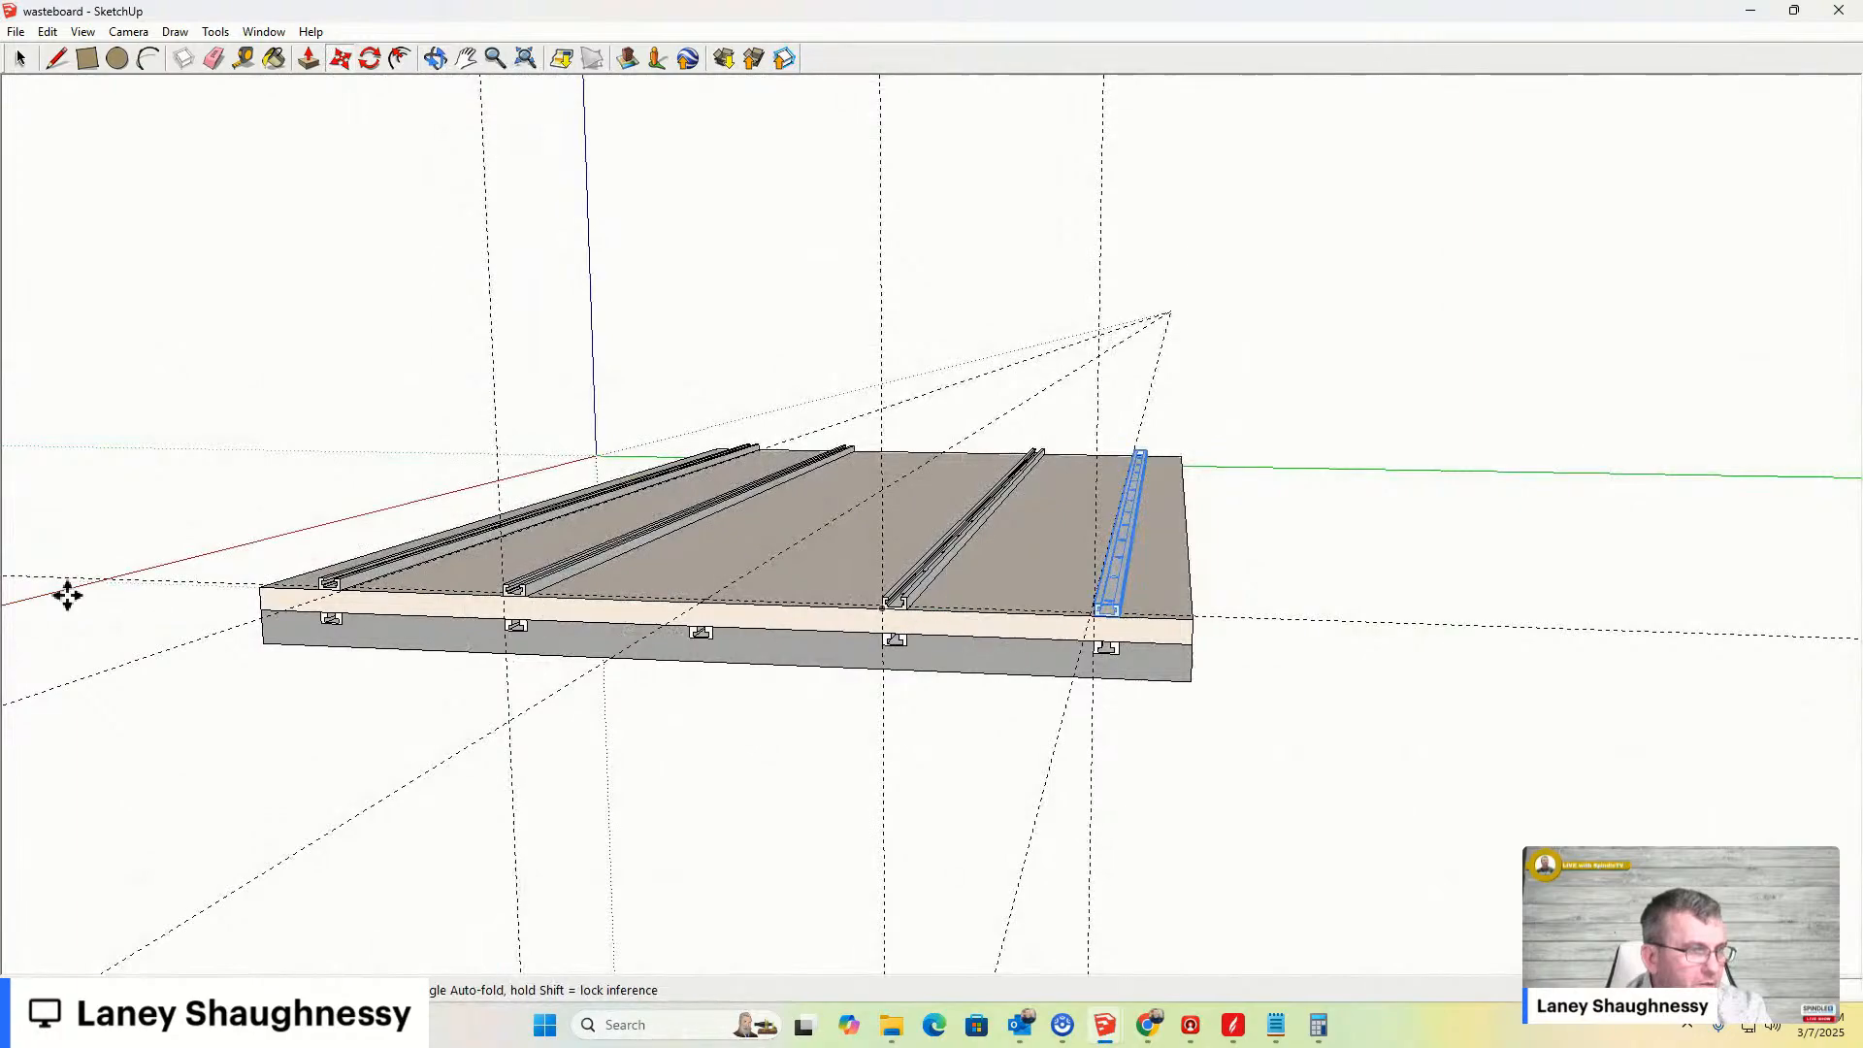
pyautogui.scroll(5, 158, 594)
pyautogui.moveTo(394, 594)
pyautogui.mouseDown(button='middle')
pyautogui.moveTo(620, 599)
pyautogui.moveTo(877, 562)
pyautogui.moveTo(337, 666)
pyautogui.moveTo(387, 541)
pyautogui.moveTo(456, 607)
pyautogui.mouseUp(button='middle')
pyautogui.moveTo(977, 499); pyautogui.dragTo(1015, 615, button='middle')
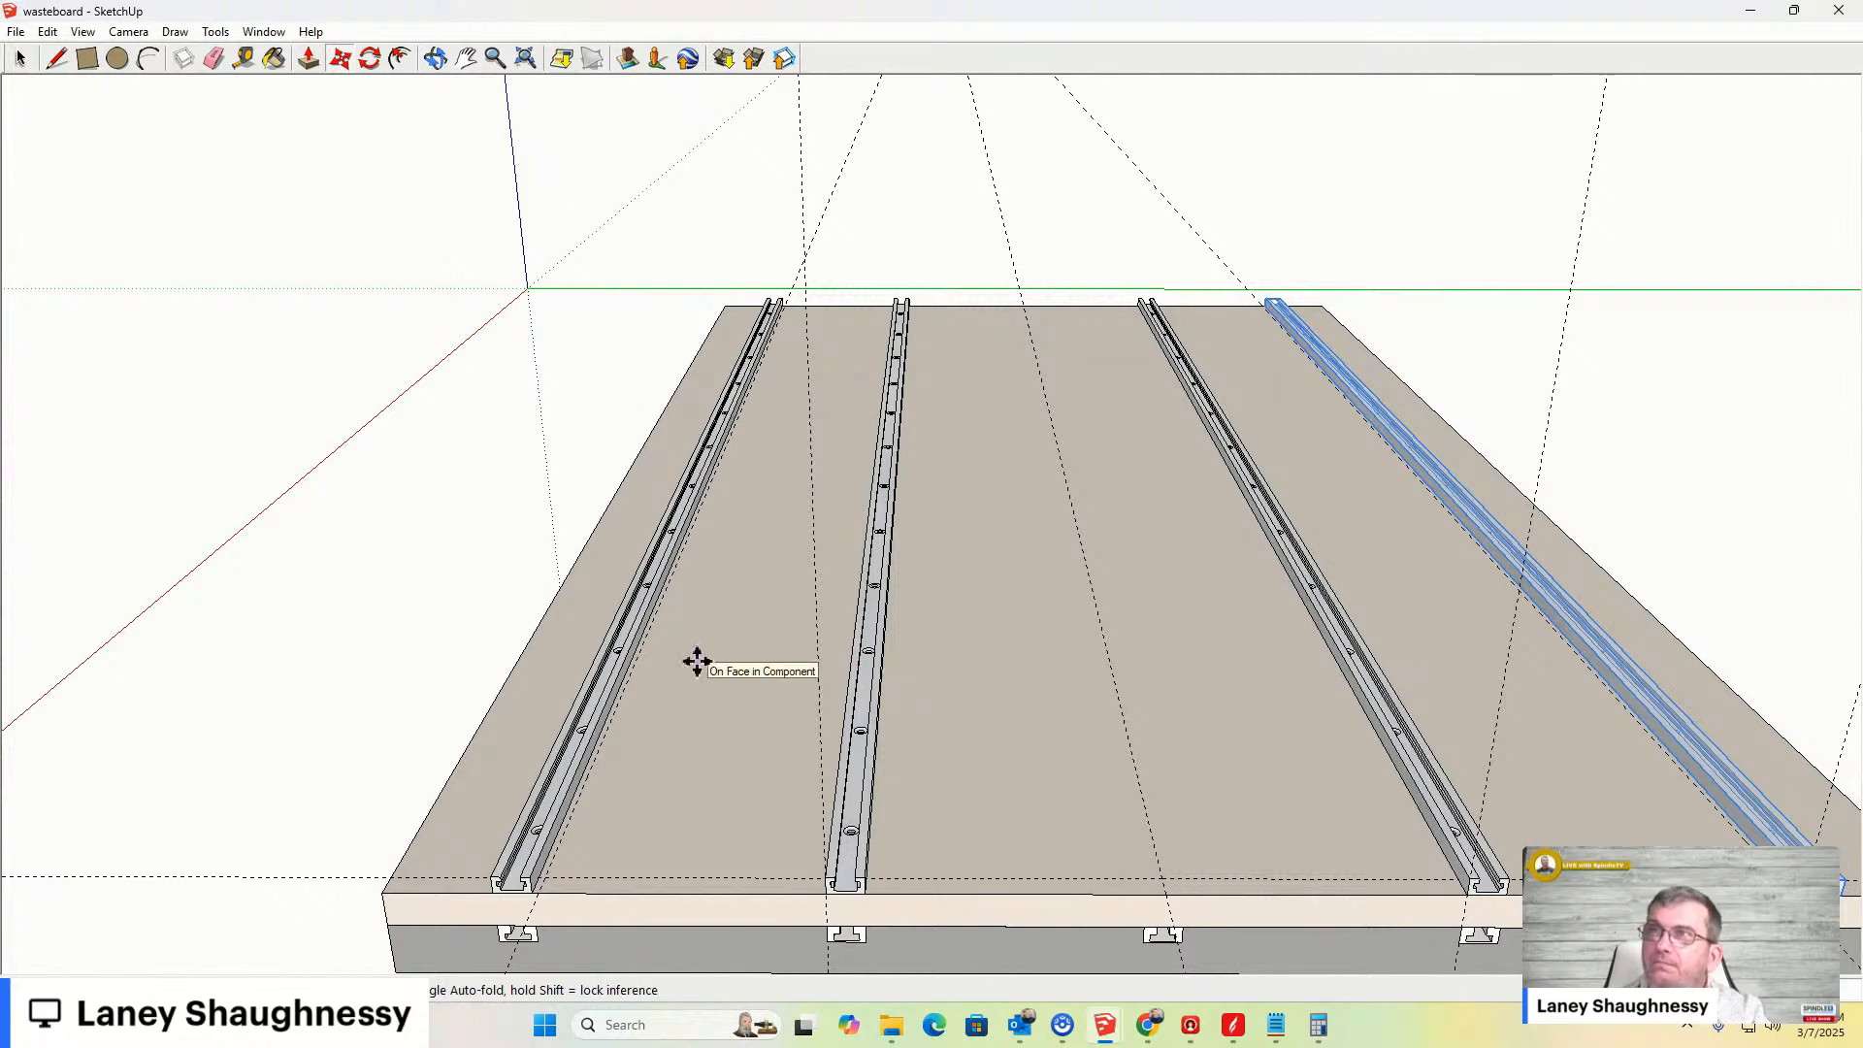
pyautogui.moveTo(679, 766); pyautogui.dragTo(660, 621, button='middle')
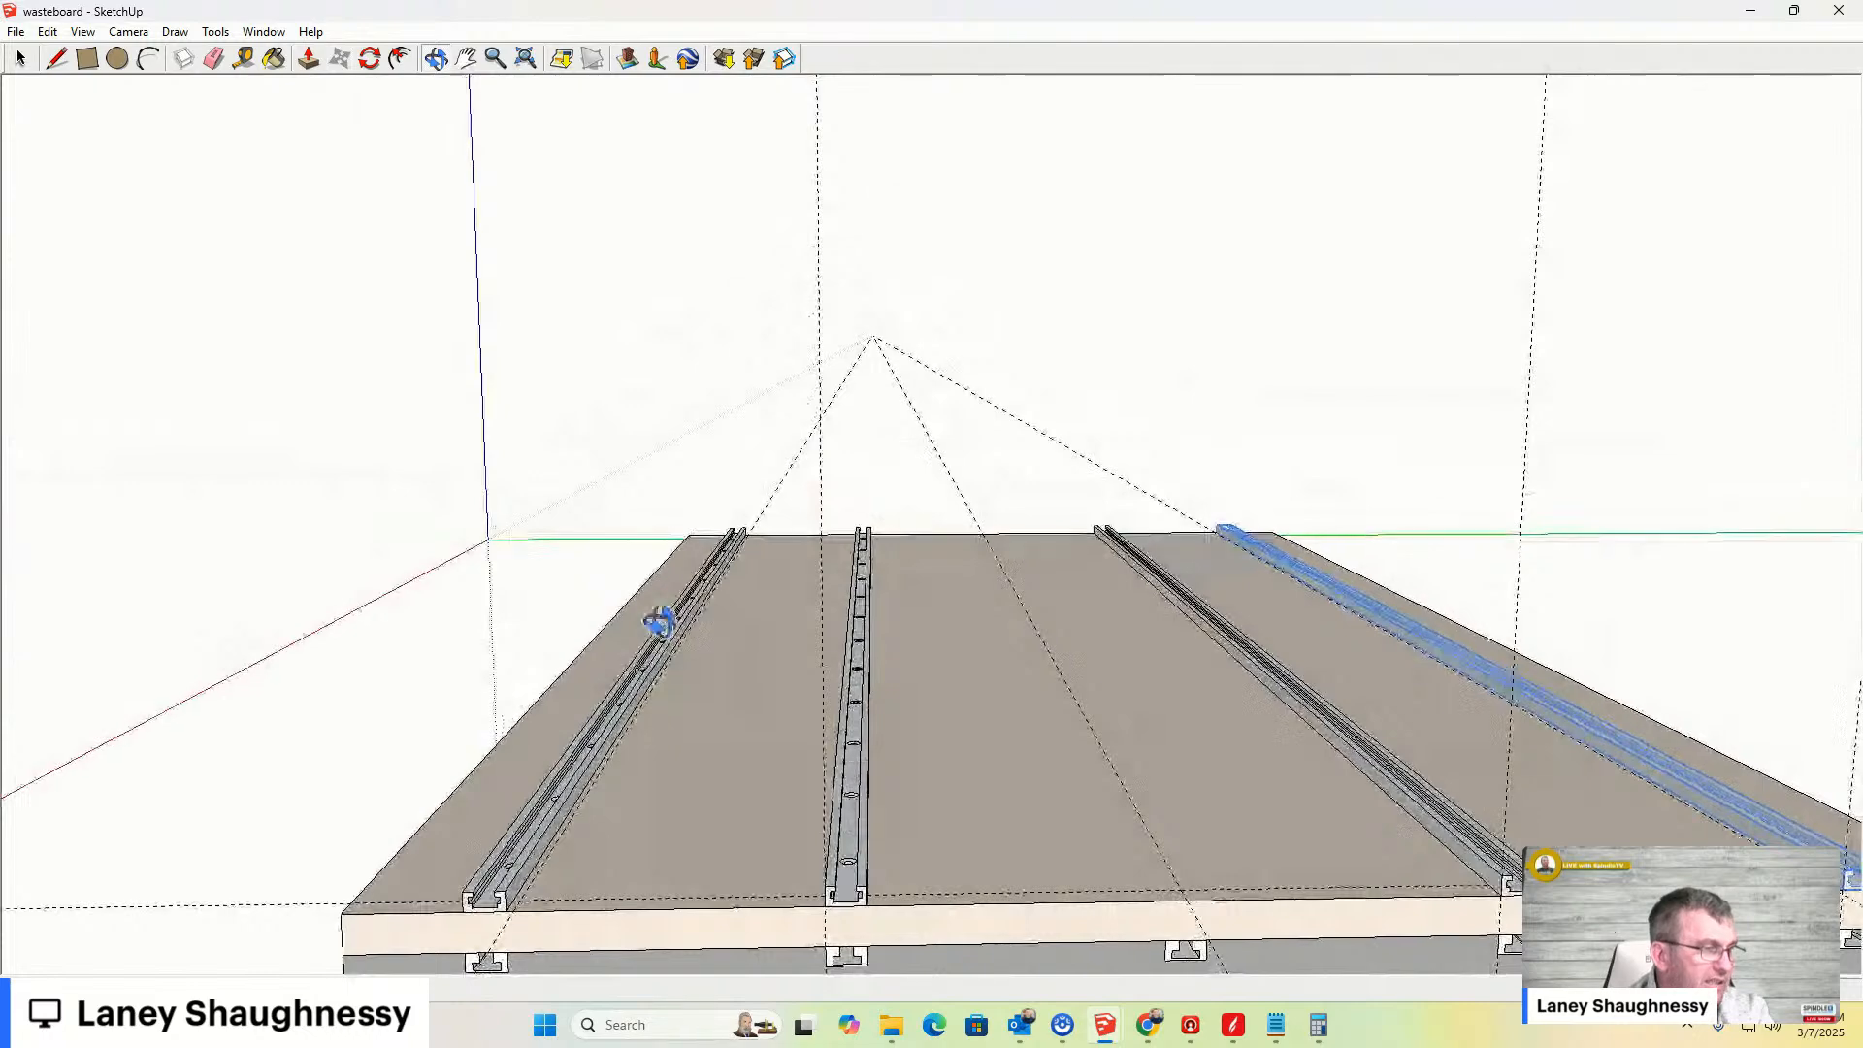
pyautogui.scroll(-5, 482, 694)
pyautogui.scroll(8, 791, 571)
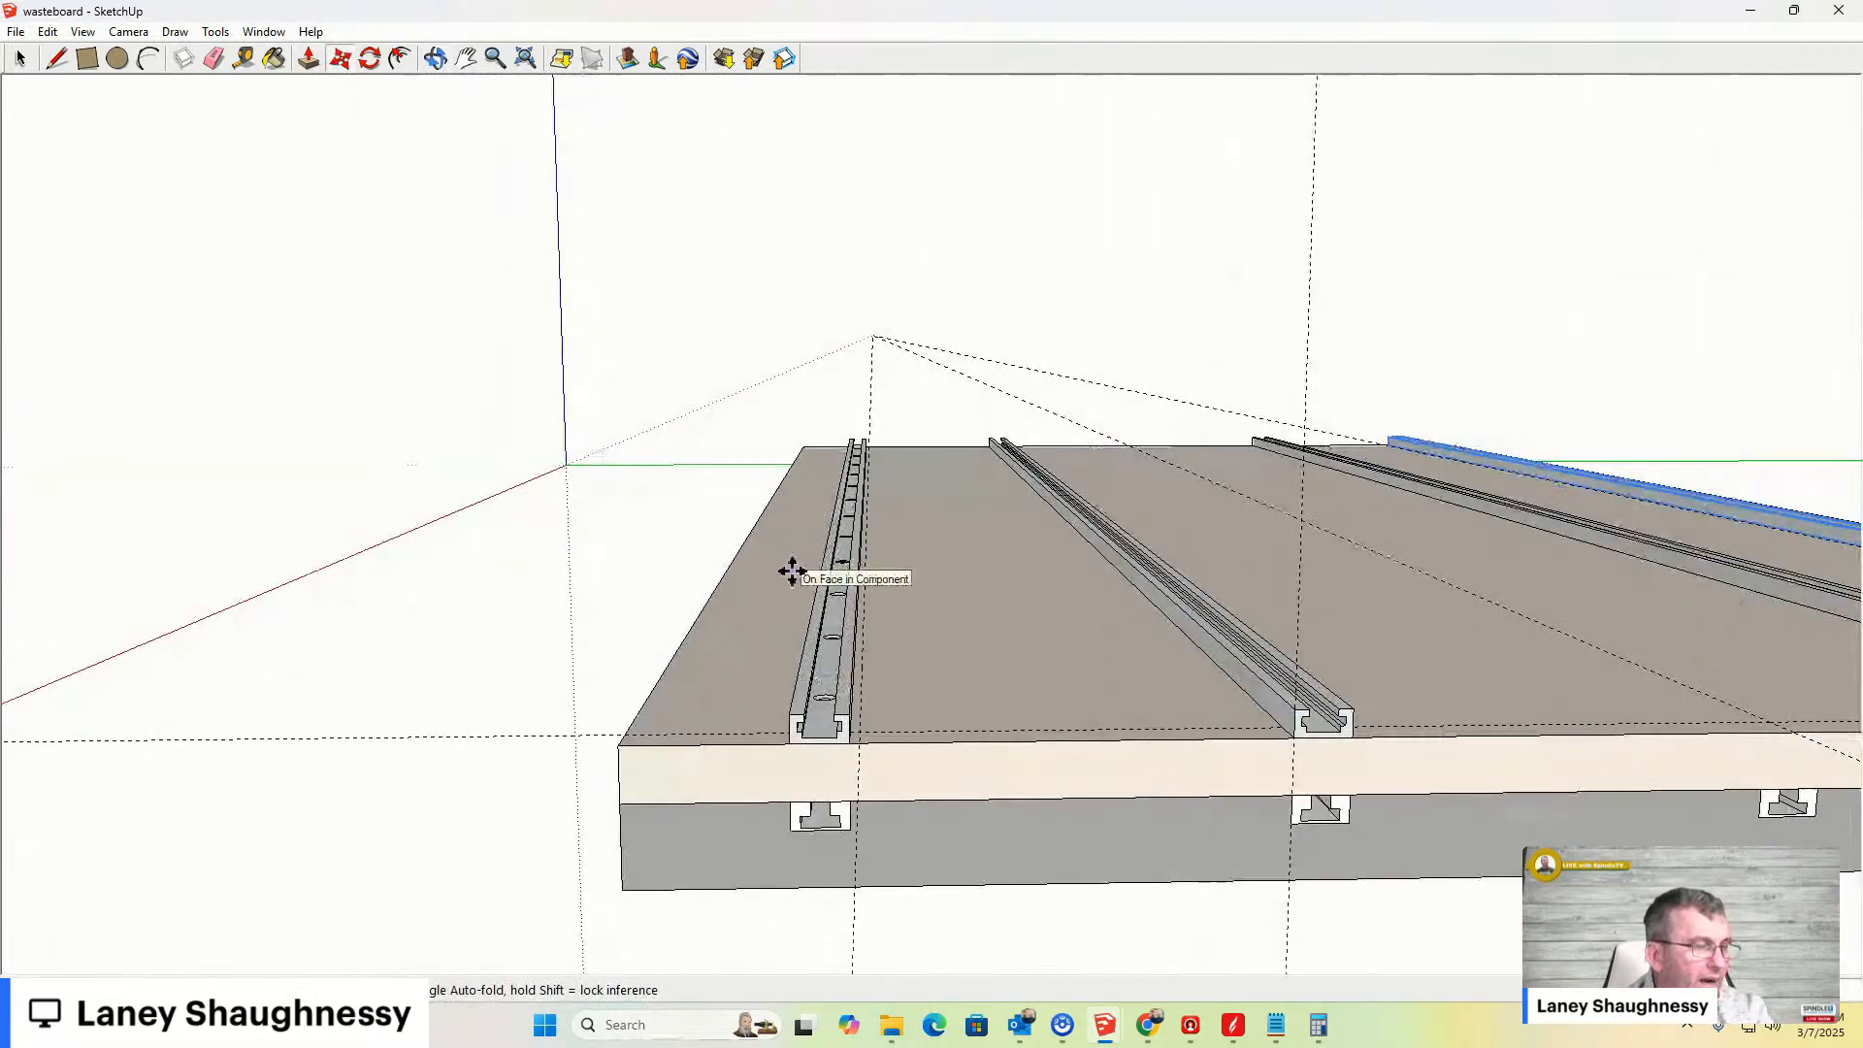
pyautogui.click(21, 59)
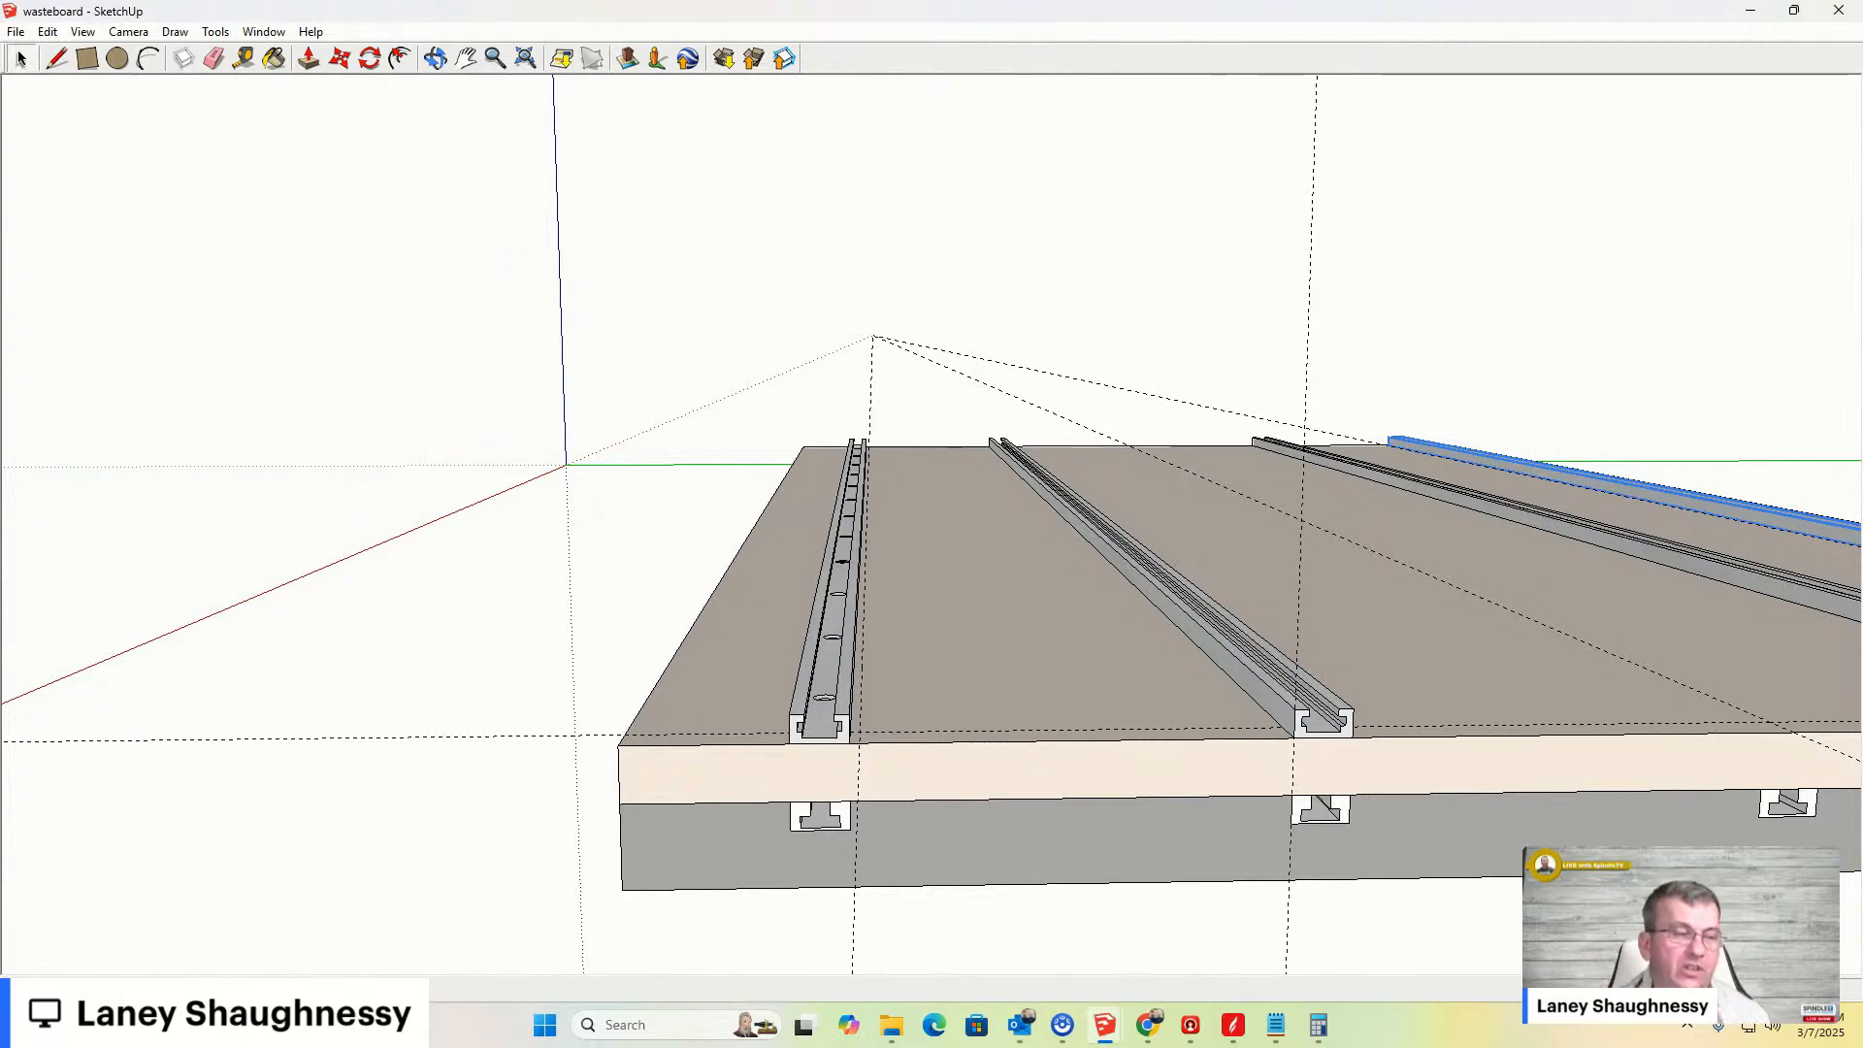
pyautogui.scroll(4, 850, 742)
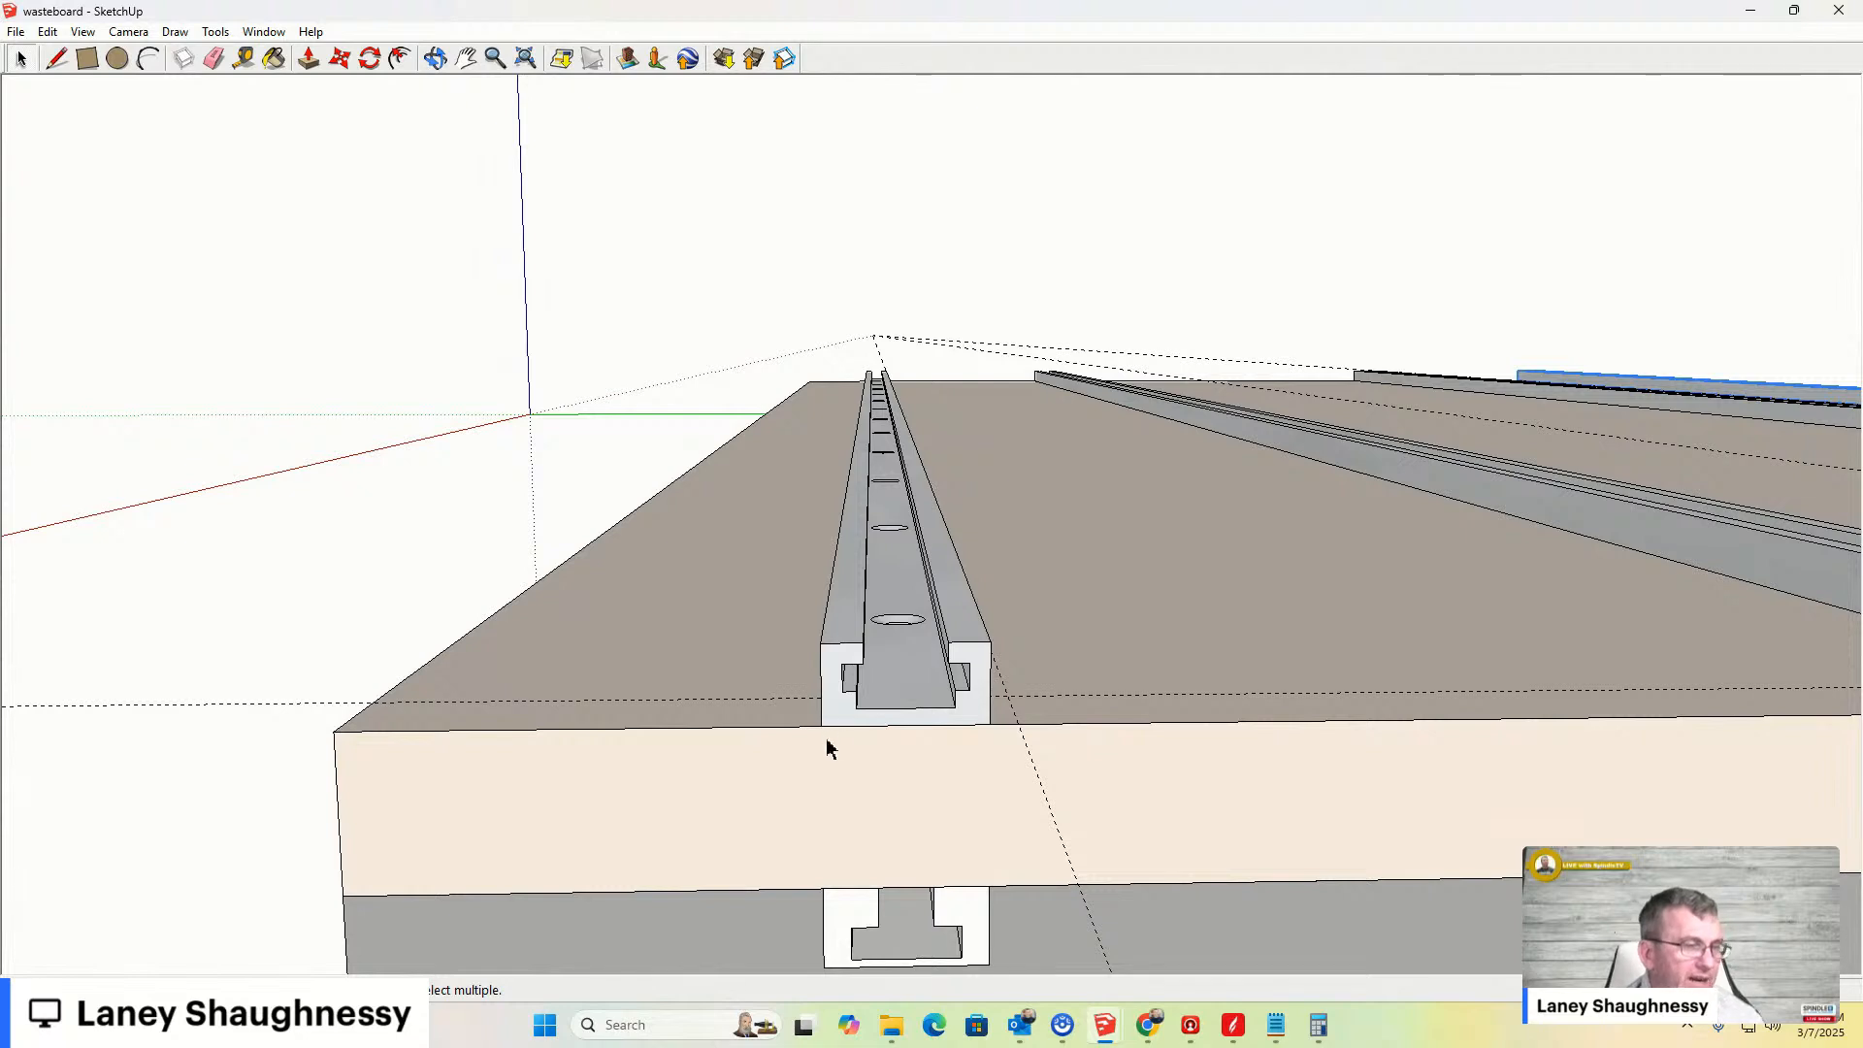
# - Move the first bar straight down so it sinks into the board's top surface
pyautogui.click(826, 716)
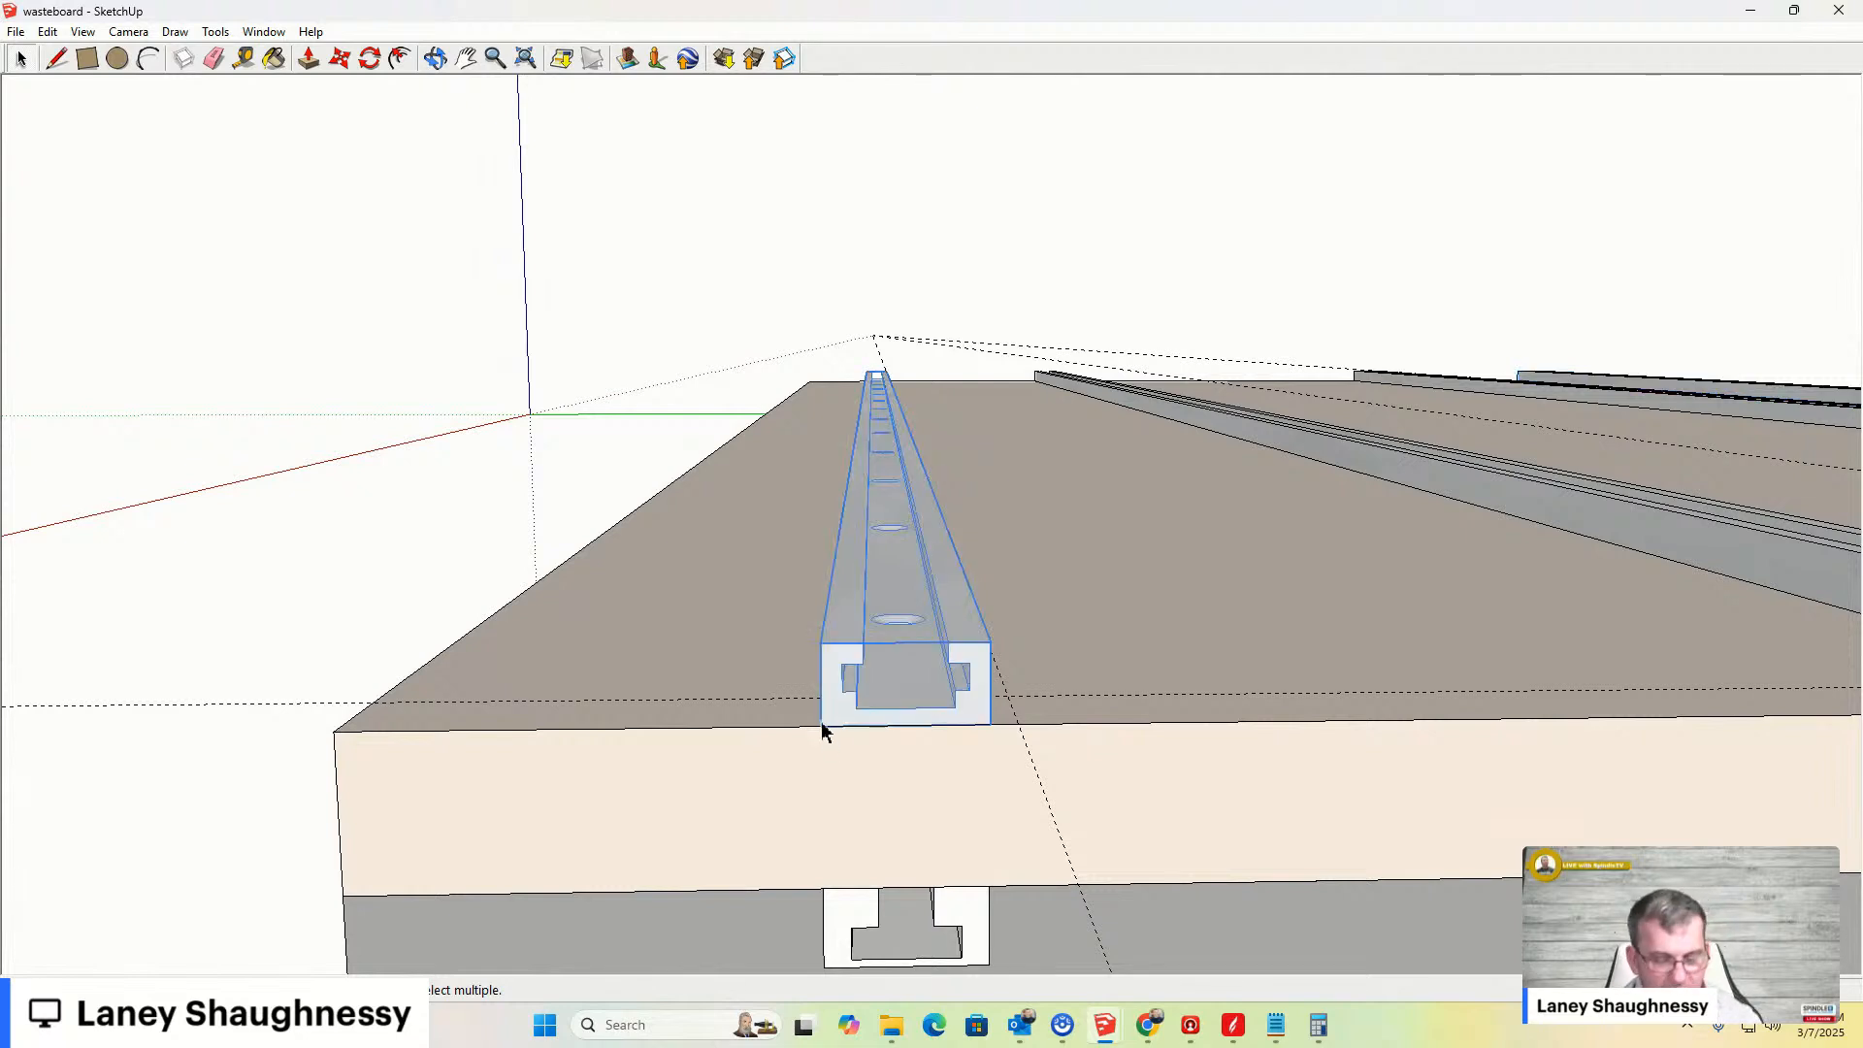
pyautogui.press('m')
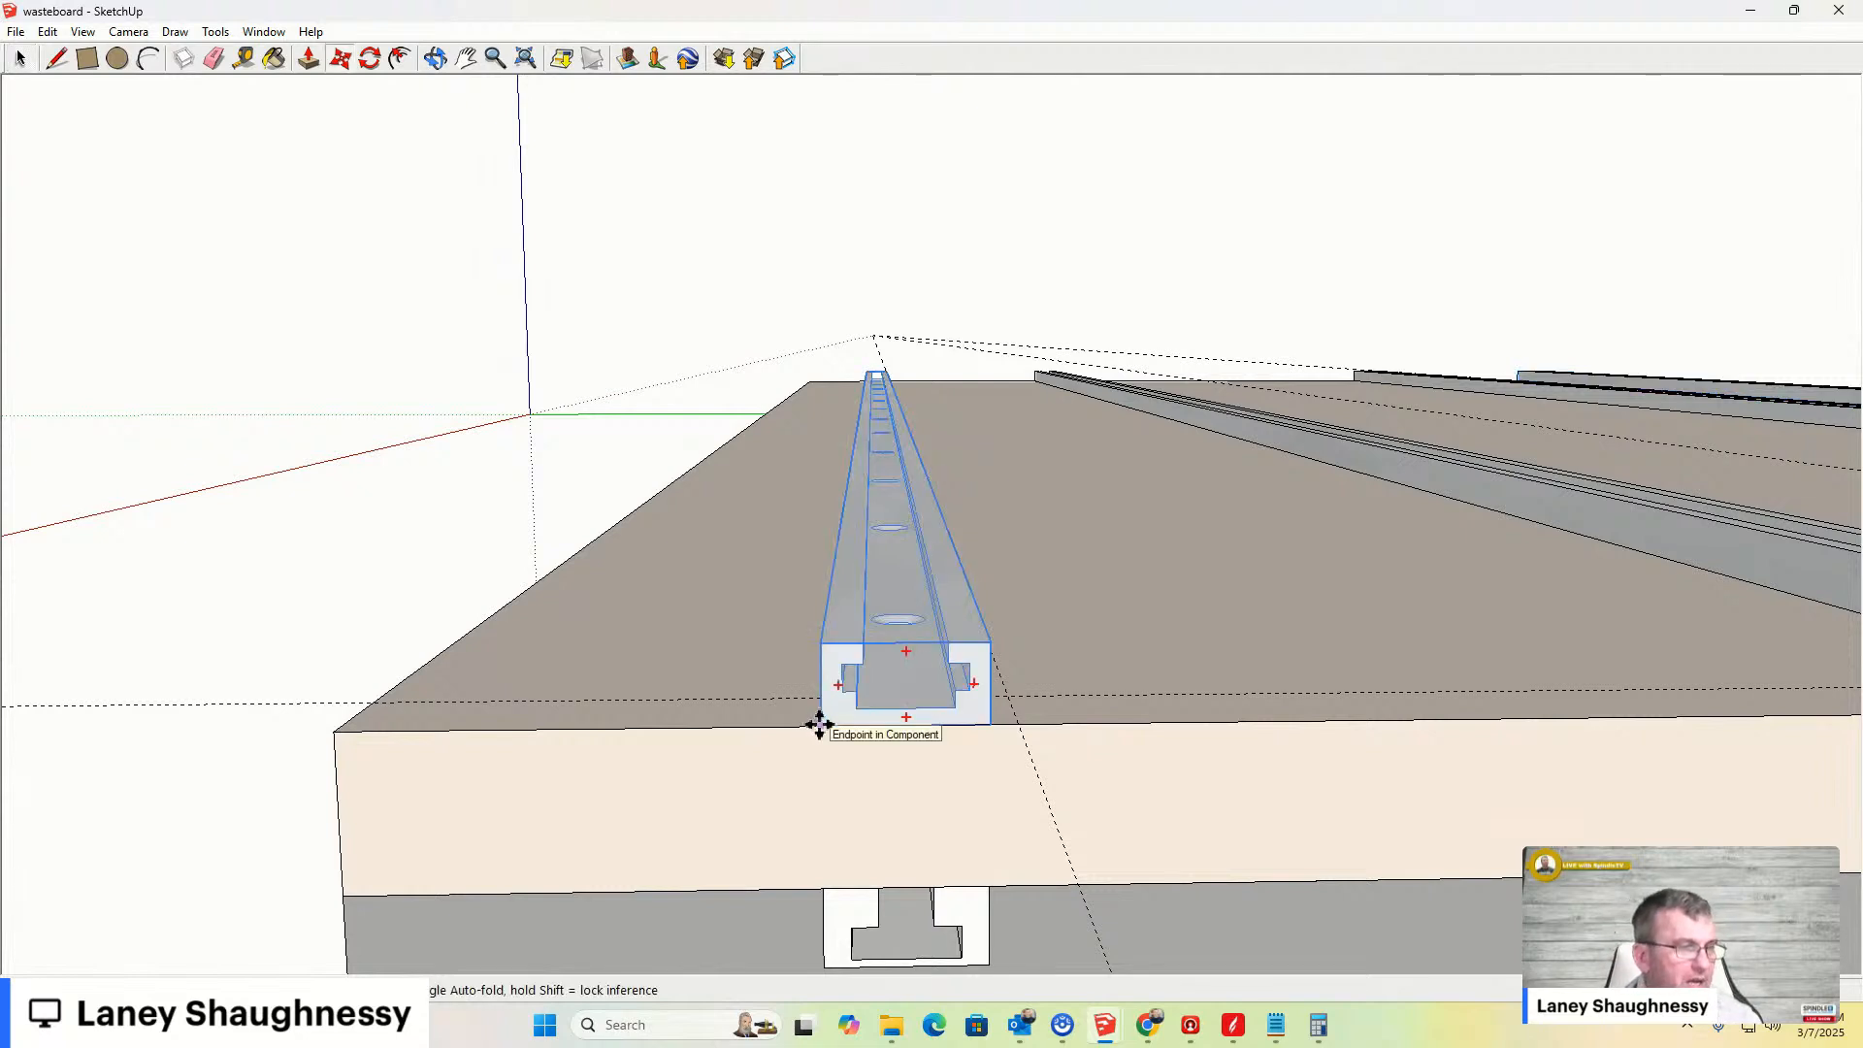
pyautogui.click(819, 642)
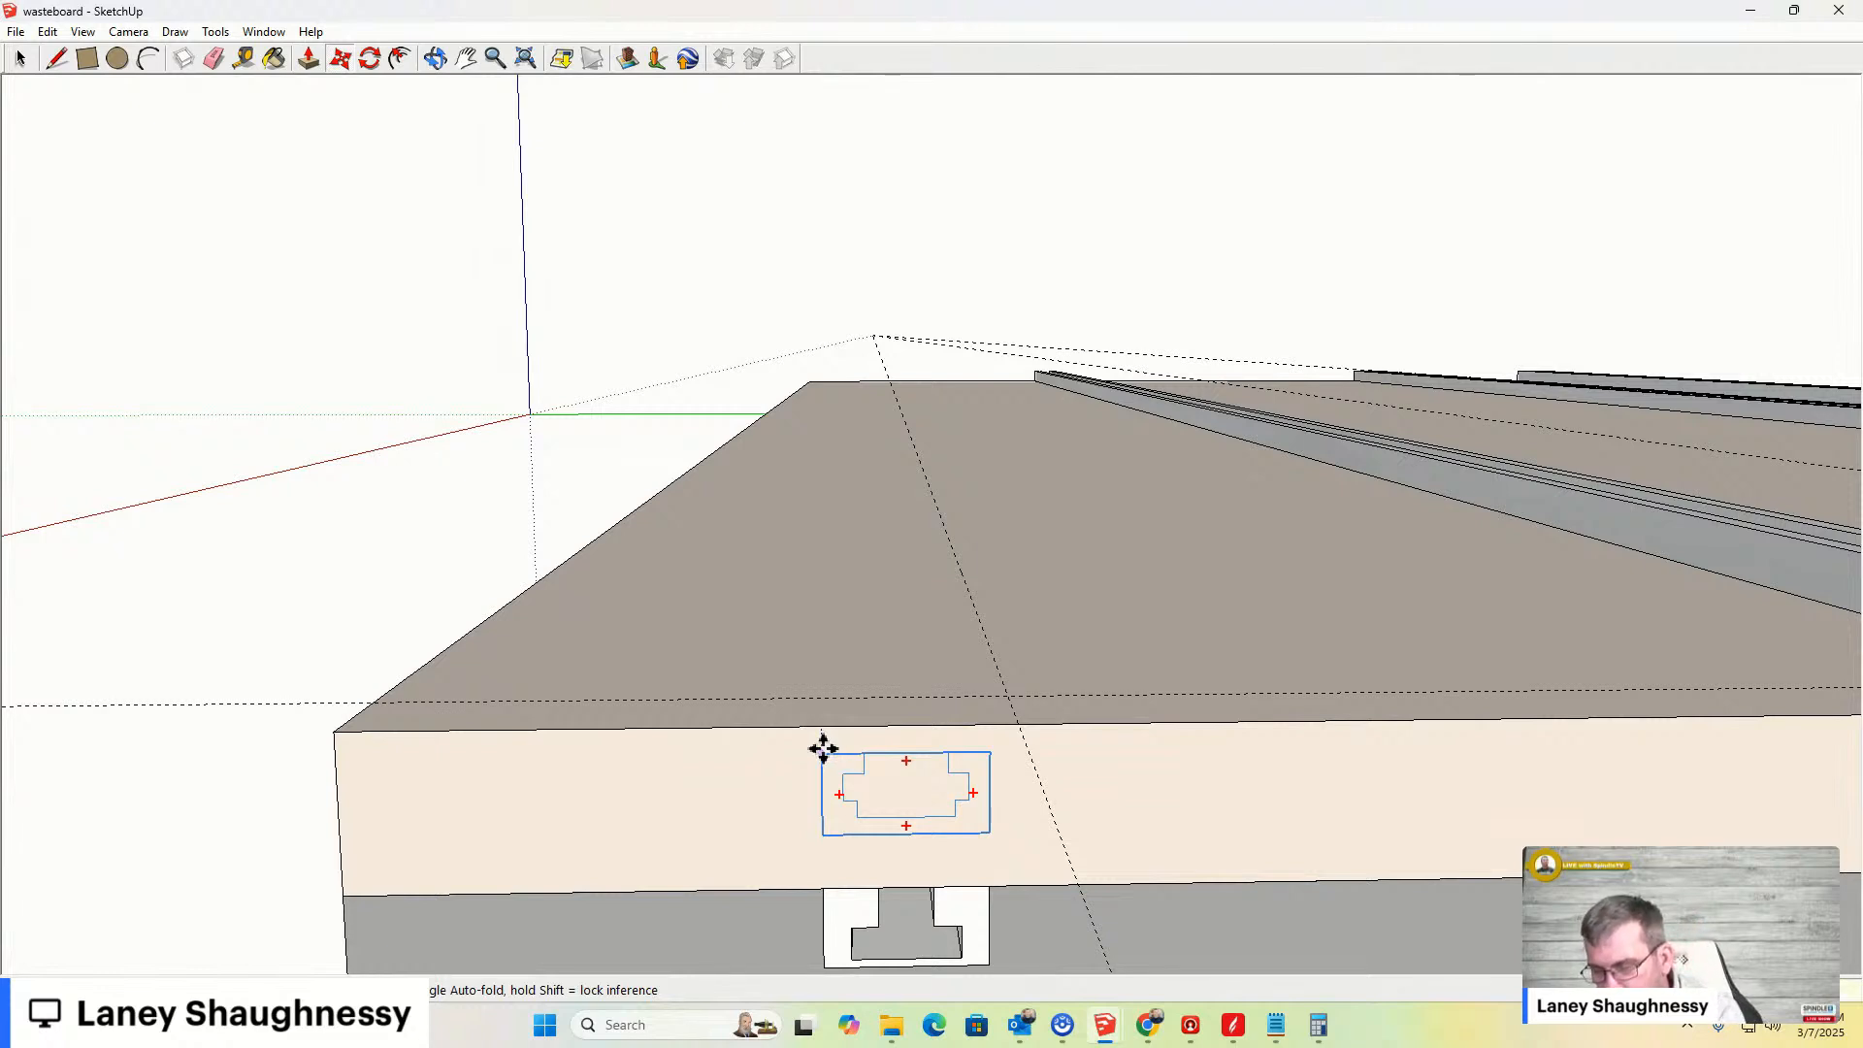
pyautogui.press('Return')
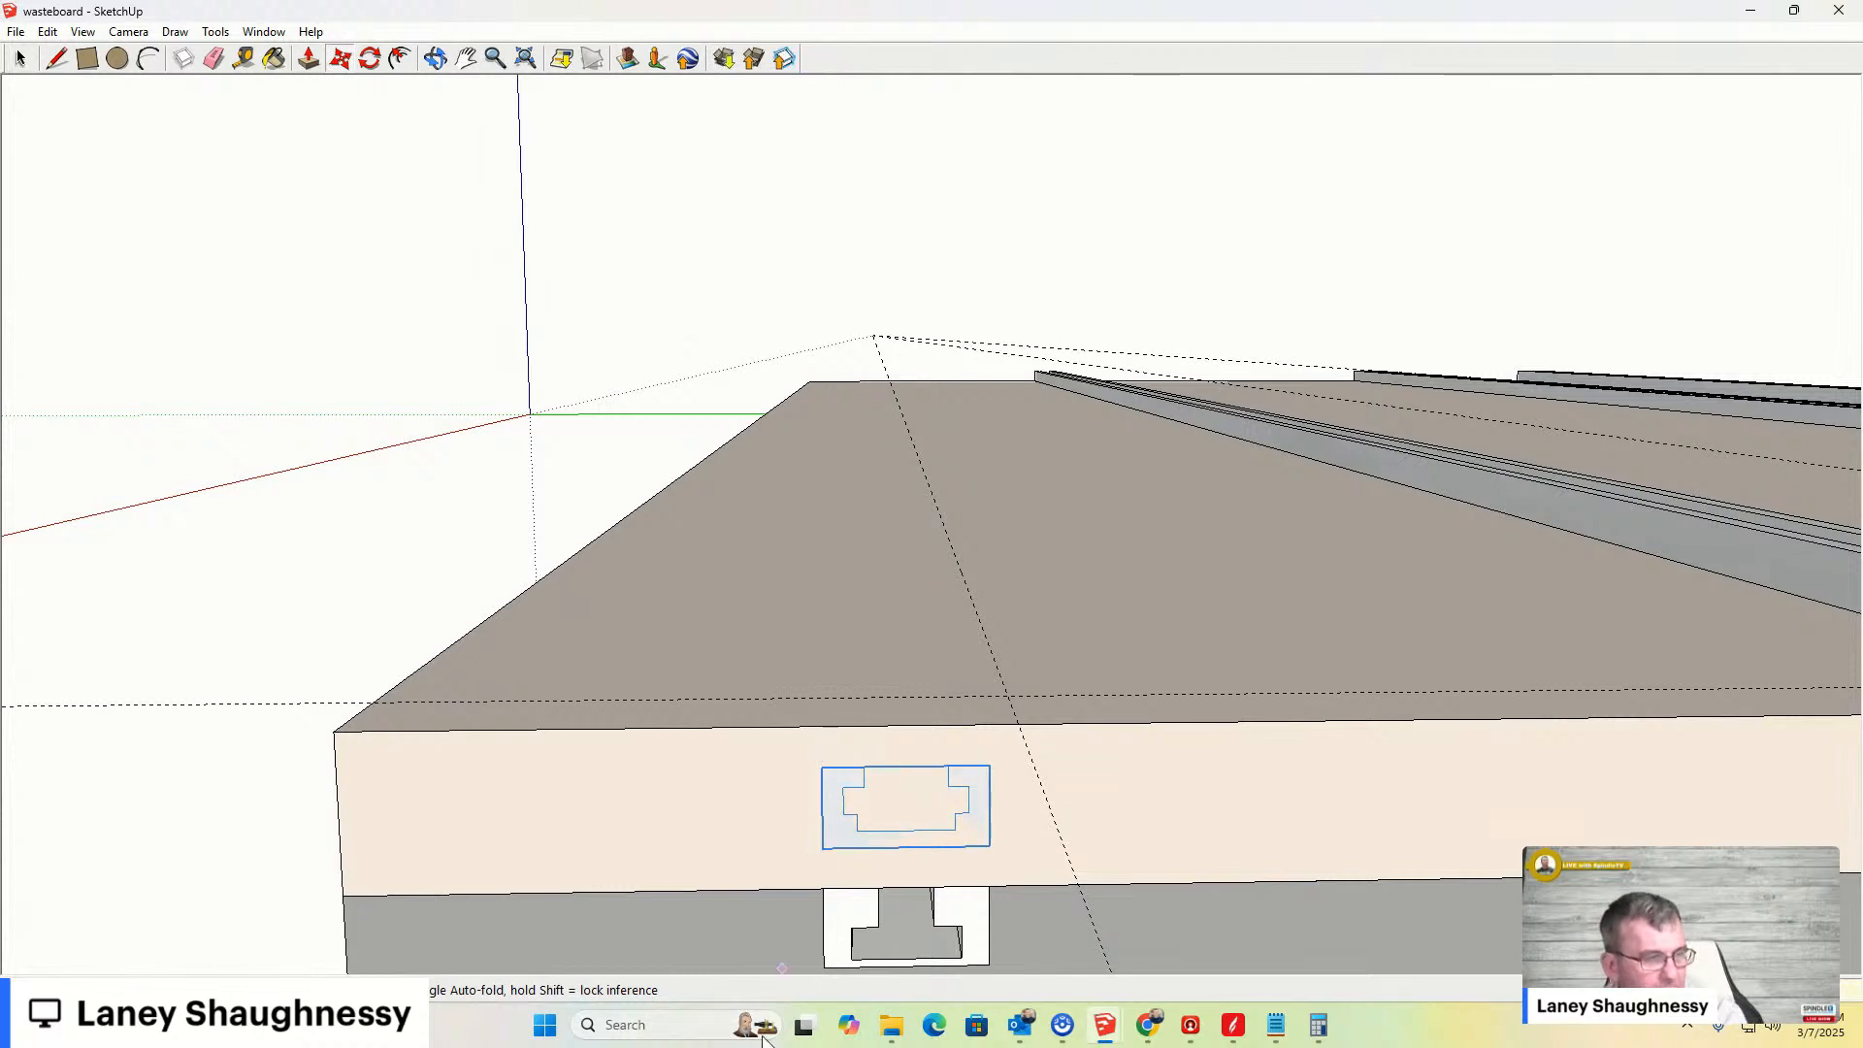
# - Zoom in to examine the sunken bar's profile on the board's front face
pyautogui.scroll(4, 862, 912)
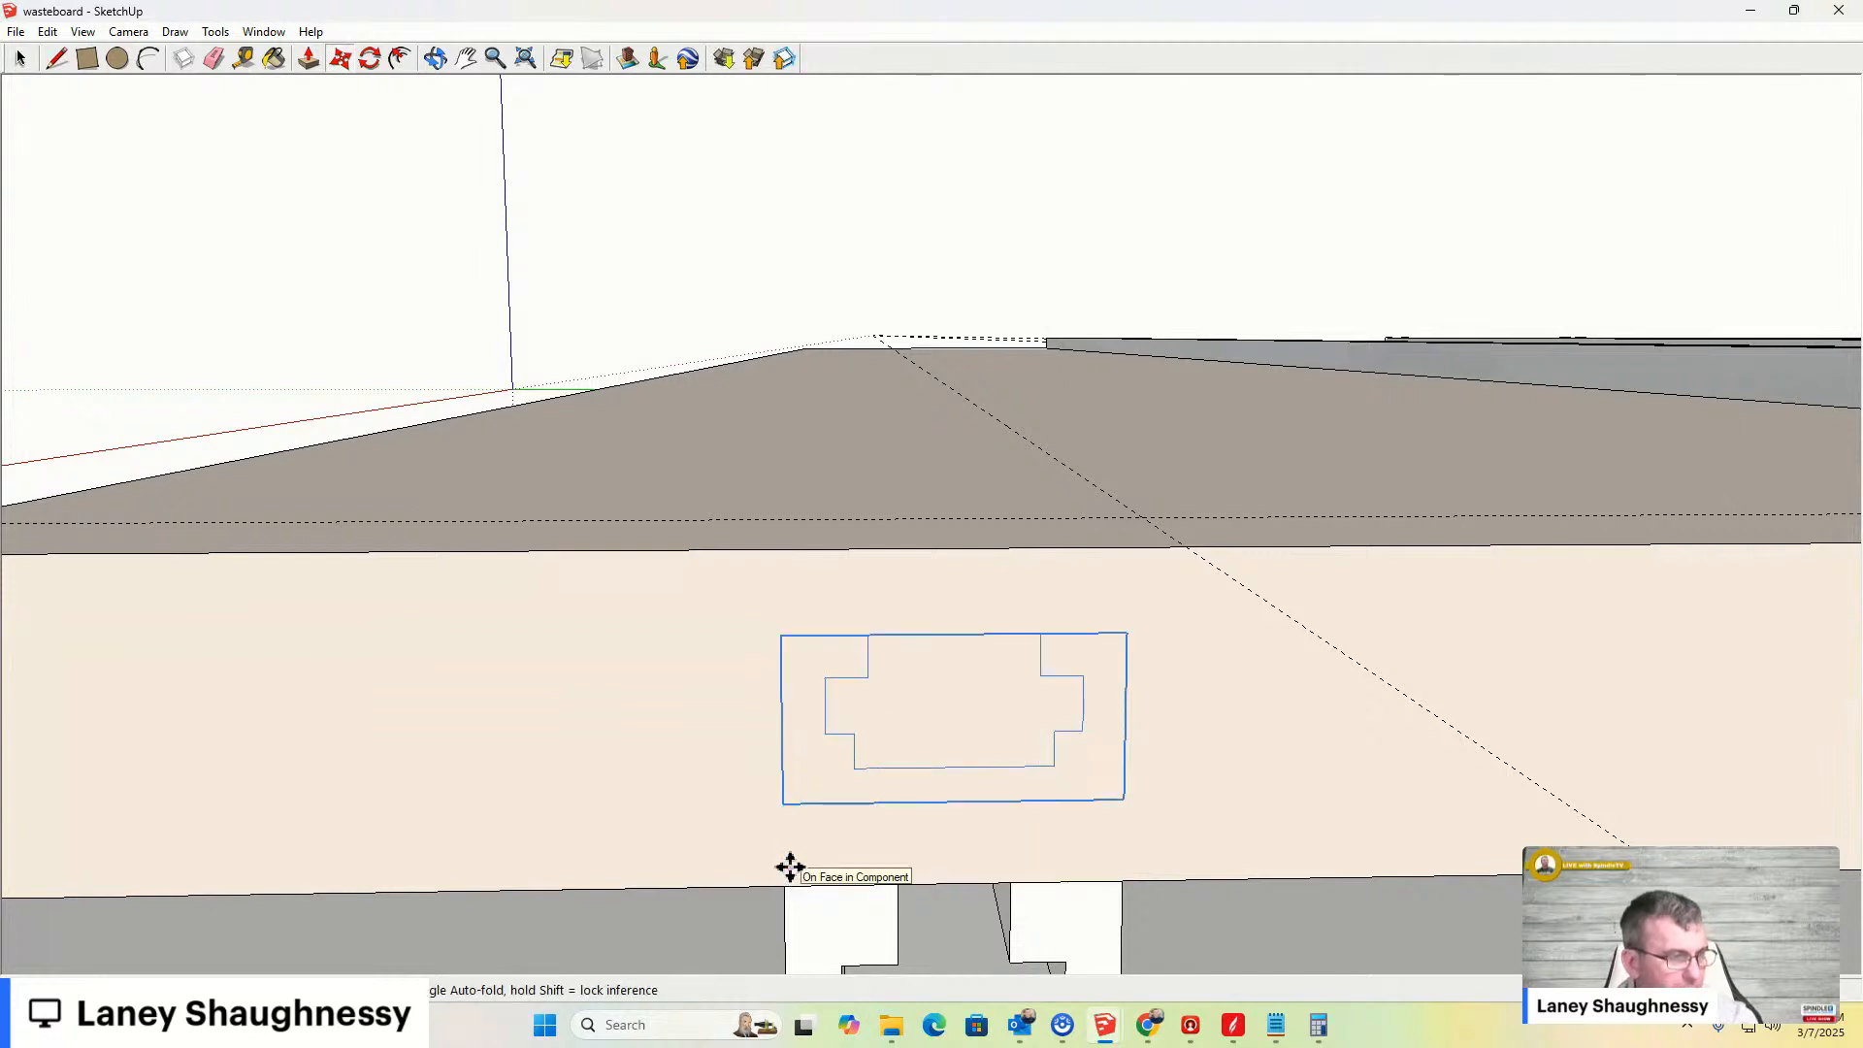
pyautogui.click(242, 60)
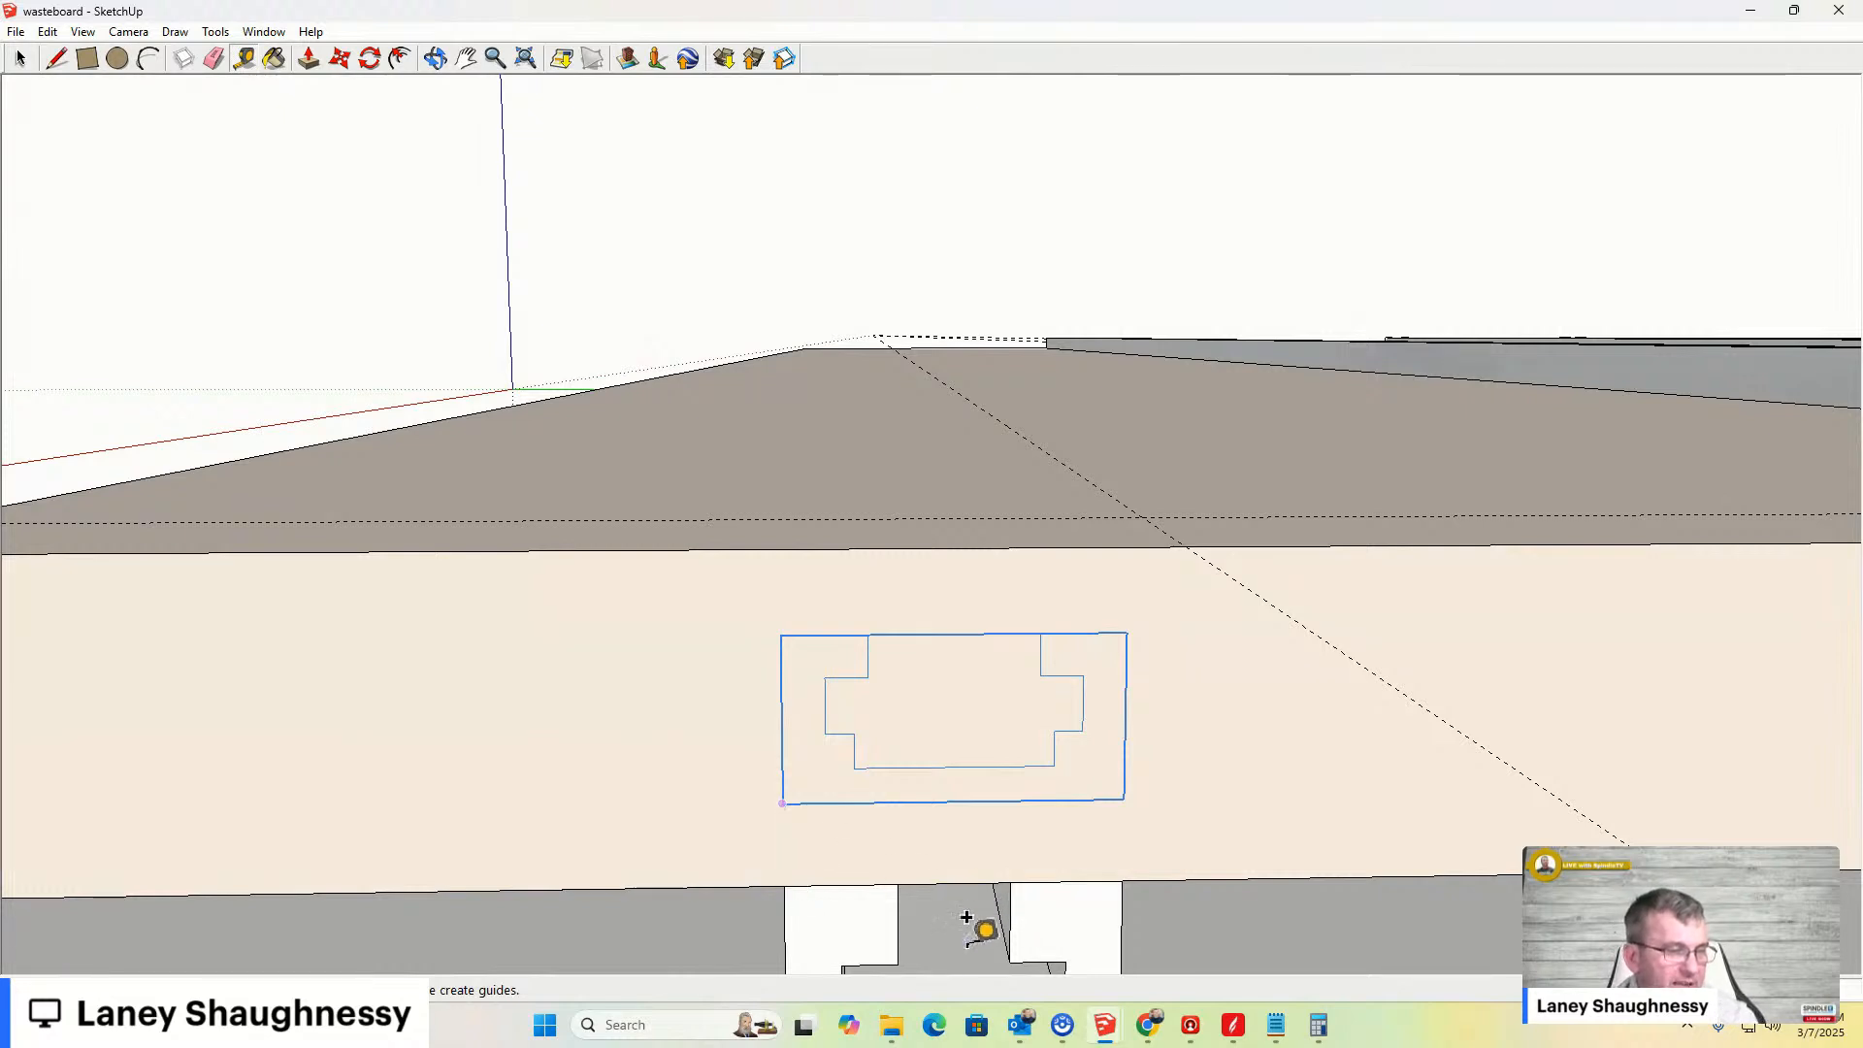
pyautogui.scroll(-3, 954, 861)
pyautogui.scroll(3, 954, 861)
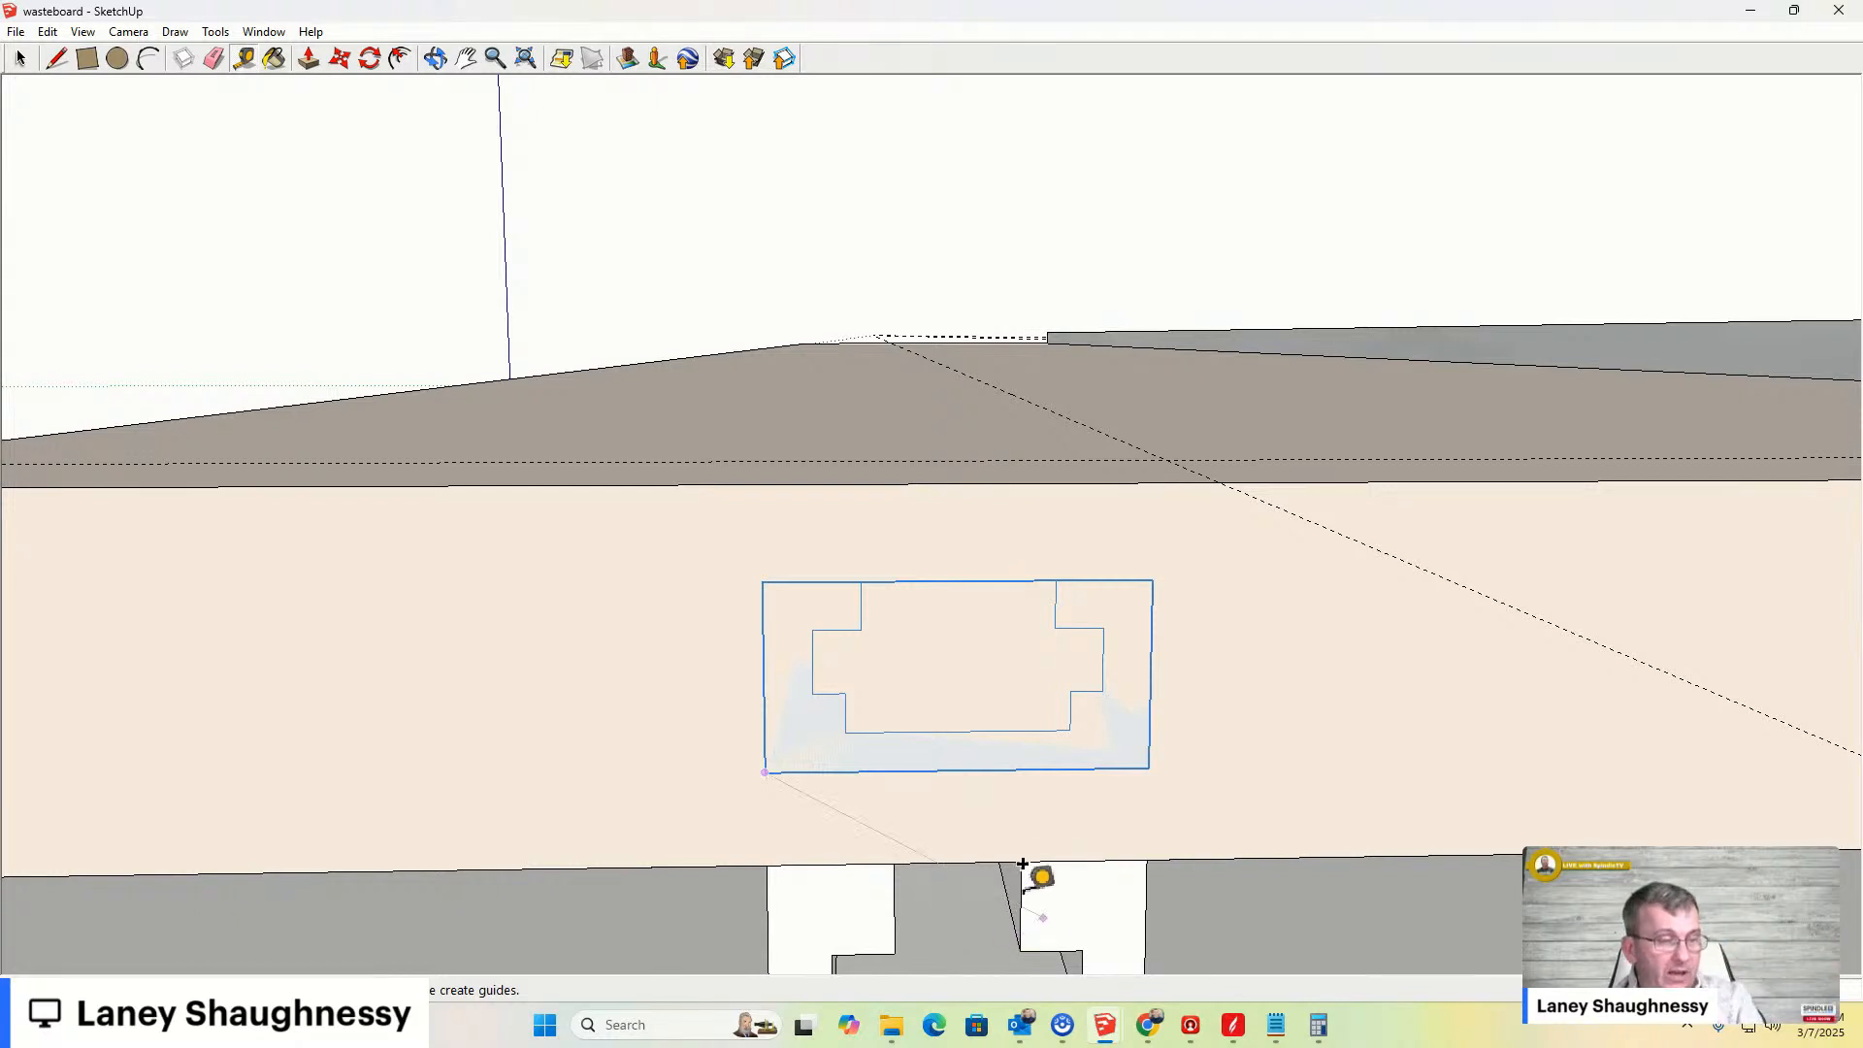
pyautogui.scroll(-3, 970, 781)
pyautogui.scroll(1, 960, 975)
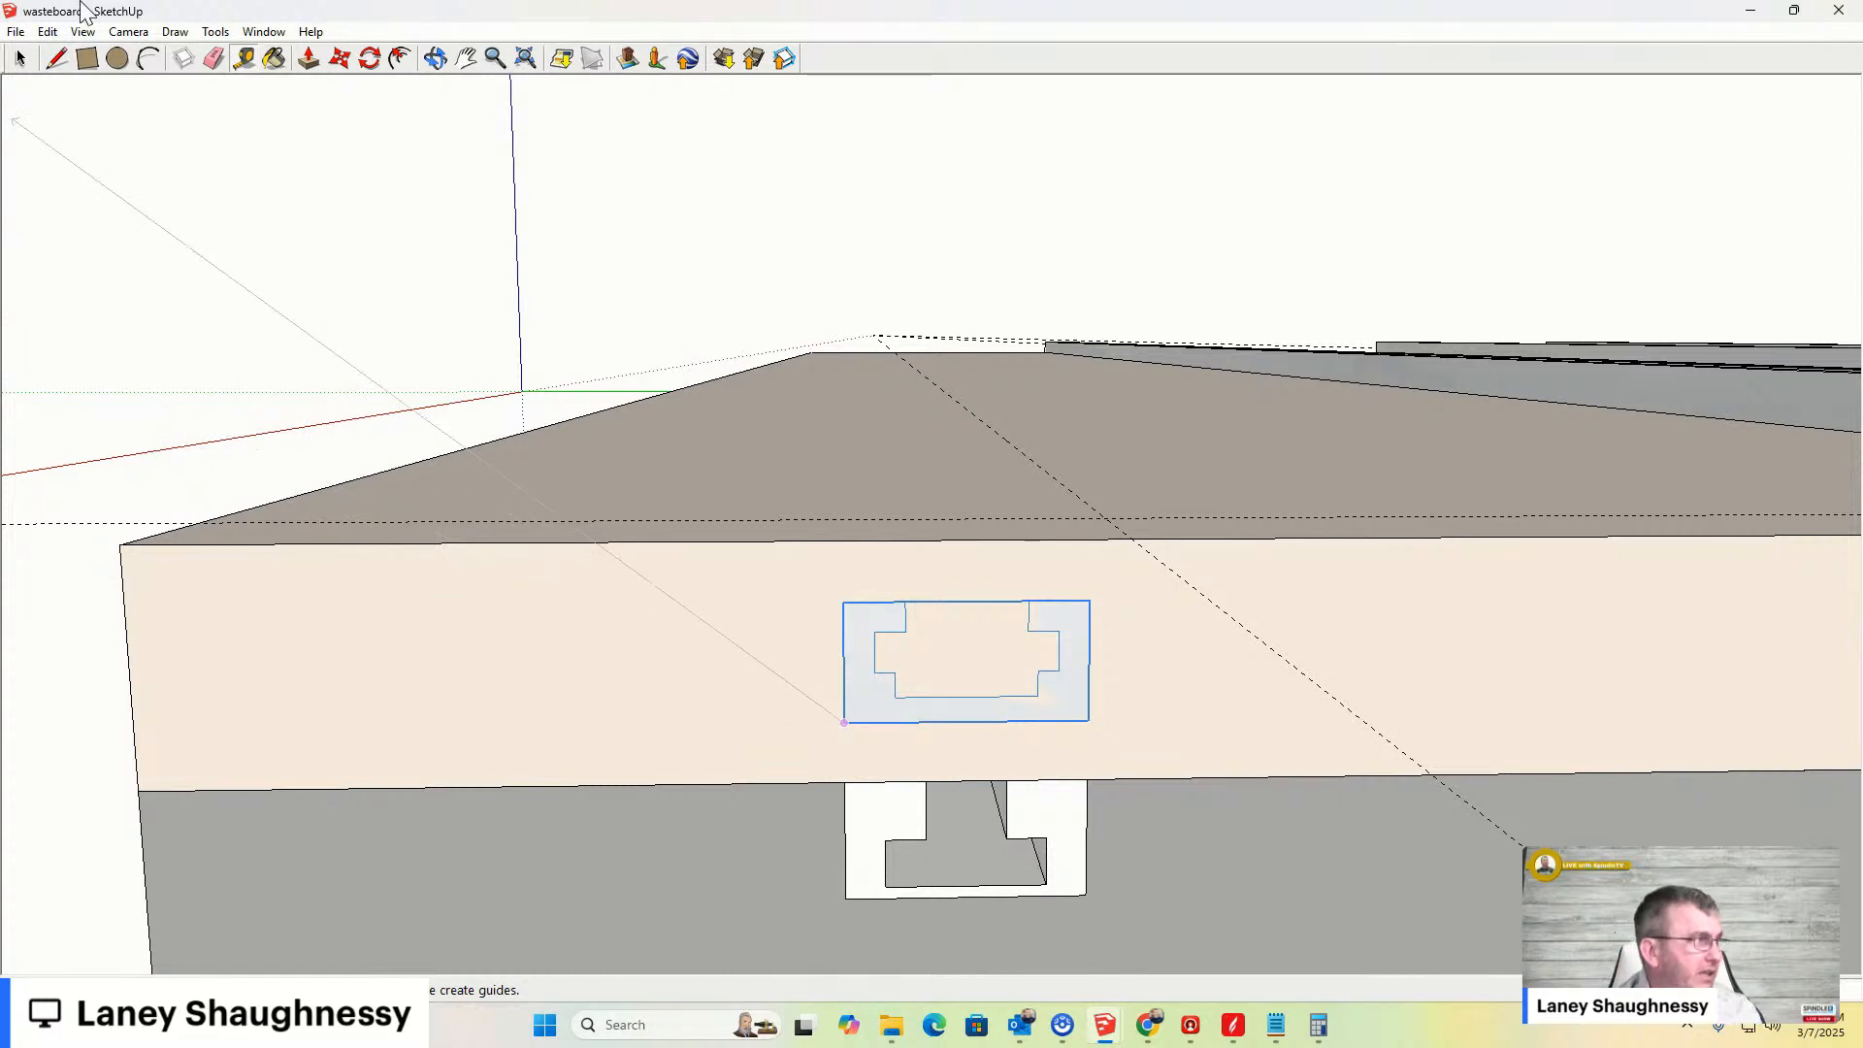
pyautogui.click(21, 59)
pyautogui.moveTo(840, 672); pyautogui.dragTo(842, 711, button='middle')
pyautogui.scroll(1, 846, 673)
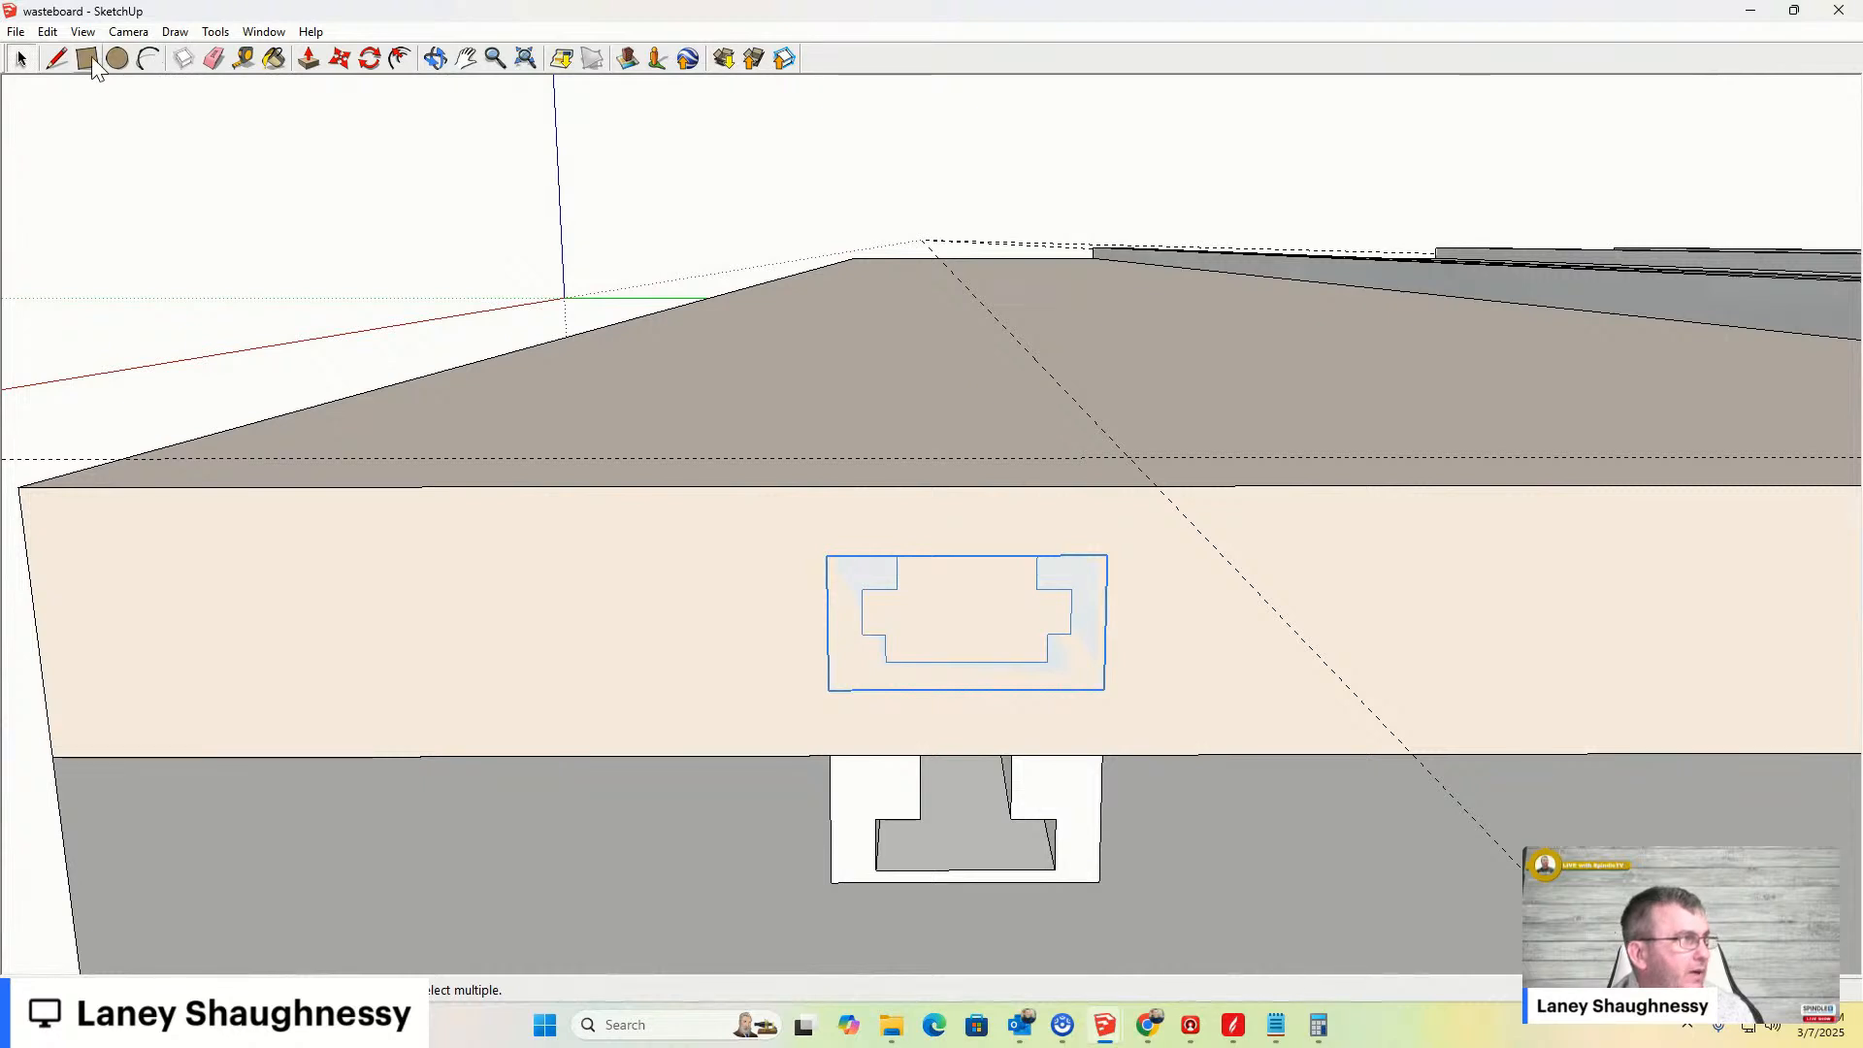
# - Open the wasteboard for editing and draw a rectangle on its front face enclosing the bar's profile
pyautogui.click(547, 571)
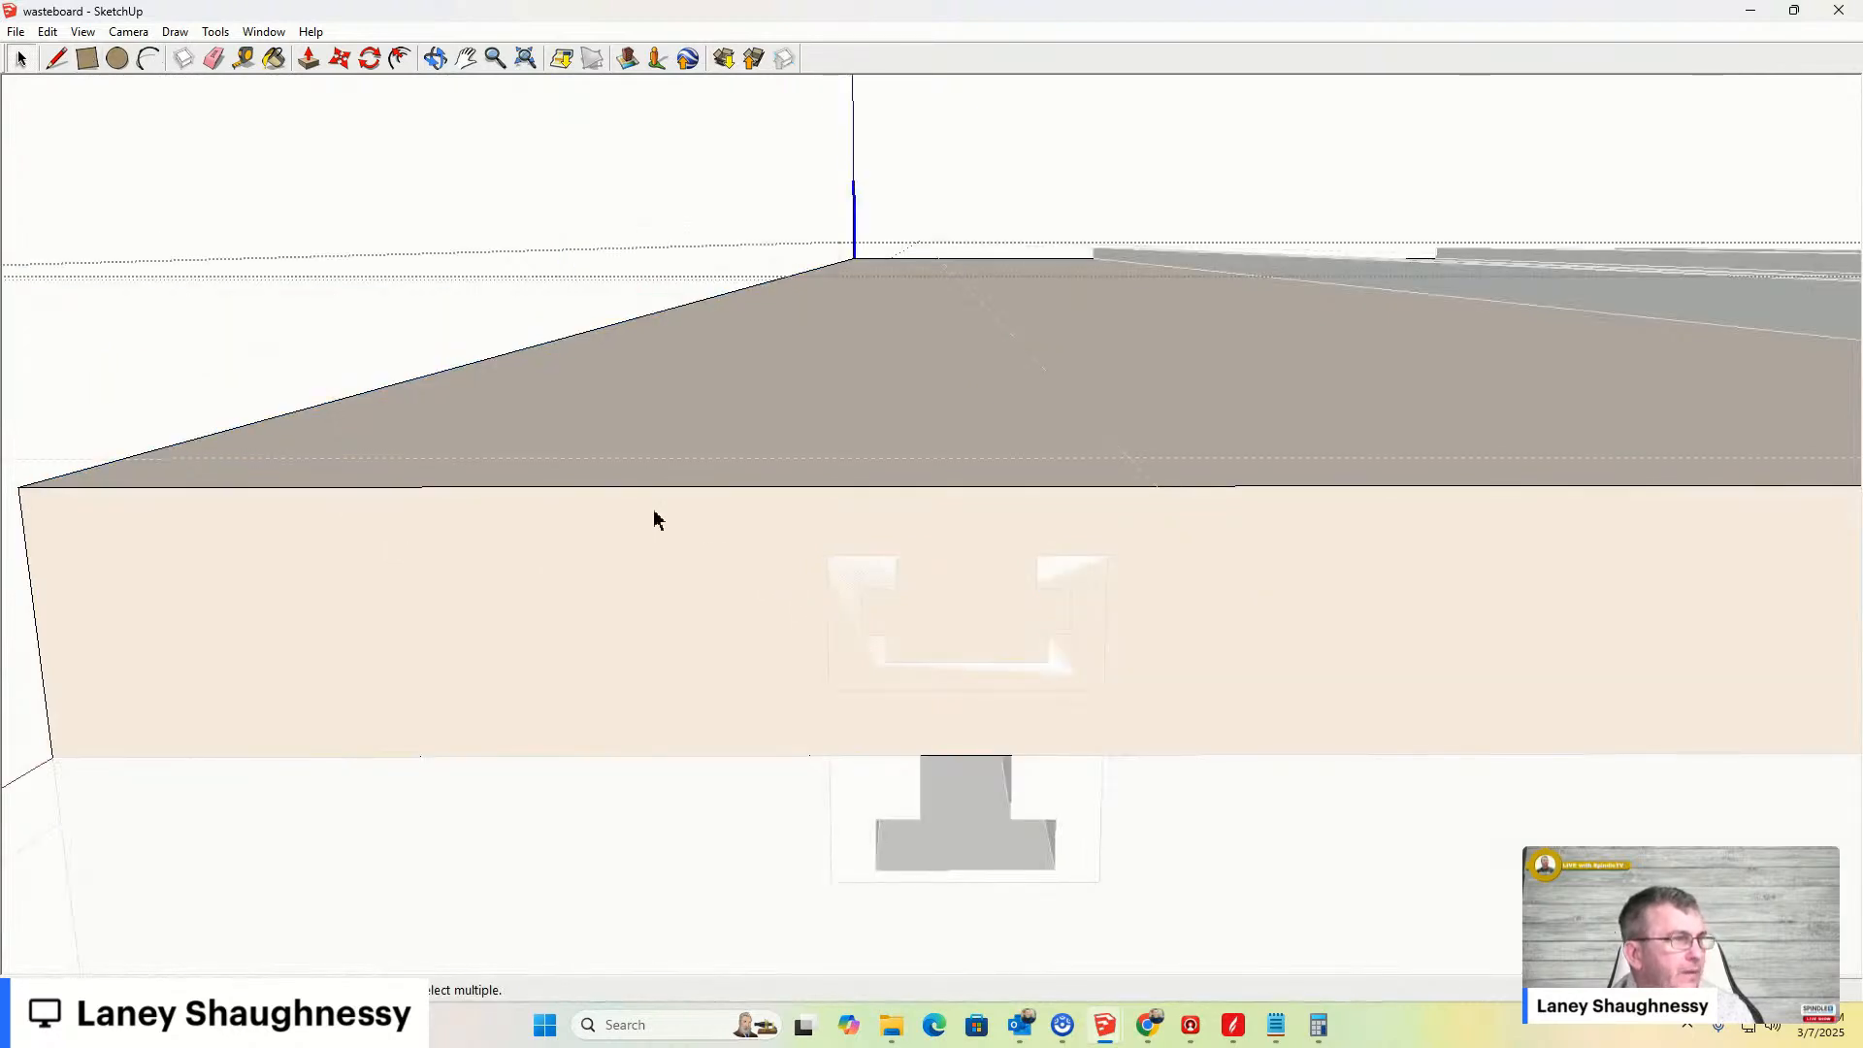
pyautogui.click(87, 59)
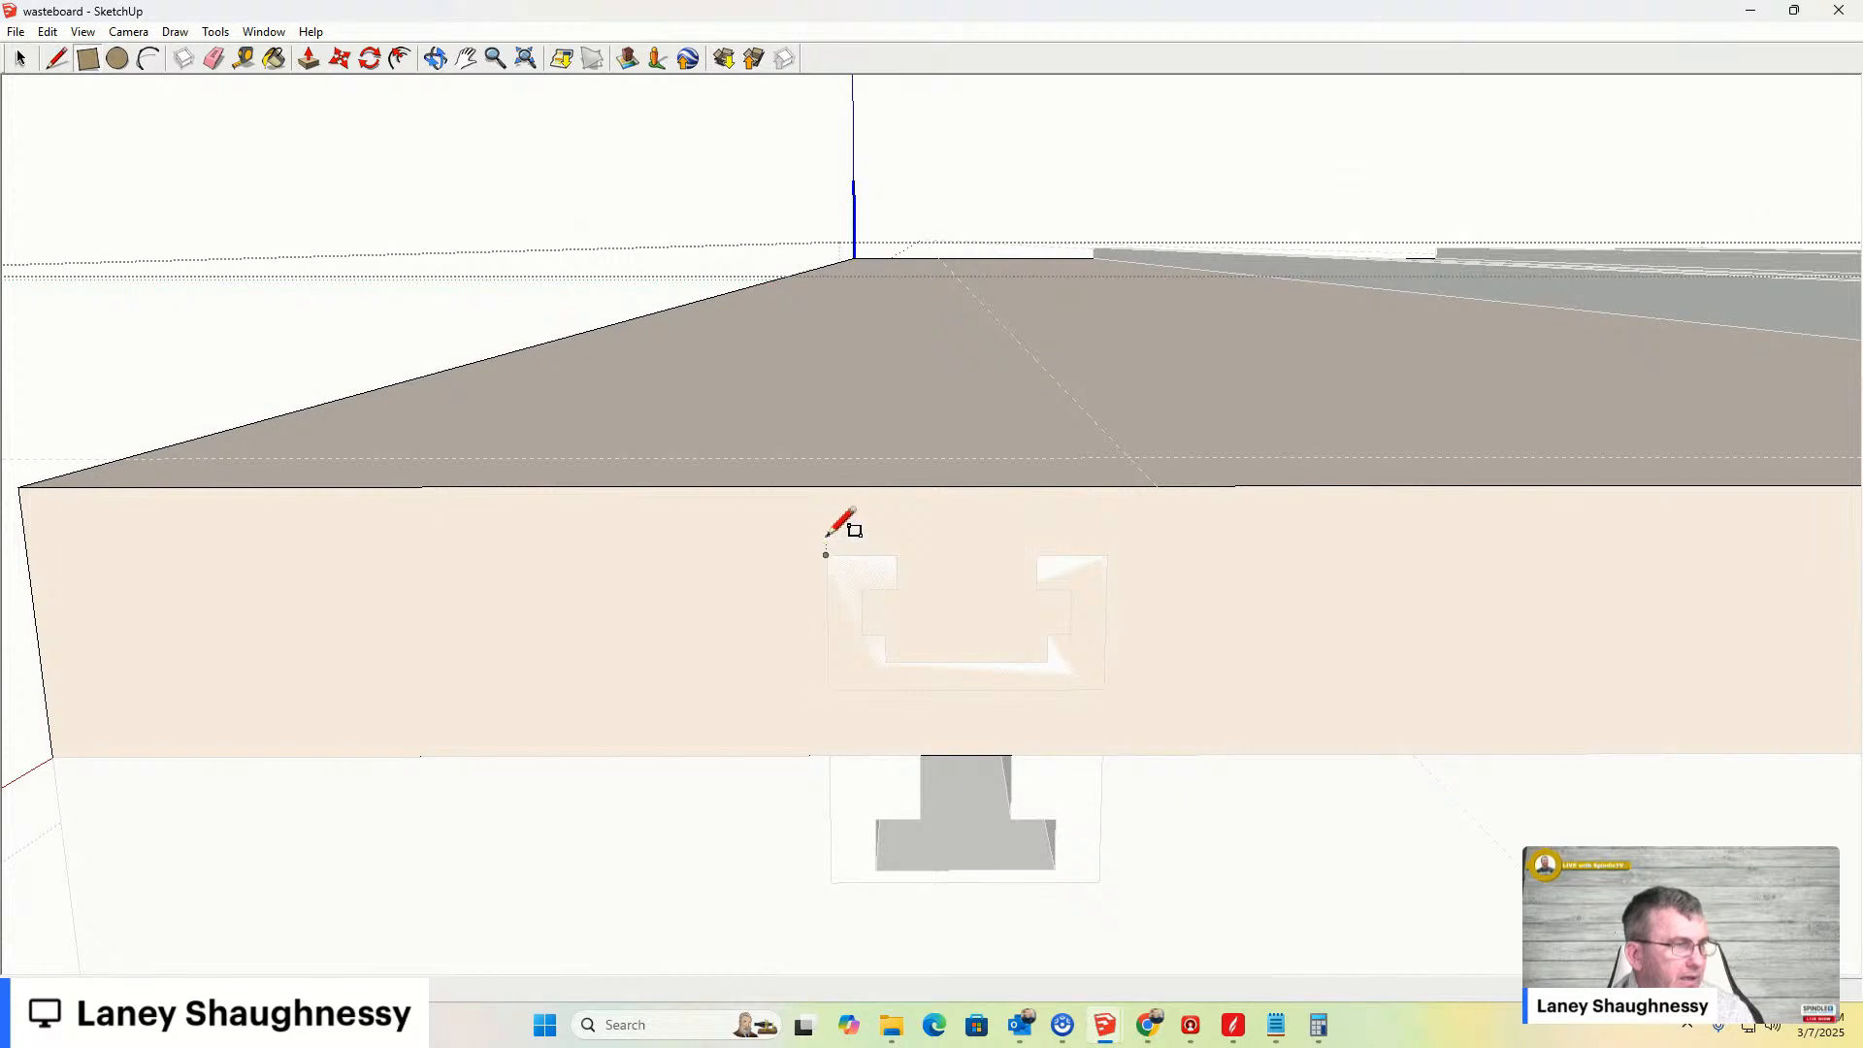
pyautogui.click(825, 485)
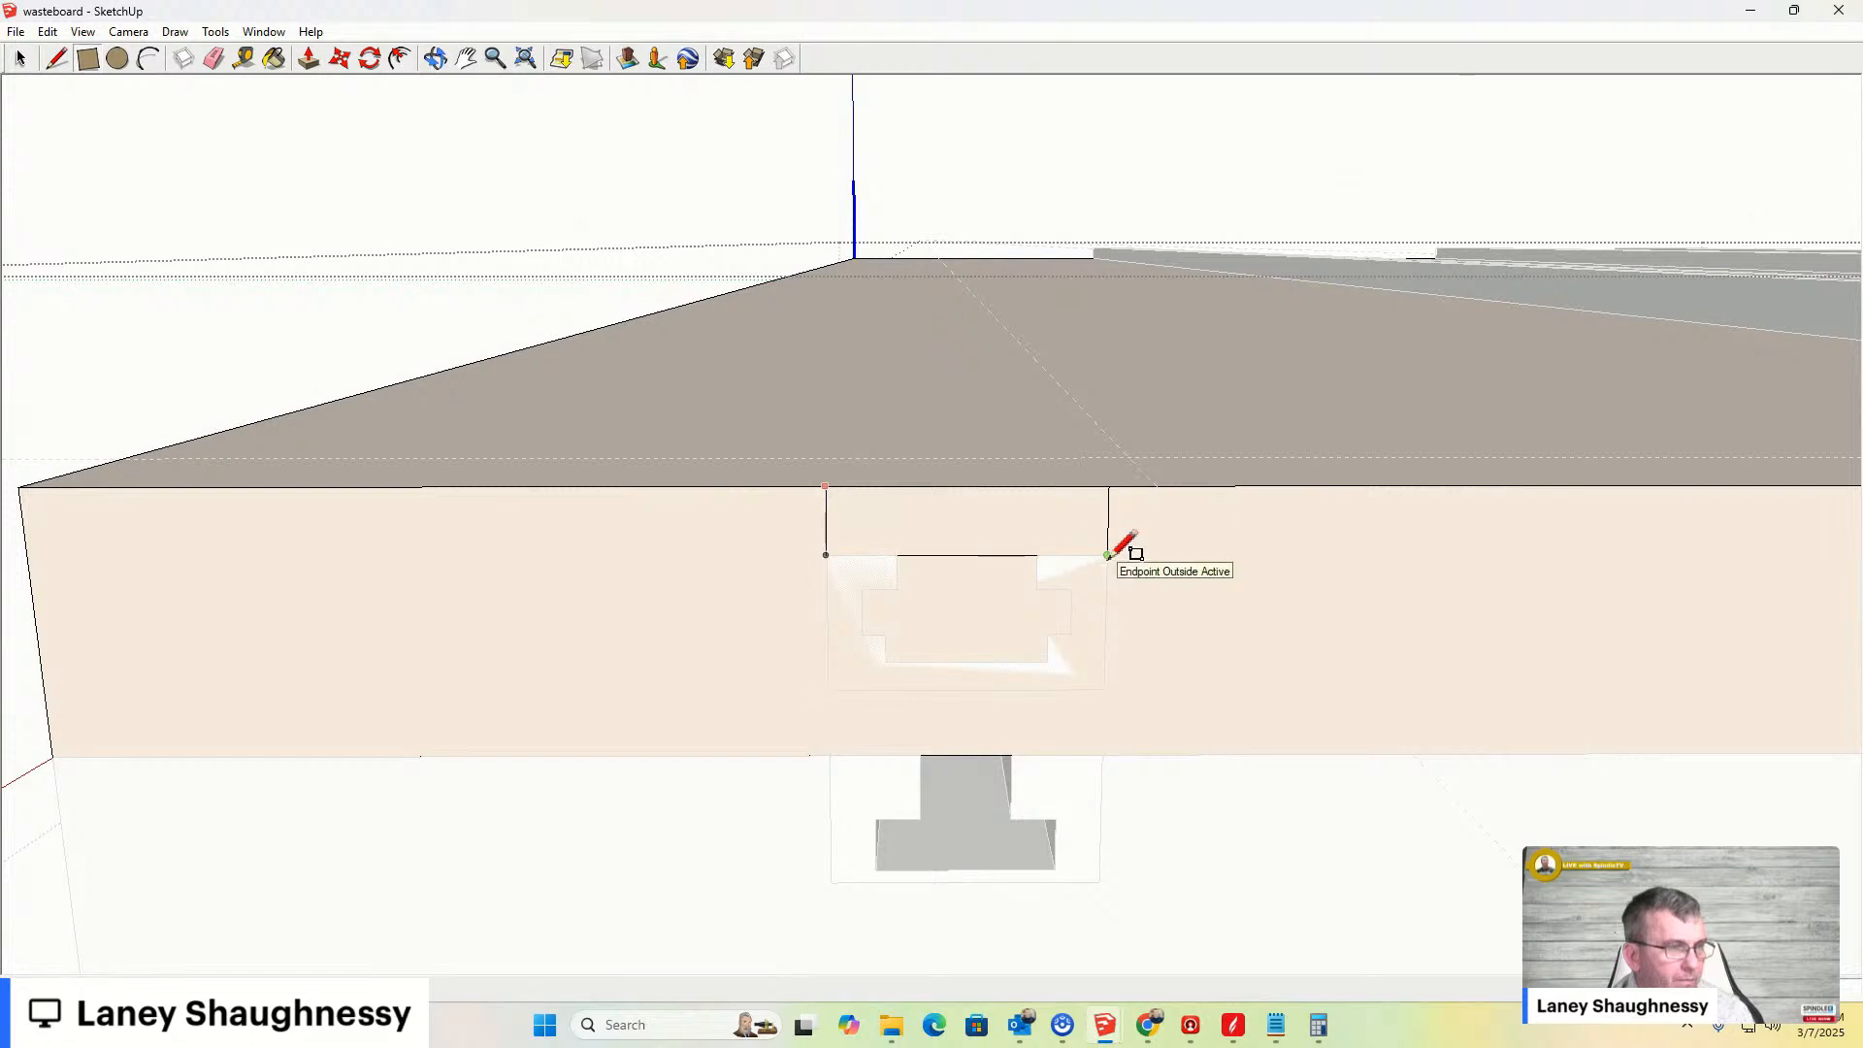
pyautogui.click(1105, 689)
# - Push/Pull the rectangle back along the full board length to cut a groove for the bar
pyautogui.moveTo(1194, 653); pyautogui.dragTo(1035, 848, button='middle')
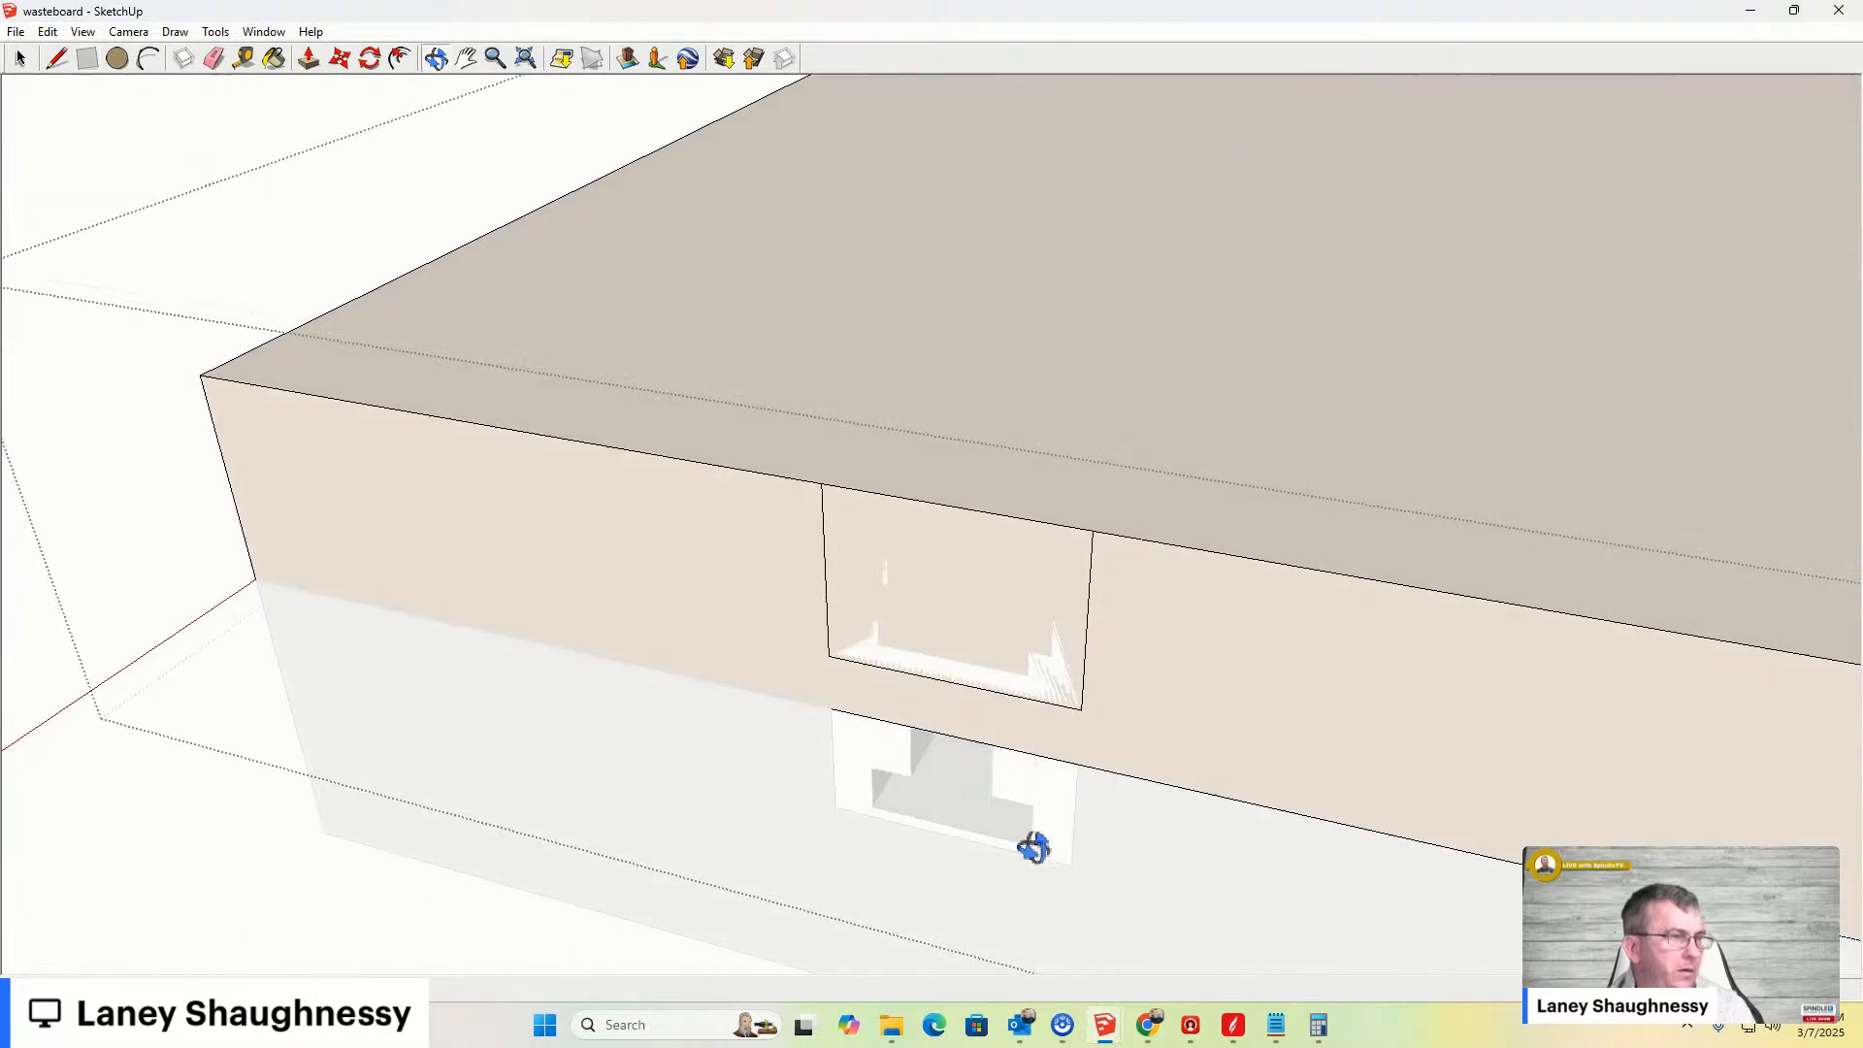
pyautogui.scroll(-8, 1035, 847)
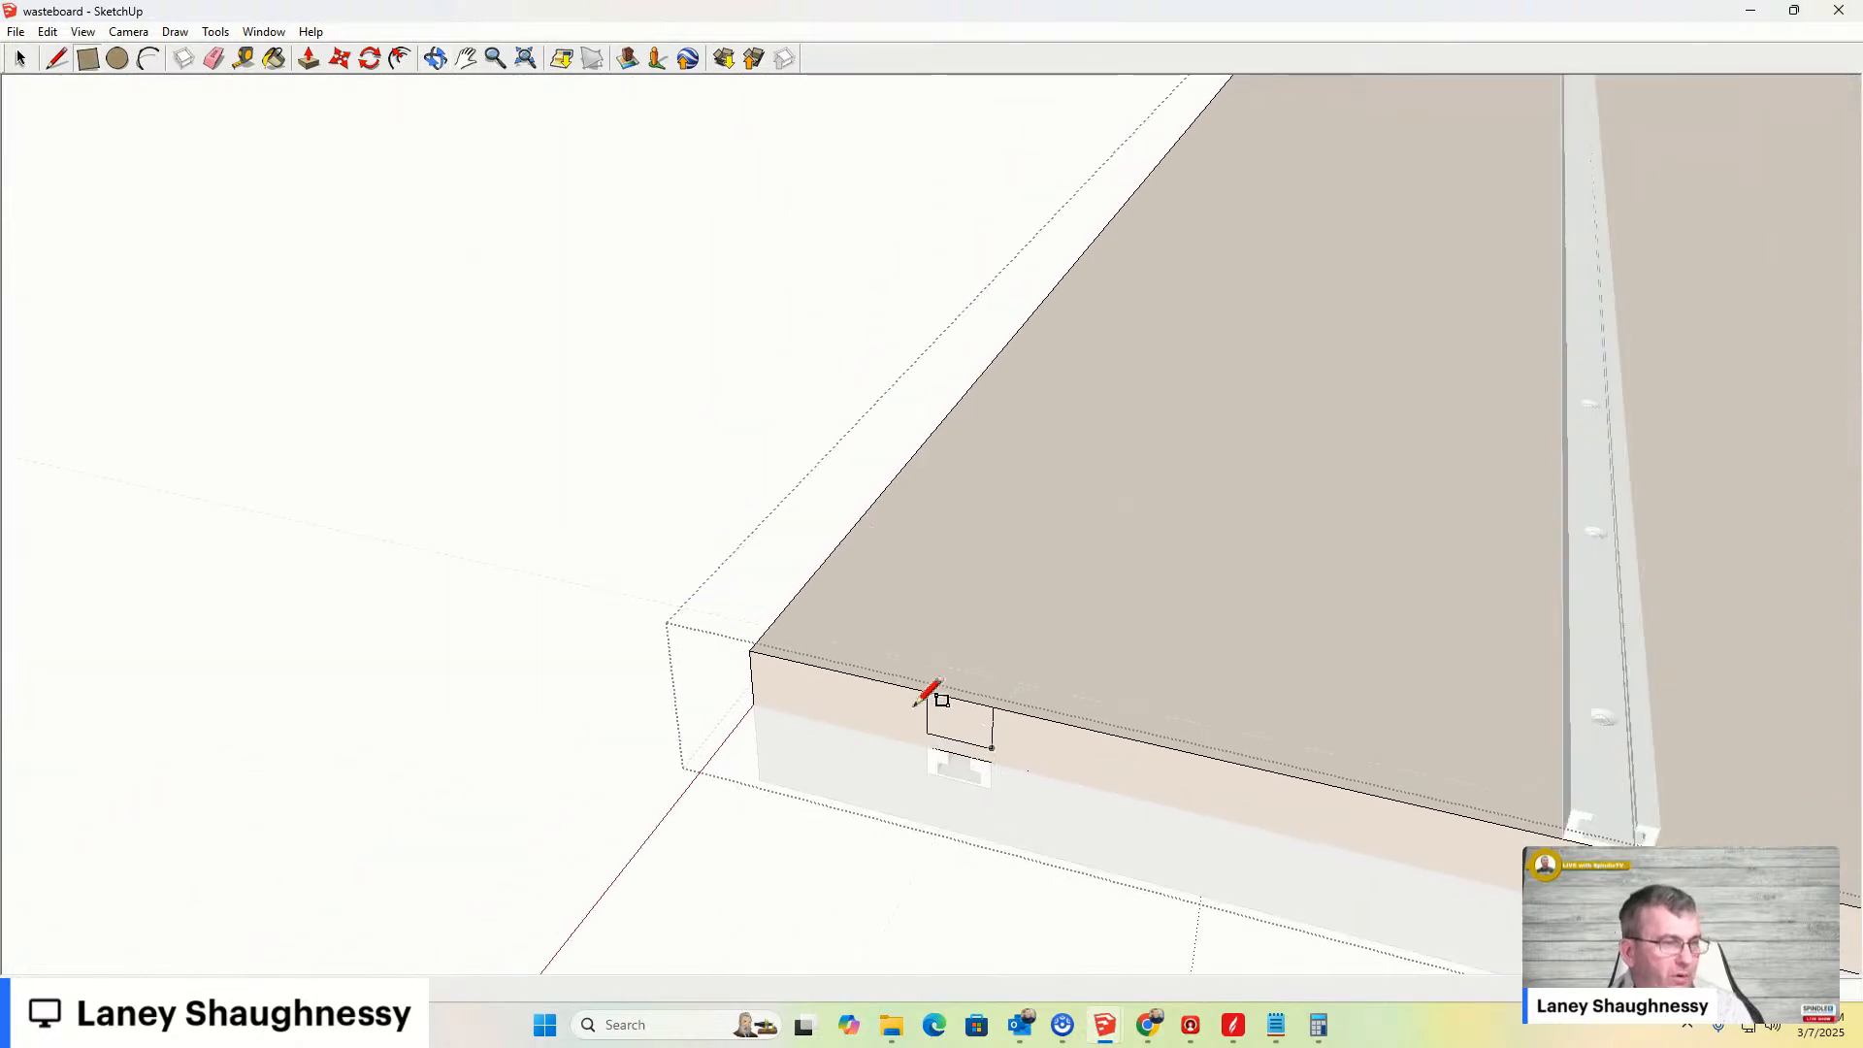
pyautogui.press('p')
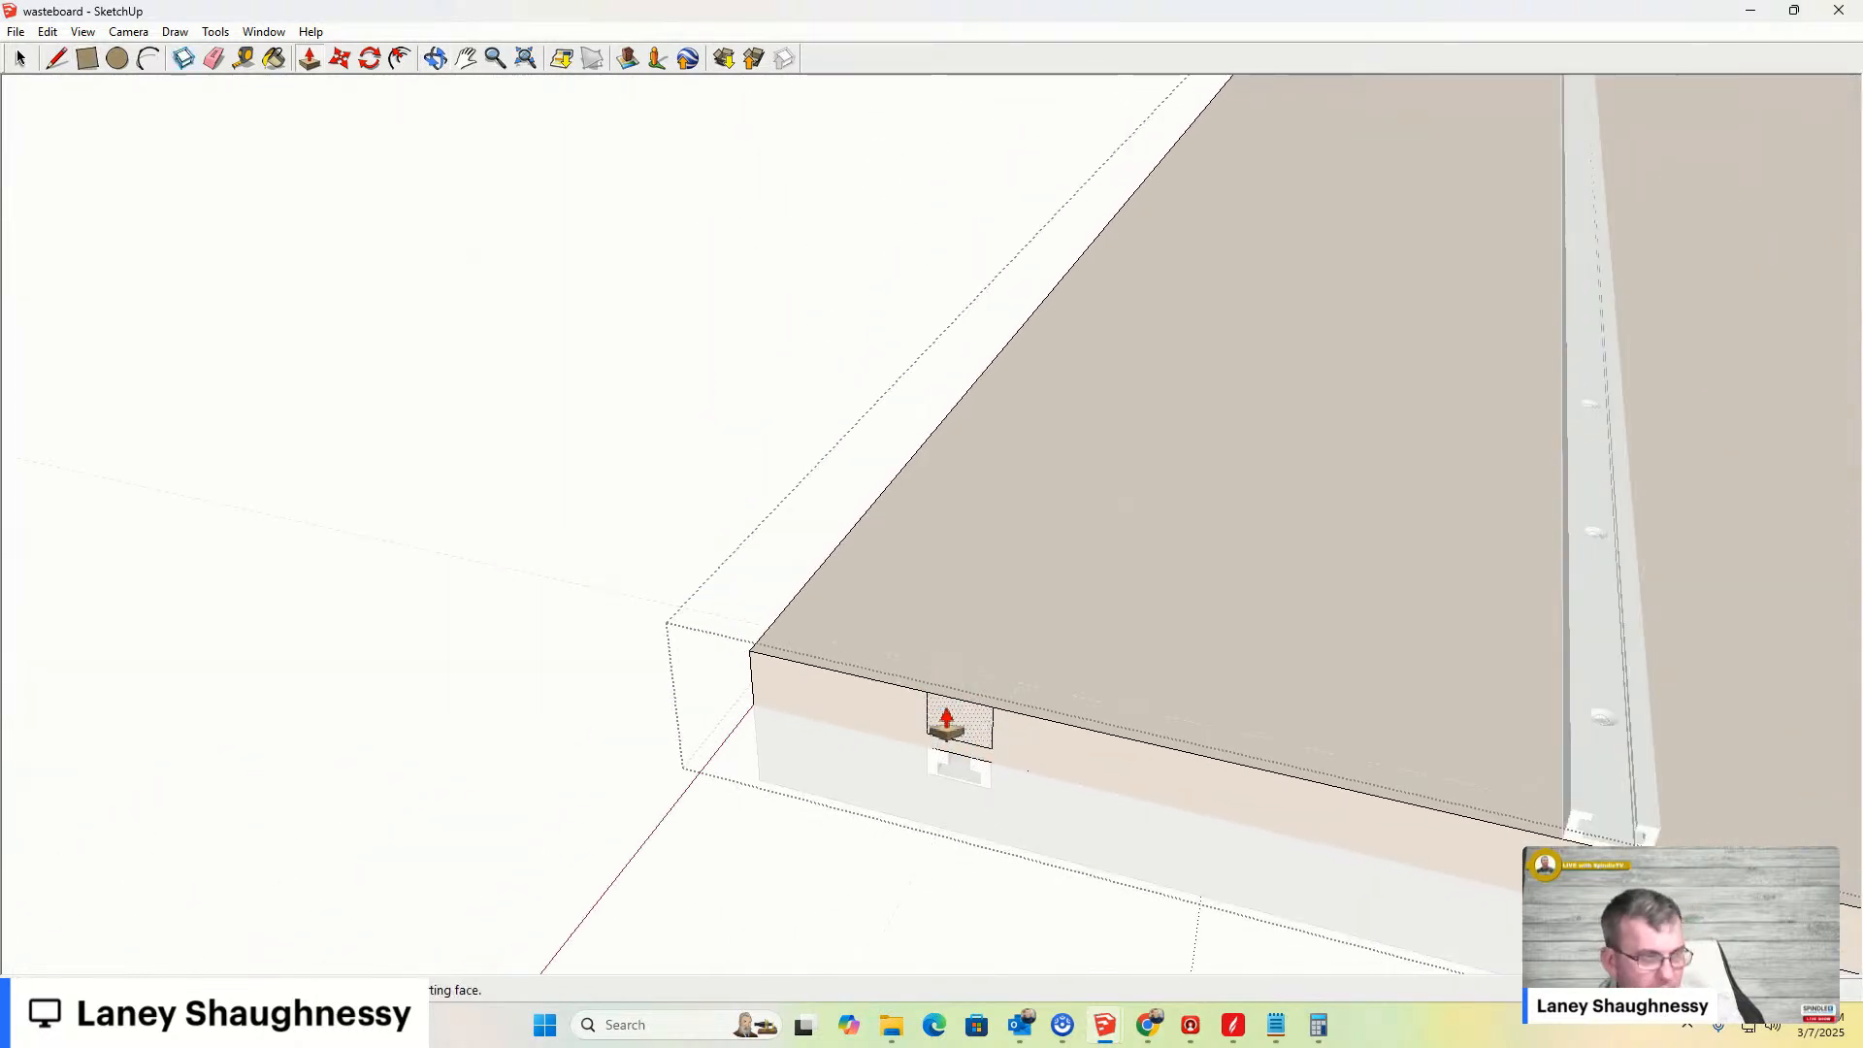
pyautogui.click(946, 723)
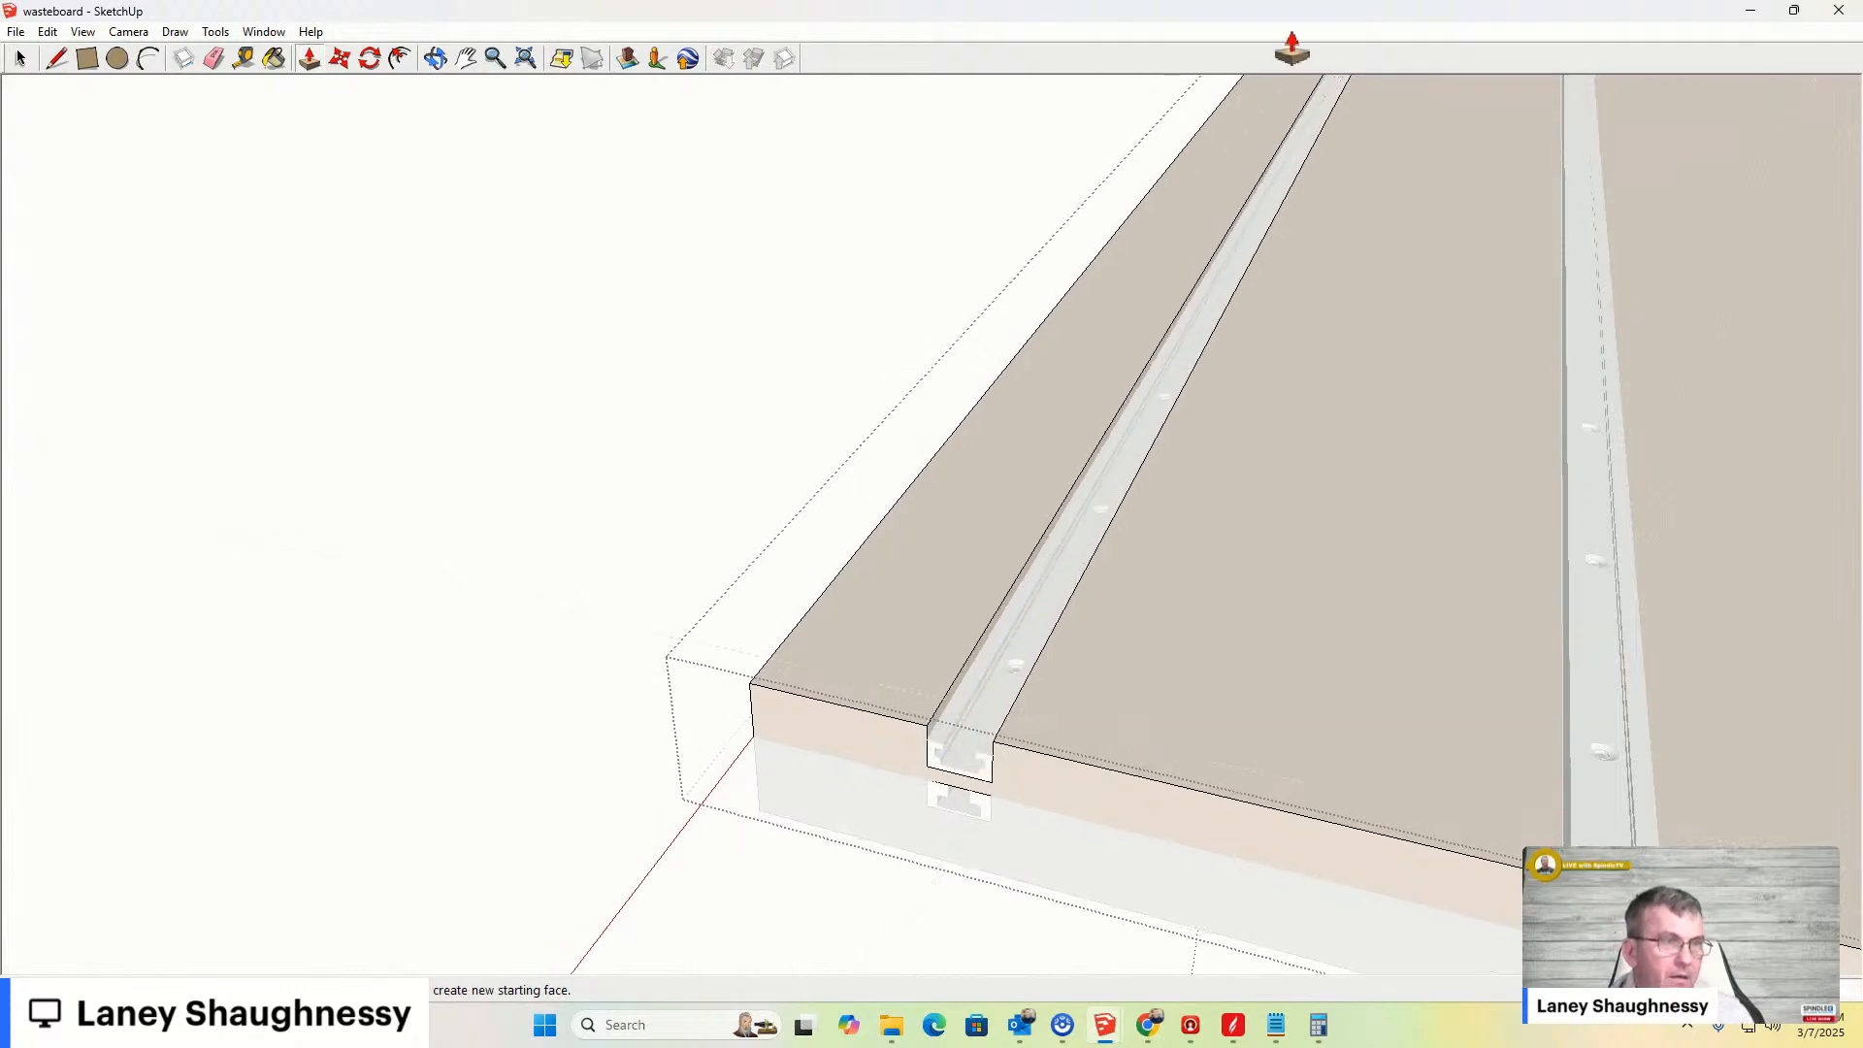
pyautogui.moveTo(1342, 19); pyautogui.dragTo(1397, 114)
pyautogui.click(1397, 115)
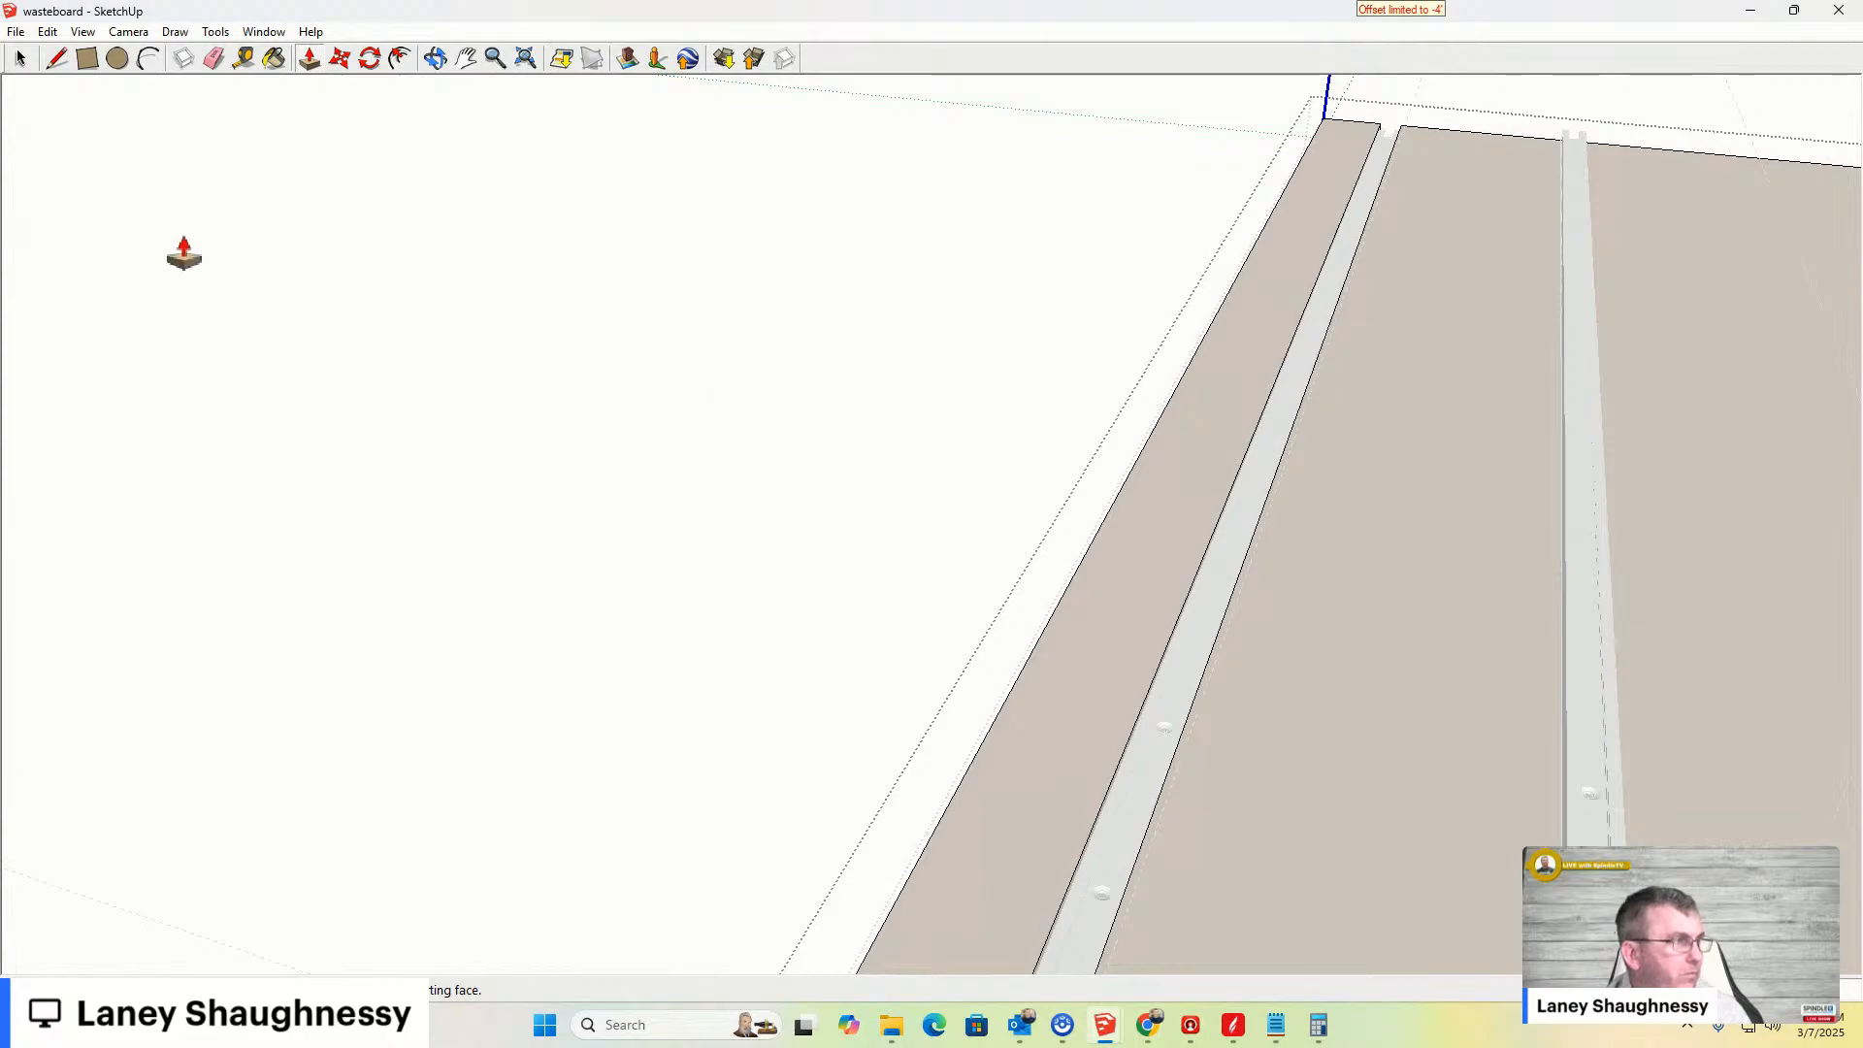
pyautogui.press('space')
pyautogui.moveTo(258, 282); pyautogui.dragTo(1133, 622, button='middle')
pyautogui.scroll(5, 869, 671)
pyautogui.scroll(-2, 1133, 623)
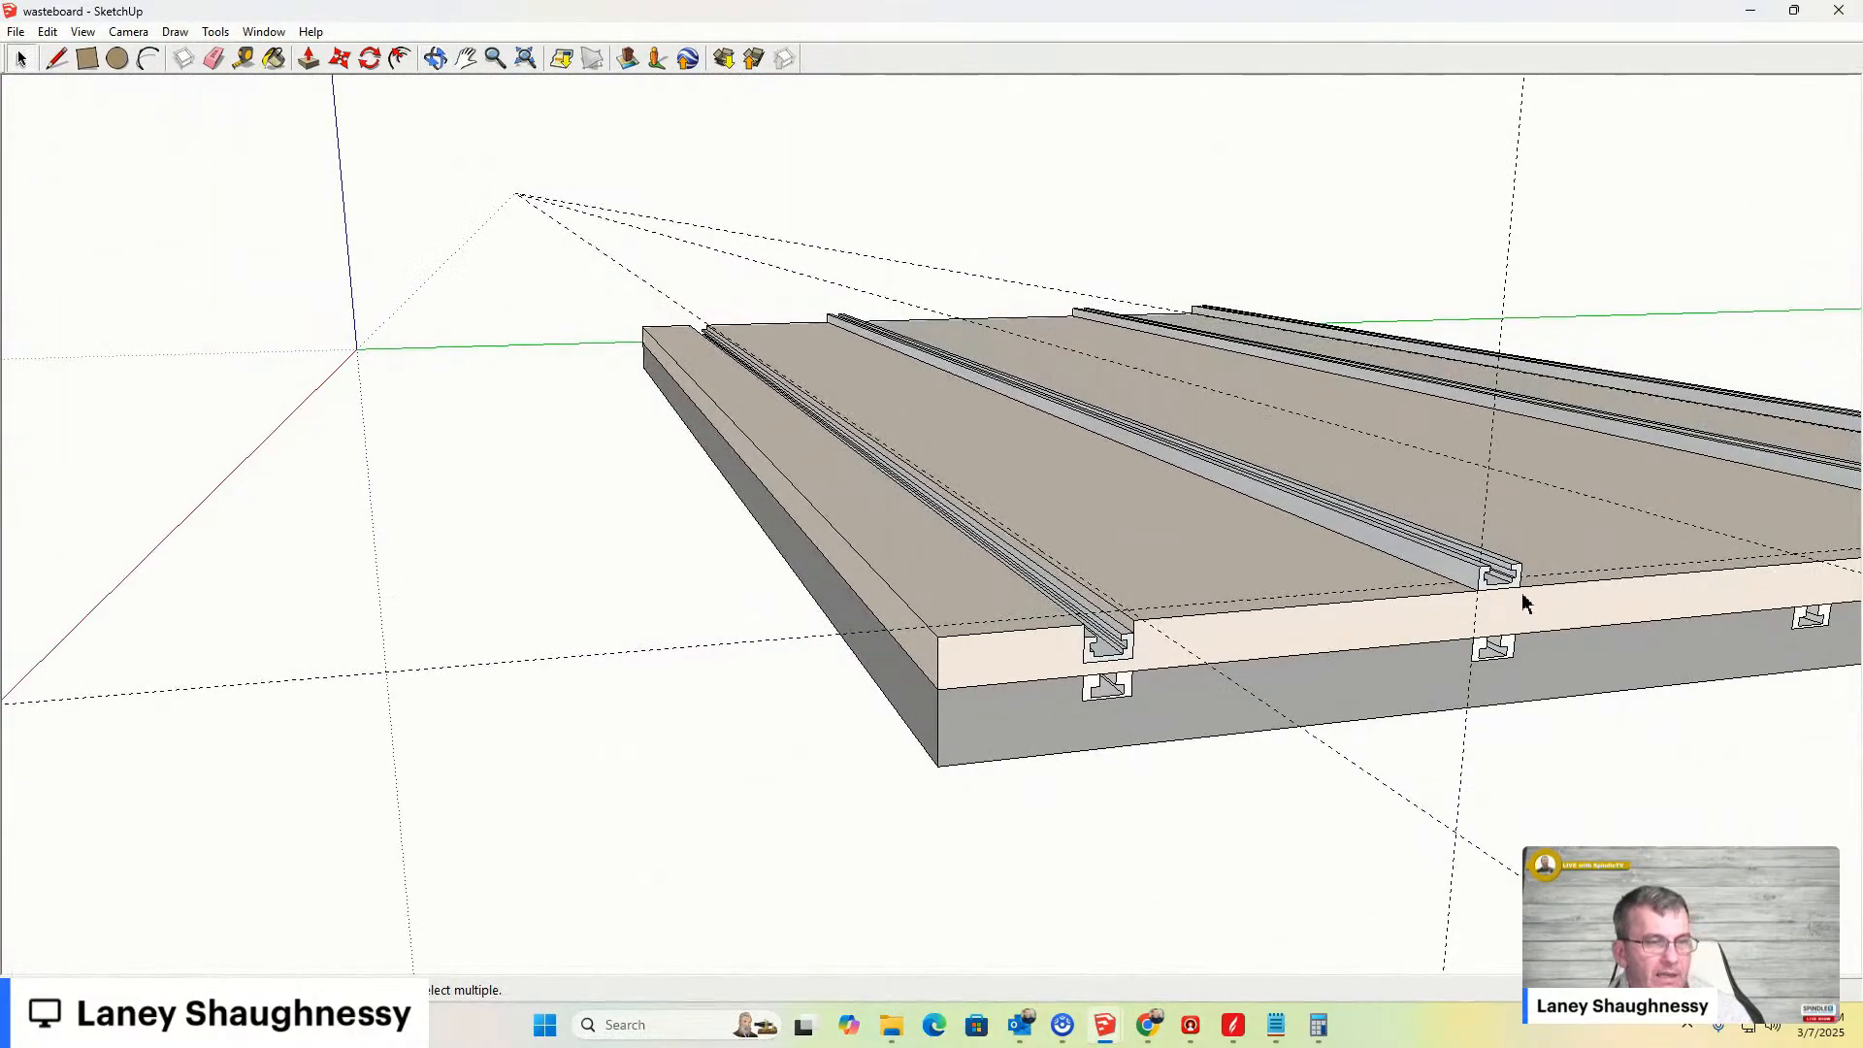
pyautogui.scroll(2, 1510, 588)
pyautogui.scroll(2, 1502, 591)
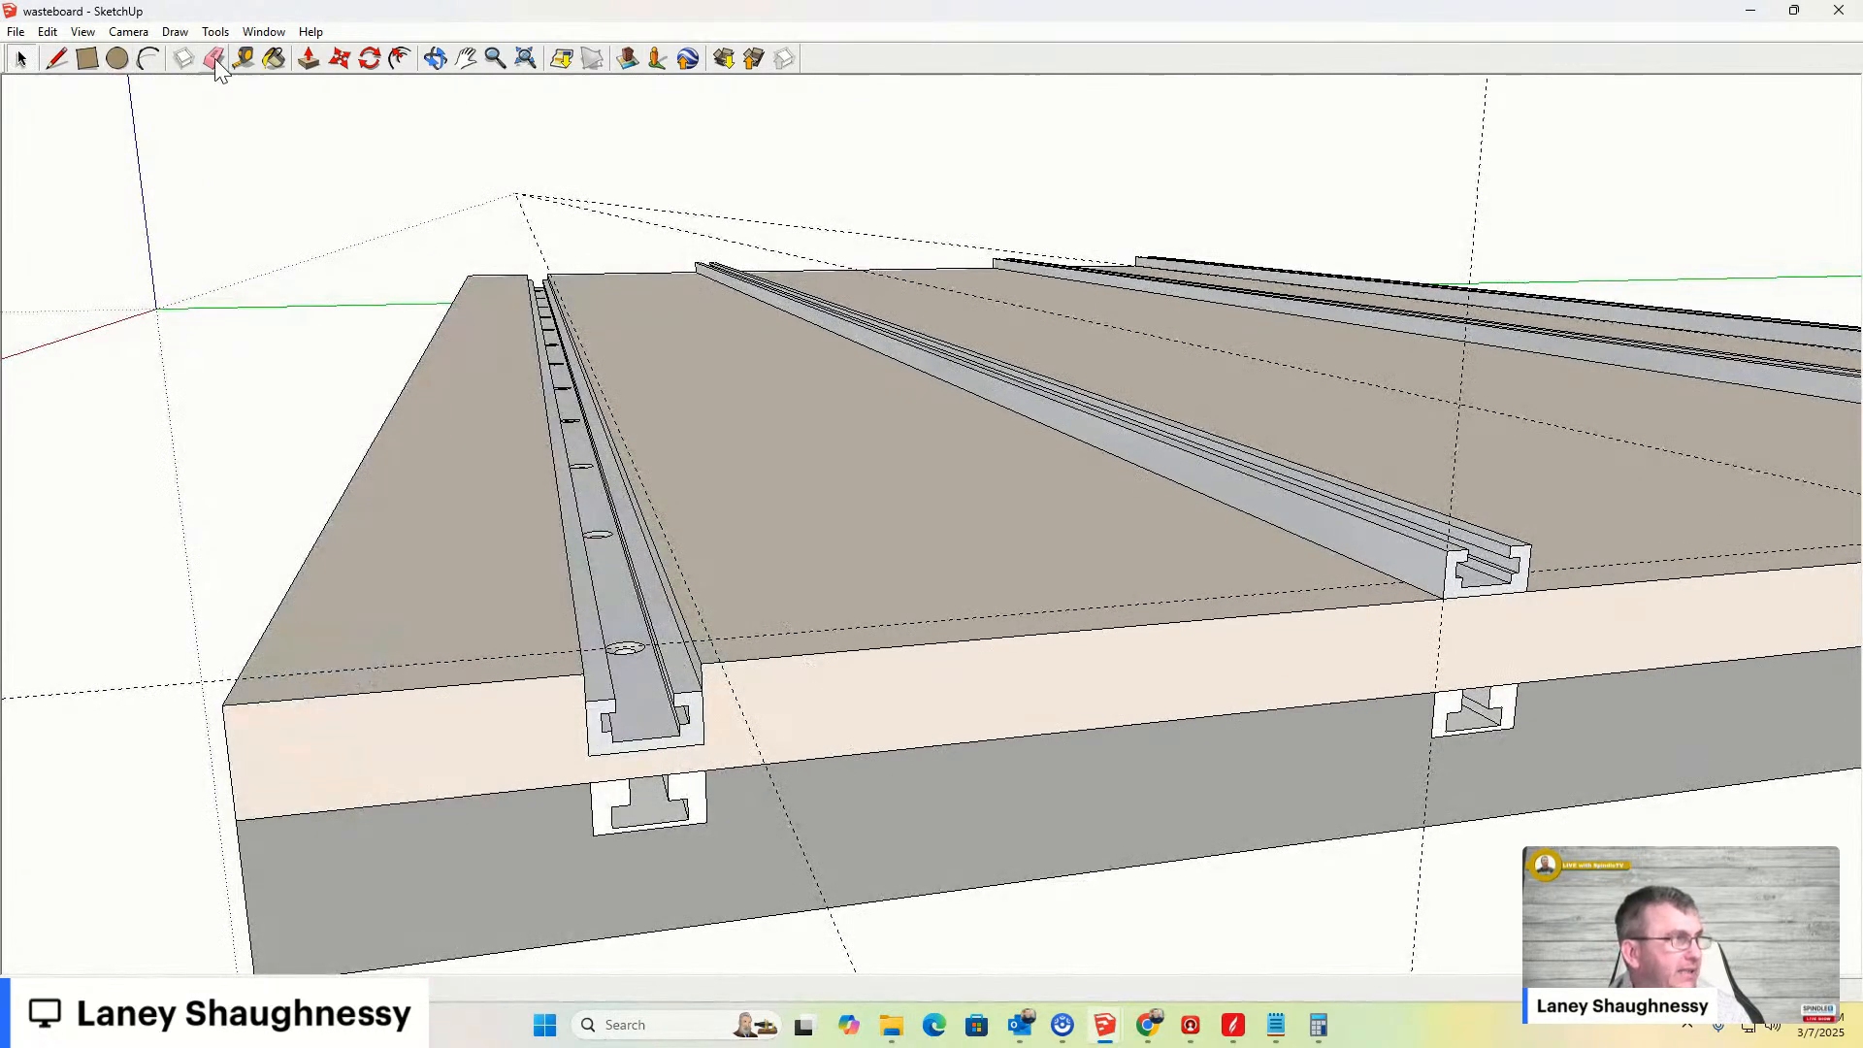
# - Create a horizontal guide on the board's front face level with the bottom of the sunken bar
pyautogui.click(243, 59)
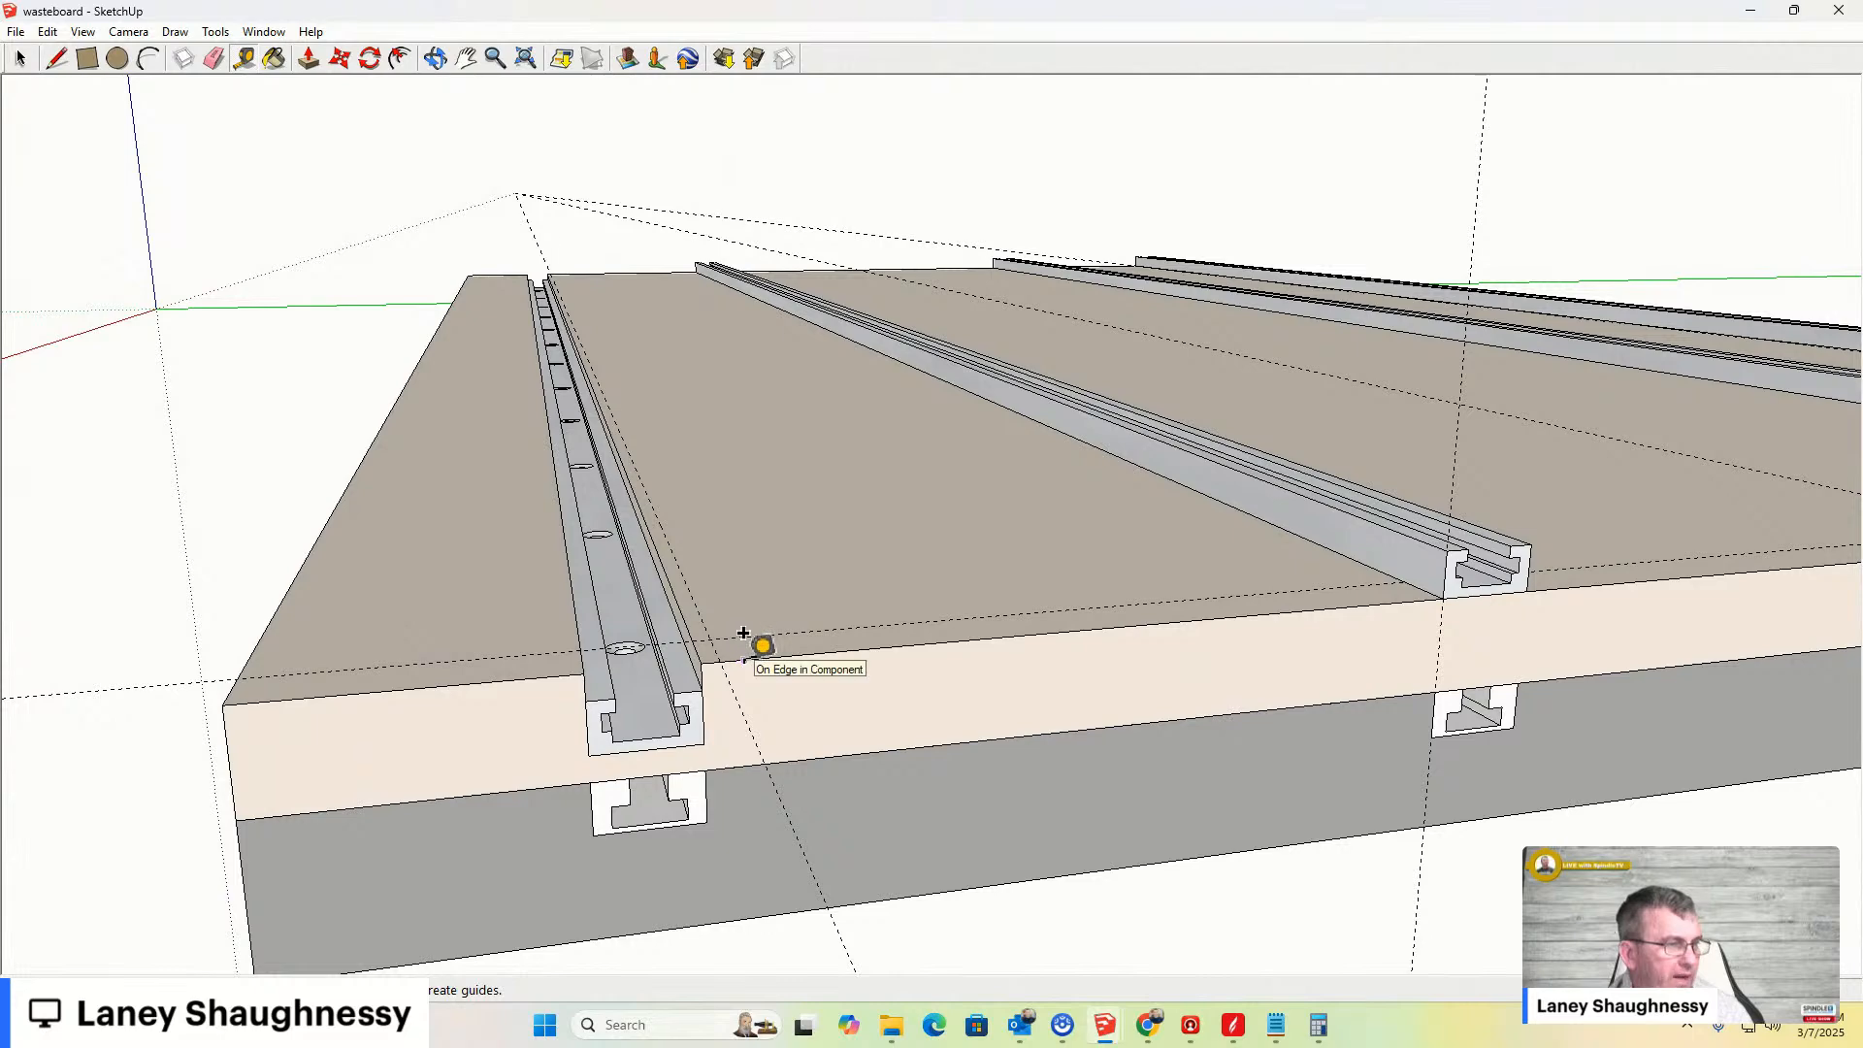
pyautogui.moveTo(753, 660); pyautogui.dragTo(715, 520, button='middle')
pyautogui.scroll(1, 570, 624)
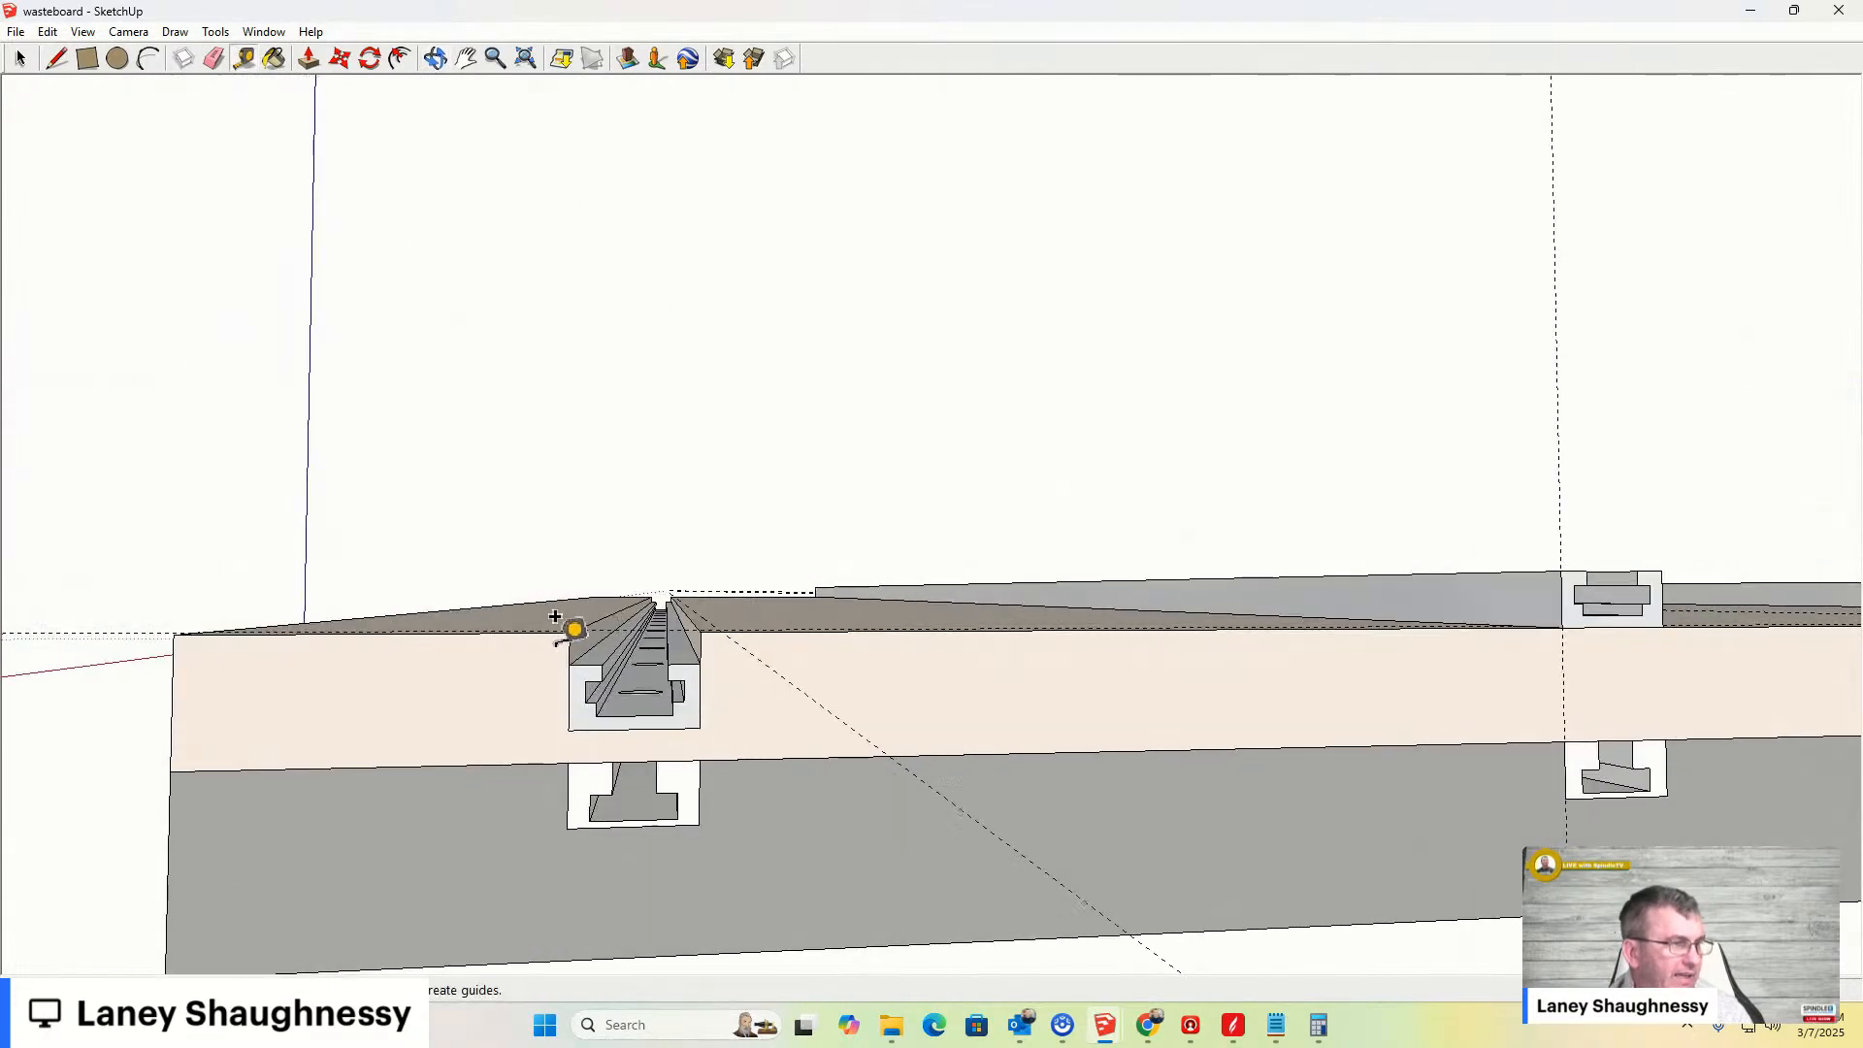
pyautogui.doubleClick(583, 726)
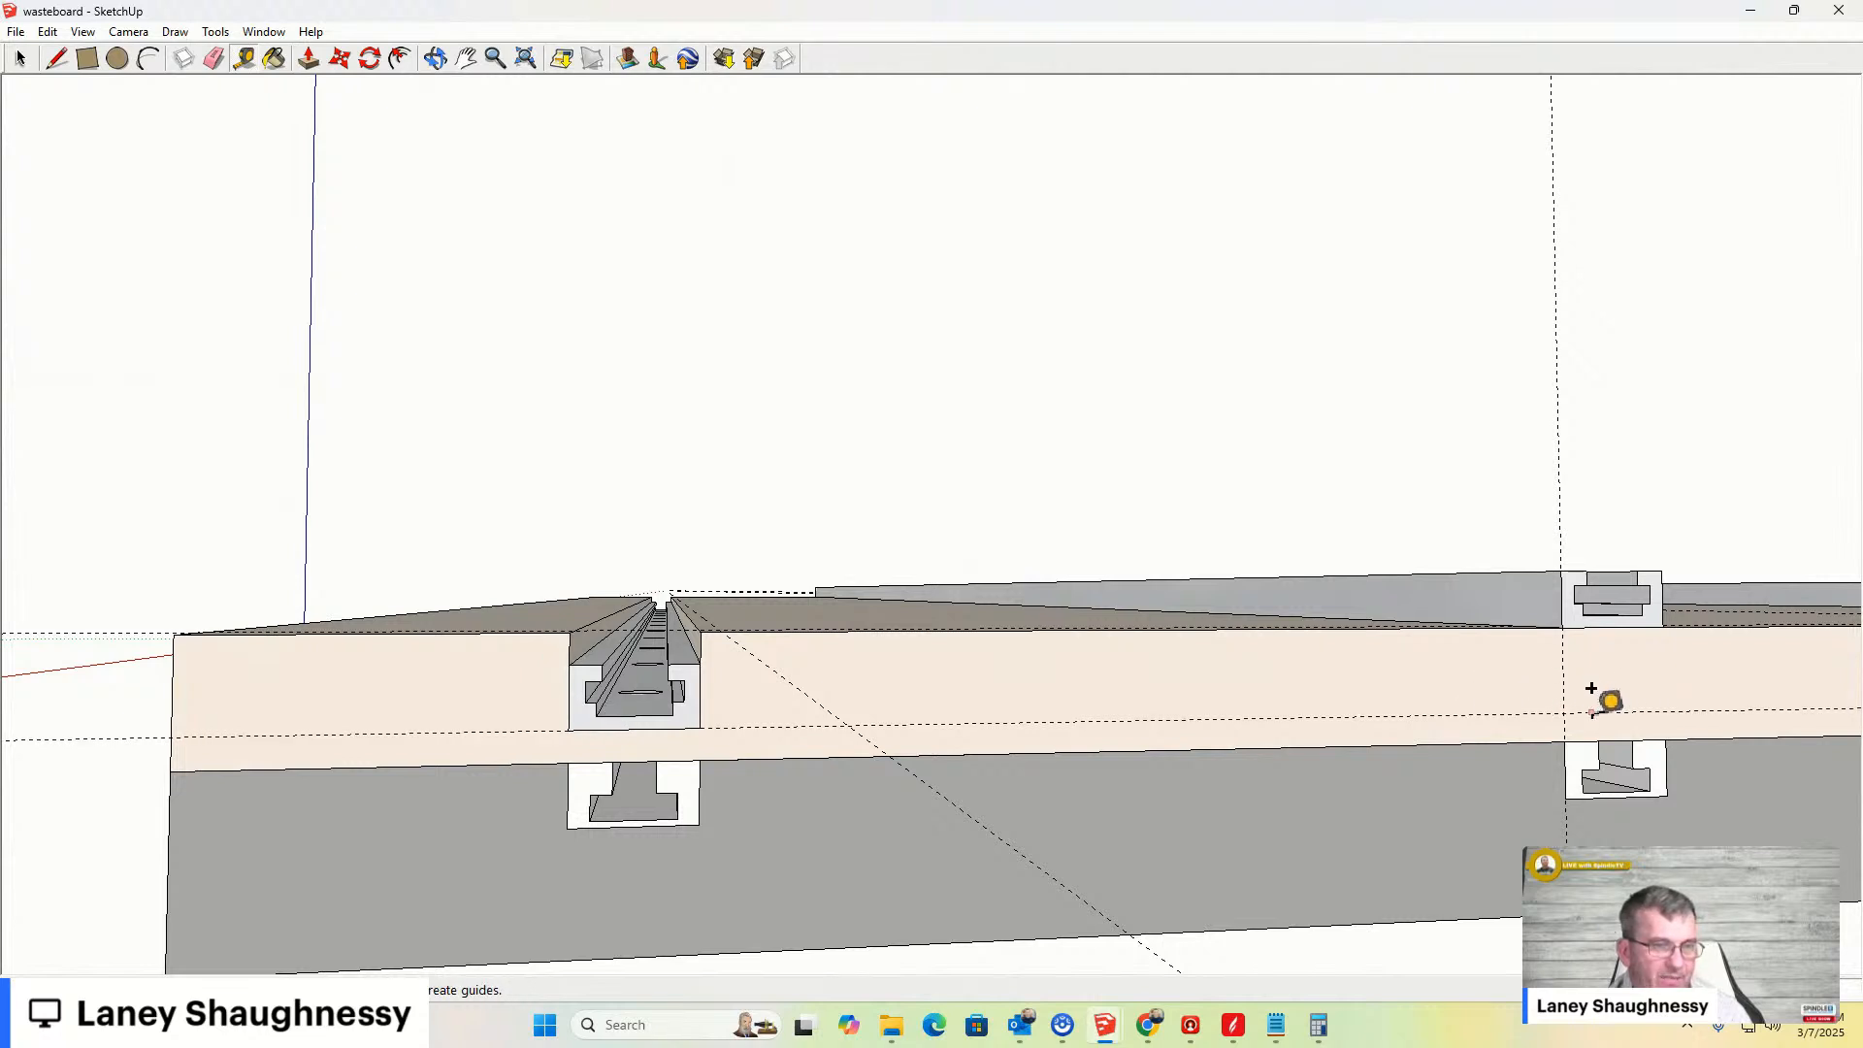
# - Select the other two bars and move them straight down to the guide so they sink into the board
pyautogui.press('m')
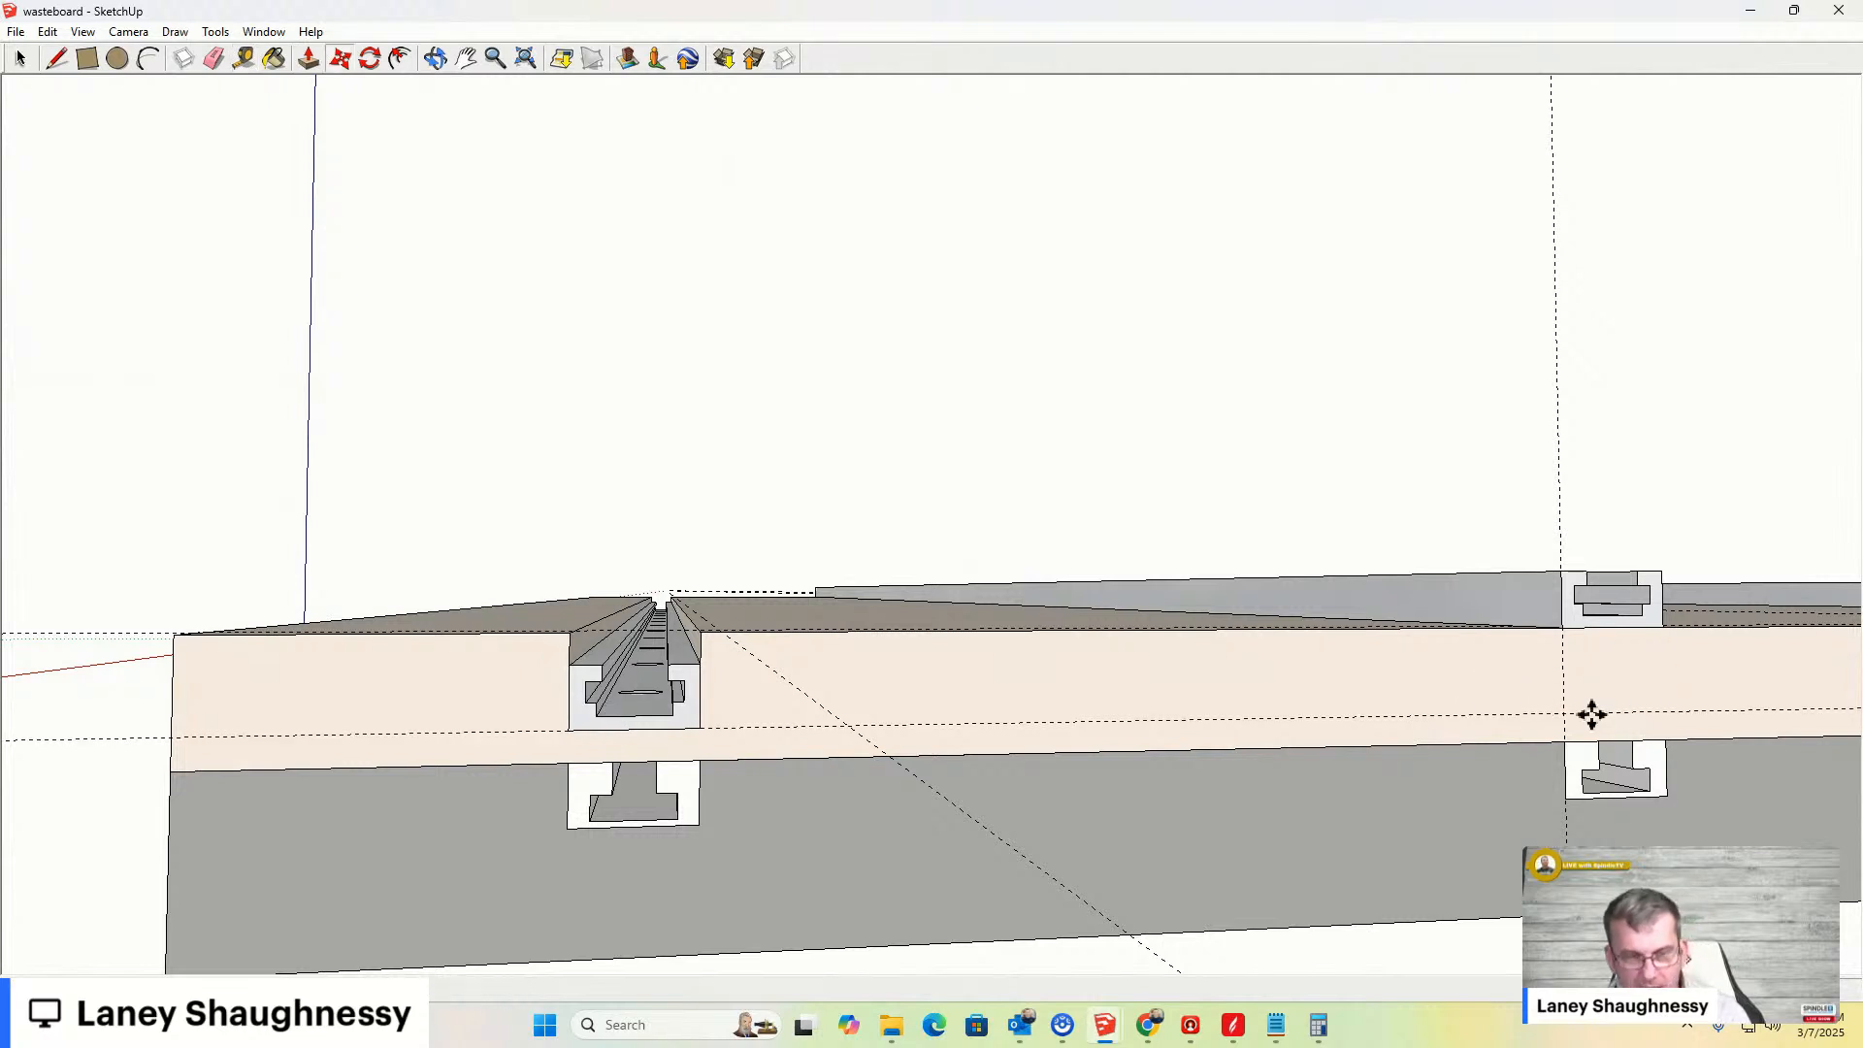
pyautogui.scroll(-5, 1310, 679)
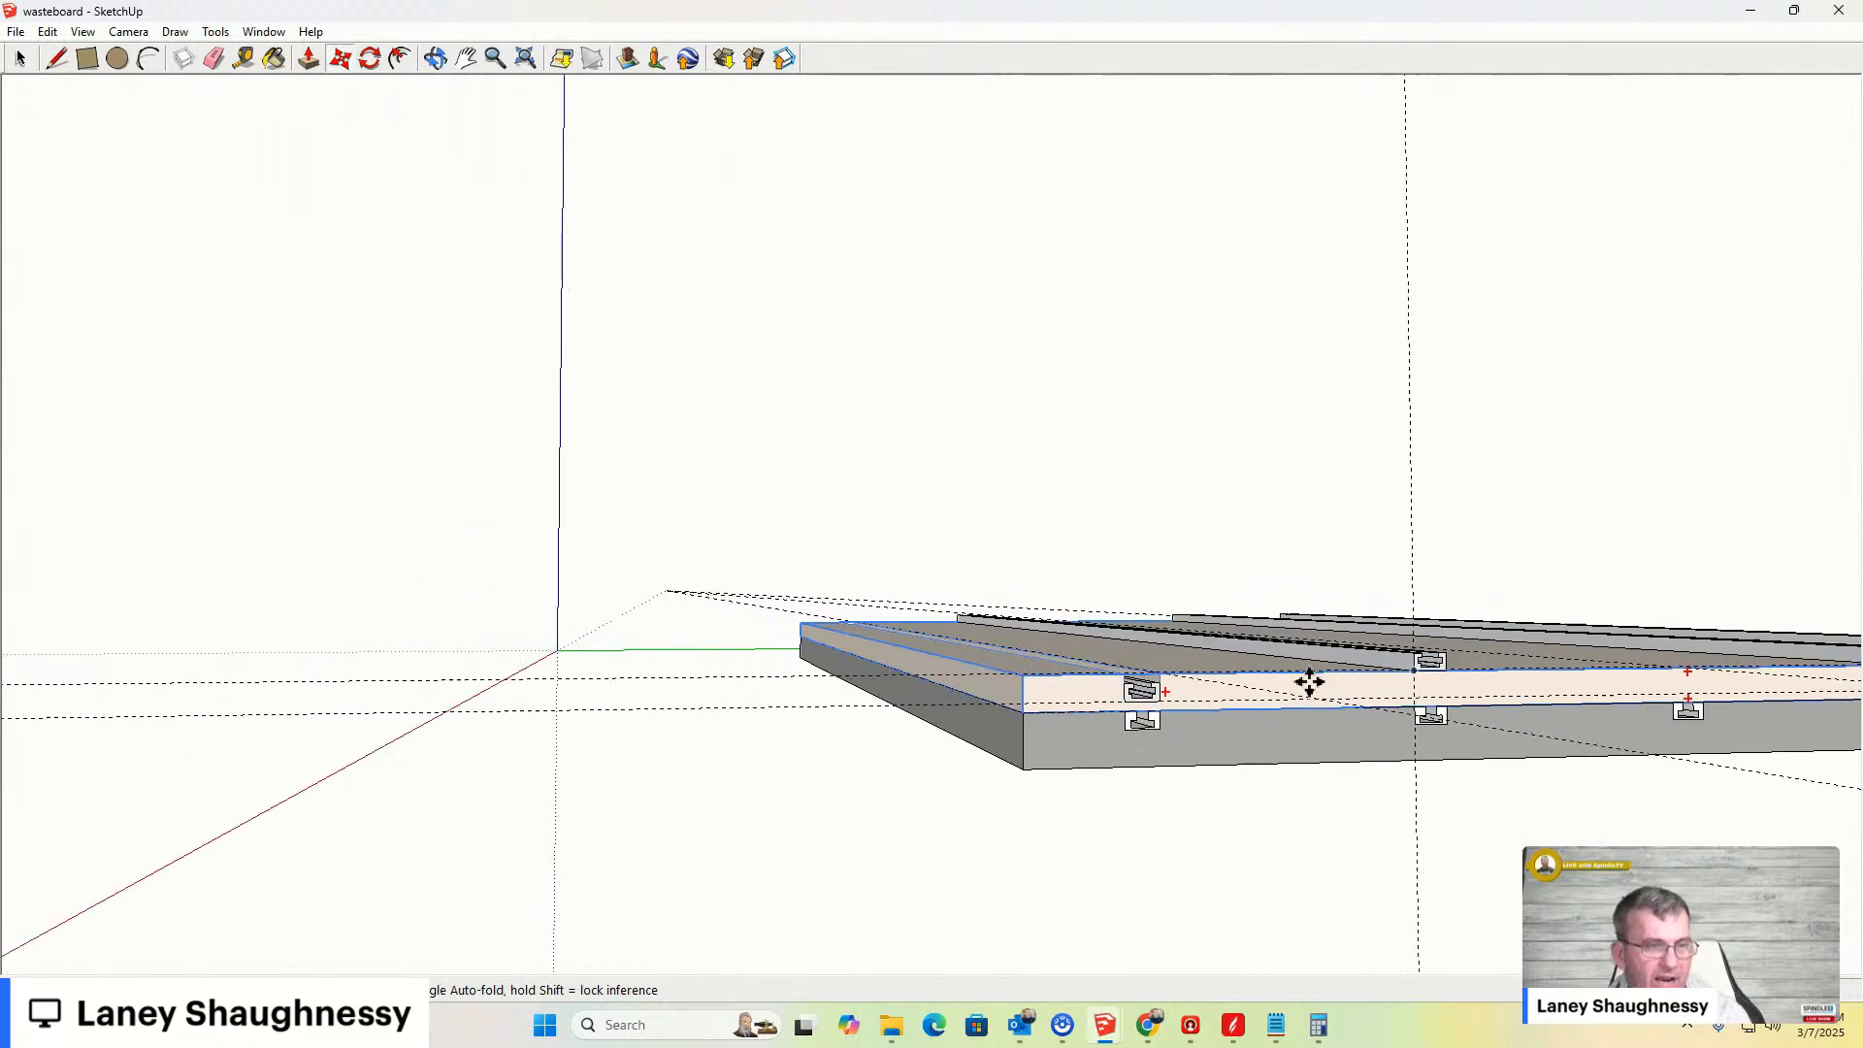
pyautogui.press('space')
pyautogui.click(1404, 673)
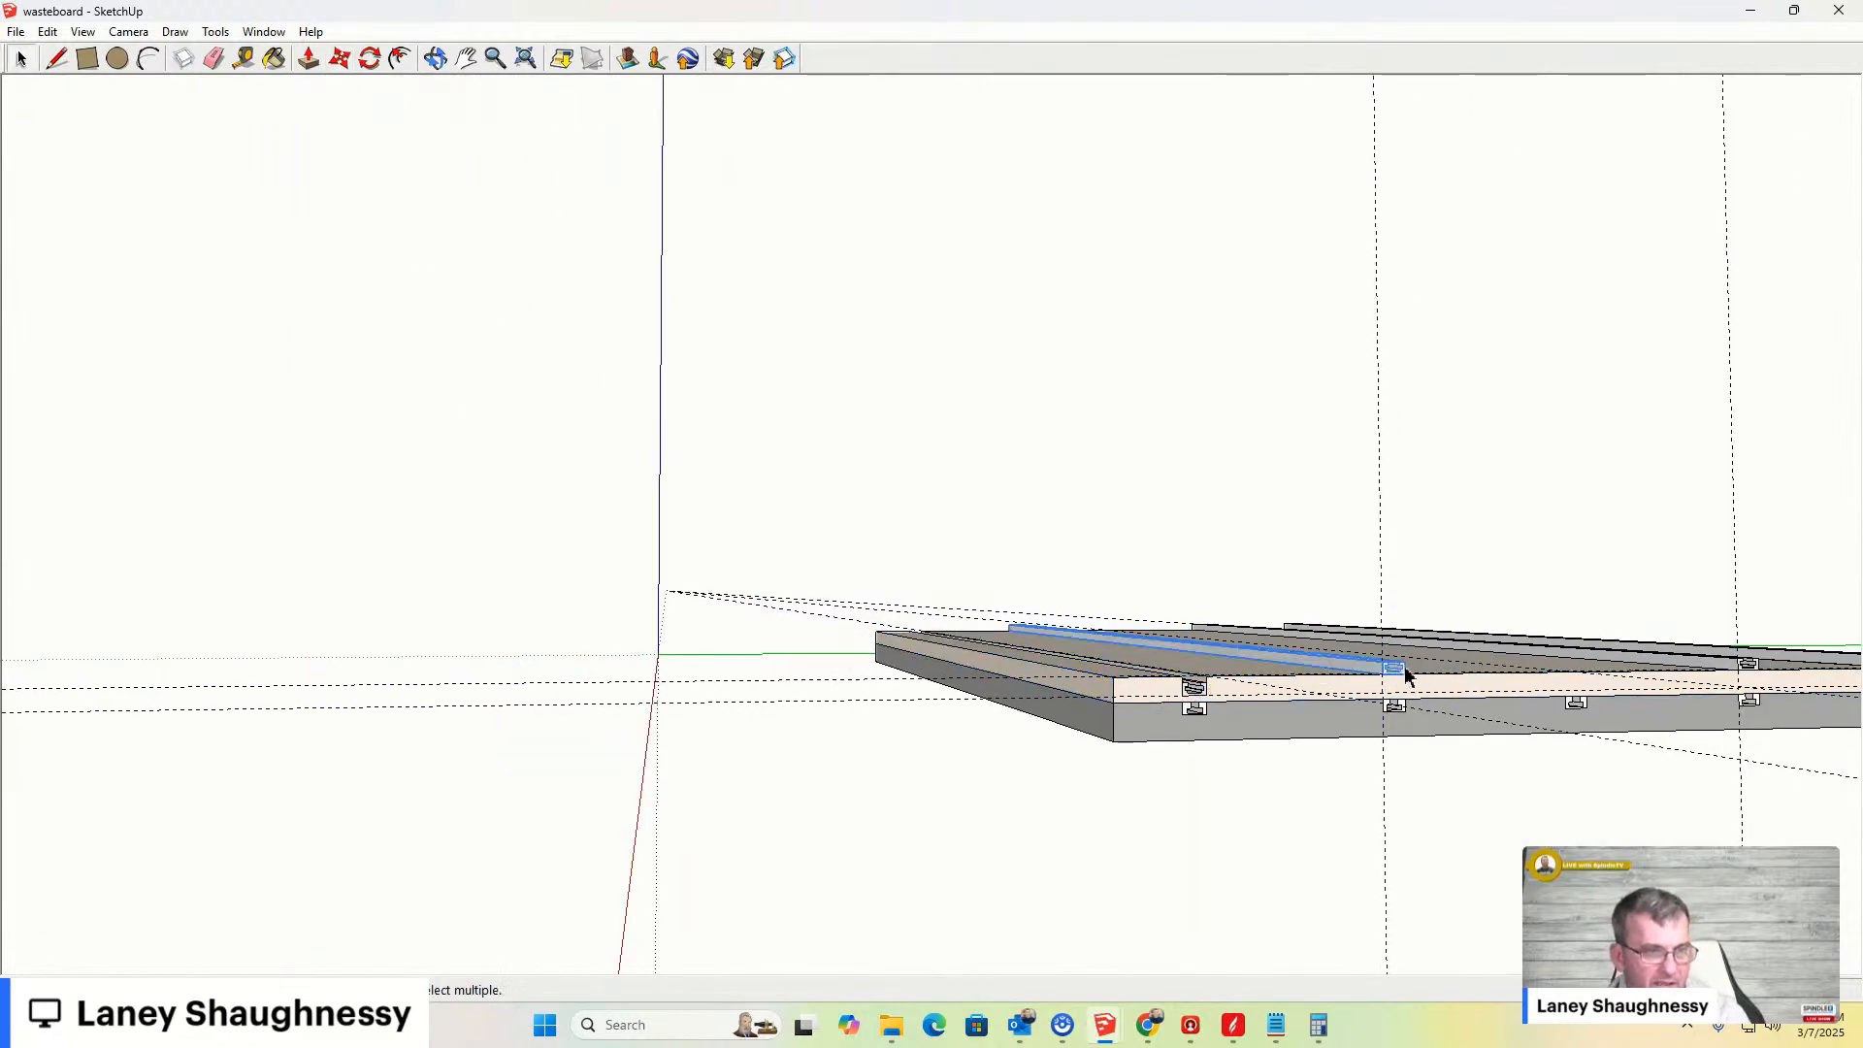
pyautogui.keyDown('shift'); pyautogui.click(1752, 667); pyautogui.keyUp('shift')
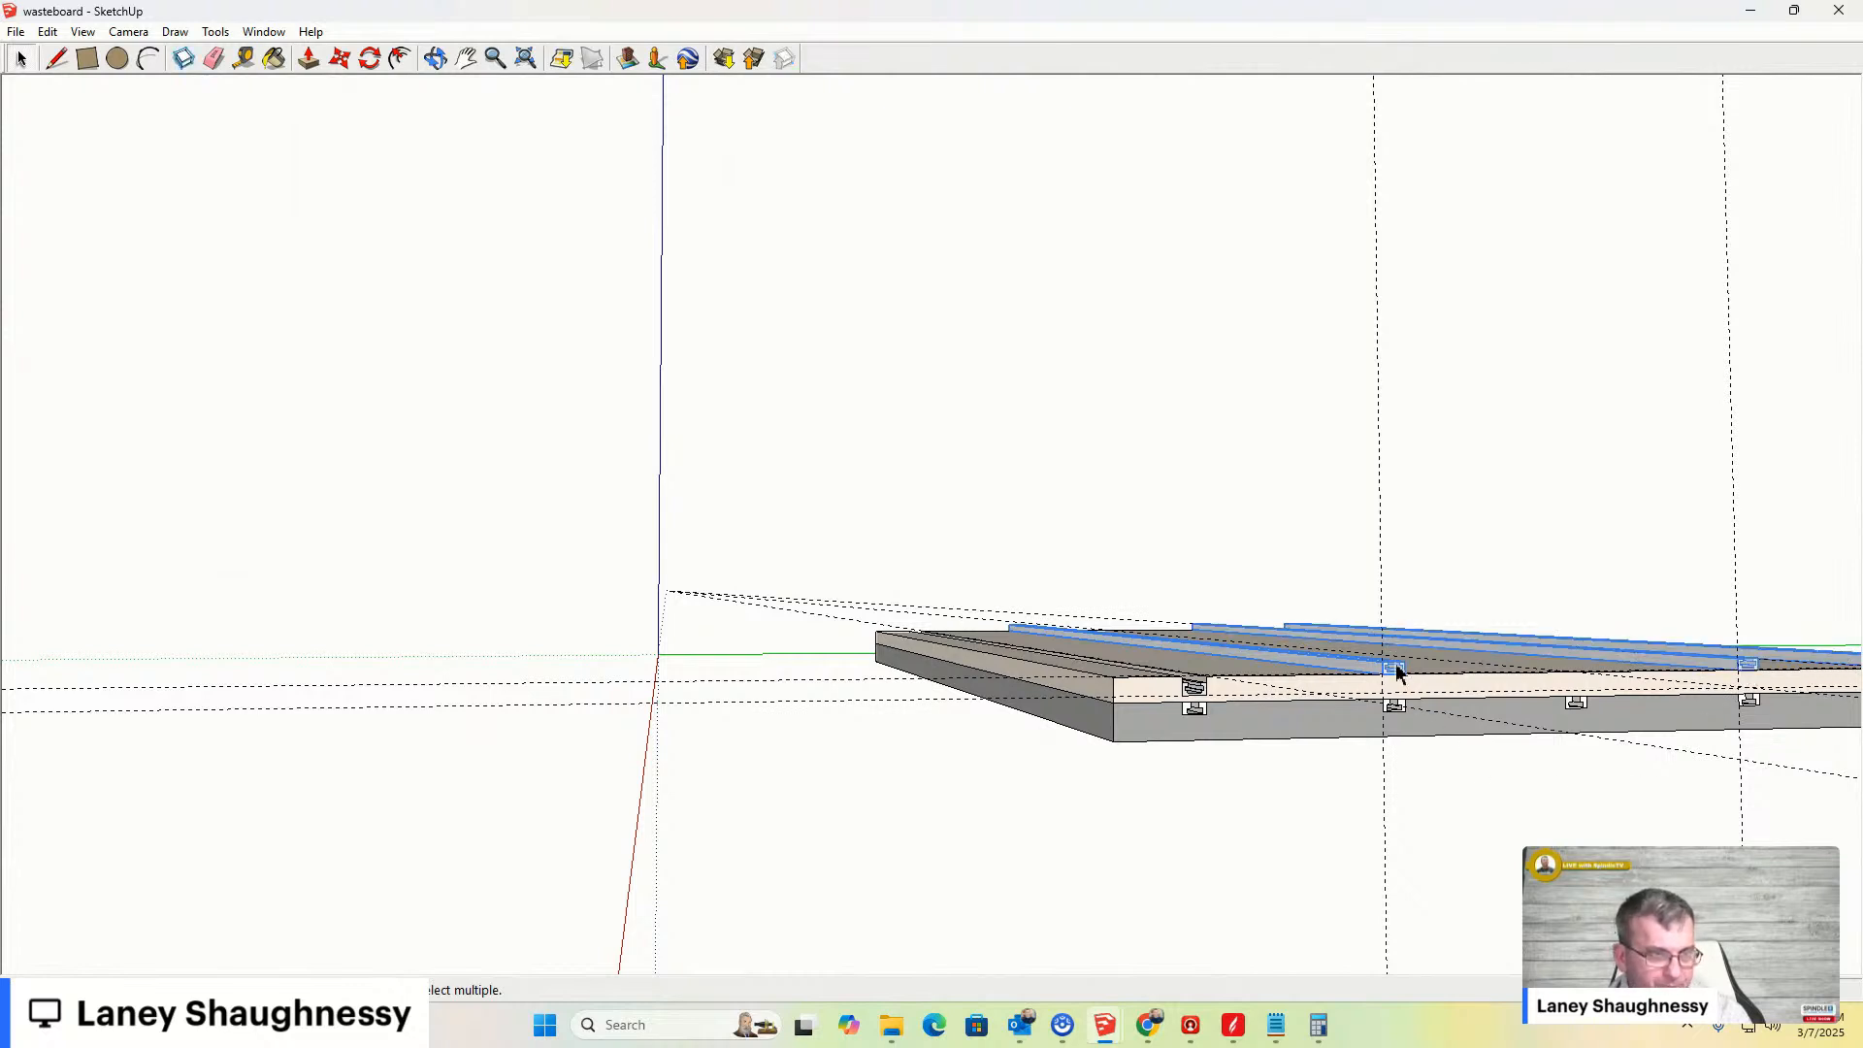
pyautogui.scroll(4, 1397, 670)
pyautogui.scroll(2, 1393, 691)
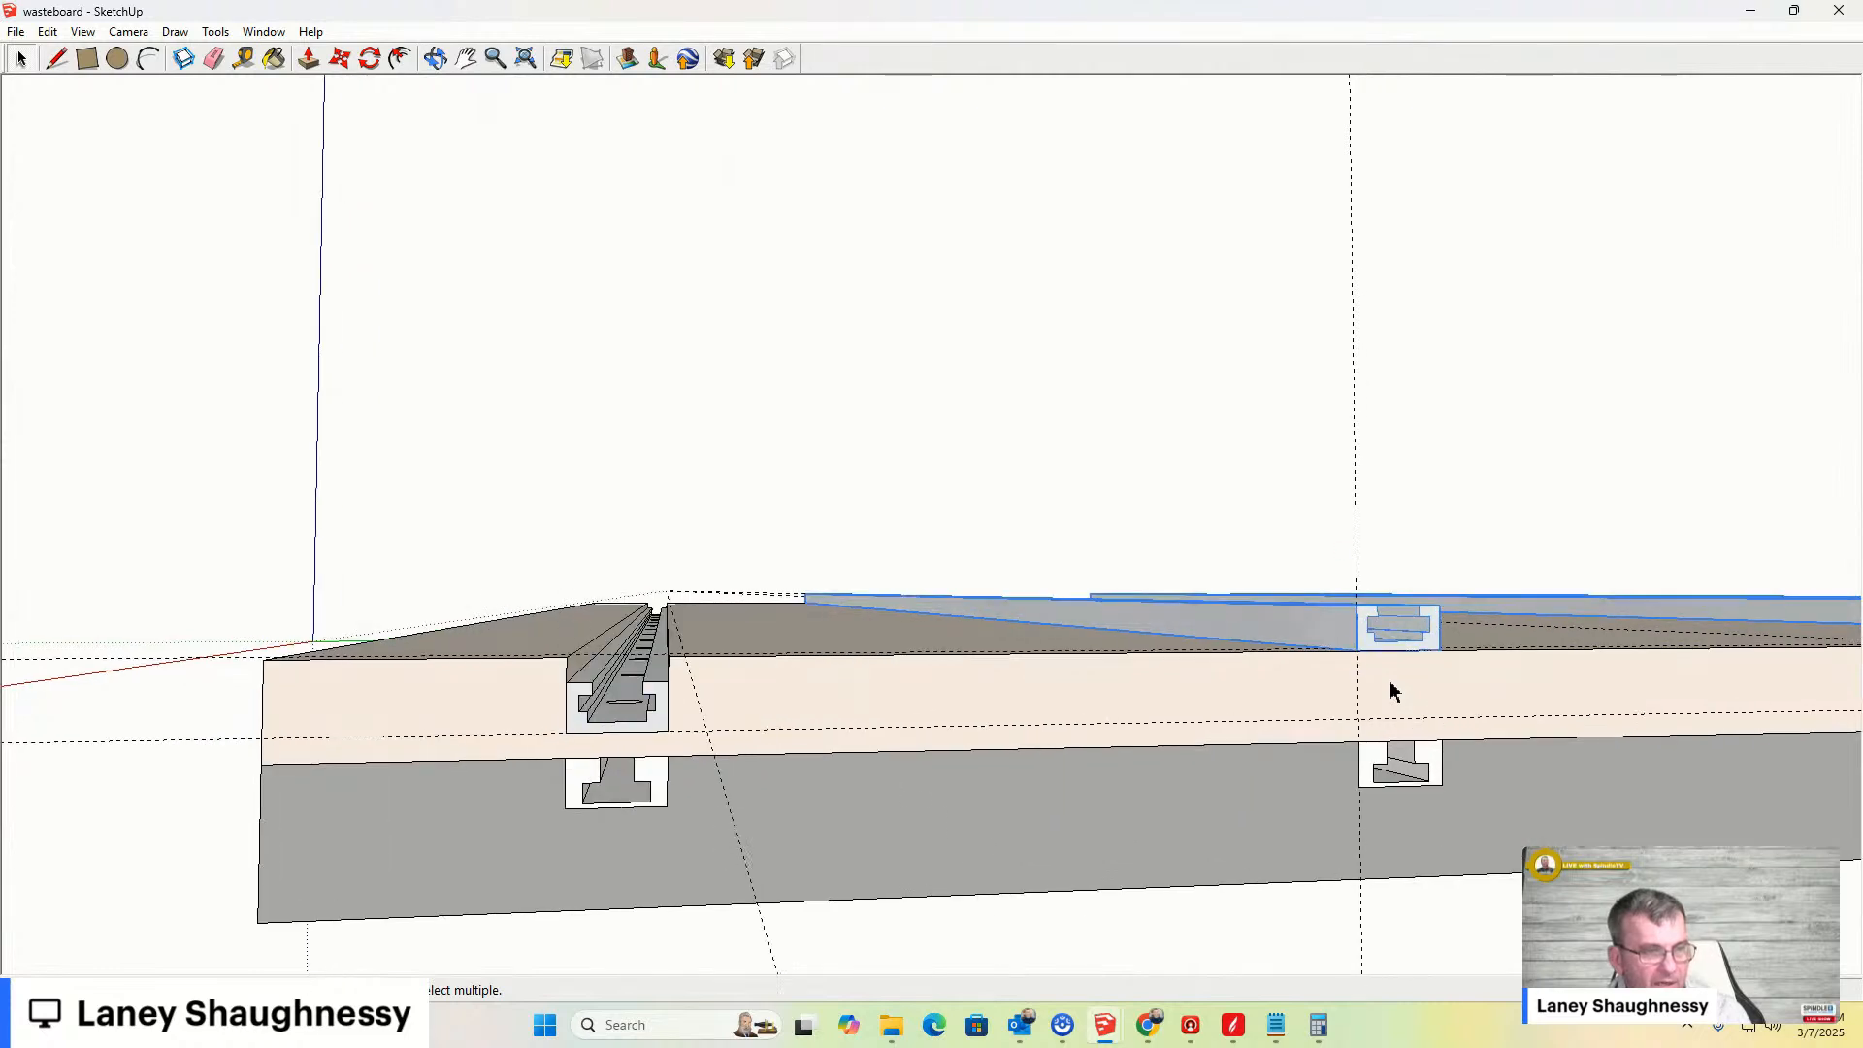
pyautogui.press('m')
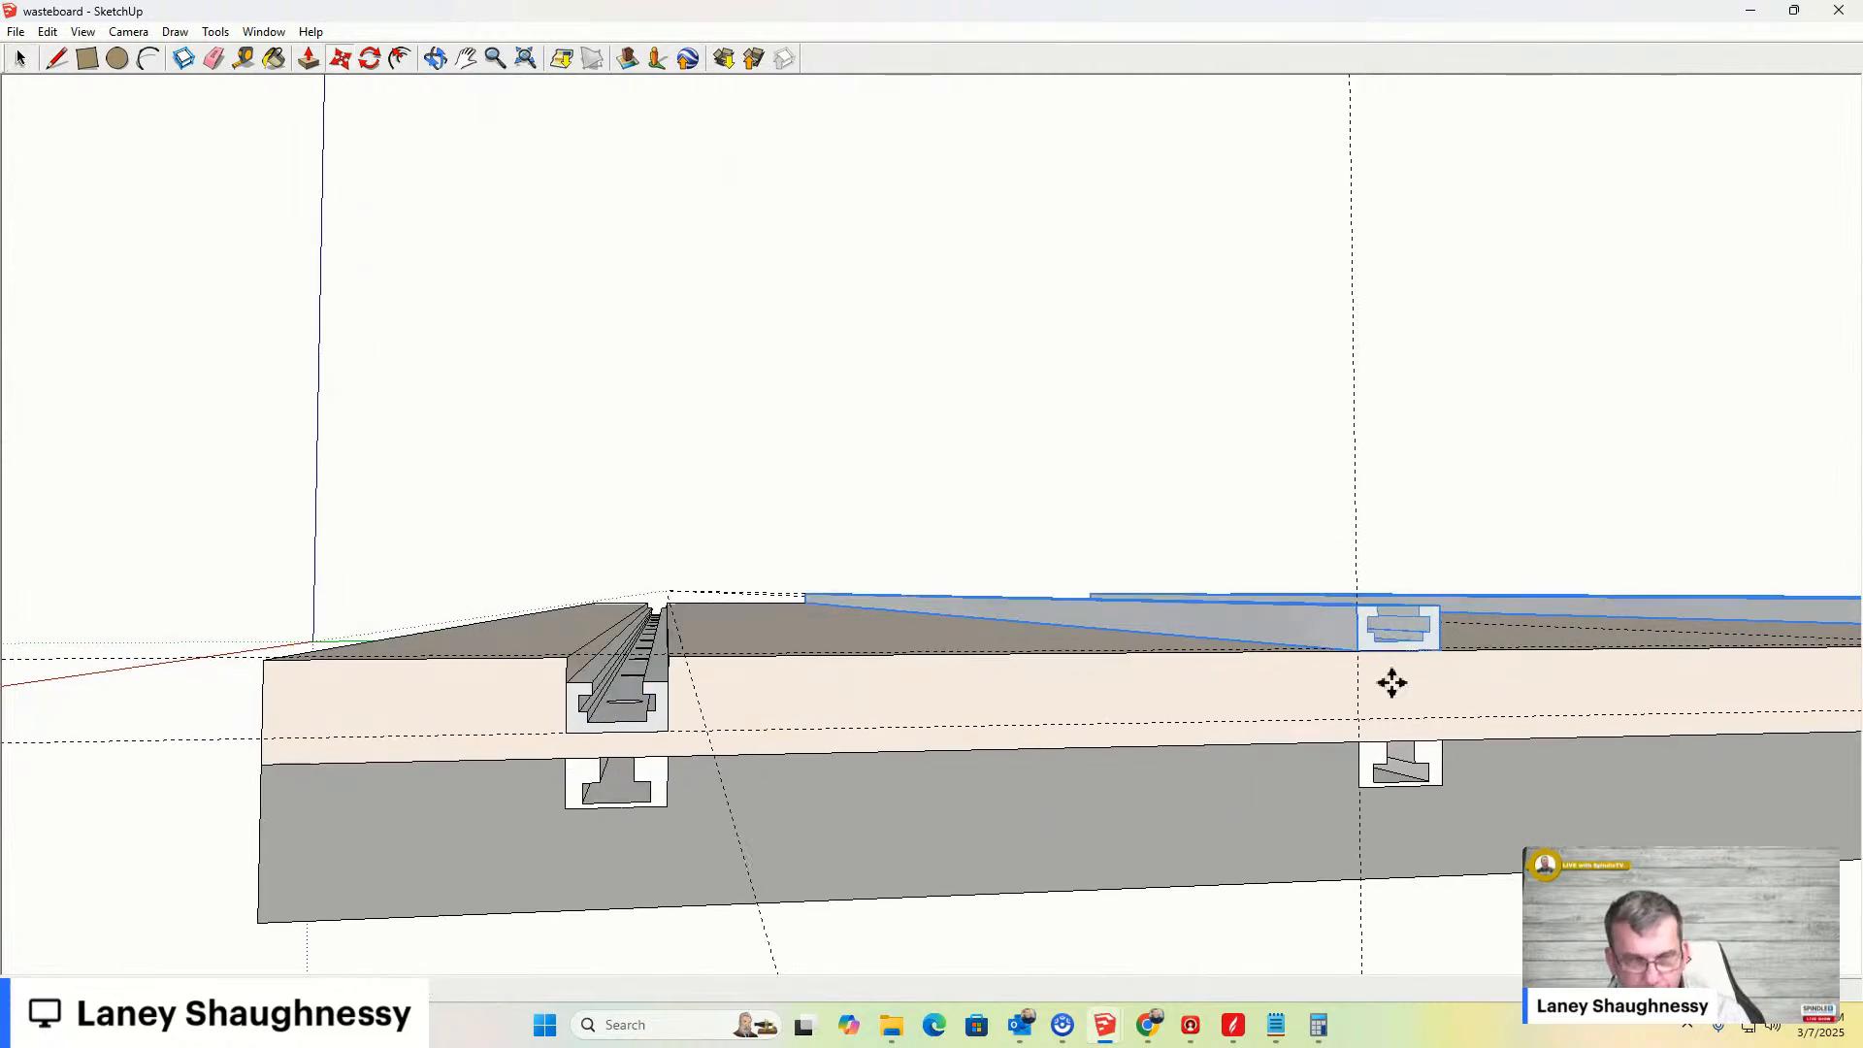
pyautogui.moveTo(1360, 649); pyautogui.dragTo(1362, 722)
pyautogui.click(1363, 723)
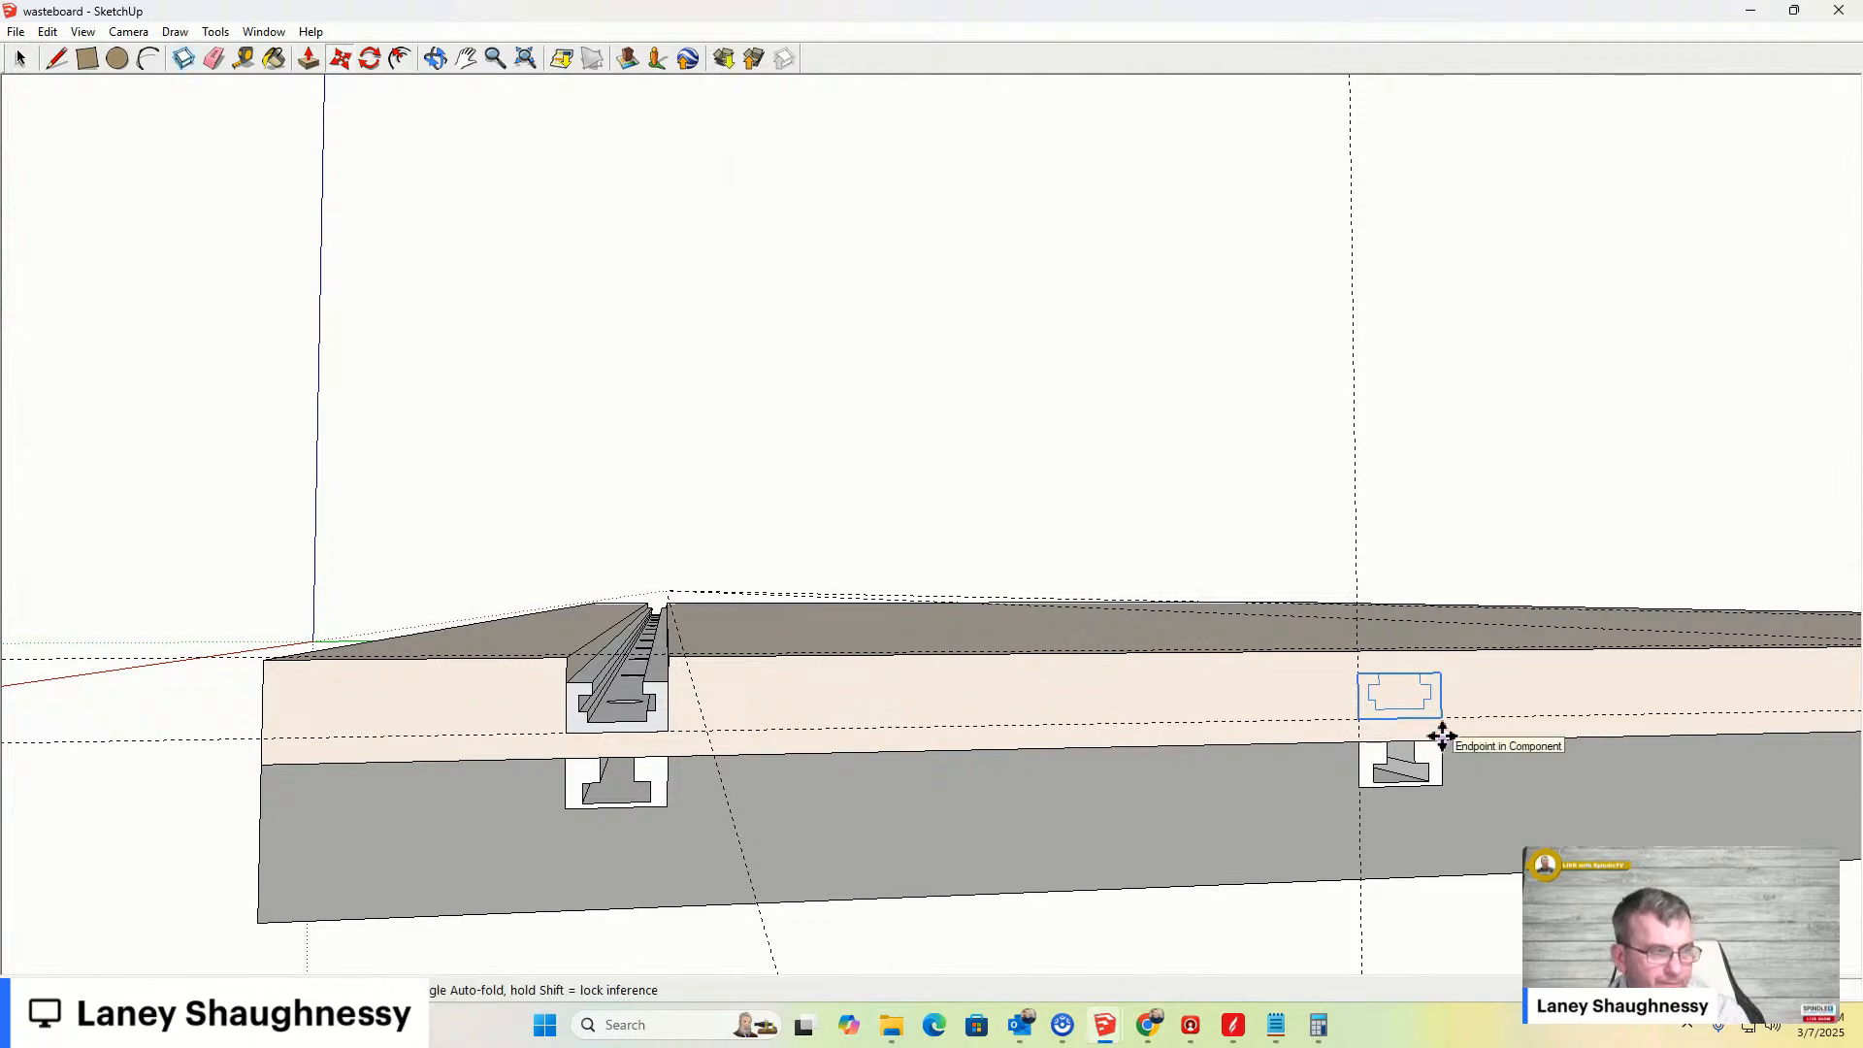
pyautogui.click(86, 59)
pyautogui.click(1356, 650)
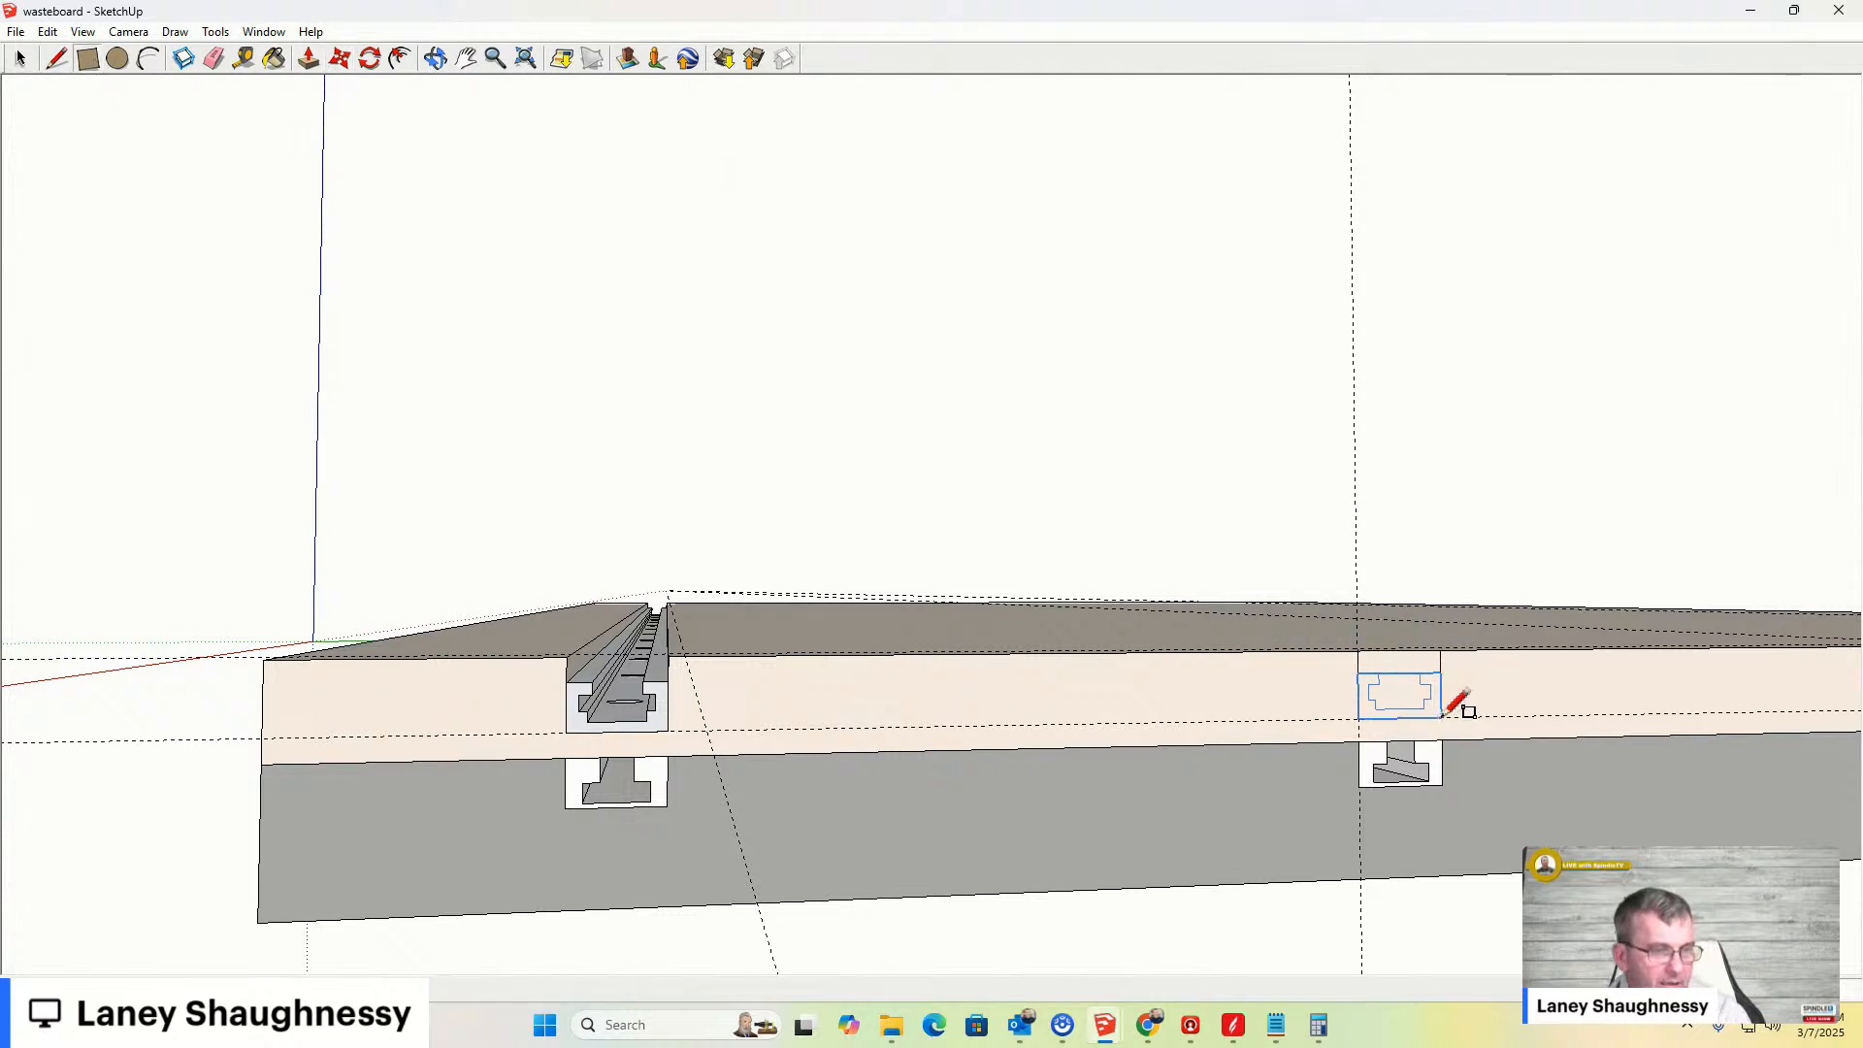
pyautogui.scroll(-6, 1262, 713)
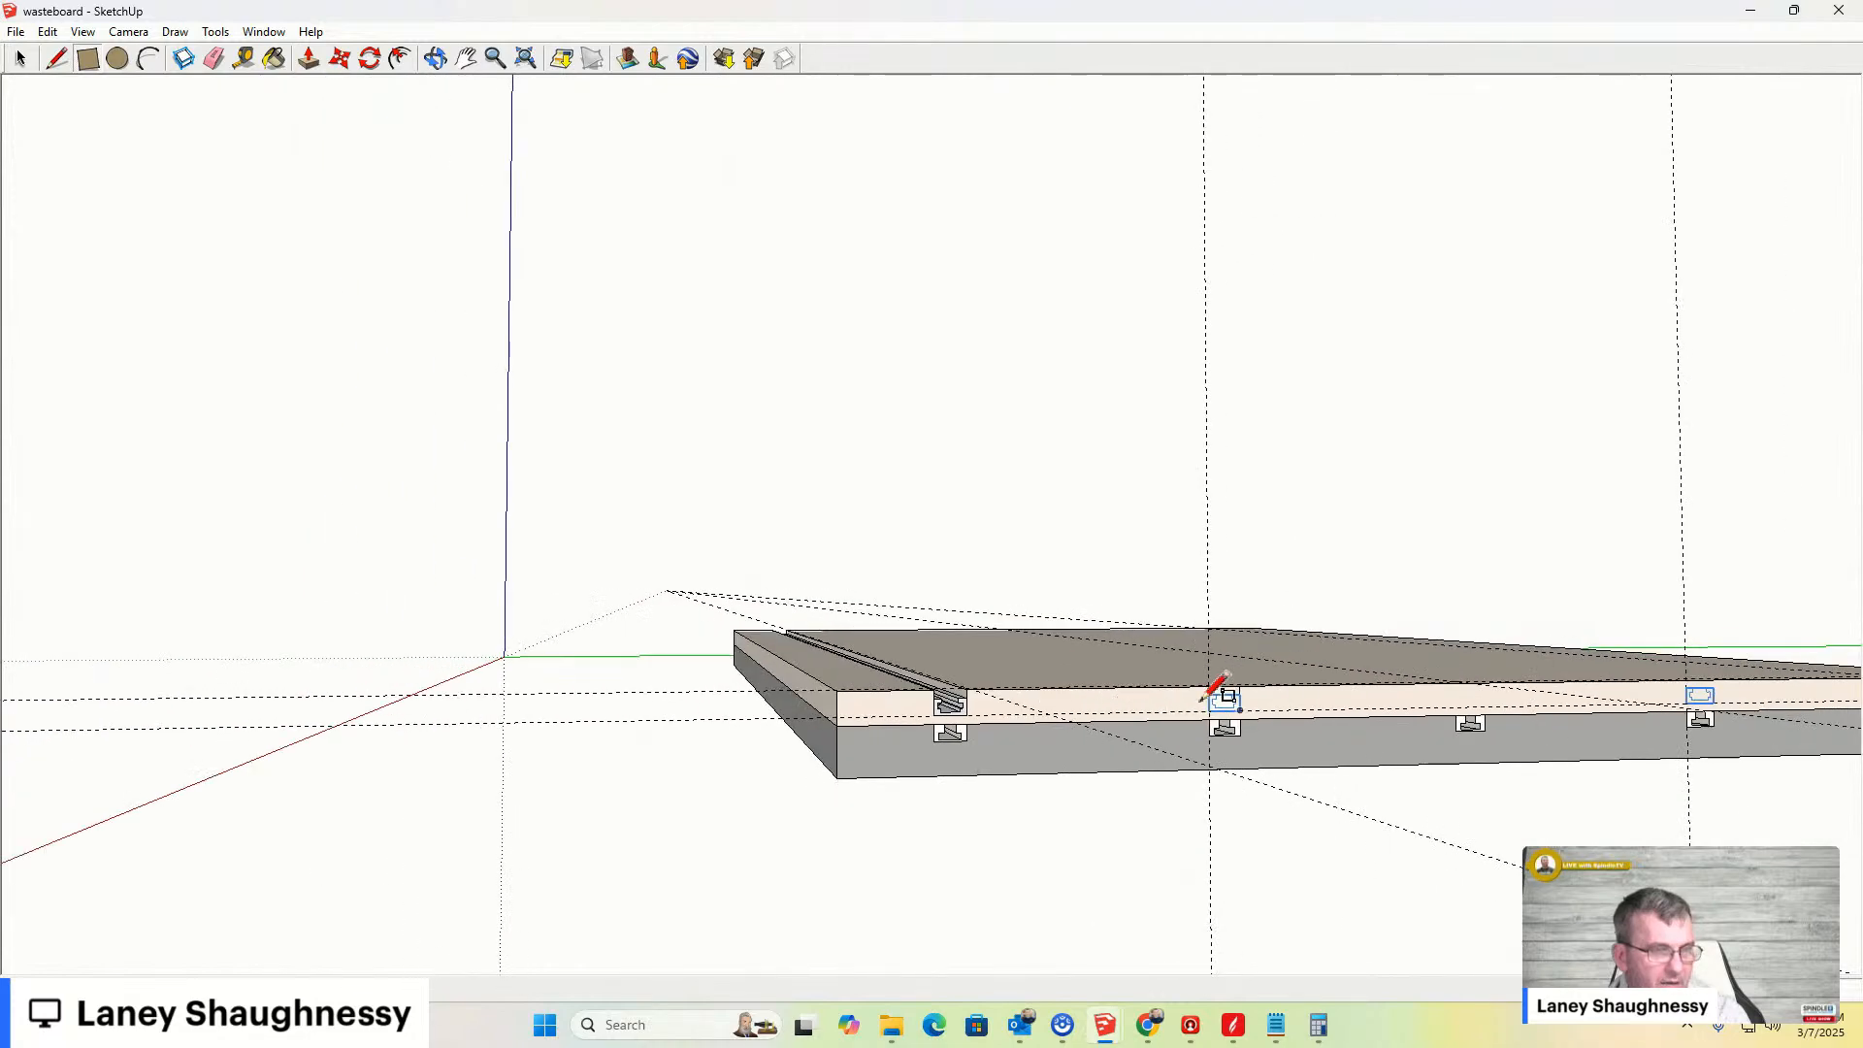
pyautogui.moveTo(1485, 718); pyautogui.dragTo(1081, 870, button='middle')
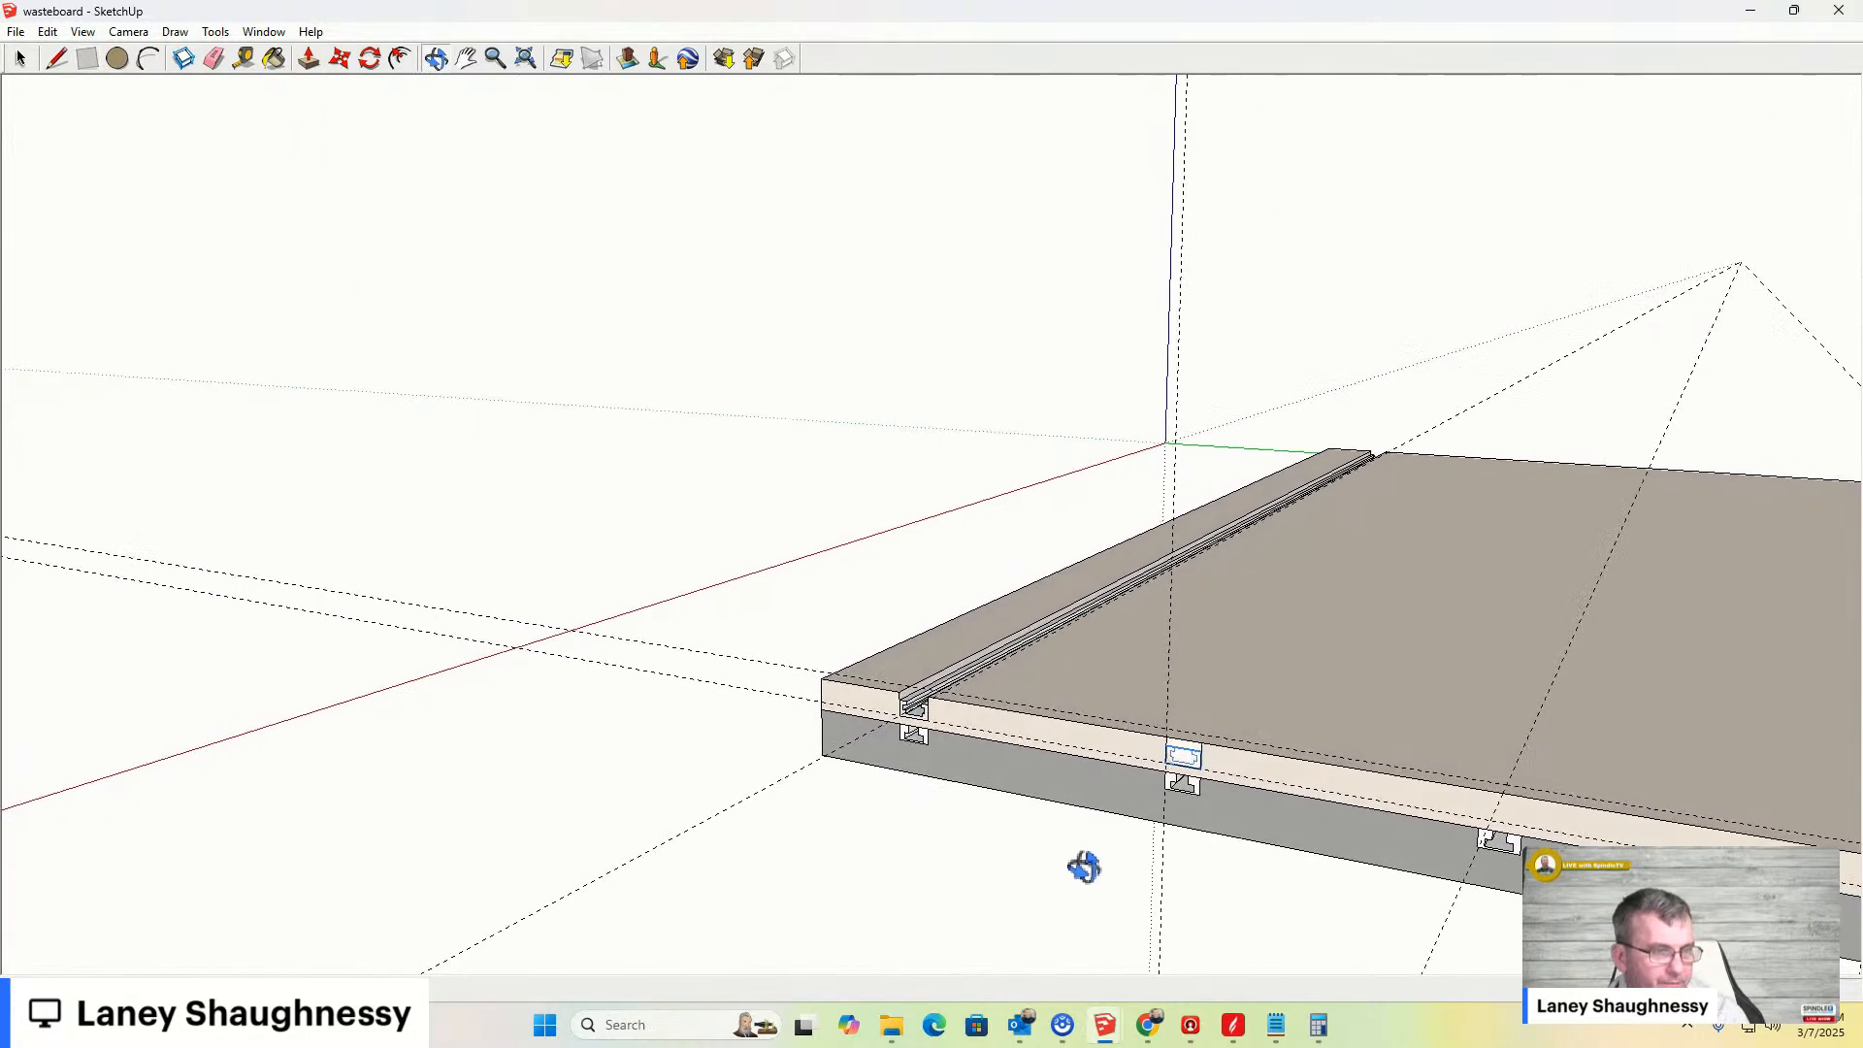
pyautogui.press('p')
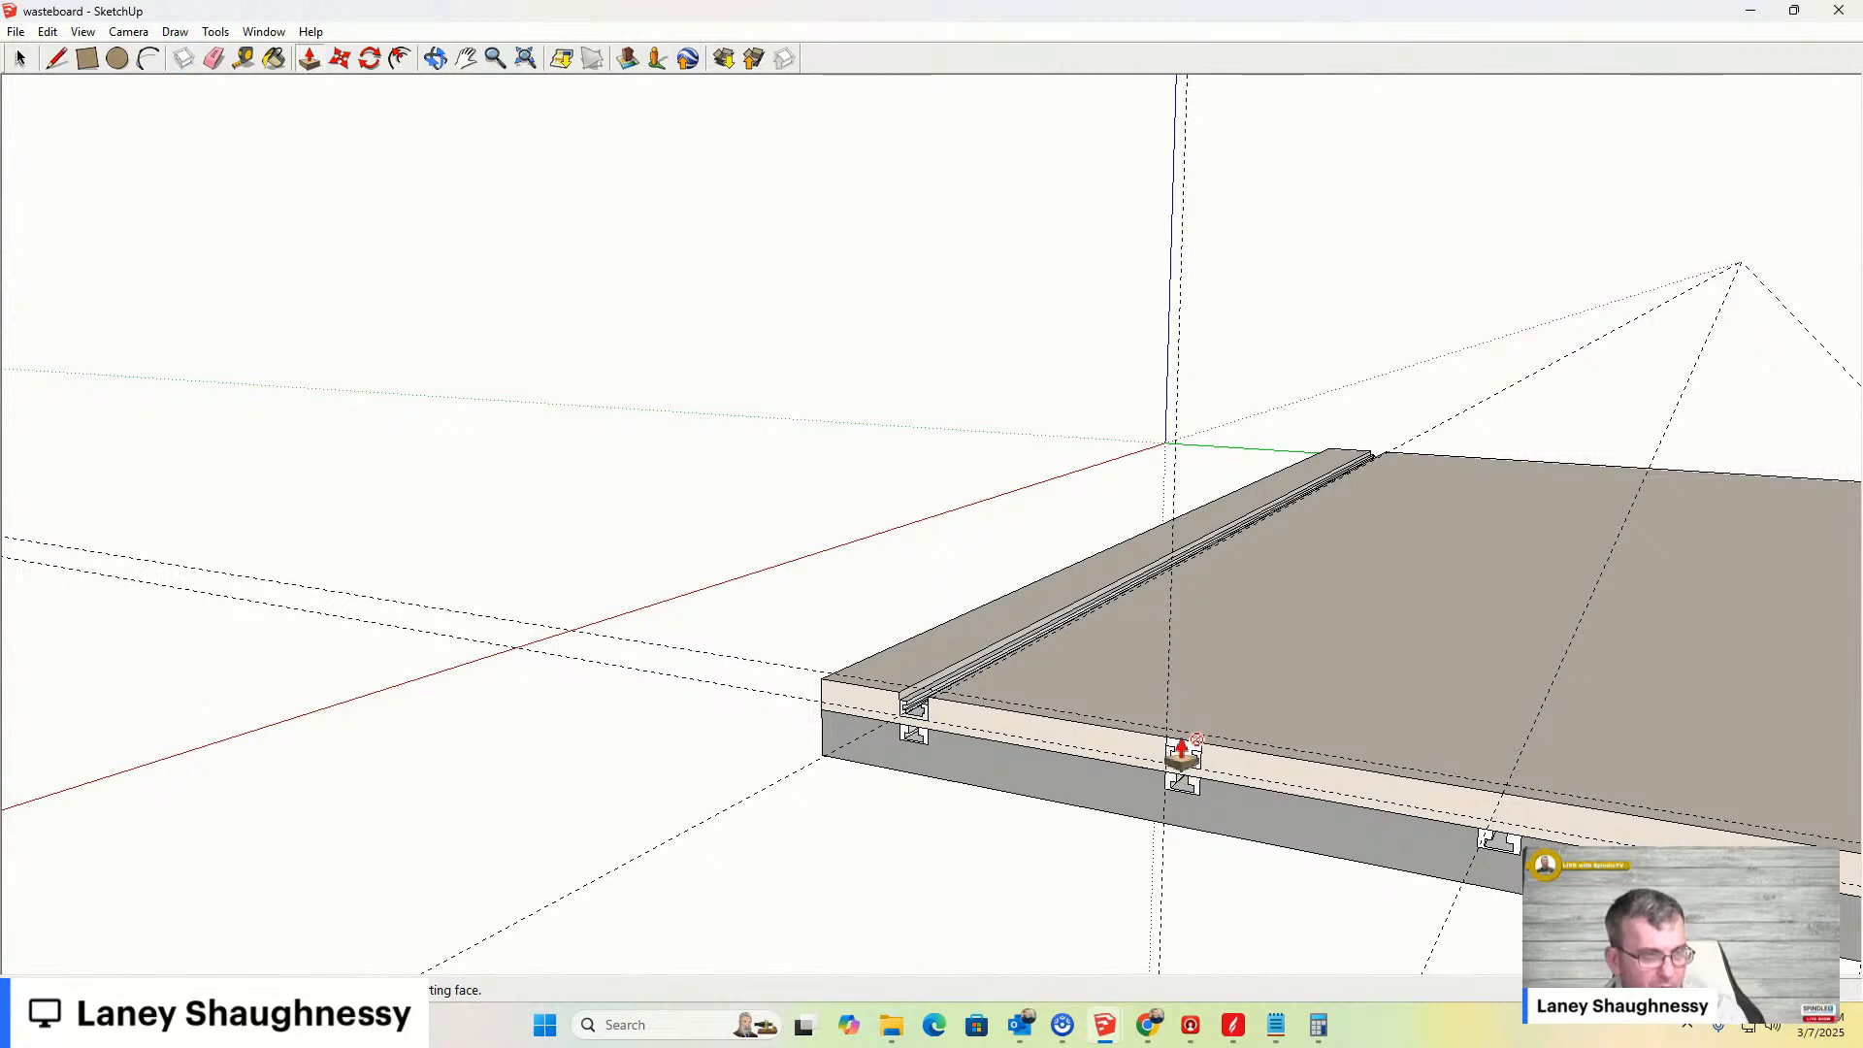
pyautogui.moveTo(1183, 757); pyautogui.dragTo(1304, 621)
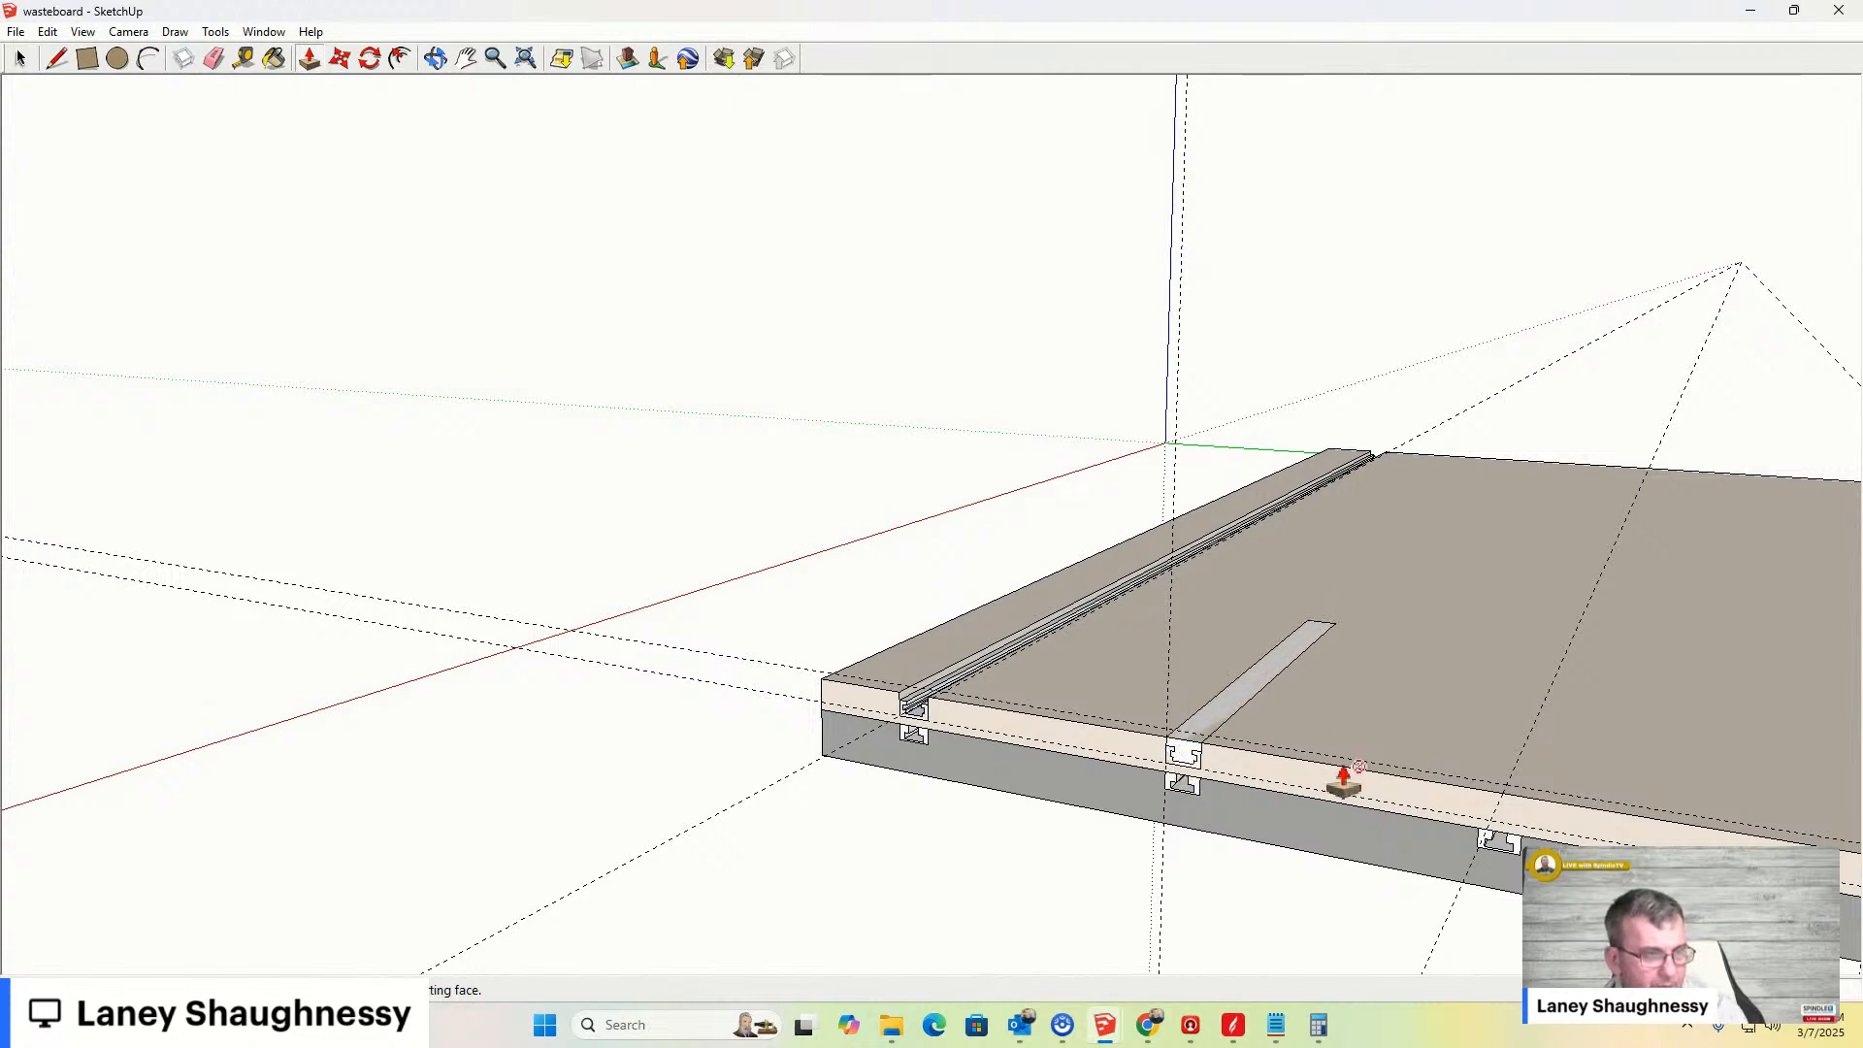
pyautogui.hotkey('ctrl', 'z')
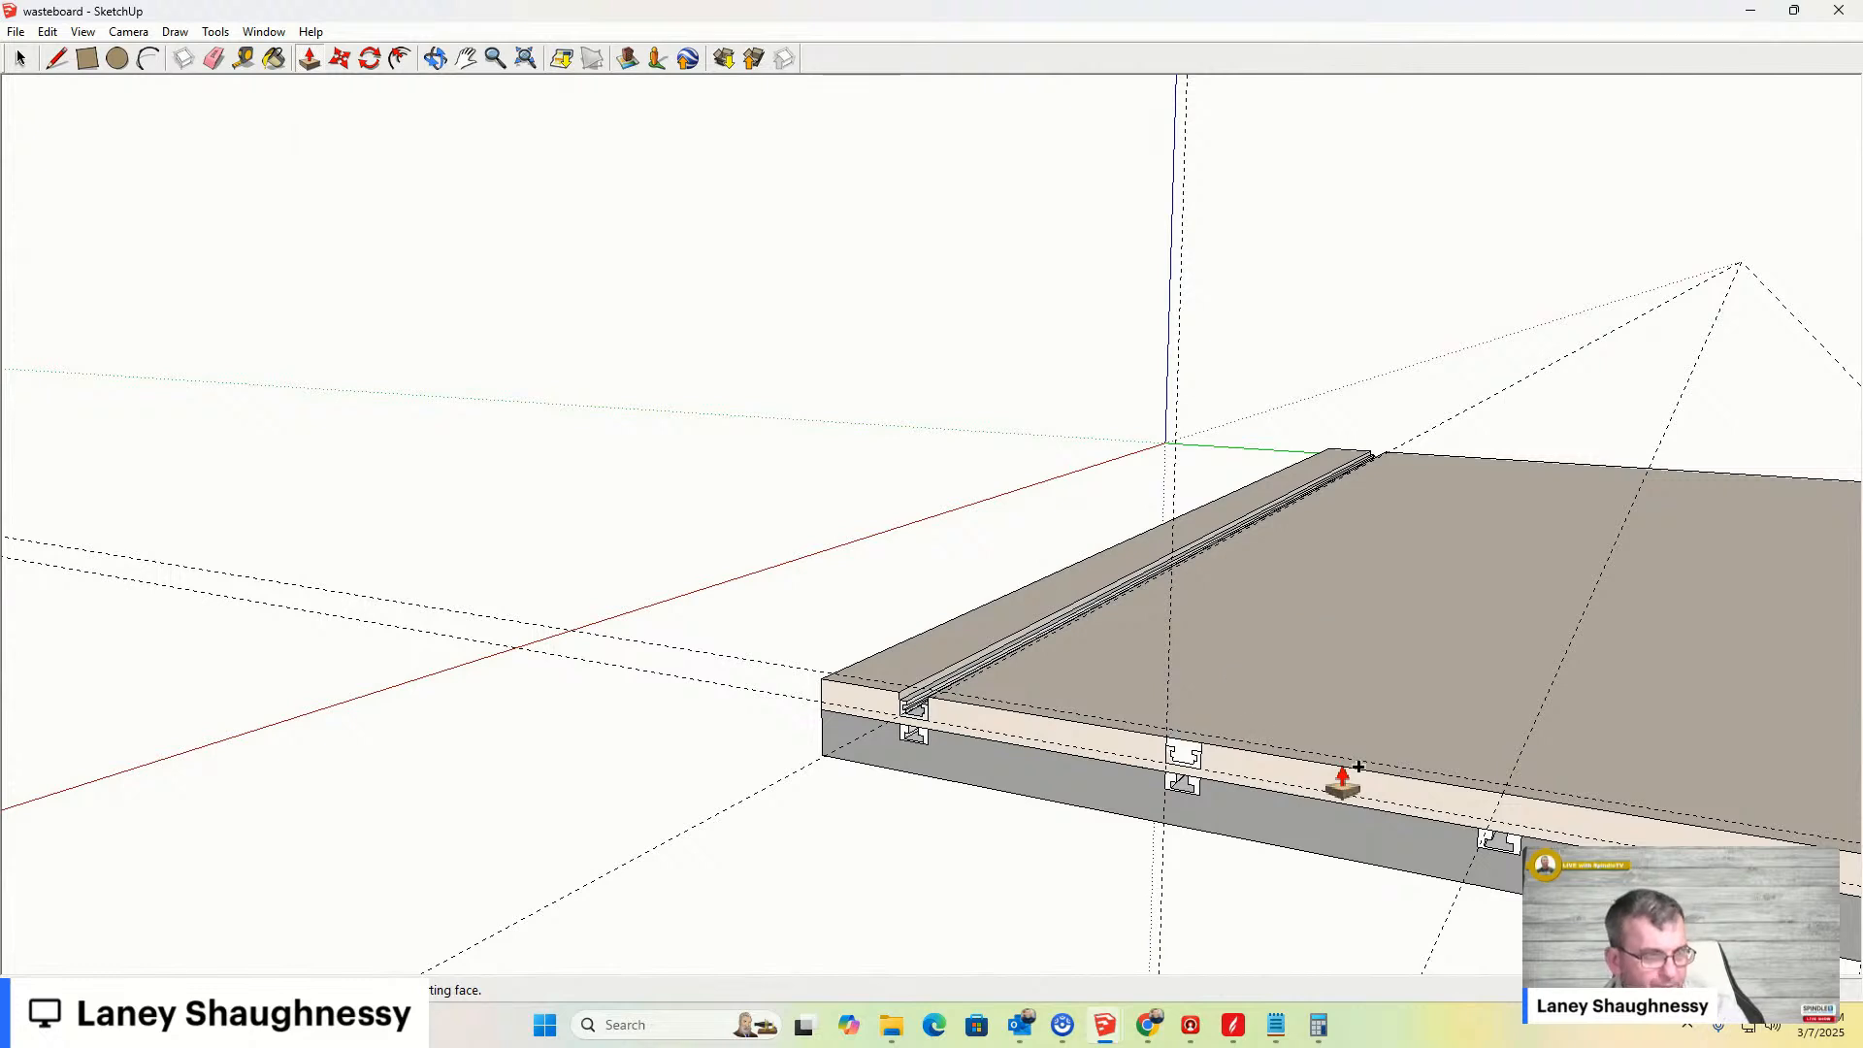
# - Open the wasteboard for editing and draw a rectangle on its front face enclosing the second bar's profile
pyautogui.press('space')
pyautogui.doubleClick(1237, 771)
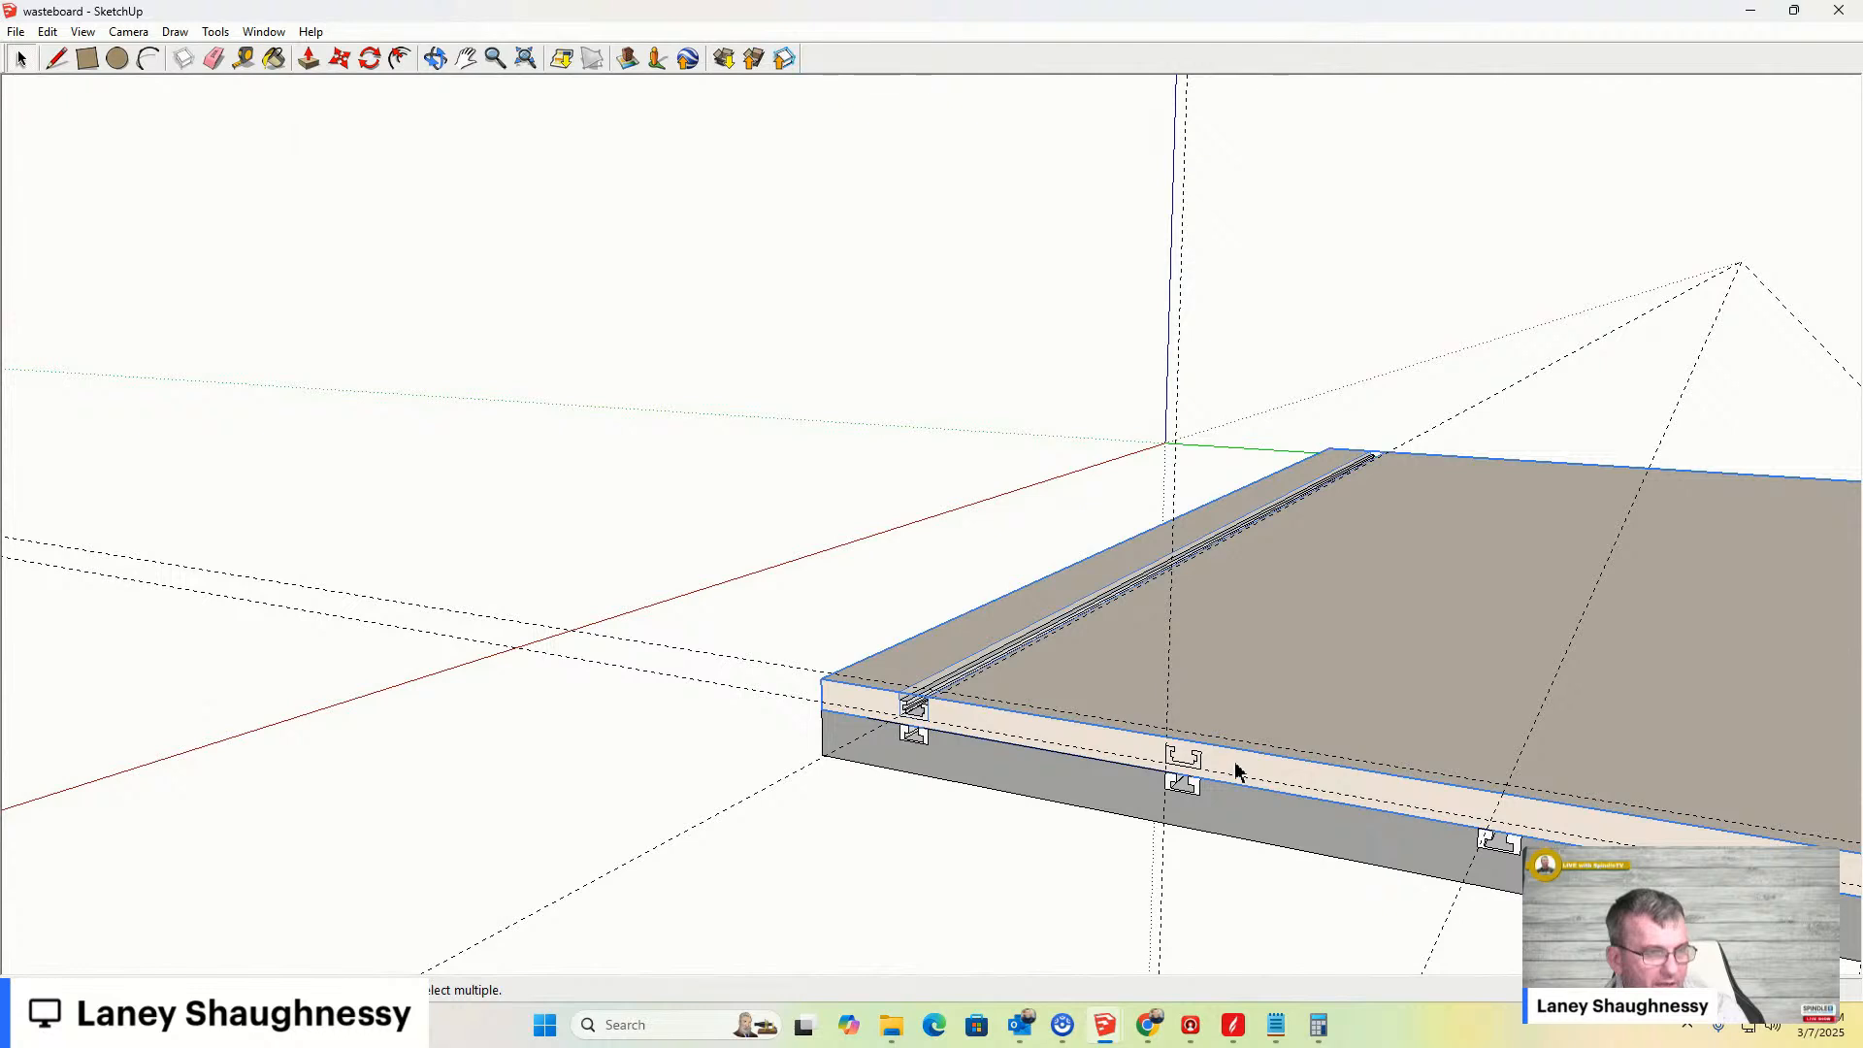
pyautogui.scroll(4, 1145, 758)
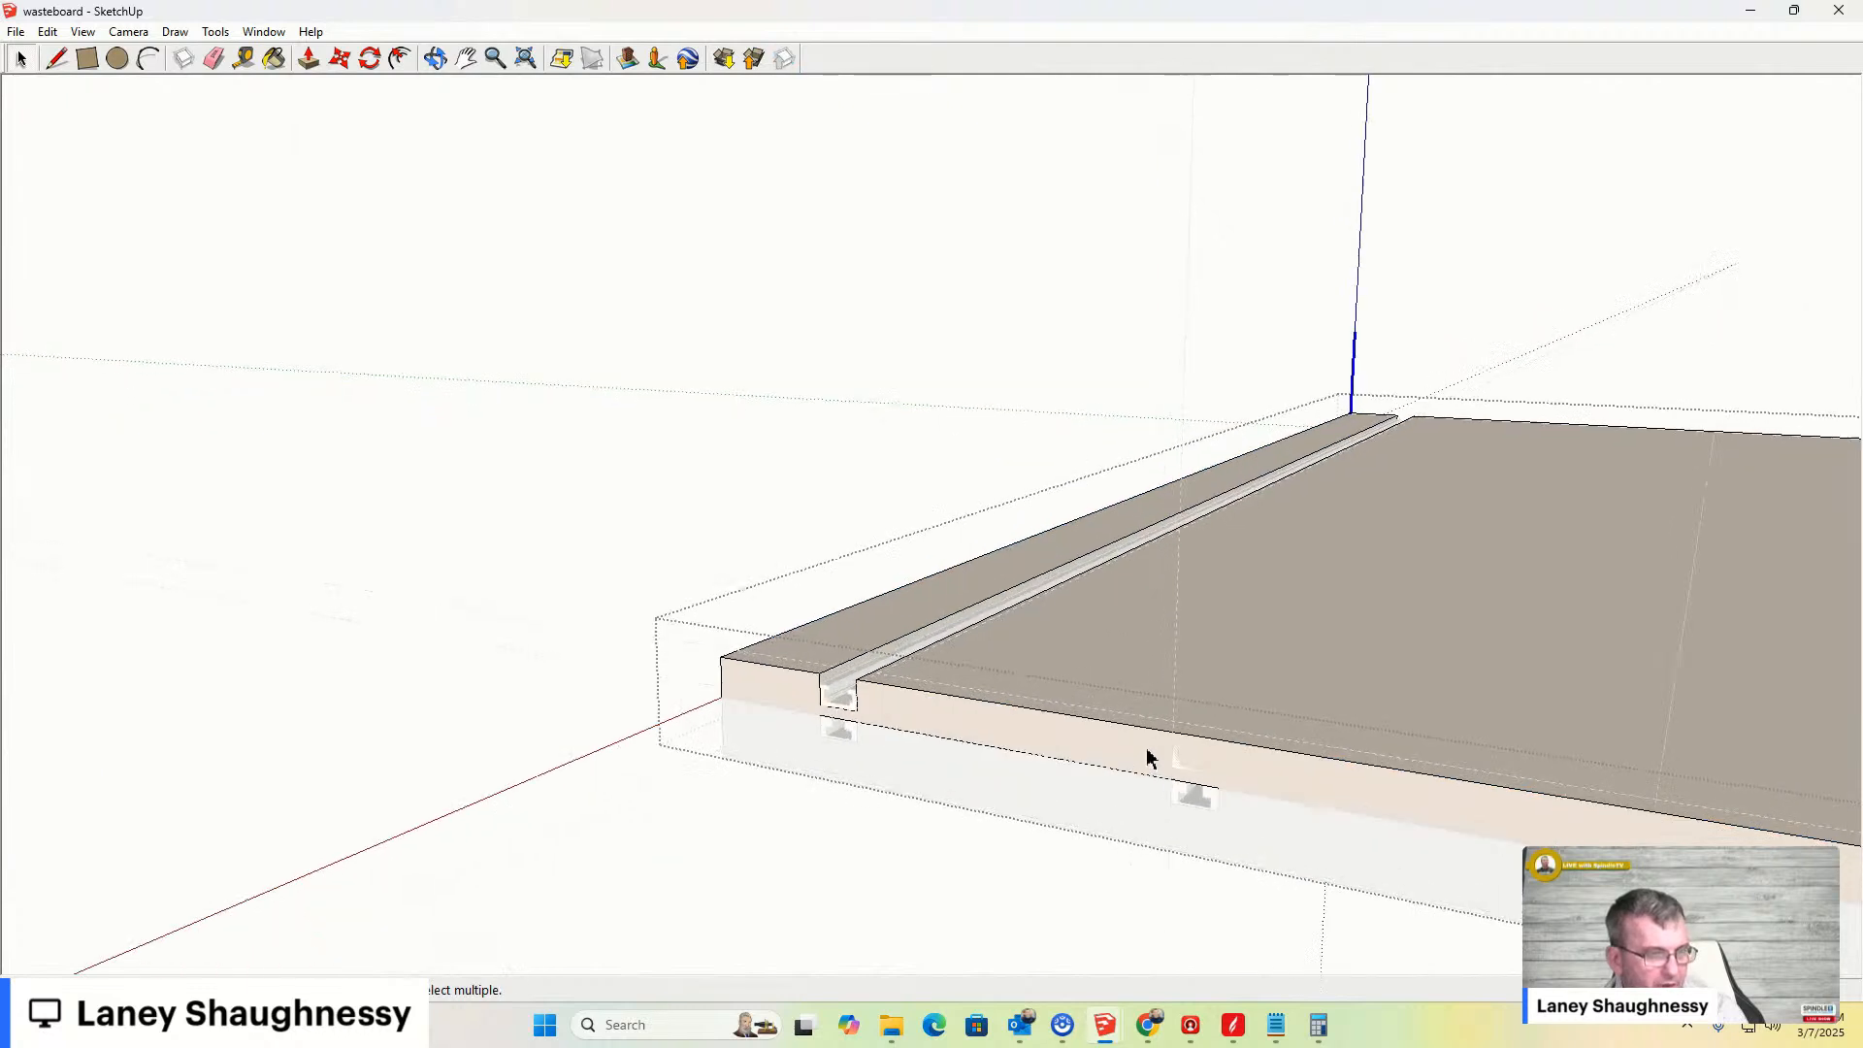
pyautogui.click(88, 58)
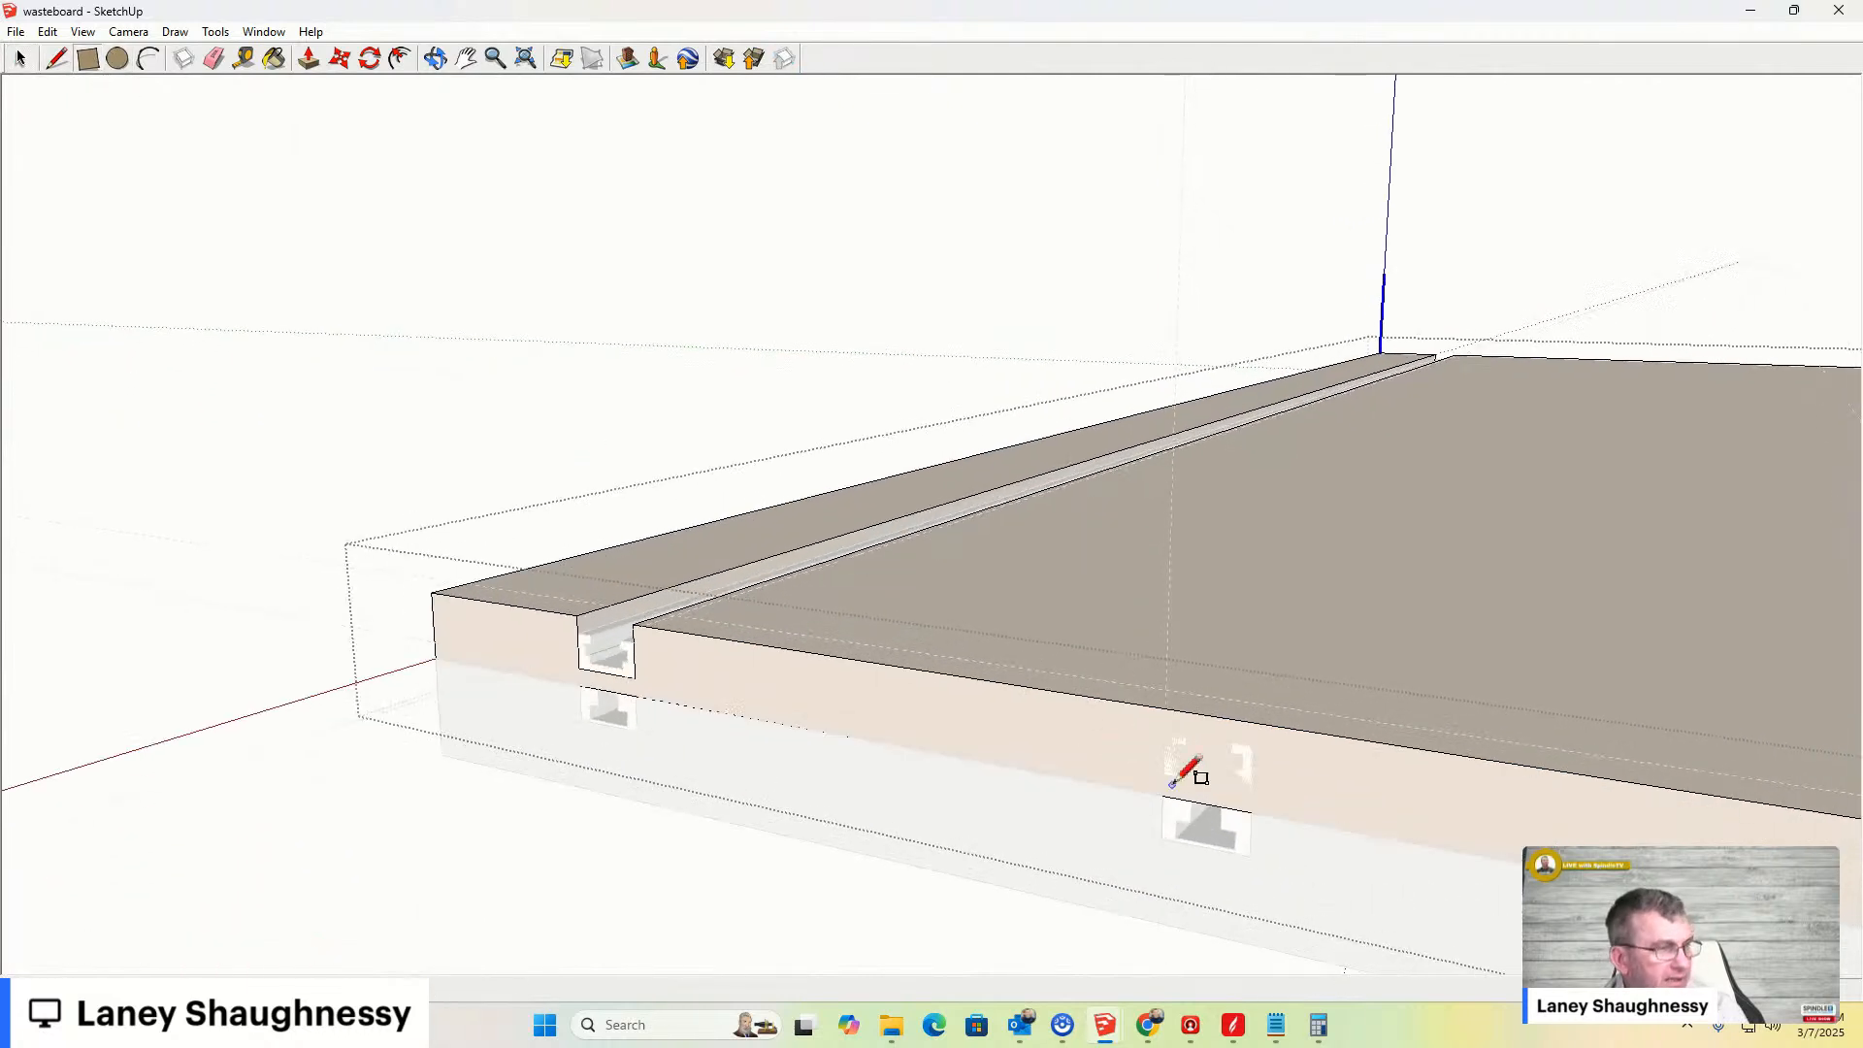
pyautogui.click(1168, 707)
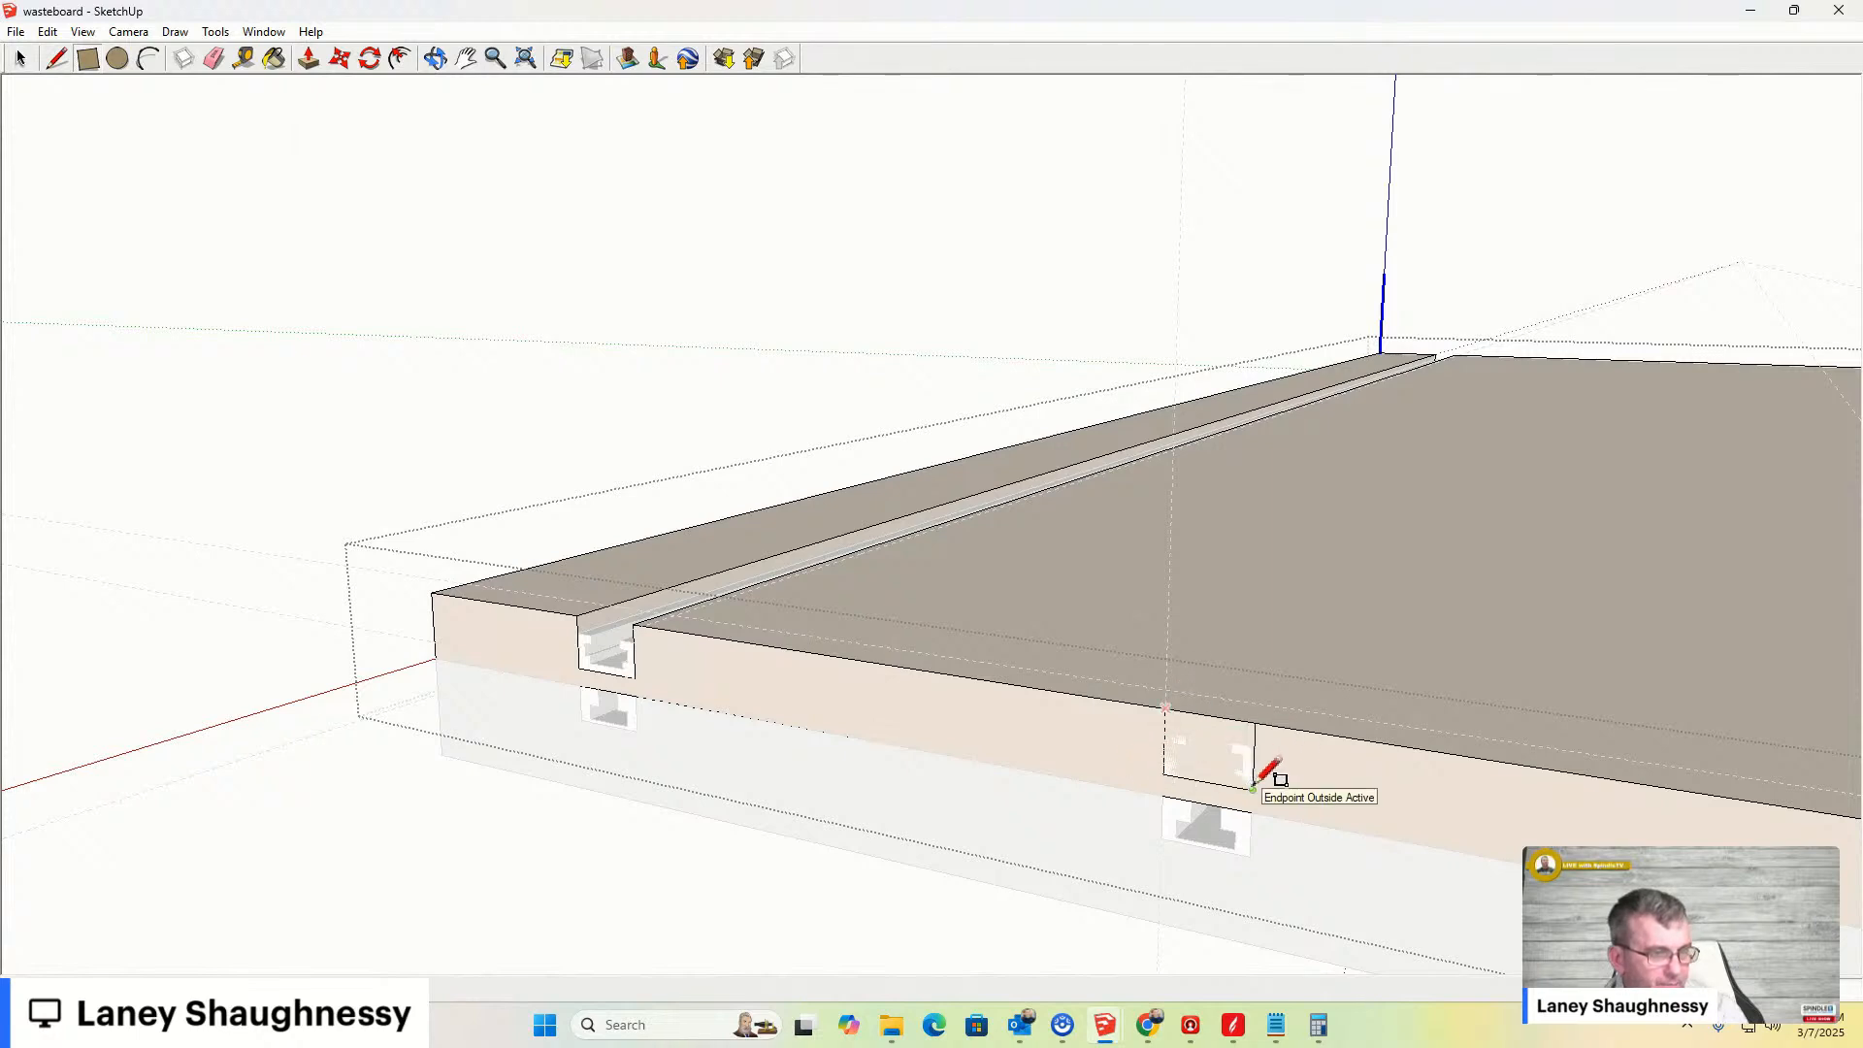
pyautogui.click(1253, 789)
# - Push/Pull the rectangle back along the full board length to cut a groove for the second bar
pyautogui.press('p')
pyautogui.click(1220, 771)
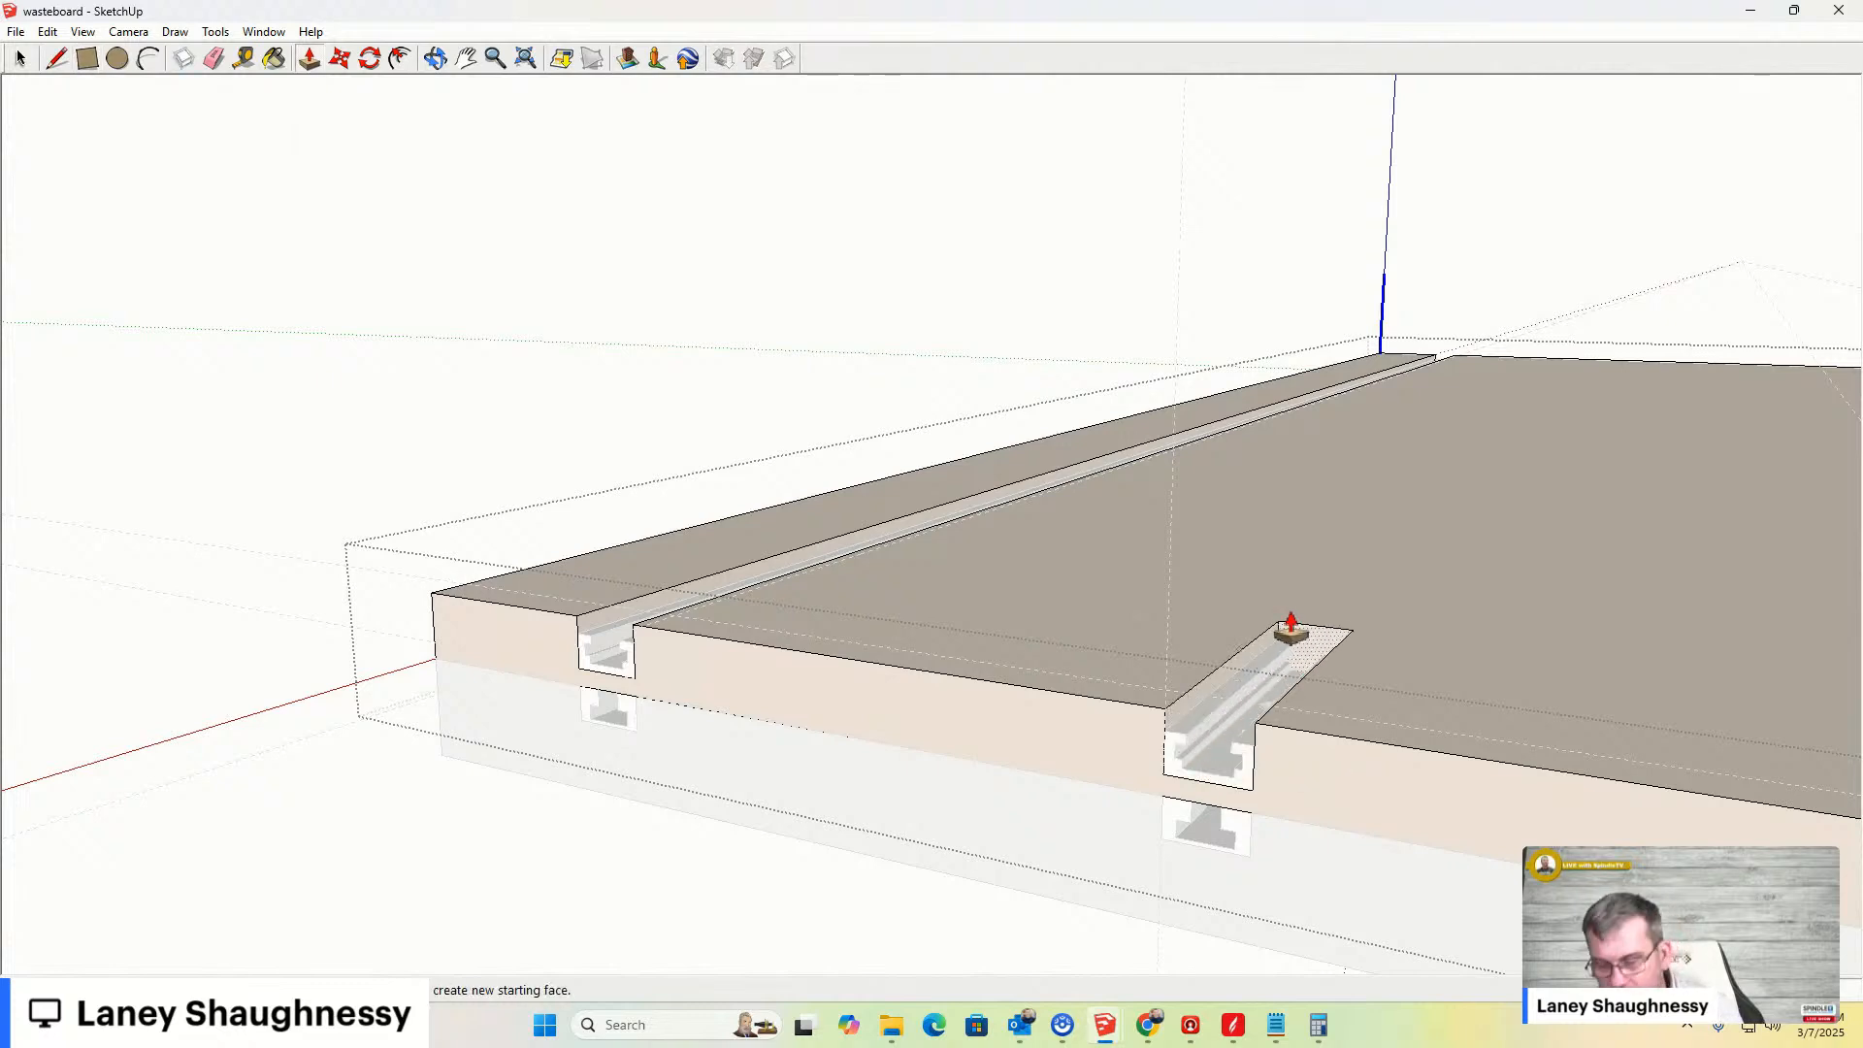
pyautogui.press('Return')
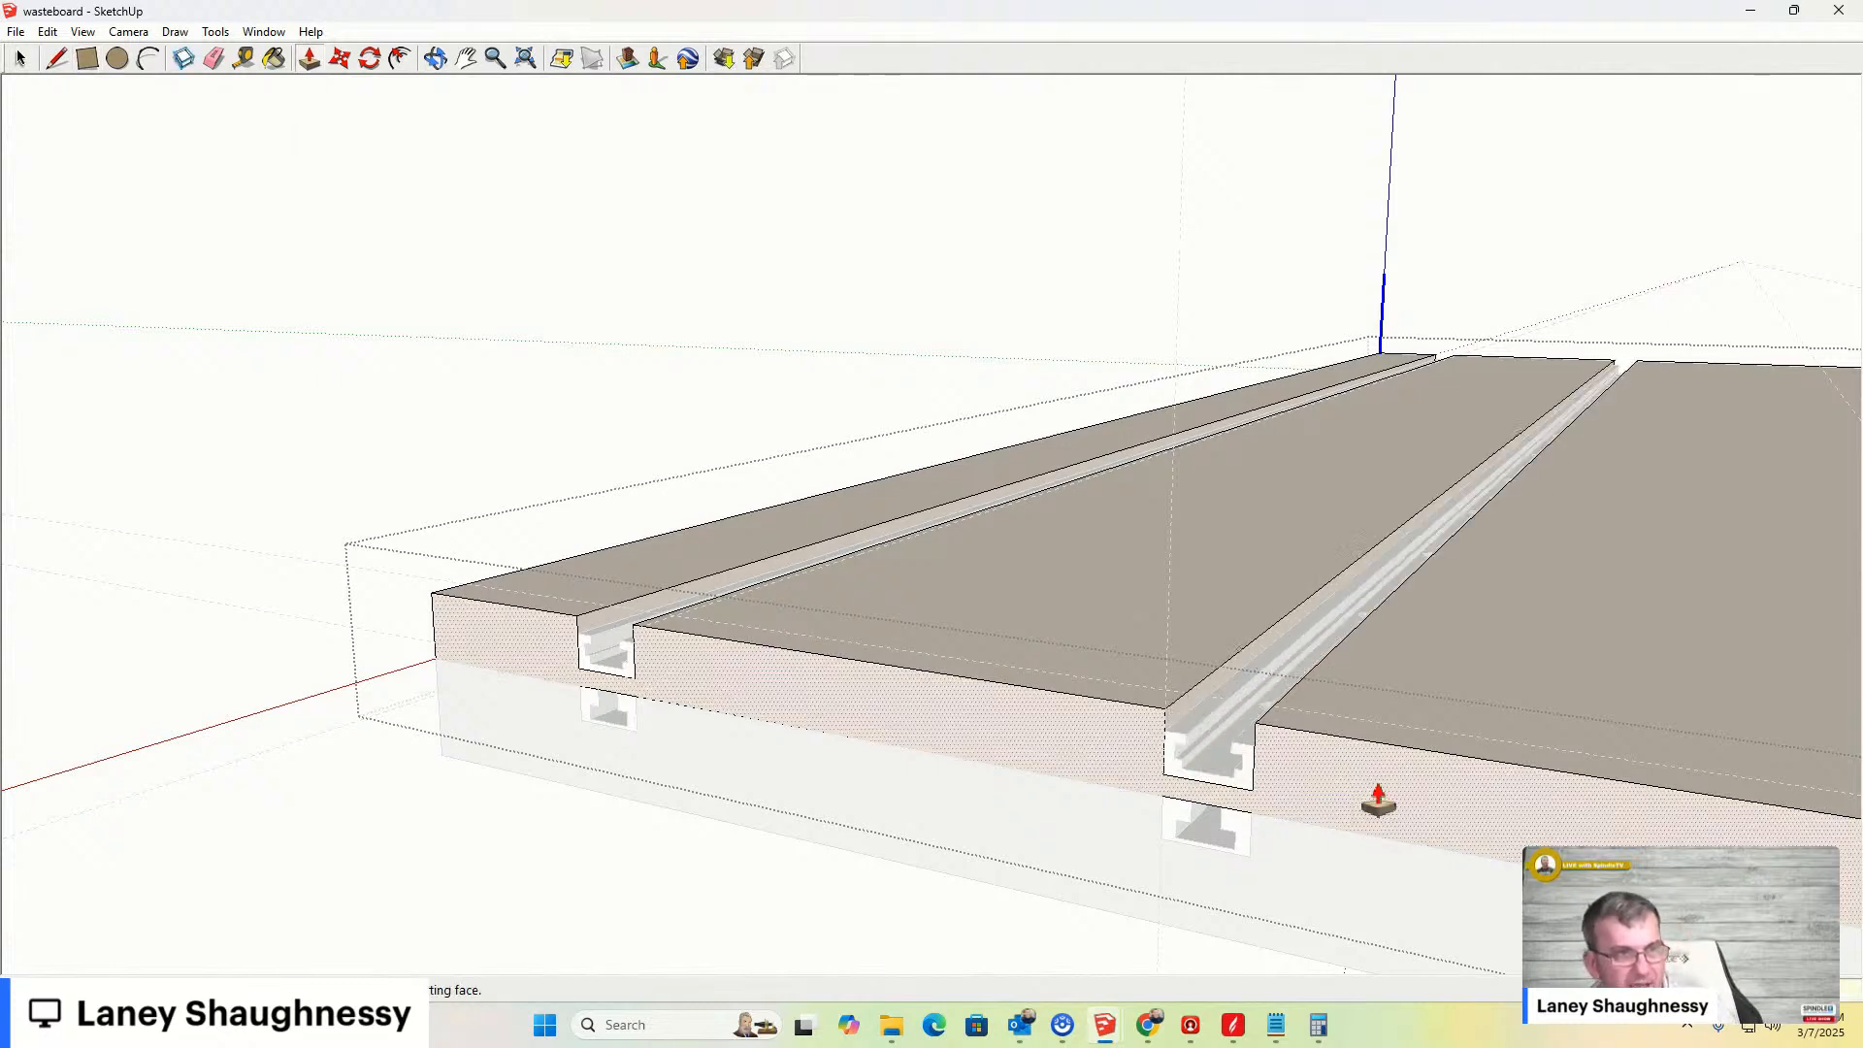
# - Draw lines on the board's front face enclosing the third bar's profile
pyautogui.scroll(-5, 1147, 756)
pyautogui.scroll(-2, 931, 722)
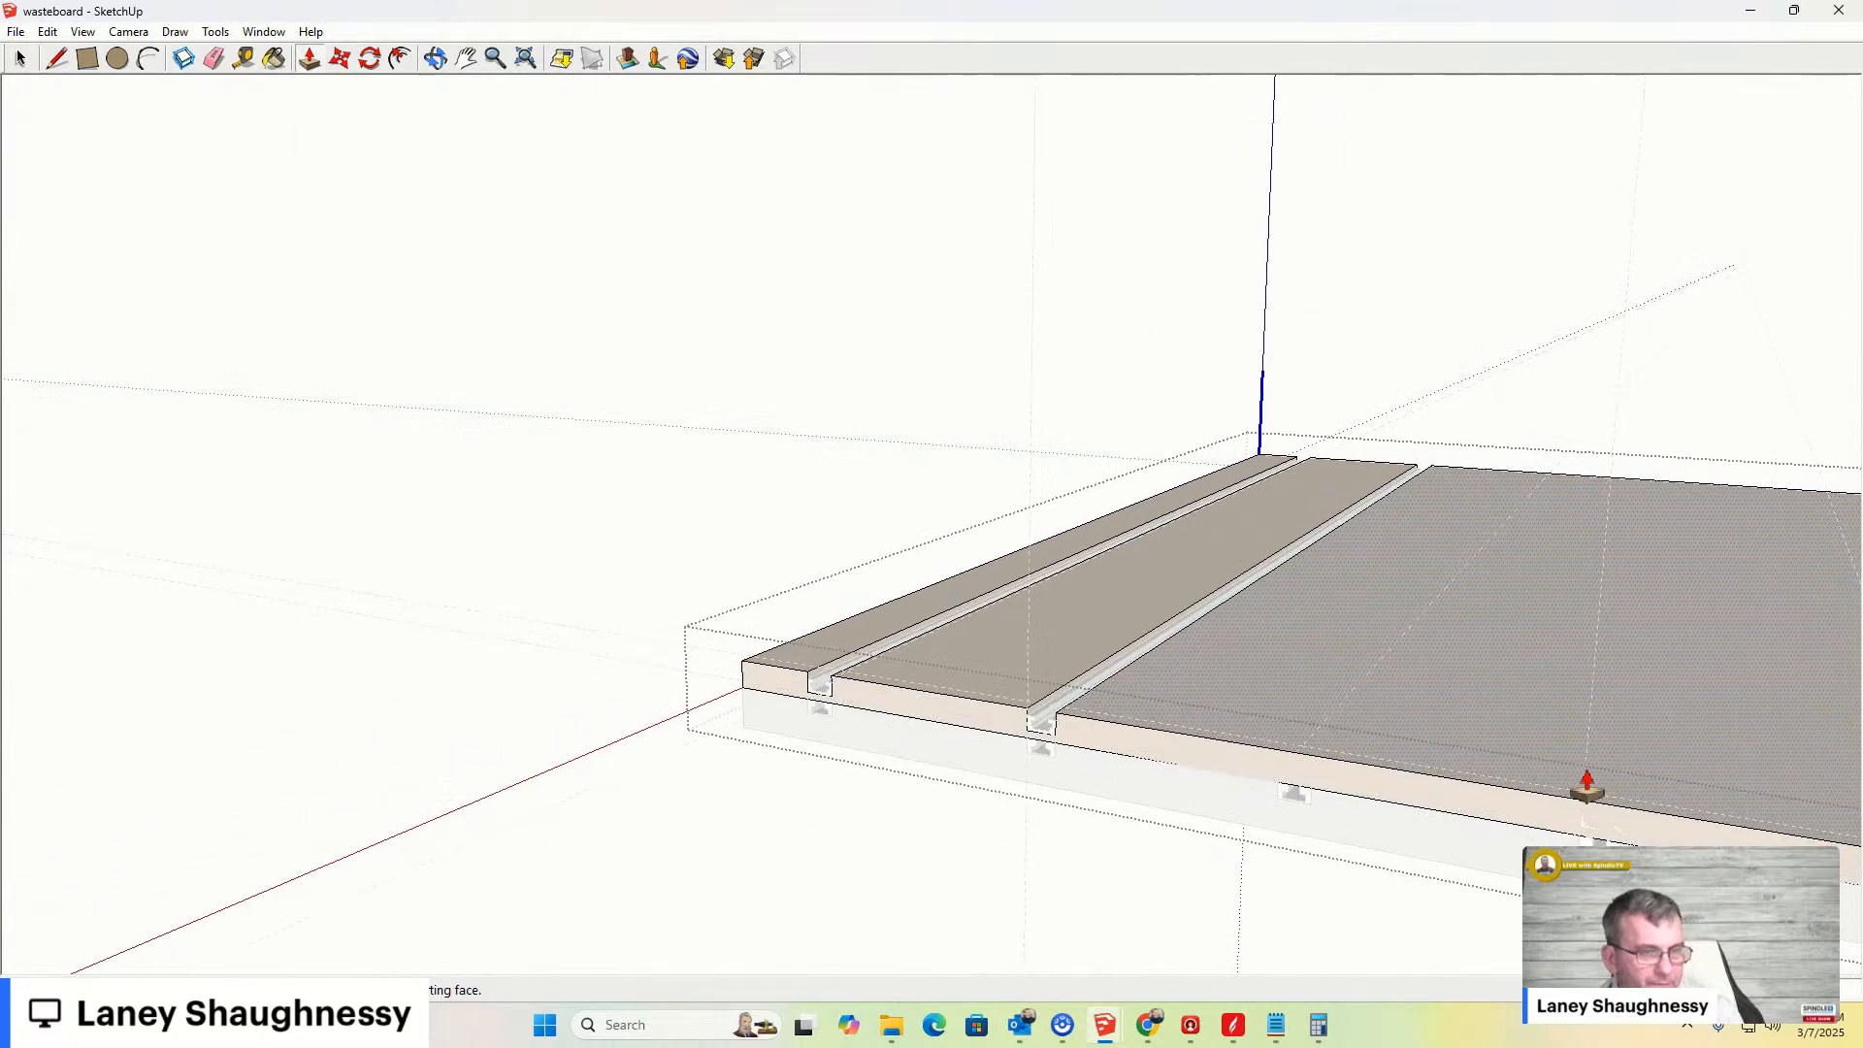
pyautogui.scroll(-2, 1314, 799)
pyautogui.scroll(1, 1554, 815)
pyautogui.scroll(3, 1553, 815)
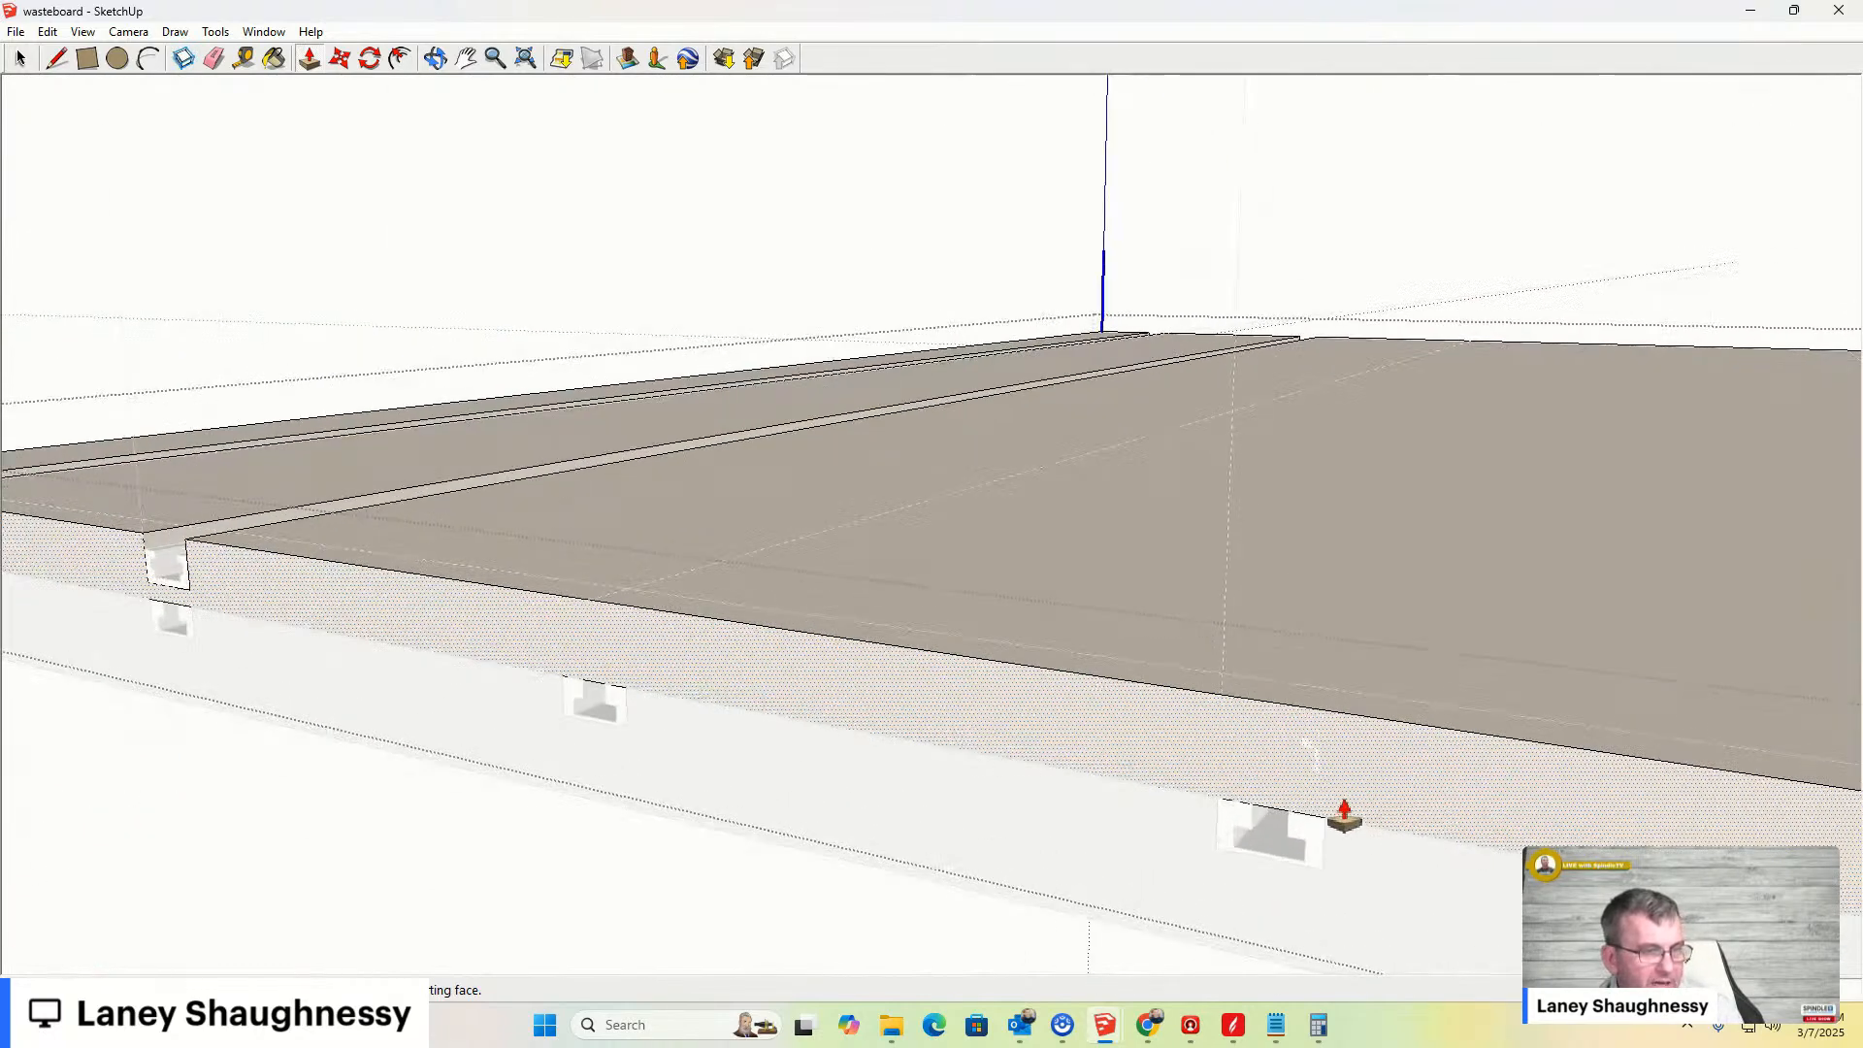
pyautogui.press('l')
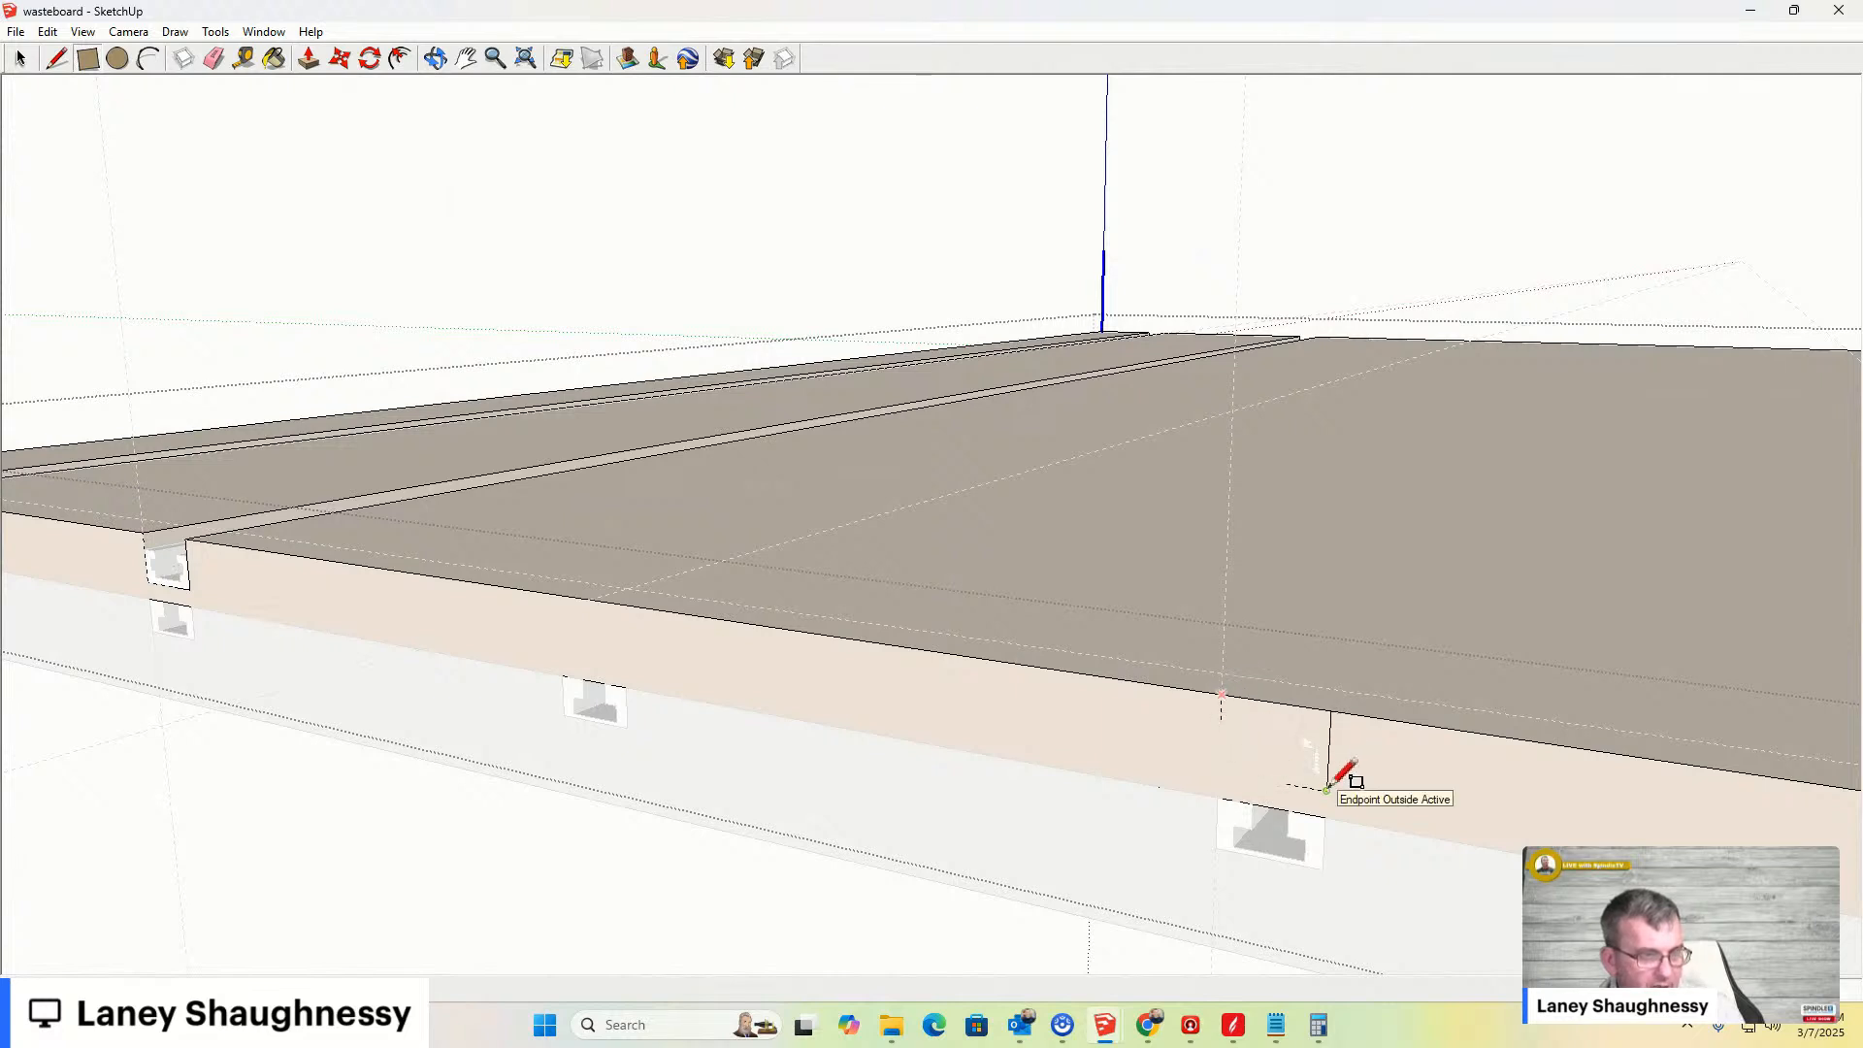
# - Push/Pull the enclosed face back through the board to cut a groove for the third bar
pyautogui.press('p')
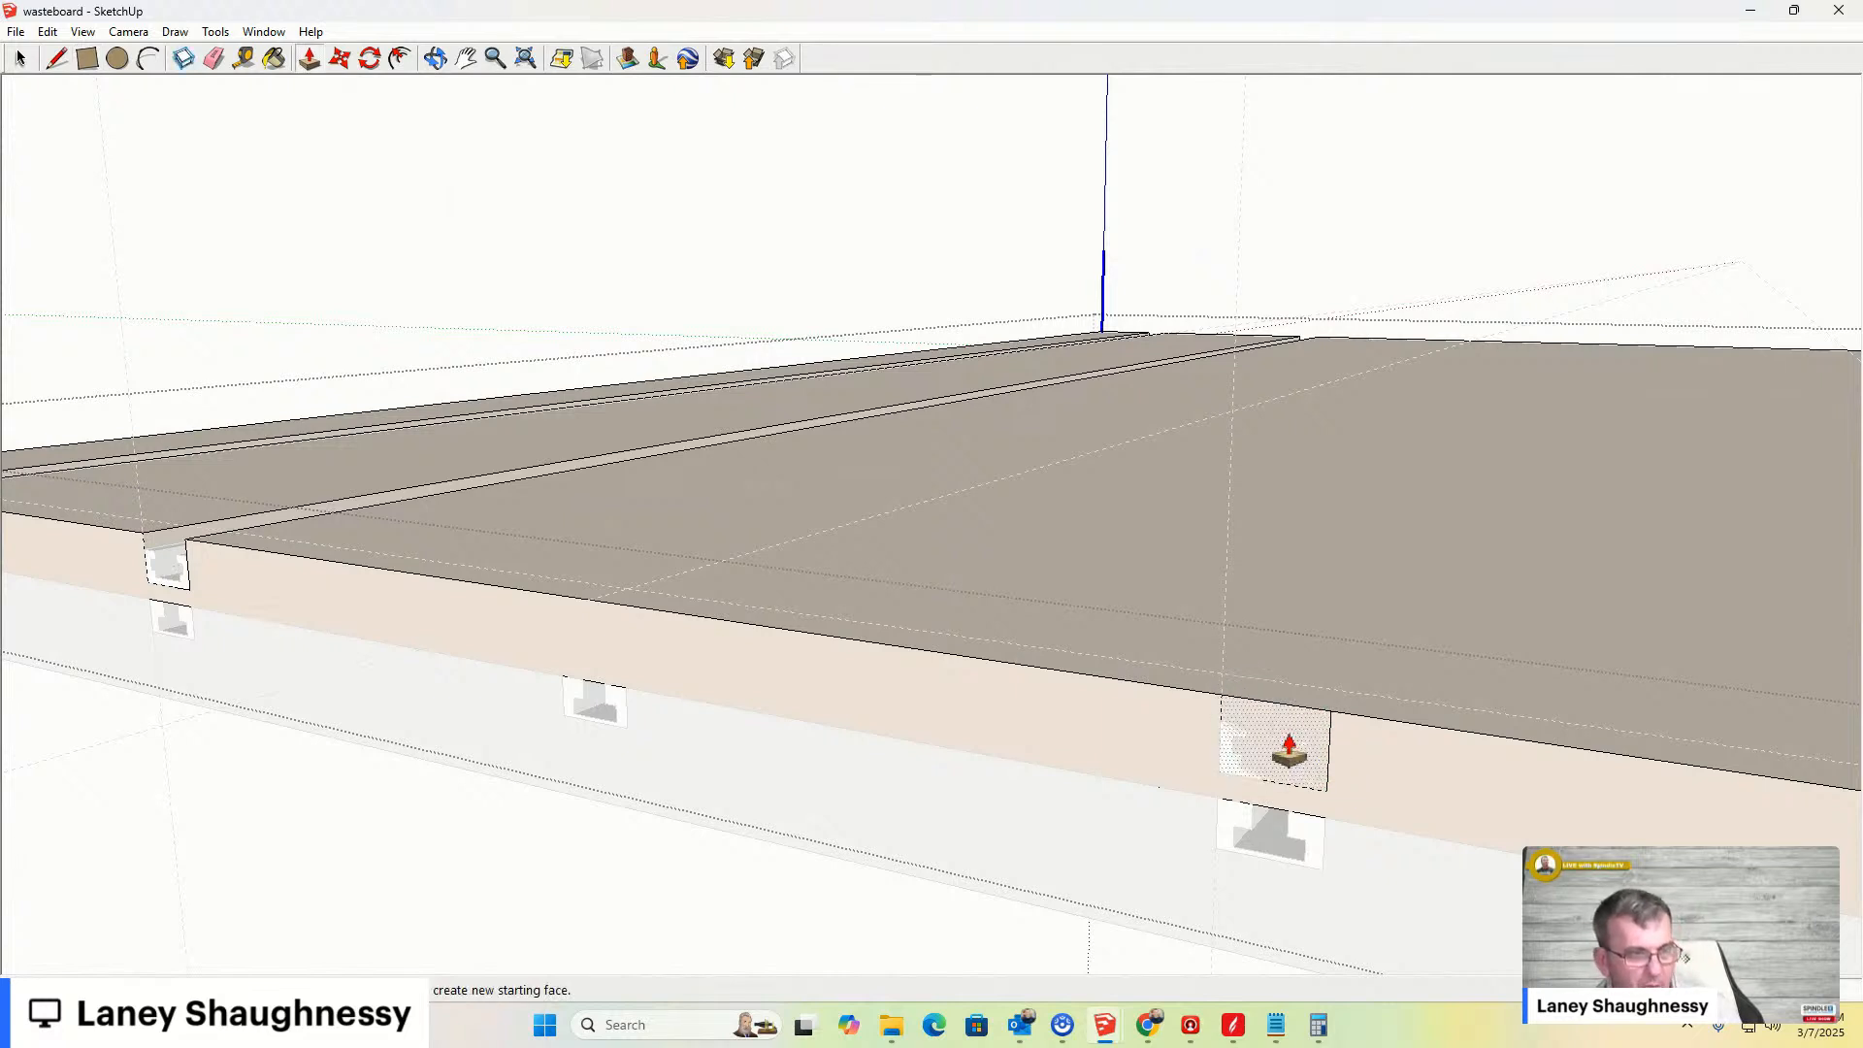
pyautogui.click(1289, 748)
pyautogui.click(1337, 657)
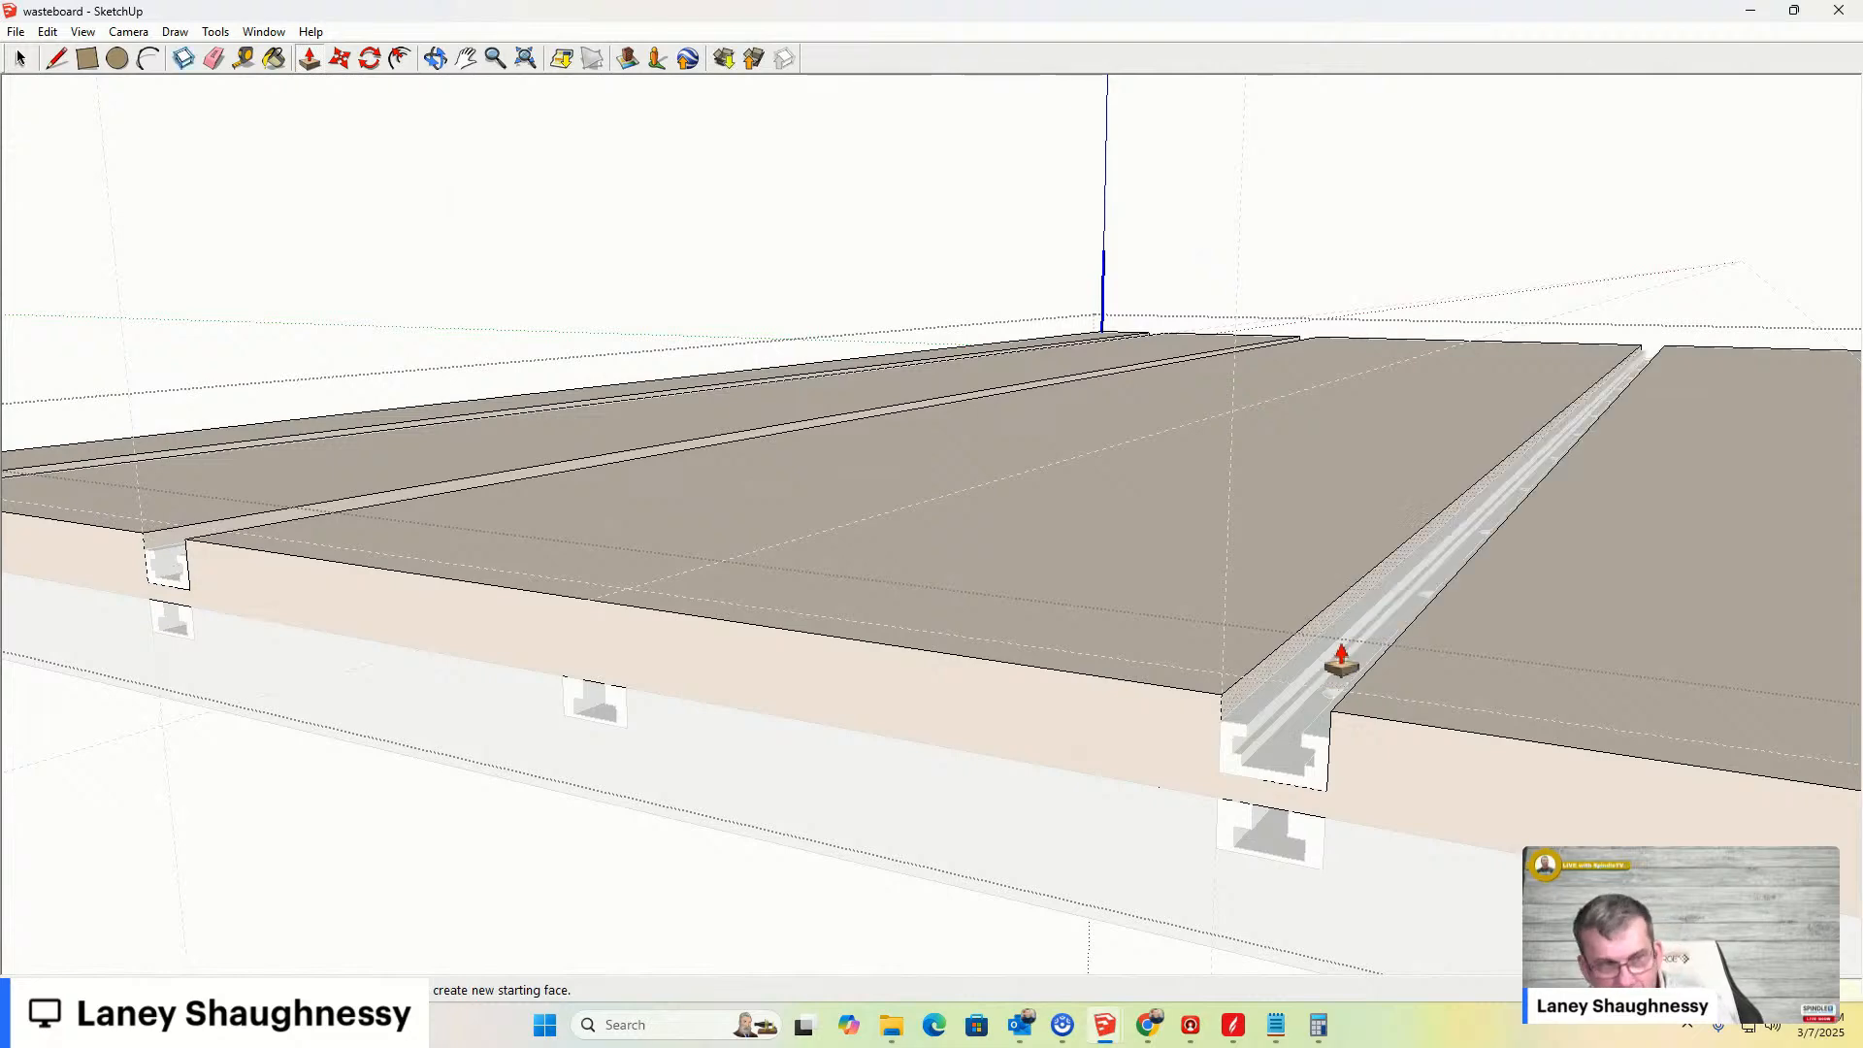
# - Draw lines on the front face closing a rectangle around the fourth bar's profile
pyautogui.scroll(-5, 948, 637)
pyautogui.scroll(-2, 946, 635)
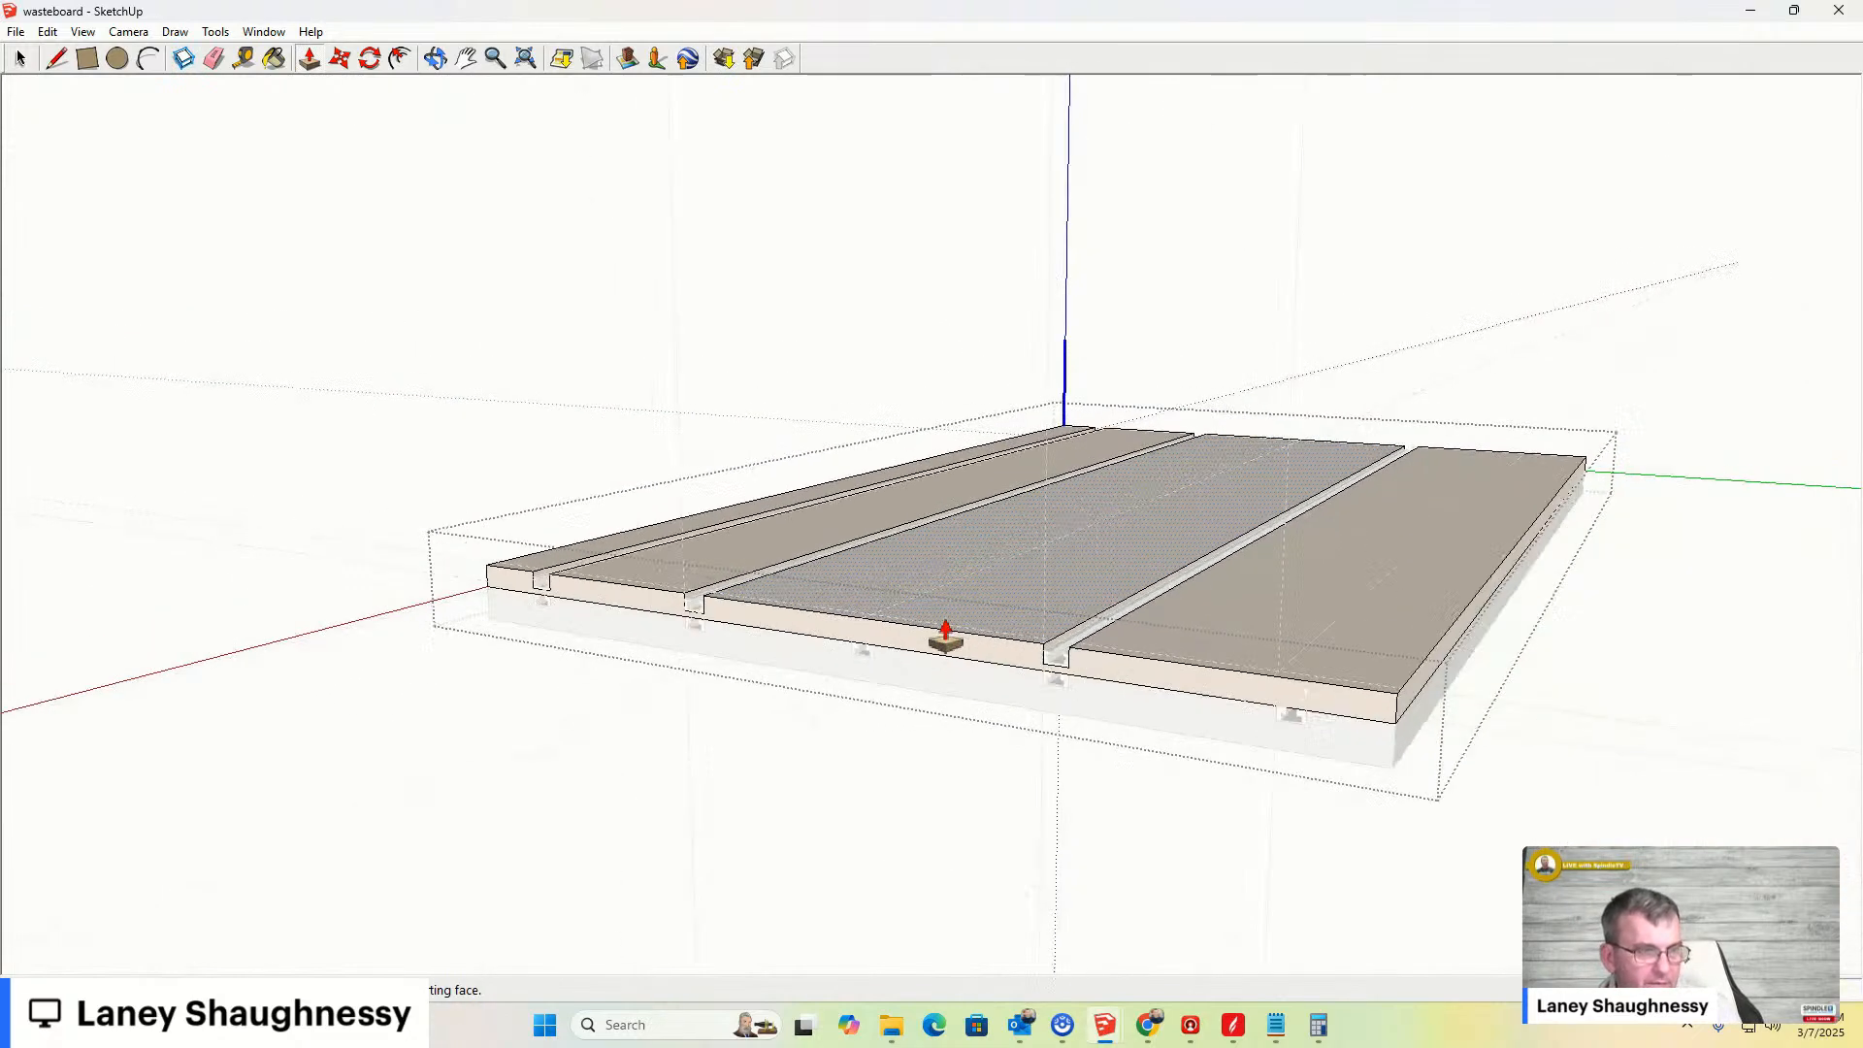
pyautogui.scroll(6, 1339, 718)
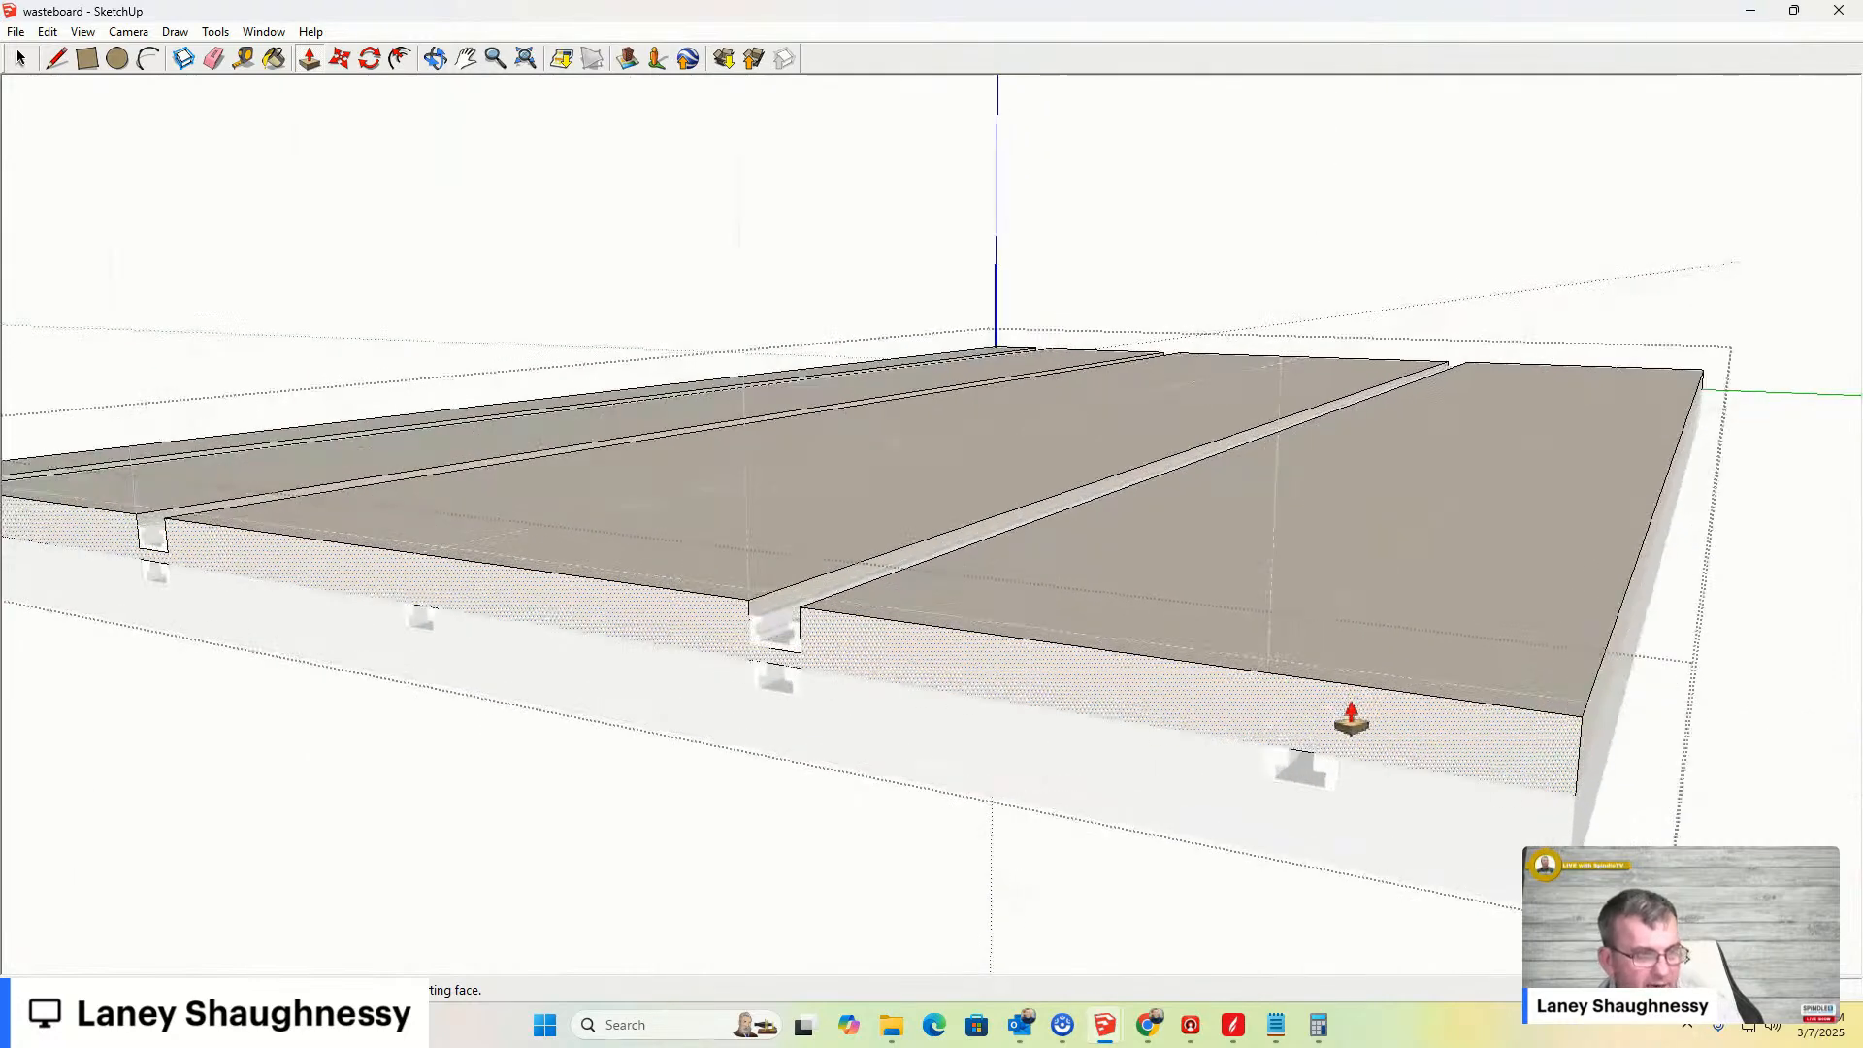
pyautogui.press('l')
pyautogui.click(1220, 645)
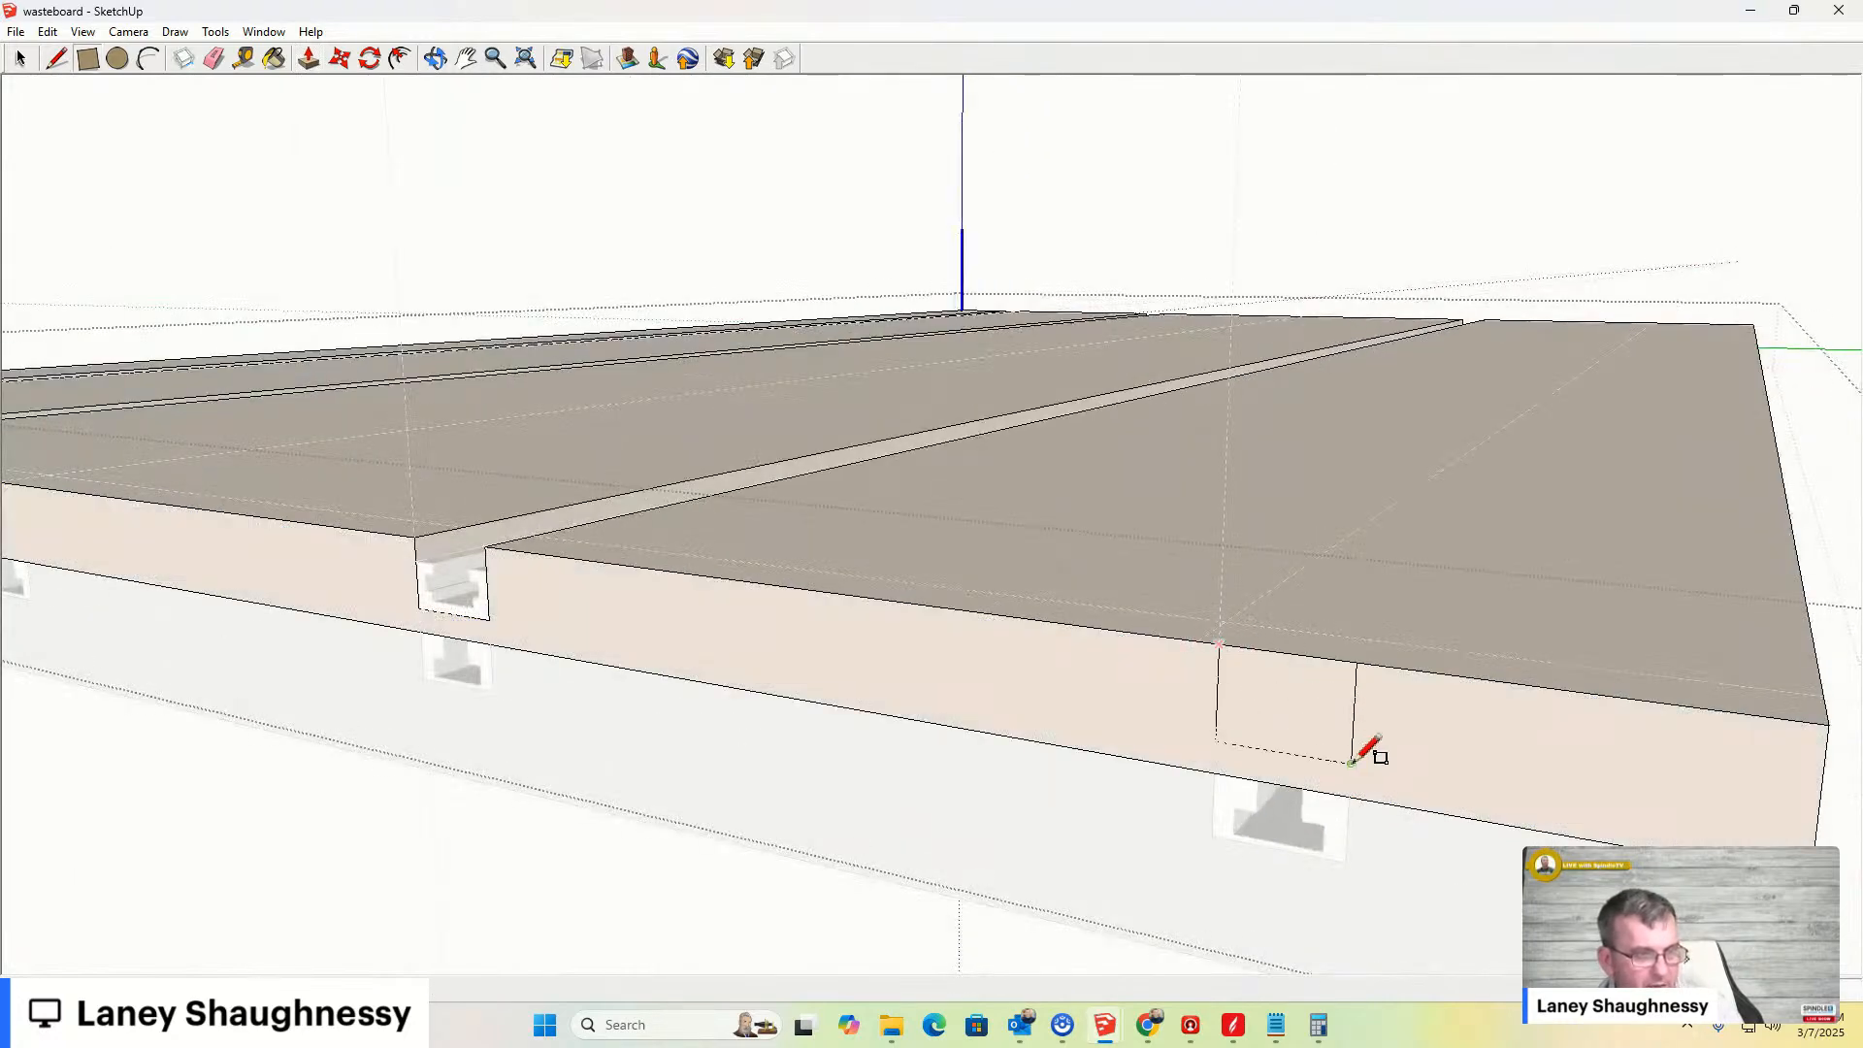
pyautogui.click(1353, 762)
# - Push/Pull the enclosed face back through the board to cut a groove for the fourth bar
pyautogui.press('p')
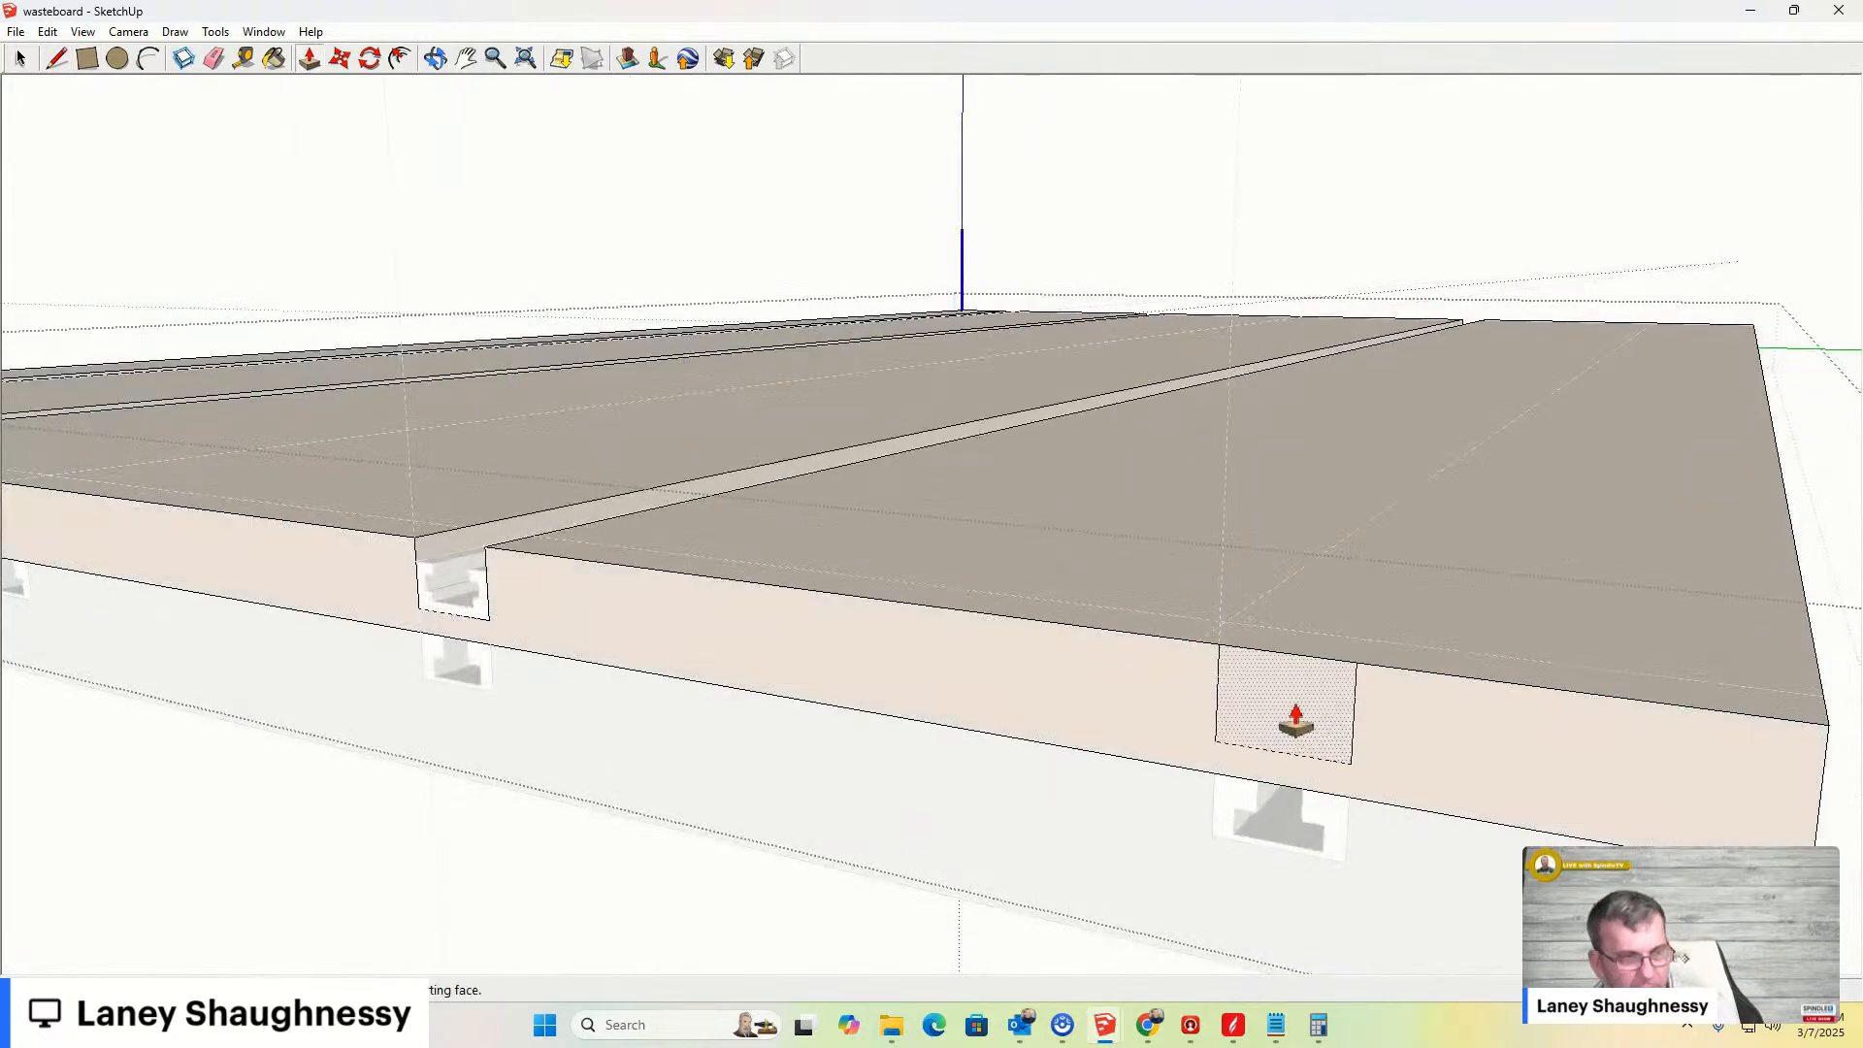
pyautogui.click(1290, 730)
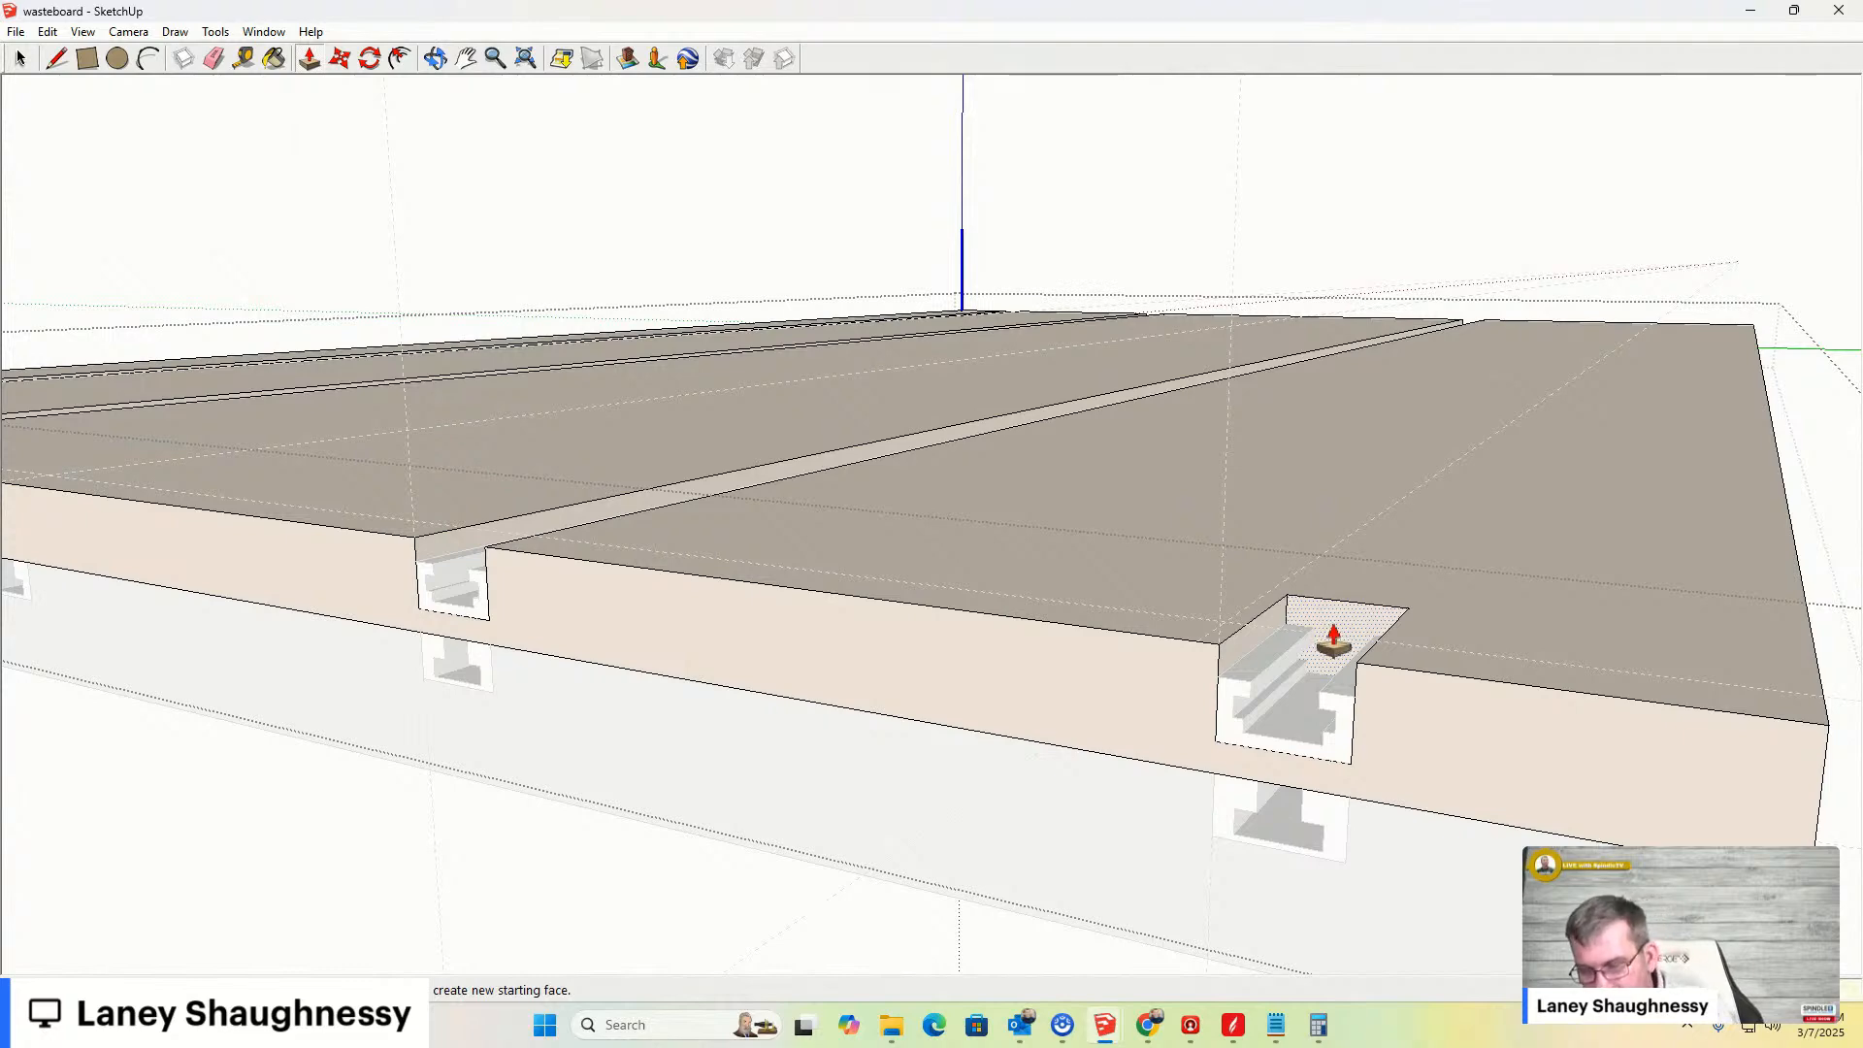
pyautogui.press('Return')
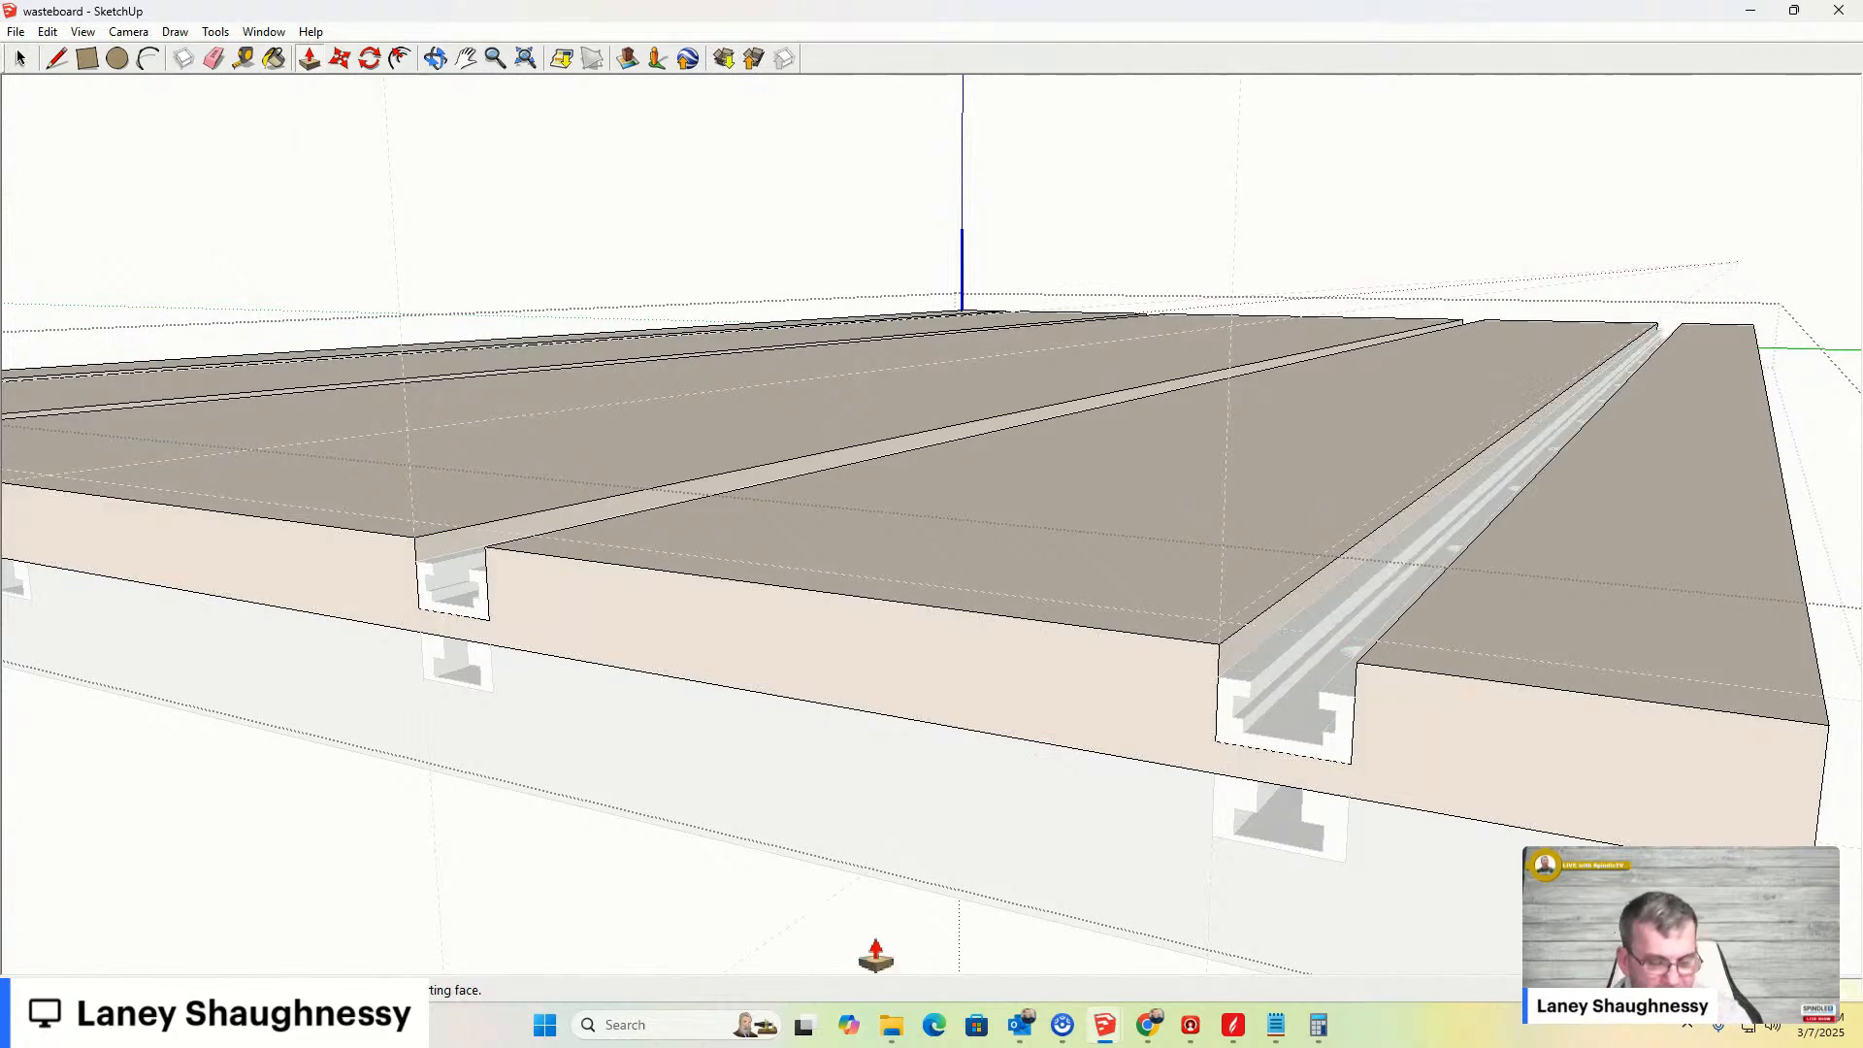
# - Leave the wasteboard and examine the whole board with all bars recessed in their grooves
pyautogui.press('space')
pyautogui.moveTo(1194, 679); pyautogui.dragTo(1567, 684, button='middle')
pyautogui.scroll(-5, 1557, 677)
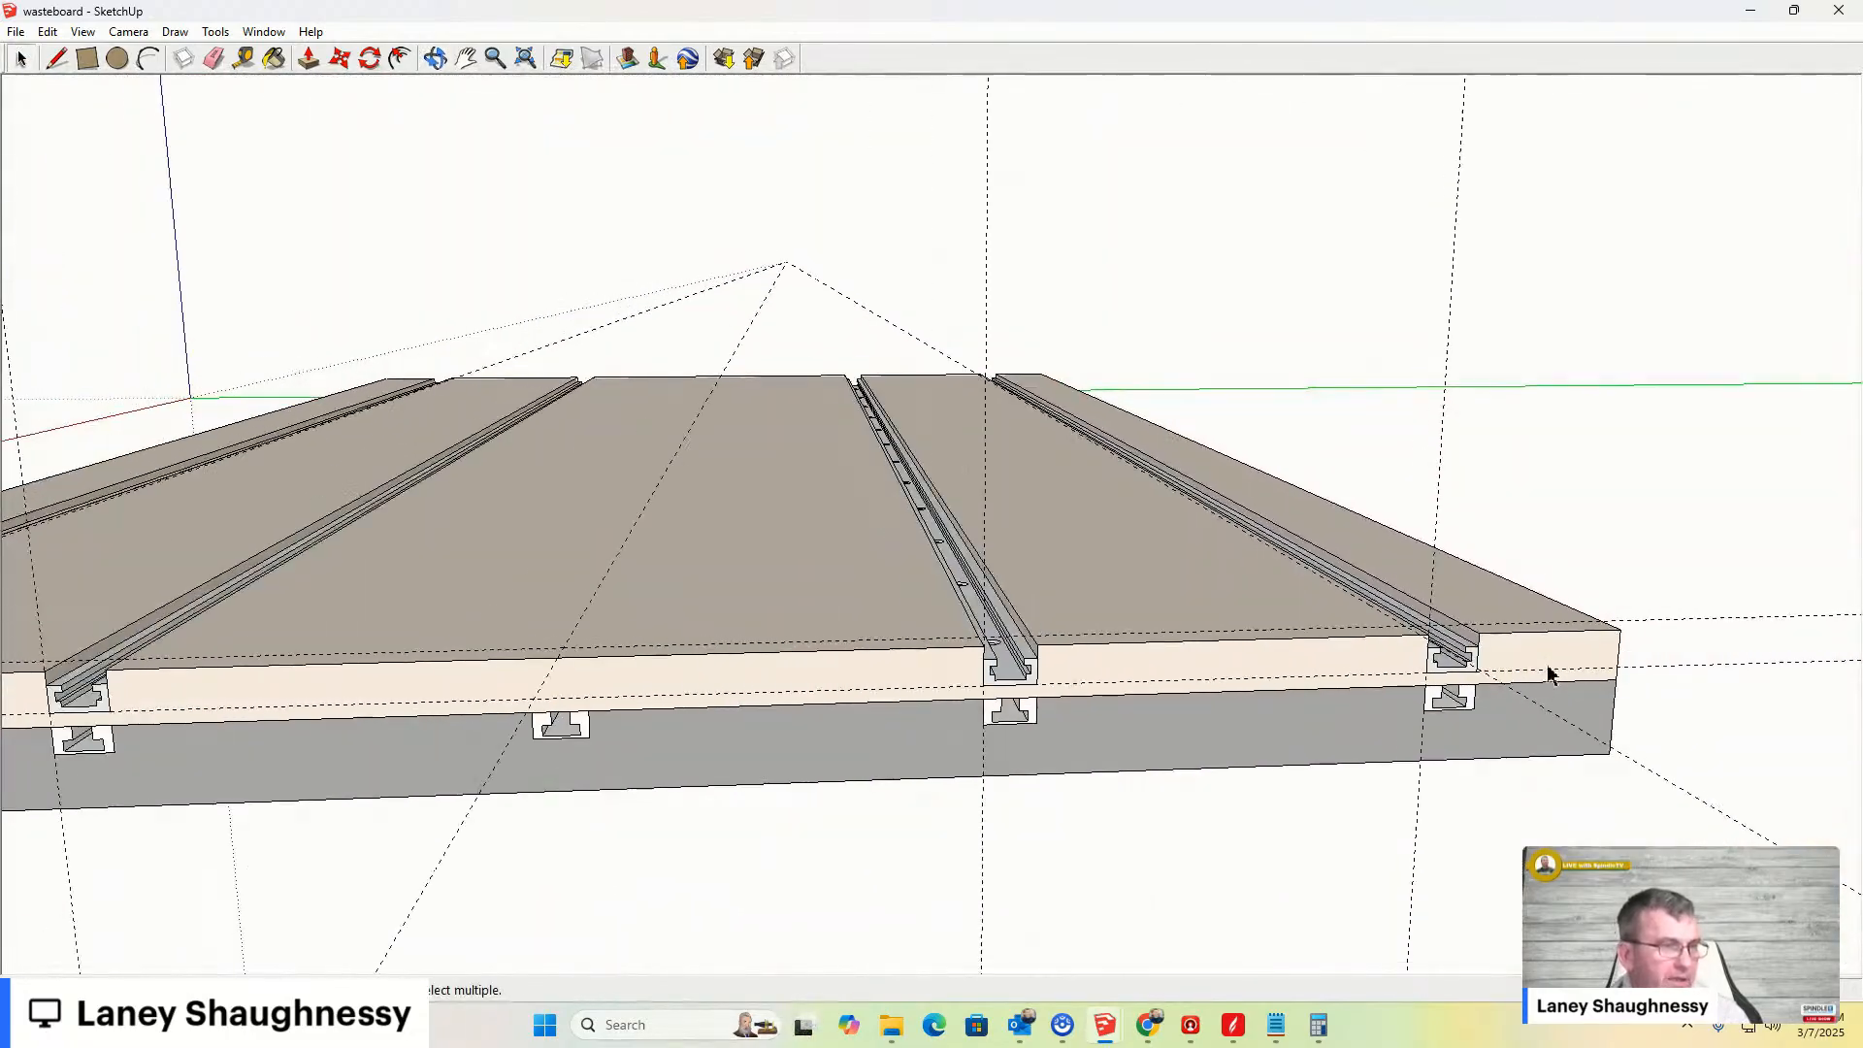
pyautogui.scroll(4, 873, 692)
pyautogui.moveTo(1093, 580); pyautogui.dragTo(1044, 864, button='middle')
pyautogui.scroll(-4, 970, 722)
pyautogui.scroll(-2, 980, 679)
pyautogui.scroll(4, 1272, 636)
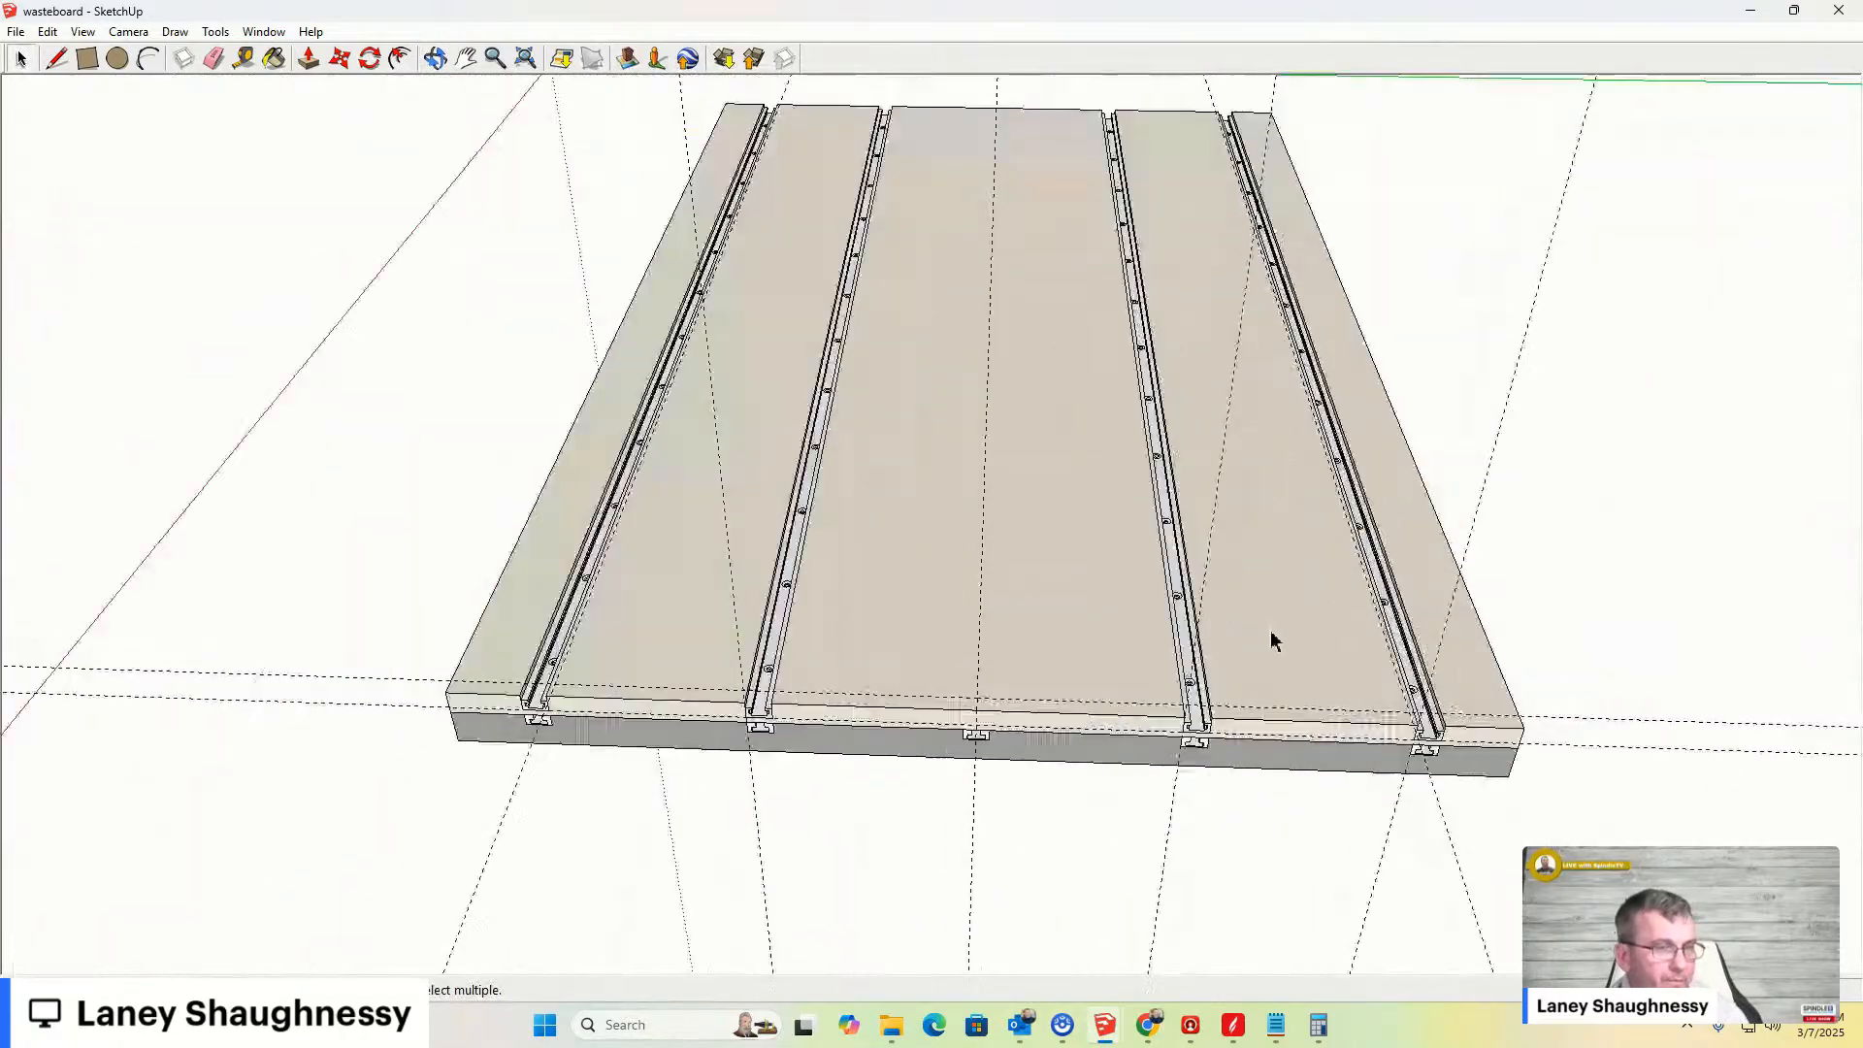
# - Orbit and zoom around the wasteboard to inspect the bars recessed in their grooves
pyautogui.moveTo(1277, 641); pyautogui.dragTo(1268, 419, button='middle')
pyautogui.scroll(-4, 1068, 682)
pyautogui.moveTo(1147, 604); pyautogui.dragTo(1310, 514, button='middle')
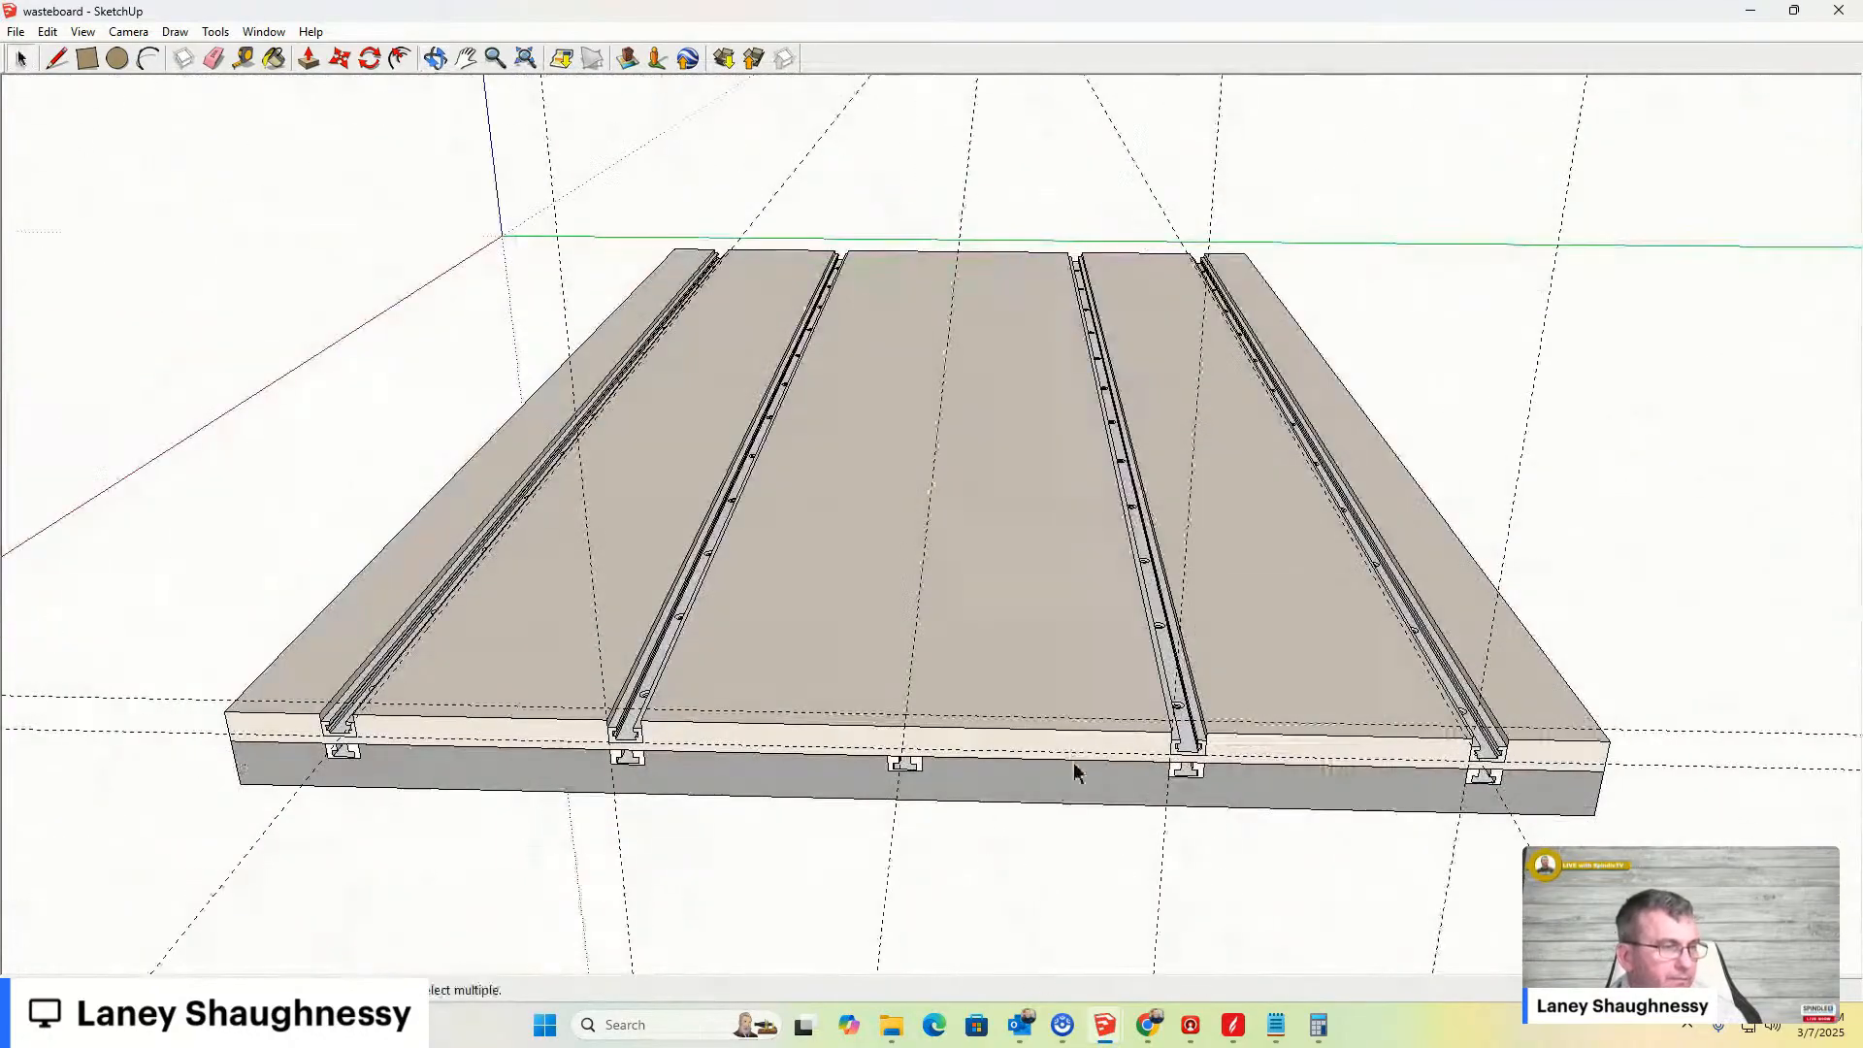
pyautogui.scroll(8, 1247, 719)
pyautogui.moveTo(1106, 753); pyautogui.dragTo(1027, 552, button='middle')
pyautogui.scroll(-1, 1027, 552)
pyautogui.scroll(-1, 1190, 723)
pyautogui.moveTo(1191, 729); pyautogui.dragTo(1153, 933, button='middle')
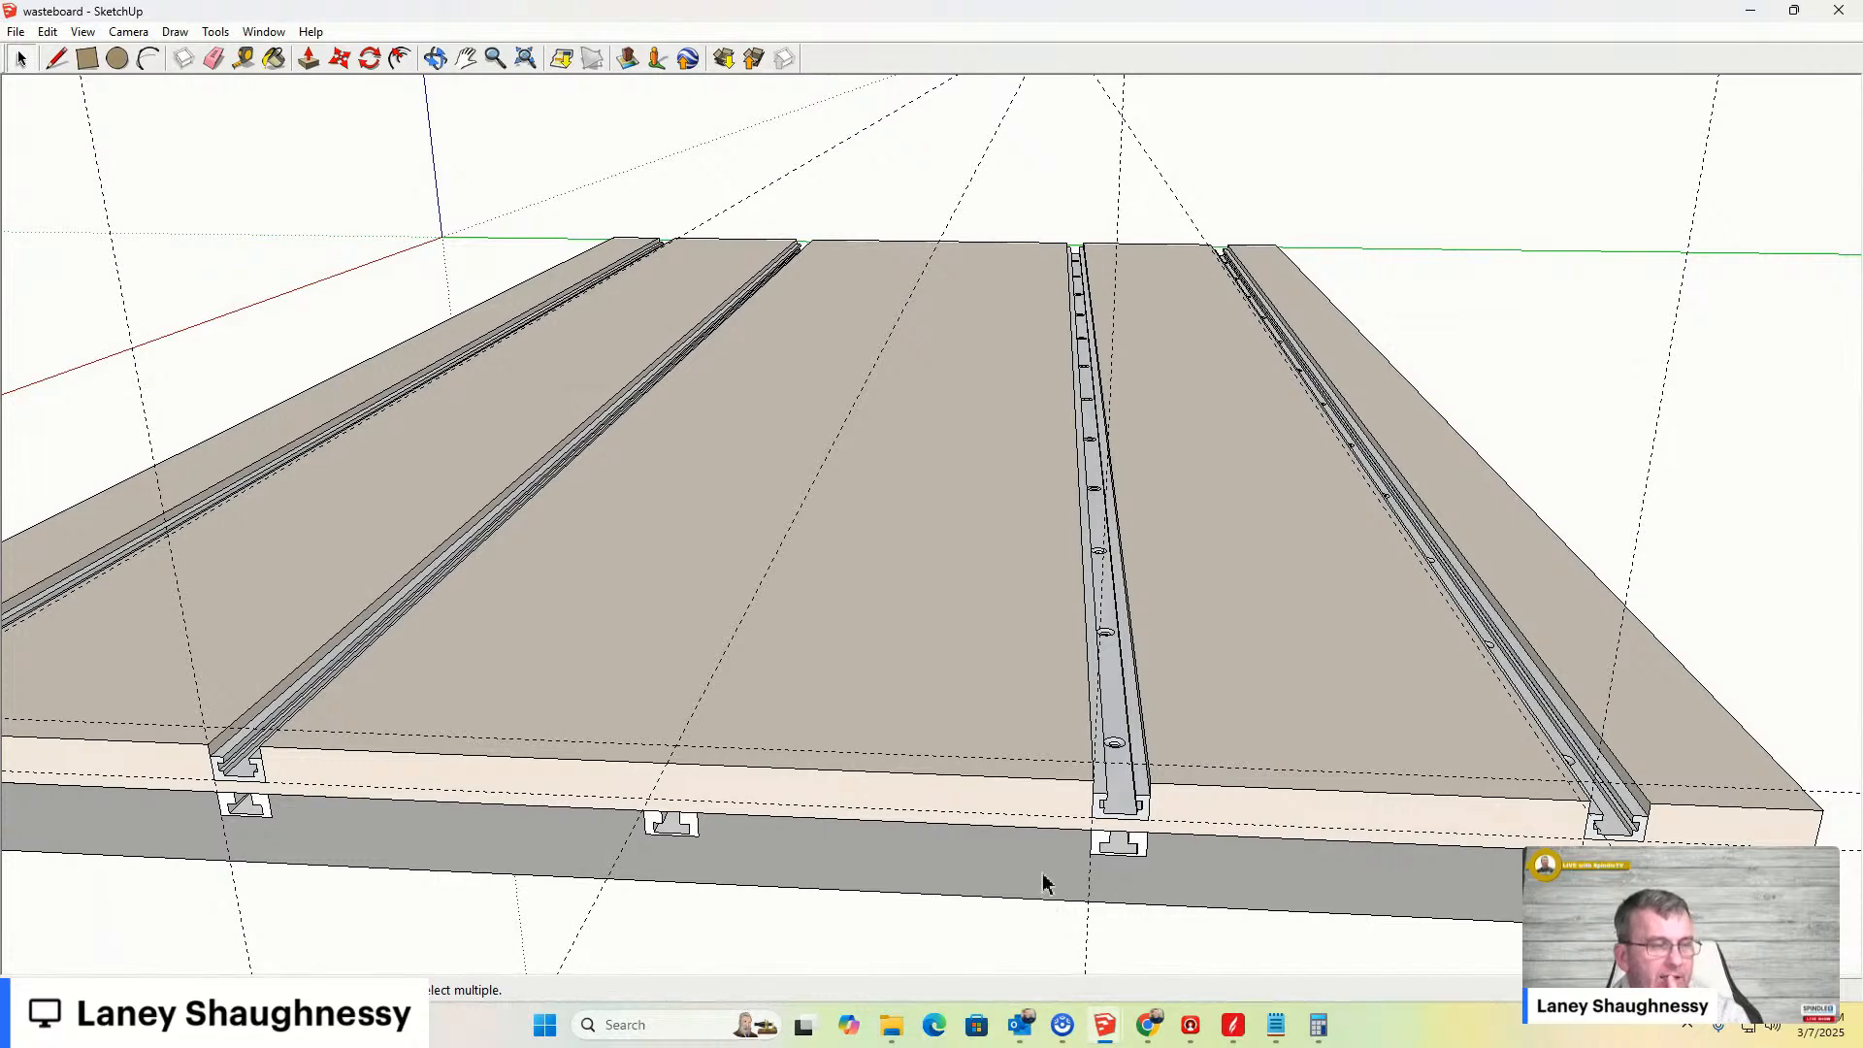
pyautogui.scroll(3, 1100, 752)
pyautogui.scroll(5, 1082, 753)
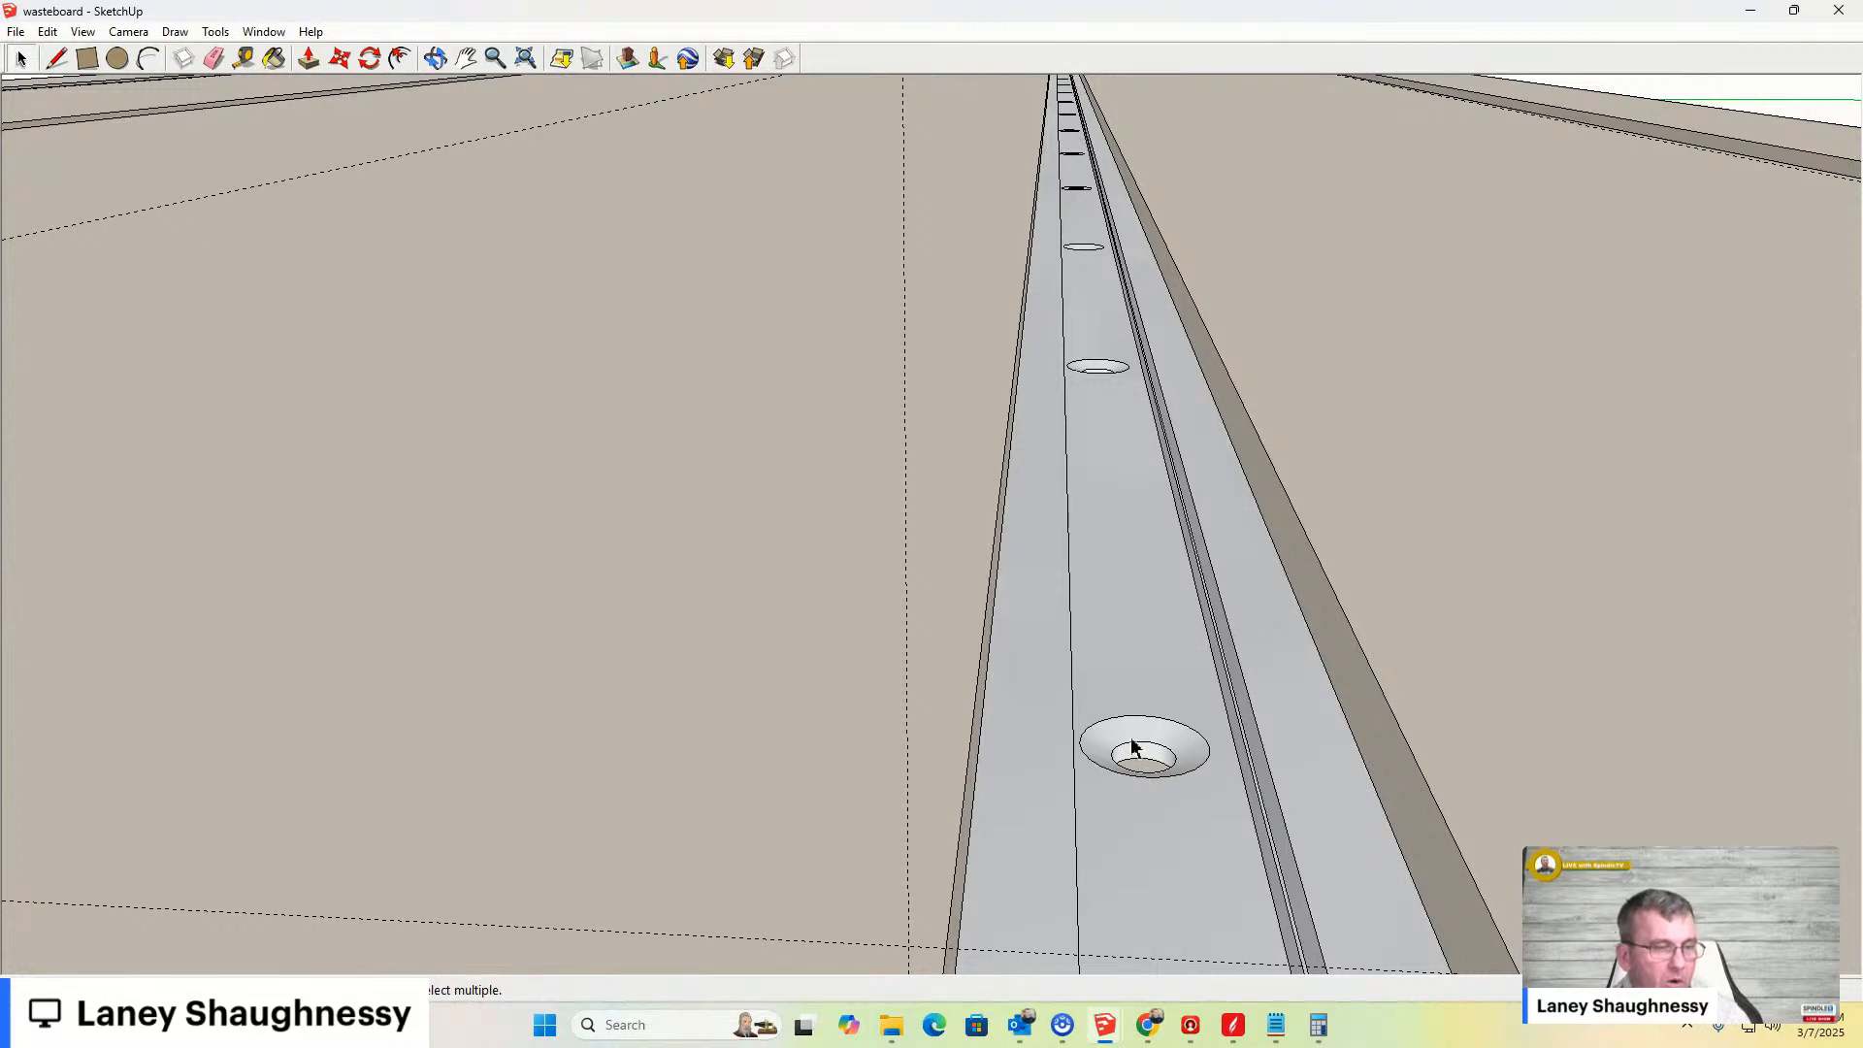
# - Select the third T-slot bar and zoom in to inspect its end profile sitting in the groove
pyautogui.tripleClick(1133, 750)
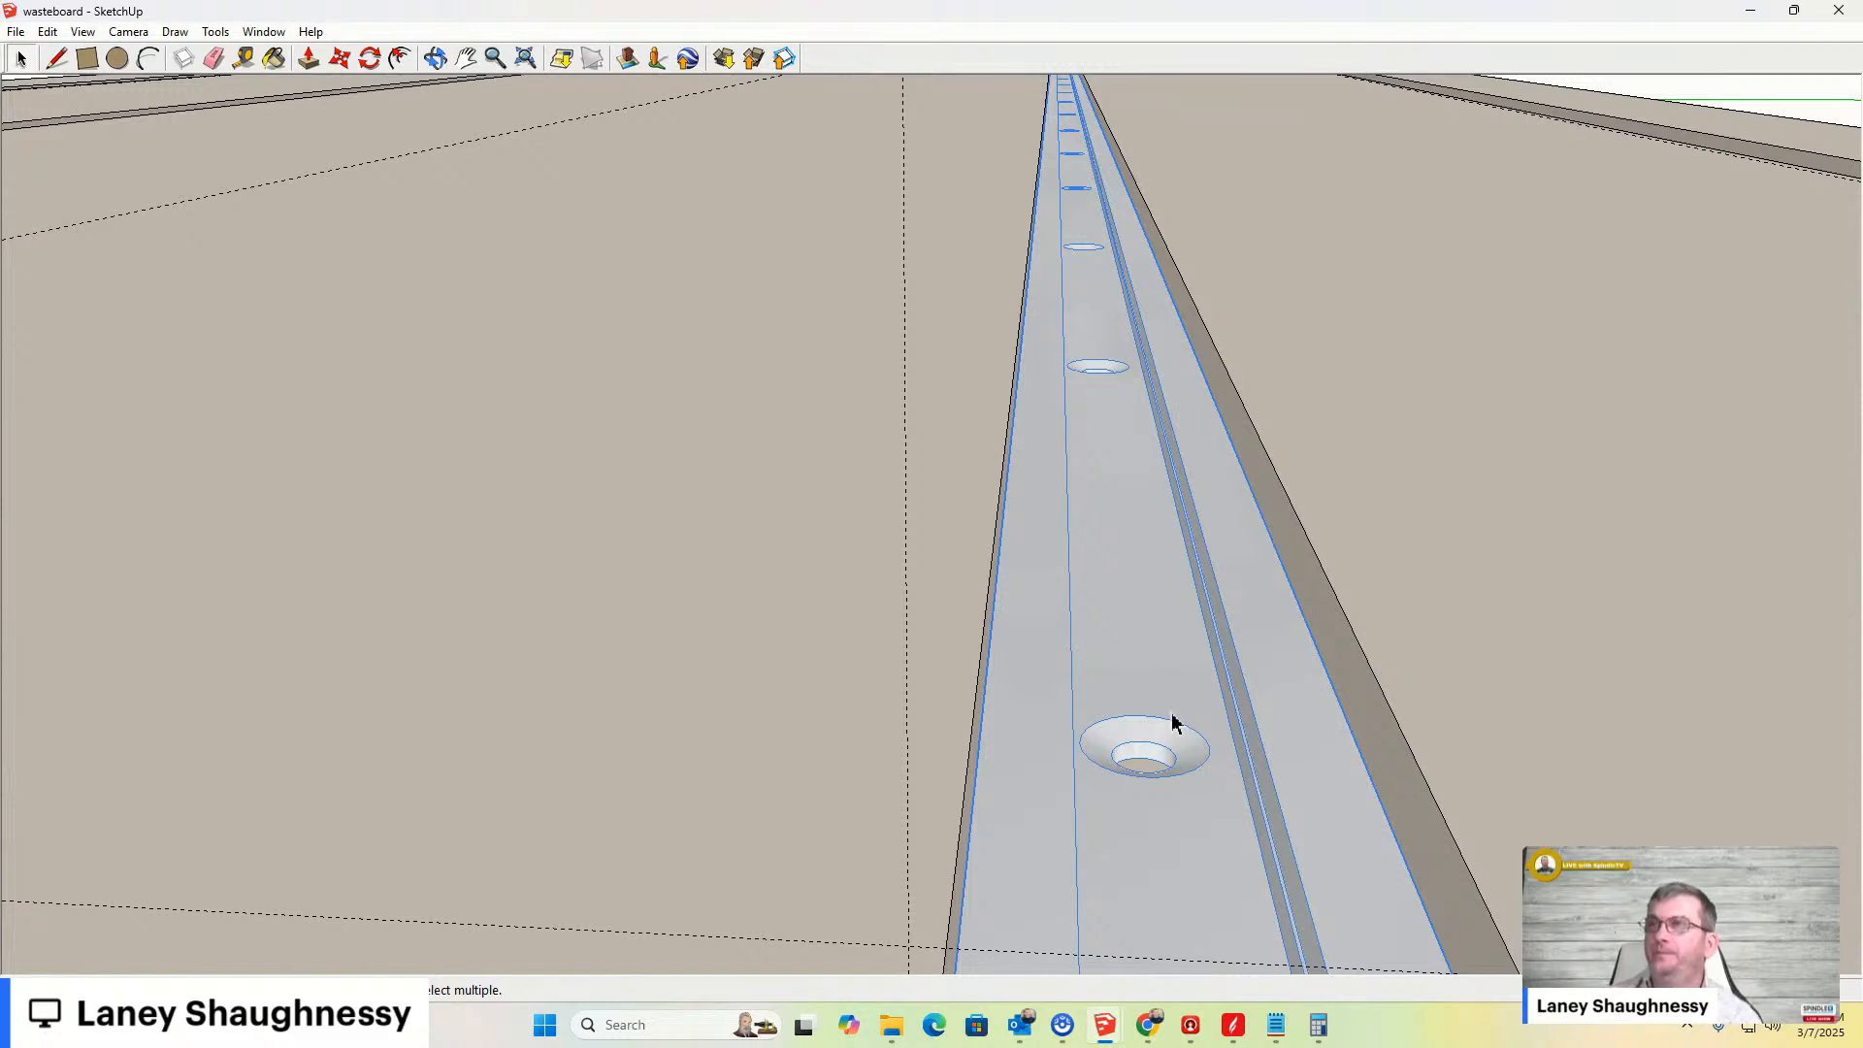
pyautogui.scroll(-5, 1164, 645)
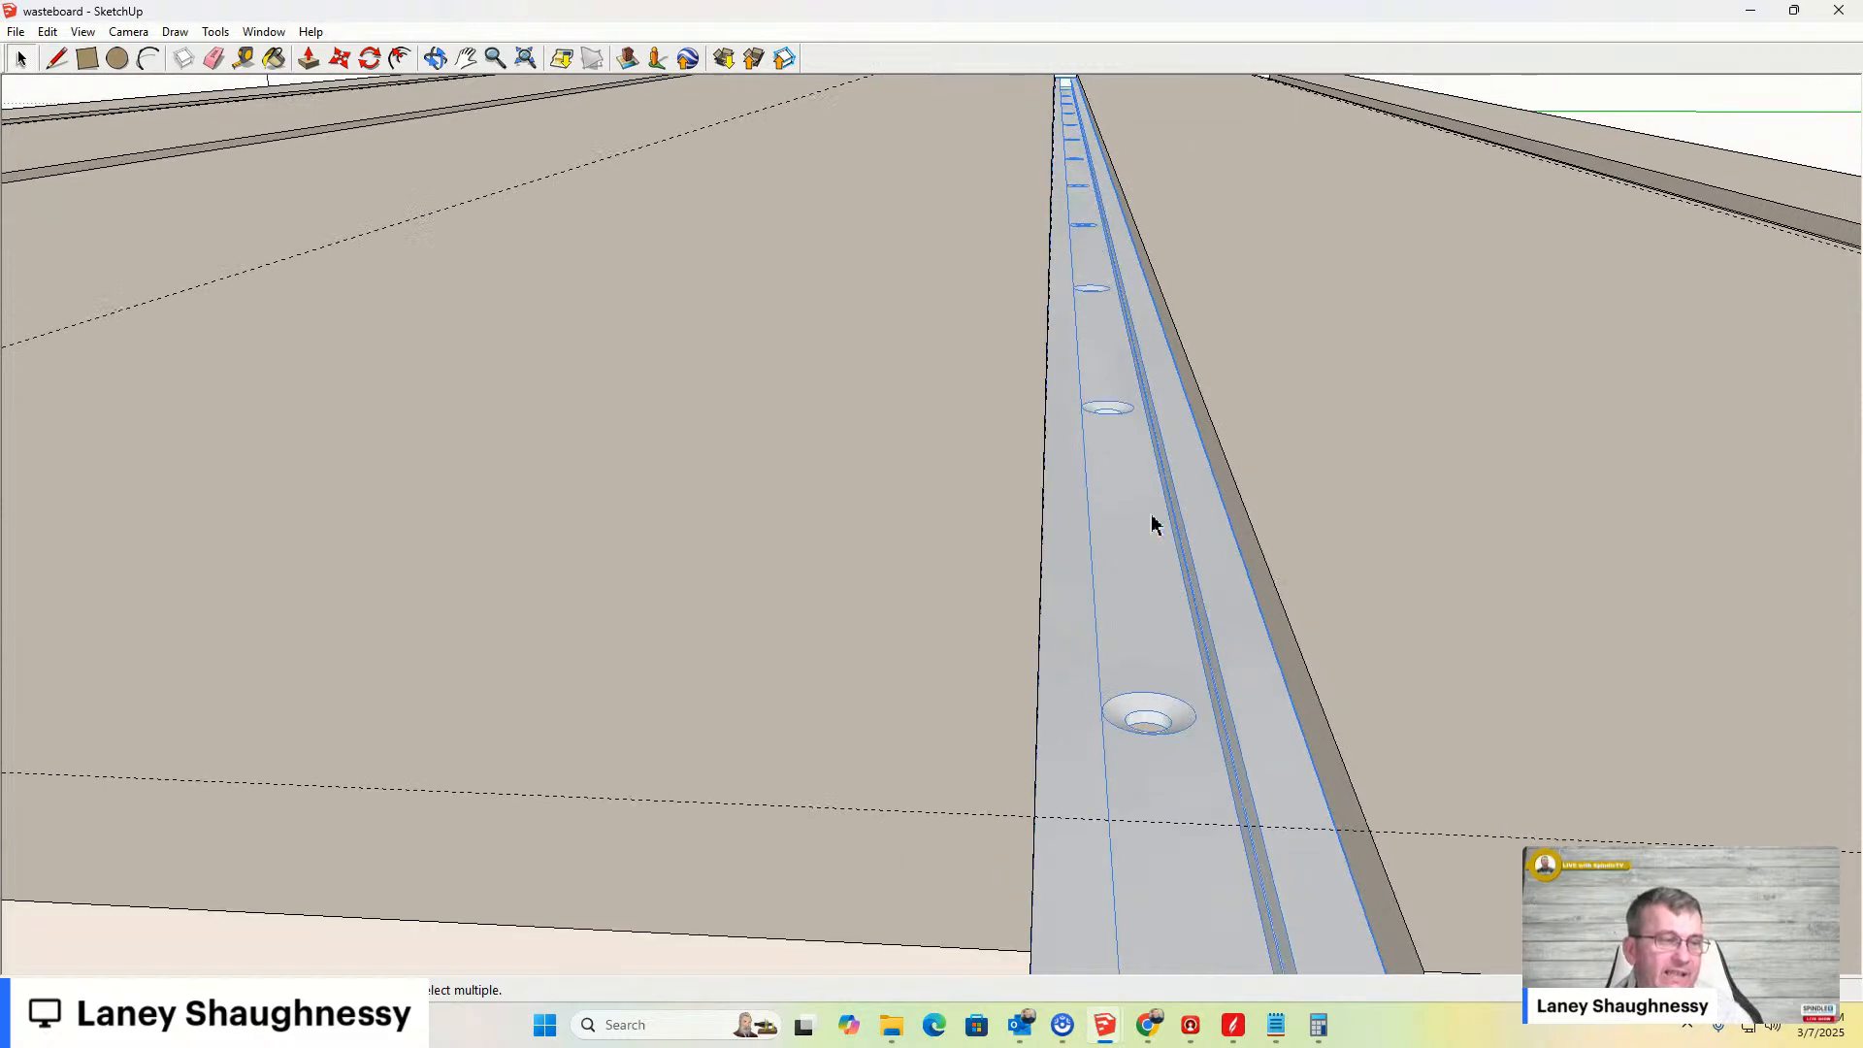
pyautogui.scroll(-5, 1131, 412)
pyautogui.scroll(-3, 1142, 482)
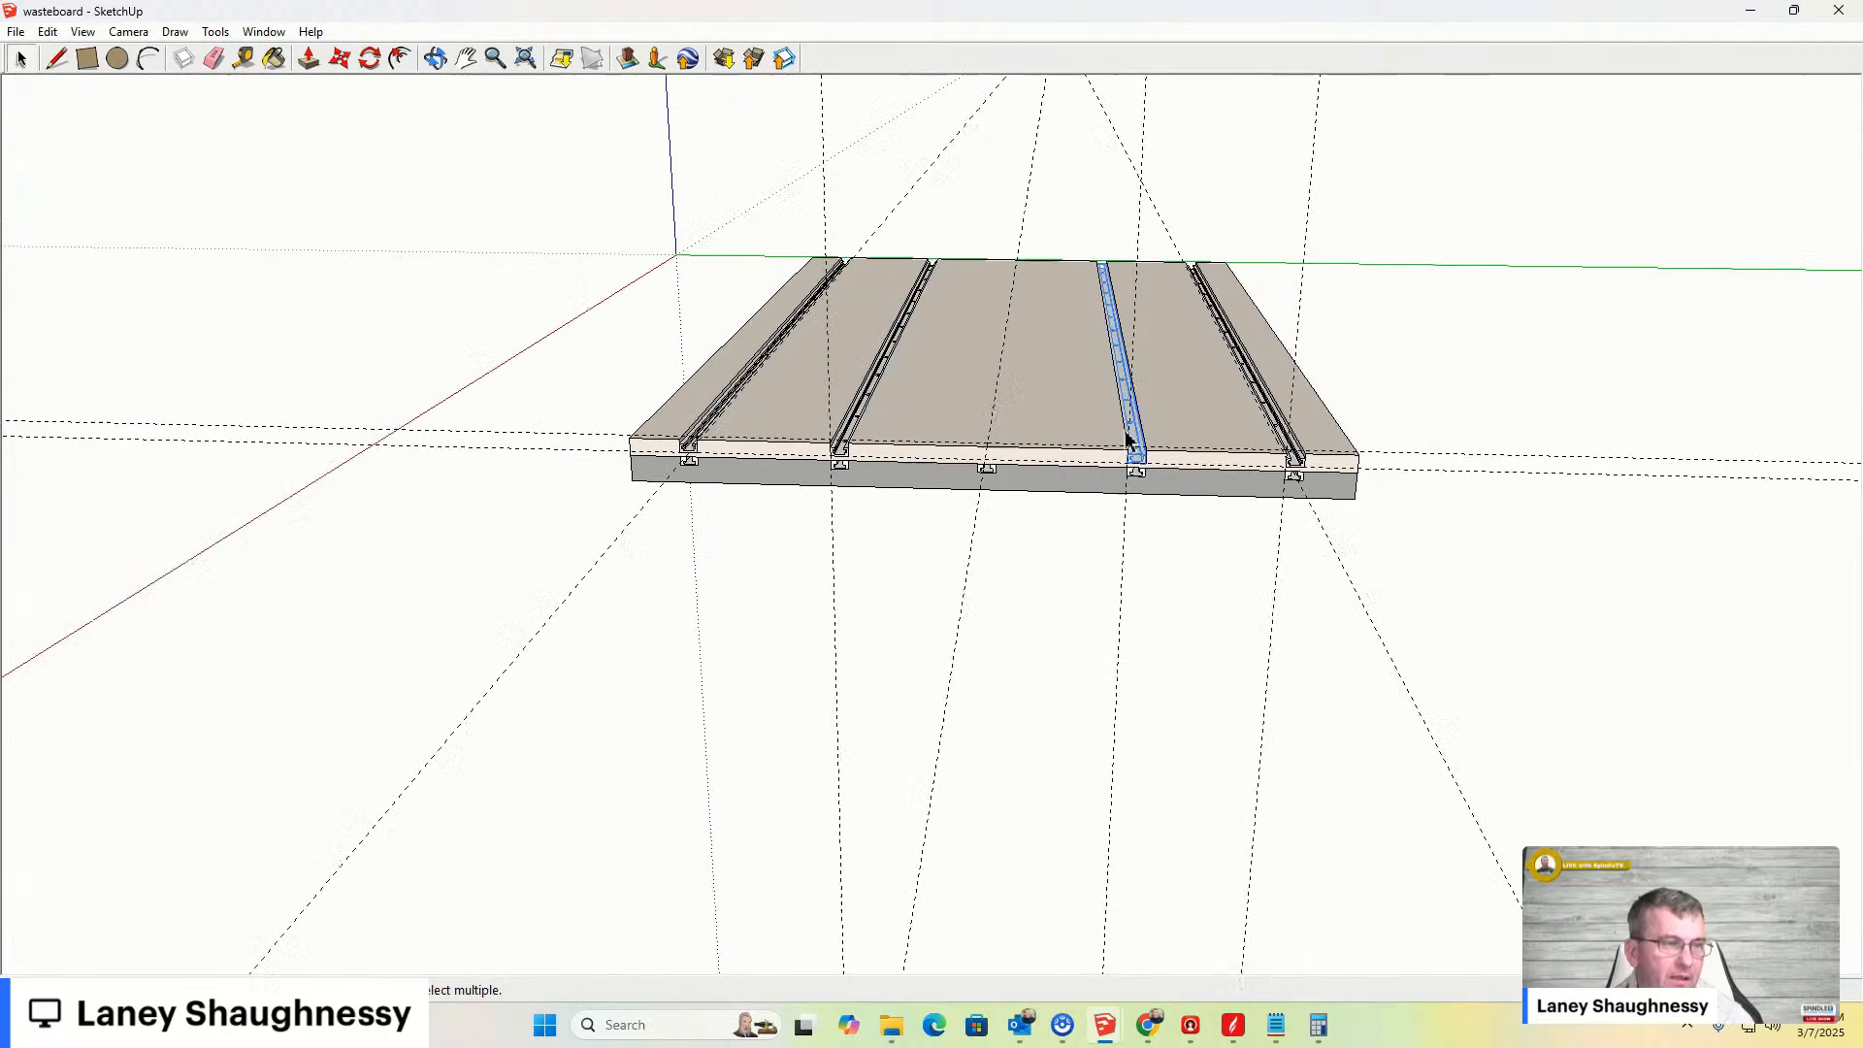
pyautogui.scroll(8, 1142, 482)
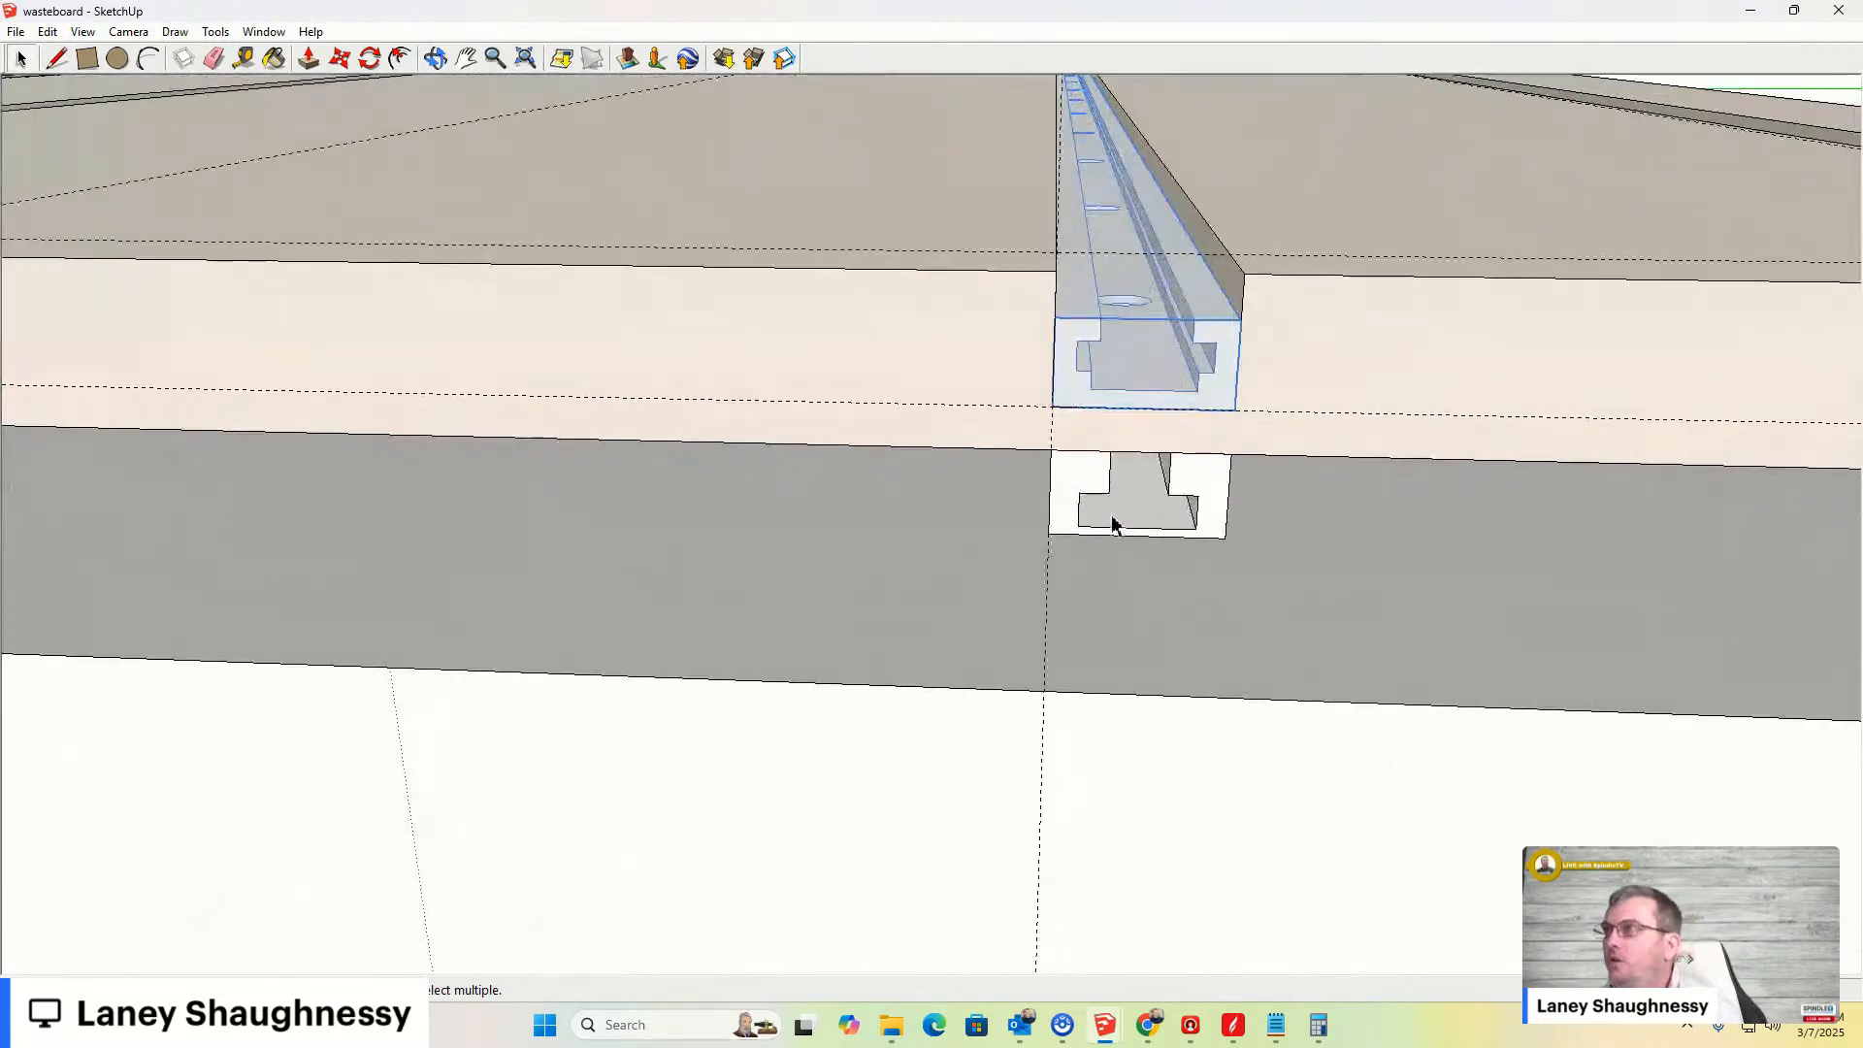
pyautogui.scroll(1, 1149, 521)
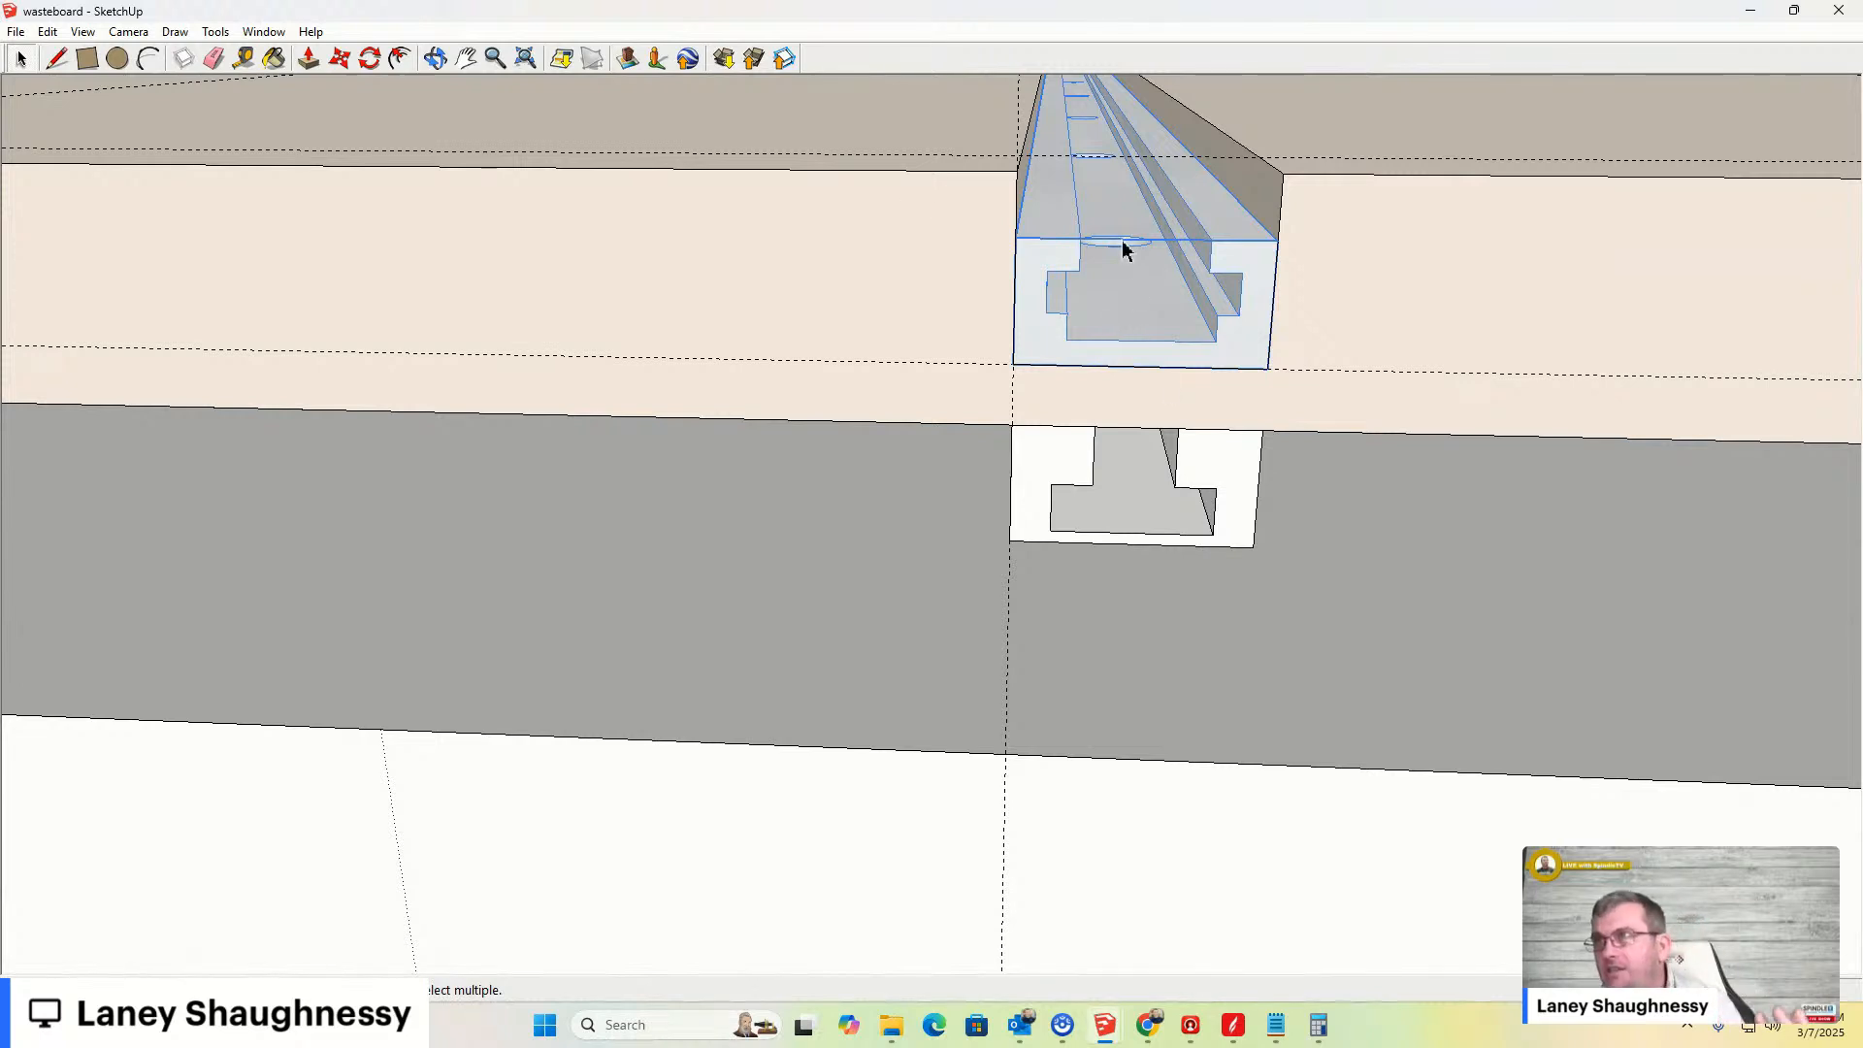
pyautogui.scroll(6, 1123, 248)
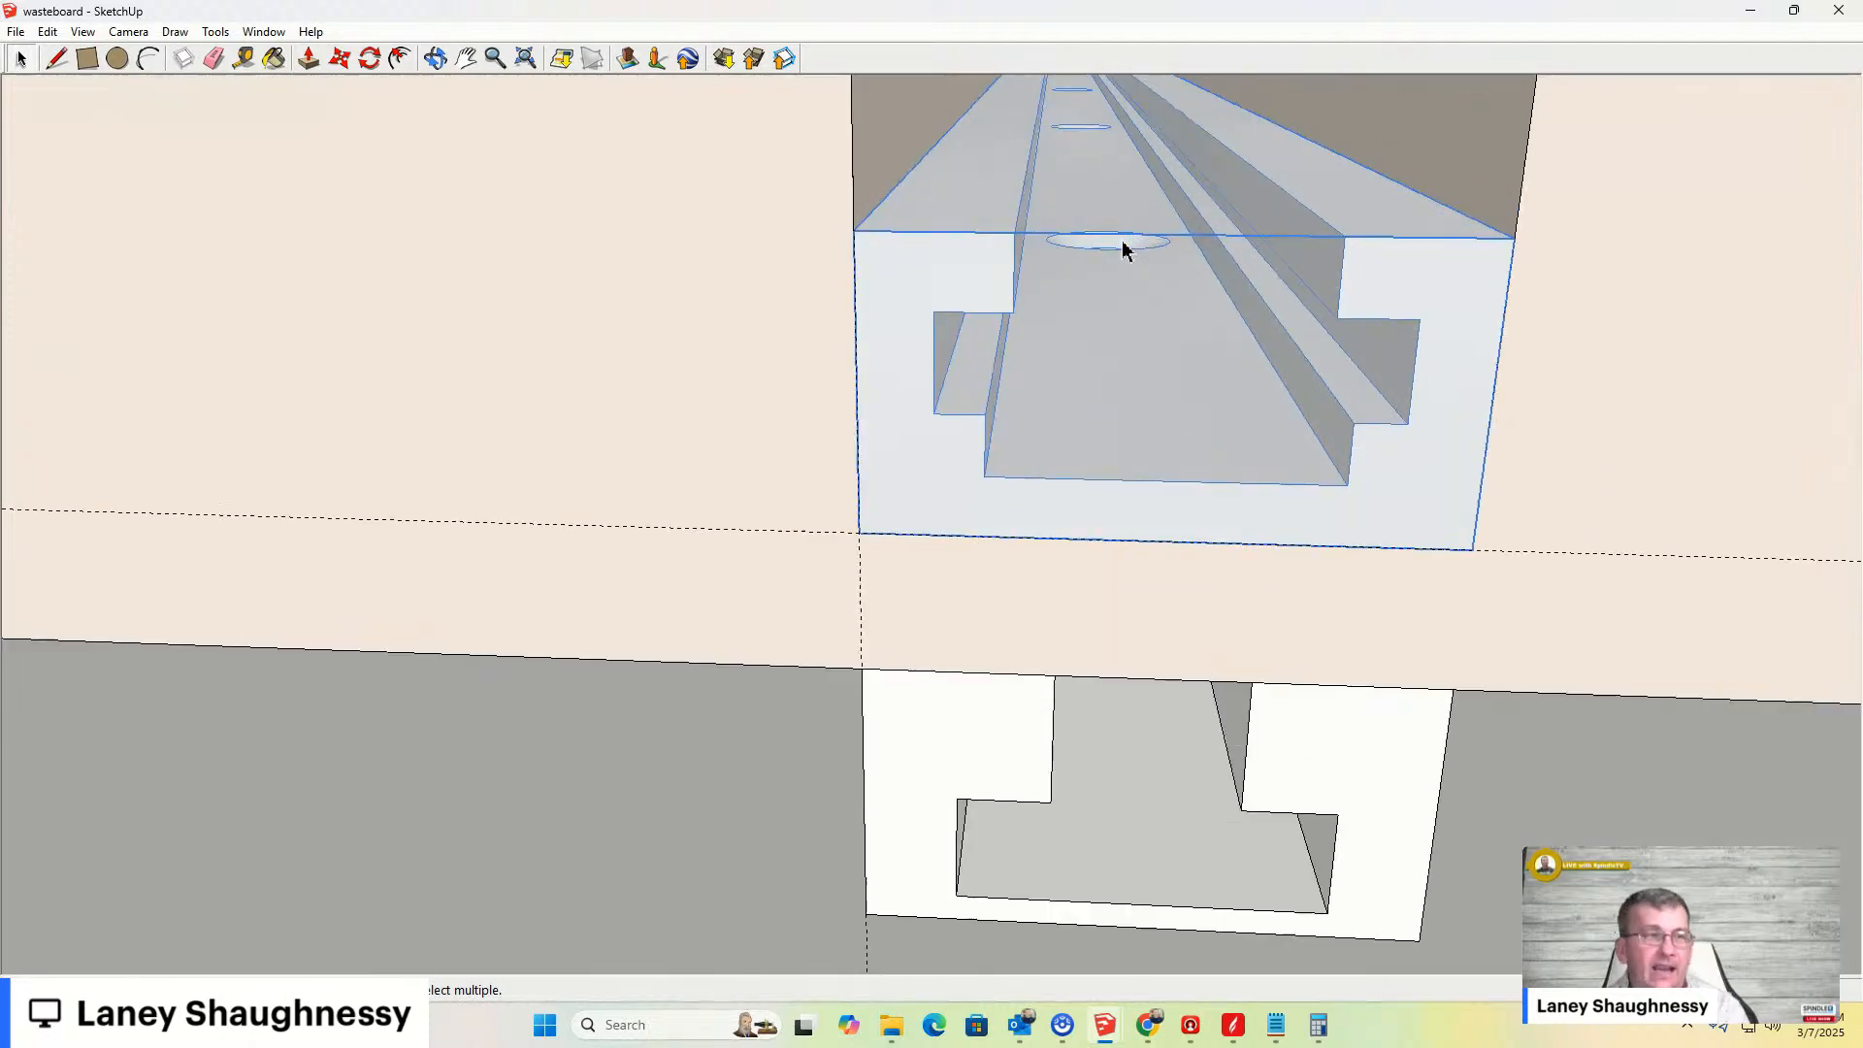
pyautogui.moveTo(1077, 283); pyautogui.dragTo(1017, 573, button='middle')
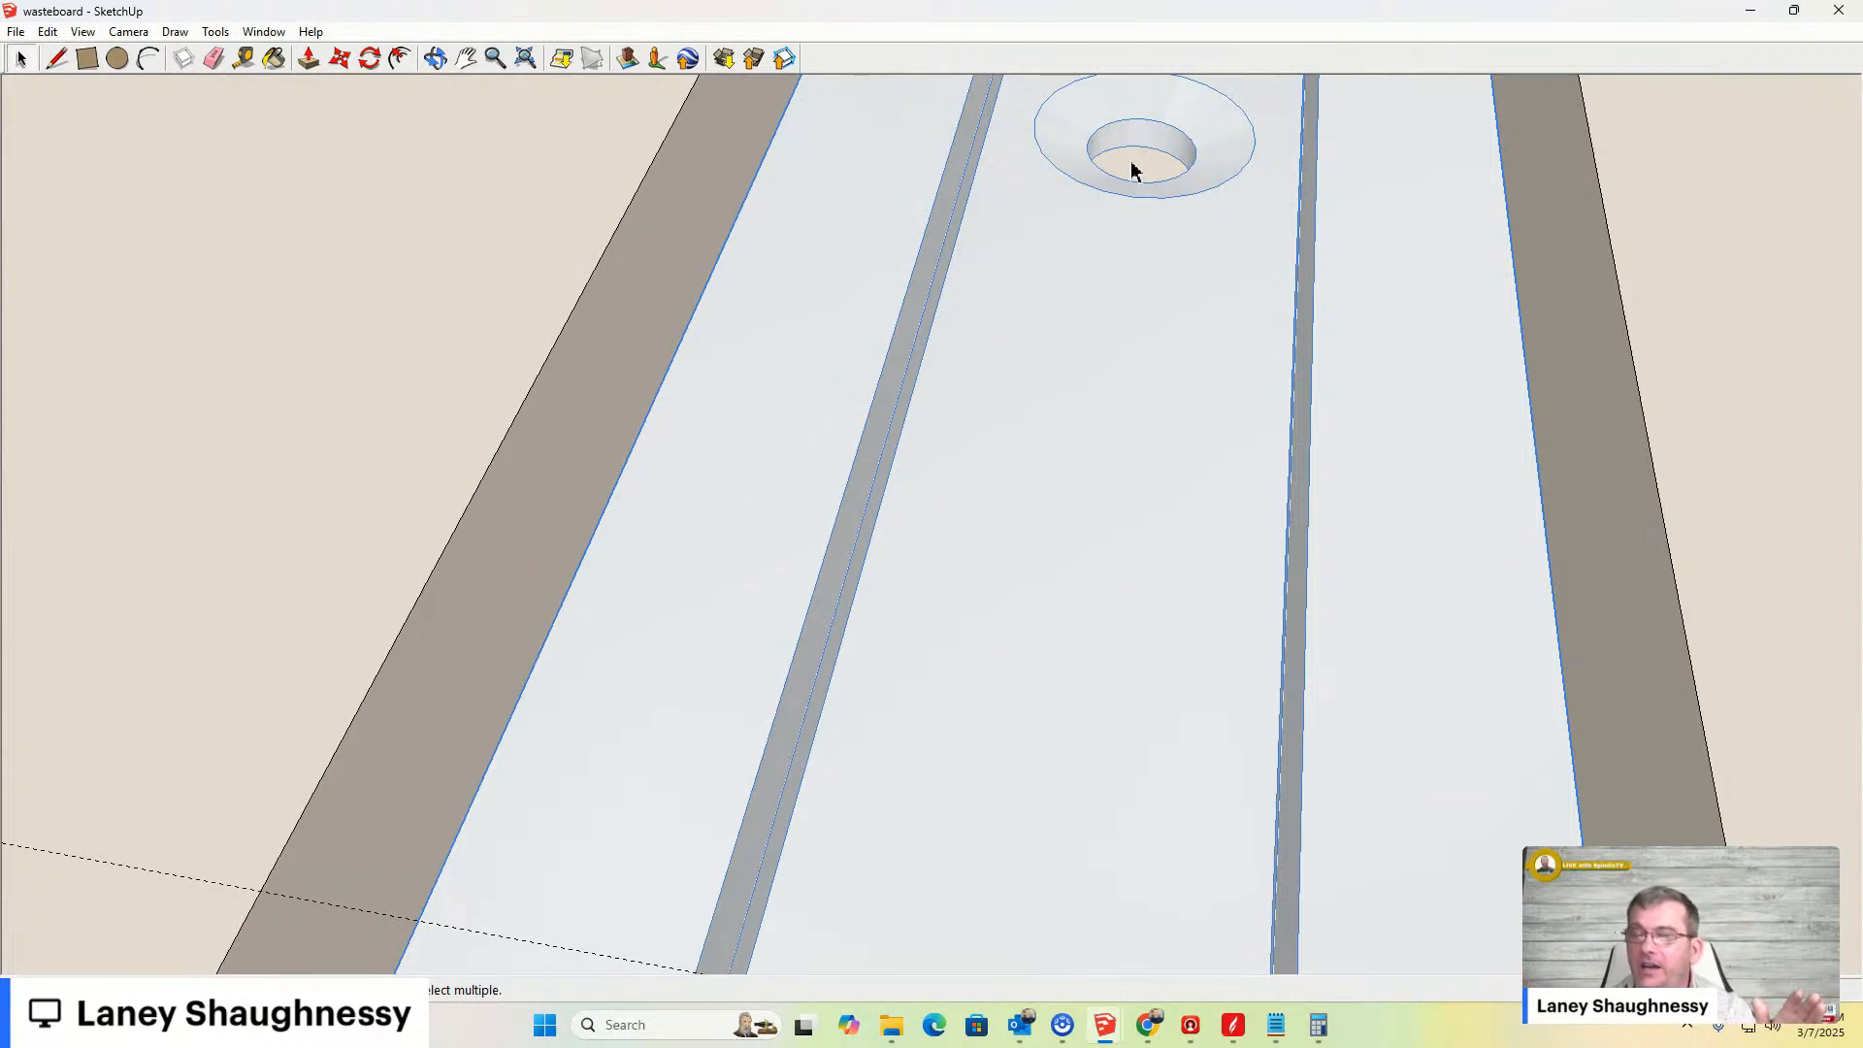
pyautogui.scroll(-5, 1201, 157)
pyautogui.scroll(-10, 1202, 157)
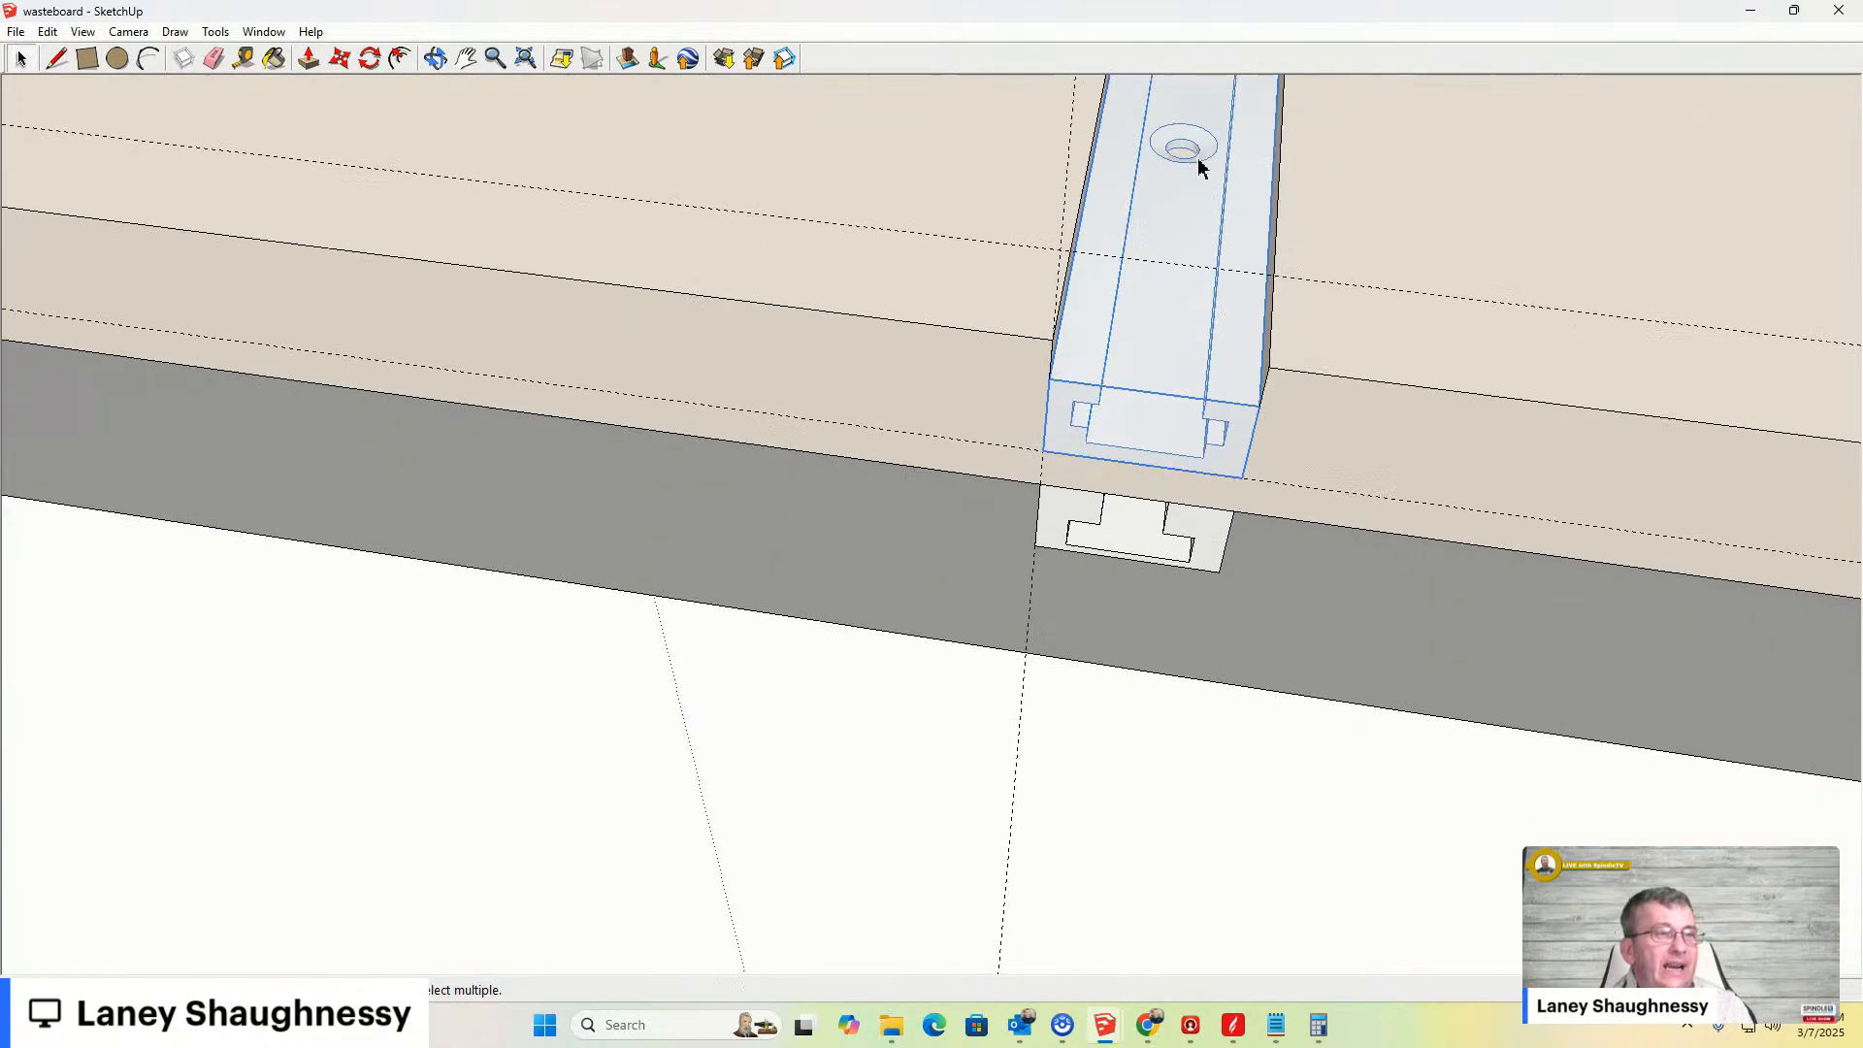
# - Delete all guides from the model
pyautogui.scroll(-8, 1121, 343)
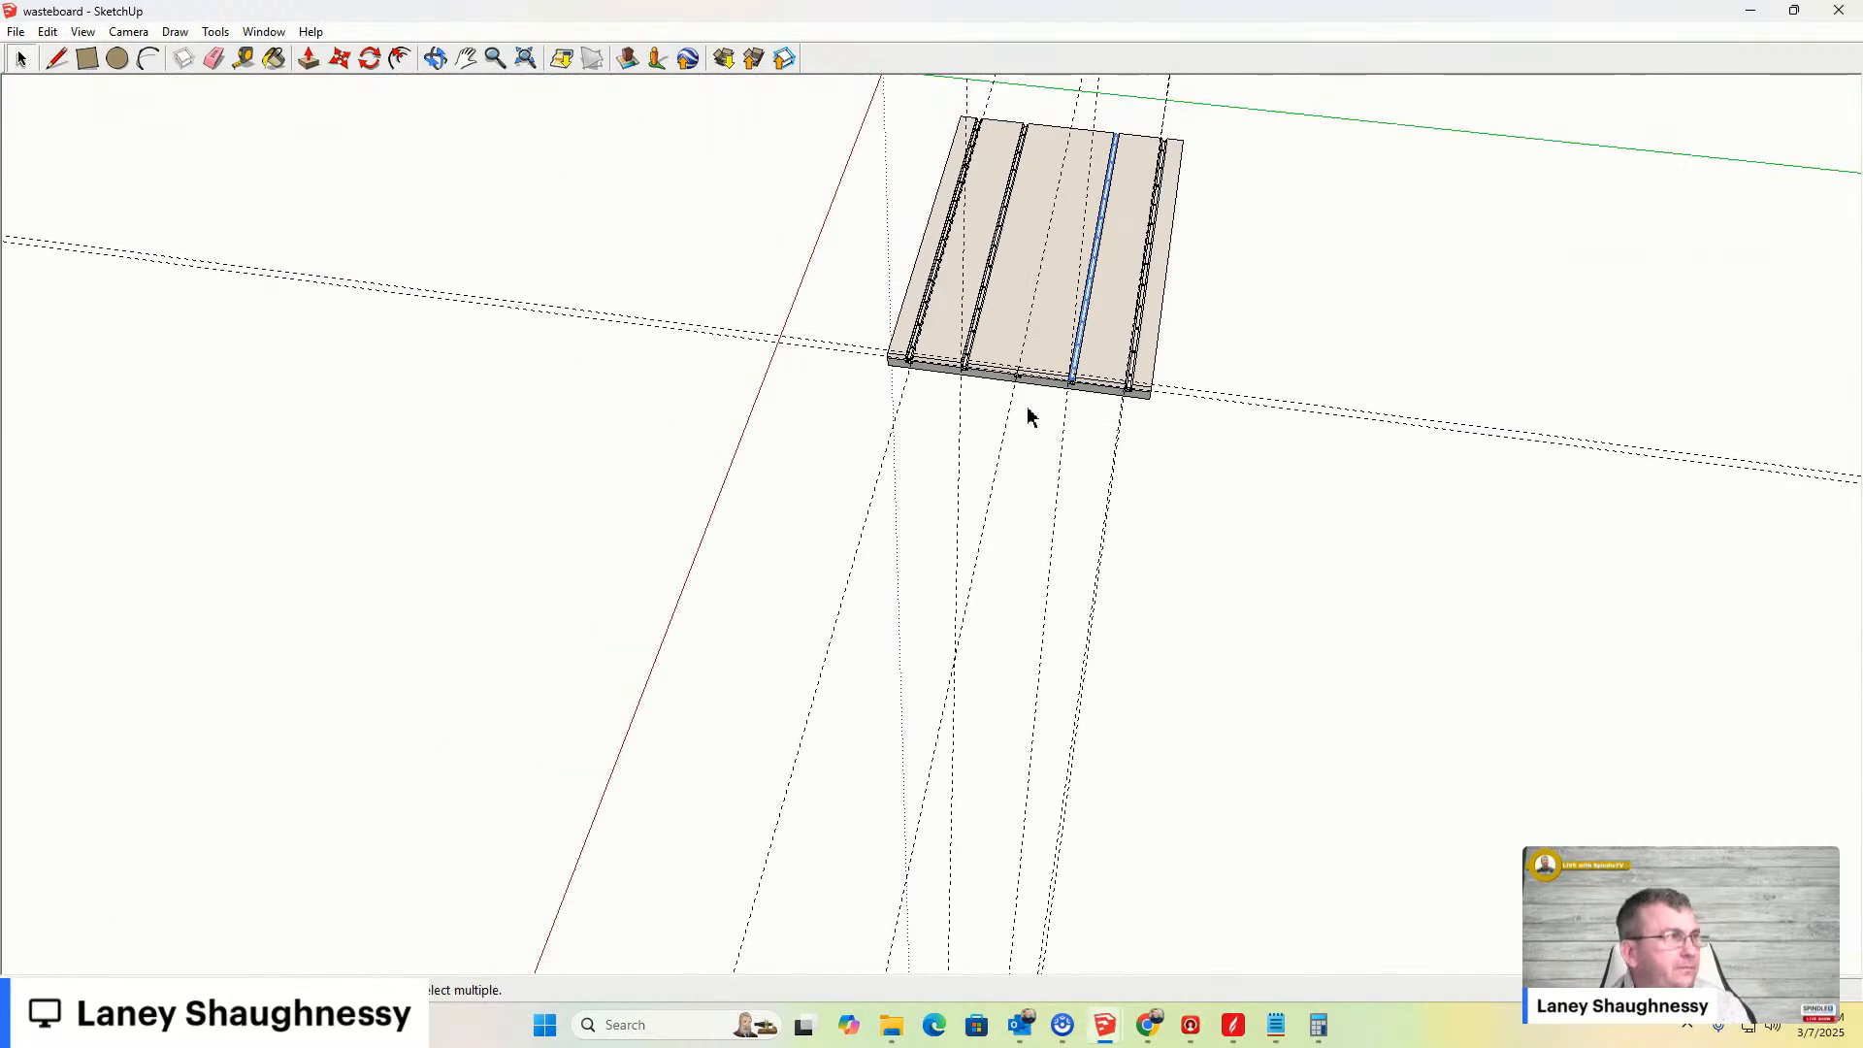
pyautogui.scroll(8, 1031, 417)
pyautogui.click(47, 32)
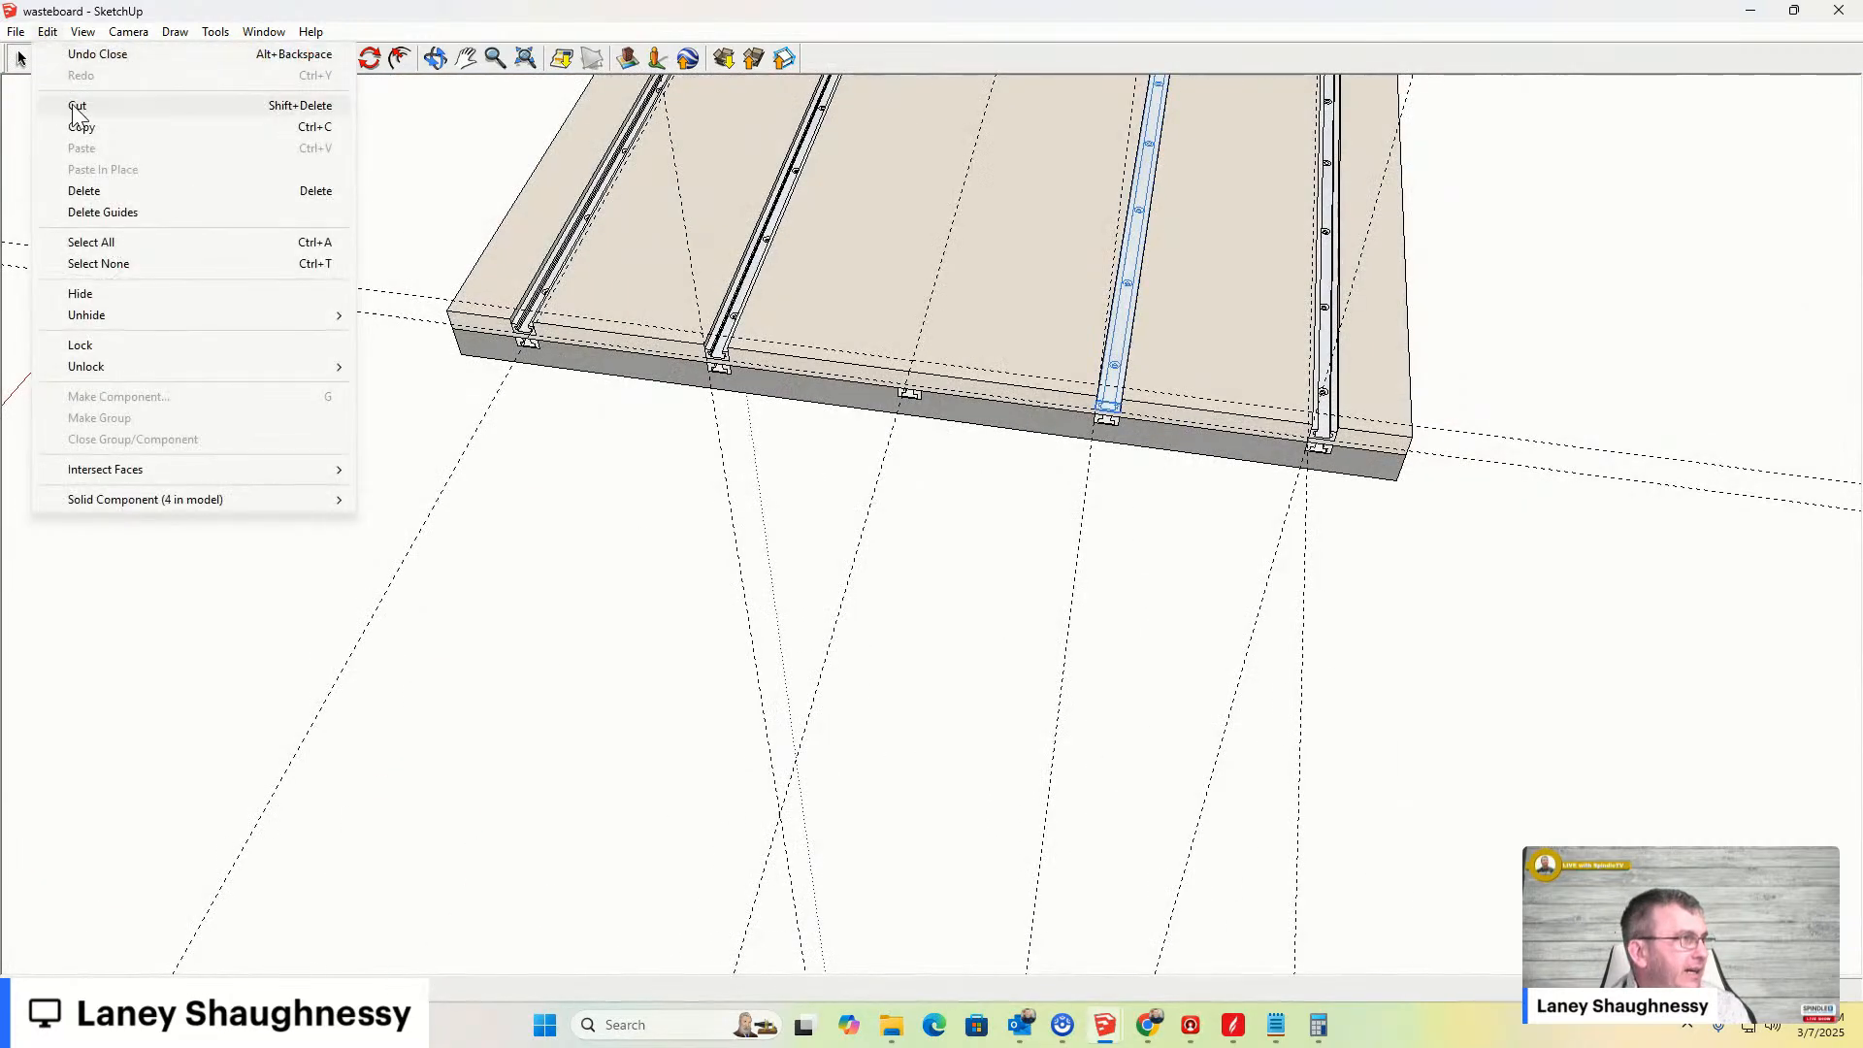
pyautogui.click(97, 213)
# - Orbit and zoom around the board to review the grooves and bar ends
pyautogui.moveTo(885, 704); pyautogui.dragTo(773, 449, button='middle')
pyautogui.scroll(3, 935, 418)
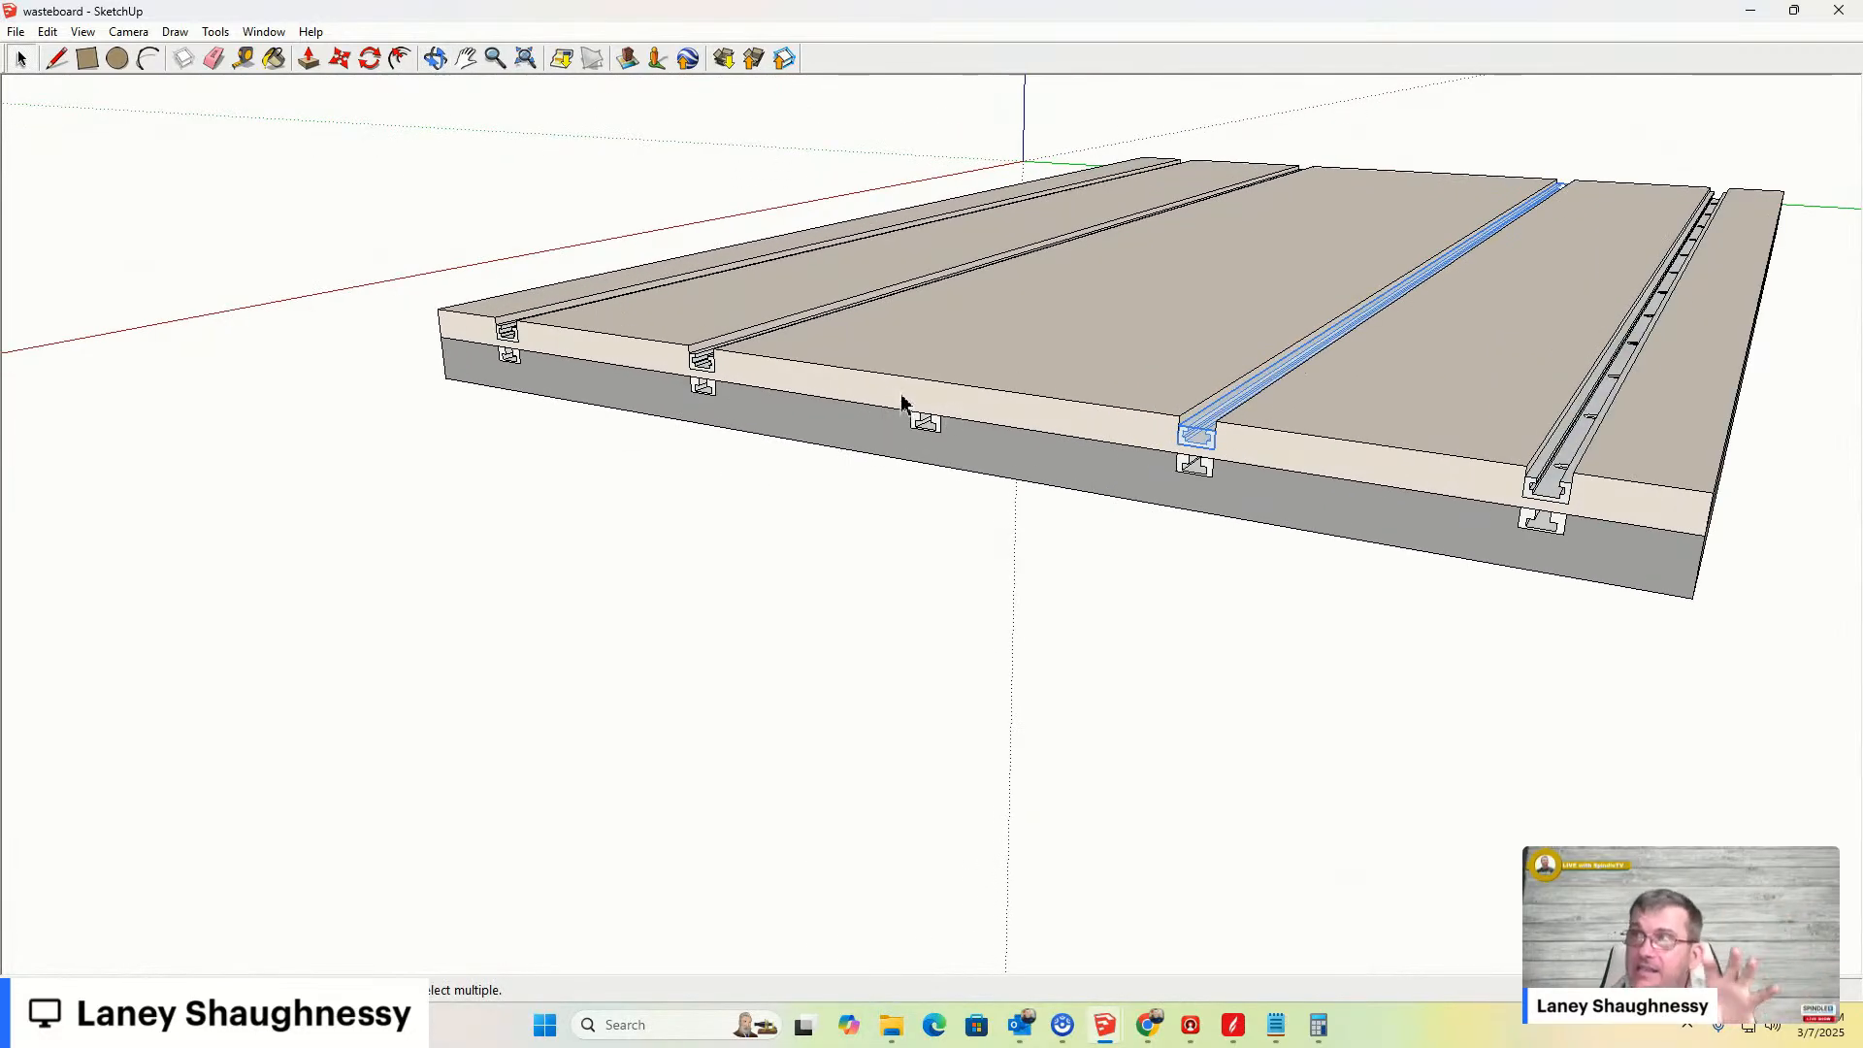
pyautogui.scroll(3, 1173, 349)
pyautogui.scroll(-2, 1065, 373)
pyautogui.scroll(-3, 1065, 367)
pyautogui.moveTo(1138, 349); pyautogui.dragTo(1143, 471, button='middle')
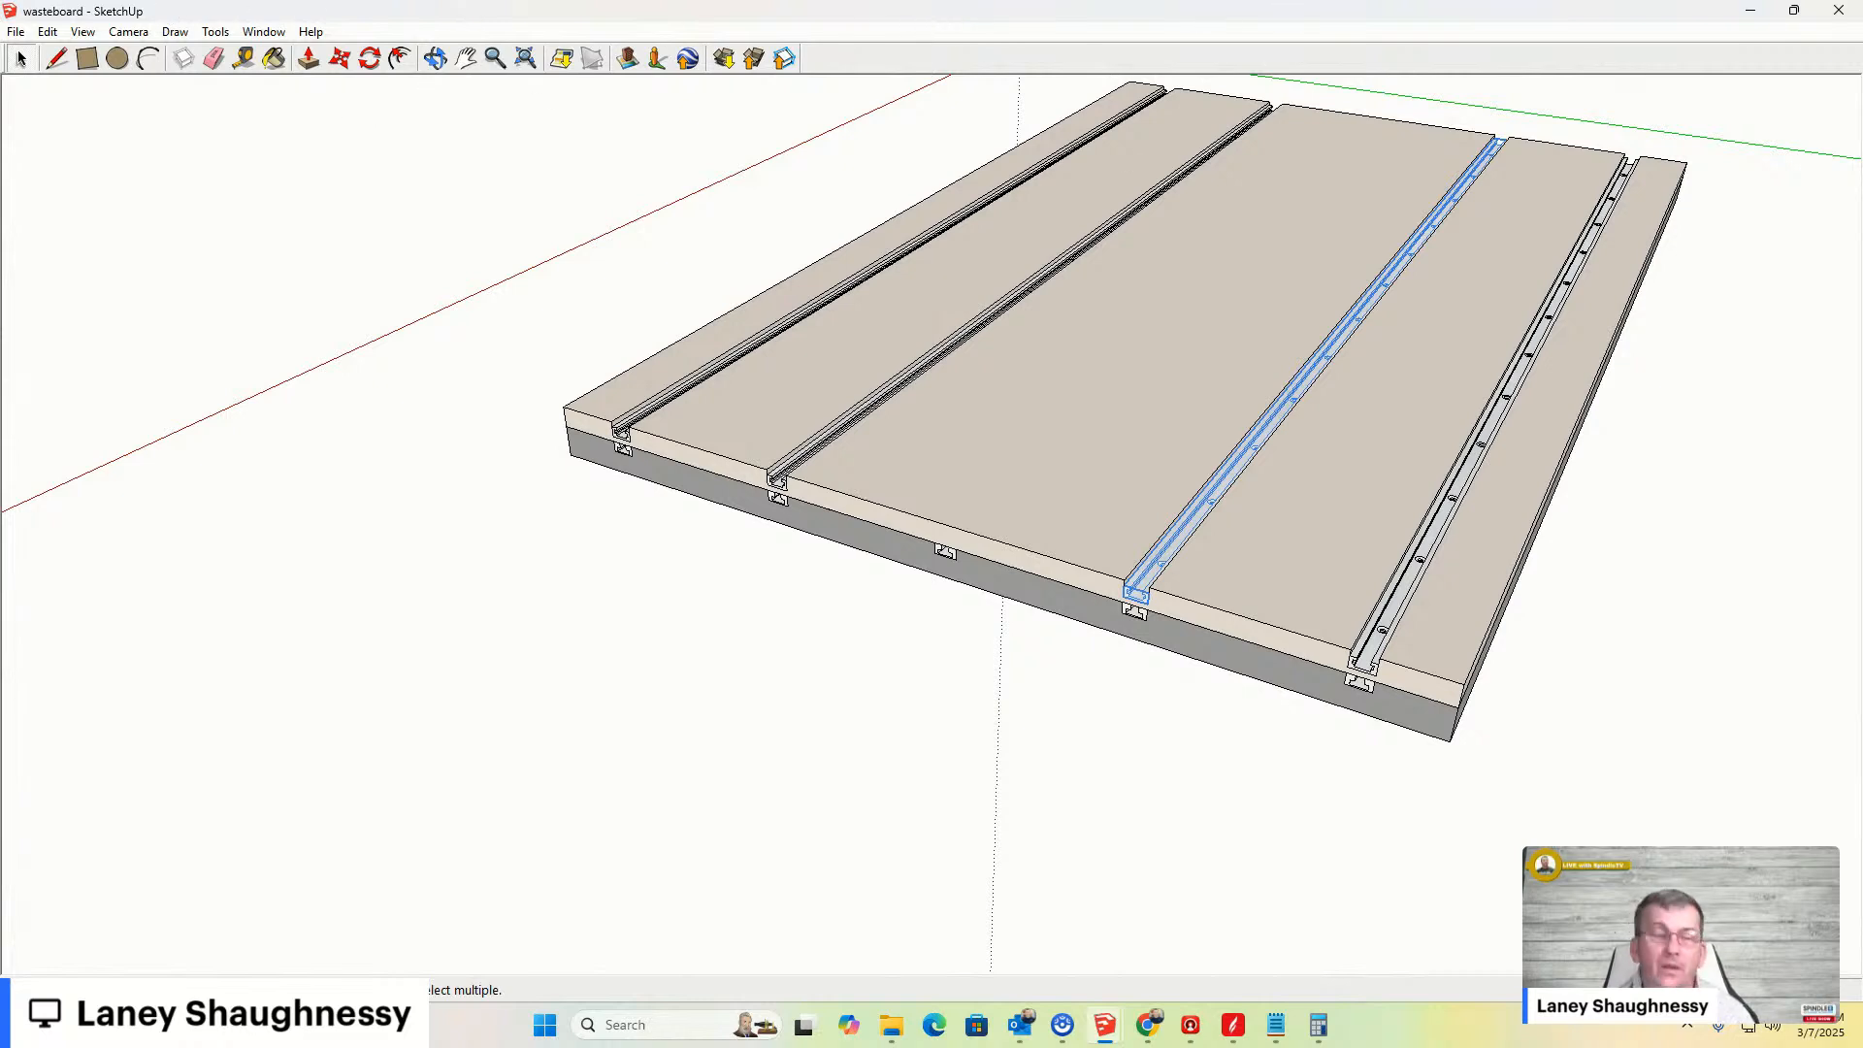
# - Switch to the browser and examine the M5 flat T-nut product listing and its dimension drawing
pyautogui.moveTo(1160, 1037)
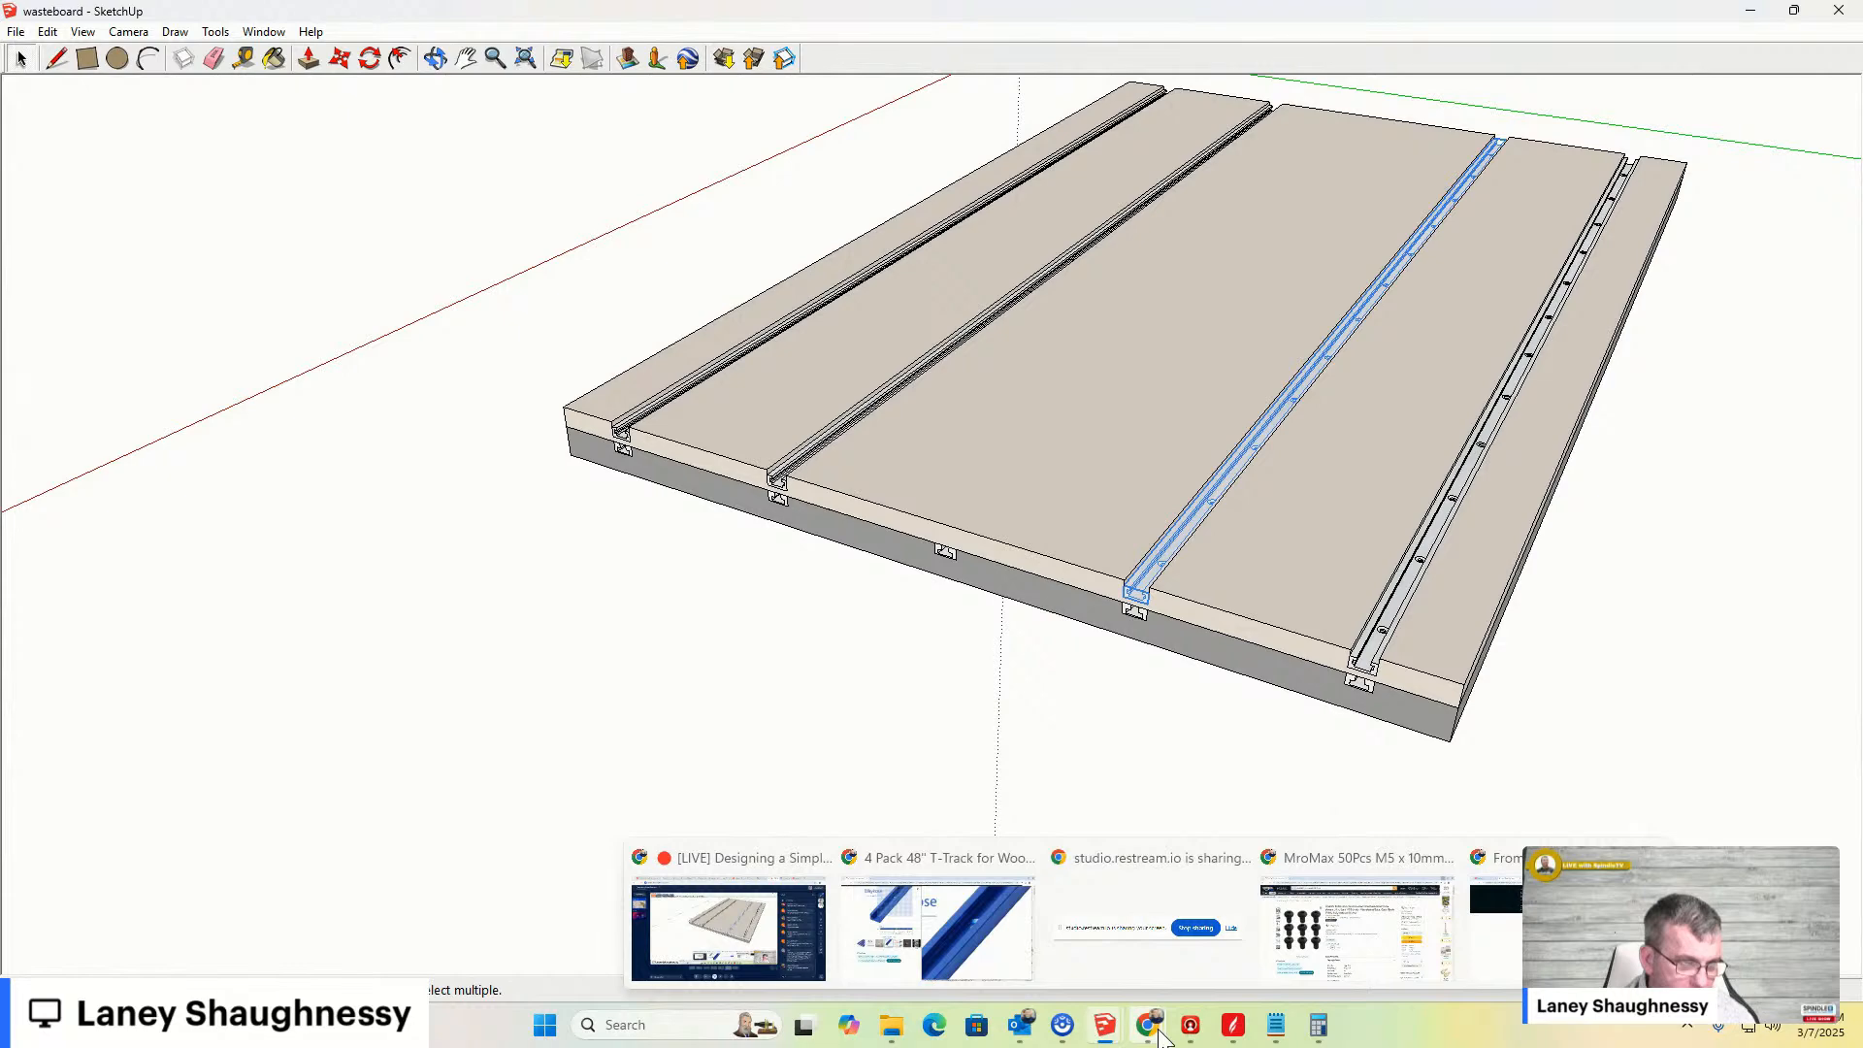
pyautogui.moveTo(930, 918)
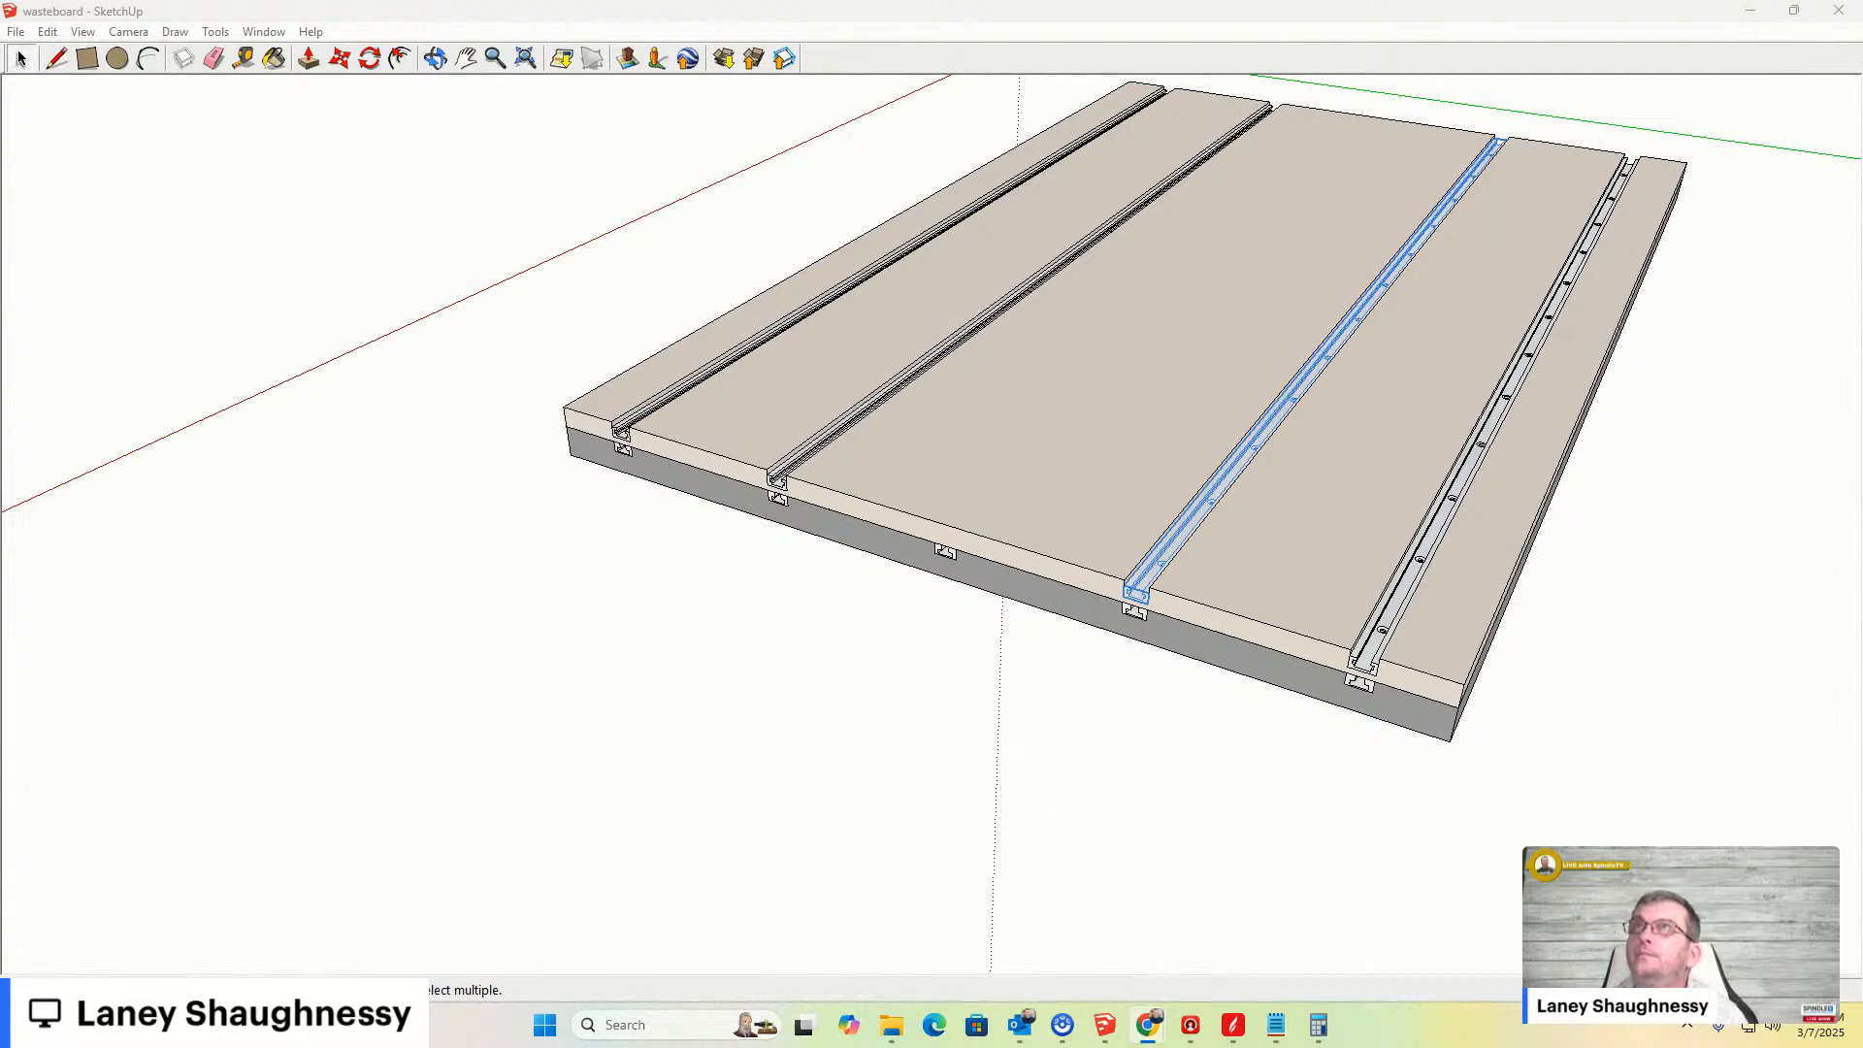
pyautogui.moveTo(973, 462)
pyautogui.mouseDown()
pyautogui.moveTo(386, 65)
pyautogui.moveTo(475, 62)
pyautogui.mouseUp()
pyautogui.click(1145, 30)
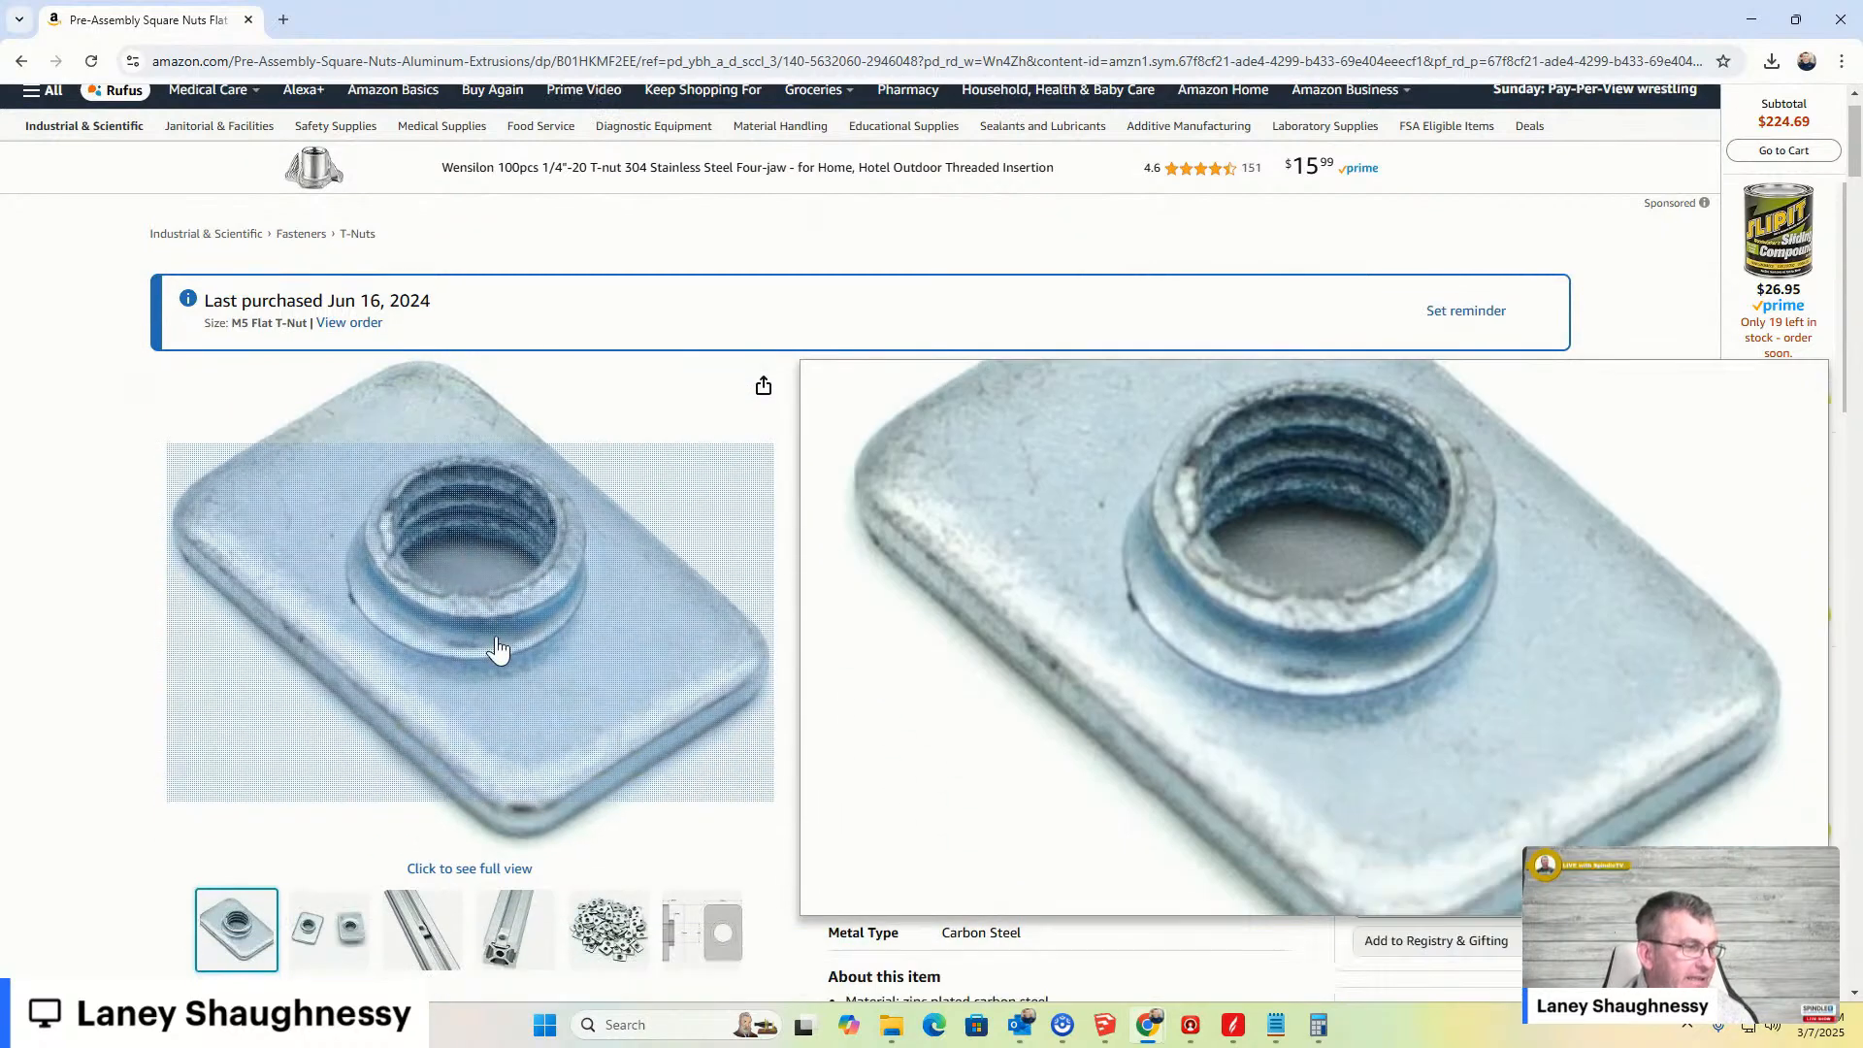
pyautogui.scroll(-3, 499, 645)
pyautogui.moveTo(738, 640)
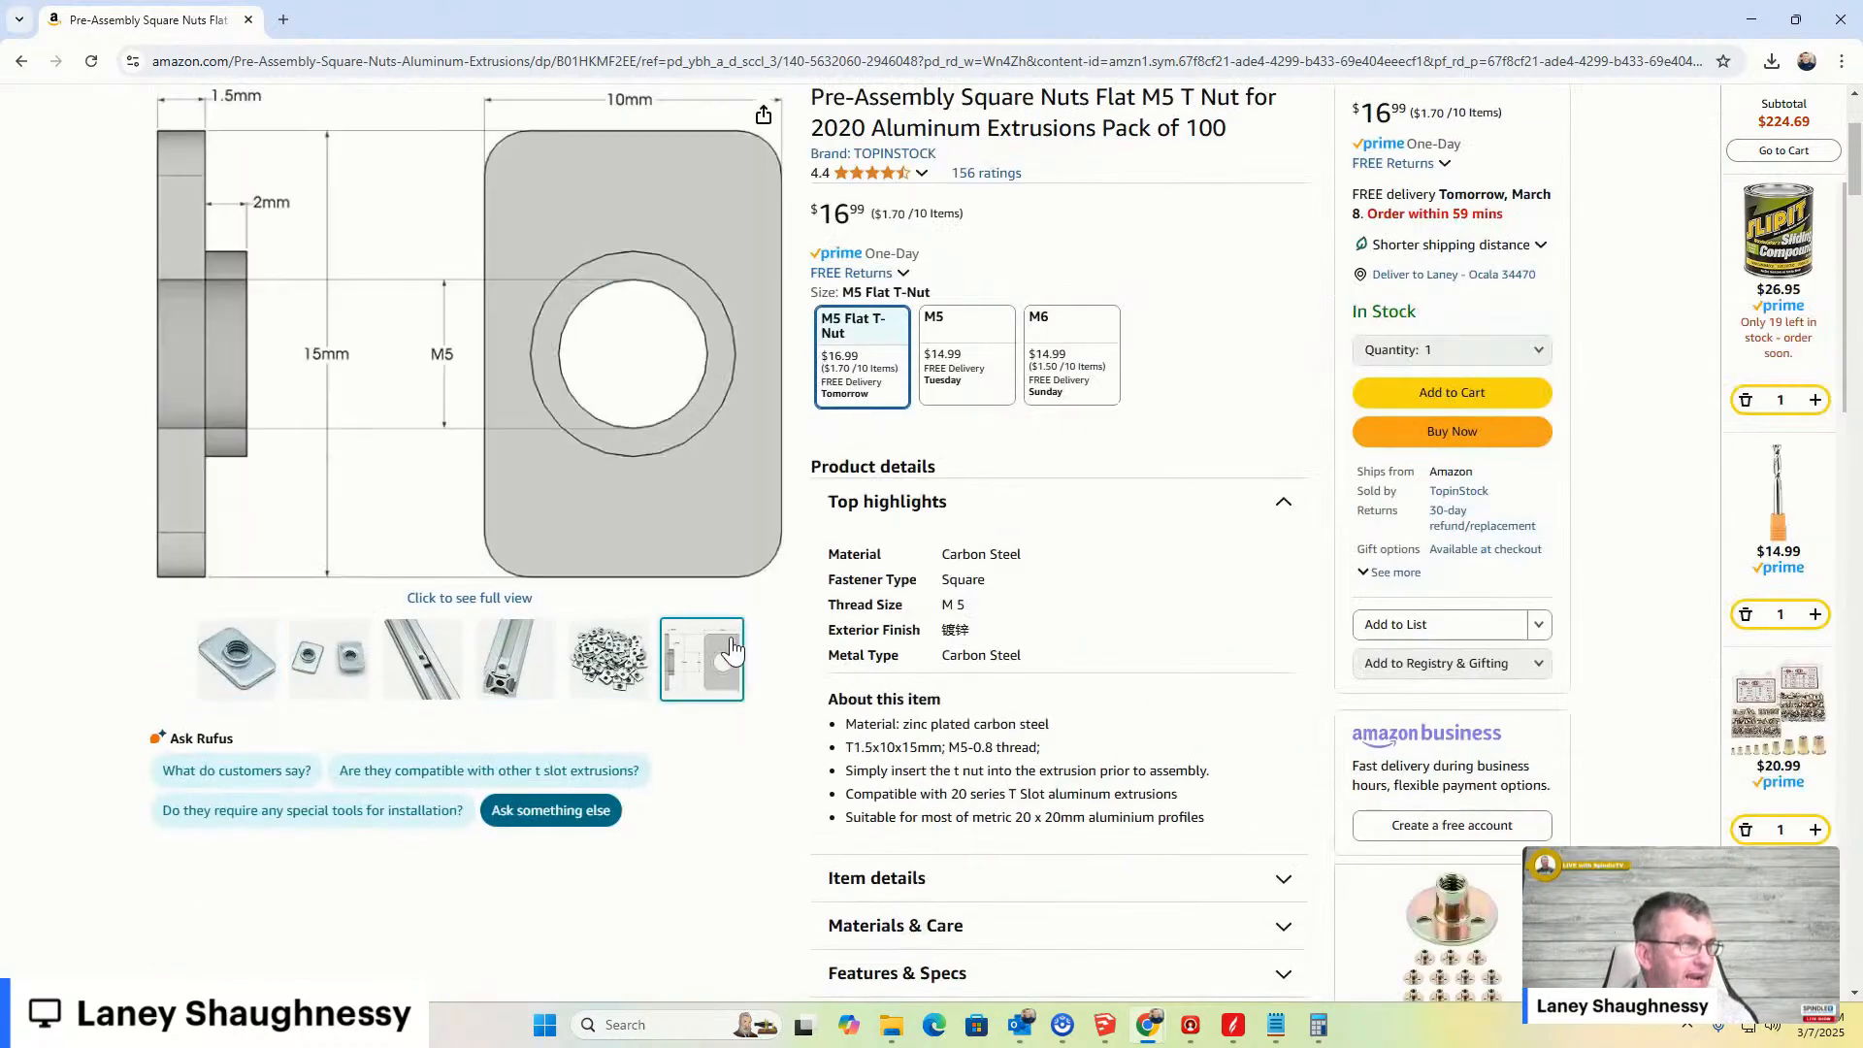
pyautogui.moveTo(540, 520)
pyautogui.scroll(-2, 568, 336)
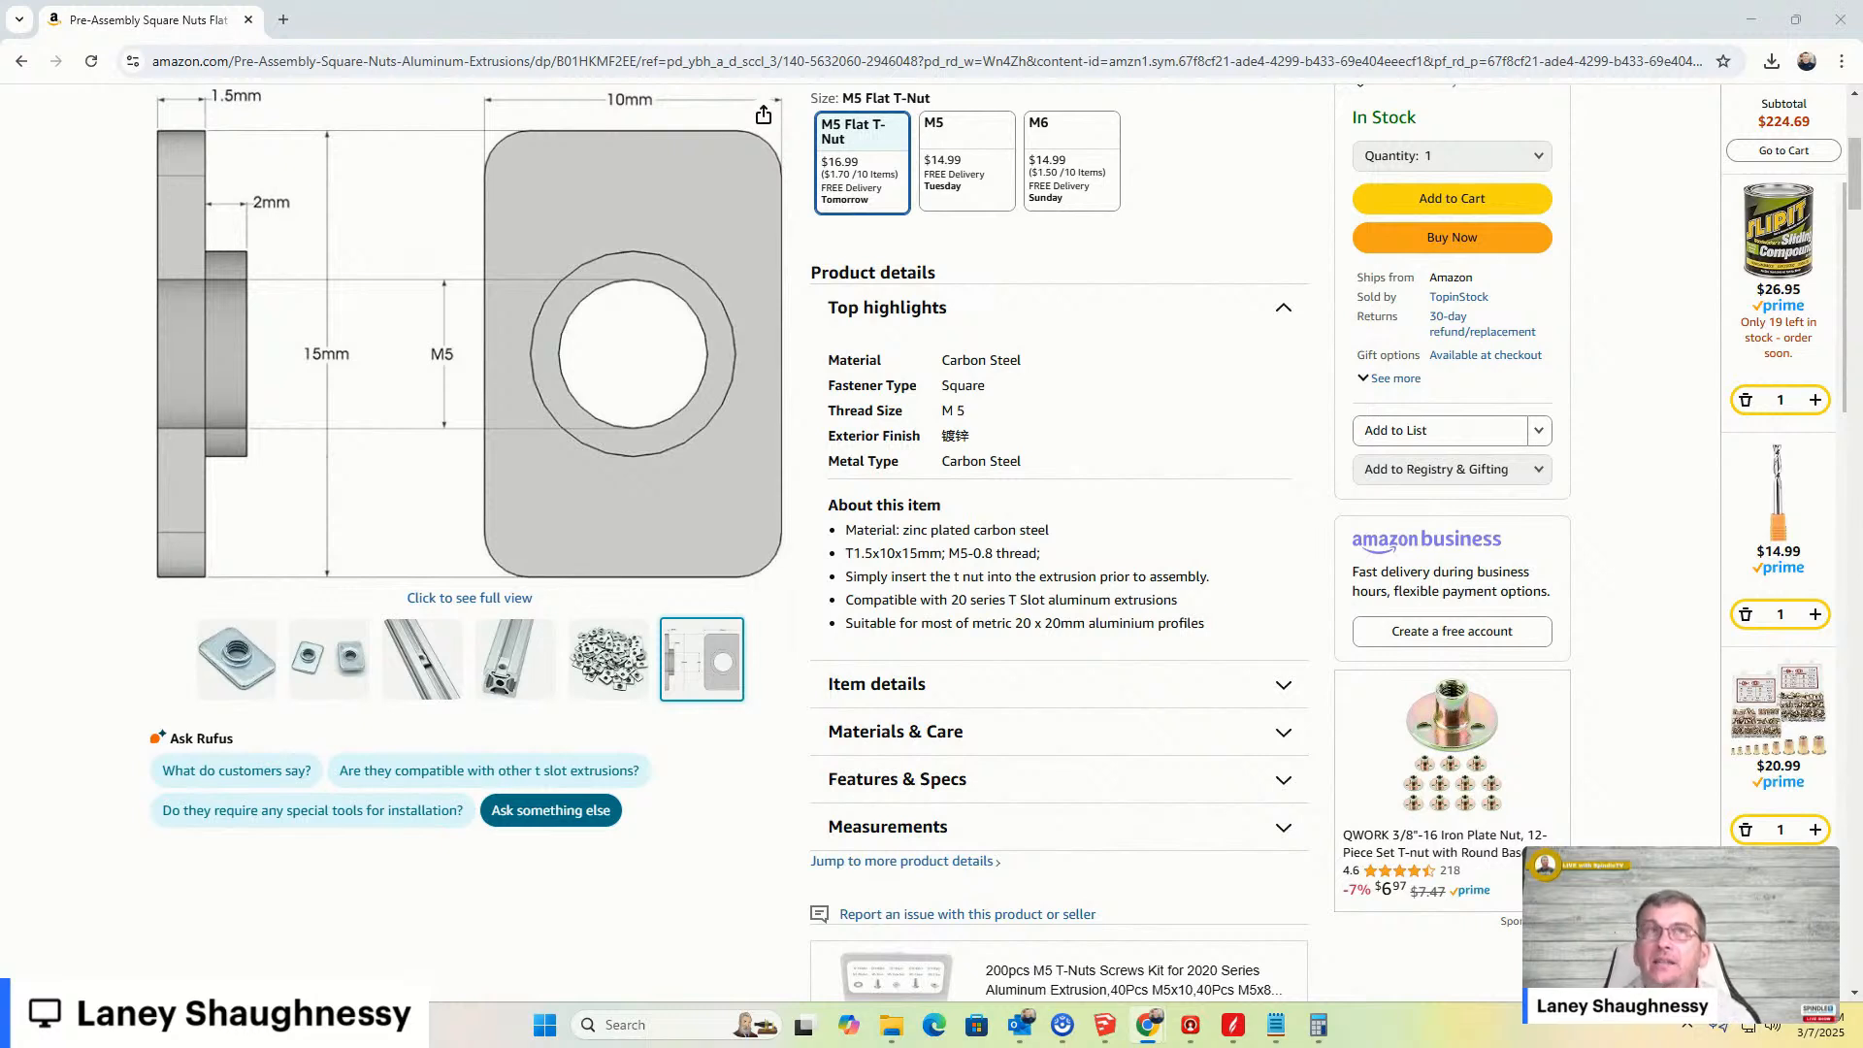
pyautogui.scroll(-2, 902, 728)
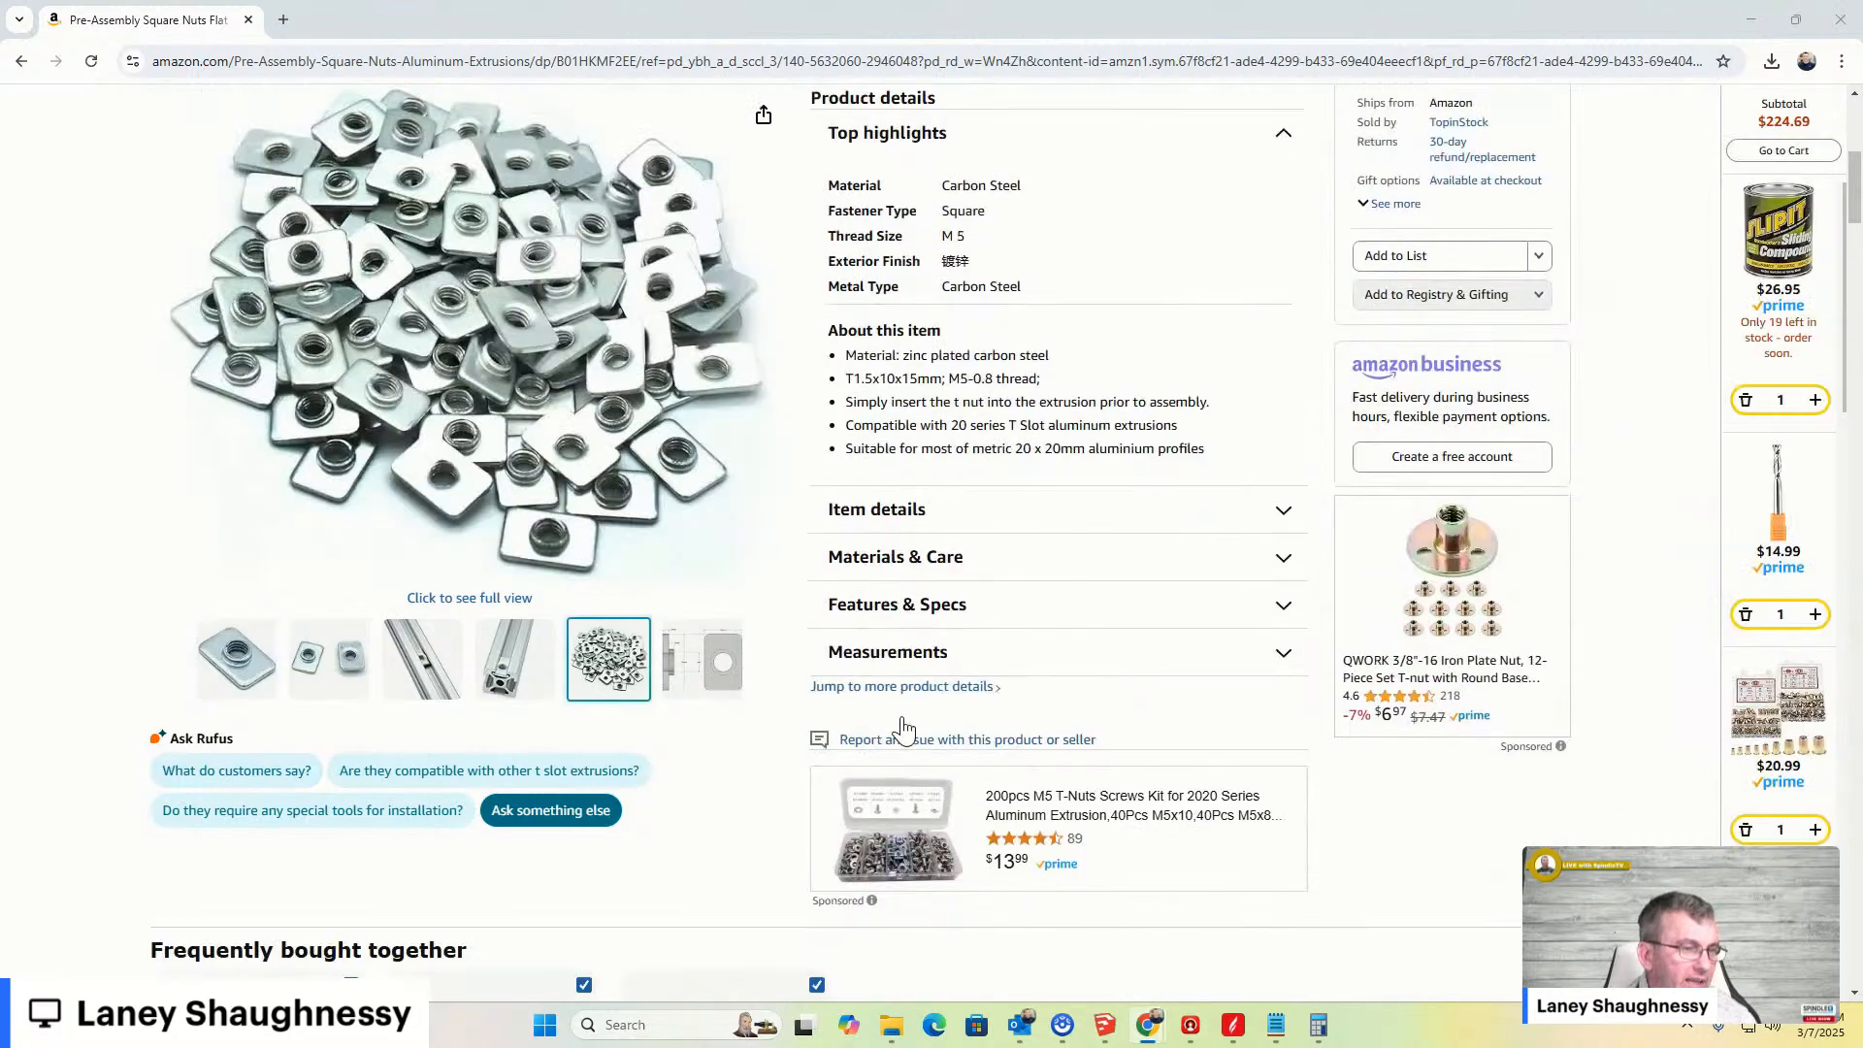
pyautogui.scroll(-2, 903, 728)
pyautogui.scroll(-4, 902, 729)
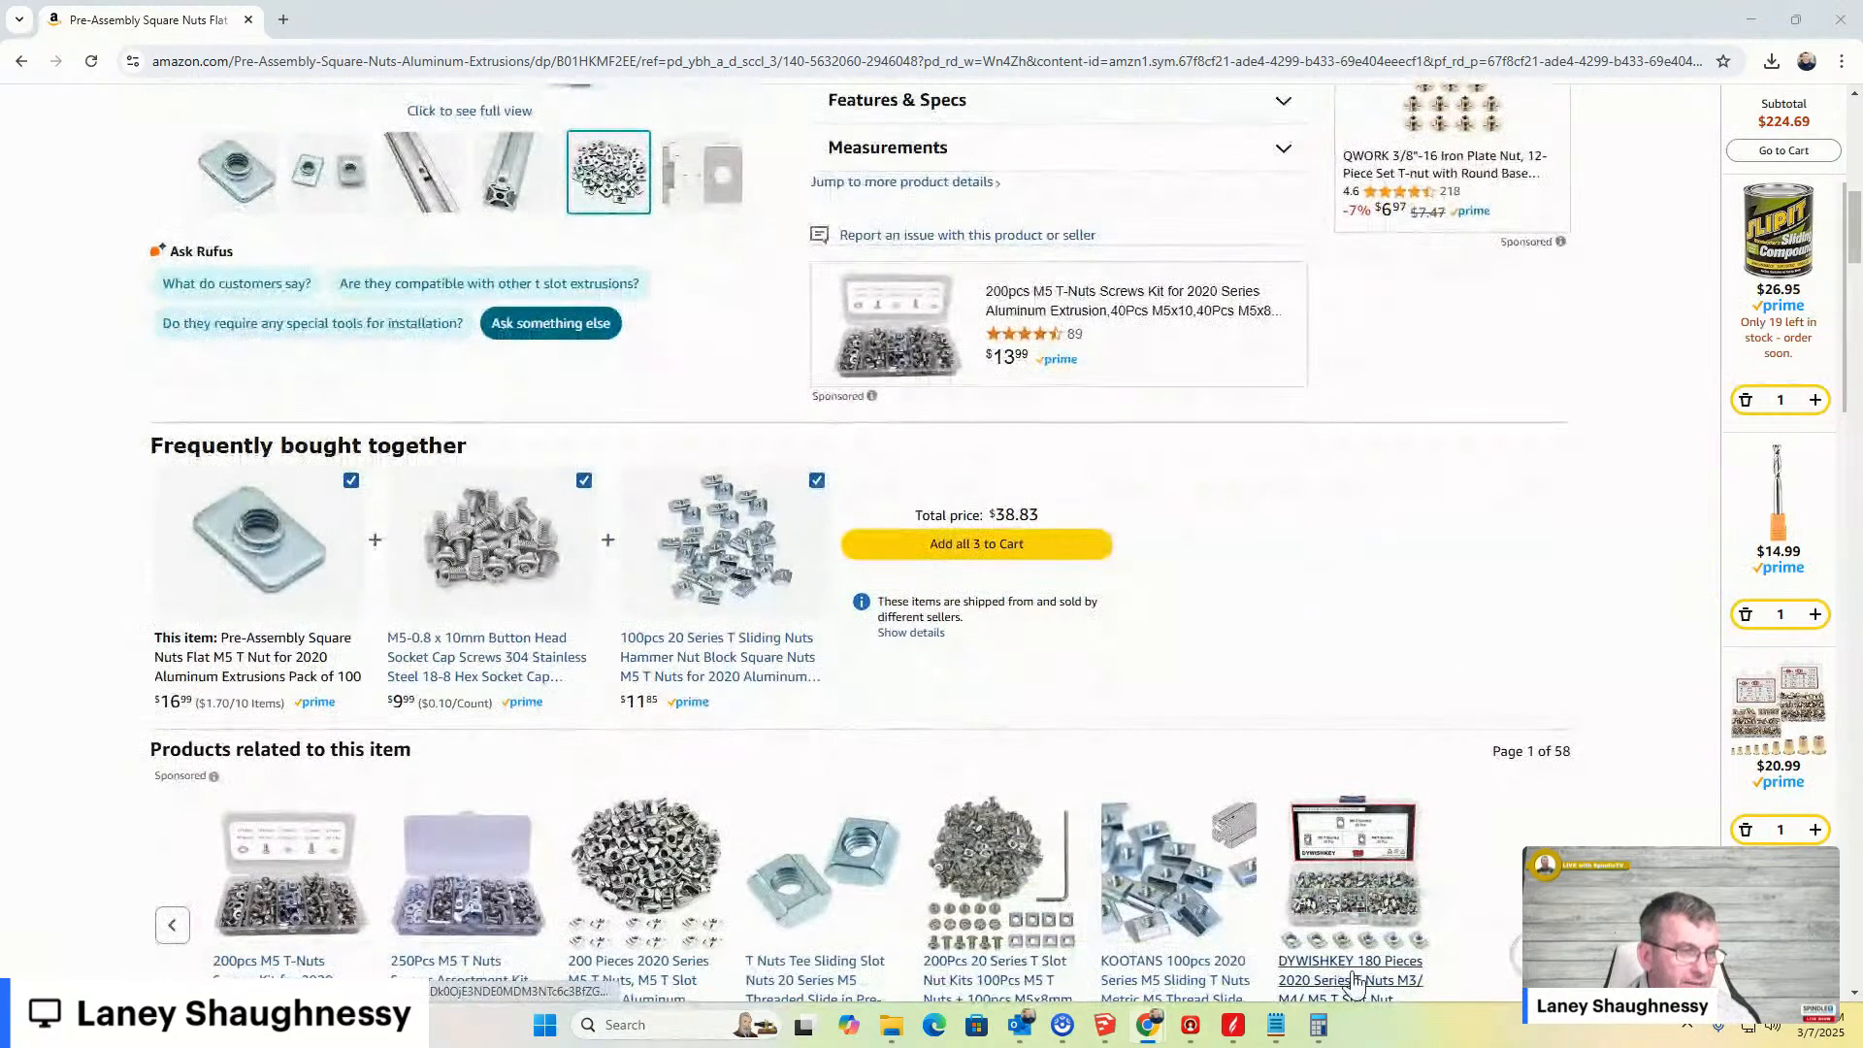
# - Return to the model and try to sketch a small outline on the board's front face beside the bar's slot
pyautogui.moveTo(1105, 1025)
pyautogui.click(1228, 931)
pyautogui.scroll(10, 1111, 694)
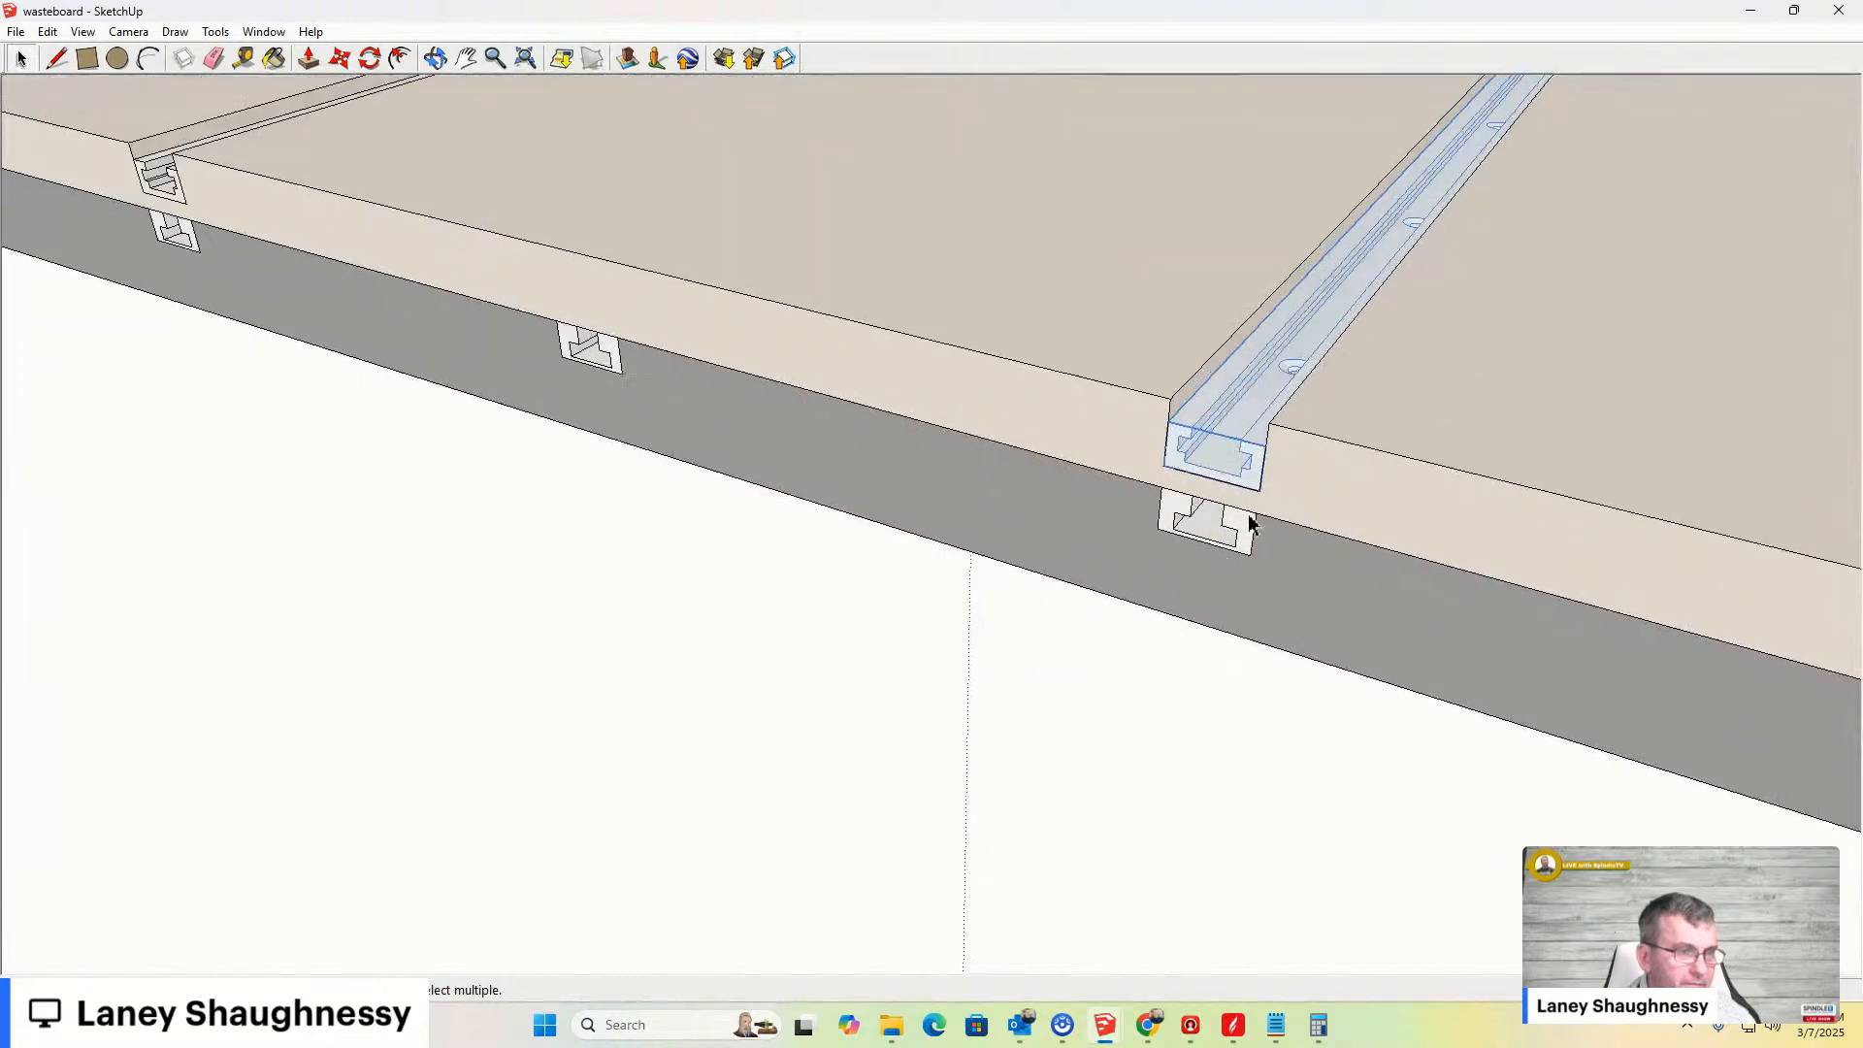
pyautogui.moveTo(1227, 613); pyautogui.dragTo(1295, 393, button='middle')
pyautogui.click(244, 59)
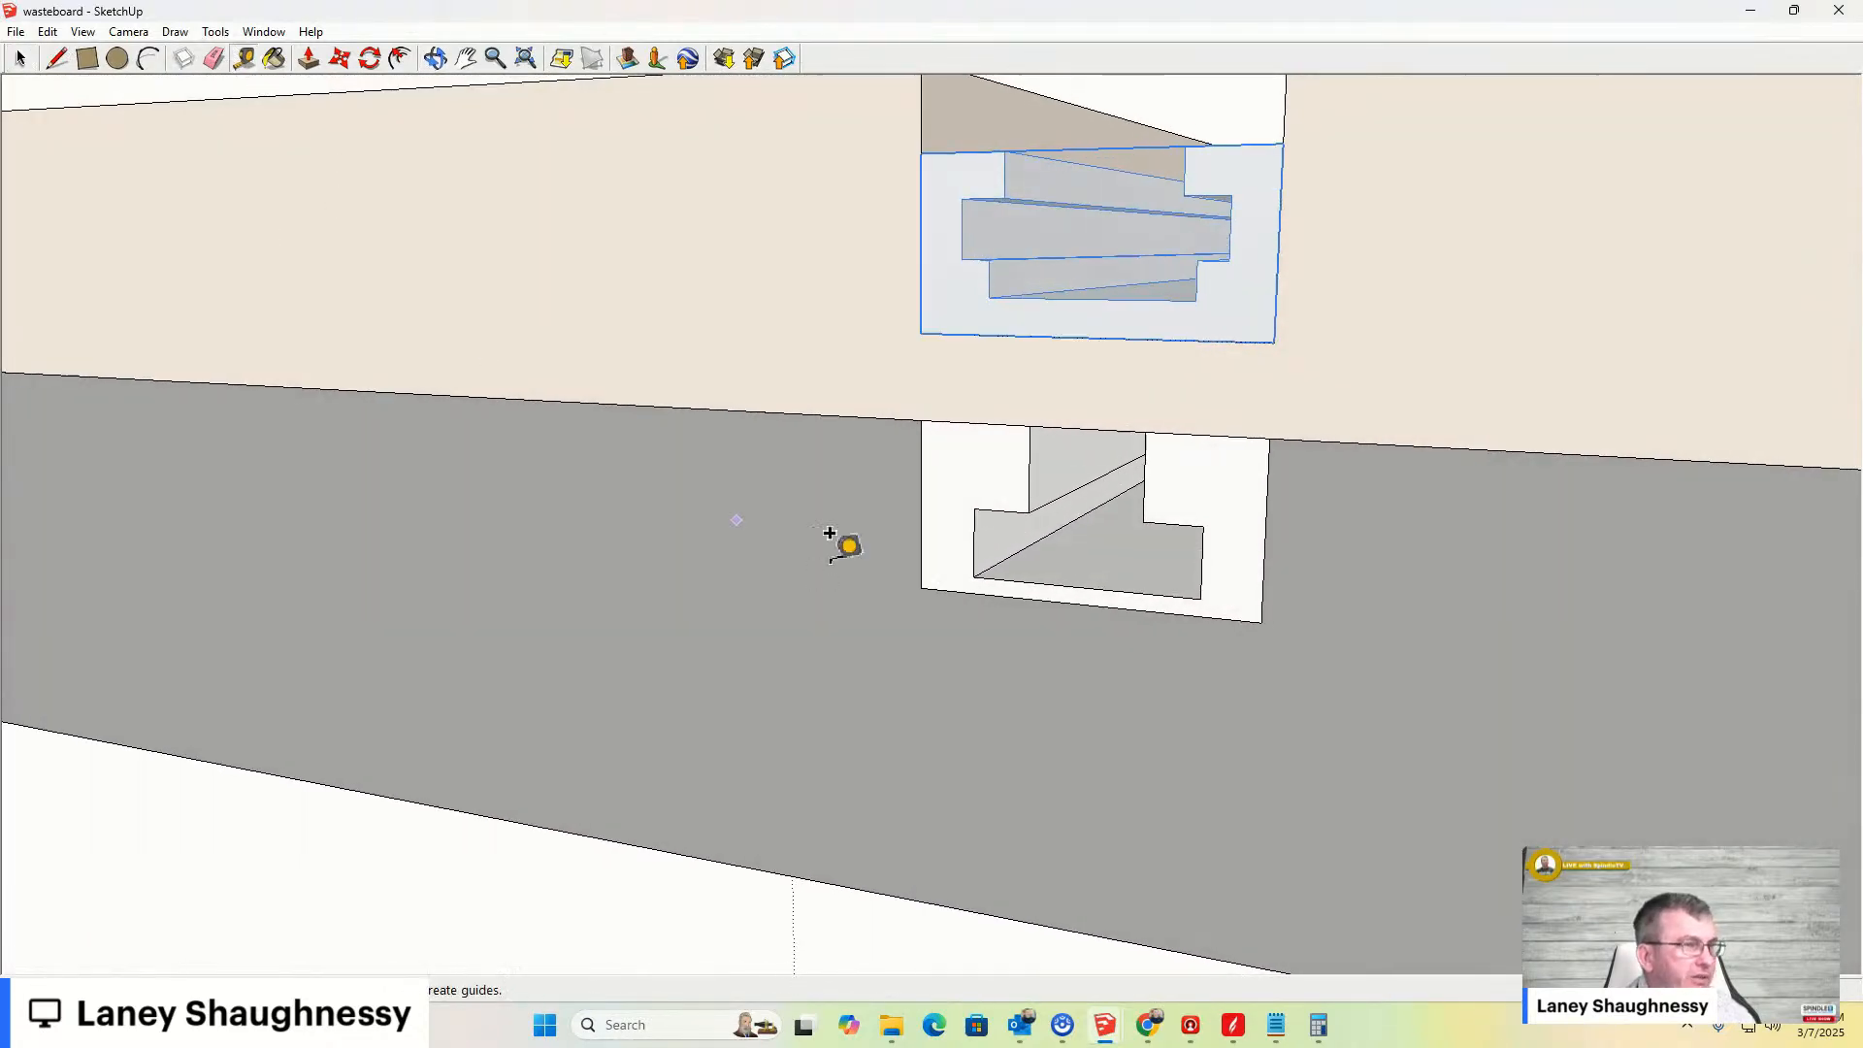
pyautogui.click(973, 543)
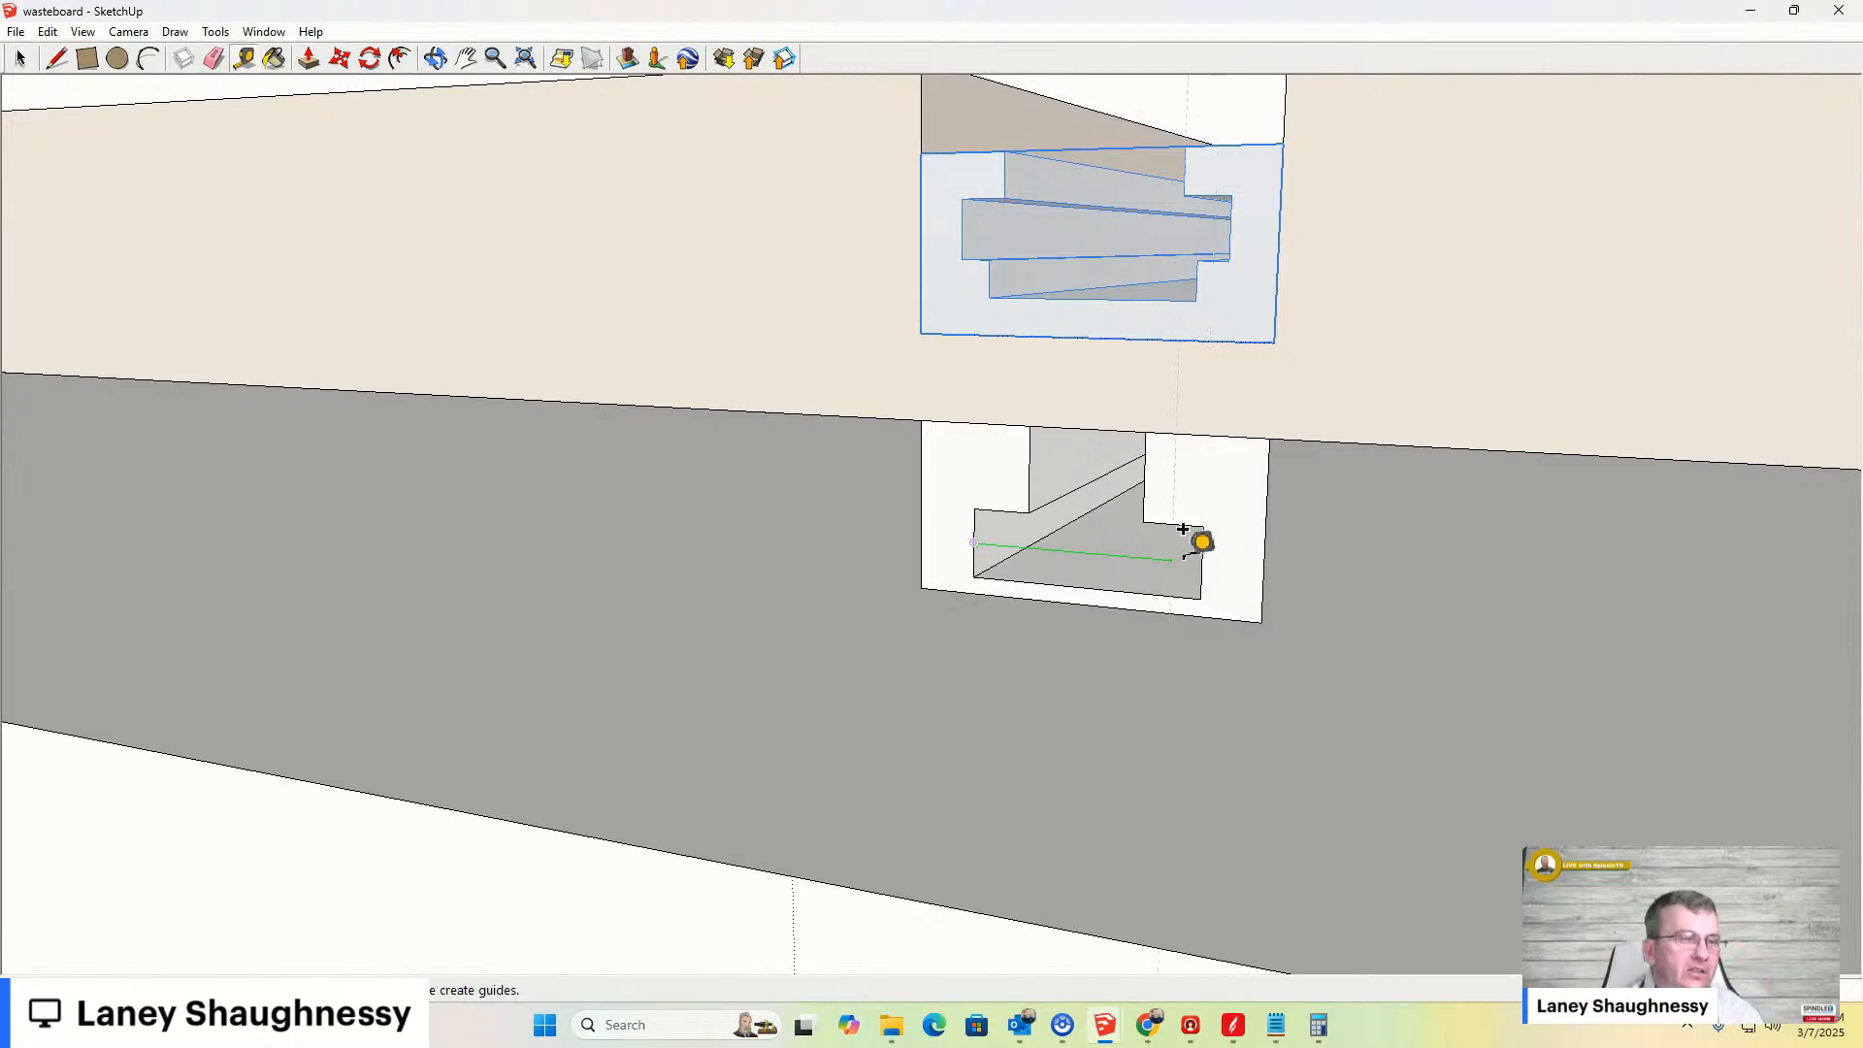
pyautogui.click(85, 61)
pyautogui.moveTo(1045, 534); pyautogui.dragTo(998, 540, button='middle')
pyautogui.press('l')
pyautogui.click(599, 467)
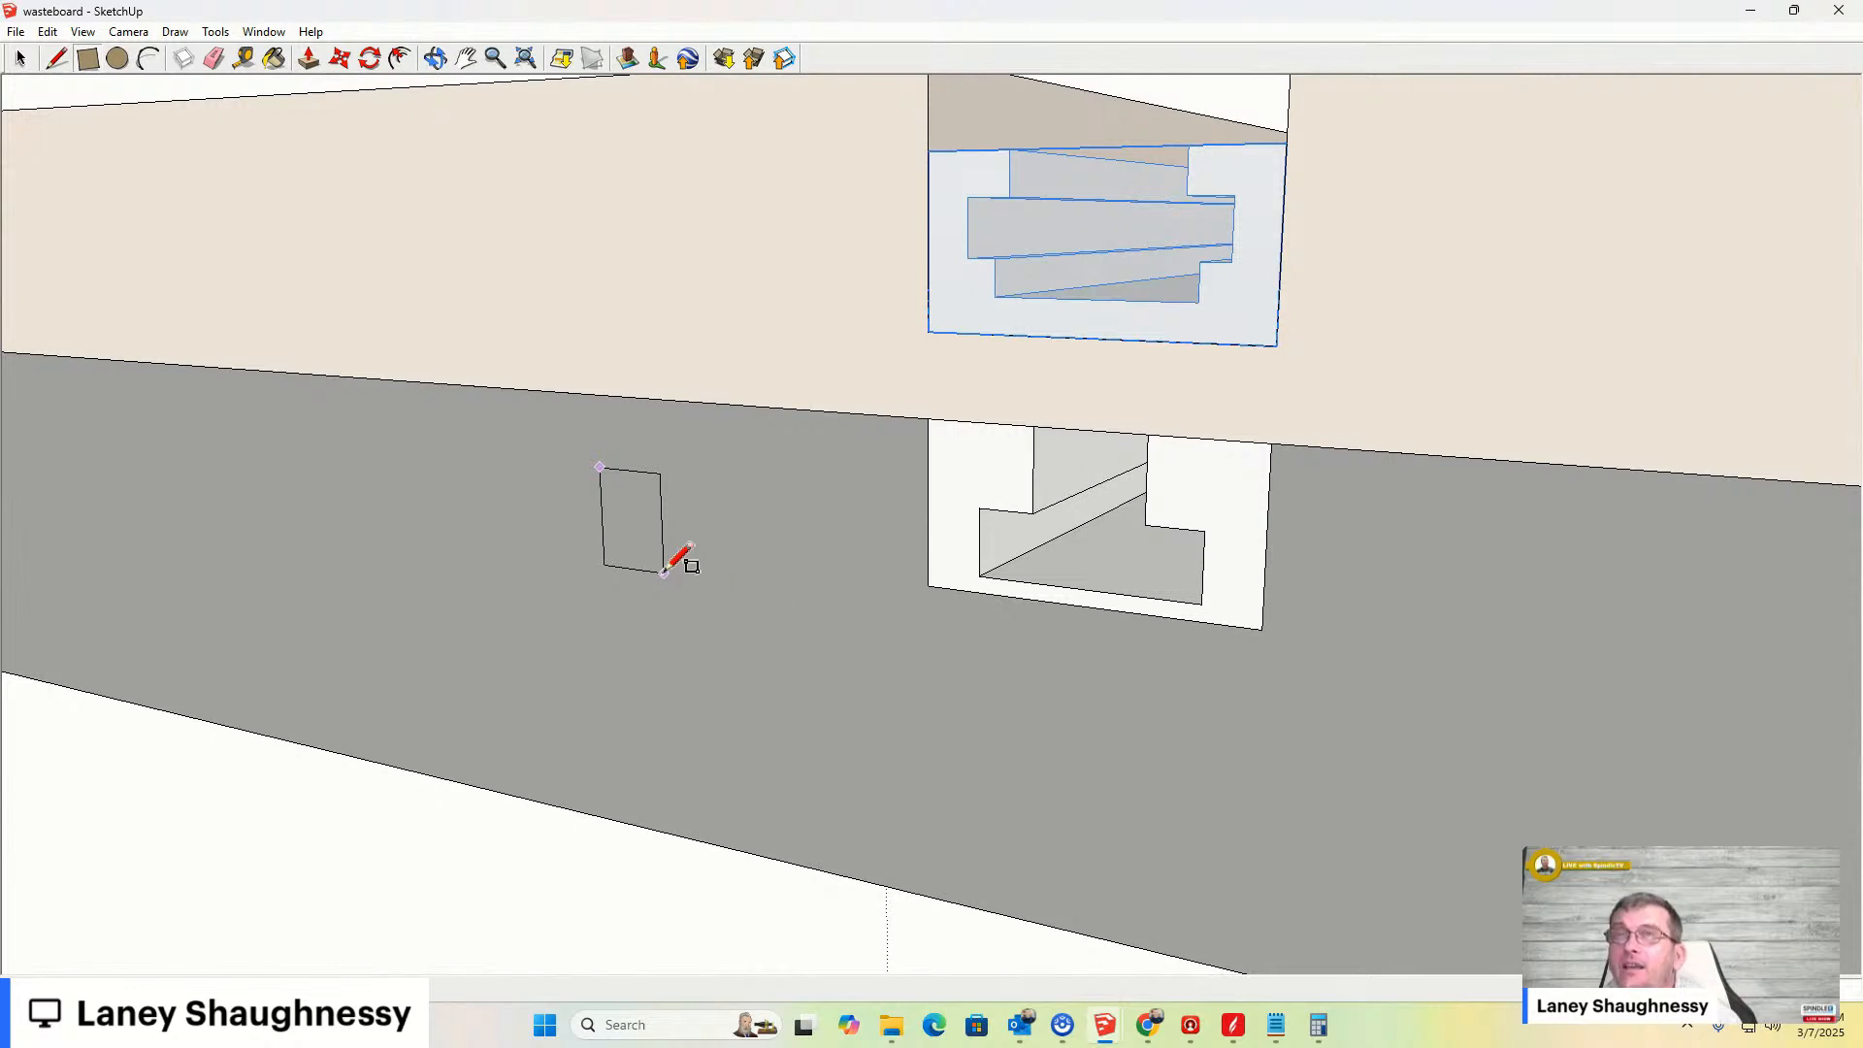
pyautogui.click(664, 572)
pyautogui.hotkey('ctrl', 'z')
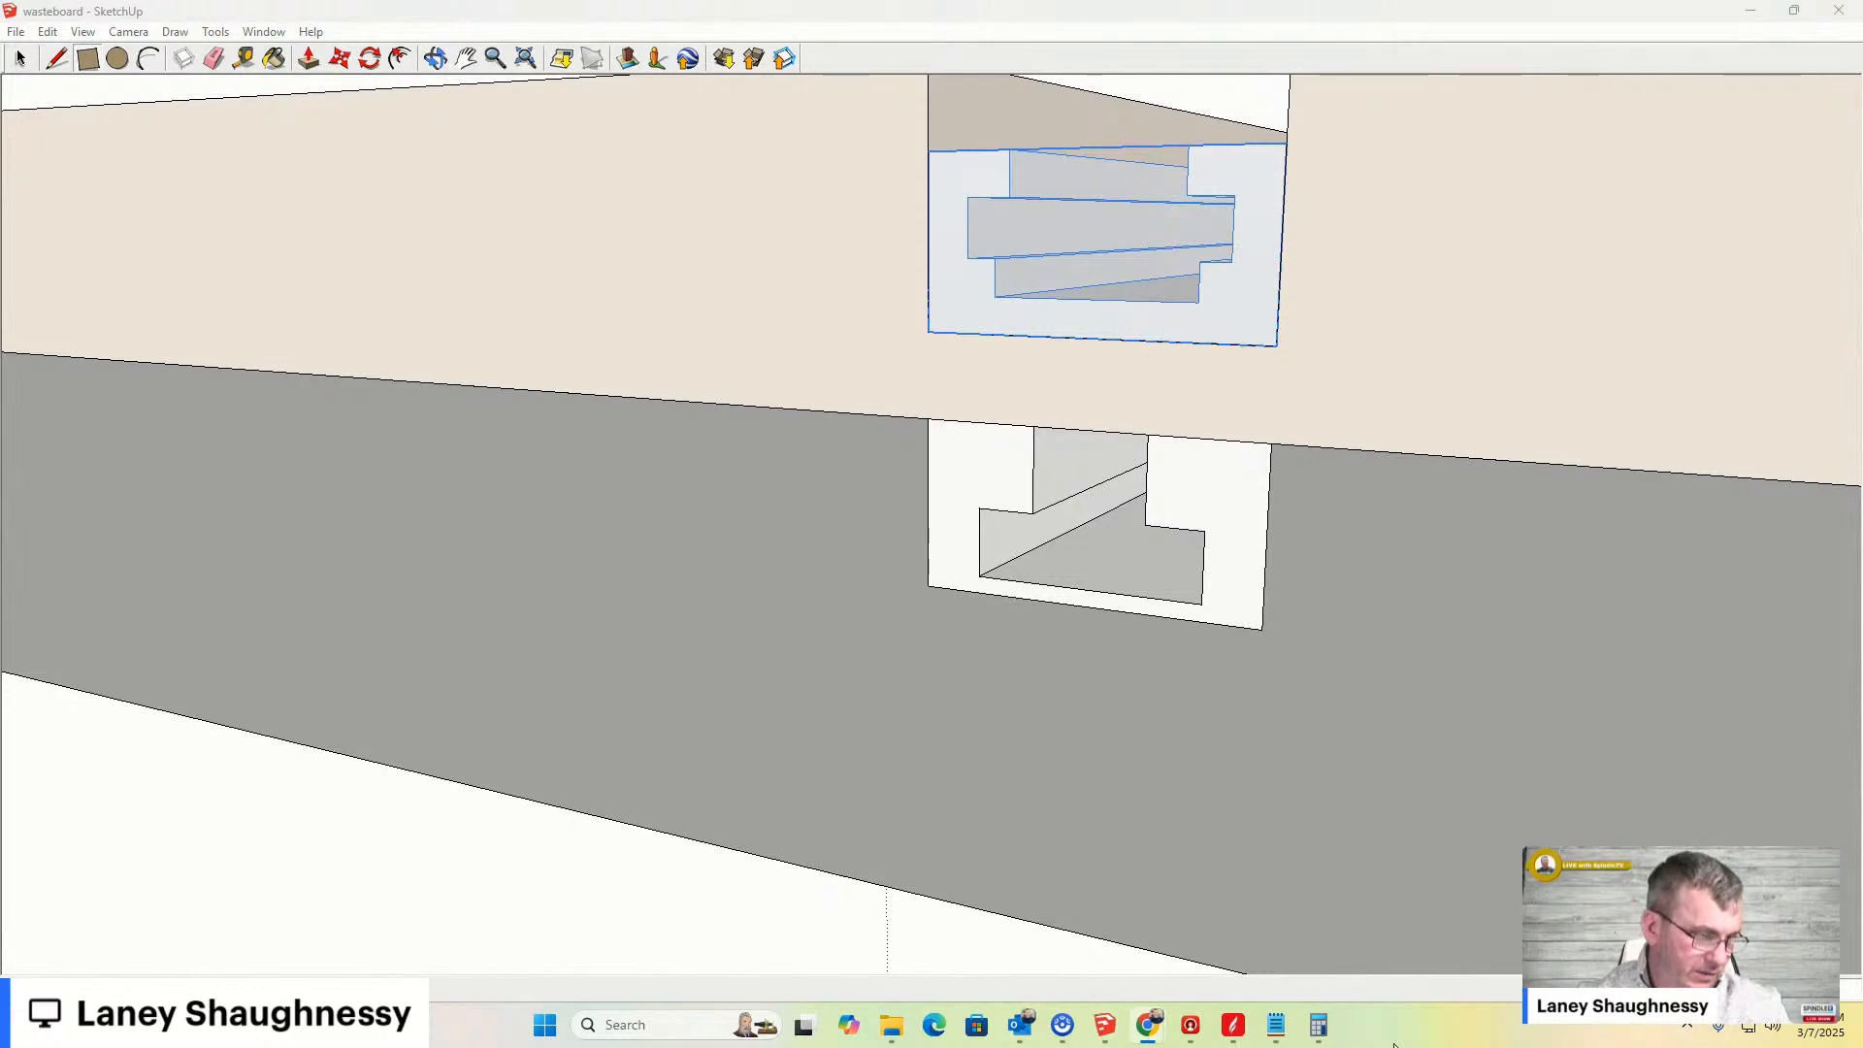
# - Switch to the browser to review the M5 flat T-nut listing's dimensions again, then return to the model
pyautogui.moveTo(1153, 1034)
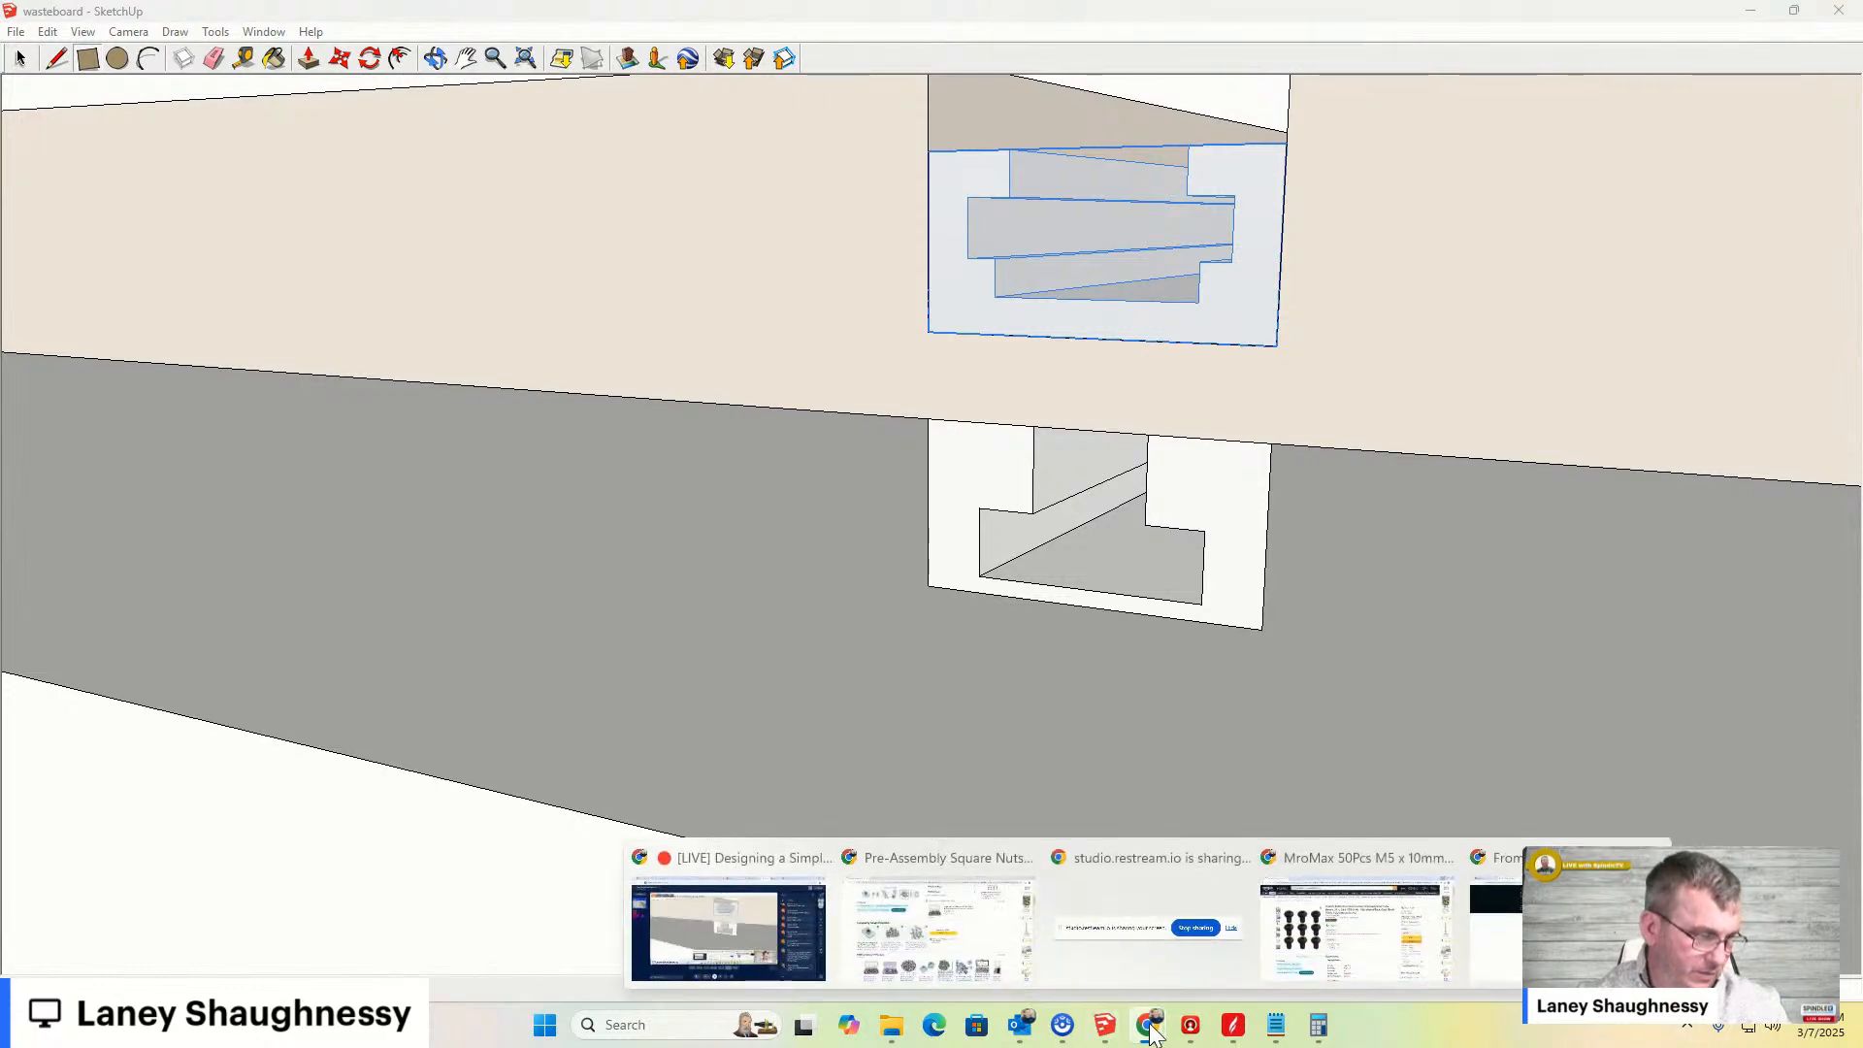
pyautogui.click(945, 982)
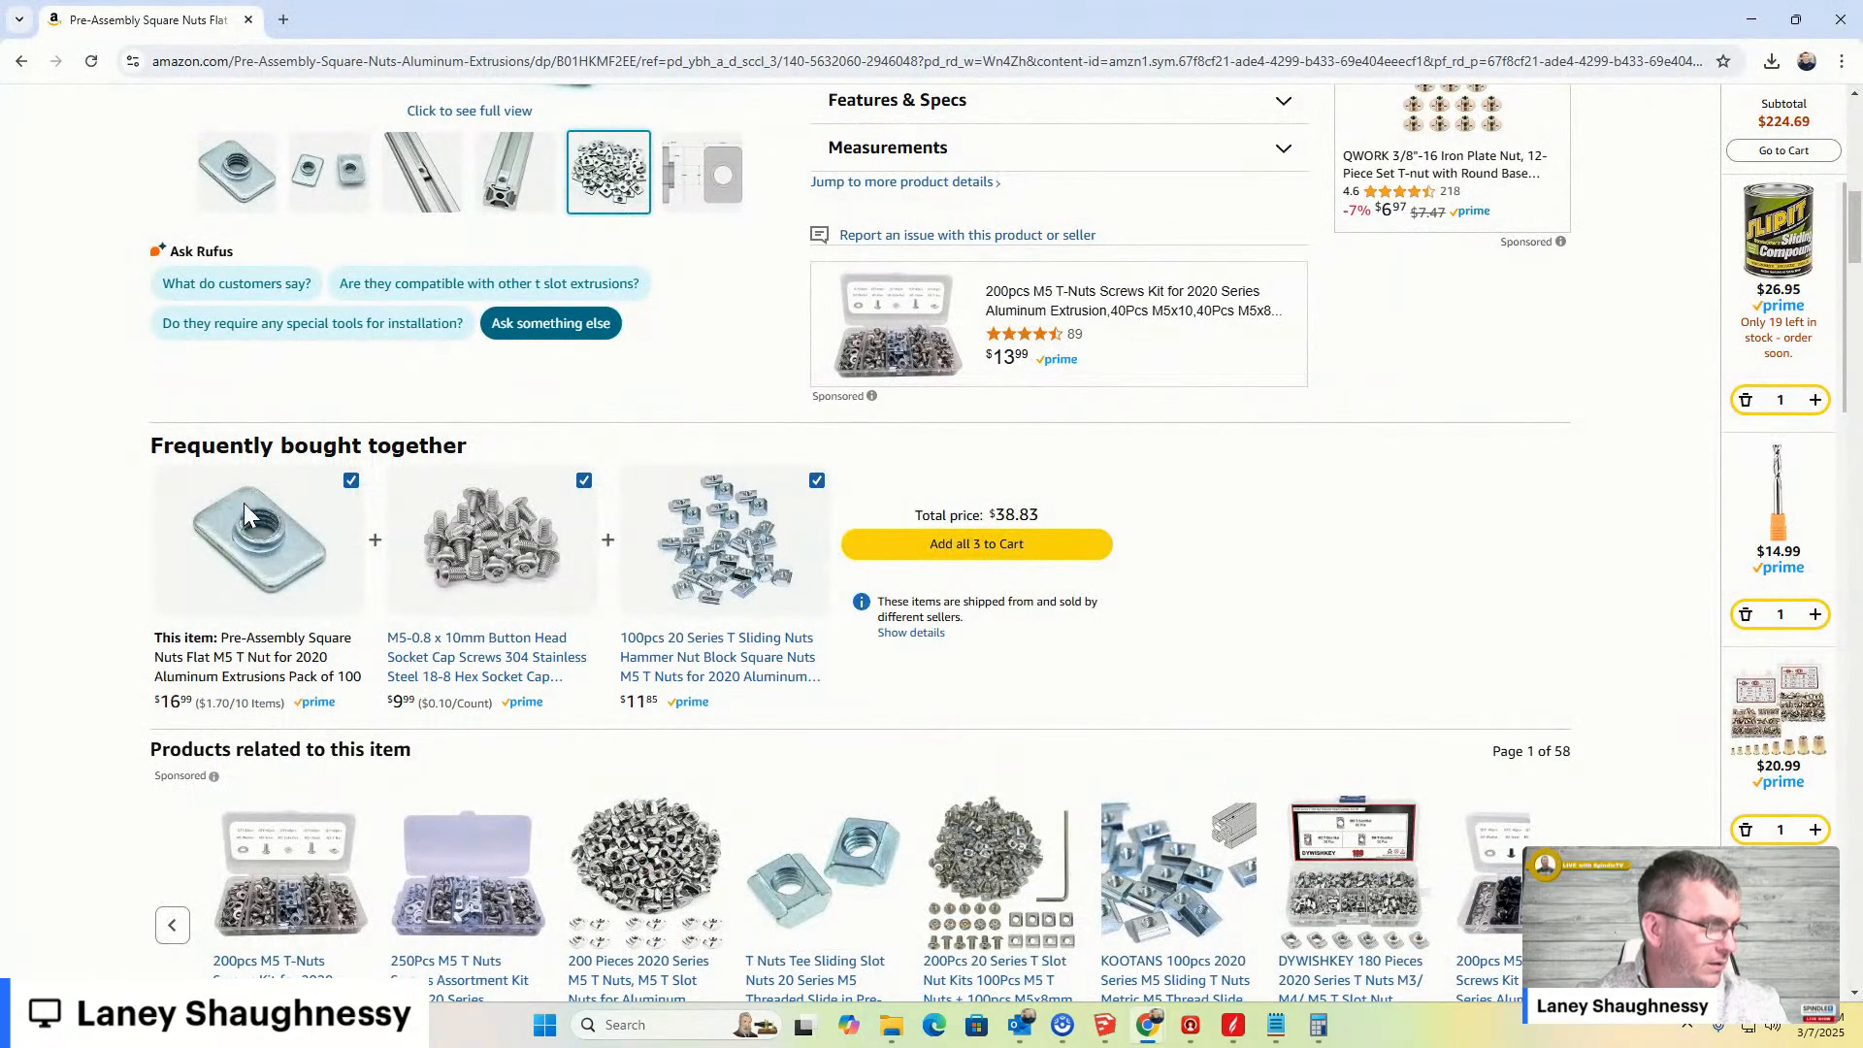
pyautogui.scroll(5, 250, 468)
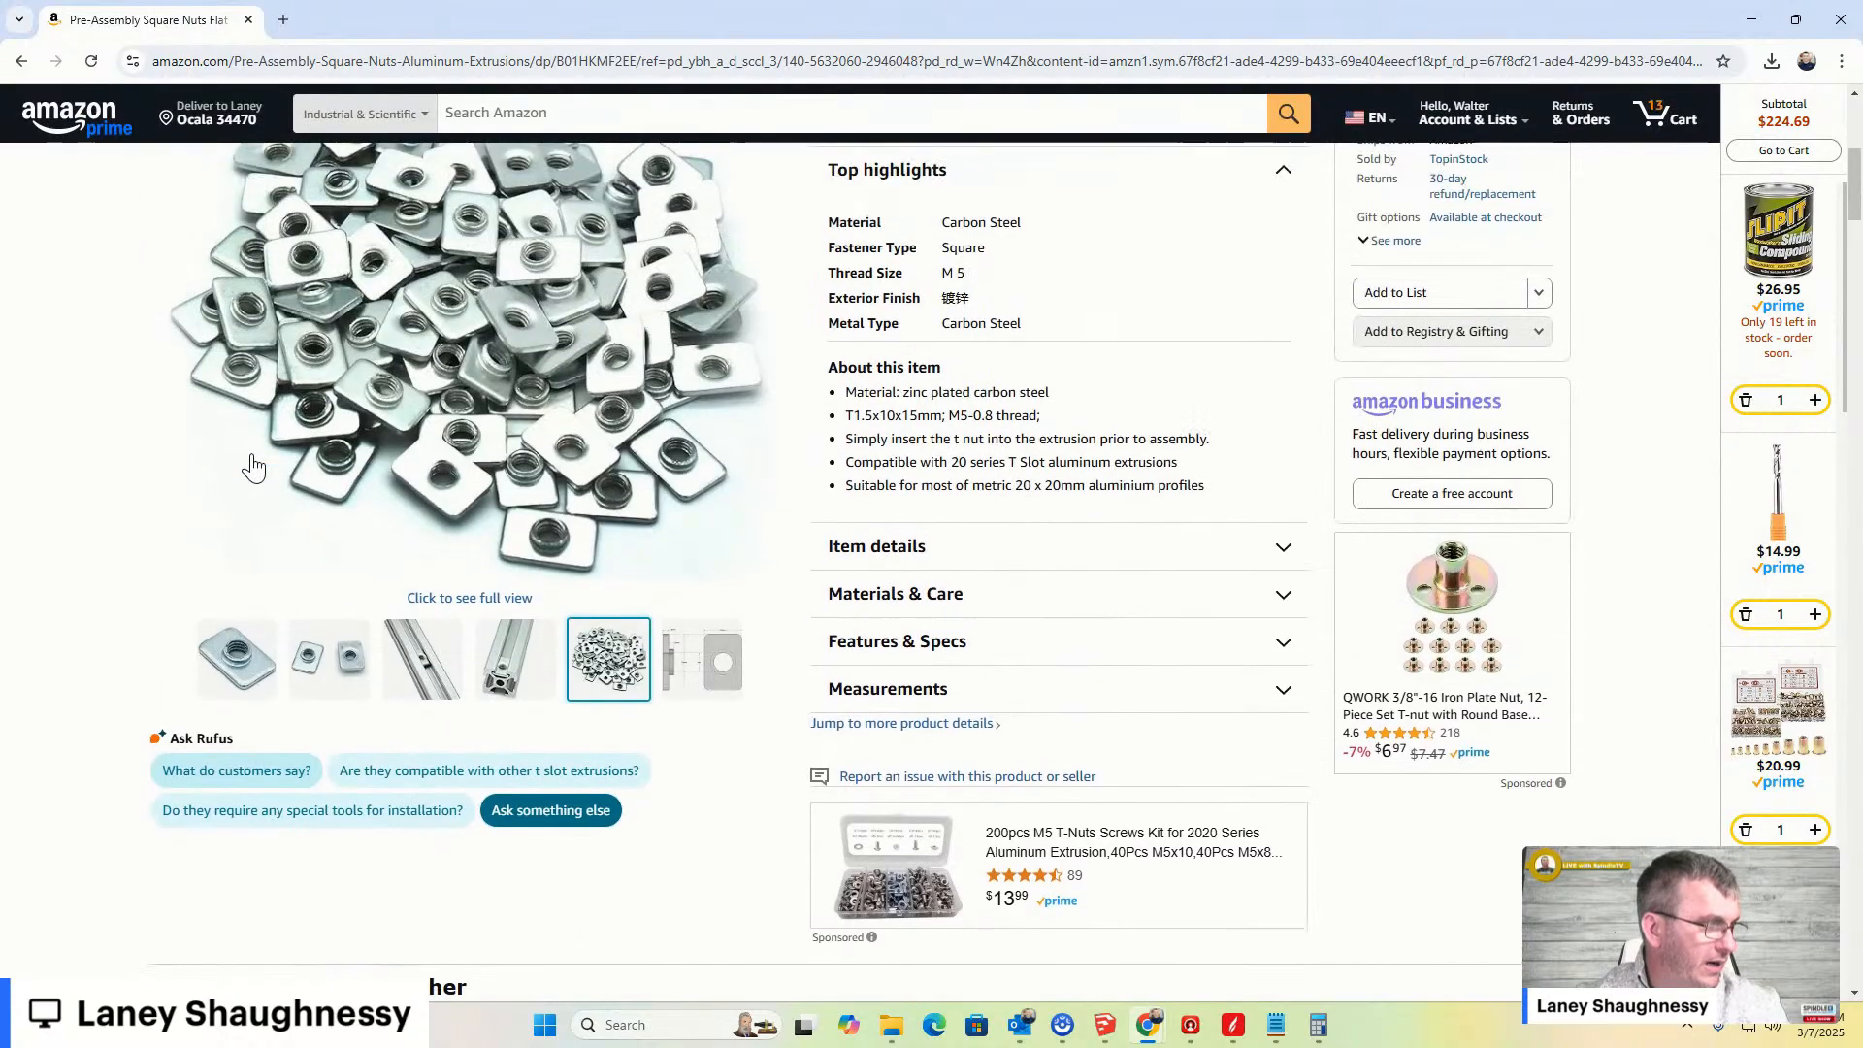
pyautogui.scroll(4, 251, 467)
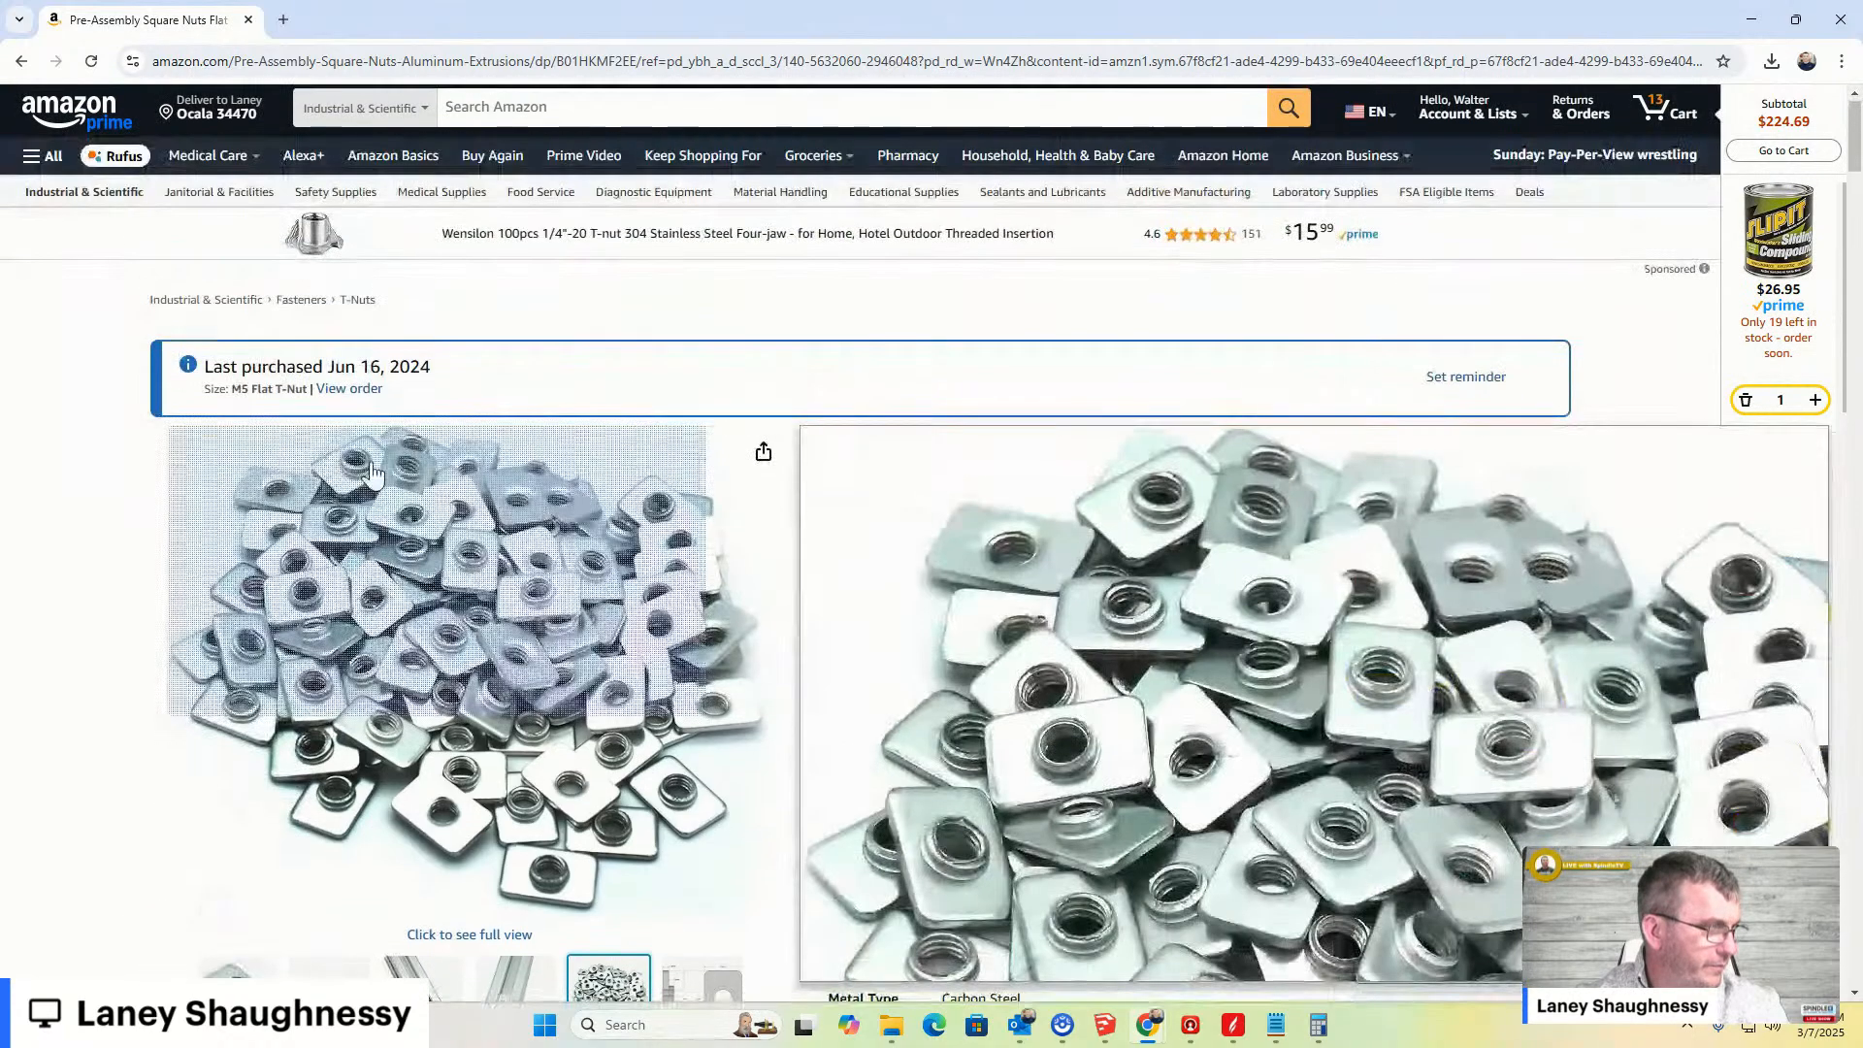
pyautogui.scroll(-3, 372, 475)
pyautogui.moveTo(679, 655)
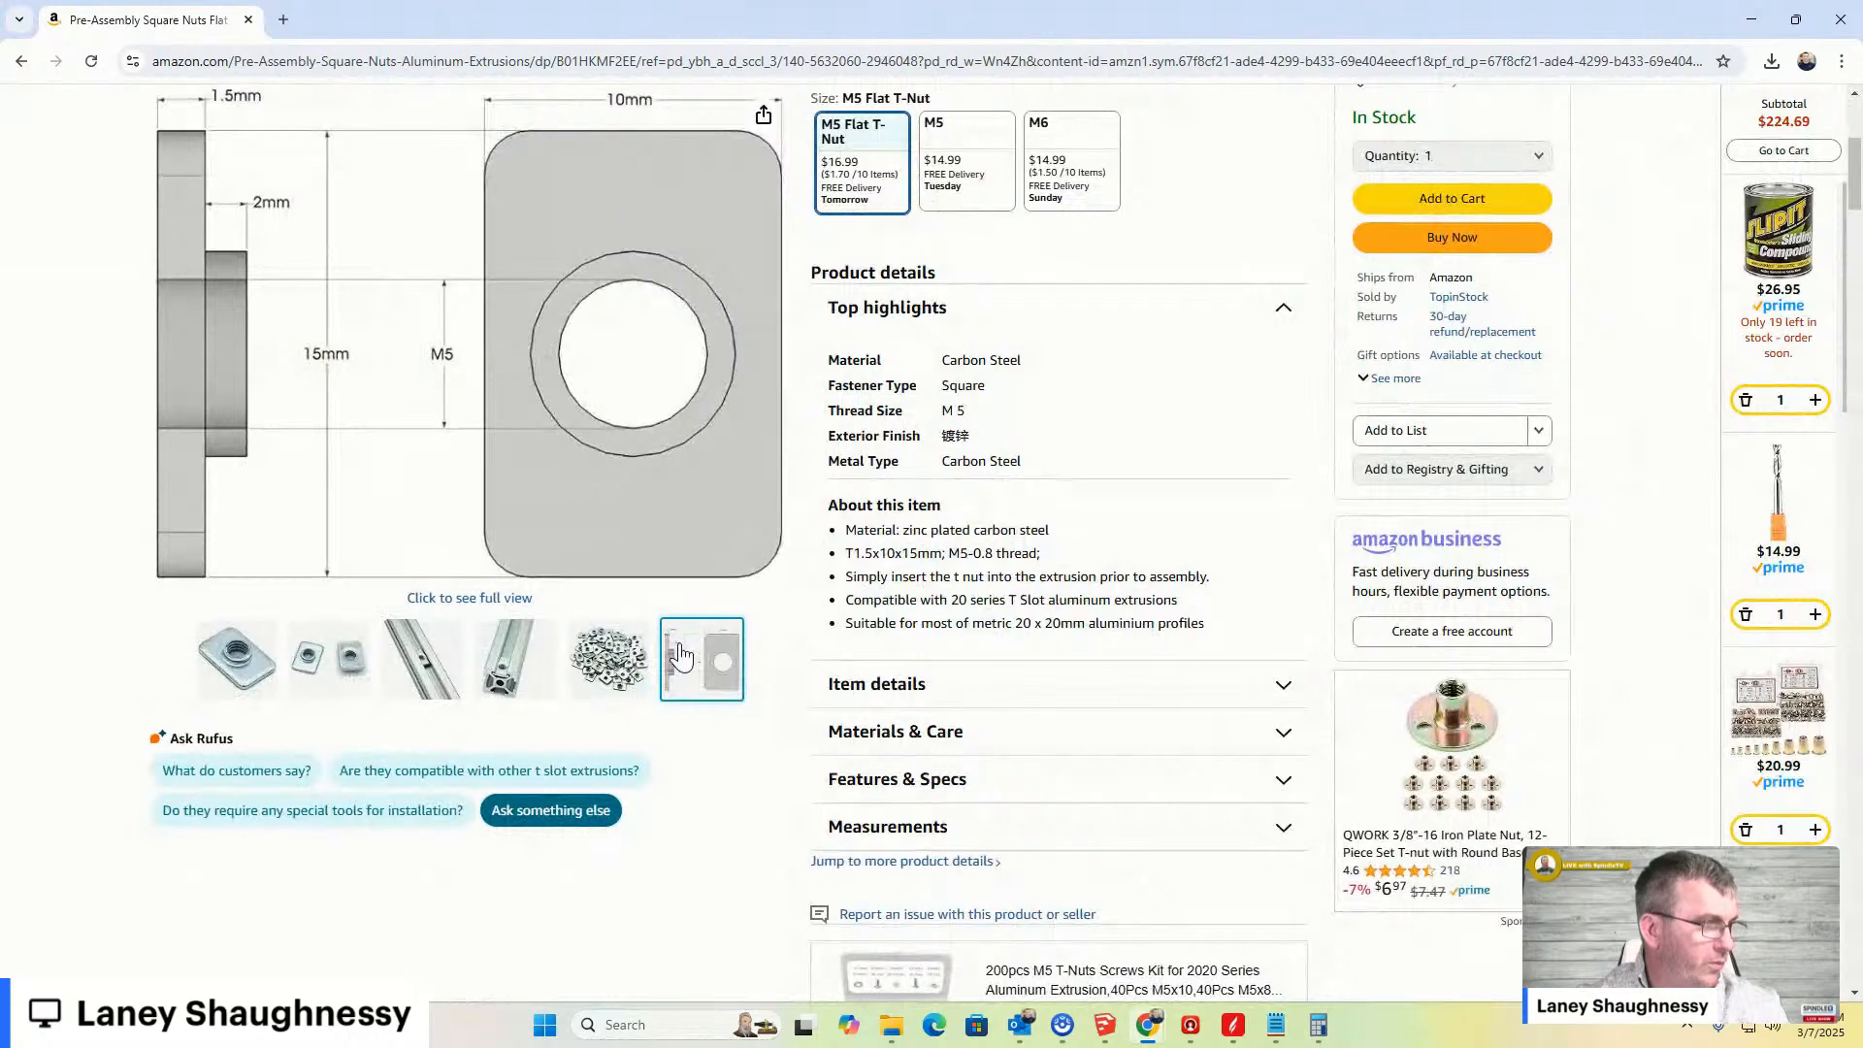
pyautogui.scroll(3, 1186, 450)
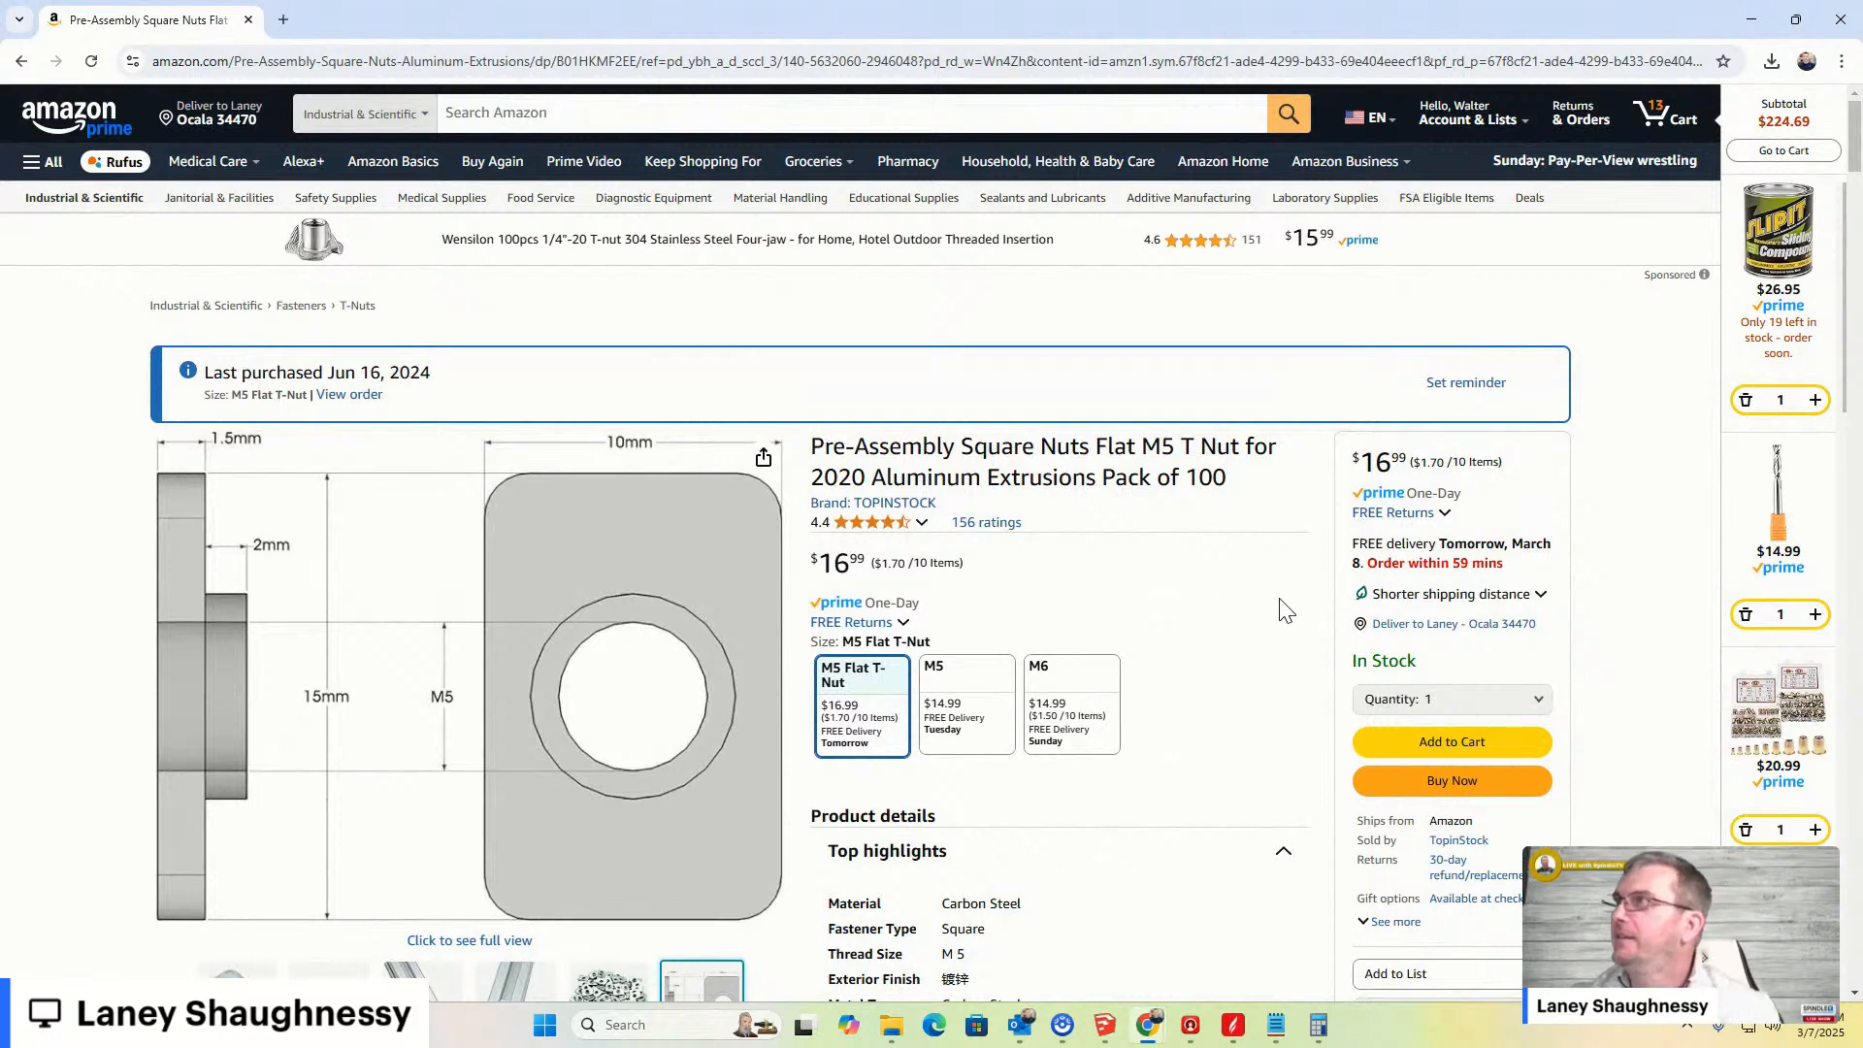
pyautogui.click(1507, 605)
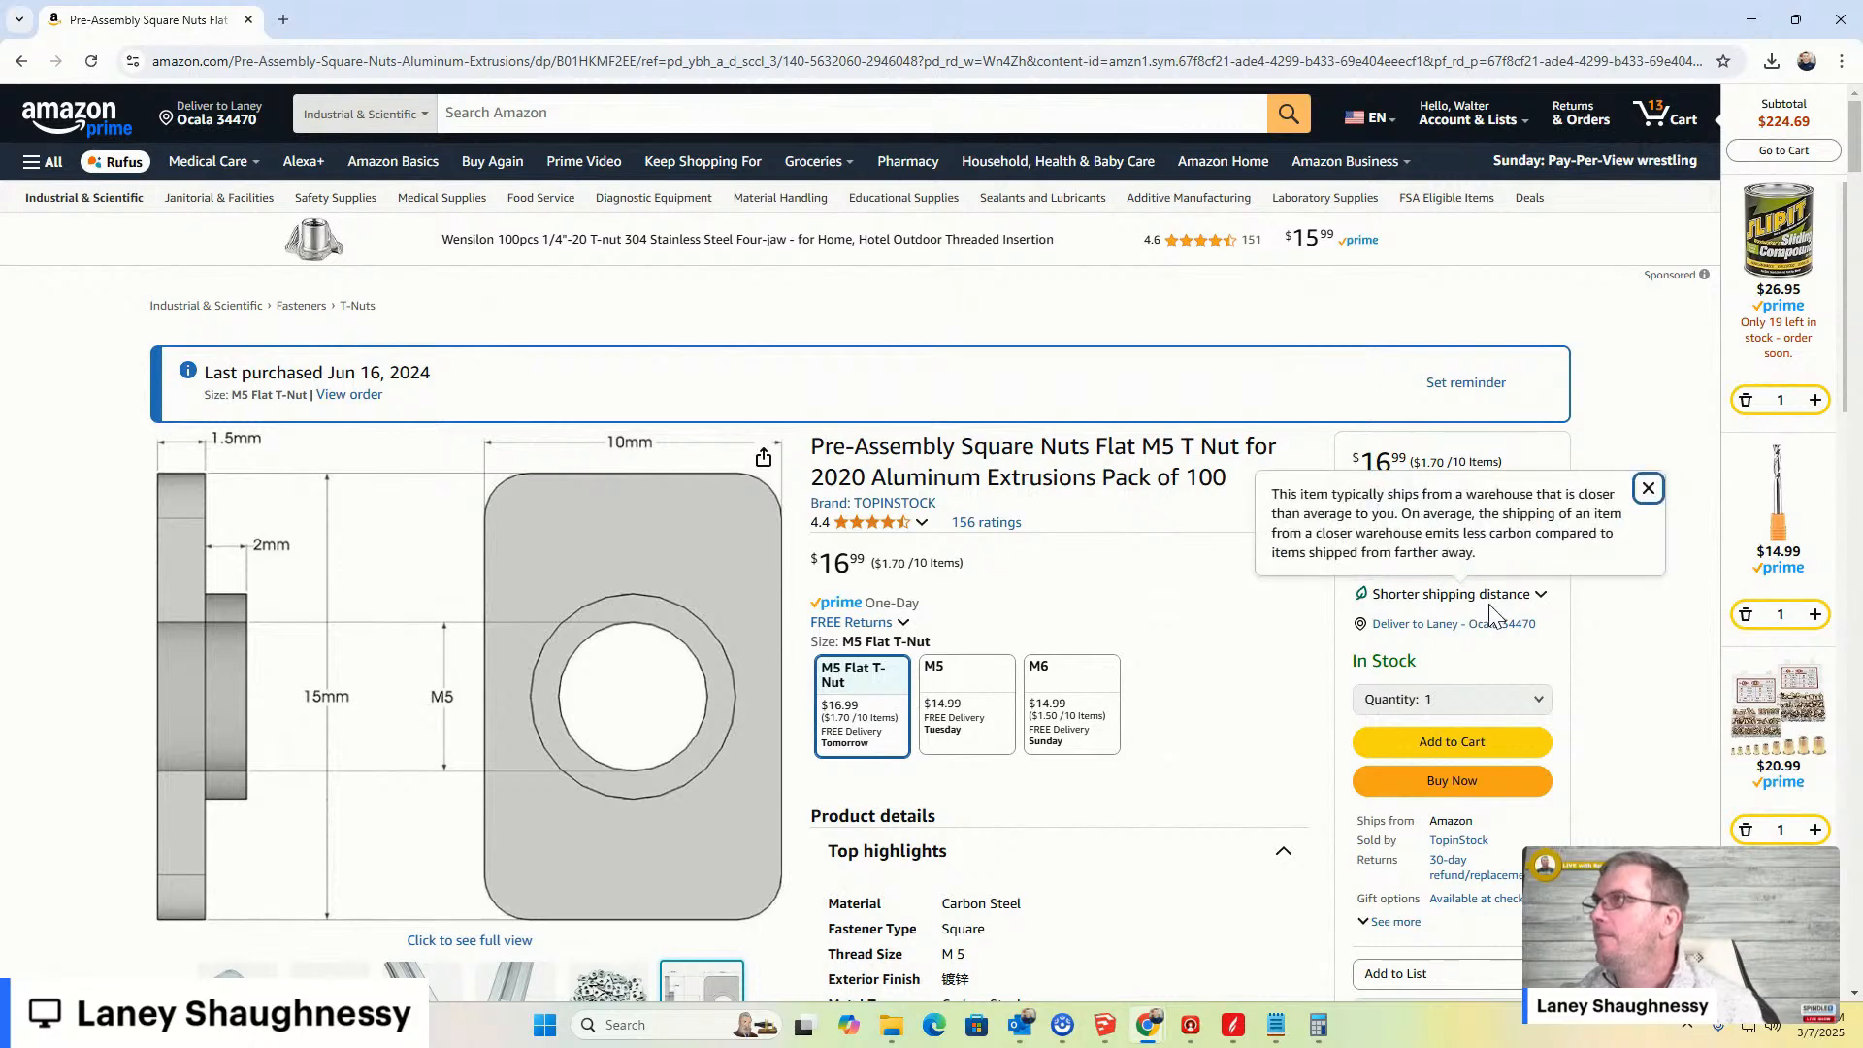
pyautogui.click(1490, 604)
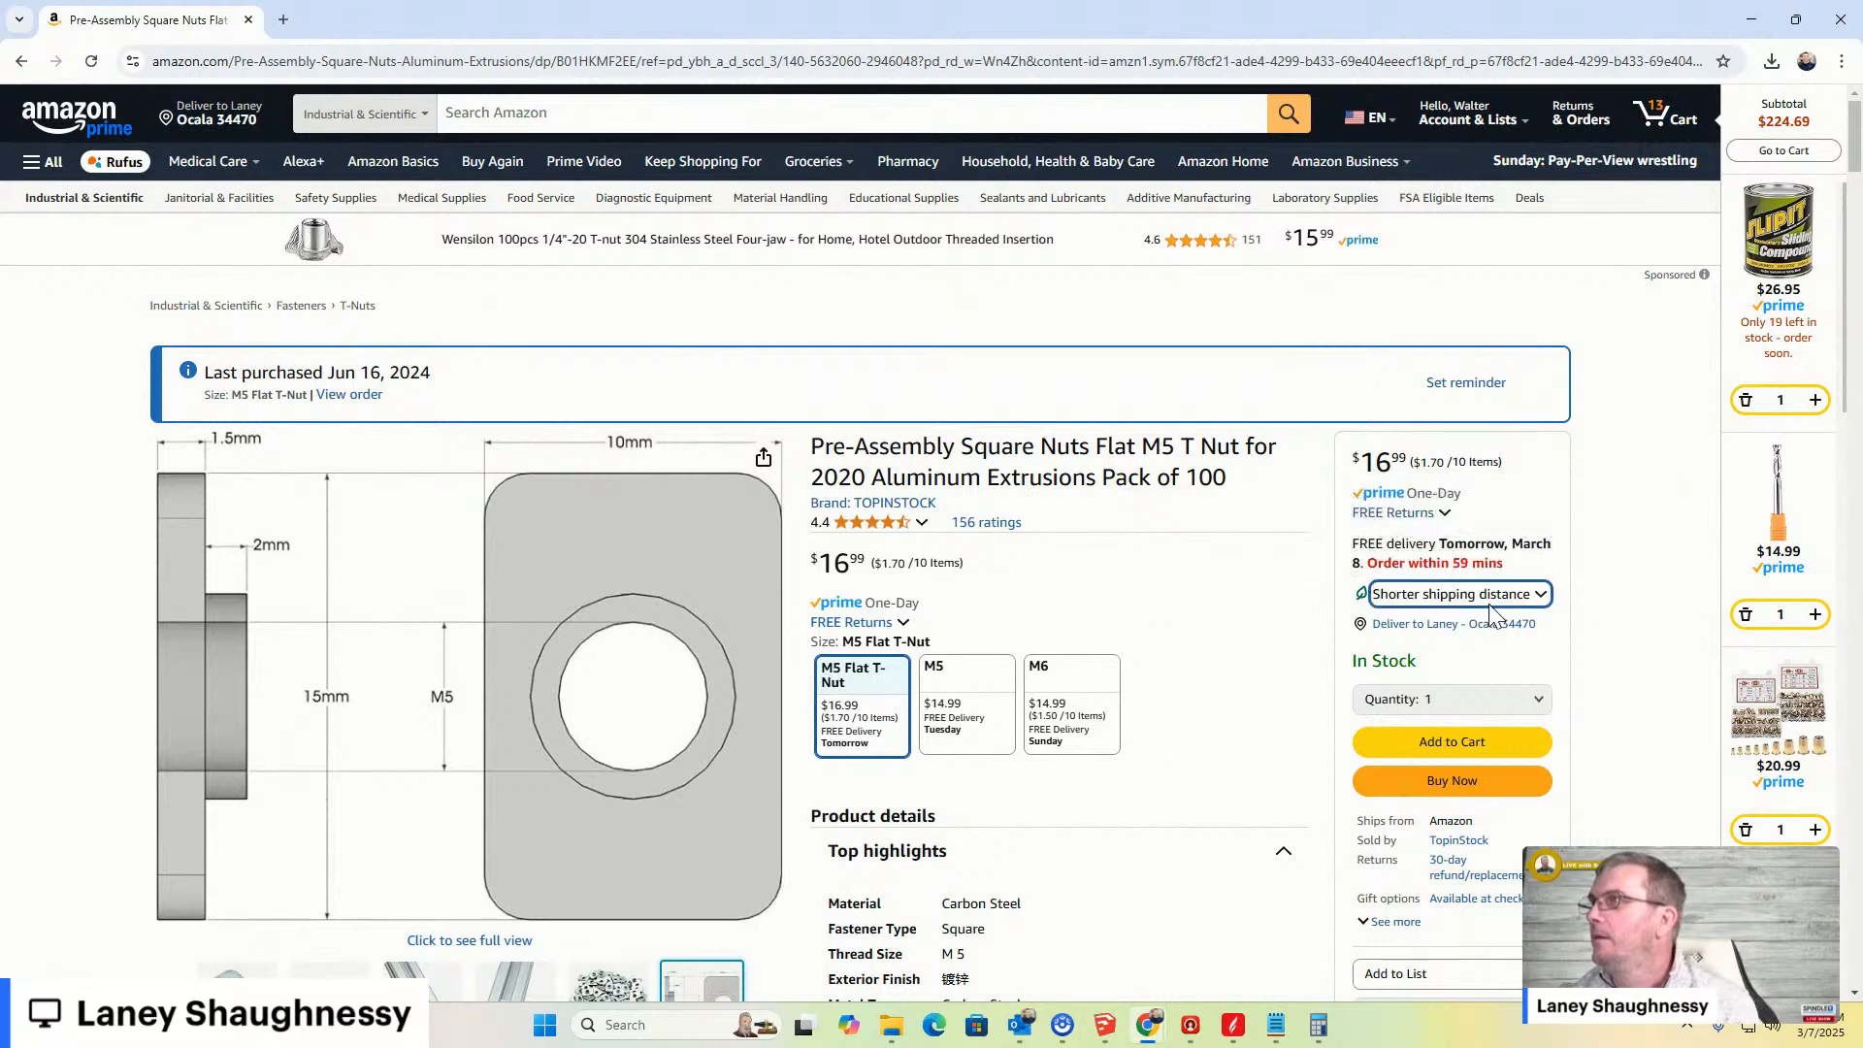
pyautogui.click(1489, 603)
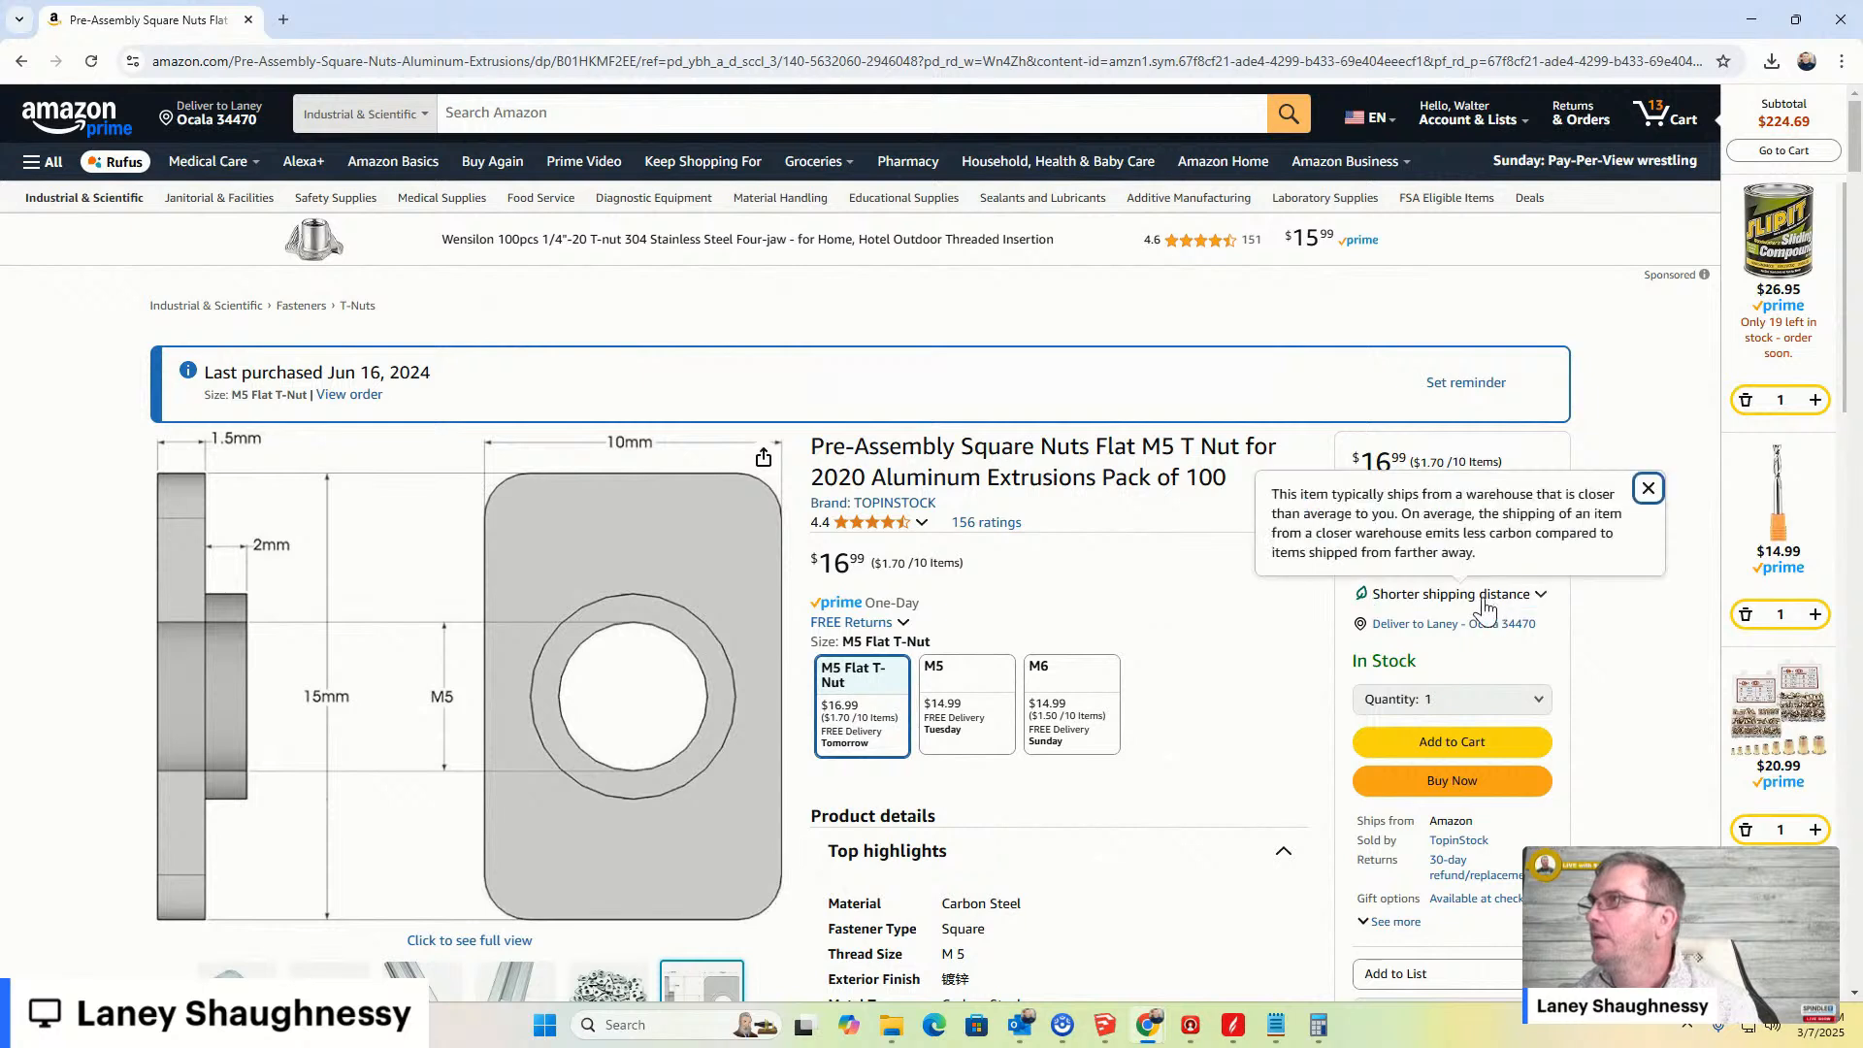
pyautogui.click(1484, 602)
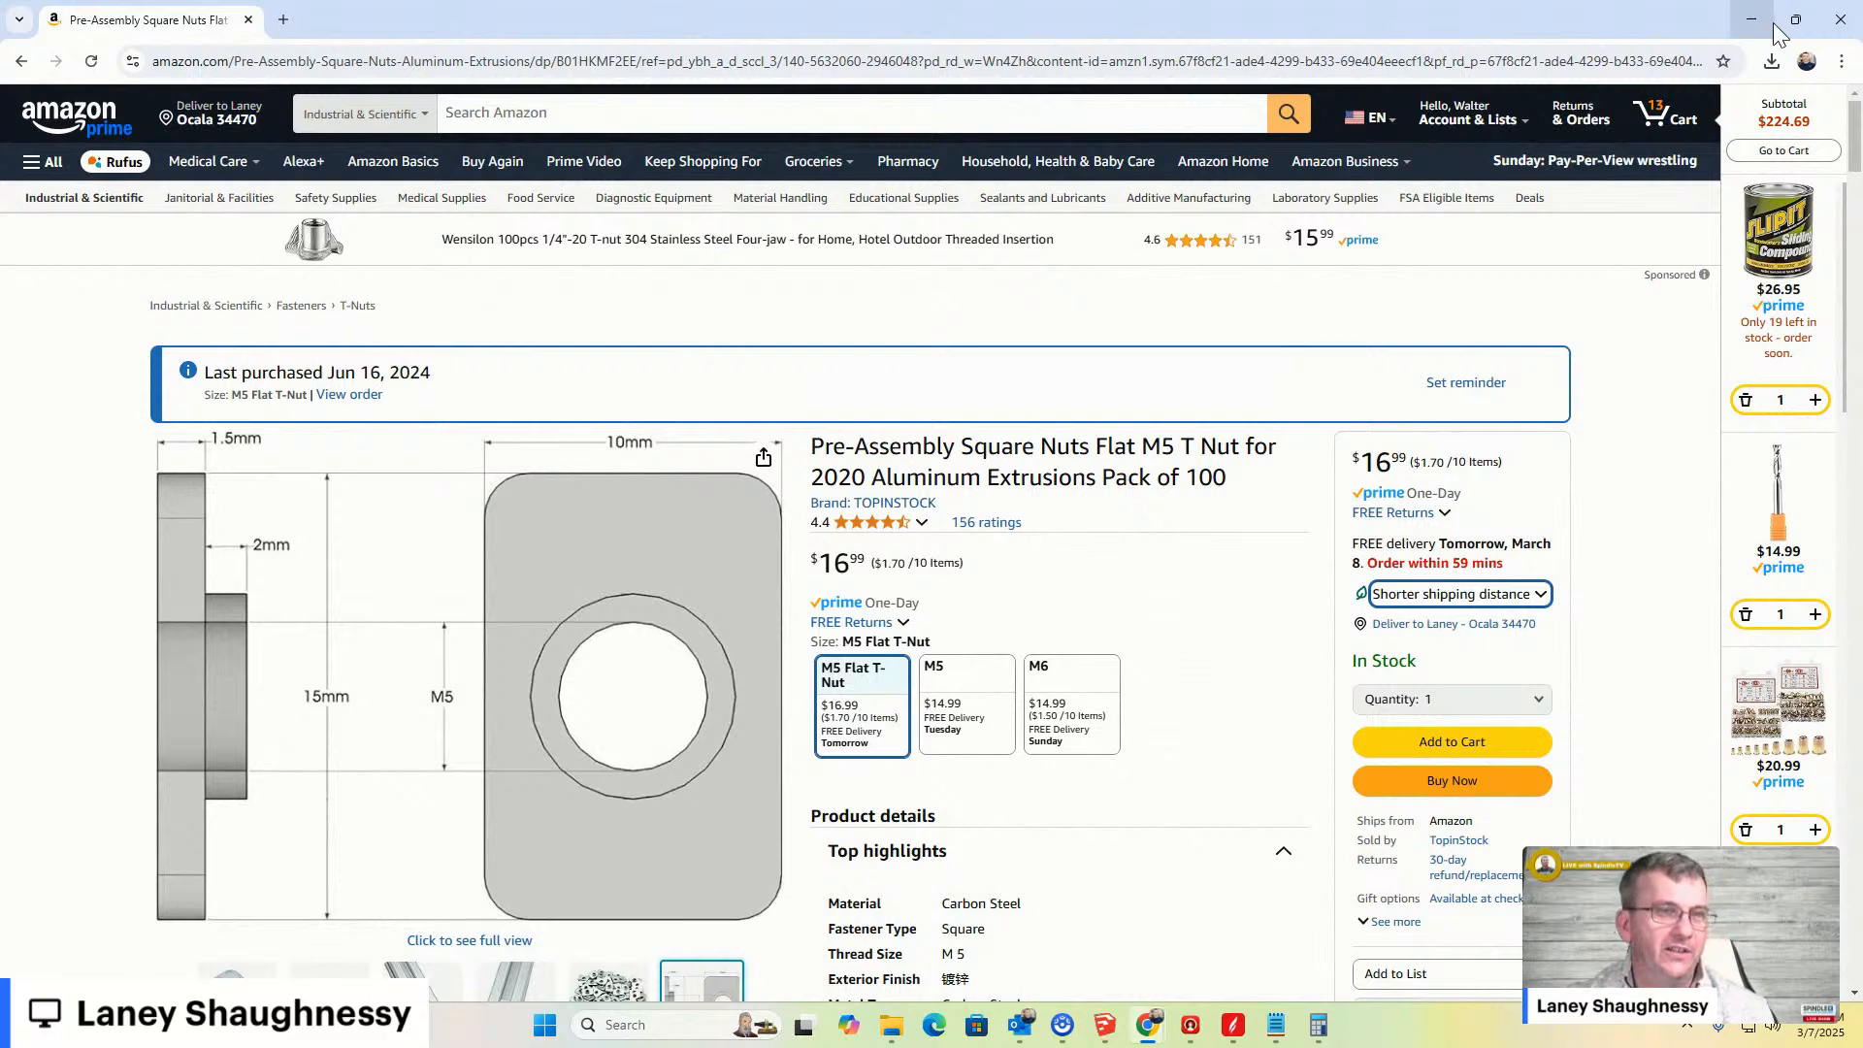
pyautogui.click(1745, 20)
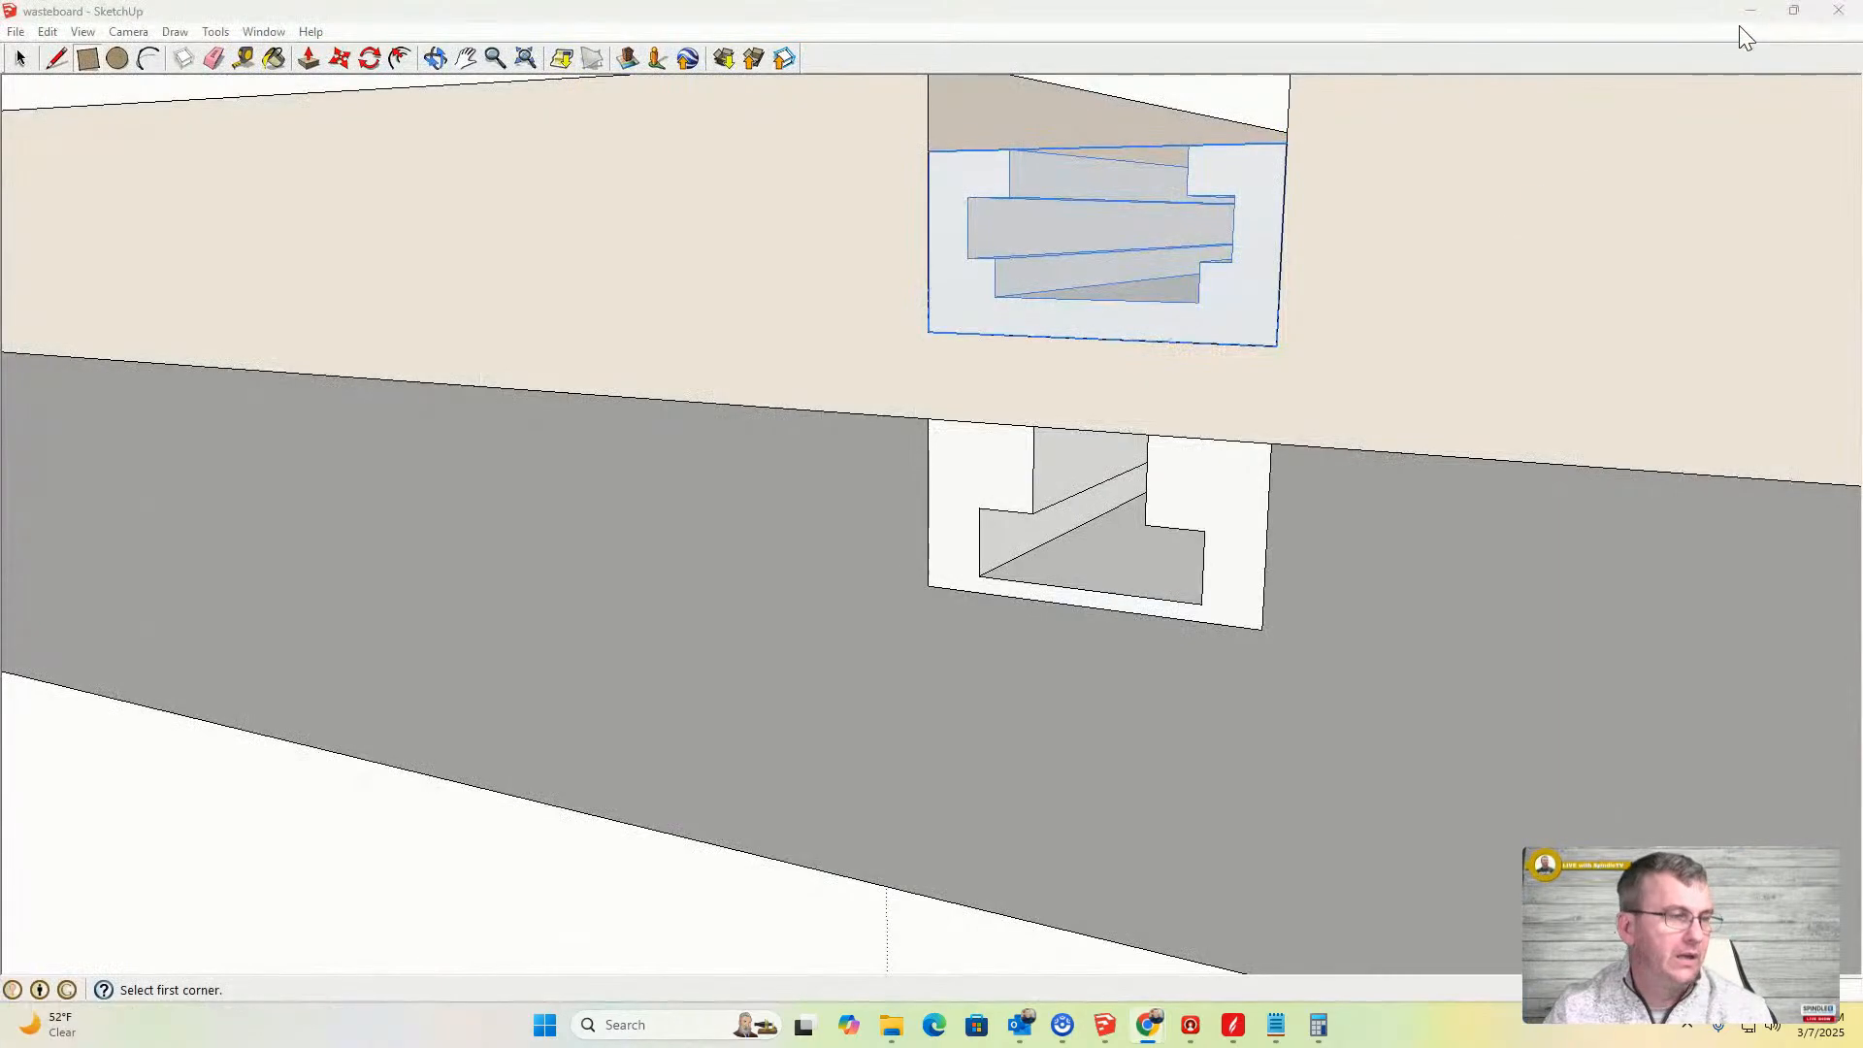
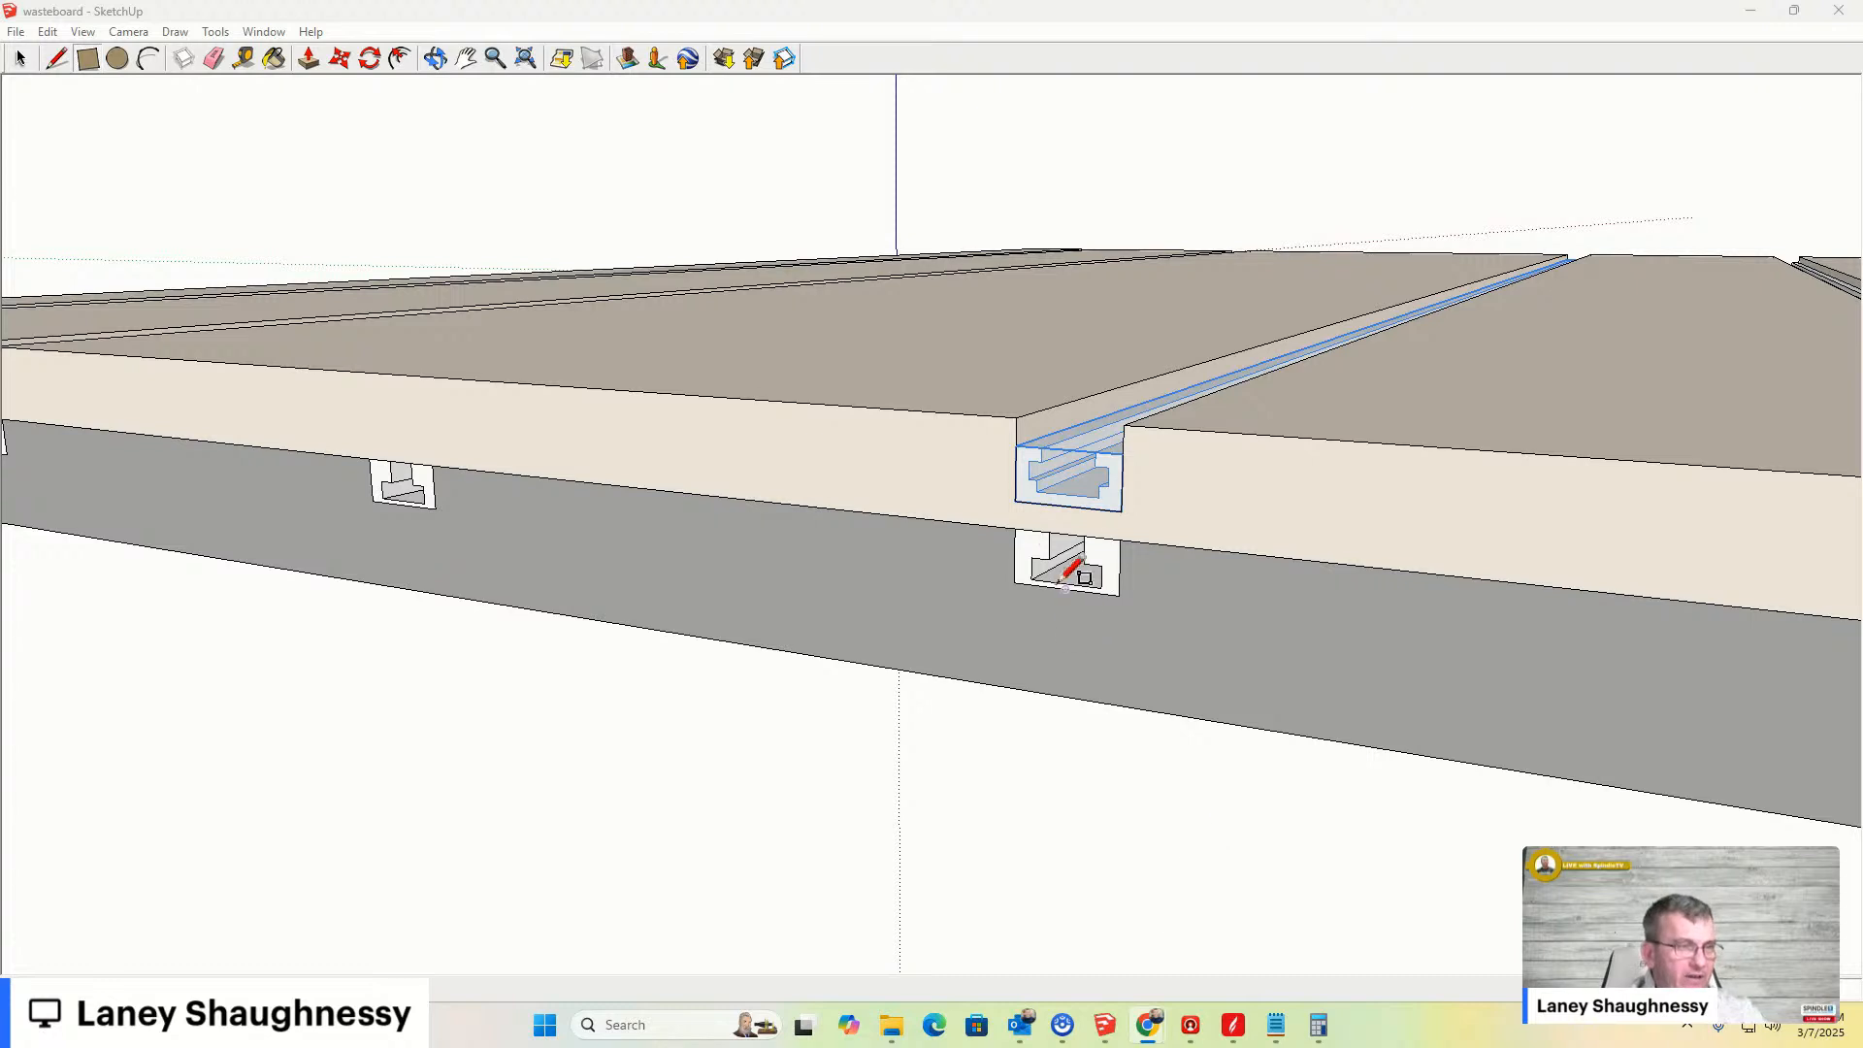
# - Zoom in to examine the clamp bar's end slot on the board's front face, then zoom back out to the whole board
pyautogui.scroll(3, 1073, 594)
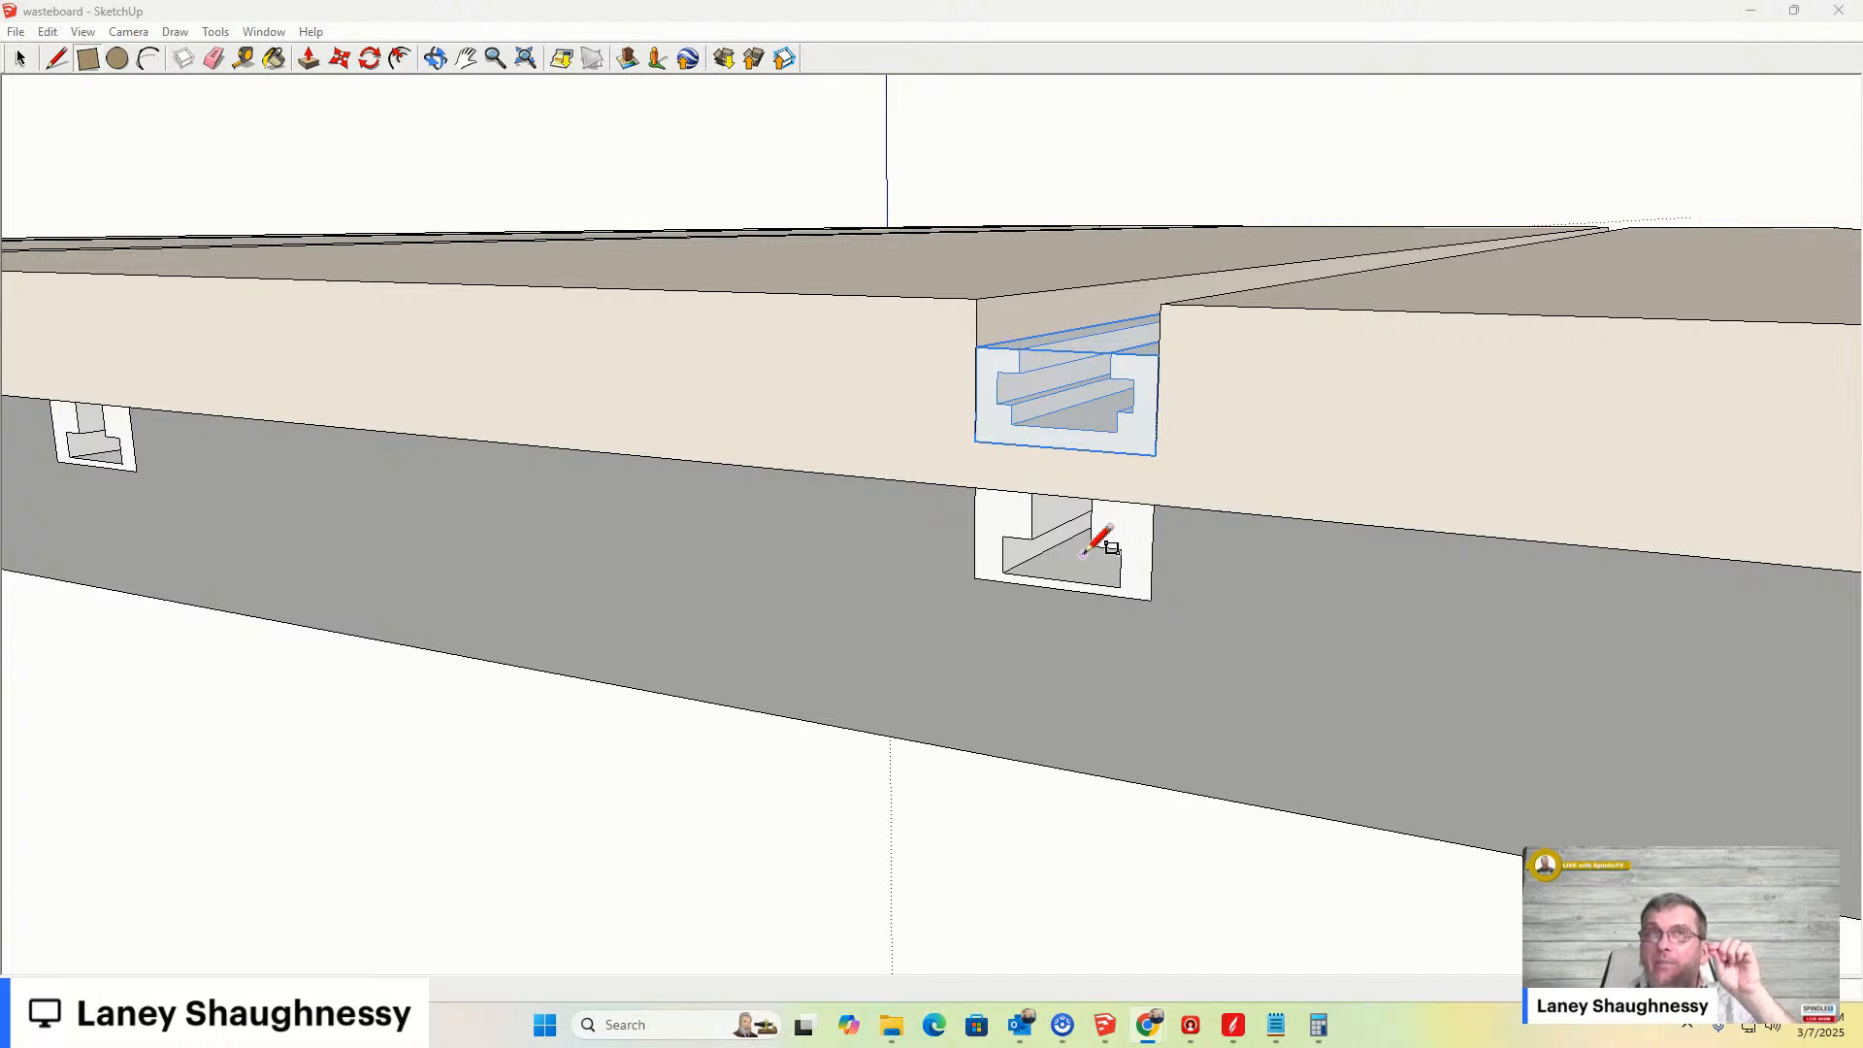
pyautogui.scroll(3, 1031, 539)
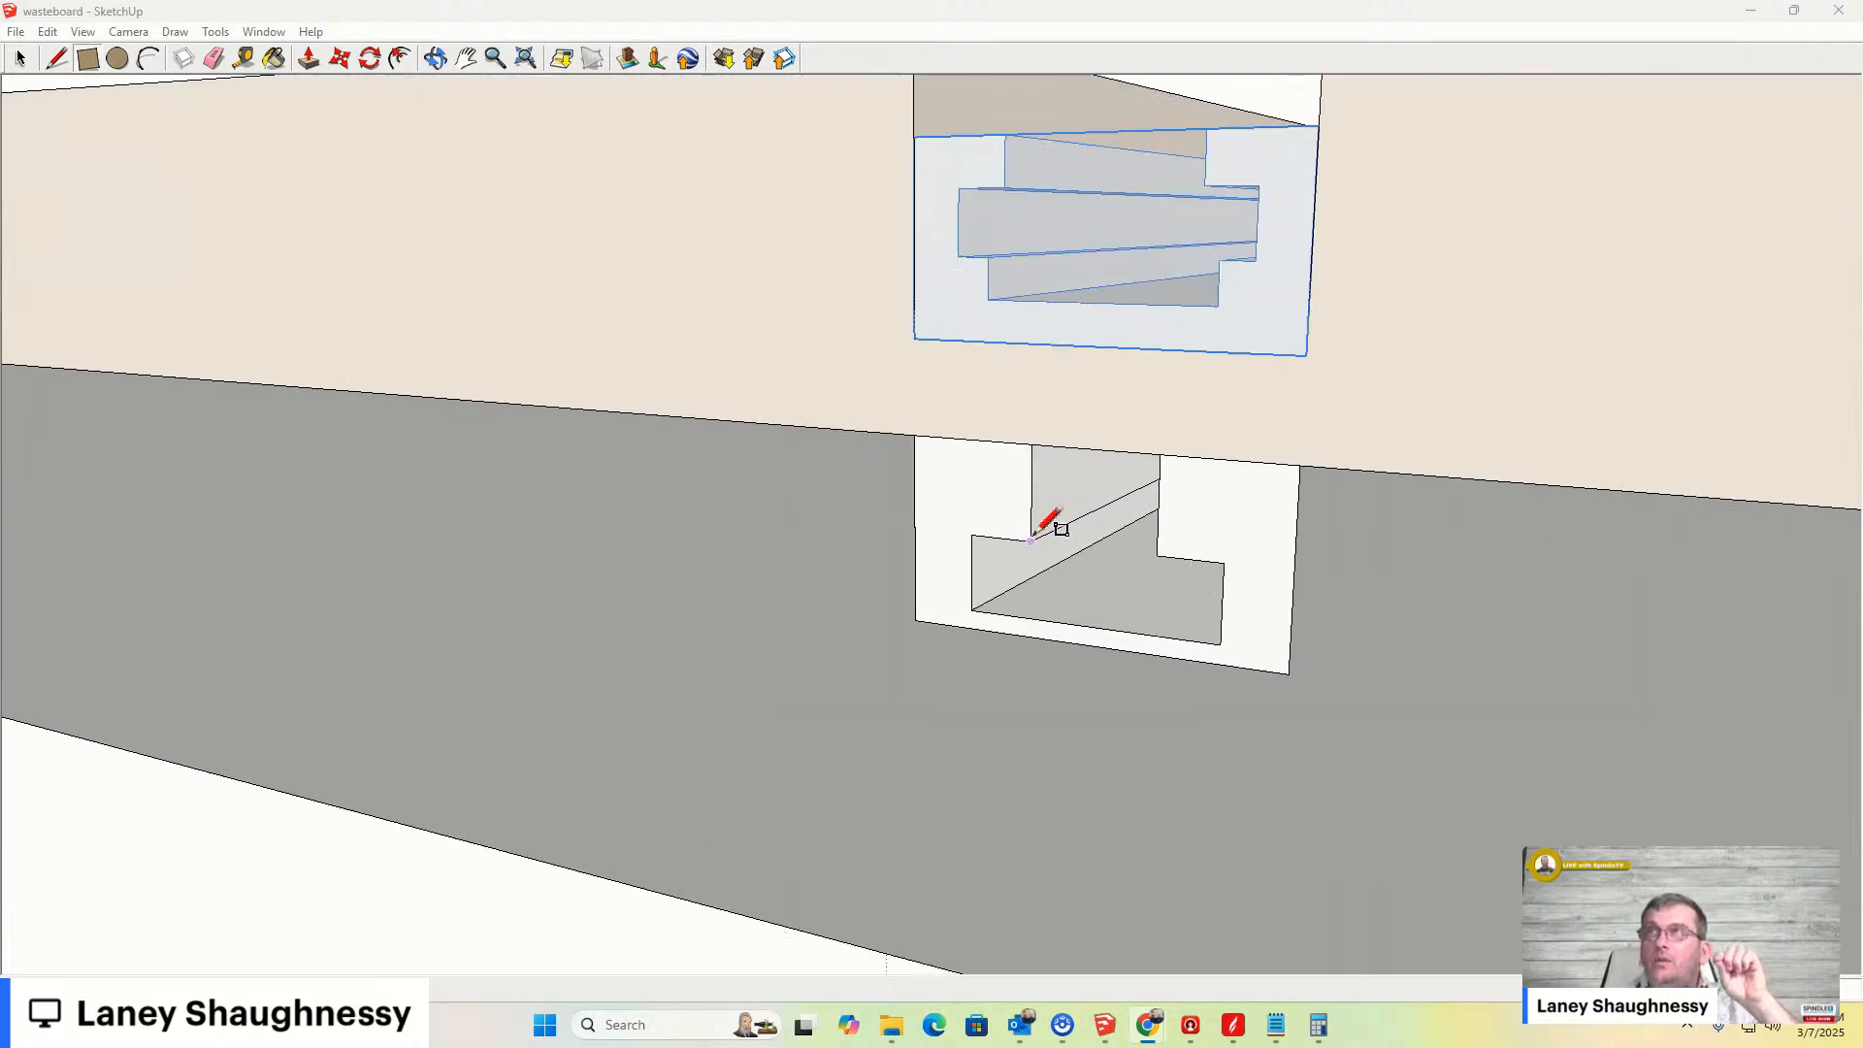
pyautogui.scroll(2, 1031, 536)
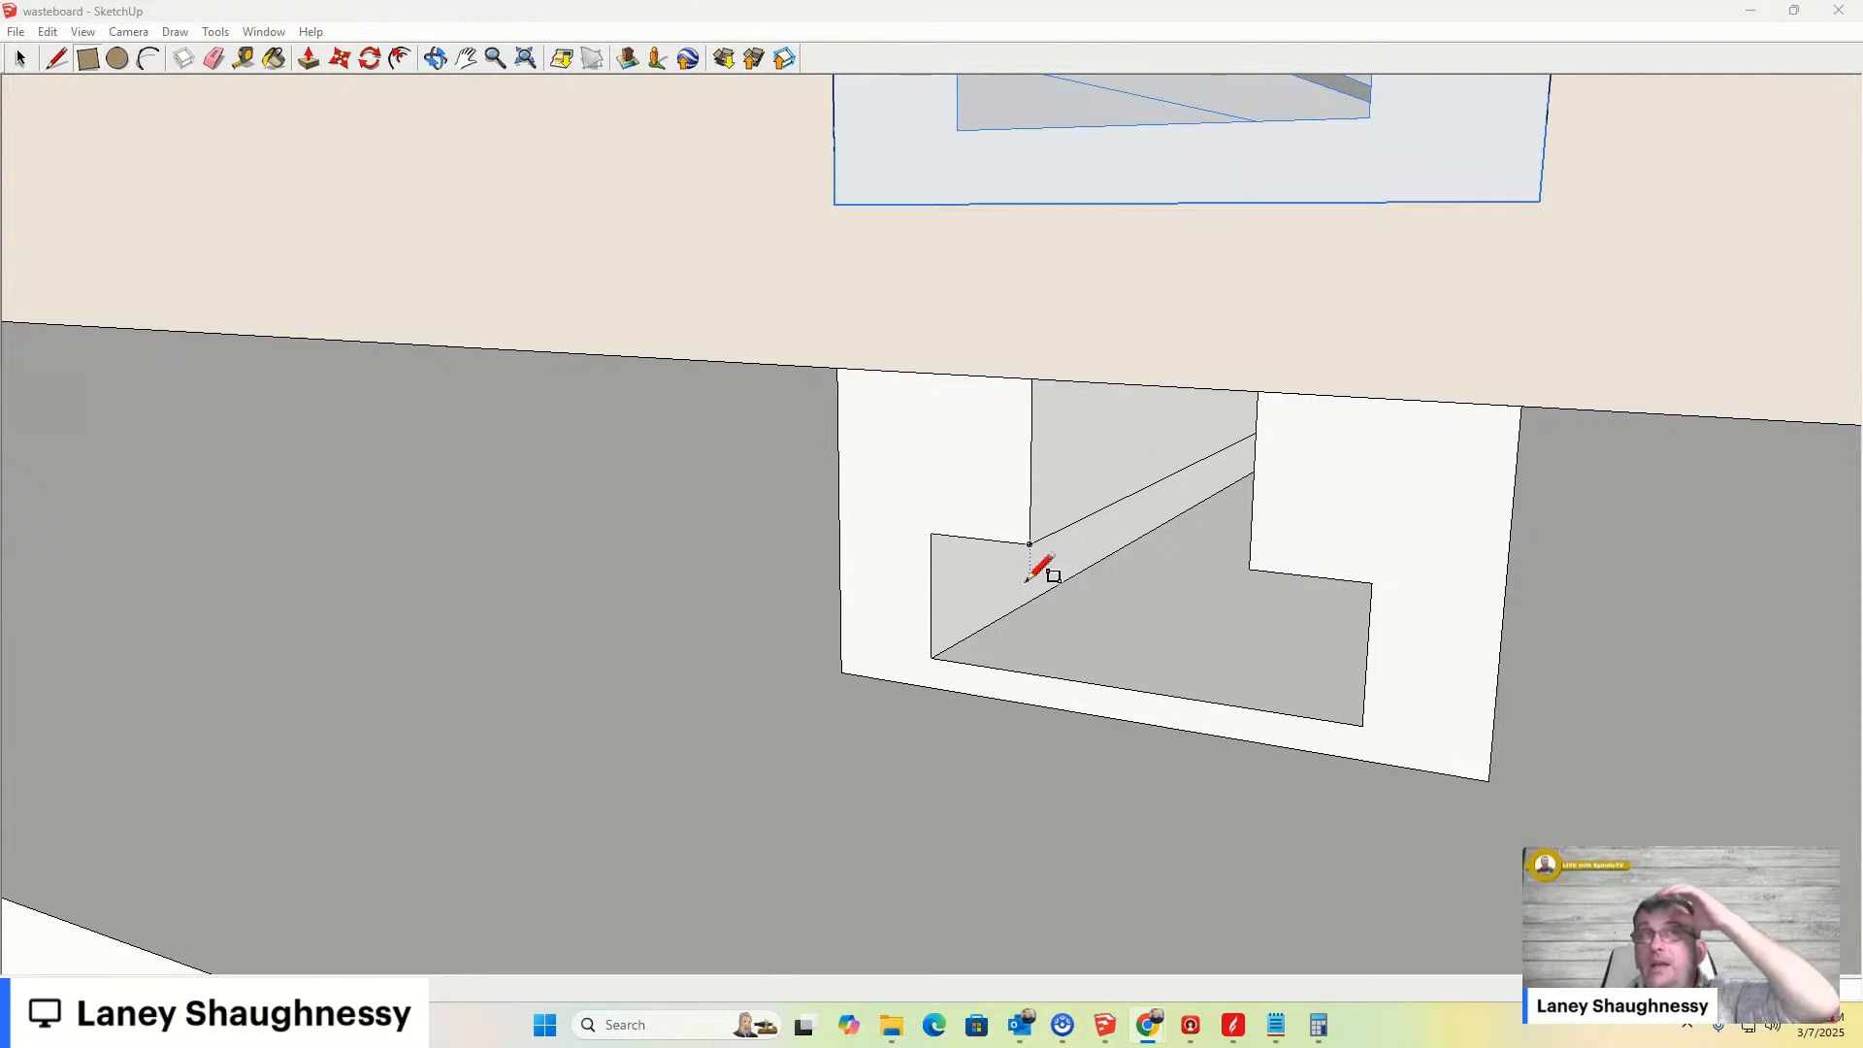
pyautogui.scroll(-2, 1025, 577)
pyautogui.scroll(-3, 1027, 573)
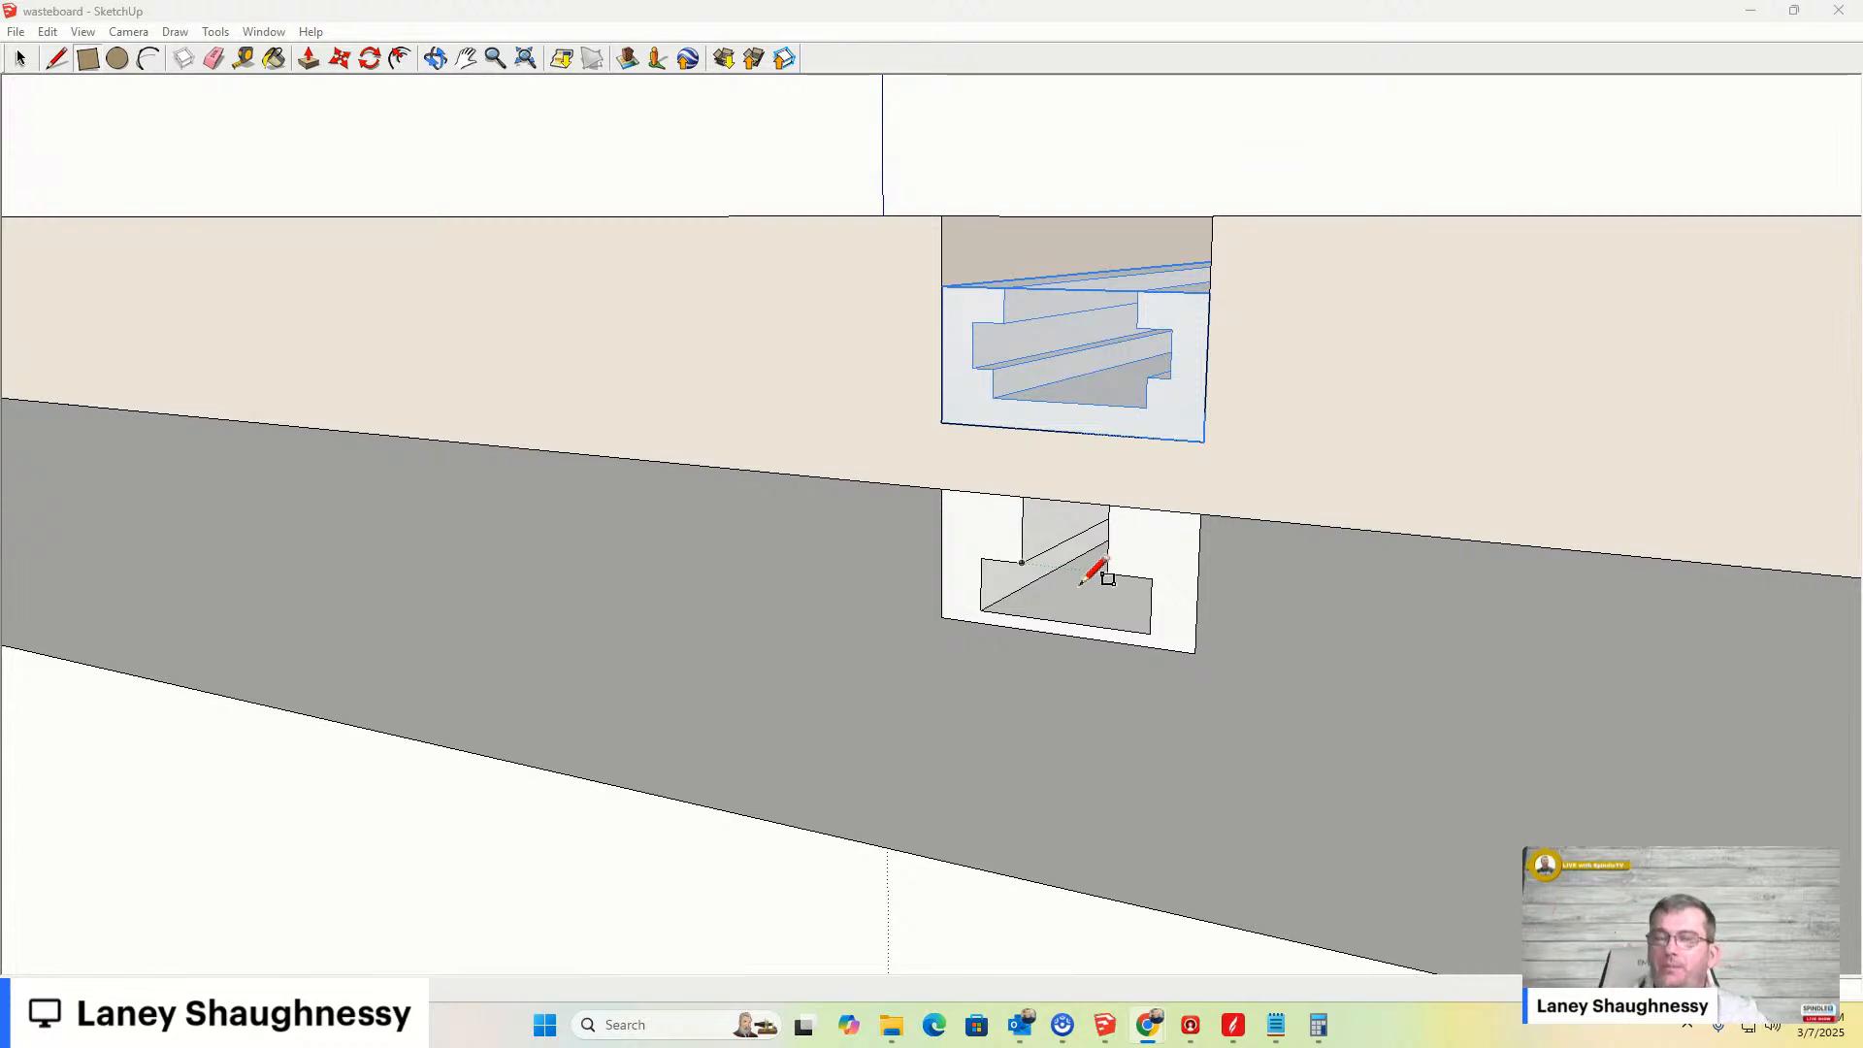
pyautogui.moveTo(840, 657)
pyautogui.mouseDown(button='middle')
pyautogui.moveTo(1027, 567)
pyautogui.moveTo(1089, 595)
pyautogui.moveTo(1318, 586)
pyautogui.moveTo(1242, 620)
pyautogui.moveTo(1005, 629)
pyautogui.moveTo(998, 707)
pyautogui.mouseUp(button='middle')
pyautogui.scroll(-5, 1027, 568)
pyautogui.scroll(-3, 999, 694)
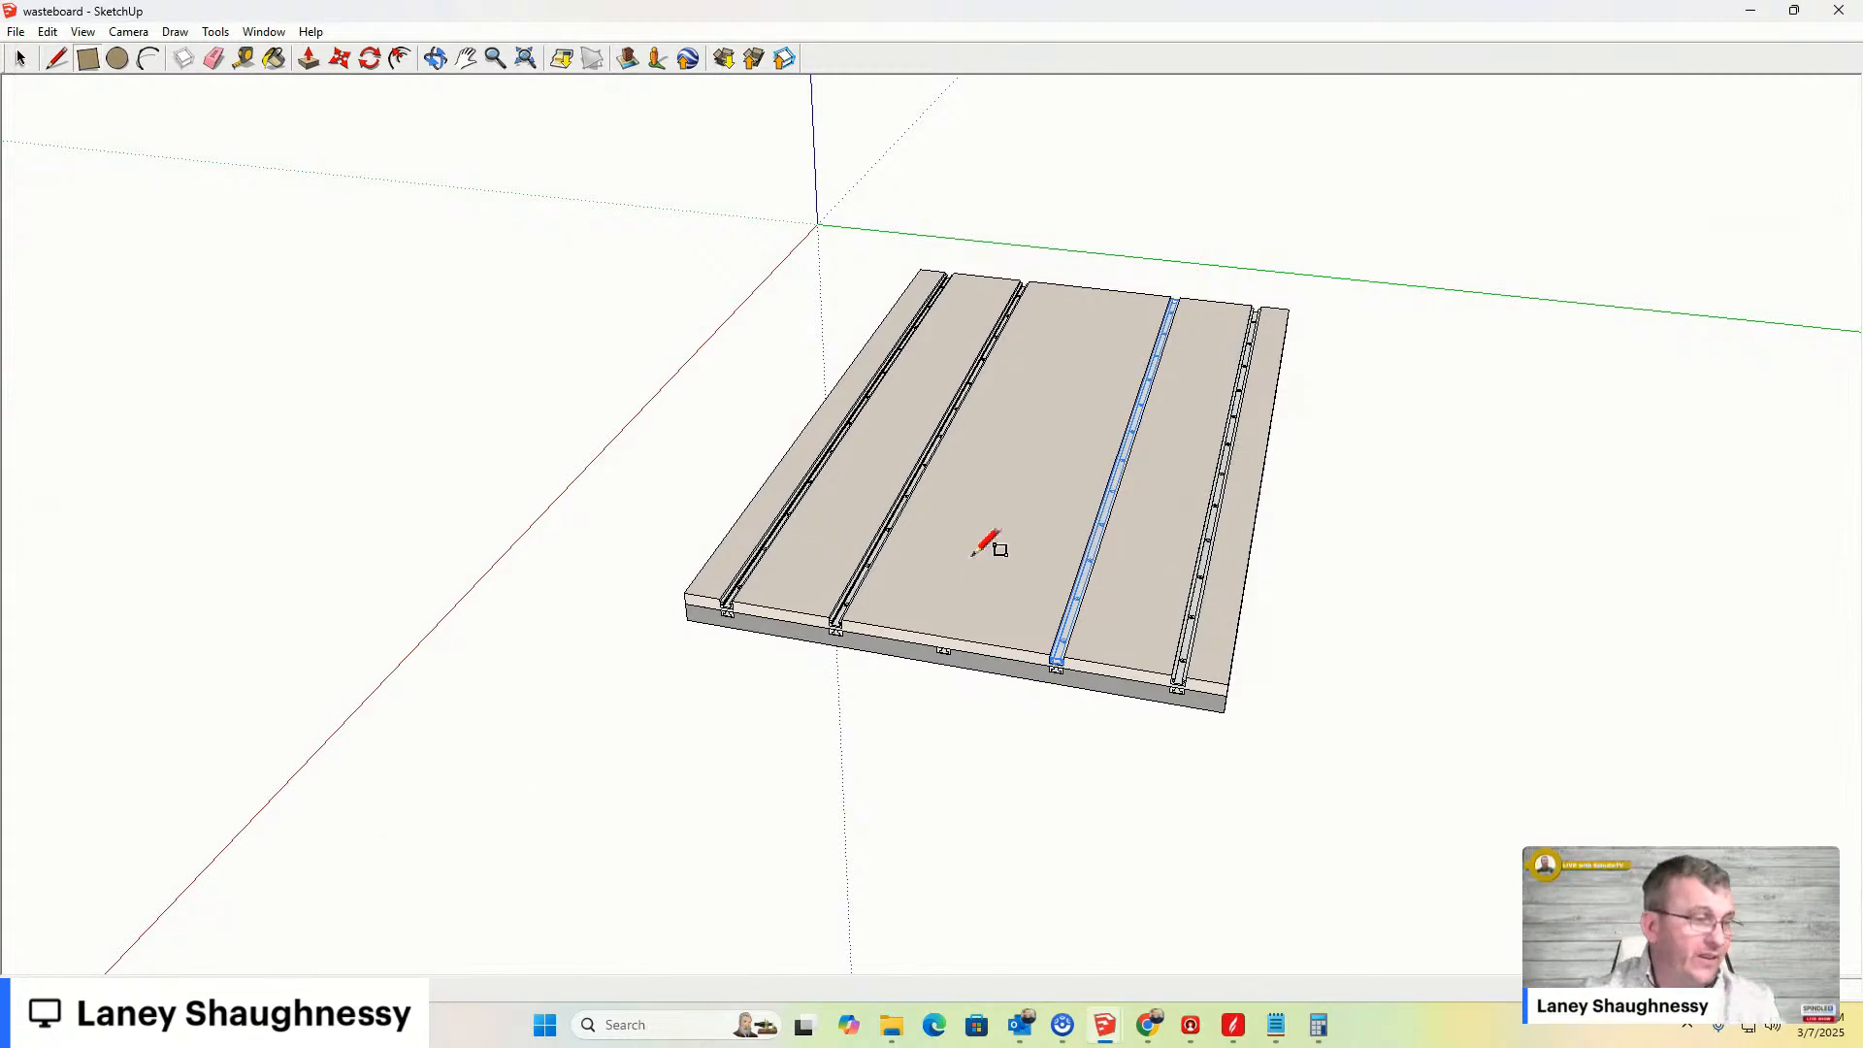
pyautogui.scroll(3, 980, 548)
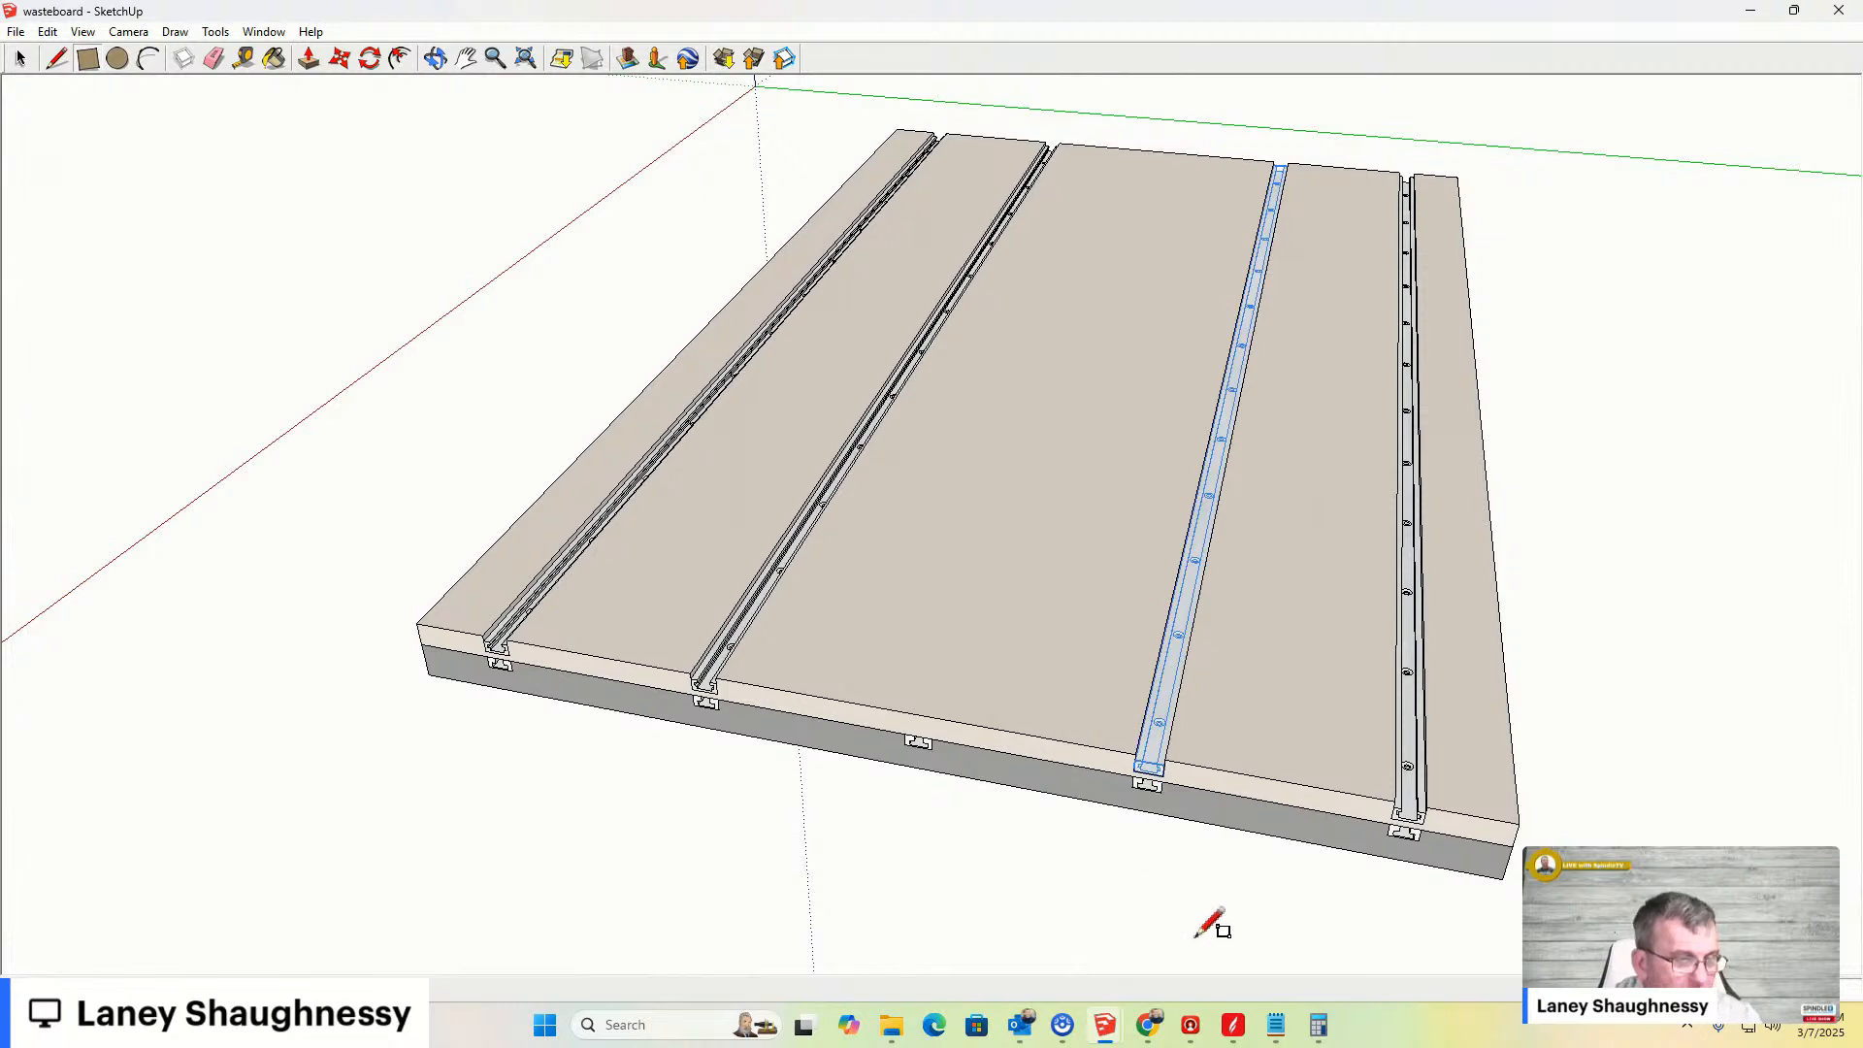
# - Open File Explorer and search the Backup Plus (D:) drive for .skp files
pyautogui.moveTo(887, 1032)
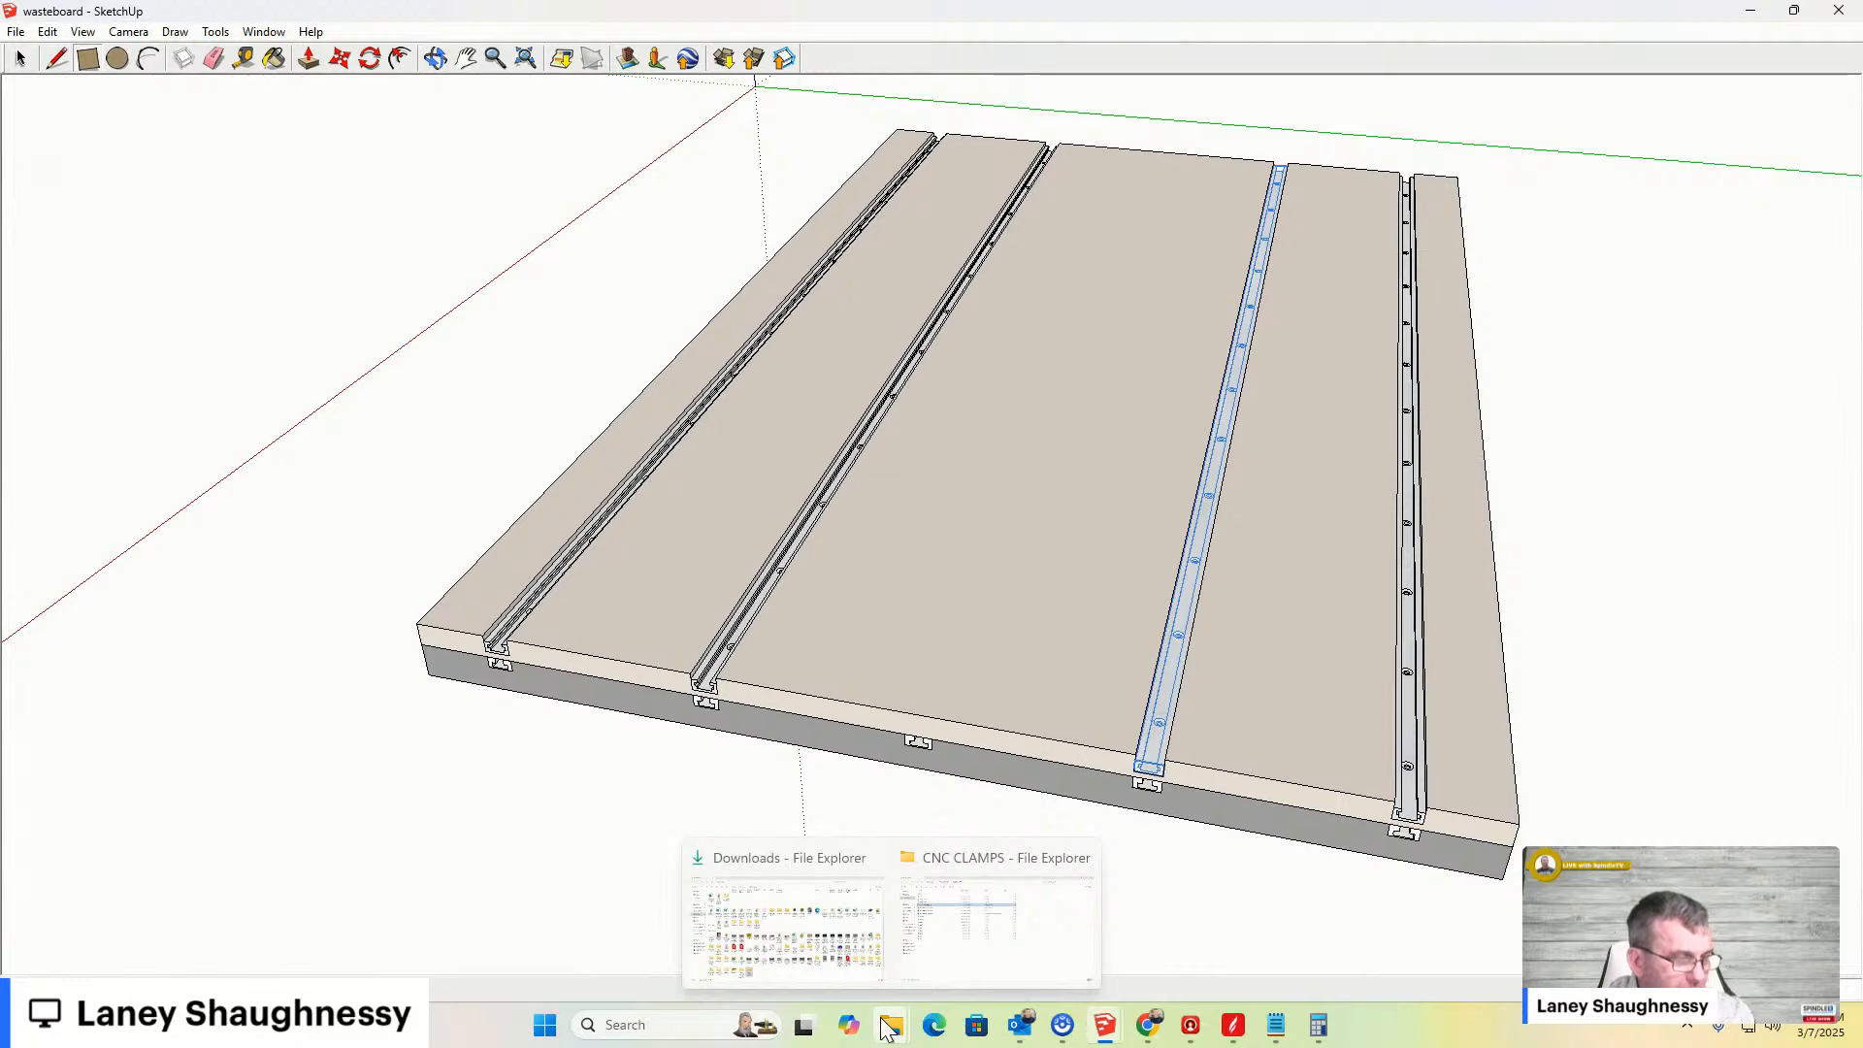
pyautogui.click(807, 911)
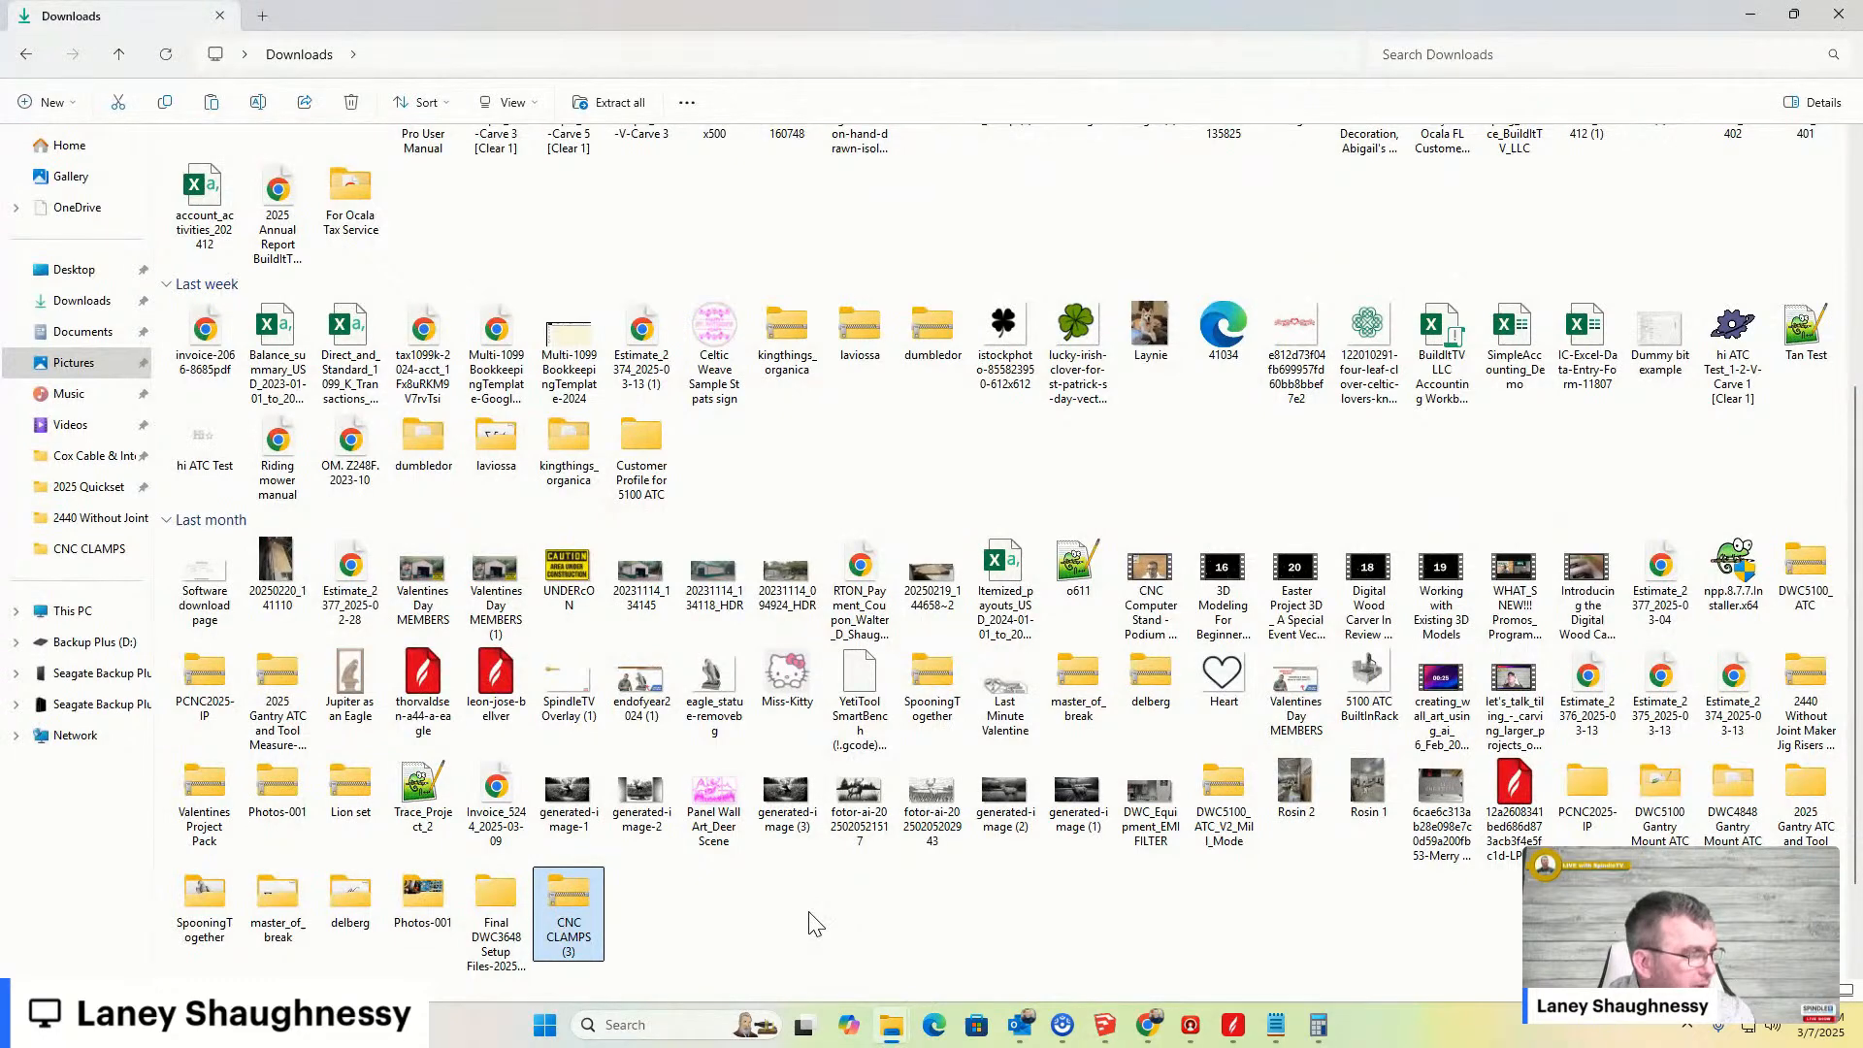
pyautogui.click(94, 641)
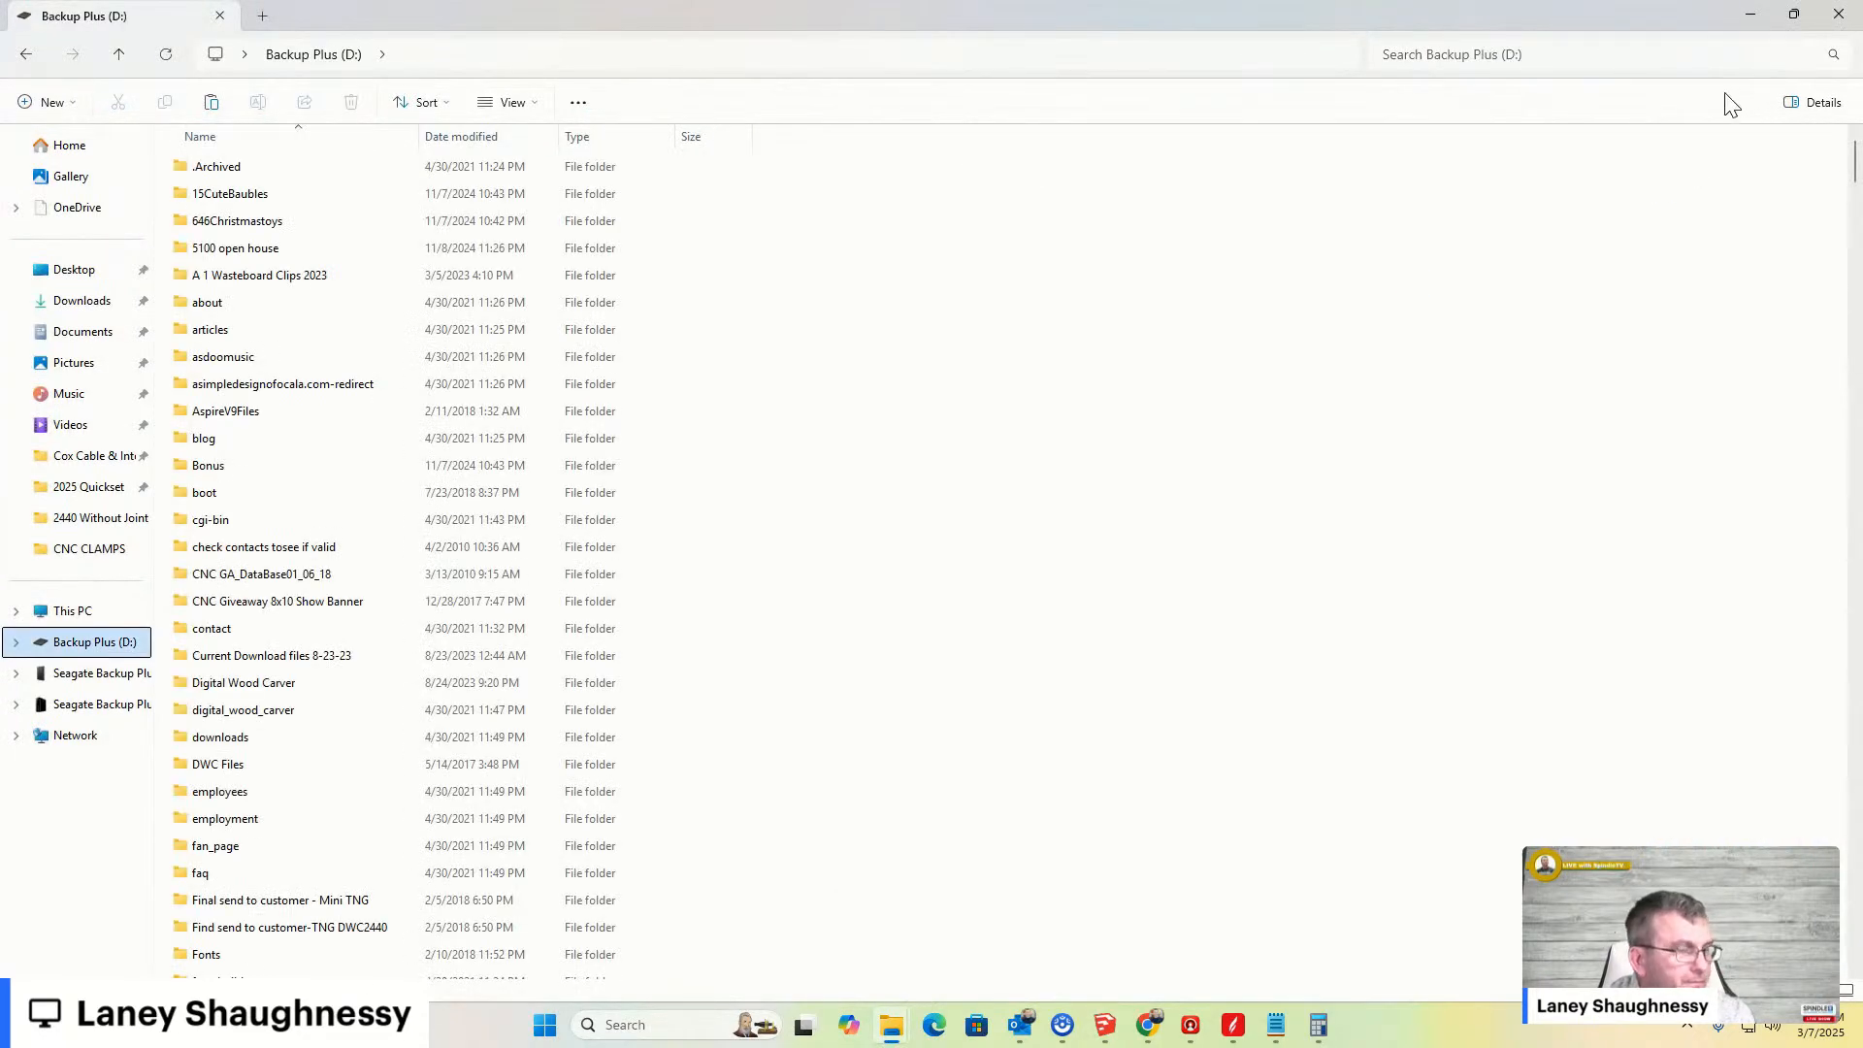
pyautogui.click(1764, 58)
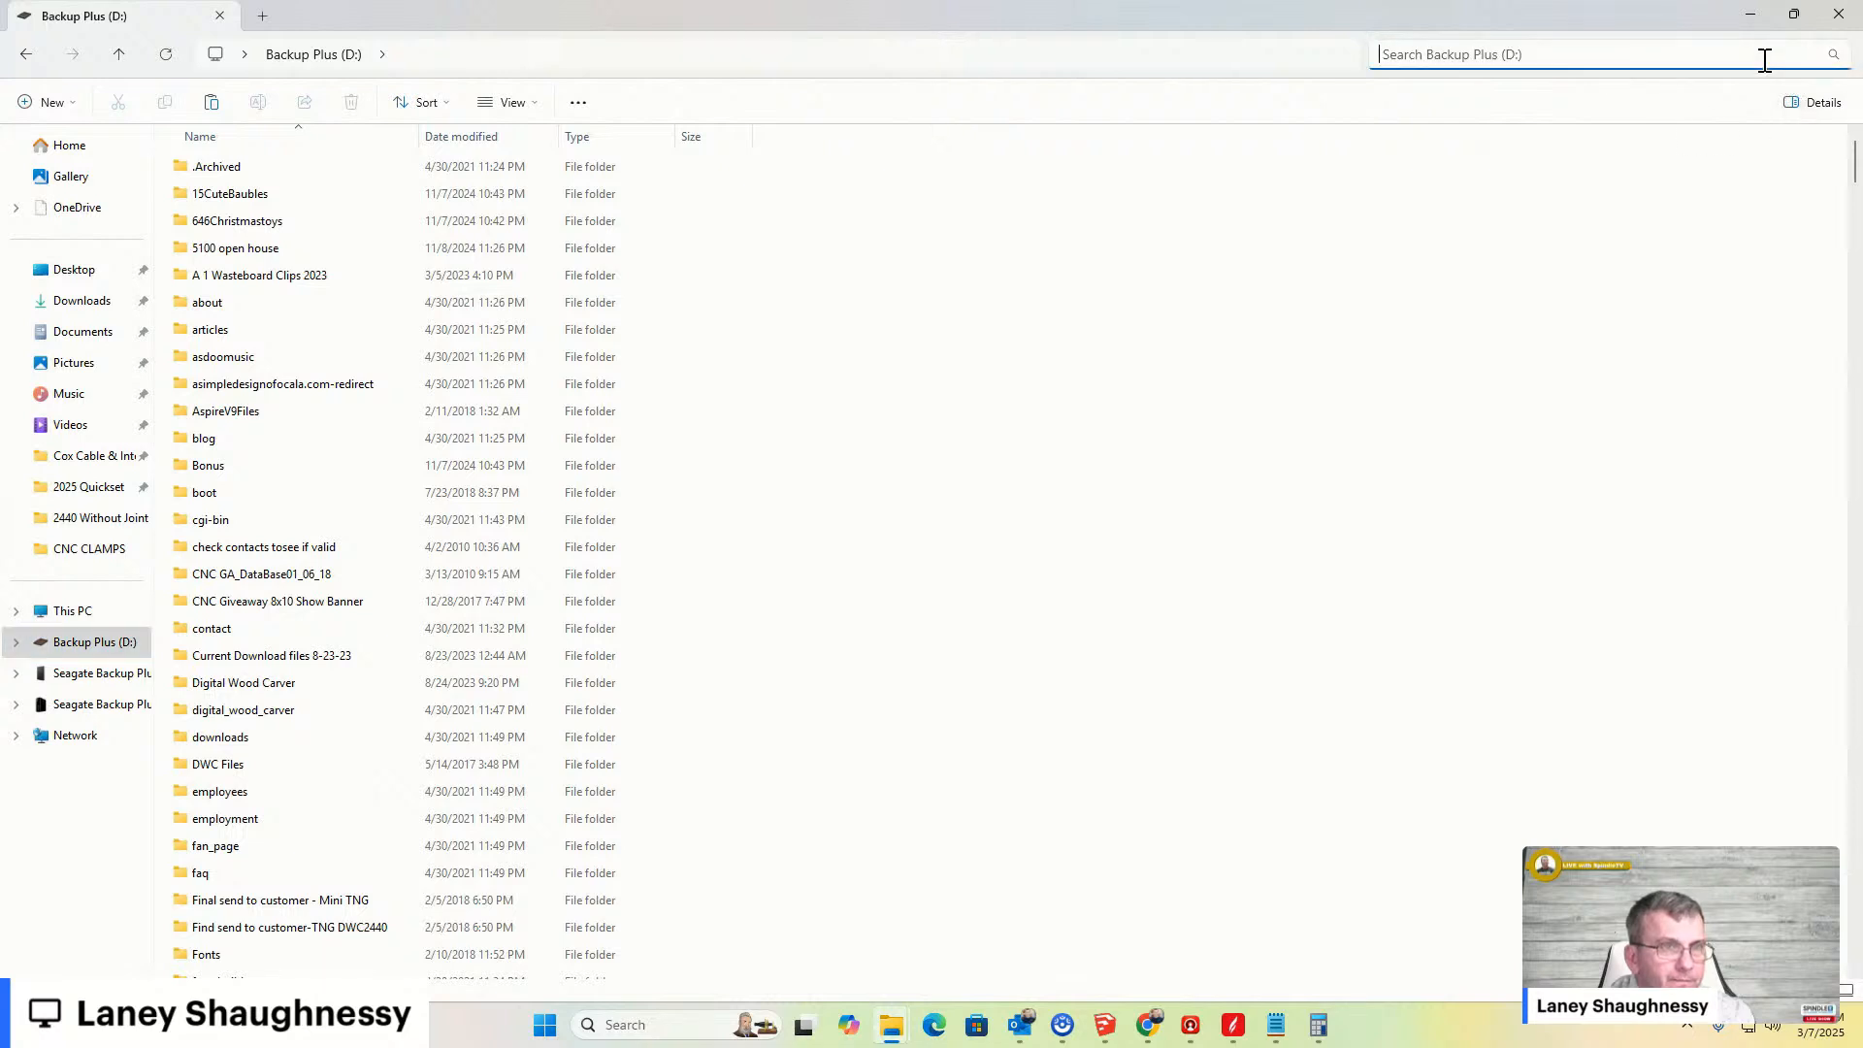
pyautogui.write('.skp')
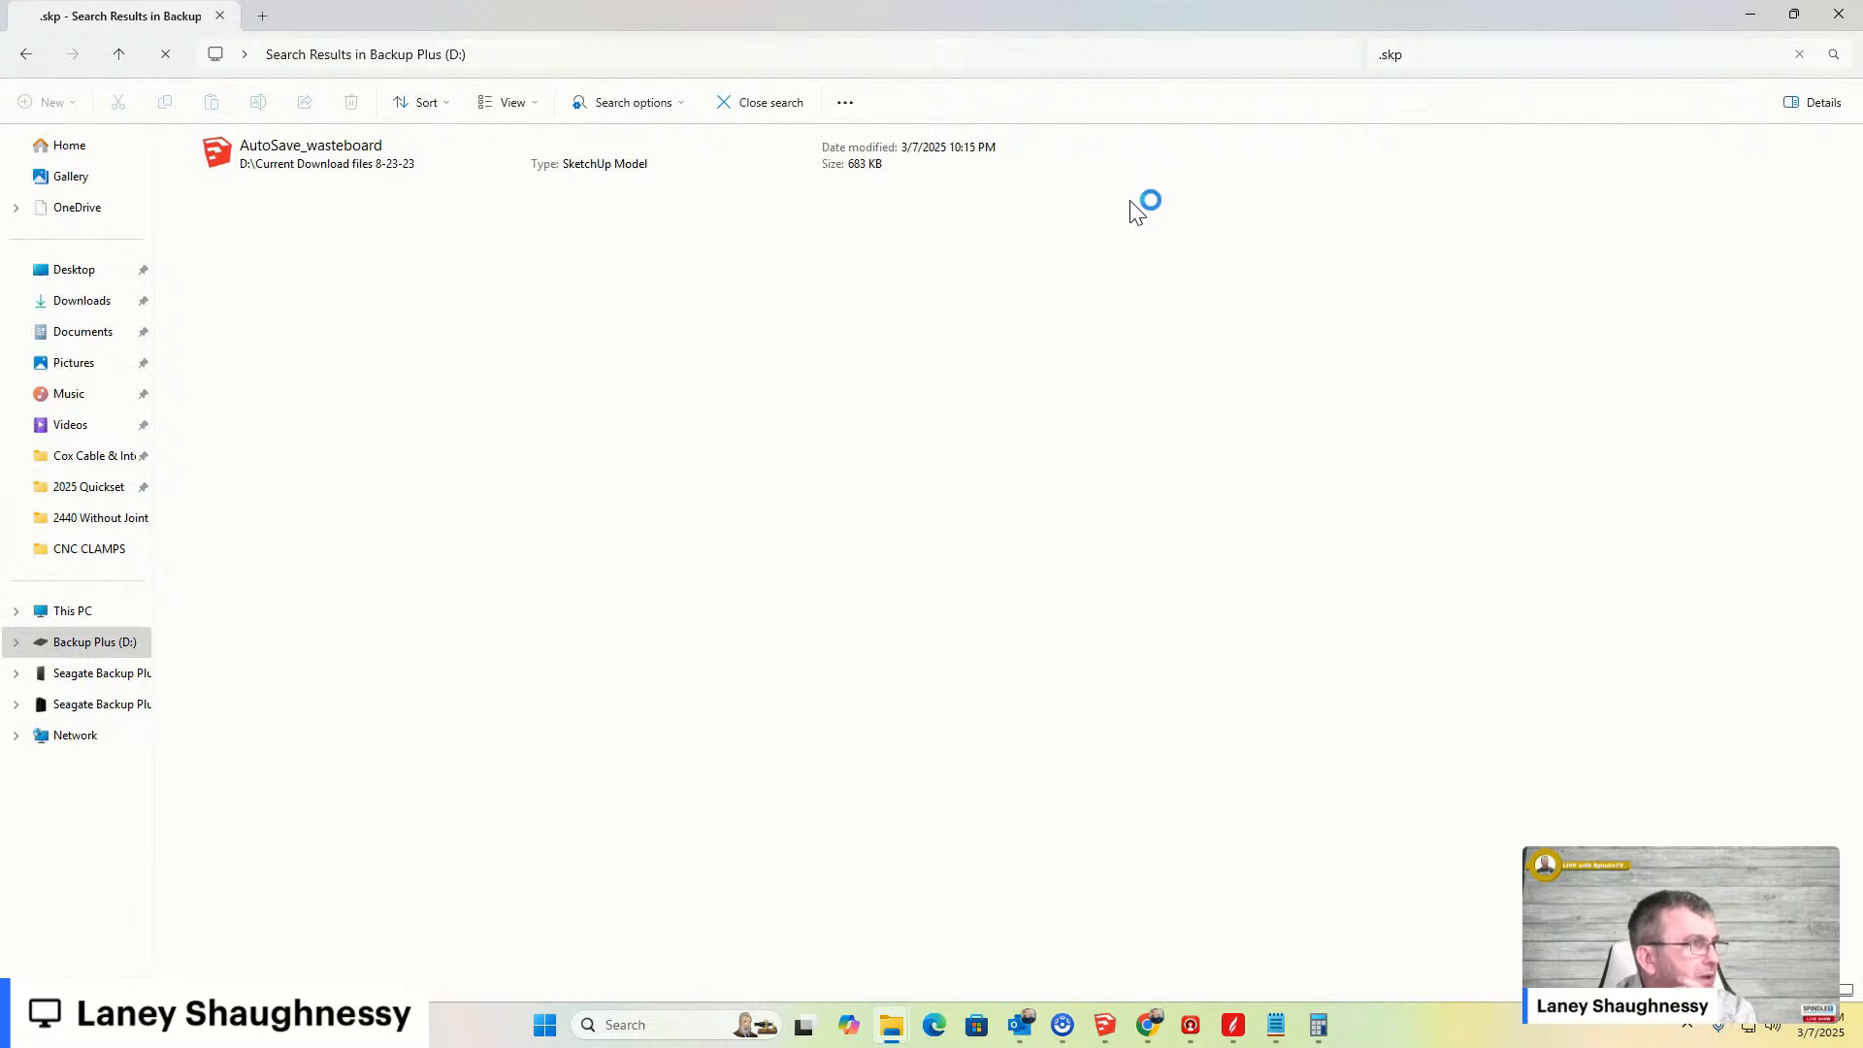
# - Return to the wasteboard model and save it
pyautogui.moveTo(1105, 1025)
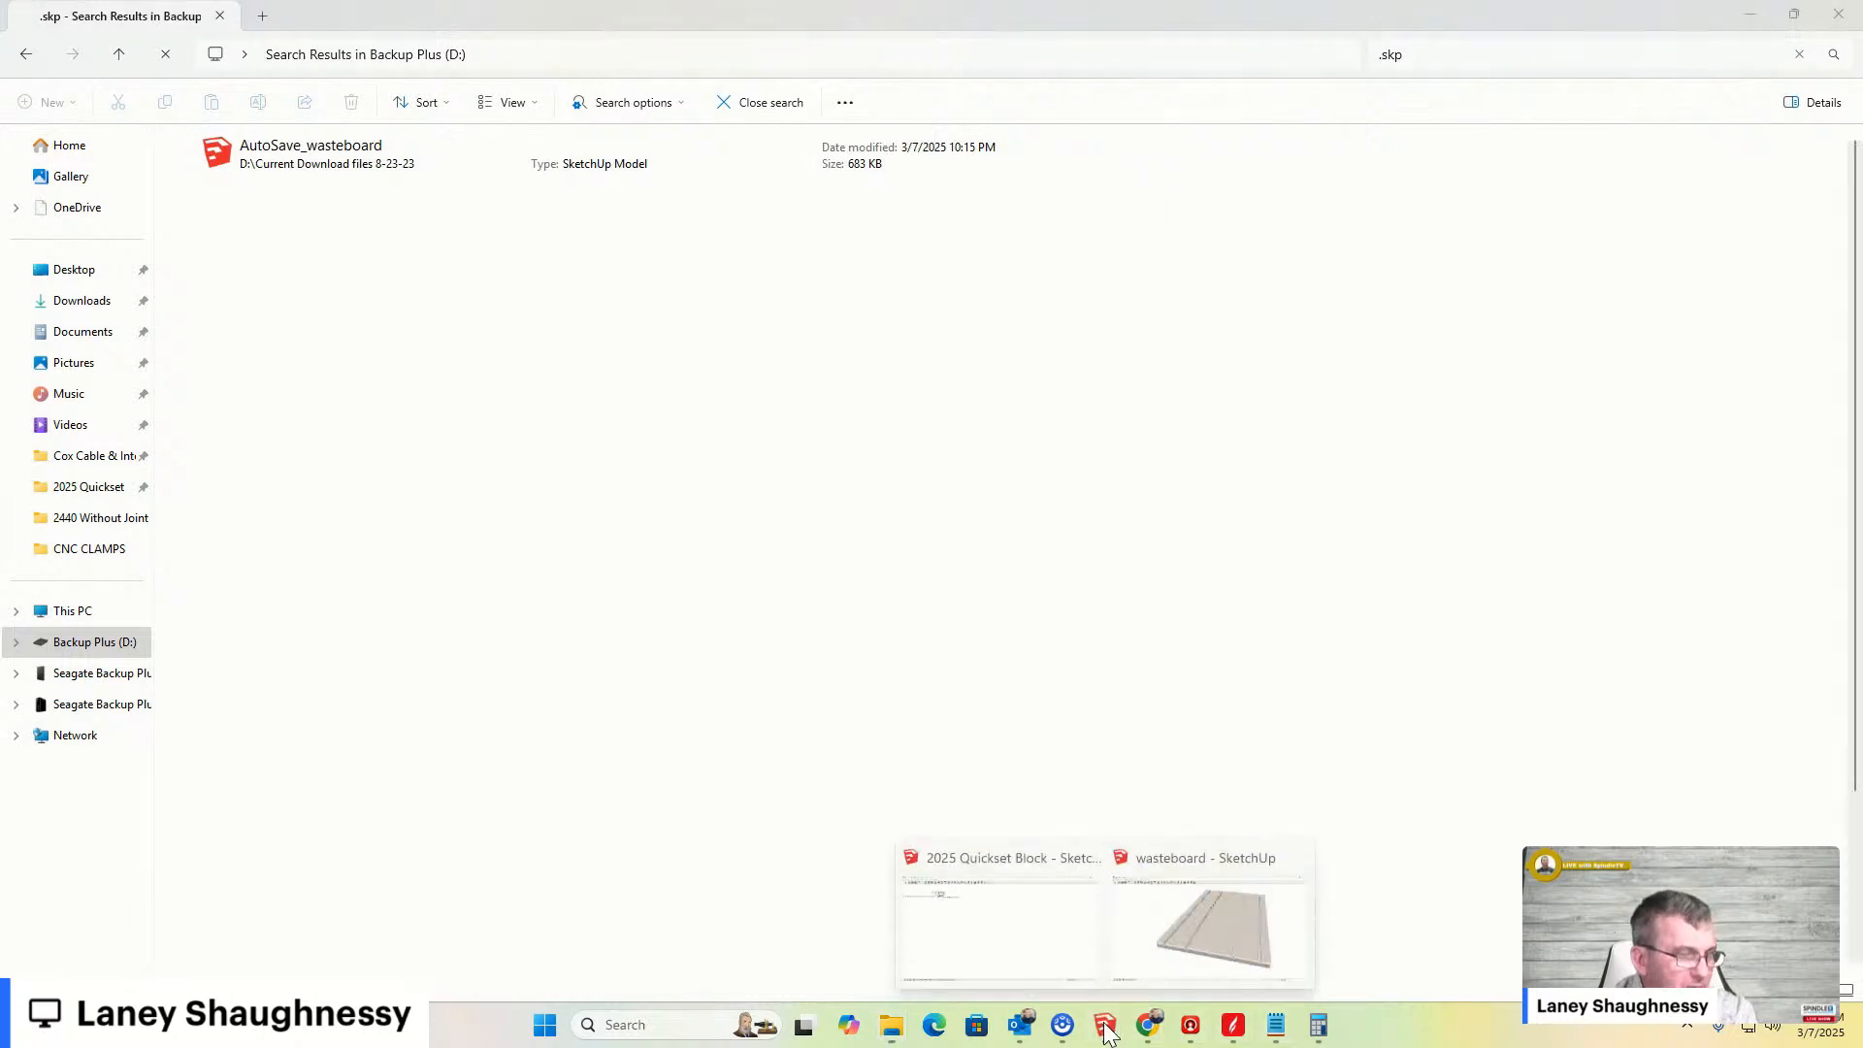
pyautogui.click(1192, 949)
pyautogui.click(16, 31)
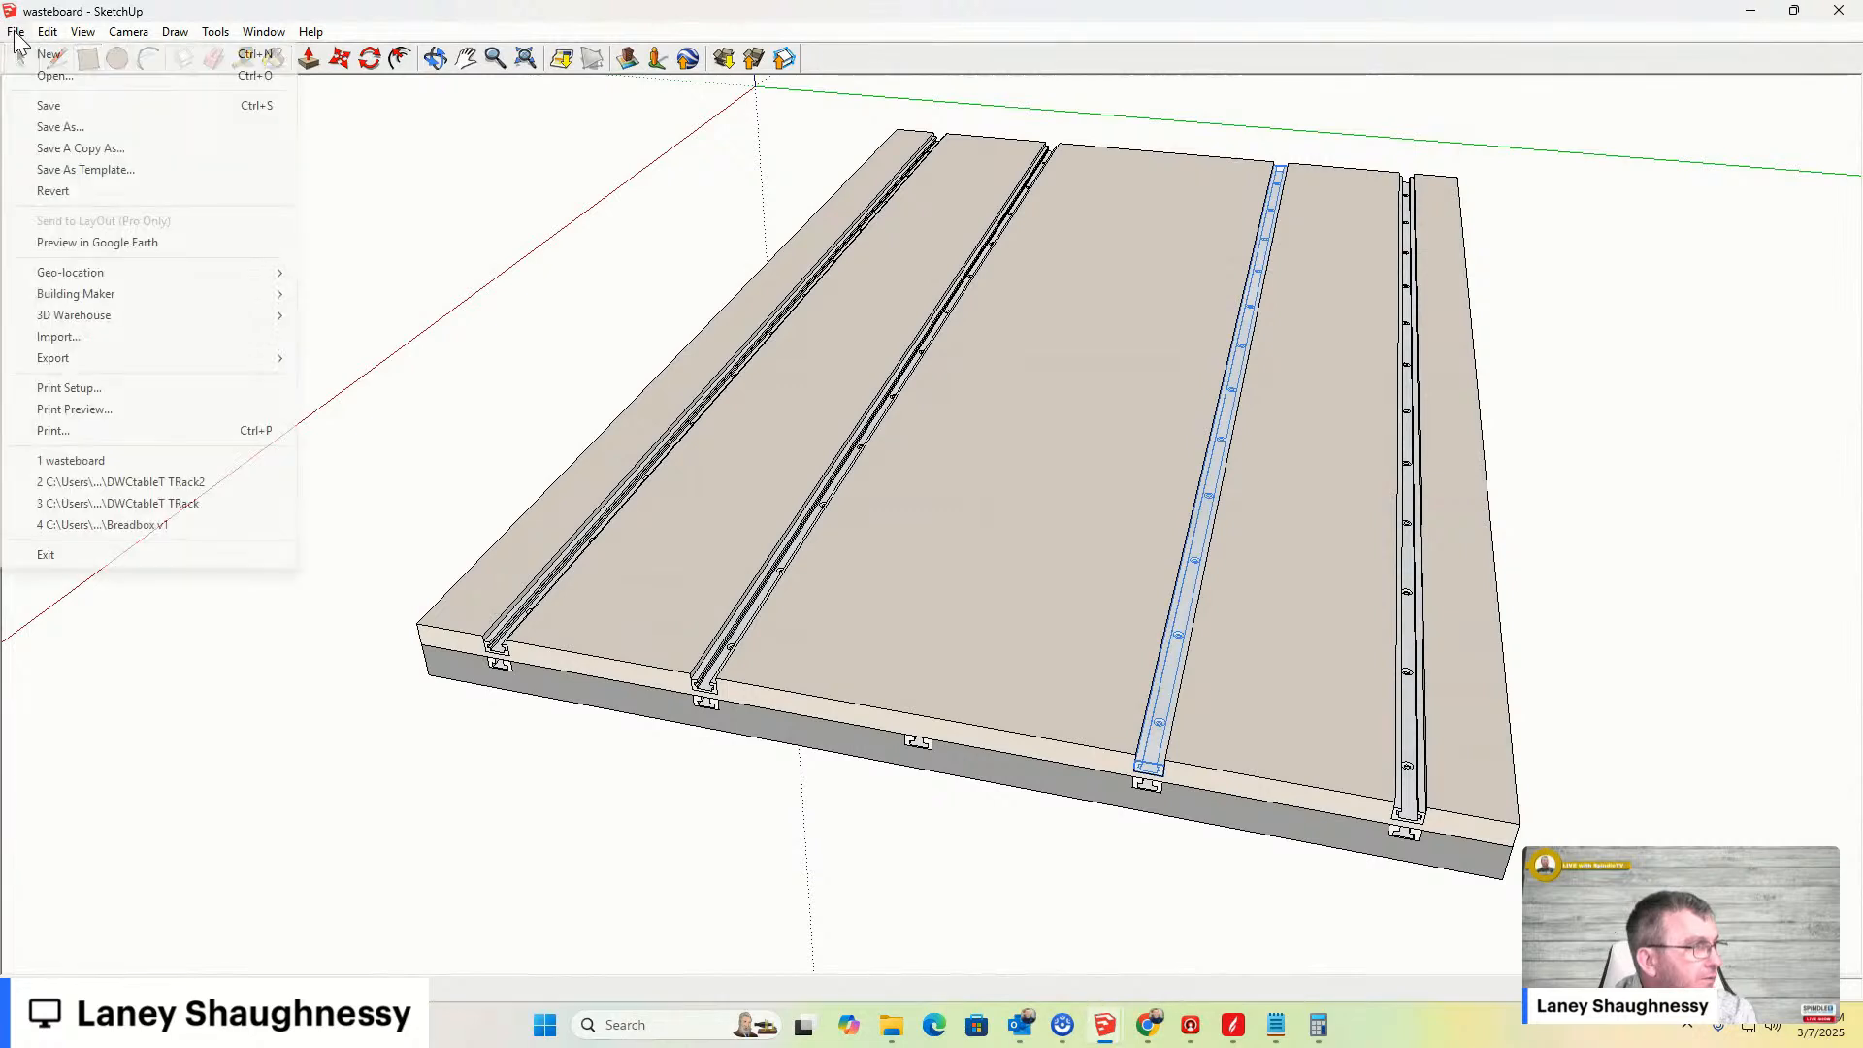
pyautogui.click(46, 105)
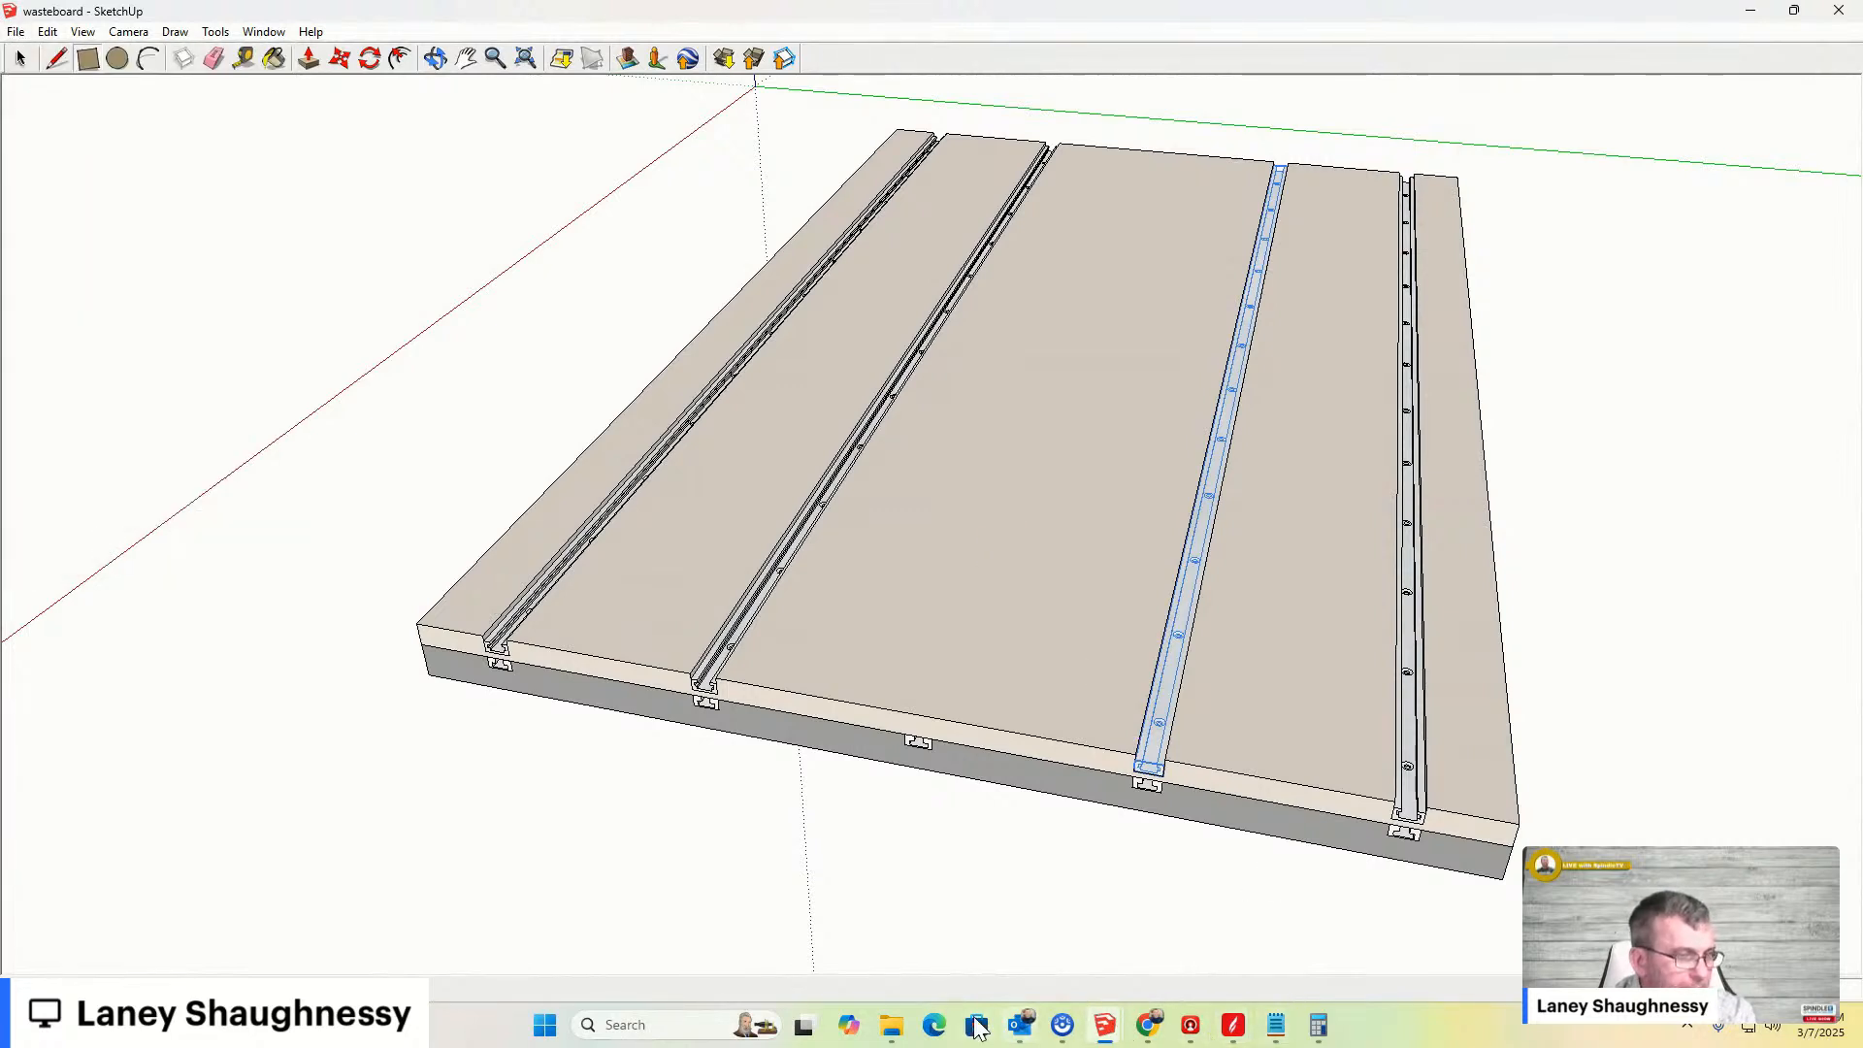
# - Browse the .skp search results in File Explorer, then minimize the Explorer window
pyautogui.click(824, 923)
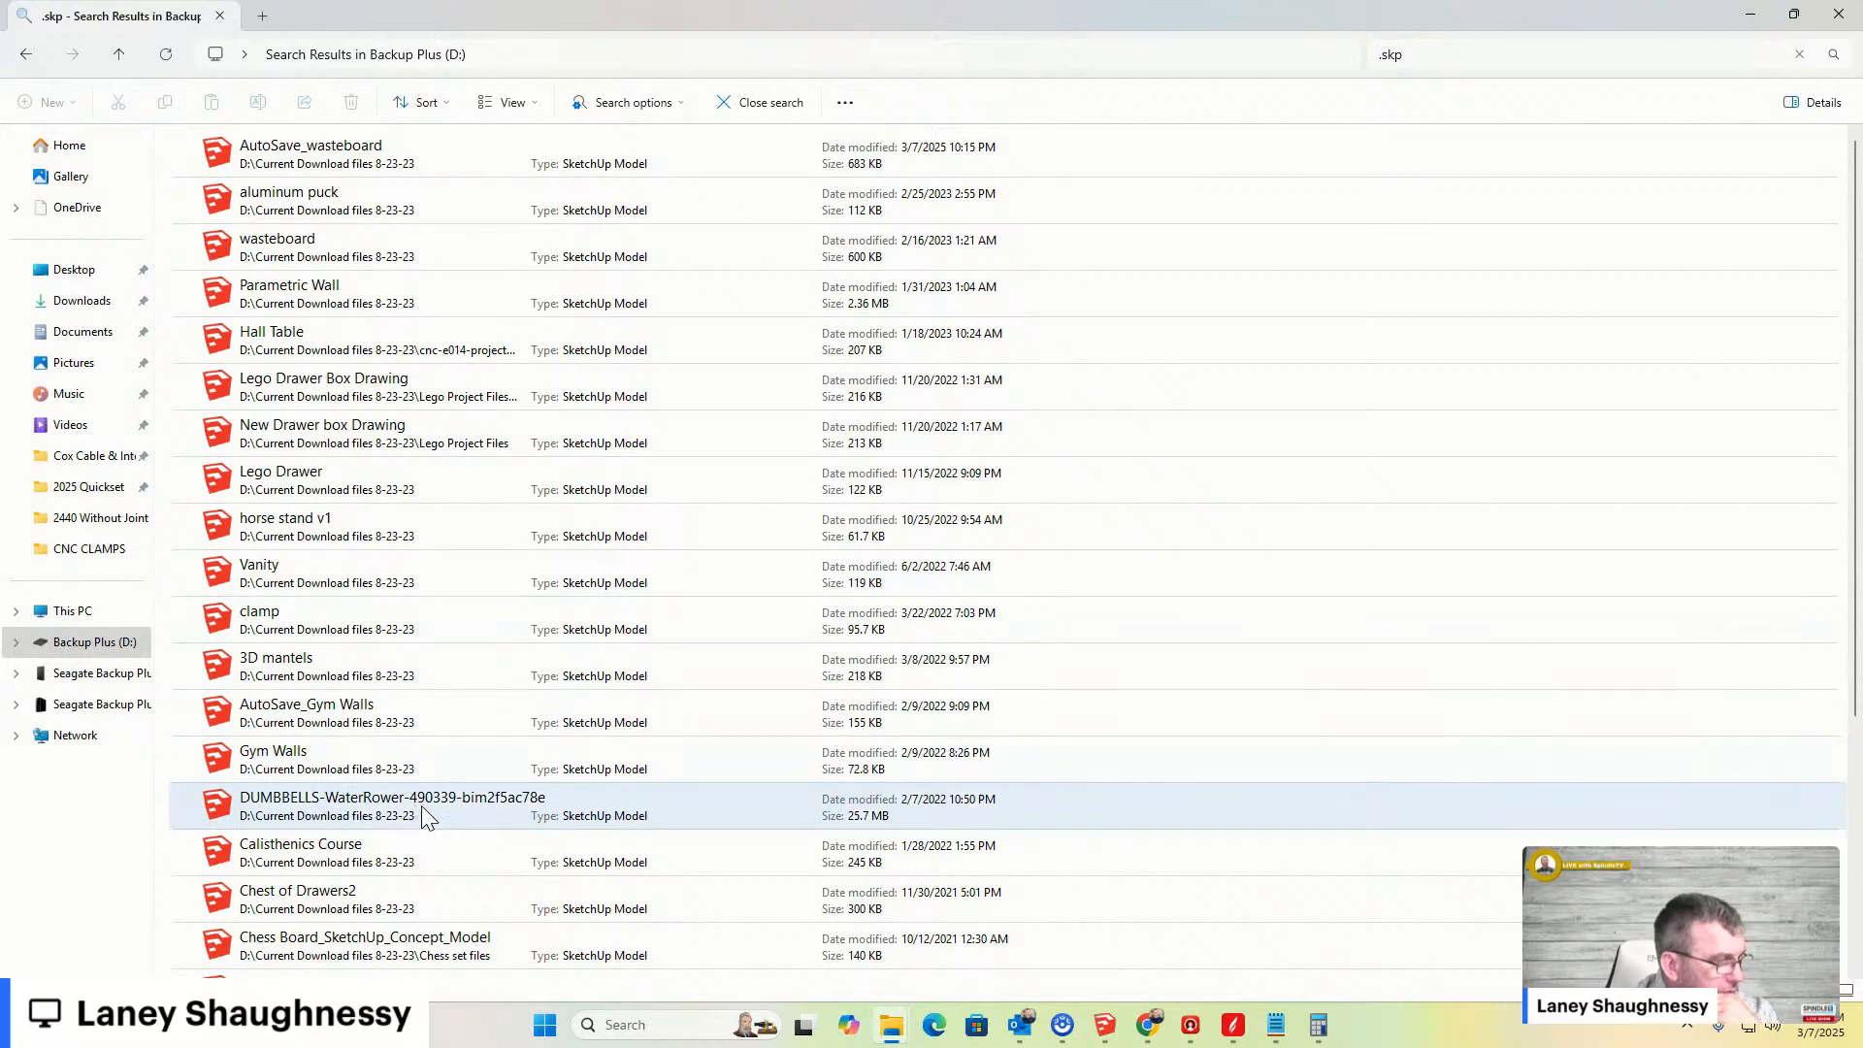
pyautogui.scroll(-3, 421, 805)
pyautogui.scroll(-1, 439, 777)
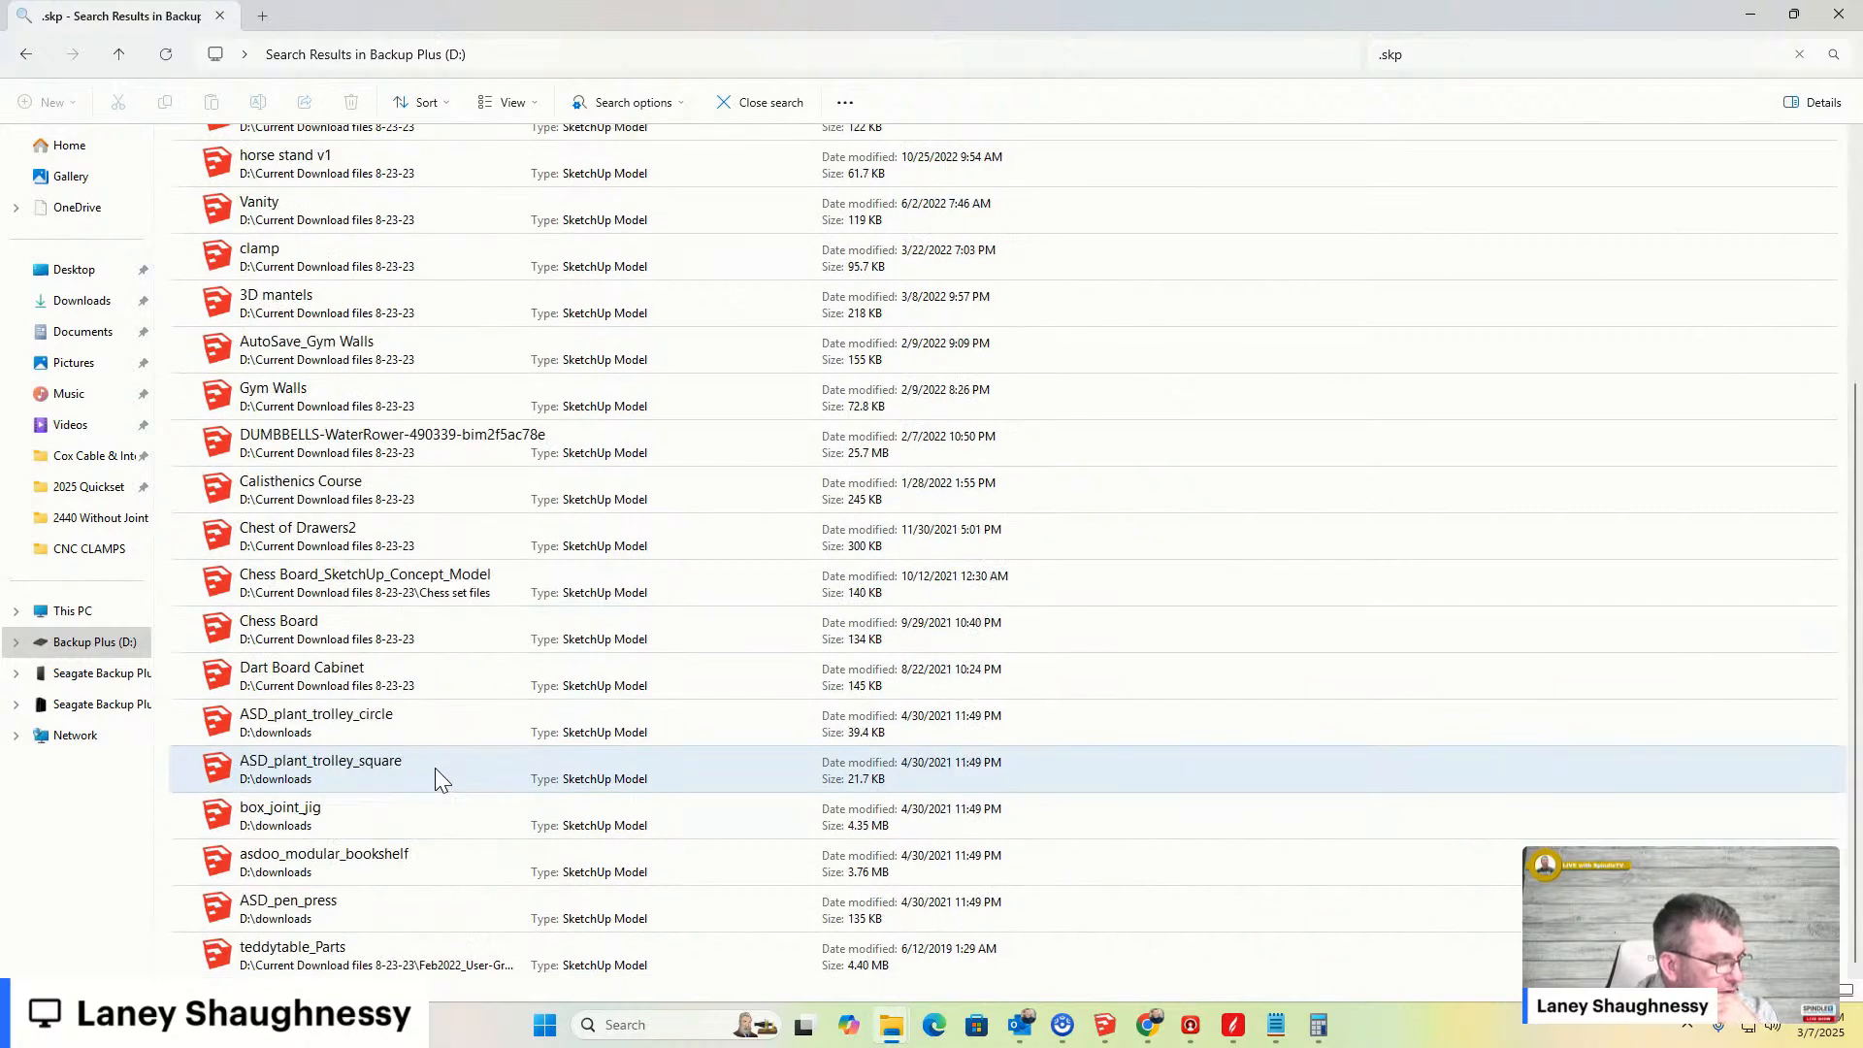
pyautogui.scroll(4, 436, 776)
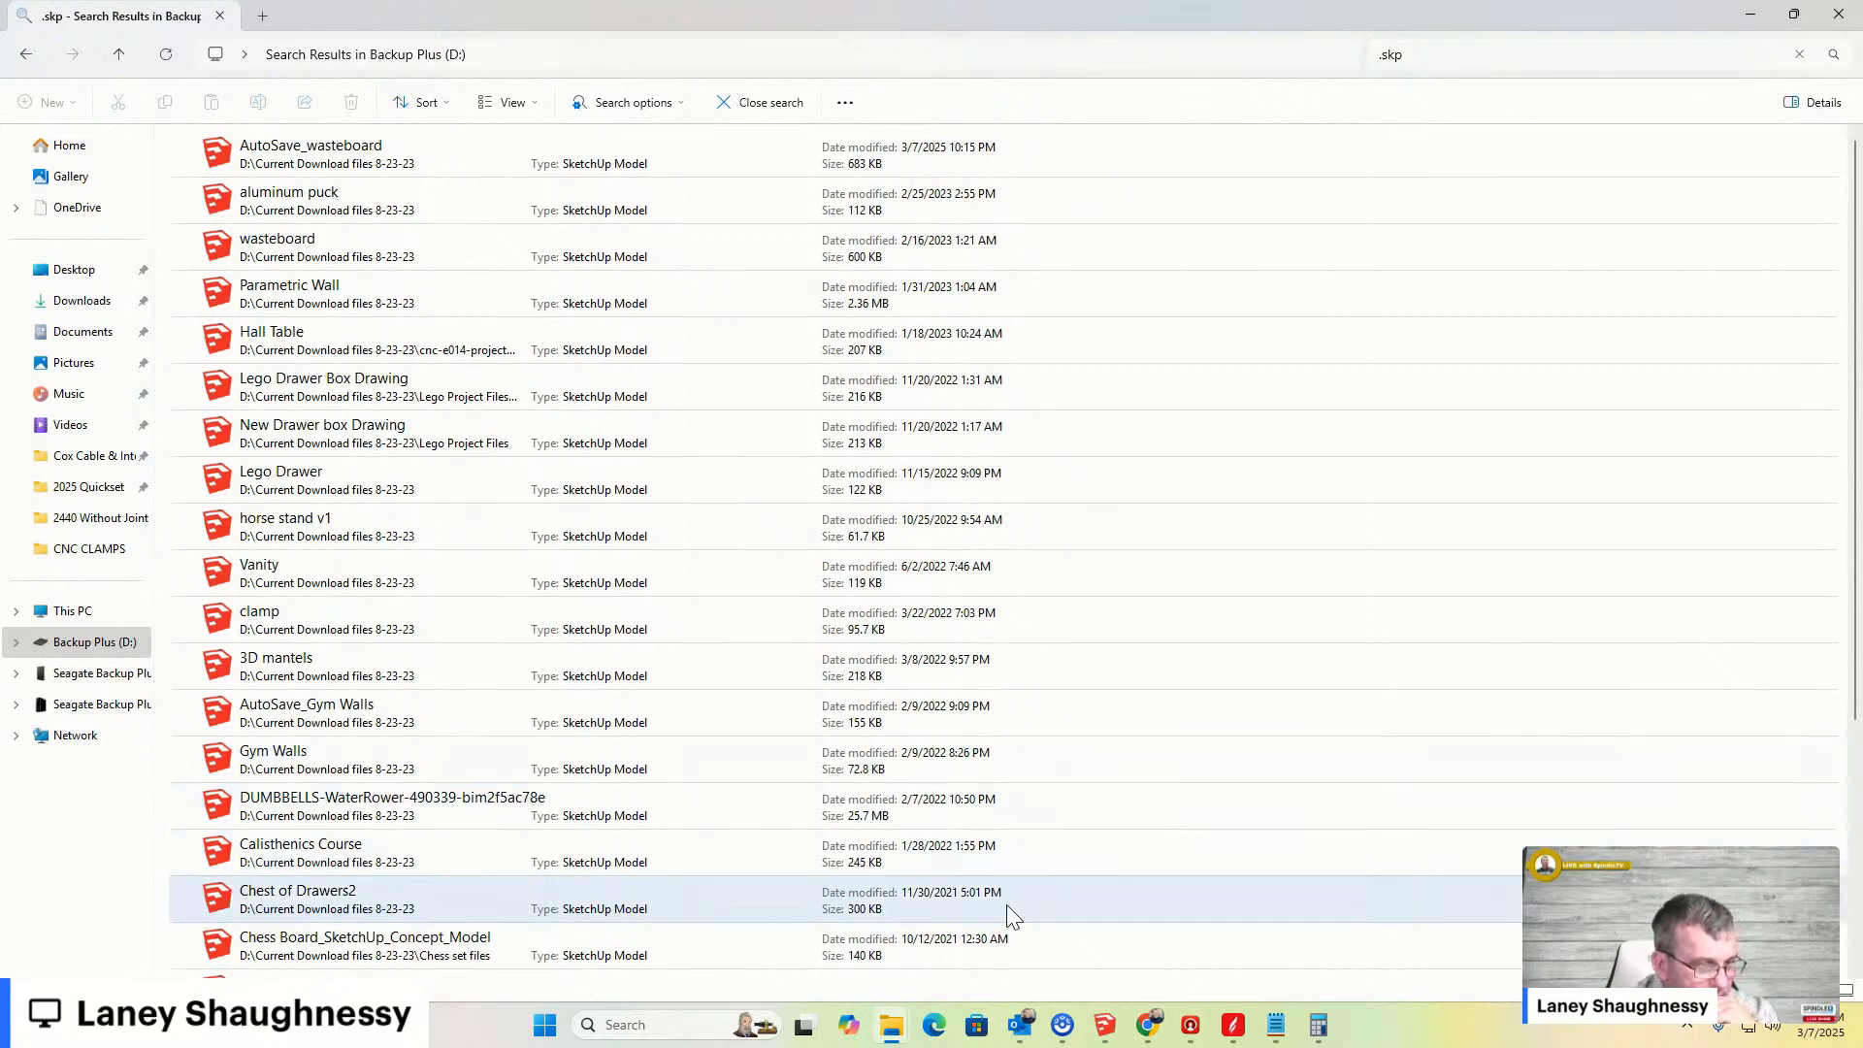
pyautogui.moveTo(1106, 1029)
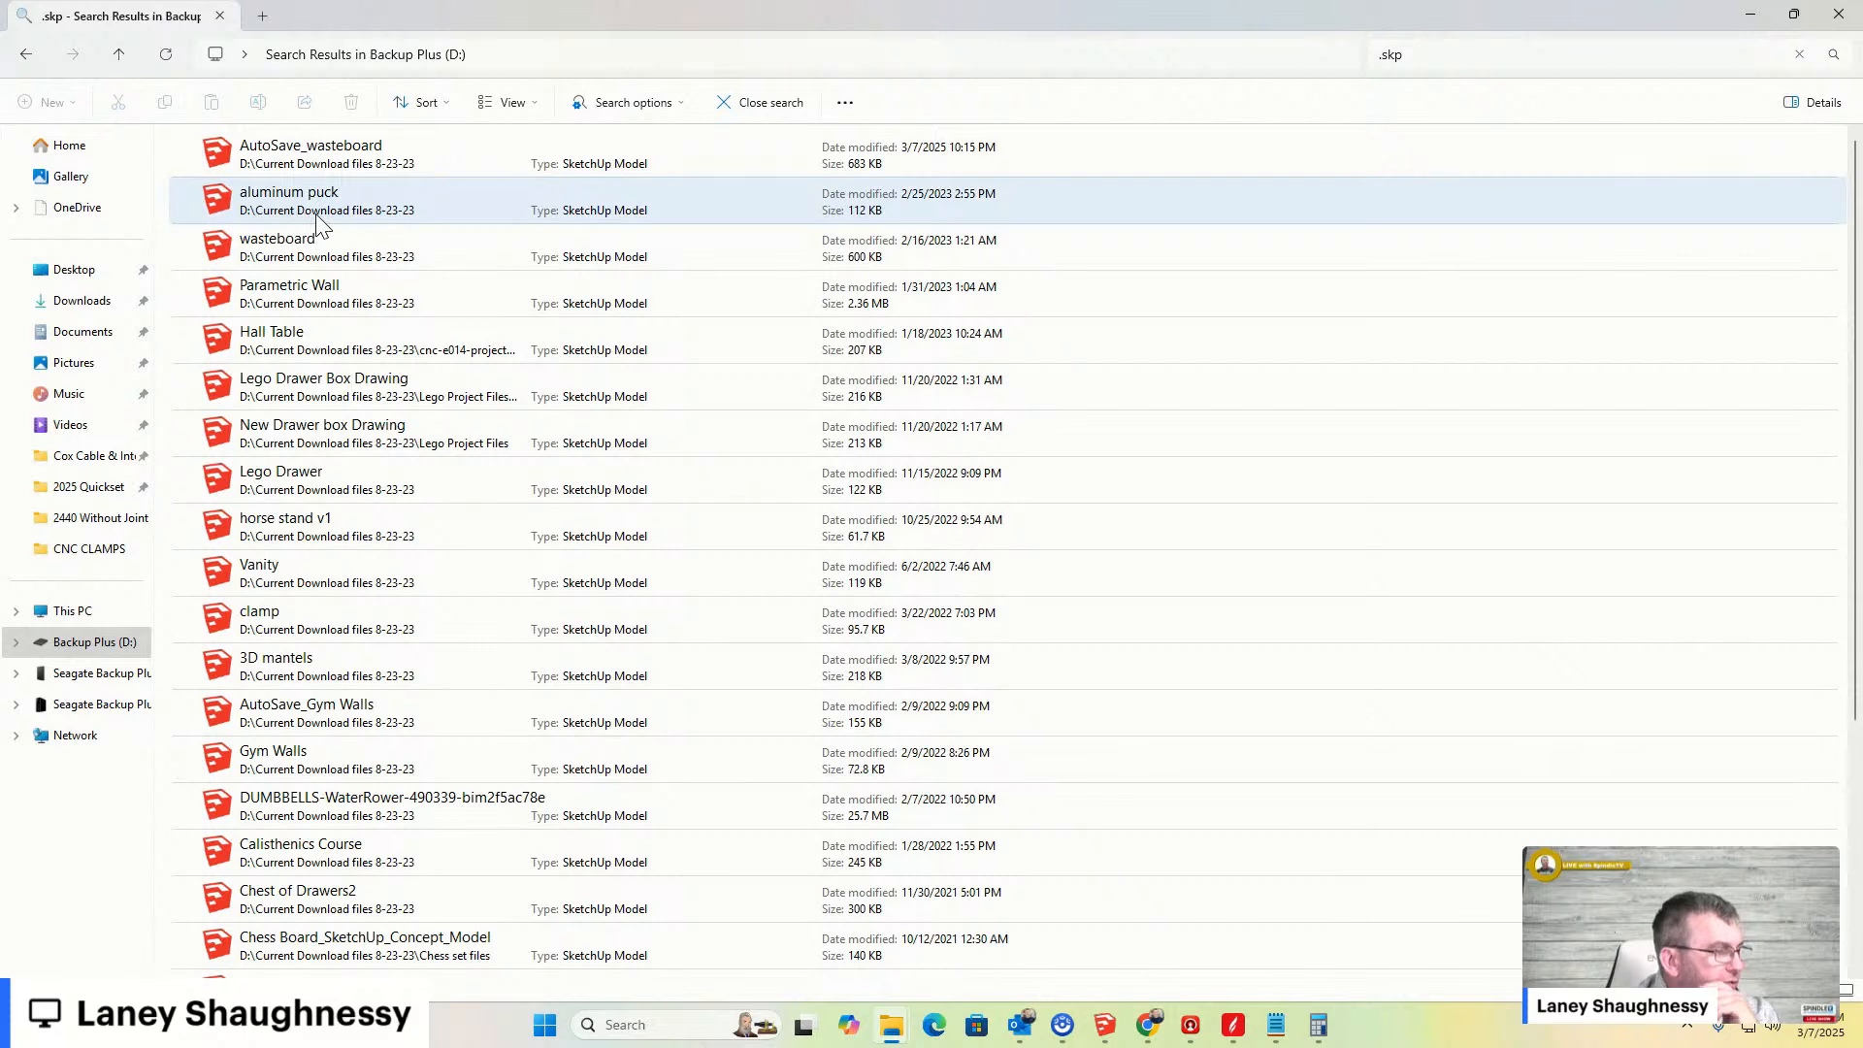
pyautogui.click(1752, 15)
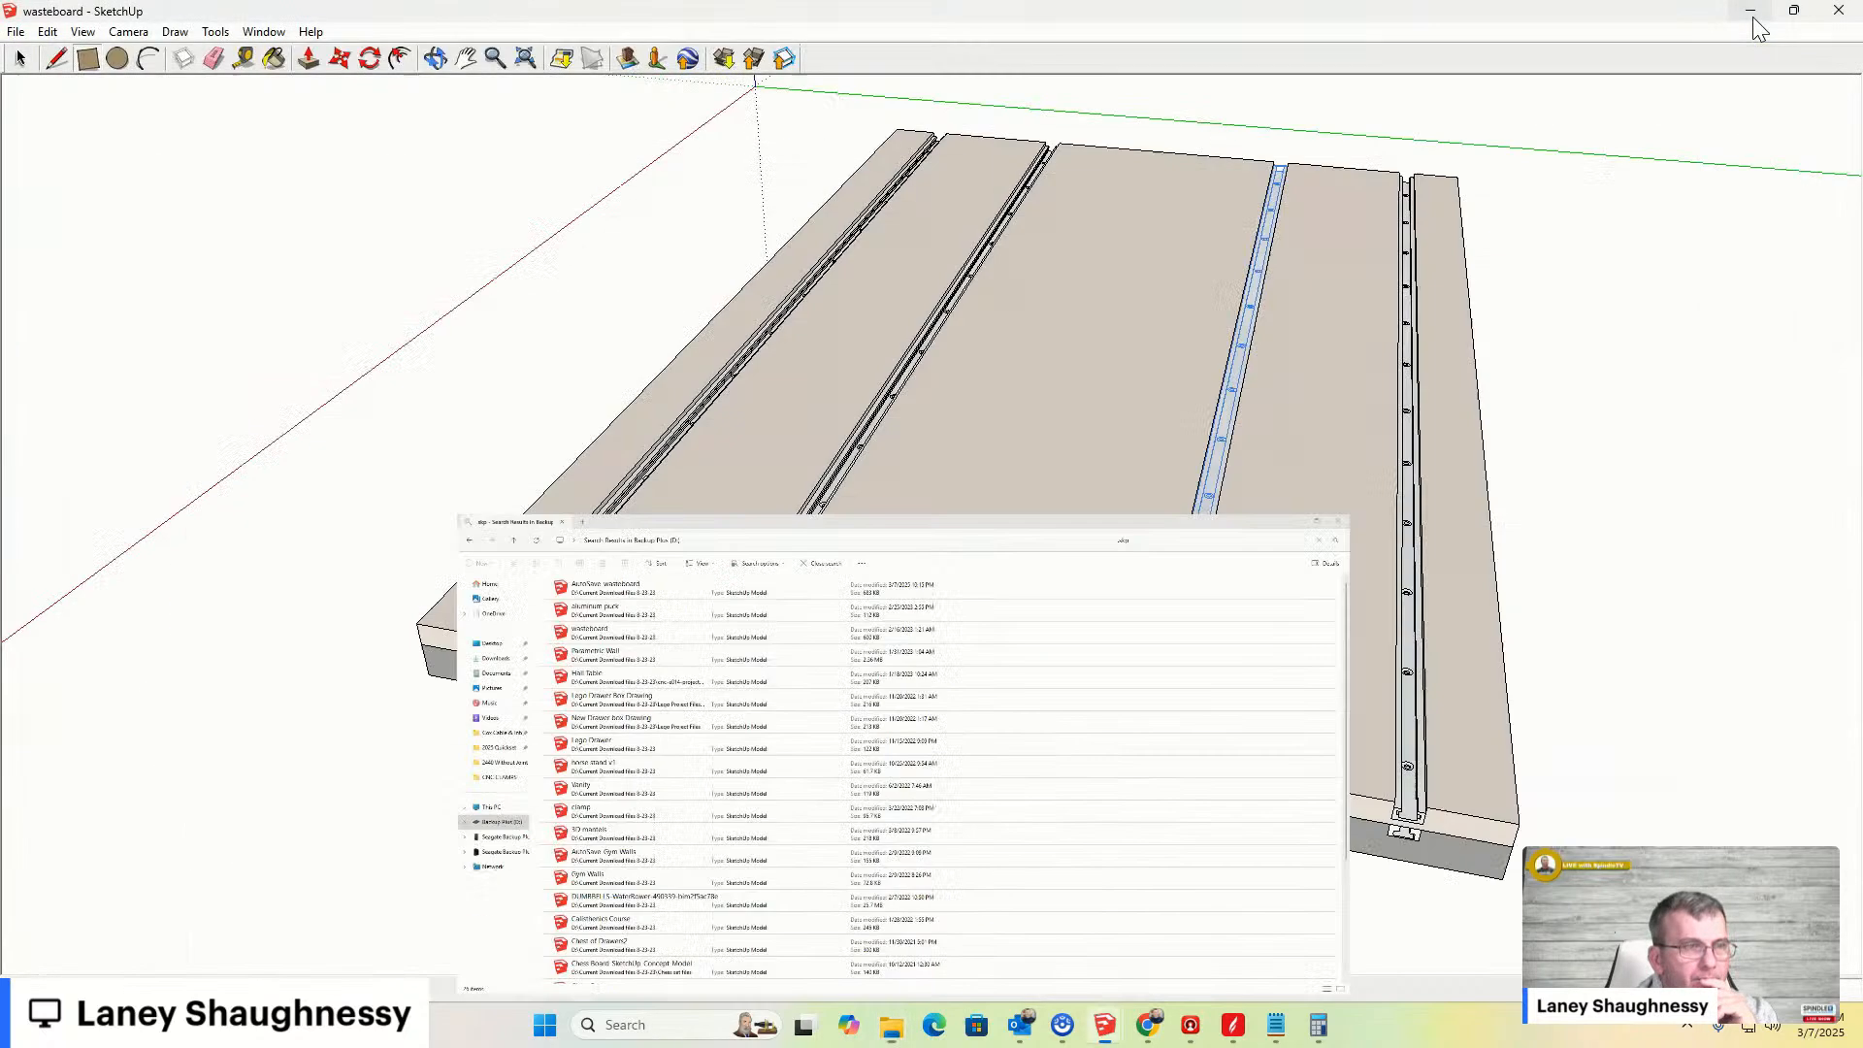
# - Draw a long rectangle on the board's middle panel between the two center grooves
pyautogui.click(88, 58)
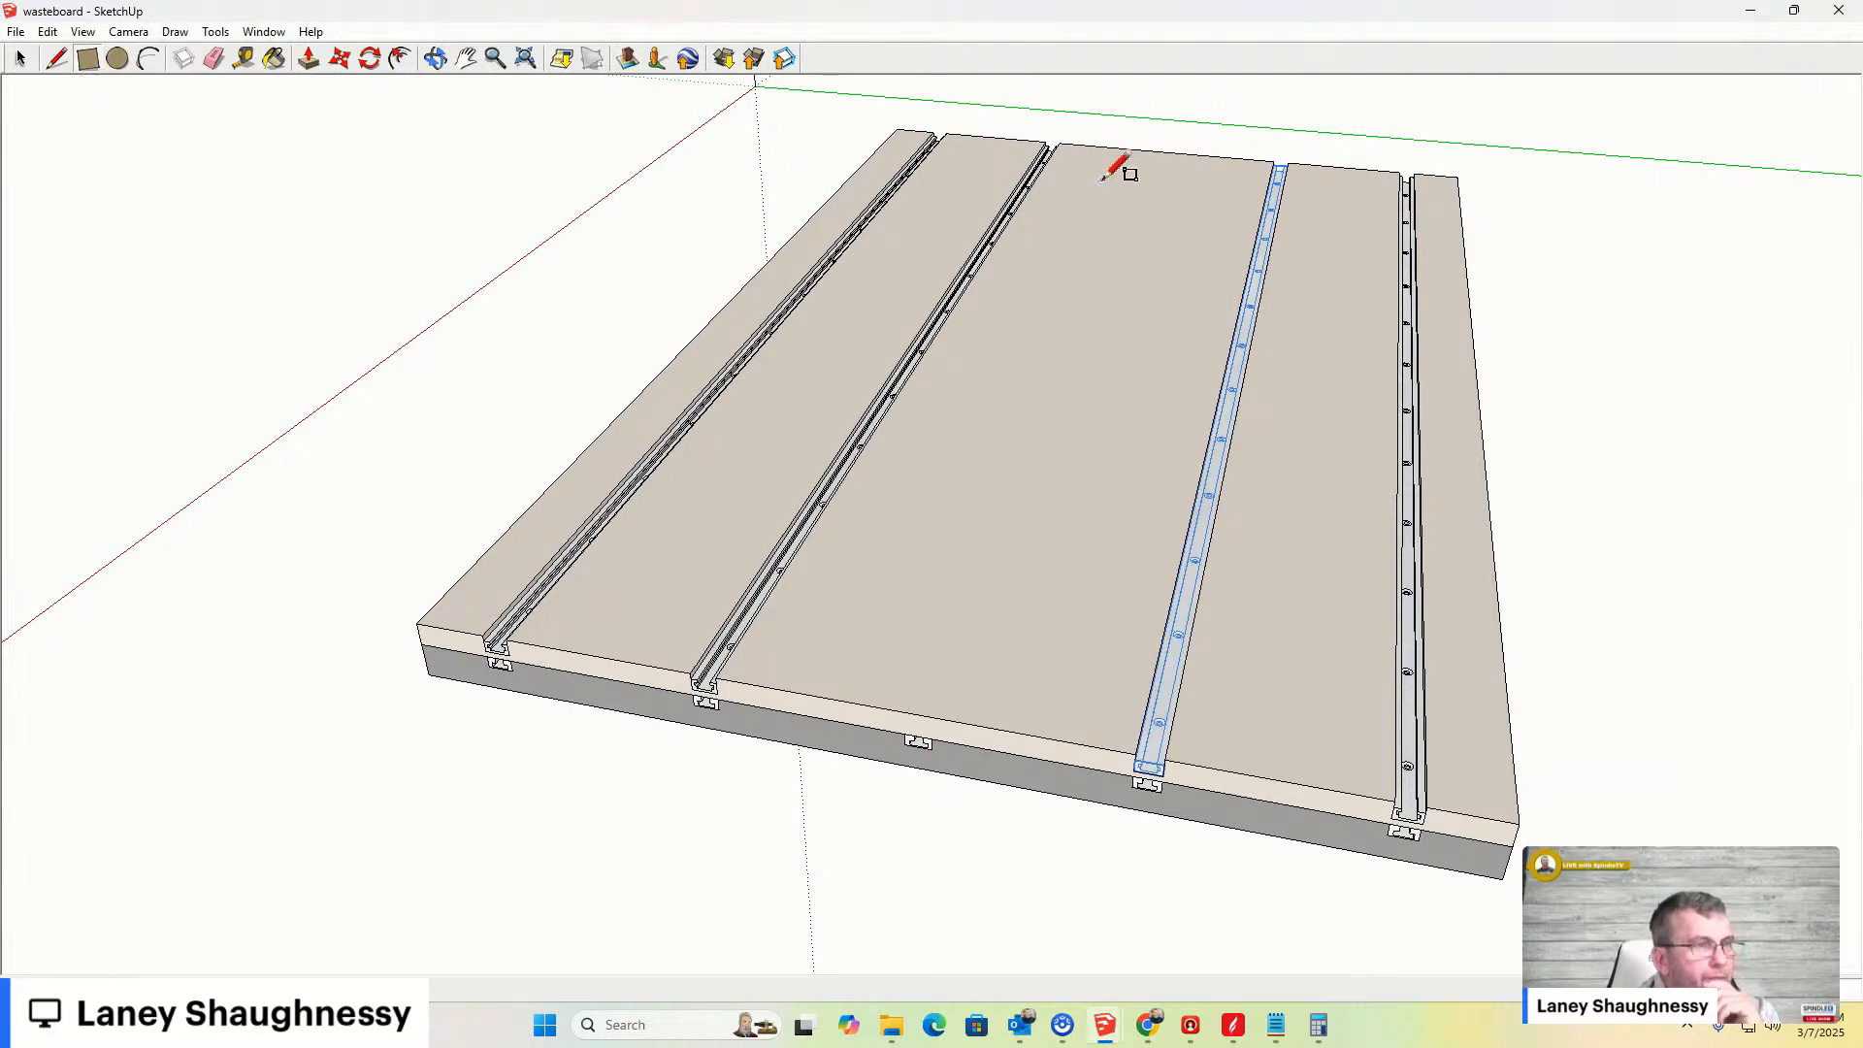
pyautogui.scroll(-1, 1120, 166)
pyautogui.scroll(4, 1126, 163)
pyautogui.scroll(1, 1129, 161)
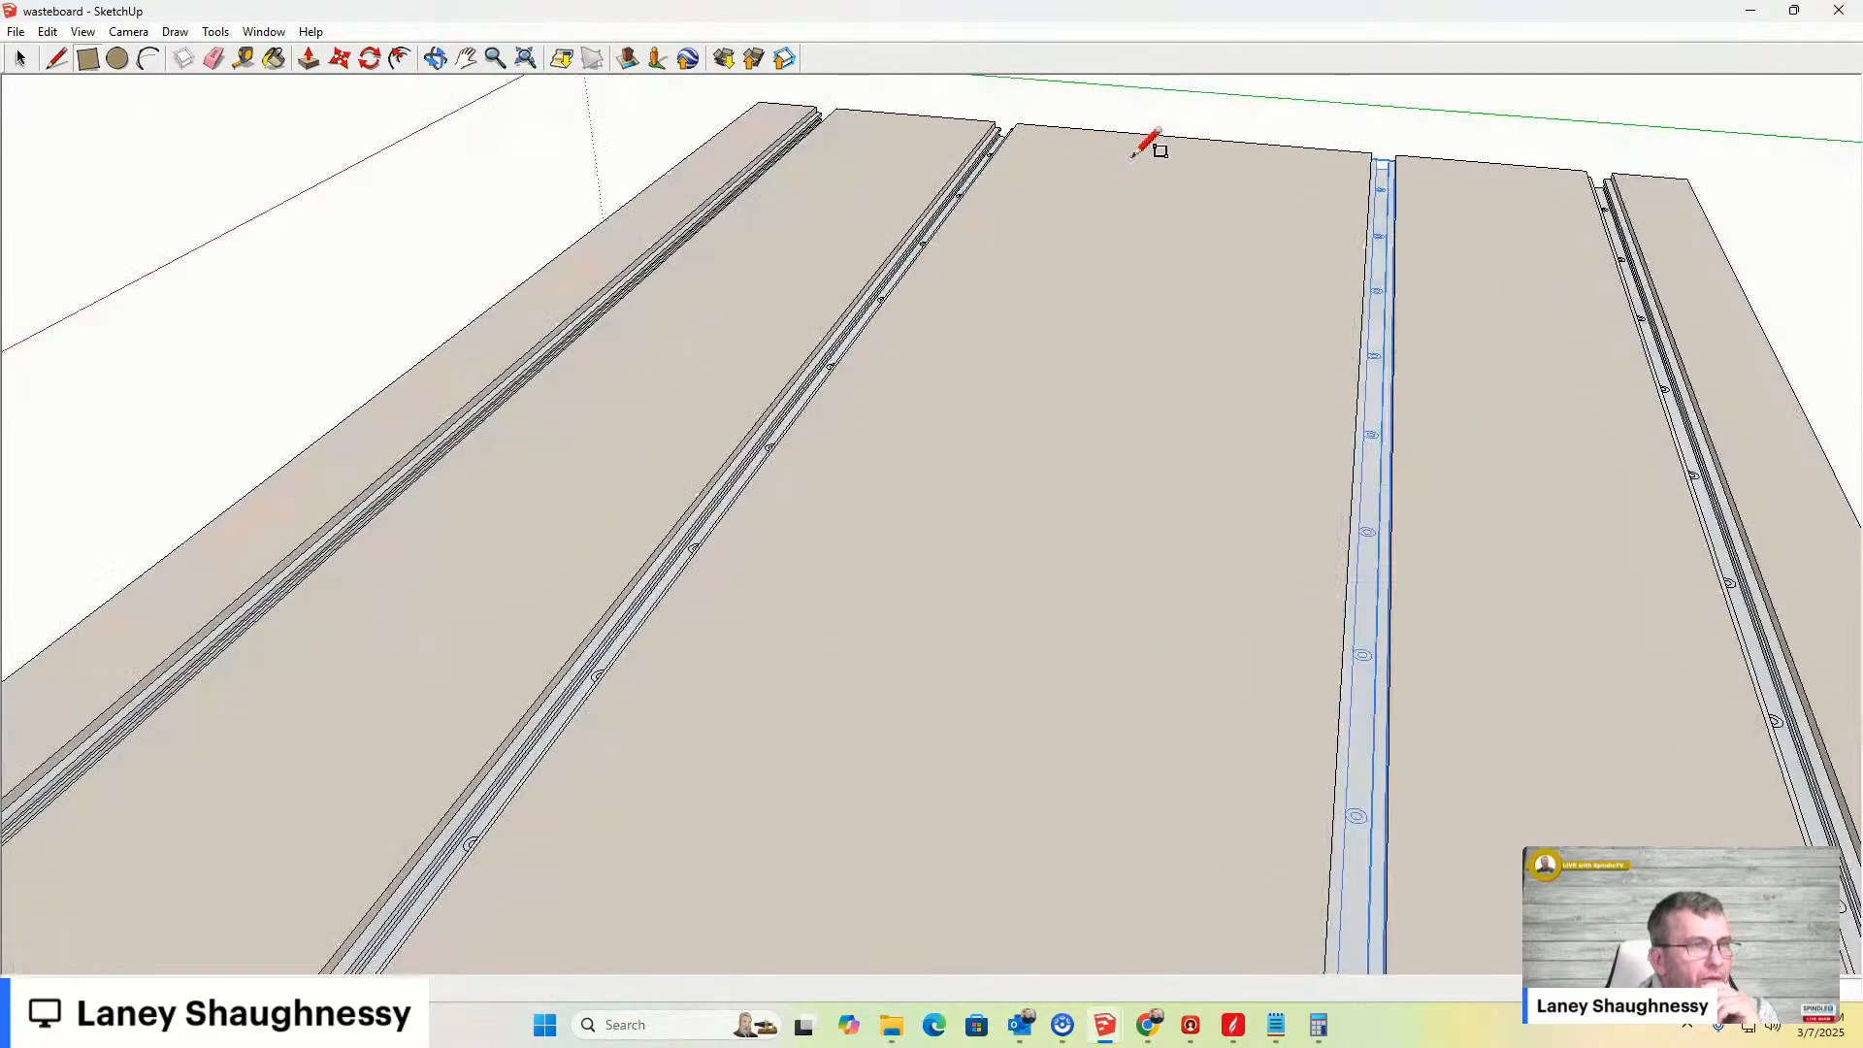
pyautogui.click(1014, 157)
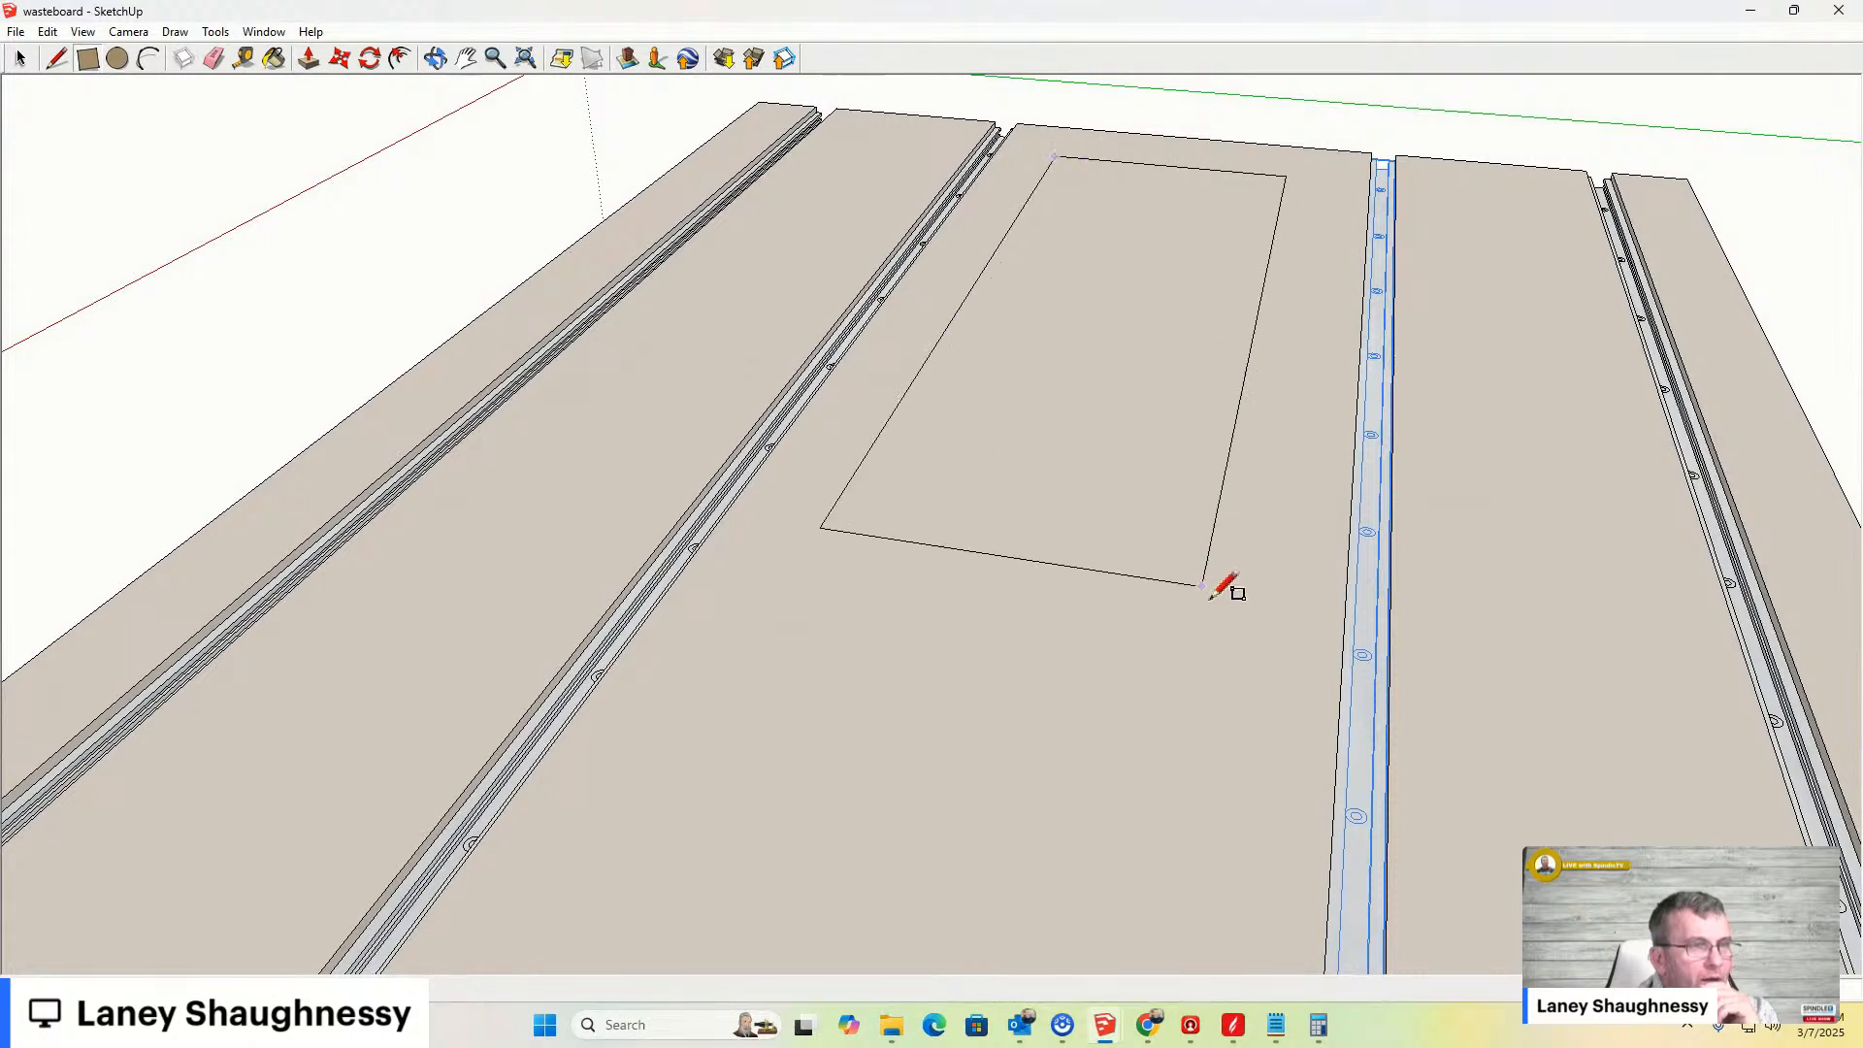
pyautogui.scroll(-1, 1203, 878)
pyautogui.click(1183, 862)
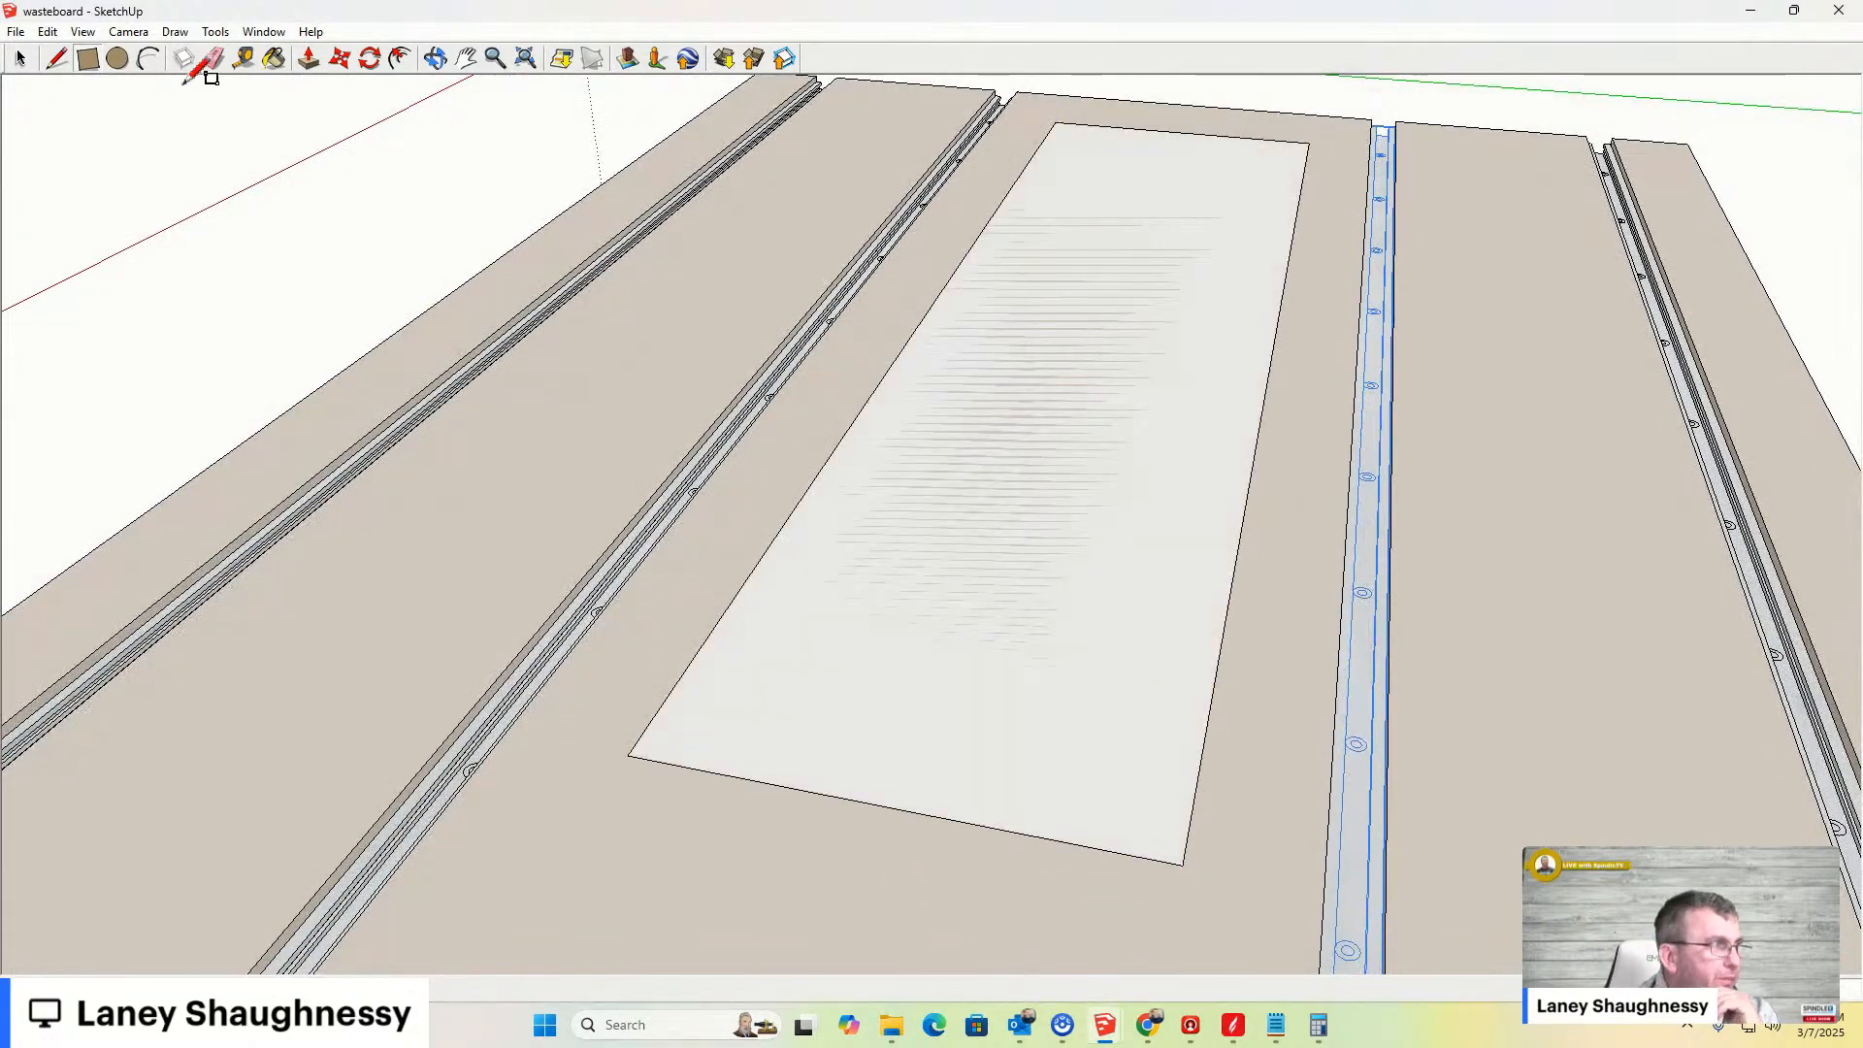
# - Draw a line across the rectangle from its top edge to its bottom edge near the left side
pyautogui.click(57, 59)
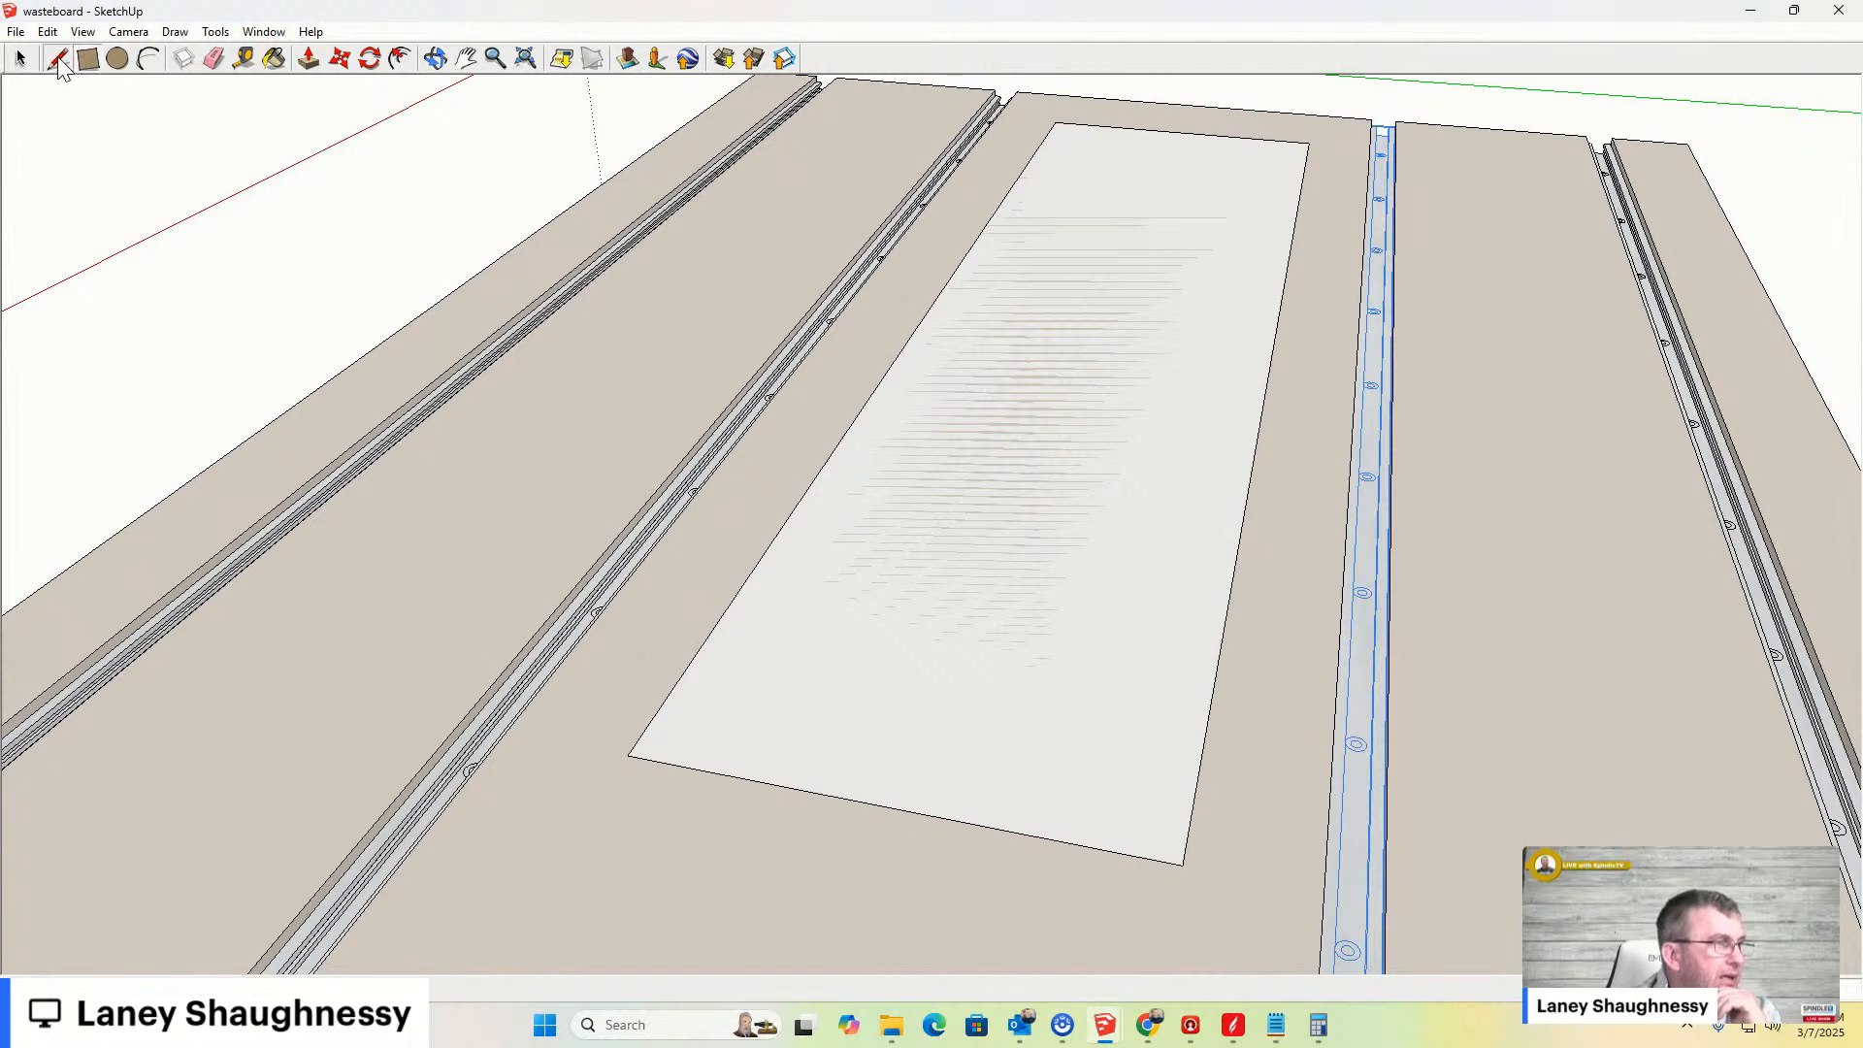
pyautogui.click(1087, 124)
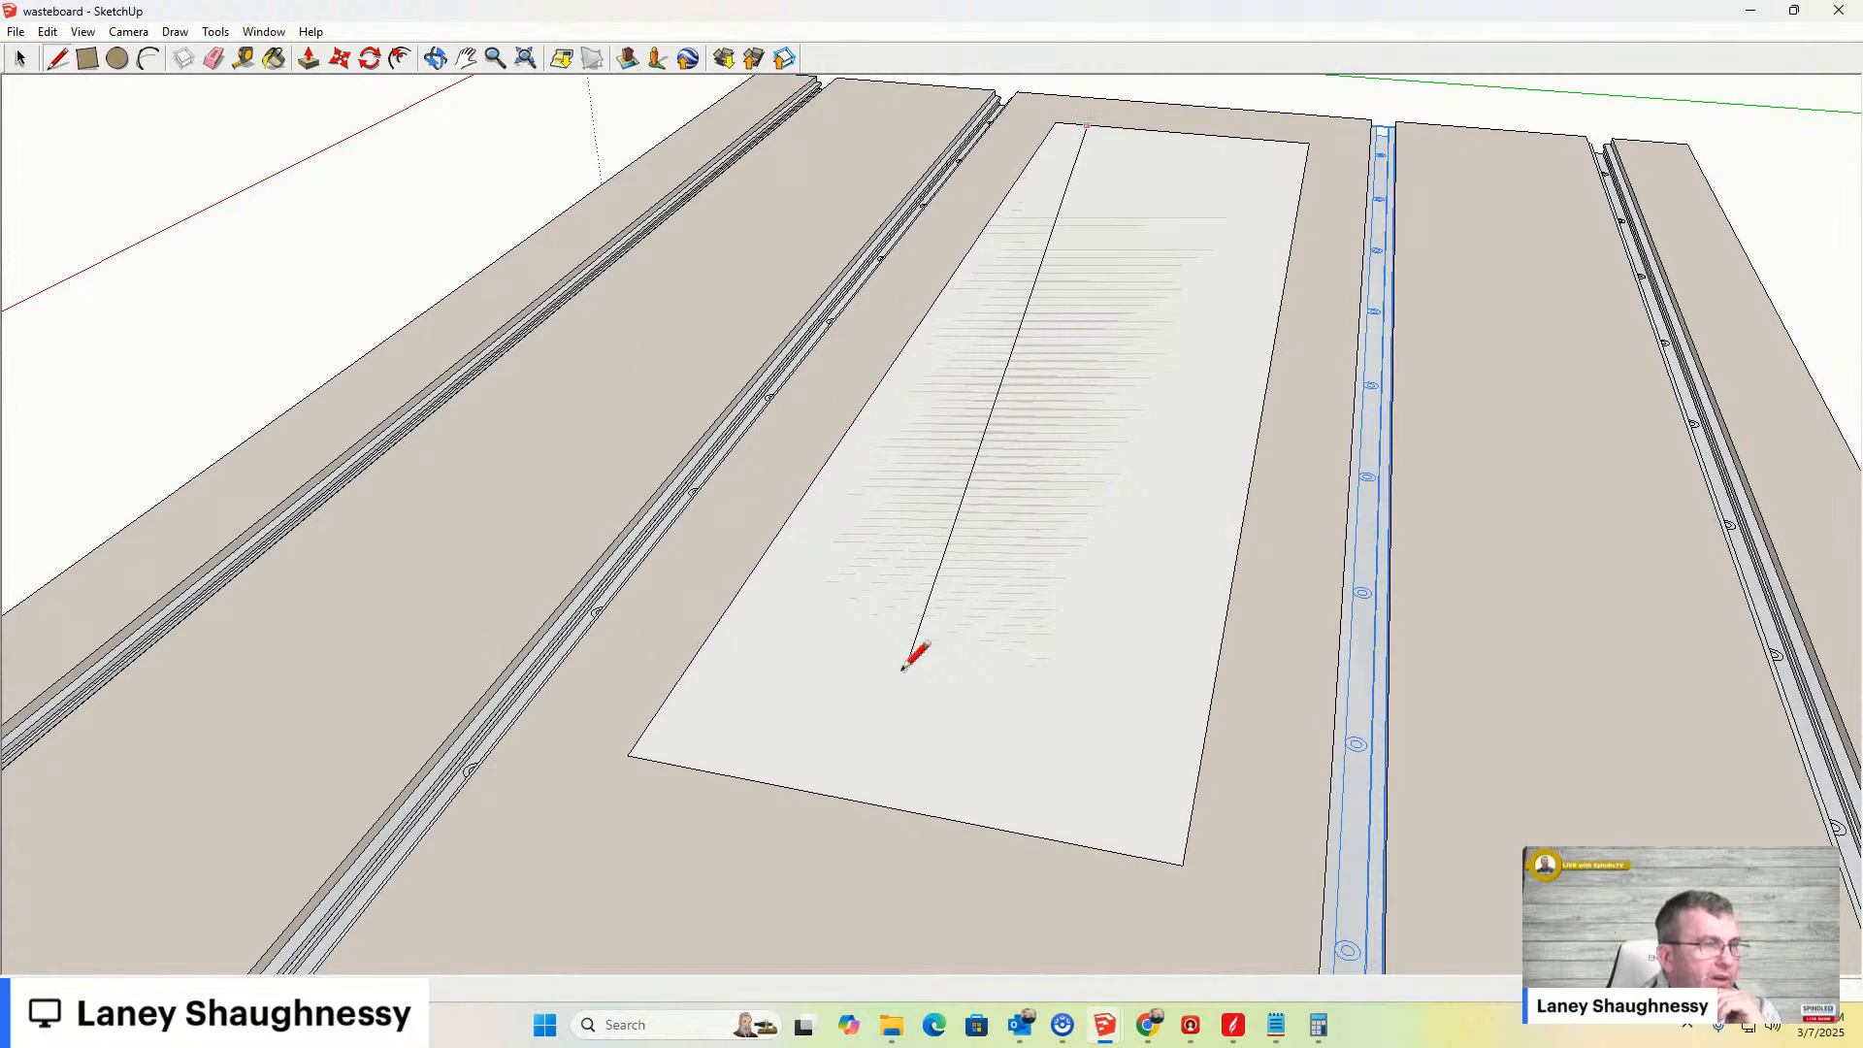
pyautogui.click(695, 767)
pyautogui.press('space')
pyautogui.press('m')
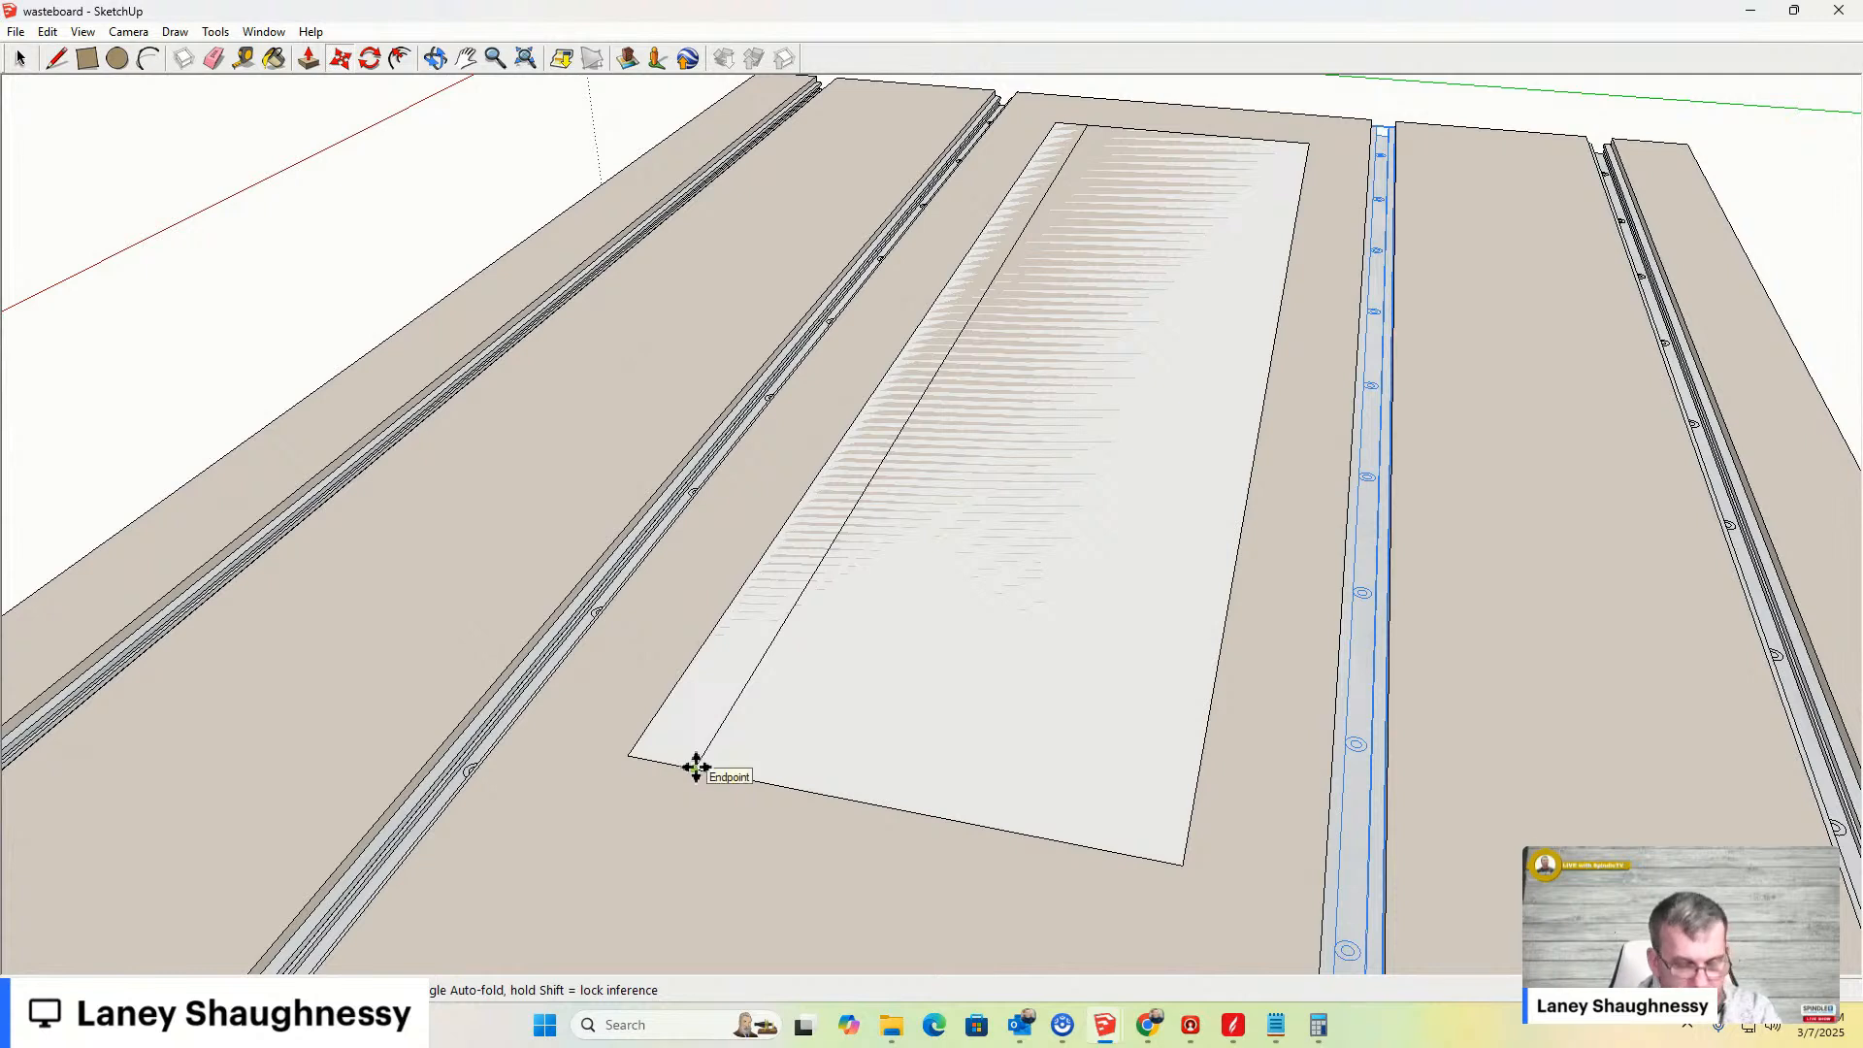
pyautogui.click(697, 766)
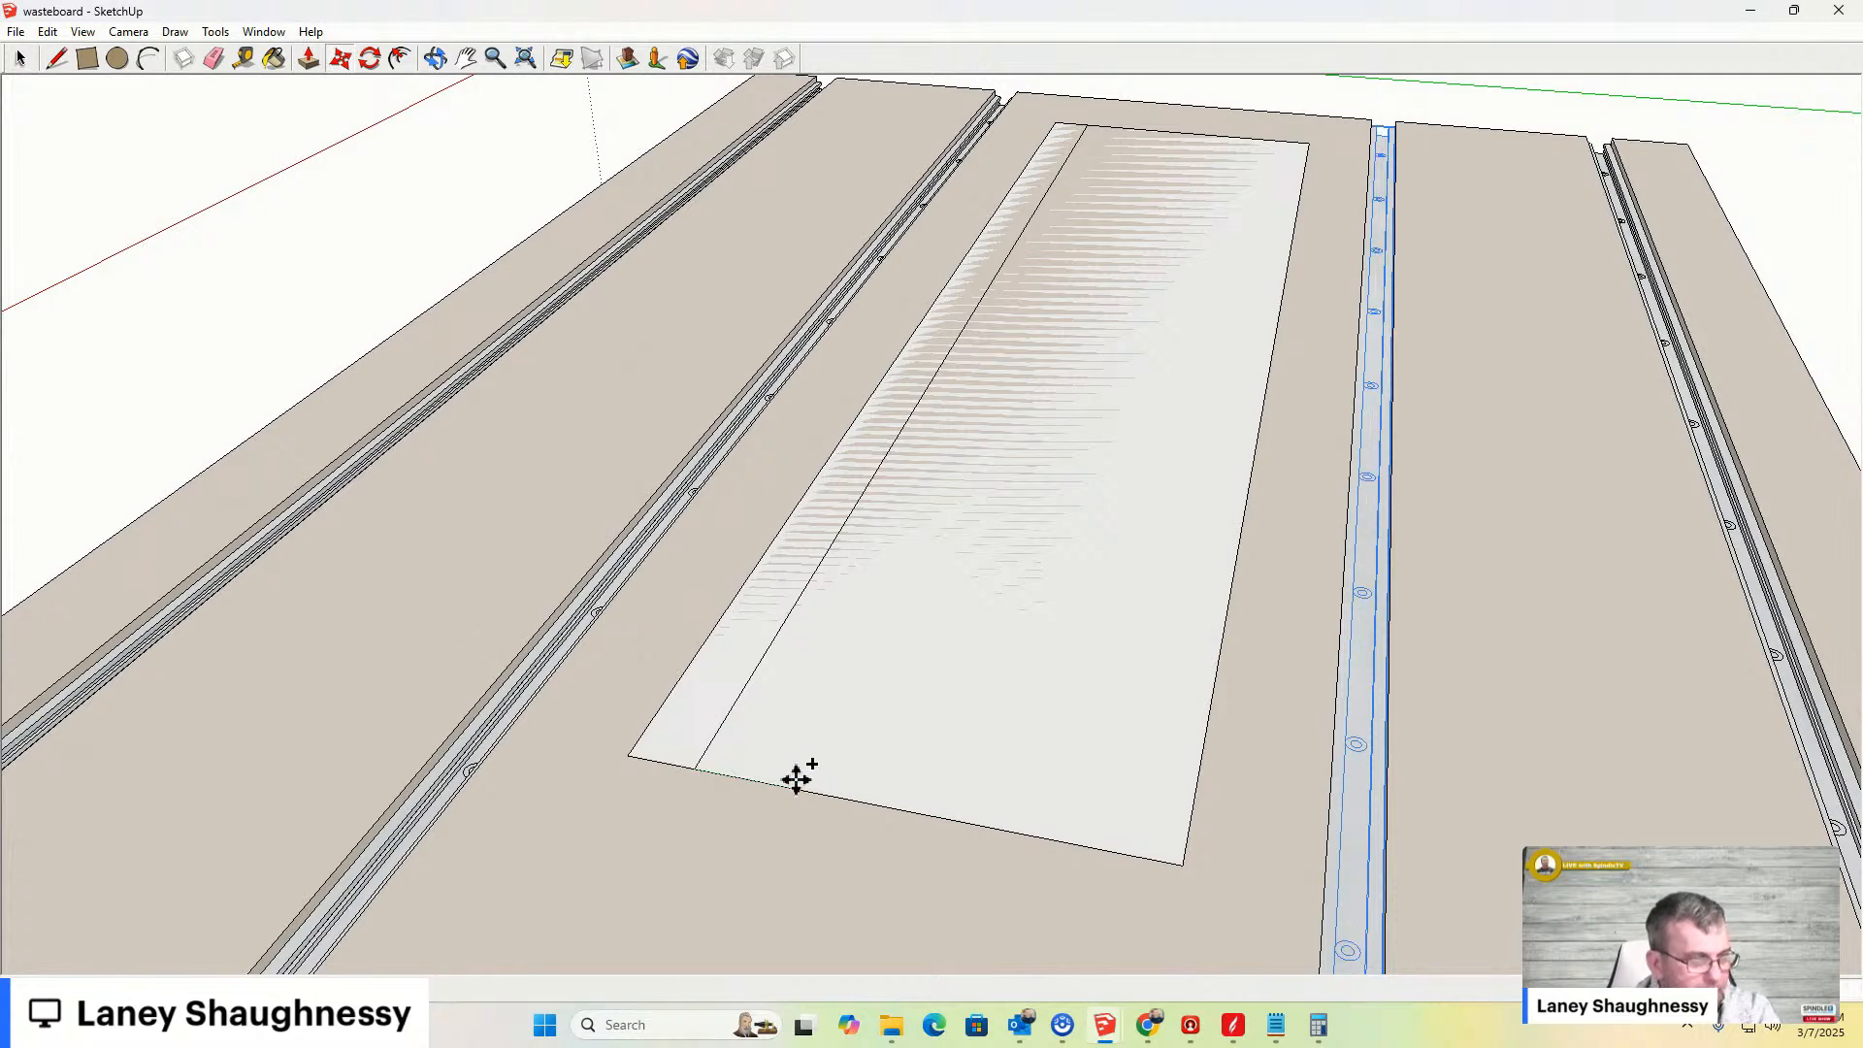
pyautogui.press('Escape')
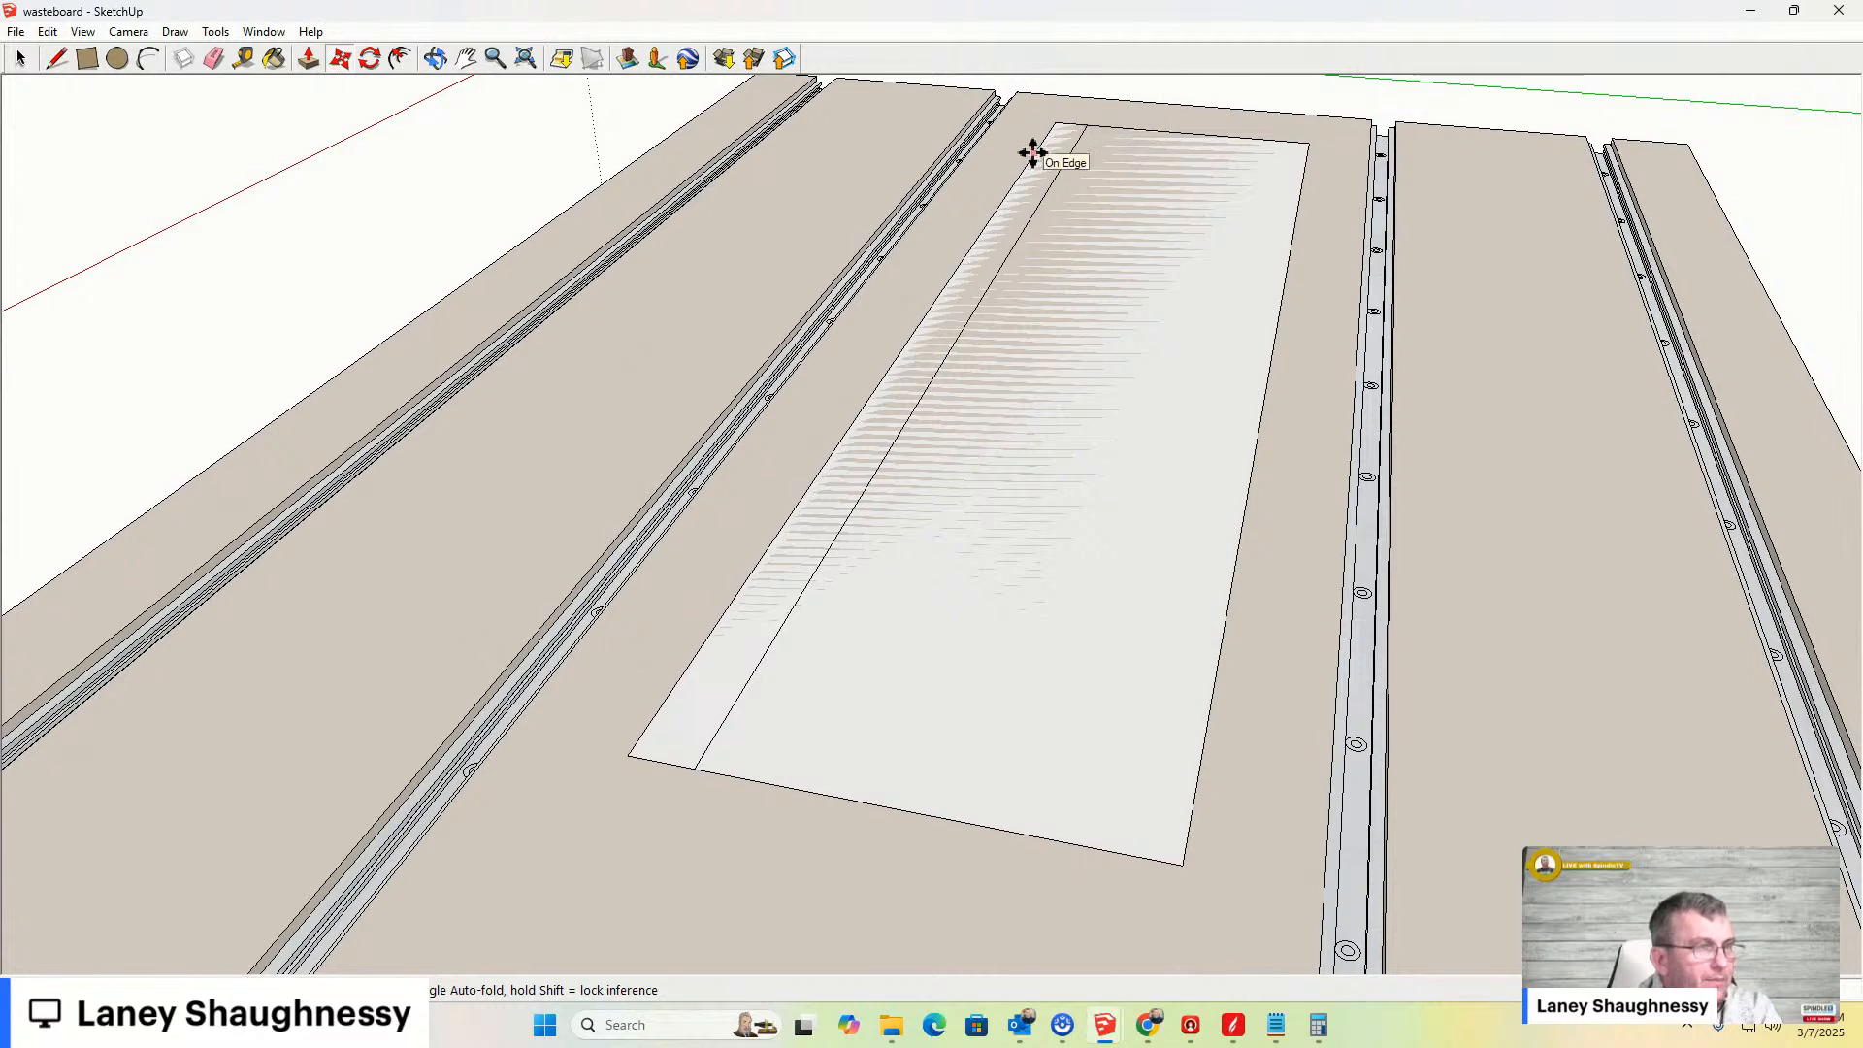
pyautogui.click(57, 60)
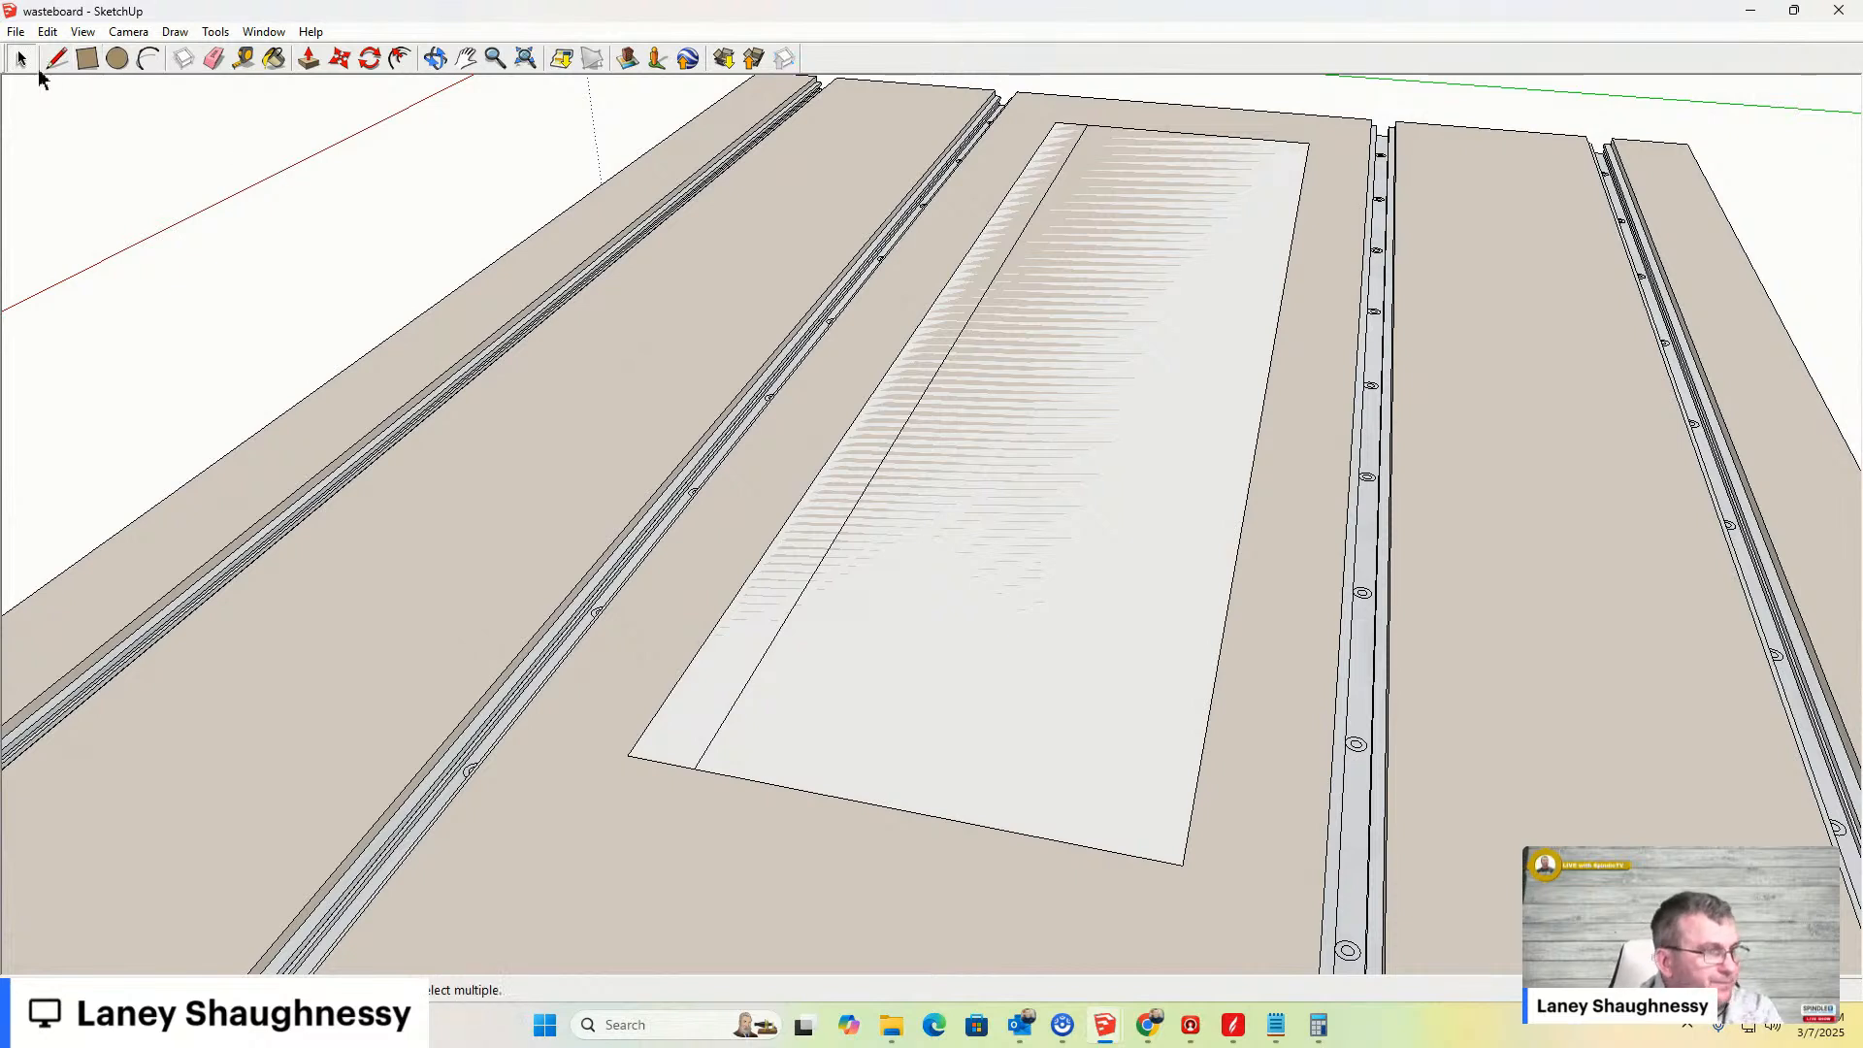
# - Offset the rectangle's face inward repeatedly to create five nested concentric outlines
pyautogui.click(400, 59)
pyautogui.click(766, 552)
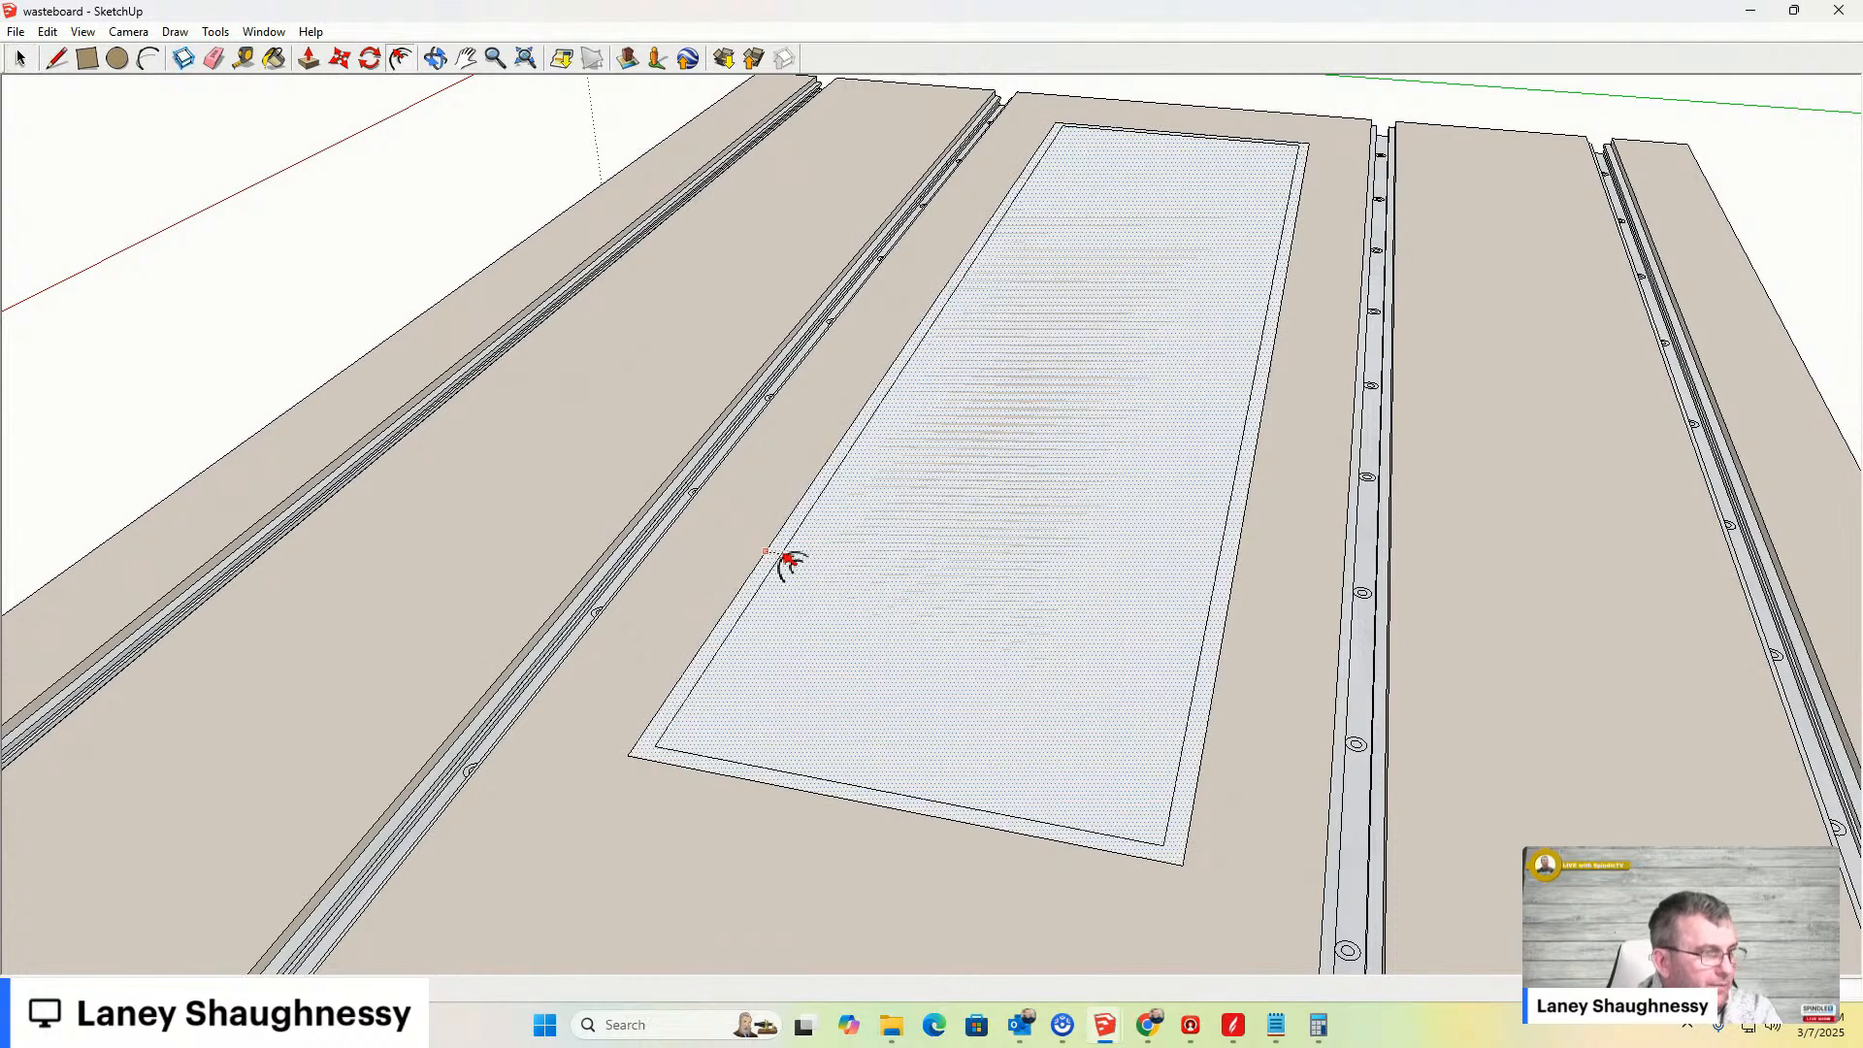
pyautogui.click(794, 562)
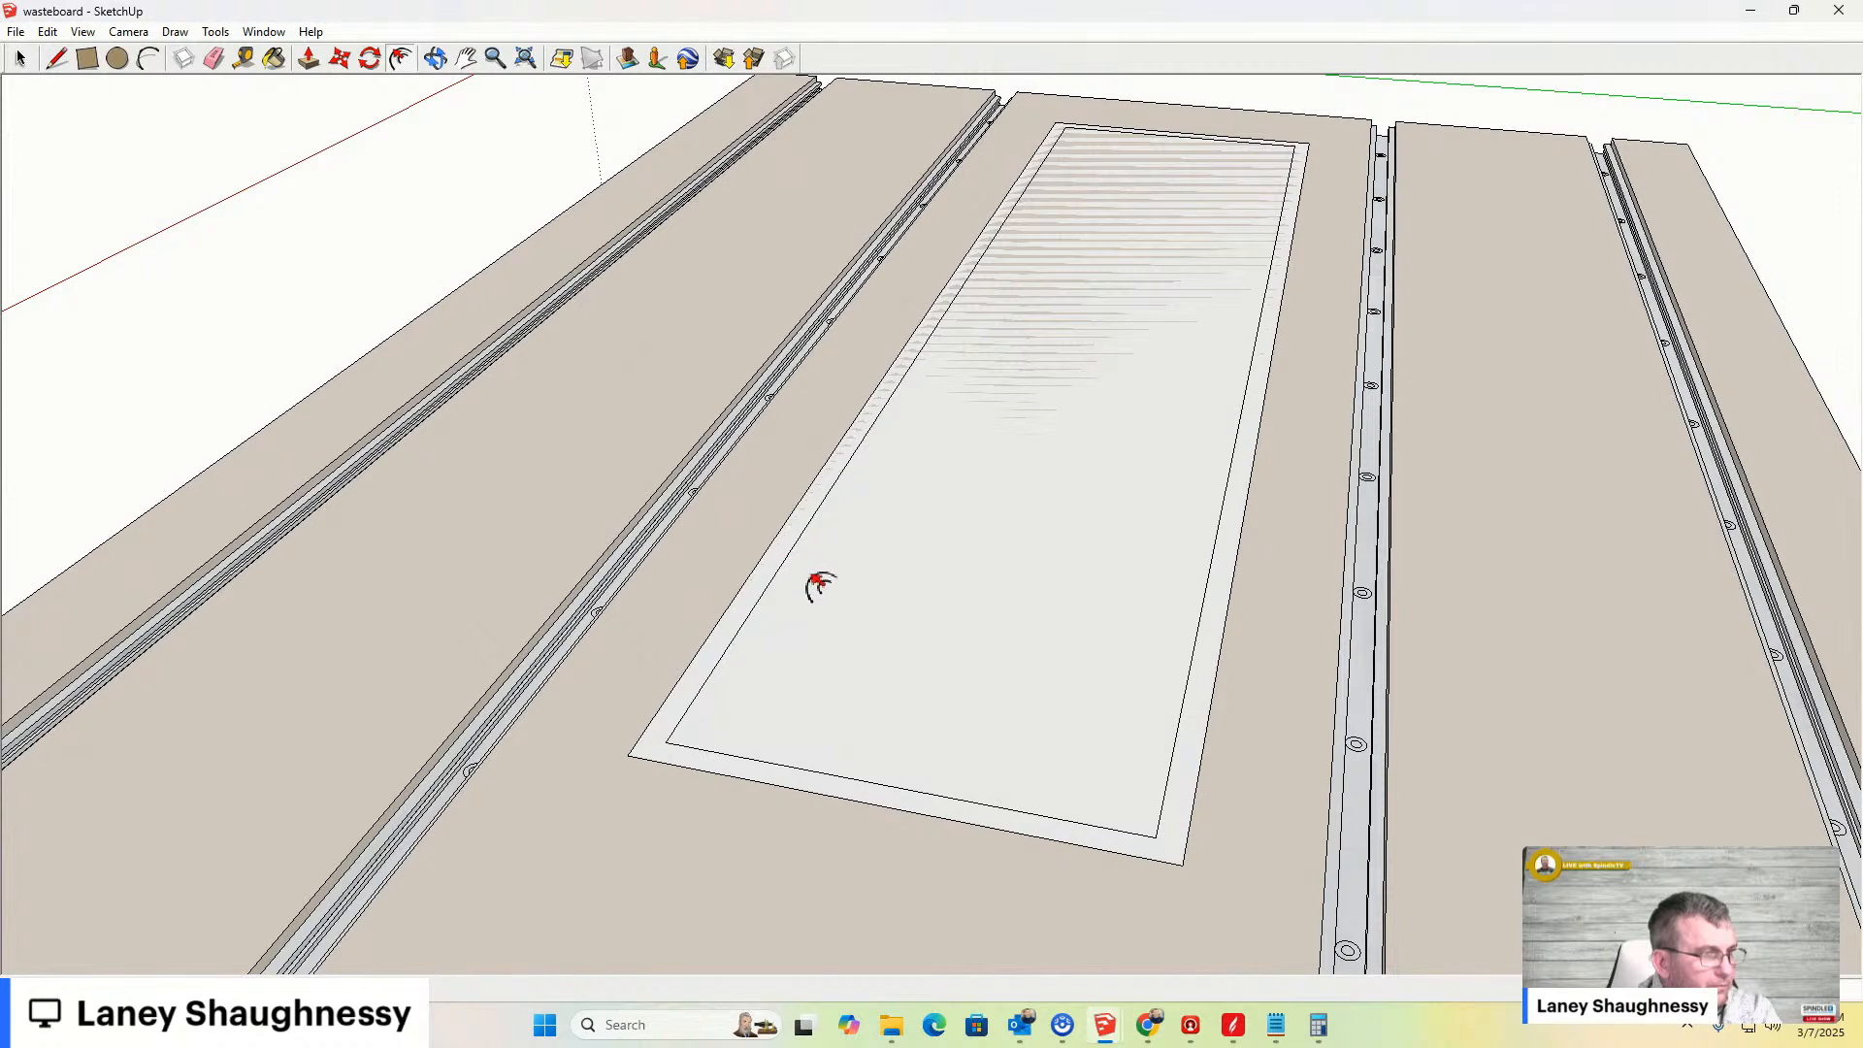
pyautogui.click(669, 695)
pyautogui.click(725, 712)
pyautogui.click(682, 674)
pyautogui.click(760, 710)
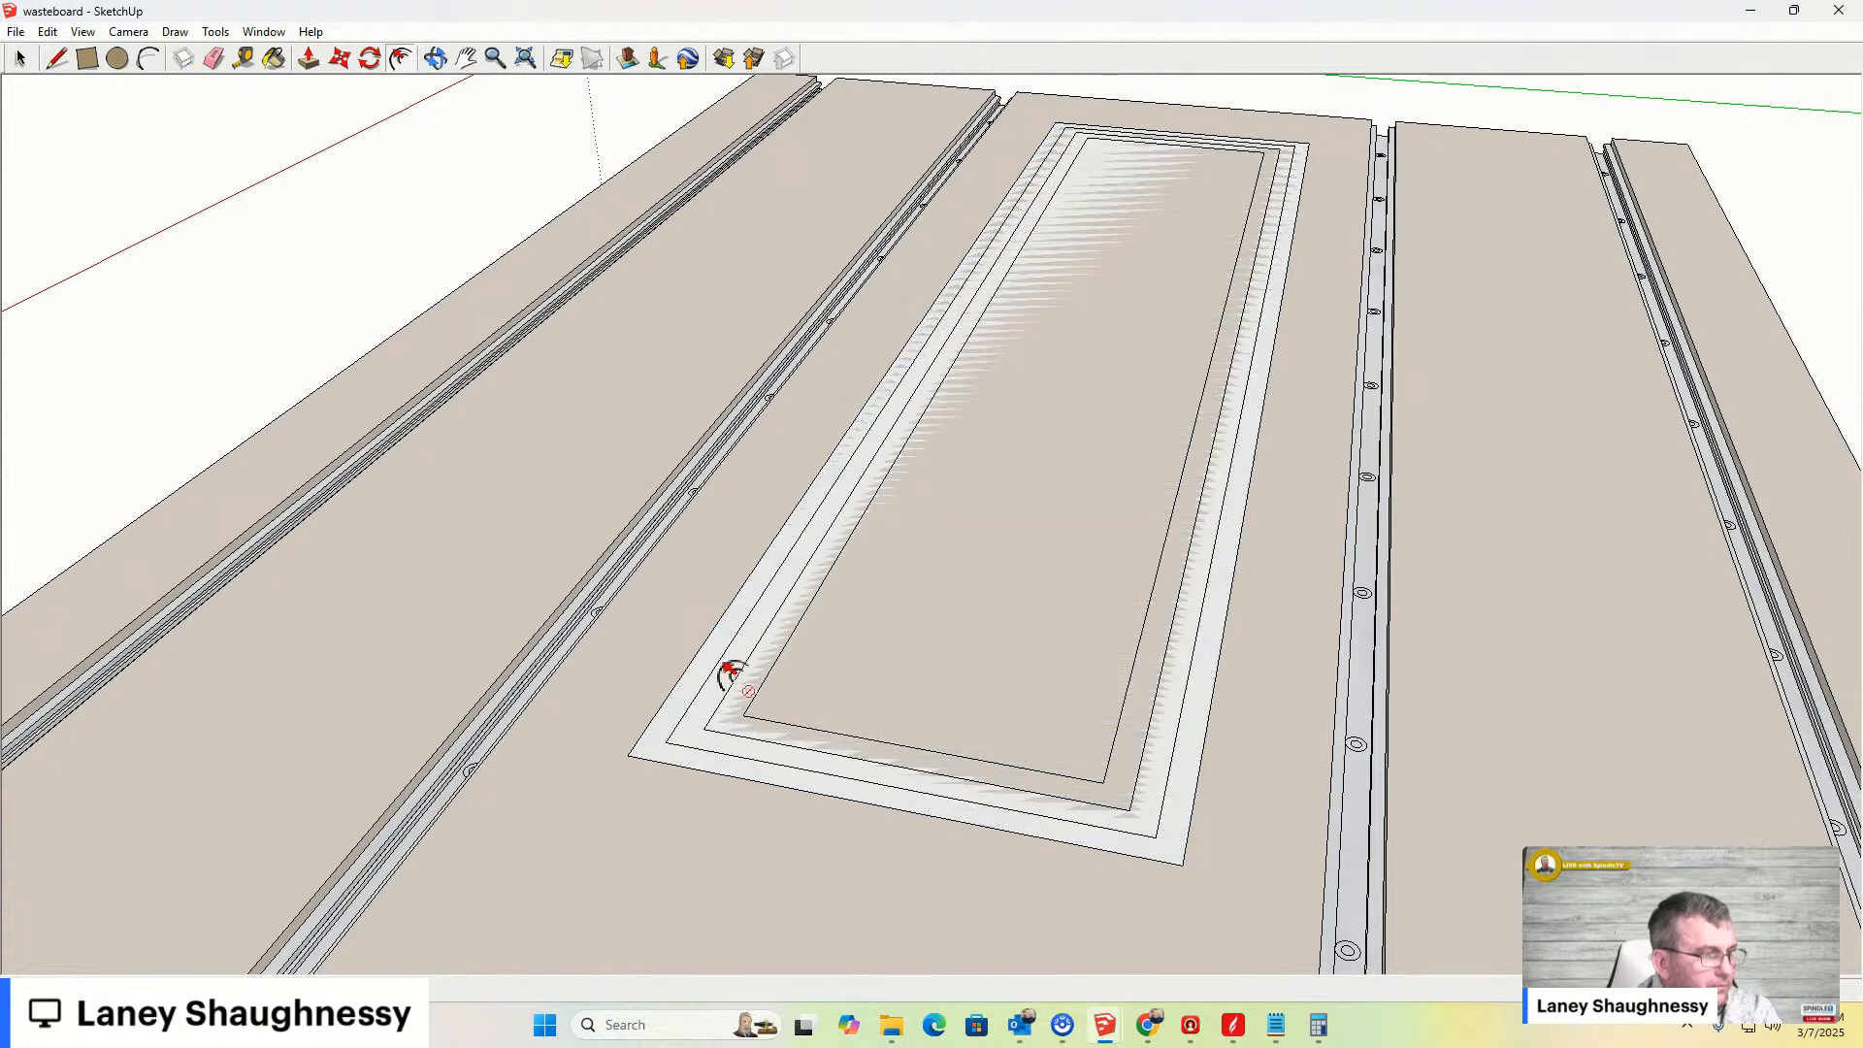
pyautogui.click(700, 646)
pyautogui.click(795, 694)
pyautogui.click(736, 649)
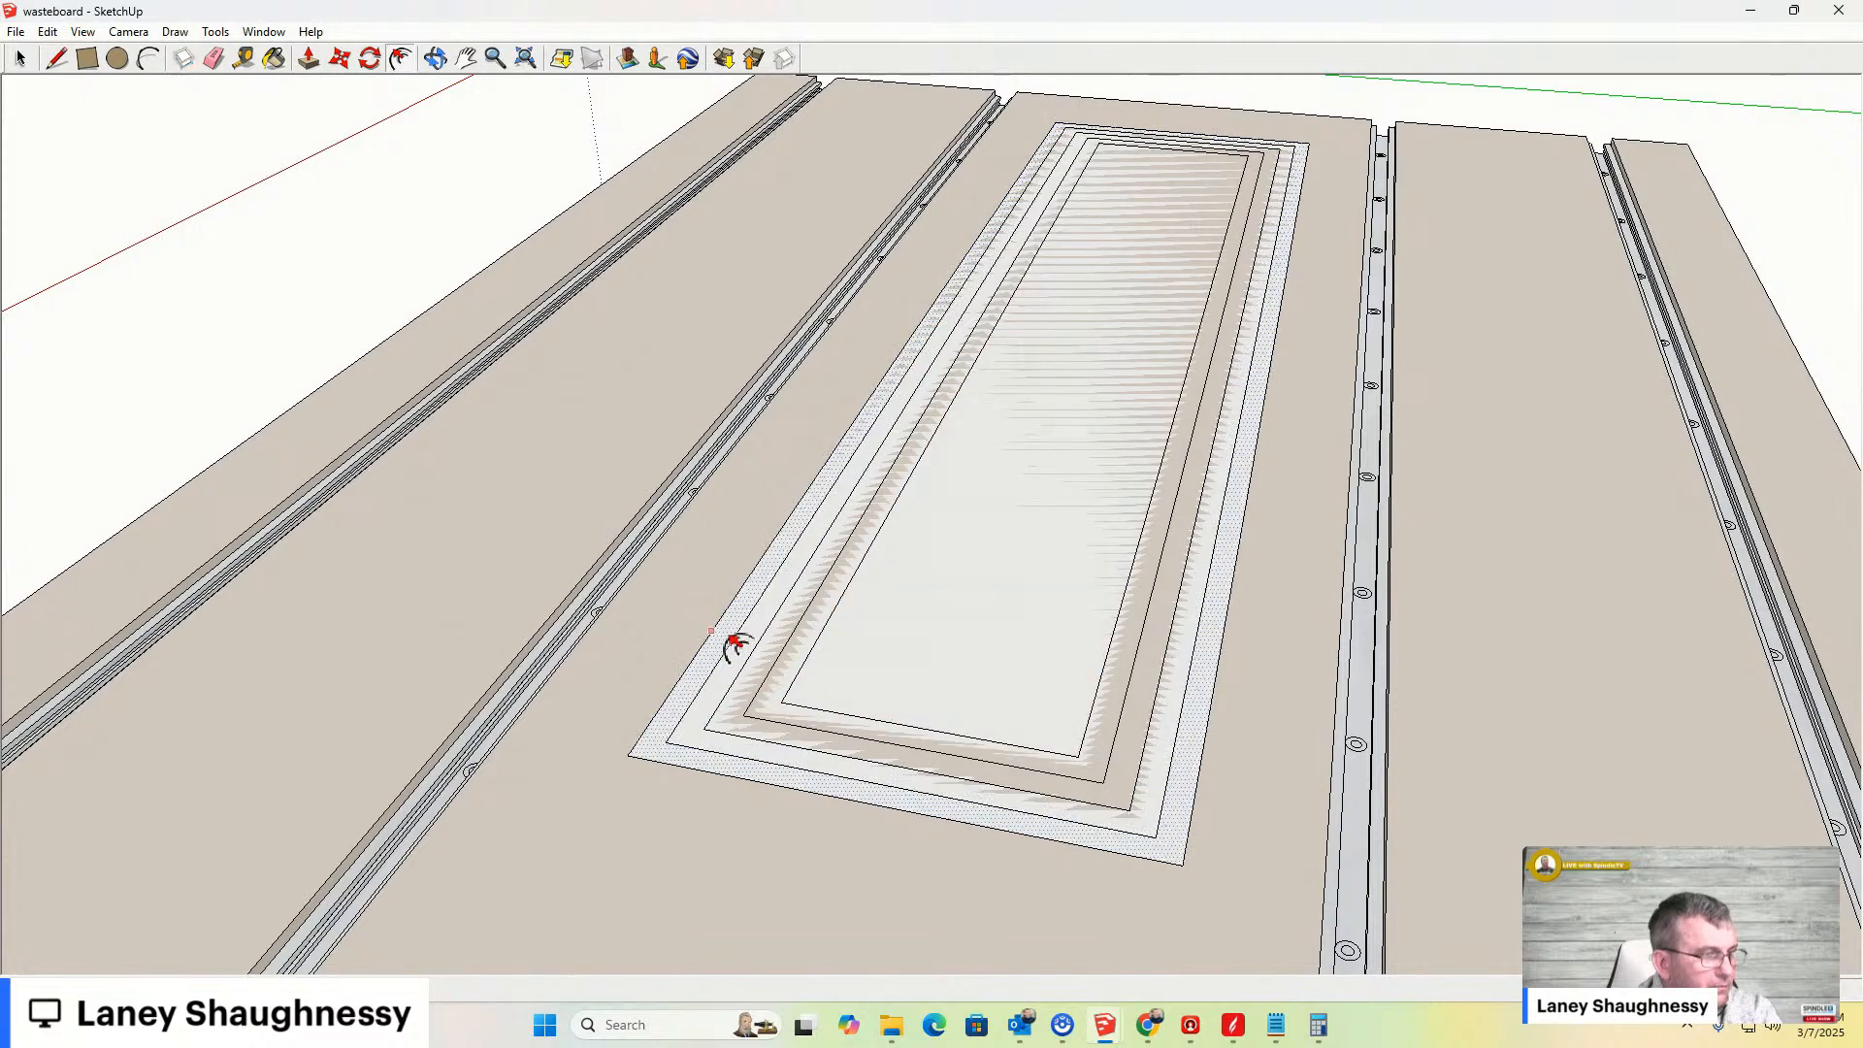
pyautogui.click(832, 705)
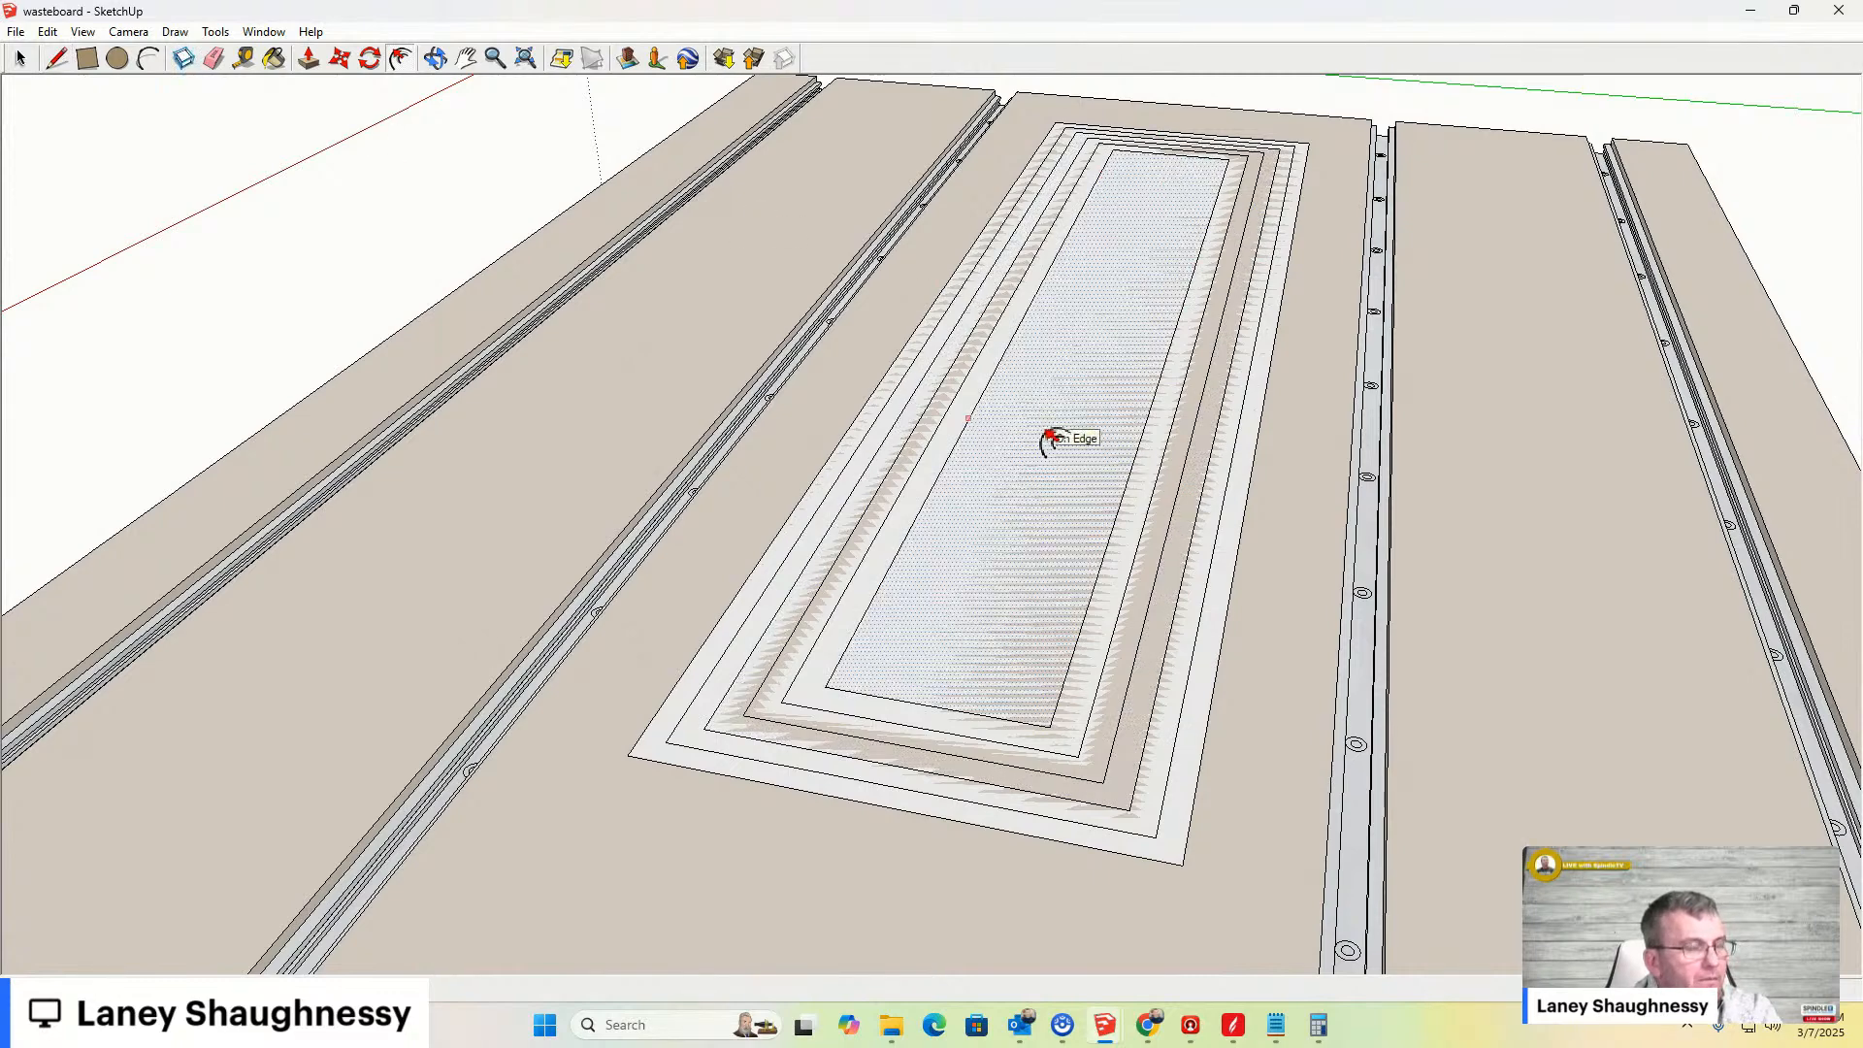
pyautogui.moveTo(1145, 1035)
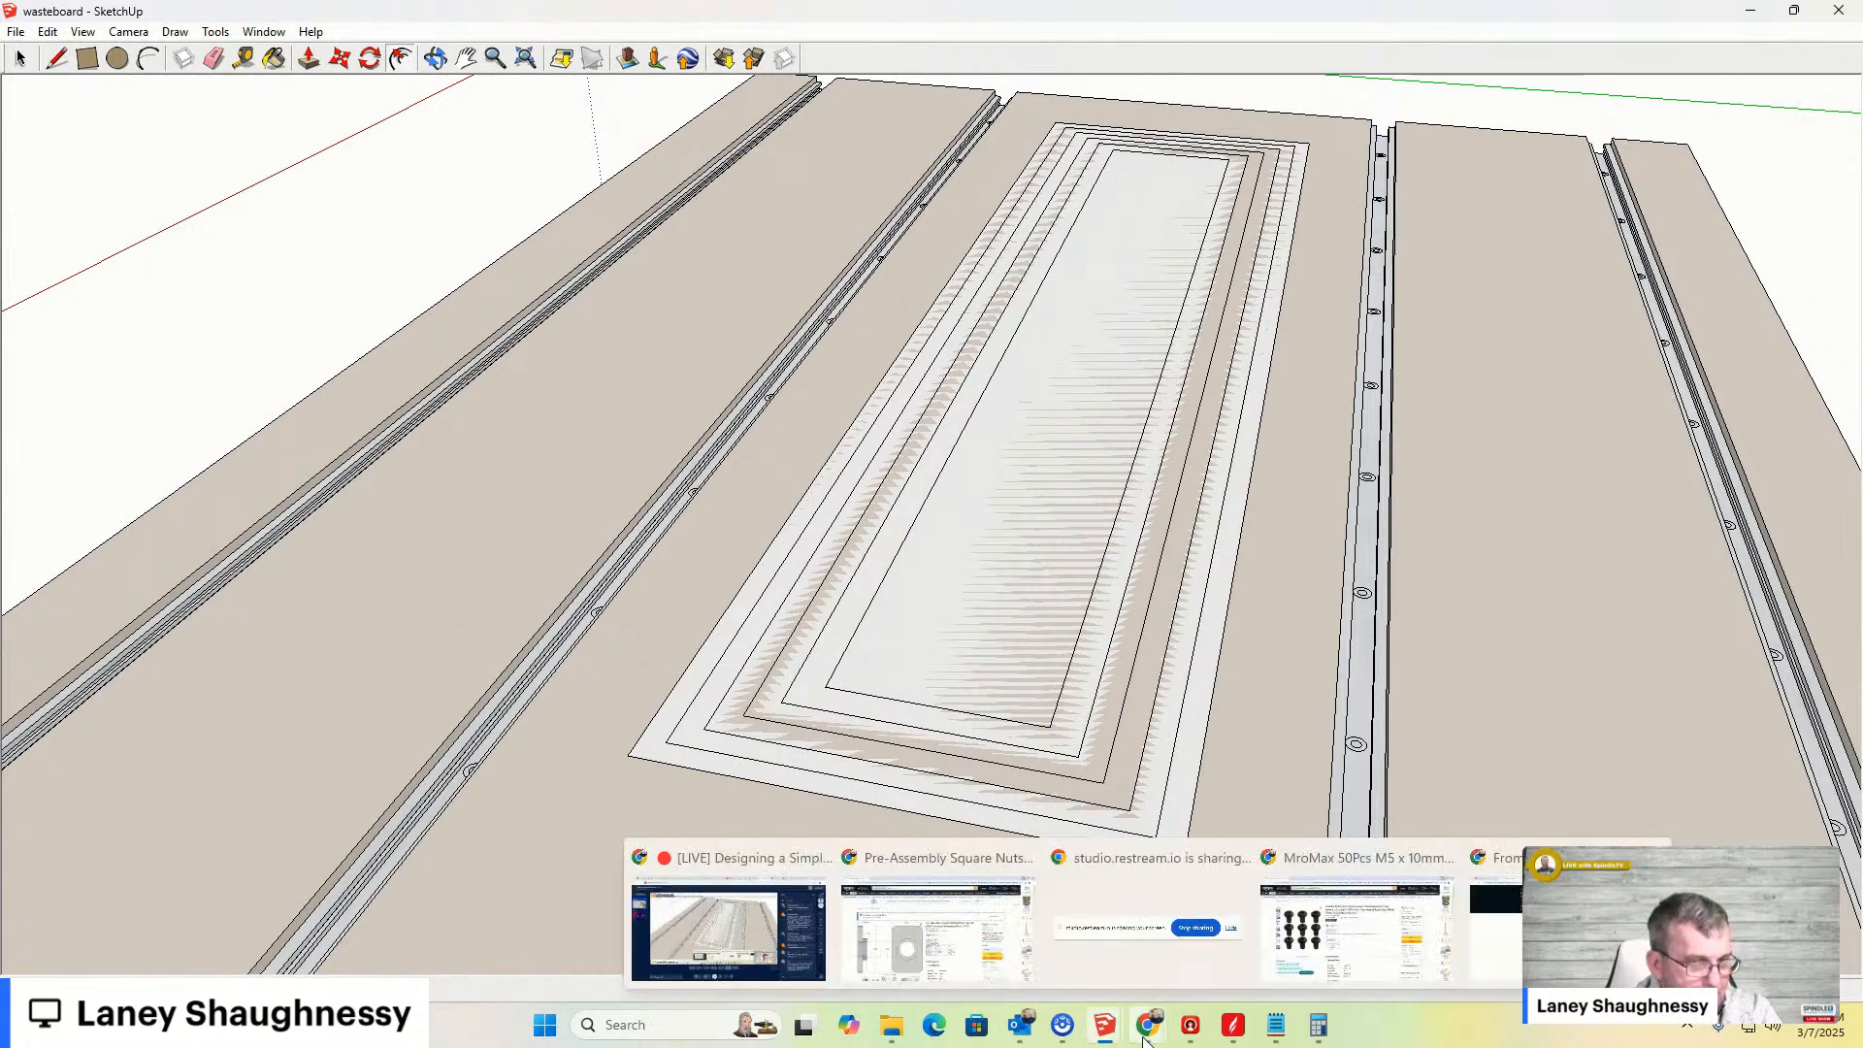
pyautogui.click(1652, 857)
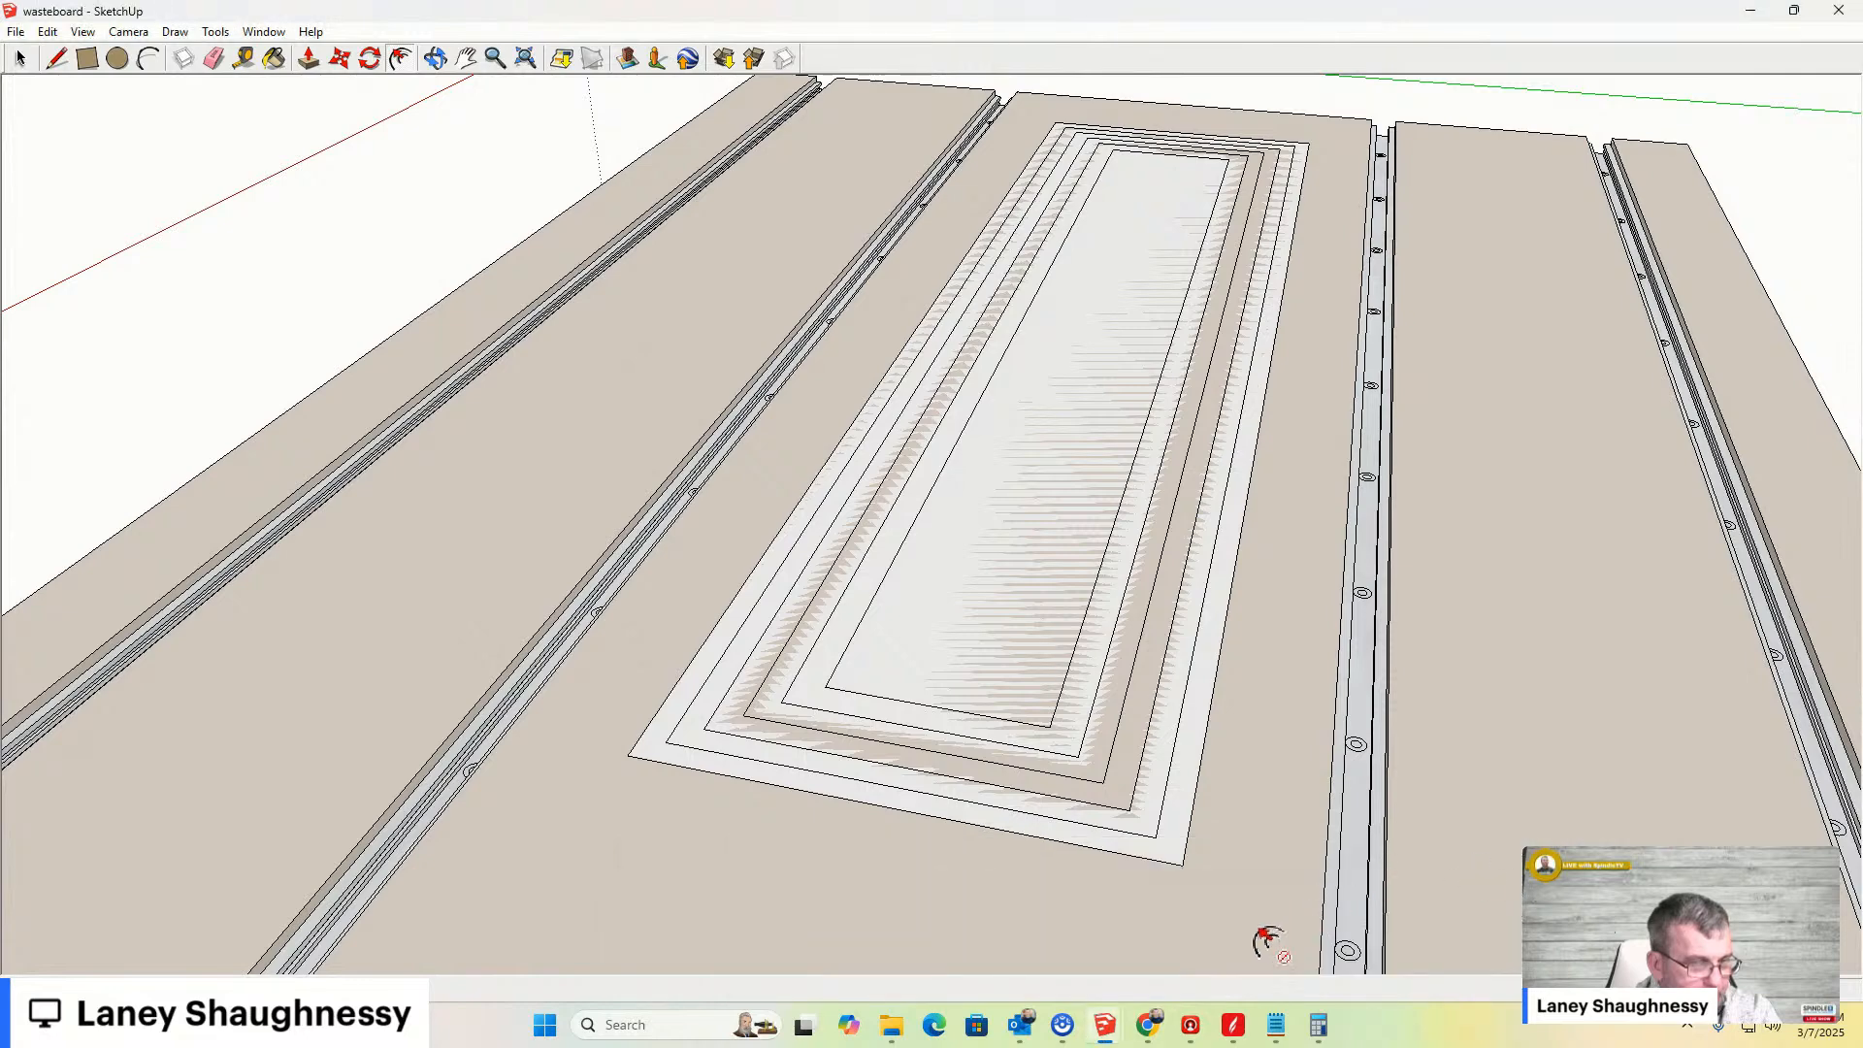
pyautogui.moveTo(1148, 1029)
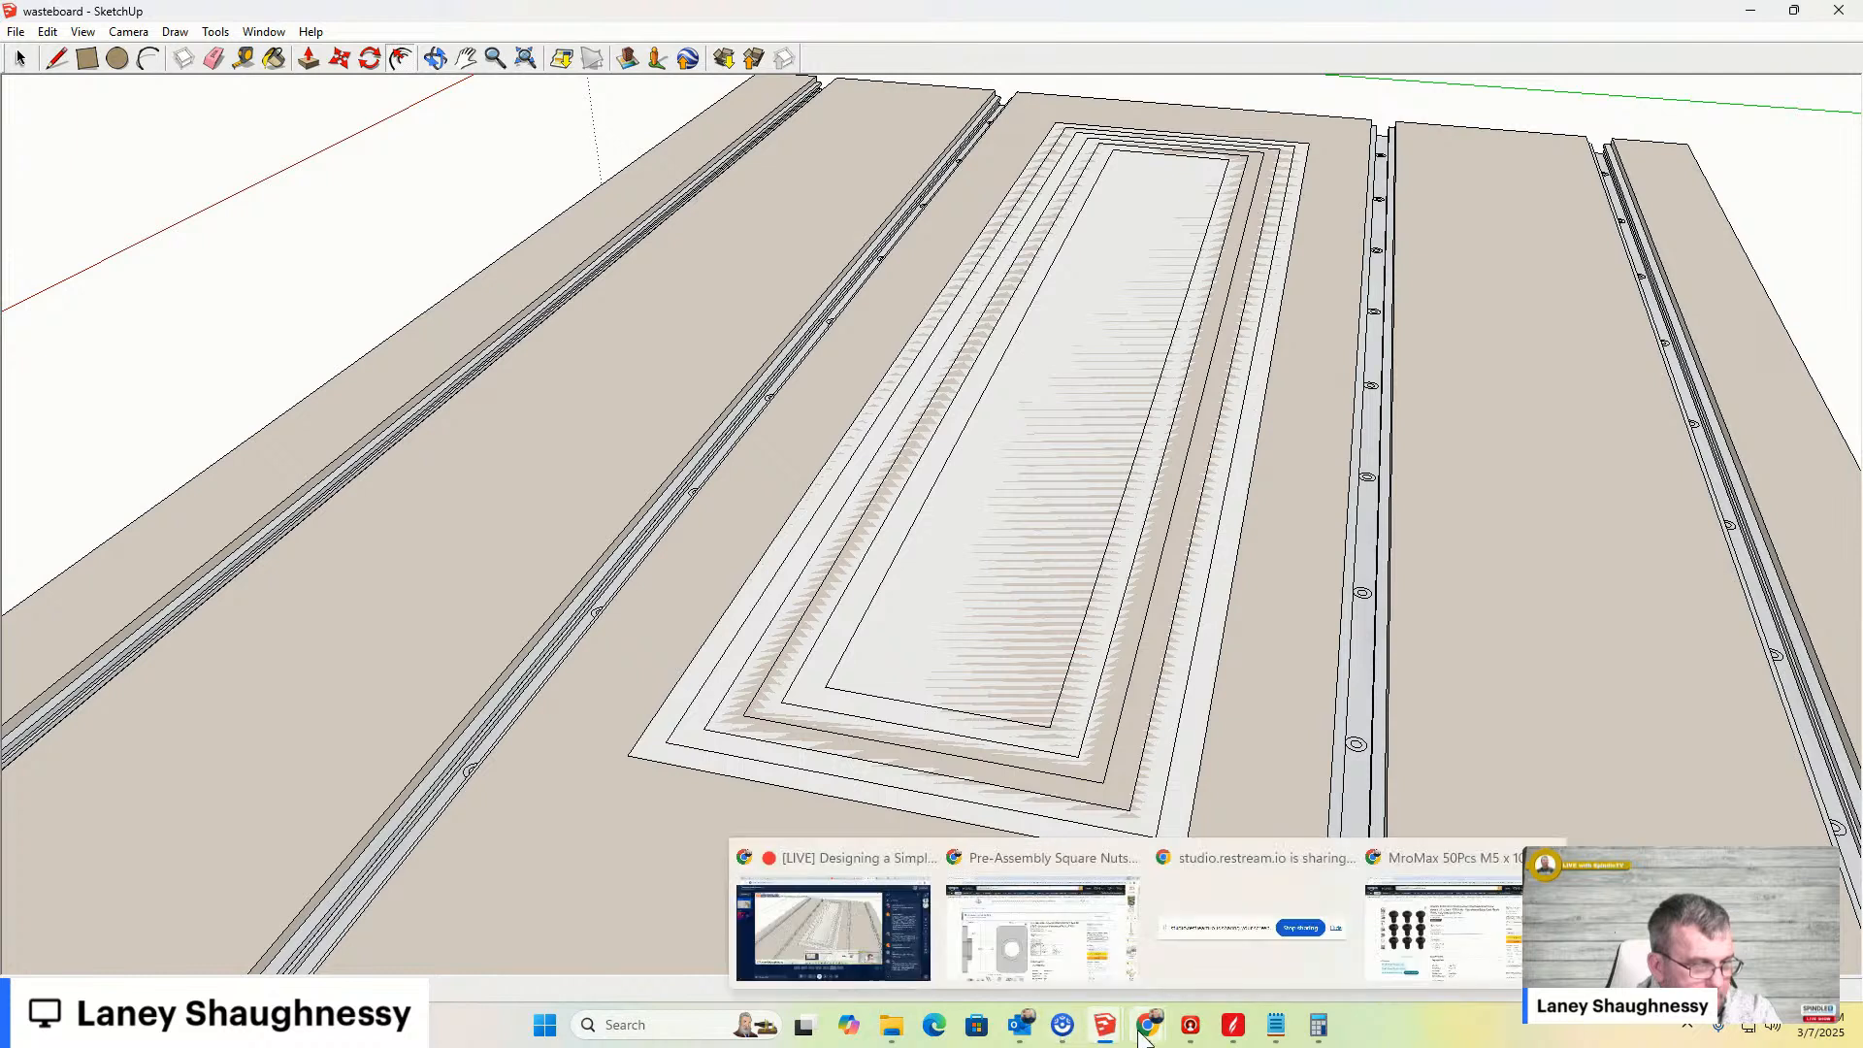
pyautogui.click(817, 953)
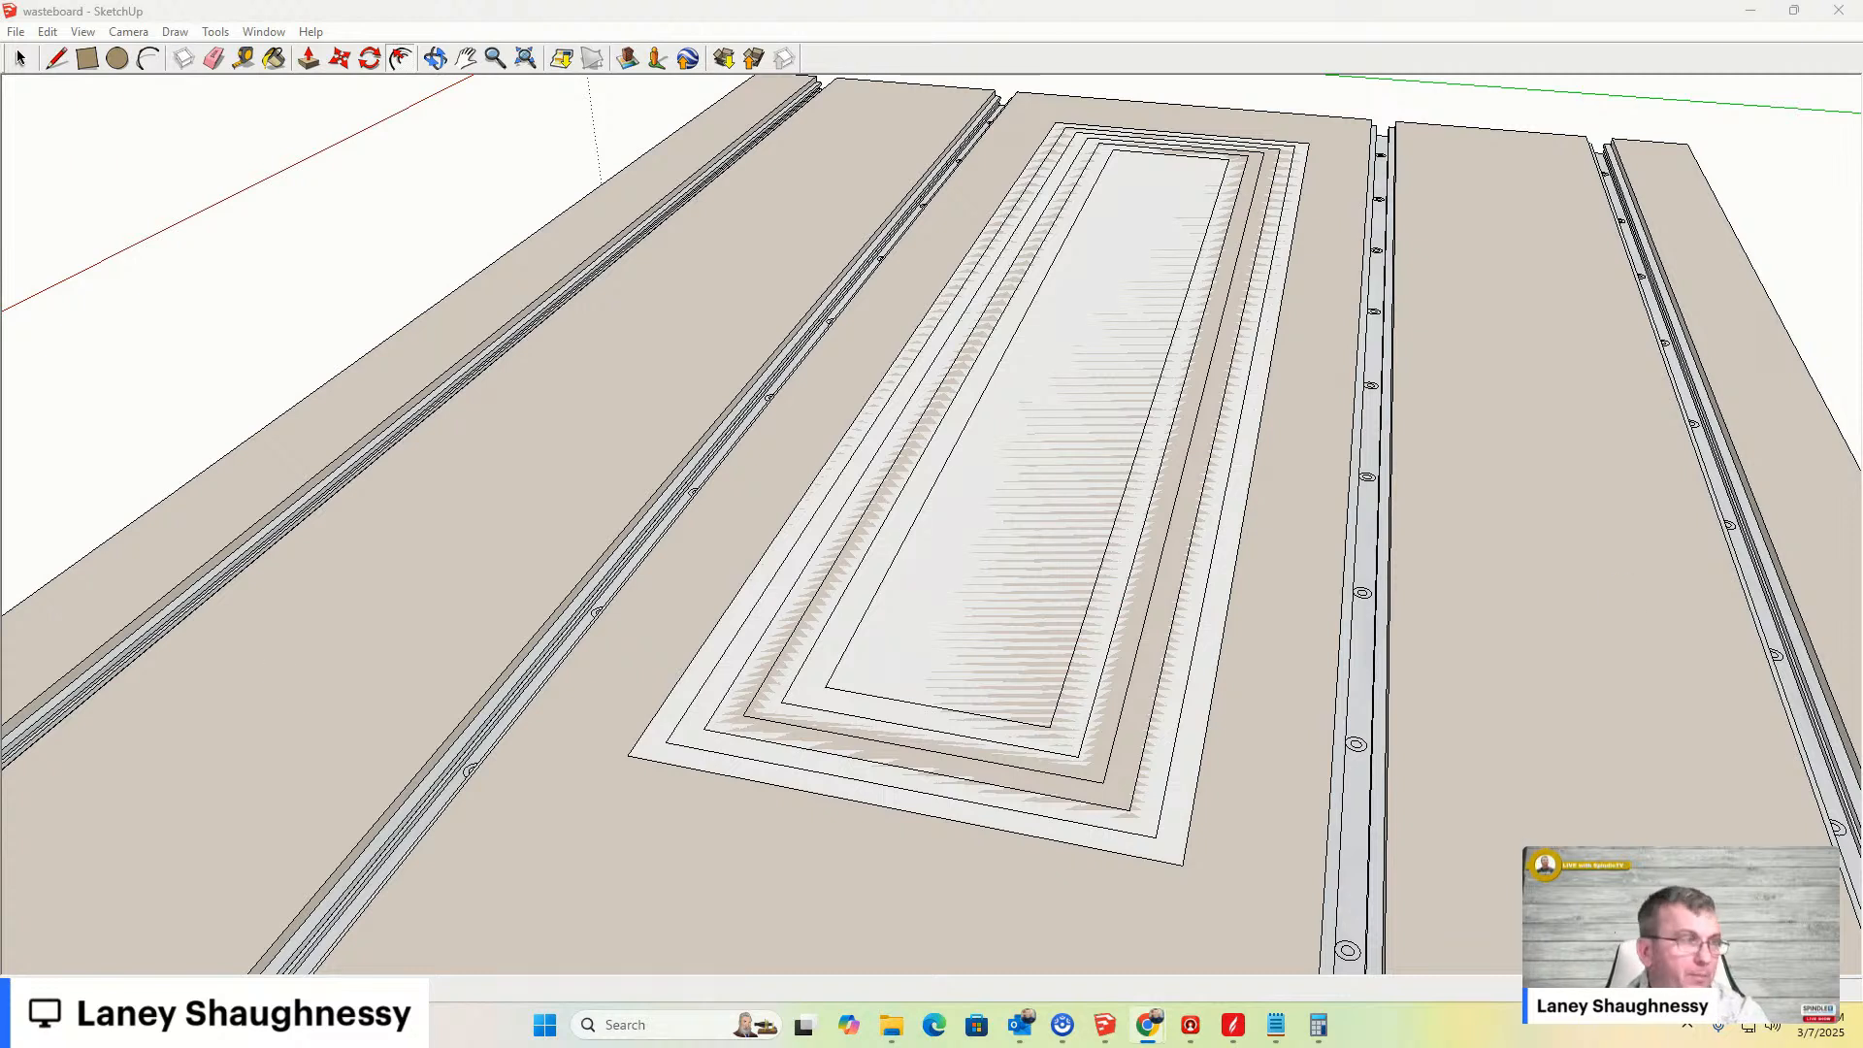
# - Undo the offsets, the dividing line and the rectangle drawn on the board's middle panel
pyautogui.click(21, 60)
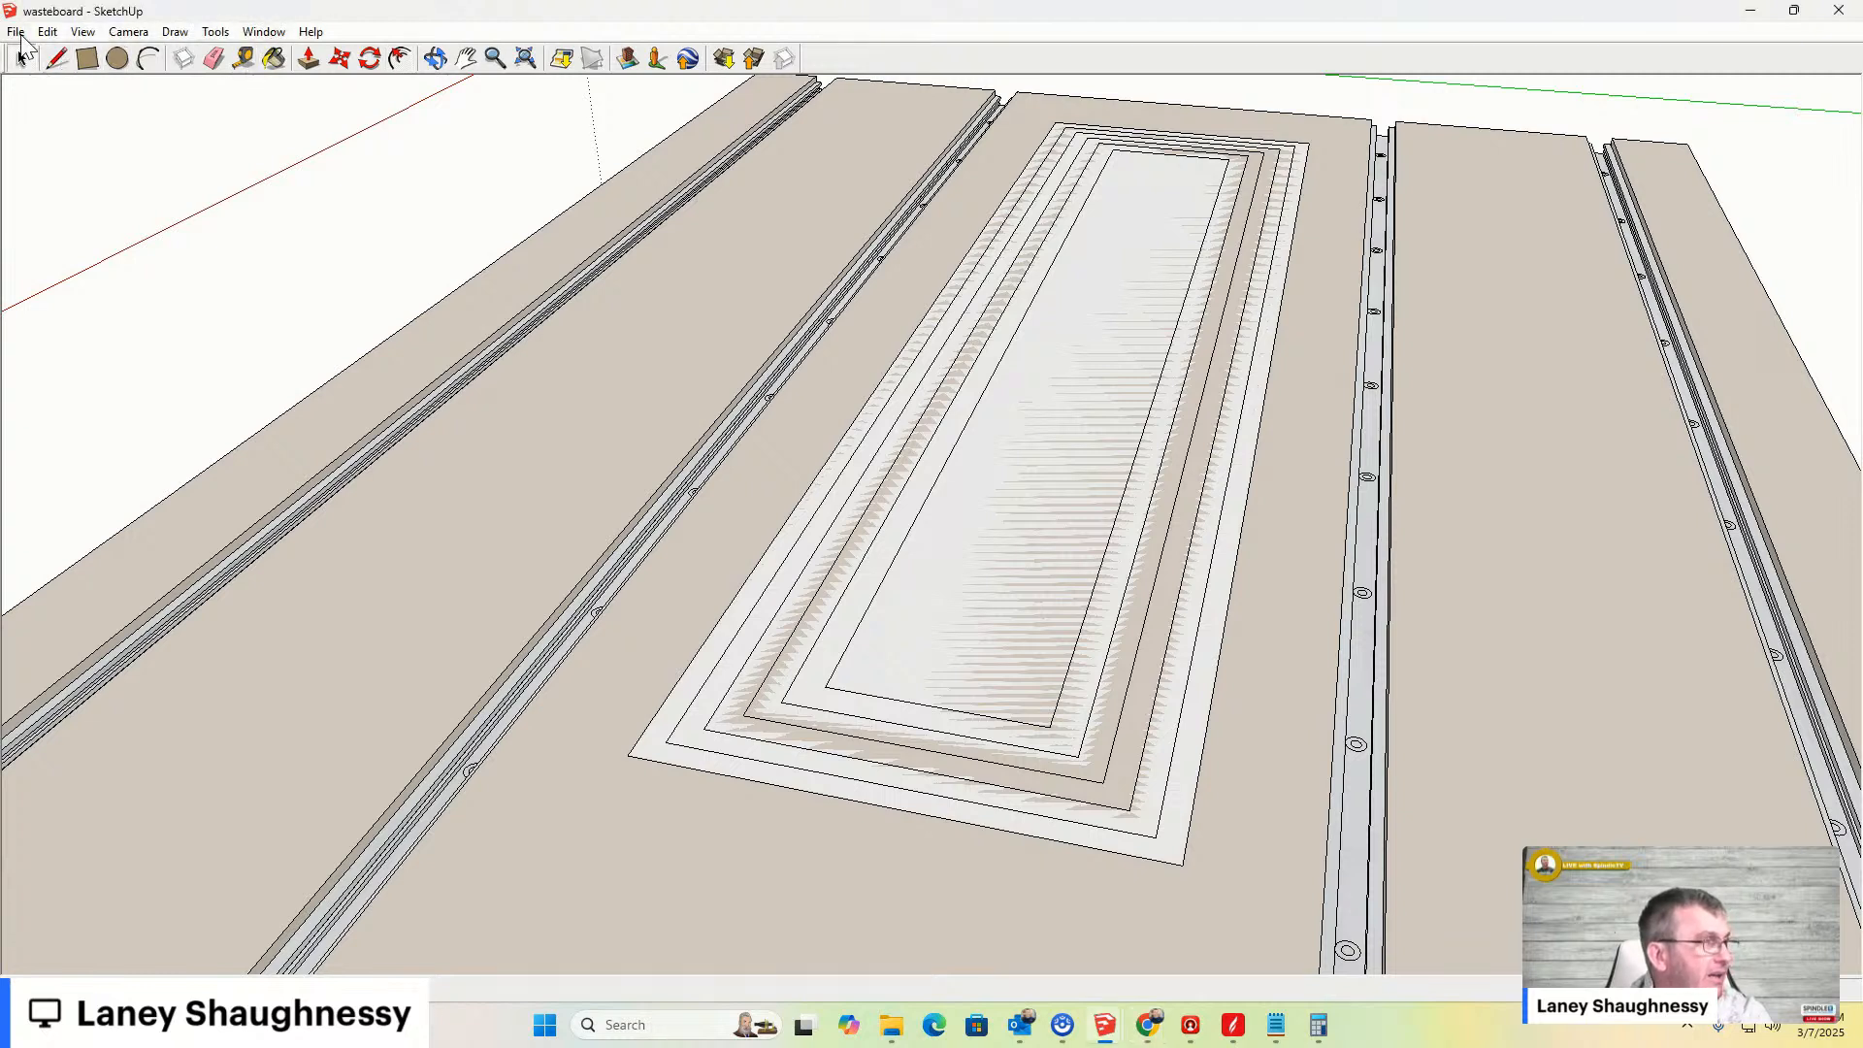
pyautogui.click(47, 32)
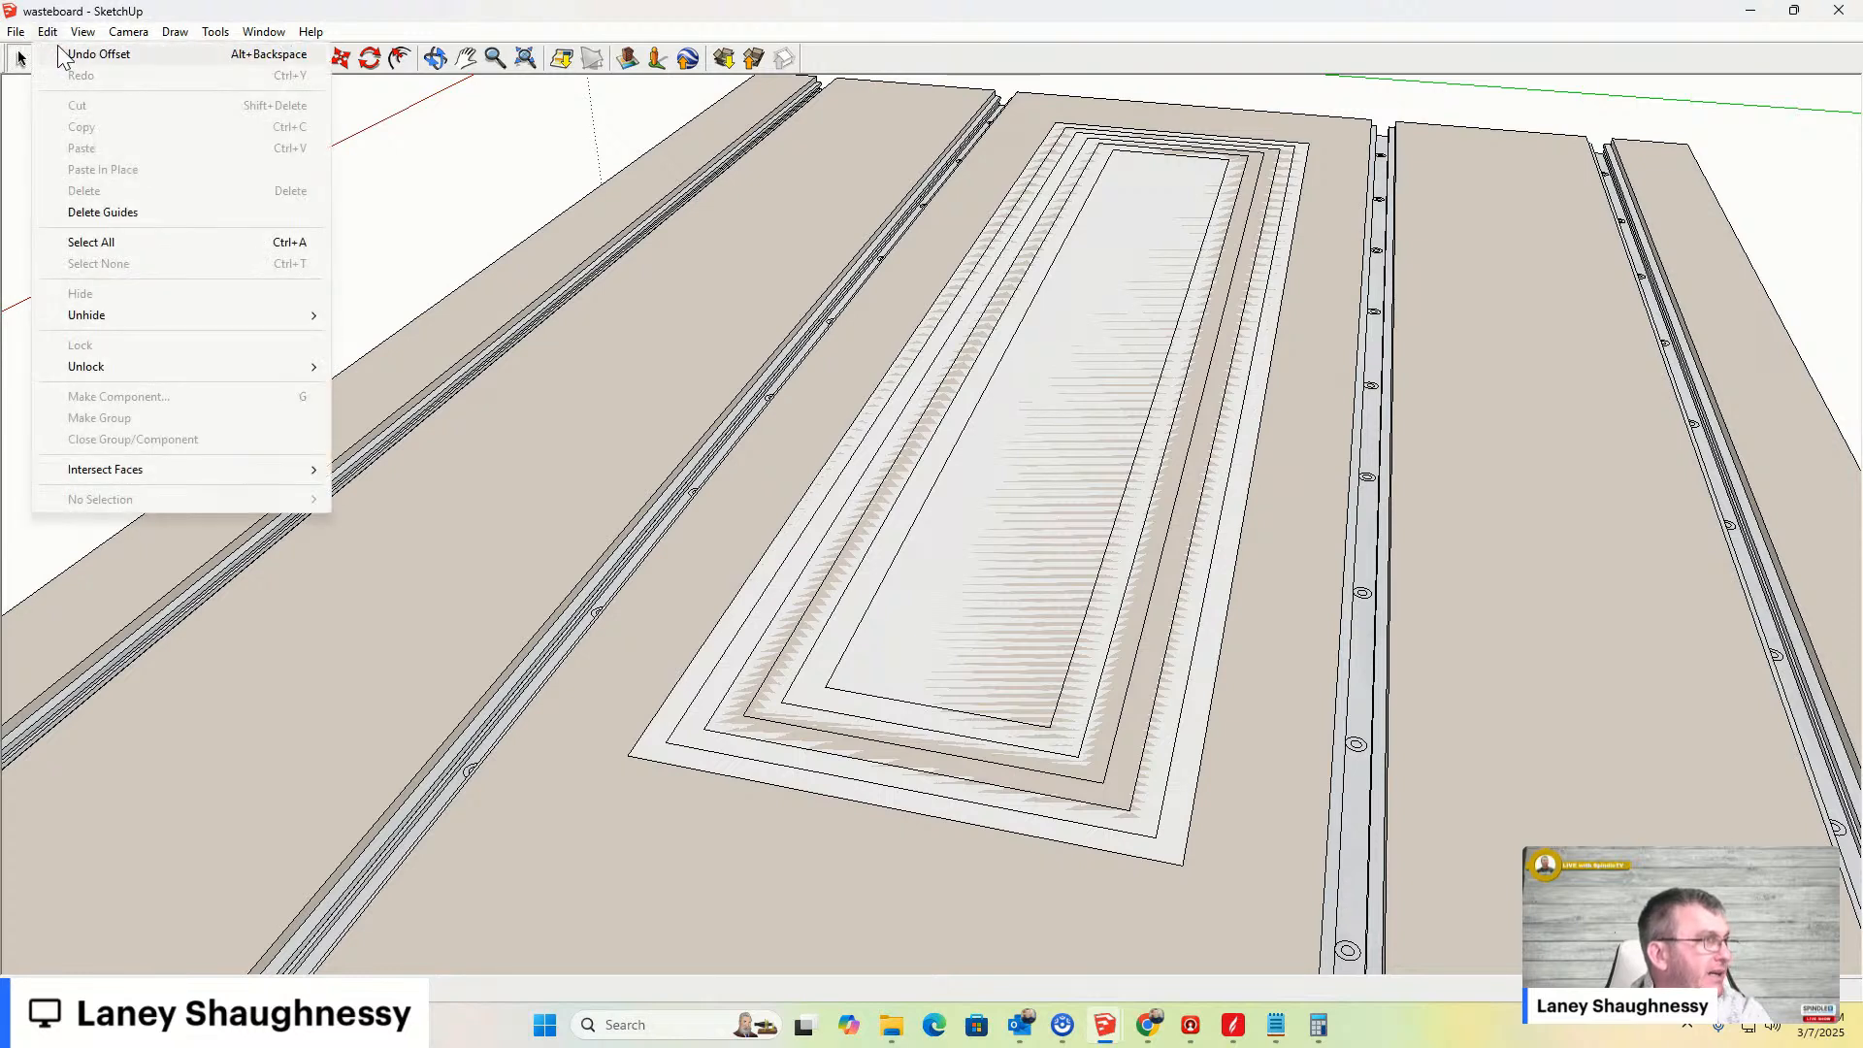
pyautogui.click(73, 54)
pyautogui.click(48, 33)
pyautogui.click(73, 53)
pyautogui.click(48, 32)
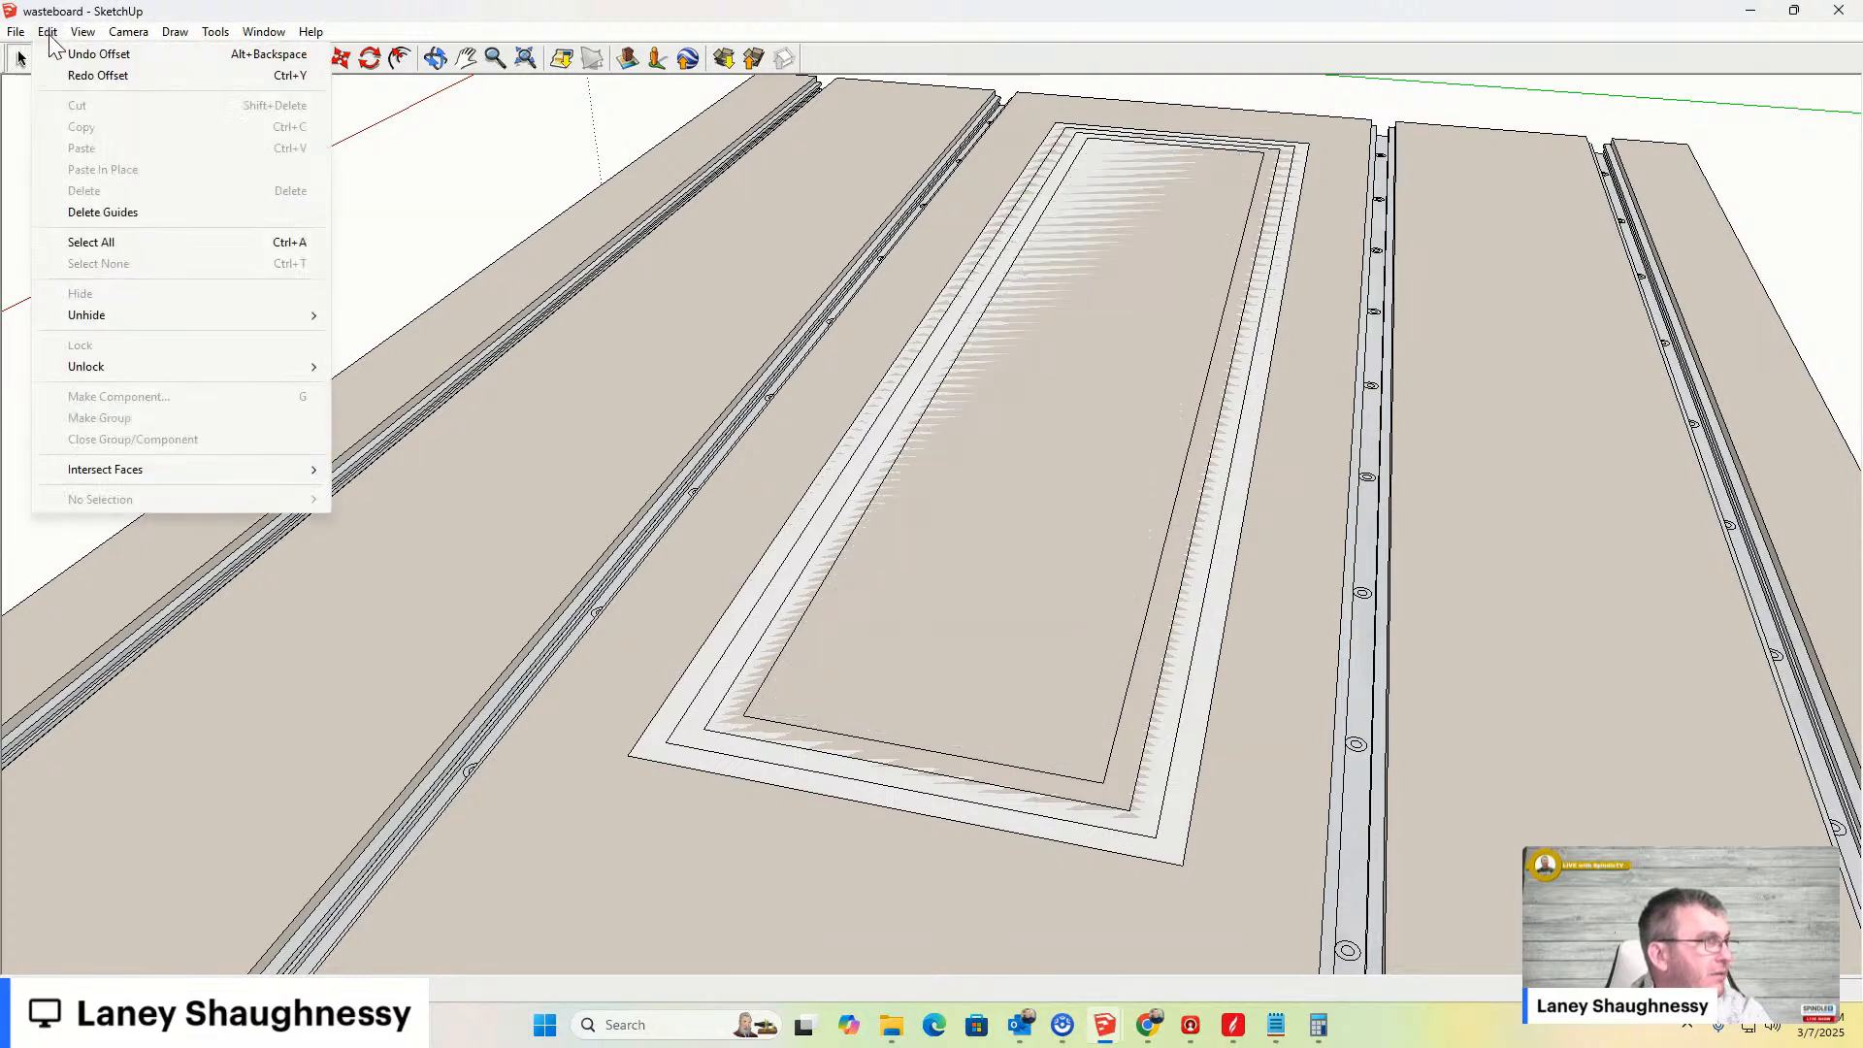
pyautogui.click(73, 53)
pyautogui.click(49, 33)
pyautogui.click(58, 54)
pyautogui.click(47, 32)
pyautogui.click(59, 54)
pyautogui.click(48, 32)
pyautogui.click(58, 53)
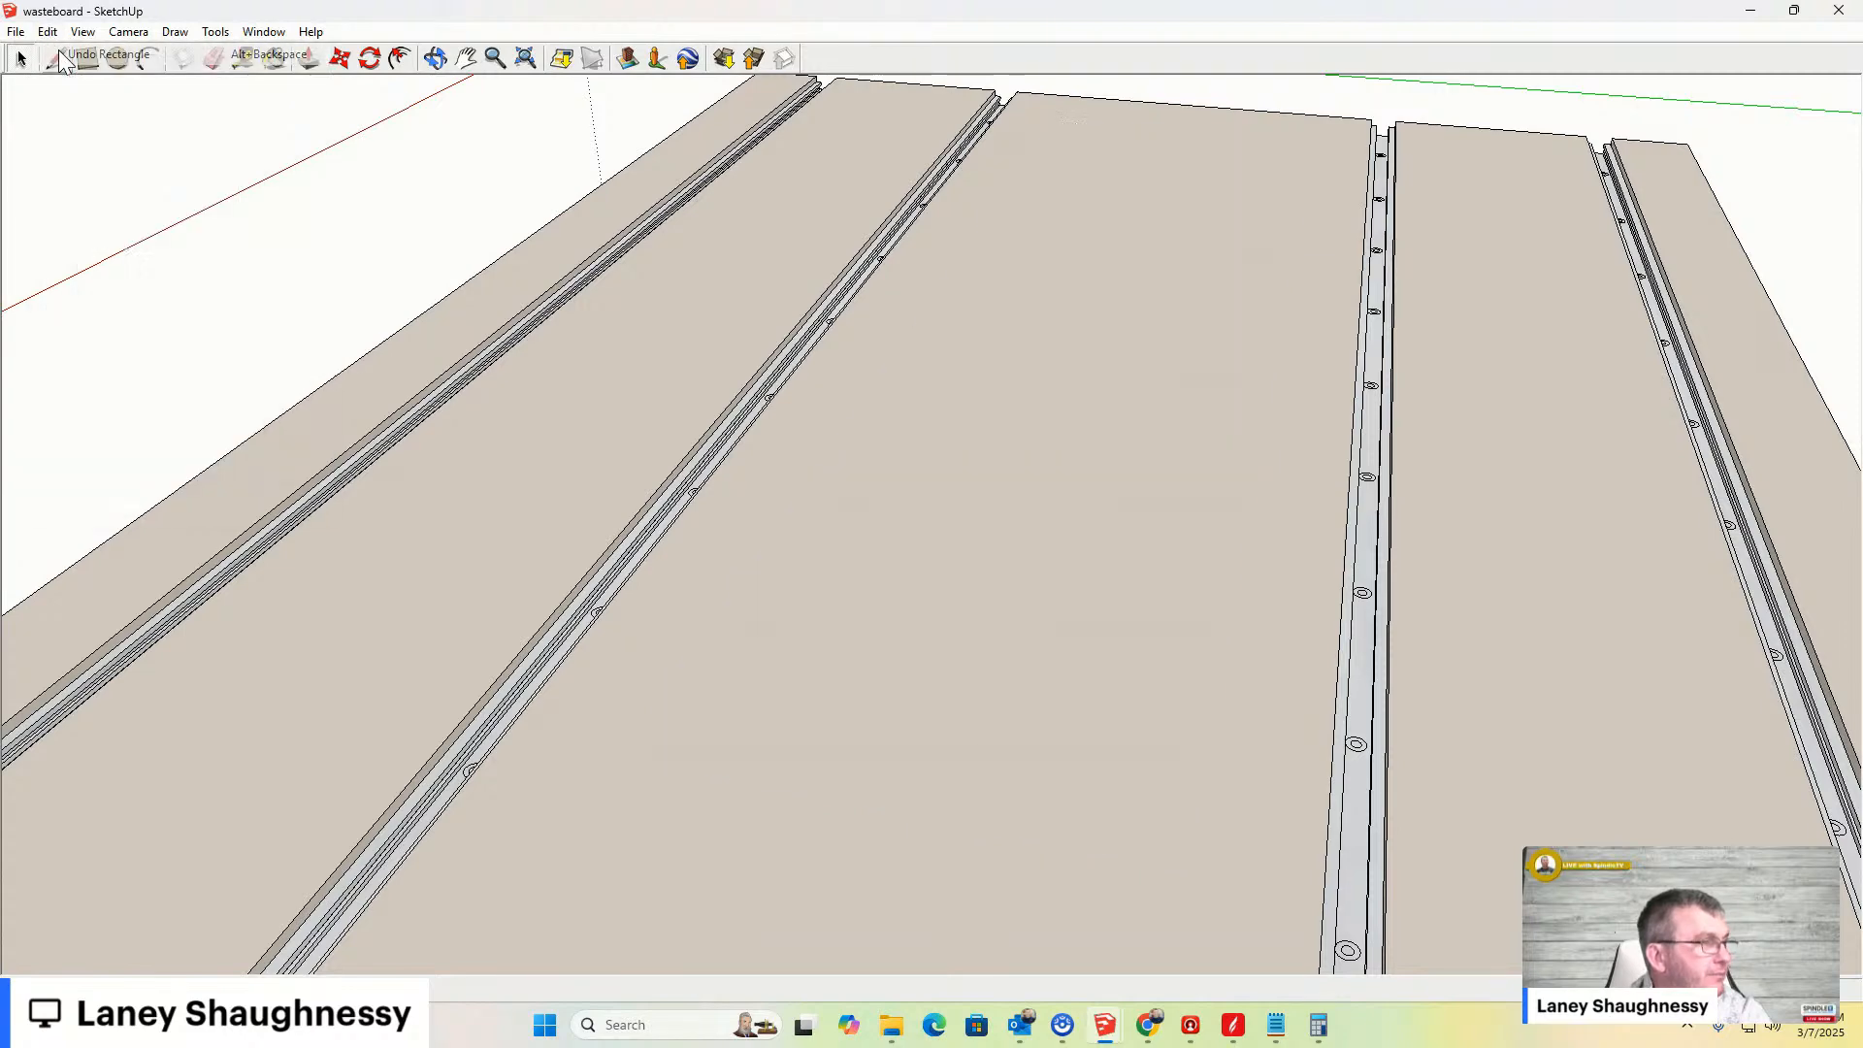
# - Switch to File Explorer and open the DWC2440_Plenum_2024 image from the Downloads folder
pyautogui.scroll(-6, 837, 376)
pyautogui.scroll(-3, 849, 393)
pyautogui.scroll(1, 916, 495)
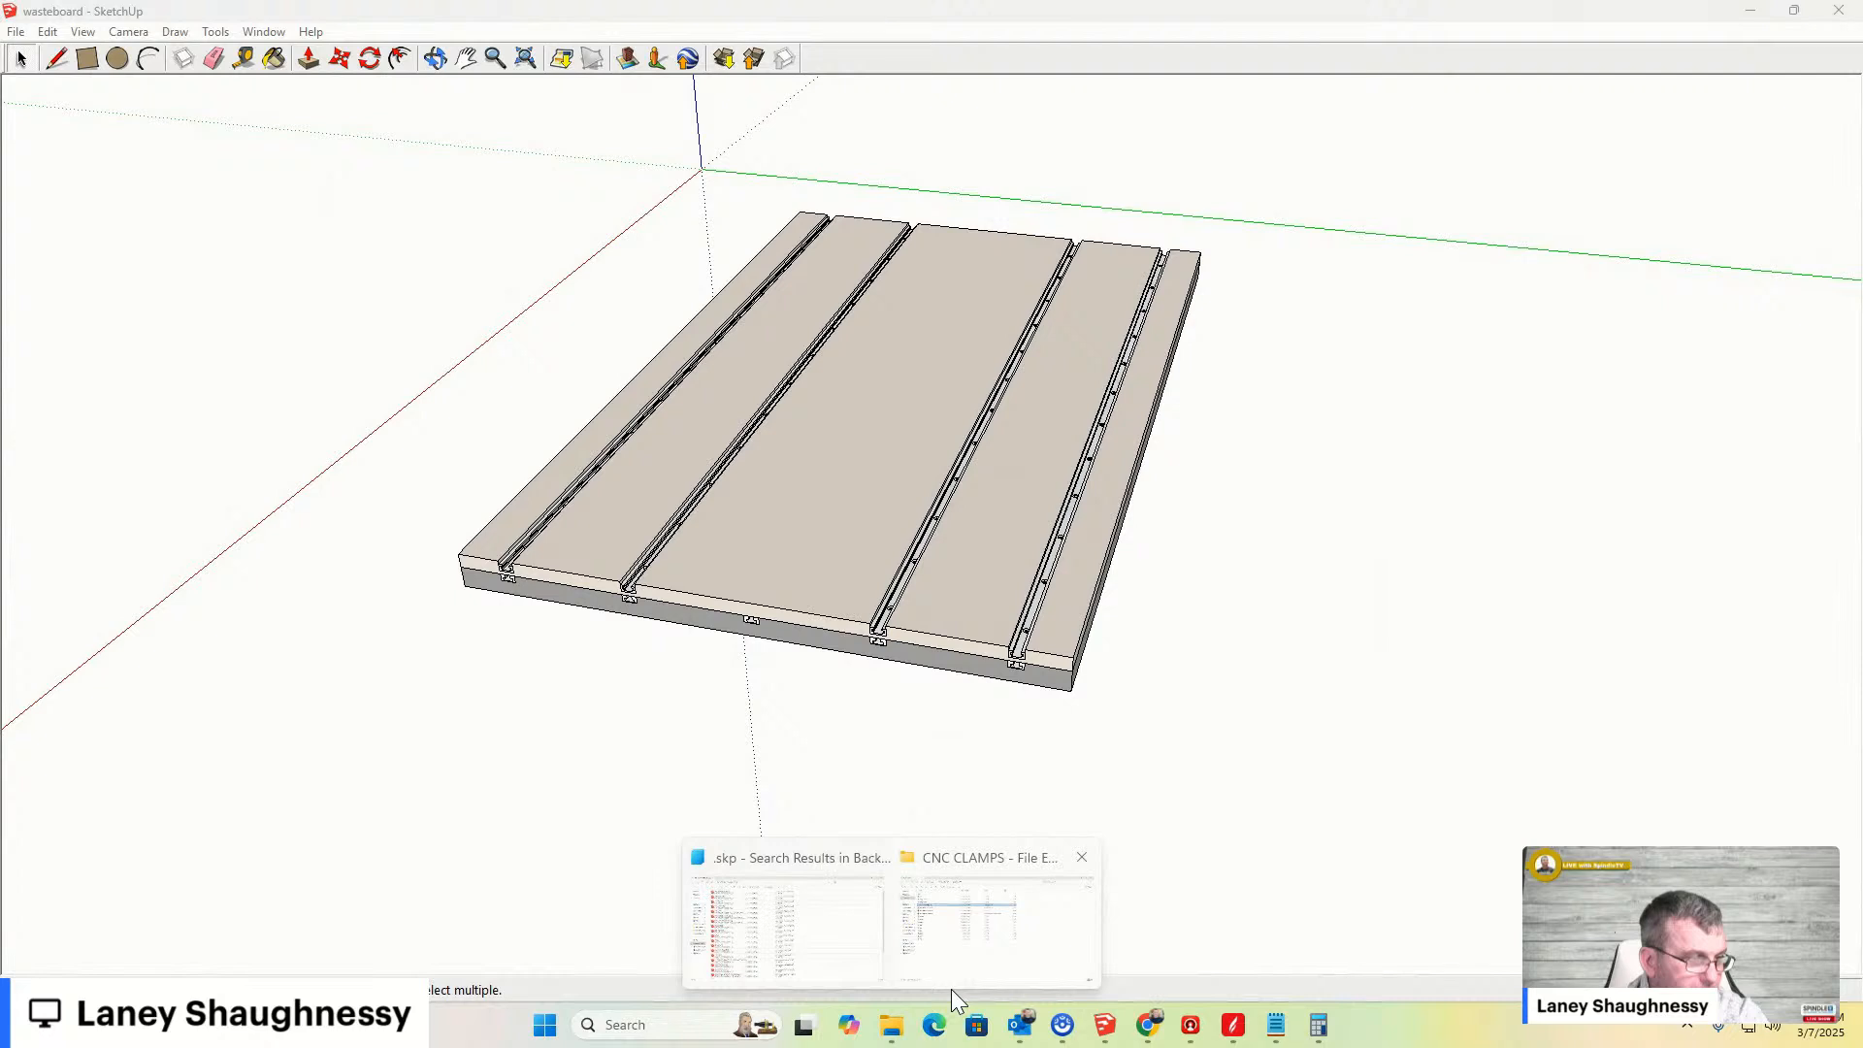
pyautogui.click(771, 936)
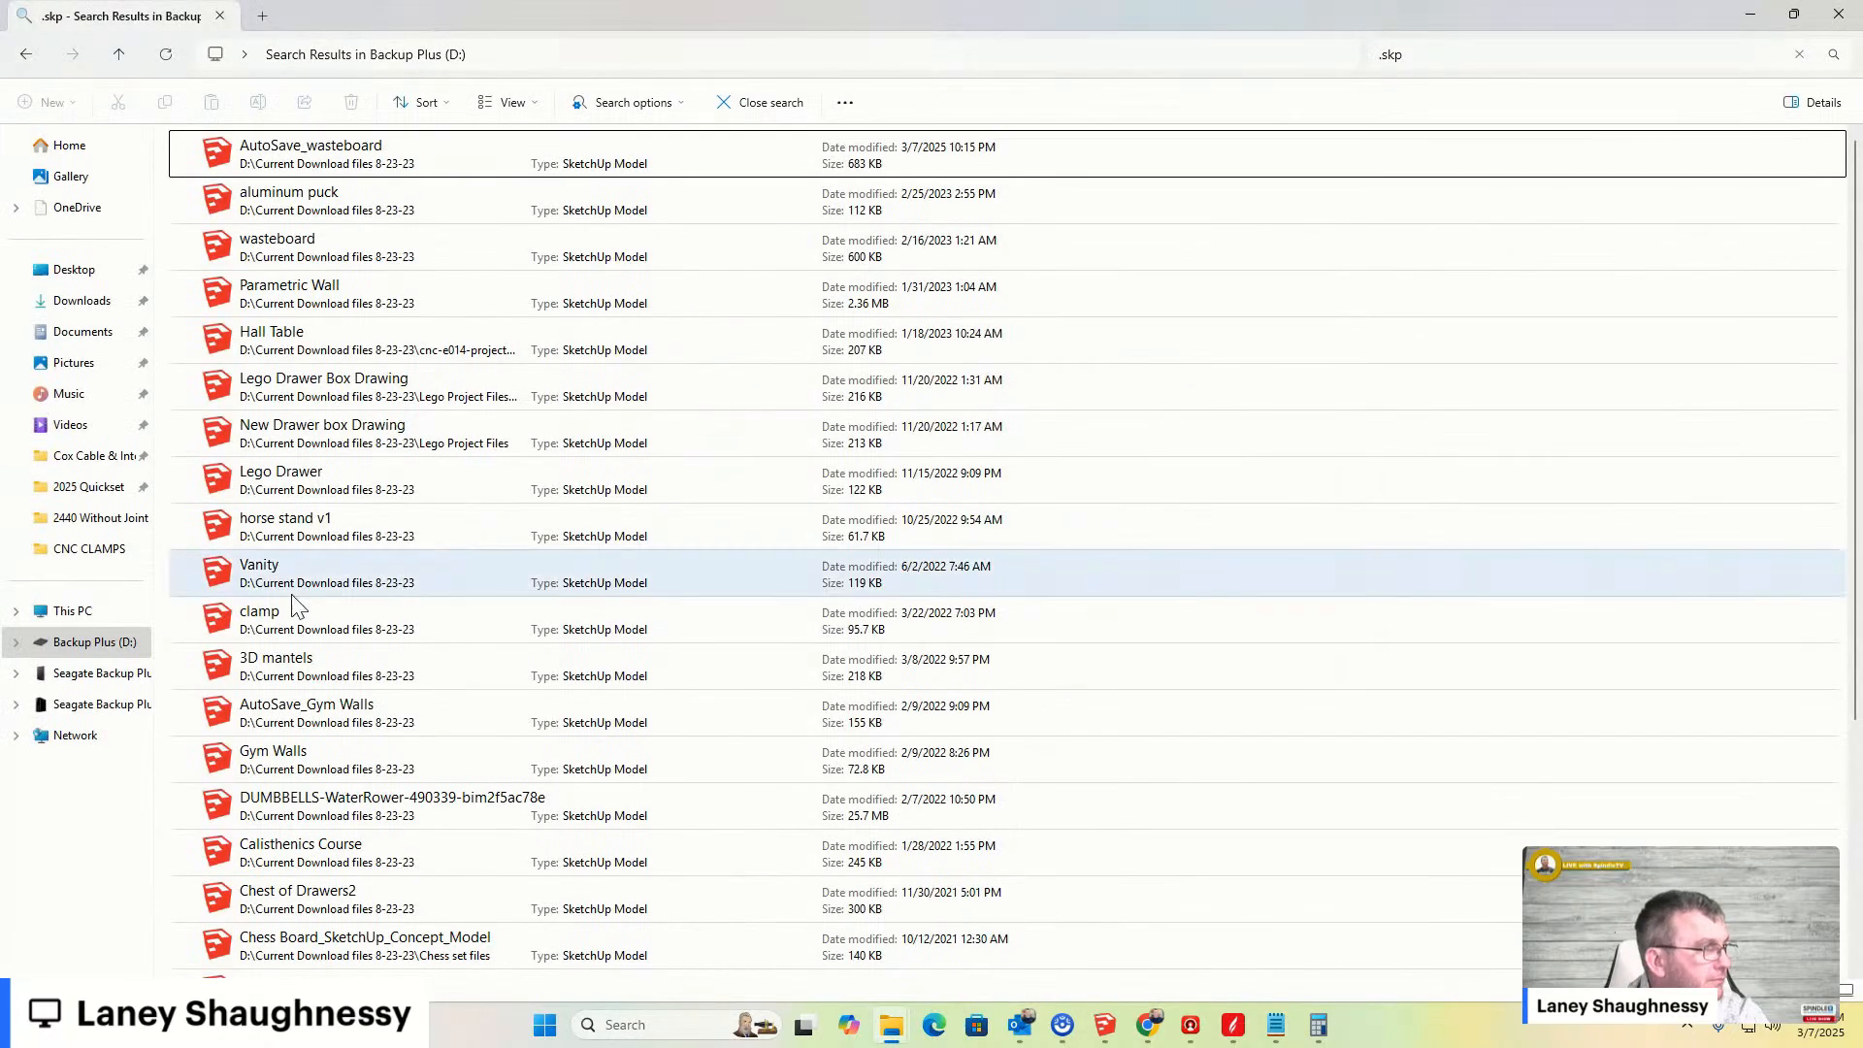
pyautogui.click(82, 301)
pyautogui.doubleClick(204, 194)
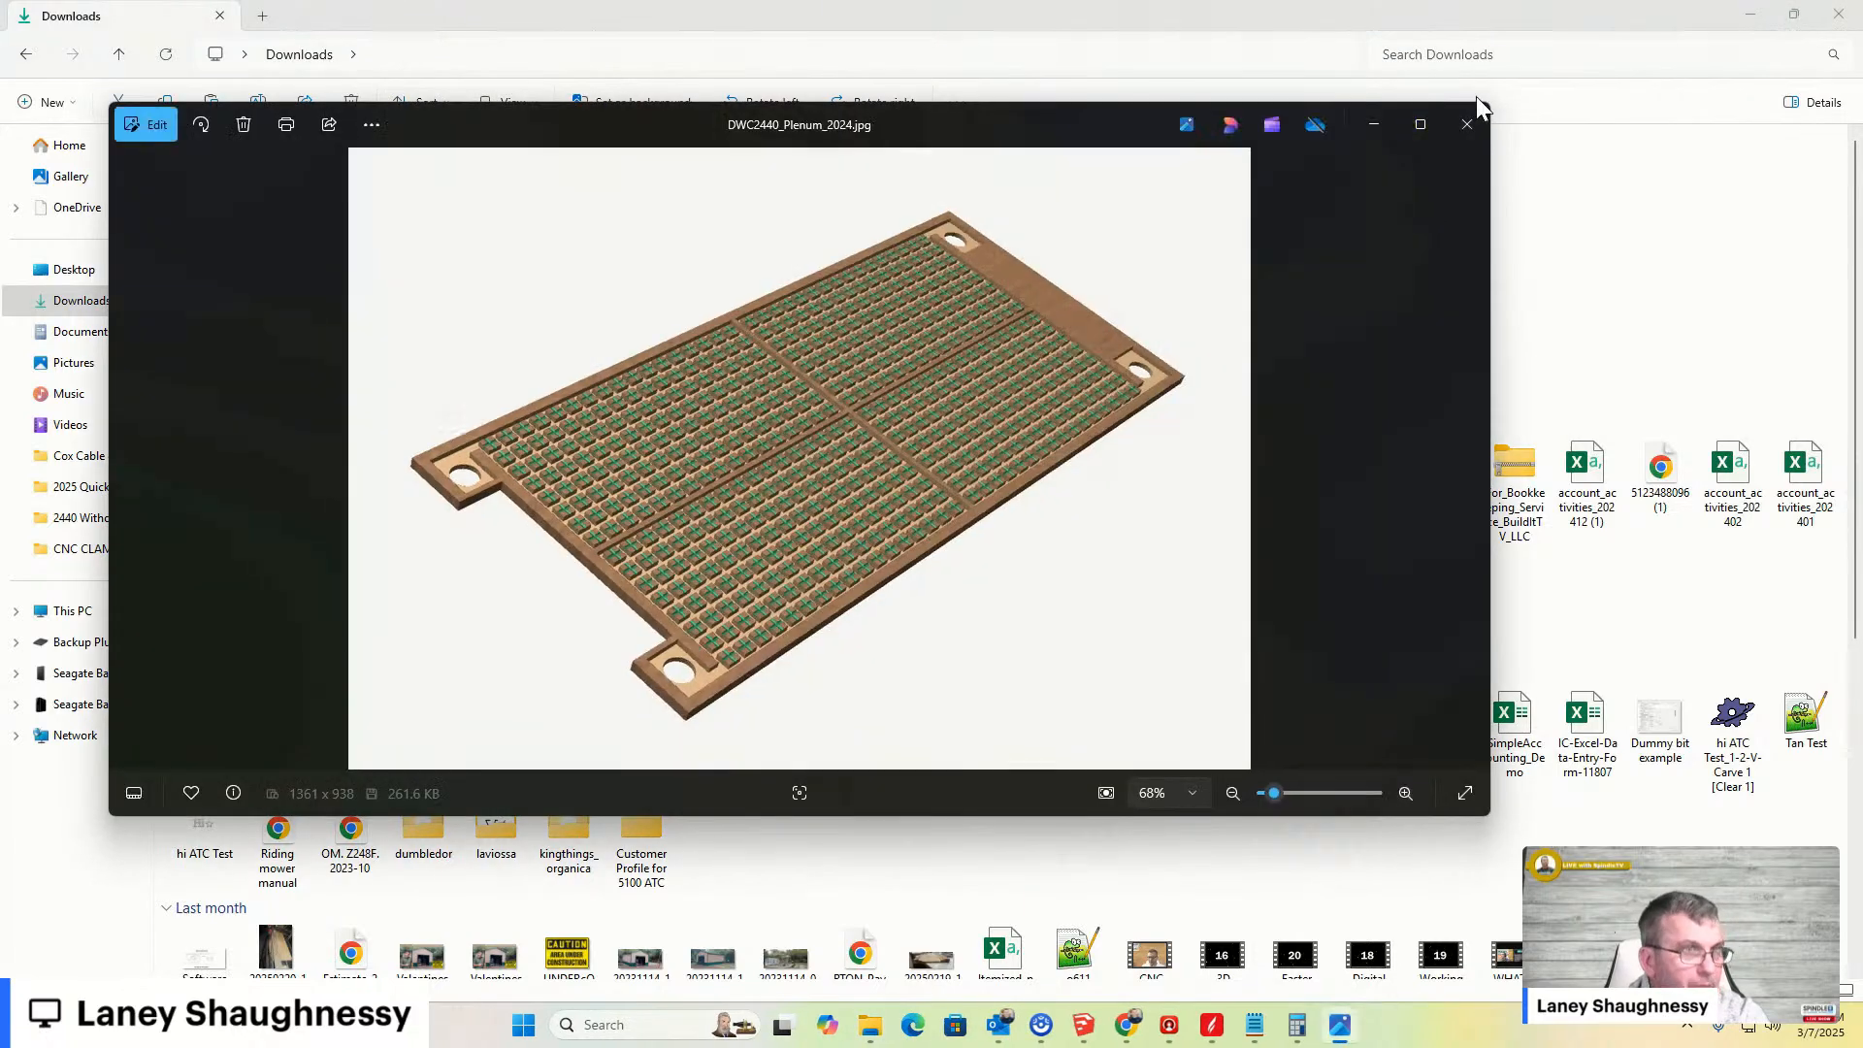
# - Maximize and zoom around the plenum image to examine its grid, then minimize the viewer and Explorer
pyautogui.click(1416, 123)
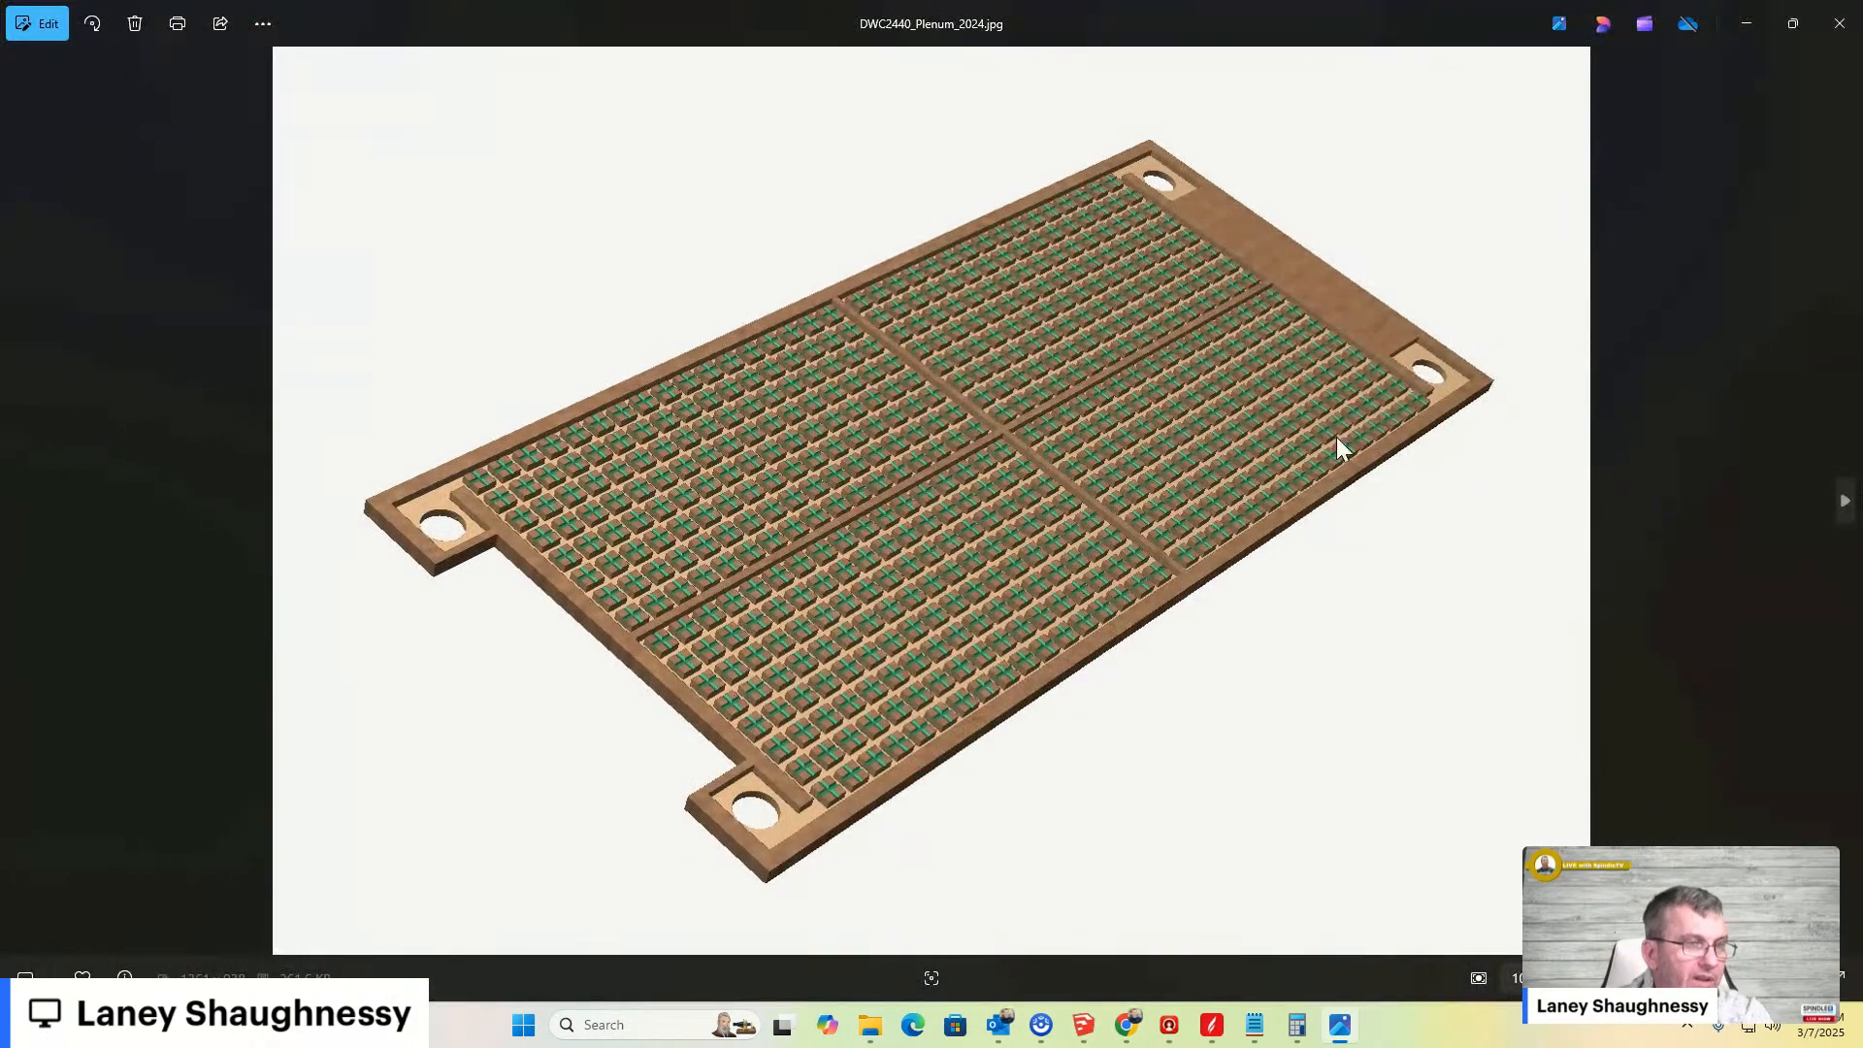
pyautogui.scroll(5, 974, 553)
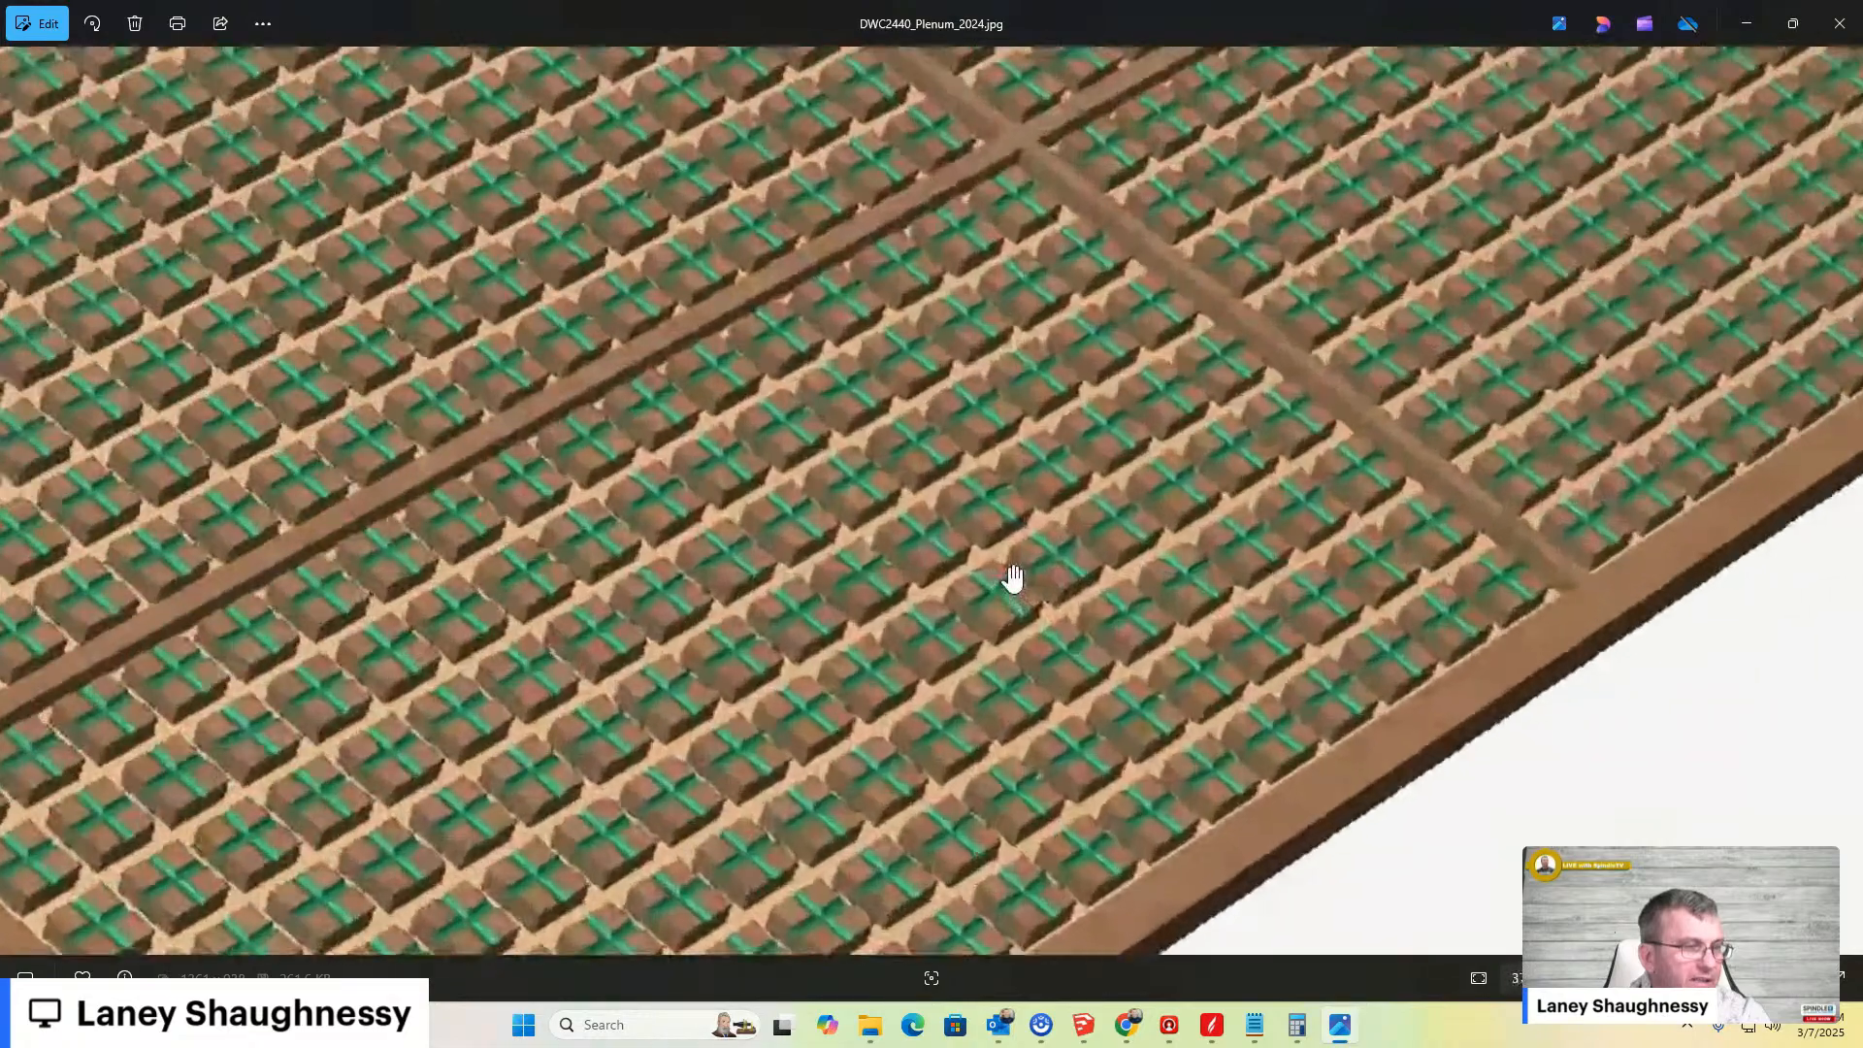
pyautogui.scroll(-4, 1348, 432)
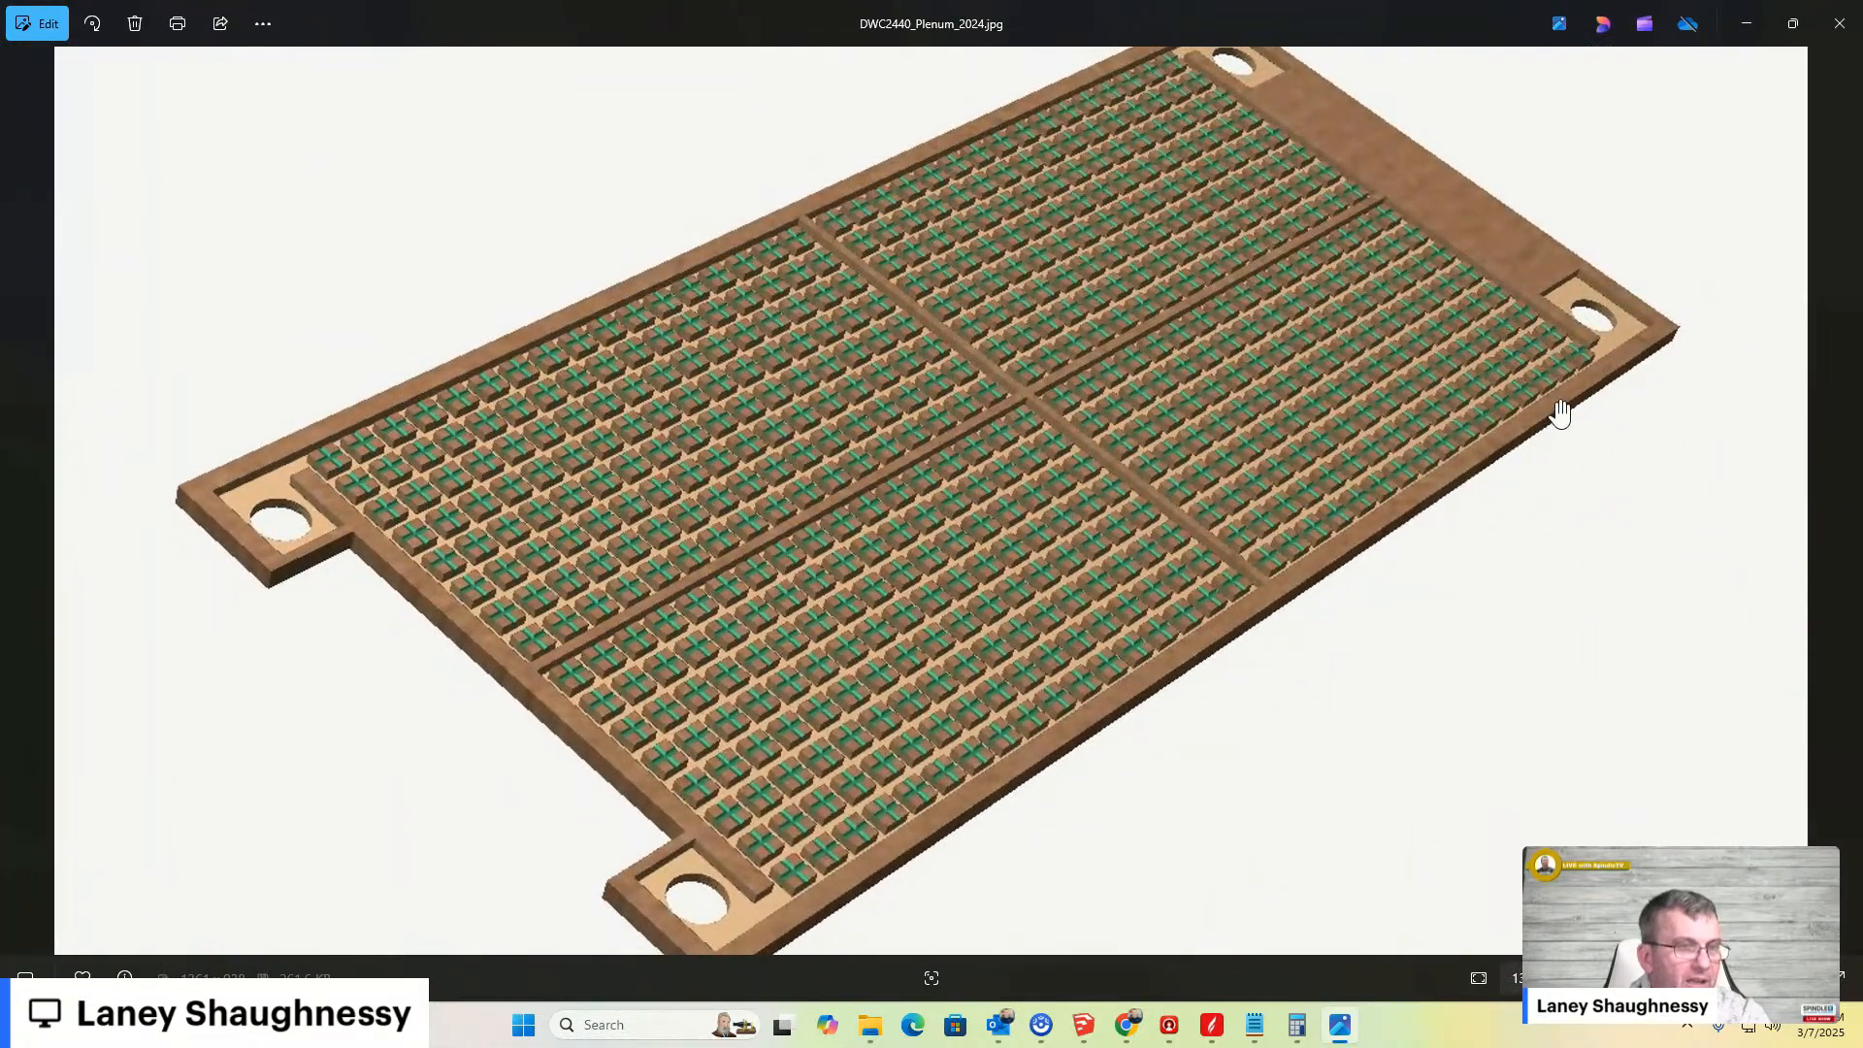
pyautogui.scroll(-2, 1555, 403)
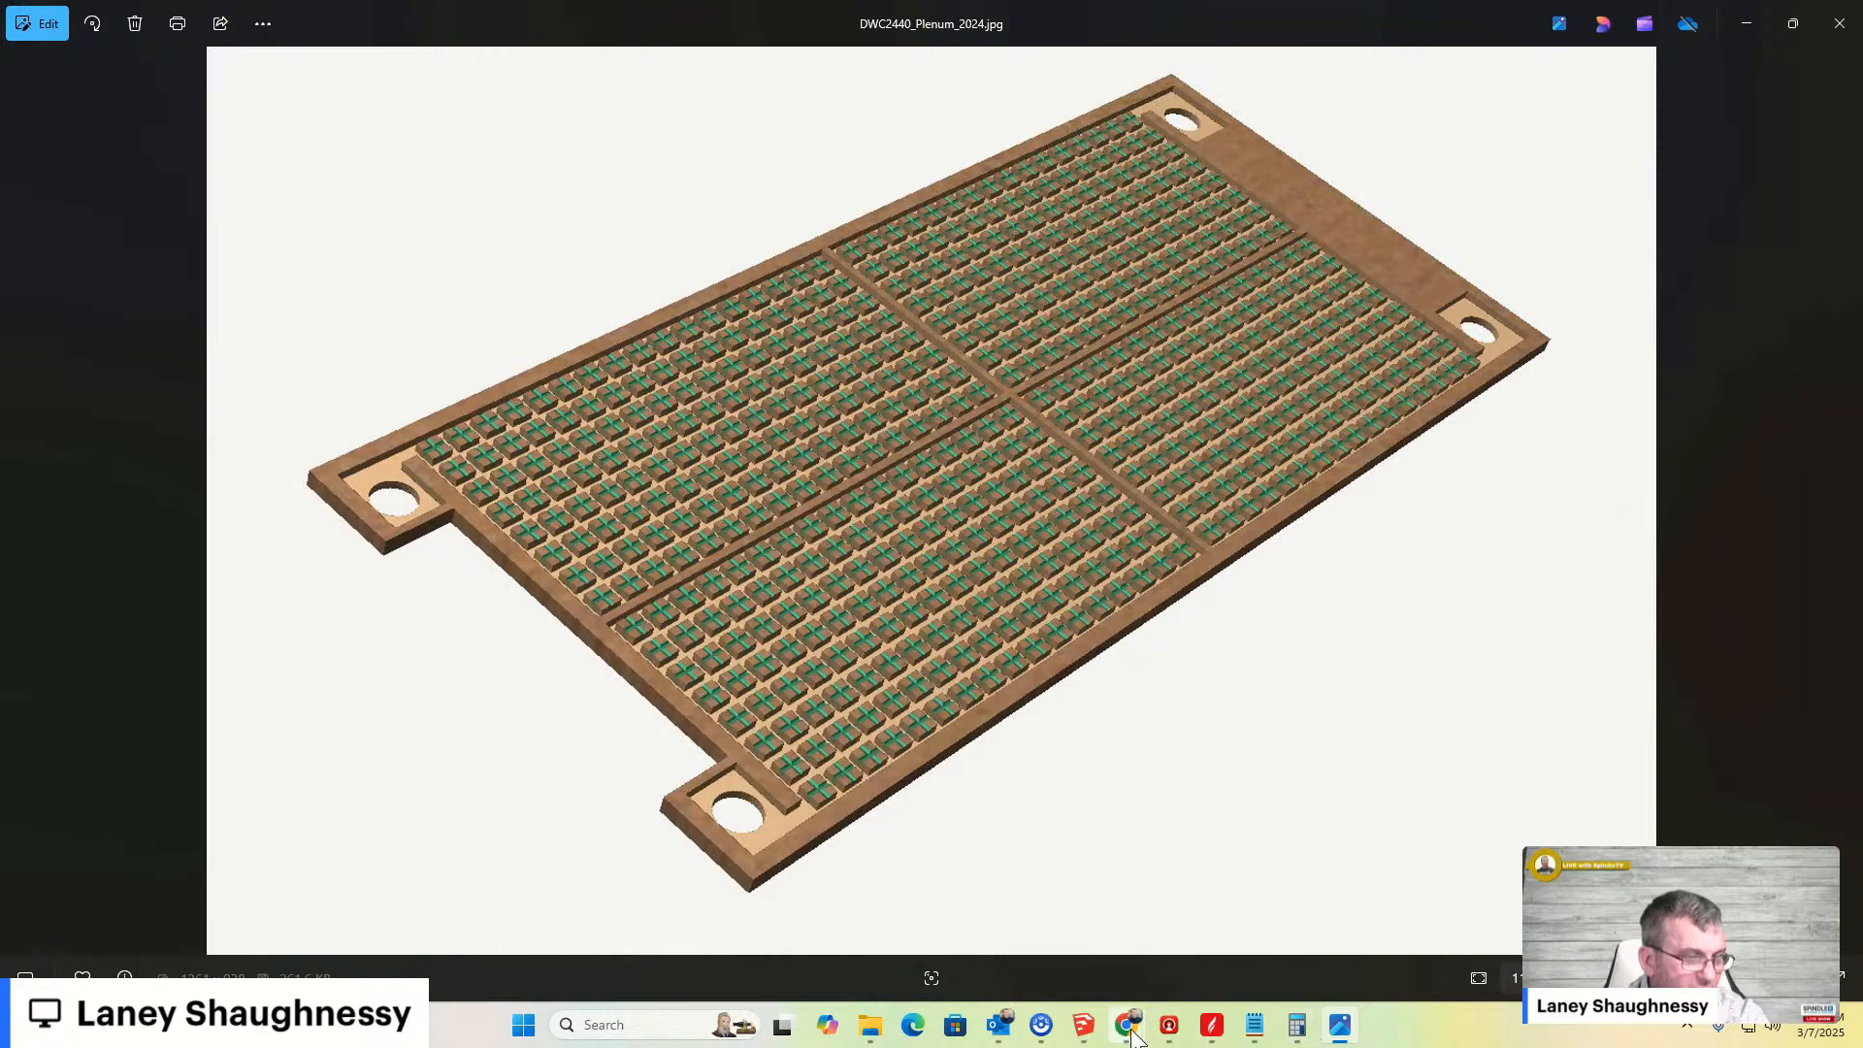
pyautogui.scroll(3, 993, 378)
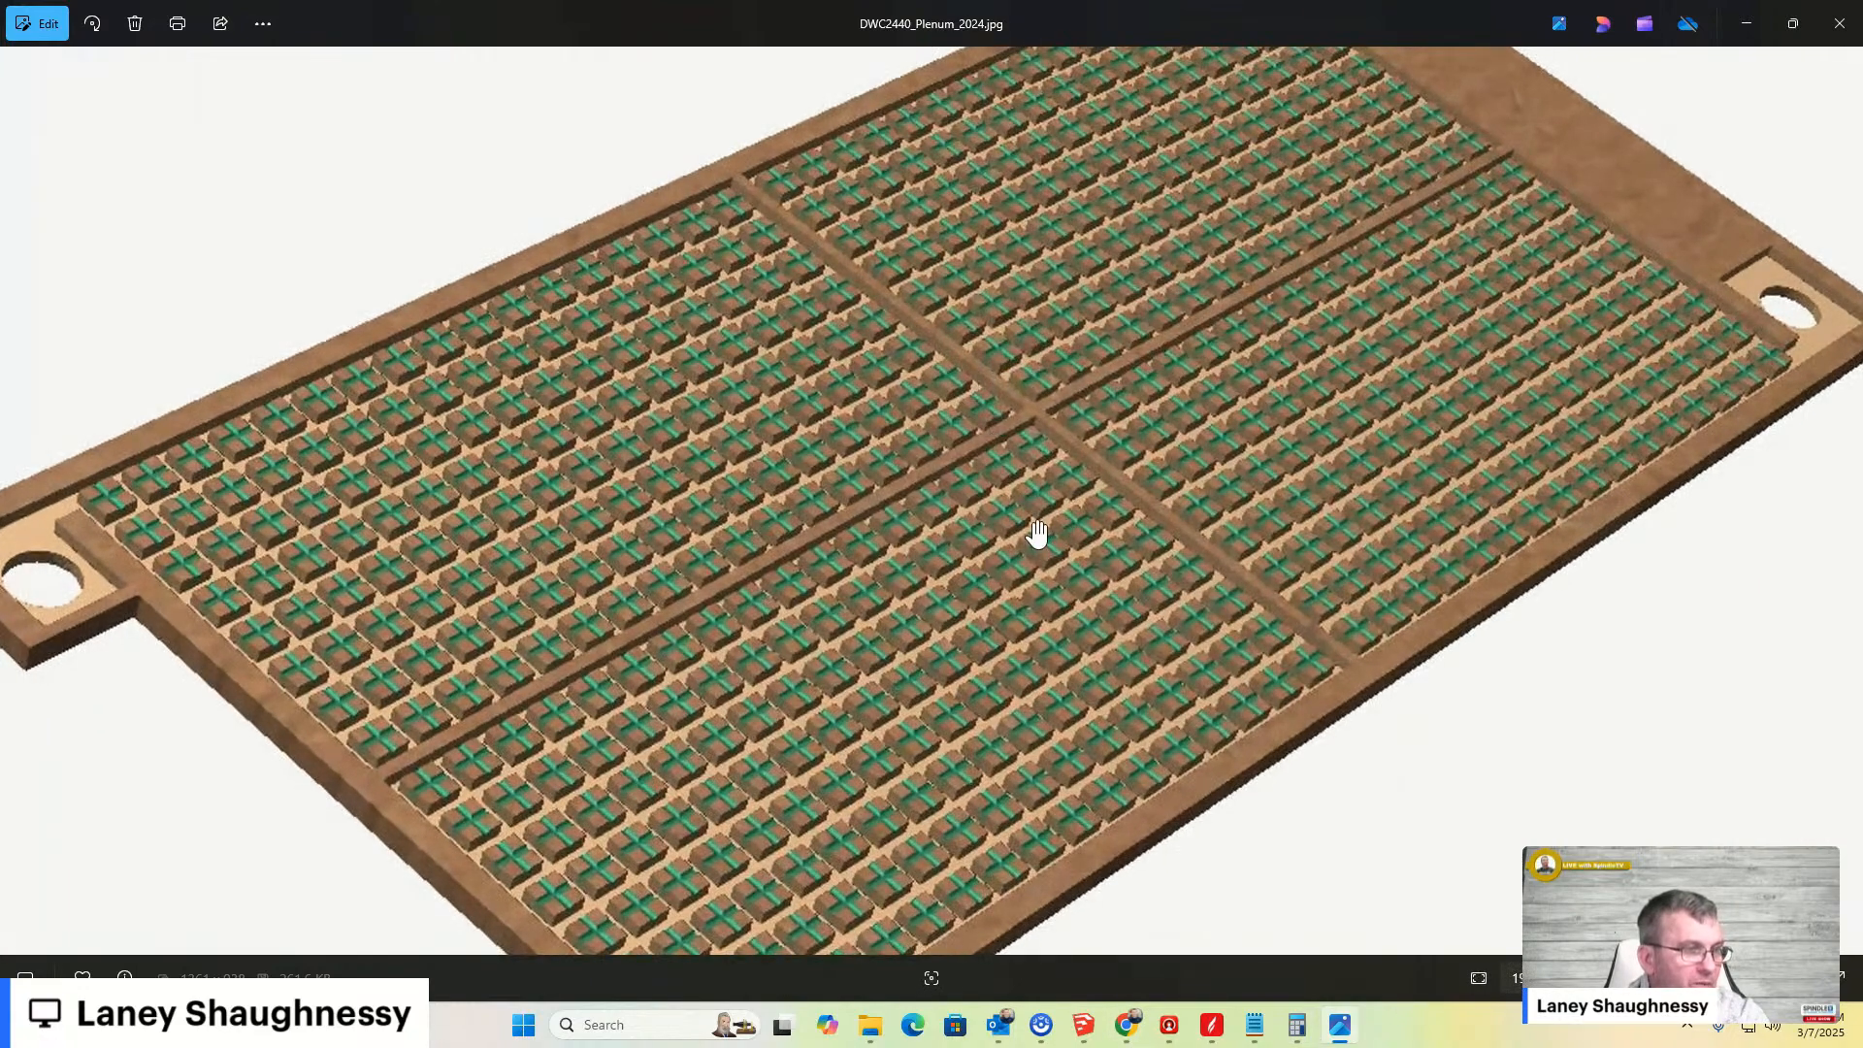
pyautogui.scroll(3, 1035, 532)
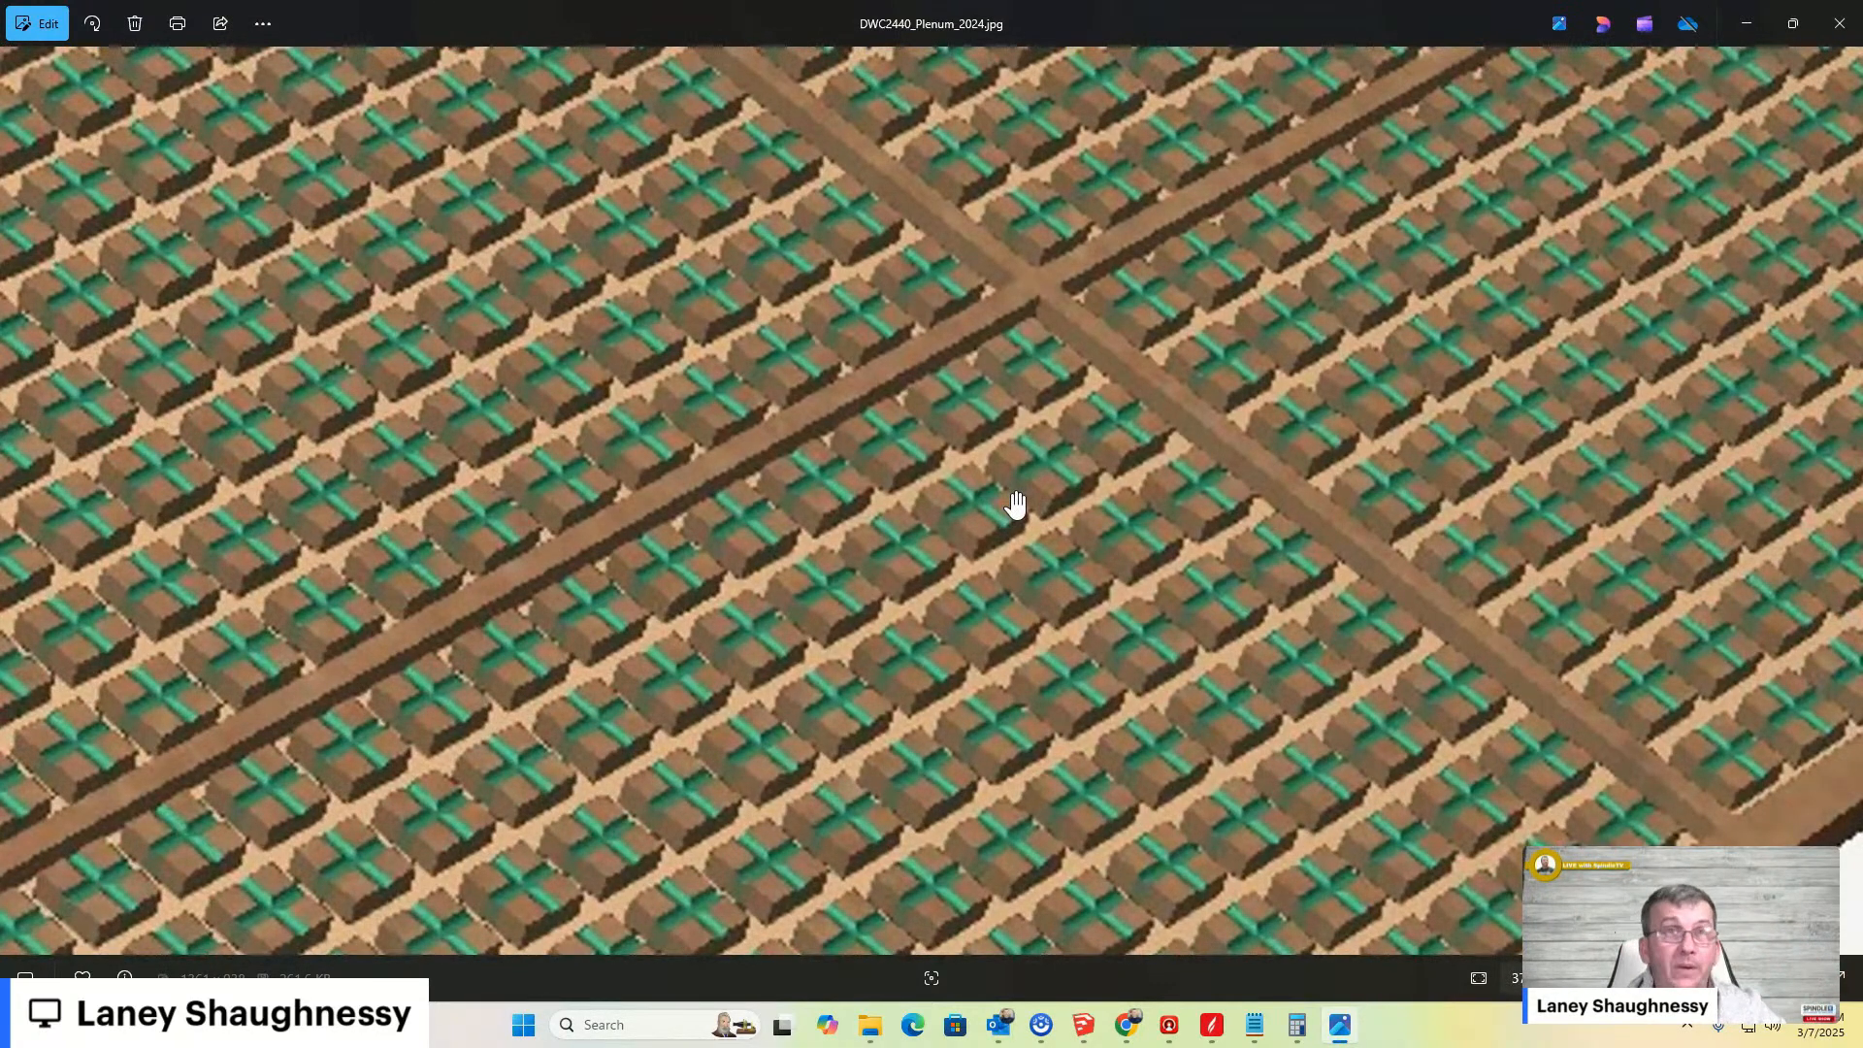
pyautogui.click(1747, 26)
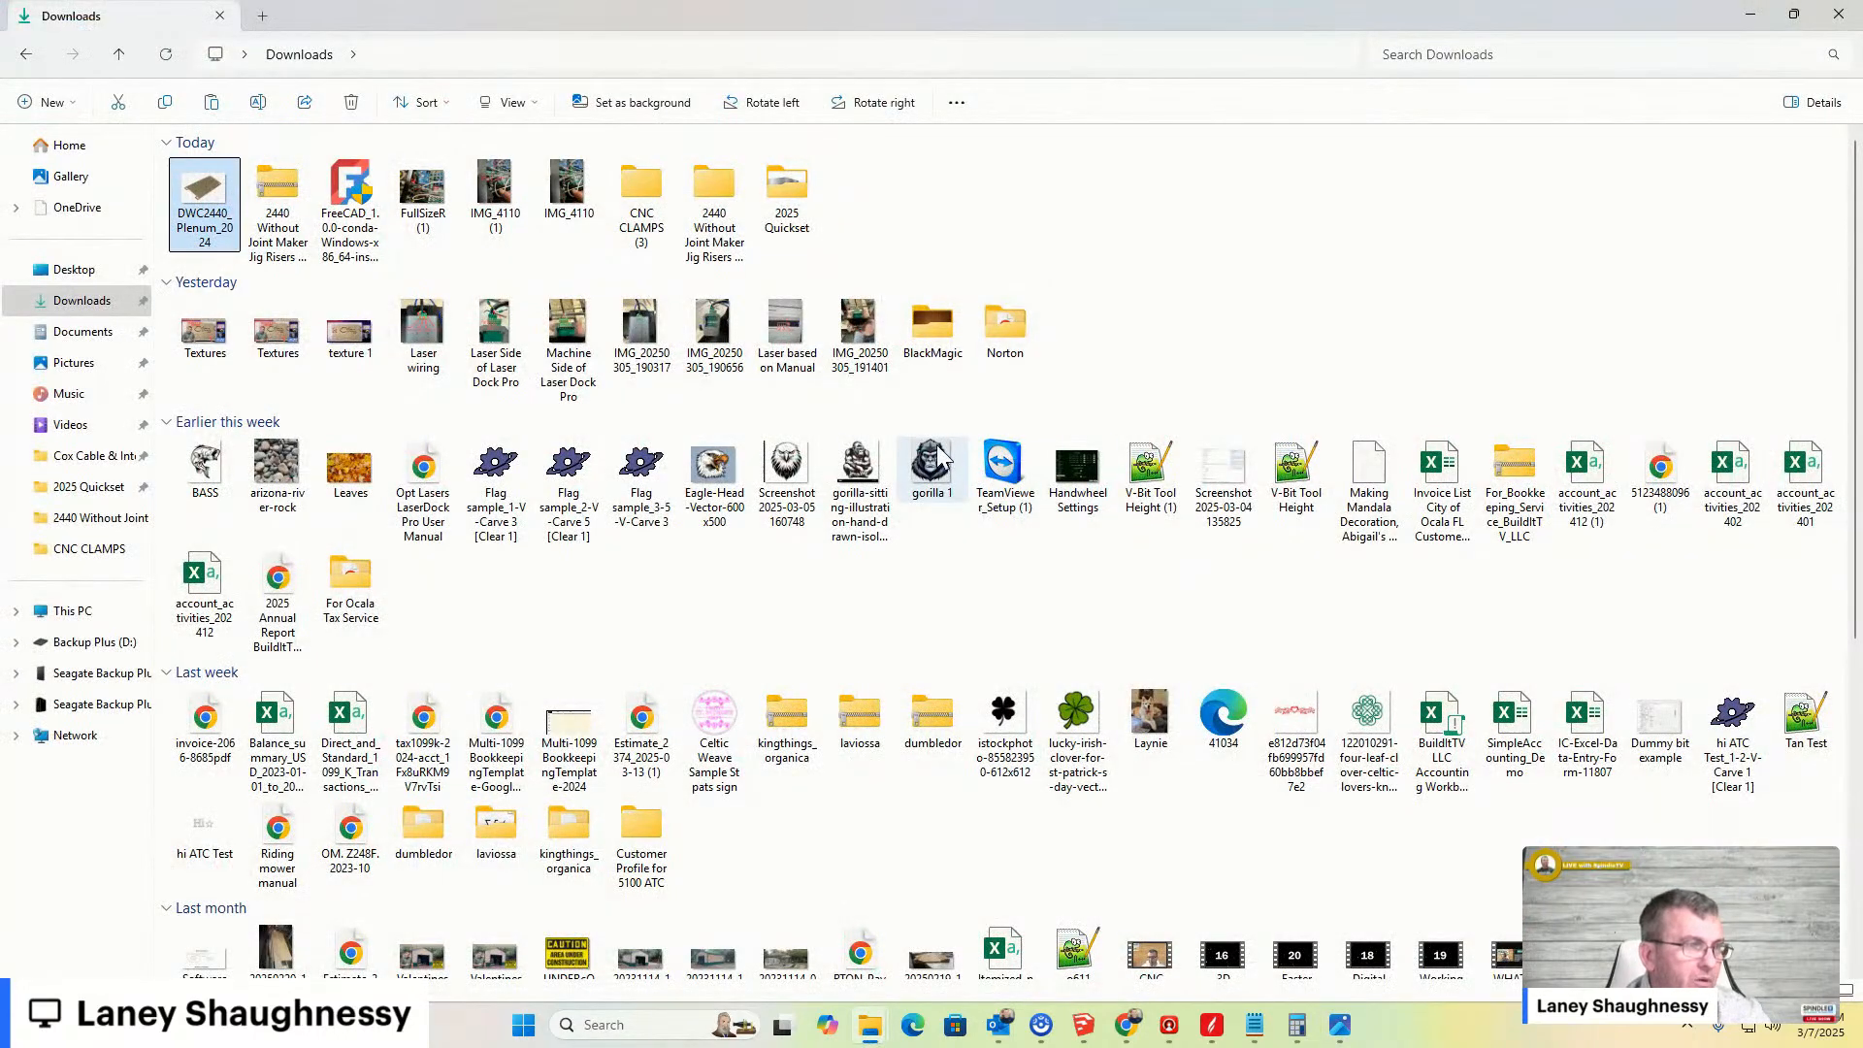
pyautogui.click(1749, 15)
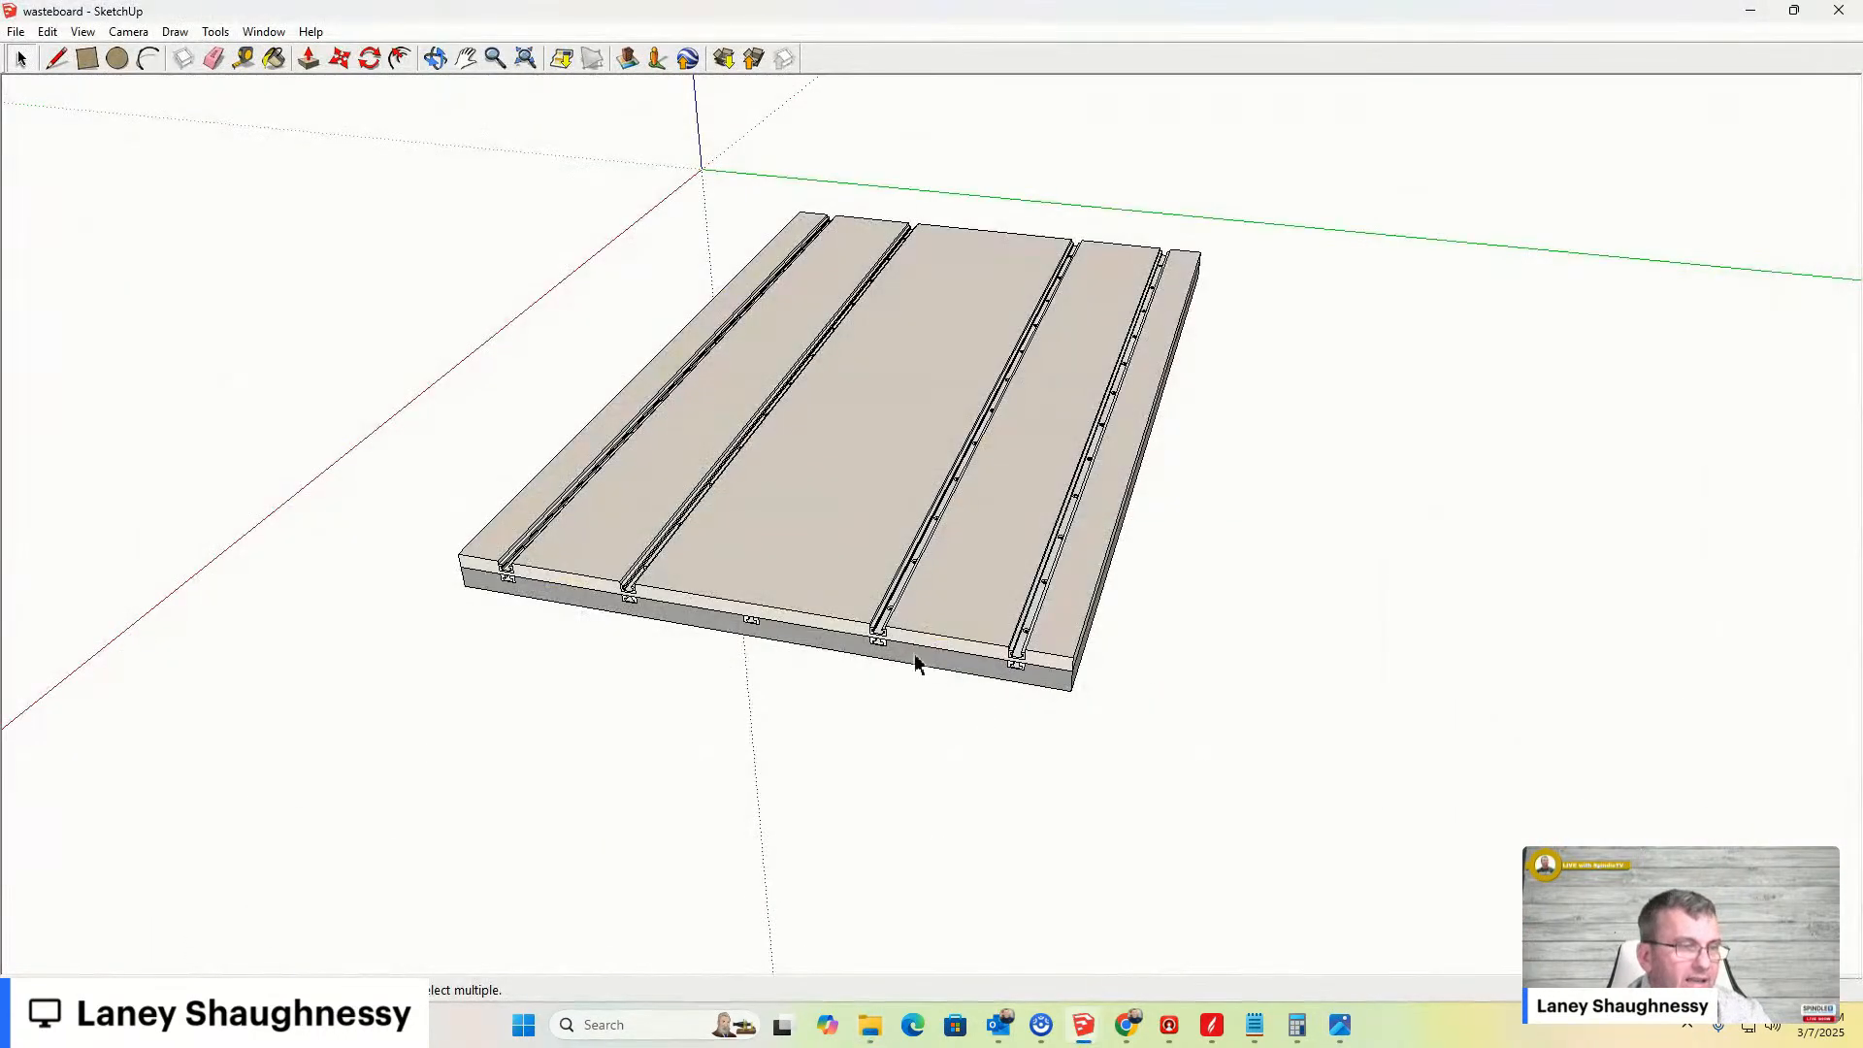
# - Draw a rectangle on the middle panel between the two center grooves, then undo it
pyautogui.scroll(5, 778, 575)
pyautogui.click(87, 59)
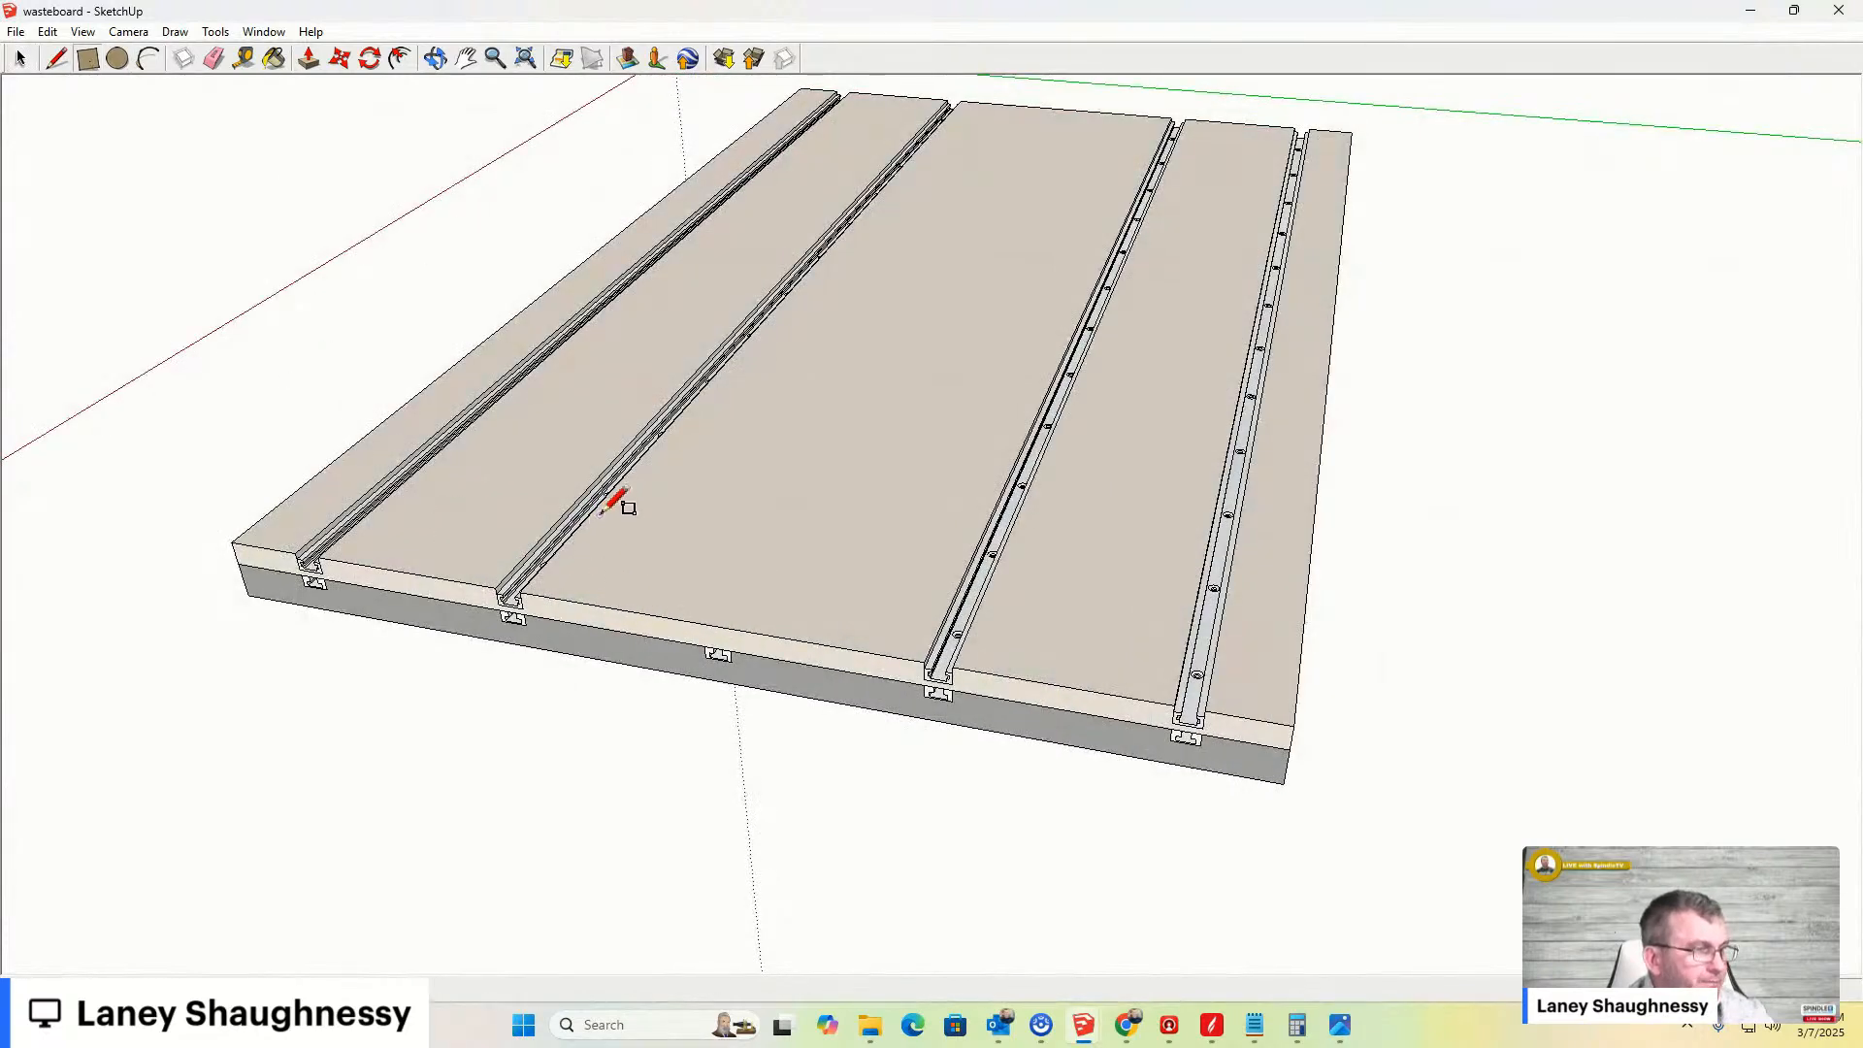
pyautogui.click(570, 561)
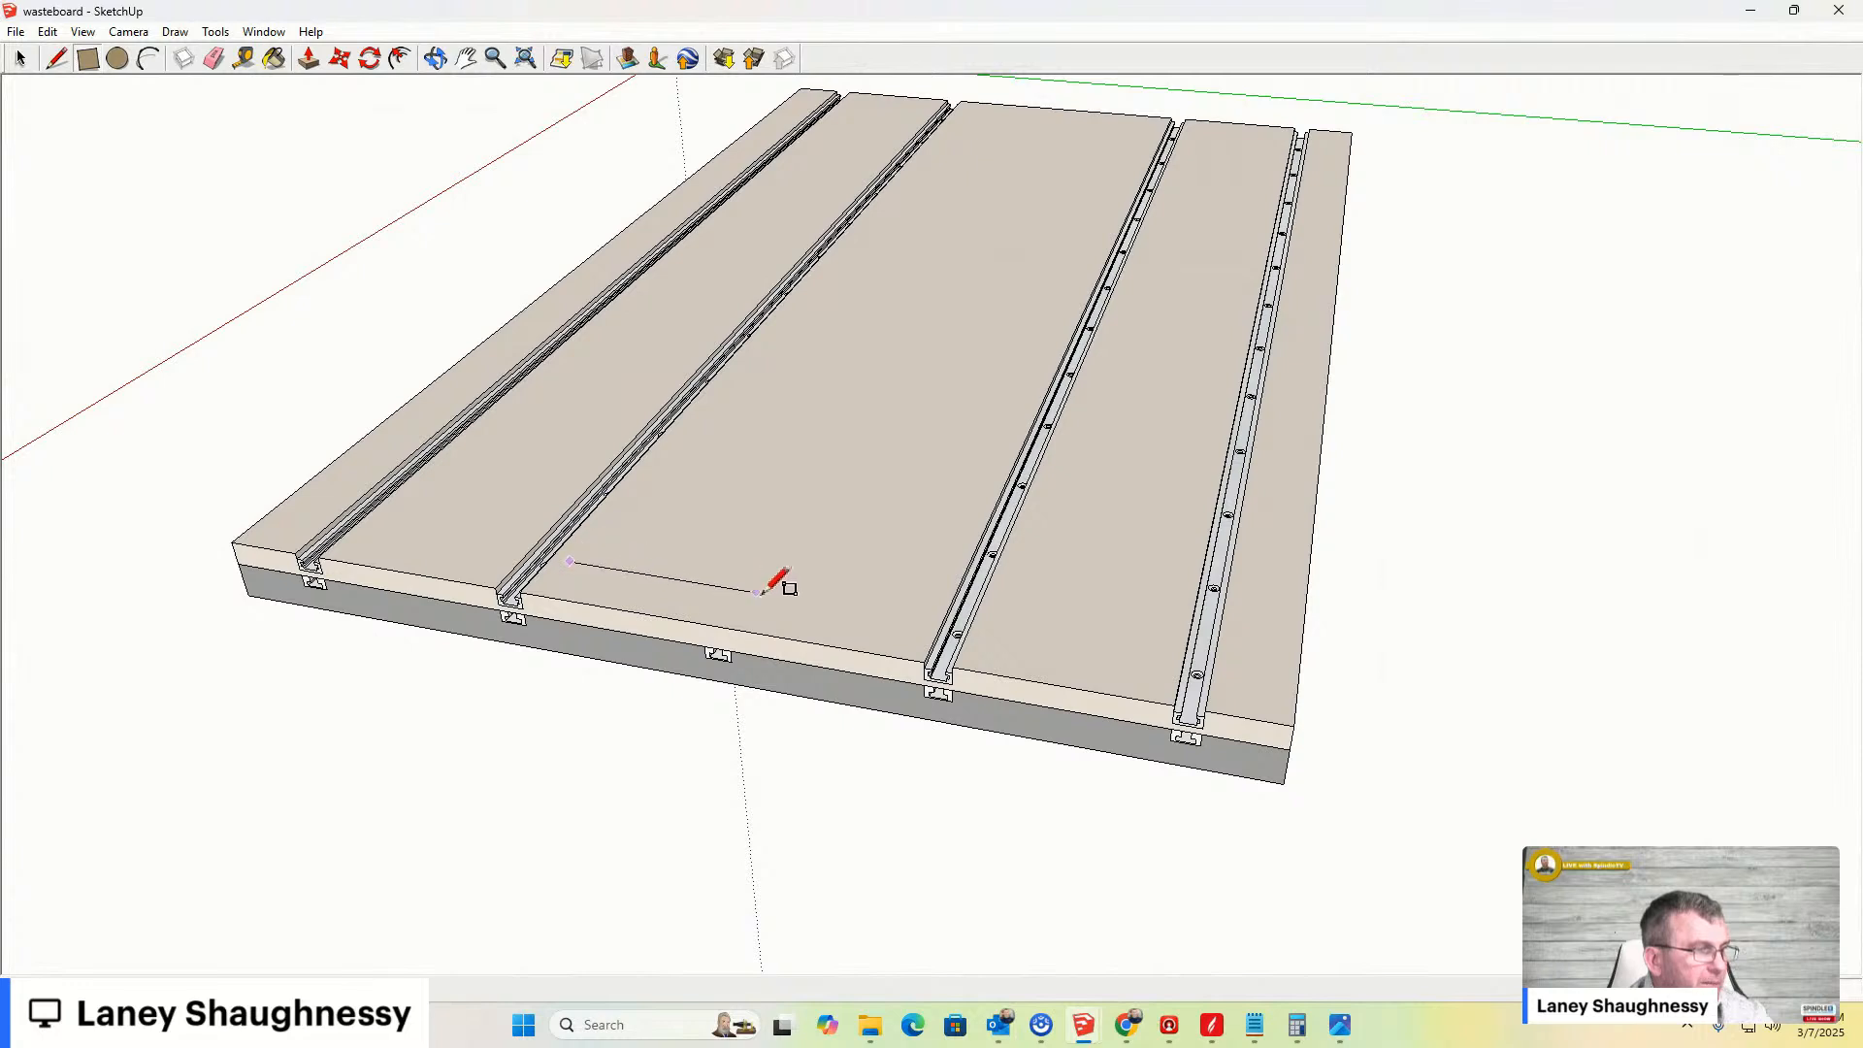
pyautogui.click(1045, 319)
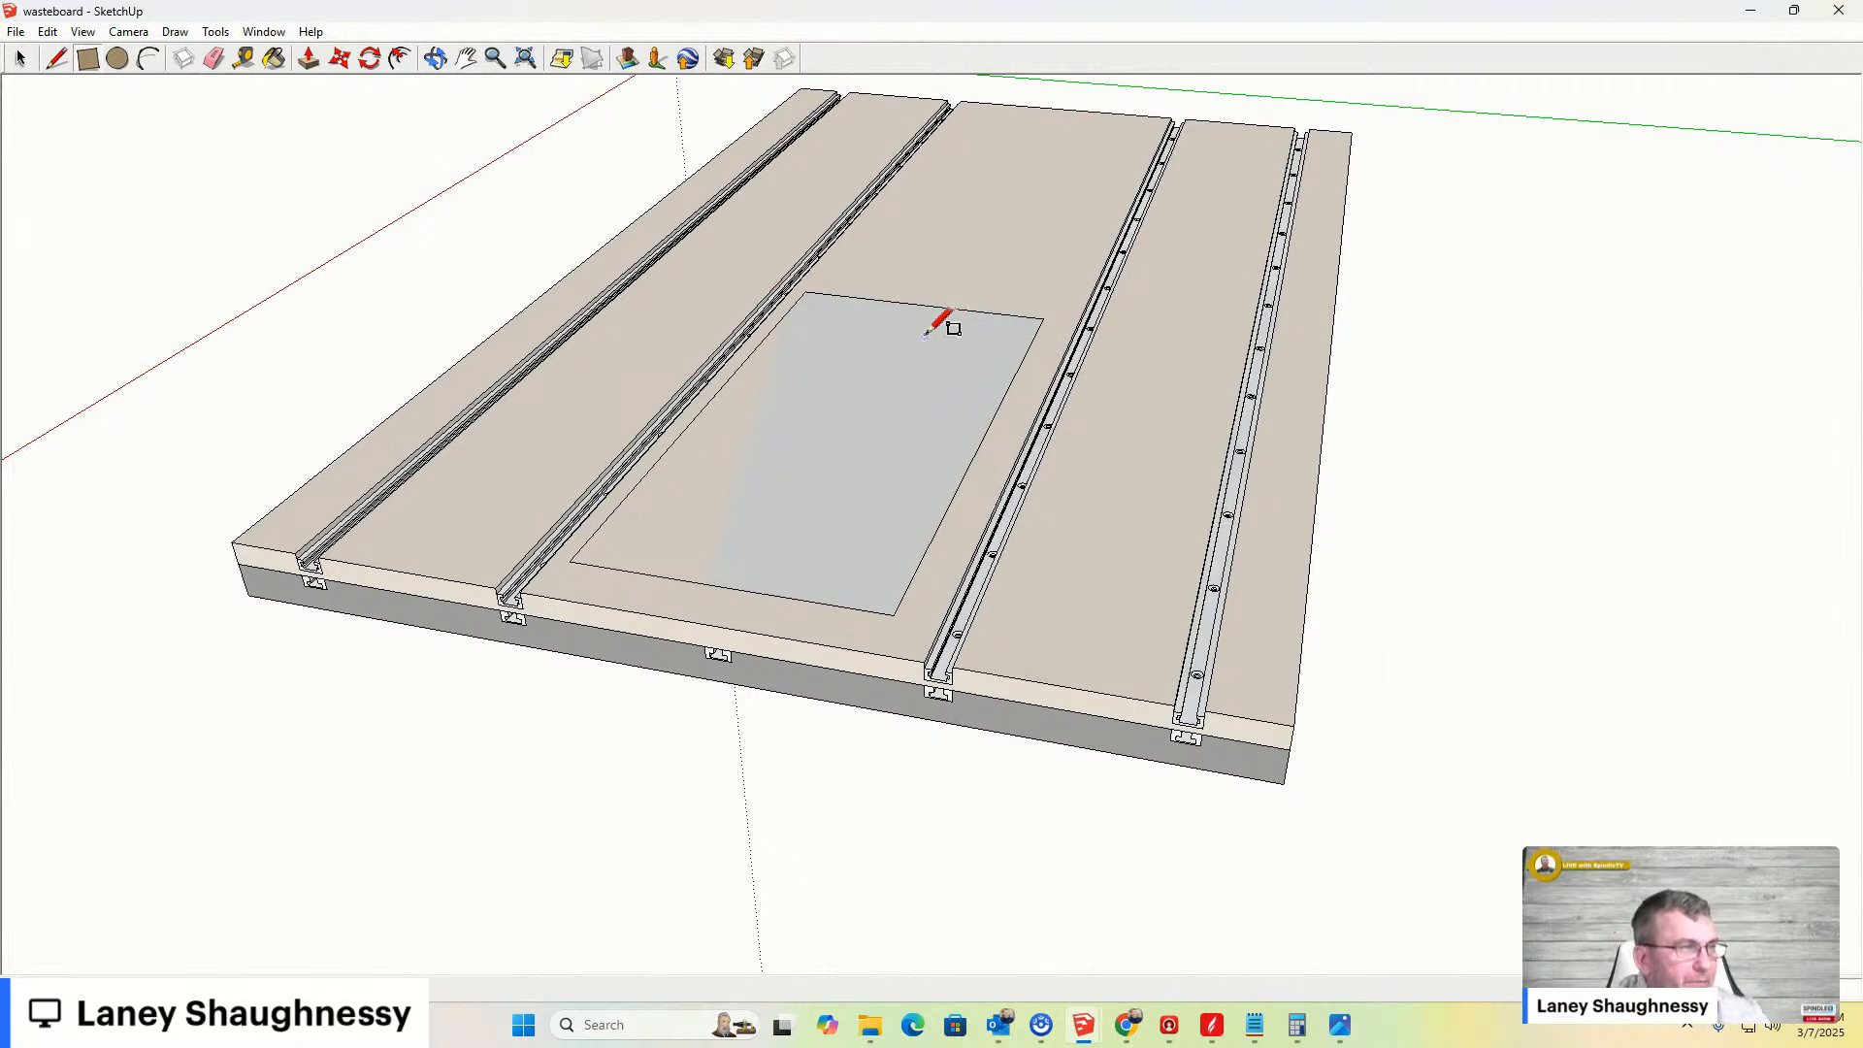
pyautogui.click(16, 31)
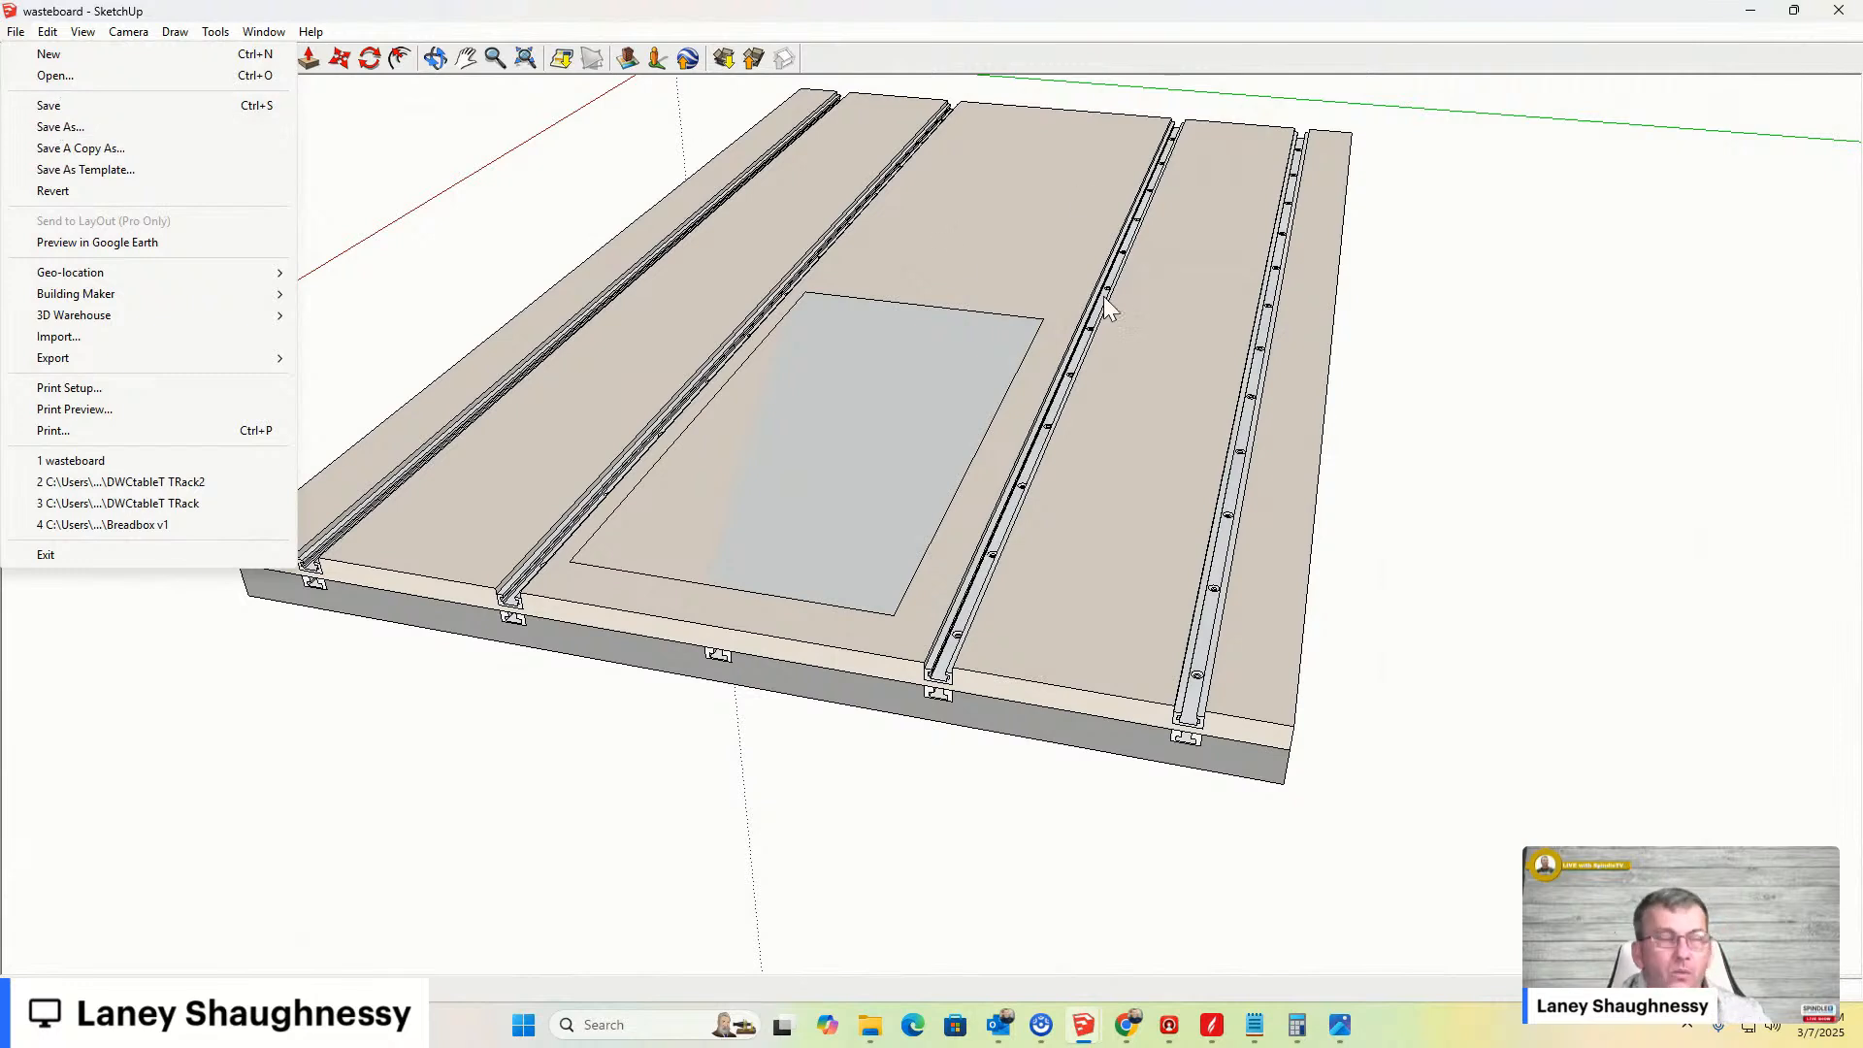
pyautogui.click(15, 33)
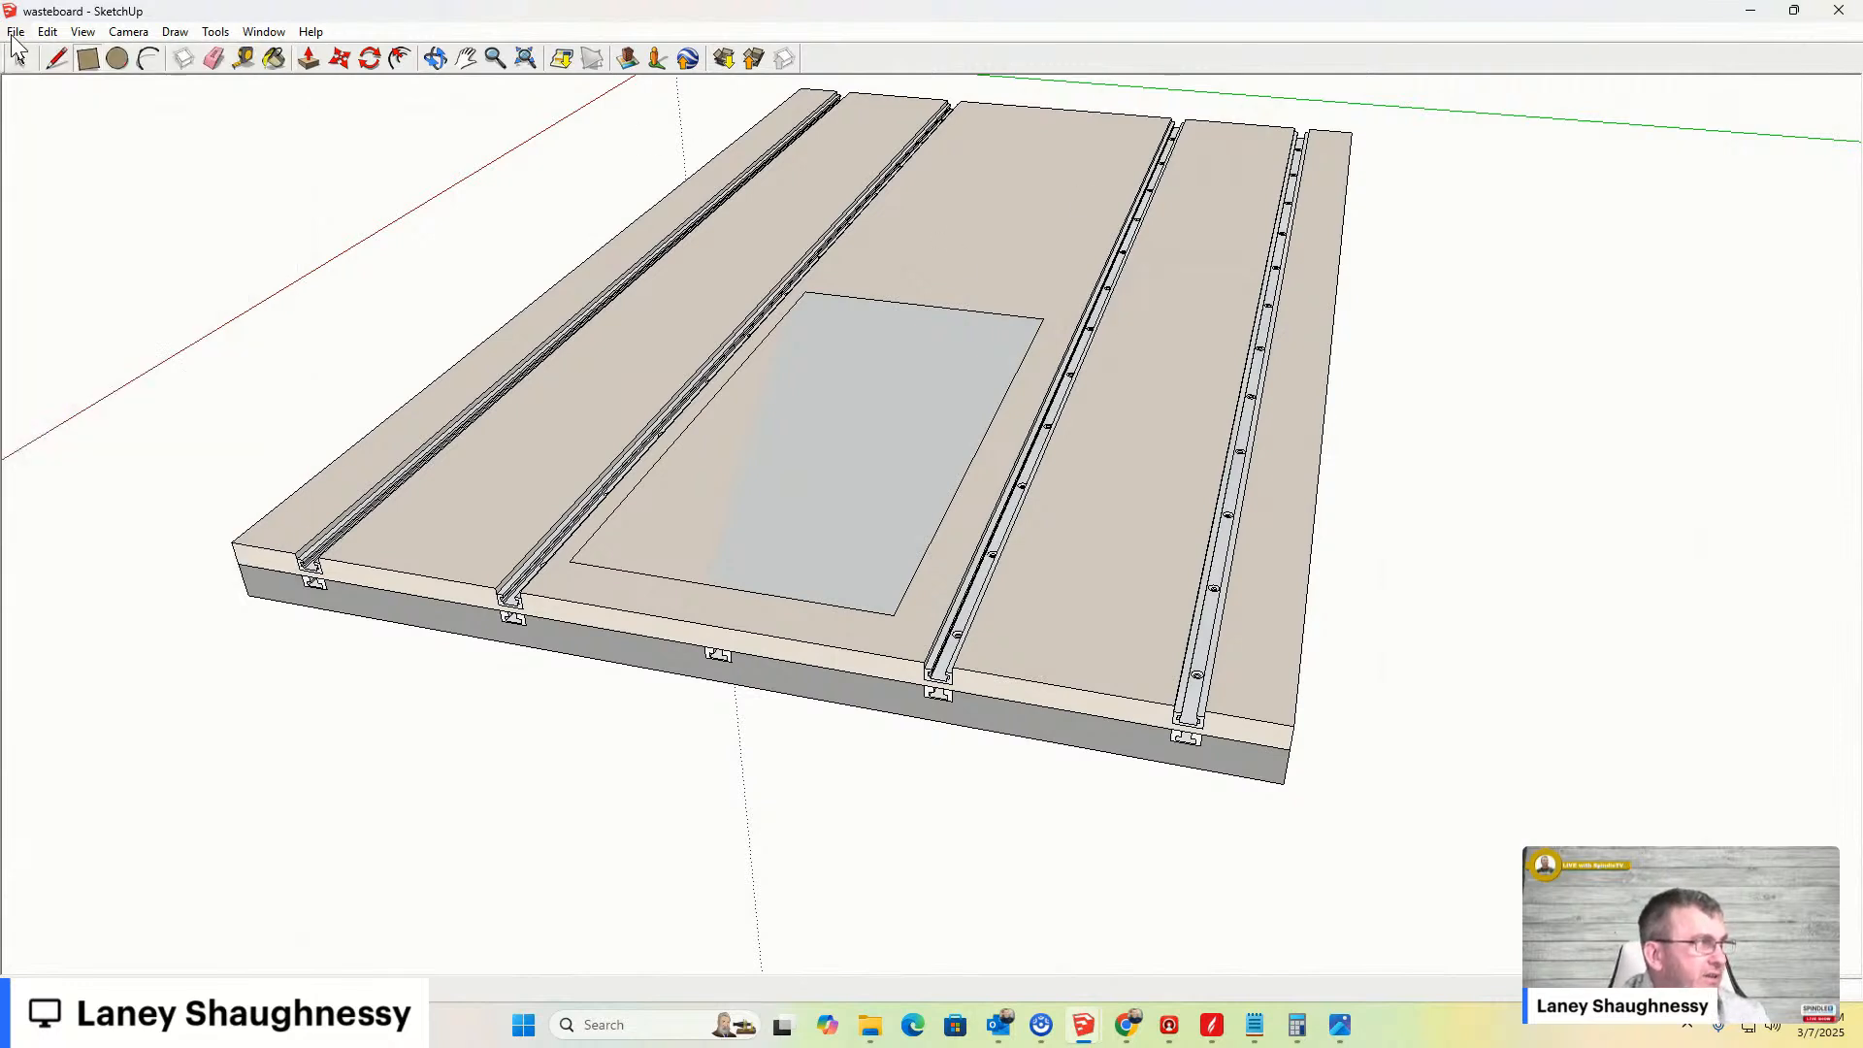
pyautogui.hotkey('ctrl', 'z')
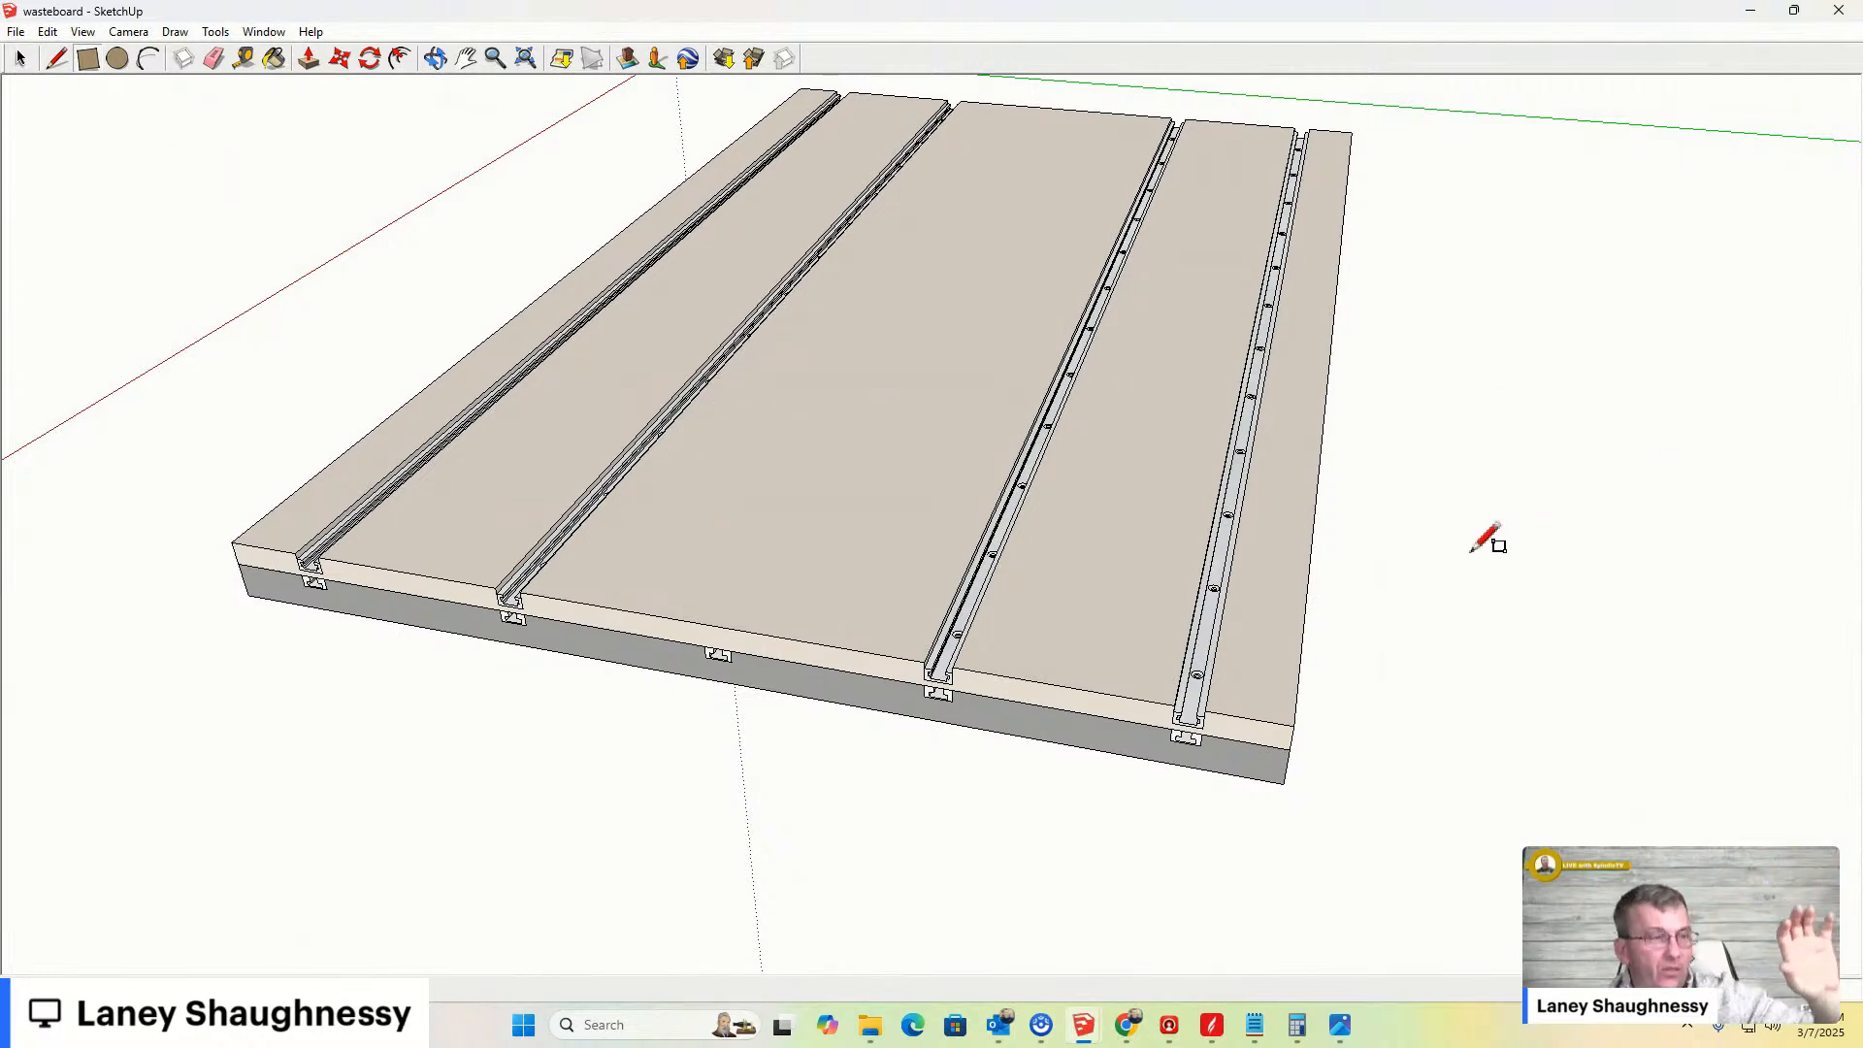
# - Switch to the browser's product page for the M5 flat T-nuts
pyautogui.scroll(5, 969, 446)
pyautogui.scroll(-6, 1474, 388)
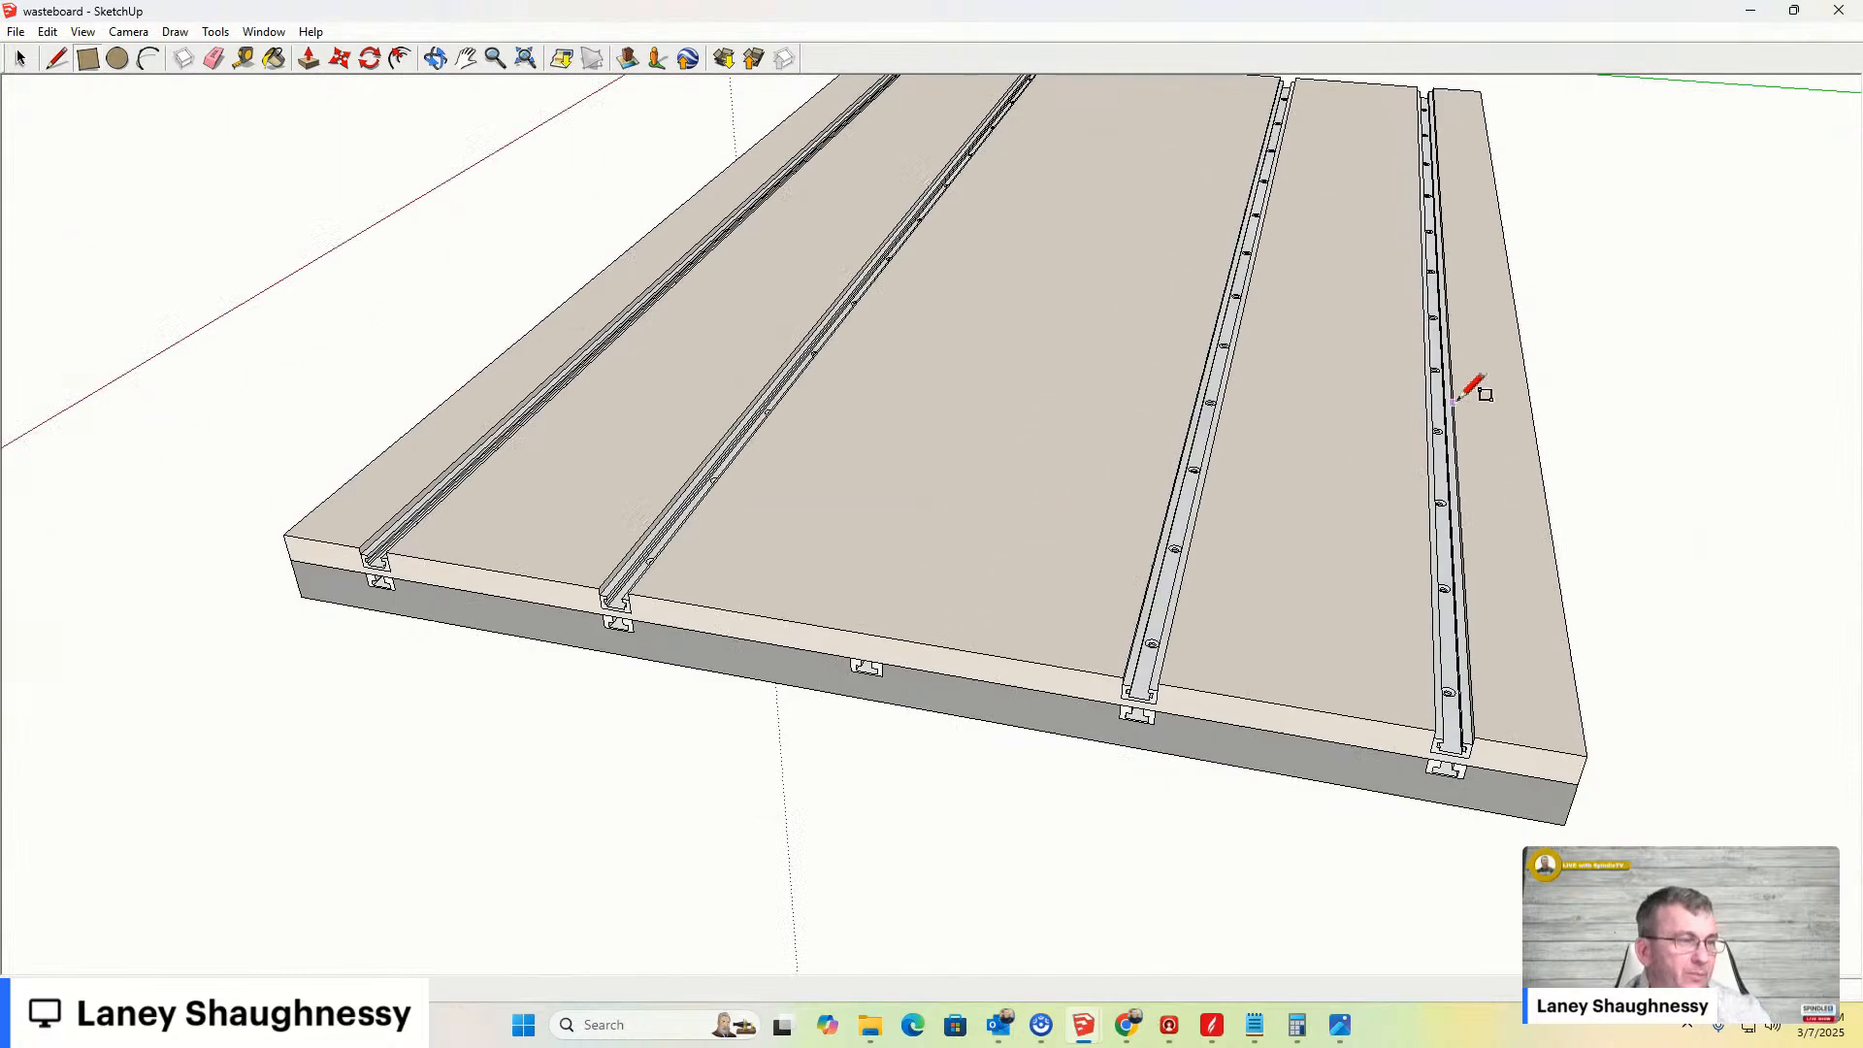
pyautogui.scroll(2, 1045, 534)
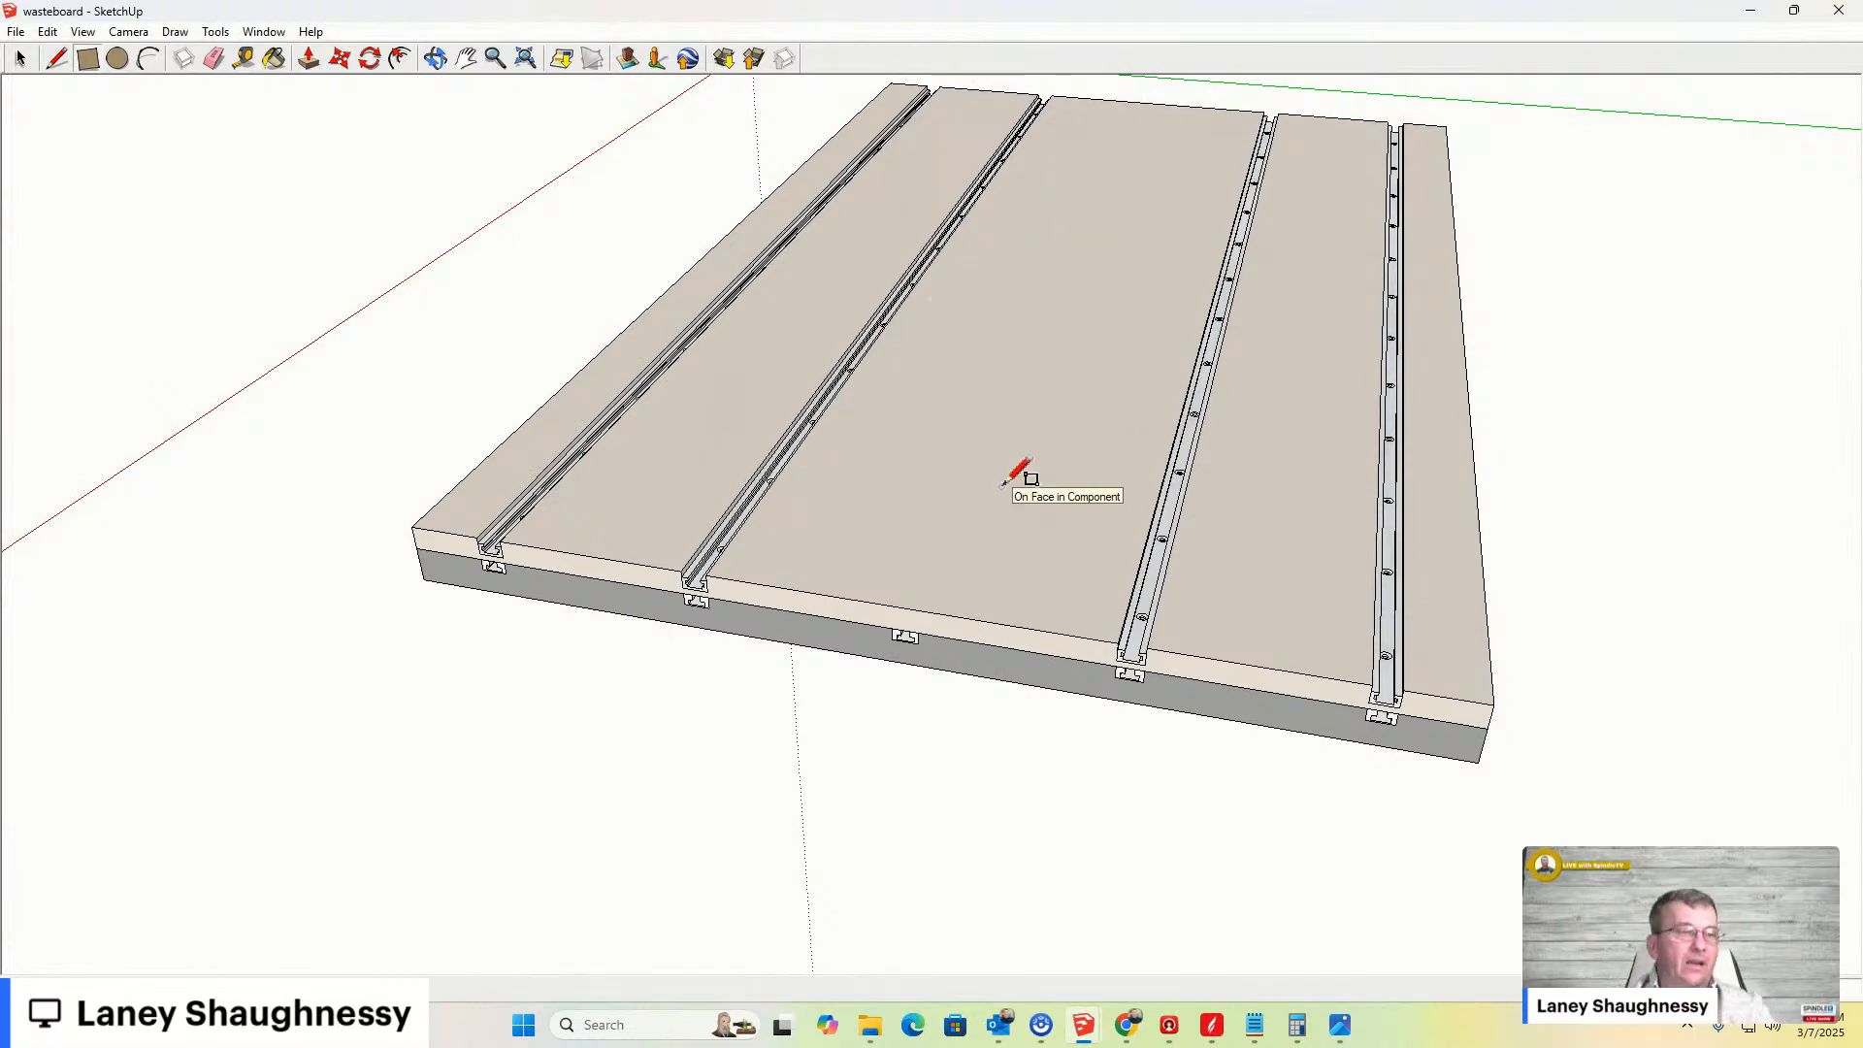
pyautogui.scroll(1, 1174, 543)
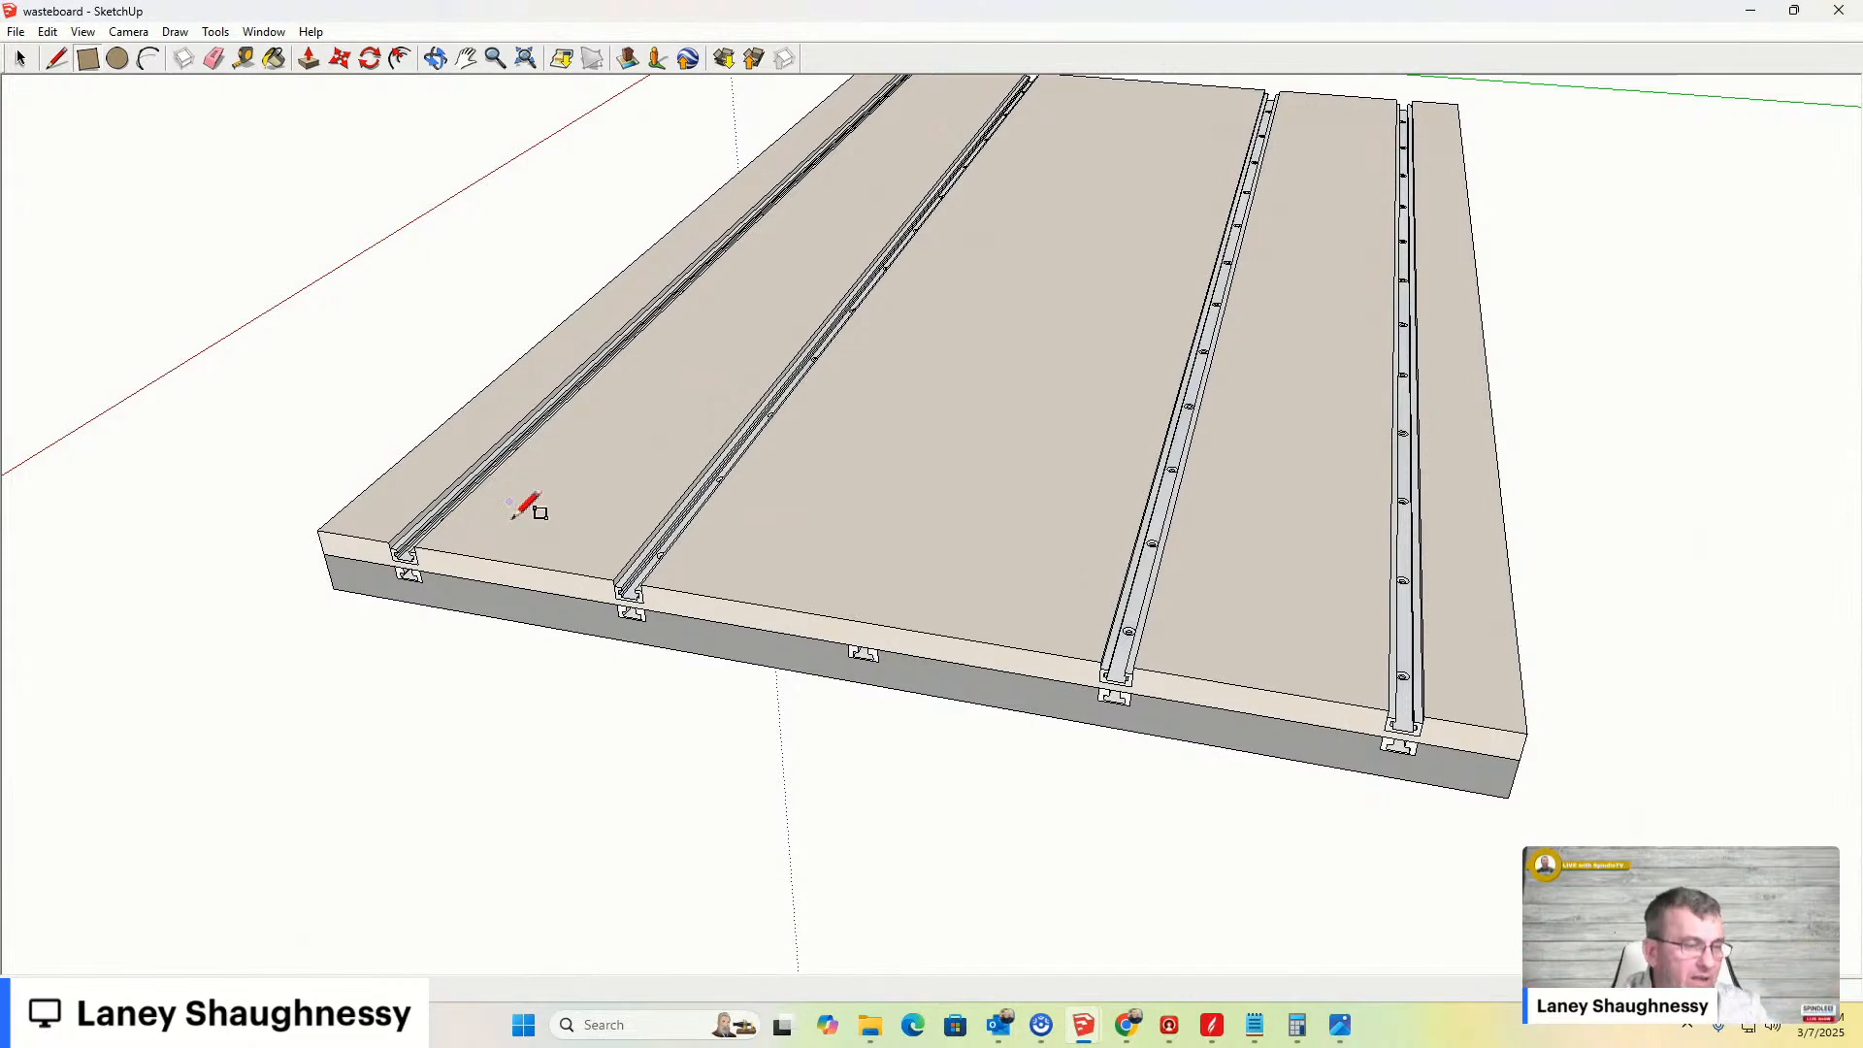
pyautogui.moveTo(1125, 1025)
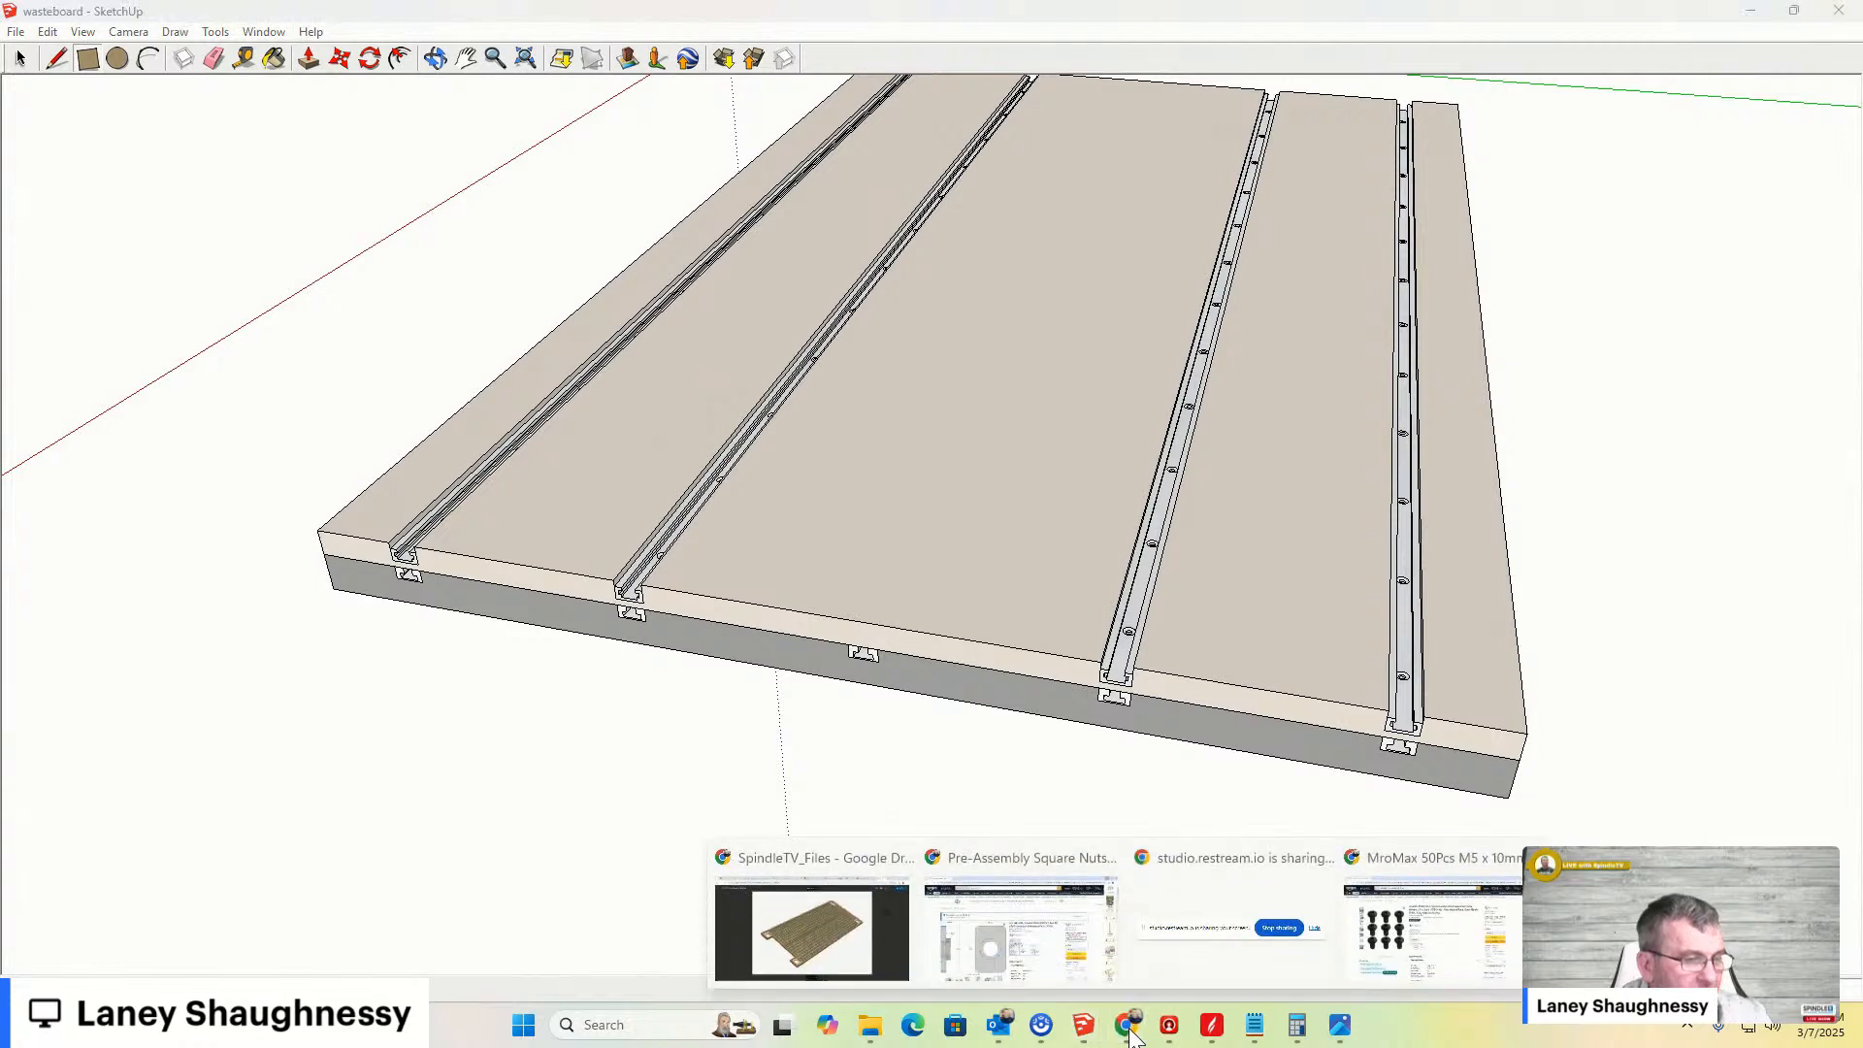
pyautogui.click(978, 865)
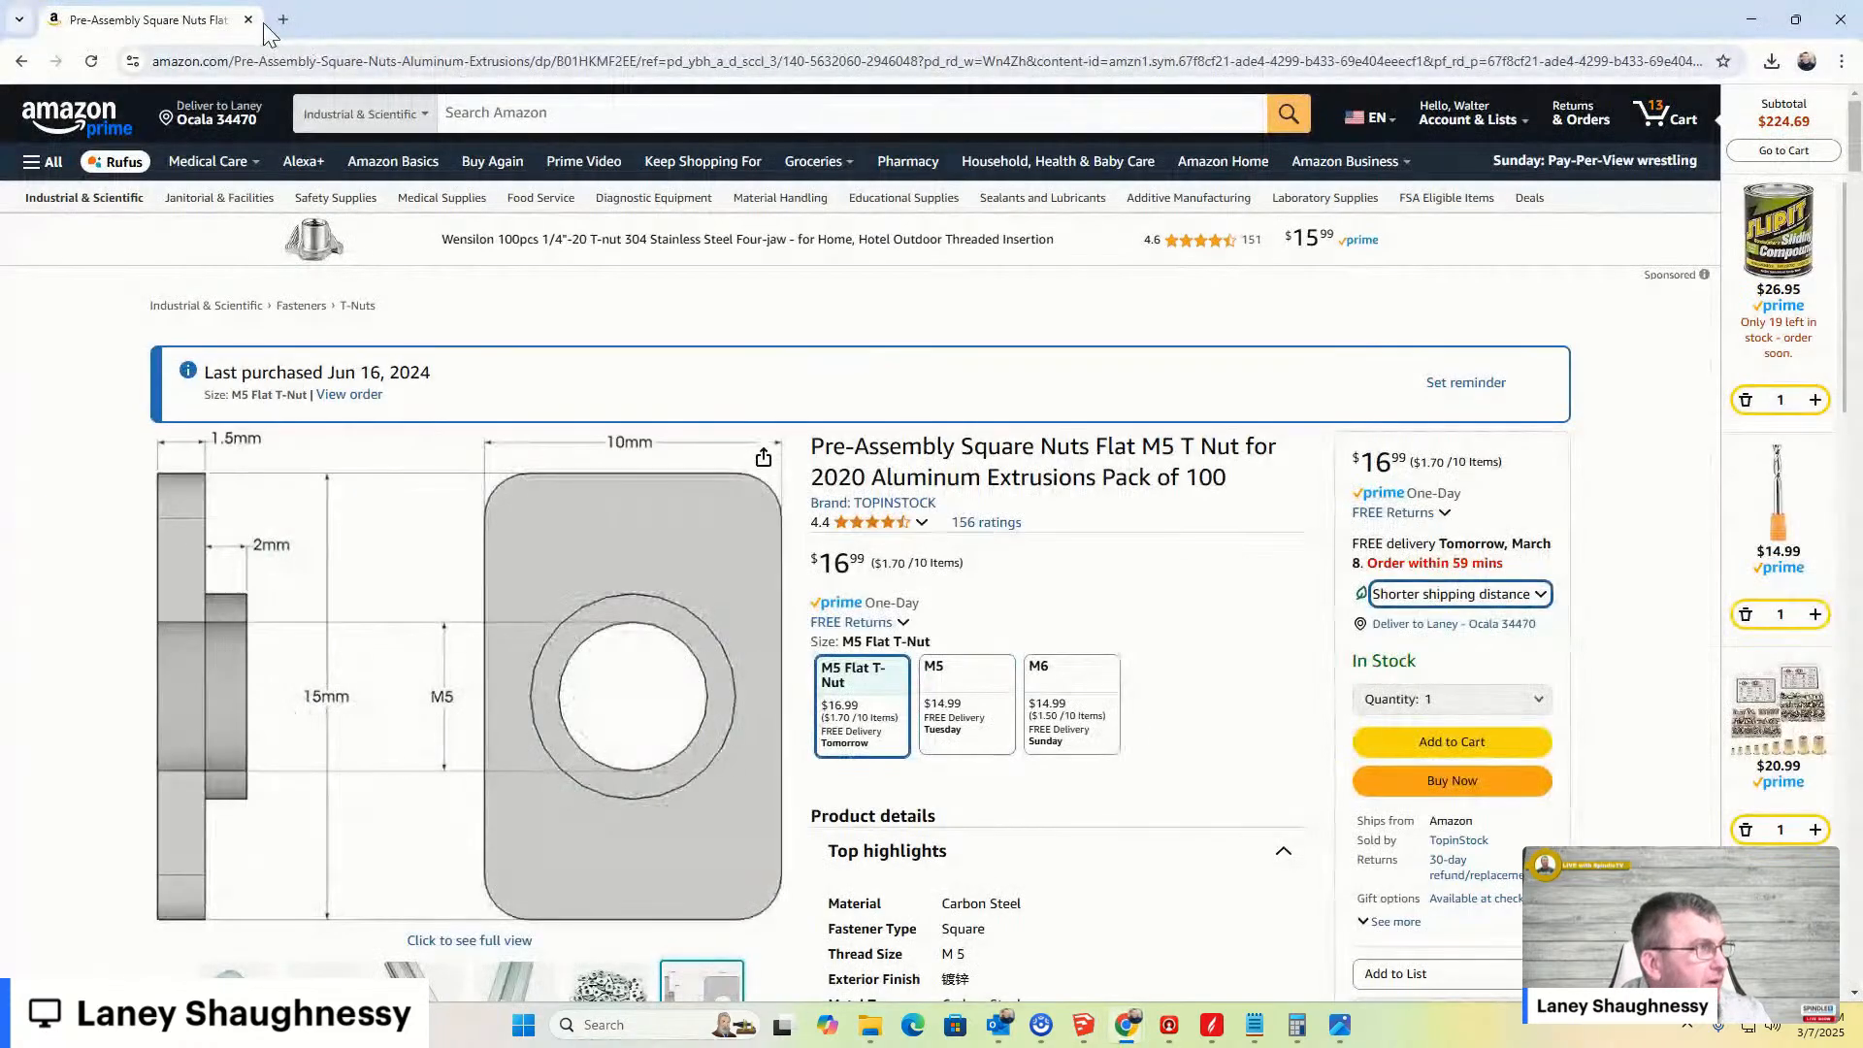
# - Open a new tab and search Google Images for cnc waste board
pyautogui.click(283, 19)
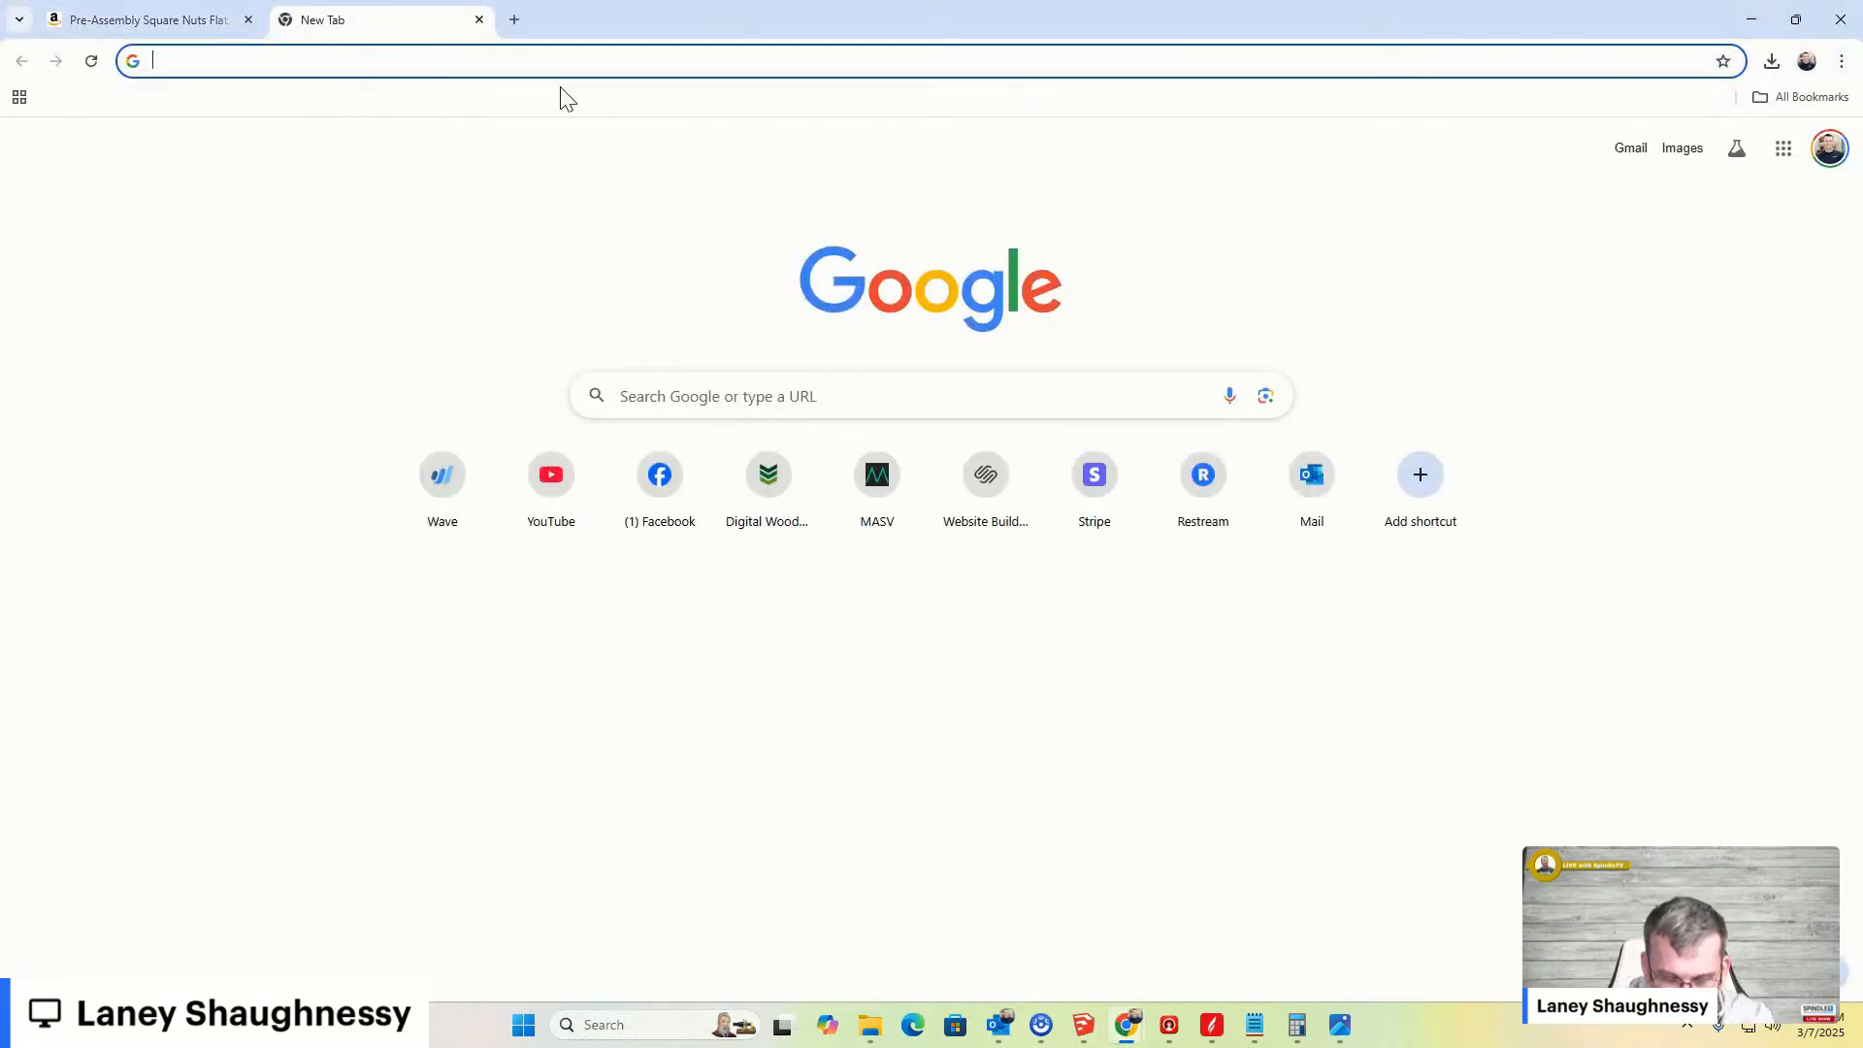
pyautogui.write('cnc waste board')
pyautogui.press('Return')
pyautogui.click(288, 199)
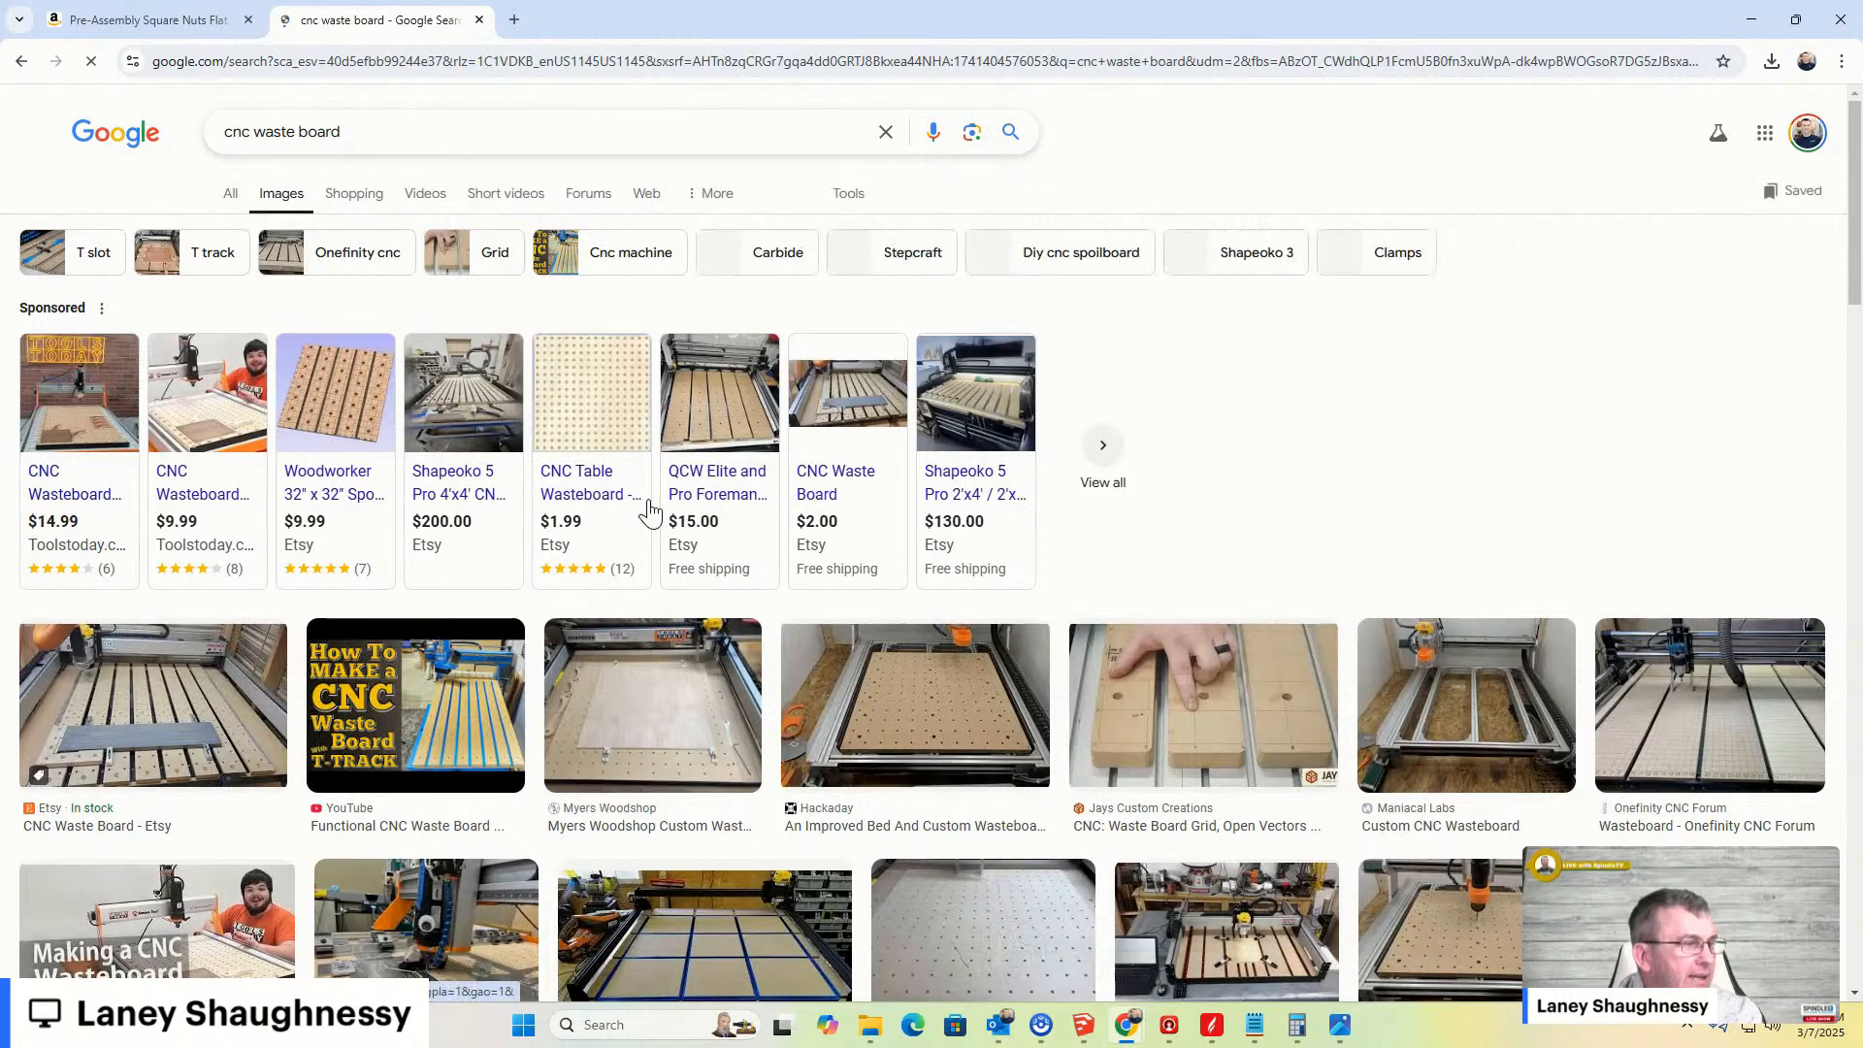
# - Open the Etsy CNC Waste Board image full size in a new browser tab to view it
pyautogui.click(169, 706)
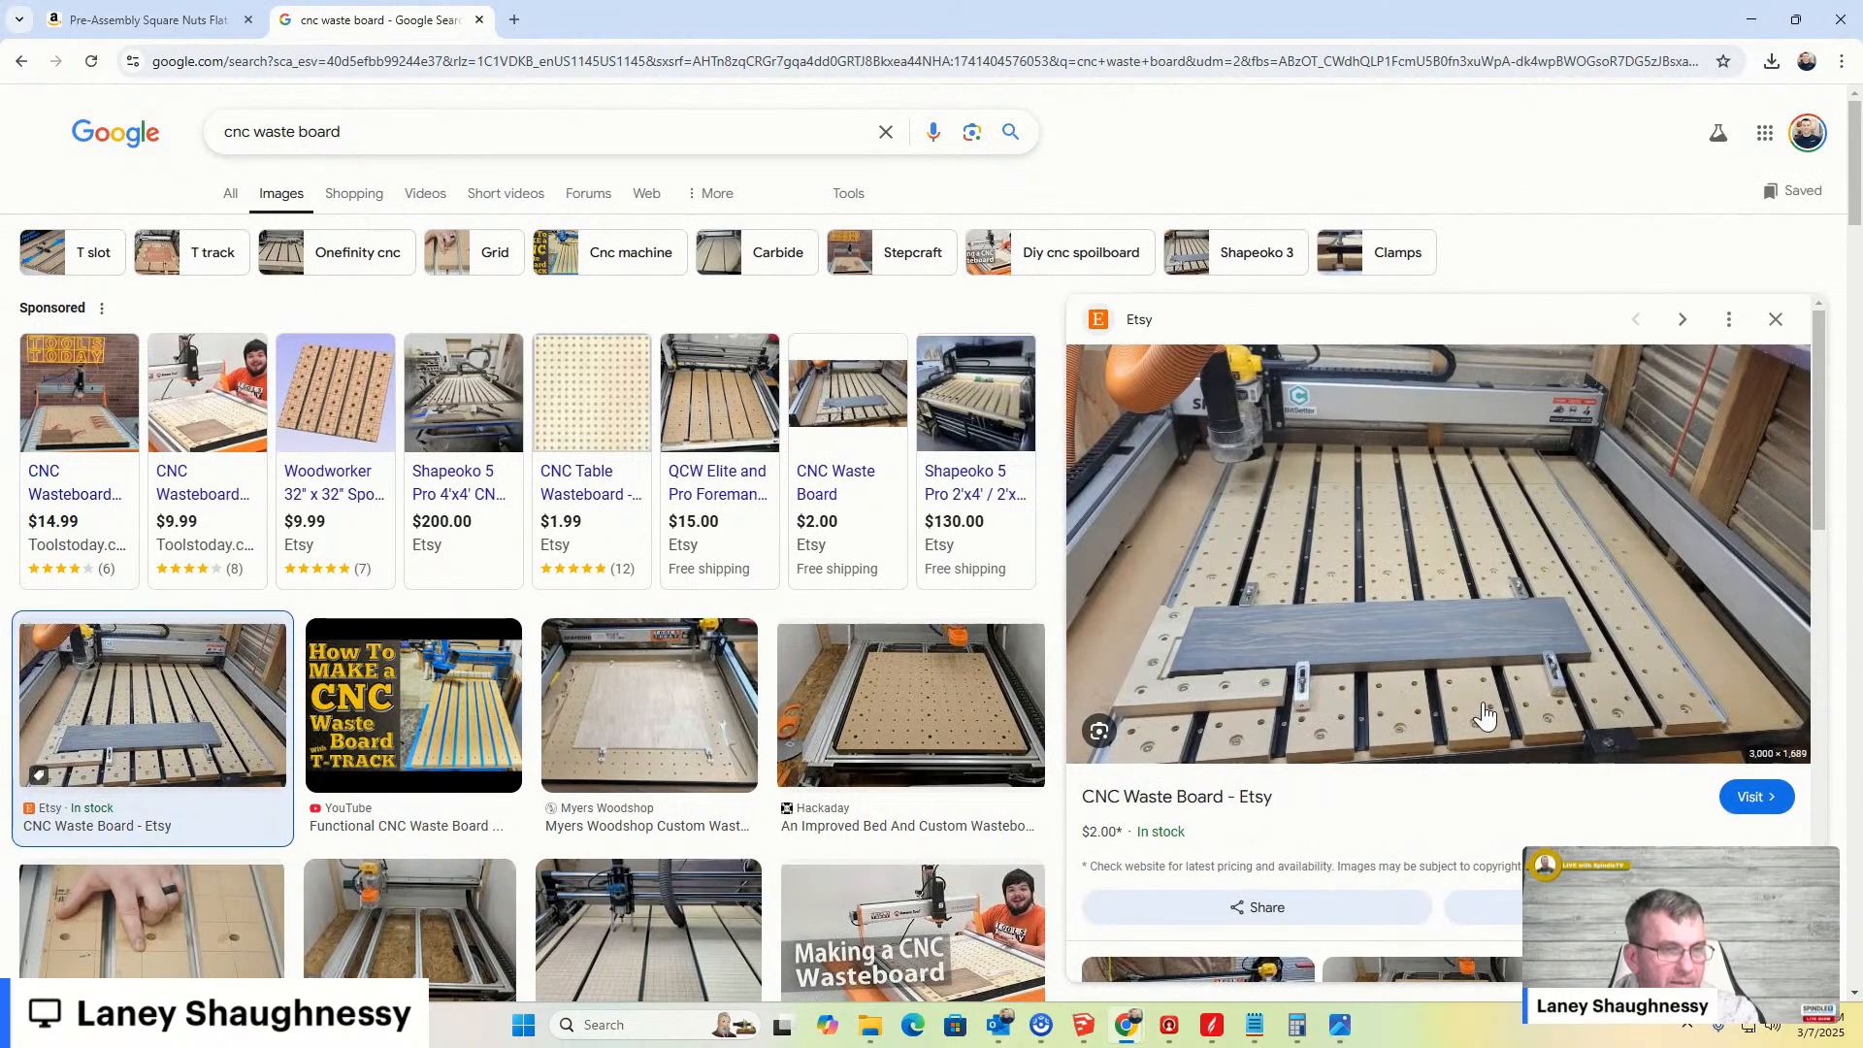
pyautogui.scroll(-2, 1387, 645)
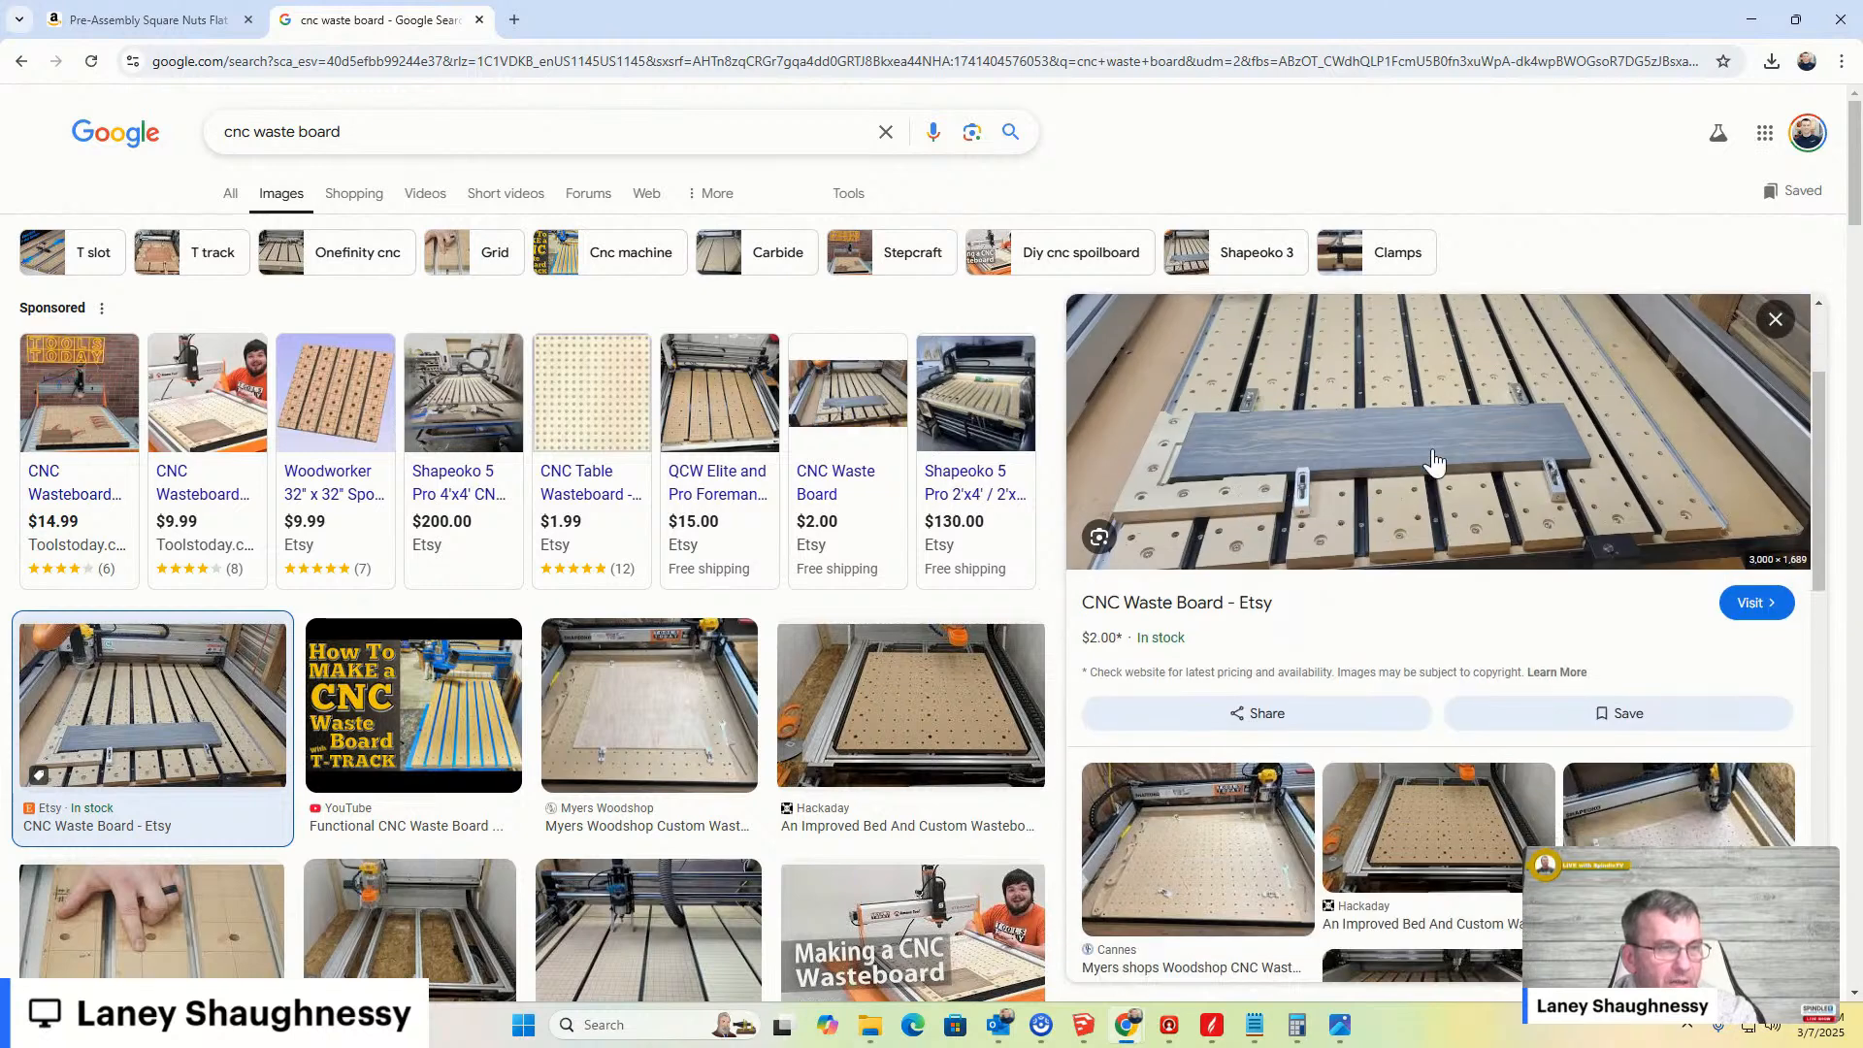
pyautogui.rightClick(1432, 452)
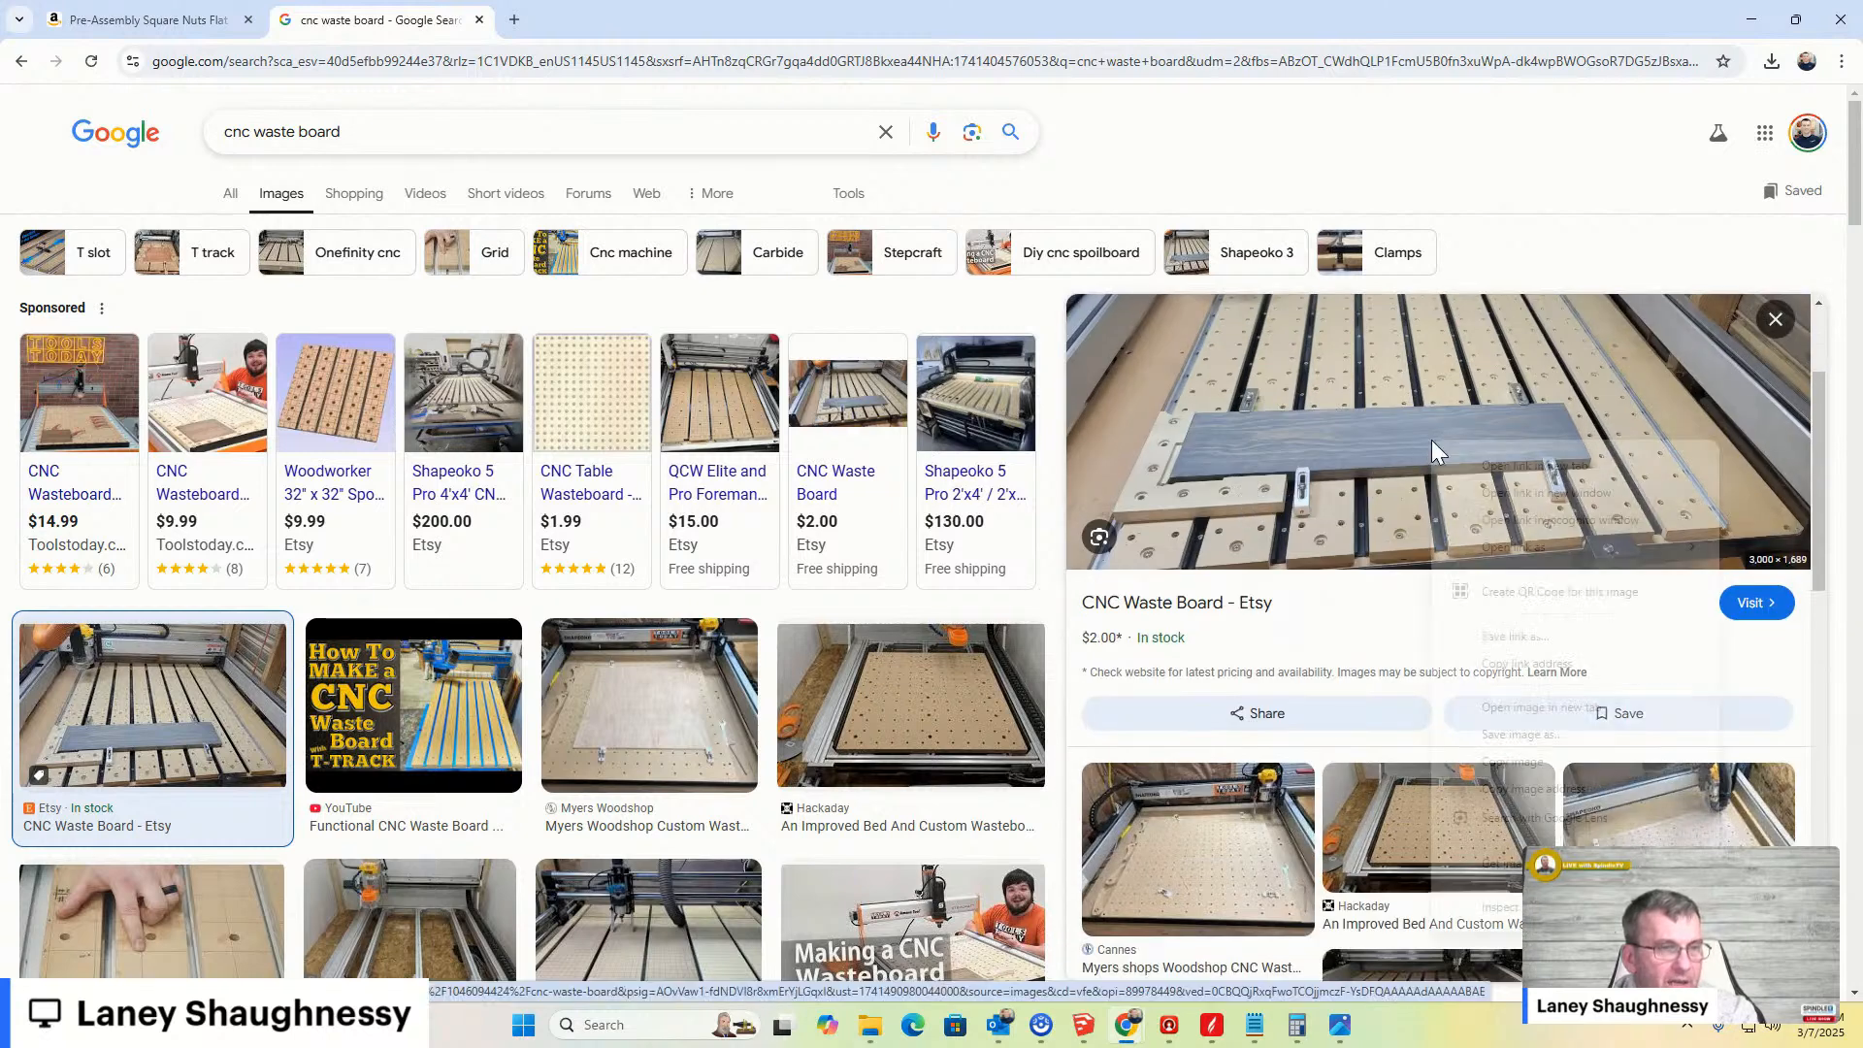
pyautogui.click(1509, 710)
pyautogui.click(666, 27)
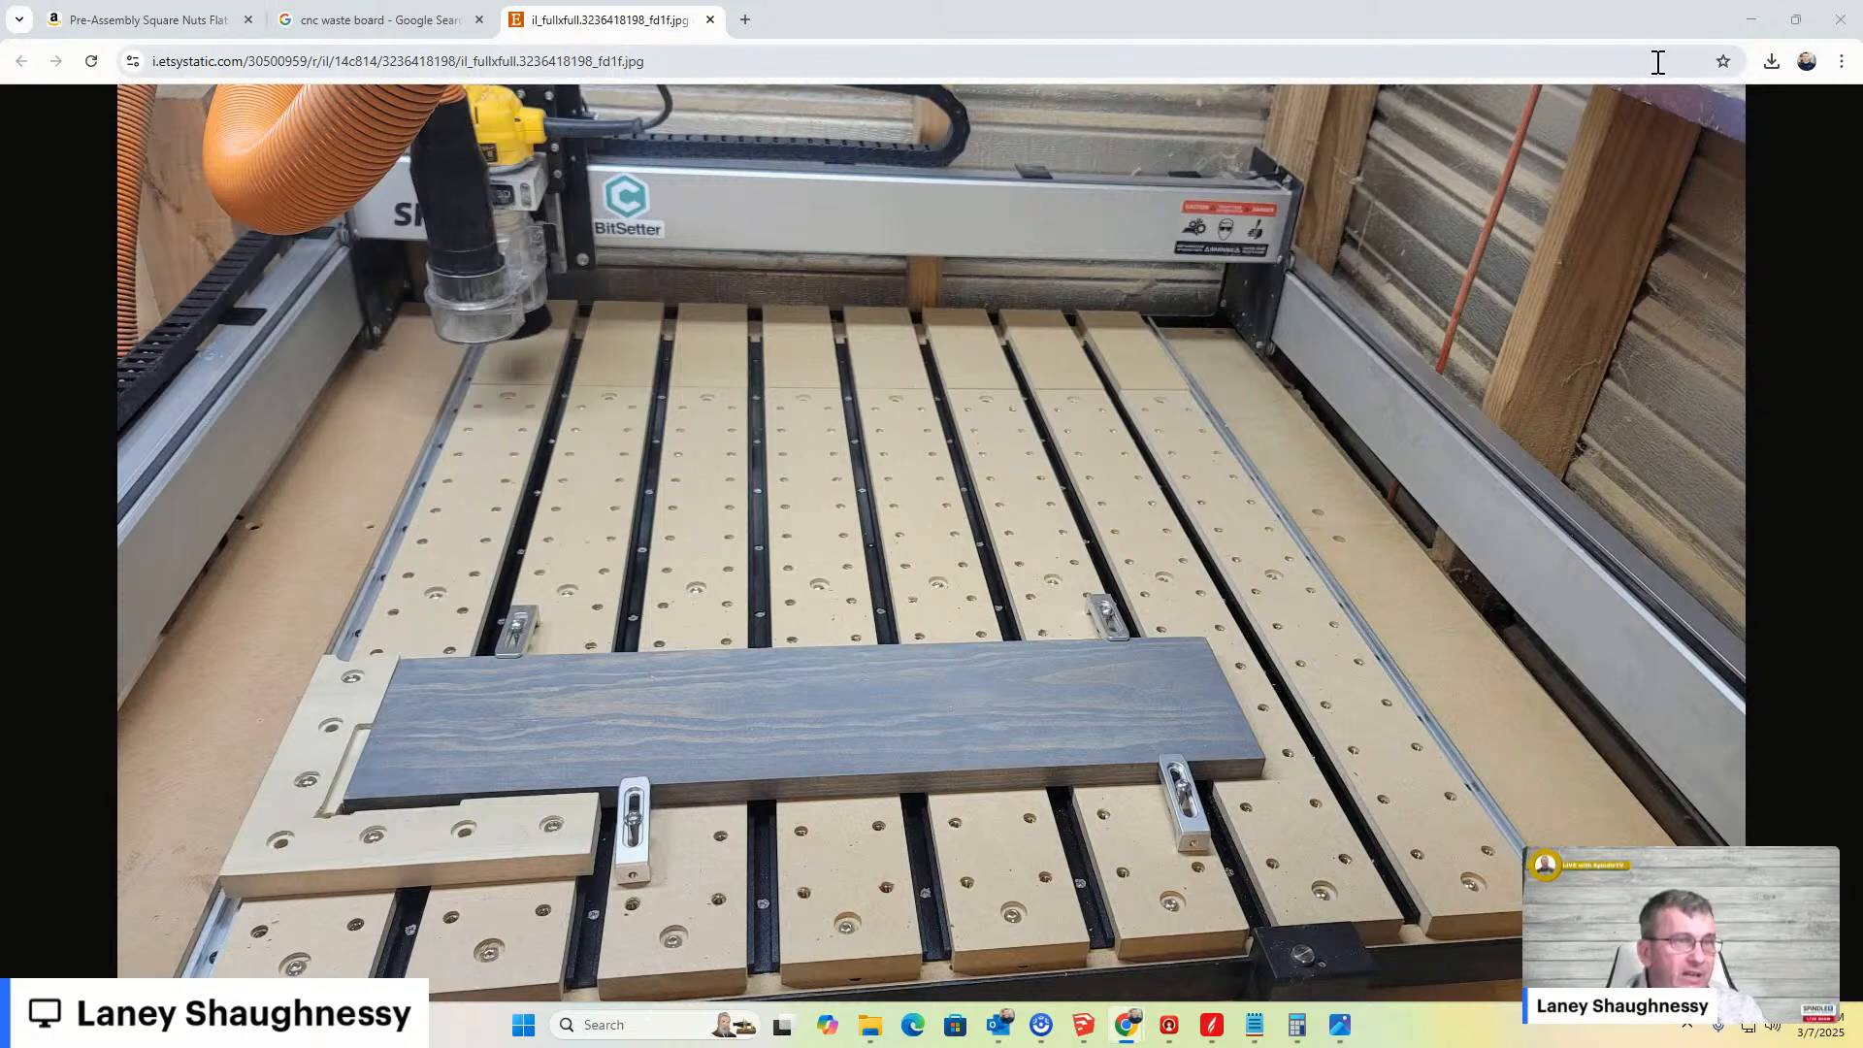
# - Back in the model, select the grooved board together with its T-track rails and move them aside
pyautogui.click(1752, 21)
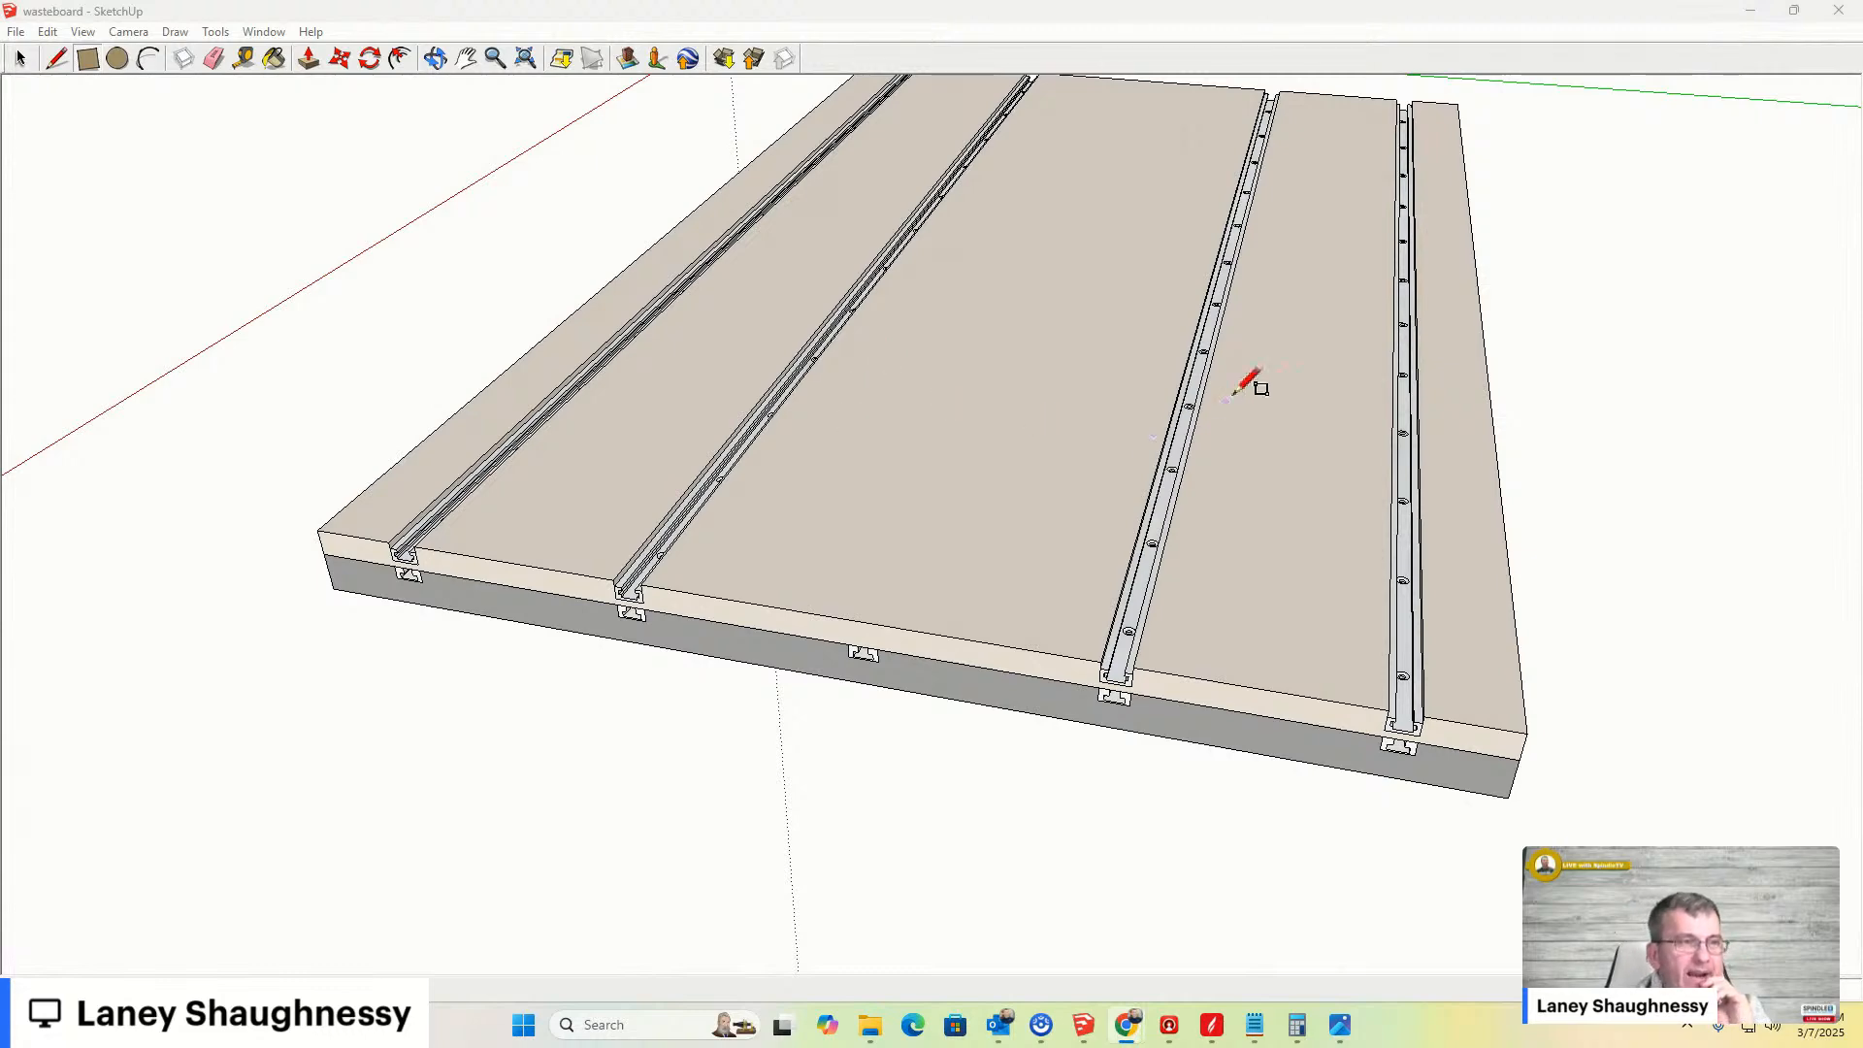
pyautogui.scroll(2, 1085, 242)
pyautogui.scroll(-3, 1165, 262)
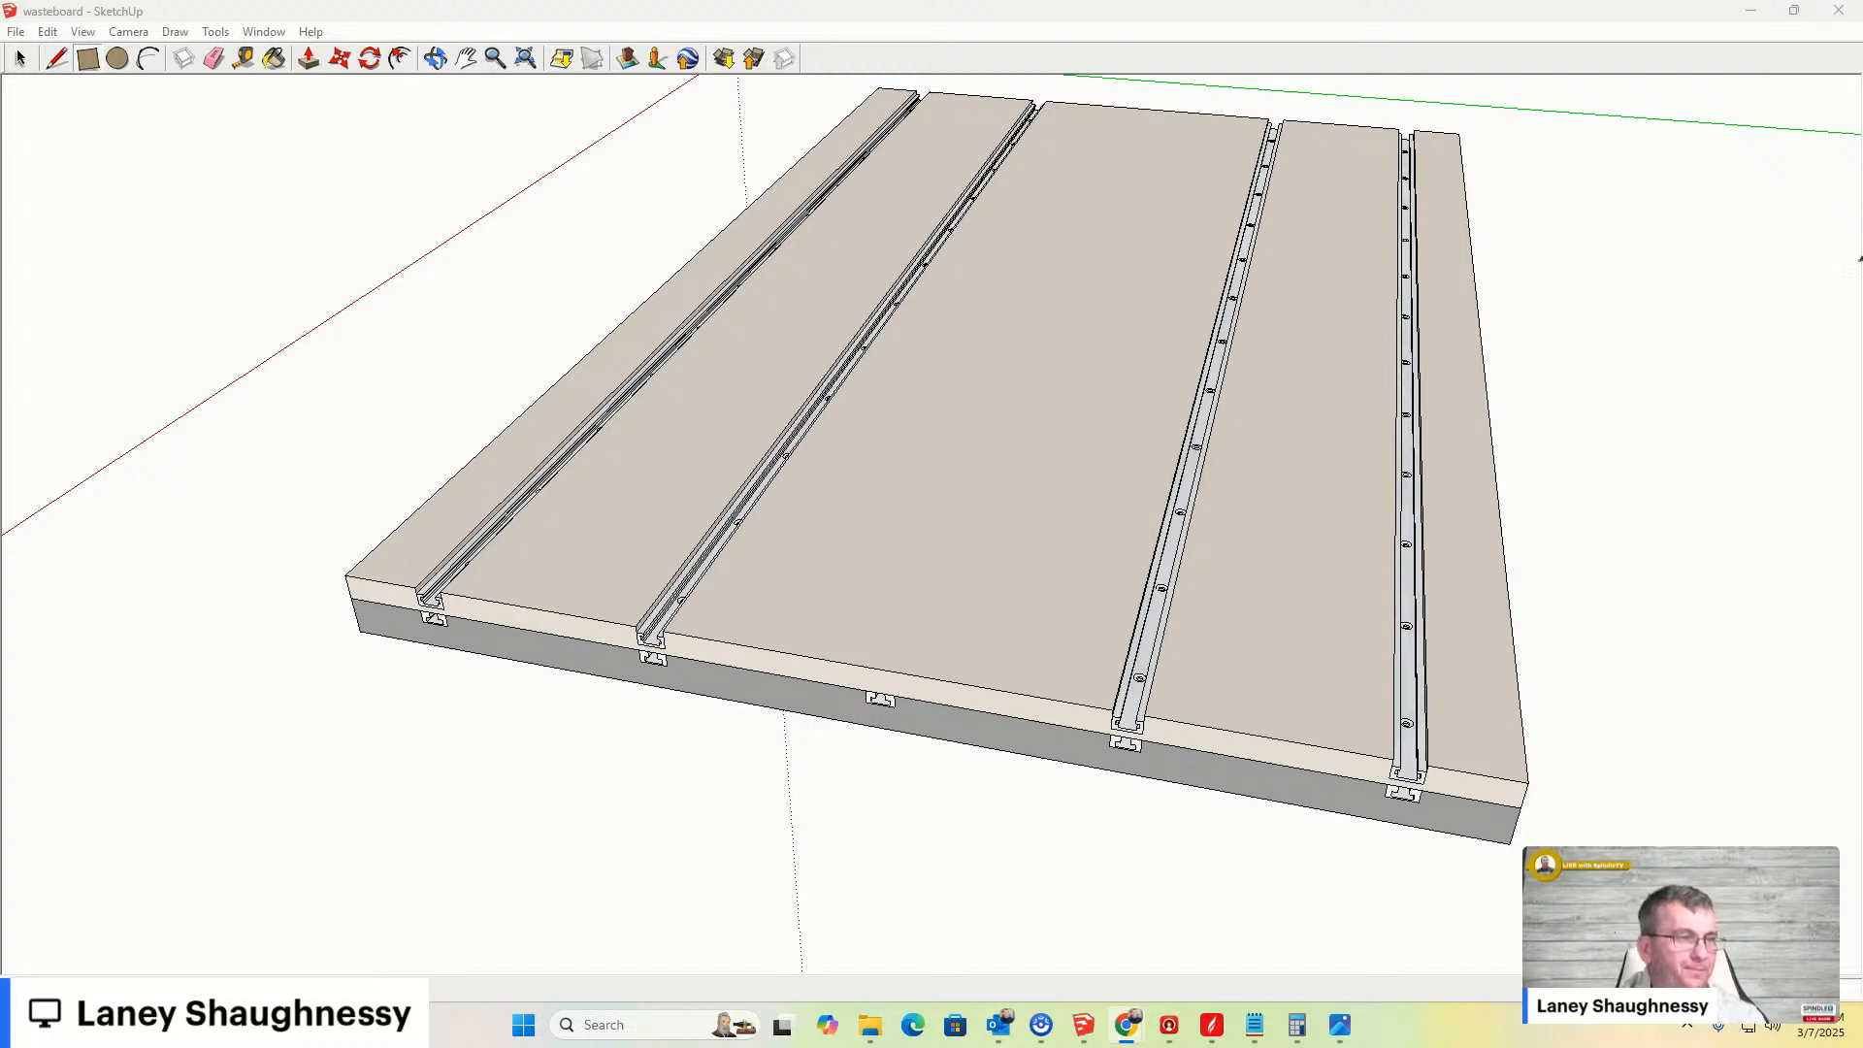
pyautogui.scroll(-6, 980, 381)
pyautogui.scroll(4, 878, 378)
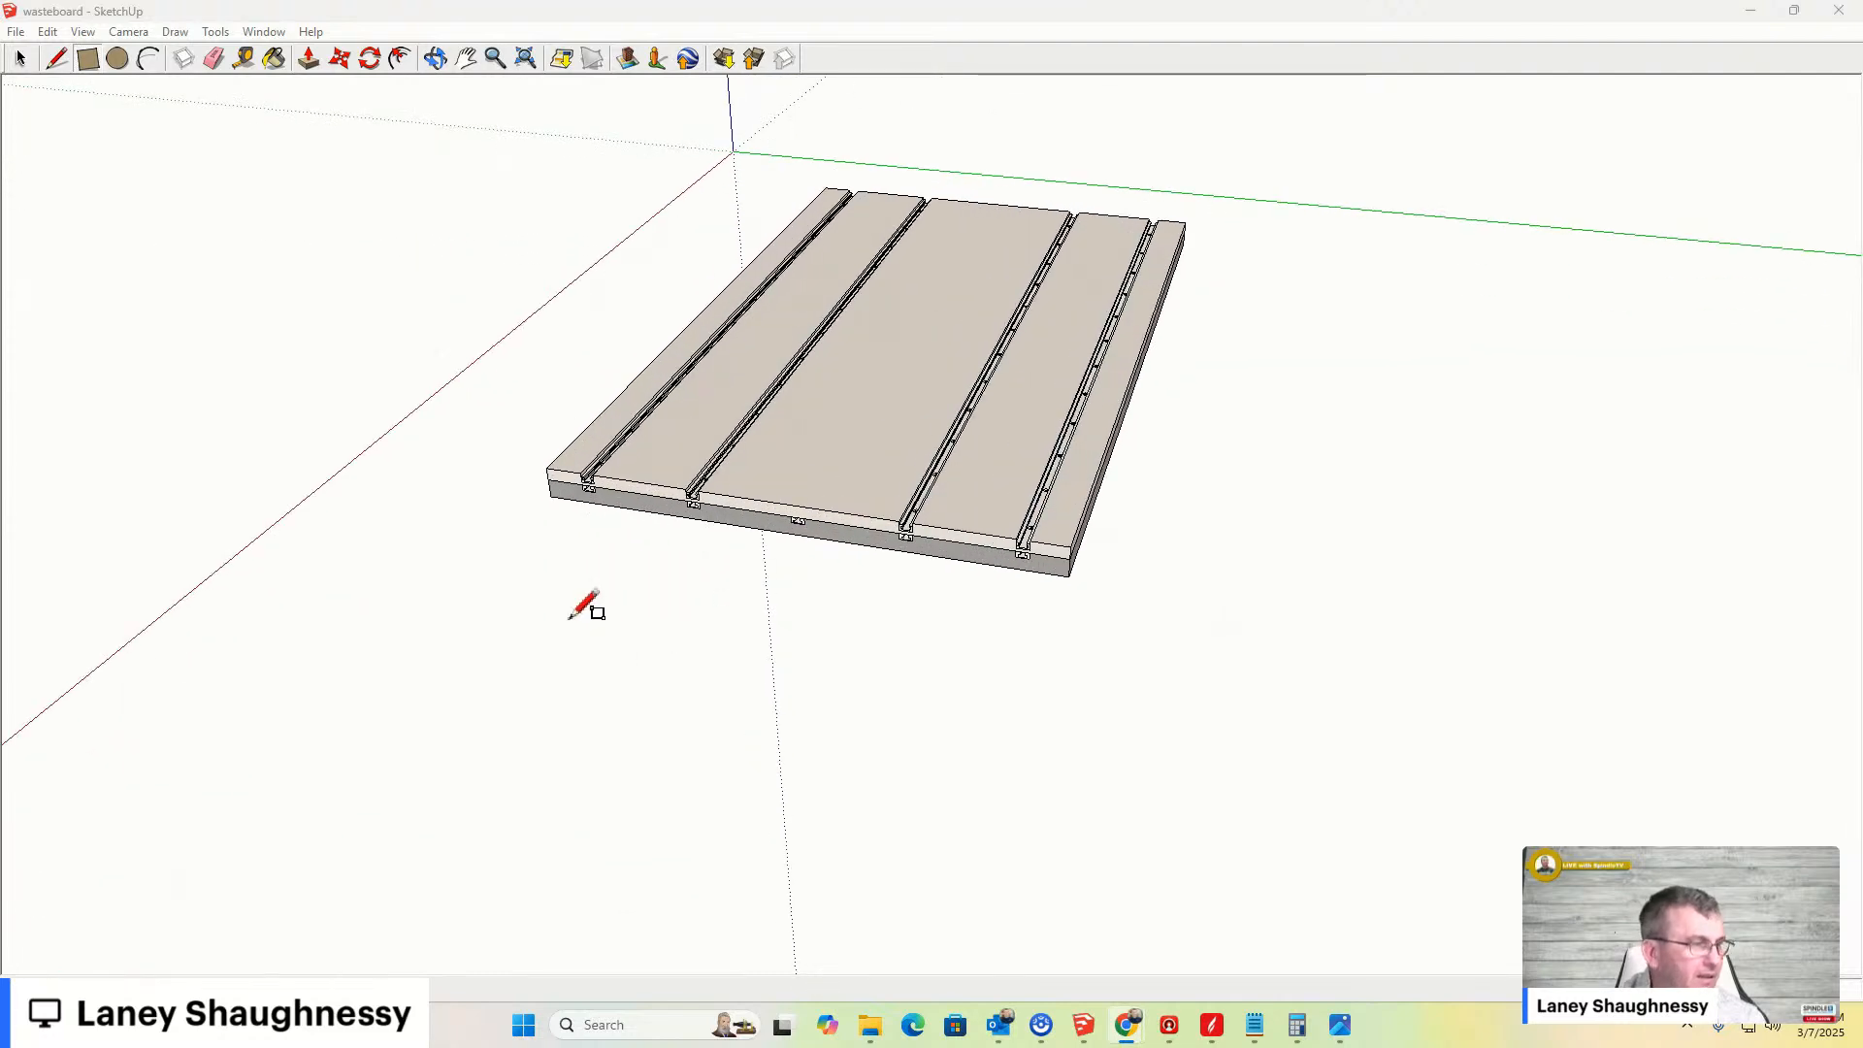
pyautogui.click(21, 60)
pyautogui.click(682, 443)
pyautogui.scroll(3, 842, 532)
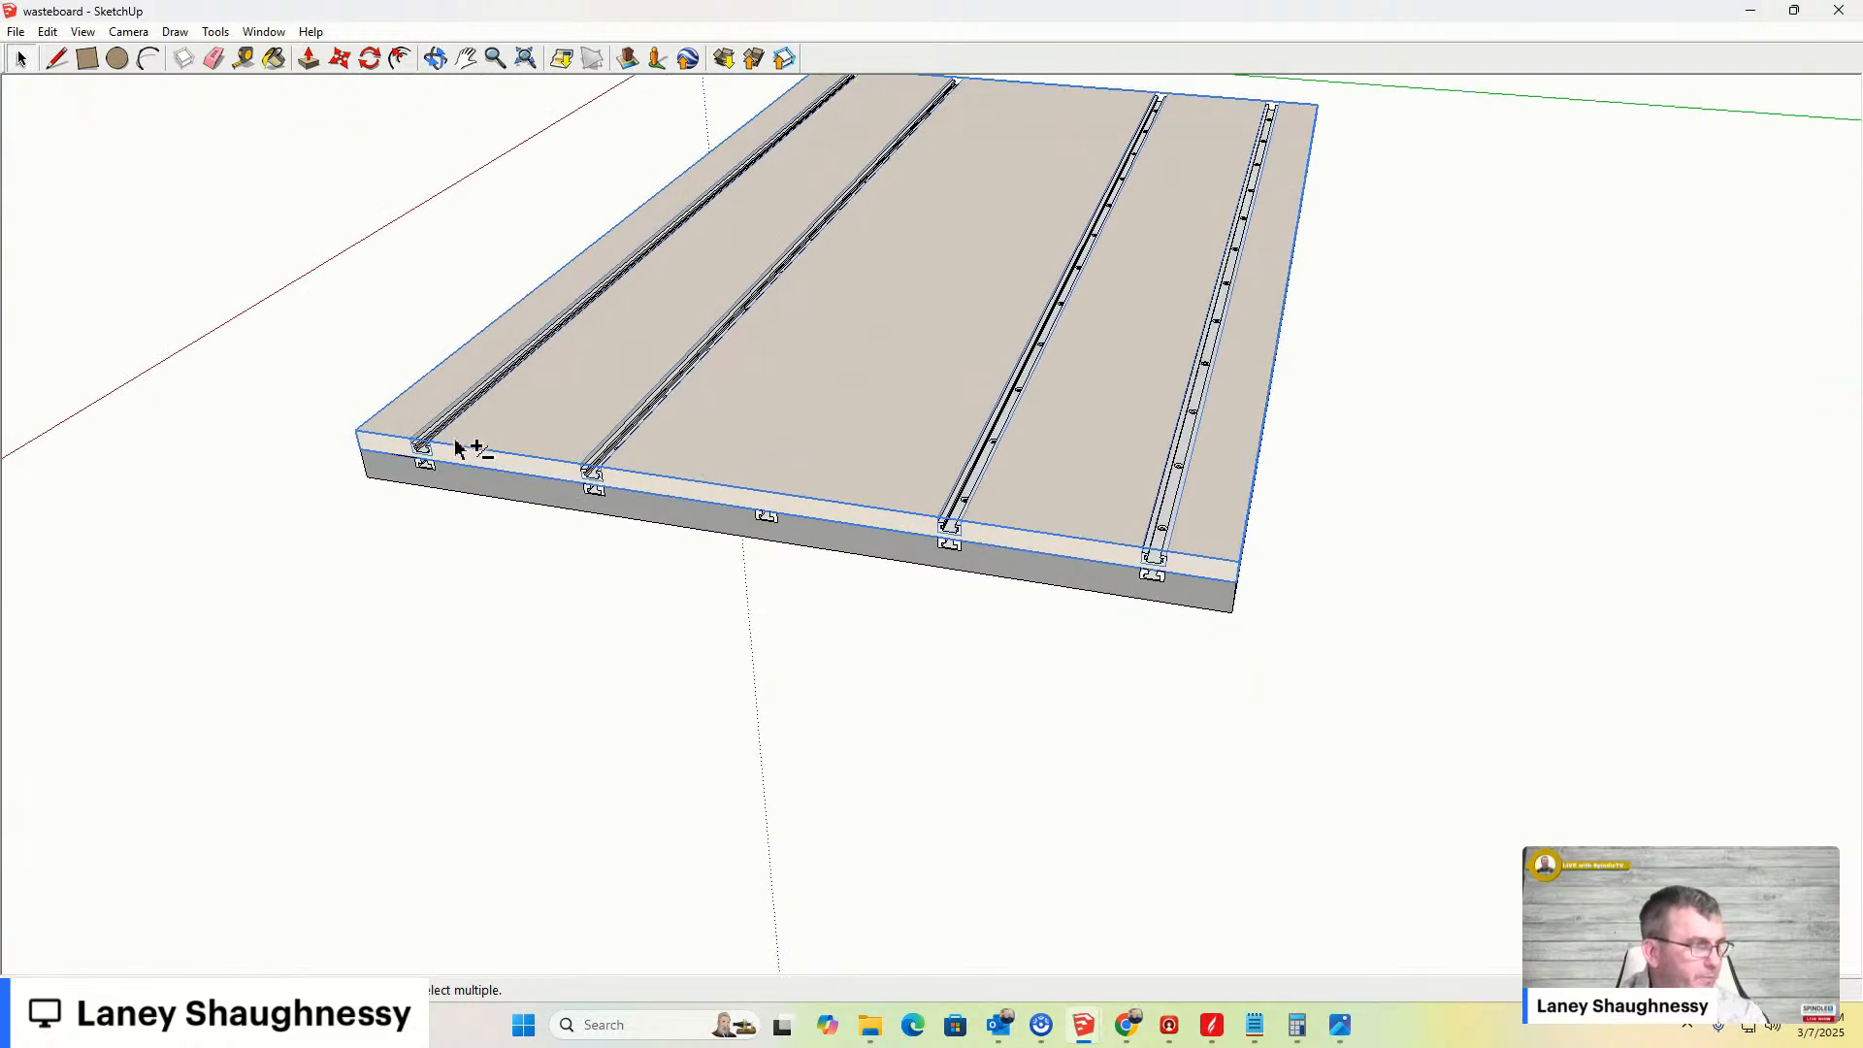
pyautogui.keyDown('shift'); pyautogui.click(423, 449); pyautogui.keyUp('shift')
pyautogui.keyDown('shift'); pyautogui.click(595, 478); pyautogui.keyUp('shift')
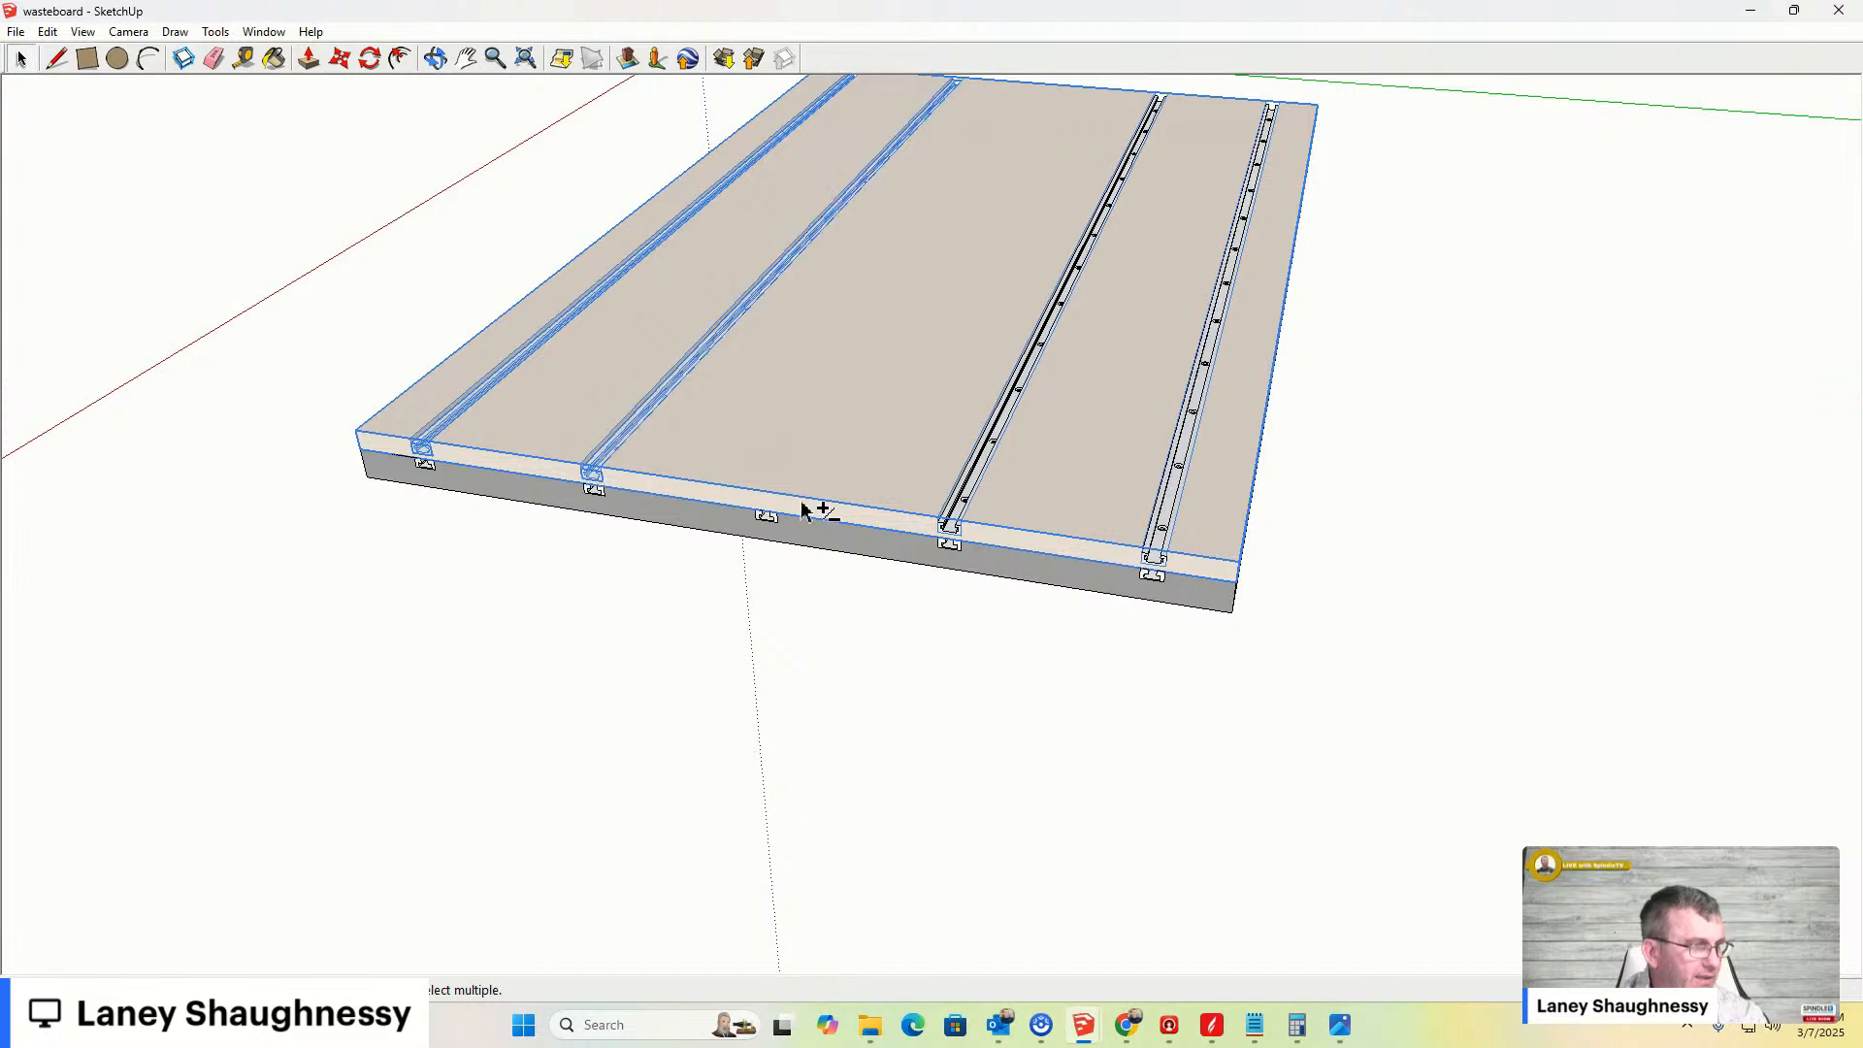
pyautogui.keyDown('shift'); pyautogui.click(955, 529); pyautogui.keyUp('shift')
pyautogui.keyDown('shift'); pyautogui.click(1143, 556); pyautogui.keyUp('shift')
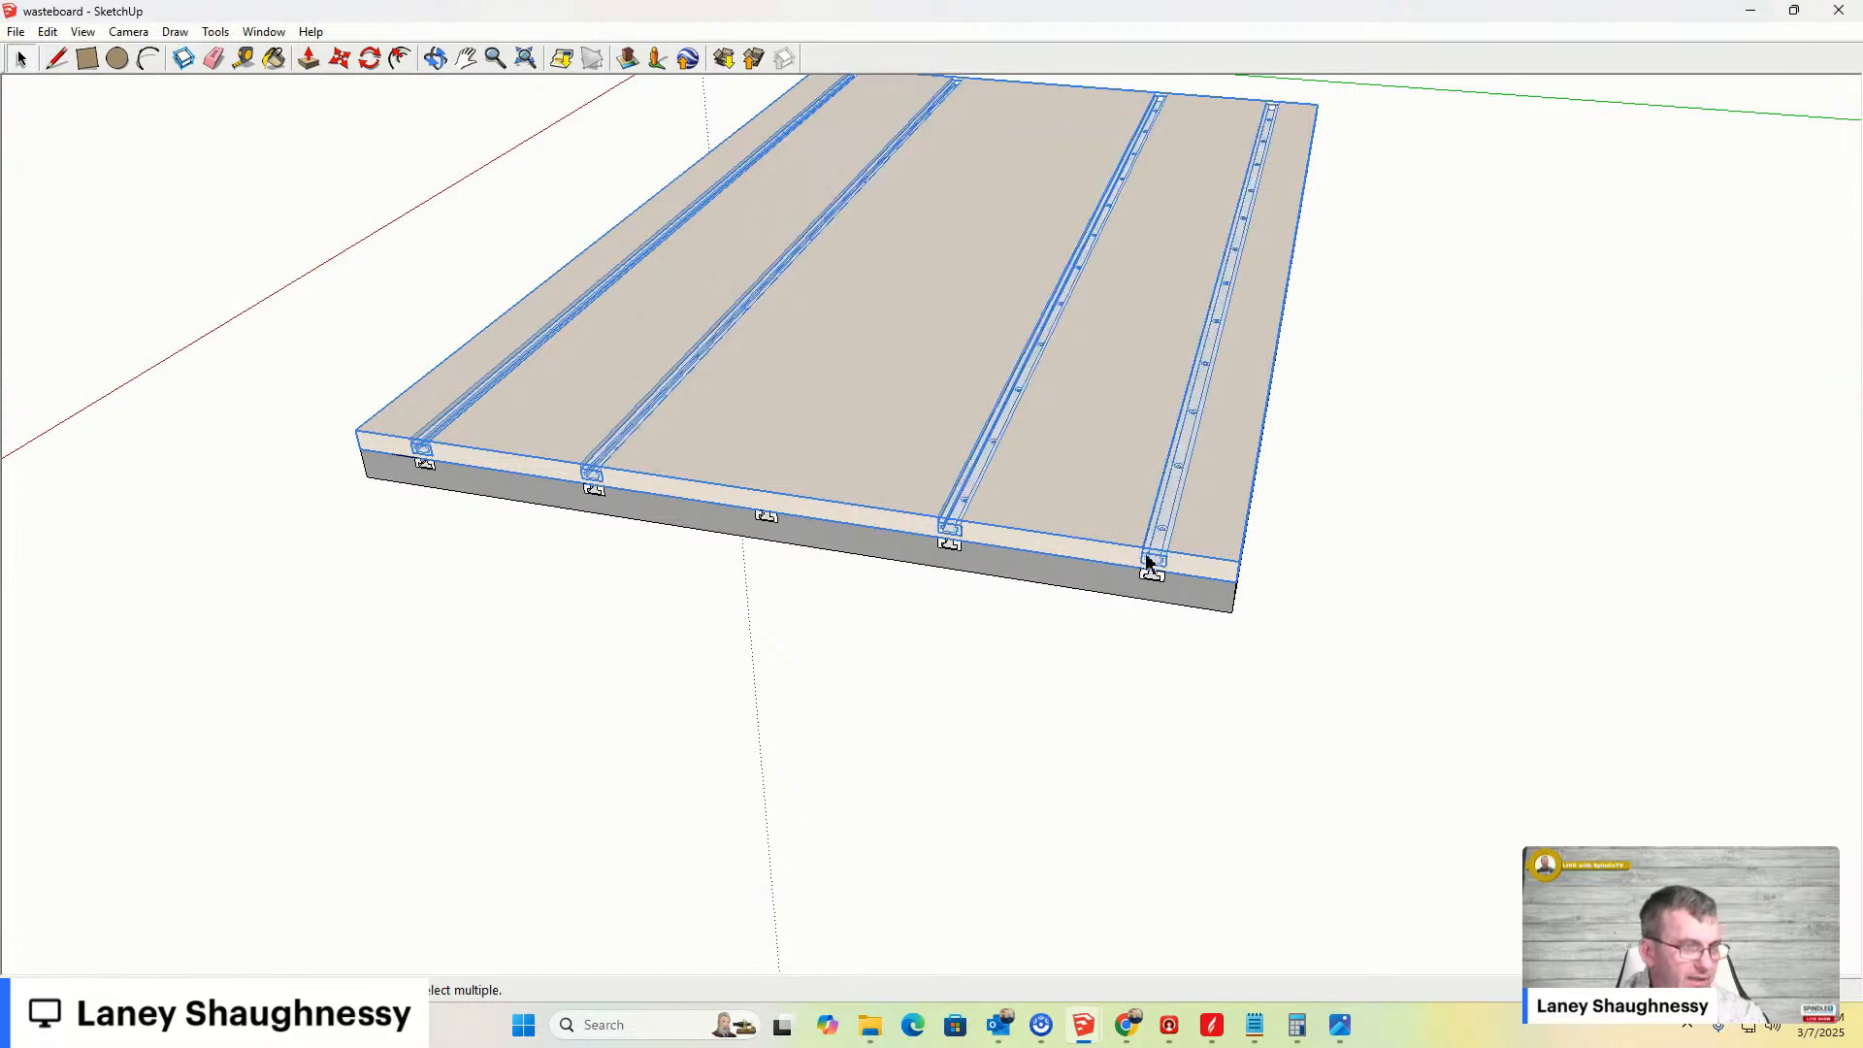
pyautogui.click(825, 503)
pyautogui.scroll(-3, 844, 492)
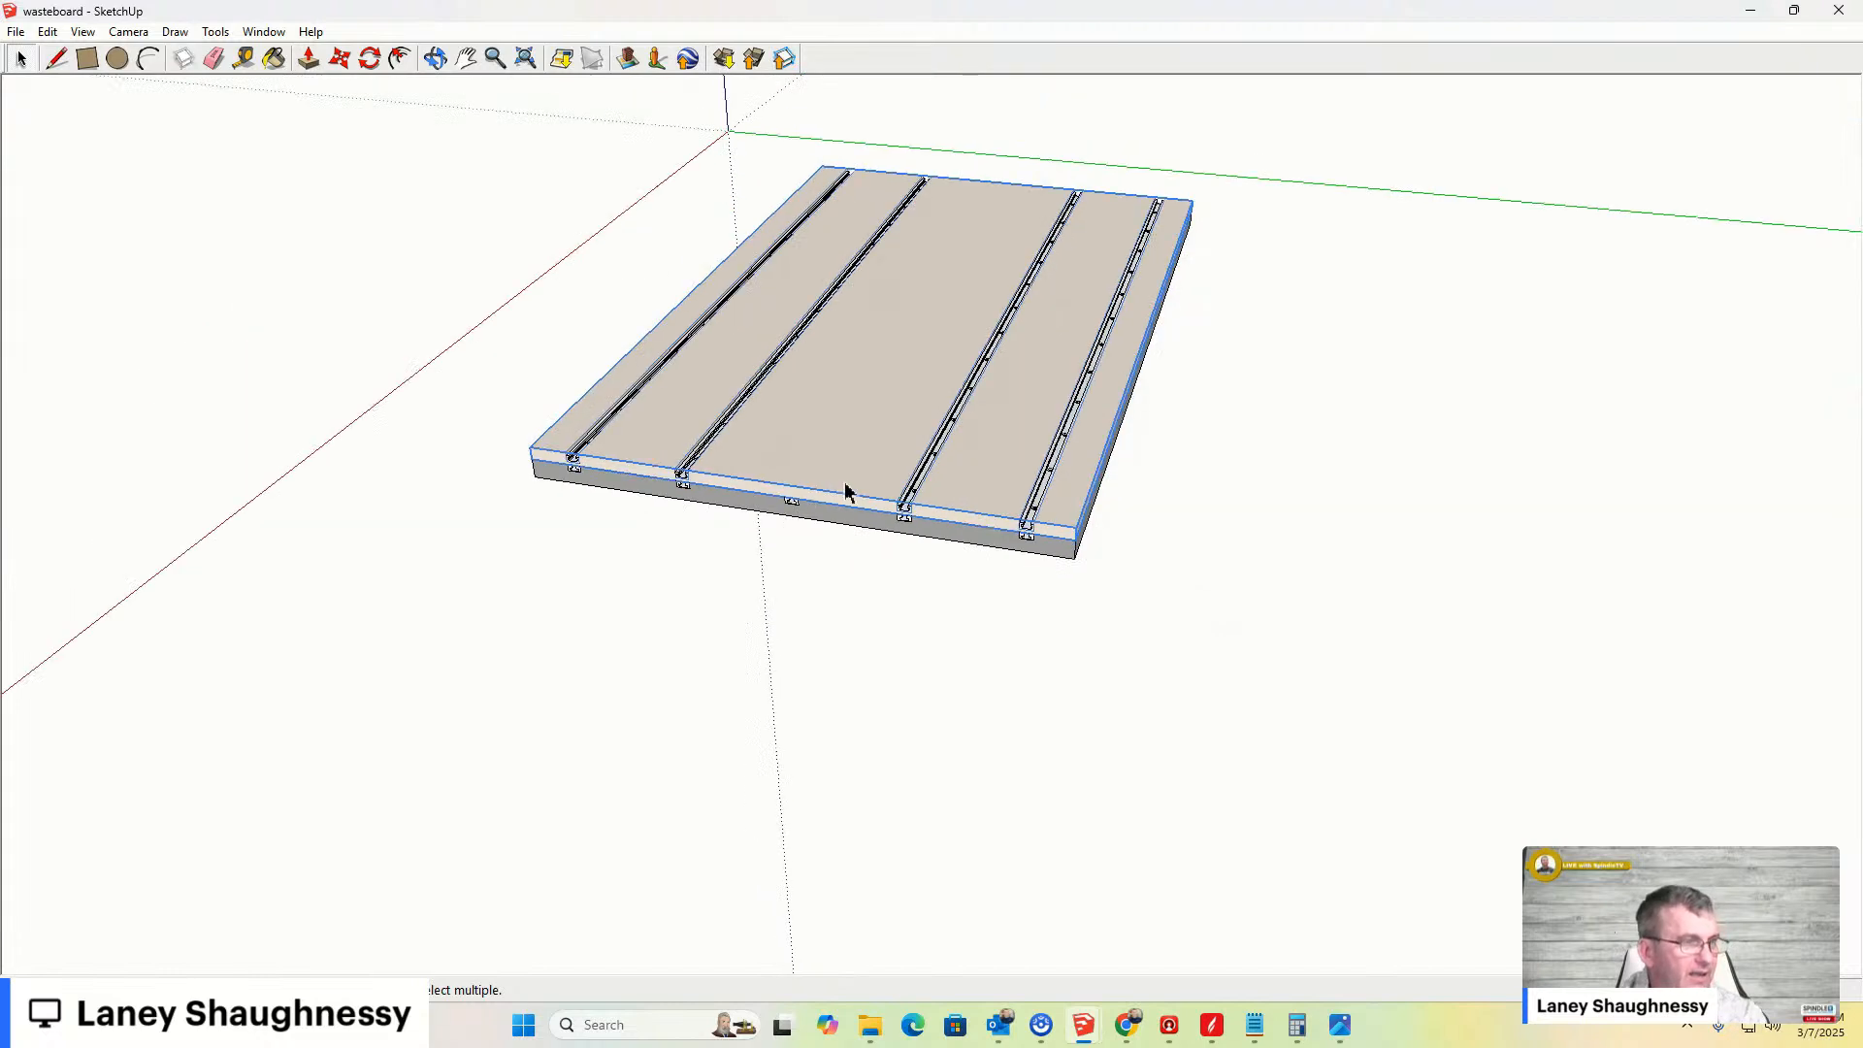
pyautogui.keyDown('shift'); pyautogui.click(912, 508); pyautogui.keyUp('shift')
pyautogui.keyDown('shift'); pyautogui.click(1014, 525); pyautogui.keyUp('shift')
pyautogui.keyDown('shift'); pyautogui.click(1030, 527); pyautogui.keyUp('shift')
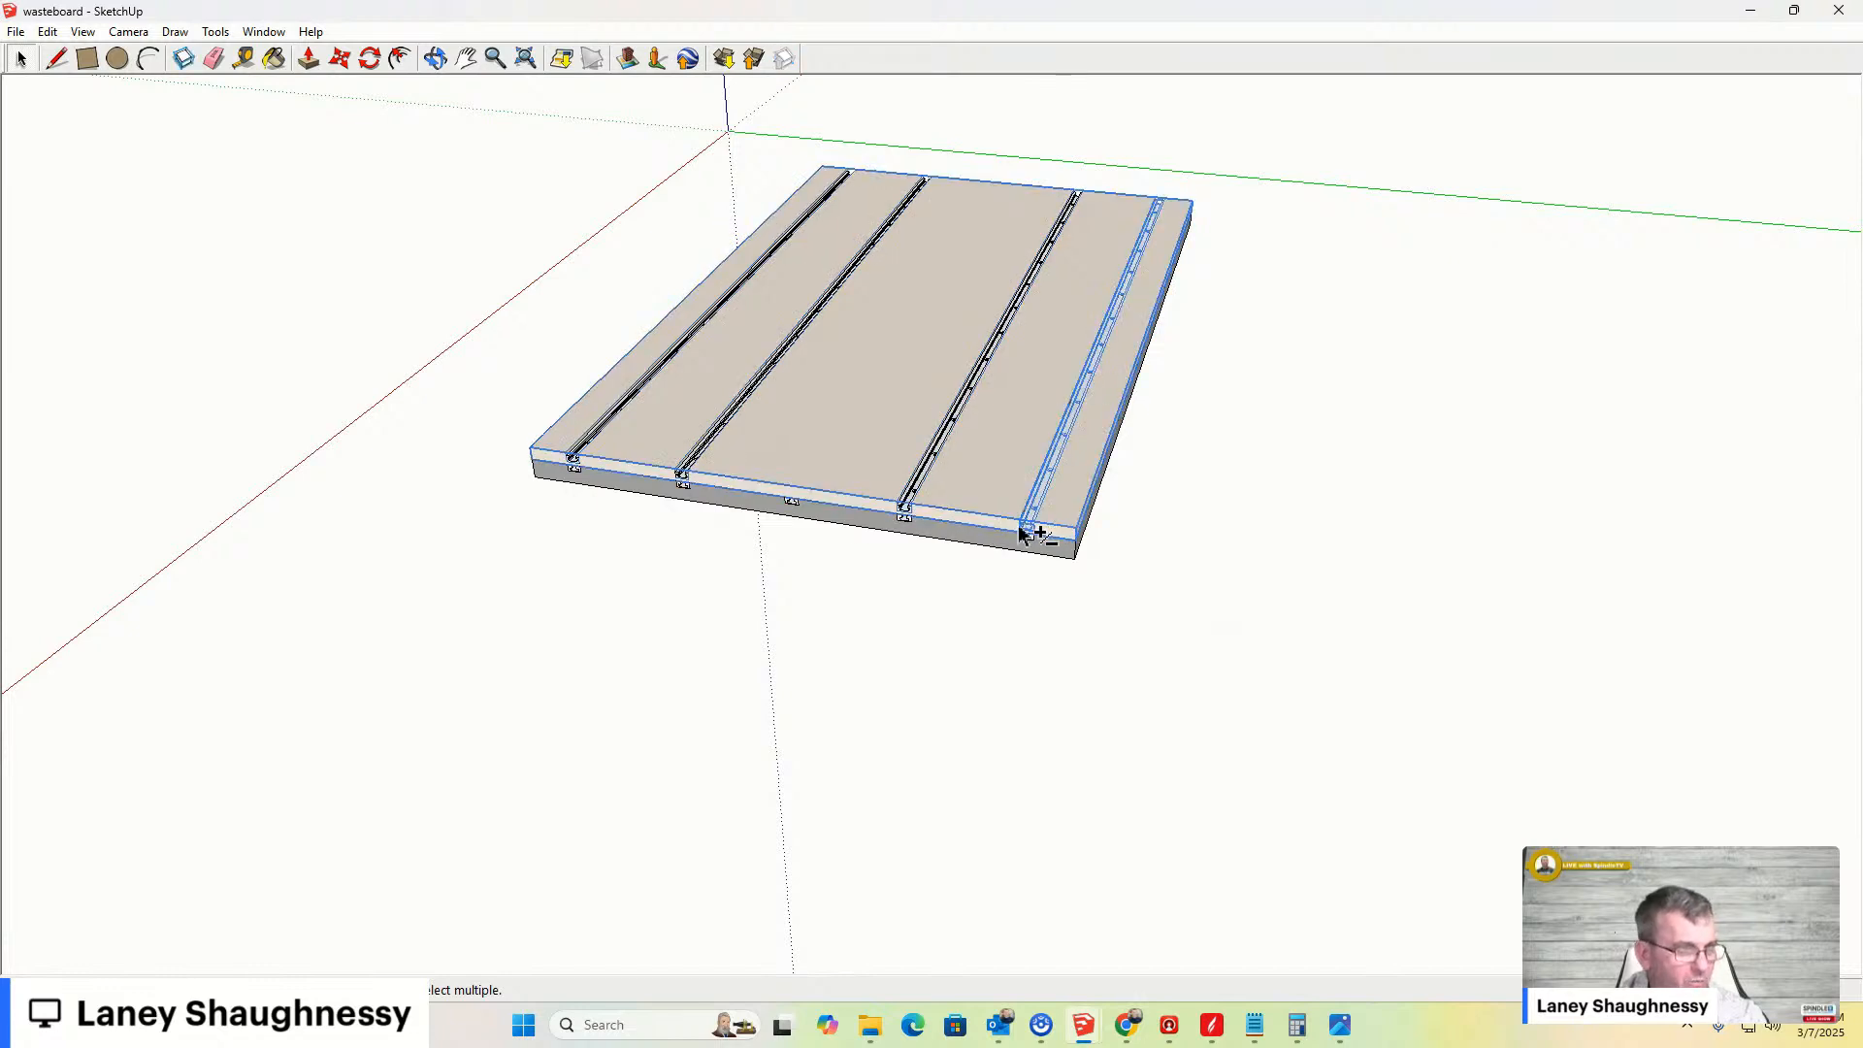
pyautogui.keyDown('shift'); pyautogui.click(904, 505); pyautogui.keyUp('shift')
pyautogui.keyDown('shift'); pyautogui.click(871, 502); pyautogui.keyUp('shift')
pyautogui.keyDown('shift'); pyautogui.click(691, 464); pyautogui.keyUp('shift')
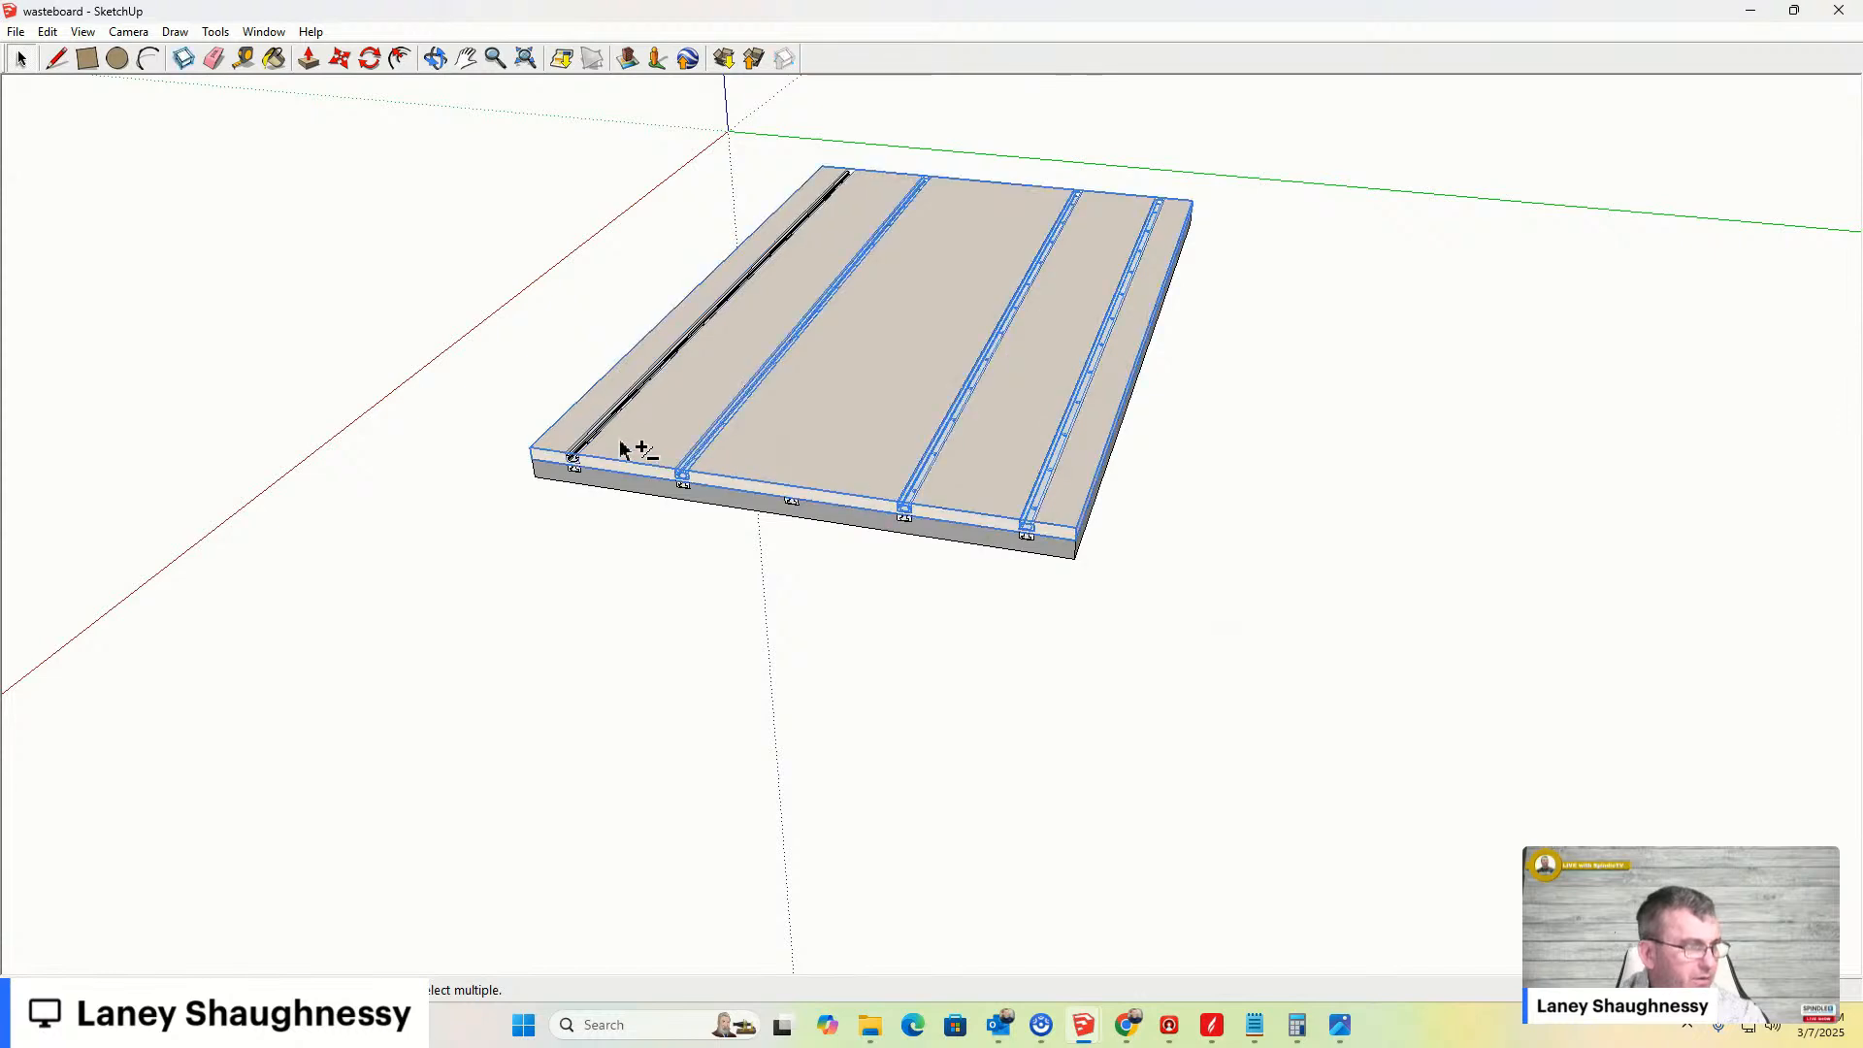
pyautogui.keyDown('shift'); pyautogui.click(599, 438); pyautogui.keyUp('shift')
pyautogui.keyDown('shift'); pyautogui.click(599, 438); pyautogui.keyUp('shift')
pyautogui.keyDown('shift'); pyautogui.click(599, 442); pyautogui.keyUp('shift')
pyautogui.keyDown('shift'); pyautogui.click(583, 464); pyautogui.keyUp('shift')
pyautogui.keyDown('shift'); pyautogui.click(576, 462); pyautogui.keyUp('shift')
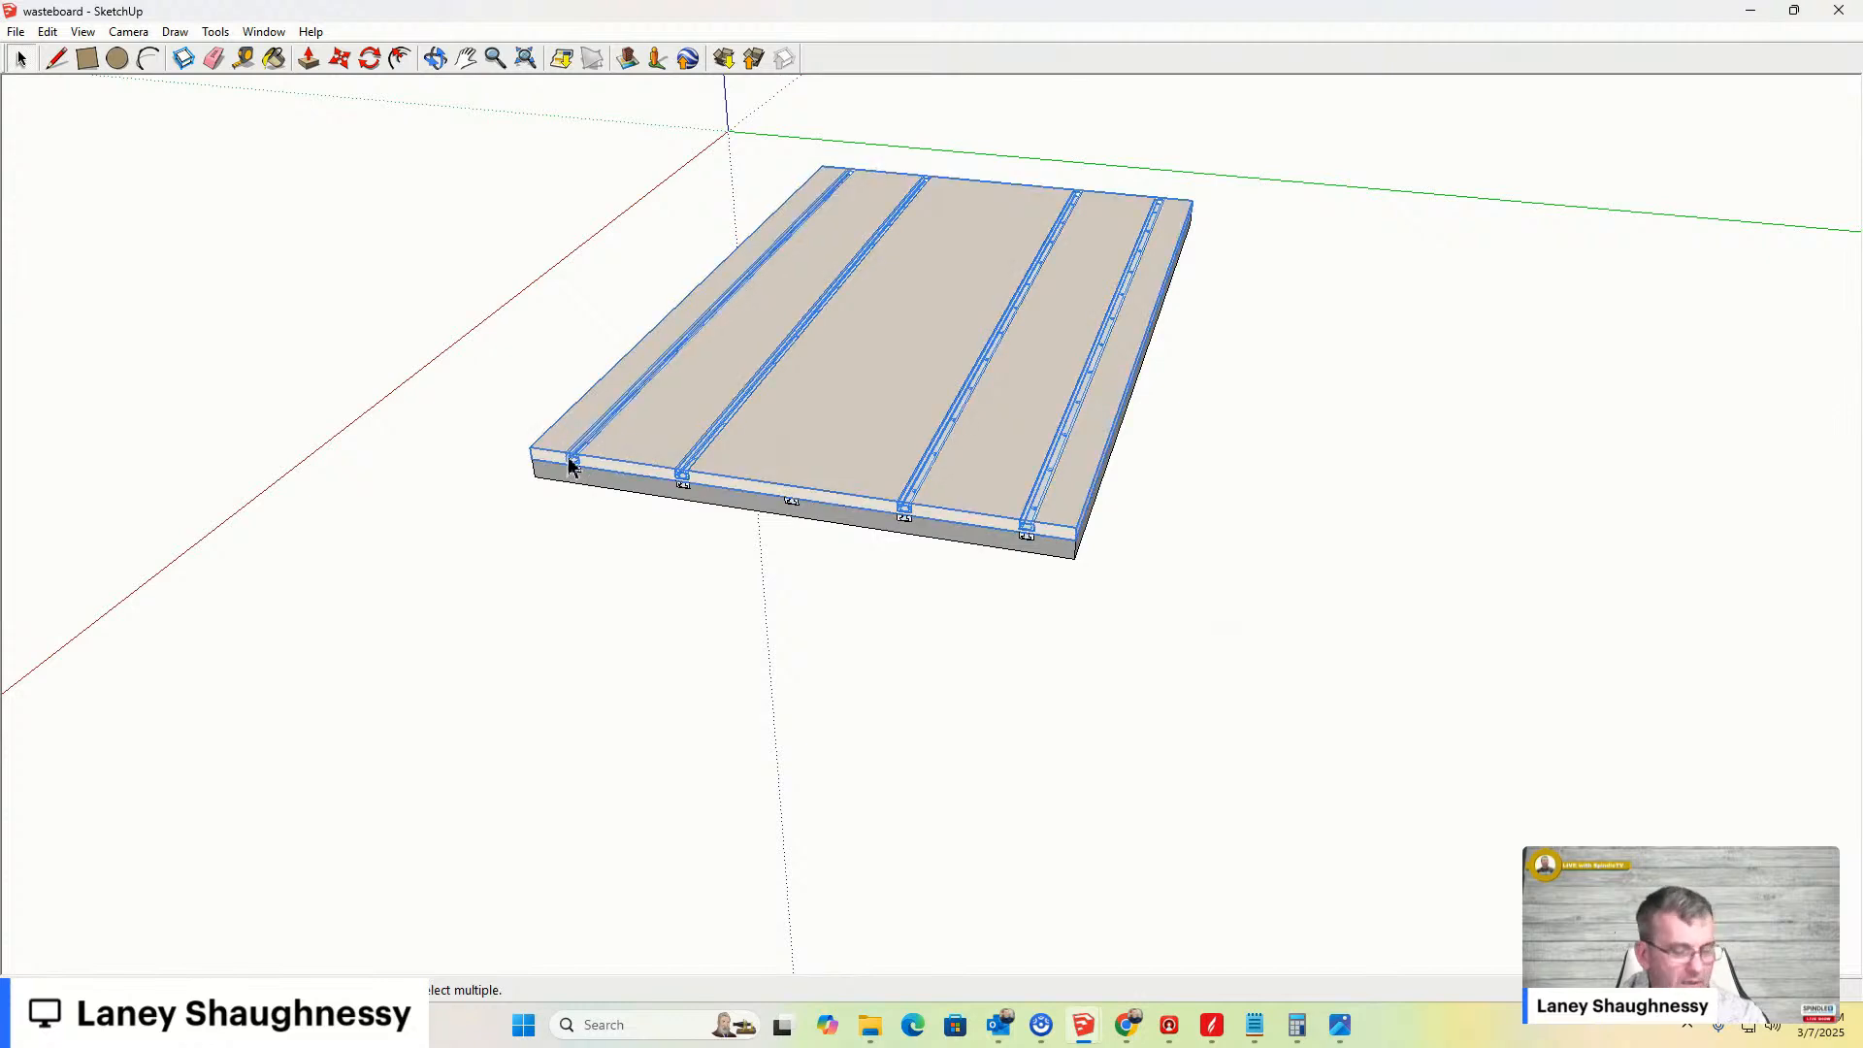
pyautogui.press('m')
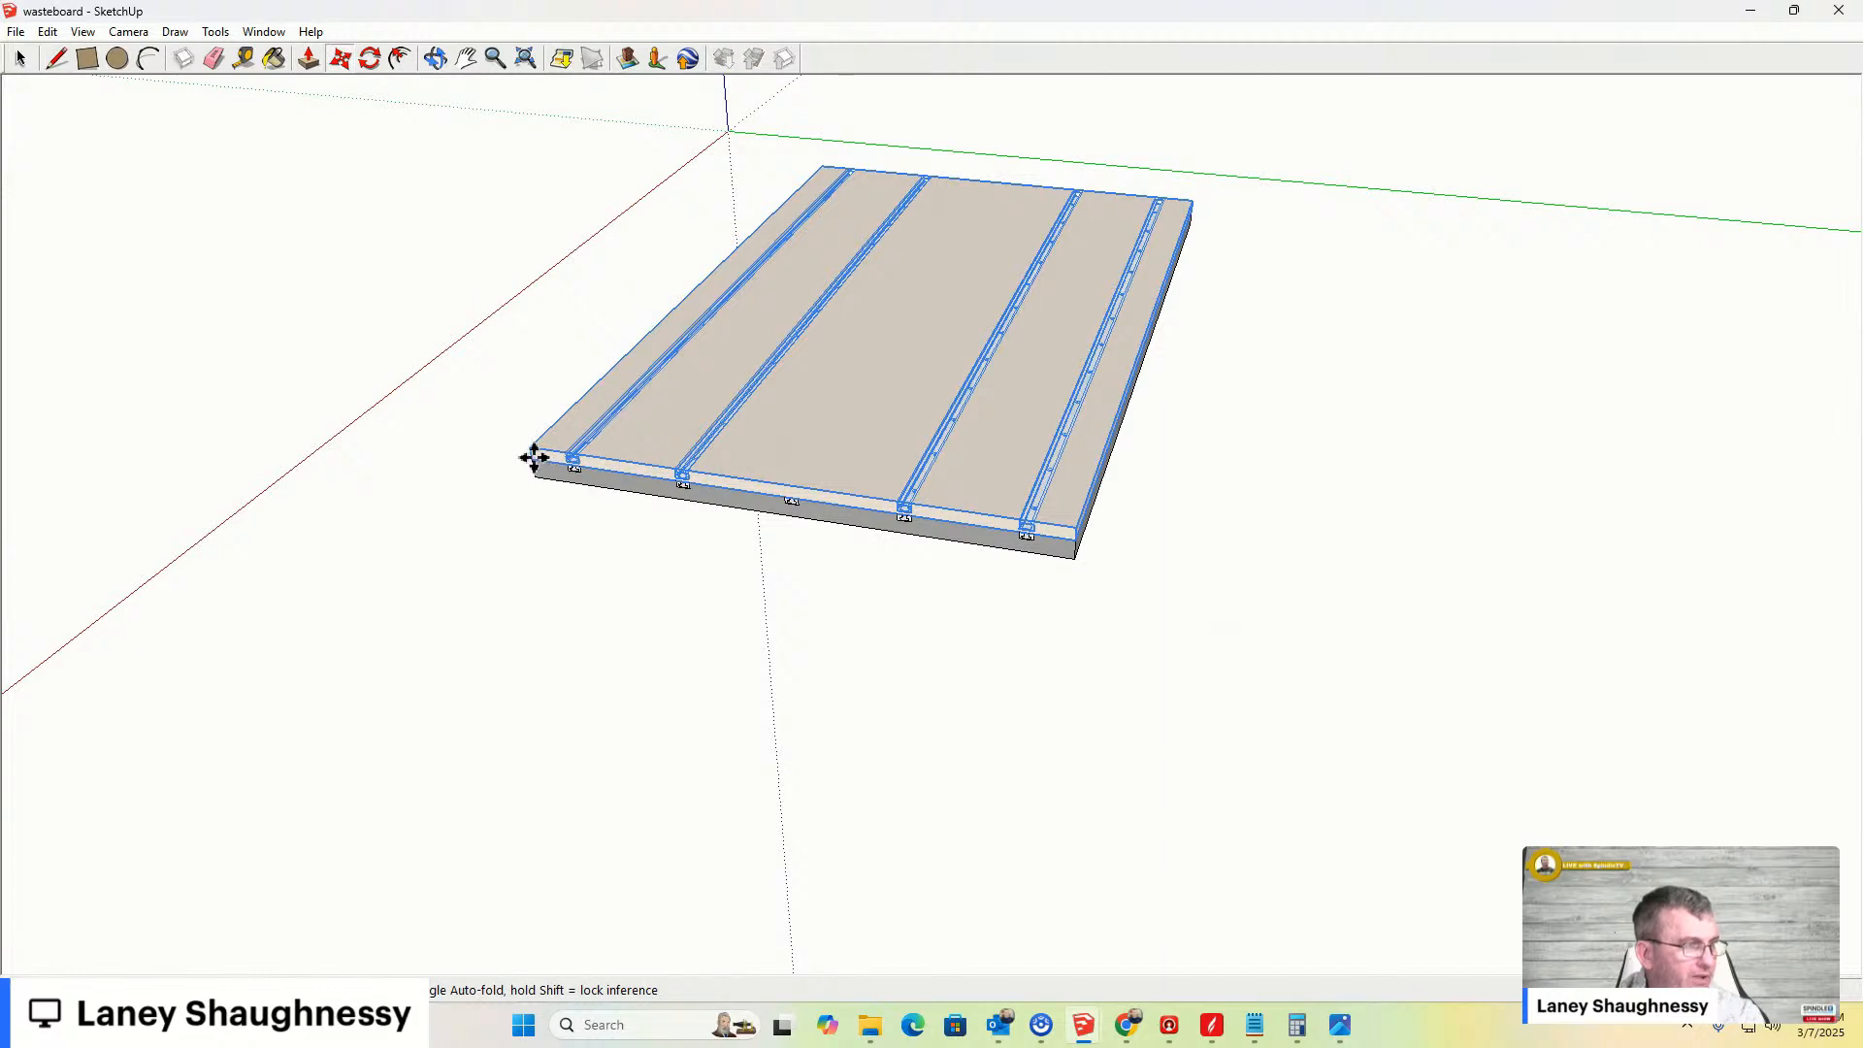
pyautogui.click(535, 457)
pyautogui.moveTo(12, 345); pyautogui.dragTo(302, 380, button='middle')
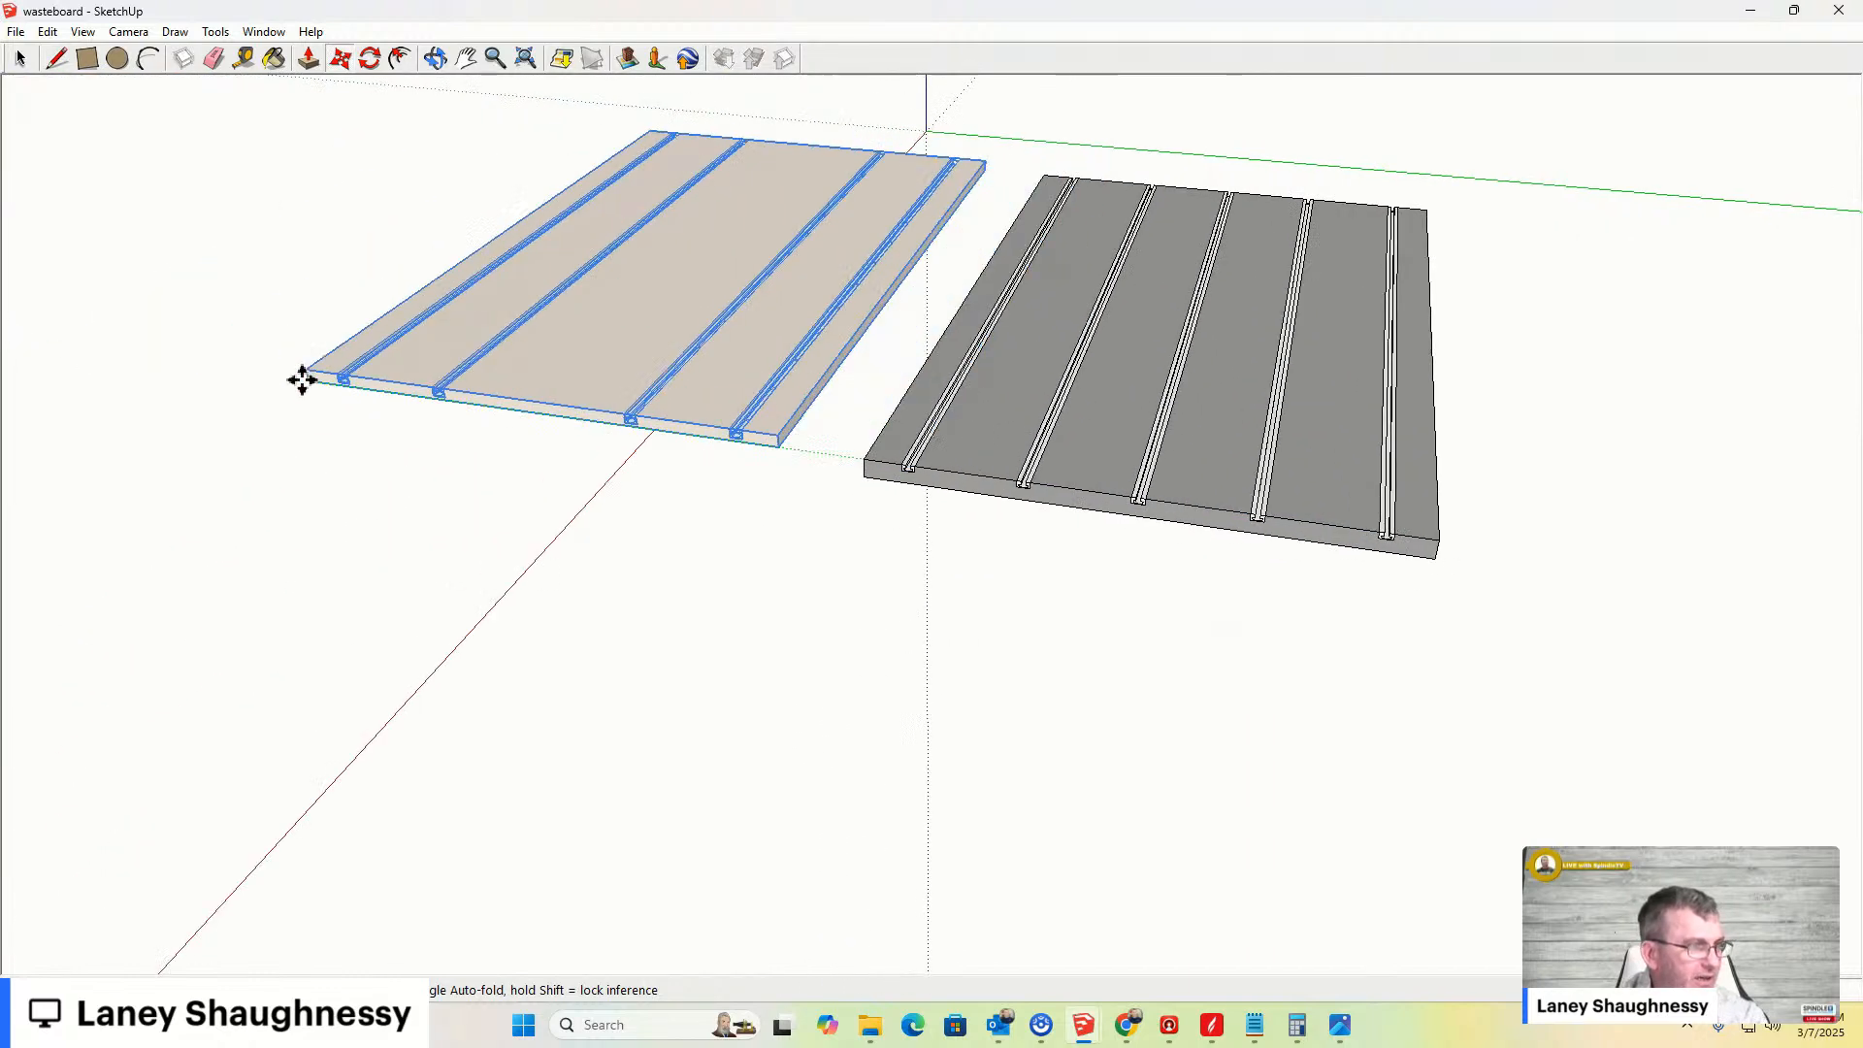
pyautogui.click(282, 375)
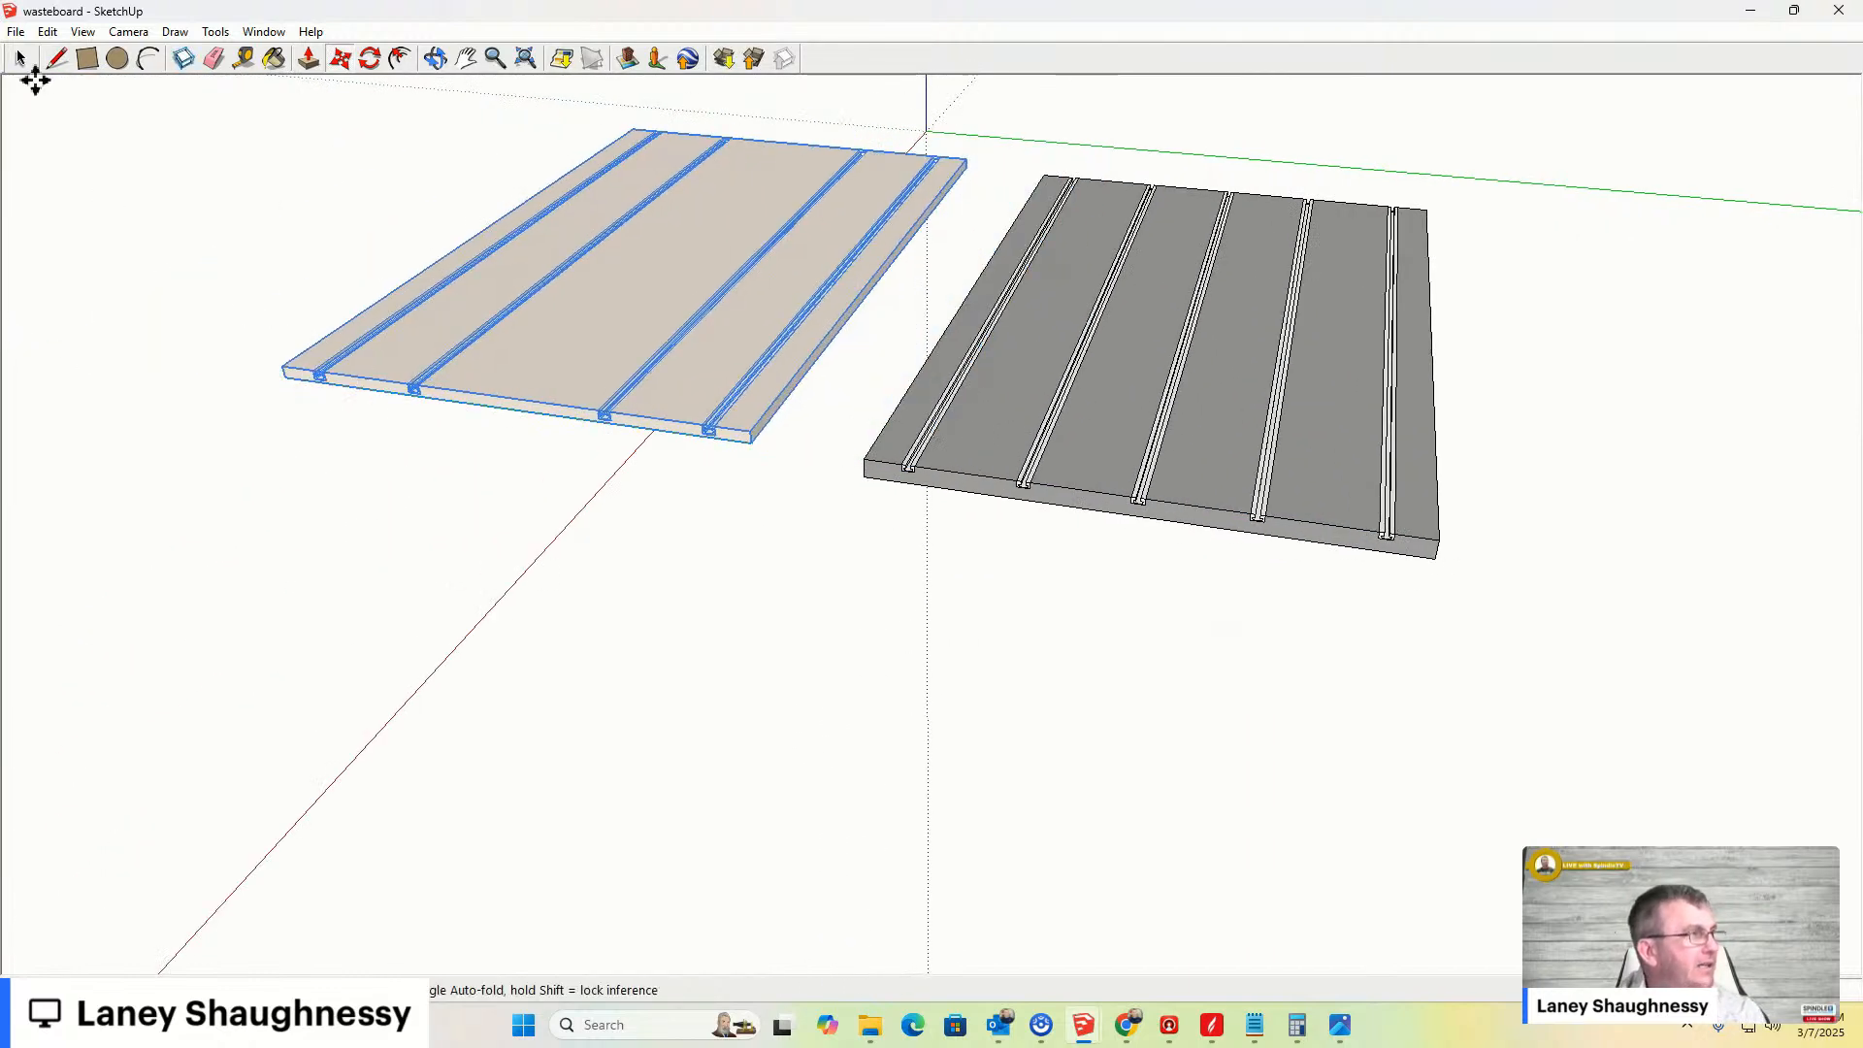
# - Unhide all hidden geometry to show the other wasteboard designs next to the board, then deselect
pyautogui.click(48, 31)
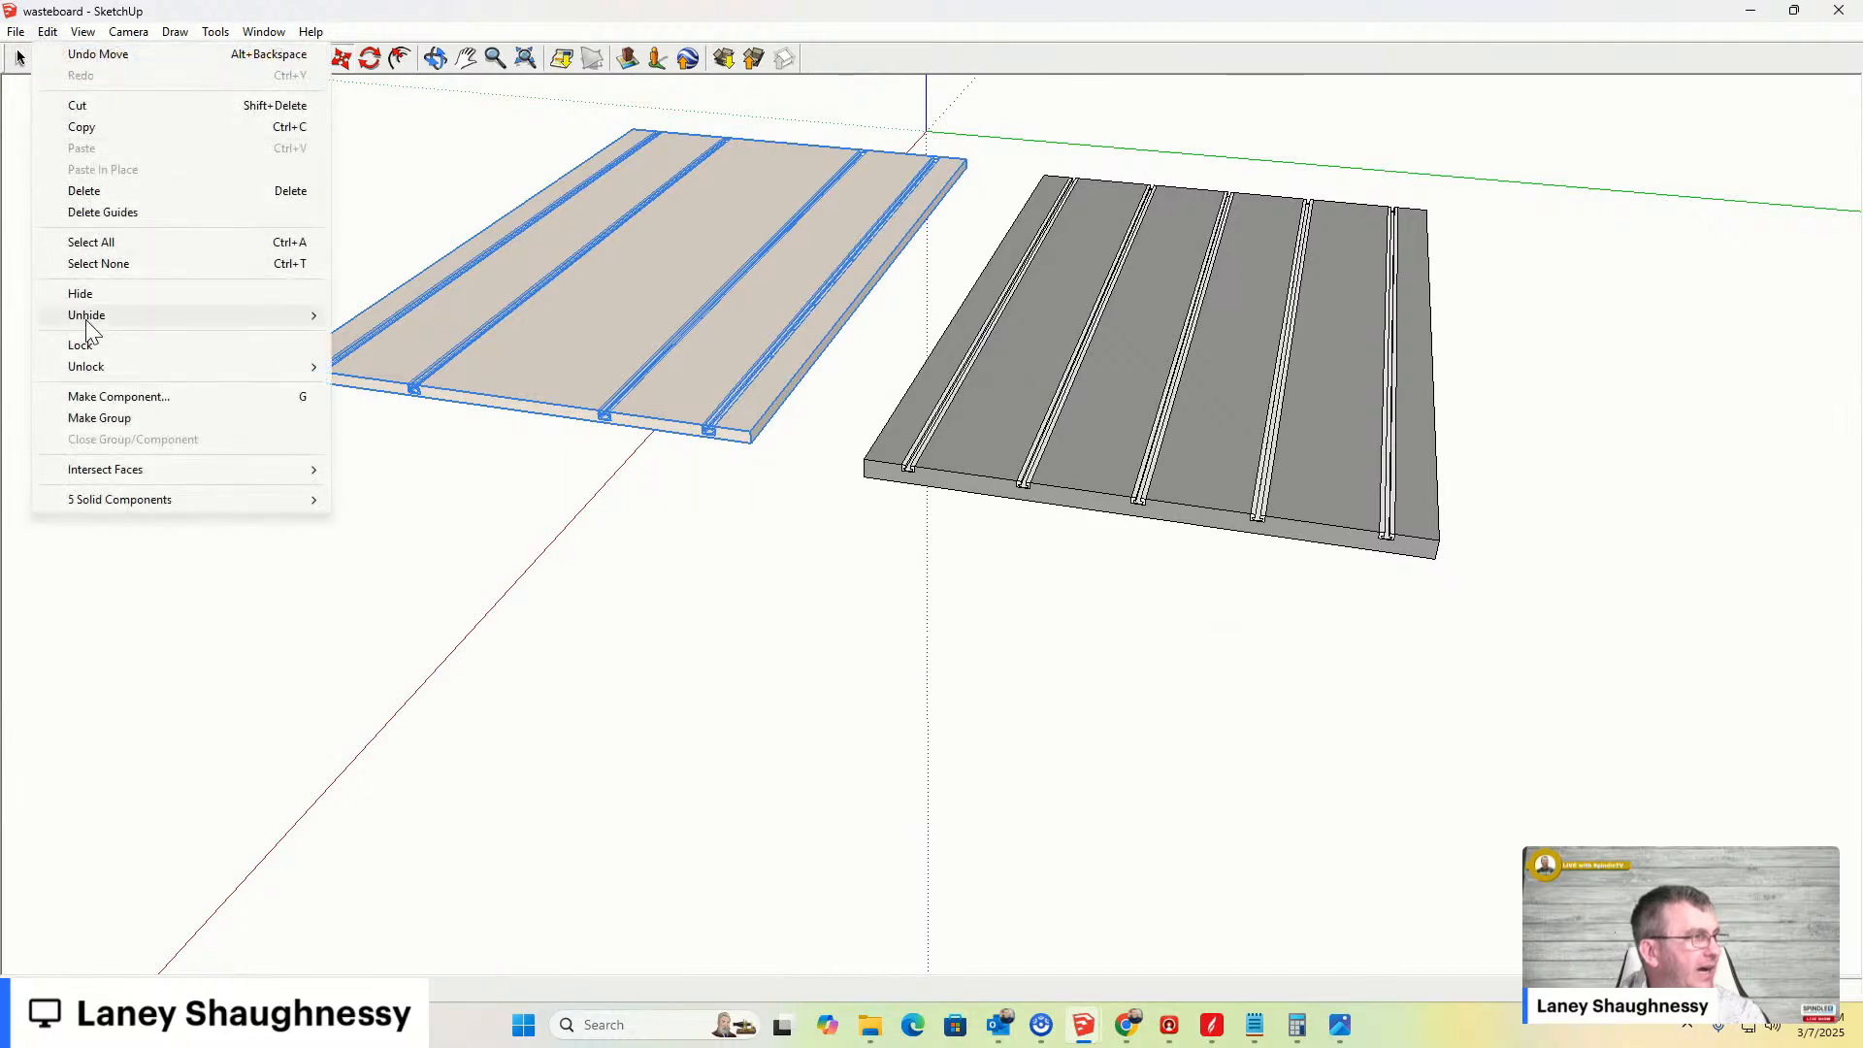
pyautogui.moveTo(107, 315)
pyautogui.click(366, 357)
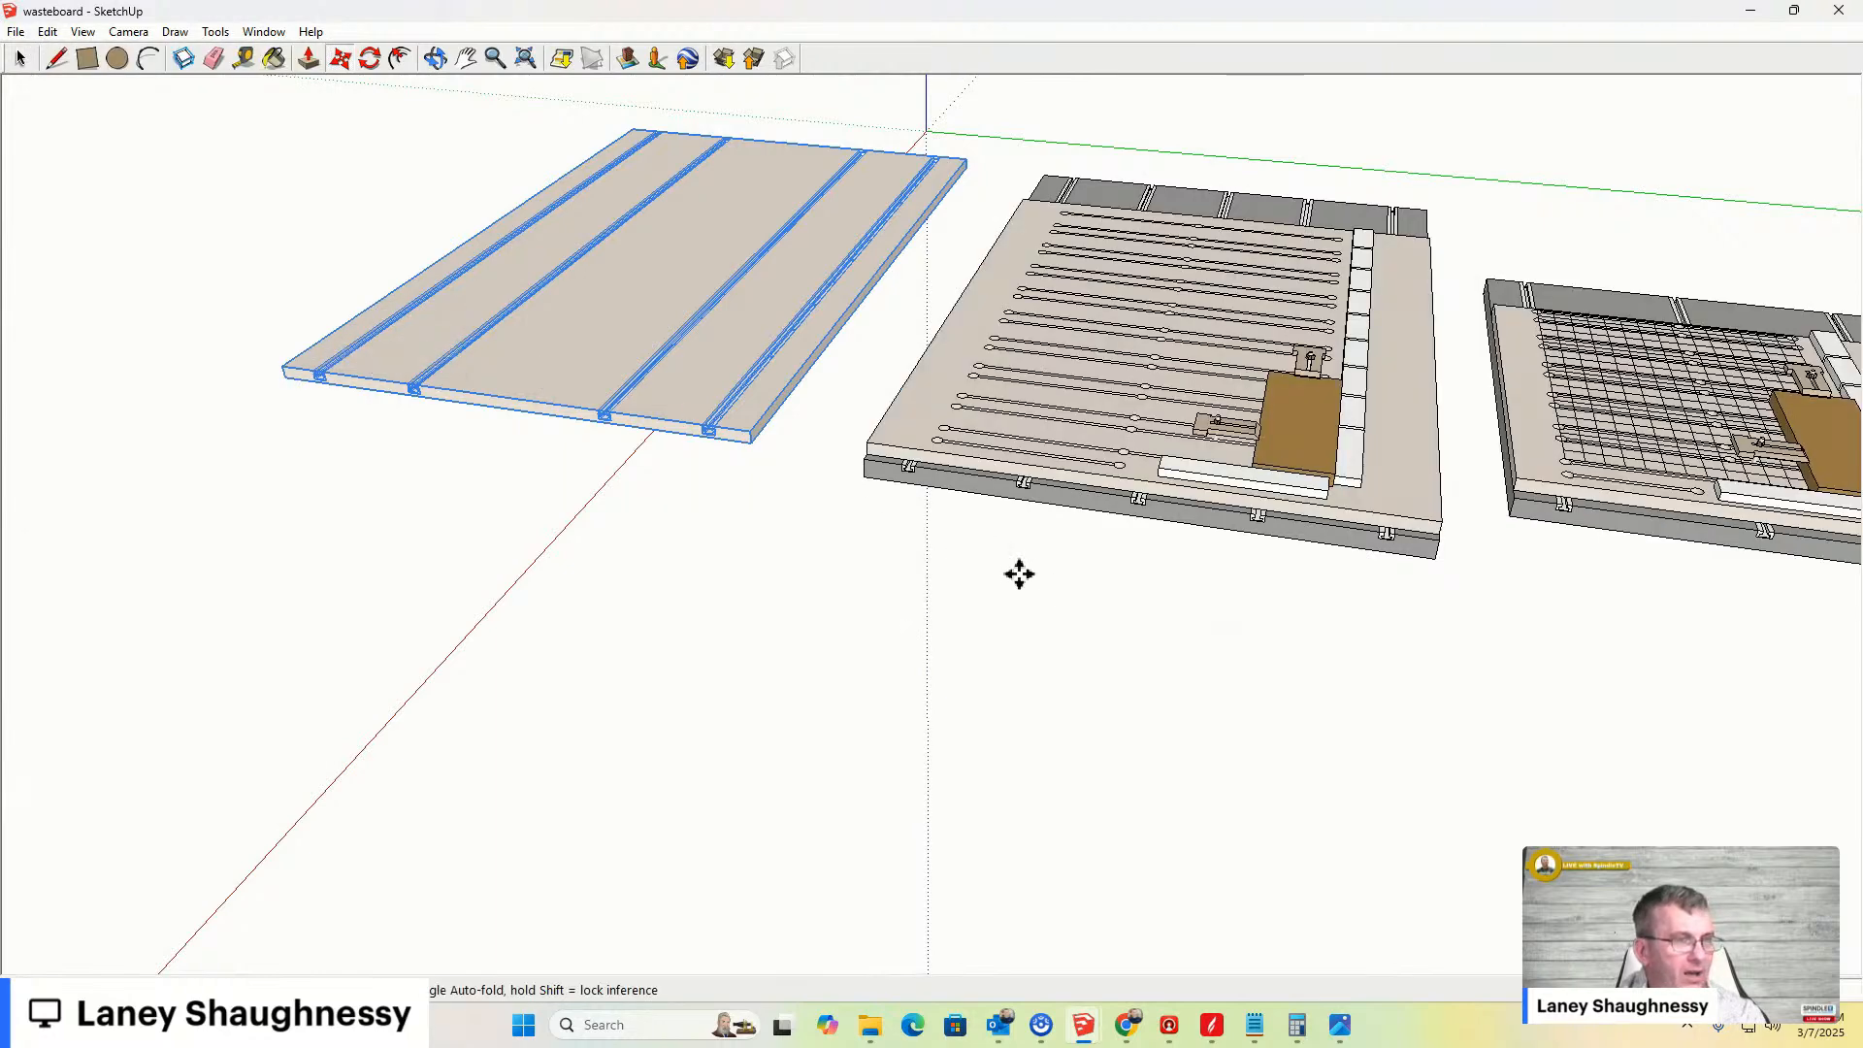
pyautogui.scroll(-3, 961, 528)
pyautogui.scroll(3, 973, 524)
pyautogui.press('space')
pyautogui.press('m')
pyautogui.press('space')
pyautogui.hotkey('ctrl', 'z')
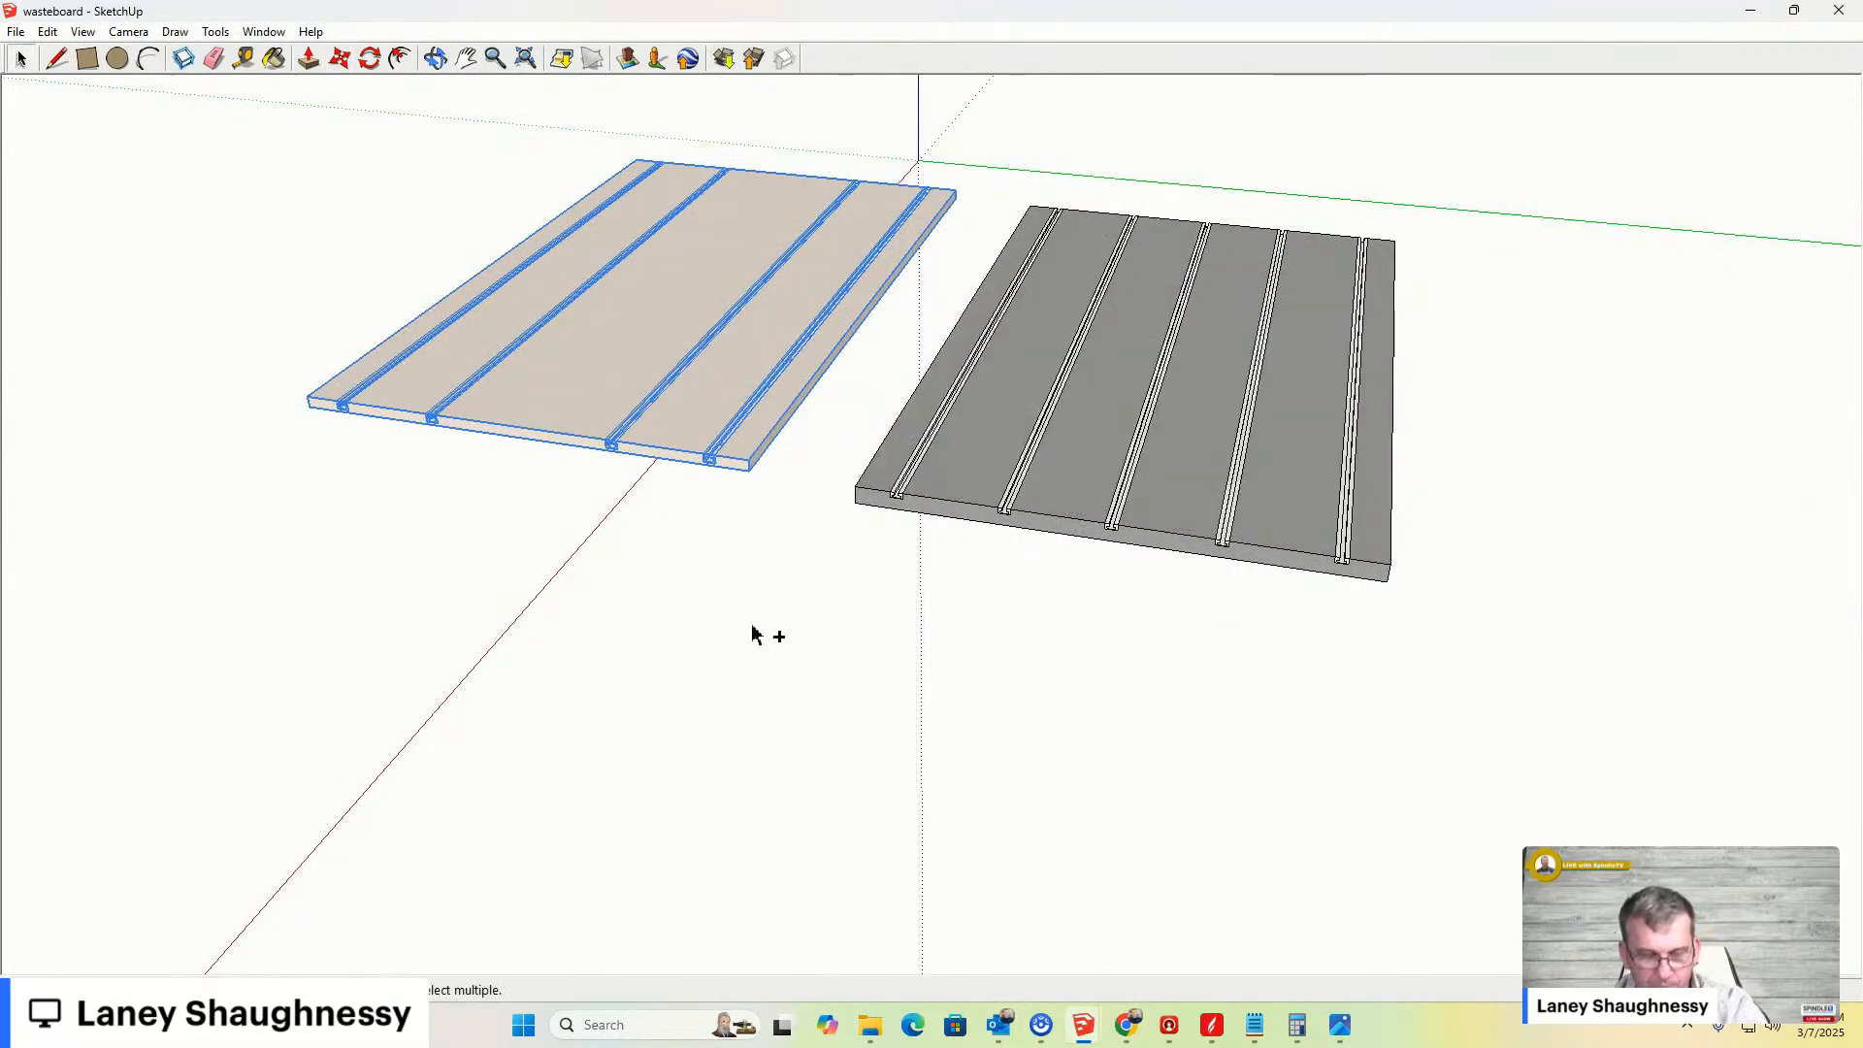
pyautogui.hotkey('ctrl', 'y')
pyautogui.click(748, 631)
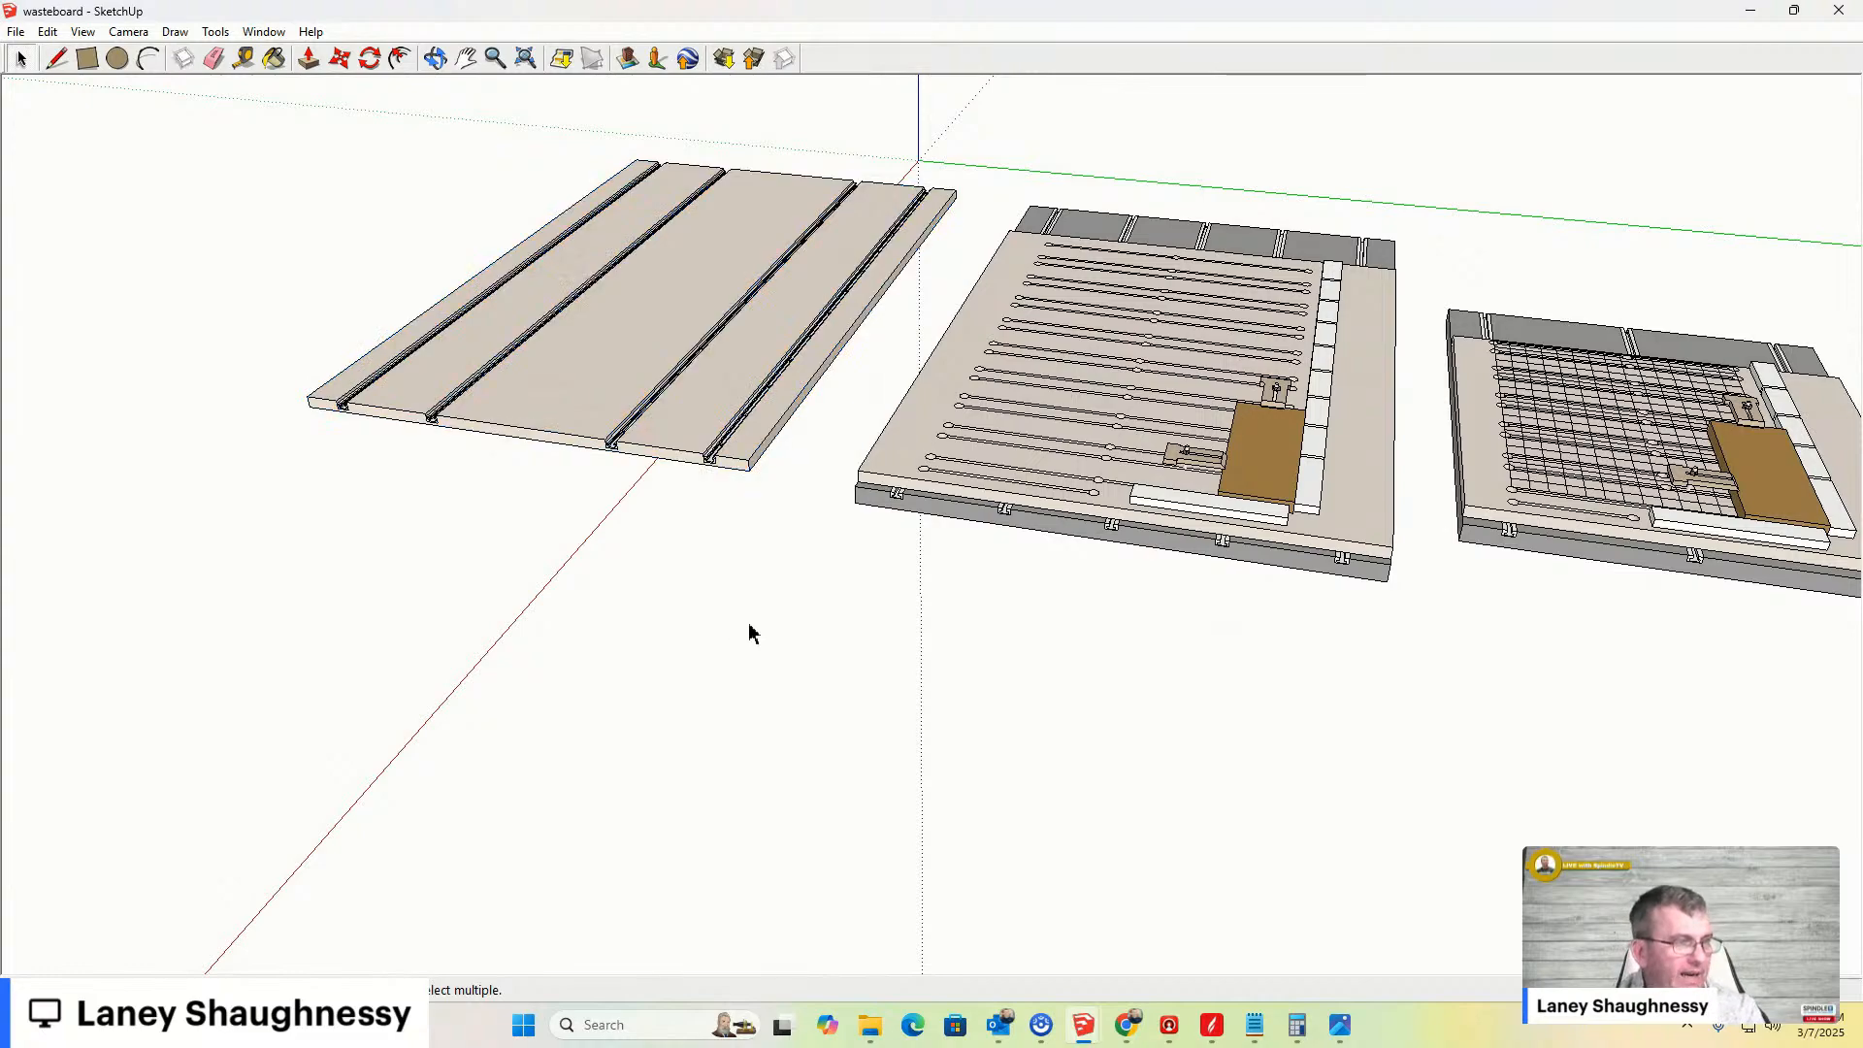
# - Orbit and zoom around the T-track board to compare it with the other wasteboard designs
pyautogui.moveTo(802, 590)
pyautogui.mouseDown(button='middle')
pyautogui.moveTo(844, 727)
pyautogui.moveTo(1006, 832)
pyautogui.moveTo(1144, 766)
pyautogui.moveTo(1044, 649)
pyautogui.moveTo(923, 657)
pyautogui.mouseUp(button='middle')
pyautogui.scroll(3, 1037, 401)
pyautogui.moveTo(1037, 401); pyautogui.dragTo(954, 487, button='middle')
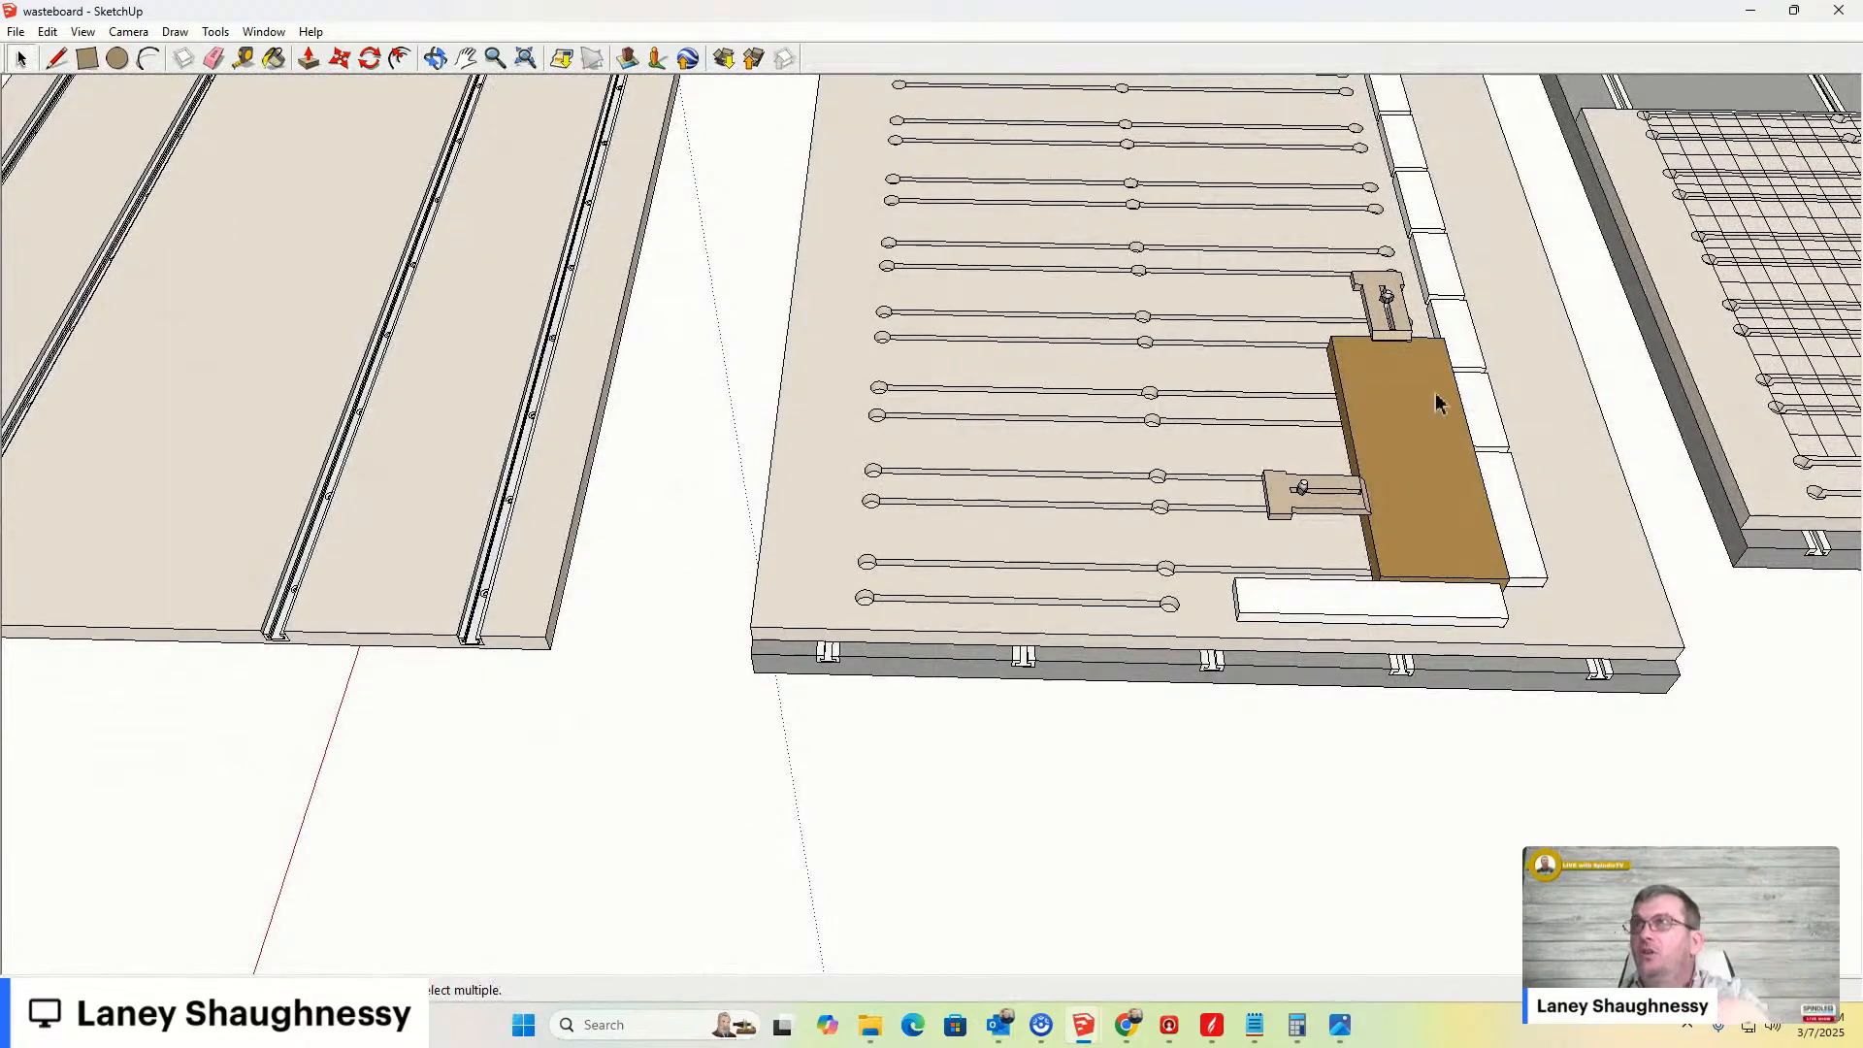
pyautogui.scroll(-6, 1397, 406)
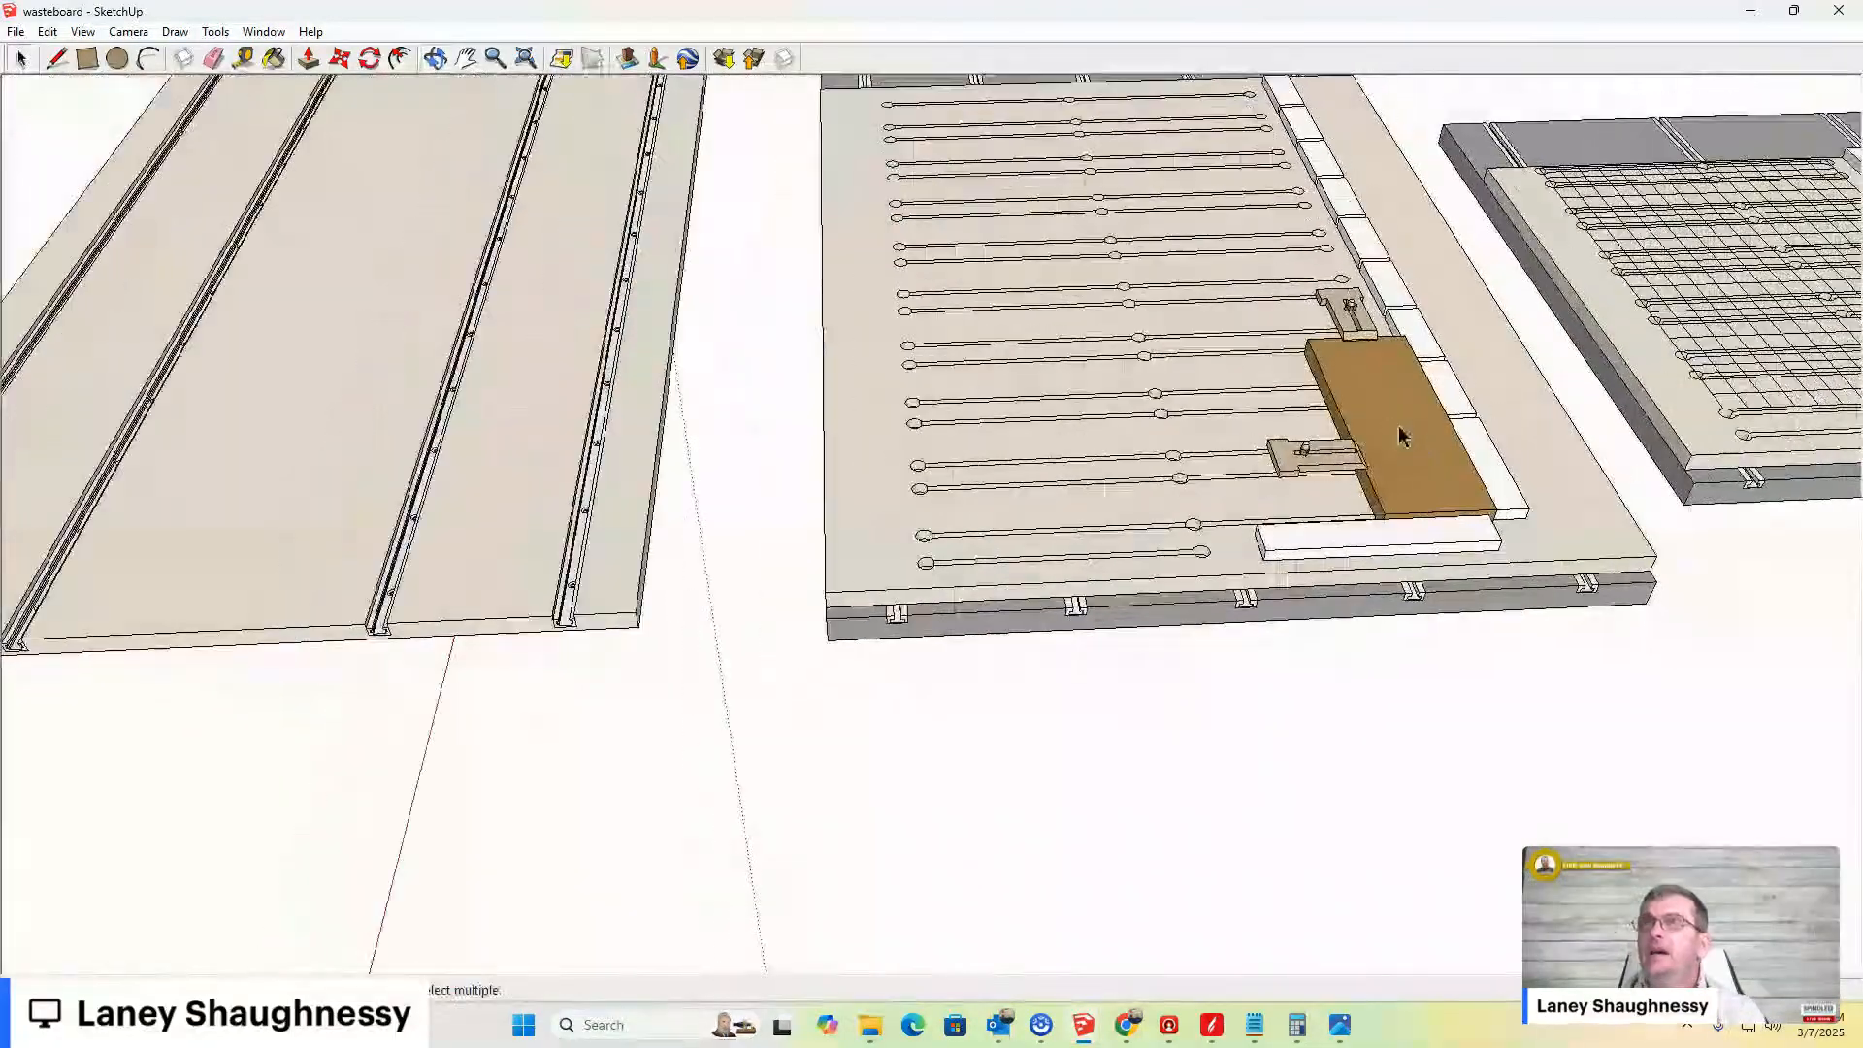
pyautogui.scroll(6, 1050, 474)
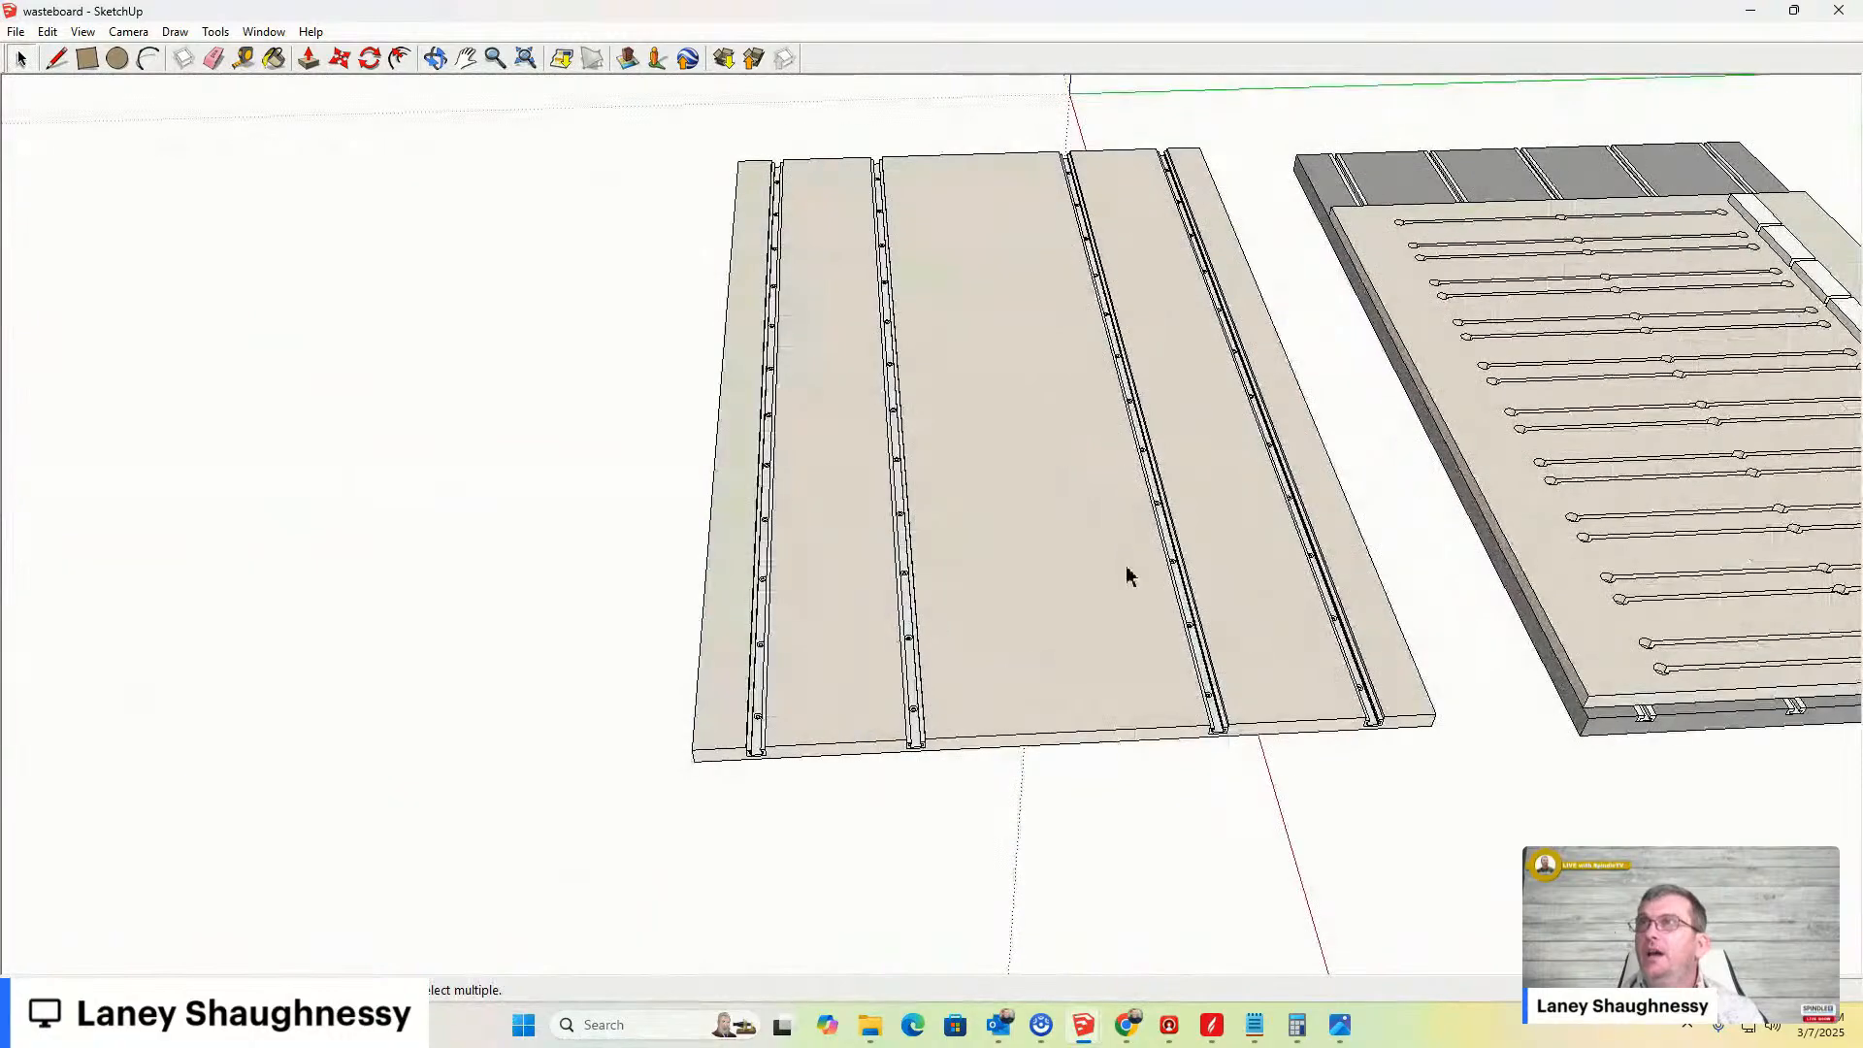
pyautogui.moveTo(1109, 678)
pyautogui.mouseDown(button='middle')
pyautogui.moveTo(977, 673)
pyautogui.moveTo(967, 540)
pyautogui.mouseUp(button='middle')
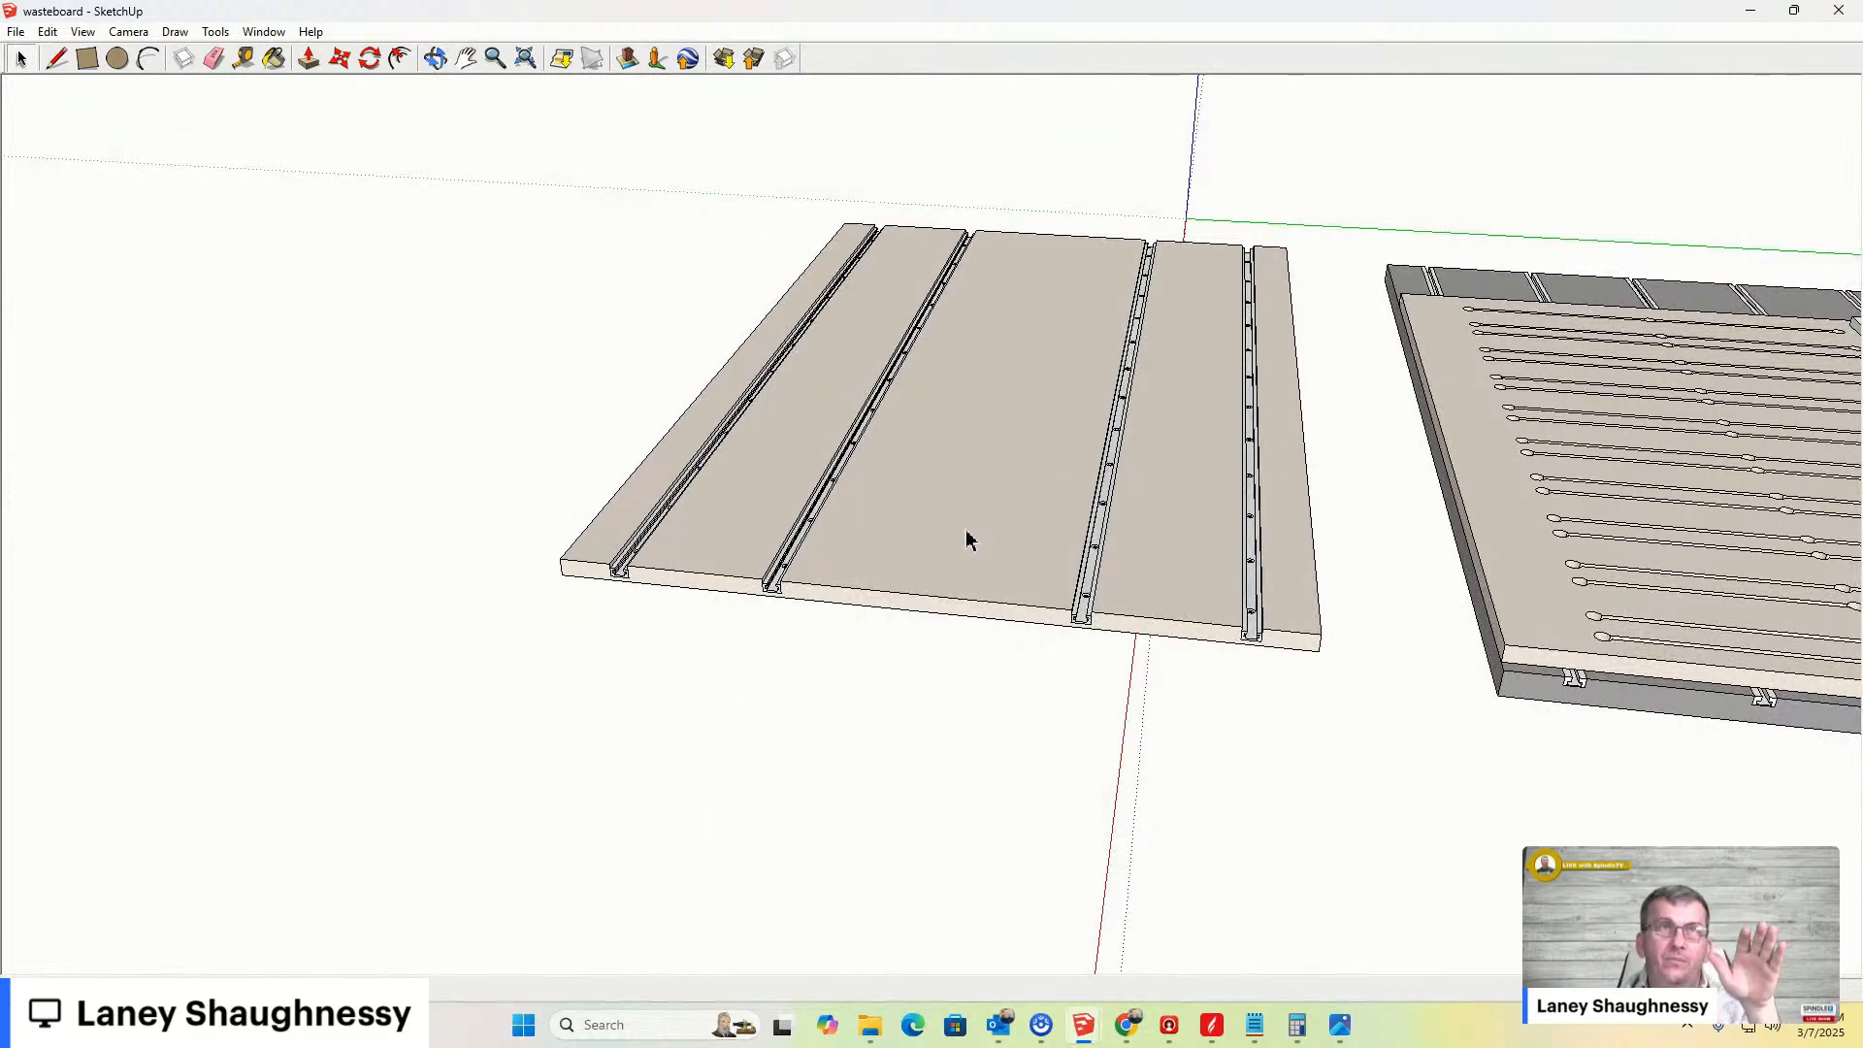
pyautogui.moveTo(957, 539)
pyautogui.mouseDown(button='middle')
pyautogui.moveTo(968, 566)
pyautogui.moveTo(956, 325)
pyautogui.moveTo(940, 515)
pyautogui.mouseUp(button='middle')
pyautogui.scroll(2, 1219, 640)
pyautogui.scroll(-4, 794, 531)
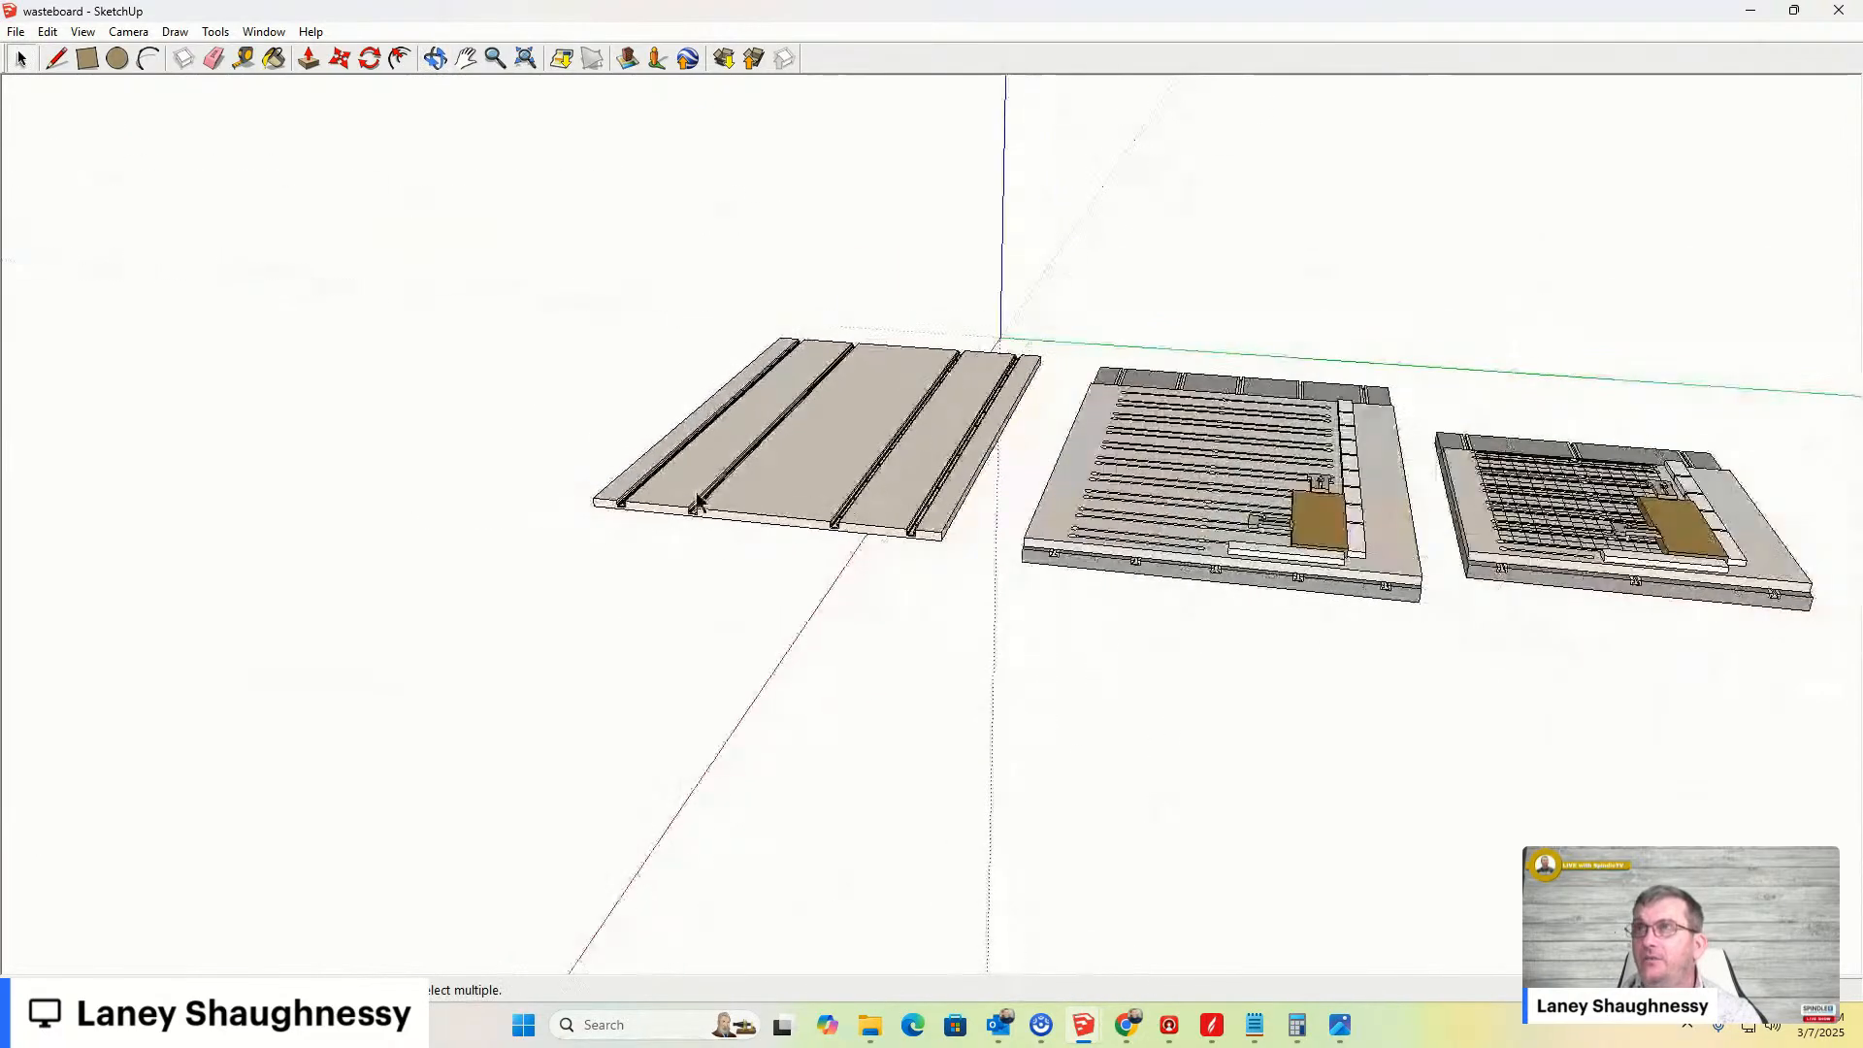
pyautogui.scroll(3, 1256, 580)
pyautogui.scroll(-2, 1256, 579)
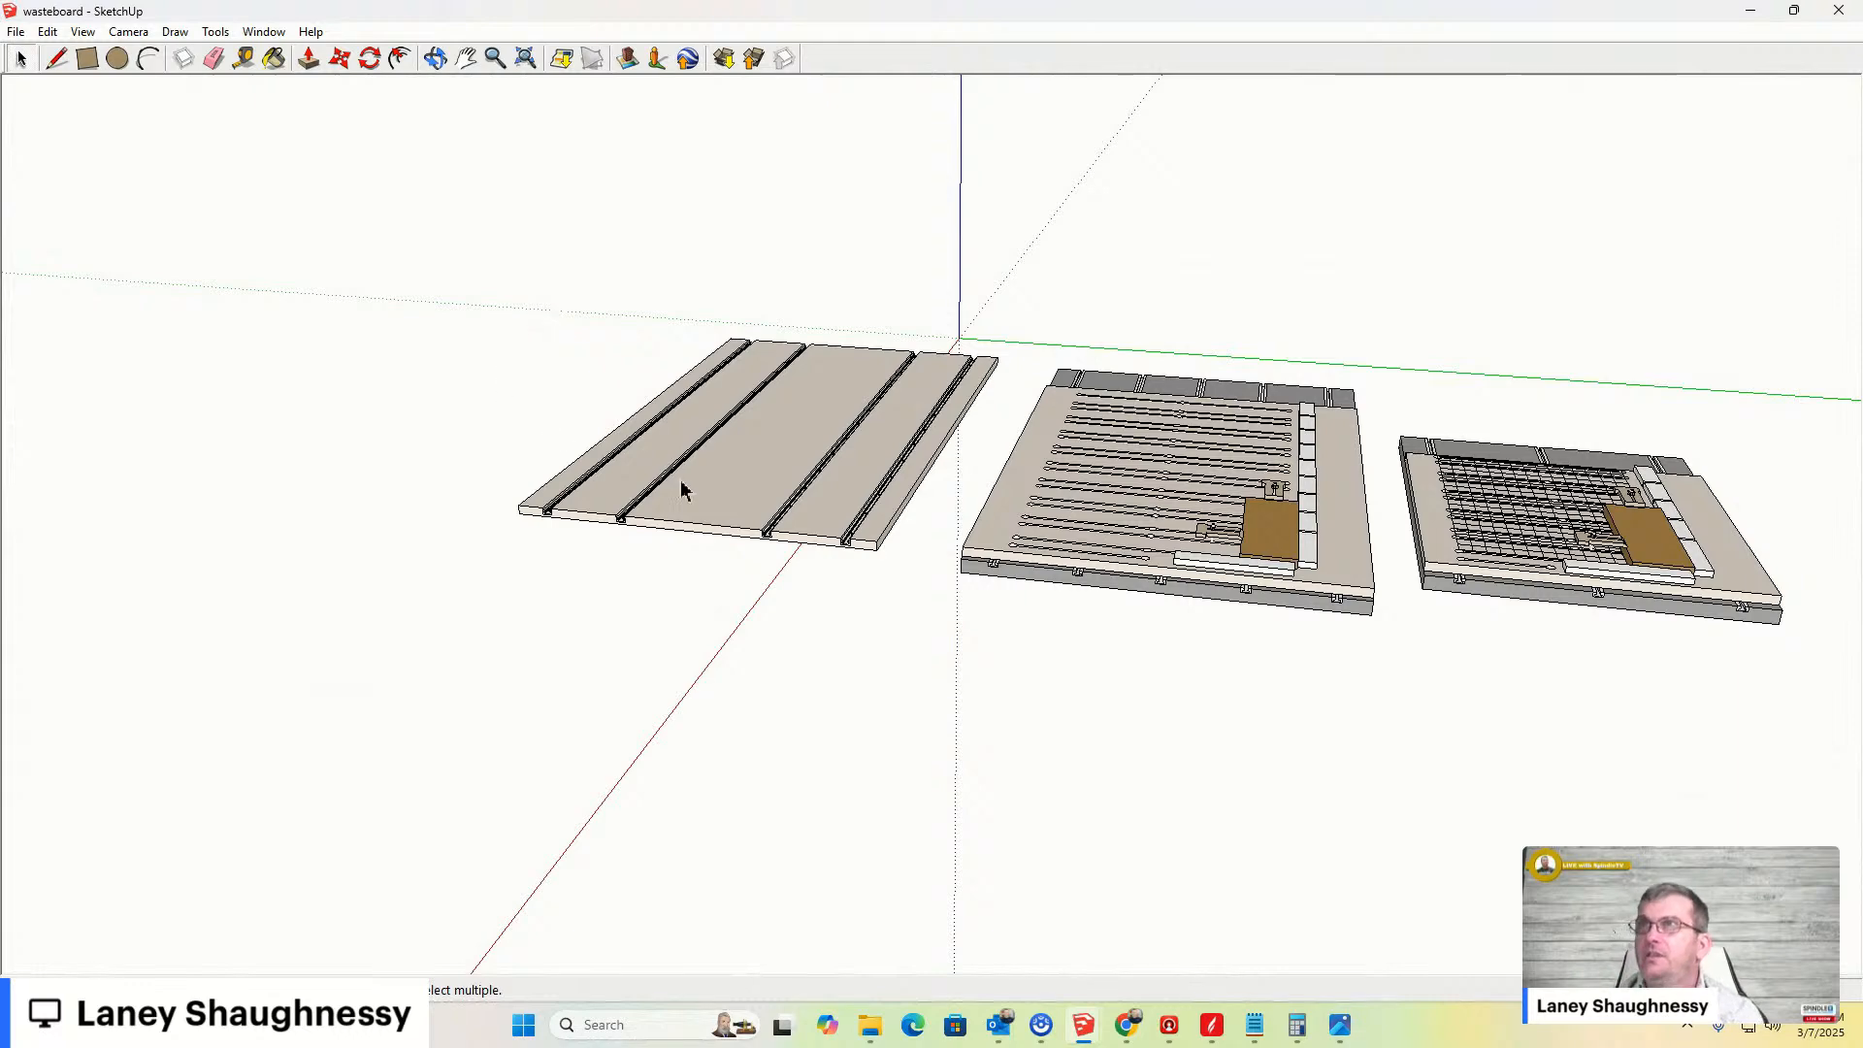
pyautogui.scroll(5, 737, 418)
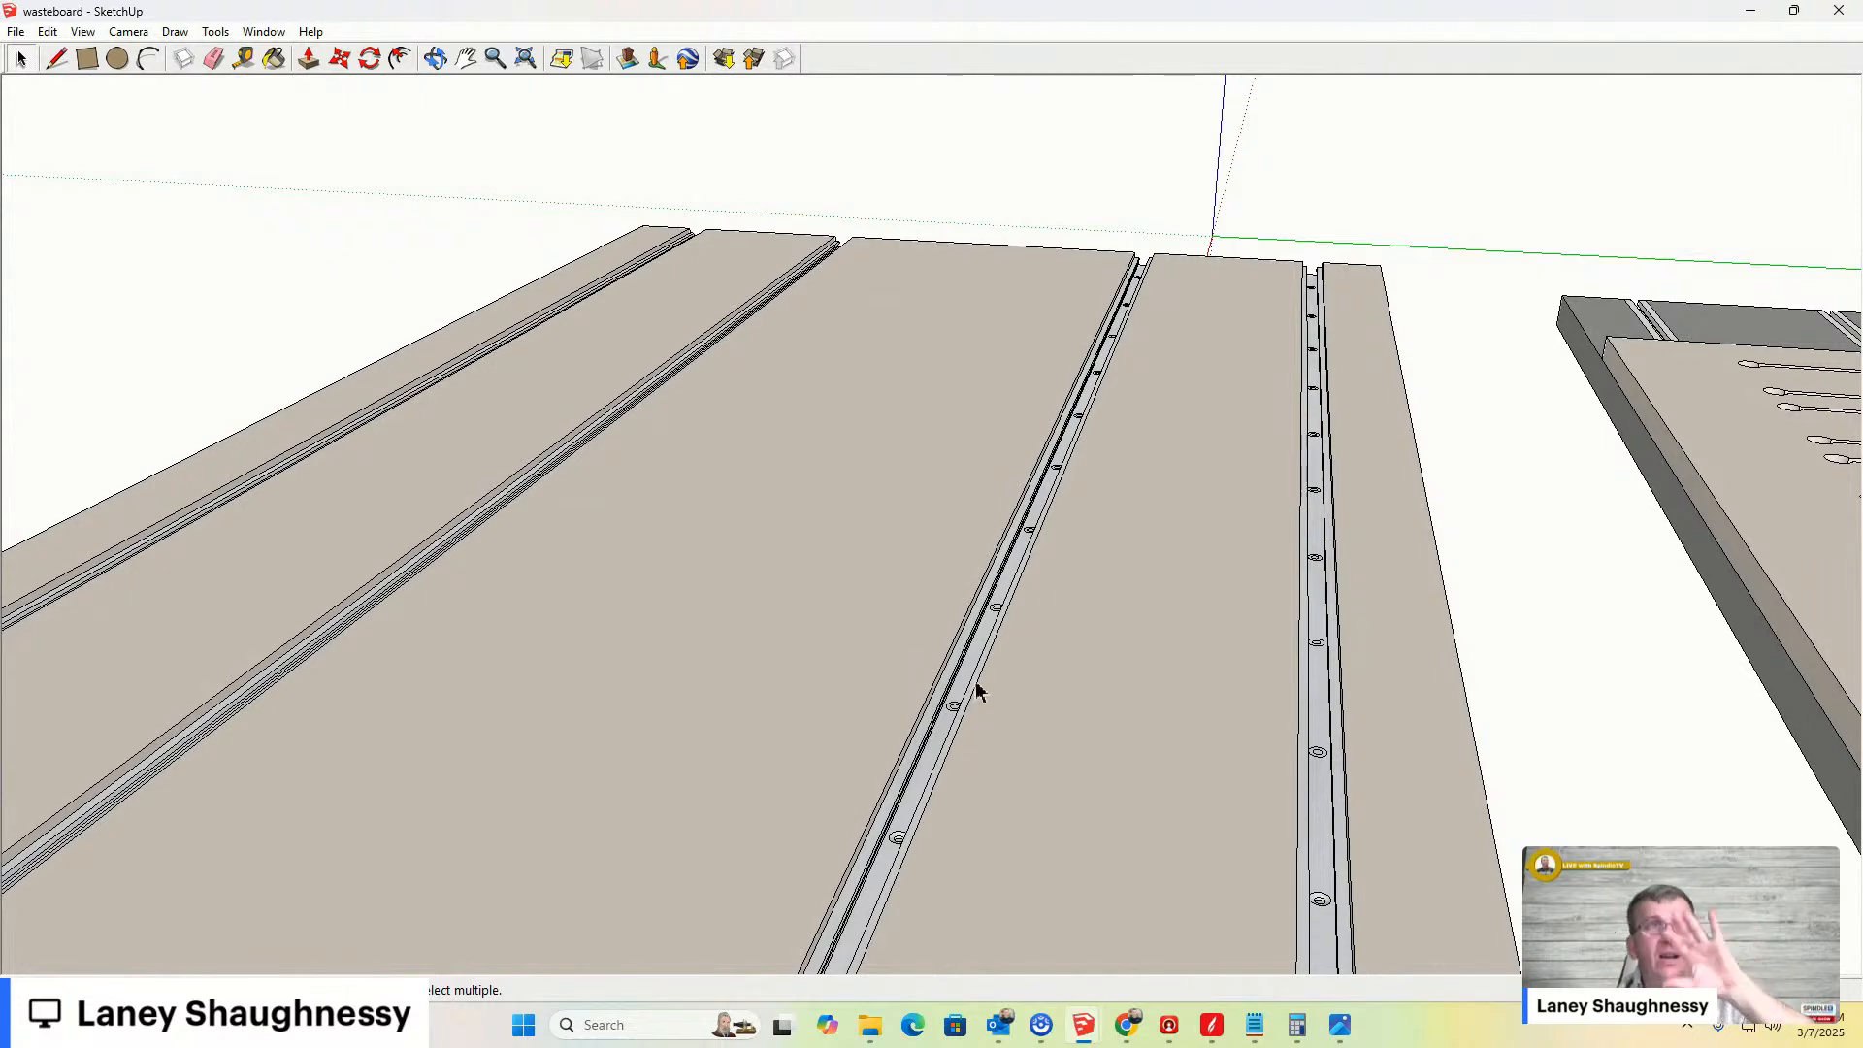
pyautogui.scroll(-4, 931, 710)
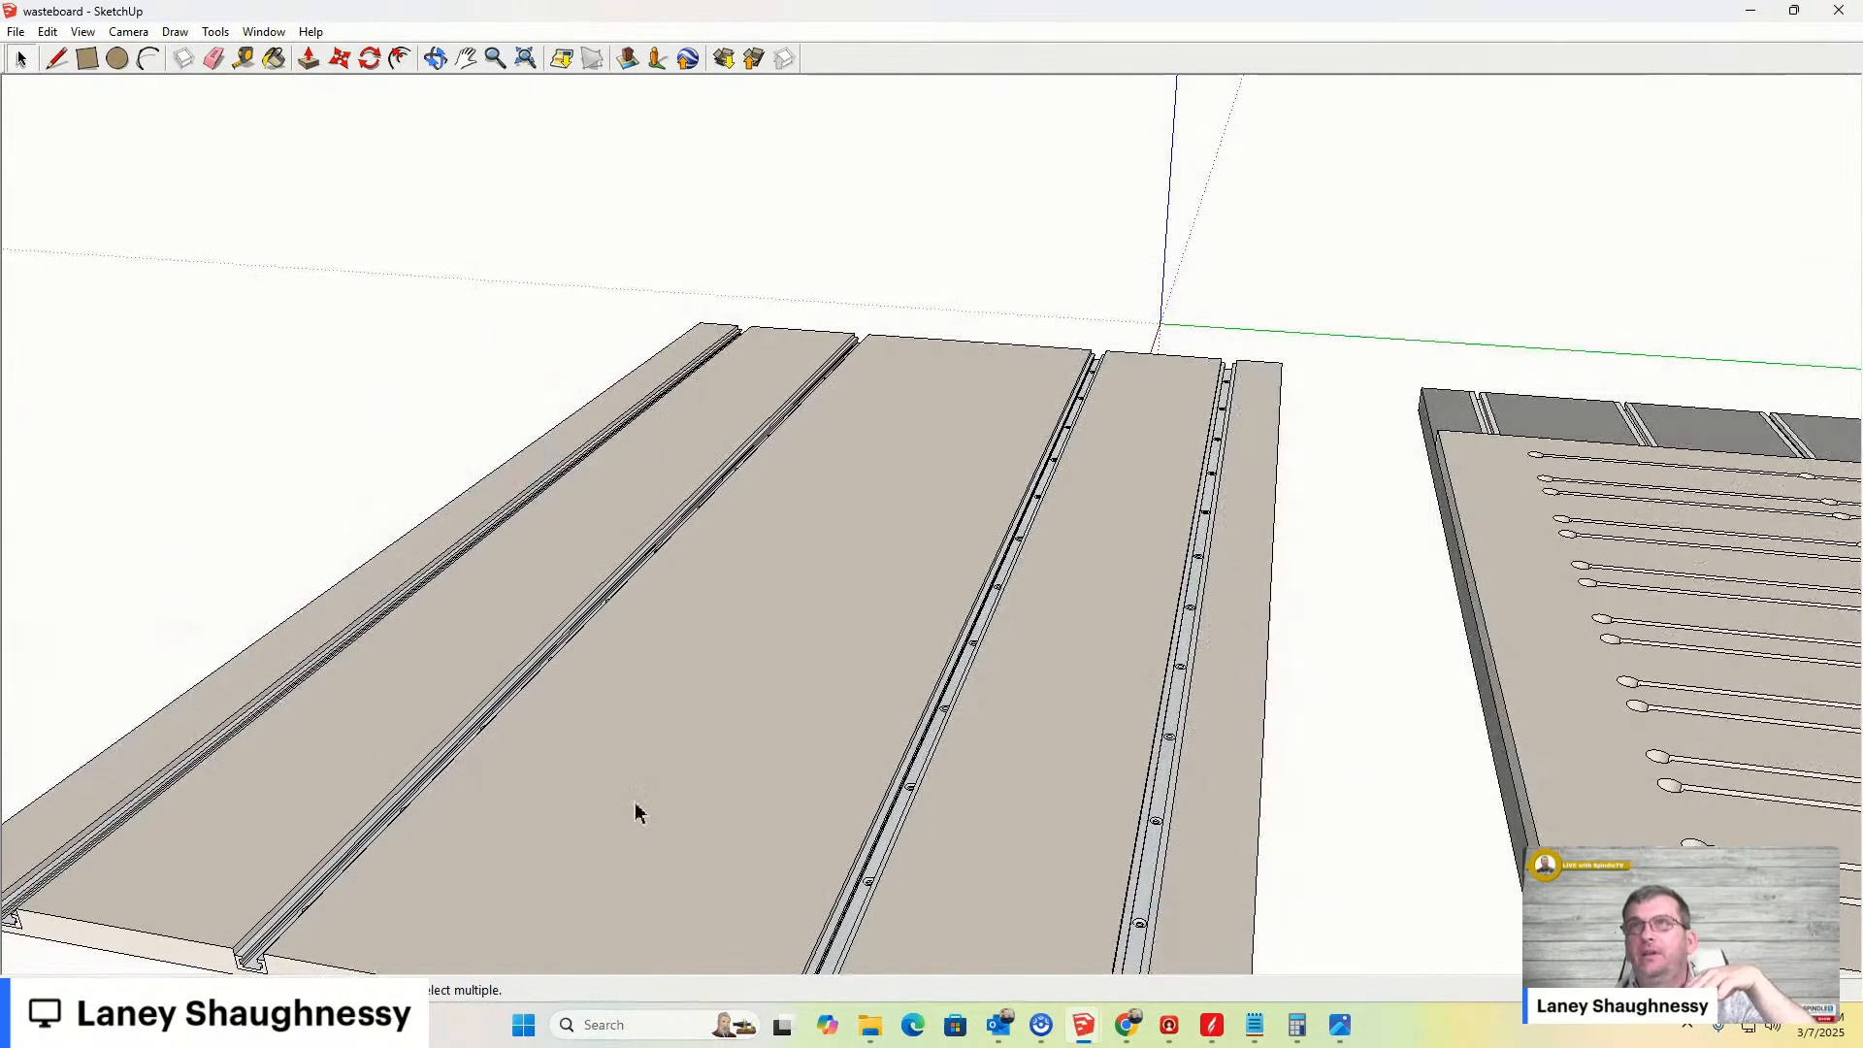
pyautogui.scroll(-2, 636, 811)
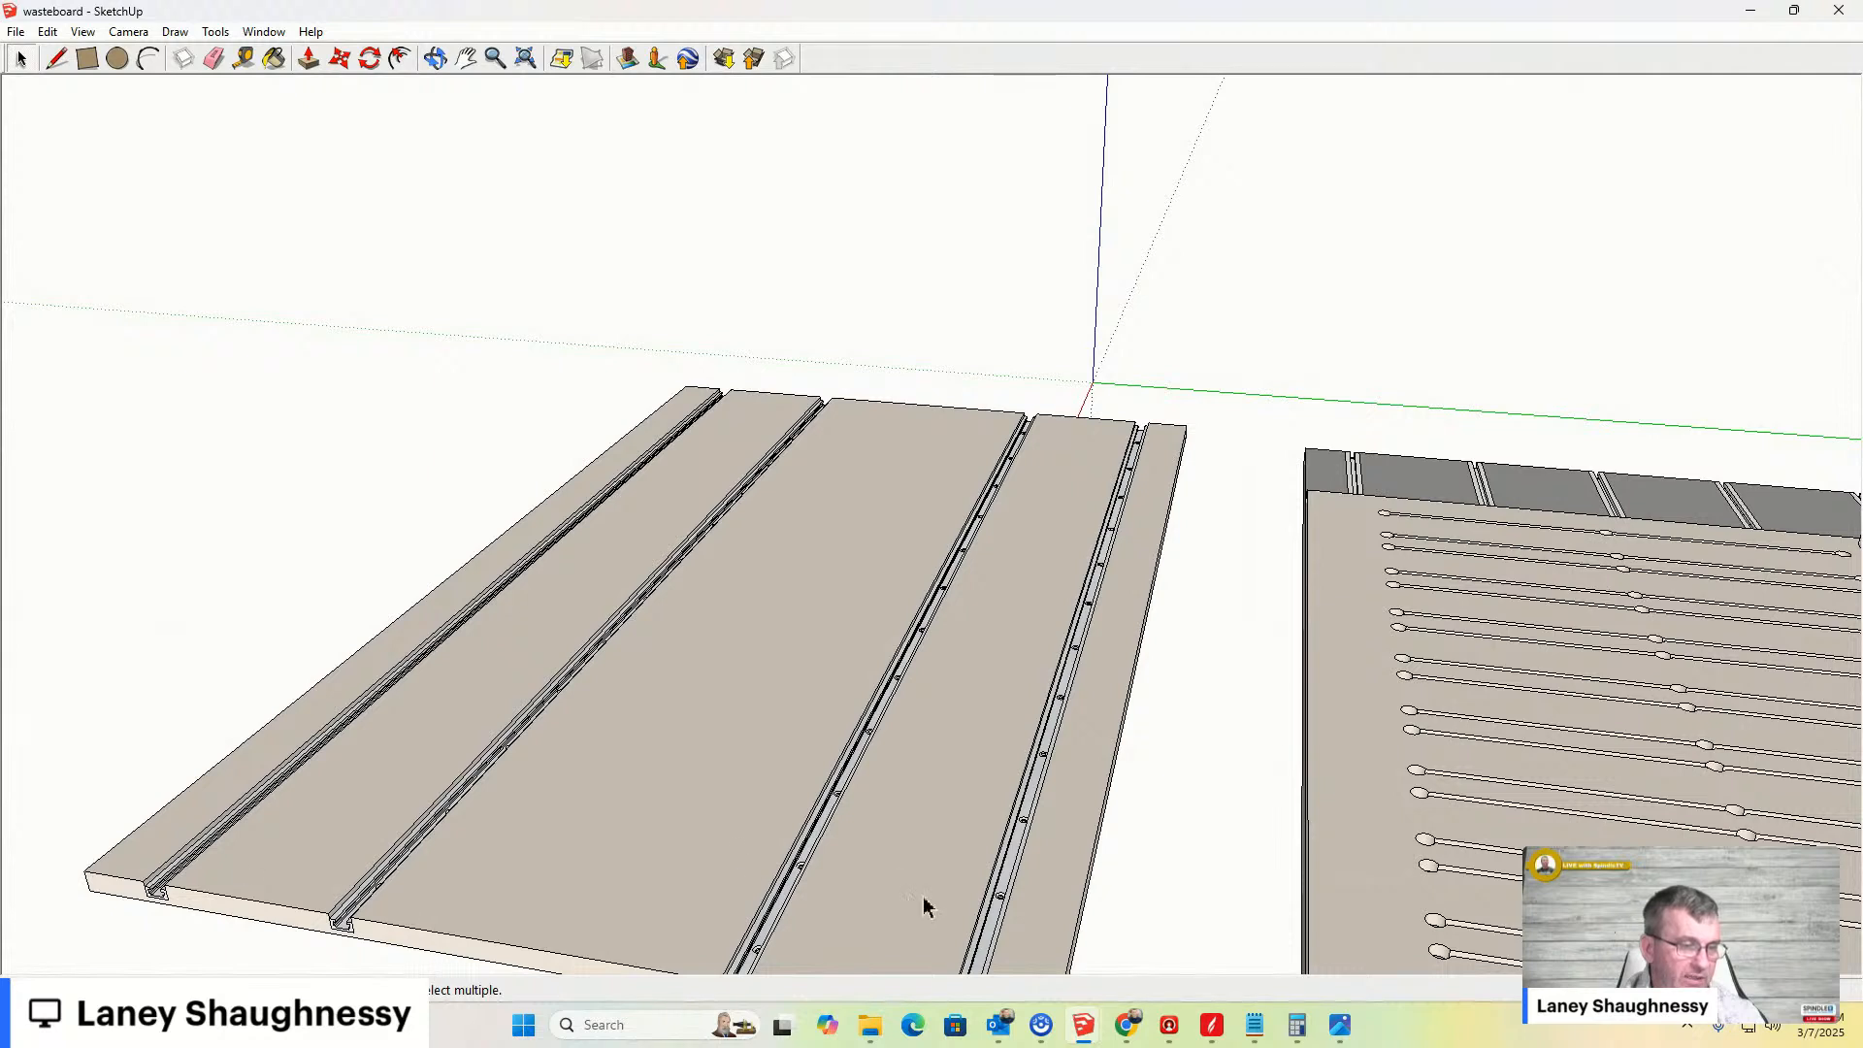
# - Return to the browser and open the 4 Pack 48" T-Track product page from the Amazon browsing history
pyautogui.moveTo(1083, 1030)
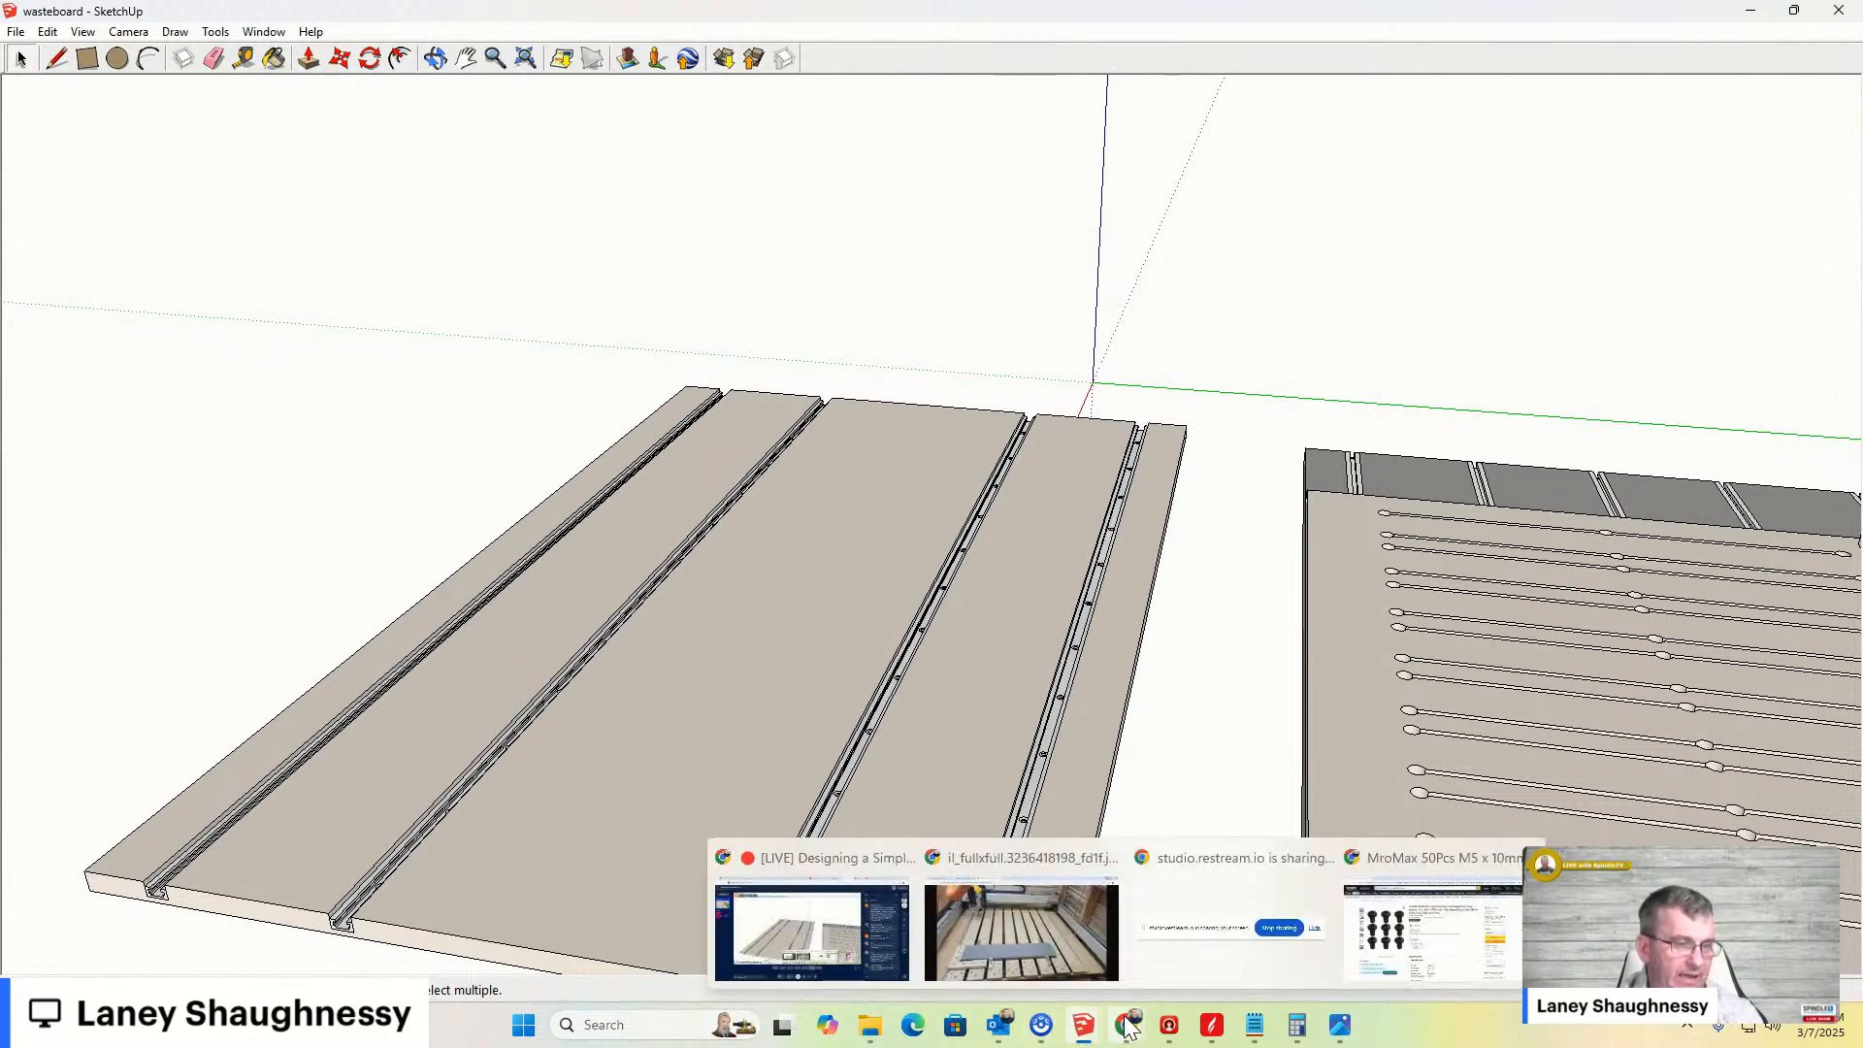
pyautogui.click(1040, 894)
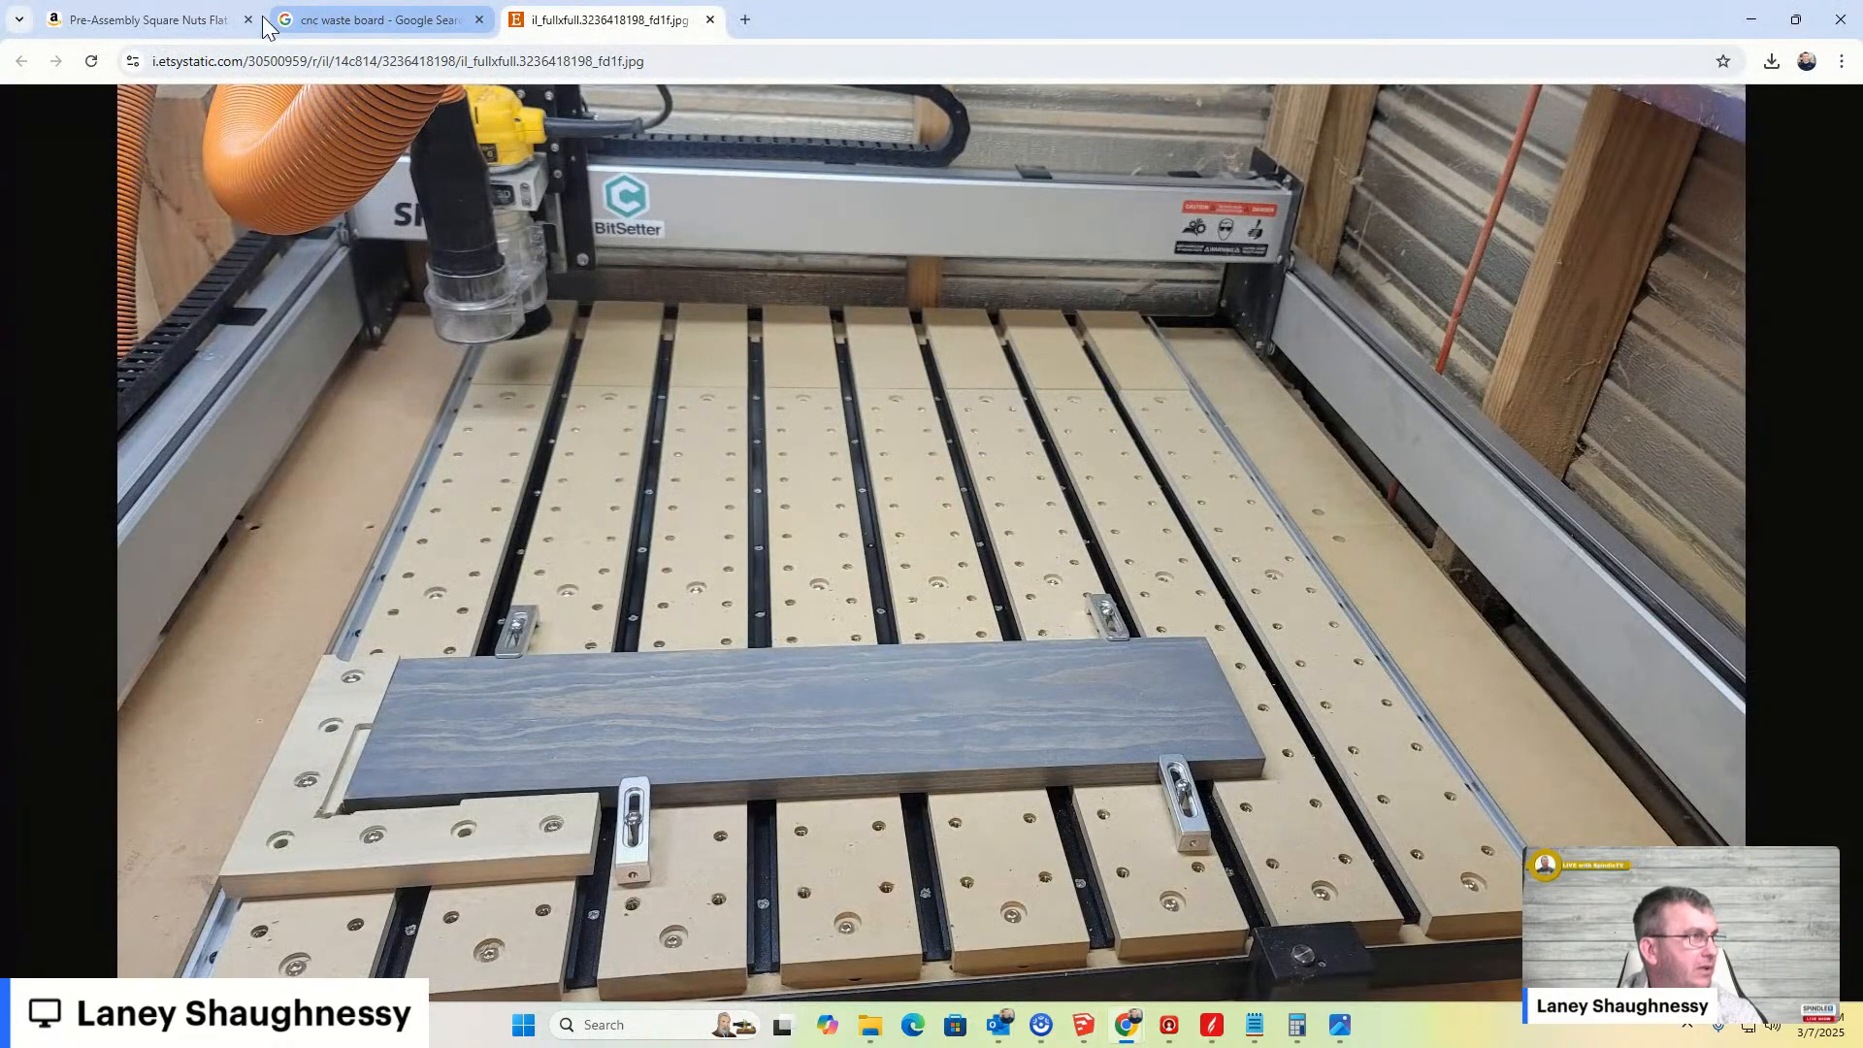
pyautogui.click(97, 17)
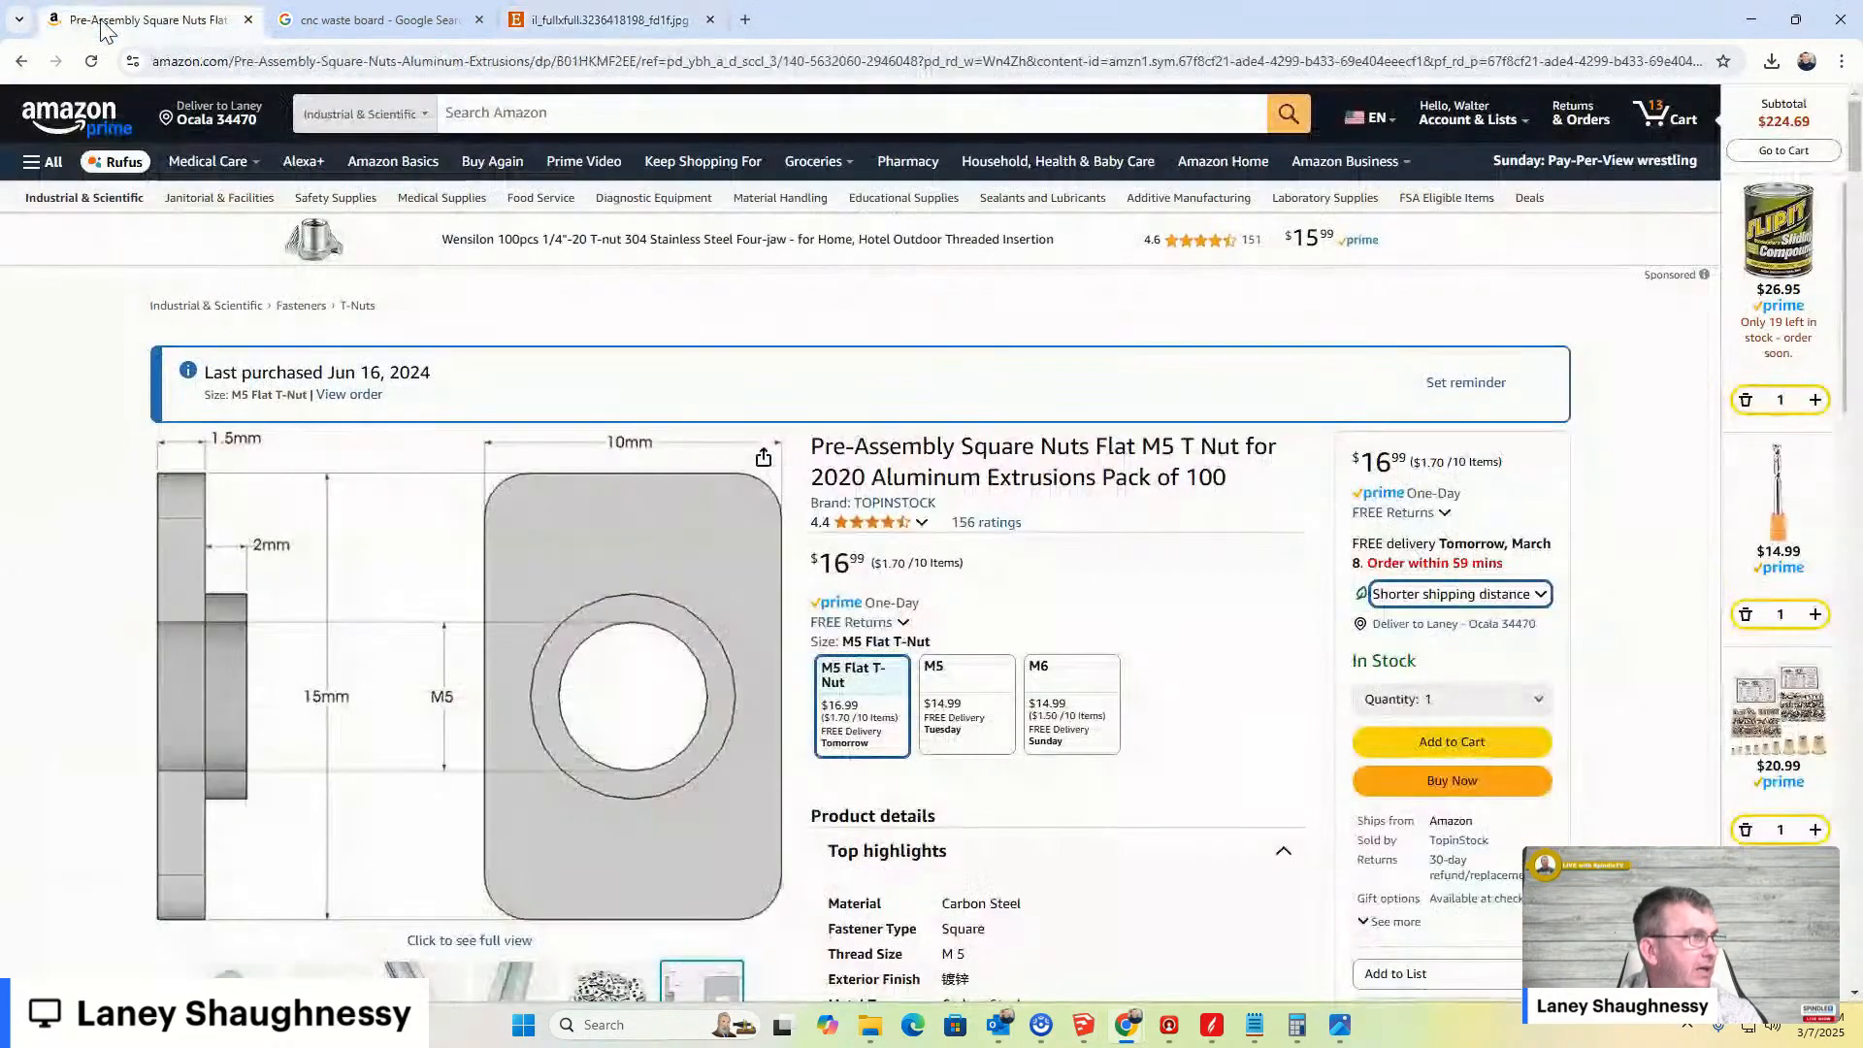
pyautogui.click(22, 61)
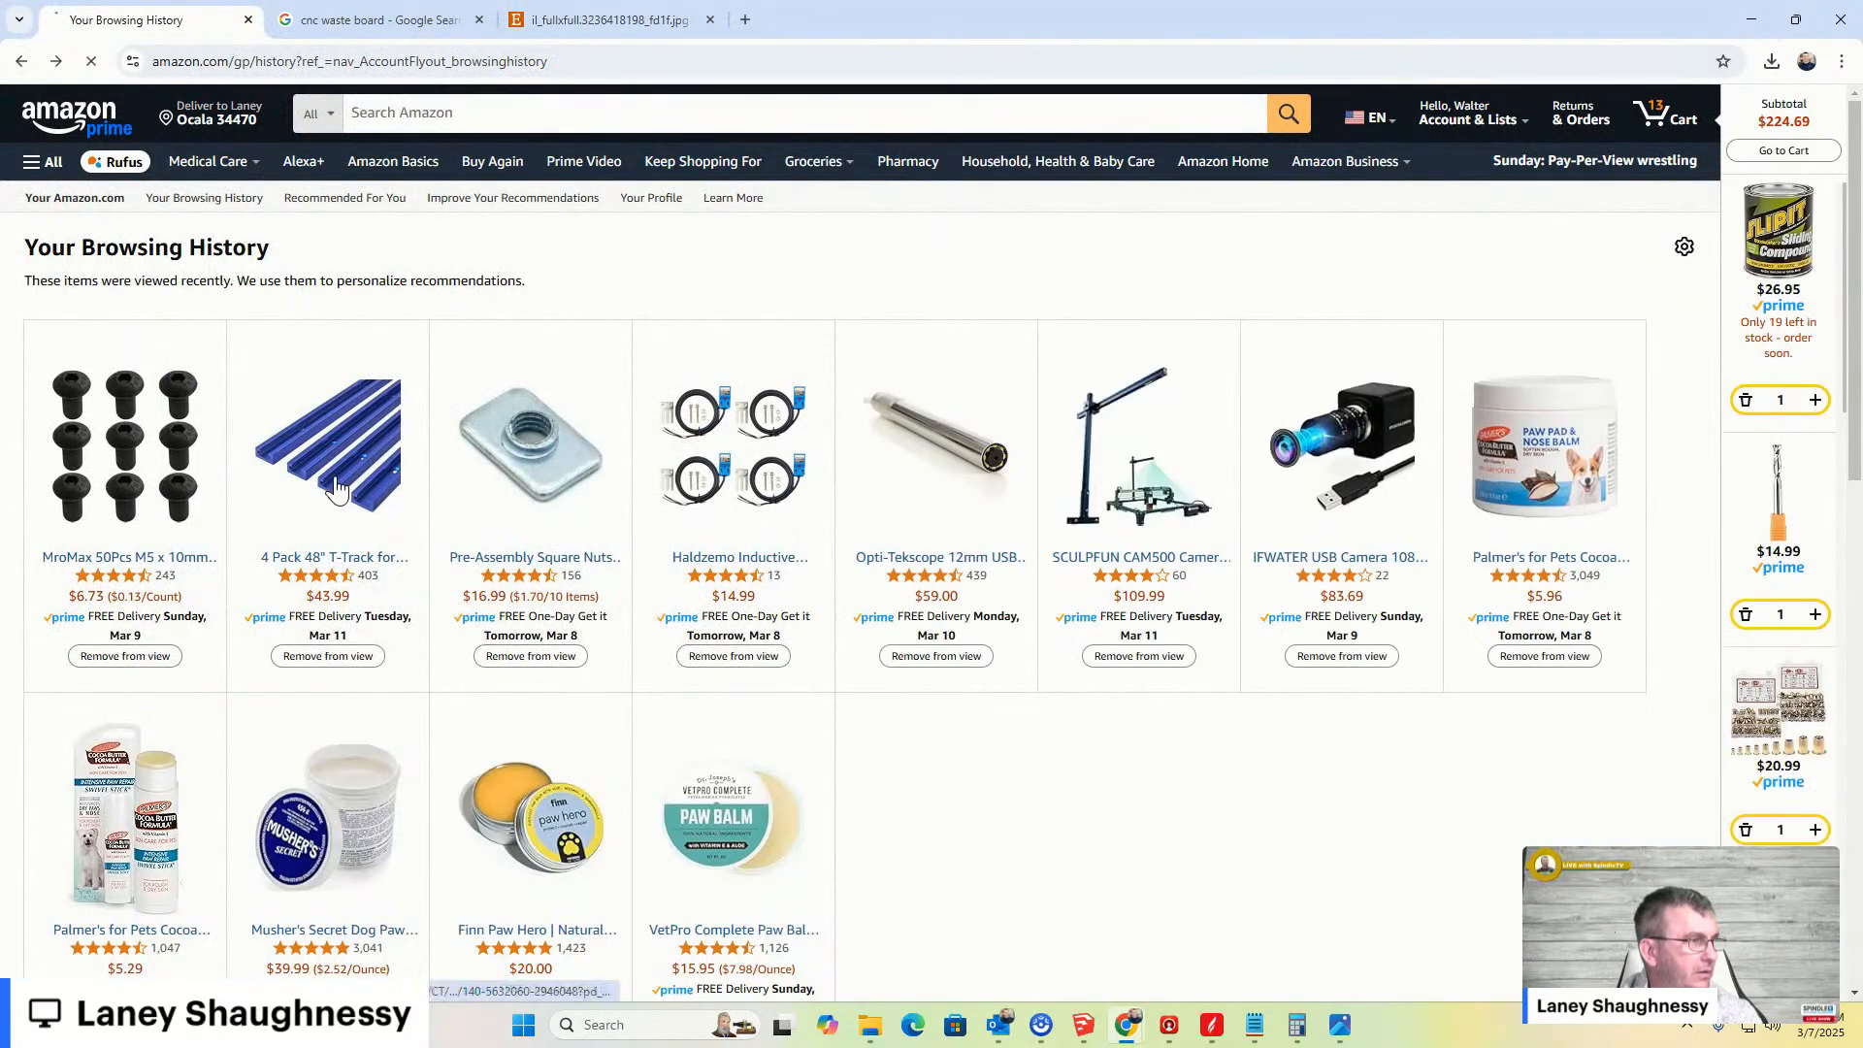
pyautogui.click(341, 490)
pyautogui.scroll(-4, 842, 627)
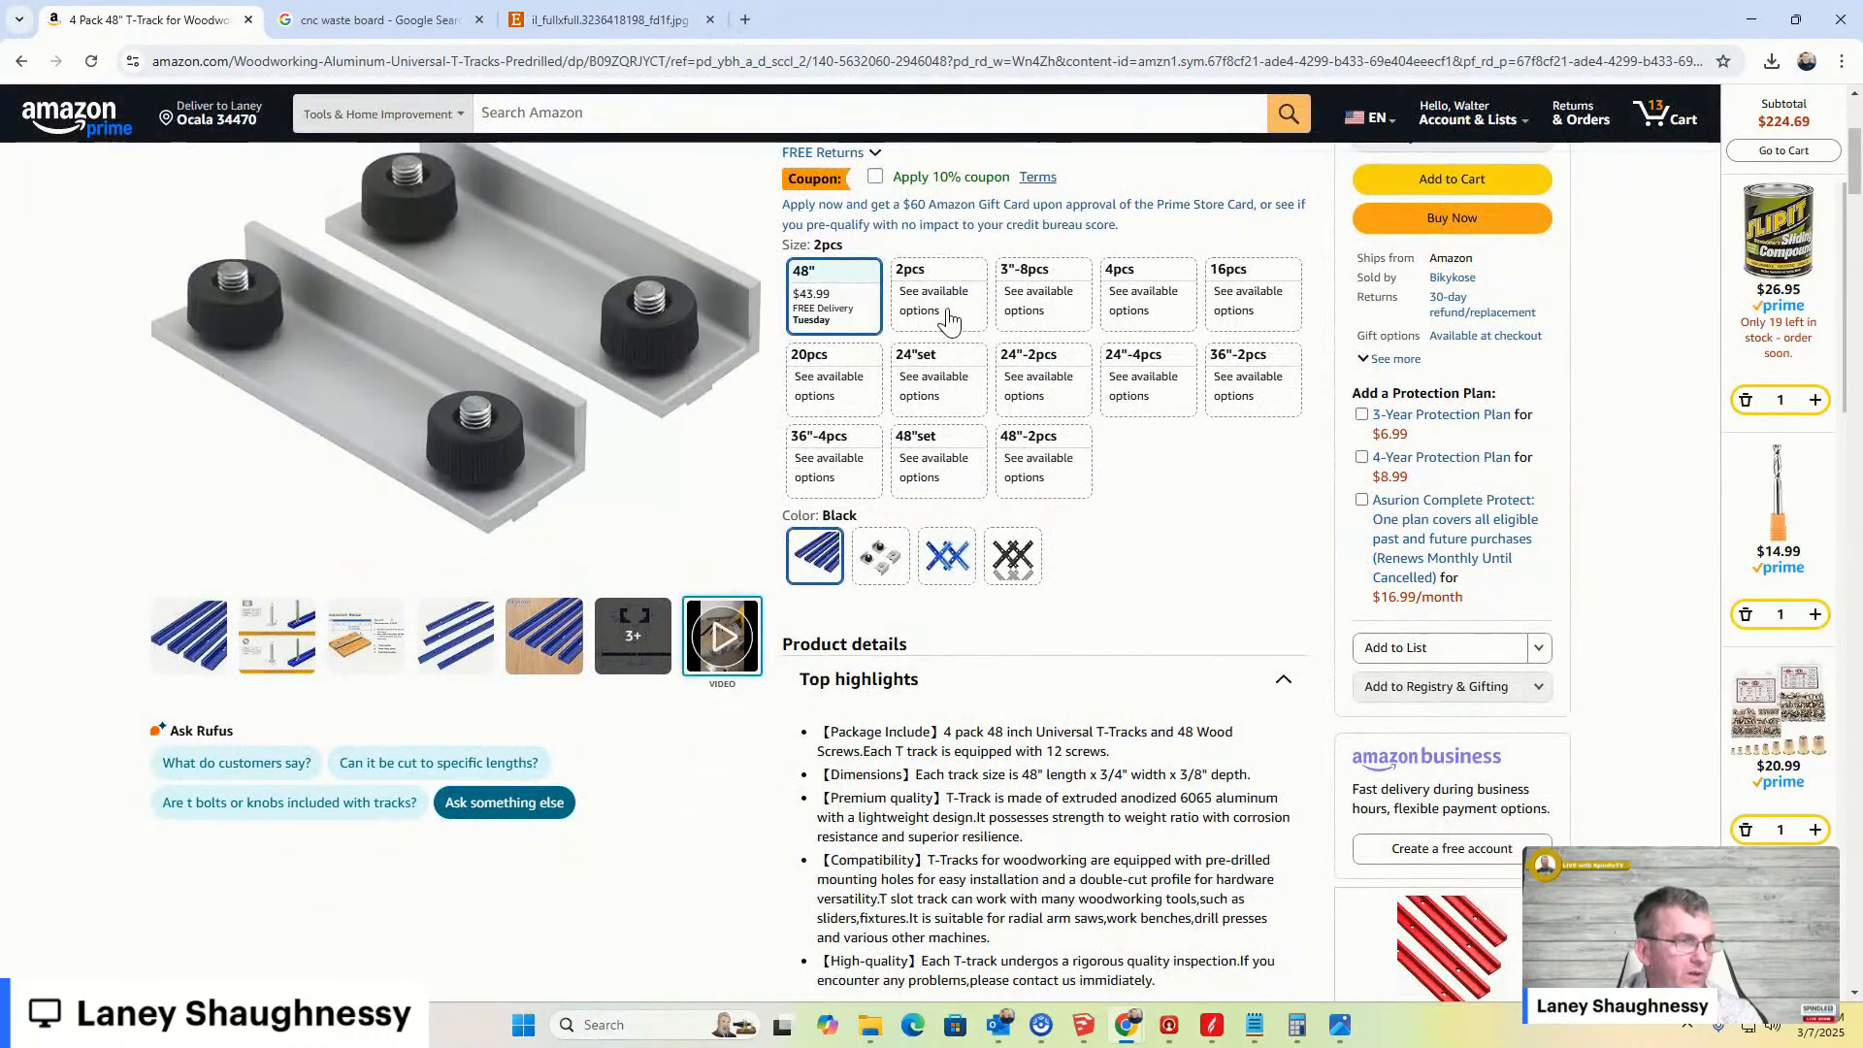
# - View the 3"-8pcs option of the T-track product, then minimize the browser to return to the model
pyautogui.click(1036, 283)
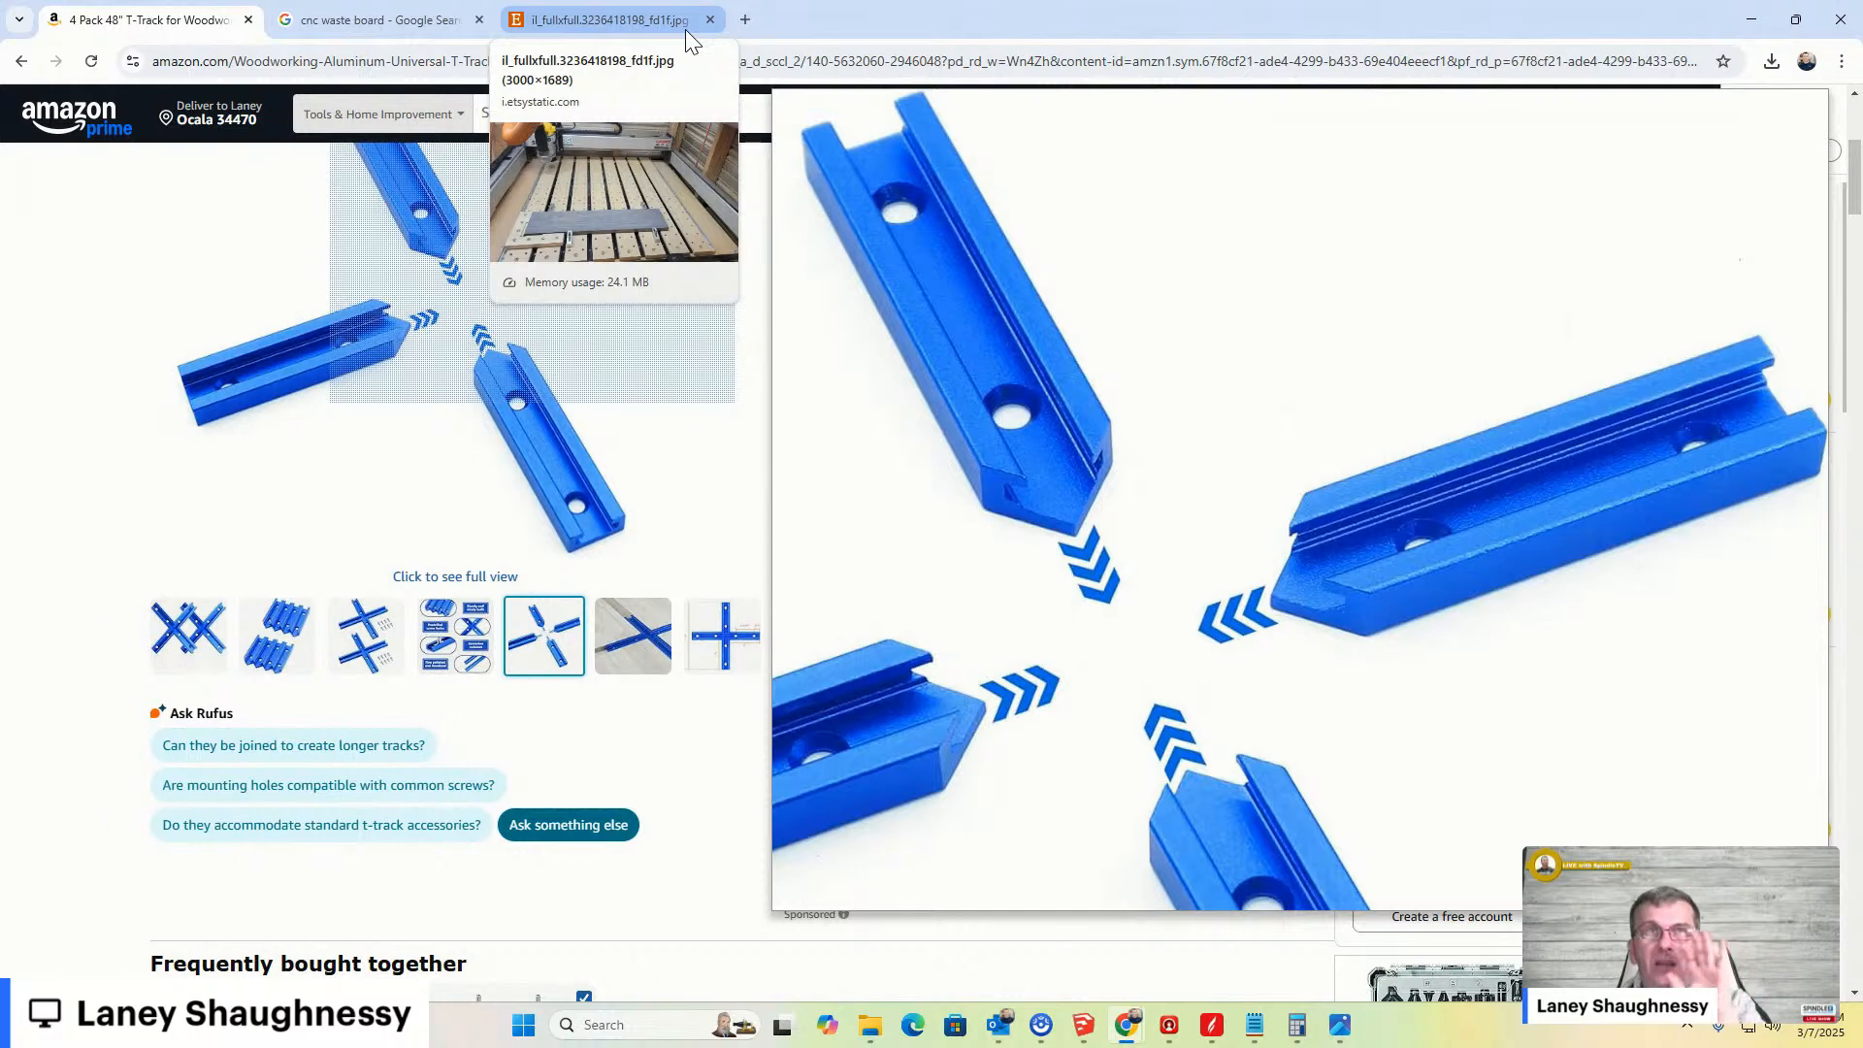
pyautogui.click(1750, 23)
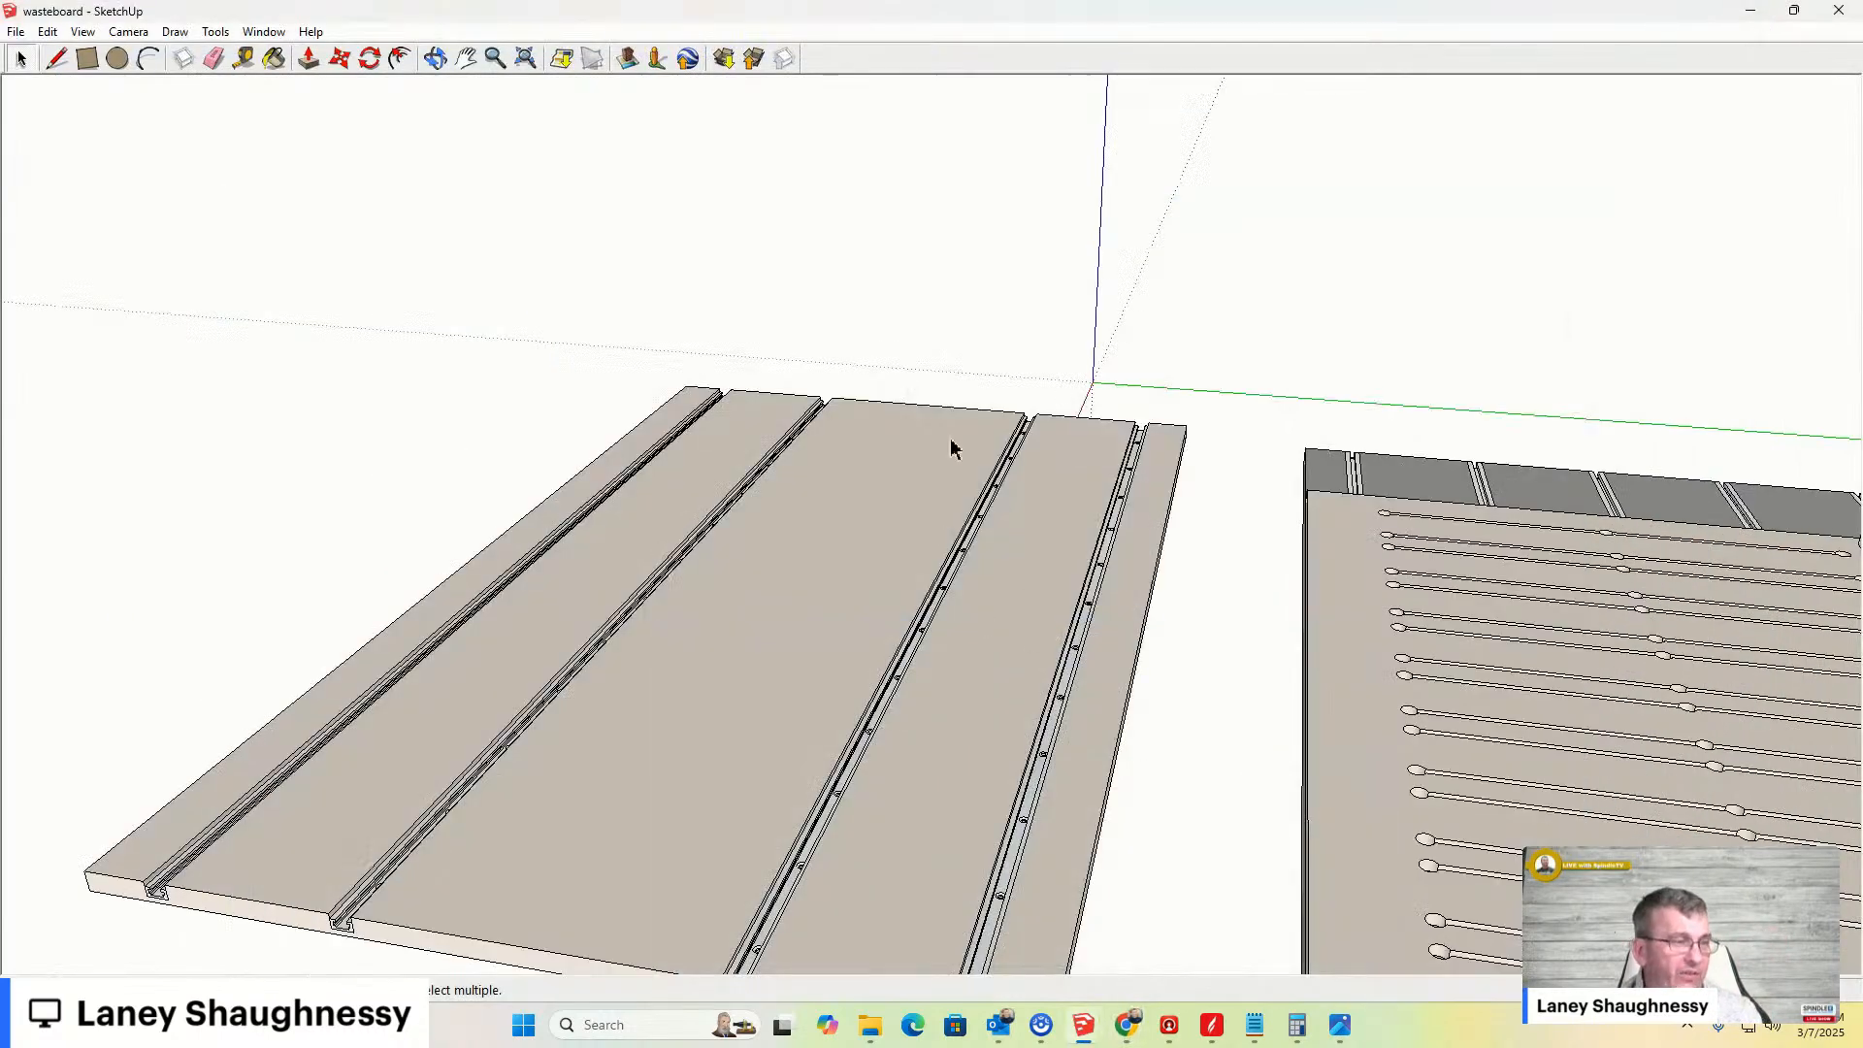
# - Zoom in and out around the T-track board to compare it with the neighbouring wasteboard designs
pyautogui.scroll(-1, 652, 811)
pyautogui.scroll(3, 800, 666)
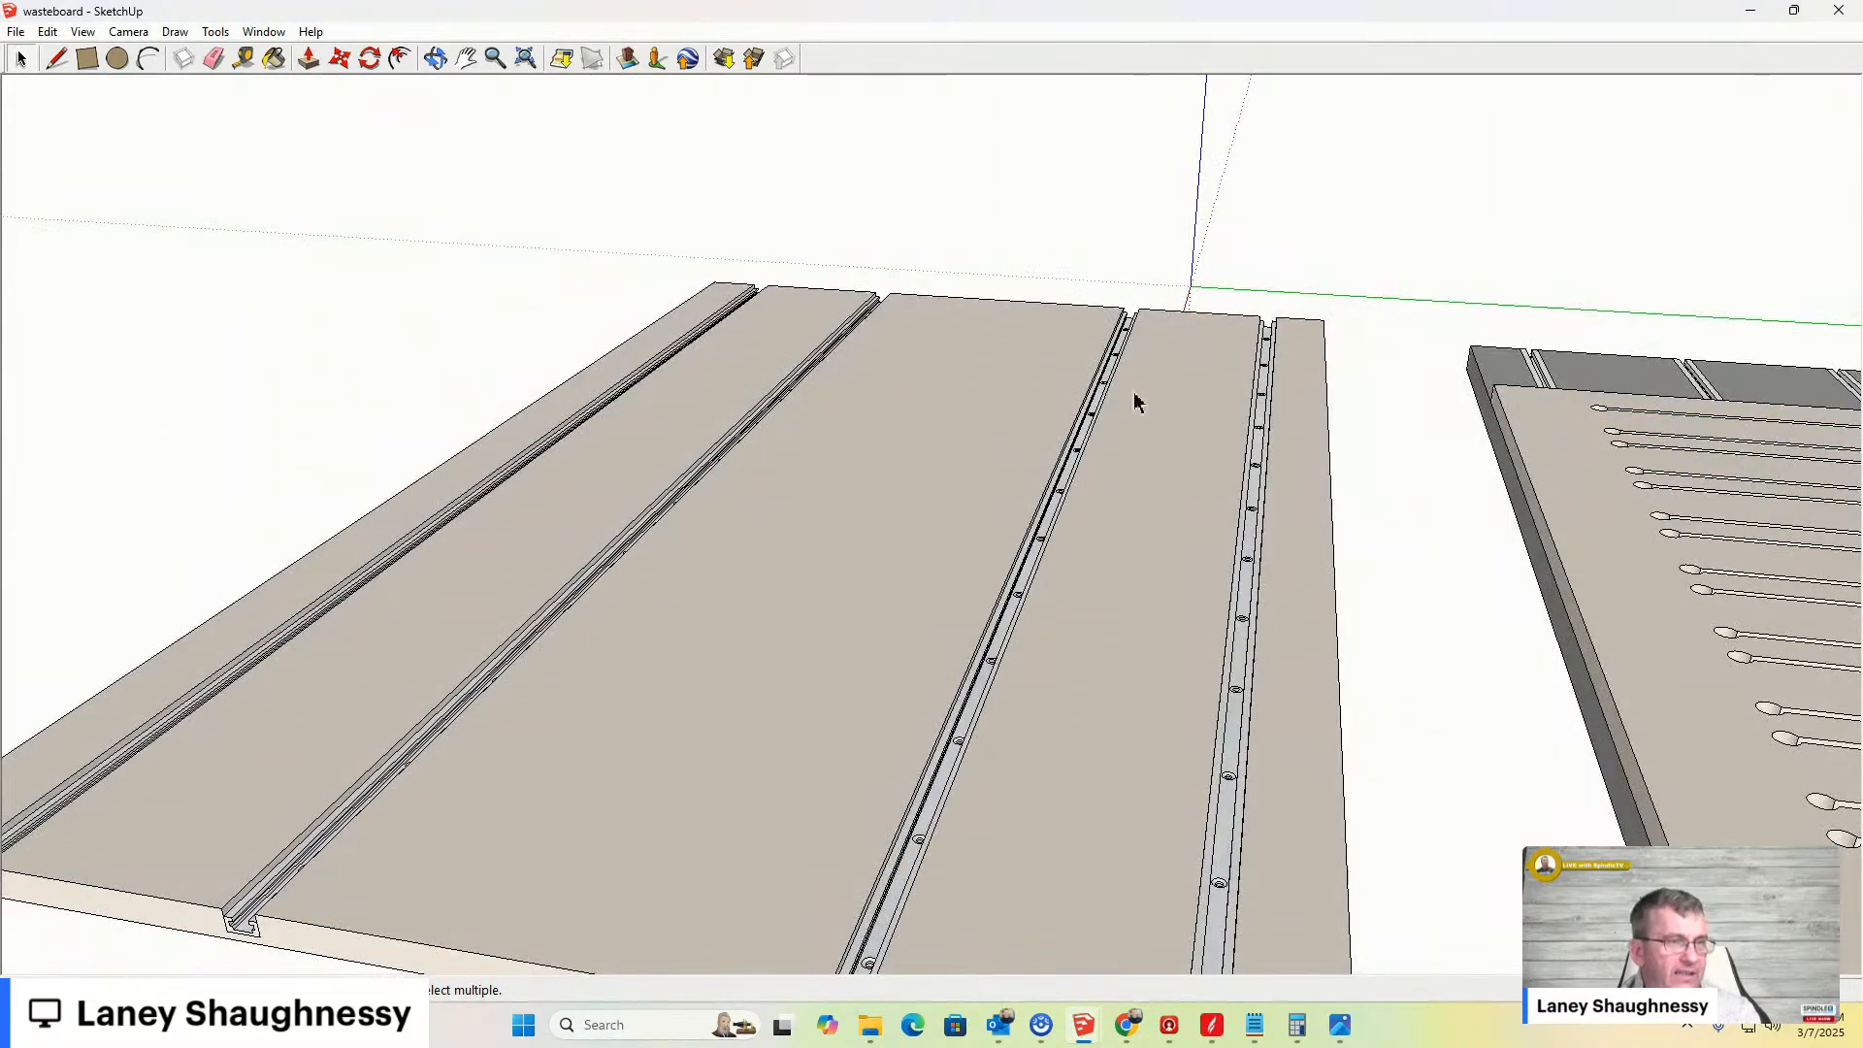
pyautogui.scroll(-3, 939, 571)
pyautogui.scroll(-2, 1252, 630)
pyautogui.scroll(4, 1552, 490)
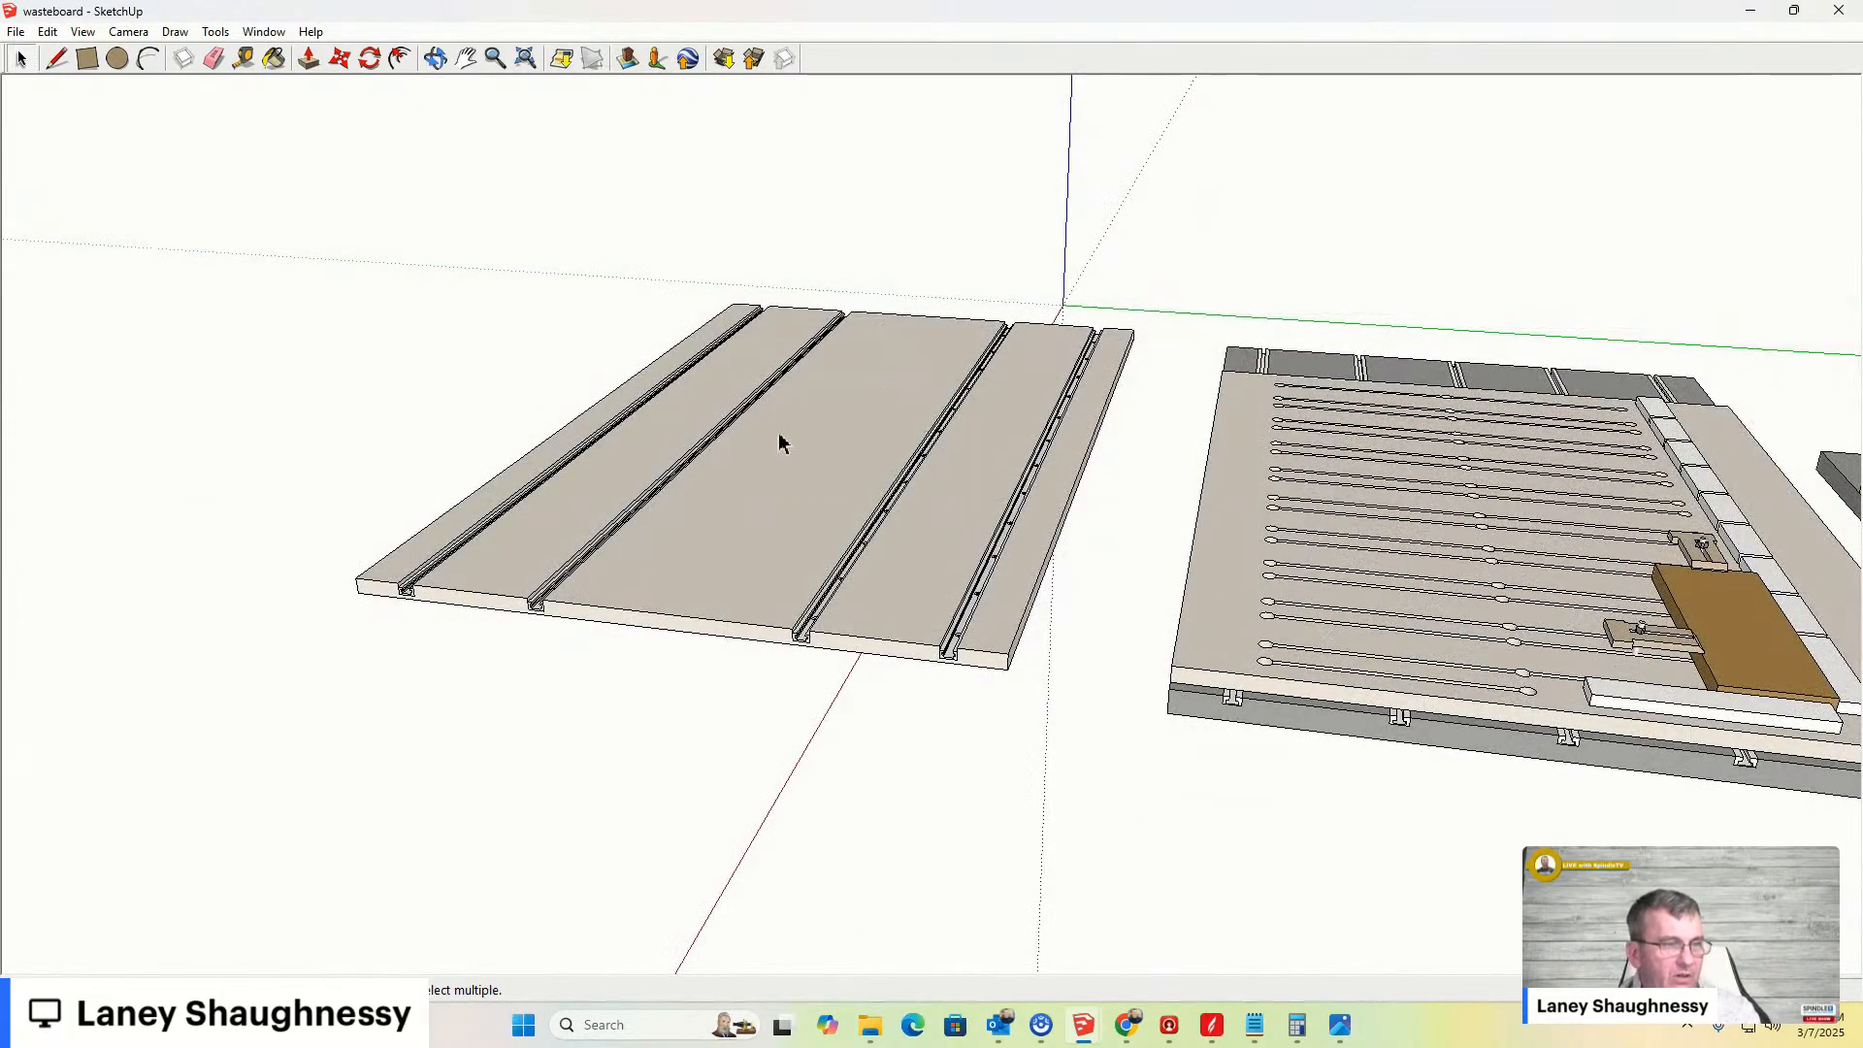
pyautogui.scroll(2, 1639, 766)
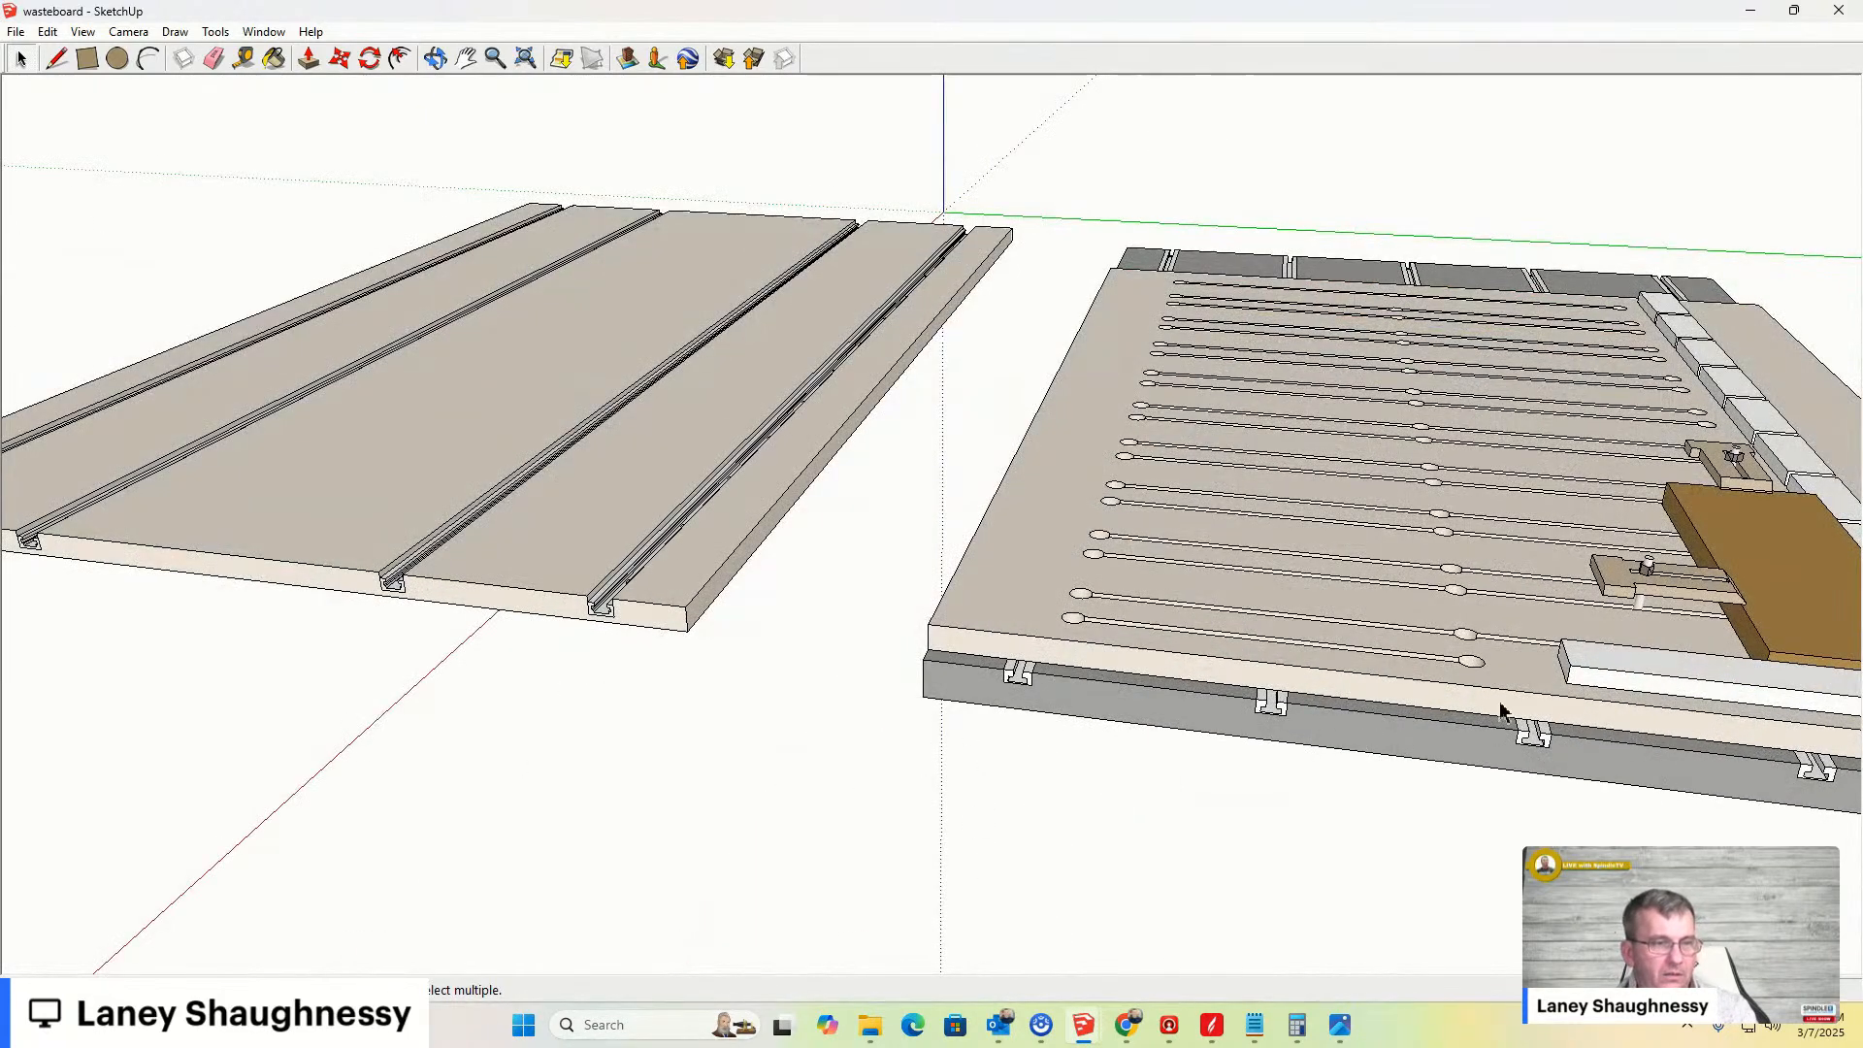
pyautogui.scroll(-3, 753, 591)
pyautogui.scroll(4, 474, 515)
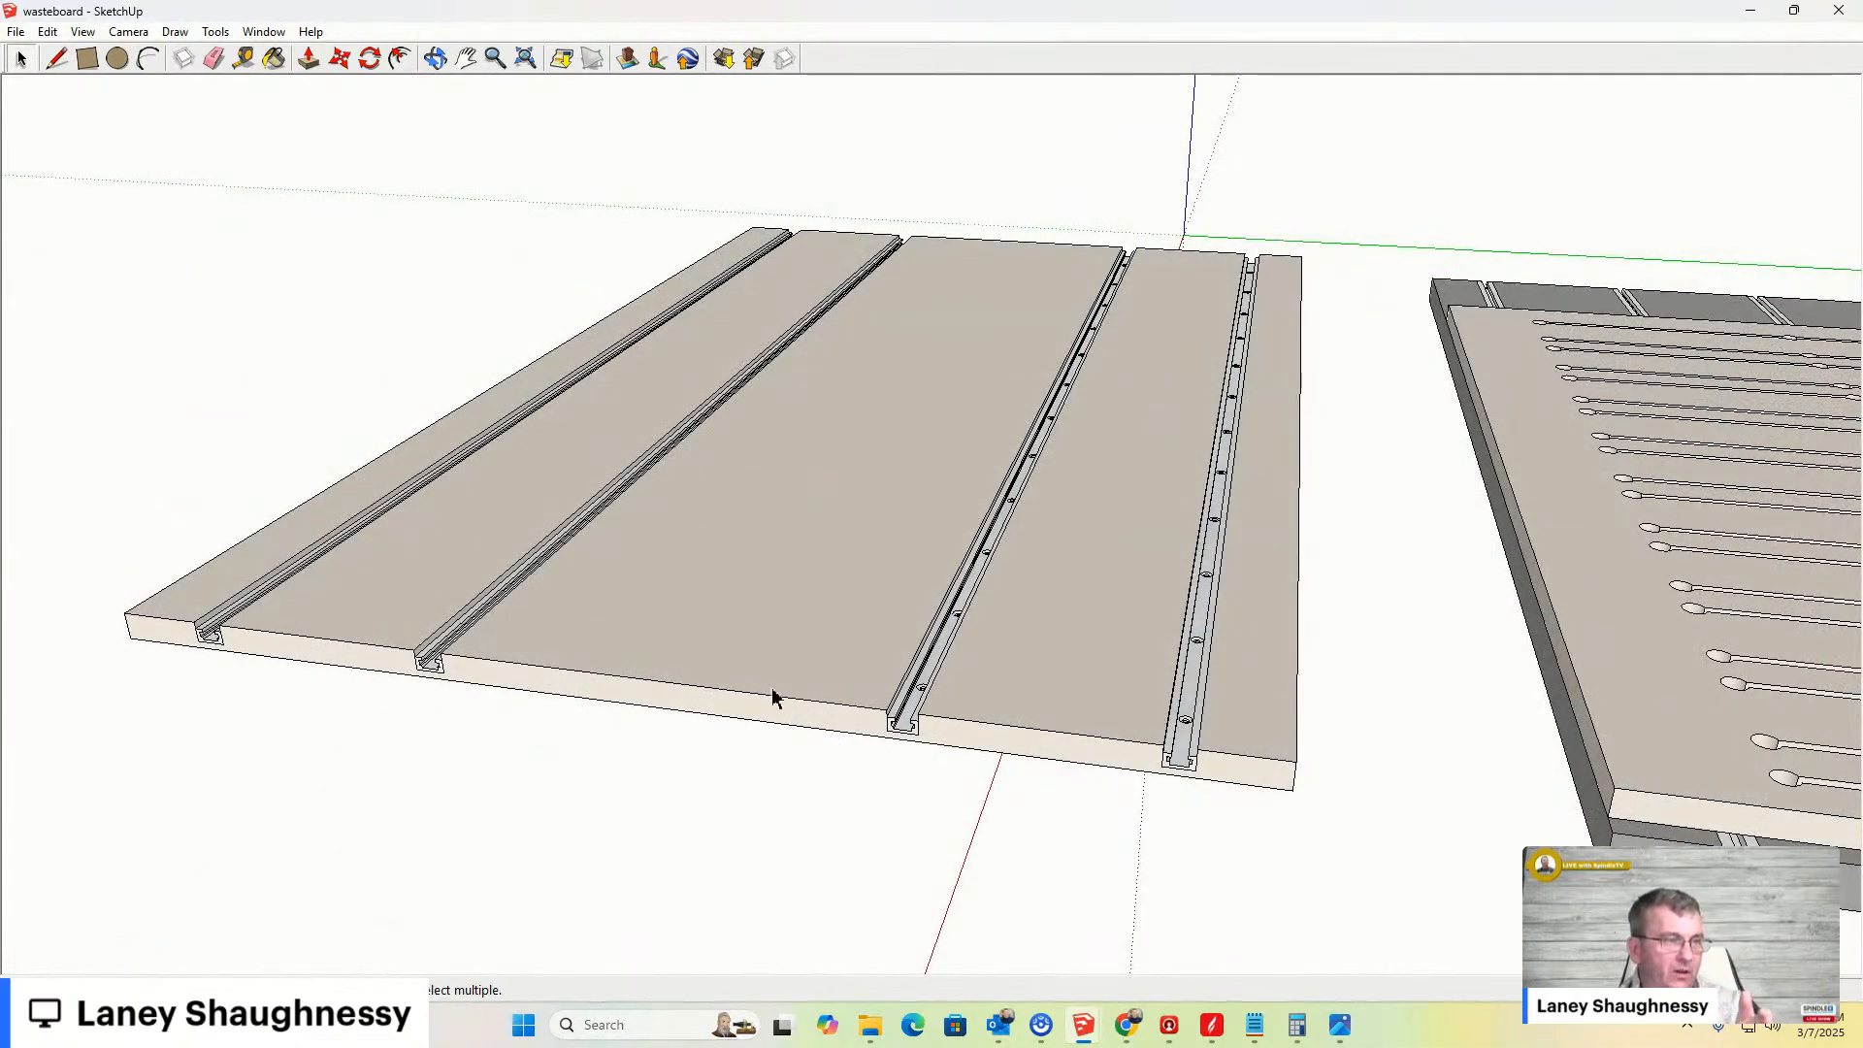
pyautogui.scroll(-5, 1290, 697)
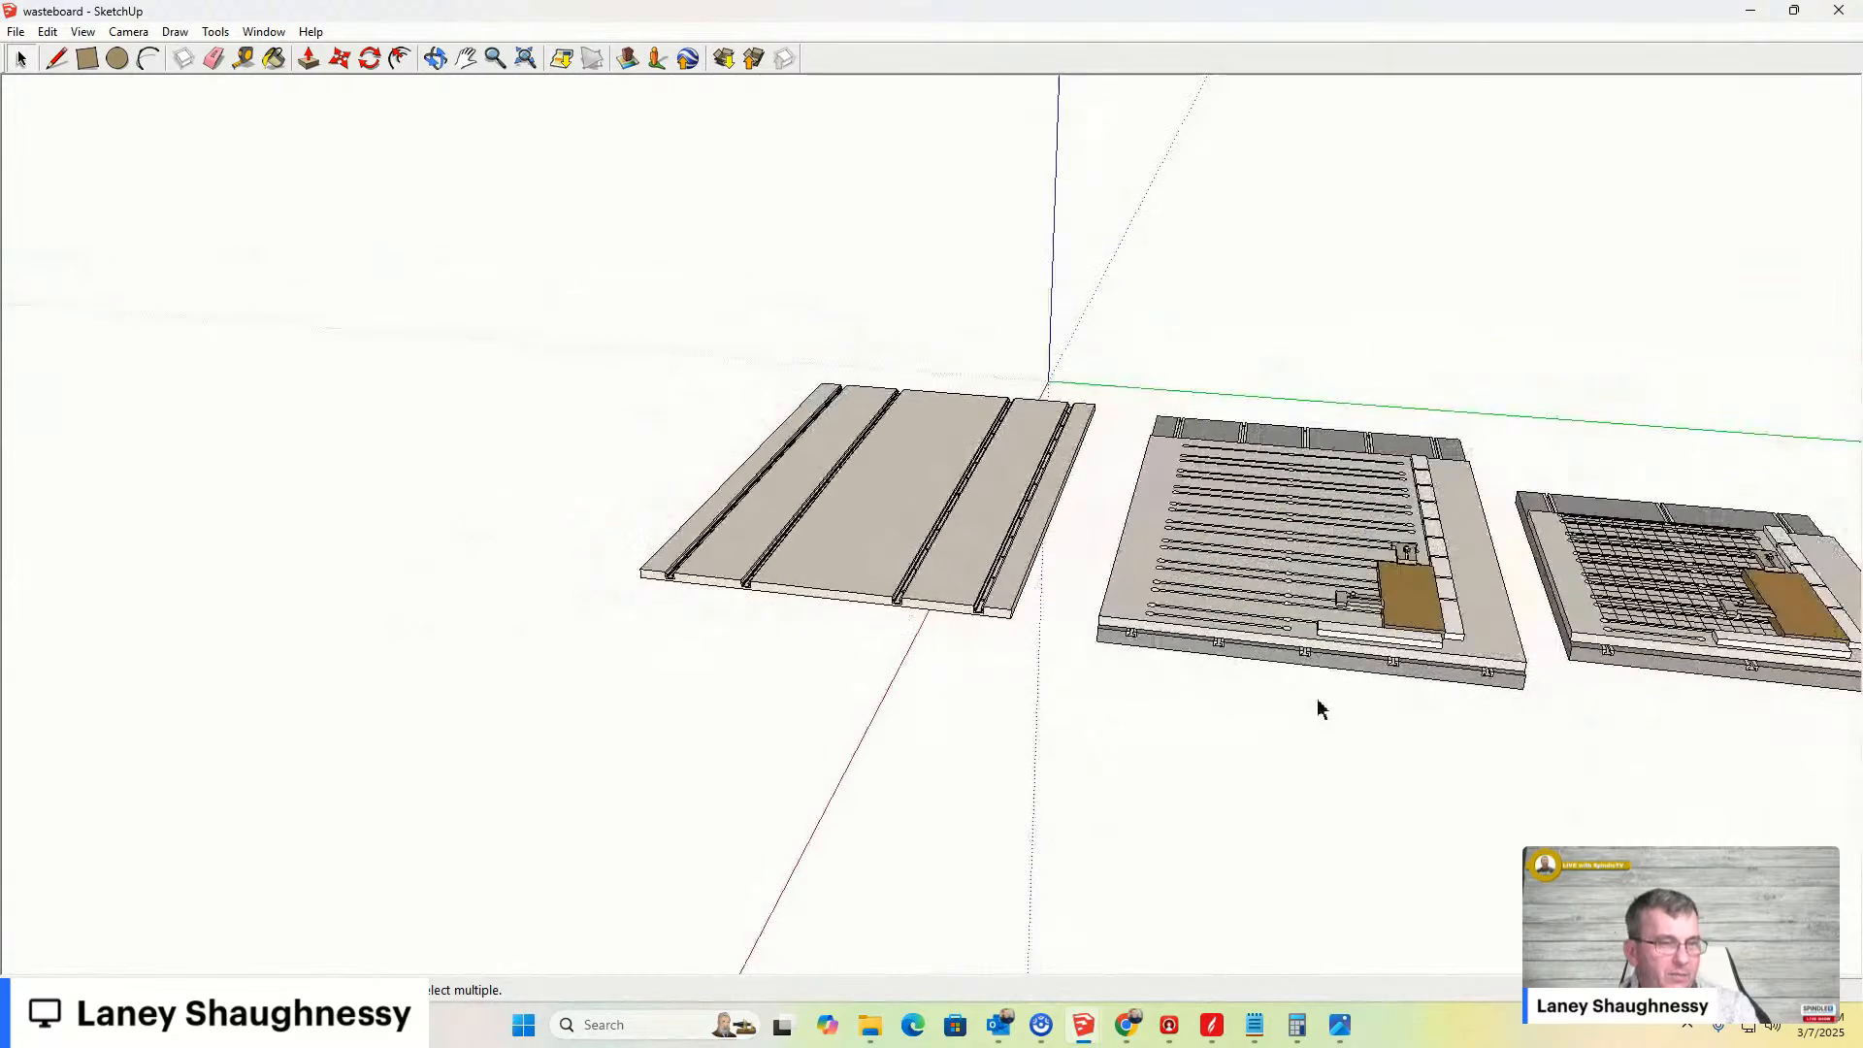
pyautogui.scroll(4, 1329, 679)
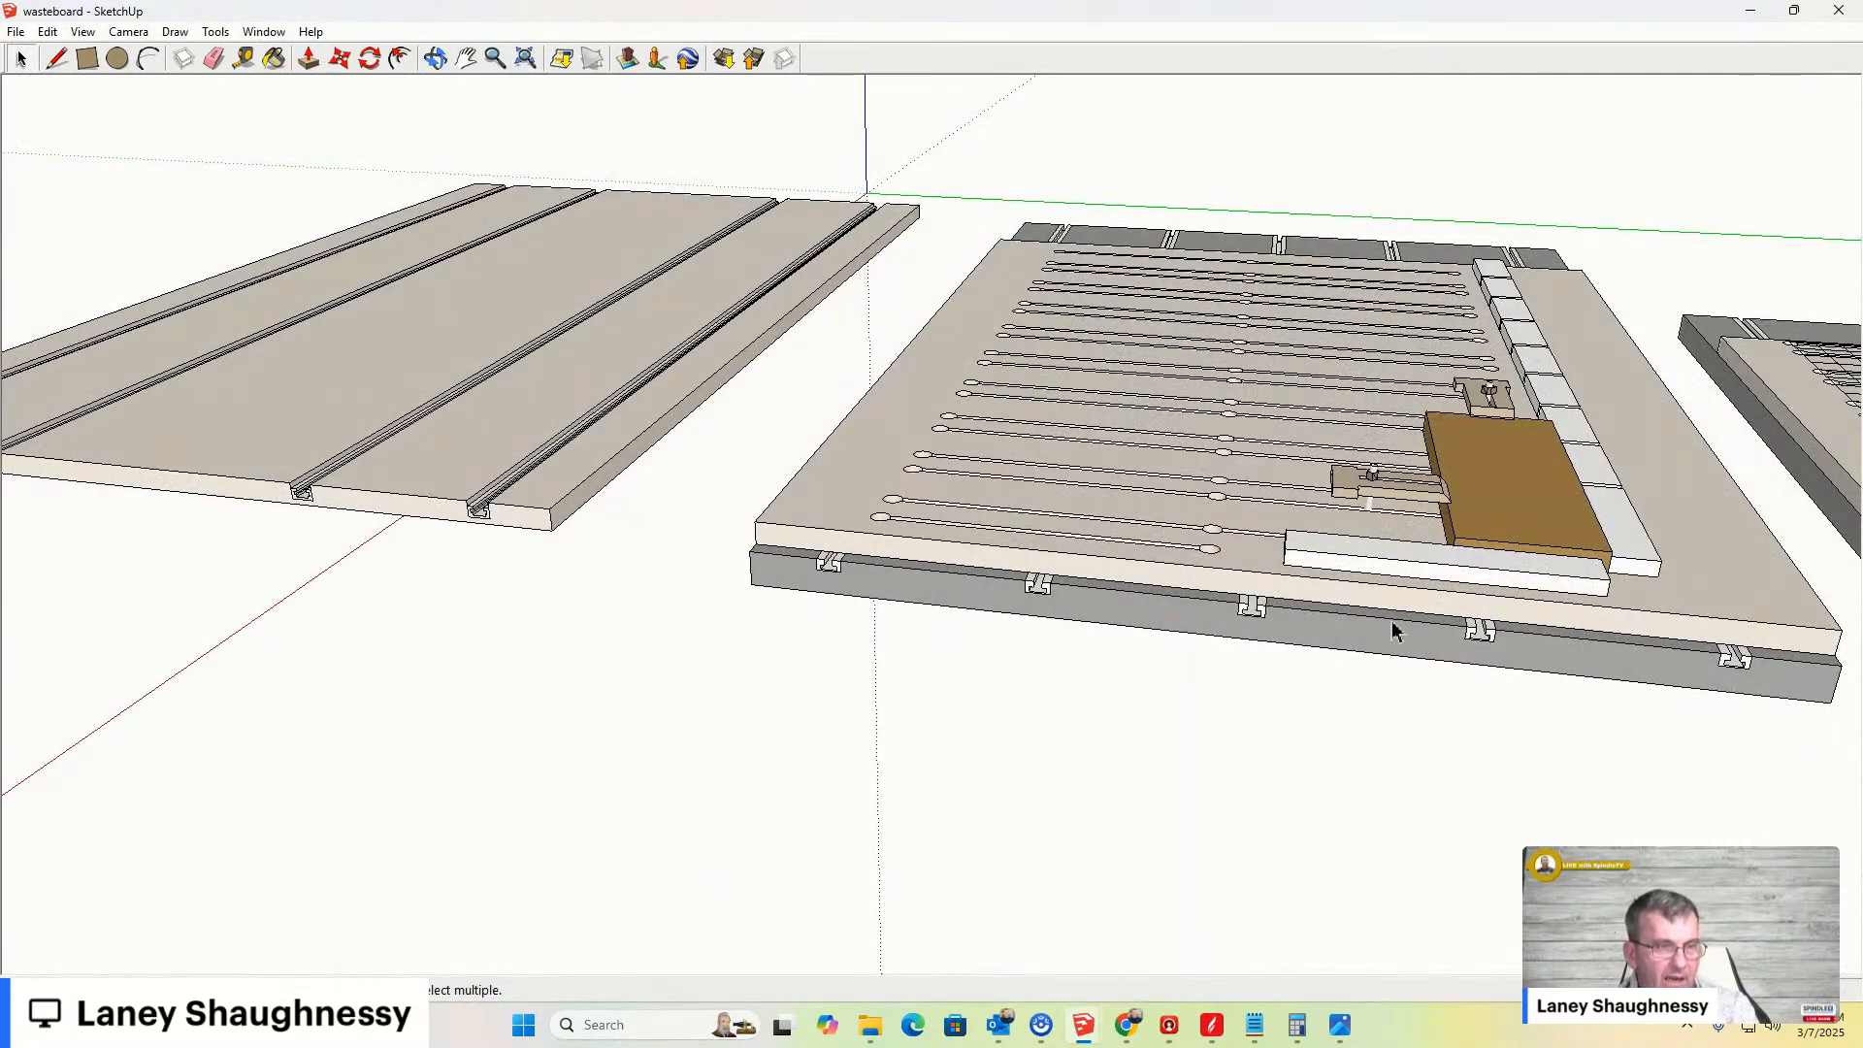
pyautogui.scroll(-5, 1281, 713)
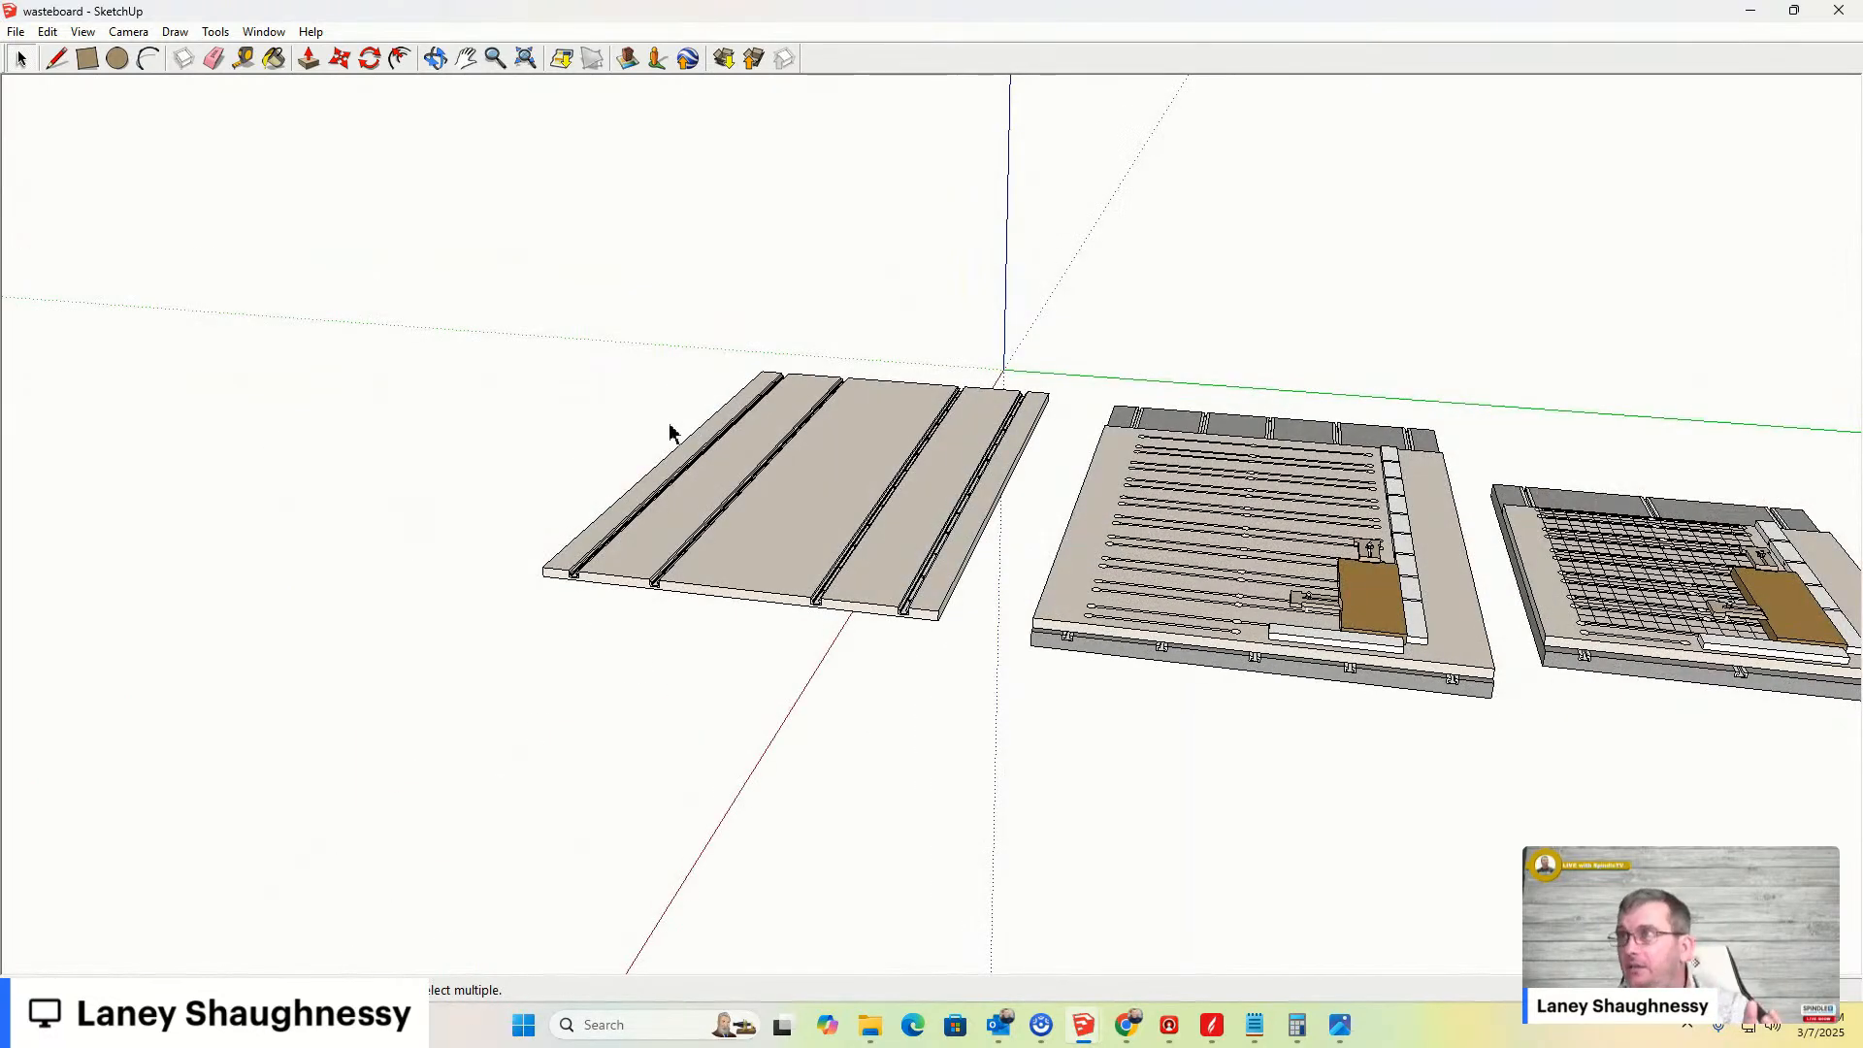
pyautogui.scroll(6, 670, 432)
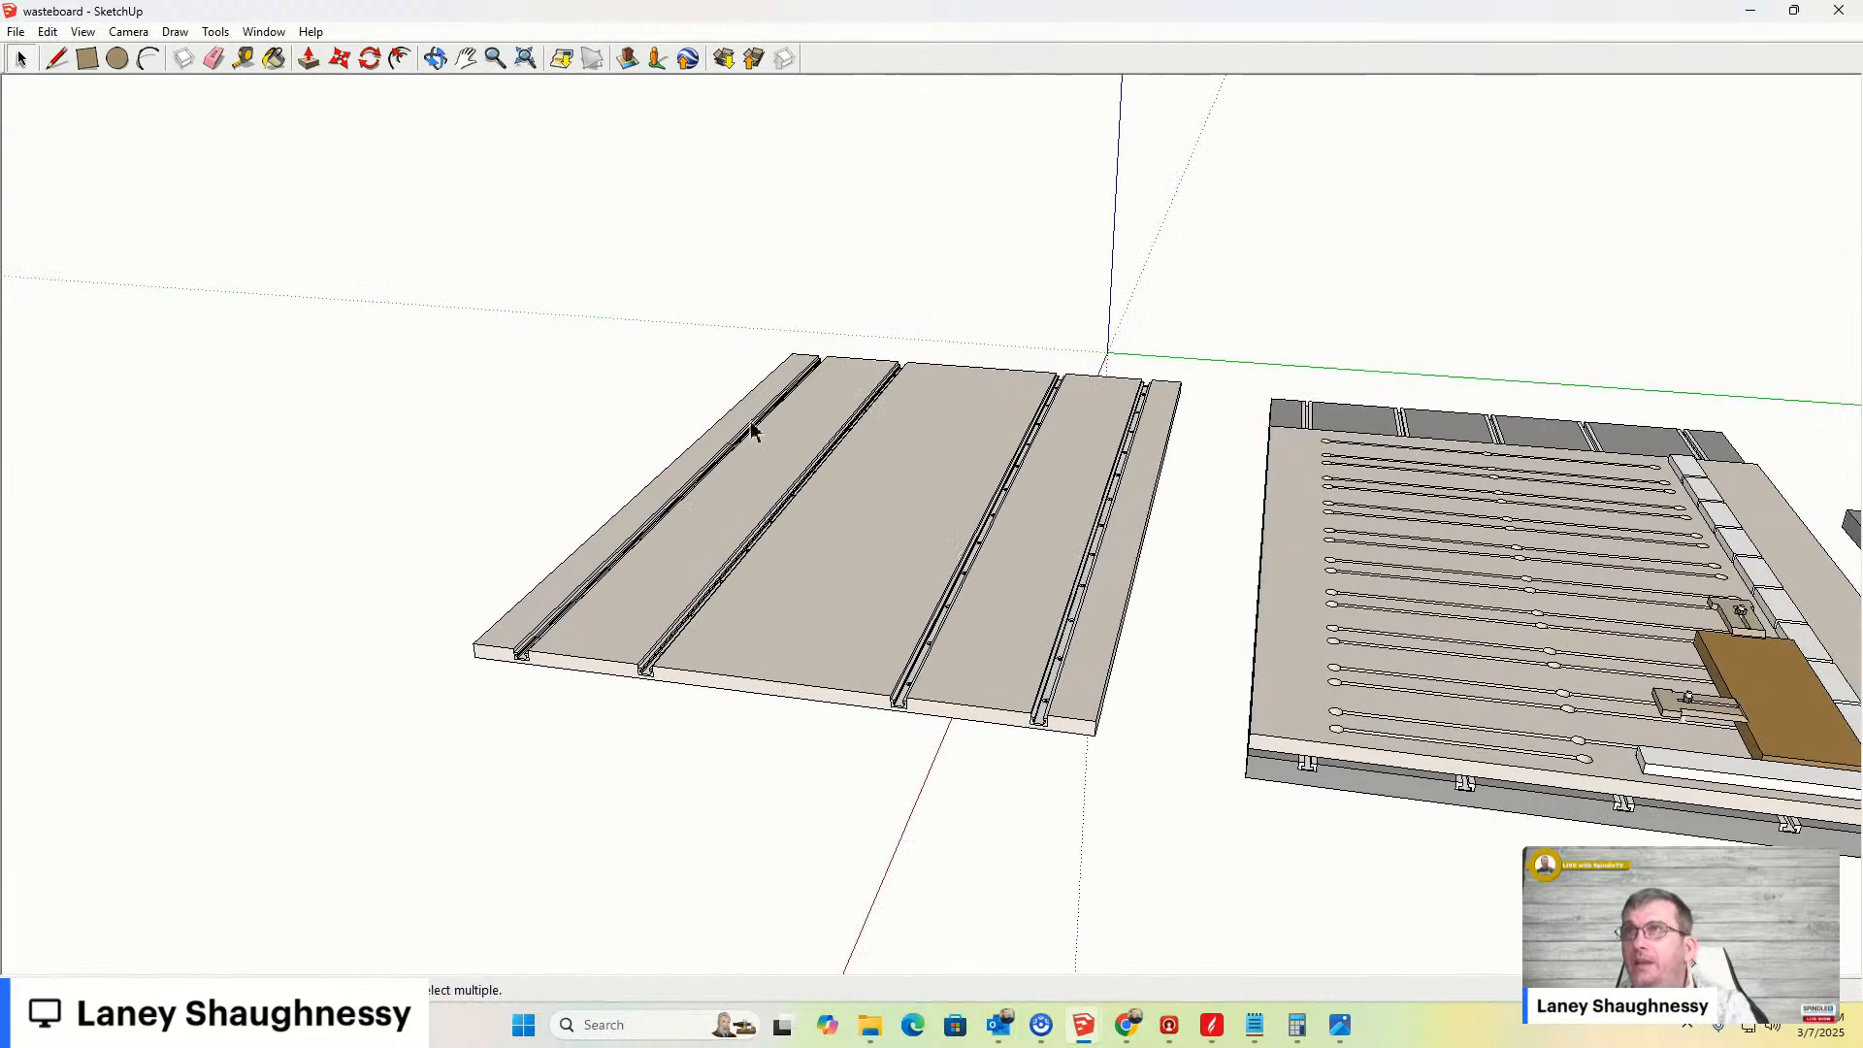
pyautogui.scroll(-5, 1164, 632)
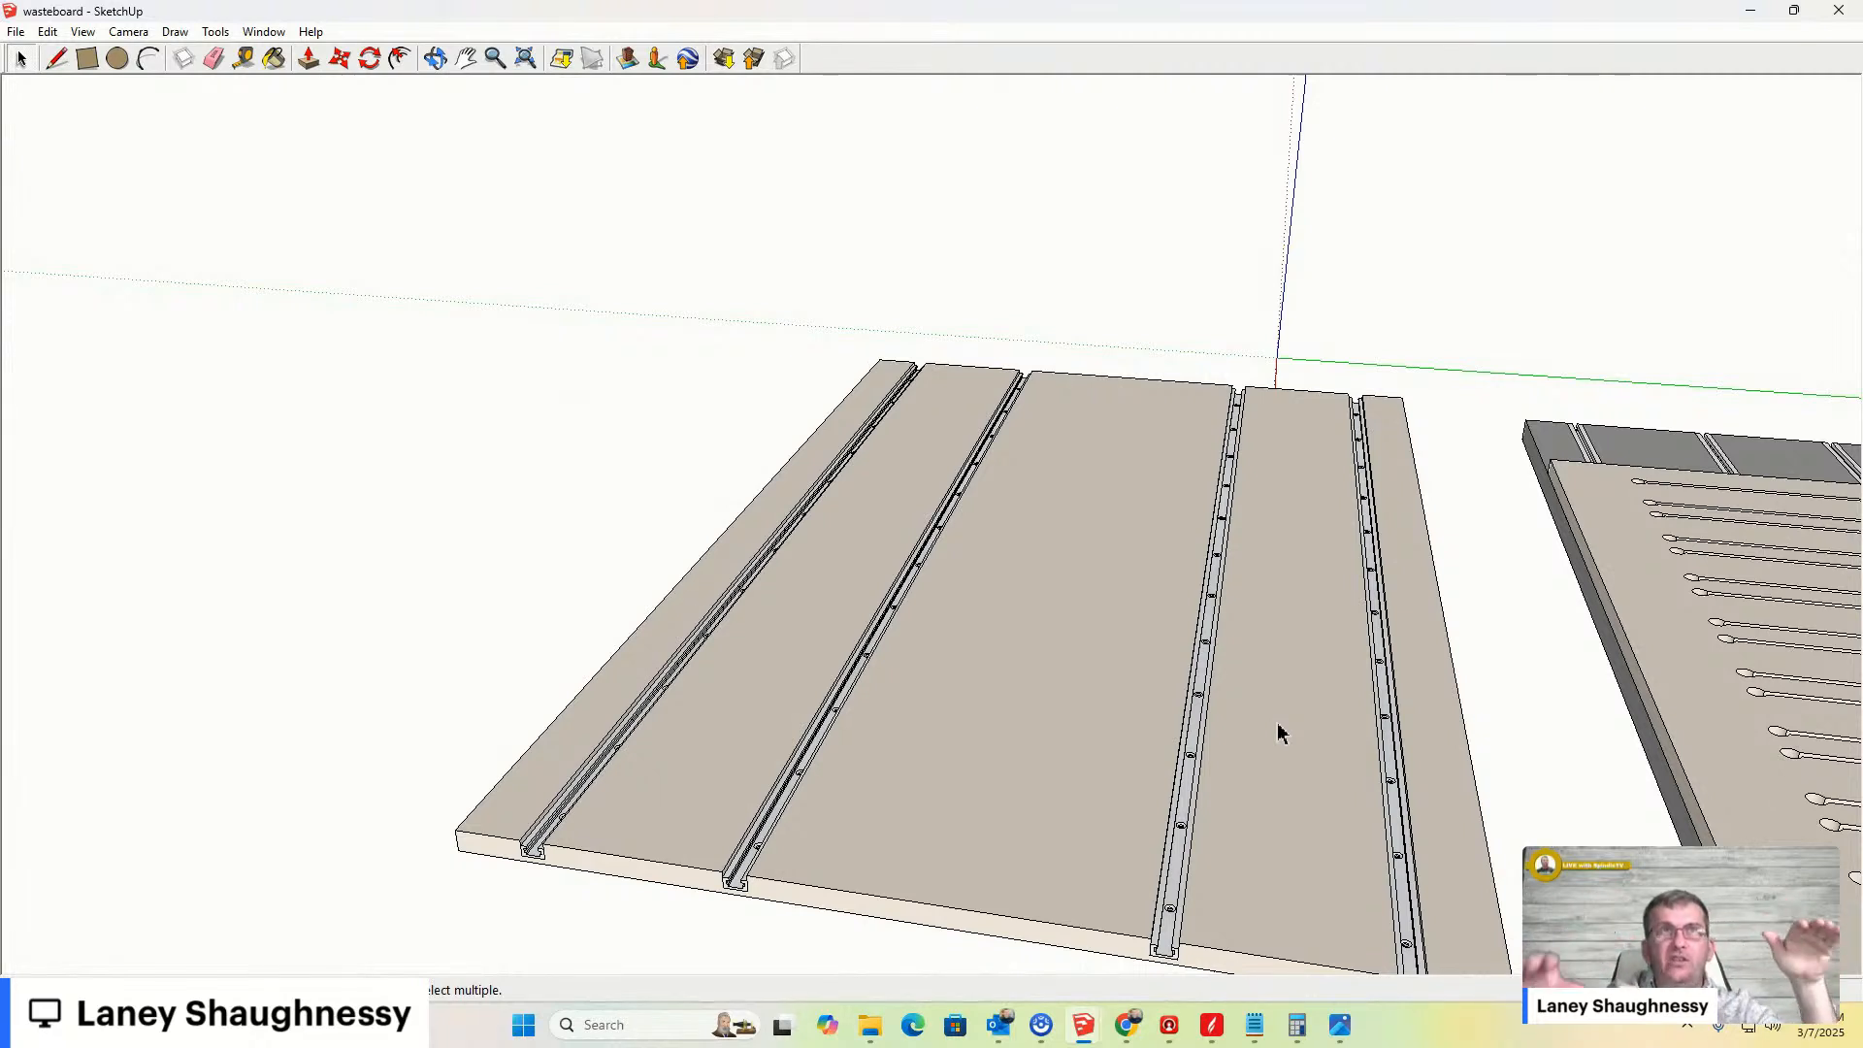
pyautogui.scroll(-3, 1006, 486)
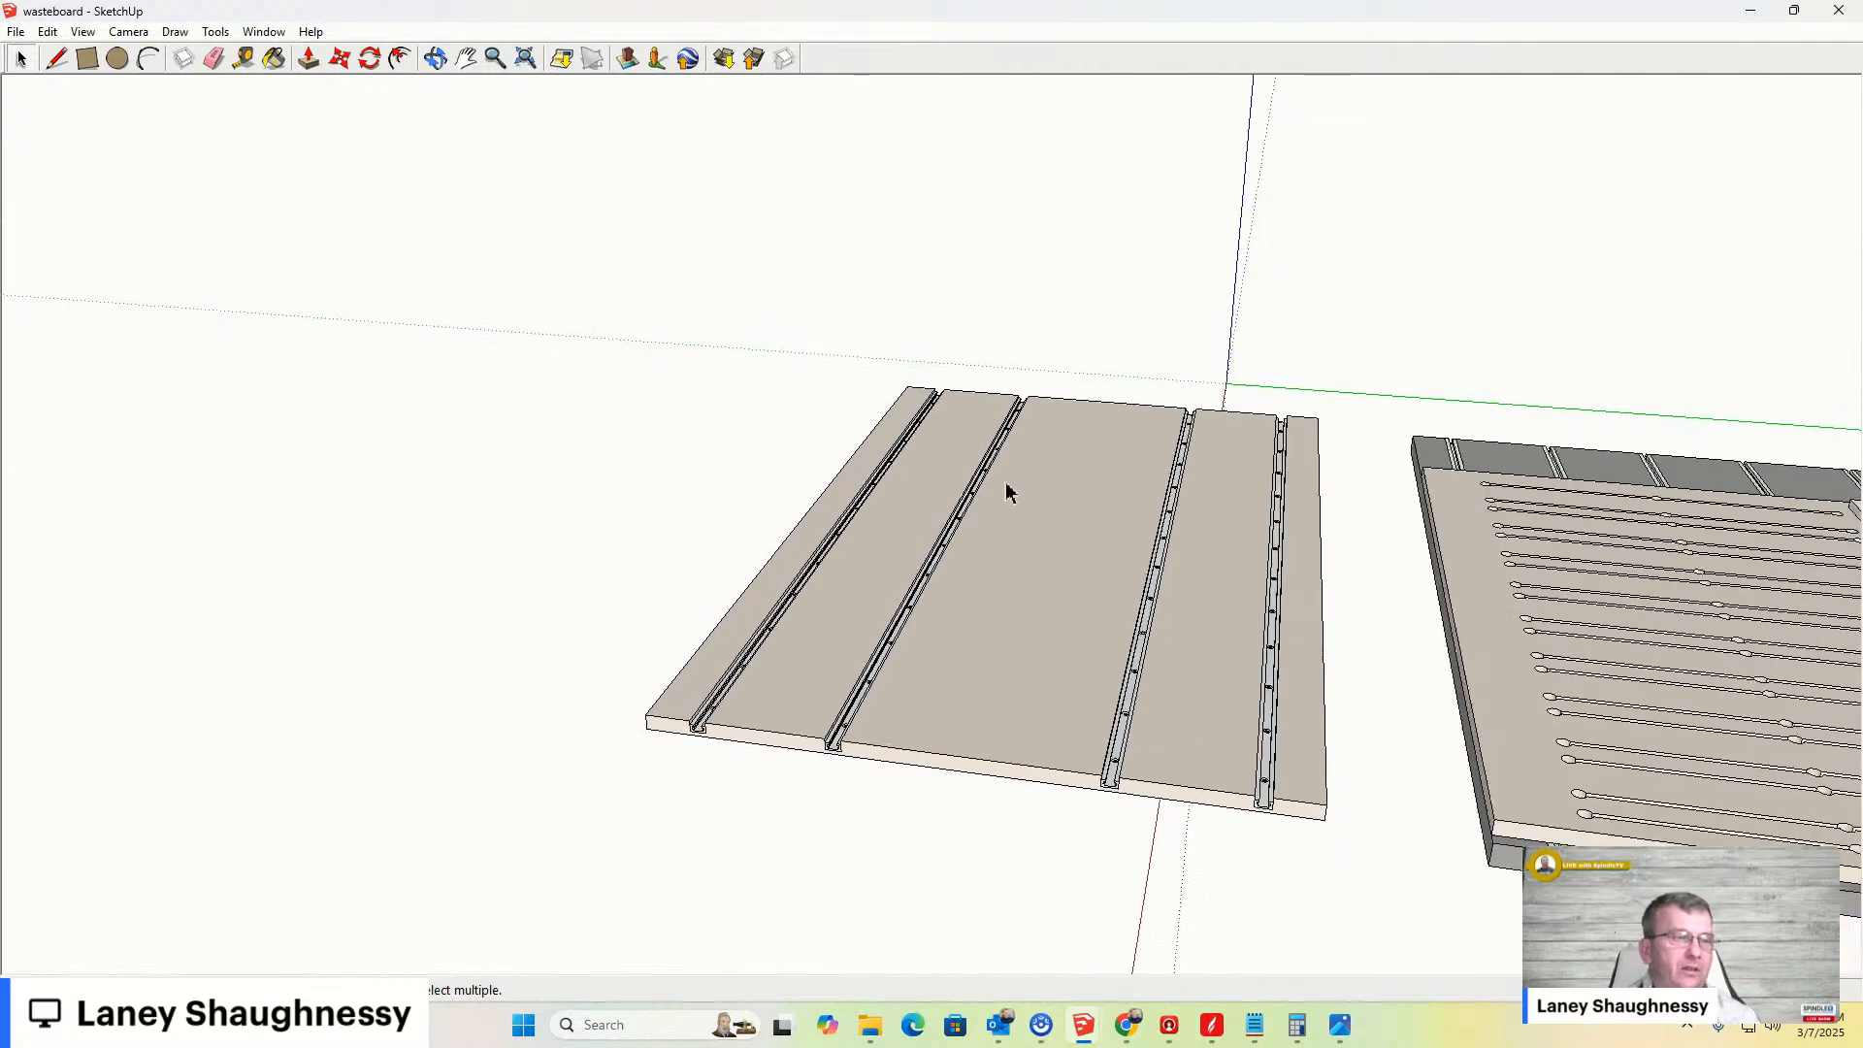
pyautogui.scroll(-1, 1014, 563)
pyautogui.scroll(4, 1029, 653)
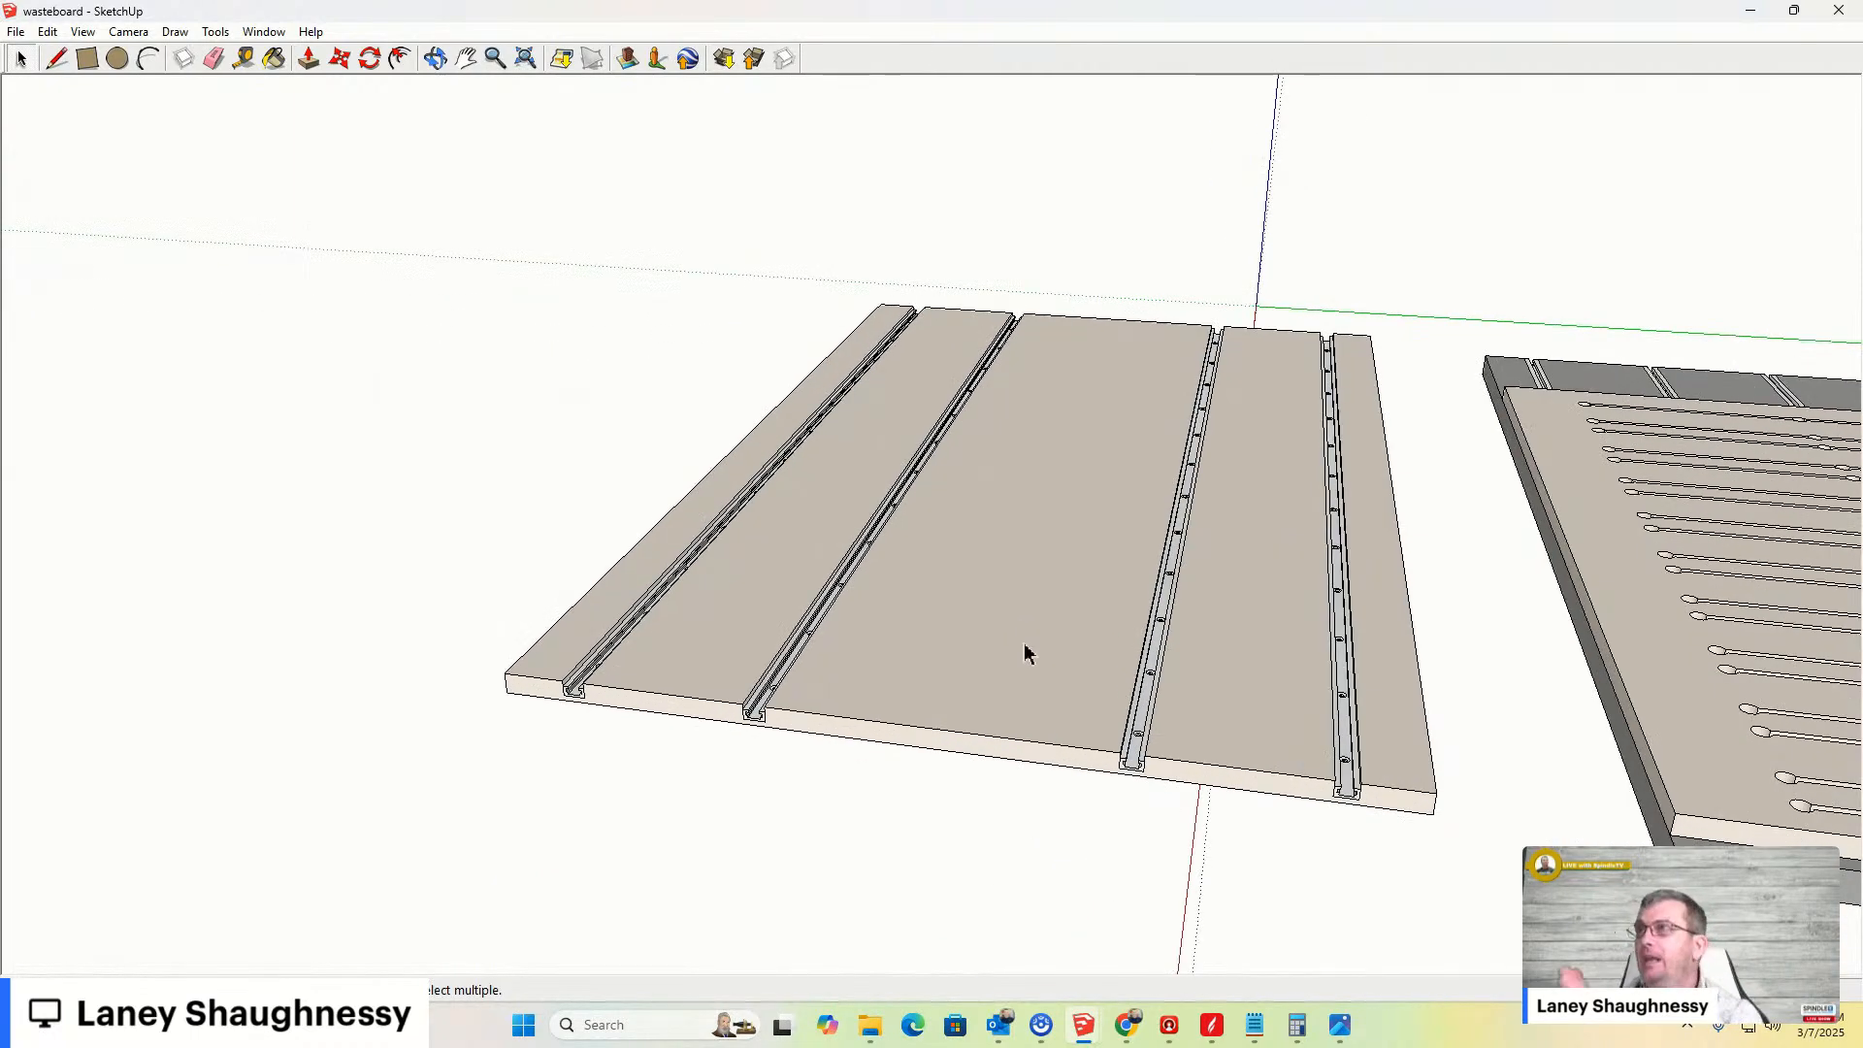
pyautogui.scroll(1, 1028, 653)
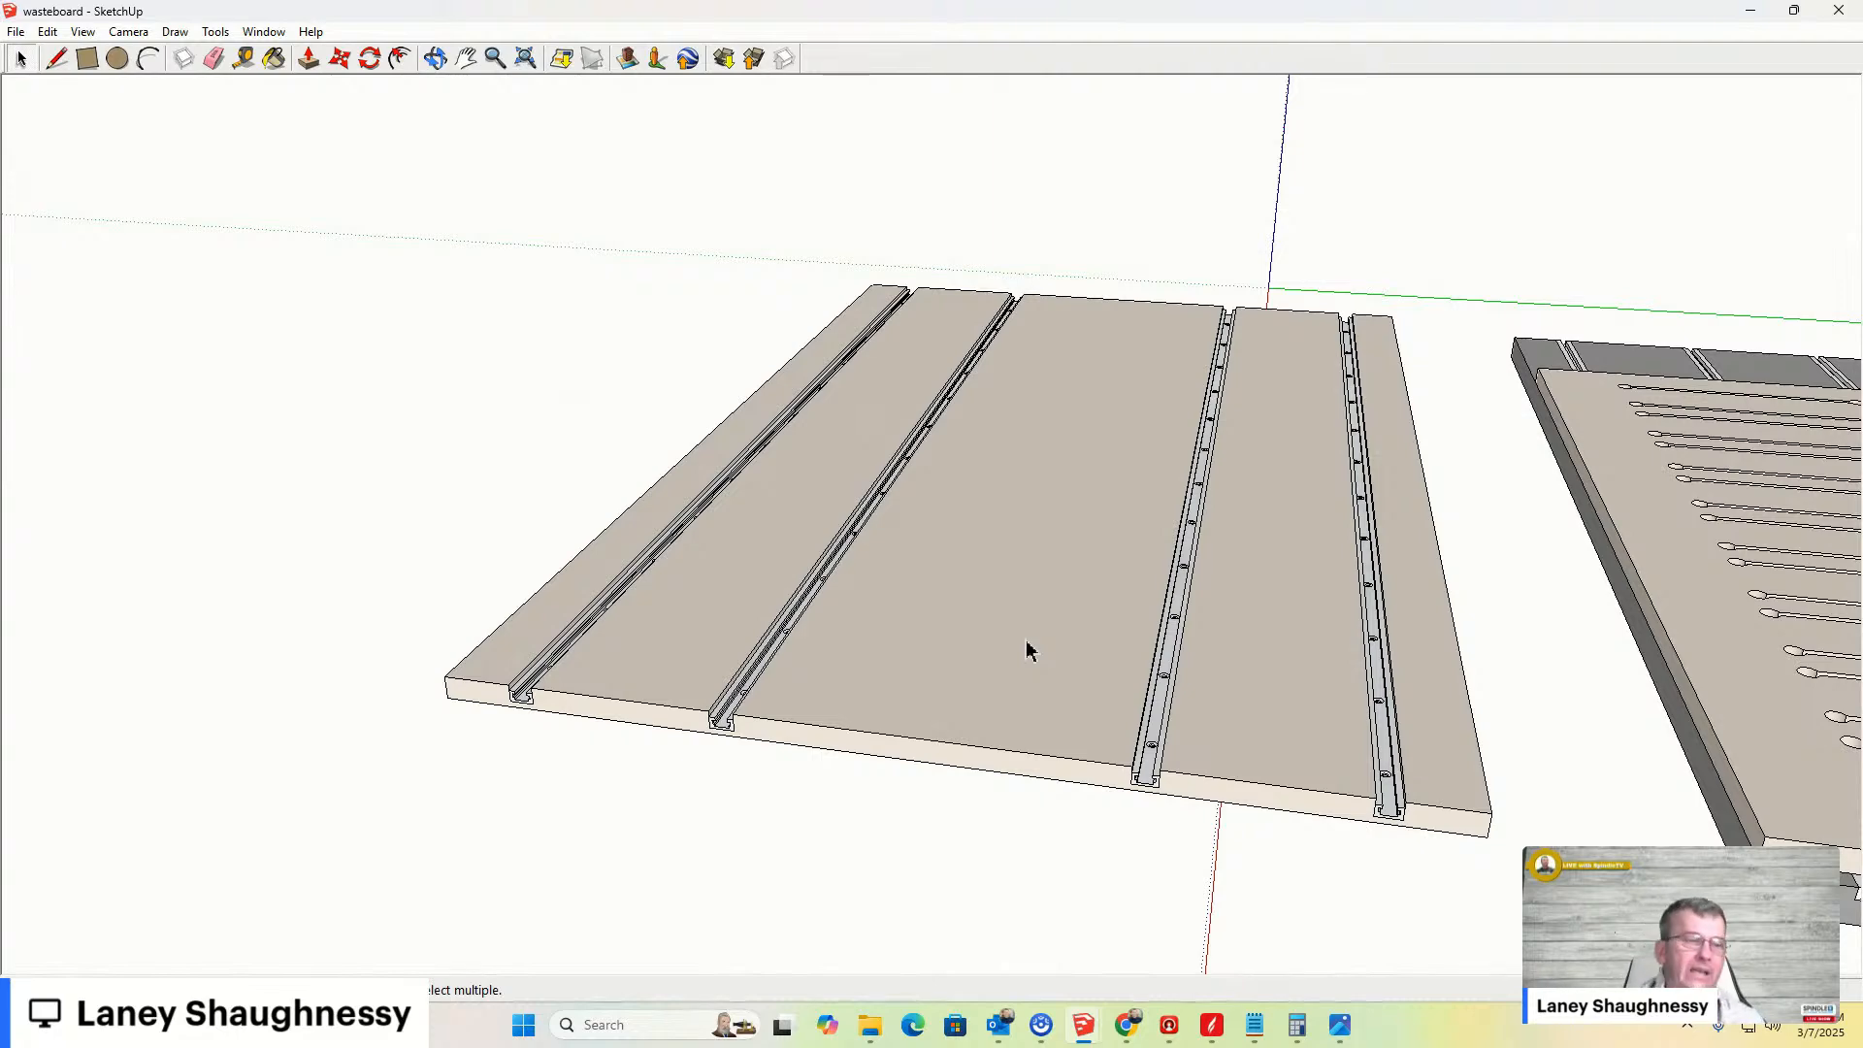
pyautogui.scroll(5, 1102, 653)
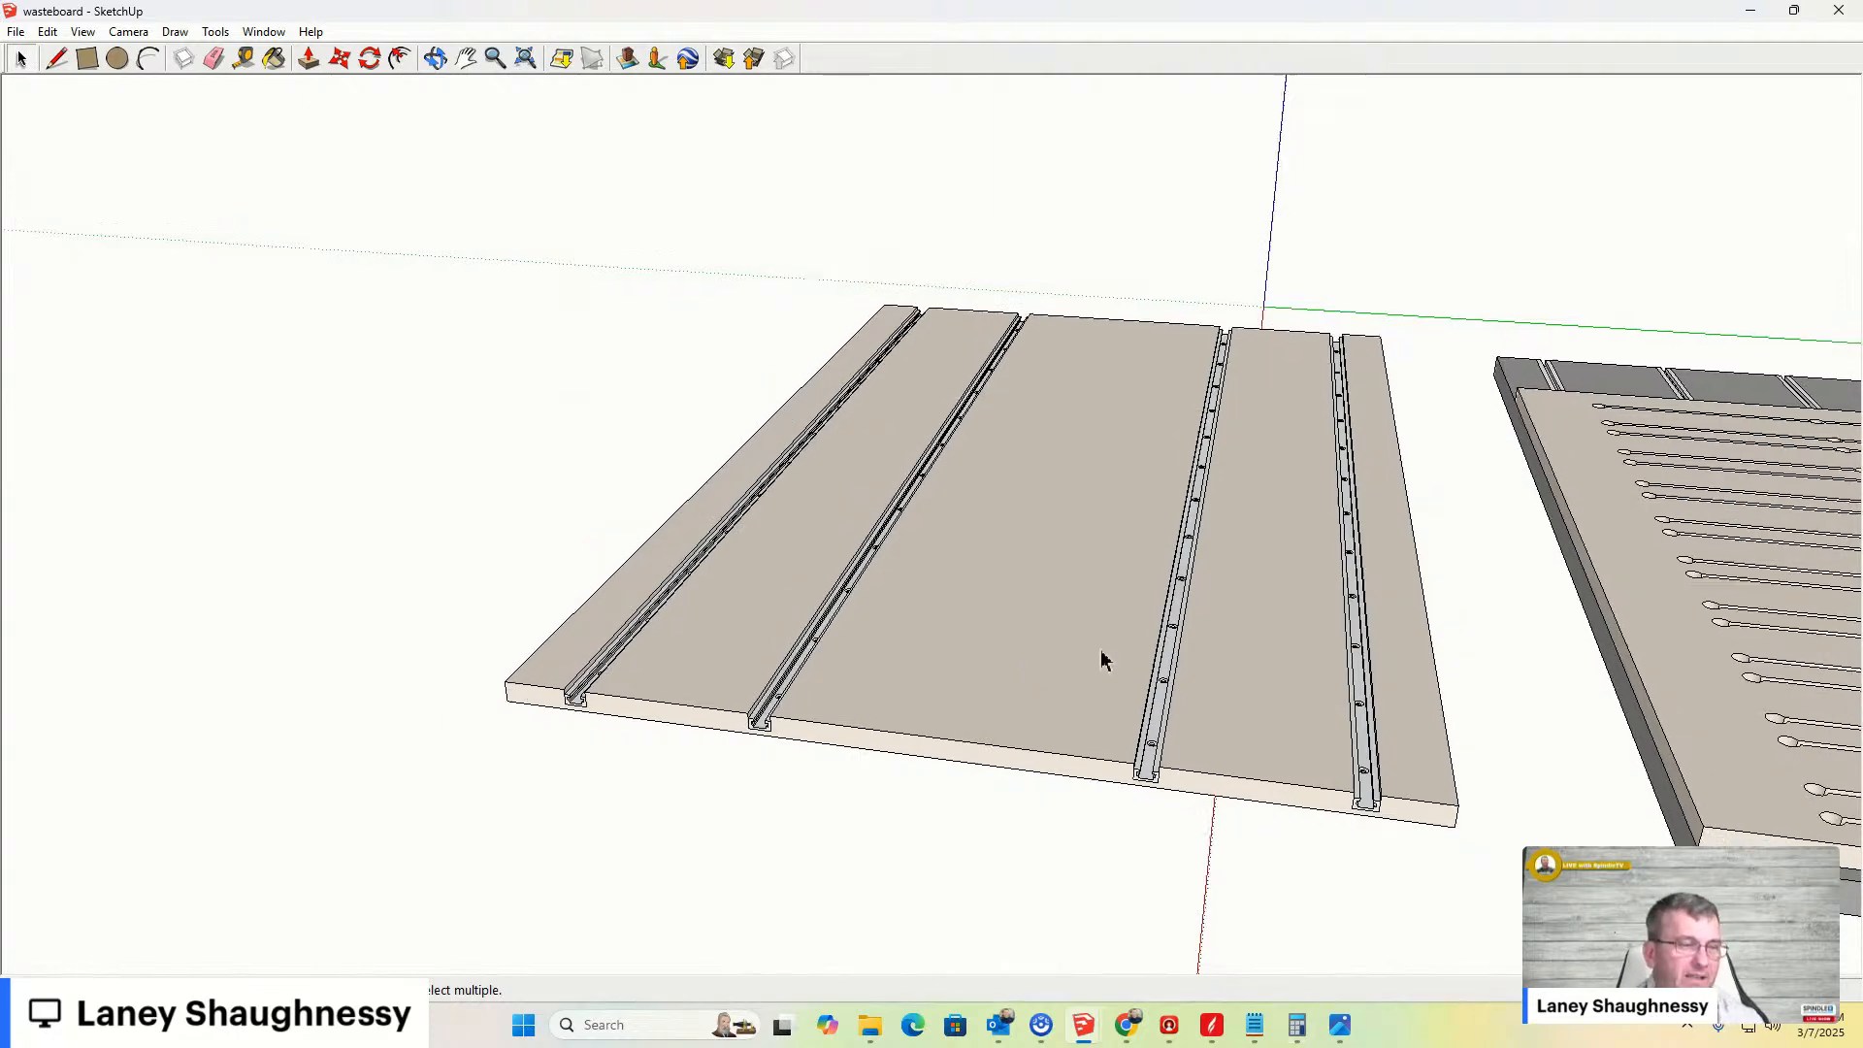
pyautogui.scroll(5, 1145, 825)
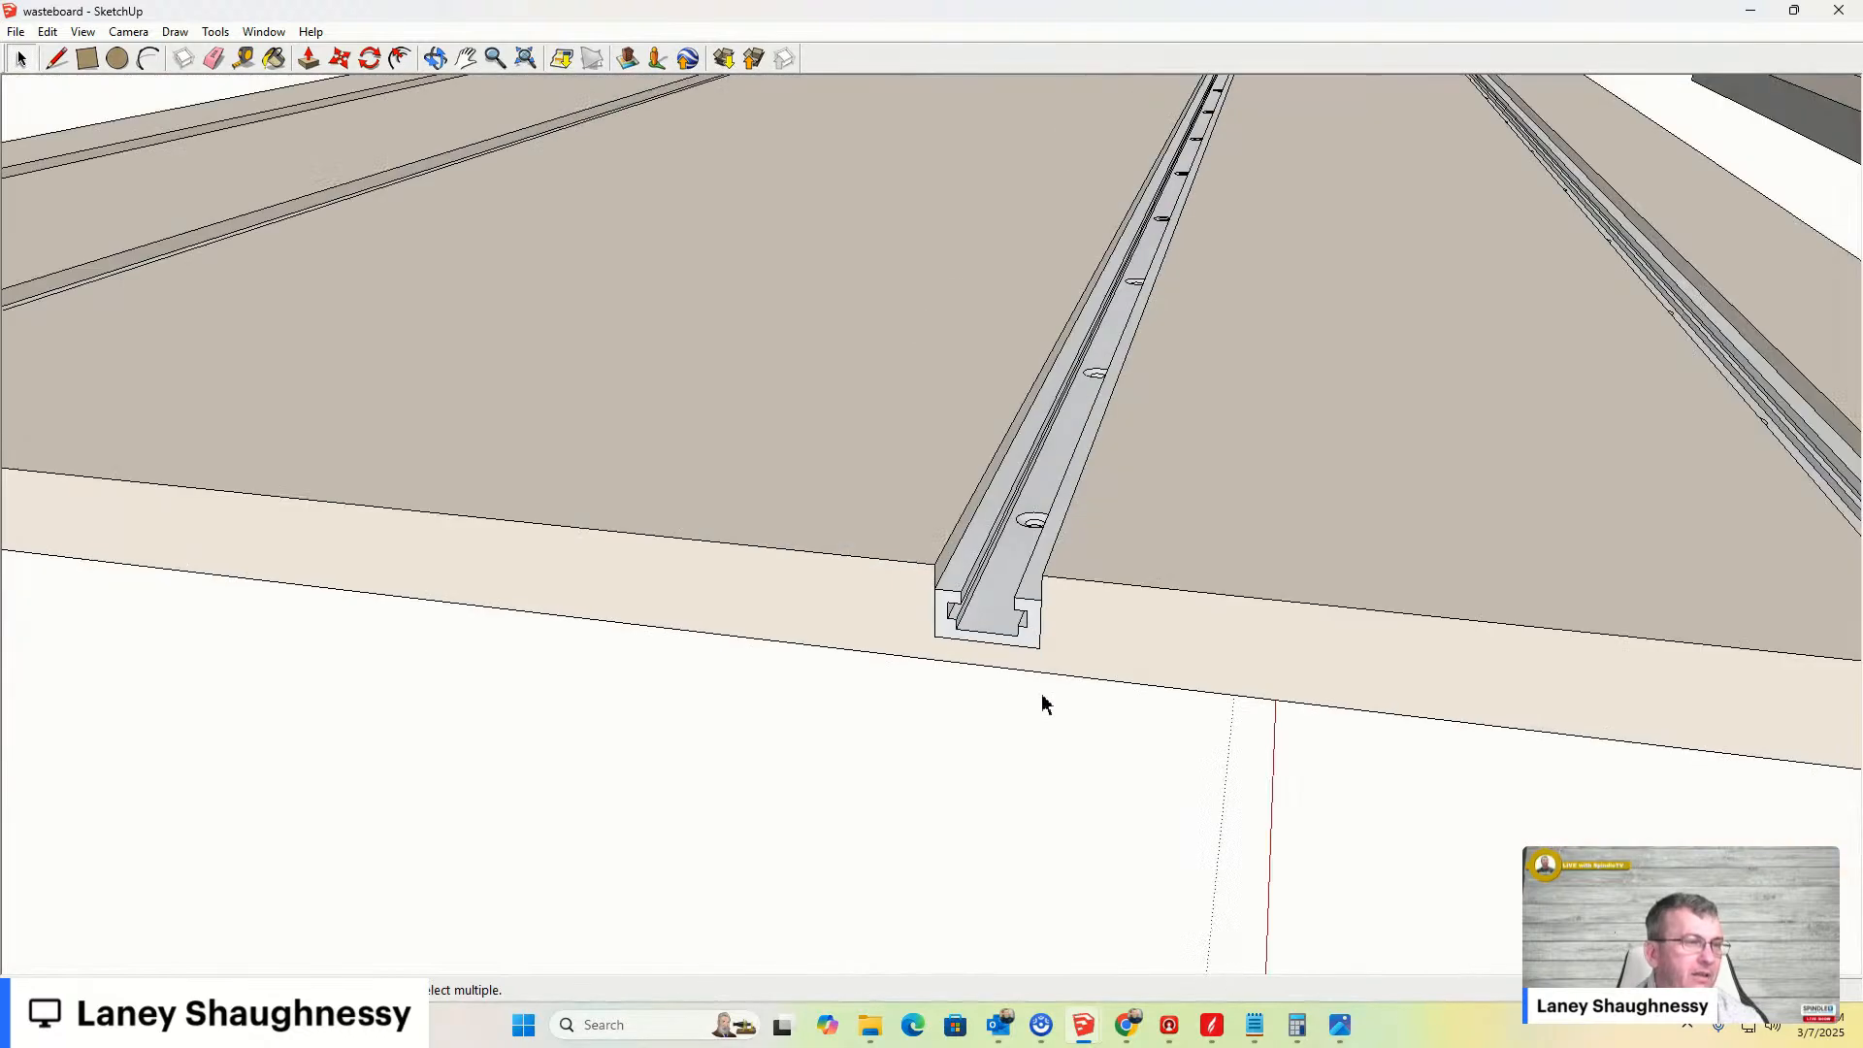
# - Orbit and zoom in close on a T-track rail to inspect its profile and countersunk screw holes
pyautogui.moveTo(892, 503)
pyautogui.mouseDown(button='middle')
pyautogui.moveTo(1015, 491)
pyautogui.moveTo(1065, 375)
pyautogui.moveTo(1039, 324)
pyautogui.moveTo(1012, 330)
pyautogui.moveTo(1006, 532)
pyautogui.mouseUp(button='middle')
pyautogui.scroll(-4, 998, 518)
pyautogui.scroll(5, 994, 320)
pyautogui.scroll(3, 990, 394)
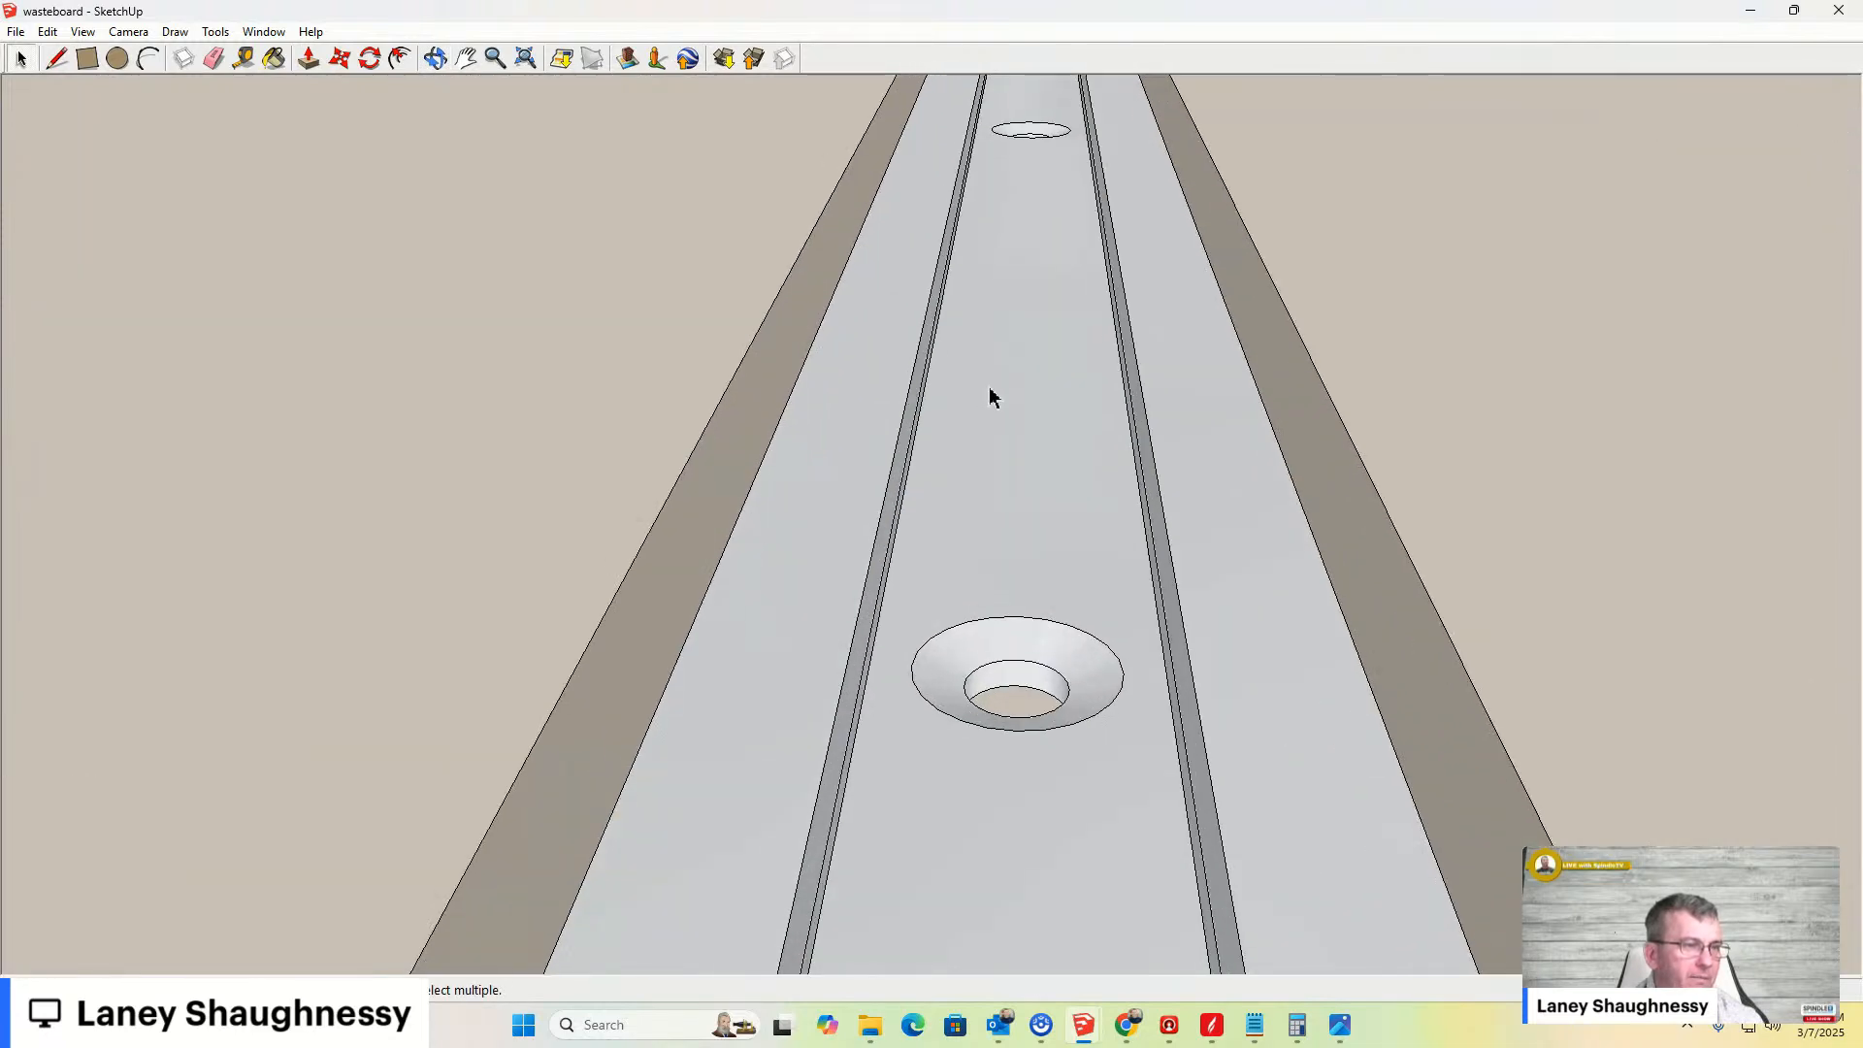
pyautogui.scroll(-5, 990, 395)
pyautogui.moveTo(989, 408)
pyautogui.mouseDown(button='middle')
pyautogui.moveTo(1043, 476)
pyautogui.moveTo(1056, 333)
pyautogui.moveTo(1056, 368)
pyautogui.mouseUp(button='middle')
pyautogui.scroll(-4, 1028, 450)
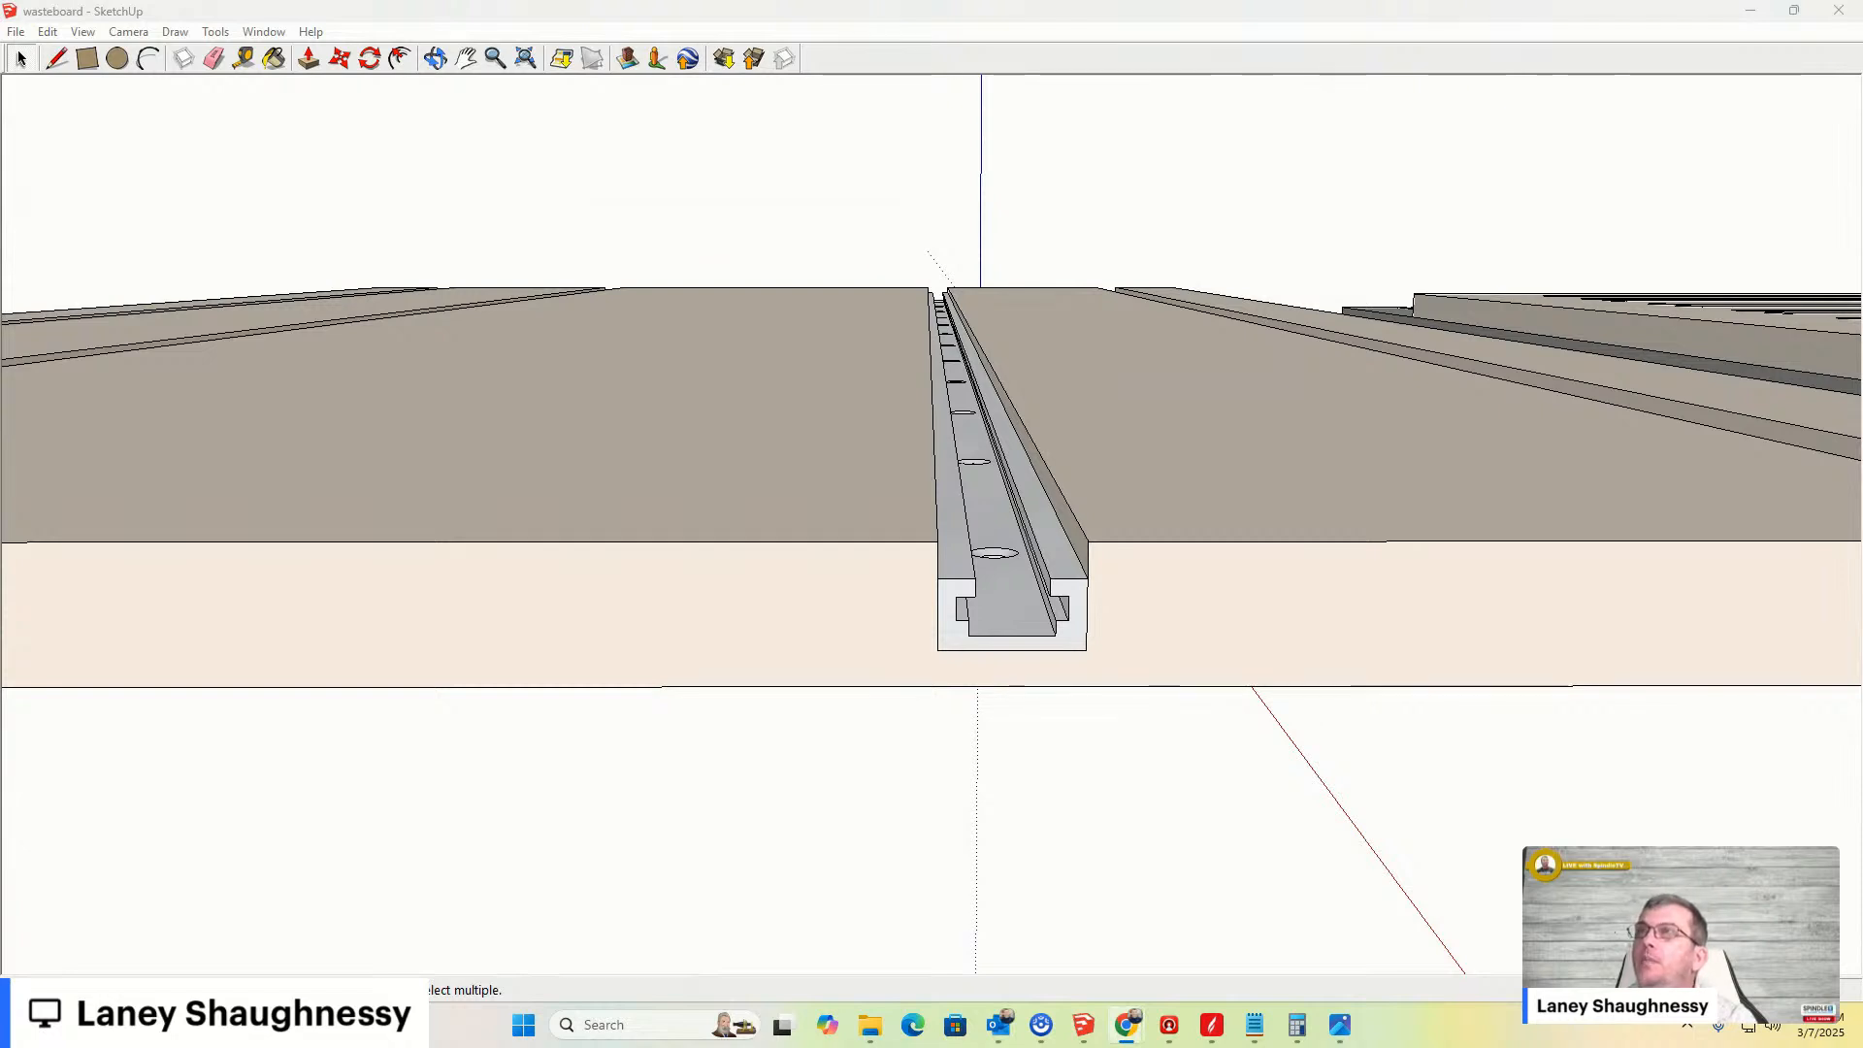
# - Bring up the PlanetCNC TNG Update video window, maximize it and play the video in full screen
pyautogui.moveTo(1862, 407)
pyautogui.mouseDown()
pyautogui.moveTo(1343, 329)
pyautogui.moveTo(935, 162)
pyautogui.mouseUp()
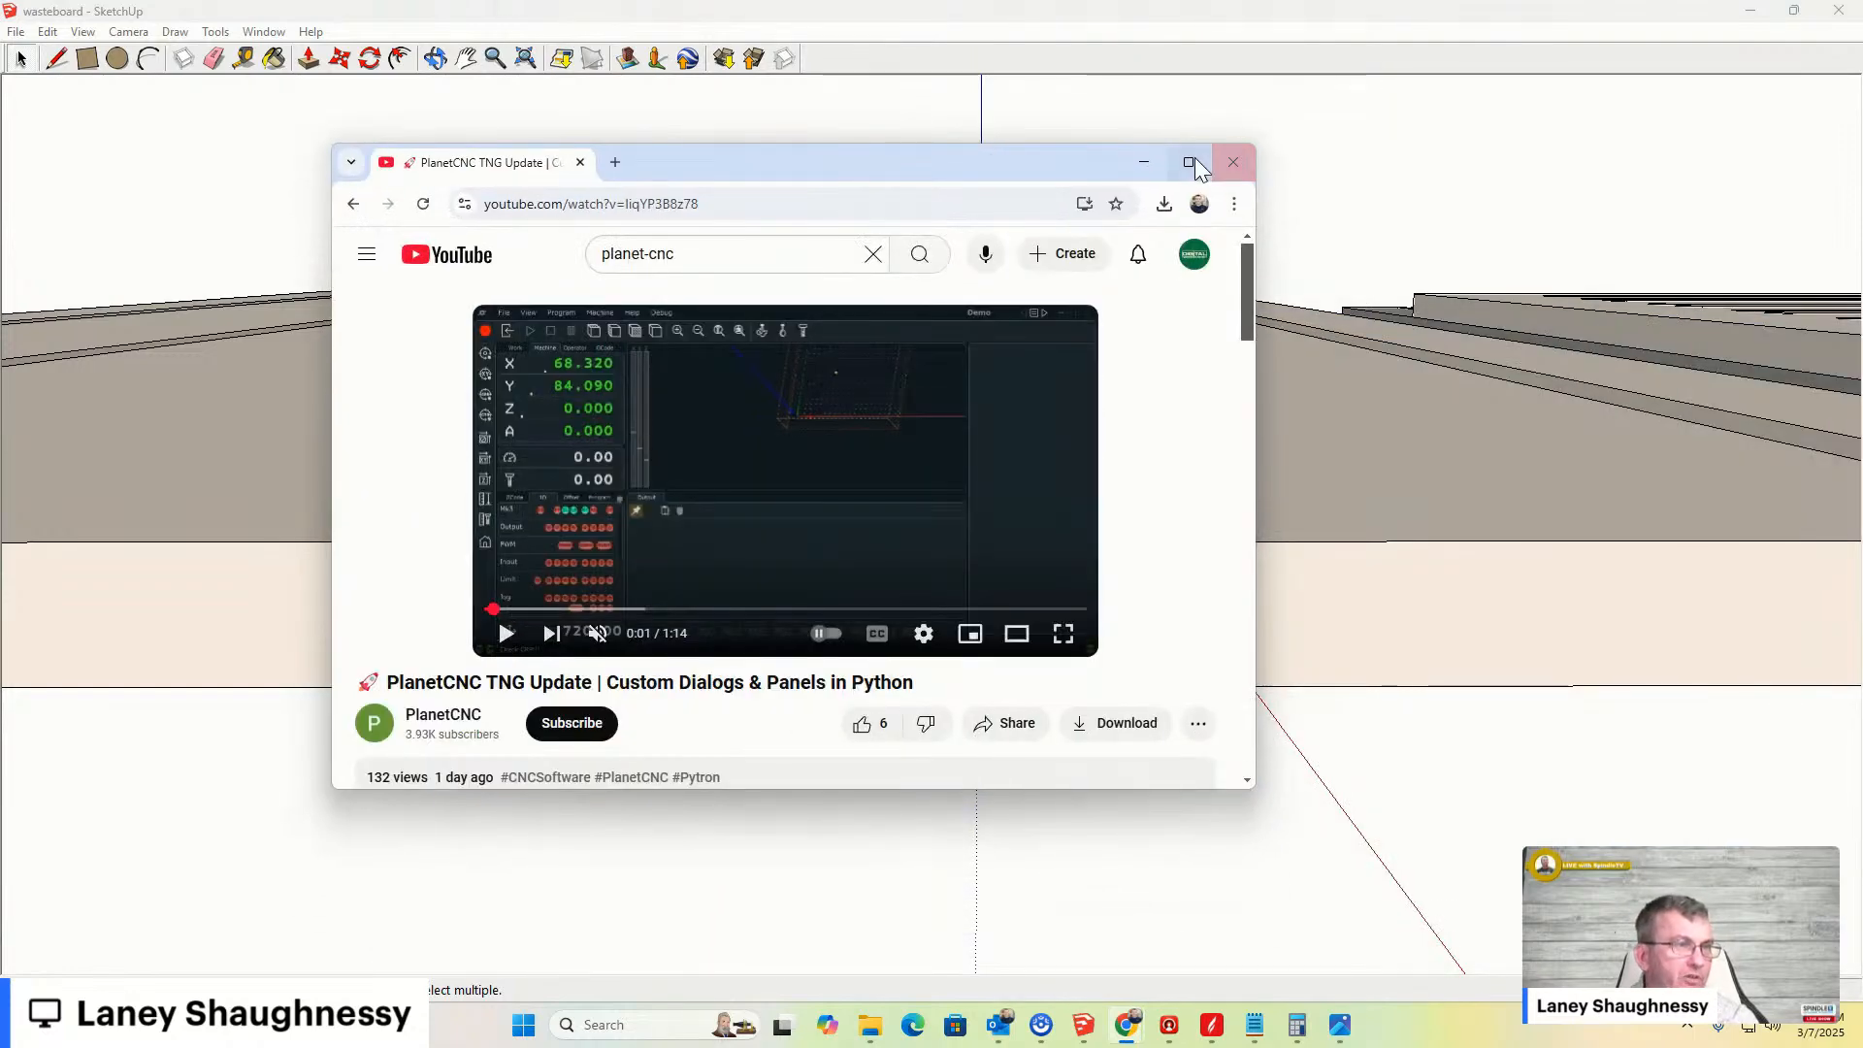
pyautogui.click(1189, 162)
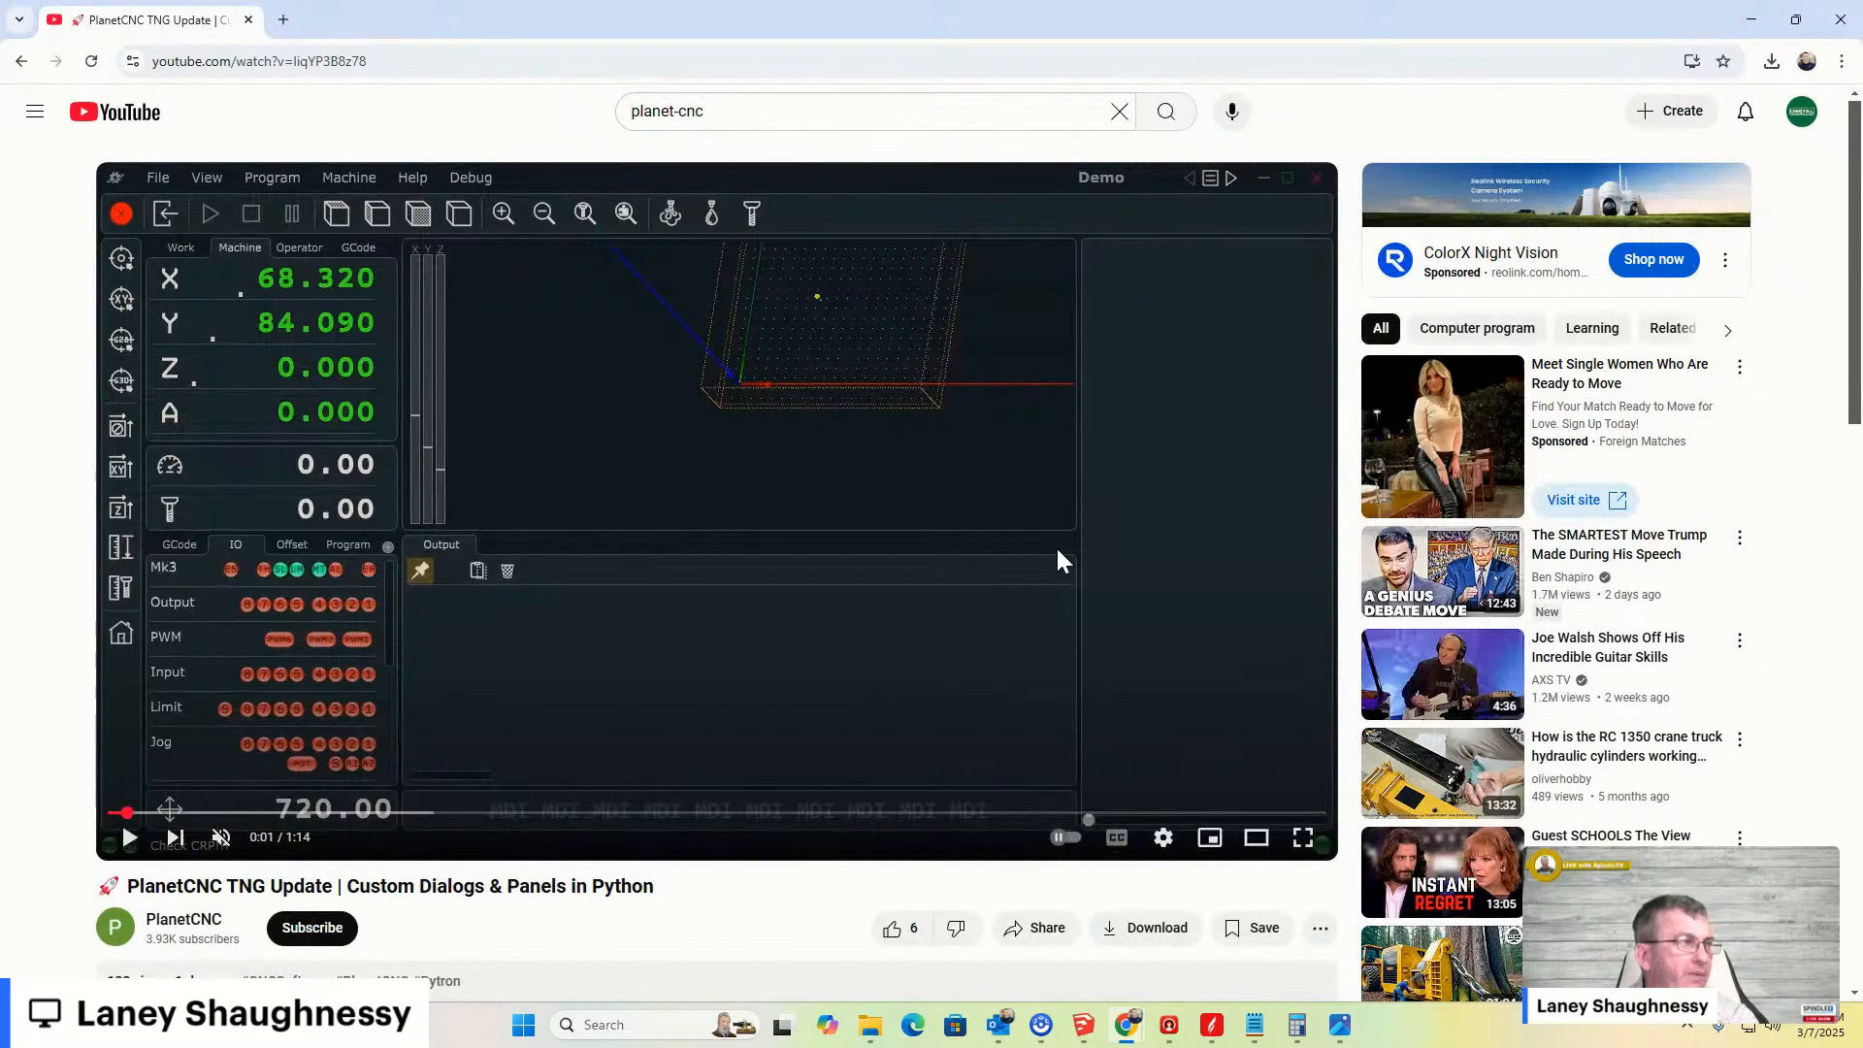
pyautogui.click(130, 837)
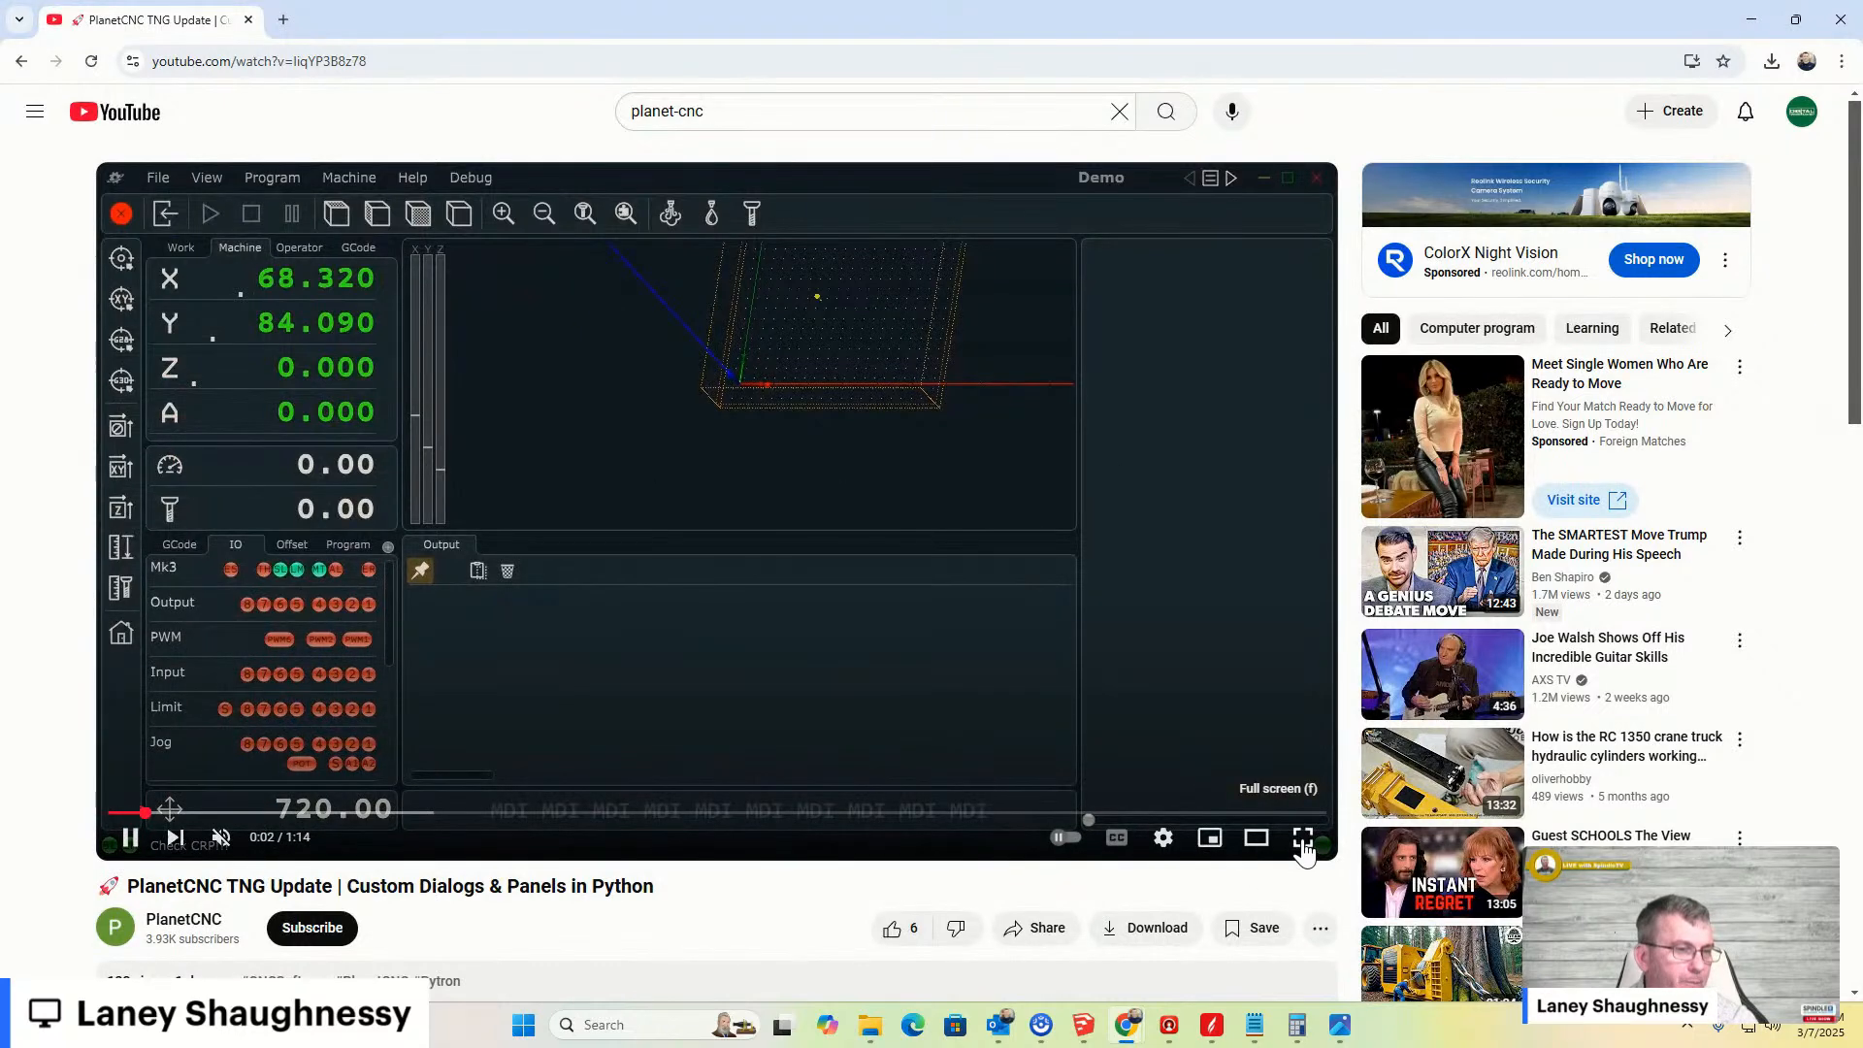
pyautogui.click(1303, 837)
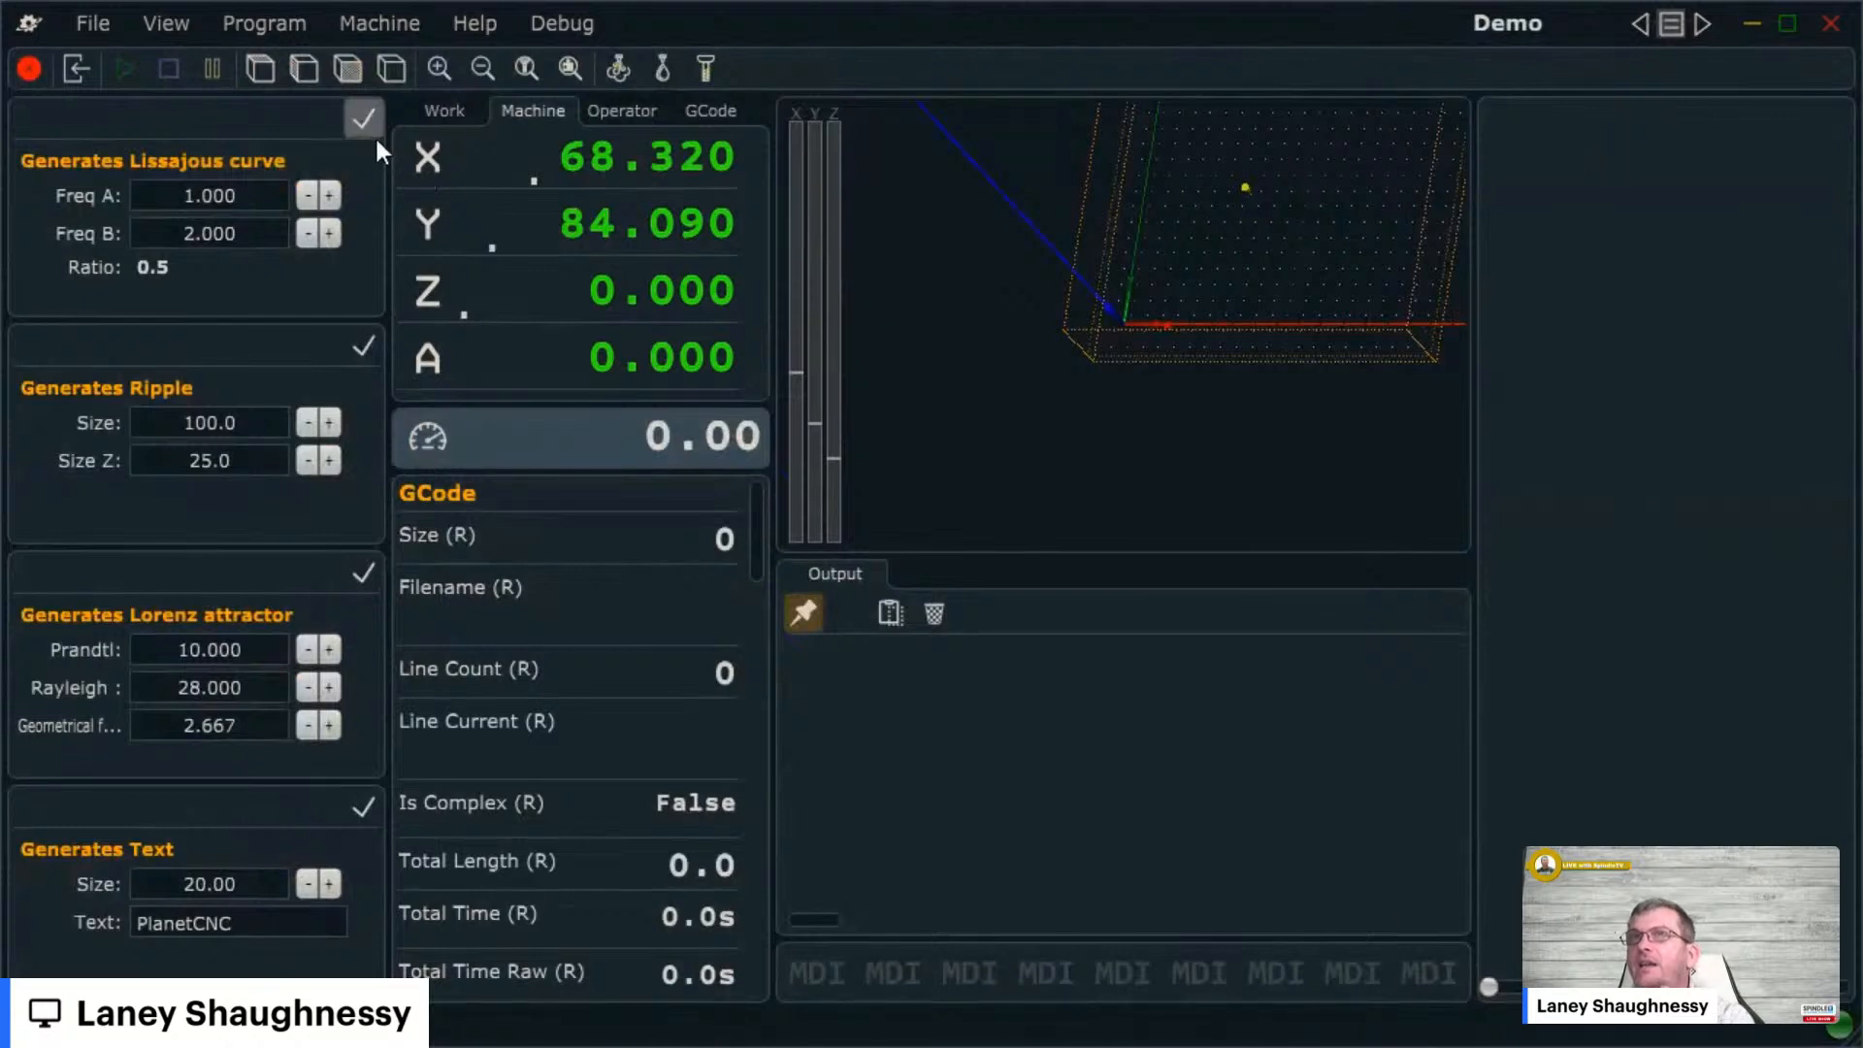
pyautogui.click(258, 196)
pyautogui.write('3')
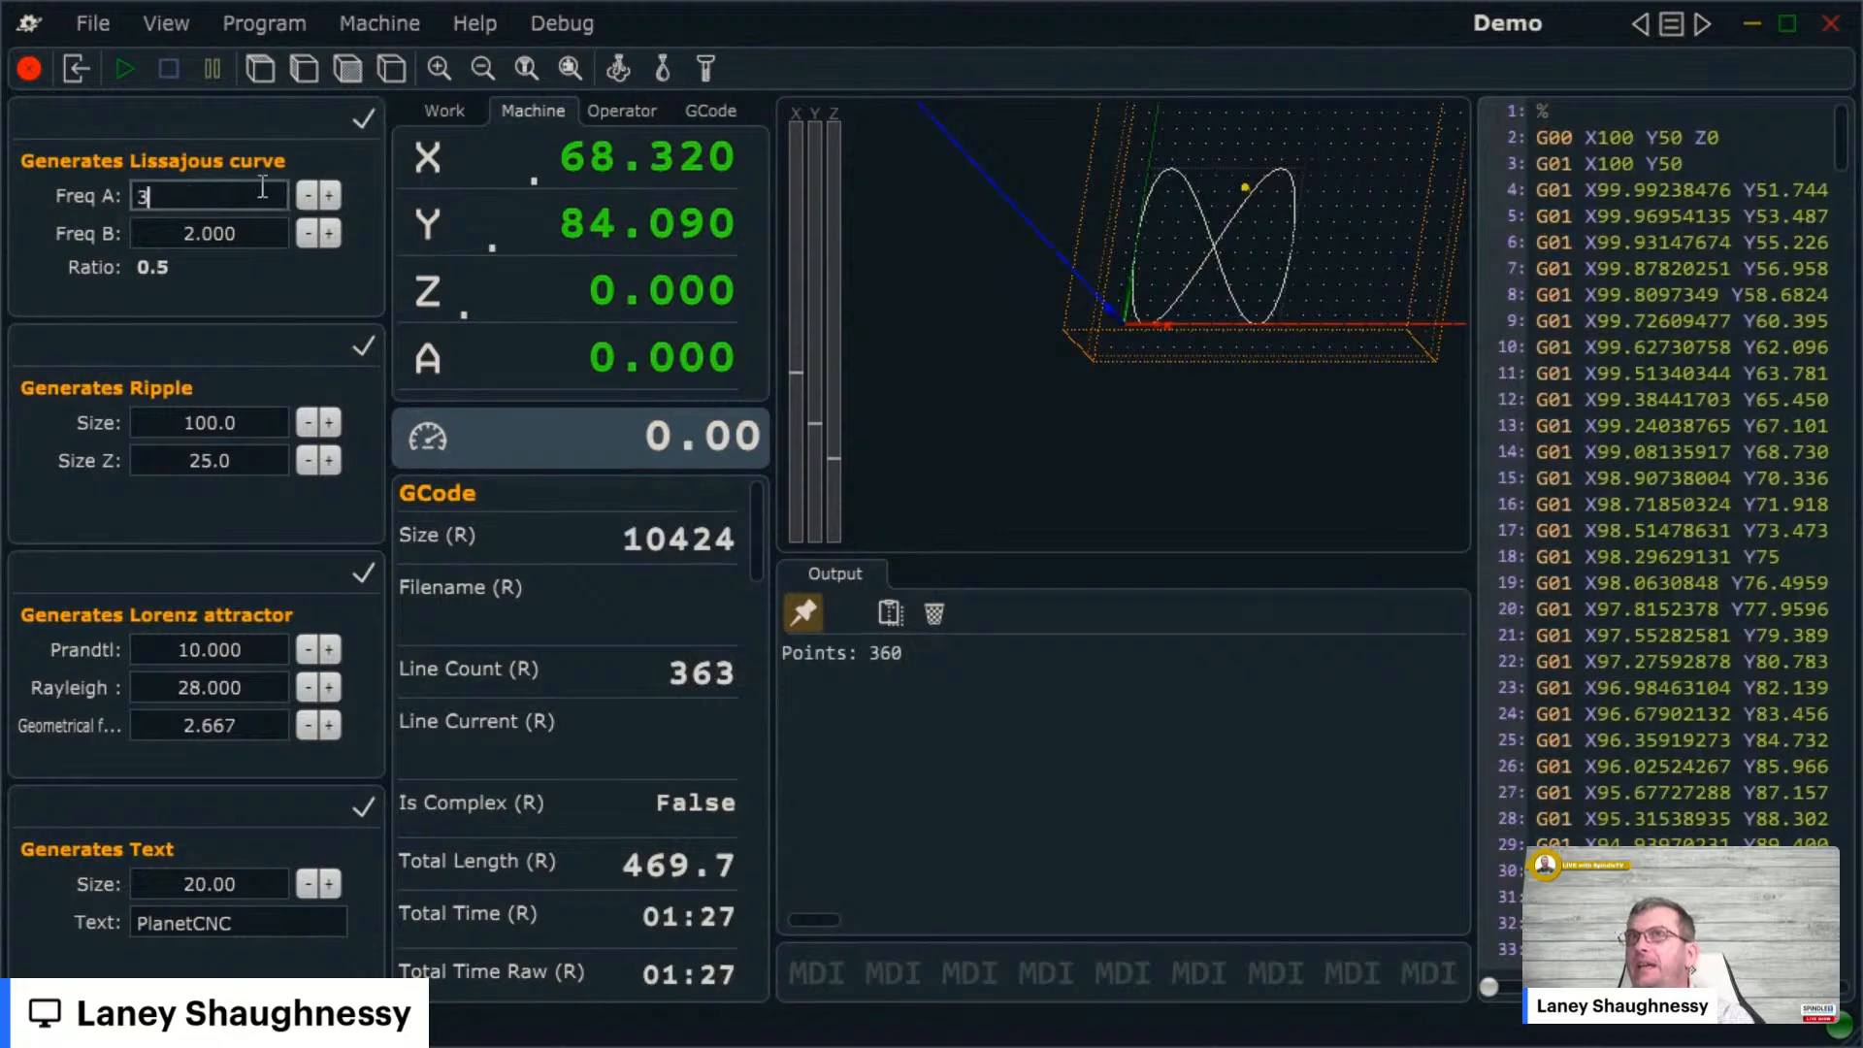
pyautogui.click(365, 120)
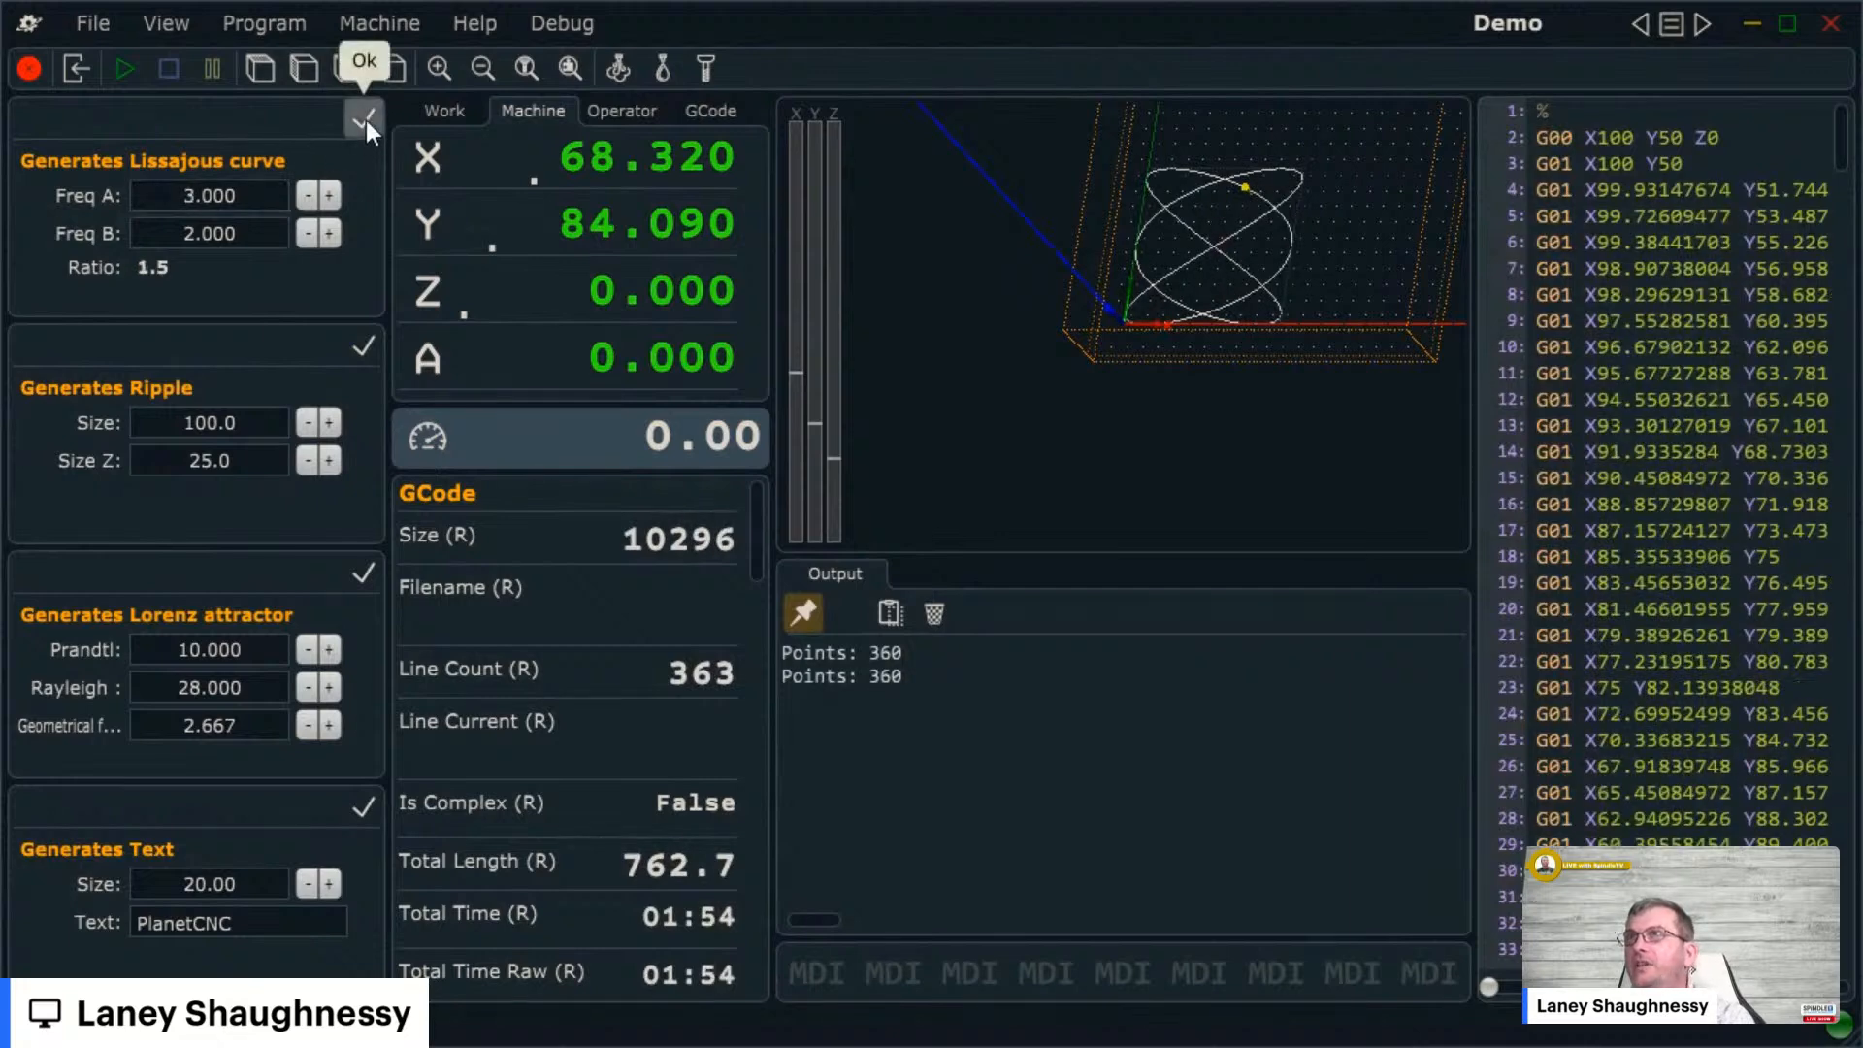
pyautogui.click(363, 346)
pyautogui.doubleClick(229, 417)
pyautogui.write('200')
pyautogui.click(365, 347)
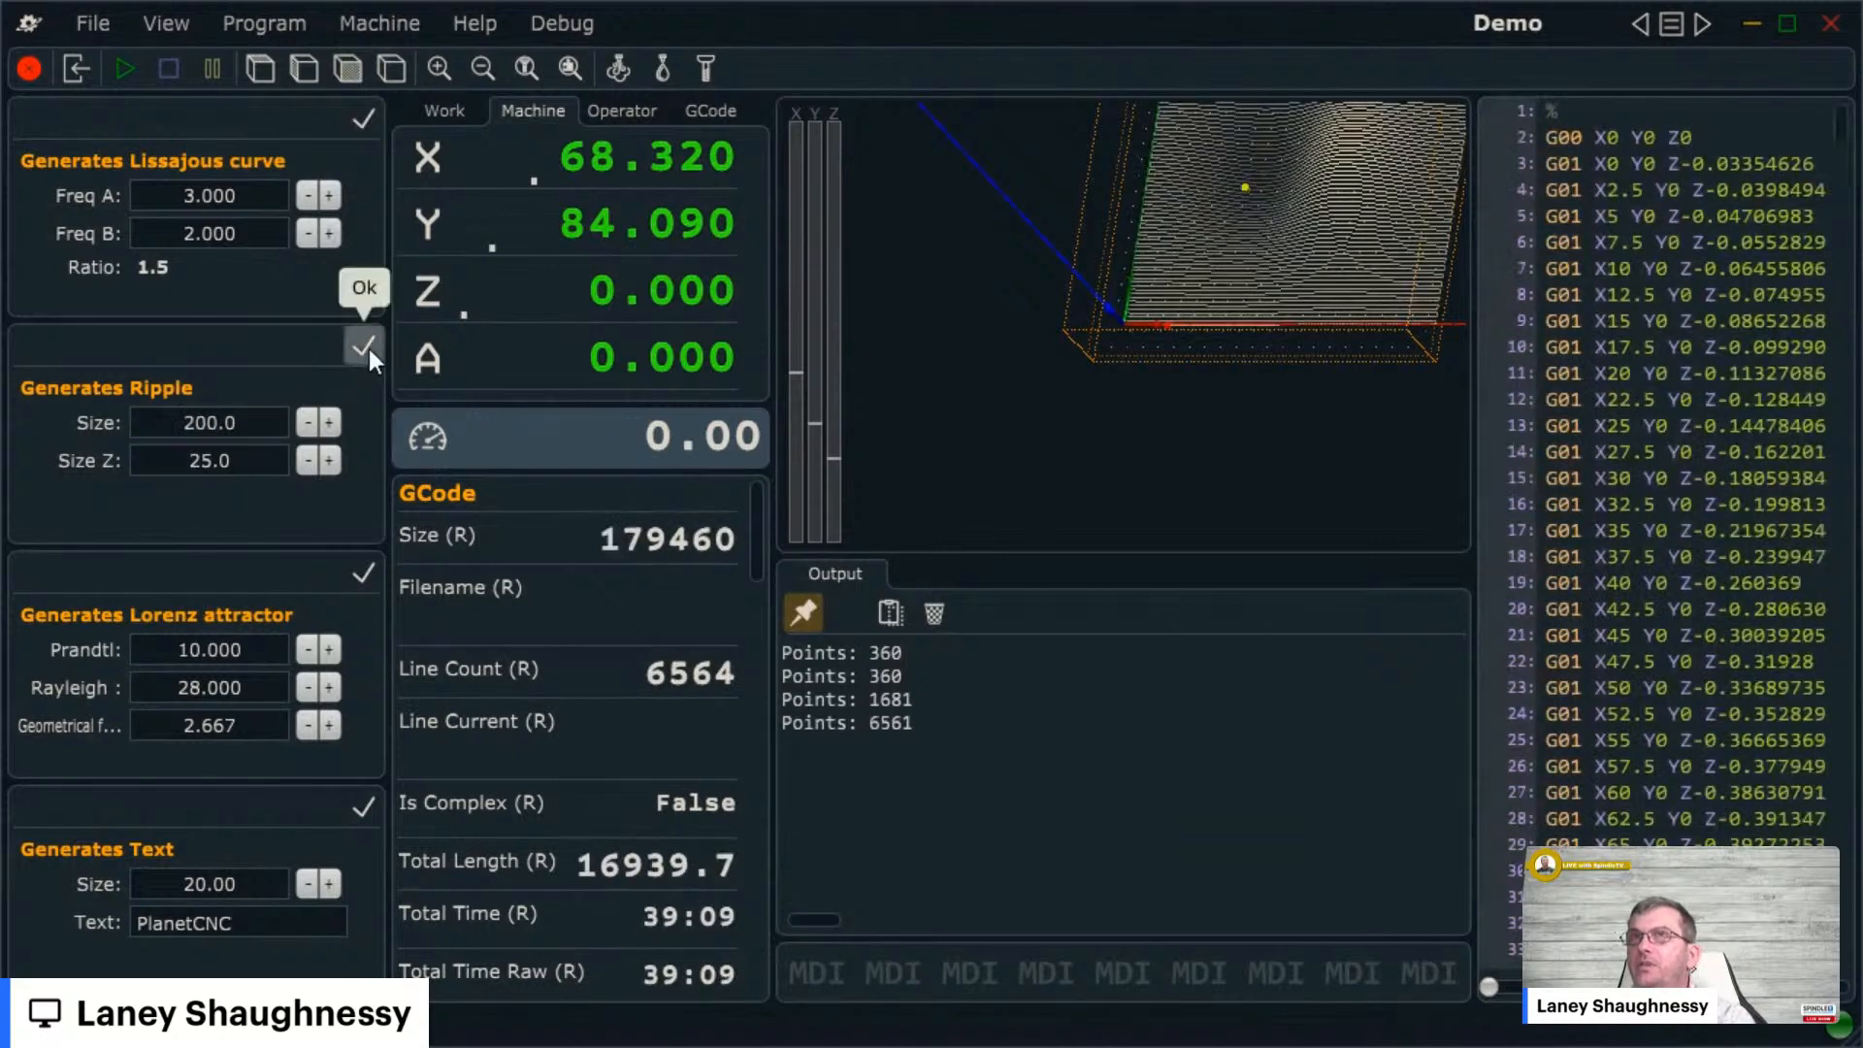
pyautogui.click(363, 571)
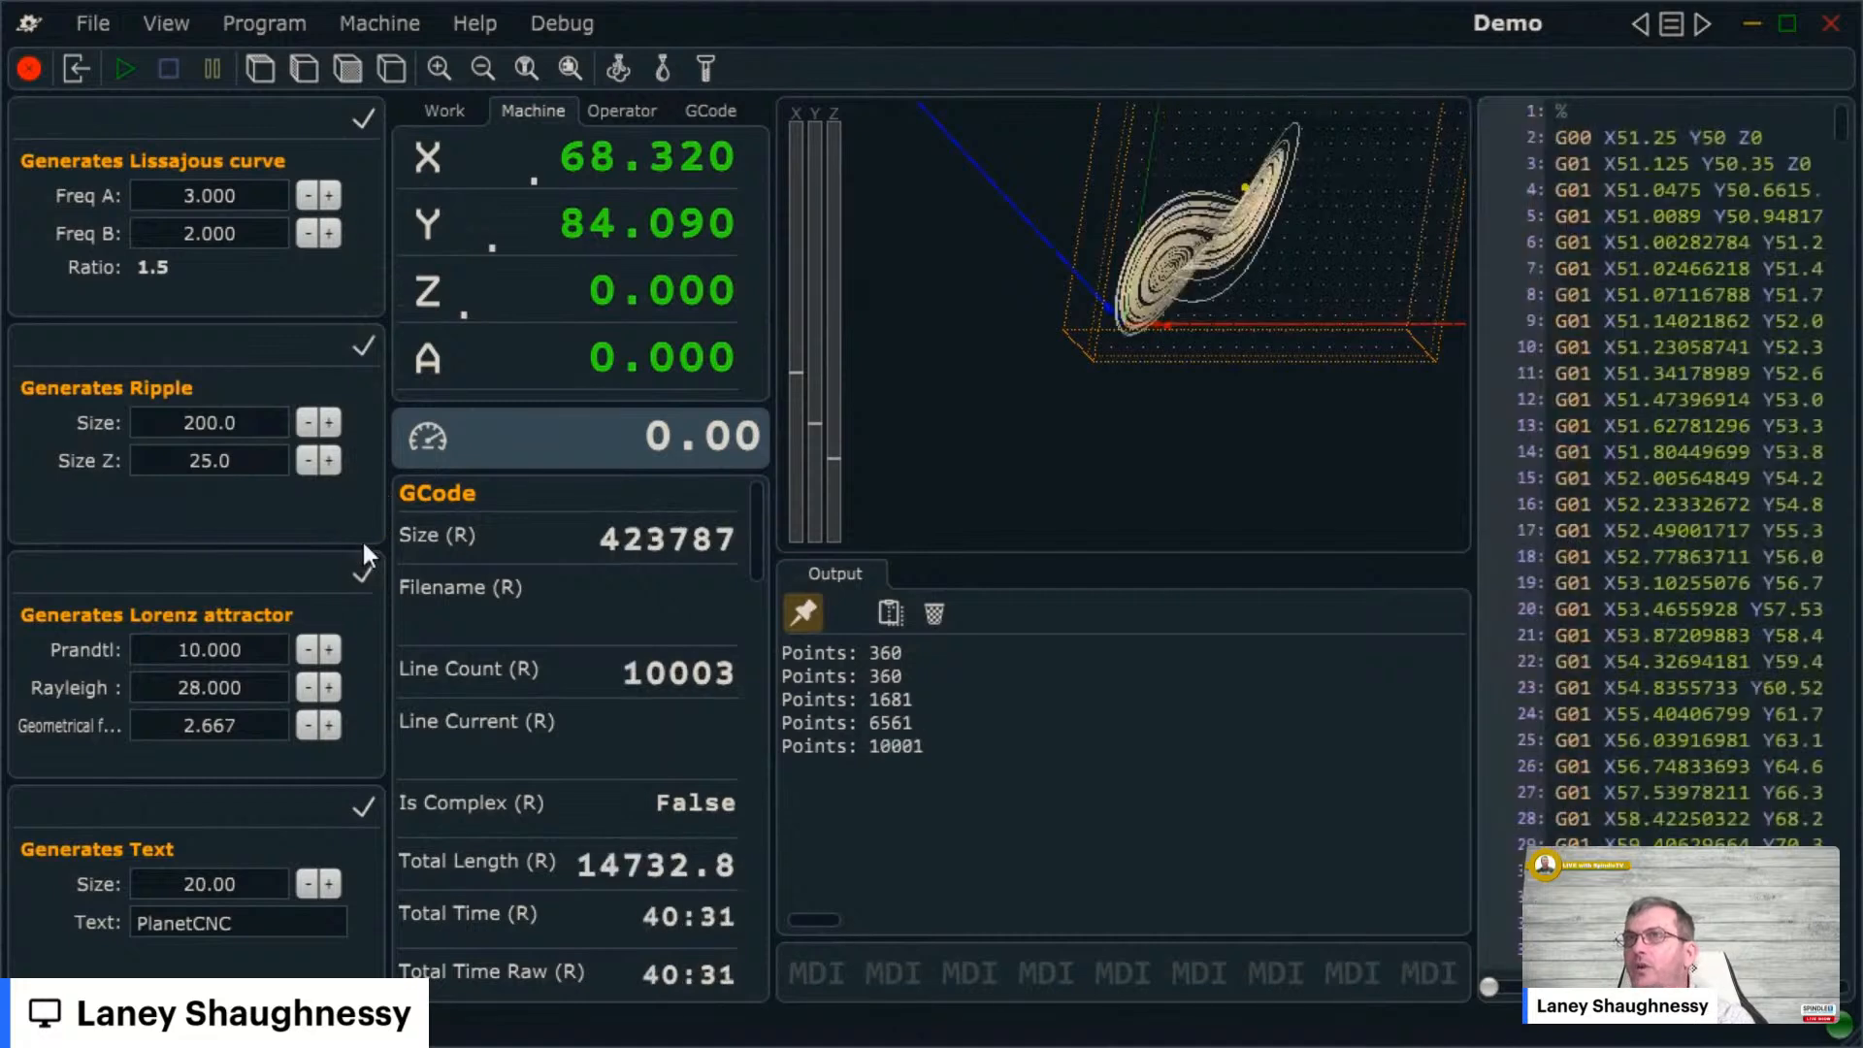
pyautogui.click(364, 803)
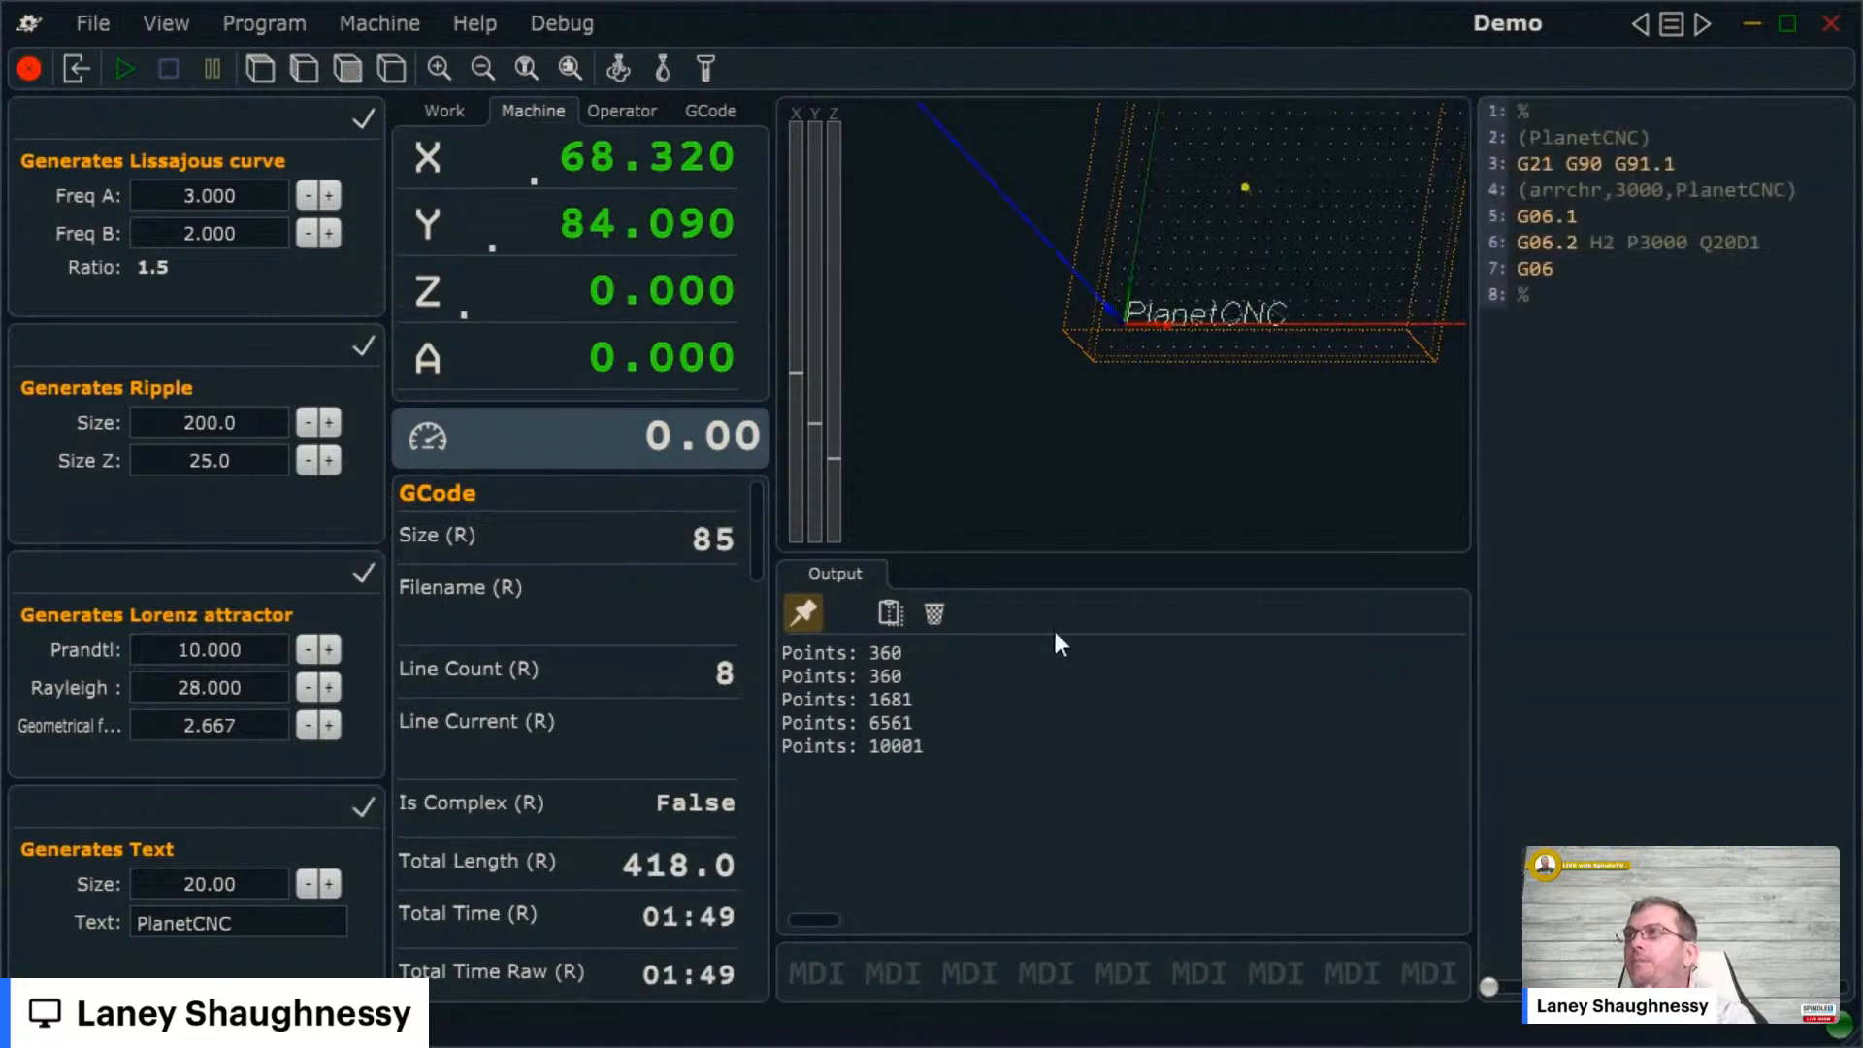
pyautogui.click(1669, 23)
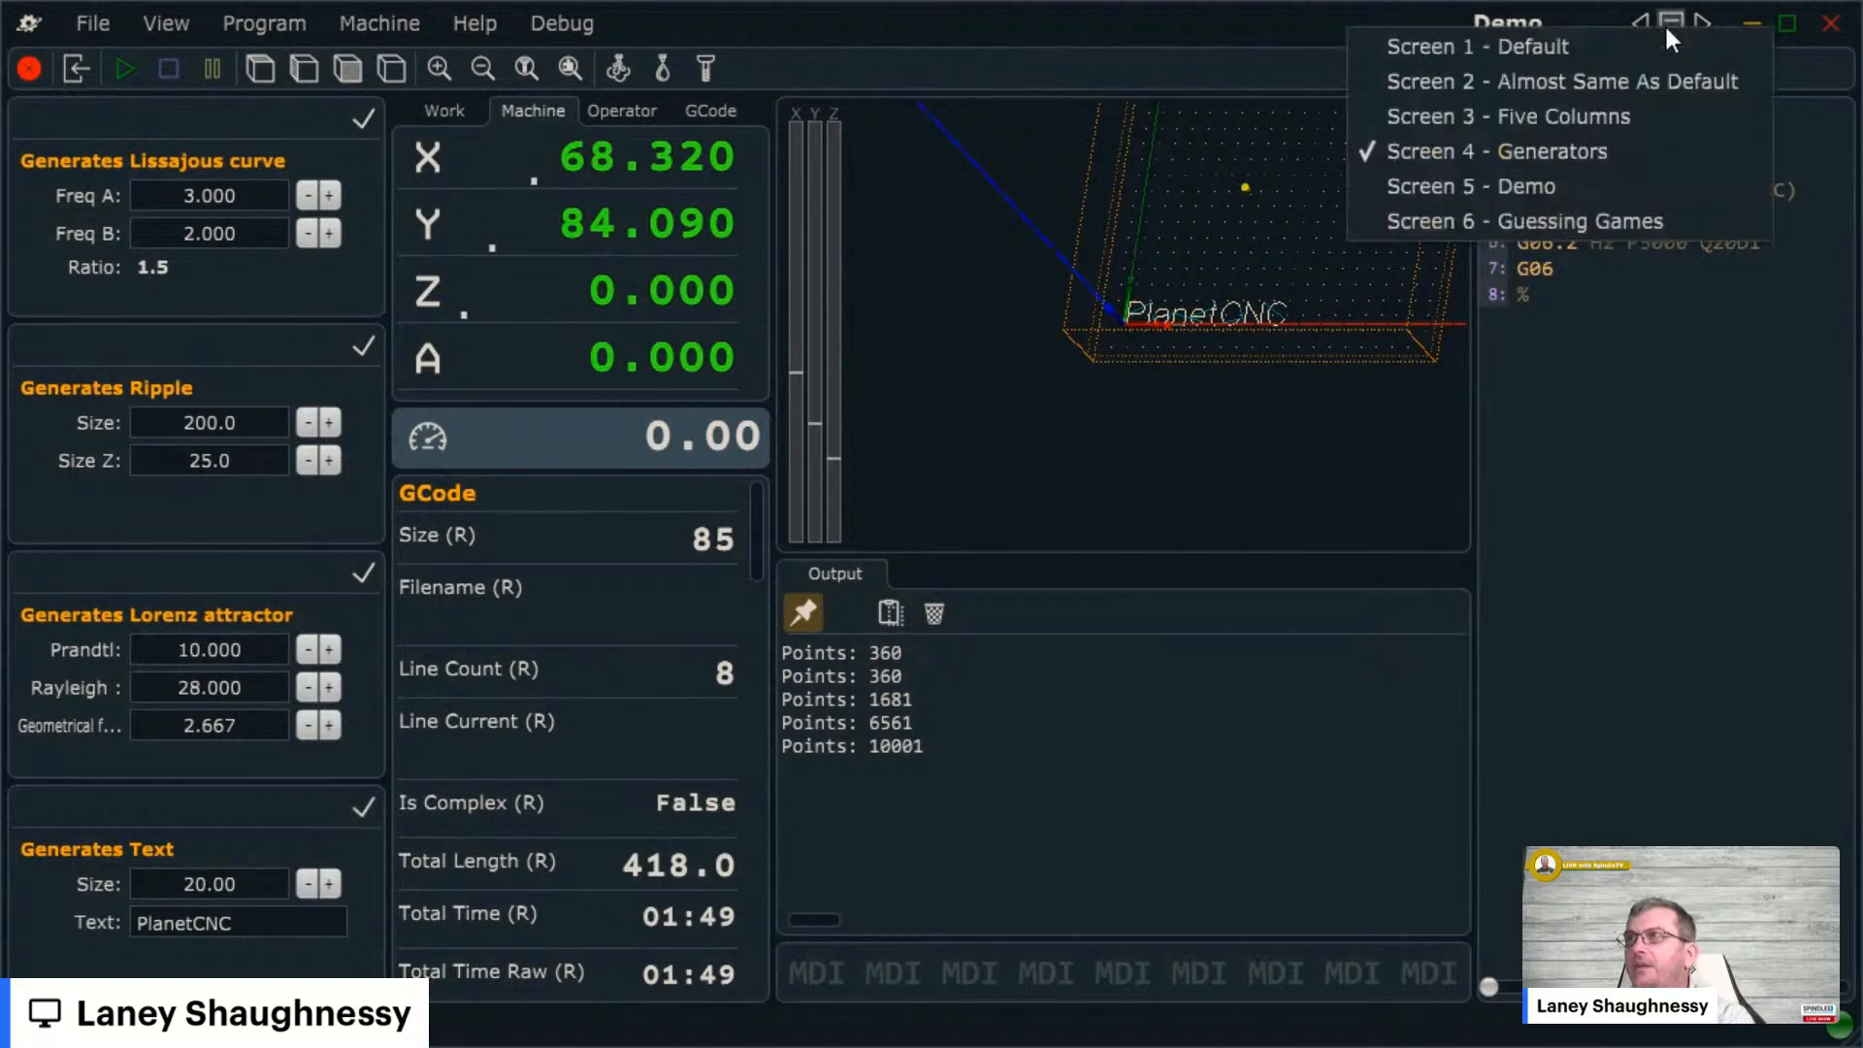
pyautogui.click(1536, 185)
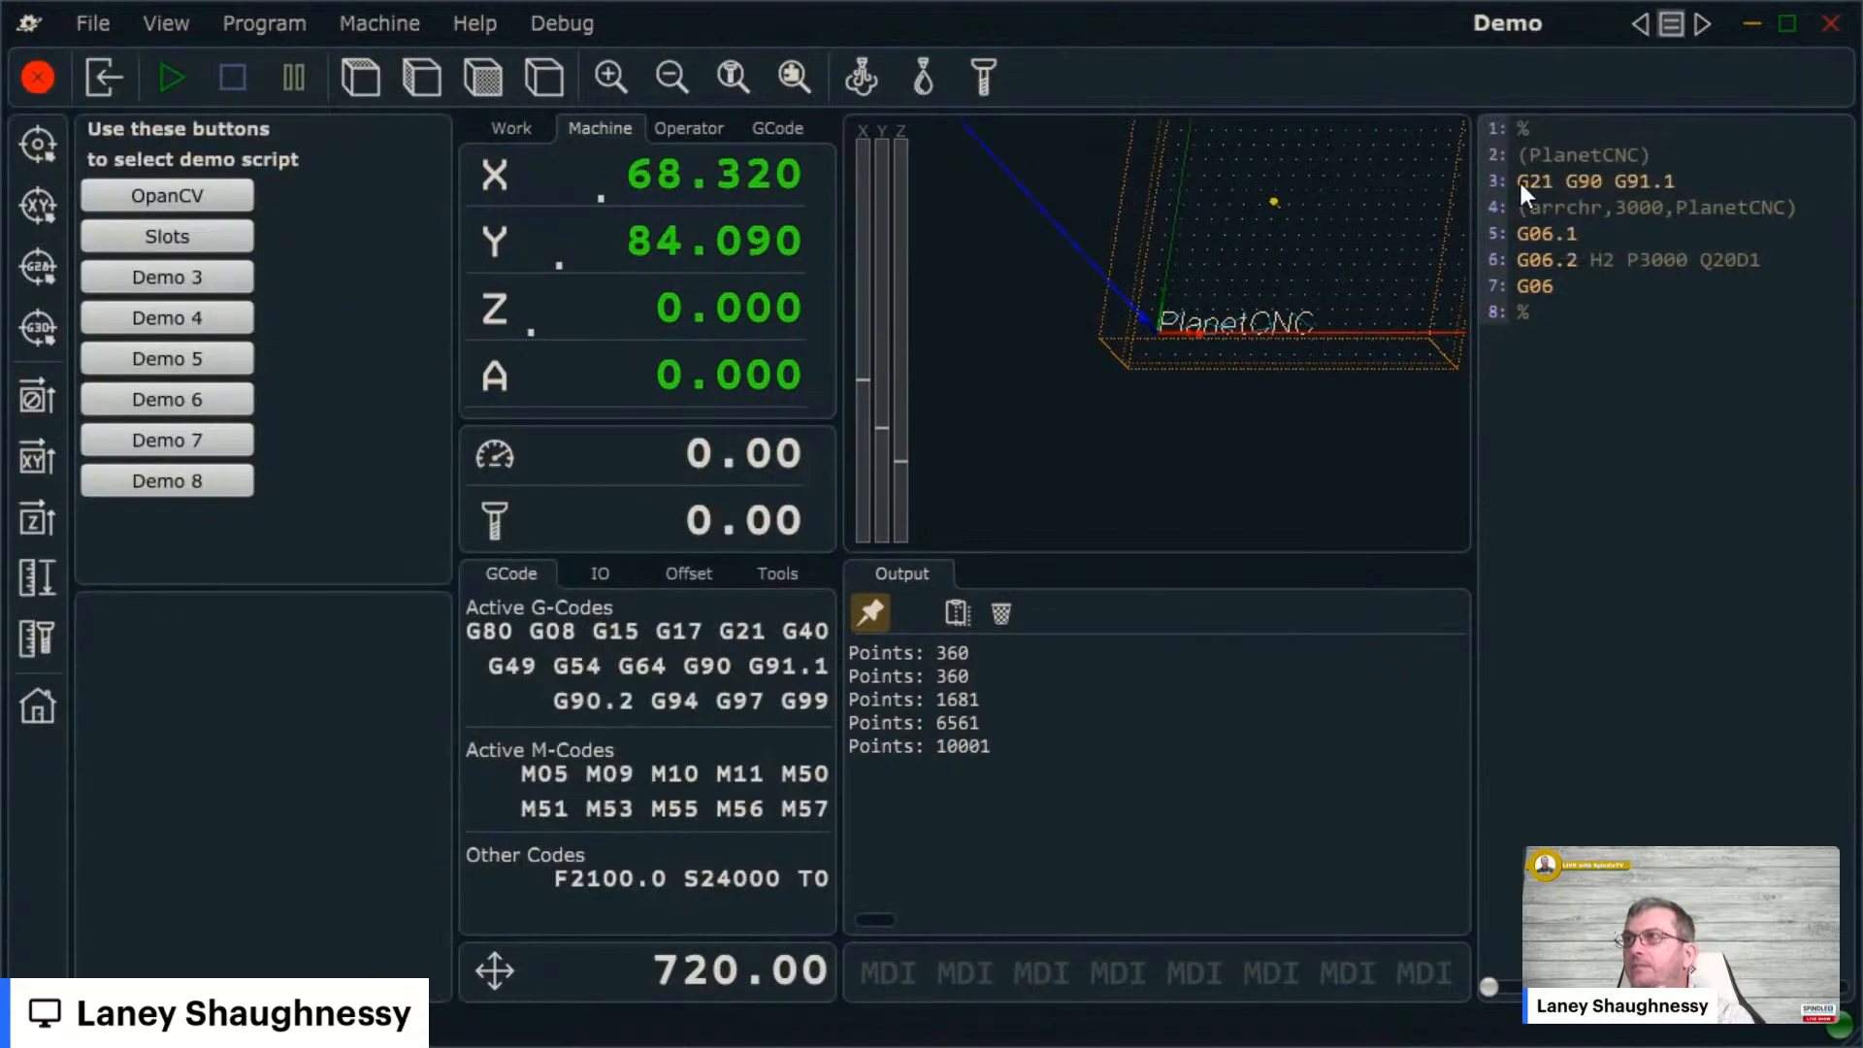
pyautogui.click(219, 196)
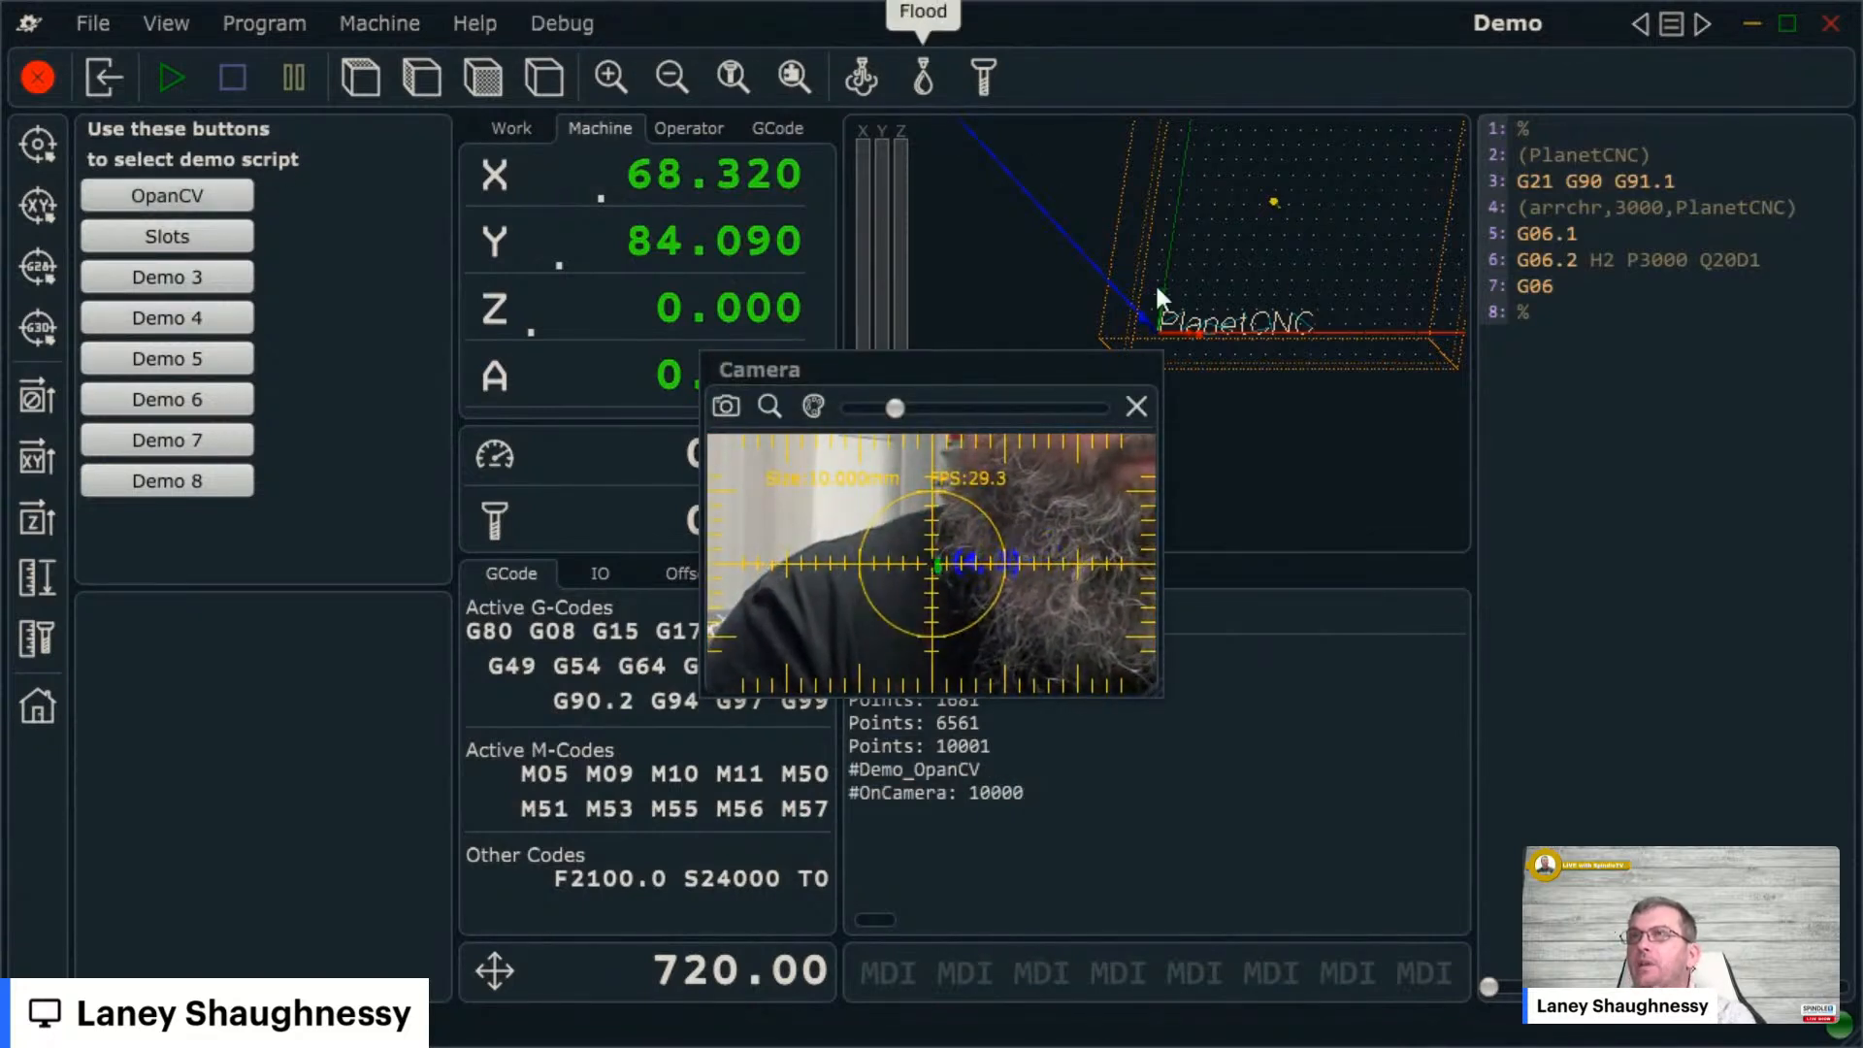
pyautogui.click(1145, 406)
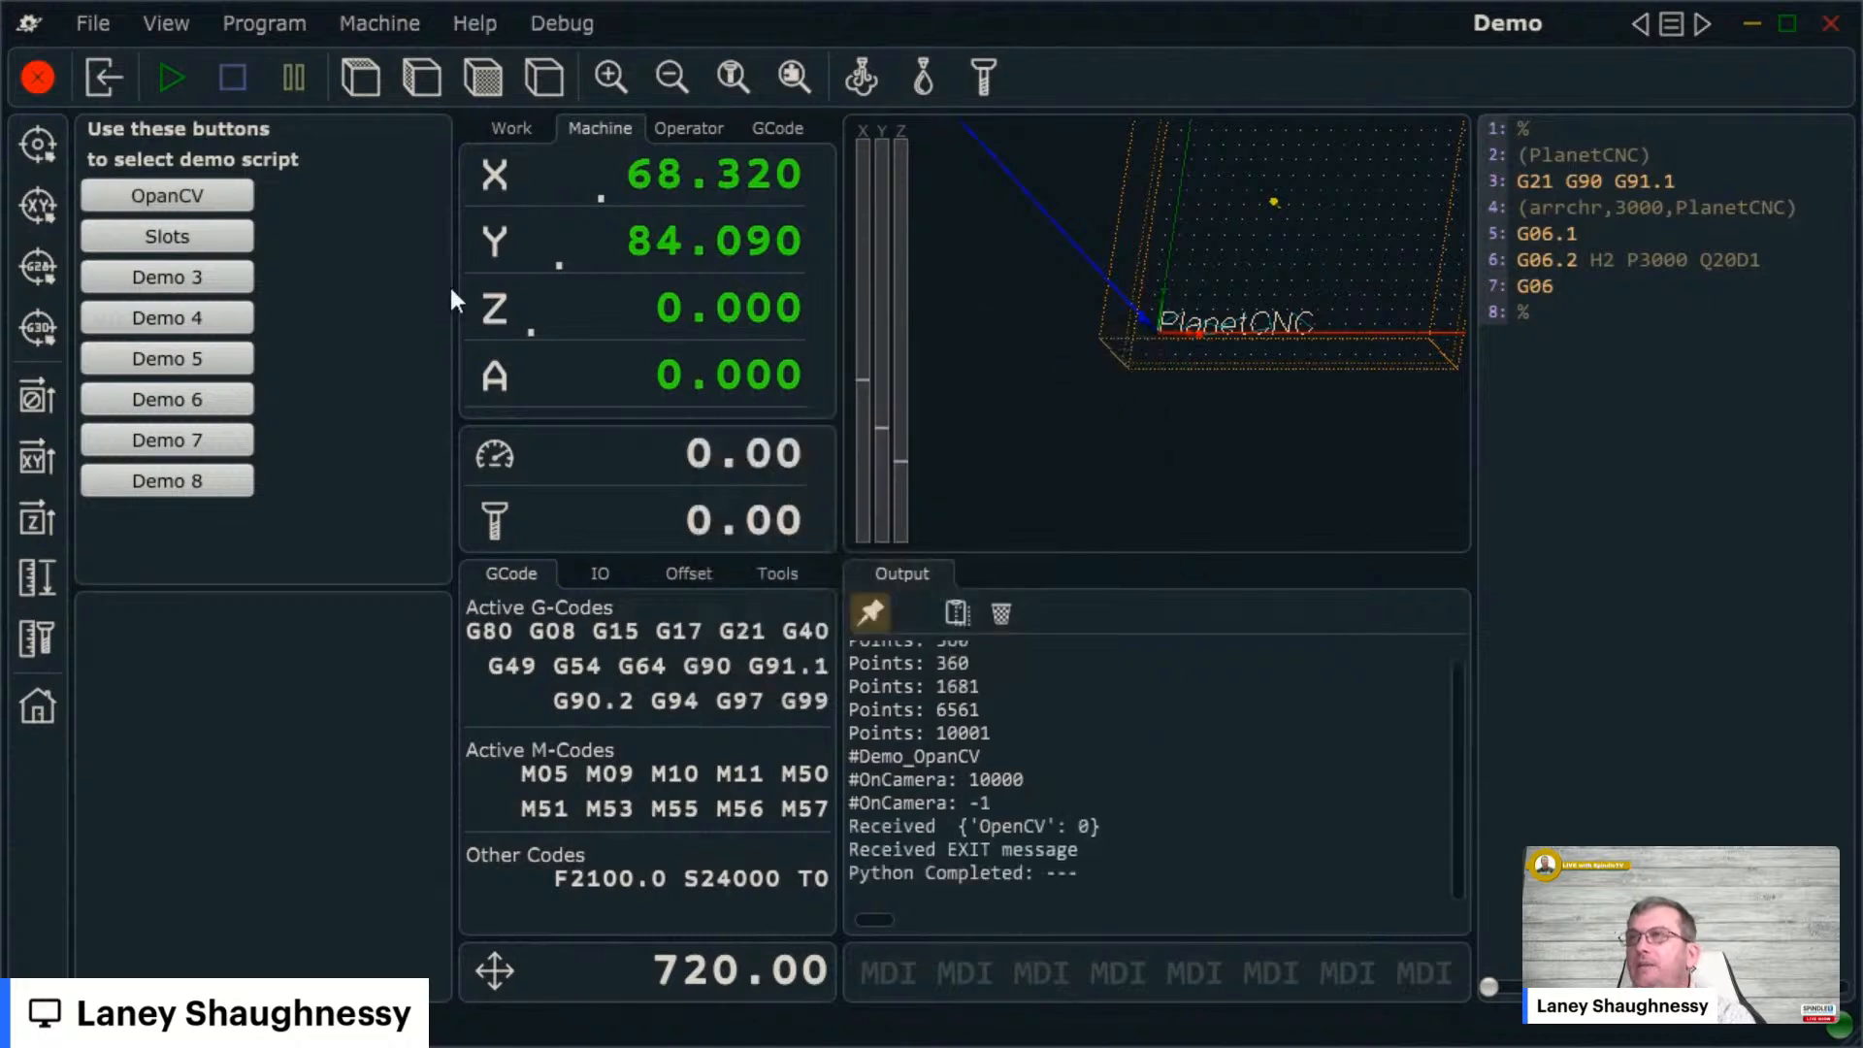
pyautogui.click(150, 244)
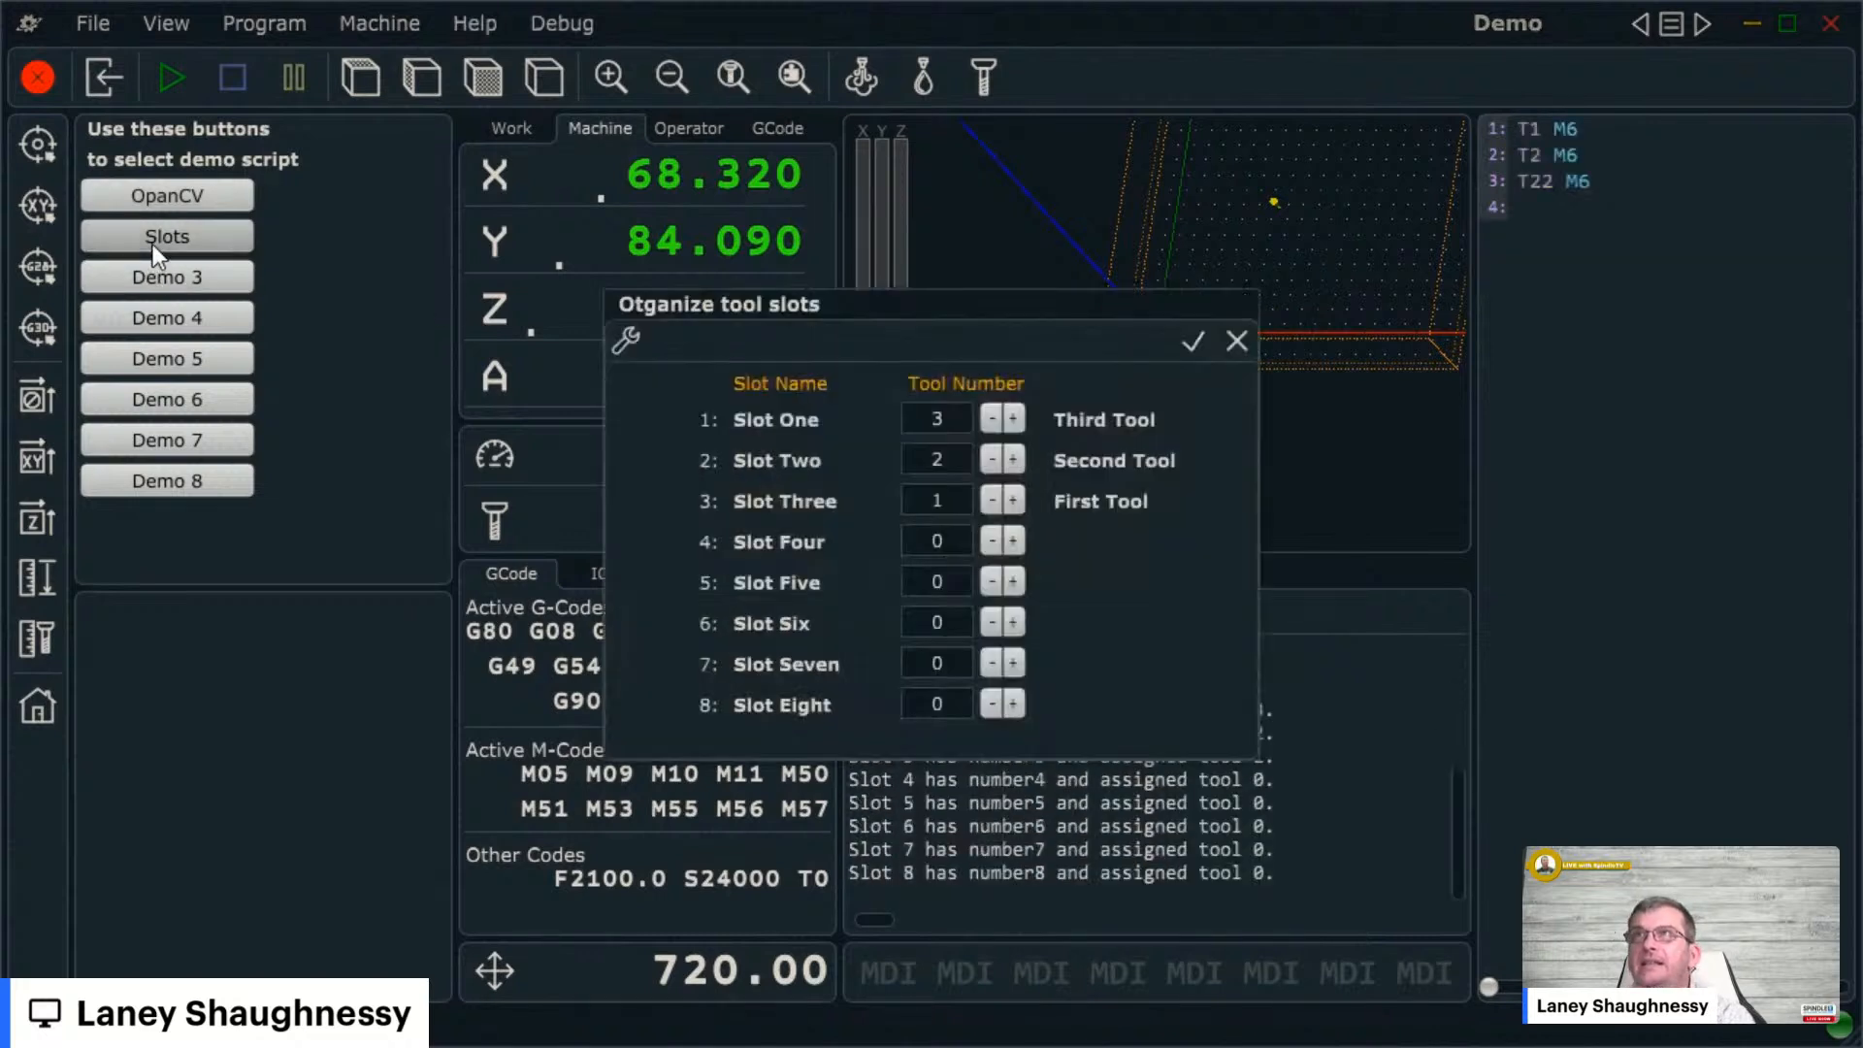
pyautogui.click(633, 339)
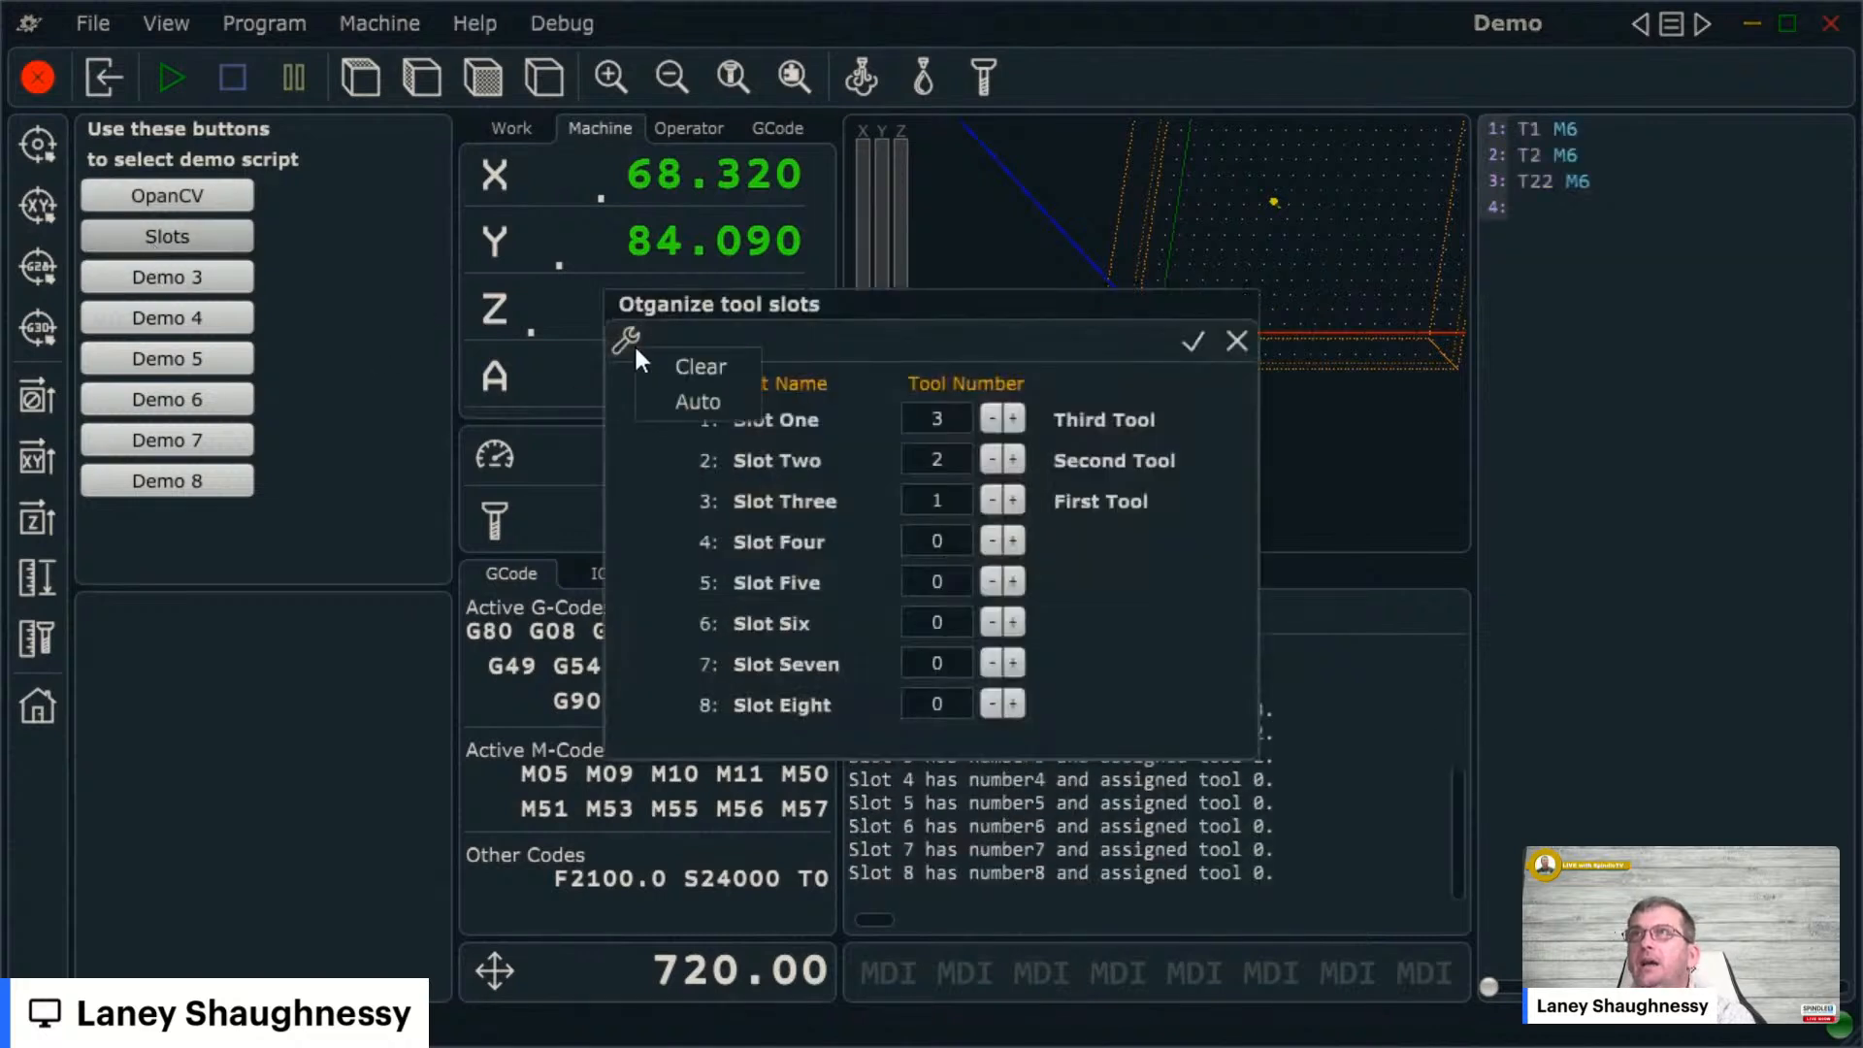
pyautogui.click(682, 372)
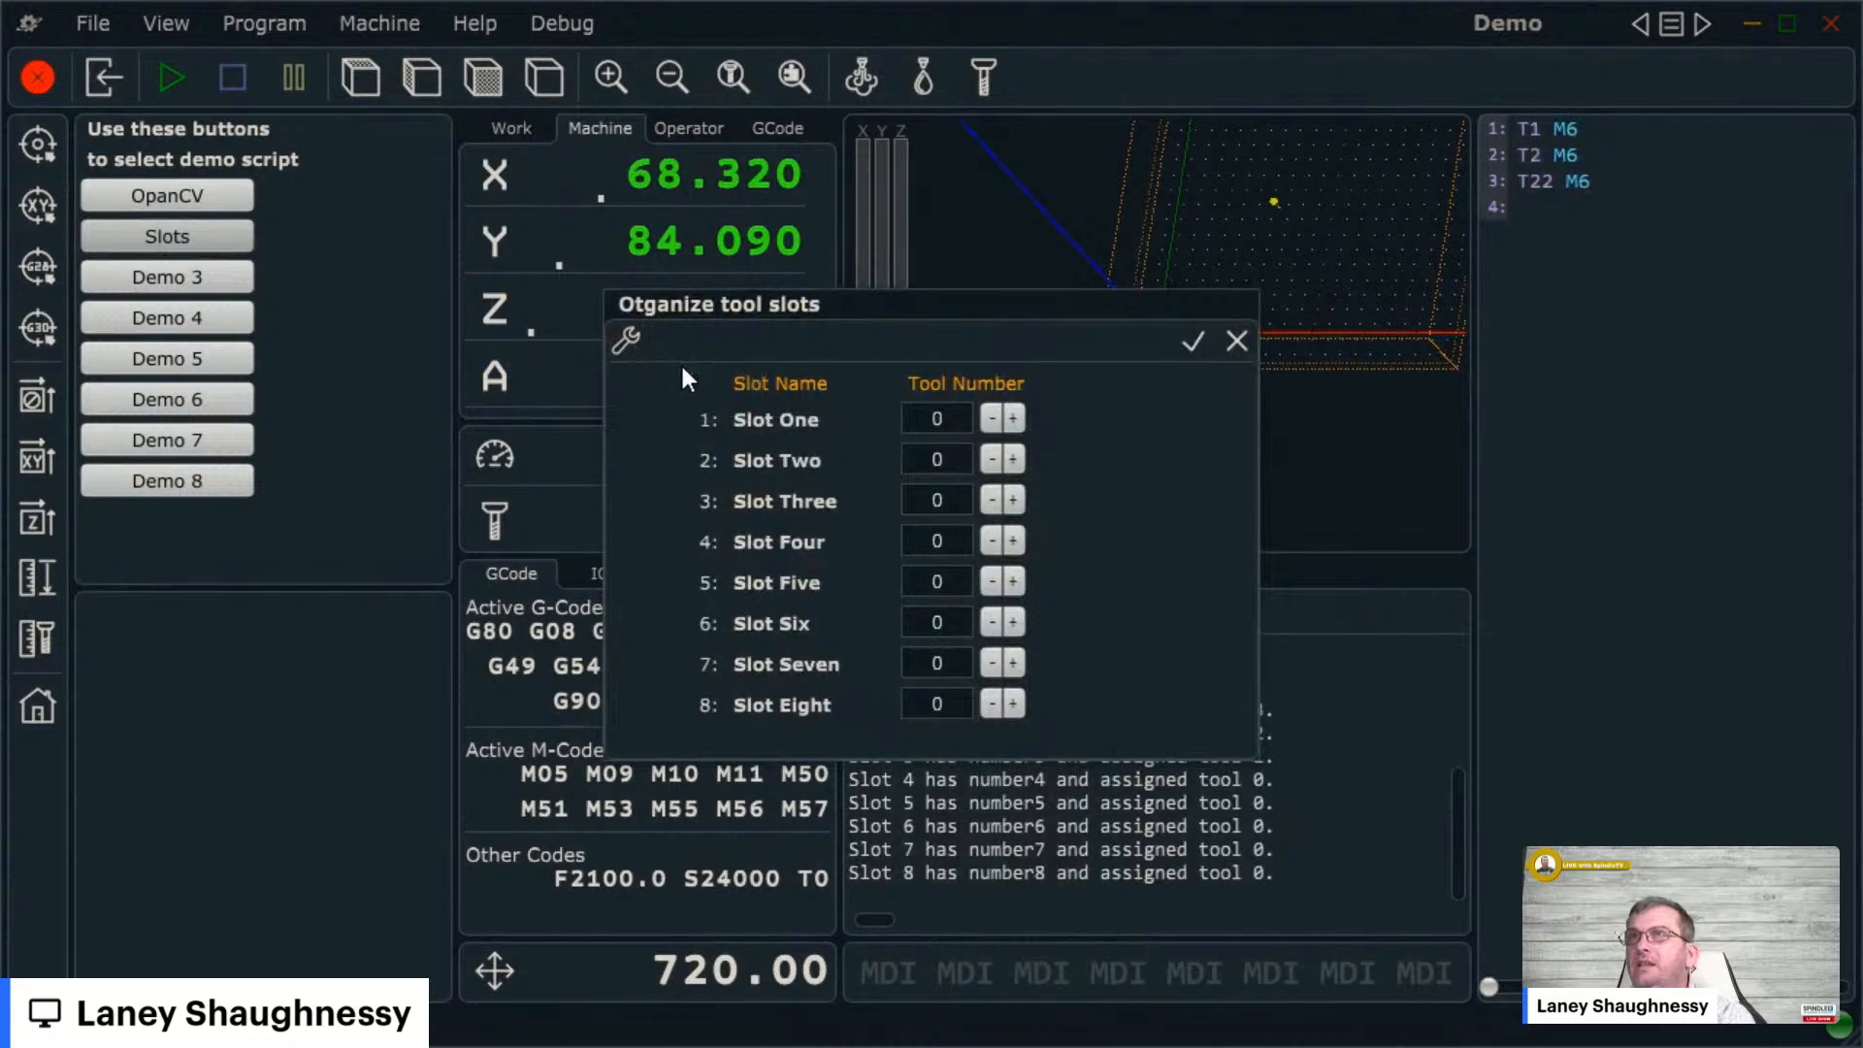
pyautogui.click(1189, 341)
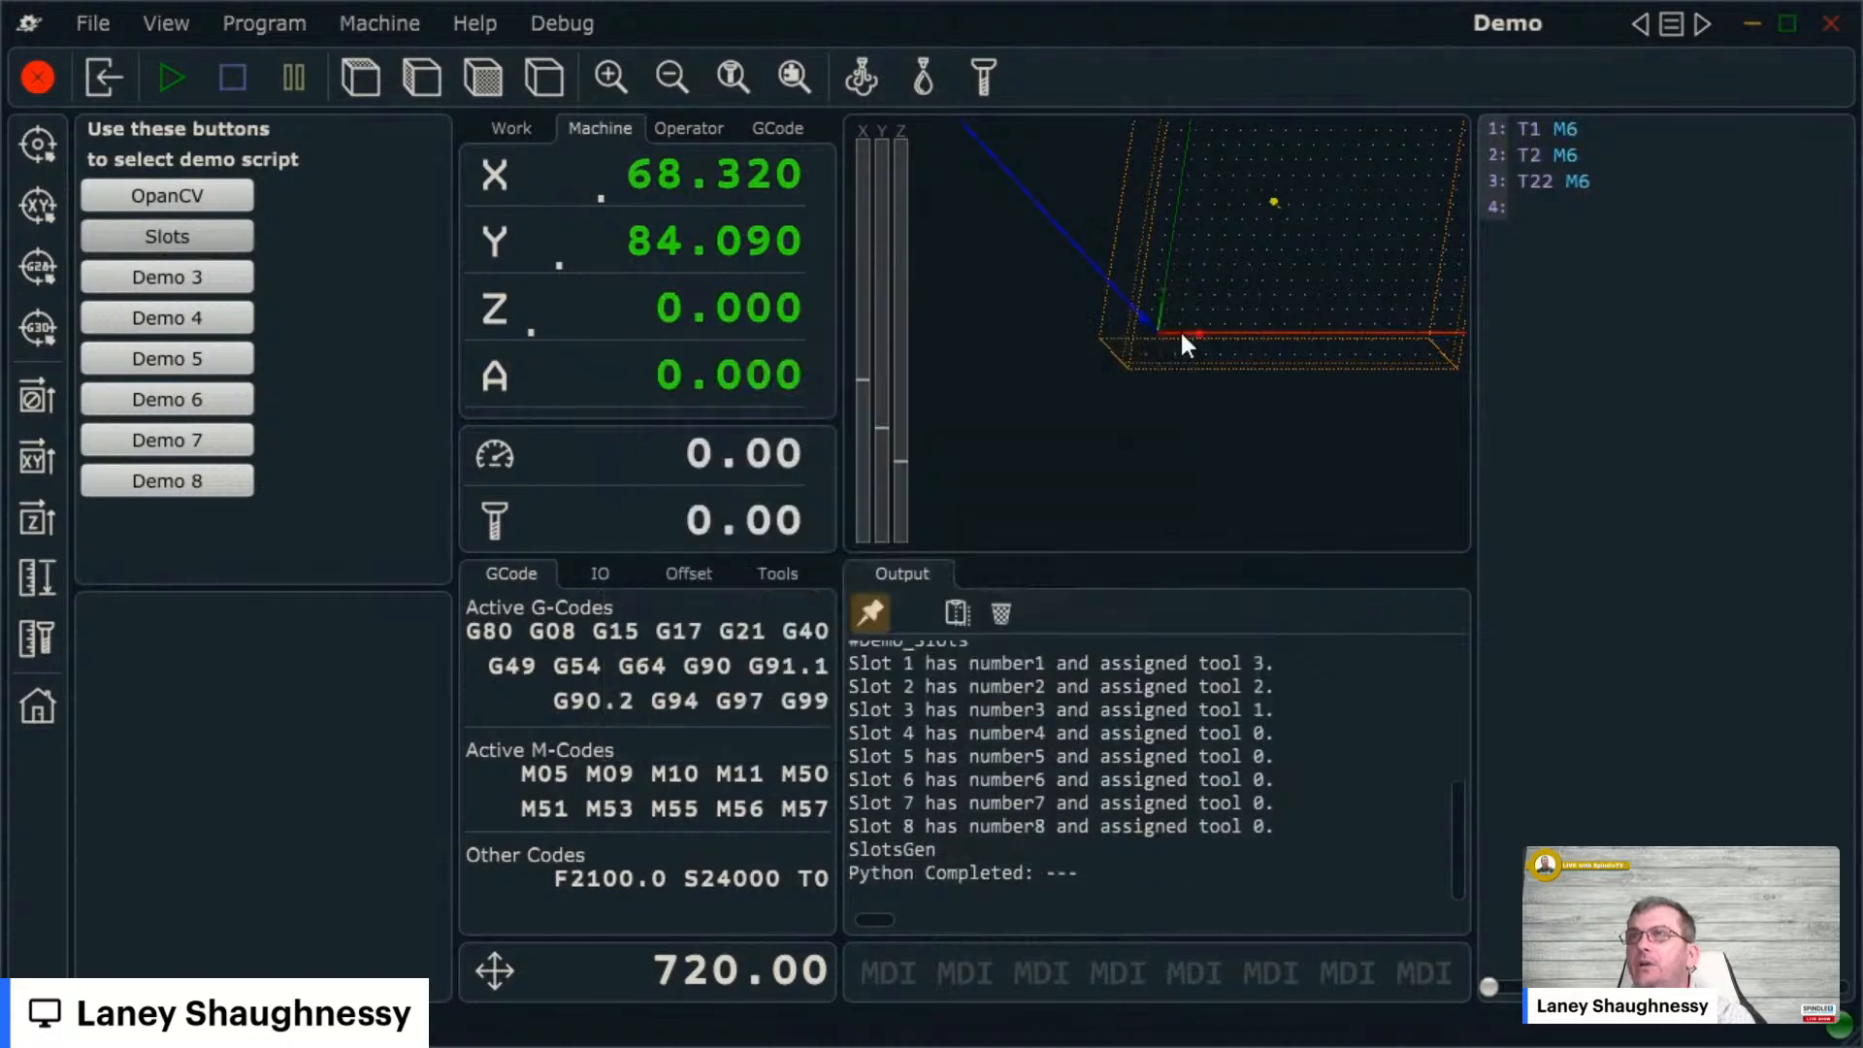
# - Leave full screen on the PlanetCNC video, scroll its page and close the YouTube tab
pyautogui.click(1671, 23)
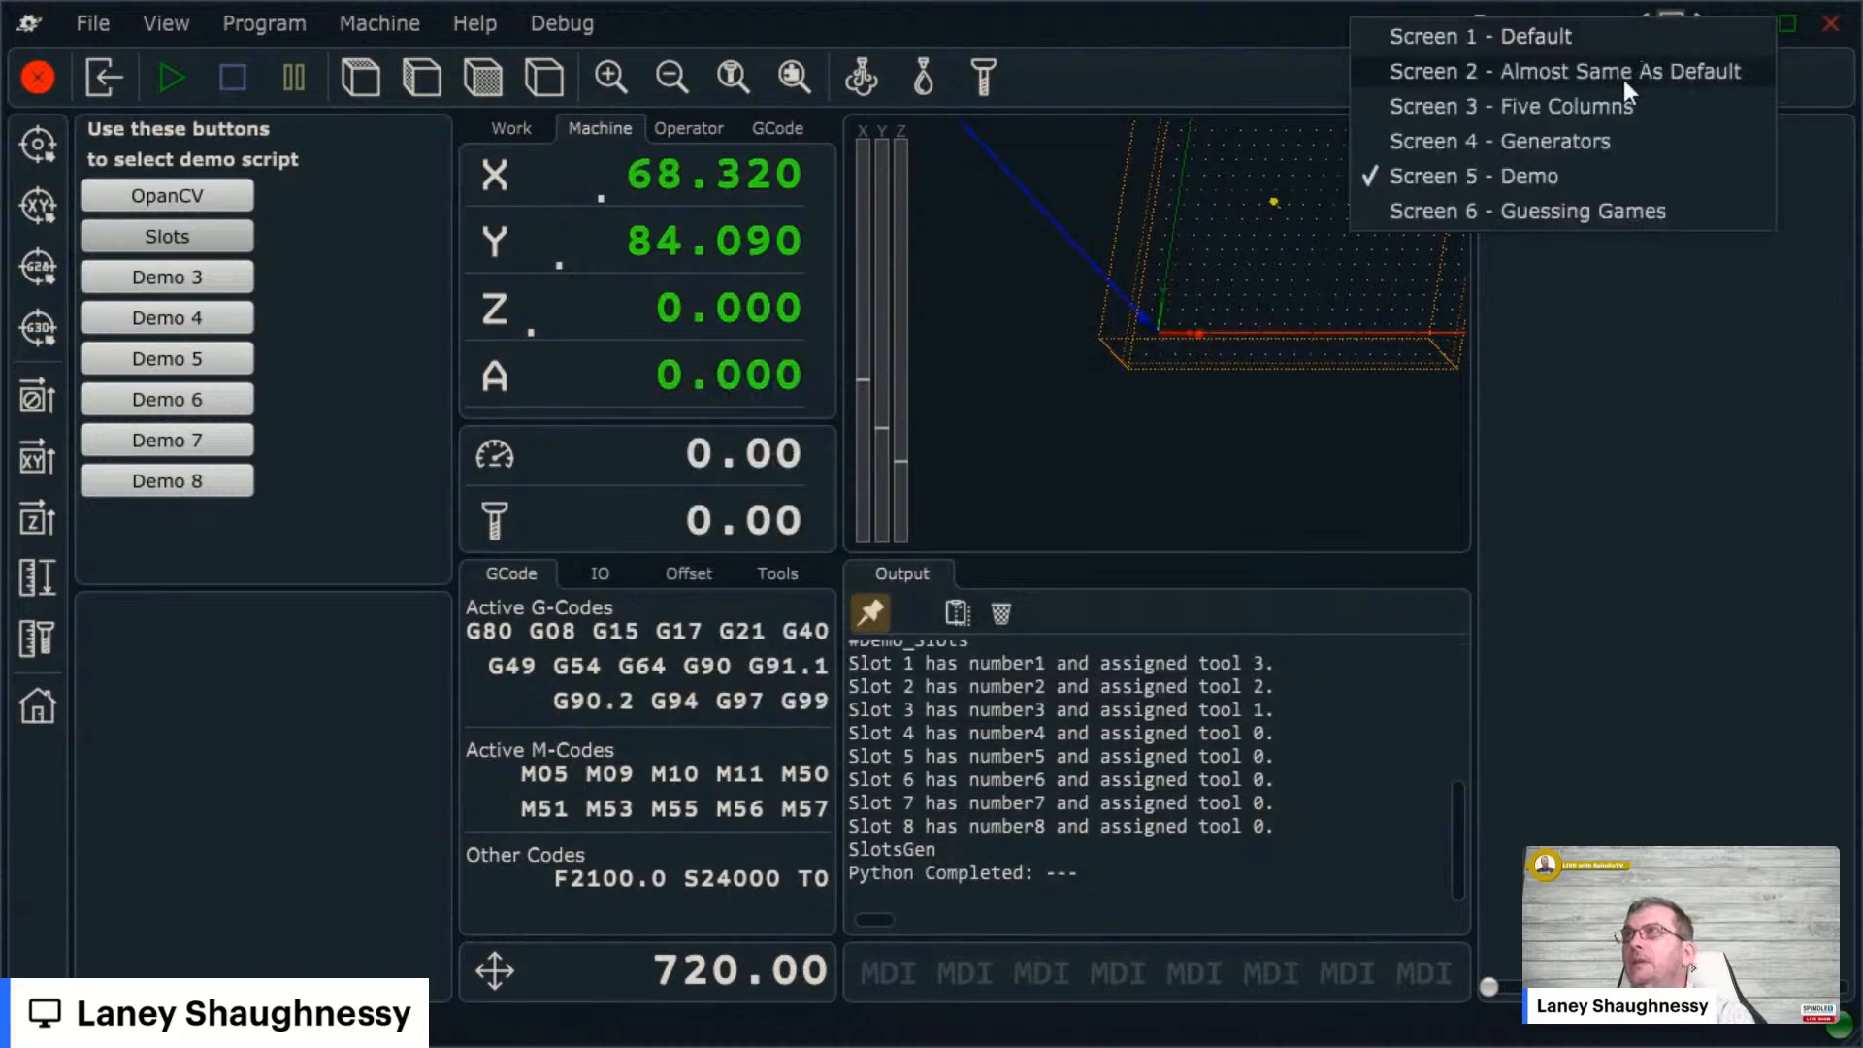
pyautogui.click(1550, 212)
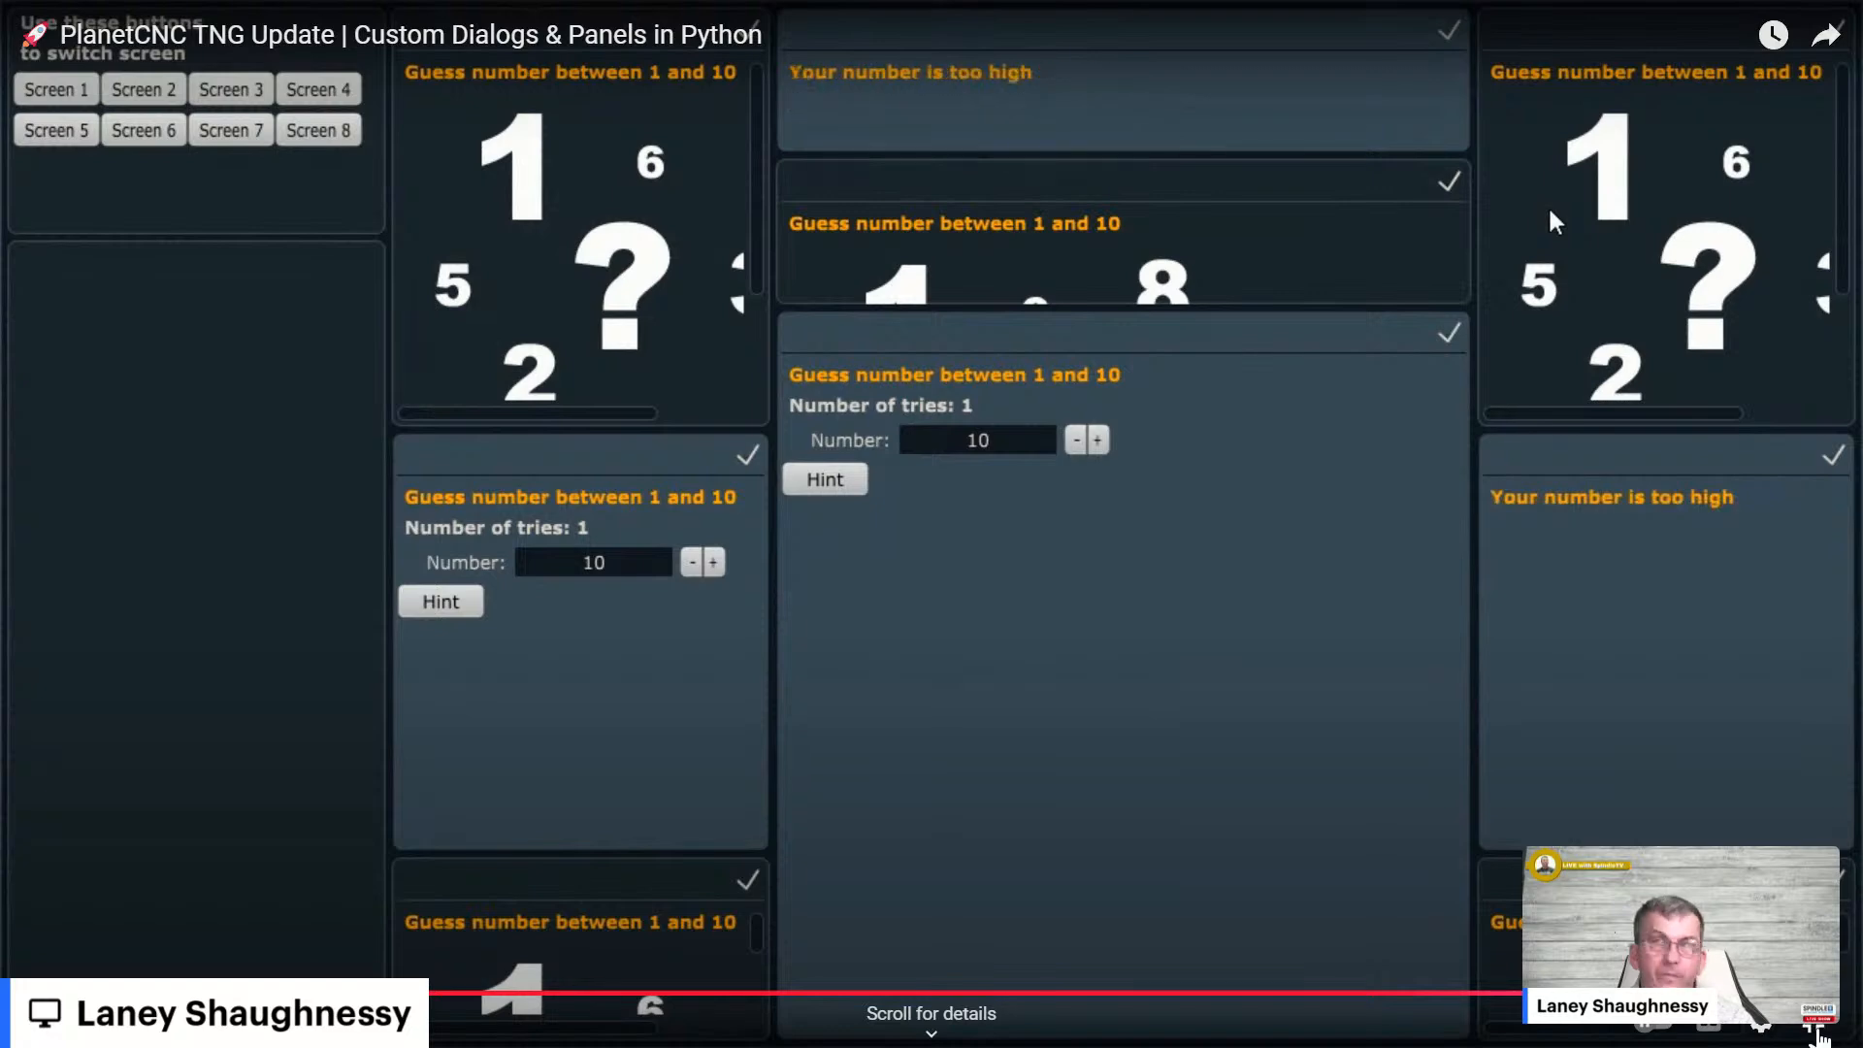
pyautogui.click(1820, 1036)
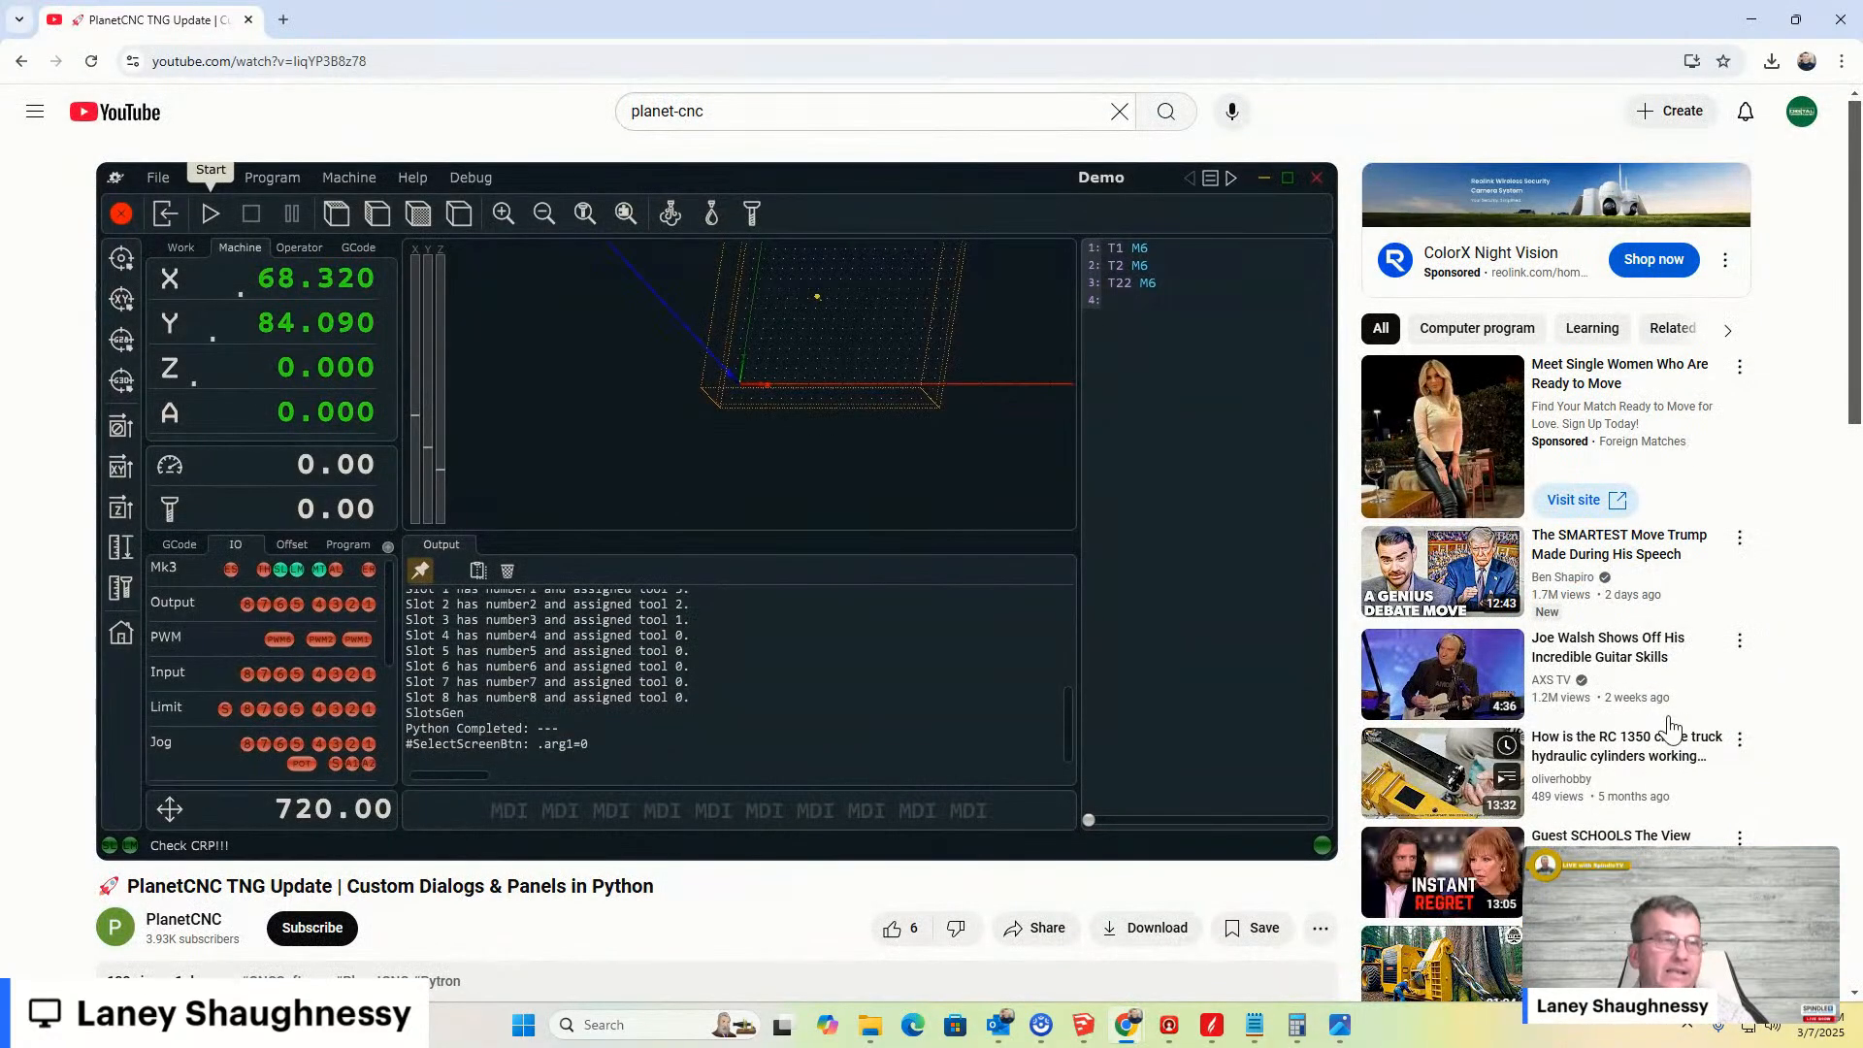
pyautogui.scroll(-2, 1664, 737)
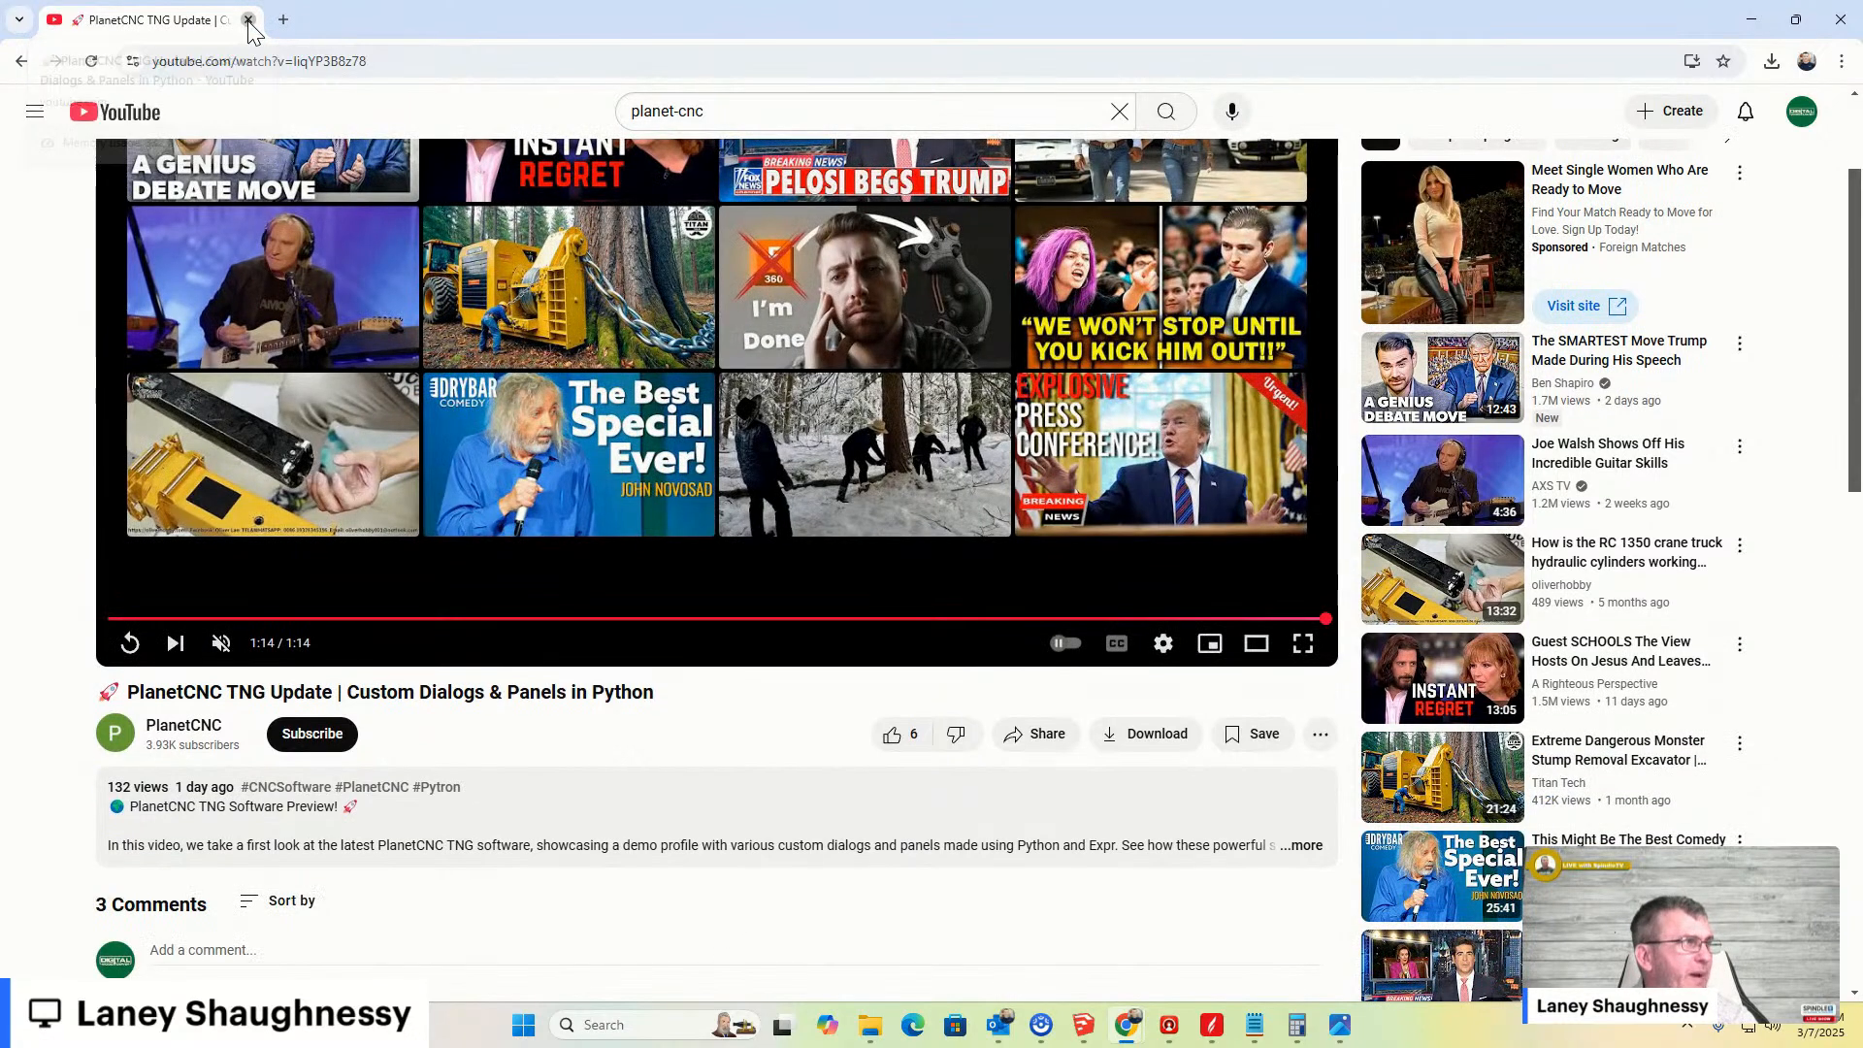
pyautogui.click(248, 21)
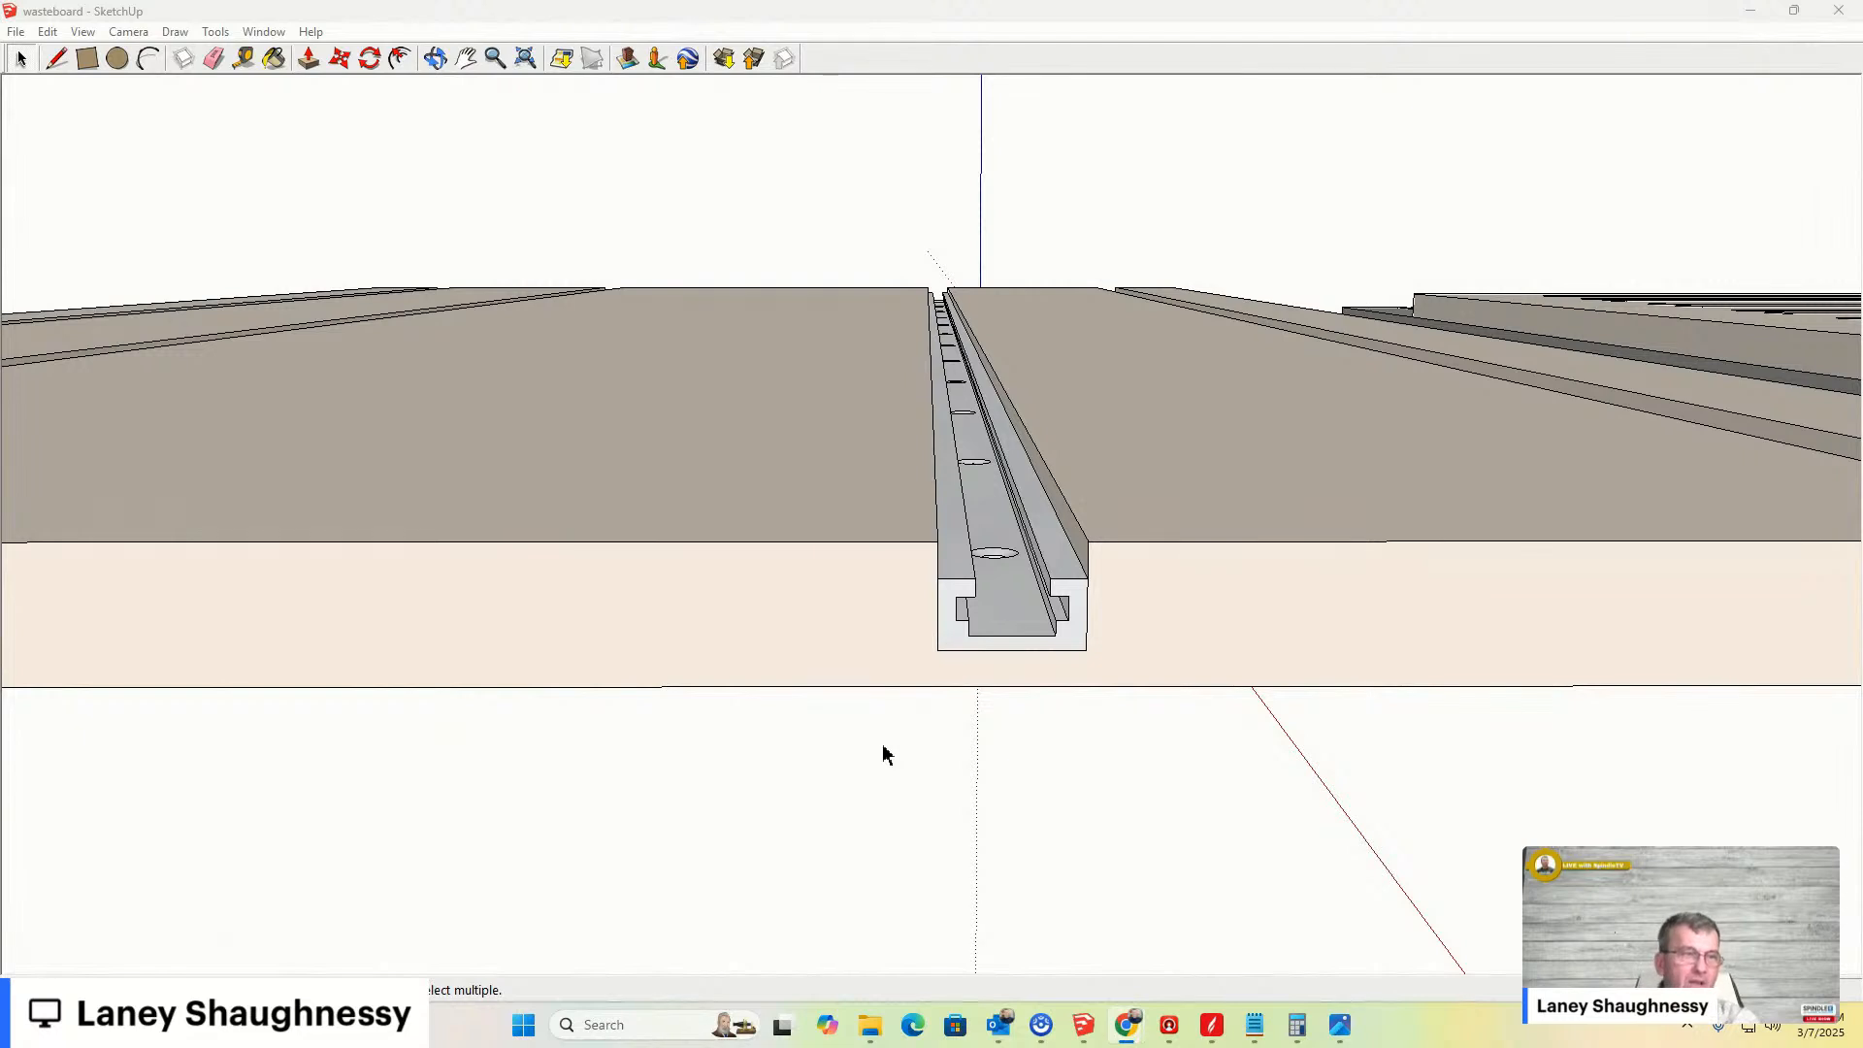
# - Zoom and orbit around the T-track board and the two neighbouring wasteboard designs to compare them
pyautogui.scroll(-5, 896, 628)
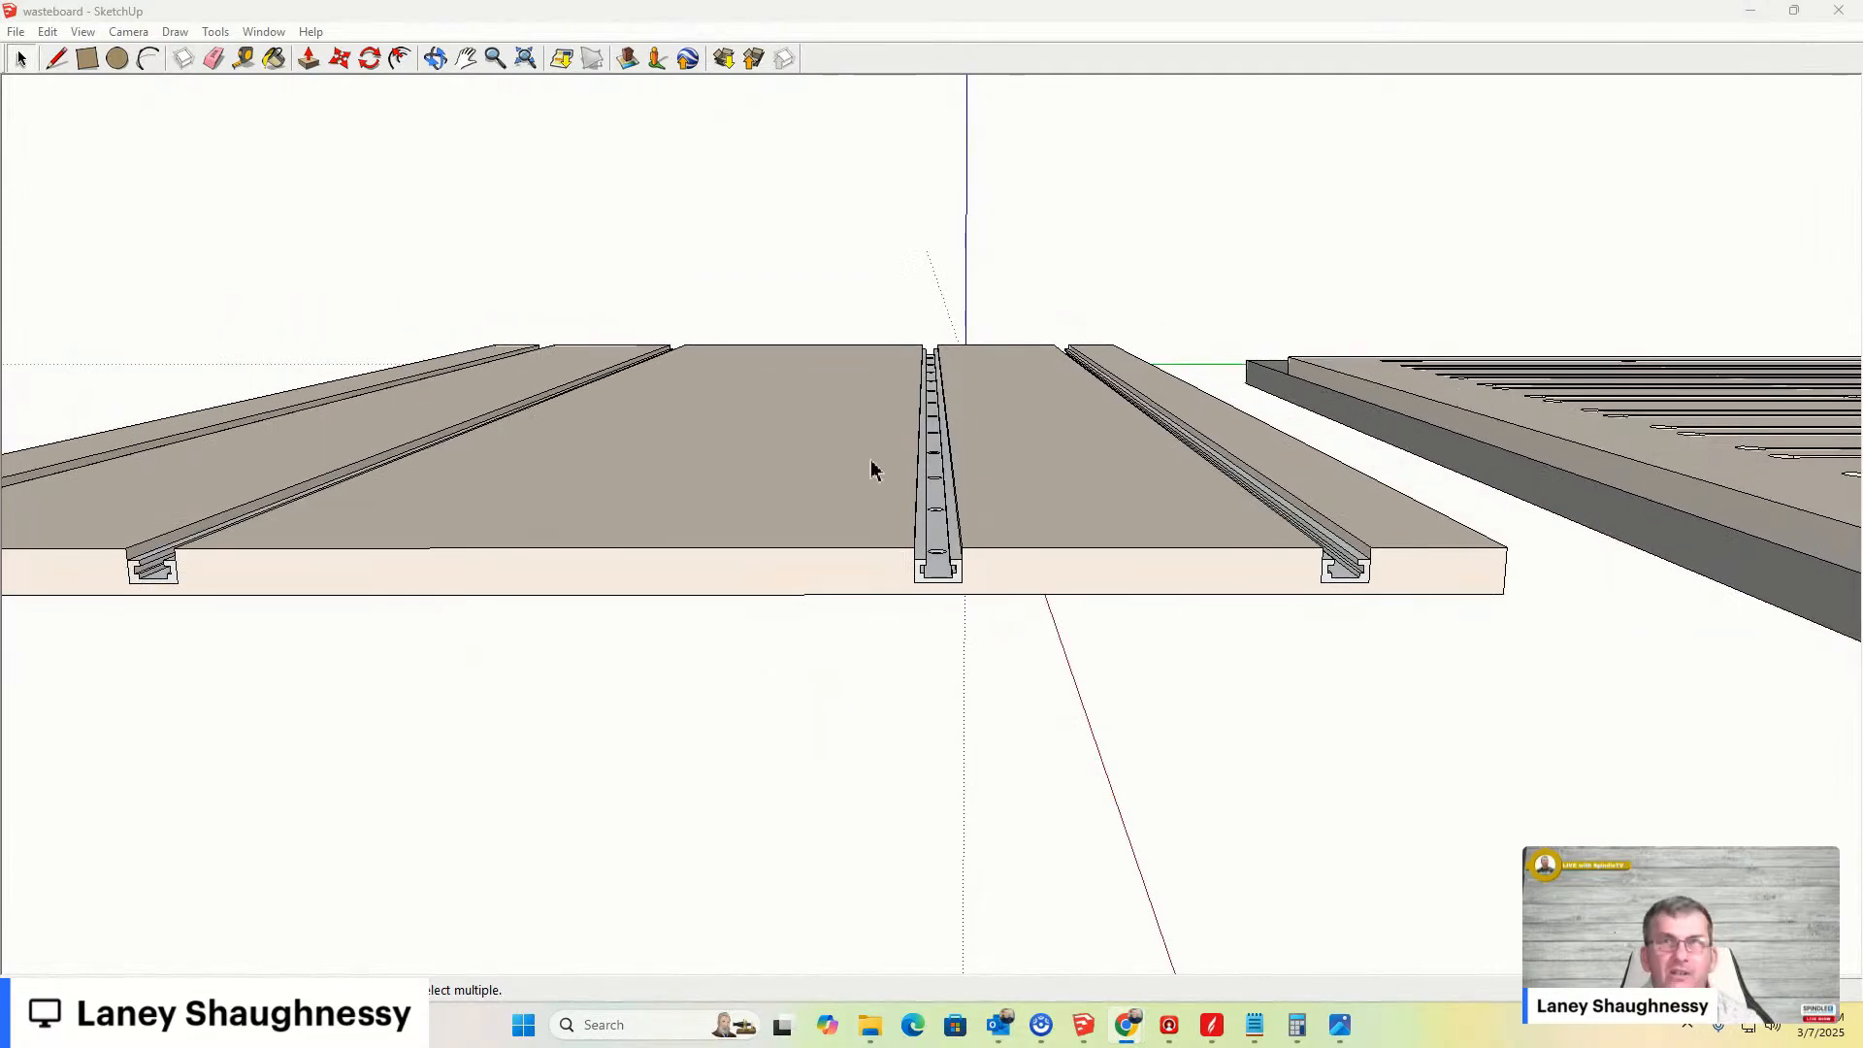
pyautogui.moveTo(924, 470)
pyautogui.mouseDown(button='middle')
pyautogui.moveTo(919, 540)
pyautogui.moveTo(852, 653)
pyautogui.mouseUp(button='middle')
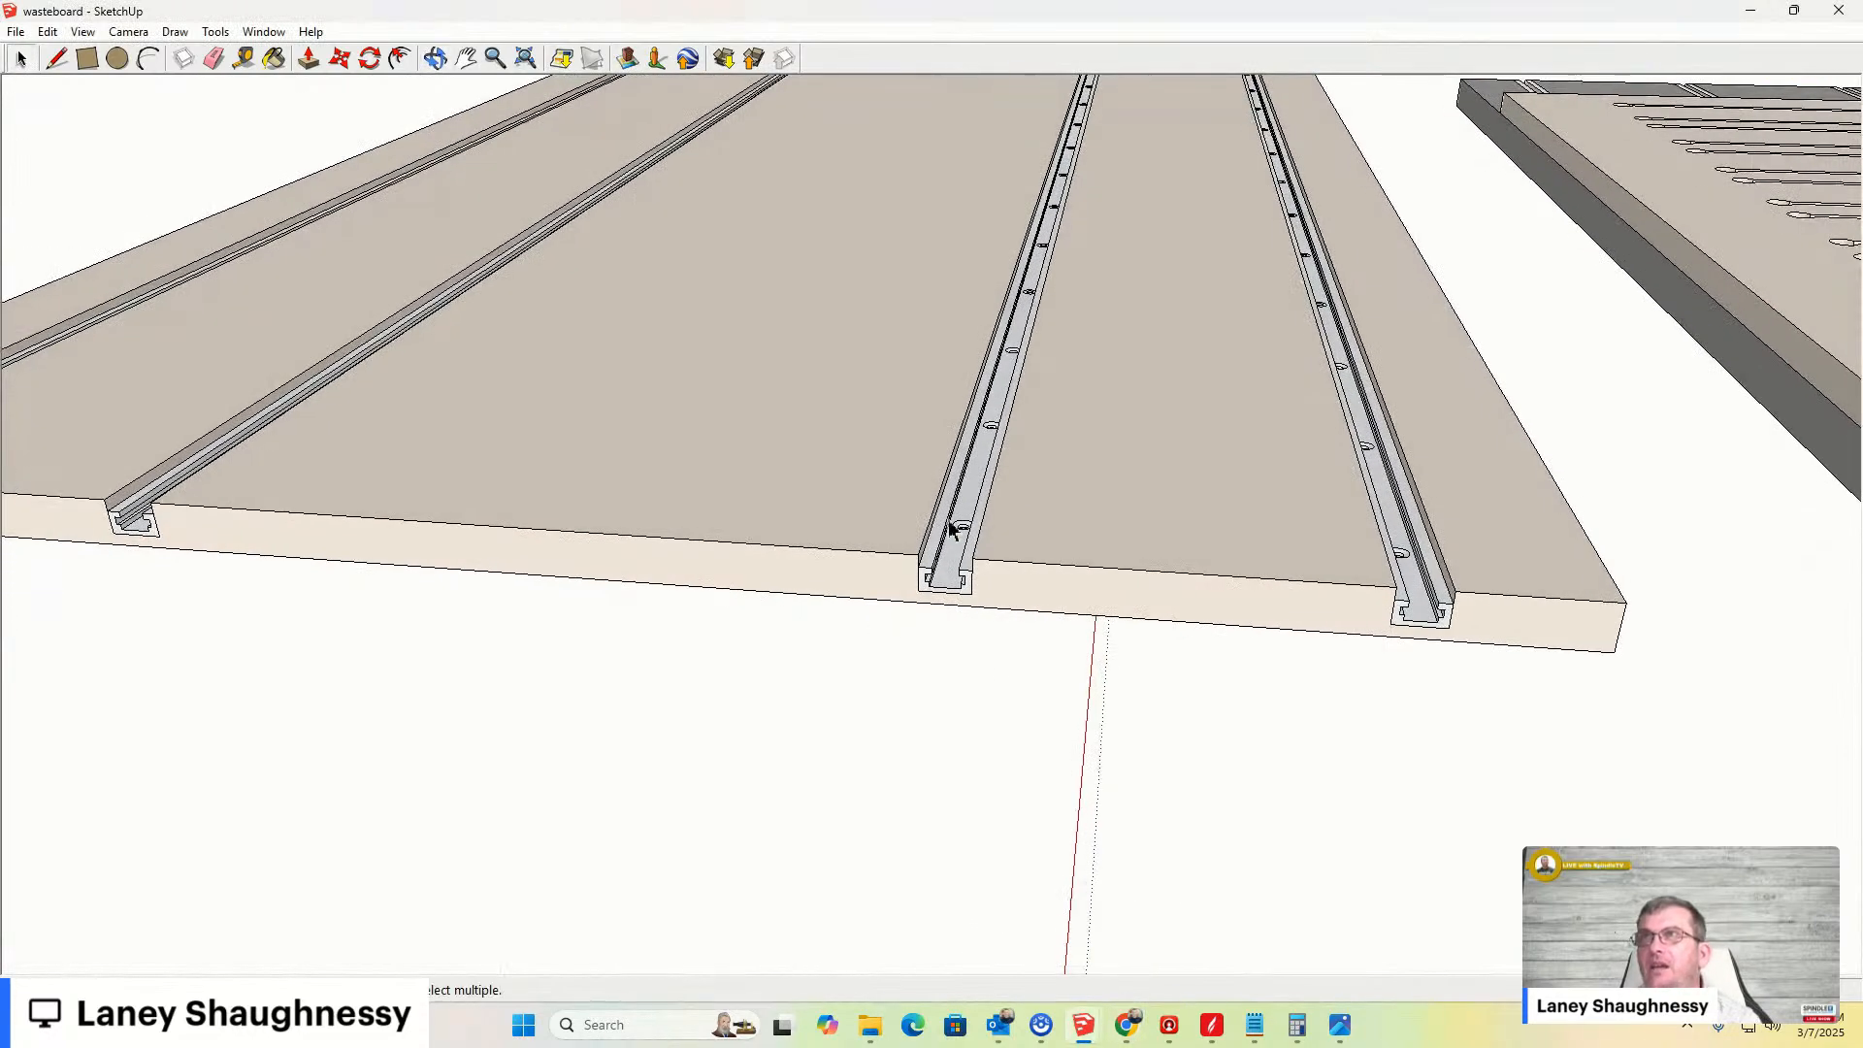
pyautogui.scroll(-5, 671, 543)
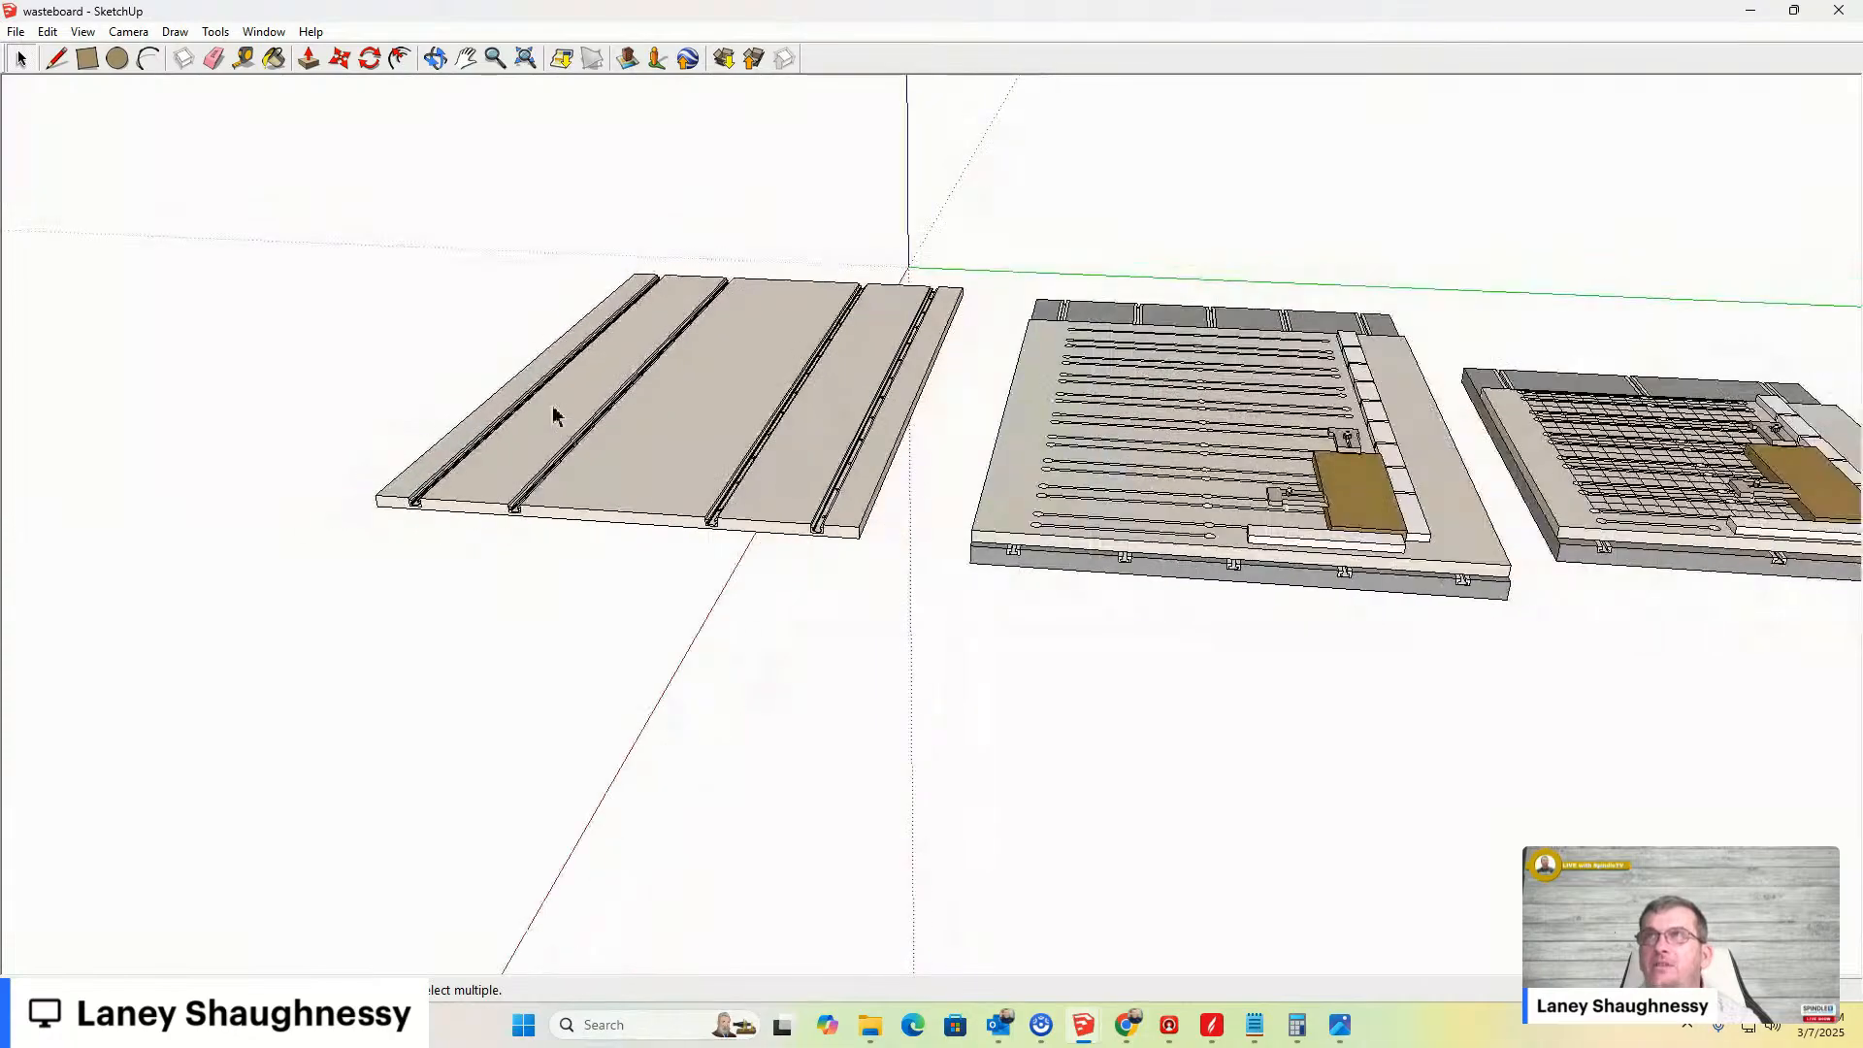
pyautogui.scroll(6, 551, 411)
pyautogui.moveTo(546, 429)
pyautogui.mouseDown(button='middle')
pyautogui.moveTo(828, 387)
pyautogui.moveTo(478, 391)
pyautogui.moveTo(503, 370)
pyautogui.moveTo(499, 316)
pyautogui.moveTo(478, 405)
pyautogui.moveTo(727, 420)
pyautogui.moveTo(503, 408)
pyautogui.moveTo(474, 512)
pyautogui.moveTo(599, 396)
pyautogui.mouseUp(button='middle')
pyautogui.scroll(-6, 595, 403)
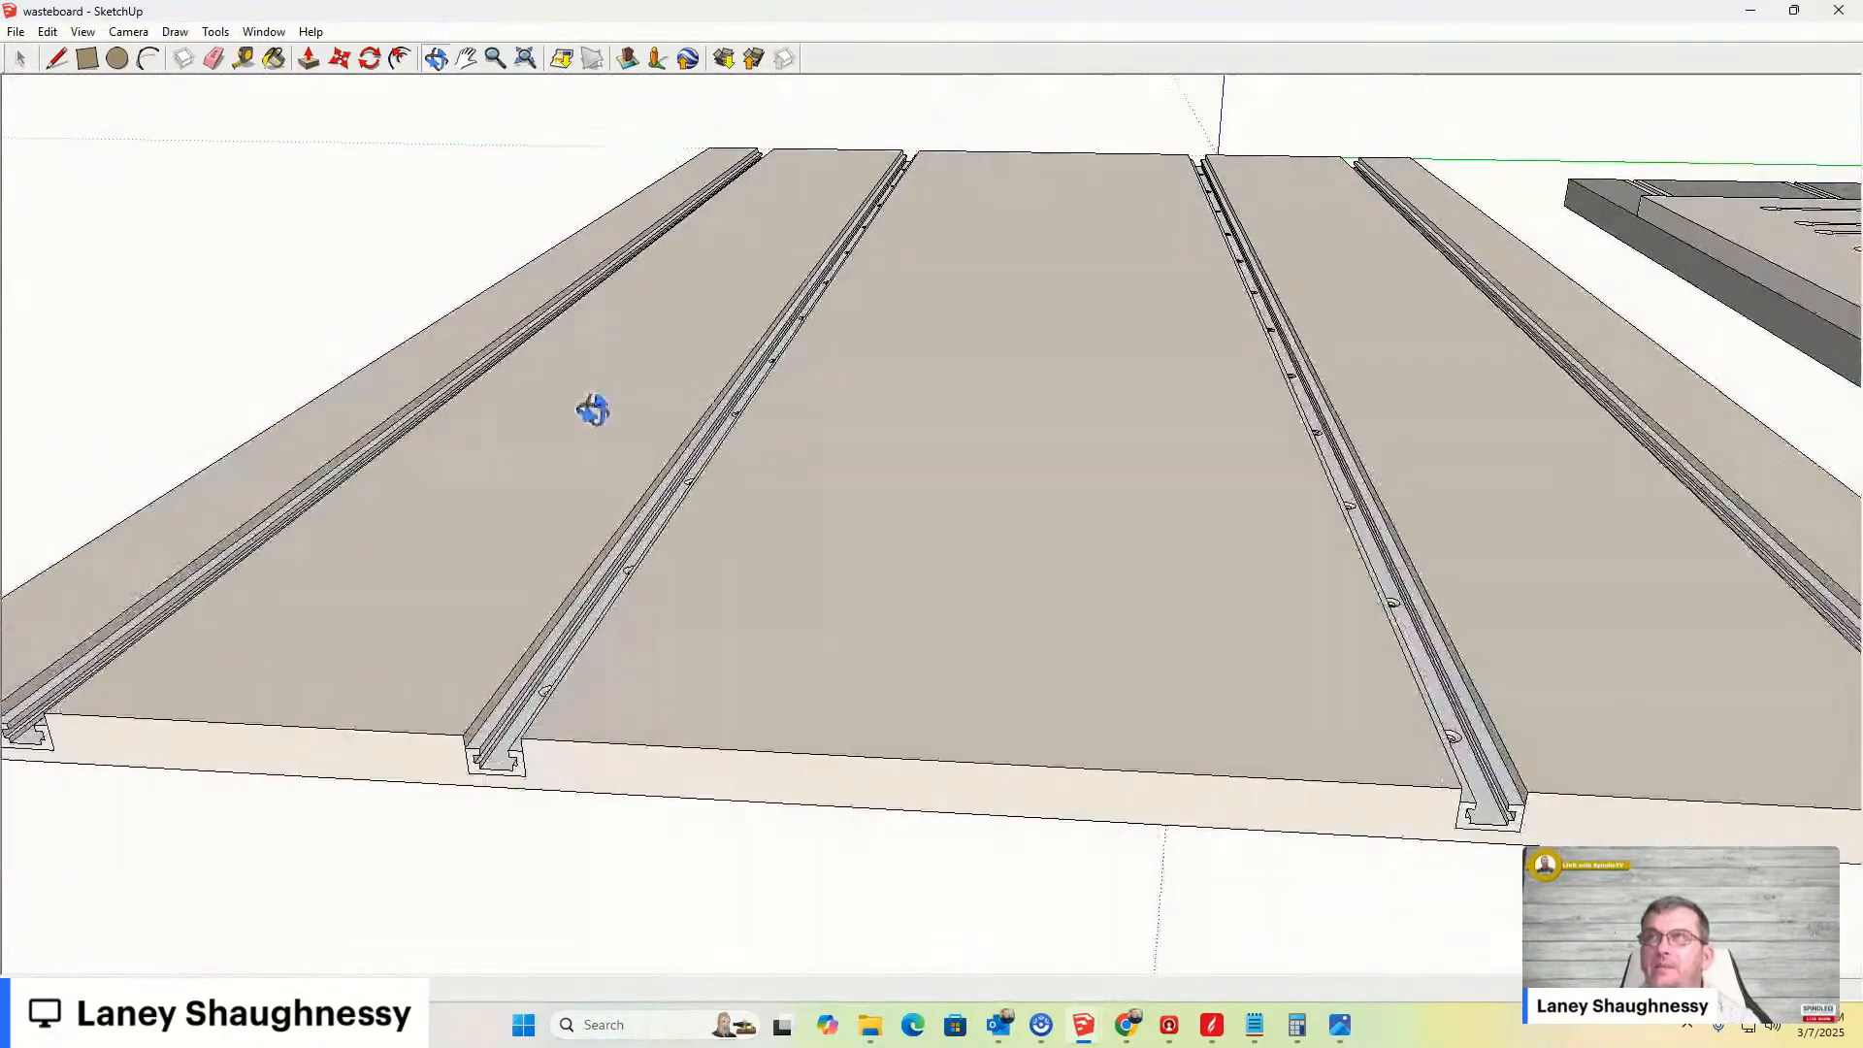
pyautogui.scroll(5, 1483, 390)
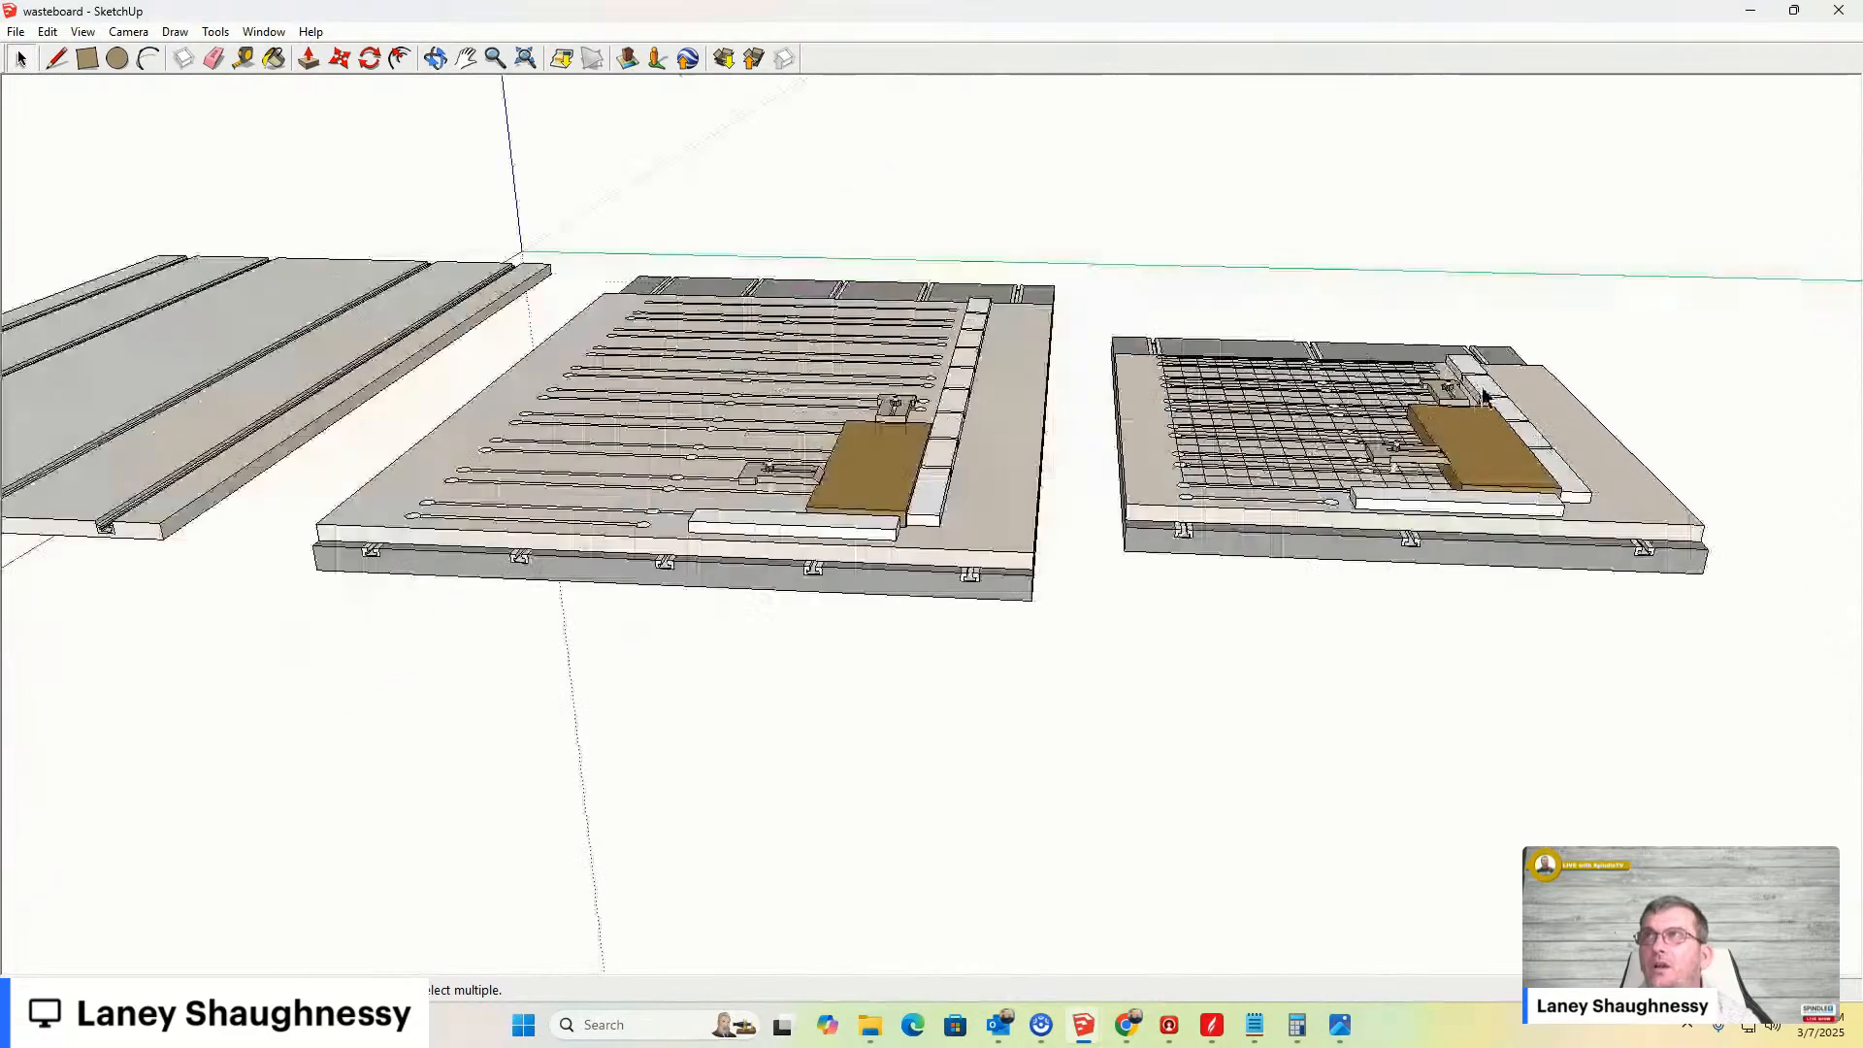
pyautogui.scroll(3, 1483, 391)
pyautogui.scroll(-2, 1446, 398)
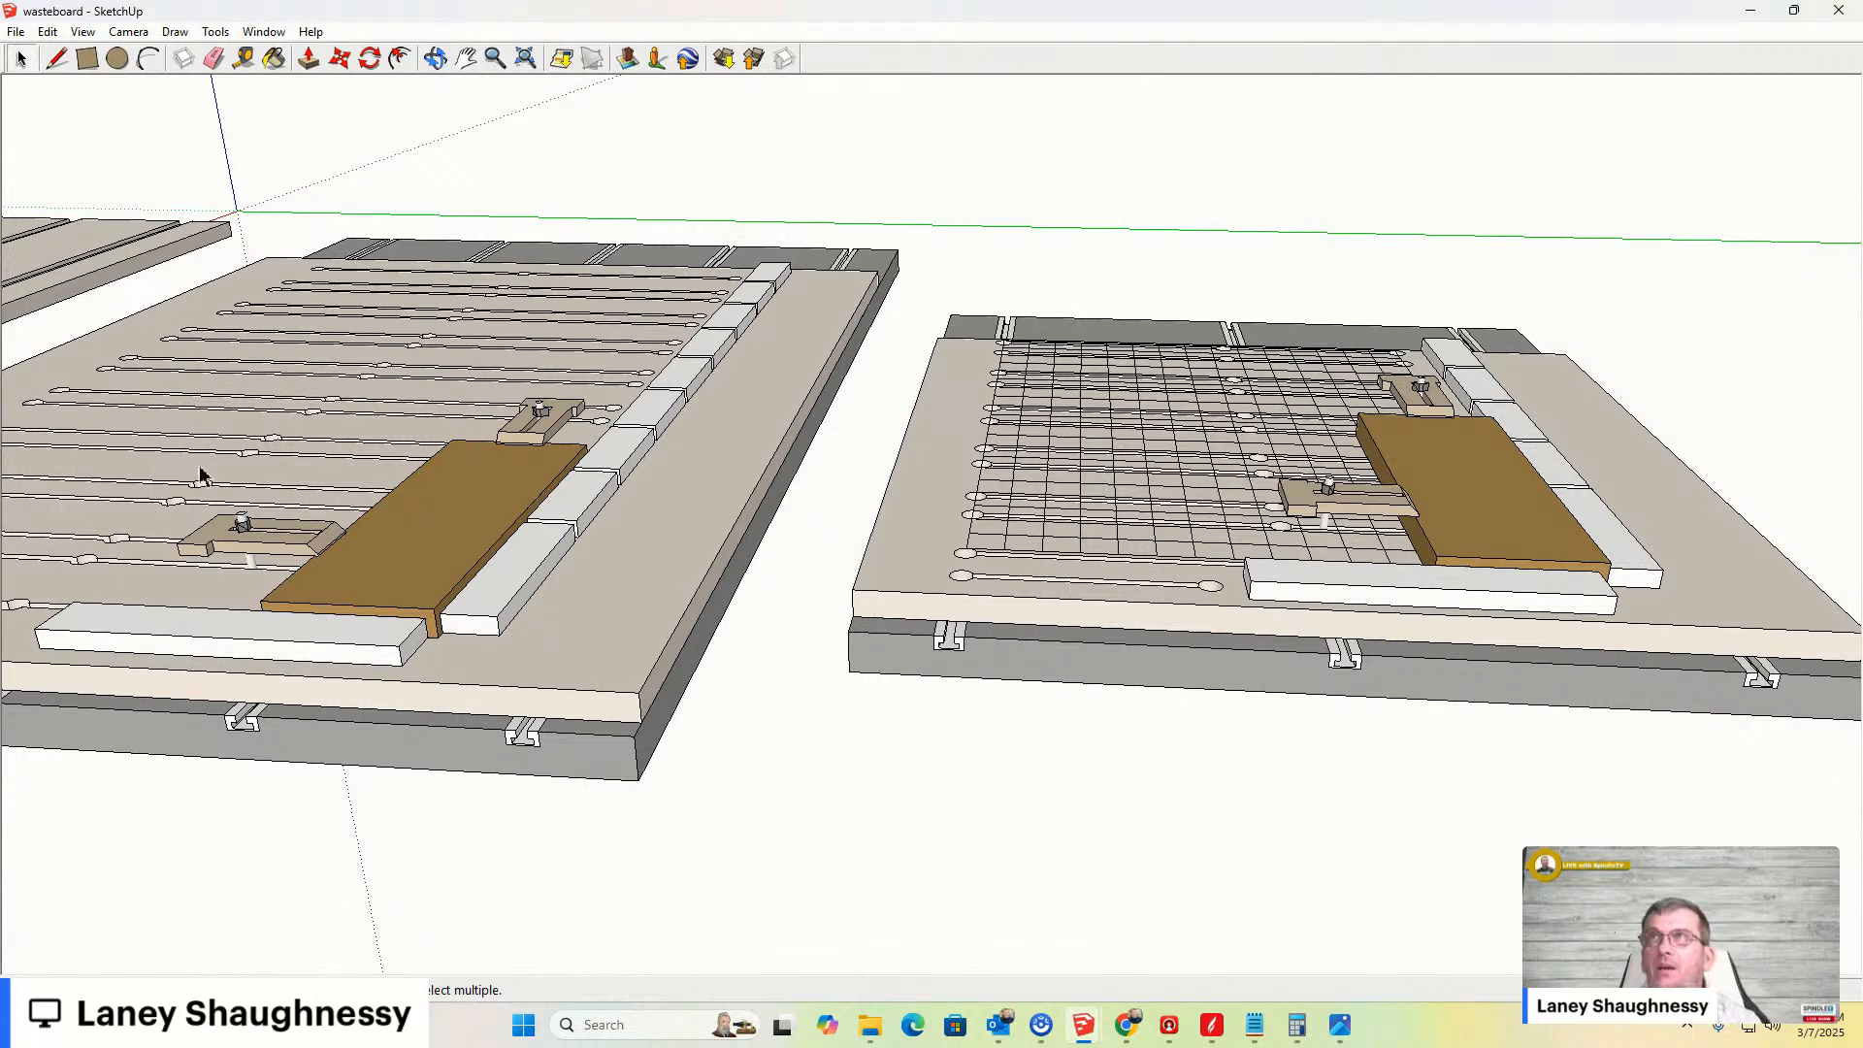
# - Restore the SketchUp window from maximized, then pan and zoom back in on the T-track wasteboard
pyautogui.press('o')
pyautogui.press('space')
pyautogui.scroll(-6, 485, 543)
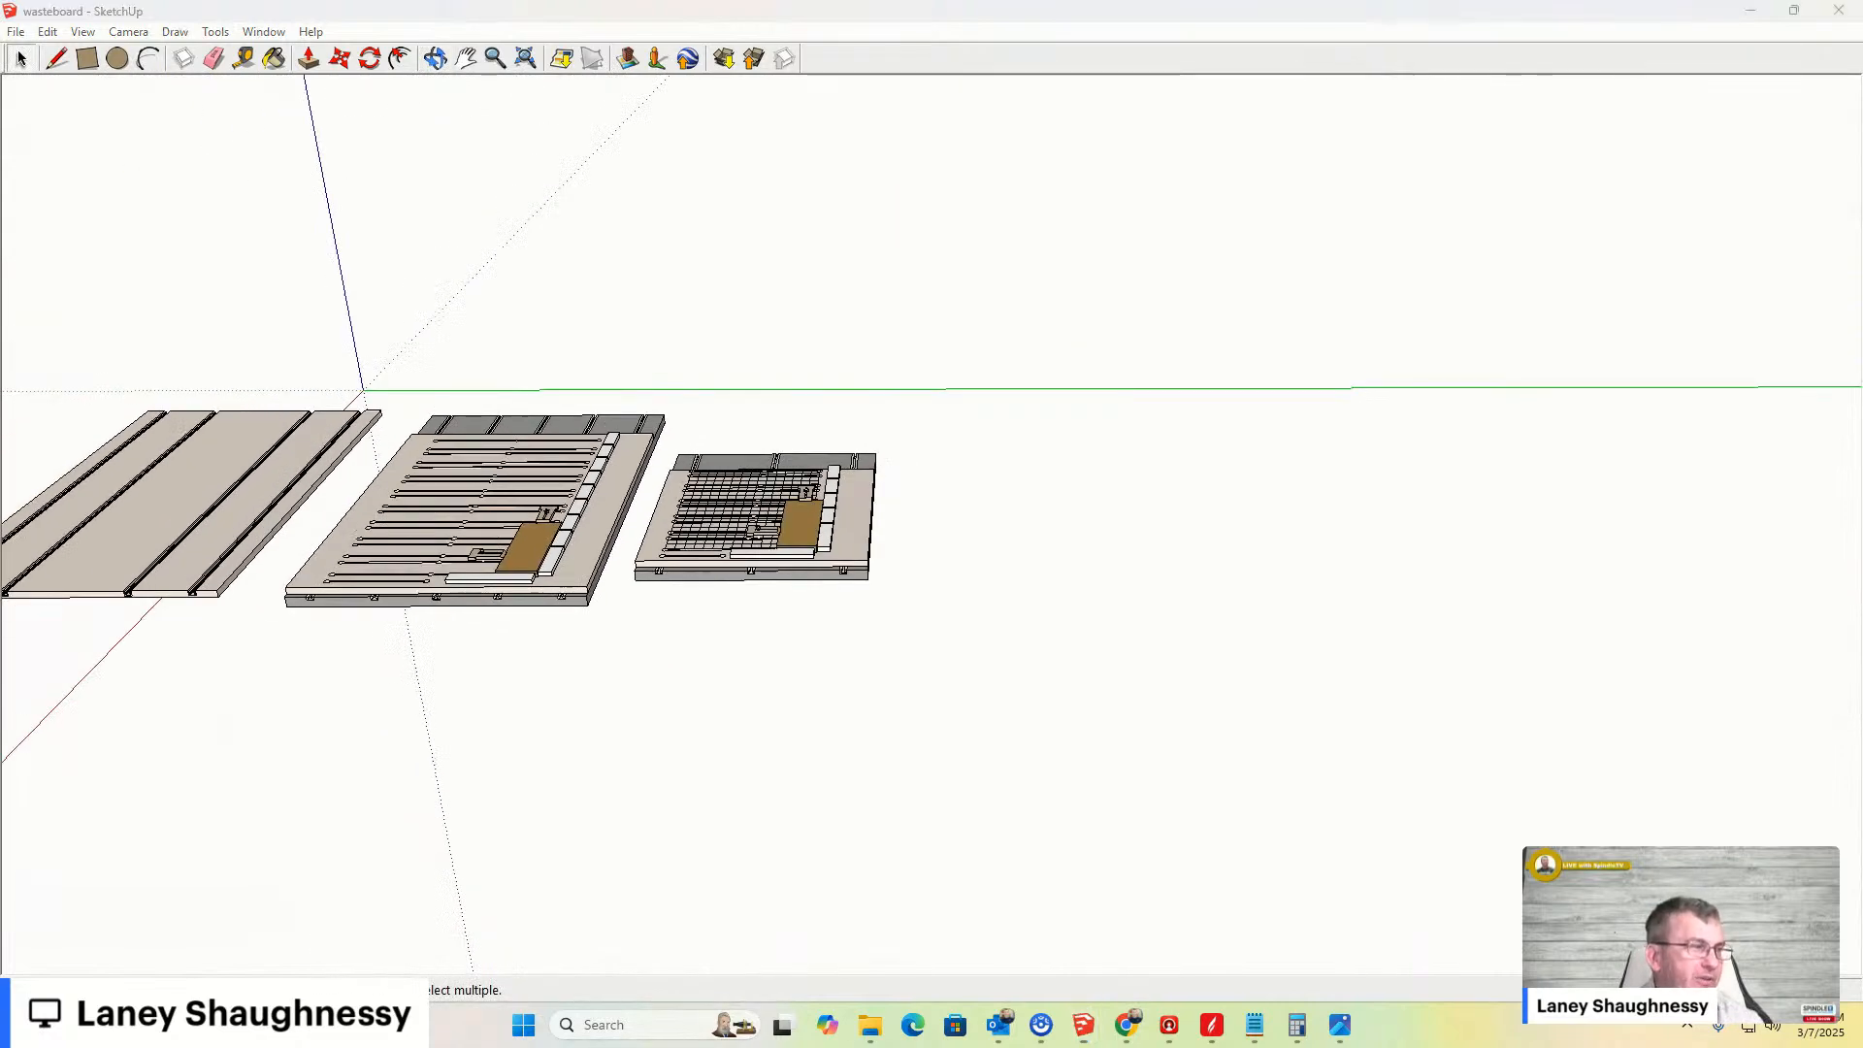
pyautogui.click(1794, 11)
pyautogui.moveTo(537, 415); pyautogui.dragTo(74, 516, button='middle')
pyautogui.scroll(-1, 312, 322)
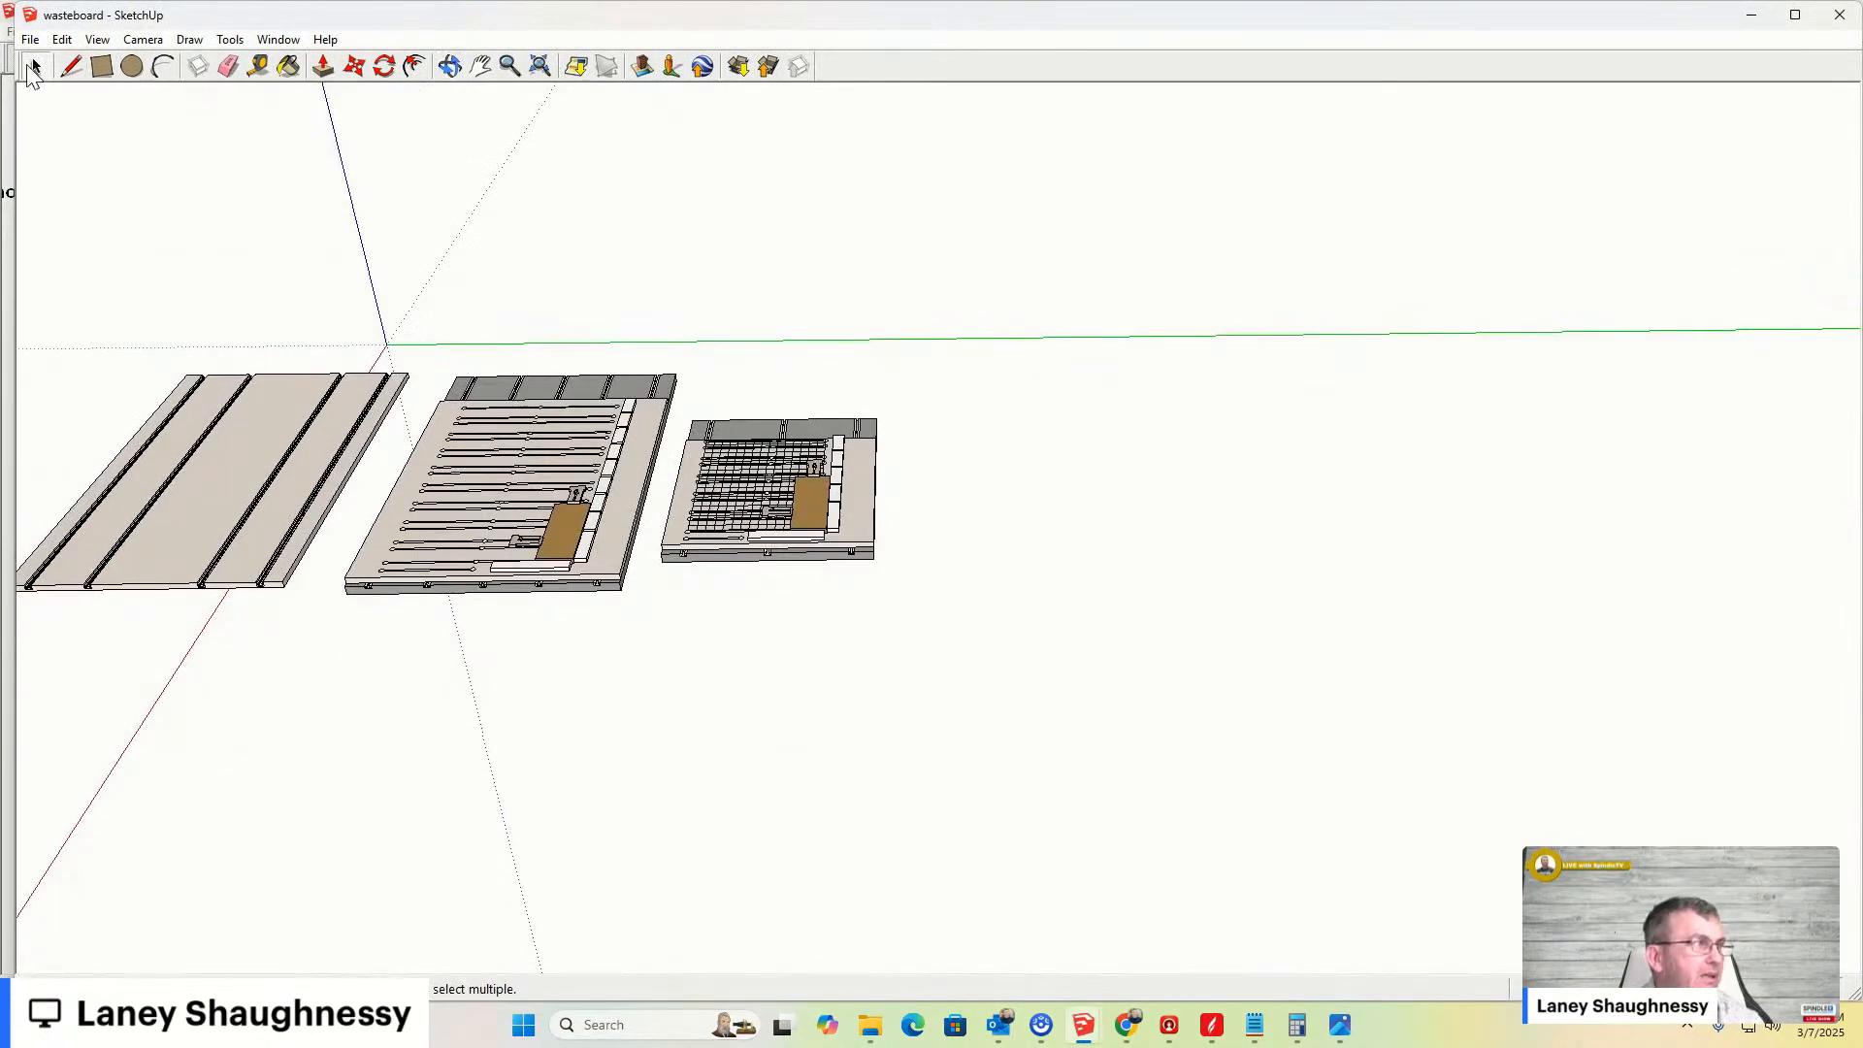
pyautogui.scroll(5, 216, 395)
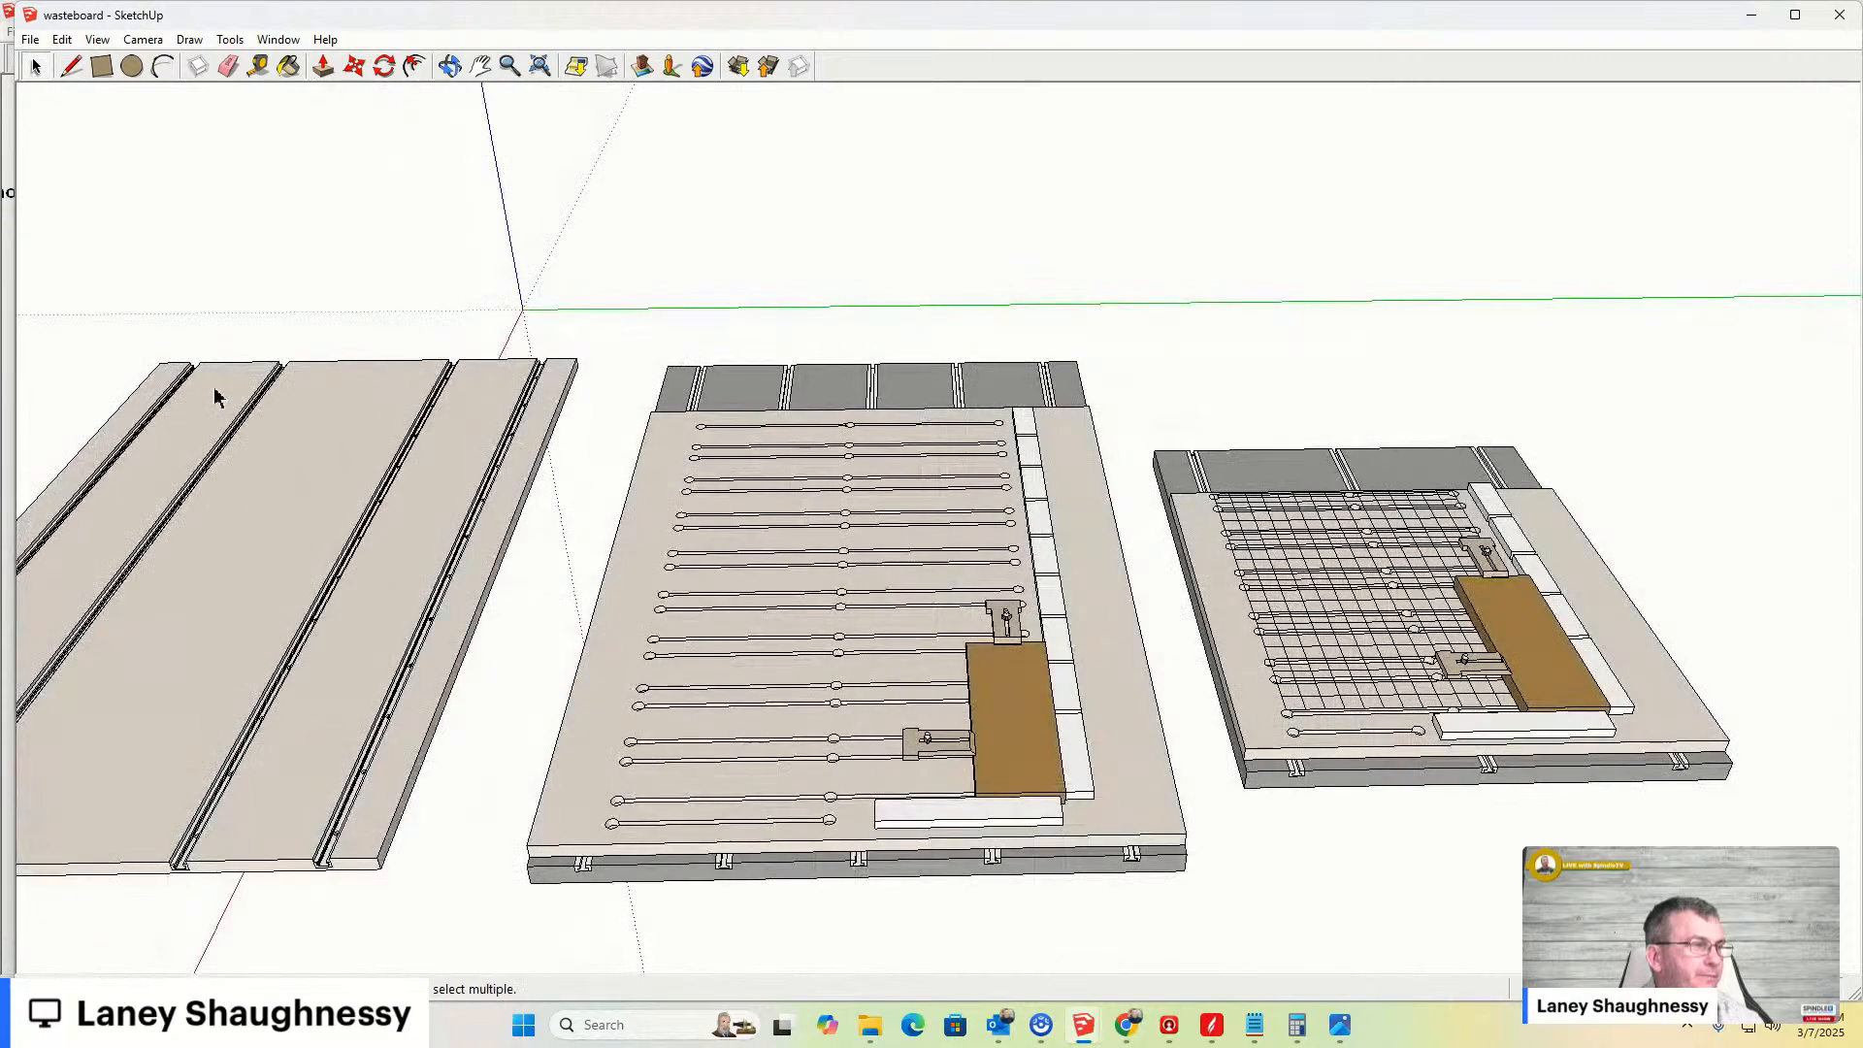
pyautogui.scroll(-1, 407, 291)
pyautogui.click(481, 65)
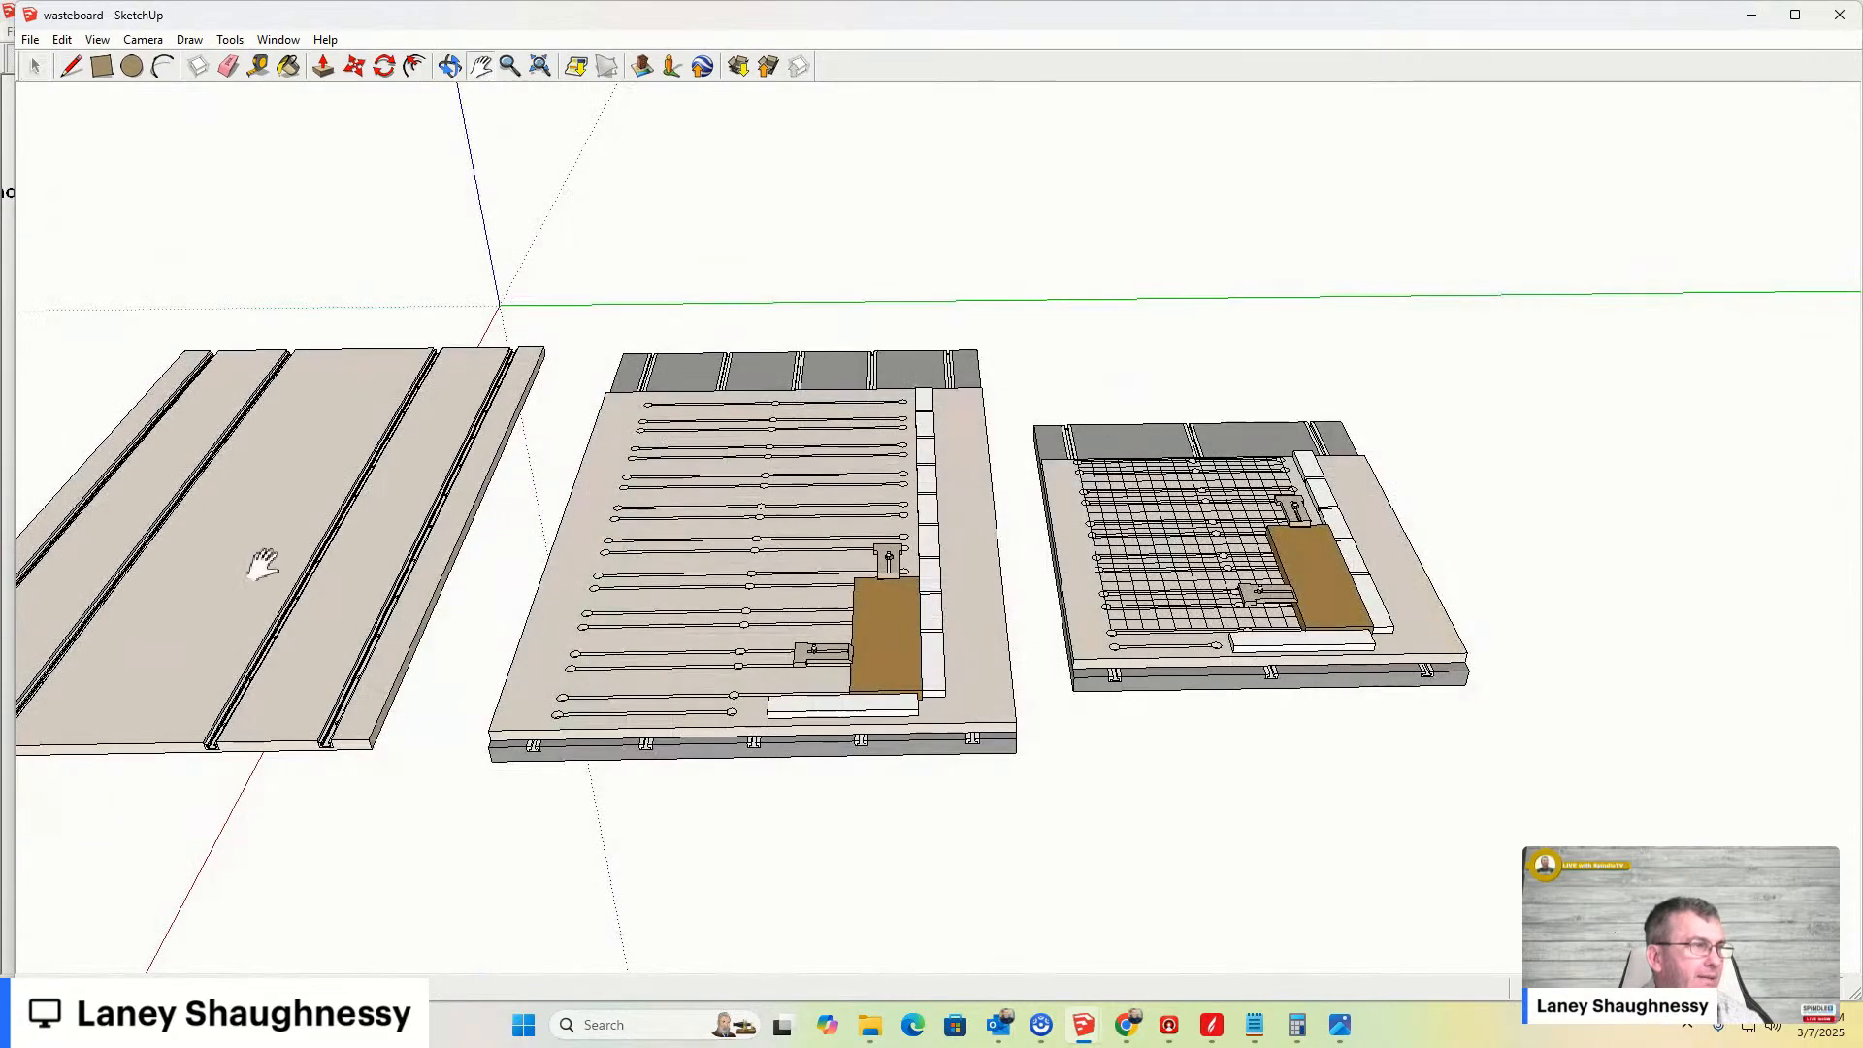
pyautogui.moveTo(266, 545); pyautogui.dragTo(1098, 495)
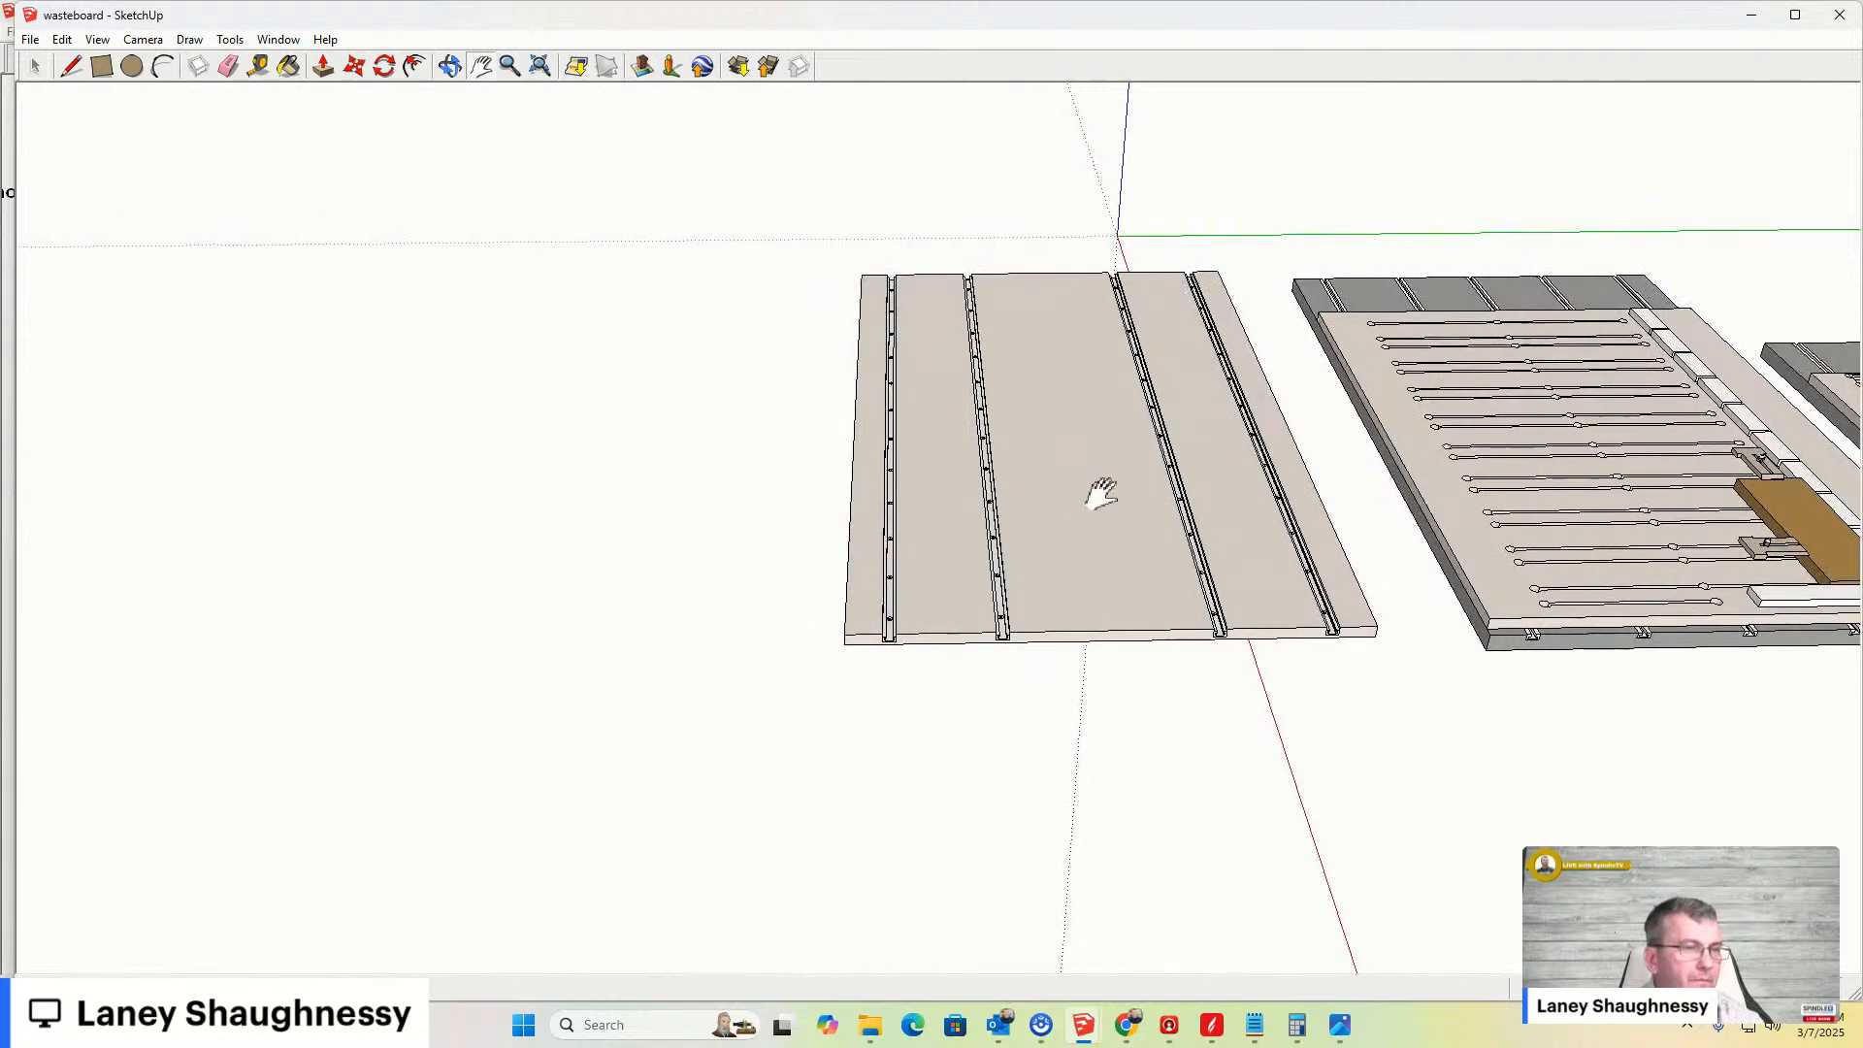
pyautogui.scroll(3, 1101, 495)
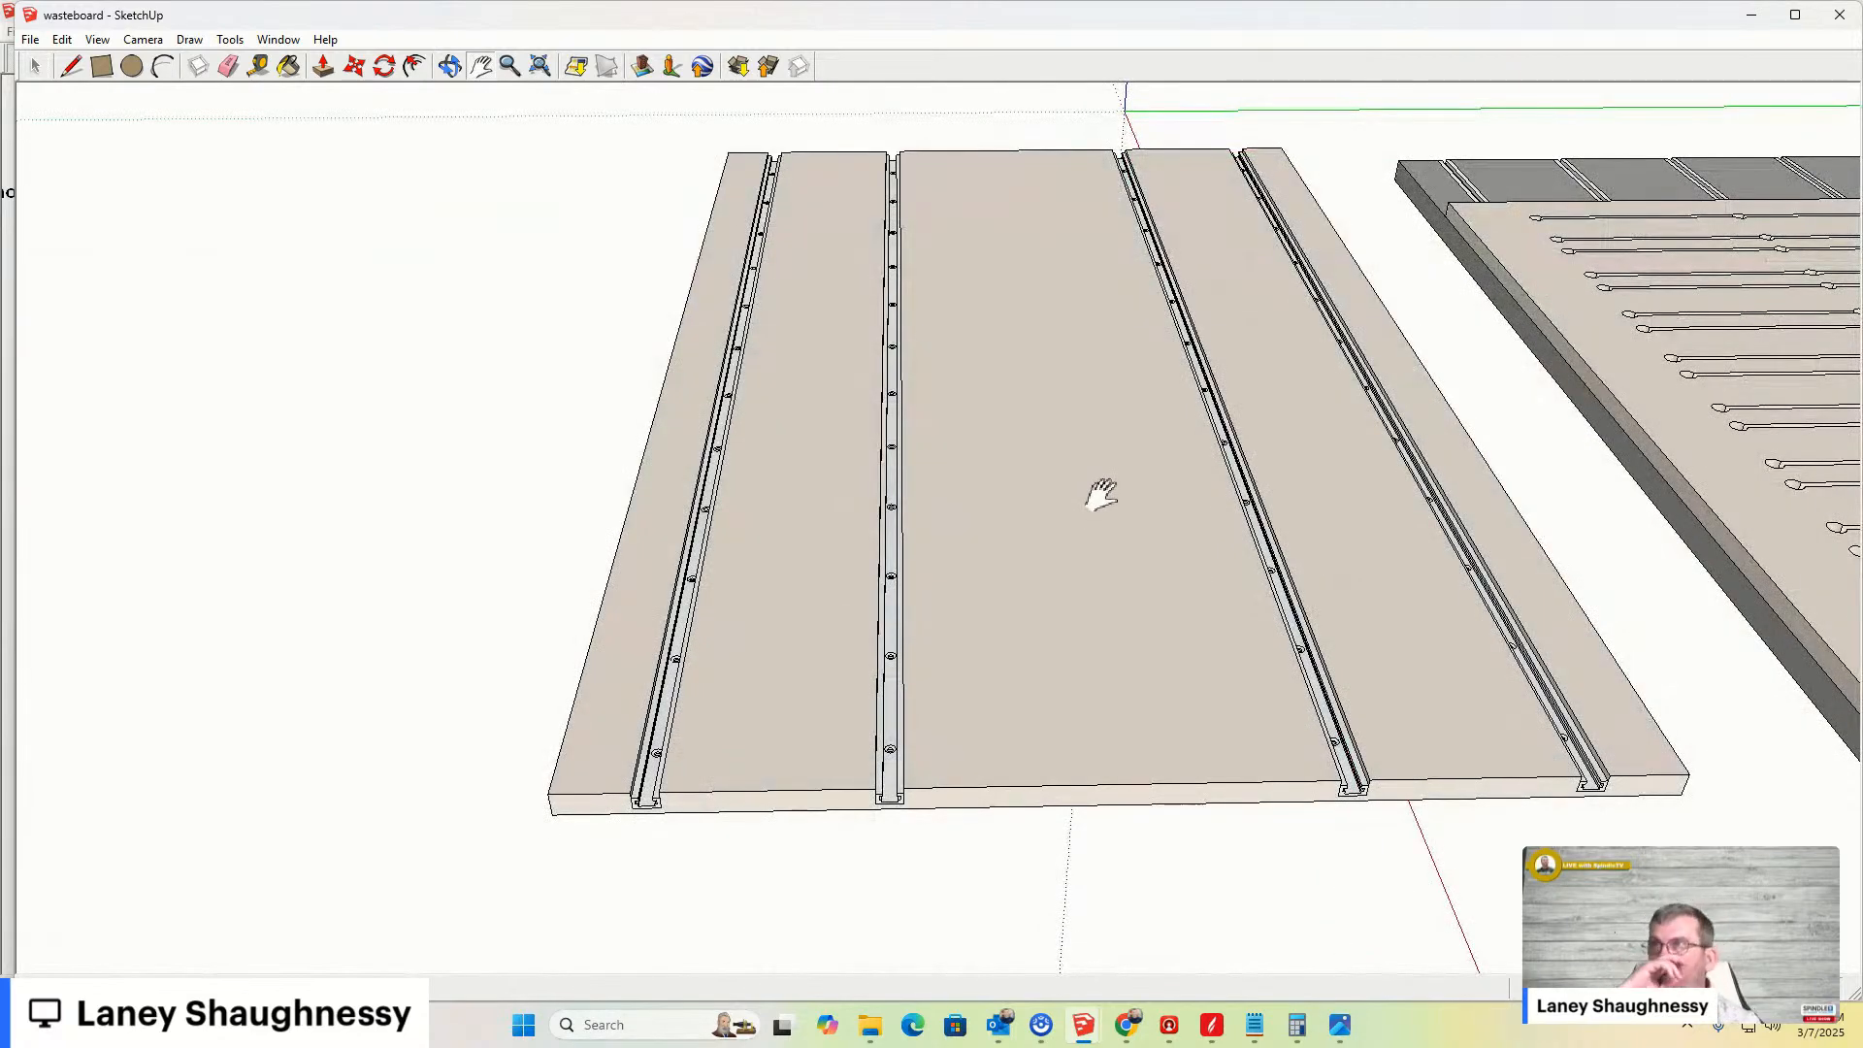